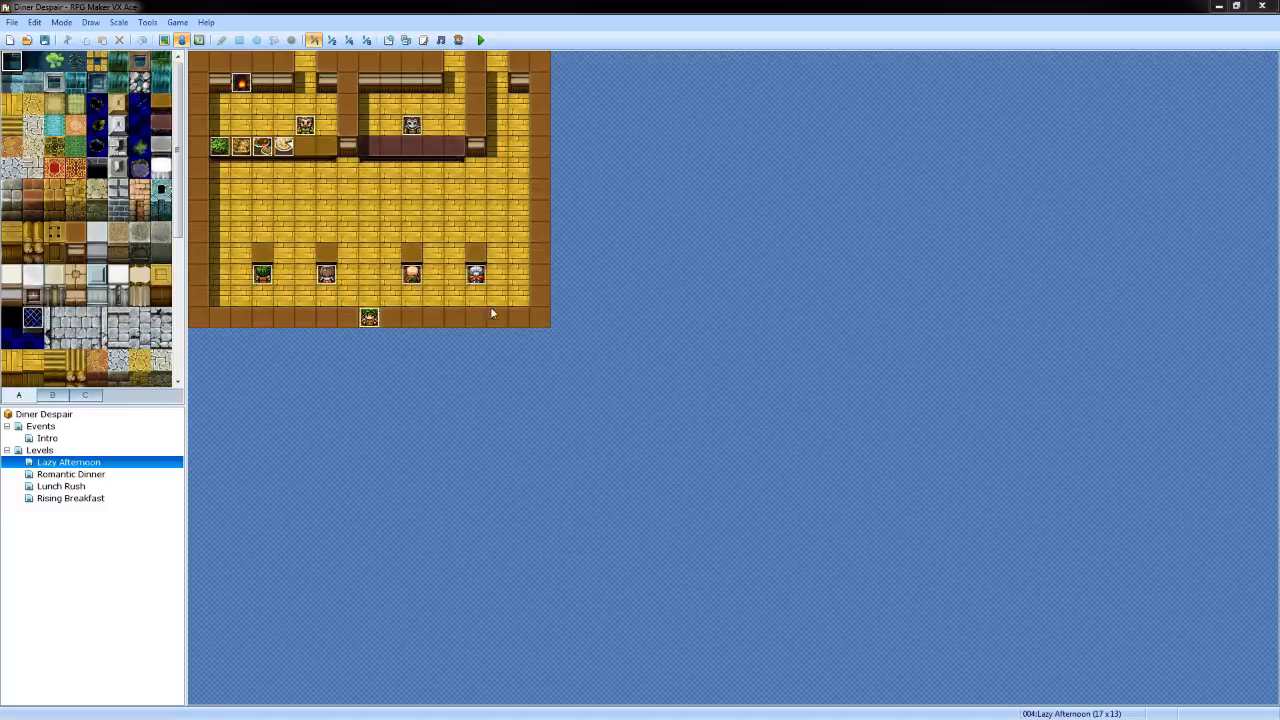
Start a playtest of the project with a new game and advance through the opening dialogue with the boss
{"action": "left_click", "coordinate": [459, 411]}
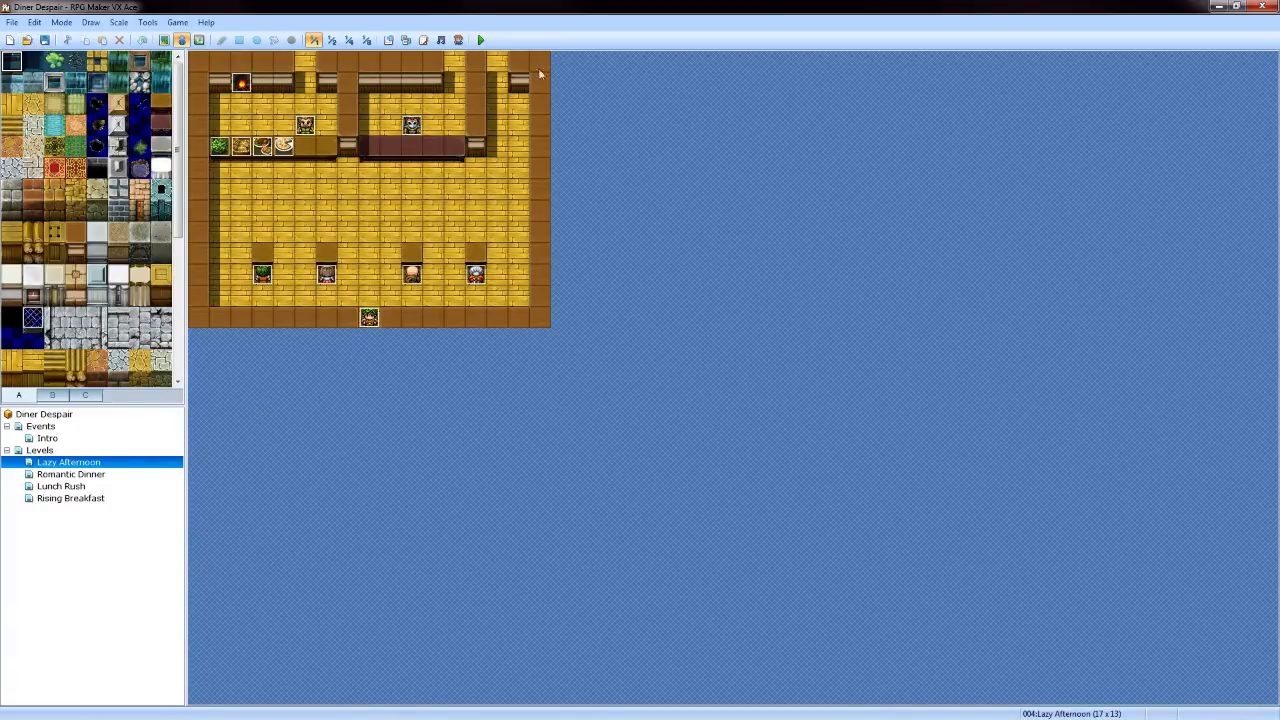
{"action": "left_click", "coordinate": [482, 41]}
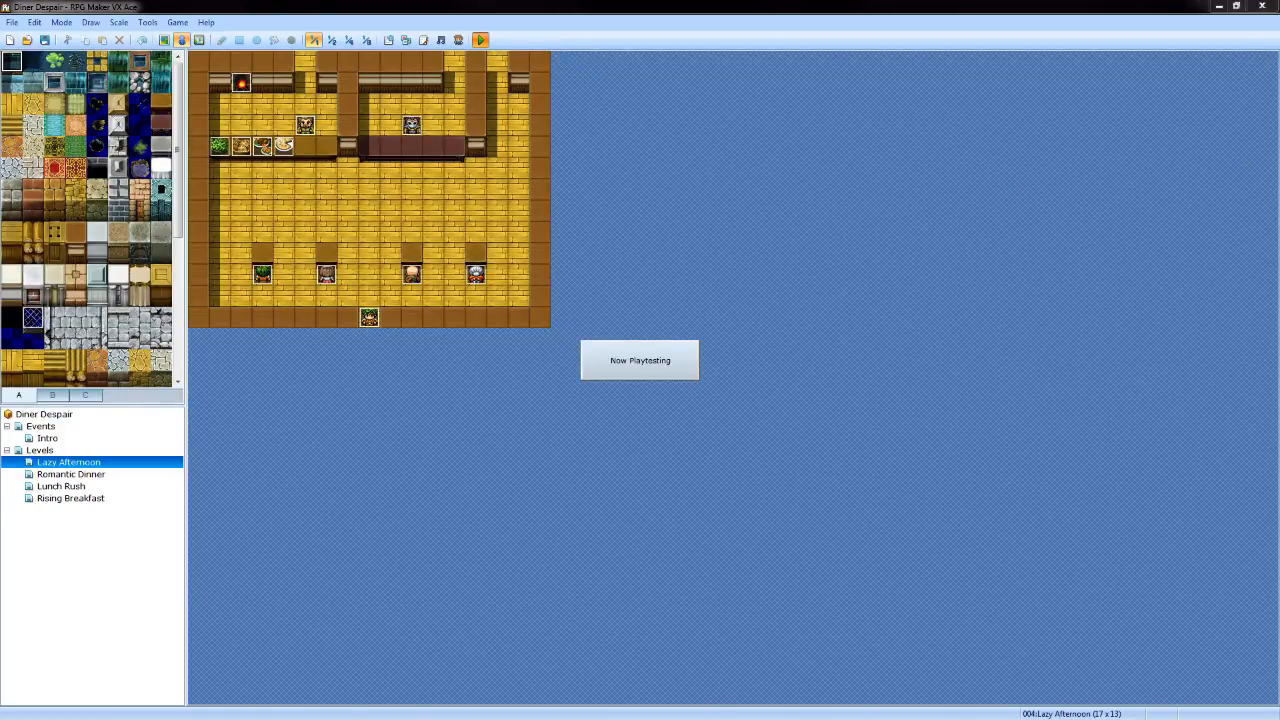
{"action": "left_click_drag", "start_coordinate": [1102, 179], "coordinate": [1066, 167]}
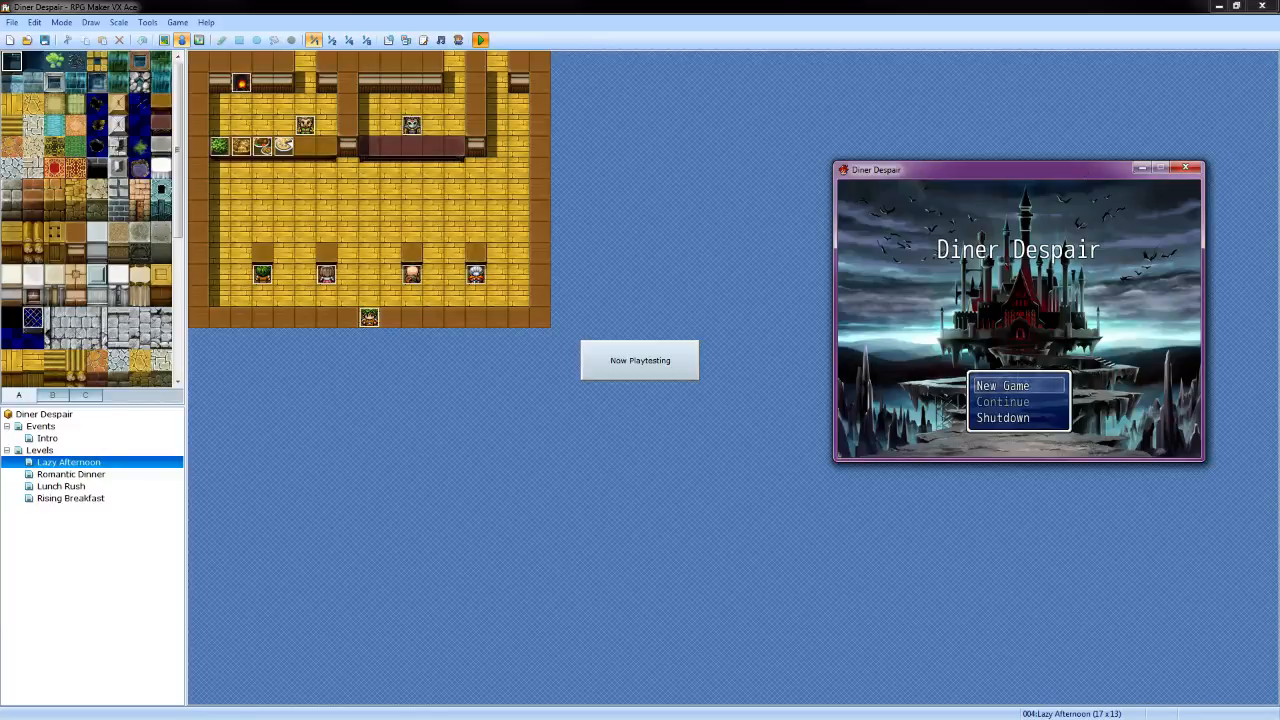
{"action": "key", "text": "Return"}
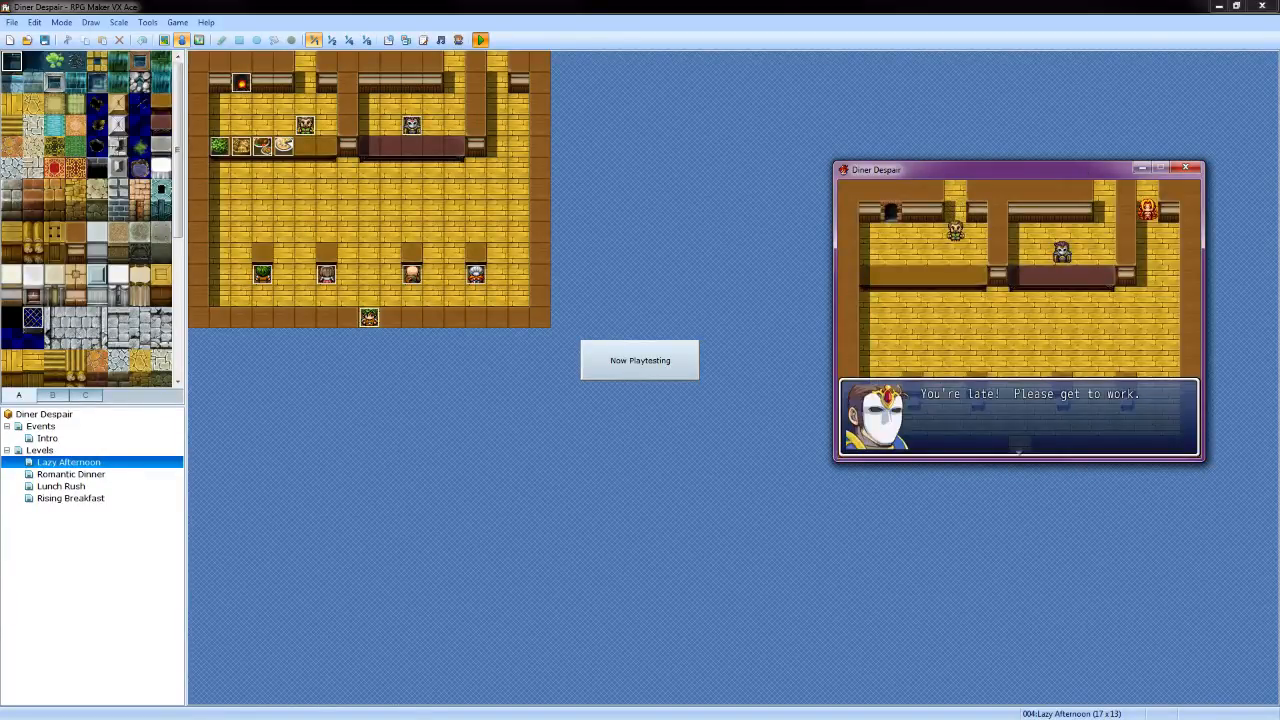
{"action": "key", "text": "Return"}
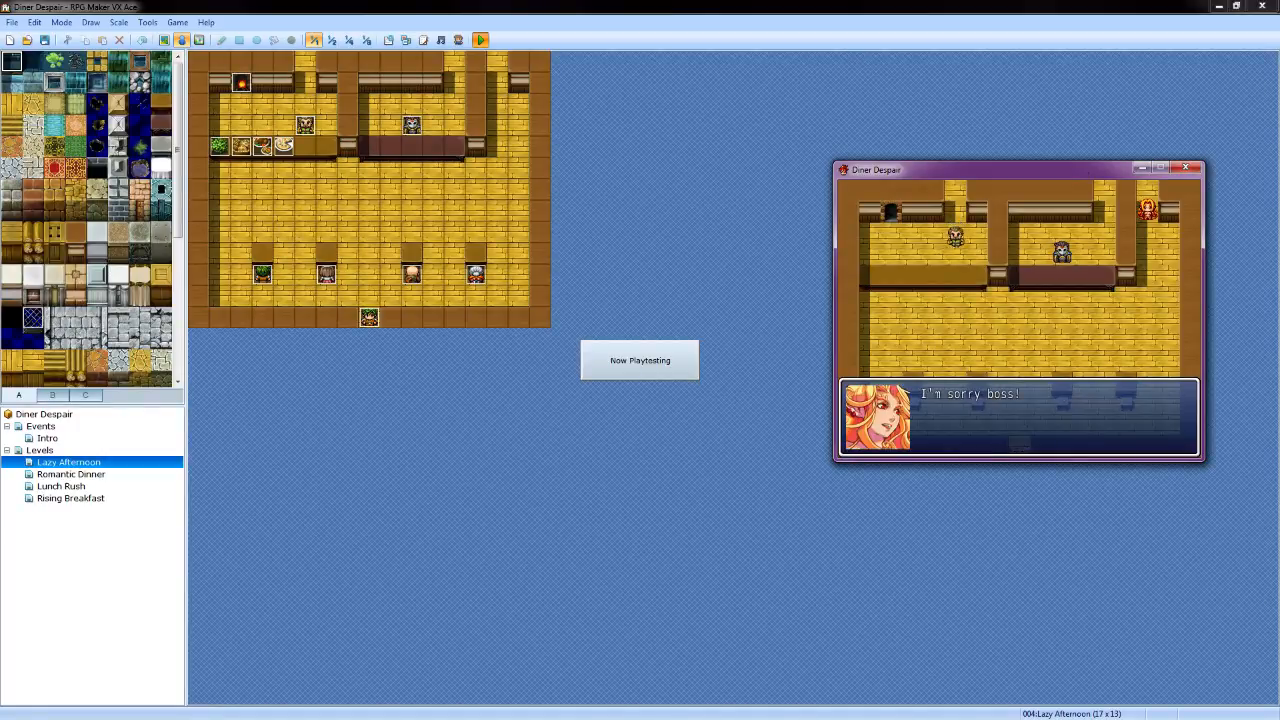
{"action": "key", "text": "Return"}
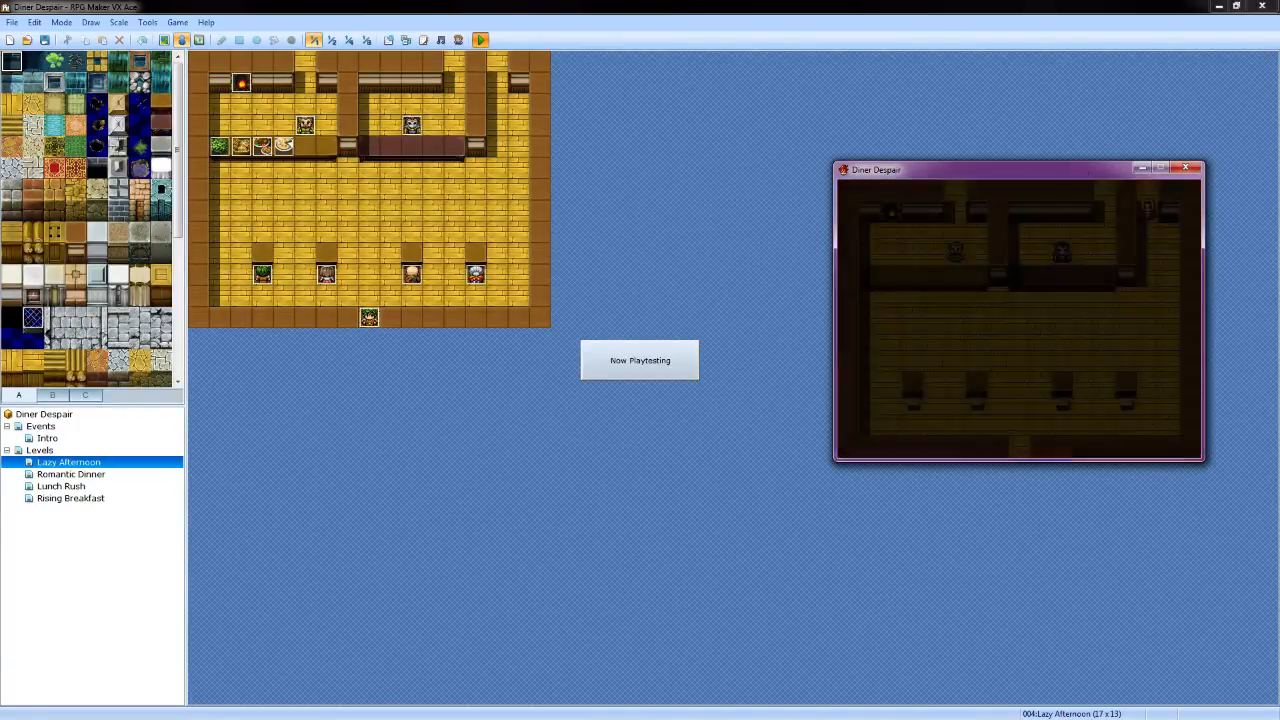
Walk the waitress to the green-haired customer at the first table and take his order
{"action": "key", "text": "Down"}
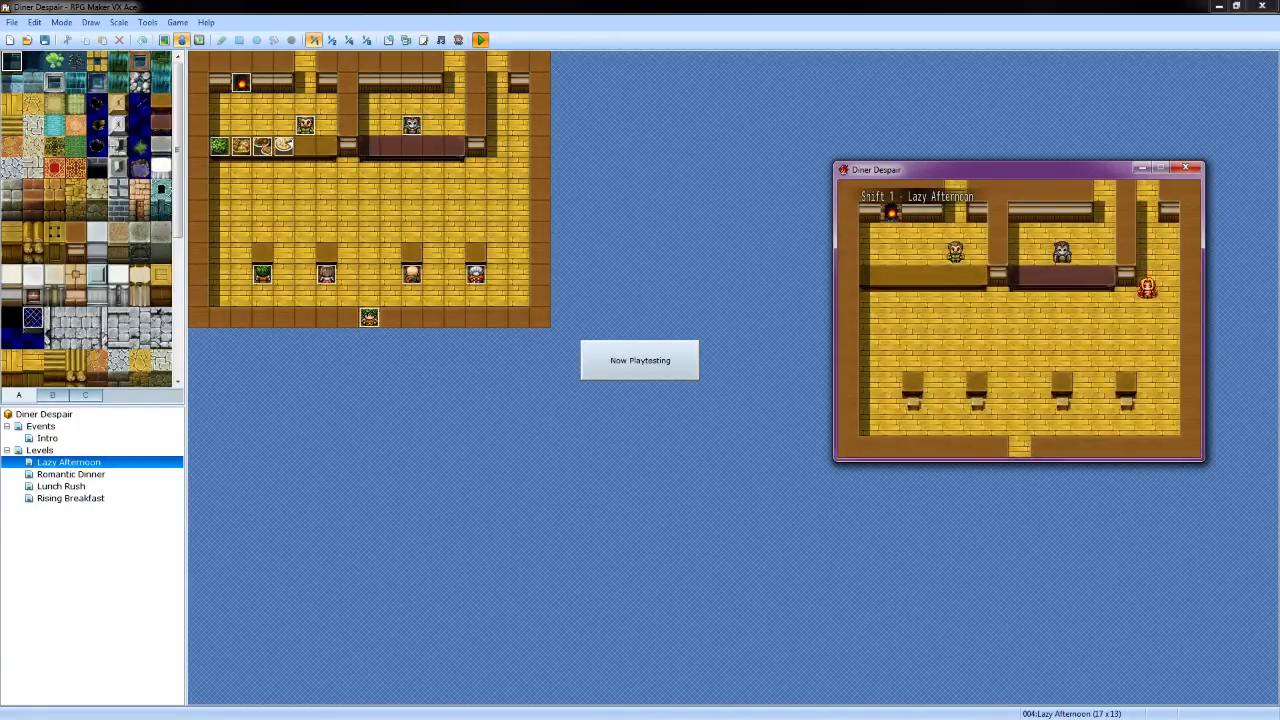
{"action": "key", "text": "Left"}
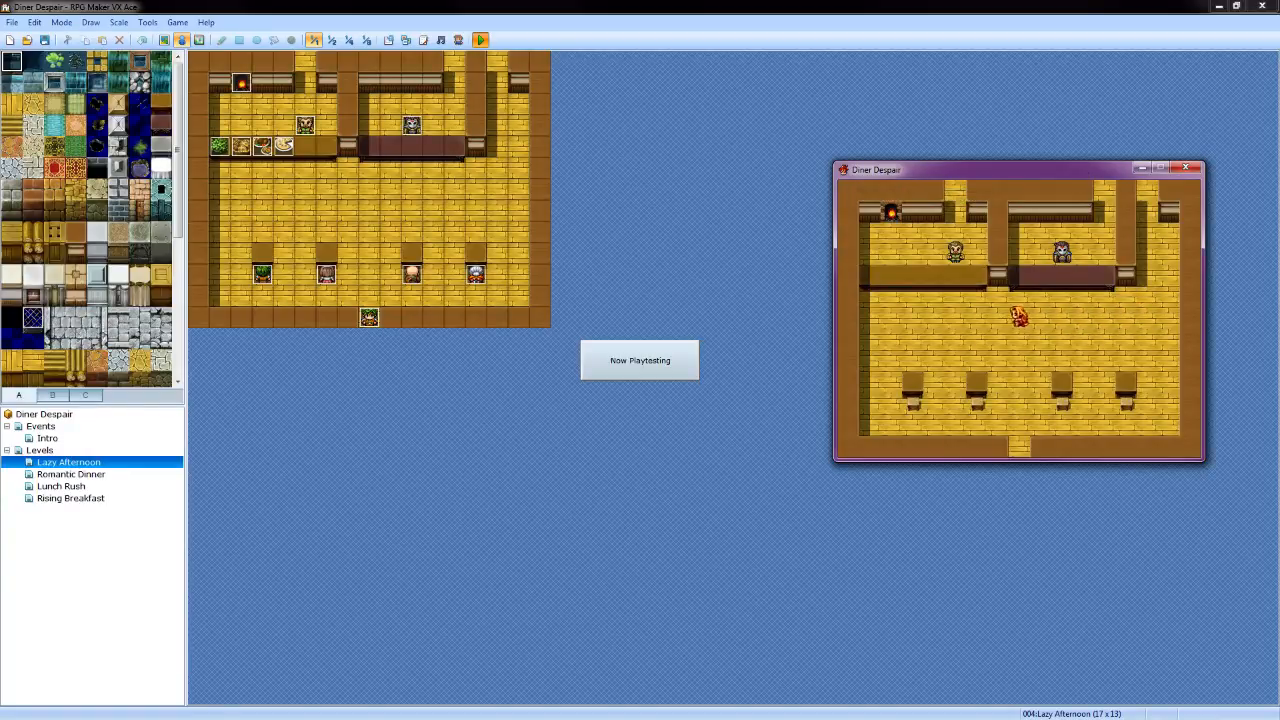
{"action": "key", "text": "Down"}
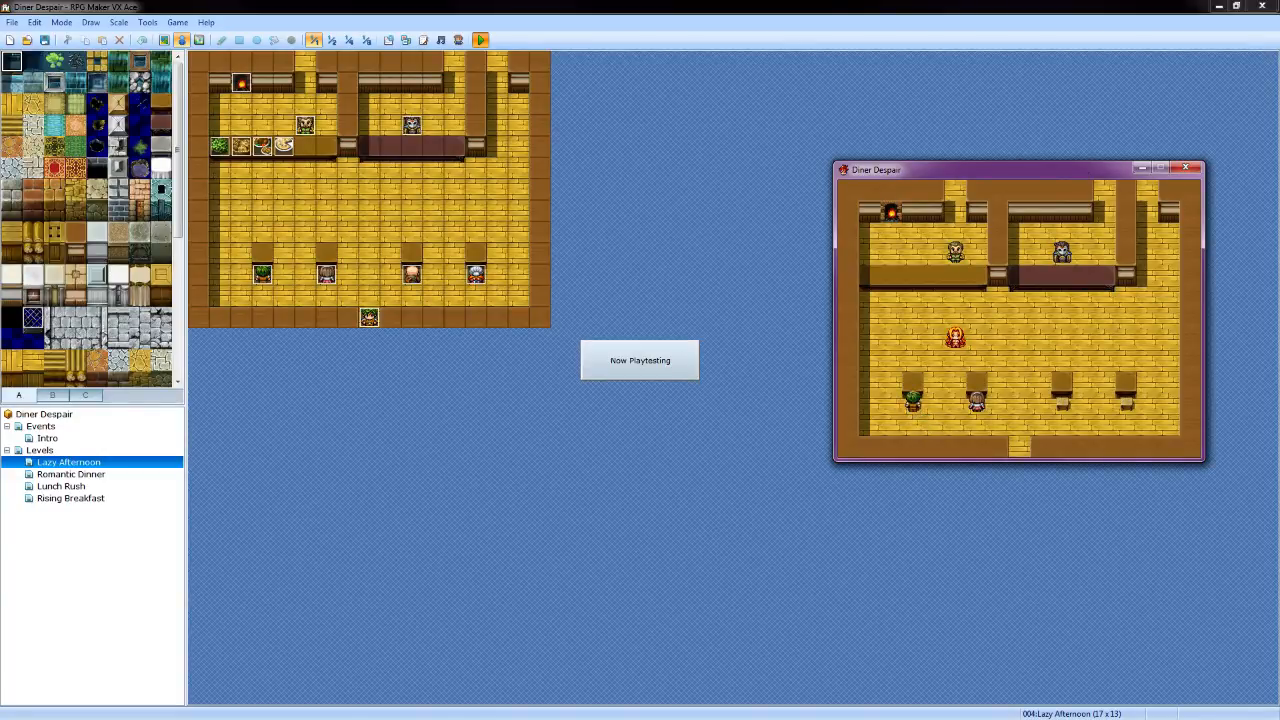
{"action": "key", "text": "Down"}
{"action": "key", "text": "Down"}
{"action": "key", "text": "Down"}
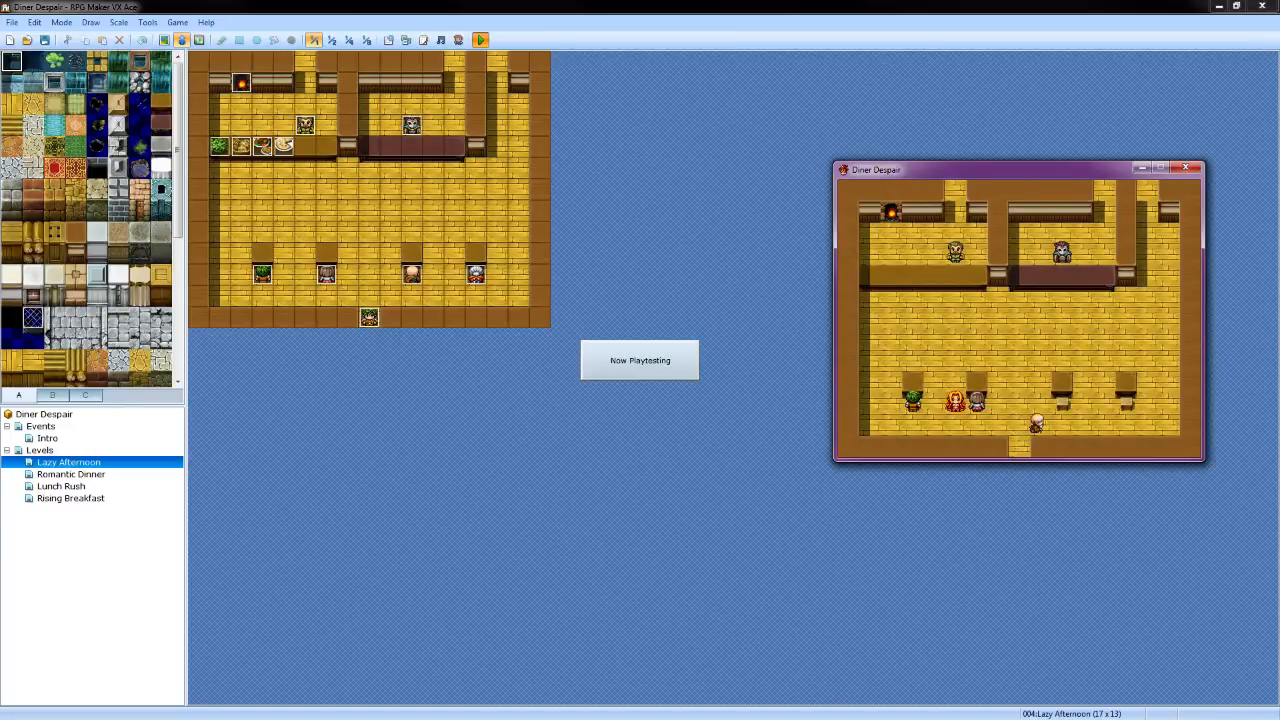
{"action": "key", "text": "Left"}
{"action": "key", "text": "Return"}
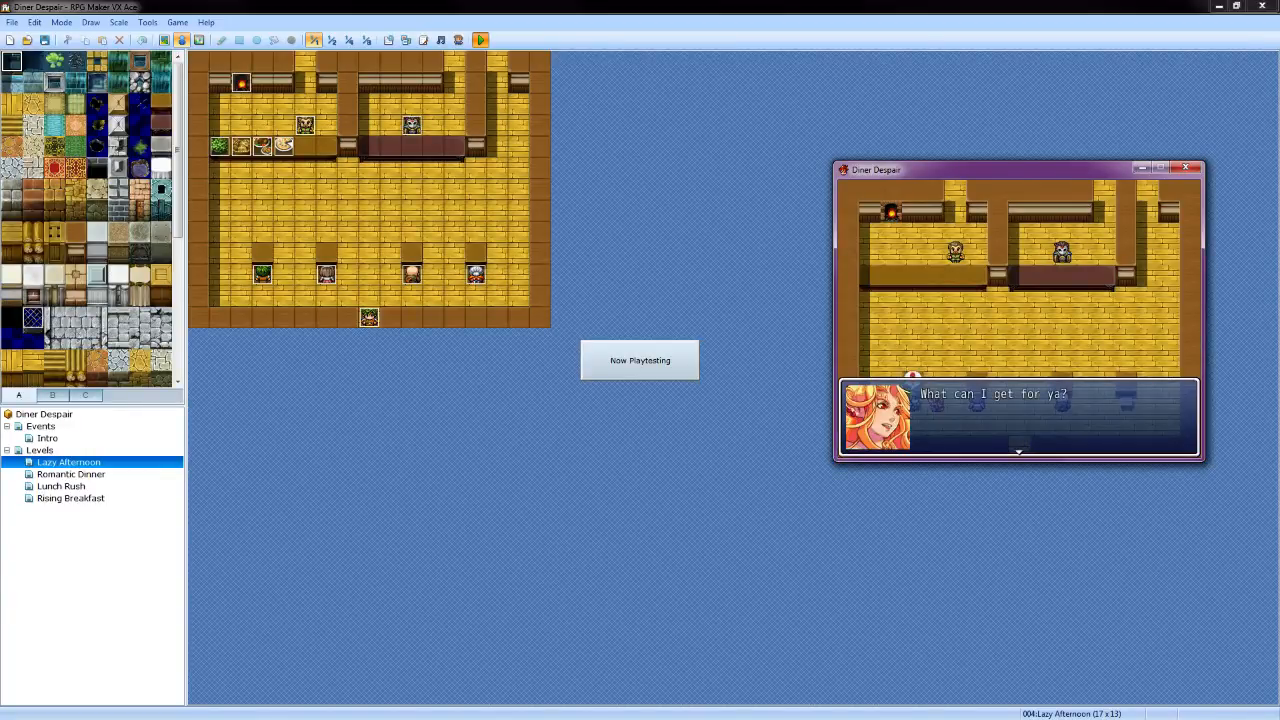
{"action": "key", "text": "Return"}
{"action": "key", "text": "Return"}
{"action": "key", "text": "Return"}
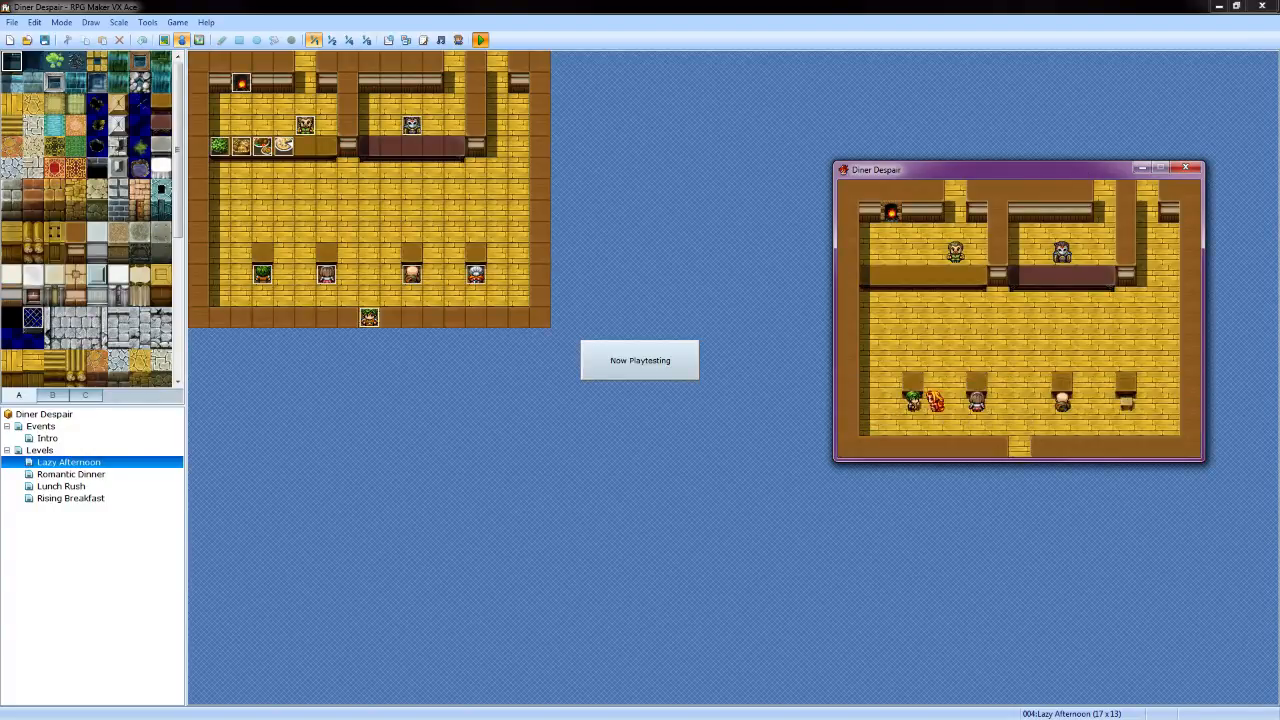
Order a pizza from the cook behind the yellow counter and collect it
{"action": "key", "text": "Up"}
{"action": "key", "text": "Up"}
{"action": "key", "text": "Up"}
{"action": "key", "text": "Up"}
{"action": "key", "text": "Up"}
{"action": "key", "text": "Right"}
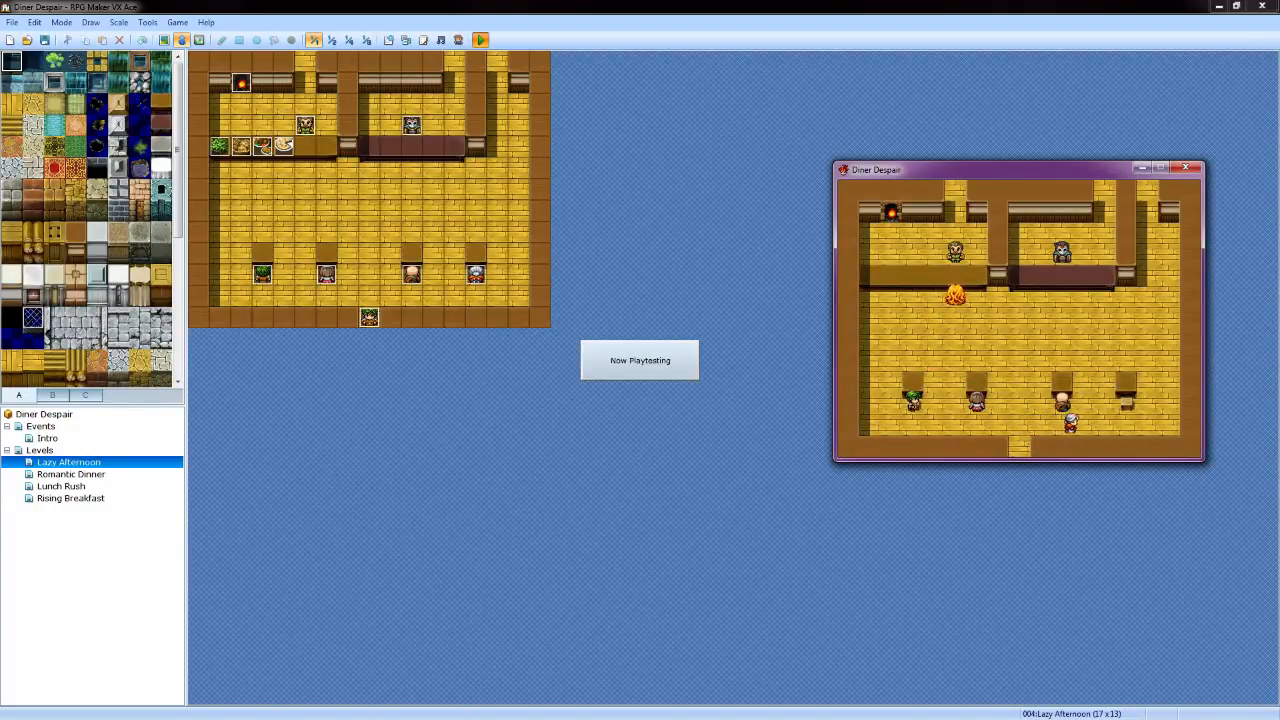
{"action": "key", "text": "Return"}
{"action": "key", "text": "Return"}
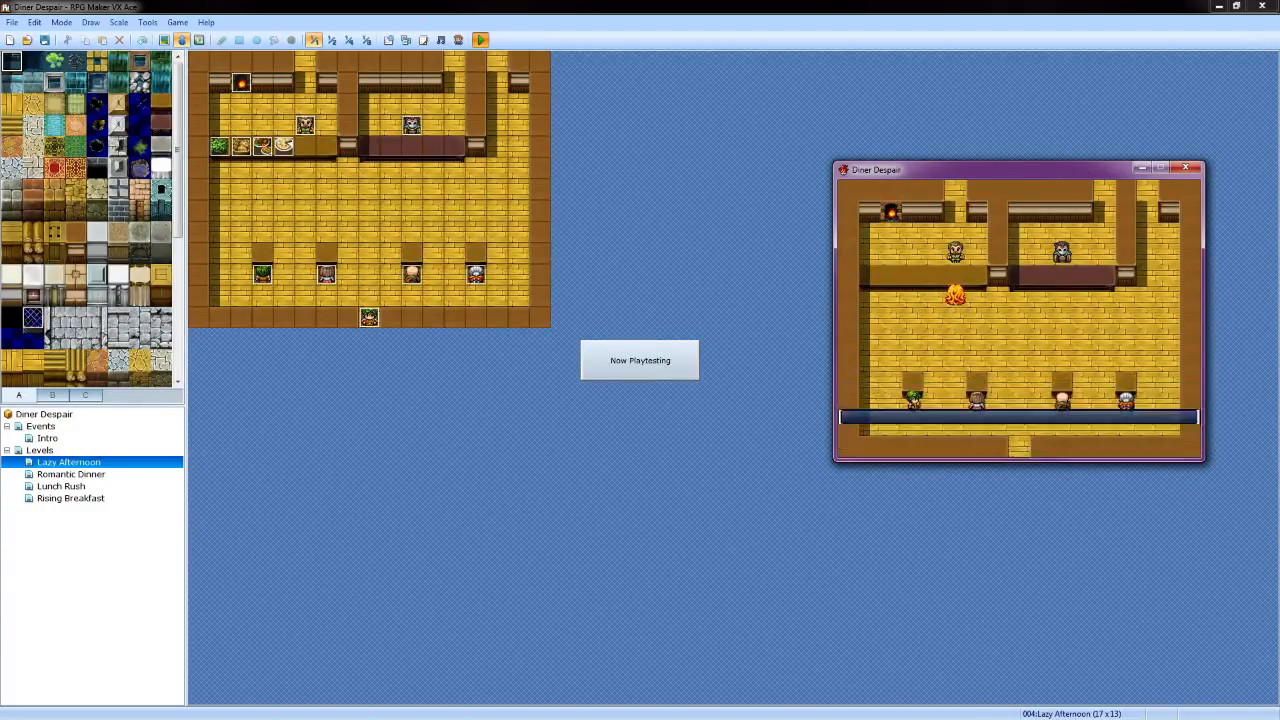
{"action": "key", "text": "Return"}
{"action": "key", "text": "Down"}
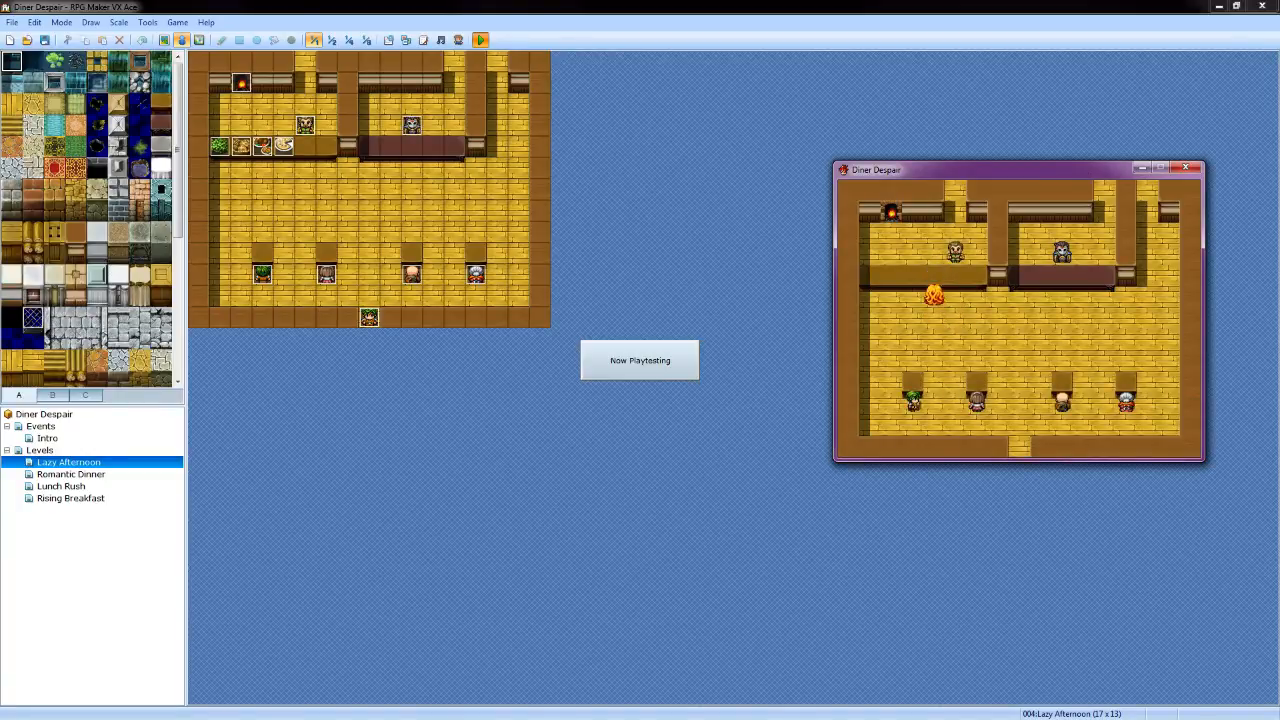
Check which food the waitress carries in the in-game item inventory and return to the diner
{"action": "key", "text": "Escape"}
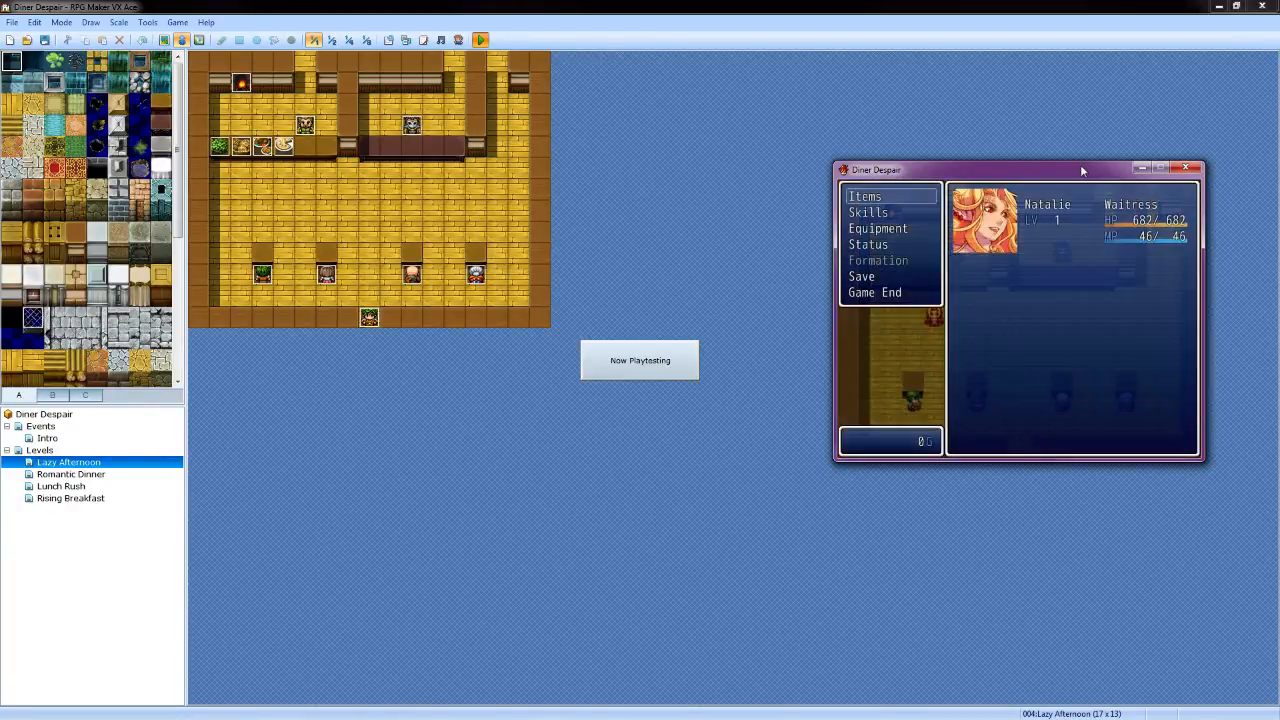
{"action": "key", "text": "Return"}
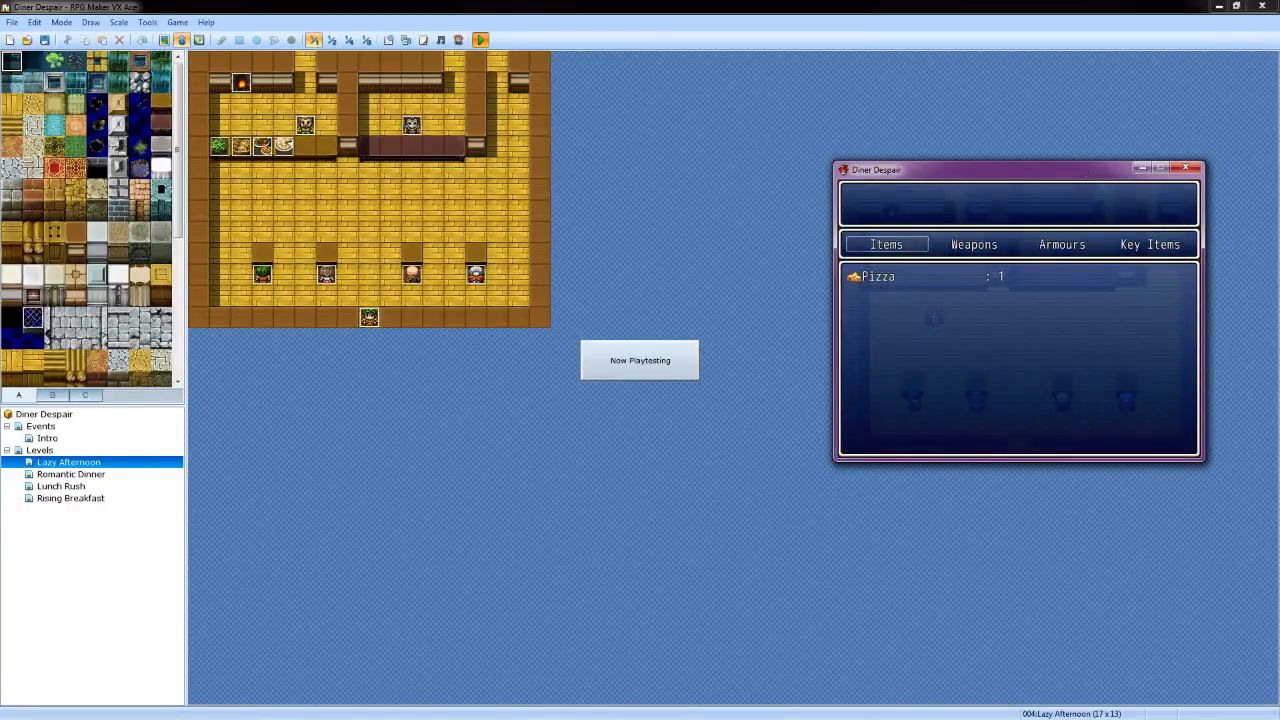
{"action": "key", "text": "Escape"}
{"action": "key", "text": "Escape"}
Deliver the pizza to the green-haired customer at the first table and finish the dialogue
{"action": "key", "text": "Down"}
{"action": "key", "text": "Down"}
{"action": "key", "text": "Down"}
{"action": "key", "text": "Down"}
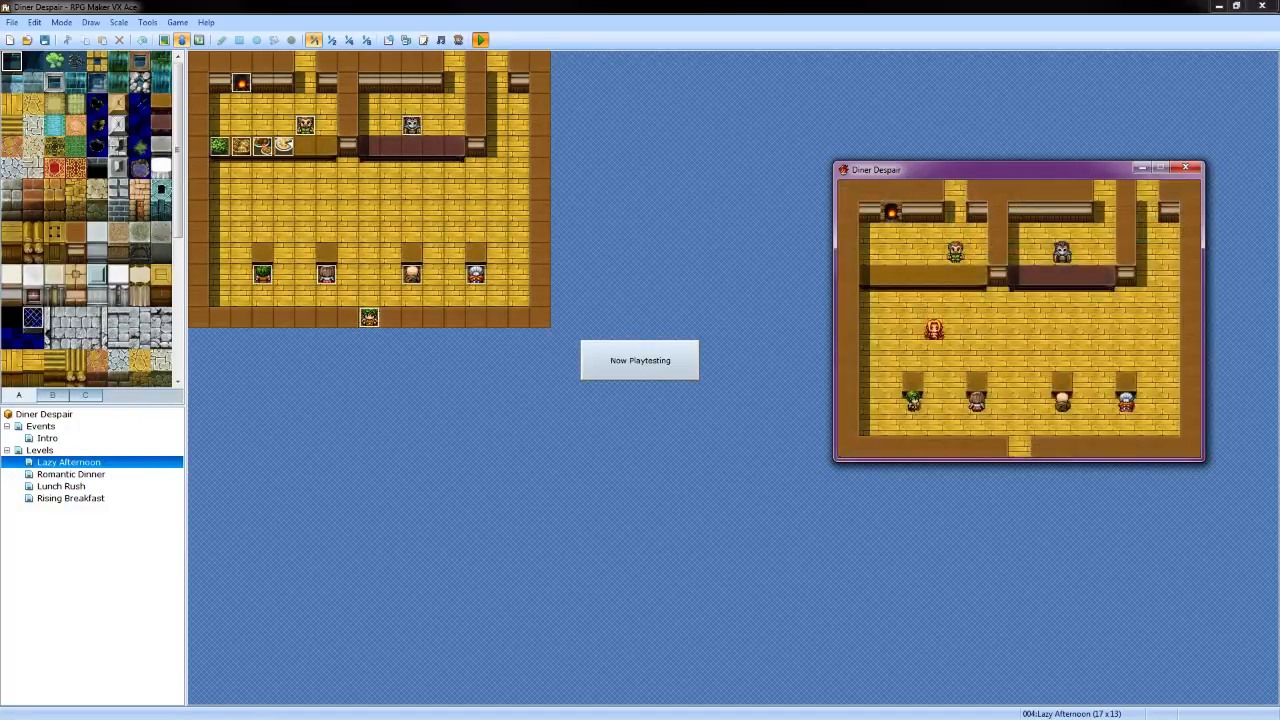
{"action": "key", "text": "Left"}
{"action": "key", "text": "Return"}
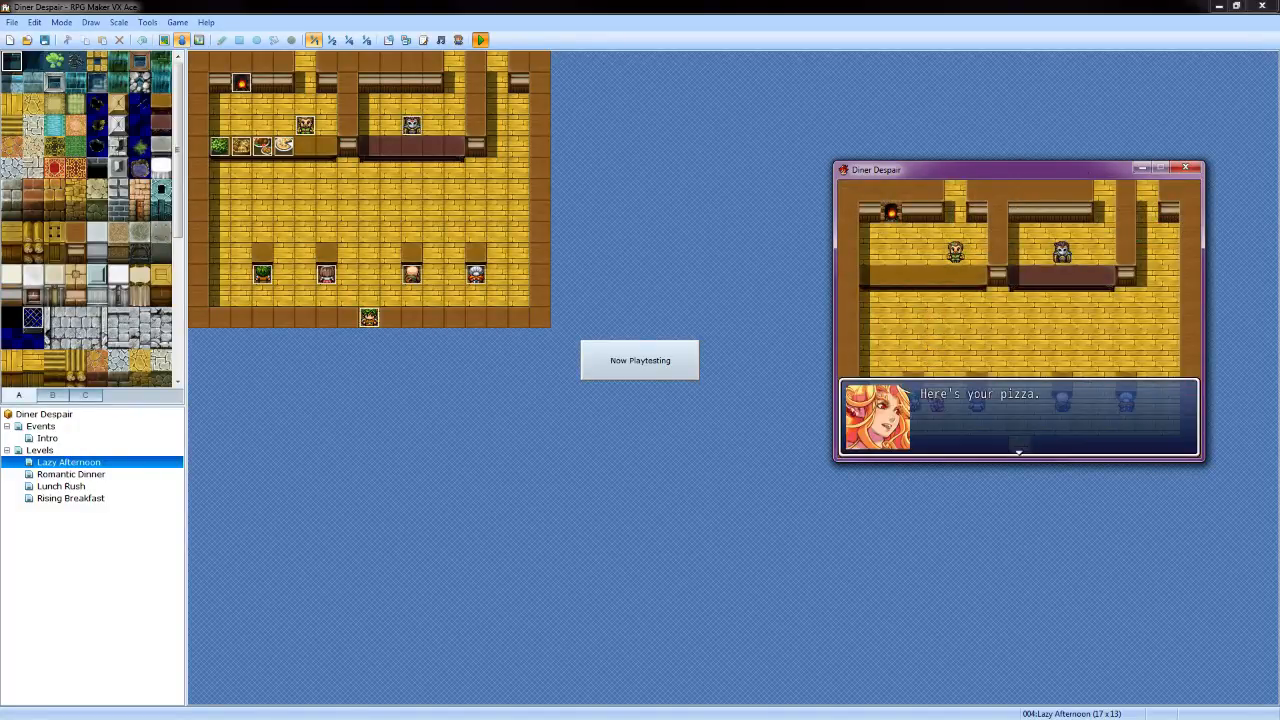
{"action": "key", "text": "Return"}
{"action": "key", "text": "Return"}
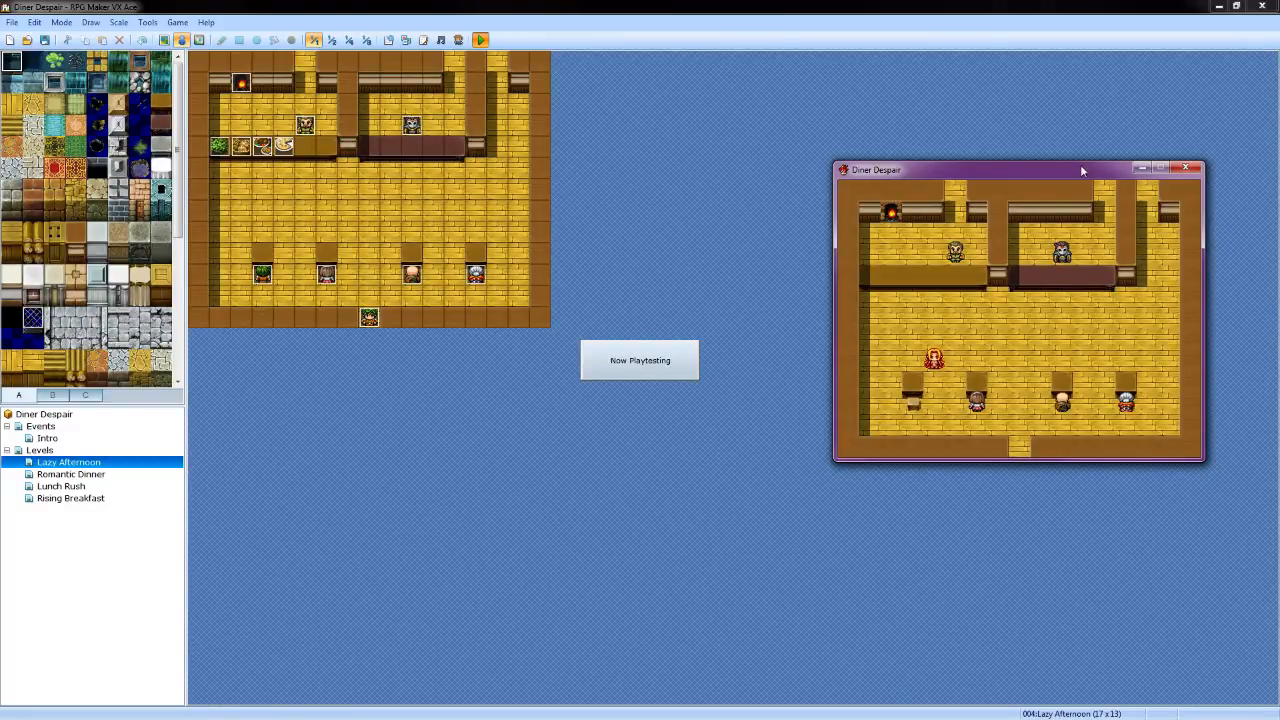
Walk the waitress through the dining area and talk to the brown-haired customer at the second table
{"action": "key", "text": "Down"}
{"action": "key", "text": "Down"}
{"action": "key", "text": "Left"}
{"action": "key", "text": "Left"}
{"action": "key", "text": "Left"}
{"action": "key", "text": "Right"}
{"action": "key", "text": "Right"}
{"action": "key", "text": "Right"}
{"action": "key", "text": "Right"}
{"action": "key", "text": "Right"}
{"action": "key", "text": "Left"}
{"action": "key", "text": "Left"}
{"action": "key", "text": "Up"}
{"action": "key", "text": "Right"}
{"action": "key", "text": "Right"}
{"action": "key", "text": "Up"}
{"action": "key", "text": "Up"}
{"action": "key", "text": "Right"}
{"action": "key", "text": "Right"}
{"action": "key", "text": "Down"}
{"action": "key", "text": "Down"}
{"action": "key", "text": "Right"}
{"action": "key", "text": "Return"}
{"action": "key", "text": "Return"}
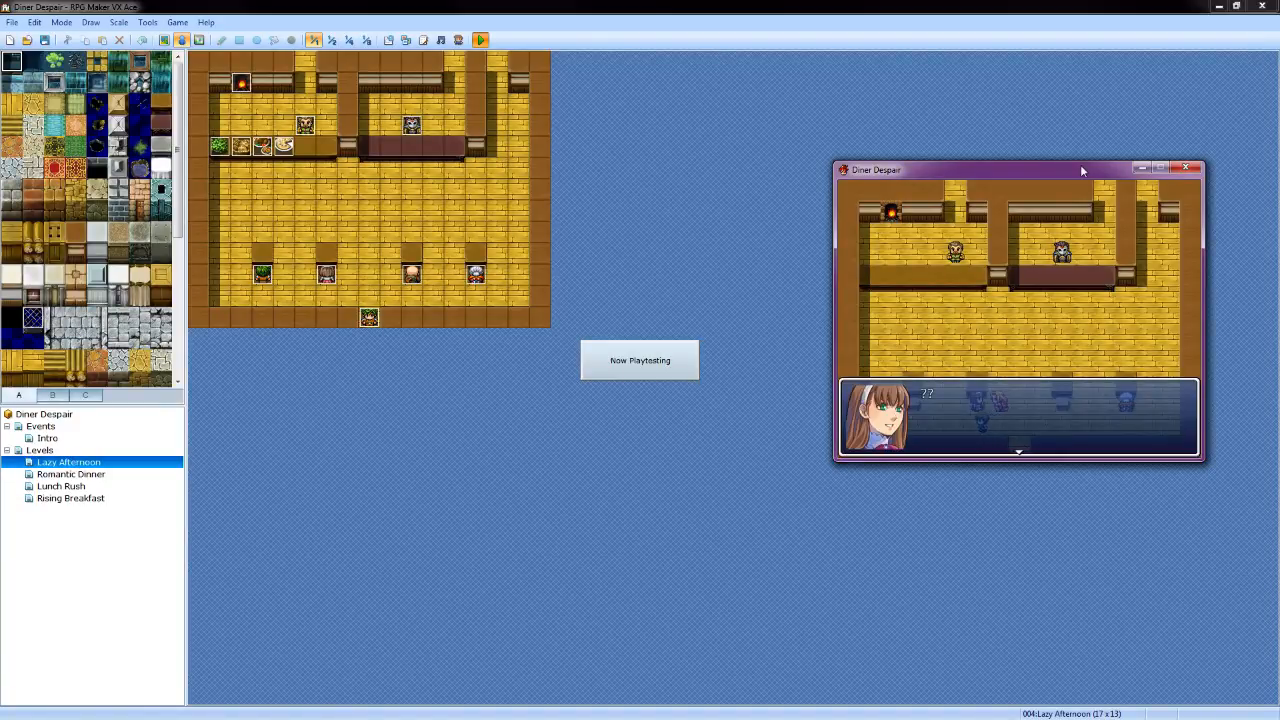
{"action": "key", "text": "Return"}
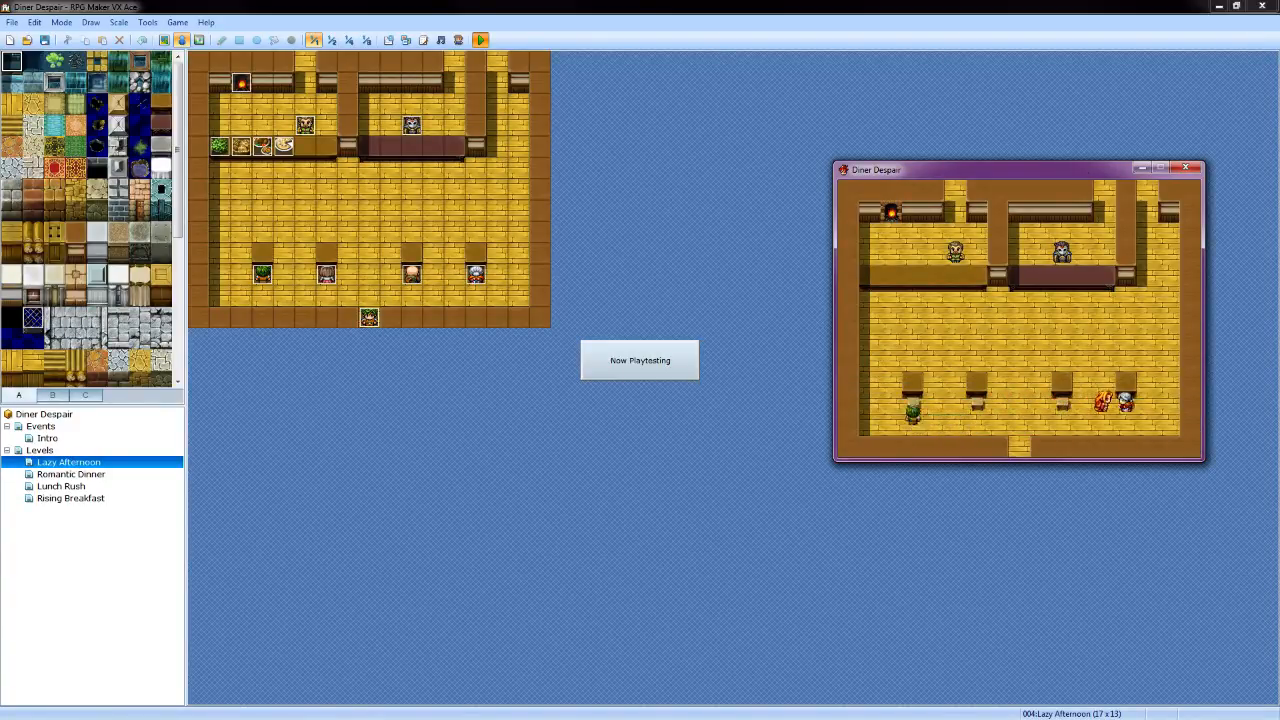
Take a new order from the green-haired customer who is back at the first table
{"action": "key", "text": "Return"}
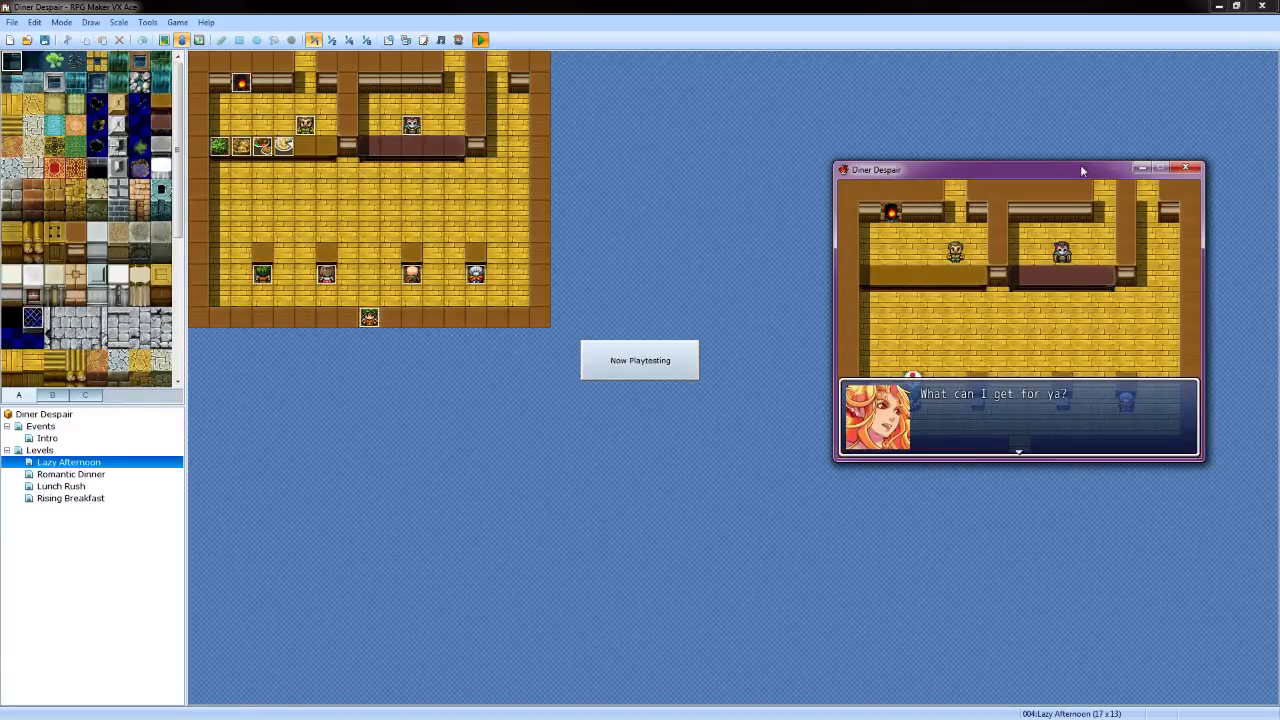
{"action": "key", "text": "Return"}
{"action": "key", "text": "Return"}
{"action": "key", "text": "Return"}
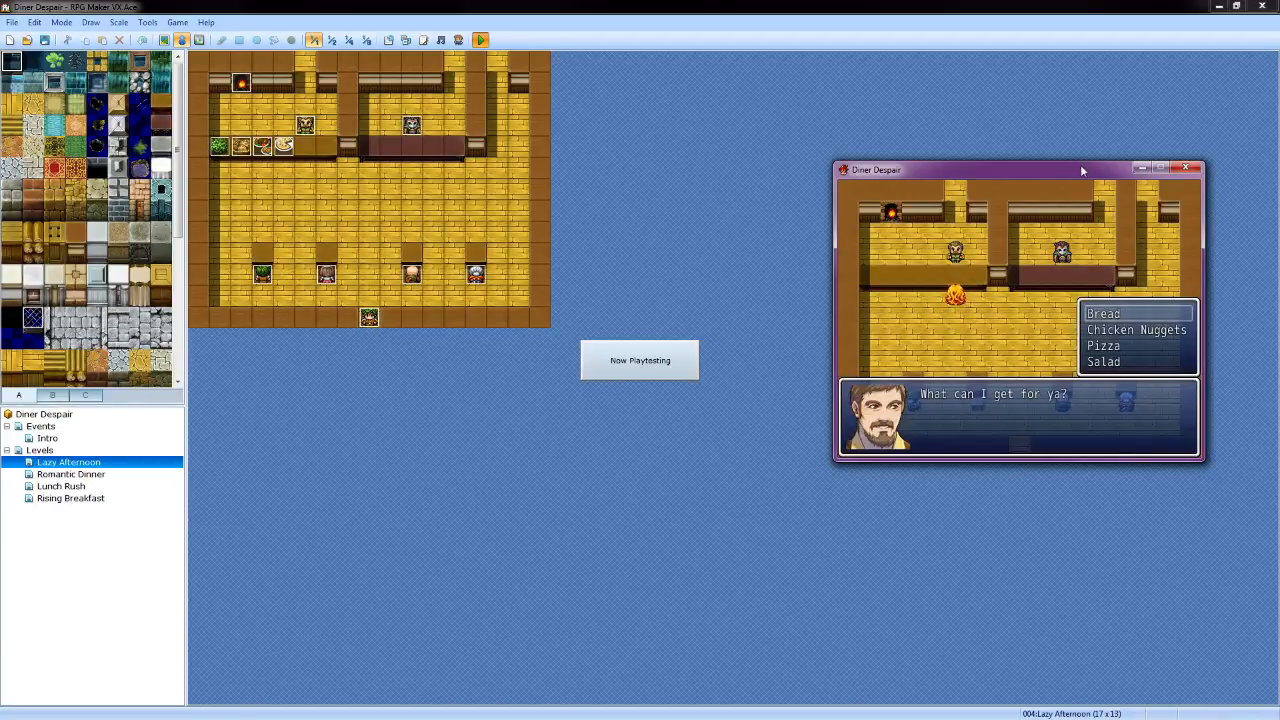
Order a salad from the cook and advance his reply
{"action": "key", "text": "Down"}
{"action": "key", "text": "Down"}
{"action": "key", "text": "Down"}
{"action": "key", "text": "Return"}
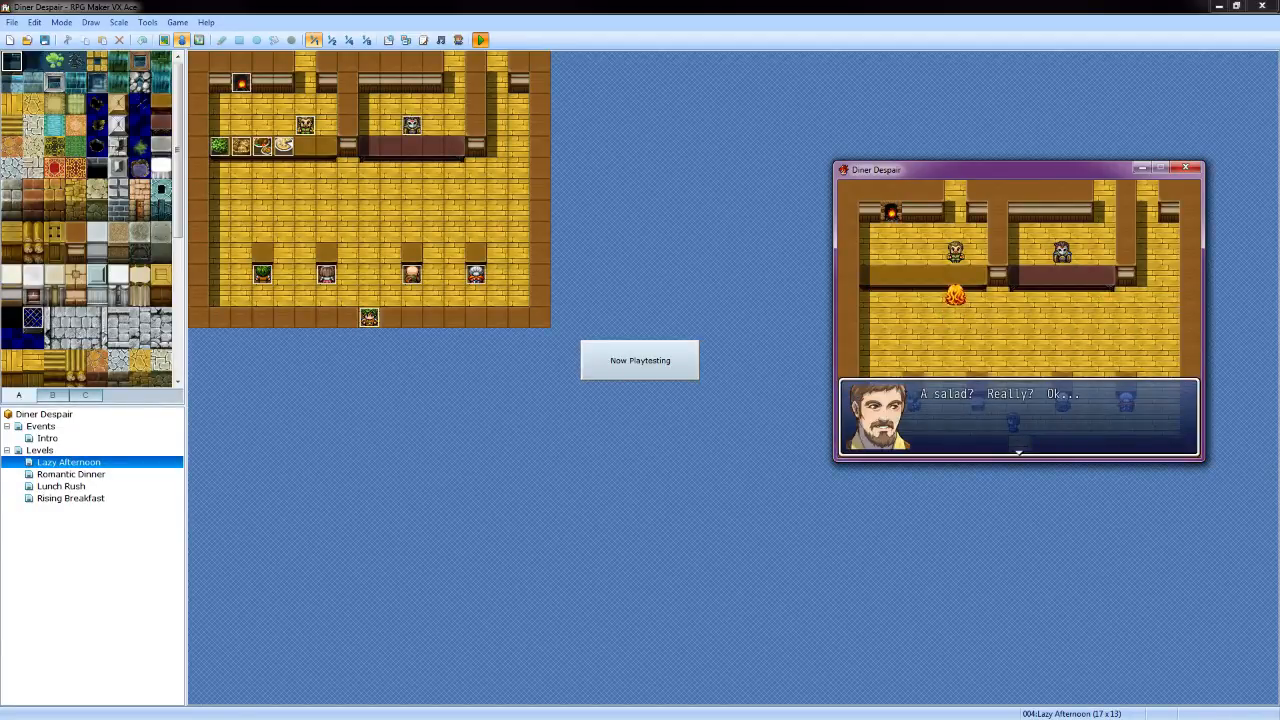
{"action": "key", "text": "Return"}
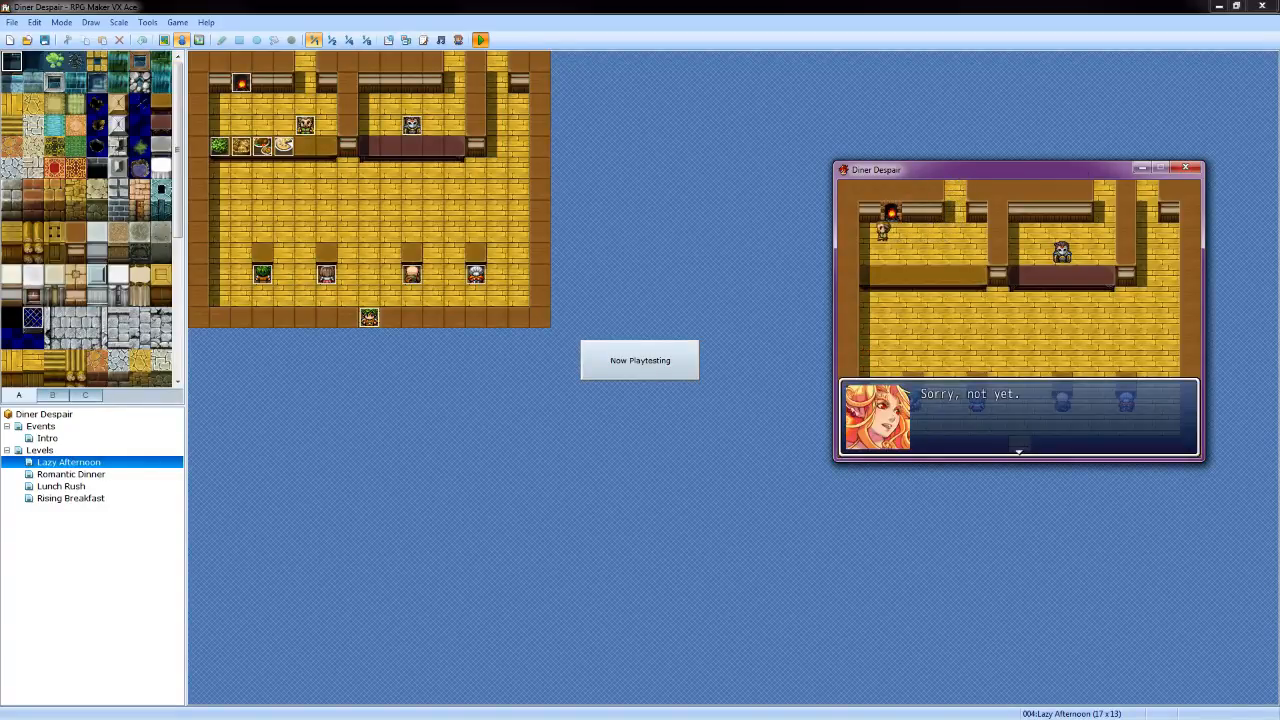
Dismiss the waiting customer's dialogue and pick up the salad from the far end of the yellow counter
{"action": "key", "text": "Return"}
{"action": "key", "text": "Left"}
{"action": "key", "text": "Up"}
{"action": "key", "text": "Return"}
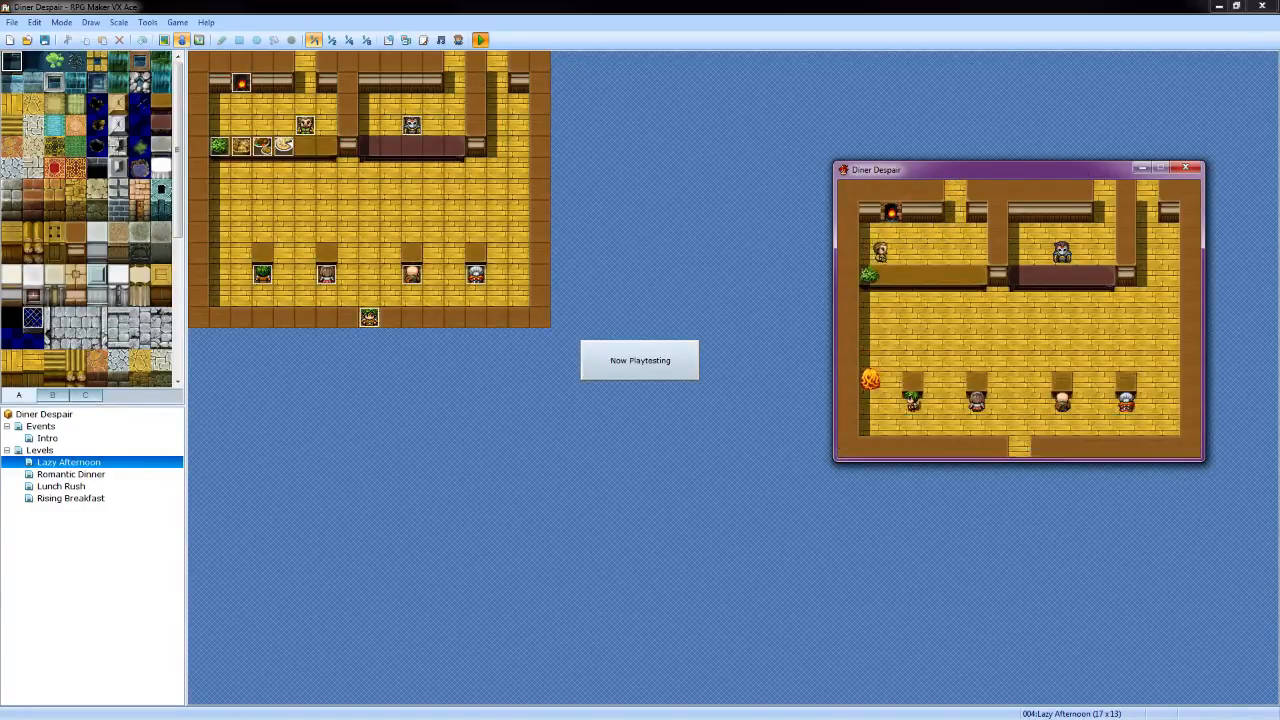
{"action": "key", "text": "Up"}
{"action": "key", "text": "Up"}
{"action": "key", "text": "Up"}
{"action": "key", "text": "Up"}
{"action": "key", "text": "Return"}
{"action": "key", "text": "Down"}
{"action": "key", "text": "Down"}
{"action": "key", "text": "Down"}
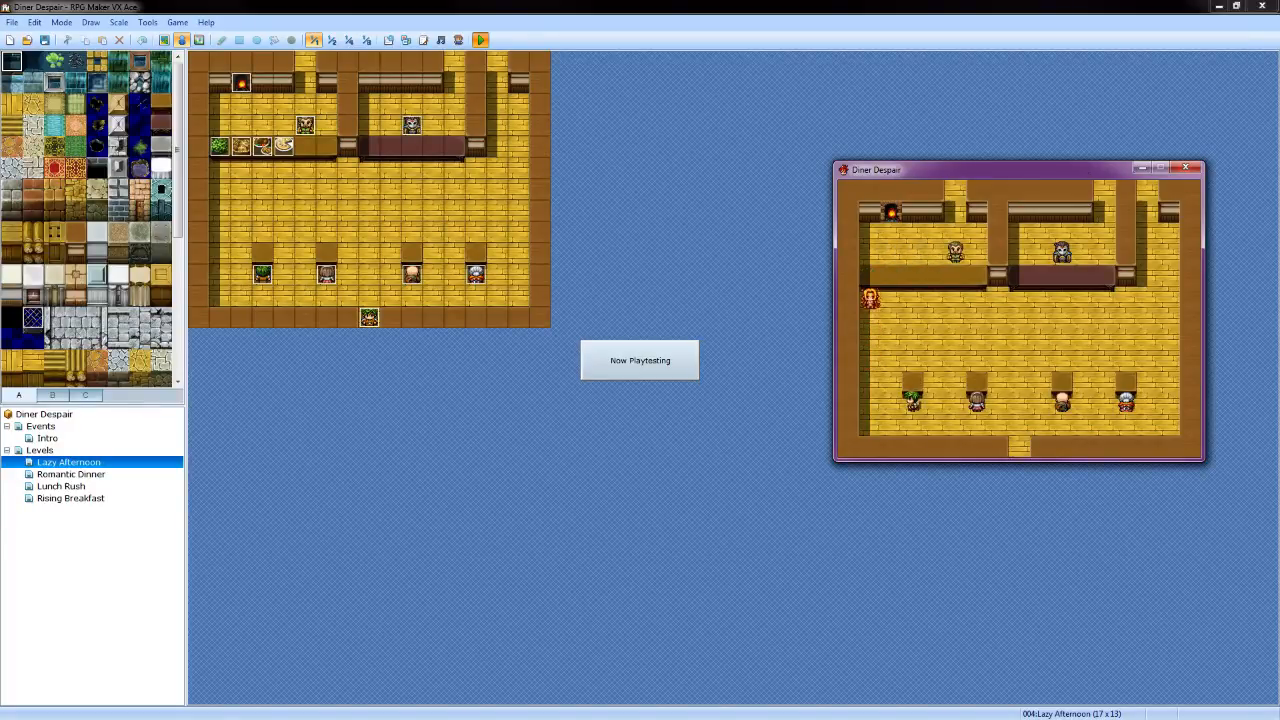
Check the in-game item inventory for the salad and close the menu
{"action": "key", "text": "Escape"}
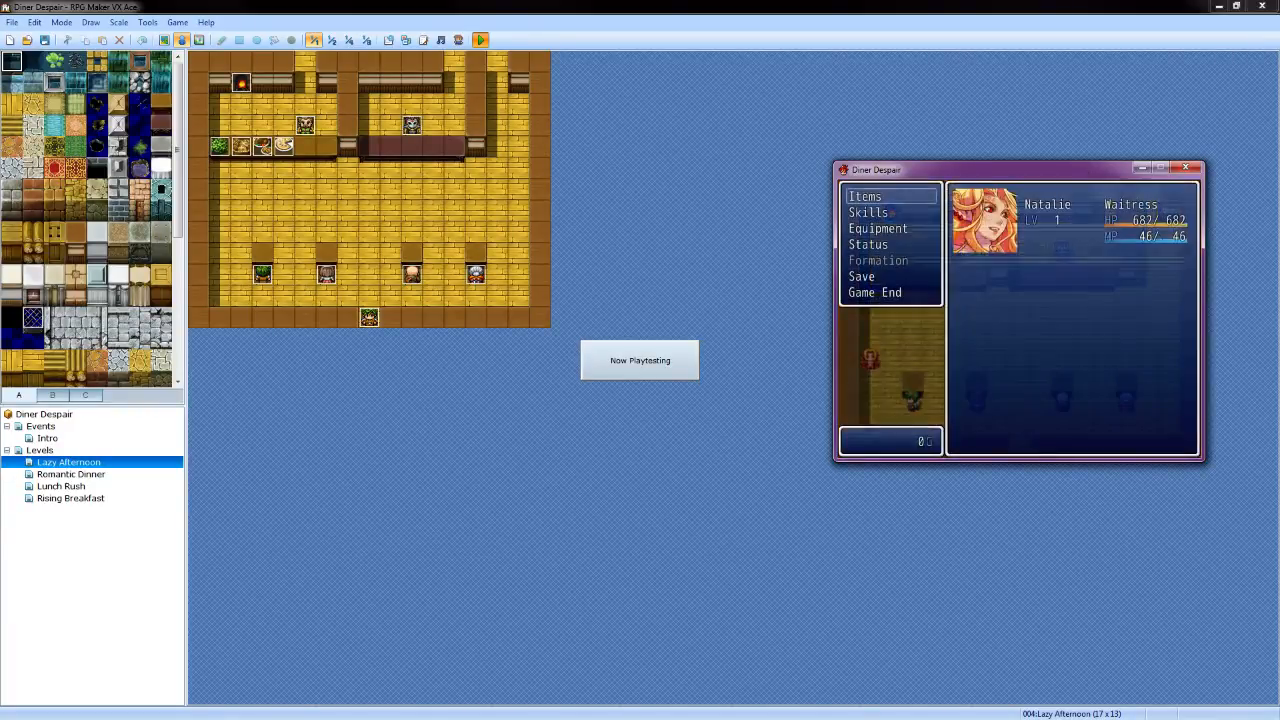
{"action": "key", "text": "Return"}
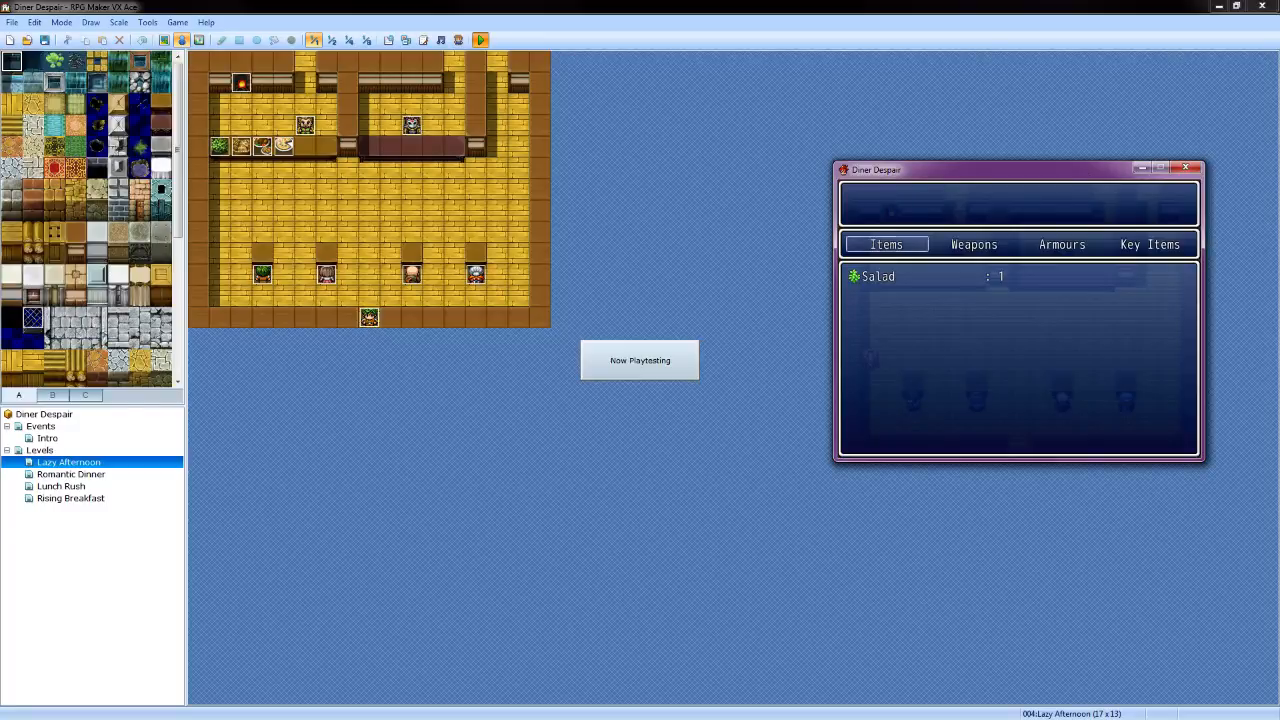
{"action": "key", "text": "Escape"}
{"action": "key", "text": "Escape"}
Serve the salad to the green-haired customer at the first table and advance his thanks
{"action": "key", "text": "Down"}
{"action": "key", "text": "Down"}
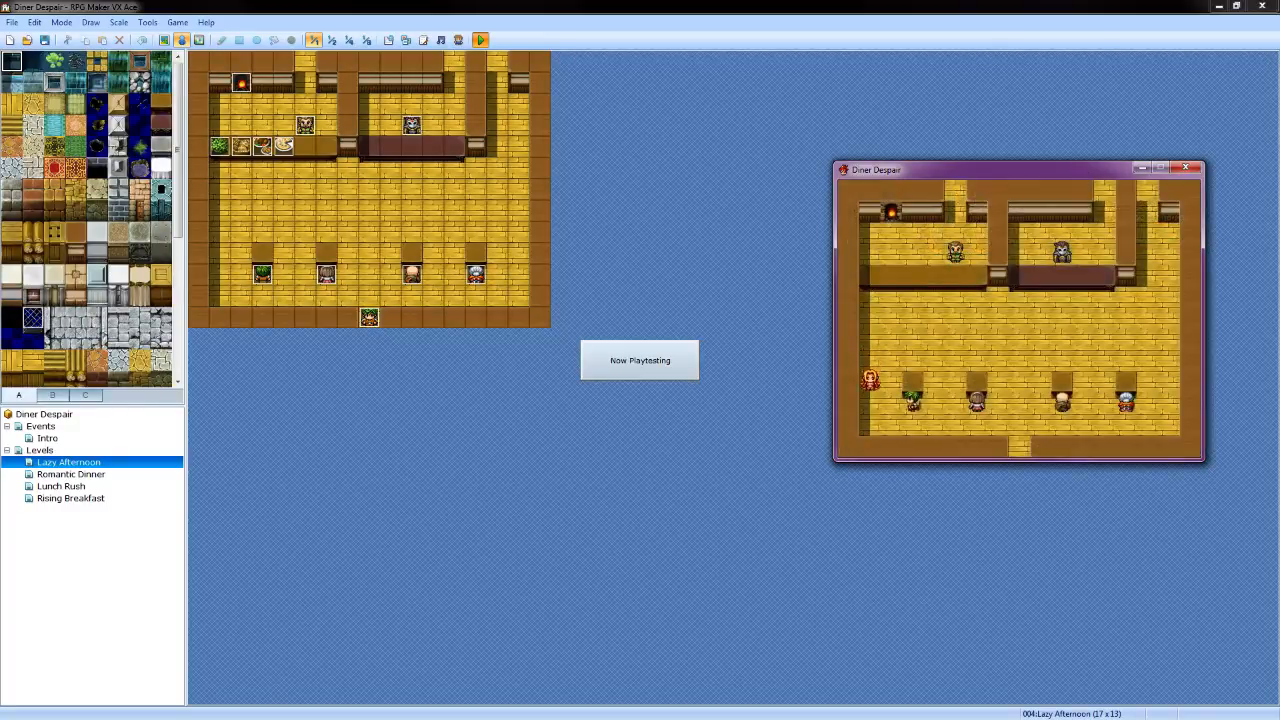
{"action": "key", "text": "Right"}
{"action": "key", "text": "Return"}
{"action": "key", "text": "Return"}
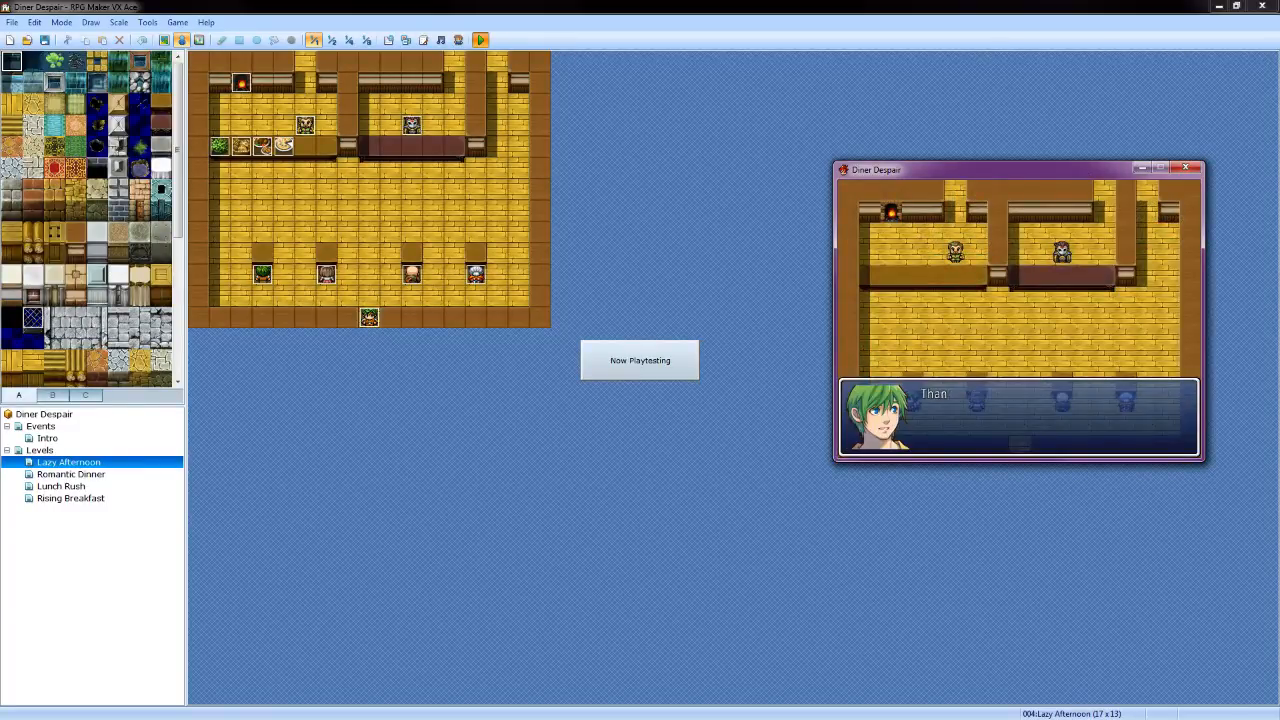
{"action": "key", "text": "Return"}
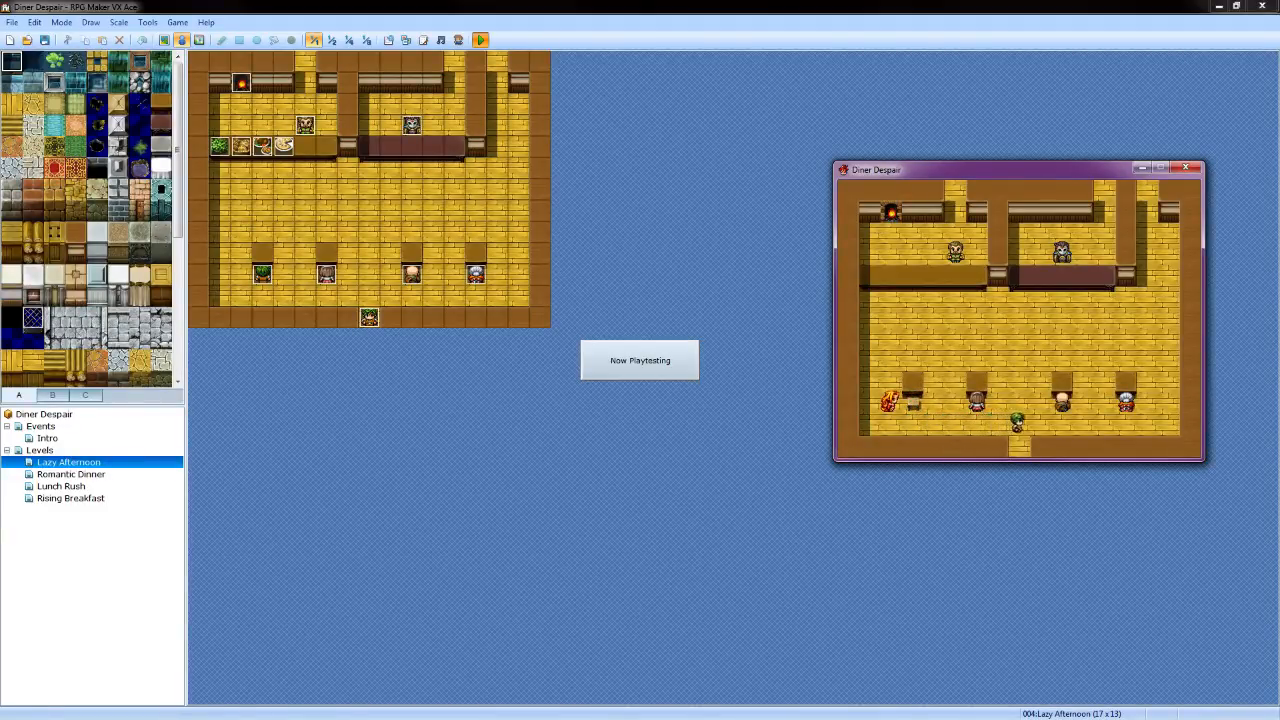
{"action": "key", "text": "Right"}
{"action": "key", "text": "Left"}
{"action": "key", "text": "Right"}
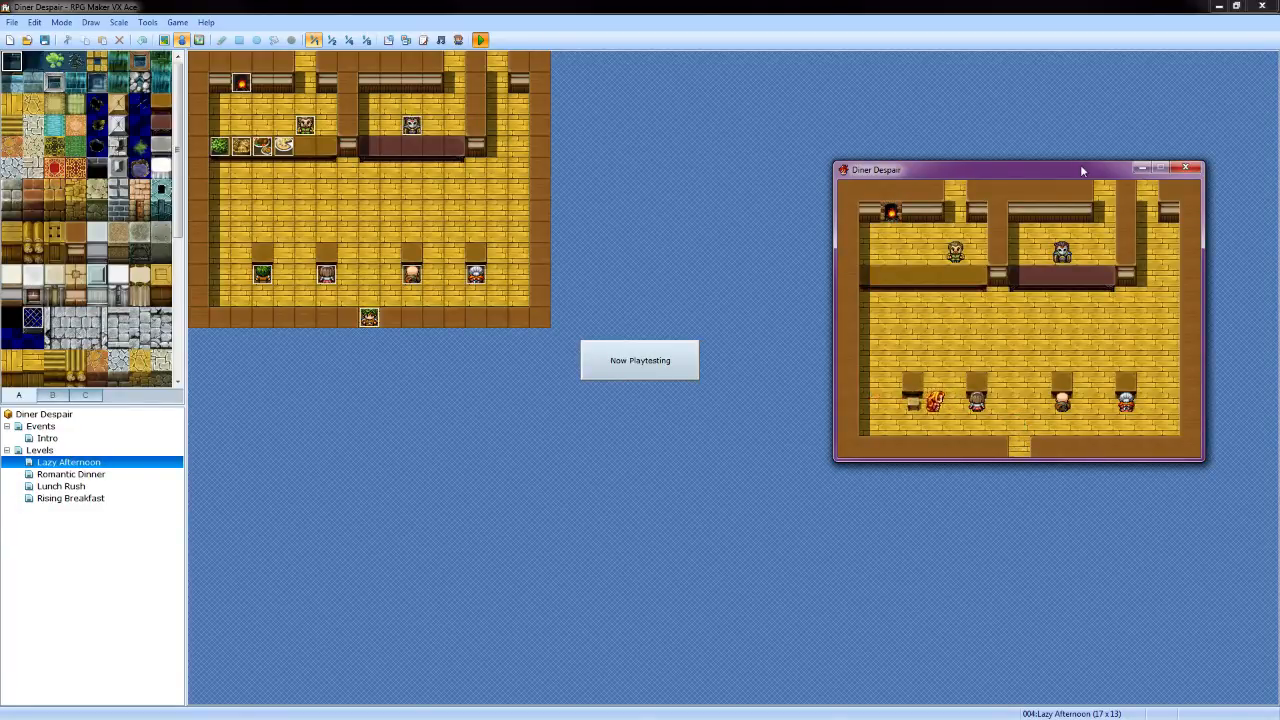
{"action": "key", "text": "Left"}
{"action": "key", "text": "Right"}
{"action": "key", "text": "Left"}
{"action": "key", "text": "Right"}
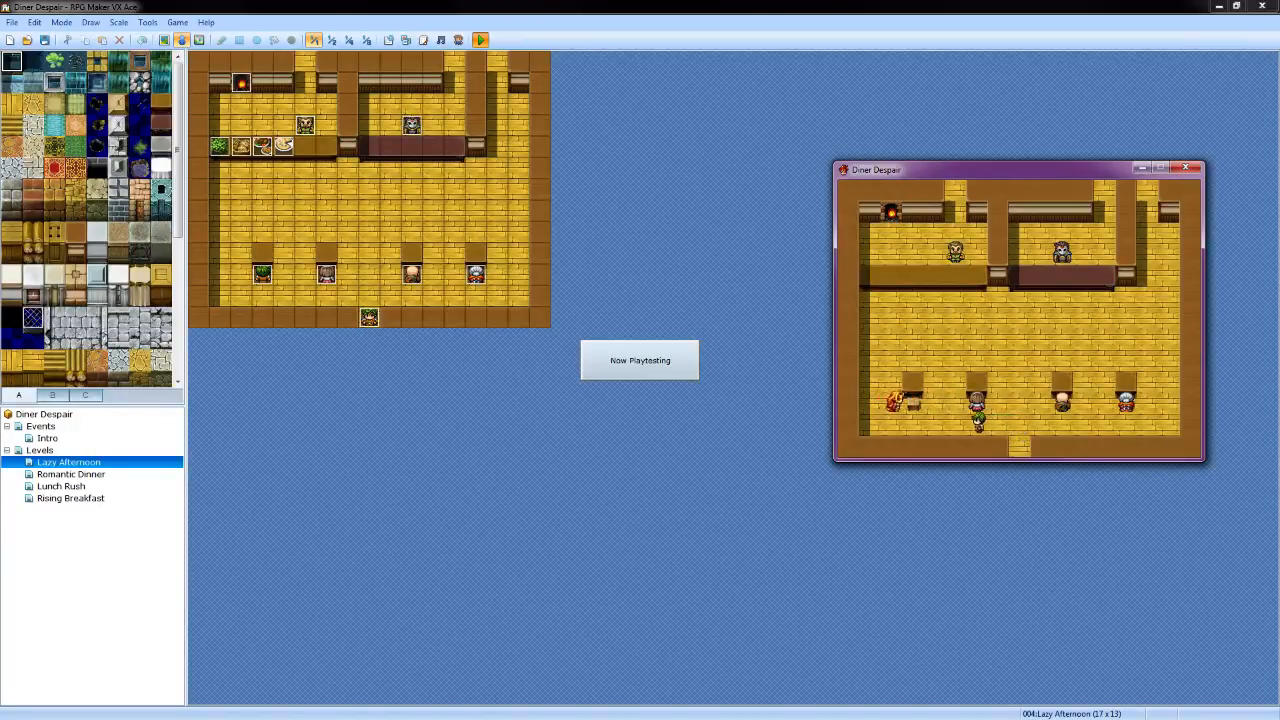
Walk the game character back below the first table and shut the game down to end the playtest
{"action": "key", "text": "Right"}
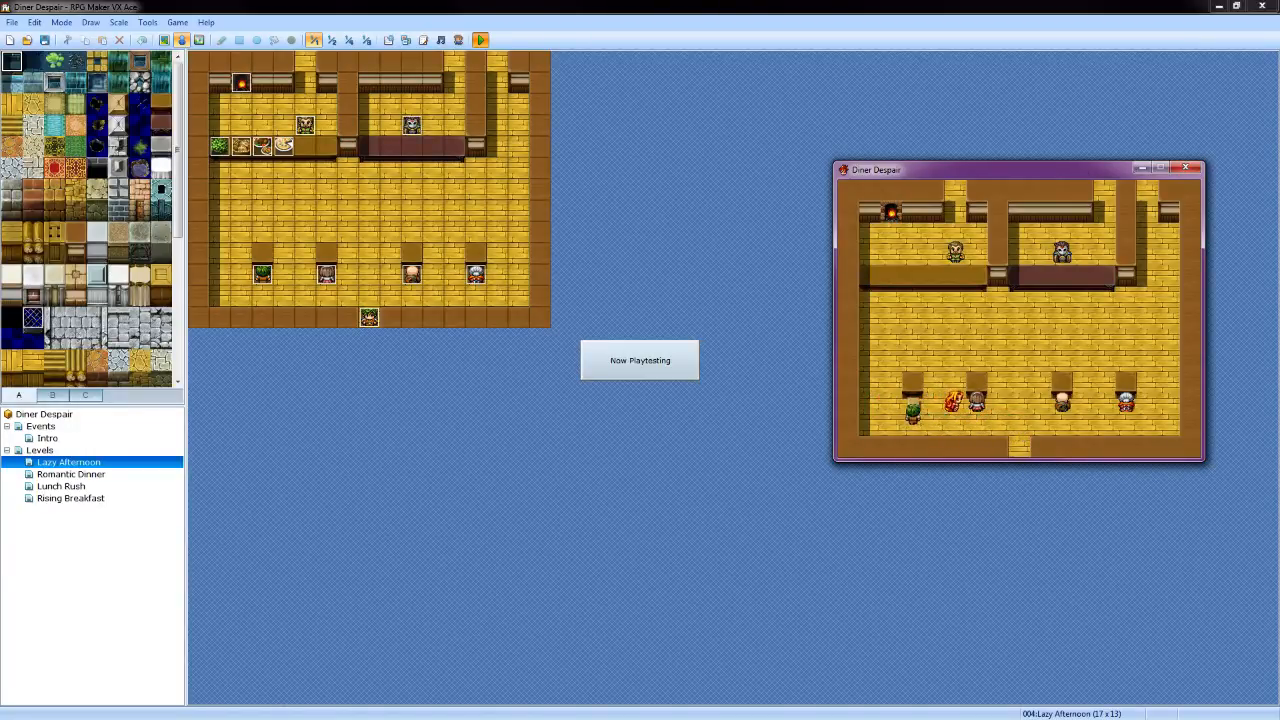
{"action": "key", "text": "Left"}
{"action": "key", "text": "Down"}
{"action": "key", "text": "Escape"}
{"action": "key", "text": "Up"}
{"action": "key", "text": "Return"}
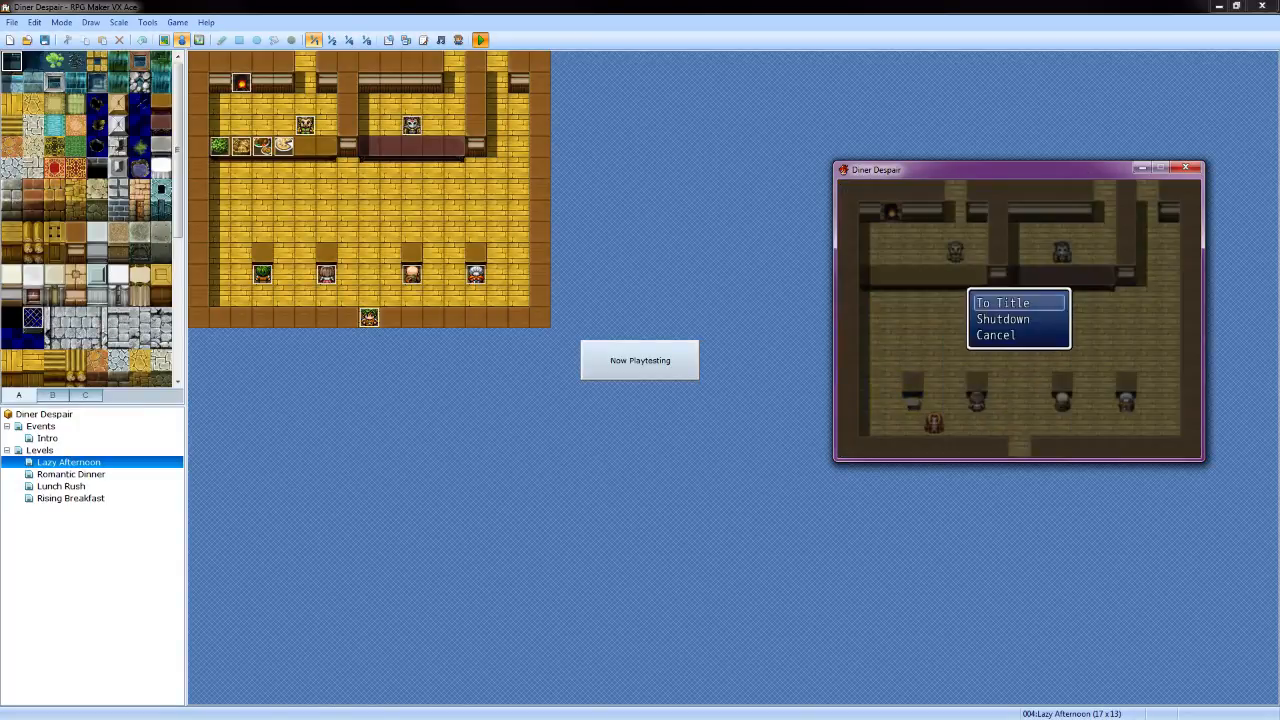
{"action": "key", "text": "Down"}
{"action": "key", "text": "Return"}
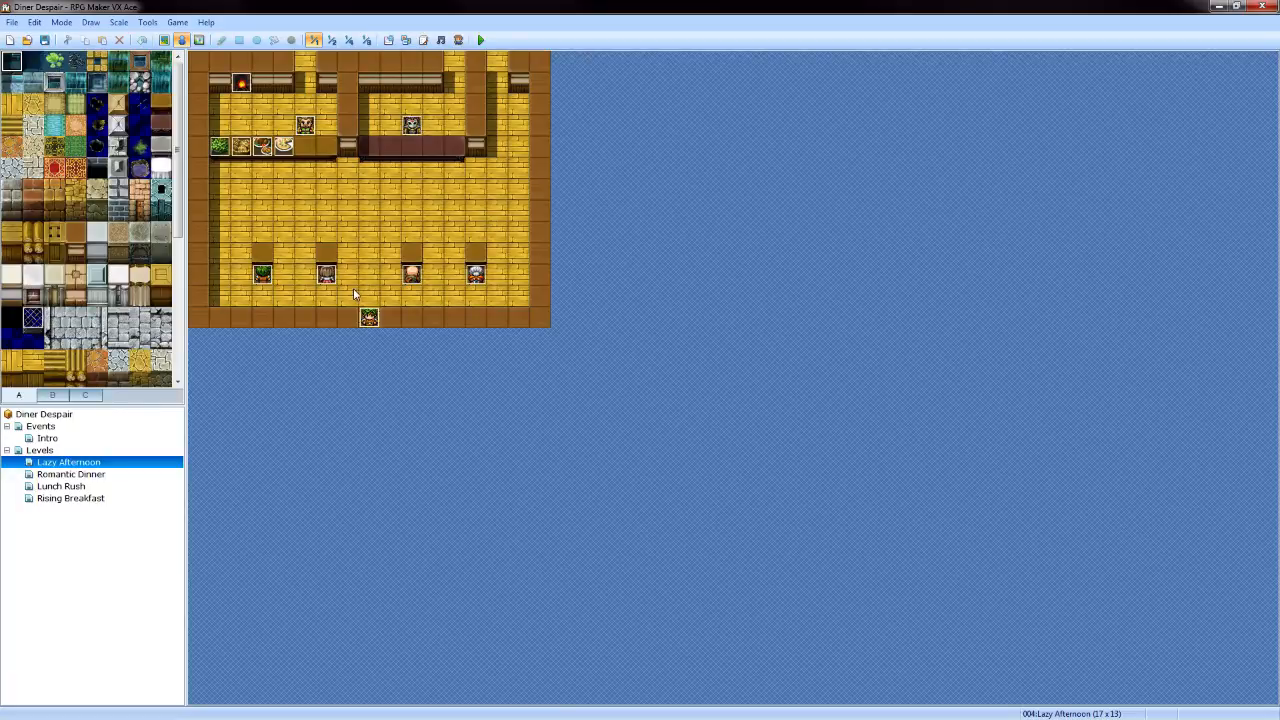
Delete the Show Balloon Icon command from page 1 of the first customer's event (Cust 1) and apply the change
{"action": "double_click", "coordinate": [265, 278]}
{"action": "left_click", "coordinate": [418, 193]}
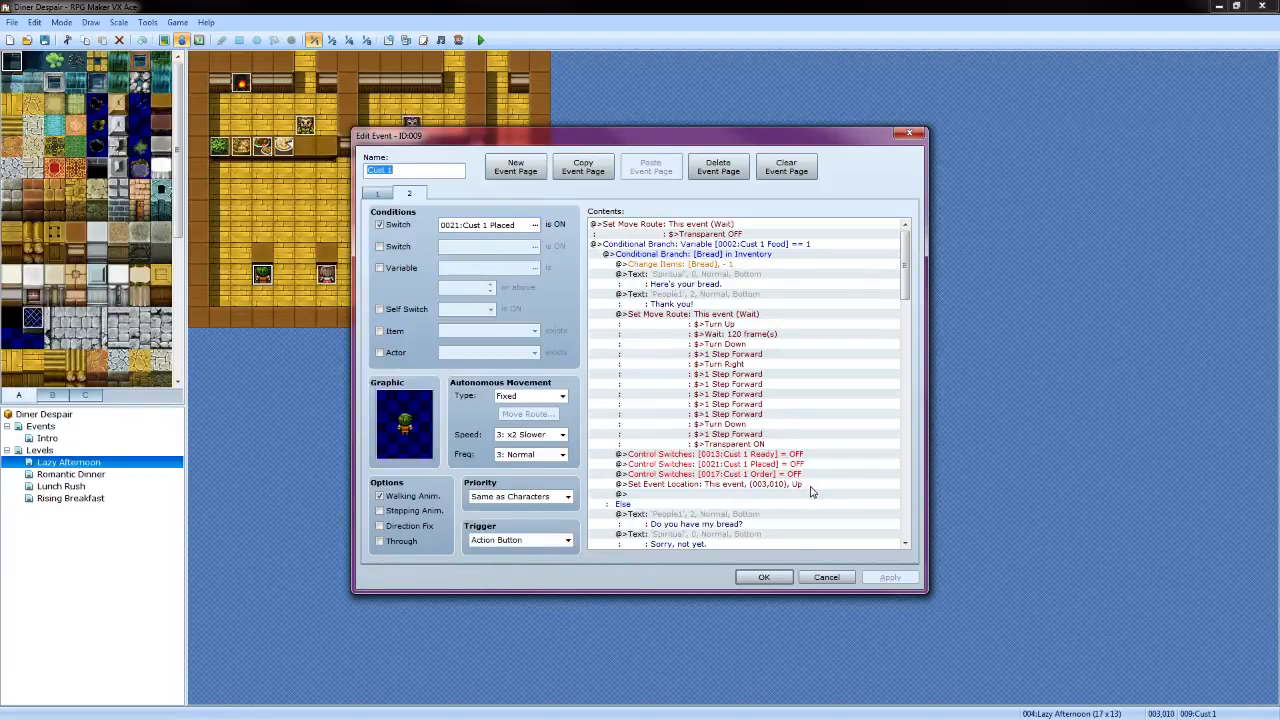
{"action": "left_click", "coordinate": [380, 194]}
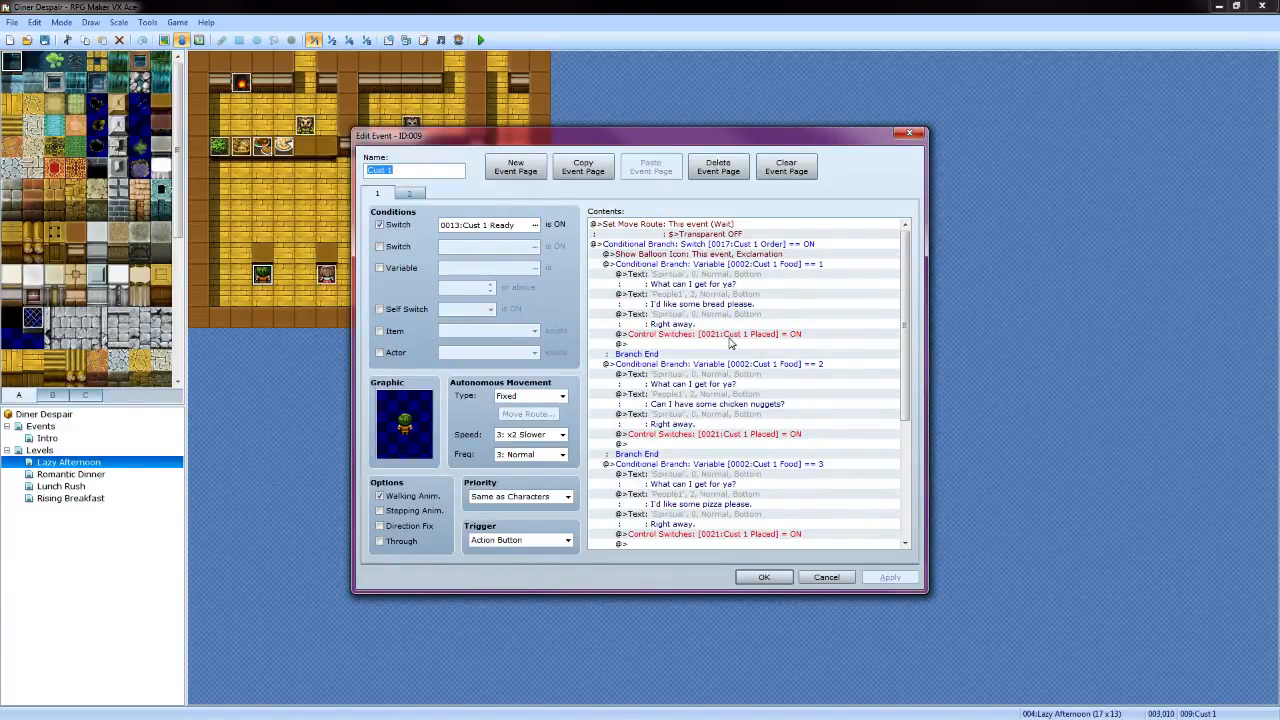
{"action": "left_click_drag", "start_coordinate": [905, 340], "coordinate": [912, 500]}
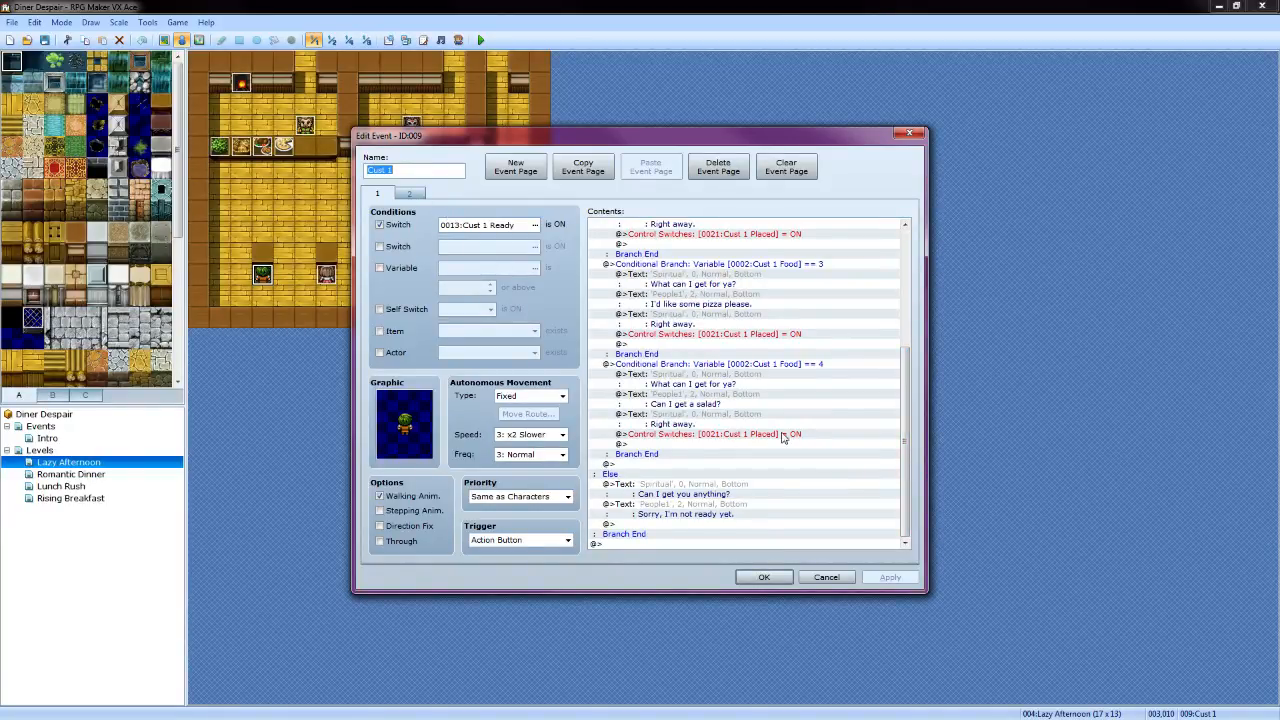
{"action": "scroll", "coordinate": [911, 243], "scroll_direction": "up", "scroll_amount": 5}
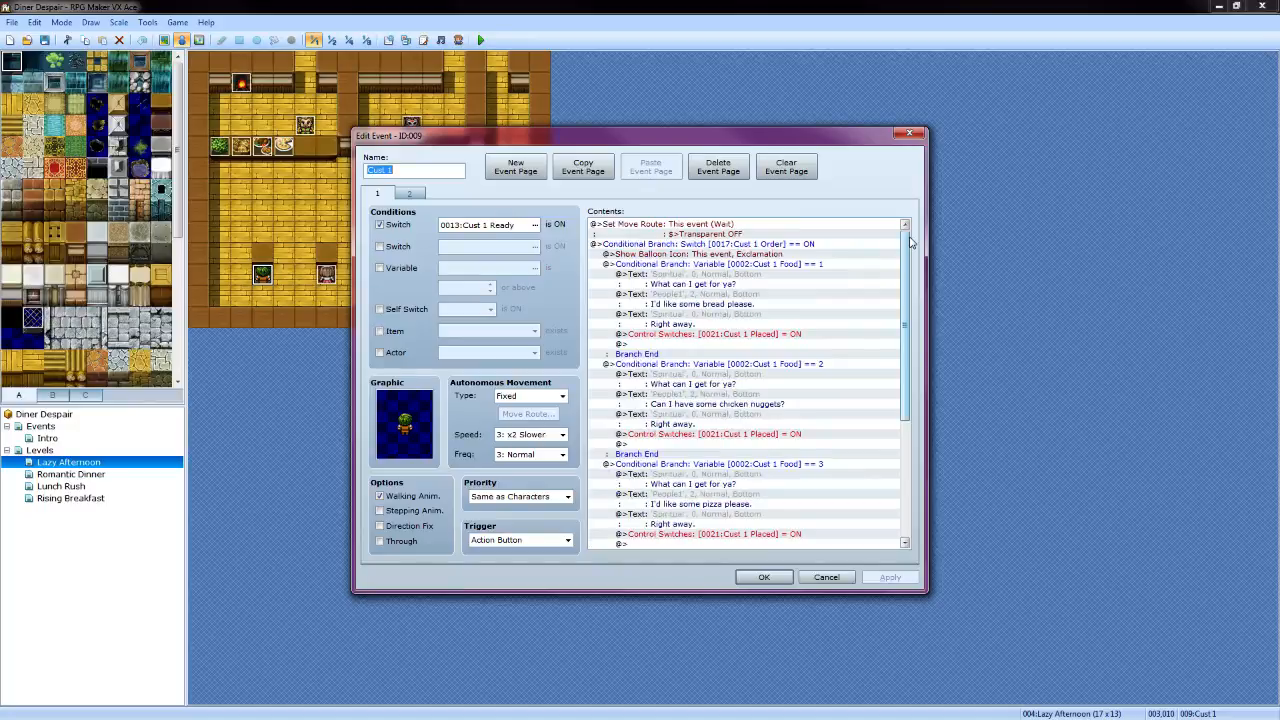
{"action": "left_click", "coordinate": [799, 256]}
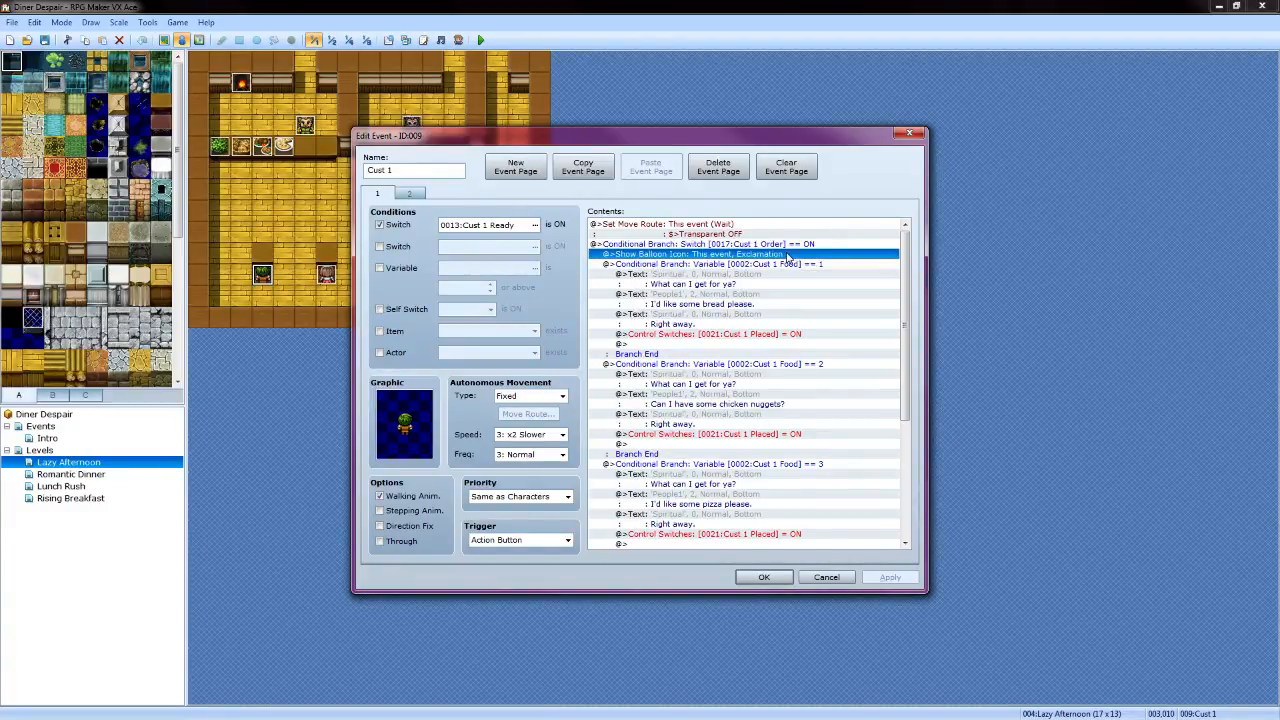
{"action": "key", "text": "Delete"}
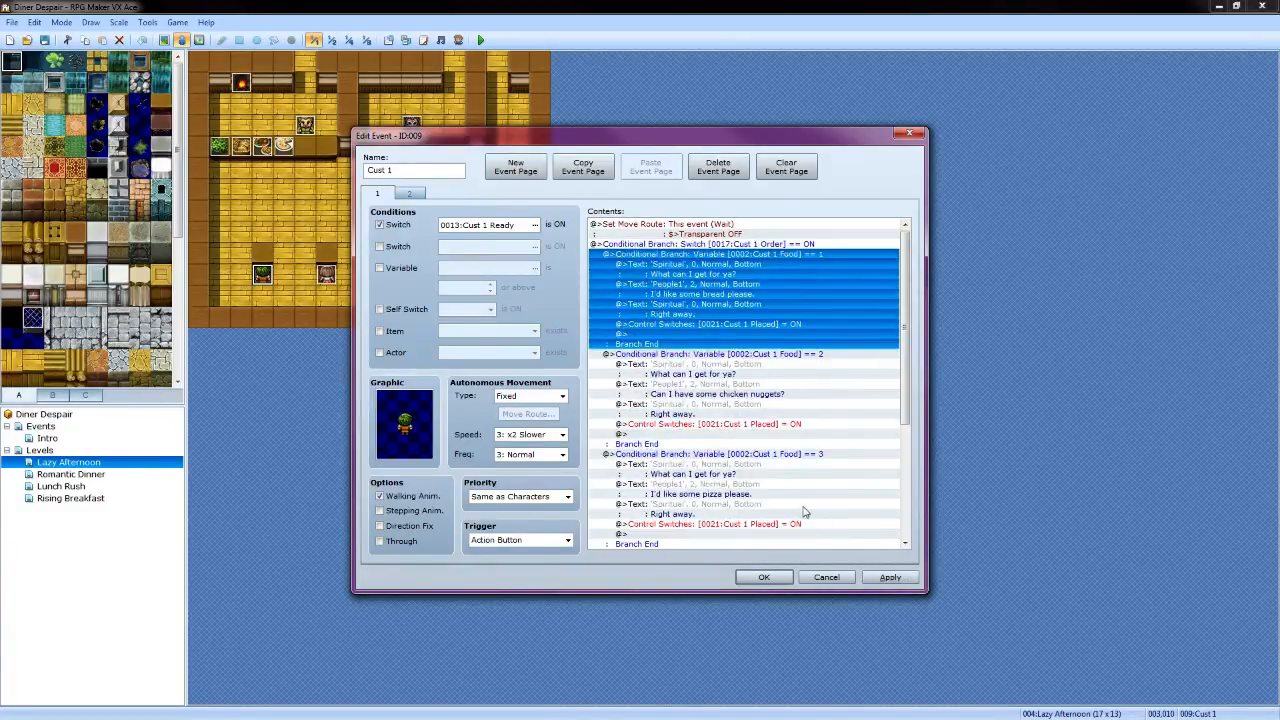
{"action": "left_click", "coordinate": [890, 578]}
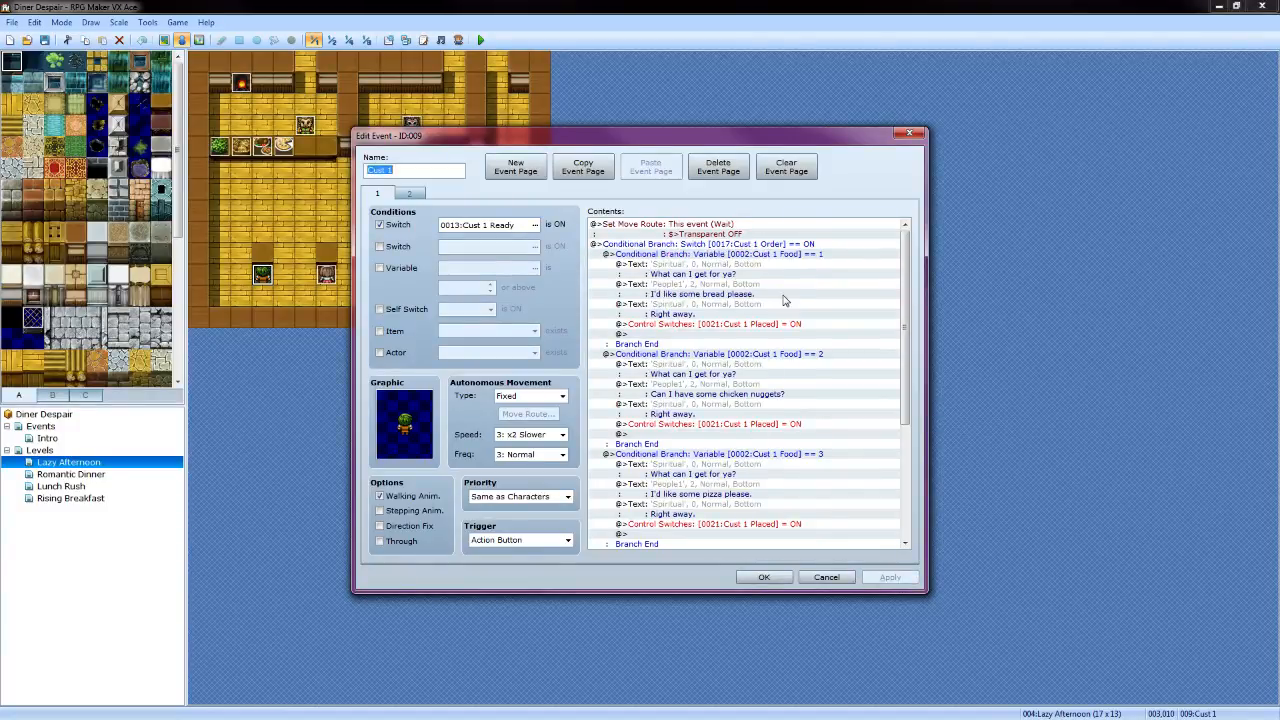
Compare the switch conditions and command contents of the Cust 1 event's two pages
{"action": "left_click", "coordinate": [411, 196]}
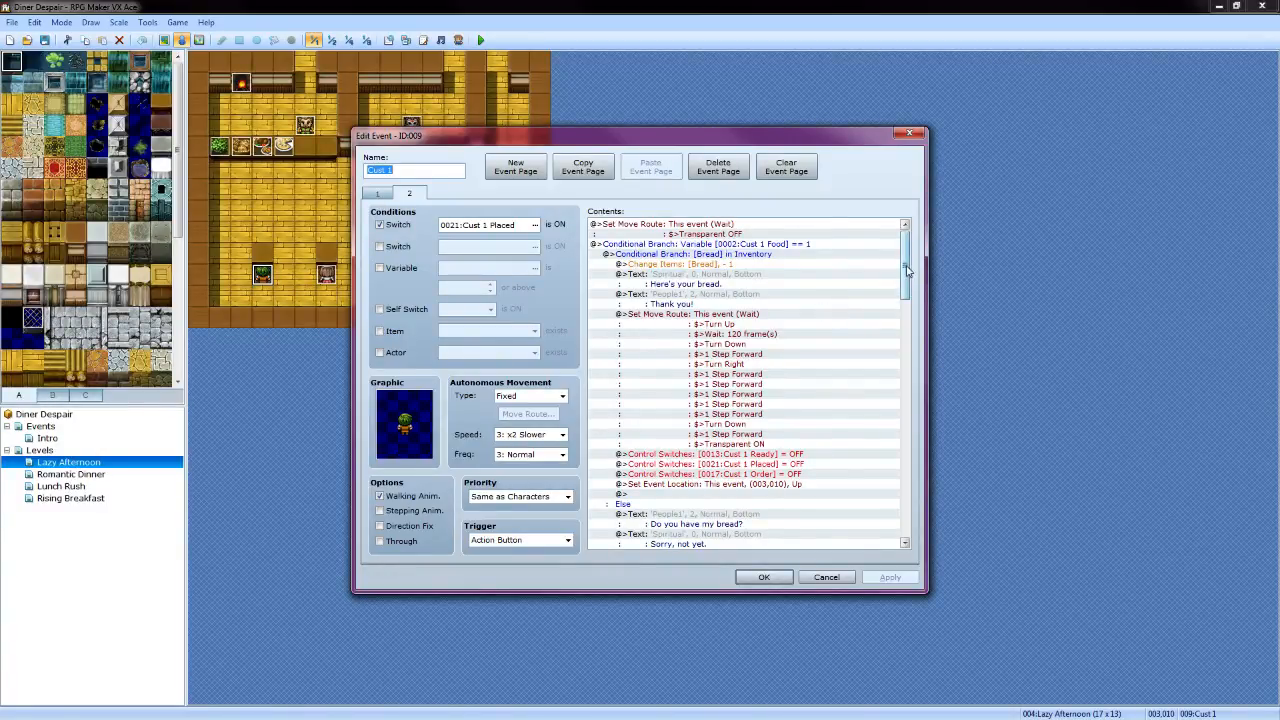
{"action": "left_click_drag", "start_coordinate": [904, 272], "coordinate": [920, 512]}
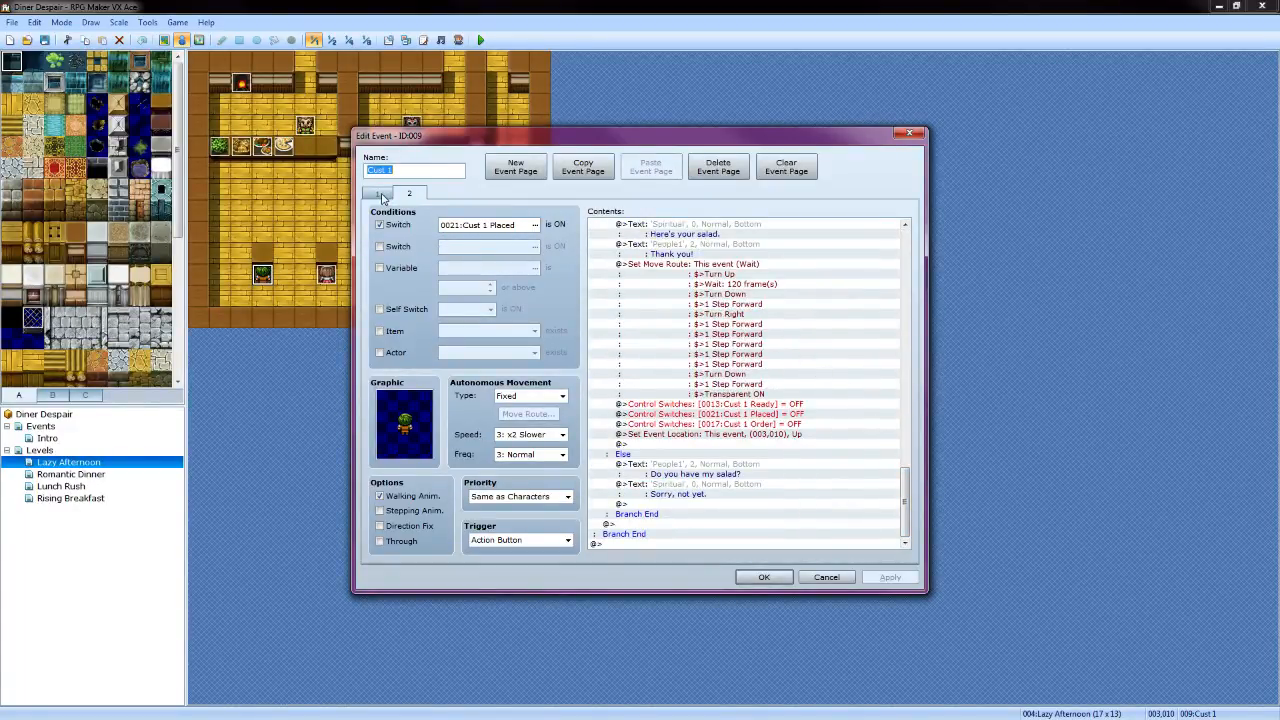
{"action": "left_click", "coordinate": [381, 196]}
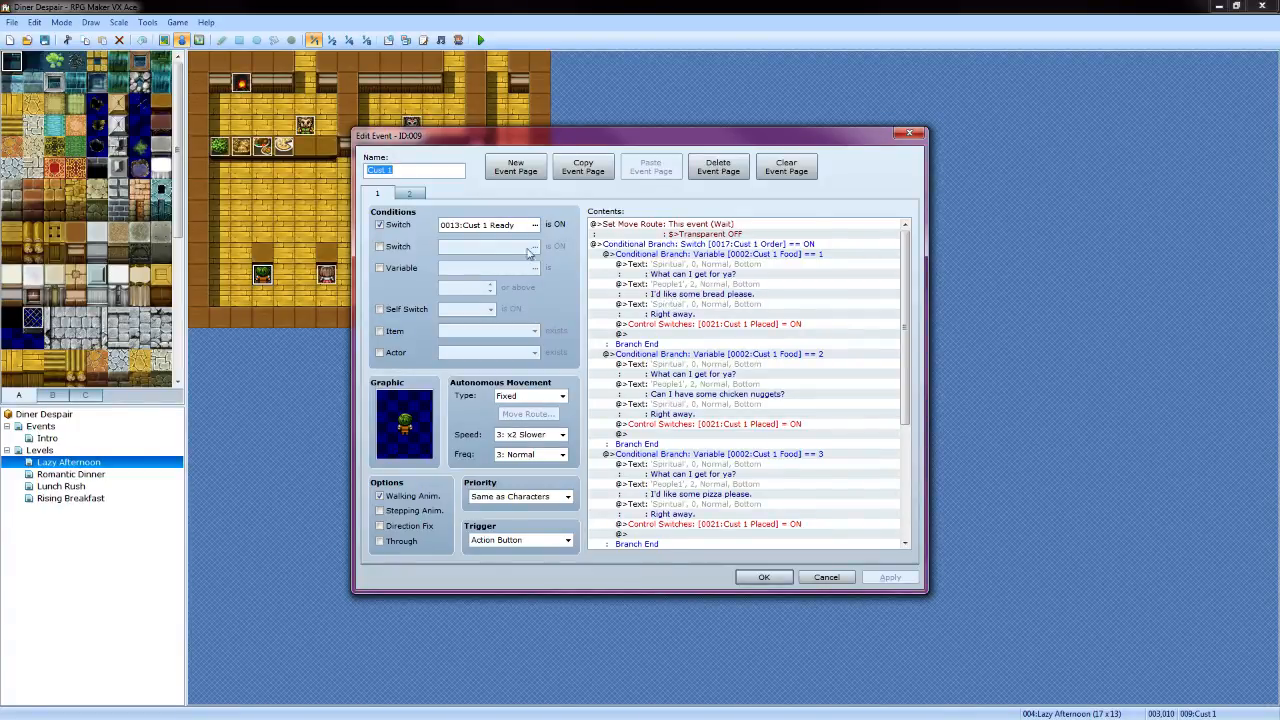
{"action": "left_click", "coordinate": [409, 195]}
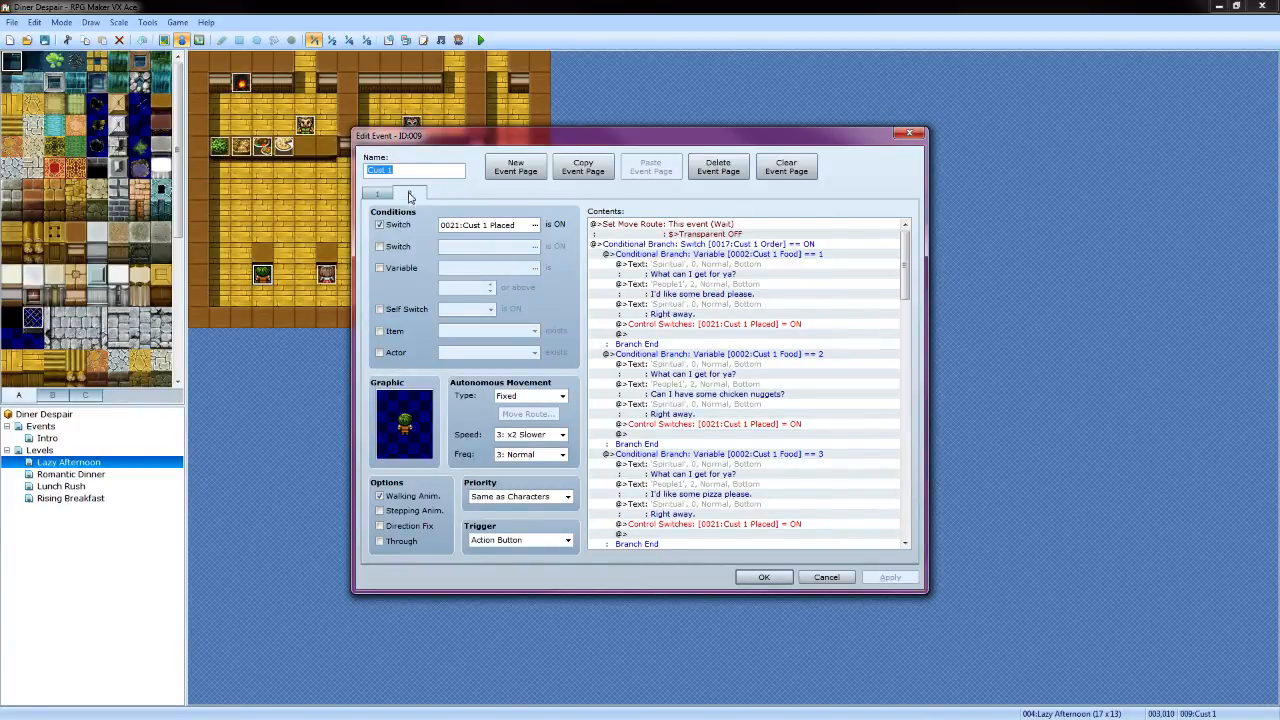
{"action": "left_click", "coordinate": [386, 196]}
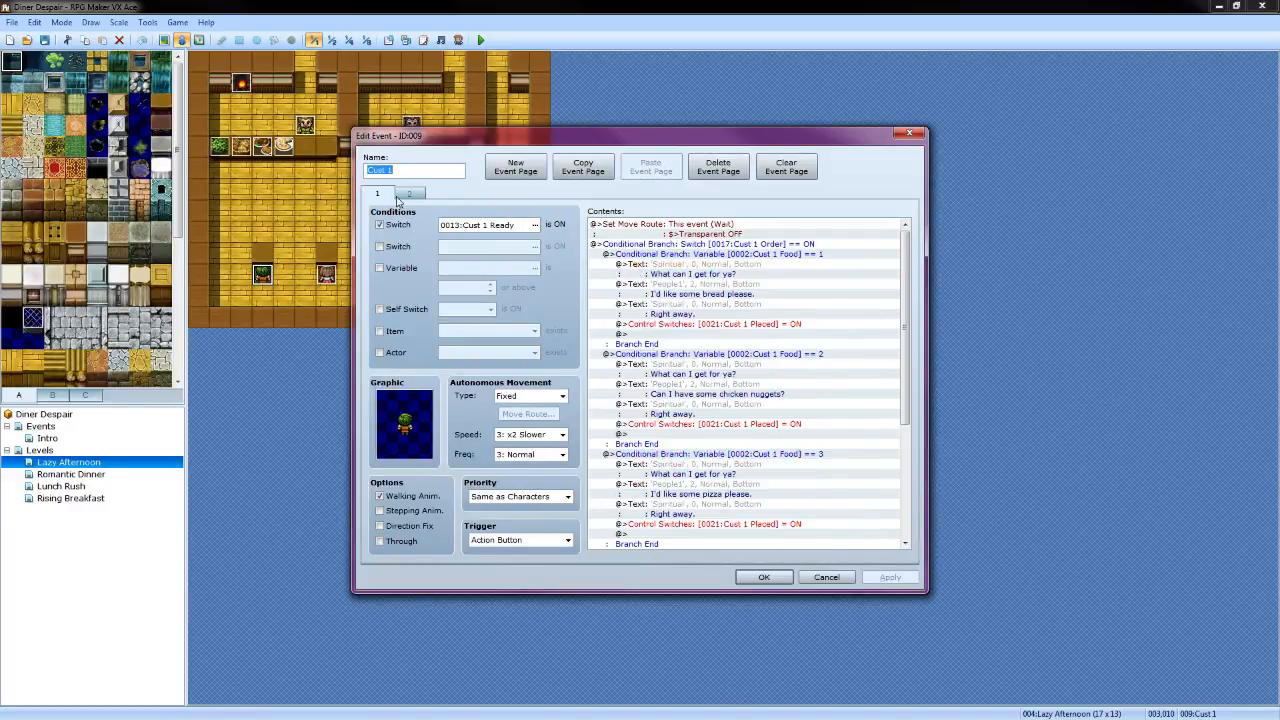
{"action": "left_click", "coordinate": [412, 196]}
{"action": "left_click", "coordinate": [386, 197]}
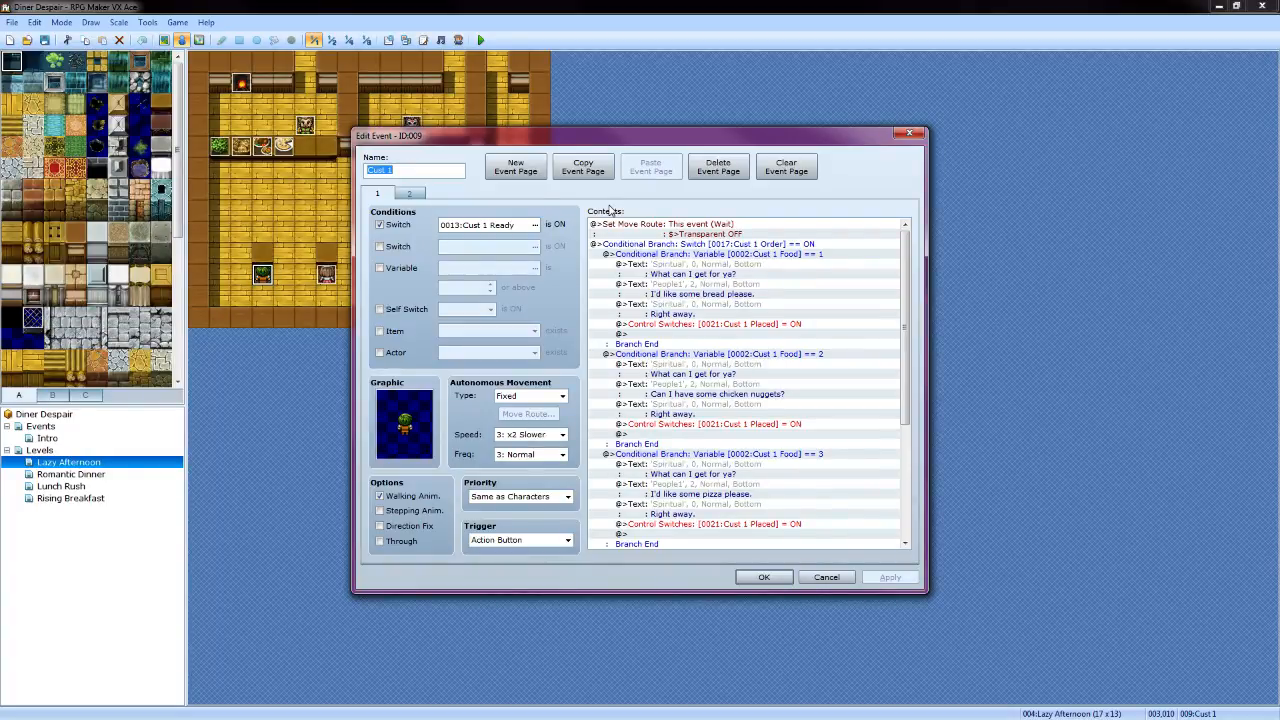
Add a blank event page after page 1 of Cust 1, enable its first switch condition and browse the available switches without choosing one
{"action": "left_click", "coordinate": [517, 170]}
{"action": "left_click", "coordinate": [380, 225]}
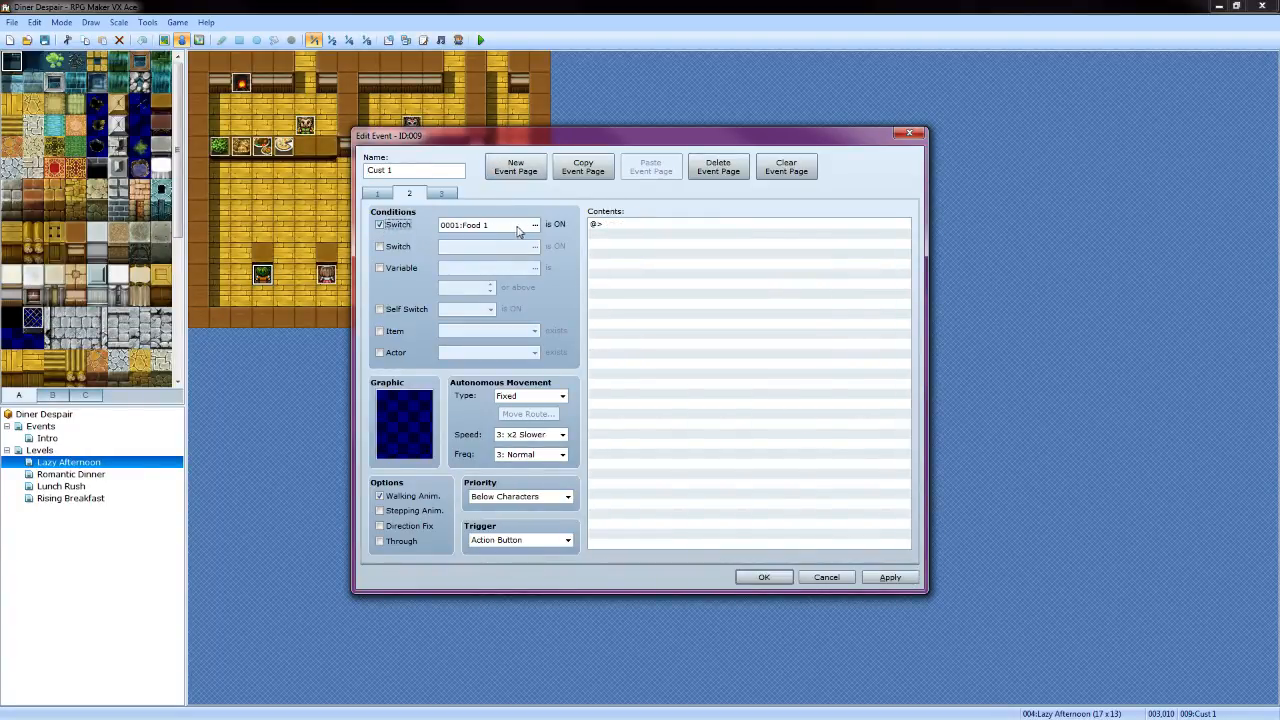
{"action": "left_click", "coordinate": [535, 224]}
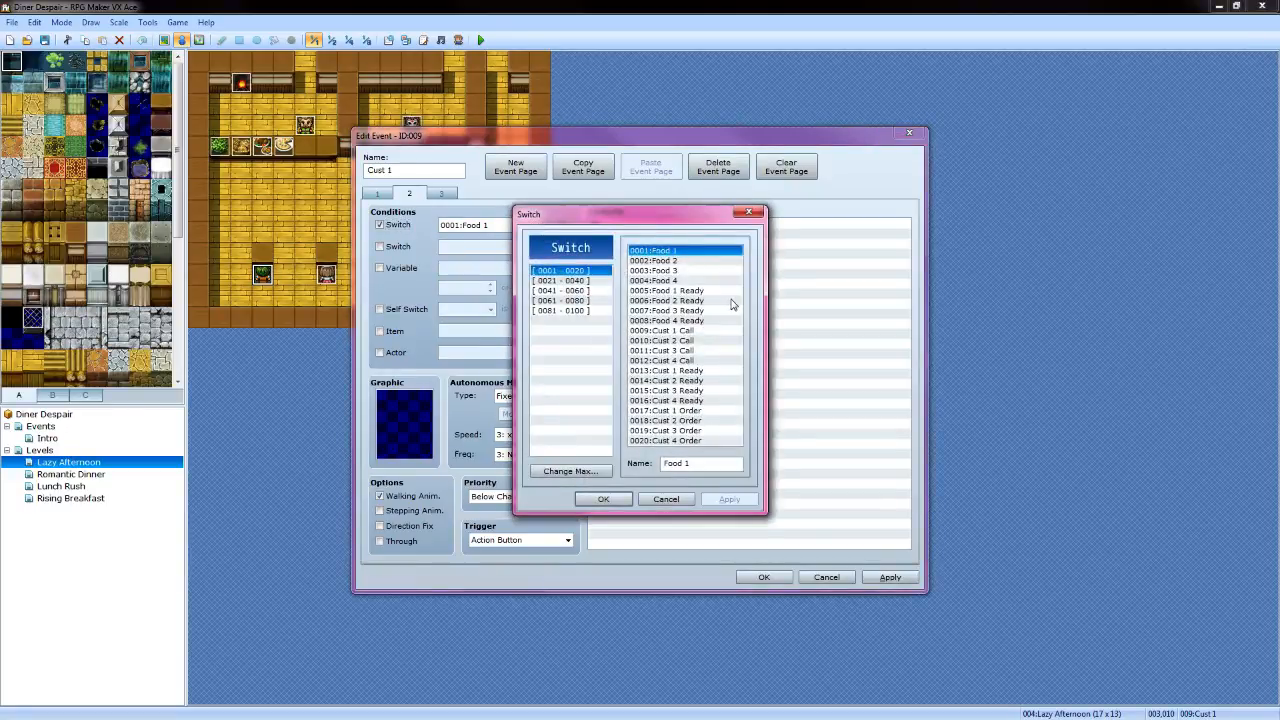
{"action": "left_click", "coordinate": [582, 283]}
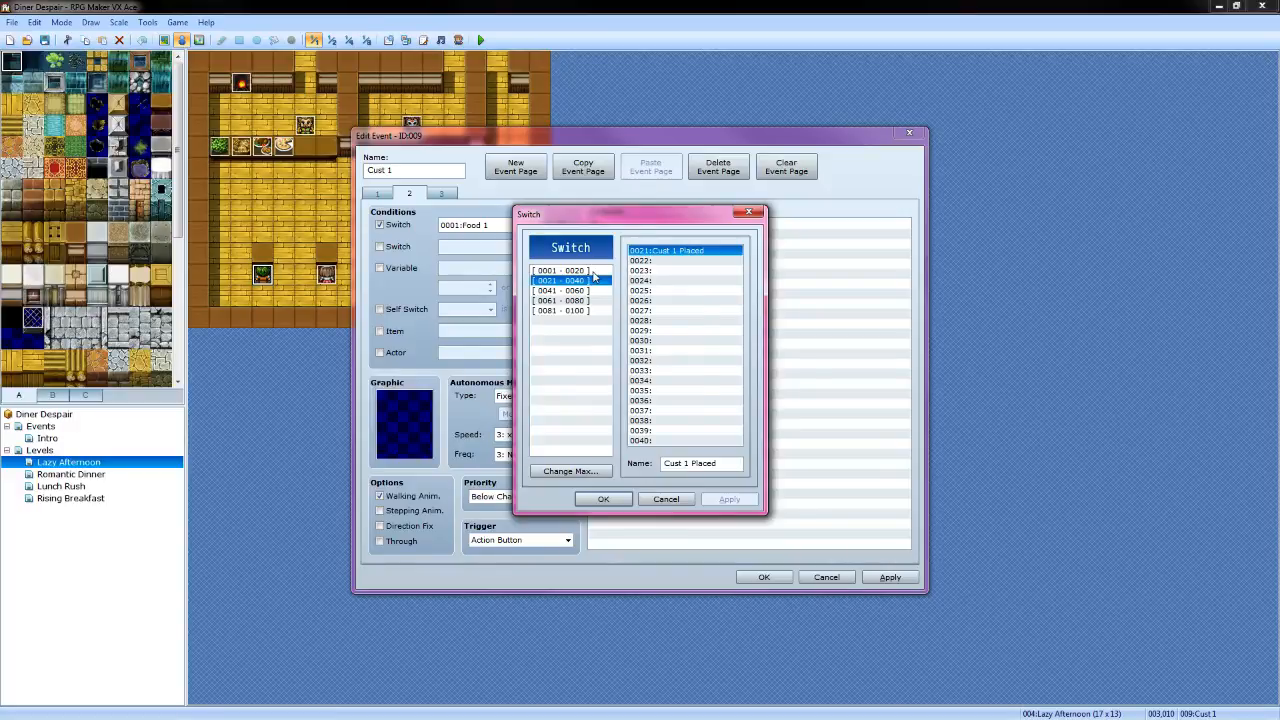
{"action": "left_click", "coordinate": [568, 270]}
{"action": "left_click", "coordinate": [666, 499]}
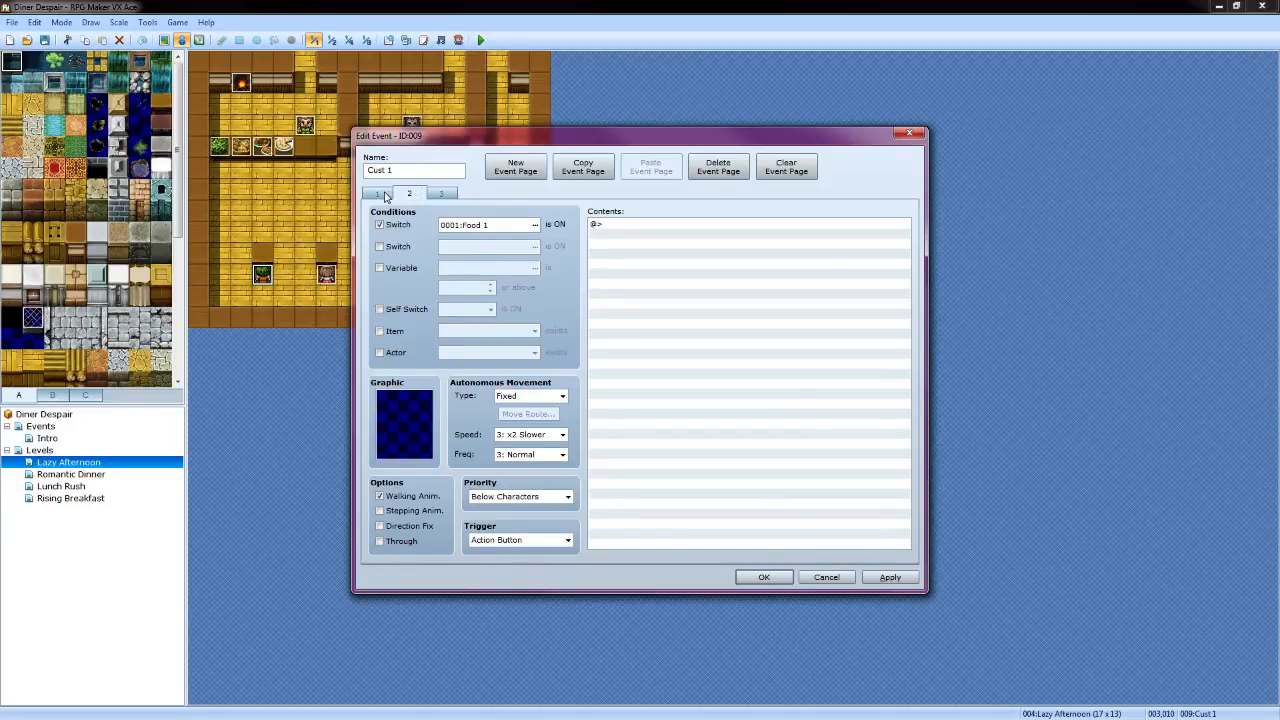
Copy event page 1 with the order branches and paste it after the blank page 2
{"action": "left_click", "coordinate": [382, 195]}
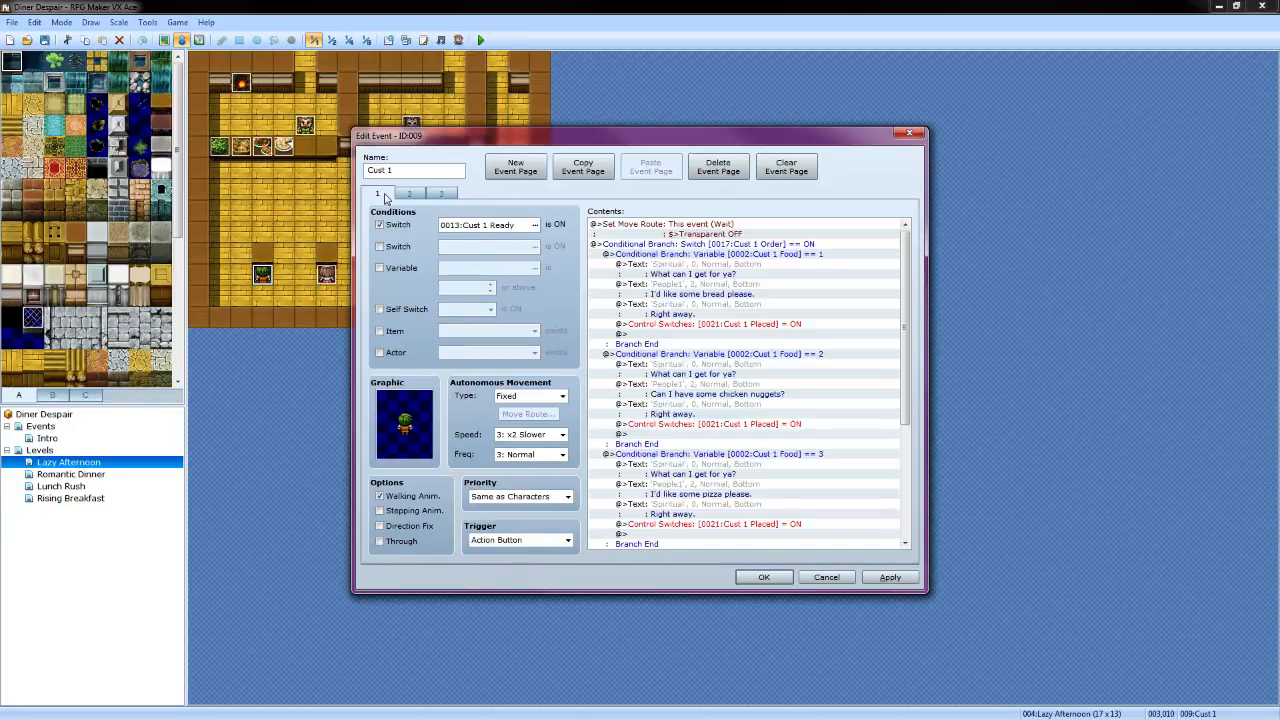
{"action": "left_click", "coordinate": [580, 172]}
{"action": "left_click", "coordinate": [412, 195]}
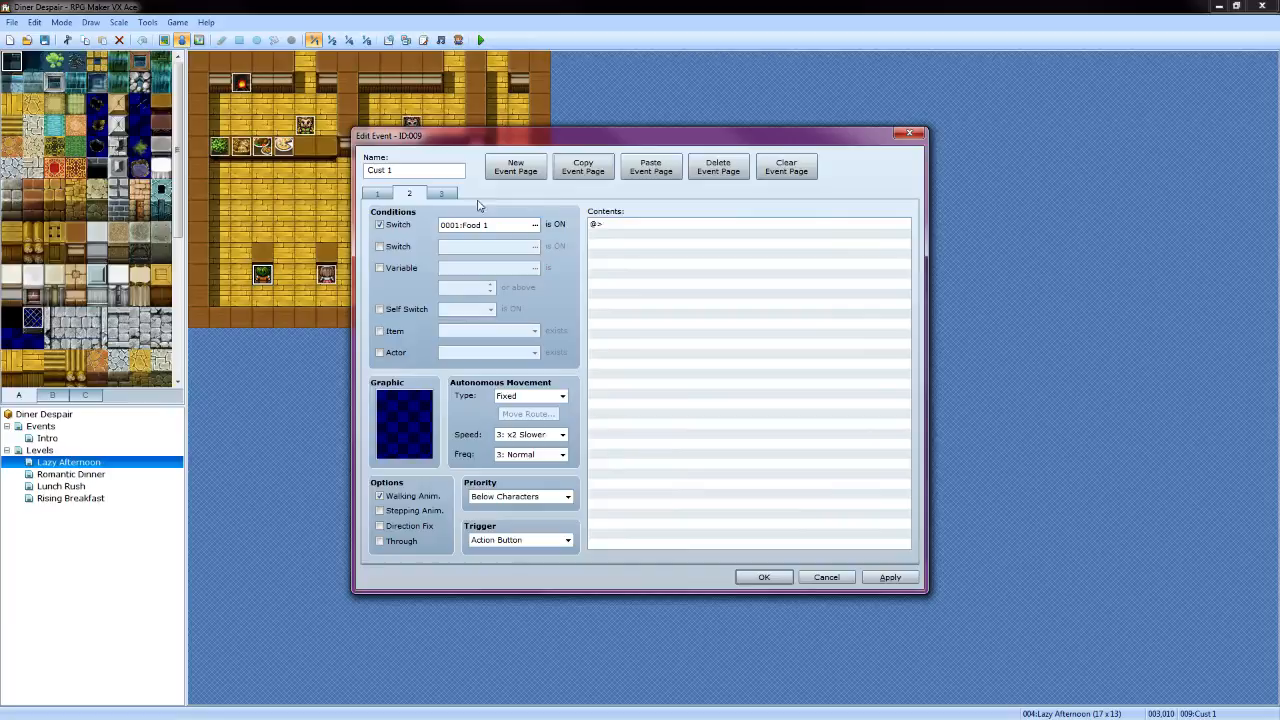
{"action": "left_click", "coordinate": [670, 176]}
Check the order of the four event pages and delete the original page 1 so the blank page comes first
{"action": "left_click", "coordinate": [412, 195]}
{"action": "left_click", "coordinate": [475, 195]}
{"action": "left_click", "coordinate": [412, 195]}
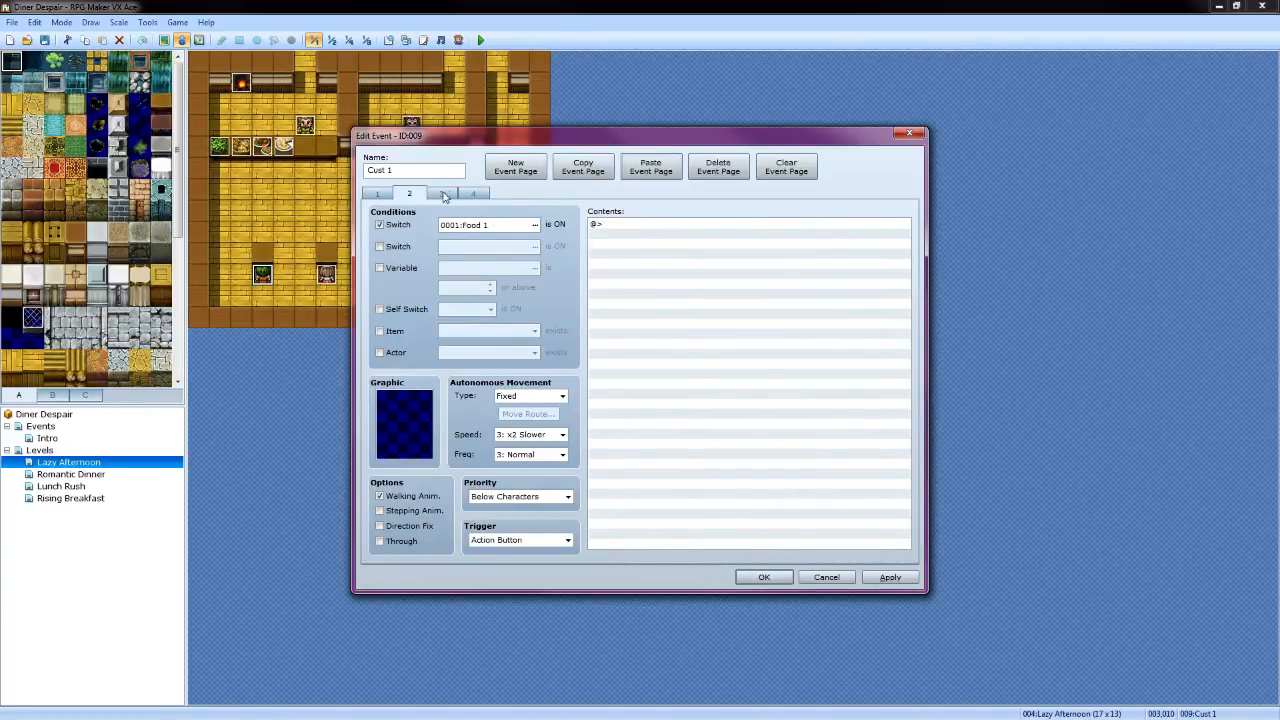
{"action": "left_click", "coordinate": [441, 195]}
{"action": "left_click", "coordinate": [473, 195]}
{"action": "left_click", "coordinate": [441, 195]}
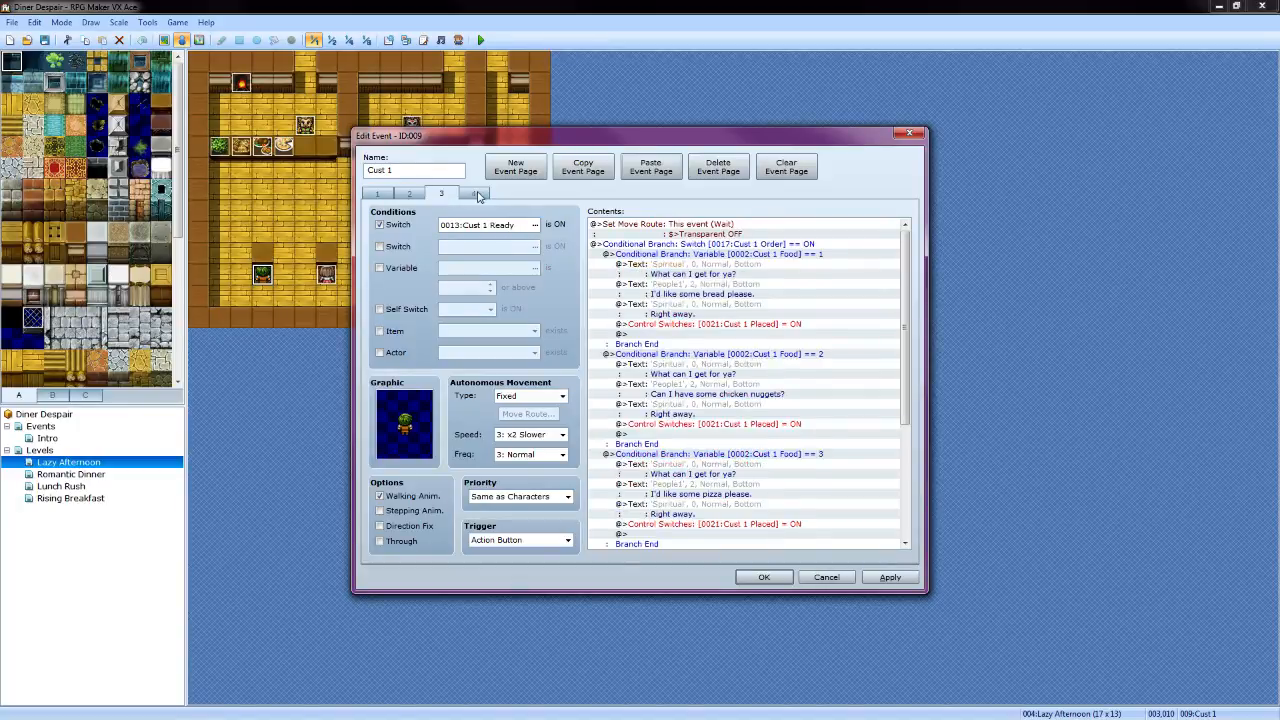
{"action": "left_click", "coordinate": [475, 195]}
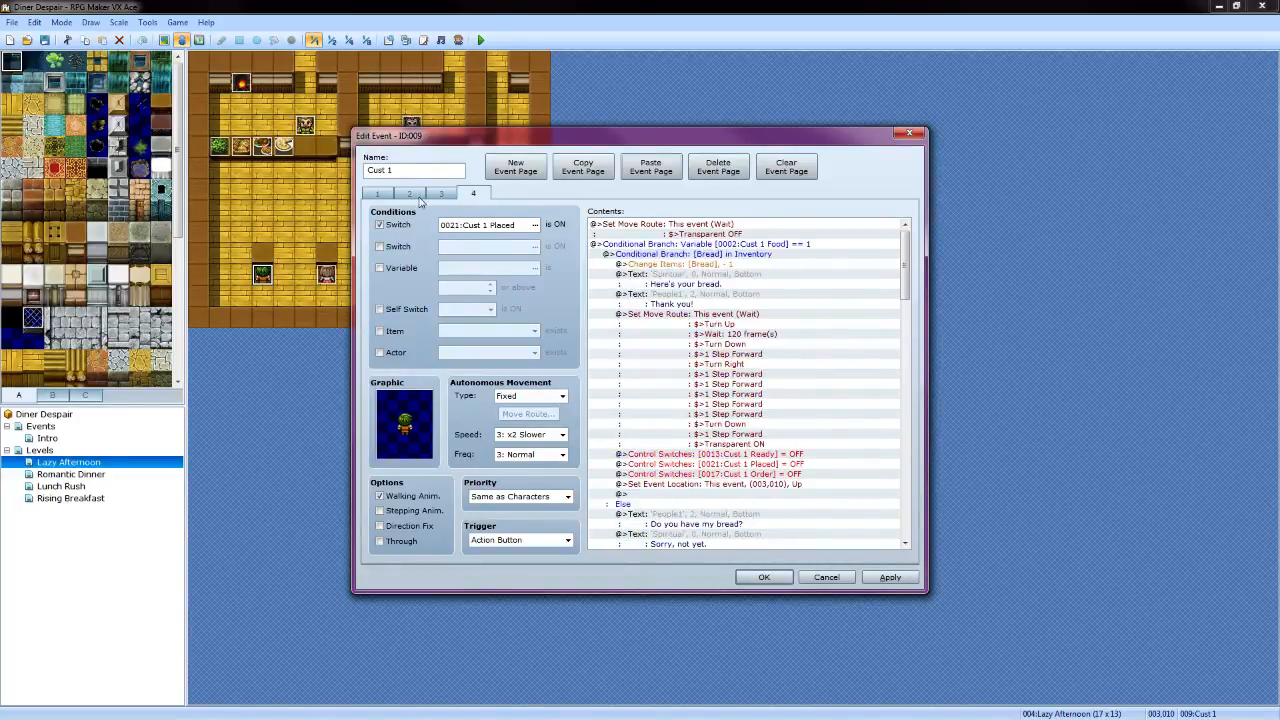
{"action": "left_click", "coordinate": [410, 195]}
{"action": "left_click", "coordinate": [389, 196]}
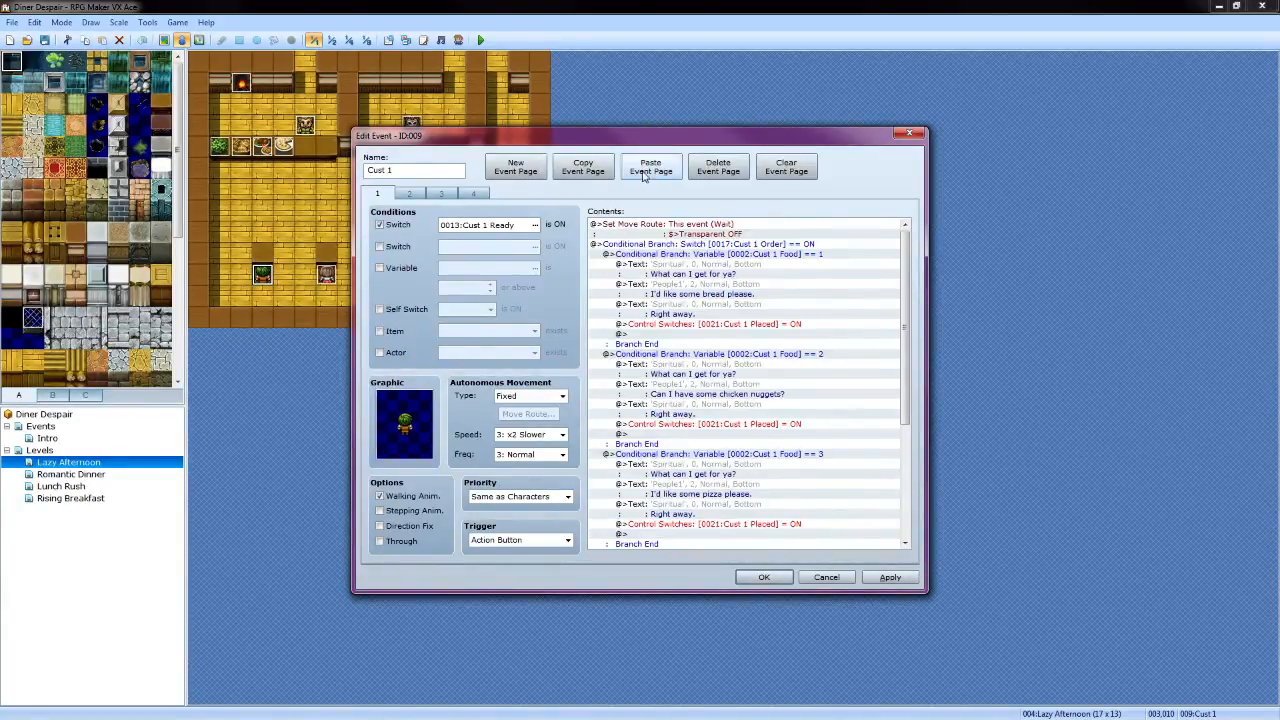
{"action": "left_click", "coordinate": [726, 178]}
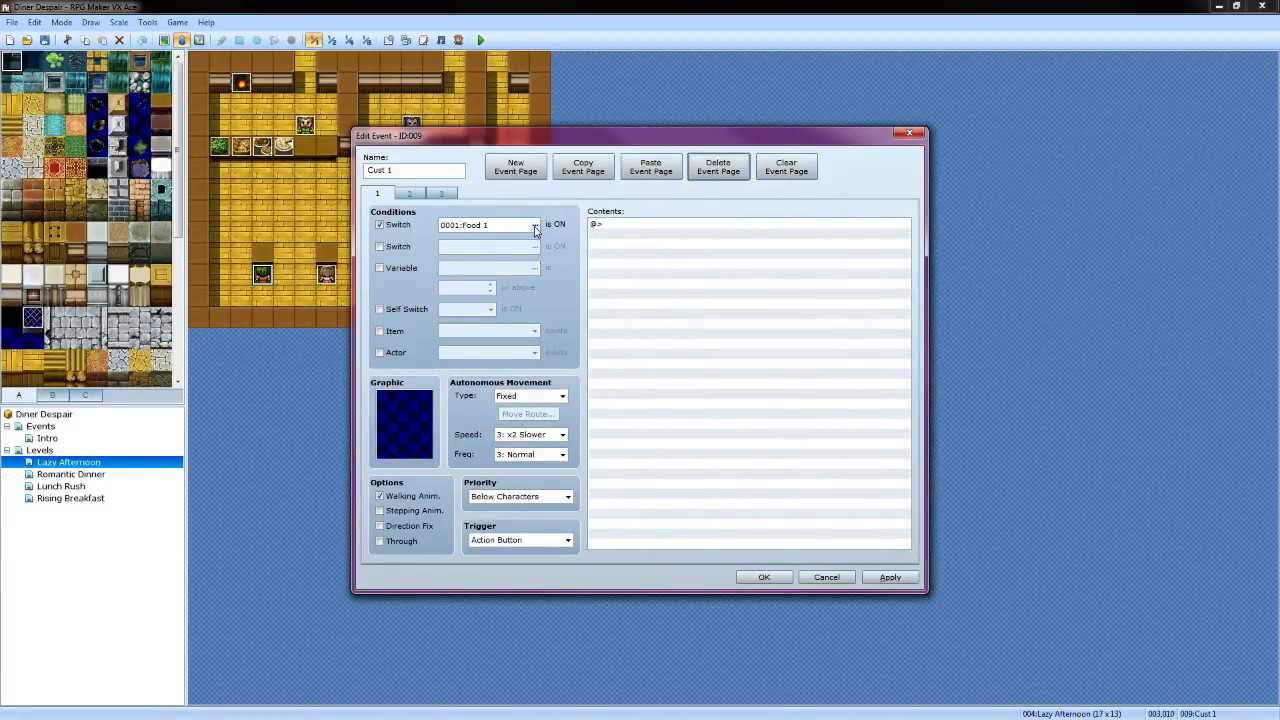
Enable the self switch condition on page 2 and set the blank page 1's condition switch to 0013:Cust 1 Ready
{"action": "left_click", "coordinate": [409, 193]}
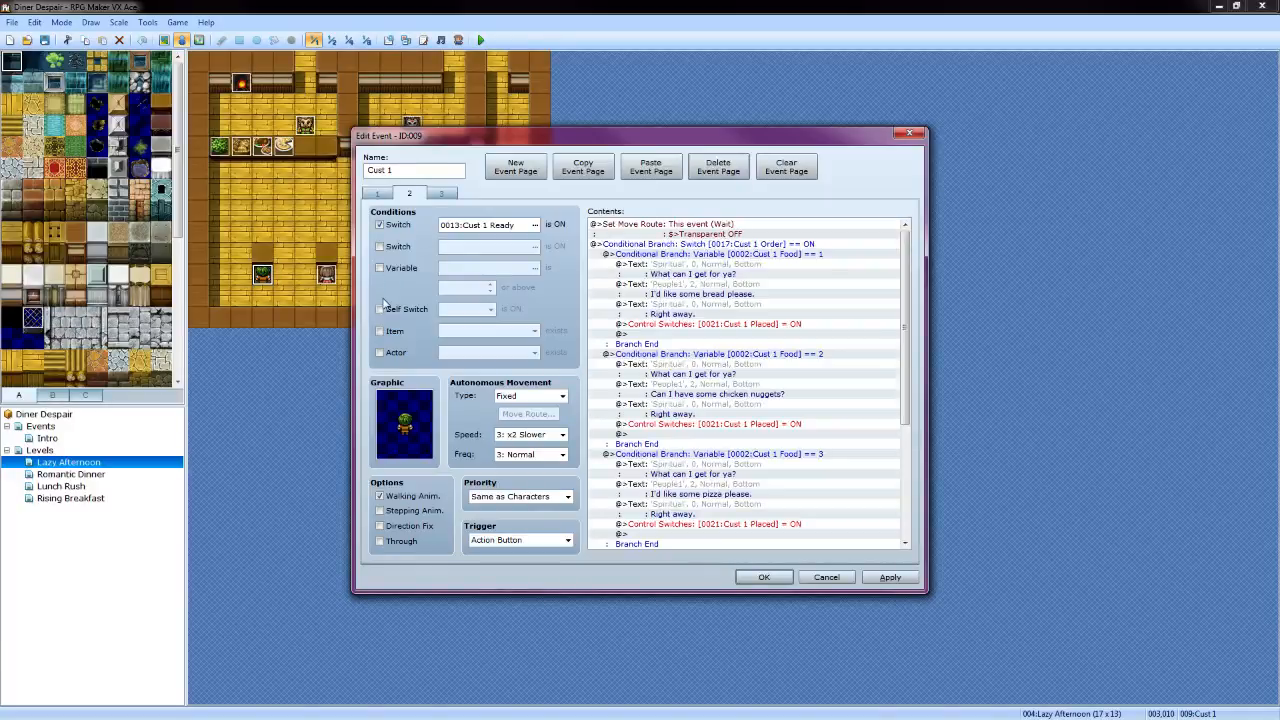
{"action": "left_click", "coordinate": [380, 309]}
{"action": "left_click", "coordinate": [378, 194]}
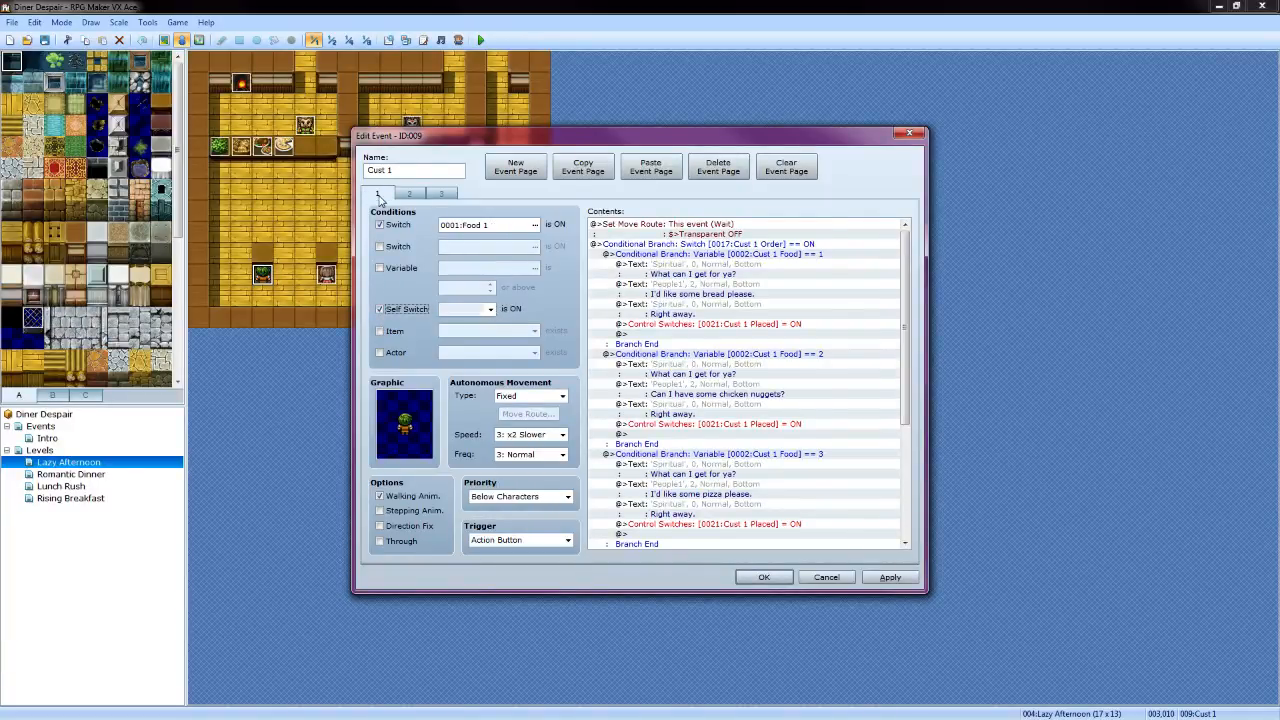
{"action": "left_click", "coordinate": [534, 225]}
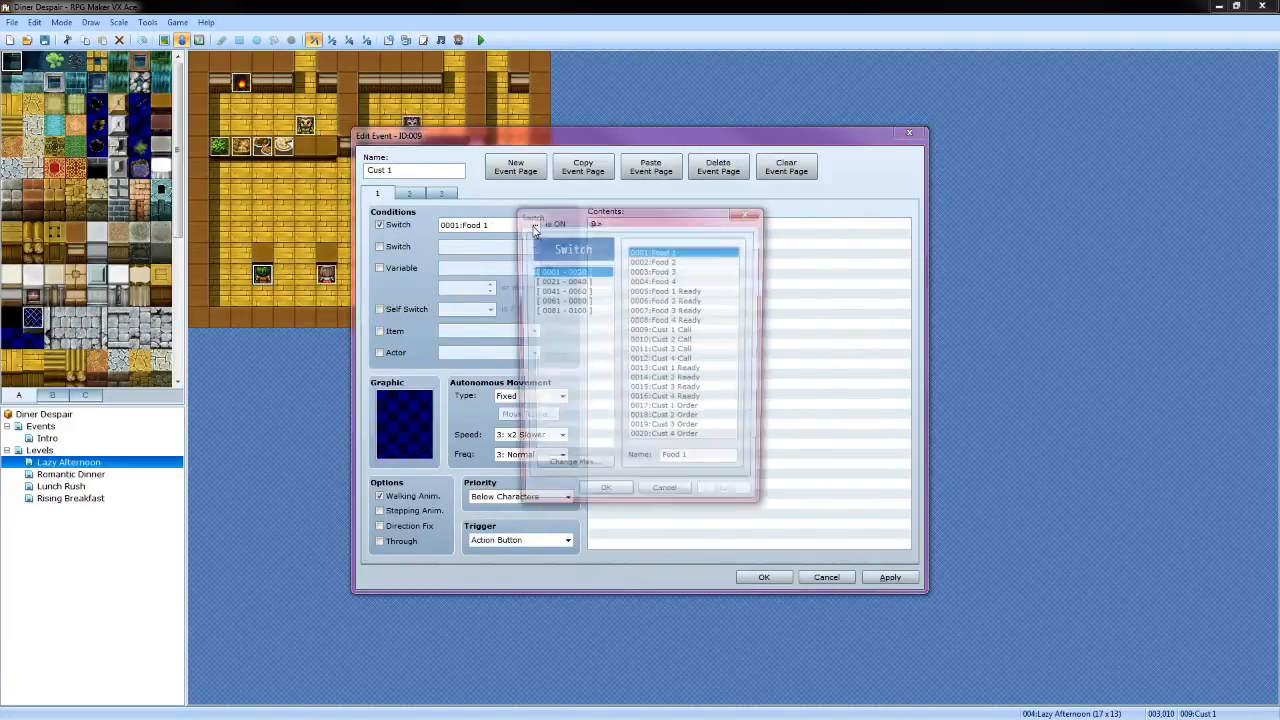
{"action": "left_click", "coordinate": [692, 371]}
{"action": "left_click", "coordinate": [603, 499]}
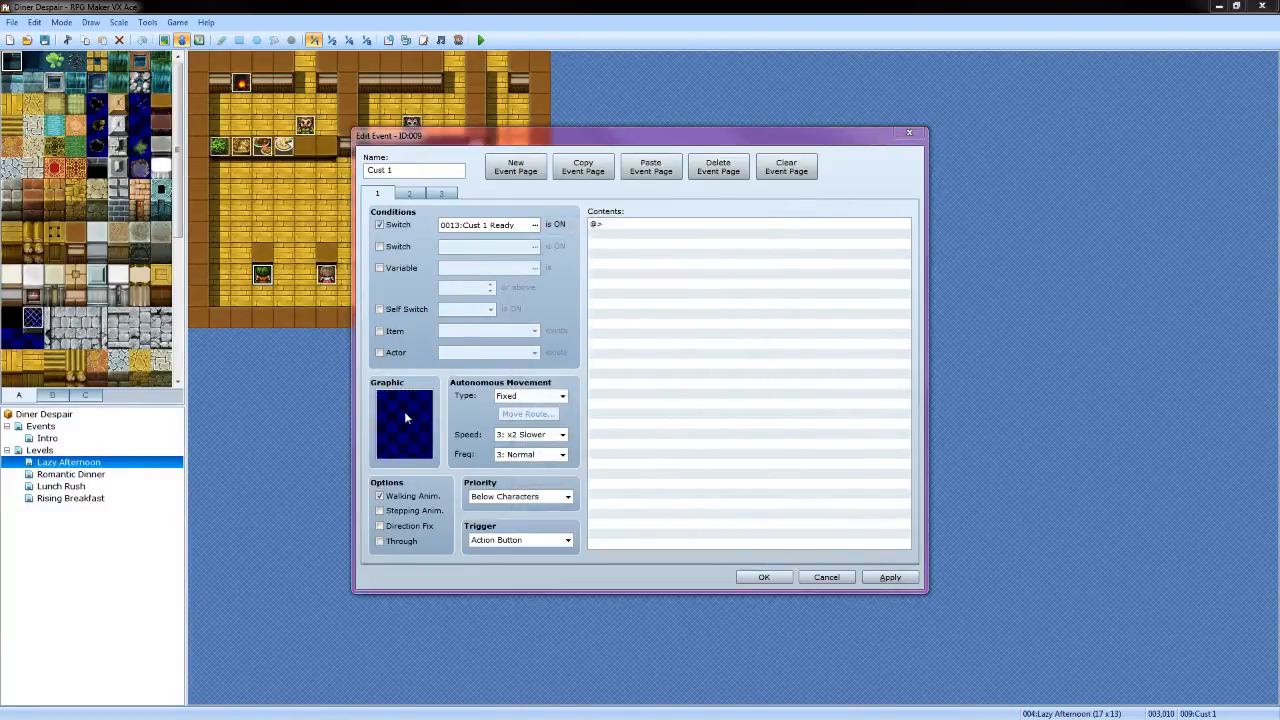
Give page 1 the green-haired, back-facing character graphic from People1 and set its trigger to Parallel Process
{"action": "double_click", "coordinate": [404, 418]}
{"action": "left_click", "coordinate": [455, 420]}
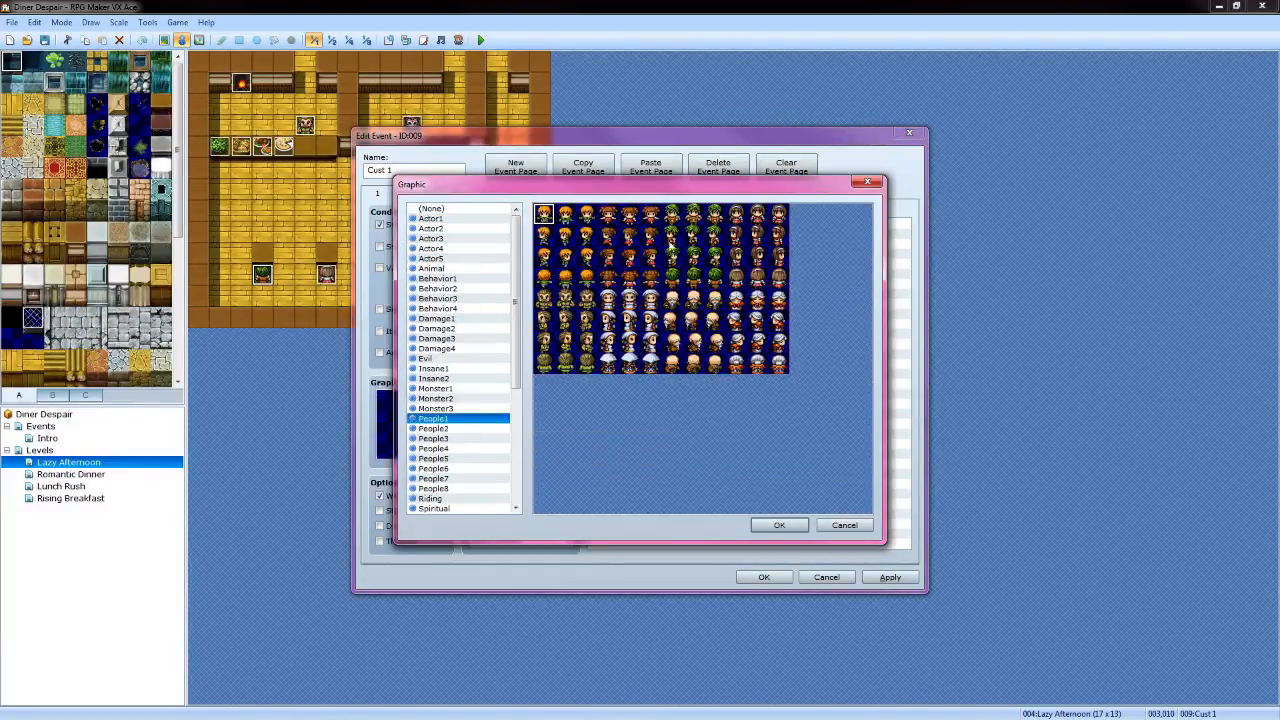
{"action": "left_click", "coordinate": [693, 276]}
{"action": "left_click", "coordinate": [779, 525]}
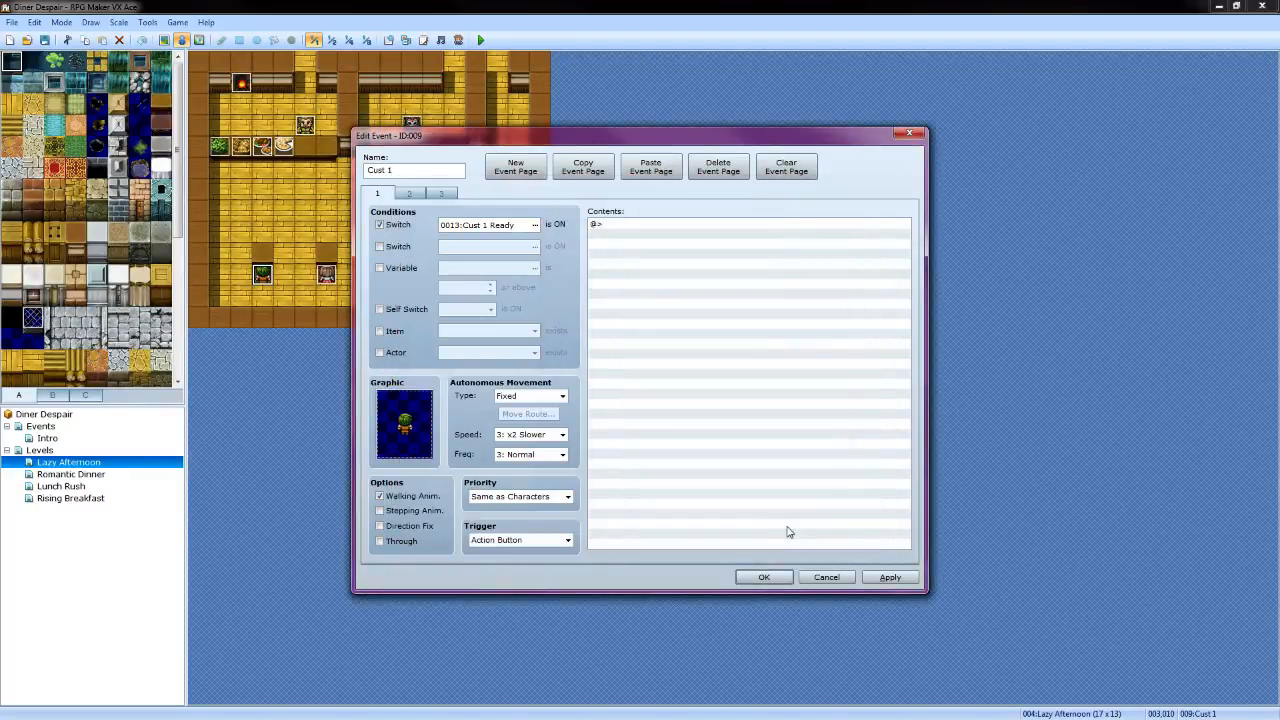
{"action": "left_click", "coordinate": [566, 540]}
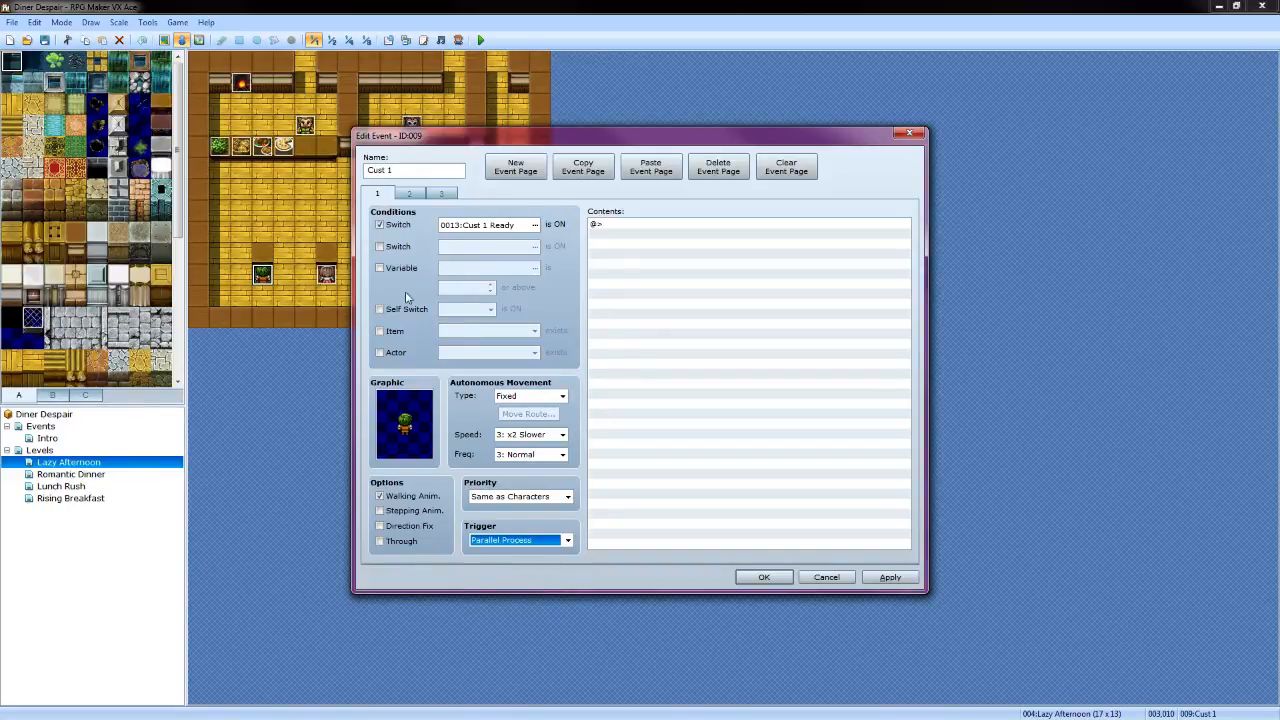
Add a Set Move Route command for this event to page 1 that turns transparency off
{"action": "double_click", "coordinate": [631, 224]}
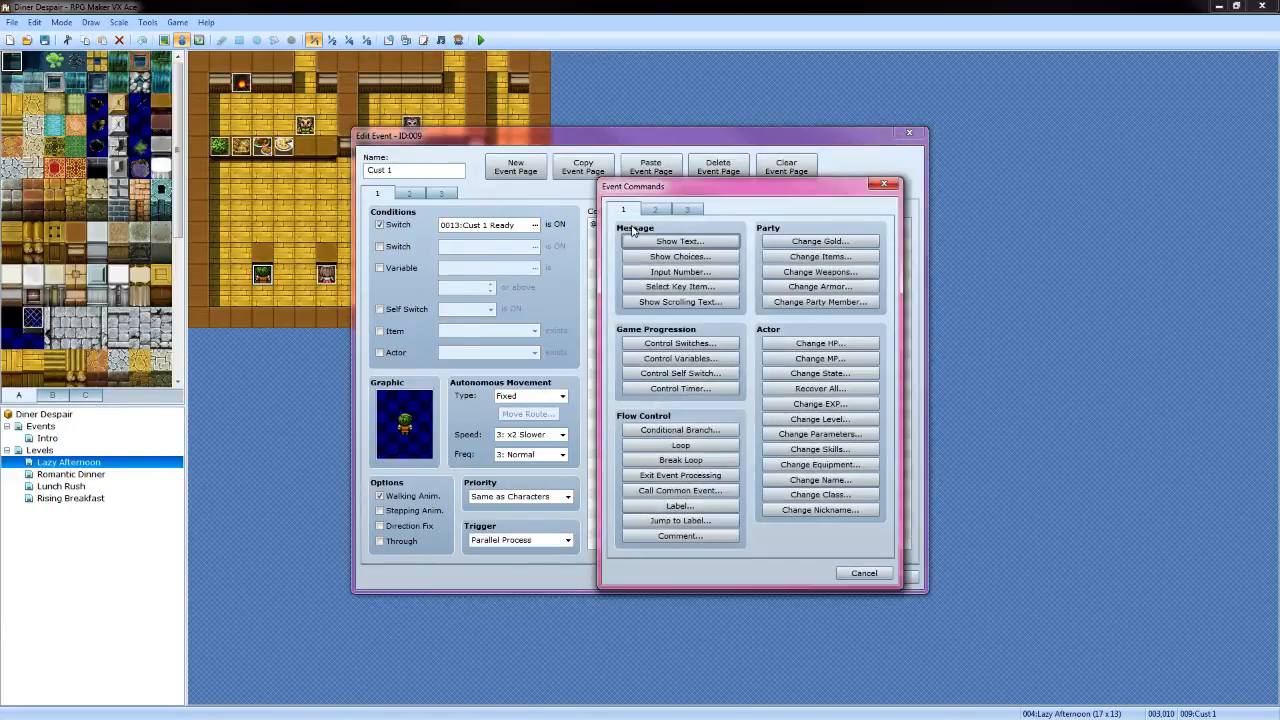
{"action": "left_click", "coordinate": [666, 210]}
{"action": "left_click", "coordinate": [680, 302]}
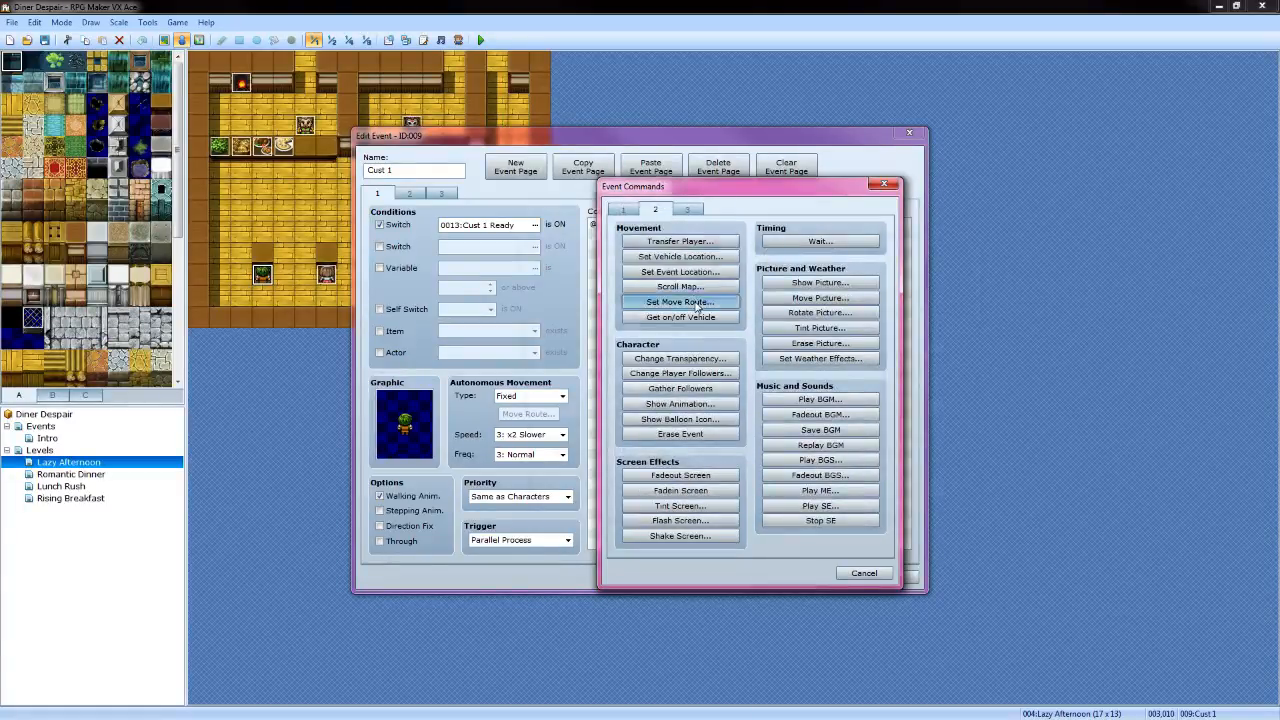
{"action": "left_click", "coordinate": [924, 413]}
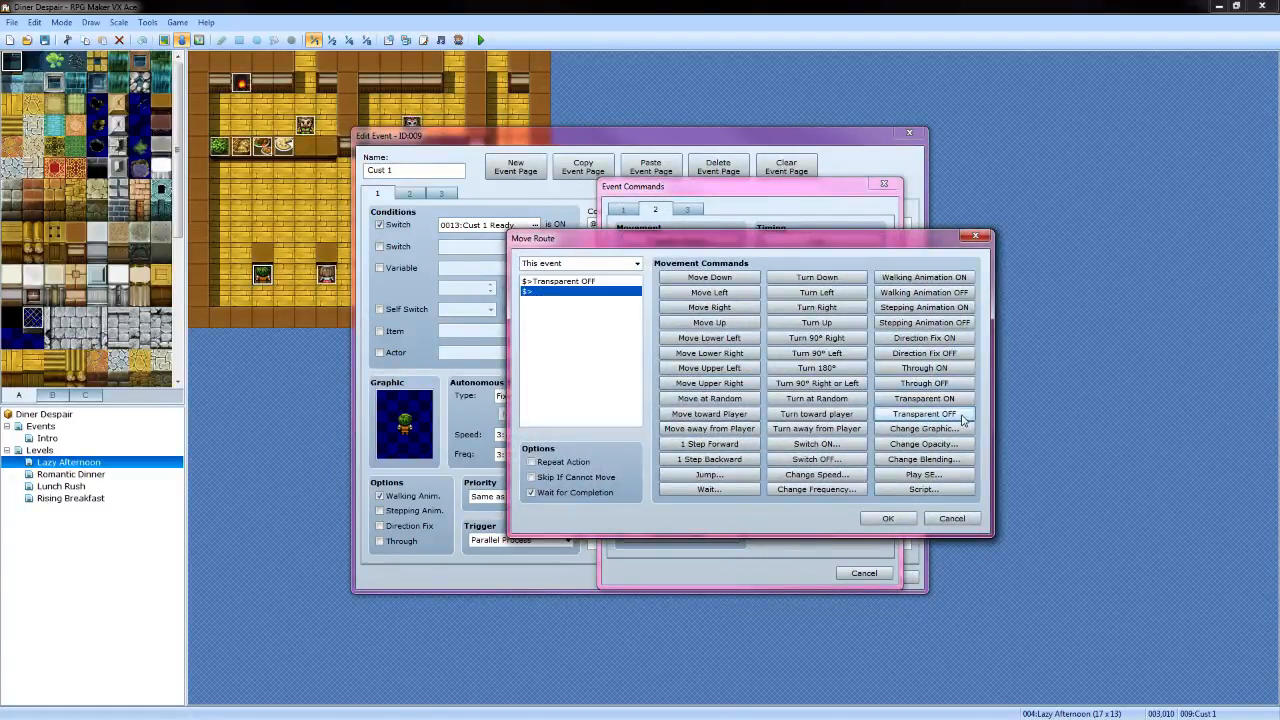
{"action": "left_click", "coordinate": [888, 519]}
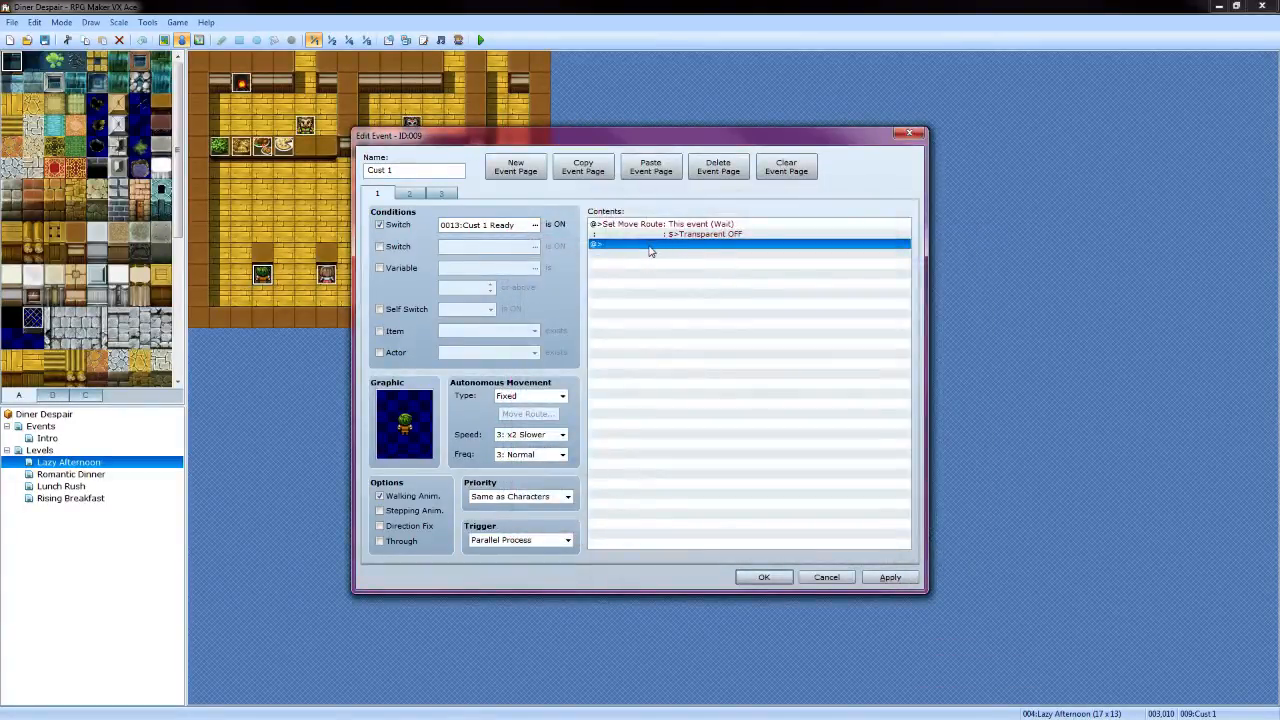
Add a Control Self Switch command setting A to ON after page 1's move route, and apply the change
{"action": "double_click", "coordinate": [649, 244]}
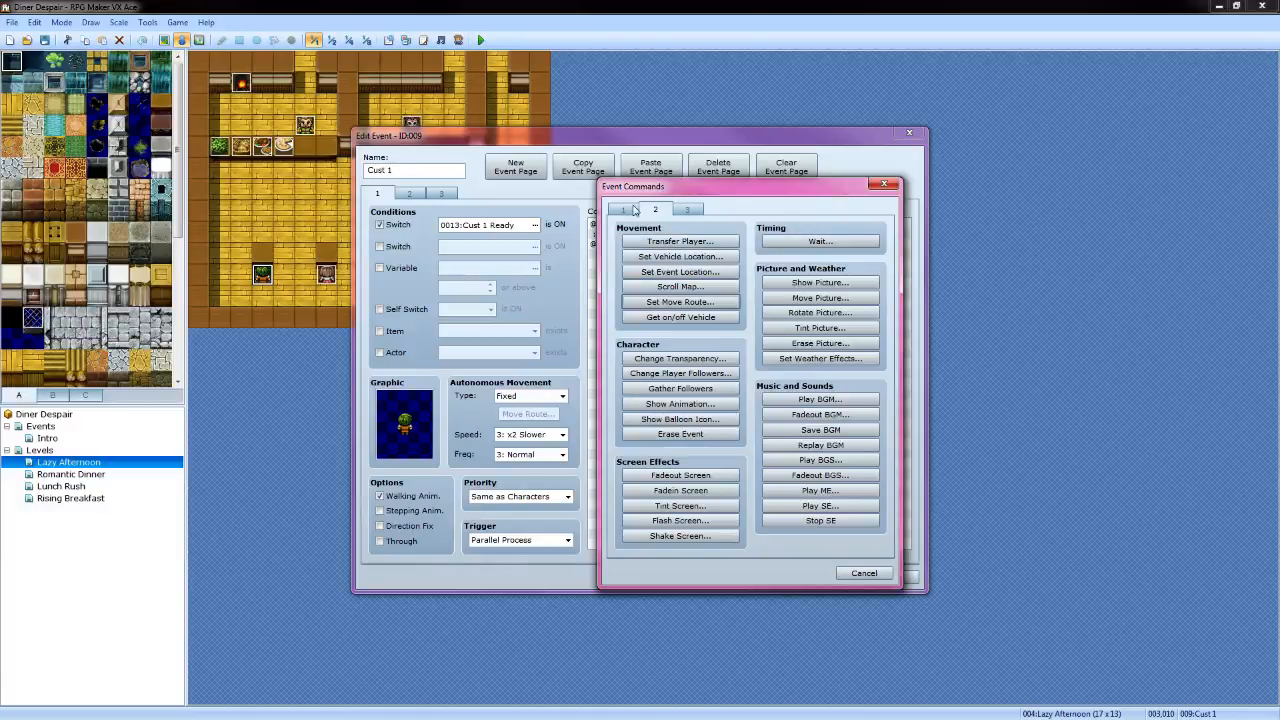
{"action": "left_click", "coordinate": [633, 209]}
{"action": "left_click", "coordinate": [696, 377]}
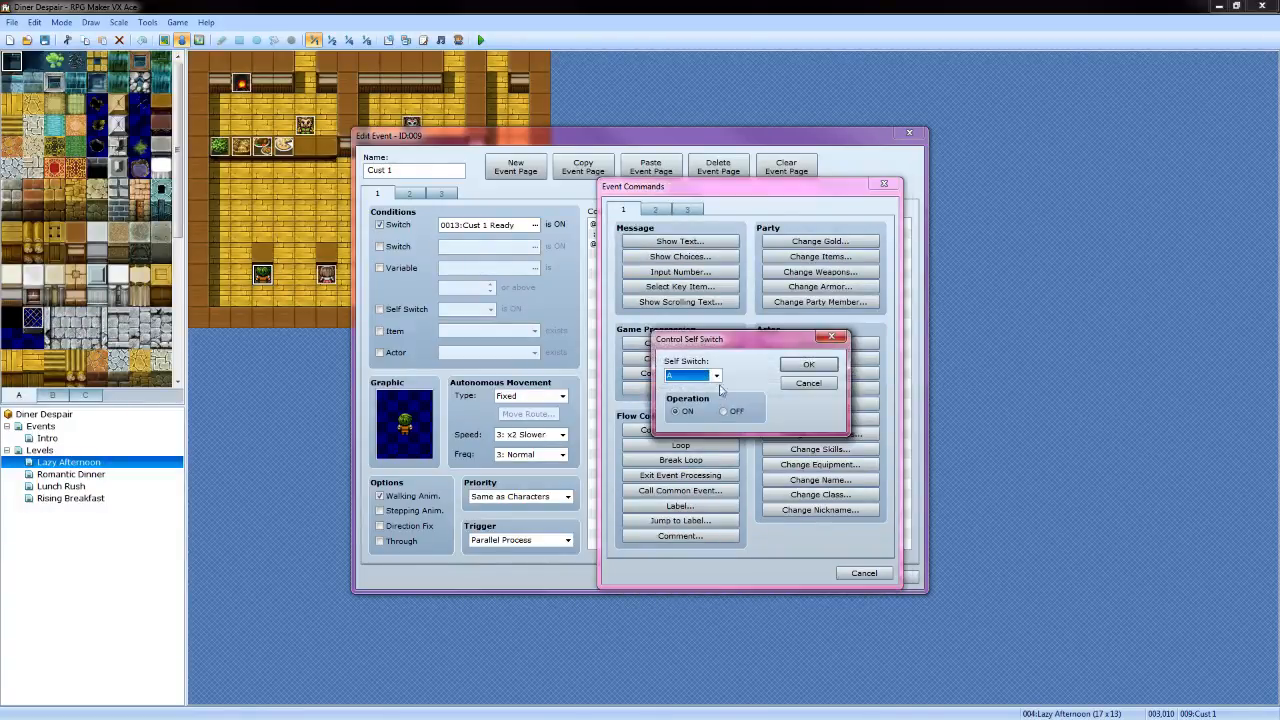
{"action": "left_click", "coordinate": [808, 366]}
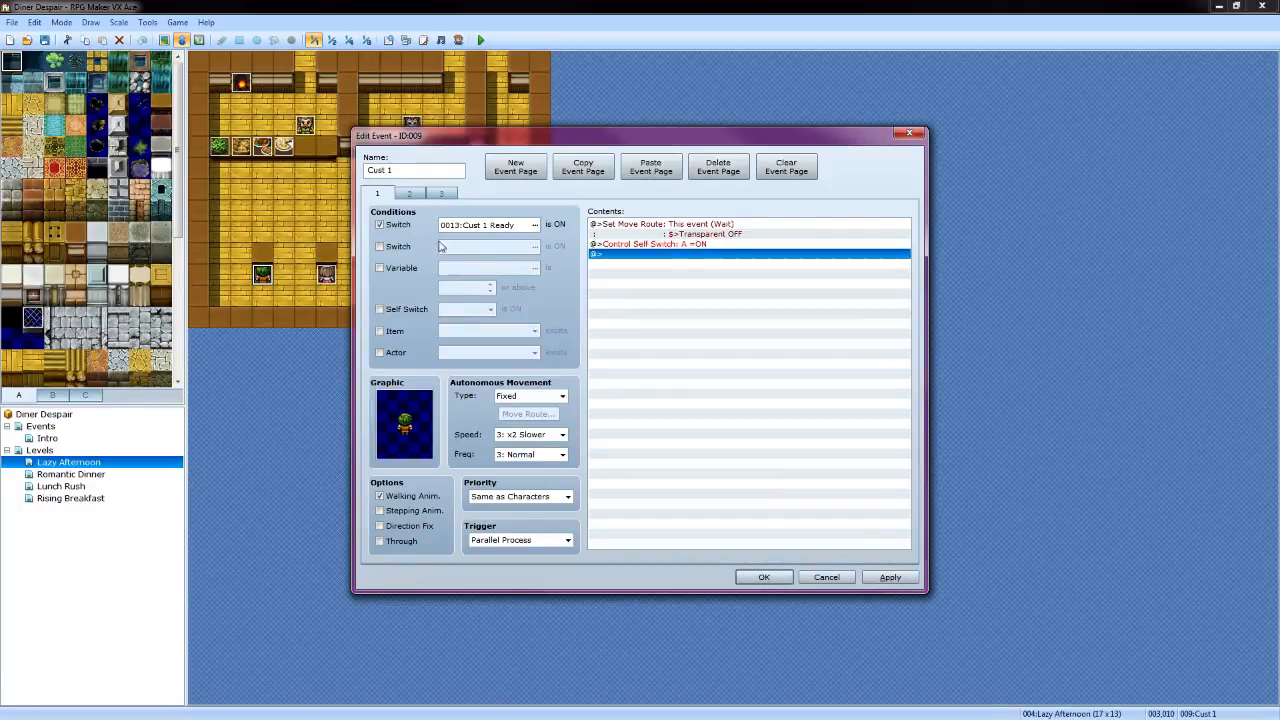
{"action": "left_click", "coordinate": [884, 577]}
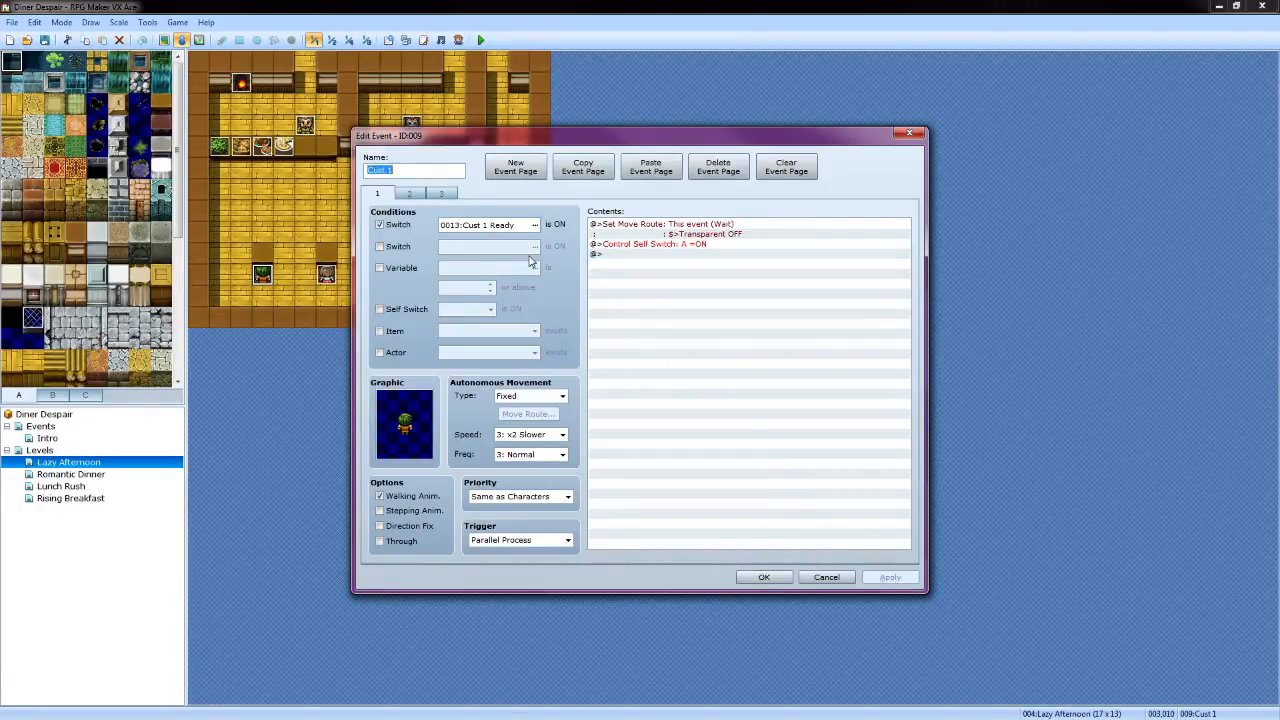
On page 3, insert Control Self Switch A = OFF before the Set Event Location command in the salad branch
{"action": "left_click", "coordinate": [442, 193]}
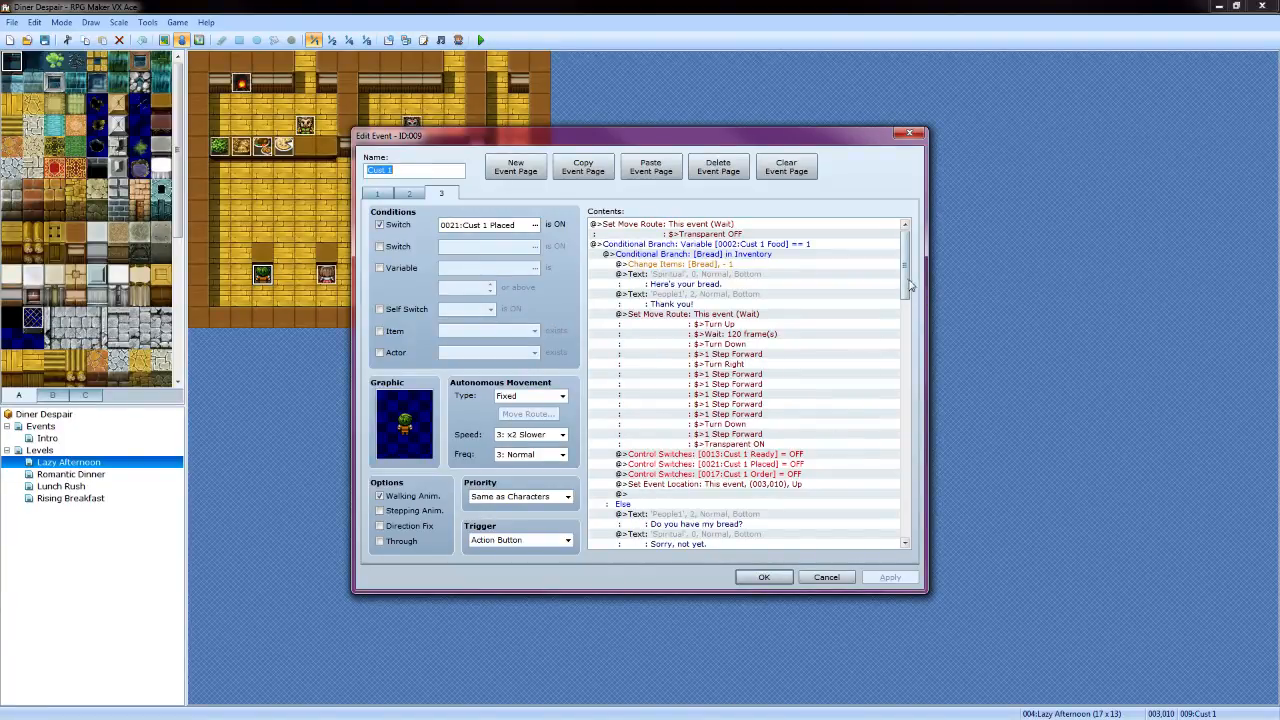
{"action": "left_click_drag", "start_coordinate": [906, 279], "coordinate": [912, 564]}
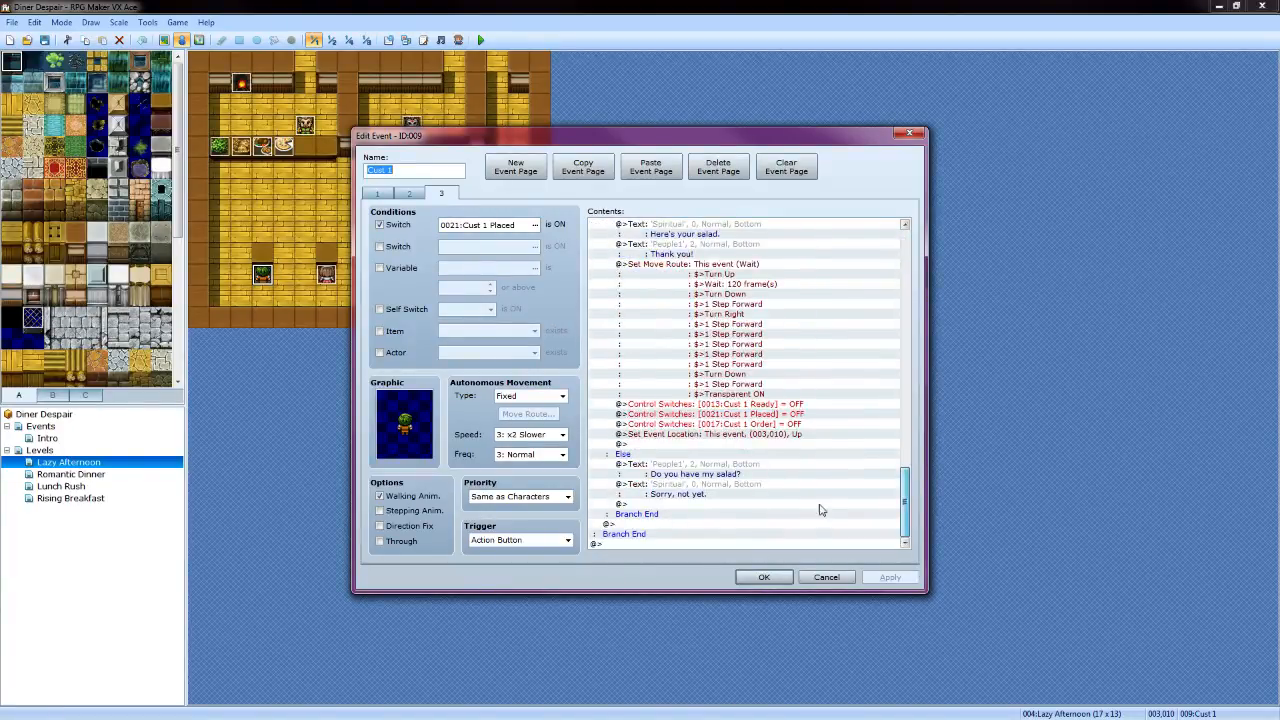
{"action": "double_click", "coordinate": [767, 442]}
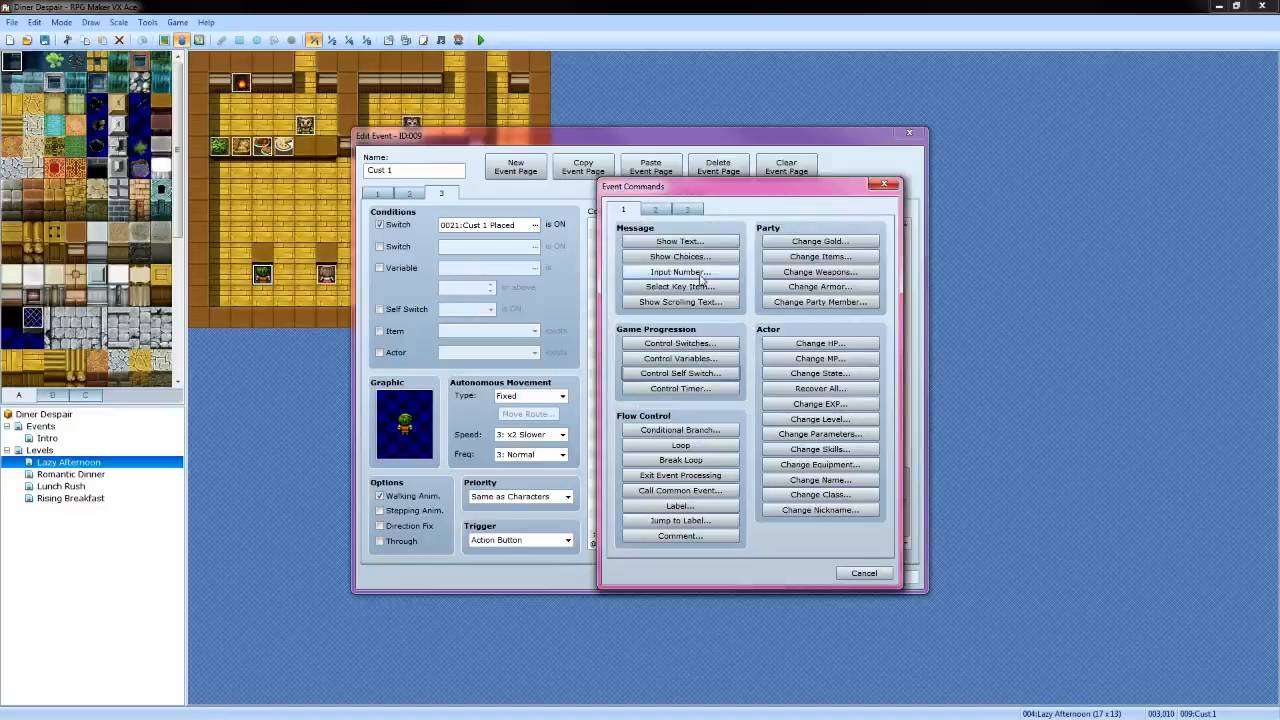
{"action": "left_click", "coordinate": [684, 374]}
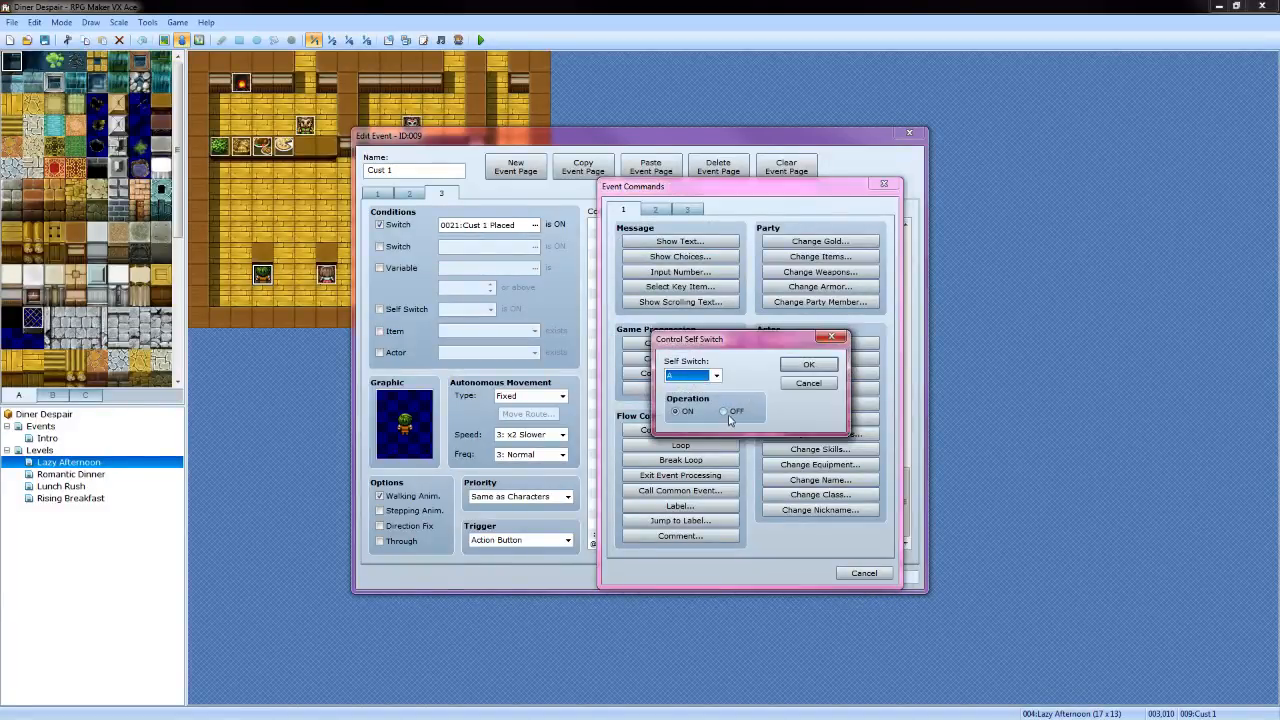
{"action": "left_click", "coordinate": [729, 418]}
{"action": "key", "text": "Return"}
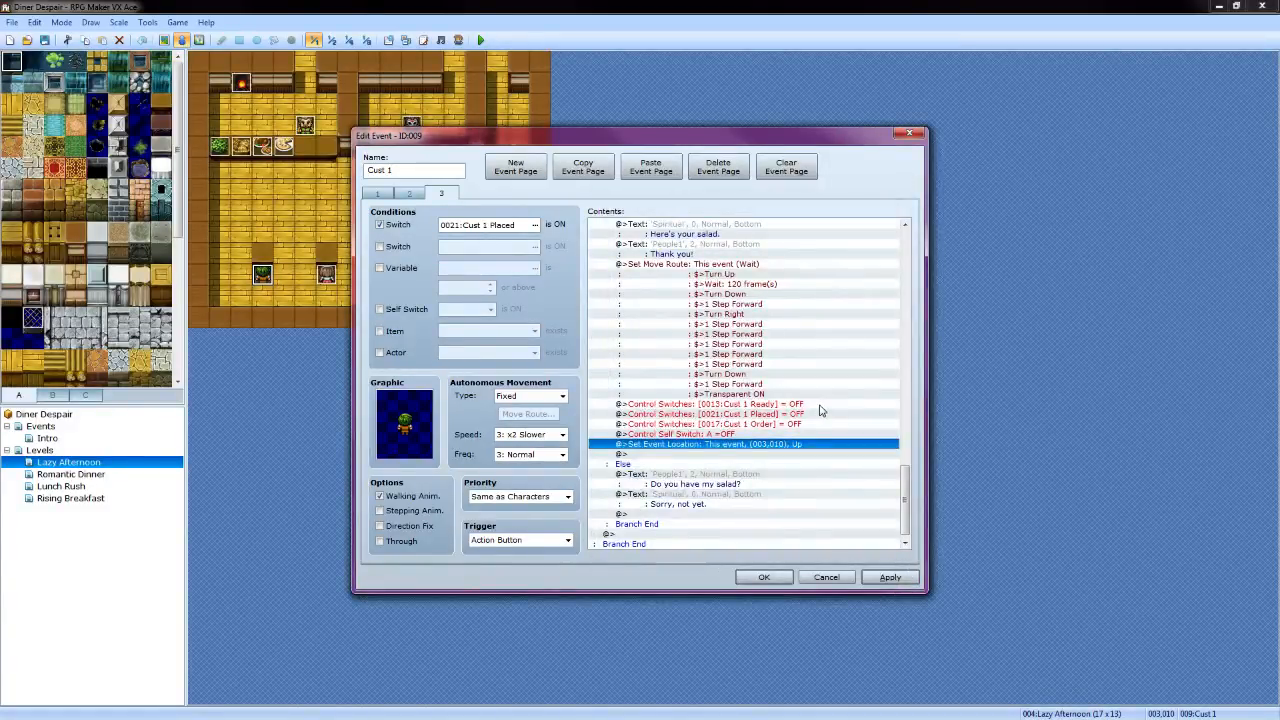
Insert Control Self Switch A = OFF before the Set Event Location command in page 3's pizza branch
{"action": "scroll", "coordinate": [820, 405], "scroll_direction": "up", "scroll_amount": 8}
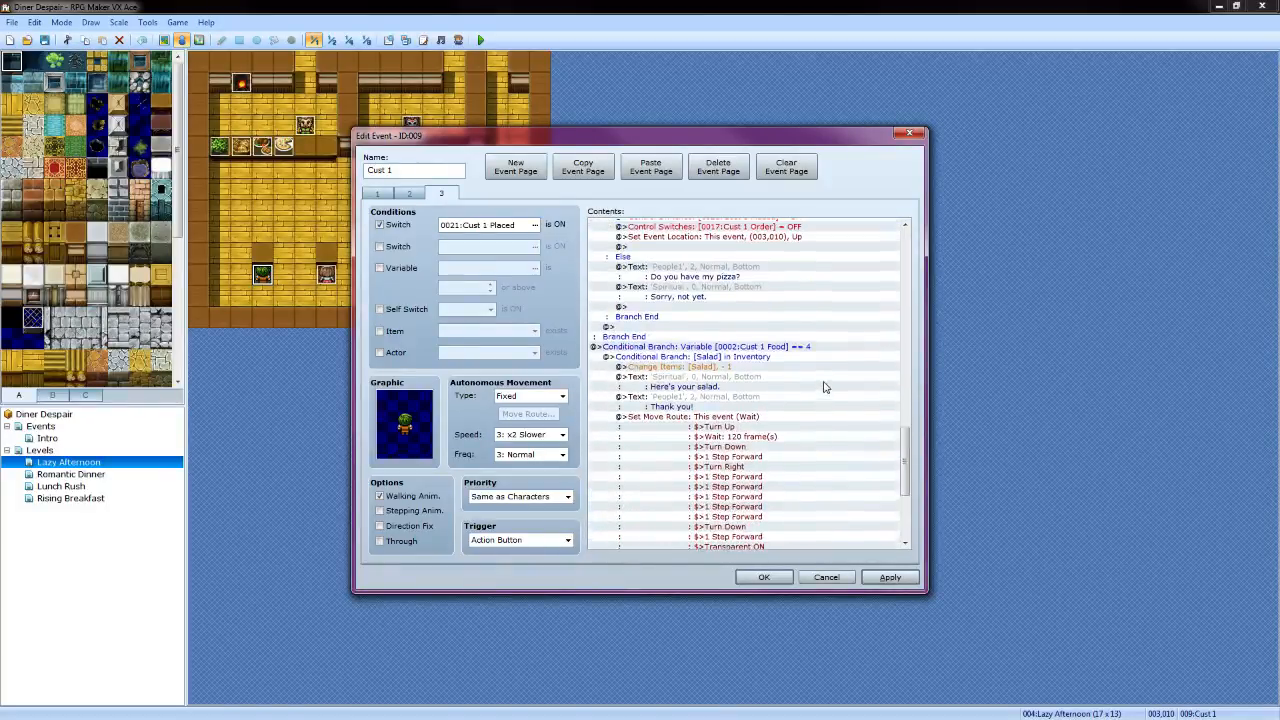
{"action": "scroll", "coordinate": [820, 390], "scroll_direction": "up", "scroll_amount": 2}
{"action": "double_click", "coordinate": [786, 394]}
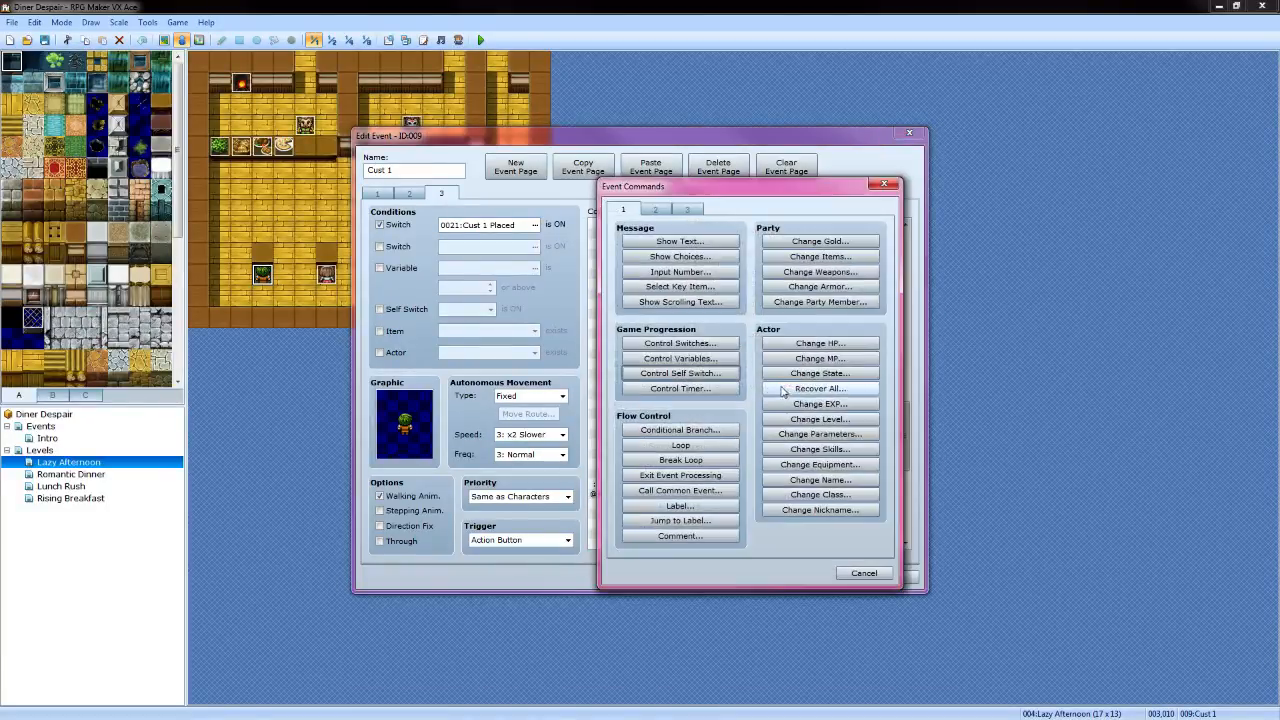
{"action": "left_click", "coordinate": [704, 374]}
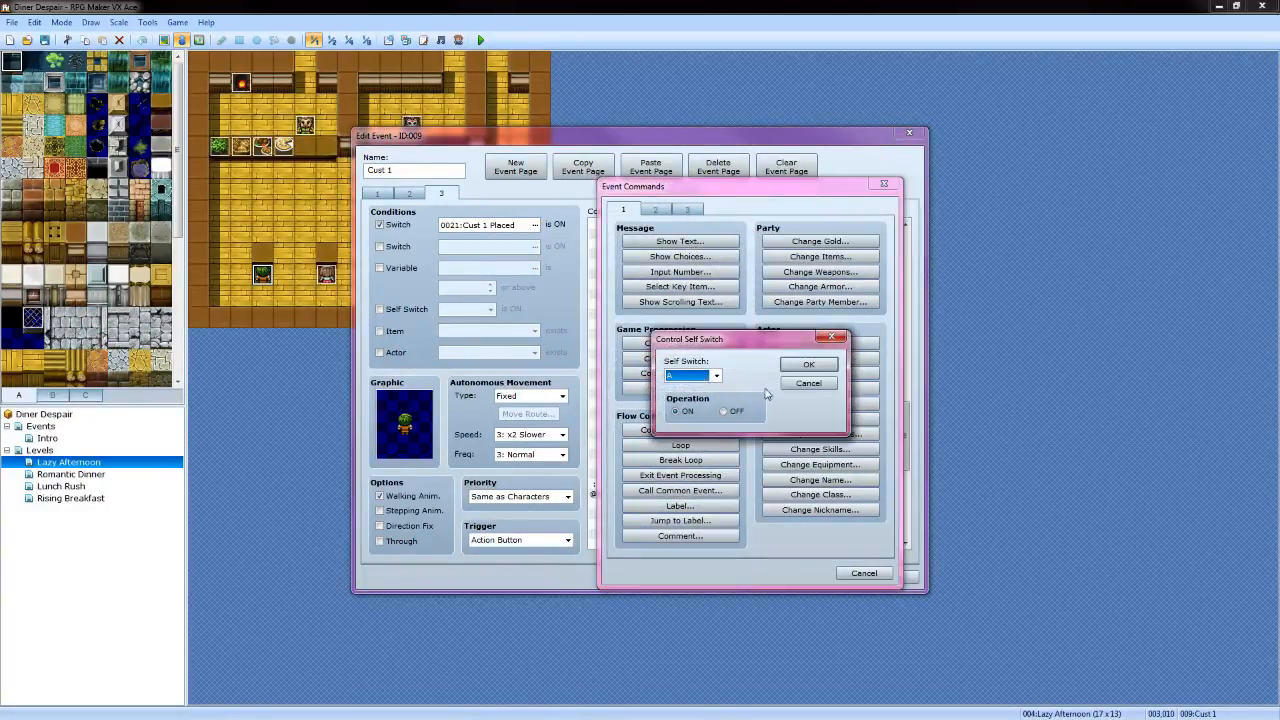
{"action": "left_click", "coordinate": [808, 364]}
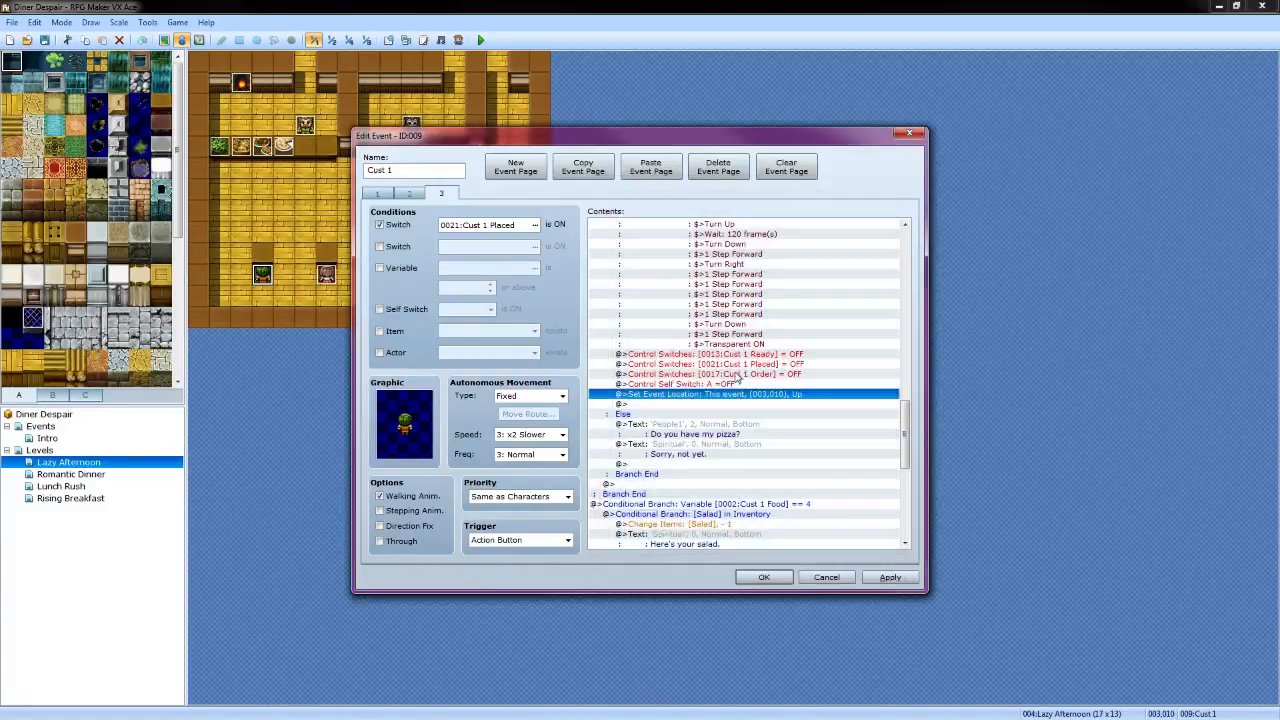
Insert Control Self Switch A = OFF before the Set Event Location command in page 3's chicken nuggets branch
{"action": "scroll", "coordinate": [788, 377], "scroll_direction": "up", "scroll_amount": 9}
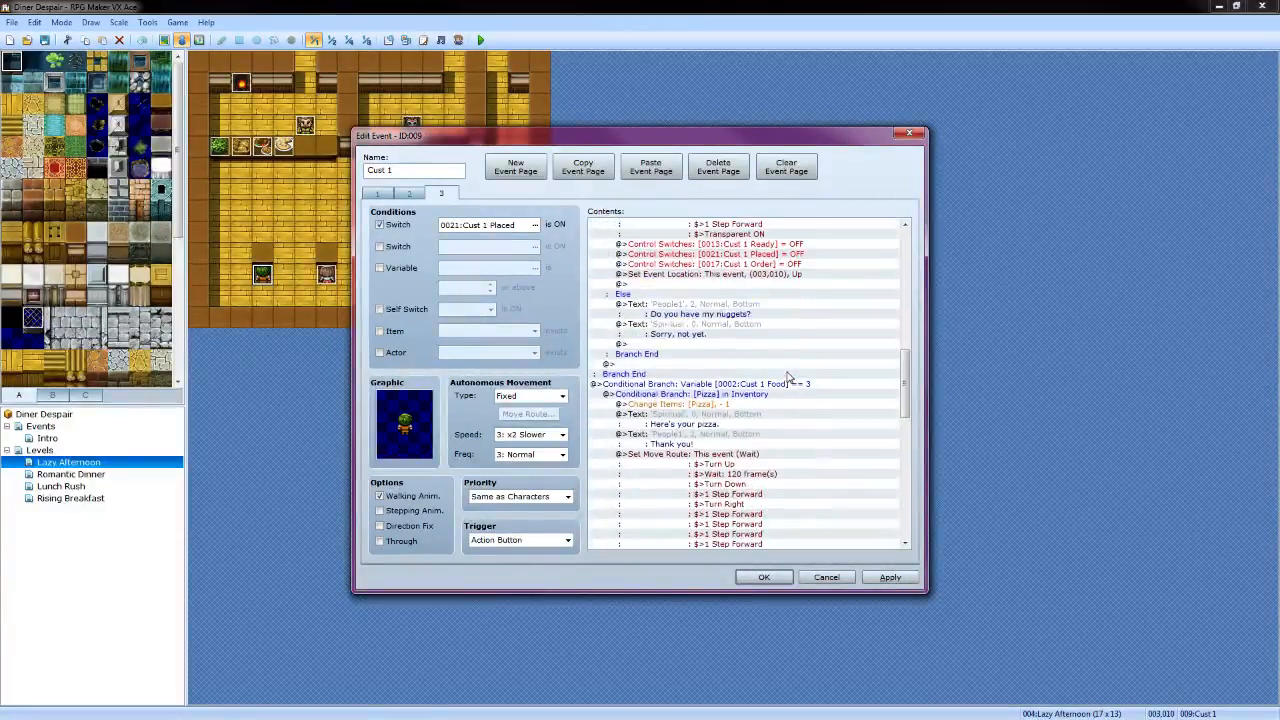
{"action": "scroll", "coordinate": [785, 365], "scroll_direction": "up", "scroll_amount": 1}
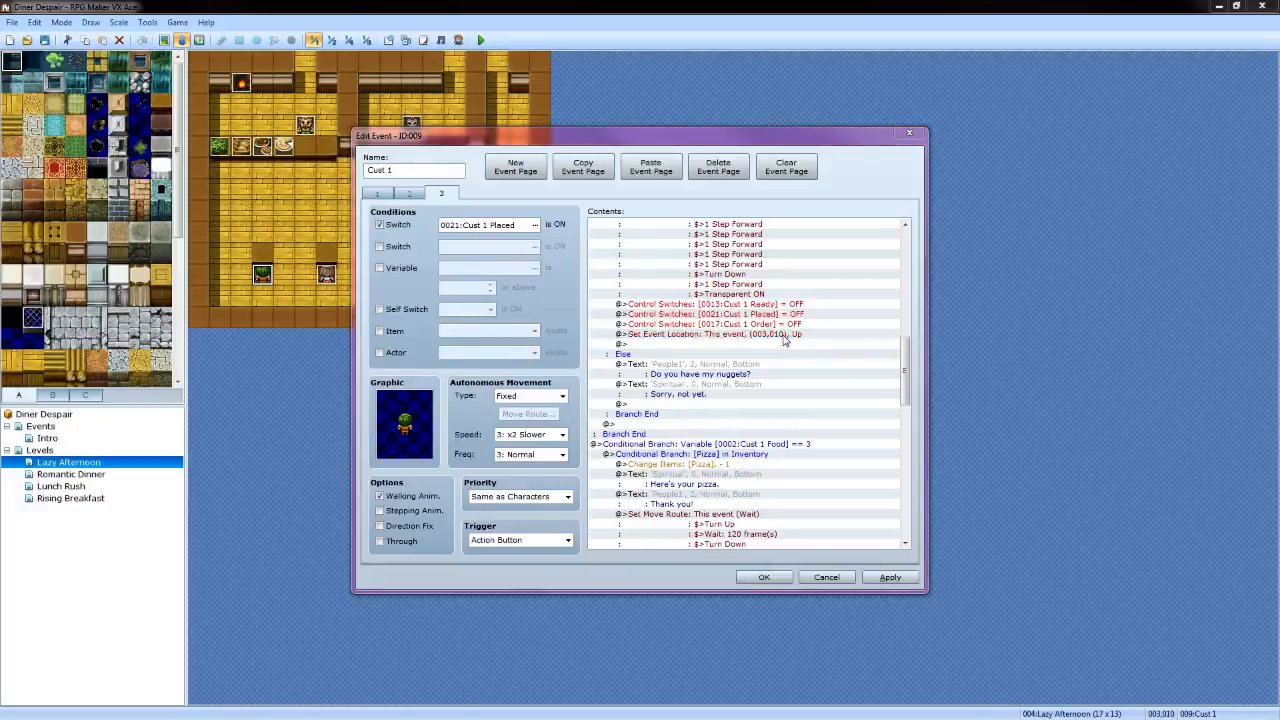
{"action": "double_click", "coordinate": [785, 343]}
{"action": "left_click", "coordinate": [713, 373]}
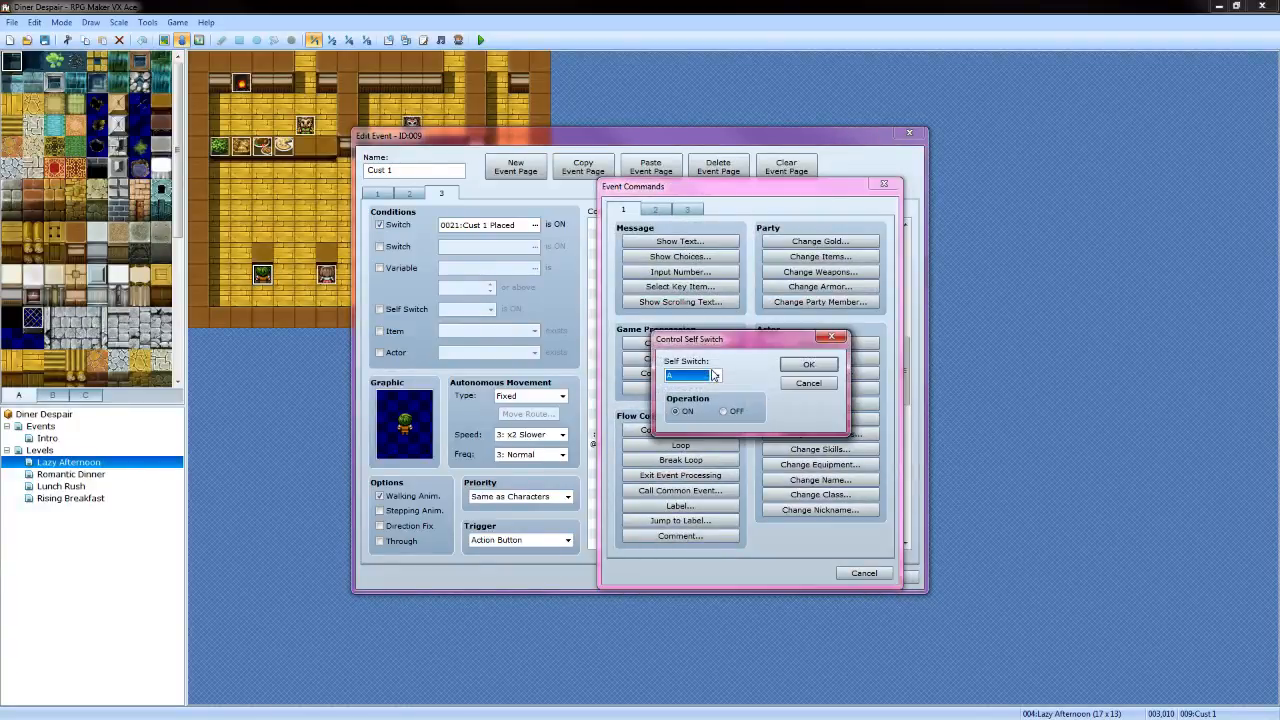
{"action": "left_click", "coordinate": [808, 365]}
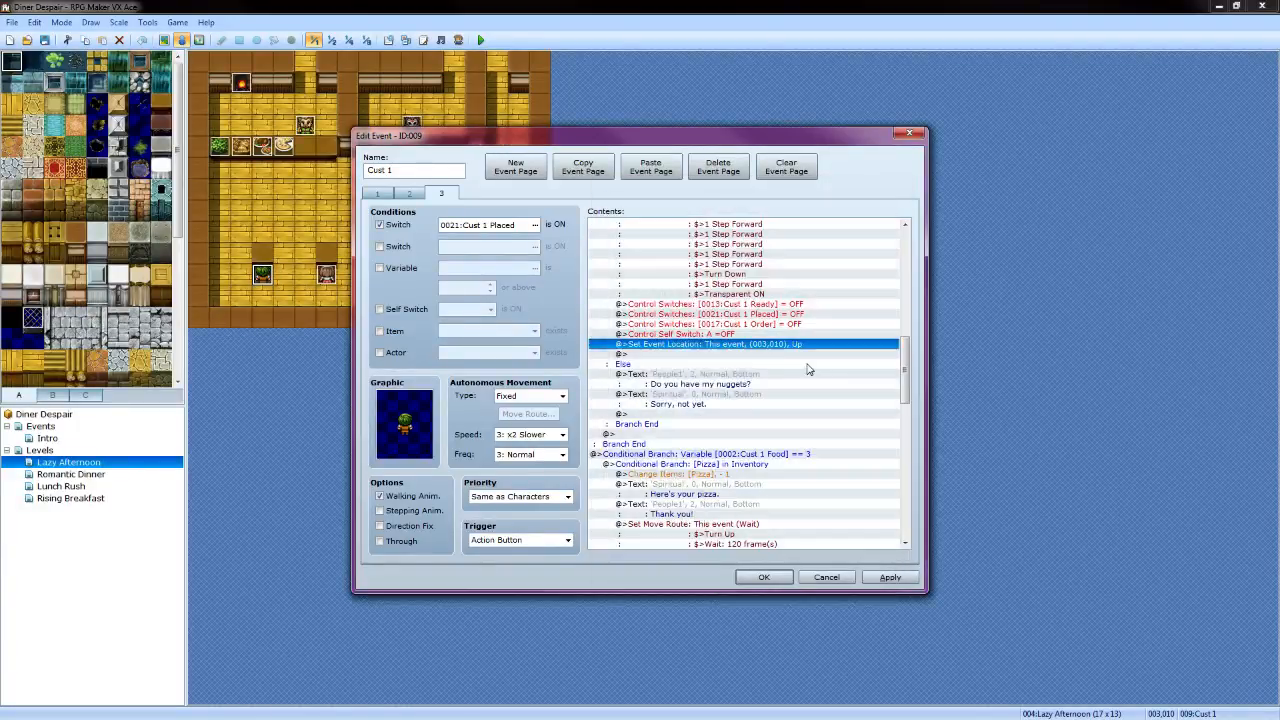
Insert Control Self Switch A = OFF before Set Event Location in page 3's bread branch, and apply the changes
{"action": "scroll", "coordinate": [775, 372], "scroll_direction": "up", "scroll_amount": 6}
{"action": "scroll", "coordinate": [775, 373], "scroll_direction": "up", "scroll_amount": 7}
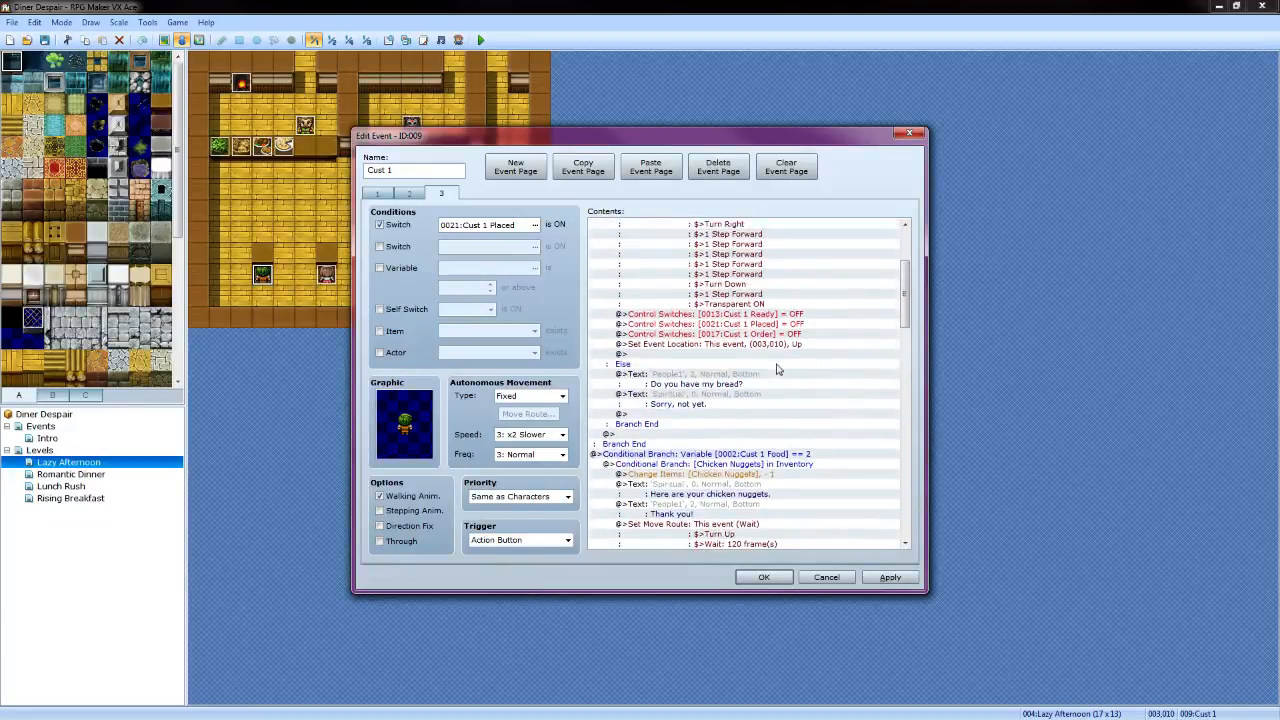
{"action": "double_click", "coordinate": [786, 353]}
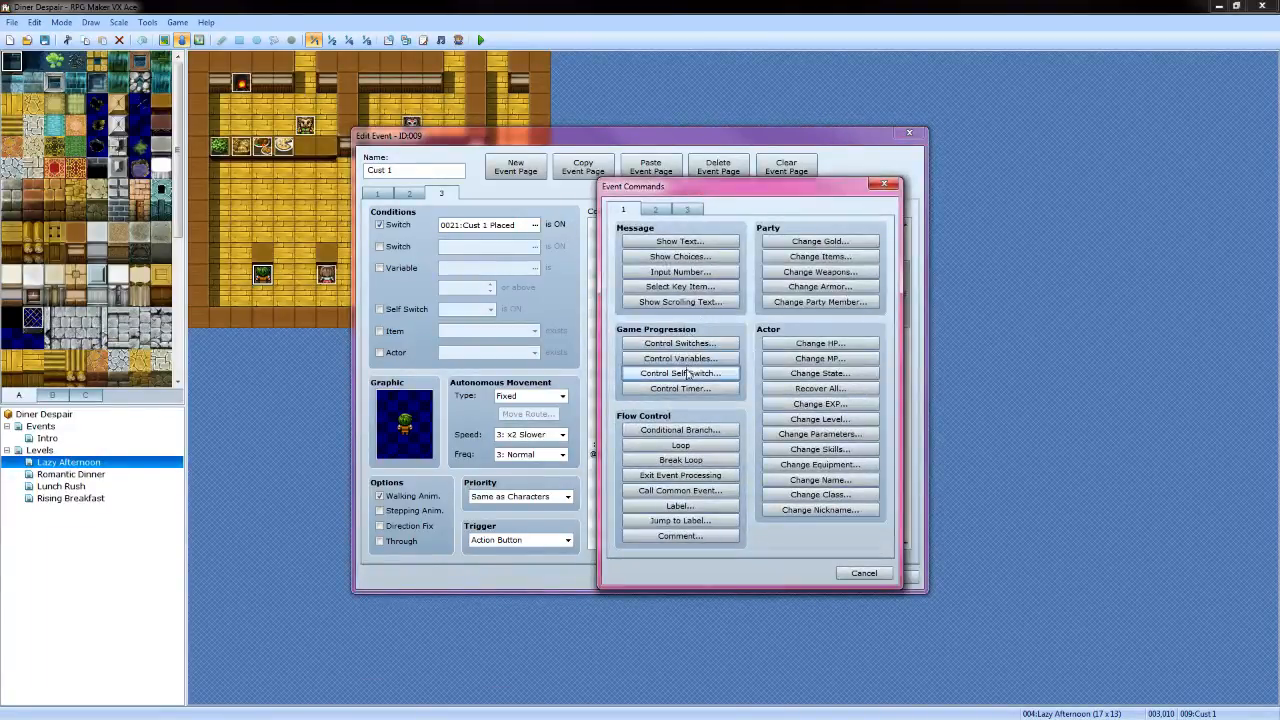
{"action": "left_click", "coordinate": [688, 373]}
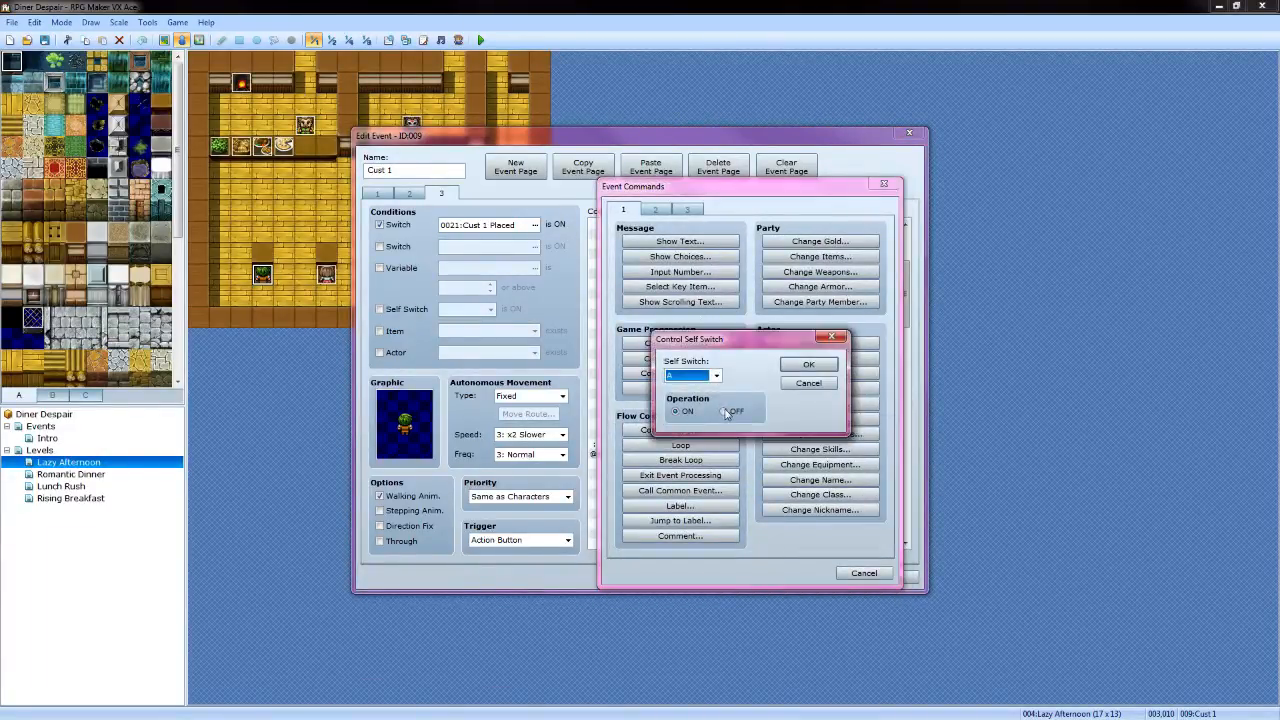
{"action": "left_click", "coordinate": [730, 411]}
{"action": "left_click", "coordinate": [808, 365]}
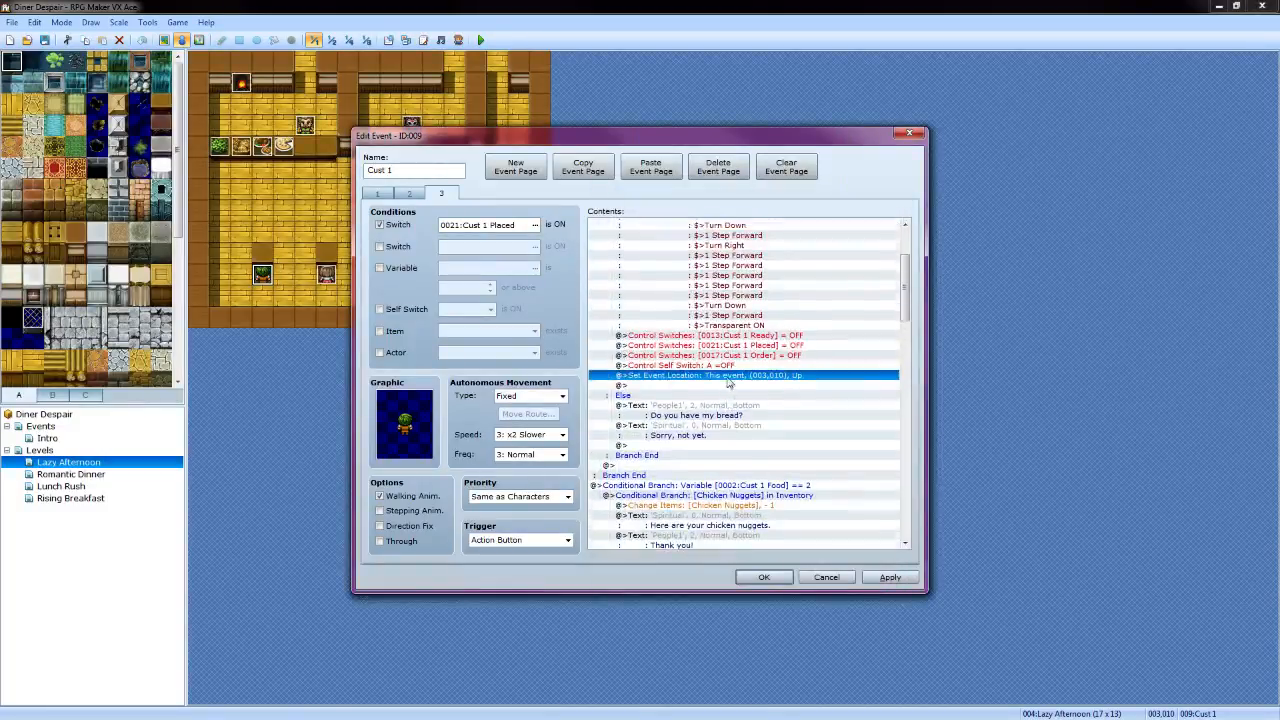
{"action": "scroll", "coordinate": [729, 382], "scroll_direction": "up", "scroll_amount": 4}
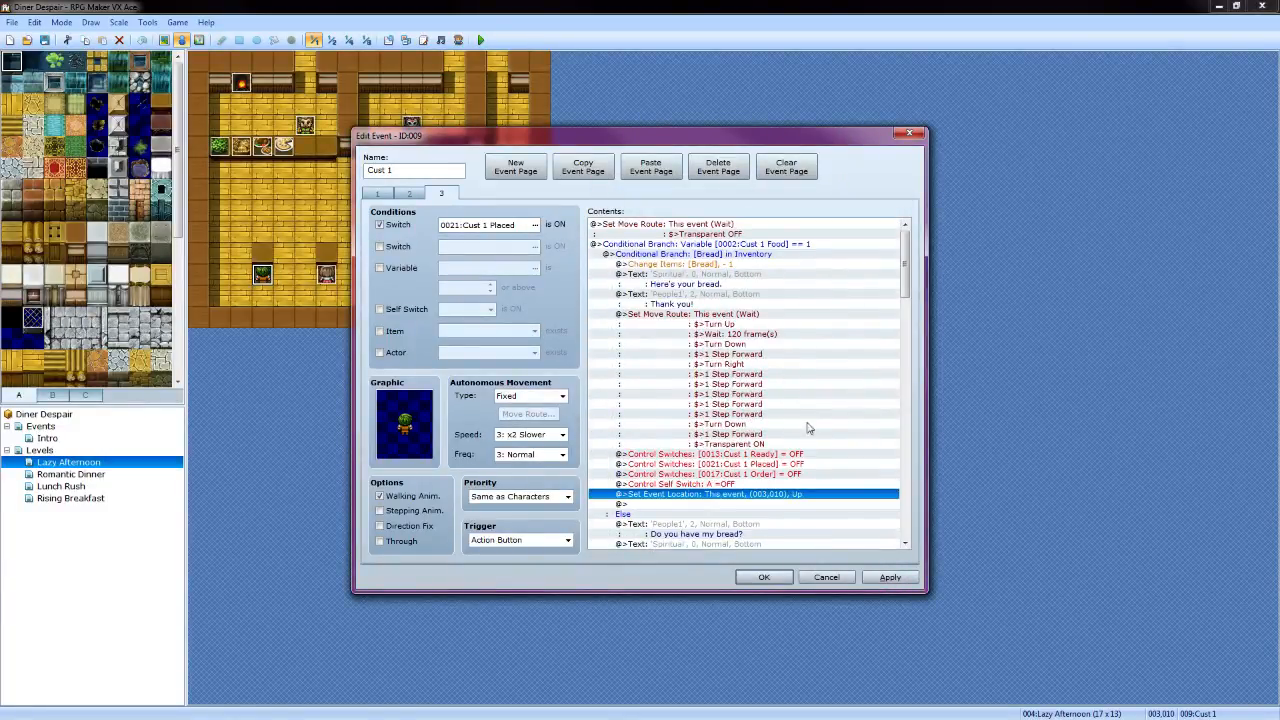
{"action": "left_click", "coordinate": [889, 577]}
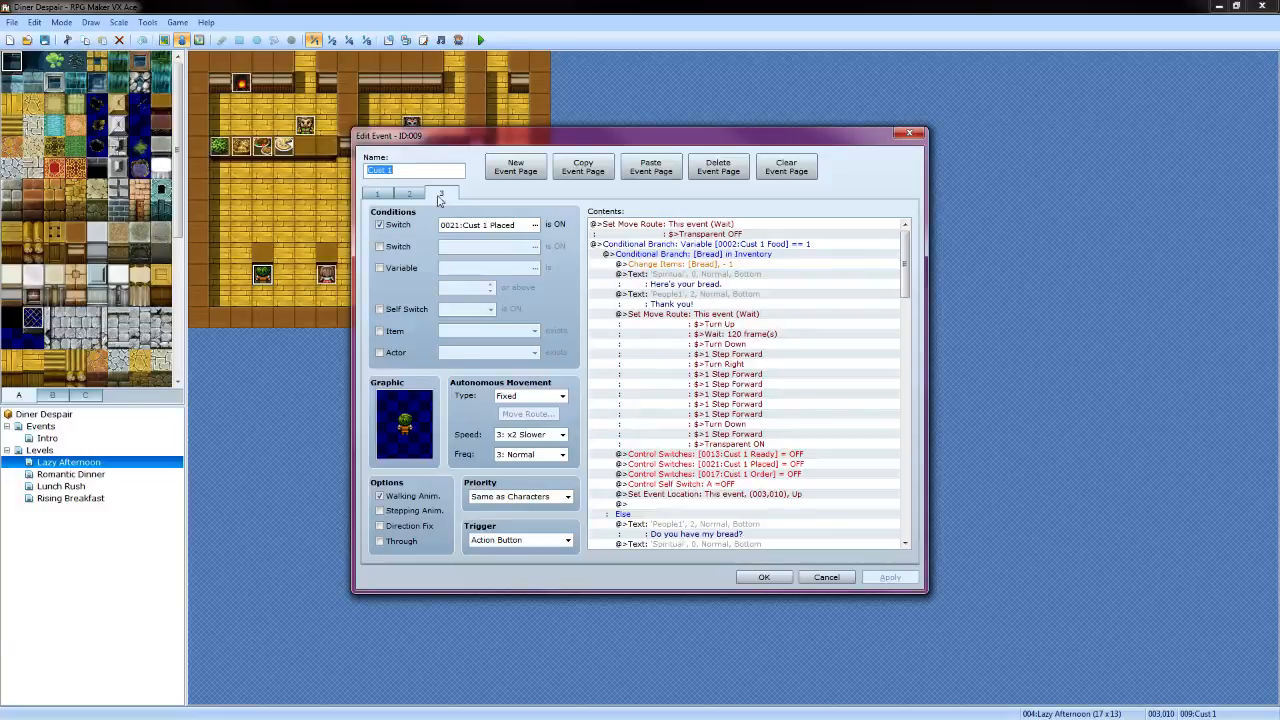
Delete the Transparent OFF move route from the start of page 2 and apply the change
{"action": "left_click", "coordinate": [410, 193]}
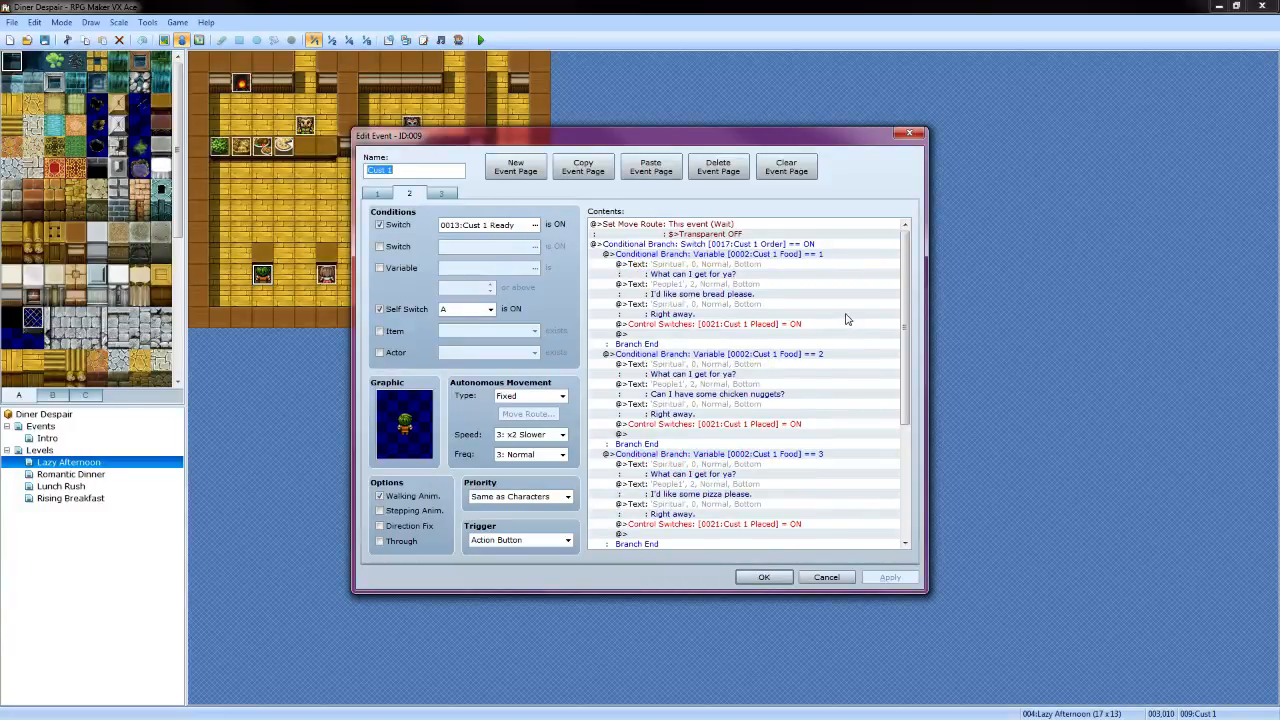
{"action": "left_click", "coordinate": [703, 227]}
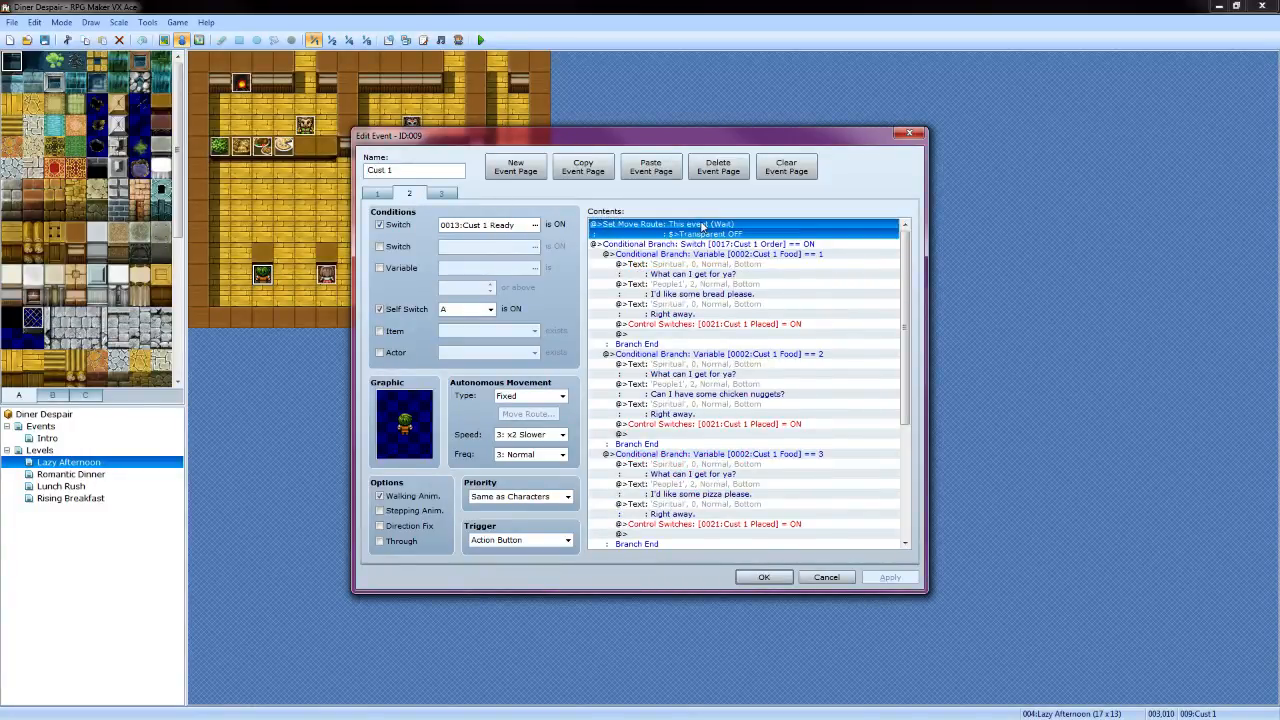
{"action": "key", "text": "Delete"}
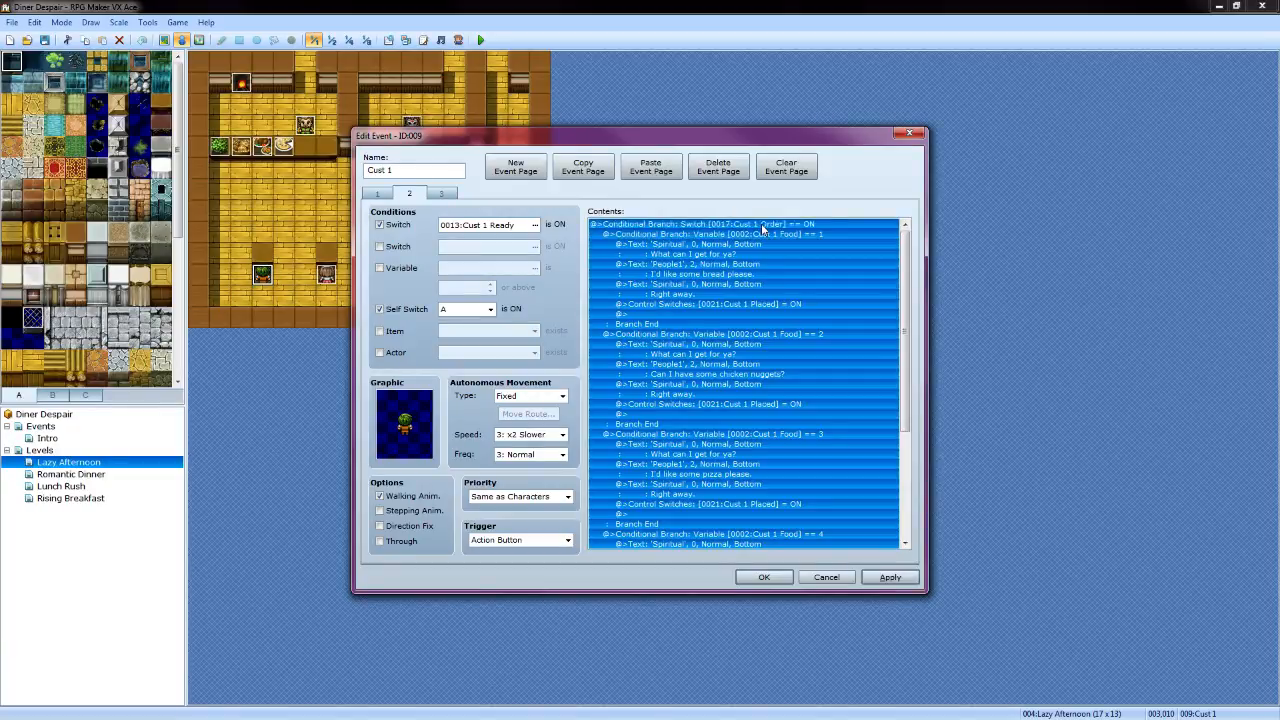
{"action": "left_click", "coordinate": [723, 256]}
{"action": "left_click", "coordinate": [672, 226]}
{"action": "scroll", "coordinate": [813, 410], "scroll_direction": "down", "scroll_amount": 6}
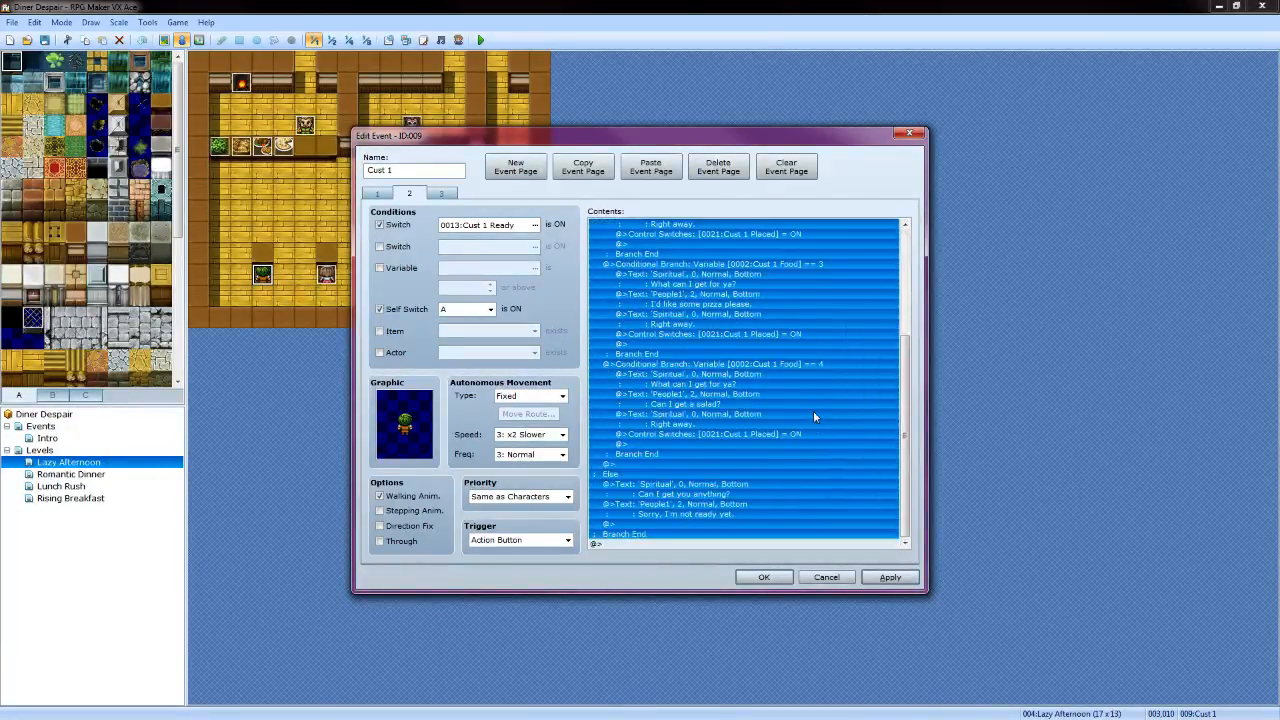
{"action": "left_click", "coordinate": [888, 578]}
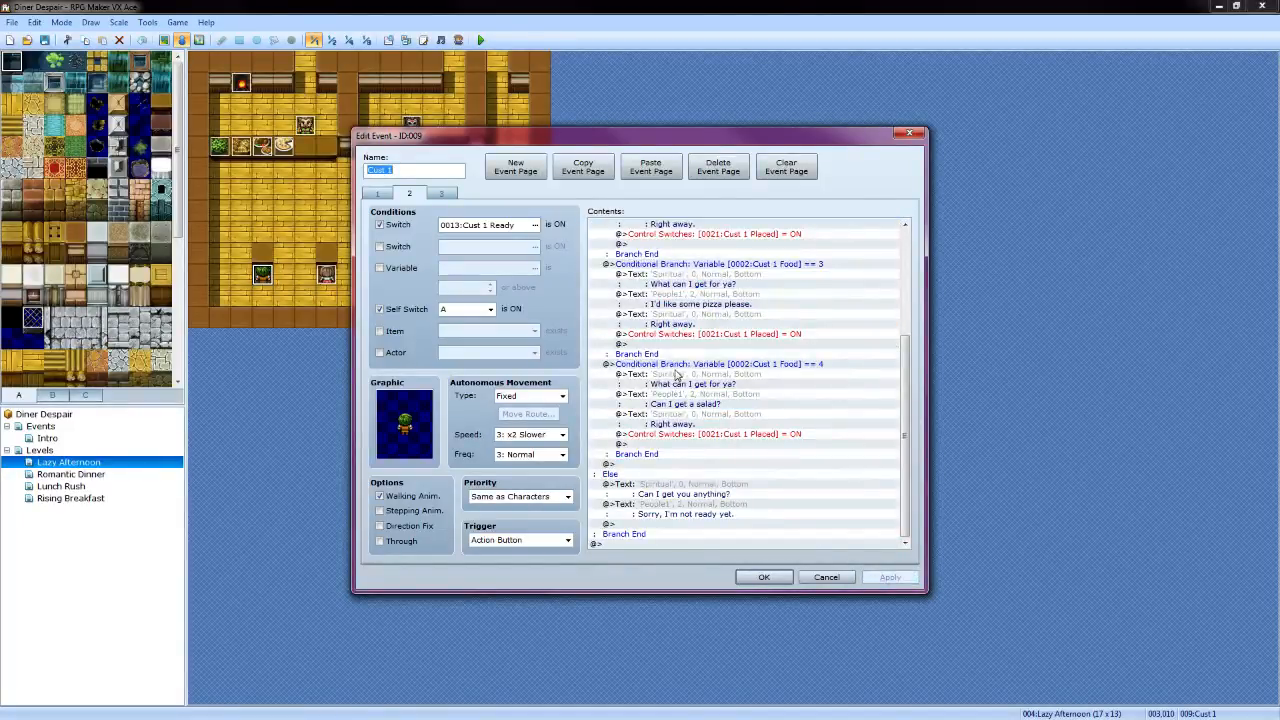
Review the contents of the Cust 1 event's pages and accept the finished event
{"action": "scroll", "coordinate": [906, 243], "scroll_direction": "up", "scroll_amount": 6}
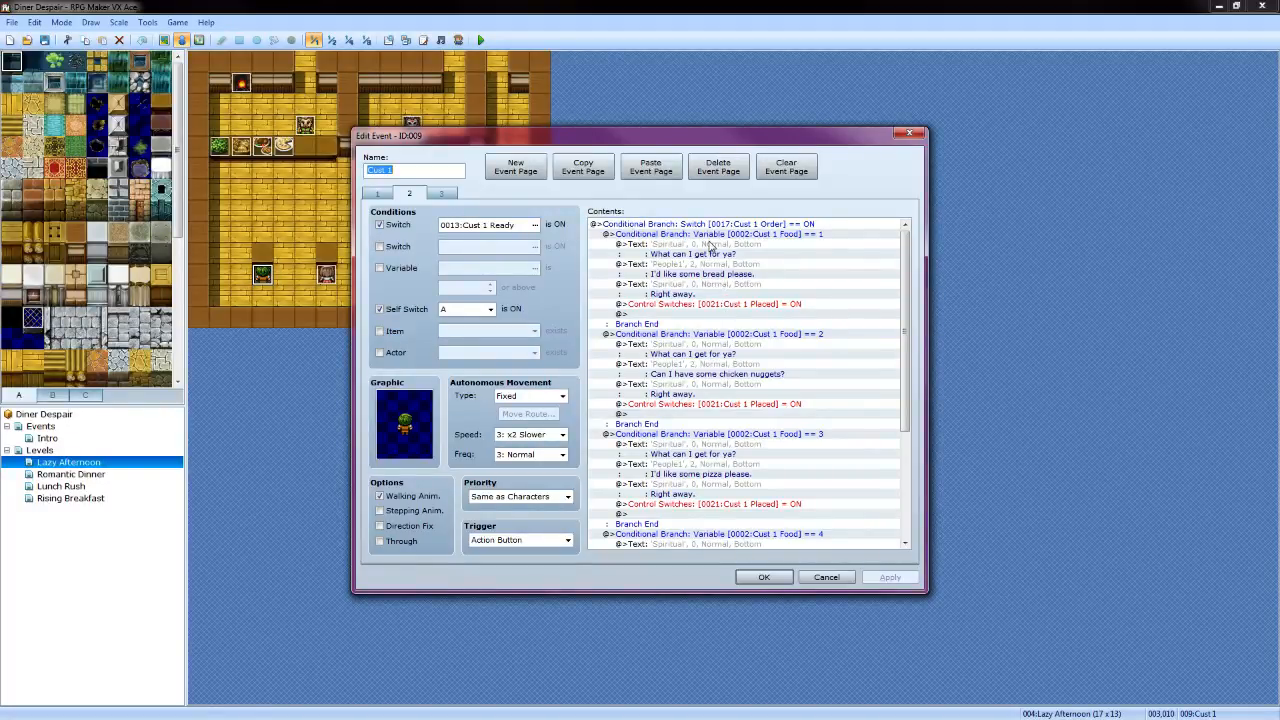
{"action": "left_click", "coordinate": [388, 196]}
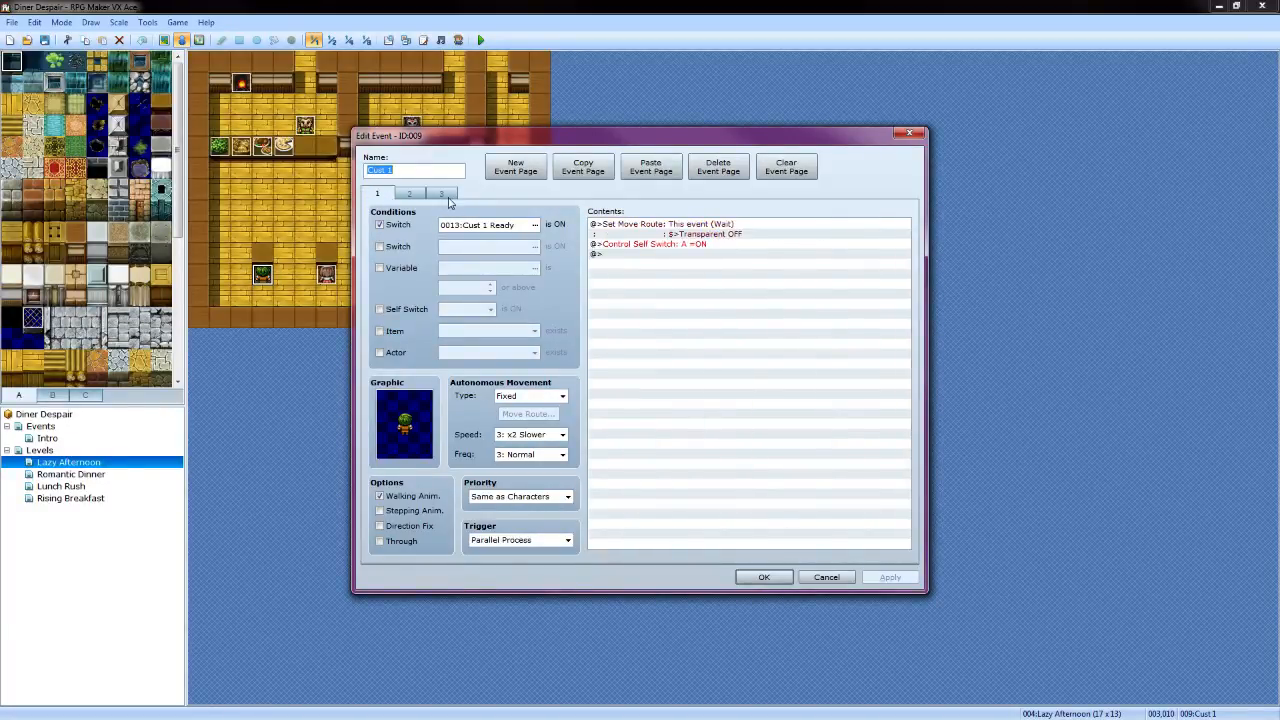
{"action": "left_click", "coordinate": [443, 195]}
{"action": "left_click", "coordinate": [379, 195]}
{"action": "left_click", "coordinate": [760, 578]}
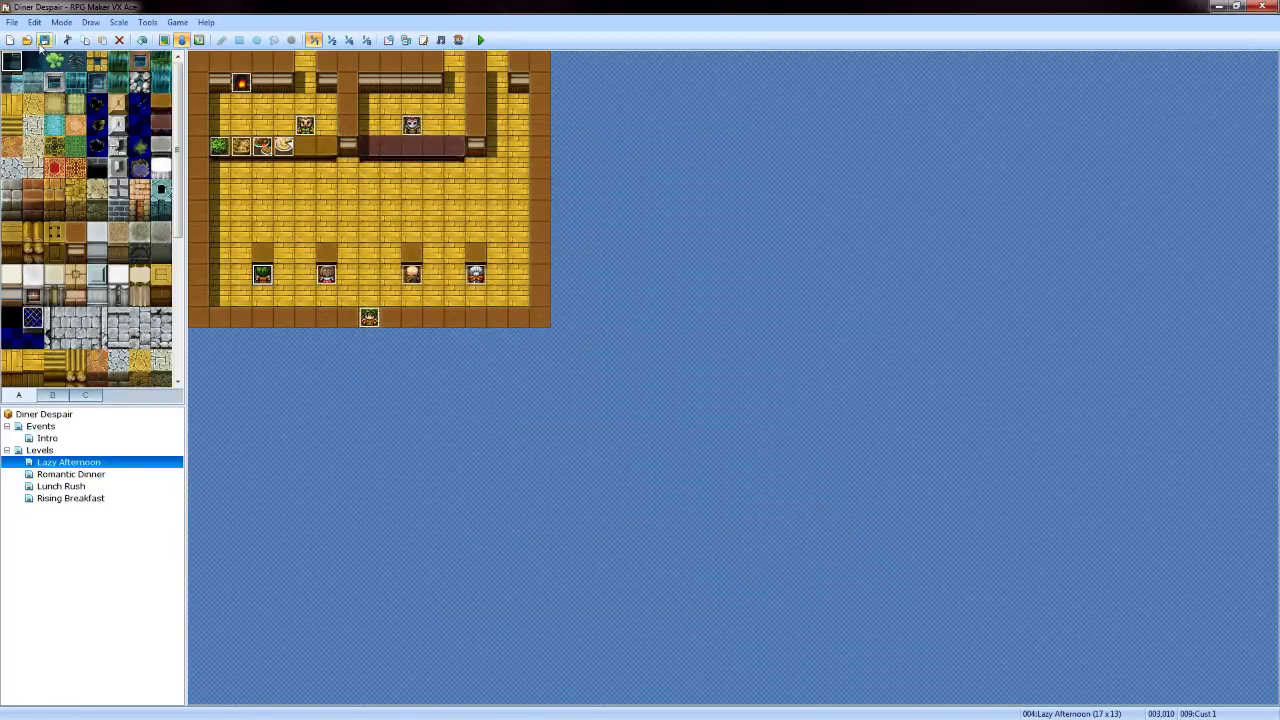
Launch a playtest of the project, start a new game and dismiss the opening dialogue
{"action": "left_click", "coordinate": [479, 40]}
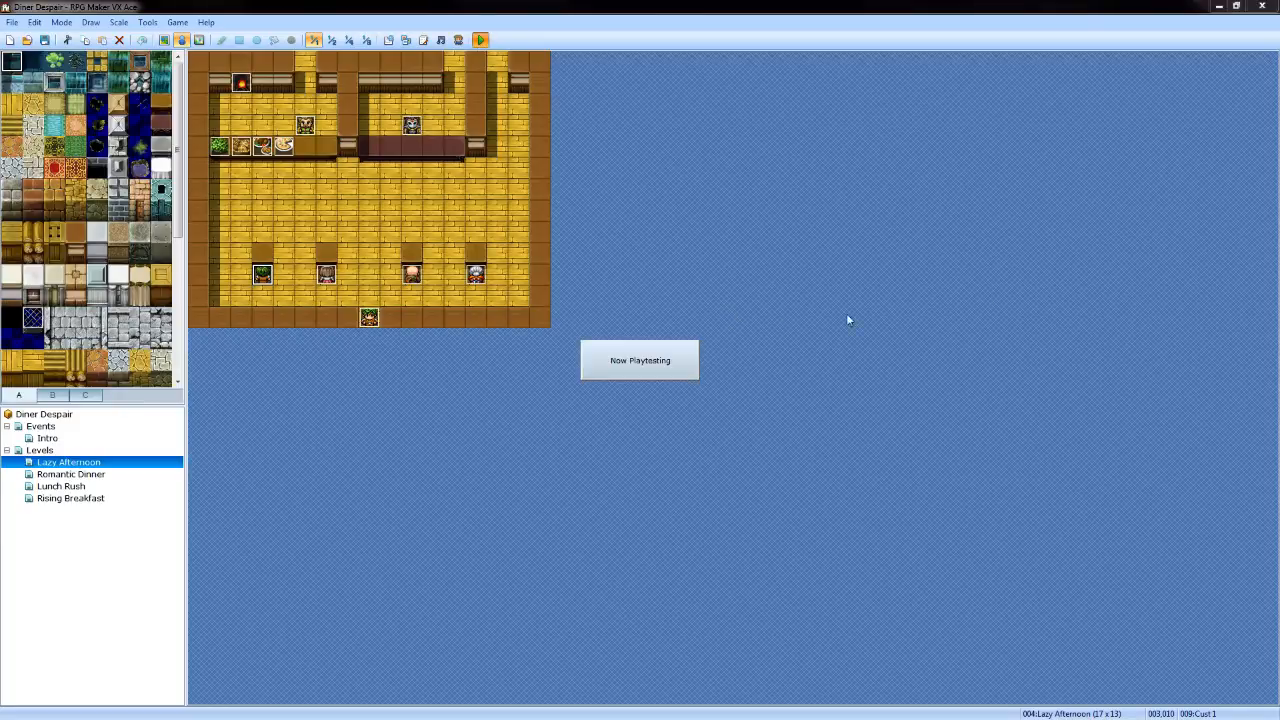
{"action": "left_click_drag", "start_coordinate": [1279, 201], "coordinate": [1061, 183]}
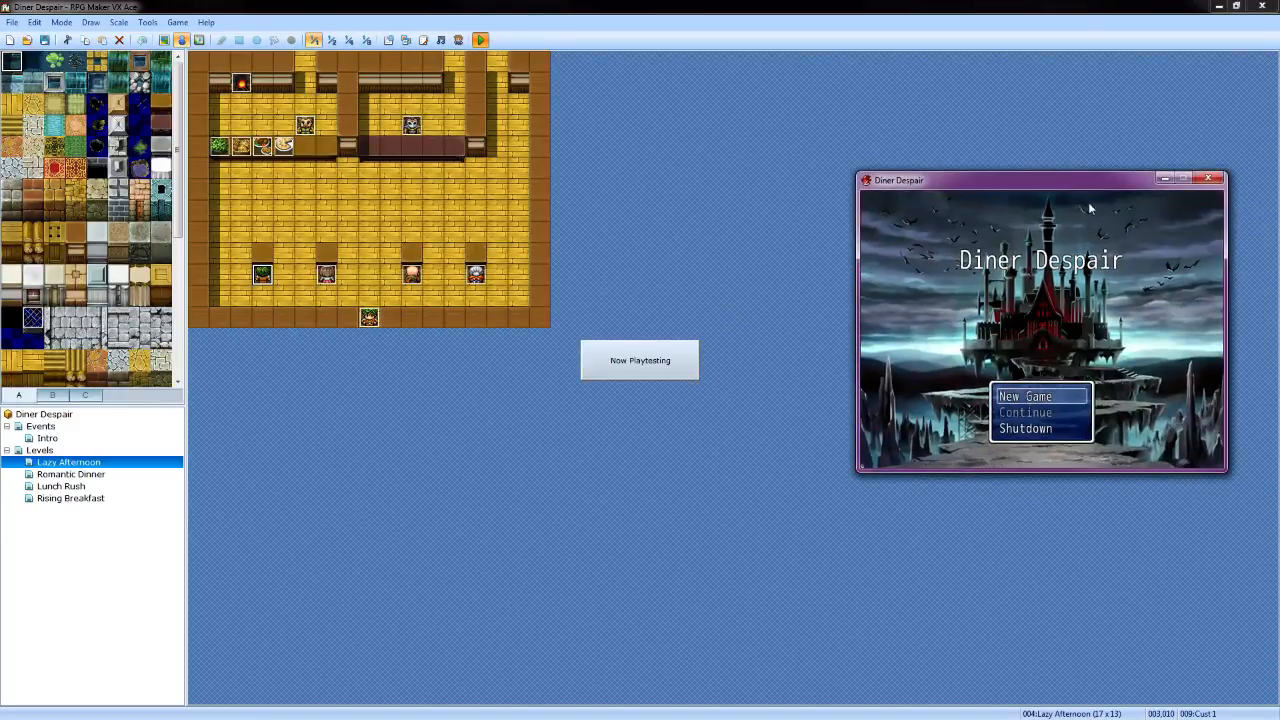
{"action": "key", "text": "Return"}
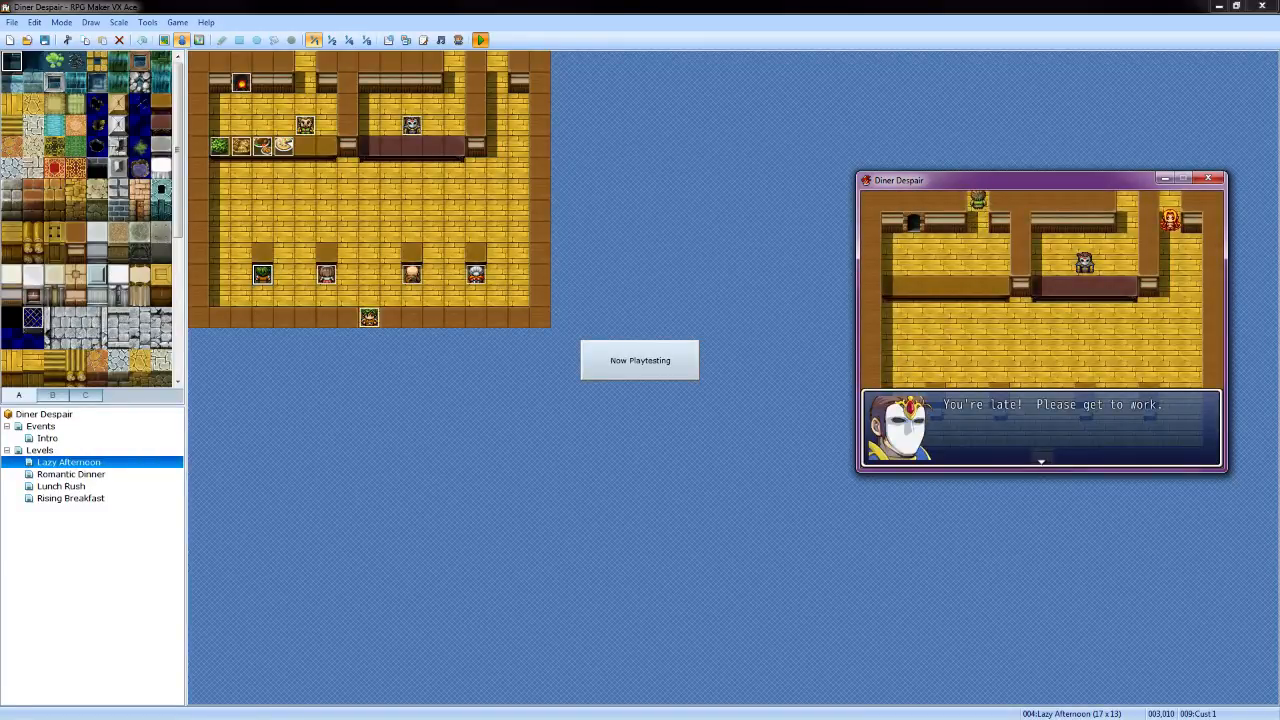
{"action": "key", "text": "Return"}
{"action": "key", "text": "Return"}
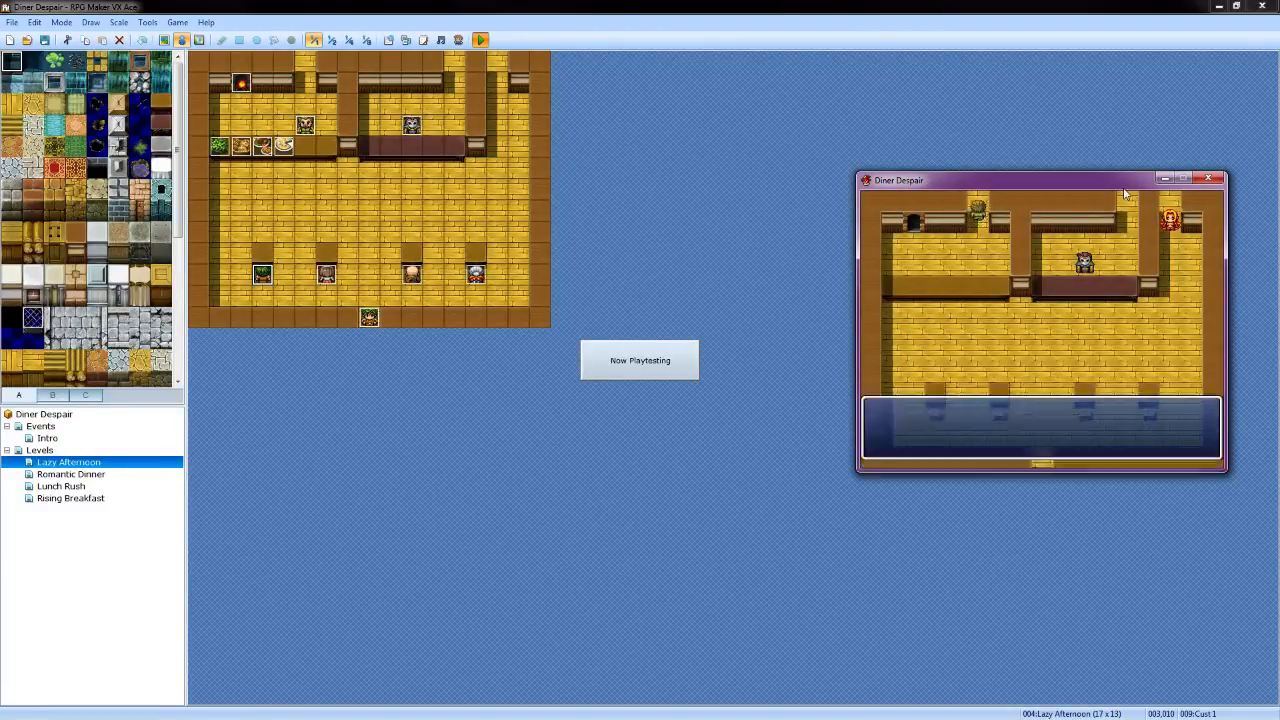
Walk the waitress from the corridor across the dining room to wait for customers beside the tables
{"action": "key", "text": "Down"}
{"action": "key", "text": "Down"}
{"action": "key", "text": "Down"}
{"action": "key", "text": "Down"}
{"action": "key", "text": "Down"}
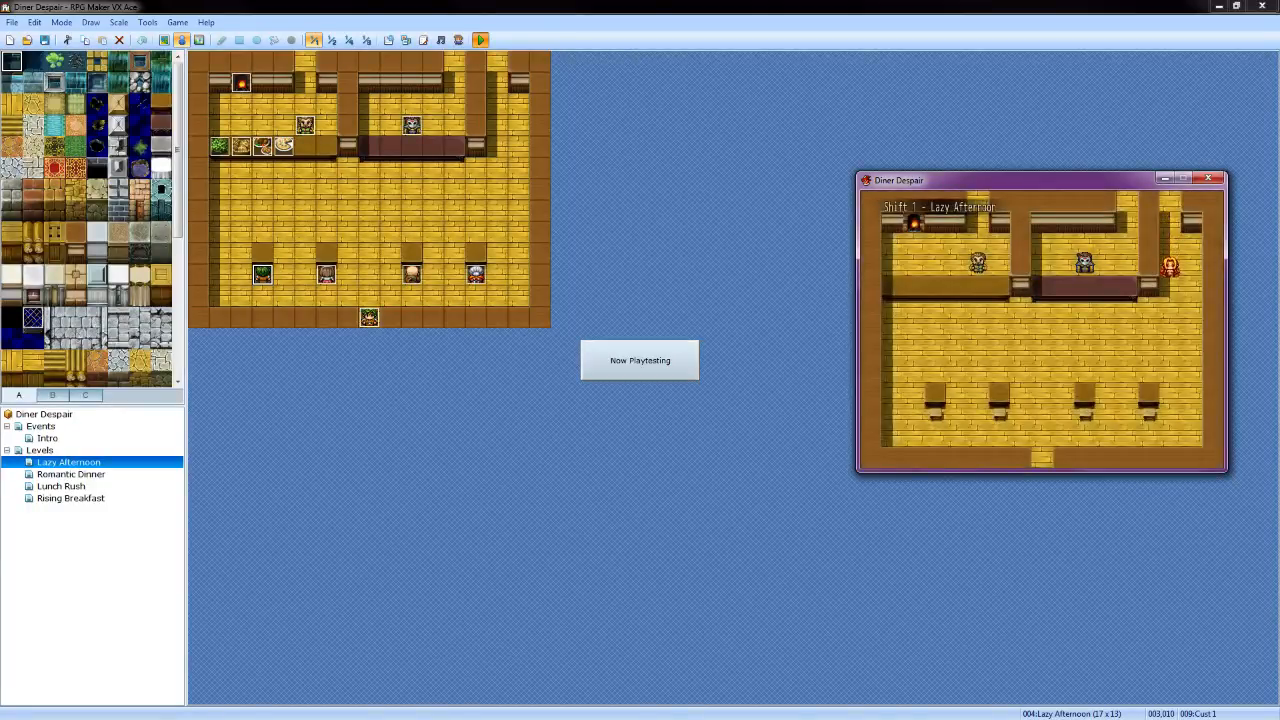
{"action": "key", "text": "Left"}
{"action": "key", "text": "Left"}
{"action": "key", "text": "Left"}
{"action": "key", "text": "Left"}
{"action": "key", "text": "Left"}
{"action": "key", "text": "Left"}
{"action": "key", "text": "Left"}
{"action": "key", "text": "Left"}
{"action": "key", "text": "Left"}
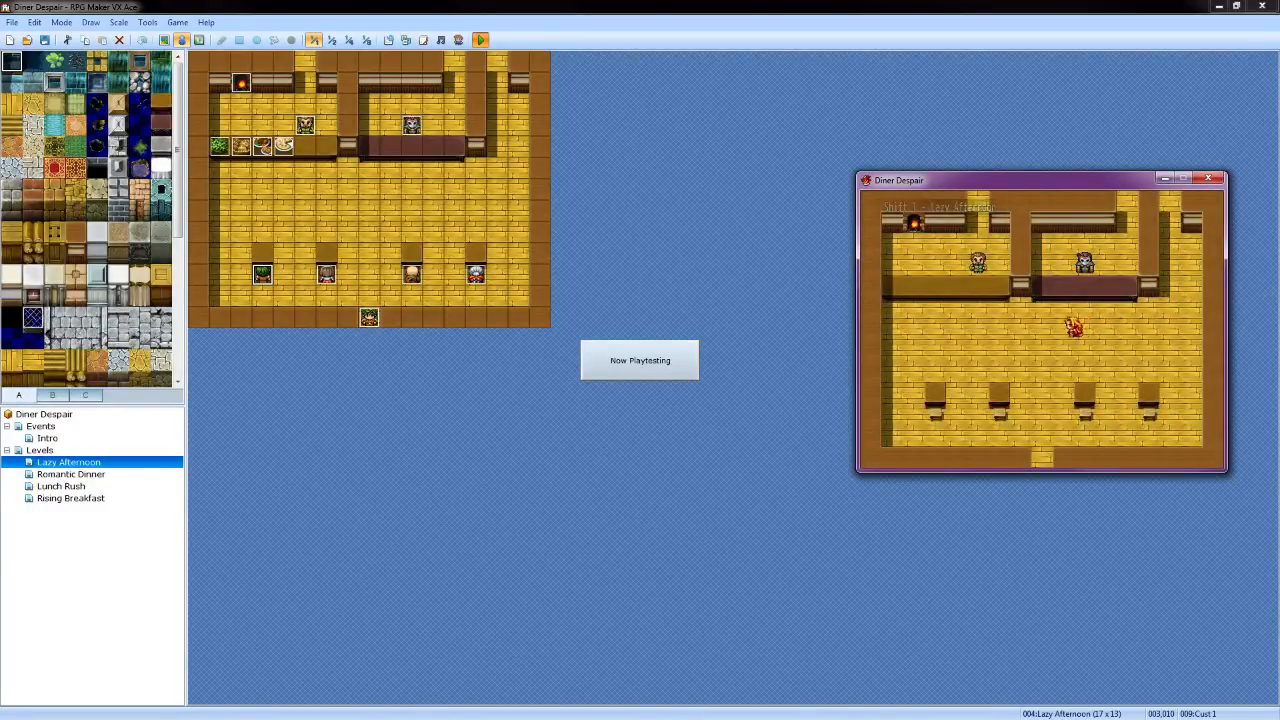
{"action": "key", "text": "Down"}
{"action": "key", "text": "Down"}
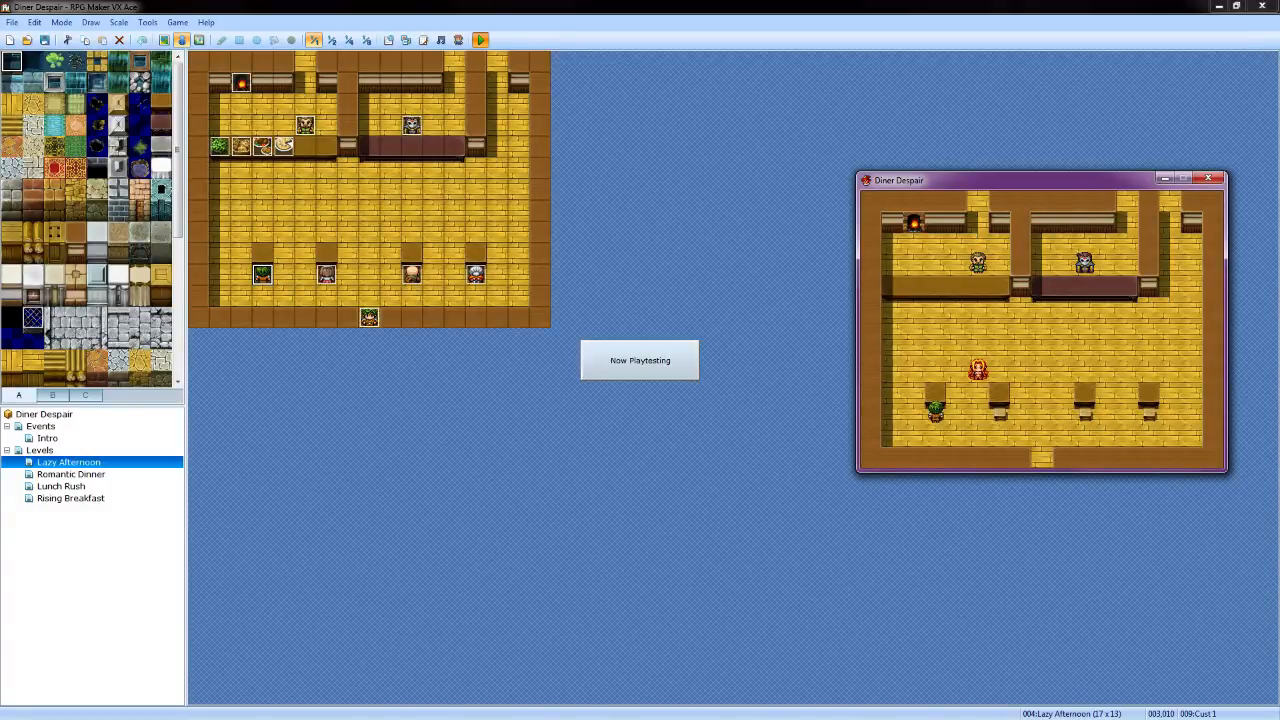
Walk up to the green-haired customer at the first table and take his order
{"action": "key", "text": "Down"}
{"action": "key", "text": "Left"}
{"action": "key", "text": "Down"}
{"action": "key", "text": "Left"}
{"action": "key", "text": "Return"}
{"action": "key", "text": "Return"}
{"action": "key", "text": "Return"}
{"action": "key", "text": "Return"}
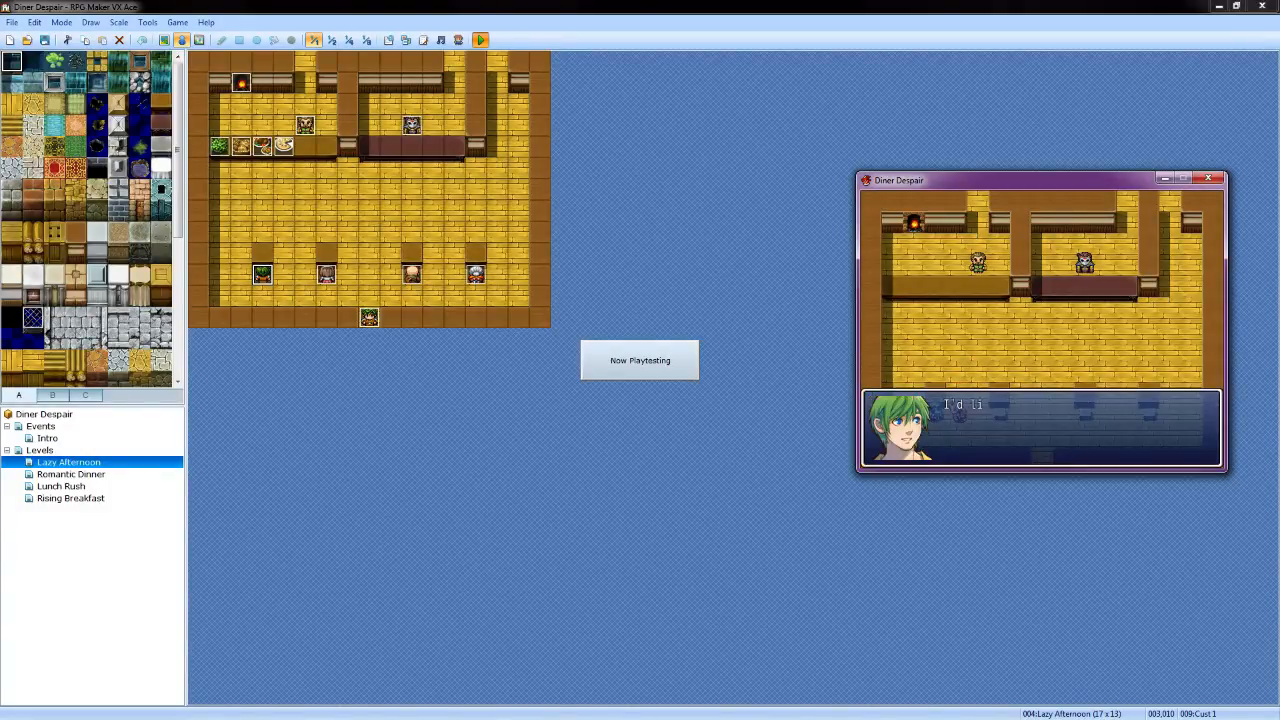
Go to the cook's counter and order a pizza
{"action": "key", "text": "Up"}
{"action": "key", "text": "Up"}
{"action": "key", "text": "Up"}
{"action": "key", "text": "Up"}
{"action": "key", "text": "Up"}
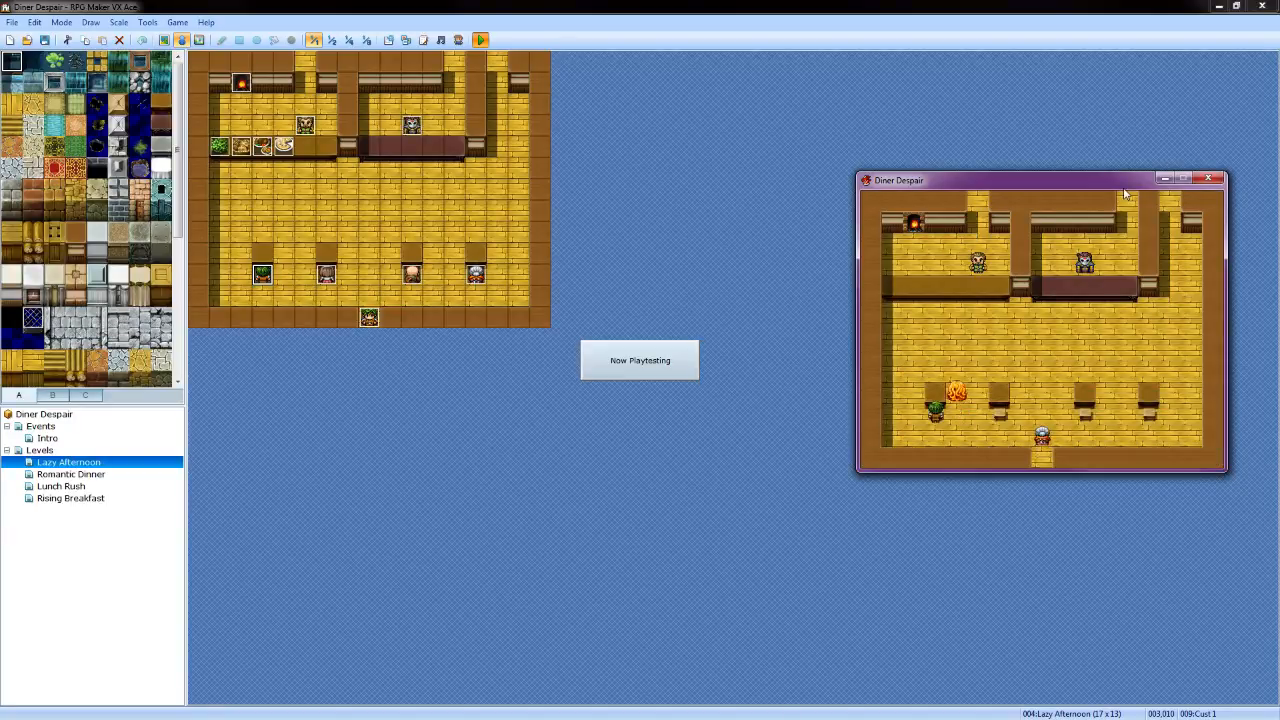
{"action": "key", "text": "Right"}
{"action": "key", "text": "Return"}
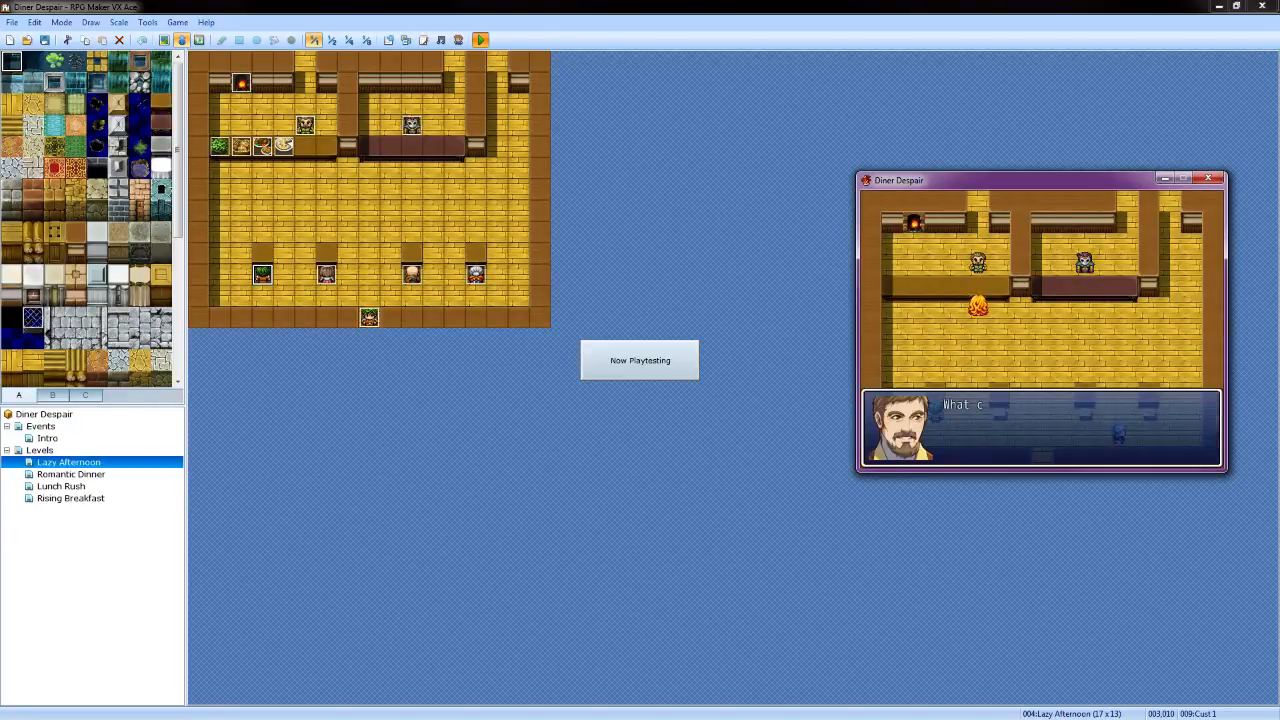
{"action": "key", "text": "Down"}
{"action": "key", "text": "Down"}
{"action": "key", "text": "Return"}
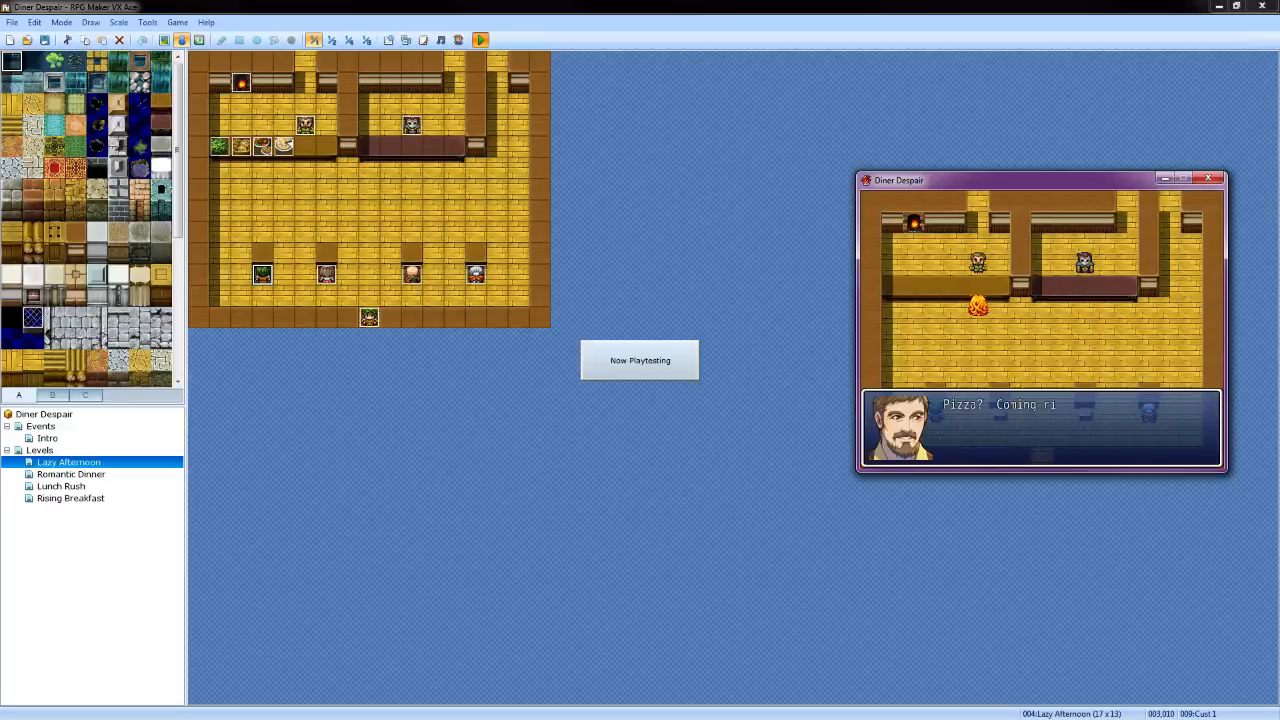
{"action": "key", "text": "Return"}
Return to the green-haired customer and talk to him without his food to test the waiting dialogue
{"action": "key", "text": "Left"}
{"action": "key", "text": "Down"}
{"action": "key", "text": "Down"}
{"action": "key", "text": "Down"}
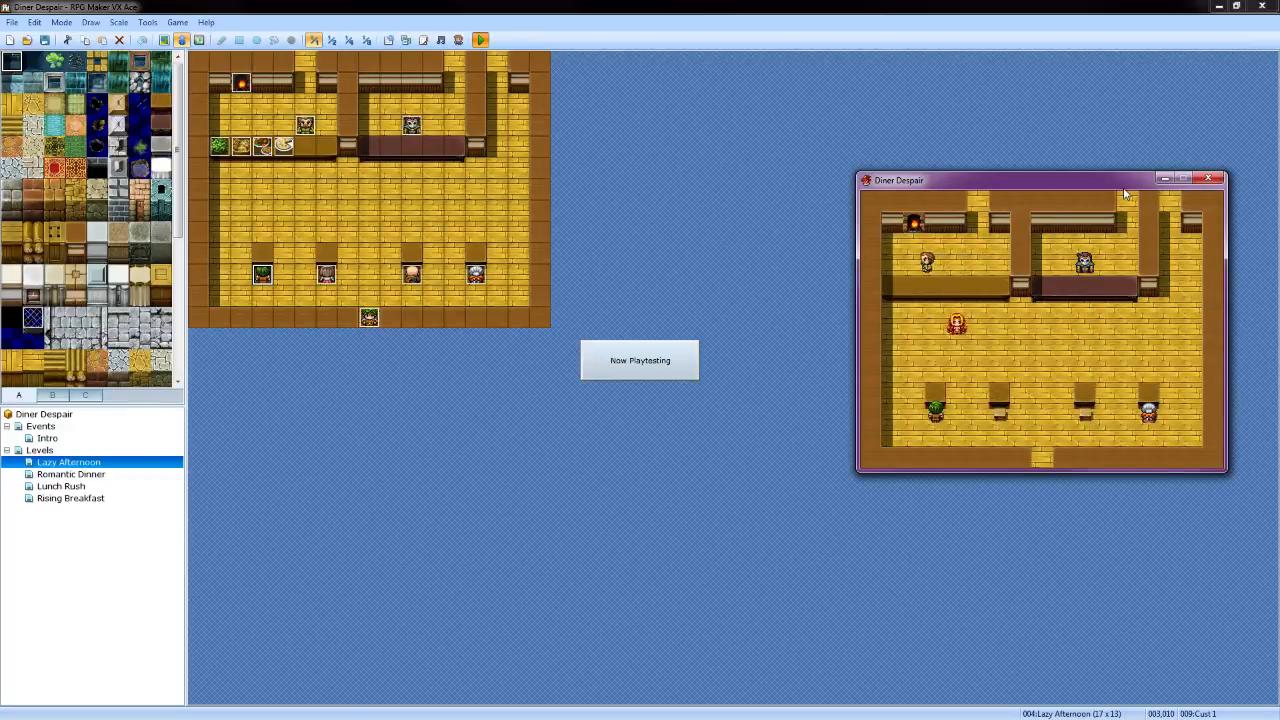
{"action": "key", "text": "Return"}
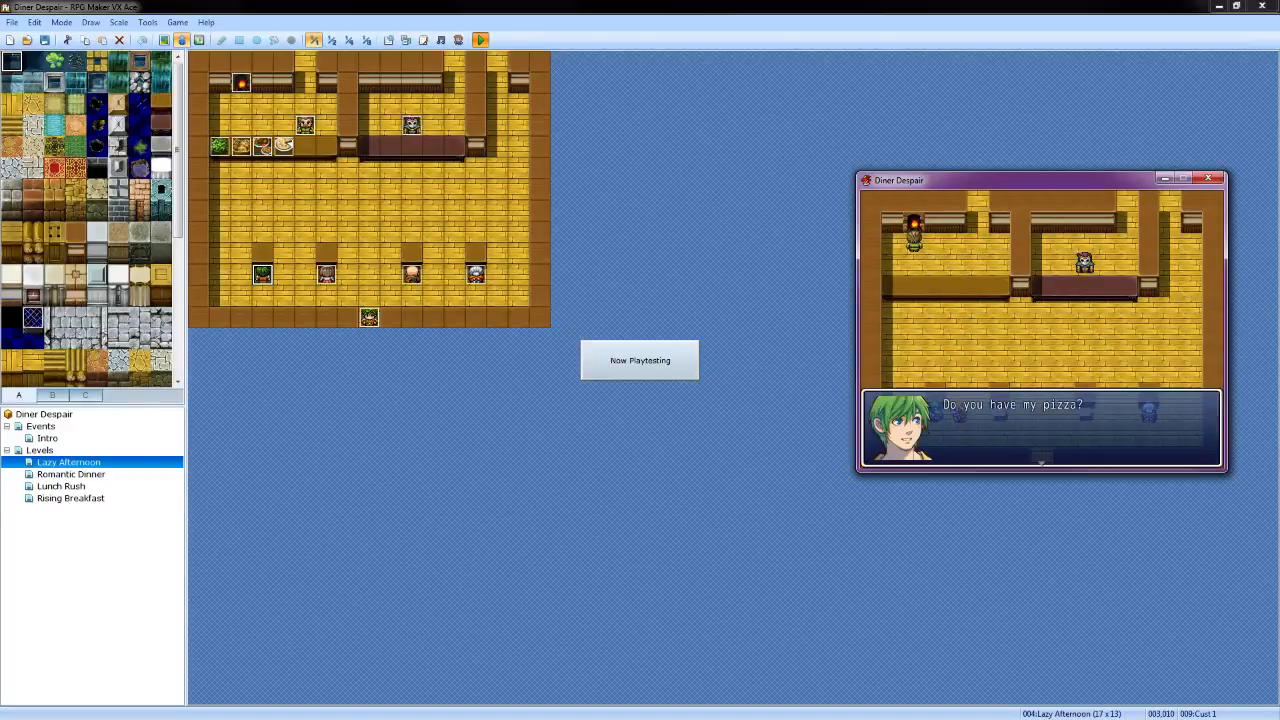
{"action": "key", "text": "Return"}
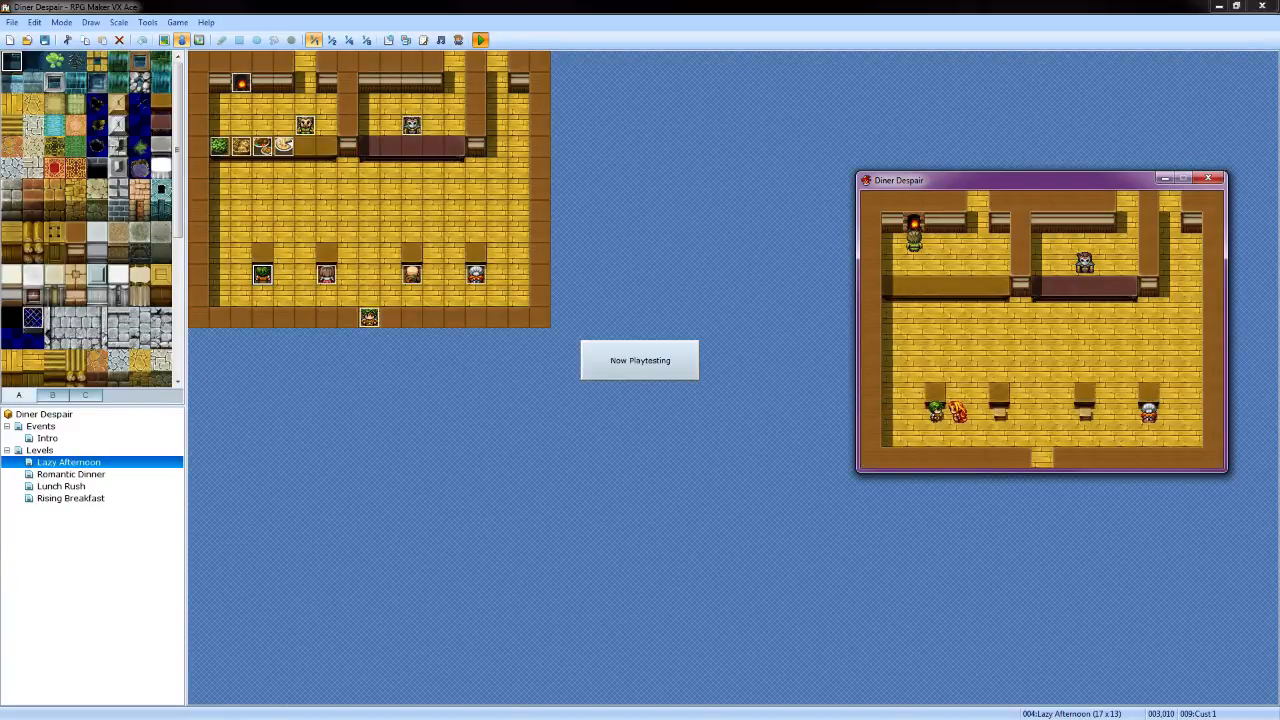
Go back to the counter, acknowledge the cook's call and pick up the pizza
{"action": "key", "text": "Up"}
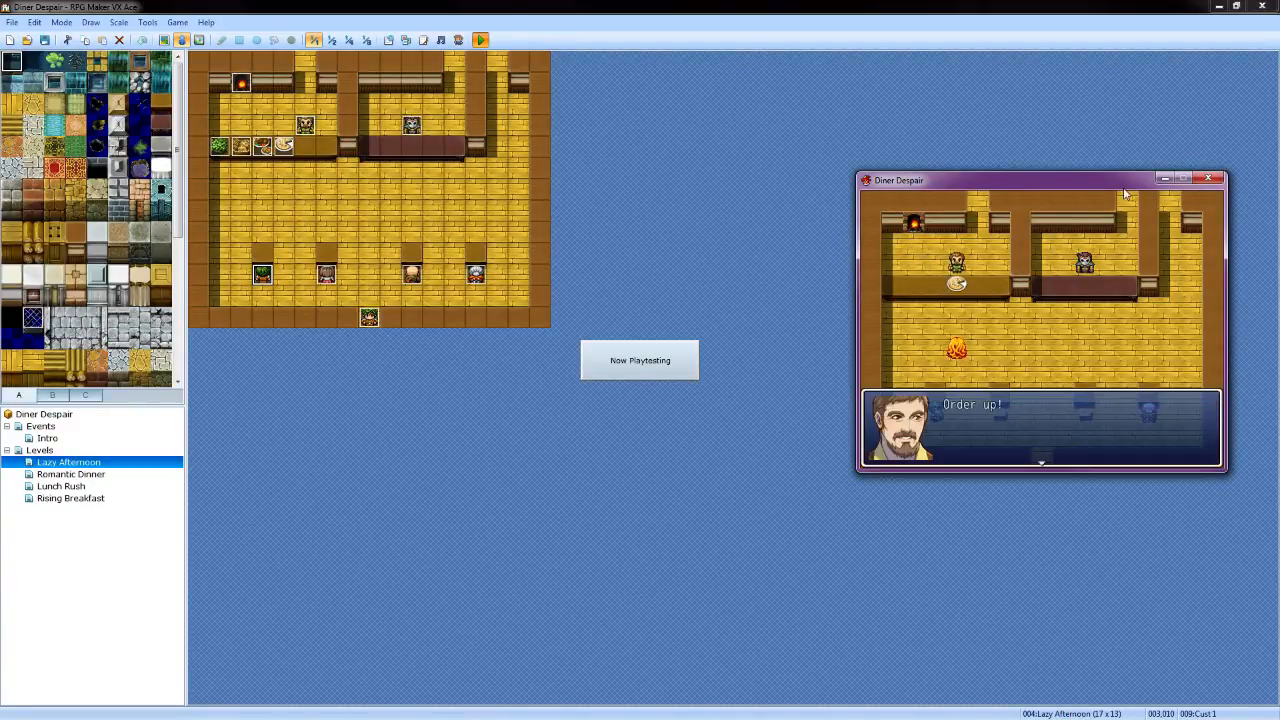
{"action": "key", "text": "Return"}
{"action": "key", "text": "Up"}
{"action": "key", "text": "Return"}
{"action": "key", "text": "Down"}
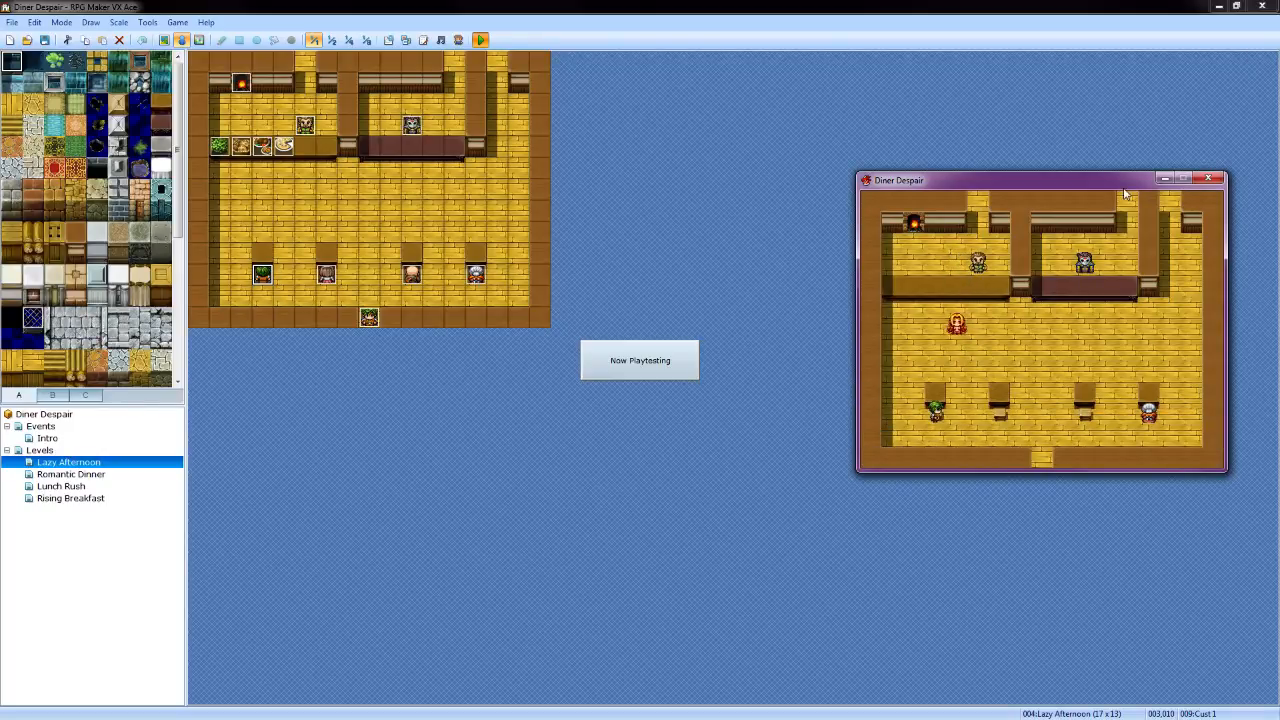
Deliver the pizza to the green-haired customer and finish the conversation with him
{"action": "key", "text": "Down"}
{"action": "key", "text": "Down"}
{"action": "key", "text": "Down"}
{"action": "key", "text": "Return"}
{"action": "key", "text": "Return"}
{"action": "key", "text": "Return"}
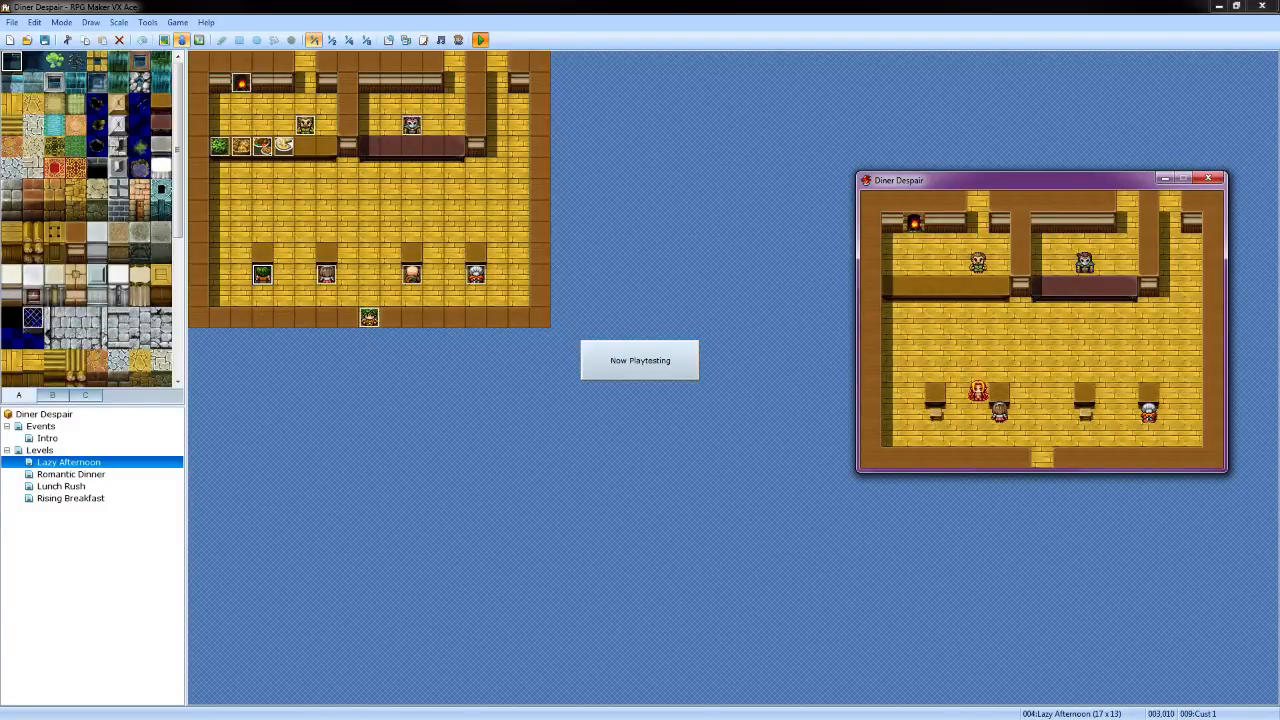
Walk back to the first table and talk twice to the newly seated green-haired customer to test his idle dialogue
{"action": "key", "text": "Up"}
{"action": "key", "text": "Left"}
{"action": "key", "text": "Left"}
{"action": "key", "text": "Up"}
{"action": "key", "text": "Down"}
{"action": "key", "text": "Left"}
{"action": "key", "text": "Return"}
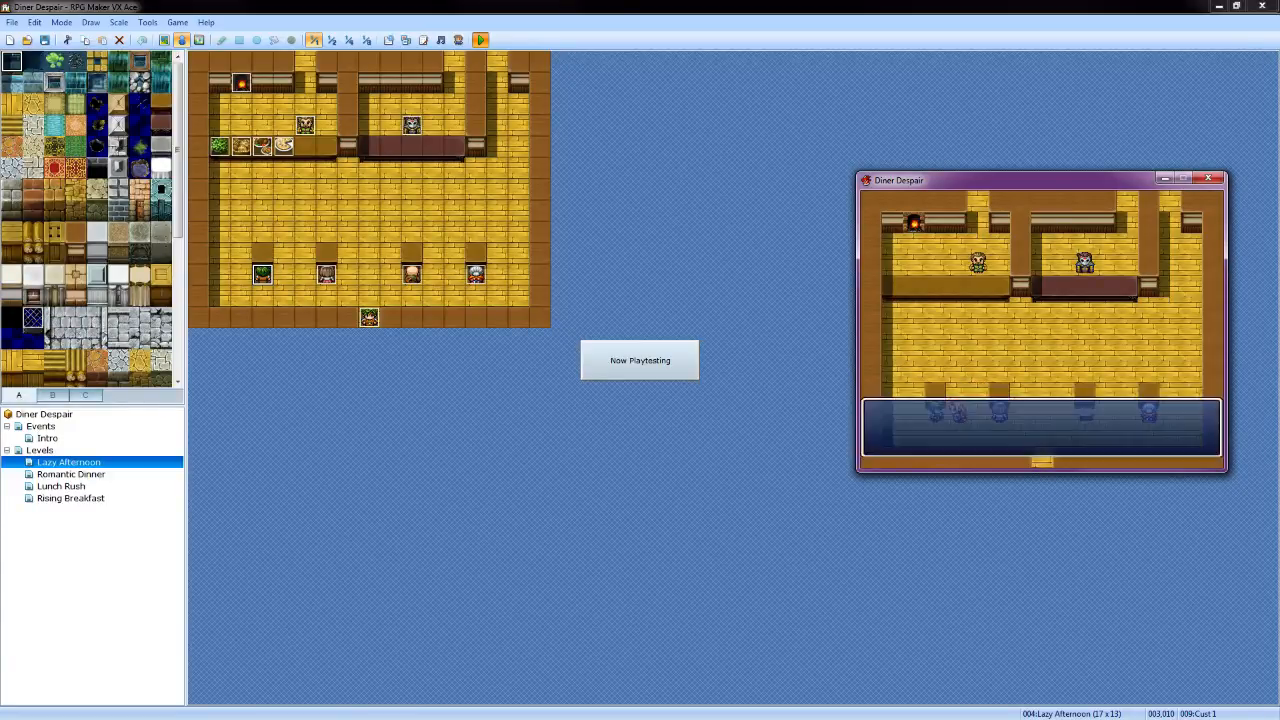
{"action": "key", "text": "Return"}
{"action": "key", "text": "Return"}
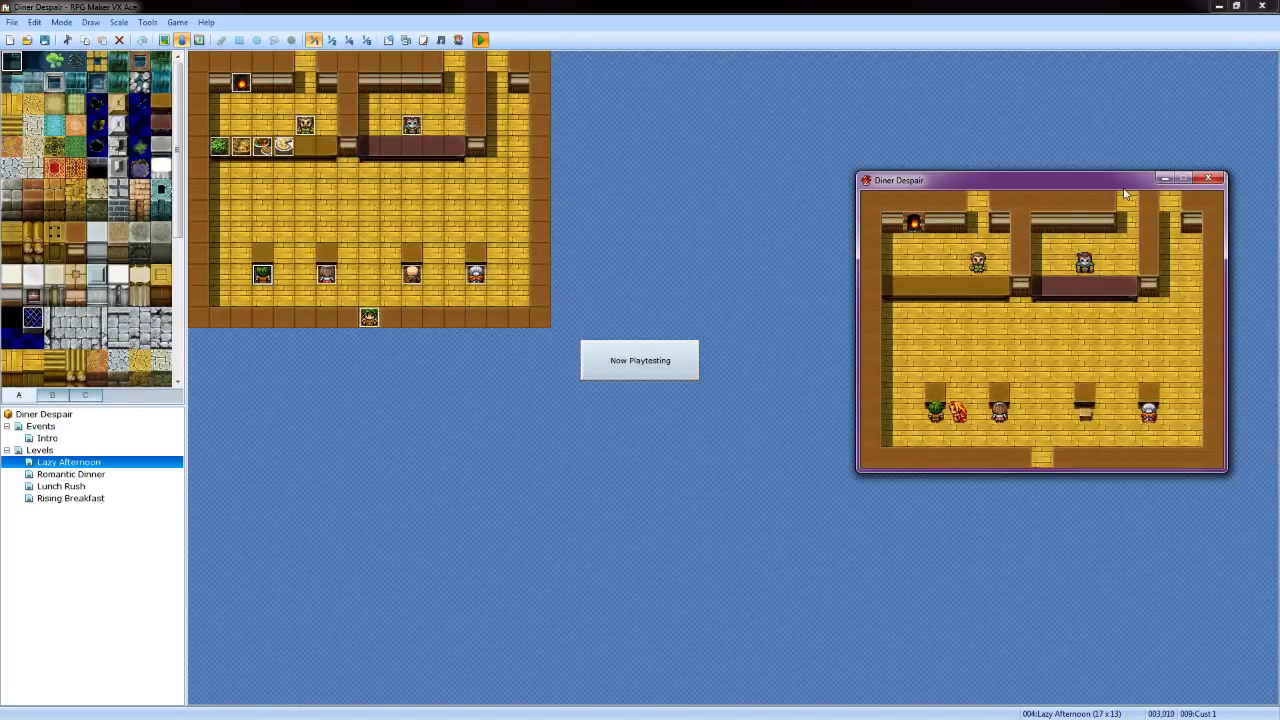
{"action": "key", "text": "Return"}
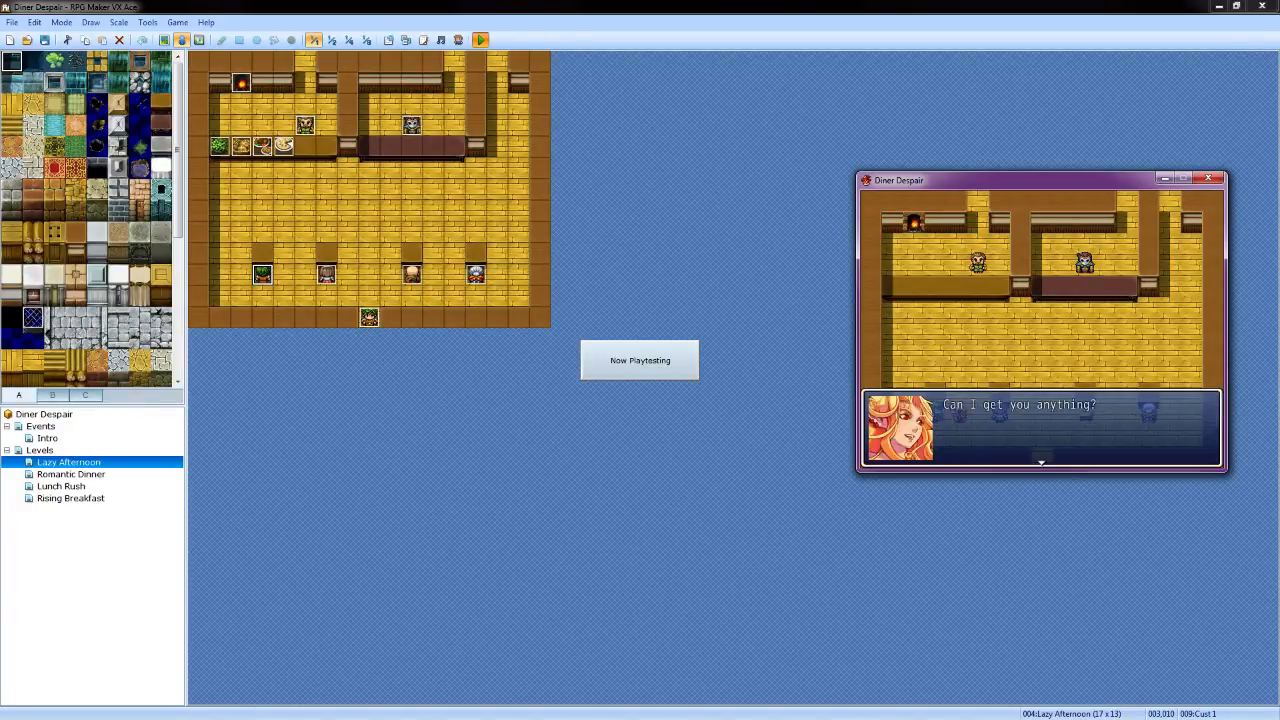
{"action": "key", "text": "Return"}
{"action": "key", "text": "Return"}
Walk around to the left side of the first table and ask the green-haired customer for an order
{"action": "key", "text": "Up"}
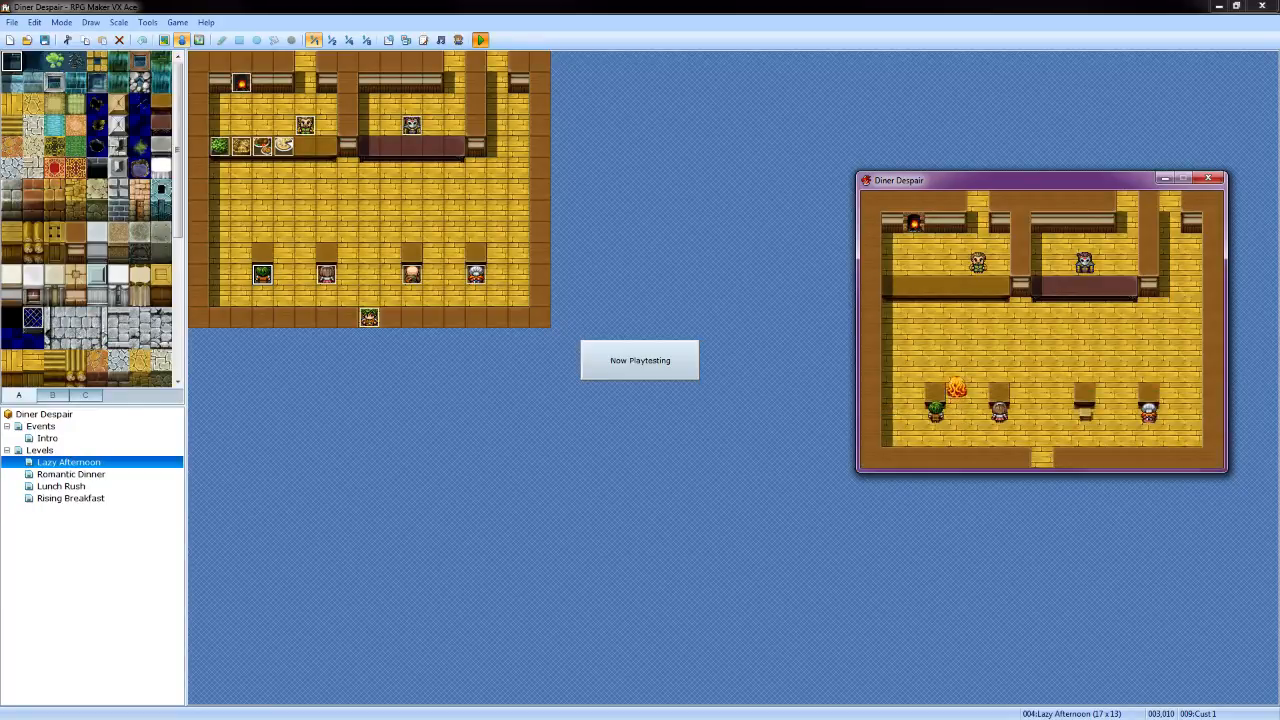
{"action": "key", "text": "Left"}
{"action": "key", "text": "Down"}
{"action": "key", "text": "Right"}
{"action": "key", "text": "Return"}
{"action": "key", "text": "Return"}
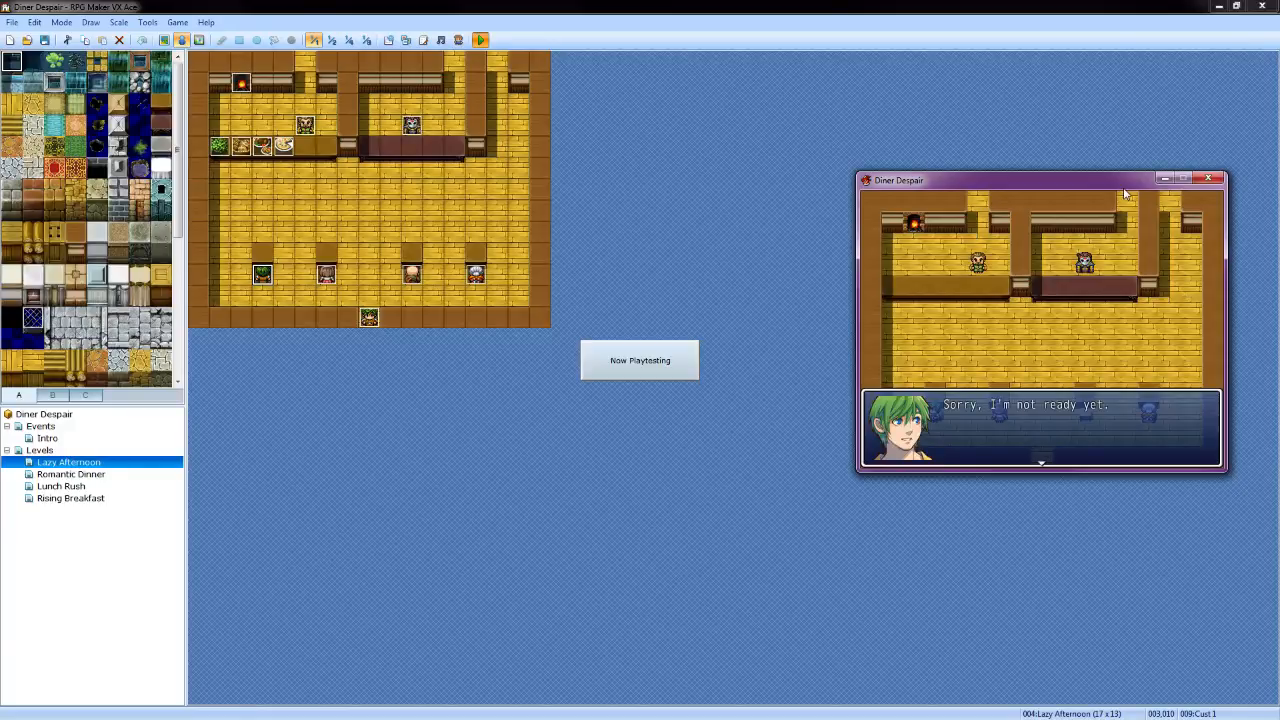
{"action": "key", "text": "Return"}
Circle the first table once more and ask the green-haired customer whether he wants anything
{"action": "key", "text": "Up"}
{"action": "key", "text": "Right"}
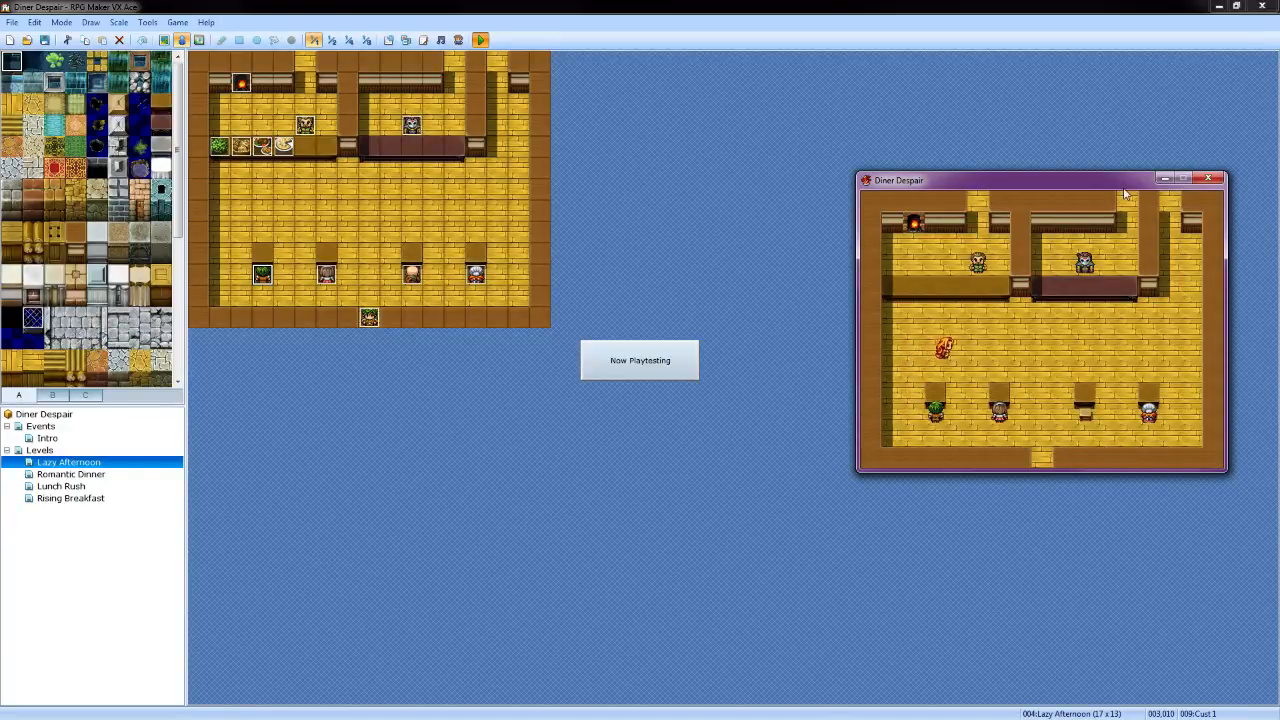
{"action": "key", "text": "Down"}
{"action": "key", "text": "Down"}
{"action": "key", "text": "Left"}
{"action": "key", "text": "Up"}
{"action": "key", "text": "Return"}
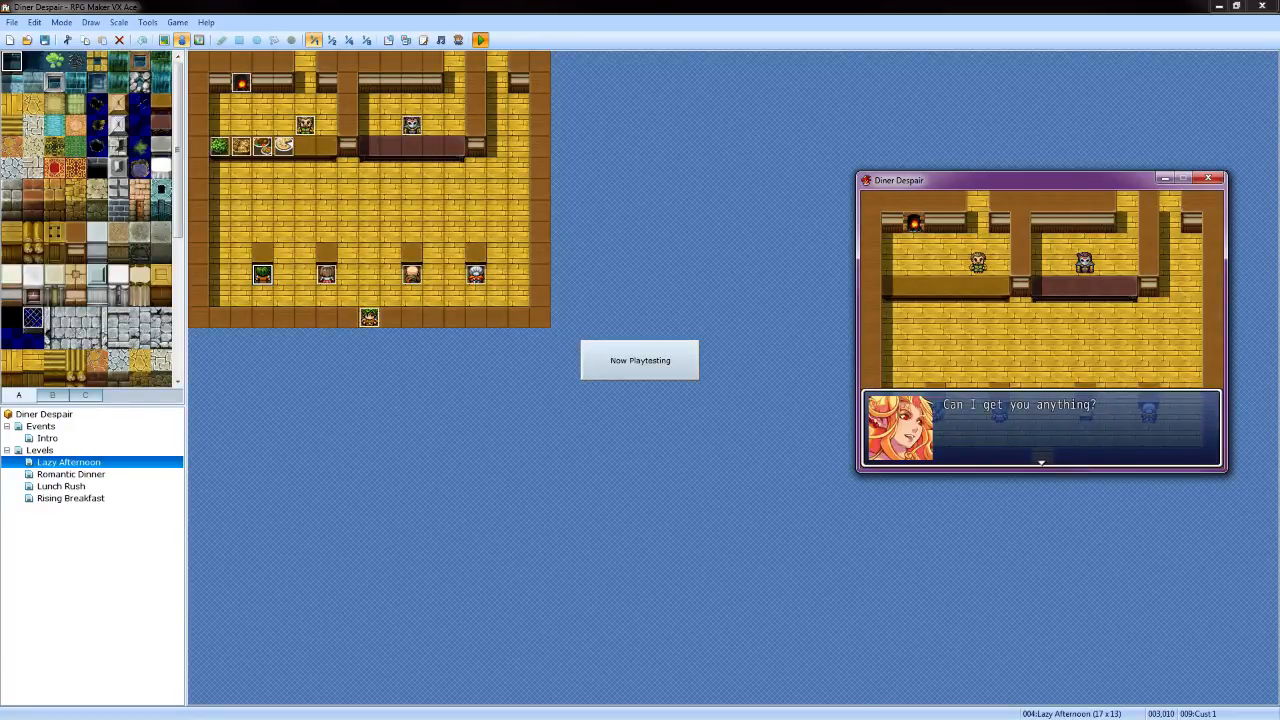
{"action": "key", "text": "Return"}
{"action": "key", "text": "Return"}
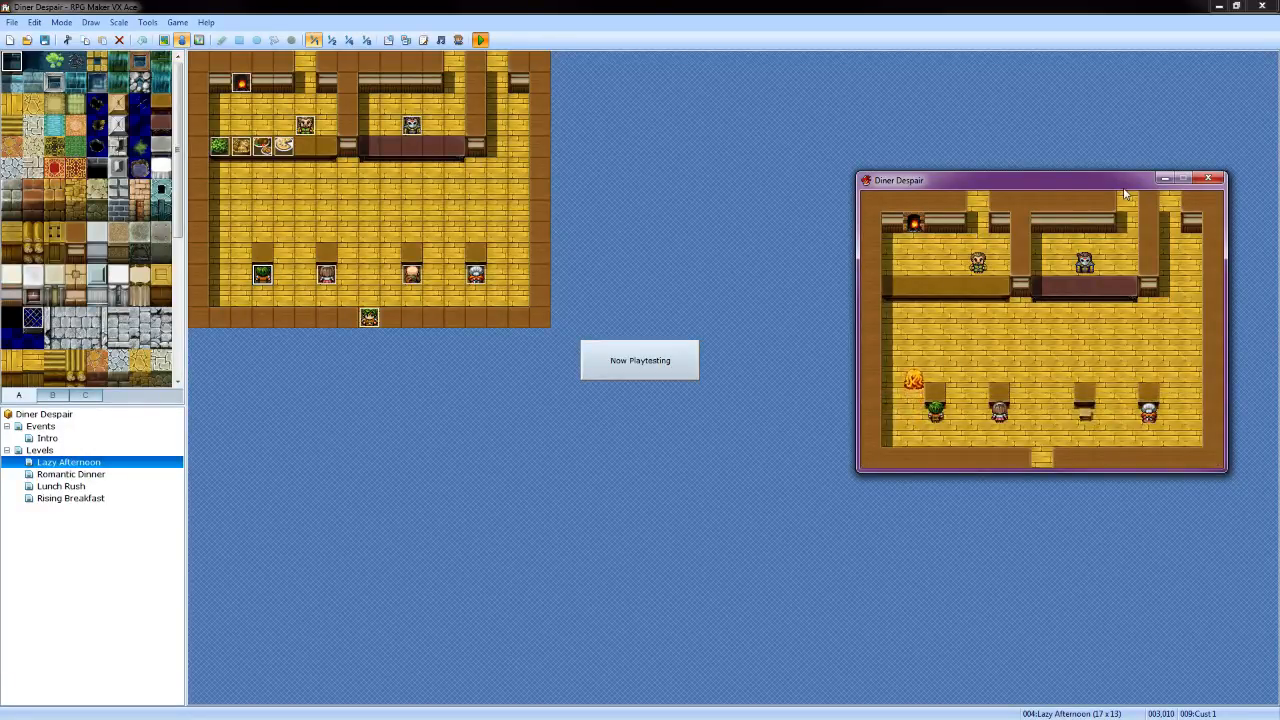
Keep asking the green-haired customer for an order from different sides of his seat, including from below
{"action": "key", "text": "Down"}
{"action": "key", "text": "Down"}
{"action": "key", "text": "Return"}
{"action": "key", "text": "Return"}
{"action": "key", "text": "Return"}
{"action": "key", "text": "Up"}
{"action": "key", "text": "Up"}
{"action": "key", "text": "Left"}
{"action": "key", "text": "Down"}
{"action": "key", "text": "Return"}
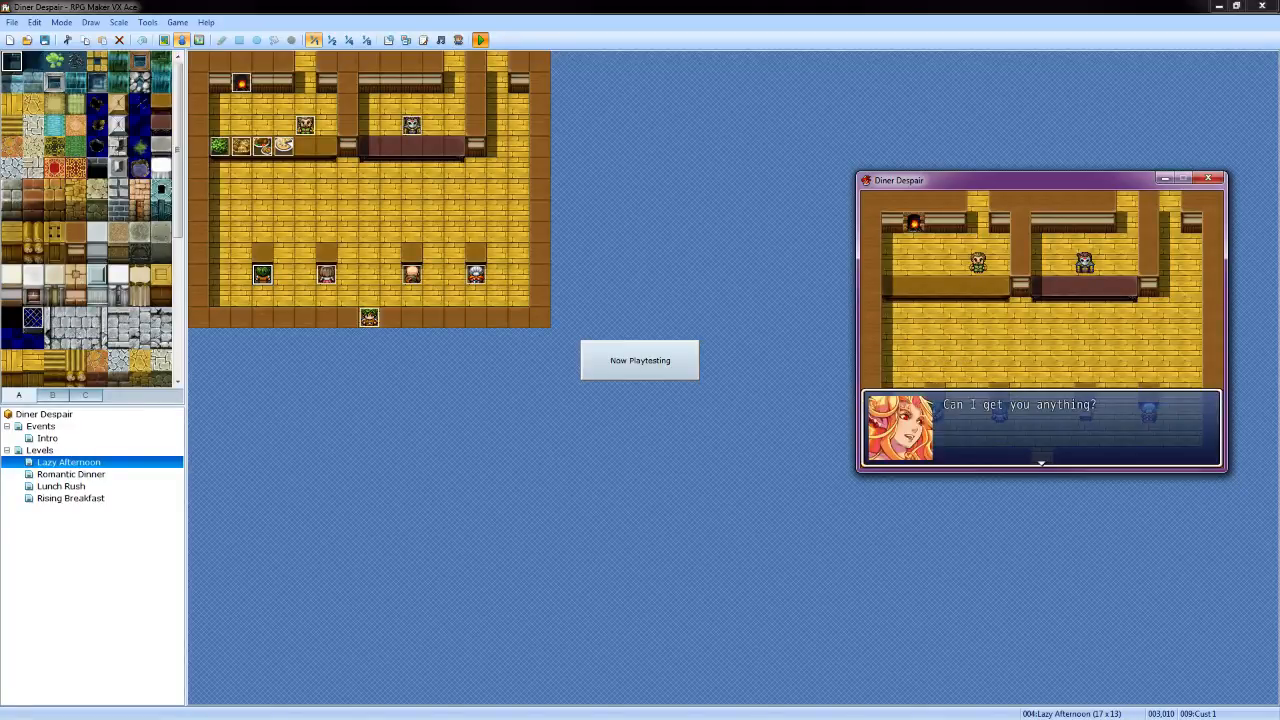
{"action": "key", "text": "Return"}
{"action": "key", "text": "Return"}
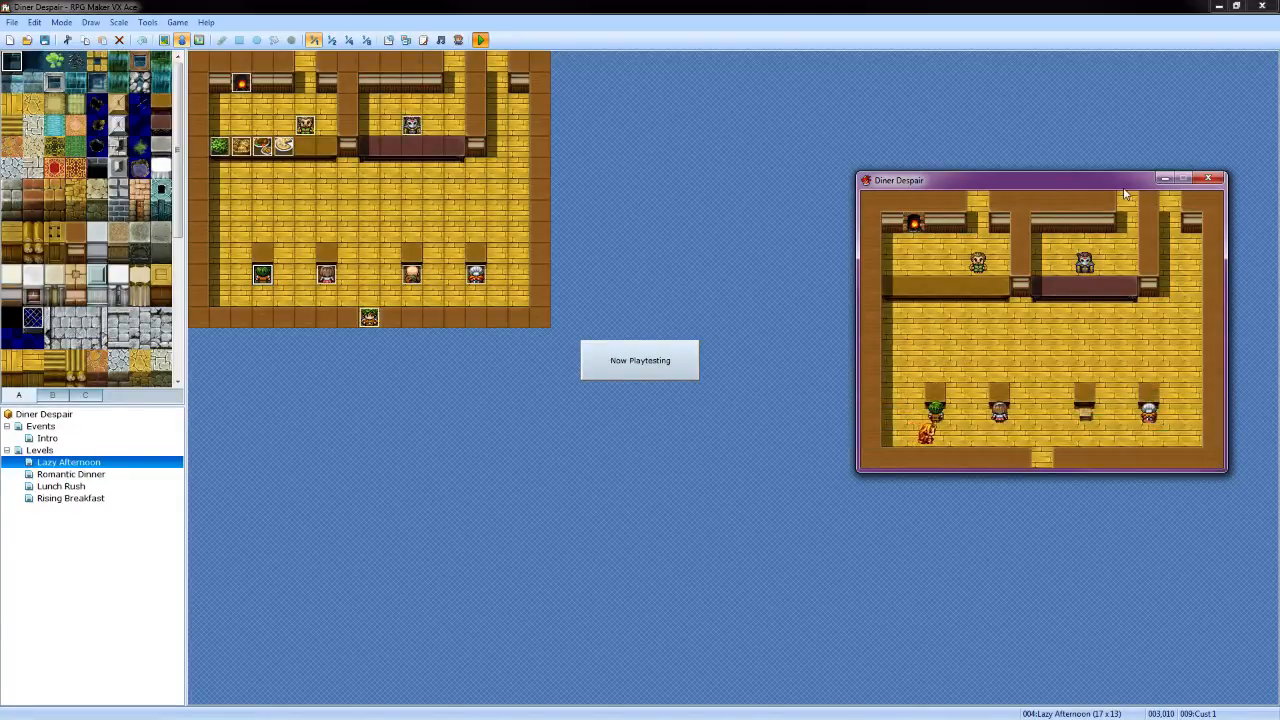
{"action": "key", "text": "Return"}
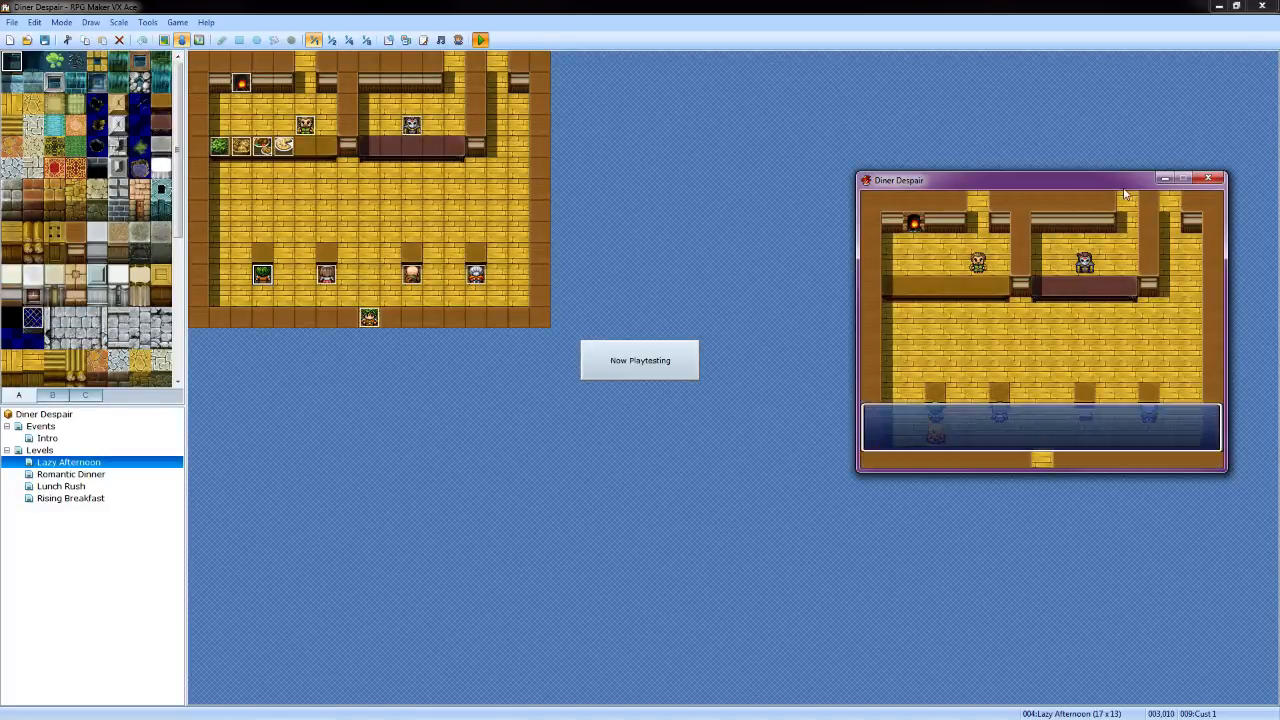
{"action": "key", "text": "Return"}
Talk to the brown-haired customer at the second table and dismiss her dialogue
{"action": "key", "text": "Right"}
{"action": "key", "text": "Right"}
{"action": "key", "text": "Return"}
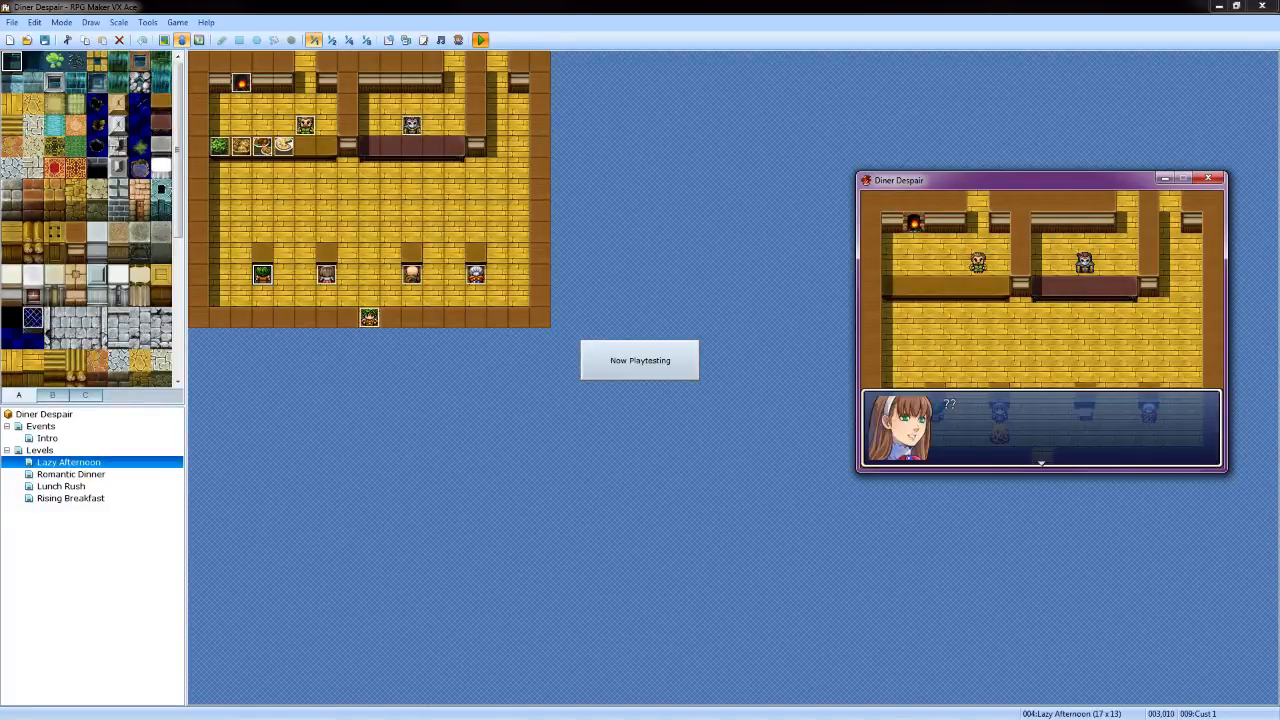
{"action": "key", "text": "Return"}
Walk to the fourth table and talk to the white-haired customer, dismissing the dialogue
{"action": "key", "text": "Right"}
{"action": "key", "text": "Right"}
{"action": "key", "text": "Right"}
{"action": "key", "text": "Right"}
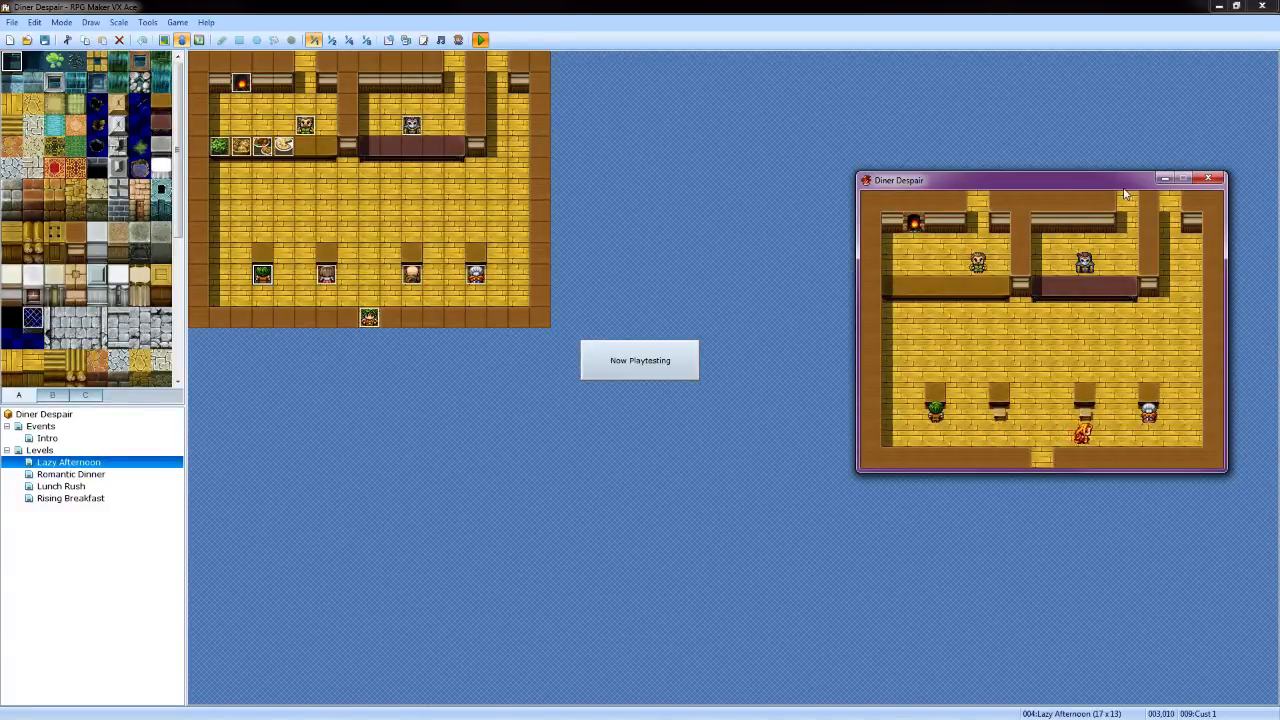
{"action": "key", "text": "Up"}
{"action": "key", "text": "Right"}
{"action": "key", "text": "Right"}
{"action": "key", "text": "Return"}
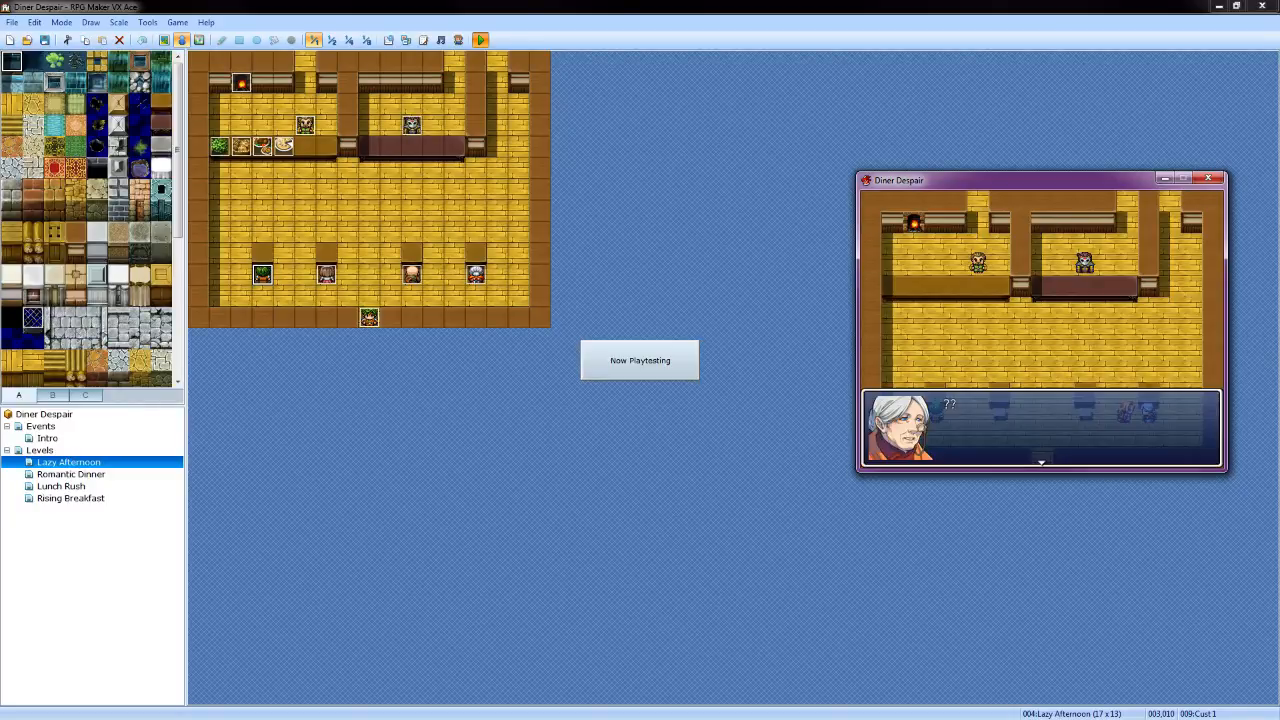
{"action": "key", "text": "Return"}
Walk back to the first table and take the green-haired customer's second order
{"action": "key", "text": "Left"}
{"action": "key", "text": "Left"}
{"action": "key", "text": "Left"}
{"action": "key", "text": "Left"}
{"action": "key", "text": "Left"}
{"action": "key", "text": "Left"}
{"action": "key", "text": "Left"}
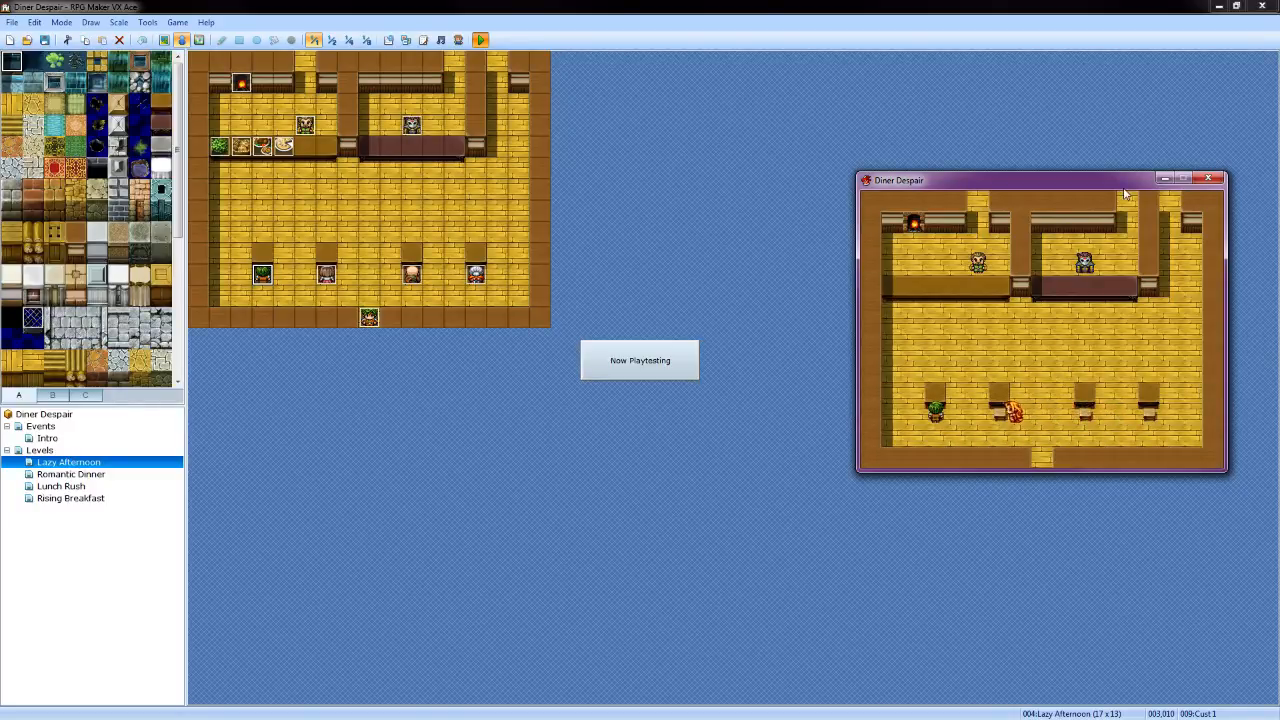
{"action": "key", "text": "Return"}
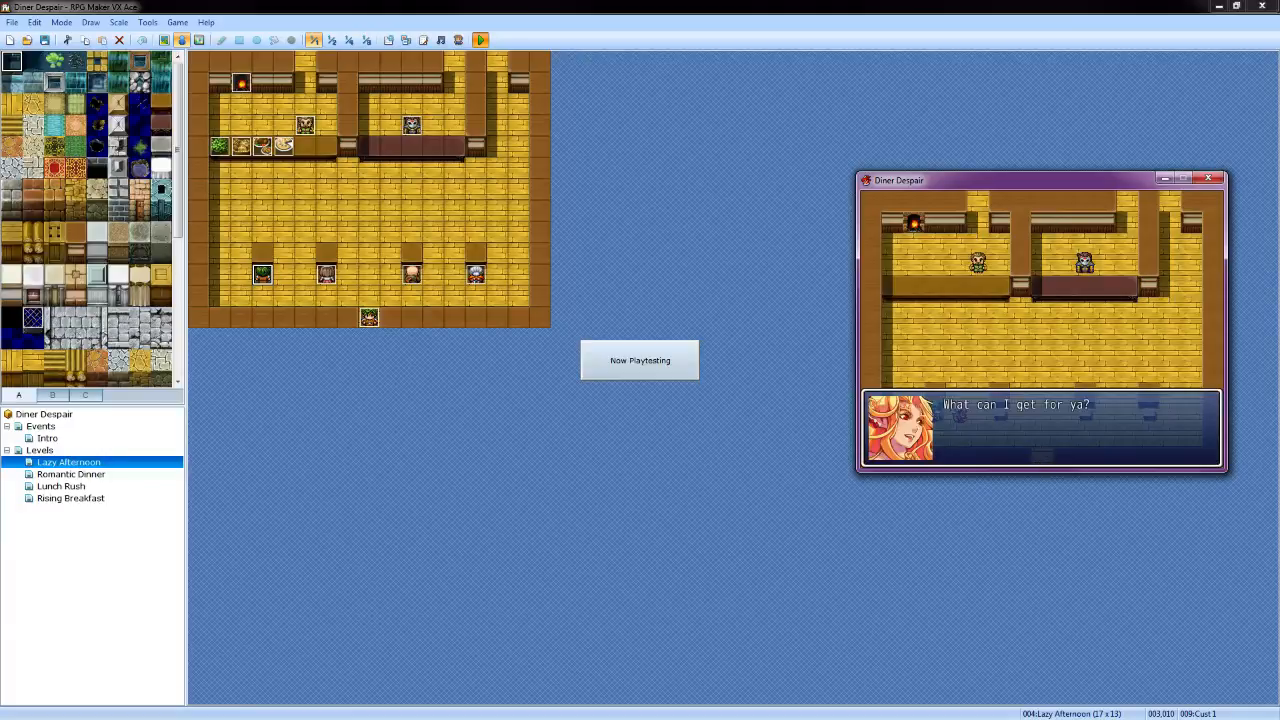
{"action": "key", "text": "Return"}
{"action": "key", "text": "Return"}
{"action": "key", "text": "Return"}
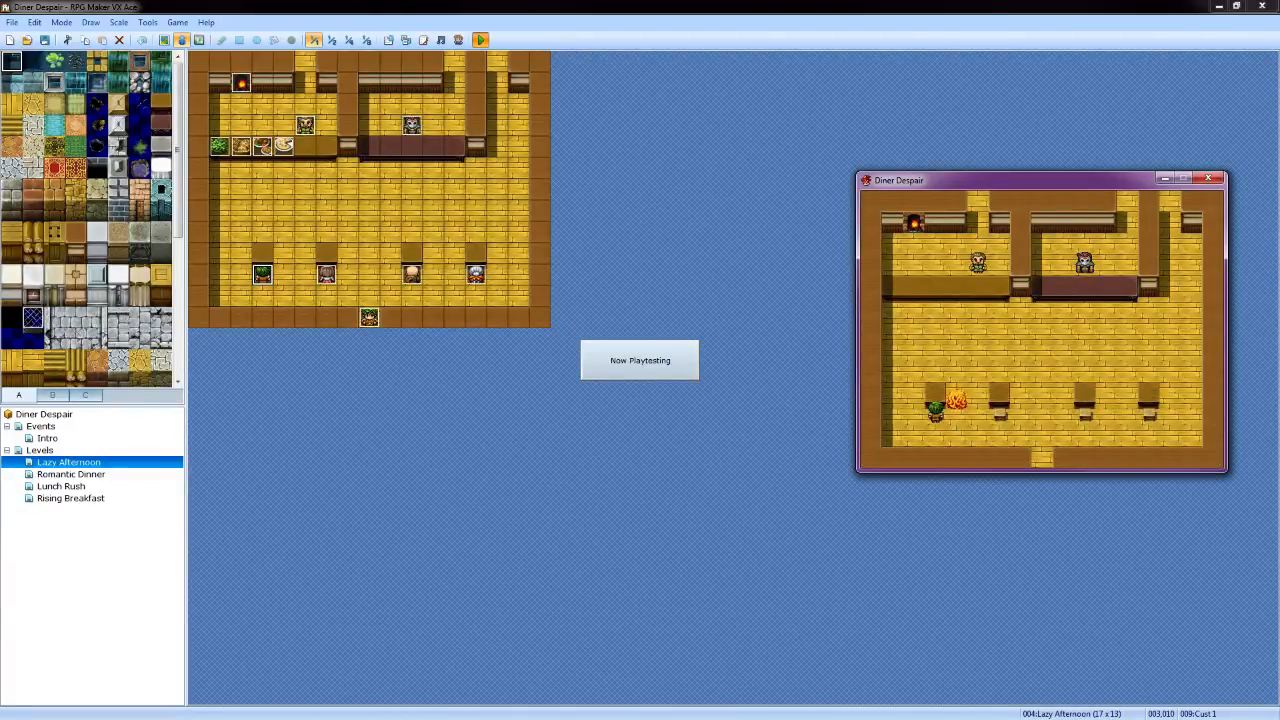
Carry the green-haired customer's order to the cook behind the food counter and dismiss his dialogue
{"action": "key", "text": "Up"}
{"action": "key", "text": "Up"}
{"action": "key", "text": "Up"}
{"action": "key", "text": "Up"}
{"action": "key", "text": "Up"}
{"action": "key", "text": "Right"}
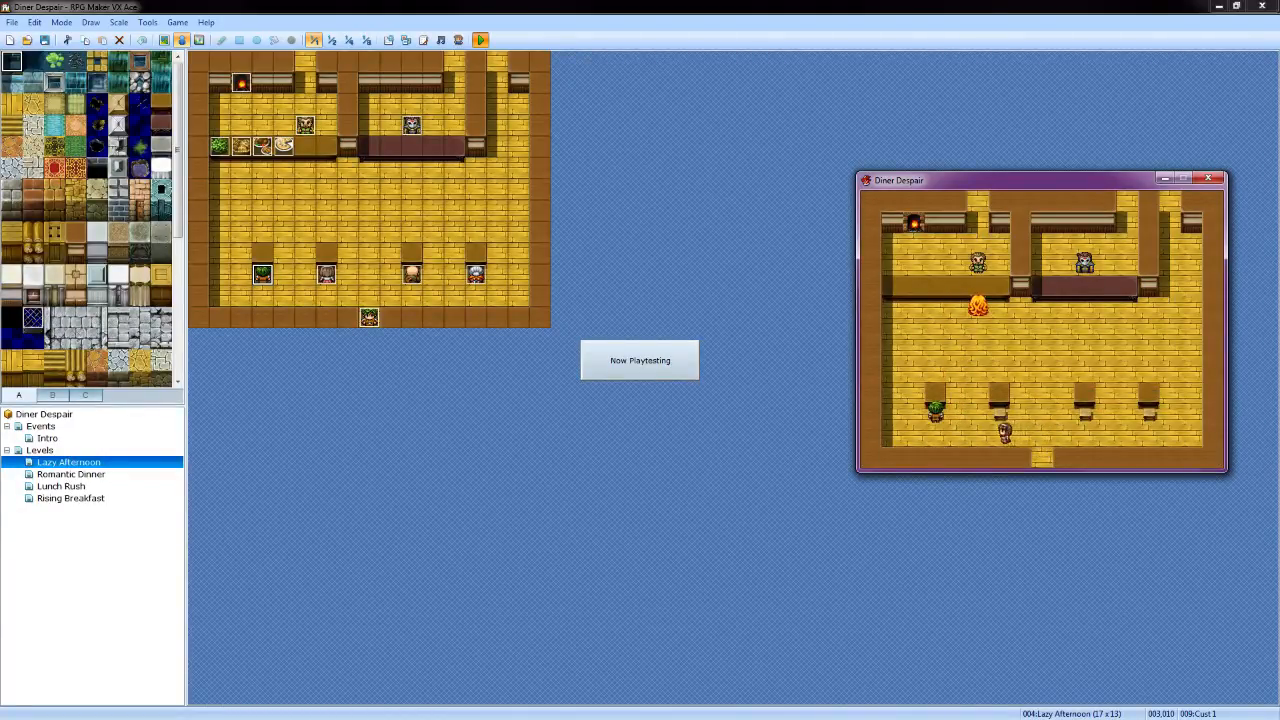
{"action": "key", "text": "Return"}
{"action": "key", "text": "Up"}
{"action": "key", "text": "Return"}
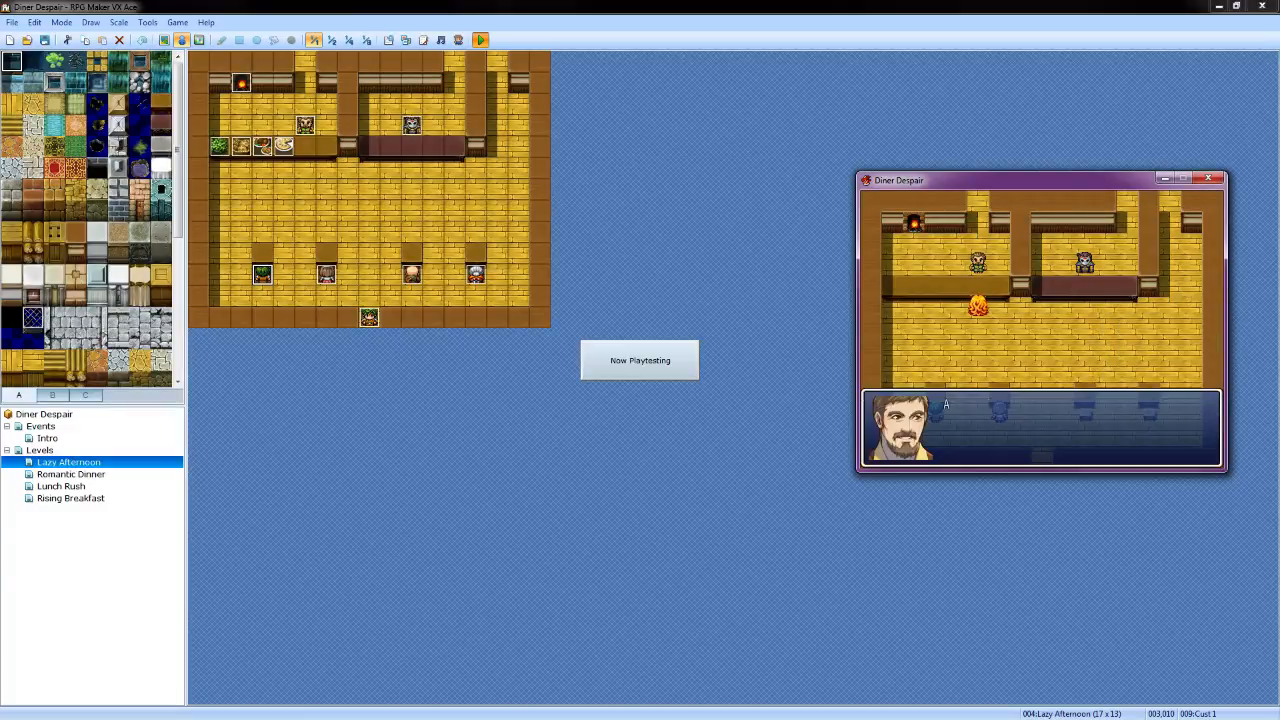
{"action": "key", "text": "Return"}
{"action": "key", "text": "Left"}
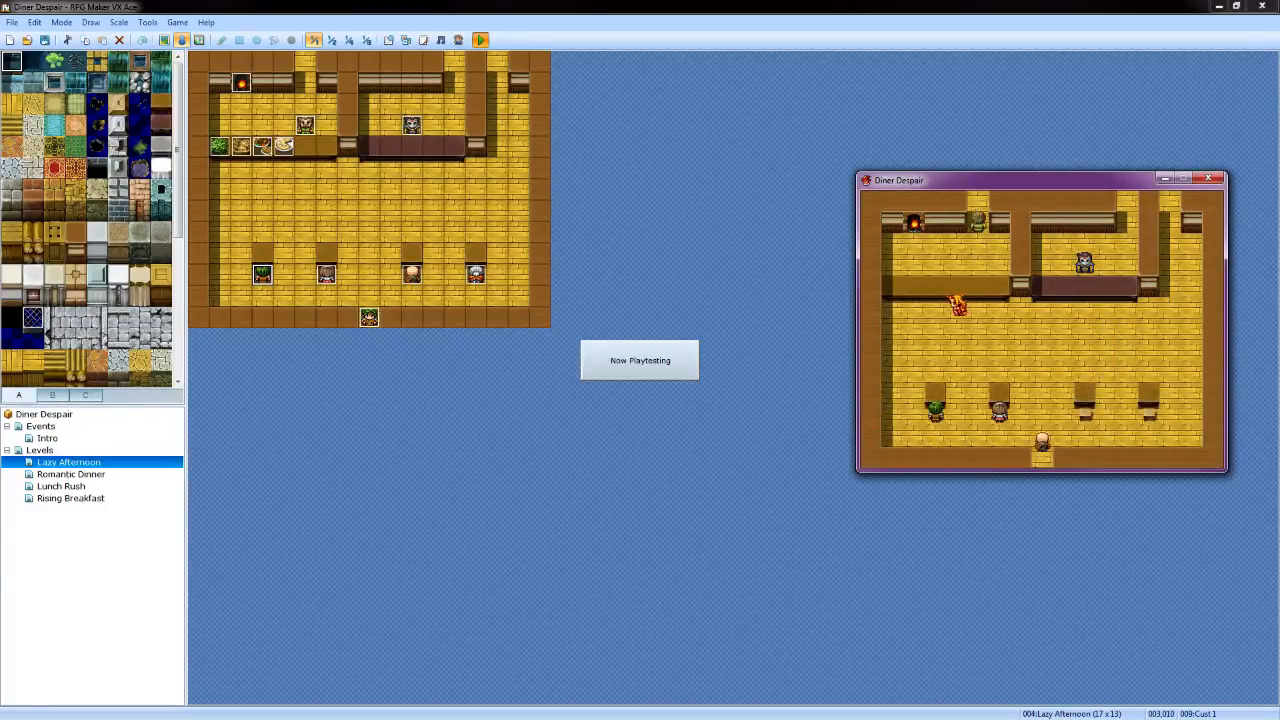
Return to the first table, talk to the waiting green-haired customer from below and dismiss his dialogue
{"action": "key", "text": "Down"}
{"action": "key", "text": "Down"}
{"action": "key", "text": "Down"}
{"action": "key", "text": "Down"}
{"action": "key", "text": "Down"}
{"action": "key", "text": "Down"}
{"action": "key", "text": "Left"}
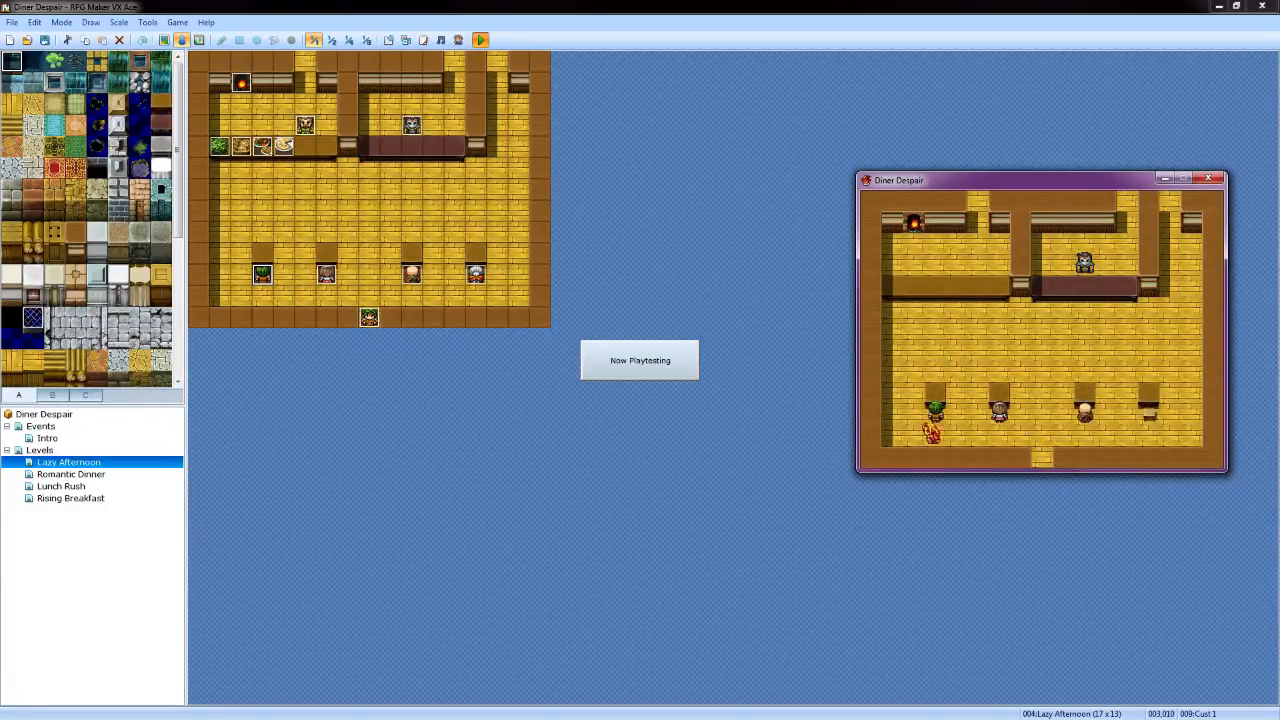
{"action": "key", "text": "Right"}
{"action": "key", "text": "Up"}
{"action": "key", "text": "Return"}
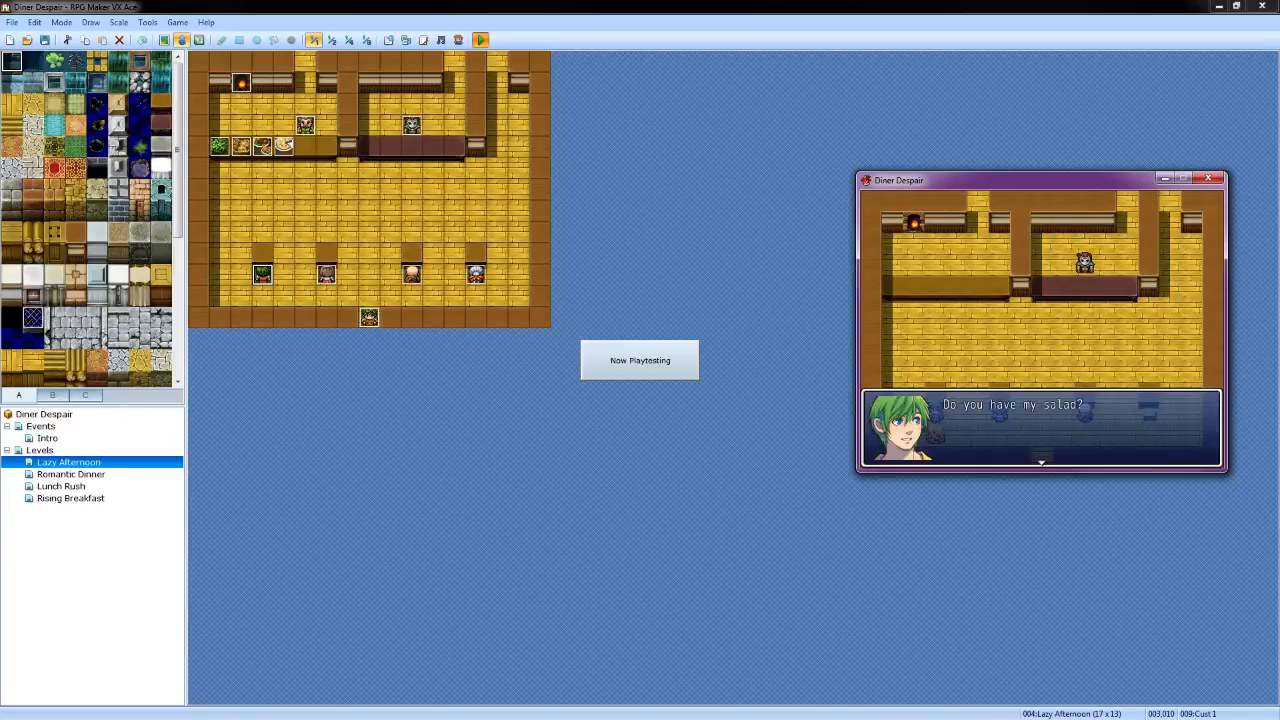
{"action": "key", "text": "Return"}
{"action": "key", "text": "Return"}
Dismiss the cook's dialogue and pick up the finished salad from the end of the food counter
{"action": "key", "text": "Left"}
{"action": "key", "text": "Up"}
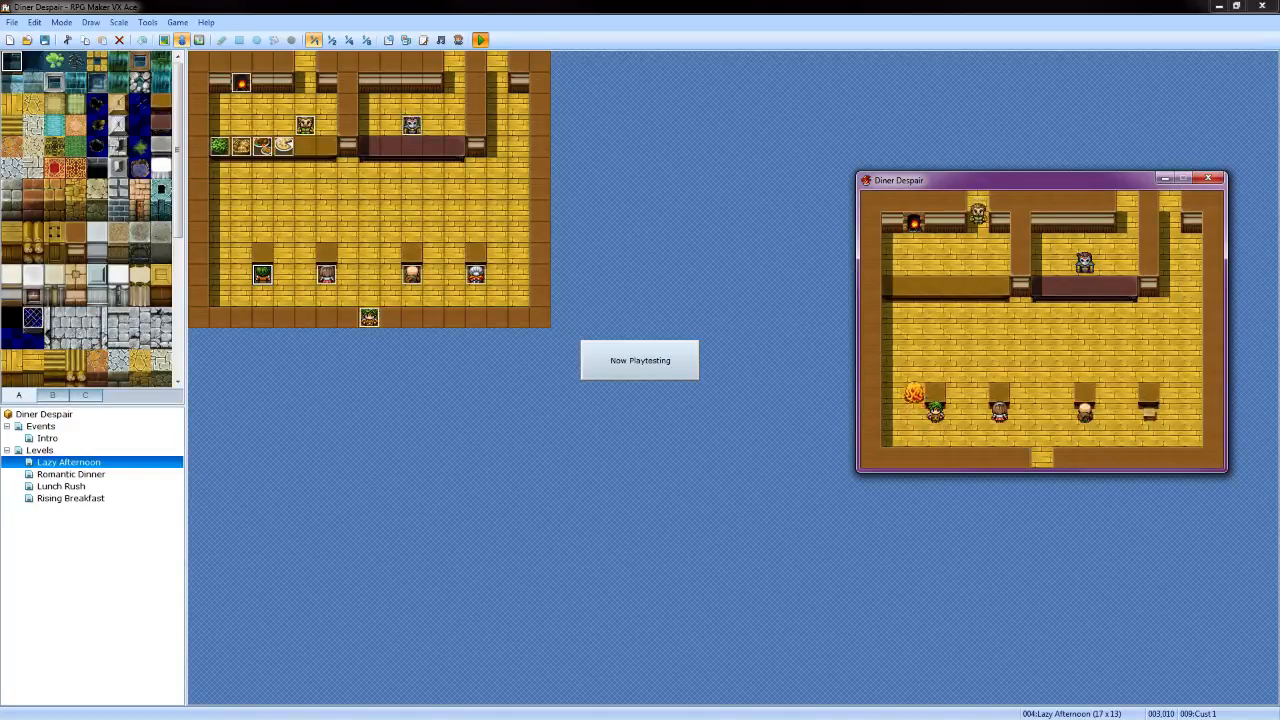
{"action": "key", "text": "Up"}
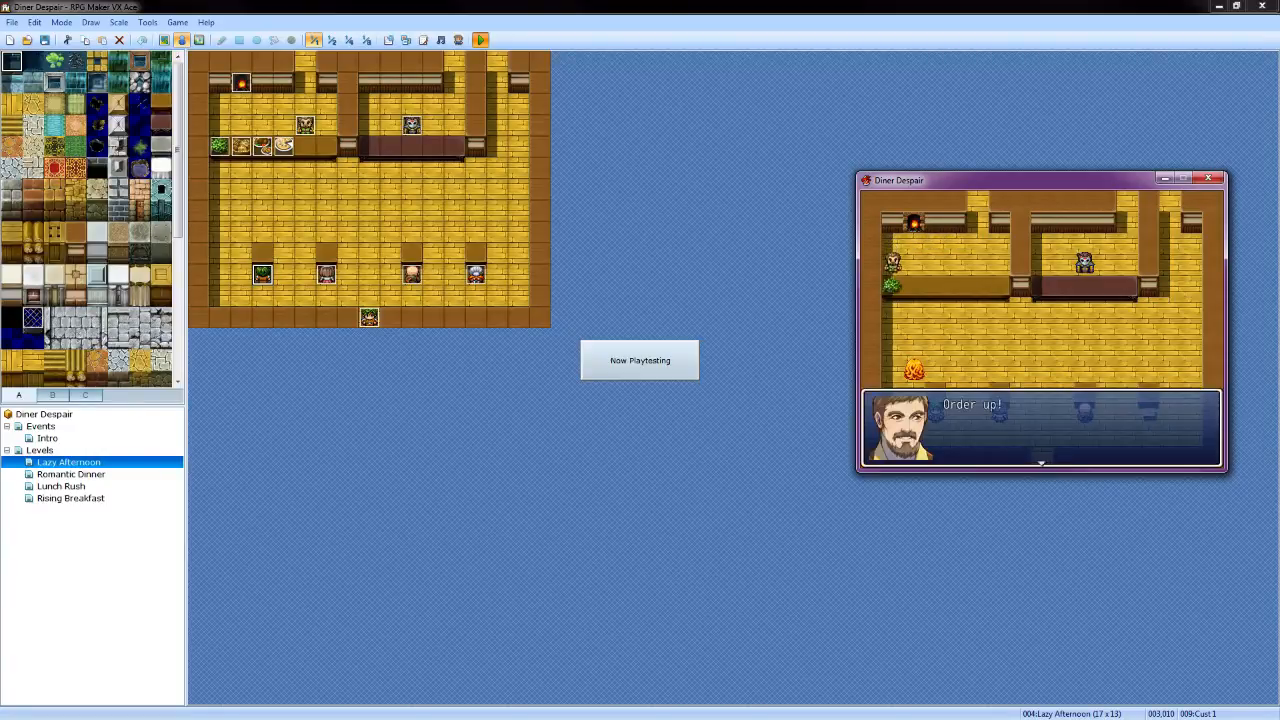
{"action": "key", "text": "Return"}
{"action": "key", "text": "Up"}
{"action": "key", "text": "Up"}
{"action": "key", "text": "Left"}
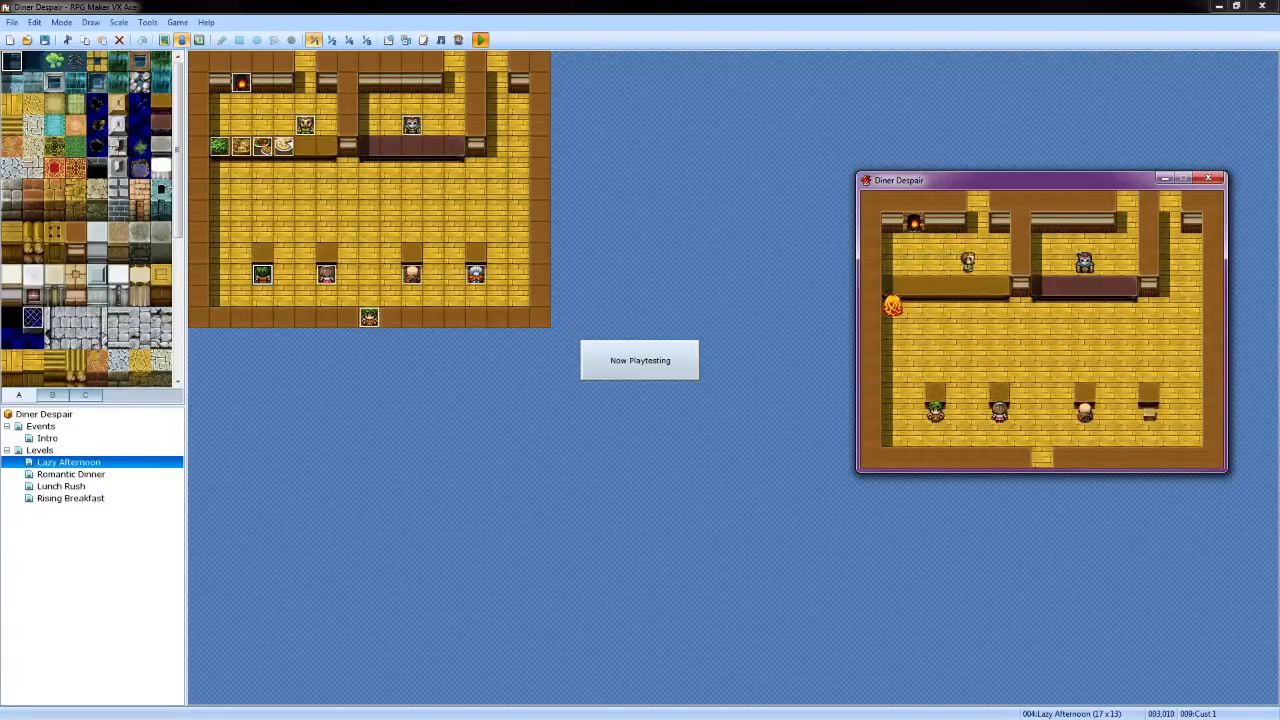
Deliver the salad to the green-haired customer at the first table and dismiss his dialogue
{"action": "key", "text": "Down"}
{"action": "key", "text": "Down"}
{"action": "key", "text": "Down"}
{"action": "key", "text": "Down"}
{"action": "key", "text": "Right"}
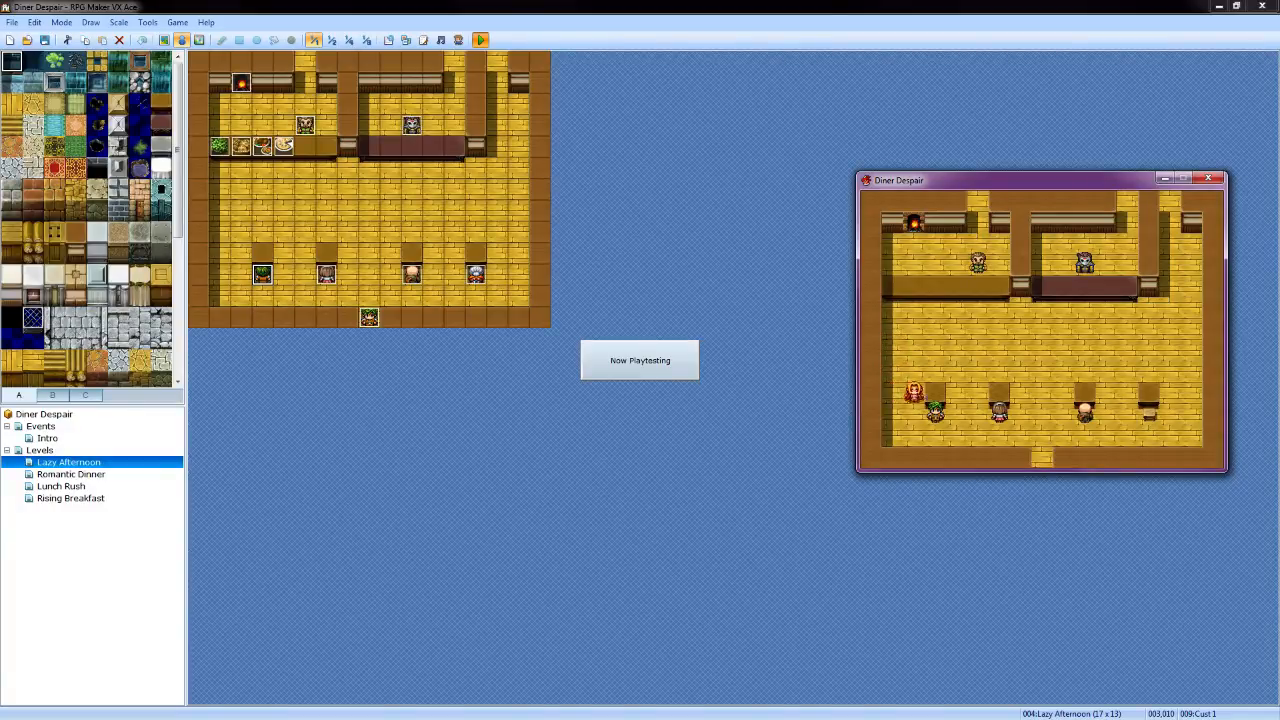
{"action": "key", "text": "Return"}
{"action": "key", "text": "Return"}
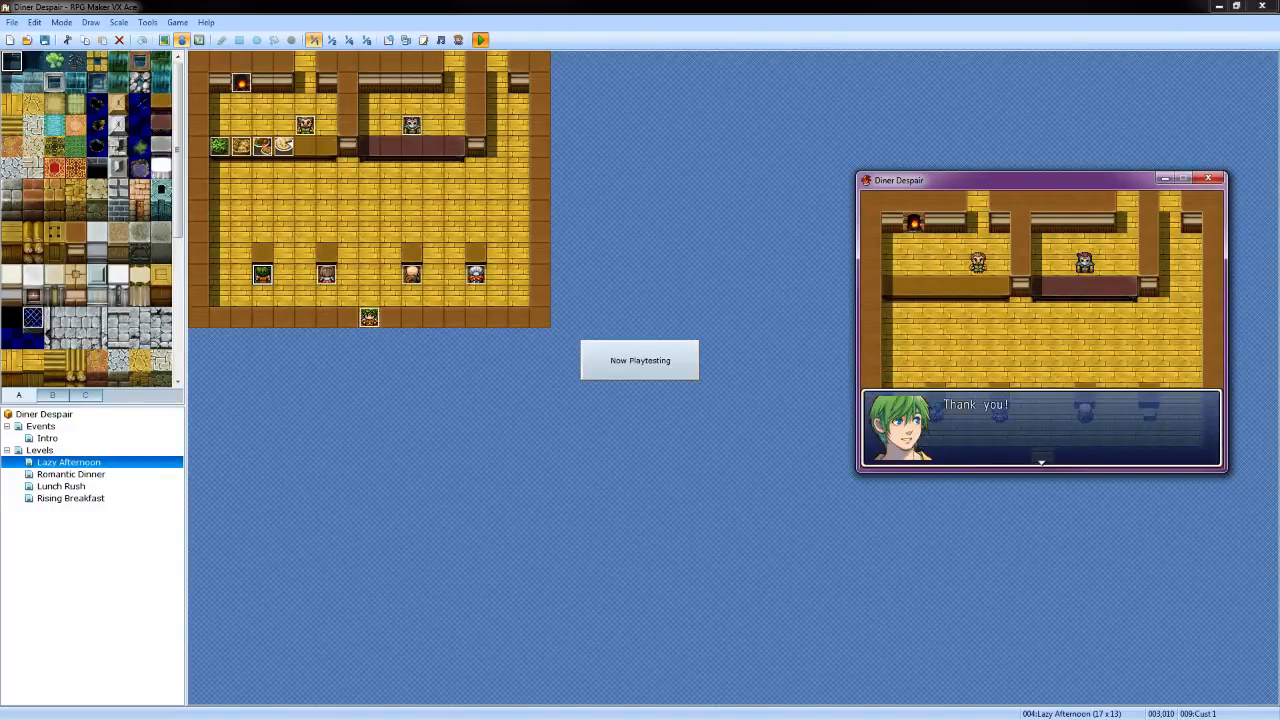
{"action": "key", "text": "Return"}
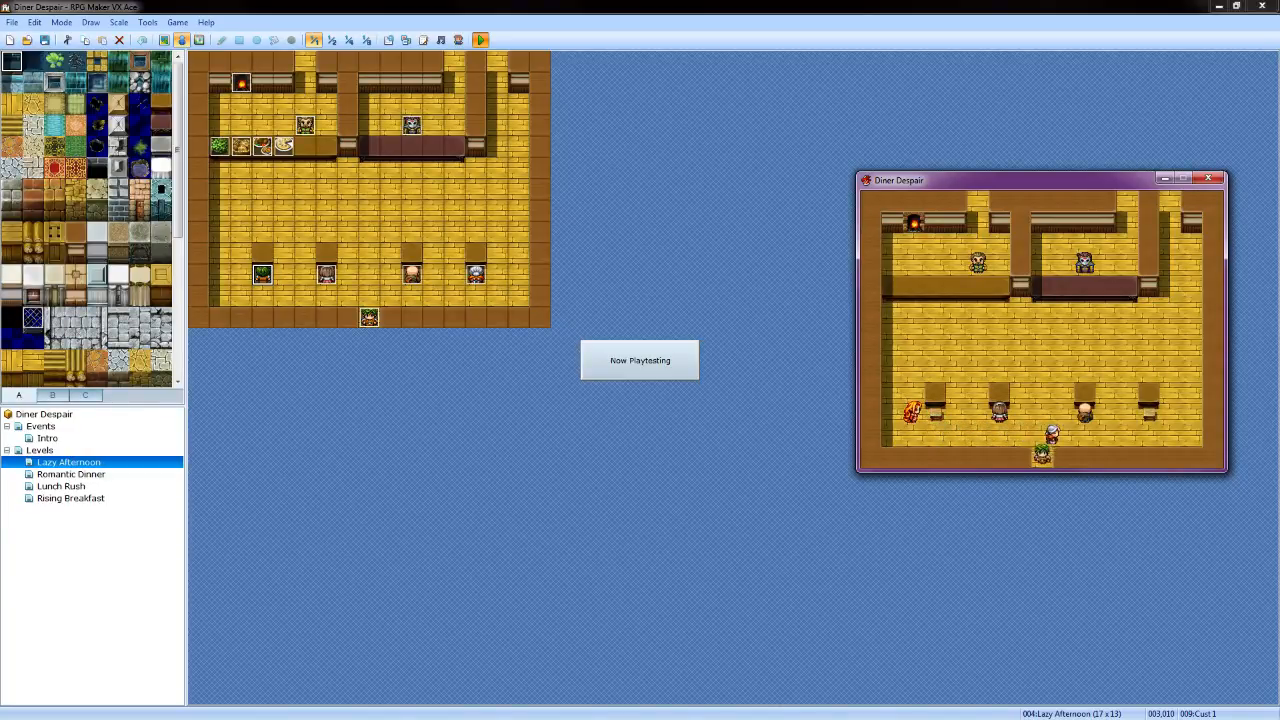
Talk to the brown-haired customer at the second table and the bald customer at the third, dismissing their dialogues
{"action": "key", "text": "Right"}
{"action": "key", "text": "Right"}
{"action": "key", "text": "Return"}
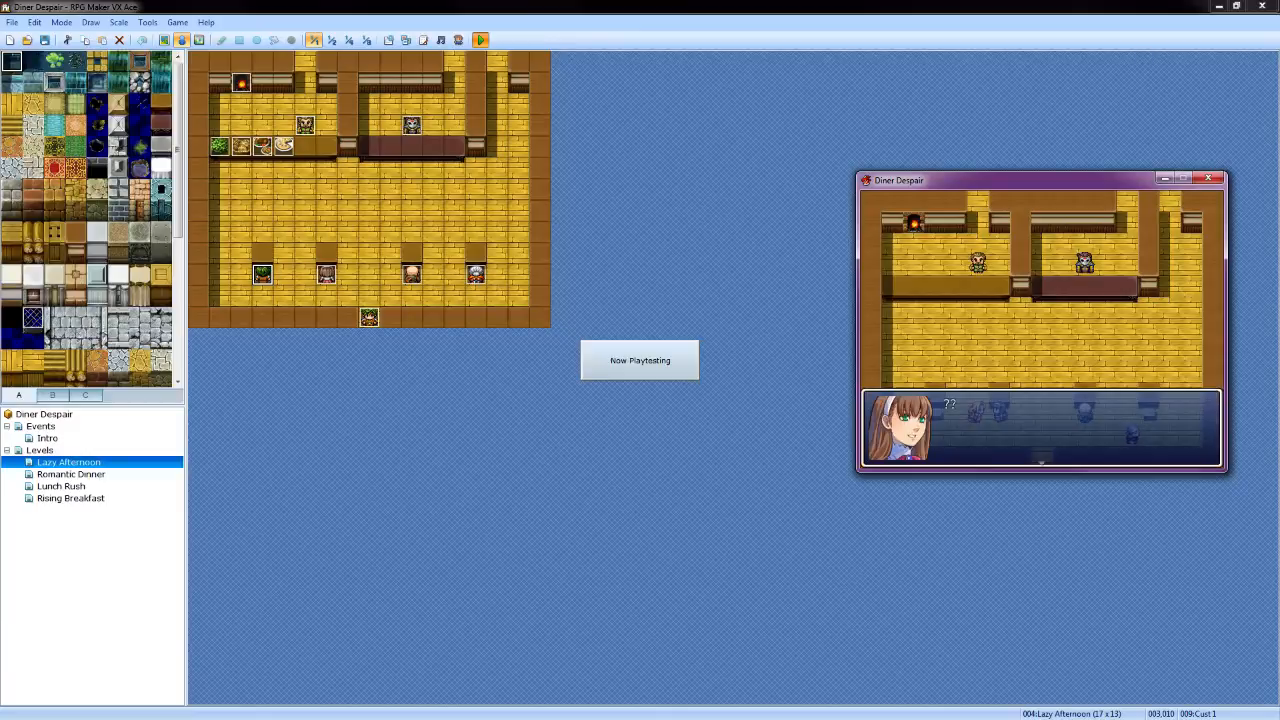
{"action": "key", "text": "Return"}
{"action": "key", "text": "Right"}
{"action": "key", "text": "Right"}
{"action": "key", "text": "Right"}
{"action": "key", "text": "Right"}
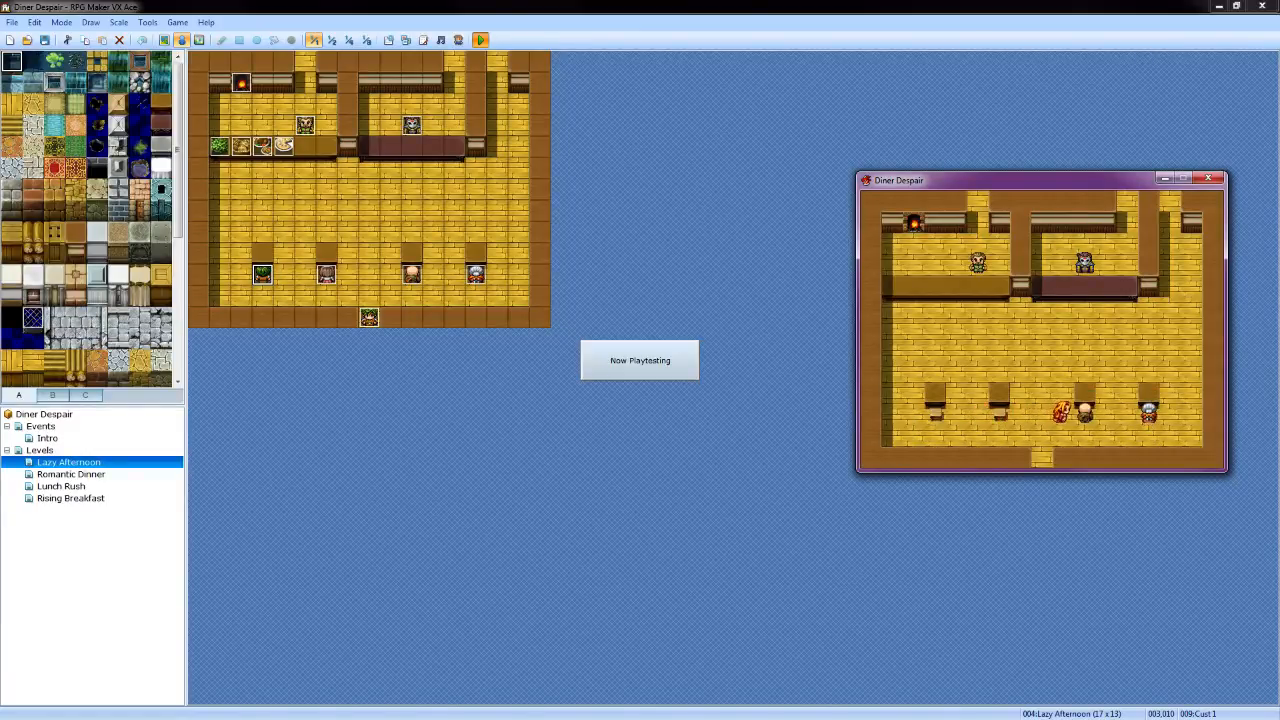
{"action": "key", "text": "Return"}
{"action": "key", "text": "Return"}
Talk to the white-haired customer at the fourth table and the brown-haired customer at the second, dismissing both dialogues
{"action": "key", "text": "Right"}
{"action": "key", "text": "Right"}
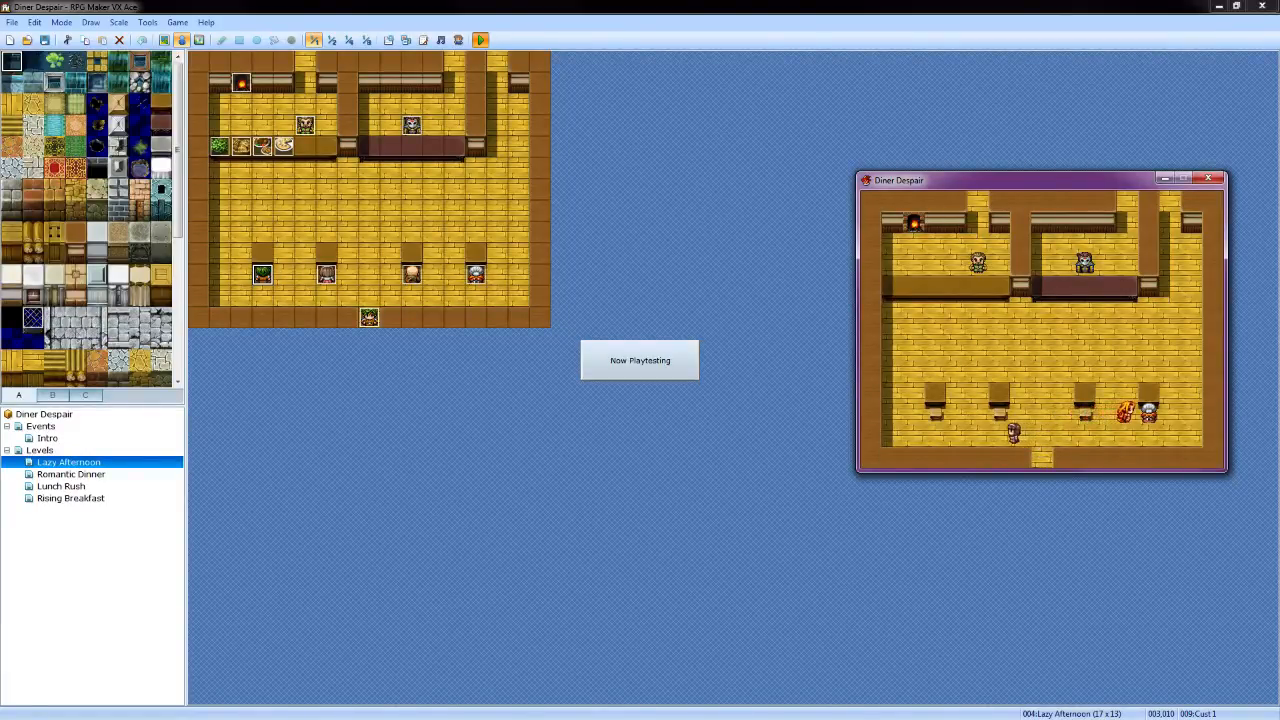
{"action": "key", "text": "Return"}
{"action": "key", "text": "Return"}
{"action": "key", "text": "Left"}
{"action": "key", "text": "Left"}
{"action": "key", "text": "Left"}
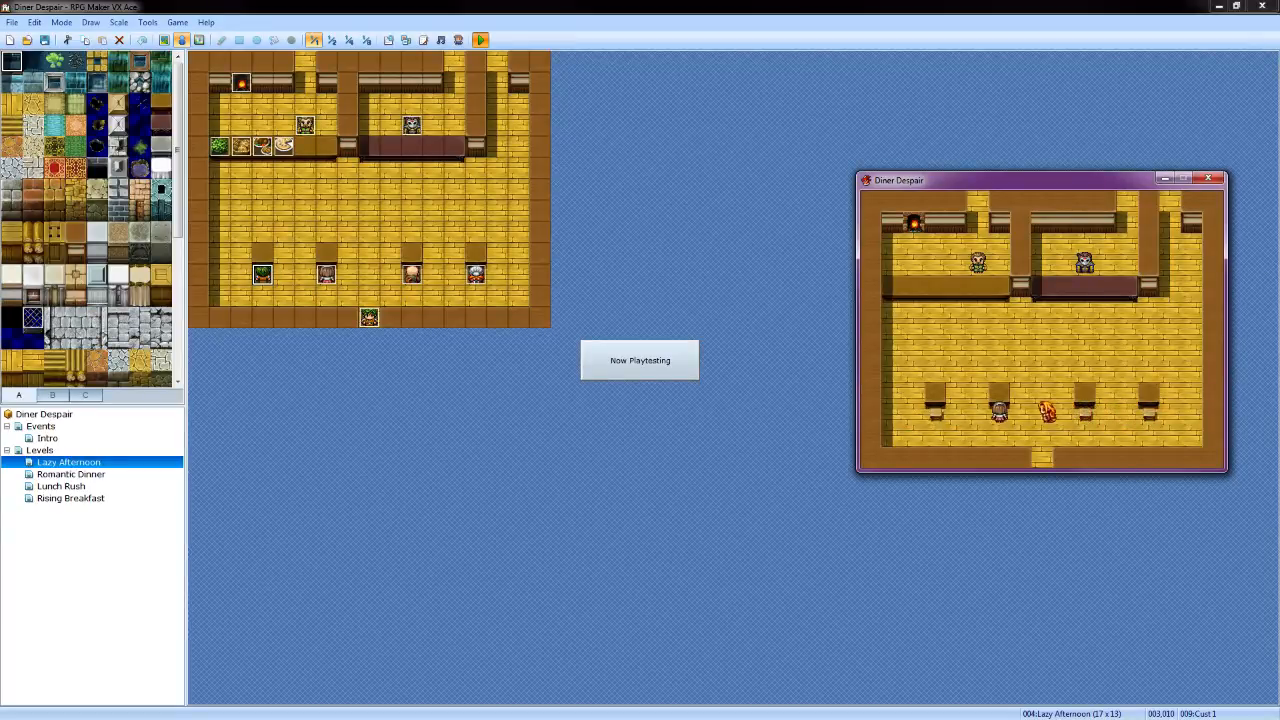
{"action": "key", "text": "Return"}
{"action": "key", "text": "Return"}
Follow the returning white-haired customer to the fourth table, talk to her and dismiss the dialogue
{"action": "key", "text": "Left"}
{"action": "key", "text": "Left"}
{"action": "key", "text": "Left"}
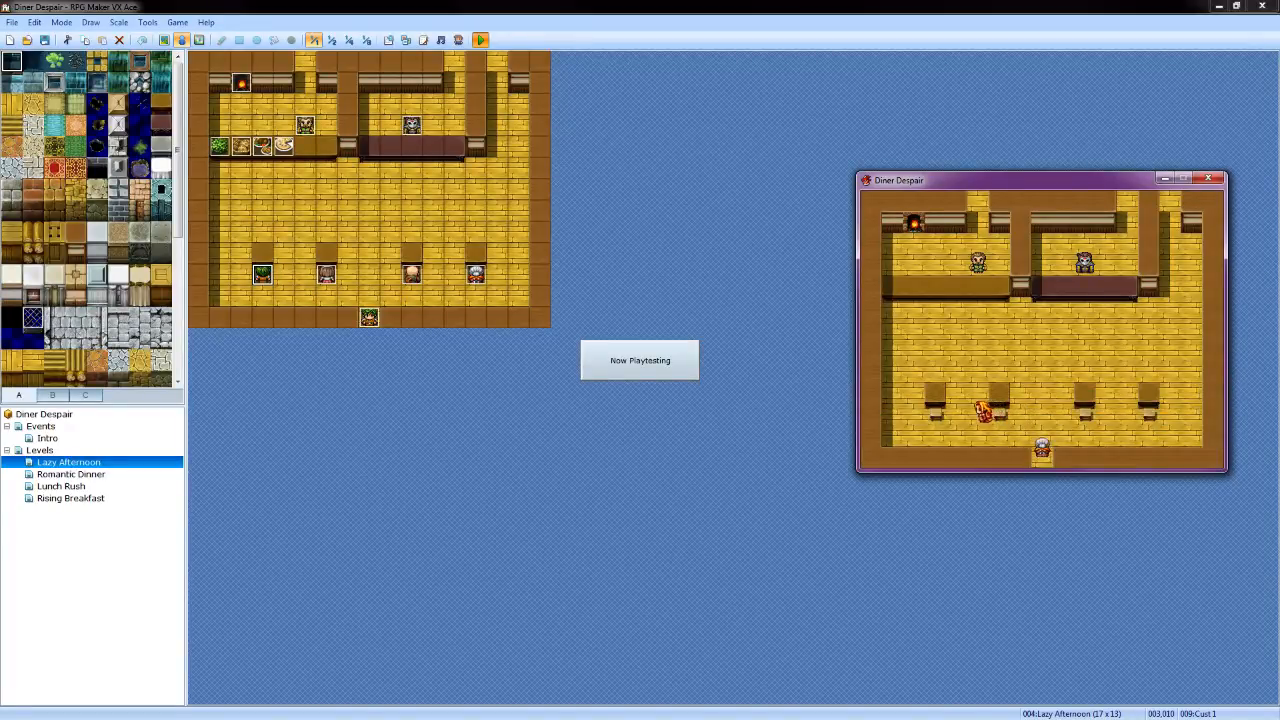
{"action": "key", "text": "Right"}
{"action": "key", "text": "Right"}
{"action": "key", "text": "Right"}
{"action": "key", "text": "Right"}
{"action": "key", "text": "Right"}
{"action": "key", "text": "Right"}
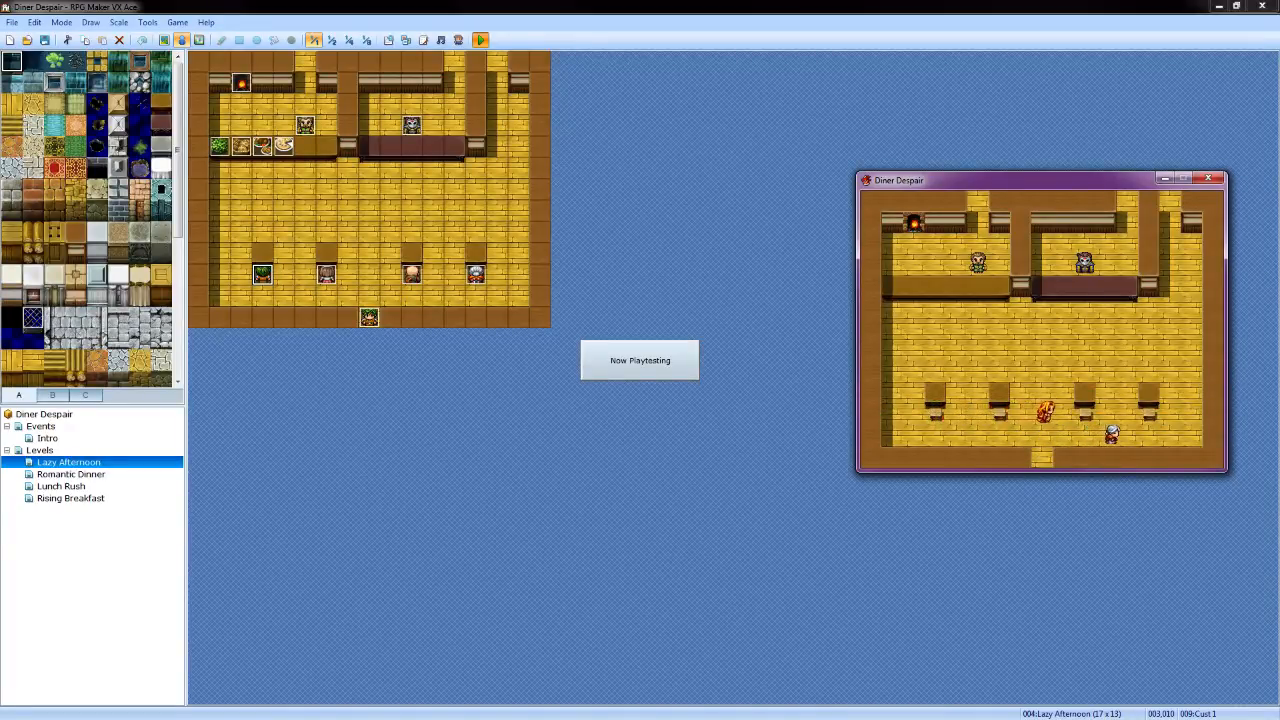
{"action": "key", "text": "Right"}
{"action": "key", "text": "Right"}
{"action": "key", "text": "Return"}
{"action": "key", "text": "Return"}
{"action": "key", "text": "Left"}
{"action": "key", "text": "Left"}
{"action": "key", "text": "Left"}
{"action": "key", "text": "Left"}
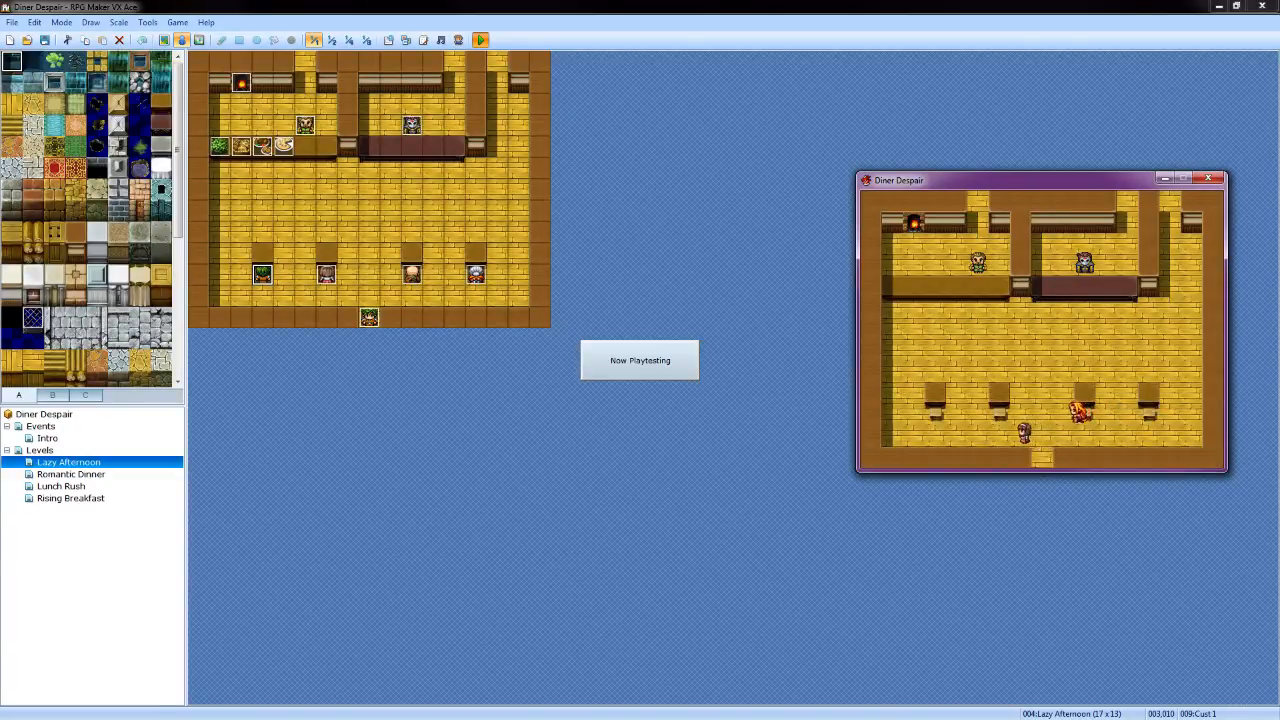
Talk to the returning brown-haired customer at the second table and the bald customer at the third, dismissing both dialogues
{"action": "key", "text": "Left"}
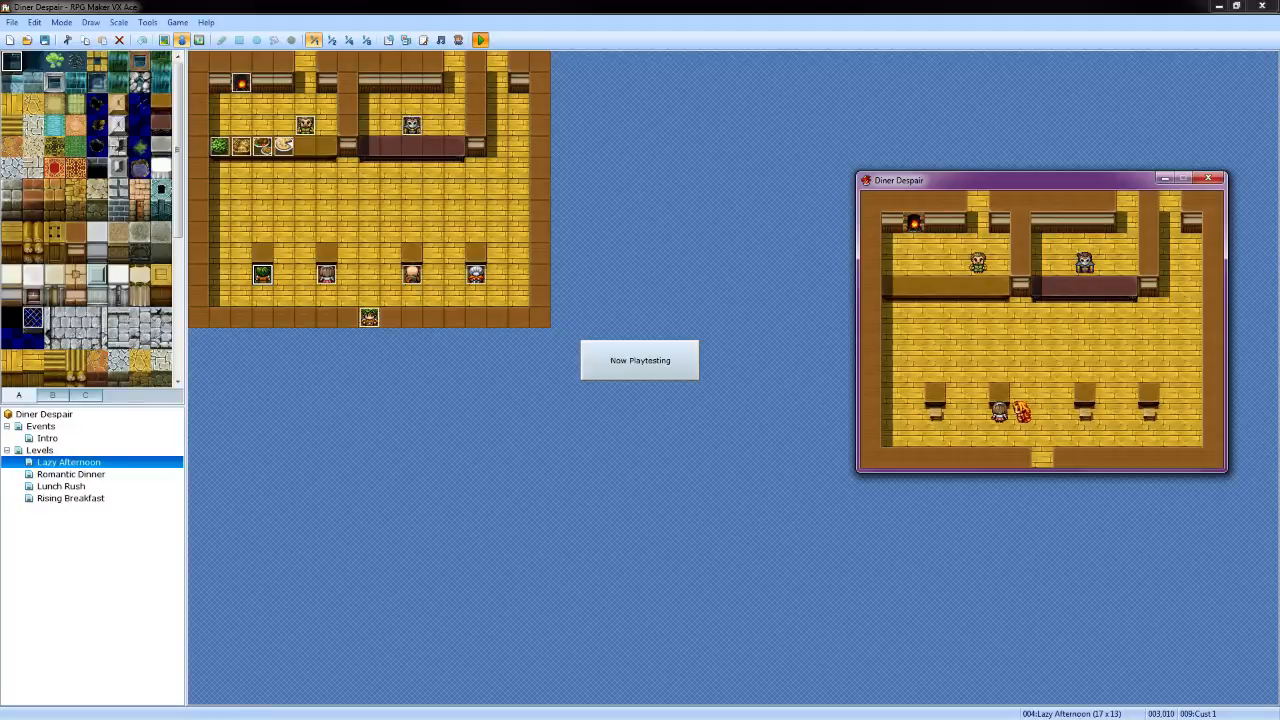
{"action": "key", "text": "Return"}
{"action": "key", "text": "Return"}
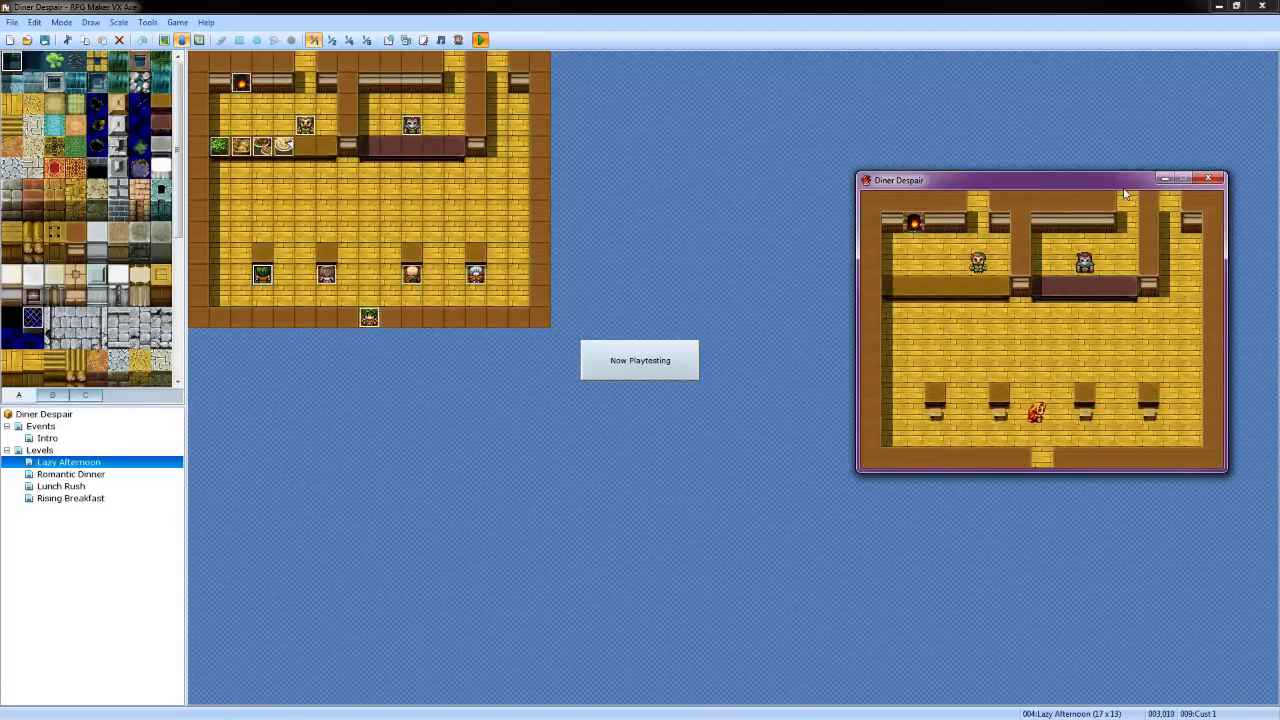
{"action": "key", "text": "Right"}
{"action": "key", "text": "Right"}
{"action": "key", "text": "Right"}
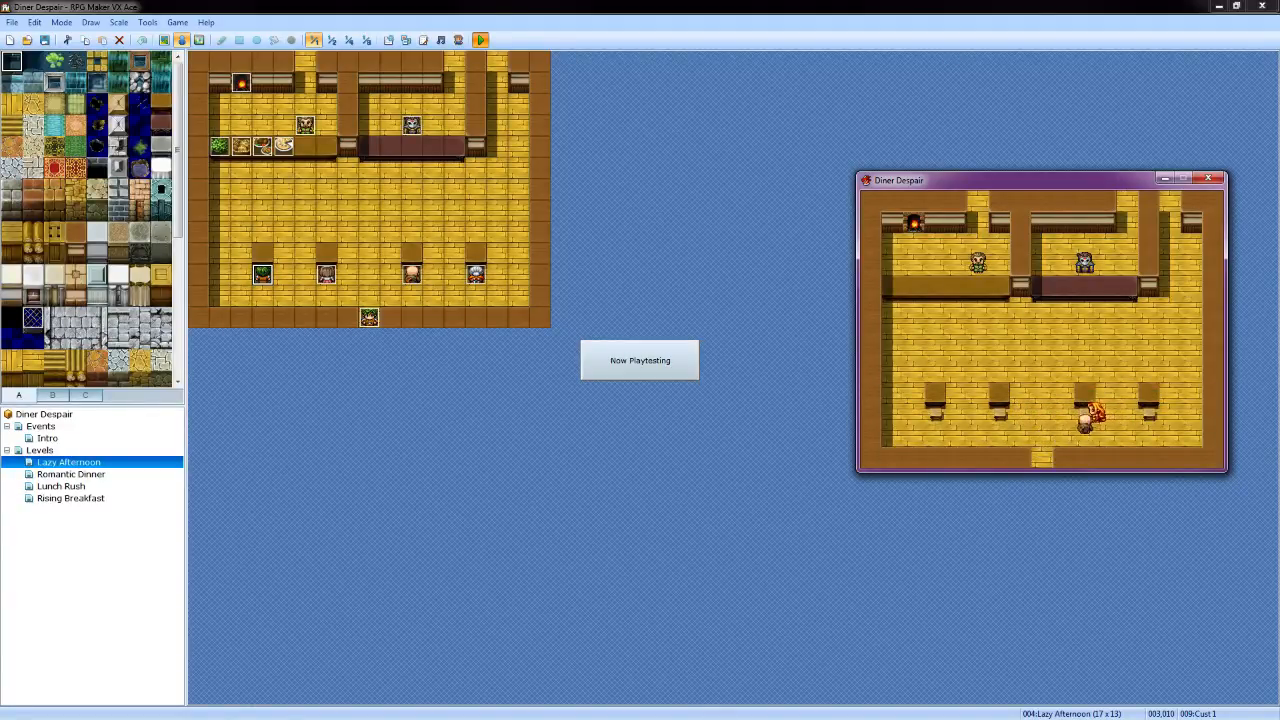
{"action": "key", "text": "Left"}
{"action": "key", "text": "Return"}
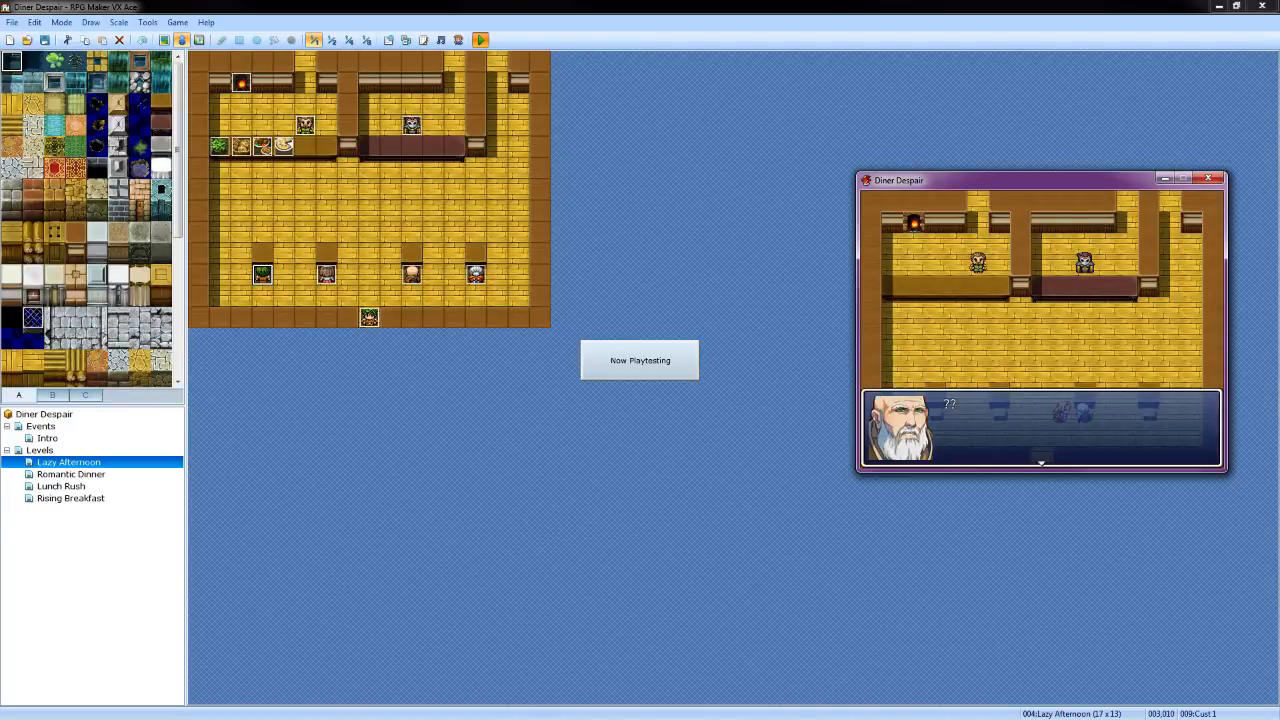
{"action": "key", "text": "Return"}
Walk back to the second table, talk to the brown-haired customer again and dismiss her dialogue
{"action": "key", "text": "Left"}
{"action": "key", "text": "Left"}
{"action": "key", "text": "Left"}
{"action": "key", "text": "Left"}
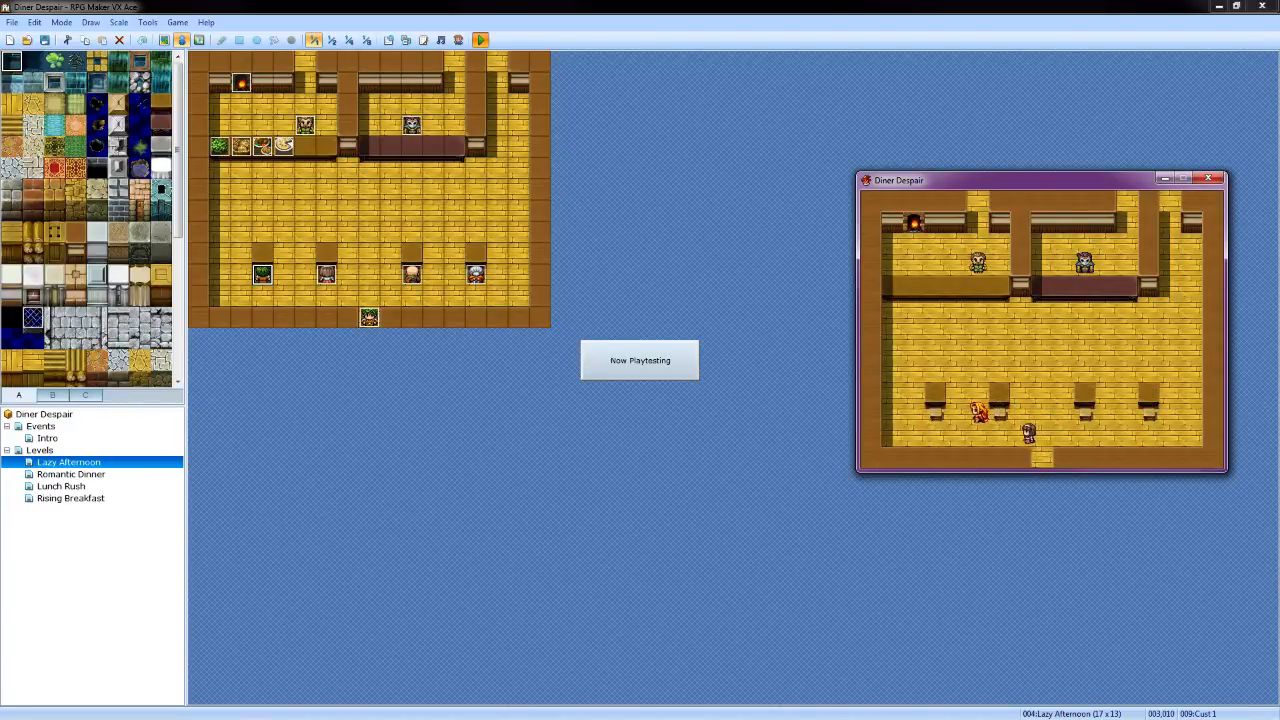
{"action": "key", "text": "Right"}
{"action": "key", "text": "Right"}
{"action": "key", "text": "Right"}
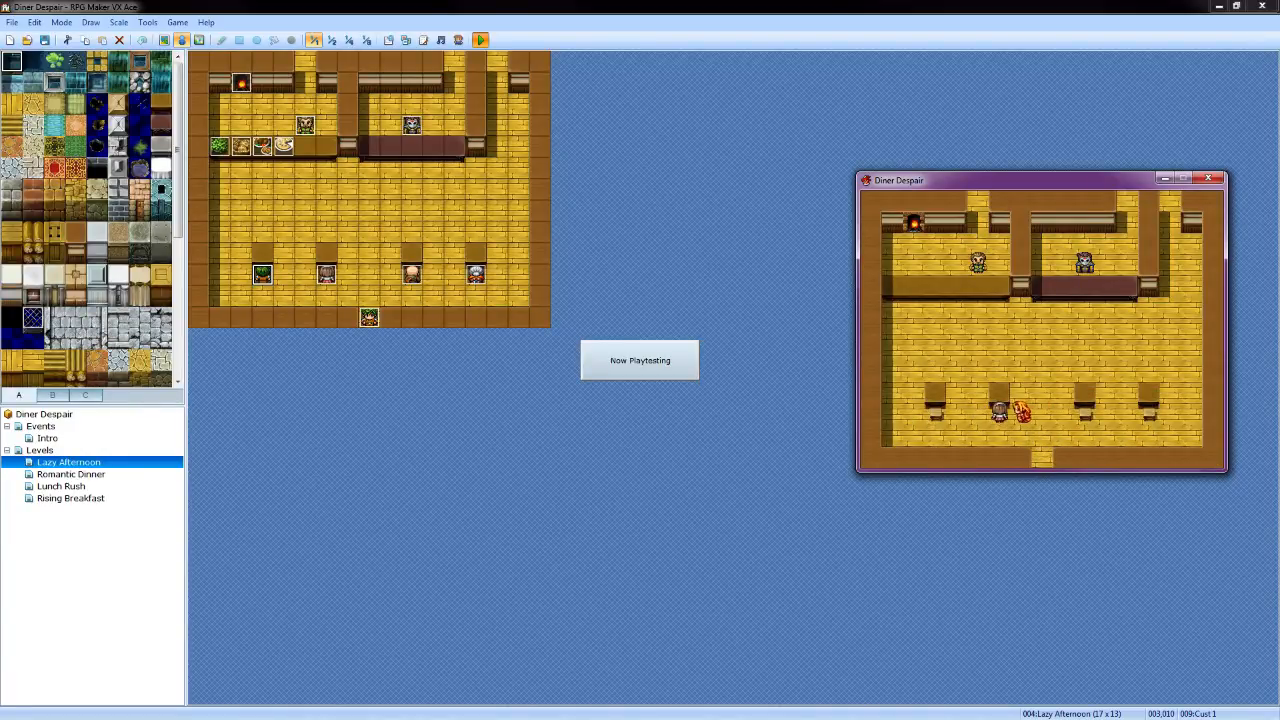
{"action": "key", "text": "Return"}
{"action": "key", "text": "Return"}
Walk along the tables to the next customer who sits down, talk to them and dismiss the dialogue
{"action": "key", "text": "Right"}
{"action": "key", "text": "Right"}
{"action": "key", "text": "Right"}
{"action": "key", "text": "Right"}
{"action": "key", "text": "Right"}
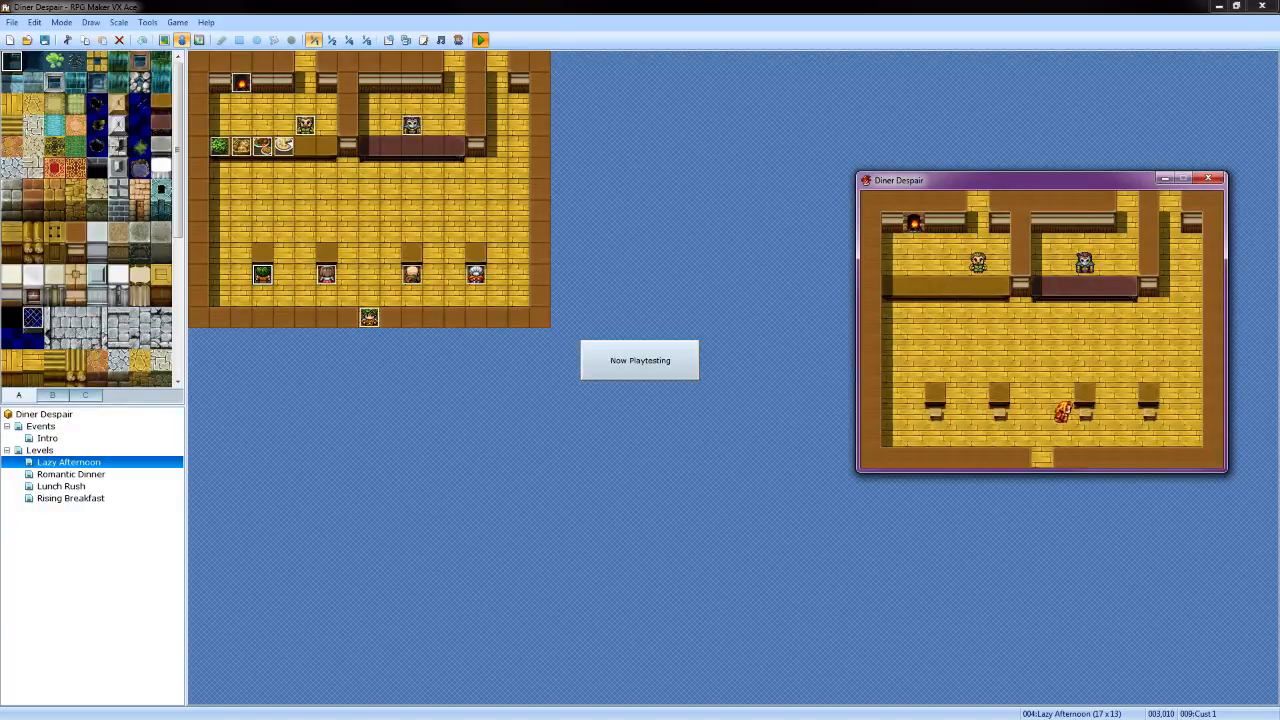
{"action": "key", "text": "Left"}
{"action": "key", "text": "Left"}
{"action": "key", "text": "Left"}
{"action": "key", "text": "Return"}
{"action": "key", "text": "Return"}
Walk over to the first table to check the green-haired customer's seat
{"action": "key", "text": "Left"}
{"action": "key", "text": "Left"}
{"action": "key", "text": "Left"}
{"action": "key", "text": "Left"}
{"action": "key", "text": "Left"}
{"action": "key", "text": "Left"}
{"action": "key", "text": "Left"}
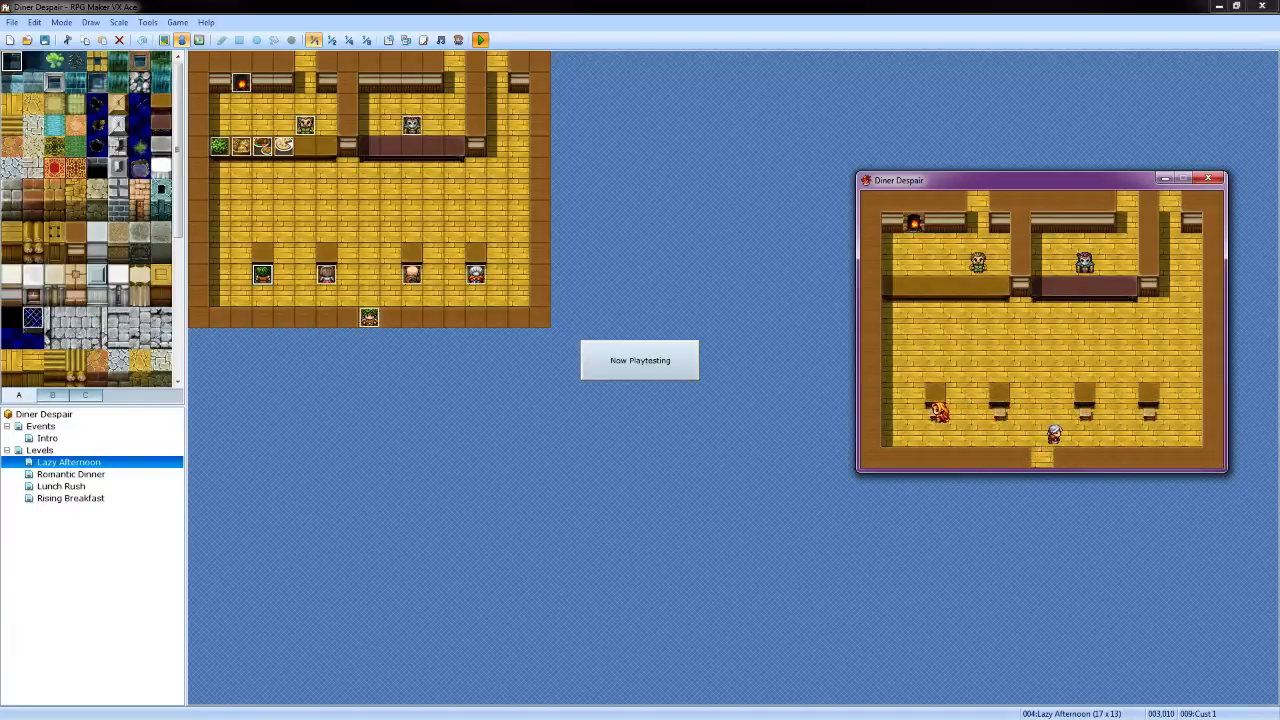
Walk across to the fourth table, talk to the white-haired customer and dismiss the dialogue
{"action": "key", "text": "Right"}
{"action": "key", "text": "Right"}
{"action": "key", "text": "Right"}
{"action": "key", "text": "Right"}
{"action": "key", "text": "Right"}
{"action": "key", "text": "Right"}
{"action": "key", "text": "Right"}
{"action": "key", "text": "Right"}
{"action": "key", "text": "Right"}
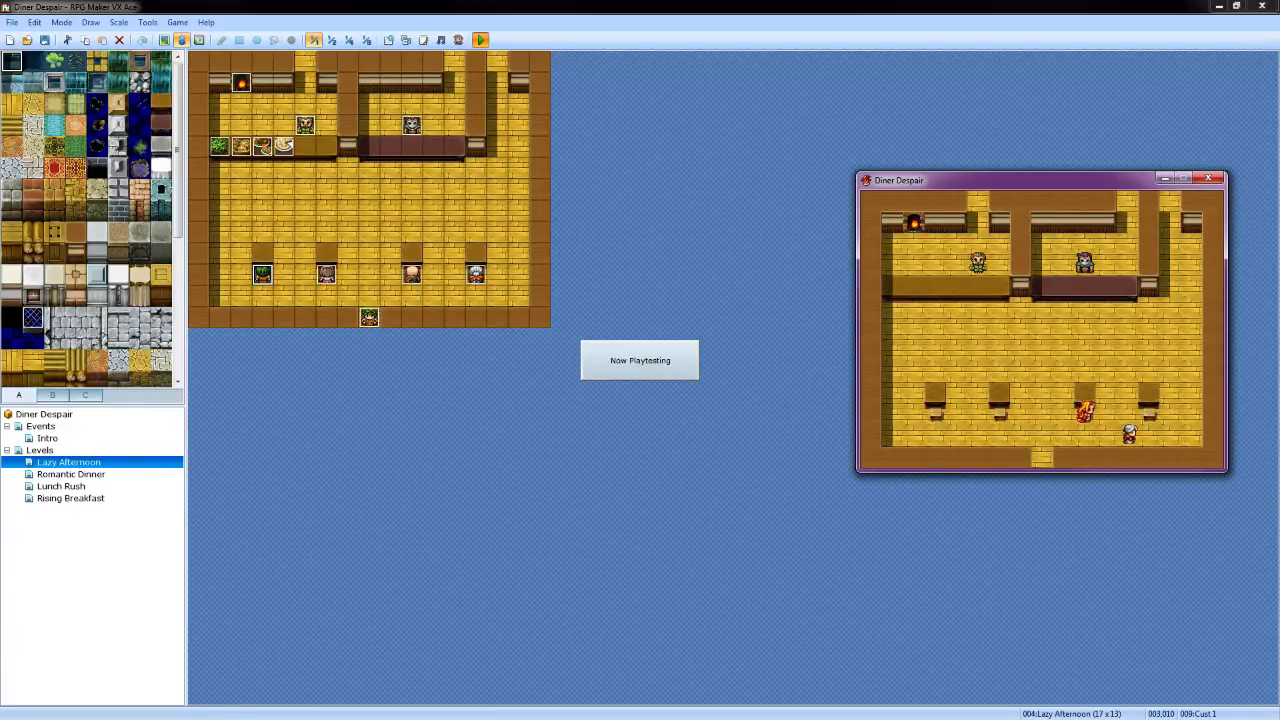
{"action": "key", "text": "Return"}
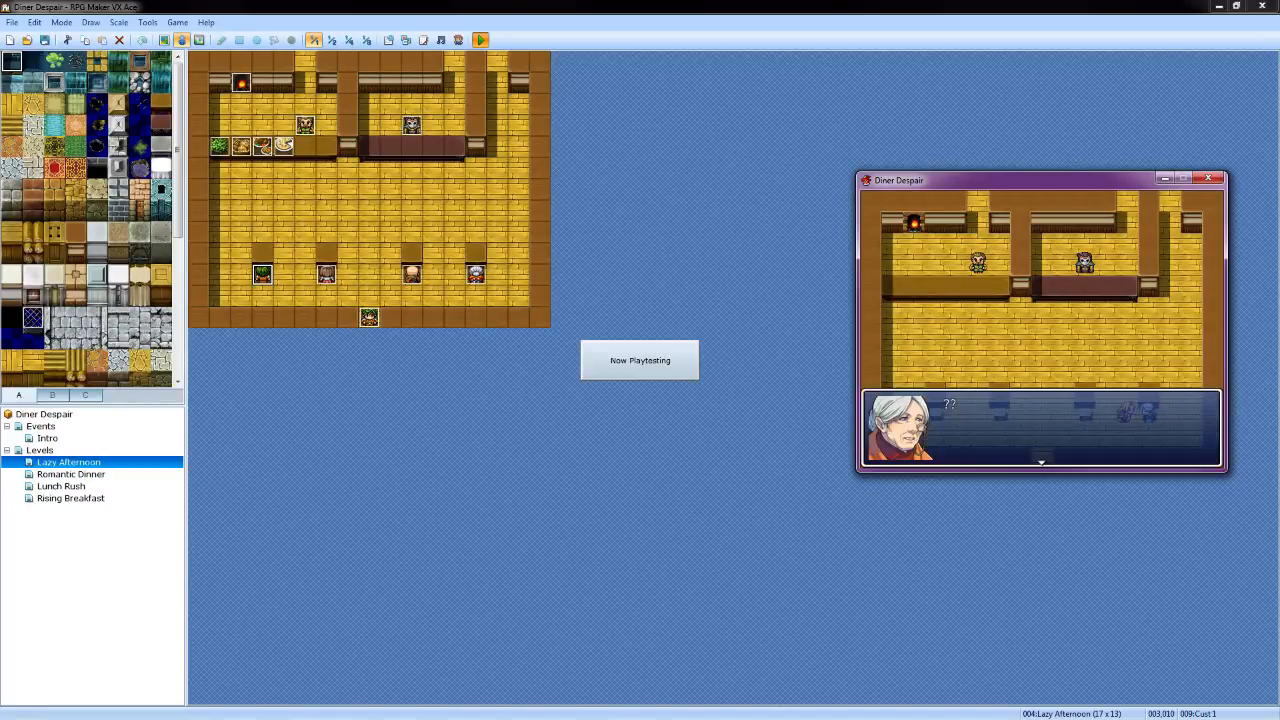
{"action": "key", "text": "Return"}
Return to the first table and take another order from the green-haired customer
{"action": "key", "text": "Down"}
{"action": "key", "text": "Left"}
{"action": "key", "text": "Left"}
{"action": "key", "text": "Left"}
{"action": "key", "text": "Left"}
{"action": "key", "text": "Left"}
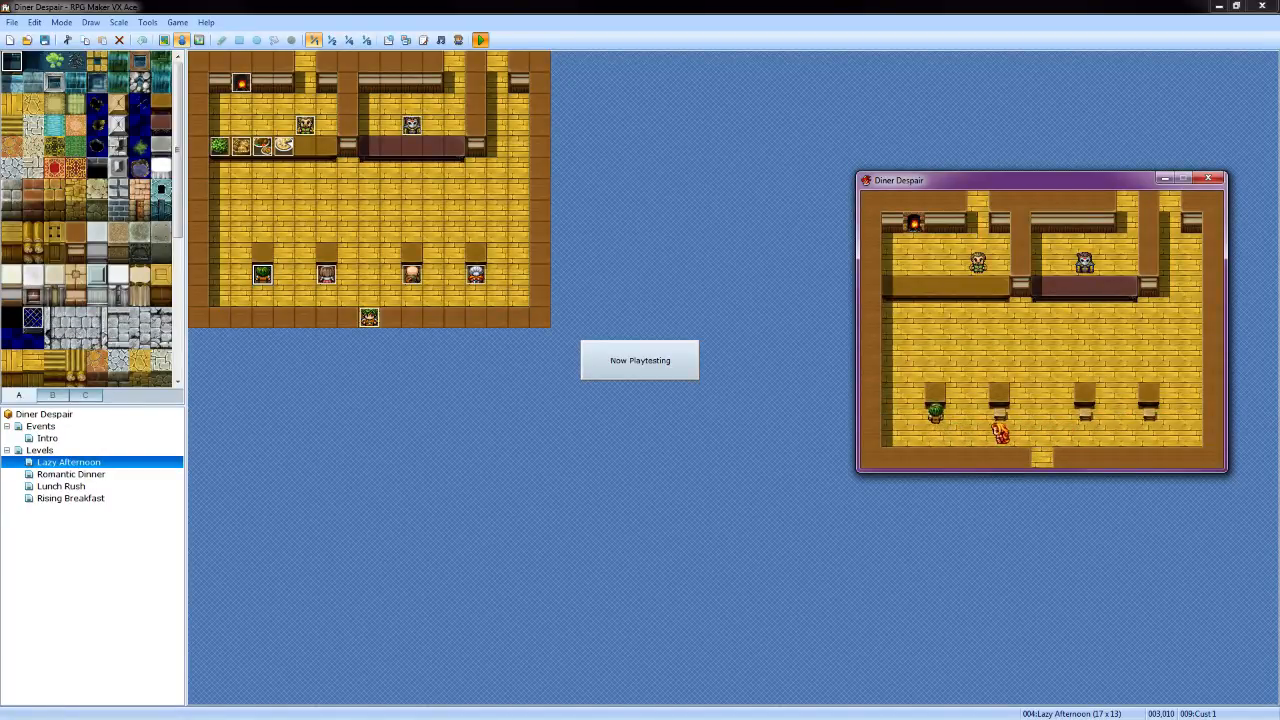
{"action": "key", "text": "Up"}
{"action": "key", "text": "Left"}
{"action": "key", "text": "Return"}
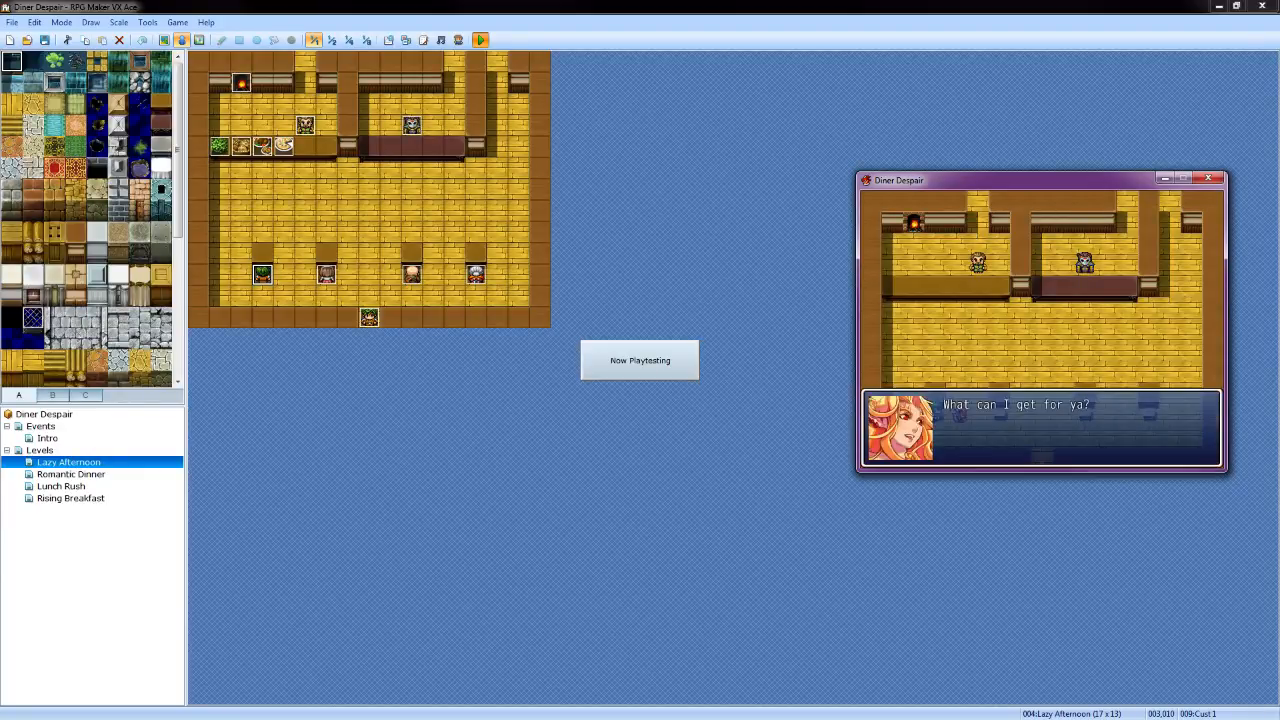
{"action": "key", "text": "Return"}
{"action": "key", "text": "Return"}
{"action": "key", "text": "Return"}
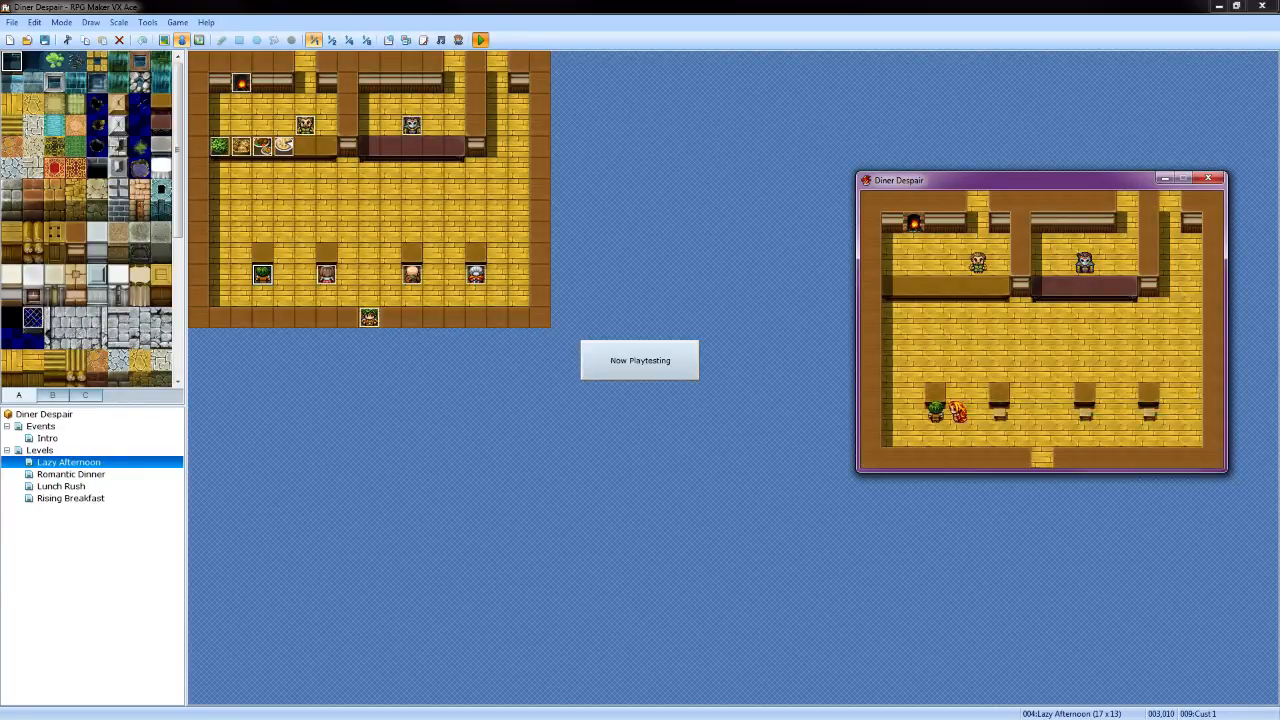
Walk away from the table and end the playtest through the game's Game End option
{"action": "key", "text": "Up"}
{"action": "key", "text": "Up"}
{"action": "key", "text": "Up"}
{"action": "key", "text": "Down"}
{"action": "key", "text": "Escape"}
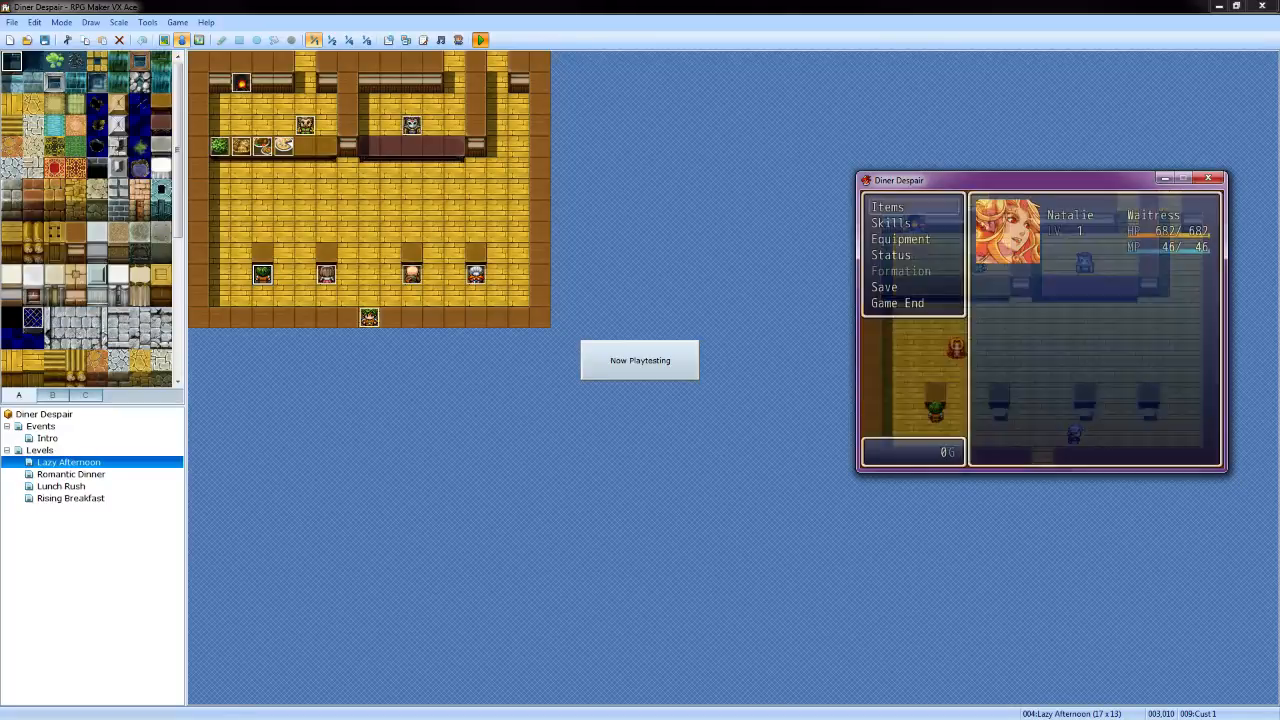
{"action": "key", "text": "Up"}
{"action": "key", "text": "Return"}
{"action": "key", "text": "Return"}
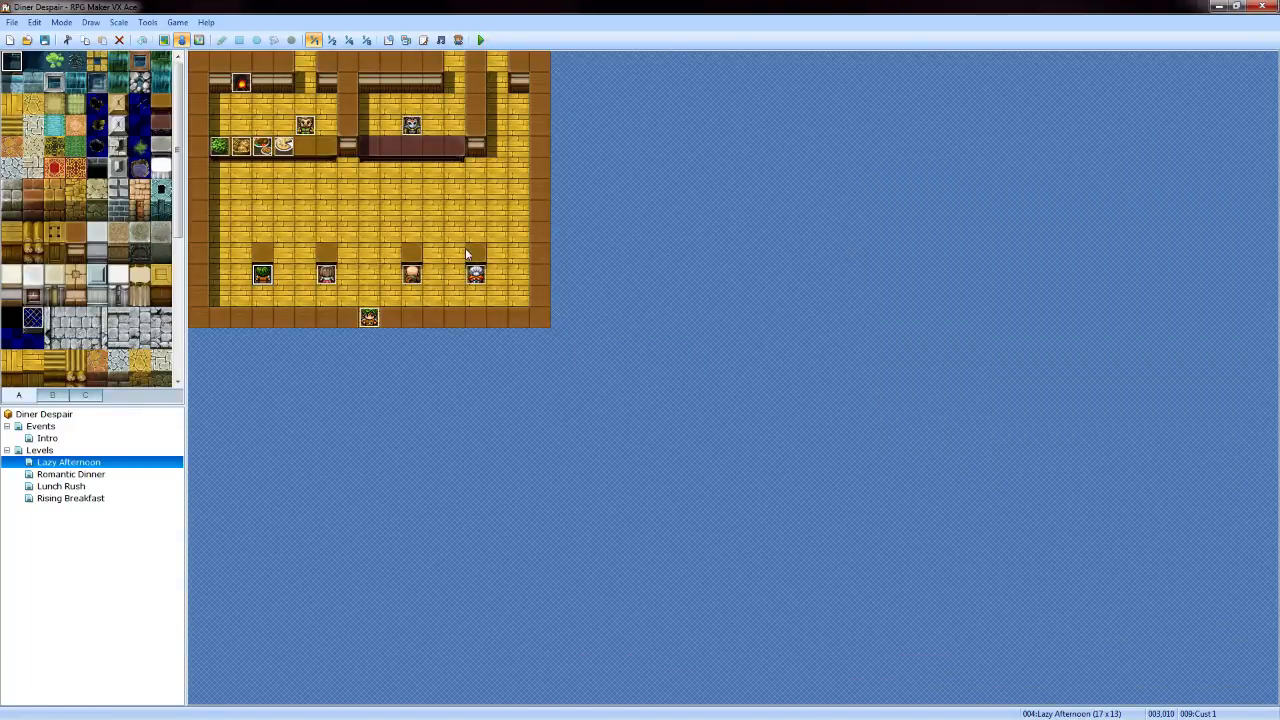
Copy the first event page of Cust 1 and paste it into the Cust 2 event
{"action": "double_click", "coordinate": [262, 276]}
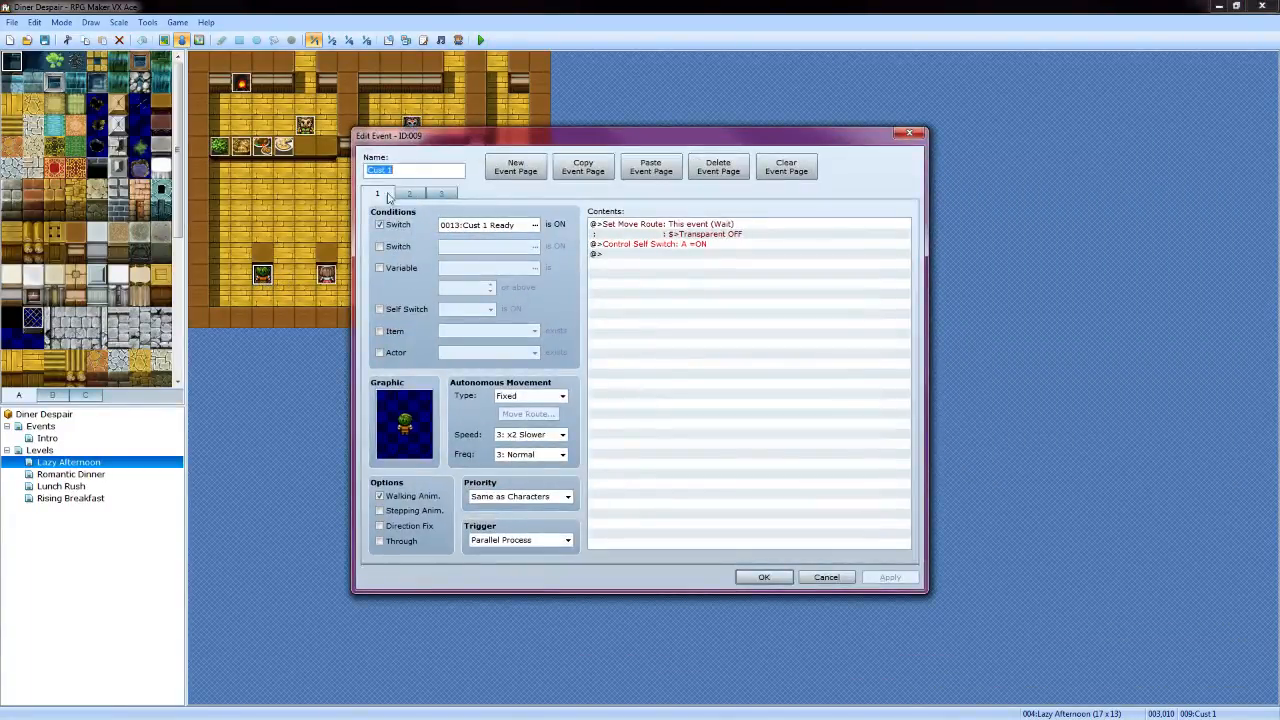
{"action": "left_click", "coordinate": [645, 228]}
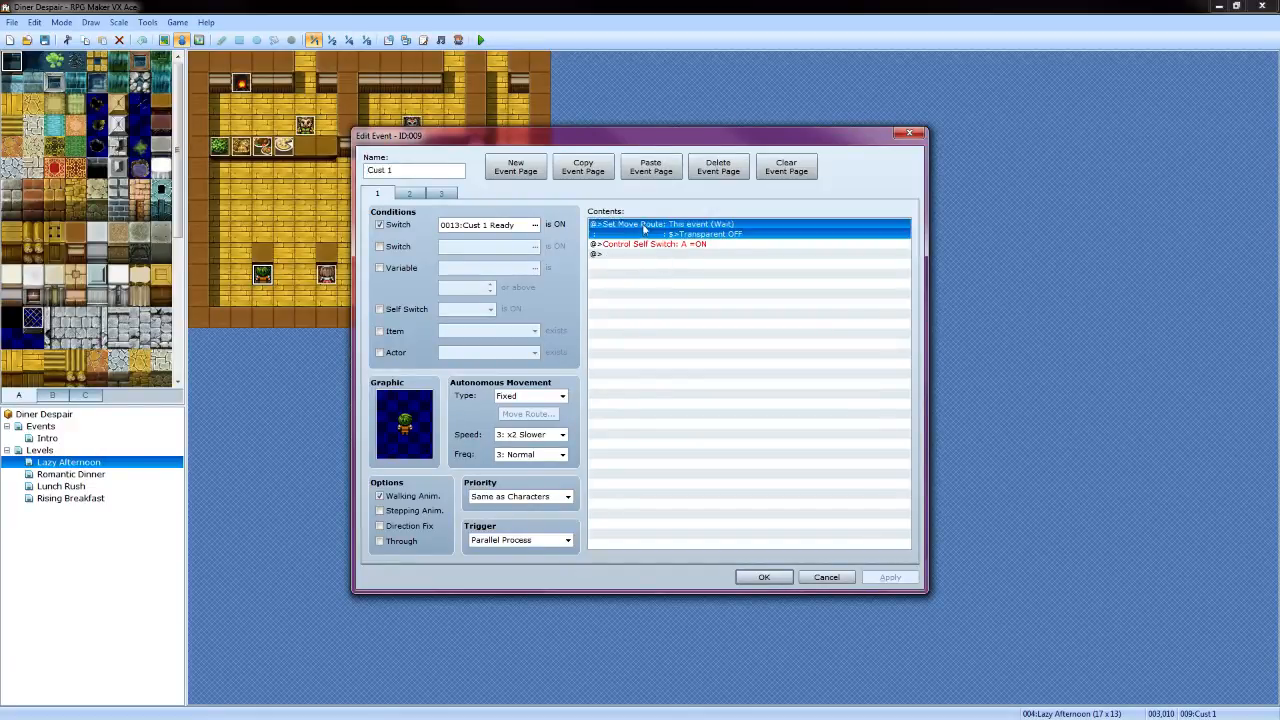
{"action": "left_click", "coordinate": [592, 170]}
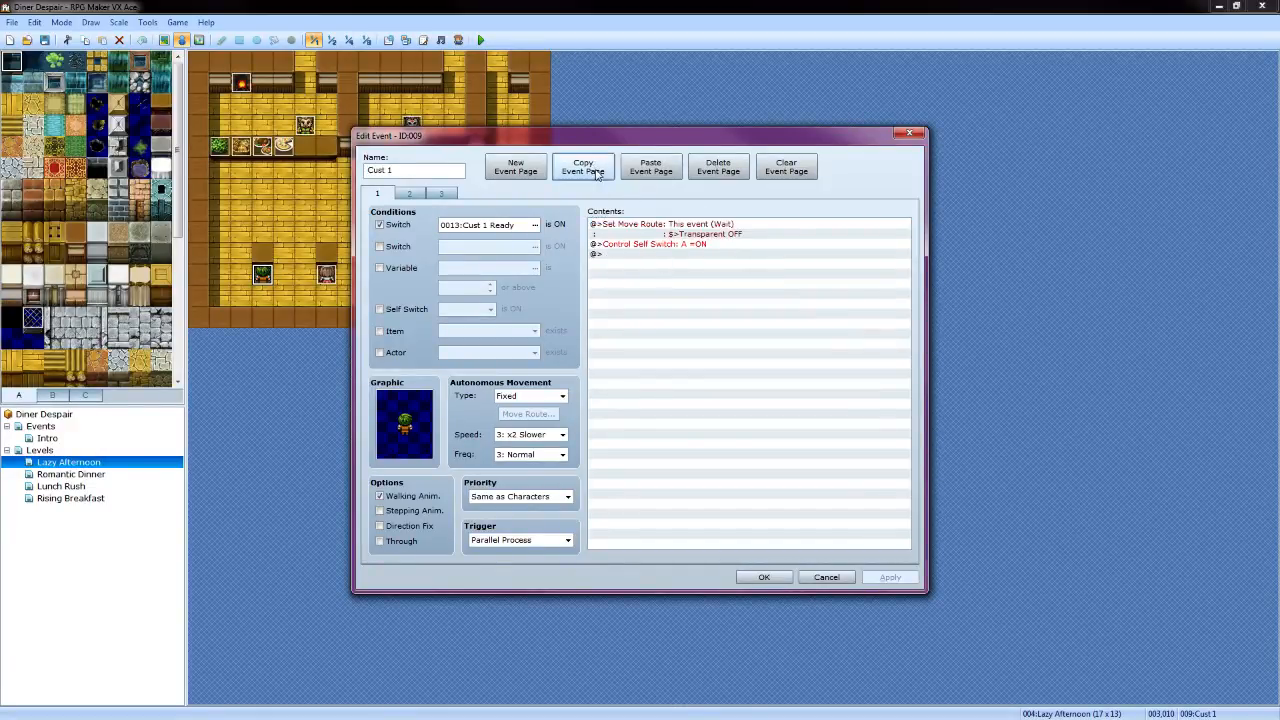
{"action": "left_click", "coordinate": [776, 586]}
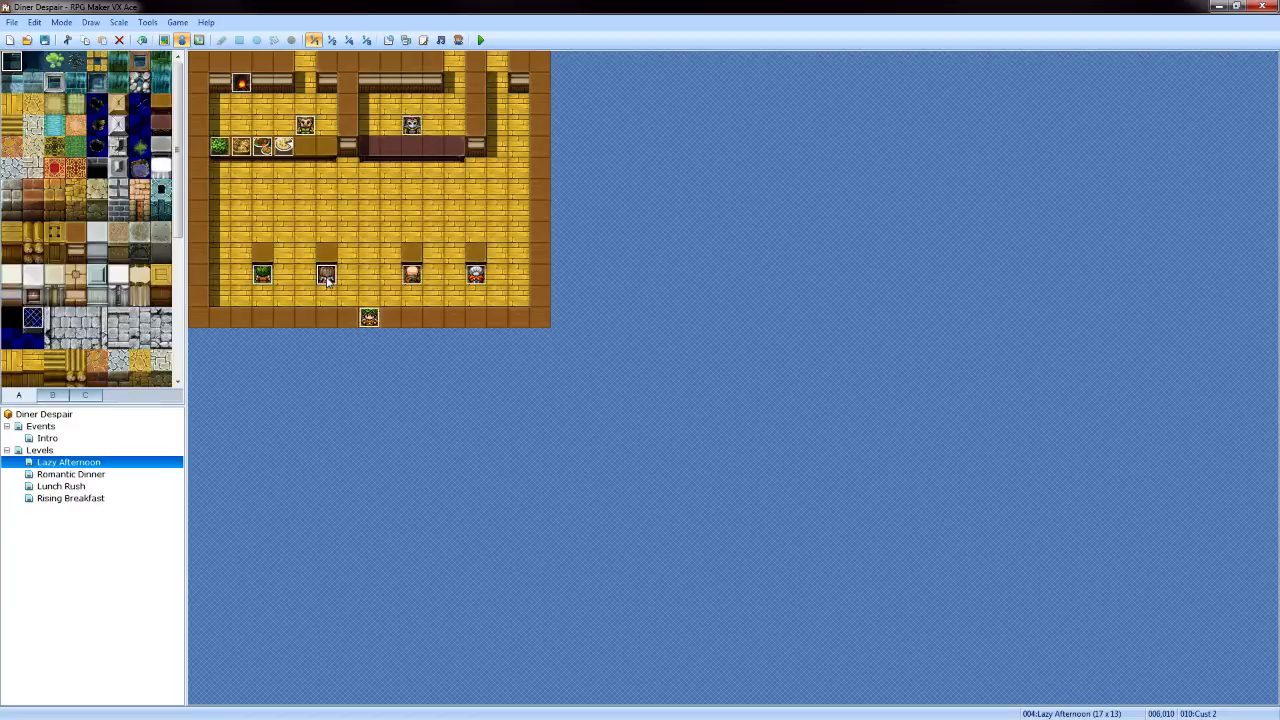
{"action": "double_click", "coordinate": [327, 276]}
{"action": "left_click", "coordinate": [649, 176]}
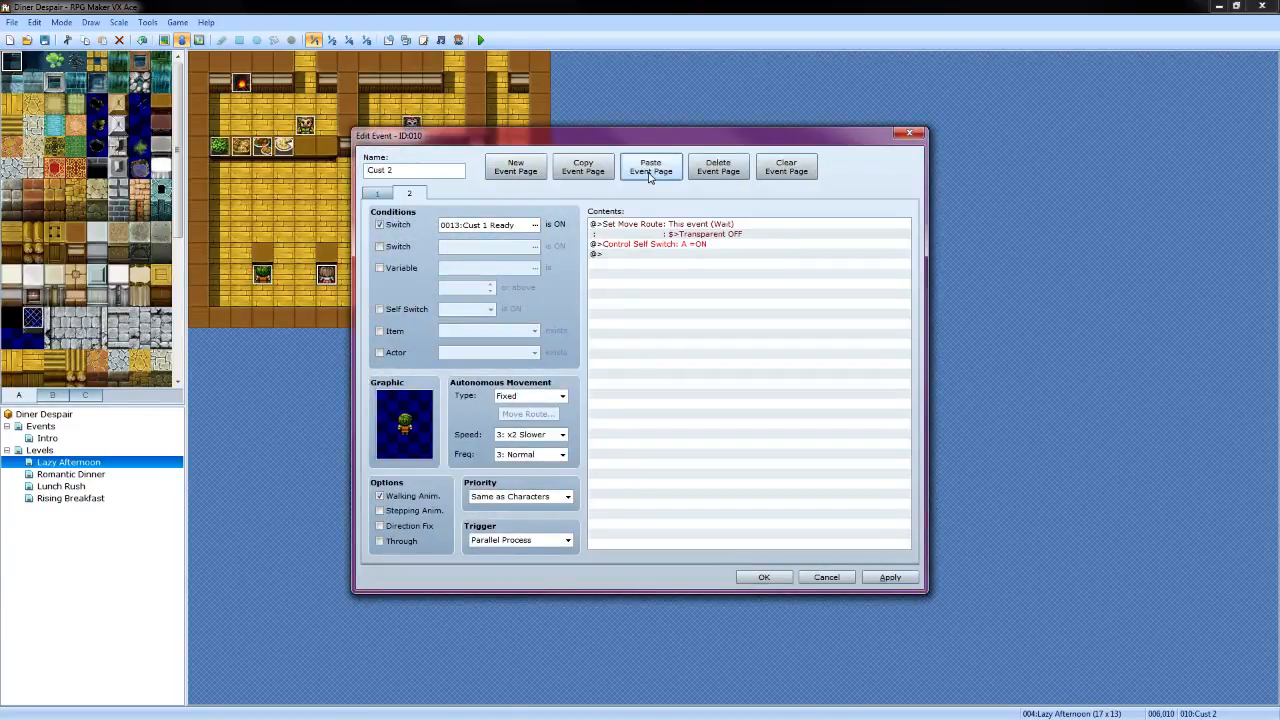
Change the graphic of Cust 2's pasted page to the brown-haired, back-facing character from People1
{"action": "left_click", "coordinate": [386, 195]}
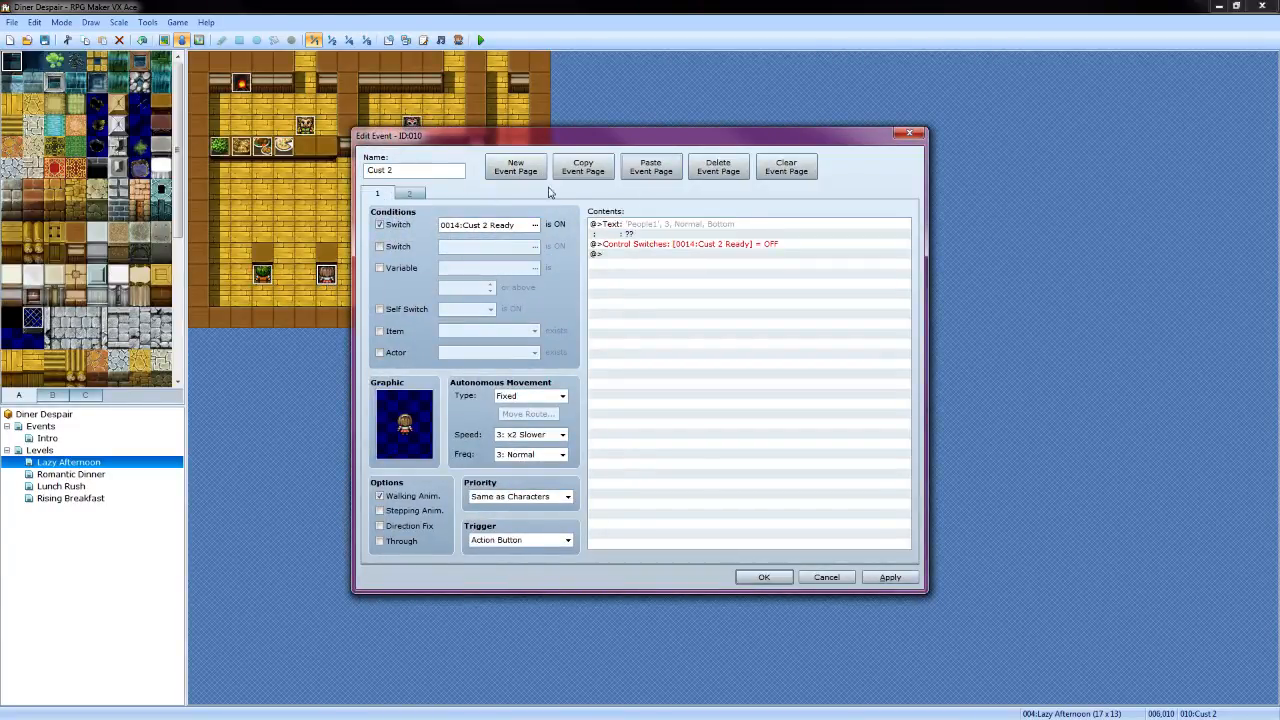
{"action": "left_click", "coordinate": [412, 194]}
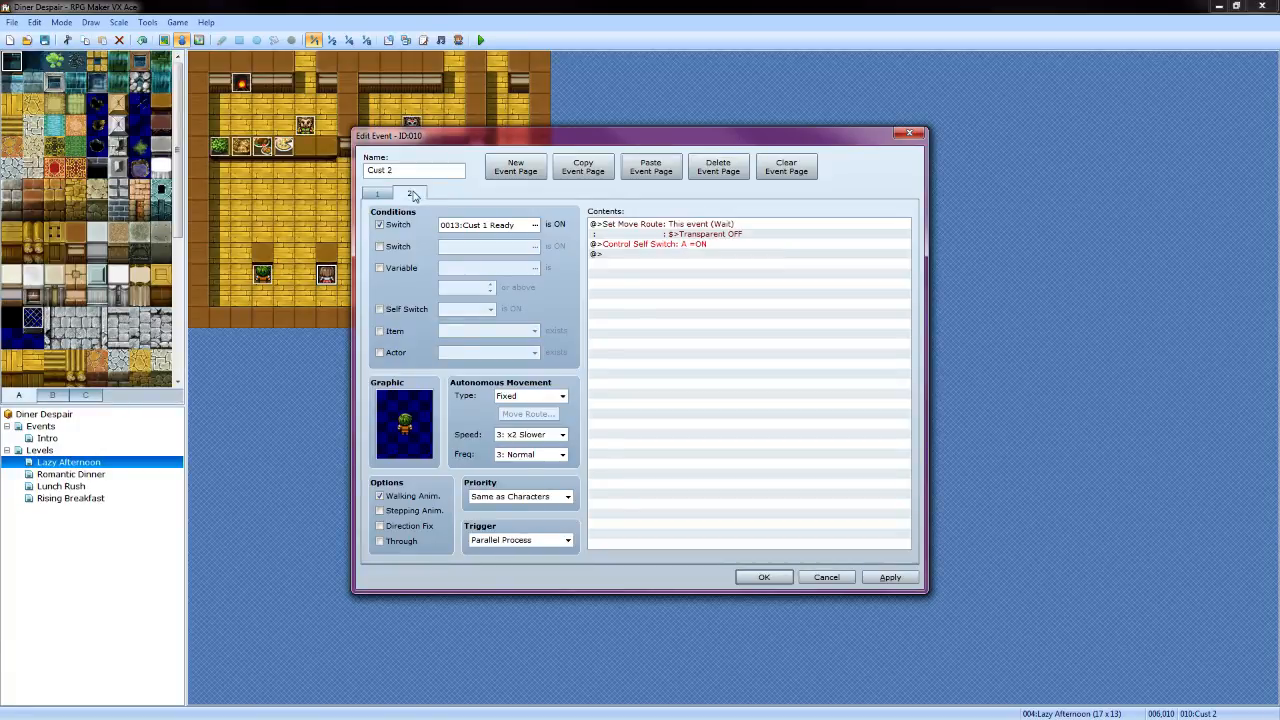
{"action": "double_click", "coordinate": [407, 427]}
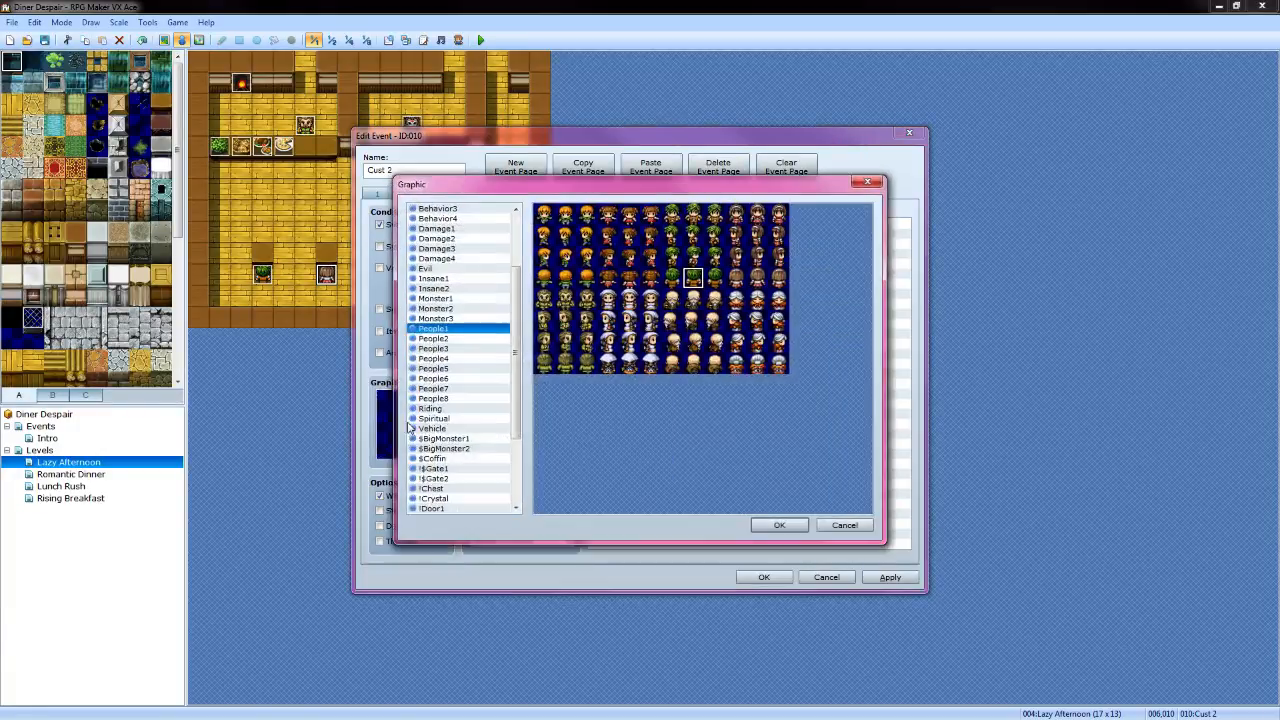
{"action": "left_click", "coordinate": [758, 281]}
{"action": "left_click", "coordinate": [780, 526]}
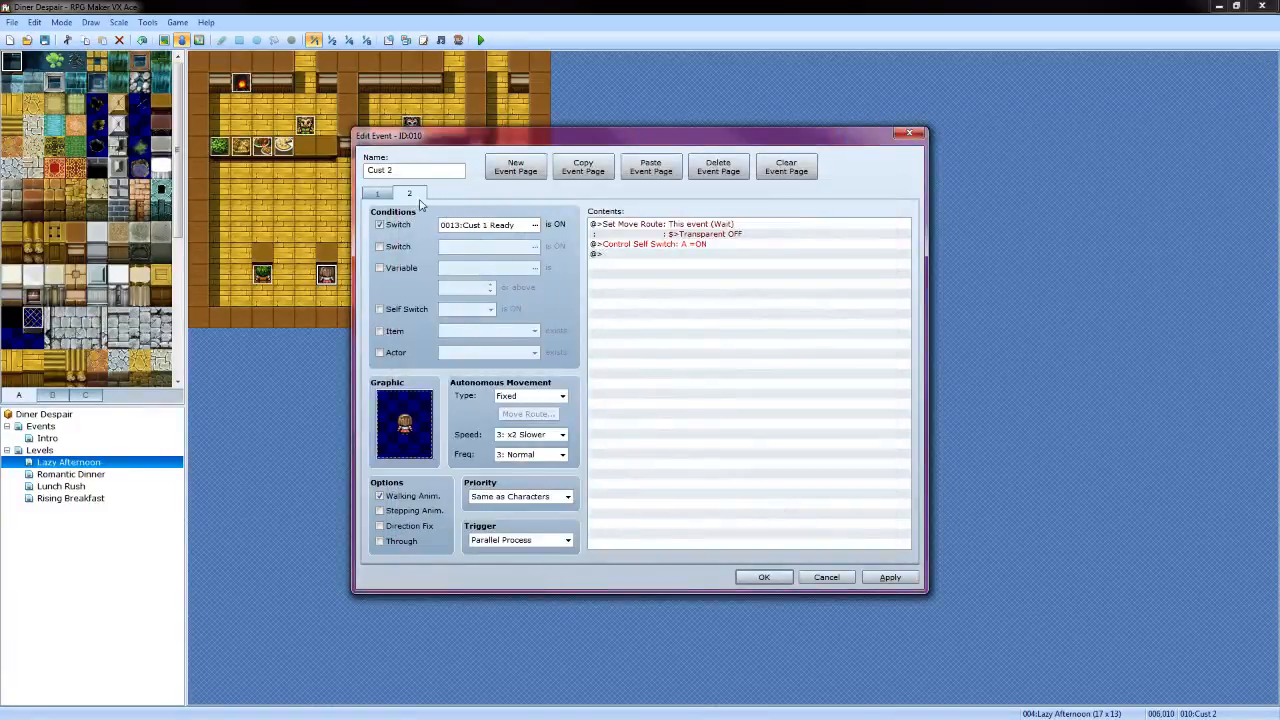
Delete Cust 2's original first page, set the remaining page's condition switch to 0014:Cust 2 Ready, and save the event
{"action": "left_click", "coordinate": [380, 195]}
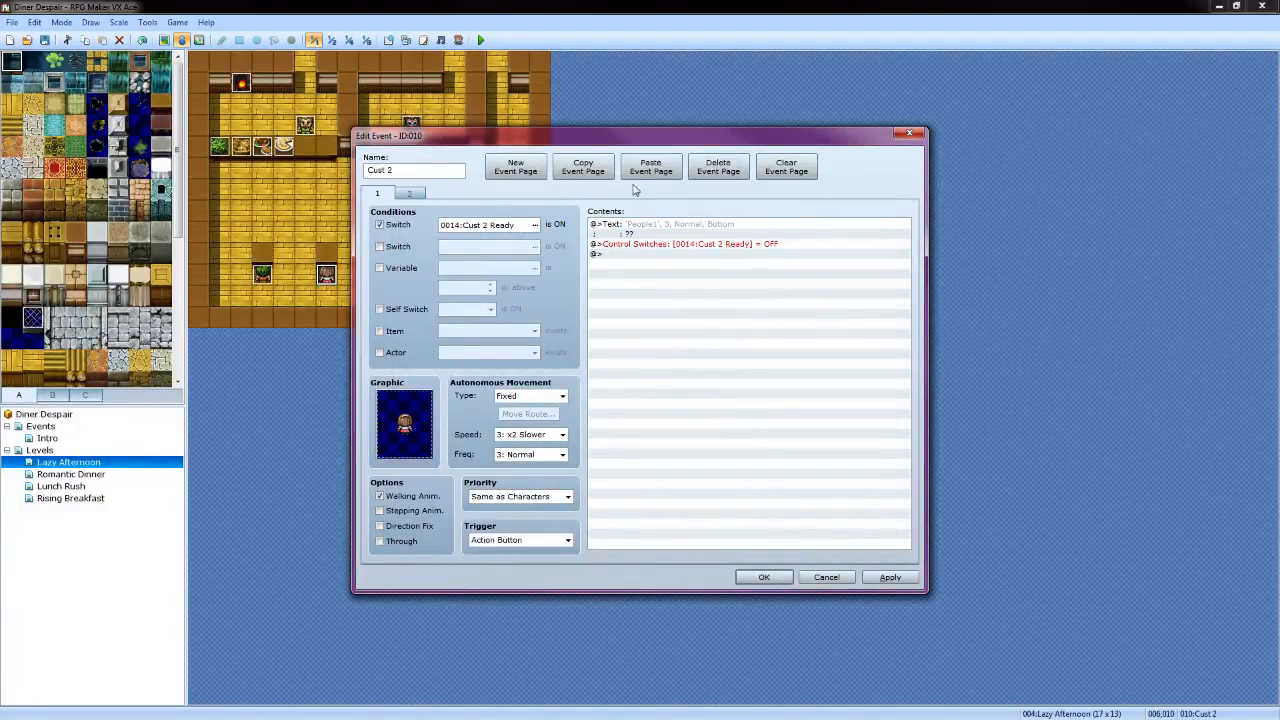
{"action": "left_click", "coordinate": [719, 170]}
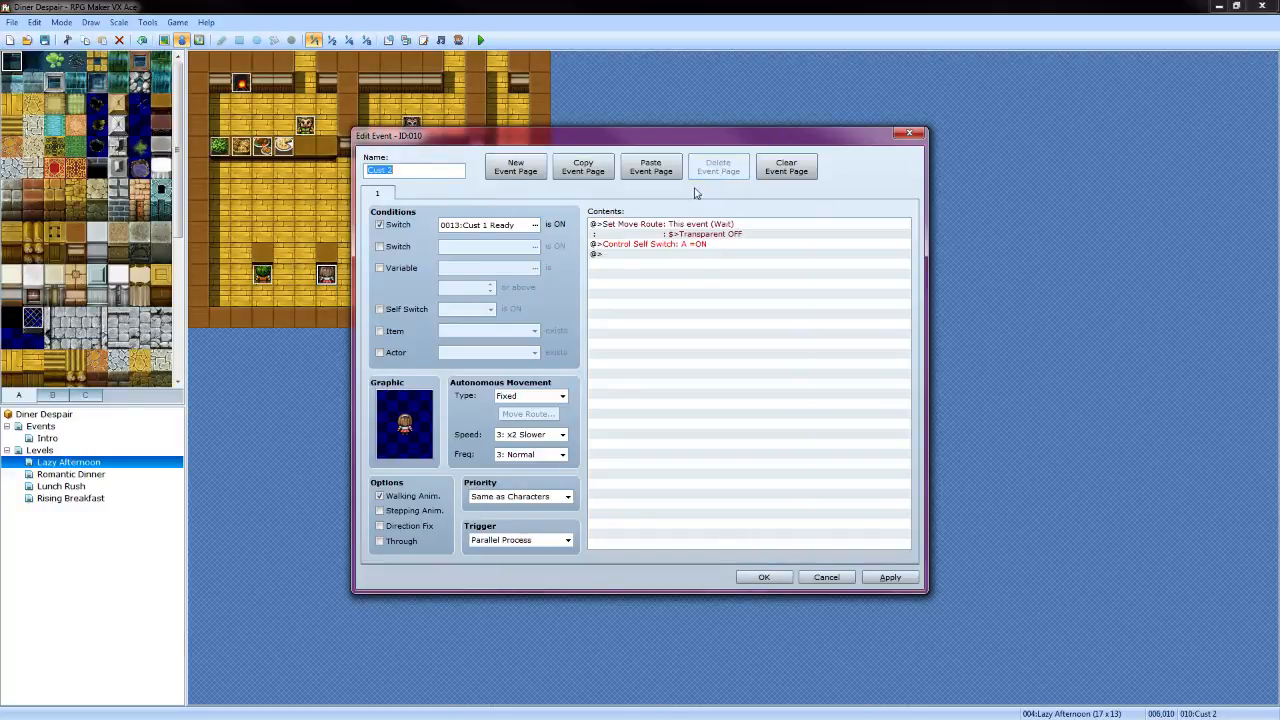
{"action": "left_click", "coordinate": [534, 225]}
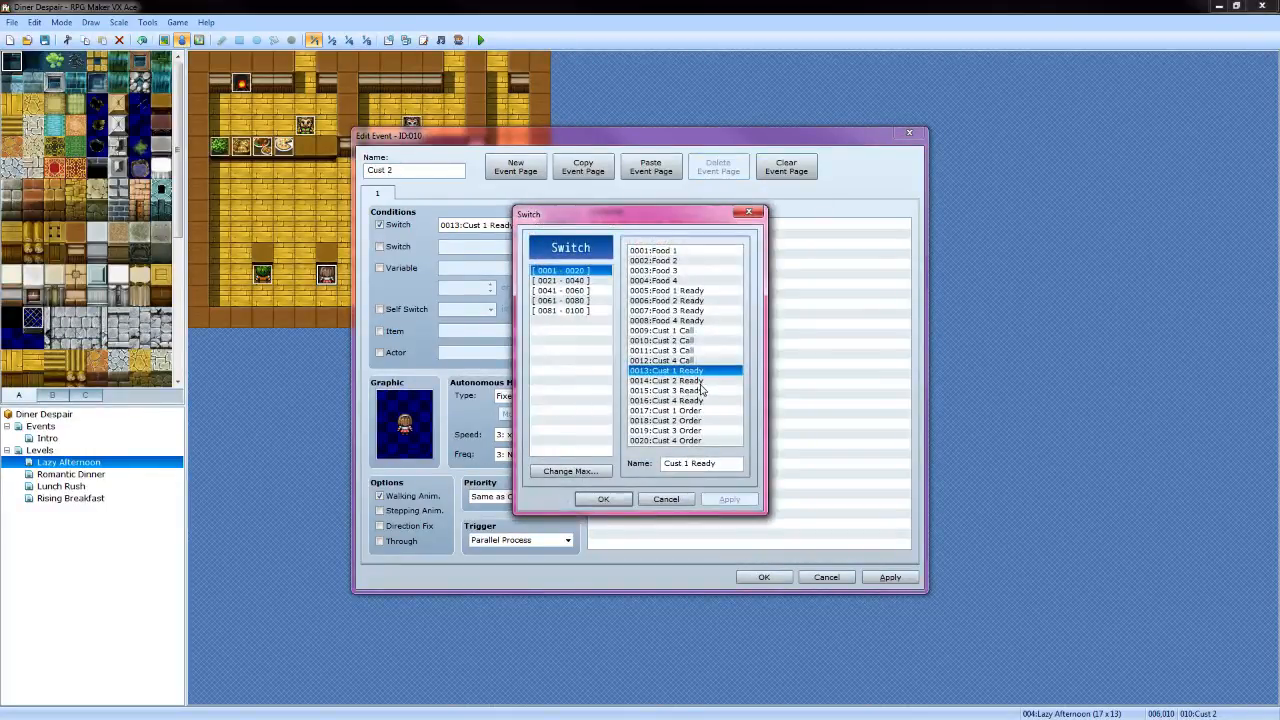
{"action": "left_click", "coordinate": [703, 381]}
{"action": "left_click", "coordinate": [603, 499]}
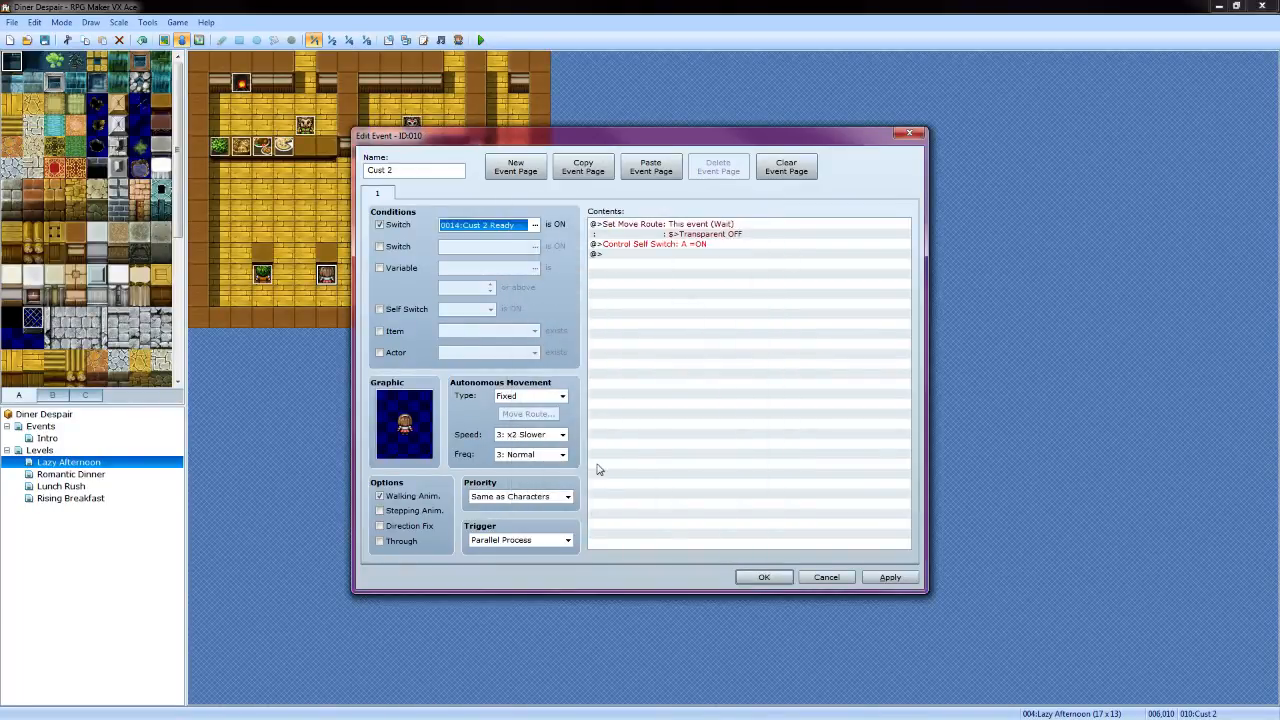
{"action": "left_click", "coordinate": [895, 578]}
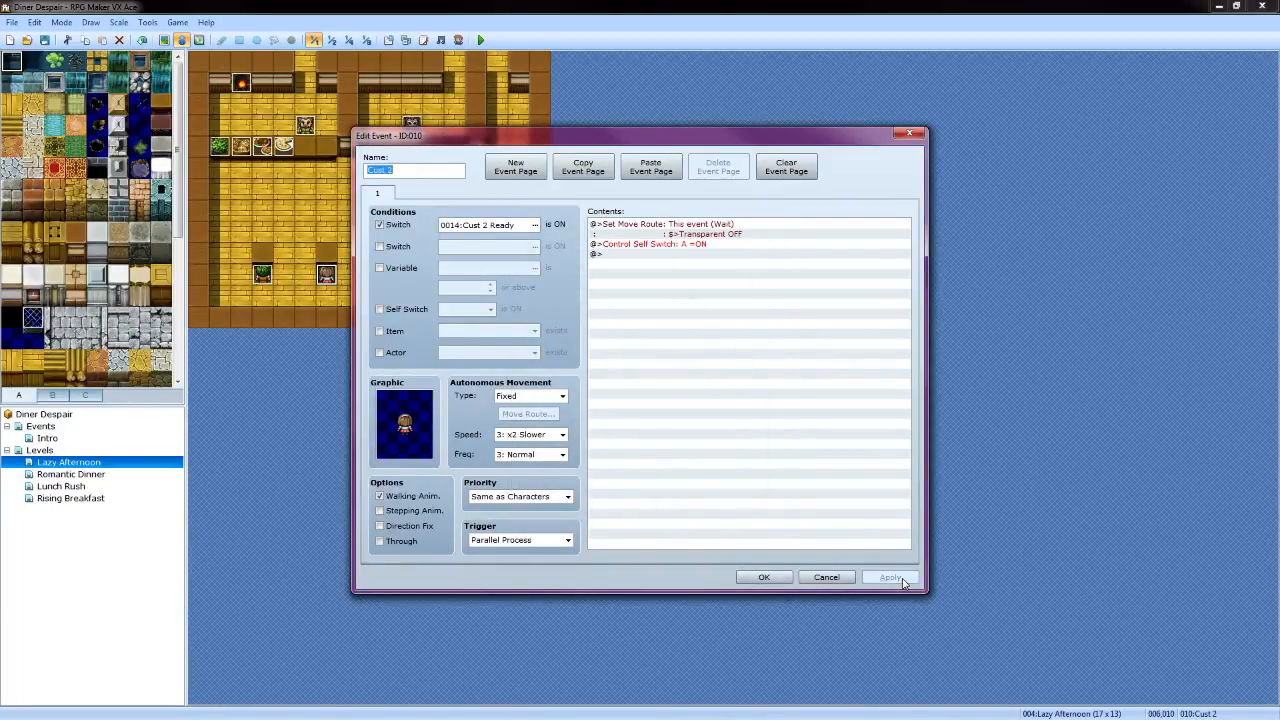
{"action": "left_click", "coordinate": [762, 577]}
Copy Cust 1's second event page, which holds the food orders, and paste it into Cust 2
{"action": "double_click", "coordinate": [262, 275]}
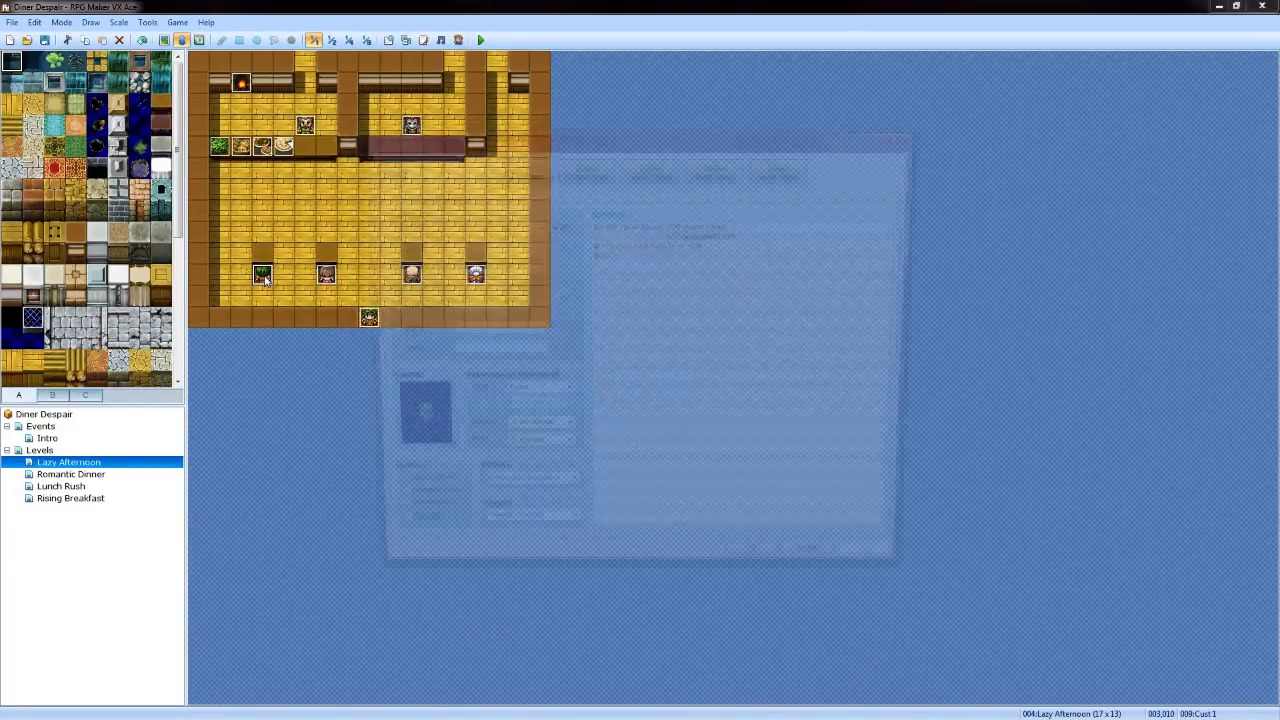
{"action": "left_click", "coordinate": [409, 195]}
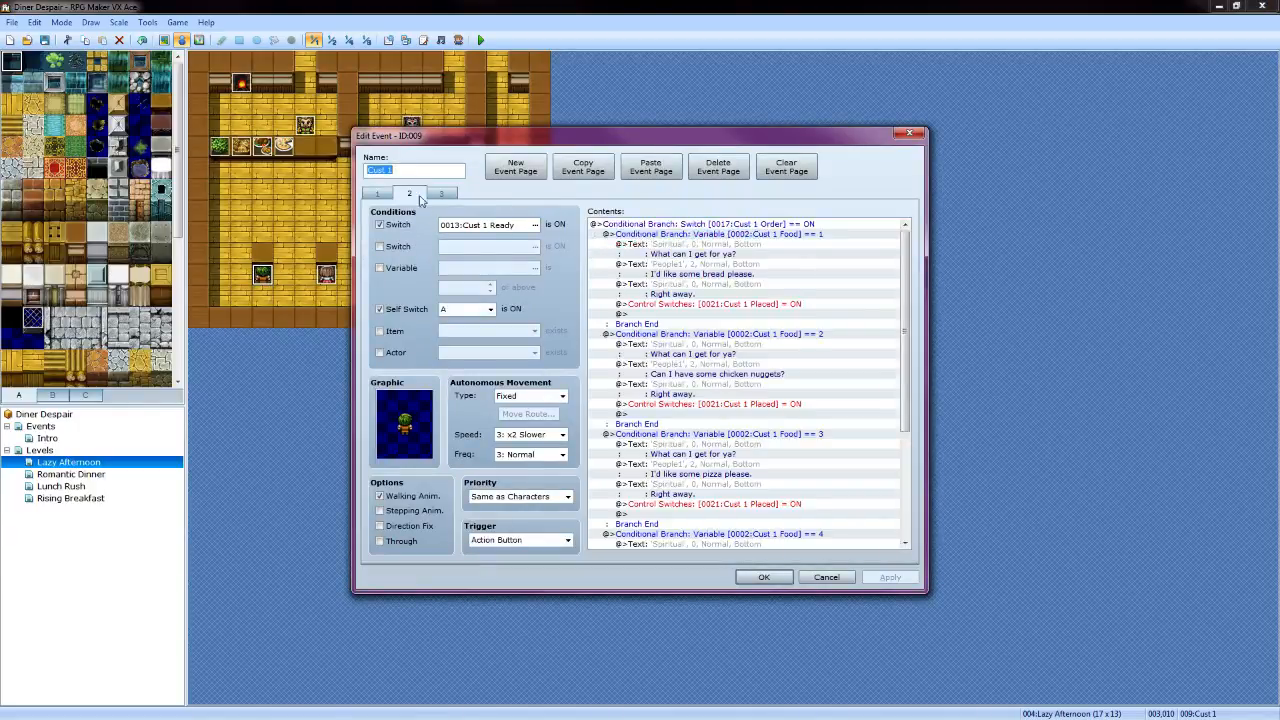
{"action": "left_click", "coordinate": [598, 178]}
{"action": "left_click", "coordinate": [763, 577]}
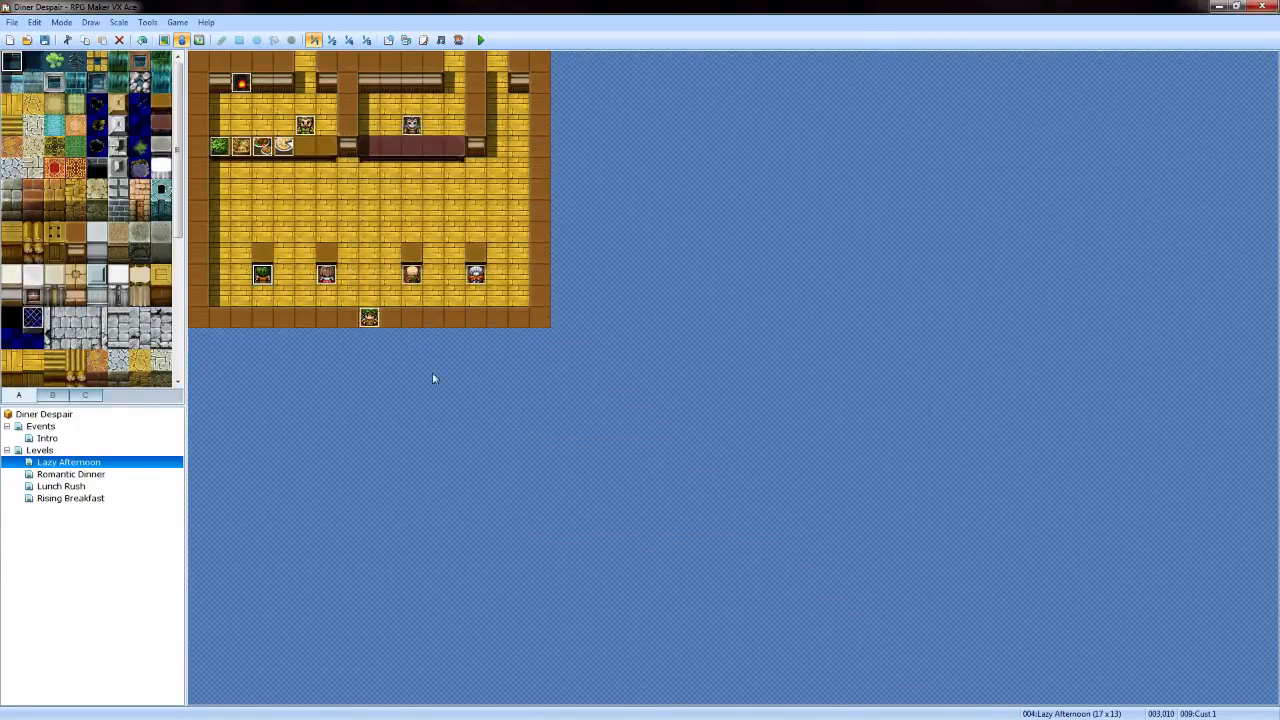
{"action": "double_click", "coordinate": [325, 277]}
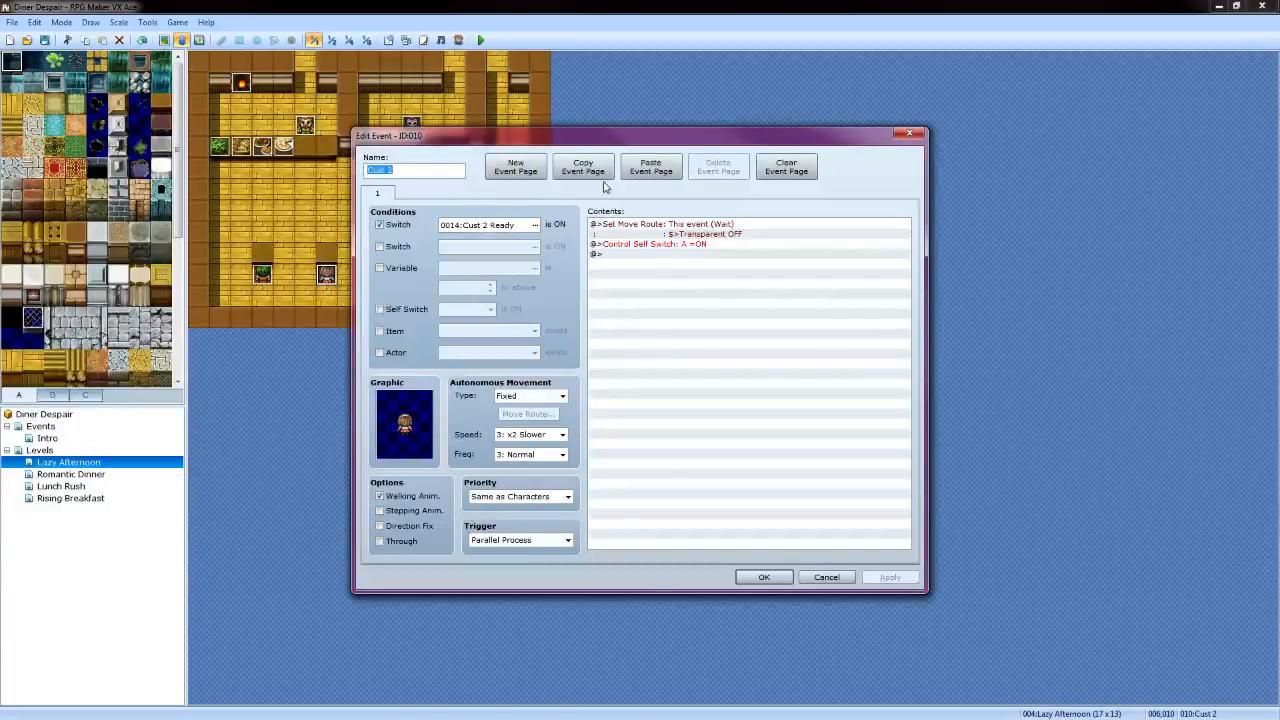
{"action": "left_click", "coordinate": [645, 172]}
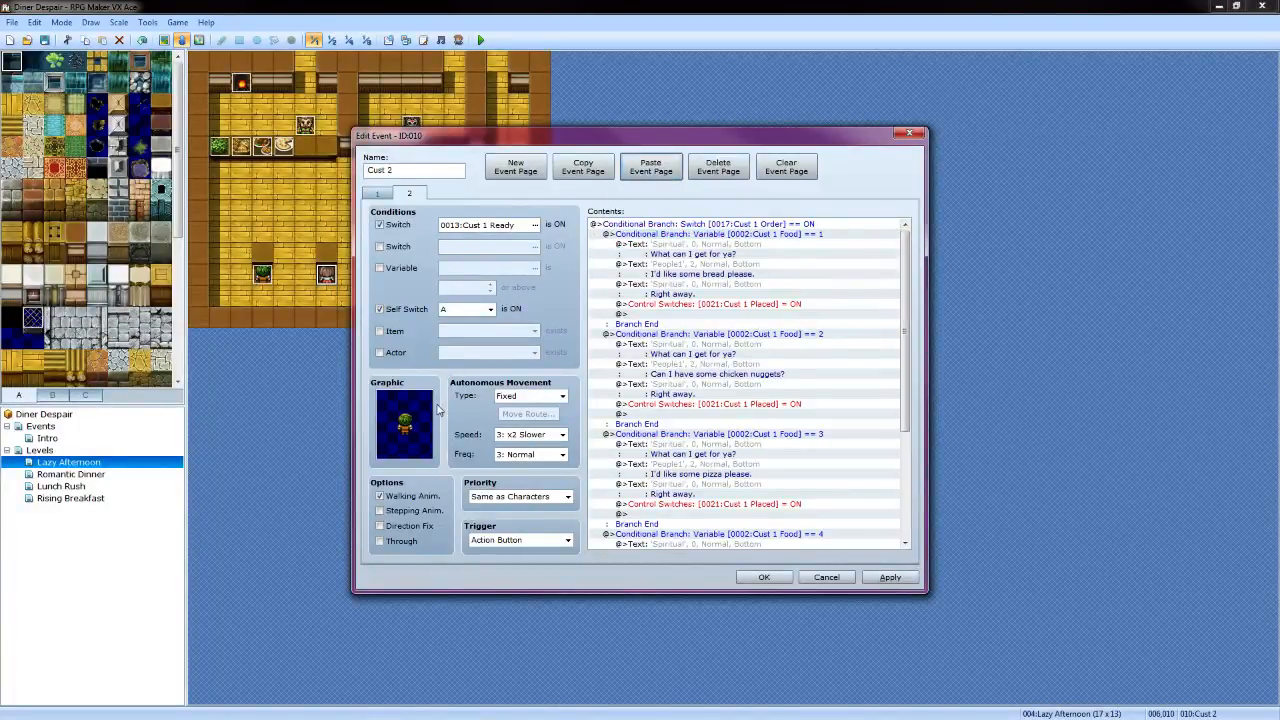
Set Cust 2's second page to condition switch 0014:Cust 2 Ready and the brown-haired, back-facing People1 graphic
{"action": "left_click", "coordinate": [531, 226]}
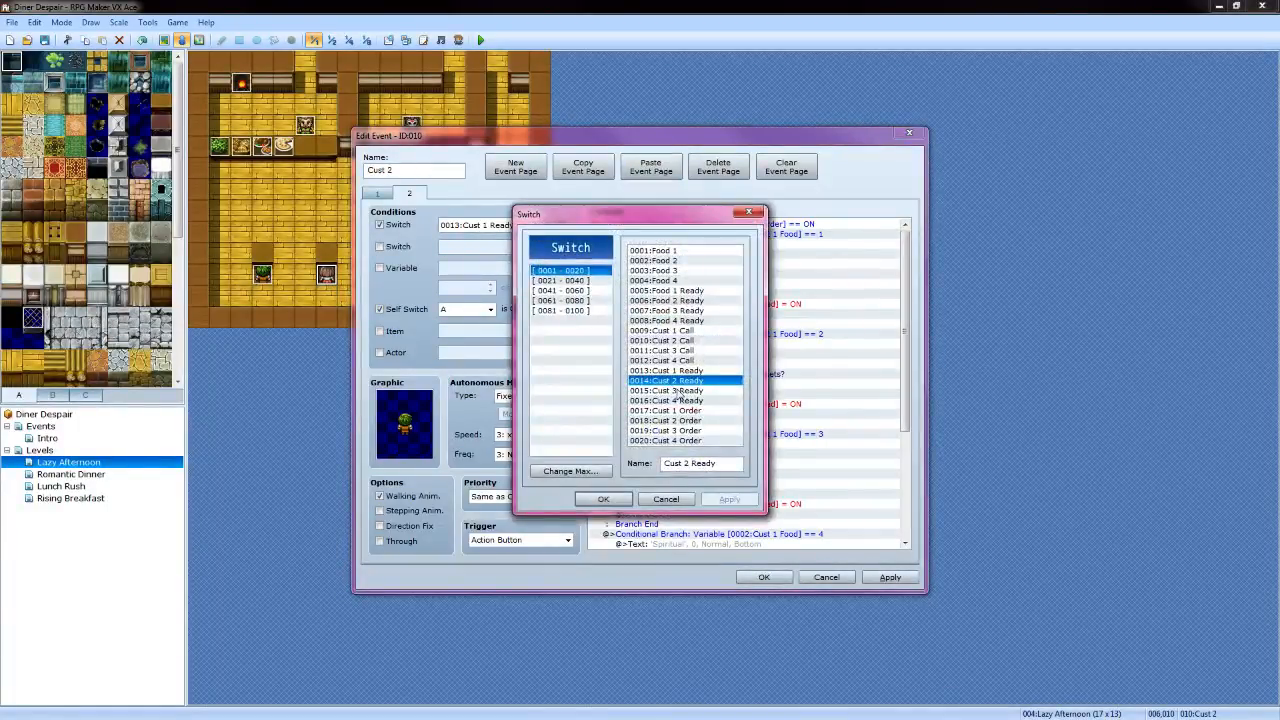
{"action": "left_click", "coordinate": [603, 499]}
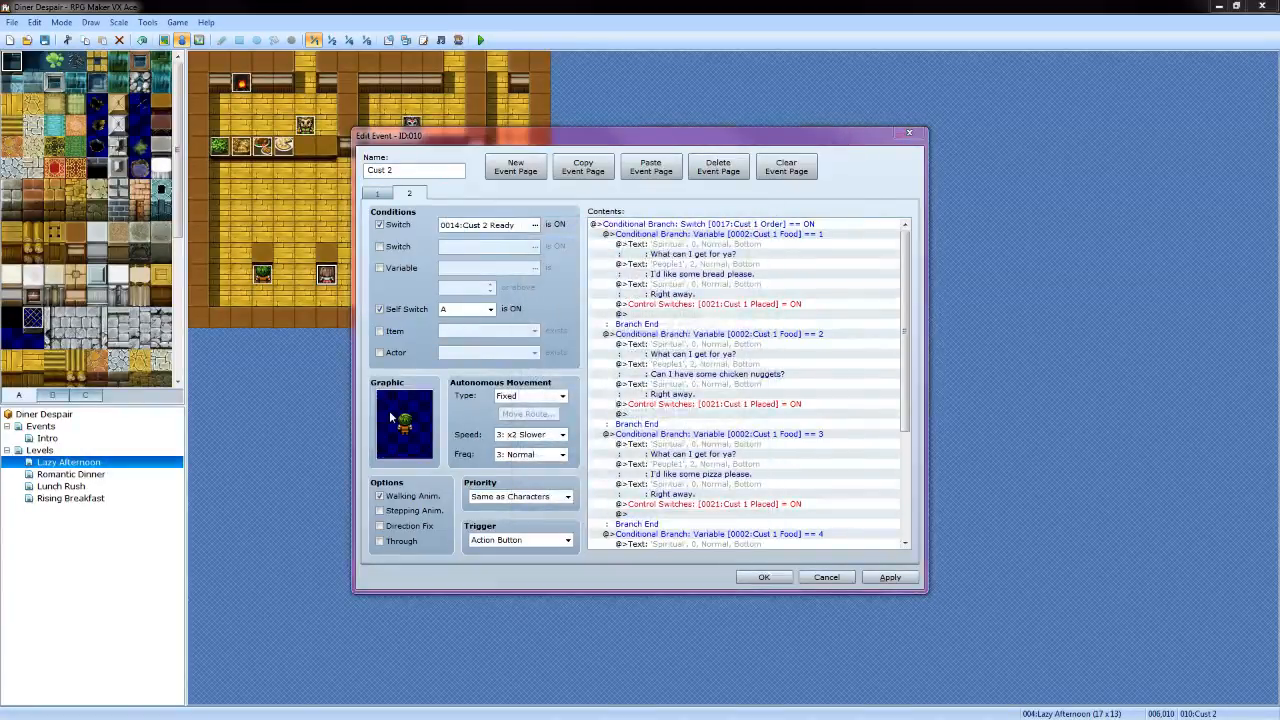
{"action": "double_click", "coordinate": [392, 417]}
{"action": "left_click", "coordinate": [757, 278]}
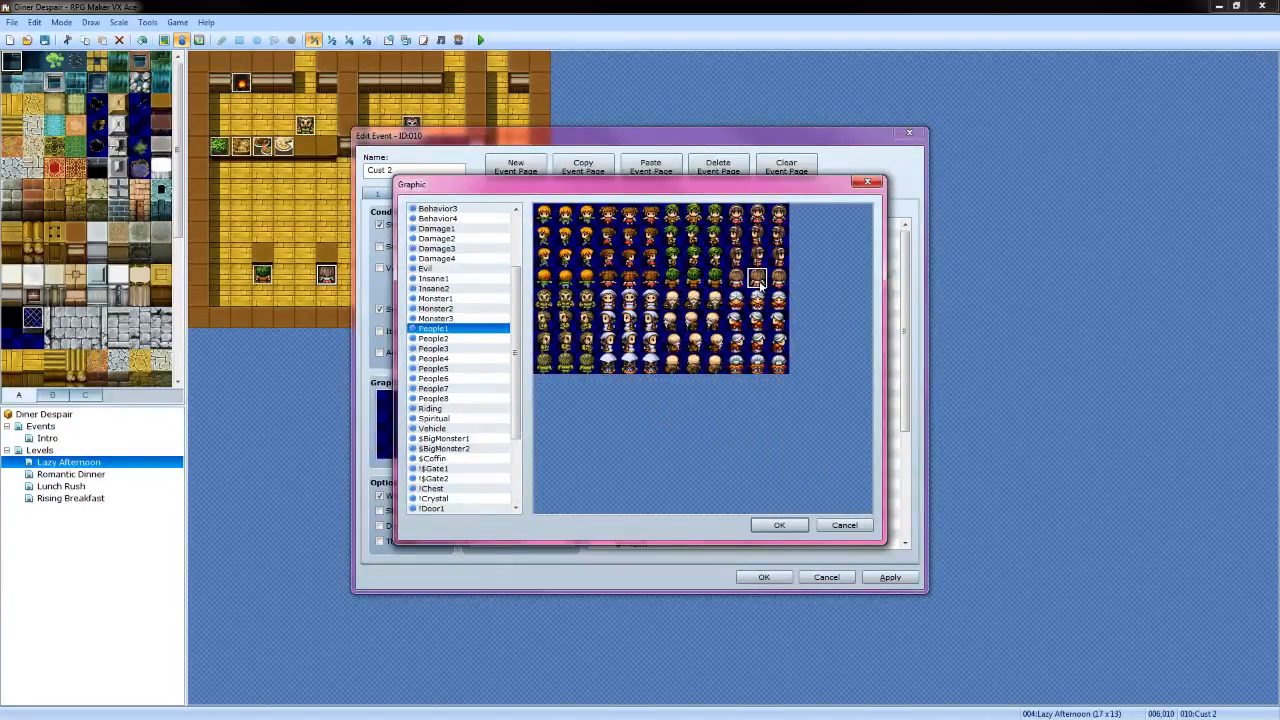
{"action": "left_click", "coordinate": [777, 526]}
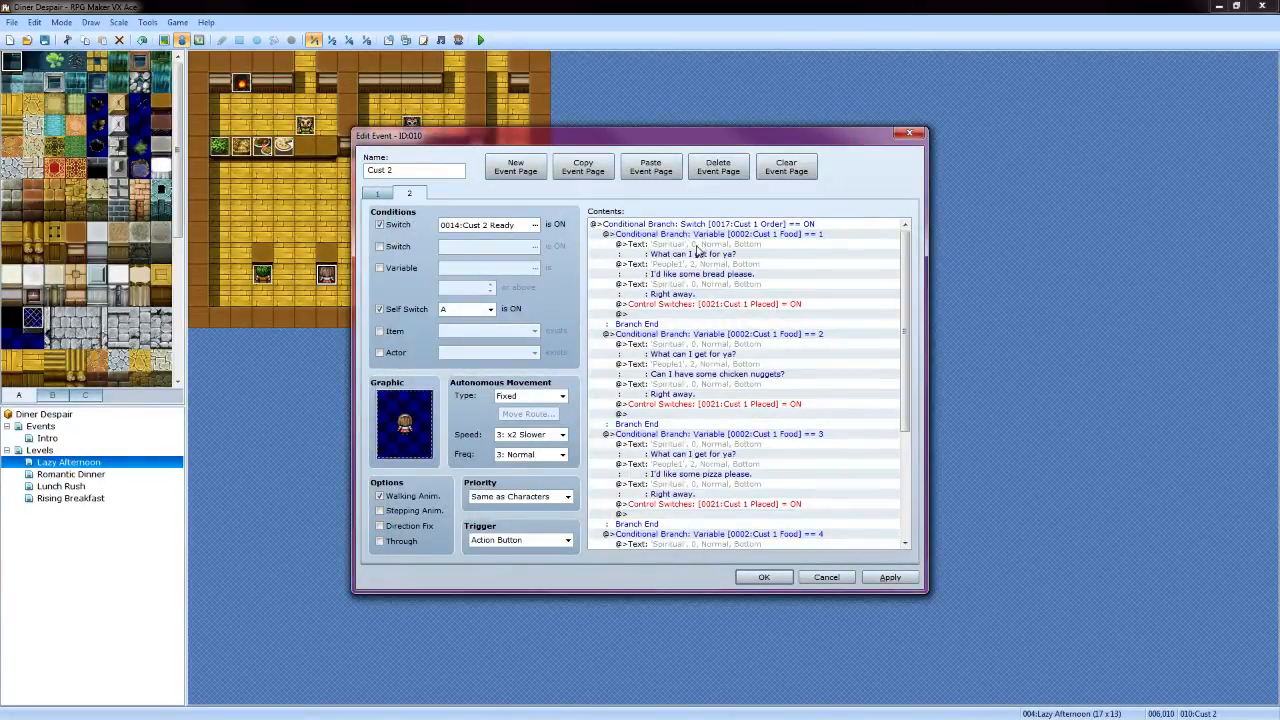
Change the bread order line to "May I have some bread please?" with the brown-haired woman's face from People1
{"action": "left_click", "coordinate": [694, 269]}
{"action": "right_click", "coordinate": [692, 268]}
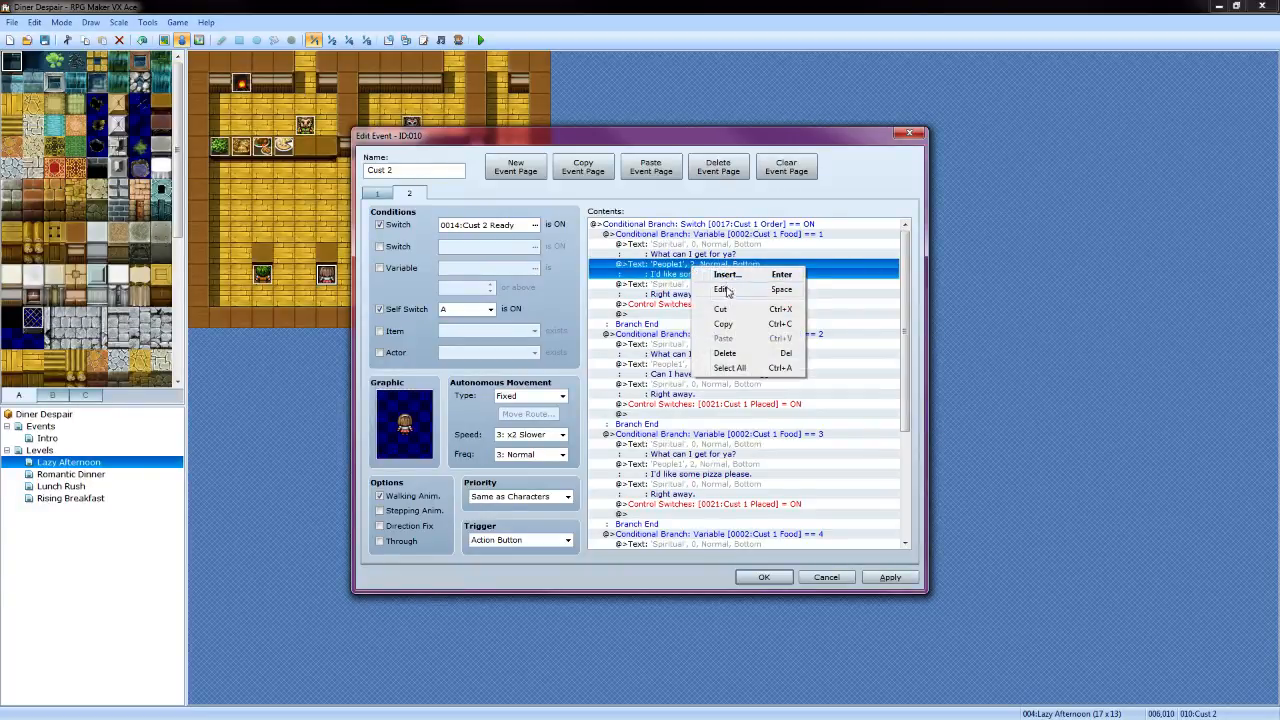
{"action": "left_click", "coordinate": [722, 289]}
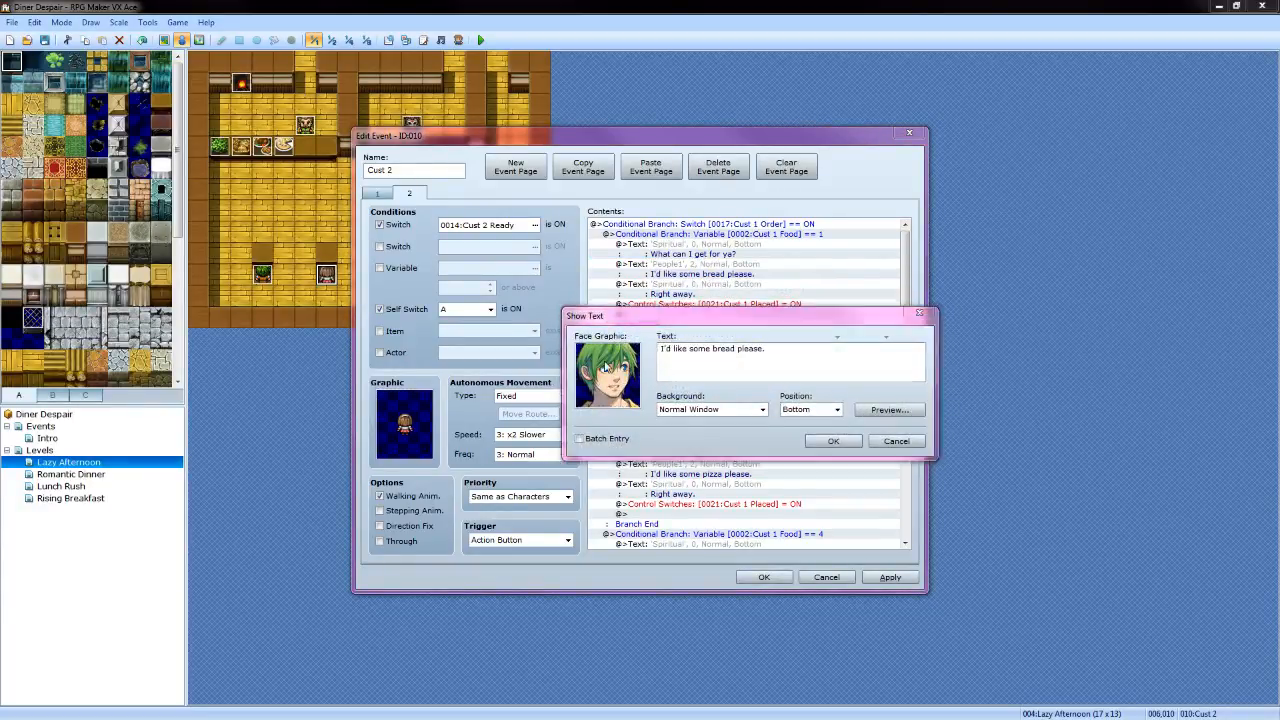
{"action": "double_click", "coordinate": [608, 367]}
{"action": "left_click", "coordinate": [890, 298]}
{"action": "left_click", "coordinate": [856, 511]}
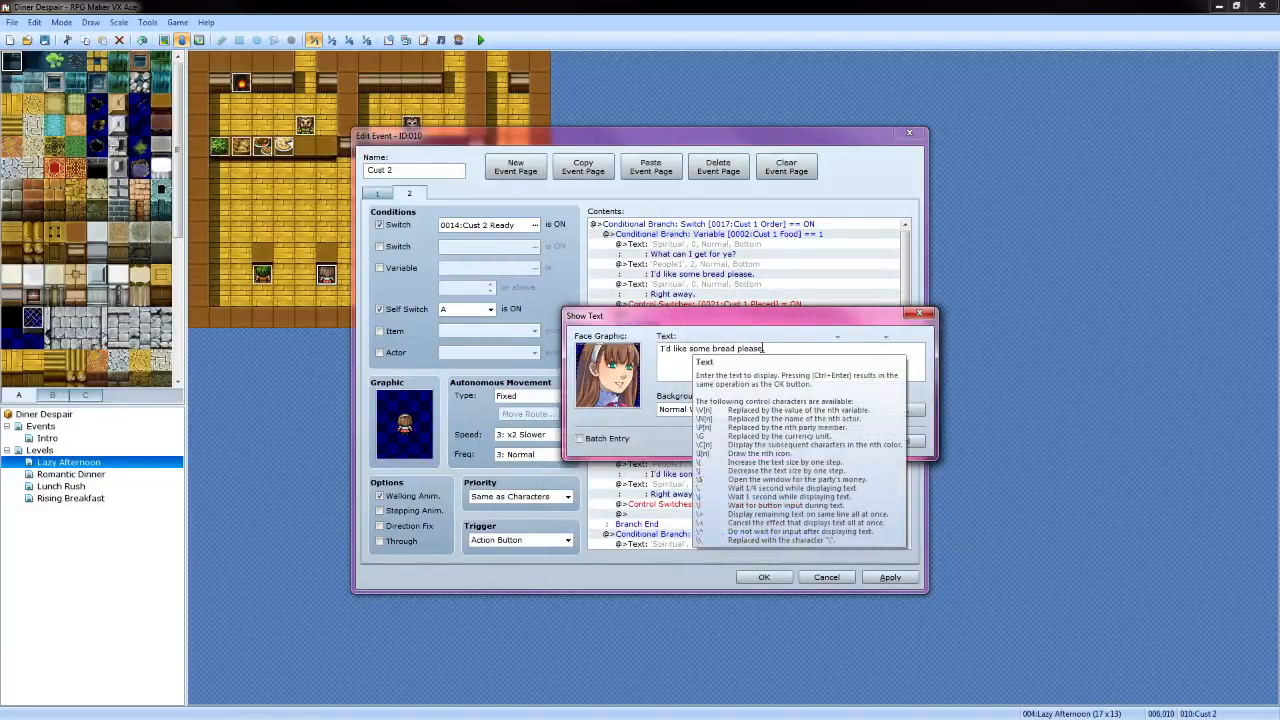
{"action": "left_click", "coordinate": [778, 347]}
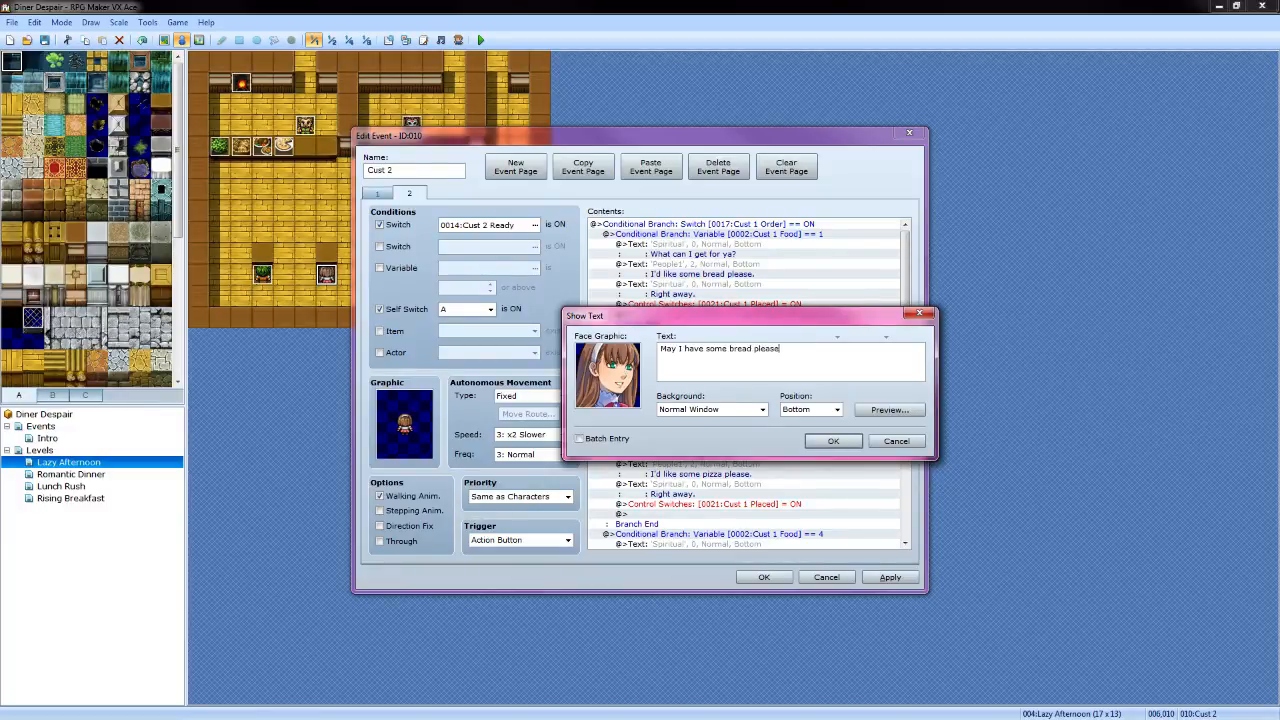
{"action": "left_click", "coordinate": [833, 441]}
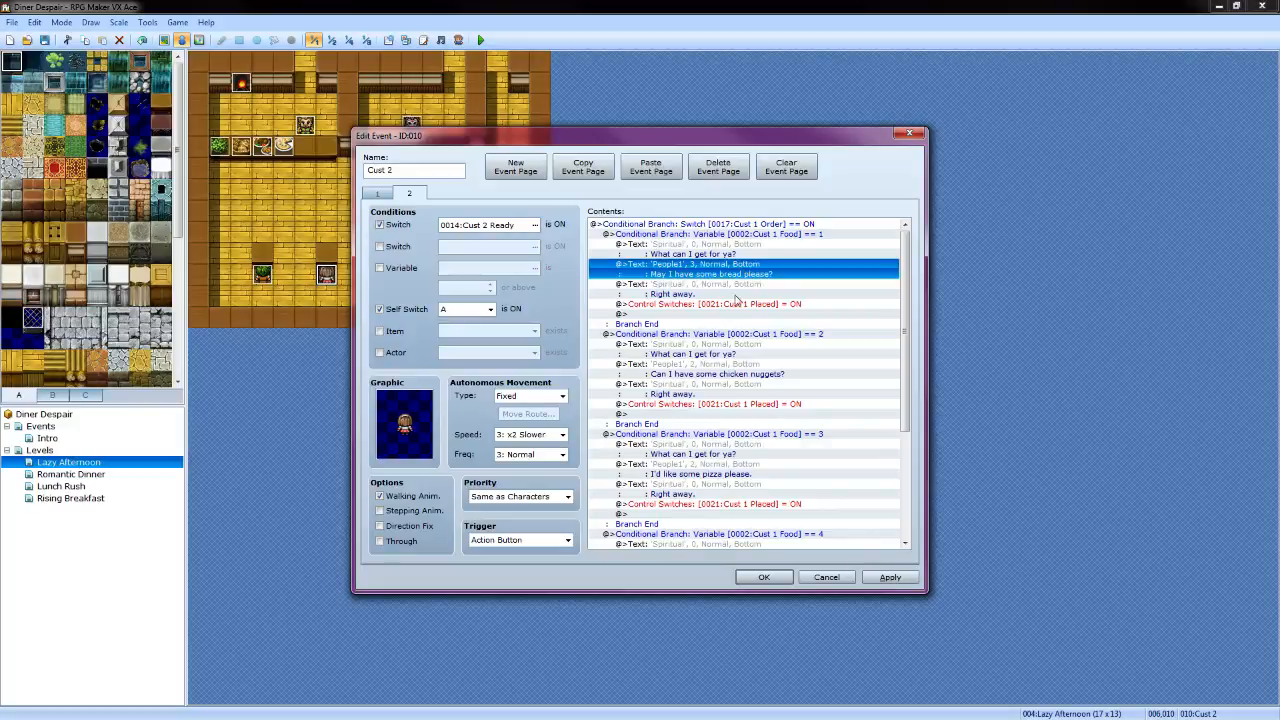
Change the nuggets order line to "Might I have some chicken nuggets?" with the brown-haired woman's face from People1
{"action": "left_click", "coordinate": [713, 373]}
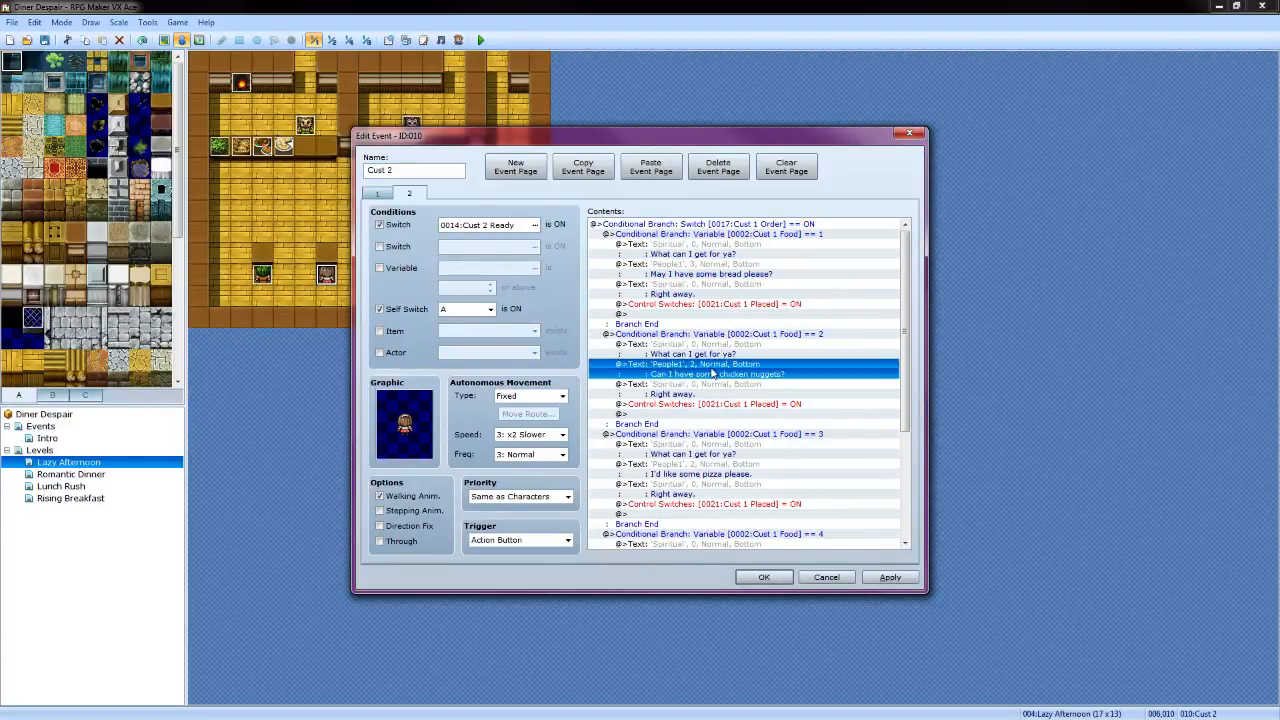
{"action": "right_click", "coordinate": [713, 373]}
{"action": "left_click", "coordinate": [745, 391]}
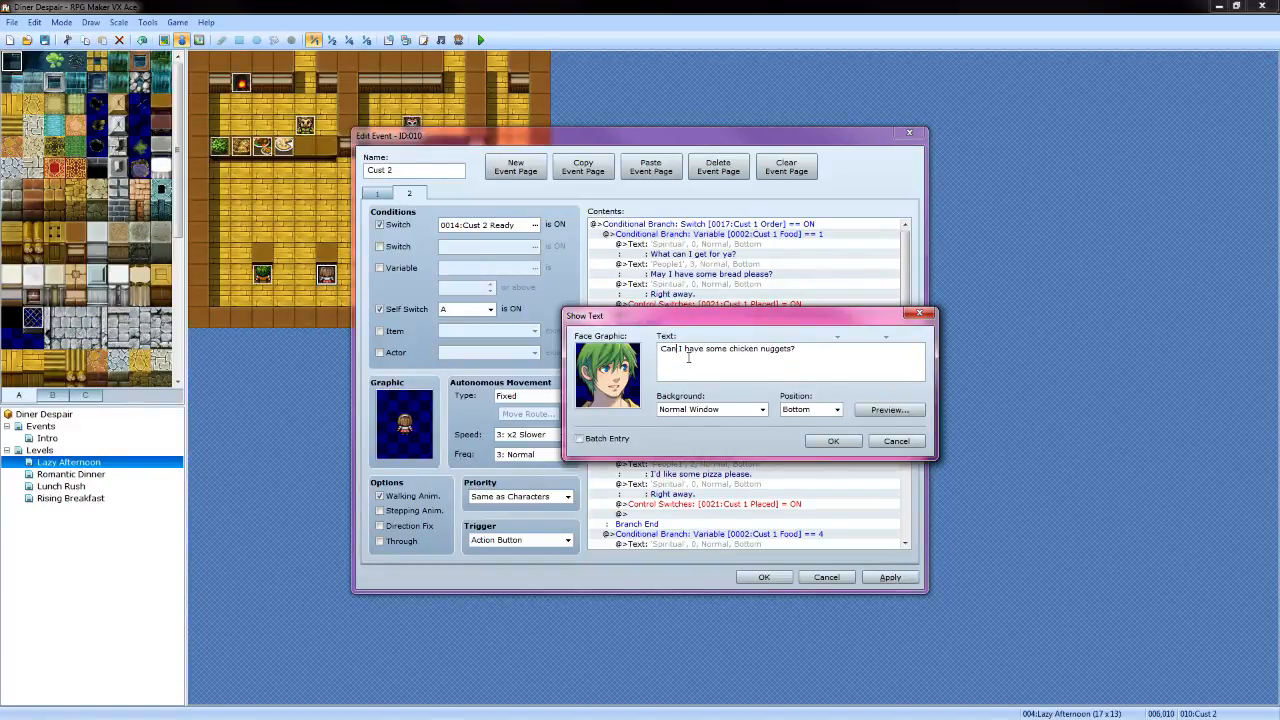
{"action": "double_click", "coordinate": [668, 349]}
{"action": "type", "text": "Might"}
{"action": "double_click", "coordinate": [632, 370]}
{"action": "left_click", "coordinate": [900, 300]}
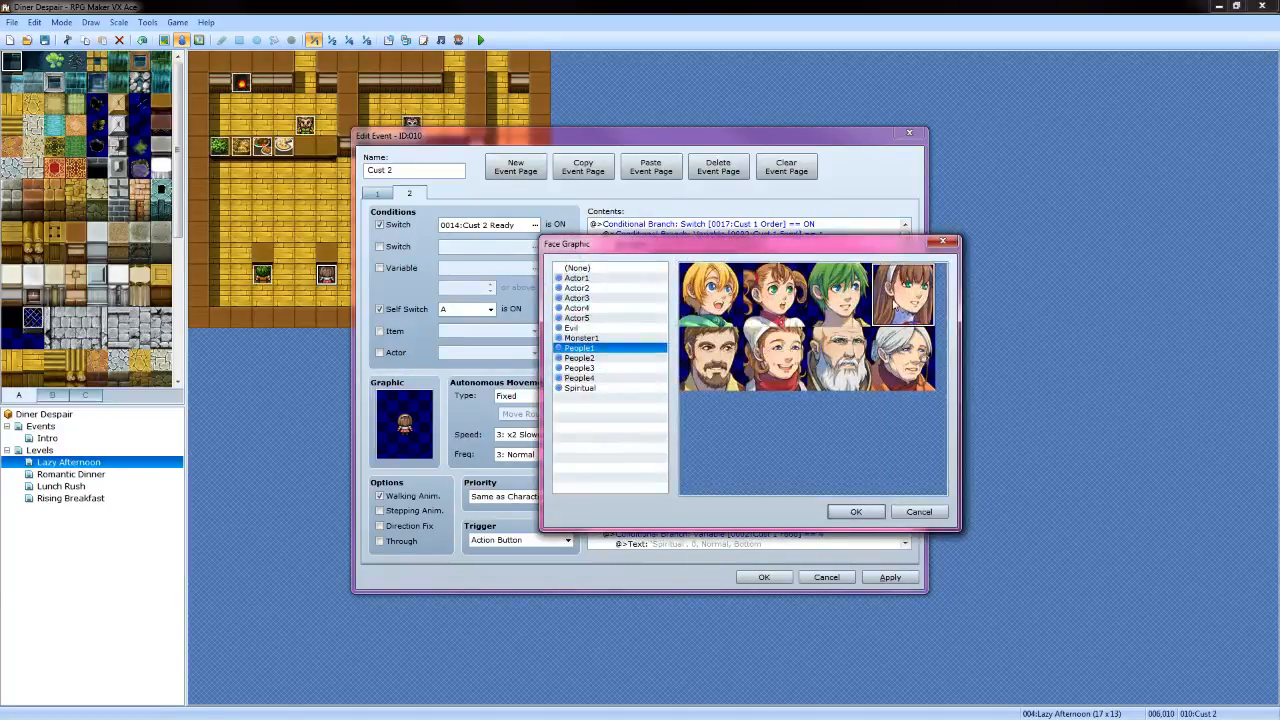
{"action": "left_click", "coordinate": [855, 511]}
{"action": "left_click", "coordinate": [838, 446]}
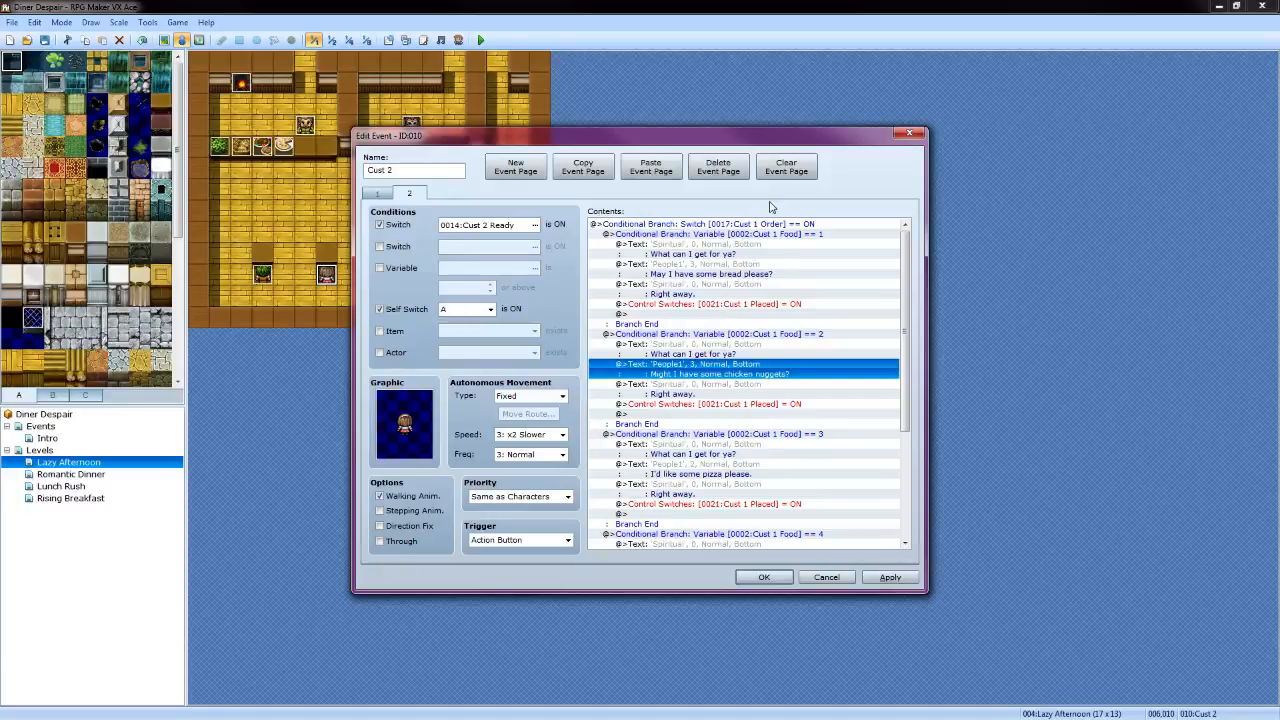
Change the outer conditional branch on Cust 2's second page to check that switch 0018:Cust 2 Order is ON
{"action": "key", "text": "ctrl+a"}
{"action": "right_click", "coordinate": [762, 226]}
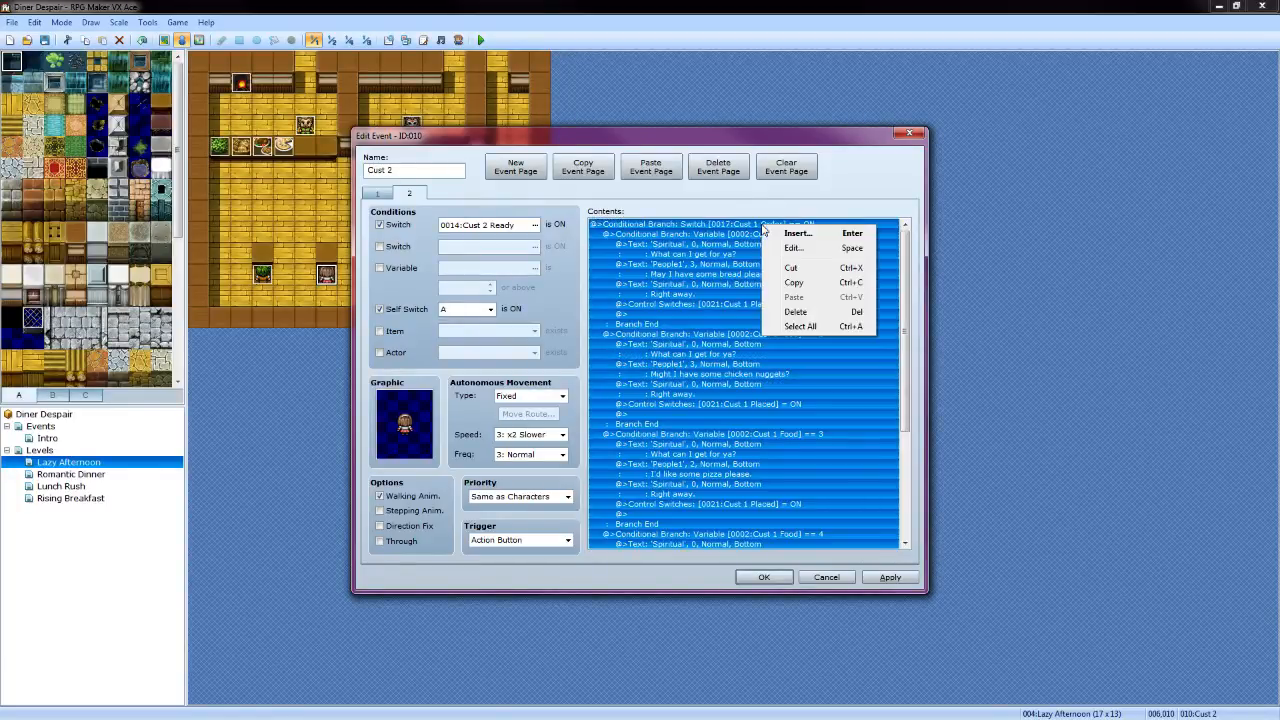
{"action": "left_click", "coordinate": [787, 248]}
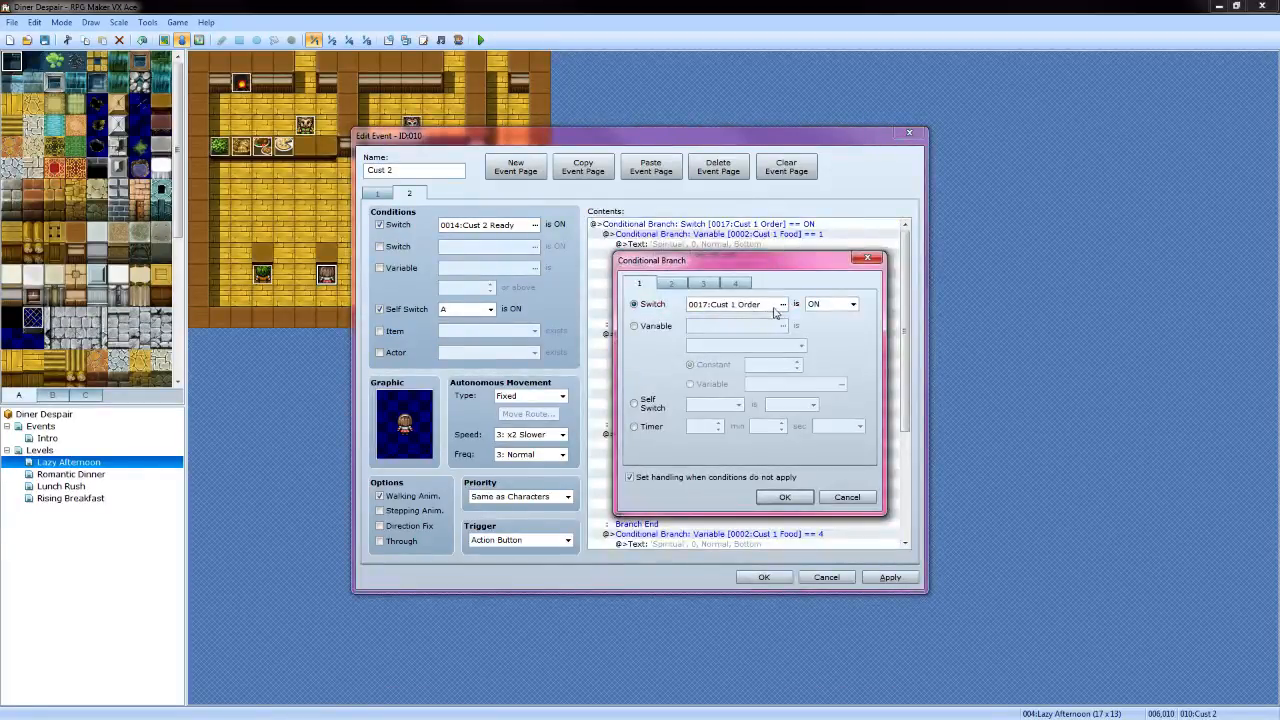
{"action": "left_click", "coordinate": [784, 305]}
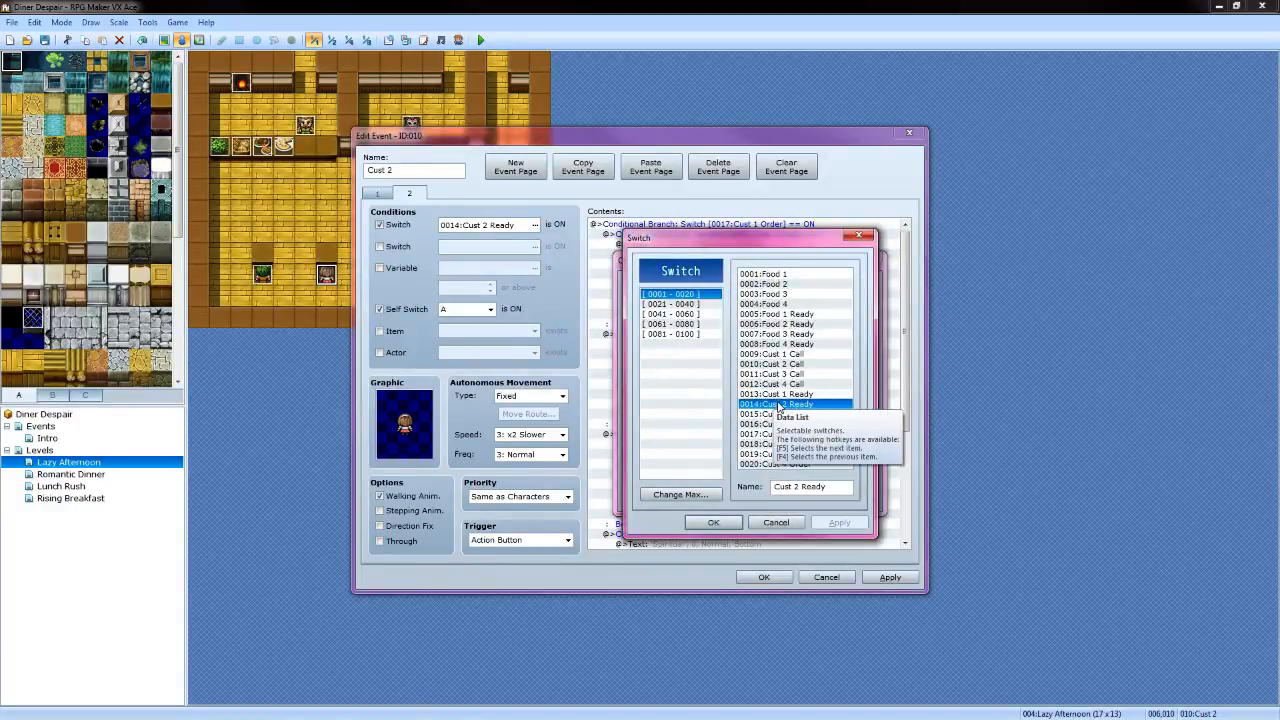
{"action": "left_click", "coordinate": [713, 522]}
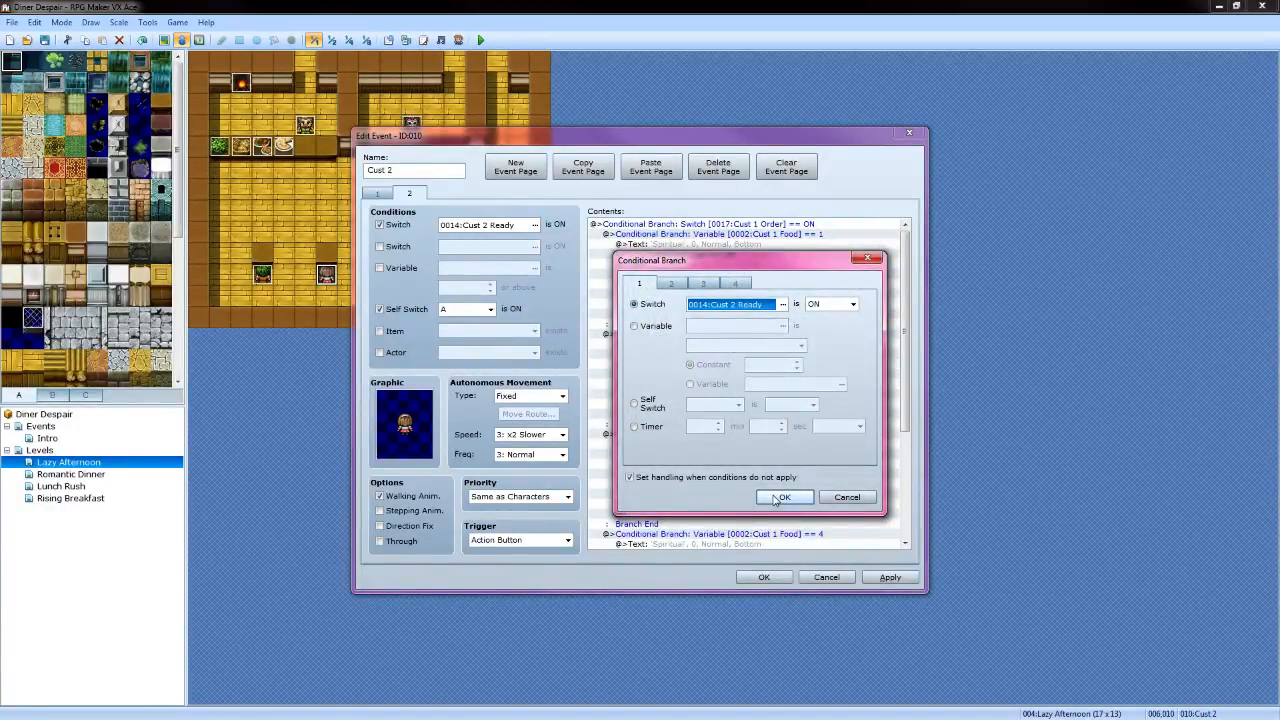
{"action": "left_click", "coordinate": [783, 304]}
{"action": "left_click", "coordinate": [775, 444]}
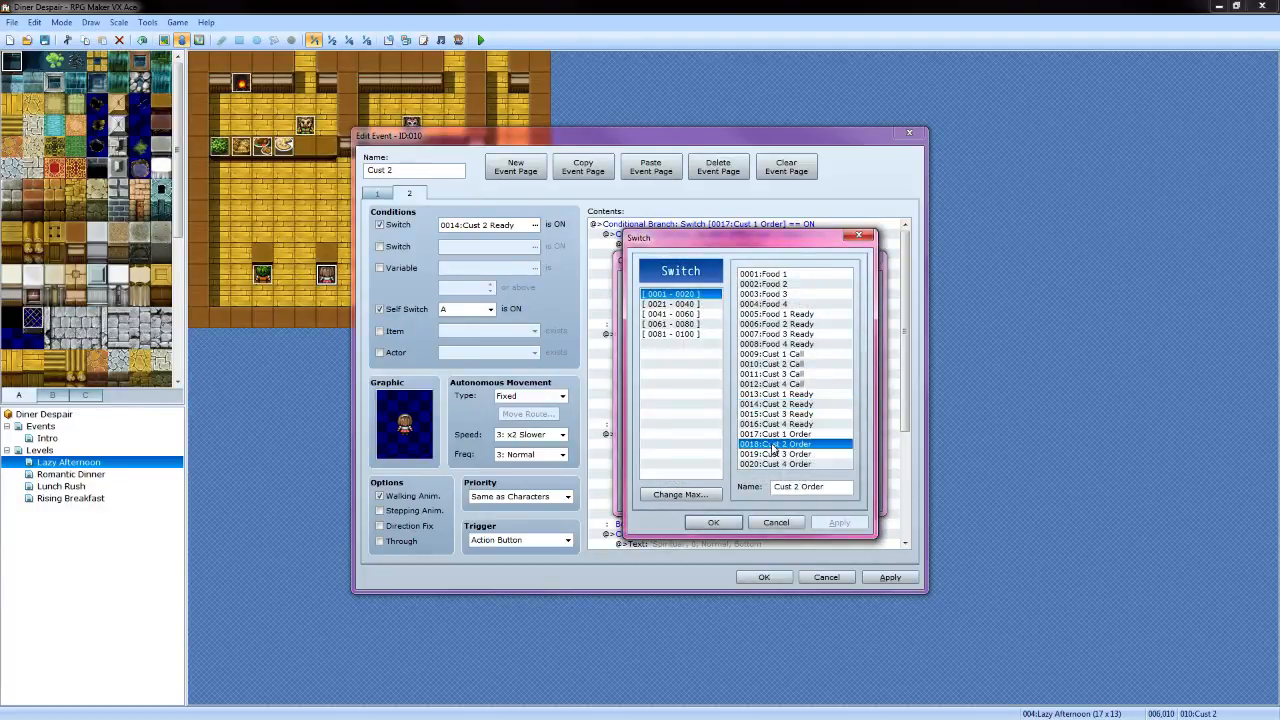
{"action": "left_click", "coordinate": [713, 522]}
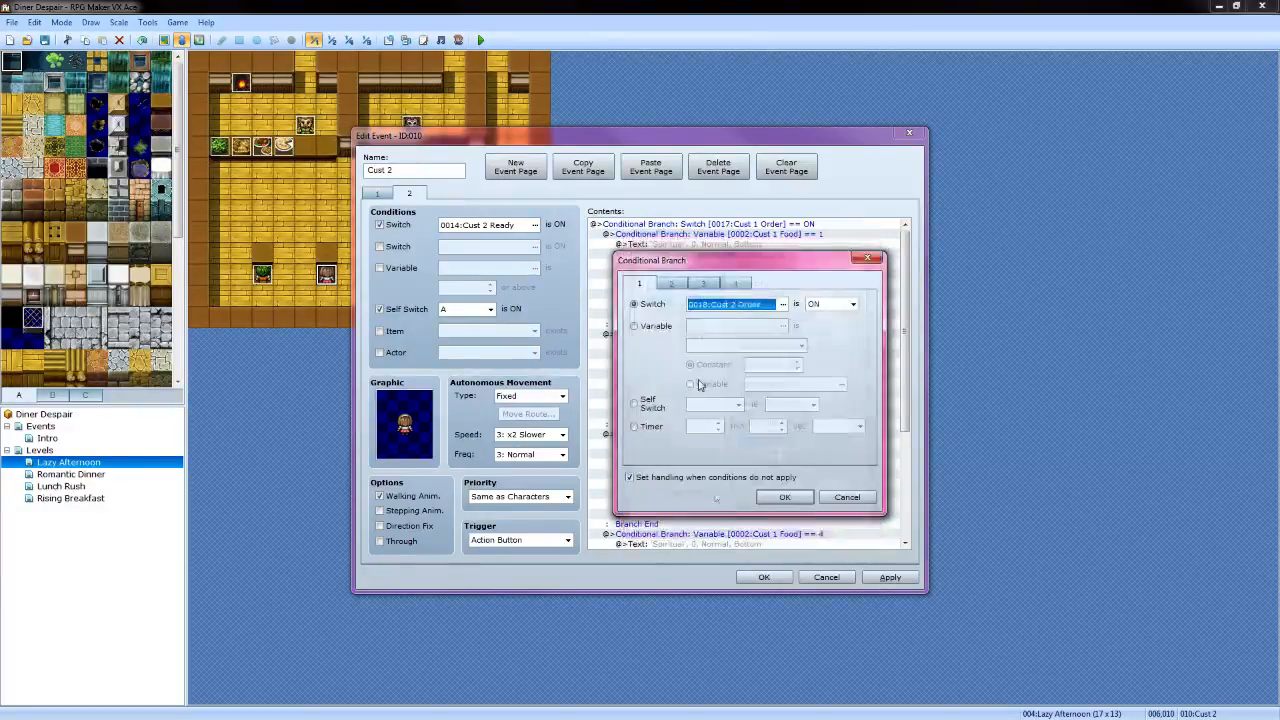
{"action": "left_click", "coordinate": [768, 499]}
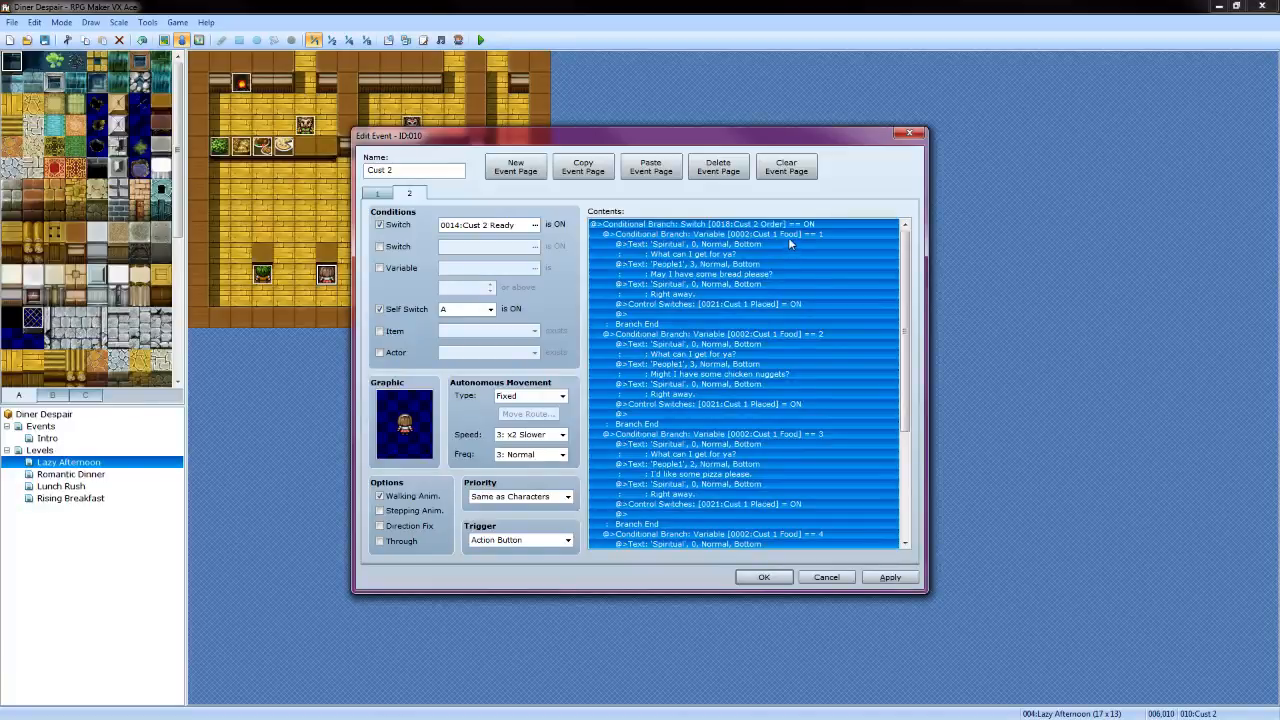
Change the bread order's conditional branch, the one equal to 1, to check variable 0003:Cust 2 Food
{"action": "left_click", "coordinate": [788, 235]}
{"action": "right_click", "coordinate": [788, 234]}
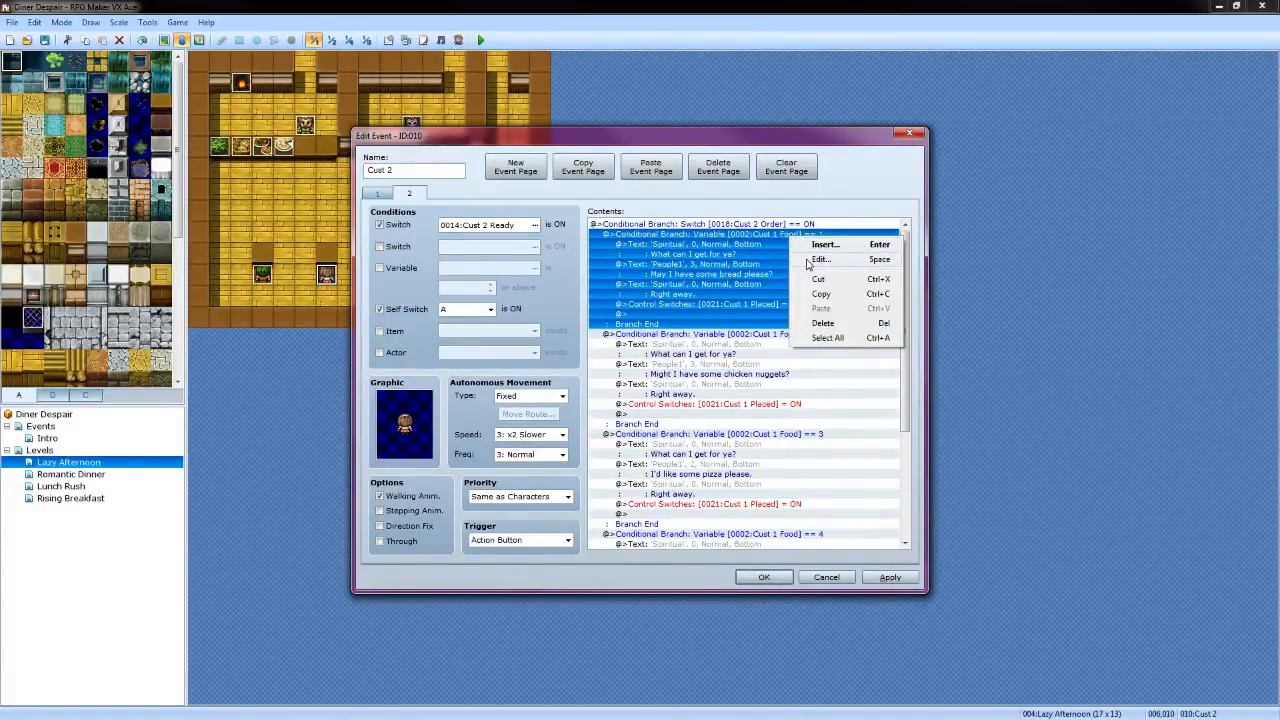
{"action": "left_click", "coordinate": [812, 260]}
{"action": "left_click", "coordinate": [784, 327]}
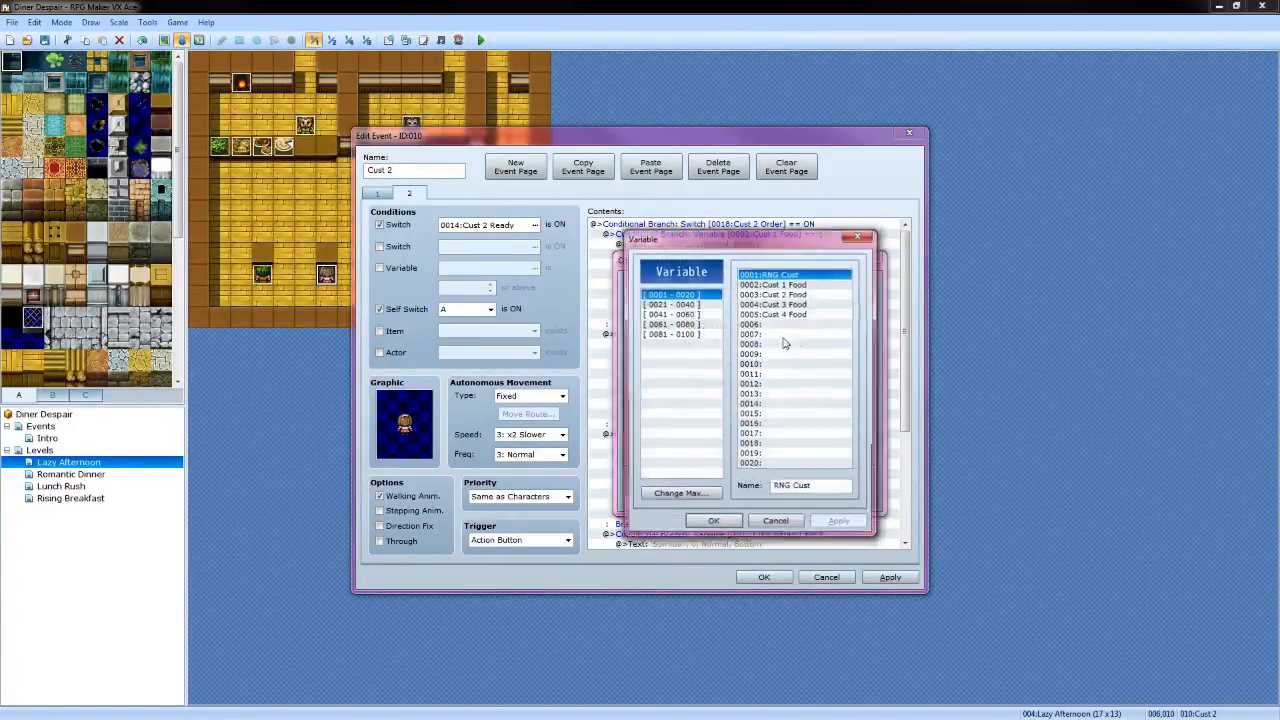
{"action": "left_click", "coordinate": [787, 295]}
{"action": "left_click", "coordinate": [713, 520]}
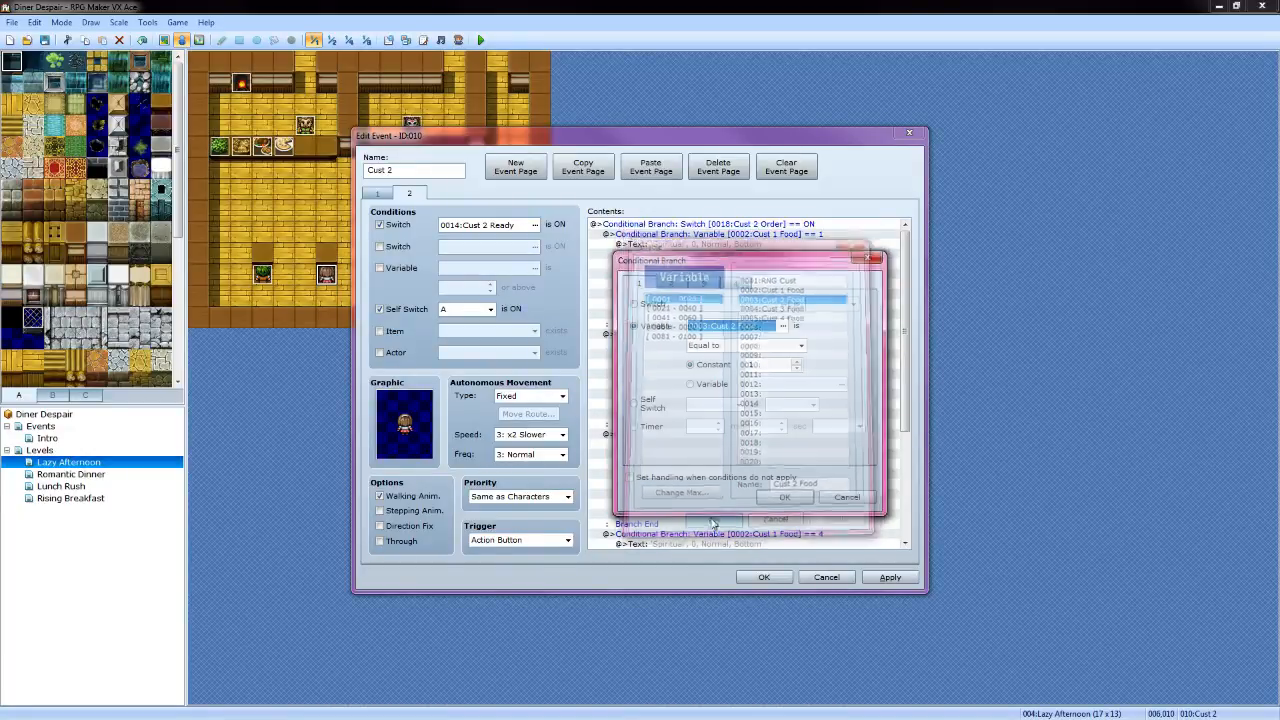
{"action": "left_click", "coordinate": [786, 500]}
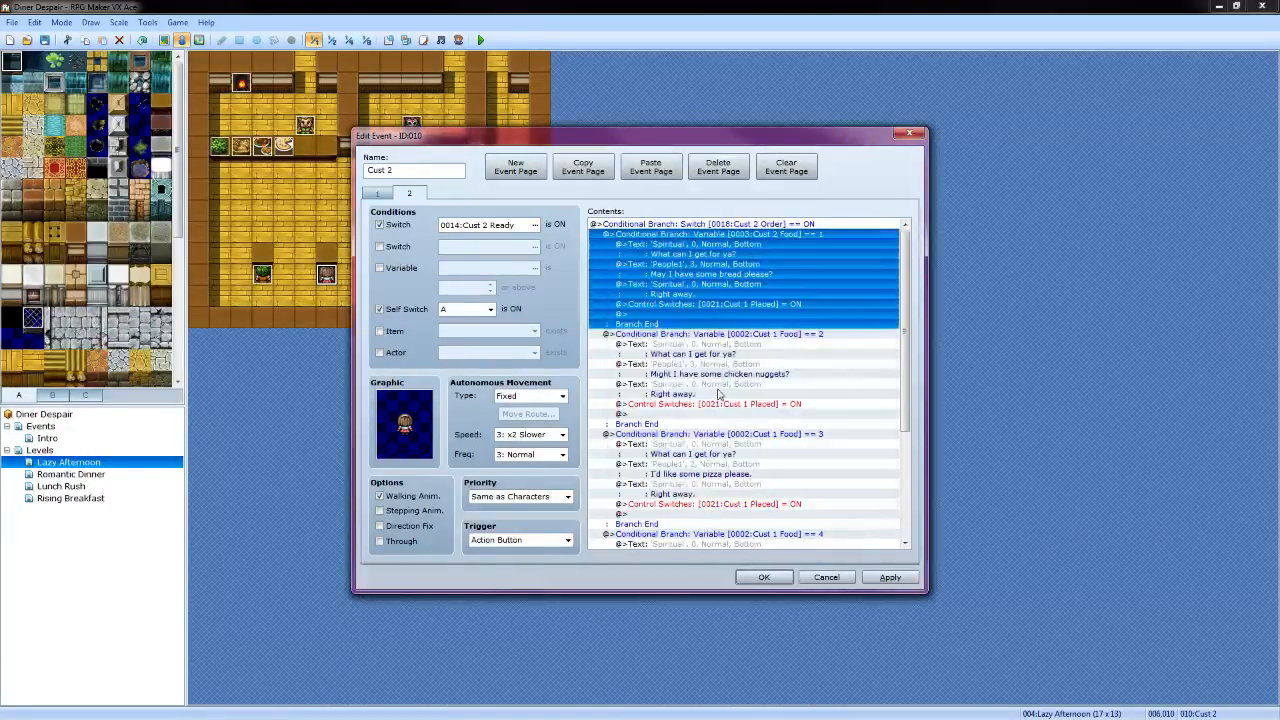
Change the chicken nuggets order's conditional branch, the one equal to 2, to check variable 0003:Cust 2 Food
{"action": "left_click", "coordinate": [756, 335]}
{"action": "right_click", "coordinate": [772, 338]}
{"action": "left_click", "coordinate": [786, 359]}
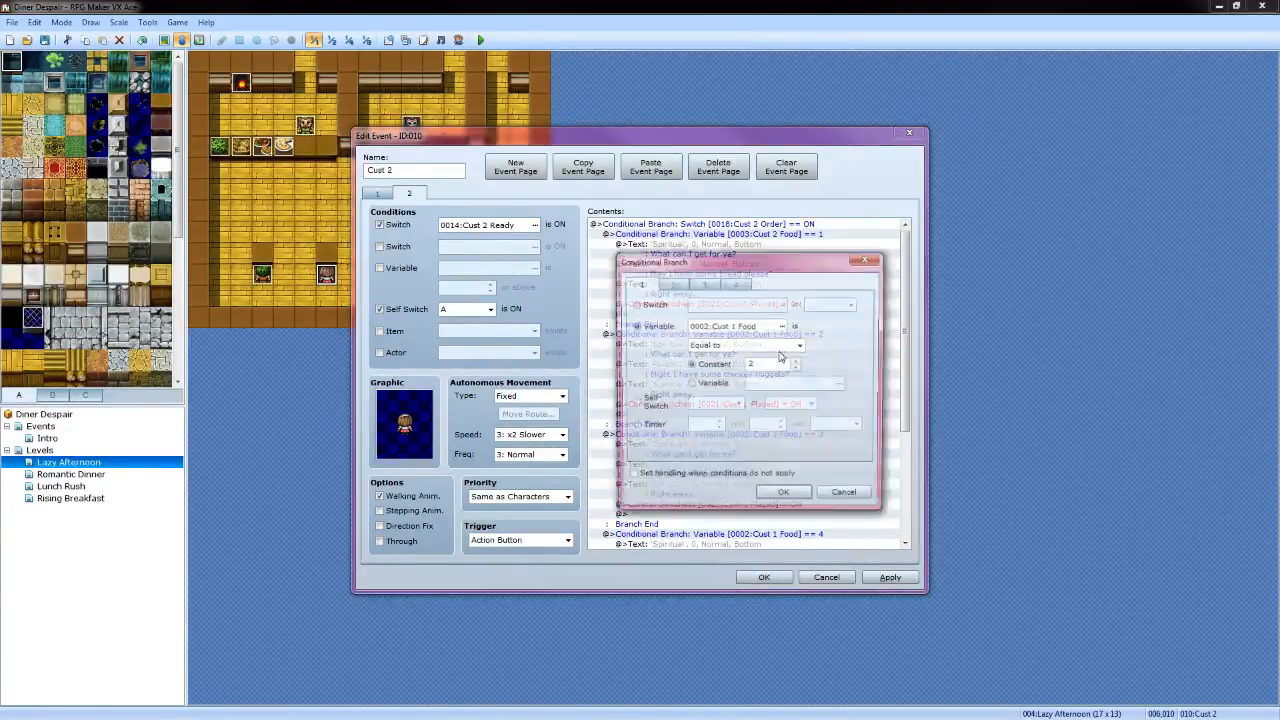
{"action": "left_click", "coordinate": [784, 327]}
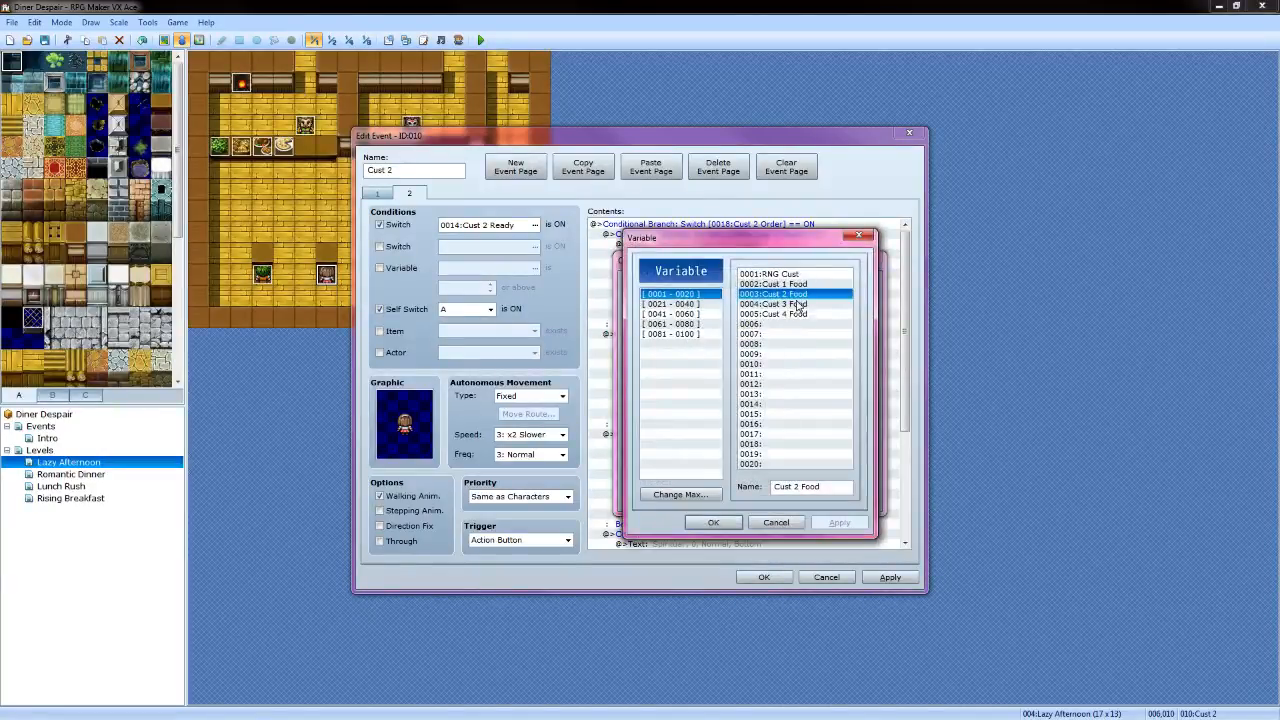
{"action": "left_click", "coordinate": [713, 522]}
{"action": "left_click", "coordinate": [784, 497]}
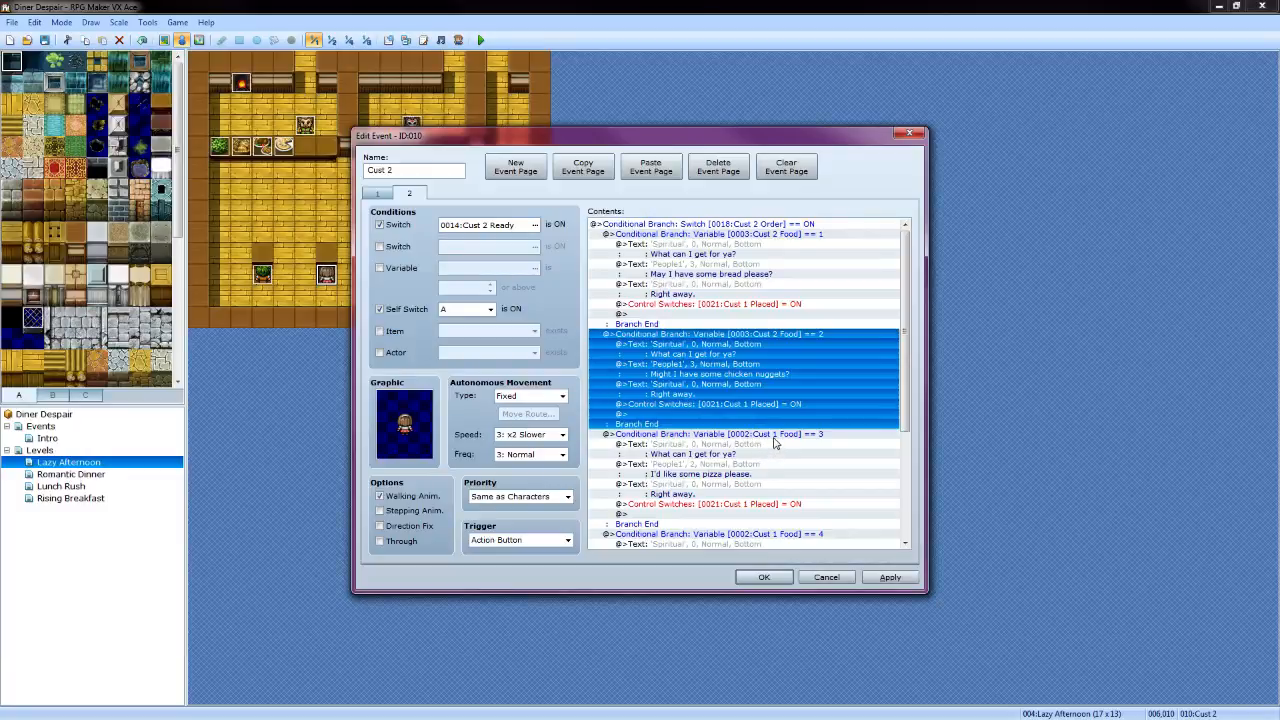
Name switch 0022 "Cust 2 Placed" and make the bread order's Control Switches command turn it ON
{"action": "right_click", "coordinate": [742, 304]}
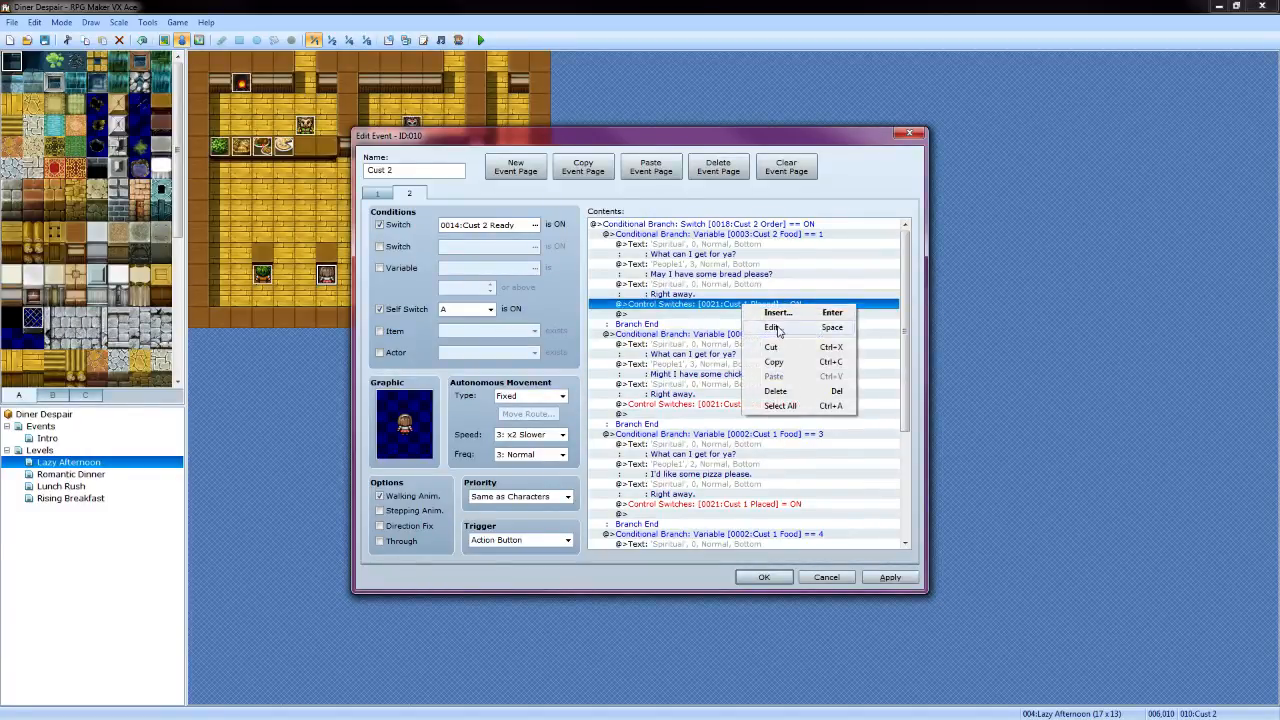
{"action": "left_click", "coordinate": [778, 331]}
{"action": "left_click", "coordinate": [804, 361]}
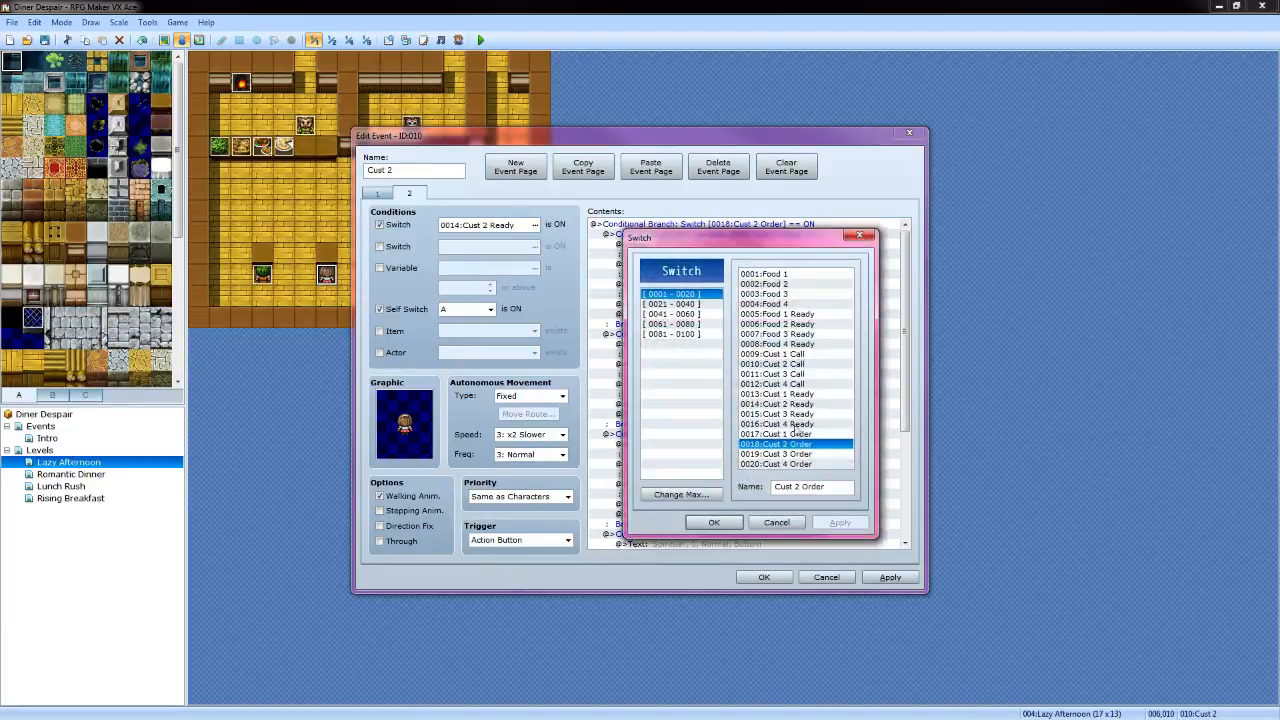
{"action": "left_click", "coordinate": [686, 304]}
{"action": "left_click", "coordinate": [774, 286]}
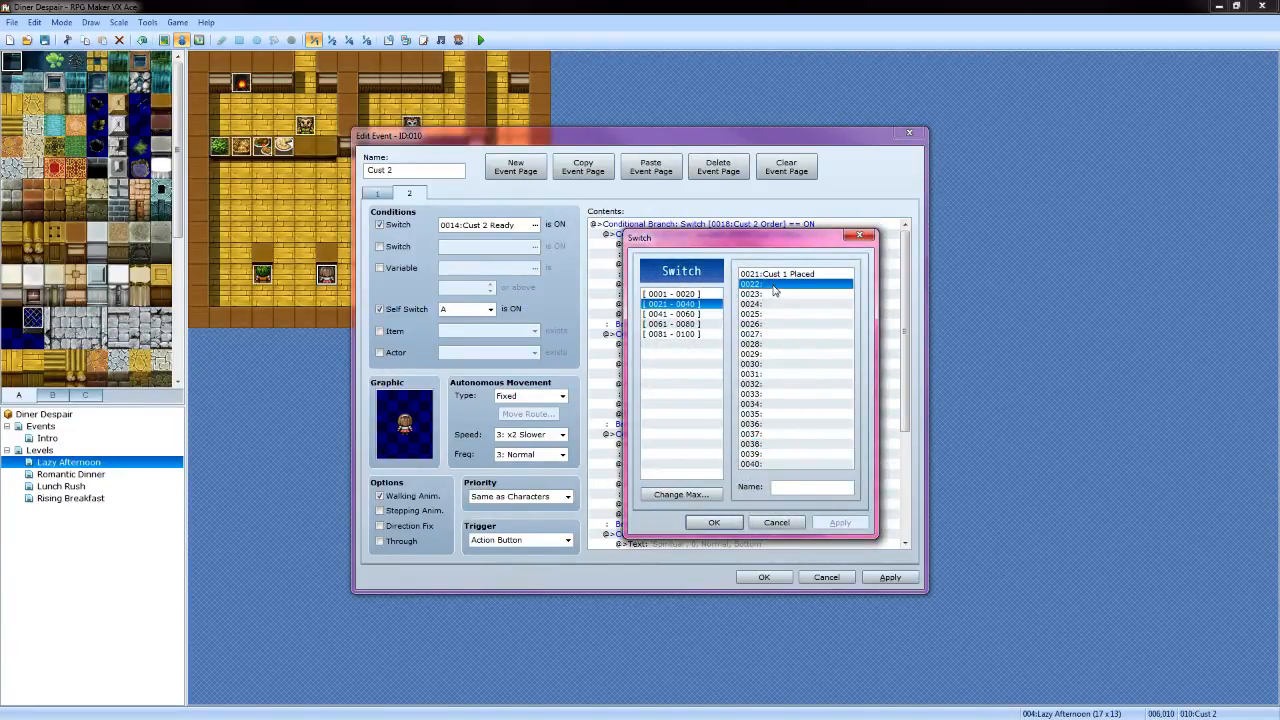
{"action": "left_click", "coordinate": [784, 485]}
{"action": "type", "text": "Cust 2 Placed"}
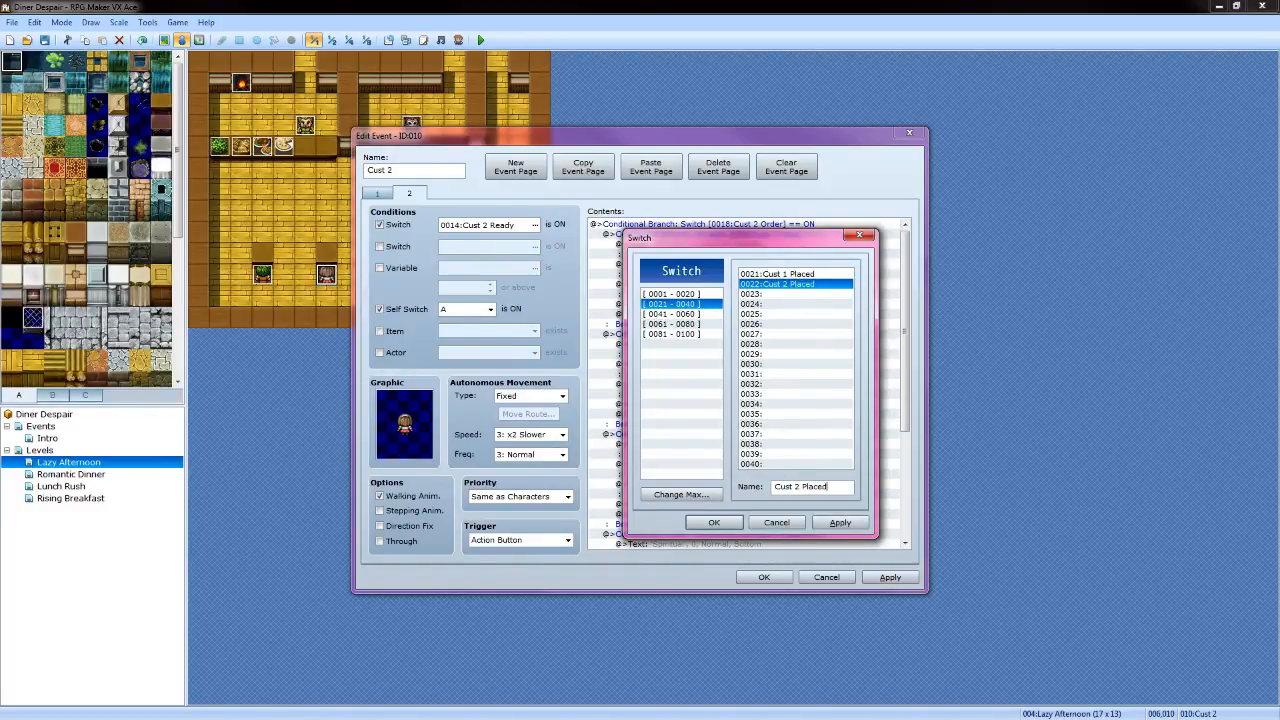
{"action": "left_click", "coordinate": [714, 522]}
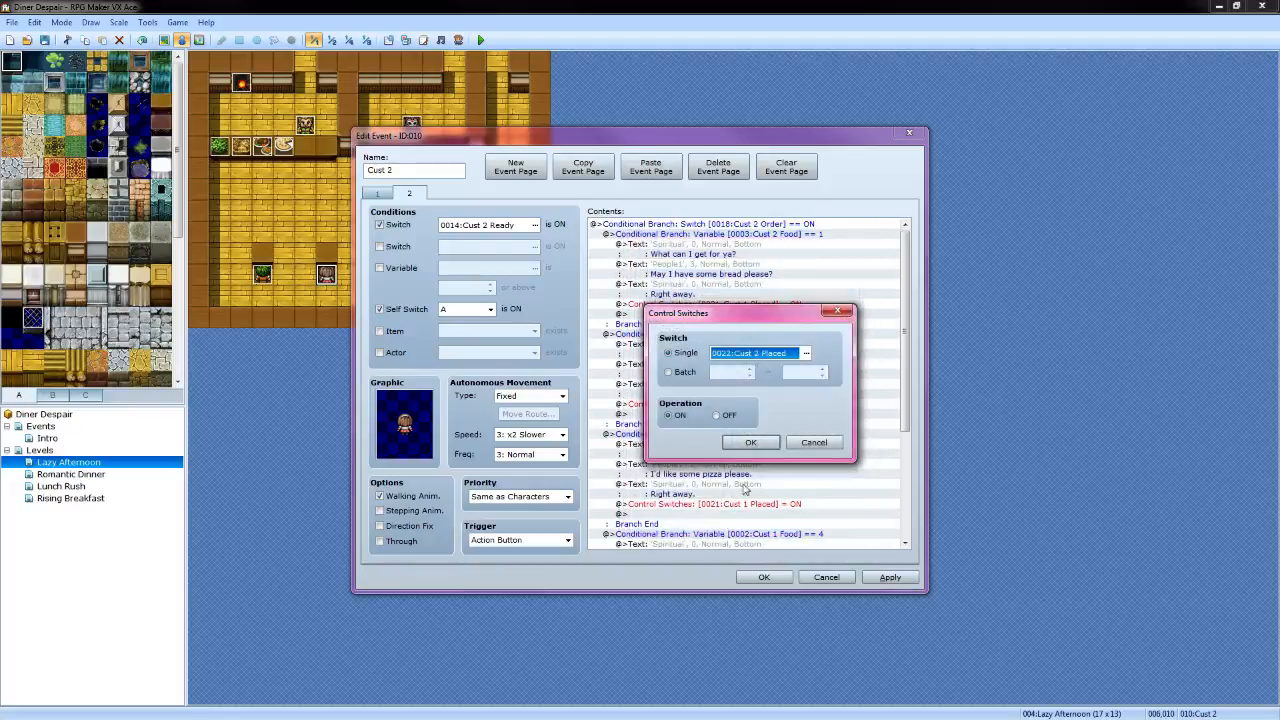
{"action": "left_click", "coordinate": [752, 442]}
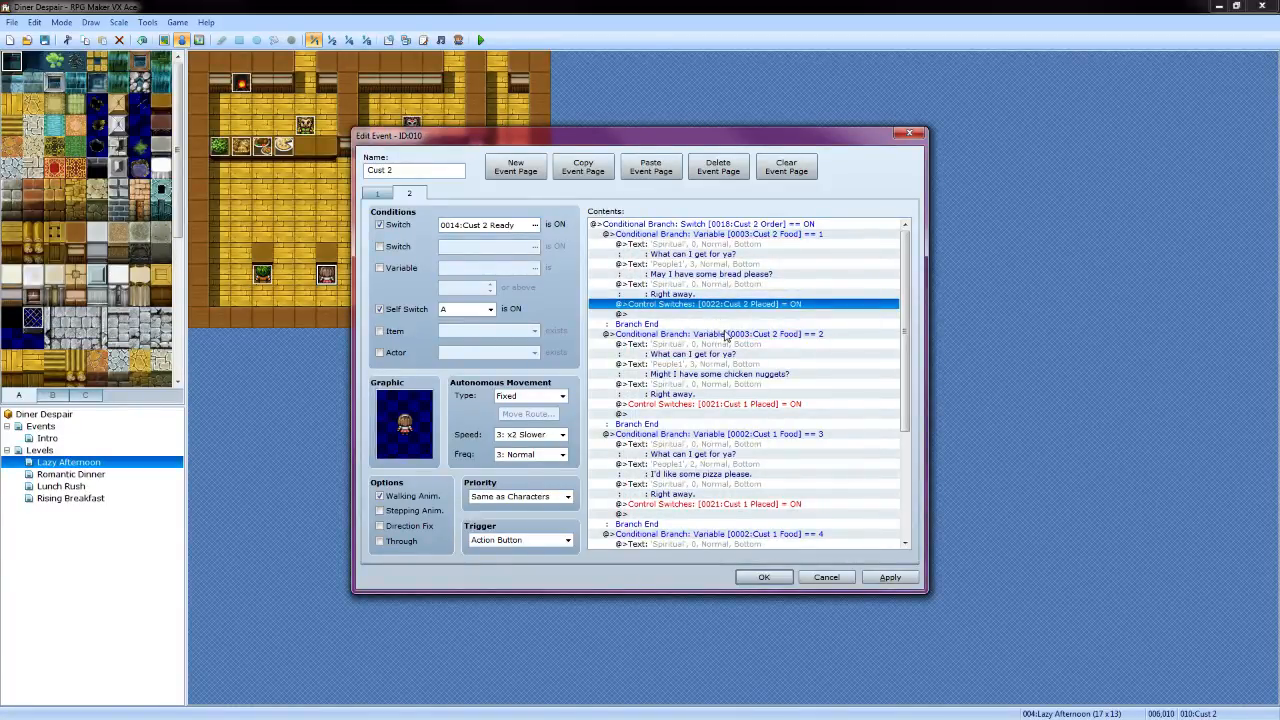
Make the chicken nuggets order's Control Switches command turn ON switch 0022:Cust 2 Placed
{"action": "left_click", "coordinate": [731, 405]}
{"action": "right_click", "coordinate": [735, 406]}
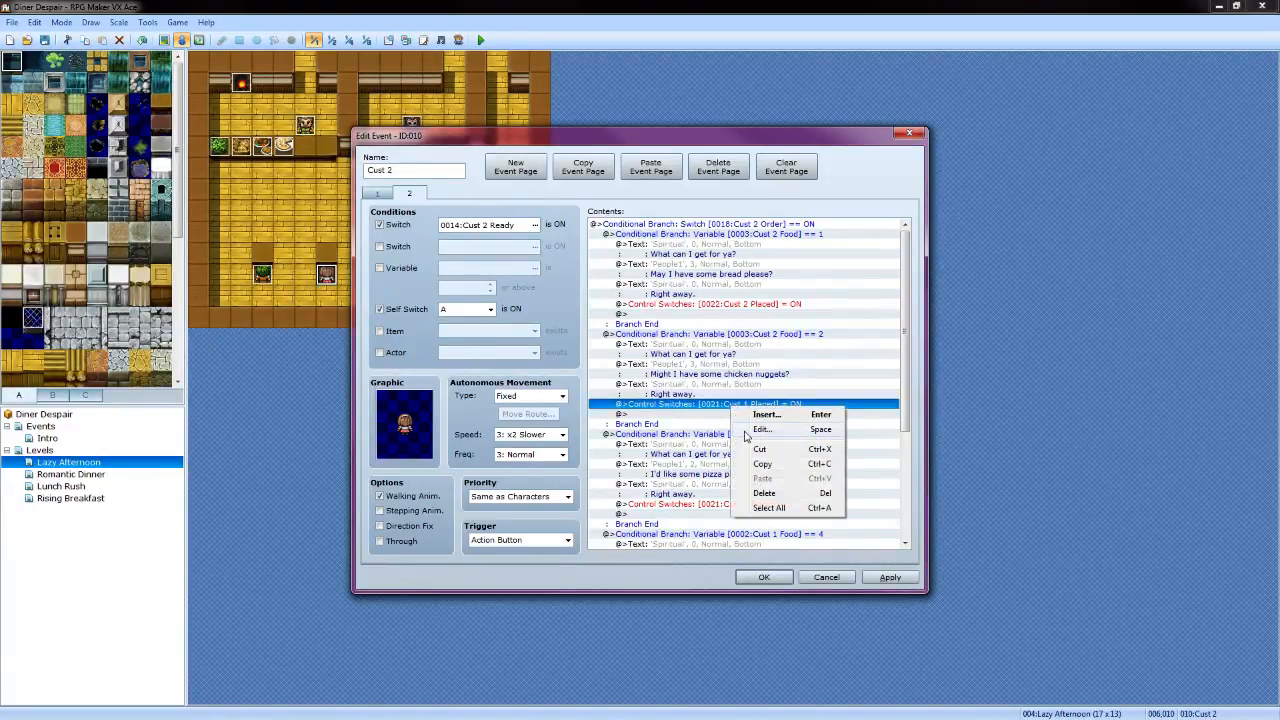
{"action": "left_click", "coordinate": [746, 437]}
{"action": "left_click", "coordinate": [804, 353]}
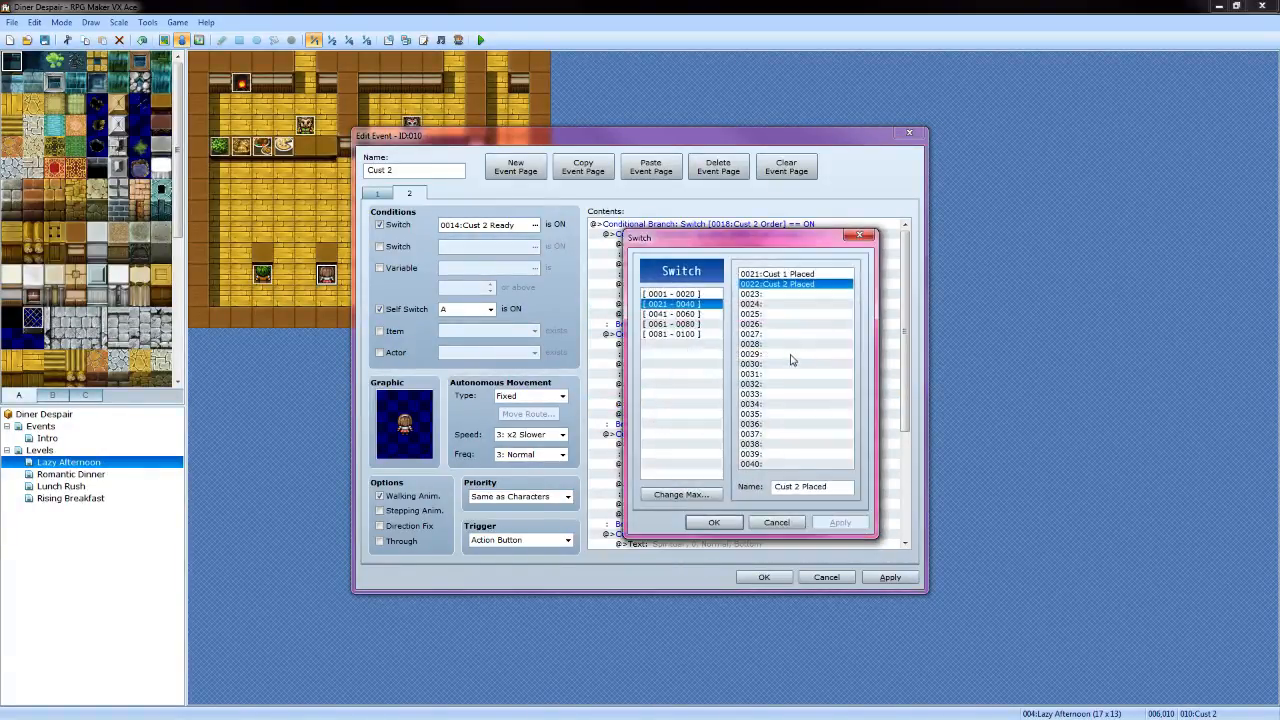
{"action": "left_click", "coordinate": [714, 522]}
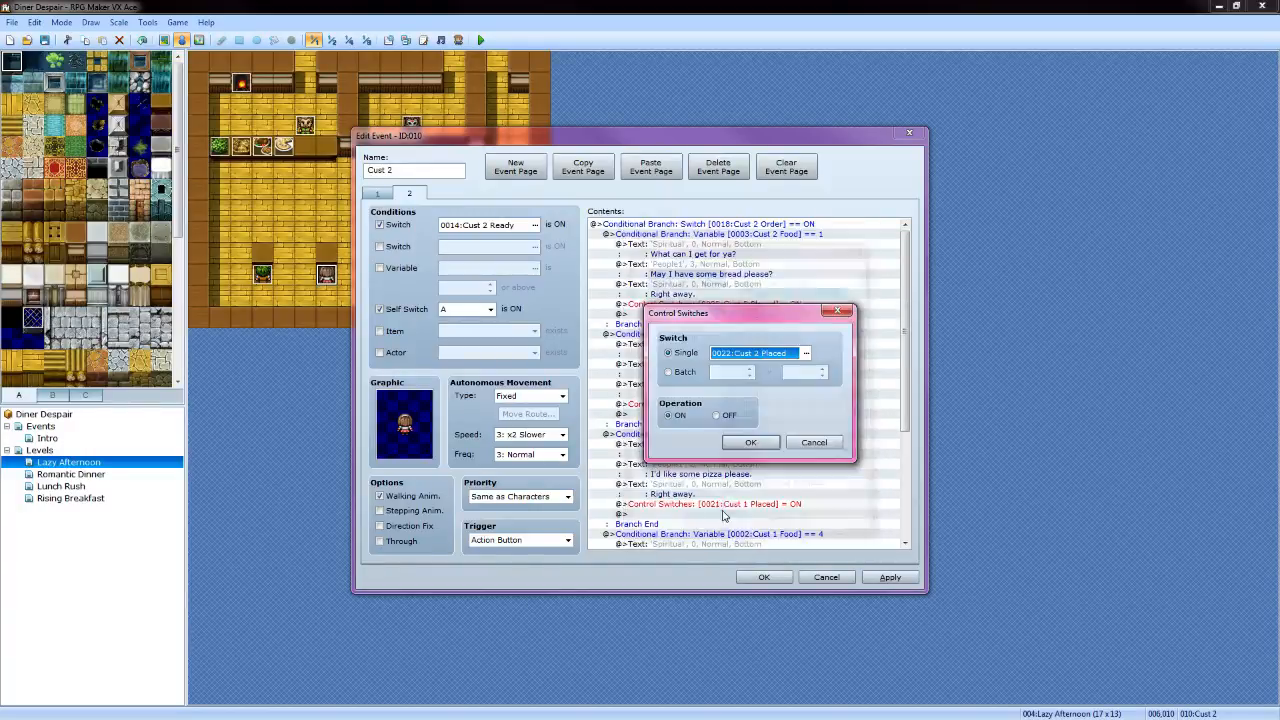
{"action": "left_click", "coordinate": [748, 443]}
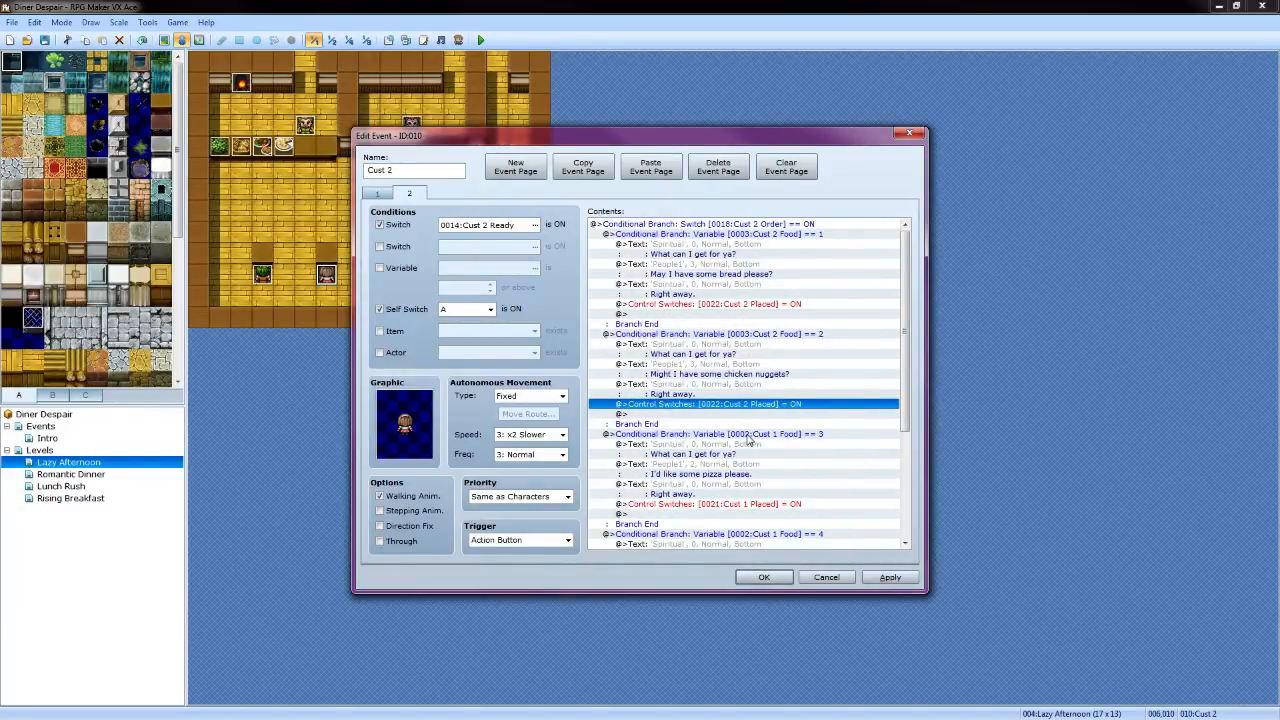
Change the pizza order's conditional branch, the one equal to 3, to check variable 0003:Cust 2 Food
{"action": "left_click", "coordinate": [750, 437]}
{"action": "right_click", "coordinate": [750, 437]}
{"action": "left_click", "coordinate": [765, 461]}
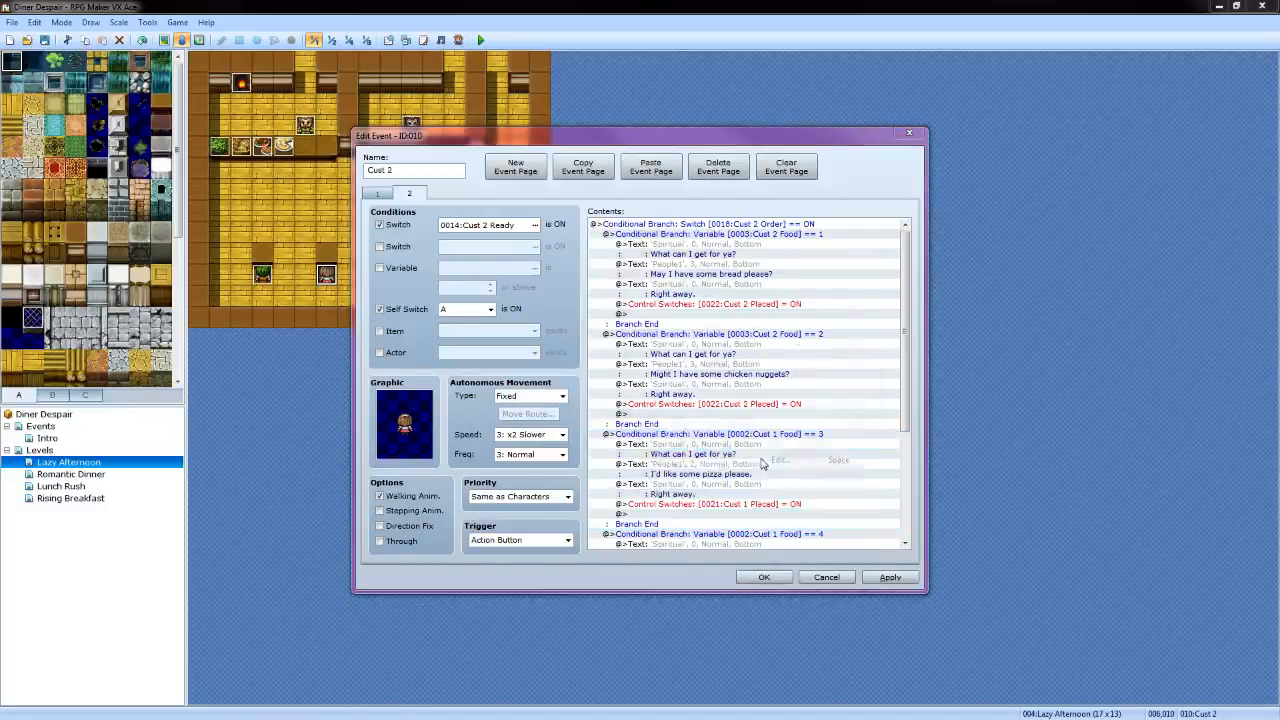
{"action": "left_click", "coordinate": [785, 331]}
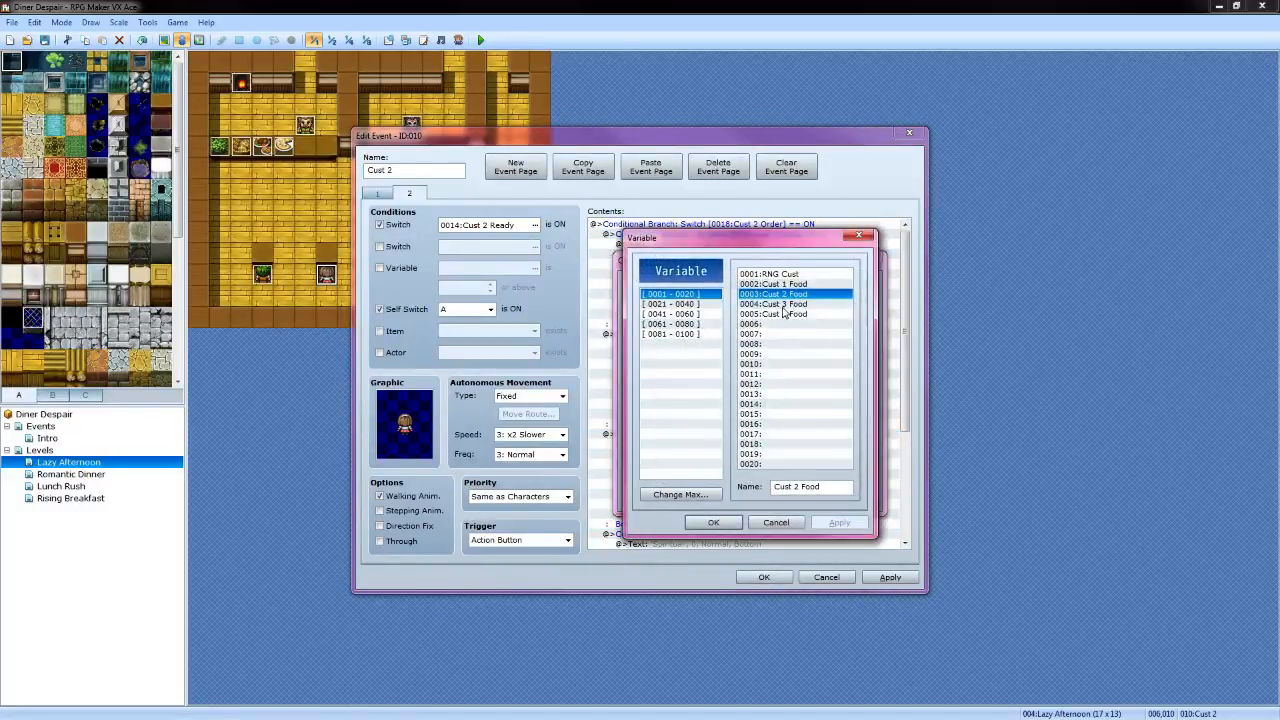
{"action": "left_click", "coordinate": [714, 520]}
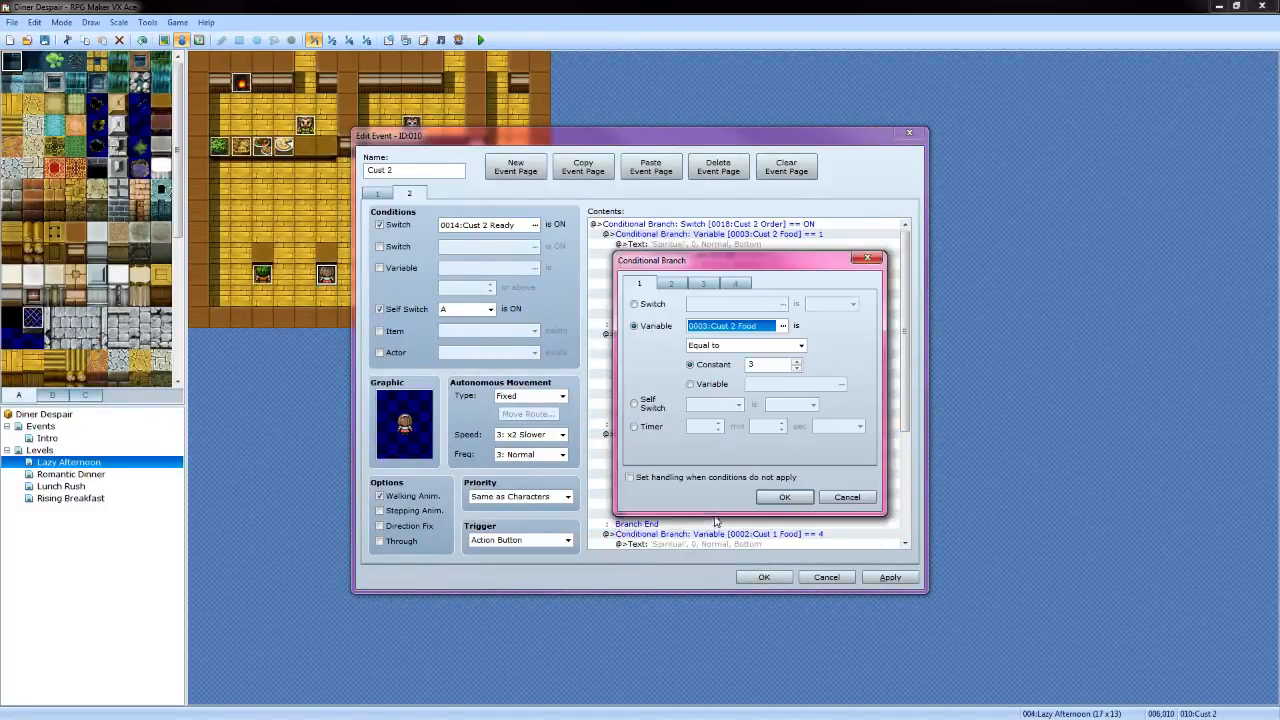
{"action": "left_click", "coordinate": [784, 497]}
Change the pizza order line to "May I have some pizza please." with the brown-haired woman's face from People1
{"action": "left_click", "coordinate": [714, 467]}
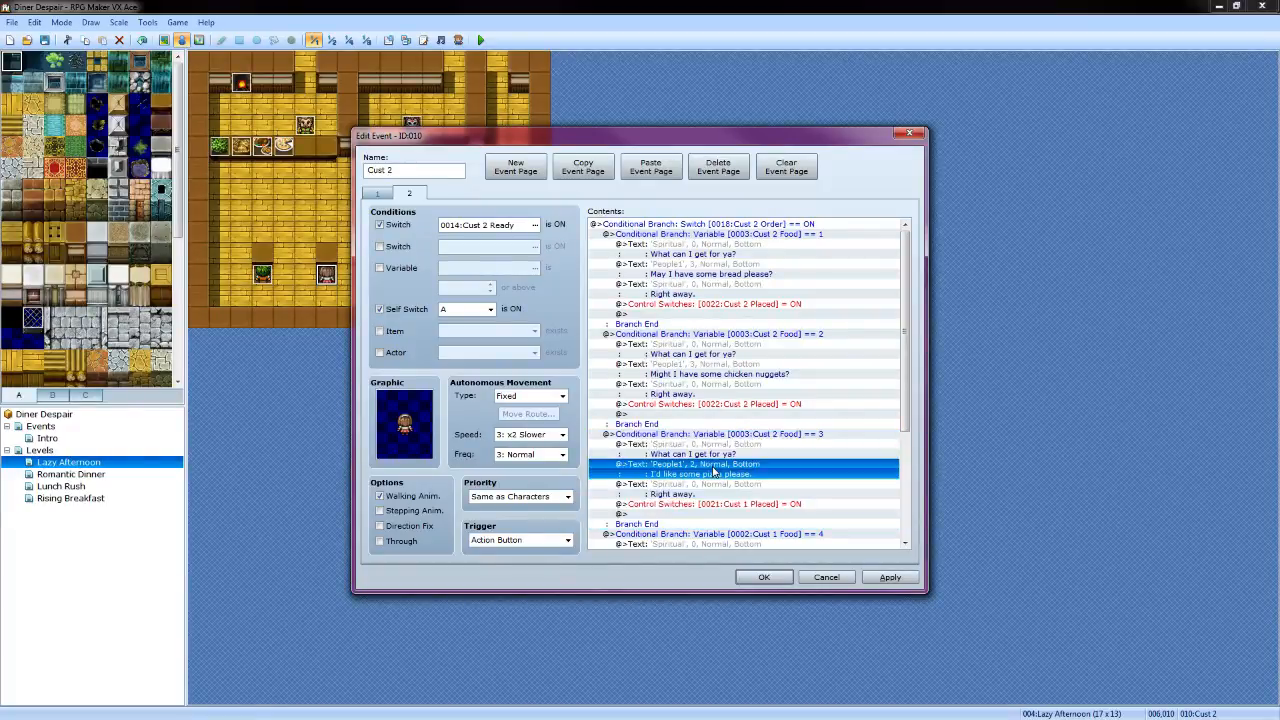
{"action": "right_click", "coordinate": [714, 467]}
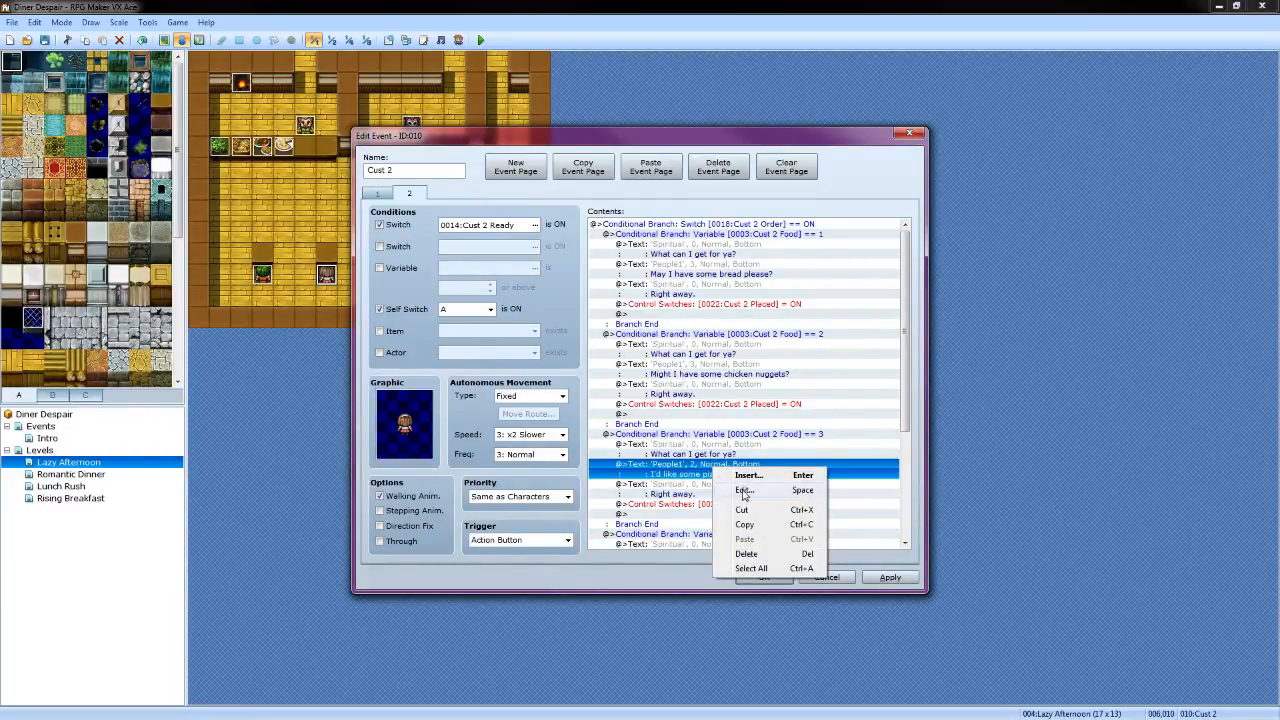
{"action": "left_click", "coordinate": [744, 491]}
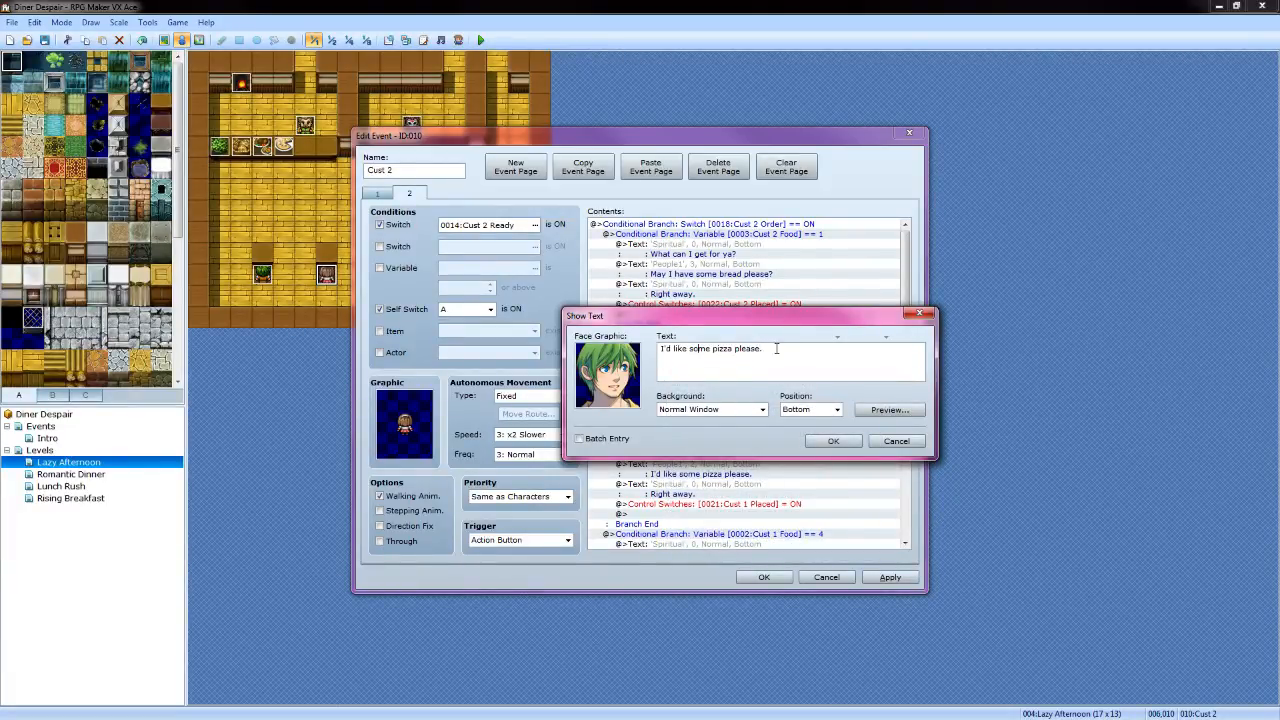
{"action": "key", "text": "BackSpace"}
{"action": "key", "text": "BackSpace"}
{"action": "key", "text": "BackSpace"}
{"action": "key", "text": "BackSpace"}
{"action": "key", "text": "BackSpace"}
{"action": "key", "text": "BackSpace"}
{"action": "key", "text": "BackSpace"}
{"action": "key", "text": "BackSpace"}
{"action": "type", "text": "May I have"}
{"action": "double_click", "coordinate": [604, 383]}
{"action": "left_click", "coordinate": [907, 313]}
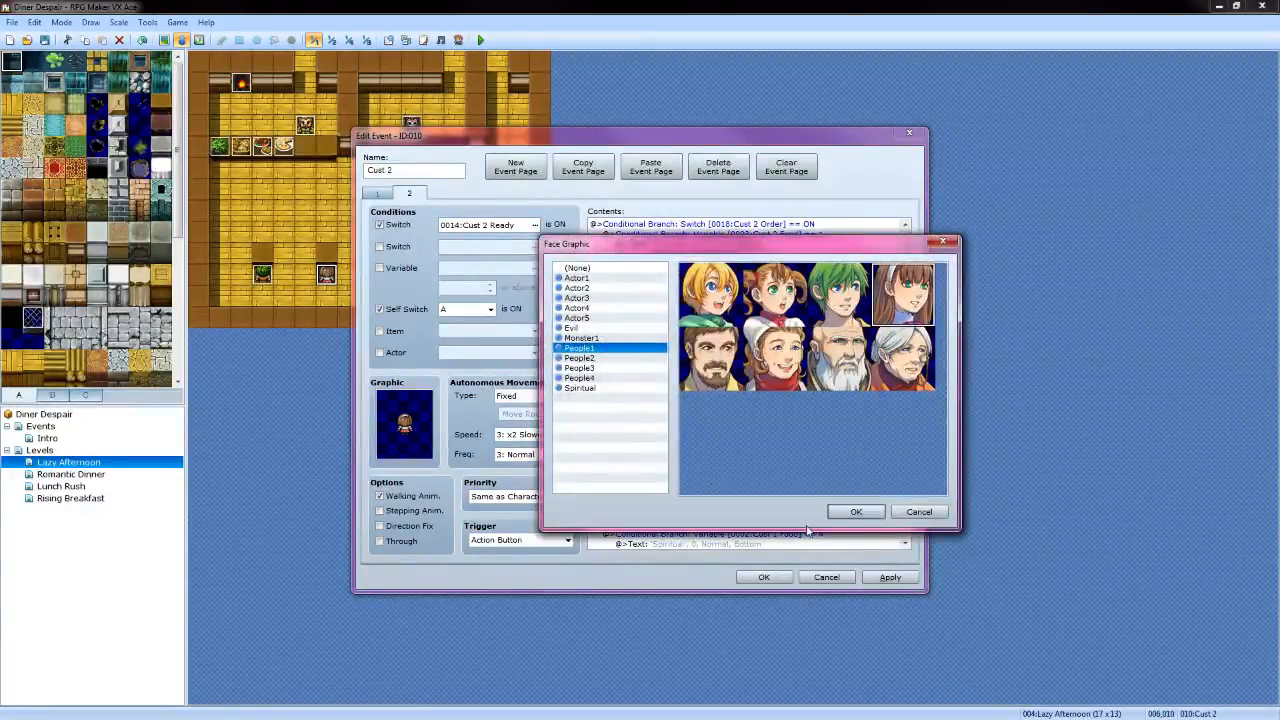
{"action": "left_click", "coordinate": [856, 511]}
{"action": "left_click", "coordinate": [845, 446]}
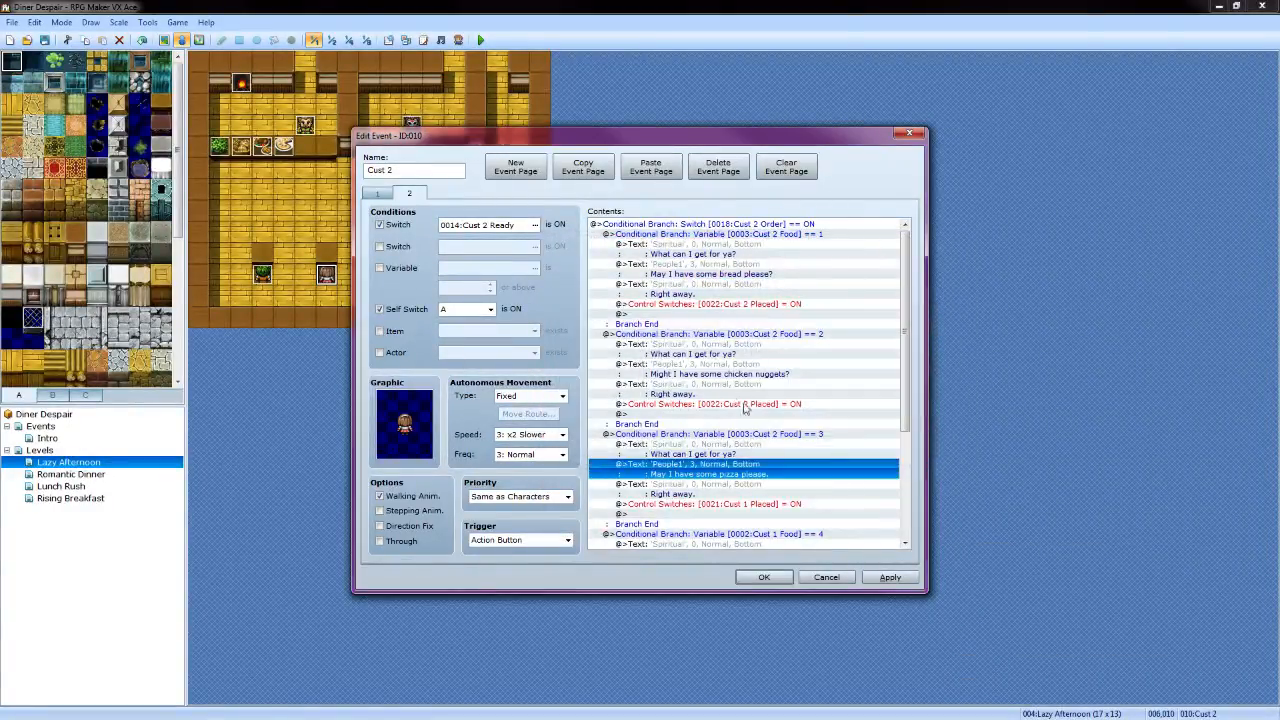
Make the pizza order's Control Switches command turn ON switch 0022:Cust 2 Placed
{"action": "left_click", "coordinate": [713, 506]}
{"action": "right_click", "coordinate": [713, 506]}
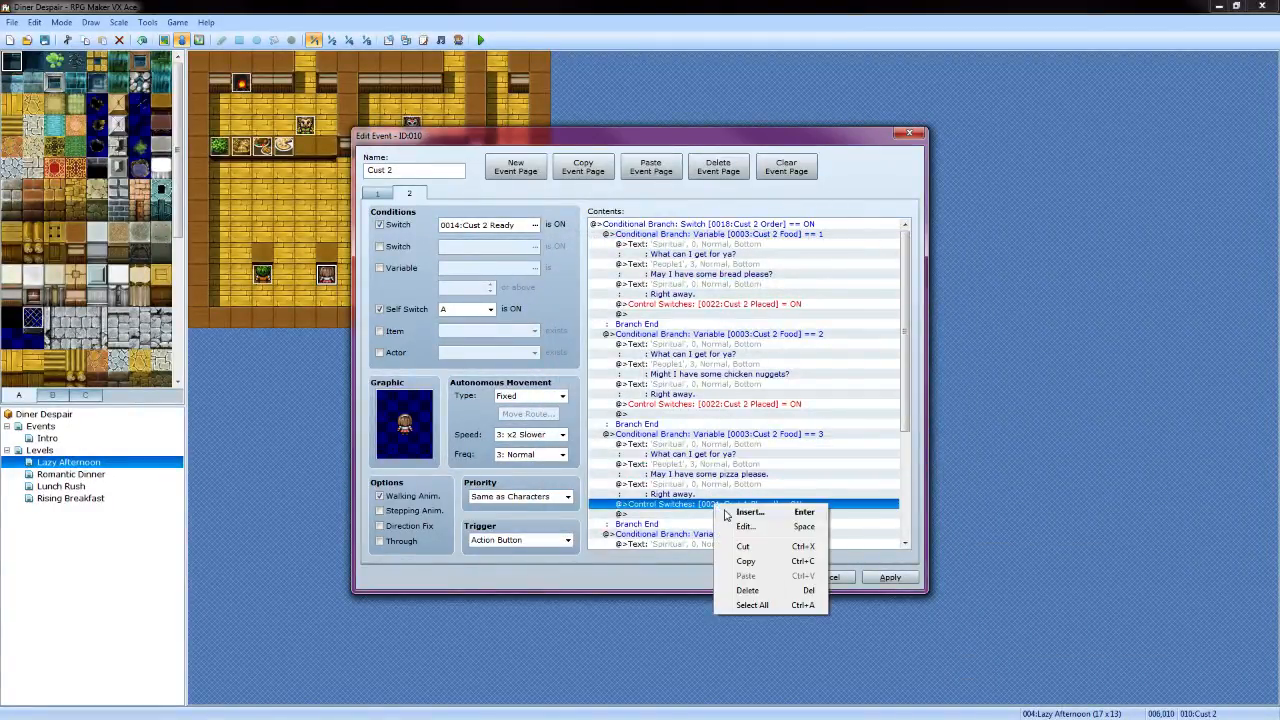
{"action": "left_click", "coordinate": [732, 524]}
{"action": "left_click", "coordinate": [794, 357]}
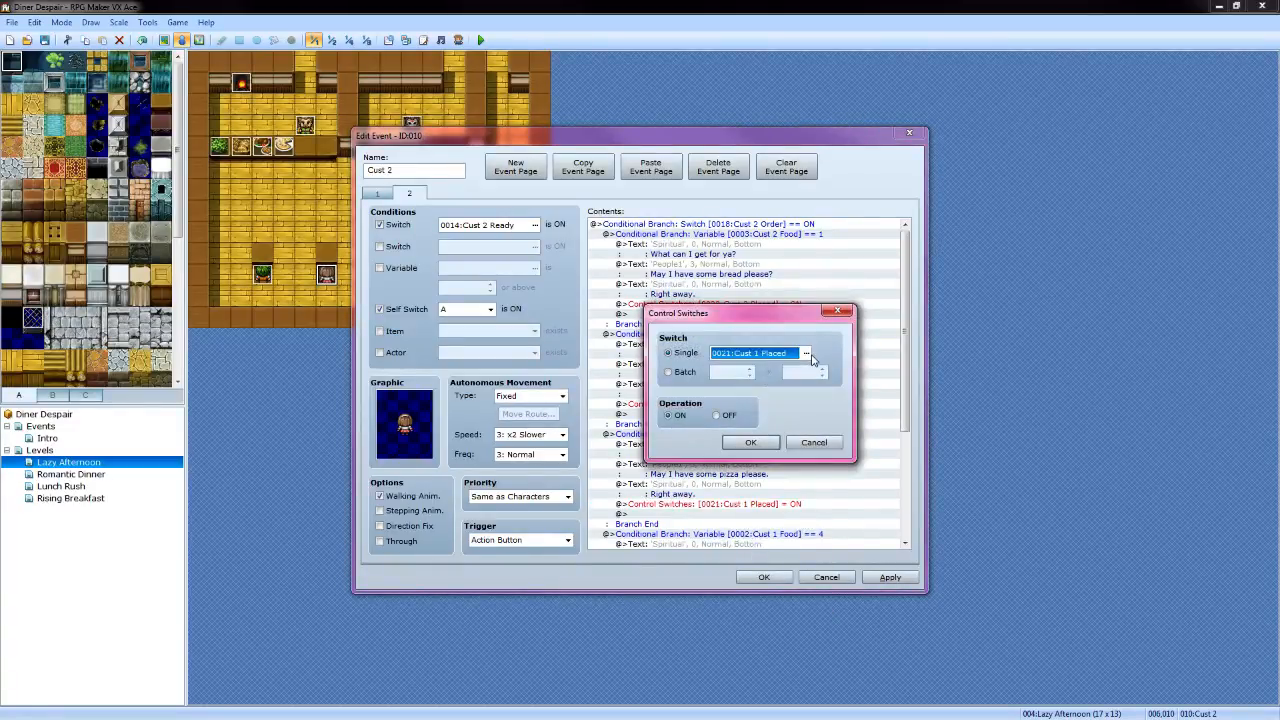
{"action": "left_click", "coordinate": [807, 354]}
{"action": "left_click", "coordinate": [790, 284]}
{"action": "left_click", "coordinate": [716, 524]}
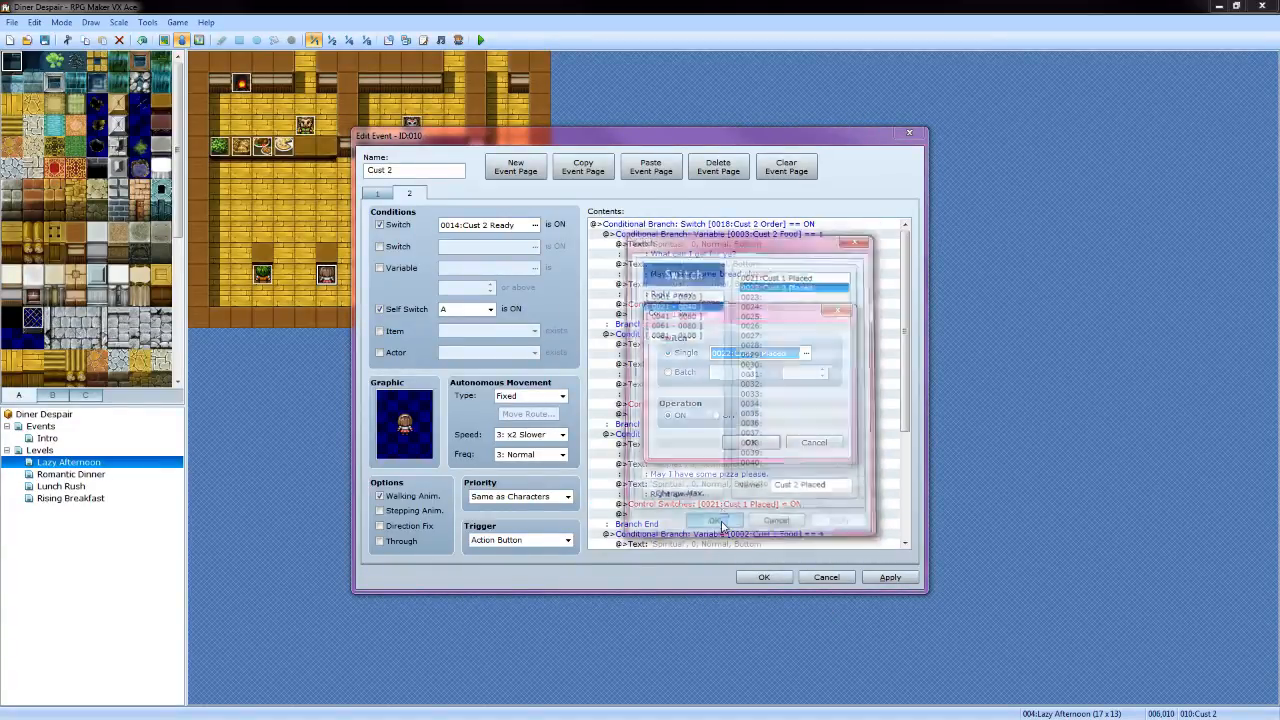
{"action": "left_click", "coordinate": [757, 452]}
Change the salad order's conditional branch, the one equal to 4, to check variable 0003:Cust 2 Food
{"action": "scroll", "coordinate": [757, 452], "scroll_direction": "down", "scroll_amount": 4}
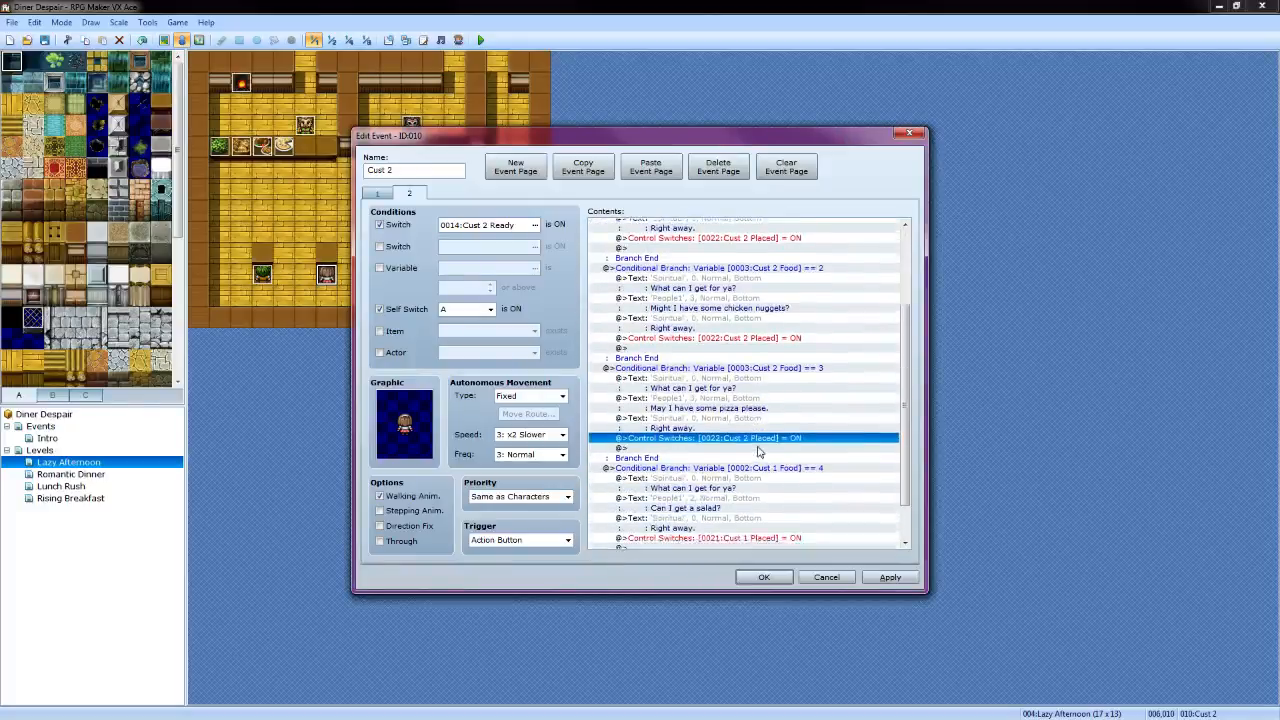
{"action": "left_click", "coordinate": [772, 414]}
{"action": "right_click", "coordinate": [772, 414]}
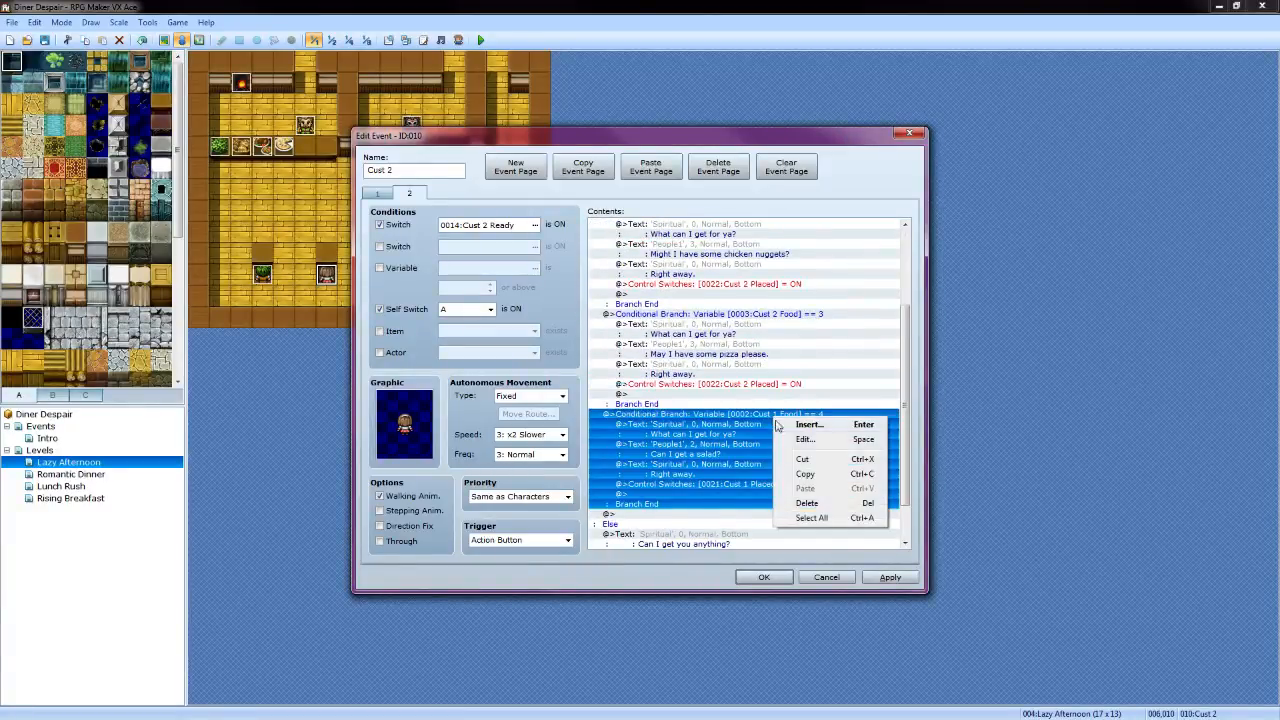
{"action": "left_click", "coordinate": [786, 444]}
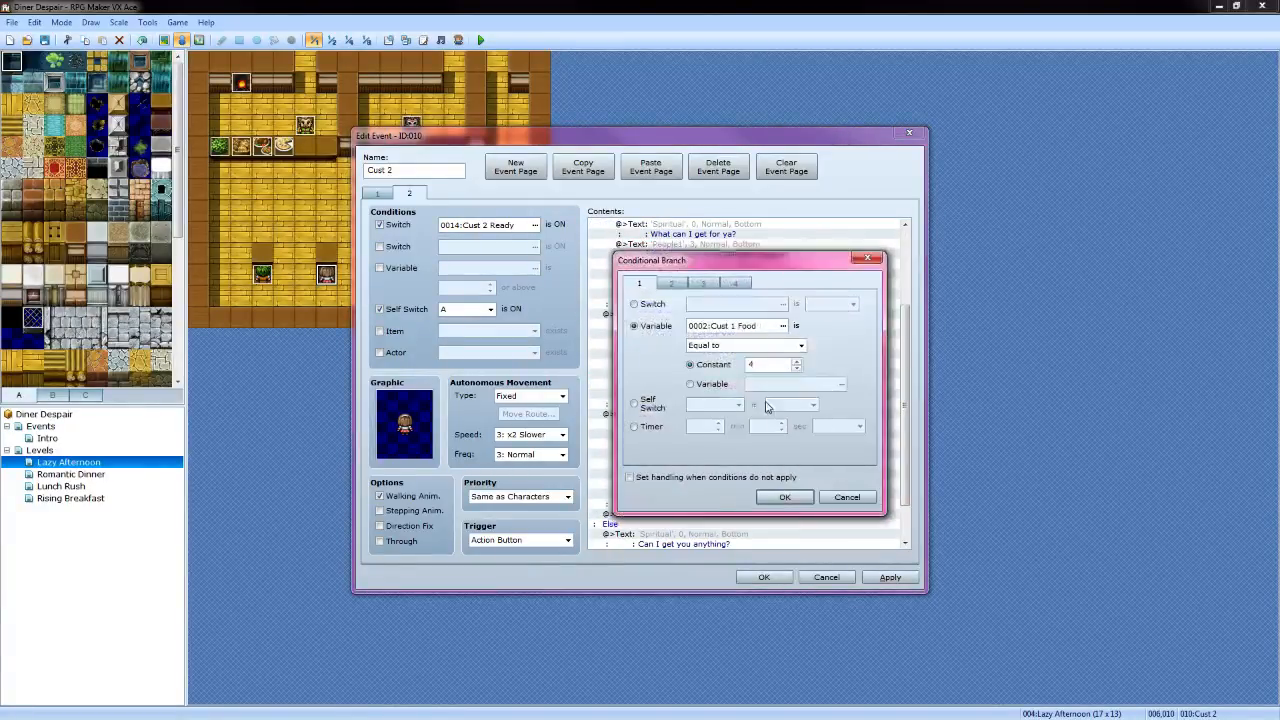
{"action": "left_click", "coordinate": [785, 326]}
{"action": "left_click", "coordinate": [800, 305]}
{"action": "left_click", "coordinate": [713, 521]}
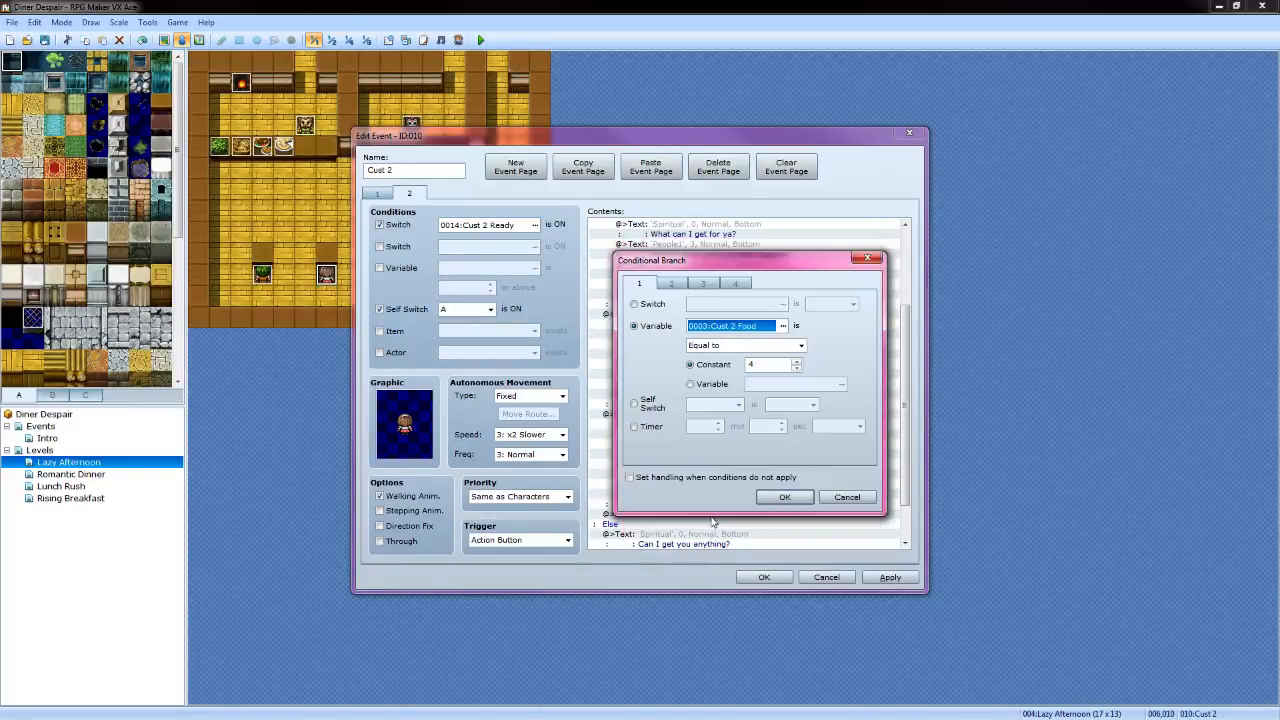
{"action": "left_click", "coordinate": [784, 497]}
Reword the customer's salad order line as "Might I have a salad?"
{"action": "scroll", "coordinate": [728, 418], "scroll_direction": "down", "scroll_amount": 1}
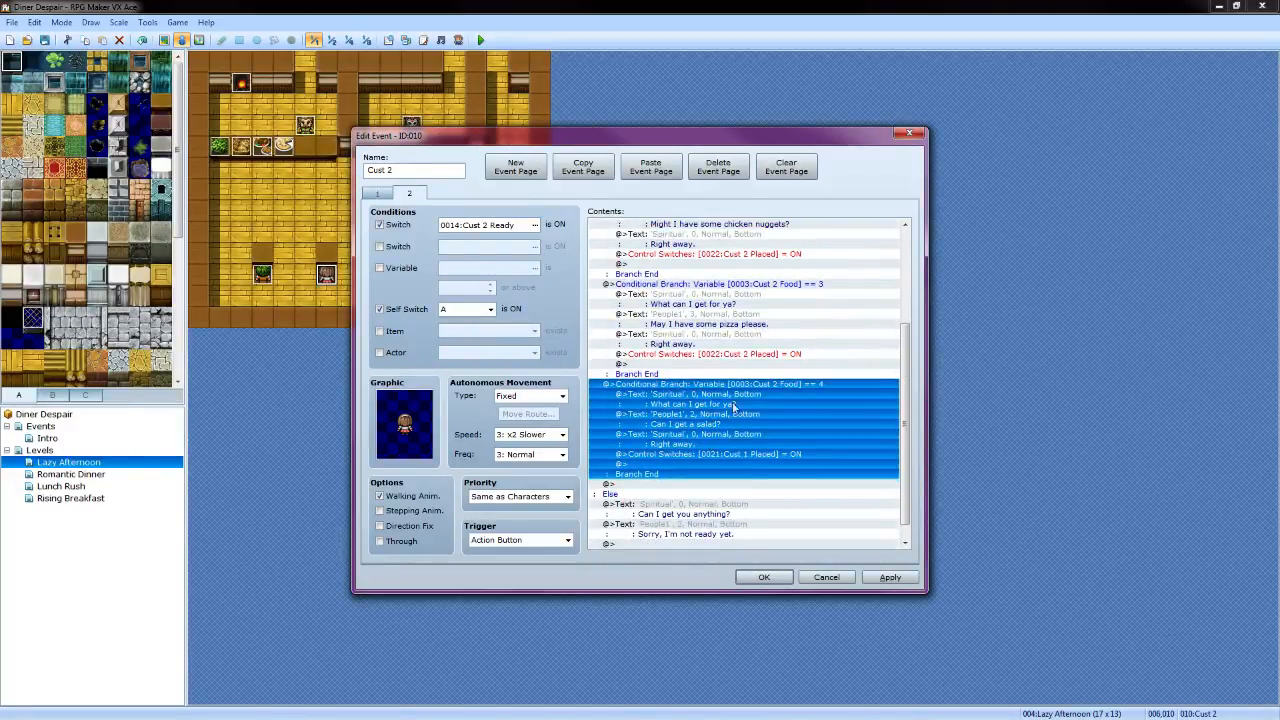
{"action": "left_click", "coordinate": [717, 416]}
{"action": "right_click", "coordinate": [736, 418]}
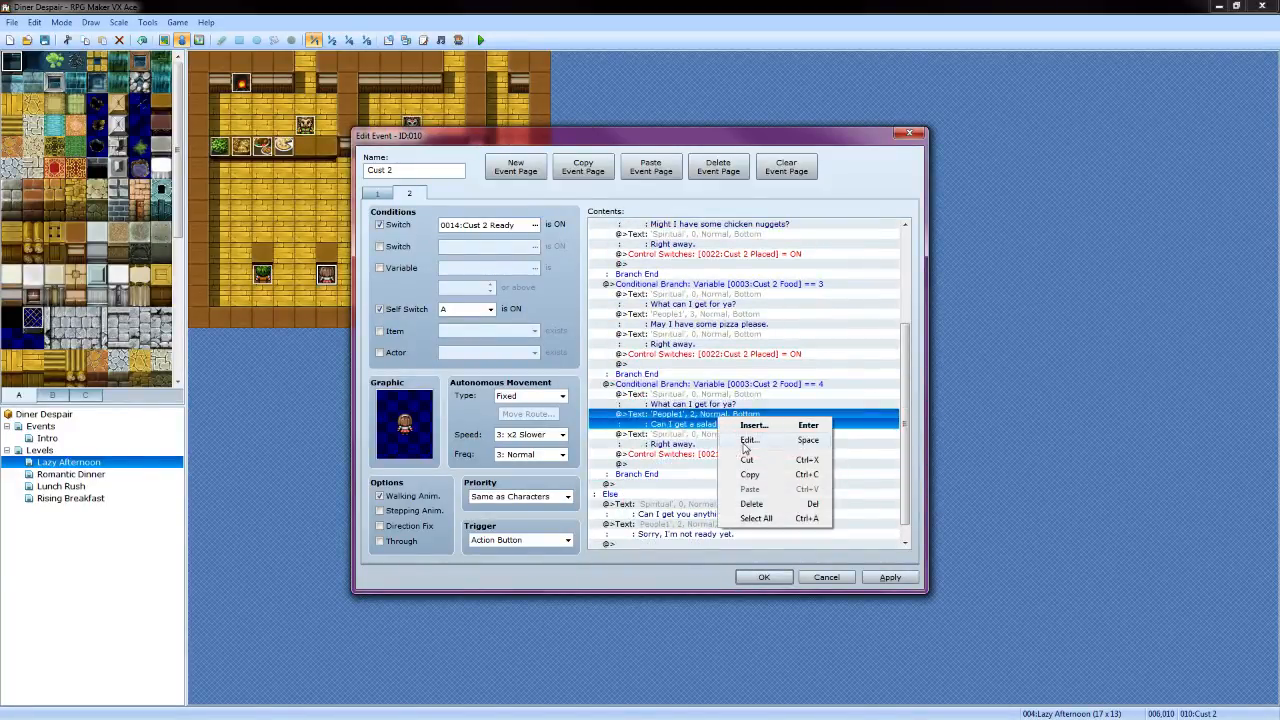
{"action": "left_click", "coordinate": [746, 441]}
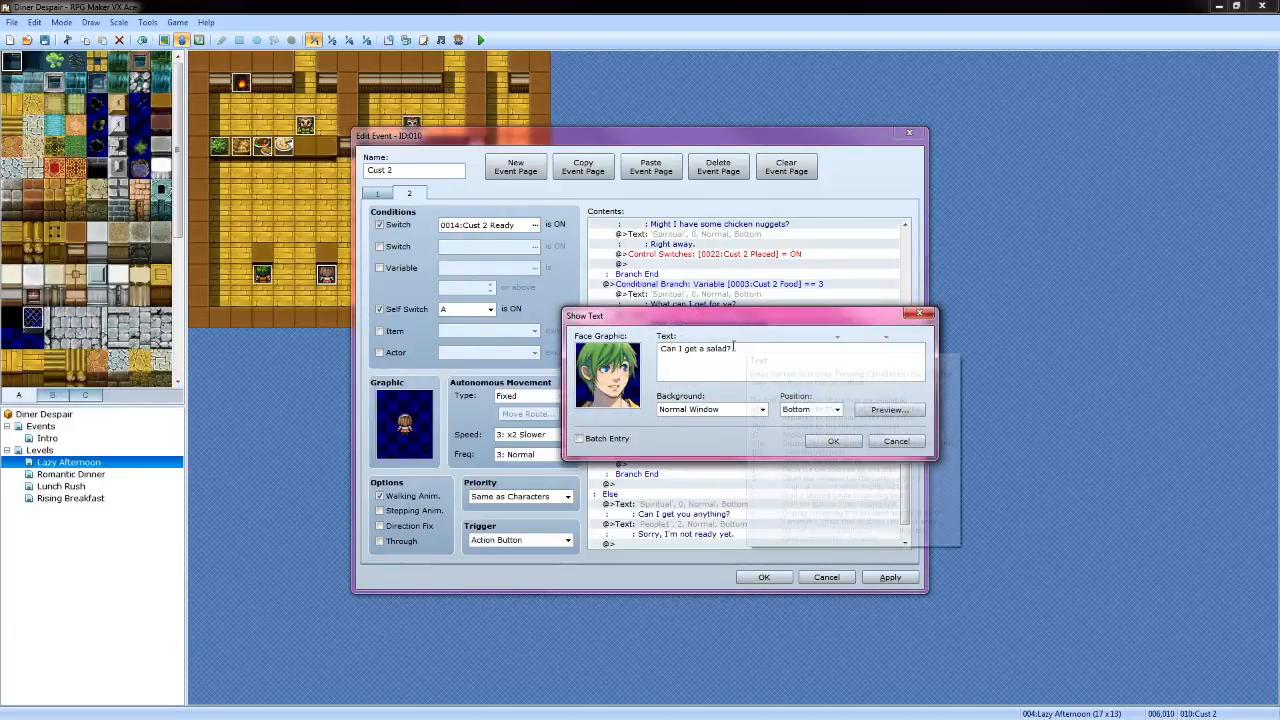
{"action": "left_click", "coordinate": [706, 344]}
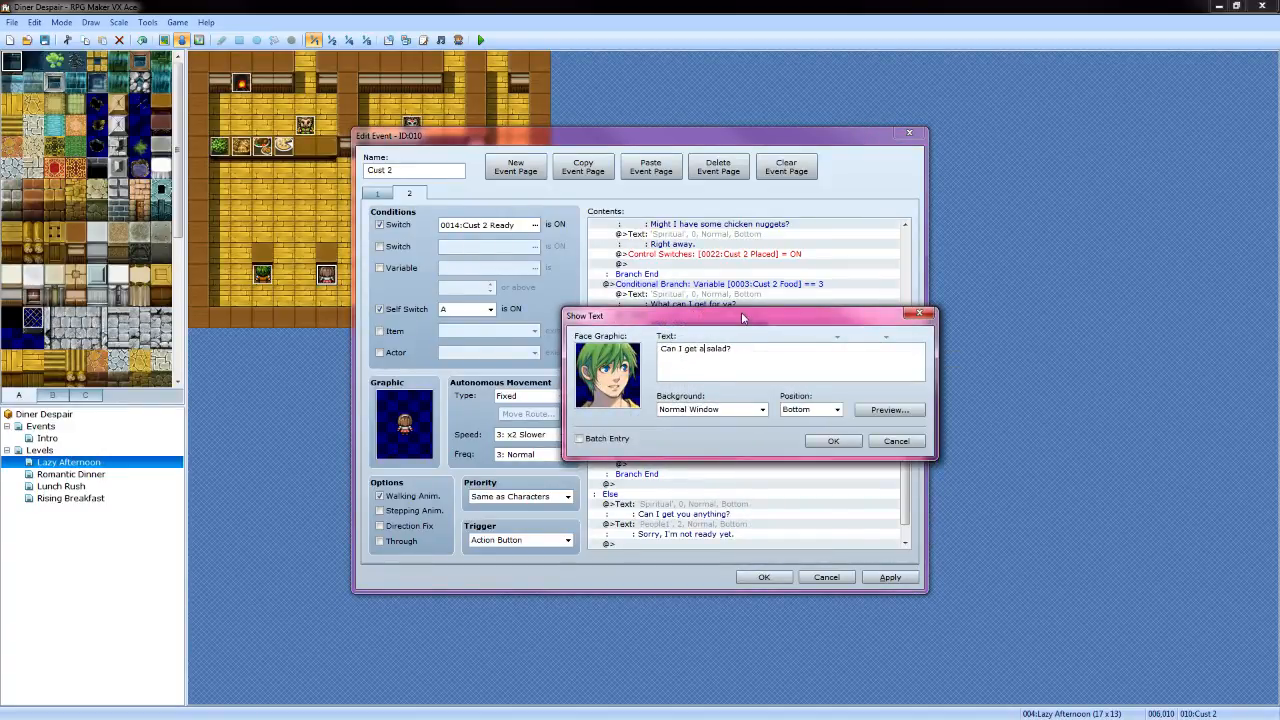
{"action": "key", "text": "BackSpace"}
{"action": "key", "text": "BackSpace"}
{"action": "key", "text": "BackSpace"}
{"action": "type", "text": "have"}
{"action": "key", "text": "BackSpace"}
{"action": "key", "text": "BackSpace"}
{"action": "key", "text": "BackSpace"}
{"action": "type", "text": "Might"}
{"action": "key", "text": "BackSpace"}
{"action": "type", "text": "ght"}
Give the salad order line the brown-haired woman's face from People1 and save the text command
{"action": "double_click", "coordinate": [615, 372]}
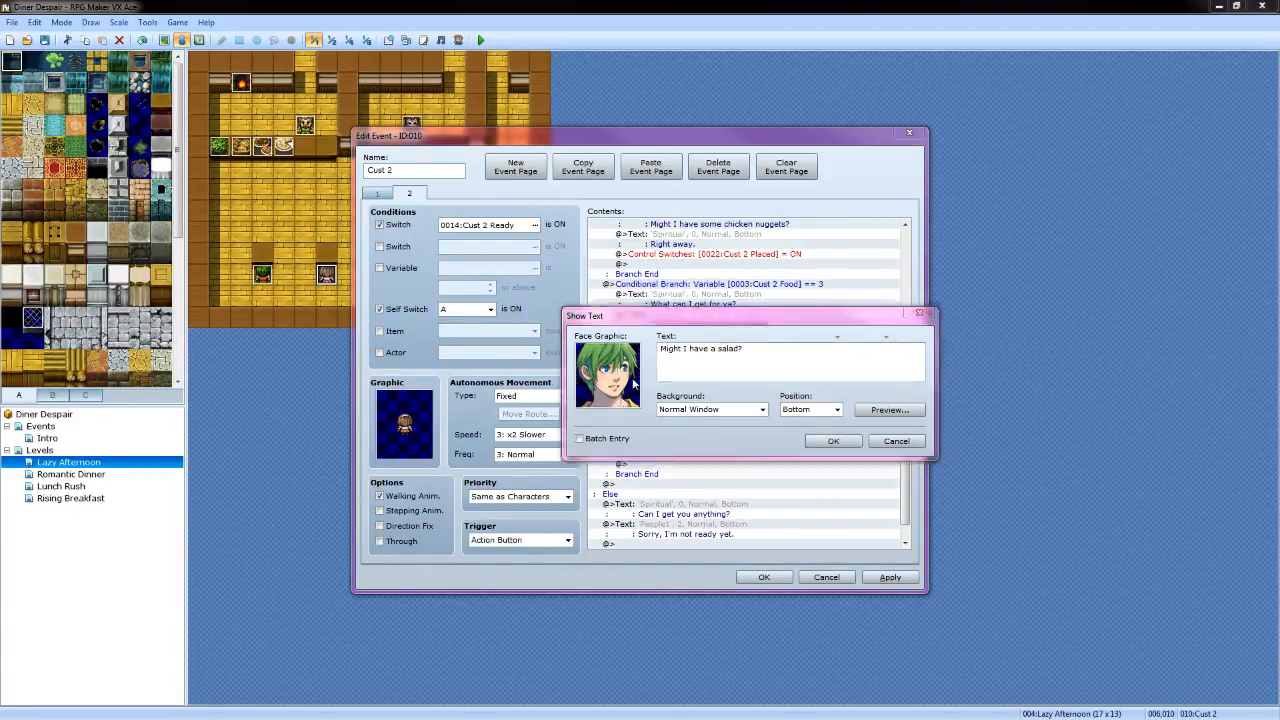
{"action": "left_click", "coordinate": [935, 306]}
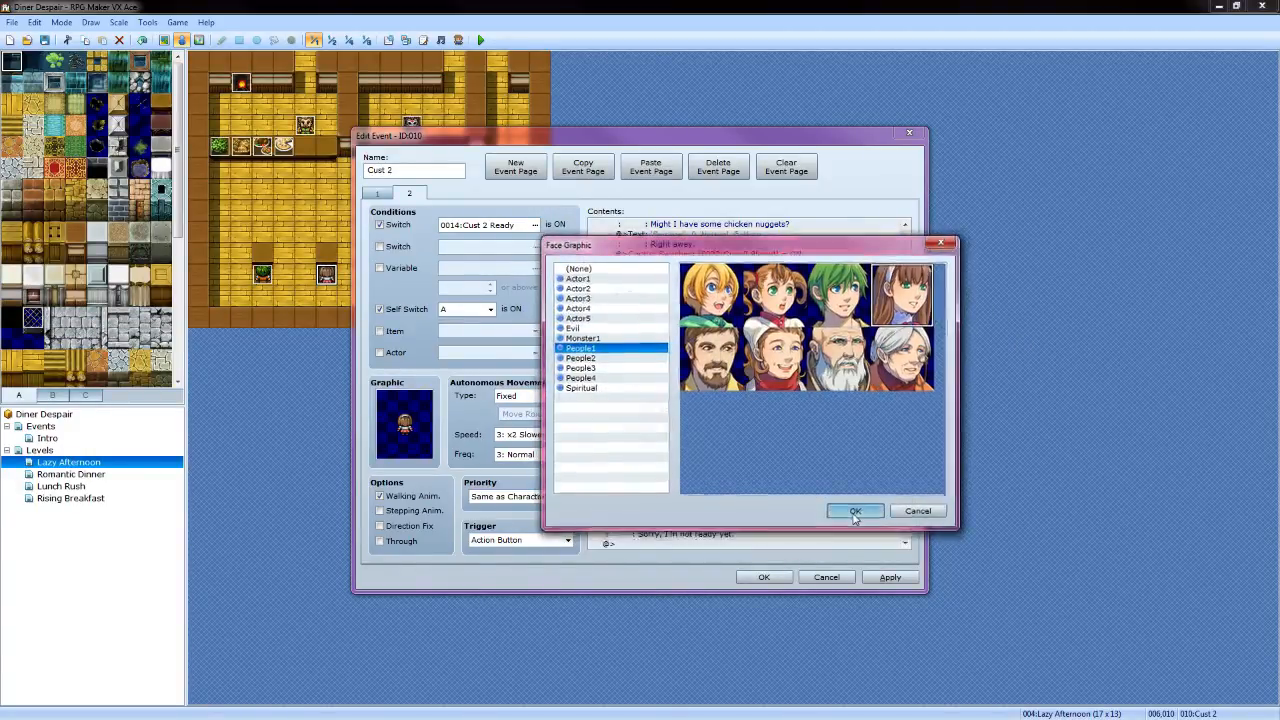
{"action": "left_click", "coordinate": [856, 511]}
{"action": "left_click", "coordinate": [830, 442]}
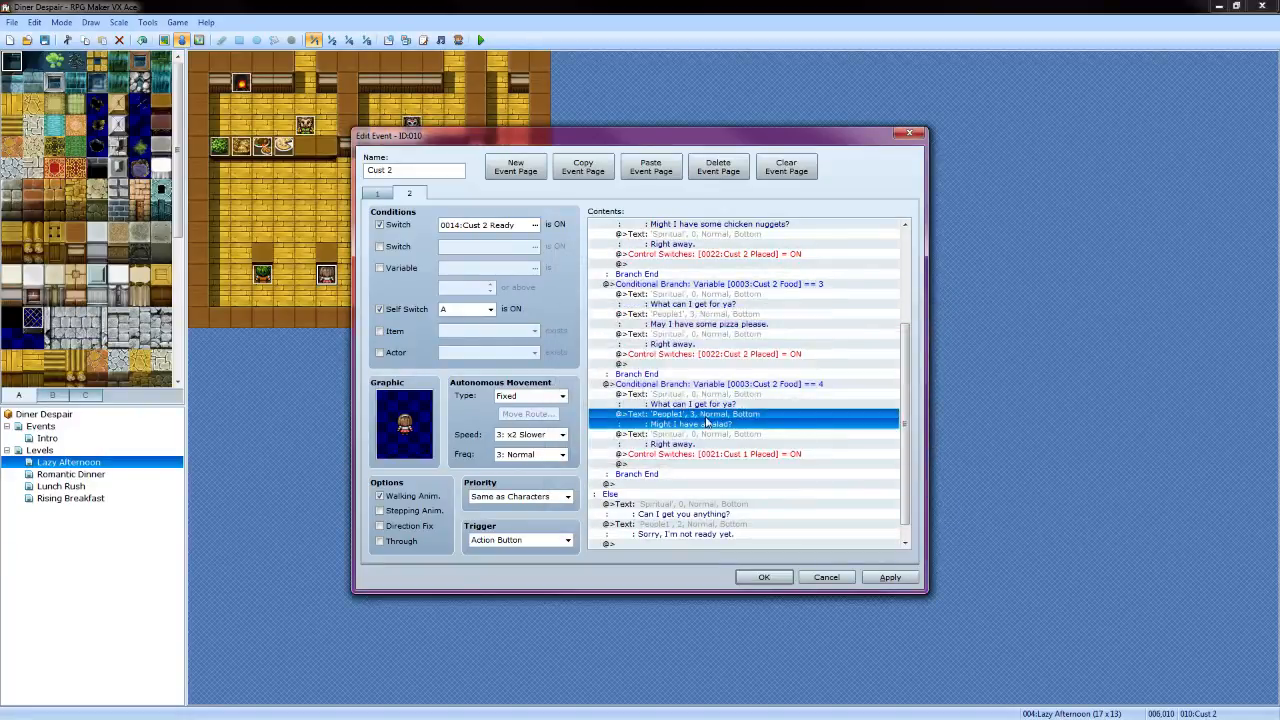
Make the salad order's Control Switches command turn ON switch 0022:Cust 2 Placed
{"action": "left_click", "coordinate": [725, 457]}
{"action": "right_click", "coordinate": [726, 460]}
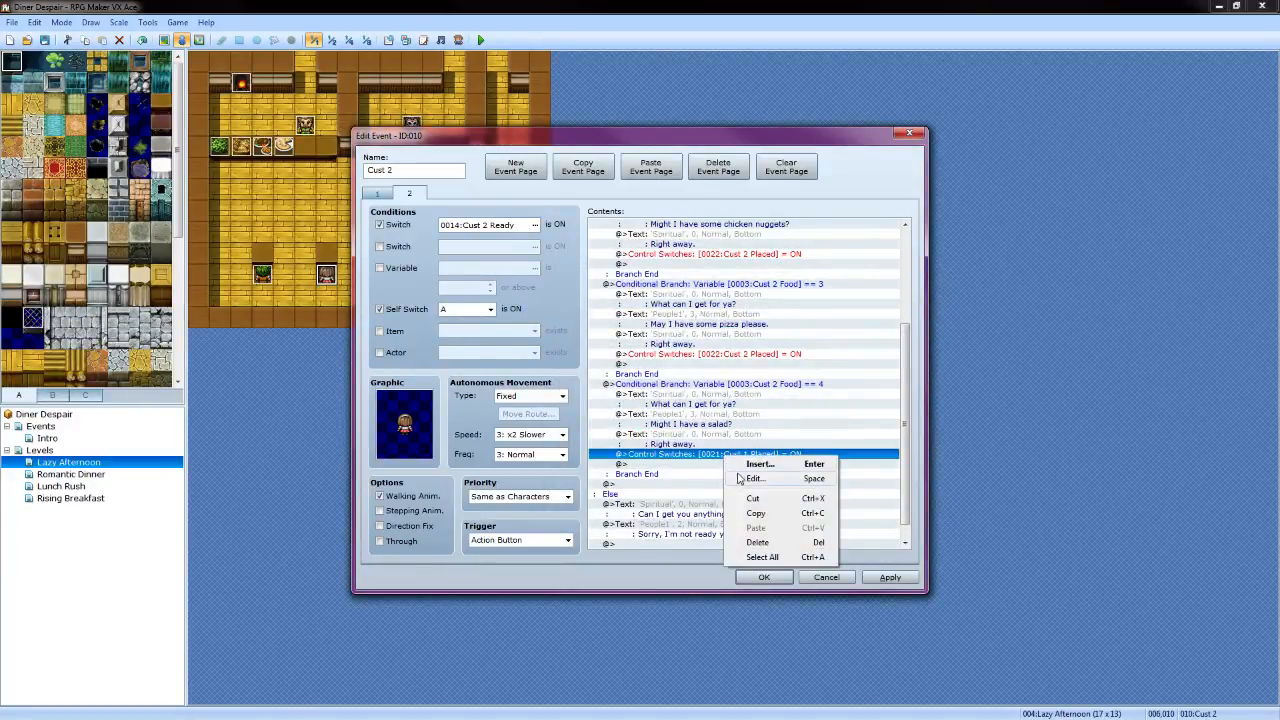
{"action": "left_click", "coordinate": [748, 479]}
{"action": "left_click", "coordinate": [808, 361]}
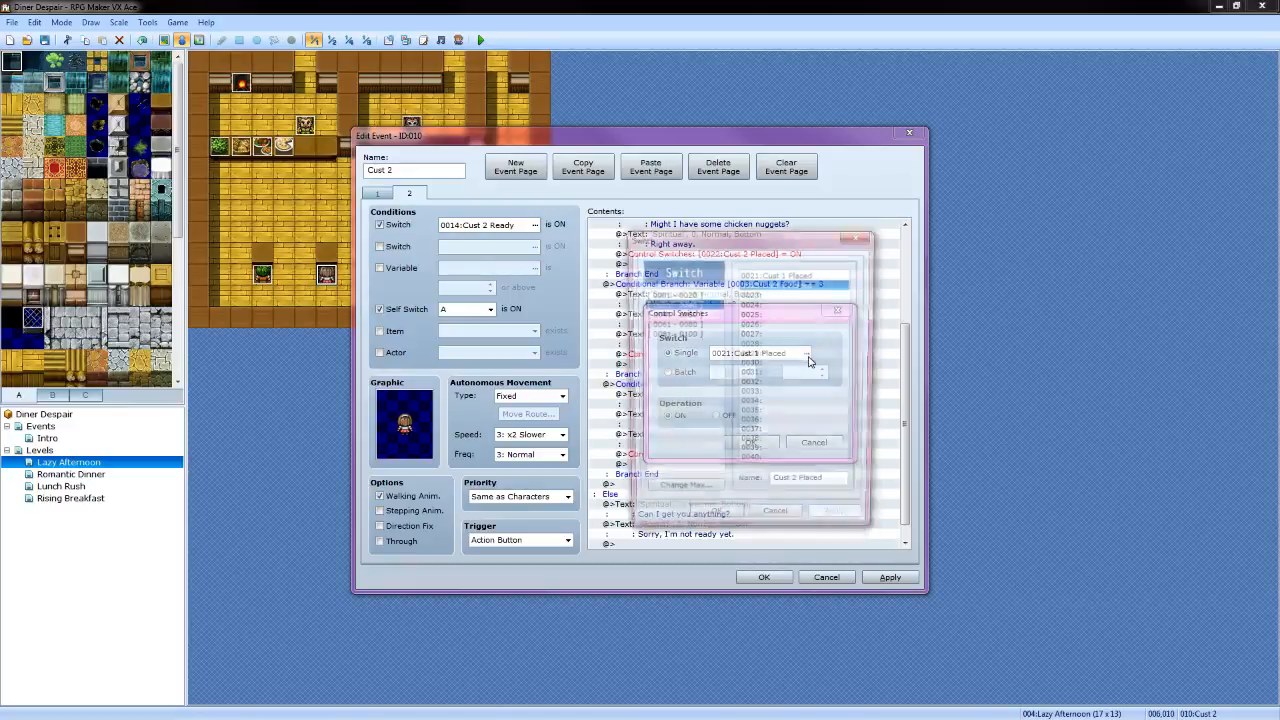
{"action": "left_click", "coordinate": [714, 522]}
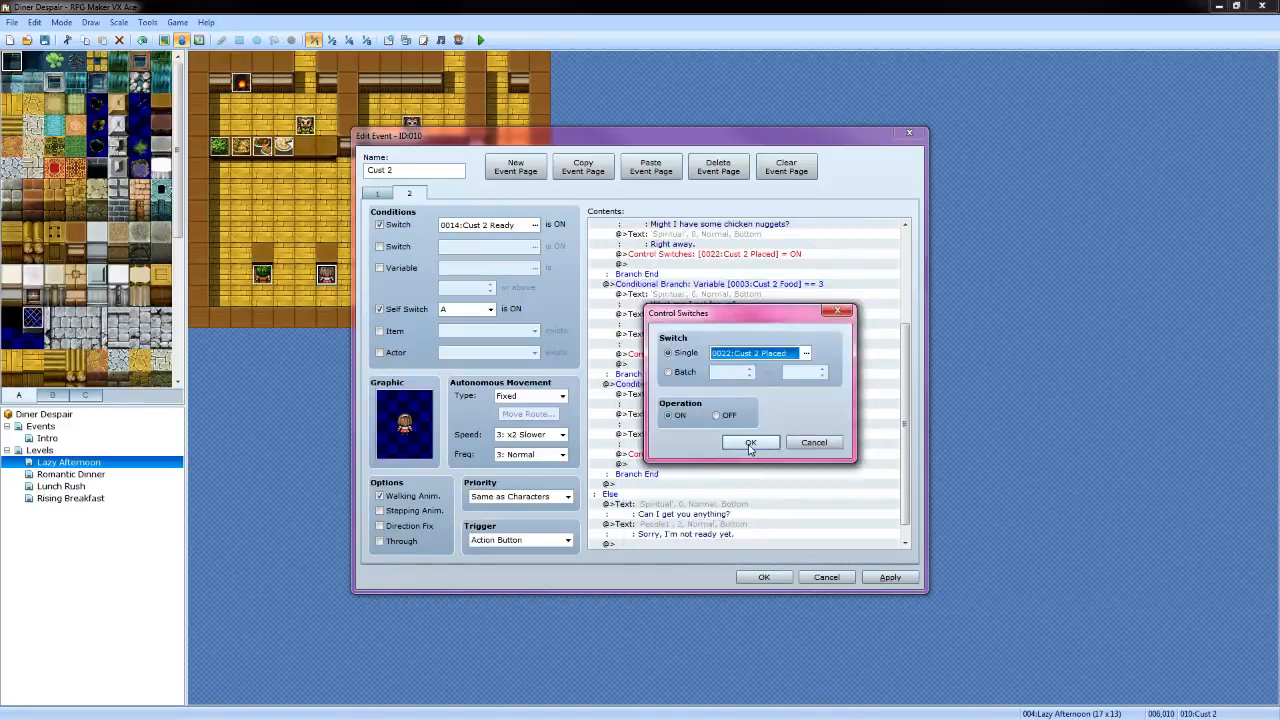
{"action": "left_click", "coordinate": [738, 446]}
Set the face of the customer's reply in the Else branch to the brown-haired woman from People1
{"action": "scroll", "coordinate": [713, 453], "scroll_direction": "down", "scroll_amount": 1}
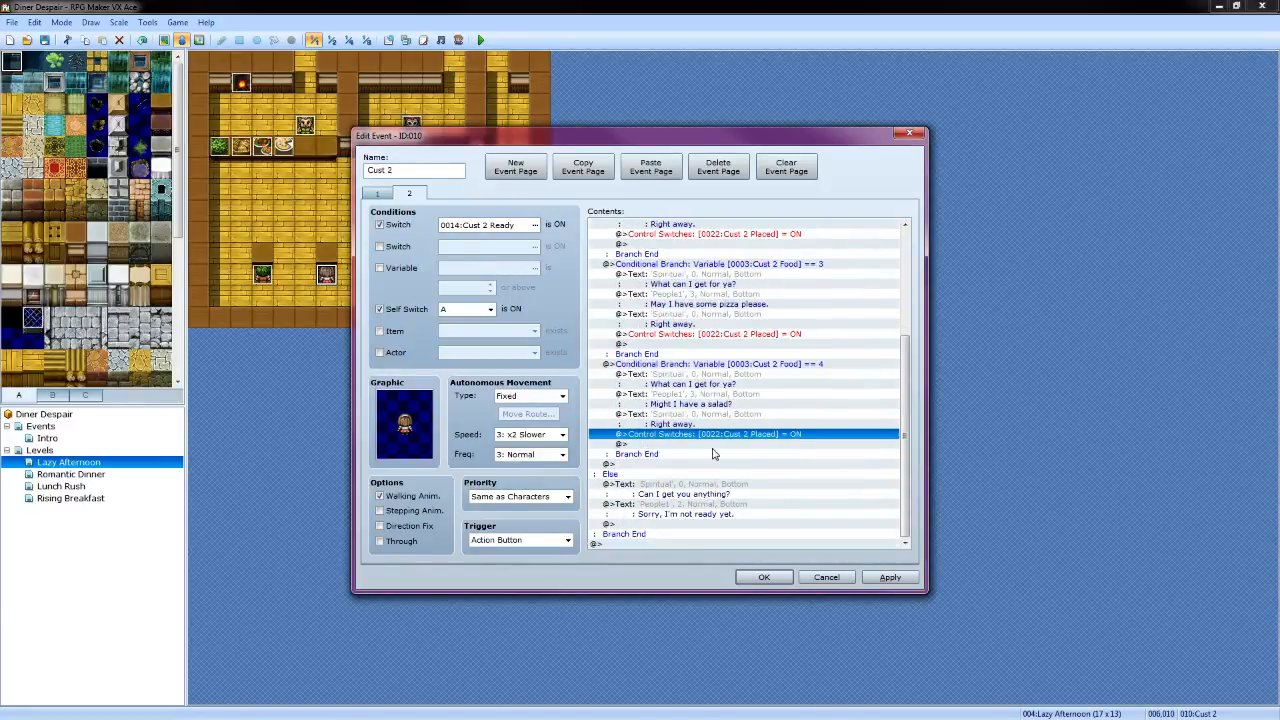
{"action": "left_click", "coordinate": [712, 512]}
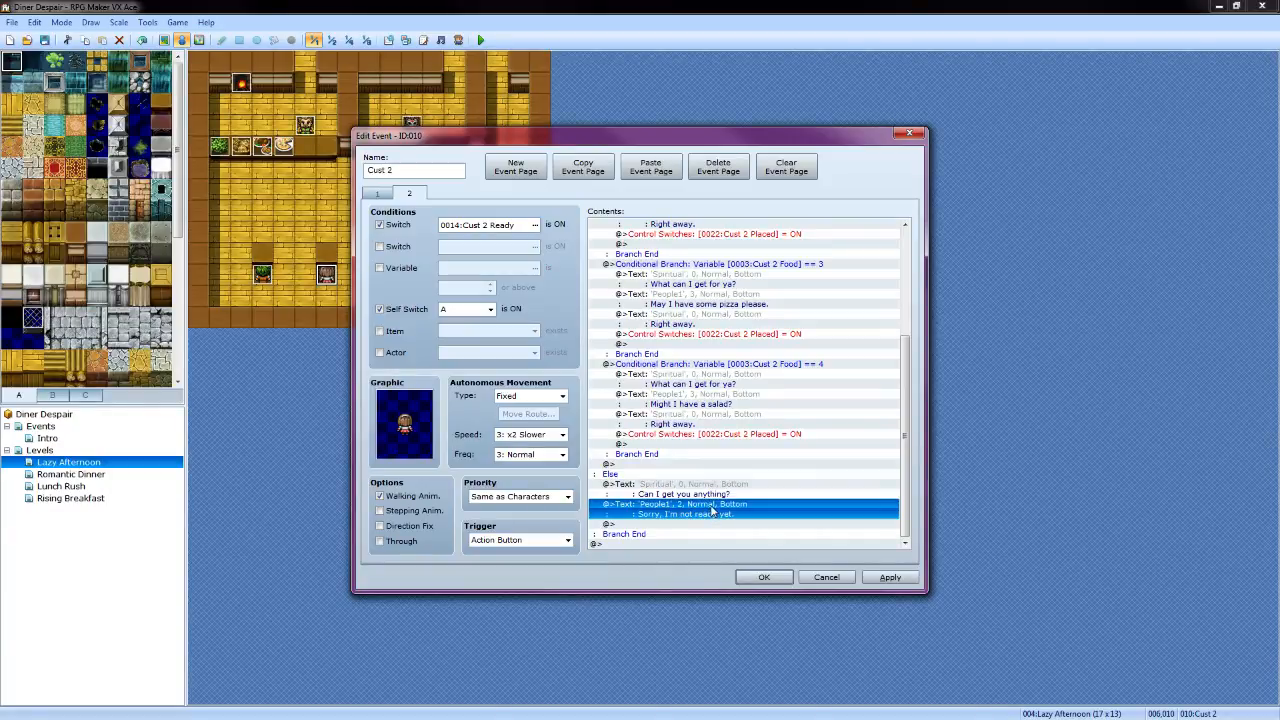
{"action": "double_click", "coordinate": [712, 523]}
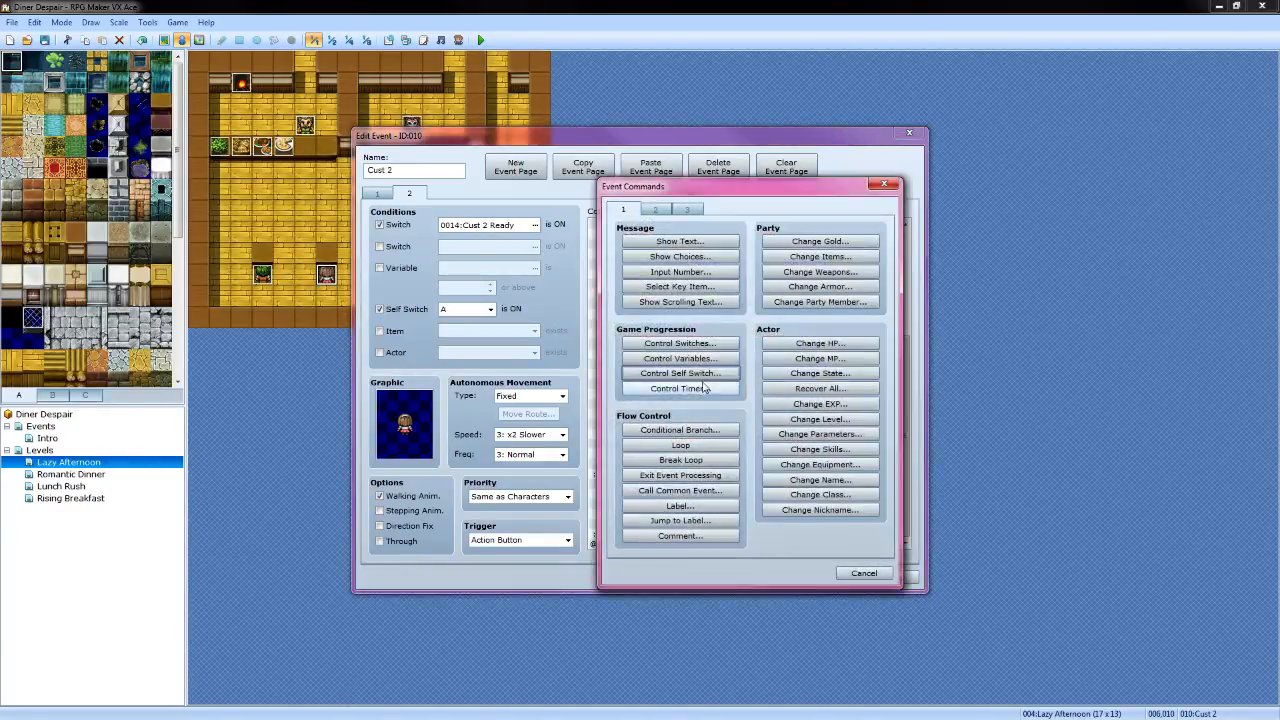
{"action": "left_click", "coordinate": [849, 576]}
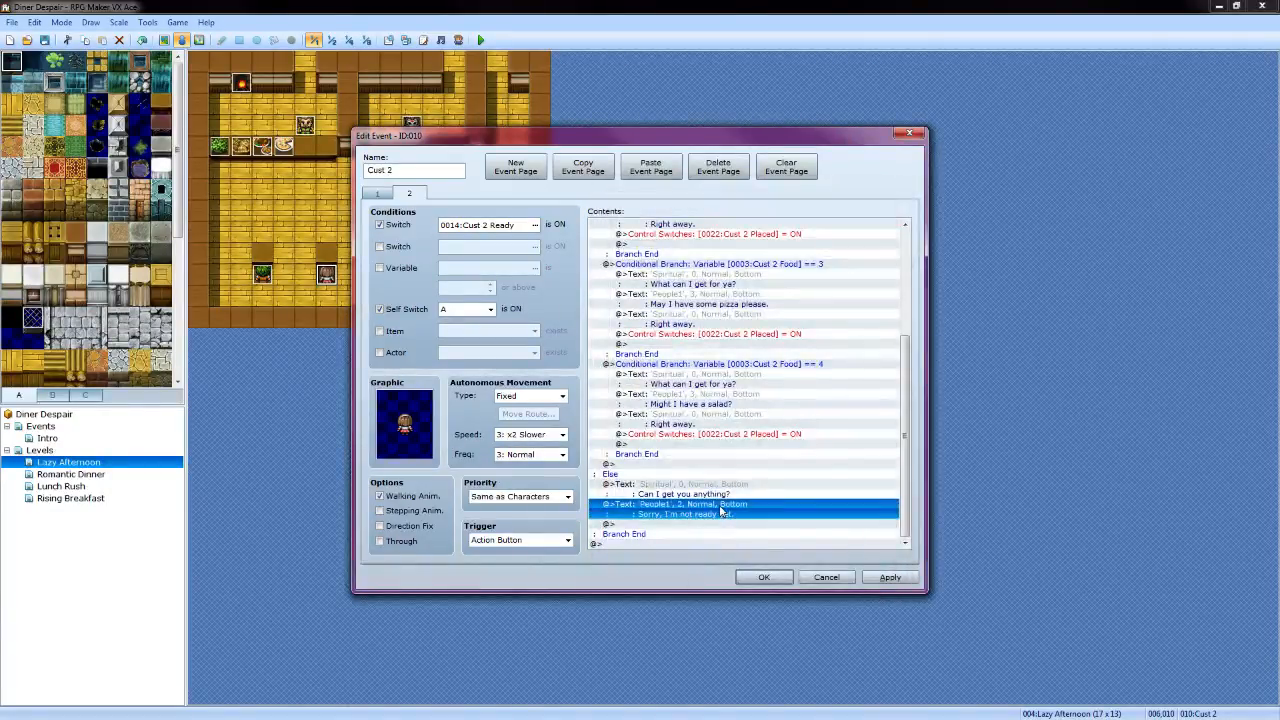
{"action": "right_click", "coordinate": [720, 512]}
{"action": "left_click", "coordinate": [748, 532]}
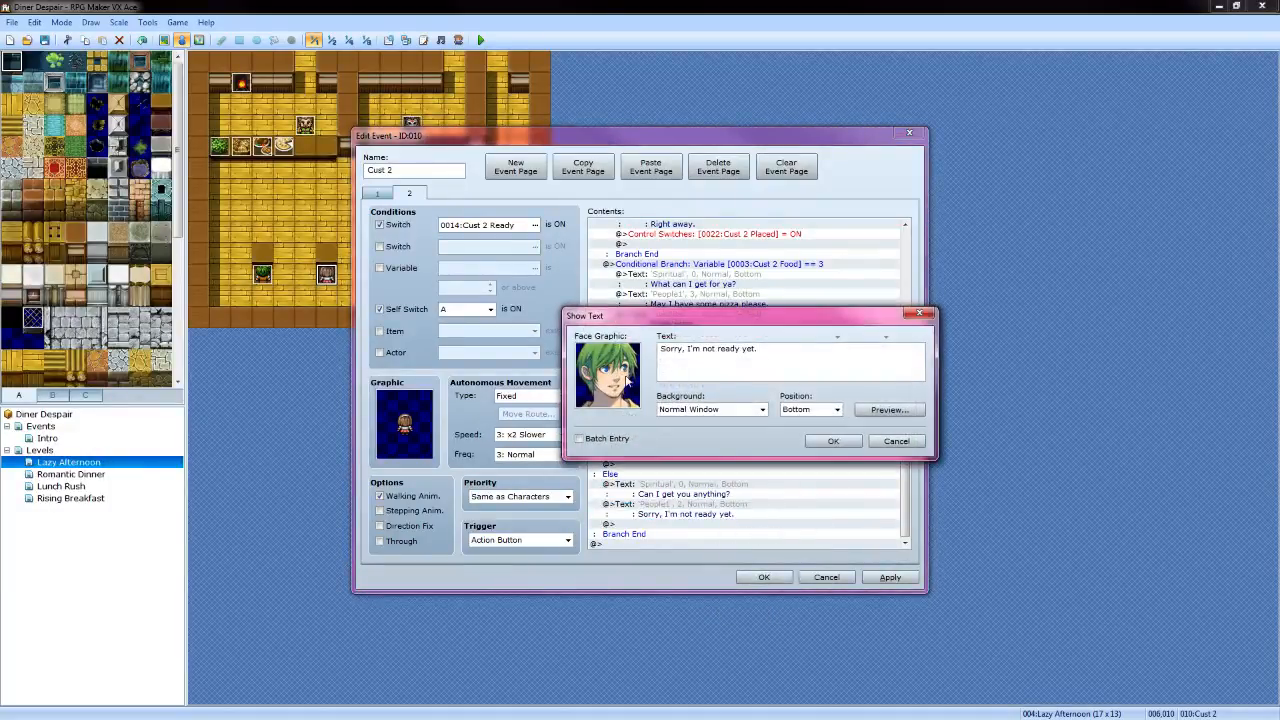
{"action": "double_click", "coordinate": [627, 380]}
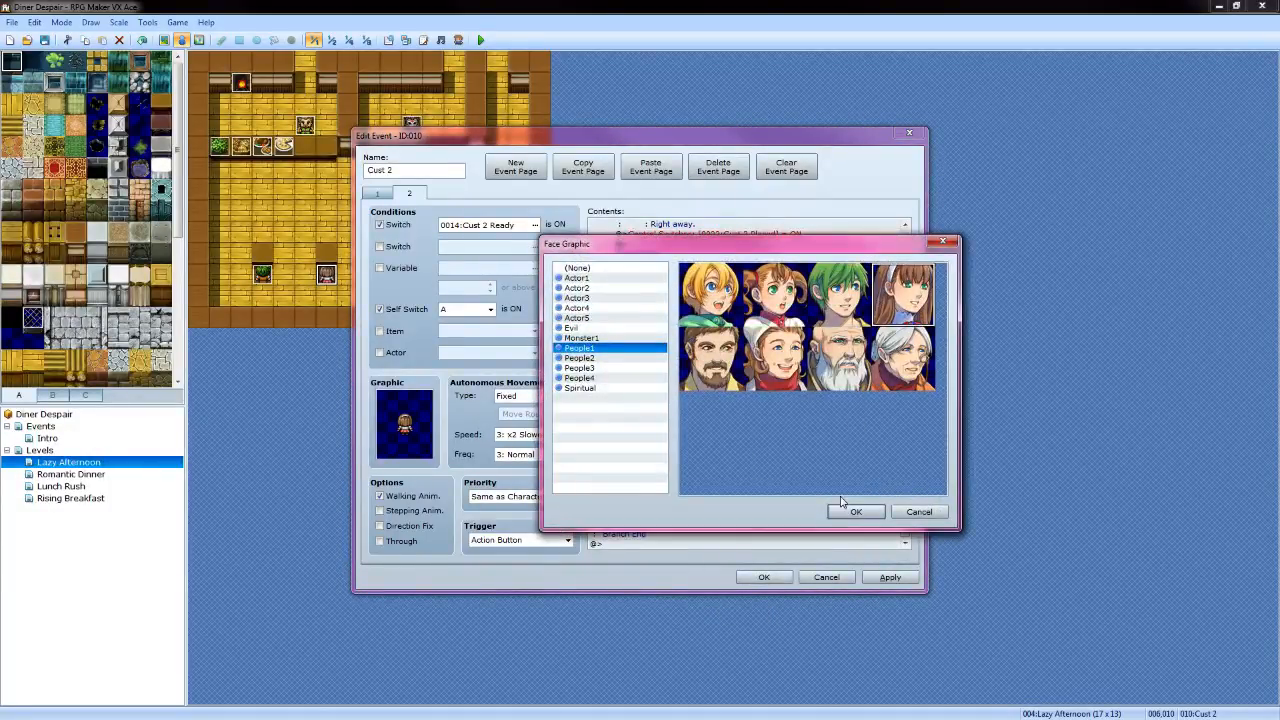
{"action": "left_click", "coordinate": [843, 506]}
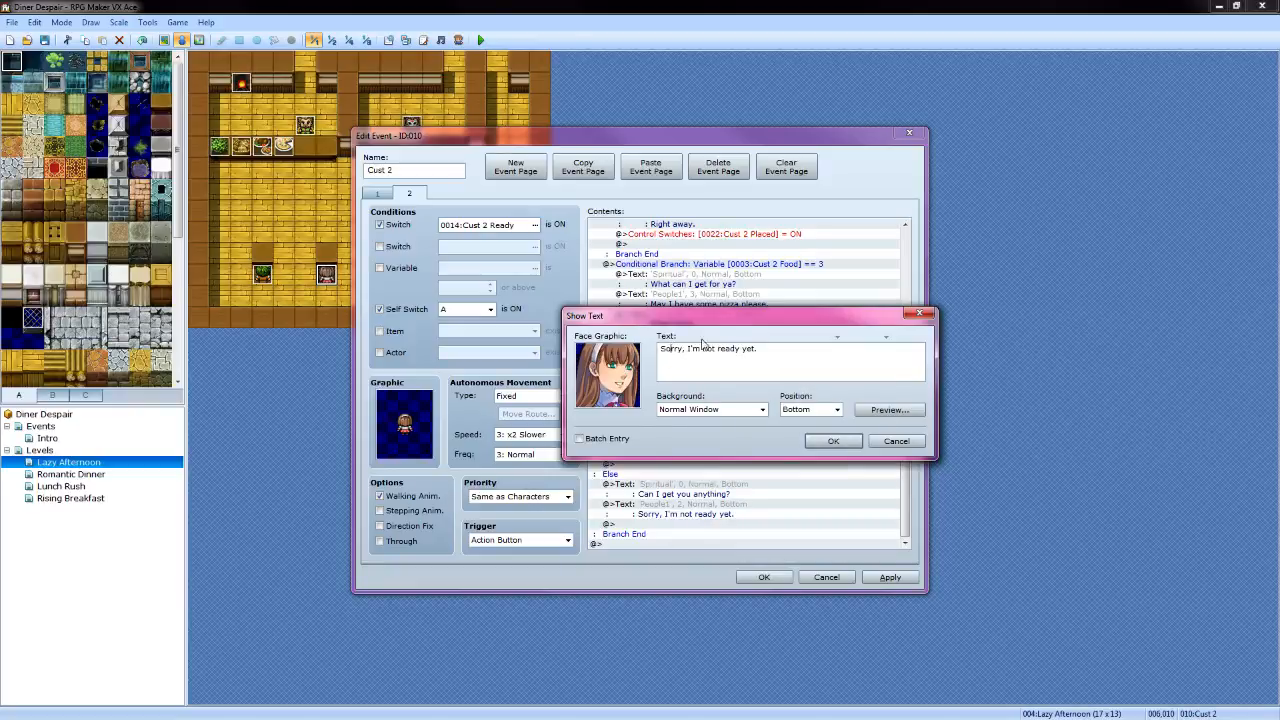
Change the Else branch reply to "I'm sorry, I've yet to make up my mind.", preview it and save the text command
{"action": "key", "text": "BackSpace"}
{"action": "type", "text": "I'm s"}
{"action": "key", "text": "BackSpace"}
{"action": "key", "text": "BackSpace"}
{"action": "key", "text": "BackSpace"}
{"action": "key", "text": "BackSpace"}
{"action": "key", "text": "BackSpace"}
{"action": "key", "text": "BackSpace"}
{"action": "key", "text": "BackSpace"}
{"action": "key", "text": "BackSpace"}
{"action": "key", "text": "BackSpace"}
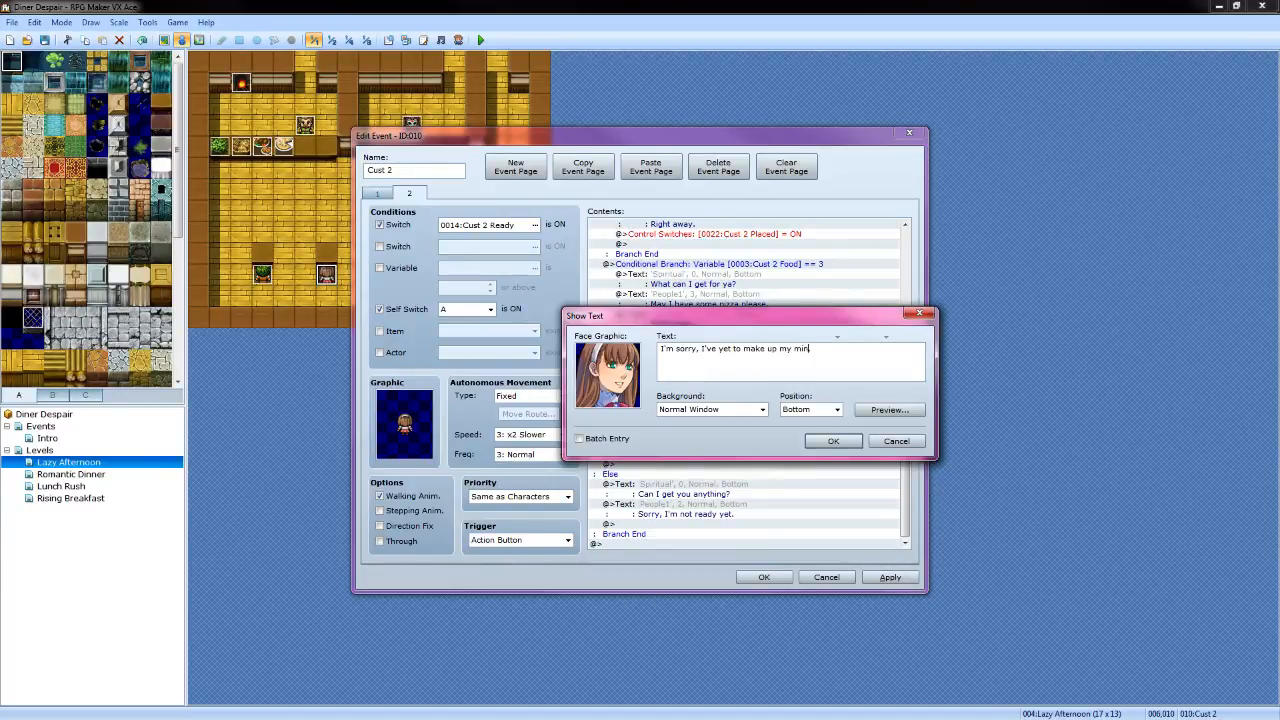
{"action": "left_click", "coordinate": [886, 410]}
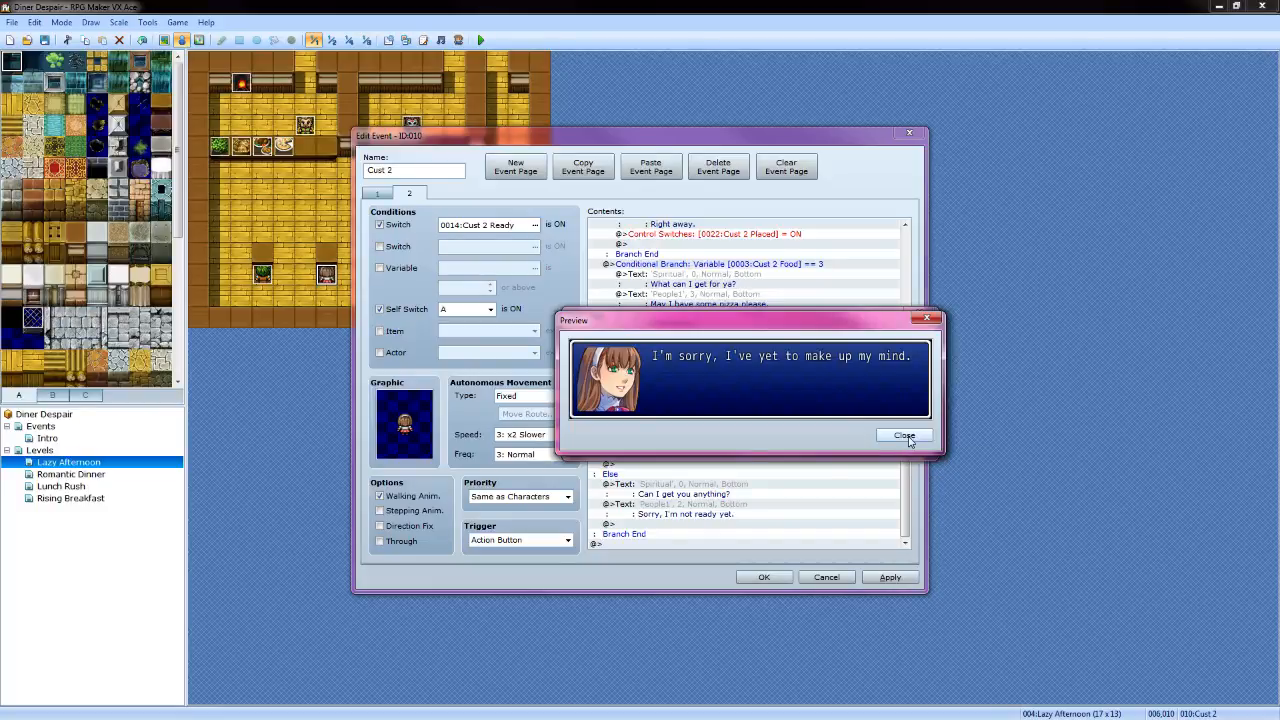
{"action": "left_click", "coordinate": [904, 436]}
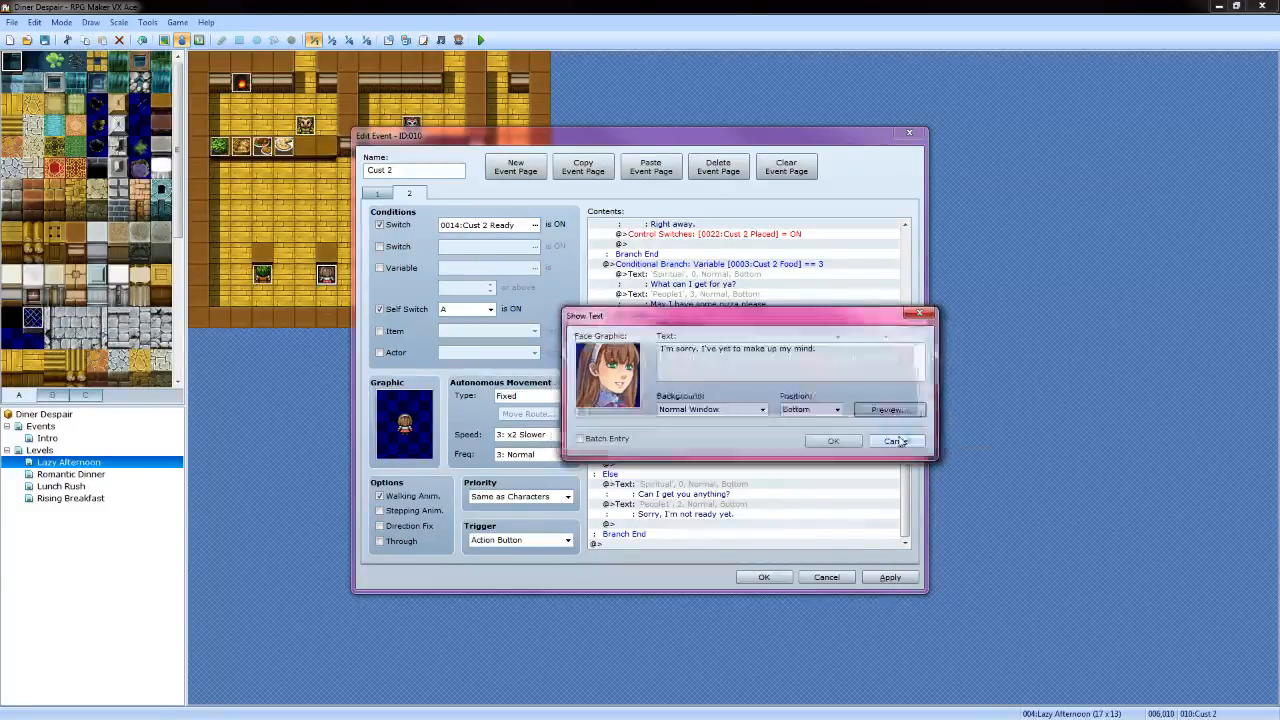
{"action": "left_click", "coordinate": [834, 444]}
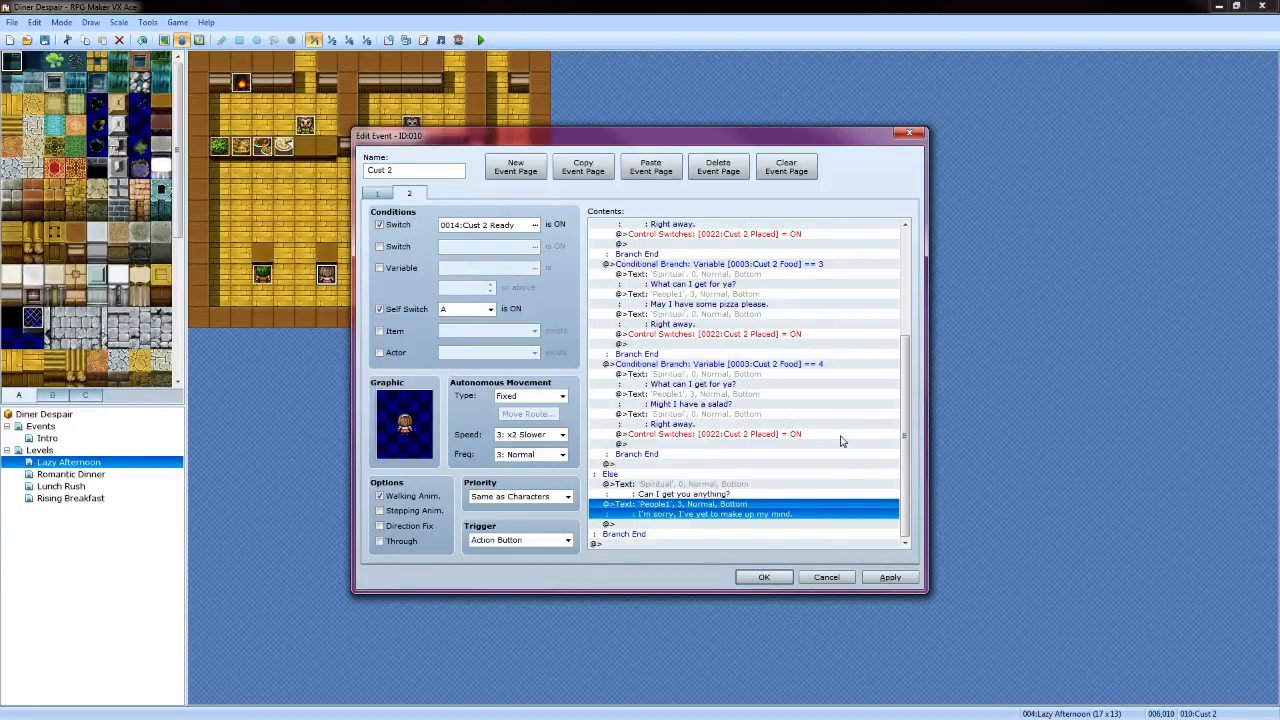
Review the order branches on Cust 2's second page, apply the event changes and close the event
{"action": "scroll", "coordinate": [841, 441], "scroll_direction": "up", "scroll_amount": 6}
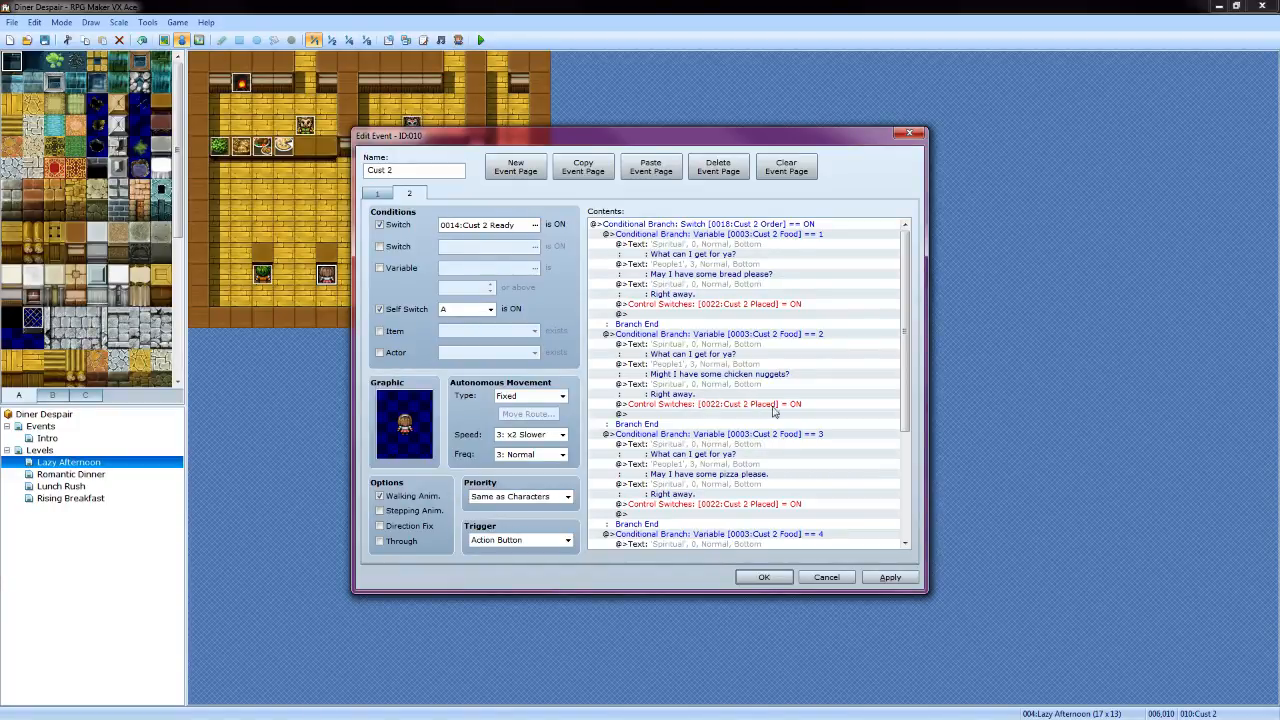
{"action": "scroll", "coordinate": [805, 420], "scroll_direction": "down", "scroll_amount": 1}
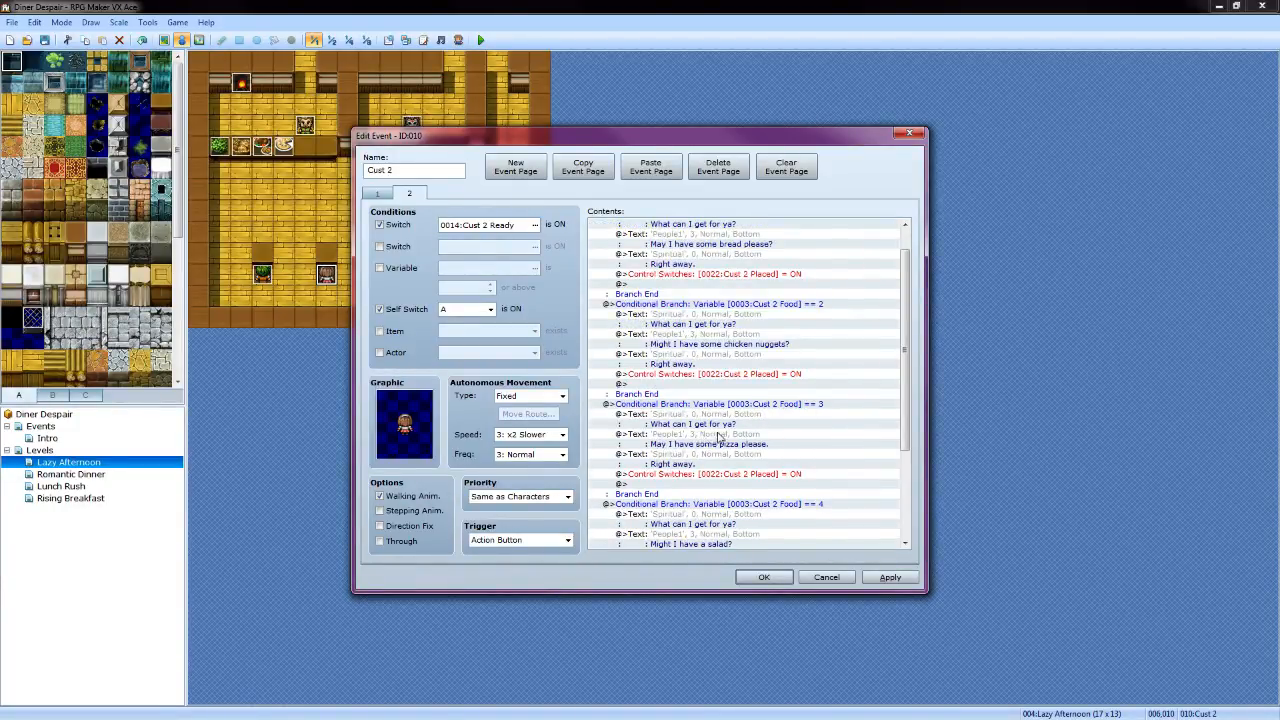
{"action": "scroll", "coordinate": [718, 437], "scroll_direction": "down", "scroll_amount": 2}
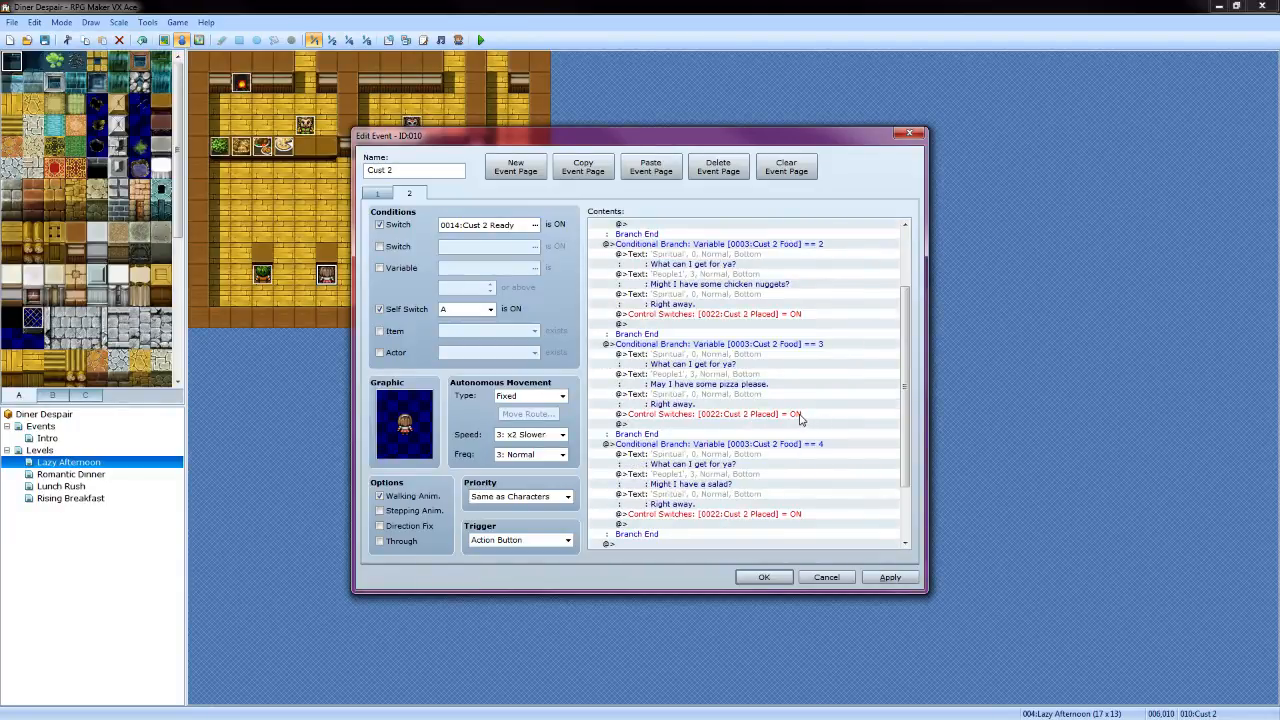
{"action": "scroll", "coordinate": [800, 418], "scroll_direction": "down", "scroll_amount": 2}
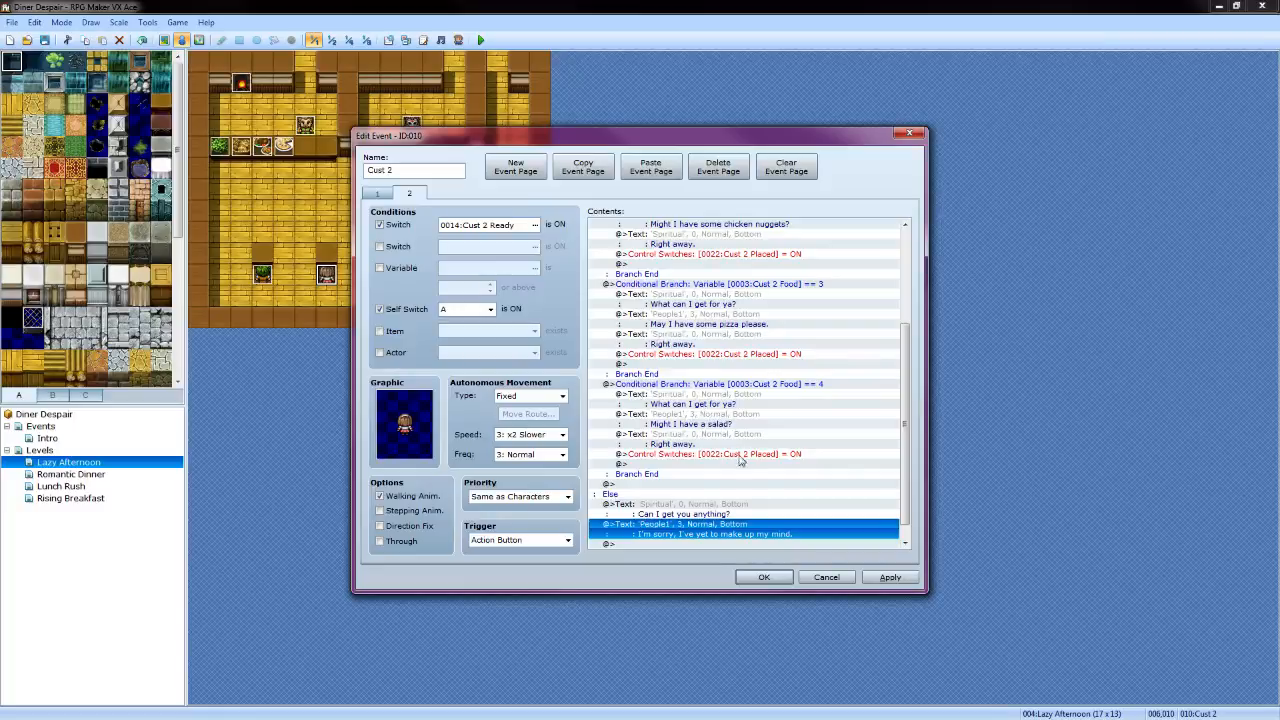
{"action": "scroll", "coordinate": [818, 428], "scroll_direction": "down", "scroll_amount": 1}
{"action": "scroll", "coordinate": [818, 428], "scroll_direction": "down", "scroll_amount": 1}
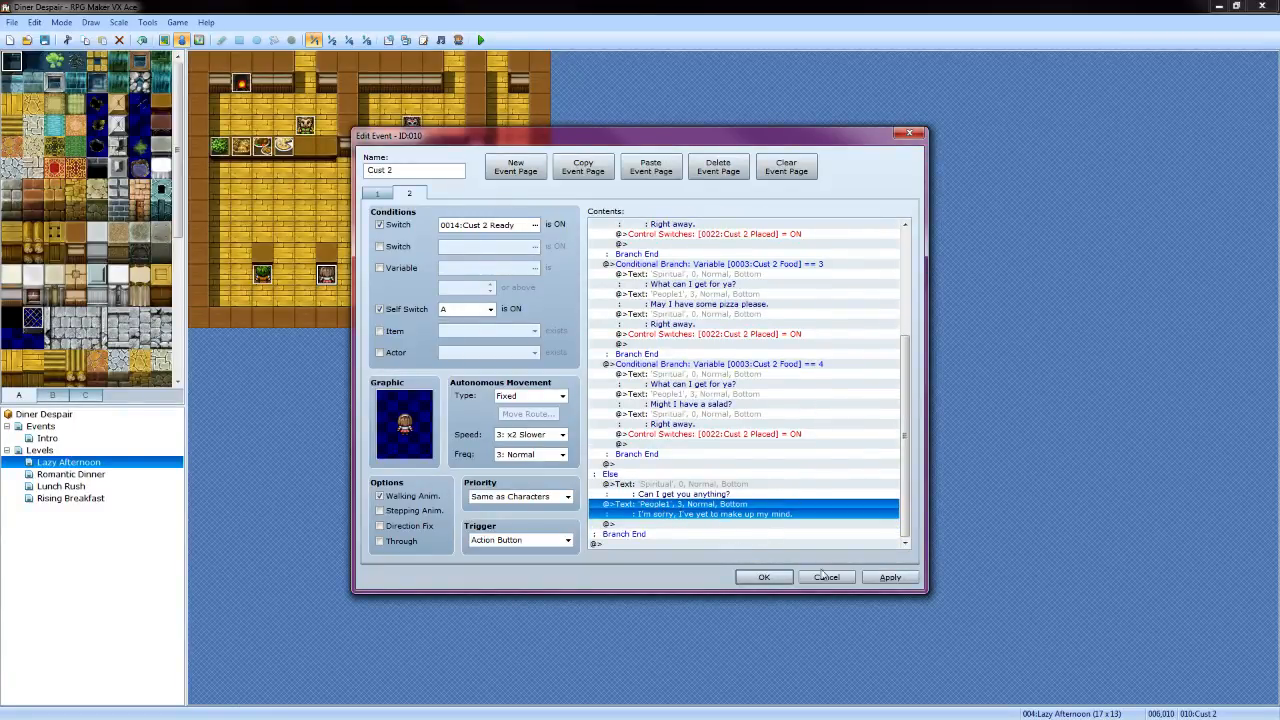
{"action": "left_click", "coordinate": [890, 578]}
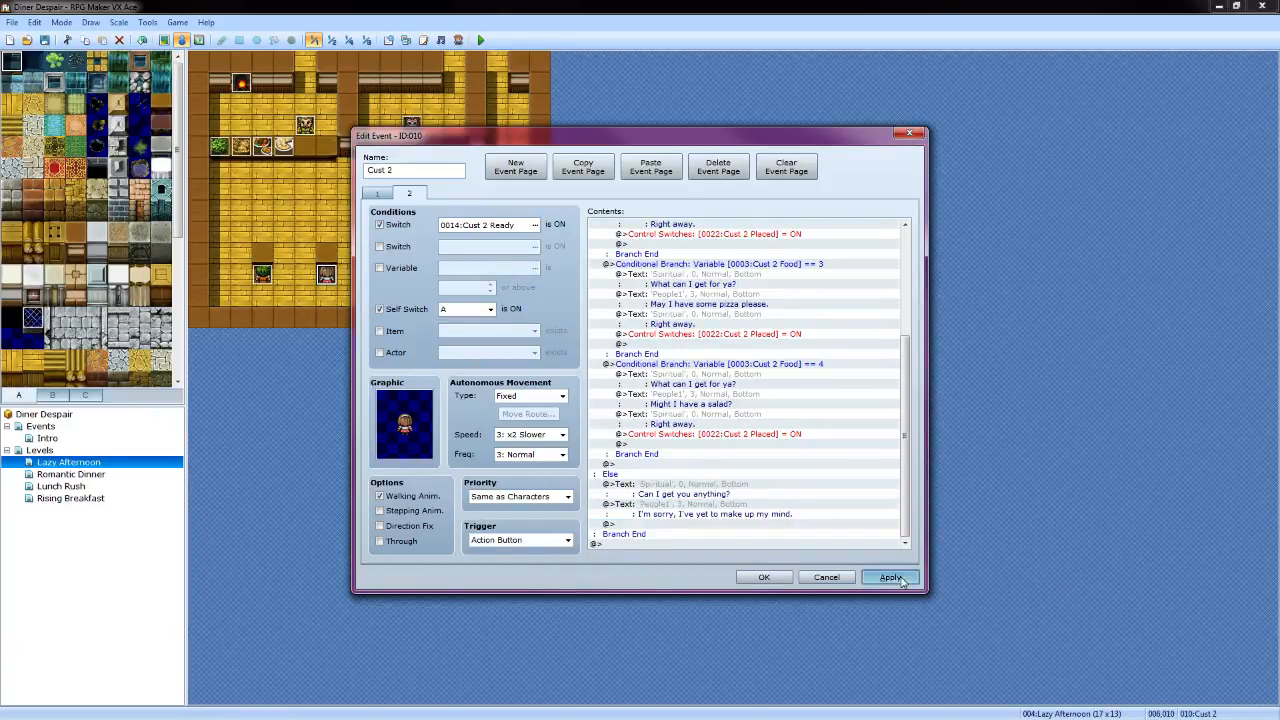
{"action": "left_click", "coordinate": [762, 577]}
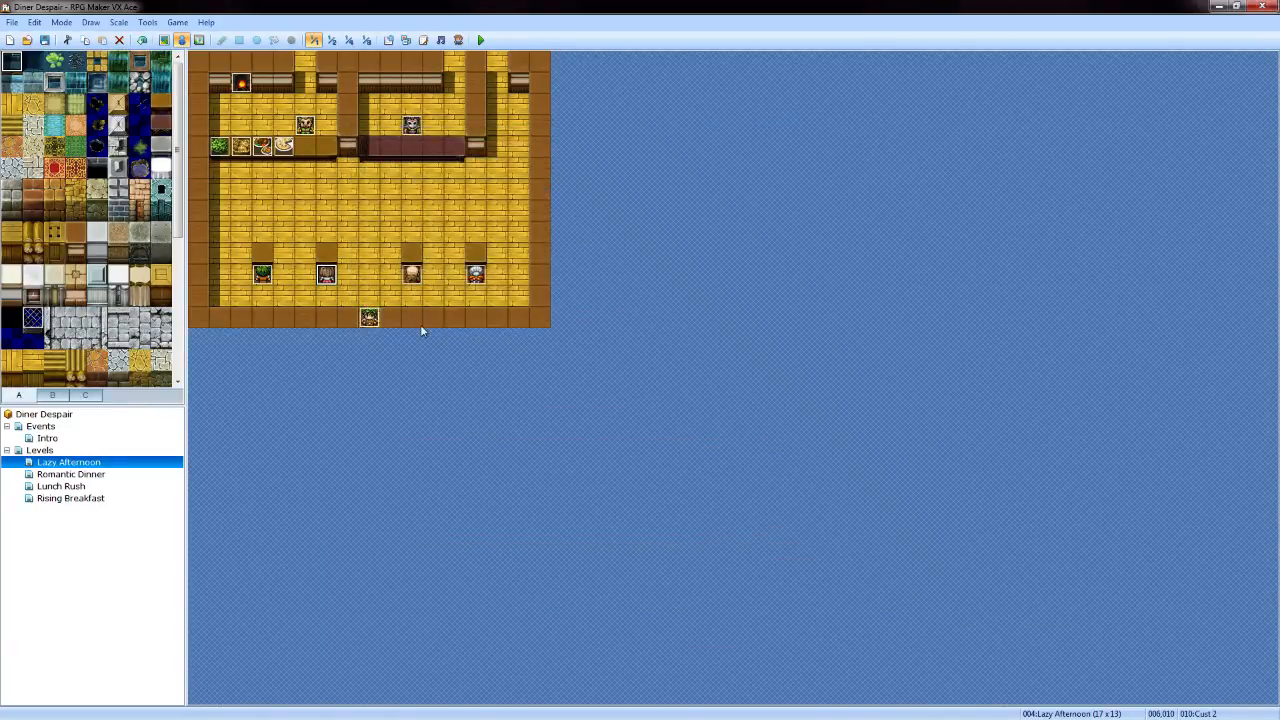
Copy the third event page of Cust 1 and paste it into Cust 2 as its third page
{"action": "double_click", "coordinate": [277, 277]}
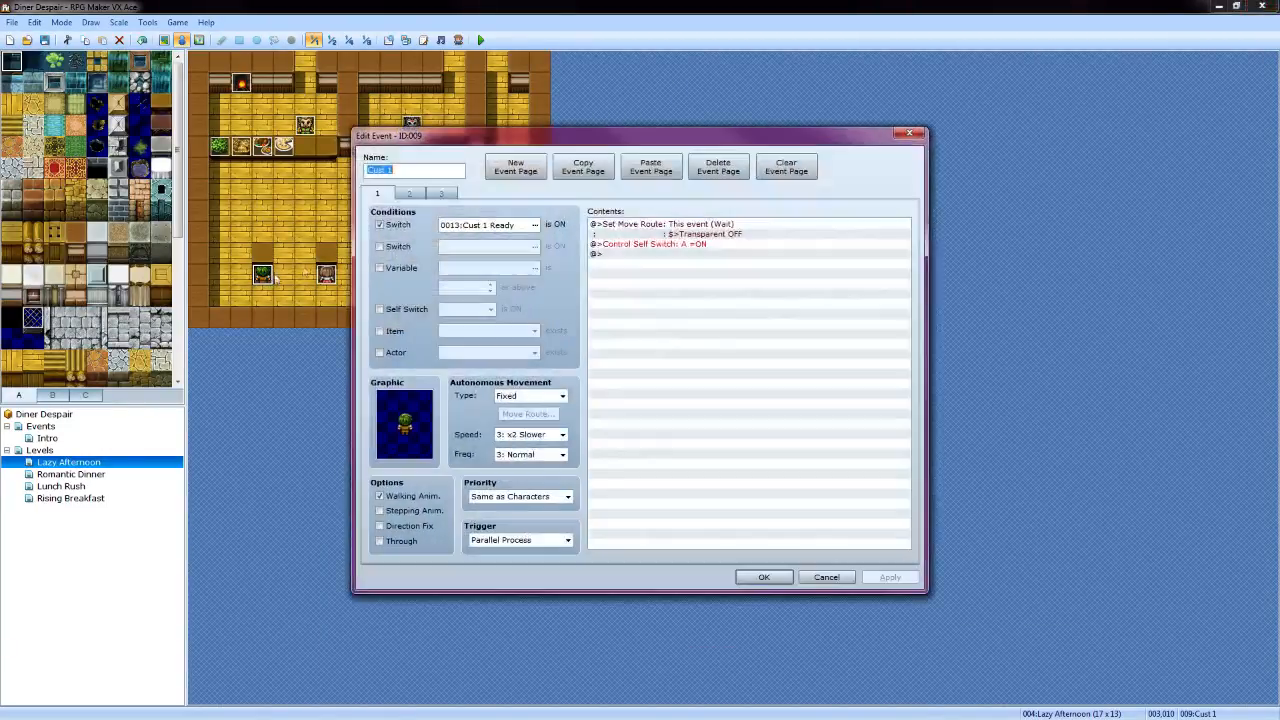
{"action": "left_click", "coordinate": [440, 196]}
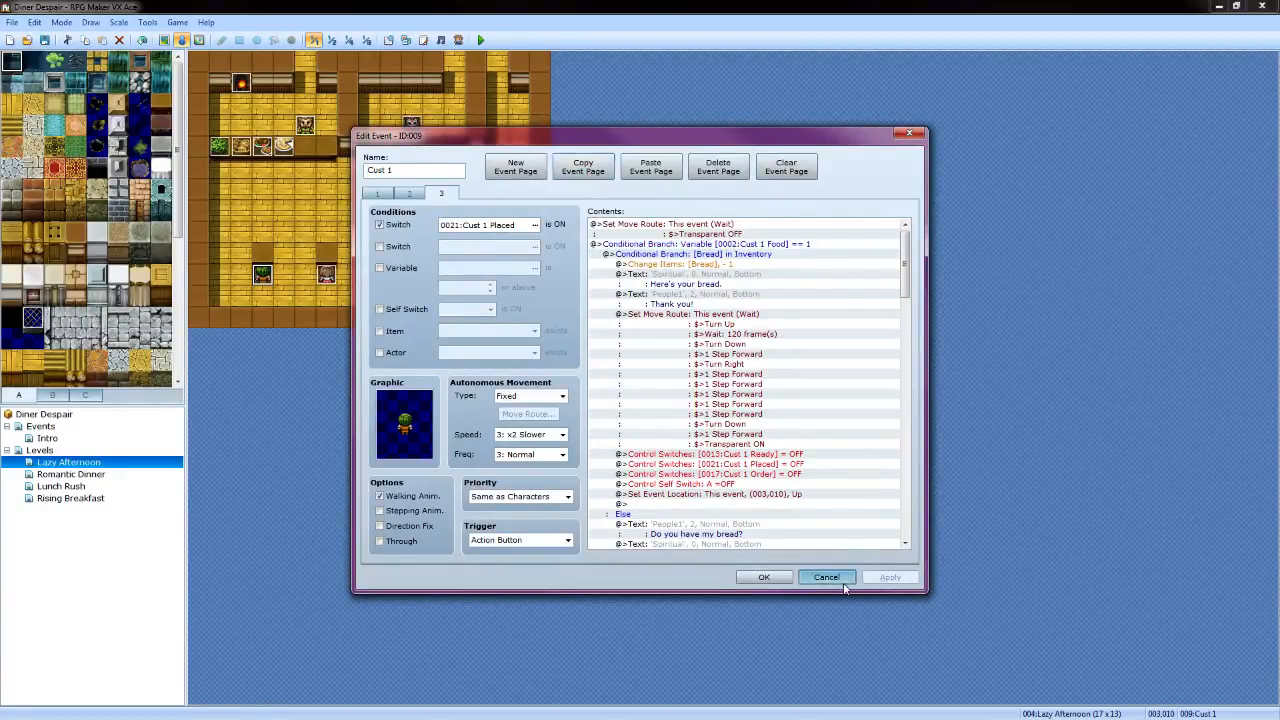
{"action": "left_click", "coordinate": [827, 578]}
{"action": "double_click", "coordinate": [326, 274]}
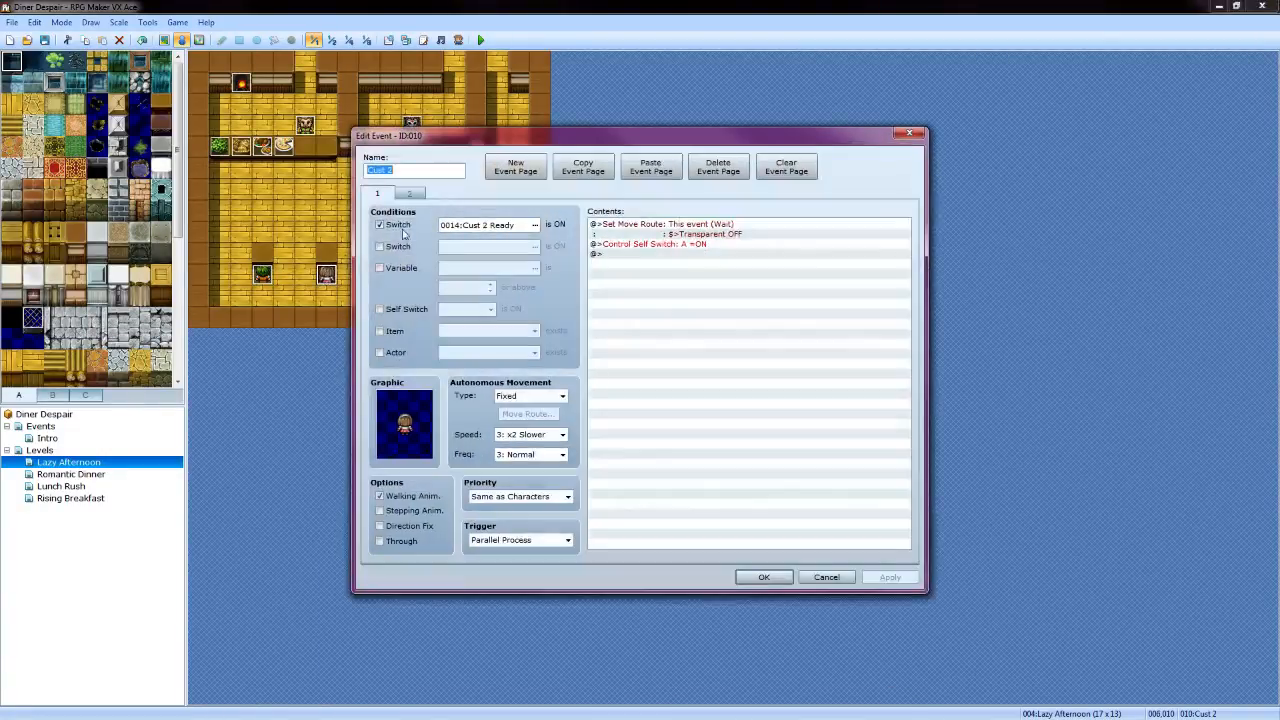
{"action": "left_click", "coordinate": [410, 193]}
{"action": "left_click", "coordinate": [650, 167]}
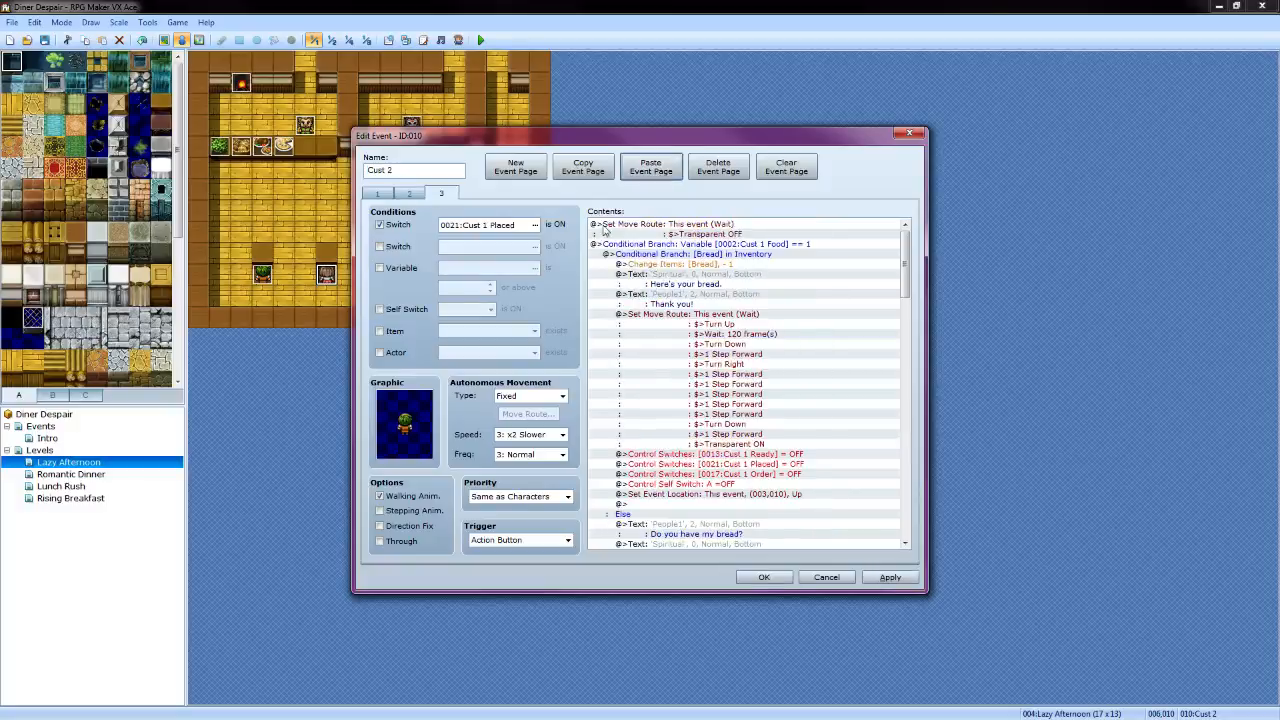
Set the new page's condition switch to 0022:Cust 2 Placed and its graphic to the brown-haired woman from People1
{"action": "left_click", "coordinate": [535, 226]}
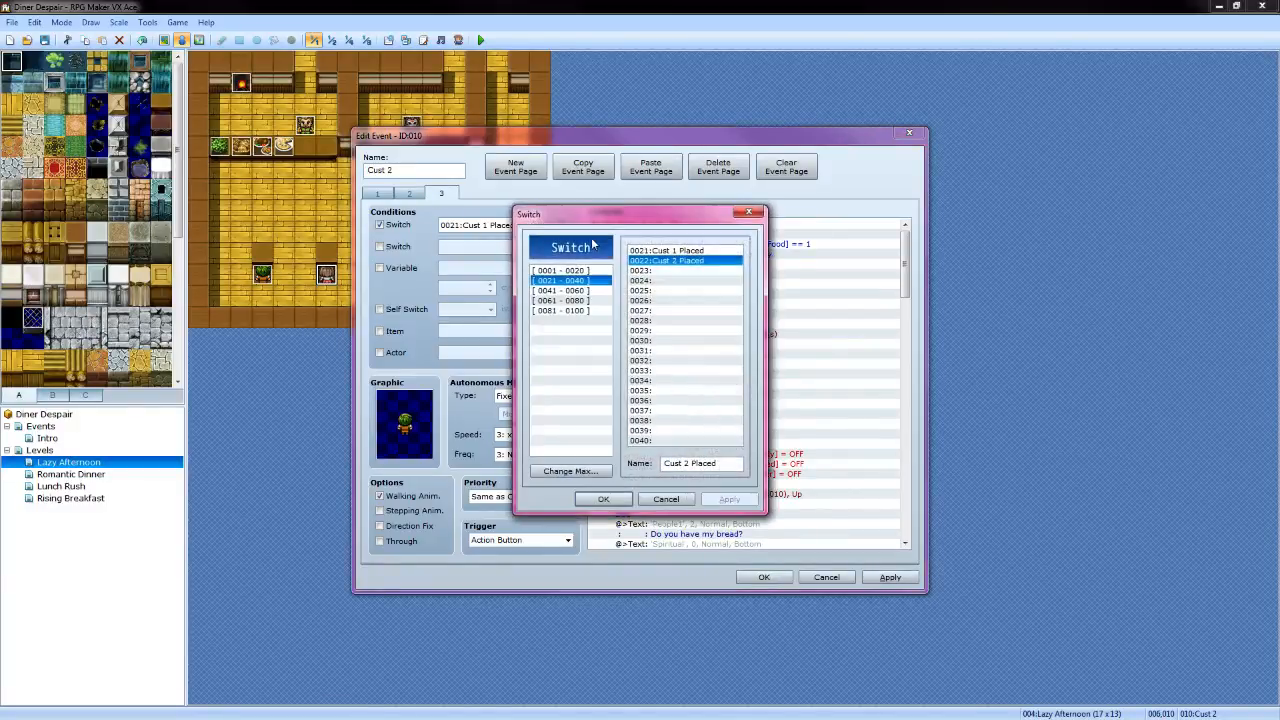
{"action": "left_click", "coordinate": [603, 499]}
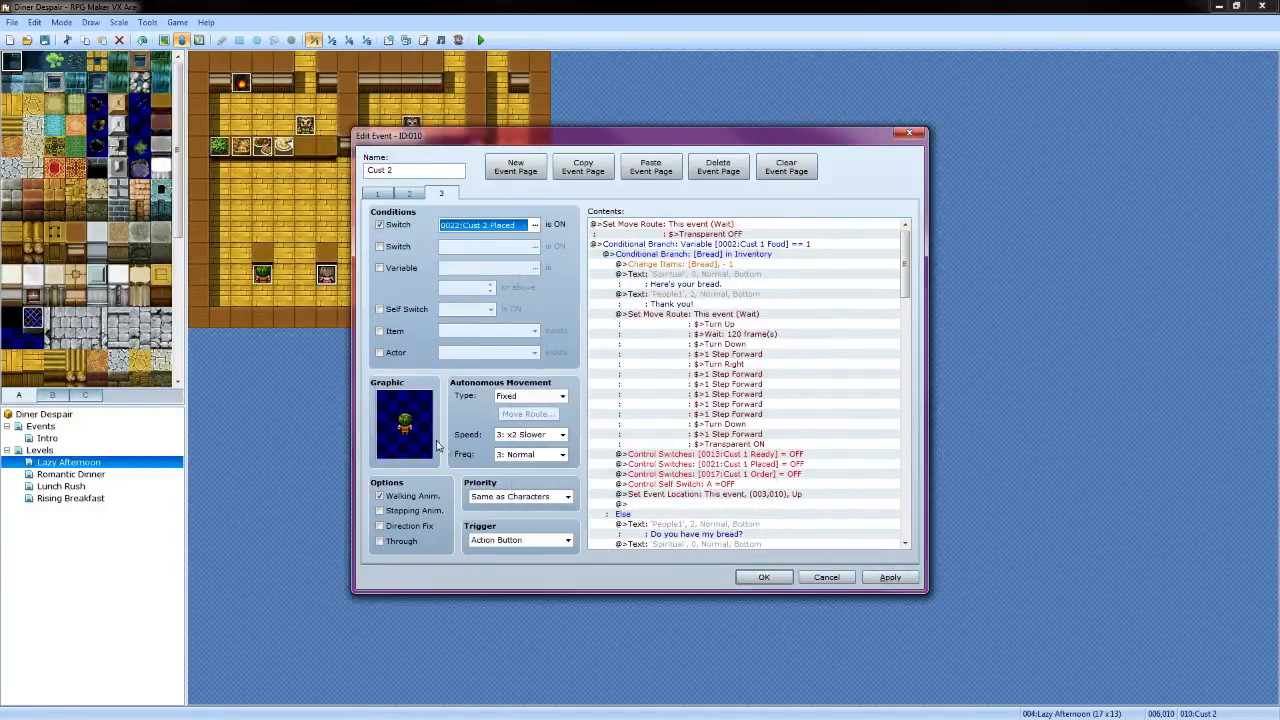
{"action": "double_click", "coordinate": [405, 425]}
{"action": "left_click", "coordinate": [757, 277]}
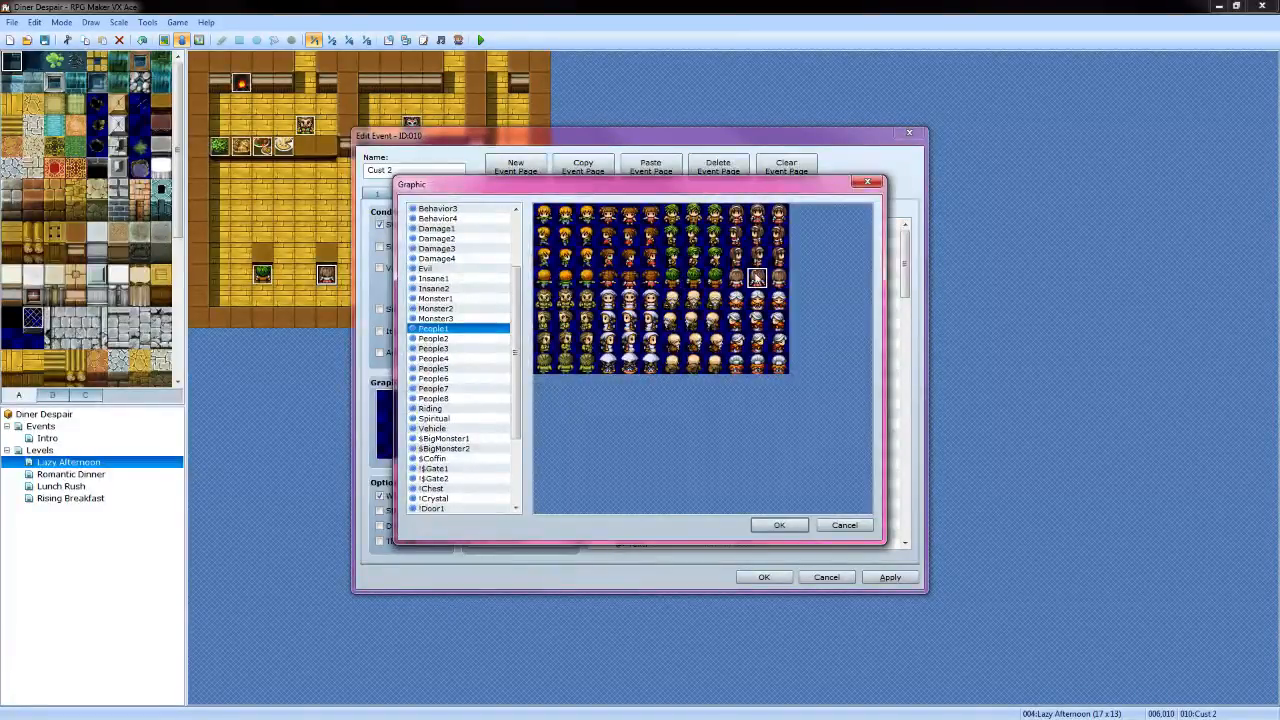
{"action": "left_click", "coordinate": [781, 528]}
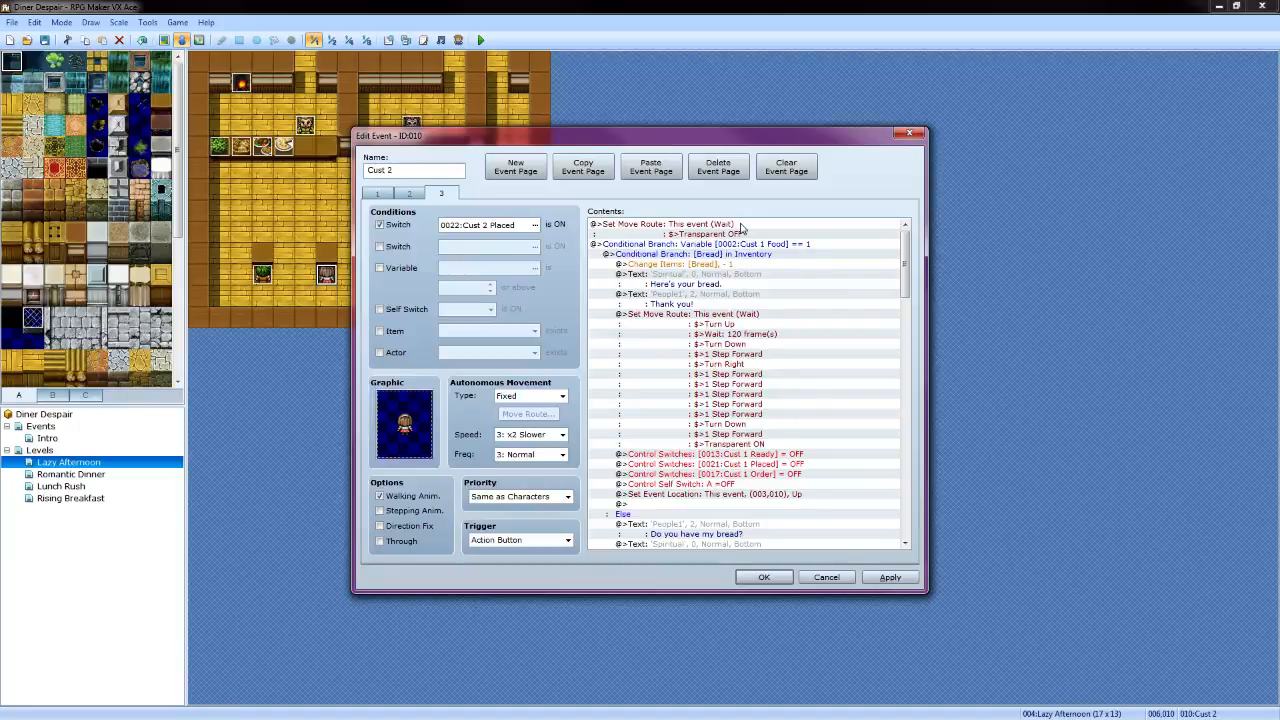
Delete the opening Transparent OFF move route and change the bread order branch's variable to 0003:Cust 2 Food
{"action": "left_click", "coordinate": [740, 227]}
{"action": "key", "text": "Delete"}
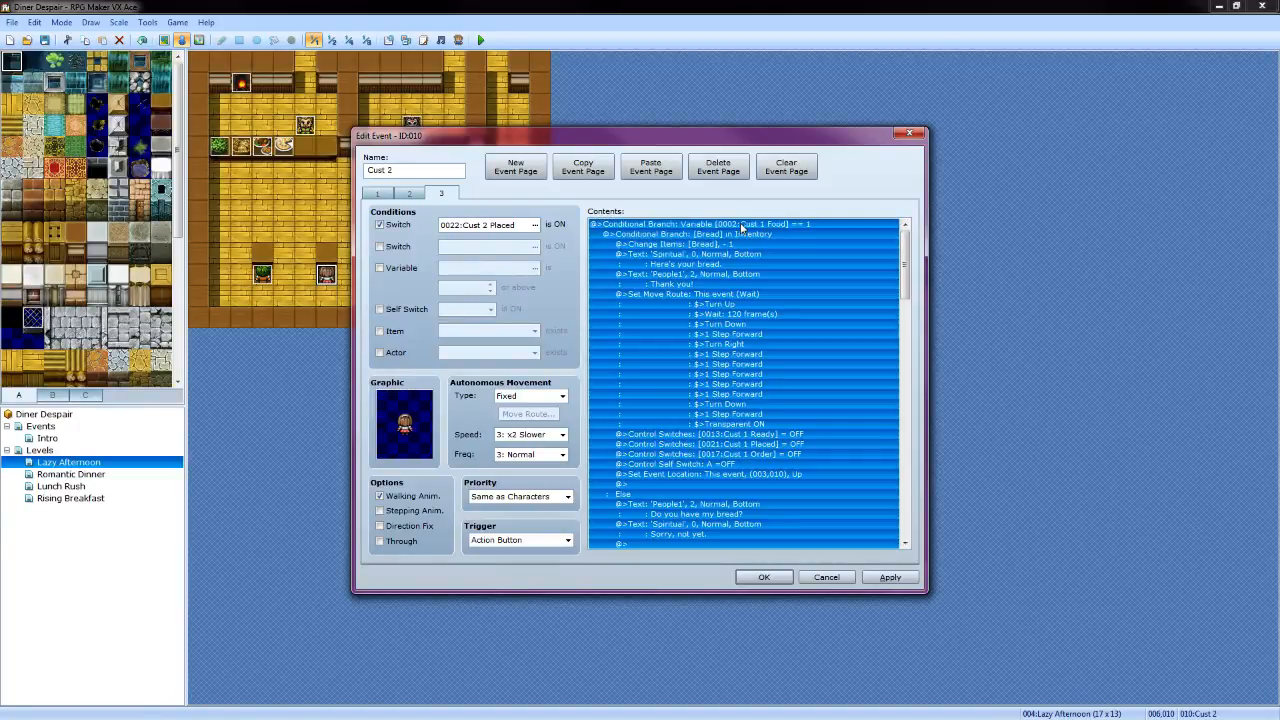
{"action": "right_click", "coordinate": [785, 228]}
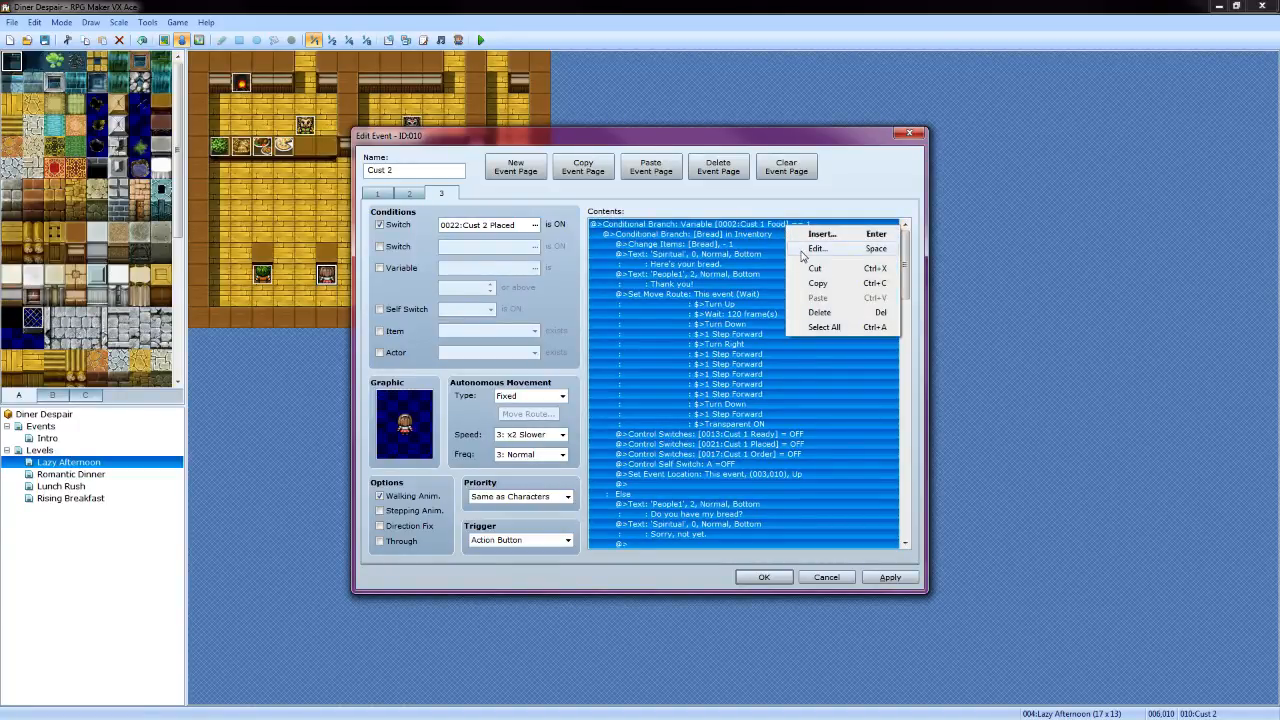
{"action": "left_click", "coordinate": [805, 255]}
{"action": "left_click", "coordinate": [783, 326]}
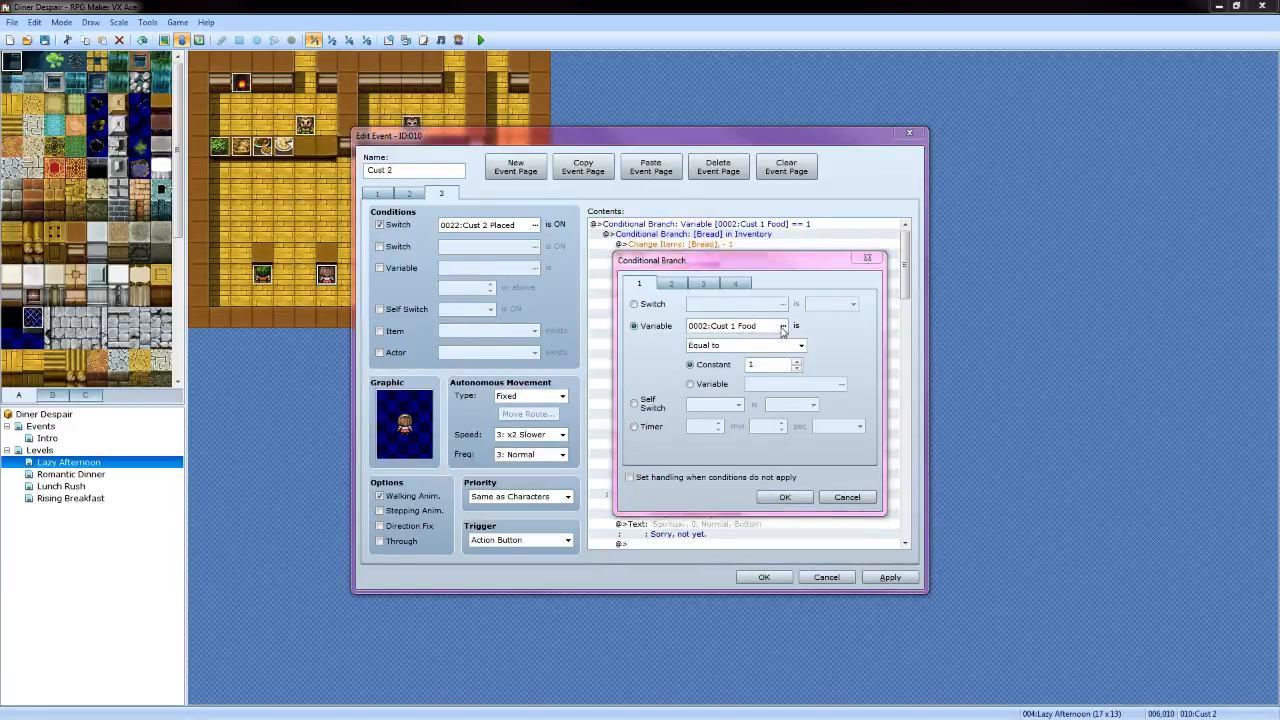
{"action": "left_click", "coordinate": [713, 522]}
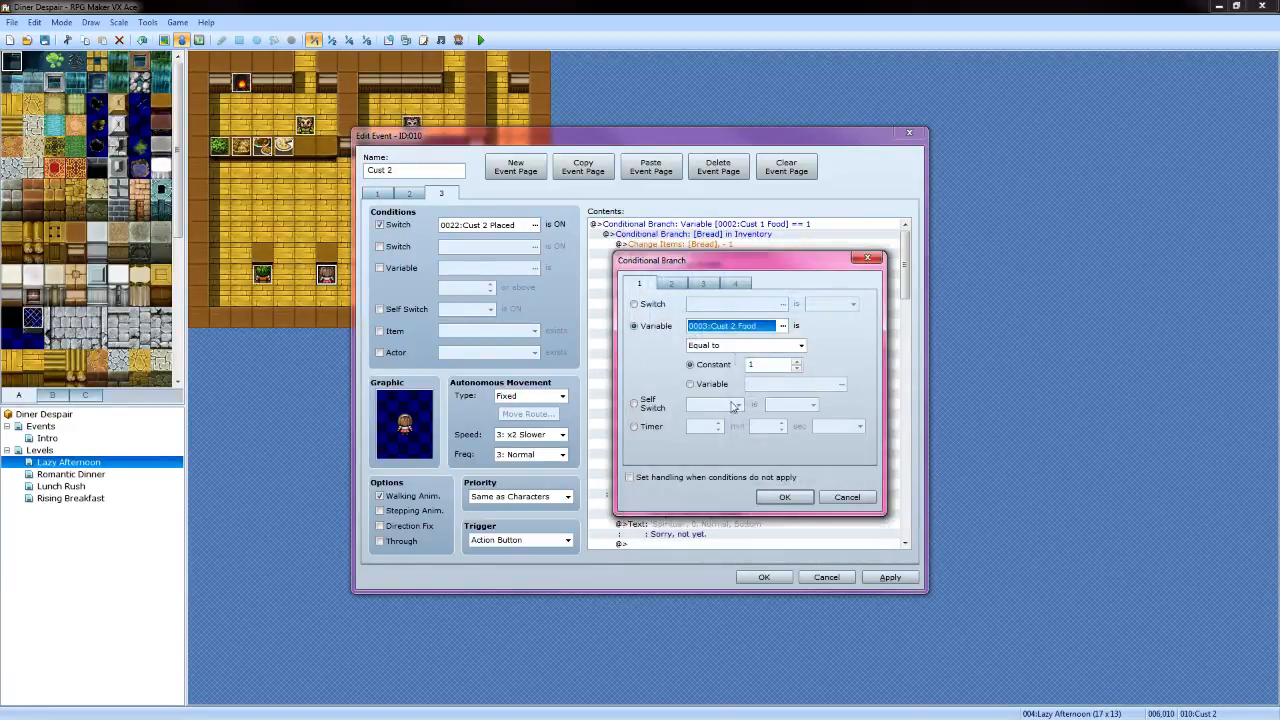
{"action": "left_click", "coordinate": [783, 498]}
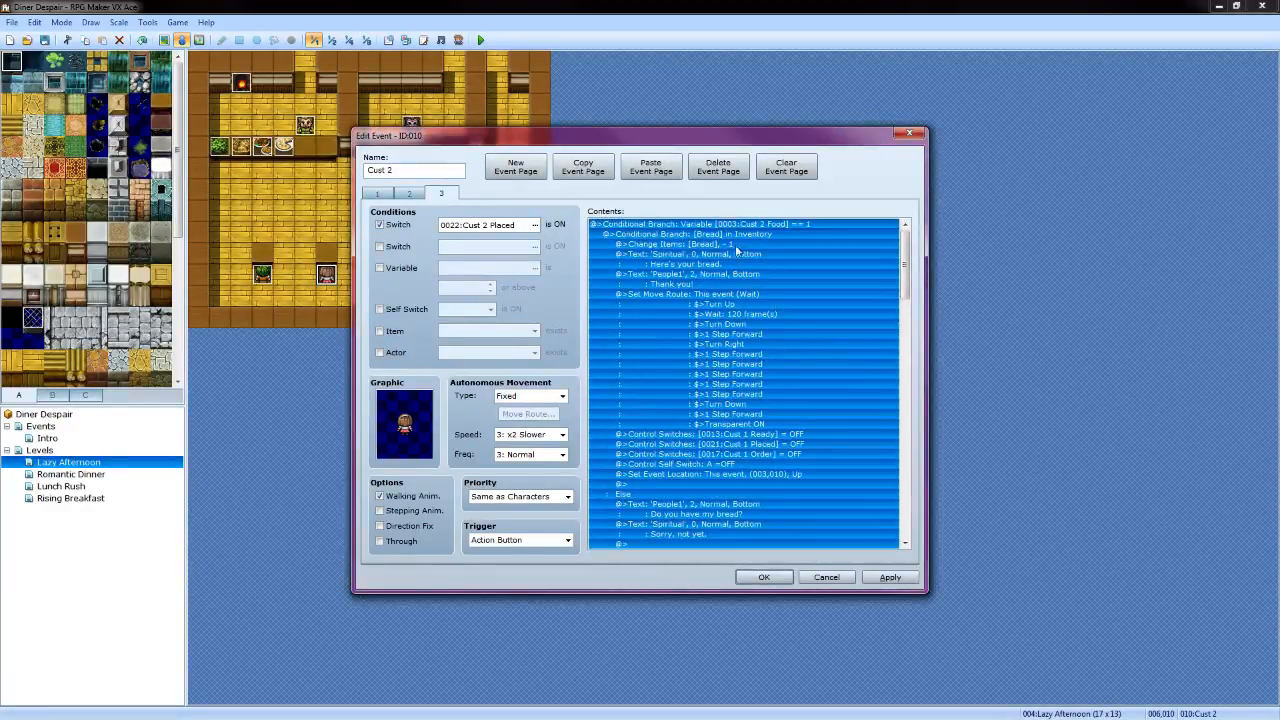
Give the bread branch's thank-you message the brown-haired woman's face from People1 and change its text to "Thank you."
{"action": "left_click", "coordinate": [731, 275]}
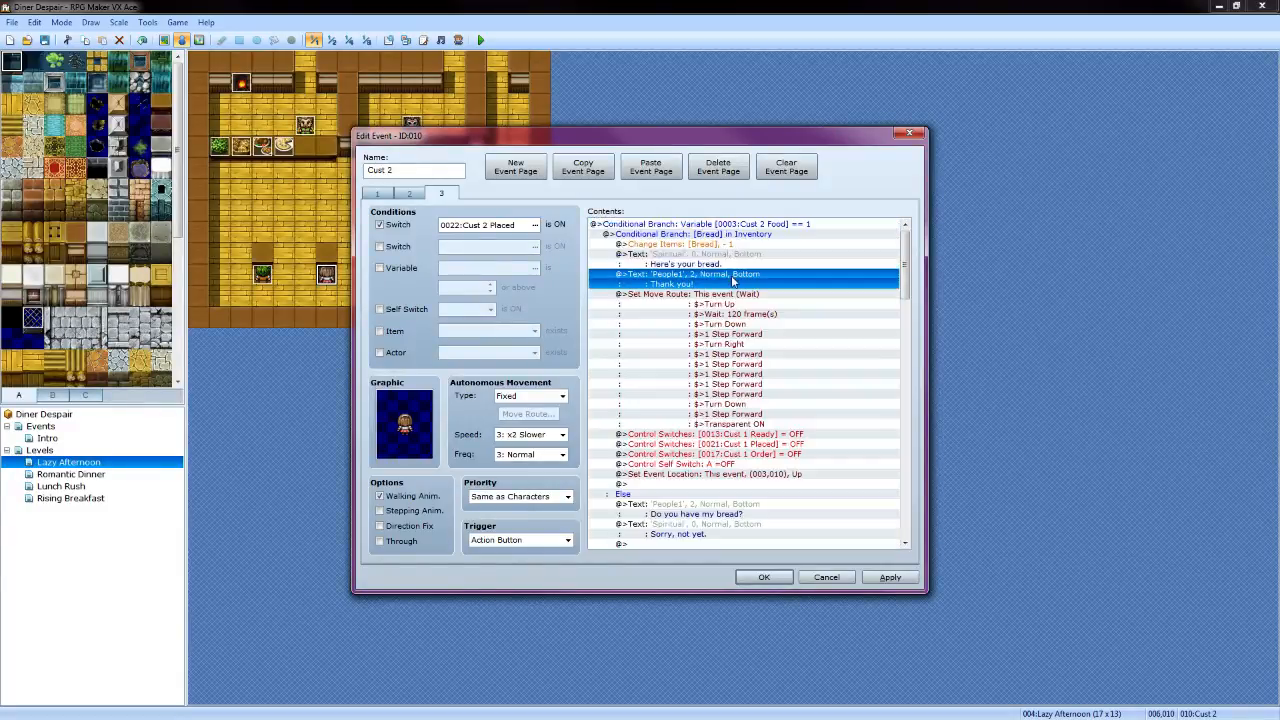
{"action": "right_click", "coordinate": [731, 281]}
{"action": "left_click", "coordinate": [737, 302]}
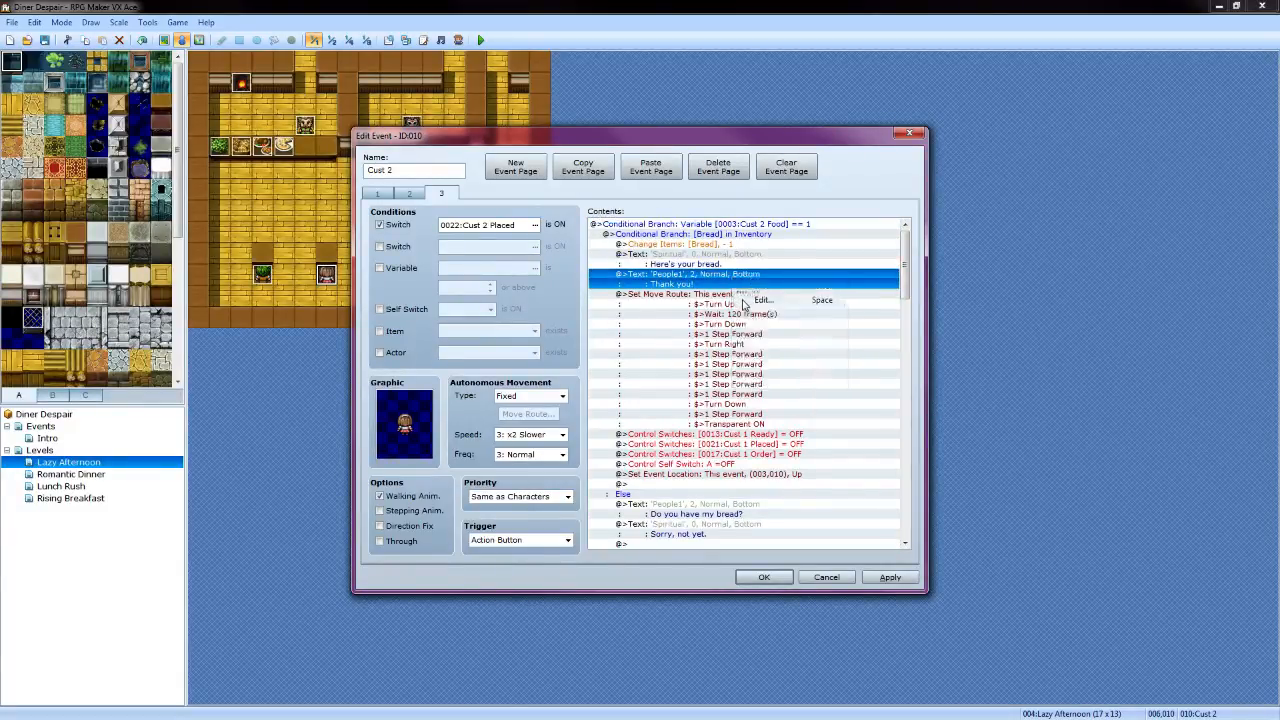
{"action": "double_click", "coordinate": [630, 372]}
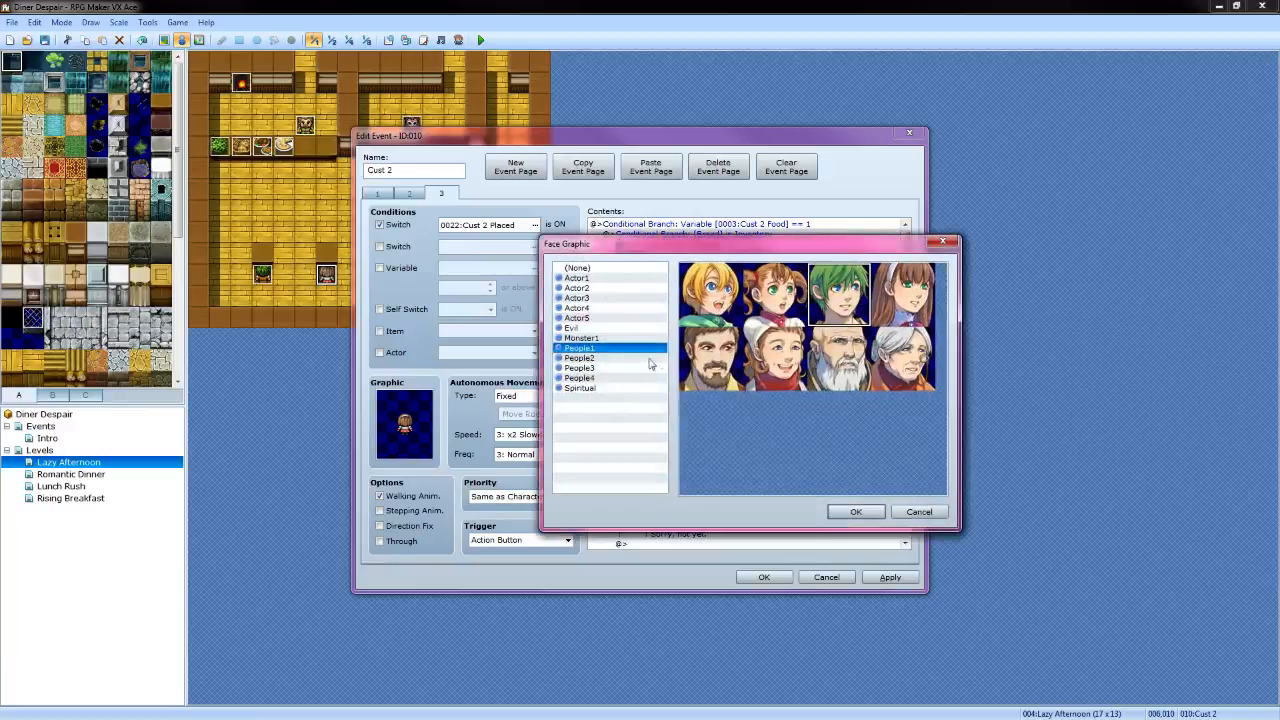
{"action": "left_click", "coordinate": [880, 308]}
{"action": "left_click", "coordinate": [856, 511]}
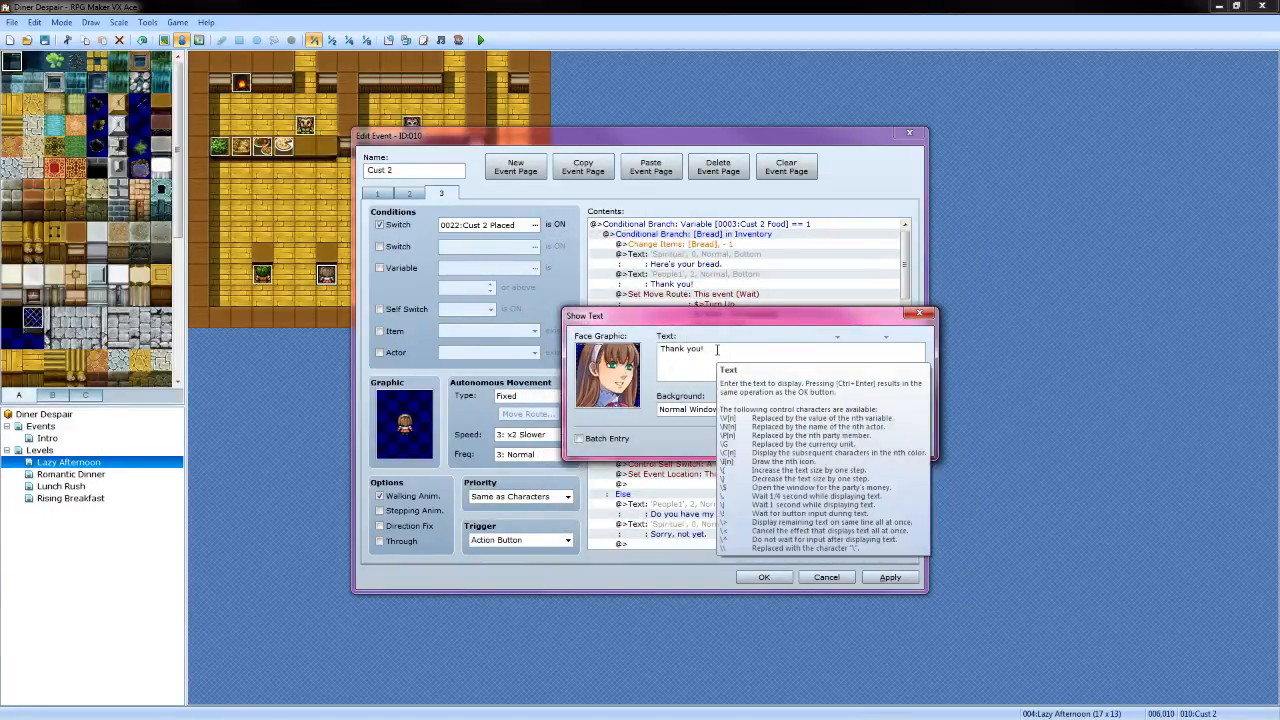
{"action": "left_click", "coordinate": [760, 346]}
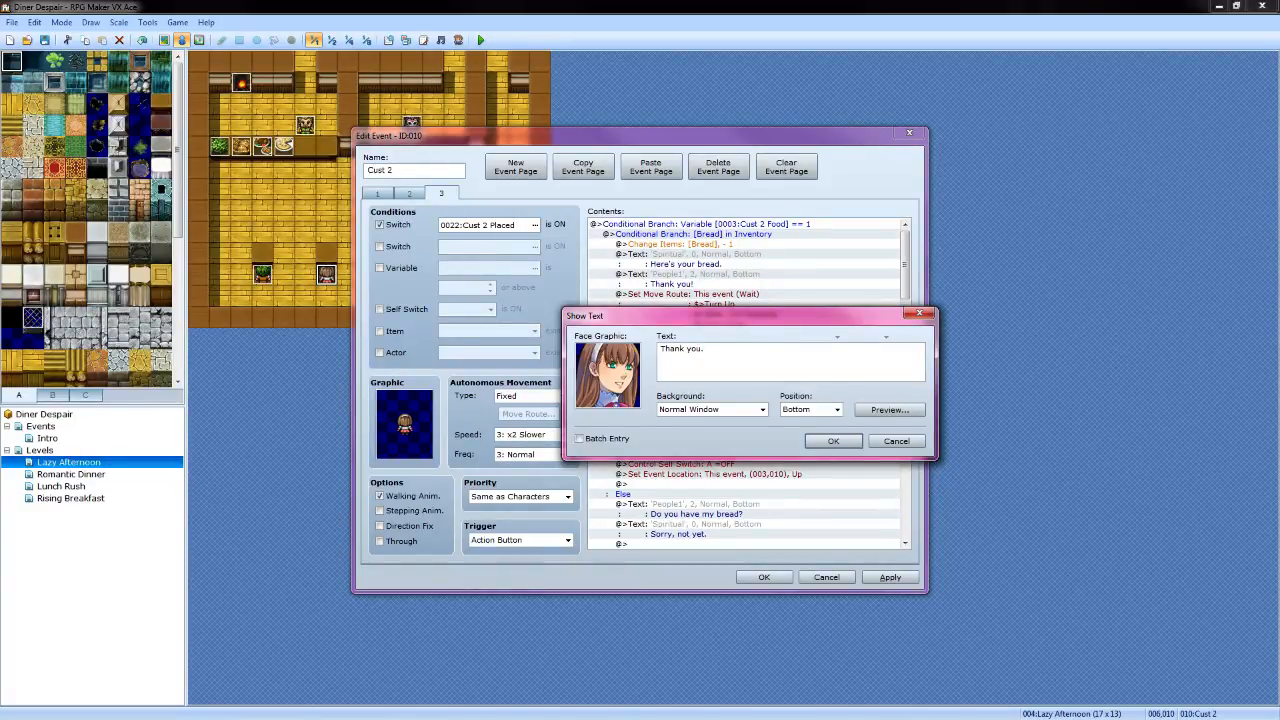
{"action": "left_click", "coordinate": [832, 441]}
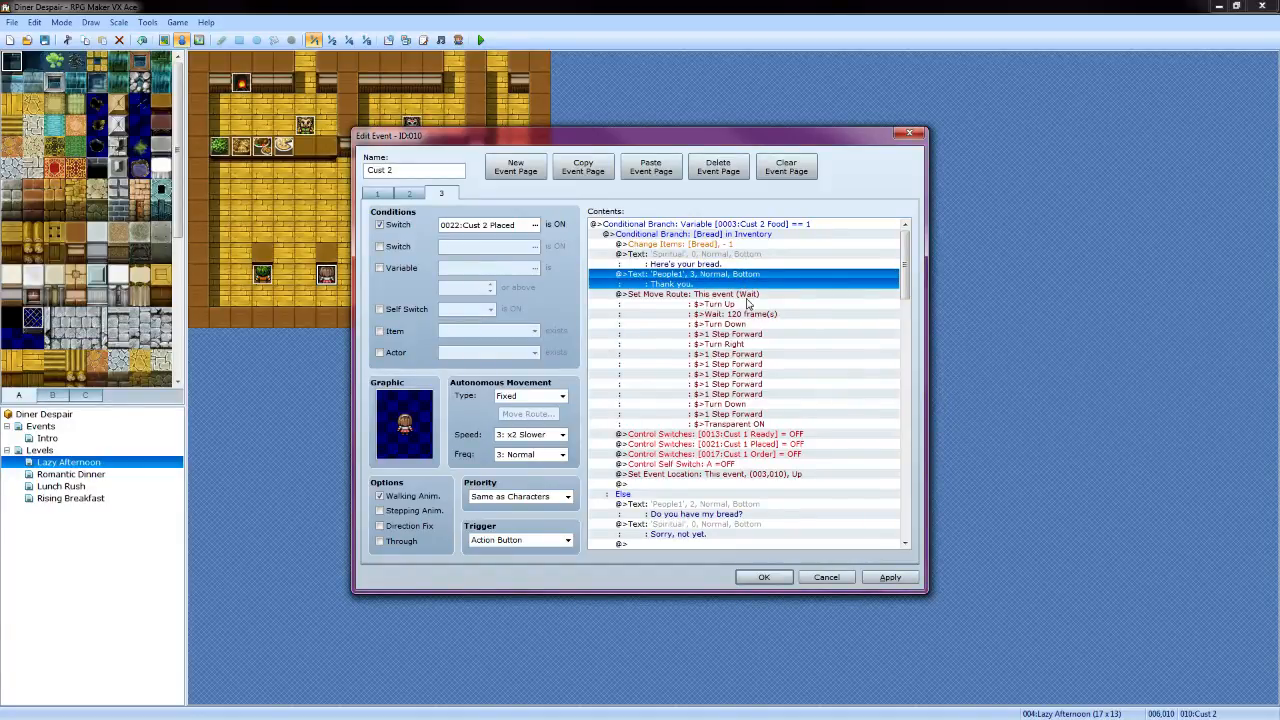
Make the bread branch's first Control Switches command turn OFF switch 0014:Cust 2 Ready
{"action": "left_click", "coordinate": [773, 435]}
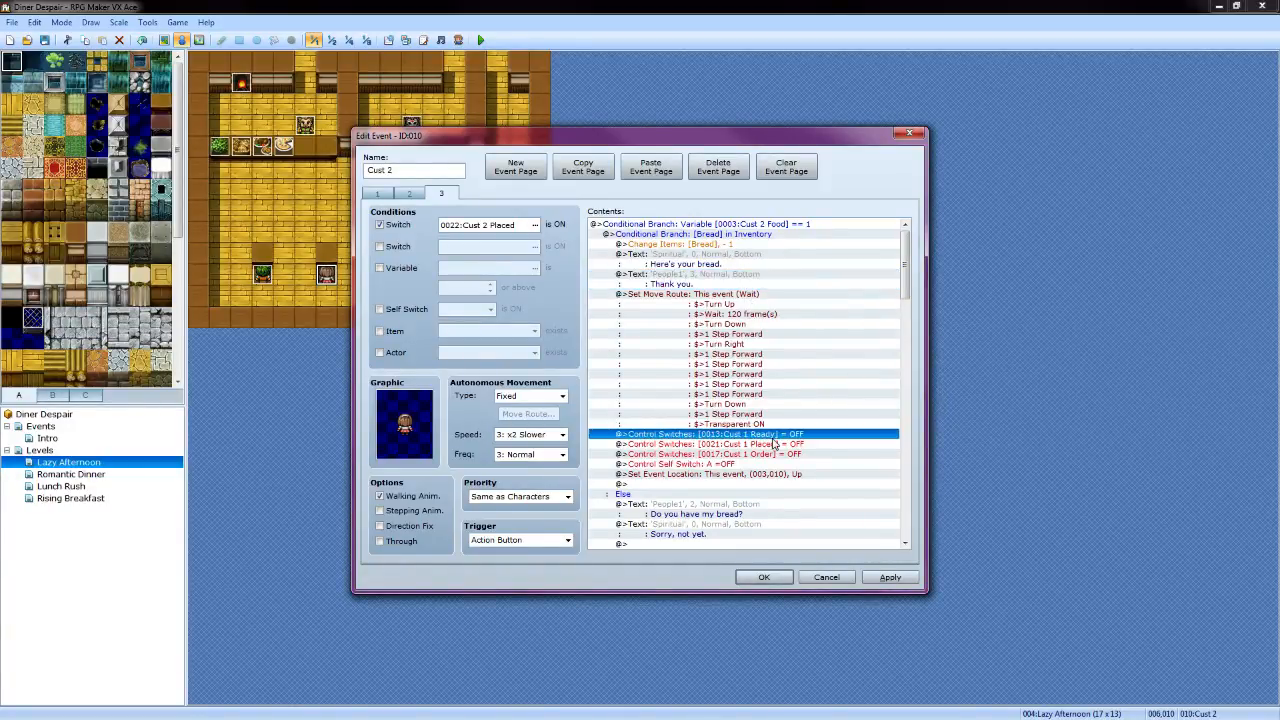
{"action": "right_click", "coordinate": [797, 441]}
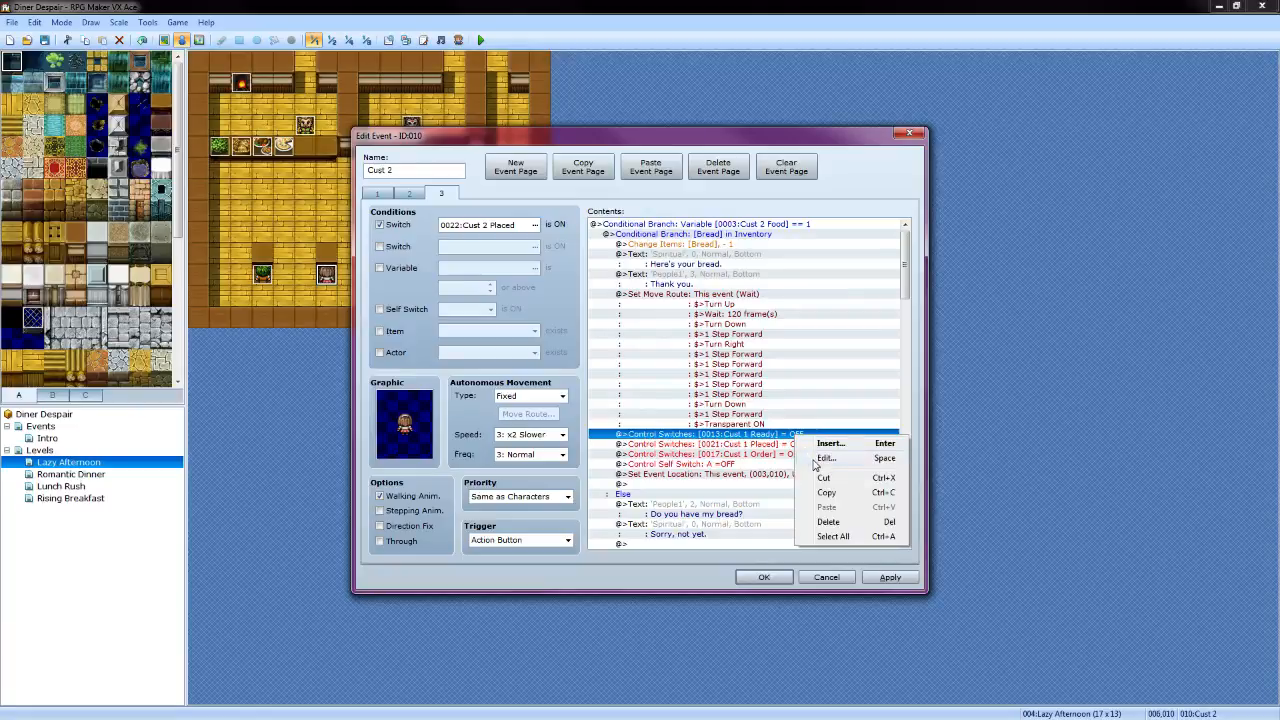
{"action": "left_click", "coordinate": [826, 458]}
{"action": "left_click", "coordinate": [806, 356]}
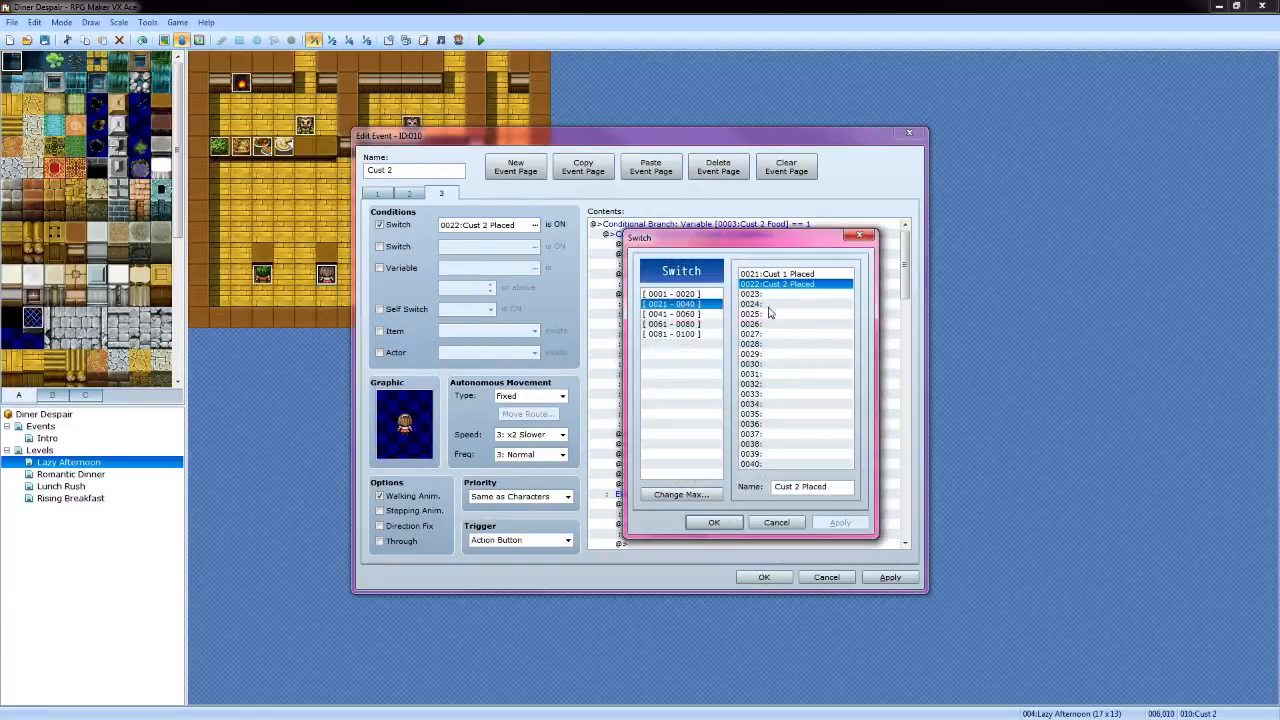
{"action": "left_click", "coordinate": [690, 295]}
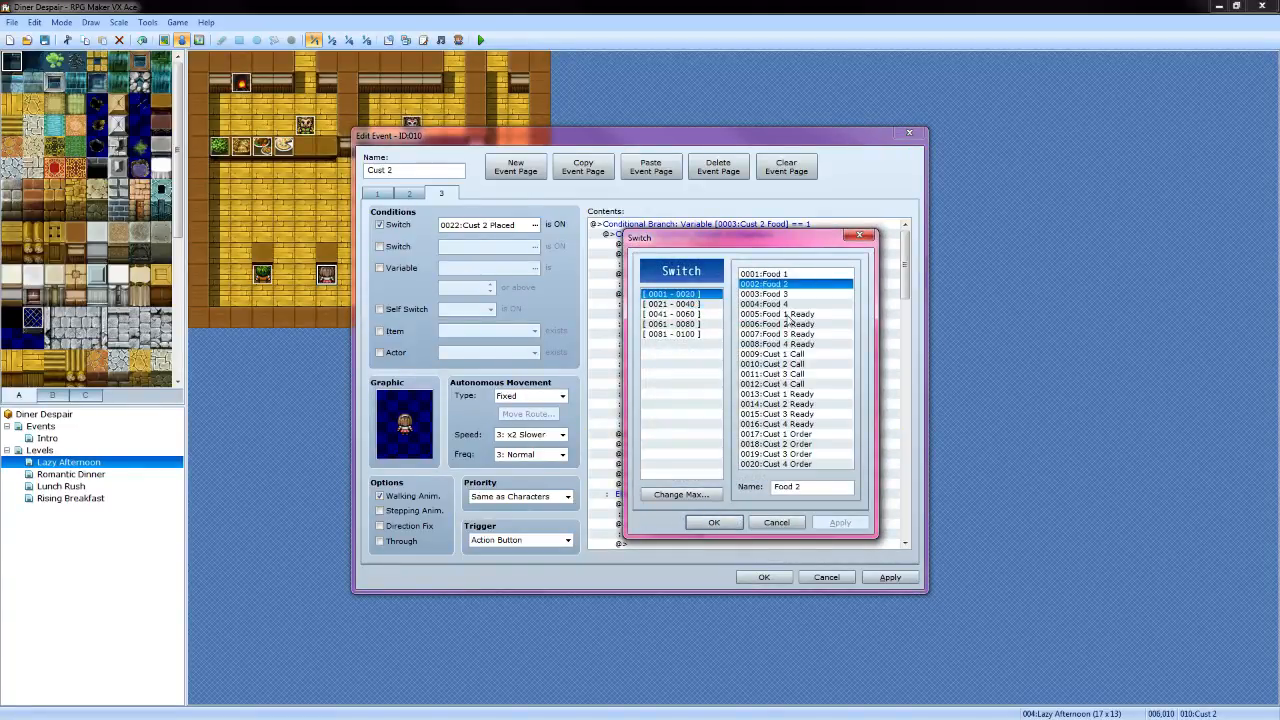
{"action": "left_click", "coordinate": [804, 404]}
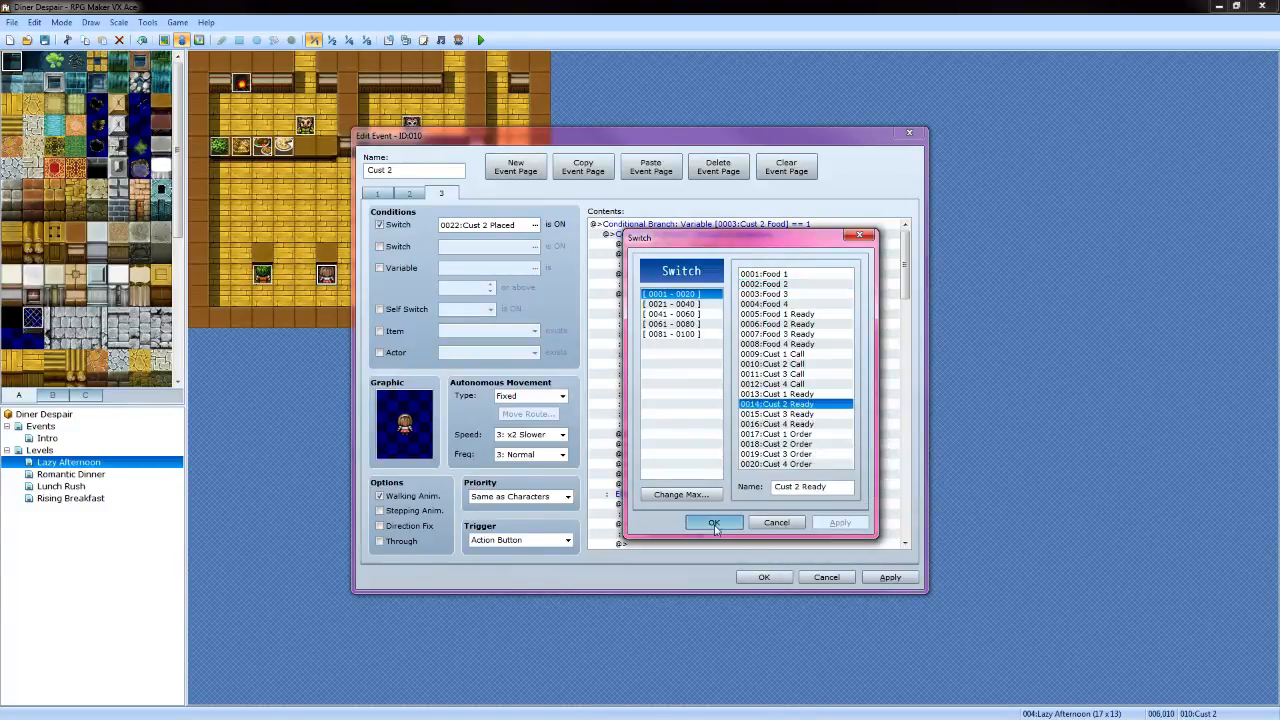
{"action": "left_click", "coordinate": [714, 522]}
{"action": "left_click", "coordinate": [758, 441]}
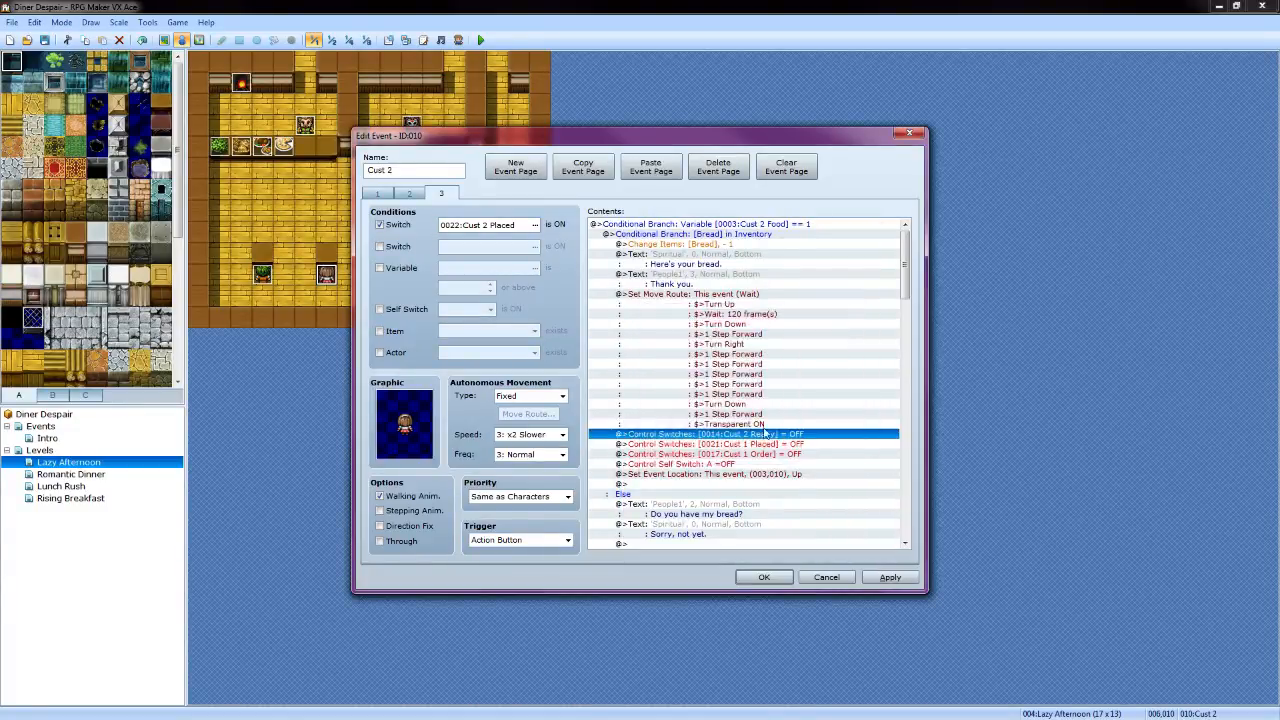
Make the bread branch's second Control Switches command turn OFF switch 0022:Cust 2 Placed
{"action": "right_click", "coordinate": [772, 445]}
{"action": "left_click", "coordinate": [793, 469]}
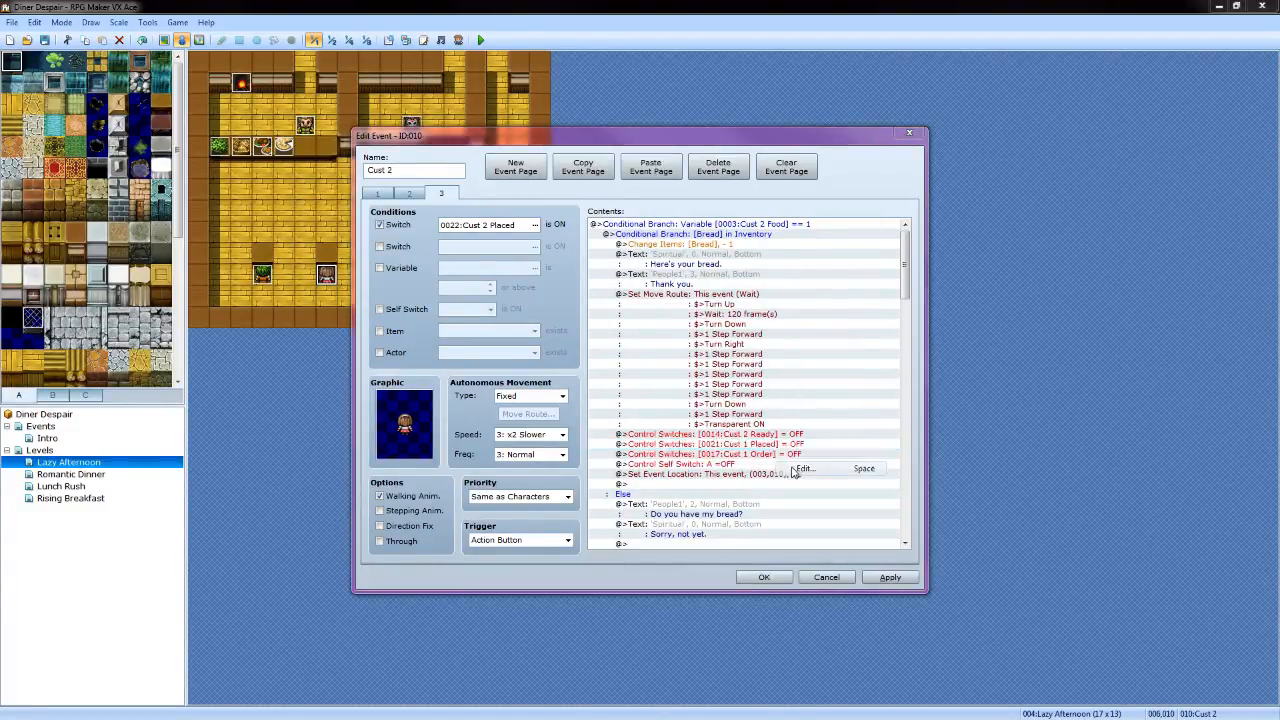
{"action": "left_click", "coordinate": [806, 356]}
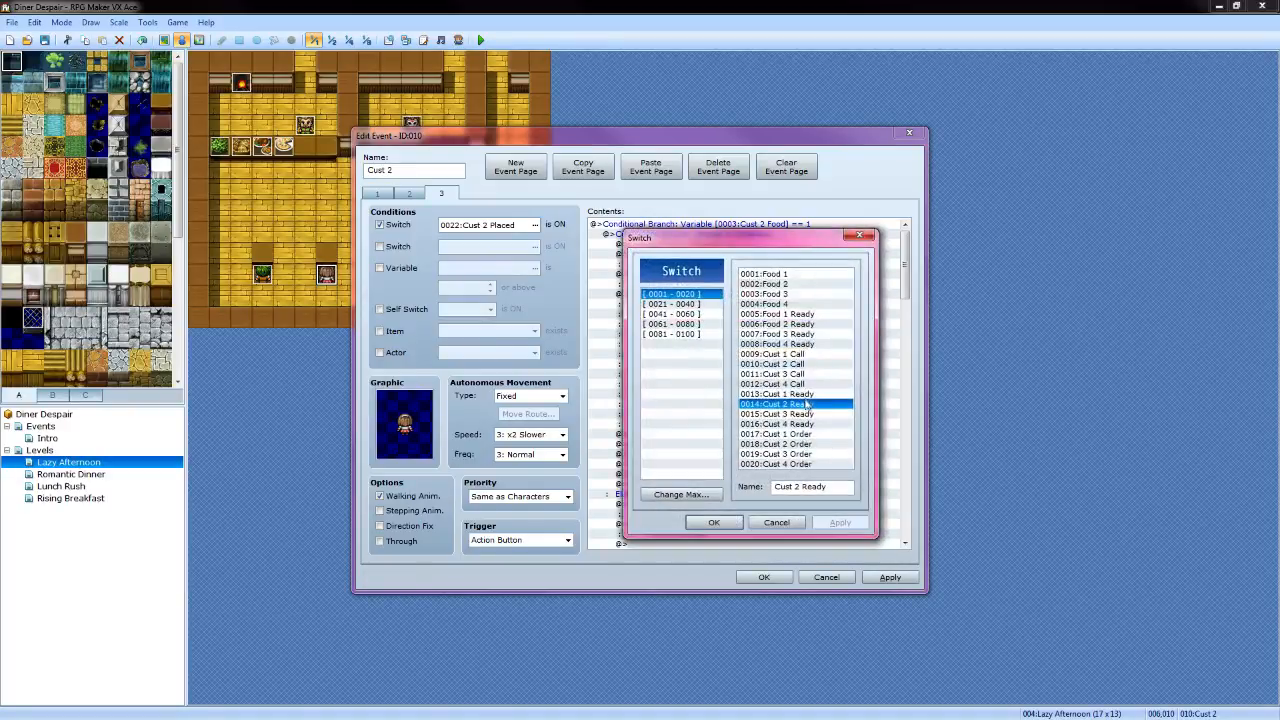
{"action": "left_click", "coordinate": [688, 305]}
{"action": "left_click", "coordinate": [780, 284]}
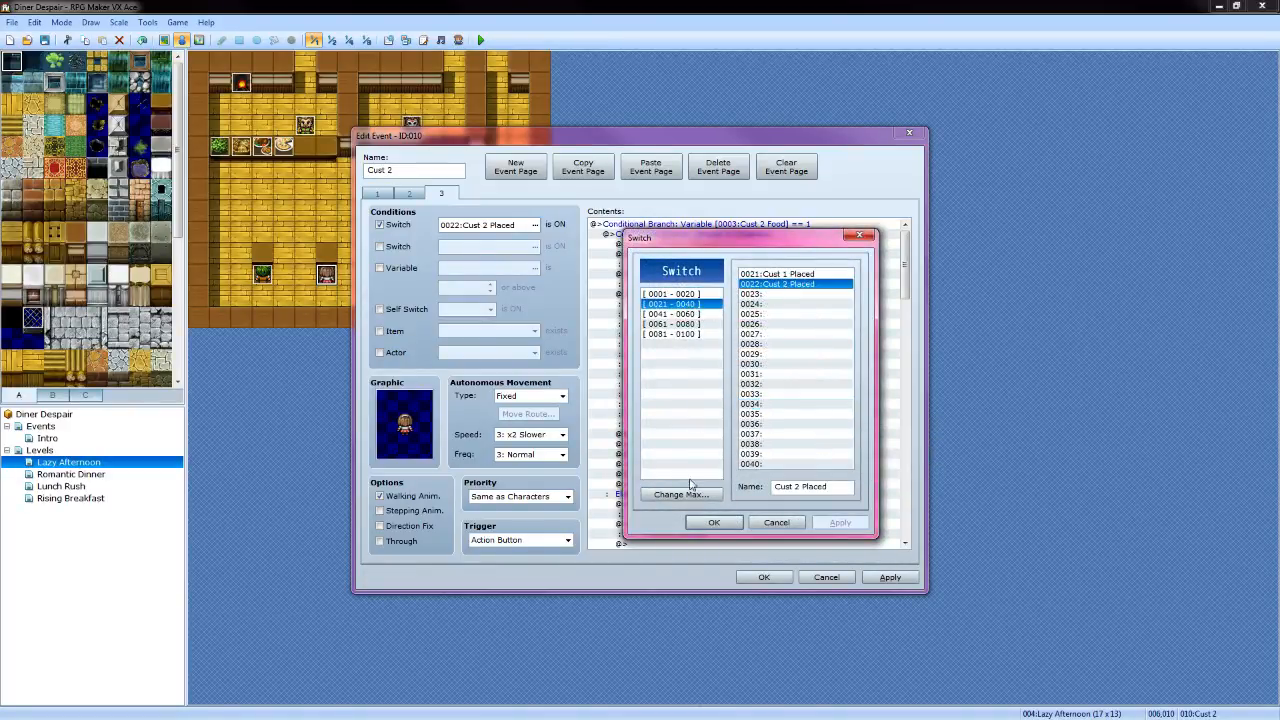
{"action": "left_click", "coordinate": [714, 522]}
{"action": "left_click", "coordinate": [750, 442]}
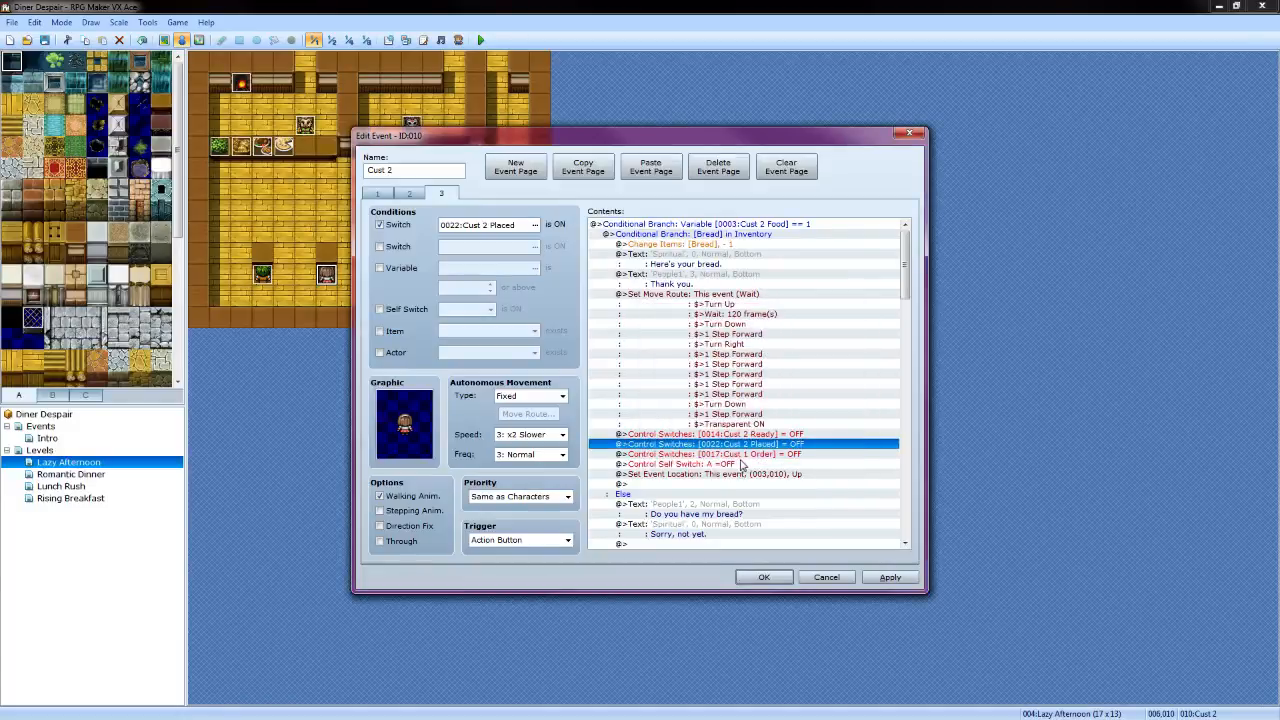
Make the bread branch's third Control Switches command turn OFF switch 0018:Cust 2 Order
{"action": "left_click", "coordinate": [745, 456]}
{"action": "right_click", "coordinate": [745, 460]}
{"action": "left_click", "coordinate": [770, 481]}
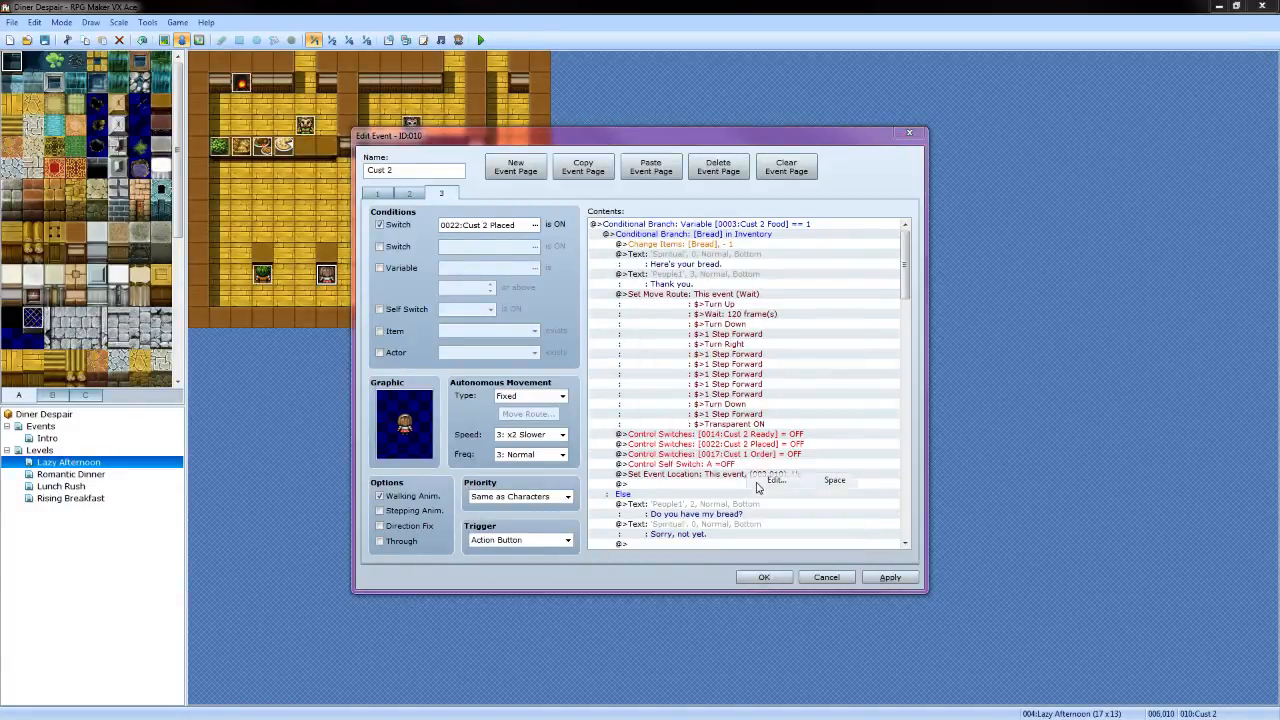
{"action": "left_click", "coordinate": [805, 353]}
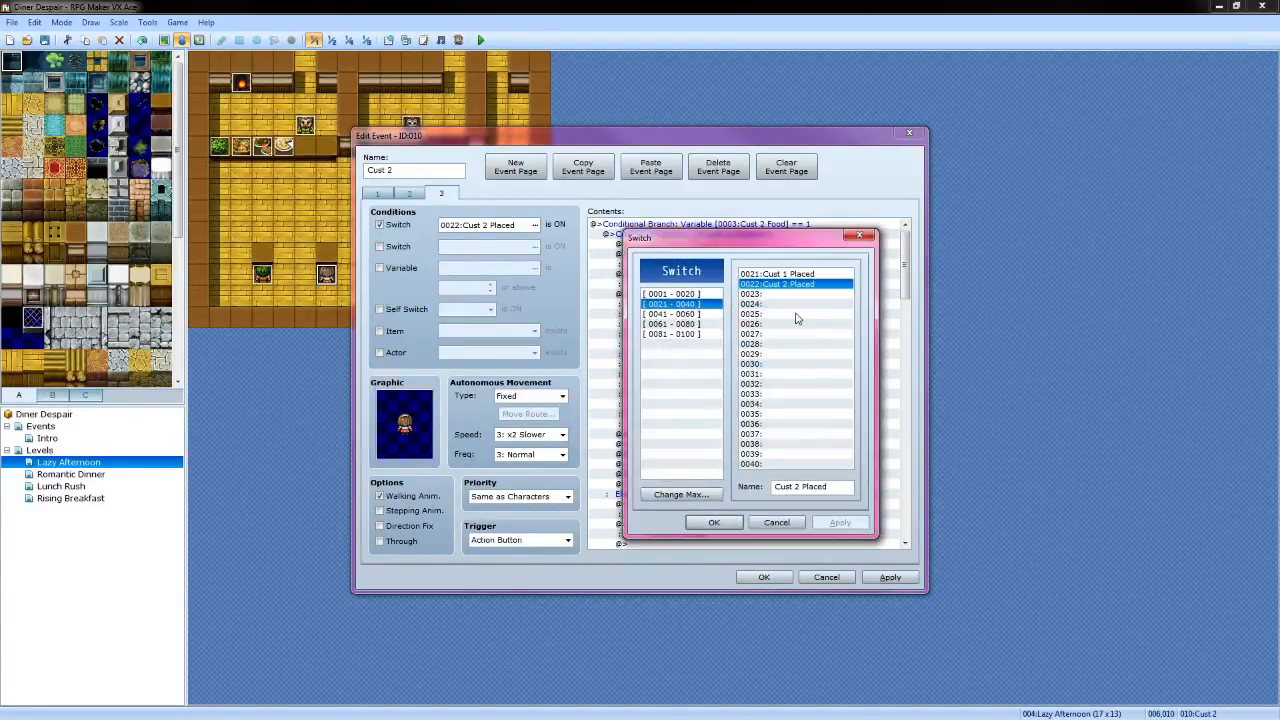
{"action": "left_click", "coordinate": [690, 294]}
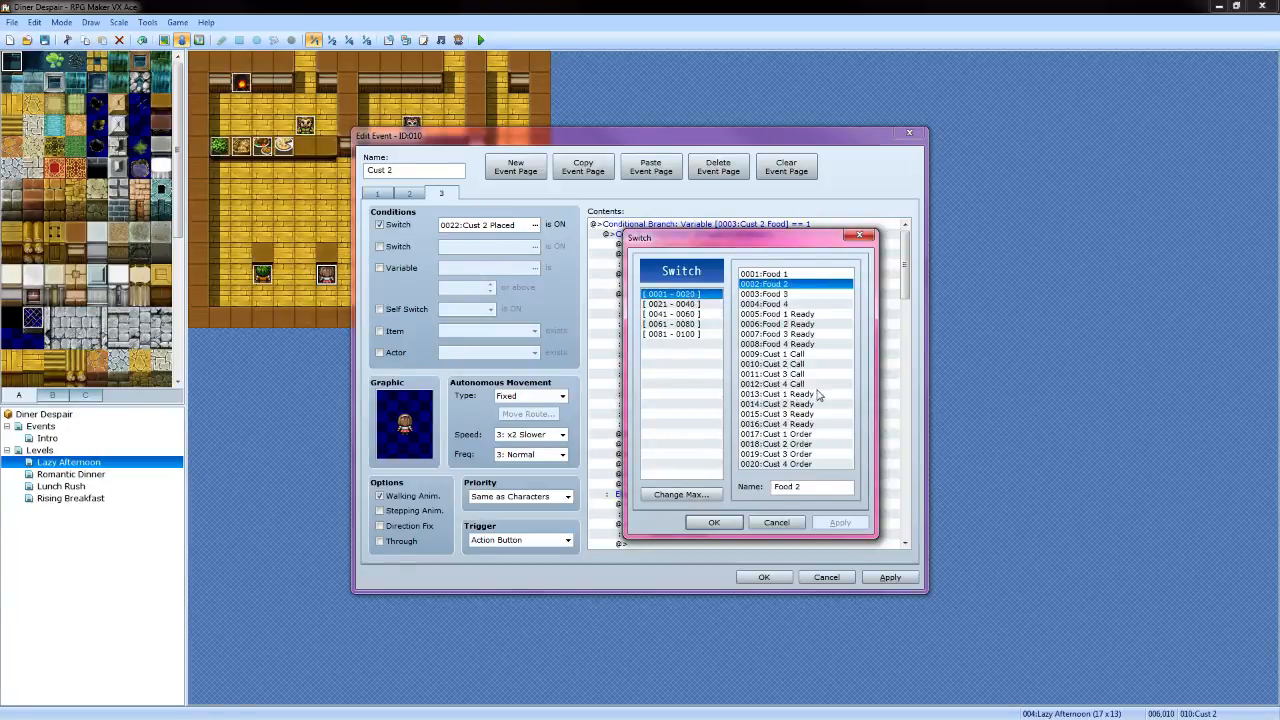
{"action": "left_click", "coordinate": [806, 445]}
{"action": "left_click", "coordinate": [714, 522]}
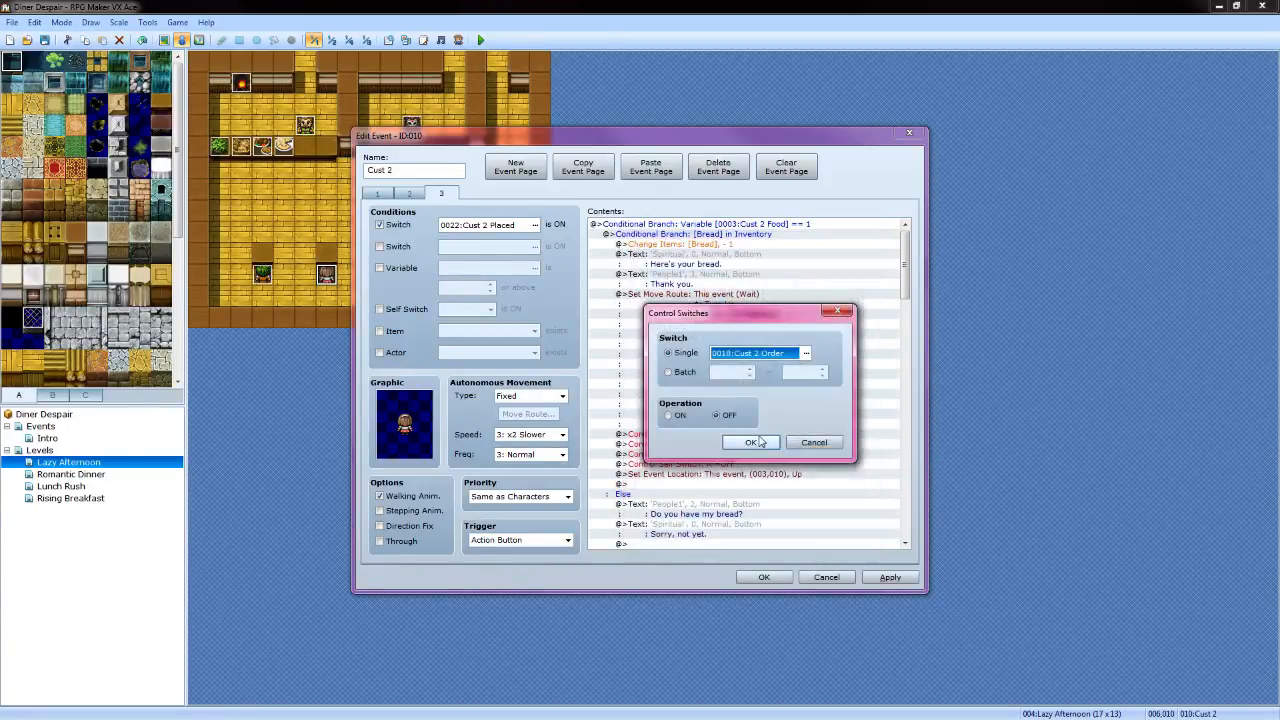
{"action": "left_click", "coordinate": [752, 442]}
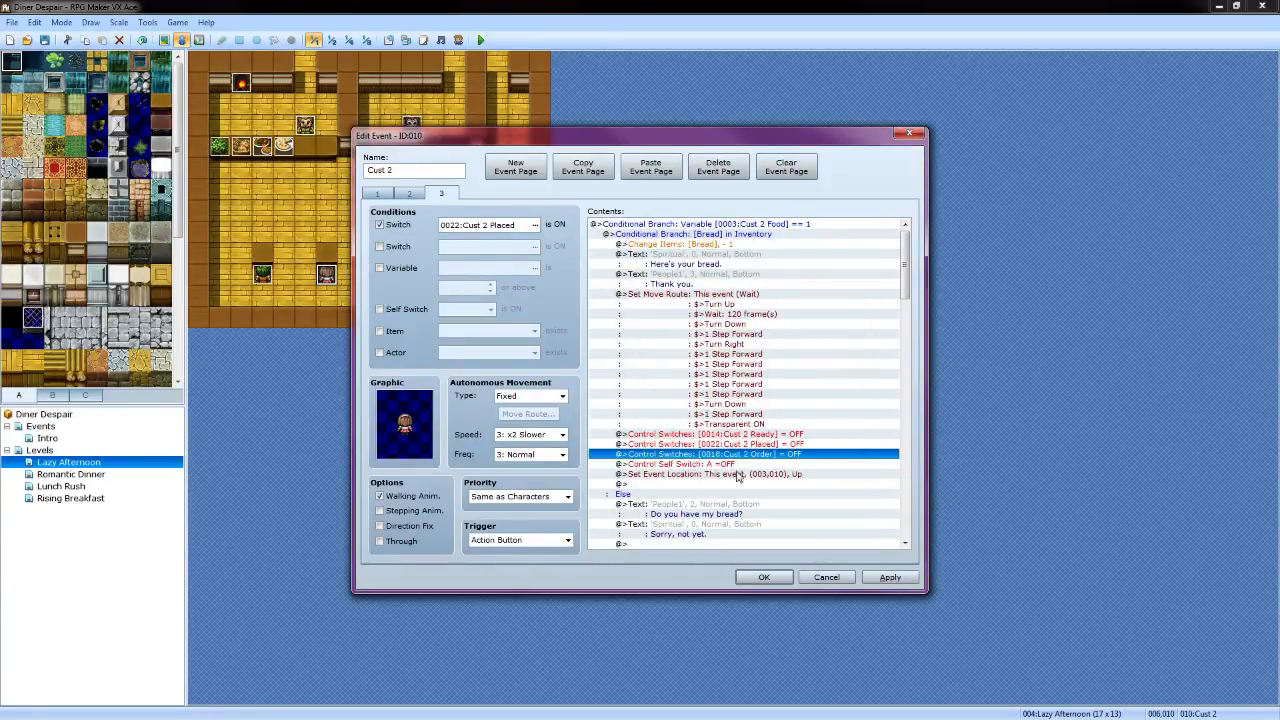
Change the bread branch's Set Event Location command to place this event at (006,010)
{"action": "left_click", "coordinate": [750, 476]}
{"action": "scroll", "coordinate": [740, 440], "scroll_direction": "down", "scroll_amount": 2}
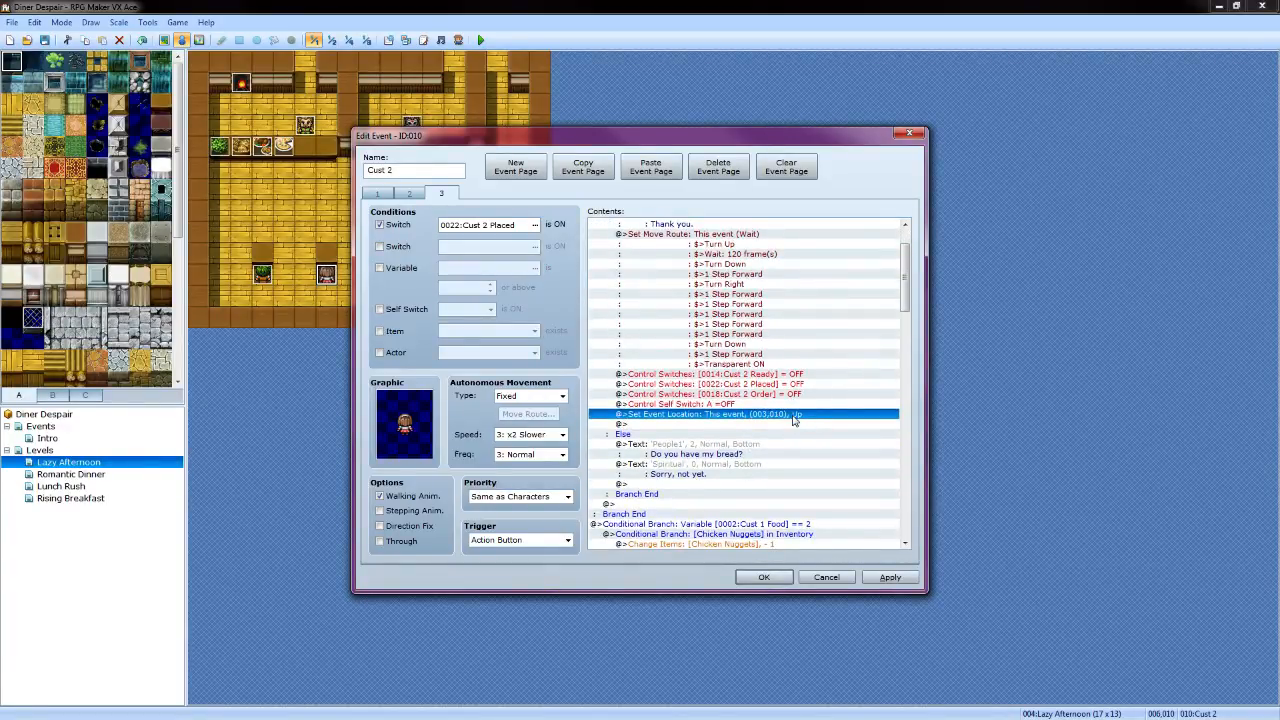
{"action": "scroll", "coordinate": [793, 421], "scroll_direction": "down", "scroll_amount": 5}
{"action": "scroll", "coordinate": [793, 421], "scroll_direction": "up", "scroll_amount": 7}
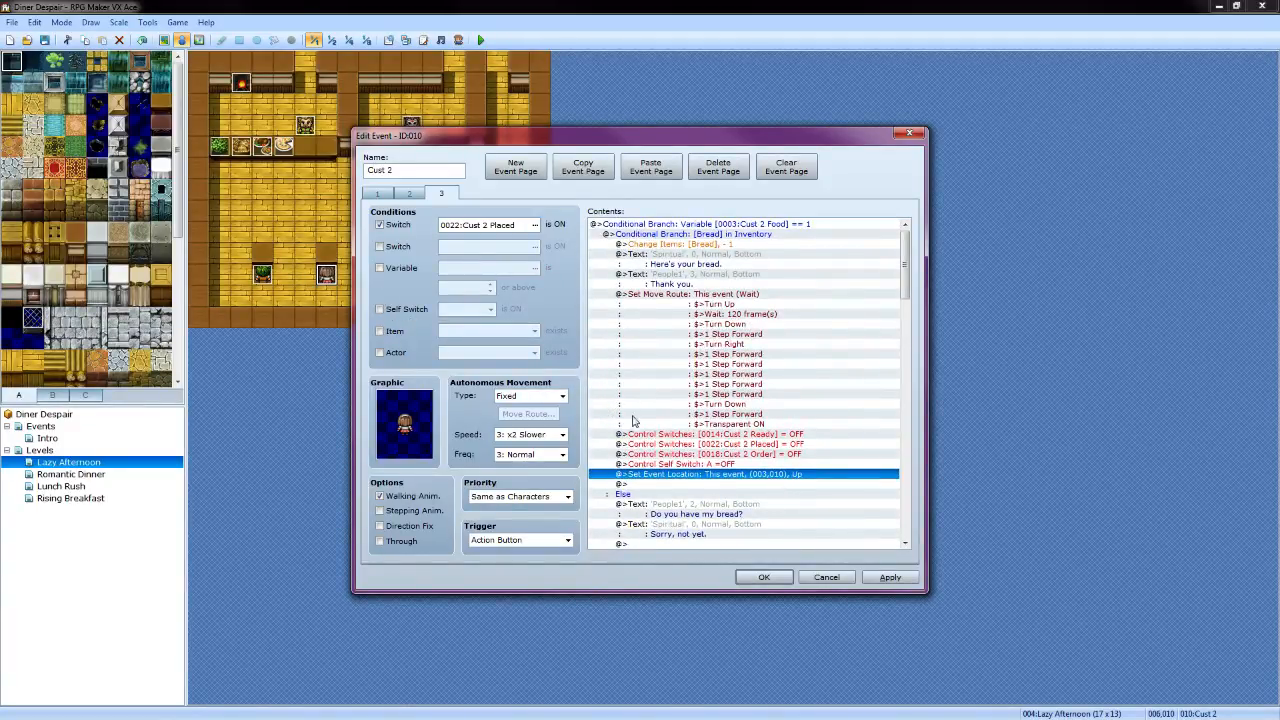
{"action": "right_click", "coordinate": [798, 480]}
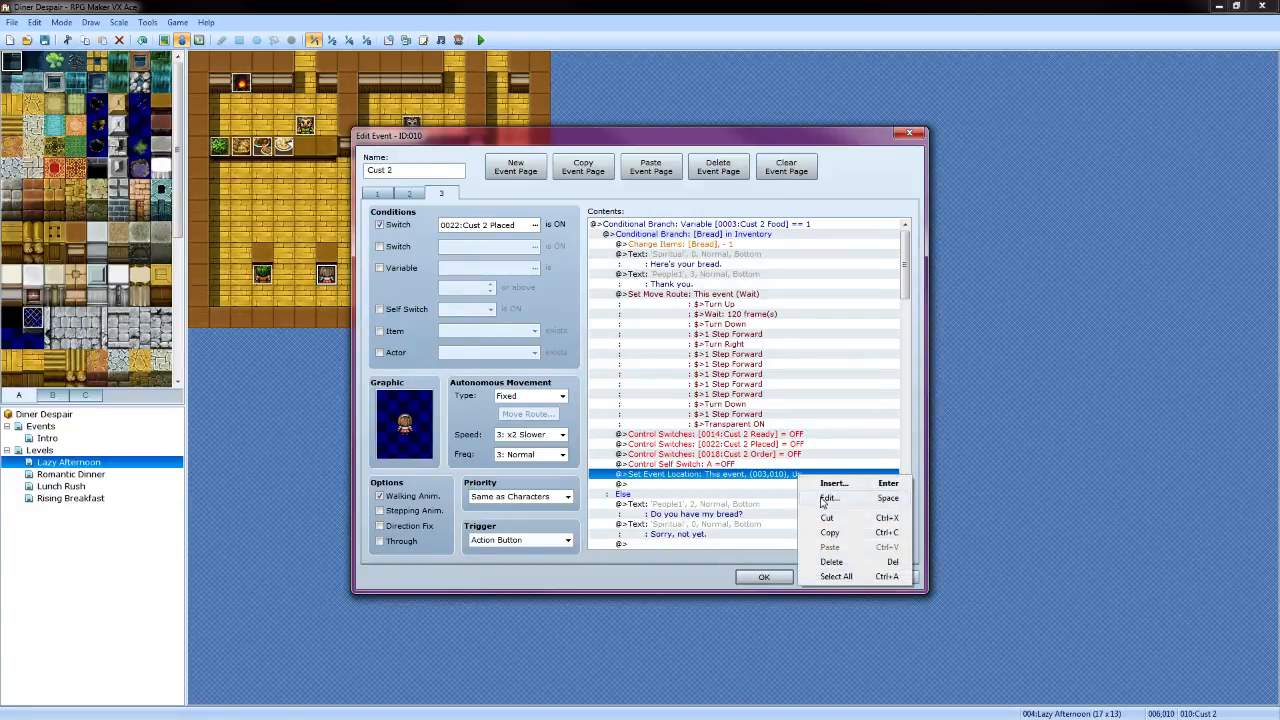
{"action": "left_click", "coordinate": [822, 500]}
{"action": "left_click", "coordinate": [780, 344]}
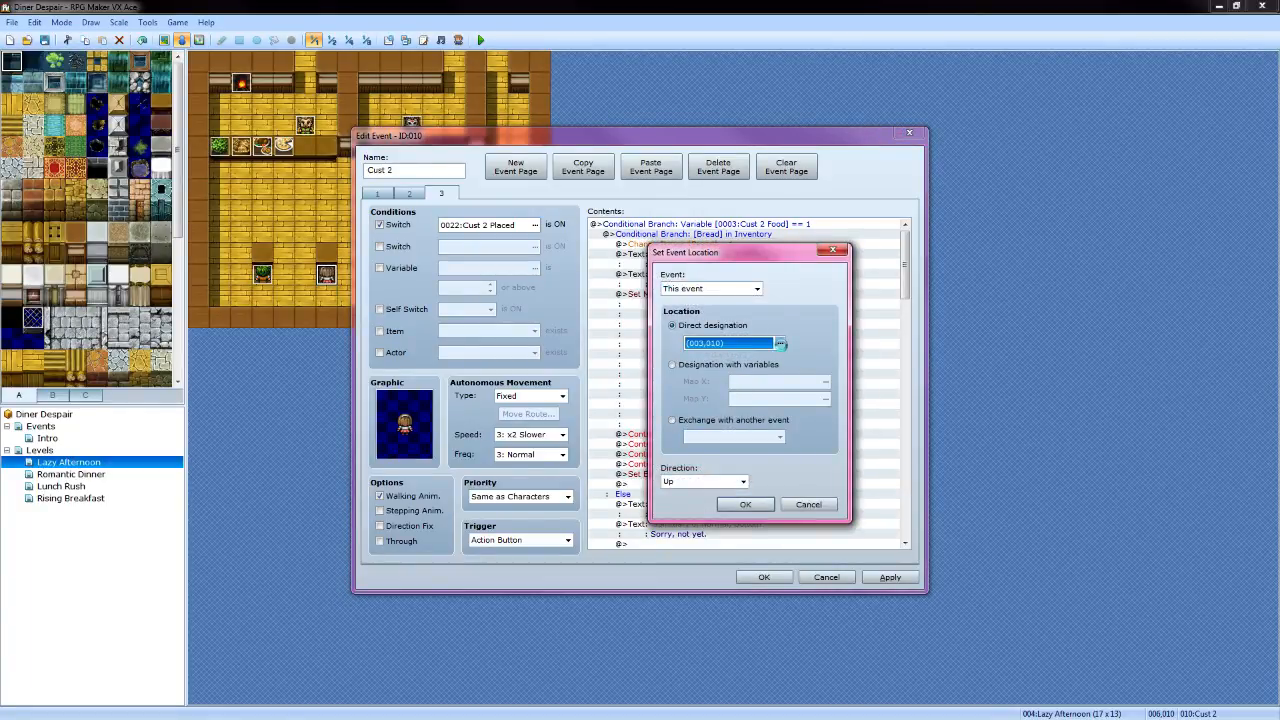
{"action": "left_click", "coordinate": [600, 325]}
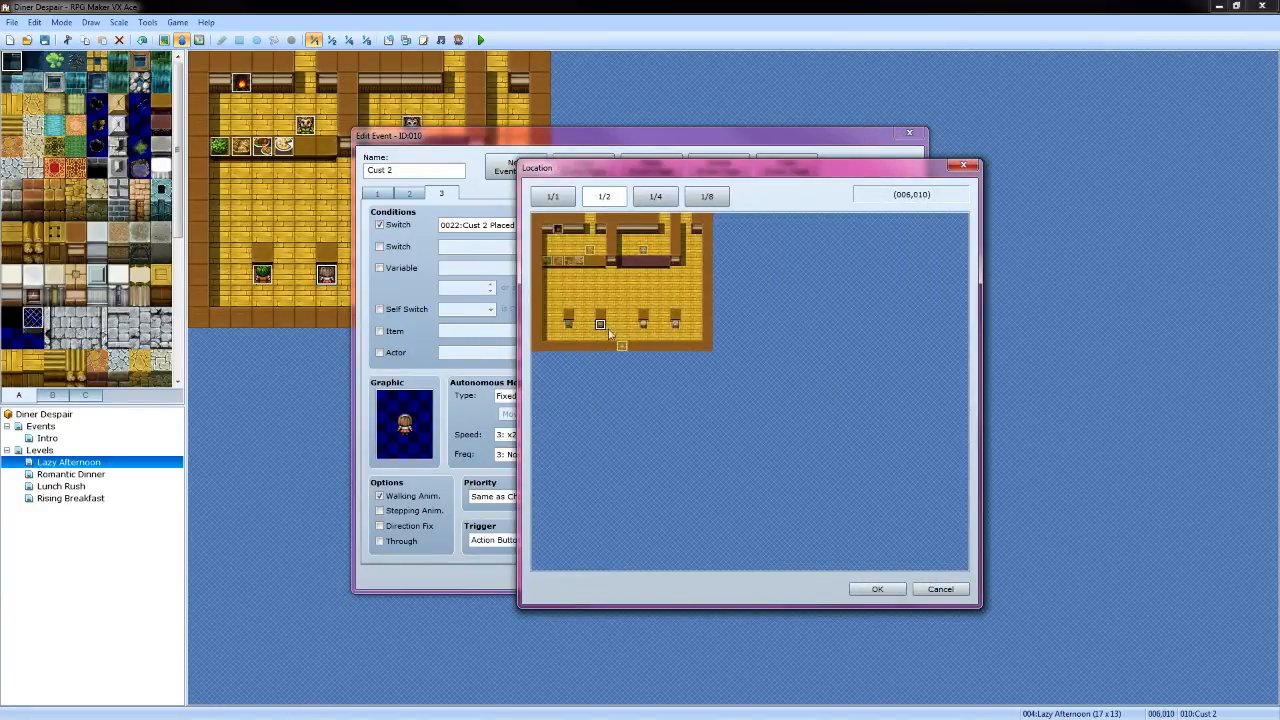
{"action": "left_click", "coordinate": [874, 588]}
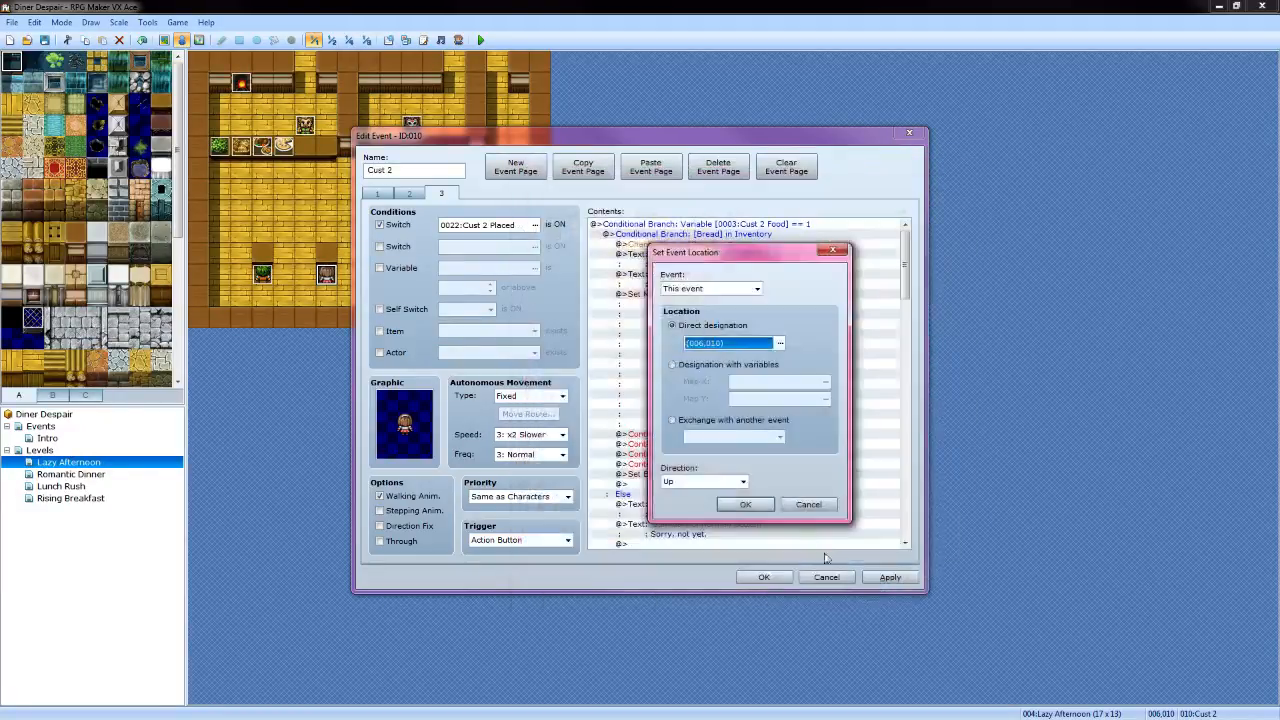
{"action": "left_click", "coordinate": [743, 505]}
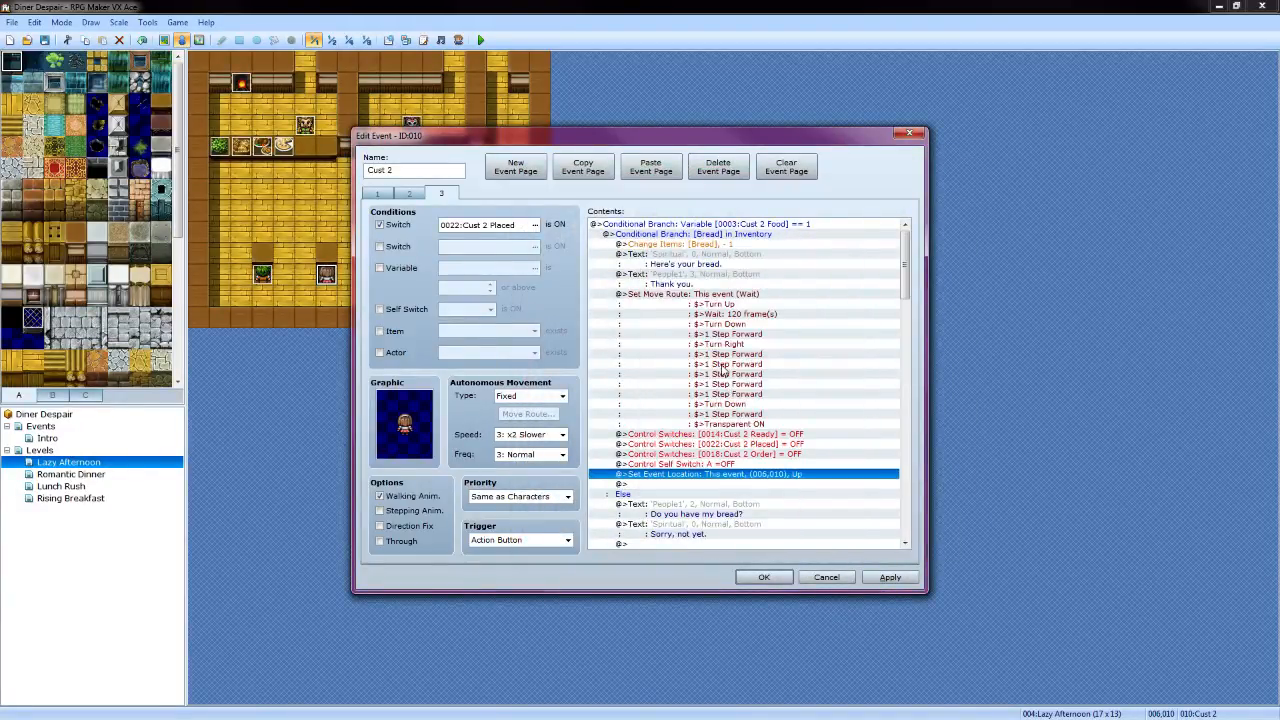
Give the bread branch's Else question the brown-haired woman's face from People1 and change its text to "Is my bread on the way?"
{"action": "scroll", "coordinate": [722, 370], "scroll_direction": "down", "scroll_amount": 3}
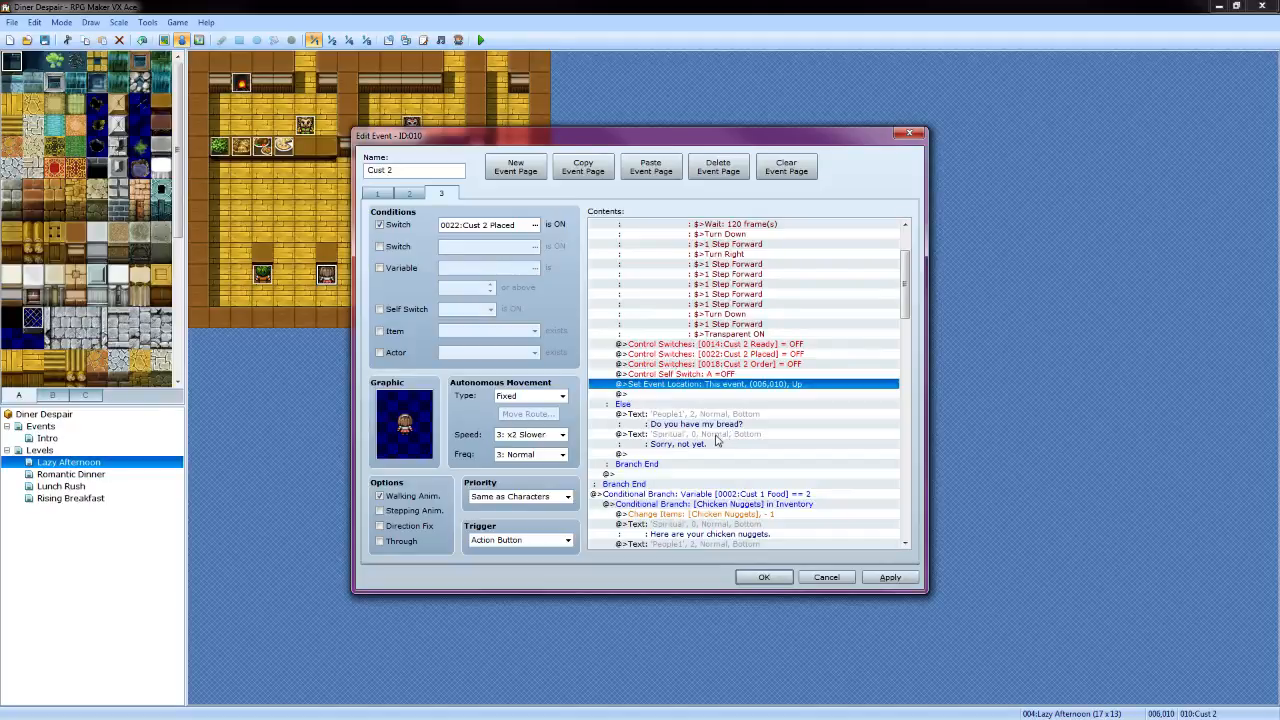
{"action": "left_click", "coordinate": [716, 424]}
{"action": "right_click", "coordinate": [739, 418]}
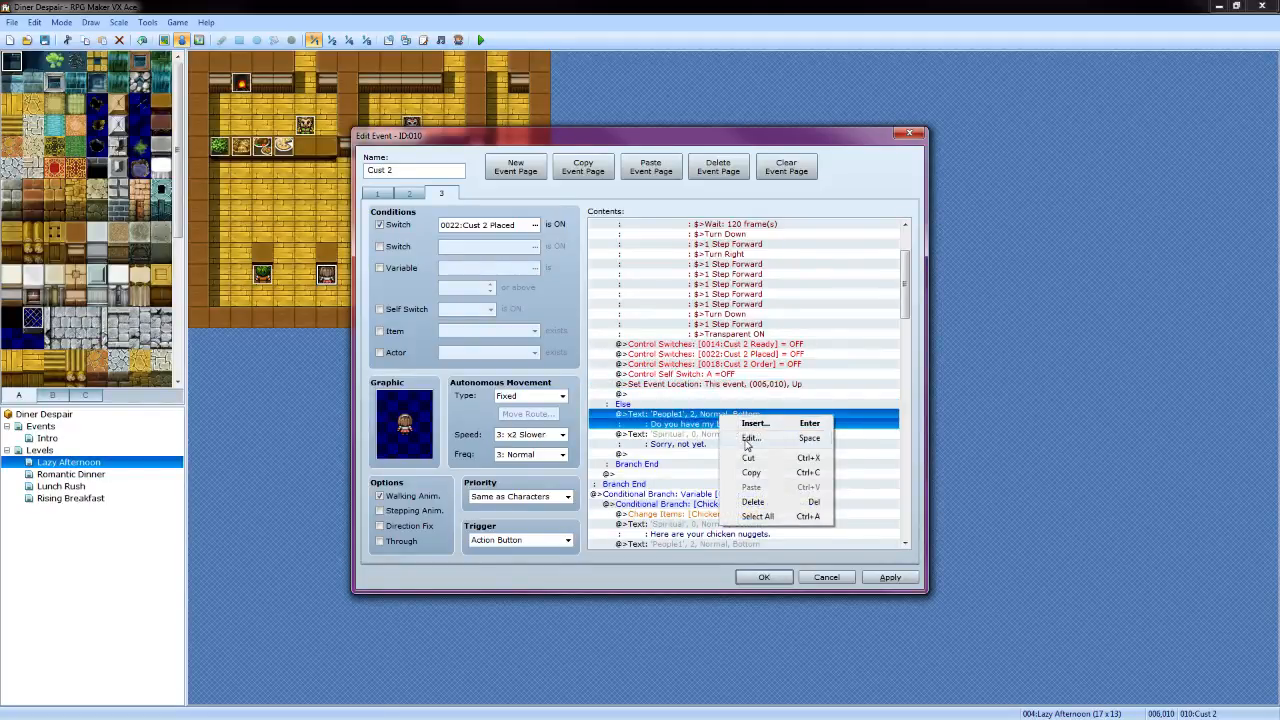
{"action": "left_click", "coordinate": [750, 439]}
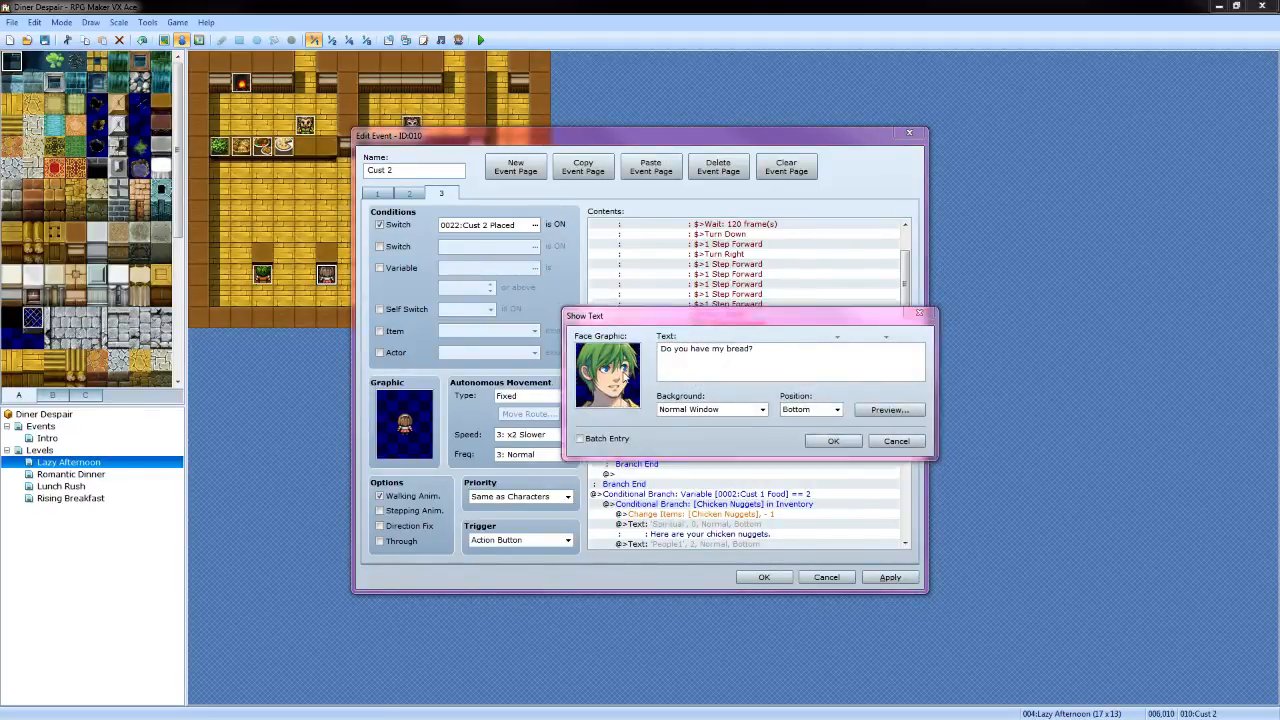
{"action": "double_click", "coordinate": [622, 378]}
{"action": "left_click", "coordinate": [855, 511]}
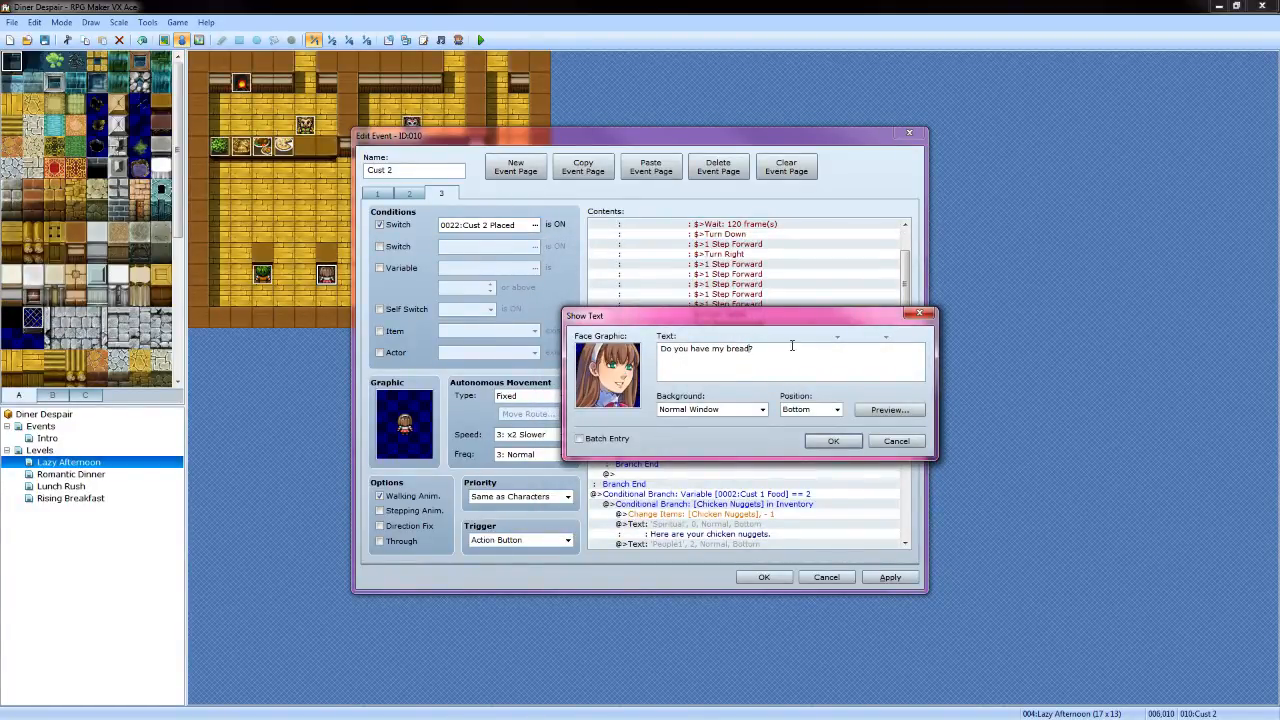
{"action": "key", "text": "BackSpace"}
{"action": "key", "text": "BackSpace"}
{"action": "key", "text": "BackSpace"}
{"action": "key", "text": "BackSpace"}
{"action": "key", "text": "BackSpace"}
{"action": "key", "text": "BackSpace"}
{"action": "key", "text": "BackSpace"}
{"action": "key", "text": "BackSpace"}
{"action": "key", "text": "BackSpace"}
{"action": "key", "text": "BackSpace"}
{"action": "key", "text": "BackSpace"}
{"action": "key", "text": "BackSpace"}
{"action": "key", "text": "BackSpace"}
{"action": "key", "text": "BackSpace"}
{"action": "key", "text": "BackSpace"}
{"action": "key", "text": "BackSpace"}
{"action": "key", "text": "BackSpace"}
{"action": "key", "text": "BackSpace"}
{"action": "key", "text": "BackSpace"}
{"action": "type", "text": "?"}
{"action": "left_click", "coordinate": [833, 441]}
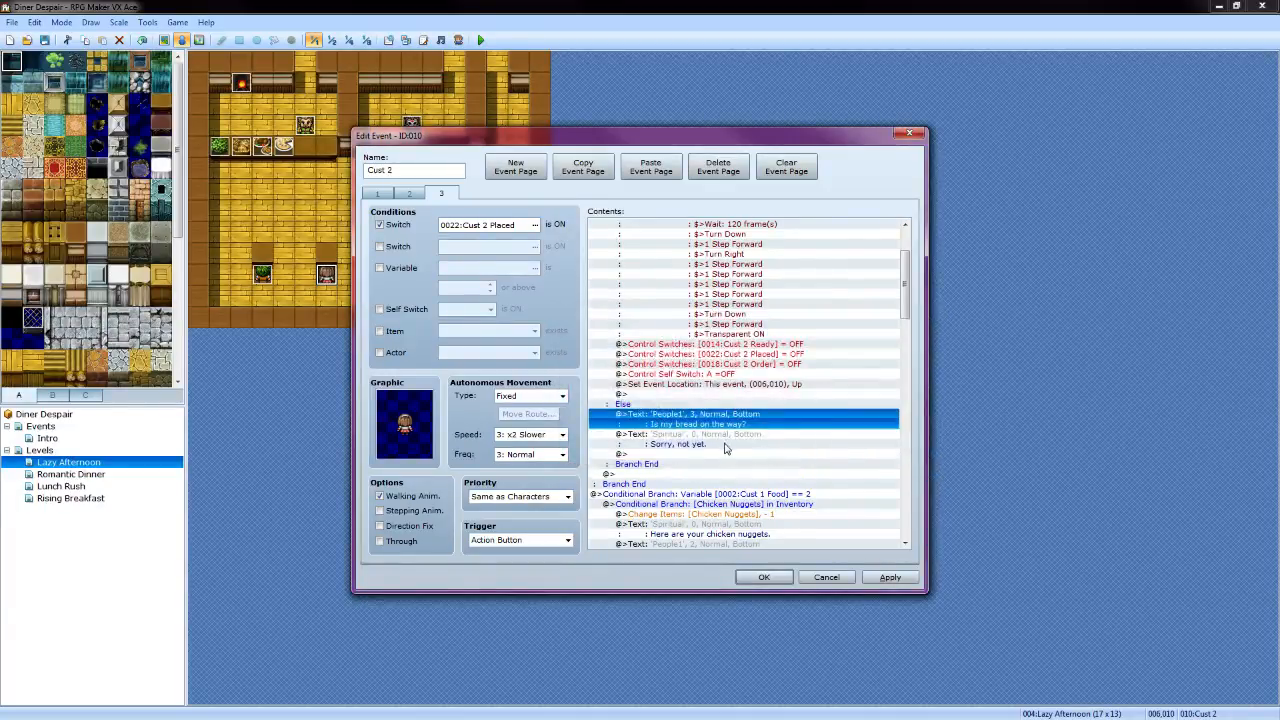
Reword the customer's question in the bread branch's Else section to "Is my bread prepared?"
{"action": "left_click", "coordinate": [722, 496]}
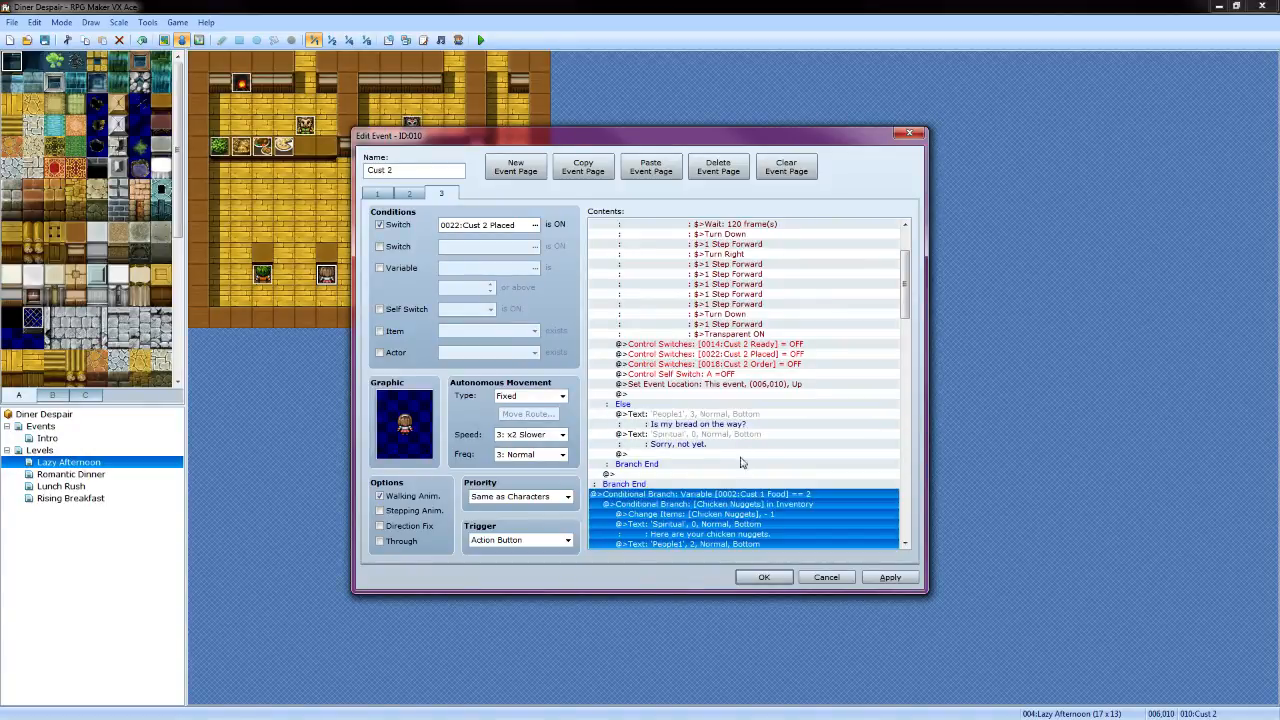
{"action": "scroll", "coordinate": [750, 441], "scroll_direction": "down", "scroll_amount": 2}
{"action": "left_click", "coordinate": [731, 361]}
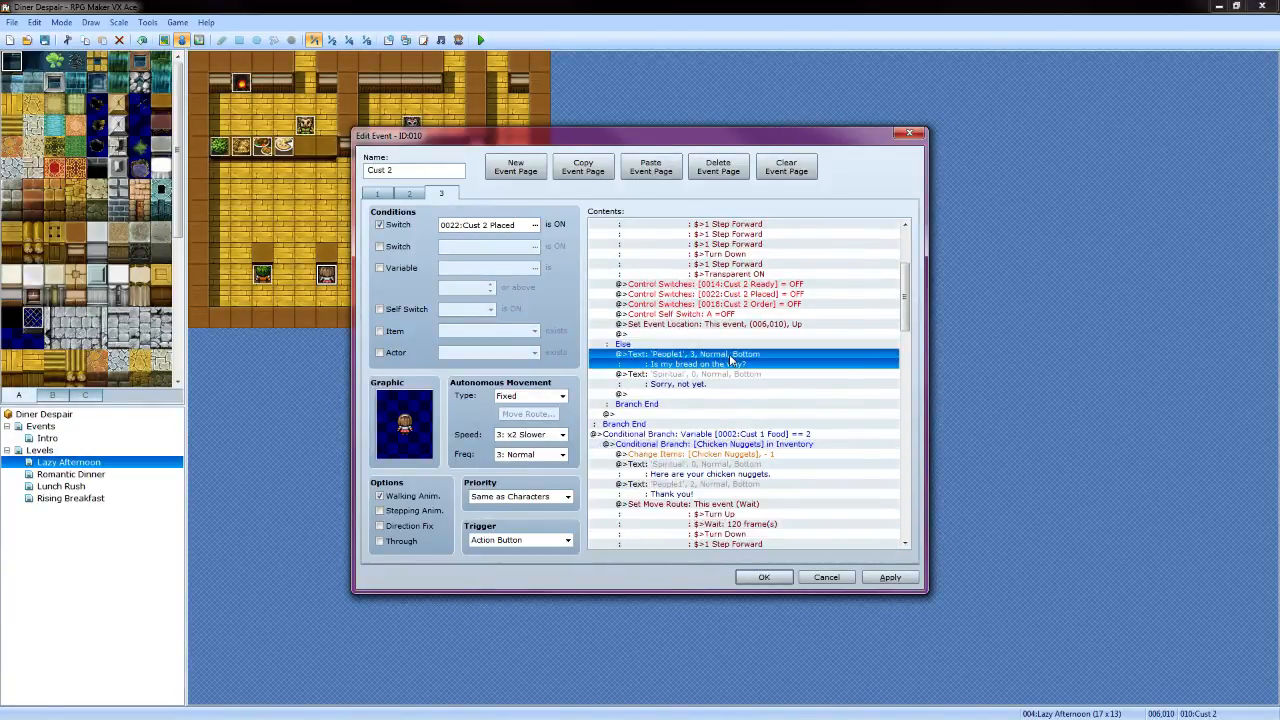
{"action": "right_click", "coordinate": [731, 361]}
{"action": "left_click", "coordinate": [759, 382]}
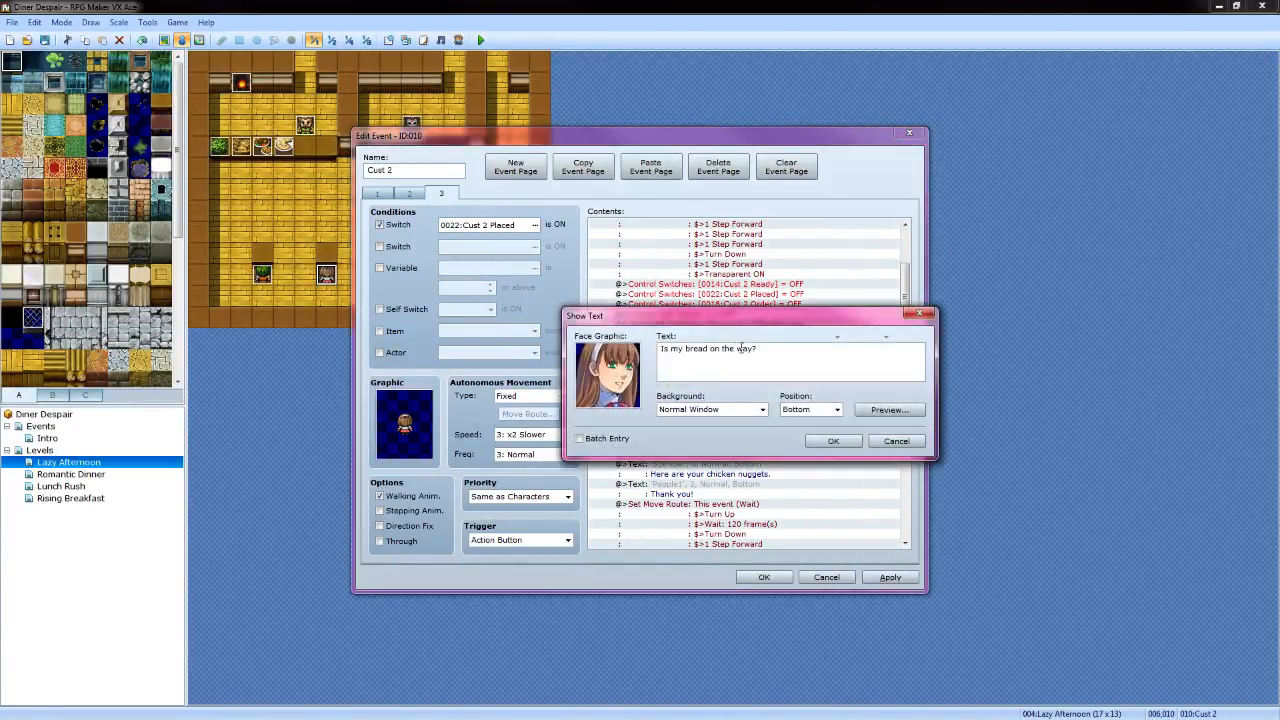
{"action": "key", "text": "BackSpace"}
{"action": "left_click", "coordinate": [816, 444]}
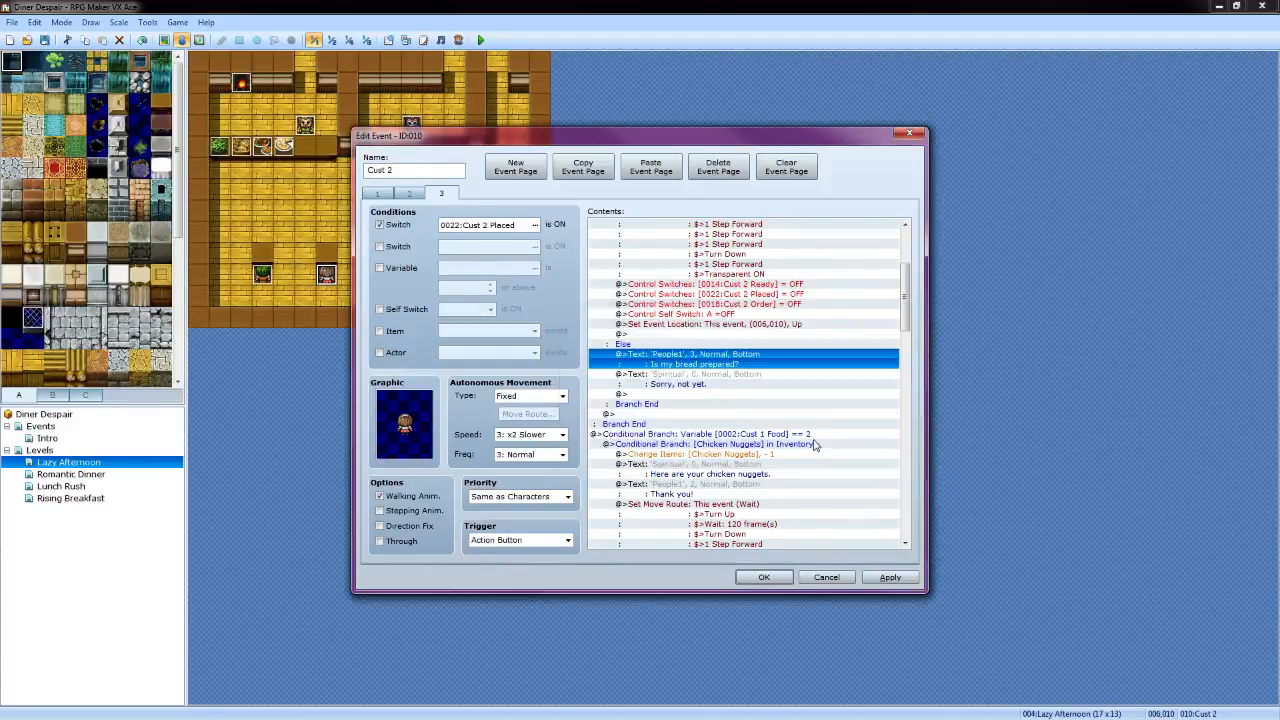
Make the chicken nuggets conditional branch check variable 0003:Cust 2 Food
{"action": "left_click", "coordinate": [752, 438]}
{"action": "right_click", "coordinate": [752, 440]}
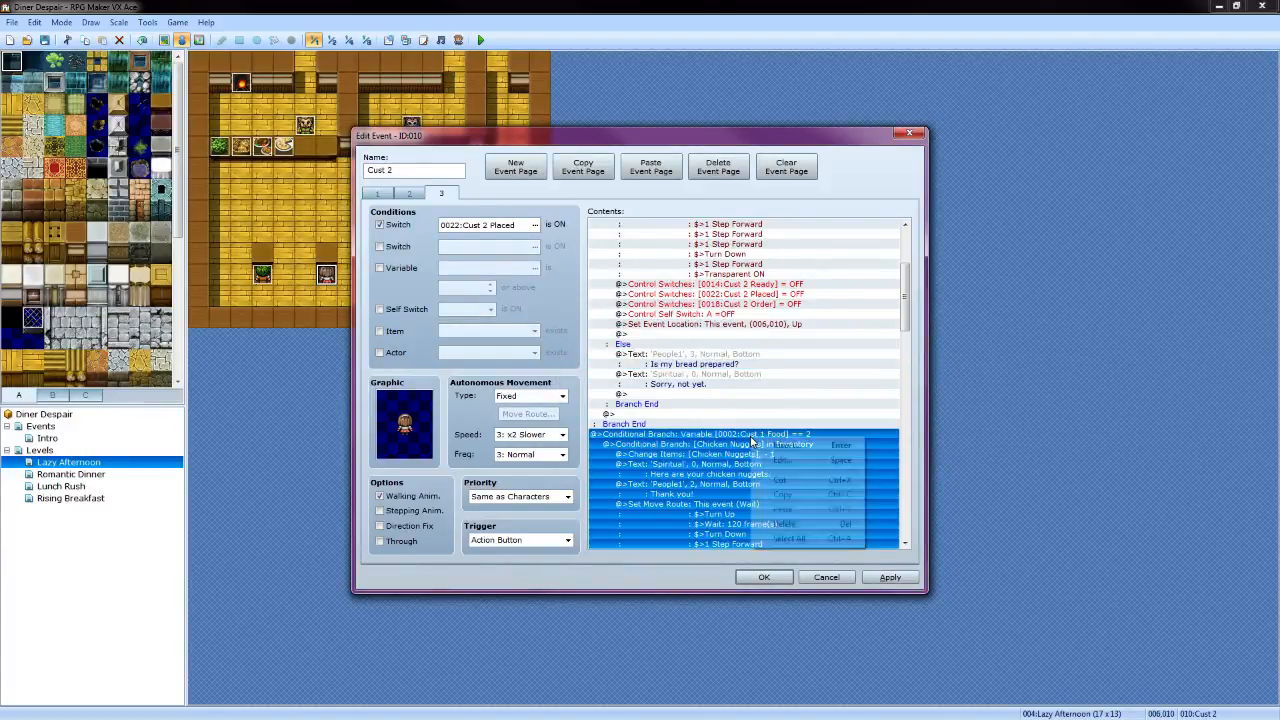
{"action": "left_click", "coordinate": [780, 460]}
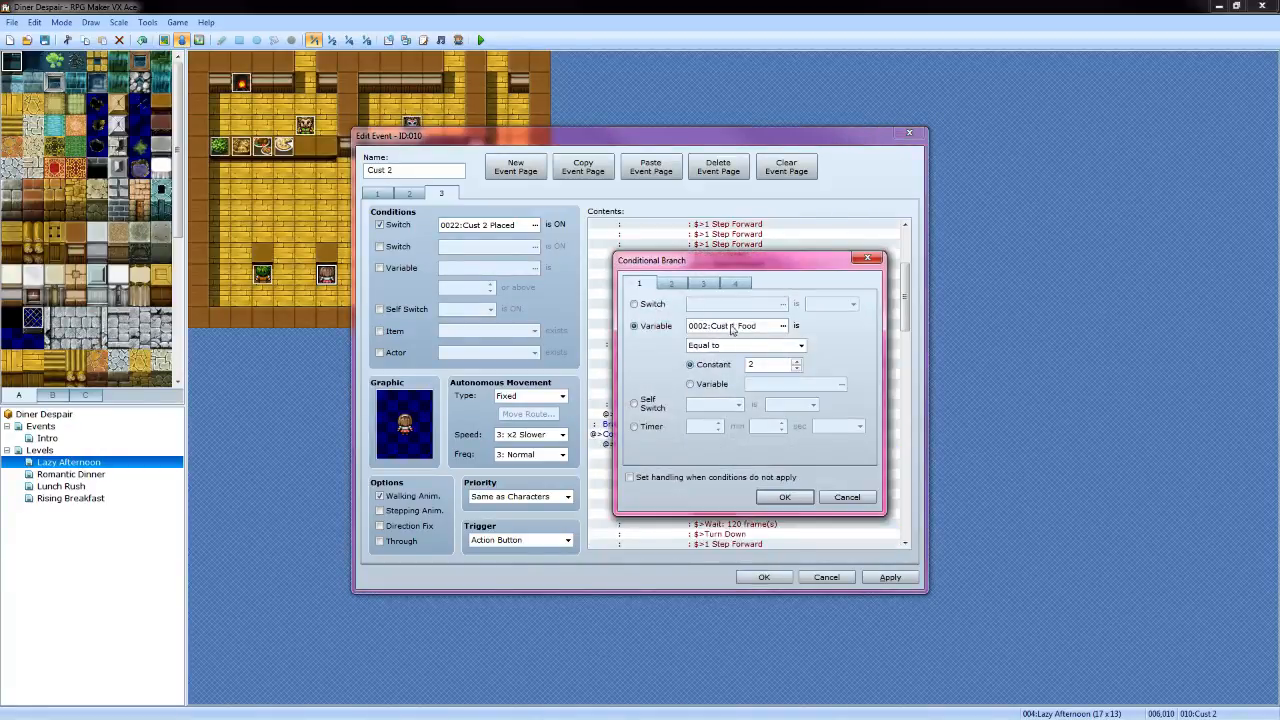
{"action": "left_click", "coordinate": [786, 328]}
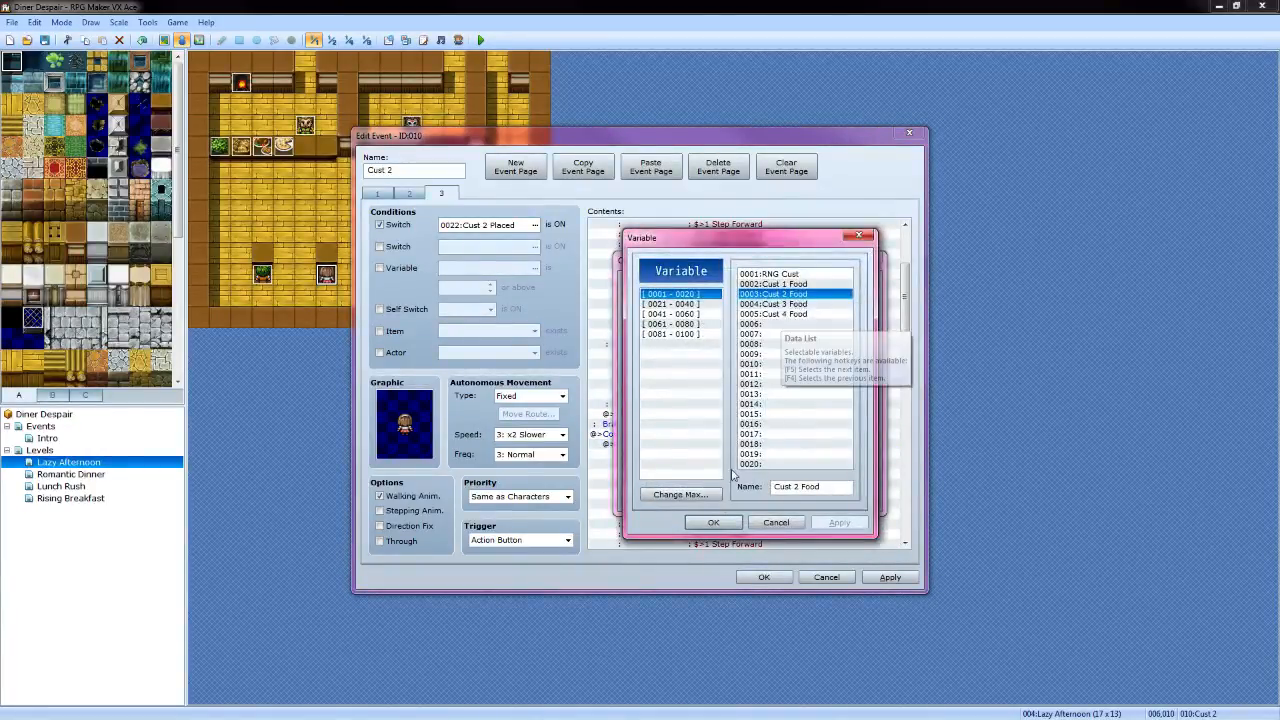
{"action": "left_click", "coordinate": [716, 519]}
{"action": "left_click", "coordinate": [785, 497]}
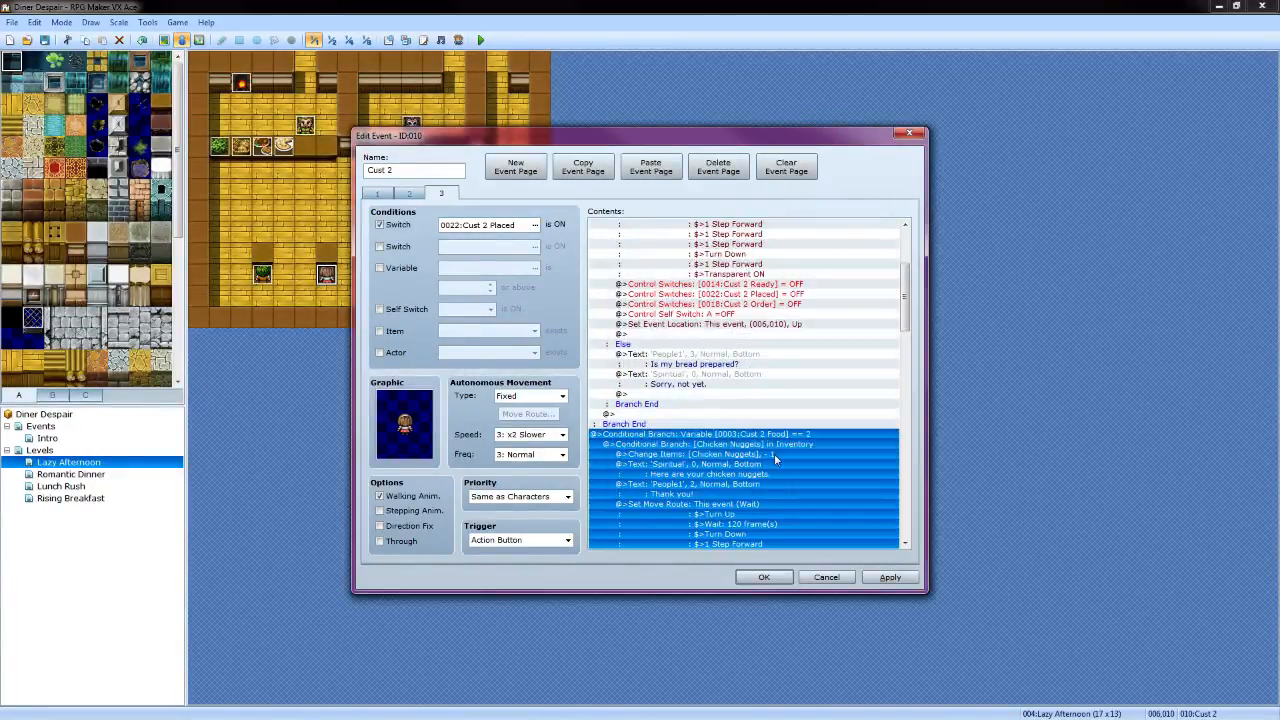
Give the chicken nuggets branch's thank-you message the brown-haired woman's face from People1 and change its text to "Thank you."
{"action": "left_click", "coordinate": [737, 466]}
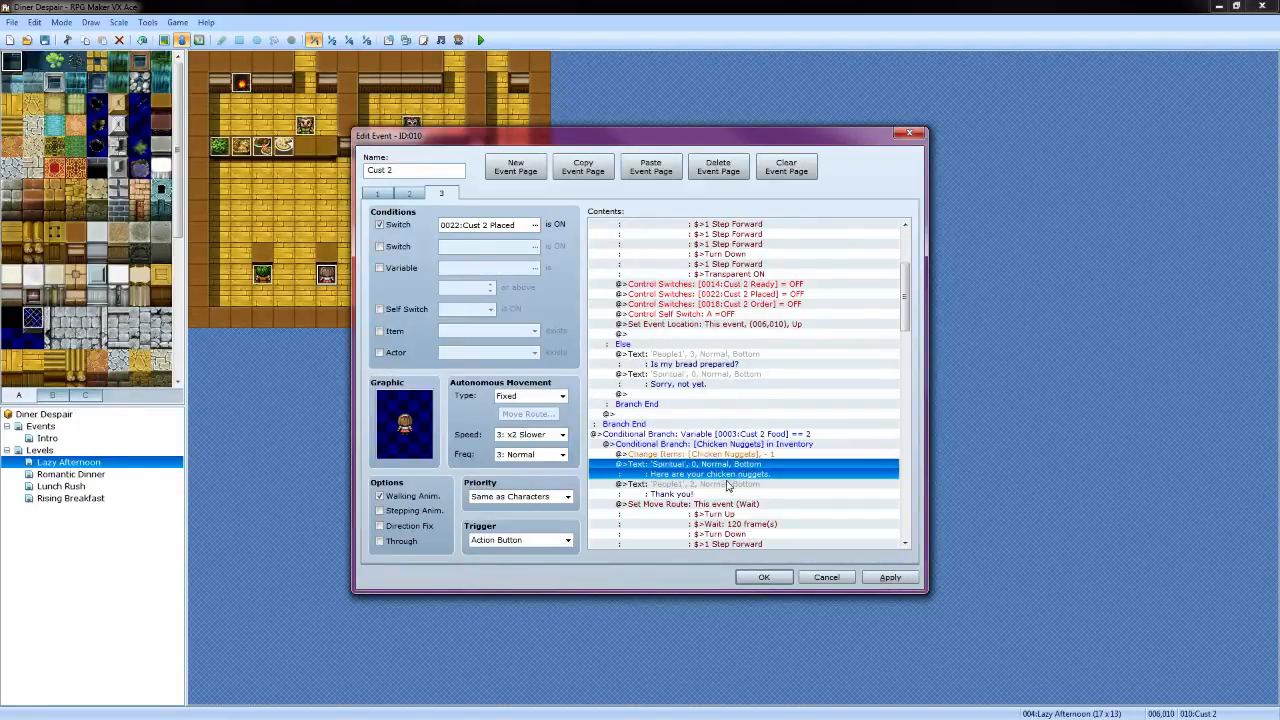
{"action": "left_click", "coordinate": [722, 486]}
{"action": "right_click", "coordinate": [720, 490]}
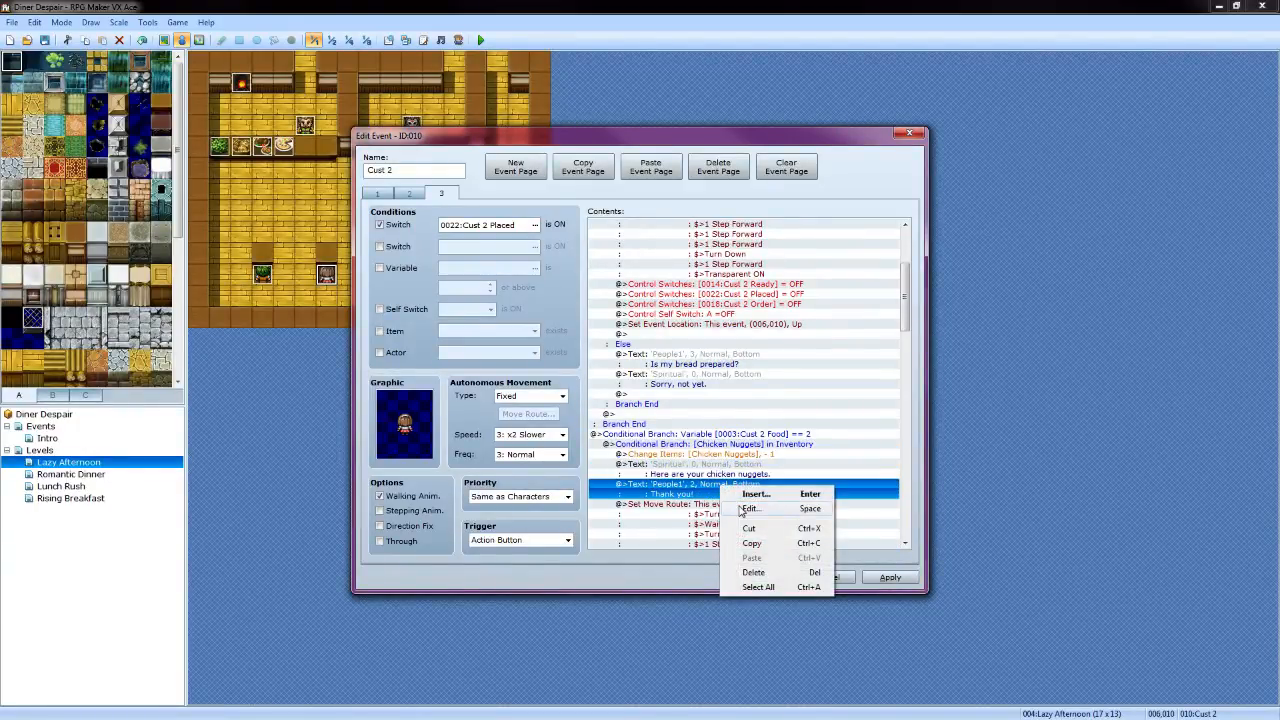
{"action": "left_click", "coordinate": [742, 510]}
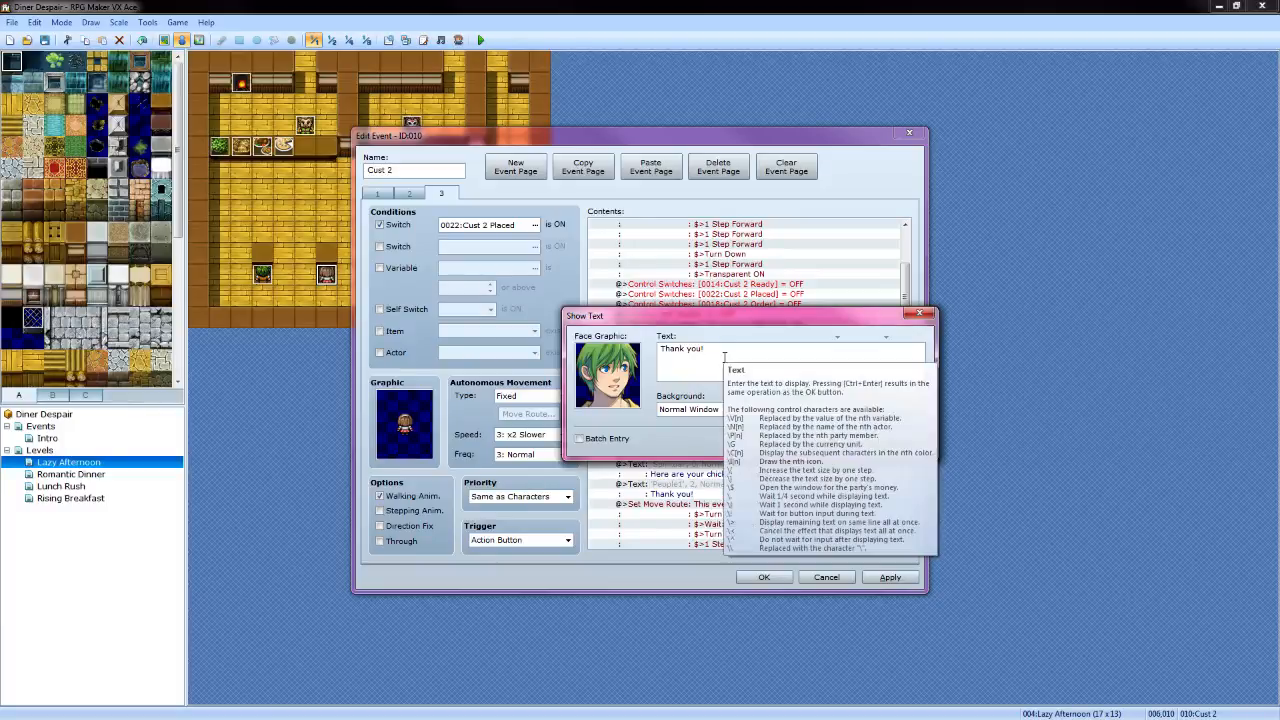
{"action": "double_click", "coordinate": [607, 375]}
{"action": "left_click", "coordinate": [884, 320]}
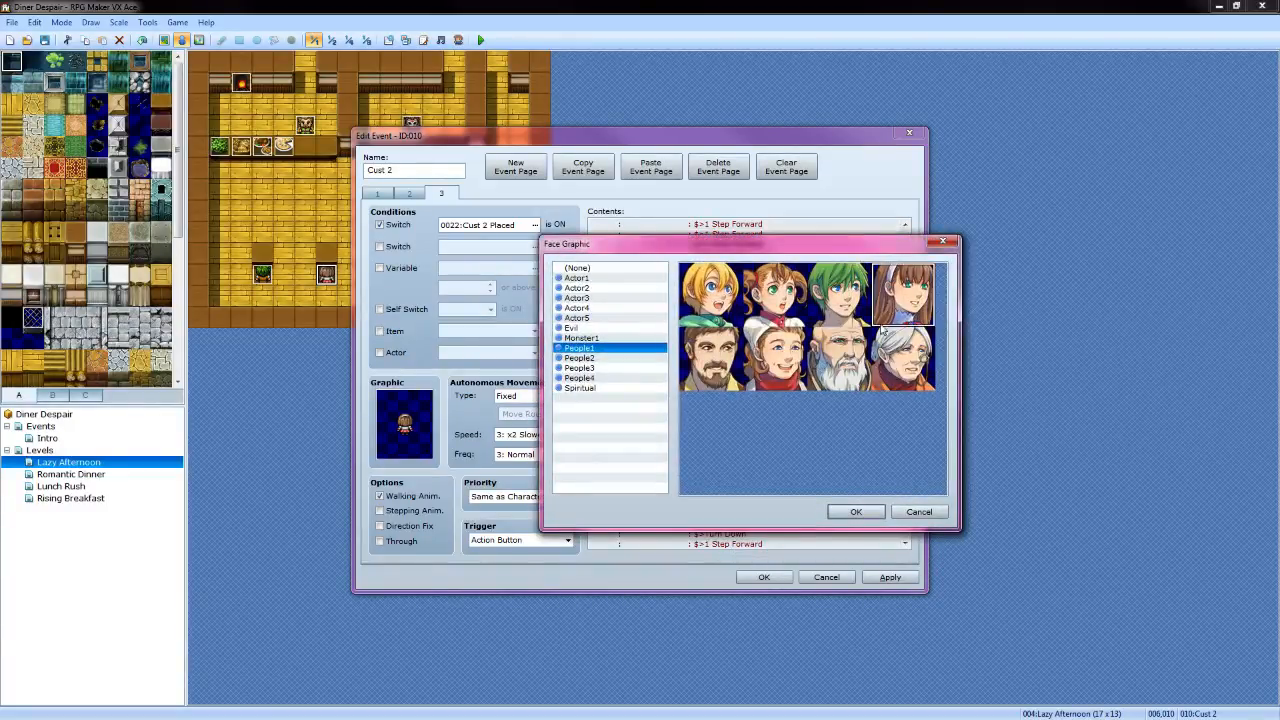
{"action": "left_click", "coordinate": [856, 511]}
{"action": "left_click", "coordinate": [830, 444]}
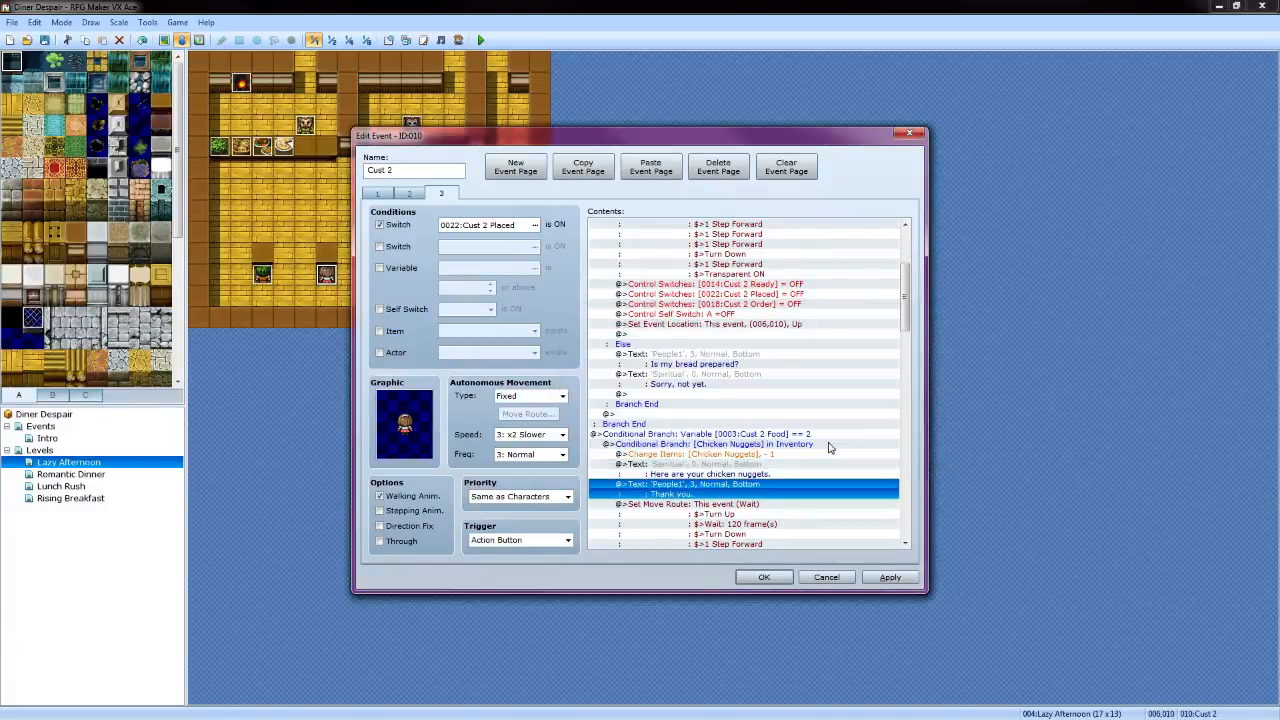
Make the chicken nuggets branch's first Control Switches command turn OFF switch 0014:Cust 2 Ready
{"action": "scroll", "coordinate": [785, 425], "scroll_direction": "down", "scroll_amount": 3}
{"action": "scroll", "coordinate": [785, 425], "scroll_direction": "down", "scroll_amount": 4}
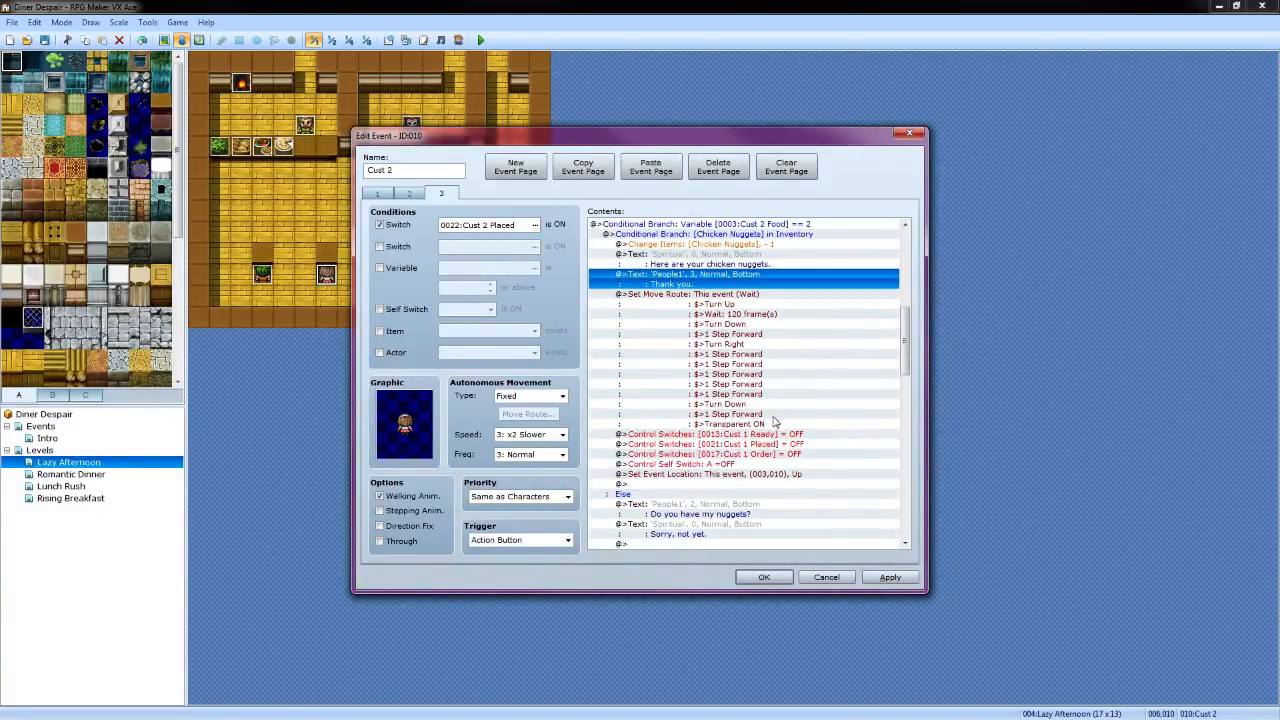
{"action": "left_click", "coordinate": [790, 436]}
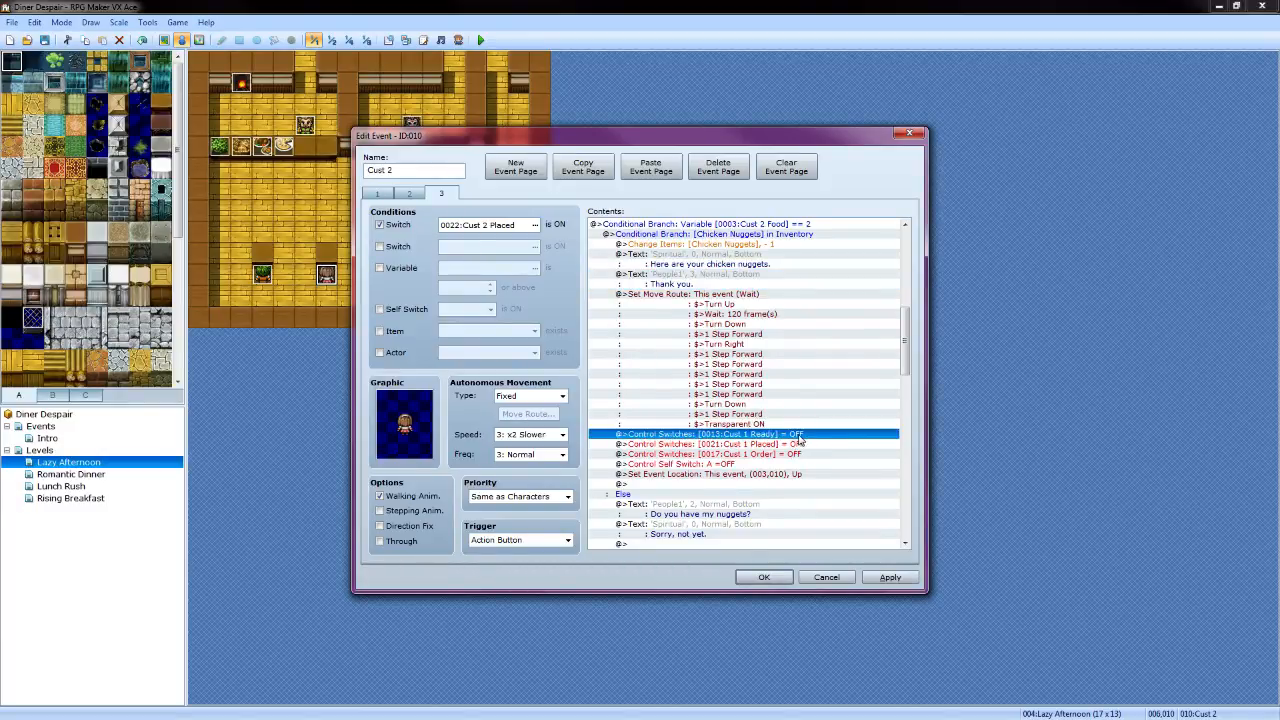
{"action": "right_click", "coordinate": [799, 438]}
{"action": "left_click", "coordinate": [828, 458]}
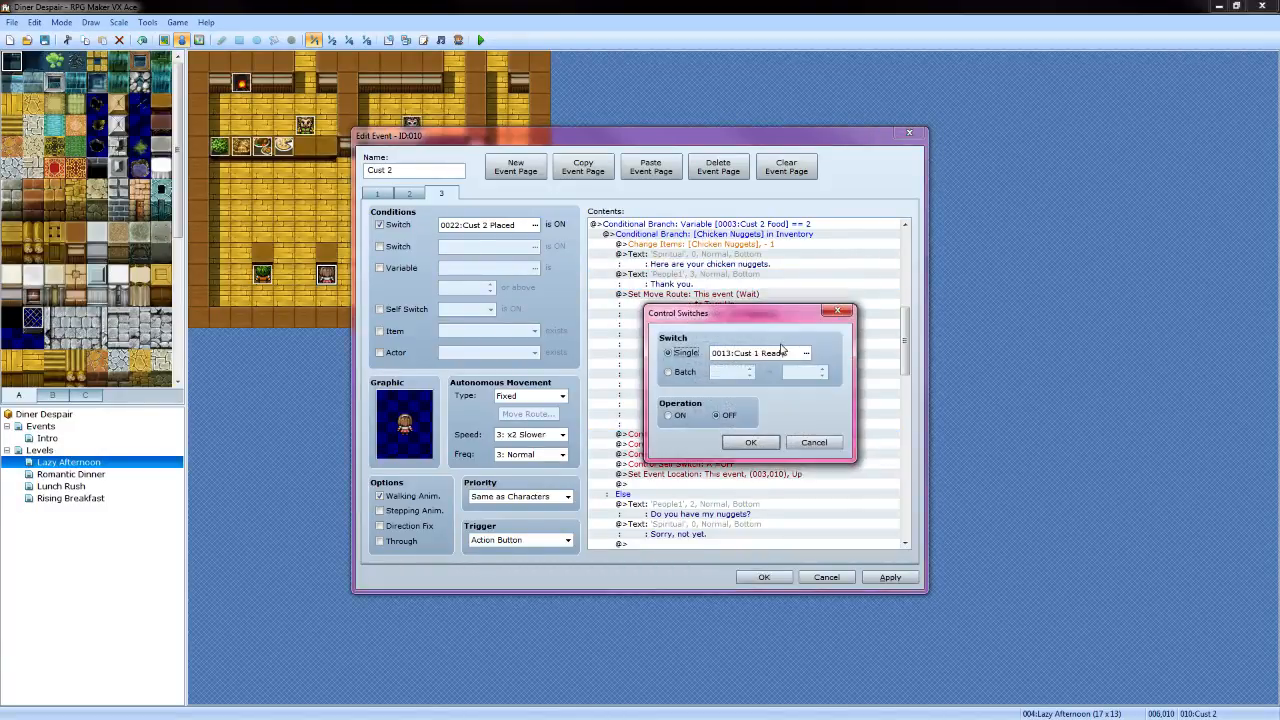
{"action": "left_click", "coordinate": [807, 353]}
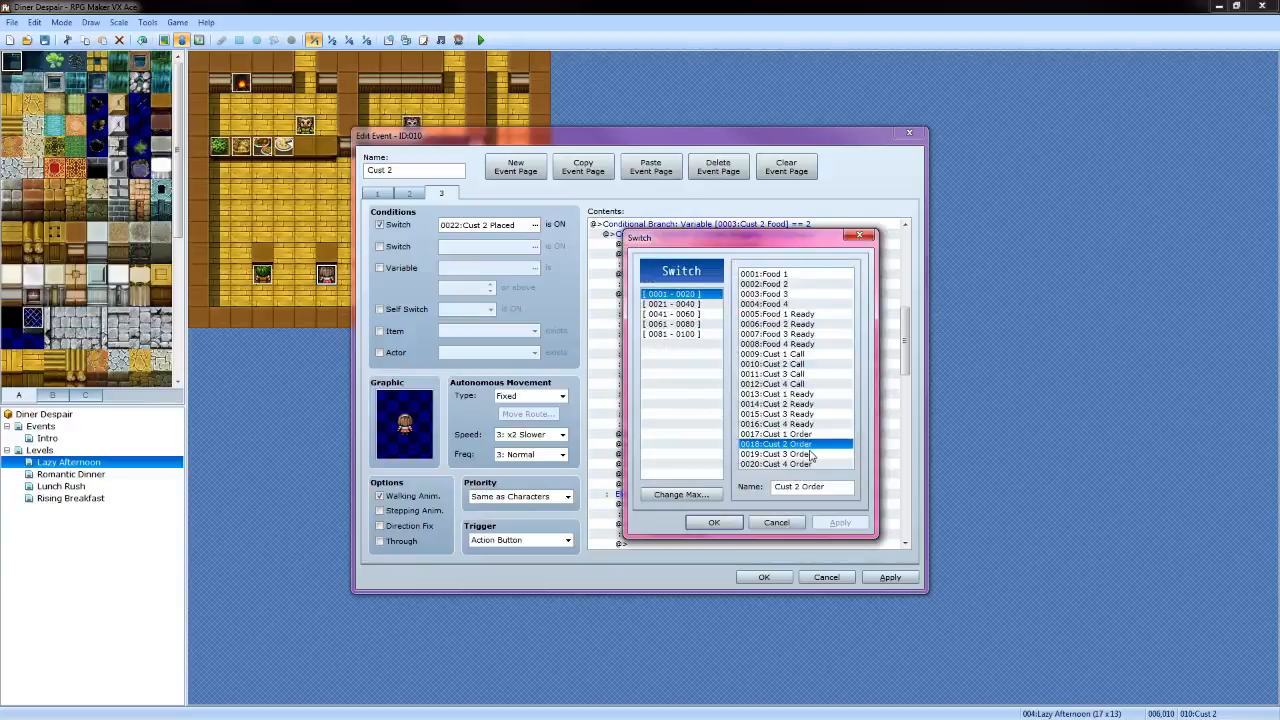
{"action": "left_click", "coordinate": [818, 405]}
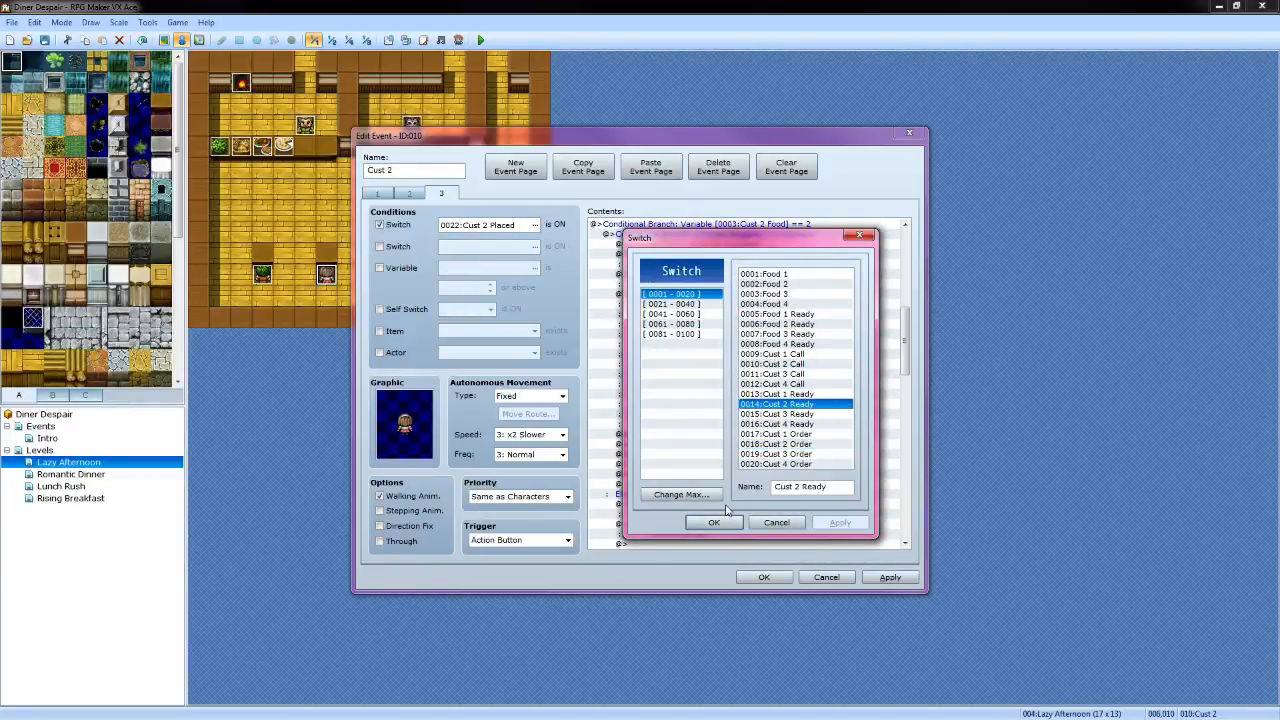
{"action": "left_click", "coordinate": [714, 522]}
{"action": "left_click", "coordinate": [752, 442]}
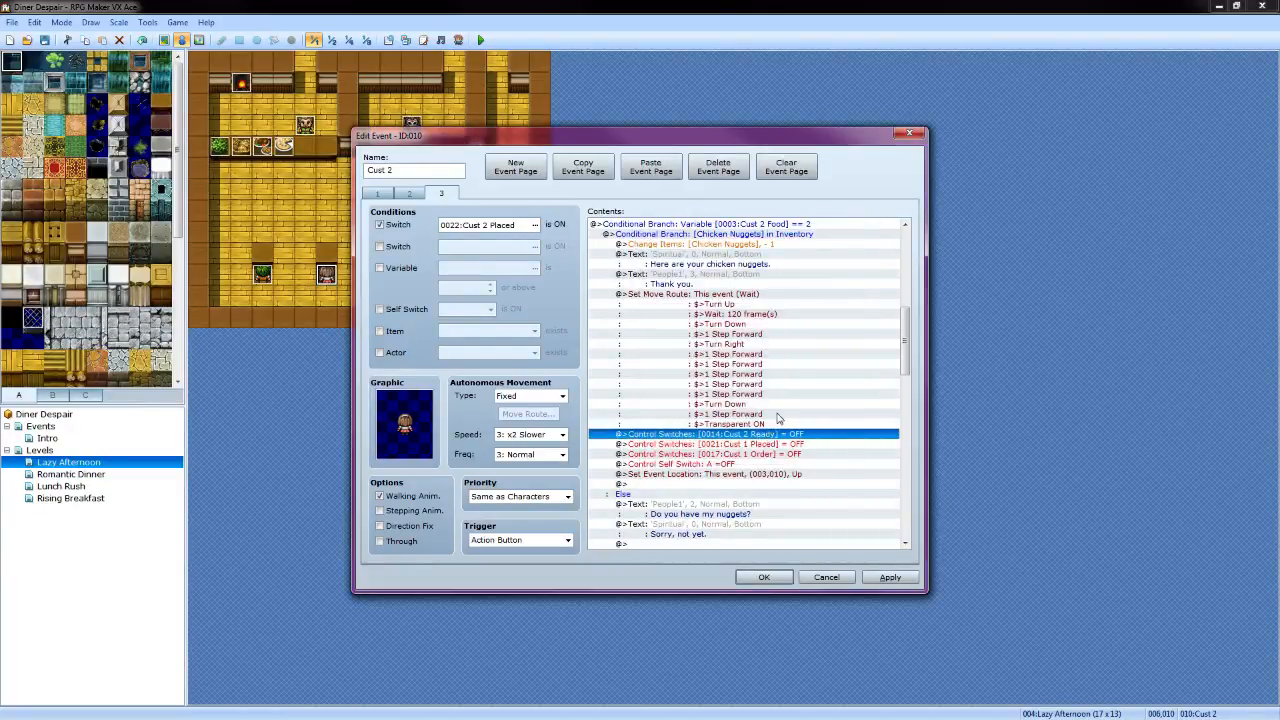
Make the chicken nuggets branch's second Control Switches command turn OFF switch 0022:Cust 2 Placed
{"action": "left_click", "coordinate": [792, 445]}
{"action": "right_click", "coordinate": [793, 447]}
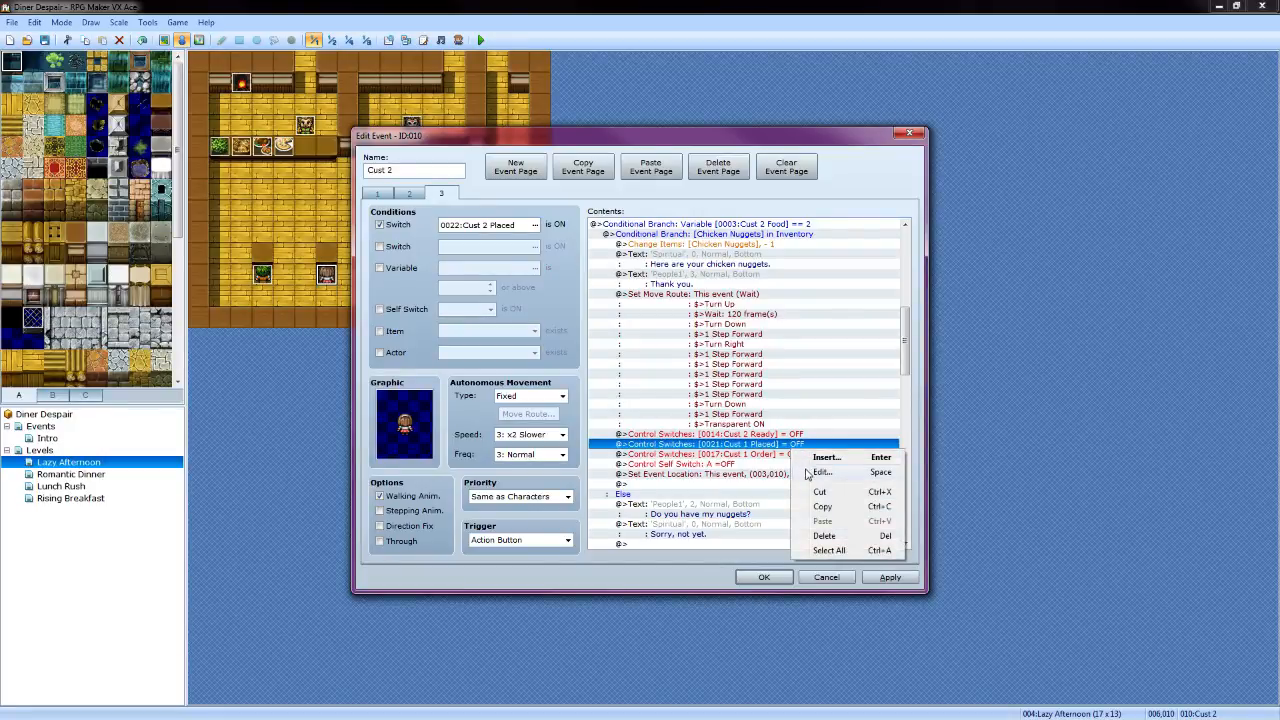
{"action": "left_click", "coordinate": [808, 472]}
{"action": "left_click", "coordinate": [803, 353]}
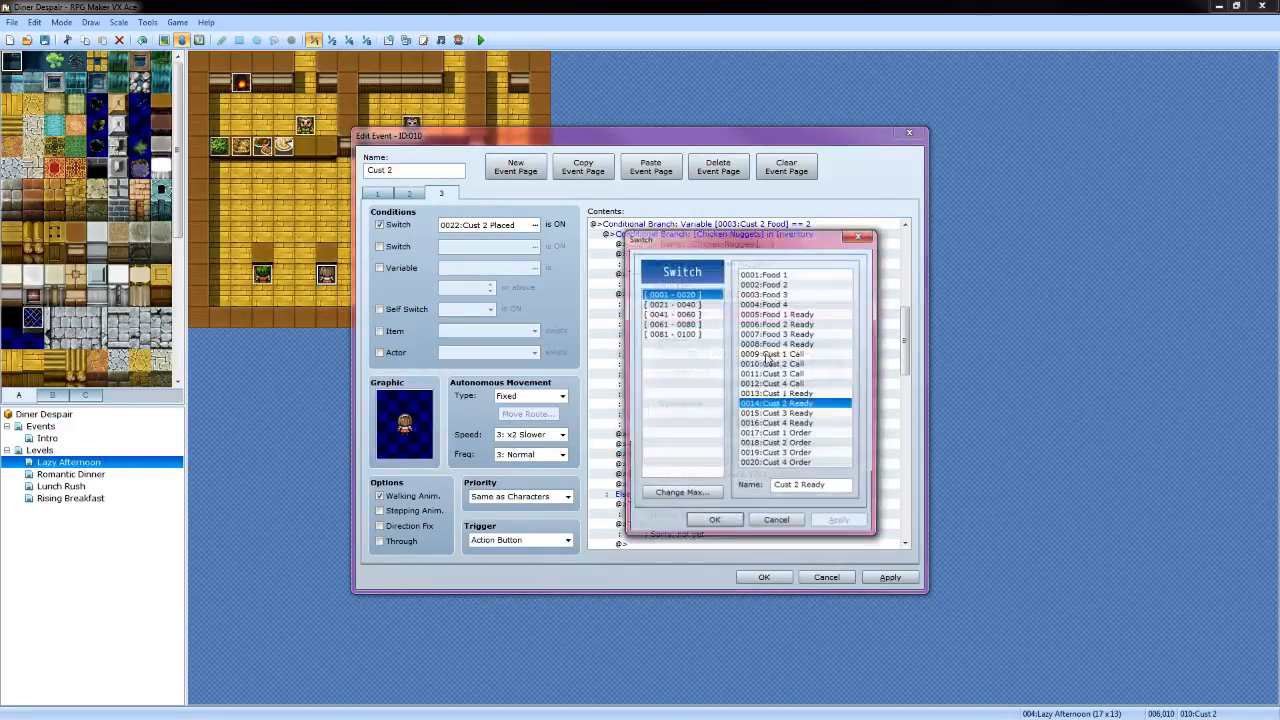
{"action": "left_click", "coordinate": [680, 304]}
{"action": "left_click", "coordinate": [779, 285]}
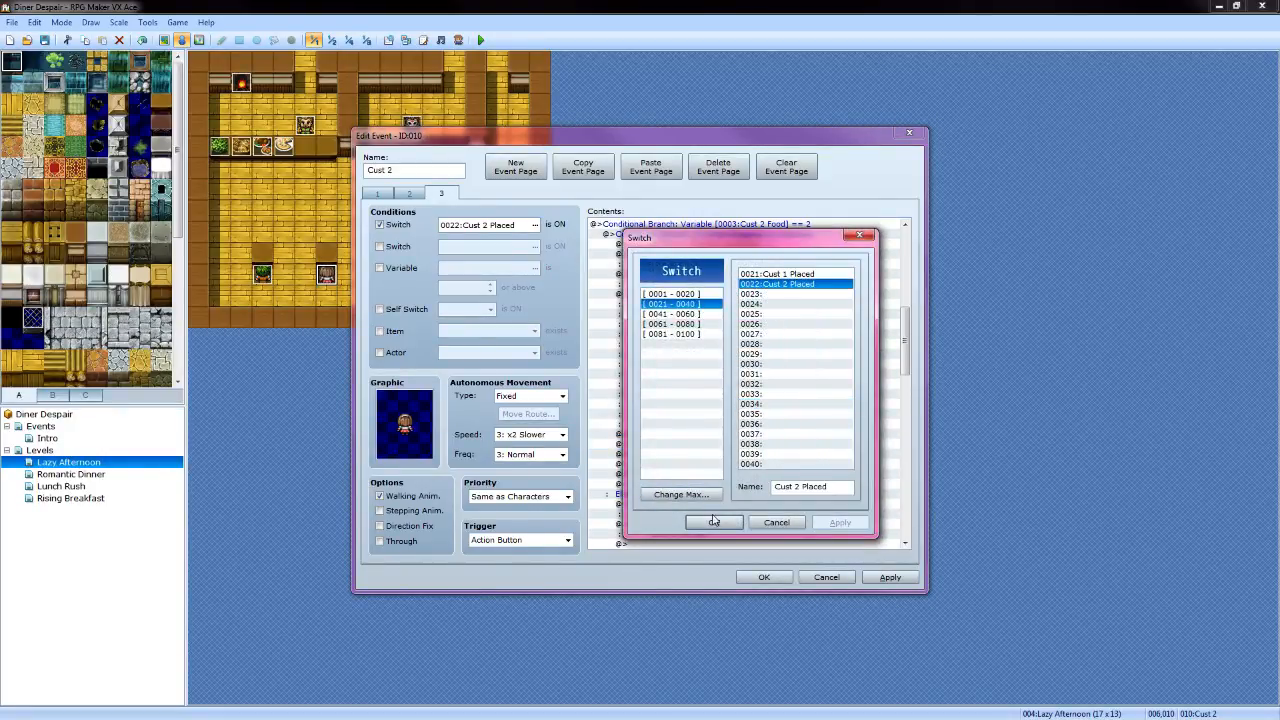
{"action": "left_click", "coordinate": [714, 522]}
{"action": "left_click", "coordinate": [752, 443]}
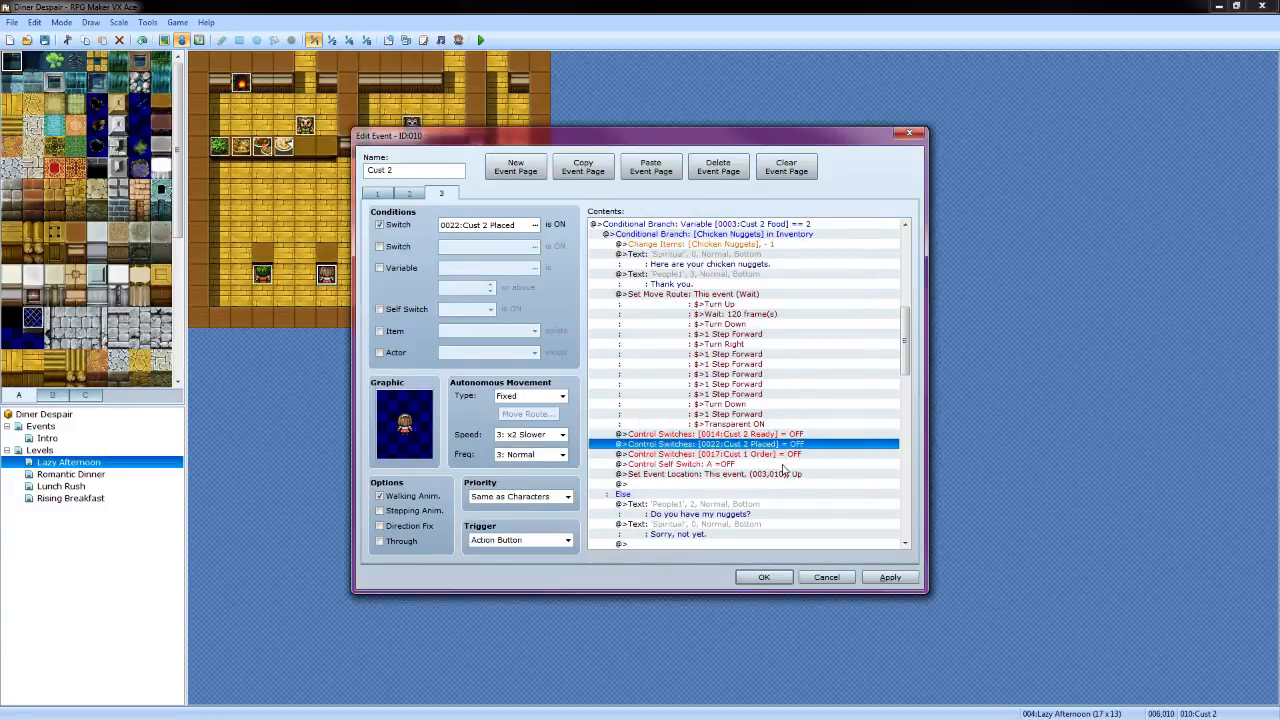
Make the chicken nuggets branch's third Control Switches command turn OFF switch 0018:Cust 2 Order
{"action": "left_click", "coordinate": [786, 464]}
{"action": "right_click", "coordinate": [787, 463]}
{"action": "left_click", "coordinate": [765, 454]}
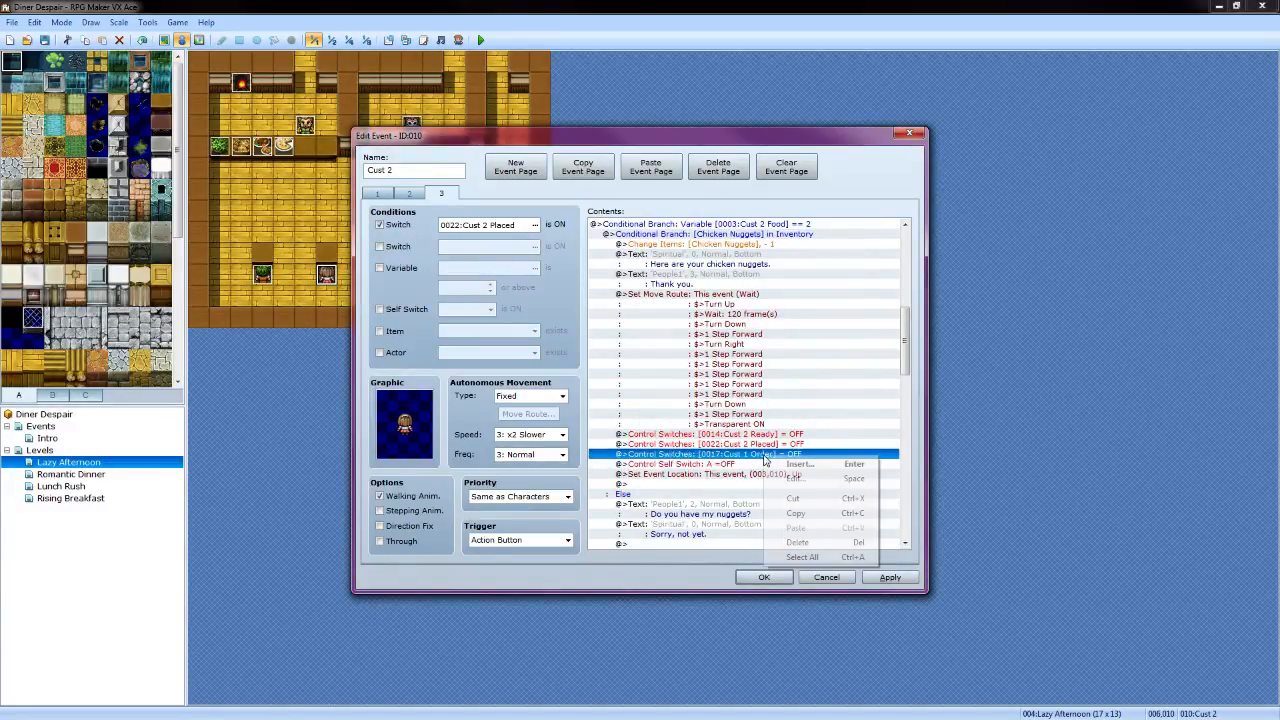
{"action": "right_click", "coordinate": [765, 454]}
{"action": "left_click", "coordinate": [790, 481]}
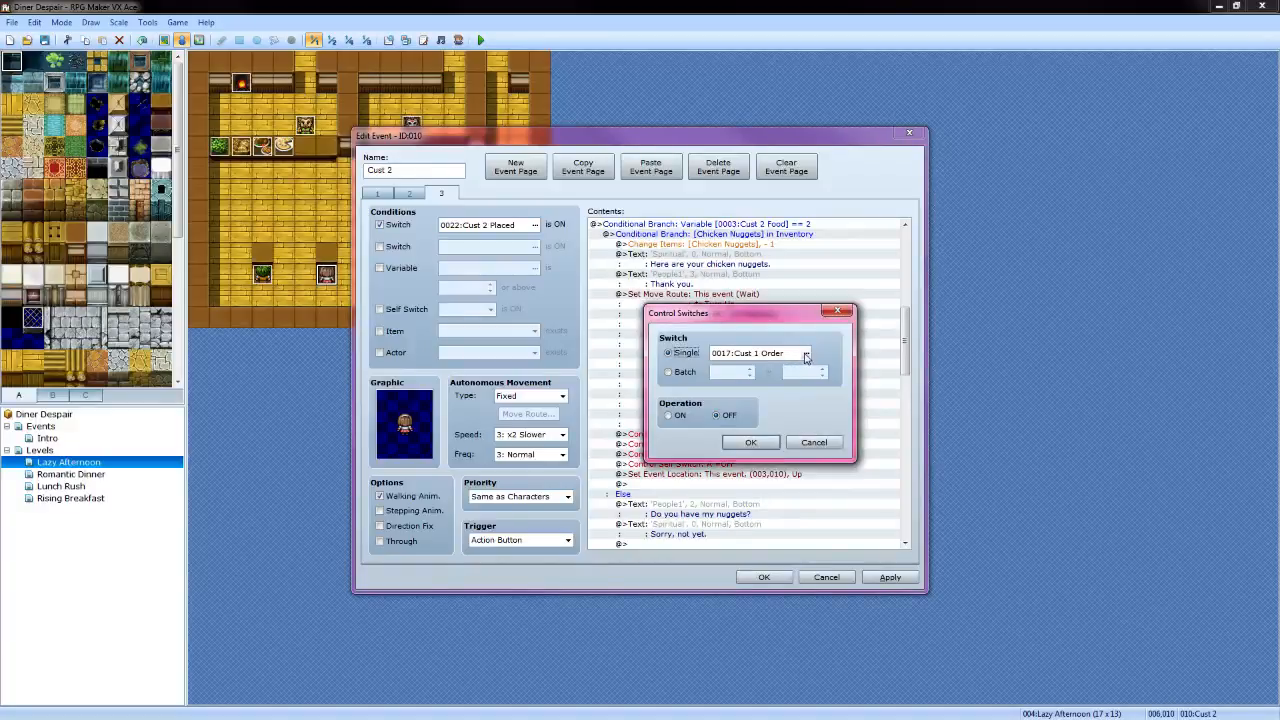
{"action": "left_click", "coordinate": [806, 353]}
{"action": "left_click", "coordinate": [711, 296]}
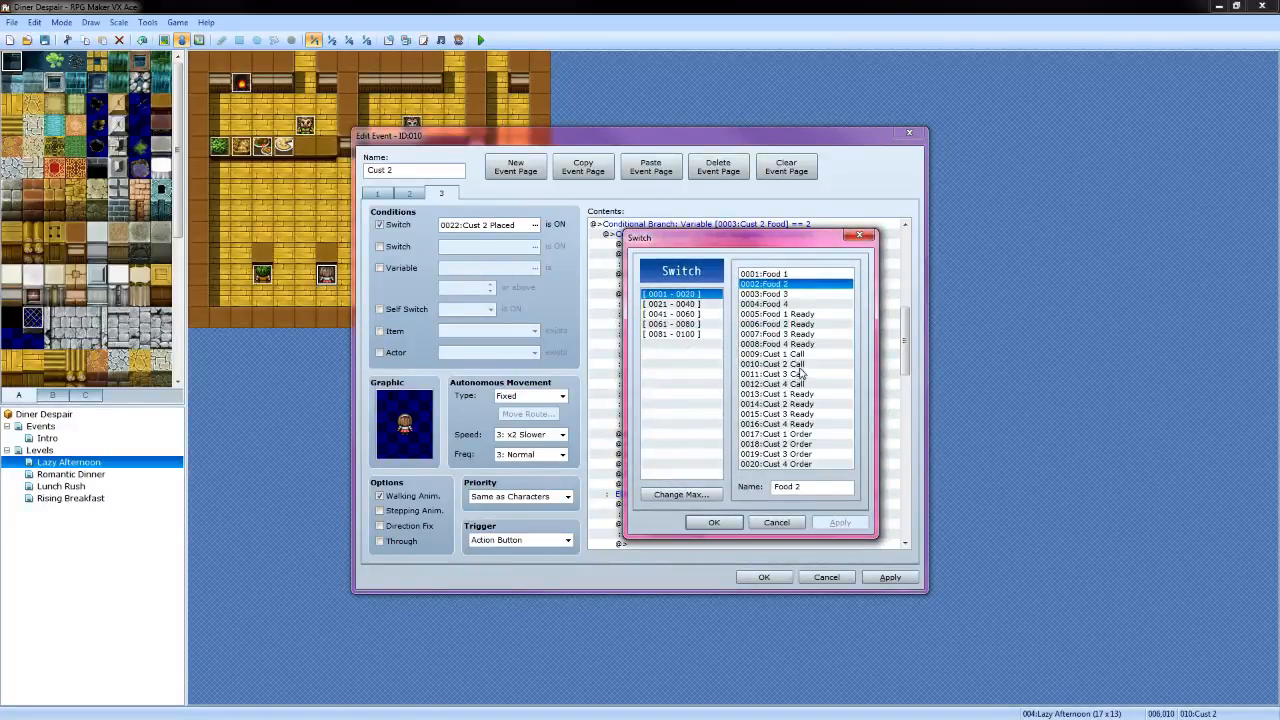
{"action": "left_click", "coordinate": [790, 444]}
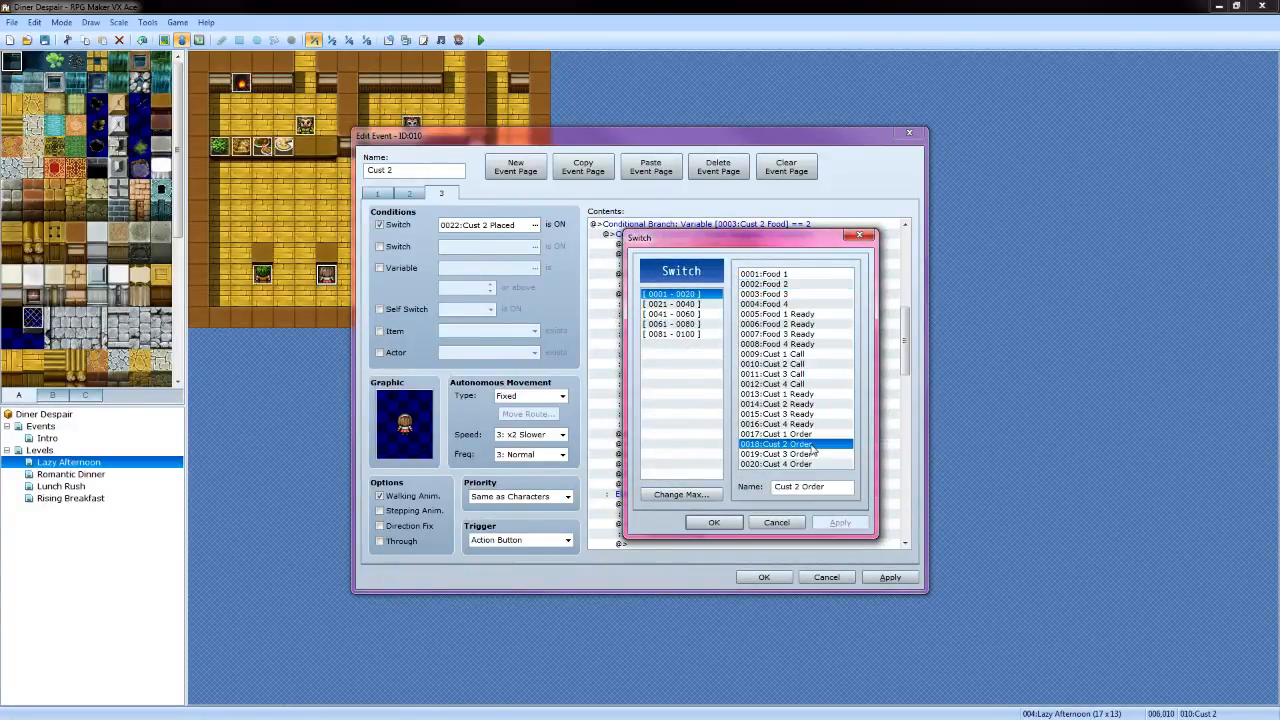
{"action": "left_click", "coordinate": [714, 522]}
{"action": "left_click", "coordinate": [750, 445]}
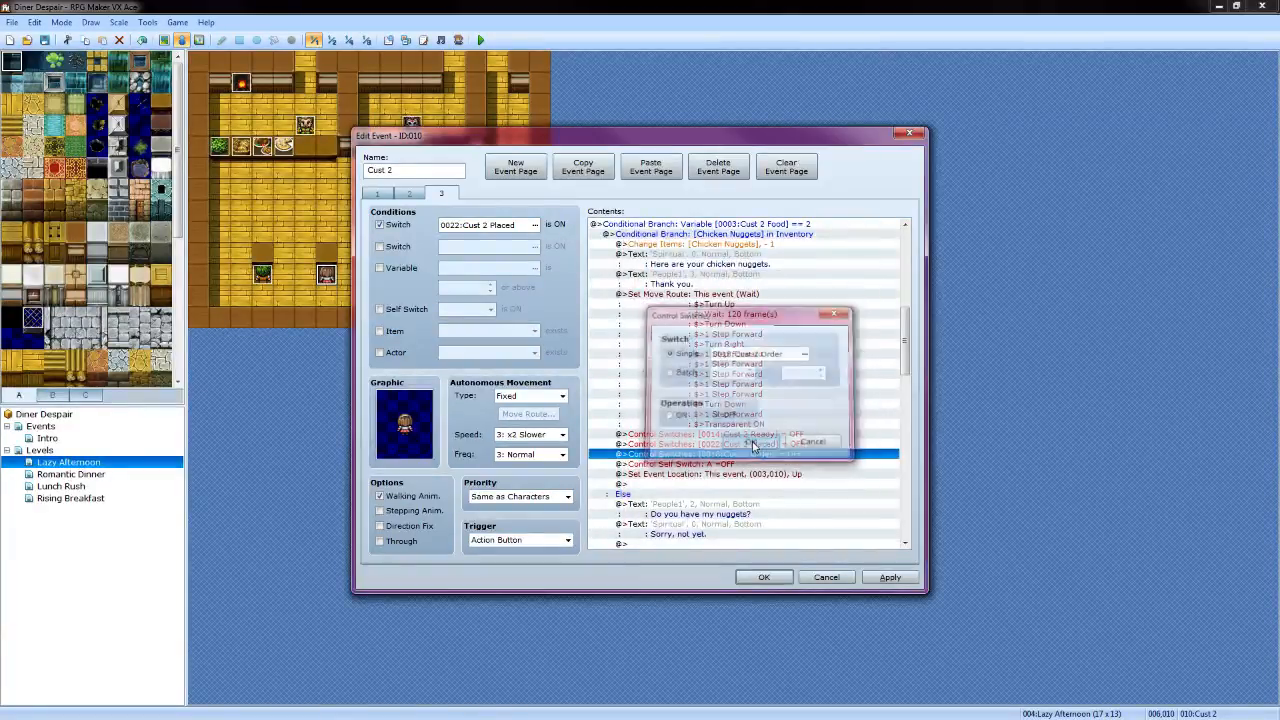
Change the chicken nuggets branch's Set Event Location destination to Cust 2's seat at (006,010)
{"action": "left_click", "coordinate": [746, 476]}
{"action": "right_click", "coordinate": [746, 482]}
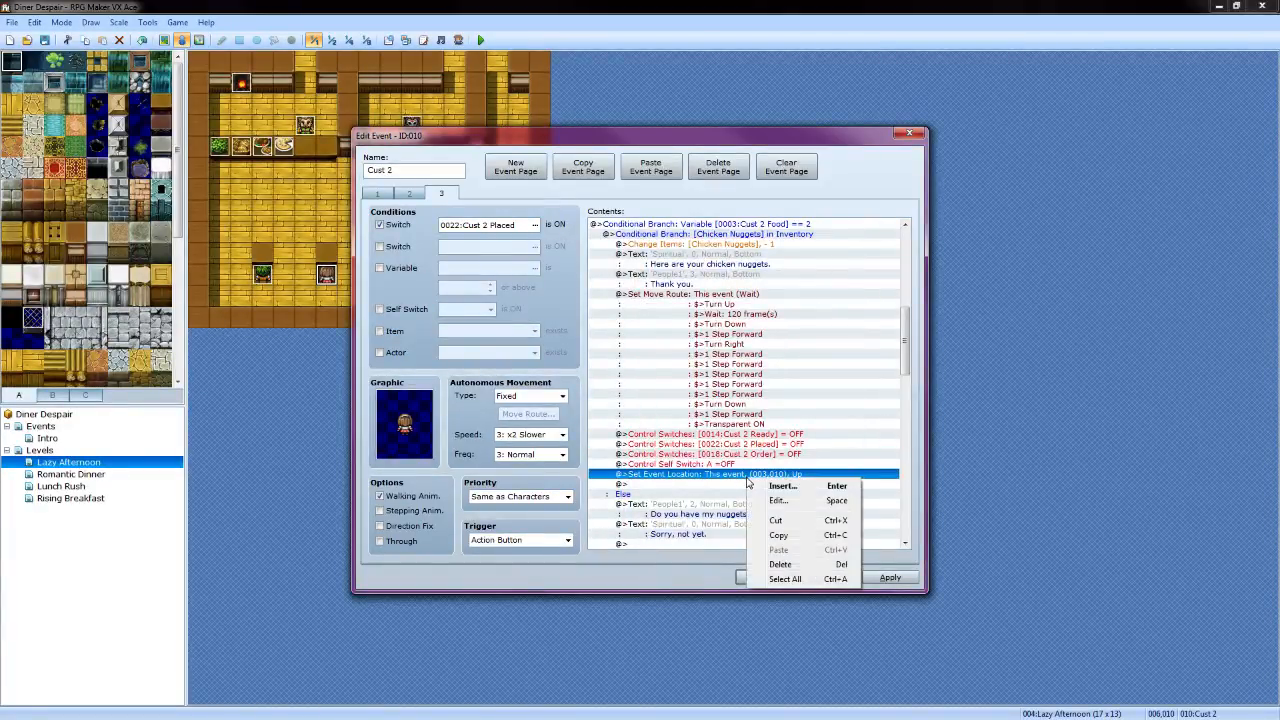
{"action": "left_click", "coordinate": [785, 502]}
{"action": "left_click", "coordinate": [780, 343]}
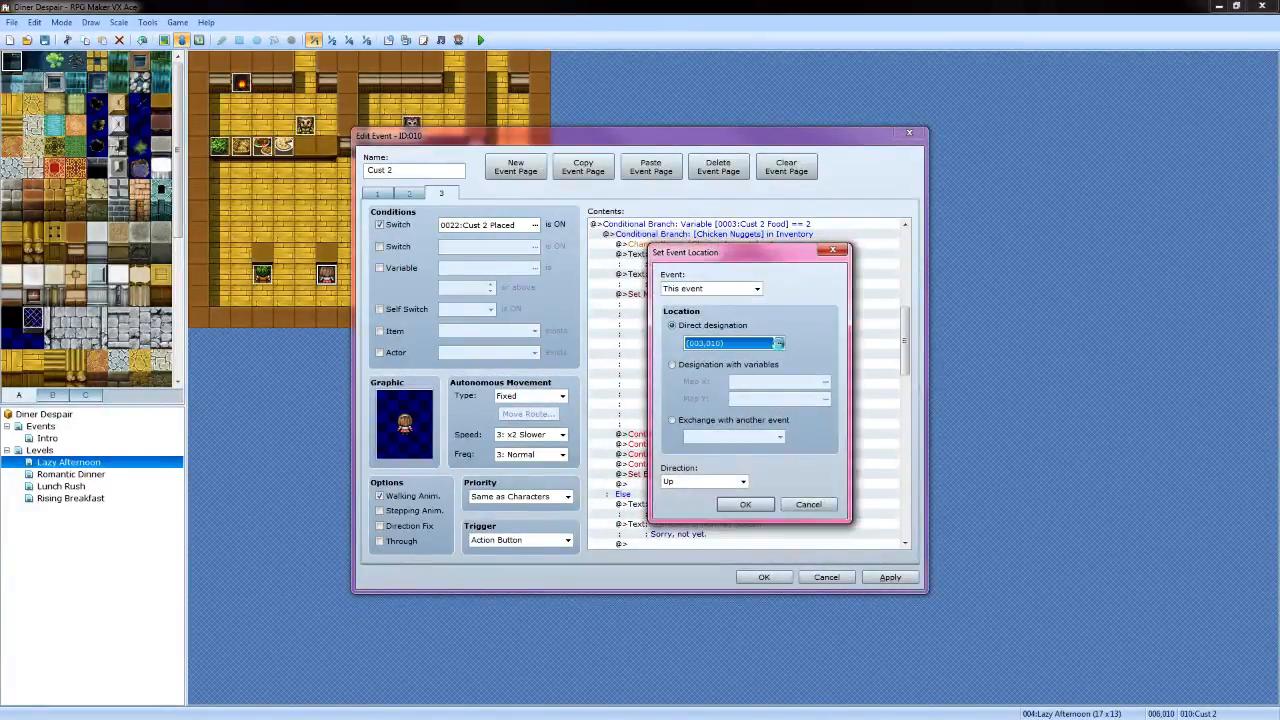
{"action": "left_click", "coordinate": [600, 324]}
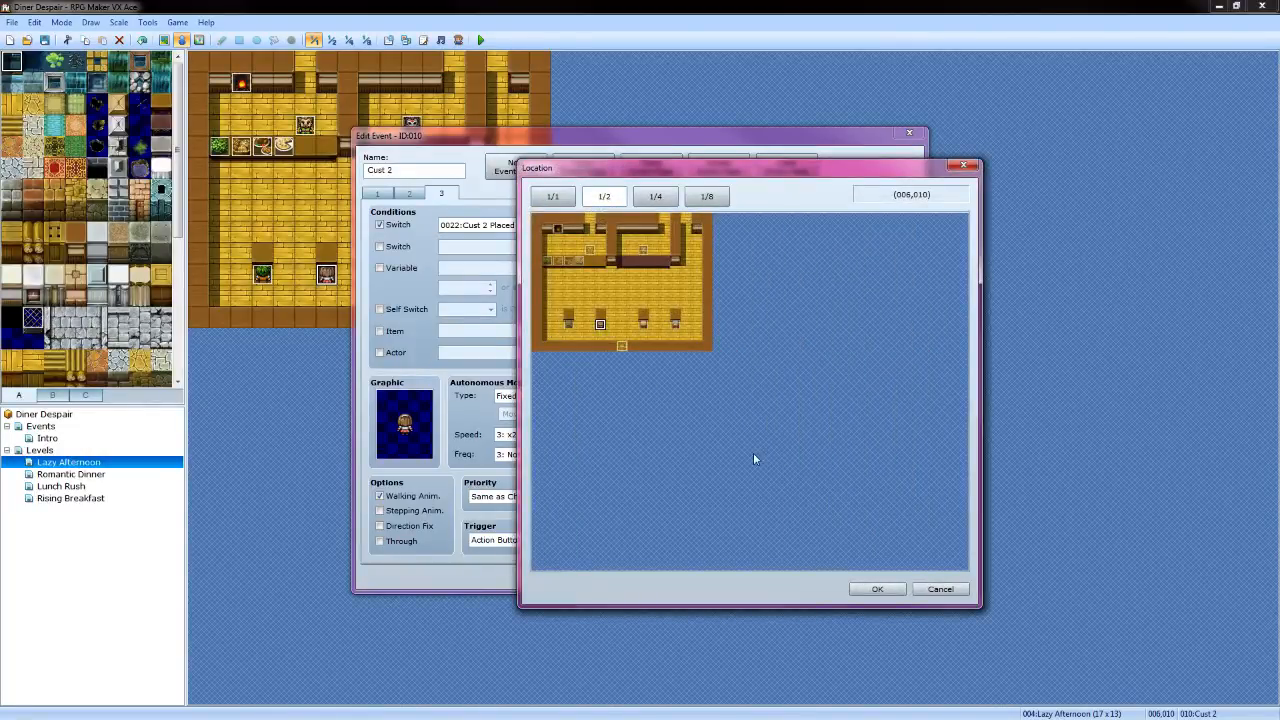
{"action": "left_click", "coordinate": [886, 589]}
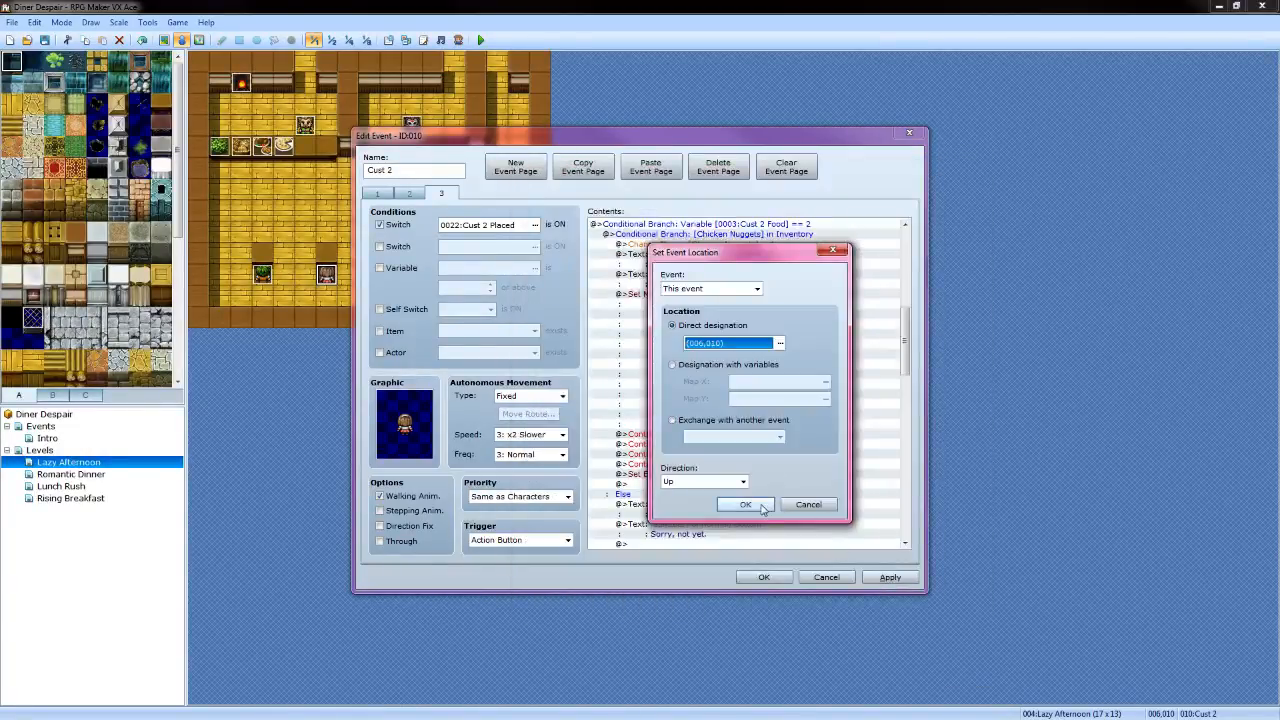
{"action": "left_click", "coordinate": [758, 506]}
Change the chicken nuggets Else message to "Have you my nuggets?" and give it the brown-haired woman's face from People1
{"action": "scroll", "coordinate": [762, 491], "scroll_direction": "down", "scroll_amount": 2}
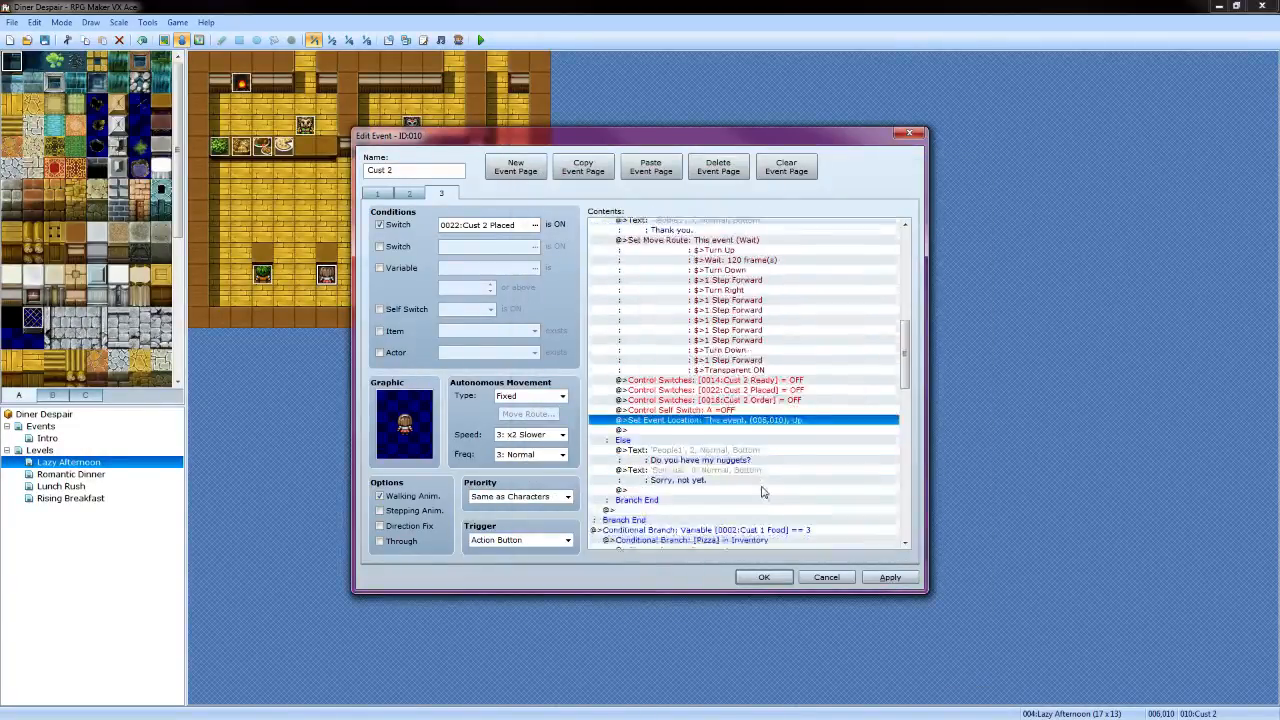
{"action": "left_click", "coordinate": [712, 420]}
{"action": "right_click", "coordinate": [718, 418]}
{"action": "left_click", "coordinate": [747, 441]}
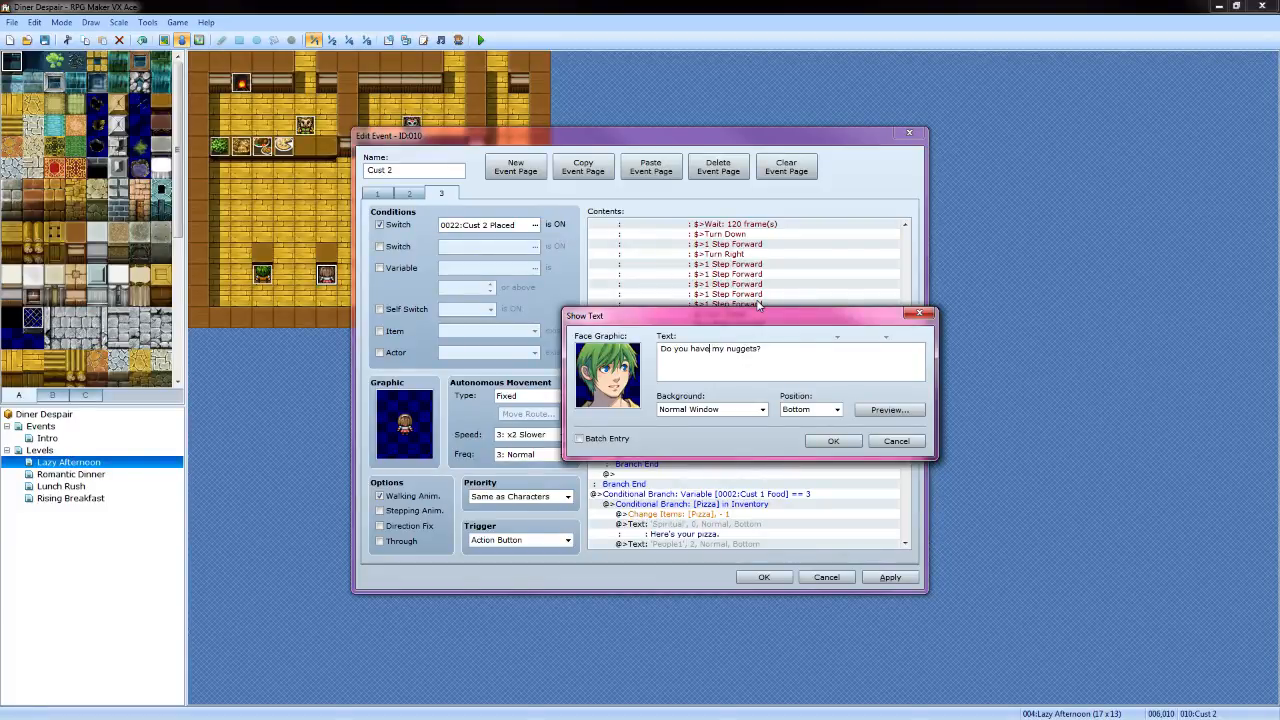
{"action": "key", "text": "BackSpace"}
{"action": "key", "text": "BackSpace"}
{"action": "key", "text": "BackSpace"}
{"action": "key", "text": "BackSpace"}
{"action": "key", "text": "BackSpace"}
{"action": "key", "text": "BackSpace"}
{"action": "key", "text": "BackSpace"}
{"action": "key", "text": "BackSpace"}
{"action": "key", "text": "BackSpace"}
{"action": "key", "text": "BackSpace"}
{"action": "key", "text": "BackSpace"}
{"action": "type", "text": "Have you"}
{"action": "double_click", "coordinate": [607, 374]}
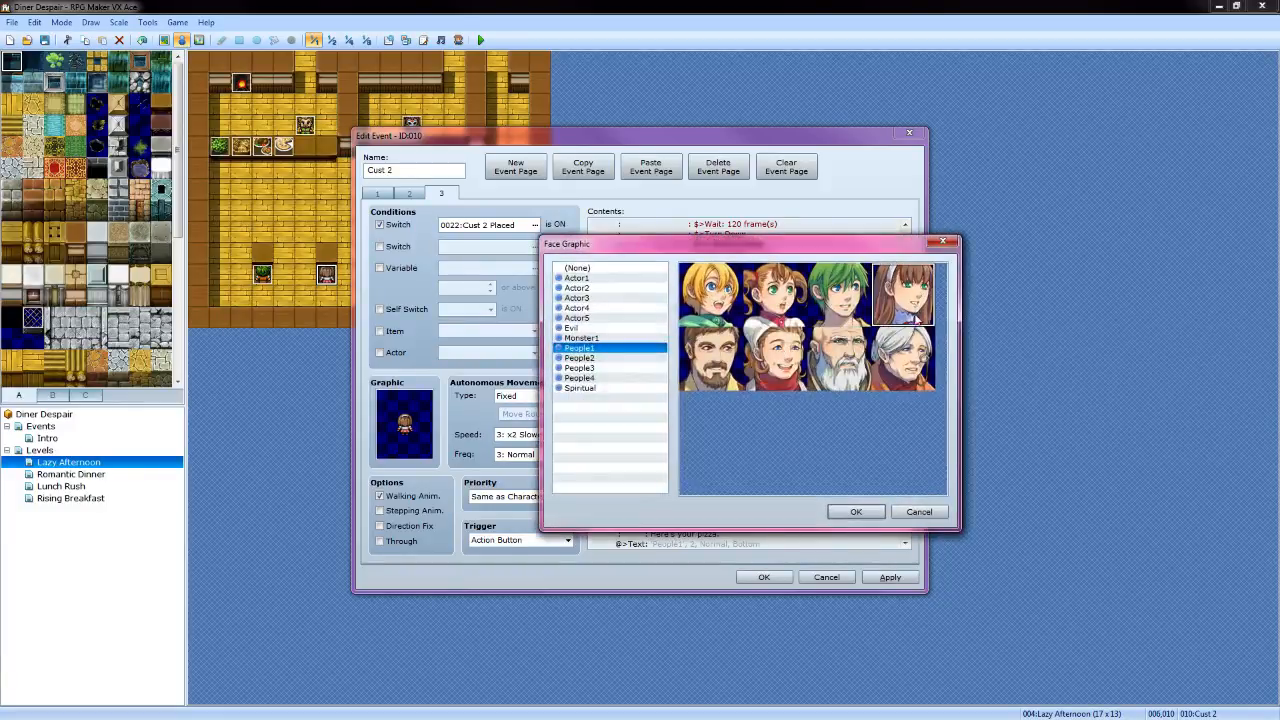
{"action": "left_click", "coordinate": [846, 513]}
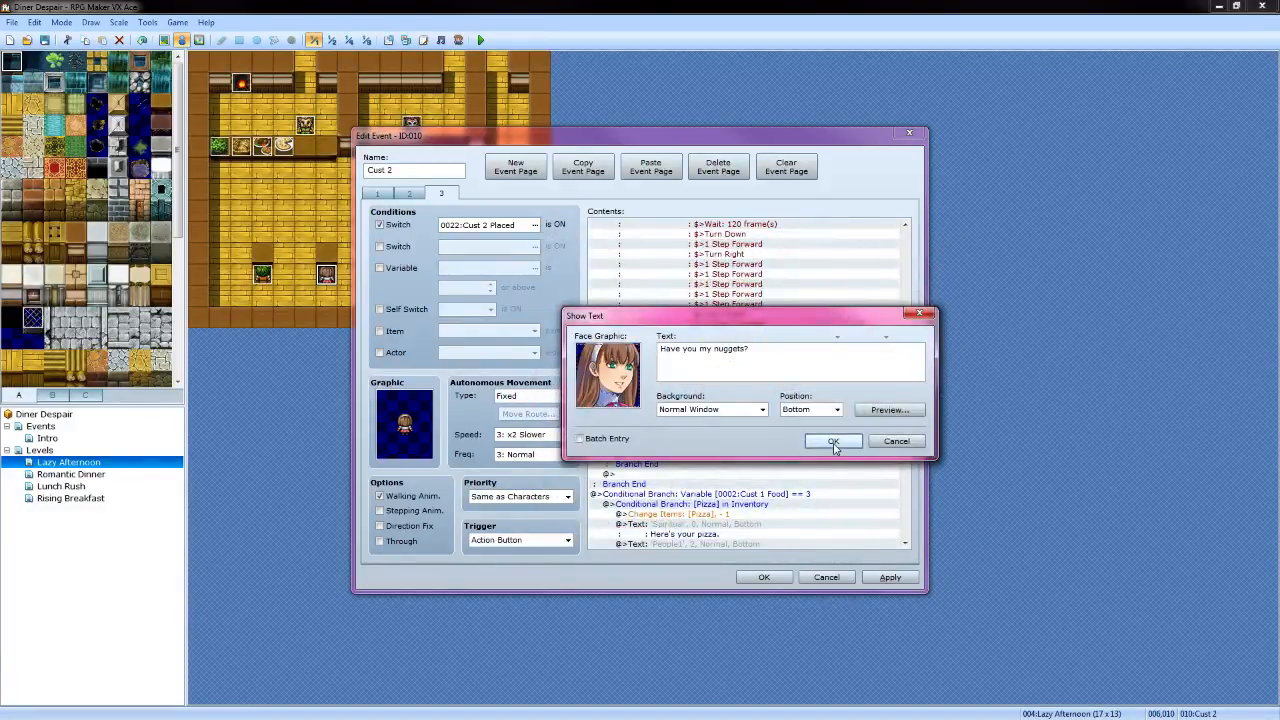
{"action": "left_click", "coordinate": [832, 442]}
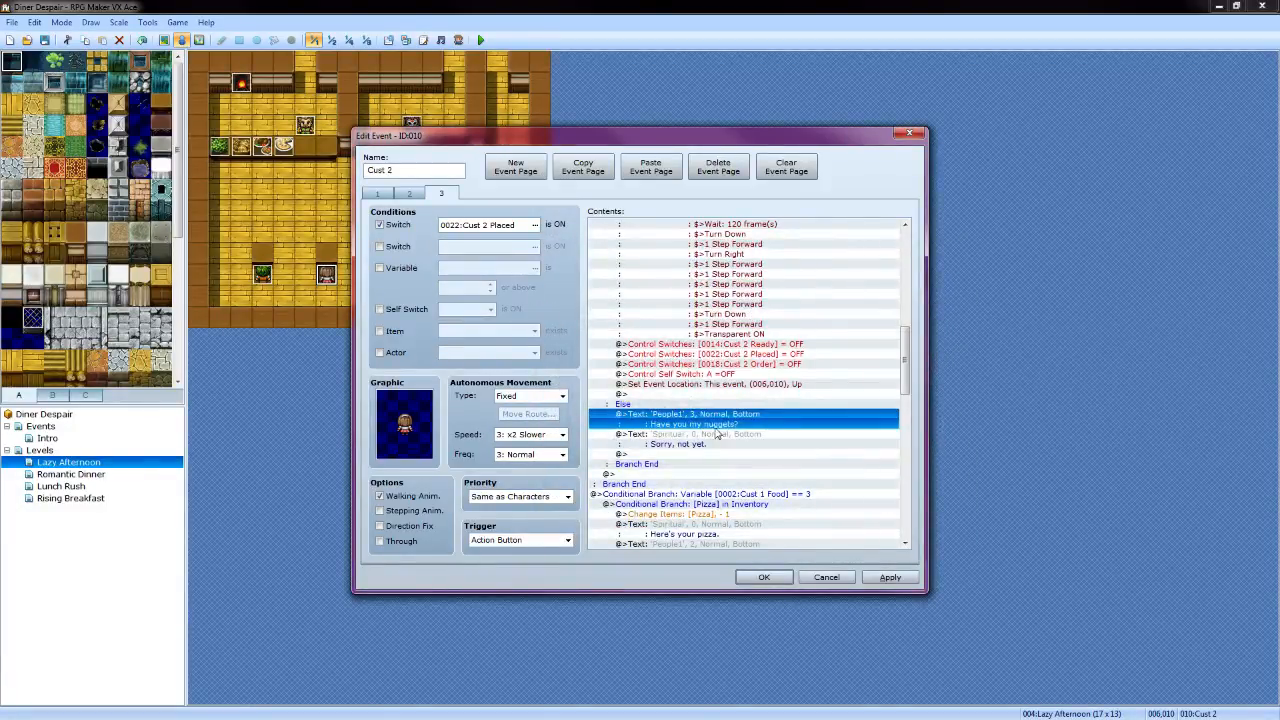
Make the pizza conditional branch check variable 0003:Cust 2 Food
{"action": "left_click", "coordinate": [741, 494]}
{"action": "scroll", "coordinate": [748, 428], "scroll_direction": "down", "scroll_amount": 3}
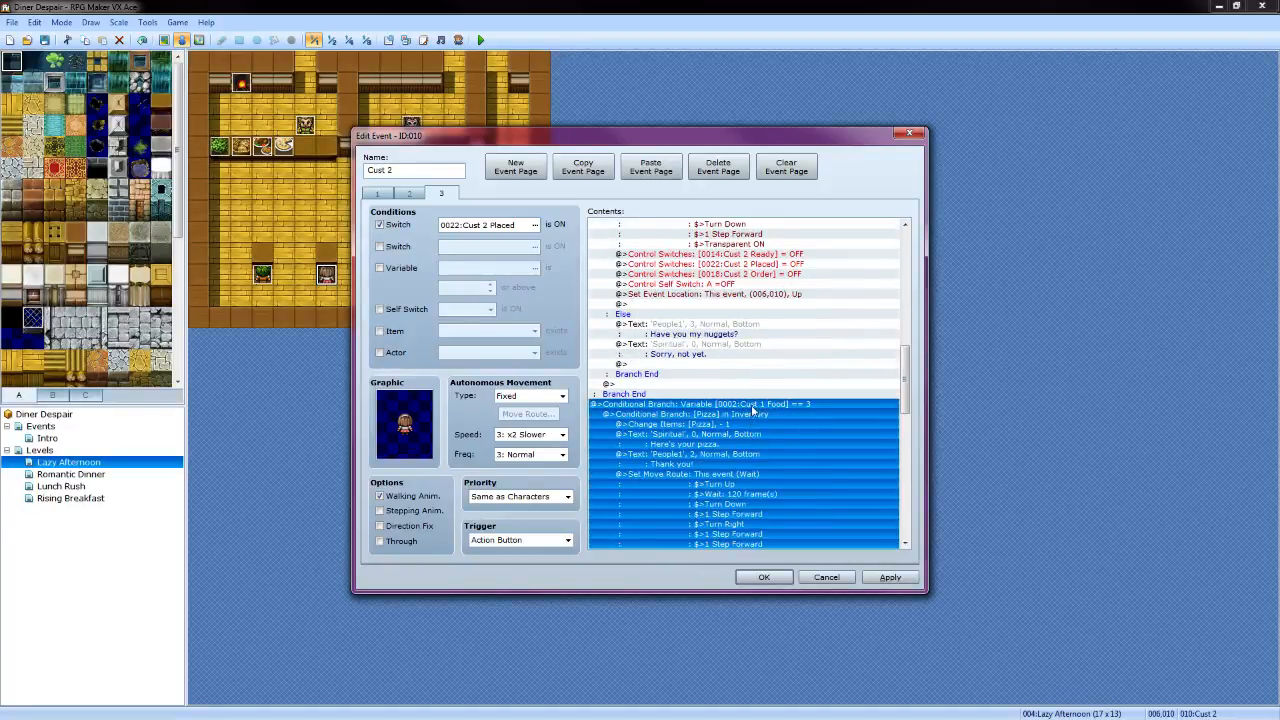
{"action": "right_click", "coordinate": [752, 407]}
{"action": "left_click", "coordinate": [778, 432]}
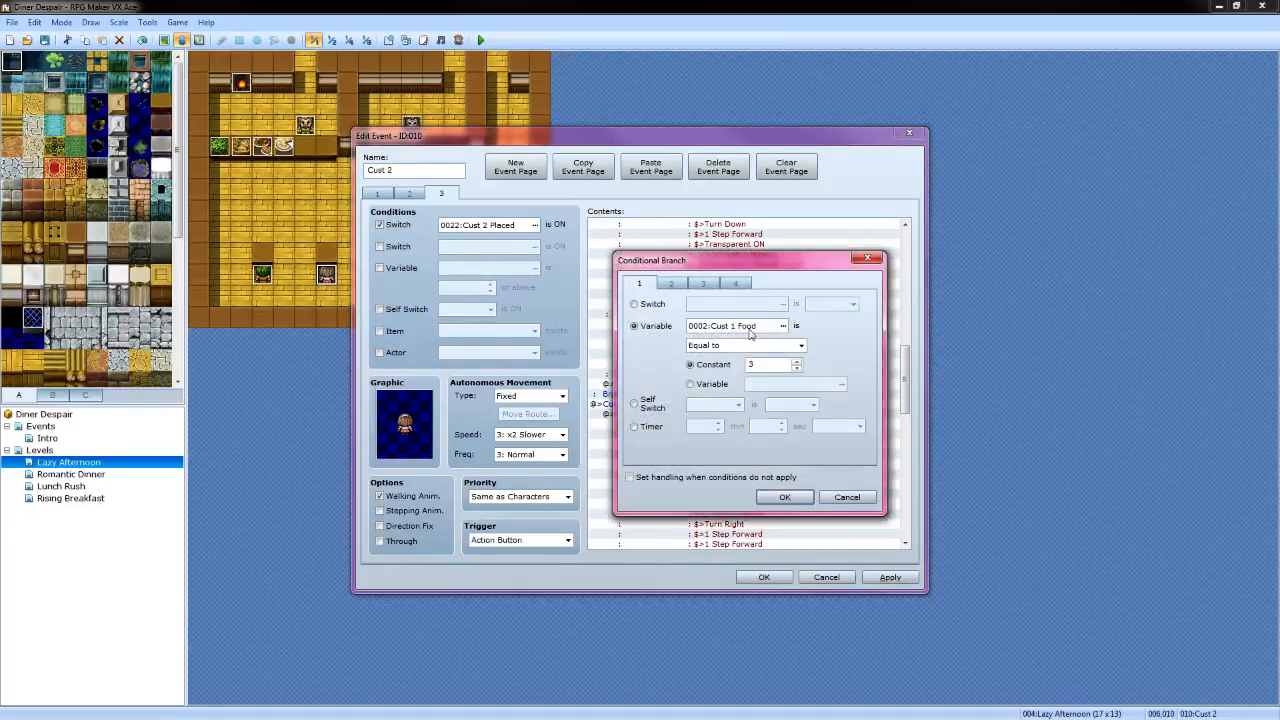
{"action": "left_click", "coordinate": [783, 326]}
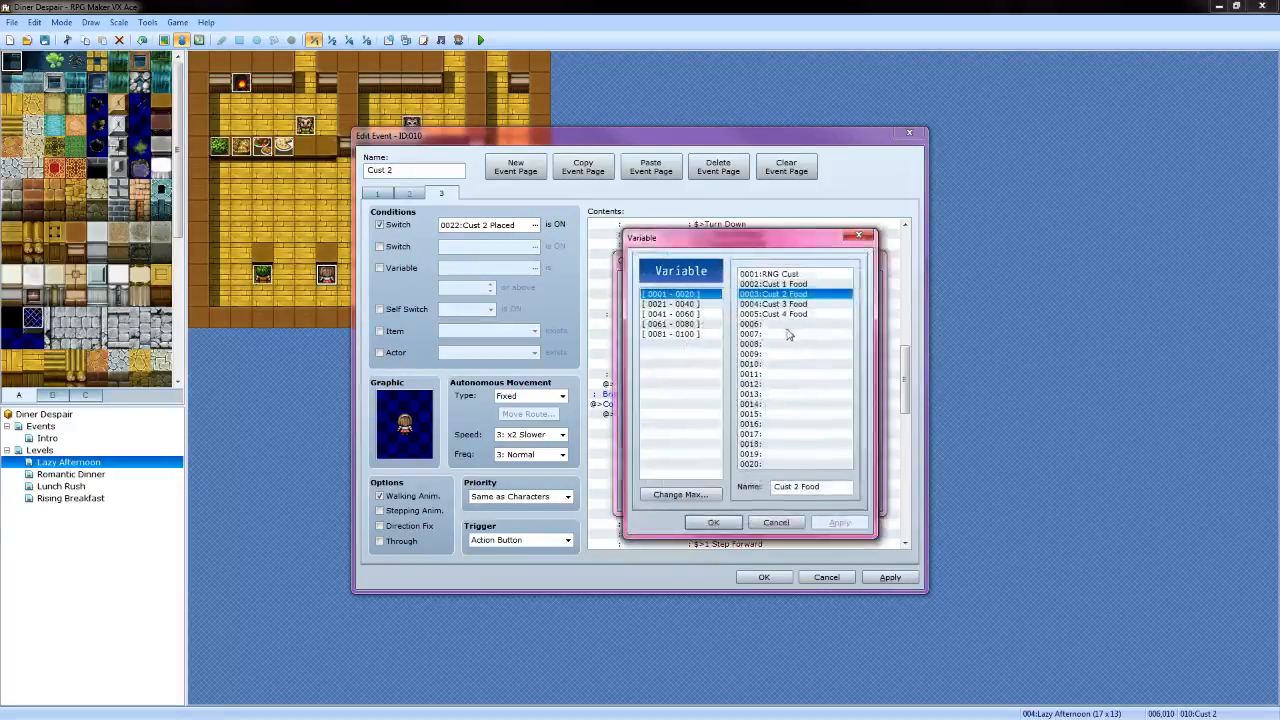
{"action": "left_click", "coordinate": [713, 522]}
{"action": "left_click", "coordinate": [780, 498]}
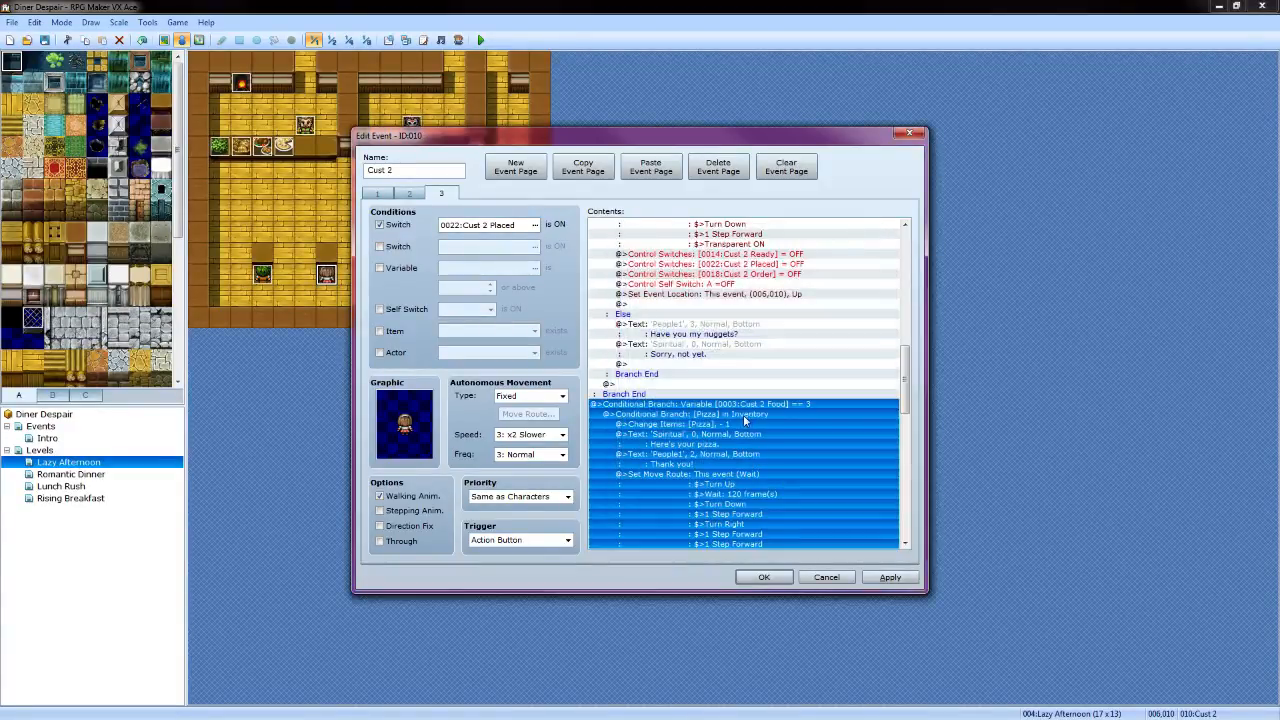
Give the pizza branch's thank-you message the brown-haired woman's face from People1 and change its text to "Thank you."
{"action": "left_click", "coordinate": [707, 437]}
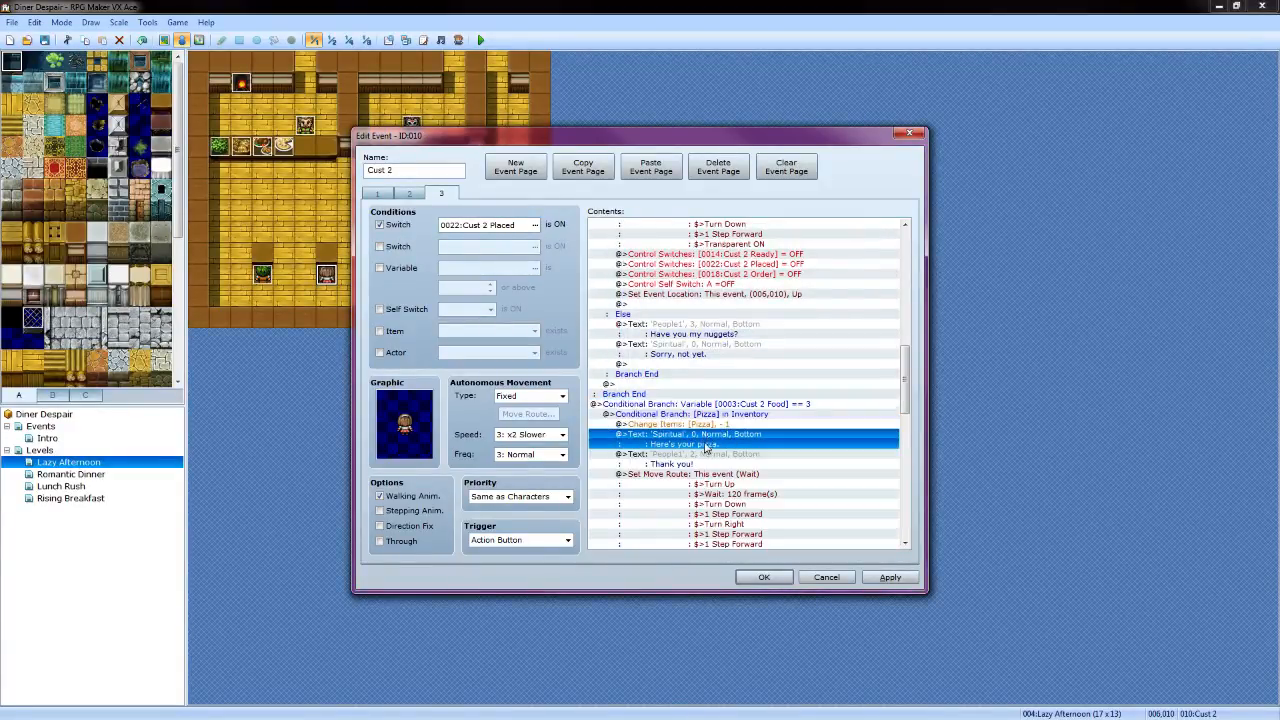
{"action": "left_click", "coordinate": [704, 455]}
{"action": "right_click", "coordinate": [713, 457]}
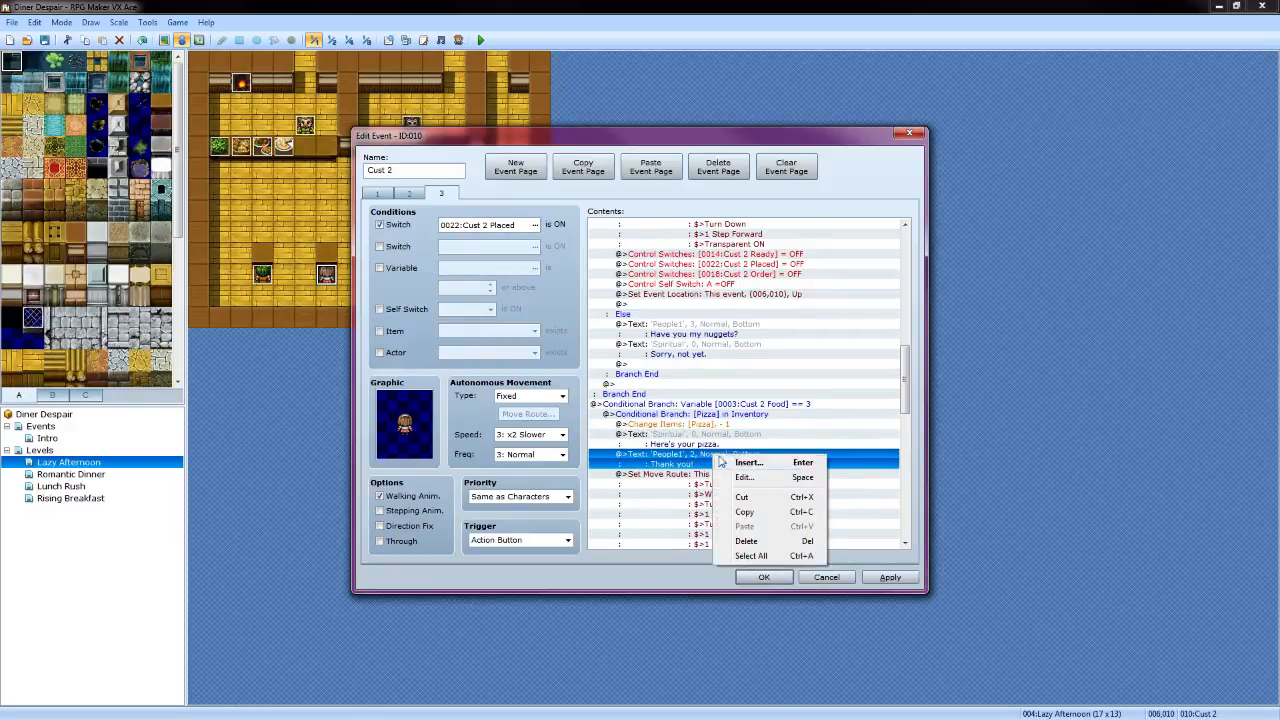
{"action": "left_click", "coordinate": [745, 485]}
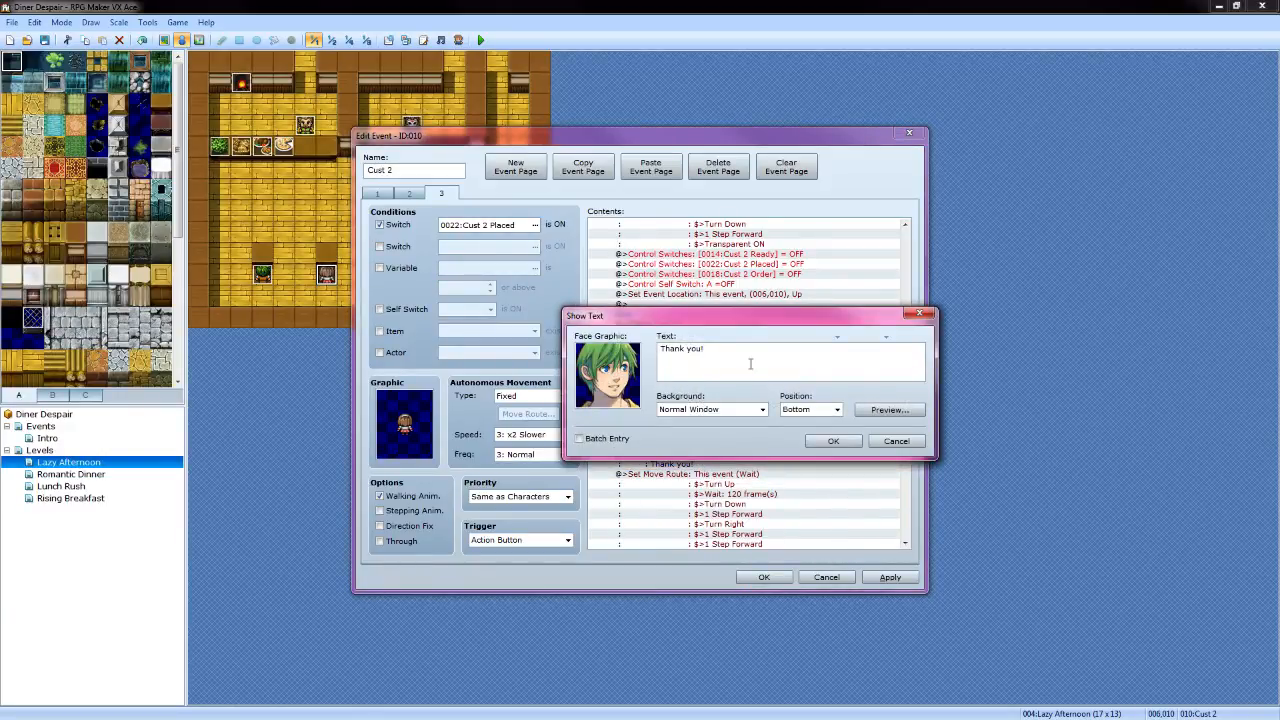
{"action": "double_click", "coordinate": [607, 374]}
{"action": "left_click", "coordinate": [914, 320]}
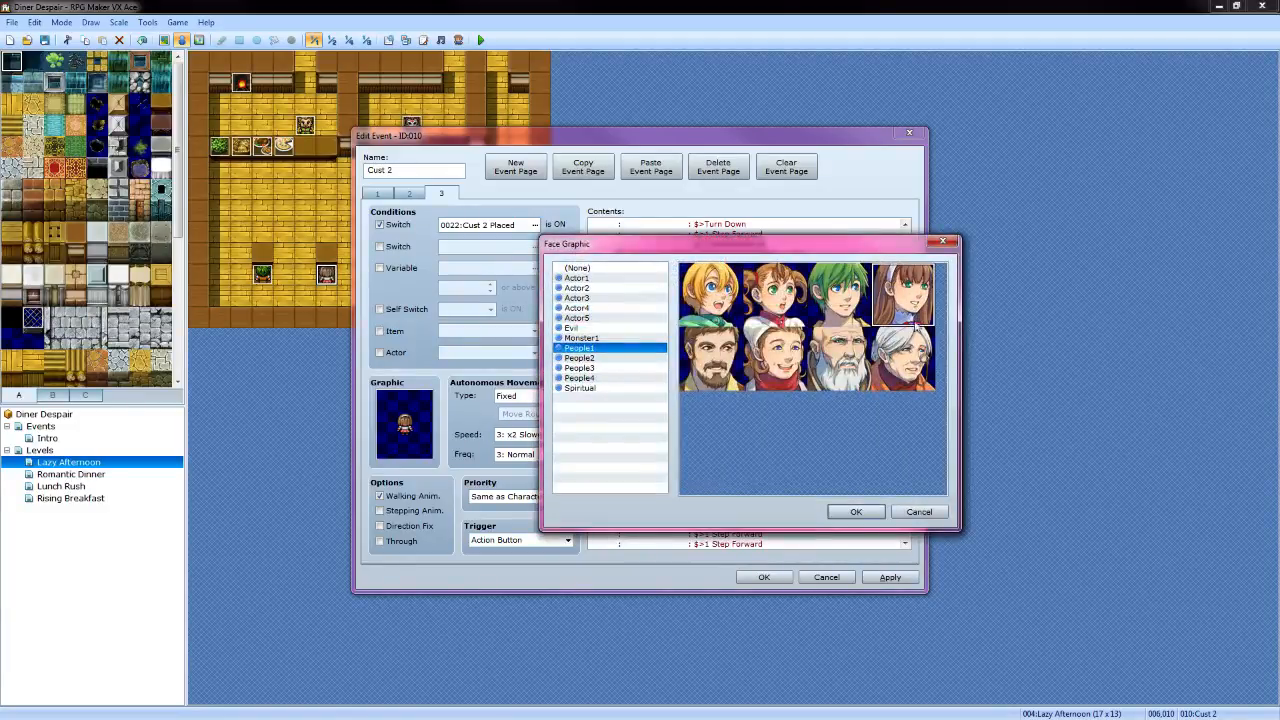
{"action": "left_click", "coordinate": [856, 511]}
{"action": "left_click", "coordinate": [826, 440]}
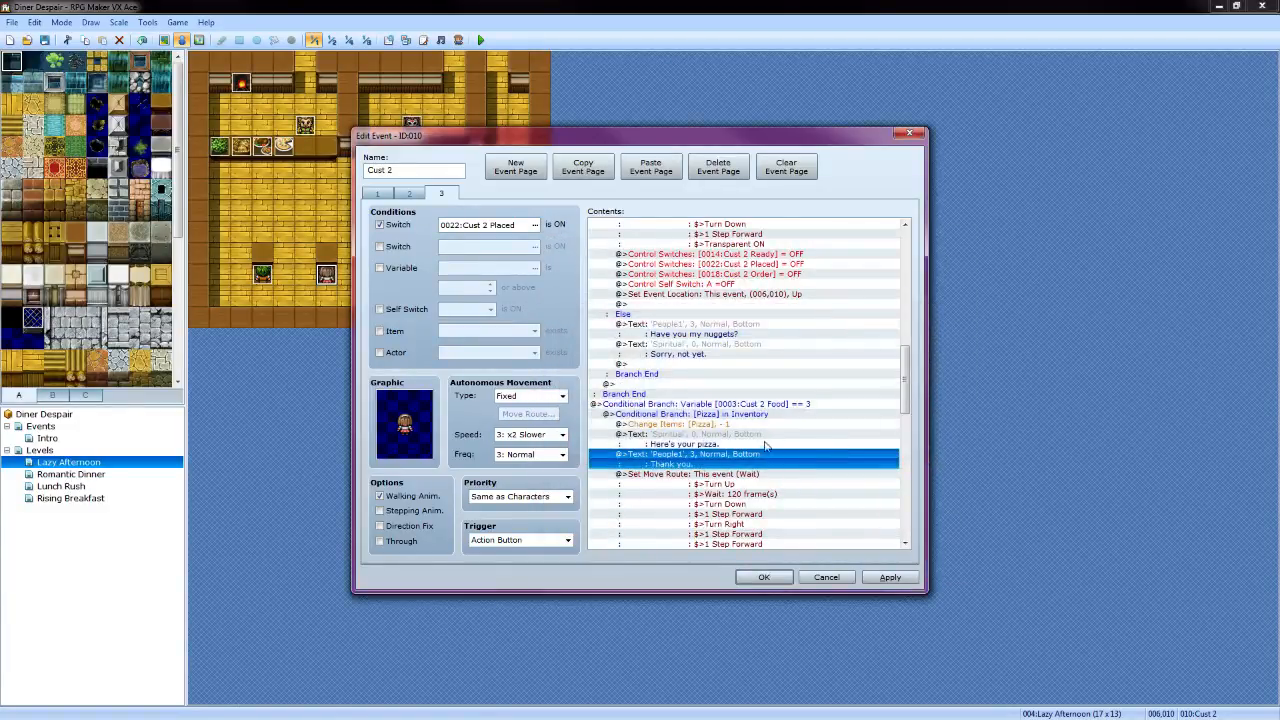
Make the pizza branch's first Control Switches command turn OFF switch 0014:Cust 2 Ready
{"action": "scroll", "coordinate": [766, 446], "scroll_direction": "down", "scroll_amount": 6}
{"action": "left_click", "coordinate": [785, 437]}
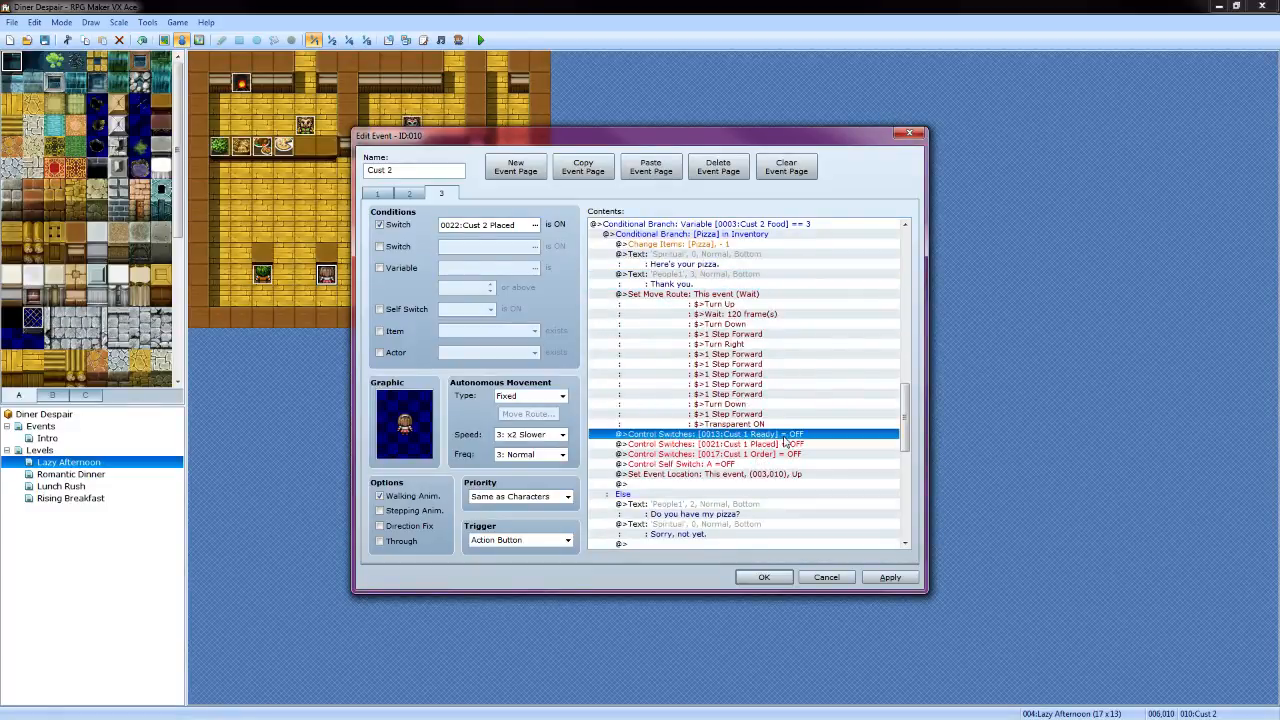
{"action": "right_click", "coordinate": [792, 441]}
{"action": "left_click", "coordinate": [809, 464]}
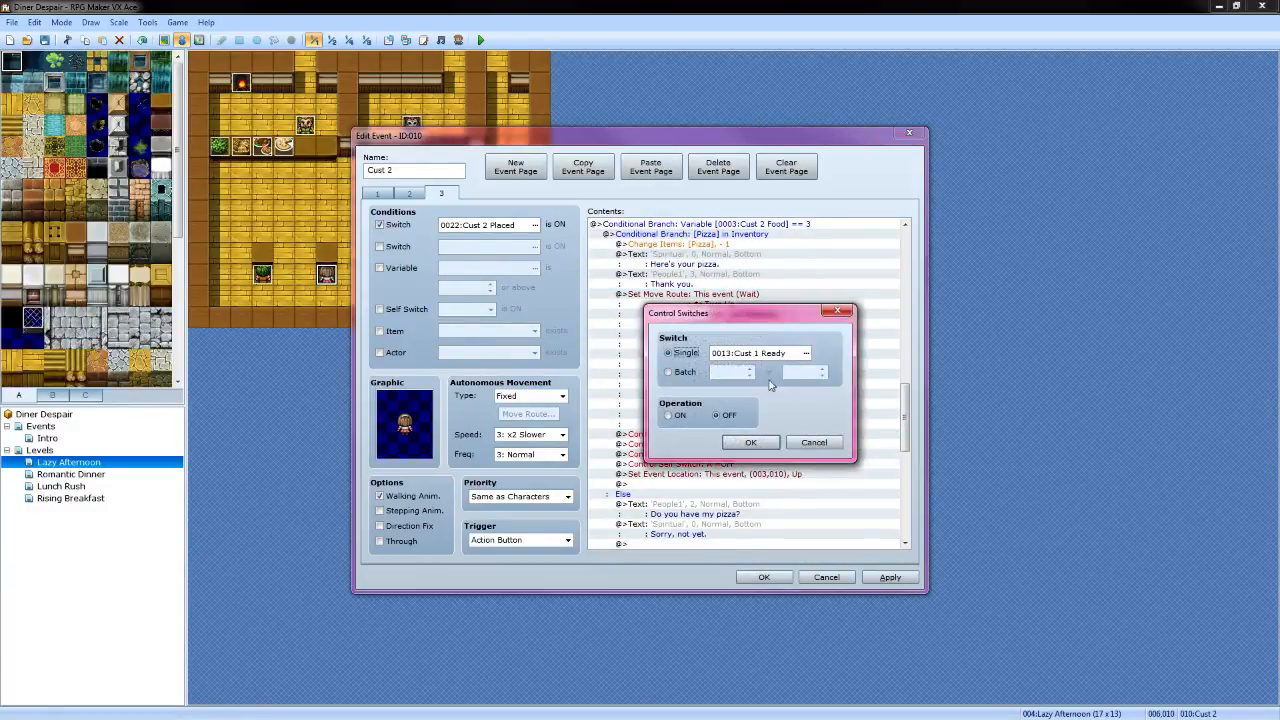
{"action": "left_click", "coordinate": [806, 354]}
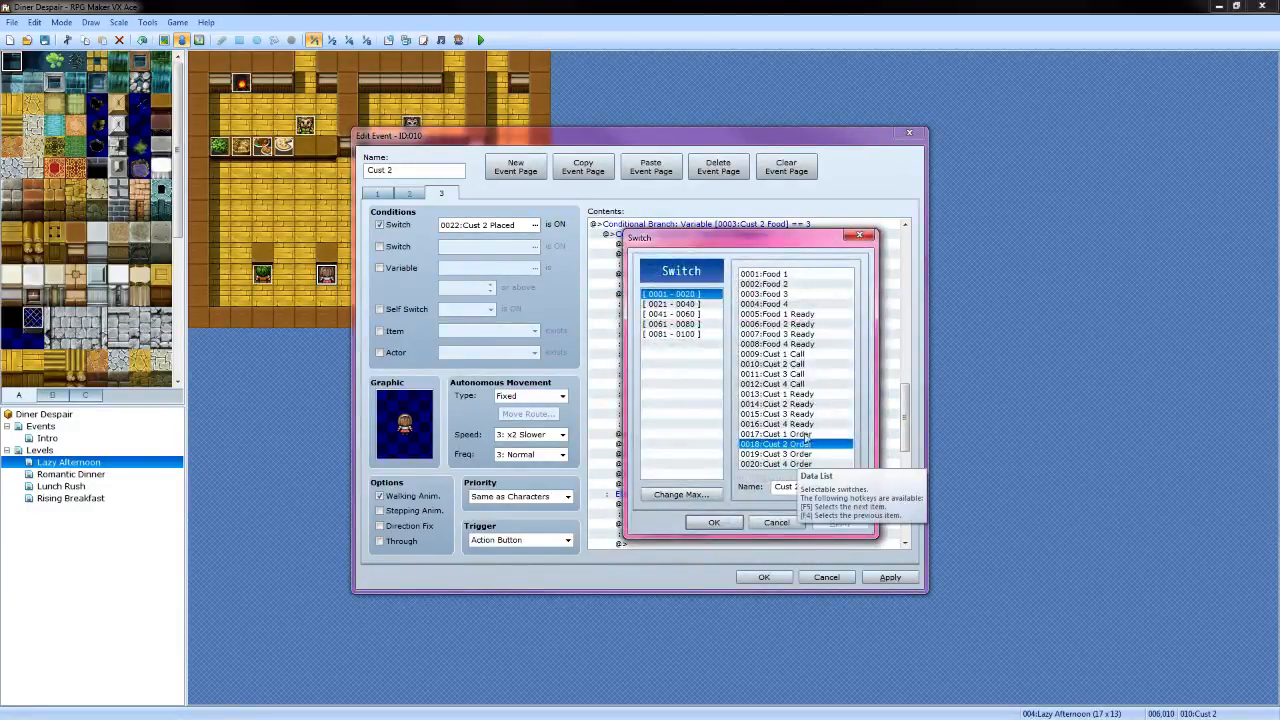
{"action": "left_click", "coordinate": [806, 404]}
{"action": "left_click", "coordinate": [728, 522]}
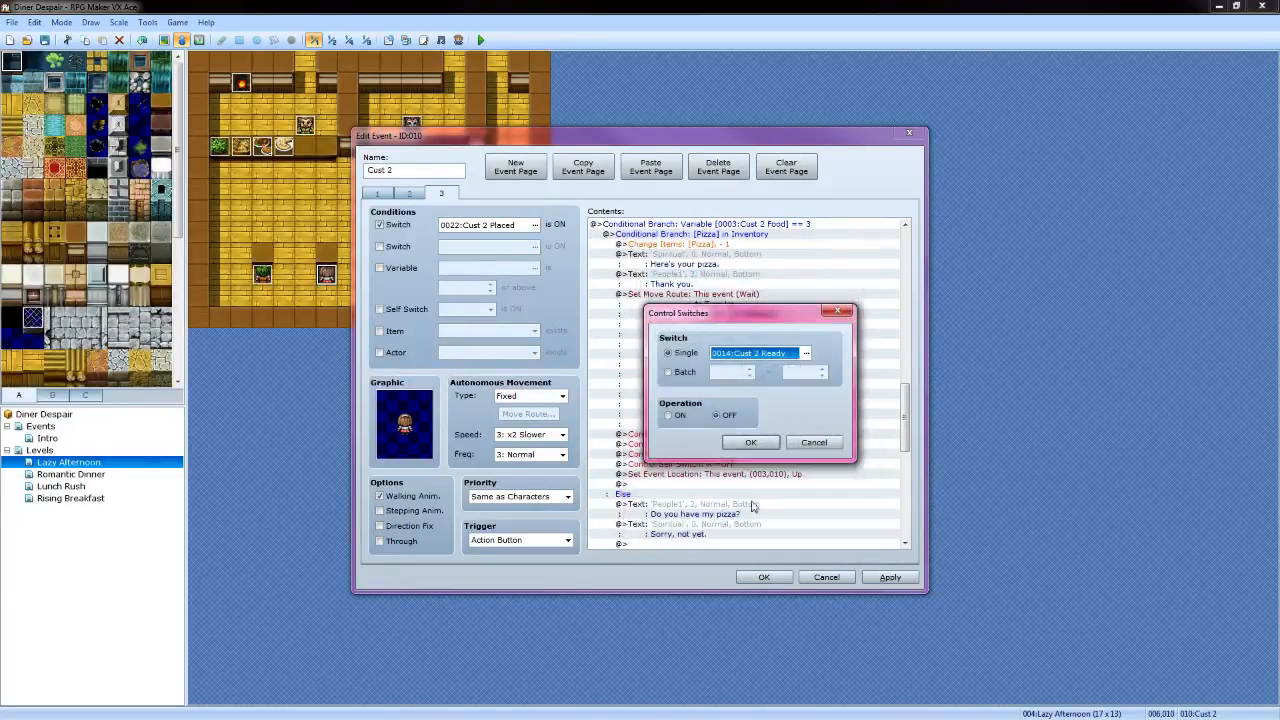
{"action": "left_click", "coordinate": [752, 443]}
Make the pizza branch's third Control Switches command turn OFF switch 0018:Cust 2 Order
{"action": "left_click", "coordinate": [795, 455]}
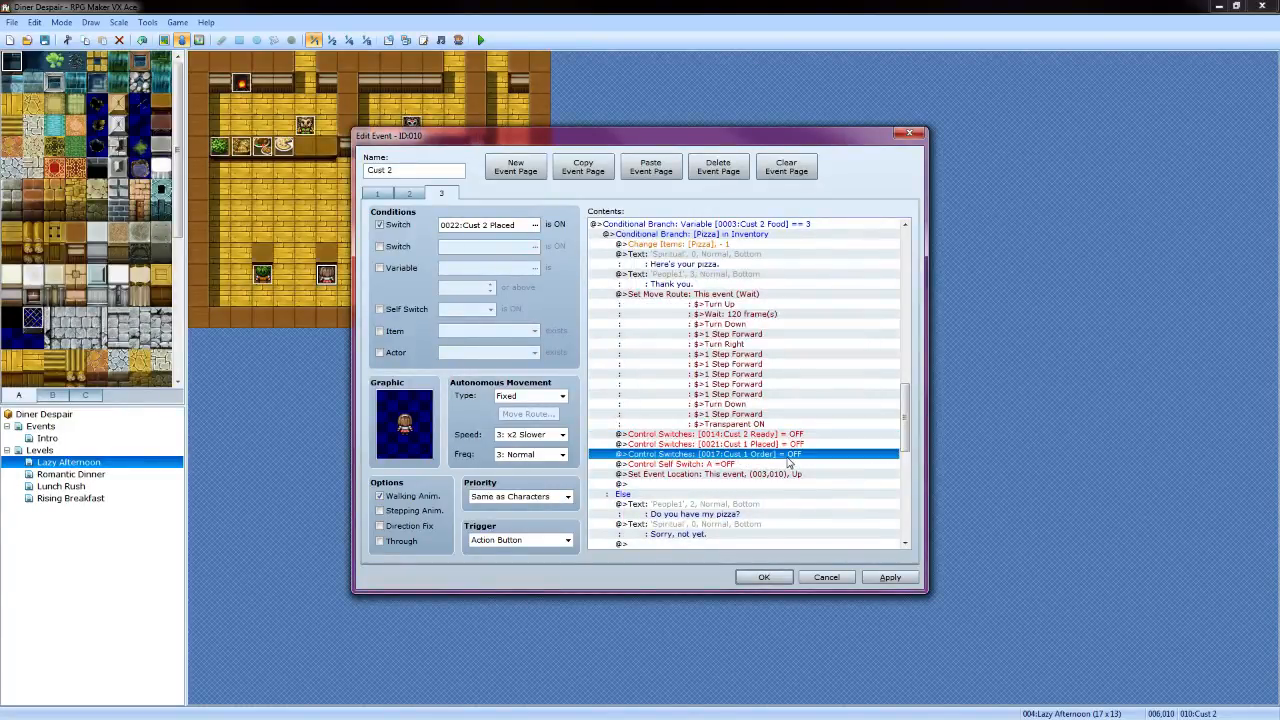
{"action": "right_click", "coordinate": [804, 458]}
{"action": "left_click", "coordinate": [798, 480]}
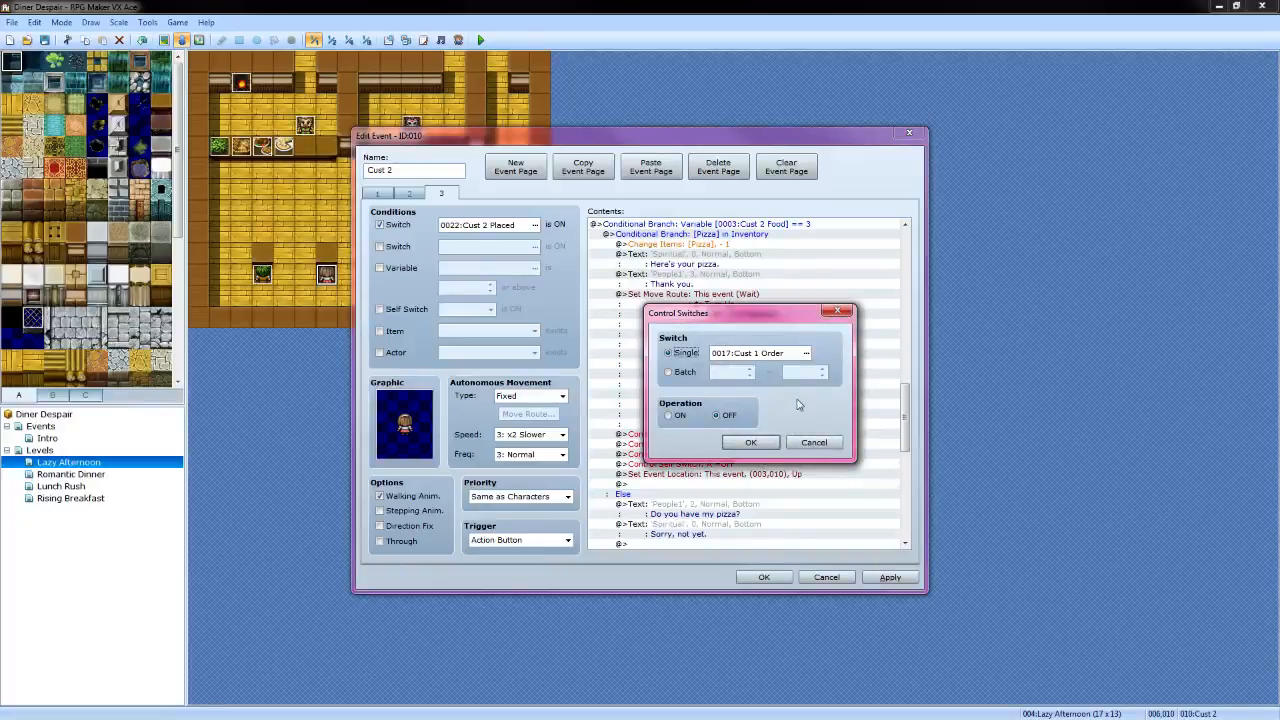
{"action": "left_click", "coordinate": [806, 353]}
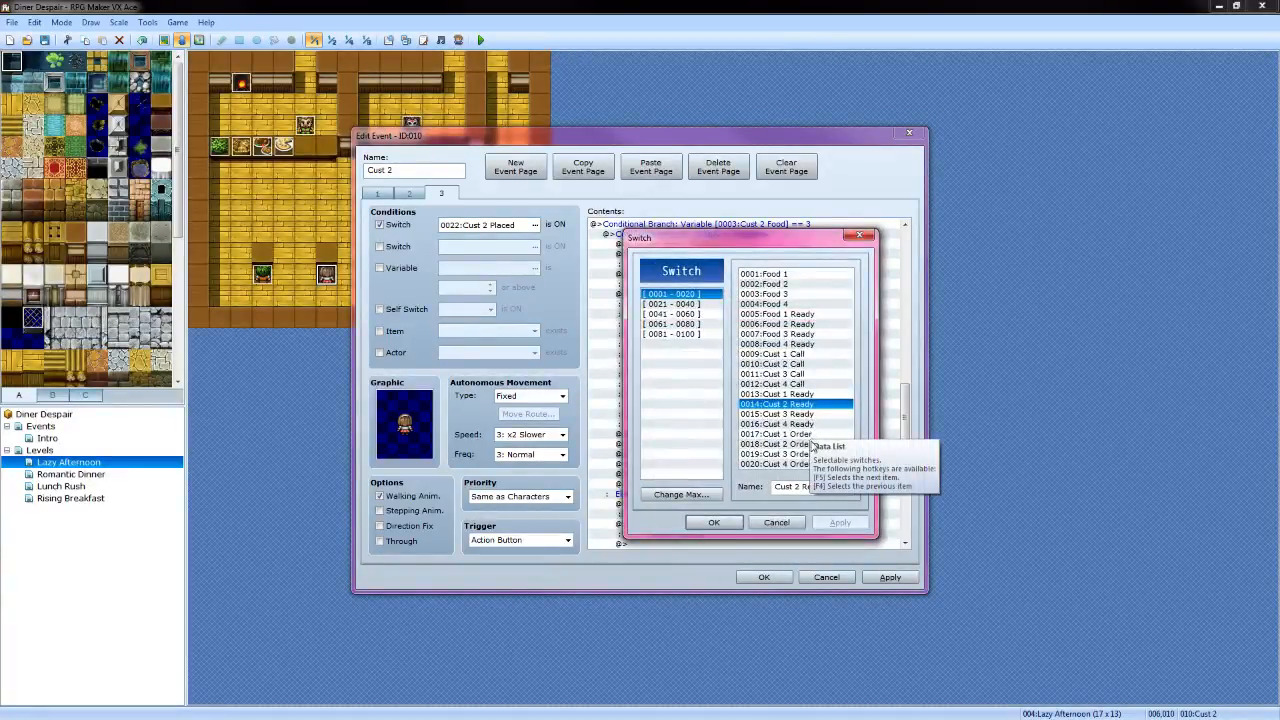
{"action": "left_click", "coordinate": [774, 443]}
{"action": "left_click", "coordinate": [716, 522]}
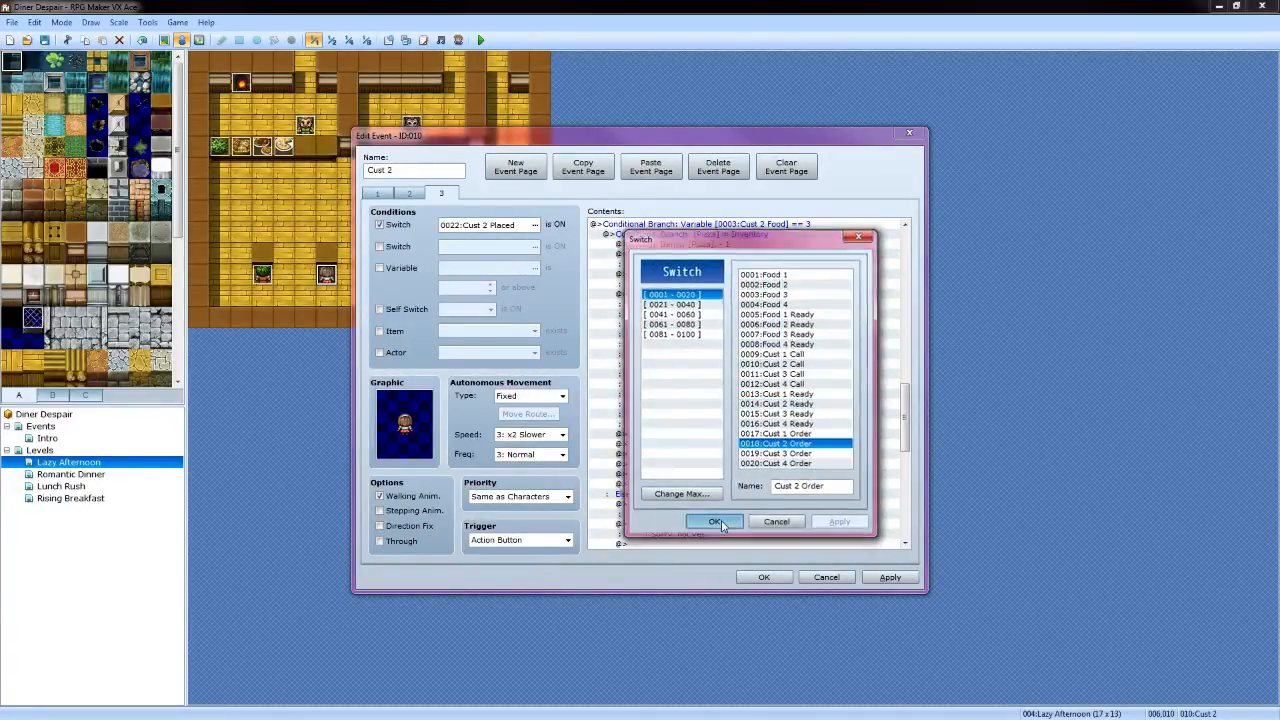
{"action": "left_click", "coordinate": [748, 444]}
Make the pizza branch's second Control Switches command turn OFF switch 0022:Cust 2 Placed
{"action": "left_click", "coordinate": [740, 446]}
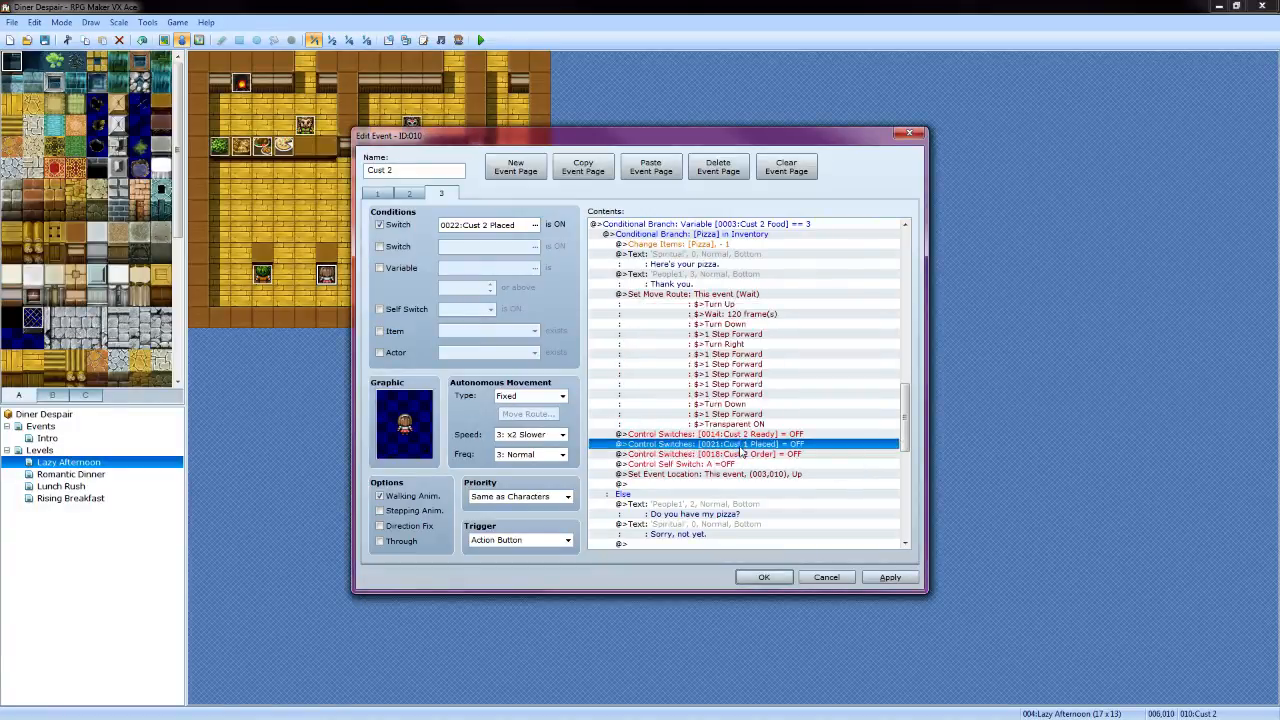
{"action": "right_click", "coordinate": [743, 452]}
{"action": "left_click", "coordinate": [759, 470]}
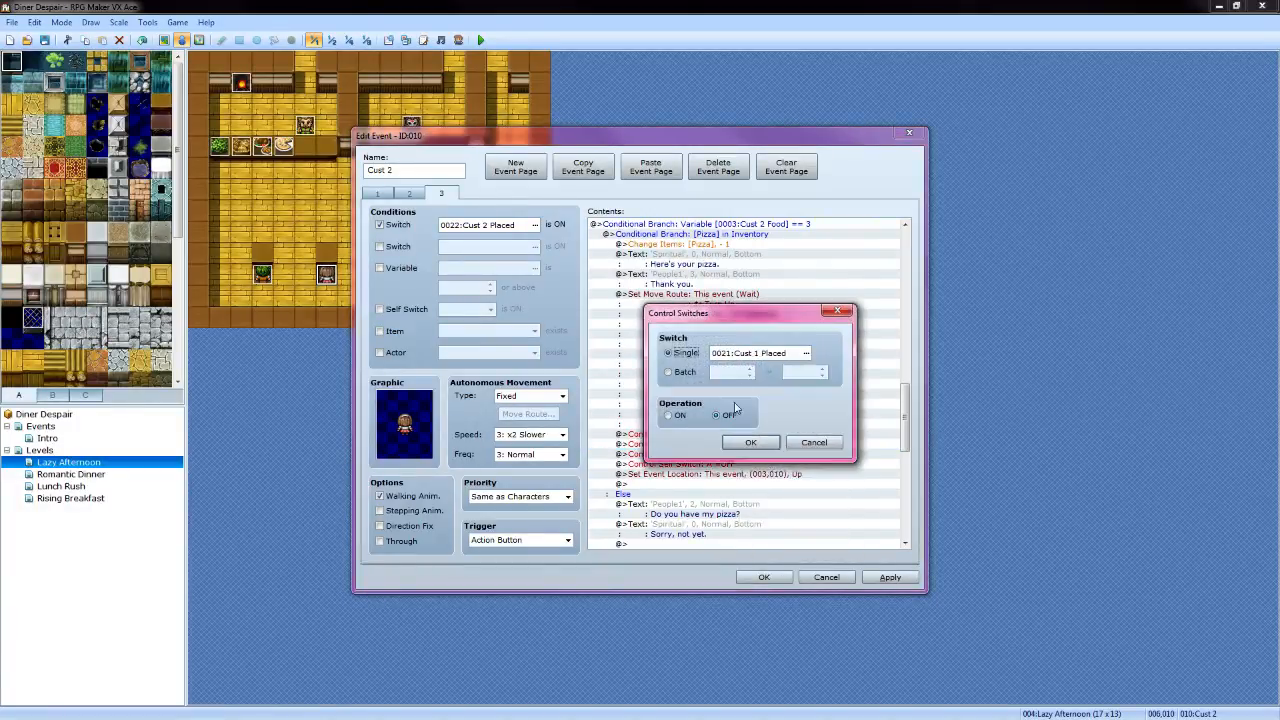
{"action": "left_click", "coordinate": [805, 353]}
{"action": "left_click", "coordinate": [690, 304]}
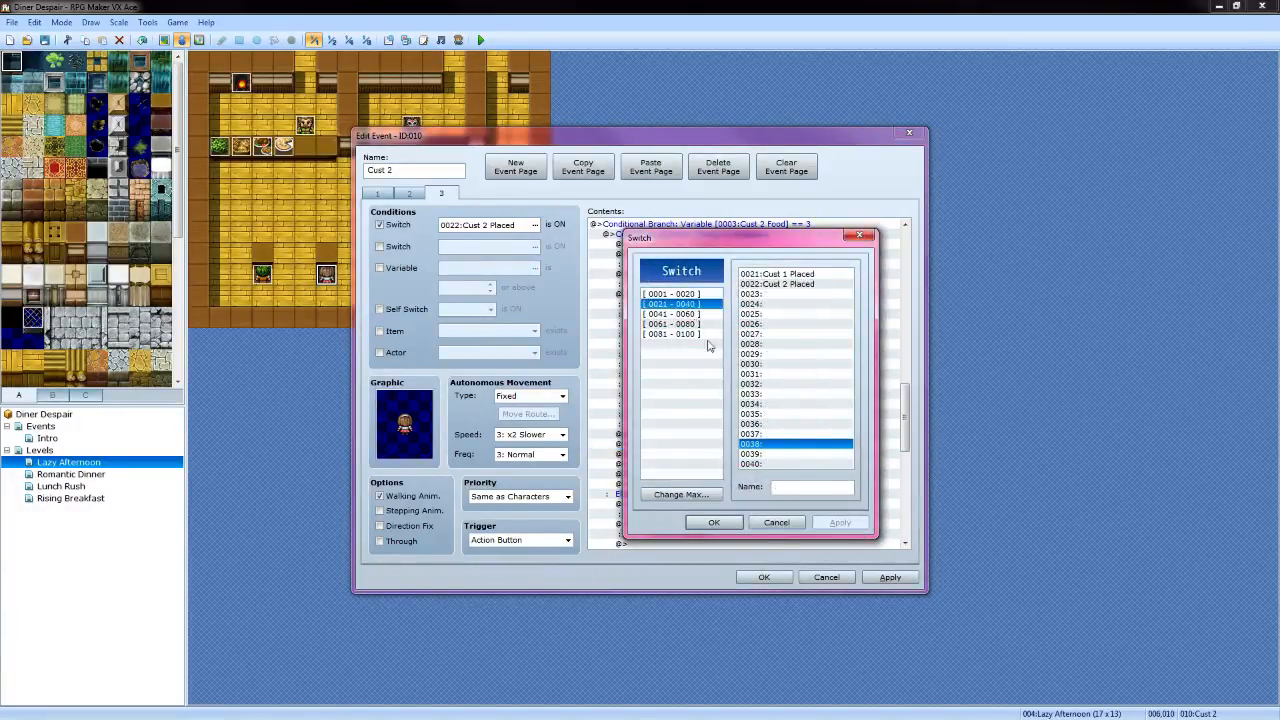
{"action": "left_click", "coordinate": [790, 284]}
{"action": "left_click", "coordinate": [714, 522]}
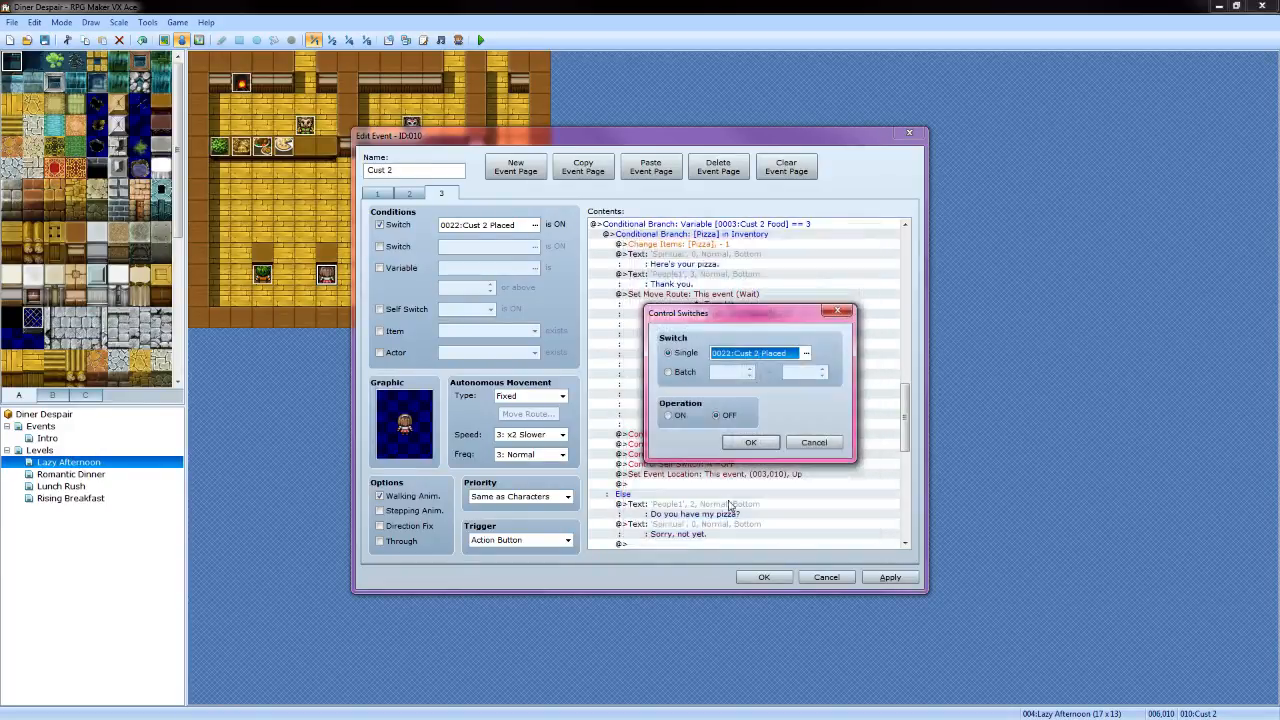
{"action": "left_click", "coordinate": [750, 442]}
Change the pizza branch's Set Event Location destination to Cust 2's seat at (006,010)
{"action": "left_click", "coordinate": [768, 476]}
{"action": "right_click", "coordinate": [769, 478]}
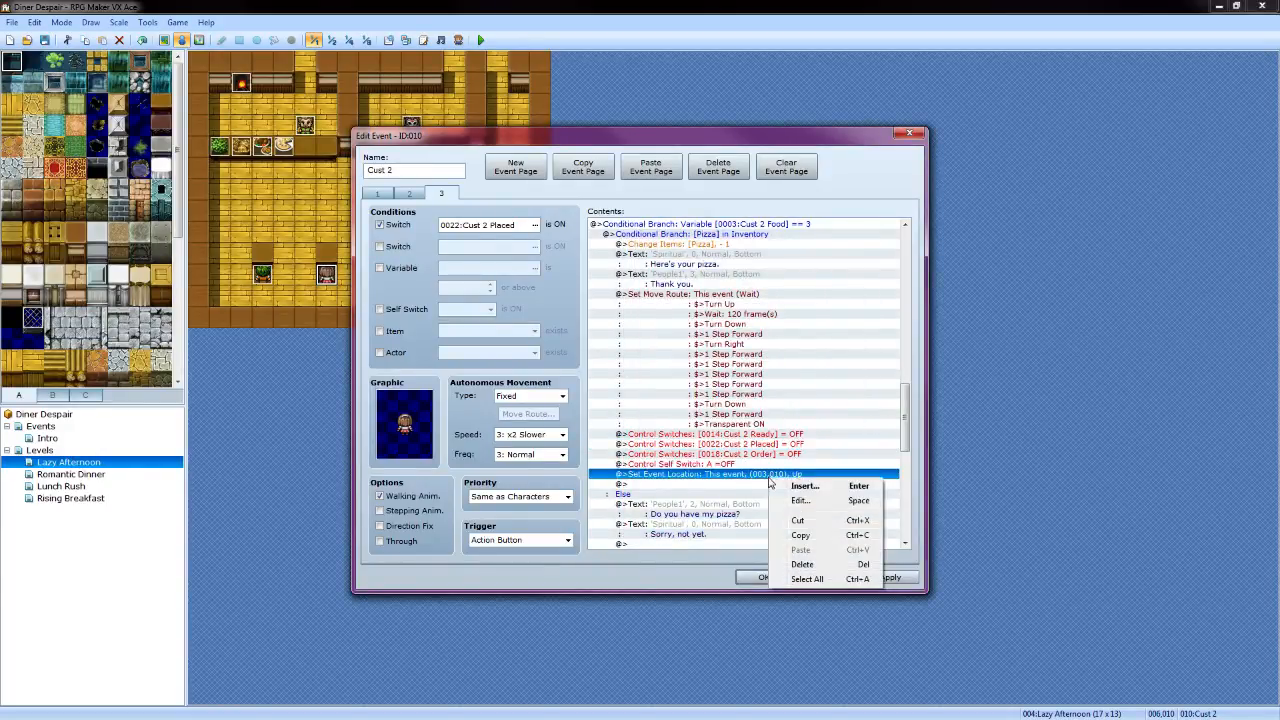
{"action": "left_click", "coordinate": [801, 503]}
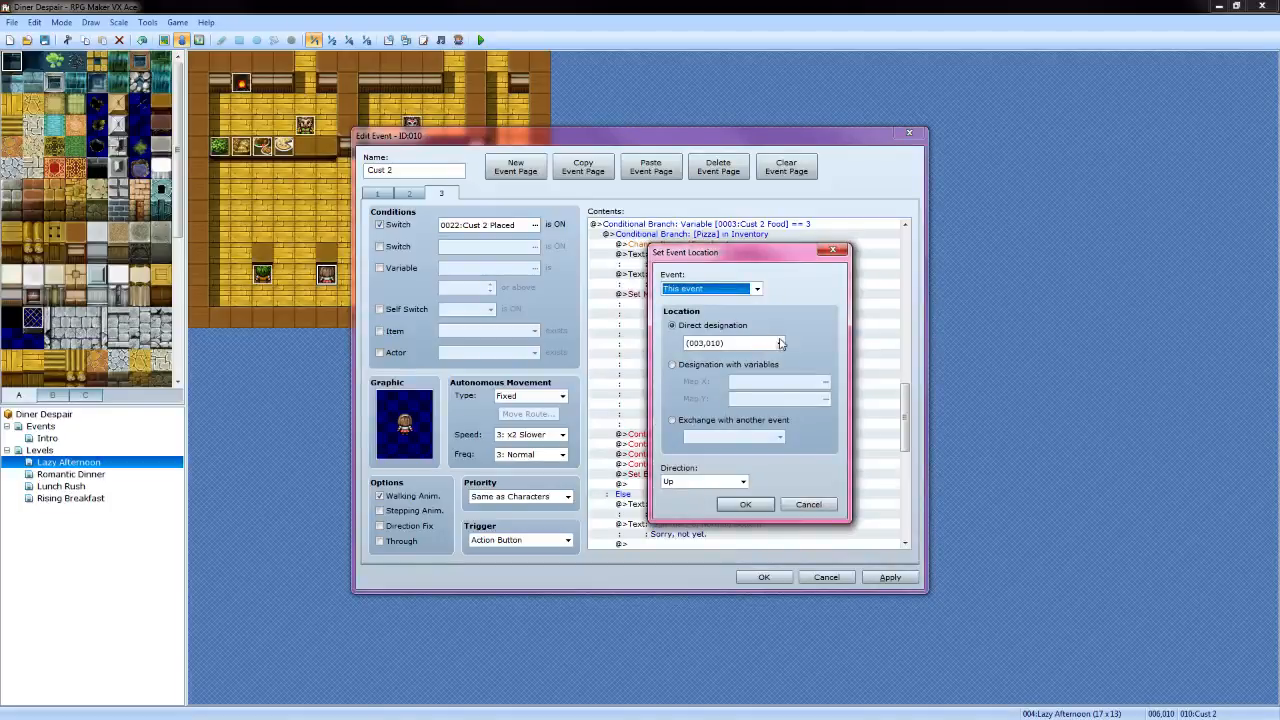
{"action": "left_click", "coordinate": [780, 343]}
{"action": "left_click", "coordinate": [610, 325]}
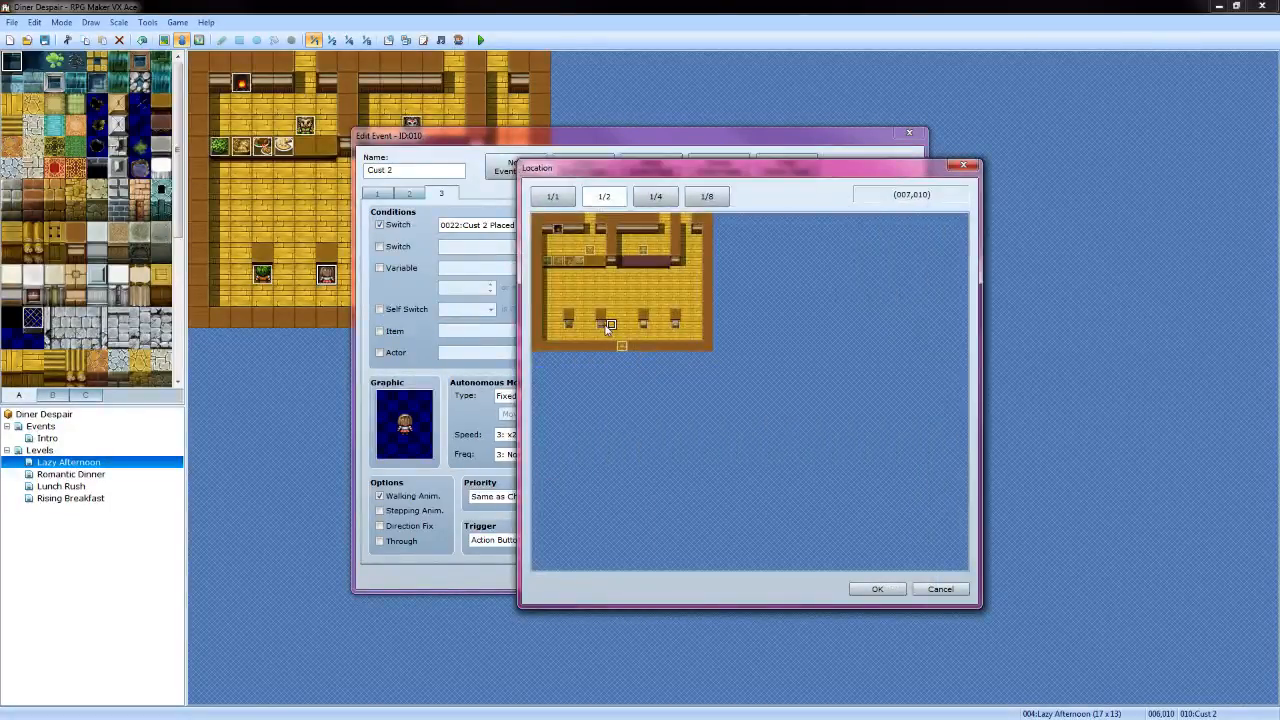
{"action": "left_click", "coordinate": [604, 326]}
{"action": "left_click", "coordinate": [875, 588]}
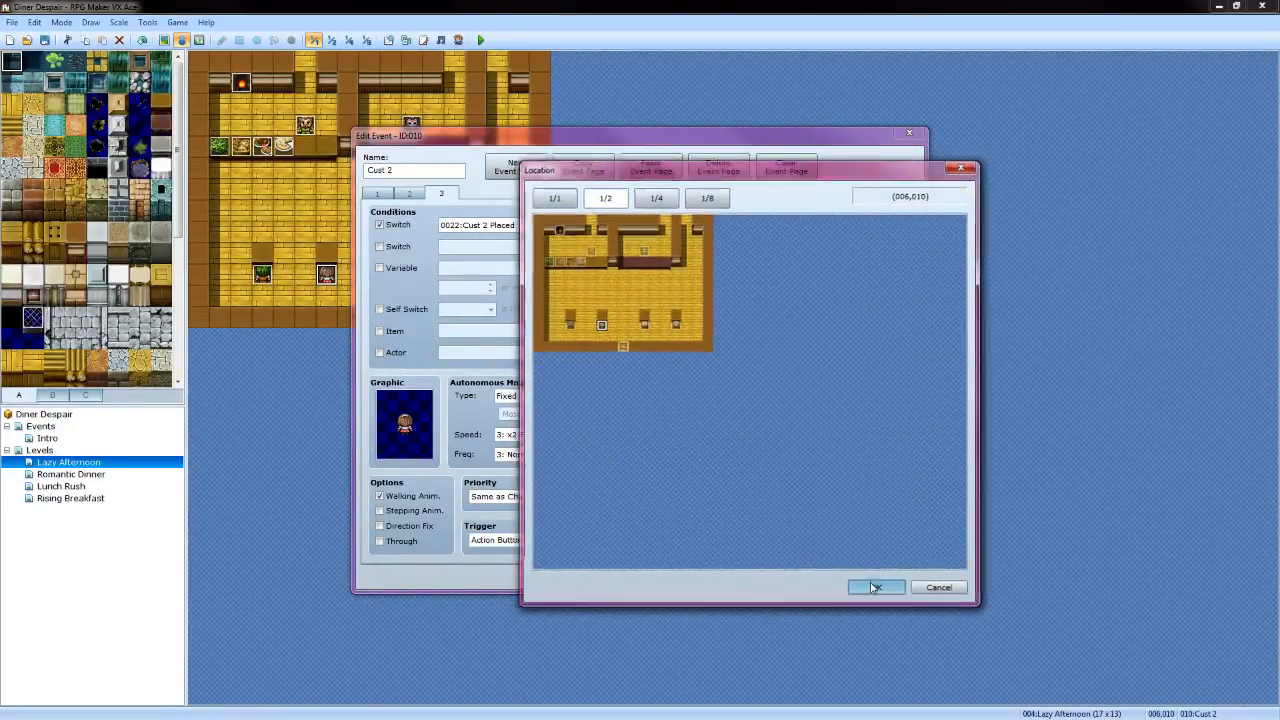
Set the pizza branch's event location to (006,010)
{"action": "left_click", "coordinate": [766, 504]}
Change the pizza branch's Else question to "Have you my pizza?" with the long-brown-haired girl's face from People1
{"action": "scroll", "coordinate": [796, 460], "scroll_direction": "down", "scroll_amount": 3}
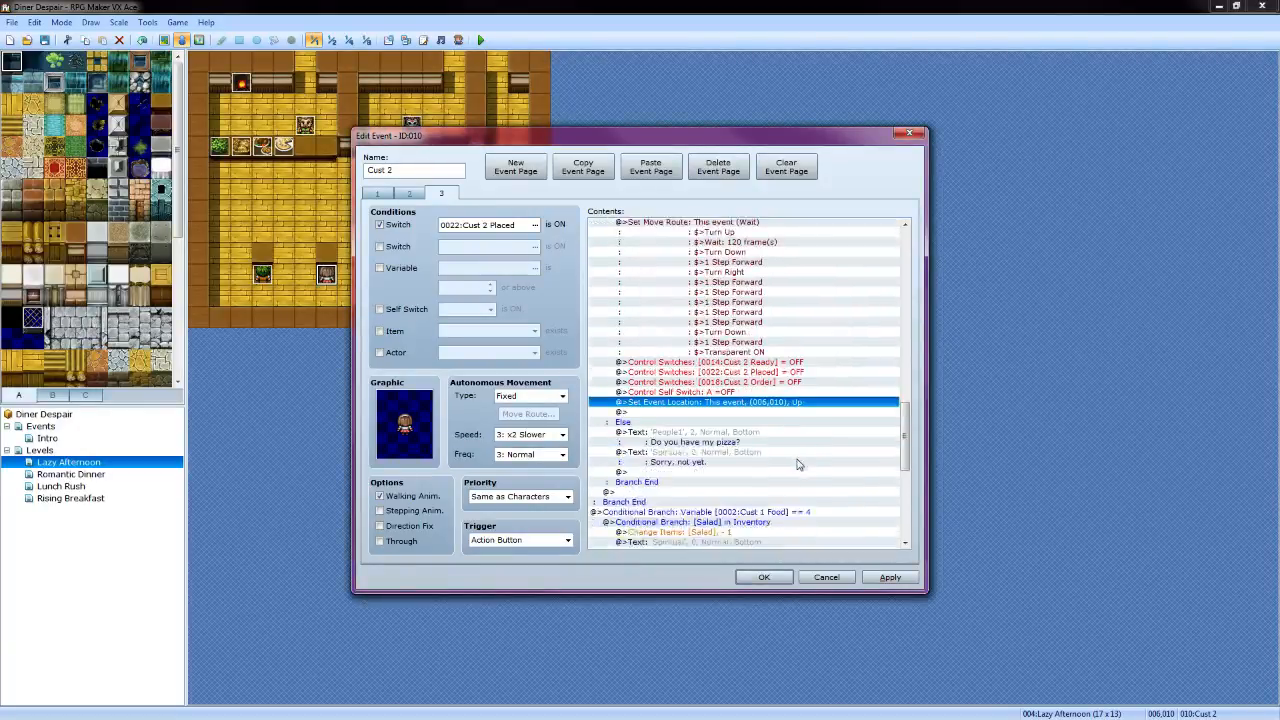
{"action": "left_click", "coordinate": [736, 416]}
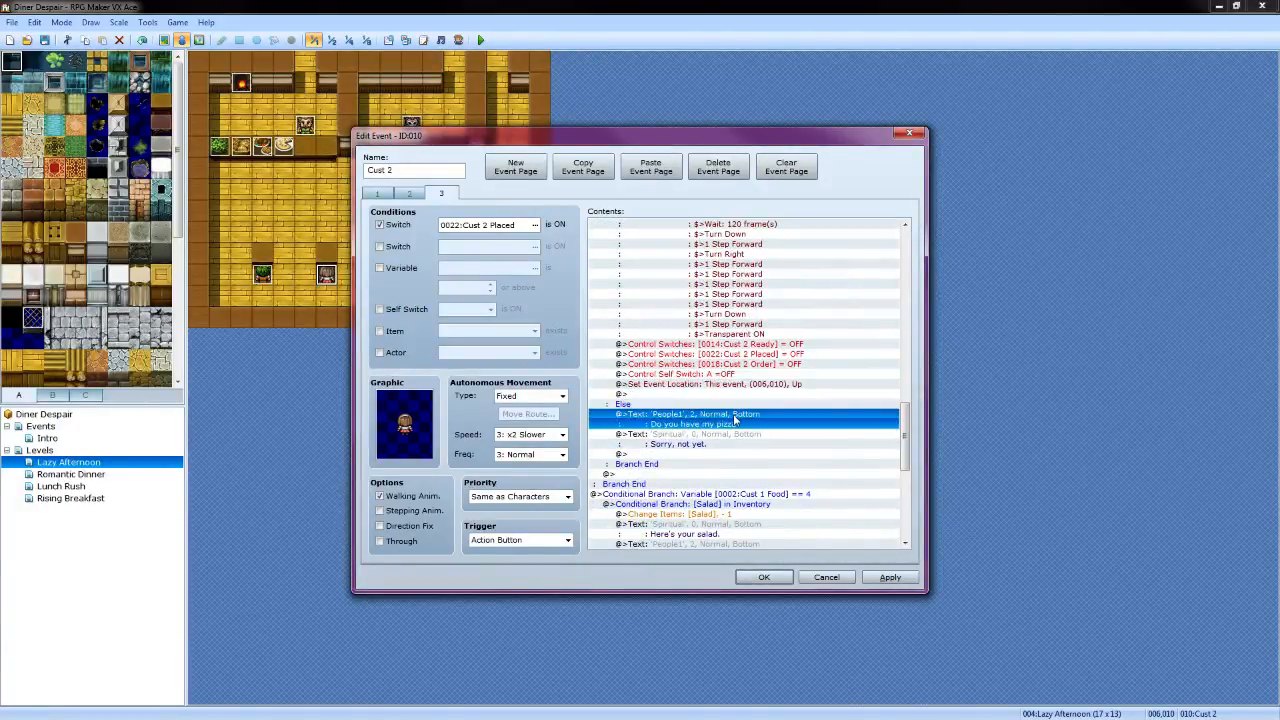
{"action": "right_click", "coordinate": [735, 420]}
{"action": "left_click", "coordinate": [763, 439]}
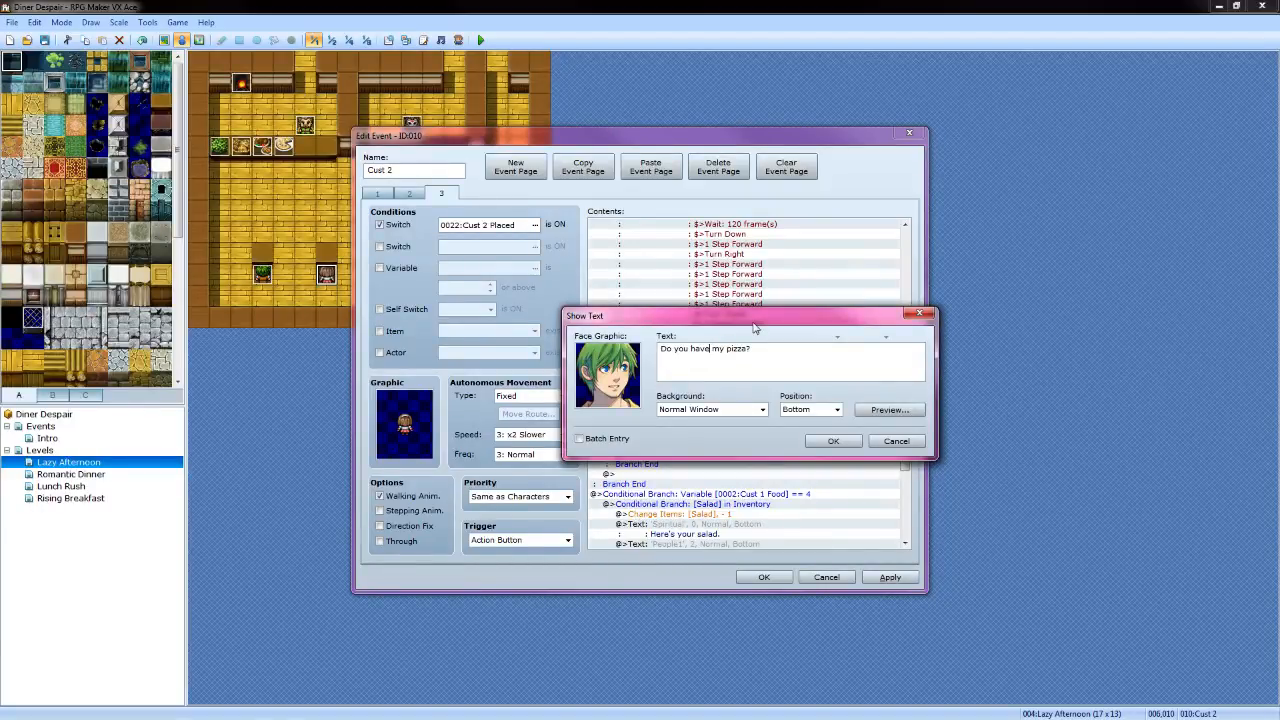
{"action": "key", "text": "BackSpace"}
{"action": "key", "text": "BackSpace"}
{"action": "key", "text": "BackSpace"}
{"action": "key", "text": "BackSpace"}
{"action": "key", "text": "BackSpace"}
{"action": "key", "text": "BackSpace"}
{"action": "key", "text": "BackSpace"}
{"action": "key", "text": "BackSpace"}
{"action": "key", "text": "BackSpace"}
{"action": "key", "text": "BackSpace"}
{"action": "key", "text": "BackSpace"}
{"action": "type", "text": "Have you"}
{"action": "double_click", "coordinate": [601, 385]}
{"action": "left_click", "coordinate": [908, 295]}
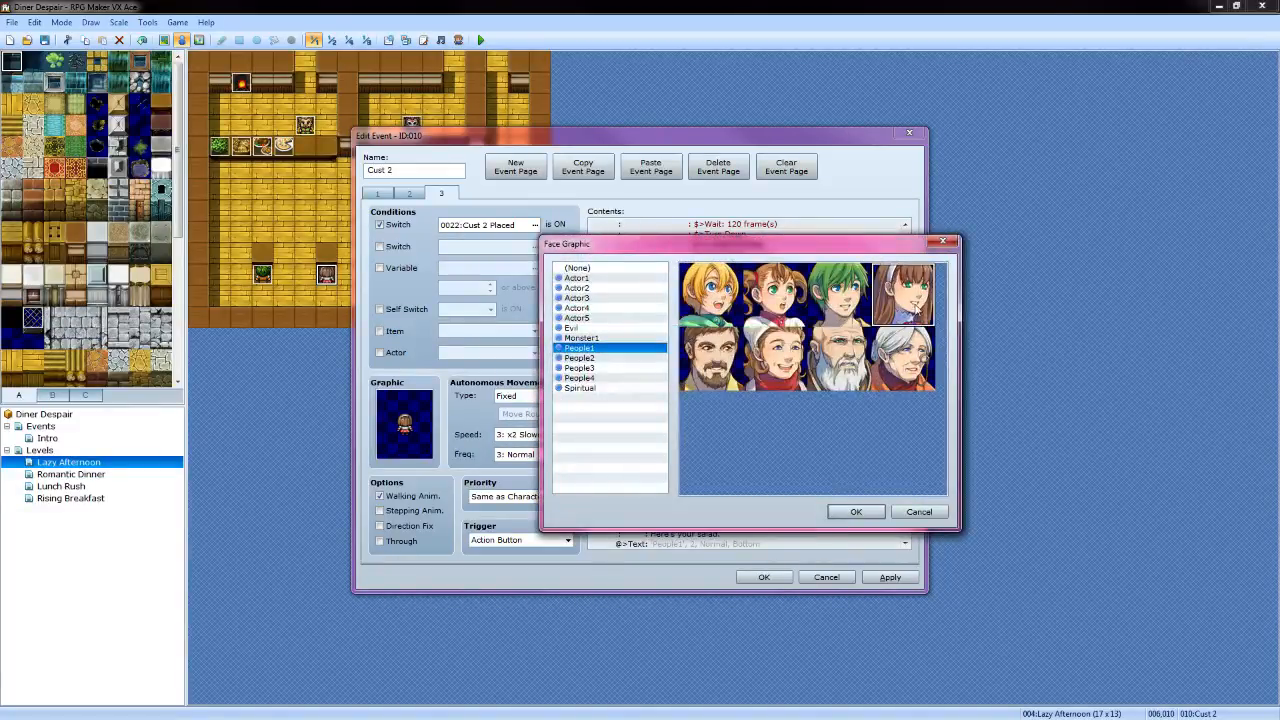
{"action": "left_click", "coordinate": [848, 511]}
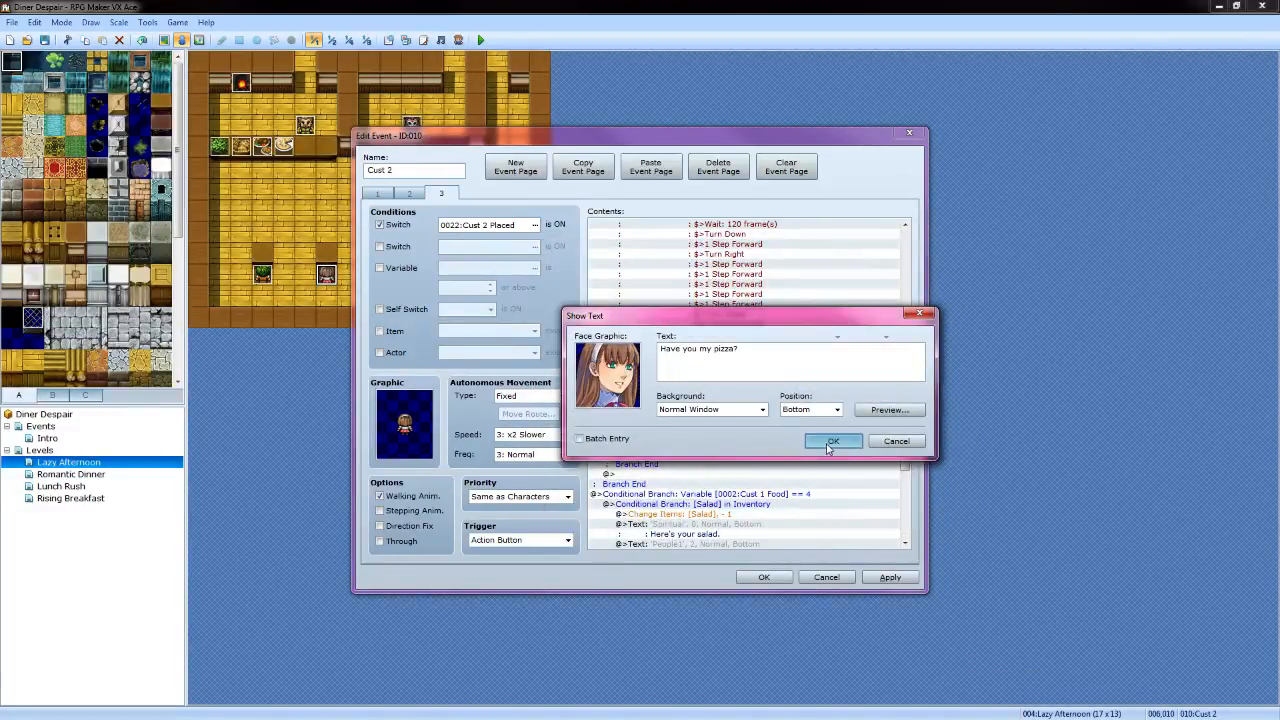
{"action": "left_click", "coordinate": [831, 441]}
Switch the conditional branch for food value 4 to check the variable 0003:Cust 2 Food
{"action": "scroll", "coordinate": [737, 414], "scroll_direction": "down", "scroll_amount": 3}
{"action": "left_click", "coordinate": [775, 405]}
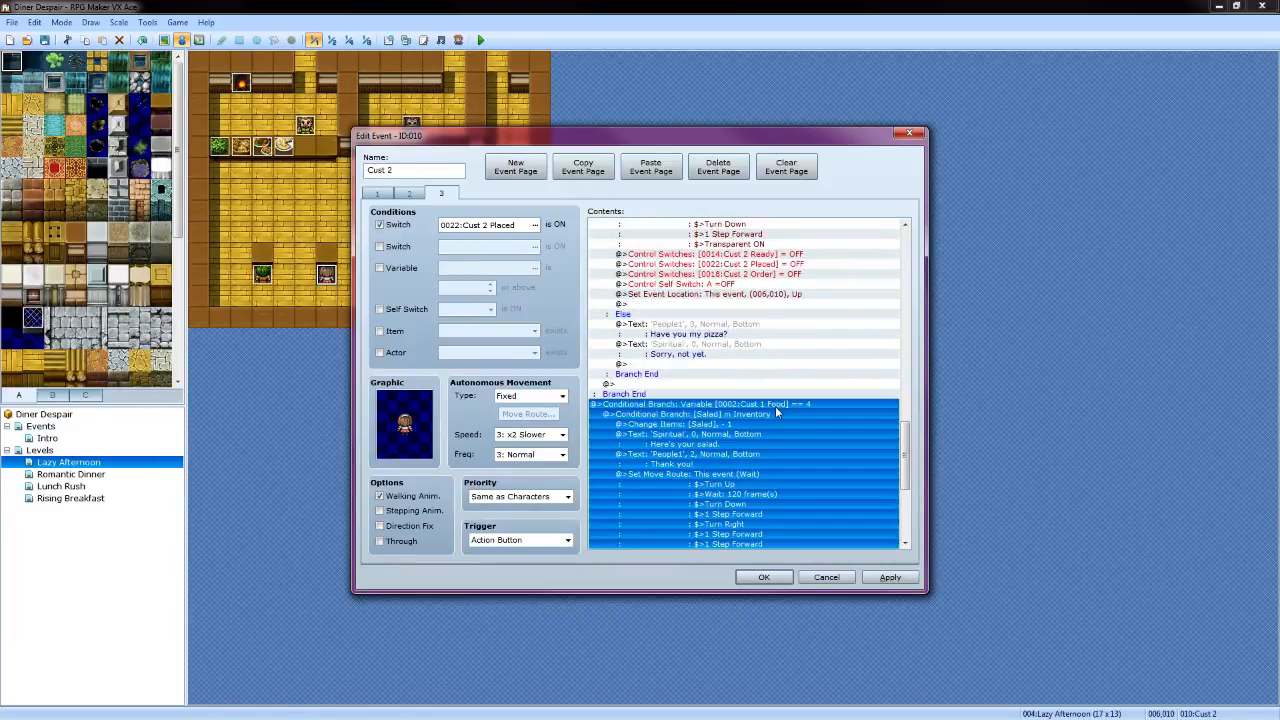
{"action": "right_click", "coordinate": [775, 406]}
{"action": "left_click", "coordinate": [795, 432]}
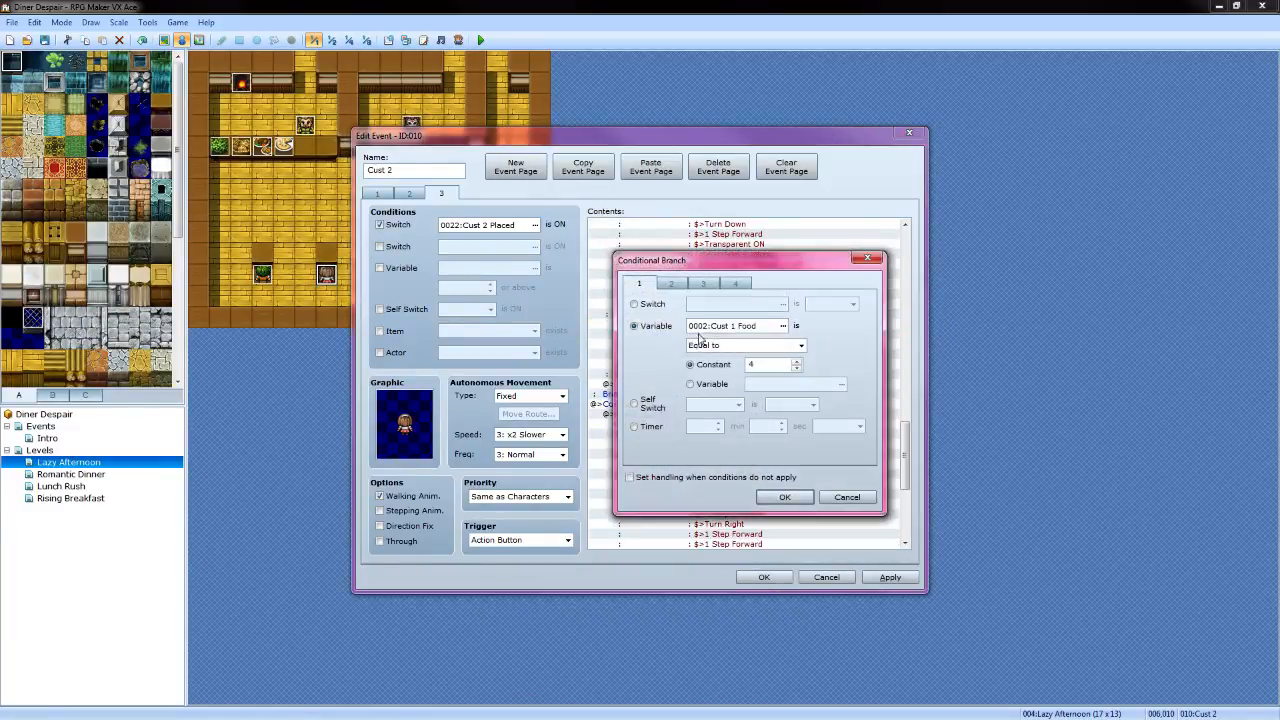
{"action": "left_click", "coordinate": [783, 326]}
{"action": "left_click", "coordinate": [790, 294]}
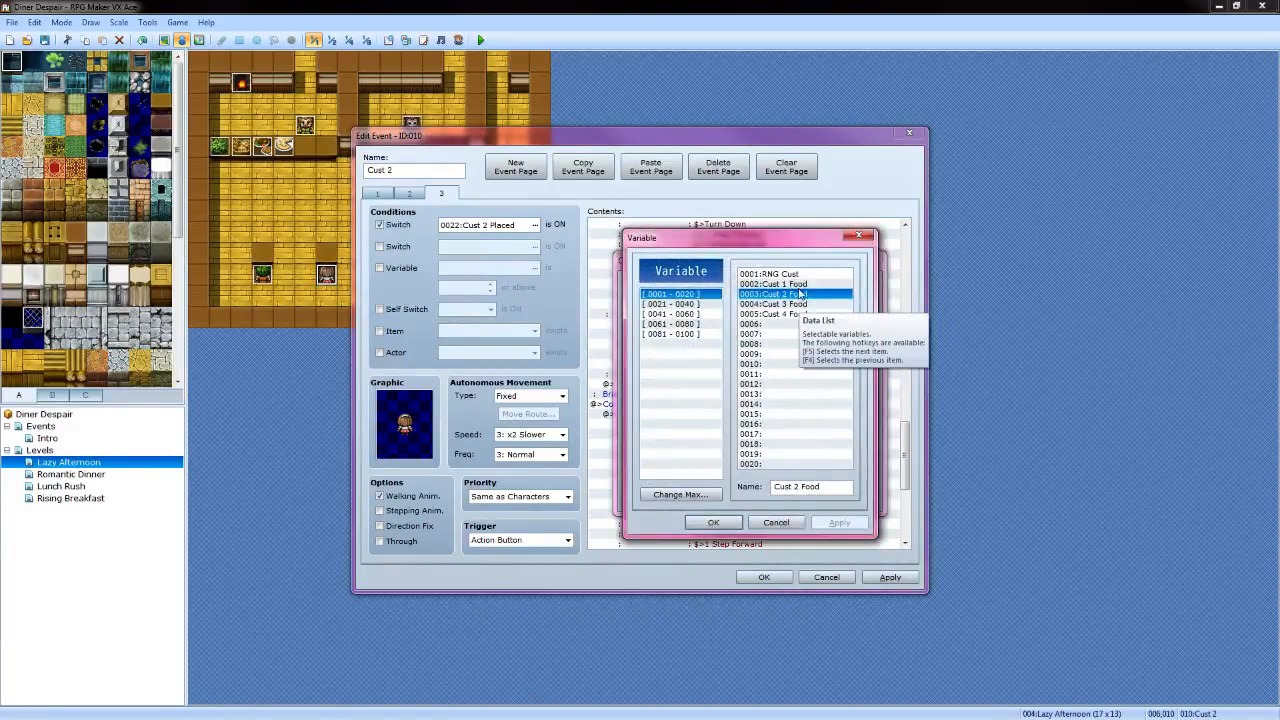
{"action": "left_click", "coordinate": [713, 522]}
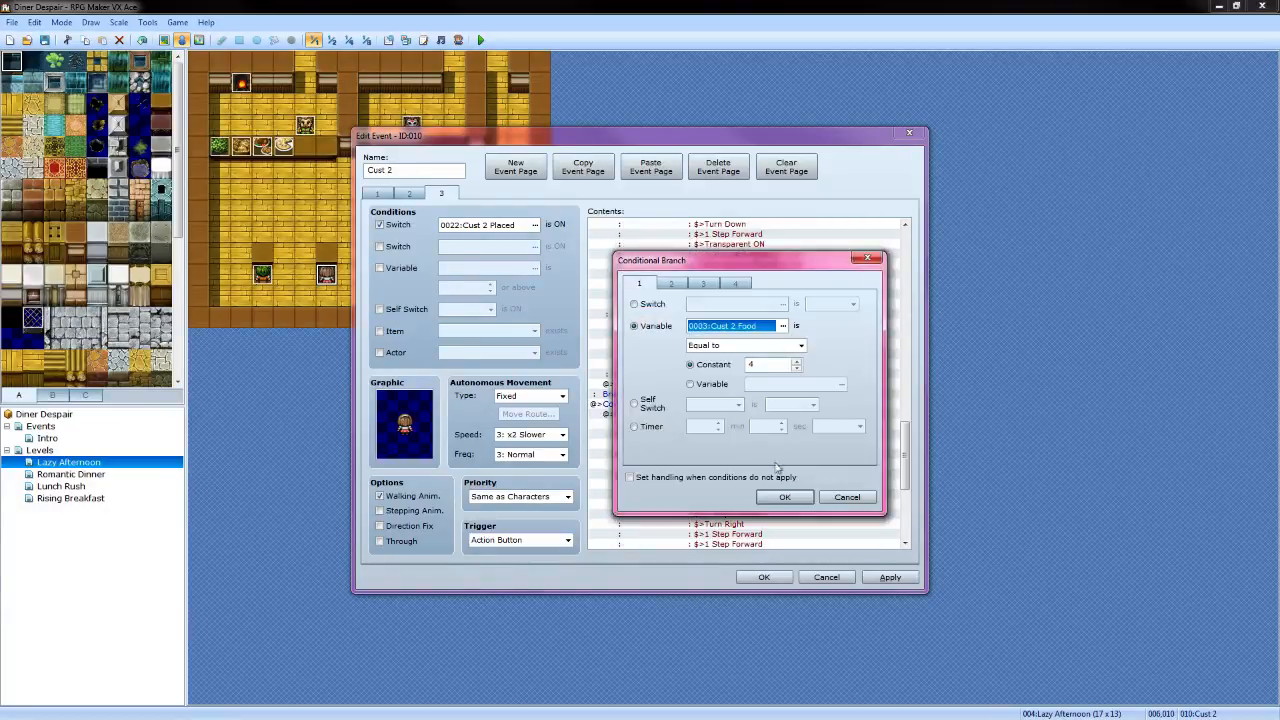
{"action": "left_click", "coordinate": [783, 497]}
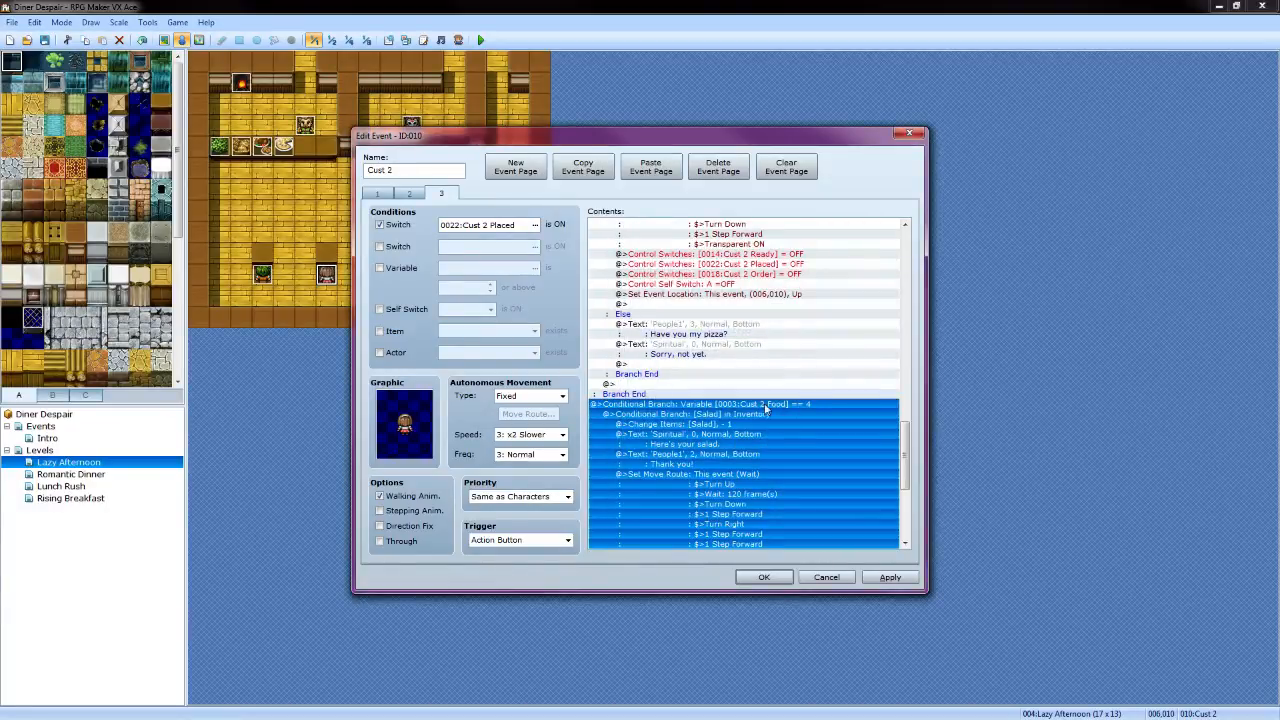
Change the salad branch's thank-you message to "Thank you." with the long-brown-haired girl's face from People1
{"action": "left_click", "coordinate": [709, 453]}
{"action": "right_click", "coordinate": [710, 453]}
{"action": "left_click", "coordinate": [734, 467]}
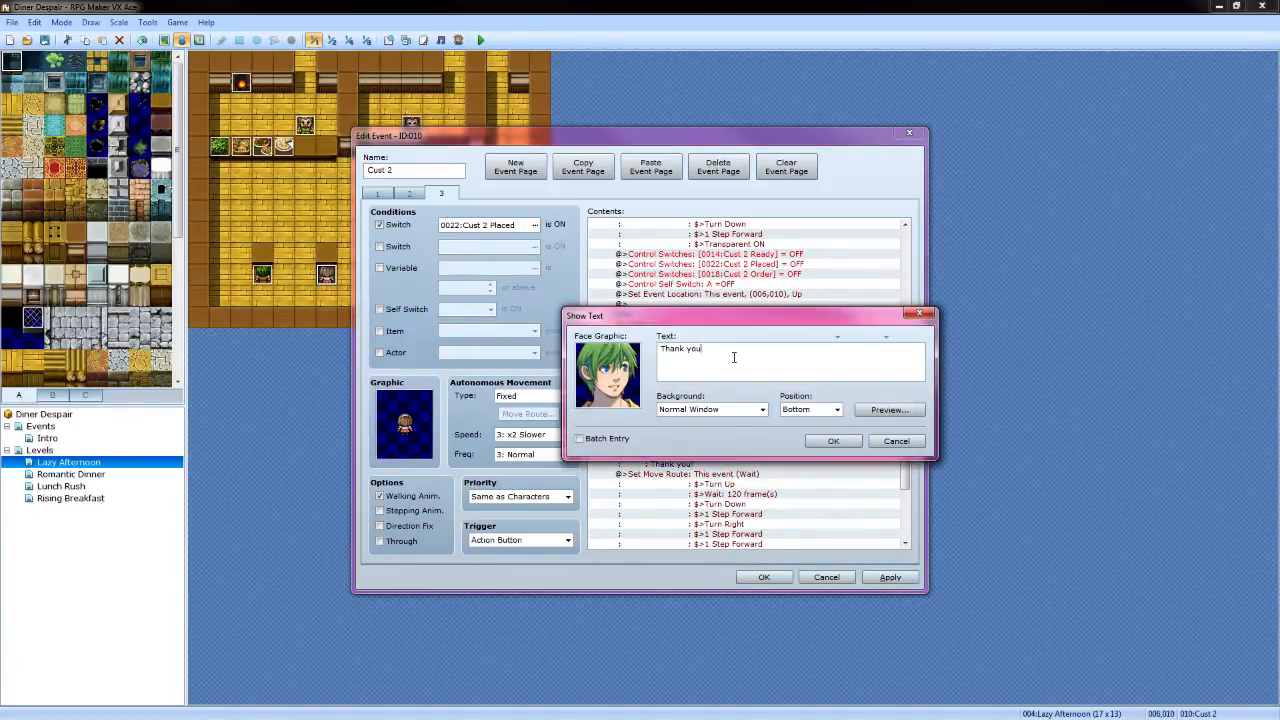
{"action": "double_click", "coordinate": [628, 383]}
{"action": "left_click", "coordinate": [895, 310]}
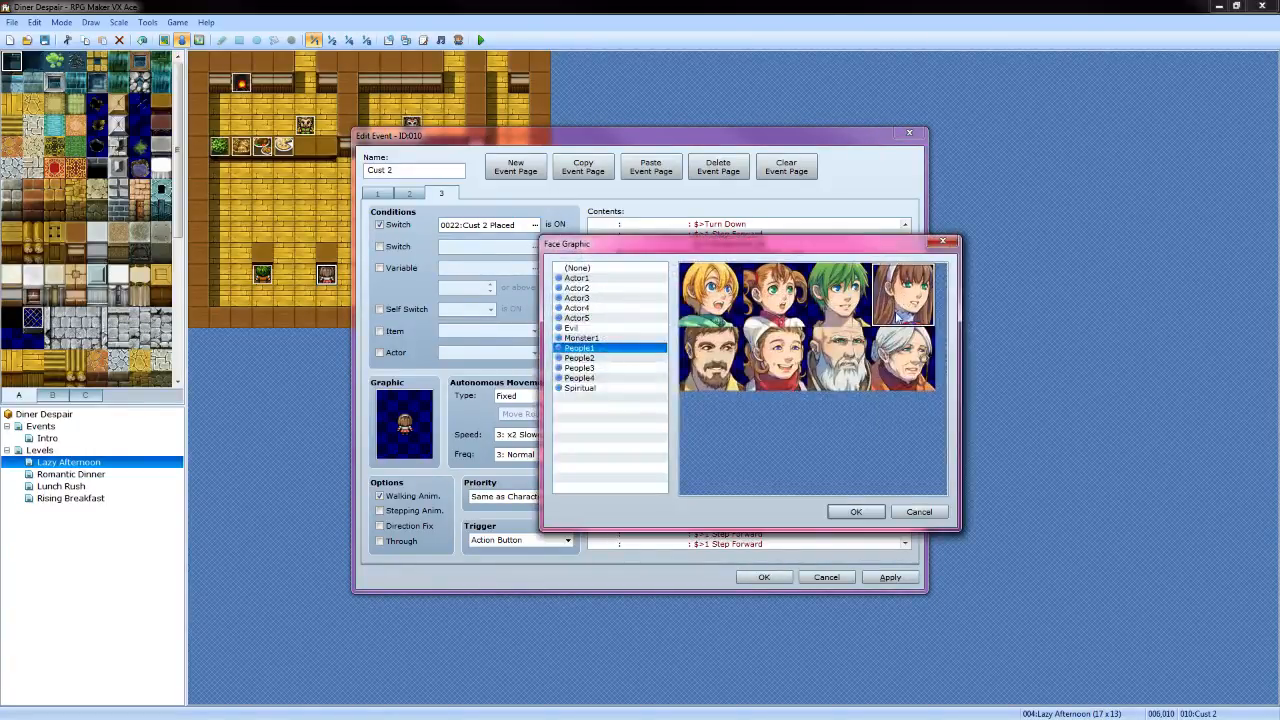
{"action": "left_click", "coordinate": [856, 511]}
{"action": "left_click", "coordinate": [832, 438]}
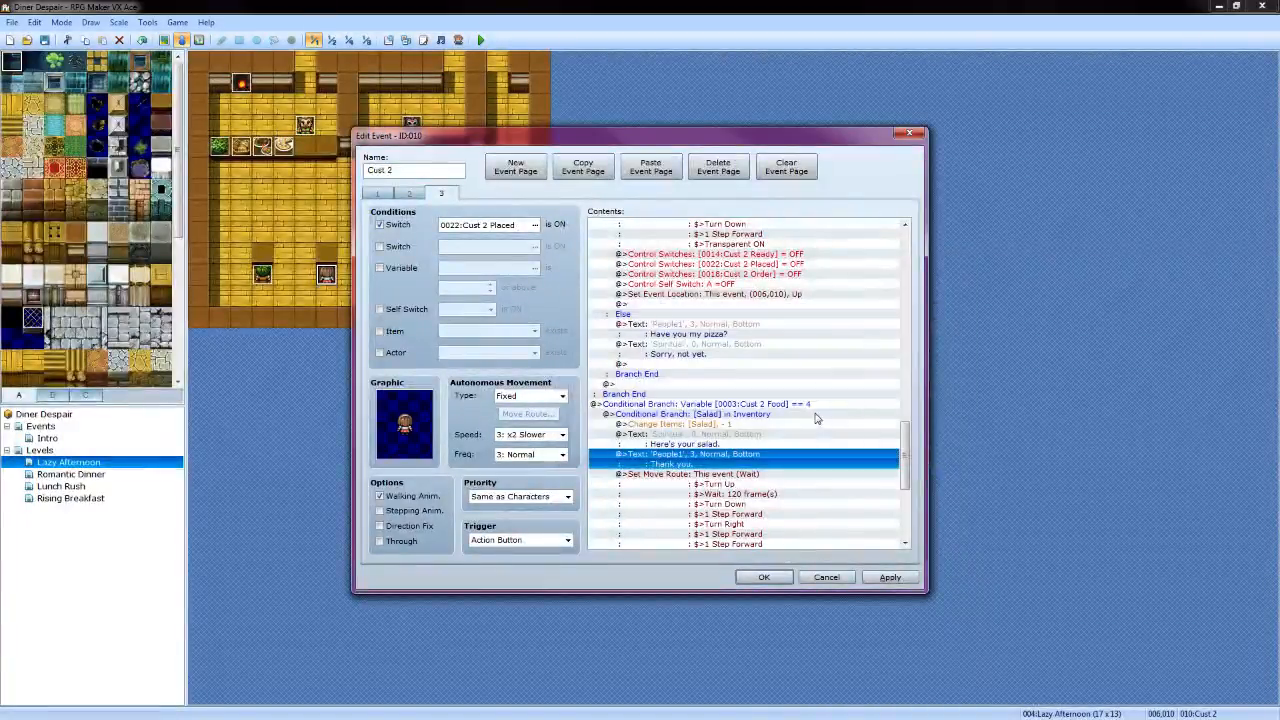
Make the salad branch's Cust 1 Ready switch command turn off 0014:Cust 2 Ready instead
{"action": "scroll", "coordinate": [793, 440], "scroll_direction": "down", "scroll_amount": 2}
{"action": "scroll", "coordinate": [795, 450], "scroll_direction": "down", "scroll_amount": 4}
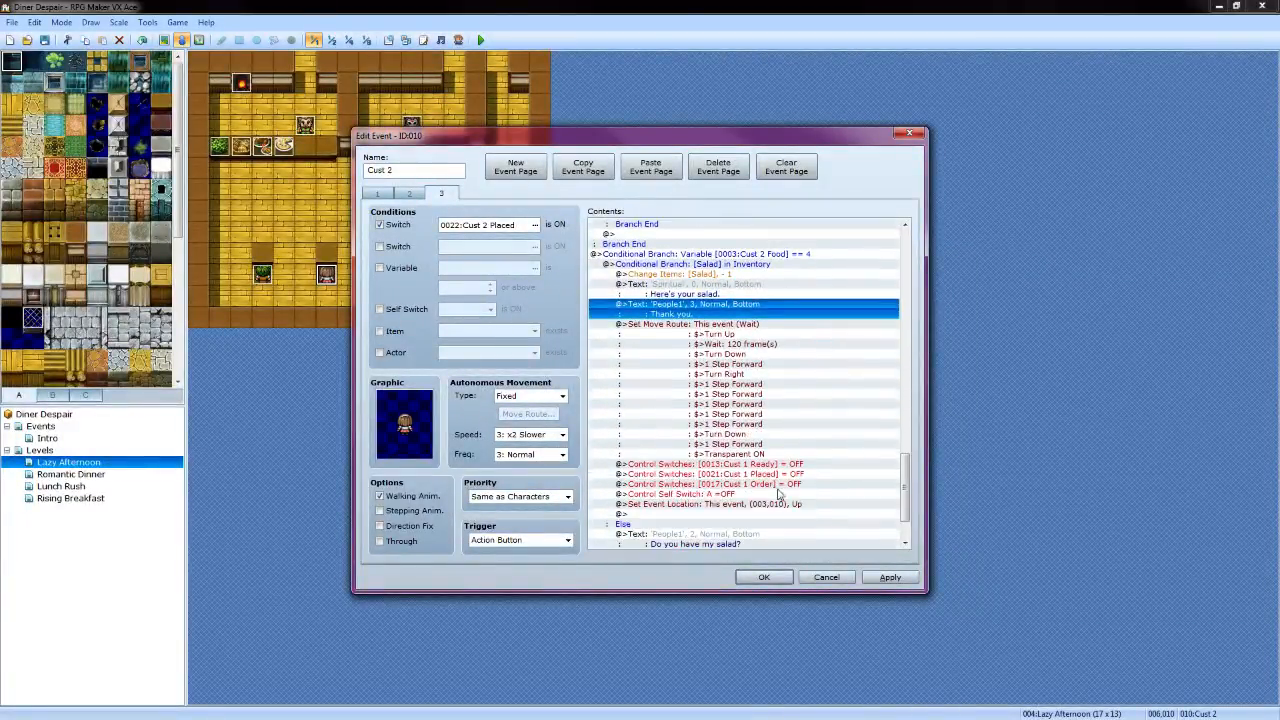
{"action": "left_click", "coordinate": [800, 466]}
{"action": "right_click", "coordinate": [816, 467]}
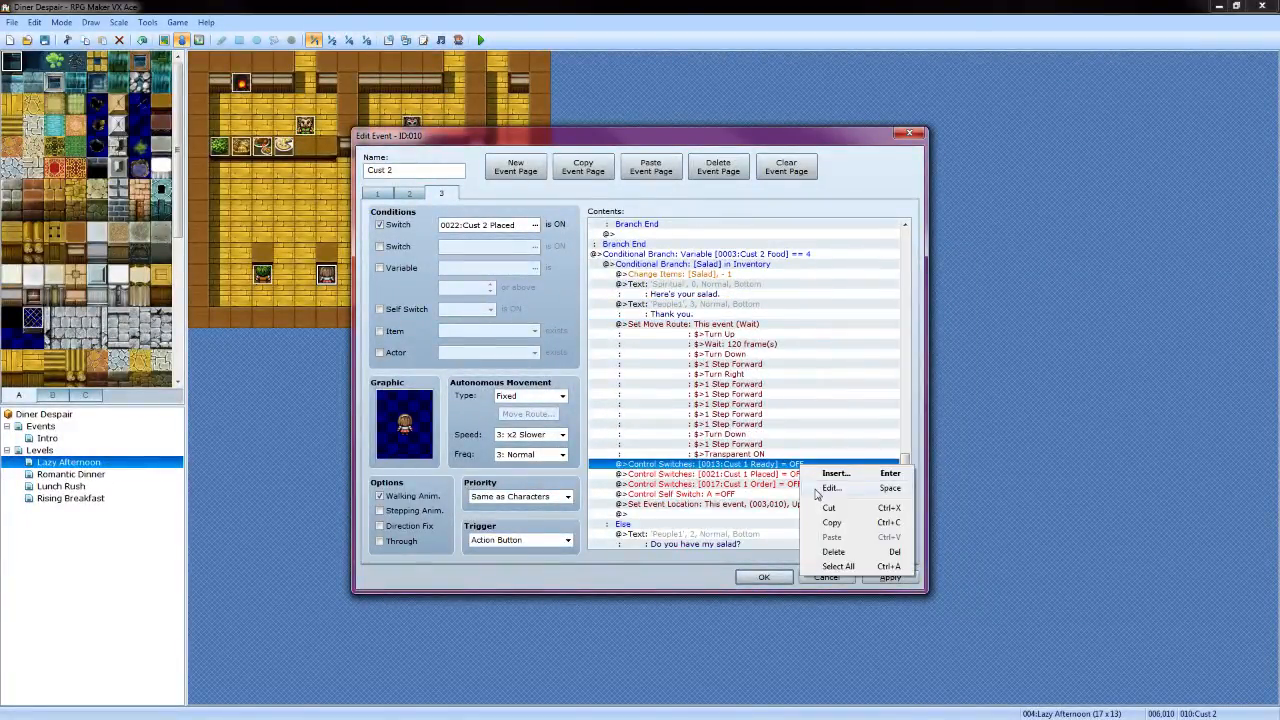
{"action": "left_click", "coordinate": [830, 488]}
{"action": "left_click", "coordinate": [803, 362]}
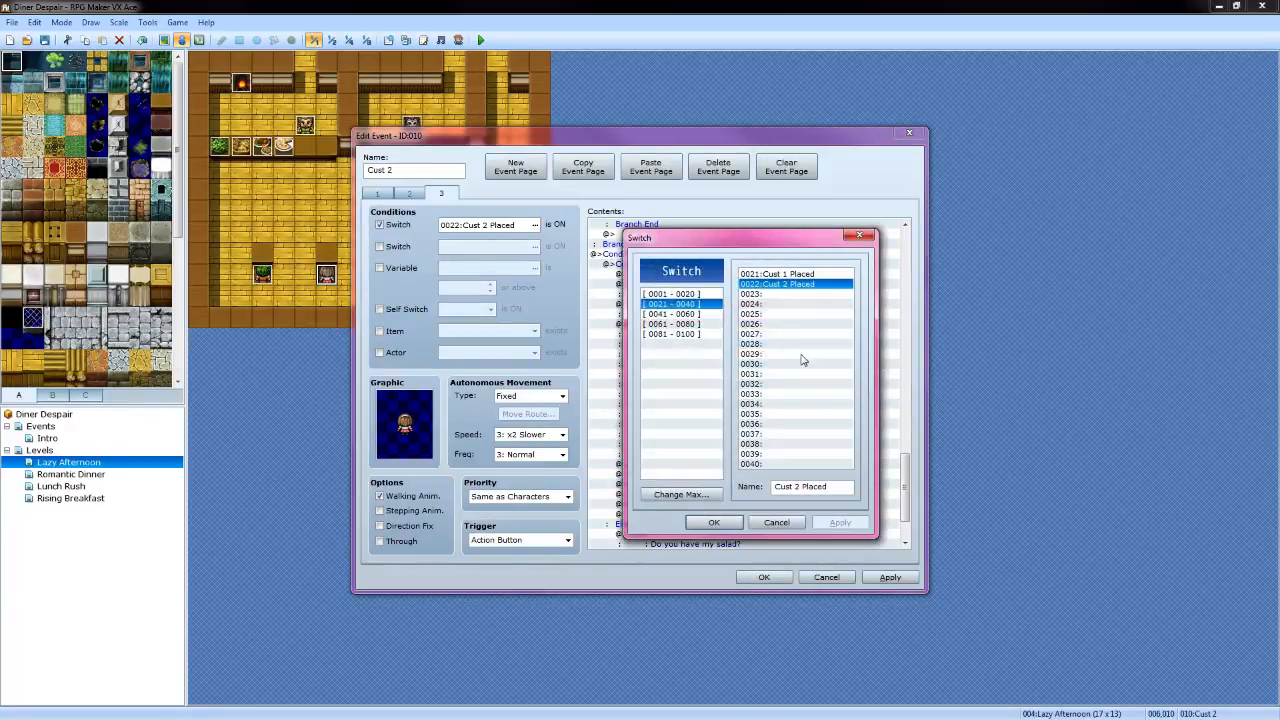
{"action": "left_click", "coordinate": [695, 294]}
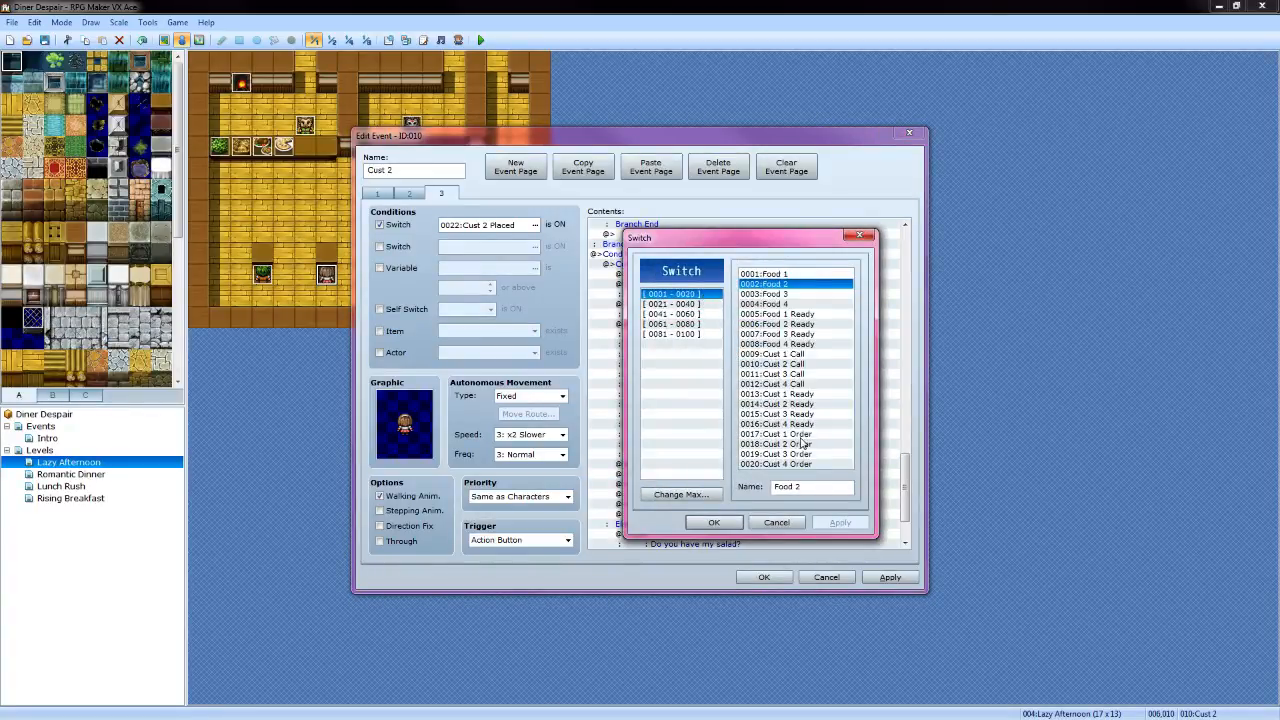
{"action": "left_click", "coordinate": [808, 404]}
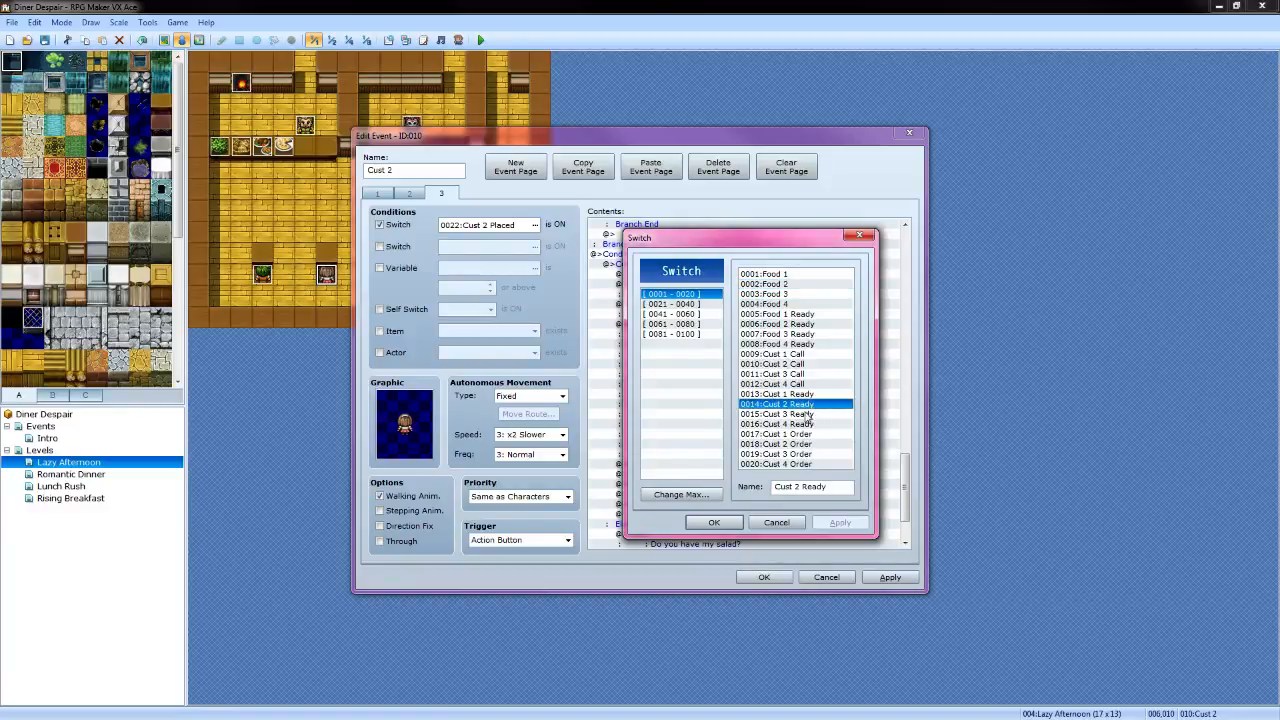
{"action": "left_click", "coordinate": [713, 522]}
{"action": "left_click", "coordinate": [749, 444]}
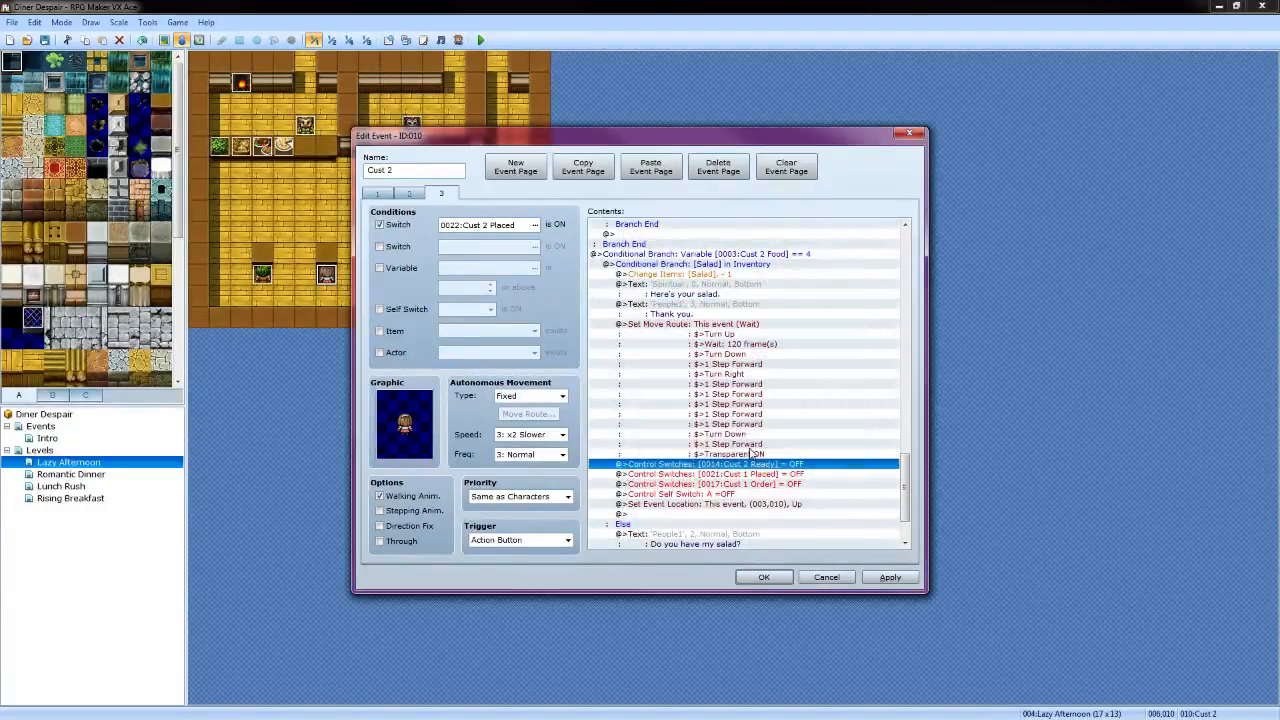
Make the salad branch's Cust 1 Order switch command turn off 0018:Cust 2 Order instead
{"action": "left_click", "coordinate": [777, 486]}
{"action": "right_click", "coordinate": [778, 486]}
{"action": "left_click", "coordinate": [803, 508]}
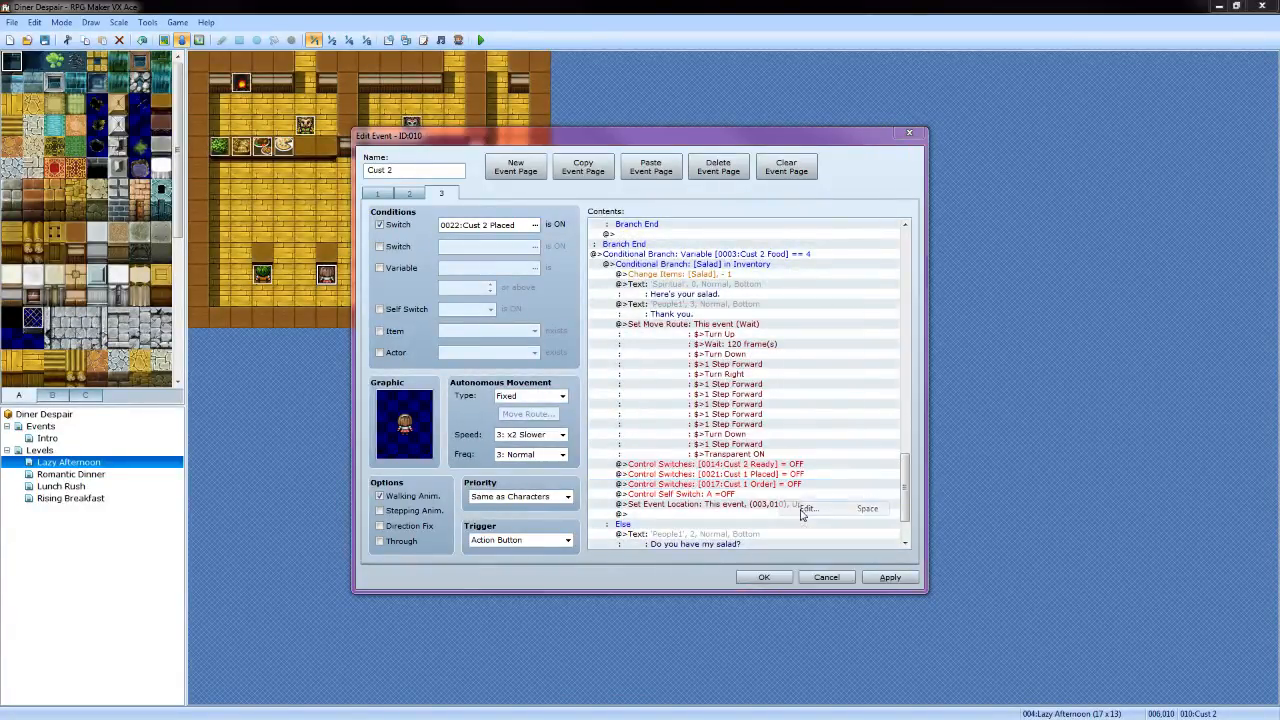
{"action": "left_click", "coordinate": [806, 353]}
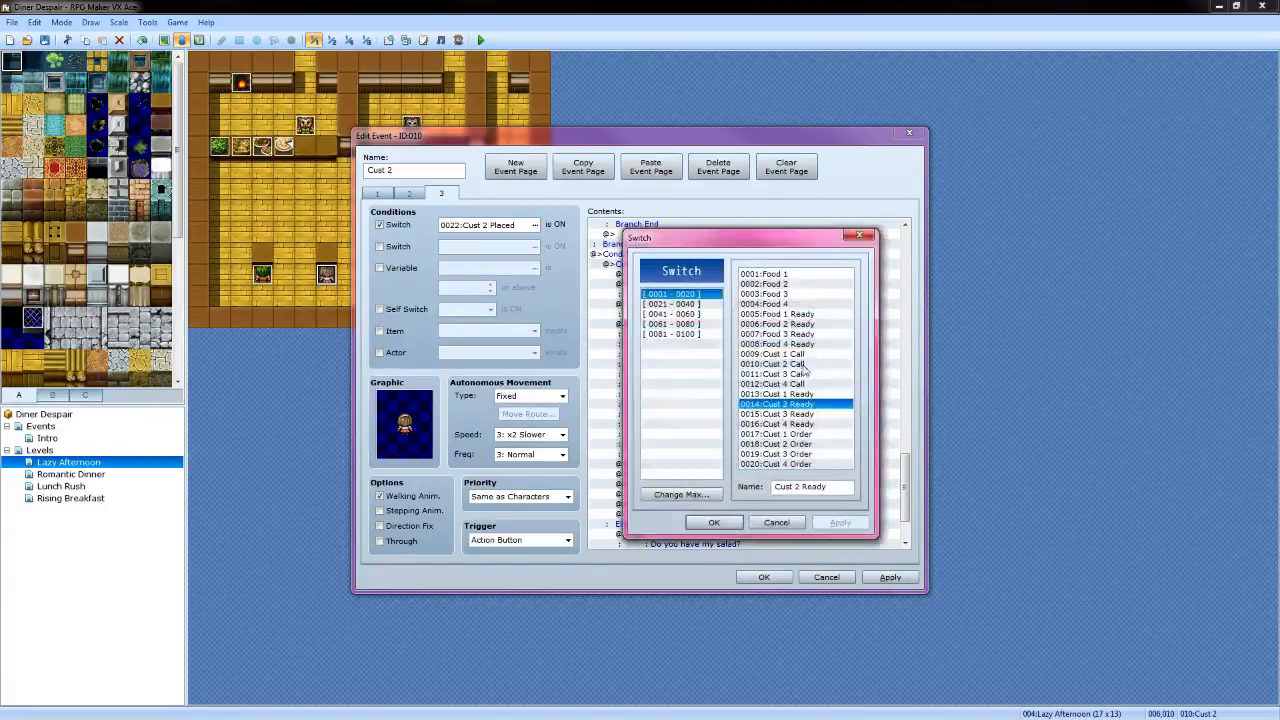
{"action": "left_click", "coordinate": [808, 445]}
{"action": "left_click", "coordinate": [714, 522]}
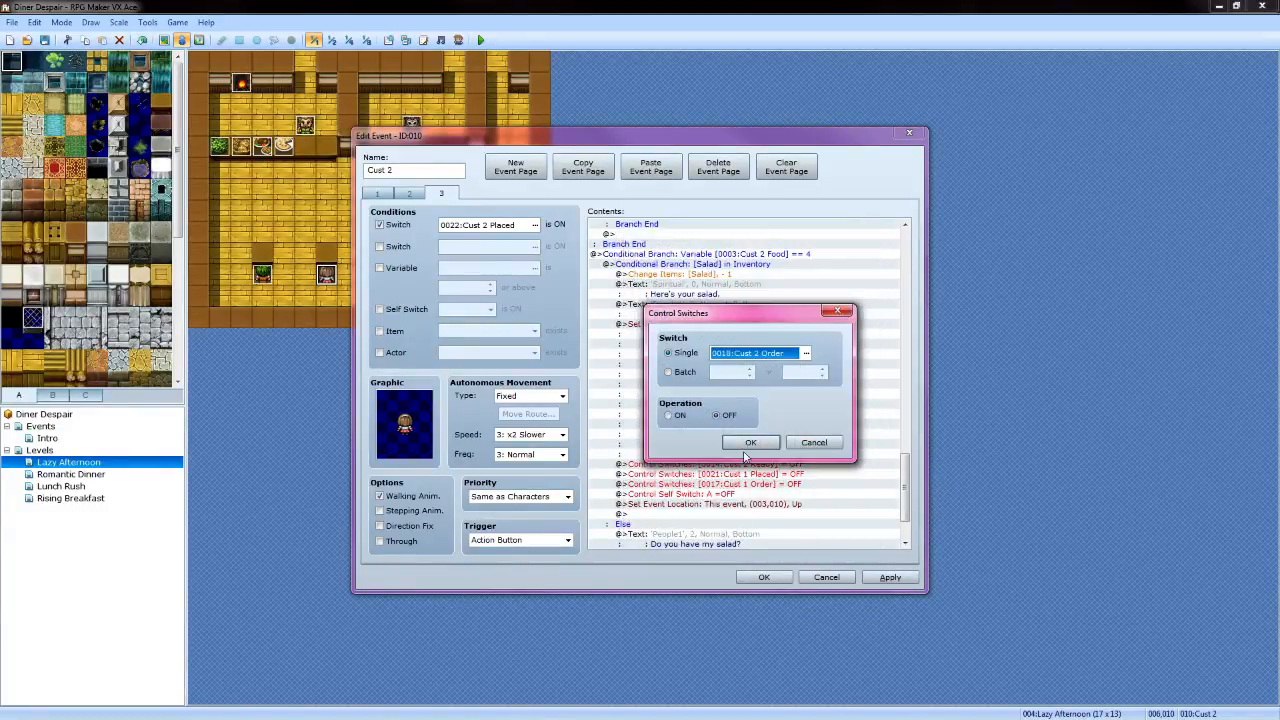
{"action": "left_click", "coordinate": [749, 443]}
Make the salad branch's Cust 1 Placed switch command turn off 0022:Cust 2 Placed instead
{"action": "left_click", "coordinate": [782, 474]}
{"action": "right_click", "coordinate": [784, 476]}
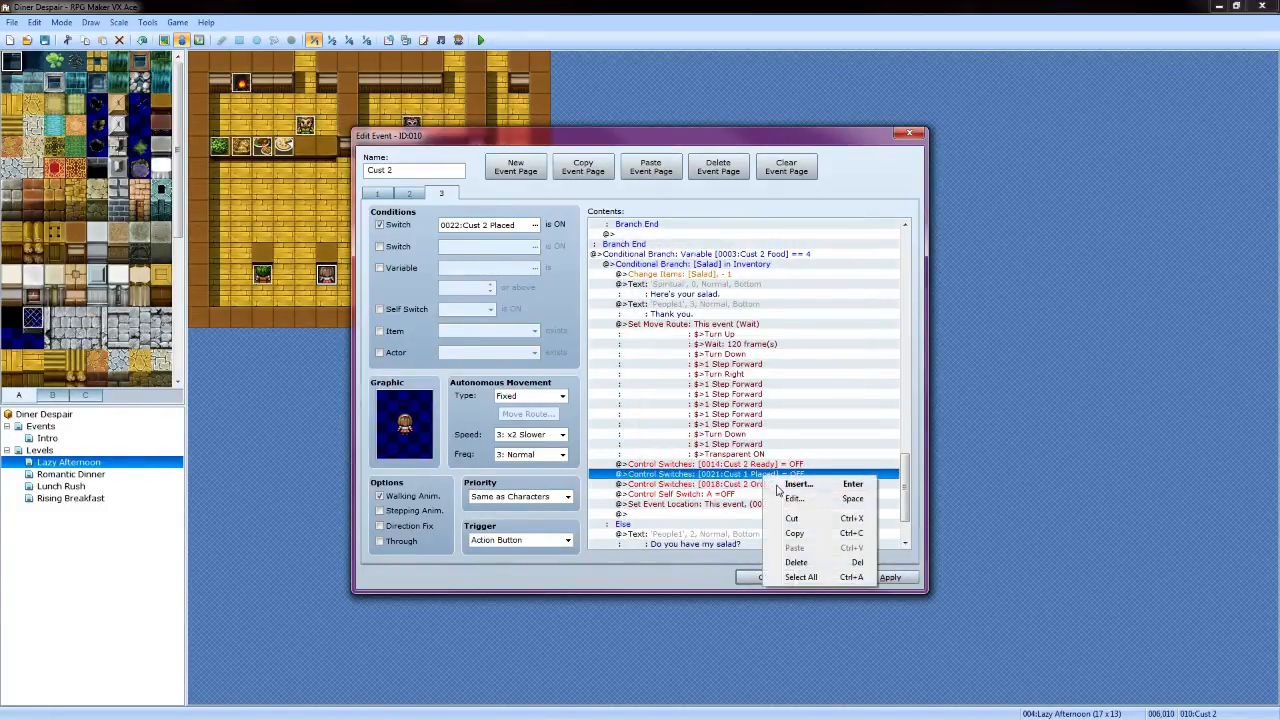
{"action": "left_click", "coordinate": [793, 498]}
{"action": "left_click", "coordinate": [806, 353]}
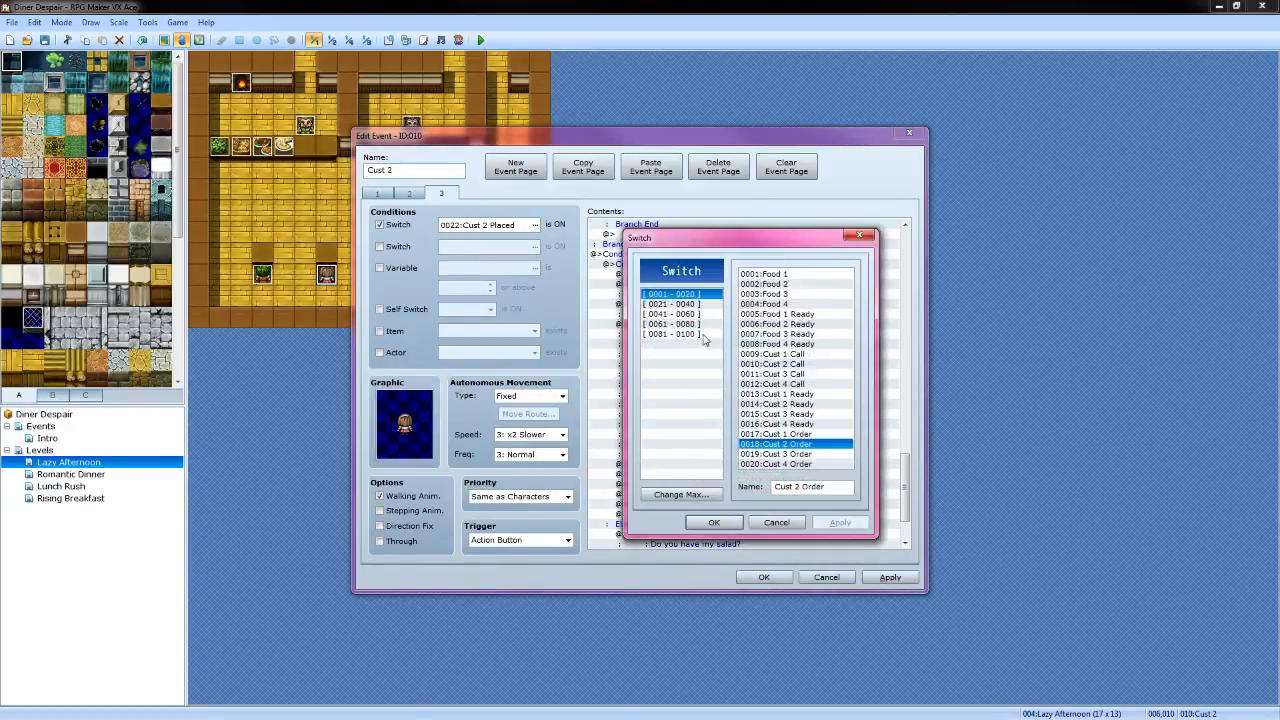
{"action": "left_click", "coordinate": [678, 305]}
{"action": "left_click", "coordinate": [775, 284]}
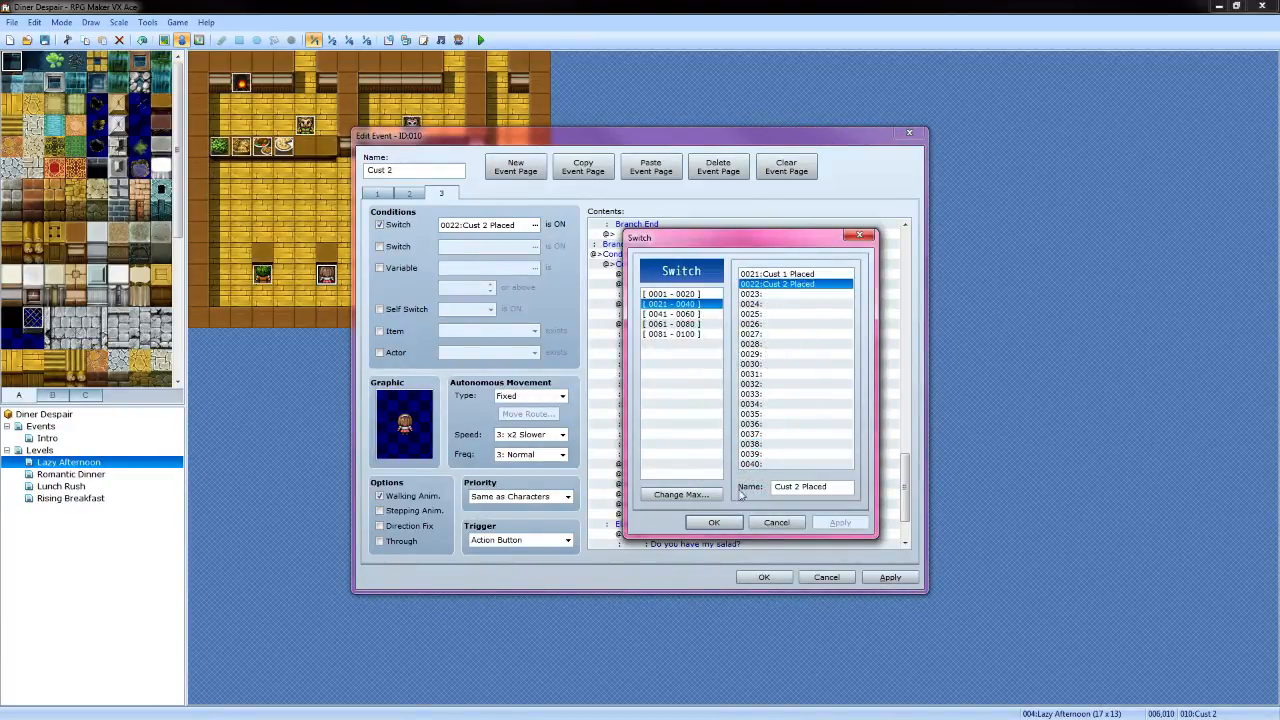
{"action": "left_click", "coordinate": [714, 522]}
{"action": "left_click", "coordinate": [751, 443]}
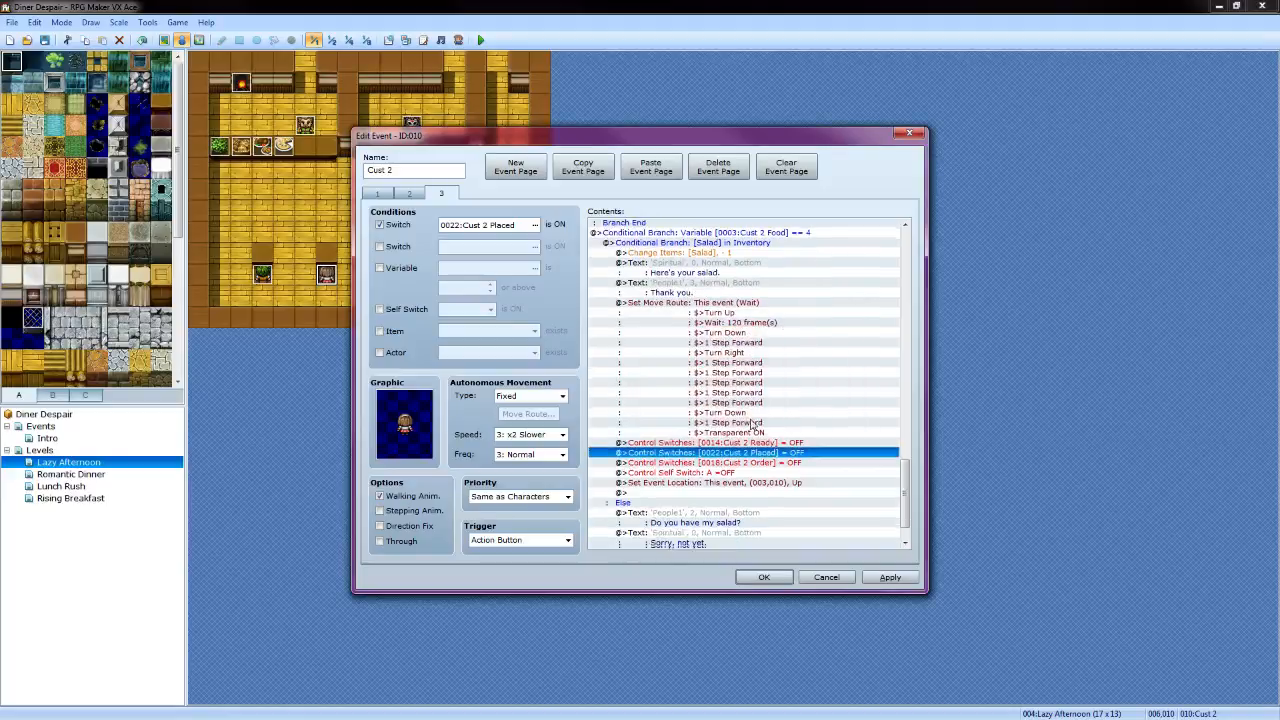
Change the salad branch's Set Event Location command to map position (006,010)
{"action": "scroll", "coordinate": [751, 446], "scroll_direction": "down", "scroll_amount": 2}
{"action": "left_click", "coordinate": [776, 444]}
{"action": "right_click", "coordinate": [776, 444]}
{"action": "left_click", "coordinate": [800, 467]}
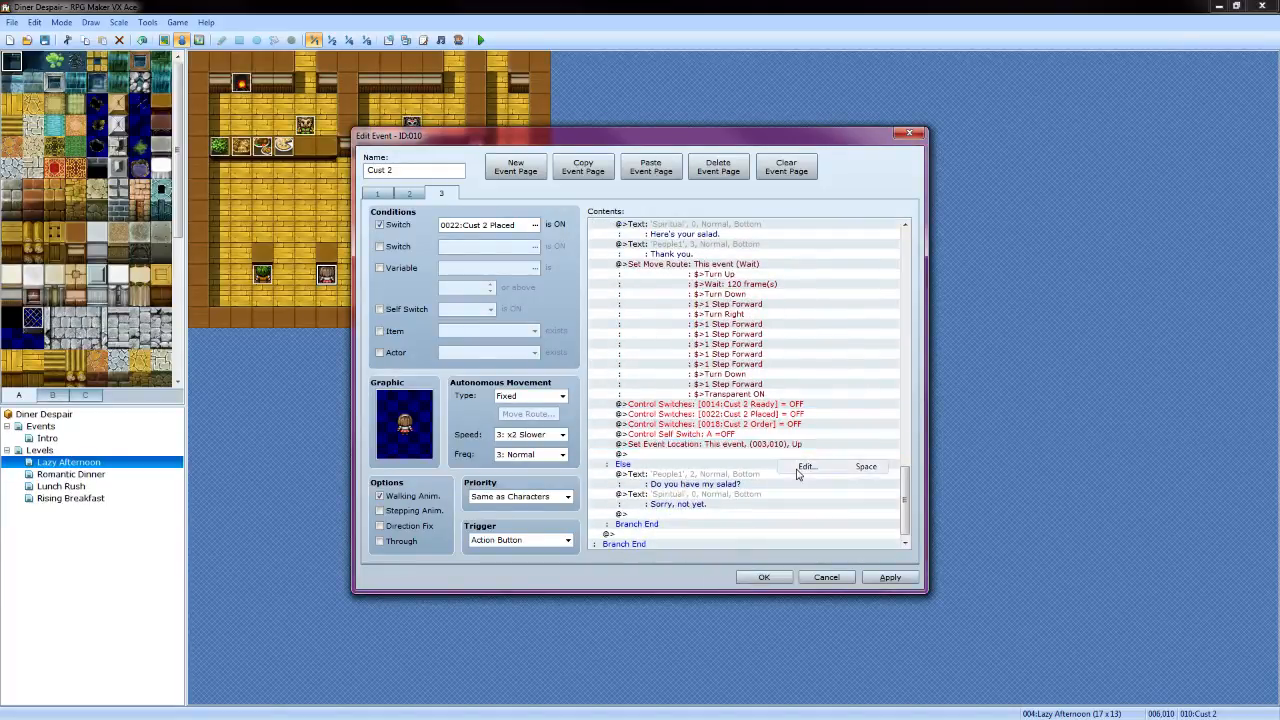
{"action": "left_click", "coordinate": [781, 344]}
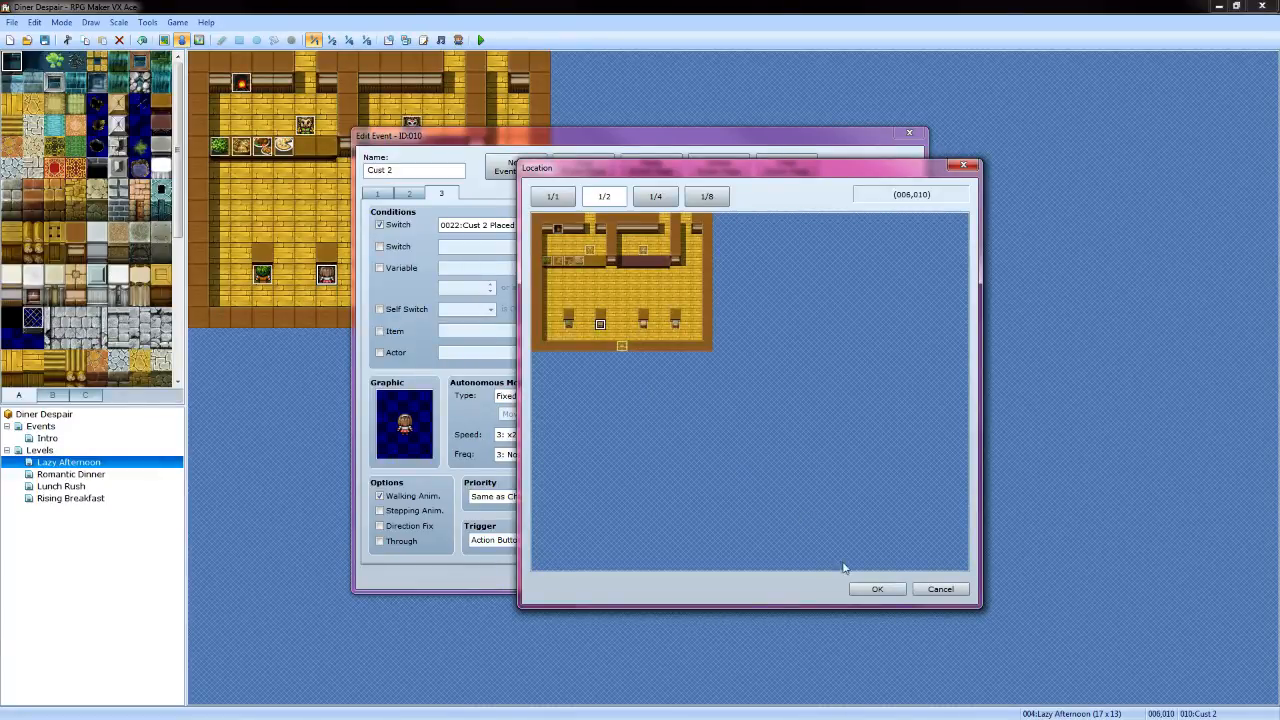
{"action": "left_click", "coordinate": [875, 589]}
{"action": "left_click", "coordinate": [748, 507]}
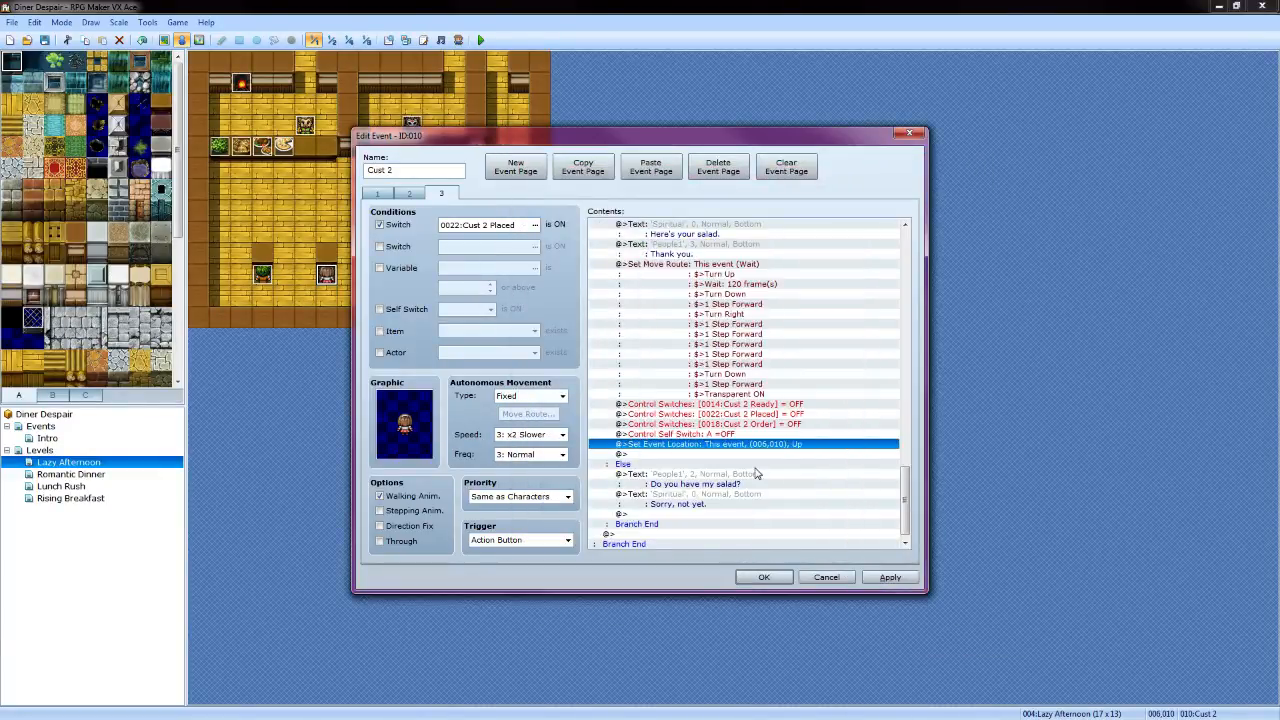
Change the salad branch's Else question to "Have you my salad for me?" with the long-brown-haired girl's face from People1
{"action": "left_click", "coordinate": [732, 484]}
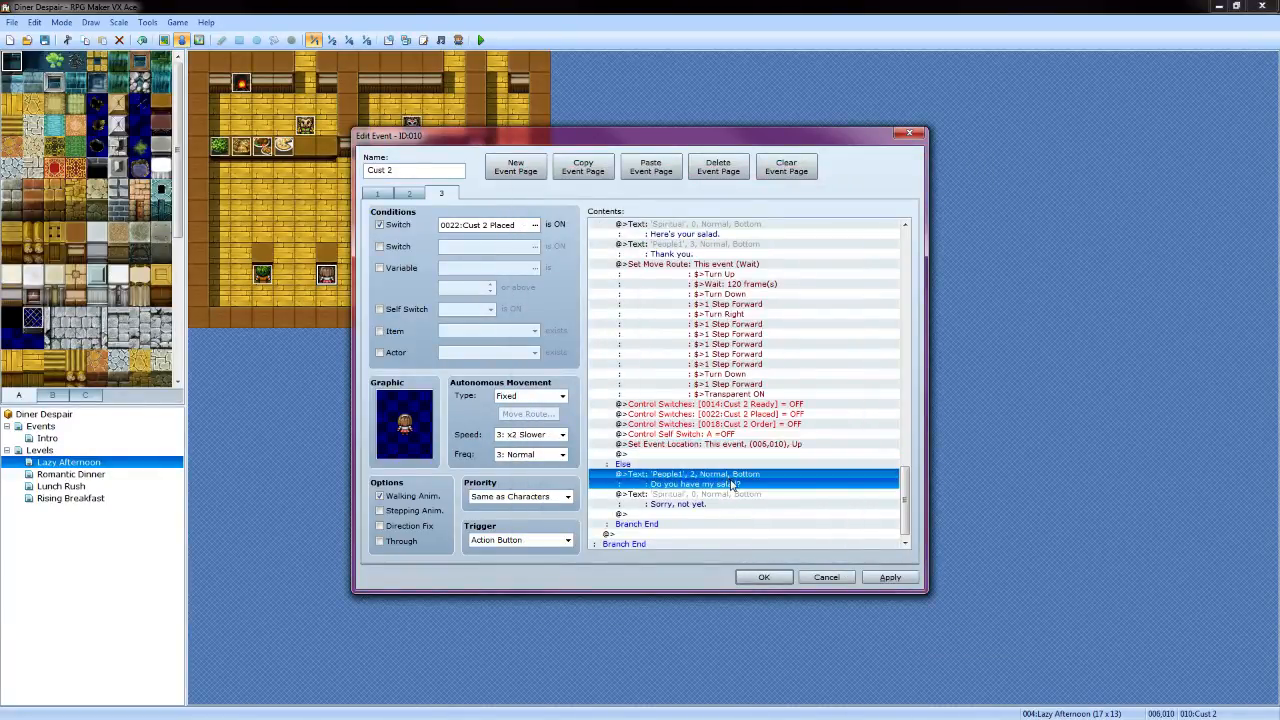
{"action": "right_click", "coordinate": [732, 484]}
{"action": "left_click", "coordinate": [760, 507]}
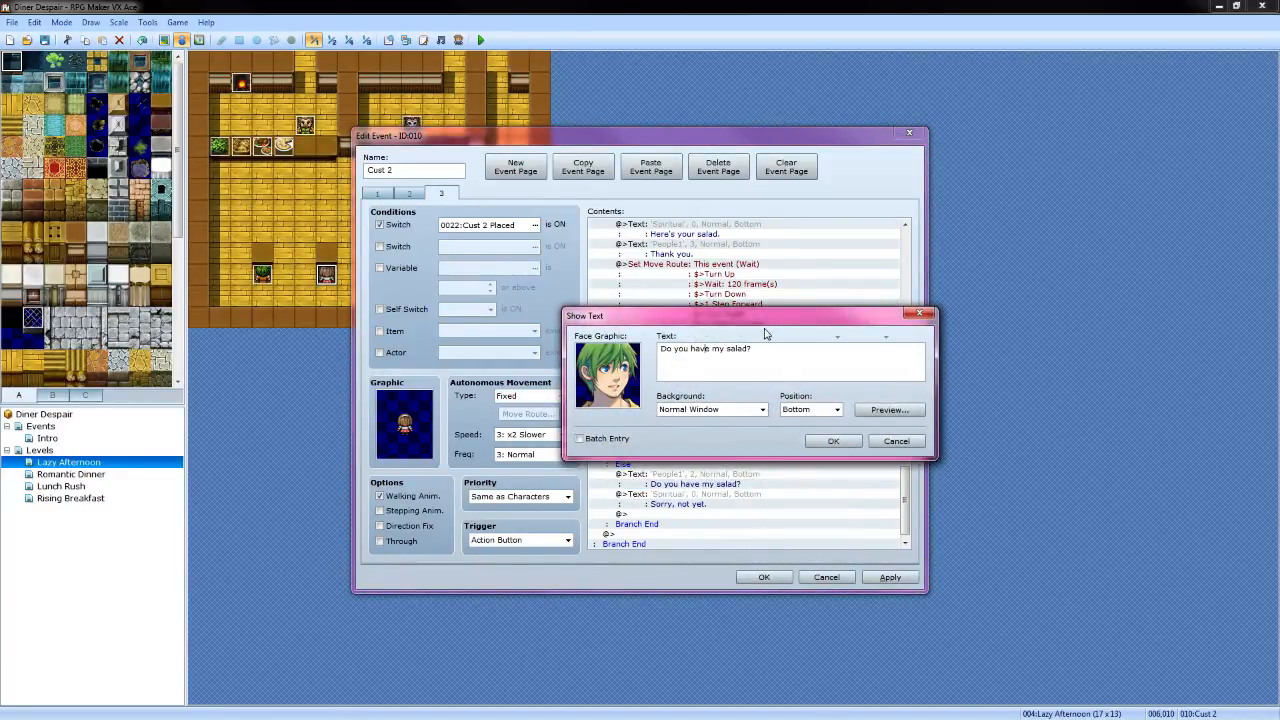
{"action": "key", "text": "BackSpace"}
{"action": "key", "text": "BackSpace"}
{"action": "key", "text": "BackSpace"}
{"action": "key", "text": "BackSpace"}
{"action": "key", "text": "BackSpace"}
{"action": "key", "text": "BackSpace"}
{"action": "key", "text": "BackSpace"}
{"action": "key", "text": "BackSpace"}
{"action": "key", "text": "BackSpace"}
{"action": "key", "text": "BackSpace"}
{"action": "key", "text": "BackSpace"}
{"action": "type", "text": "Have you"}
{"action": "double_click", "coordinate": [606, 375]}
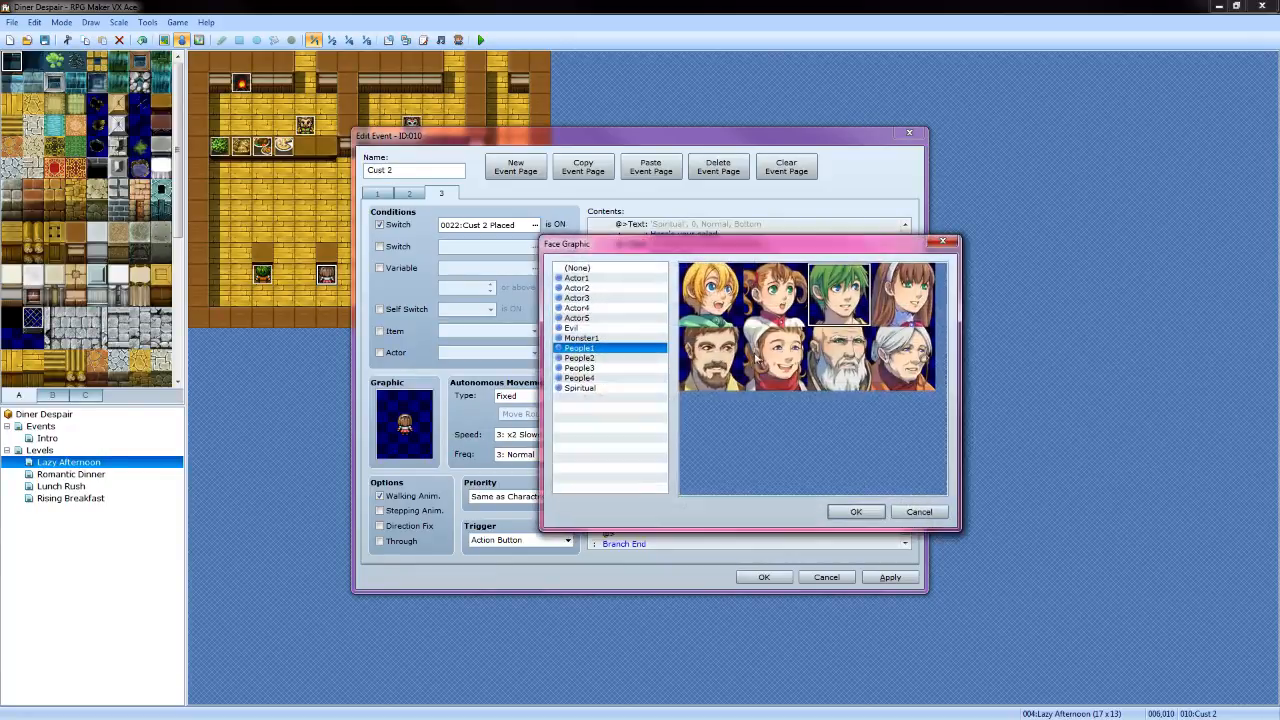
{"action": "left_click", "coordinate": [903, 295]}
{"action": "left_click", "coordinate": [871, 514]}
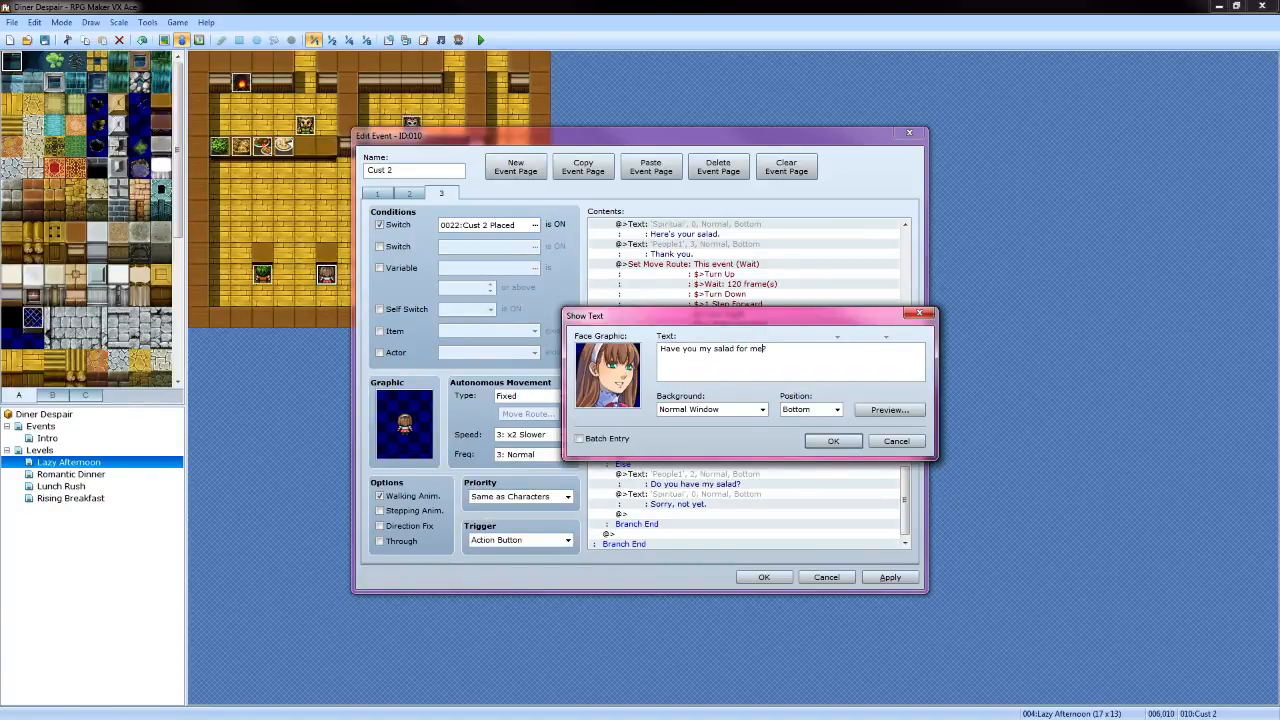
{"action": "left_click", "coordinate": [832, 441]}
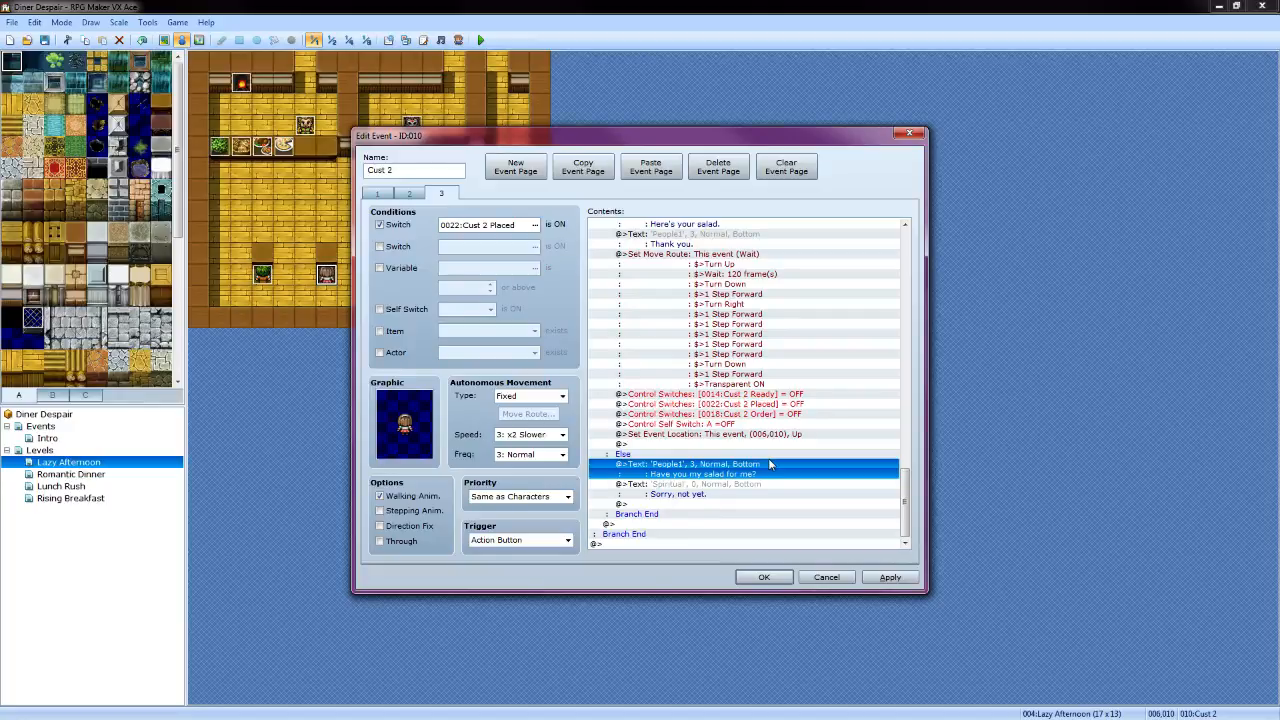
{"action": "scroll", "coordinate": [770, 464], "scroll_direction": "up", "scroll_amount": 9}
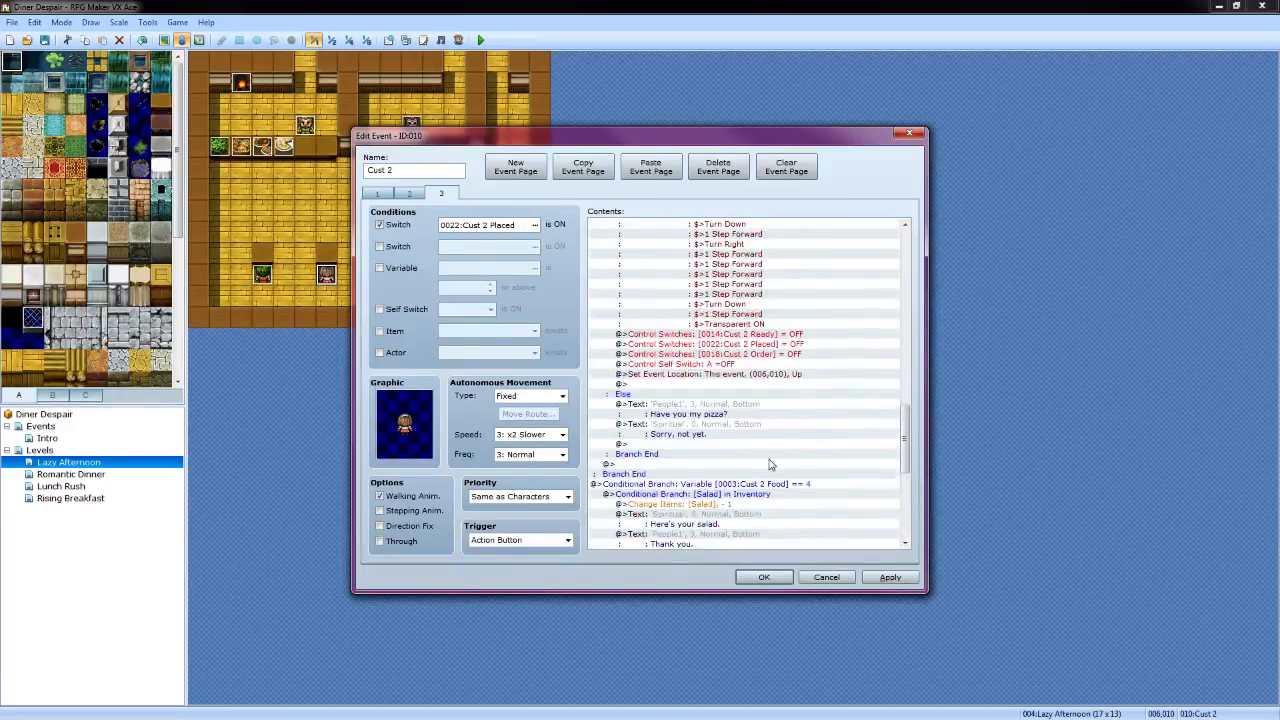
Delete three of the five 1 Step Forward commands after Turn Right in the bread branch's move route
{"action": "scroll", "coordinate": [770, 464], "scroll_direction": "down", "scroll_amount": 9}
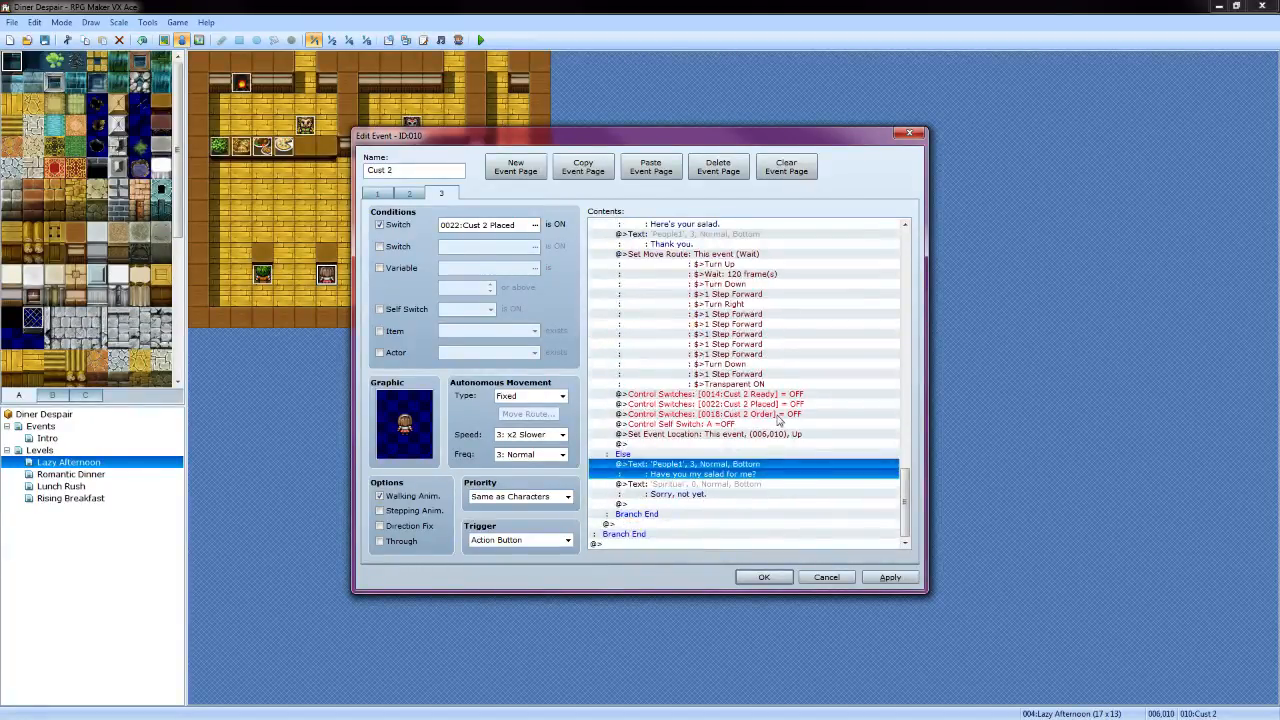
{"action": "scroll", "coordinate": [760, 452], "scroll_direction": "up", "scroll_amount": 9}
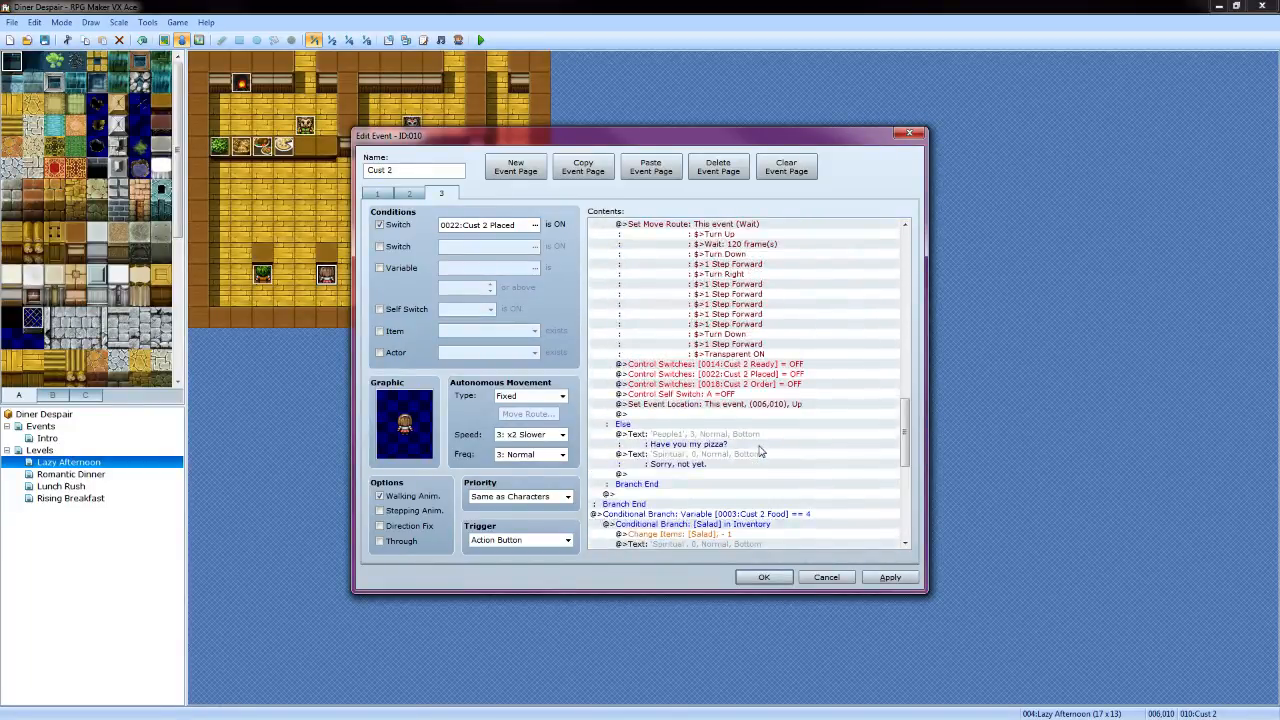
{"action": "scroll", "coordinate": [760, 452], "scroll_direction": "up", "scroll_amount": 15}
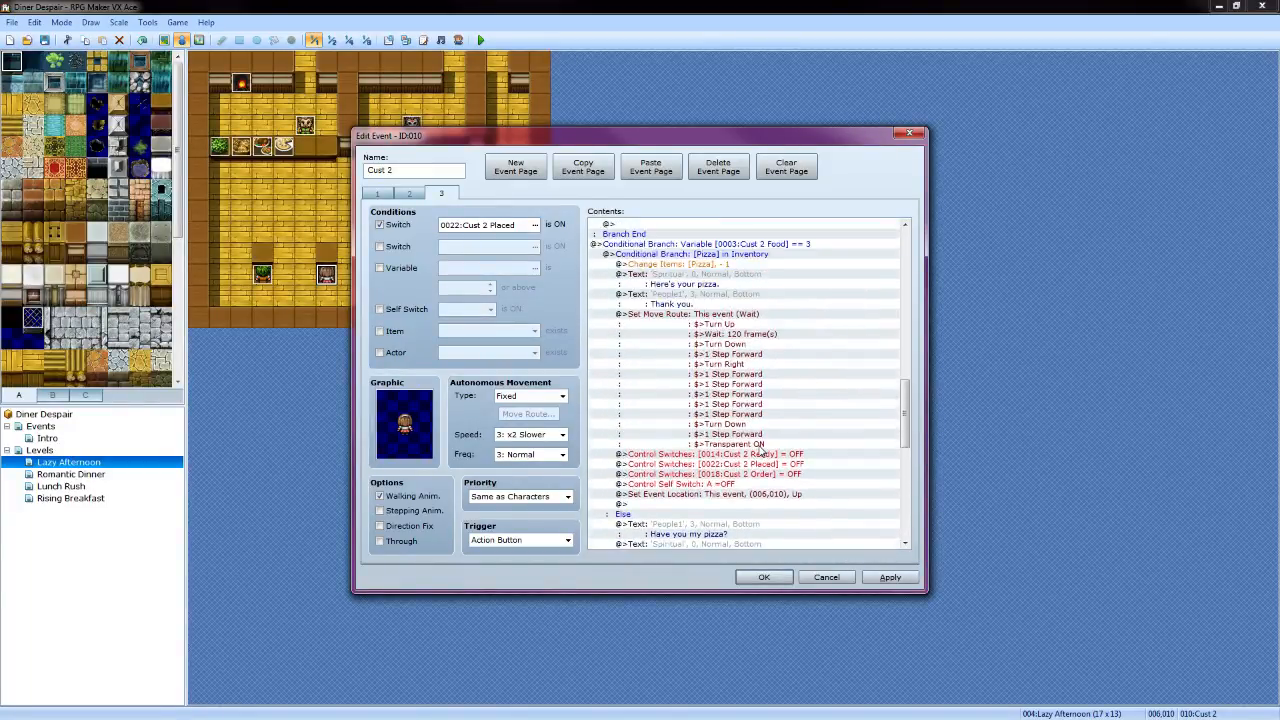
{"action": "scroll", "coordinate": [765, 387], "scroll_direction": "up", "scroll_amount": 10}
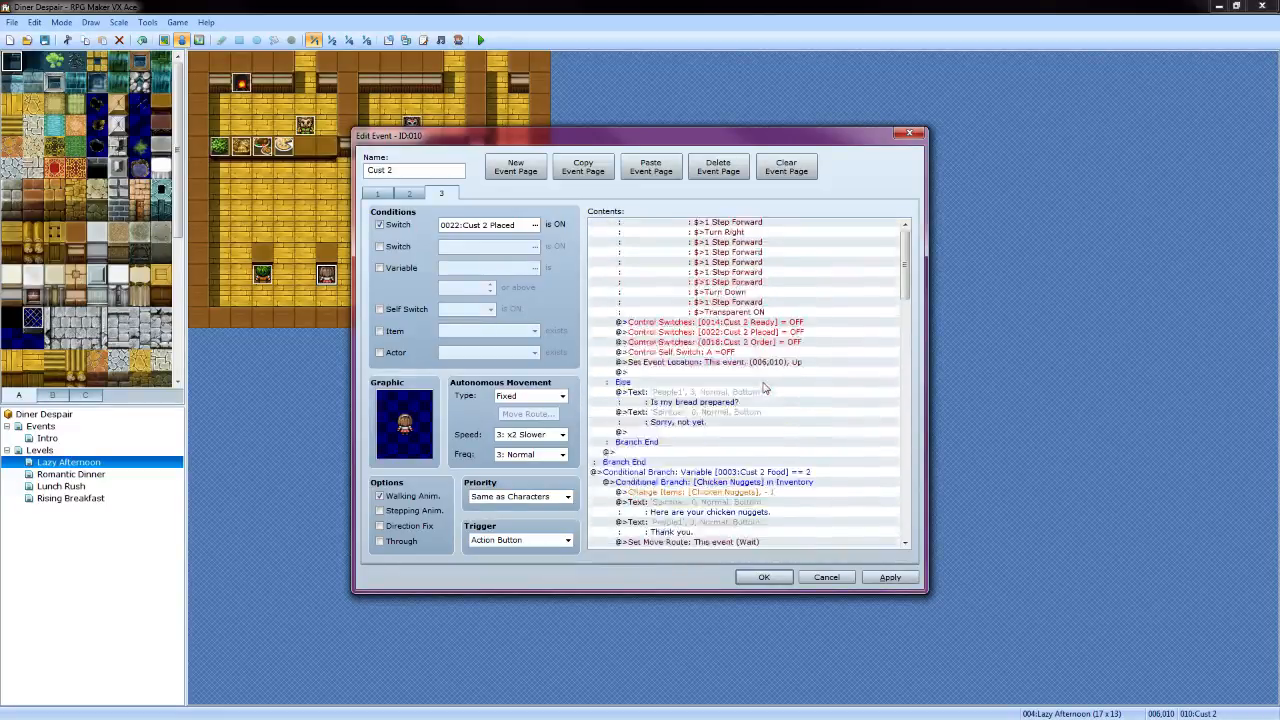
{"action": "left_click_drag", "start_coordinate": [586, 140], "coordinate": [789, 124]}
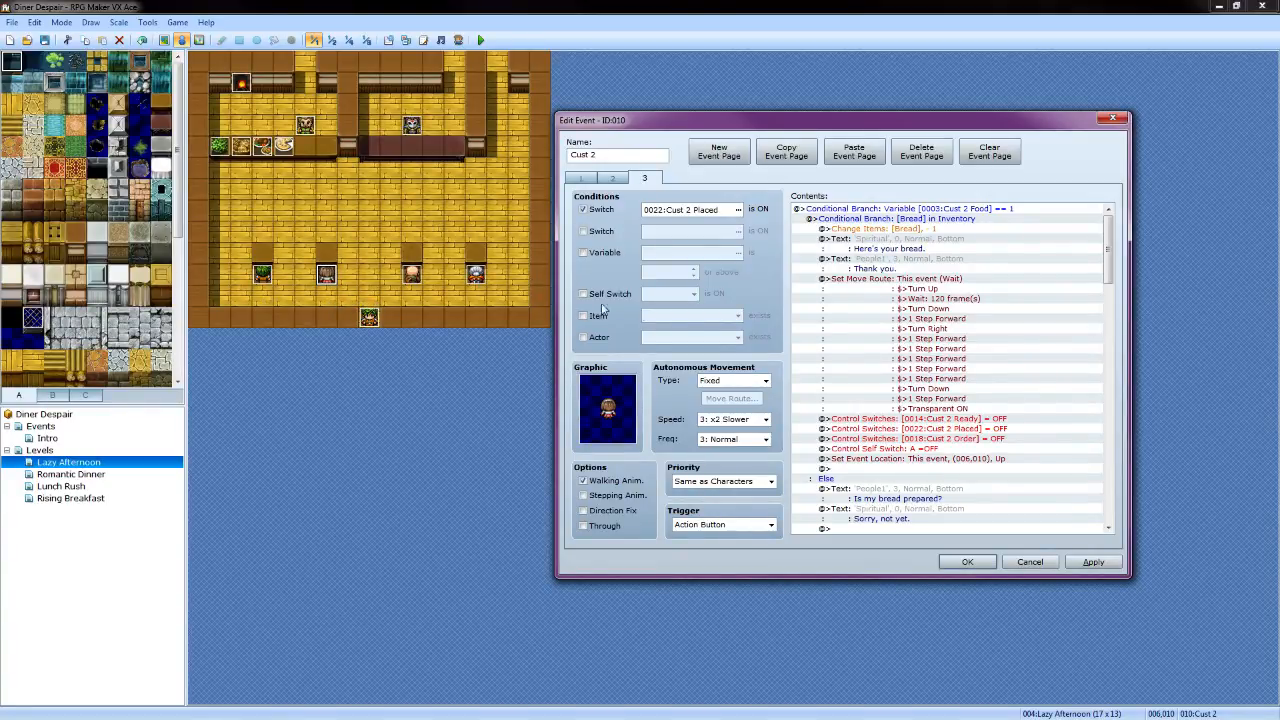
{"action": "right_click", "coordinate": [912, 283]}
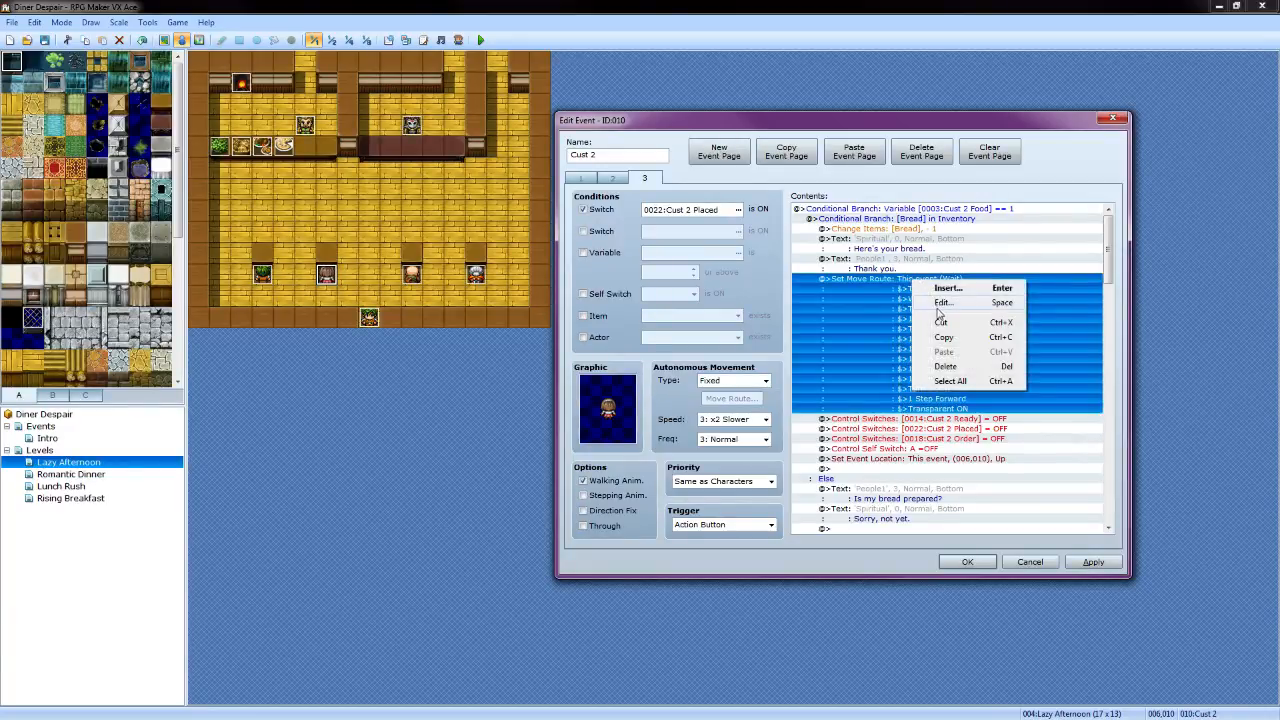
{"action": "left_click", "coordinate": [940, 301]}
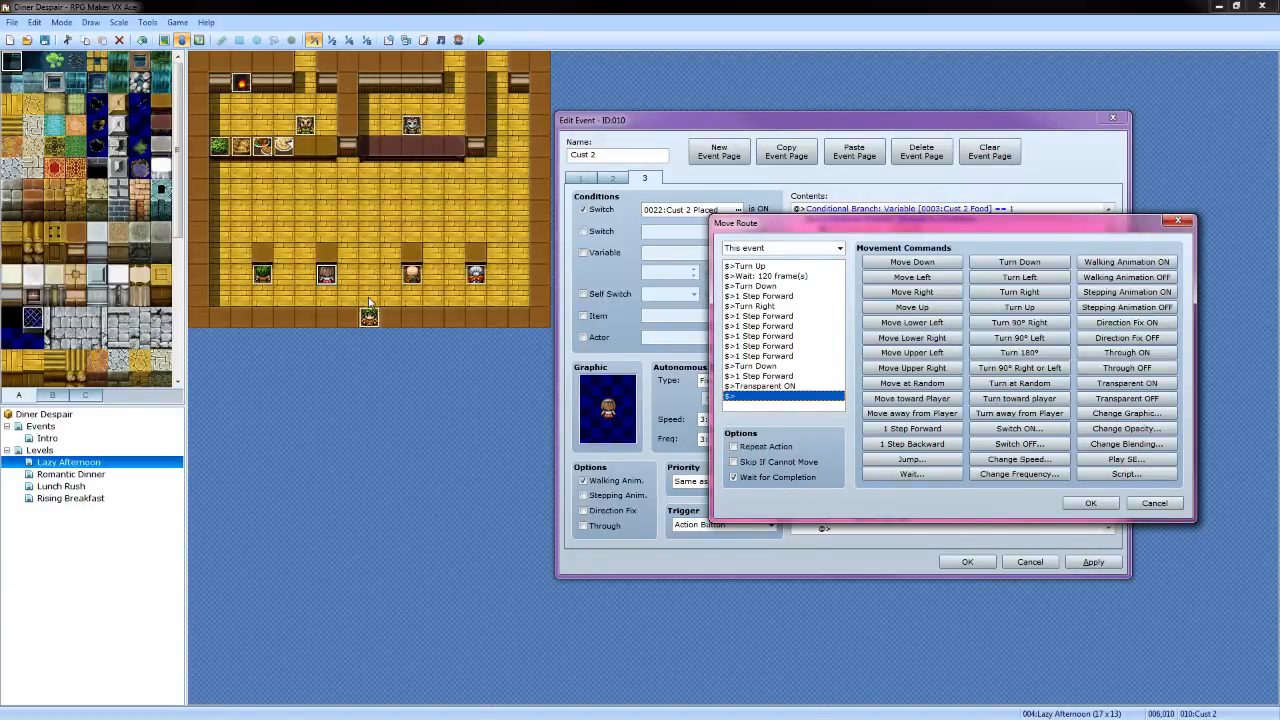
{"action": "left_click", "coordinate": [775, 338]}
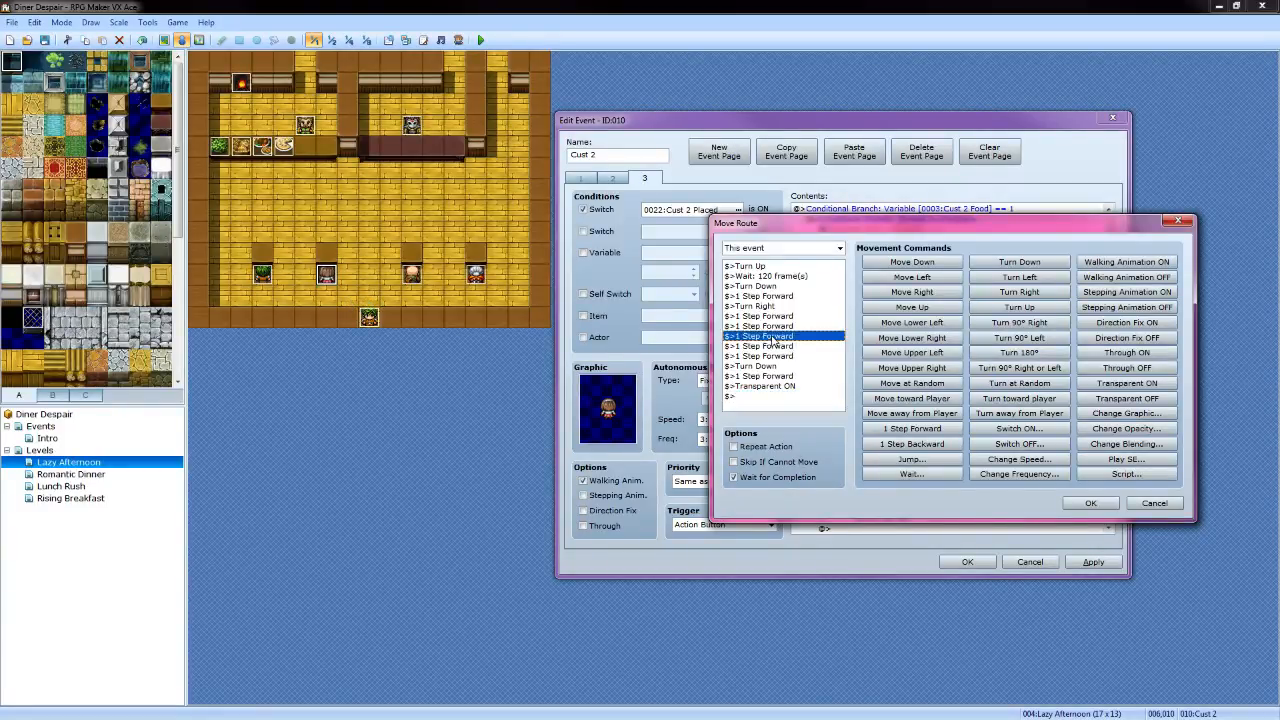
{"action": "key", "text": "Delete"}
{"action": "key", "text": "Delete"}
{"action": "key", "text": "Delete"}
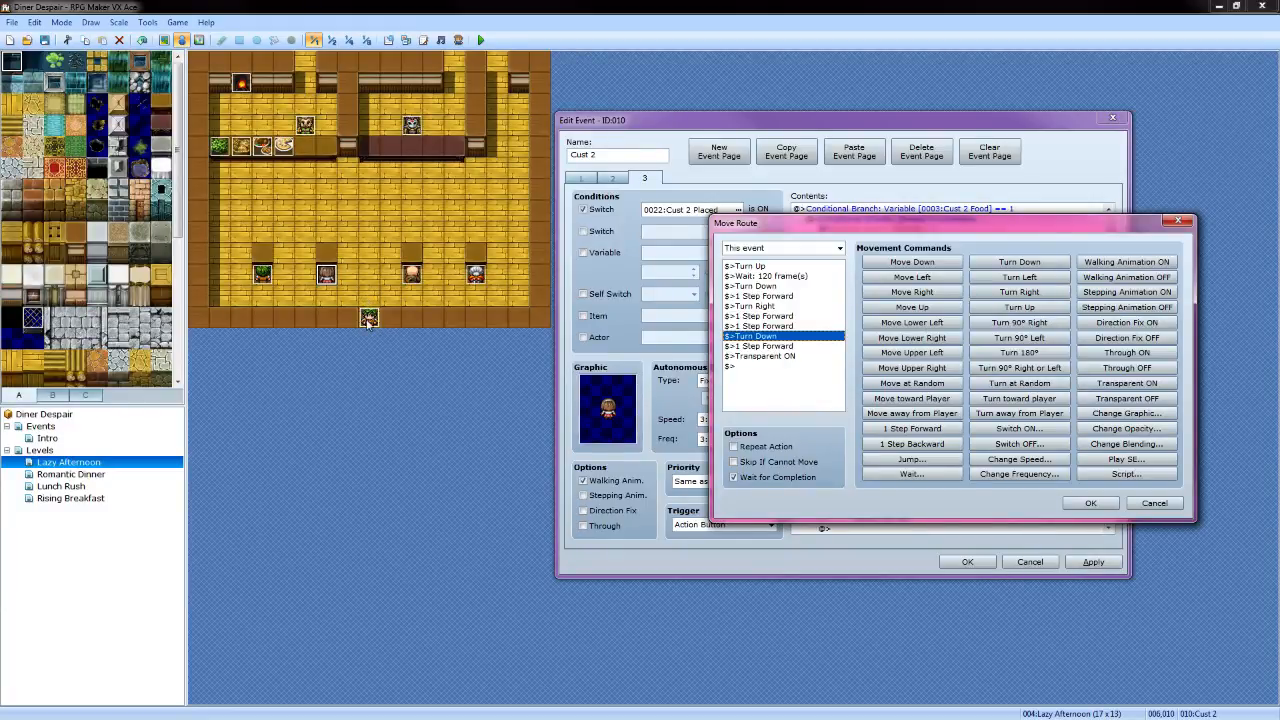
{"action": "left_click", "coordinate": [1090, 503]}
Delete three of the five 1 Step Forward commands after Turn Right in the chicken nuggets branch's move route
{"action": "scroll", "coordinate": [984, 362], "scroll_direction": "down", "scroll_amount": 9}
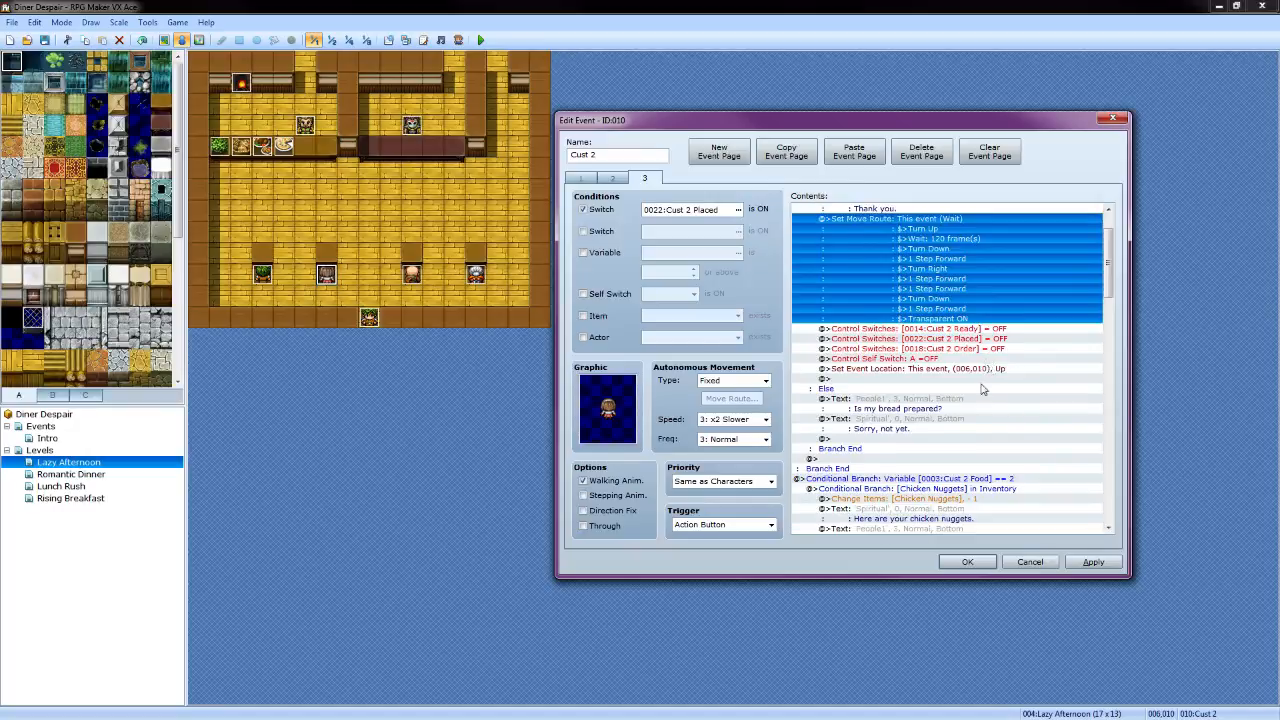
{"action": "left_click", "coordinate": [949, 338]}
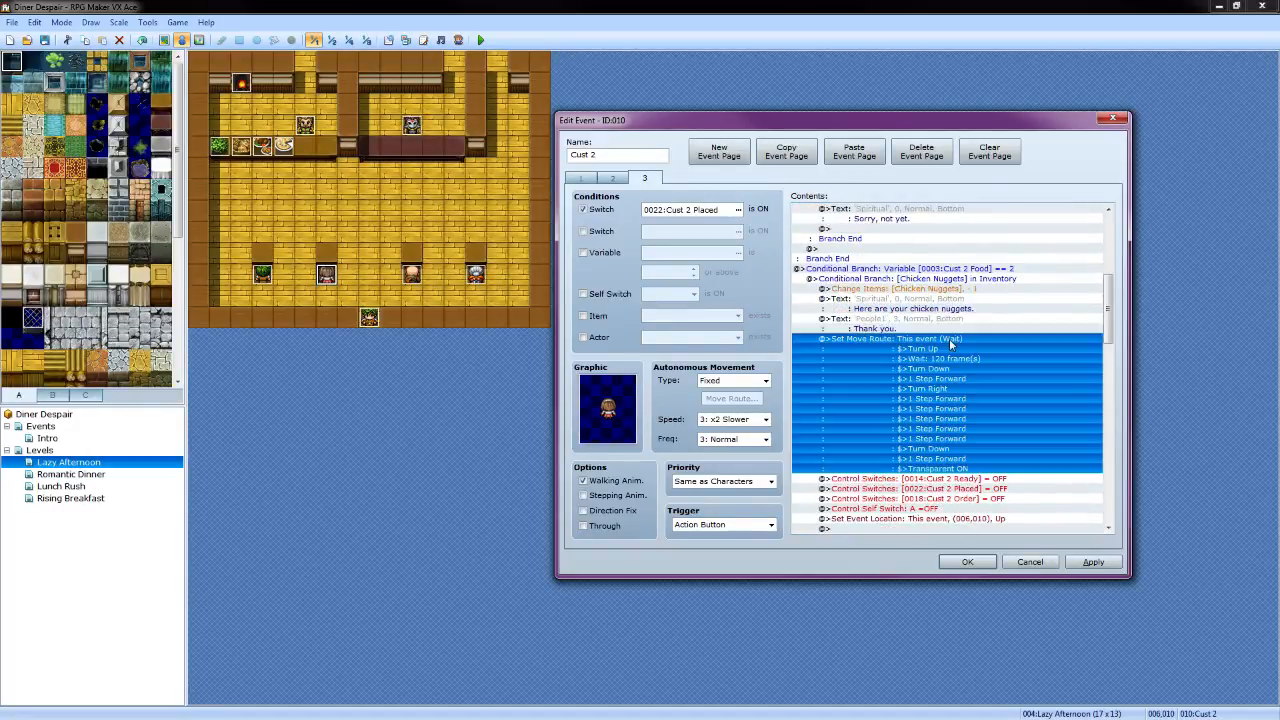
{"action": "right_click", "coordinate": [952, 340]}
{"action": "left_click", "coordinate": [981, 363]}
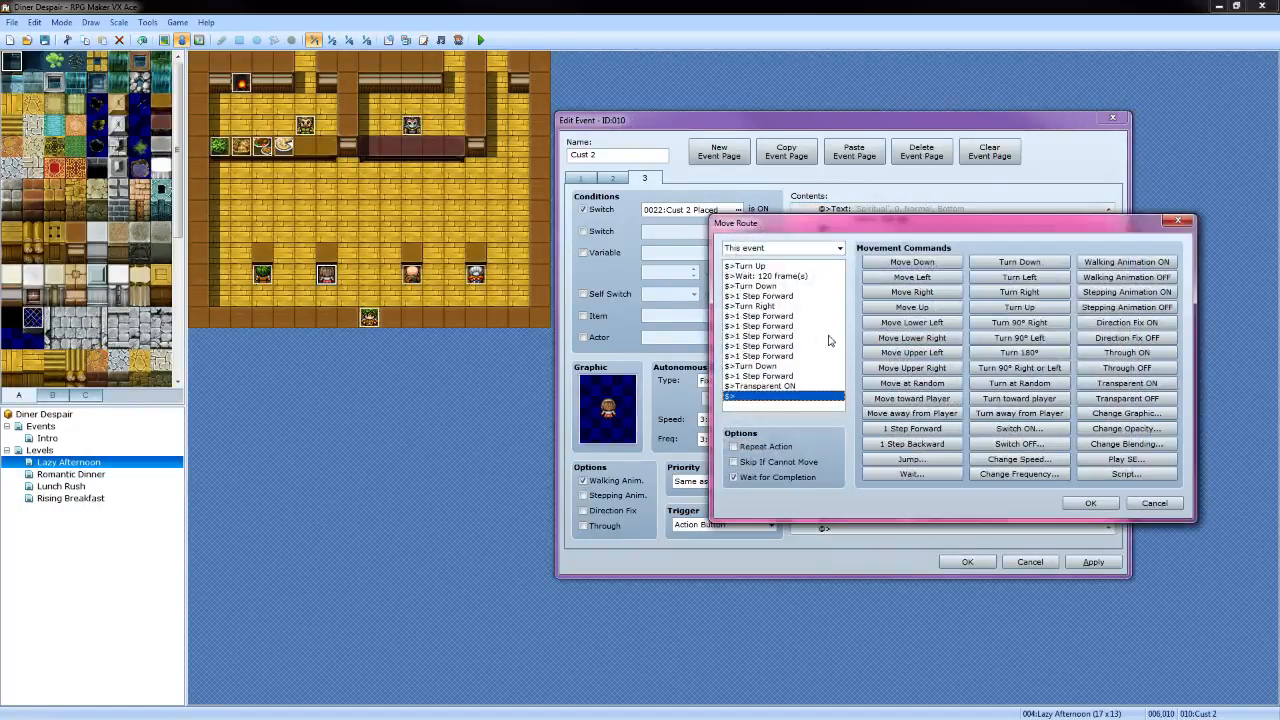
{"action": "left_click", "coordinate": [789, 337]}
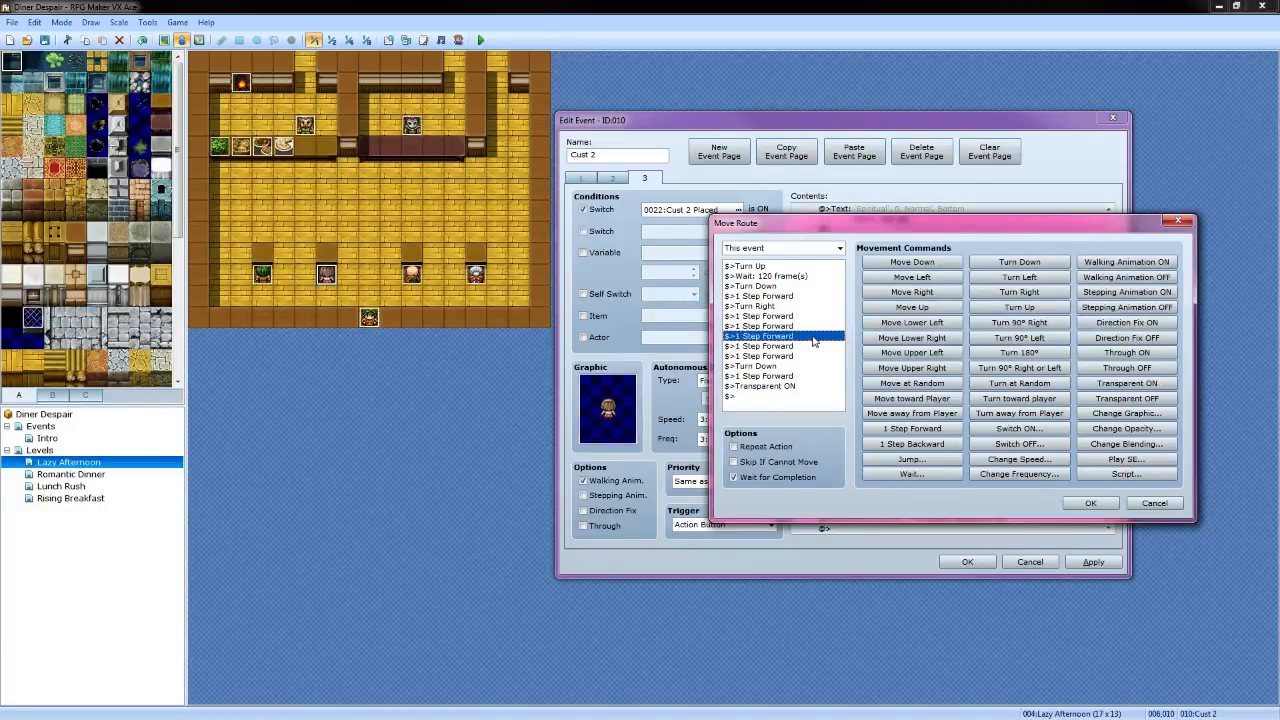
{"action": "key", "text": "Delete"}
{"action": "key", "text": "Delete"}
{"action": "key", "text": "Delete"}
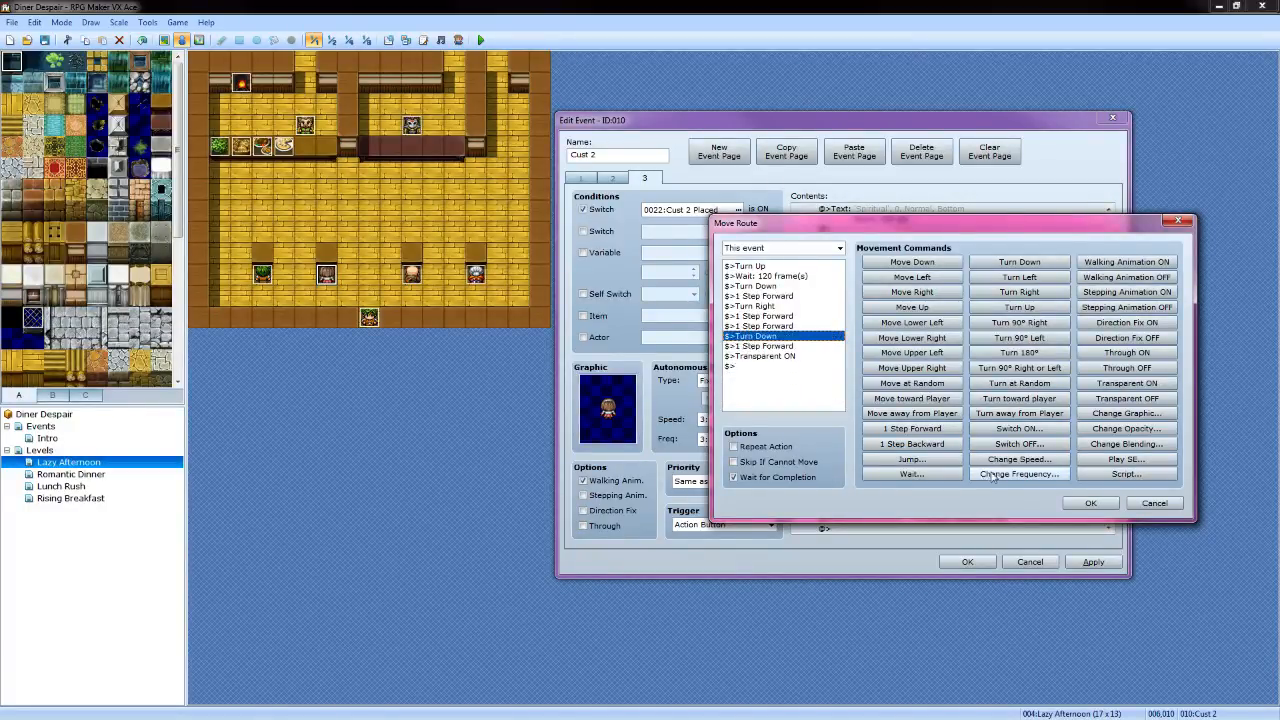
{"action": "left_click", "coordinate": [1091, 504]}
Delete three of the five 1 Step Forward commands after Turn Right in the pizza branch's move route
{"action": "scroll", "coordinate": [966, 409], "scroll_direction": "down", "scroll_amount": 6}
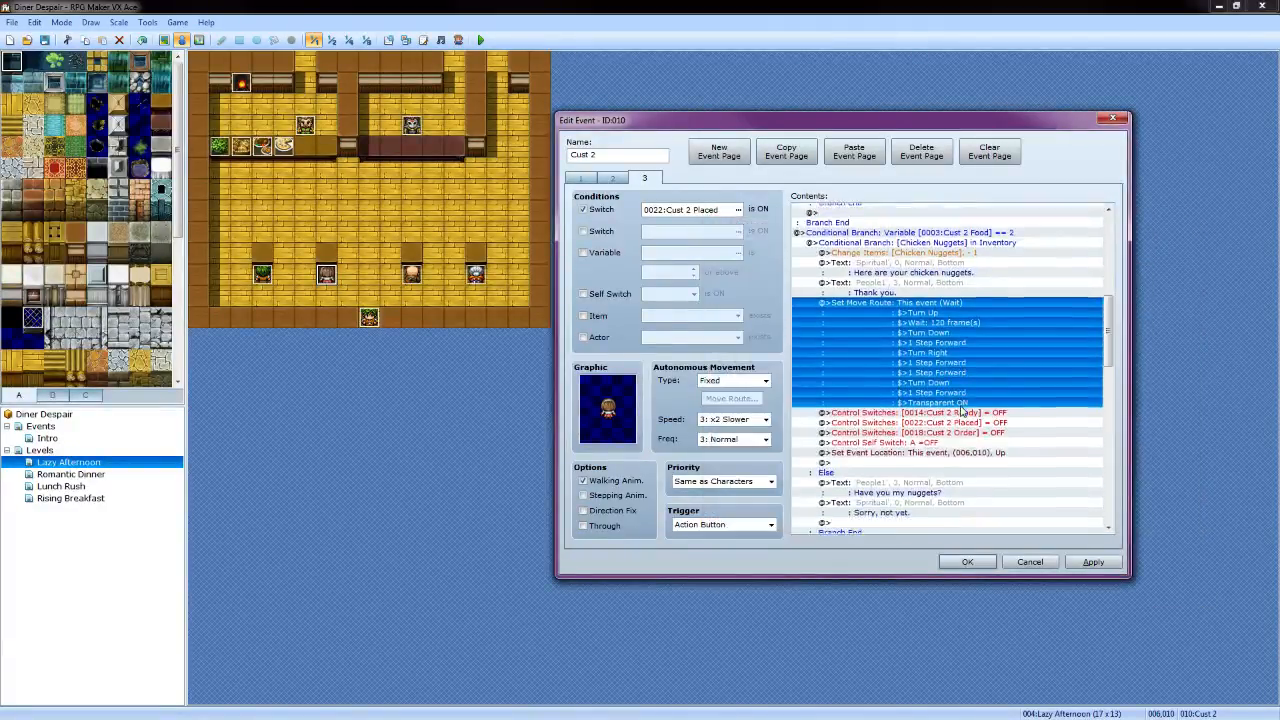
{"action": "scroll", "coordinate": [960, 410], "scroll_direction": "down", "scroll_amount": 4}
{"action": "scroll", "coordinate": [955, 380], "scroll_direction": "up", "scroll_amount": 8}
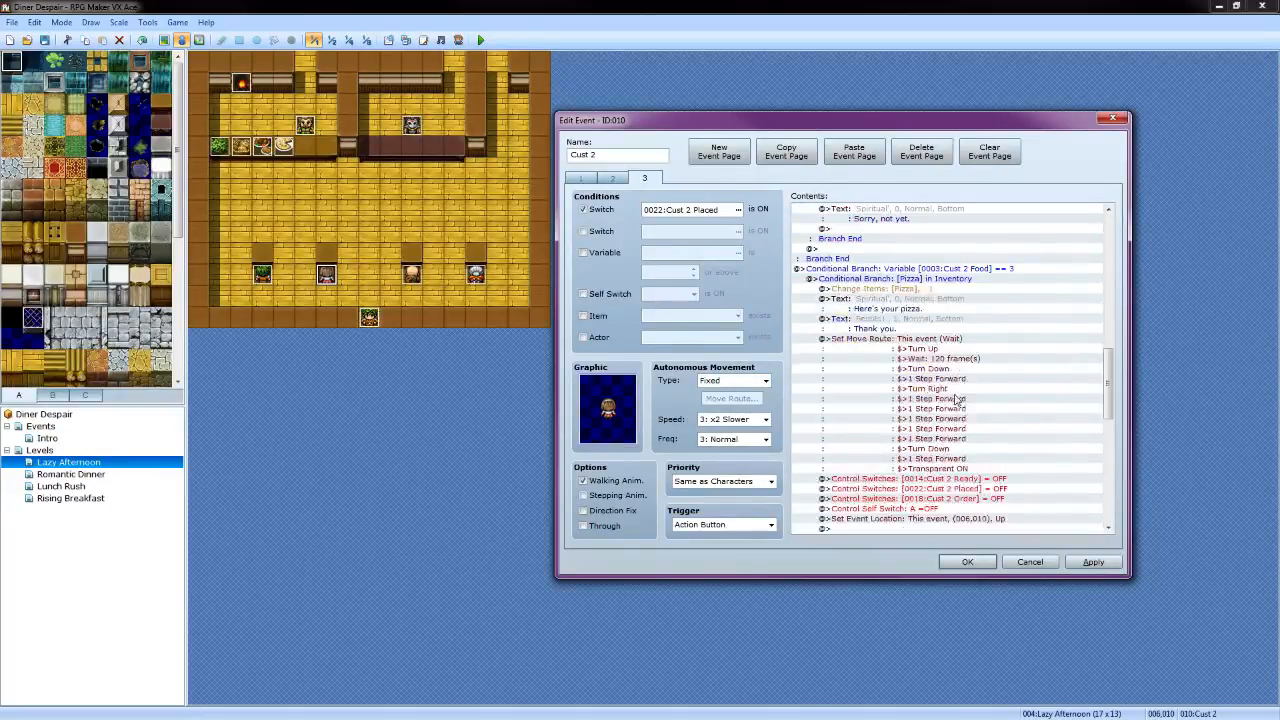
{"action": "right_click", "coordinate": [950, 341]}
{"action": "left_click", "coordinate": [974, 366]}
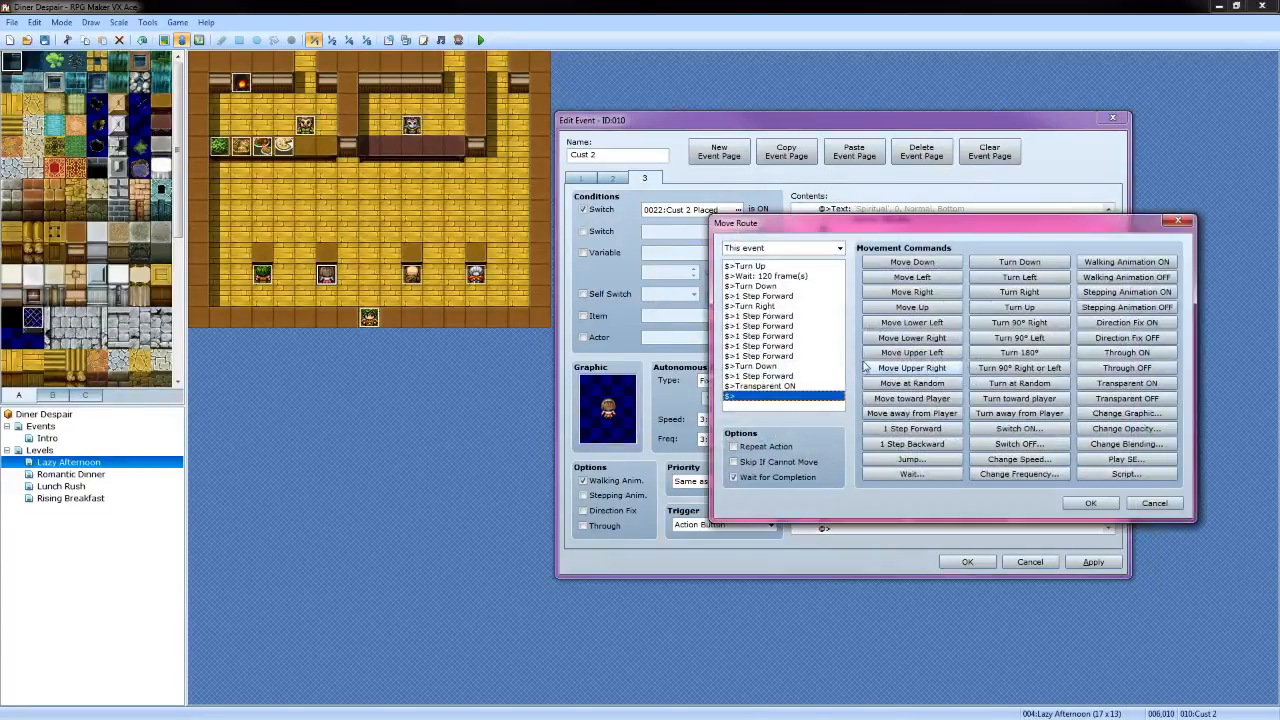
{"action": "left_click", "coordinate": [789, 336]}
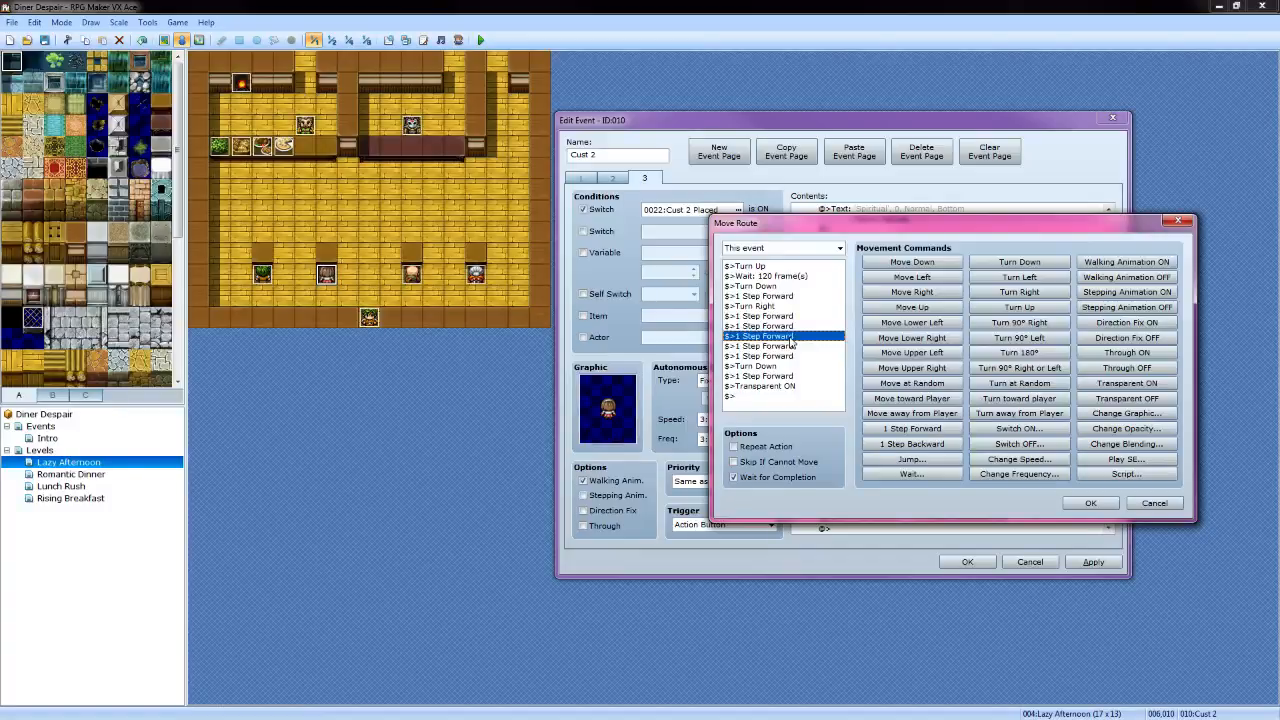
{"action": "key", "text": "Delete"}
{"action": "key", "text": "Delete"}
{"action": "key", "text": "Delete"}
{"action": "left_click", "coordinate": [1091, 503]}
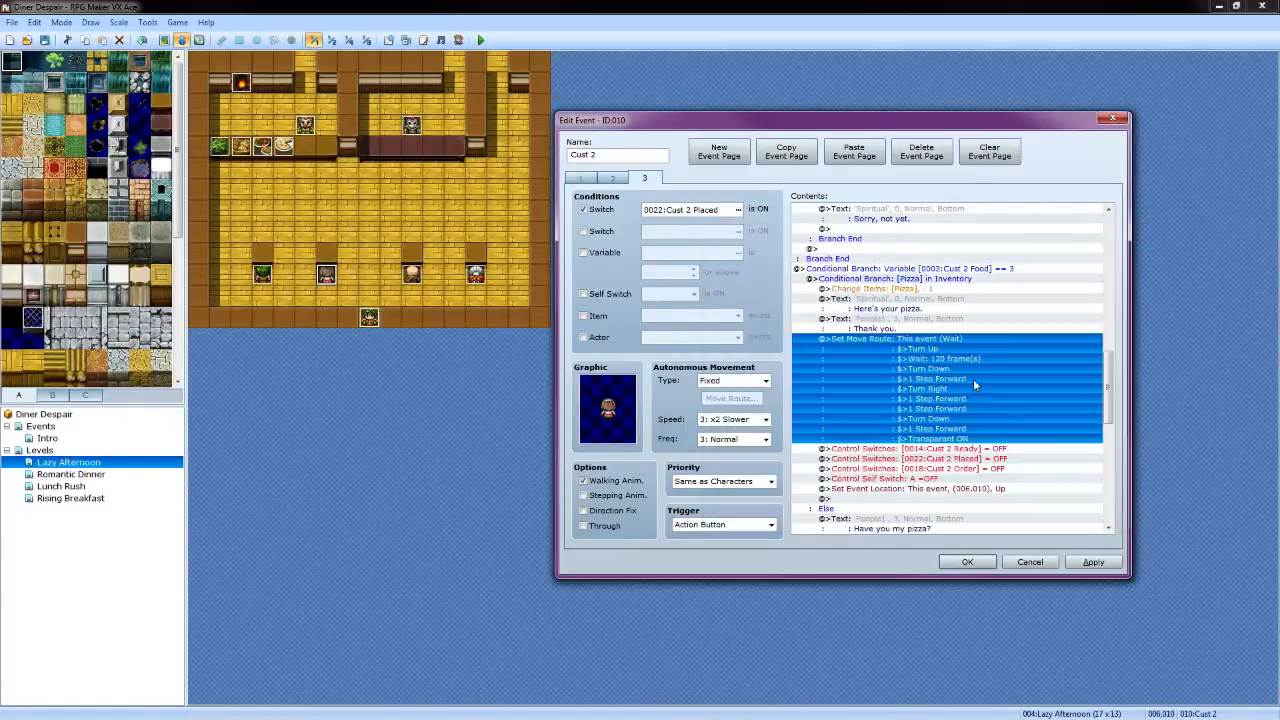
Delete three of the five 1 Step Forward commands after Turn Right in the salad branch's move route
{"action": "scroll", "coordinate": [965, 370], "scroll_direction": "down", "scroll_amount": 10}
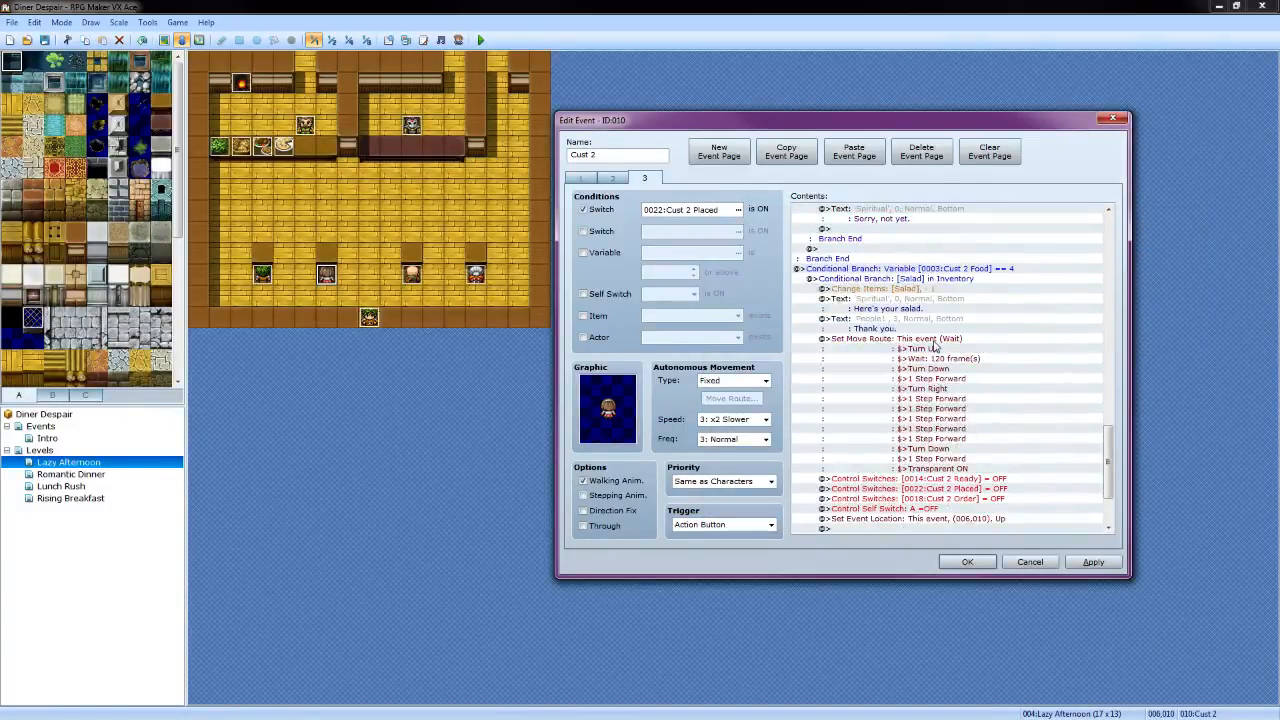
{"action": "right_click", "coordinate": [935, 346]}
{"action": "left_click", "coordinate": [955, 370]}
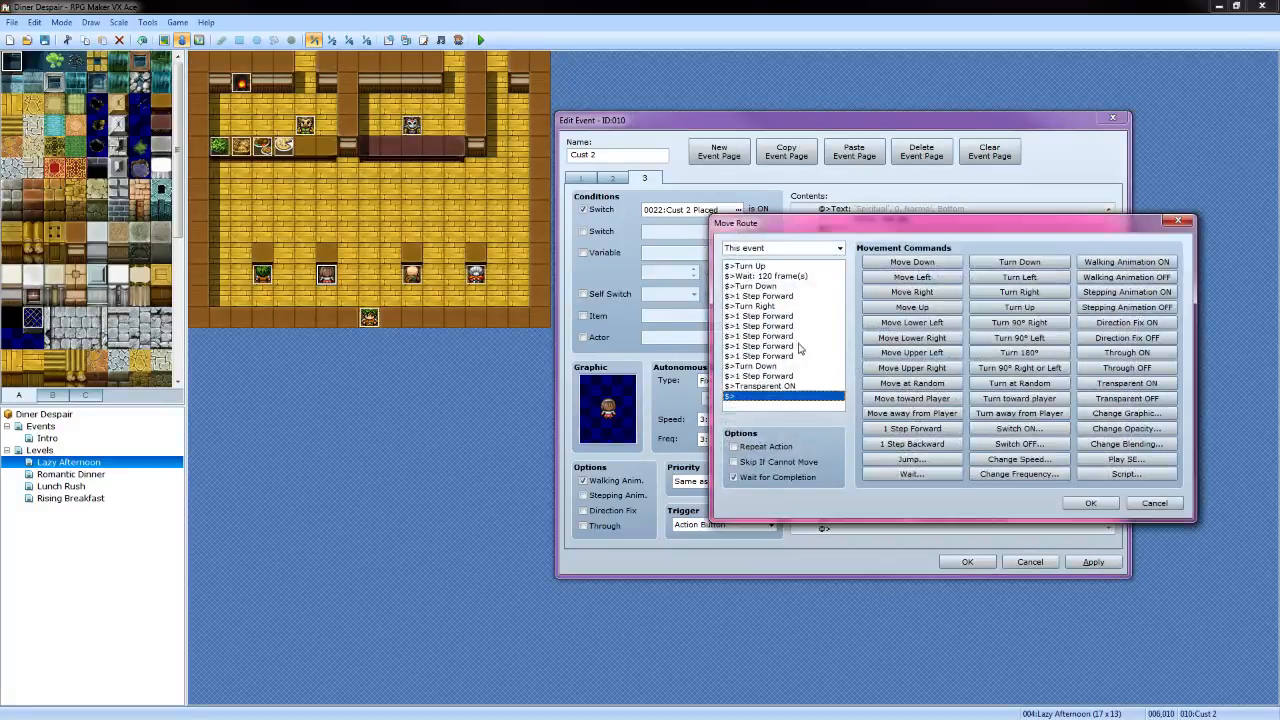
{"action": "left_click", "coordinate": [798, 336]}
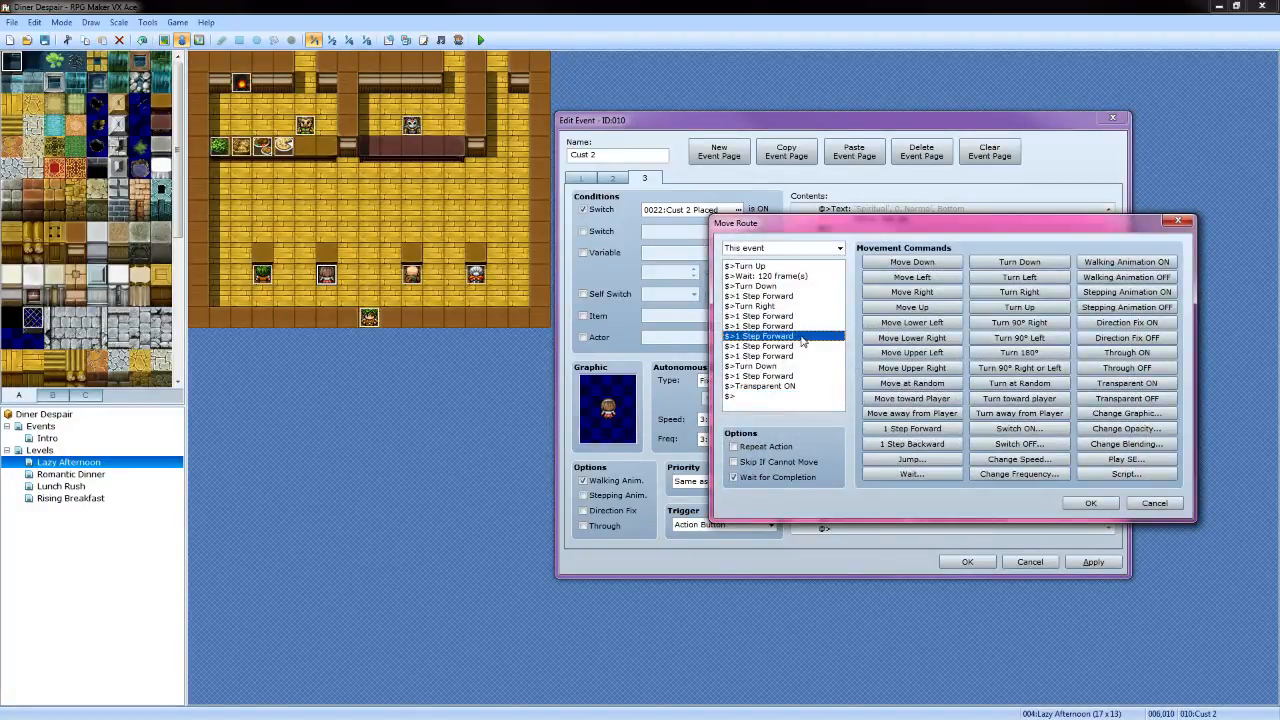
{"action": "key", "text": "Delete"}
{"action": "key", "text": "Delete"}
{"action": "key", "text": "Delete"}
{"action": "left_click", "coordinate": [1090, 503]}
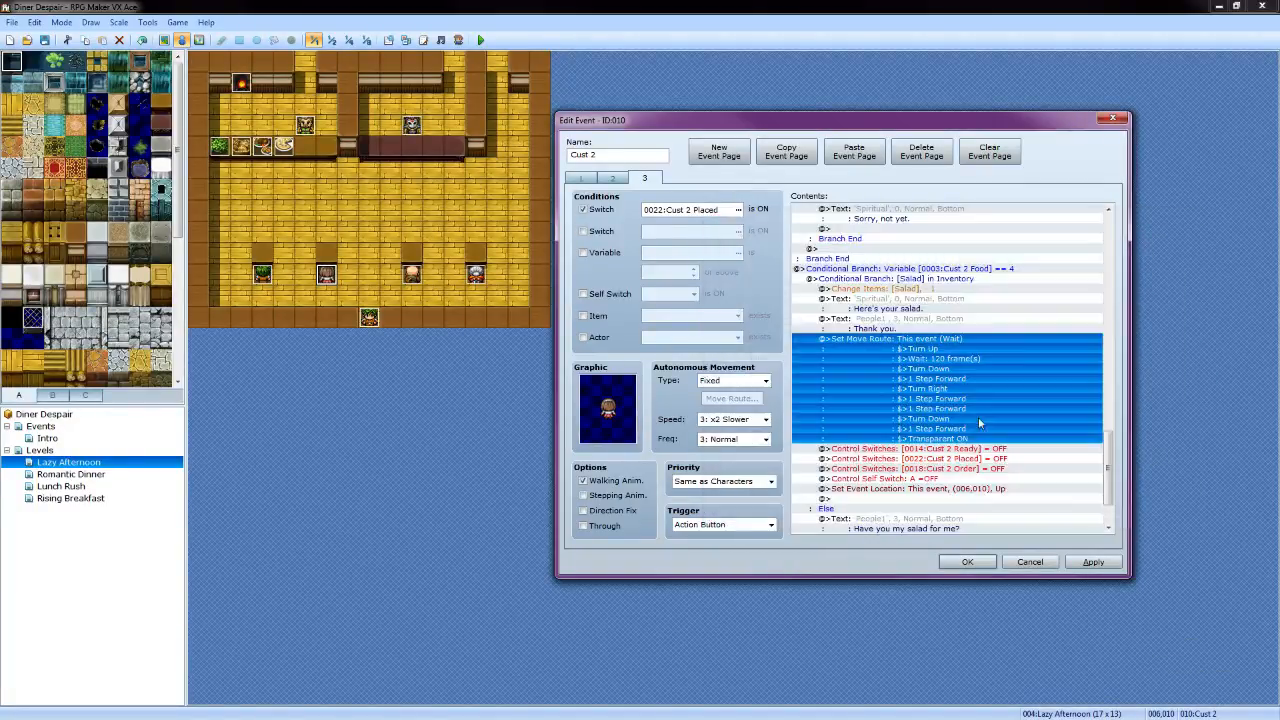
Review the switches, locations, move routes and dialogue in all four food branches, and accept the Cust 2 event's changes
{"action": "scroll", "coordinate": [978, 417], "scroll_direction": "down", "scroll_amount": 3}
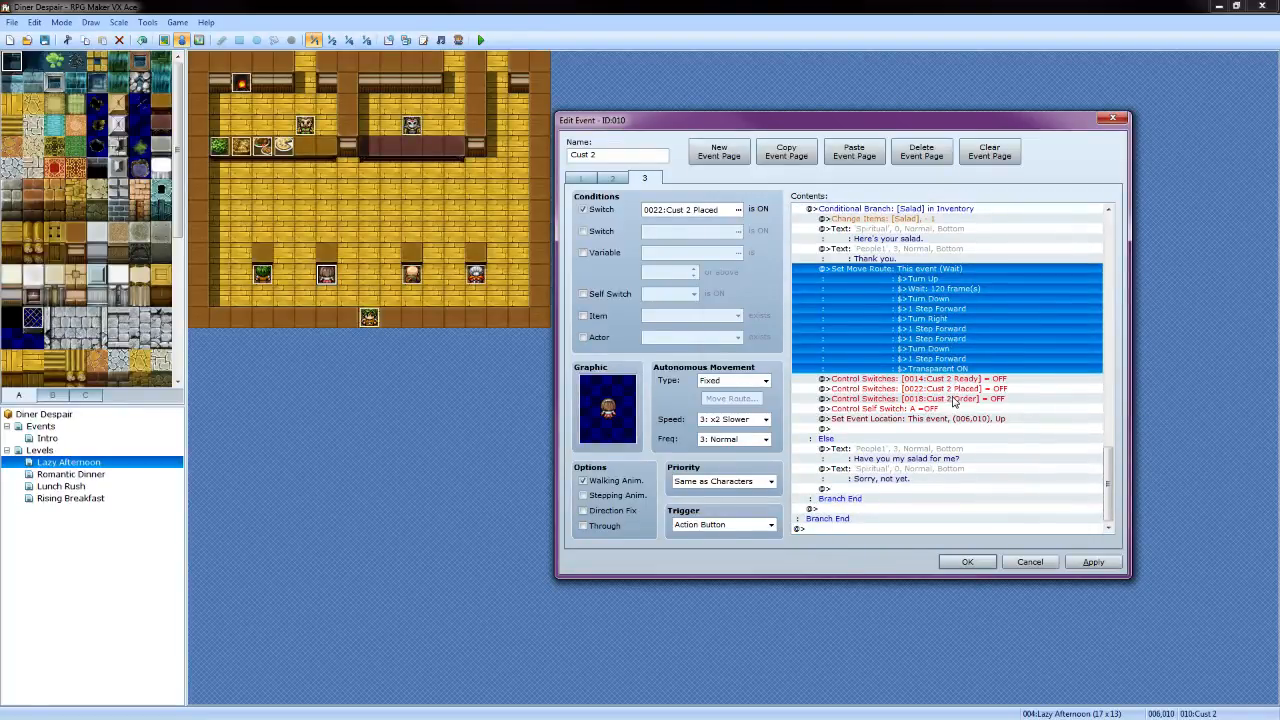
{"action": "scroll", "coordinate": [952, 402], "scroll_direction": "up", "scroll_amount": 15}
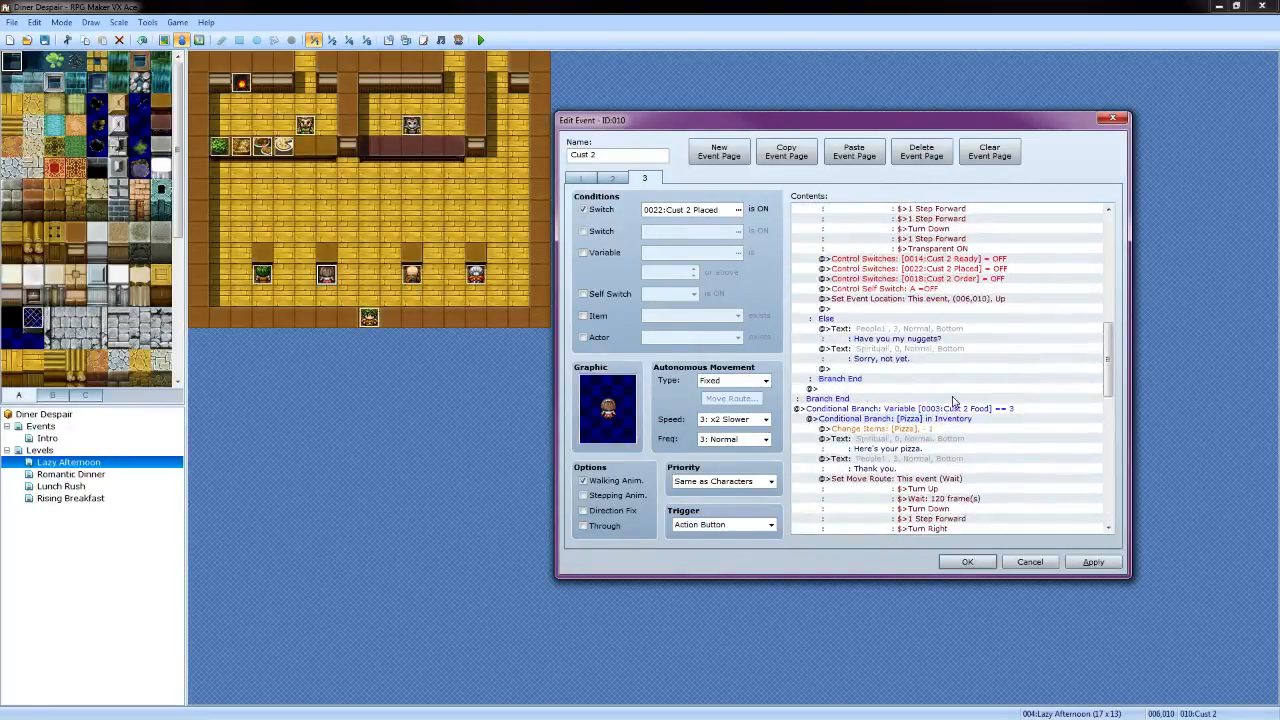
{"action": "scroll", "coordinate": [952, 402], "scroll_direction": "up", "scroll_amount": 10}
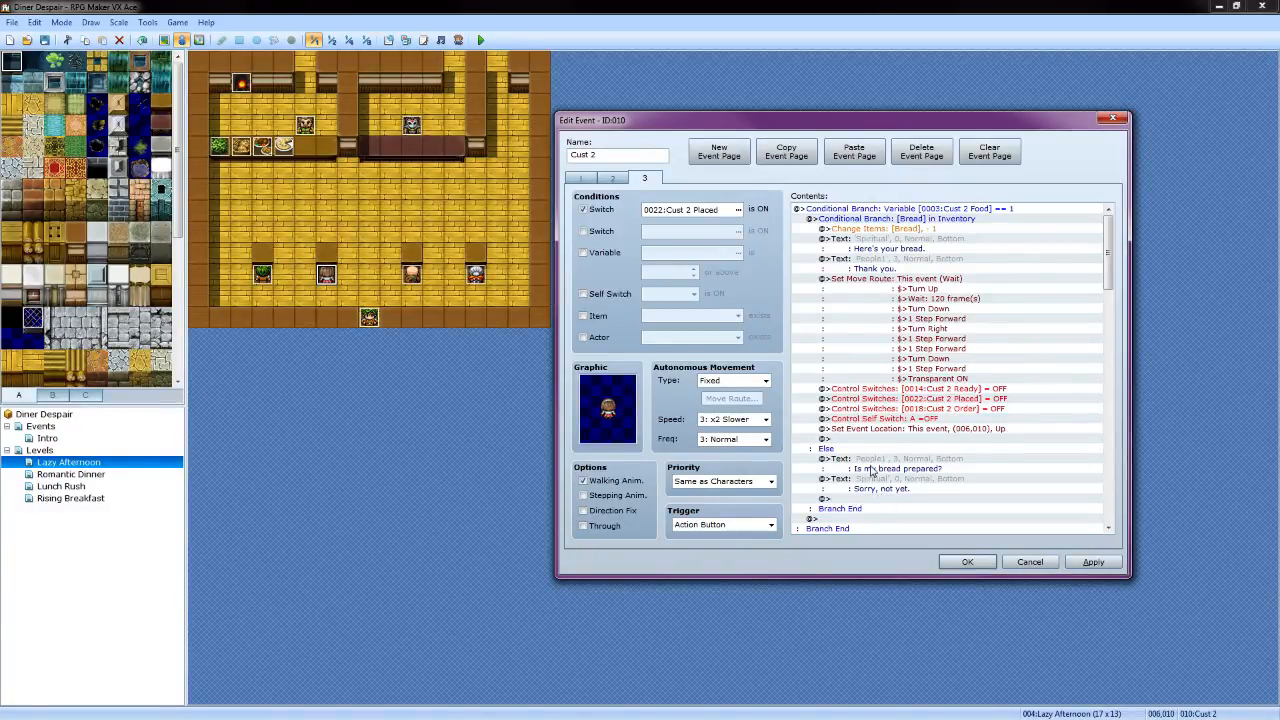
{"action": "scroll", "coordinate": [940, 384], "scroll_direction": "down", "scroll_amount": 6}
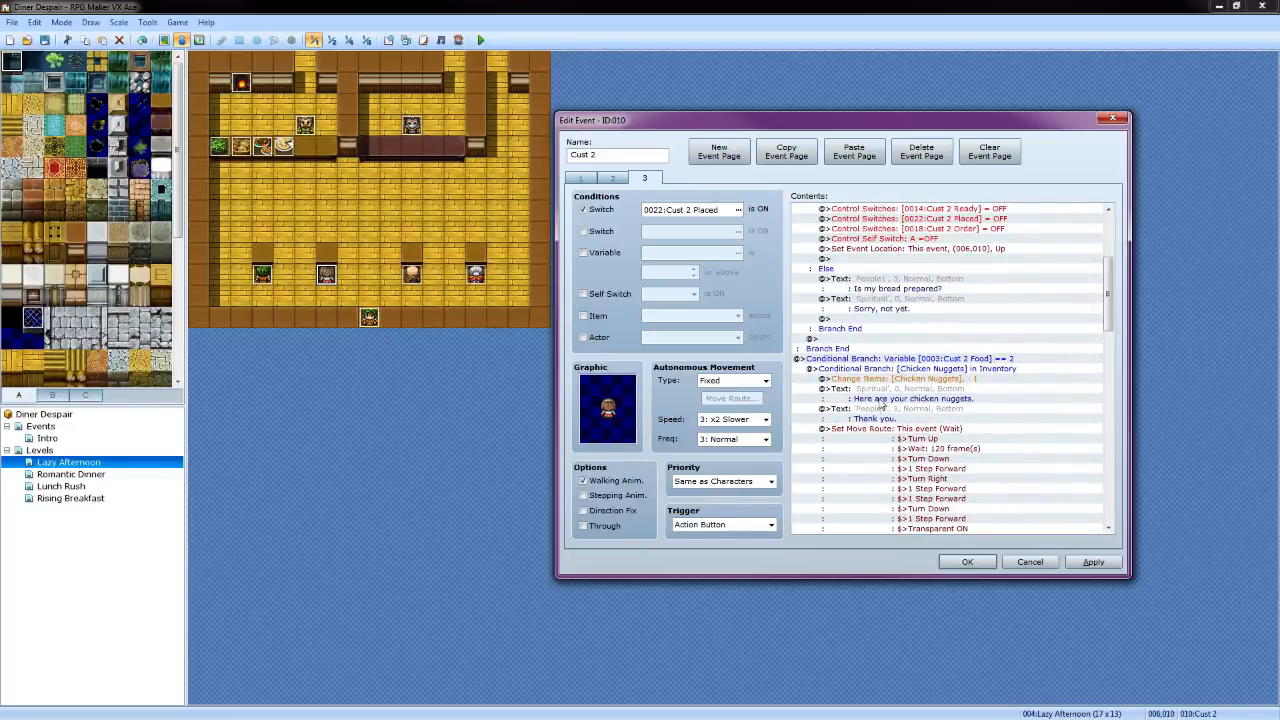
{"action": "scroll", "coordinate": [930, 452], "scroll_direction": "down", "scroll_amount": 5}
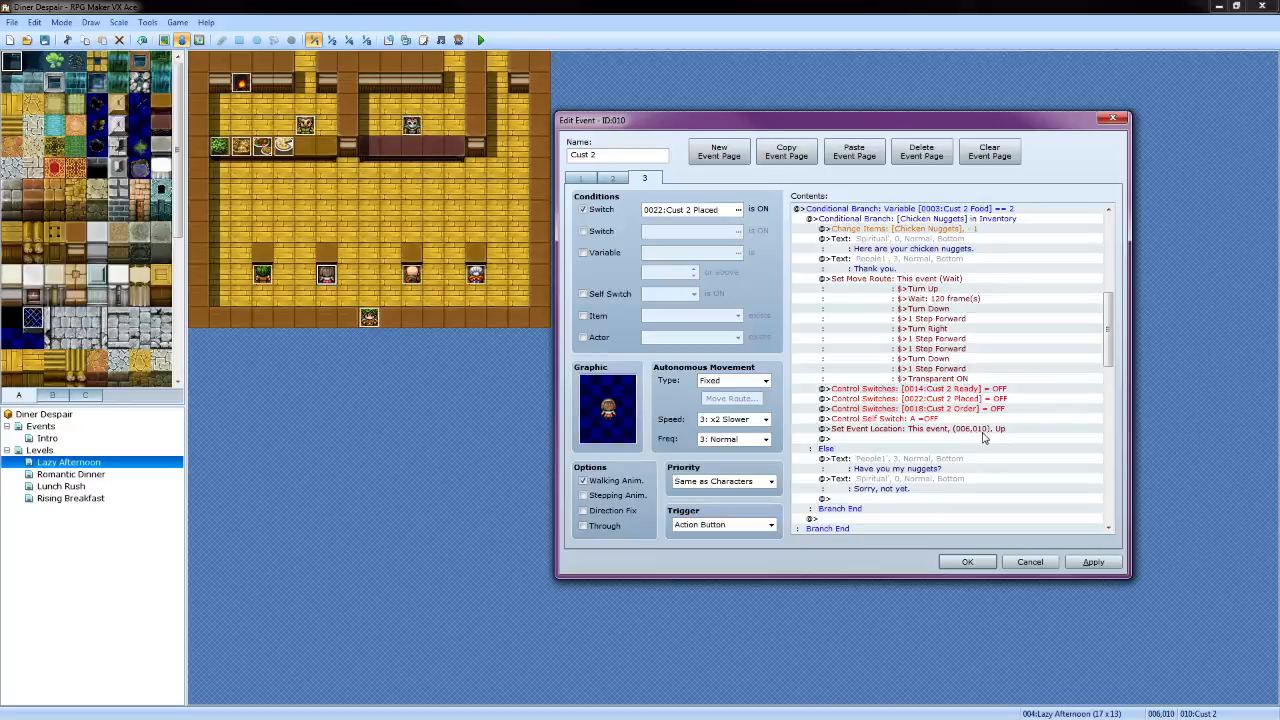
{"action": "scroll", "coordinate": [1023, 441], "scroll_direction": "down", "scroll_amount": 3}
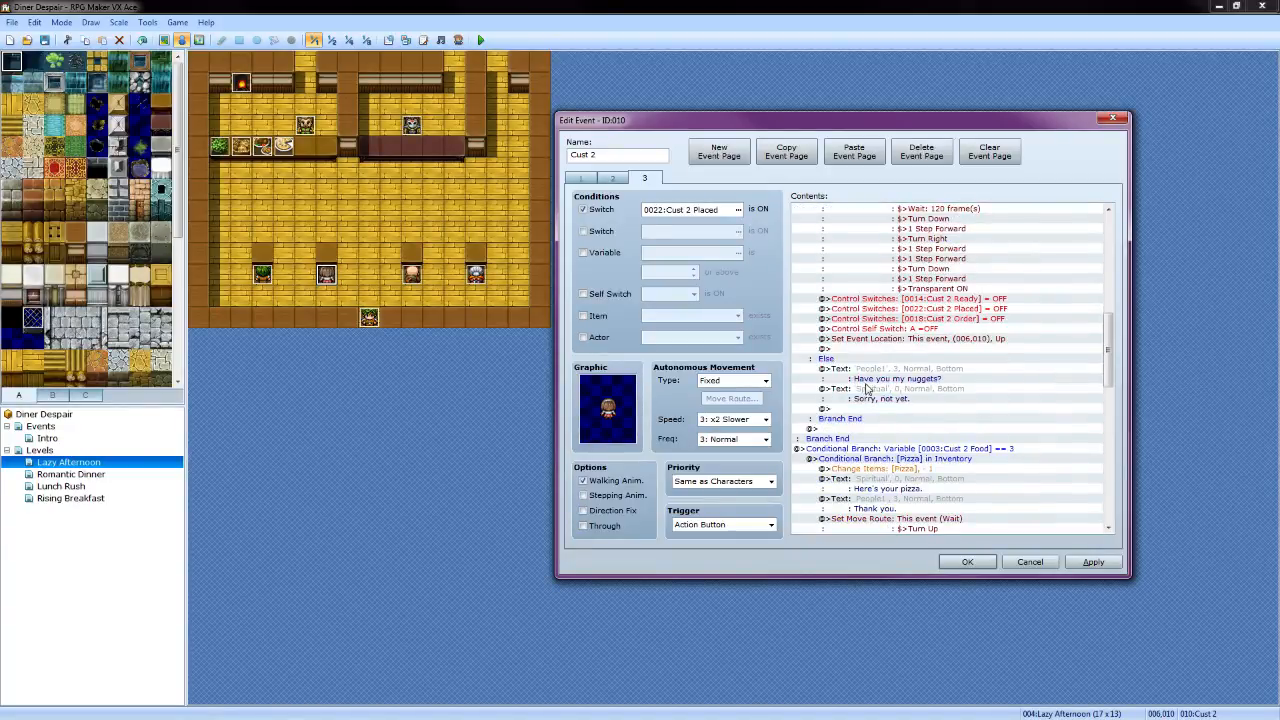
{"action": "scroll", "coordinate": [877, 378], "scroll_direction": "down", "scroll_amount": 3}
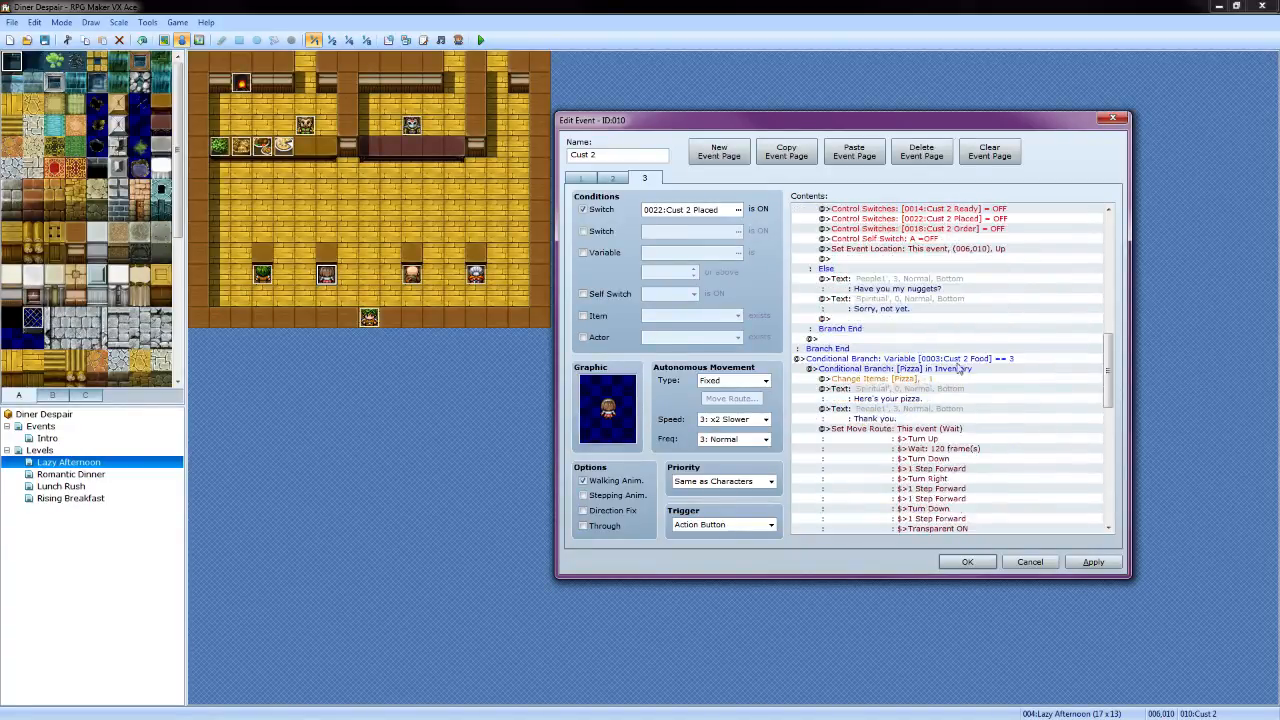
{"action": "scroll", "coordinate": [934, 388], "scroll_direction": "down", "scroll_amount": 3}
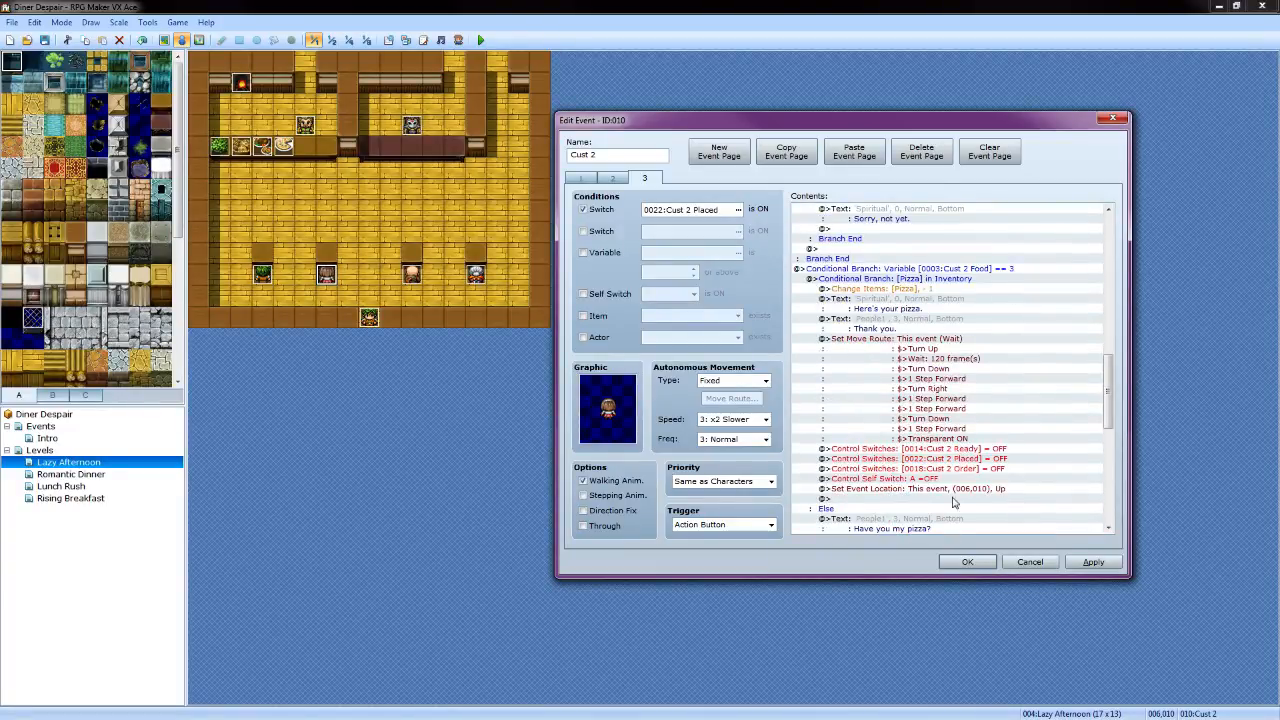
{"action": "scroll", "coordinate": [953, 502], "scroll_direction": "down", "scroll_amount": 4}
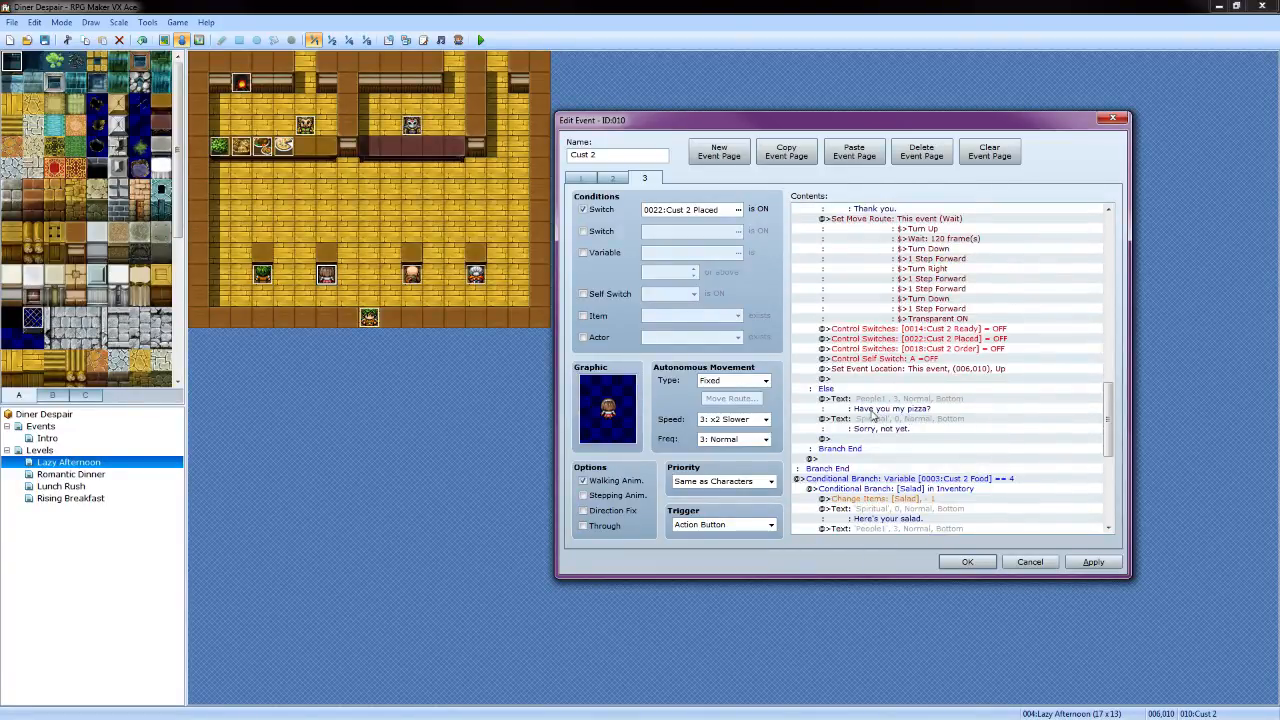
{"action": "key", "text": "ctrl+v"}
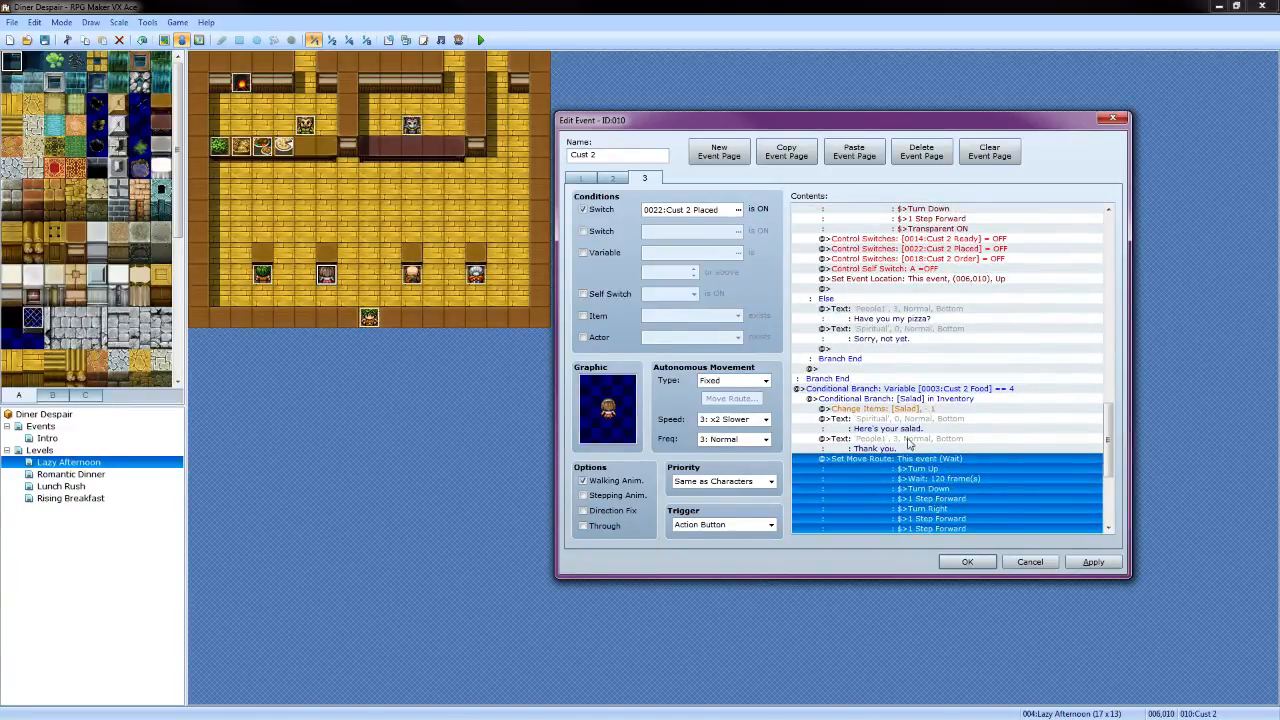
{"action": "scroll", "coordinate": [910, 445], "scroll_direction": "down", "scroll_amount": 5}
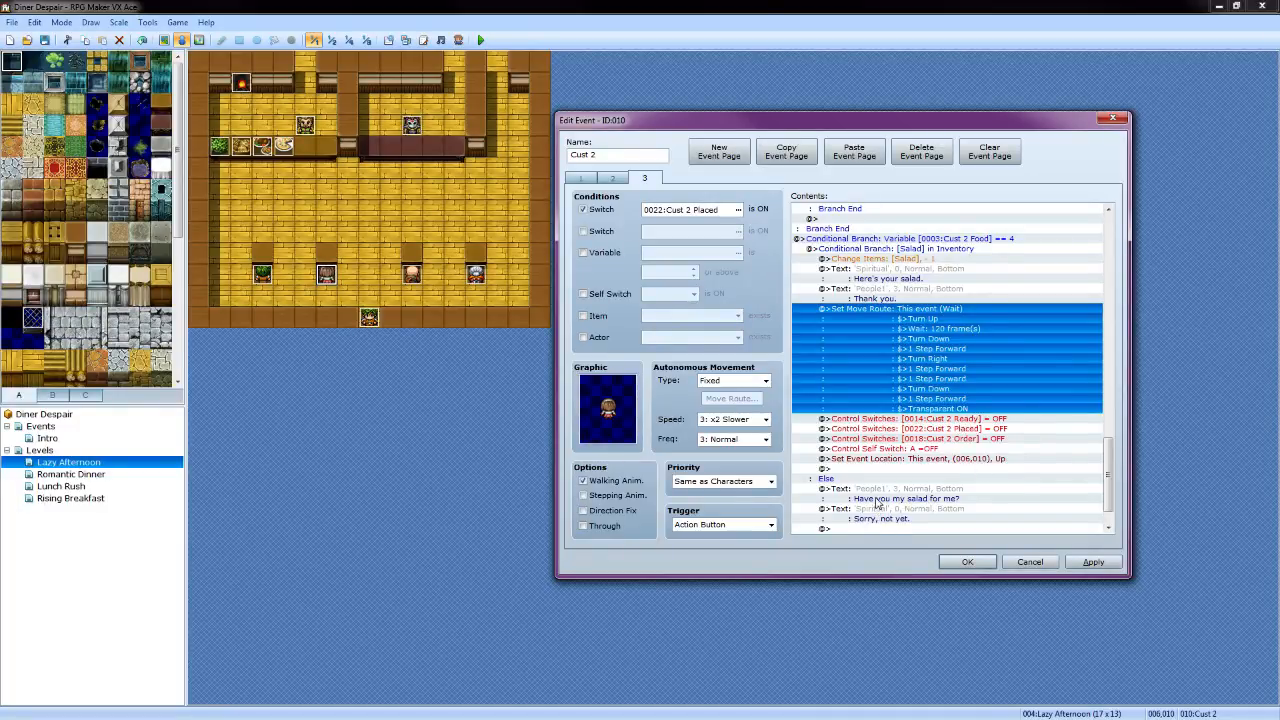
{"action": "scroll", "coordinate": [876, 502], "scroll_direction": "down", "scroll_amount": 2}
{"action": "left_click", "coordinate": [967, 562]}
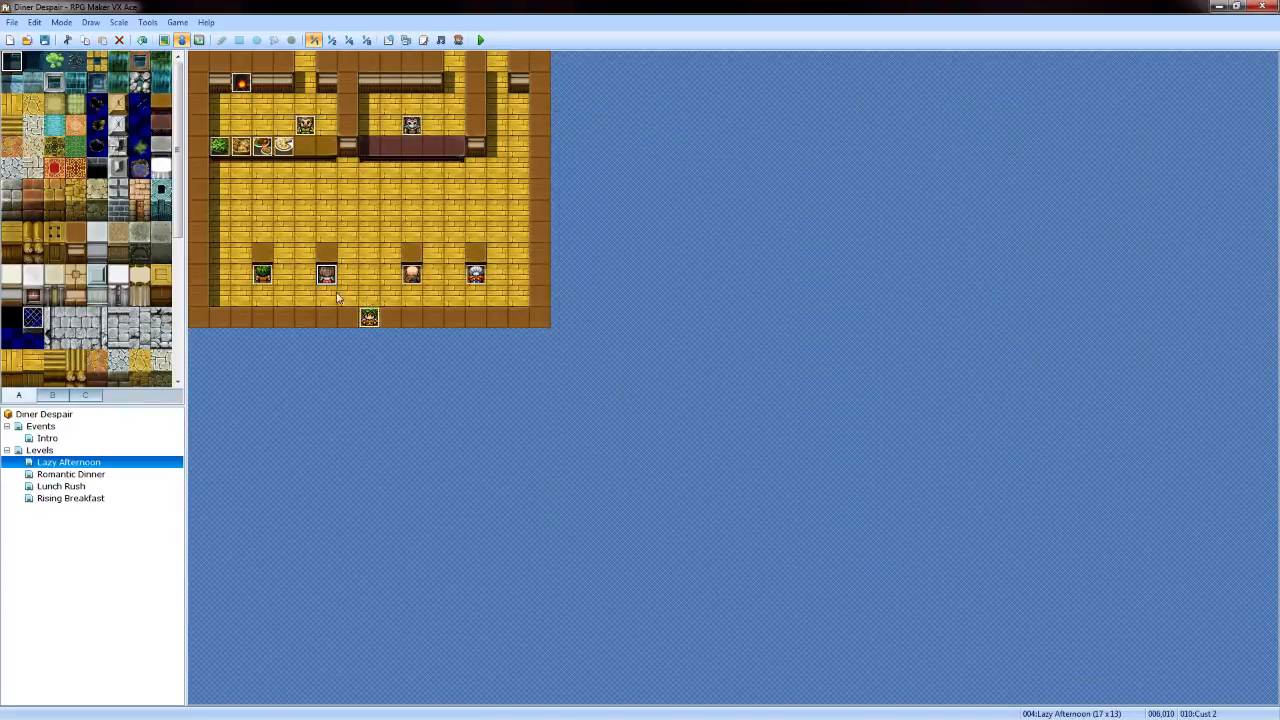
Review the Cust 2 event's second page, checking its four food branches and Else dialogue, and accept the event
{"action": "double_click", "coordinate": [324, 276]}
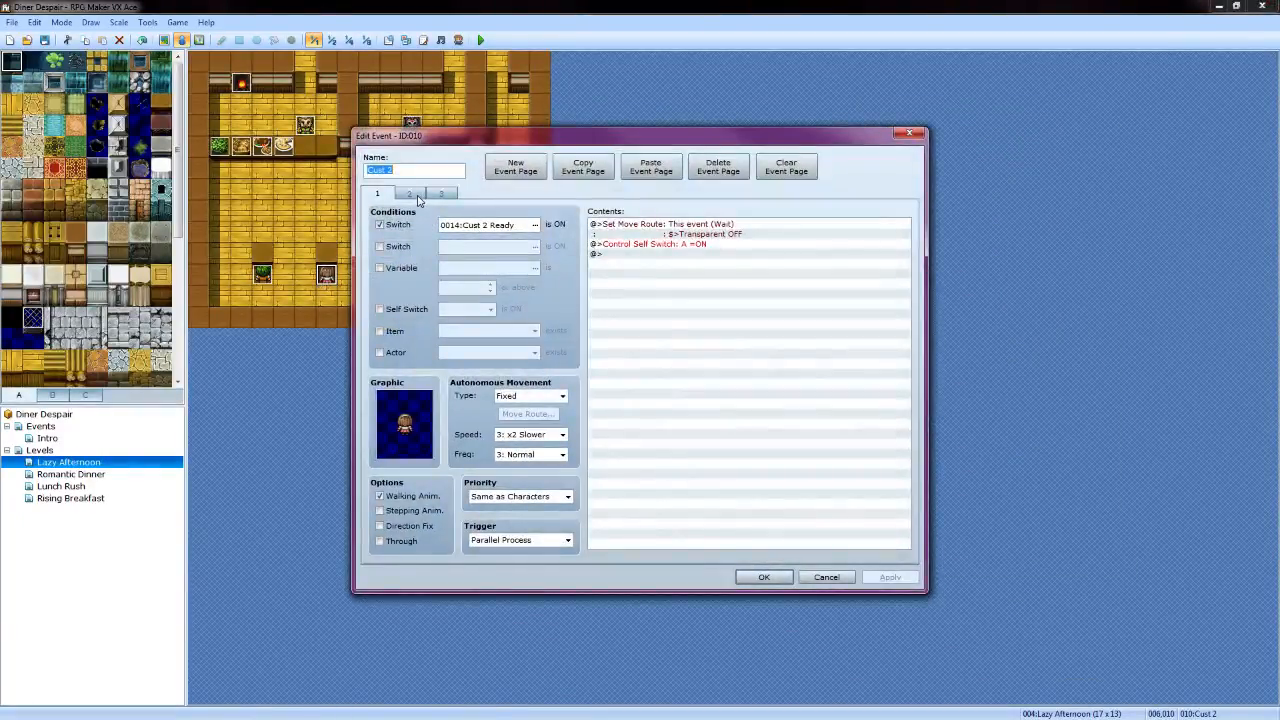
{"action": "left_click", "coordinate": [414, 194]}
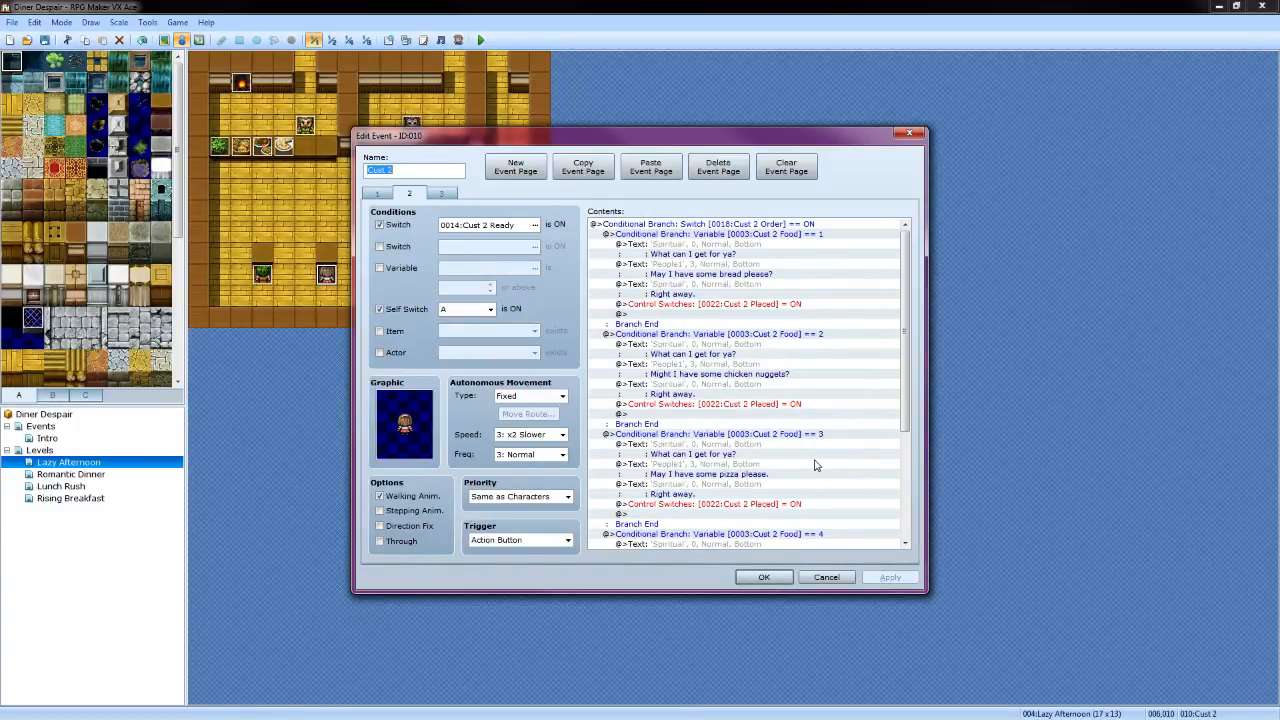
{"action": "left_click_drag", "start_coordinate": [905, 396], "coordinate": [917, 553]}
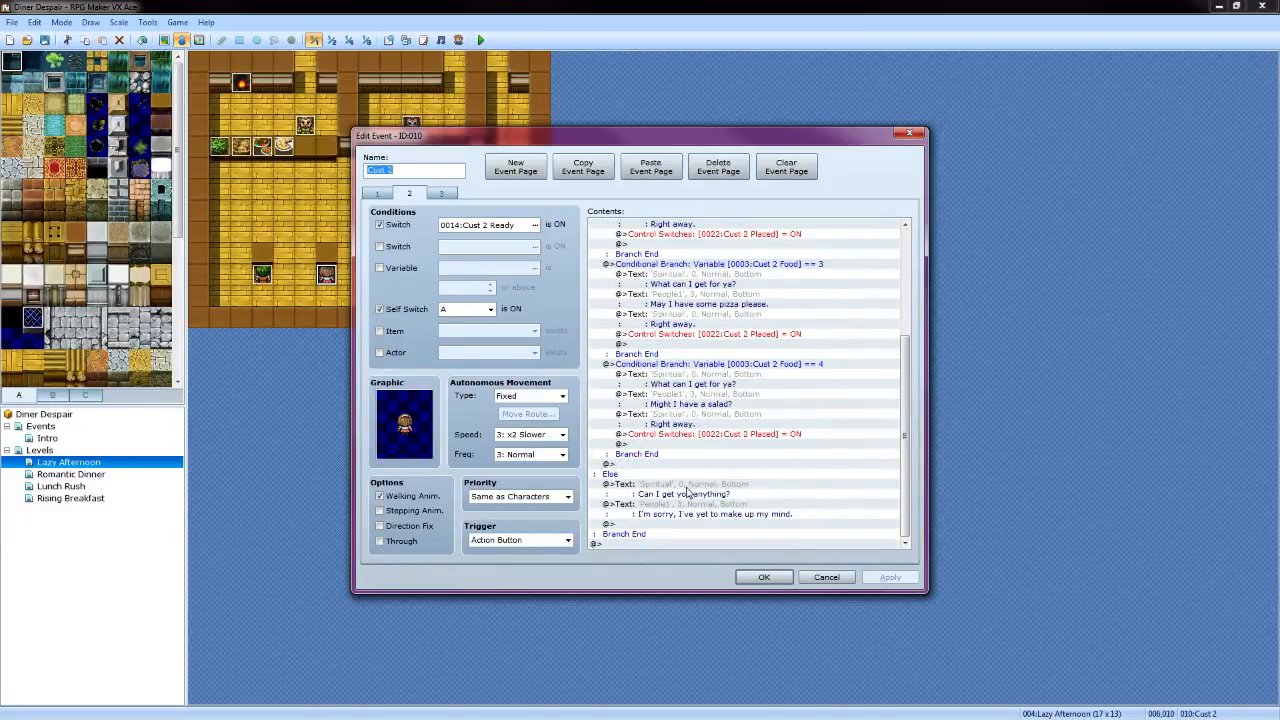
{"action": "left_click", "coordinate": [762, 578]}
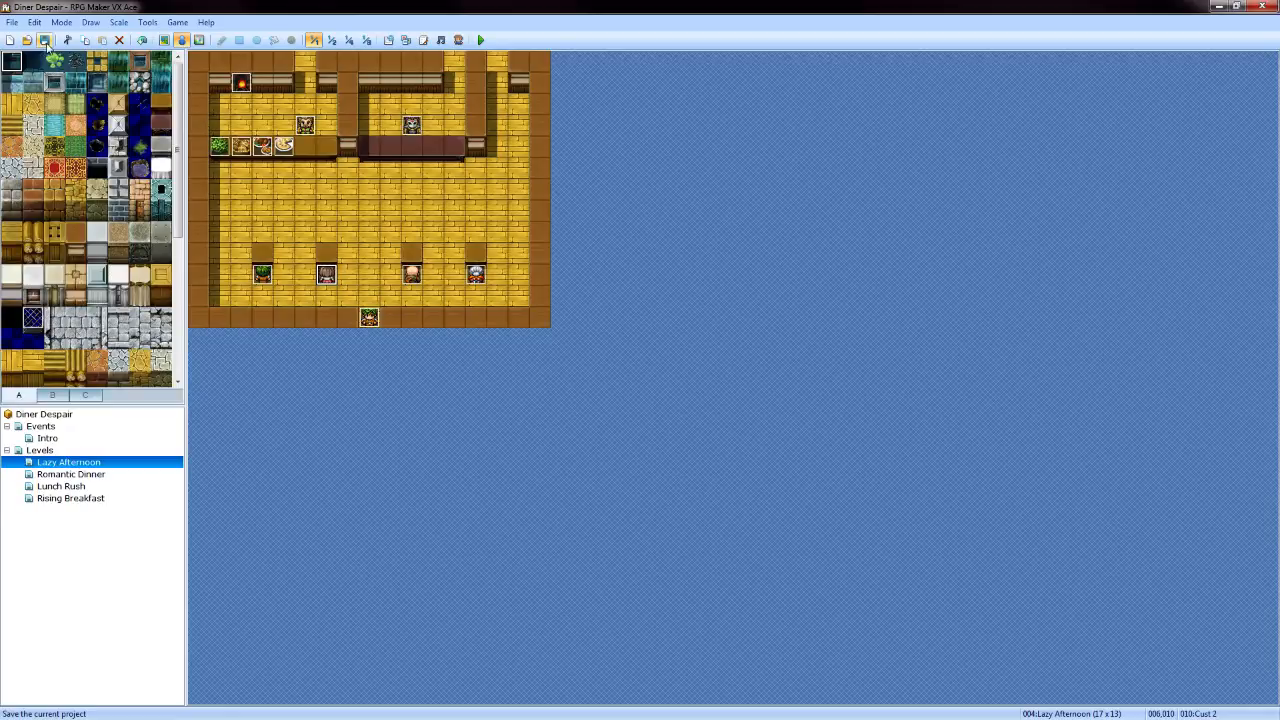
Playtest the project, start a new game and advance through the opening dialogue of the Lazy Afternoon shift
{"action": "left_click", "coordinate": [481, 41]}
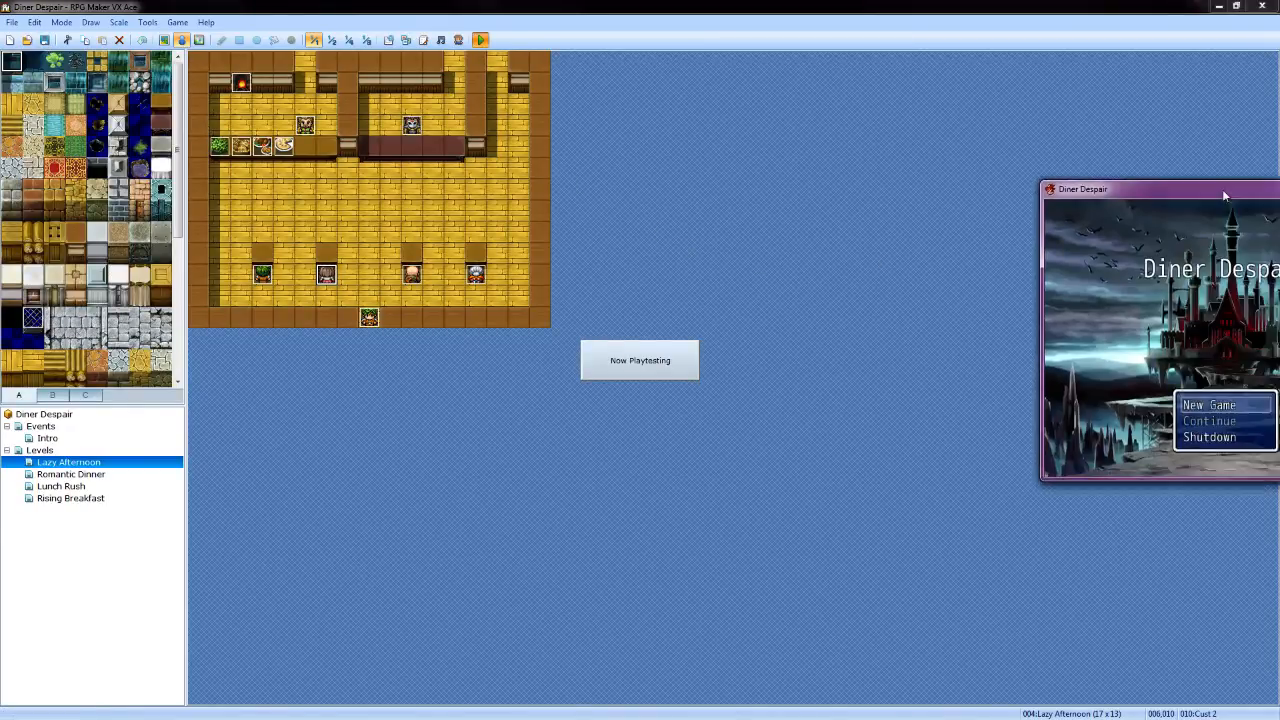
{"action": "left_click_drag", "start_coordinate": [1222, 189], "coordinate": [1050, 159]}
{"action": "key", "text": "Return"}
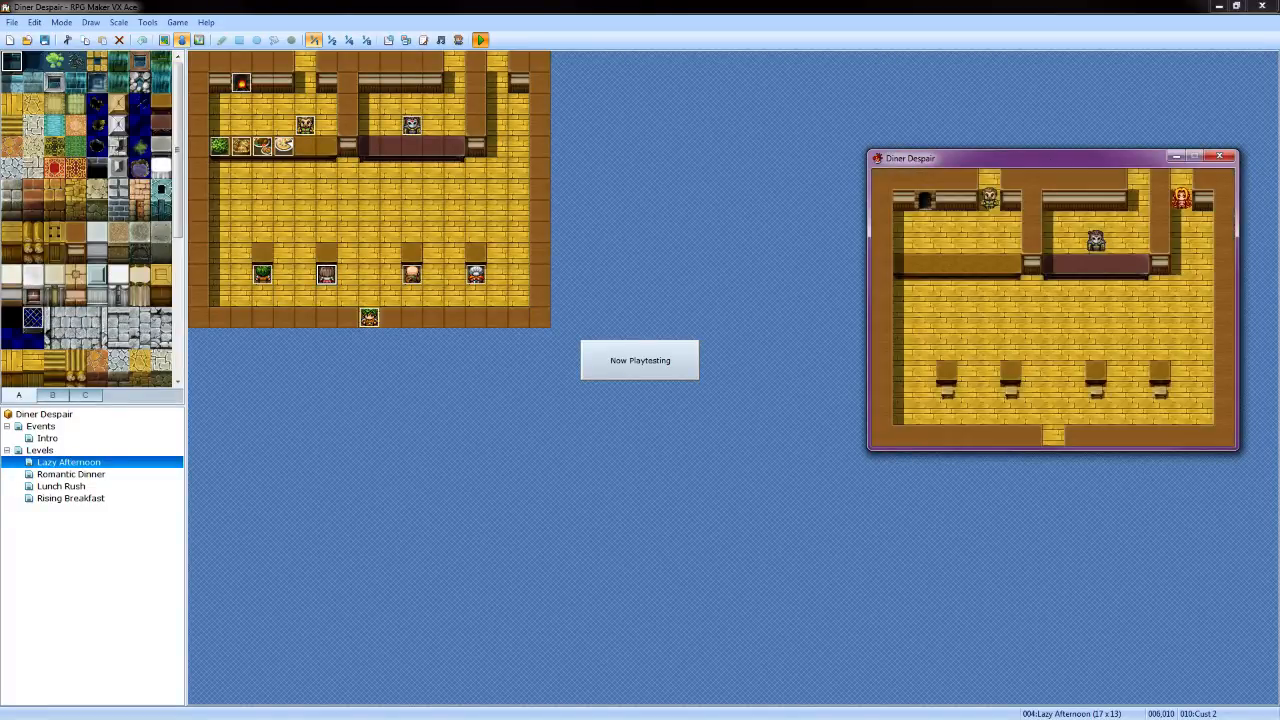
{"action": "key", "text": "Return"}
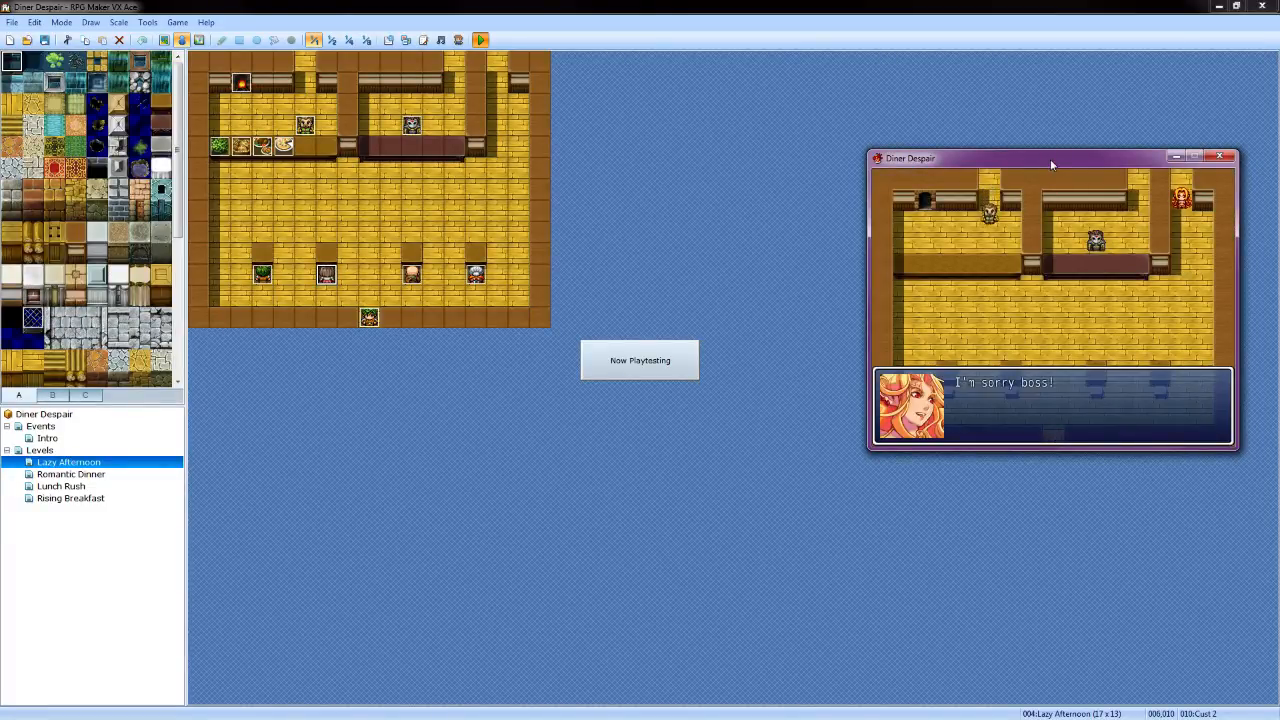
{"action": "key", "text": "Return"}
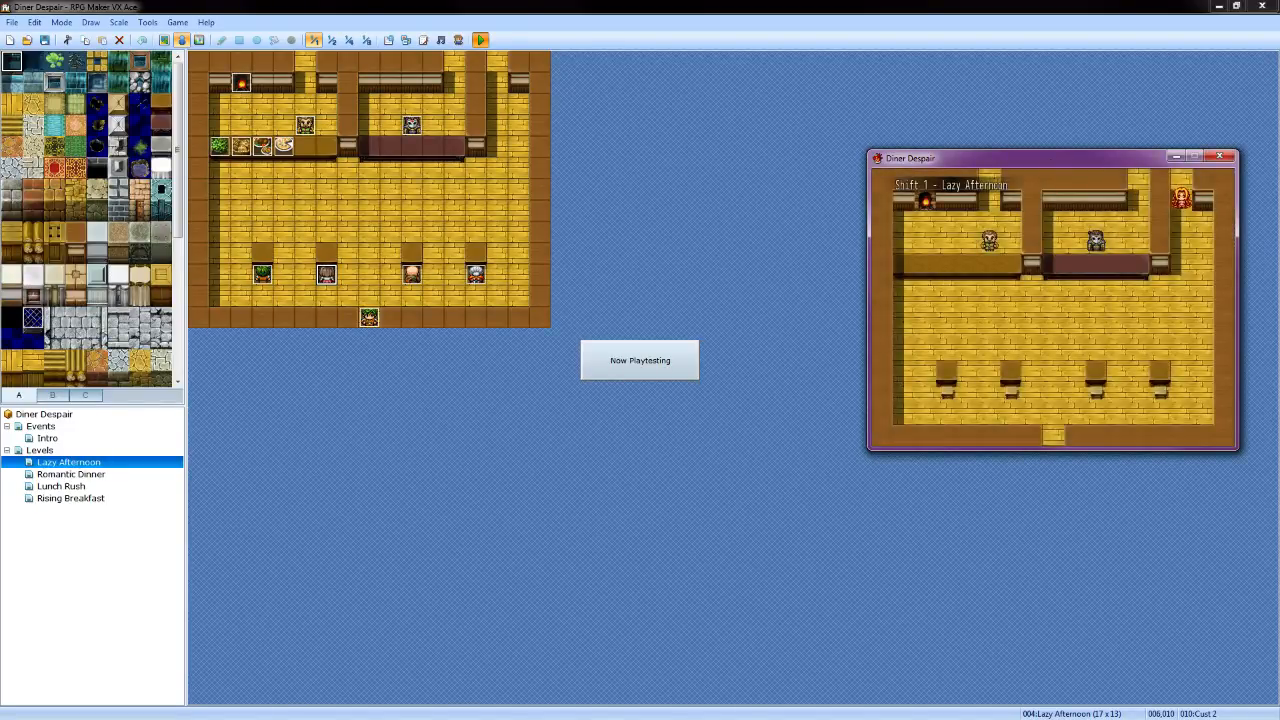
Walk the waitress to the second customer's table and ask her for an order, repeating the conversation once
{"action": "key", "text": "Down"}
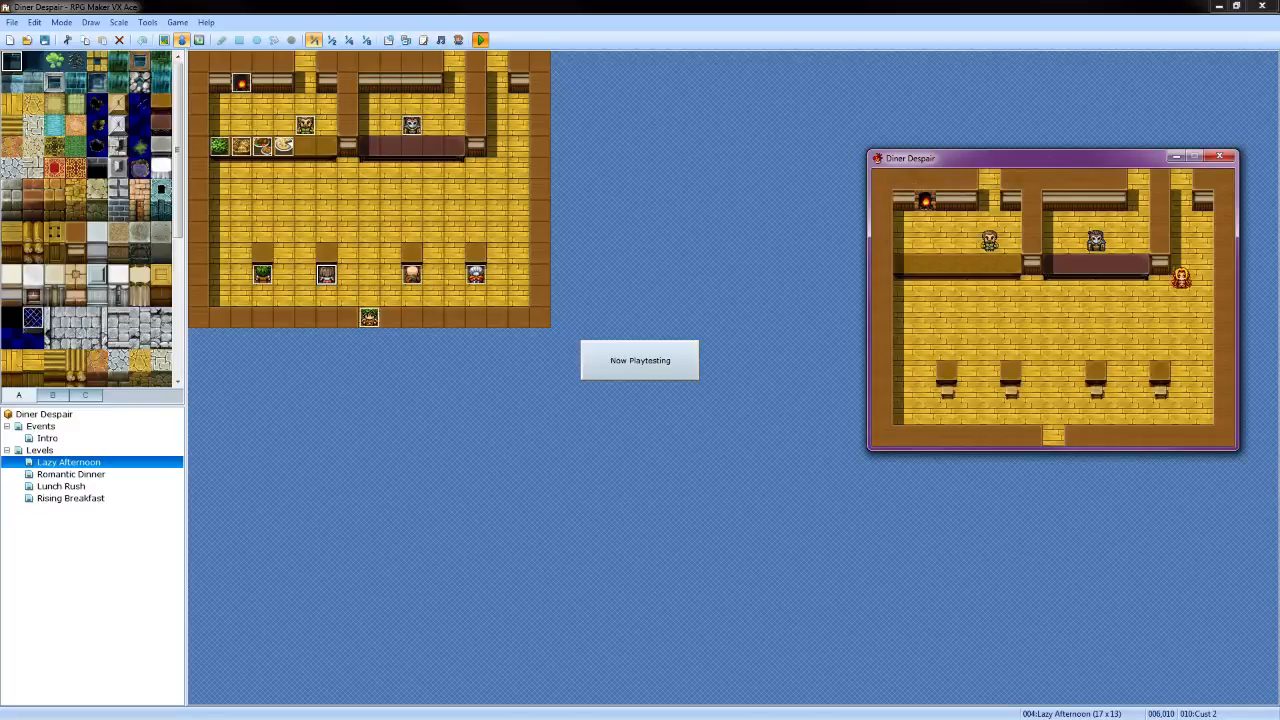
{"action": "key", "text": "Left"}
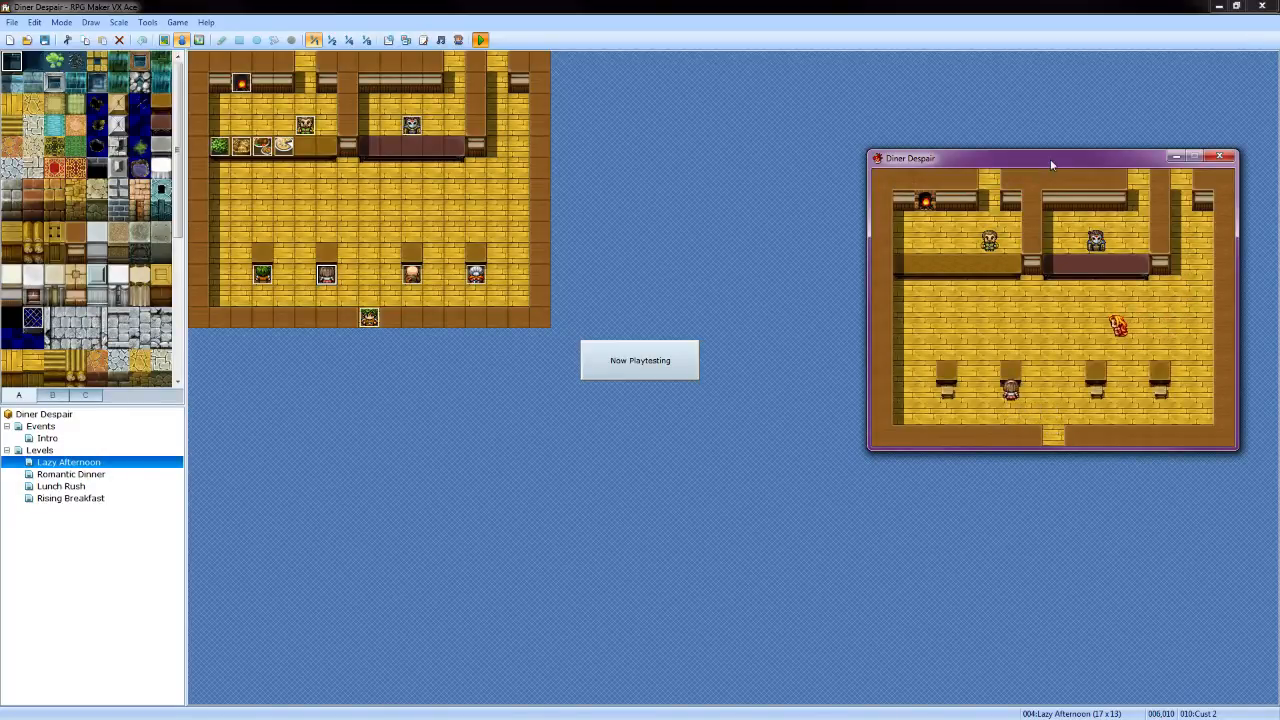
{"action": "key", "text": "Left"}
{"action": "key", "text": "Down"}
{"action": "key", "text": "Down"}
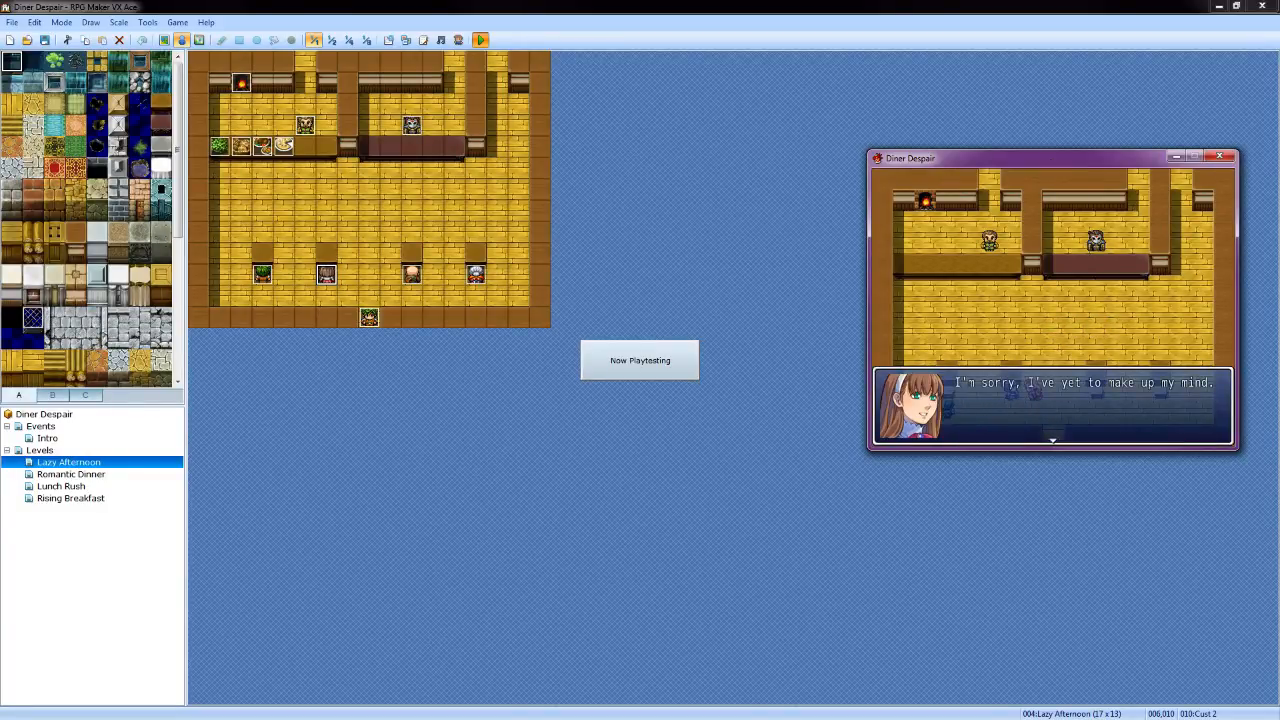
{"action": "key", "text": "Return"}
{"action": "key", "text": "Return"}
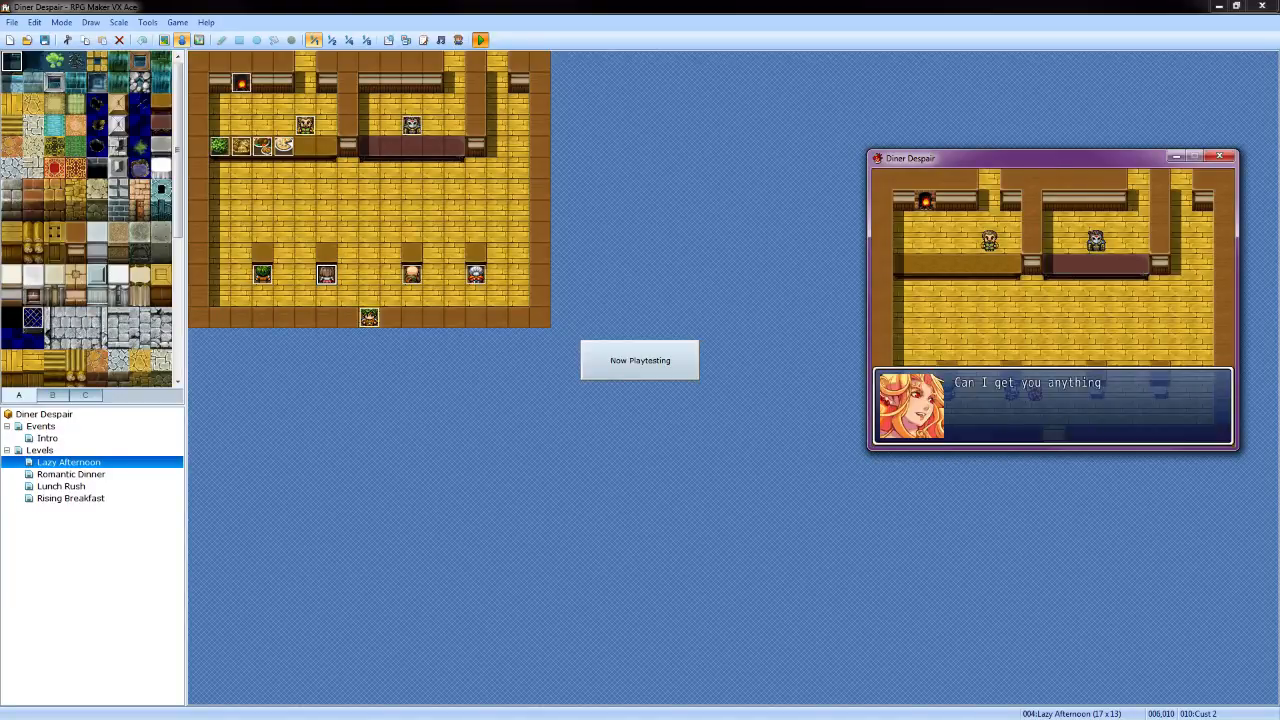
{"action": "key", "text": "Return"}
{"action": "key", "text": "Return"}
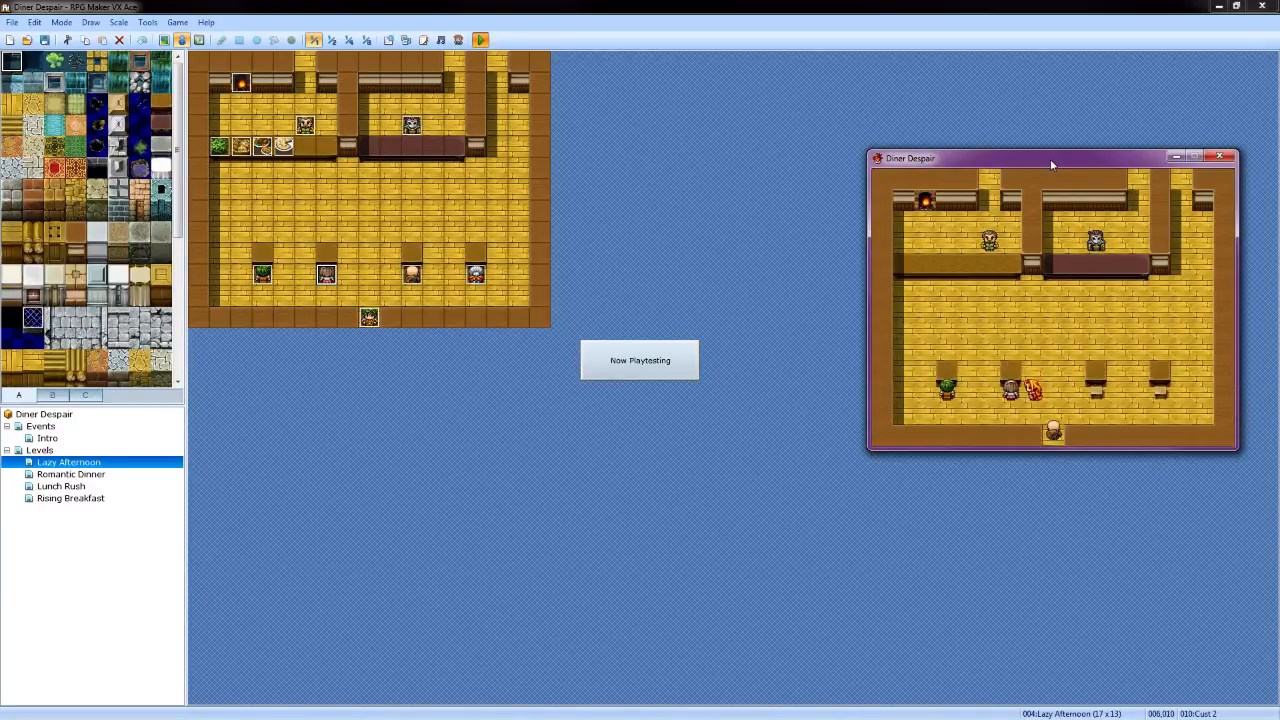
Ask the green-haired customer at the first table for an order, and ask the second customer again
{"action": "key", "text": "Left"}
{"action": "key", "text": "Up"}
{"action": "key", "text": "Left"}
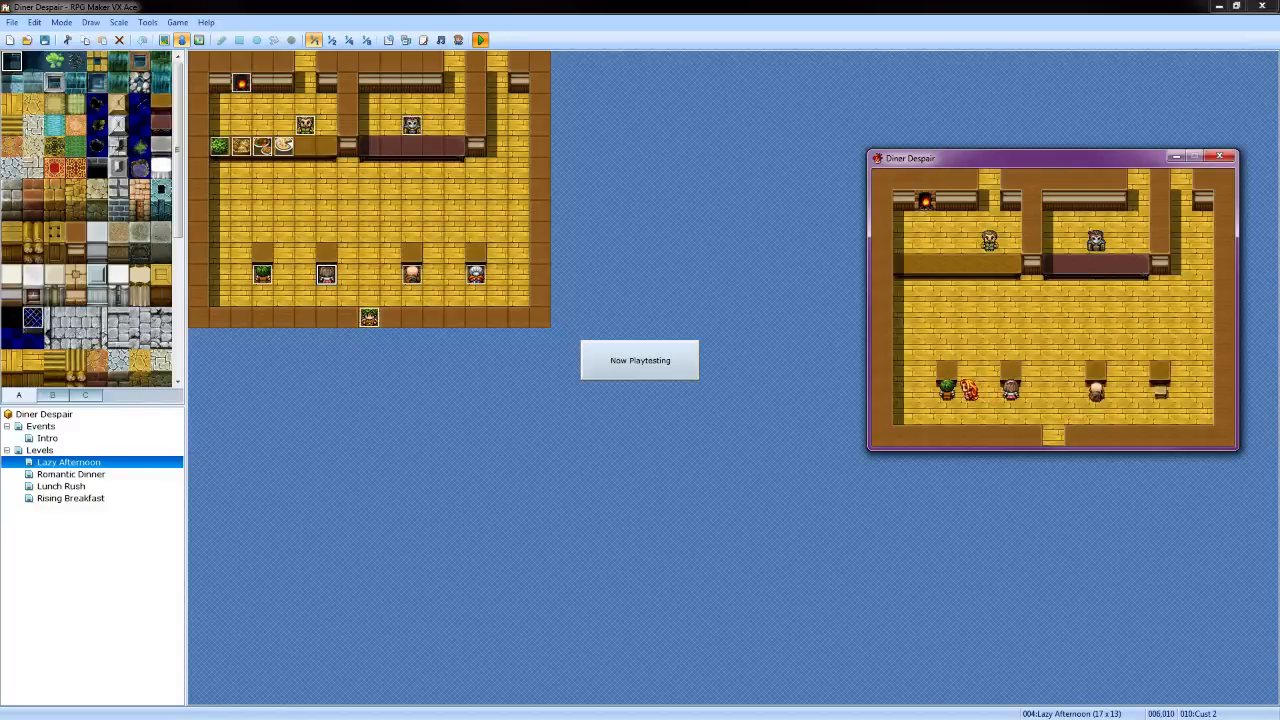
{"action": "key", "text": "Return"}
{"action": "key", "text": "Return"}
{"action": "key", "text": "Return"}
{"action": "key", "text": "Return"}
{"action": "key", "text": "Return"}
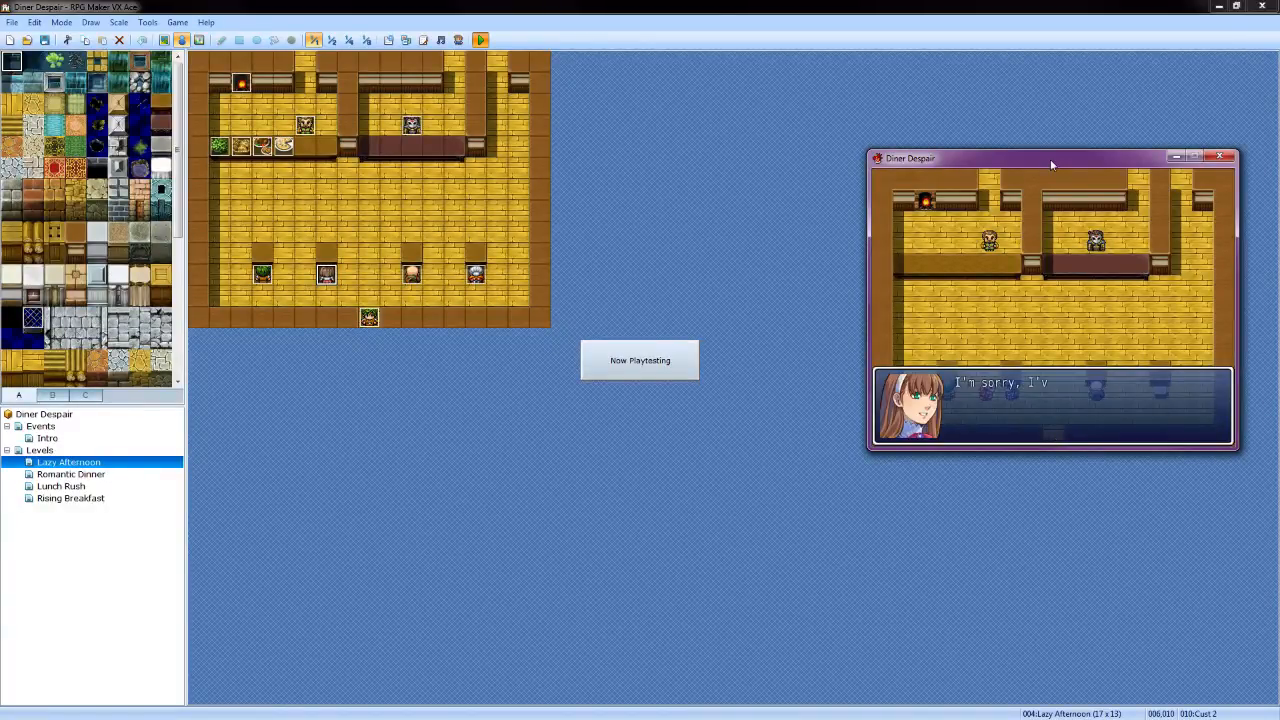
{"action": "key", "text": "Return"}
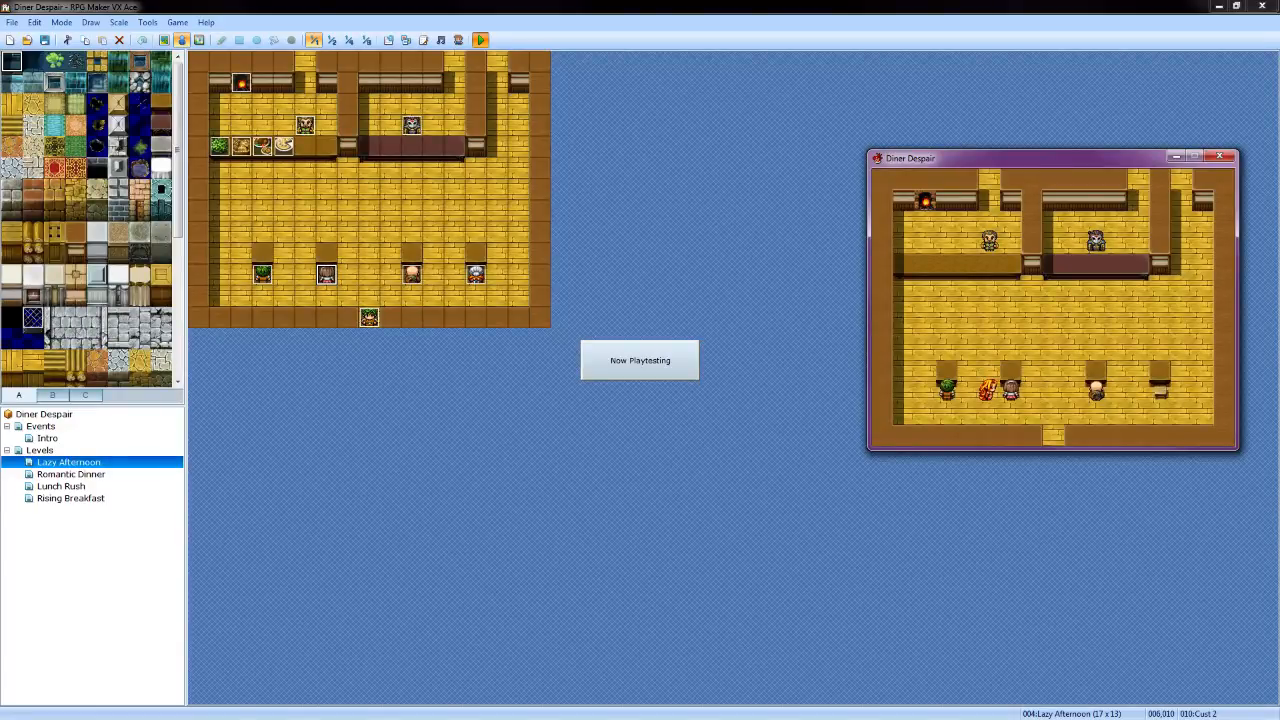
Take the second customer's chicken nuggets order and talk to her again while the food is pending
{"action": "key", "text": "Return"}
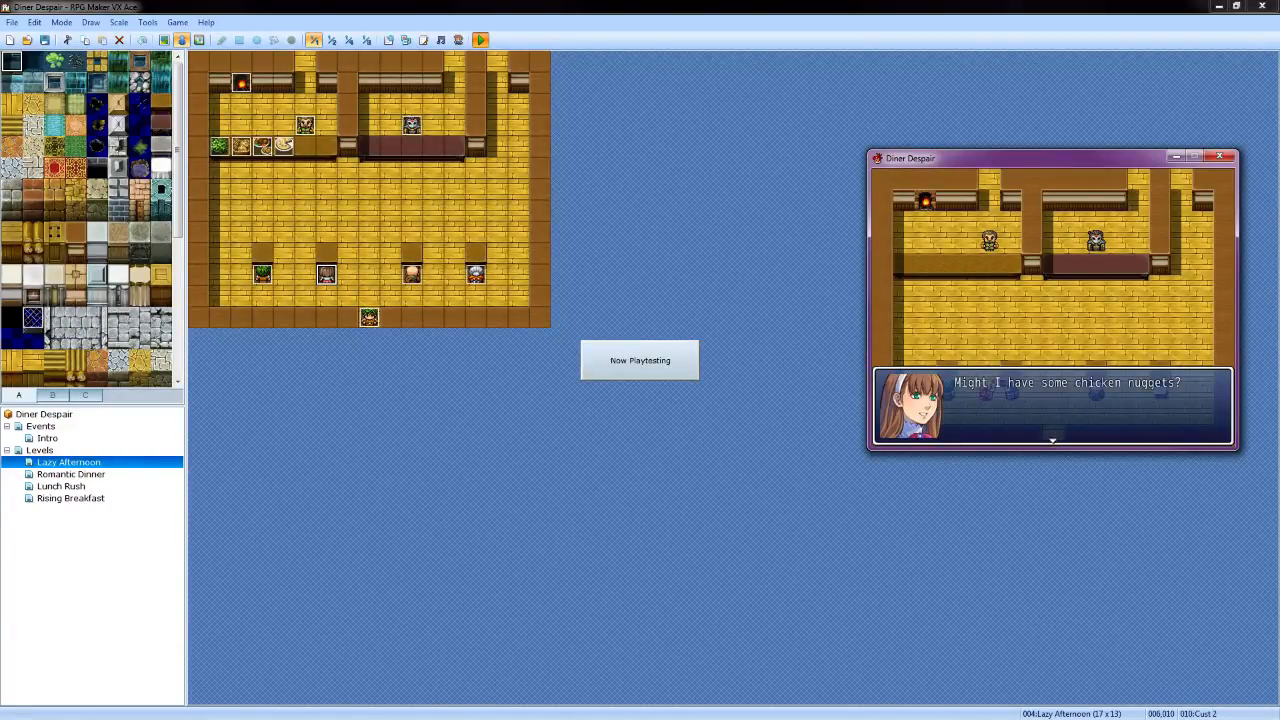
{"action": "key", "text": "Return"}
{"action": "key", "text": "Return"}
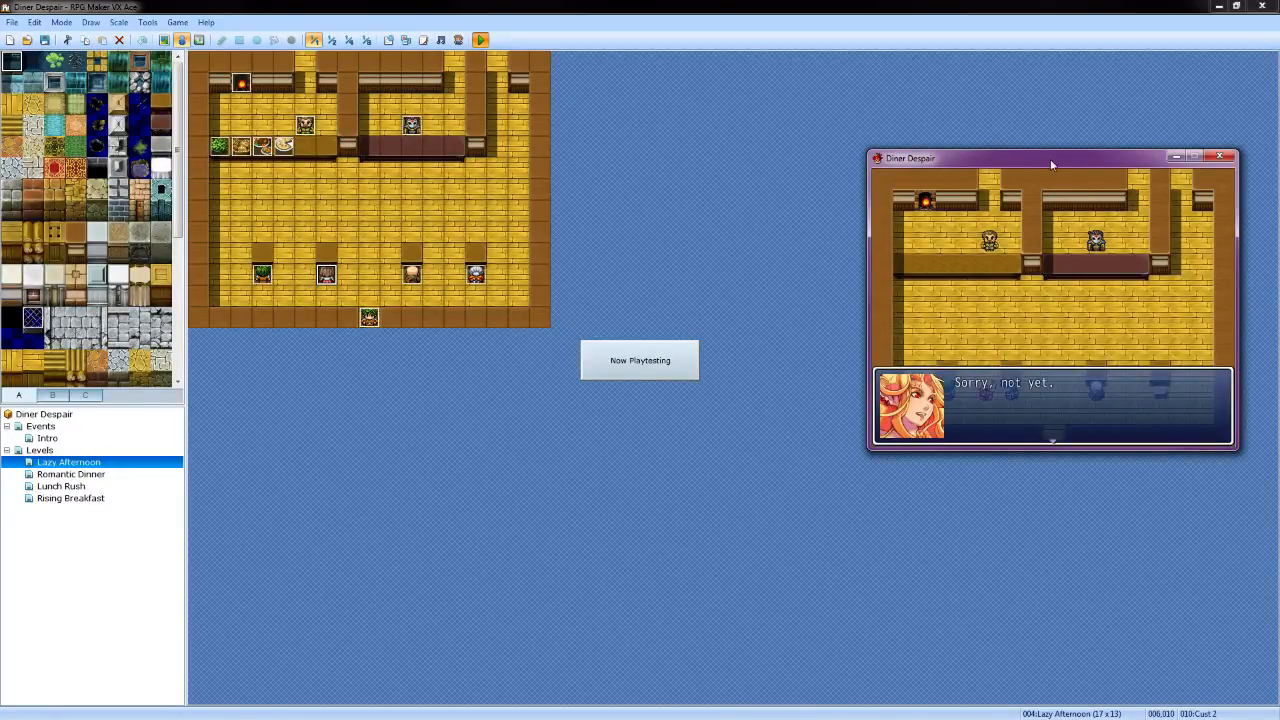
{"action": "key", "text": "Return"}
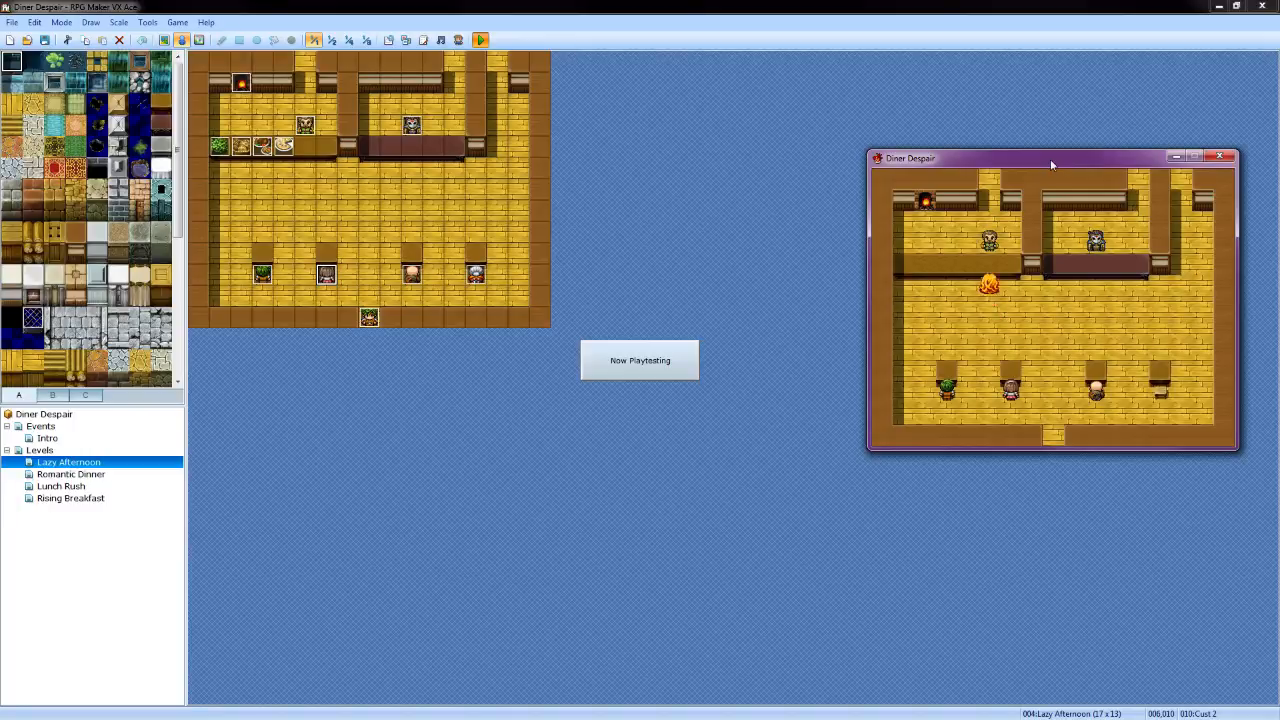
Hand the chicken nuggets order to the cook at the kitchen counter and step away
{"action": "key", "text": "Down"}
{"action": "key", "text": "Return"}
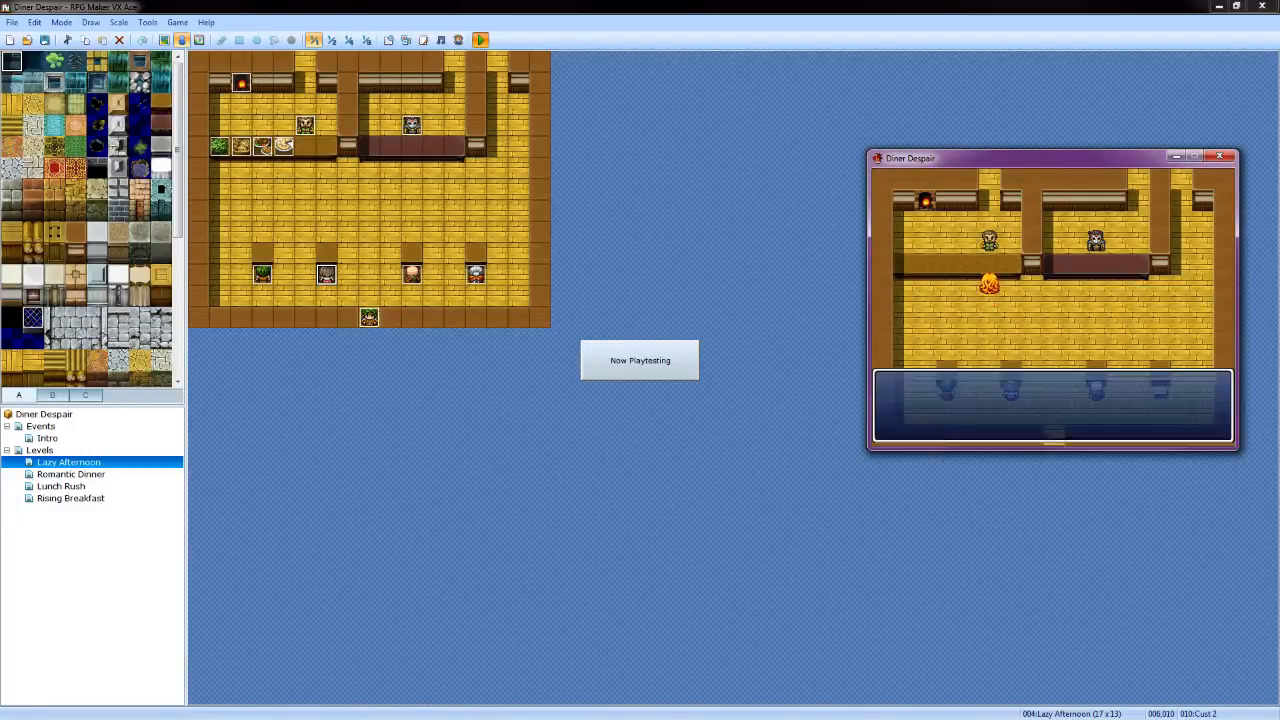
{"action": "key", "text": "Return"}
{"action": "key", "text": "Left"}
{"action": "key", "text": "Left"}
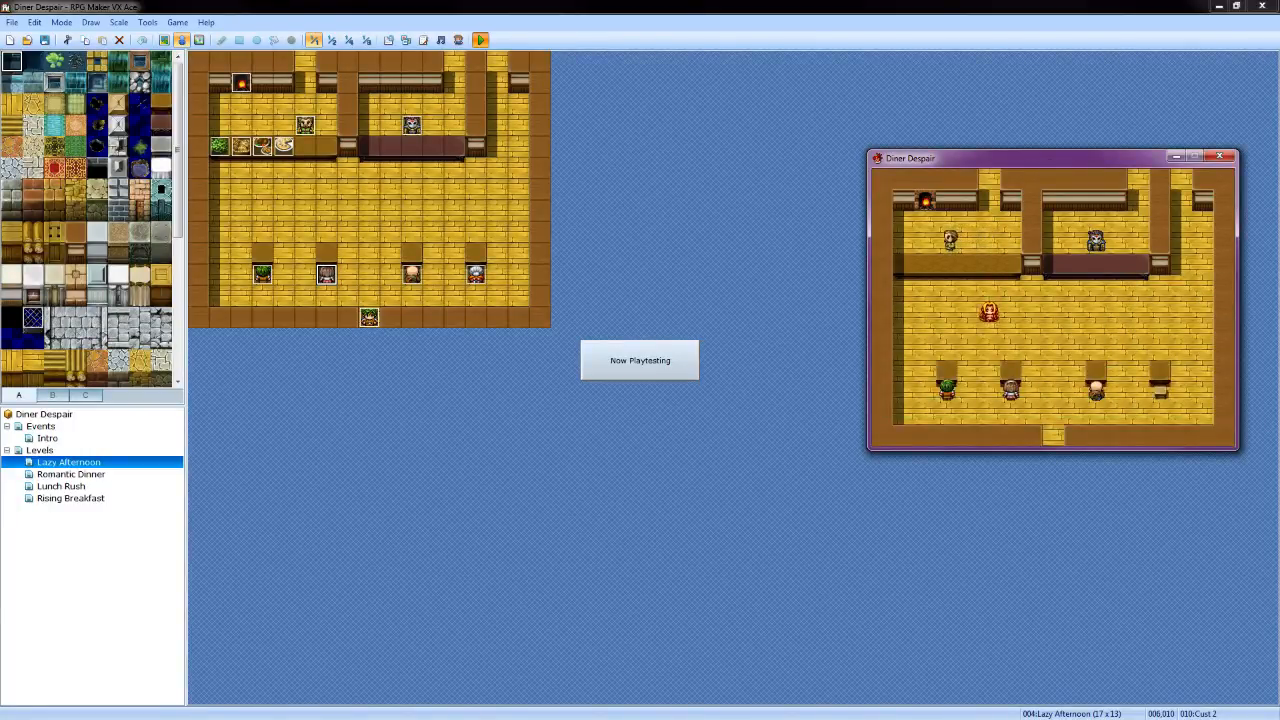
Return to the green-haired customer and test his dialogue while the cook prepares the food
{"action": "key", "text": "Up"}
{"action": "key", "text": "Return"}
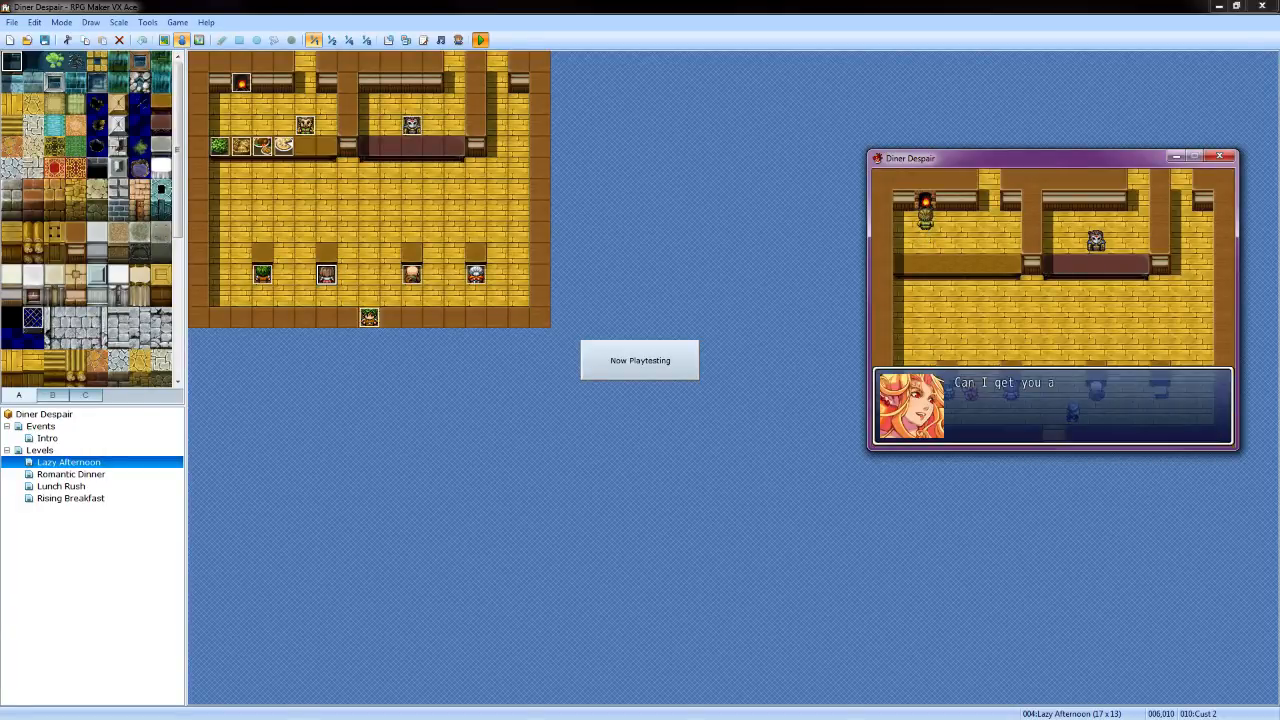
{"action": "key", "text": "Return"}
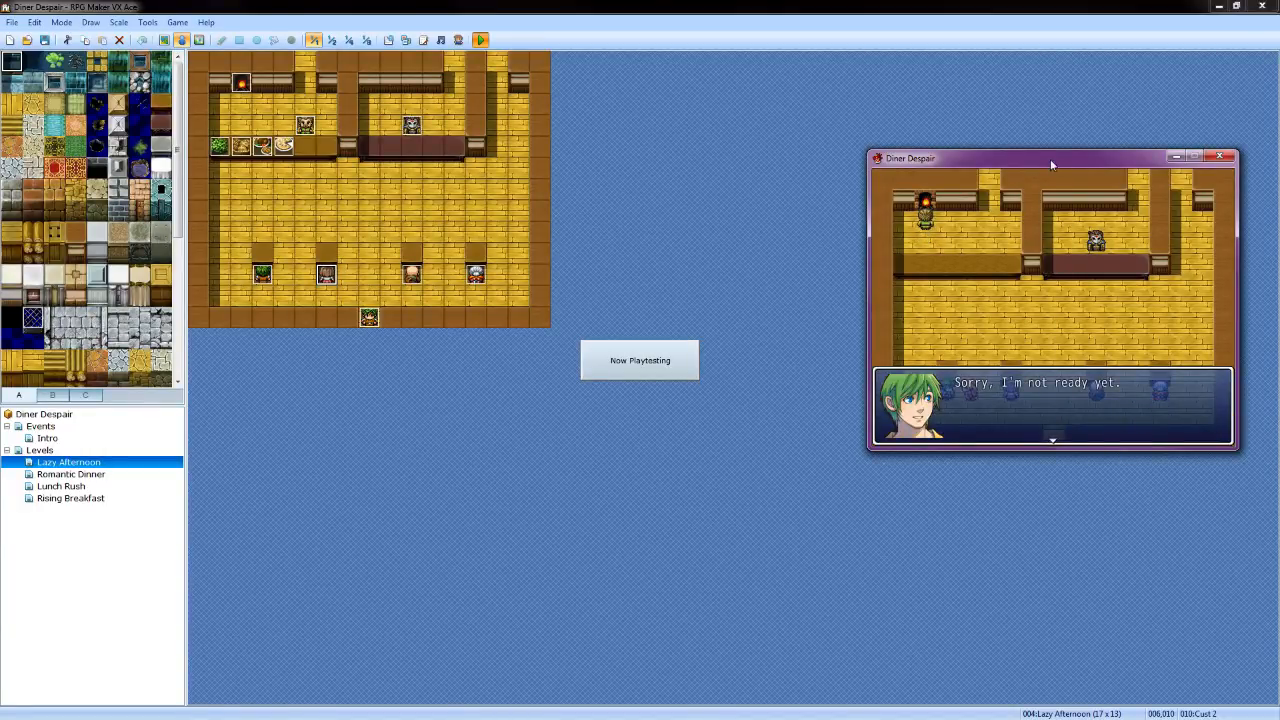
{"action": "key", "text": "Return"}
{"action": "key", "text": "Down"}
{"action": "key", "text": "Right"}
{"action": "key", "text": "Up"}
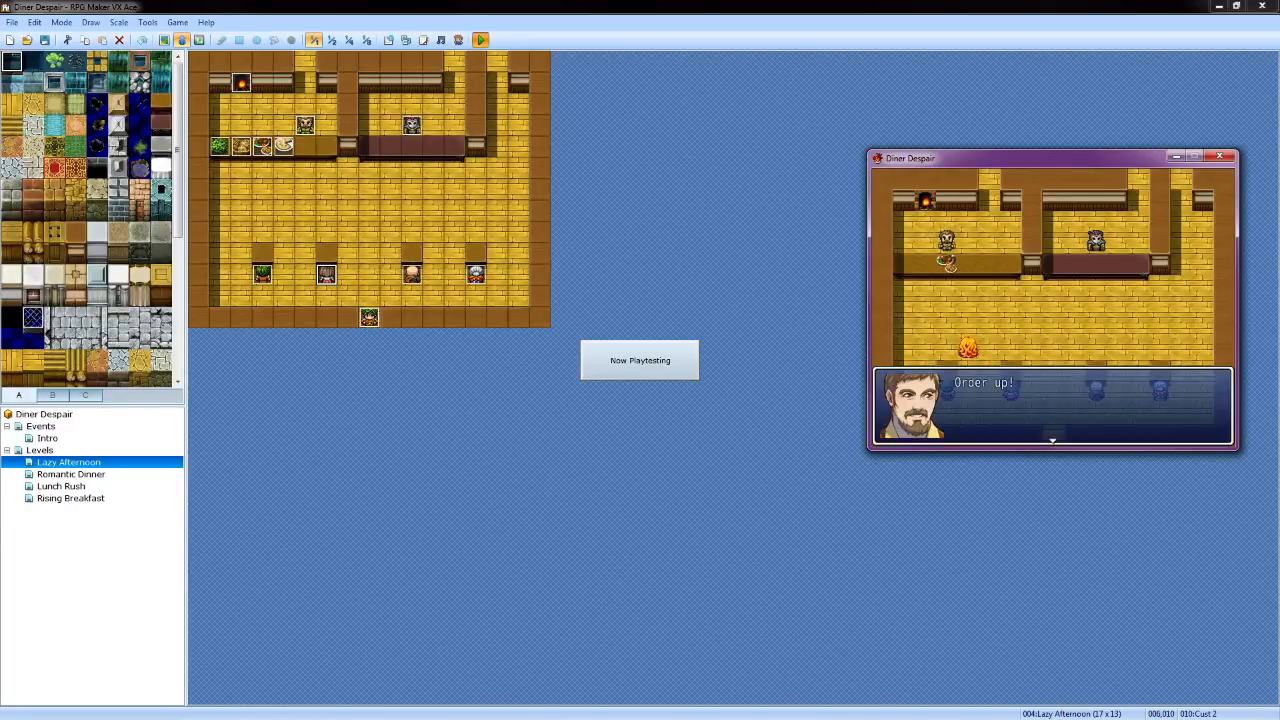
Pick up the finished chicken nuggets from the kitchen counter and check the Items inventory for them
{"action": "key", "text": "Return"}
{"action": "key", "text": "Up"}
{"action": "key", "text": "Up"}
{"action": "key", "text": "Up"}
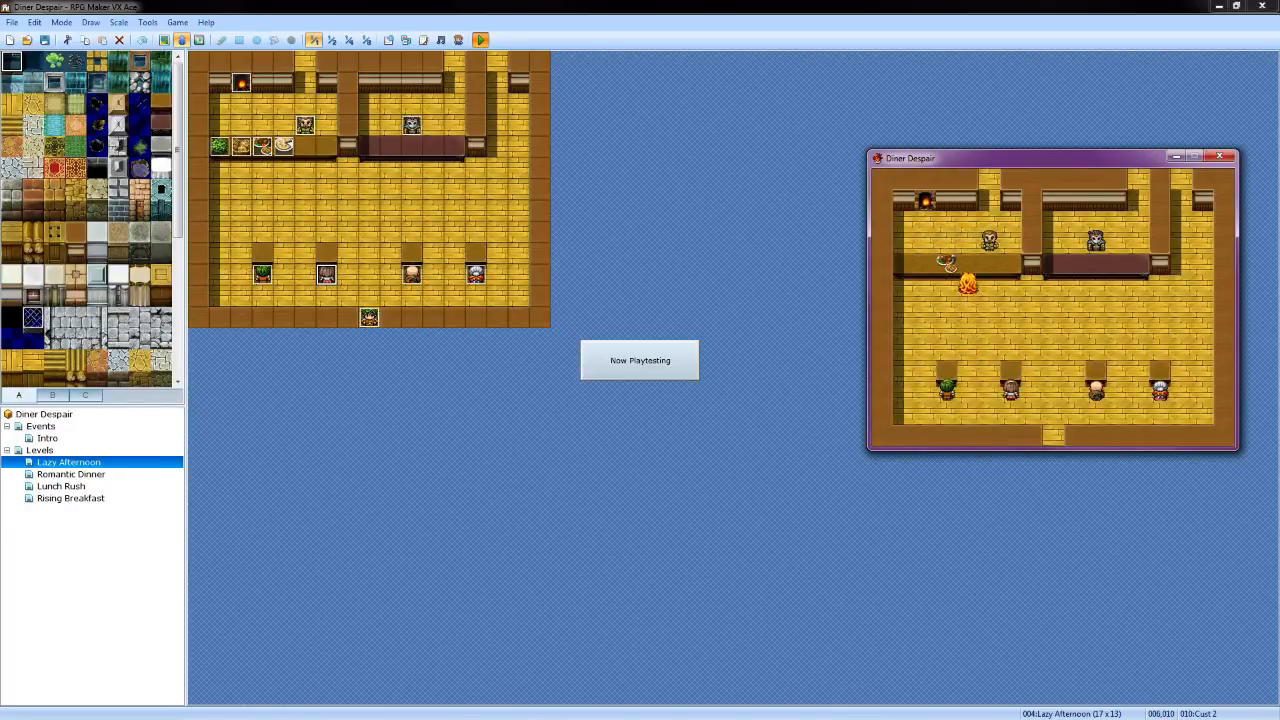
{"action": "key", "text": "Left"}
{"action": "key", "text": "Return"}
{"action": "key", "text": "Escape"}
{"action": "key", "text": "Return"}
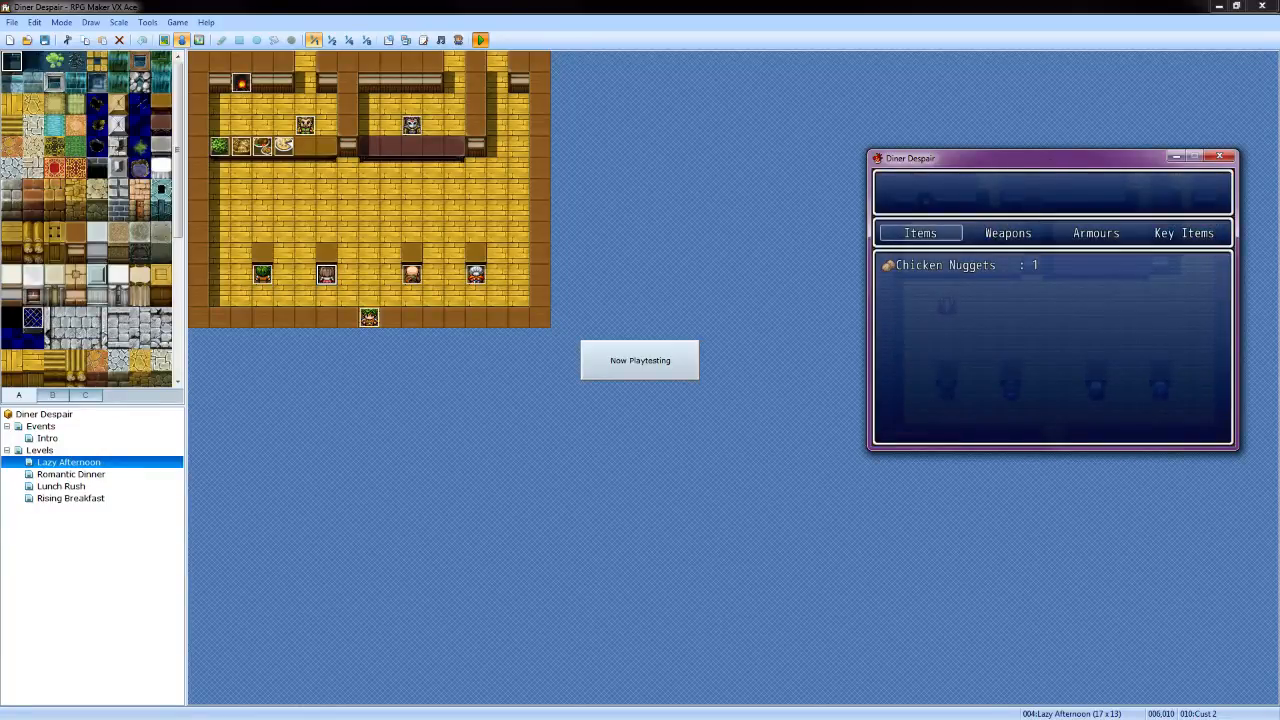
{"action": "key", "text": "Escape"}
{"action": "key", "text": "Escape"}
Deliver the chicken nuggets to the second customer and advance through her delivery dialogue
{"action": "key", "text": "Down"}
{"action": "key", "text": "Down"}
{"action": "key", "text": "Down"}
{"action": "key", "text": "Down"}
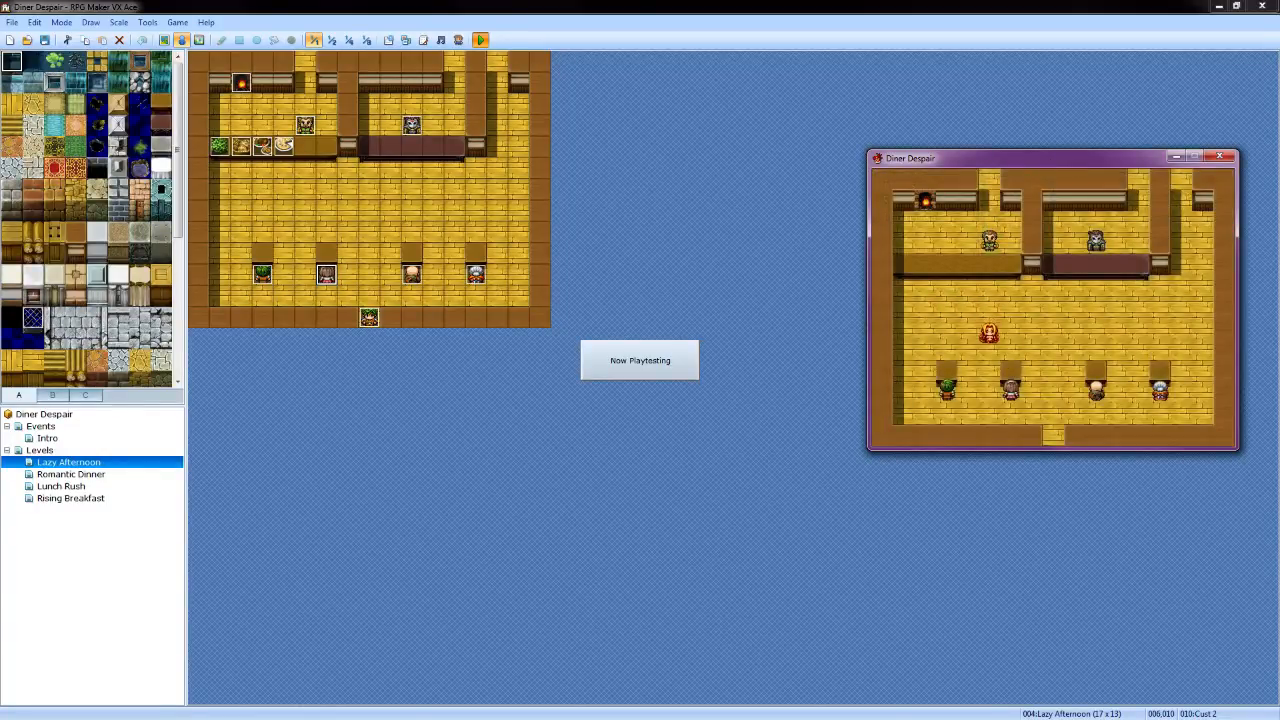
{"action": "key", "text": "Return"}
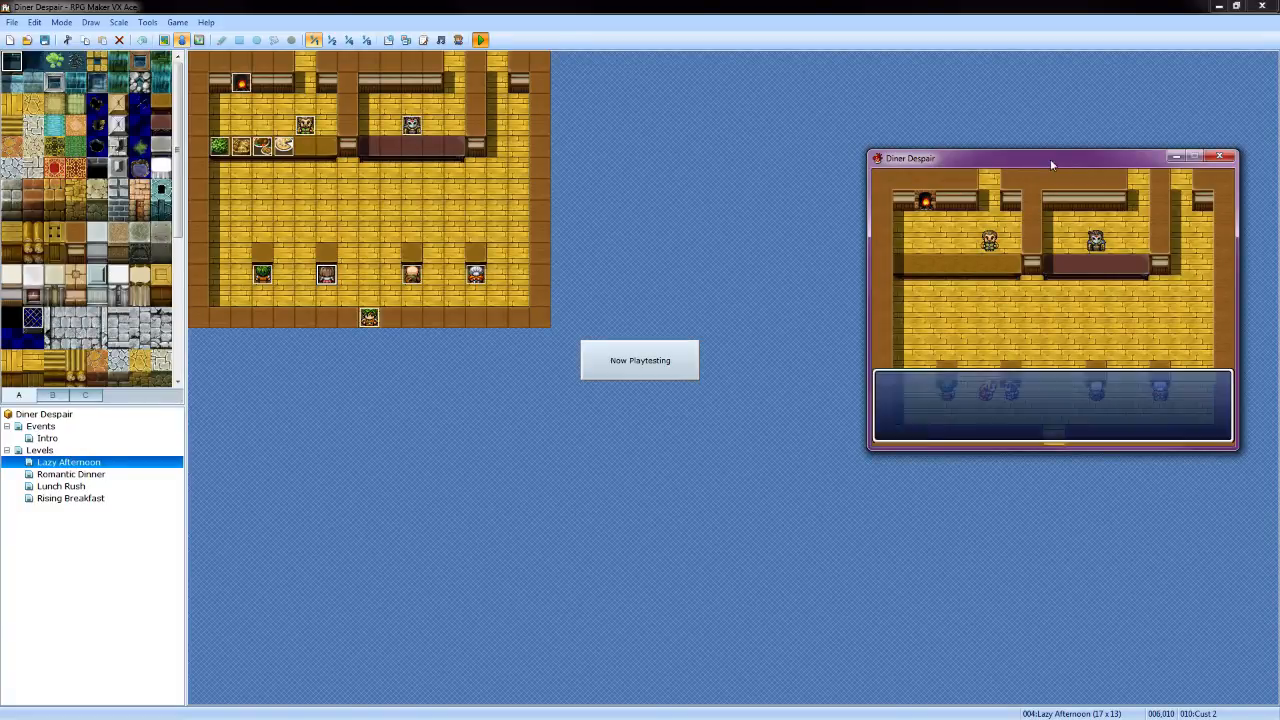
{"action": "key", "text": "Return"}
{"action": "key", "text": "Return"}
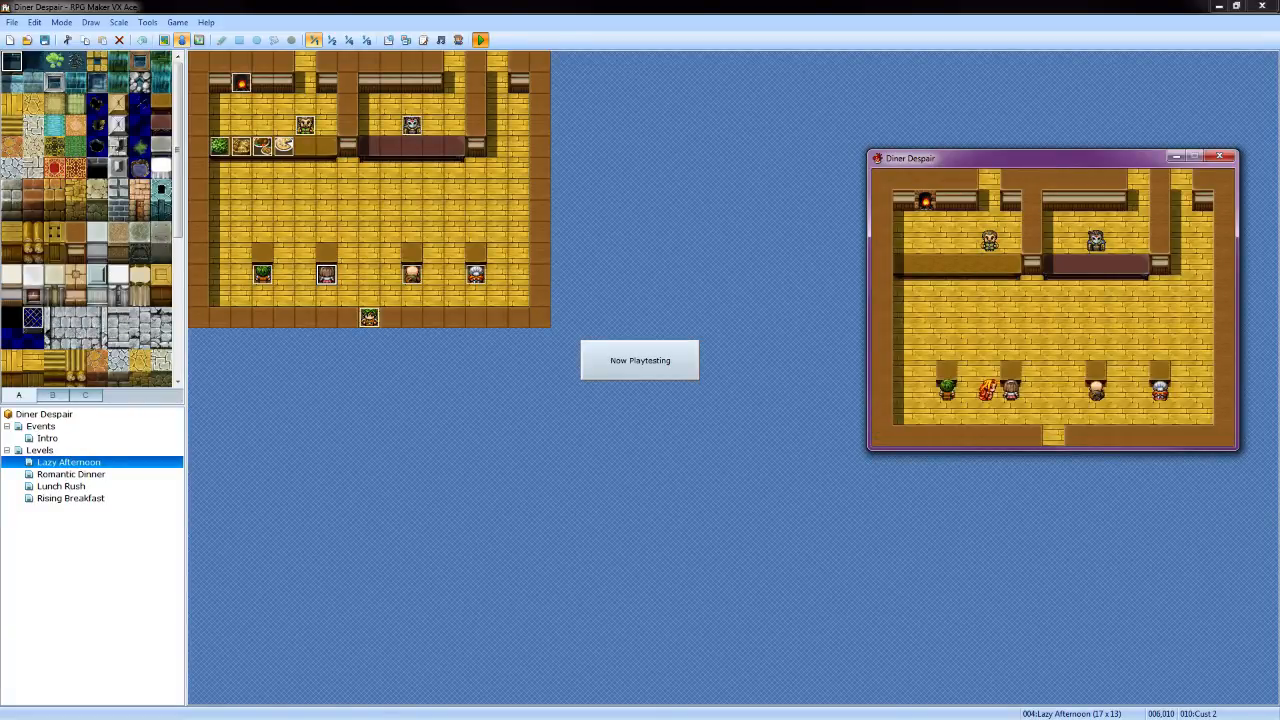
Walk around to the other side of the second customer and ask her for another order
{"action": "key", "text": "Down"}
{"action": "key", "text": "Right"}
{"action": "key", "text": "Right"}
{"action": "key", "text": "Down"}
{"action": "key", "text": "Return"}
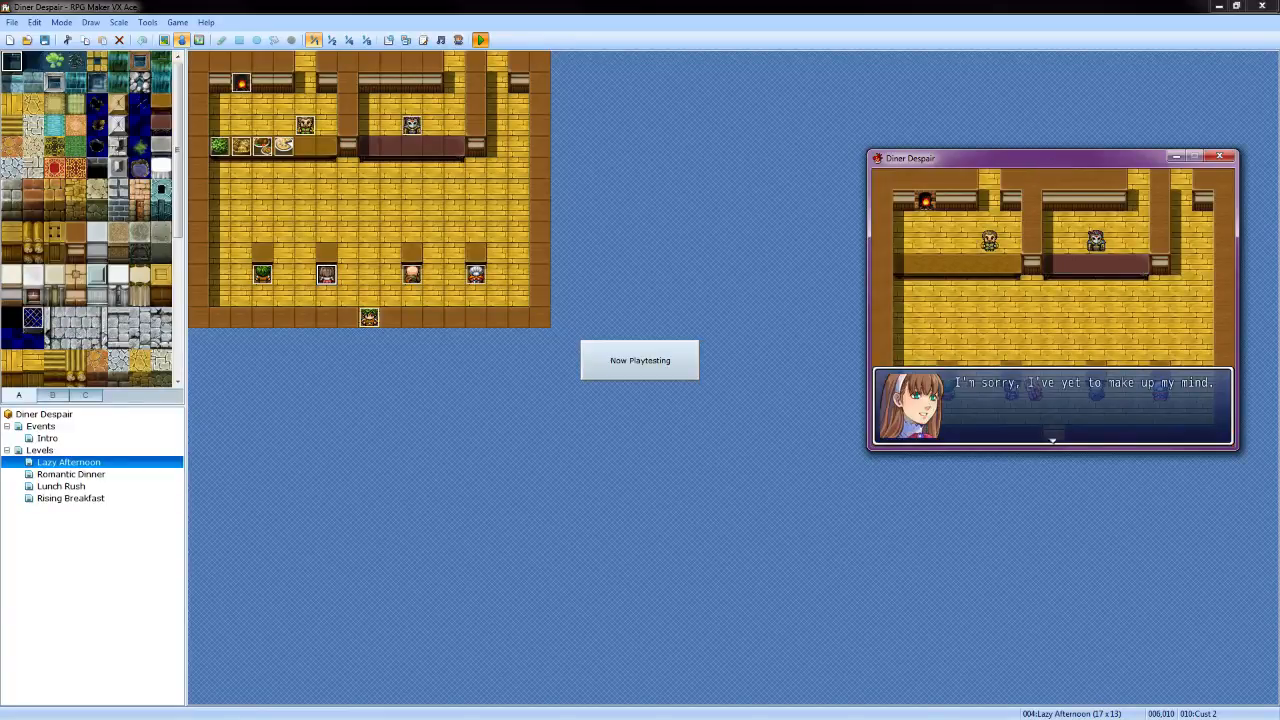
{"action": "key", "text": "Return"}
Walk back between the first two tables and ask the green-haired customer for an order again
{"action": "key", "text": "Up"}
{"action": "key", "text": "Up"}
{"action": "key", "text": "Up"}
{"action": "key", "text": "Down"}
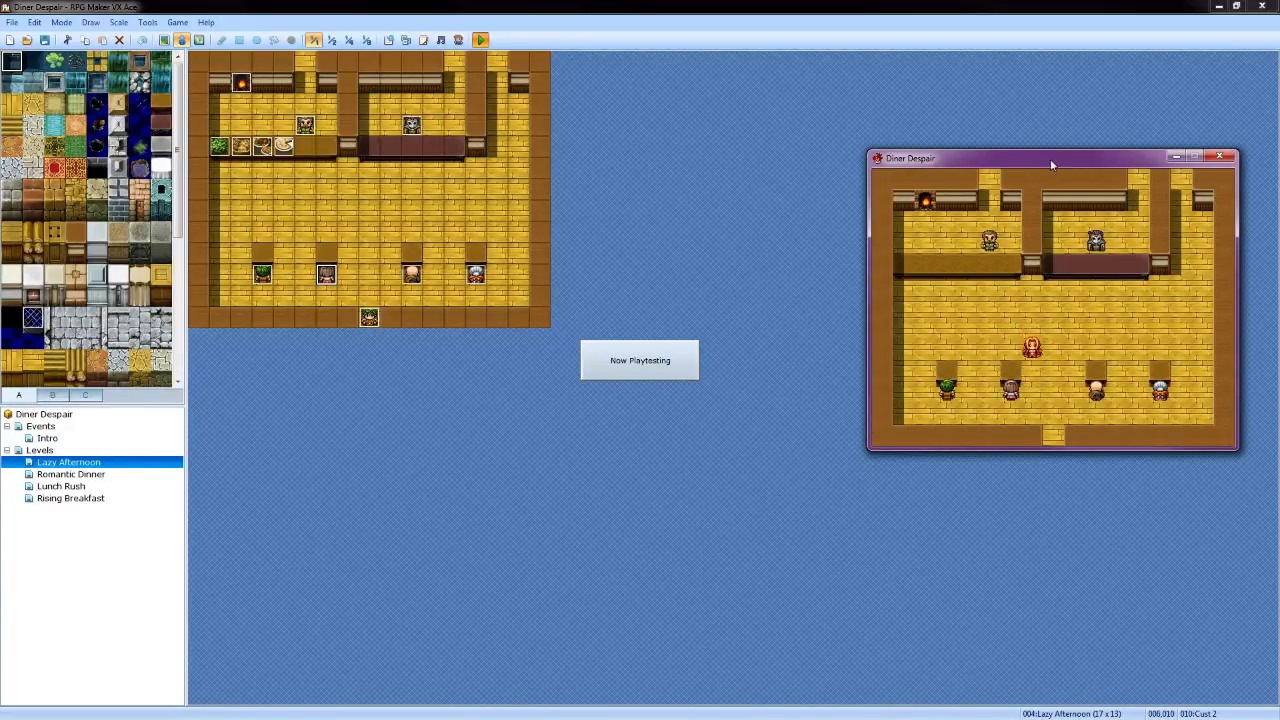
{"action": "key", "text": "Left"}
{"action": "key", "text": "Left"}
{"action": "key", "text": "Down"}
{"action": "key", "text": "Left"}
{"action": "key", "text": "Return"}
{"action": "key", "text": "Return"}
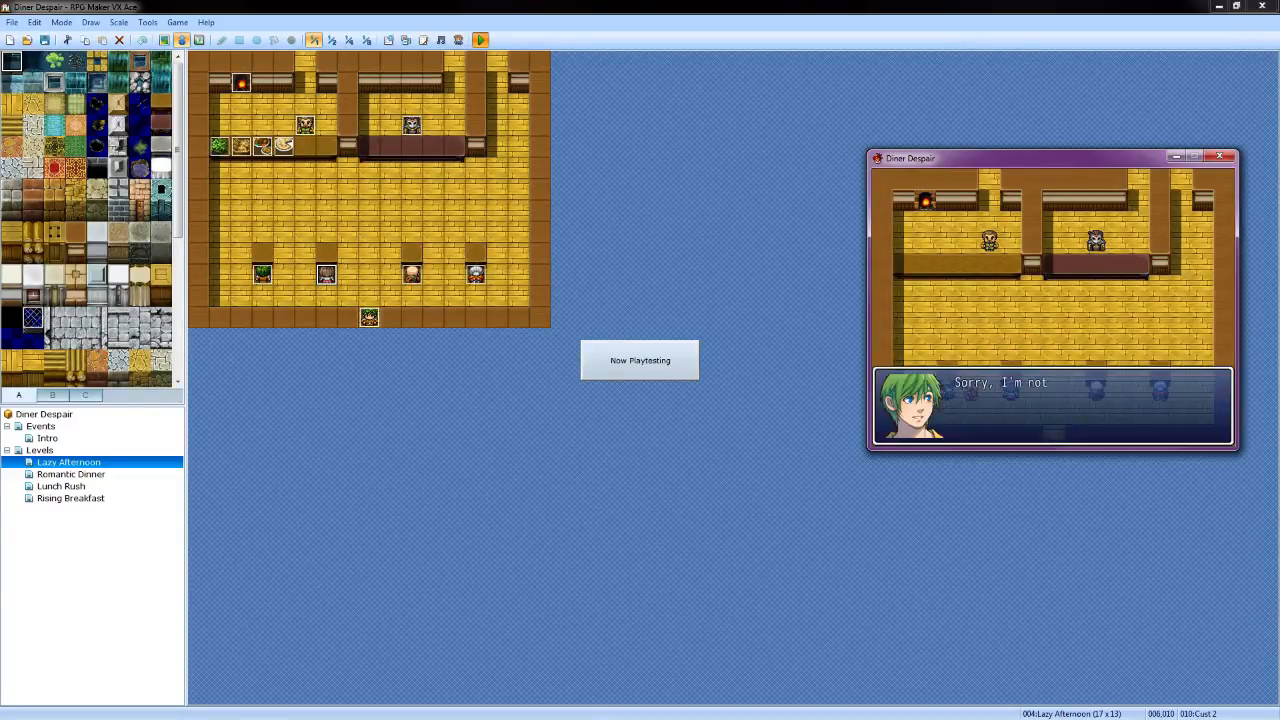
{"action": "key", "text": "Return"}
Keep asking the second customer from her left side until her next order is taken
{"action": "key", "text": "Return"}
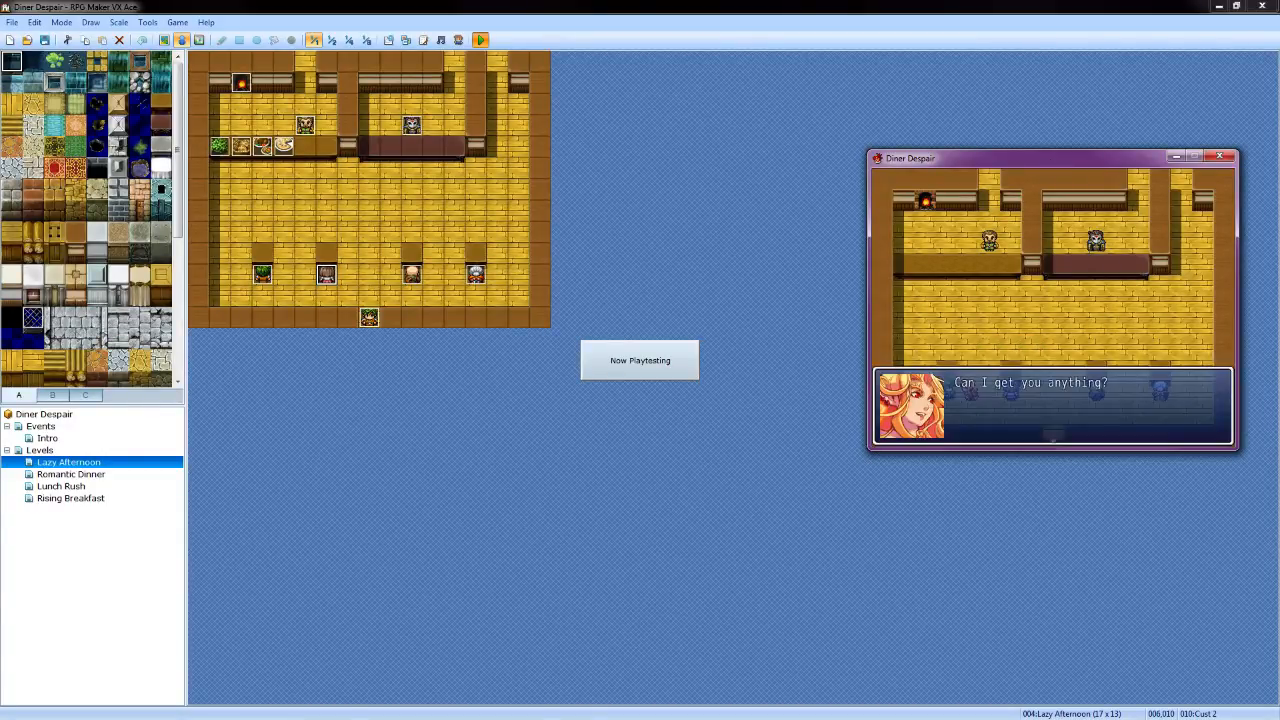
{"action": "key", "text": "Return"}
{"action": "key", "text": "Return"}
{"action": "key", "text": "Return"}
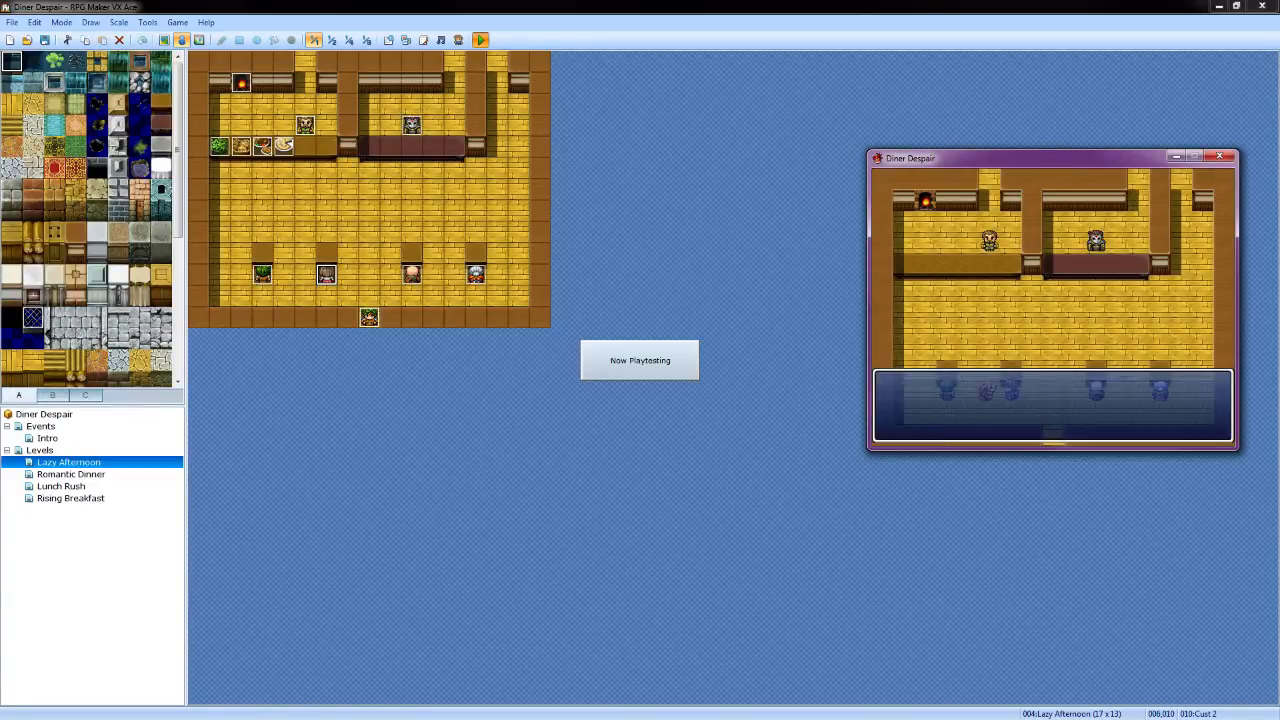
{"action": "key", "text": "Return"}
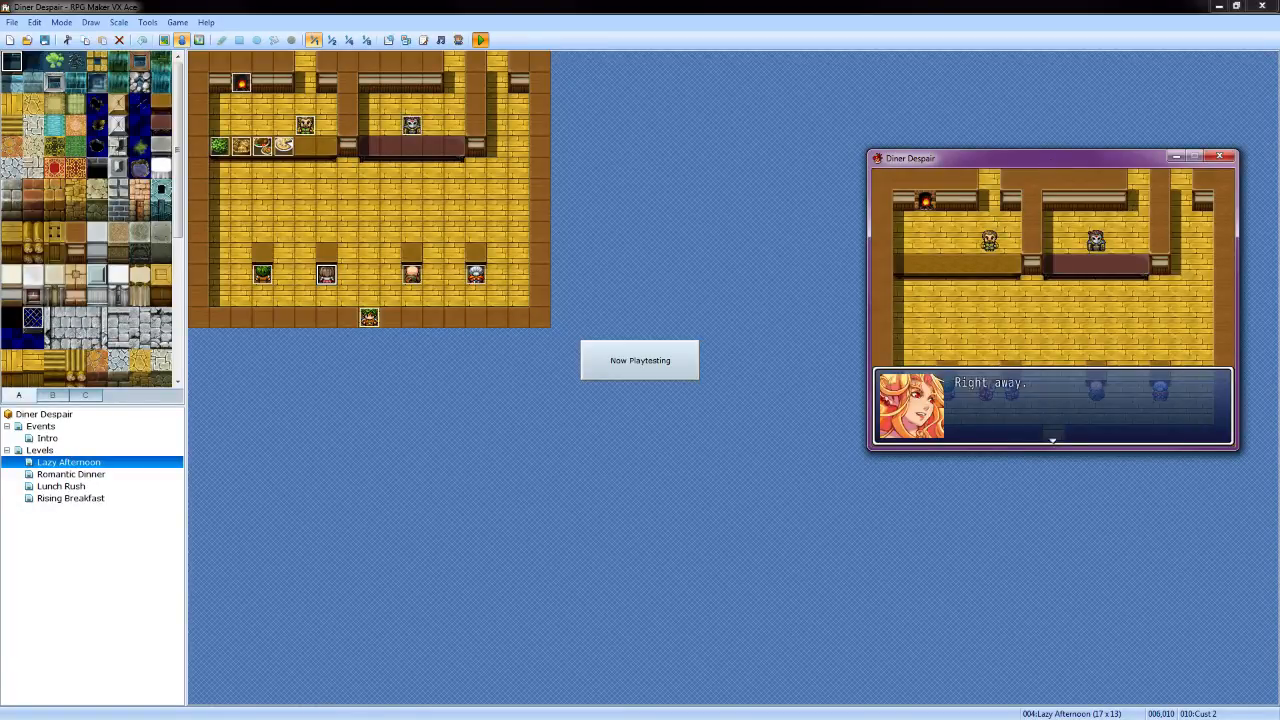
Finish the order dialogue, walk up to the cook at the counter and order a pizza
{"action": "key", "text": "Return"}
{"action": "key", "text": "Up"}
{"action": "key", "text": "Up"}
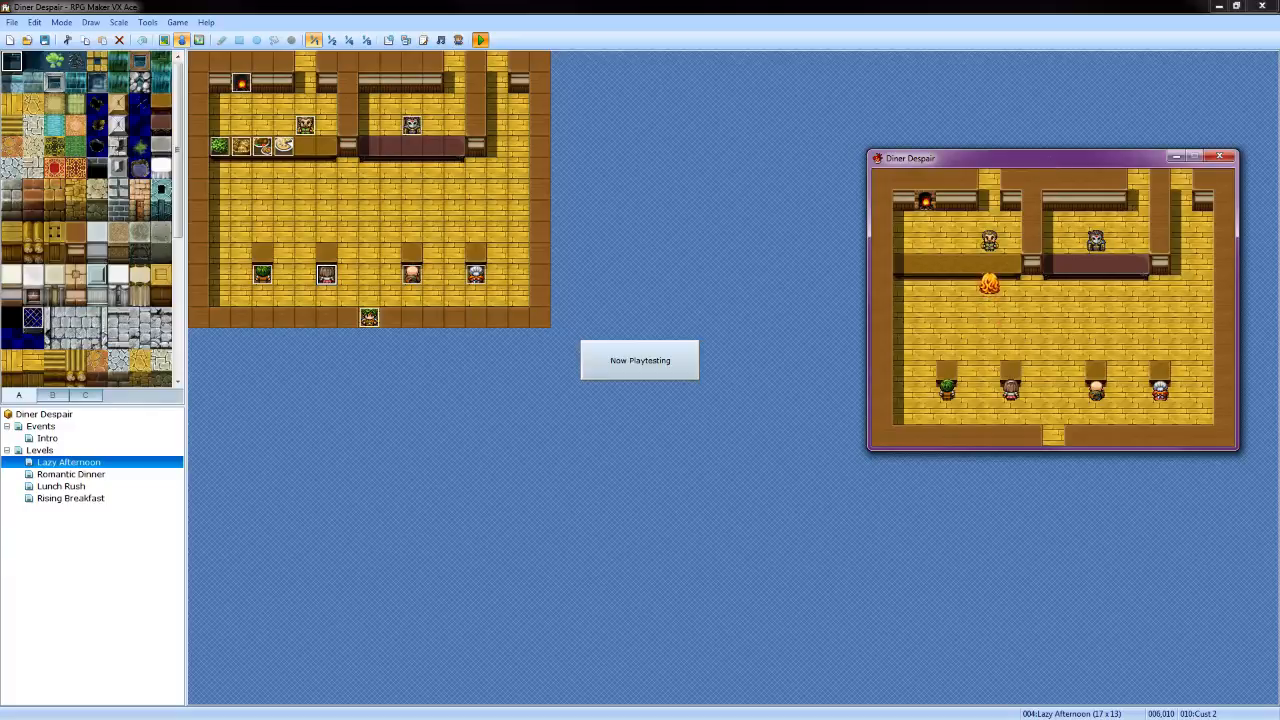
{"action": "key", "text": "Return"}
{"action": "key", "text": "Down"}
{"action": "key", "text": "Down"}
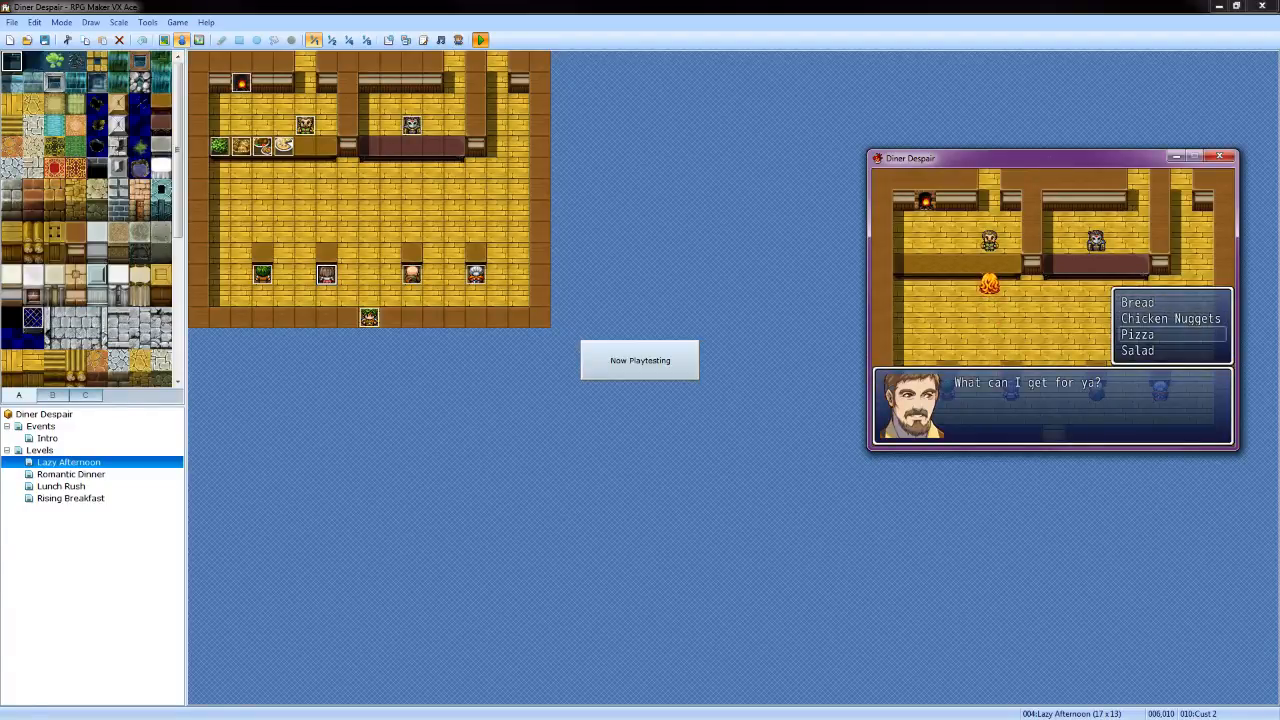
{"action": "key", "text": "Return"}
{"action": "key", "text": "Return"}
Return to the second customer's table and talk to her without the pizza to test her waiting dialogue
{"action": "key", "text": "Down"}
{"action": "key", "text": "Down"}
{"action": "key", "text": "Down"}
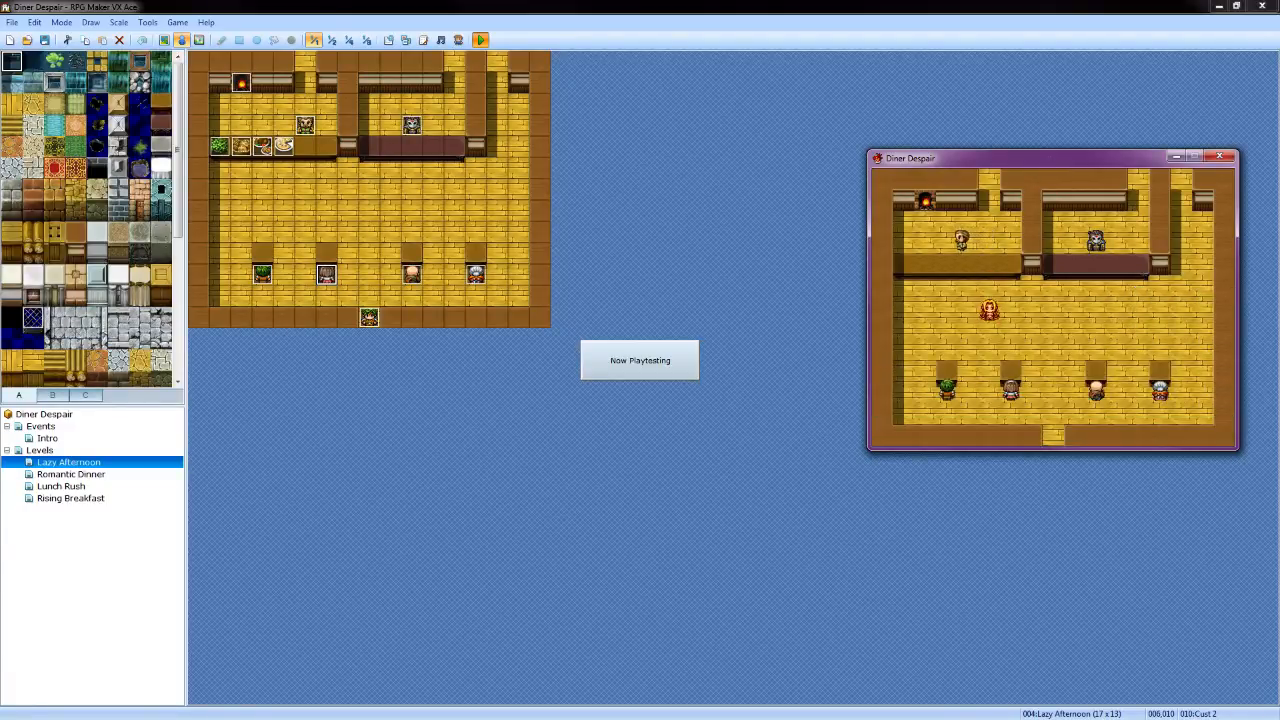
{"action": "key", "text": "Right"}
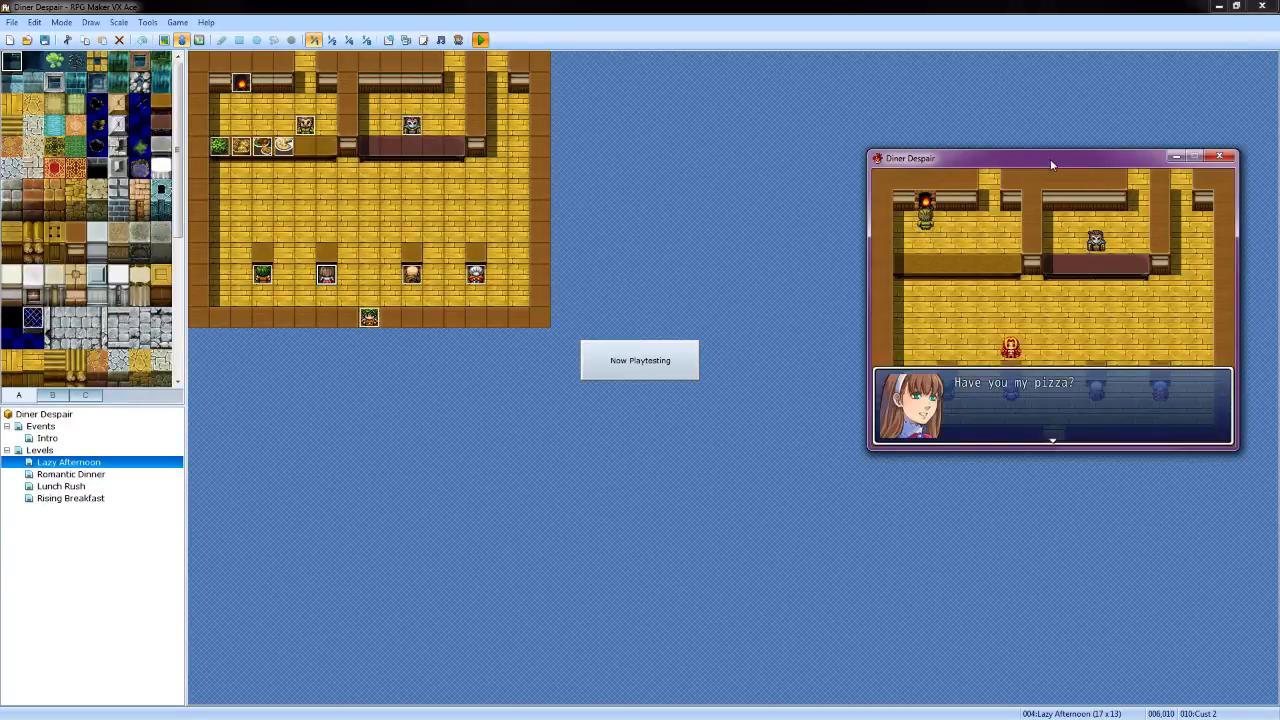
{"action": "key", "text": "Return"}
{"action": "key", "text": "Return"}
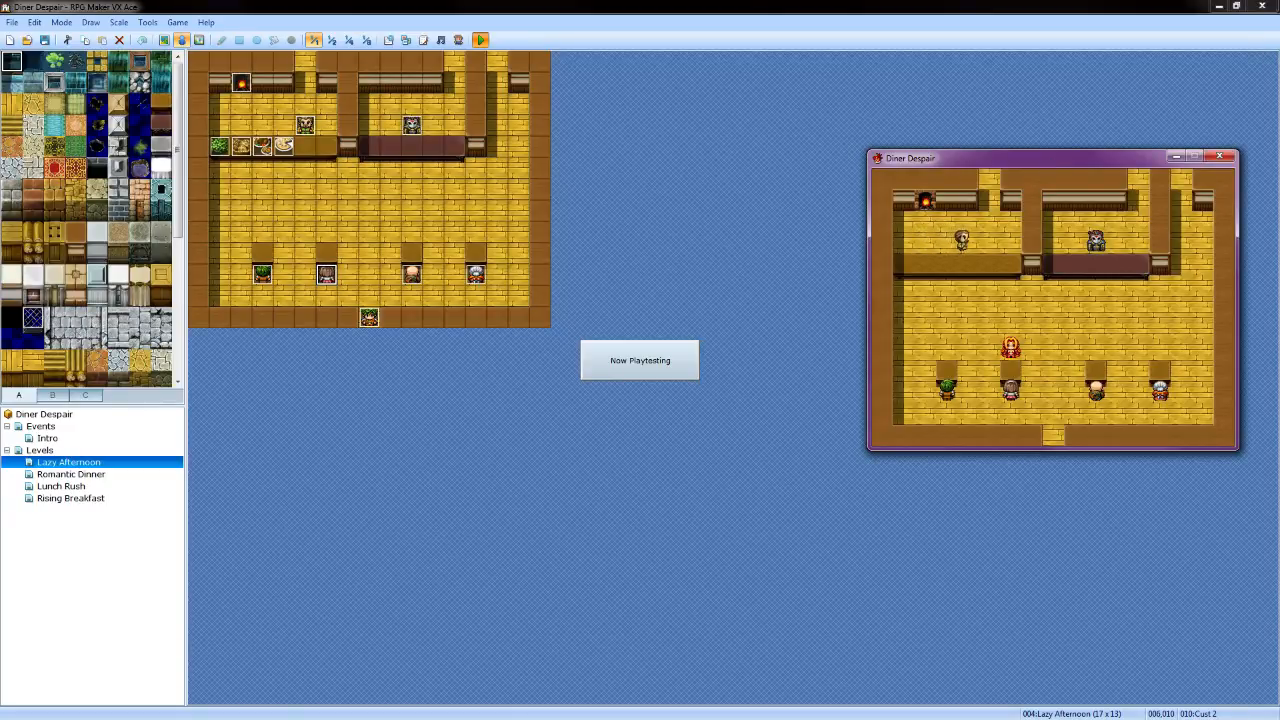
{"action": "key", "text": "Return"}
Pick up the pizza from the counter, deliver it to the second customer and advance through her delivery dialogue
{"action": "key", "text": "Left"}
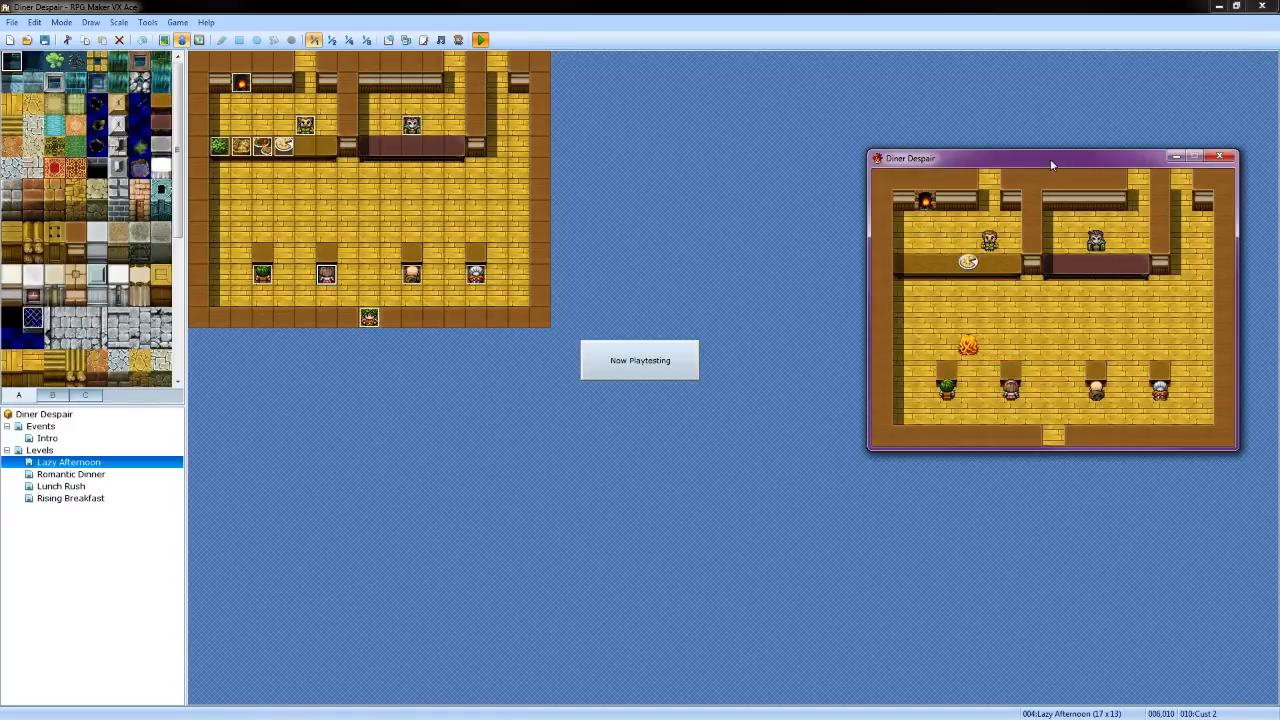
{"action": "key", "text": "Up"}
{"action": "key", "text": "Return"}
{"action": "key", "text": "Down"}
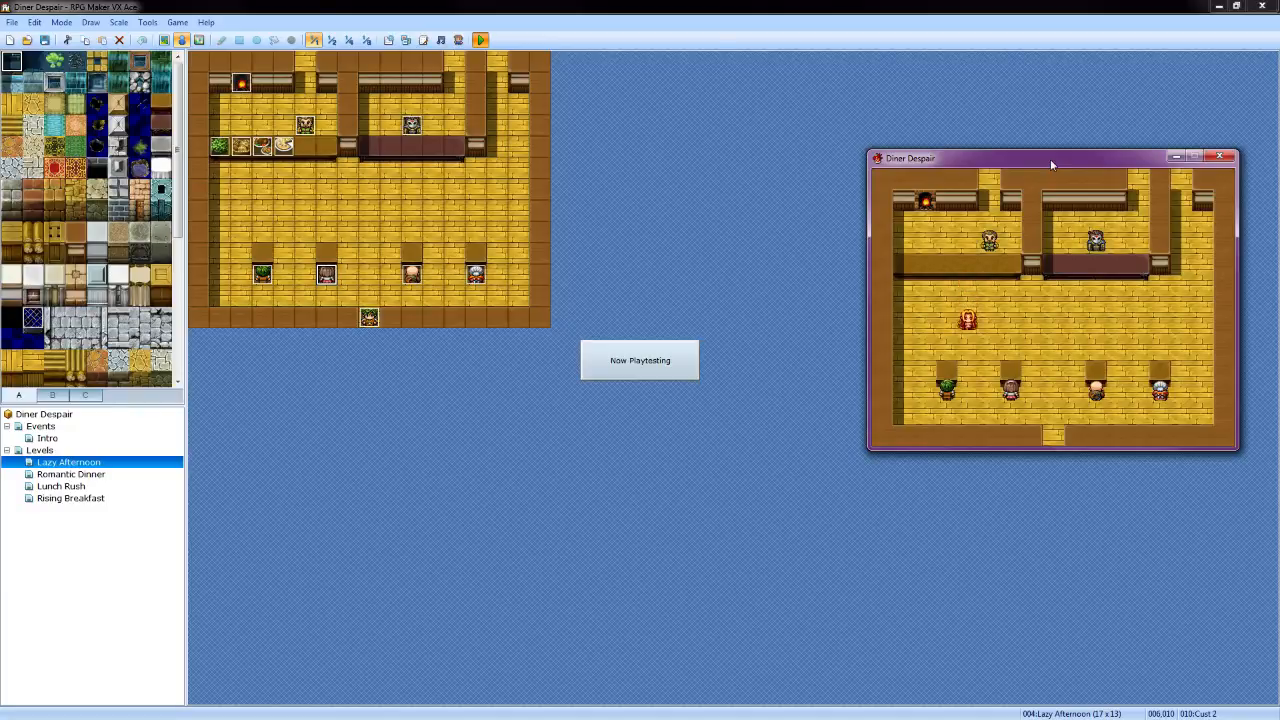
{"action": "key", "text": "Right"}
{"action": "key", "text": "Down"}
{"action": "key", "text": "Return"}
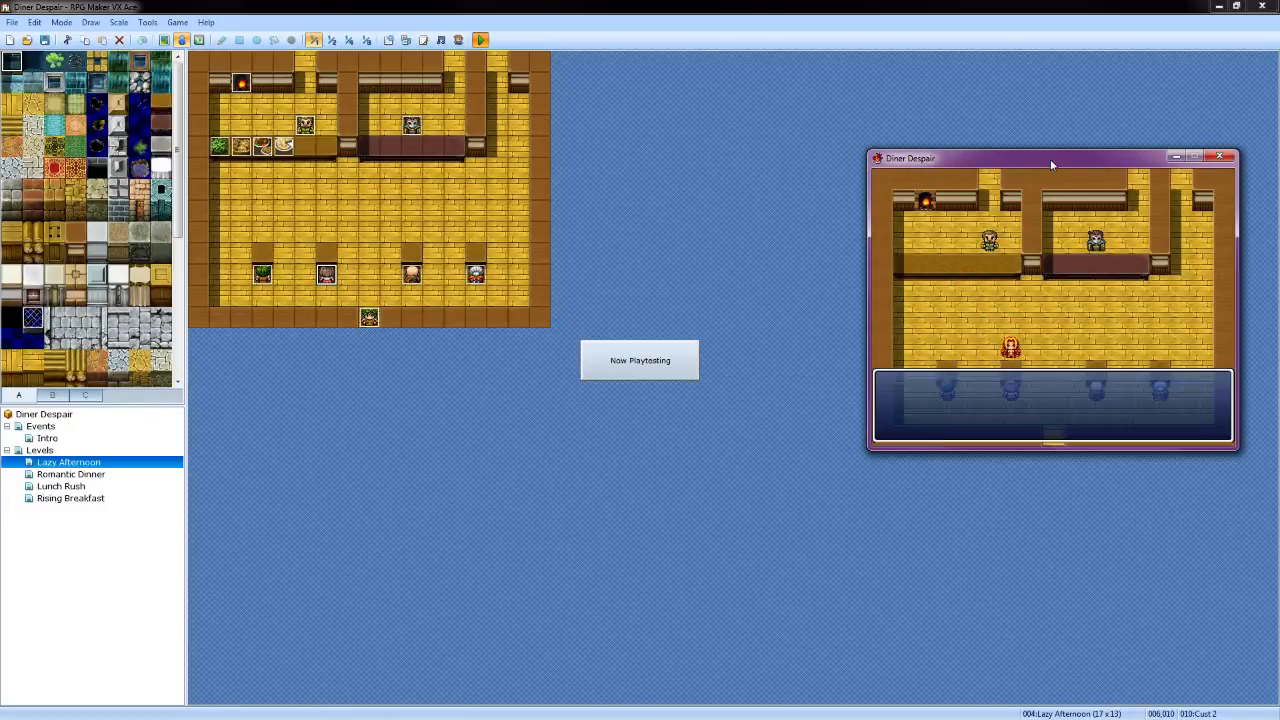
{"action": "key", "text": "Return"}
{"action": "key", "text": "Return"}
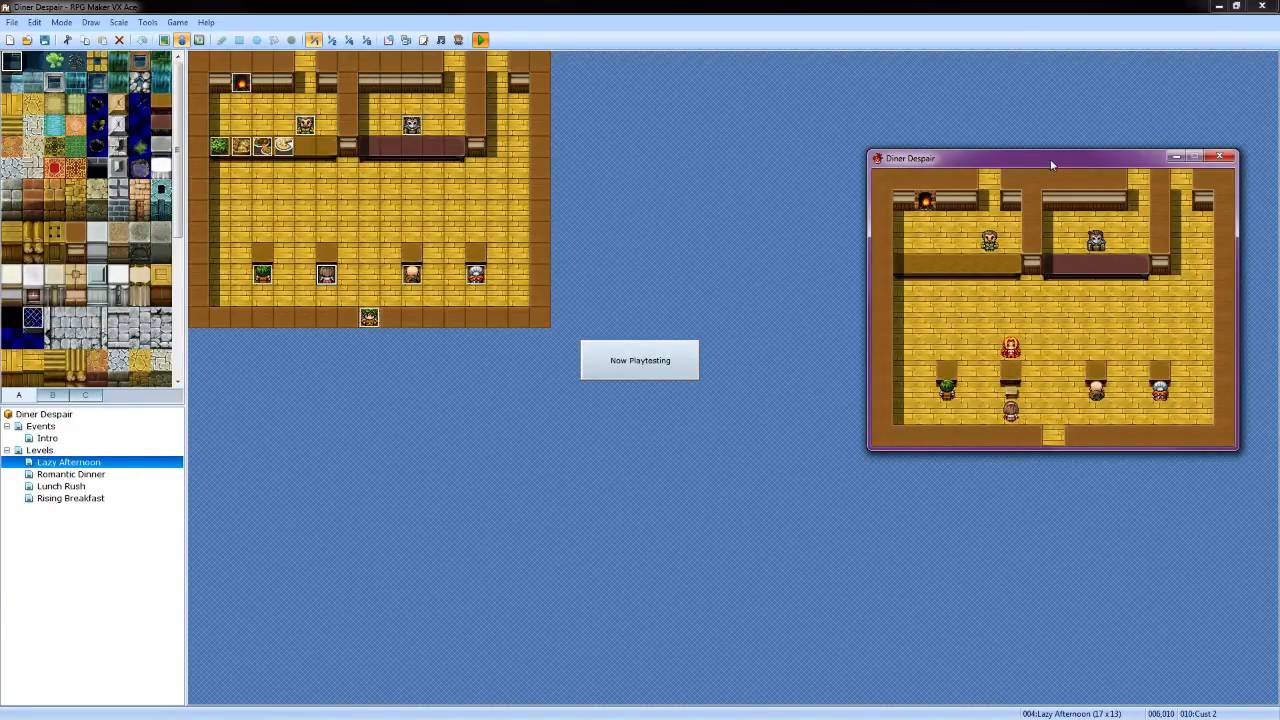
Walk around the second customer's table to stand beside her and ask for another order
{"action": "key", "text": "Right"}
{"action": "key", "text": "Down"}
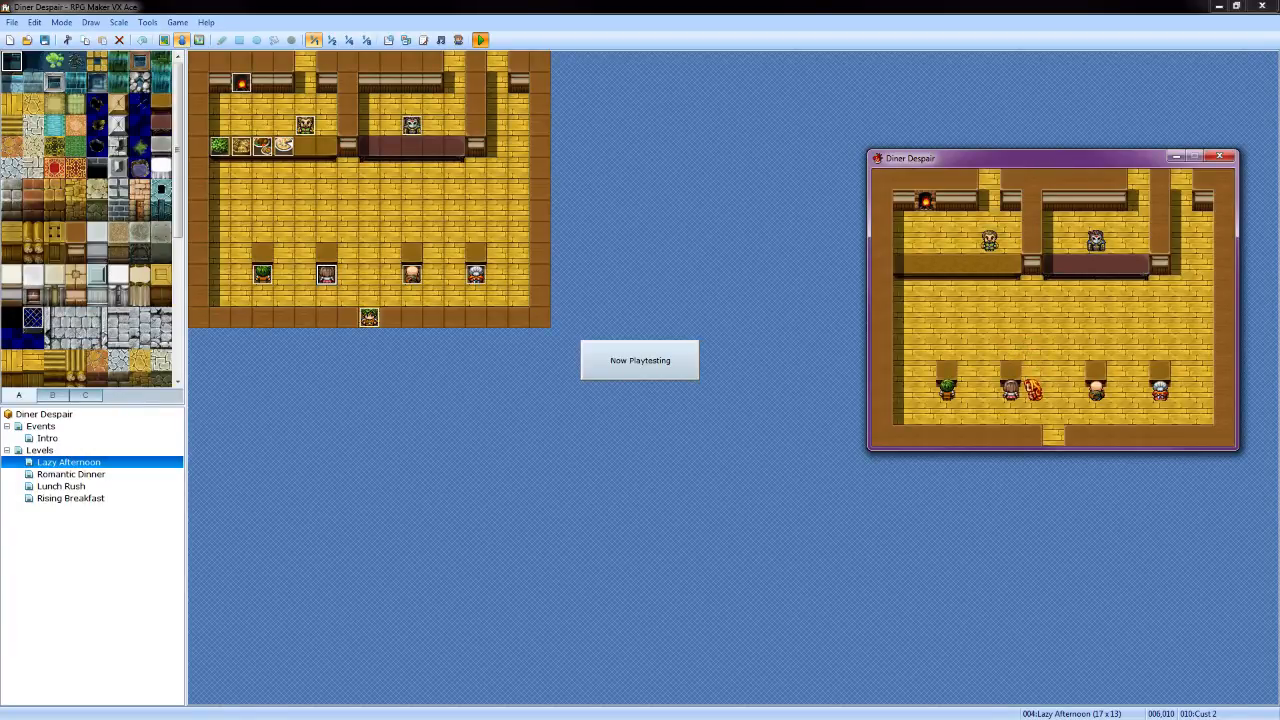
{"action": "key", "text": "Return"}
{"action": "key", "text": "Return"}
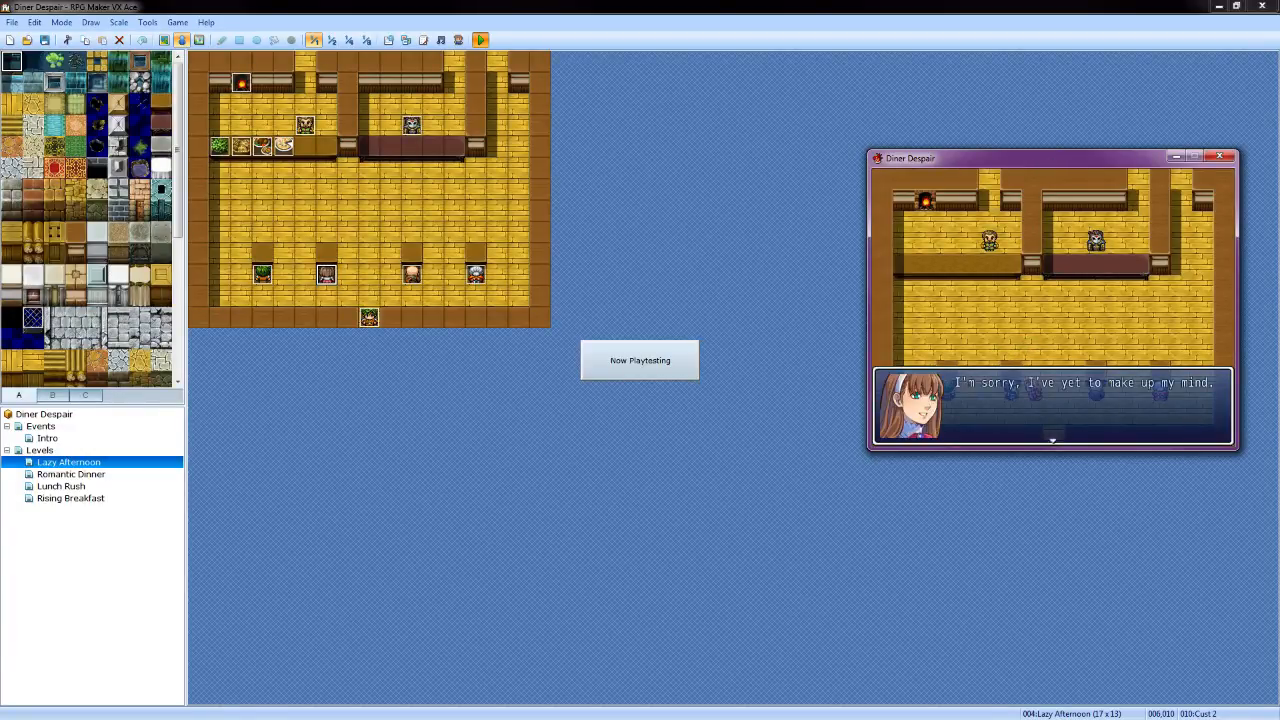
{"action": "key", "text": "Return"}
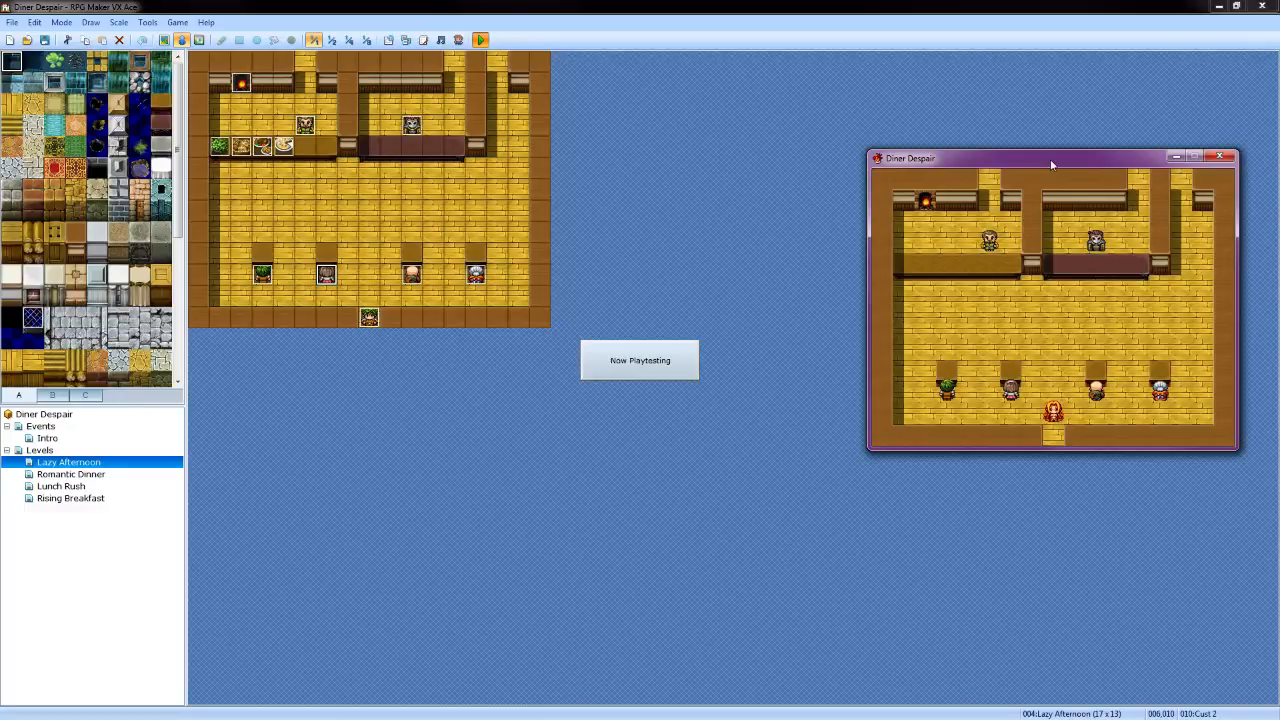
Walk away from the customer and quit the playtest to return to the map editor
{"action": "key", "text": "Escape"}
{"action": "key", "text": "Up"}
{"action": "key", "text": "Return"}
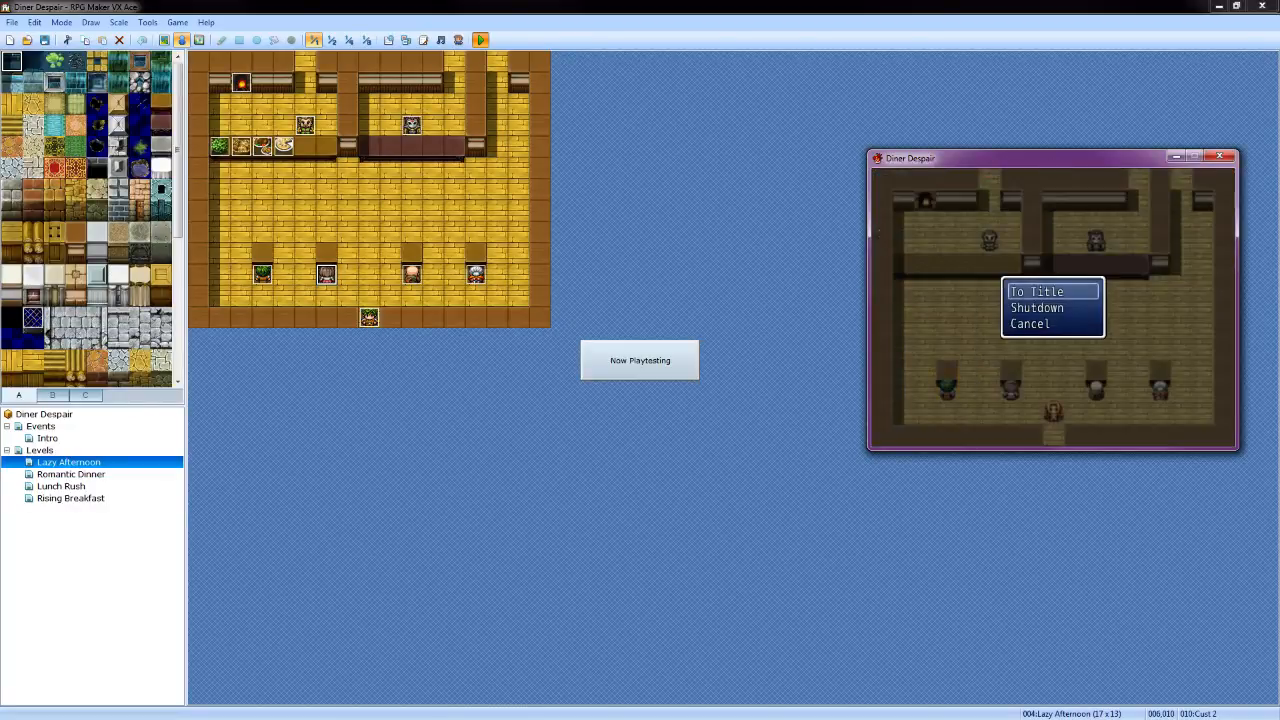
{"action": "key", "text": "Return"}
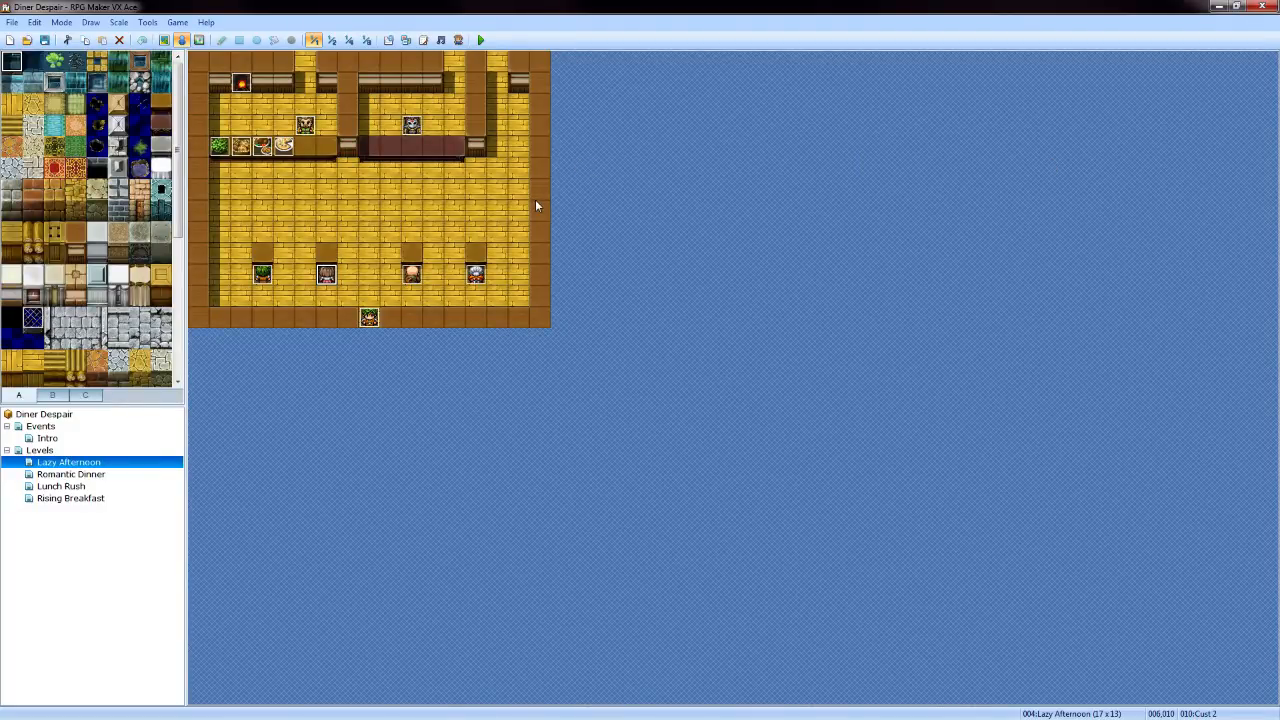
Check the existing Cust 3 event and copy the first event page of the Cust 2 event
{"action": "double_click", "coordinate": [408, 278]}
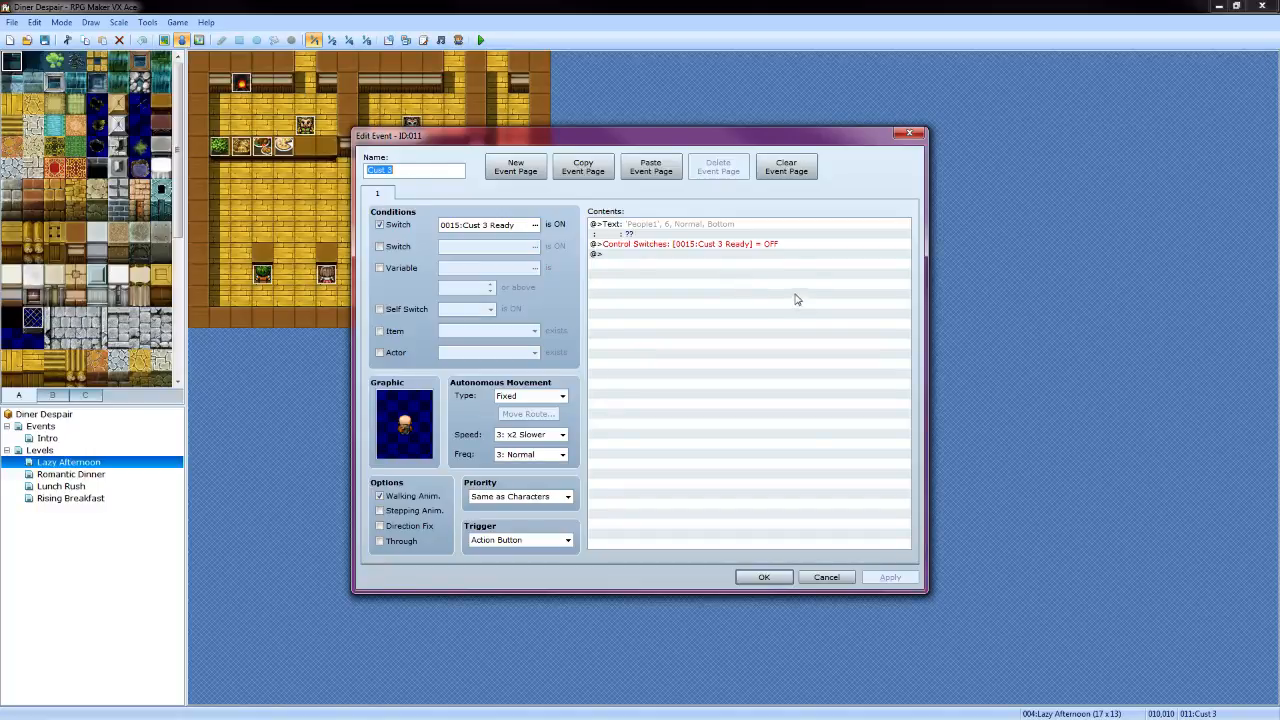
{"action": "left_click", "coordinate": [826, 578]}
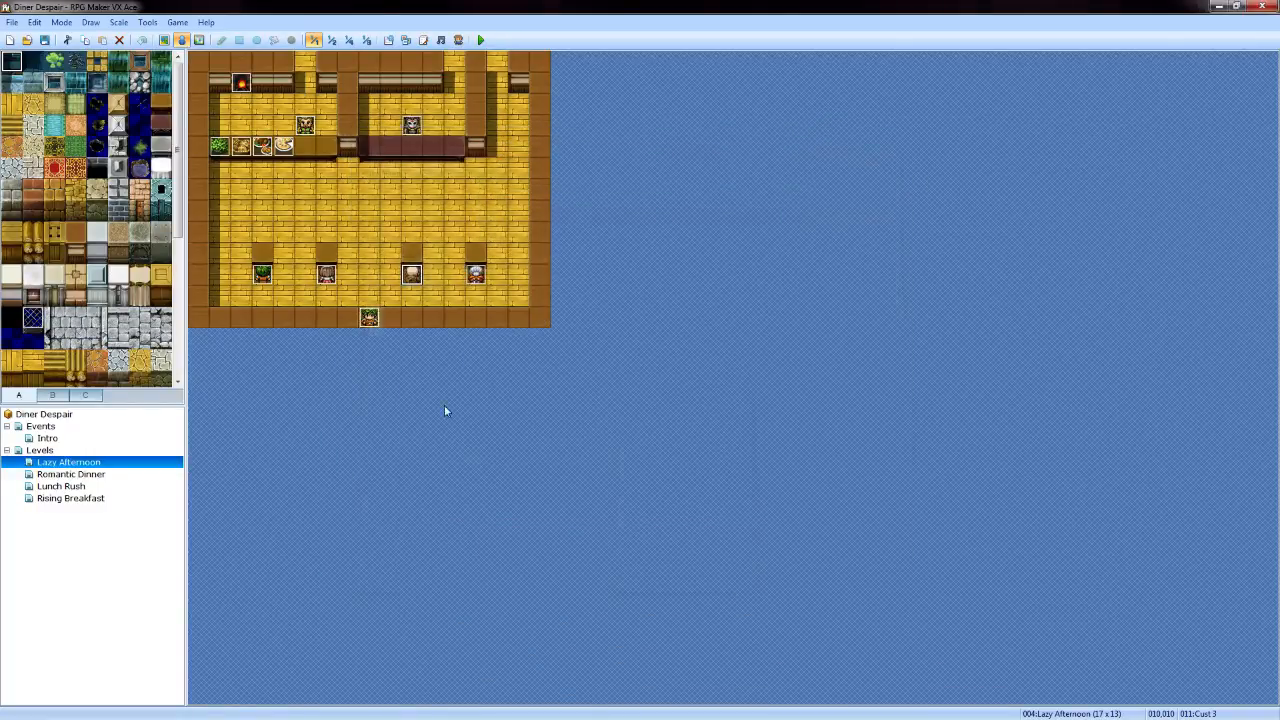
{"action": "left_click", "coordinate": [328, 280]}
{"action": "double_click", "coordinate": [328, 280]}
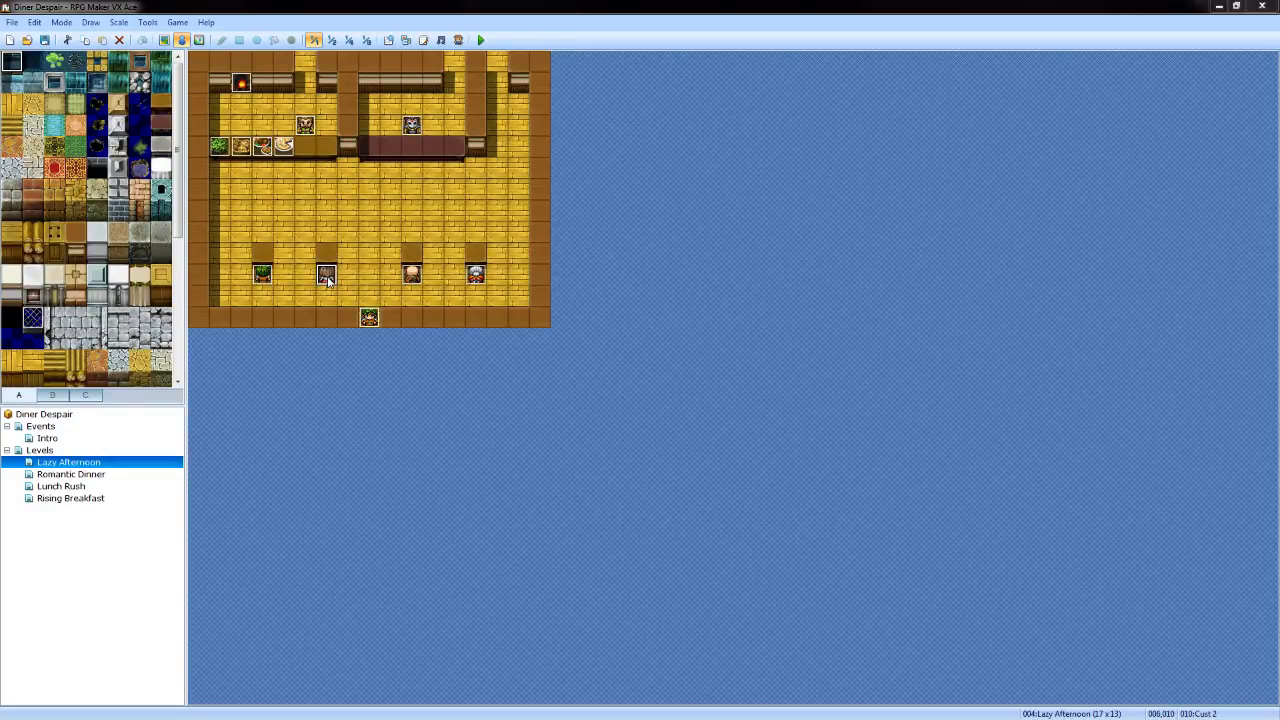
{"action": "left_click", "coordinate": [596, 172]}
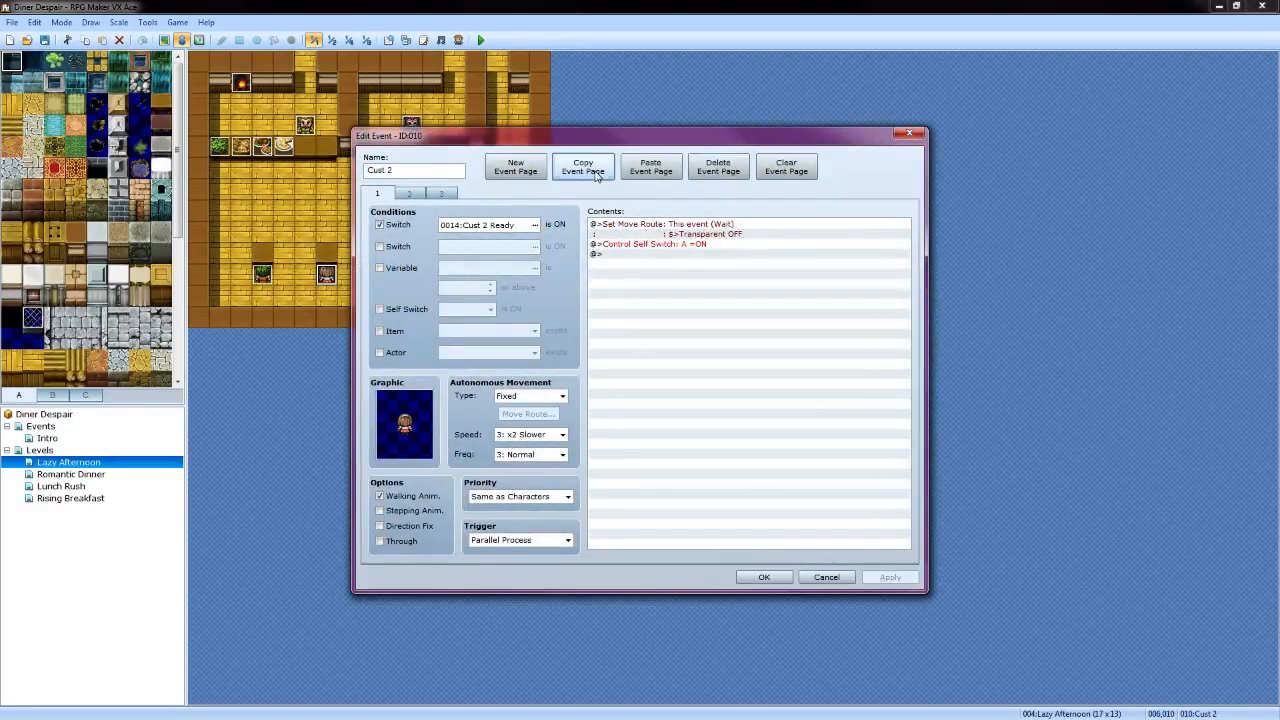
{"action": "left_click", "coordinate": [825, 577]}
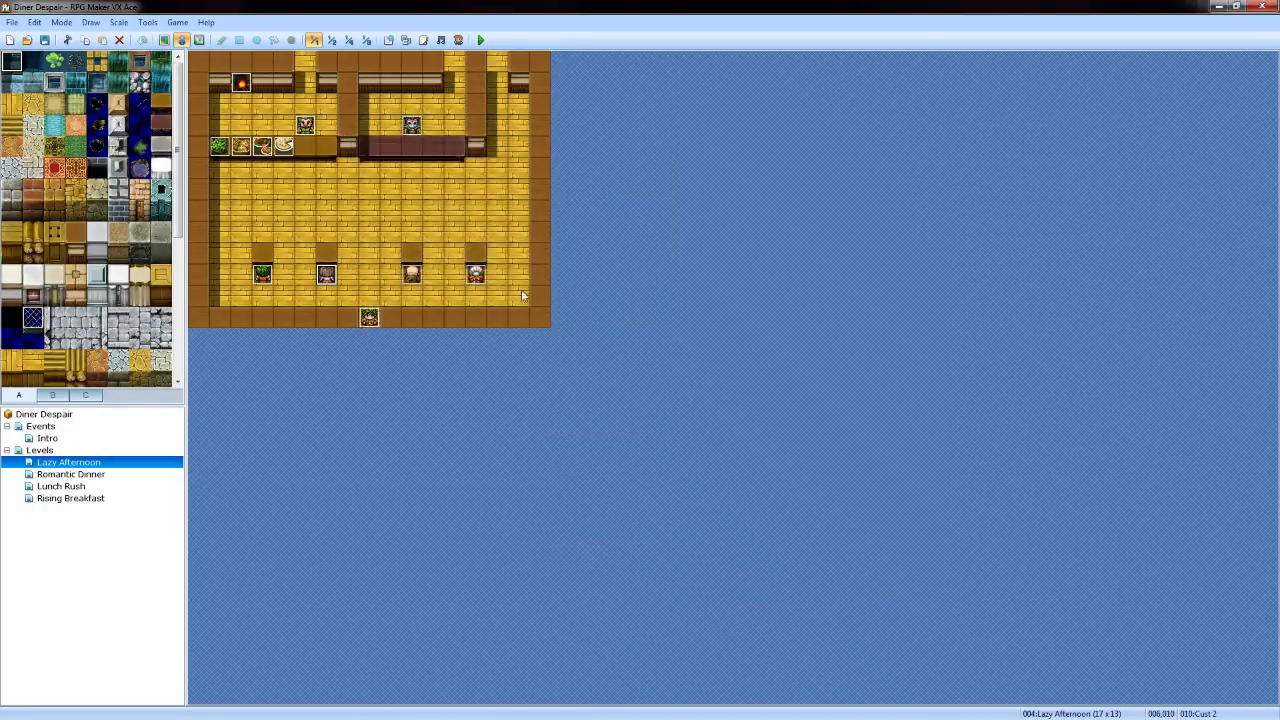
Paste the copied page into the Cust 3 event and set its switch condition to 0015:Cust 3 Ready
{"action": "double_click", "coordinate": [412, 276]}
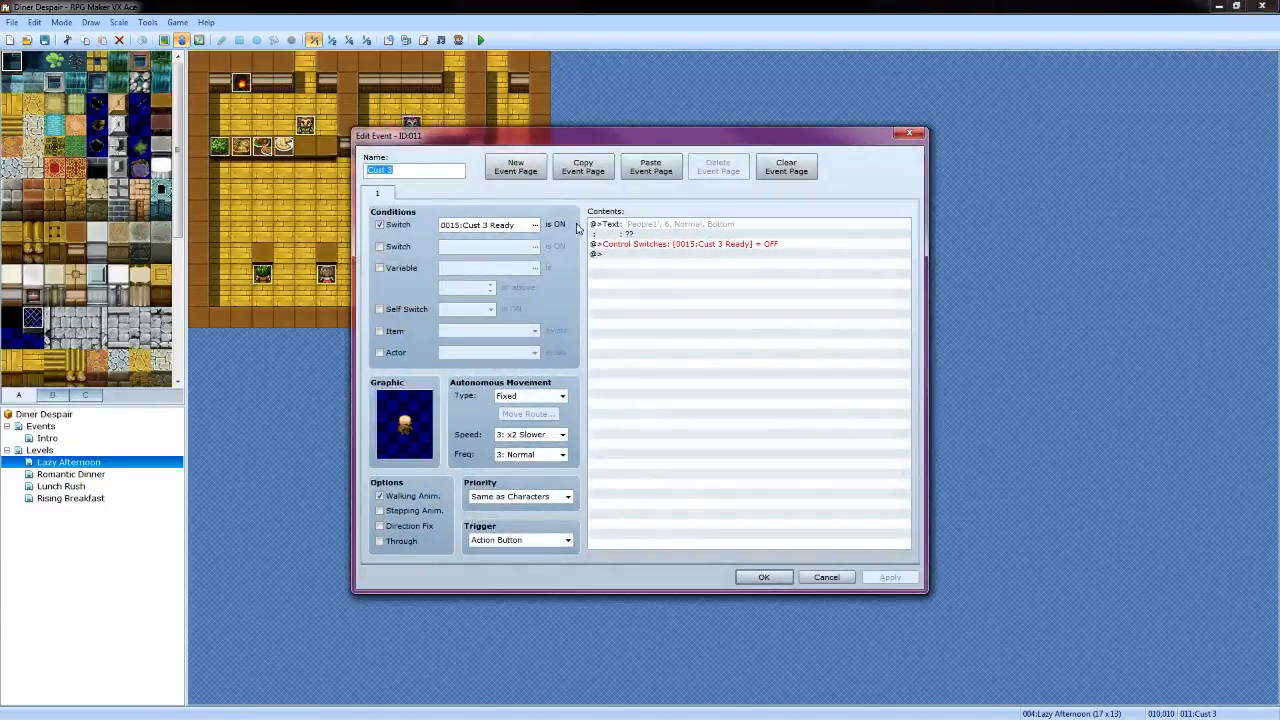
{"action": "left_click", "coordinate": [647, 173]}
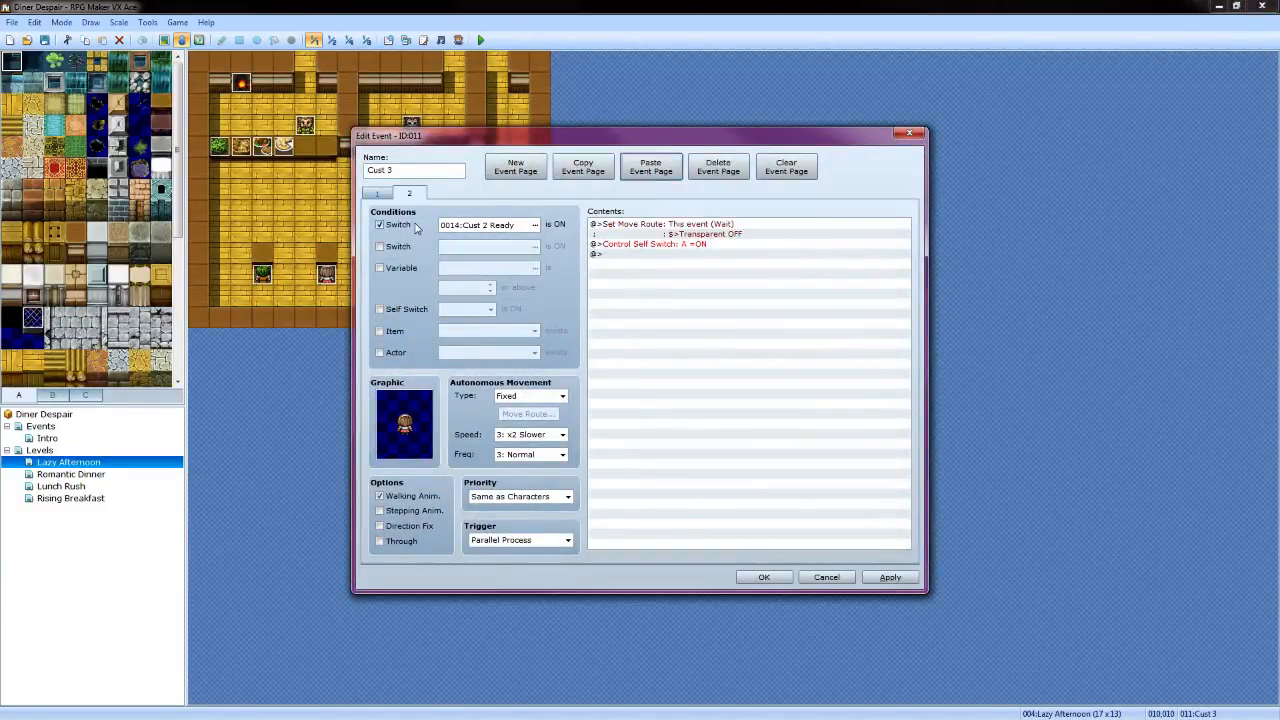
{"action": "left_click", "coordinate": [533, 225]}
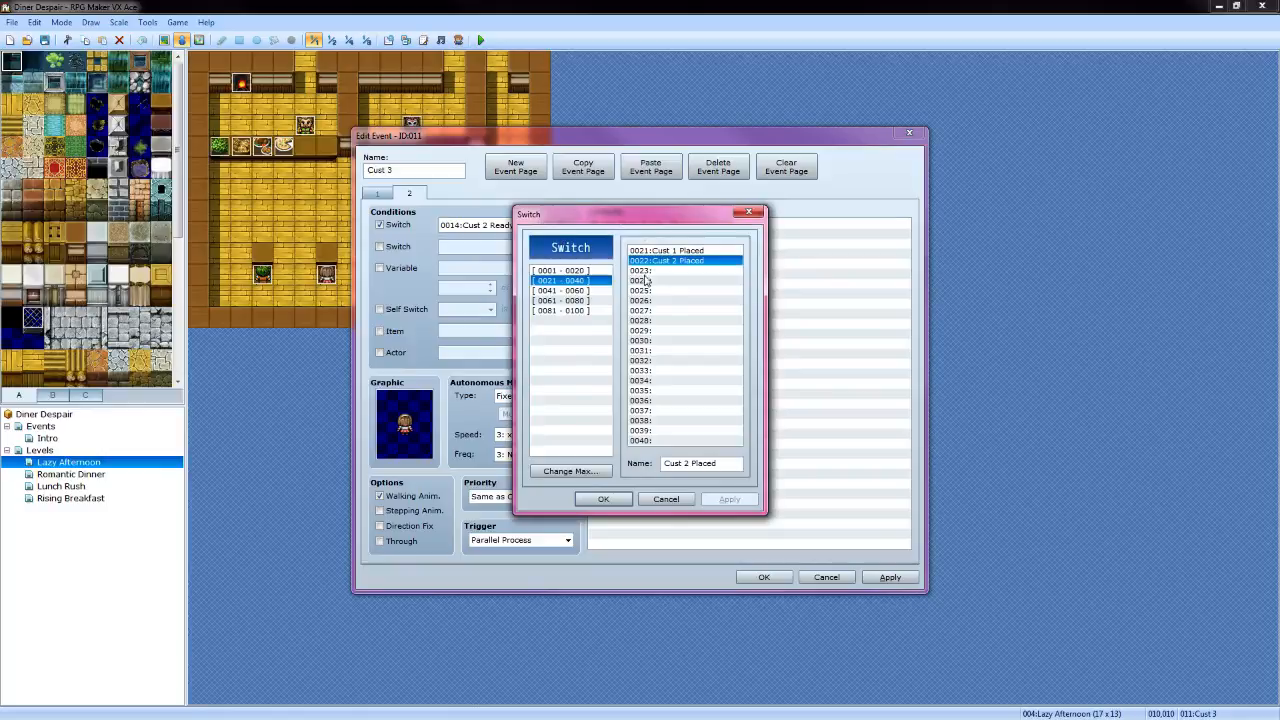
{"action": "key", "text": "Up"}
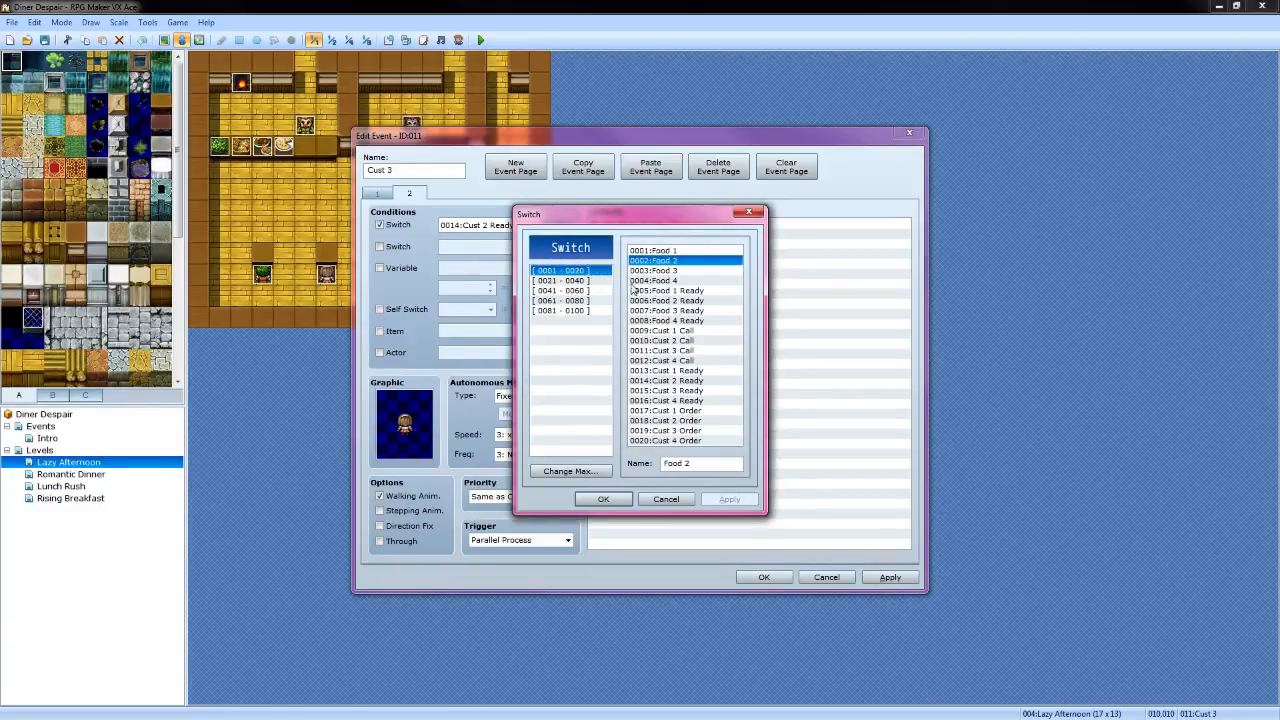
{"action": "left_click", "coordinate": [702, 392]}
{"action": "left_click", "coordinate": [604, 499]}
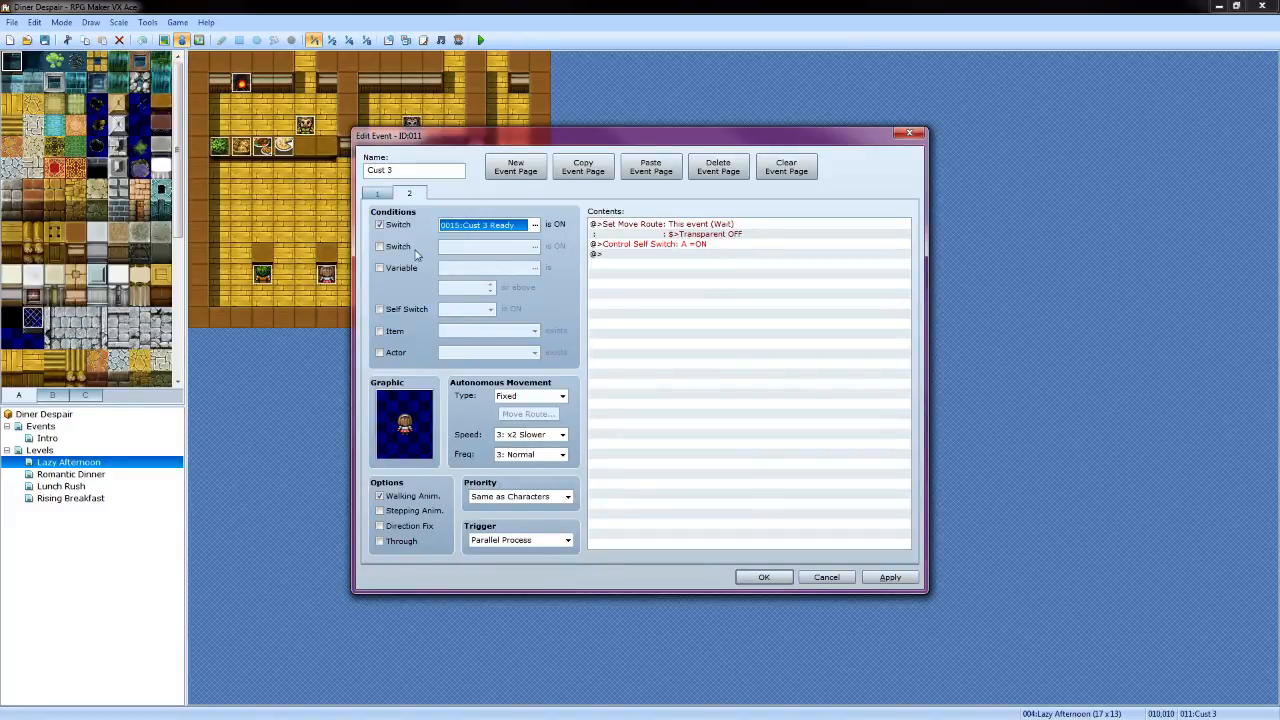
Change the pasted page's graphic to the bald man facing away from the People1 set
{"action": "left_click", "coordinate": [389, 195]}
{"action": "left_click", "coordinate": [413, 199]}
{"action": "double_click", "coordinate": [410, 420]}
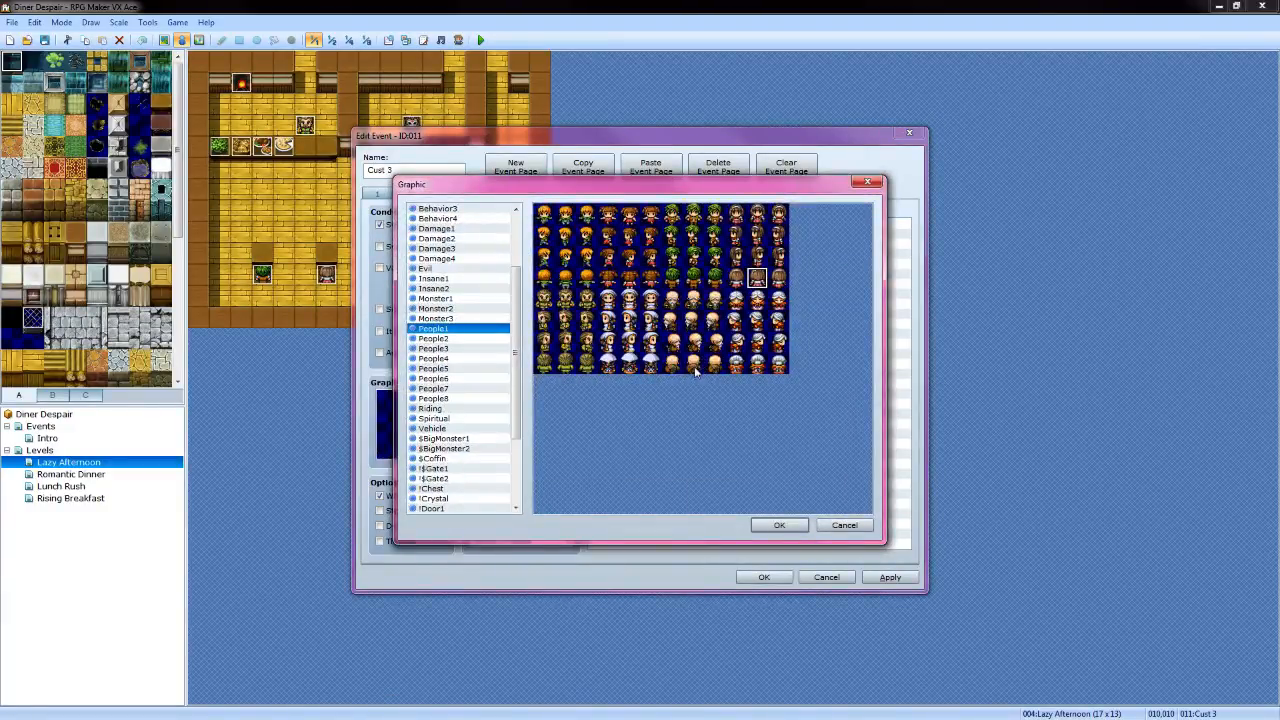
{"action": "left_click", "coordinate": [695, 366]}
{"action": "left_click", "coordinate": [779, 525]}
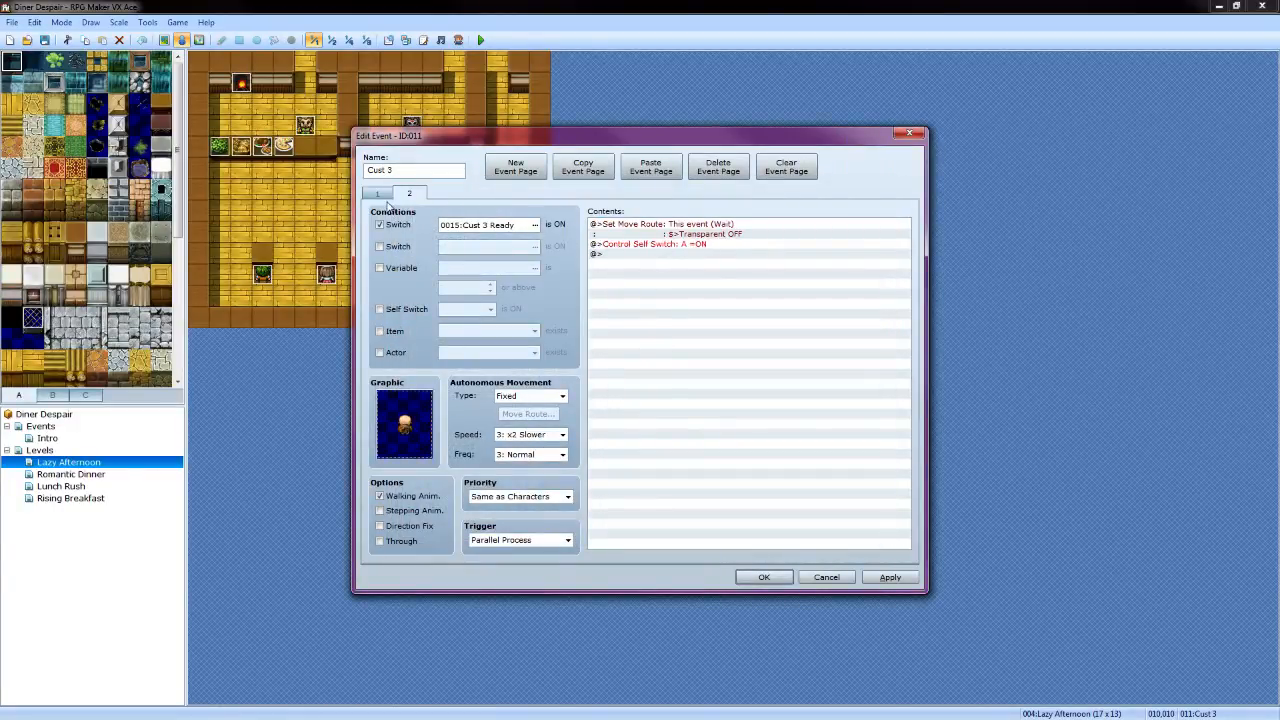
Delete the original first page of the Cust 3 event and save the event
{"action": "left_click", "coordinate": [378, 195]}
{"action": "left_click", "coordinate": [409, 194]}
{"action": "left_click", "coordinate": [378, 196]}
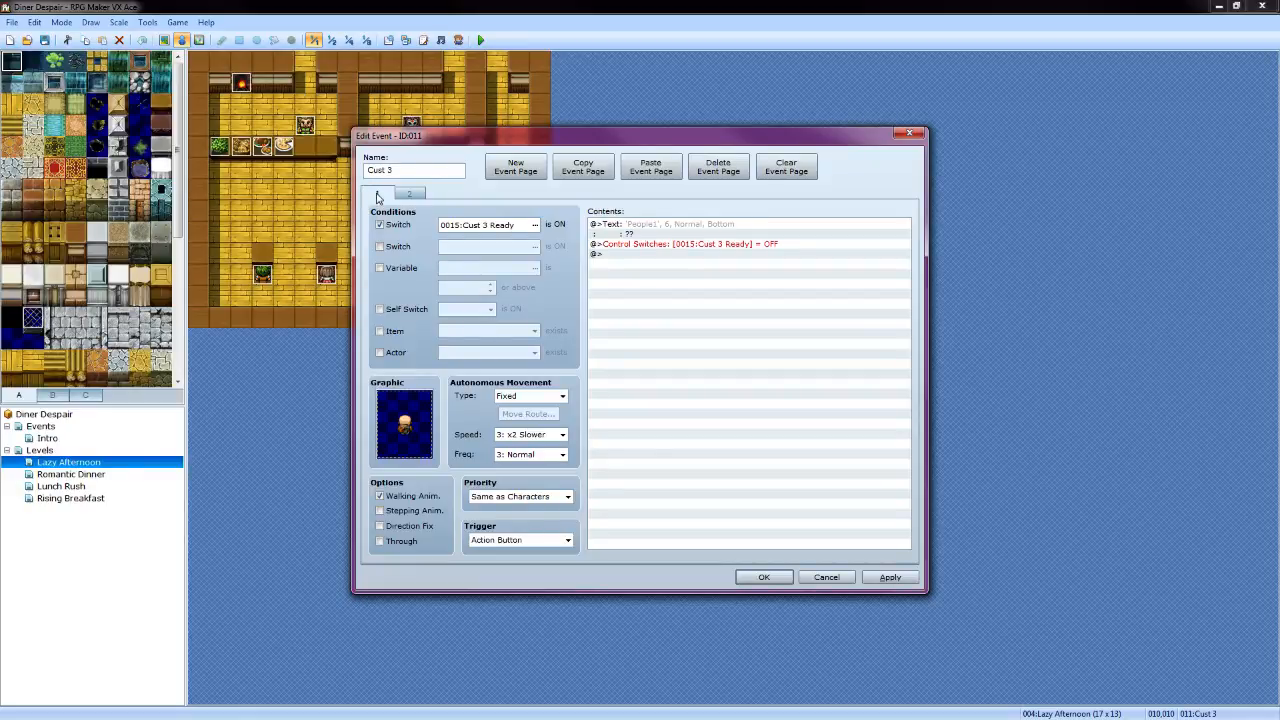
{"action": "left_click", "coordinate": [726, 172]}
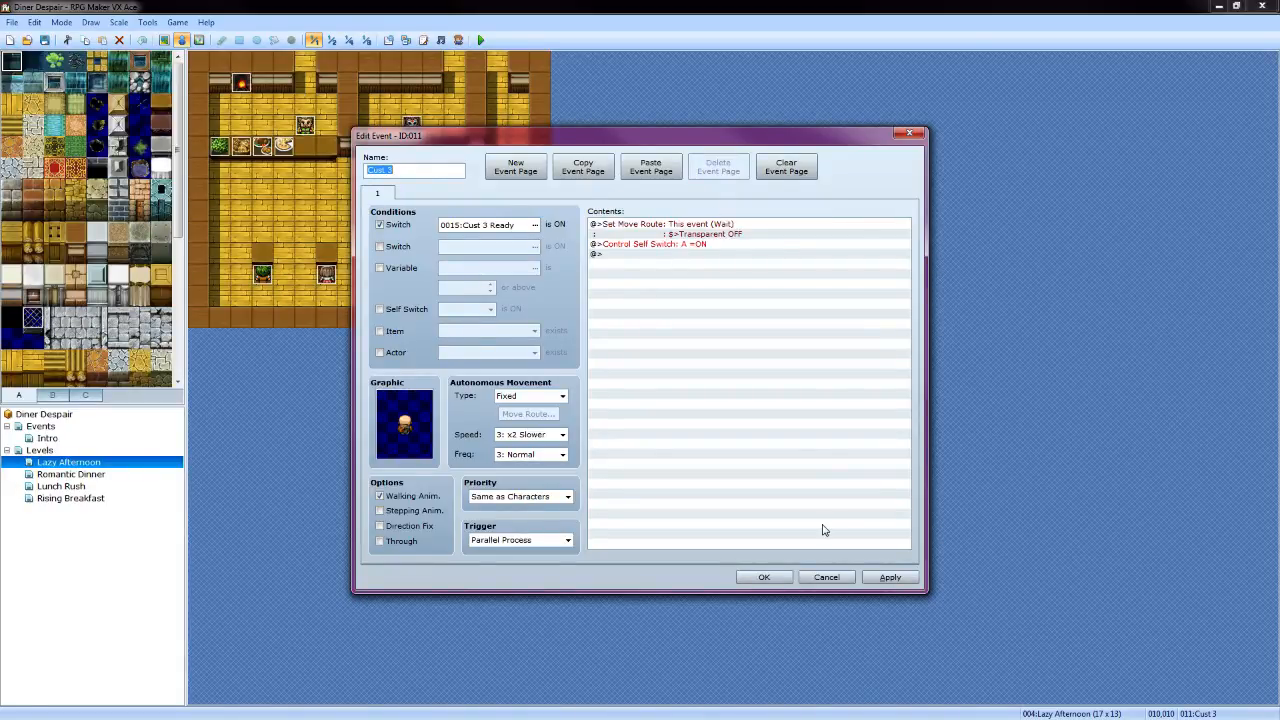
{"action": "left_click", "coordinate": [764, 577]}
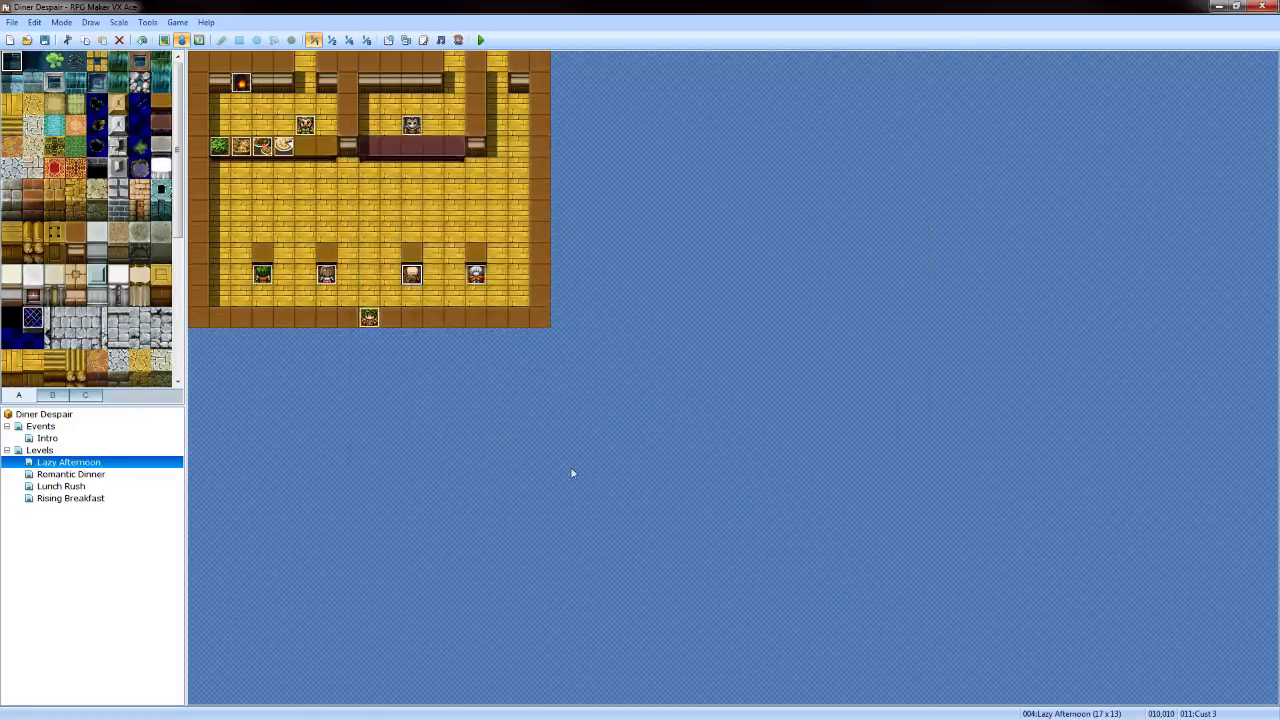
Copy the second event page of the Cust 2 event, which holds the ordering dialogue
{"action": "double_click", "coordinate": [326, 276]}
{"action": "left_click", "coordinate": [412, 196]}
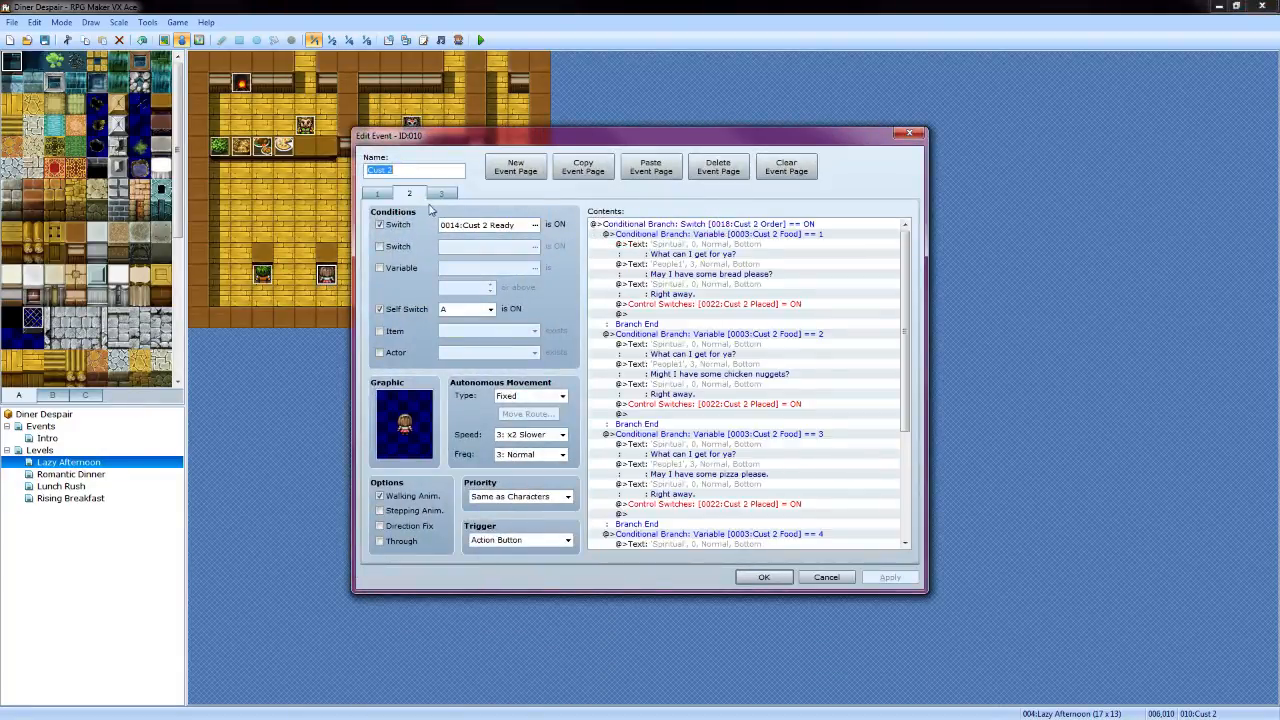
{"action": "left_click", "coordinate": [583, 166]}
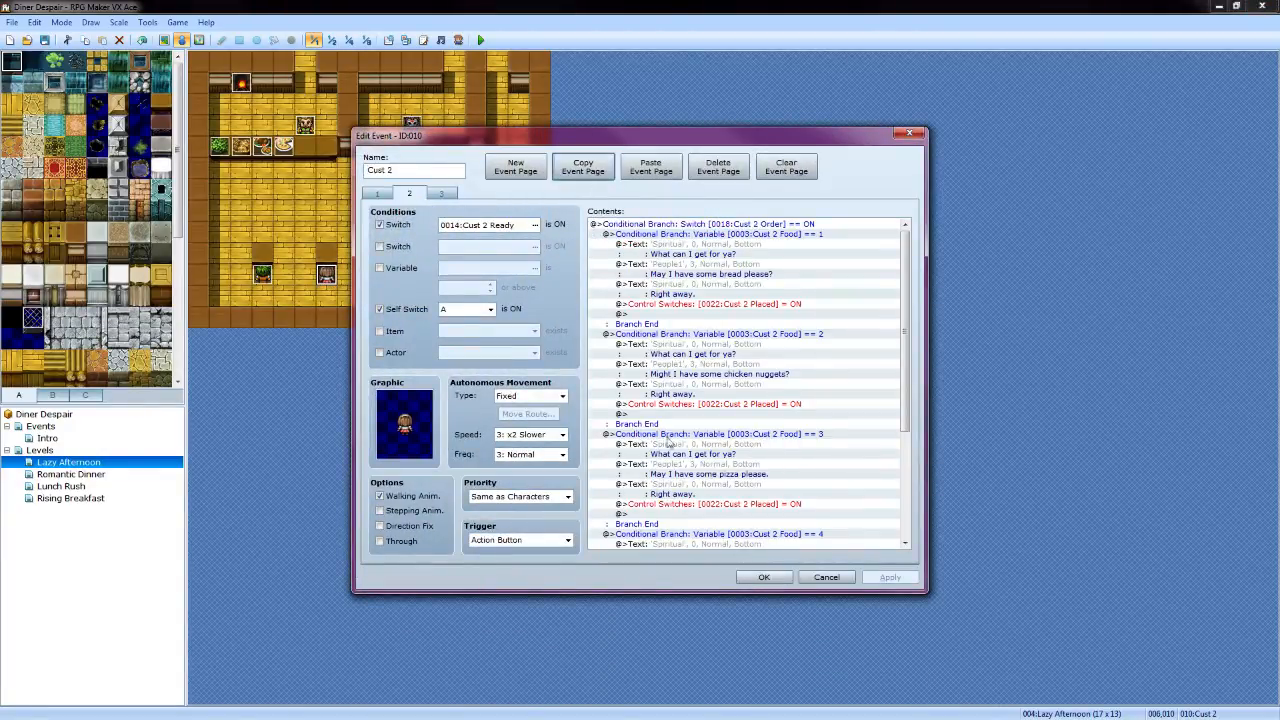
{"action": "left_click", "coordinate": [764, 578]}
Paste the ordering page into Cust 3 as page 2 and set its graphic to the bald man facing away from People1
{"action": "double_click", "coordinate": [418, 283]}
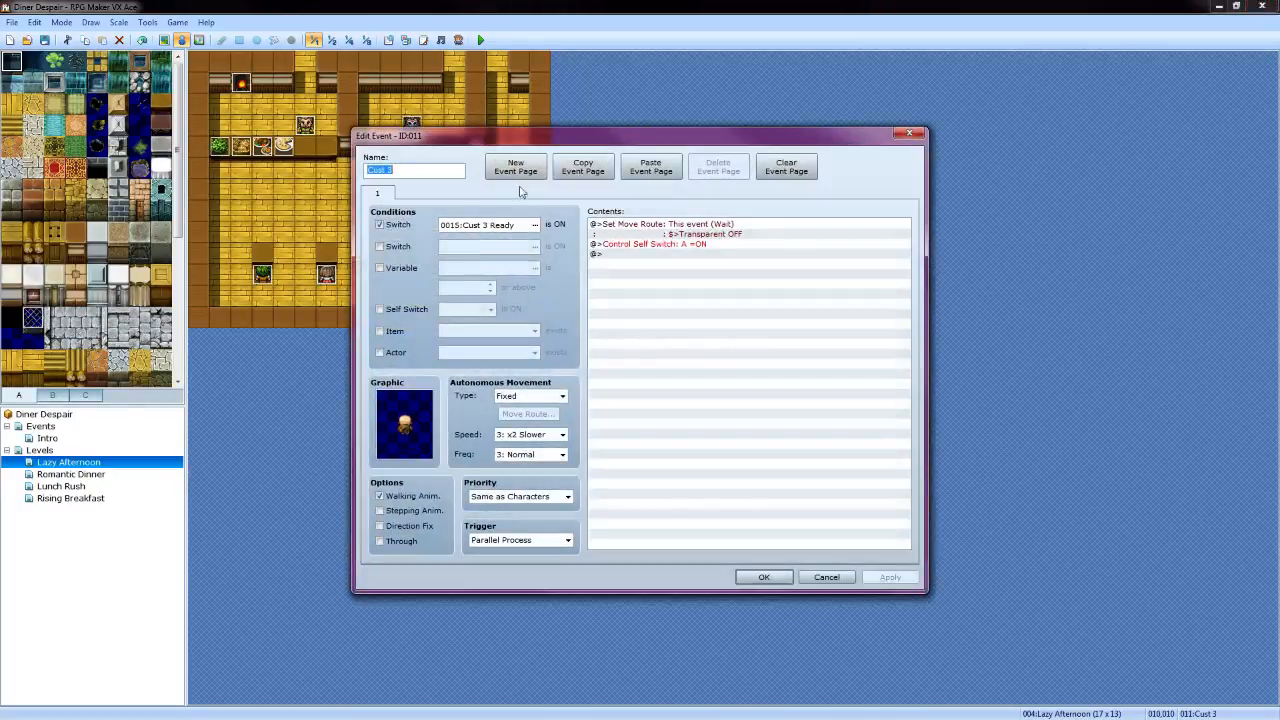
{"action": "left_click", "coordinate": [651, 166]}
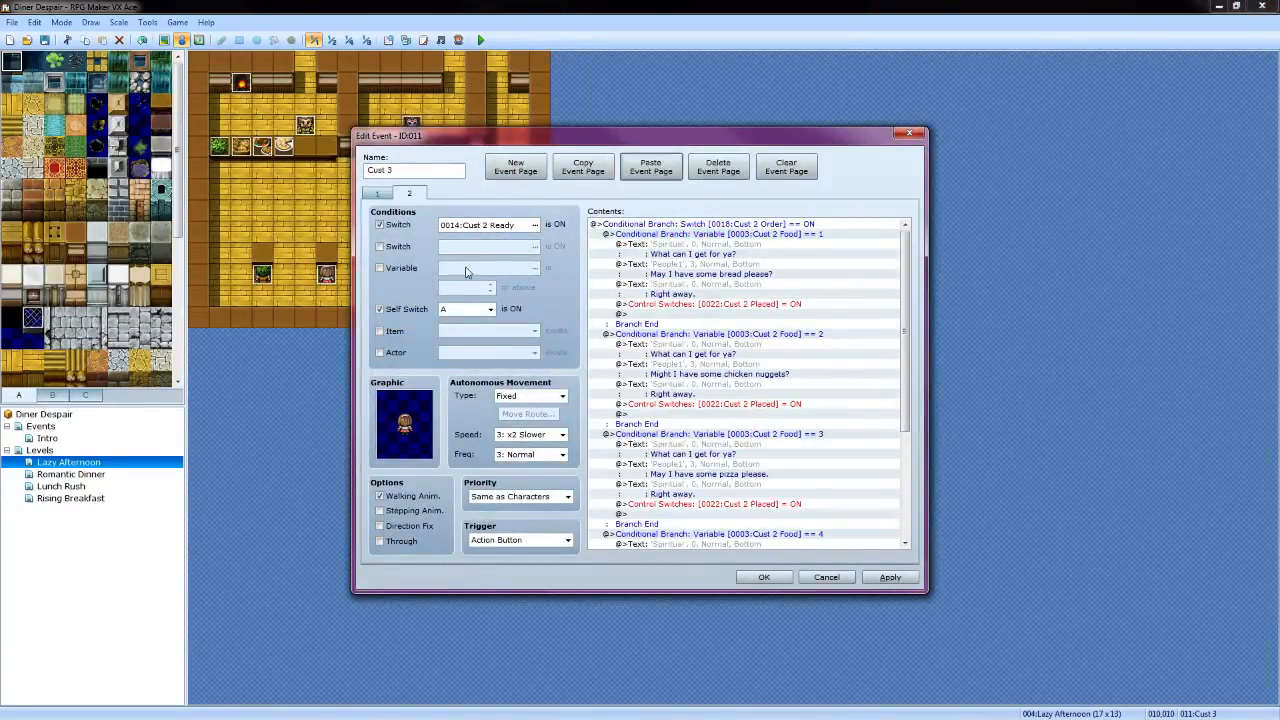
{"action": "double_click", "coordinate": [390, 432]}
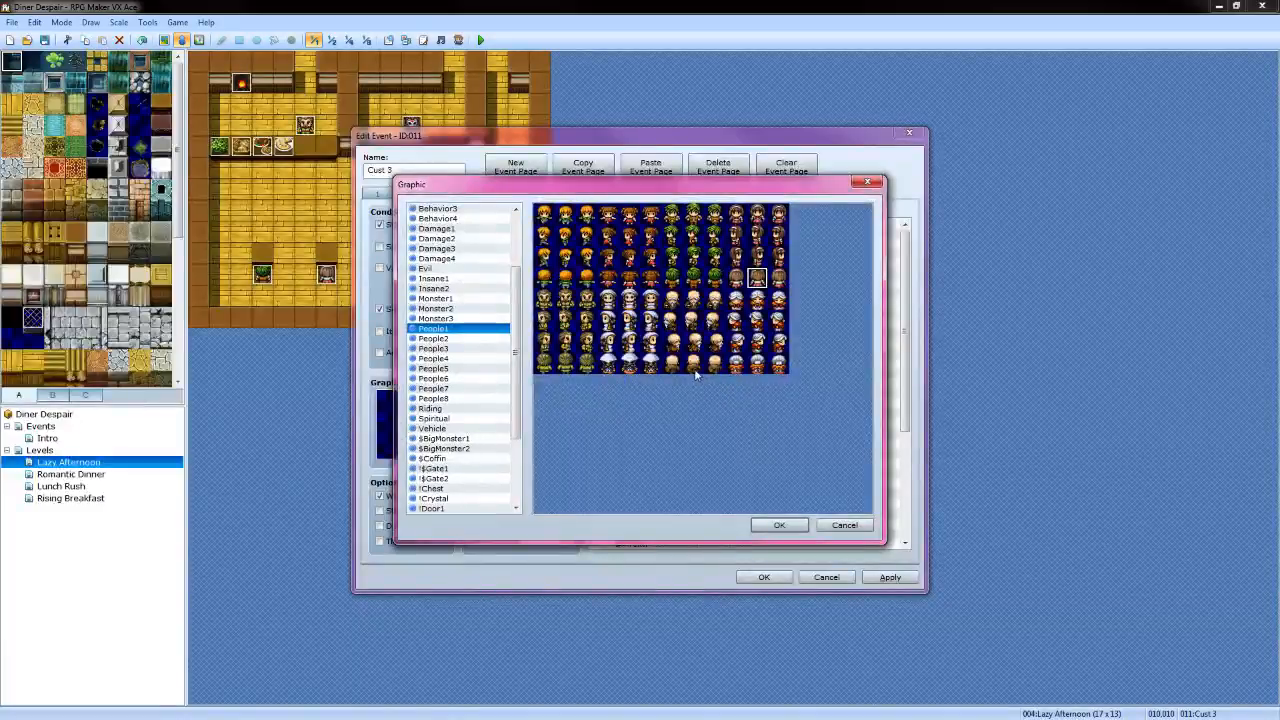
{"action": "left_click", "coordinate": [694, 365]}
{"action": "left_click", "coordinate": [776, 525]}
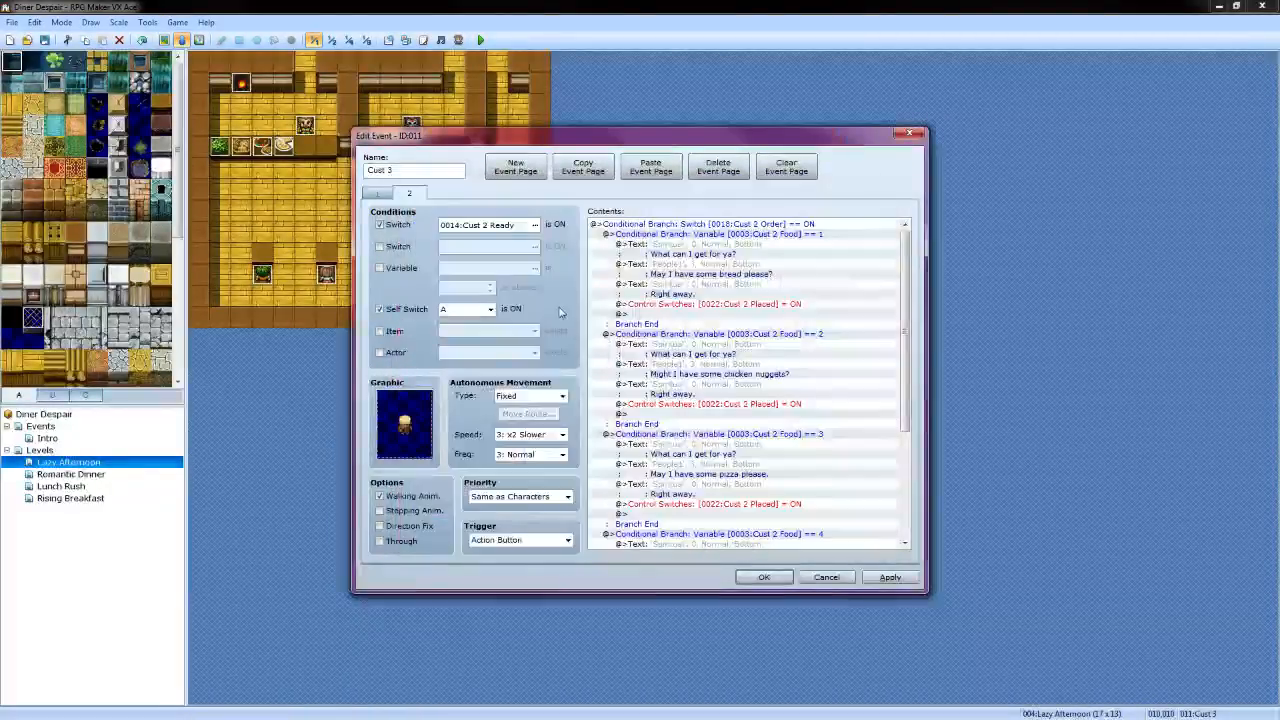
Set the page's switch condition to 0015:Cust 3 Ready
{"action": "left_click", "coordinate": [534, 225]}
{"action": "left_click", "coordinate": [680, 390]}
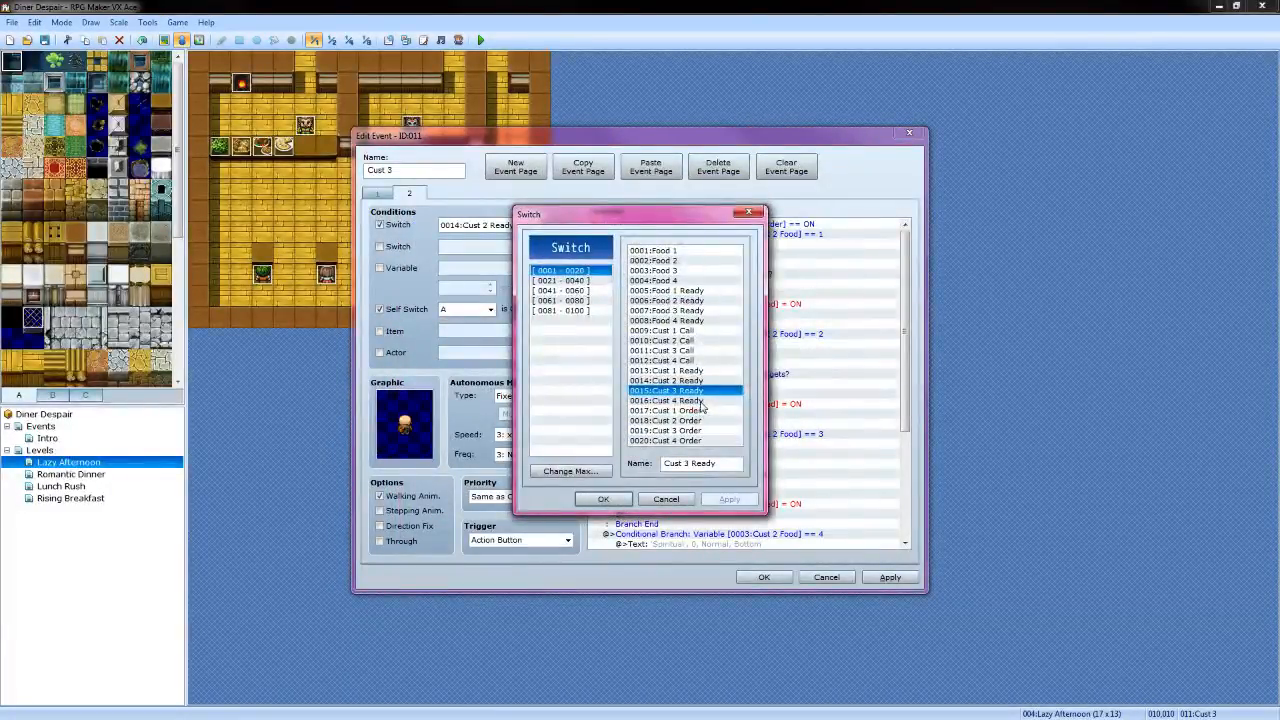
{"action": "left_click", "coordinate": [603, 499]}
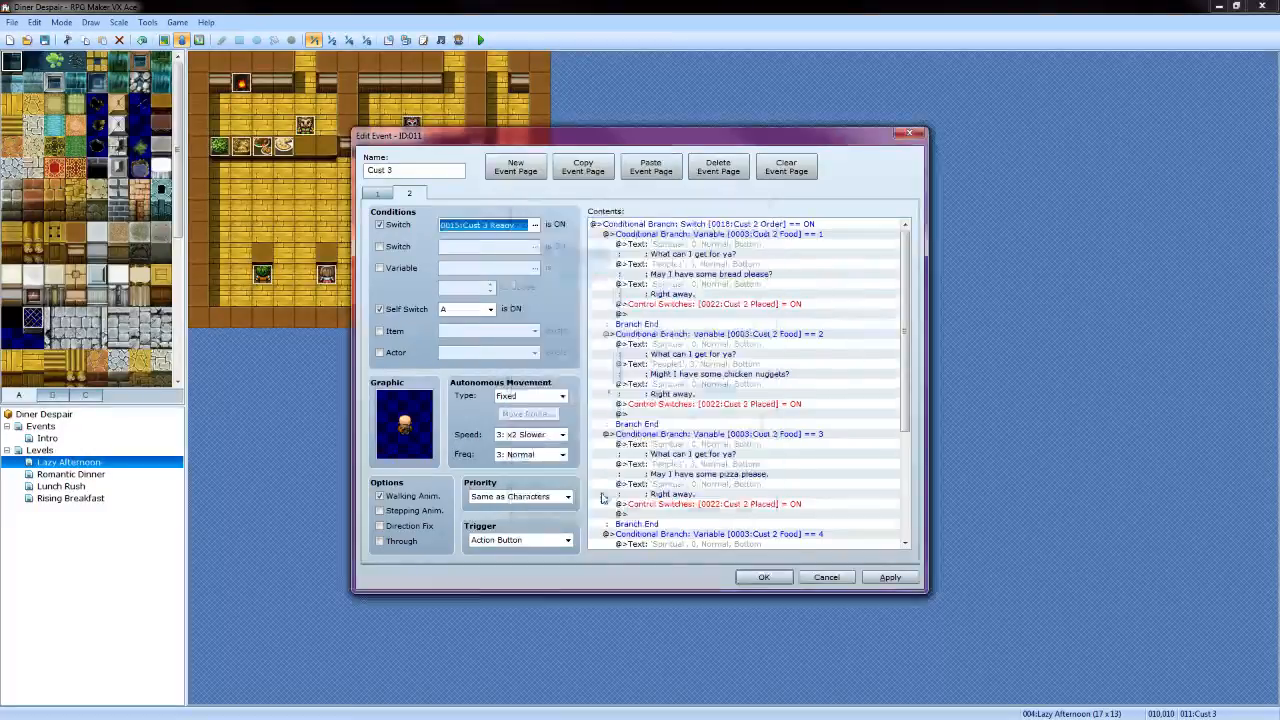
Change the outermost conditional branch to check the switch 0019:Cust 3 Order
{"action": "left_click", "coordinate": [800, 224]}
{"action": "right_click", "coordinate": [800, 224]}
{"action": "left_click", "coordinate": [815, 248]}
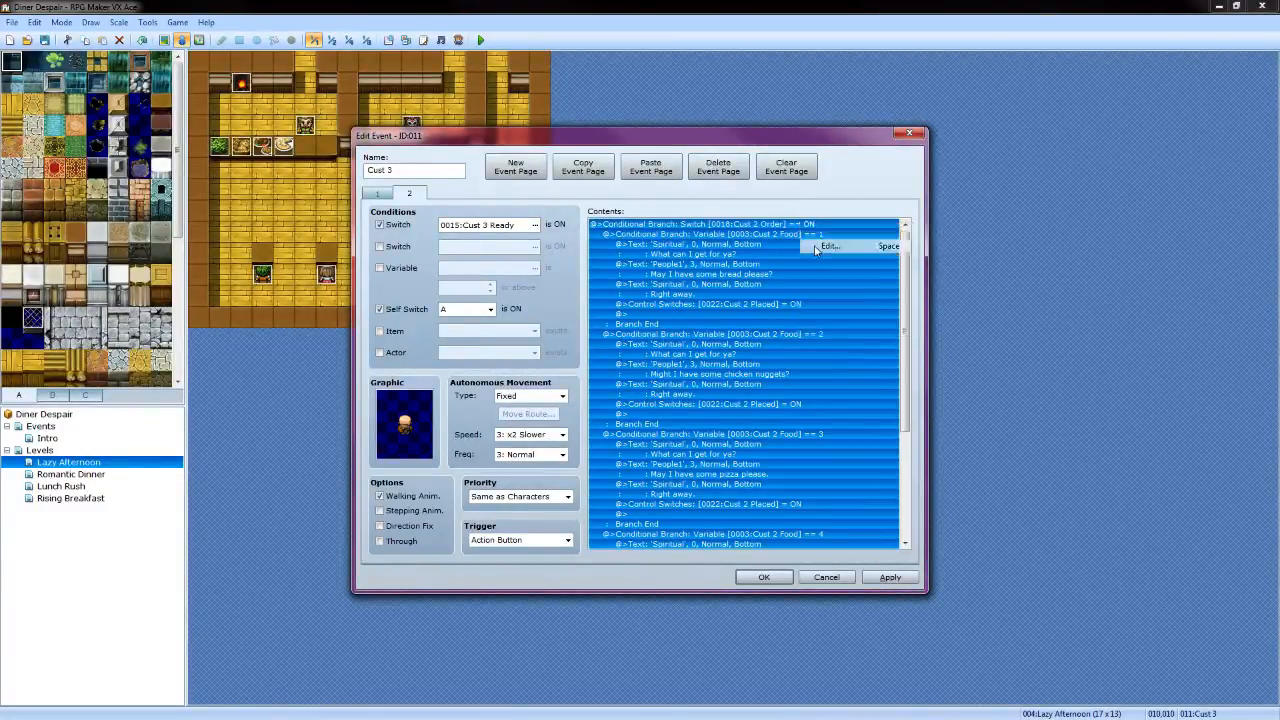
{"action": "left_click", "coordinate": [782, 305]}
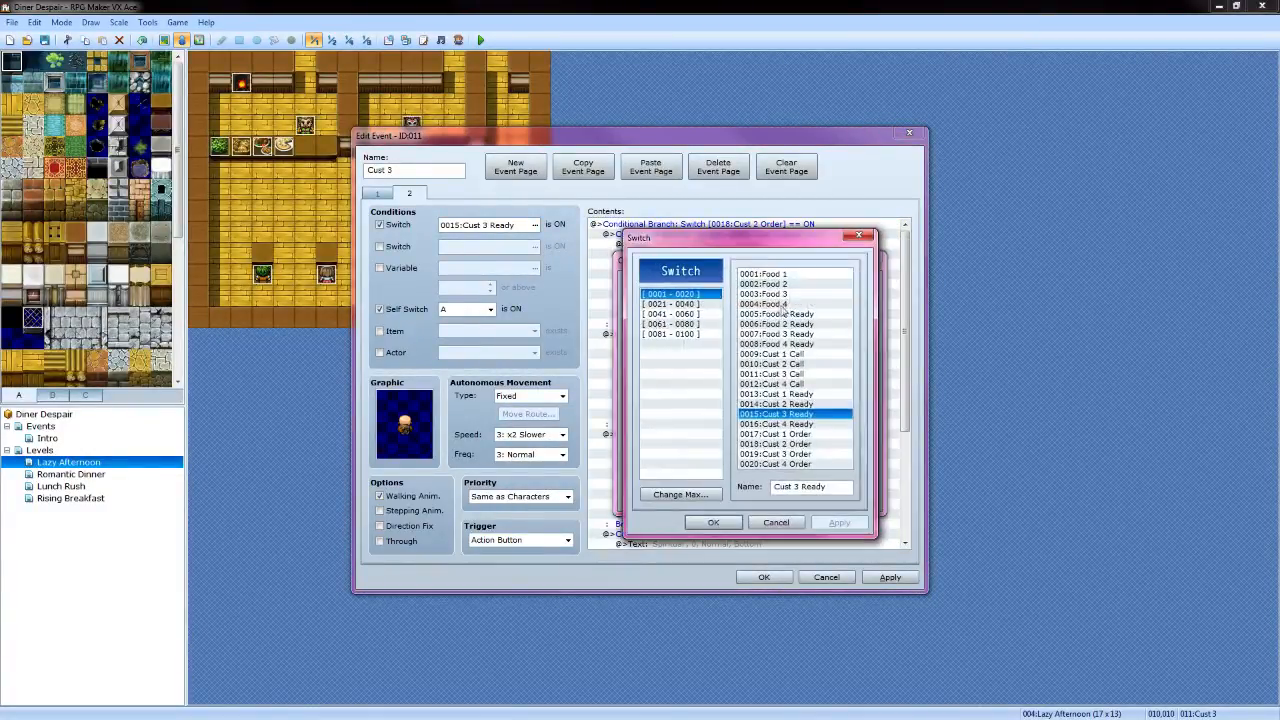
{"action": "left_click", "coordinate": [768, 453]}
{"action": "left_click", "coordinate": [713, 522]}
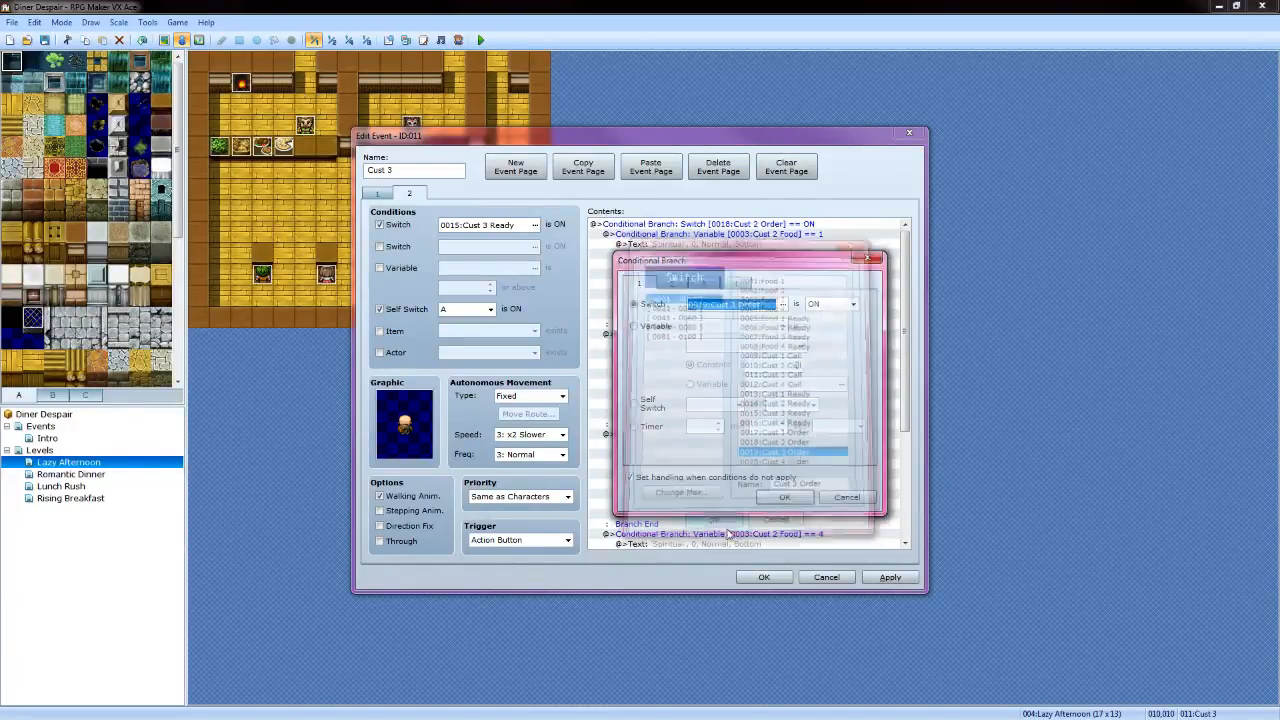
{"action": "left_click", "coordinate": [771, 503]}
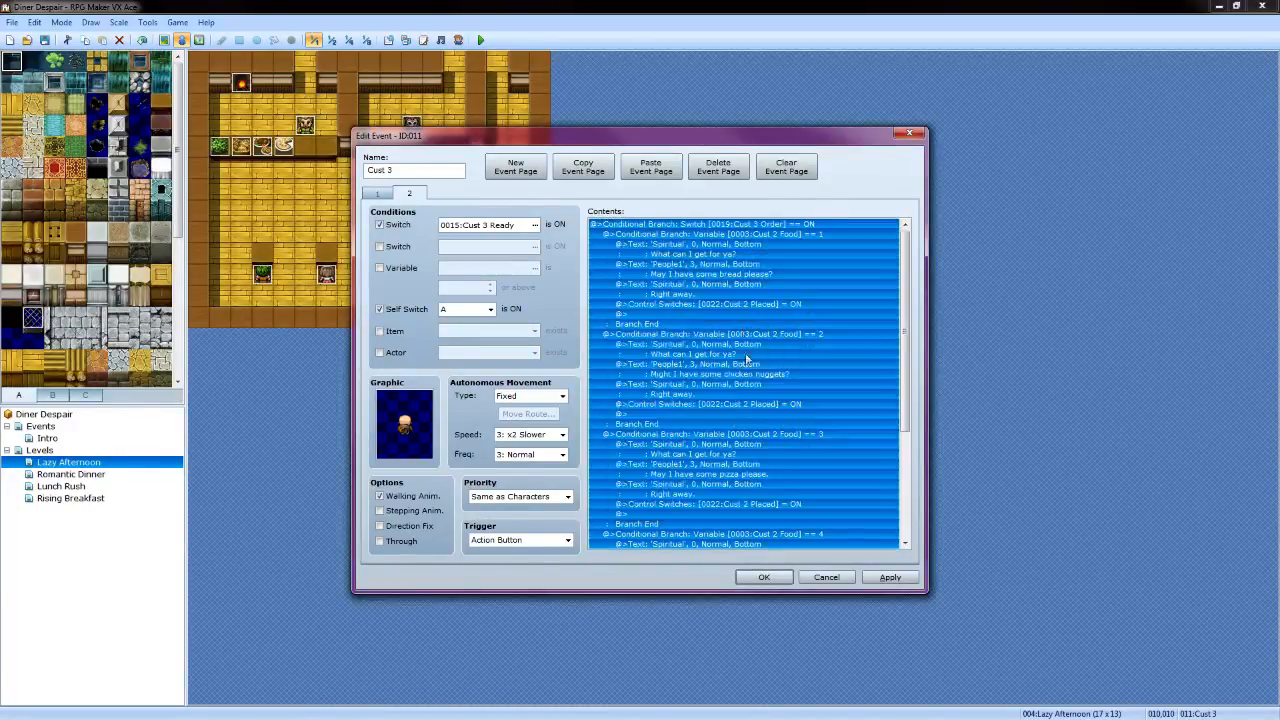
Change the first food branch, for value 1, to check the variable 0004:Cust 3 Food
{"action": "left_click", "coordinate": [772, 234]}
{"action": "right_click", "coordinate": [776, 234]}
{"action": "left_click", "coordinate": [796, 260]}
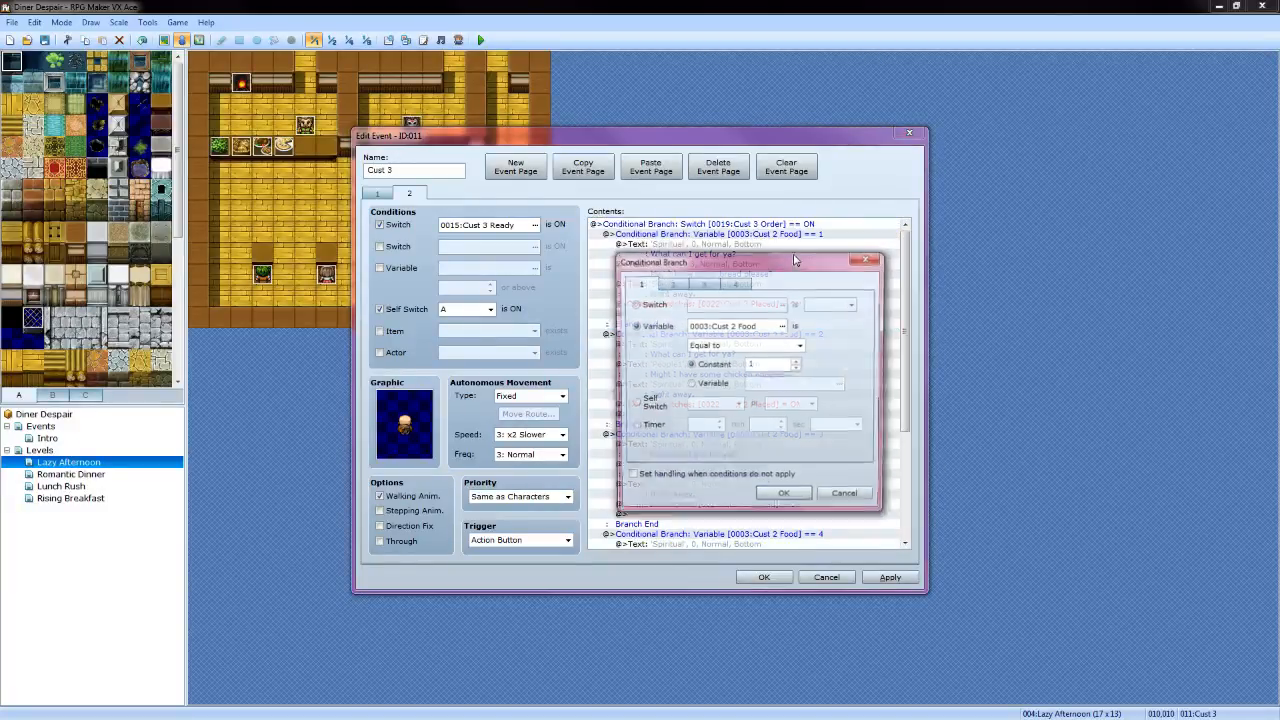
{"action": "left_click", "coordinate": [783, 326]}
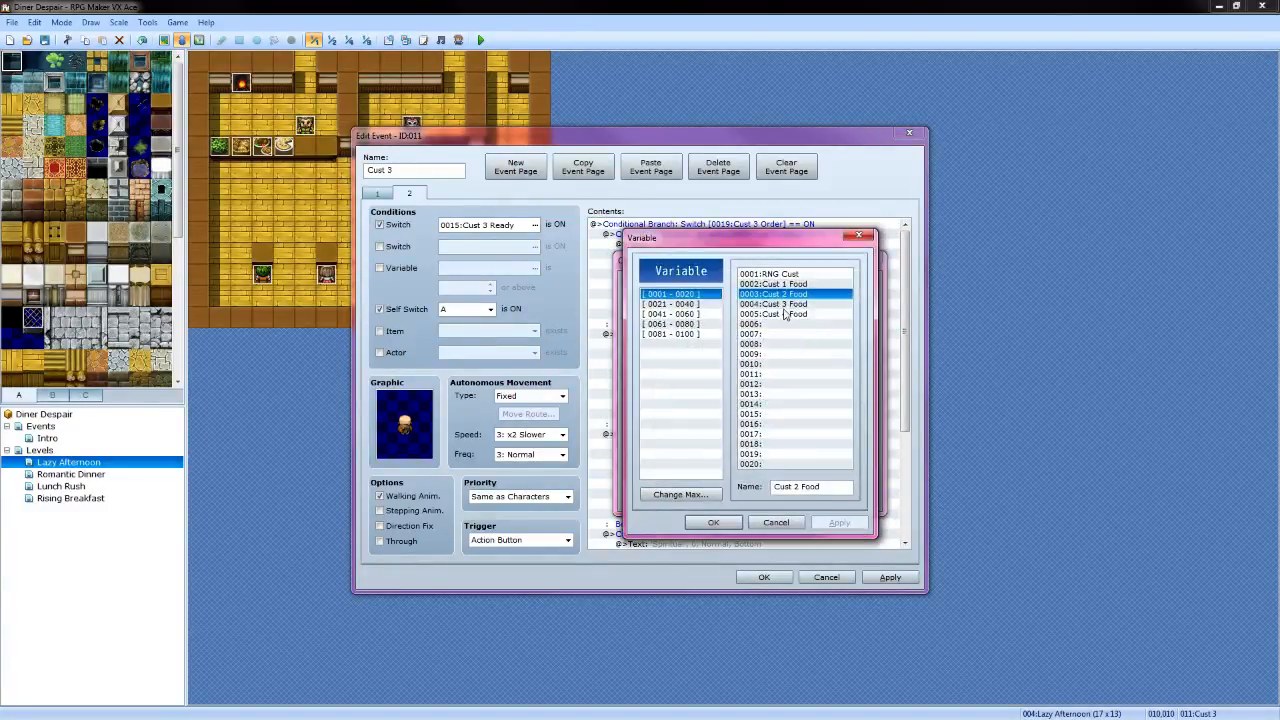
{"action": "left_click", "coordinate": [786, 304]}
{"action": "left_click", "coordinate": [725, 522]}
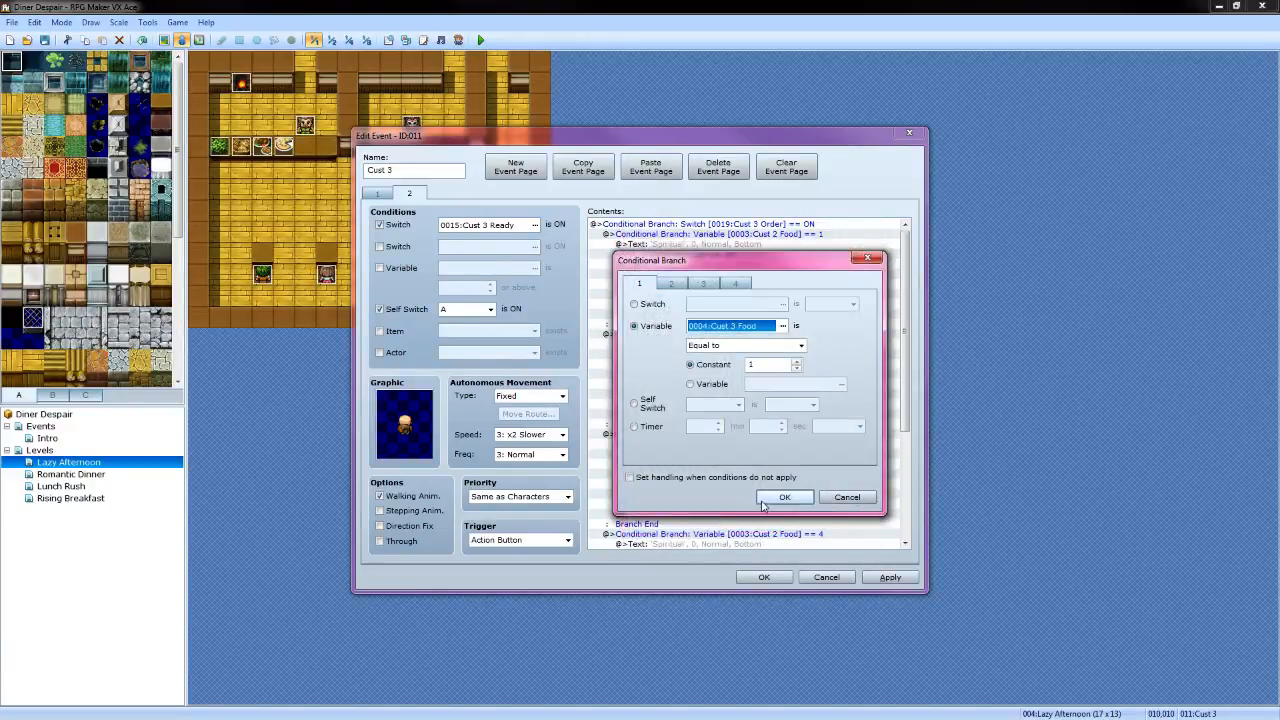
{"action": "left_click", "coordinate": [764, 500]}
Change the customer's bread line to "I want bread!" with the white-bearded old man's face from People1
{"action": "left_click", "coordinate": [709, 266]}
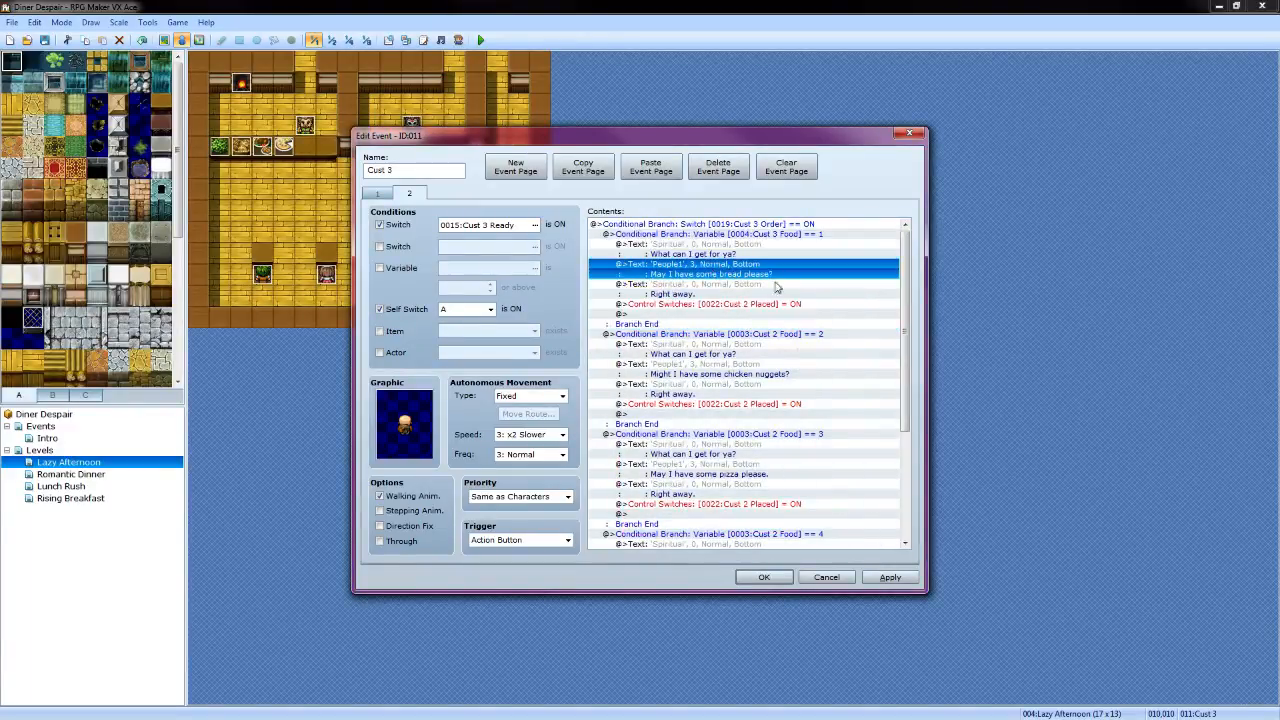
{"action": "right_click", "coordinate": [735, 266]}
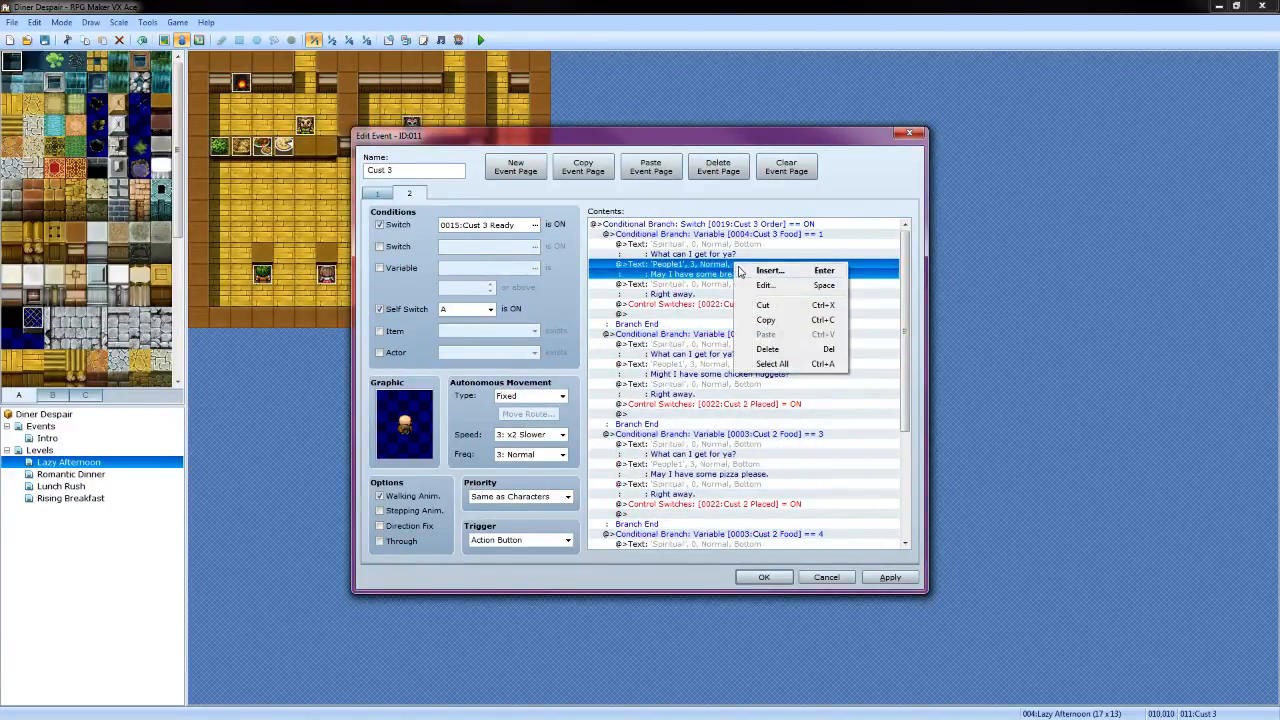
{"action": "left_click", "coordinate": [752, 287]}
{"action": "double_click", "coordinate": [616, 372]}
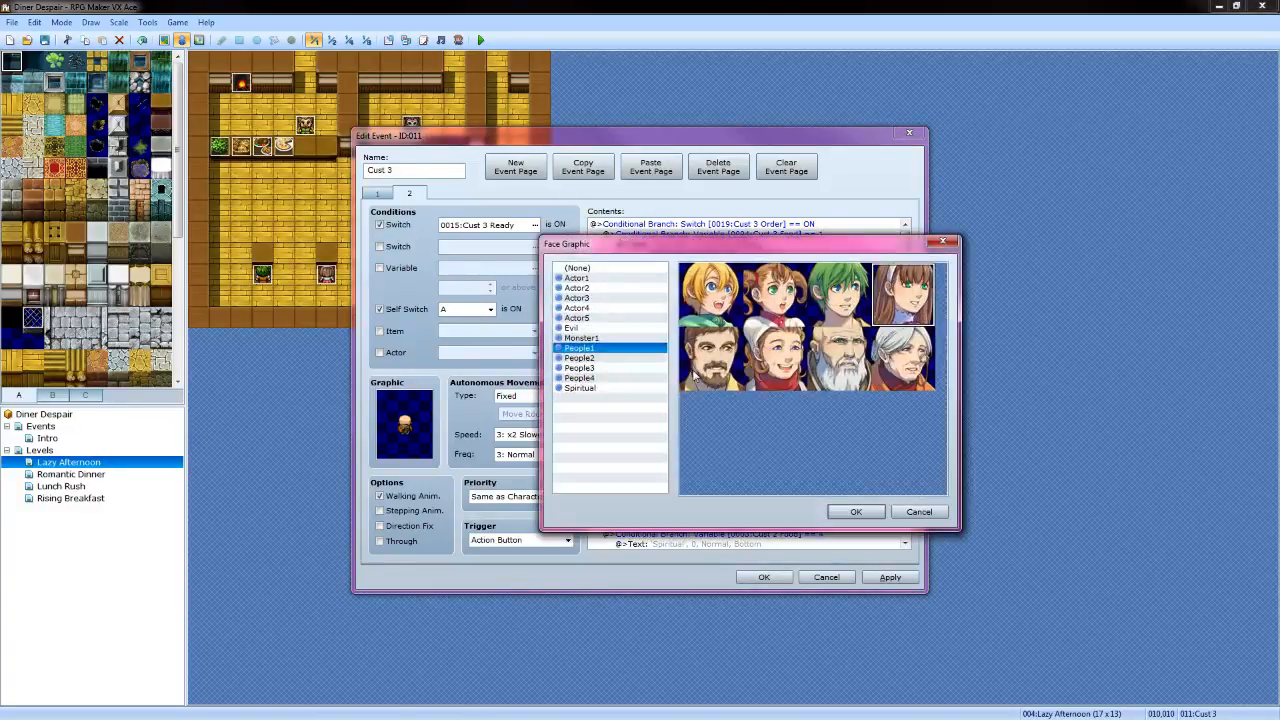
{"action": "left_click", "coordinate": [847, 369]}
{"action": "left_click", "coordinate": [854, 511]}
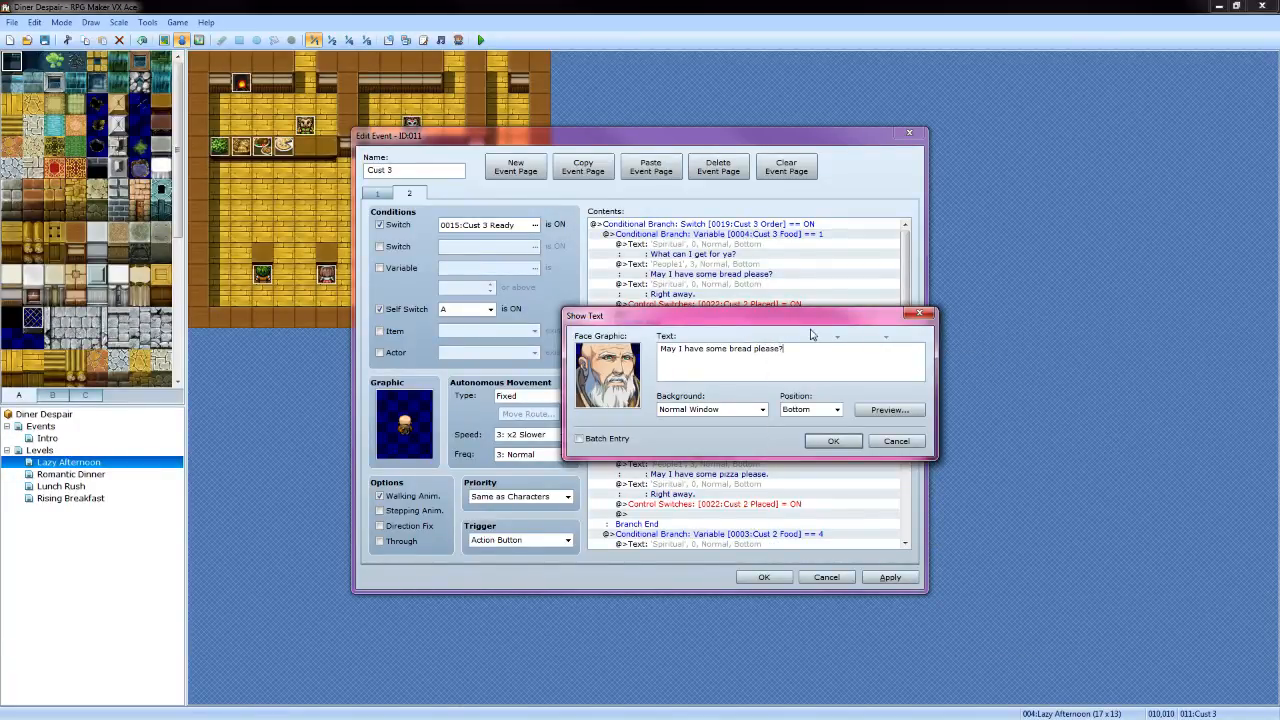
{"action": "key", "text": "BackSpace"}
{"action": "key", "text": "BackSpace"}
{"action": "key", "text": "BackSpace"}
{"action": "key", "text": "BackSpace"}
{"action": "key", "text": "BackSpace"}
{"action": "key", "text": "BackSpace"}
{"action": "key", "text": "BackSpace"}
{"action": "key", "text": "BackSpace"}
{"action": "key", "text": "BackSpace"}
{"action": "key", "text": "BackSpace"}
{"action": "key", "text": "BackSpace"}
{"action": "left_click", "coordinate": [816, 441]}
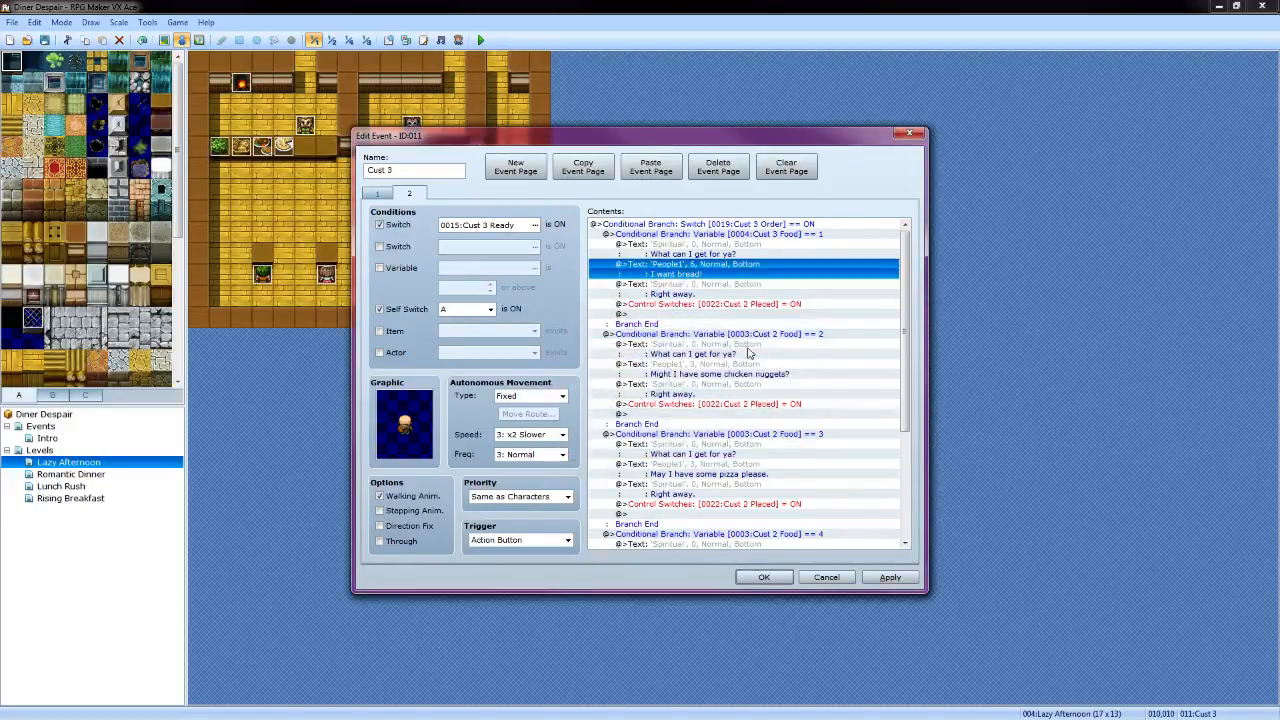
Name switch 0023 "Cust 3 Placed" and make the bread branch turn it on instead of the Cust 2 switch
{"action": "left_click", "coordinate": [749, 305]}
{"action": "right_click", "coordinate": [749, 305]}
{"action": "left_click", "coordinate": [772, 334]}
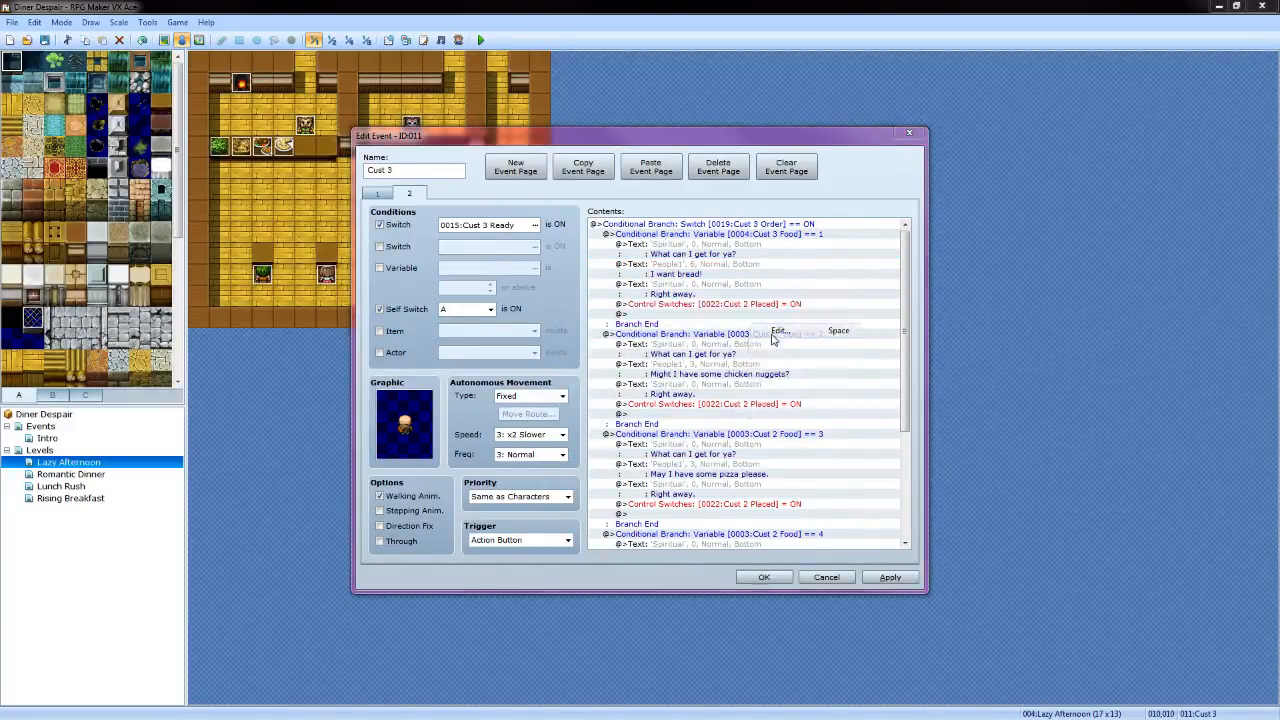
{"action": "left_click", "coordinate": [804, 357]}
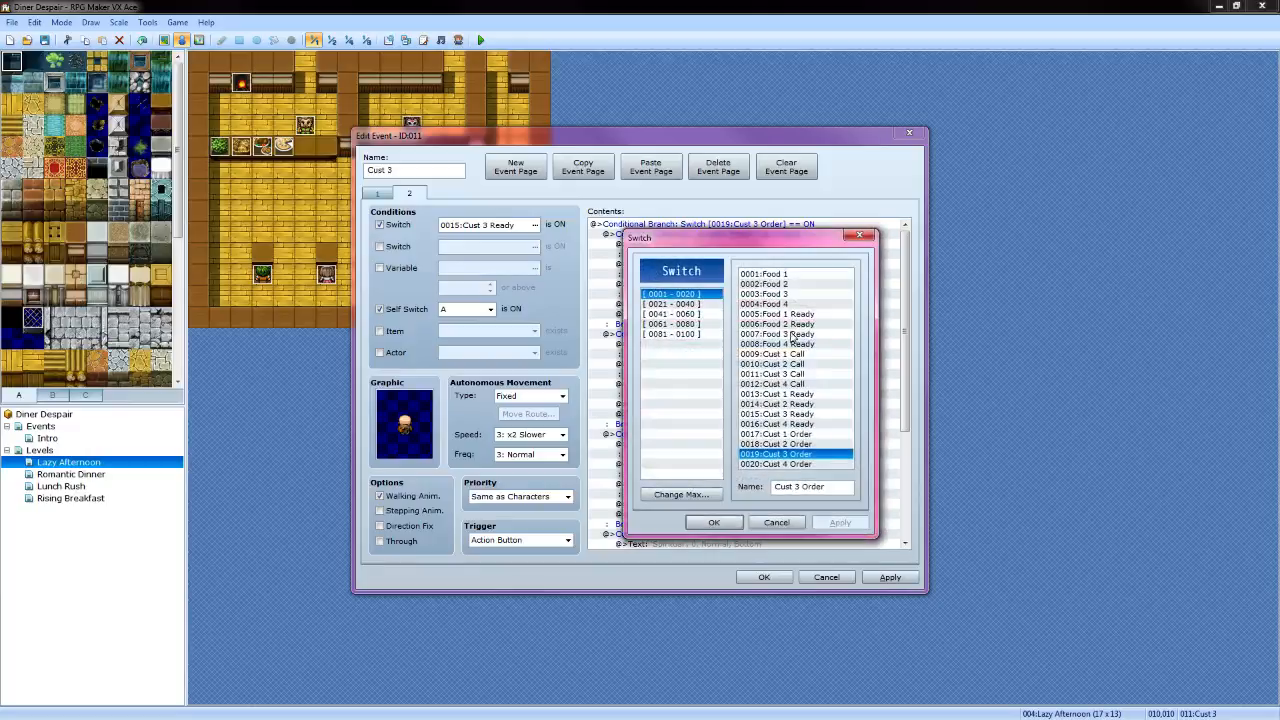
{"action": "left_click", "coordinate": [675, 304]}
{"action": "left_click", "coordinate": [783, 294]}
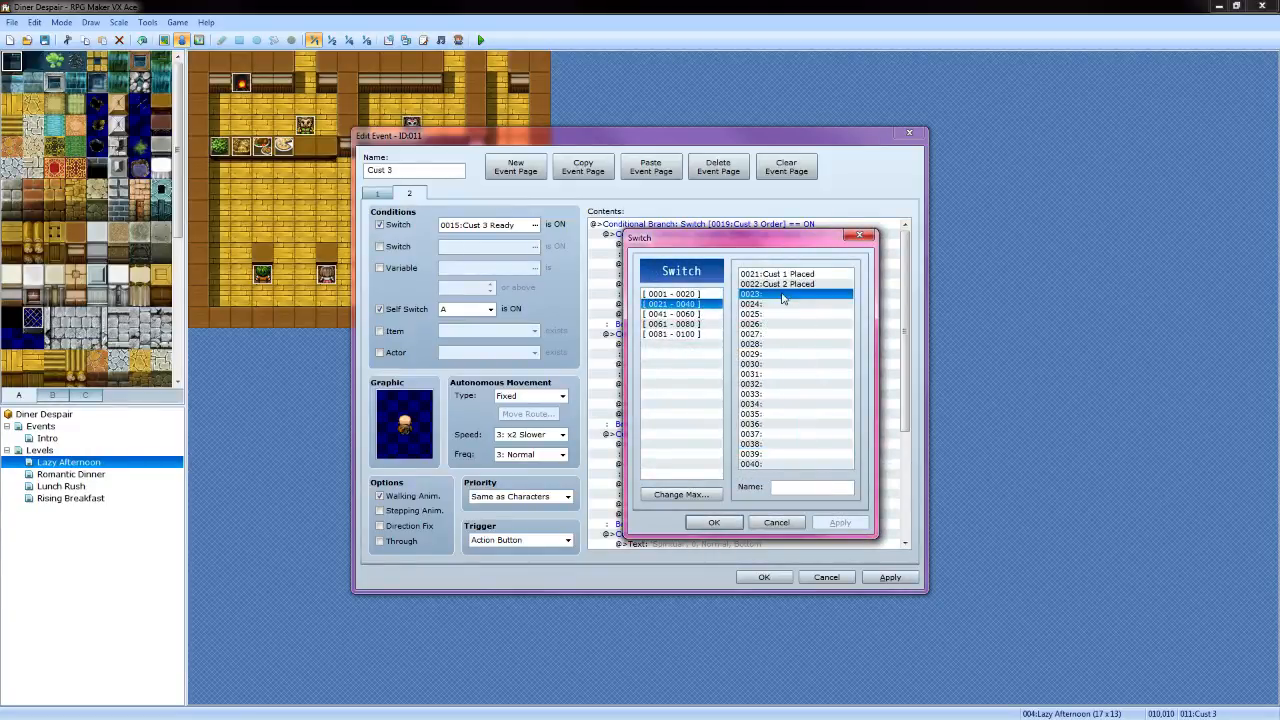
{"action": "left_click", "coordinate": [790, 488]}
{"action": "type", "text": "Cust 3 Placed"}
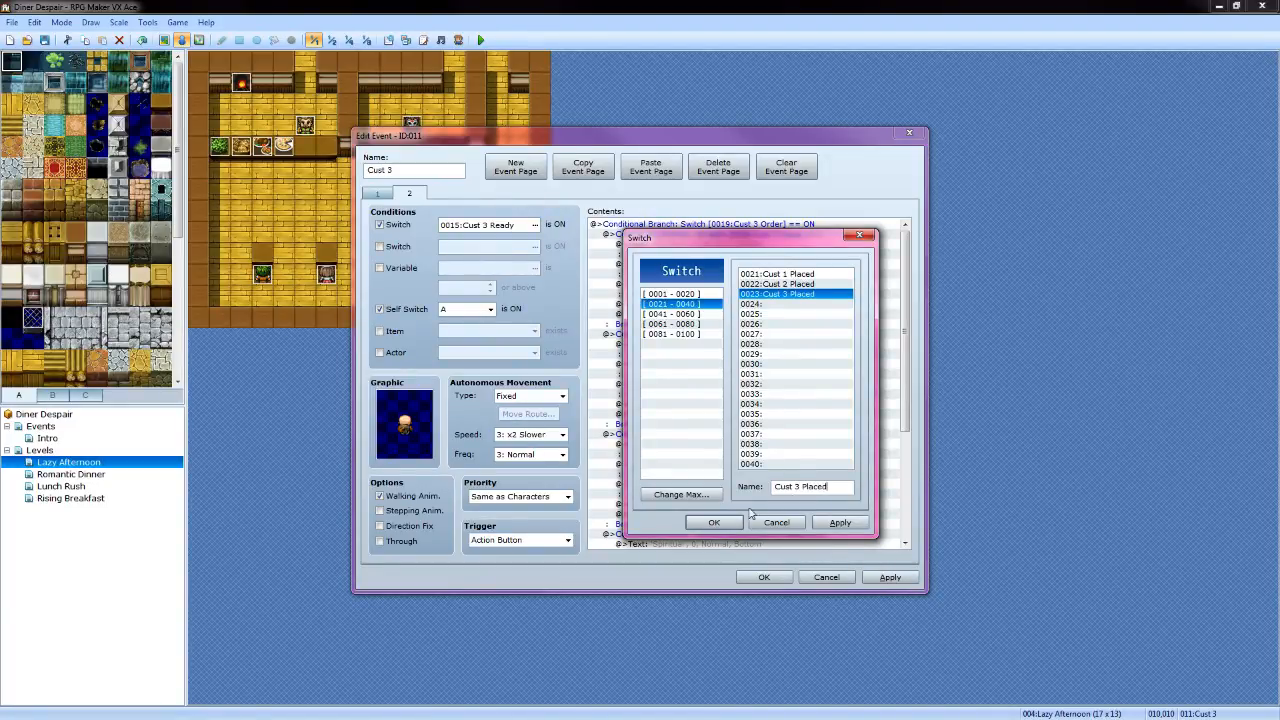
{"action": "left_click", "coordinate": [714, 522]}
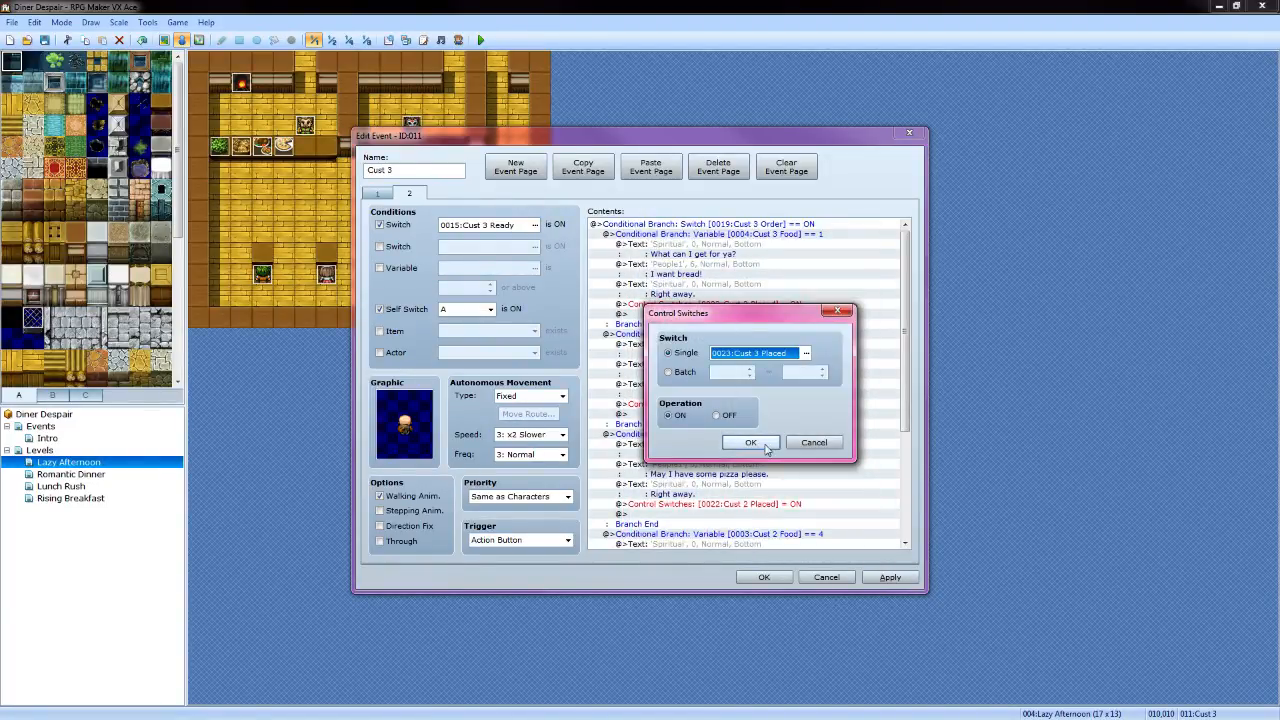
{"action": "left_click", "coordinate": [750, 443]}
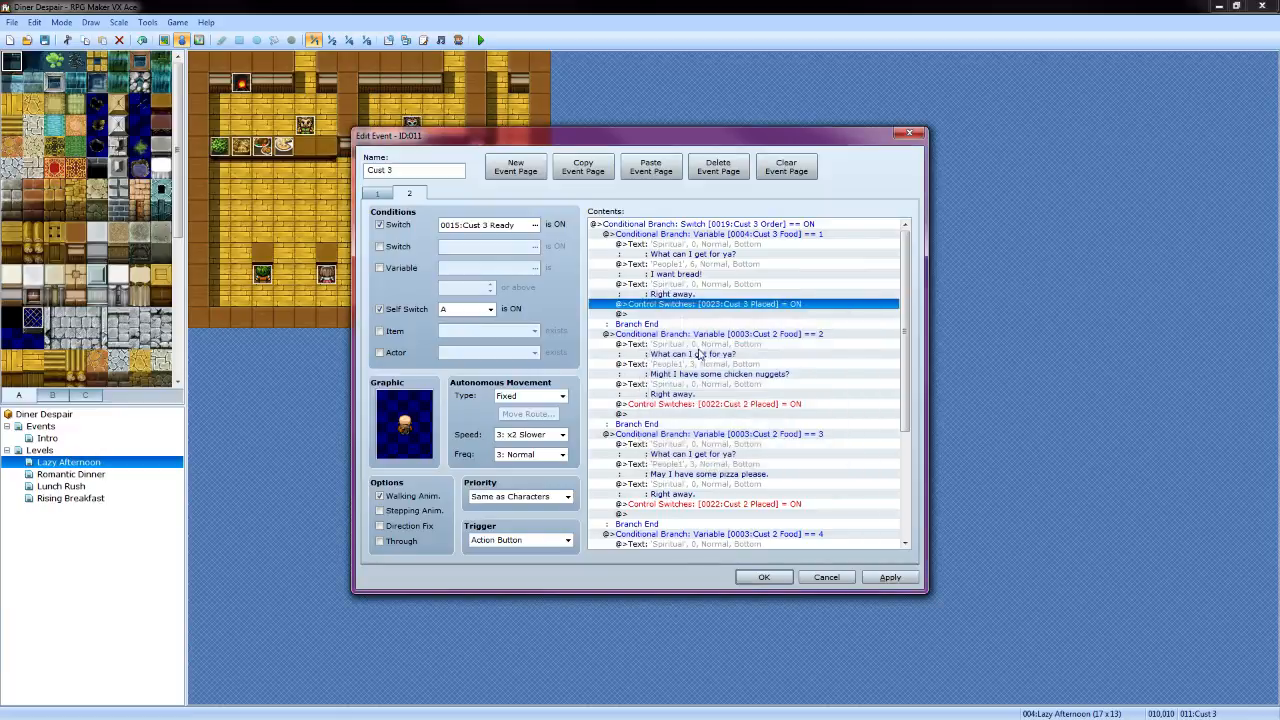
Change the second food branch, for value 2, to check the variable 0004:Cust 3 Food
{"action": "left_click", "coordinate": [778, 337]}
{"action": "right_click", "coordinate": [778, 337]}
{"action": "left_click", "coordinate": [801, 363]}
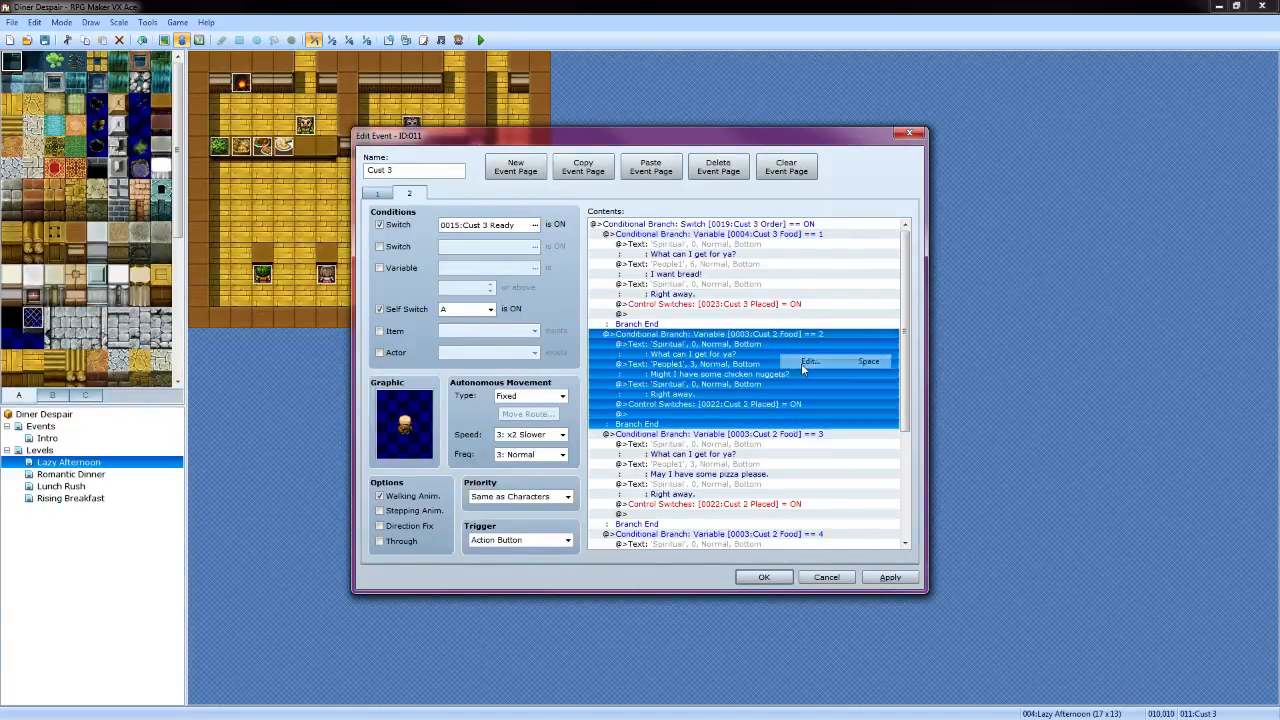
{"action": "left_click", "coordinate": [781, 327]}
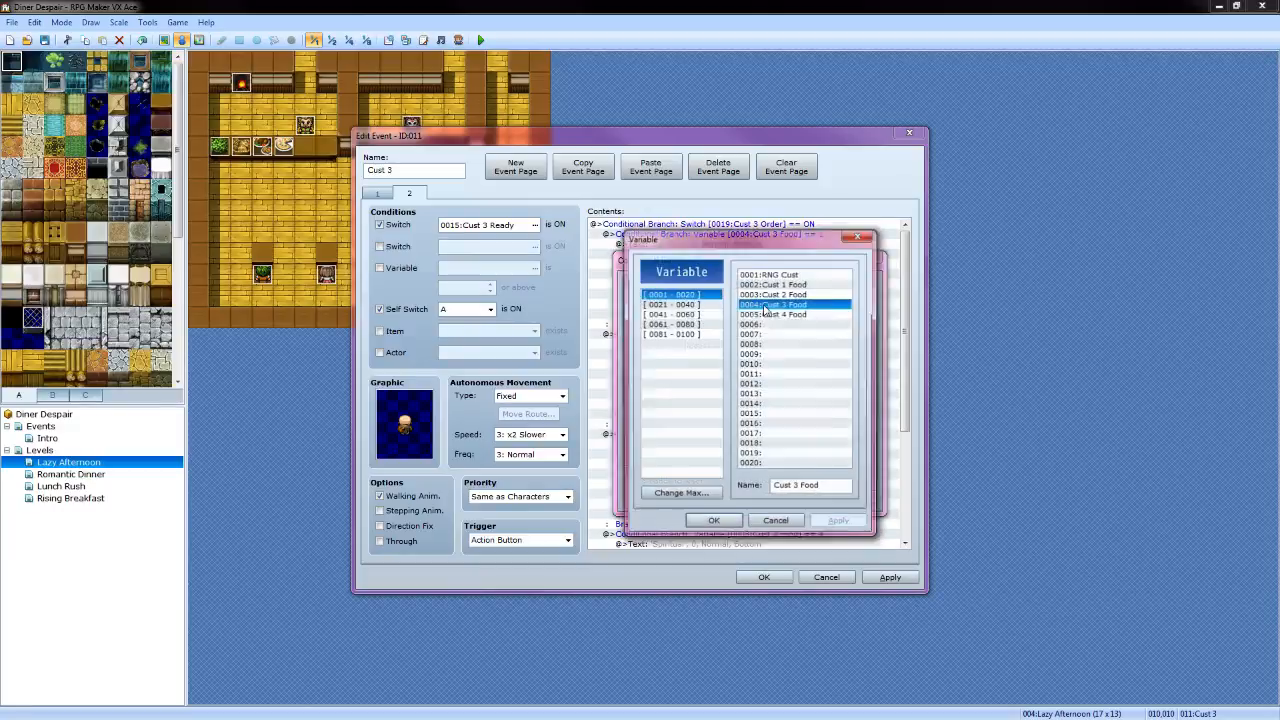
{"action": "left_click", "coordinate": [790, 304]}
{"action": "left_click", "coordinate": [719, 524]}
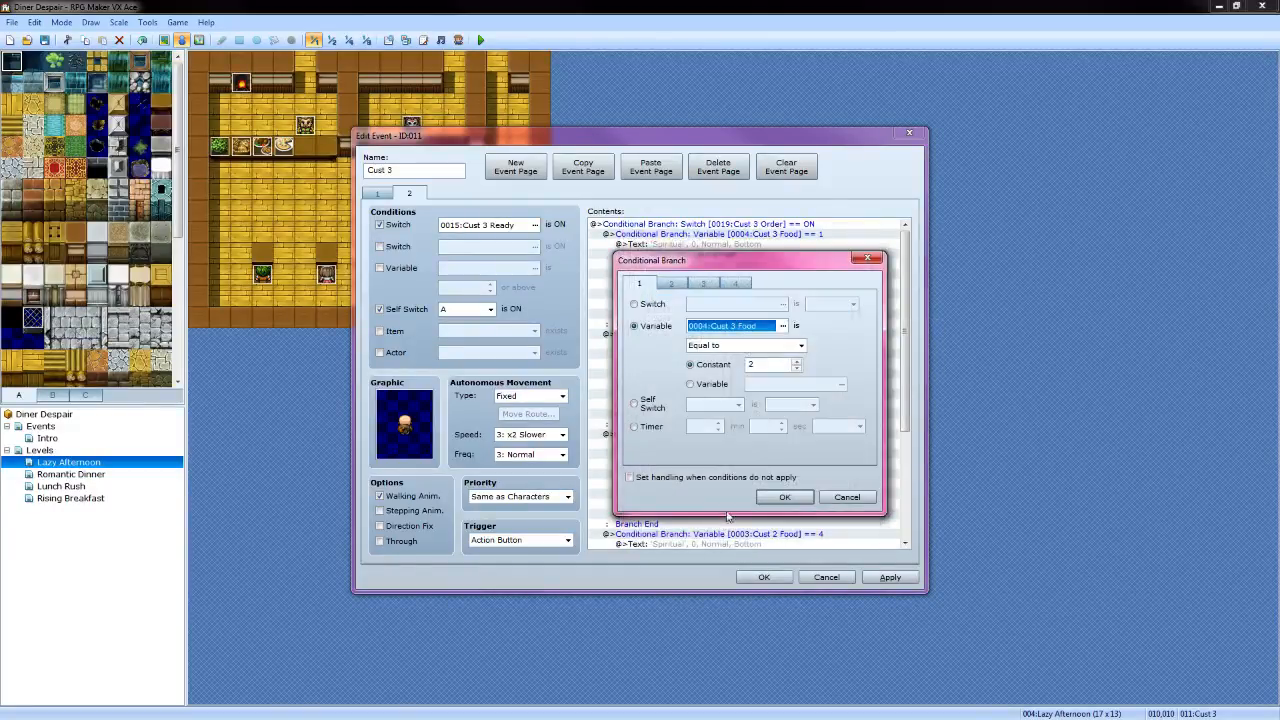
{"action": "left_click", "coordinate": [776, 498]}
Change the customer's chicken nuggets line to "I want some chicken nuggets!" with the white-bearded old man's face from People1
{"action": "left_click", "coordinate": [724, 363]}
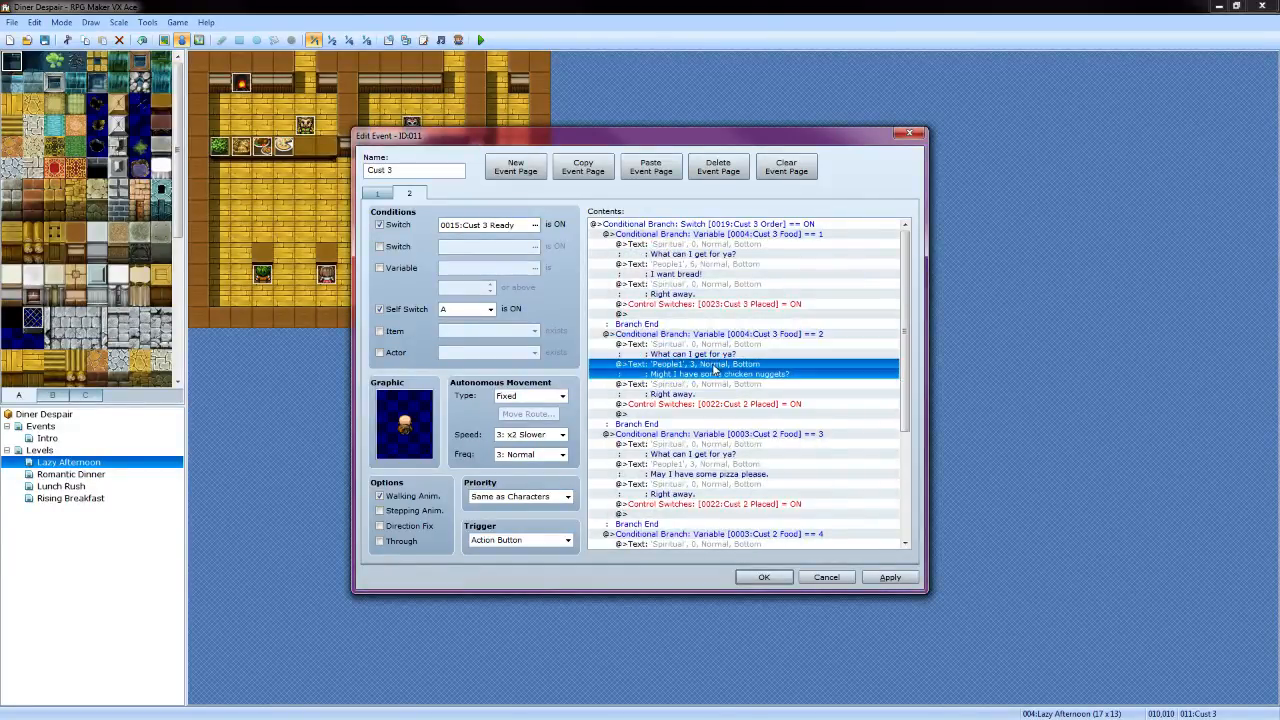
{"action": "right_click", "coordinate": [724, 364]}
{"action": "left_click", "coordinate": [752, 390]}
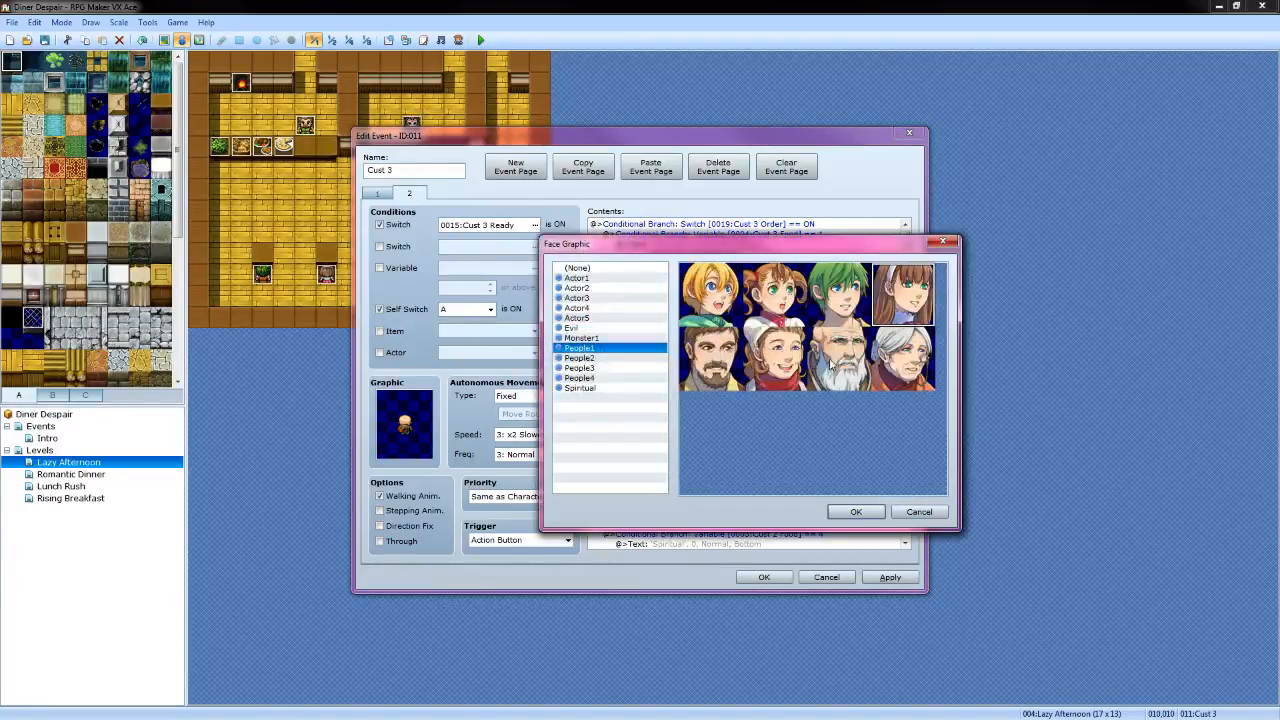
{"action": "left_click", "coordinate": [836, 366]}
{"action": "left_click", "coordinate": [852, 506]}
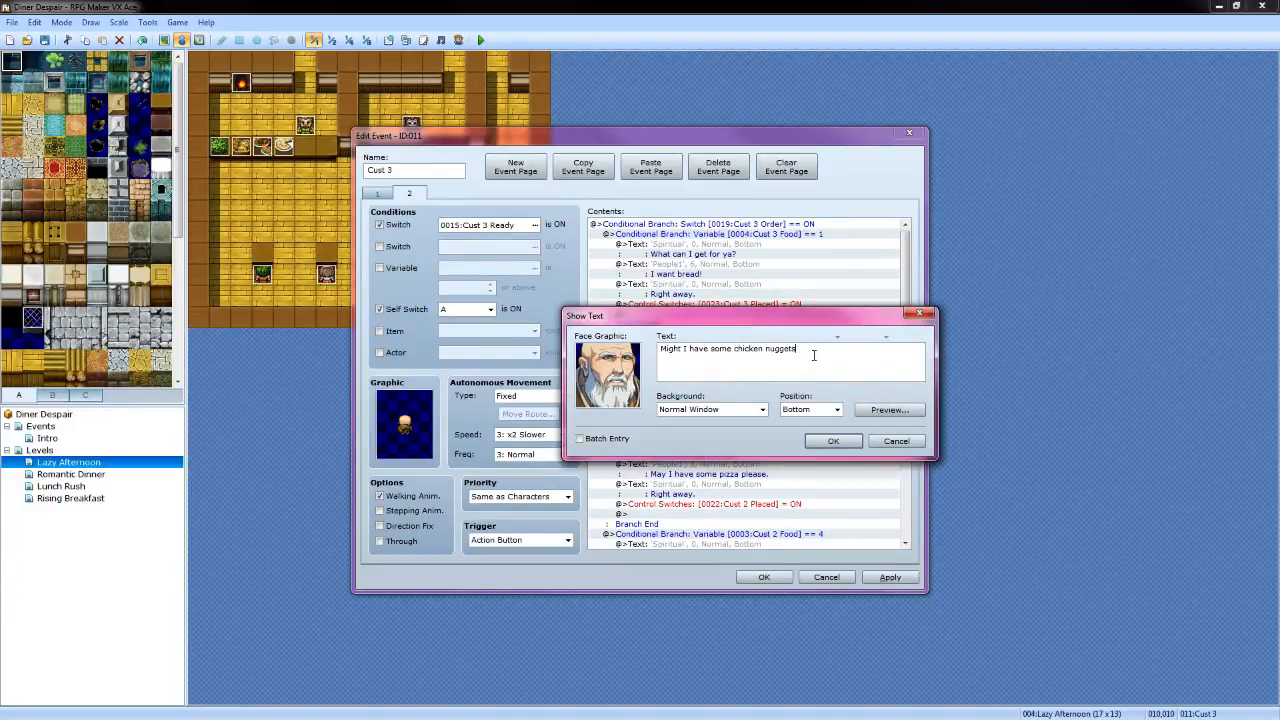
{"action": "key", "text": "BackSpace"}
{"action": "key", "text": "BackSpace"}
{"action": "key", "text": "BackSpace"}
{"action": "key", "text": "BackSpace"}
{"action": "key", "text": "BackSpace"}
{"action": "key", "text": "BackSpace"}
{"action": "key", "text": "BackSpace"}
{"action": "key", "text": "BackSpace"}
{"action": "key", "text": "BackSpace"}
{"action": "key", "text": "BackSpace"}
{"action": "key", "text": "BackSpace"}
{"action": "key", "text": "BackSpace"}
{"action": "key", "text": "BackSpace"}
{"action": "key", "text": "BackSpace"}
{"action": "key", "text": "BackSpace"}
{"action": "key", "text": "BackSpace"}
{"action": "left_click", "coordinate": [833, 441]}
Make the chicken nuggets branch turn on the switch 0023:Cust 3 Placed
{"action": "right_click", "coordinate": [716, 406]}
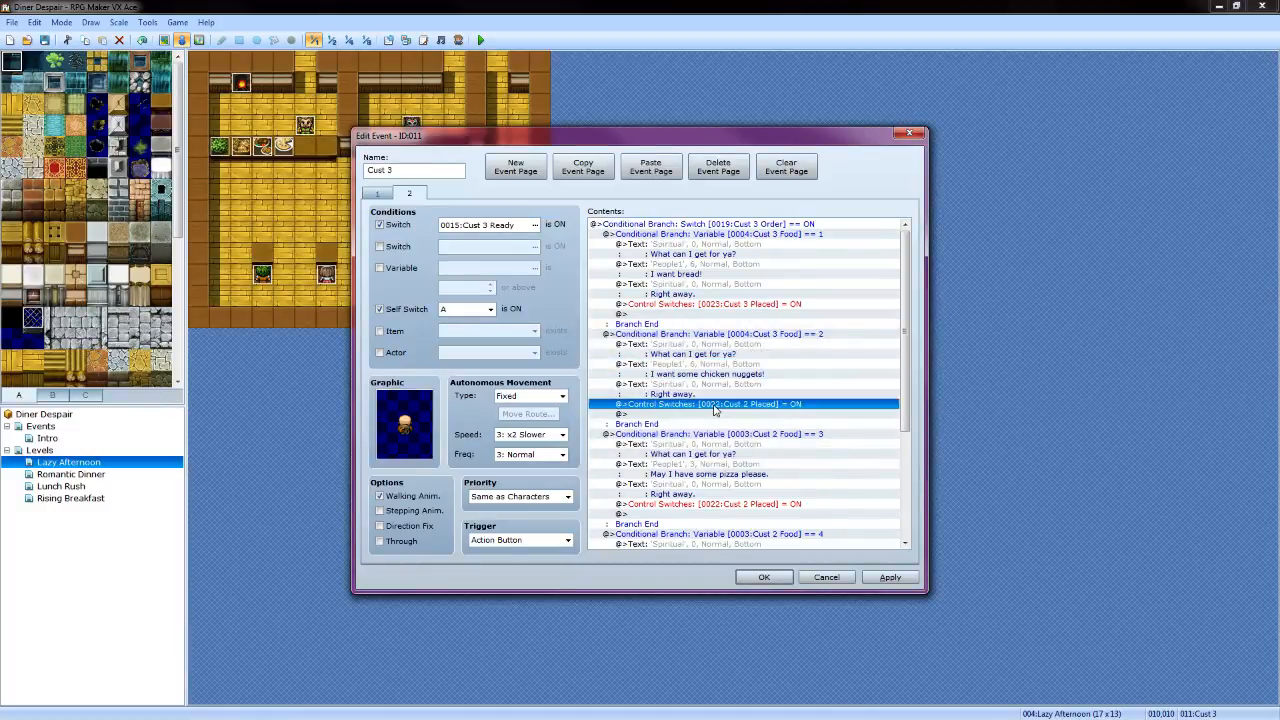
{"action": "left_click", "coordinate": [738, 433]}
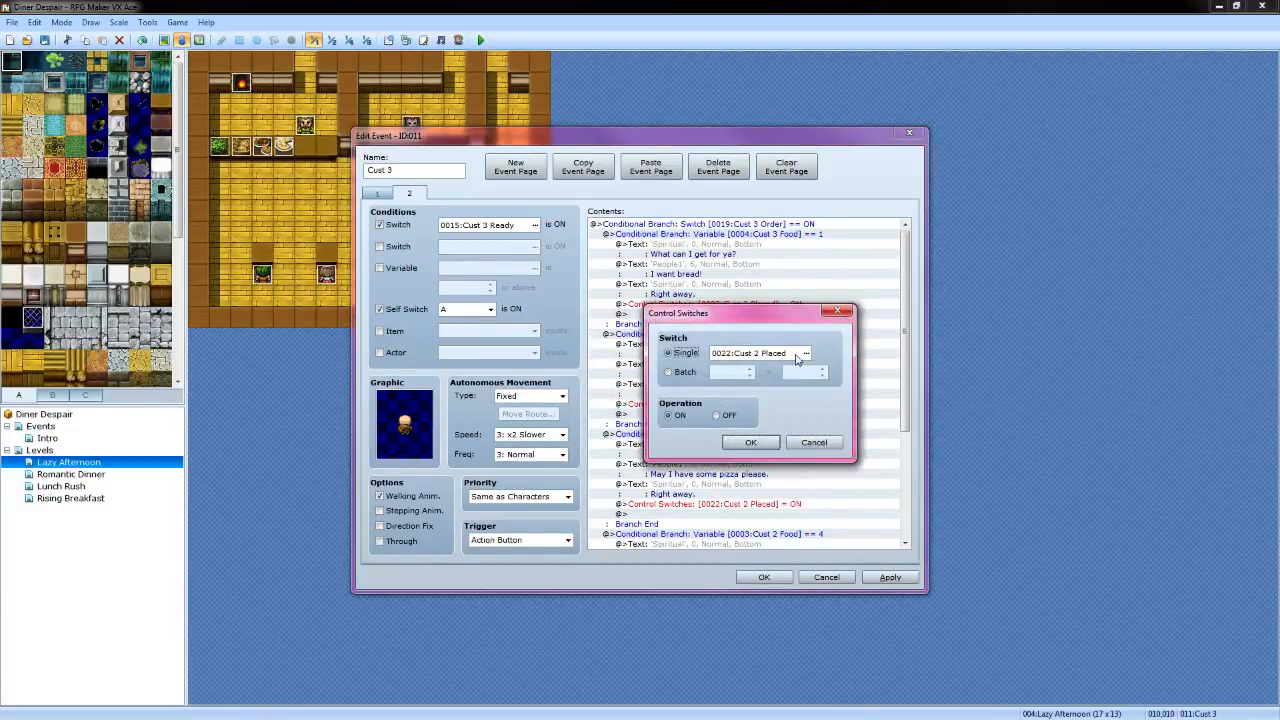
{"action": "left_click", "coordinate": [806, 353]}
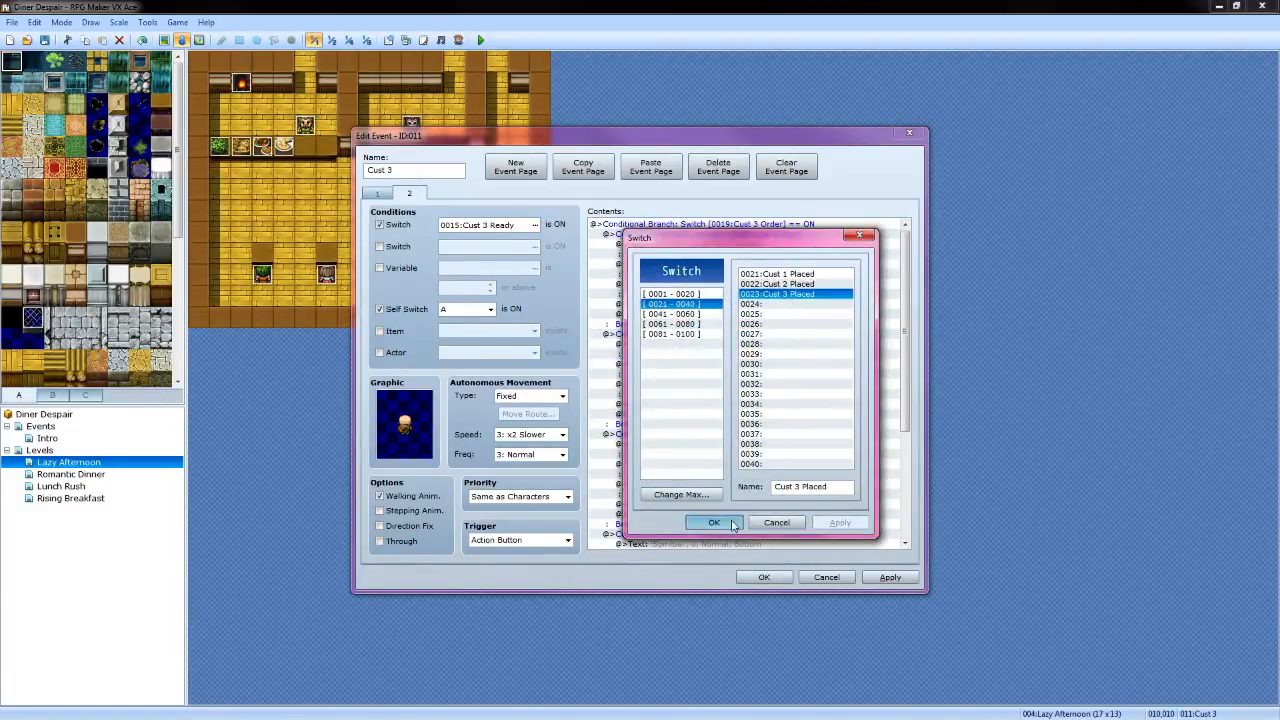
{"action": "left_click", "coordinate": [714, 522]}
{"action": "left_click", "coordinate": [752, 443]}
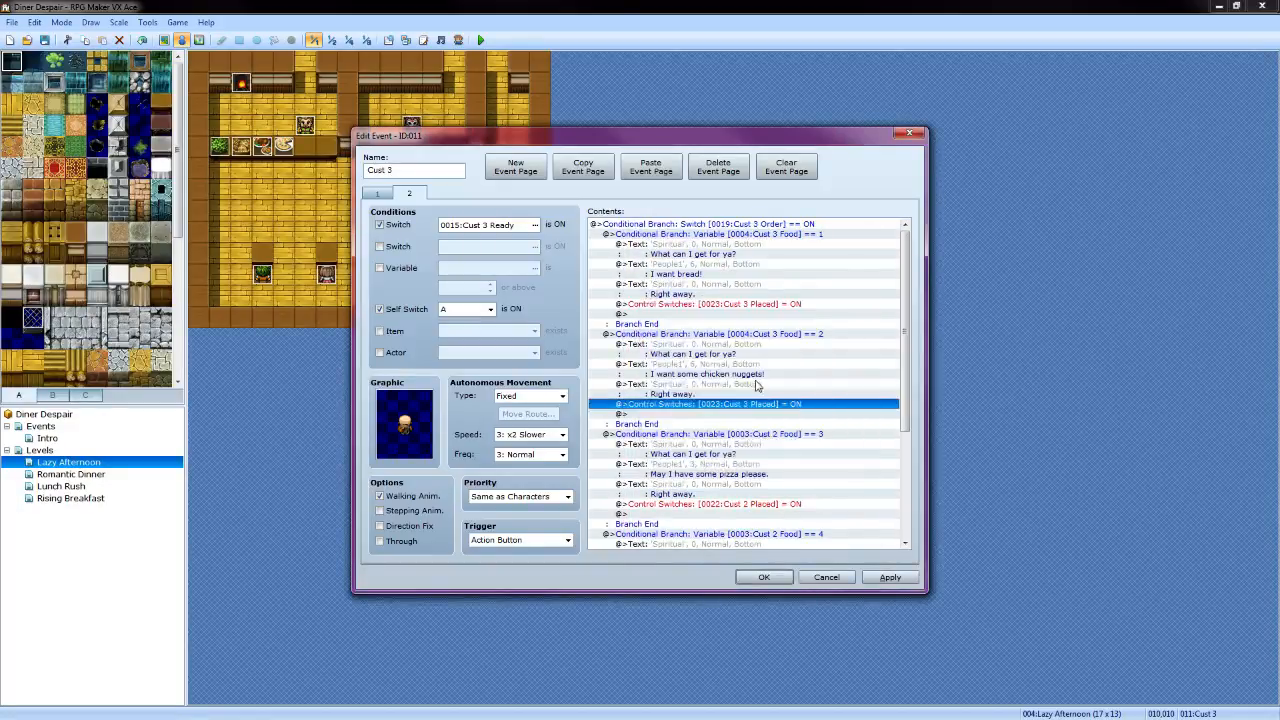
Change the third food branch, for value 3, to check the variable 0004:Cust 3 Food
{"action": "left_click", "coordinate": [737, 436]}
{"action": "right_click", "coordinate": [737, 437]}
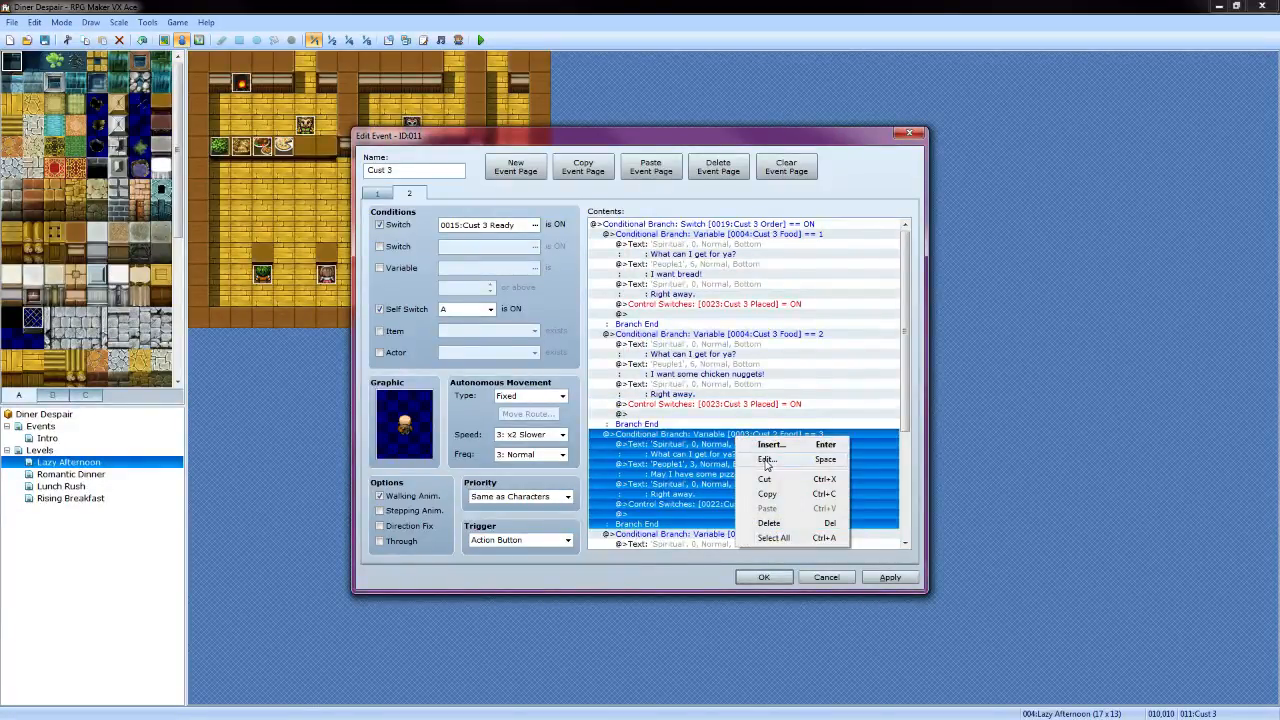
{"action": "left_click", "coordinate": [766, 459]}
{"action": "left_click", "coordinate": [786, 330]}
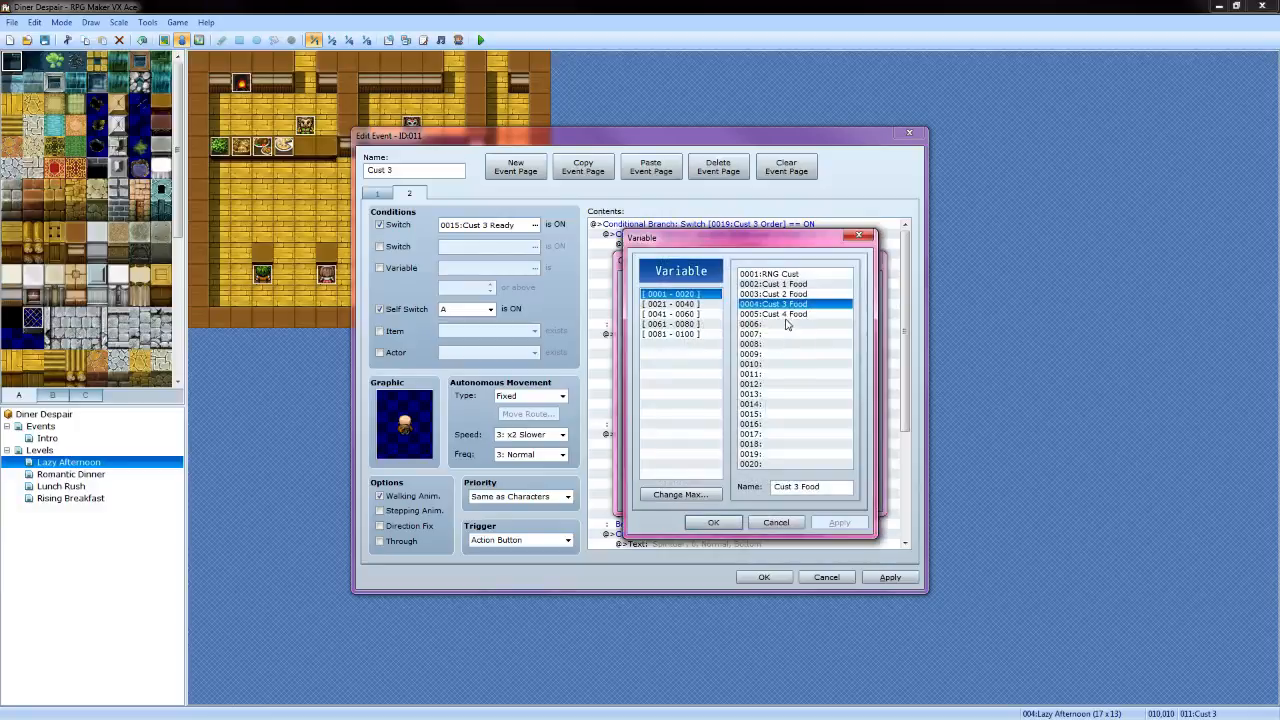
{"action": "key", "text": "Down"}
{"action": "left_click", "coordinate": [738, 518]}
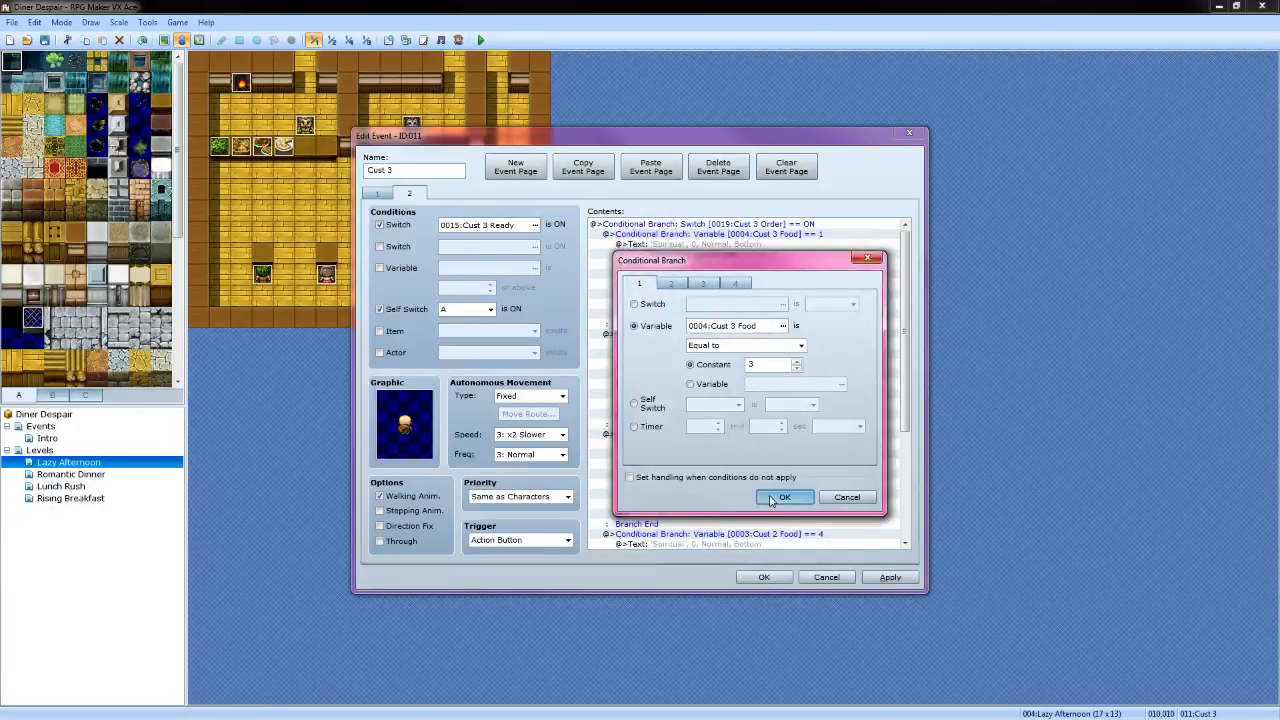
{"action": "left_click", "coordinate": [782, 497]}
Change the customer's pizza line to "Give me some pizza." with the white-bearded old man's face from People1
{"action": "left_click", "coordinate": [713, 466]}
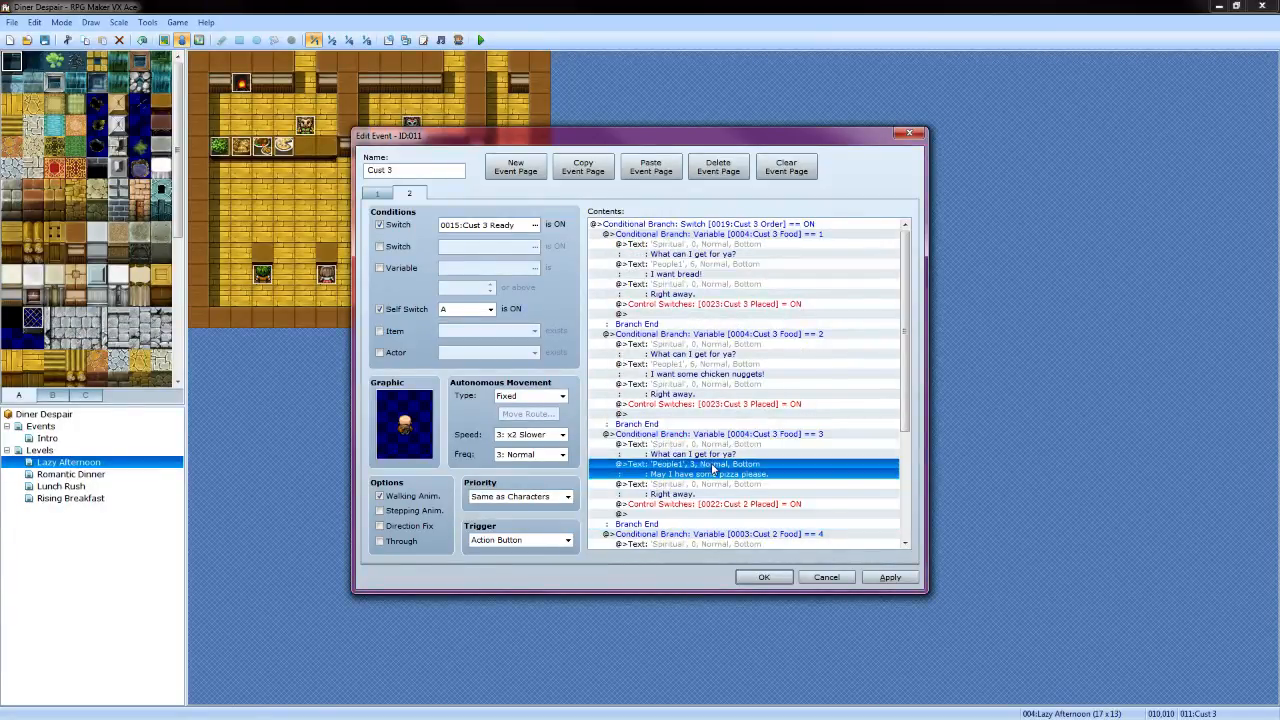
{"action": "right_click", "coordinate": [714, 466]}
{"action": "left_click", "coordinate": [738, 489]}
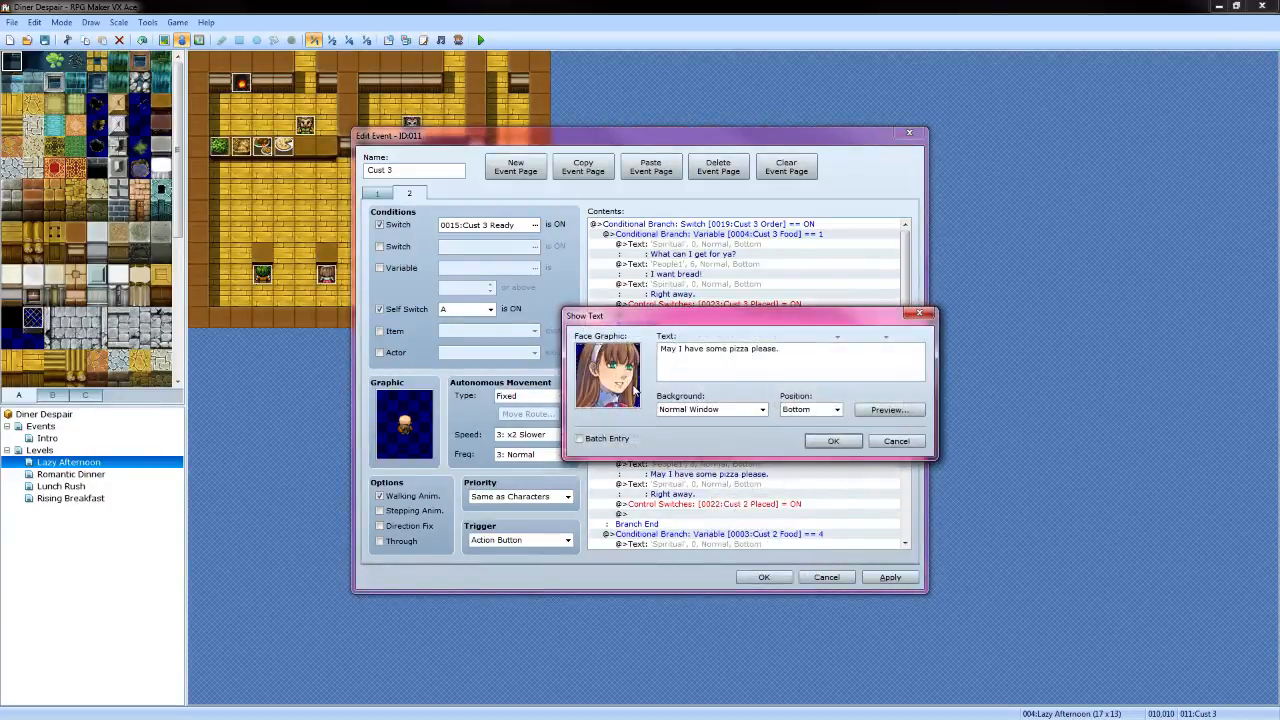
{"action": "double_click", "coordinate": [638, 392]}
{"action": "left_click", "coordinate": [862, 358]}
{"action": "left_click", "coordinate": [852, 512]}
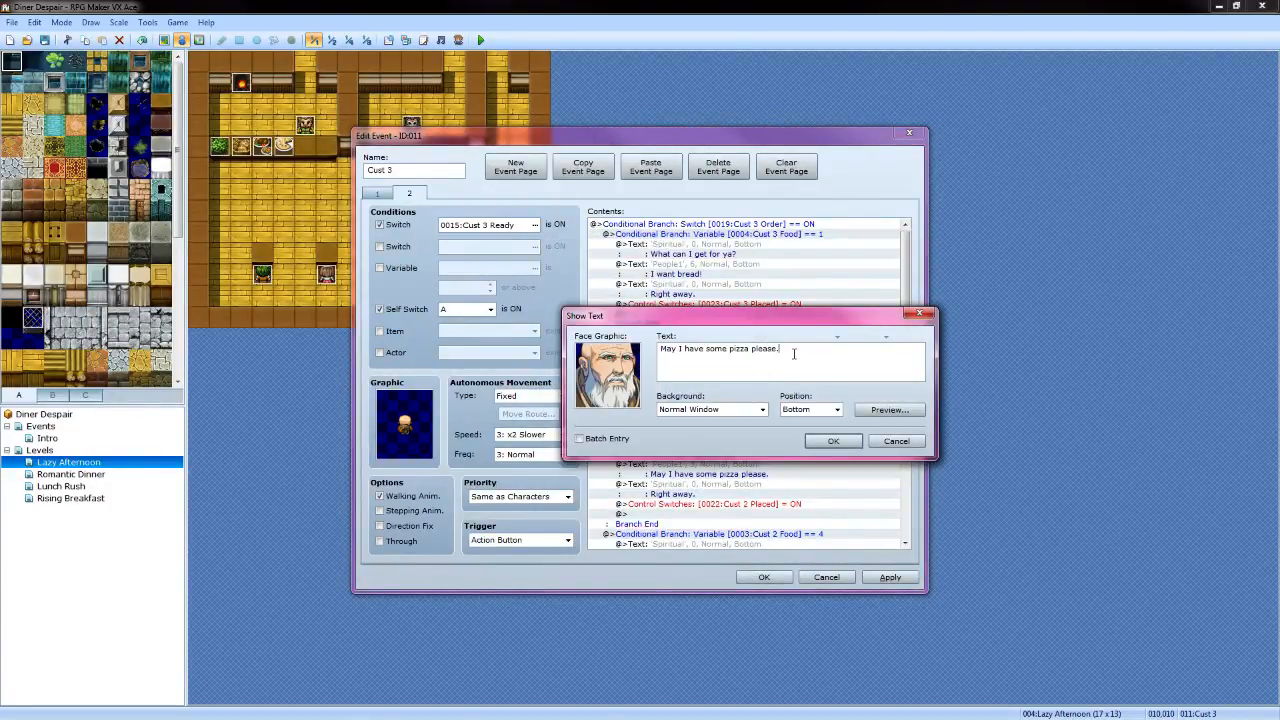
{"action": "key", "text": "BackSpace"}
{"action": "key", "text": "BackSpace"}
{"action": "key", "text": "BackSpace"}
{"action": "key", "text": "BackSpace"}
{"action": "key", "text": "BackSpace"}
{"action": "key", "text": "BackSpace"}
{"action": "key", "text": "BackSpace"}
{"action": "key", "text": "BackSpace"}
{"action": "key", "text": "BackSpace"}
{"action": "key", "text": "BackSpace"}
{"action": "key", "text": "BackSpace"}
{"action": "key", "text": "BackSpace"}
{"action": "key", "text": "BackSpace"}
{"action": "key", "text": "BackSpace"}
{"action": "key", "text": "BackSpace"}
{"action": "key", "text": "BackSpace"}
{"action": "key", "text": "BackSpace"}
{"action": "key", "text": "BackSpace"}
{"action": "key", "text": "BackSpace"}
{"action": "key", "text": "BackSpace"}
{"action": "left_click", "coordinate": [826, 441]}
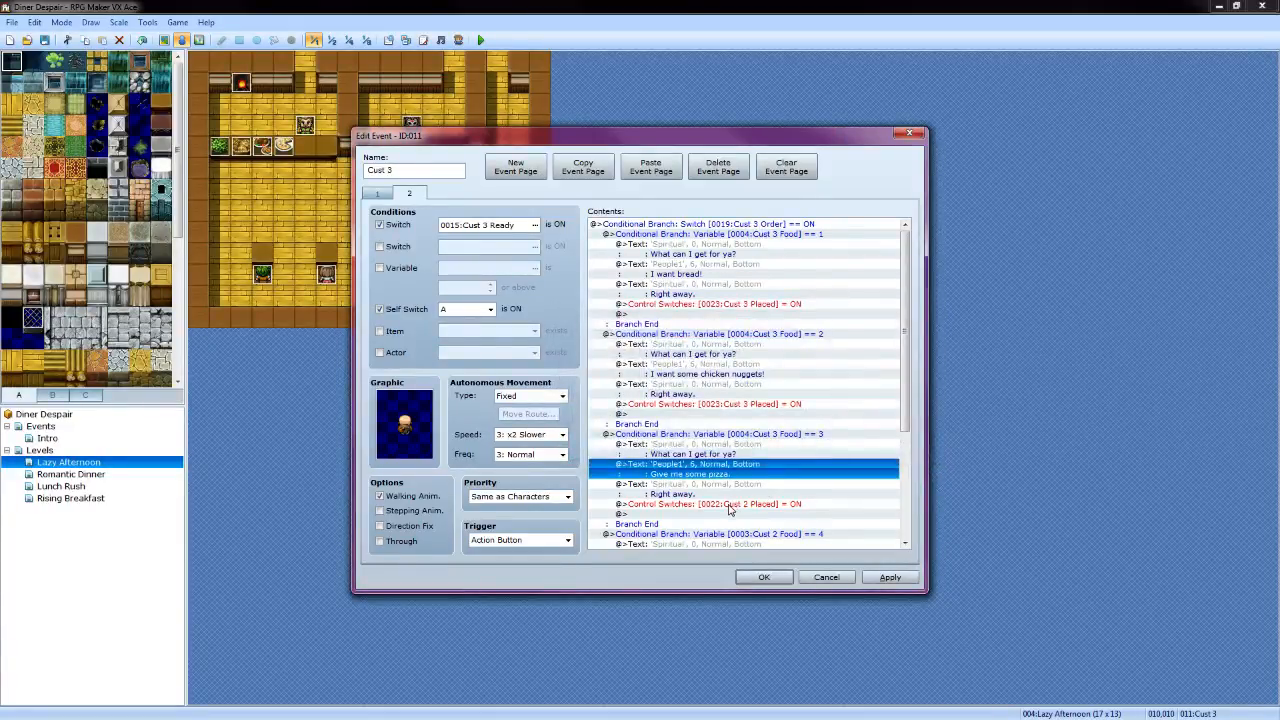
Make the pizza branch turn on the switch 0023:Cust 3 Placed
{"action": "left_click", "coordinate": [730, 505]}
{"action": "right_click", "coordinate": [730, 507]}
{"action": "left_click", "coordinate": [760, 526]}
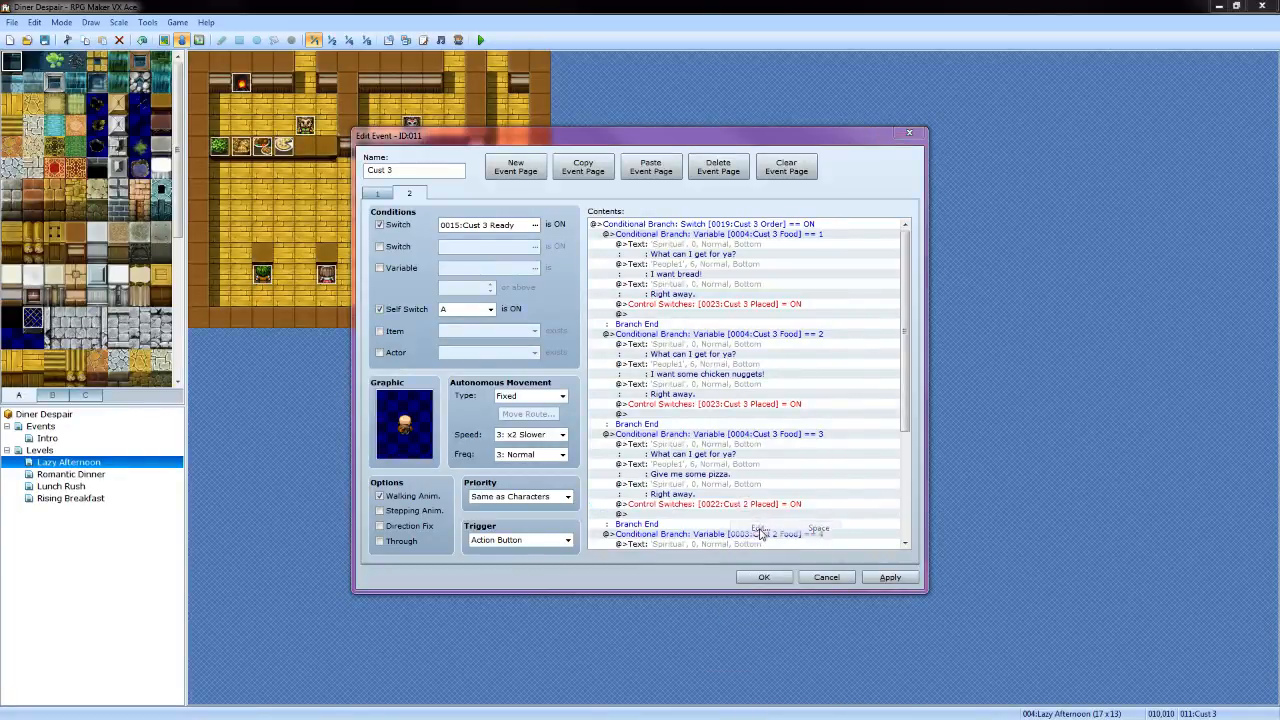
{"action": "left_click", "coordinate": [805, 353]}
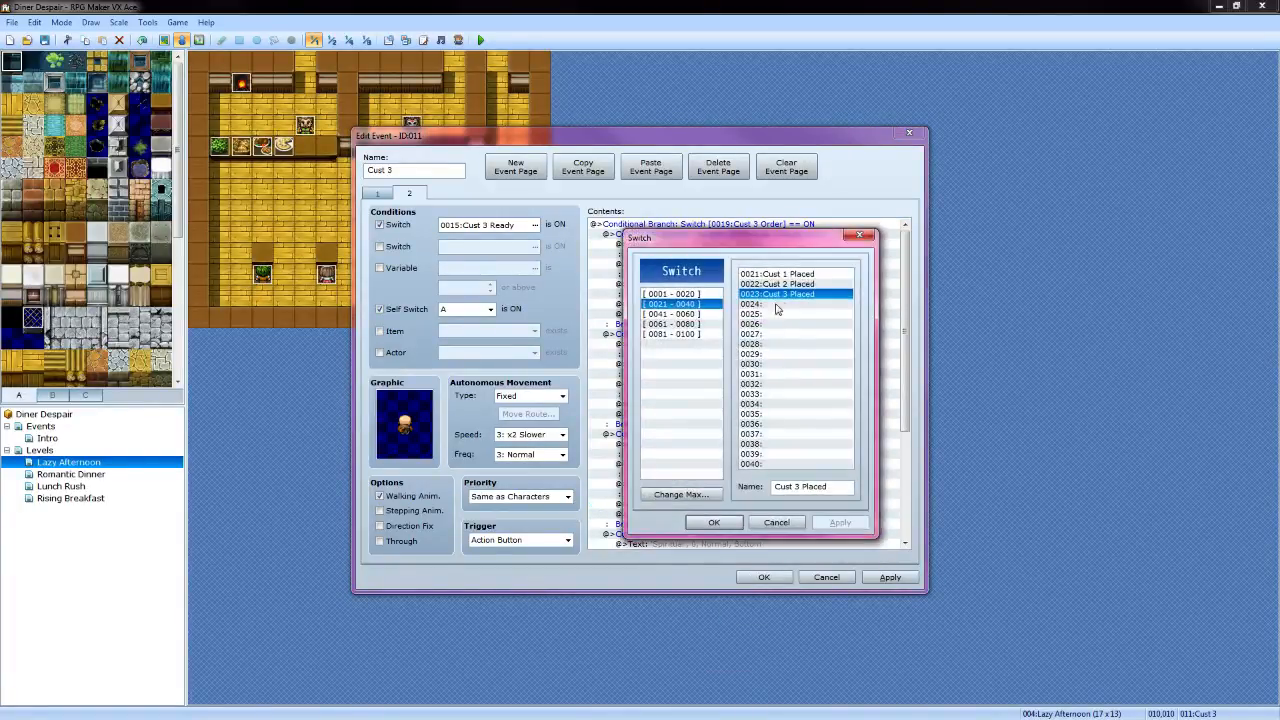
{"action": "left_click", "coordinate": [714, 522]}
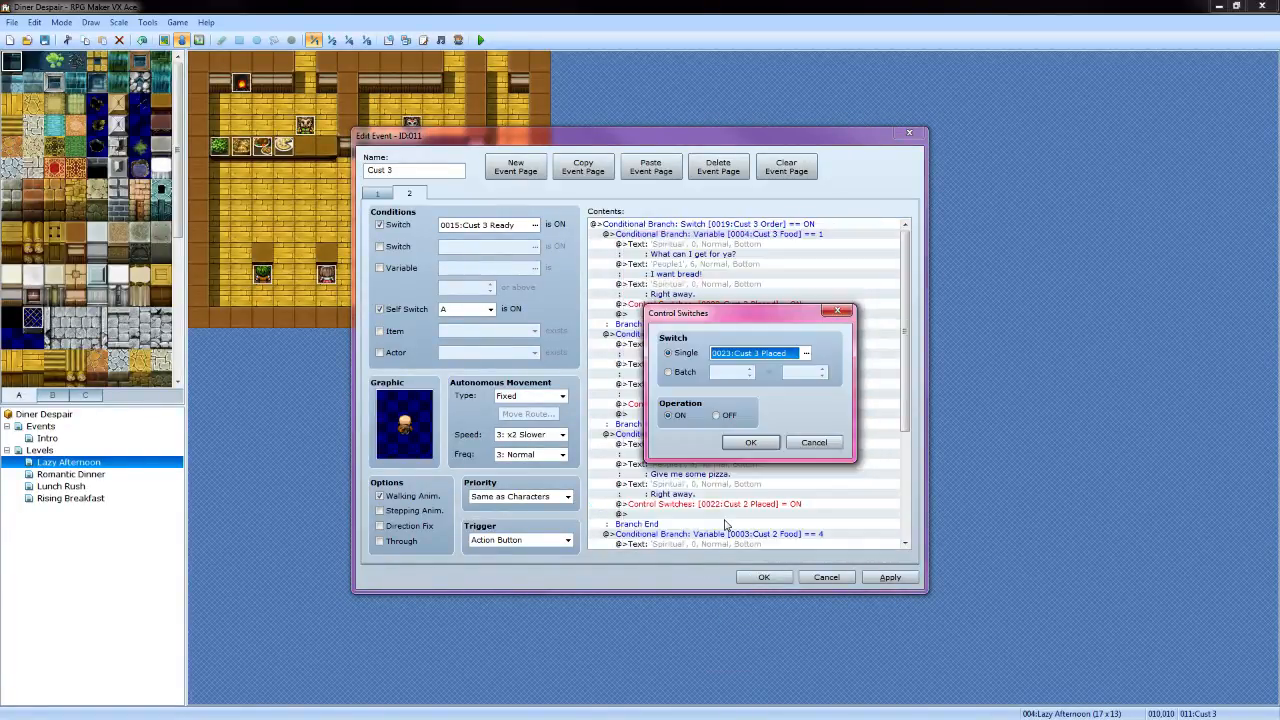
{"action": "left_click", "coordinate": [752, 443]}
Change the fourth food branch, for value 4, to check the variable 0004:Cust 3 Food
{"action": "scroll", "coordinate": [754, 505], "scroll_direction": "down", "scroll_amount": 1}
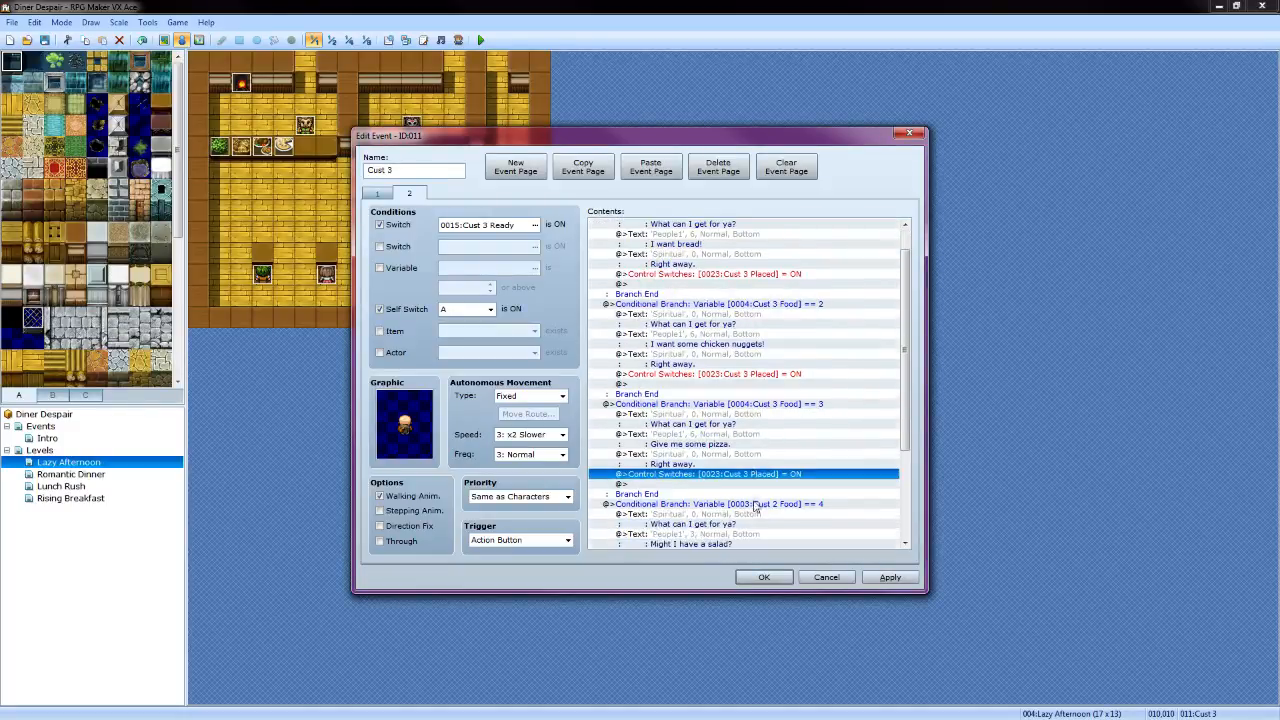
{"action": "left_click", "coordinate": [771, 503]}
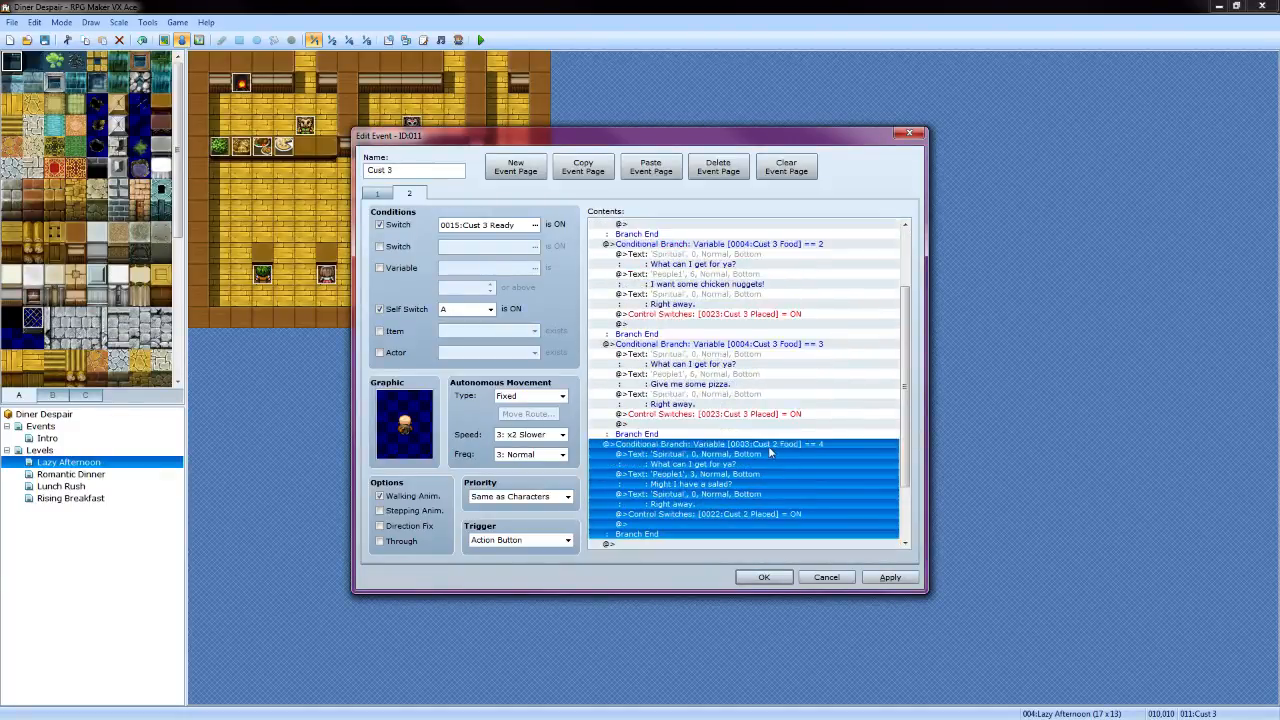
{"action": "right_click", "coordinate": [774, 442]}
{"action": "left_click", "coordinate": [795, 469]}
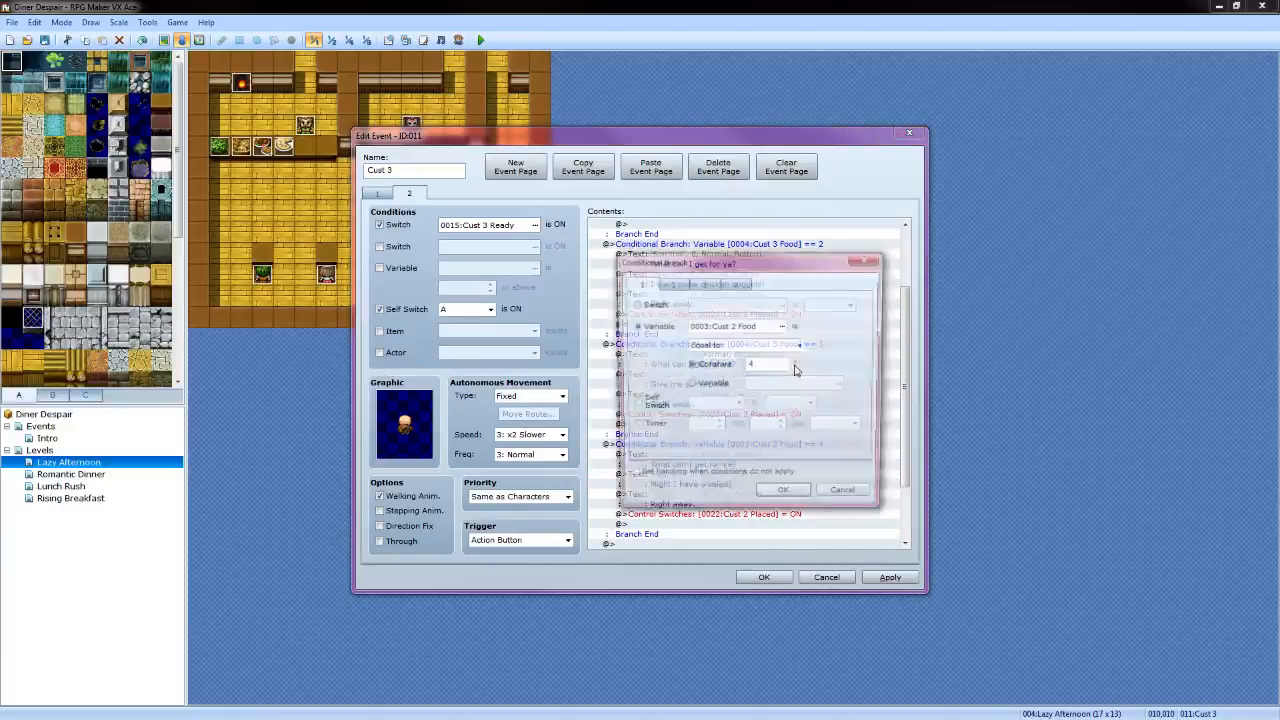
{"action": "left_click", "coordinate": [783, 329]}
{"action": "left_click", "coordinate": [772, 316]}
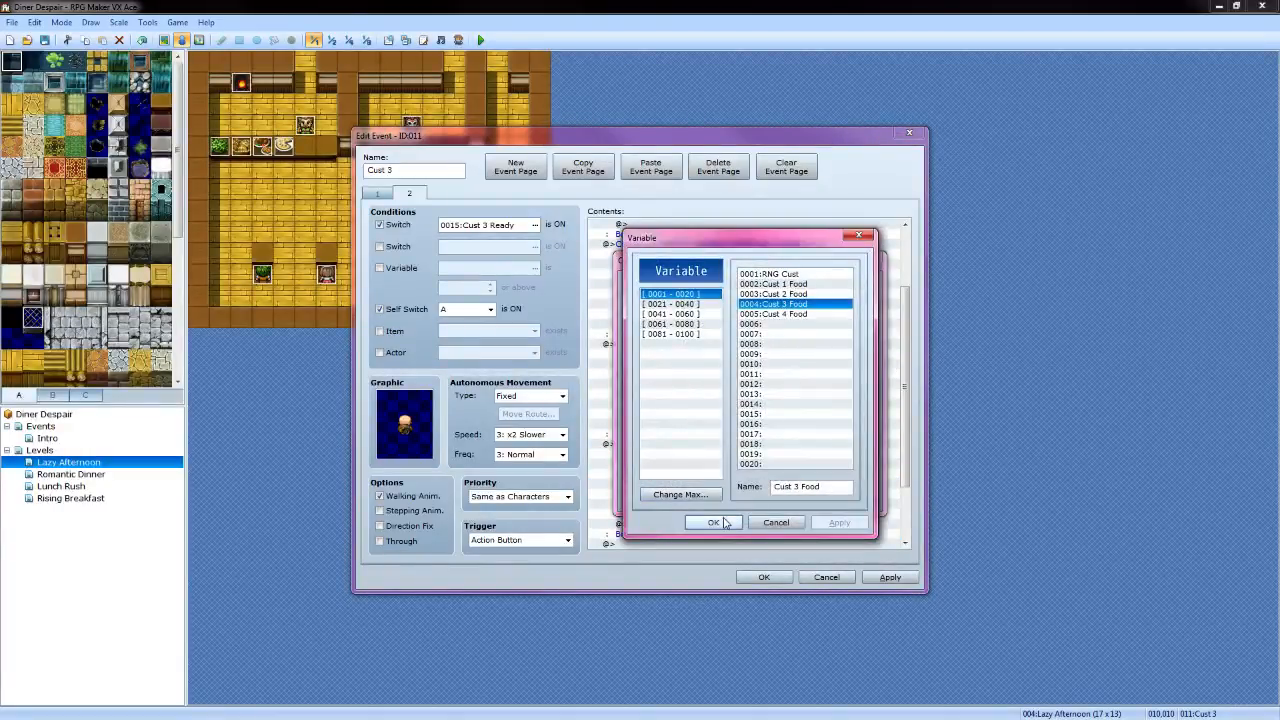
{"action": "left_click", "coordinate": [752, 489]}
{"action": "left_click", "coordinate": [784, 497]}
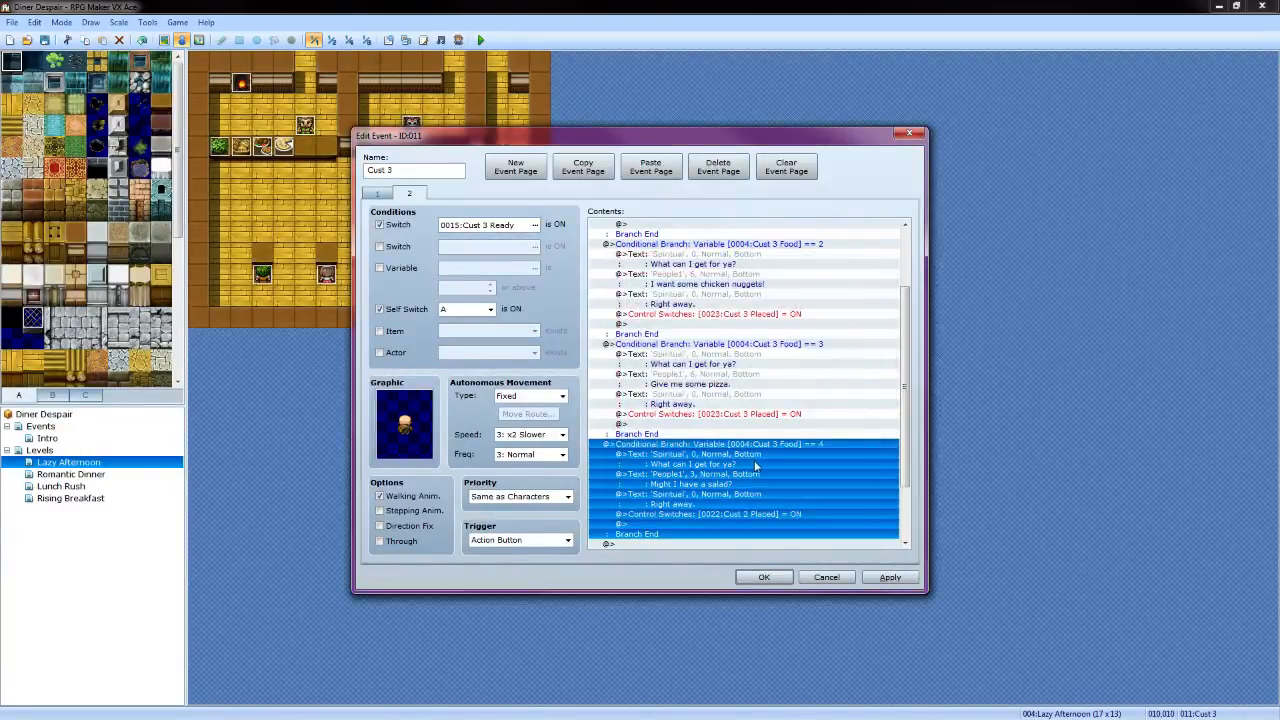
Change the customer's salad line to "Just give me a salad." with the white-bearded old man's face from People1
{"action": "scroll", "coordinate": [730, 425], "scroll_direction": "down", "scroll_amount": 1}
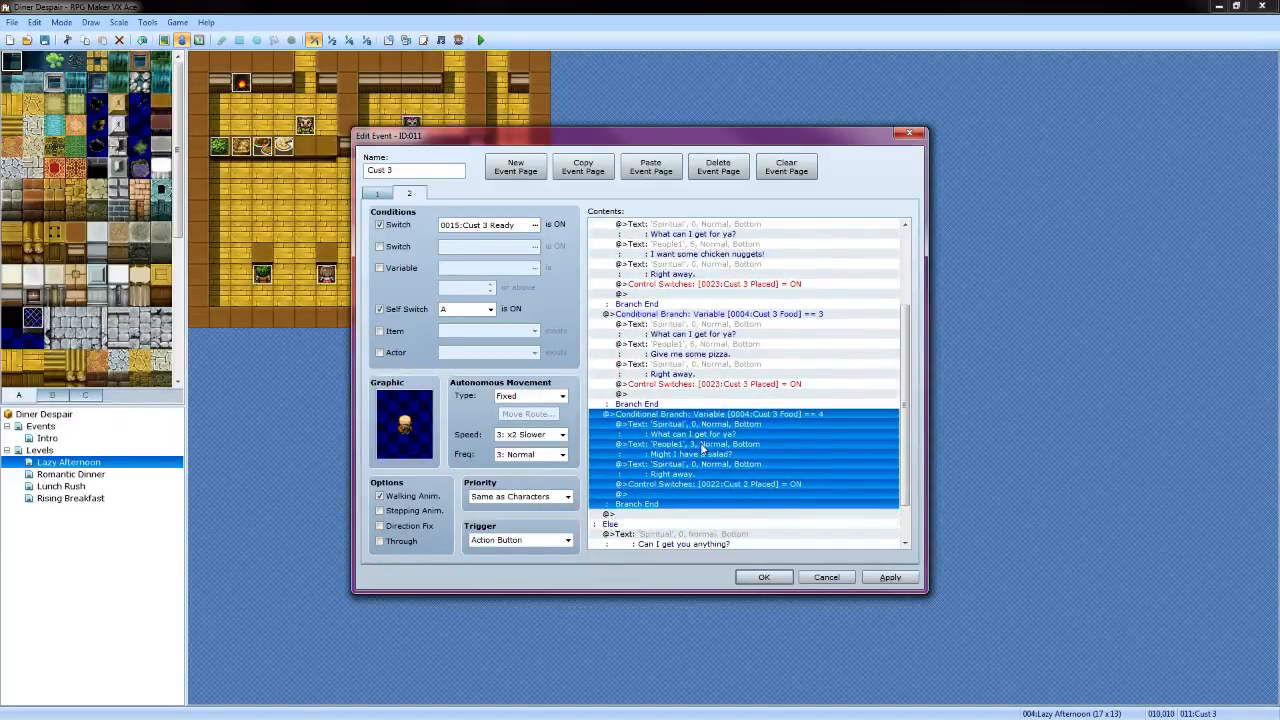
{"action": "left_click", "coordinate": [706, 450]}
{"action": "right_click", "coordinate": [706, 450]}
{"action": "left_click", "coordinate": [741, 468]}
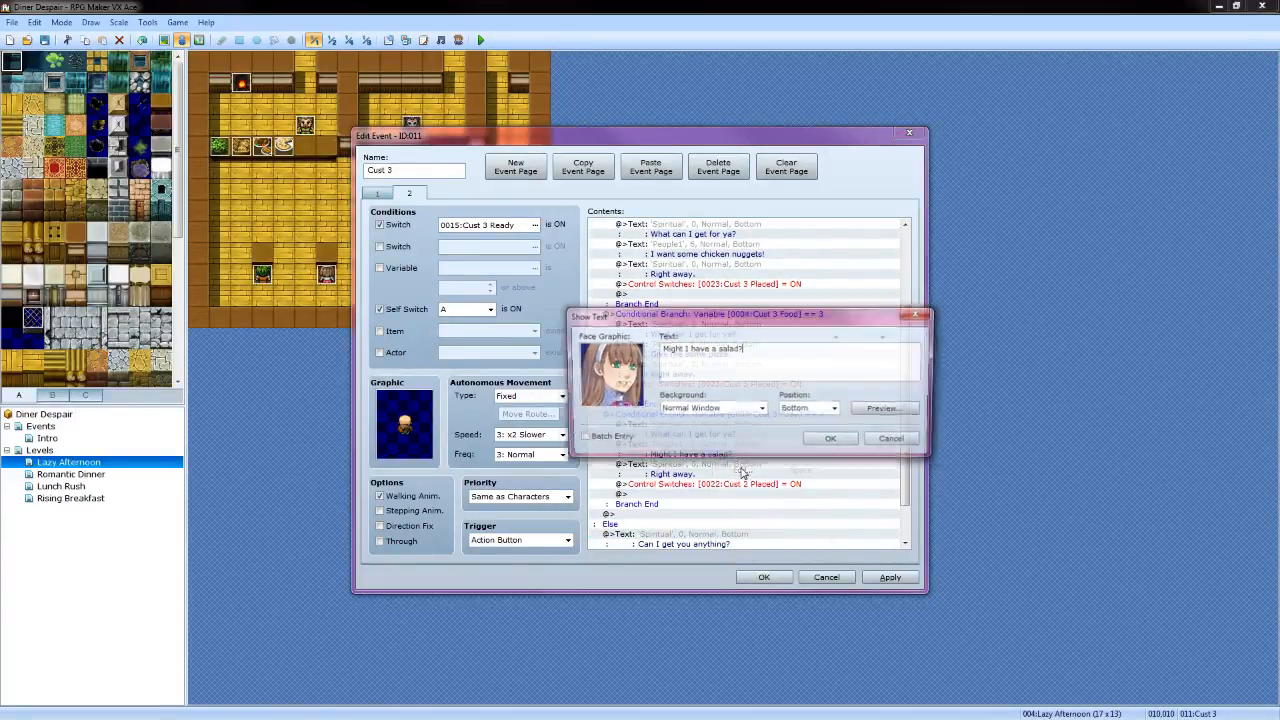
{"action": "double_click", "coordinate": [628, 382]}
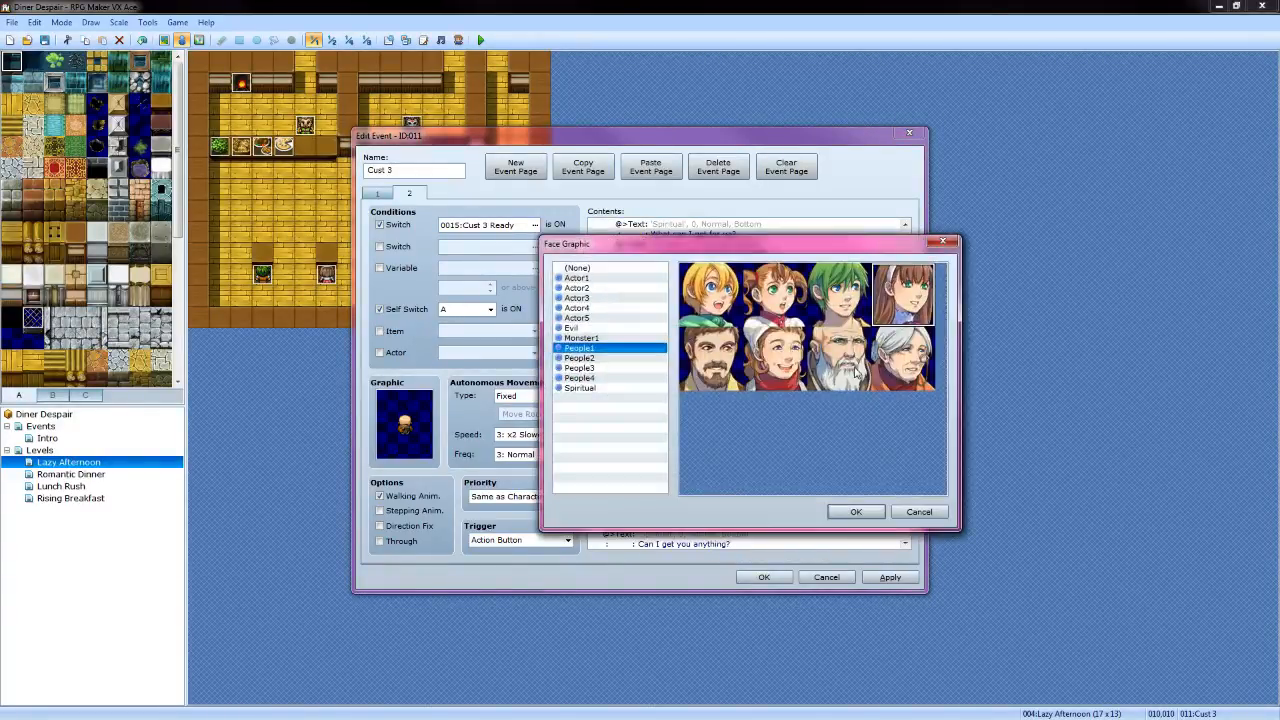
{"action": "left_click", "coordinate": [836, 370]}
{"action": "left_click", "coordinate": [852, 512]}
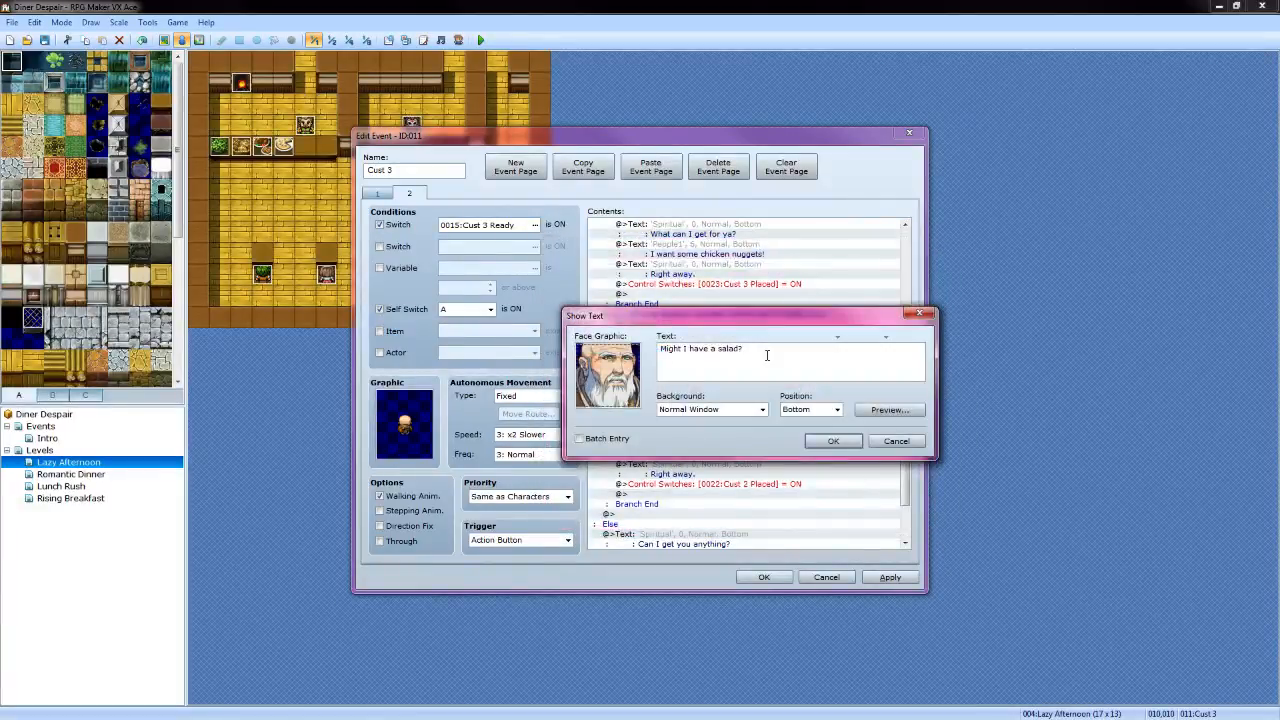
{"action": "left_click_drag", "start_coordinate": [767, 355], "coordinate": [650, 358]}
{"action": "type", "text": "I"}
{"action": "left_click", "coordinate": [833, 441]}
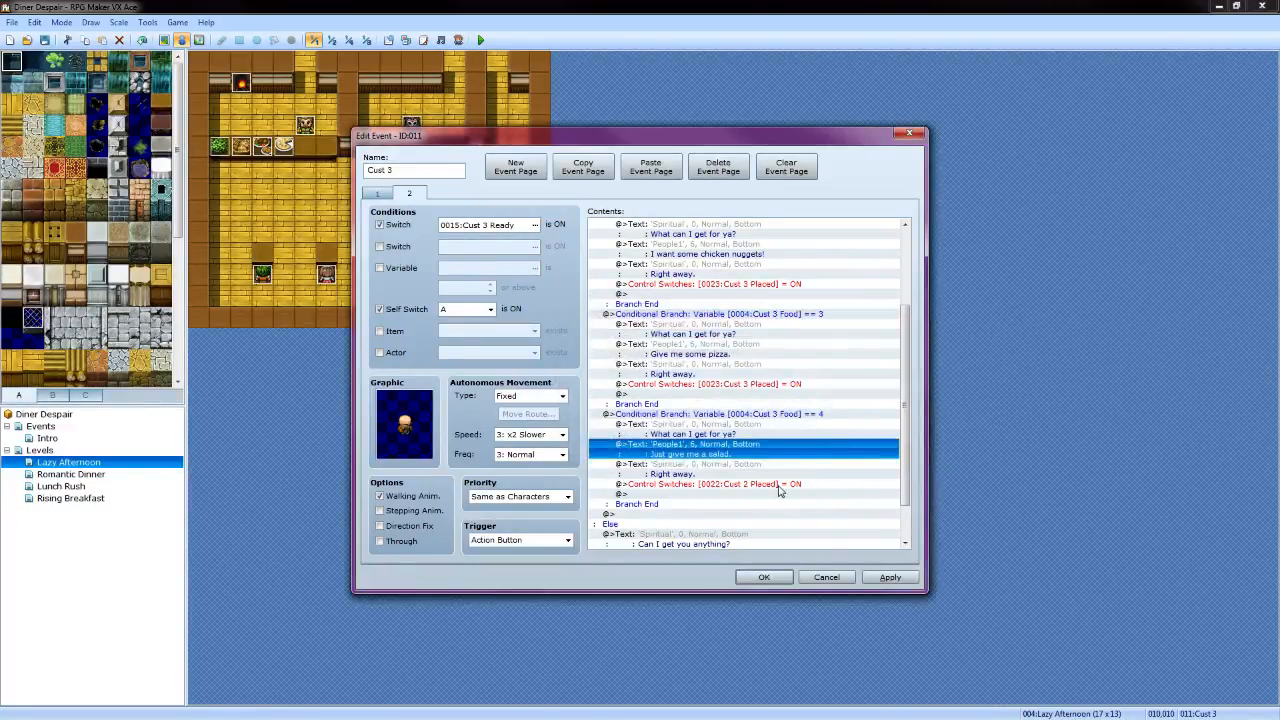
Make the salad branch turn on the switch 0023:Cust 3 Placed
{"action": "right_click", "coordinate": [779, 488]}
{"action": "left_click", "coordinate": [810, 512]}
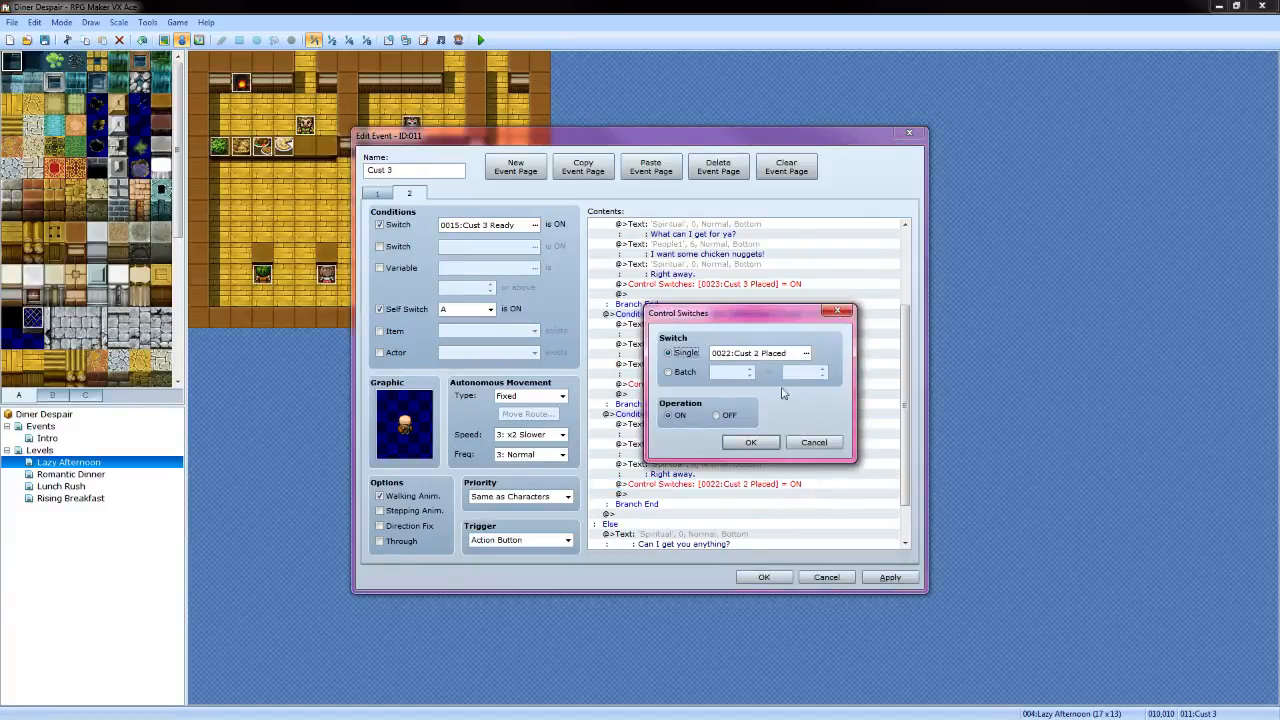
{"action": "left_click", "coordinate": [806, 353]}
{"action": "left_click", "coordinate": [790, 294]}
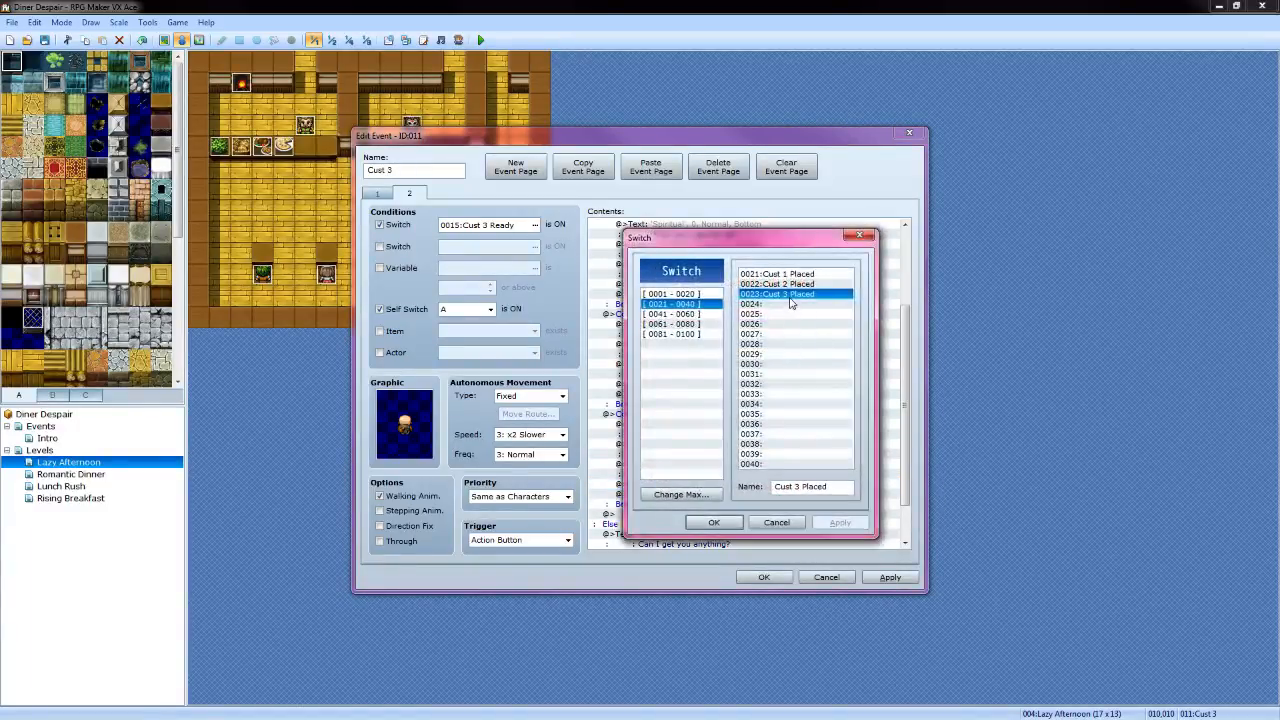
{"action": "left_click", "coordinate": [713, 523]}
{"action": "left_click", "coordinate": [748, 446]}
Give the customer's undecided reply in the Else branch the white-bearded old man's face from People1
{"action": "scroll", "coordinate": [755, 494], "scroll_direction": "down", "scroll_amount": 2}
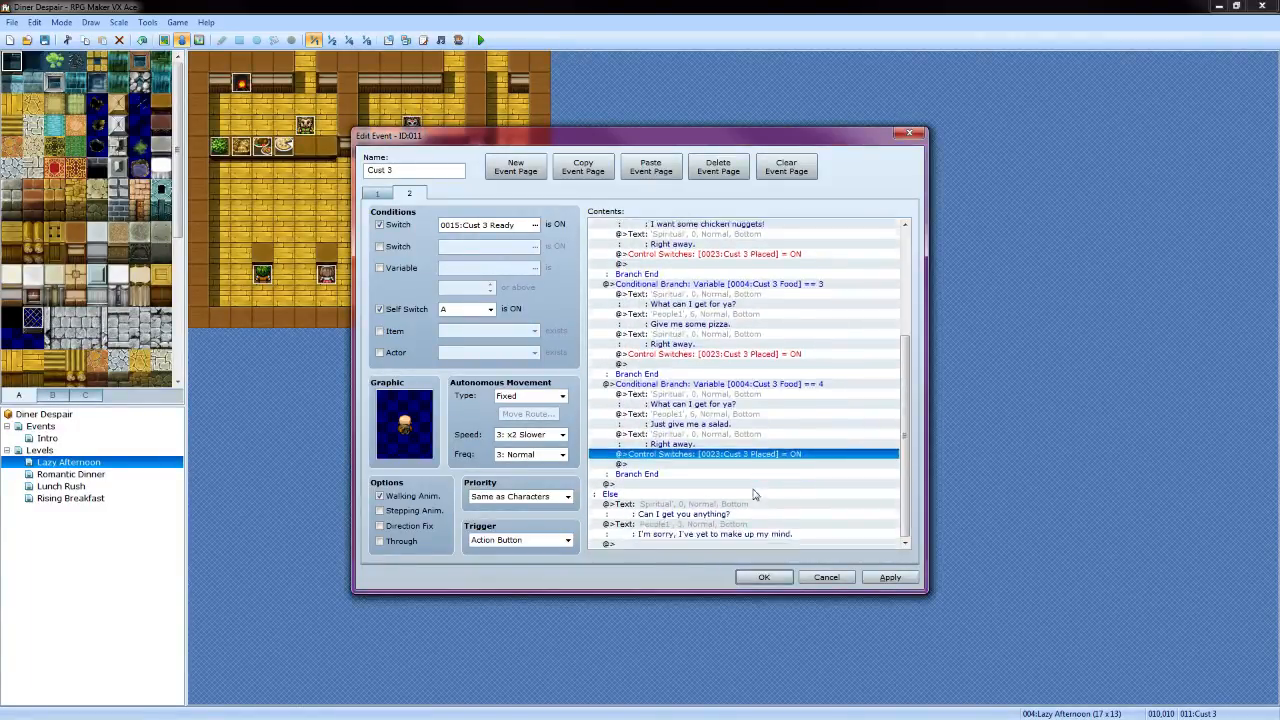
{"action": "scroll", "coordinate": [755, 494], "scroll_direction": "down", "scroll_amount": 1}
{"action": "left_click", "coordinate": [701, 512]}
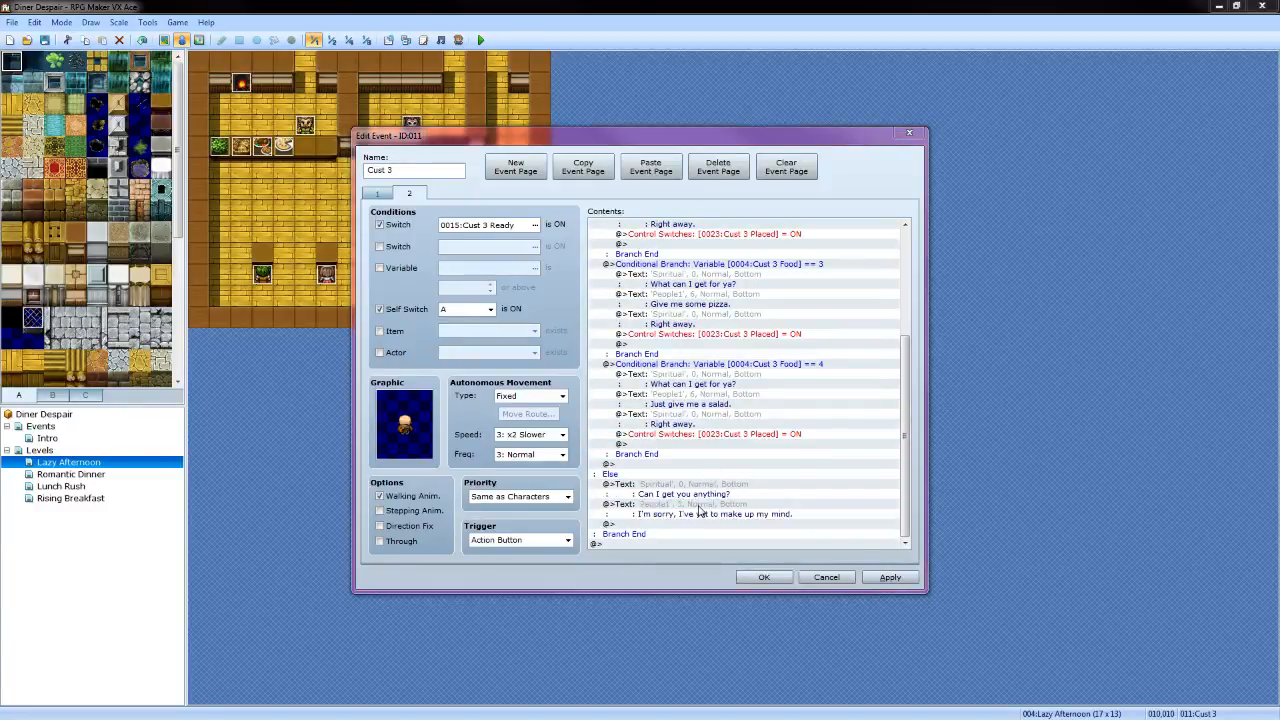
{"action": "double_click", "coordinate": [700, 524]}
{"action": "left_click", "coordinate": [868, 576]}
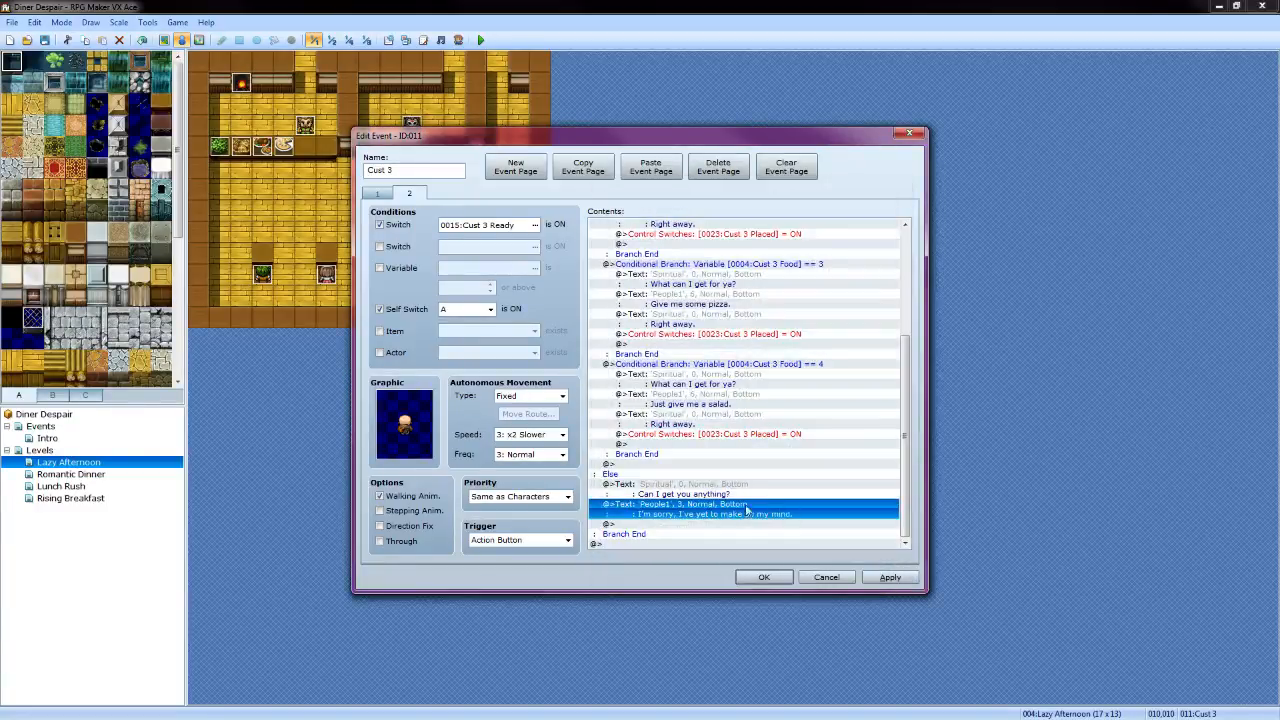
{"action": "right_click", "coordinate": [745, 510]}
{"action": "left_click", "coordinate": [770, 531]}
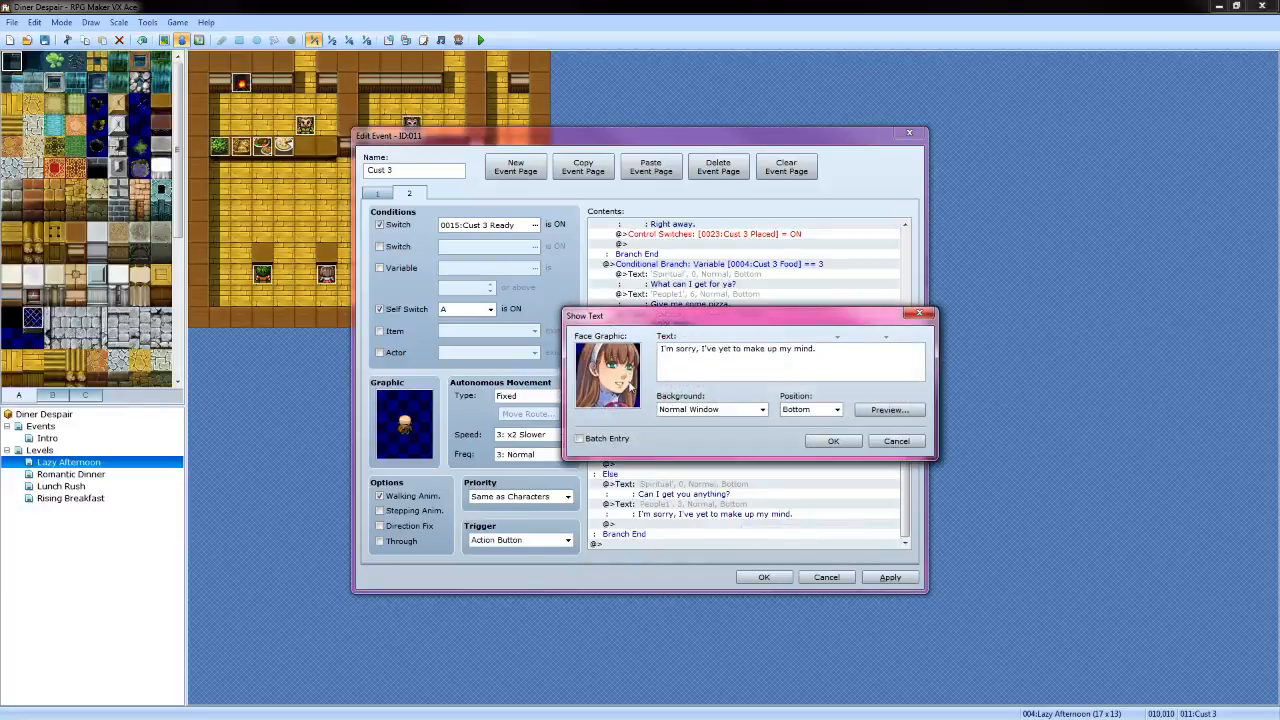
{"action": "double_click", "coordinate": [608, 420]}
{"action": "left_click", "coordinate": [836, 372]}
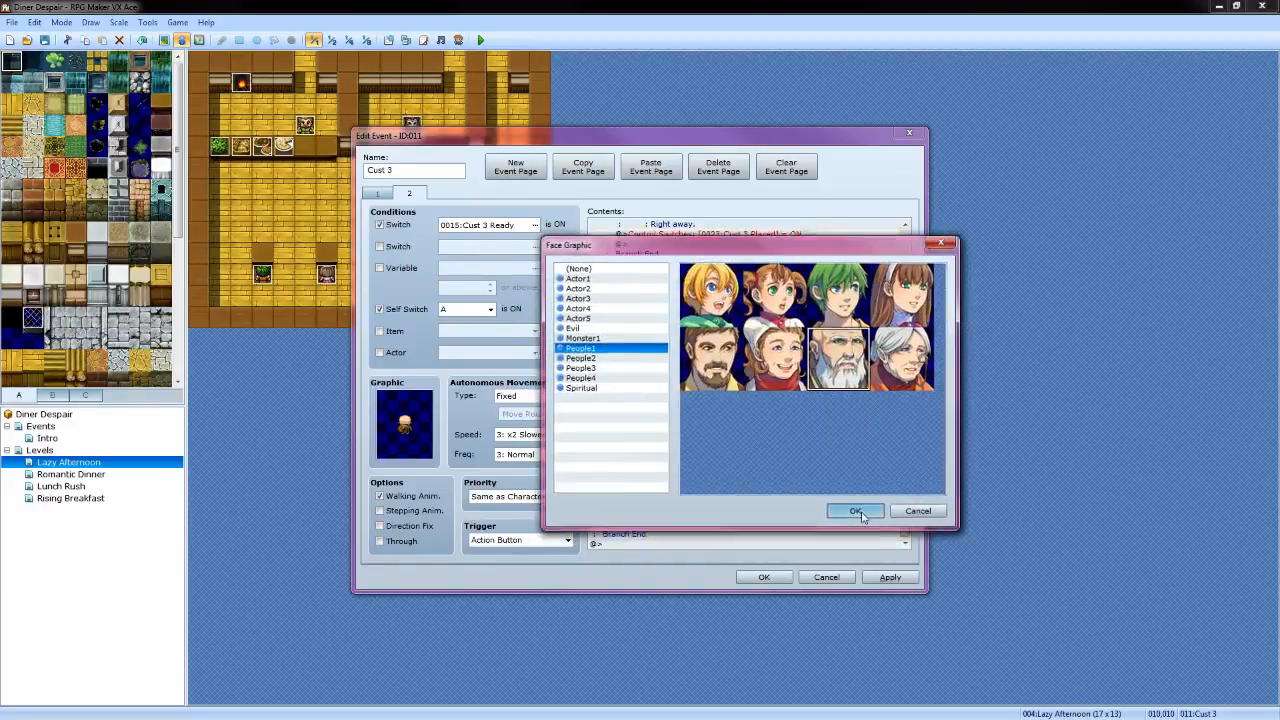
{"action": "left_click", "coordinate": [856, 510]}
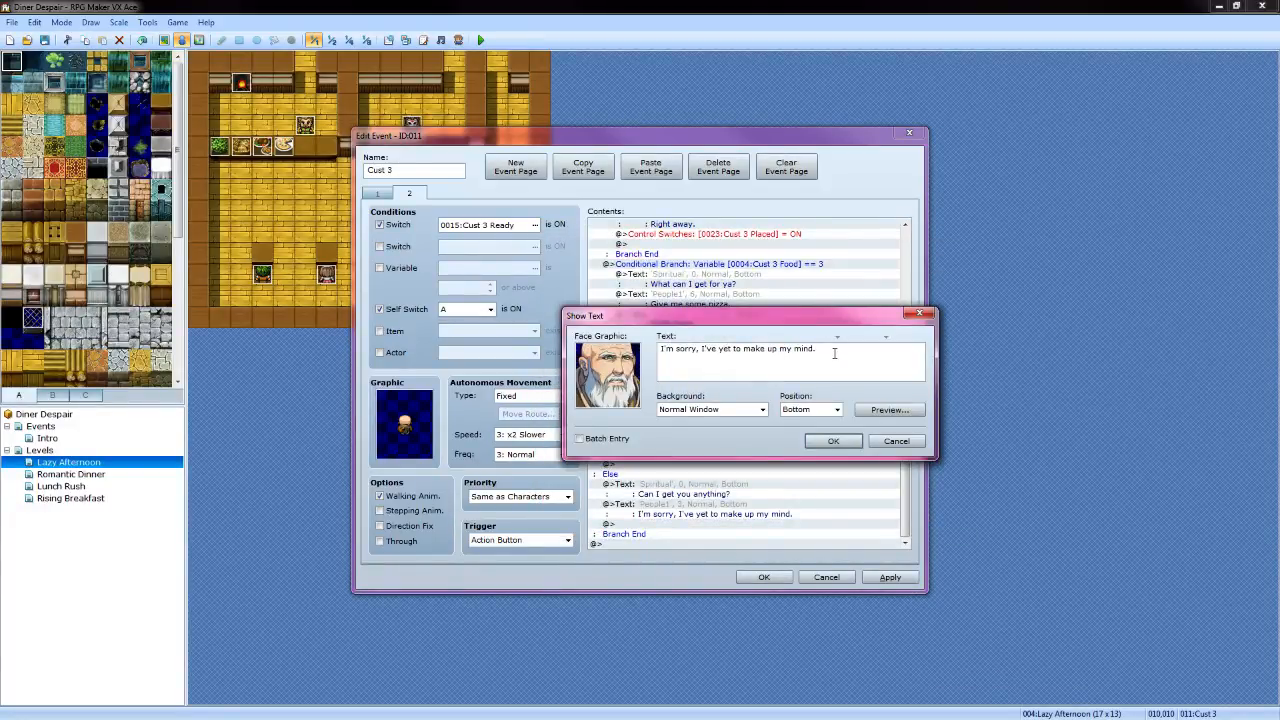
Rewrite the undecided reply as "Huh? Don't rush me. I haven't made up my mind yet."
{"action": "key", "text": "BackSpace"}
{"action": "key", "text": "BackSpace"}
{"action": "key", "text": "BackSpace"}
{"action": "key", "text": "BackSpace"}
{"action": "key", "text": "BackSpace"}
{"action": "key", "text": "BackSpace"}
{"action": "key", "text": "BackSpace"}
{"action": "key", "text": "BackSpace"}
{"action": "key", "text": "BackSpace"}
{"action": "key", "text": "BackSpace"}
{"action": "key", "text": "BackSpace"}
{"action": "key", "text": "BackSpace"}
{"action": "key", "text": "BackSpace"}
{"action": "key", "text": "BackSpace"}
{"action": "key", "text": "BackSpace"}
{"action": "key", "text": "BackSpace"}
{"action": "key", "text": "BackSpace"}
{"action": "key", "text": "BackSpace"}
{"action": "key", "text": "BackSpace"}
{"action": "key", "text": "BackSpace"}
Preview the undecided reply, move "my mind yet." onto a second line, and accept the message
{"action": "left_click", "coordinate": [895, 410]}
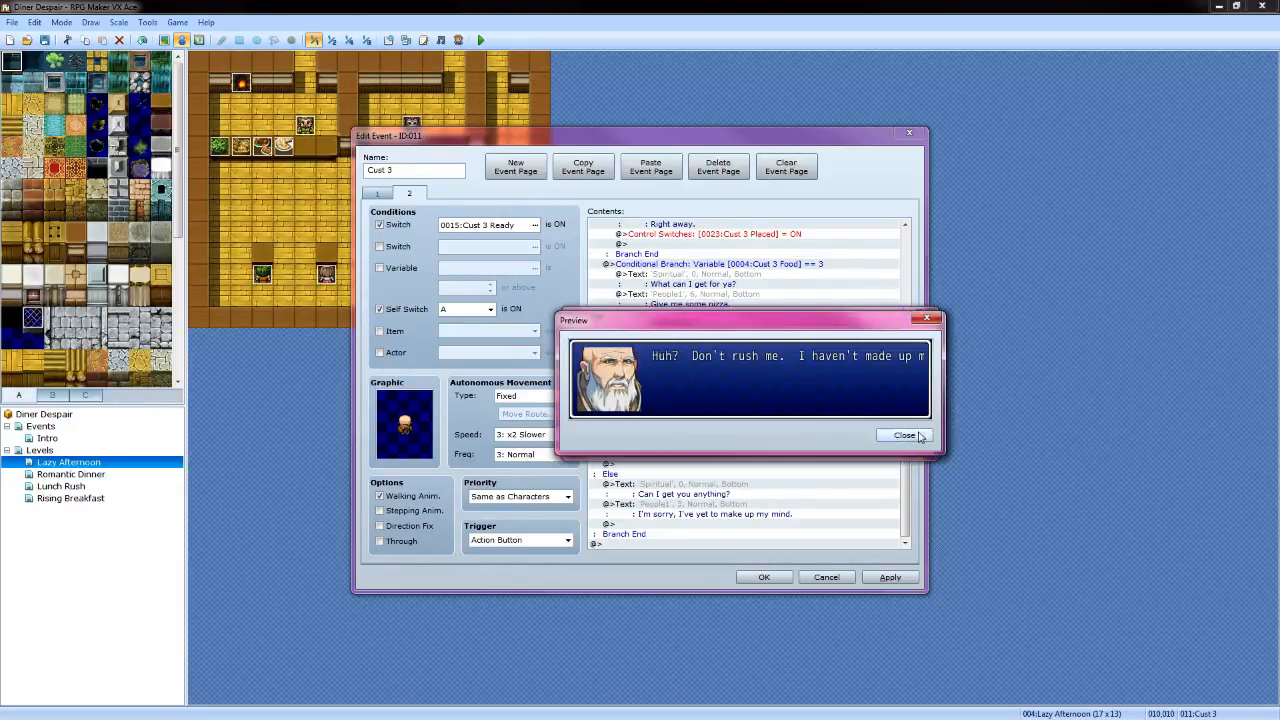
{"action": "left_click", "coordinate": [916, 436]}
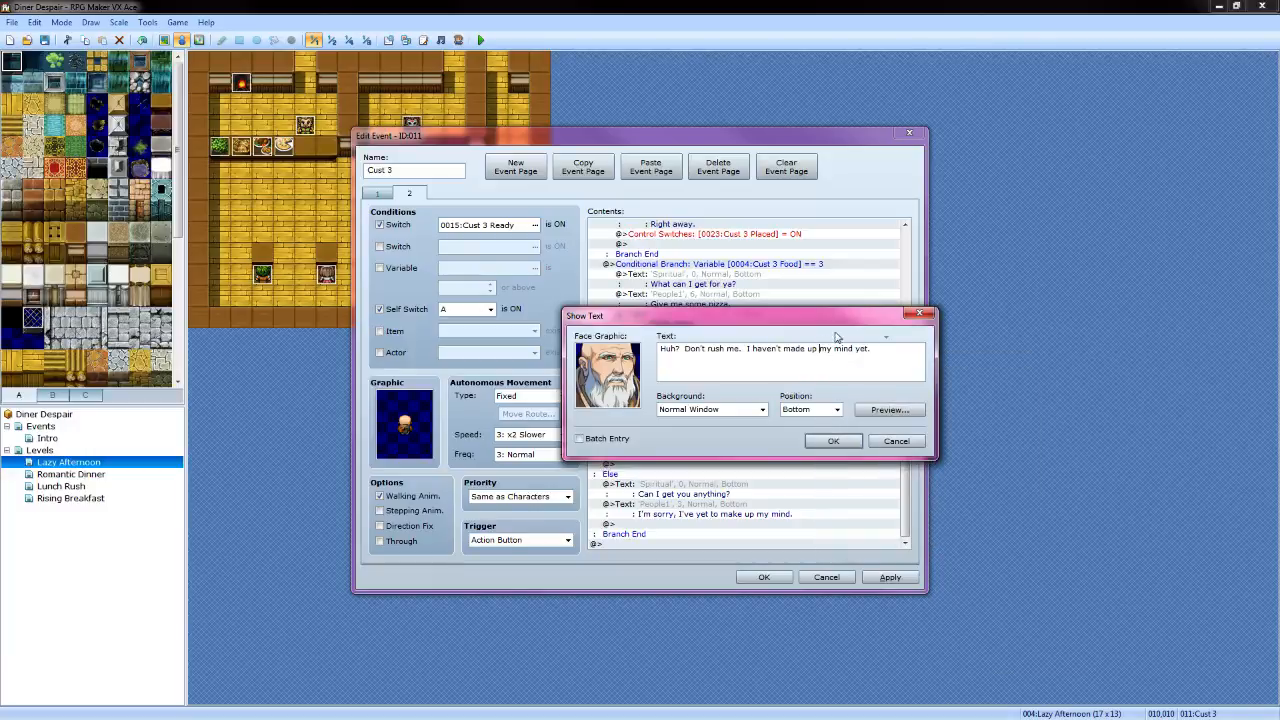
{"action": "key", "text": "Return"}
{"action": "left_click", "coordinate": [889, 410]}
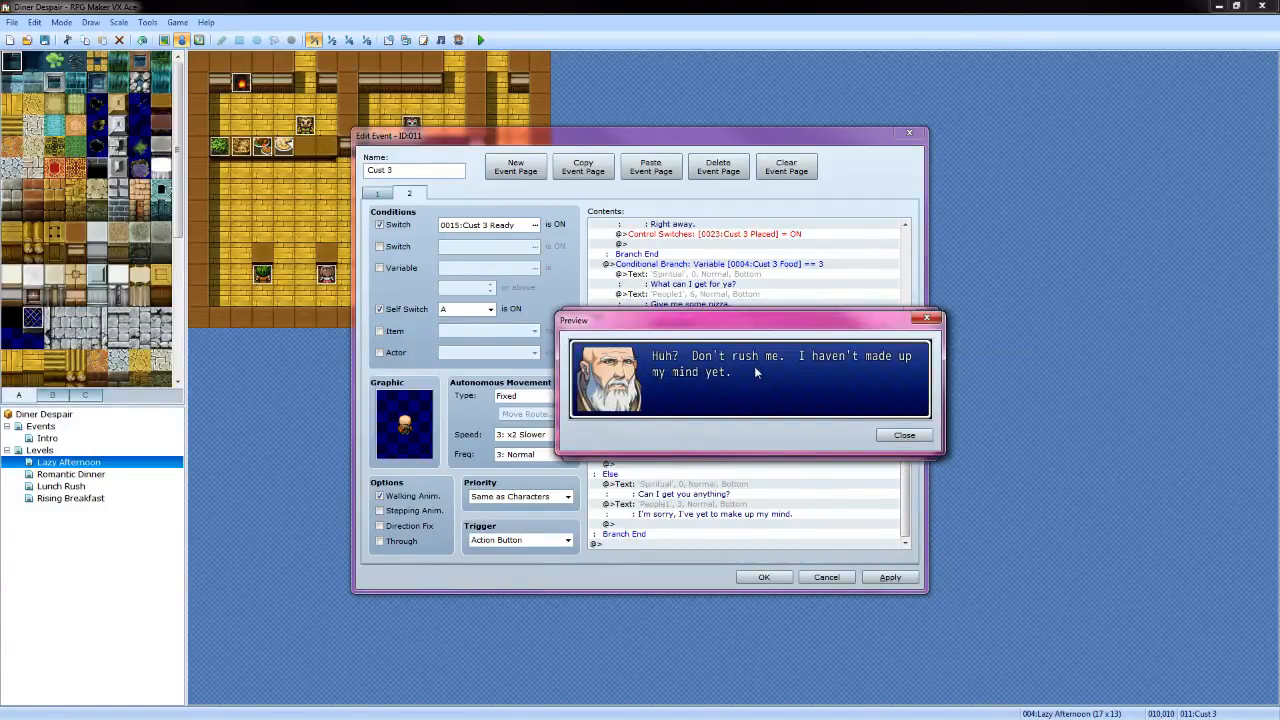
{"action": "left_click", "coordinate": [898, 435]}
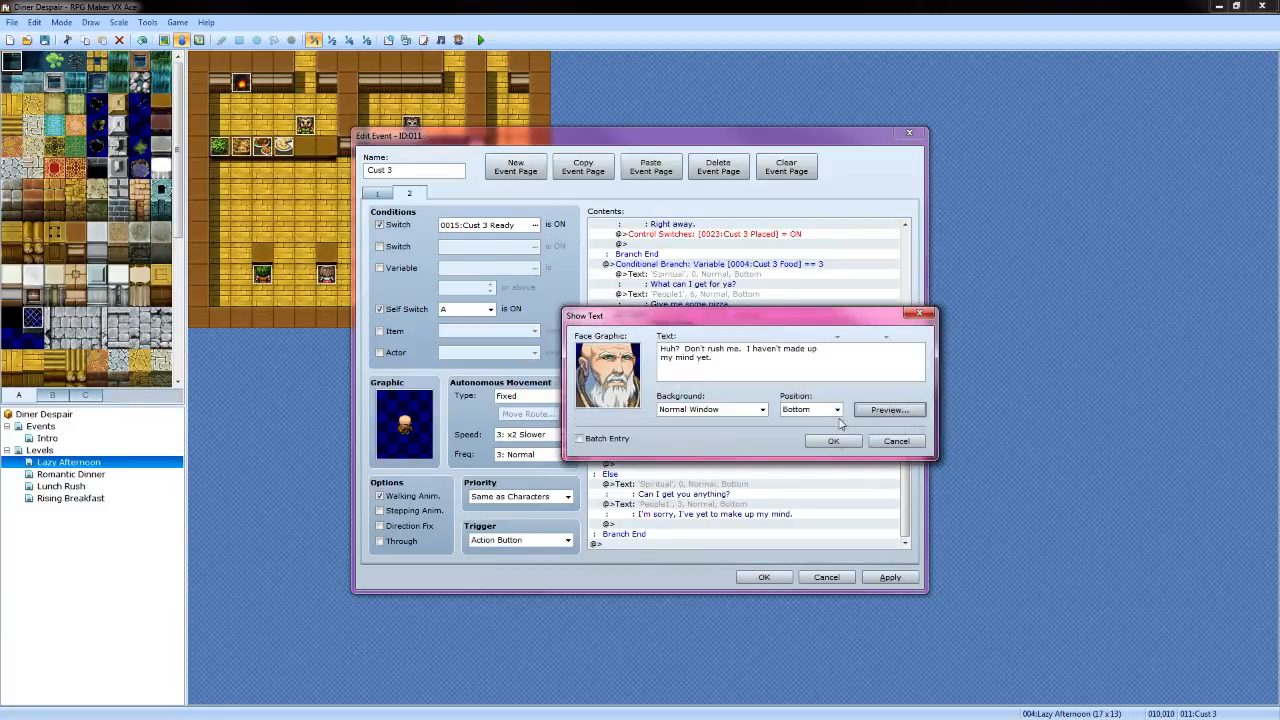
{"action": "left_click", "coordinate": [833, 441]}
Review all the food branches and the Else reply on Cust 3's second page, and save the event
{"action": "scroll", "coordinate": [757, 455], "scroll_direction": "up", "scroll_amount": 5}
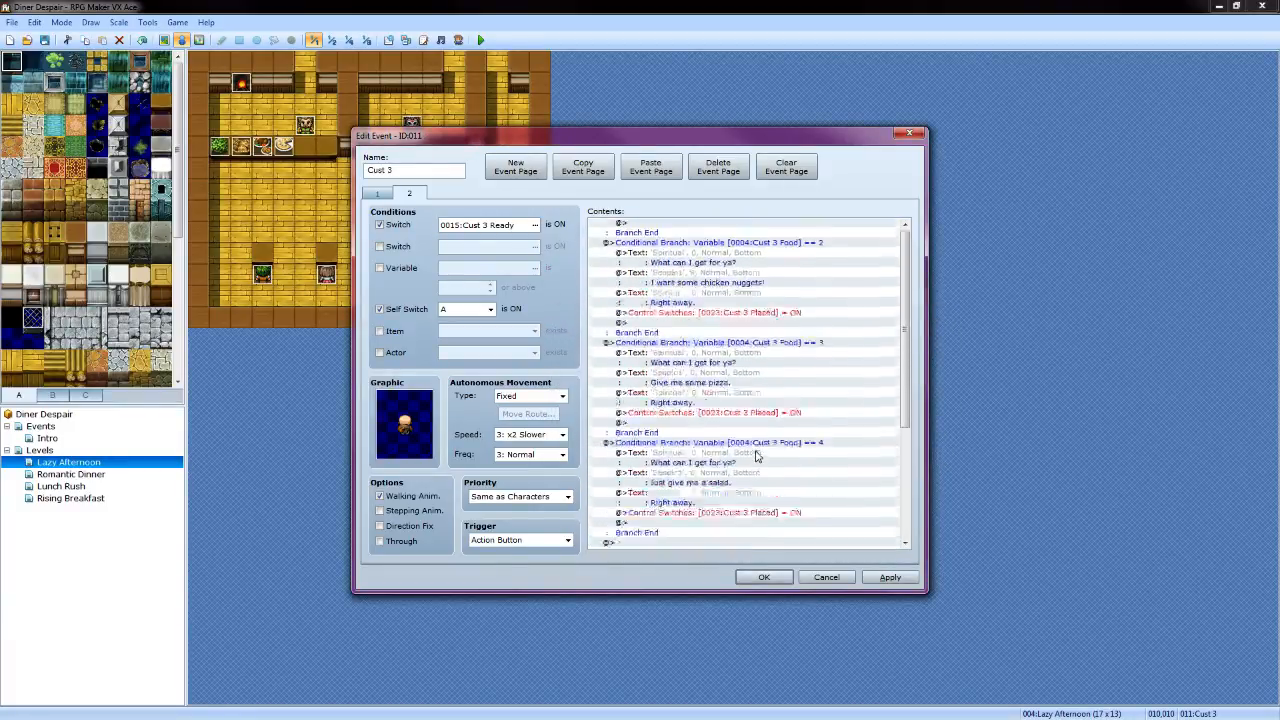
{"action": "scroll", "coordinate": [757, 455], "scroll_direction": "up", "scroll_amount": 3}
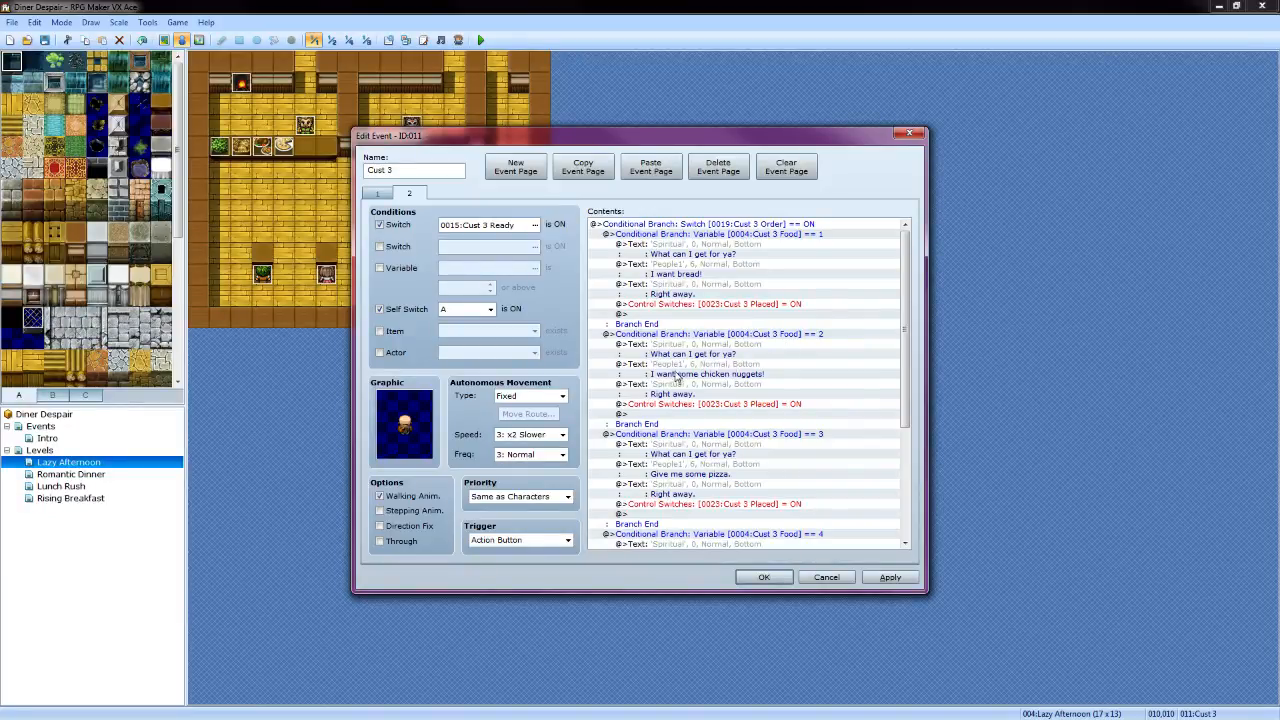
{"action": "scroll", "coordinate": [752, 420], "scroll_direction": "down", "scroll_amount": 2}
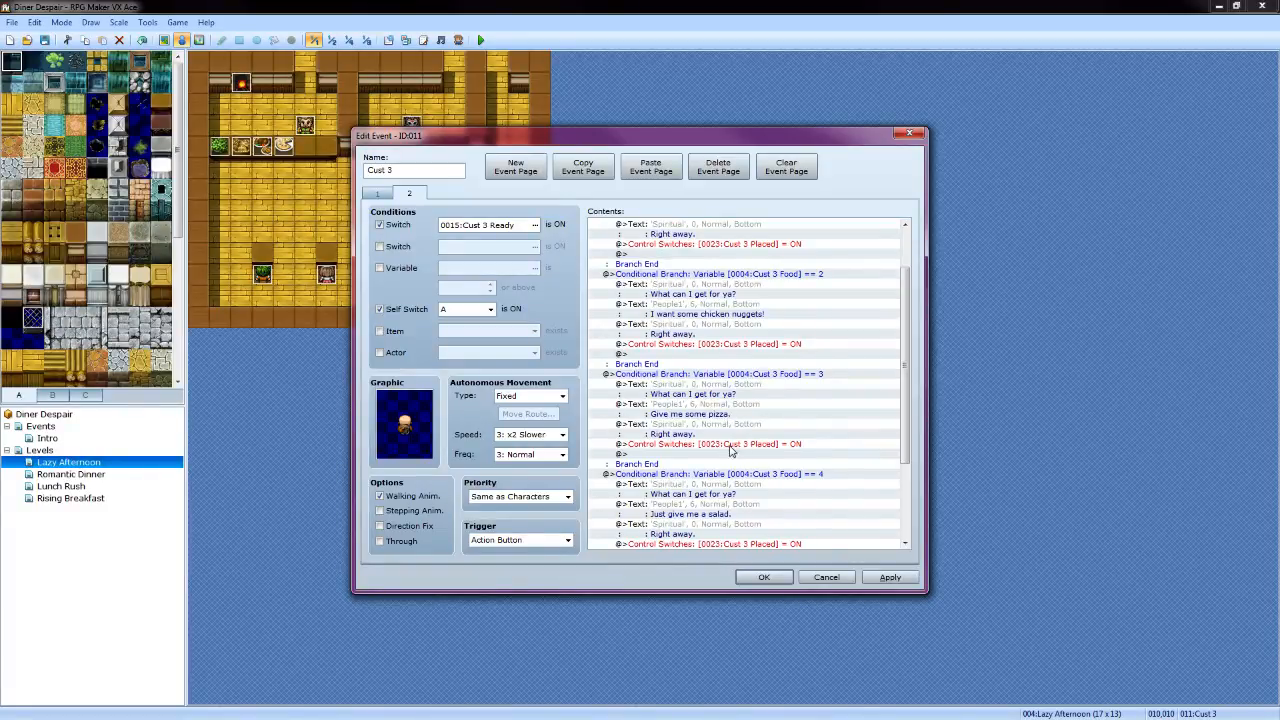
{"action": "scroll", "coordinate": [771, 412], "scroll_direction": "down", "scroll_amount": 4}
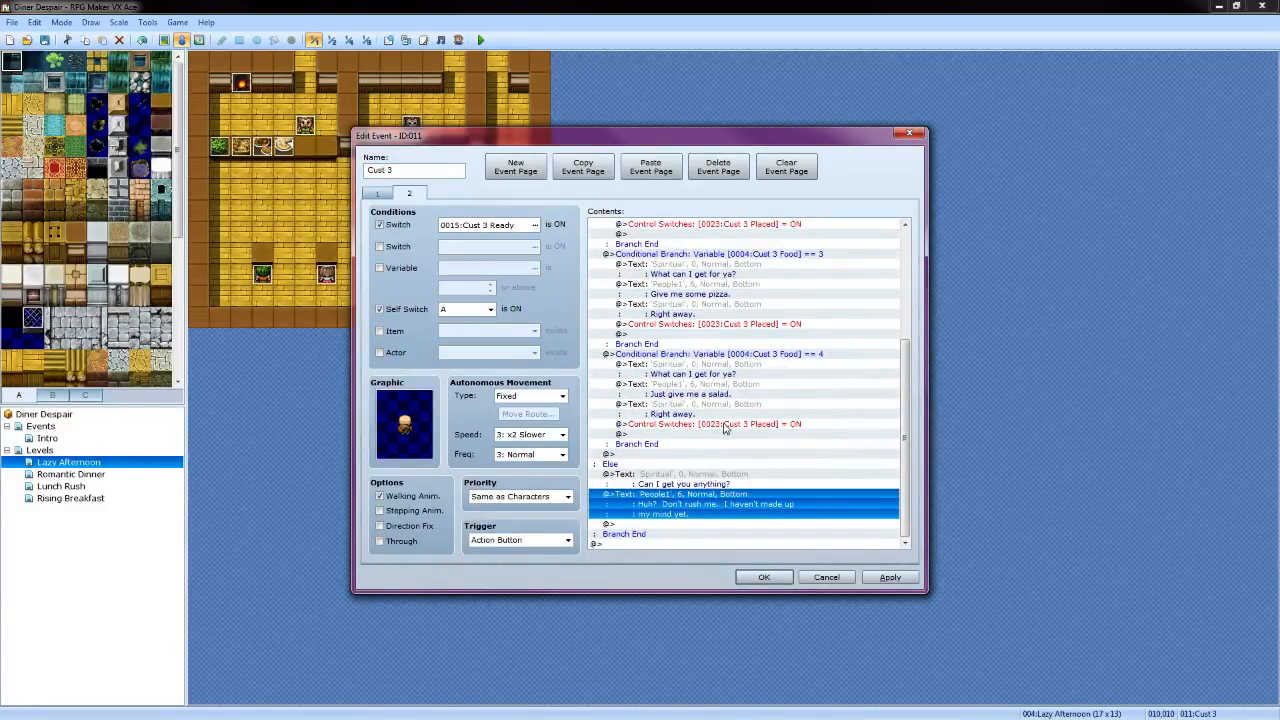
{"action": "left_click", "coordinate": [755, 577]}
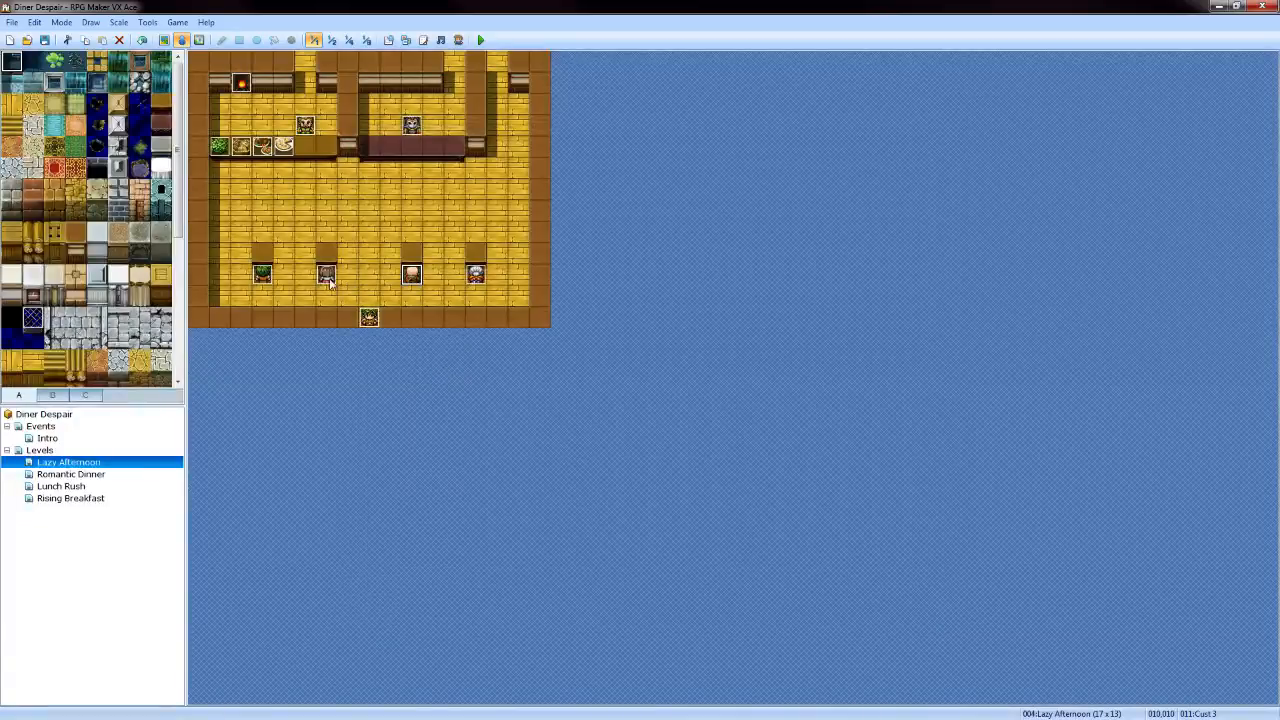
Copy Cust 2's third event page and paste it into Cust 3 as its third page
{"action": "double_click", "coordinate": [327, 281]}
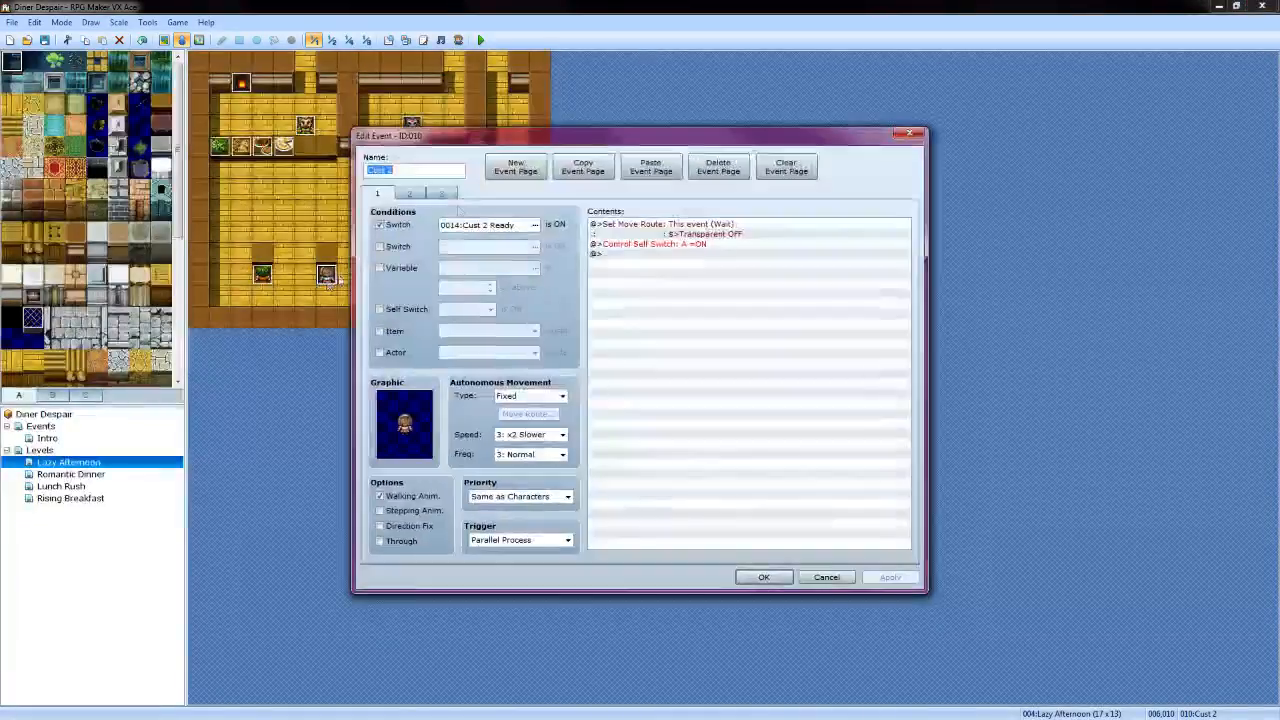
{"action": "left_click", "coordinate": [441, 194]}
{"action": "left_click", "coordinate": [583, 167]}
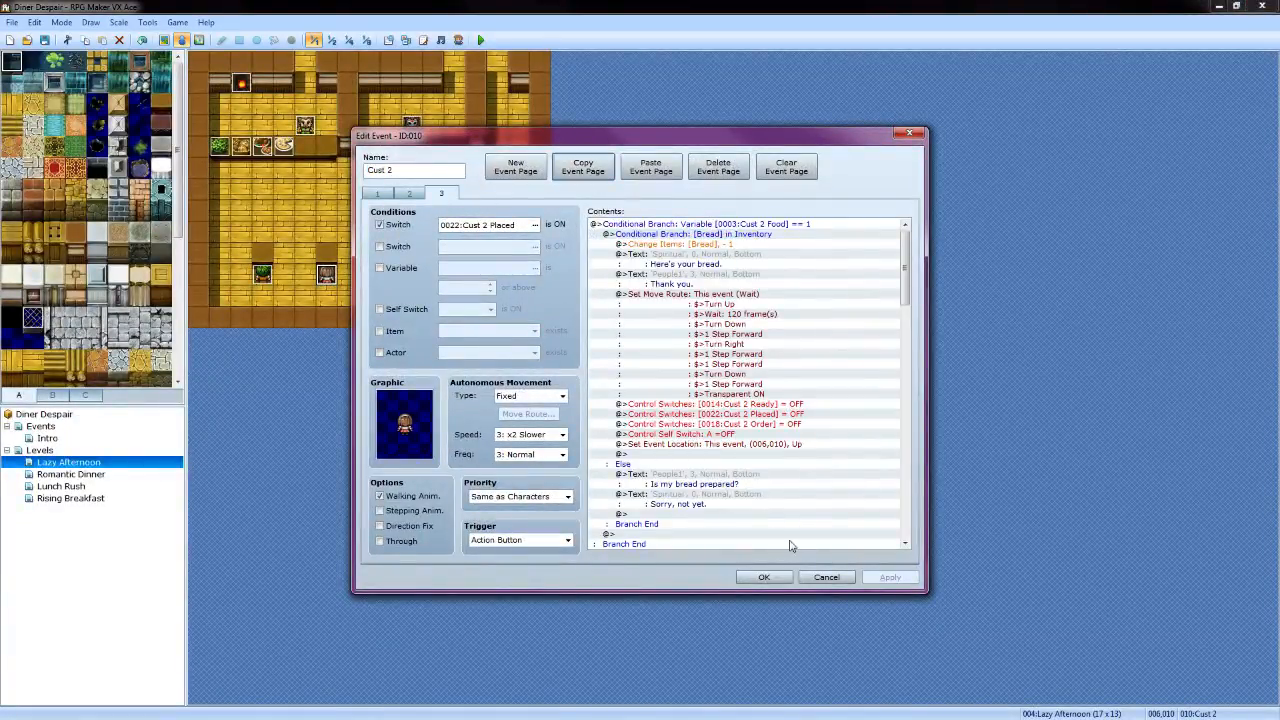
{"action": "left_click", "coordinate": [826, 578]}
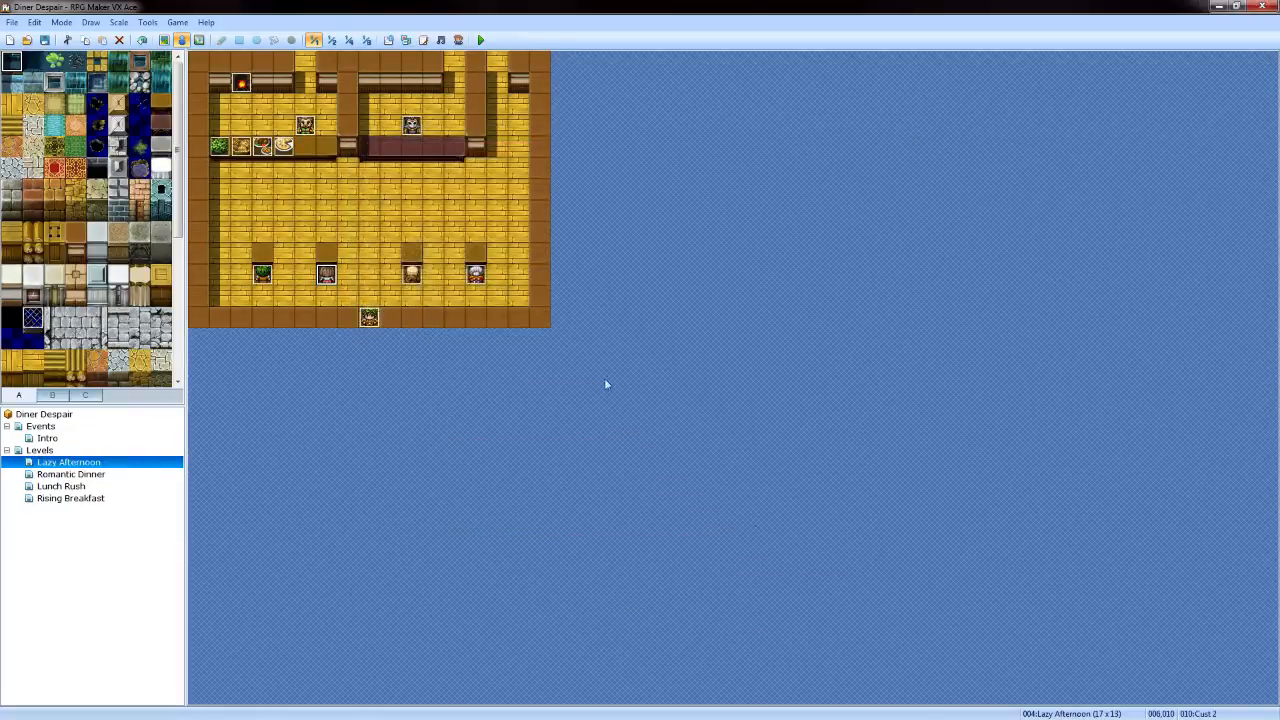
{"action": "double_click", "coordinate": [410, 278]}
{"action": "left_click", "coordinate": [411, 196]}
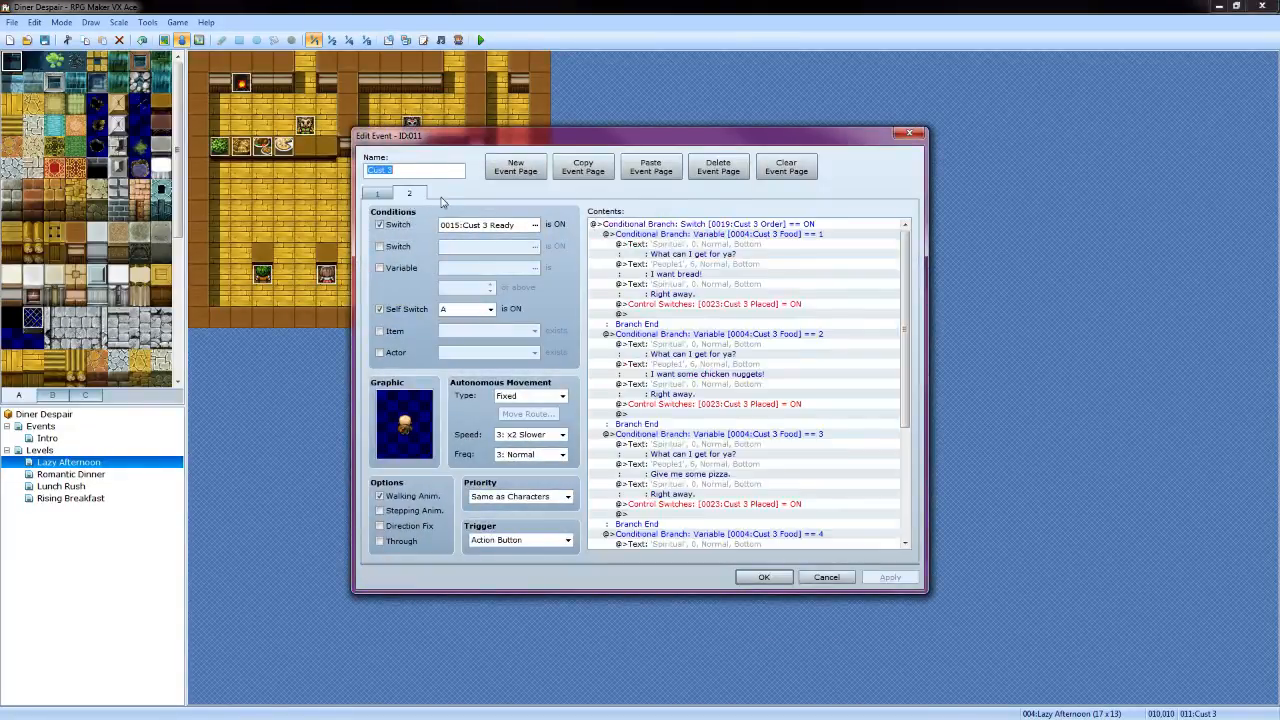
{"action": "left_click", "coordinate": [650, 166]}
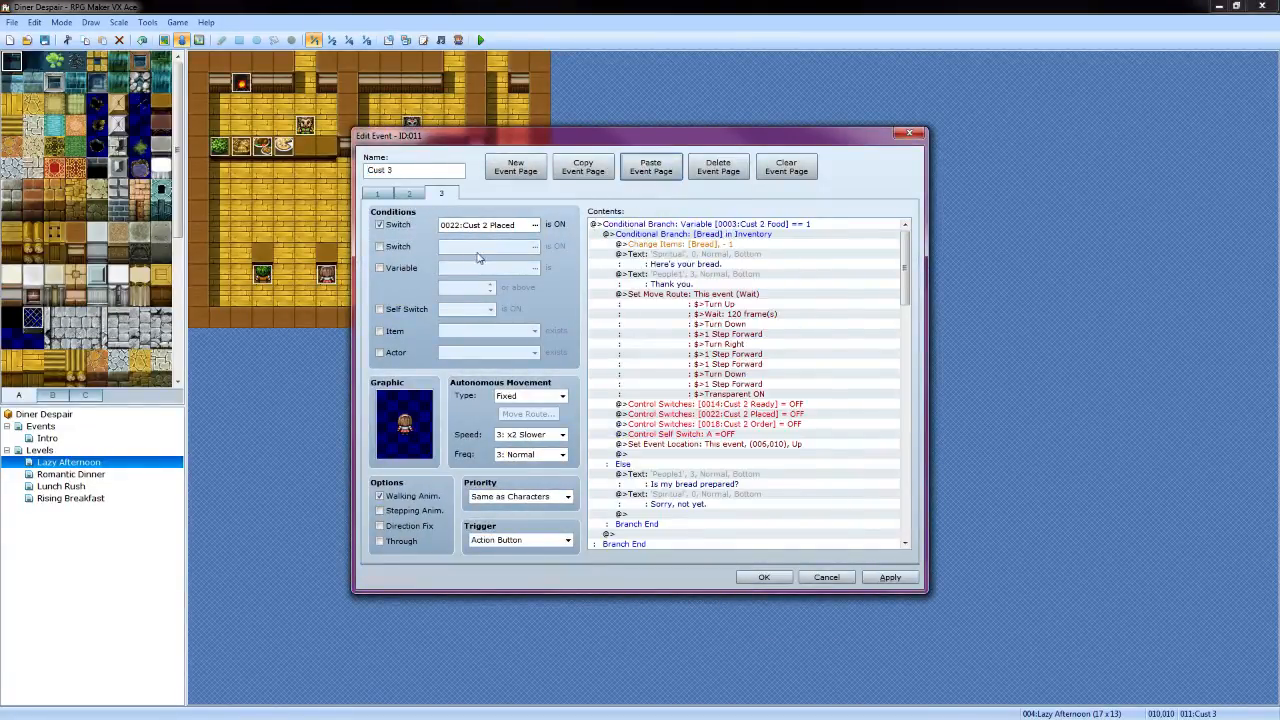
Give Cust 3's third page the bald old man's sprite from People1 and set its condition switch to 0023:Cust 3 Placed
{"action": "double_click", "coordinate": [418, 412]}
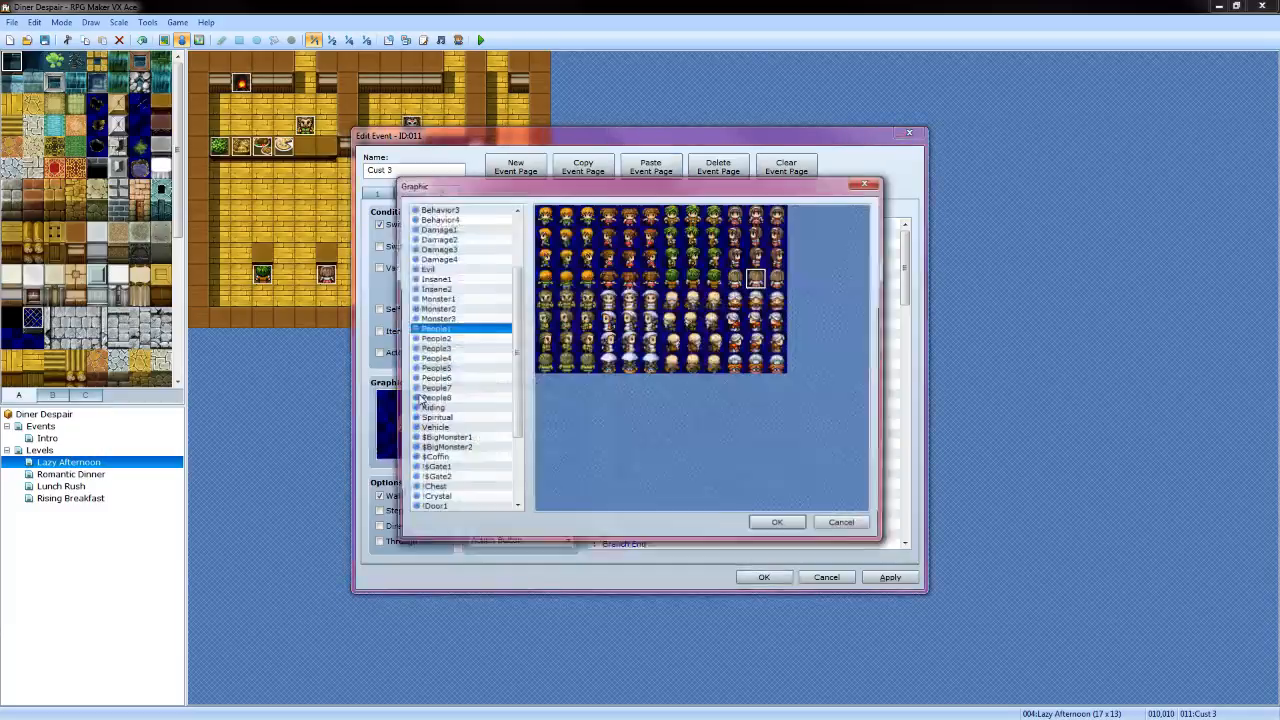
{"action": "left_click", "coordinate": [694, 363]}
{"action": "left_click", "coordinate": [775, 526]}
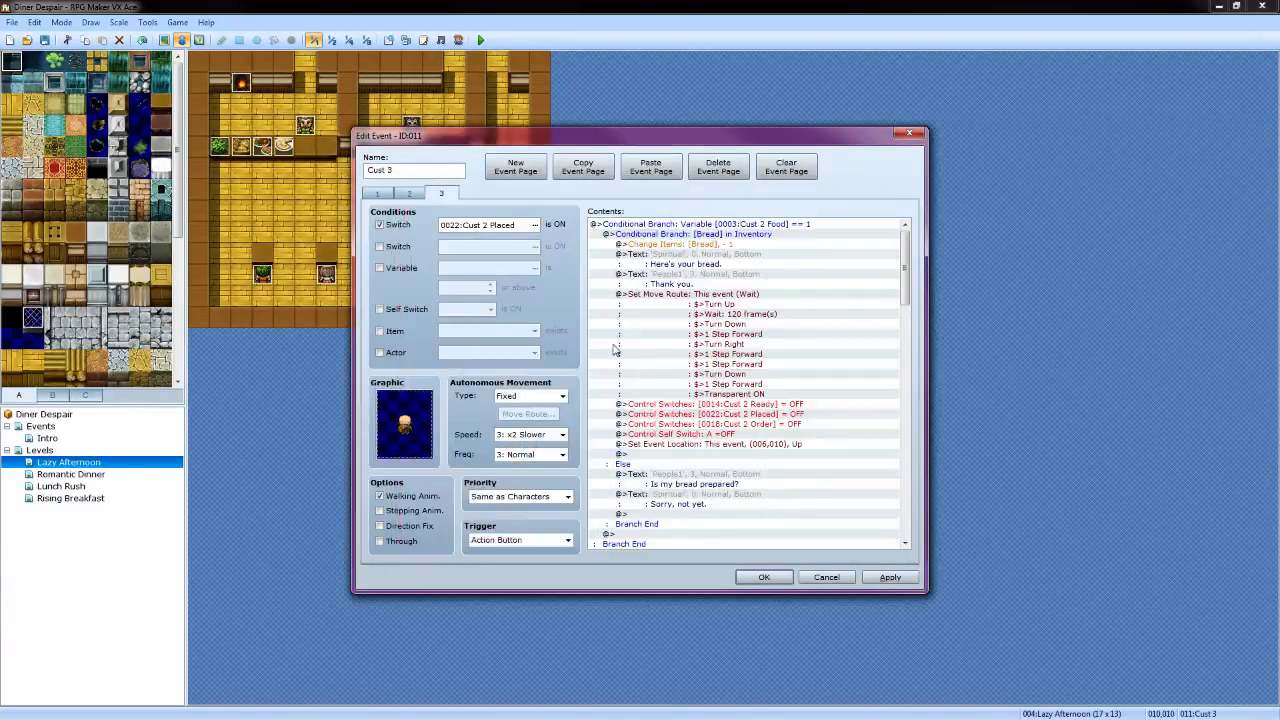
{"action": "left_click", "coordinate": [535, 227]}
{"action": "left_click", "coordinate": [672, 268]}
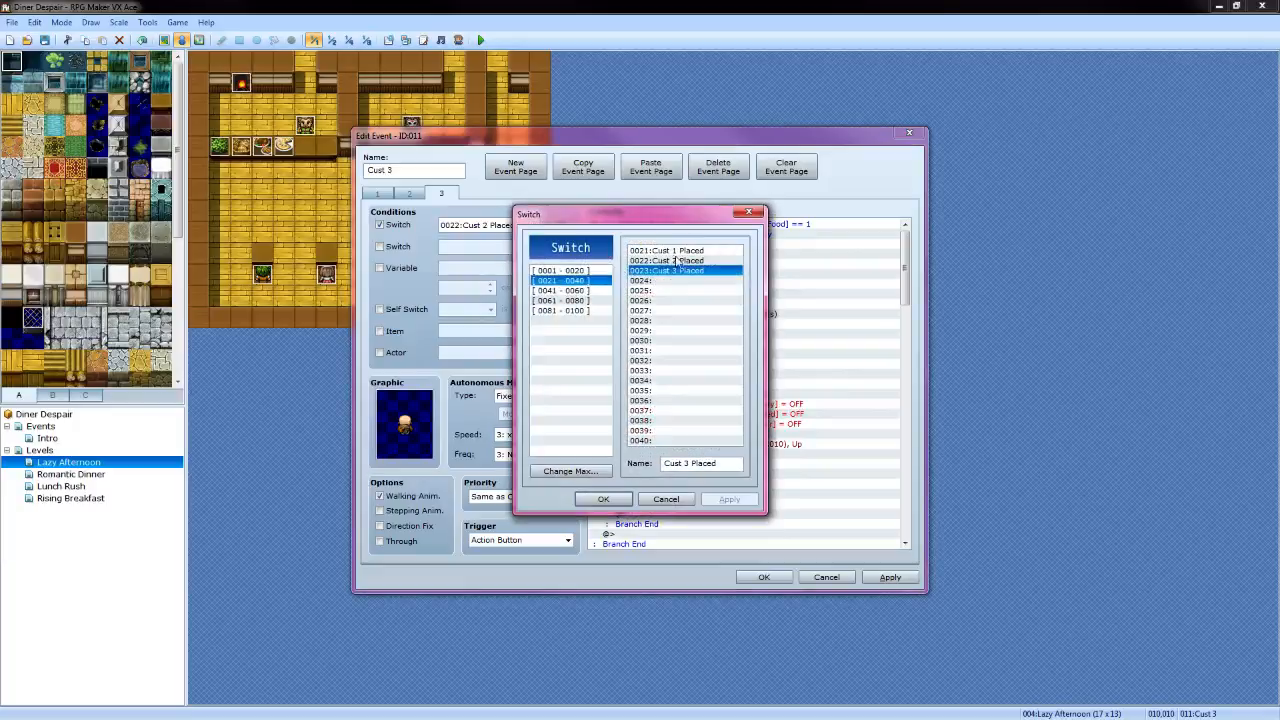
{"action": "left_click", "coordinate": [594, 498]}
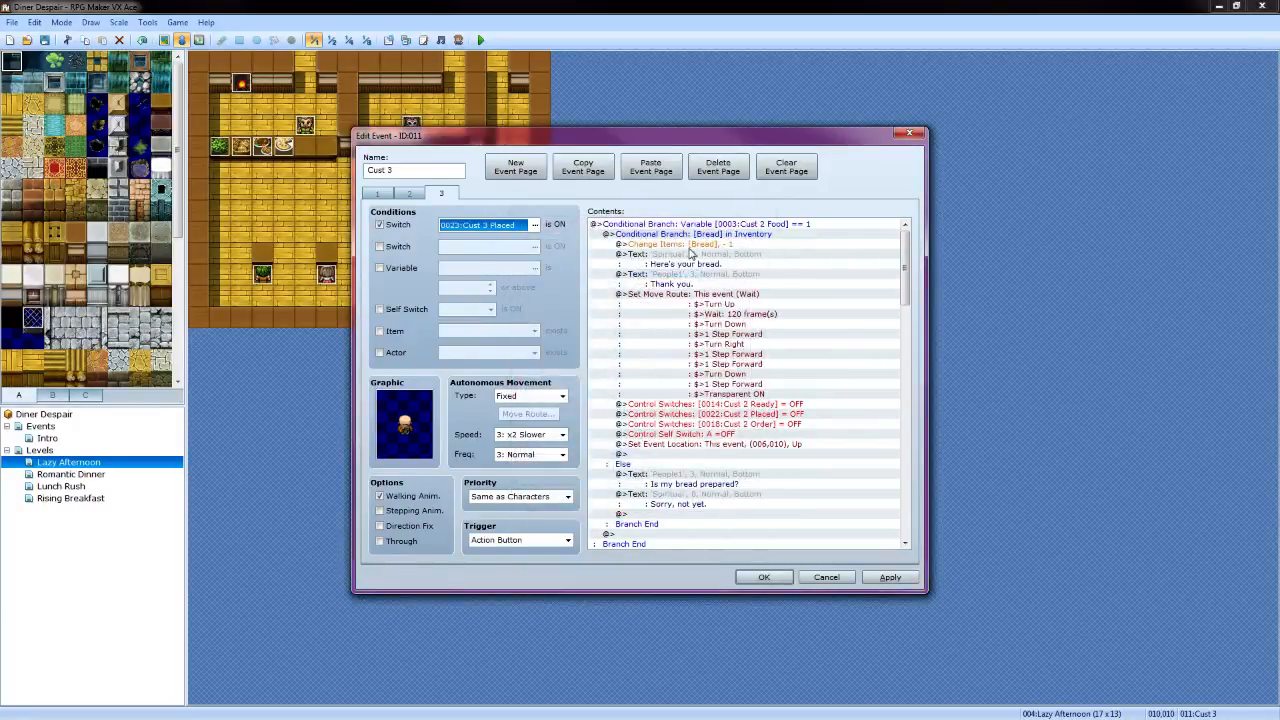
Change the variable in the first food branch, equal to 1, to 0004:Cust 3 Food
{"action": "left_click", "coordinate": [752, 226]}
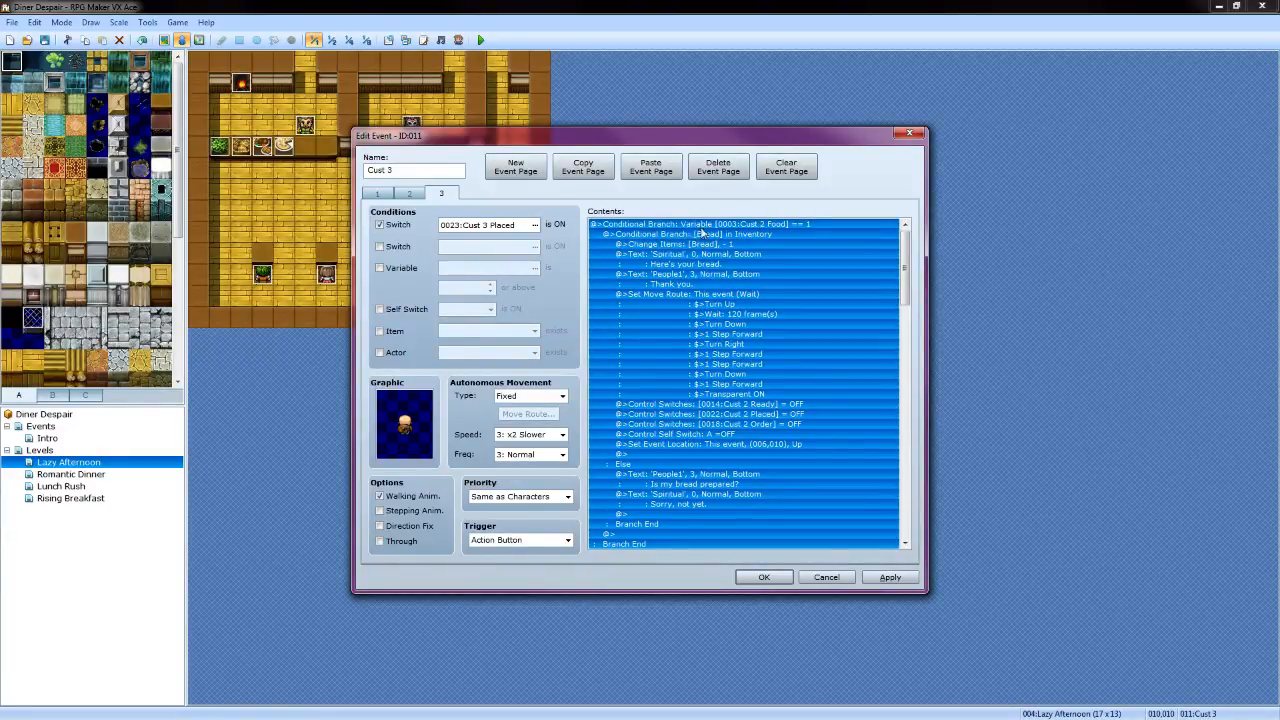
{"action": "right_click", "coordinate": [733, 228]}
{"action": "left_click", "coordinate": [764, 248]}
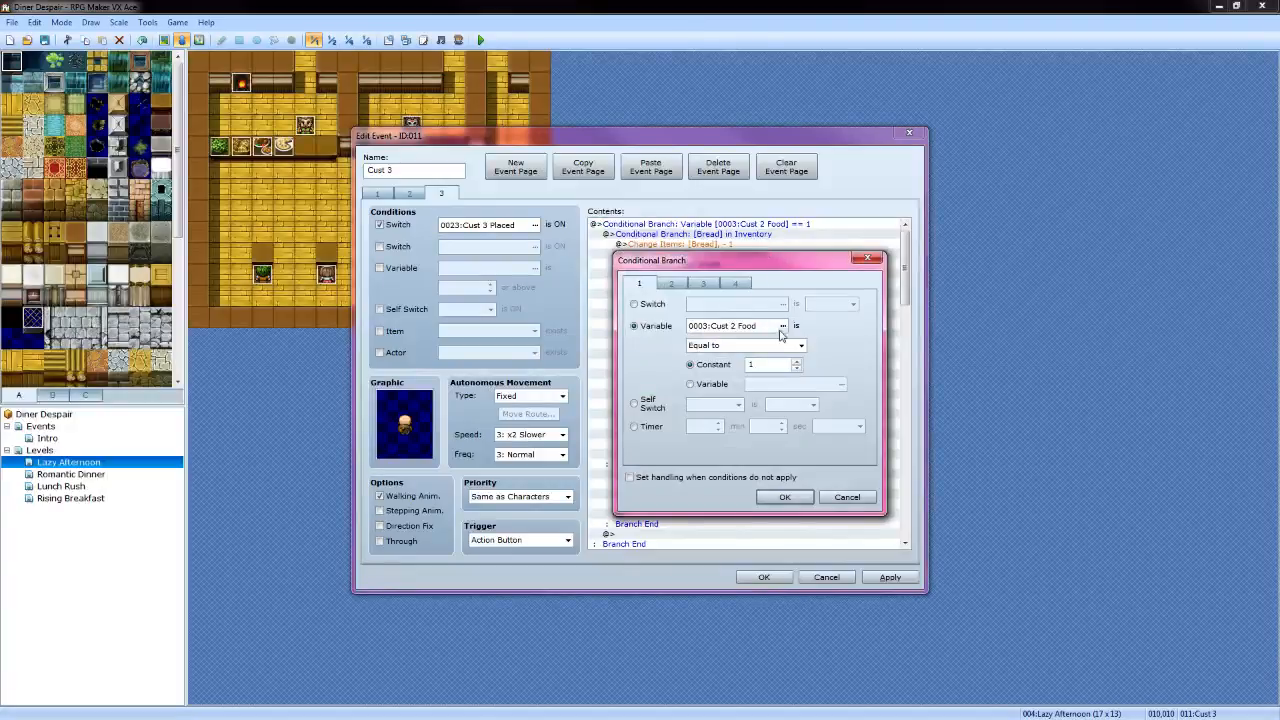
{"action": "left_click", "coordinate": [782, 326]}
{"action": "left_click", "coordinate": [790, 304]}
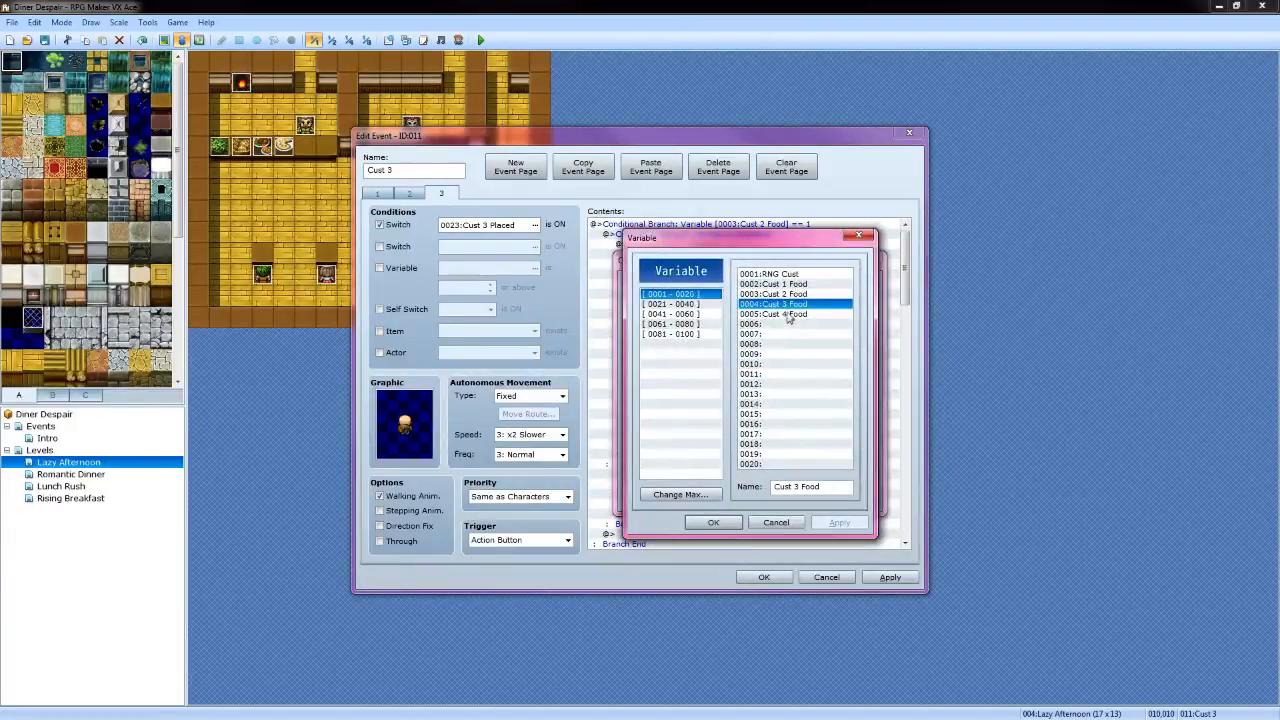
{"action": "left_click", "coordinate": [713, 522]}
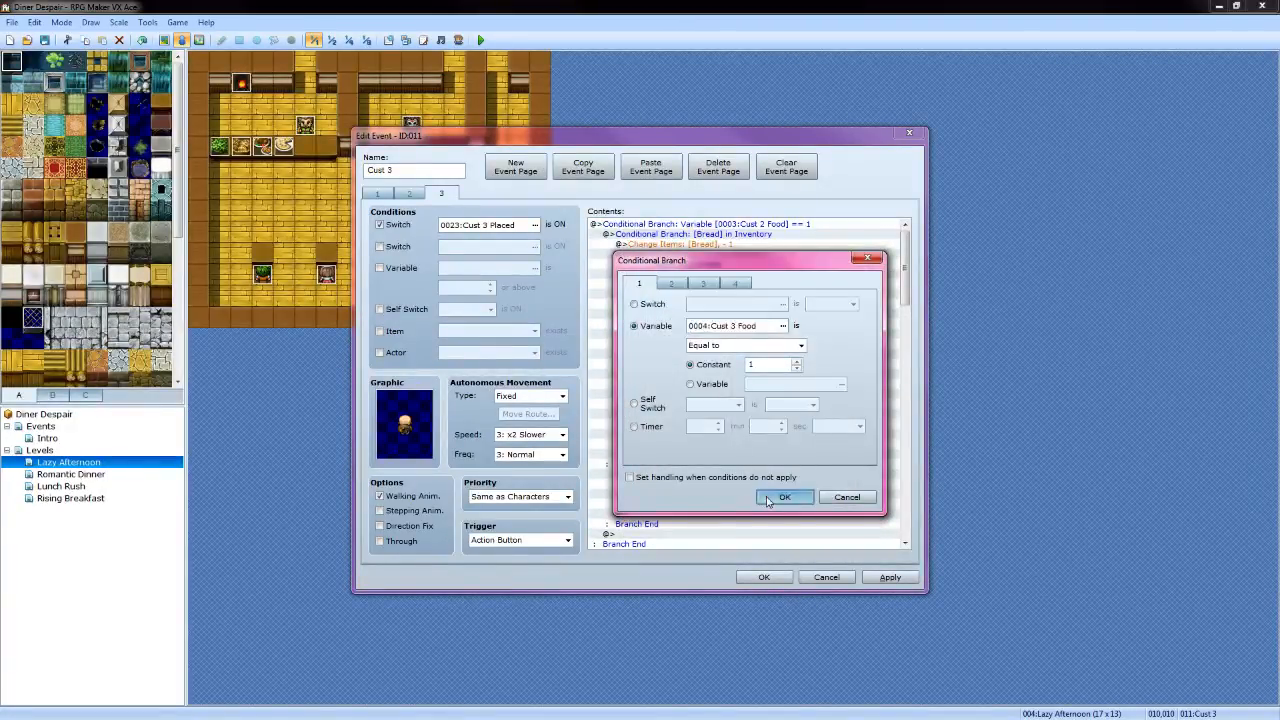
{"action": "left_click", "coordinate": [783, 497]}
Rewrite the customer's bread reply as "Thanks." and give it the white-bearded old man's face from People1
{"action": "left_click", "coordinate": [706, 264]}
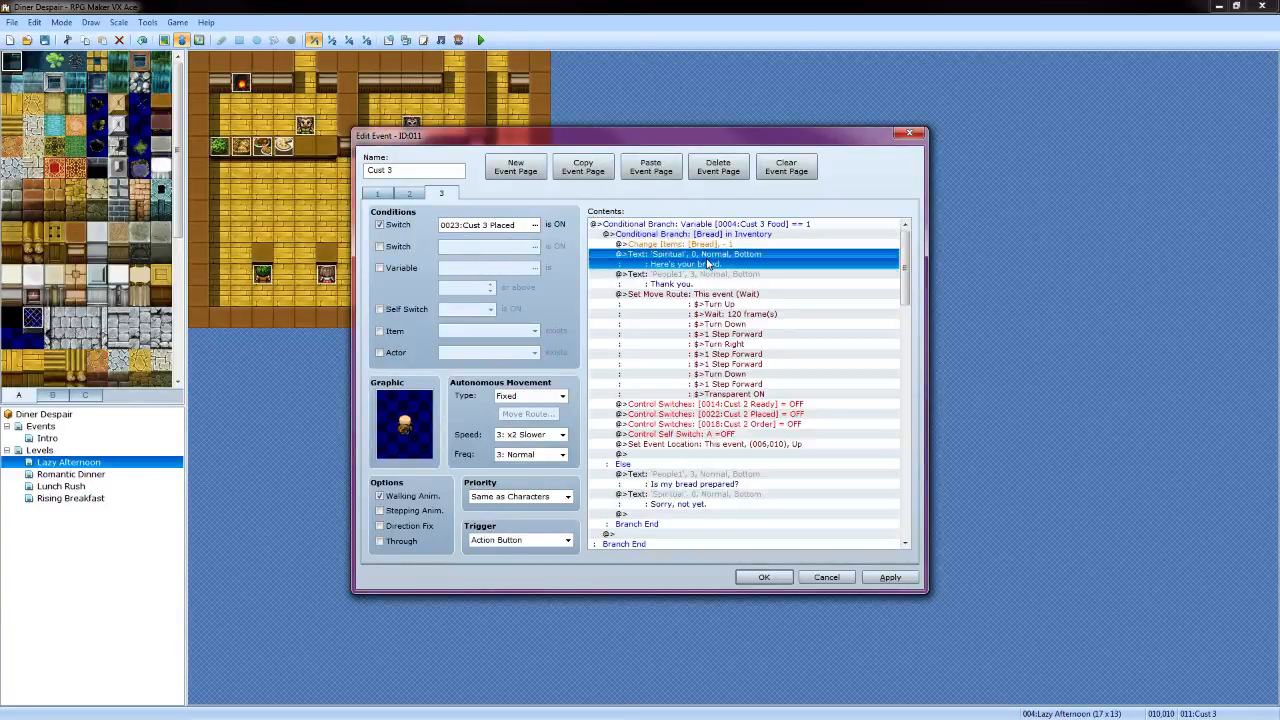
{"action": "left_click", "coordinate": [704, 277]}
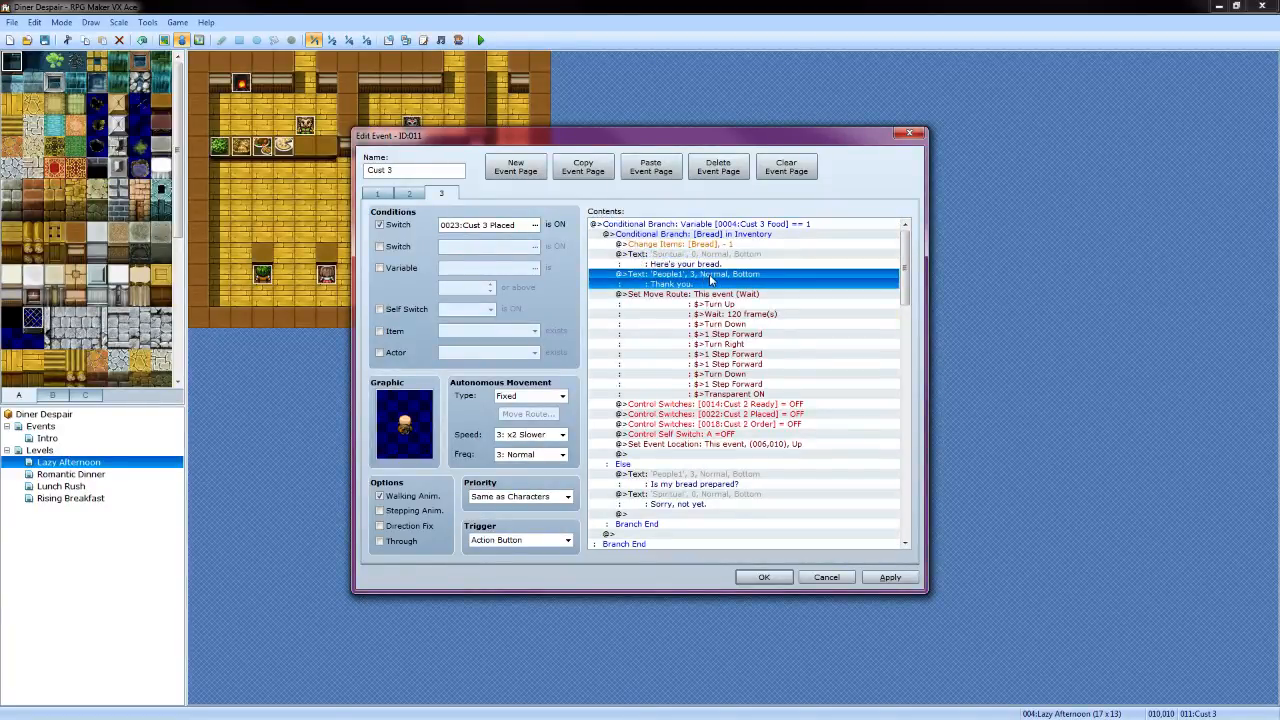
{"action": "right_click", "coordinate": [705, 277]}
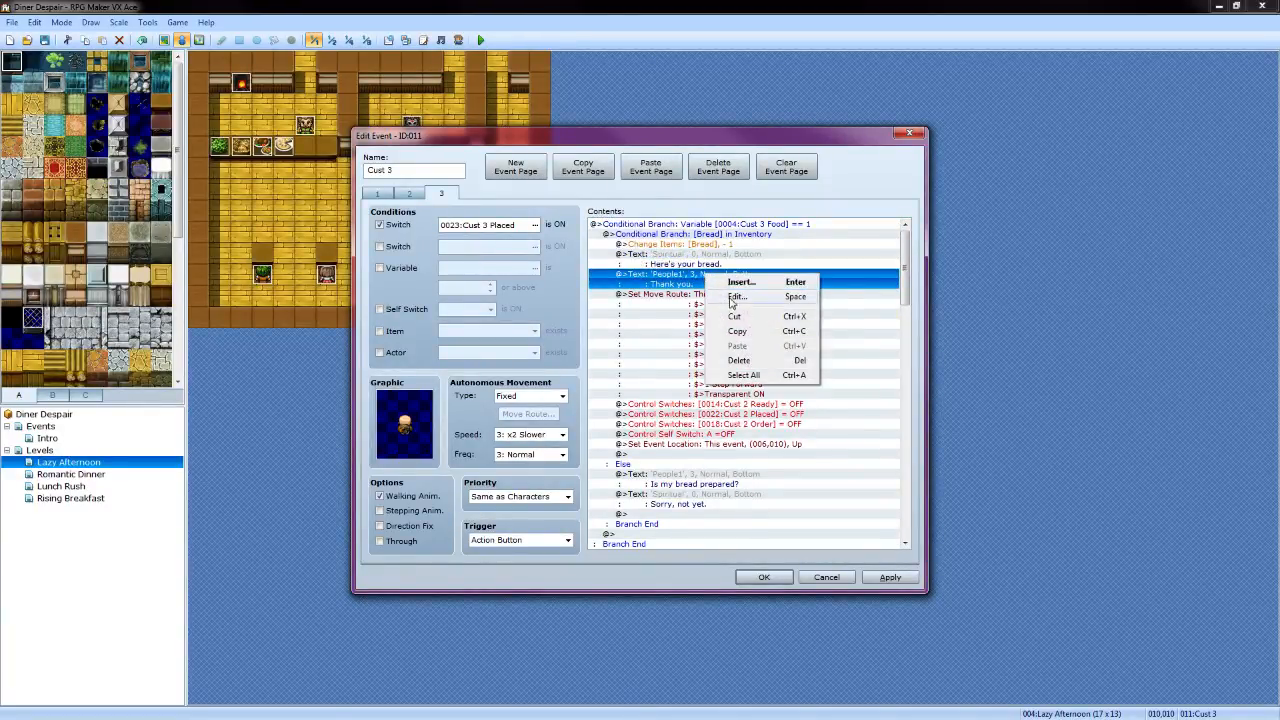
{"action": "left_click", "coordinate": [732, 304]}
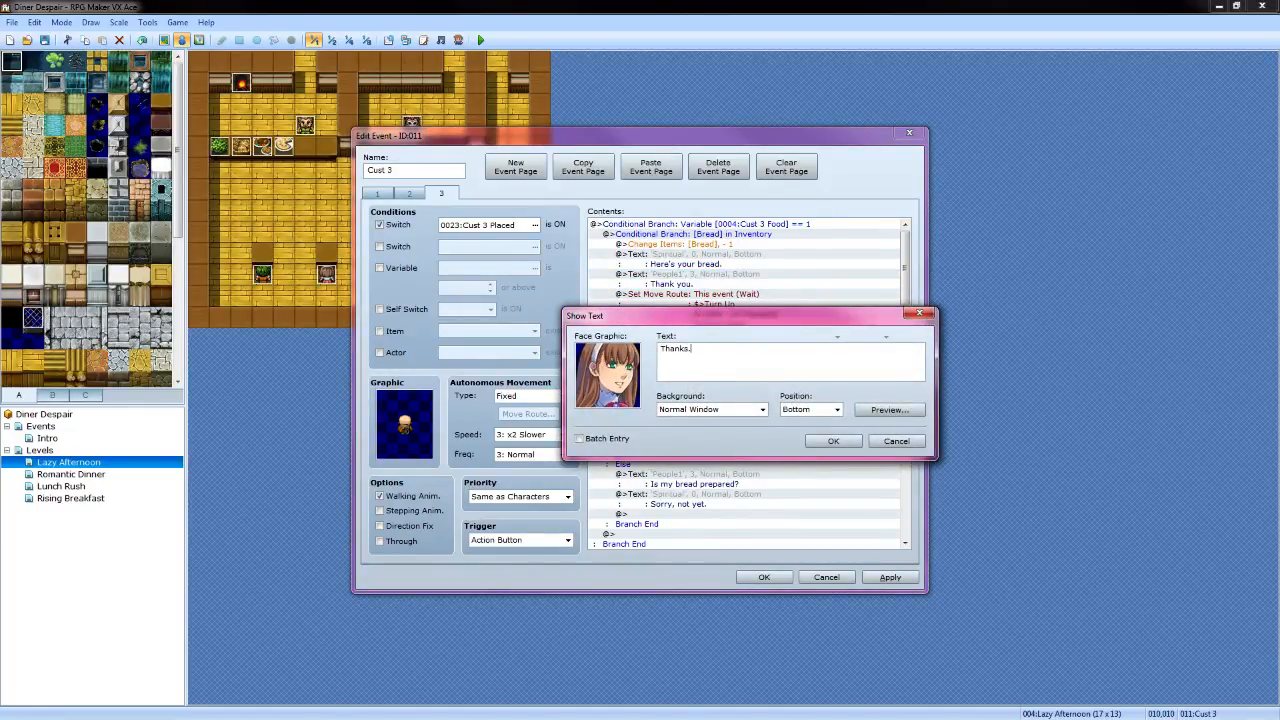
{"action": "double_click", "coordinate": [622, 378]}
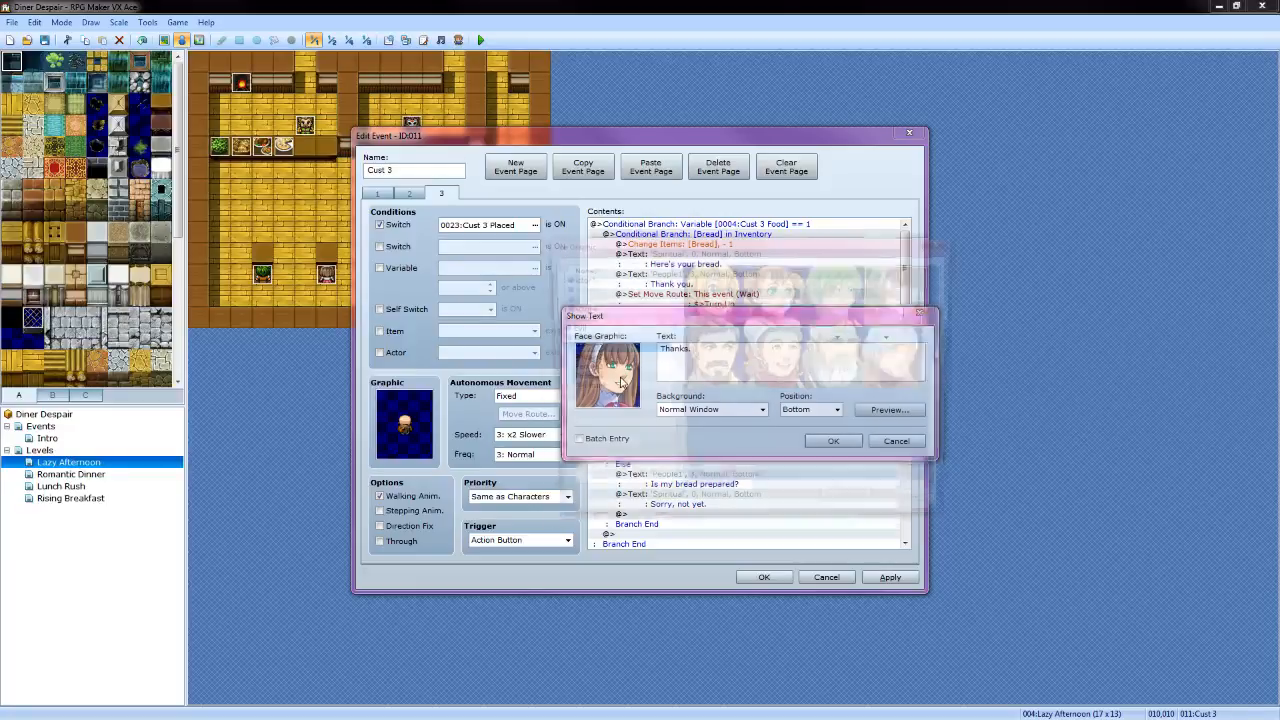
{"action": "left_click", "coordinate": [813, 348]}
{"action": "left_click", "coordinate": [855, 512]}
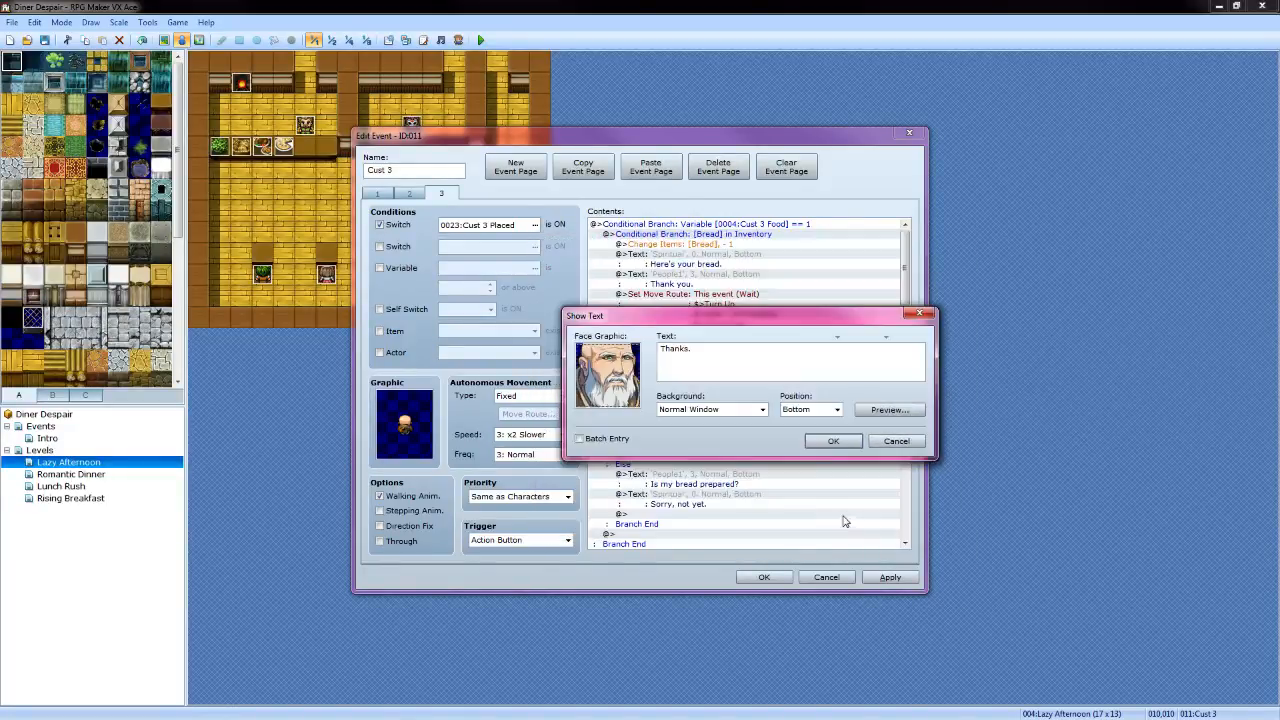
{"action": "left_click", "coordinate": [828, 443]}
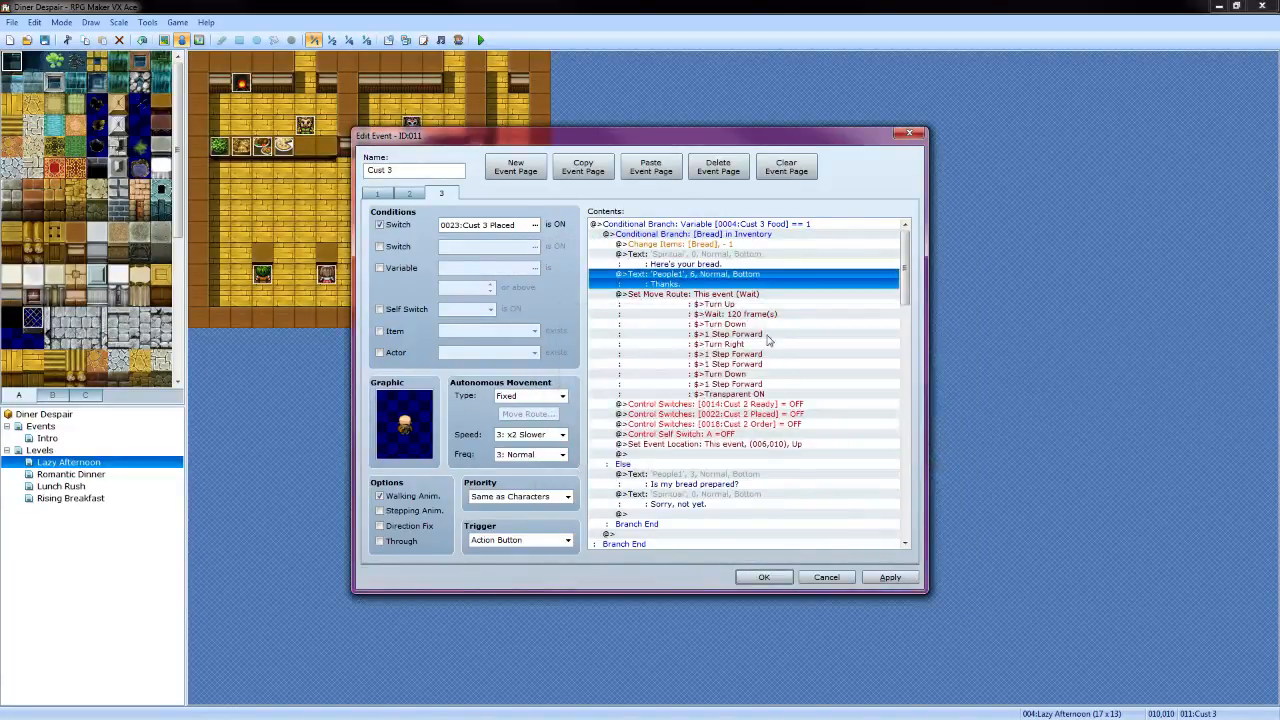
Change the Ready switch turned OFF in the bread branch to 0015:Cust 3 Ready
{"action": "left_click", "coordinate": [795, 414]}
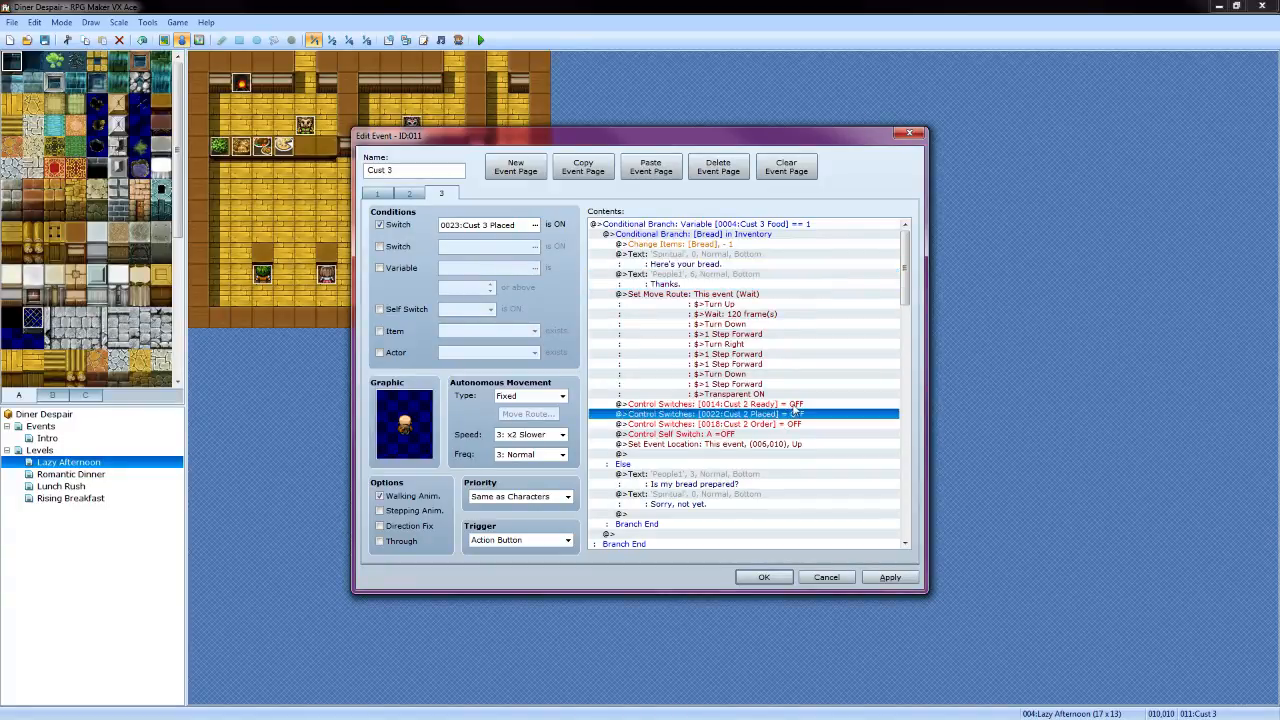
{"action": "right_click", "coordinate": [798, 404]}
{"action": "left_click", "coordinate": [825, 428]}
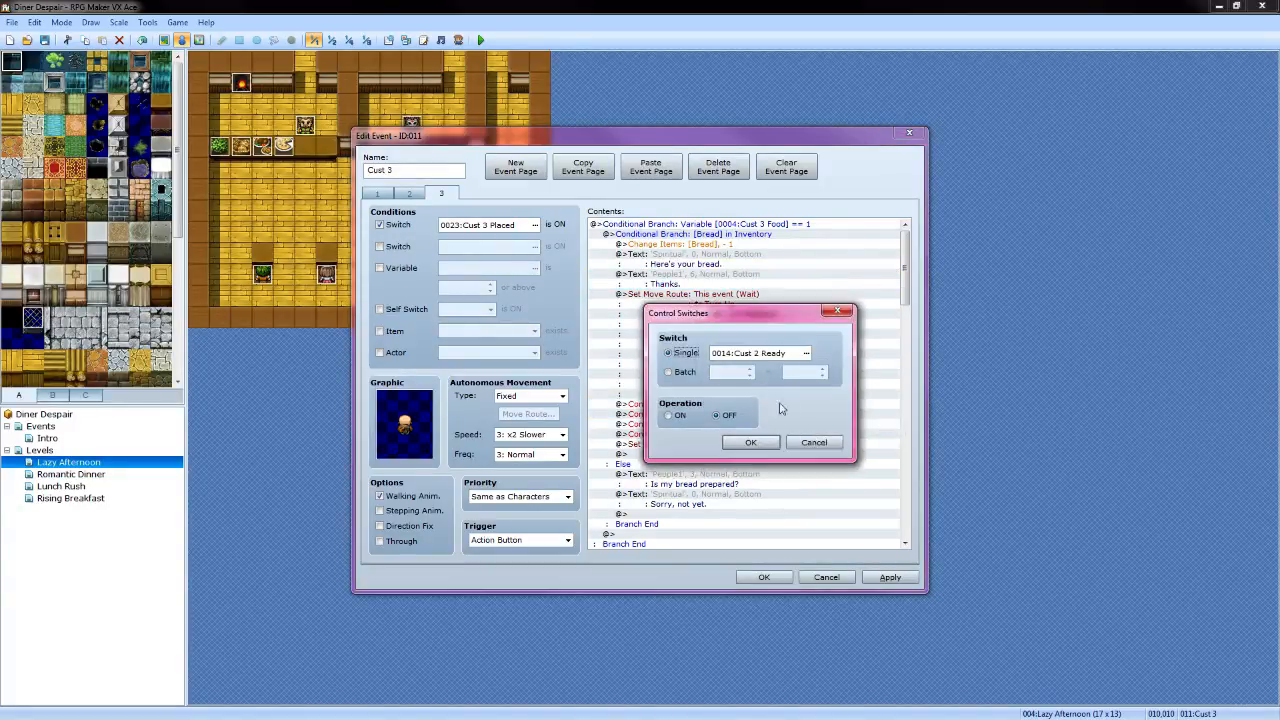
{"action": "left_click", "coordinate": [805, 354]}
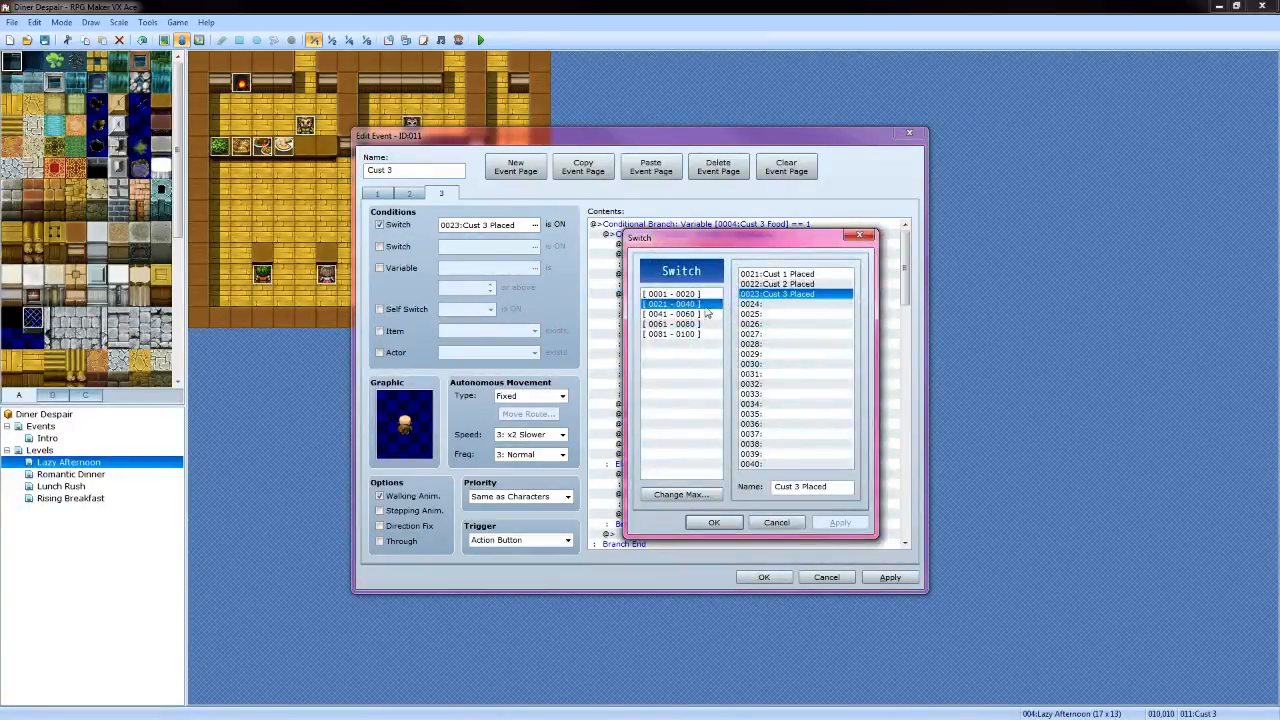
{"action": "left_click", "coordinate": [705, 297]}
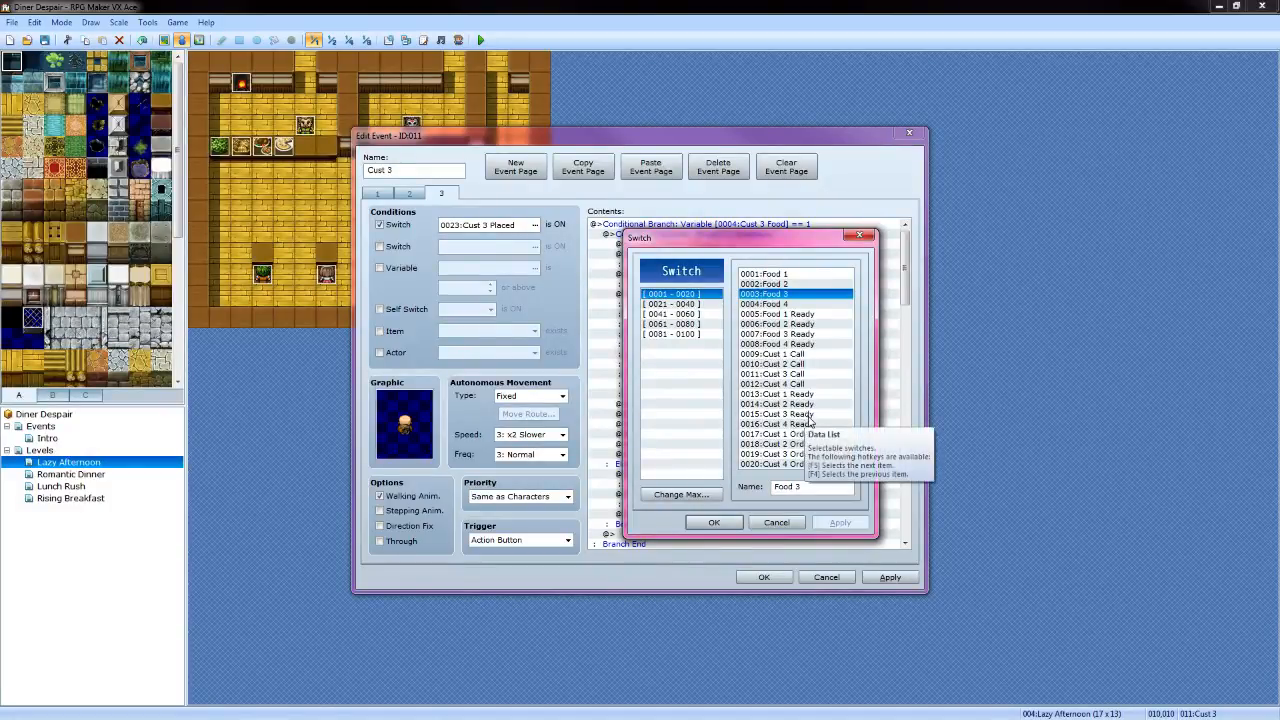
{"action": "left_click", "coordinate": [778, 414]}
{"action": "left_click", "coordinate": [714, 522]}
{"action": "left_click", "coordinate": [751, 443]}
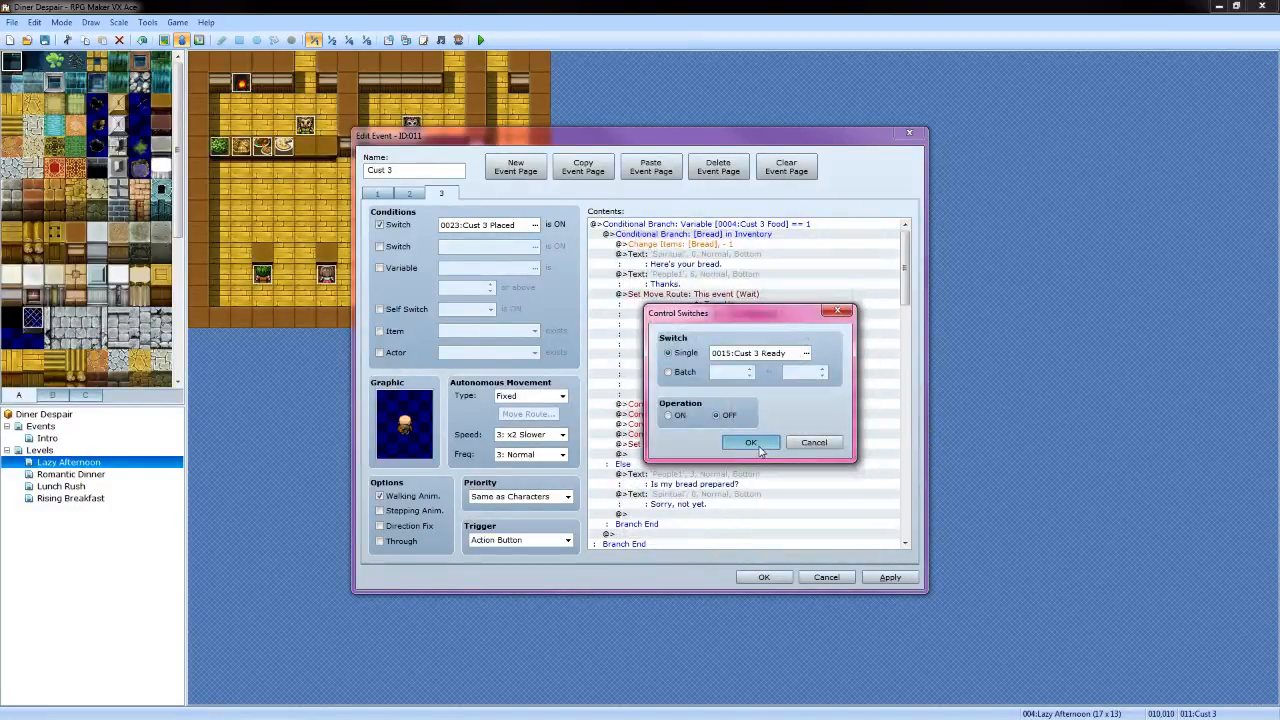
Change the Order switch turned OFF in the bread branch to 0019:Cust 3 Order
{"action": "left_click", "coordinate": [760, 424]}
{"action": "right_click", "coordinate": [760, 425]}
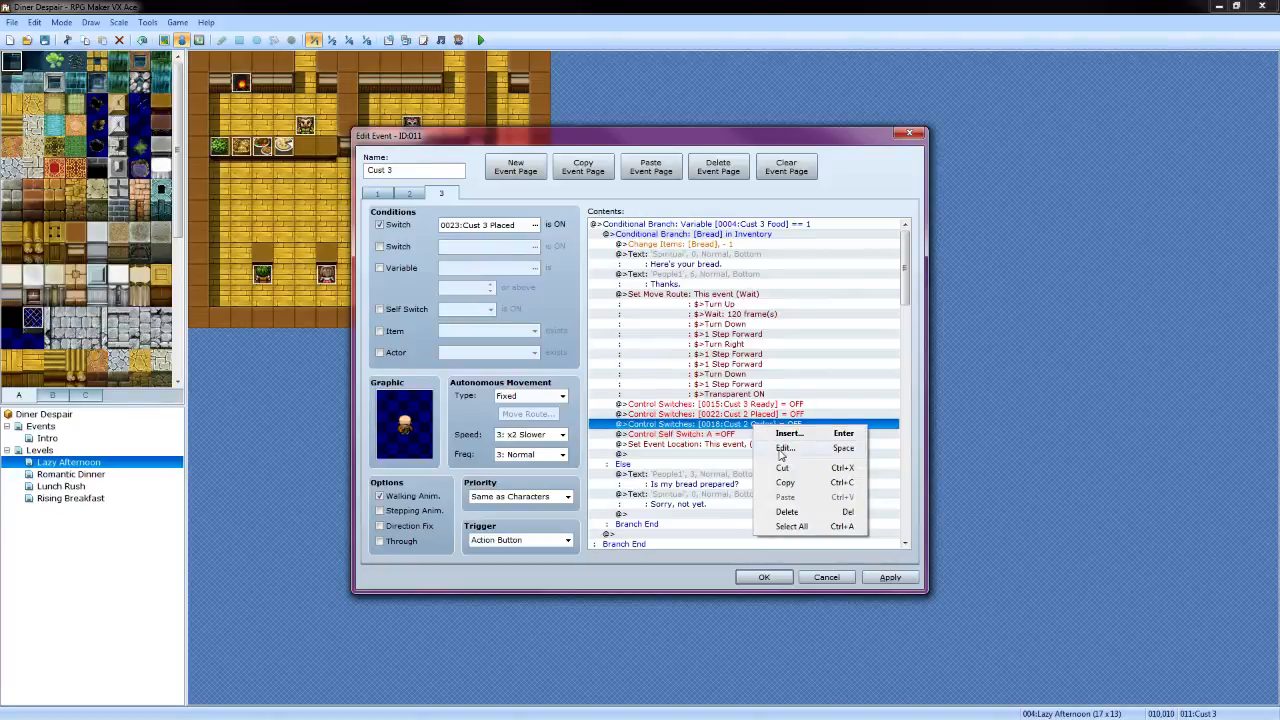
{"action": "left_click", "coordinate": [784, 448]}
{"action": "left_click", "coordinate": [805, 354]}
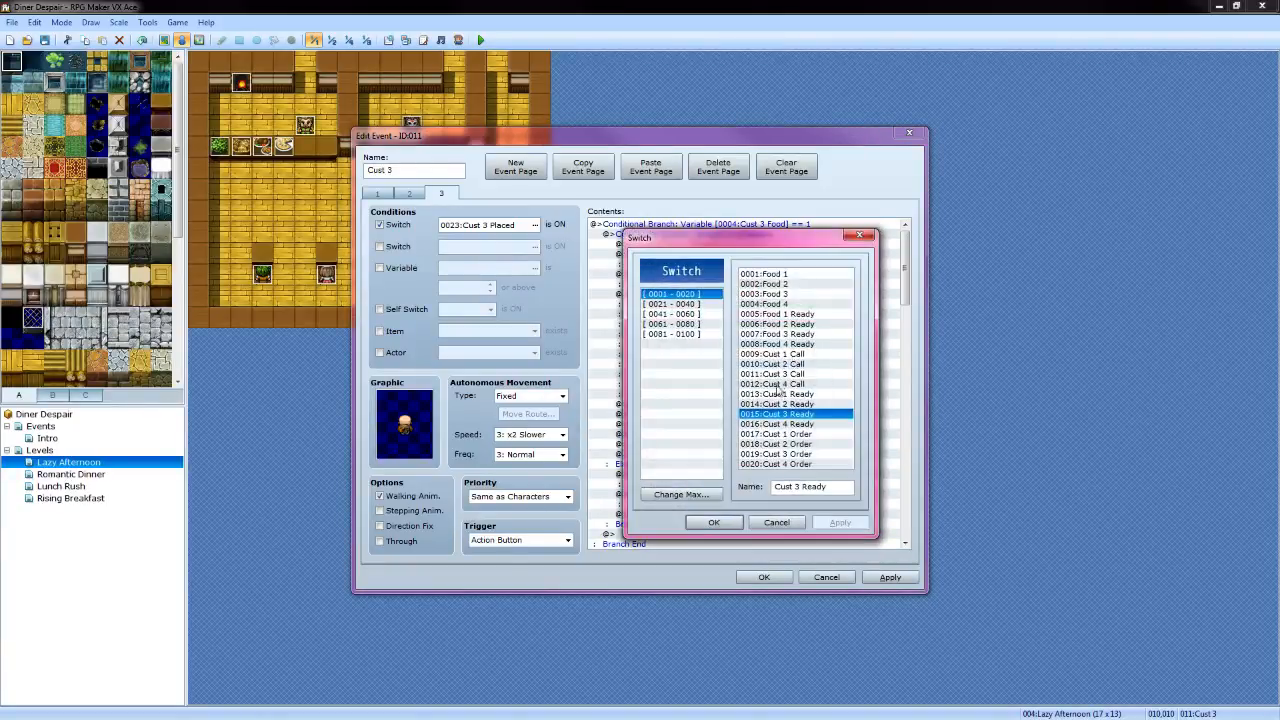
{"action": "left_click", "coordinate": [790, 454]}
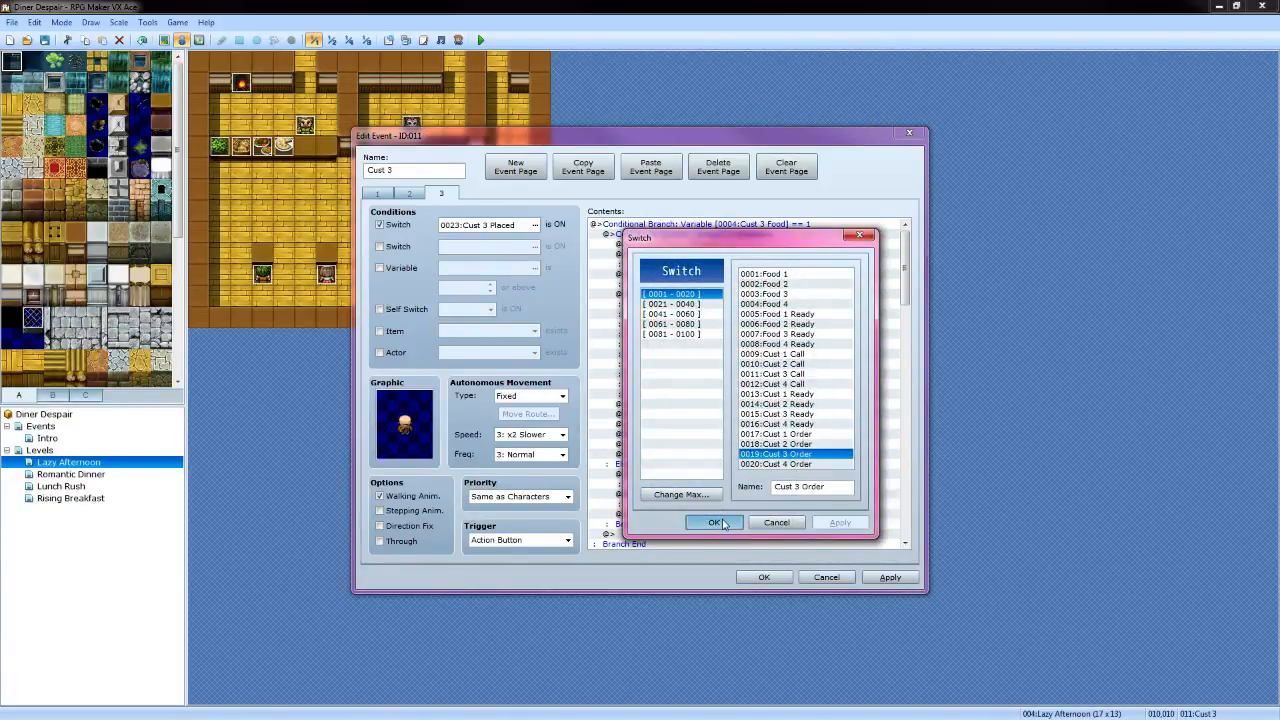
{"action": "left_click", "coordinate": [714, 522]}
{"action": "left_click", "coordinate": [759, 447]}
Change the Placed switch turned OFF in the bread branch to 0023:Cust 3 Placed
{"action": "right_click", "coordinate": [755, 415]}
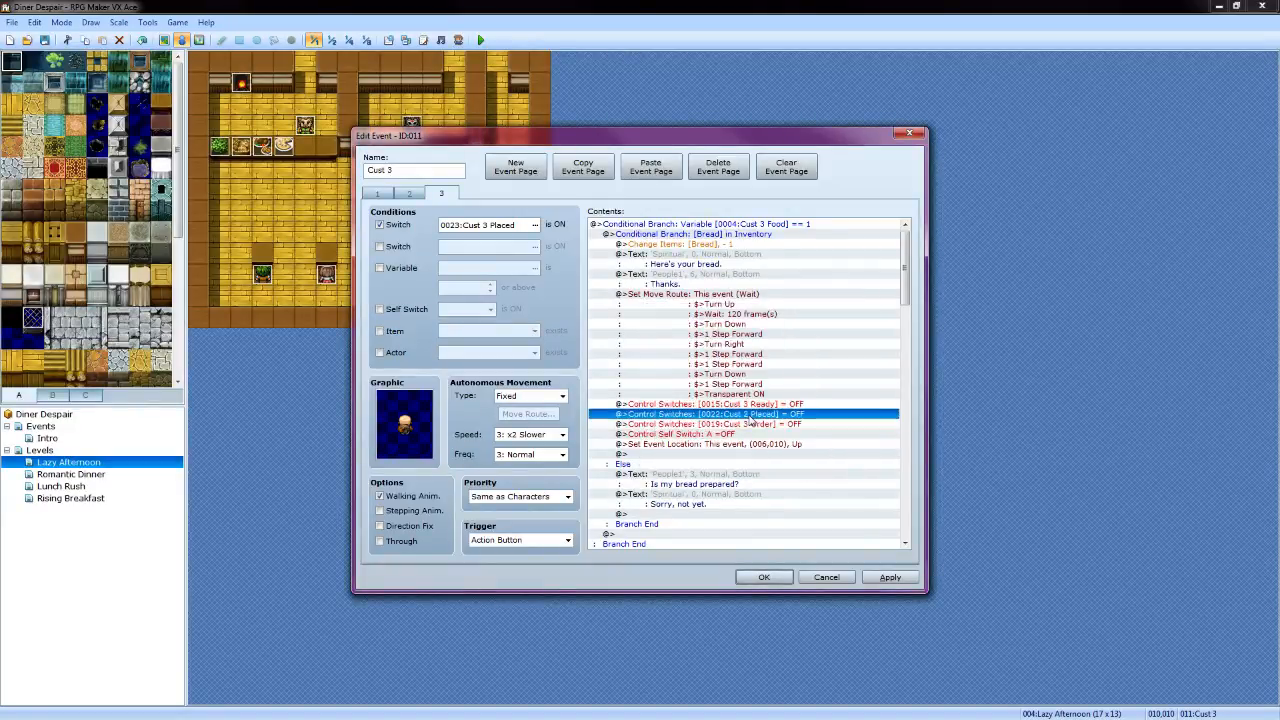
{"action": "left_click", "coordinate": [780, 439]}
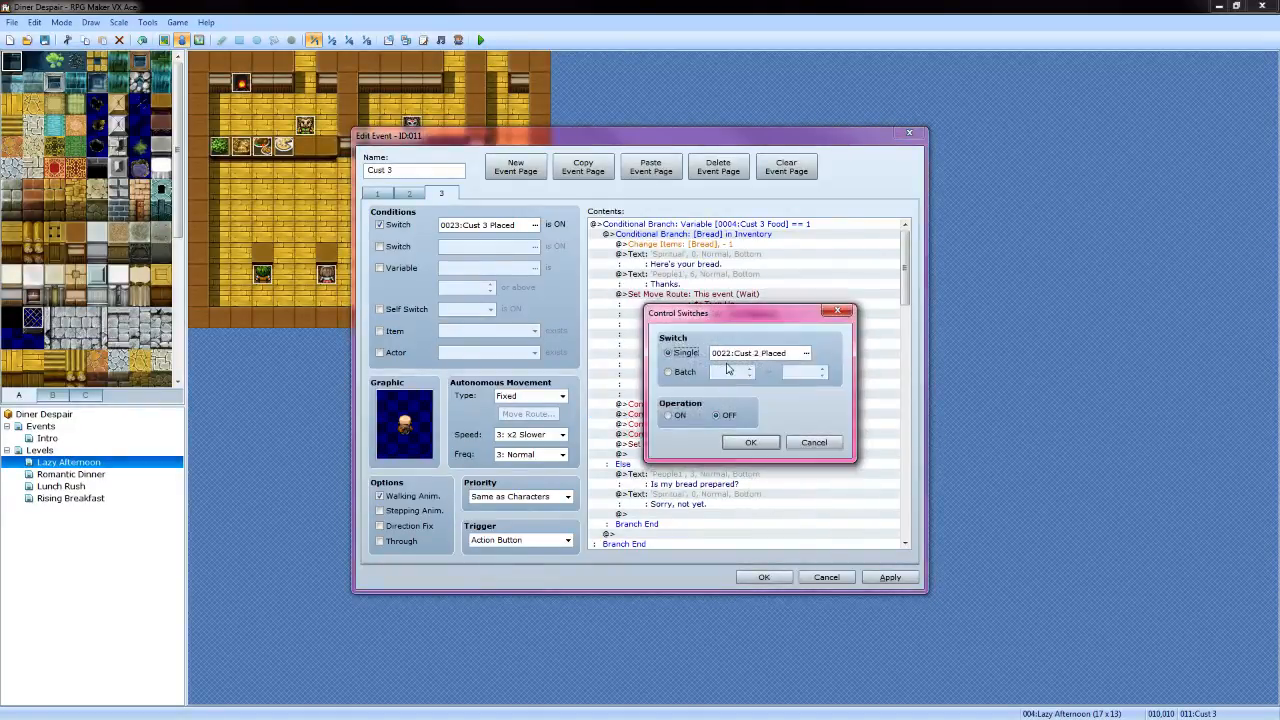
{"action": "left_click", "coordinate": [805, 353]}
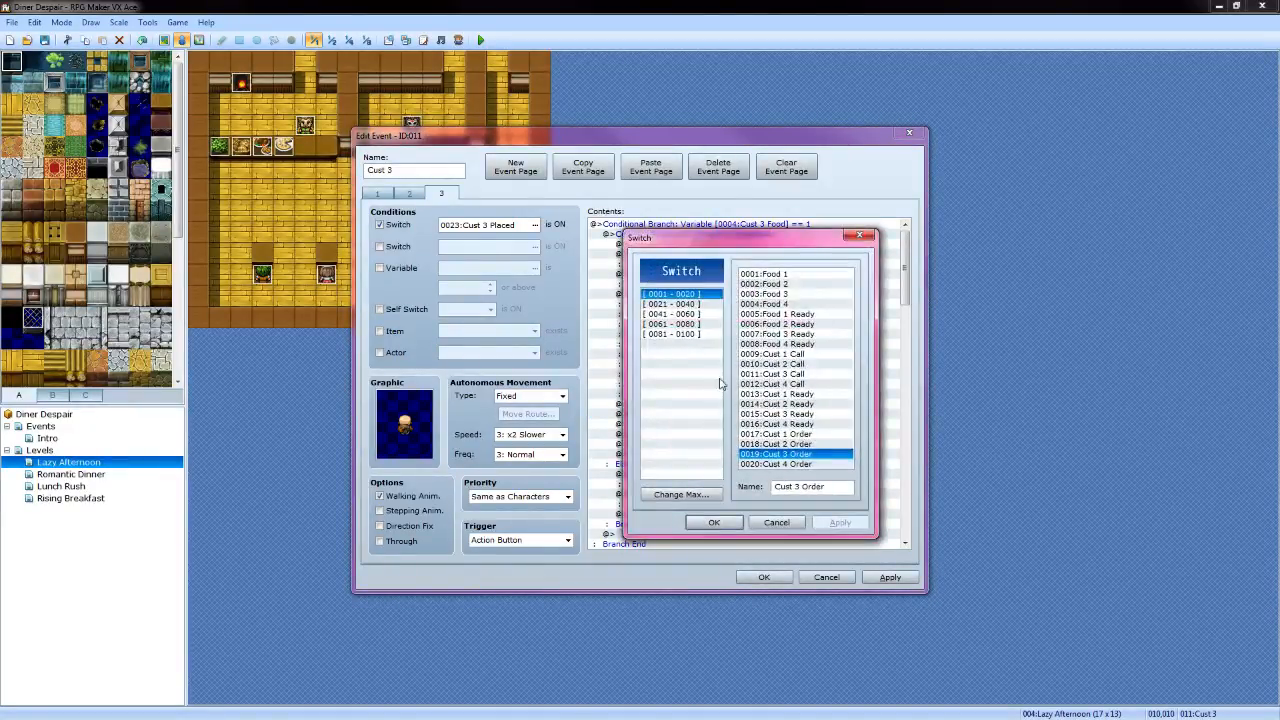
{"action": "left_click", "coordinate": [671, 304]}
{"action": "left_click", "coordinate": [778, 294]}
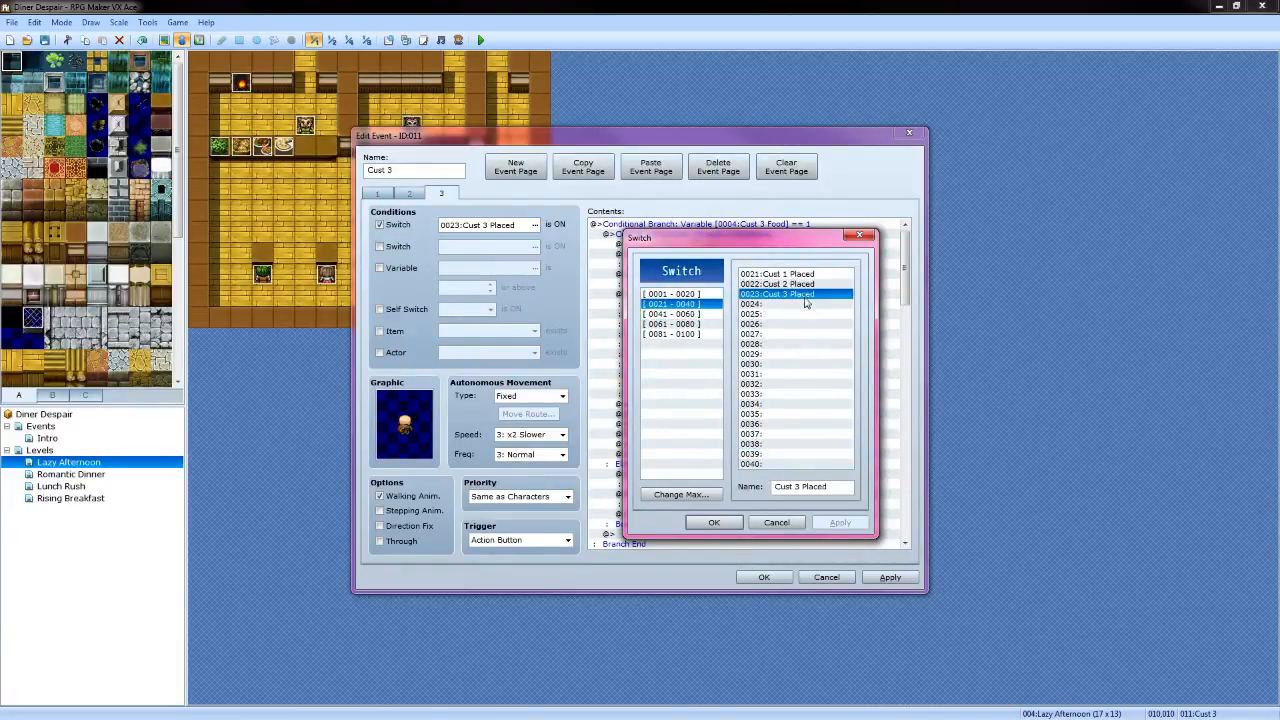
{"action": "left_click", "coordinate": [714, 522]}
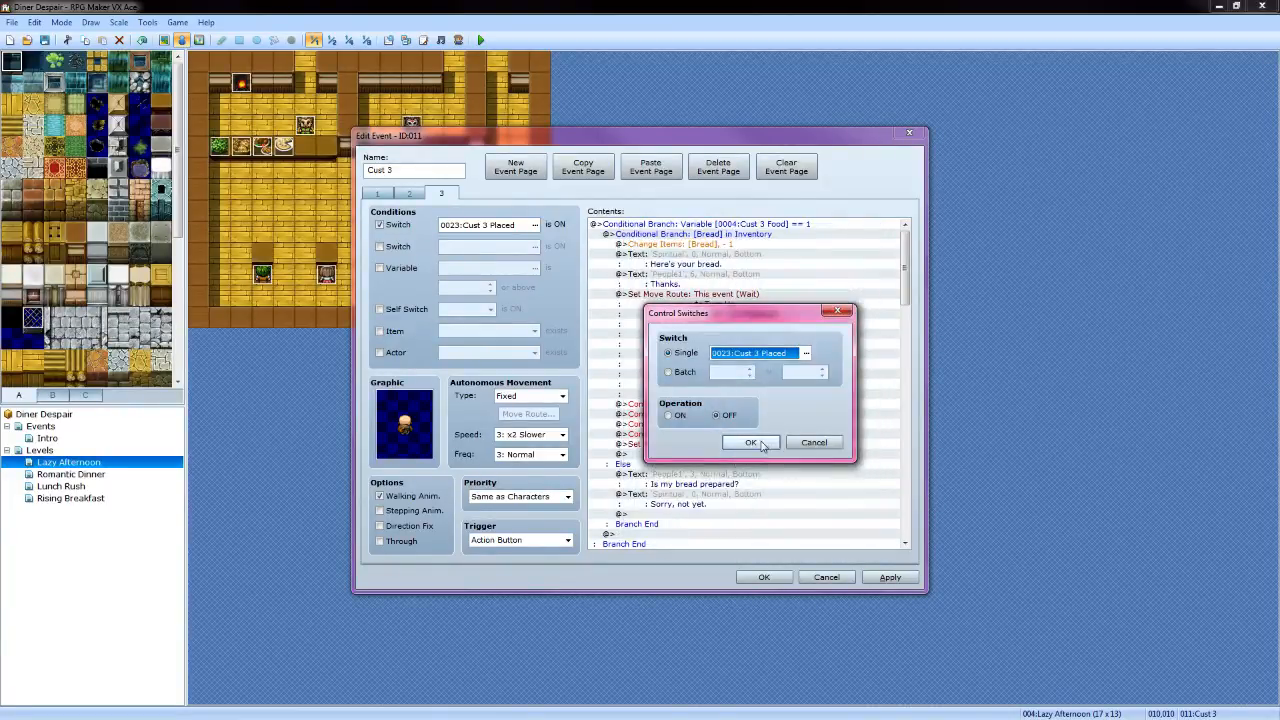
{"action": "left_click", "coordinate": [758, 445]}
Change the bread branch's event location for this event to (010,010), the third customer's seat
{"action": "double_click", "coordinate": [750, 452]}
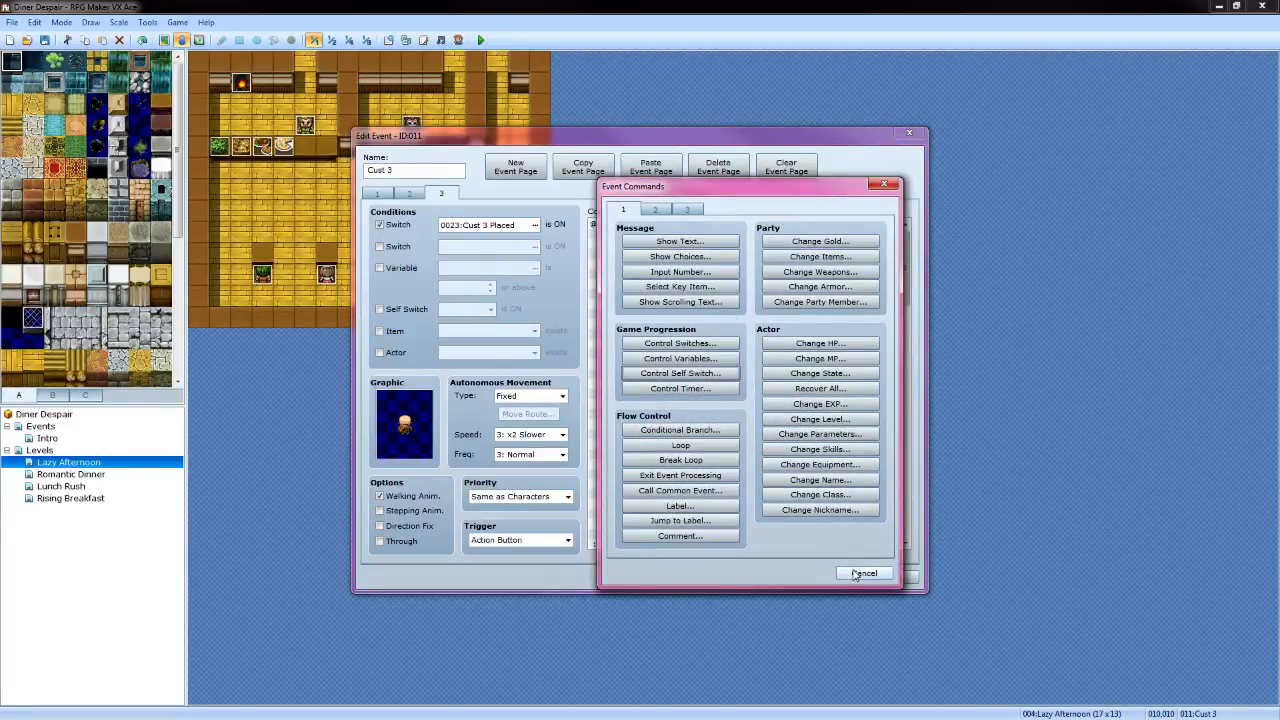
{"action": "left_click", "coordinate": [864, 573]}
{"action": "right_click", "coordinate": [768, 446]}
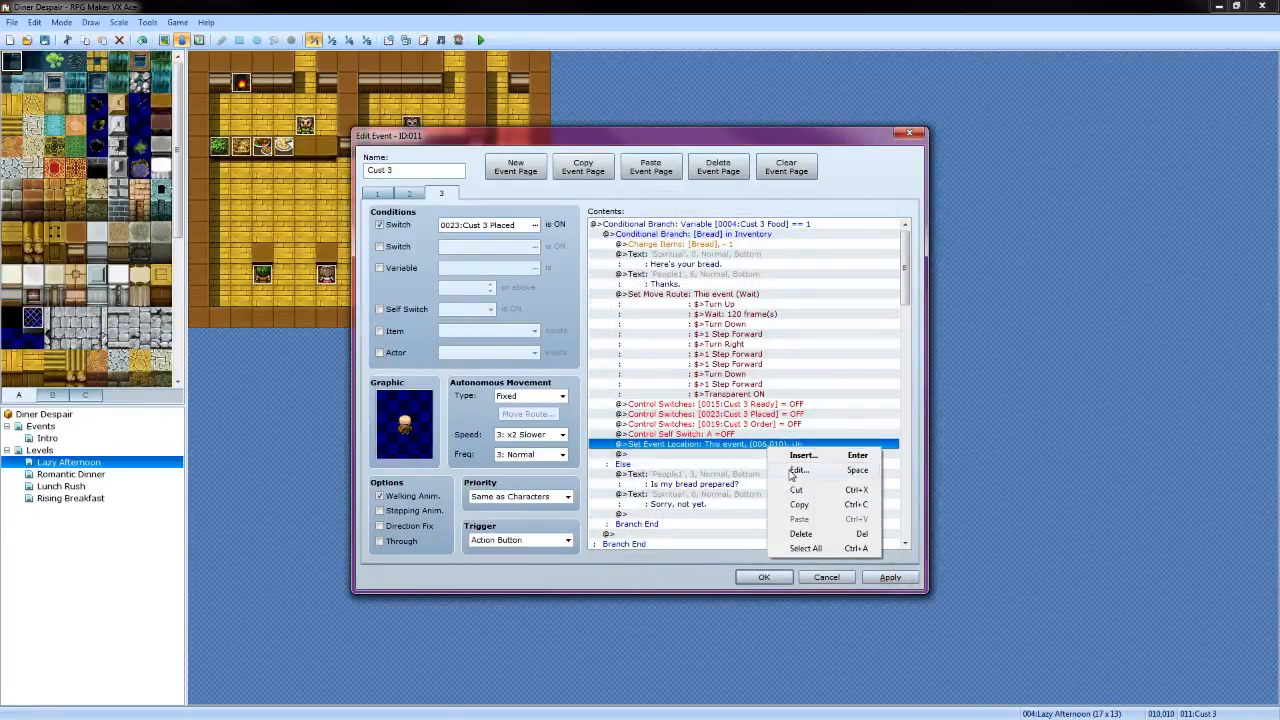
{"action": "left_click", "coordinate": [798, 470]}
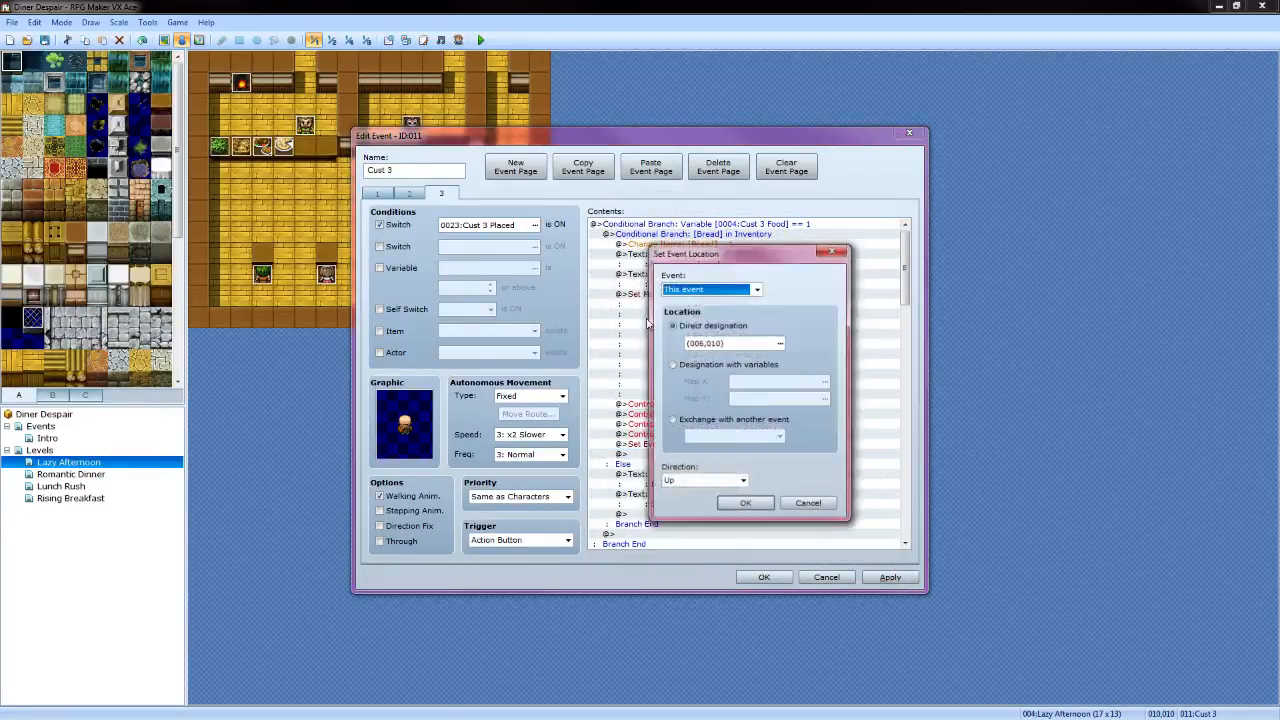
{"action": "left_click", "coordinate": [780, 344]}
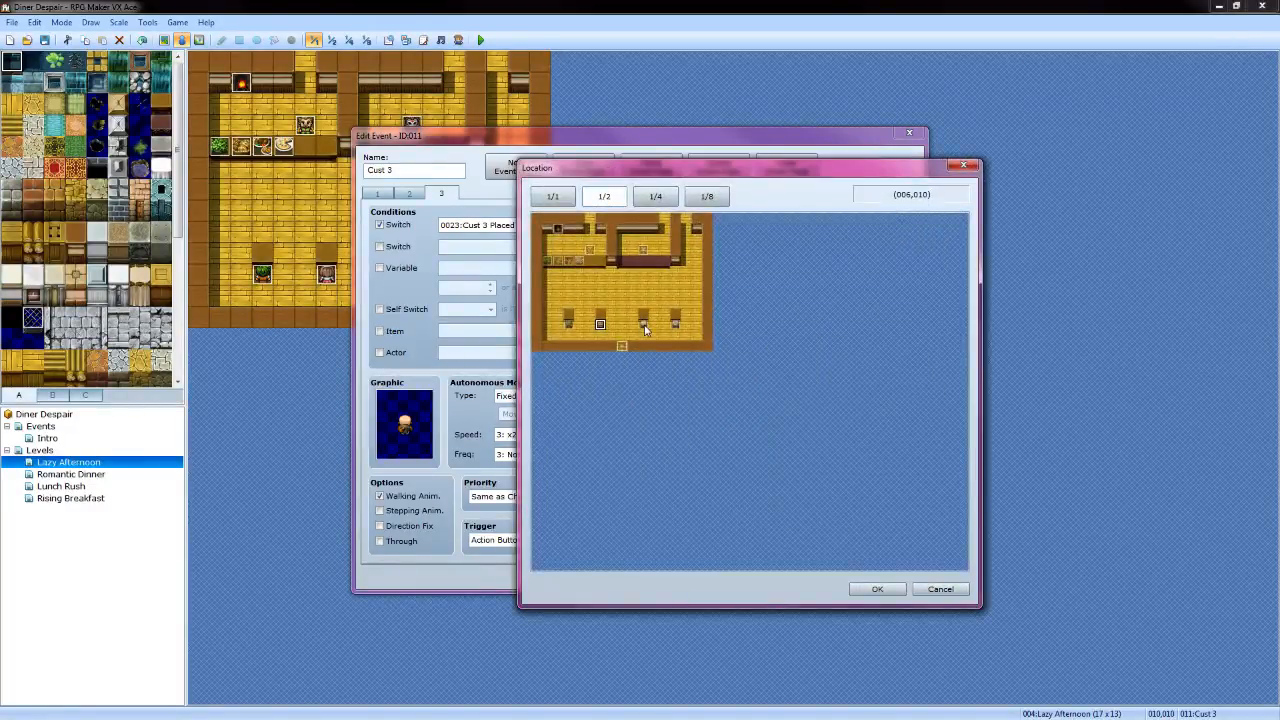
{"action": "left_click", "coordinate": [643, 325]}
{"action": "left_click", "coordinate": [877, 589]}
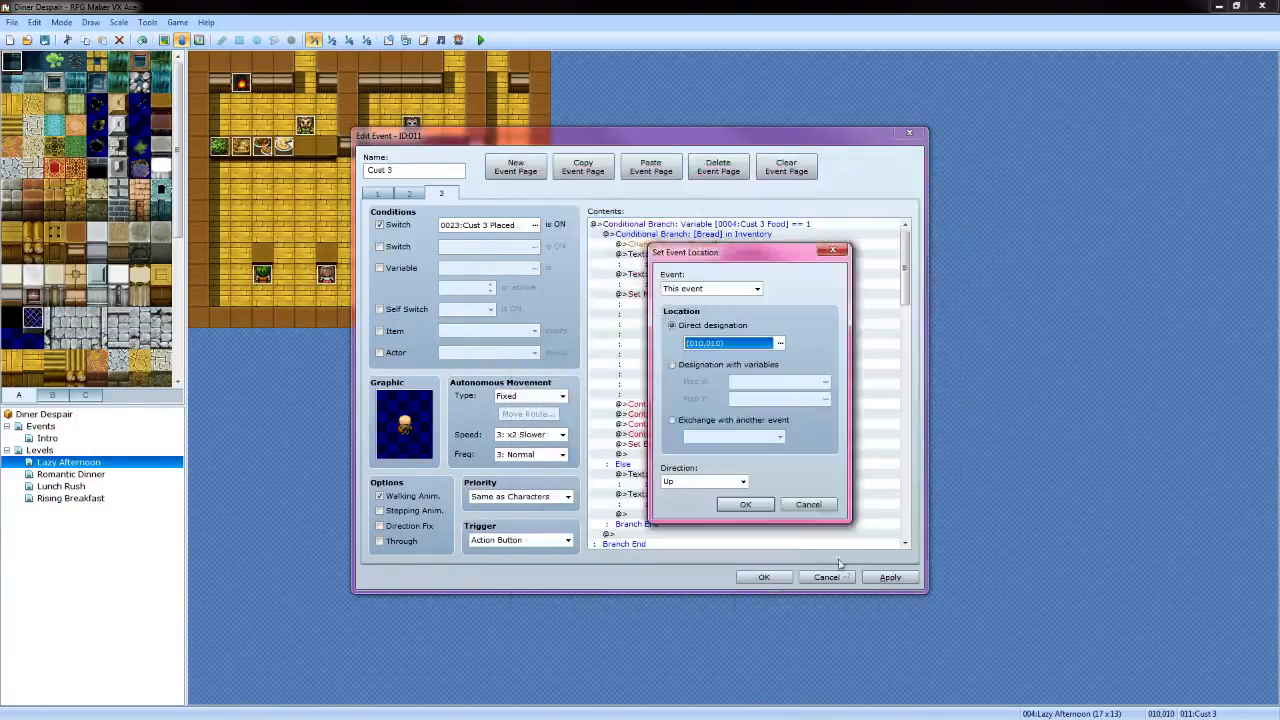
{"action": "left_click", "coordinate": [746, 508]}
Rewrite the customer's line in the bread Else branch as "Where is my bread?" with the white-bearded old man's face from People1
{"action": "scroll", "coordinate": [740, 440], "scroll_direction": "down", "scroll_amount": 2}
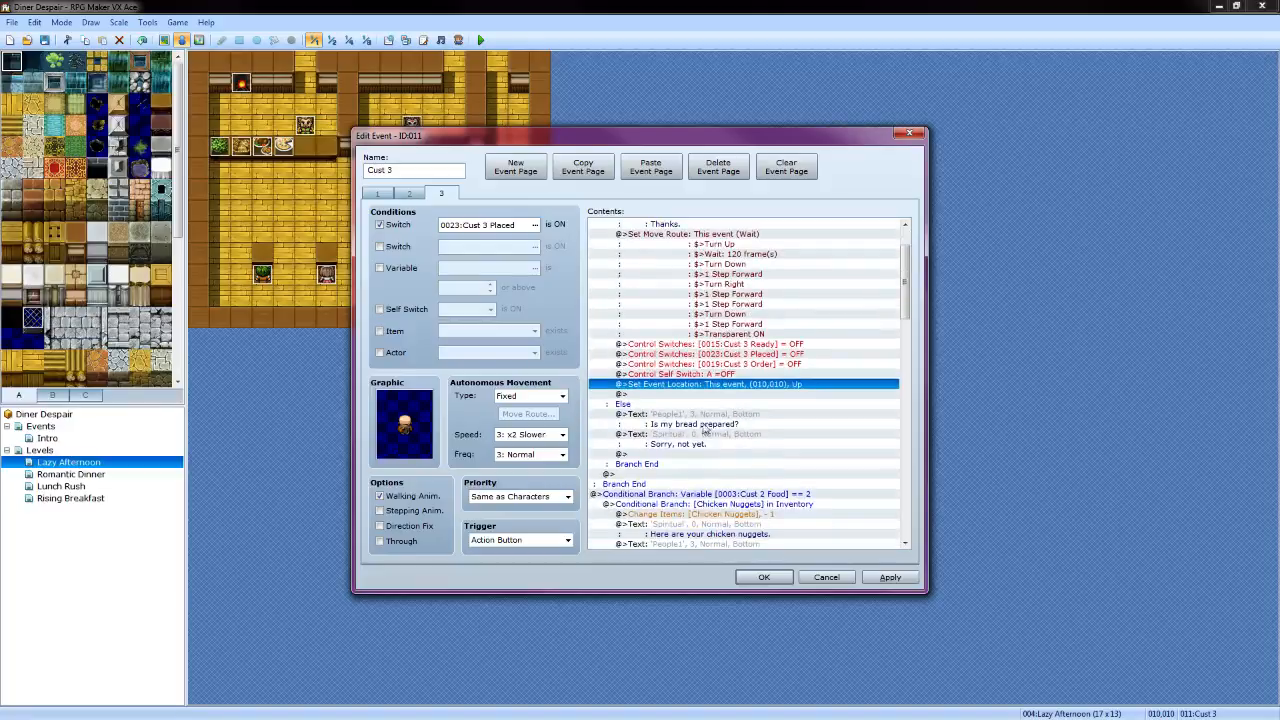
{"action": "double_click", "coordinate": [717, 419]}
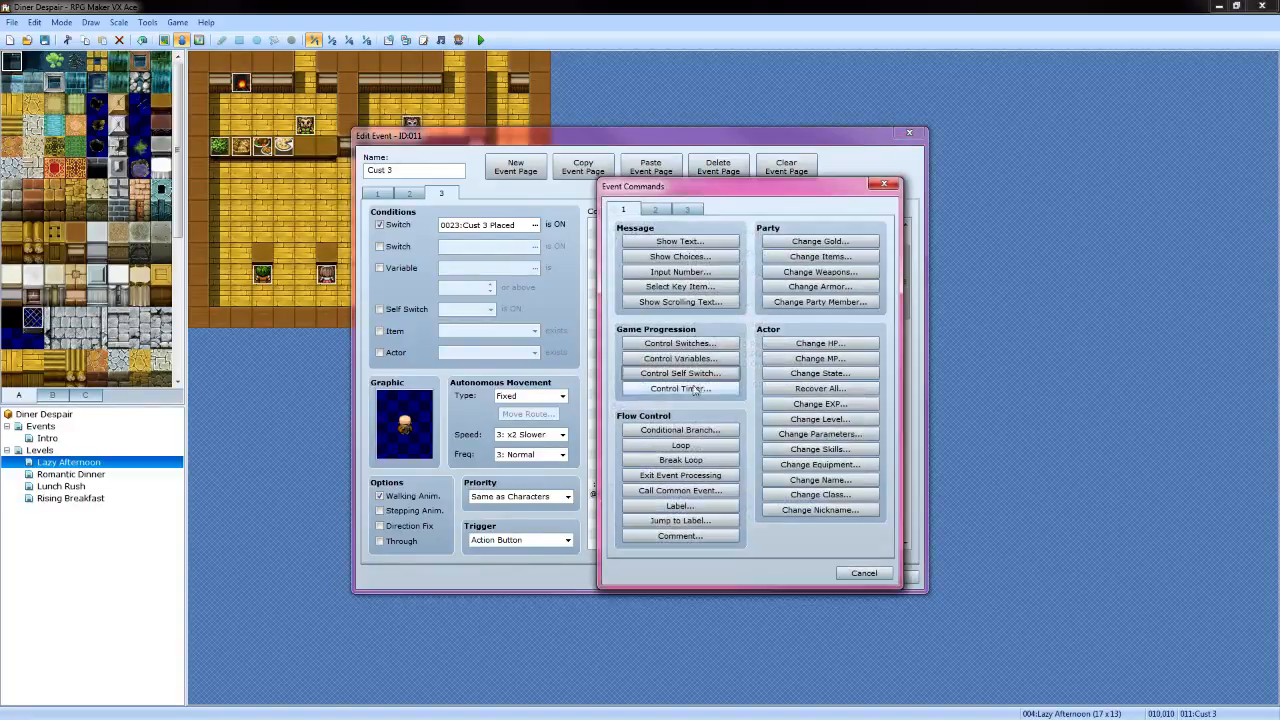
{"action": "left_click", "coordinate": [862, 574]}
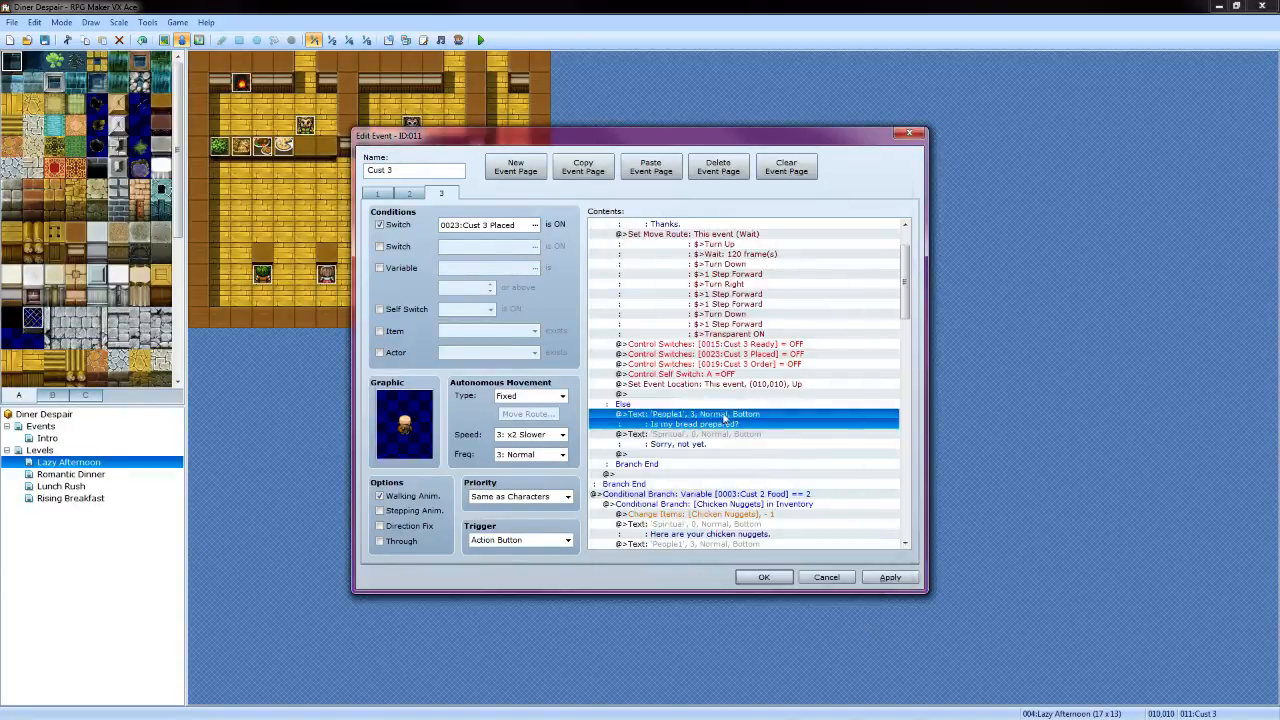
{"action": "right_click", "coordinate": [712, 420]}
{"action": "left_click", "coordinate": [738, 436]}
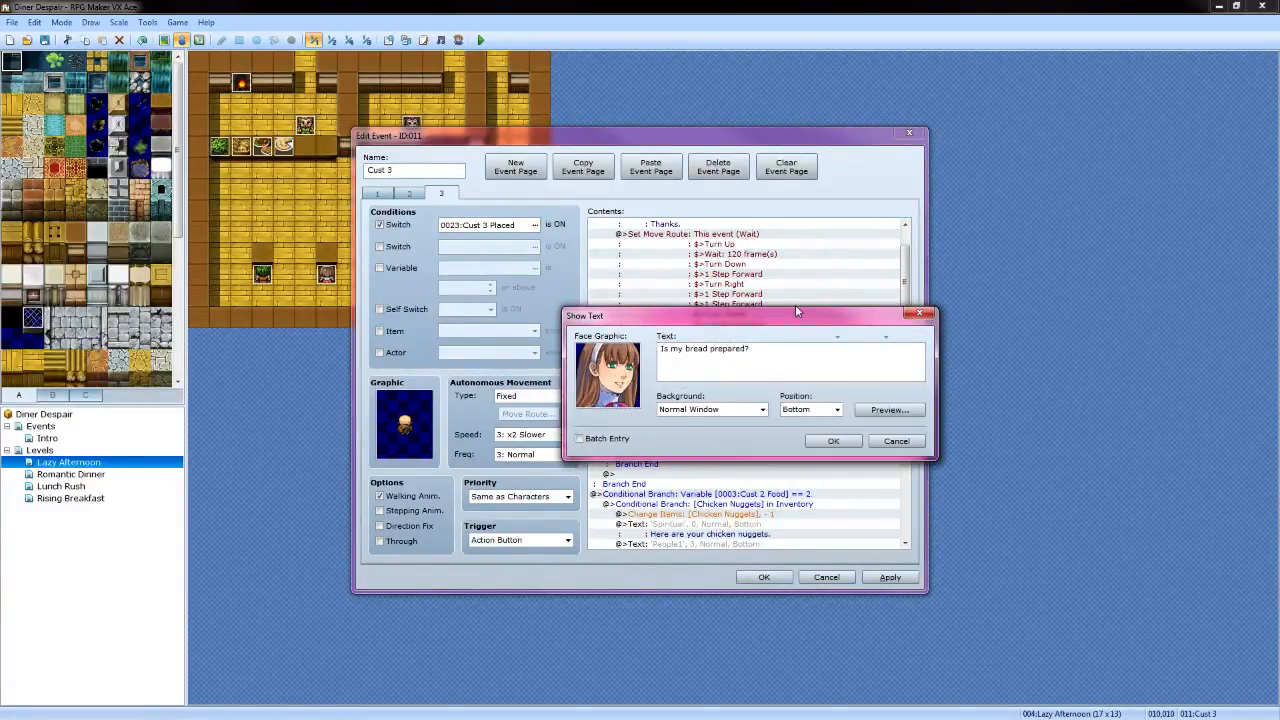
{"action": "key", "text": "BackSpace"}
{"action": "key", "text": "BackSpace"}
{"action": "key", "text": "BackSpace"}
{"action": "key", "text": "BackSpace"}
{"action": "key", "text": "BackSpace"}
{"action": "key", "text": "BackSpace"}
{"action": "key", "text": "BackSpace"}
{"action": "key", "text": "BackSpace"}
{"action": "key", "text": "BackSpace"}
{"action": "key", "text": "BackSpace"}
{"action": "key", "text": "BackSpace"}
{"action": "key", "text": "BackSpace"}
{"action": "key", "text": "BackSpace"}
{"action": "key", "text": "BackSpace"}
{"action": "key", "text": "BackSpace"}
{"action": "key", "text": "BackSpace"}
{"action": "key", "text": "BackSpace"}
{"action": "key", "text": "BackSpace"}
{"action": "key", "text": "BackSpace"}
{"action": "key", "text": "BackSpace"}
{"action": "type", "text": "Where is"}
{"action": "double_click", "coordinate": [628, 380]}
{"action": "left_click", "coordinate": [847, 358]}
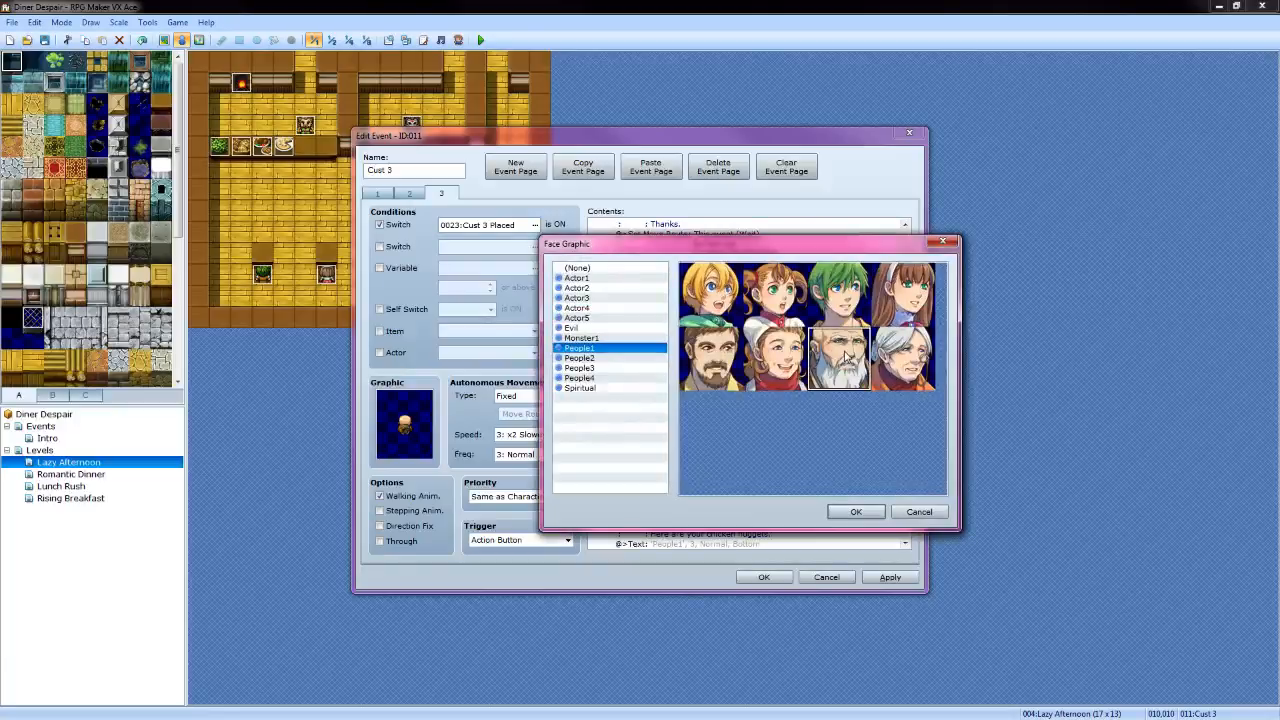
{"action": "left_click", "coordinate": [853, 512]}
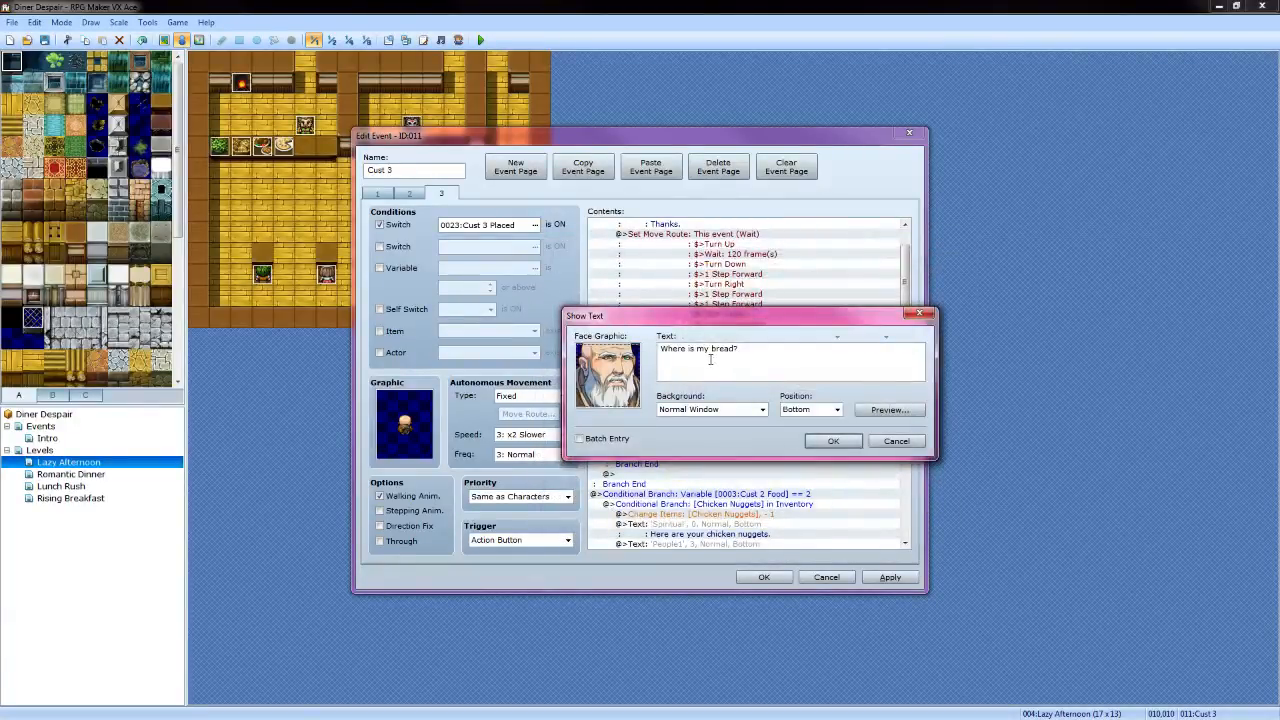
{"action": "left_click", "coordinate": [833, 441]}
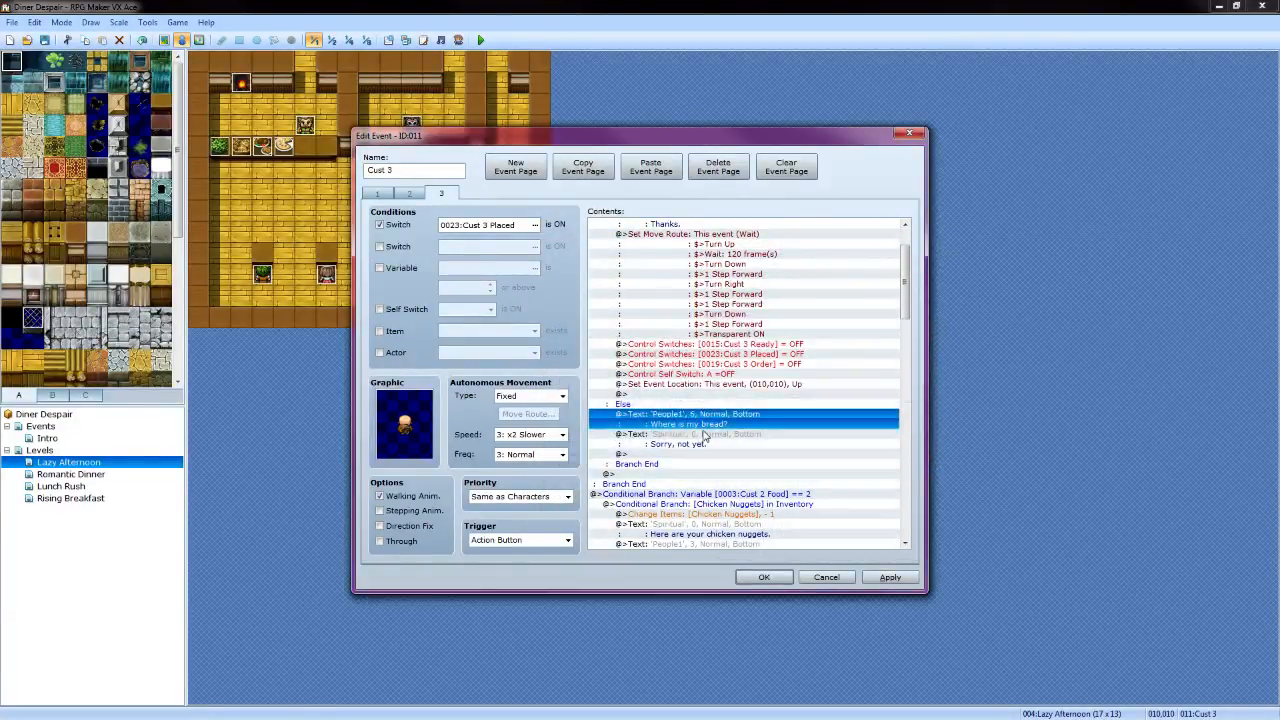
Rewrite the waitress's apology in the bread Else branch as "Sorry, I don't have it yet."
{"action": "left_click", "coordinate": [707, 440]}
{"action": "key", "text": "Insert"}
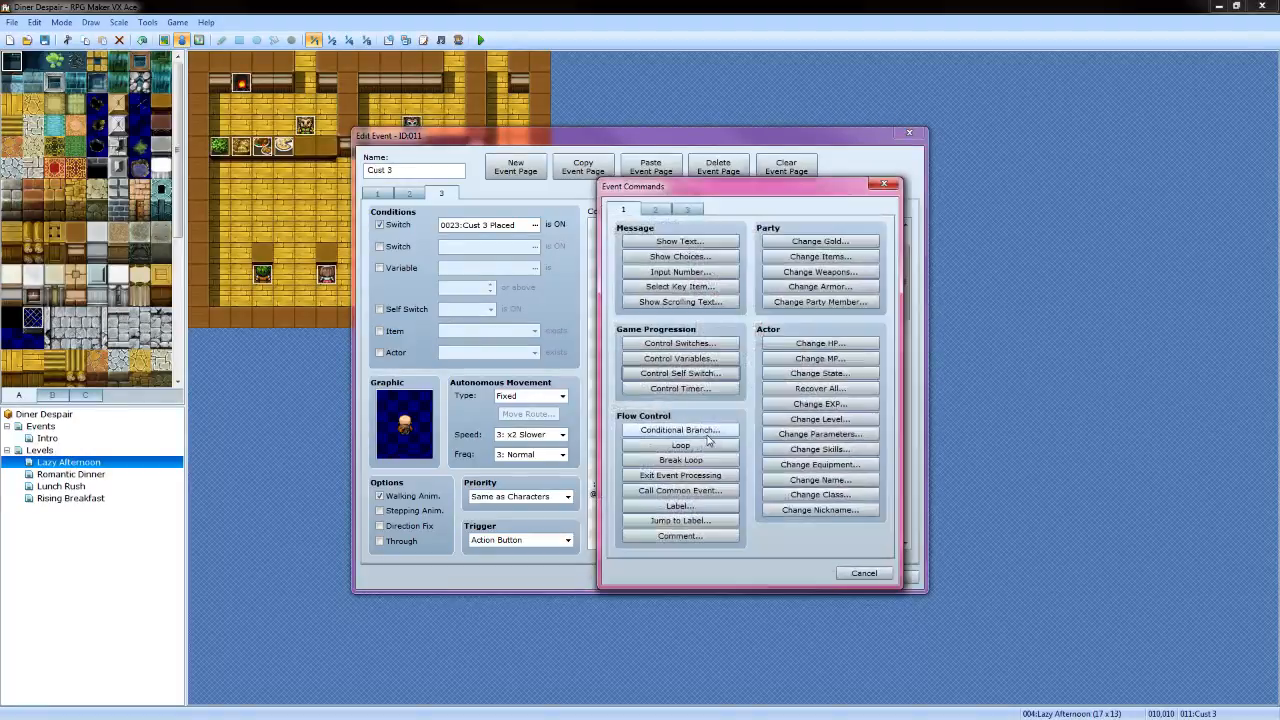
{"action": "left_click", "coordinate": [856, 578]}
{"action": "right_click", "coordinate": [711, 441]}
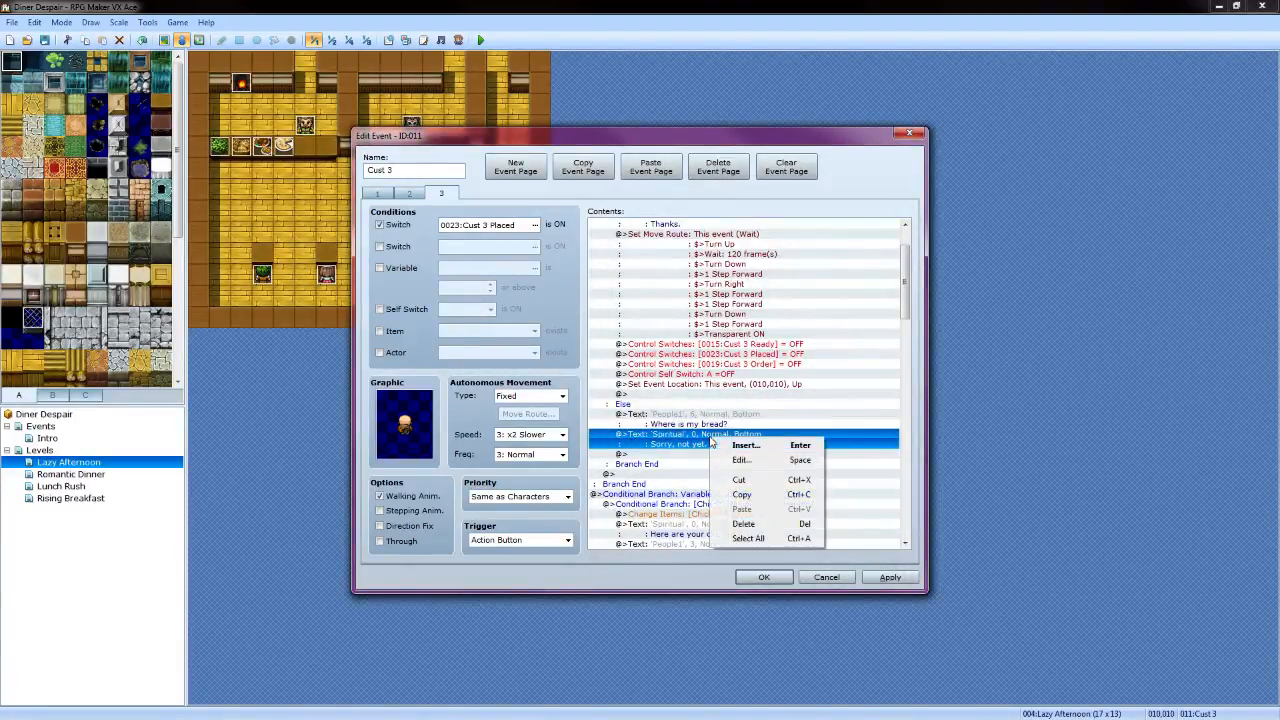
{"action": "left_click", "coordinate": [740, 460]}
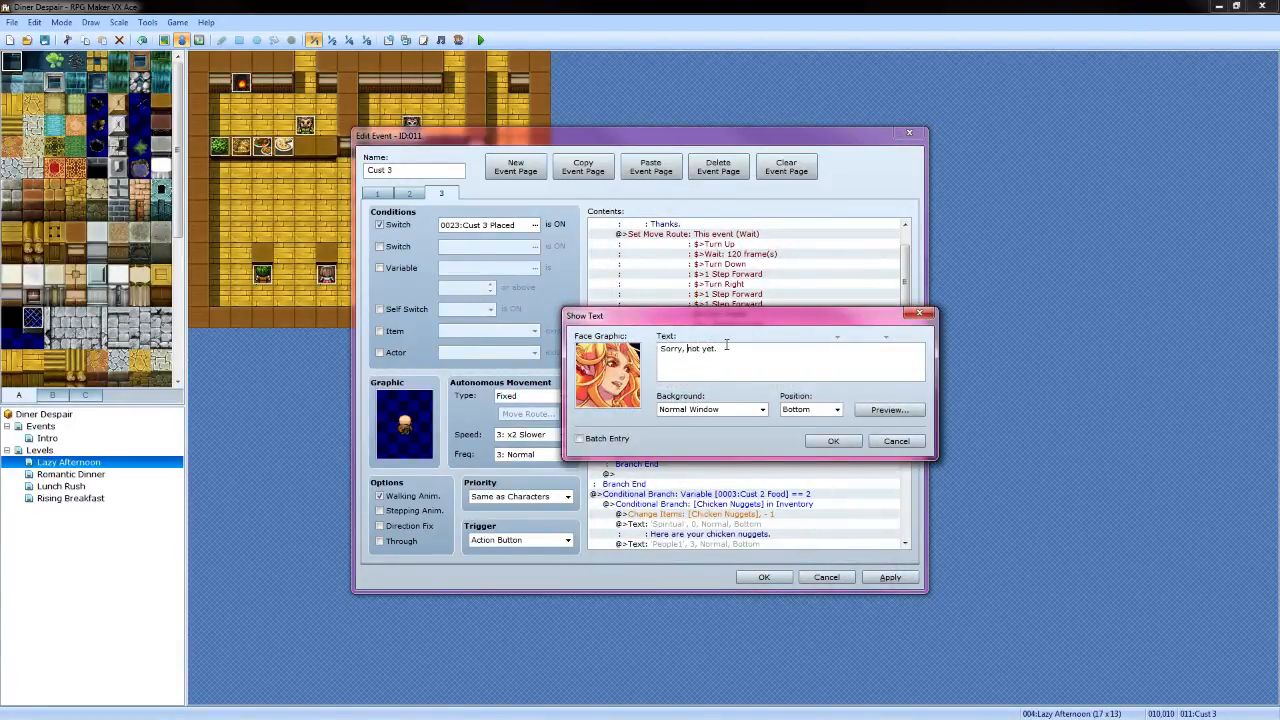
{"action": "type", "text": "I don't have i"}
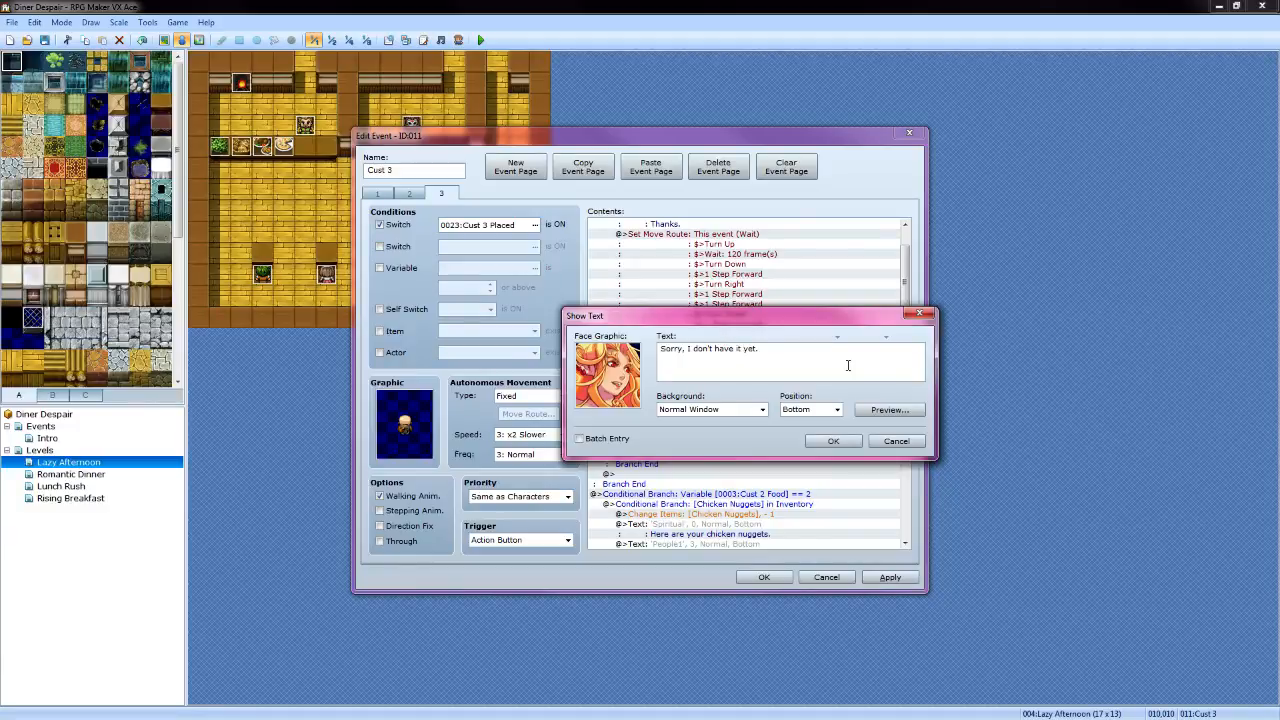
{"action": "left_click", "coordinate": [833, 441]}
Change the variable checked by the chicken nuggets conditional branch to 0004:Cust 3 Food
{"action": "scroll", "coordinate": [808, 391], "scroll_direction": "down", "scroll_amount": 4}
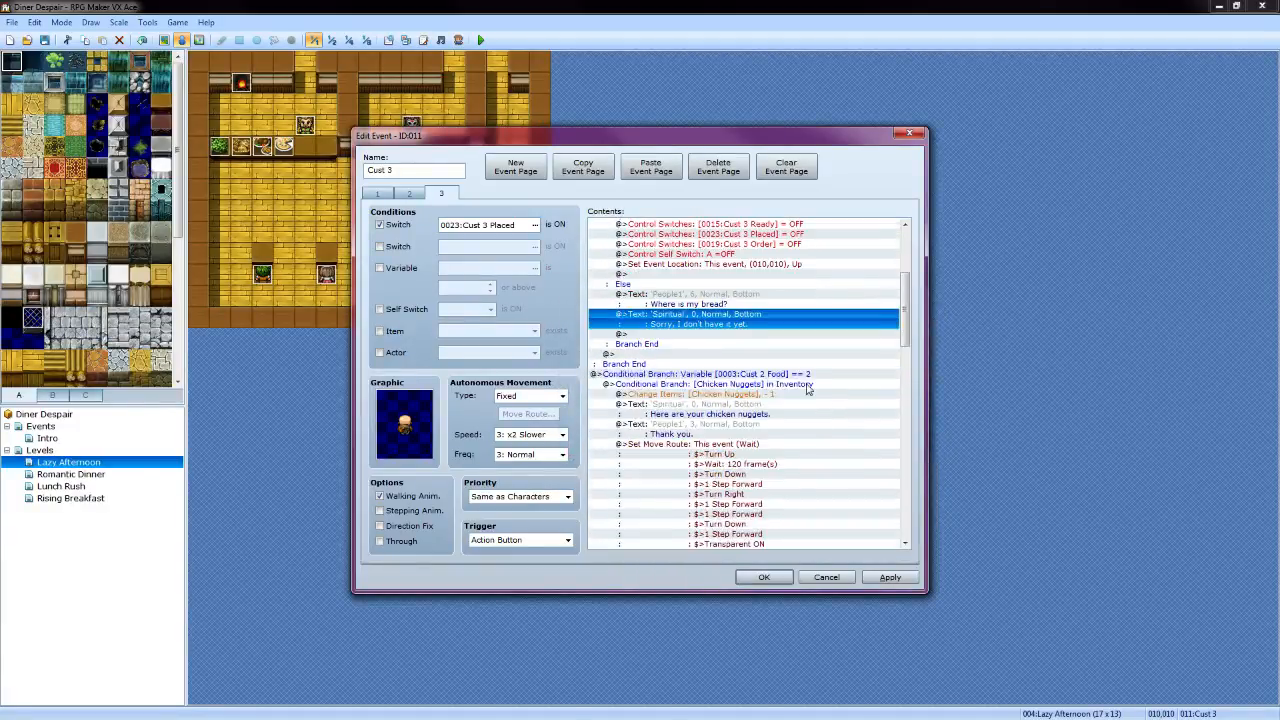
{"action": "left_click", "coordinate": [790, 379]}
{"action": "right_click", "coordinate": [790, 377]}
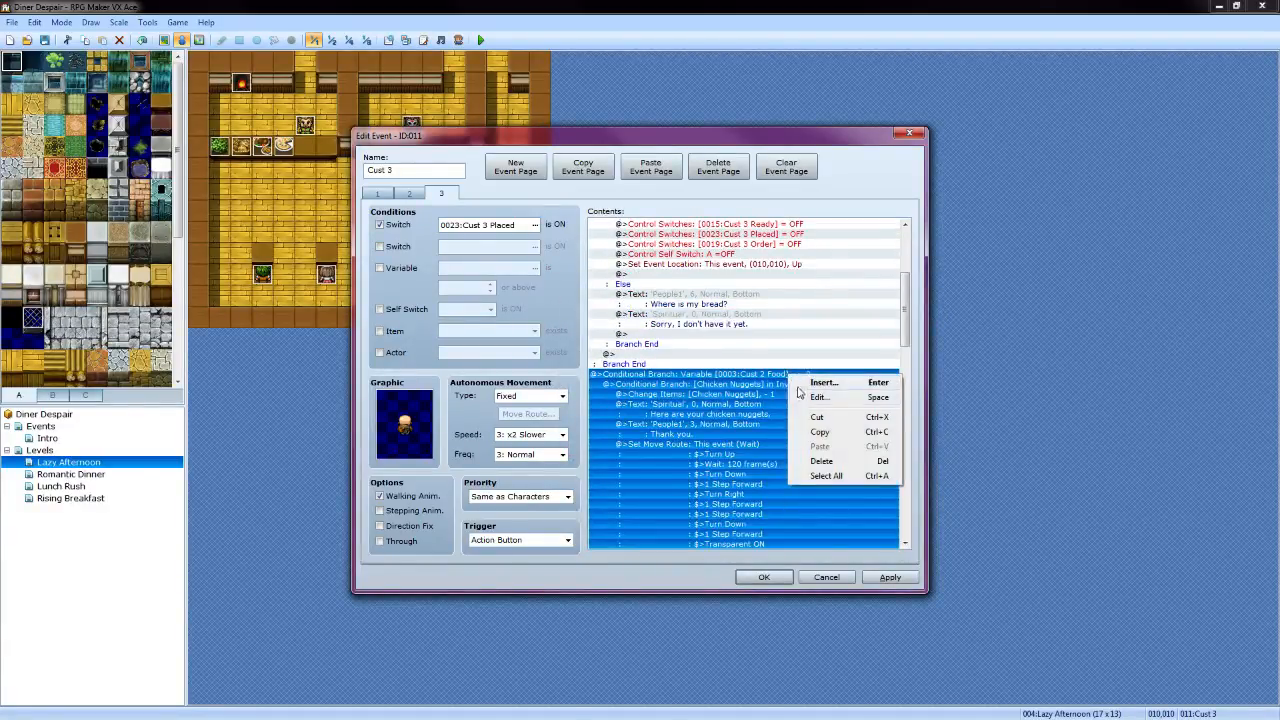
{"action": "left_click", "coordinate": [808, 401]}
{"action": "left_click", "coordinate": [782, 326]}
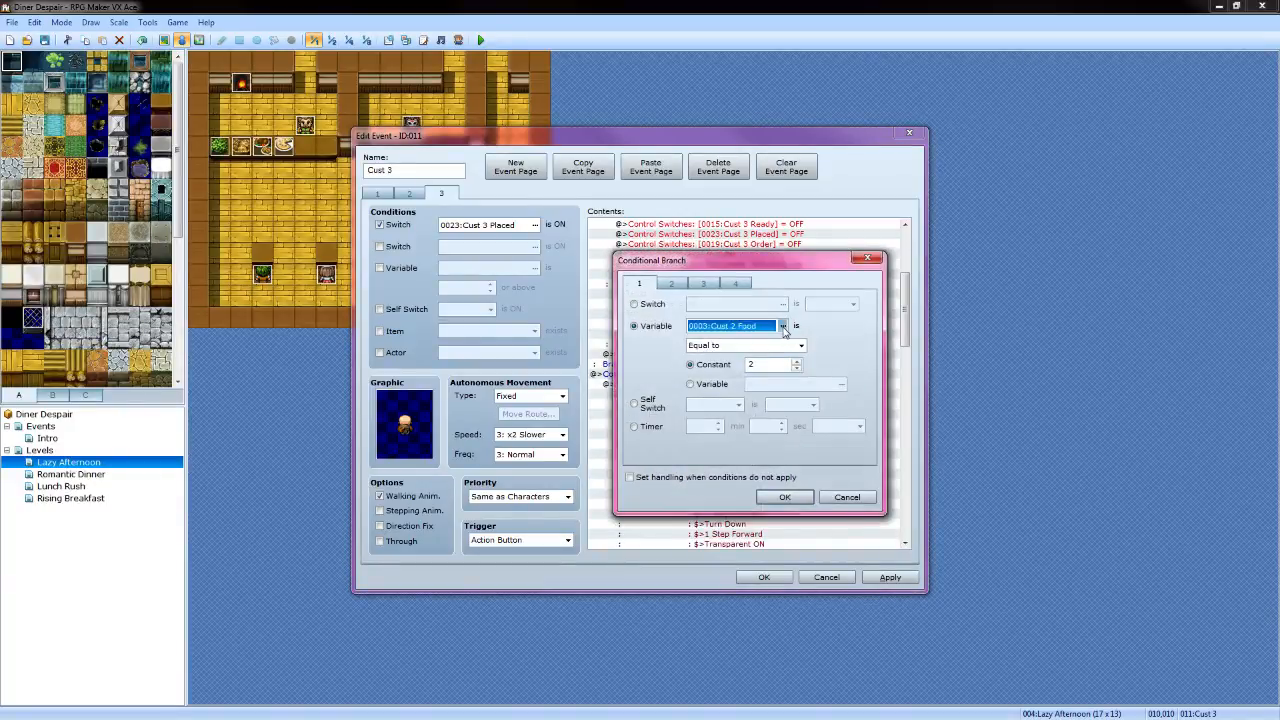
{"action": "left_click", "coordinate": [710, 520]}
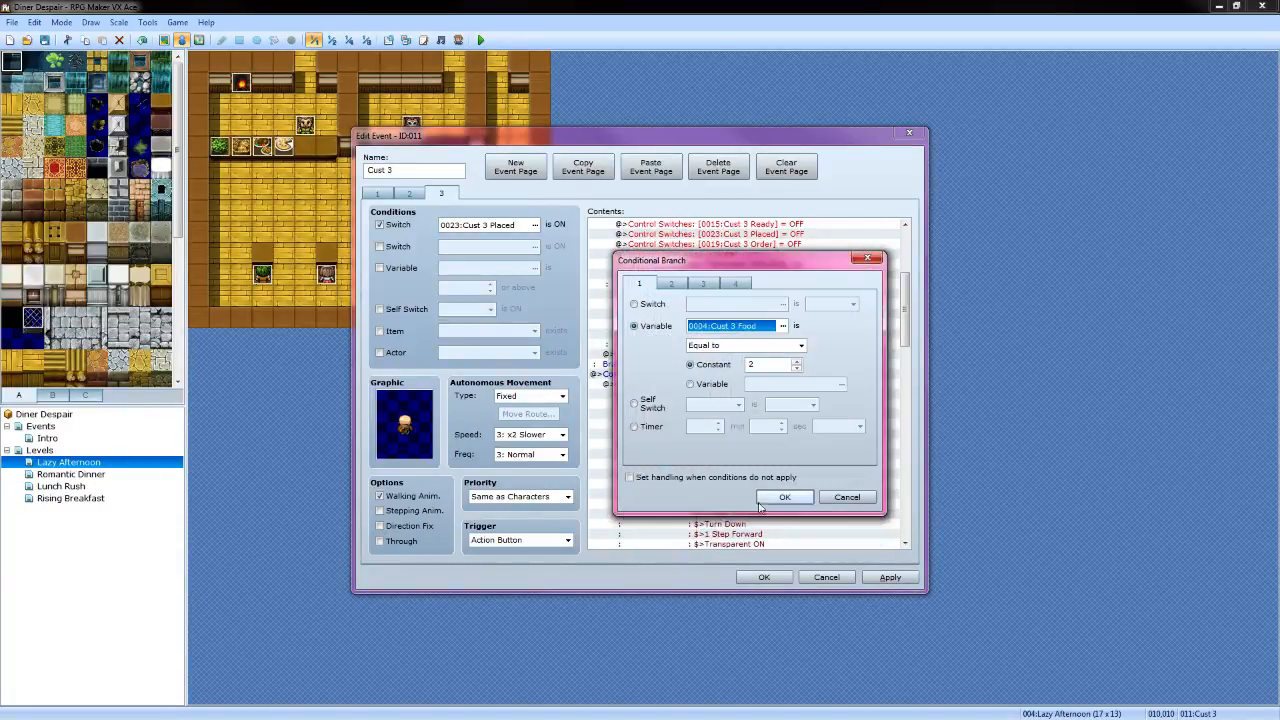
{"action": "left_click", "coordinate": [784, 502]}
Rewrite the customer's chicken nuggets reply as "Thanks." and give it the white-bearded old man's face from People1
{"action": "left_click", "coordinate": [707, 405]}
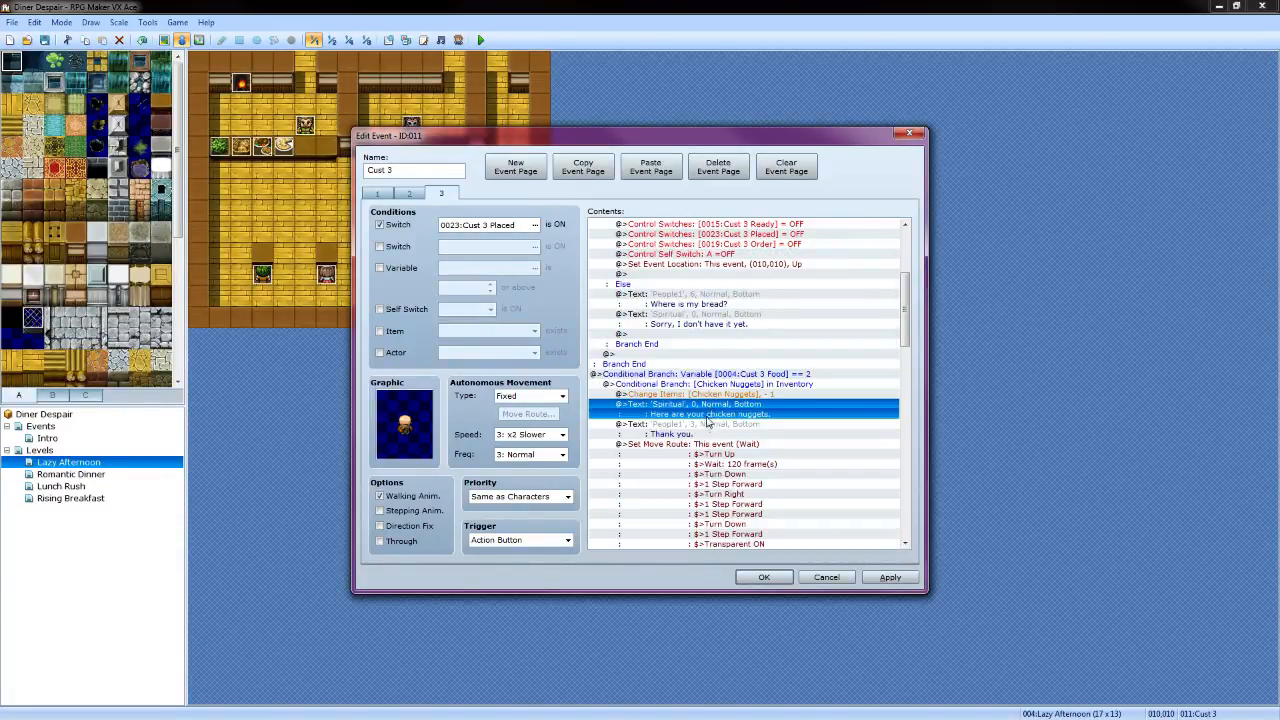
{"action": "left_click", "coordinate": [706, 432]}
{"action": "right_click", "coordinate": [708, 428]}
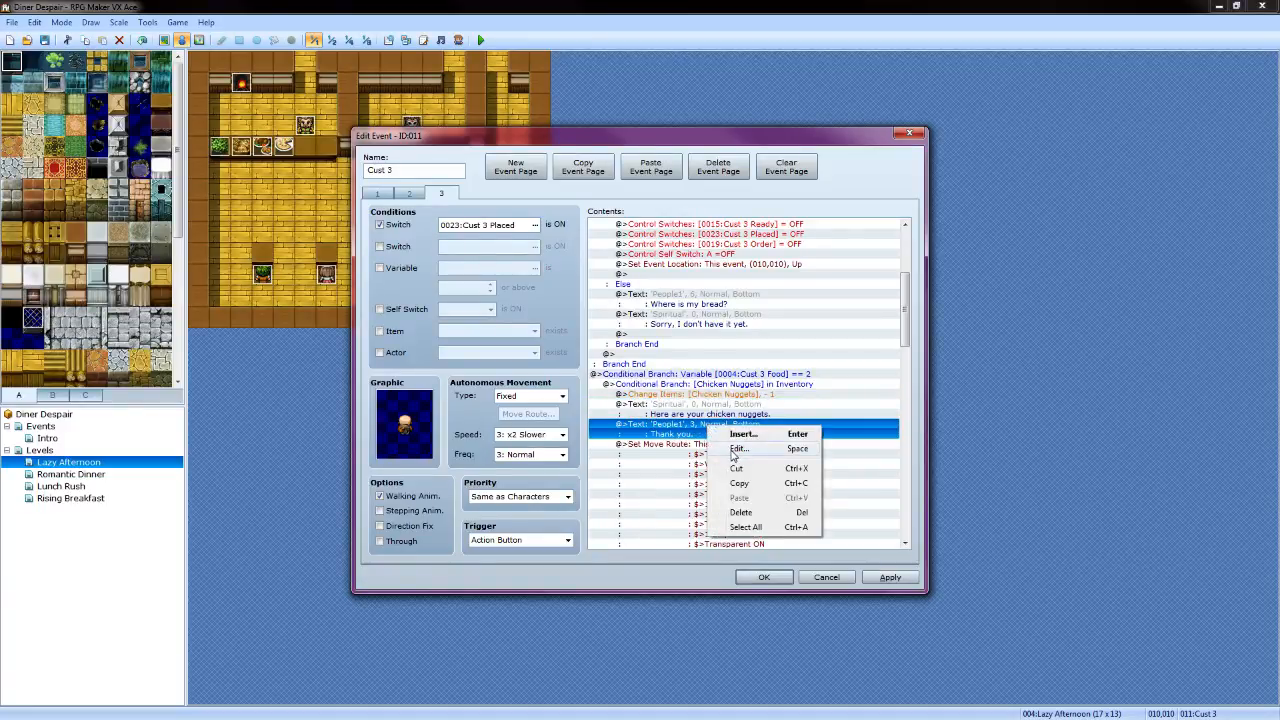
{"action": "left_click", "coordinate": [731, 442]}
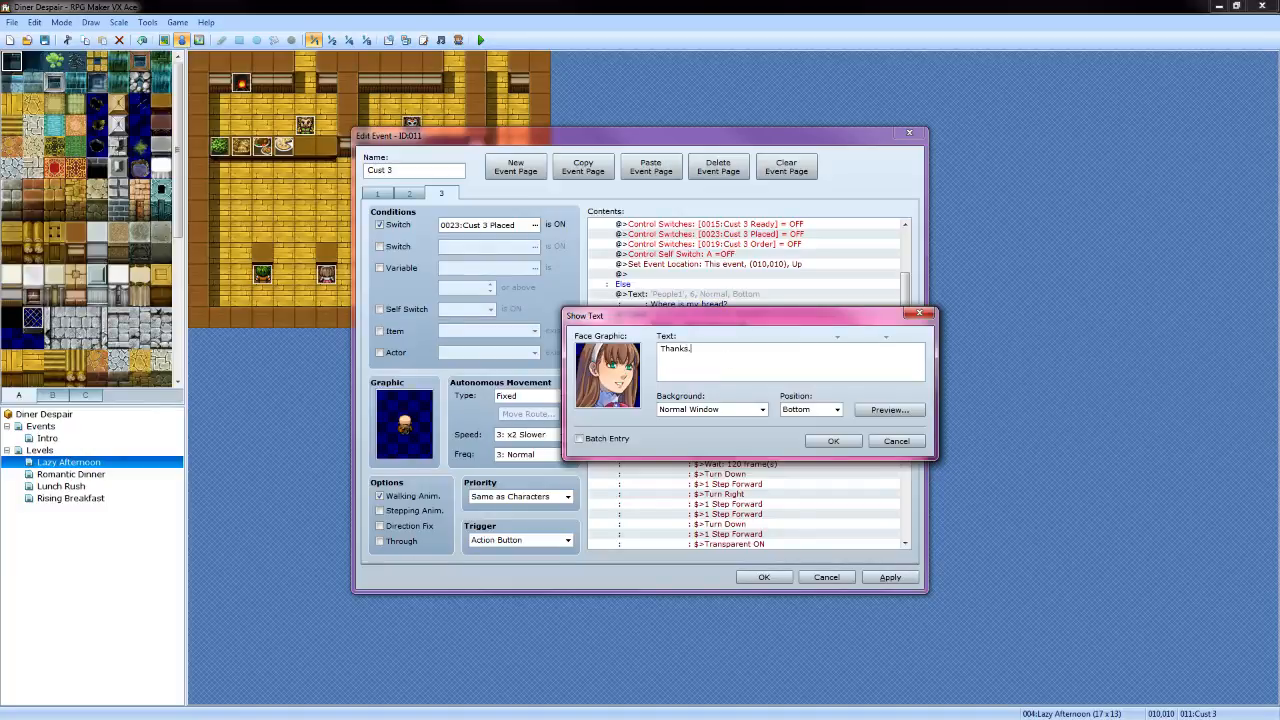
{"action": "double_click", "coordinate": [630, 370]}
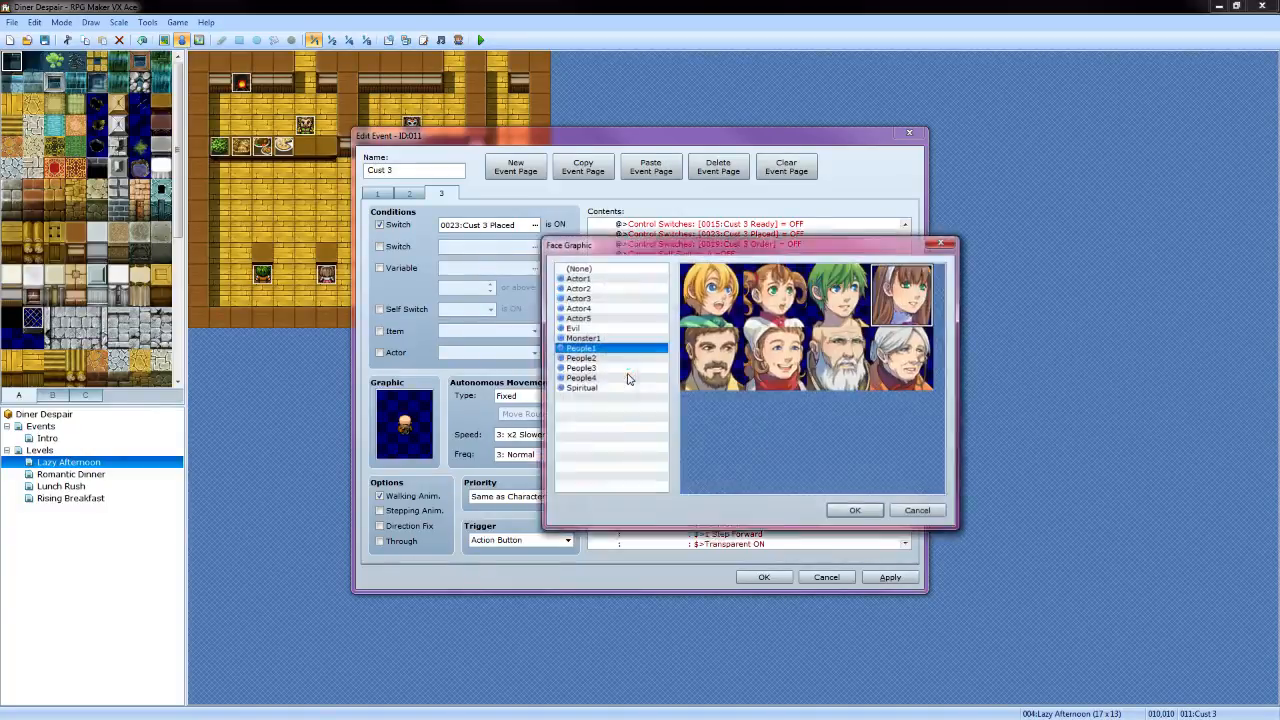
{"action": "left_click", "coordinate": [855, 512]}
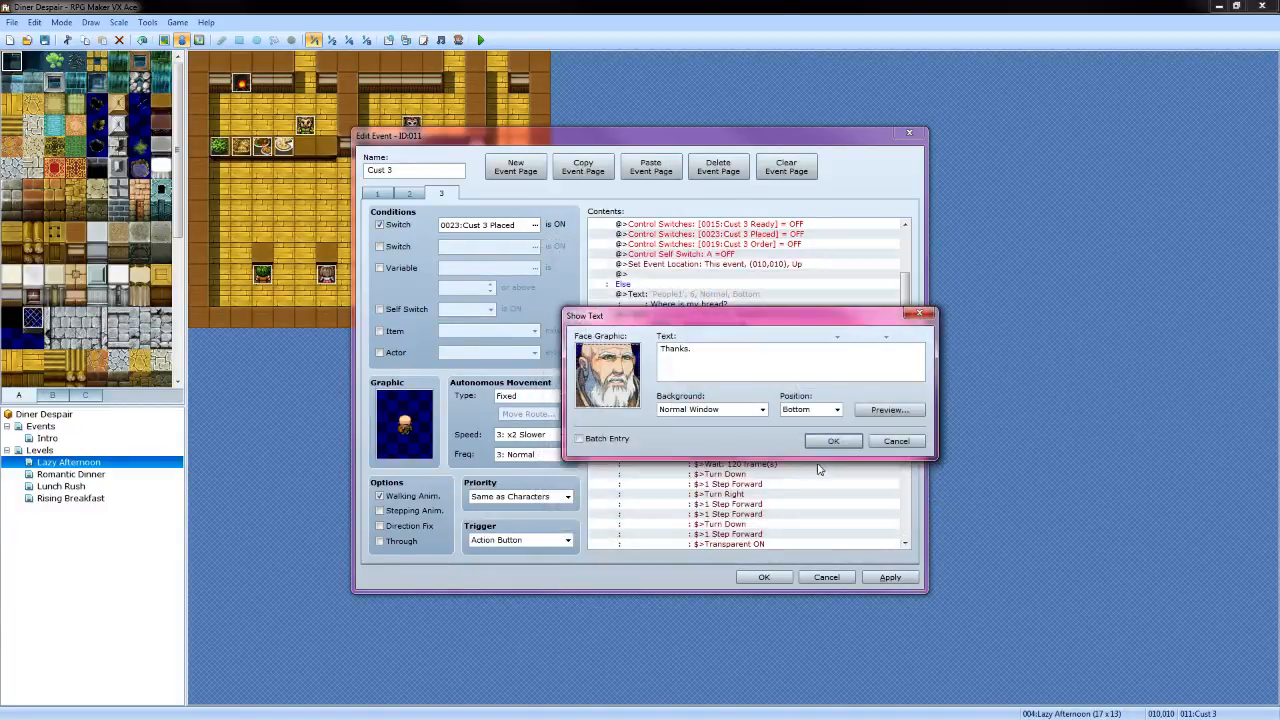
{"action": "left_click", "coordinate": [897, 441]}
Change the Placed switch turned OFF in the chicken nuggets branch to 0023:Cust 3 Placed
{"action": "scroll", "coordinate": [682, 405], "scroll_direction": "down", "scroll_amount": 2}
{"action": "scroll", "coordinate": [682, 405], "scroll_direction": "down", "scroll_amount": 1}
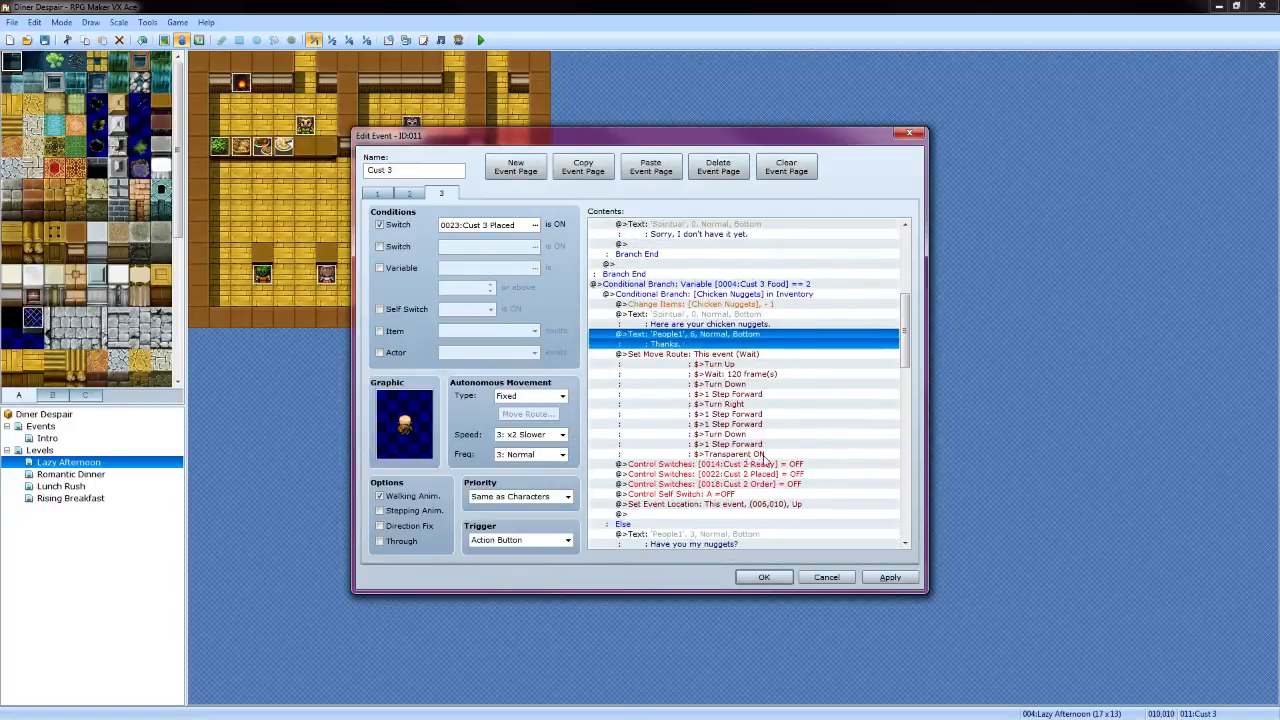
{"action": "left_click", "coordinate": [786, 465]}
{"action": "right_click", "coordinate": [808, 466]}
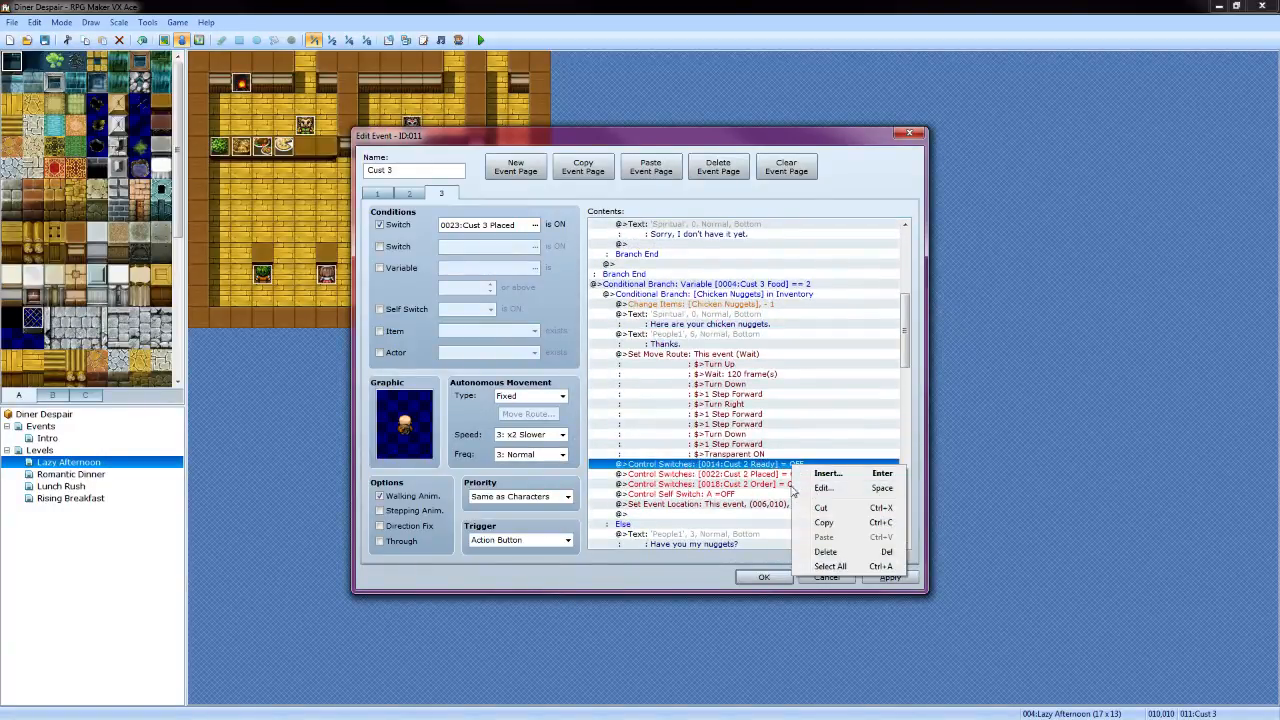
{"action": "right_click", "coordinate": [760, 475]}
{"action": "left_click", "coordinate": [787, 500]}
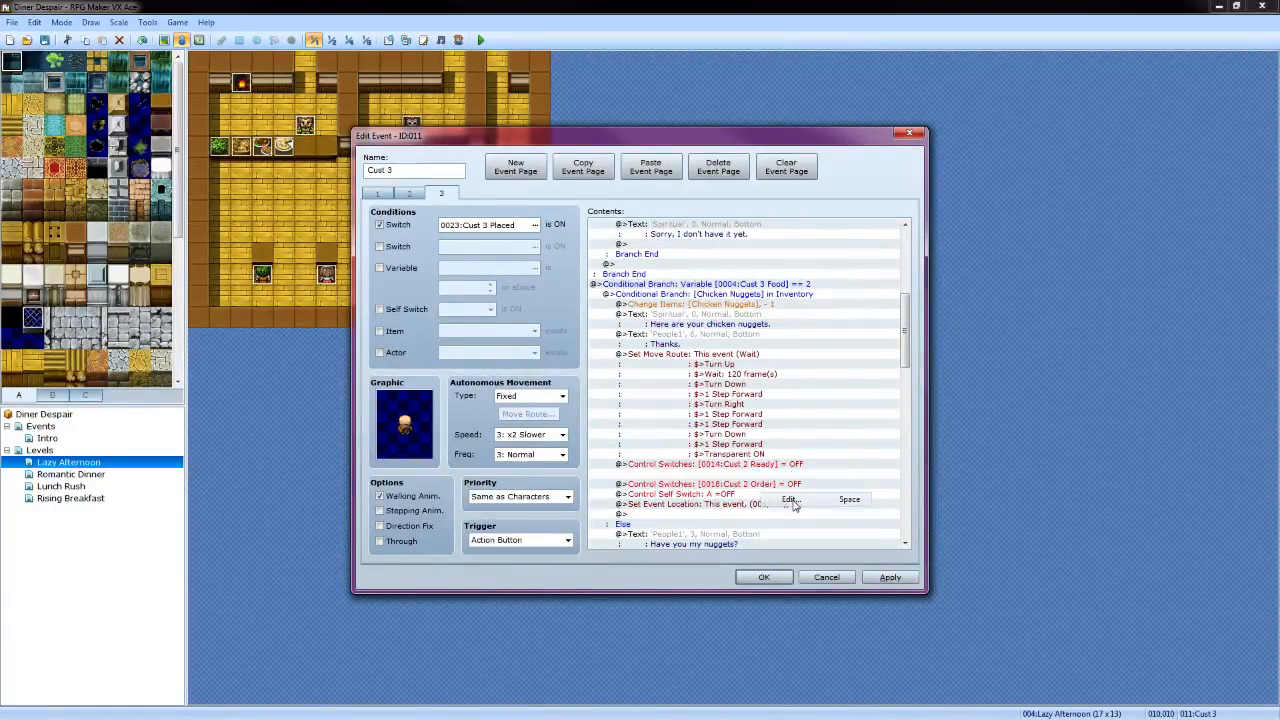
{"action": "left_click", "coordinate": [806, 353]}
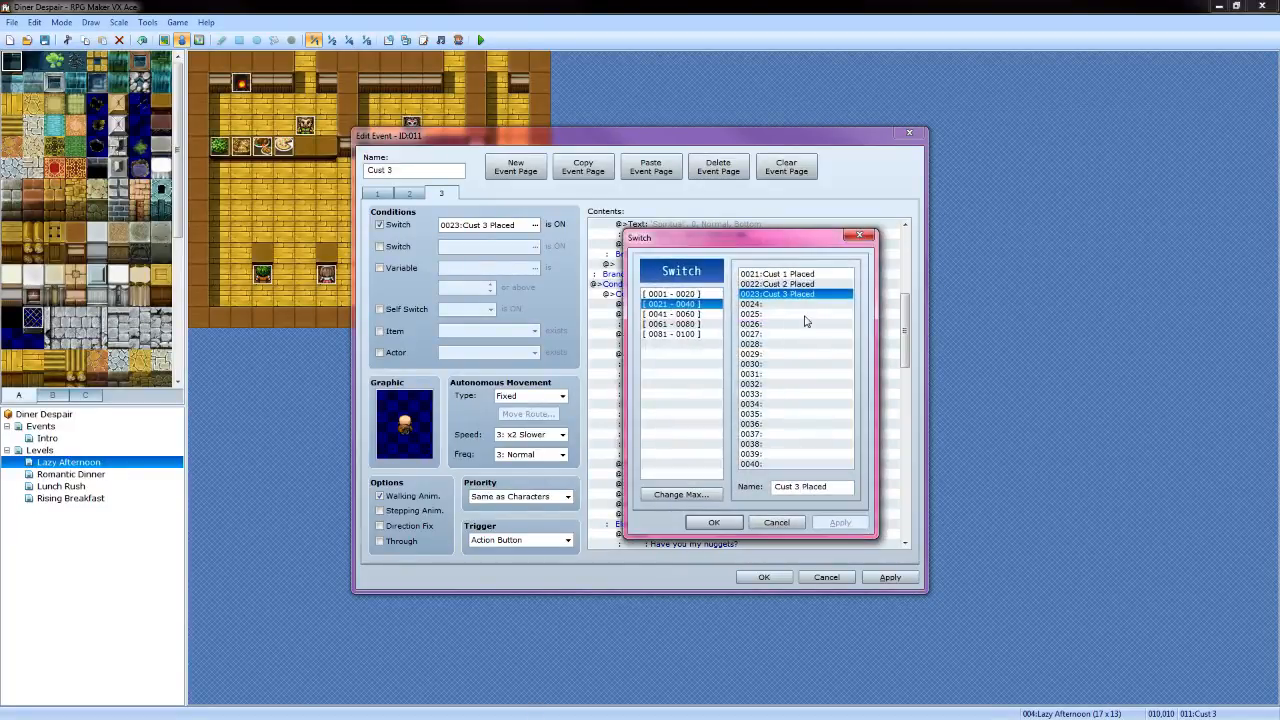
{"action": "left_click", "coordinate": [714, 522]}
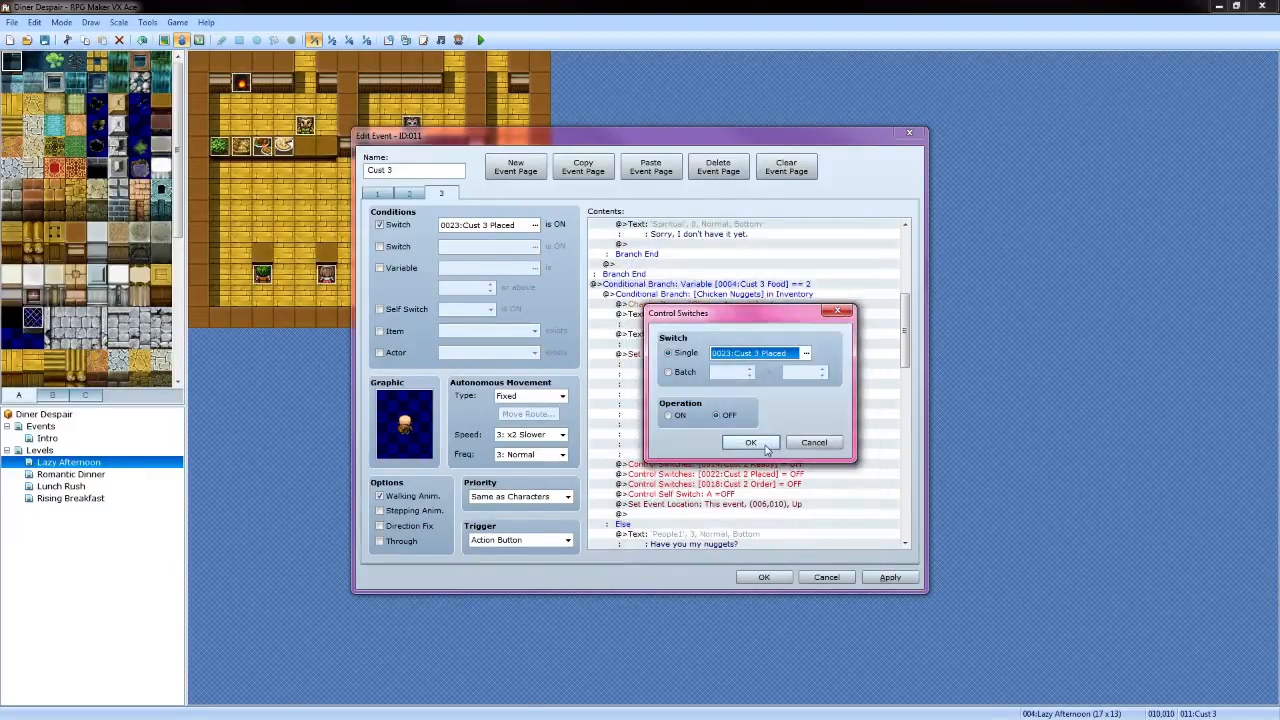
{"action": "left_click", "coordinate": [762, 446]}
Change the Ready switch turned OFF in the chicken nuggets branch to 0015:Cust 3 Ready
{"action": "right_click", "coordinate": [802, 465]}
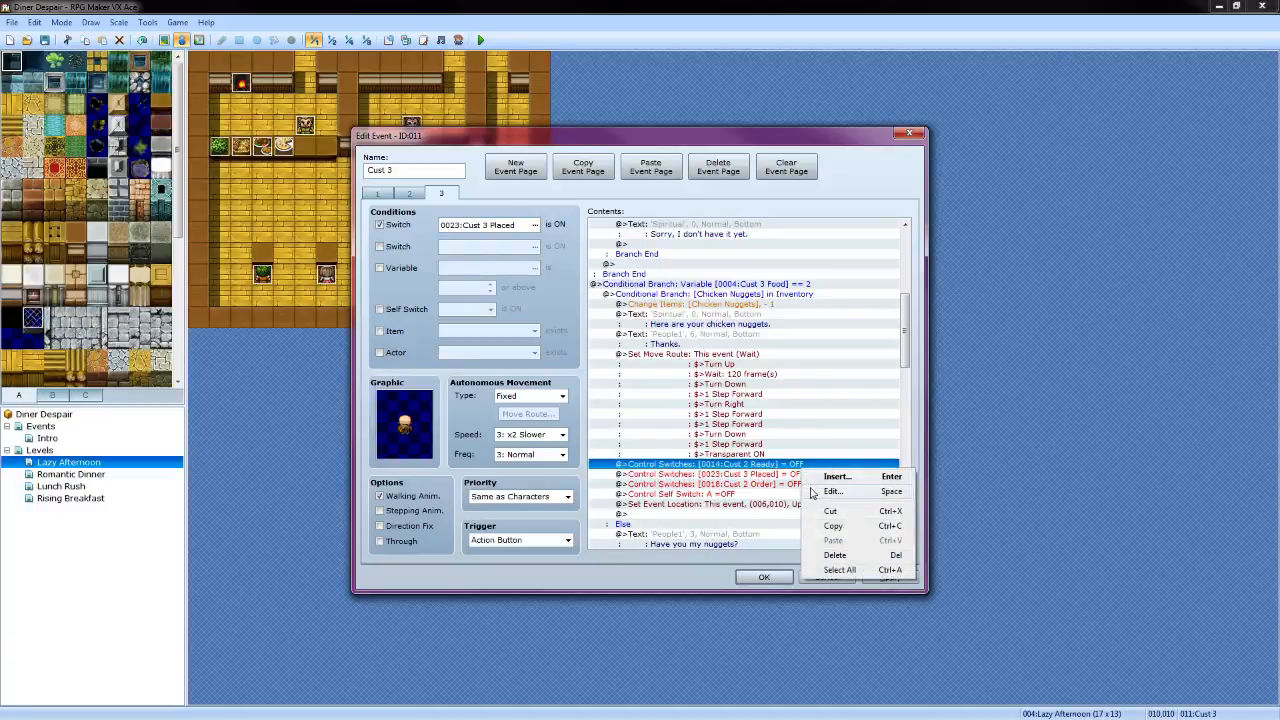
{"action": "left_click", "coordinate": [818, 492]}
{"action": "left_click", "coordinate": [806, 353]}
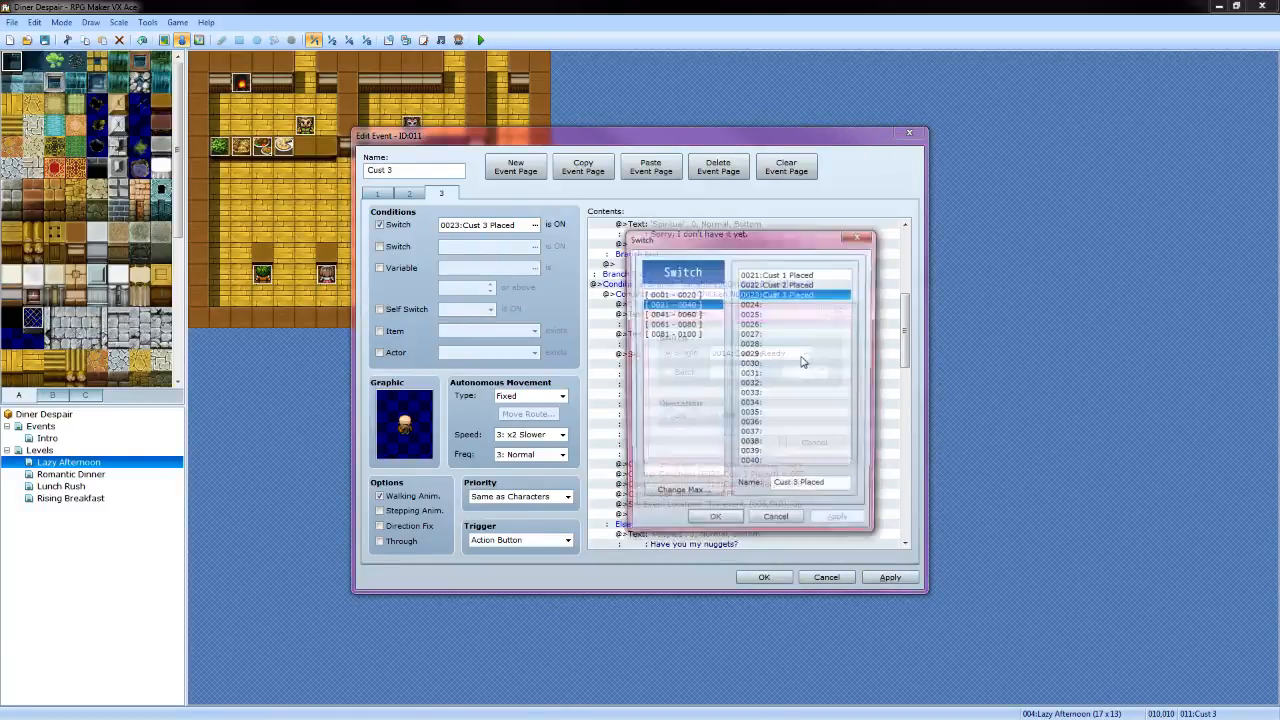
{"action": "left_click", "coordinate": [782, 294]}
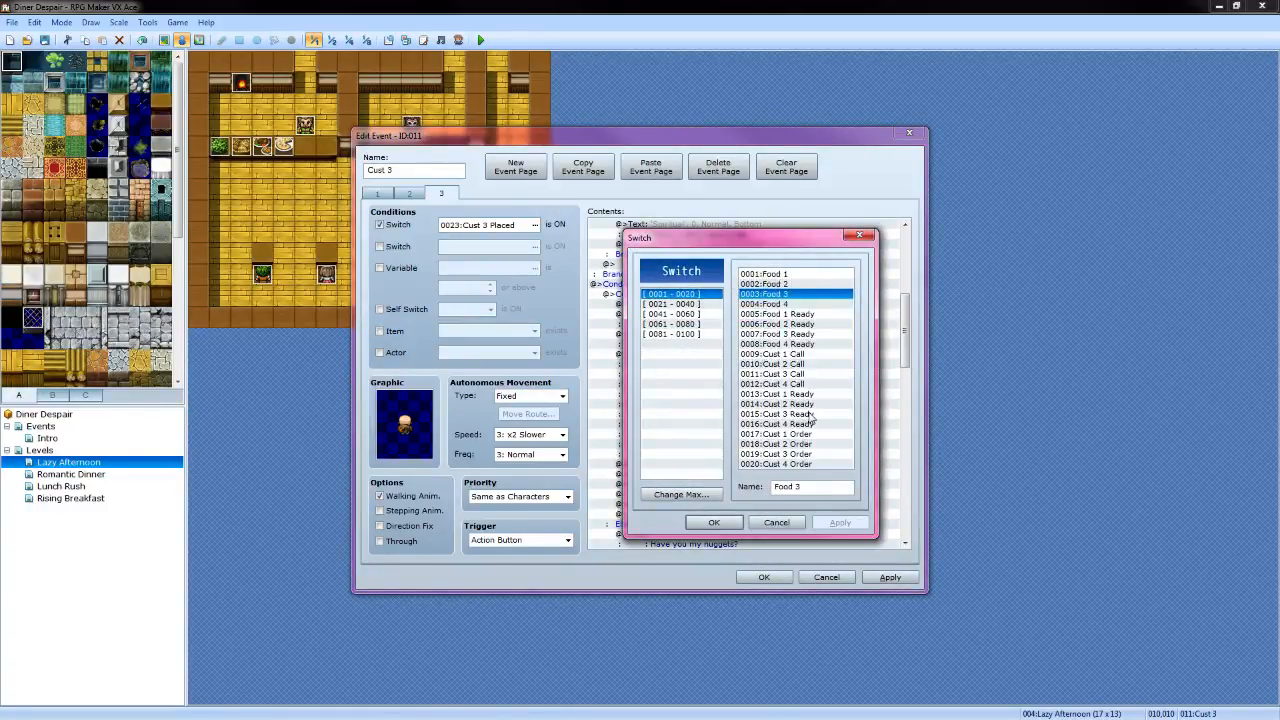
{"action": "left_click", "coordinate": [790, 414]}
{"action": "left_click", "coordinate": [714, 522]}
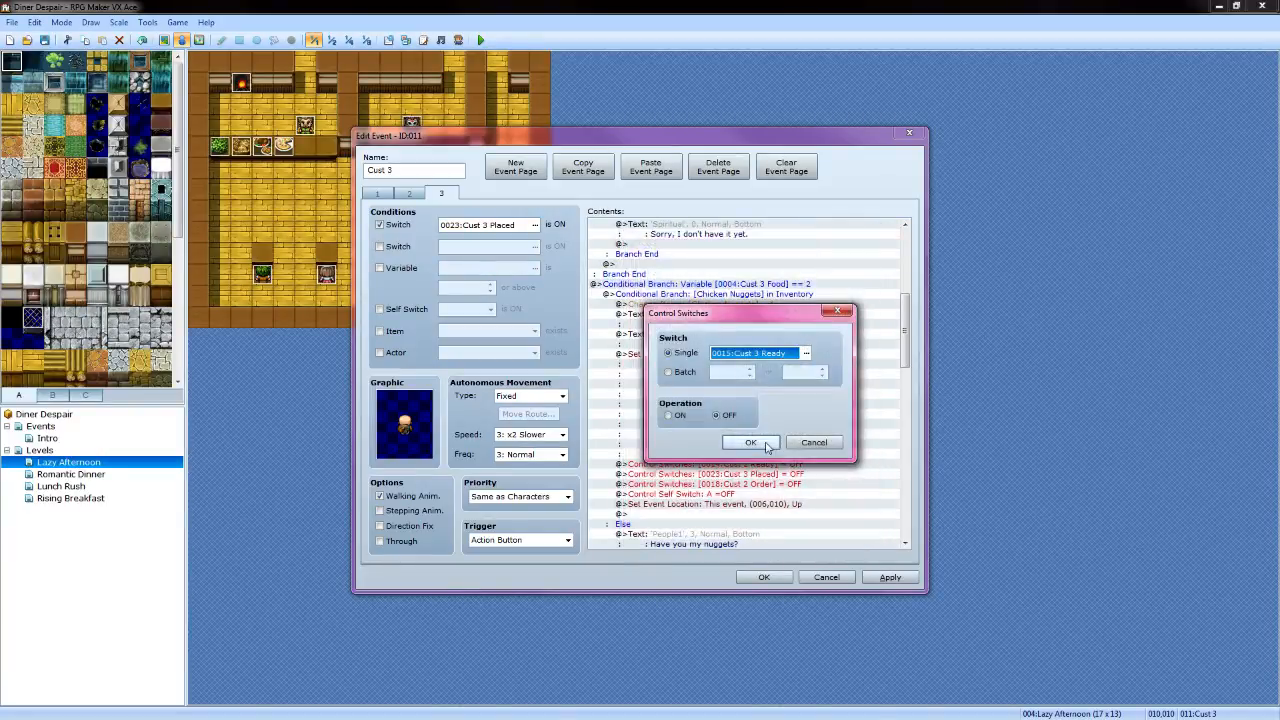
{"action": "left_click", "coordinate": [750, 443]}
Change the Order switch turned OFF in the chicken nuggets branch to 0019:Cust 3 Order
{"action": "right_click", "coordinate": [782, 486]}
{"action": "left_click", "coordinate": [810, 509]}
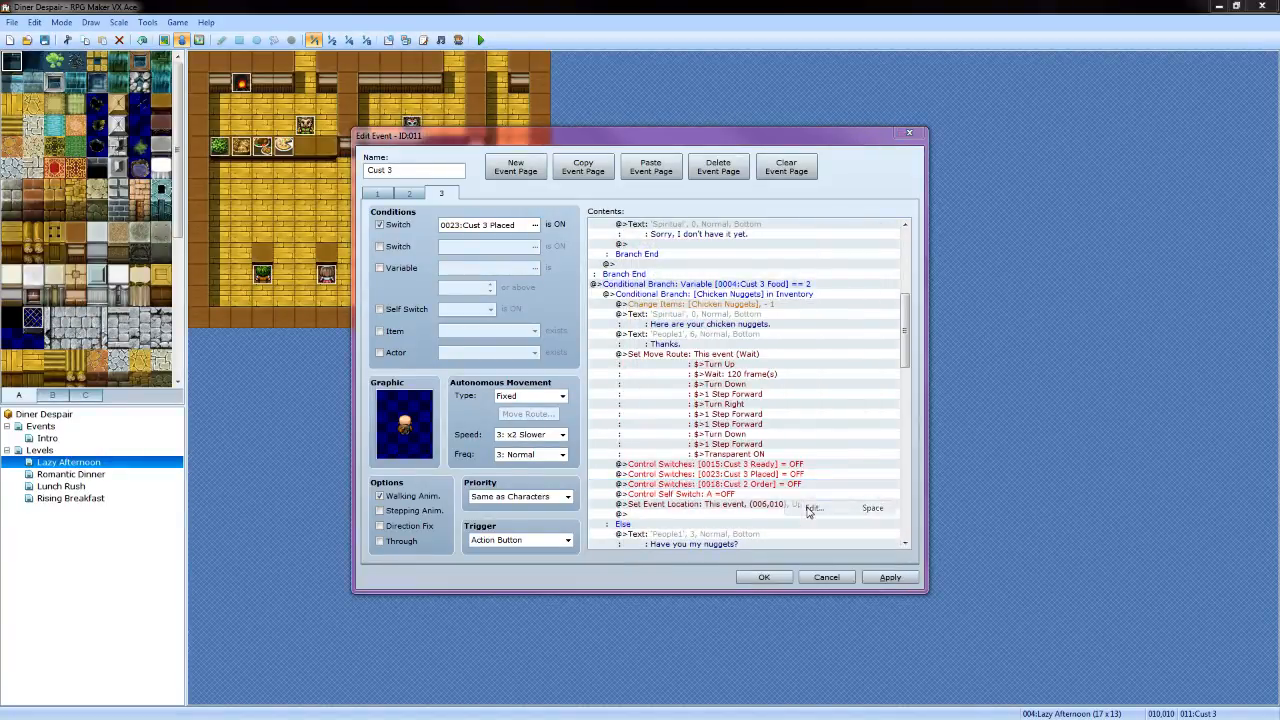
{"action": "left_click", "coordinate": [806, 353]}
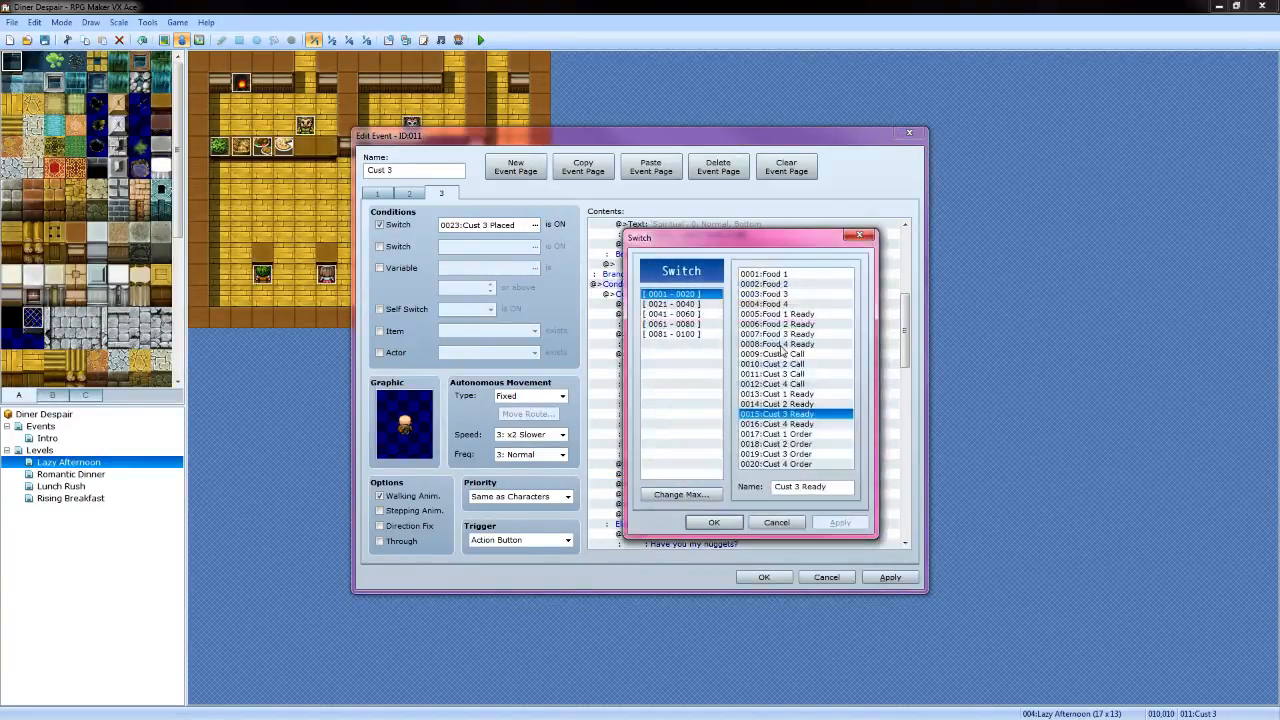
{"action": "left_click", "coordinate": [790, 454]}
{"action": "left_click", "coordinate": [714, 522]}
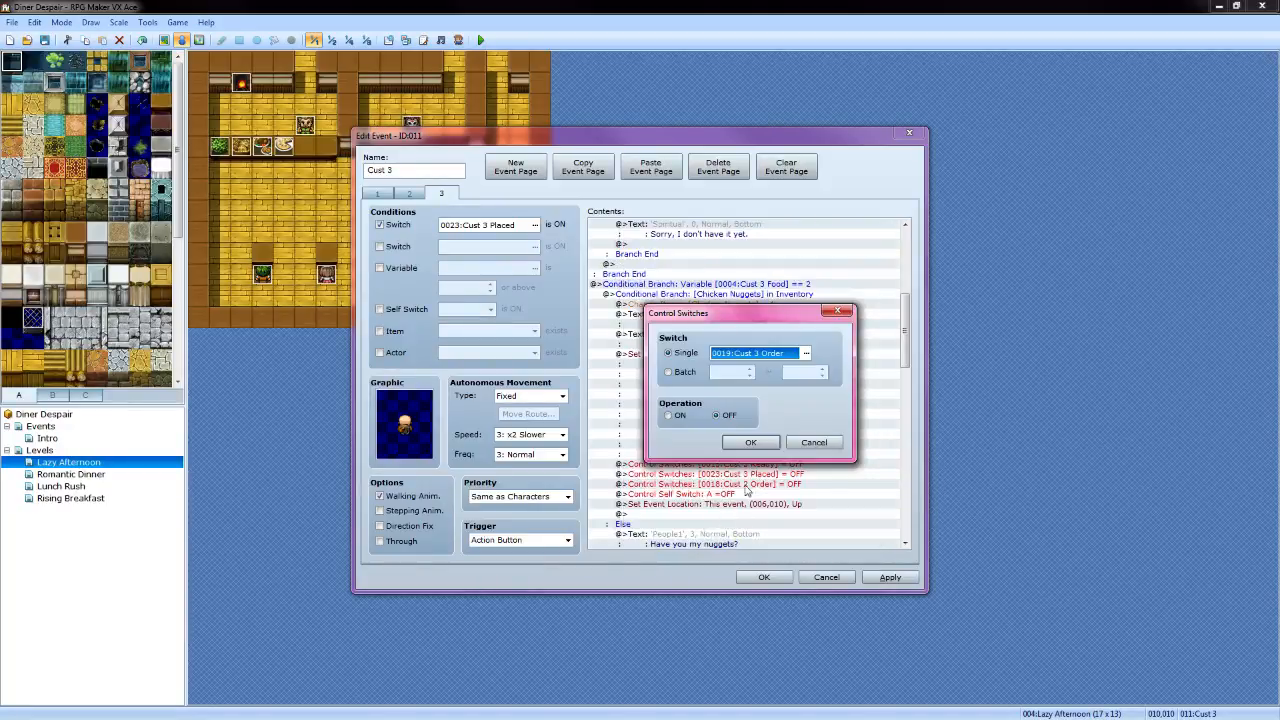
{"action": "left_click", "coordinate": [750, 443]}
Change the Set Event Location target in the chicken nuggets branch to tile (010,010) on the map
{"action": "scroll", "coordinate": [760, 460], "scroll_direction": "down", "scroll_amount": 2}
{"action": "left_click", "coordinate": [777, 447]}
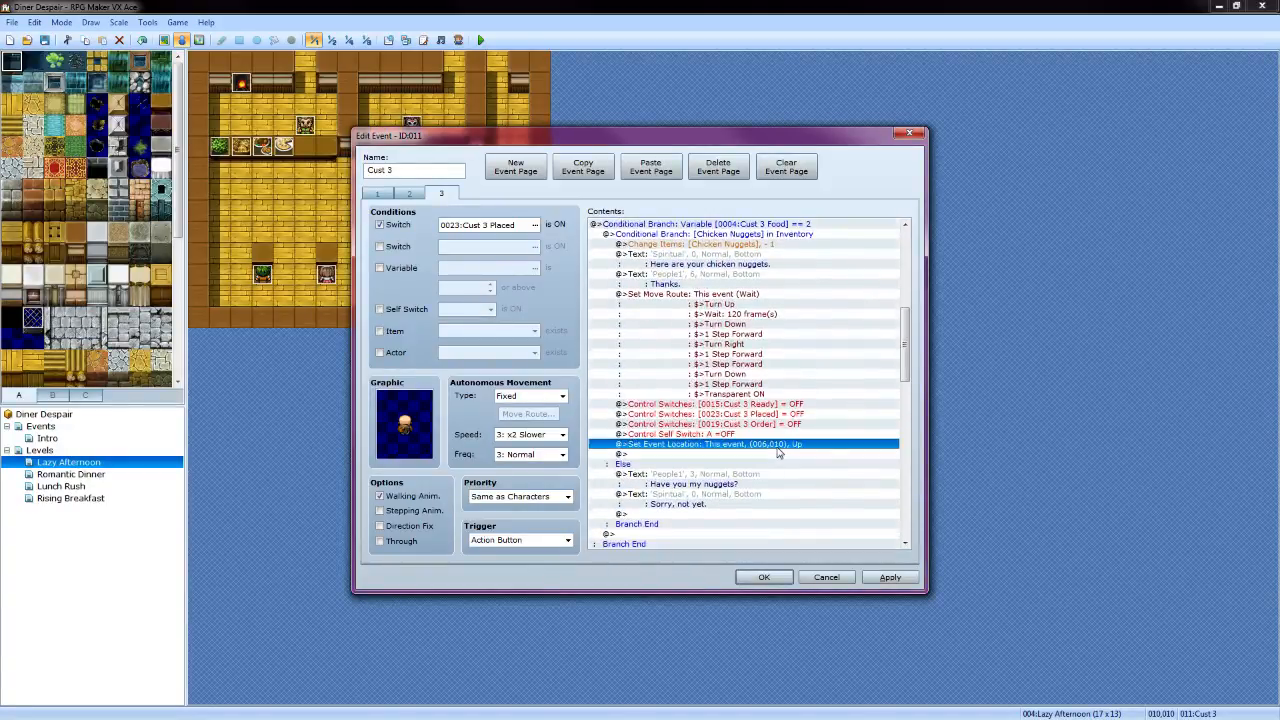
{"action": "right_click", "coordinate": [777, 450]}
{"action": "left_click", "coordinate": [800, 483]}
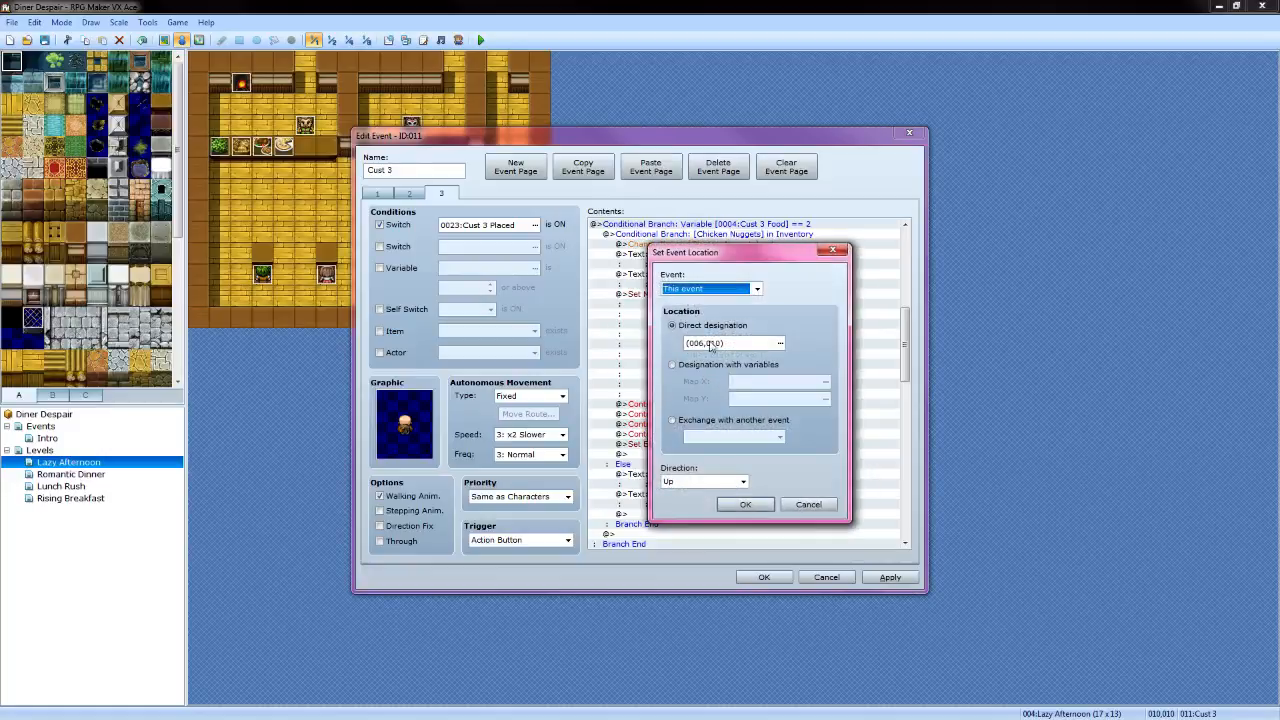
{"action": "left_click", "coordinate": [780, 343]}
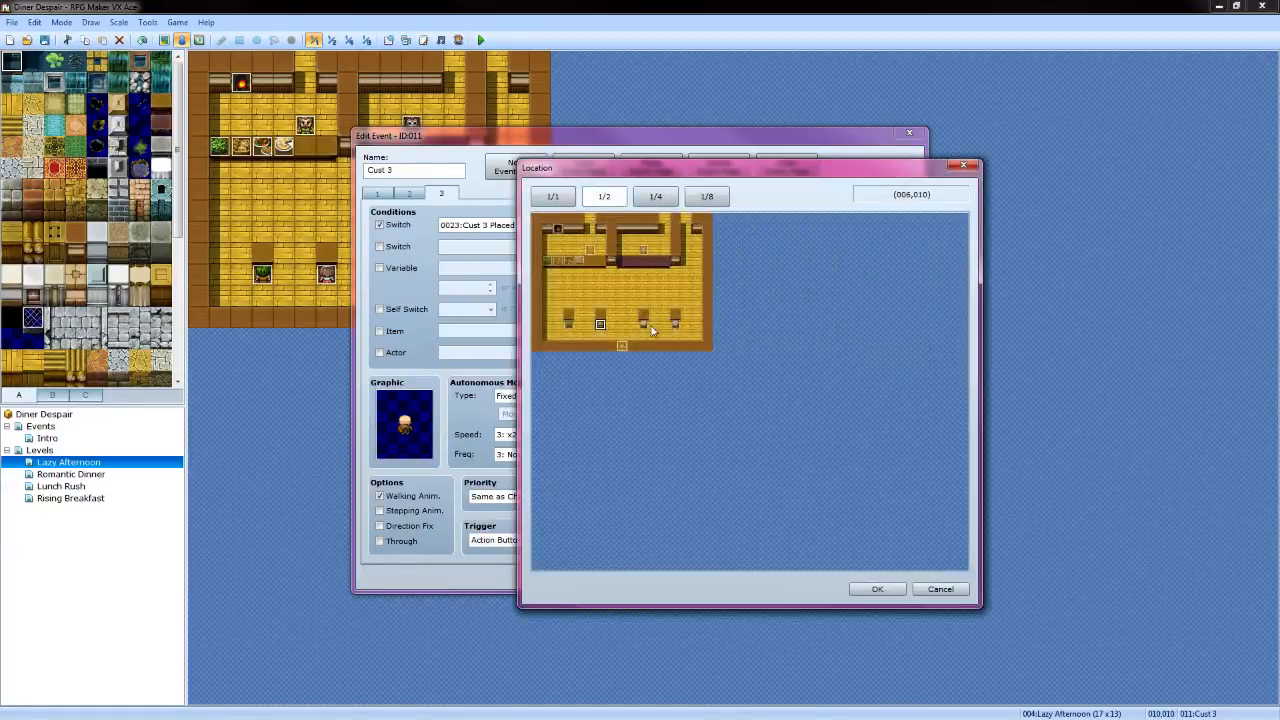
{"action": "left_click", "coordinate": [644, 325]}
{"action": "left_click", "coordinate": [877, 589]}
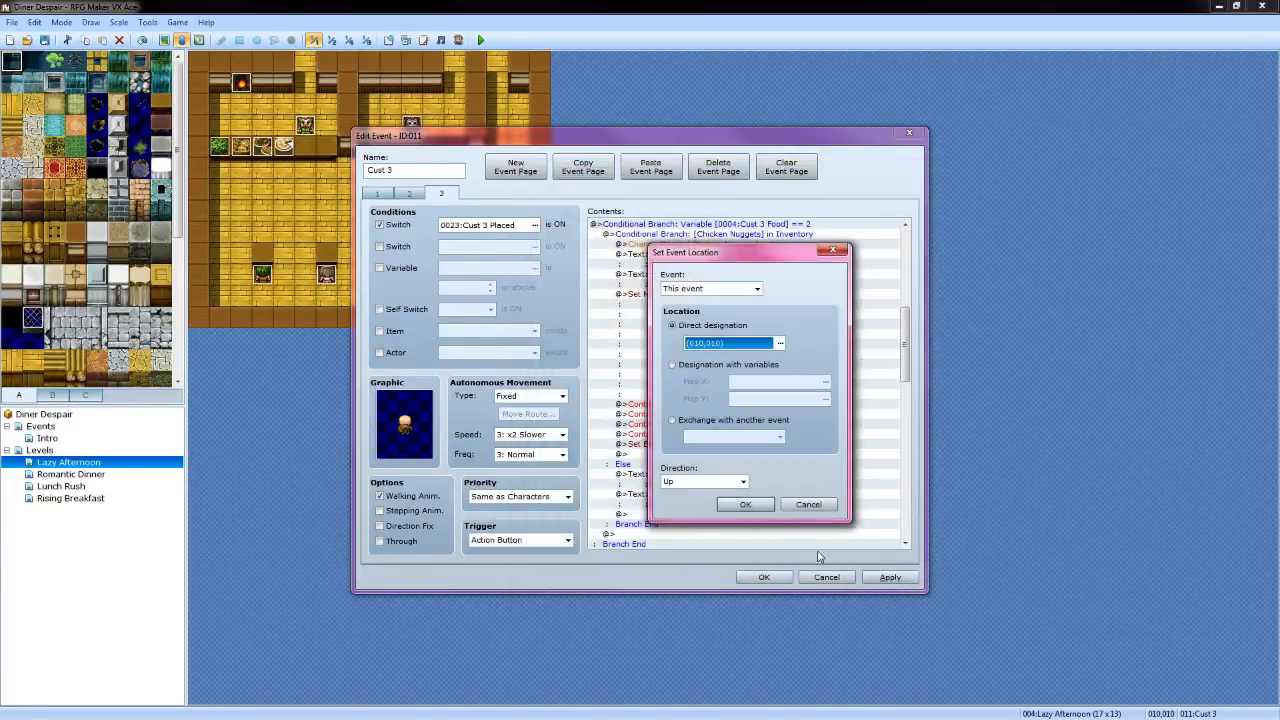
{"action": "left_click", "coordinate": [758, 510]}
Rewrite the customer's line in the chicken nuggets Else branch as "Where are my nuggets?" with the white-bearded old man's face from People1
{"action": "scroll", "coordinate": [737, 430], "scroll_direction": "down", "scroll_amount": 1}
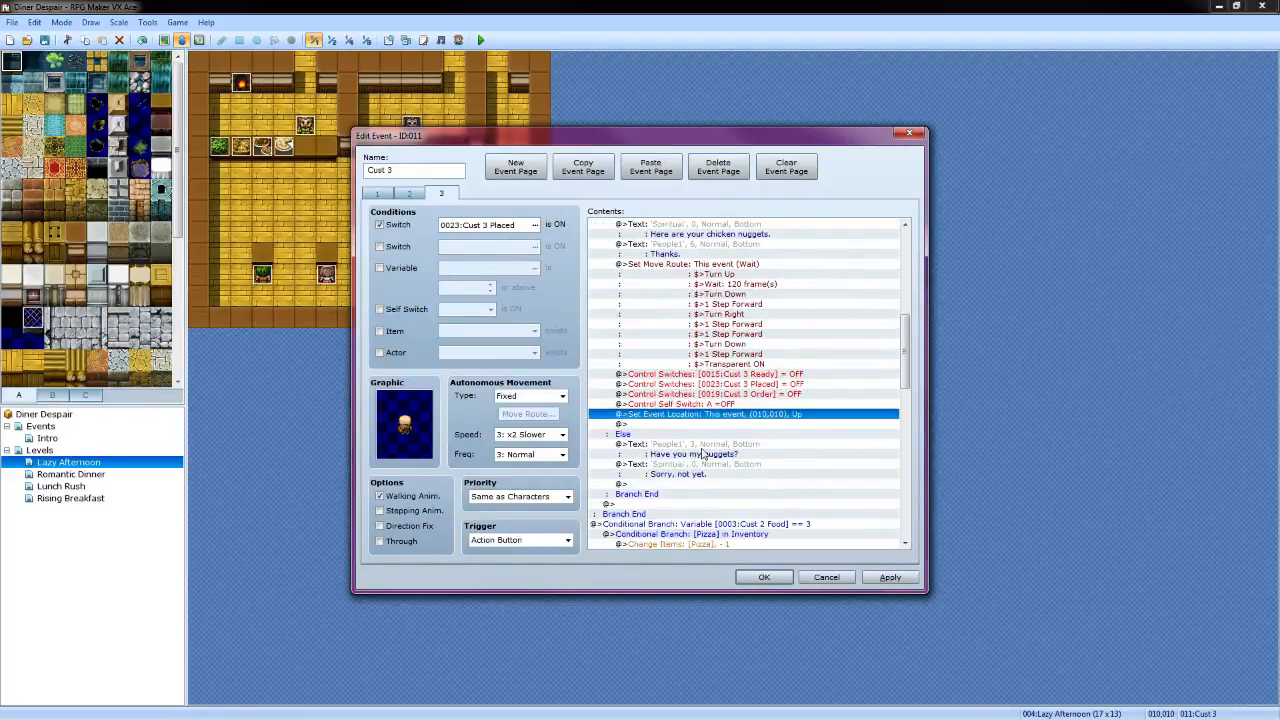
{"action": "left_click", "coordinate": [705, 452]}
{"action": "right_click", "coordinate": [705, 452]}
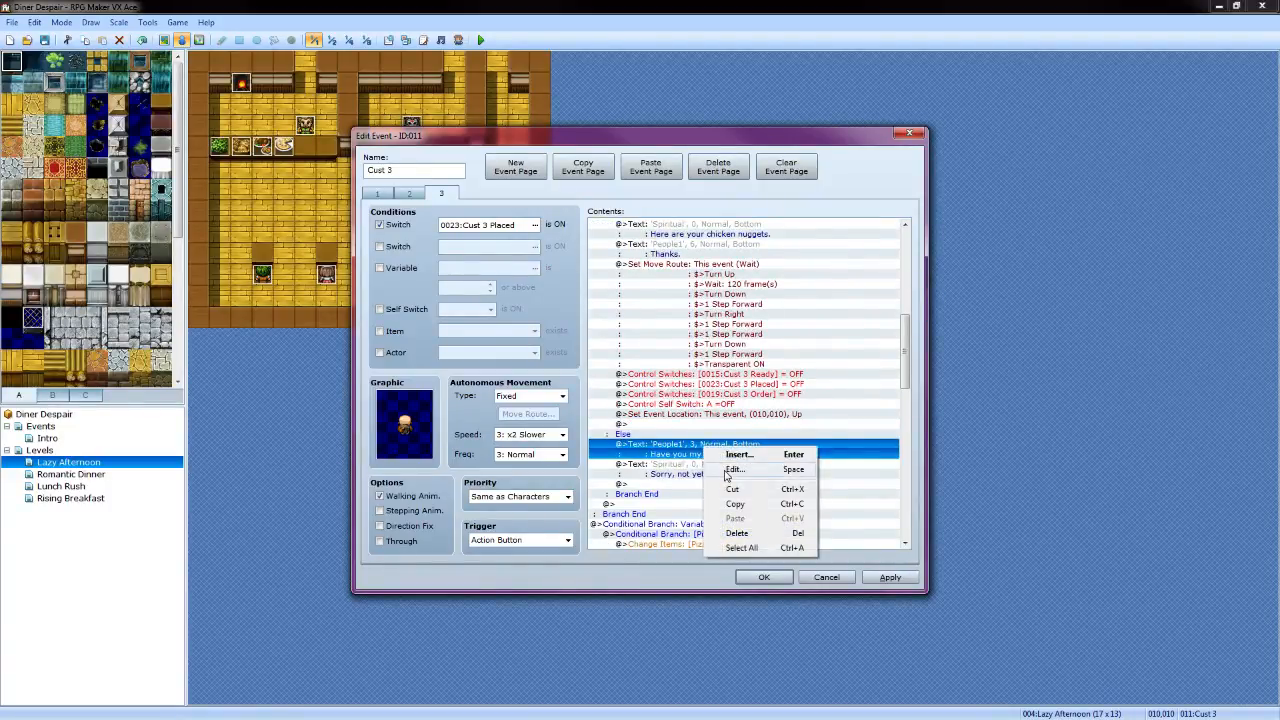
{"action": "left_click", "coordinate": [740, 471]}
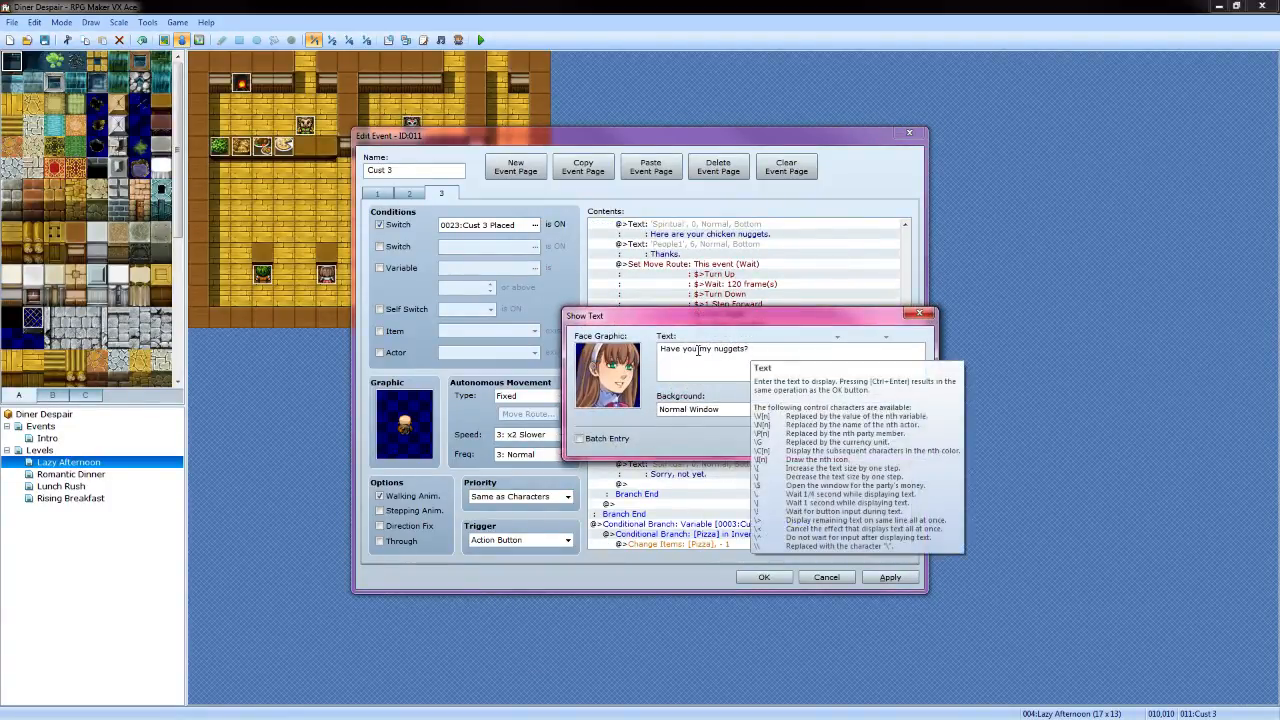
{"action": "left_click", "coordinate": [697, 349]}
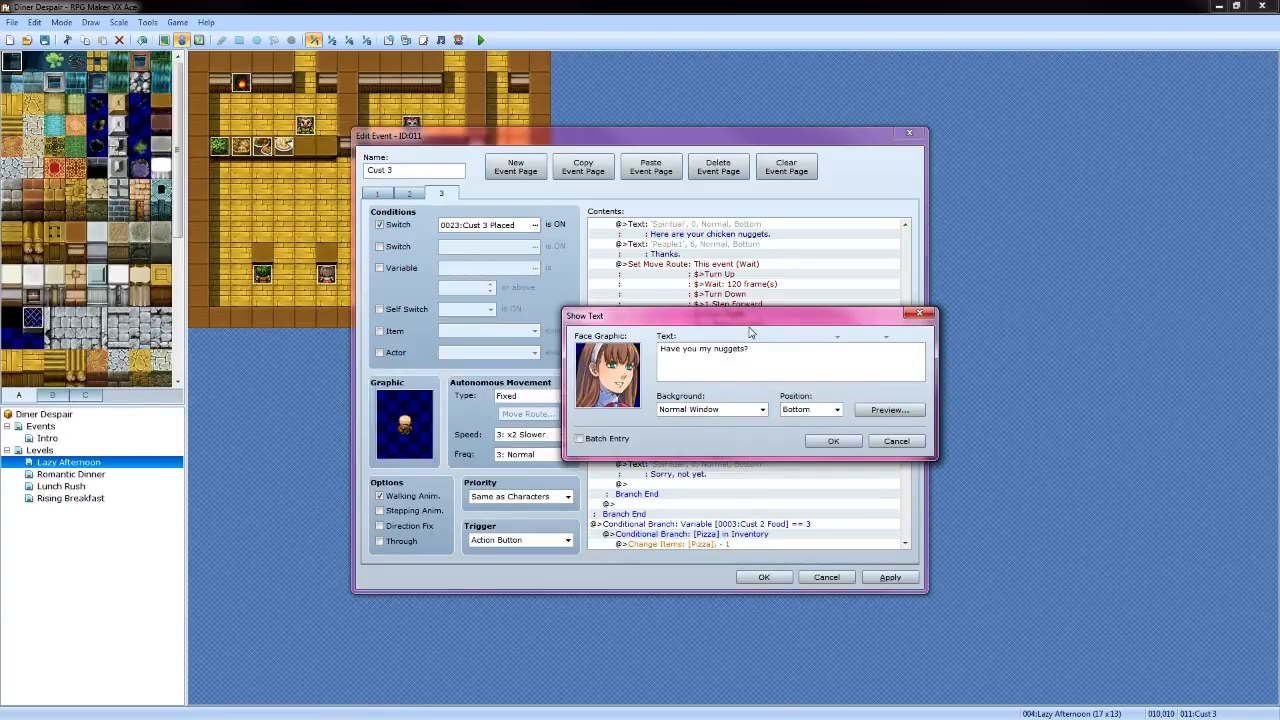
{"action": "key", "text": "BackSpace"}
{"action": "key", "text": "BackSpace"}
{"action": "key", "text": "BackSpace"}
{"action": "key", "text": "BackSpace"}
{"action": "key", "text": "BackSpace"}
{"action": "key", "text": "BackSpace"}
{"action": "key", "text": "BackSpace"}
{"action": "key", "text": "BackSpace"}
{"action": "type", "text": "Where are"}
{"action": "double_click", "coordinate": [622, 378]}
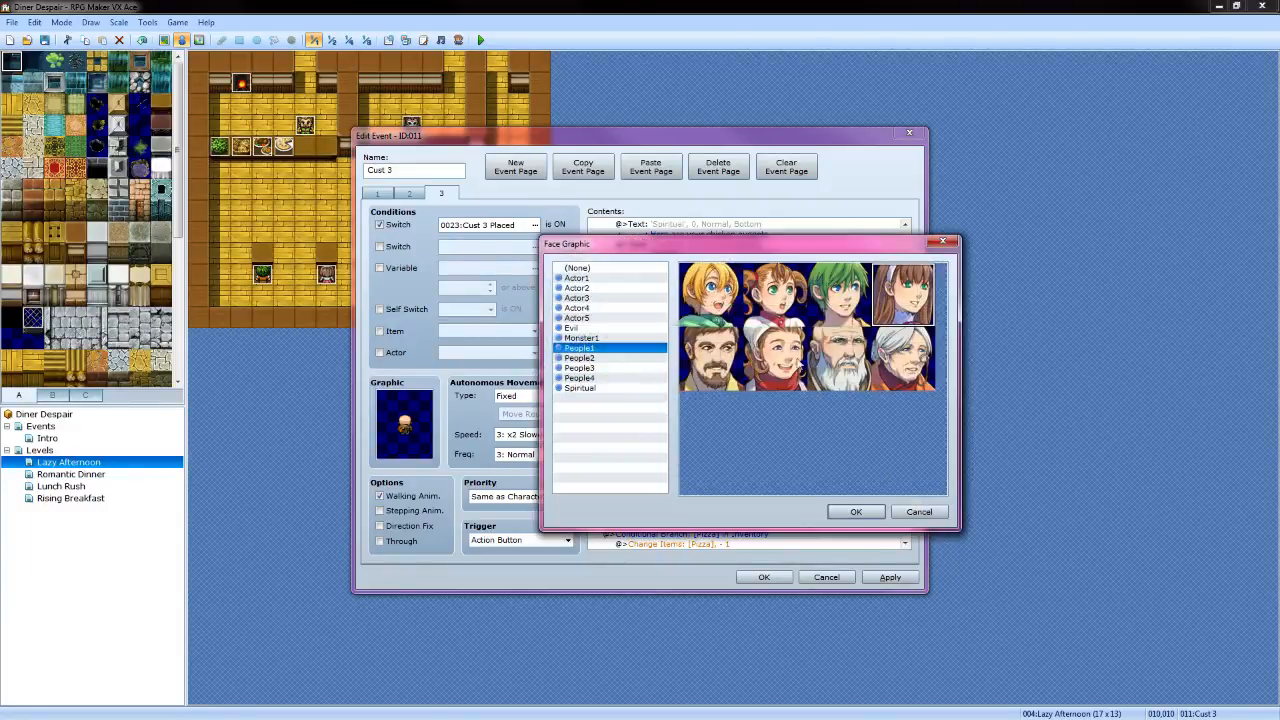
{"action": "left_click", "coordinate": [830, 365]}
{"action": "left_click", "coordinate": [855, 512]}
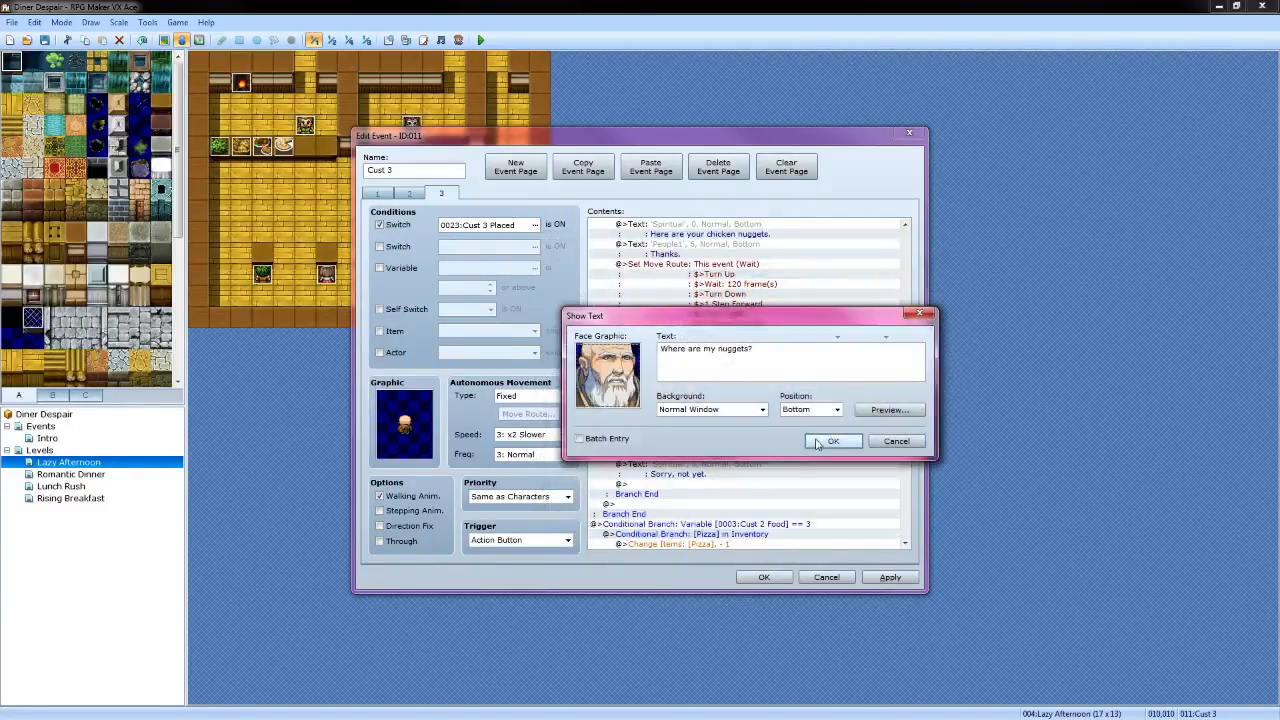
{"action": "left_click", "coordinate": [818, 442]}
Rewrite the waitress's answer in the chicken nuggets Else branch as "Sorry, they're not ready yet."
{"action": "left_click", "coordinate": [703, 474]}
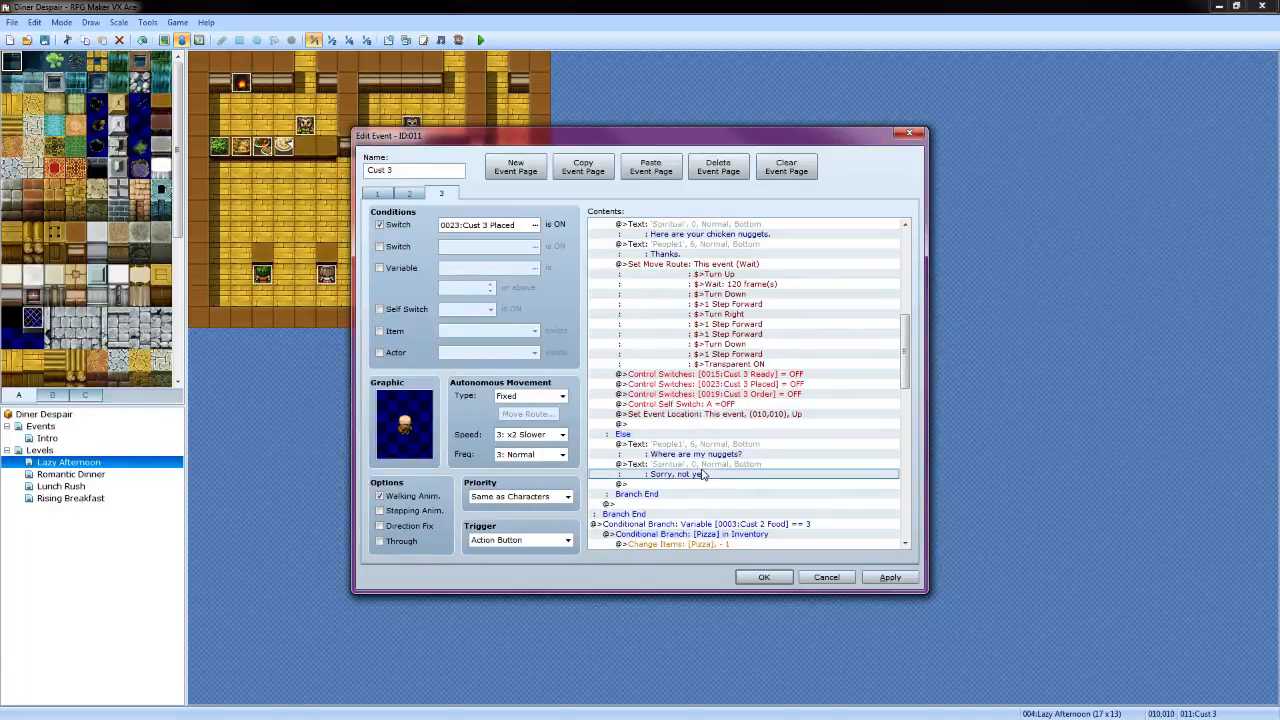
{"action": "left_click", "coordinate": [706, 468]}
{"action": "right_click", "coordinate": [708, 468]}
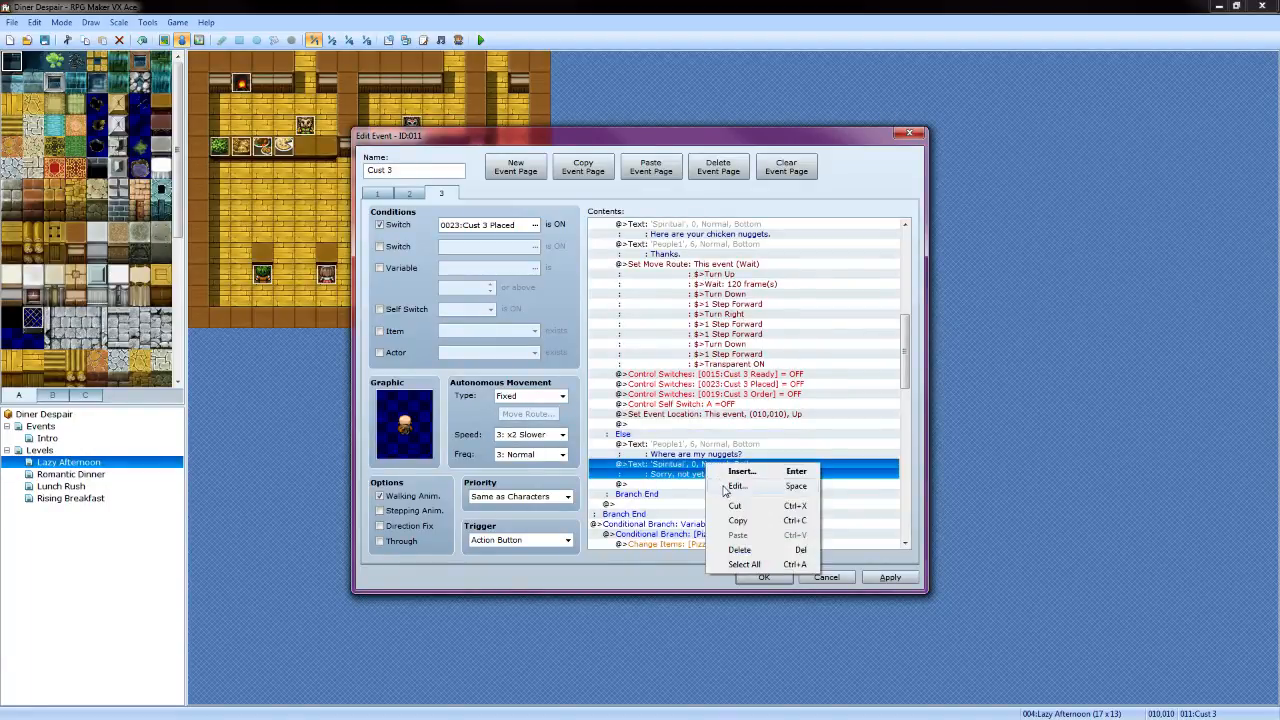
{"action": "left_click", "coordinate": [727, 487]}
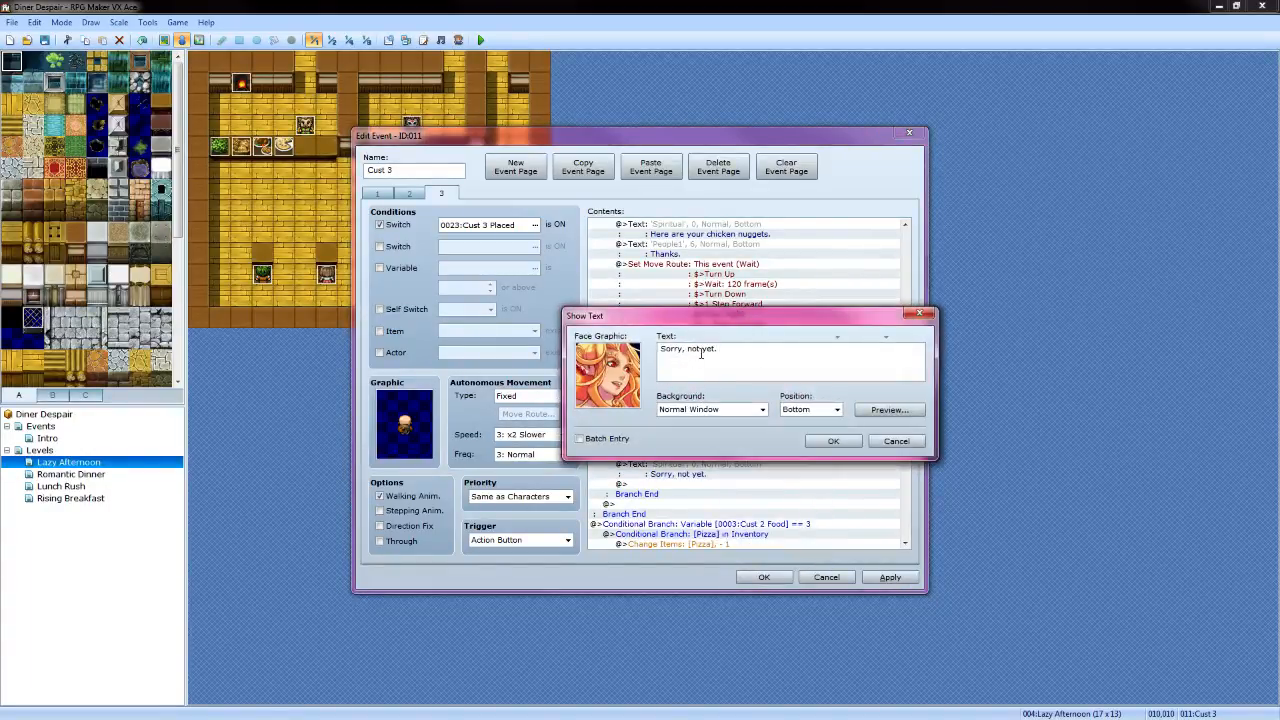
{"action": "left_click", "coordinate": [687, 349]}
{"action": "type", "text": "they're nott ready"}
{"action": "left_click", "coordinate": [832, 441]}
Change the variable checked by the pizza conditional branch to 0004:Cust 3 Food
{"action": "scroll", "coordinate": [817, 455], "scroll_direction": "down", "scroll_amount": 2}
{"action": "scroll", "coordinate": [818, 458], "scroll_direction": "down", "scroll_amount": 2}
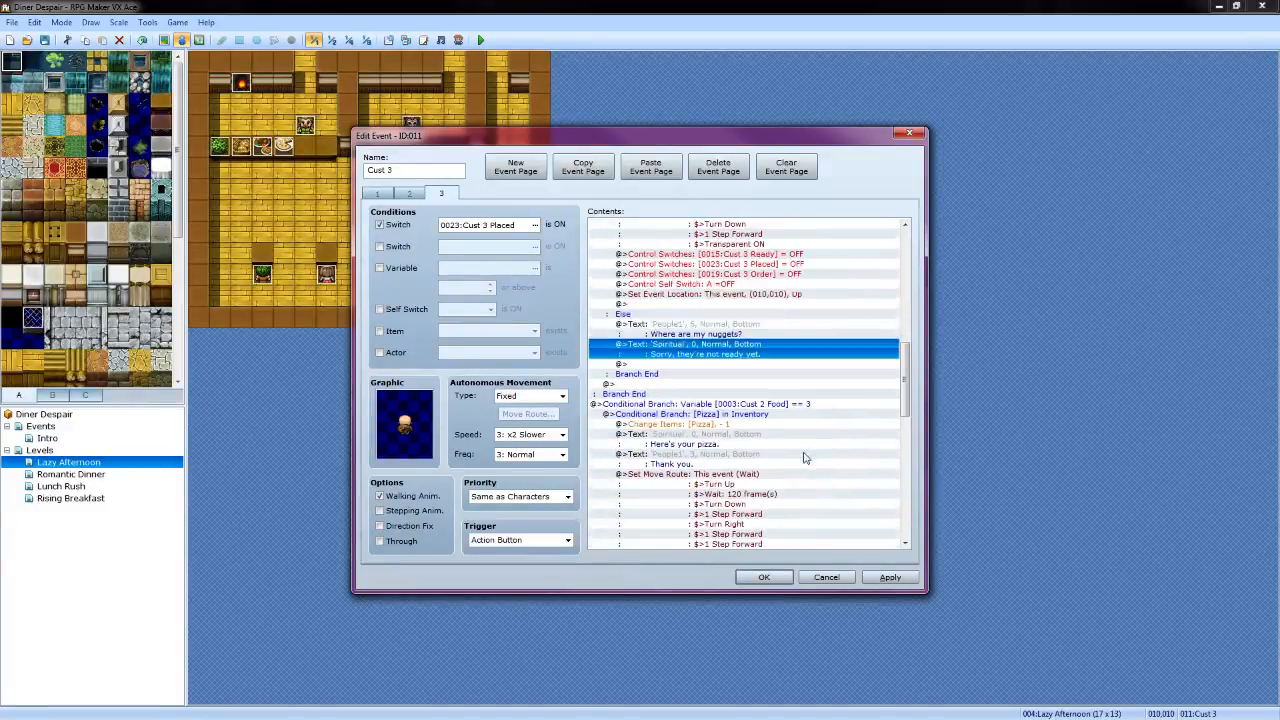
{"action": "left_click", "coordinate": [795, 403]}
{"action": "right_click", "coordinate": [796, 404]}
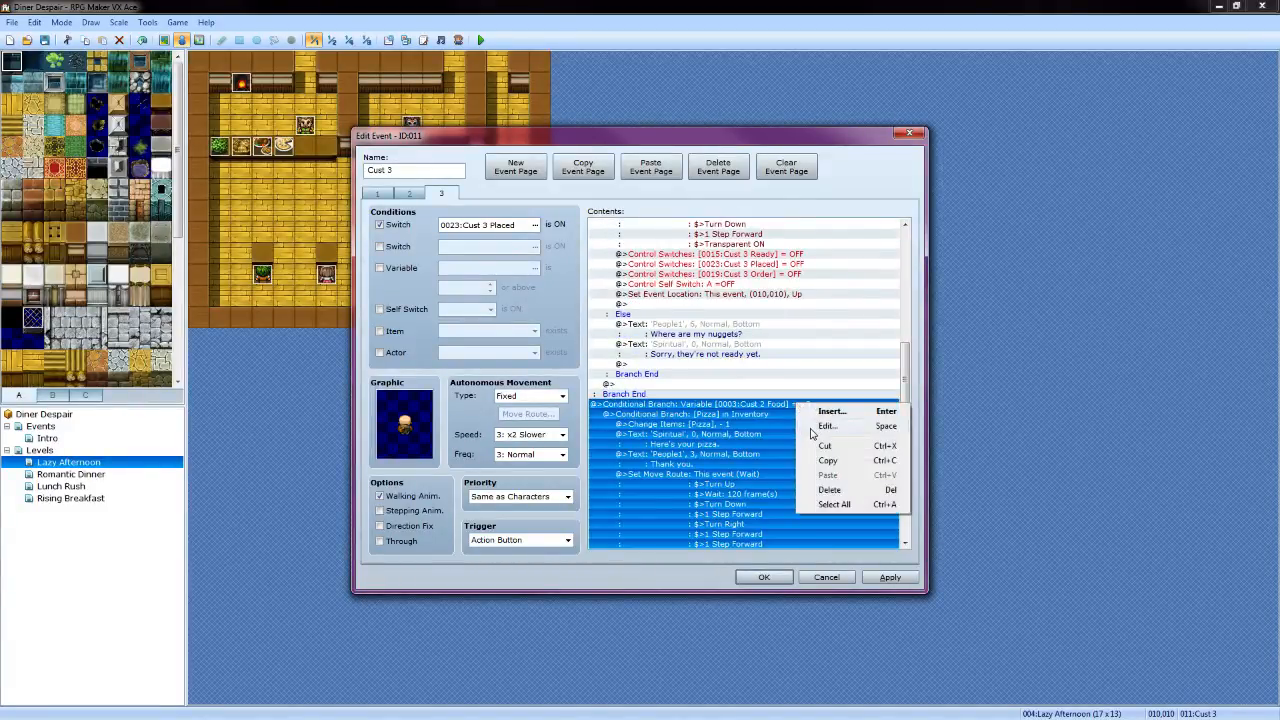
{"action": "left_click", "coordinate": [815, 426]}
{"action": "left_click", "coordinate": [782, 326]}
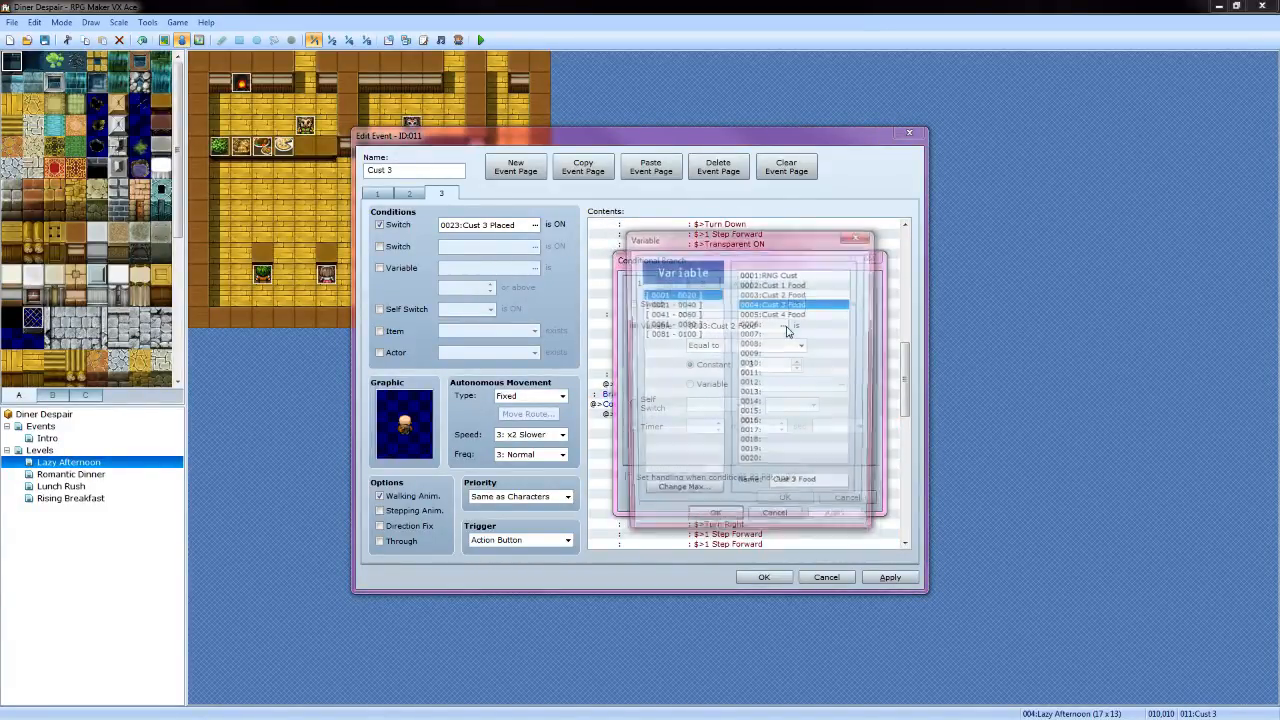
{"action": "left_click", "coordinate": [770, 314]}
{"action": "left_click", "coordinate": [725, 524]}
{"action": "left_click", "coordinate": [786, 497]}
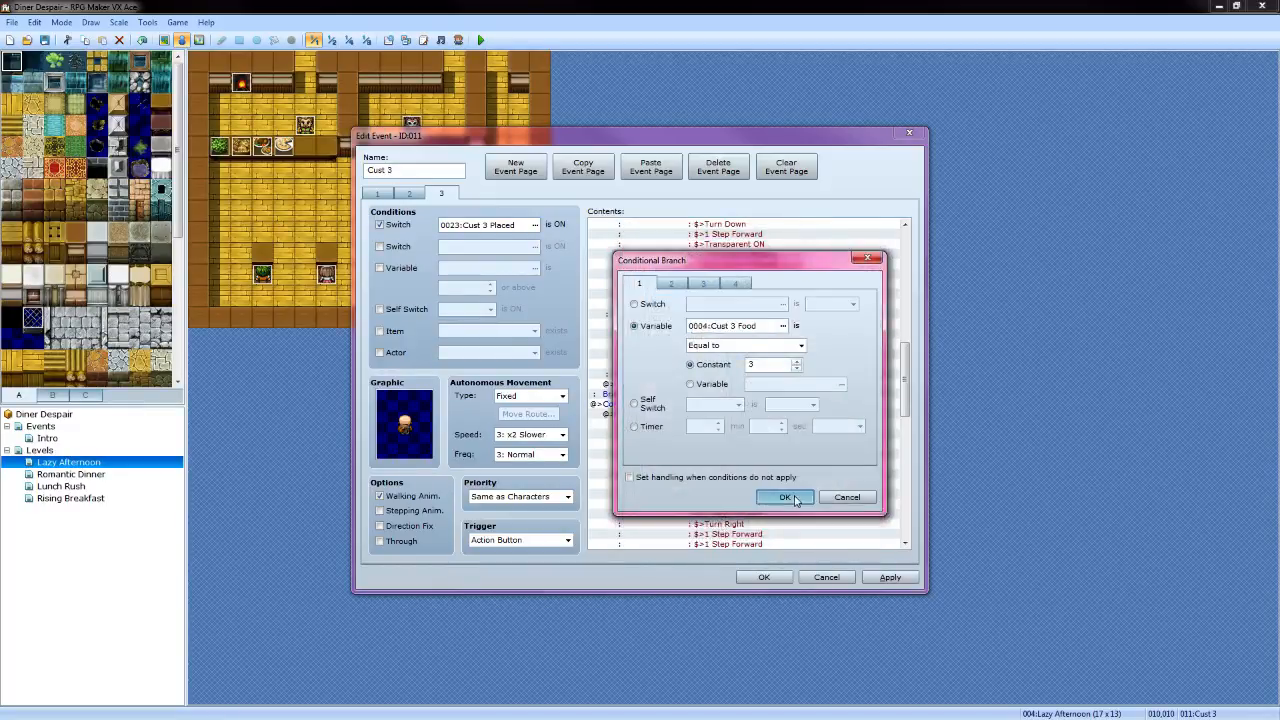
Rewrite the customer's pizza reply as "Thanks." and give it the white-bearded old man's face from People1
{"action": "left_click", "coordinate": [718, 434]}
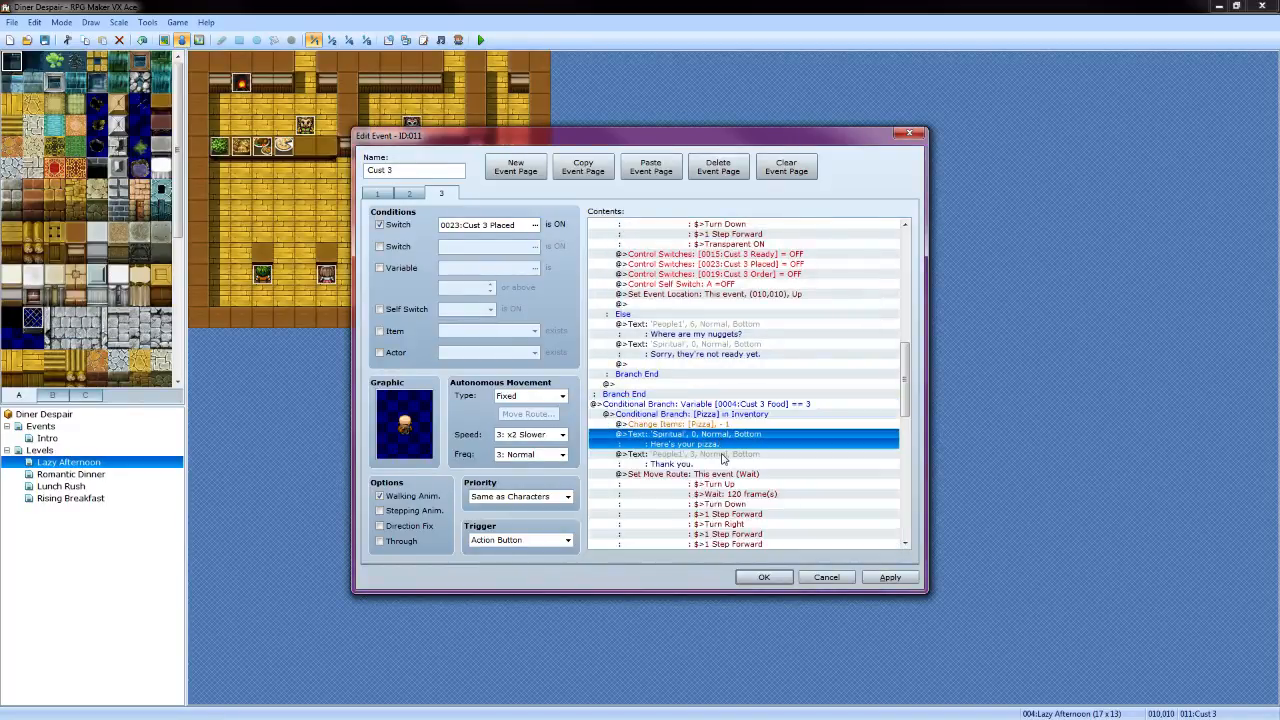
{"action": "left_click", "coordinate": [721, 452]}
{"action": "right_click", "coordinate": [721, 453]}
{"action": "left_click", "coordinate": [752, 479]}
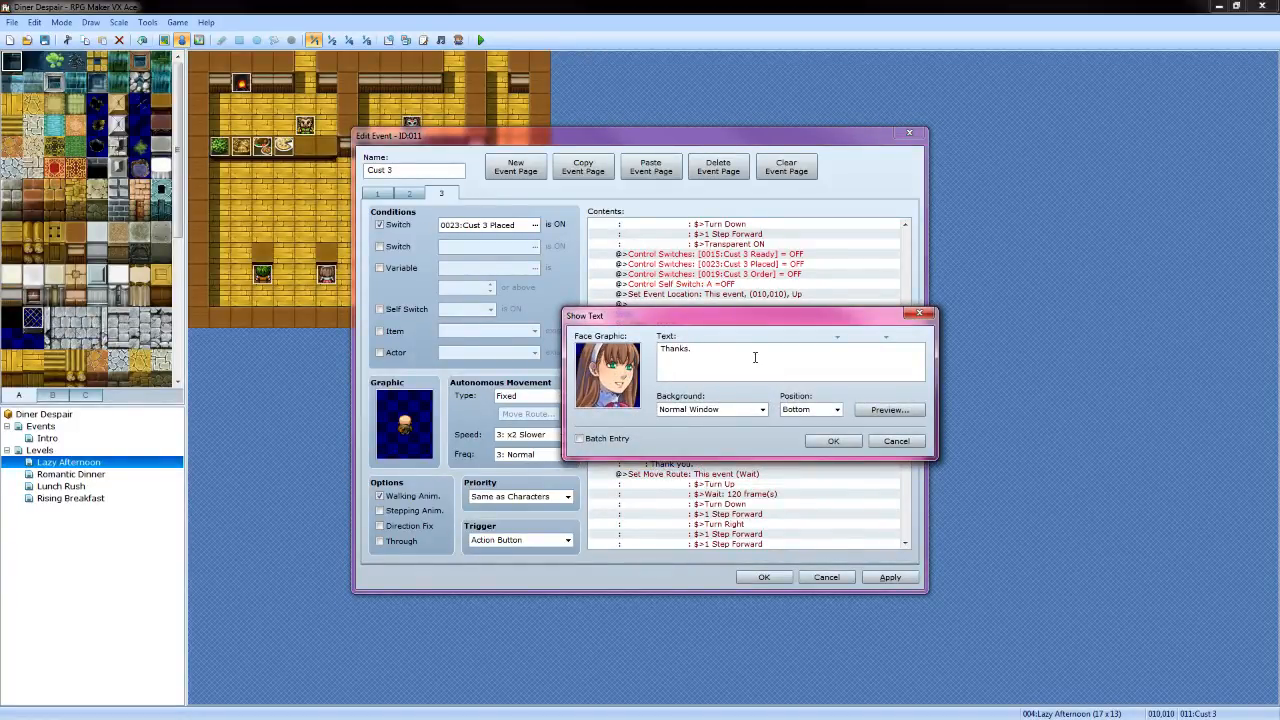
{"action": "double_click", "coordinate": [635, 360]}
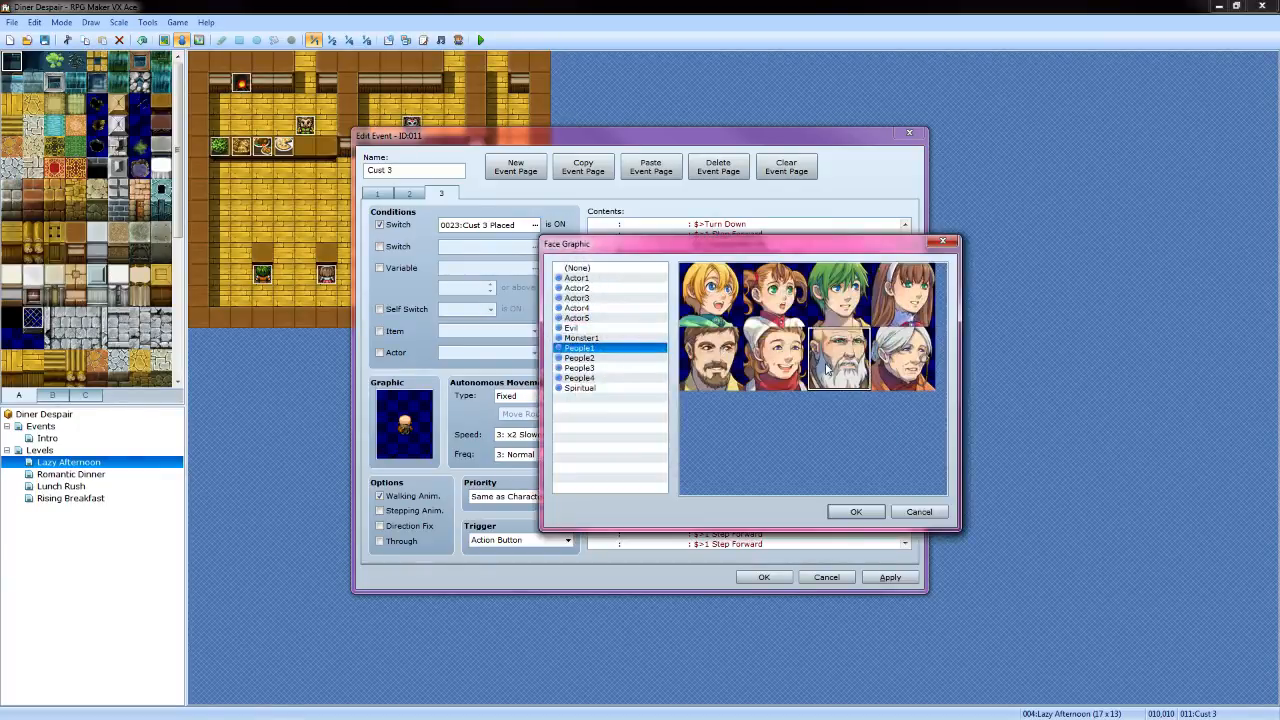
{"action": "left_click", "coordinate": [852, 511]}
{"action": "left_click", "coordinate": [830, 443]}
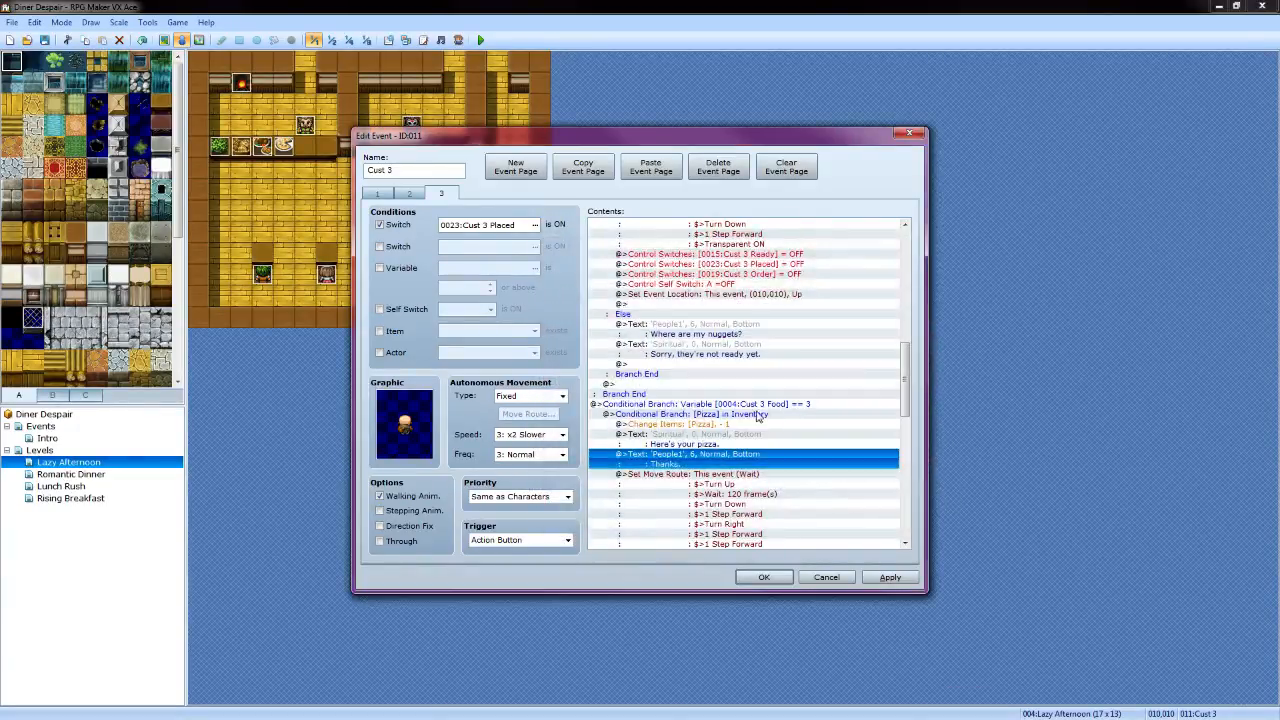
Change the Ready switch turned OFF in the pizza branch to 0015:Cust 3 Ready
{"action": "scroll", "coordinate": [752, 402], "scroll_direction": "down", "scroll_amount": 3}
{"action": "scroll", "coordinate": [789, 452], "scroll_direction": "down", "scroll_amount": 2}
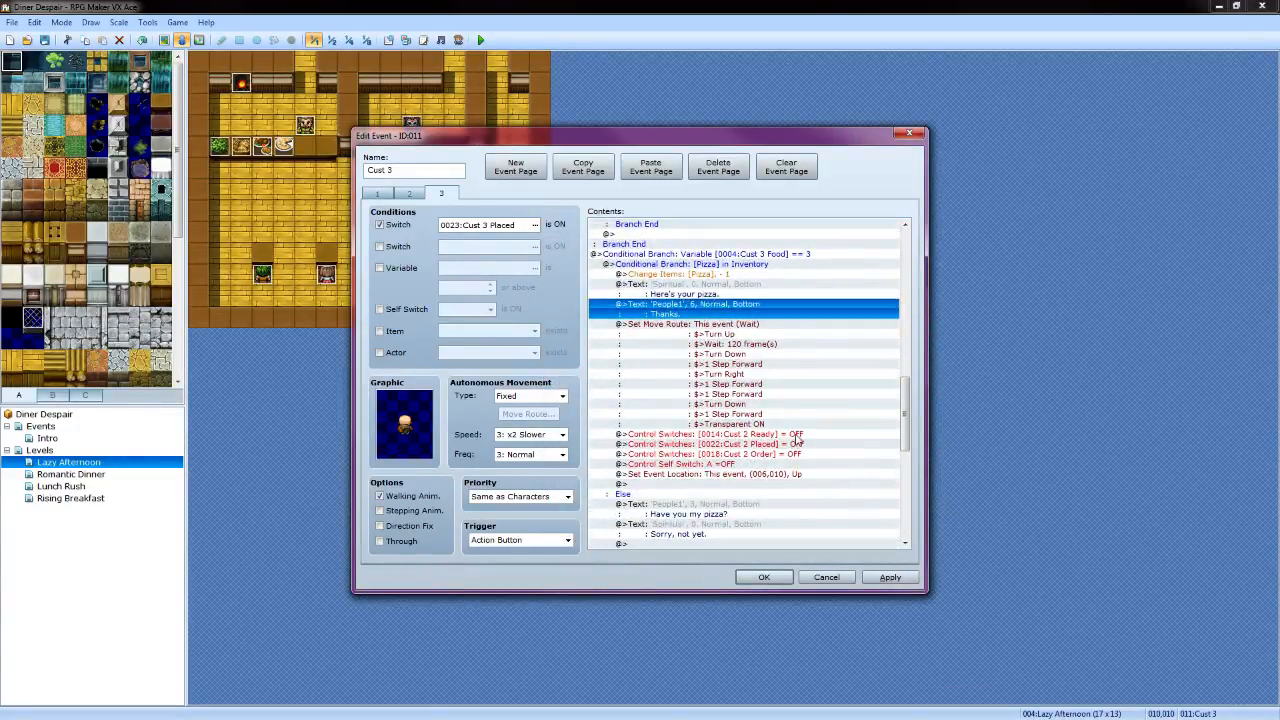
{"action": "right_click", "coordinate": [797, 437]}
{"action": "left_click", "coordinate": [815, 462]}
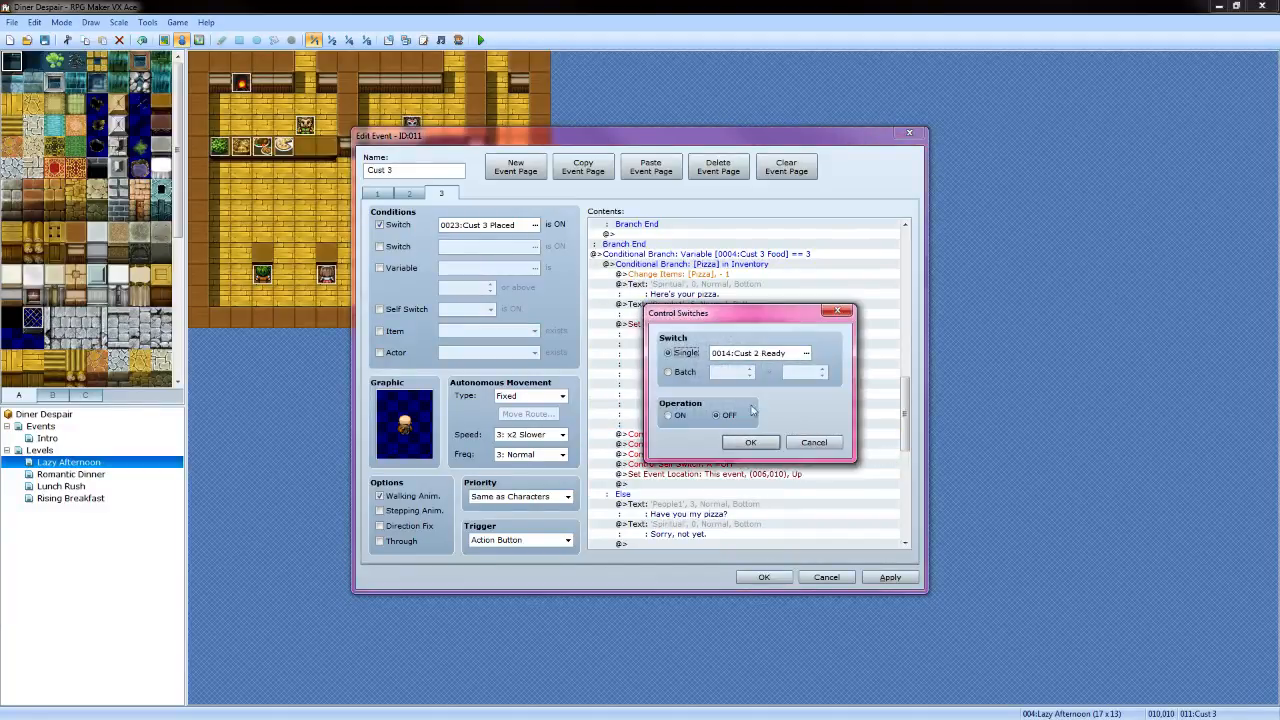
{"action": "left_click", "coordinate": [806, 353]}
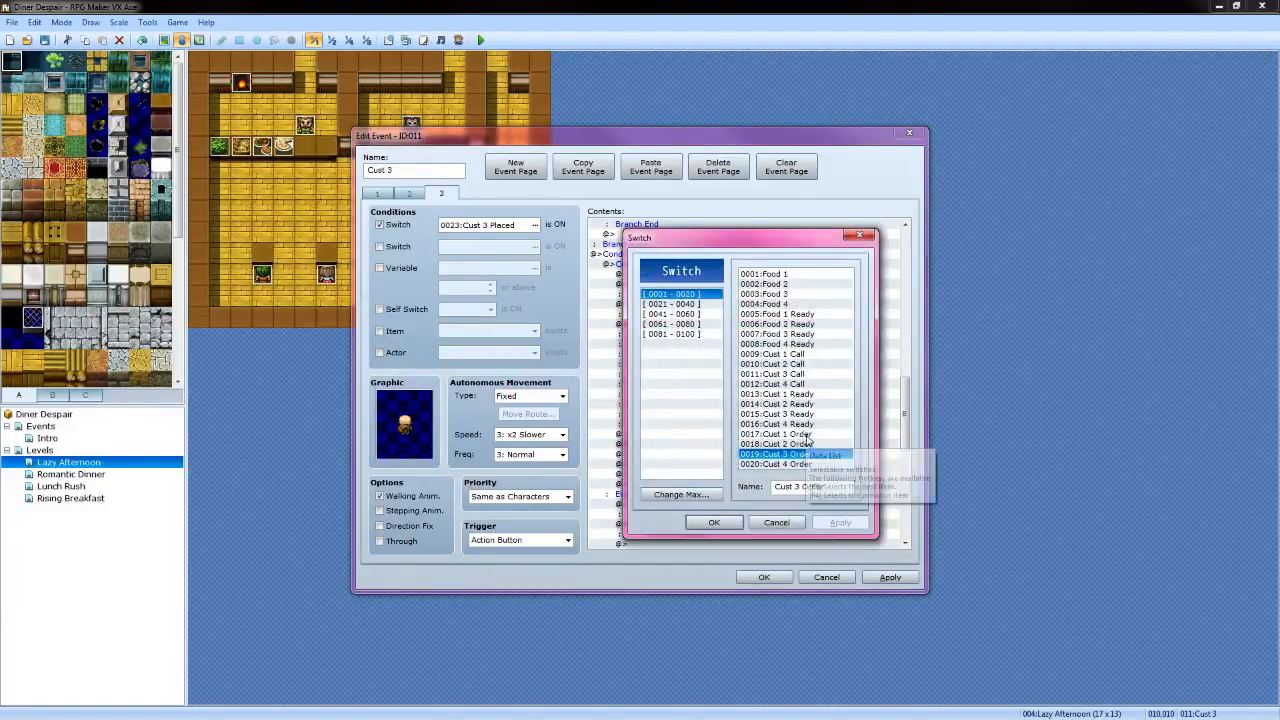
{"action": "left_click", "coordinate": [790, 414]}
{"action": "left_click", "coordinate": [714, 522]}
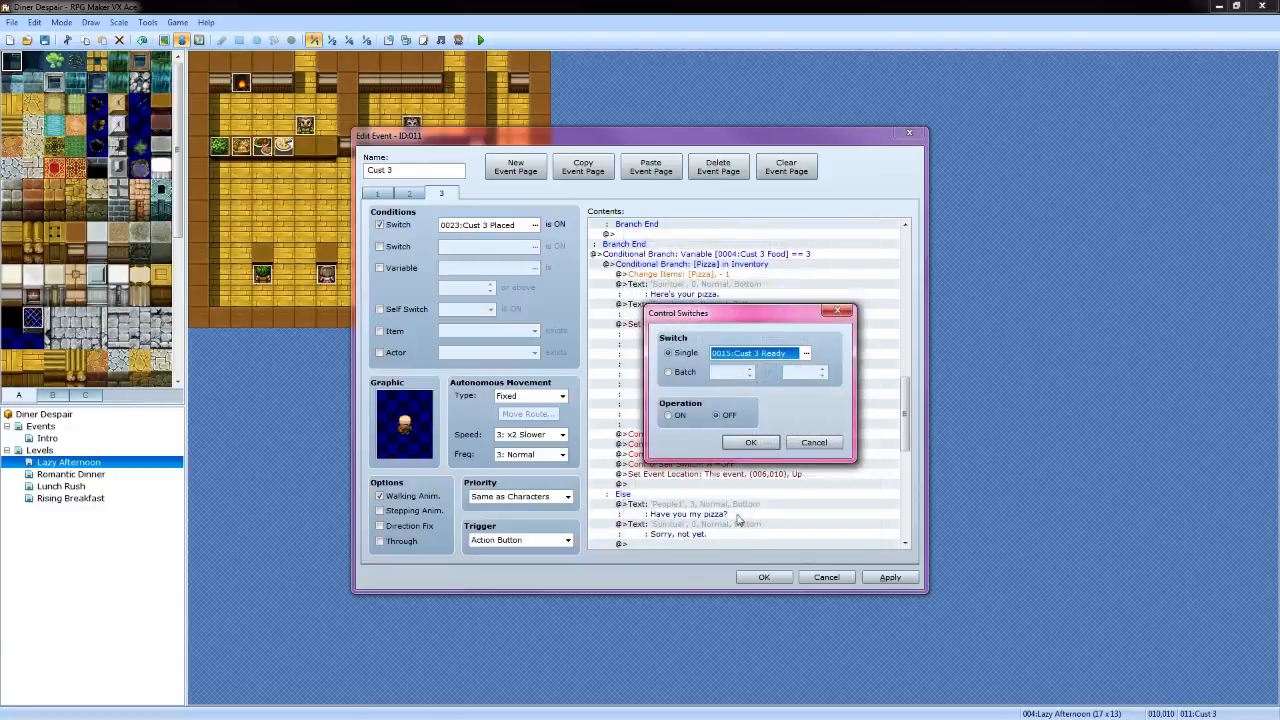
{"action": "left_click", "coordinate": [757, 443]}
Change the Placed switch turned OFF in the pizza branch to 0023:Cust 3 Placed
{"action": "left_click", "coordinate": [780, 446]}
{"action": "right_click", "coordinate": [780, 447]}
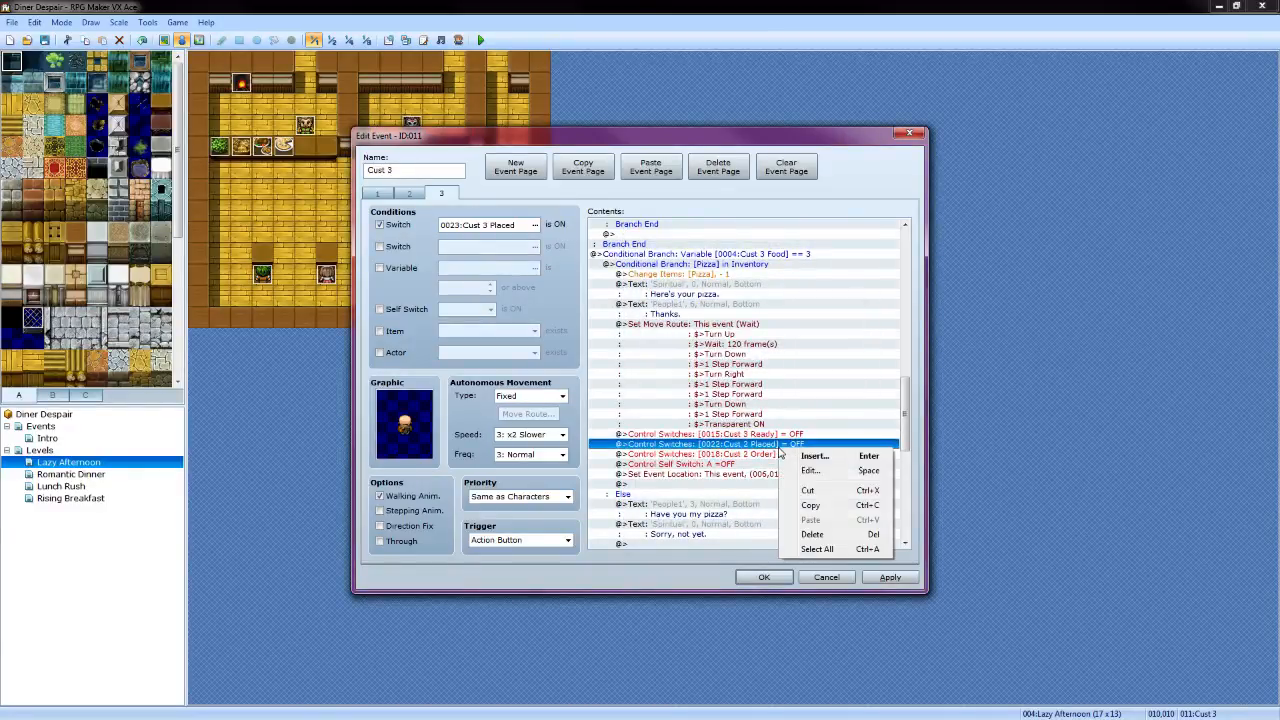
{"action": "left_click", "coordinate": [808, 471]}
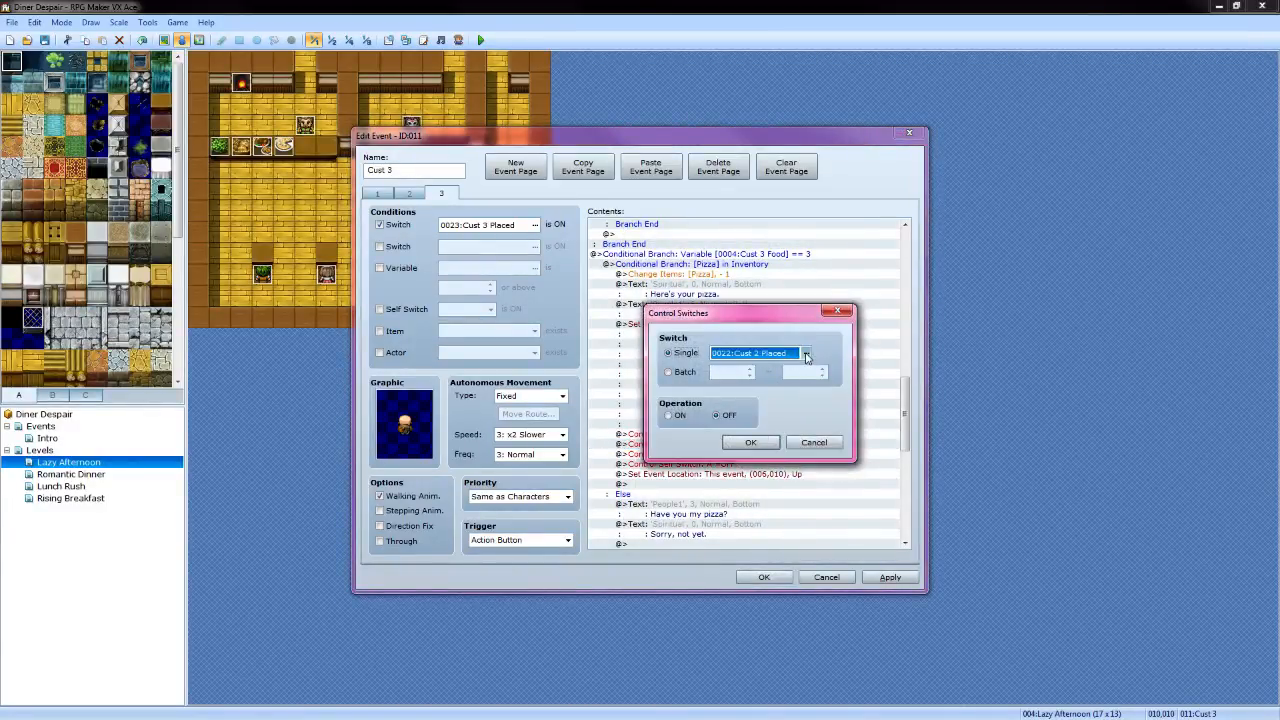
{"action": "left_click", "coordinate": [806, 355]}
{"action": "left_click", "coordinate": [694, 304]}
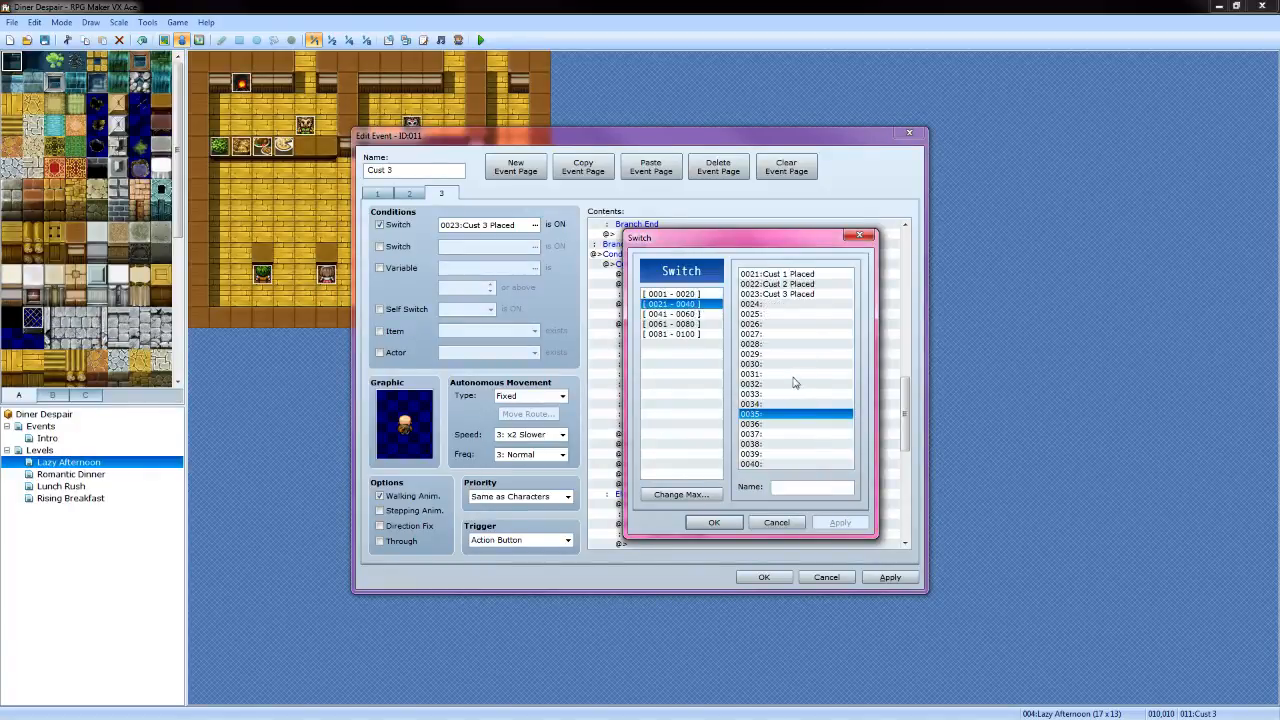
{"action": "left_click", "coordinate": [790, 294]}
{"action": "left_click", "coordinate": [714, 522]}
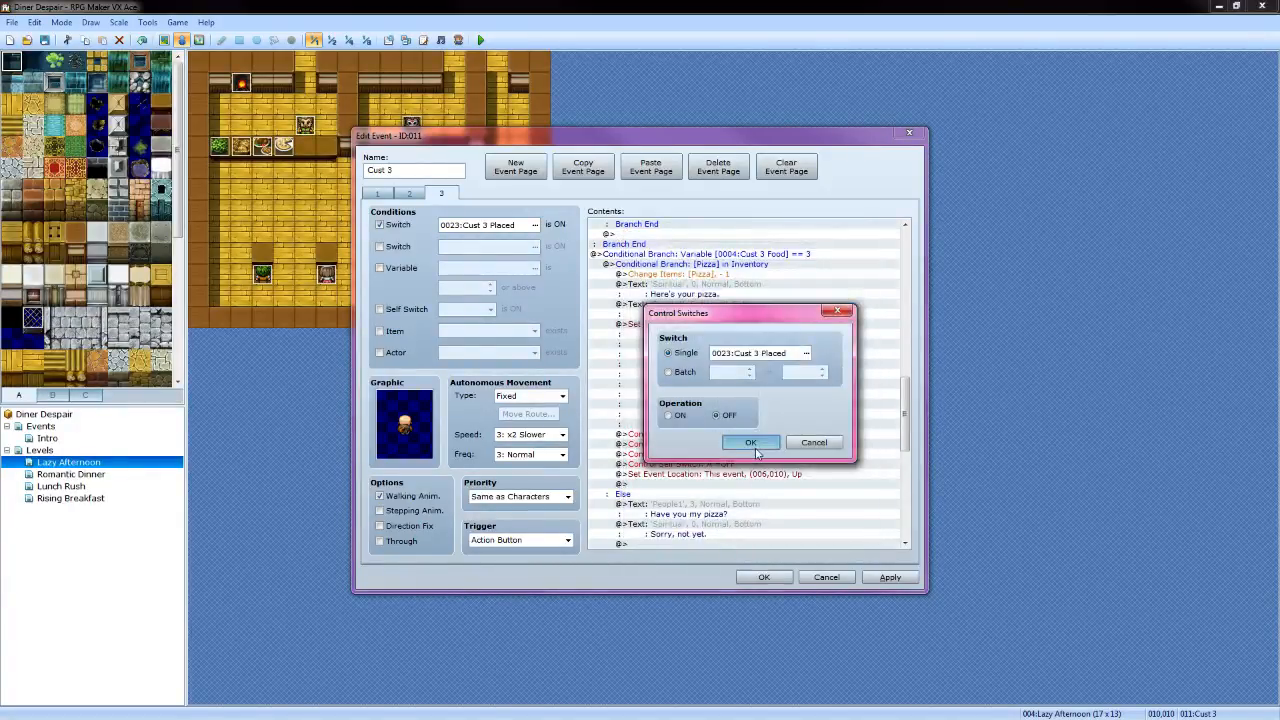
{"action": "left_click", "coordinate": [750, 442]}
Change the Order switch turned OFF in the pizza branch to 0019:Cust 3 Order
{"action": "right_click", "coordinate": [775, 456]}
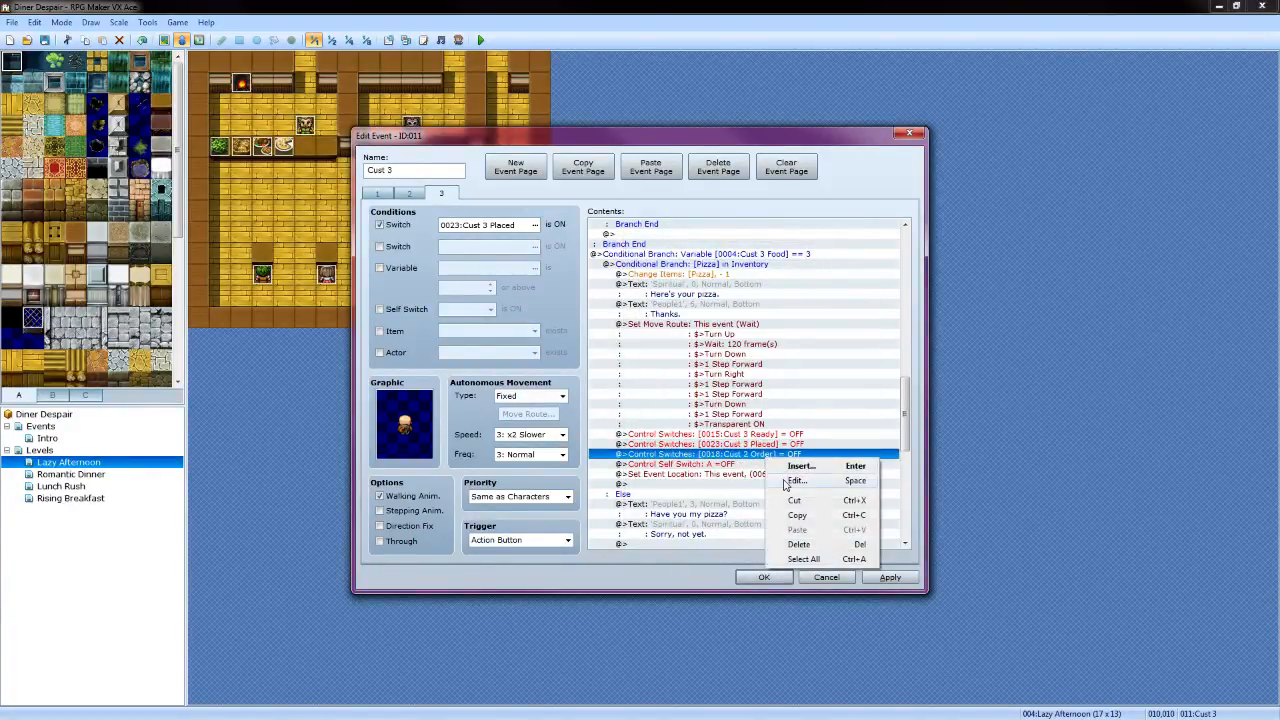
{"action": "left_click", "coordinate": [795, 480]}
{"action": "left_click", "coordinate": [783, 353]}
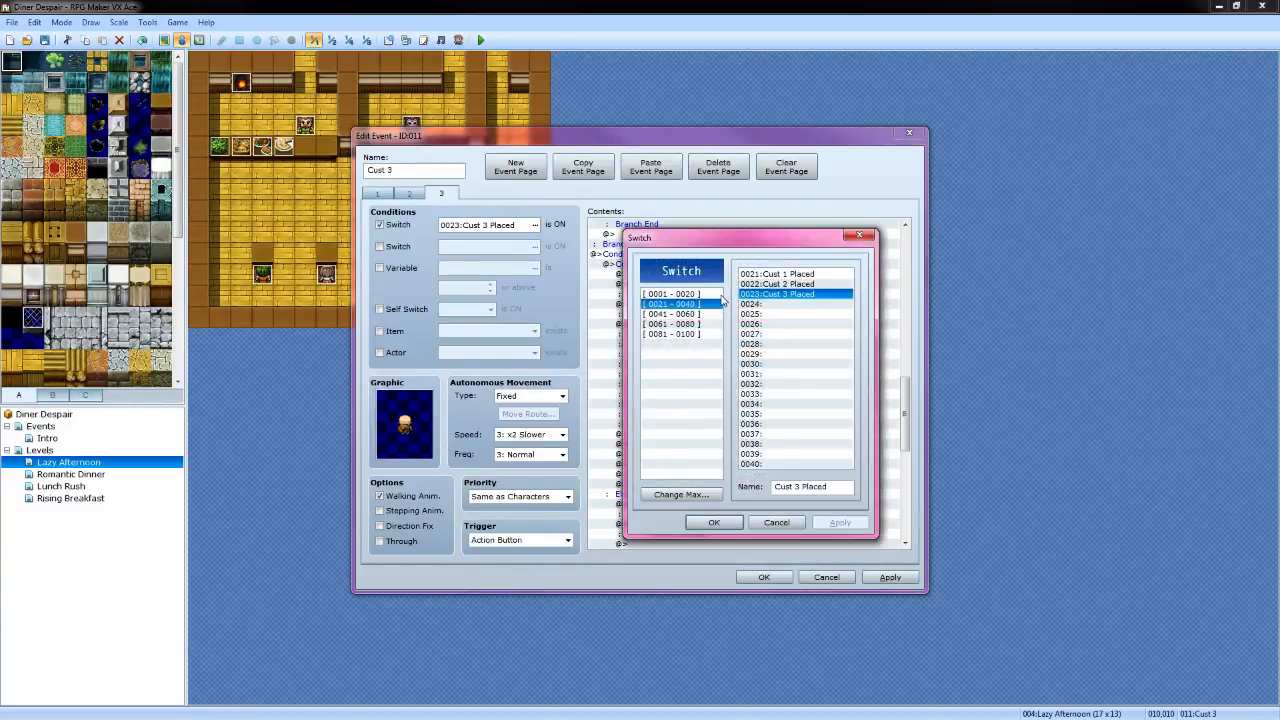
{"action": "left_click", "coordinate": [718, 295]}
{"action": "left_click", "coordinate": [790, 454]}
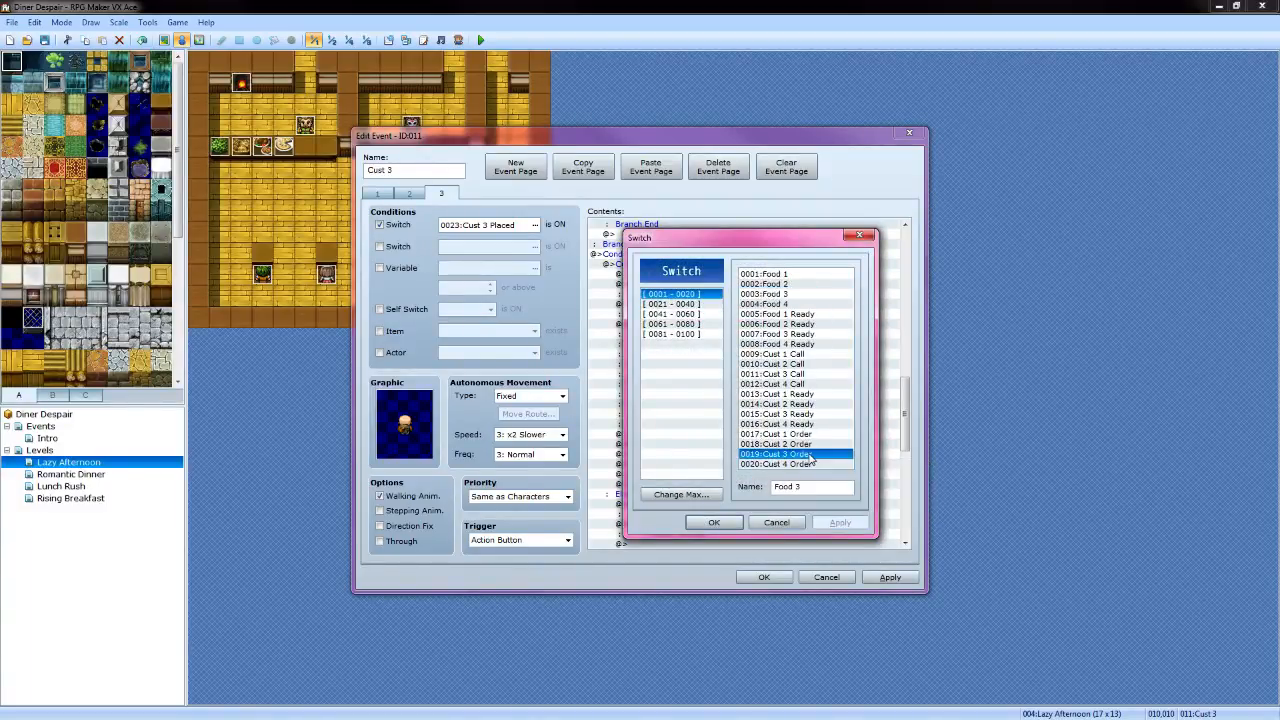
{"action": "left_click", "coordinate": [714, 522]}
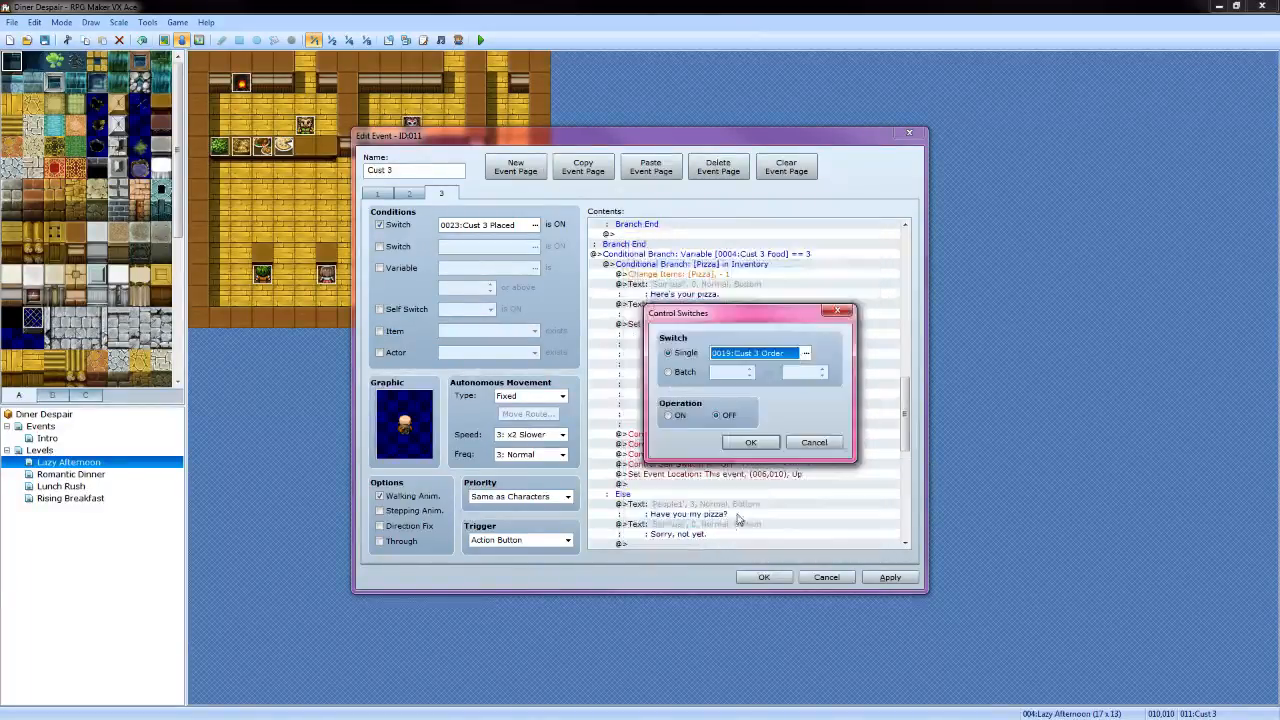
{"action": "left_click", "coordinate": [750, 442]}
Set the pizza branch's event location for this event to (010,010), the third customer seat
{"action": "left_click", "coordinate": [754, 476]}
{"action": "right_click", "coordinate": [770, 479]}
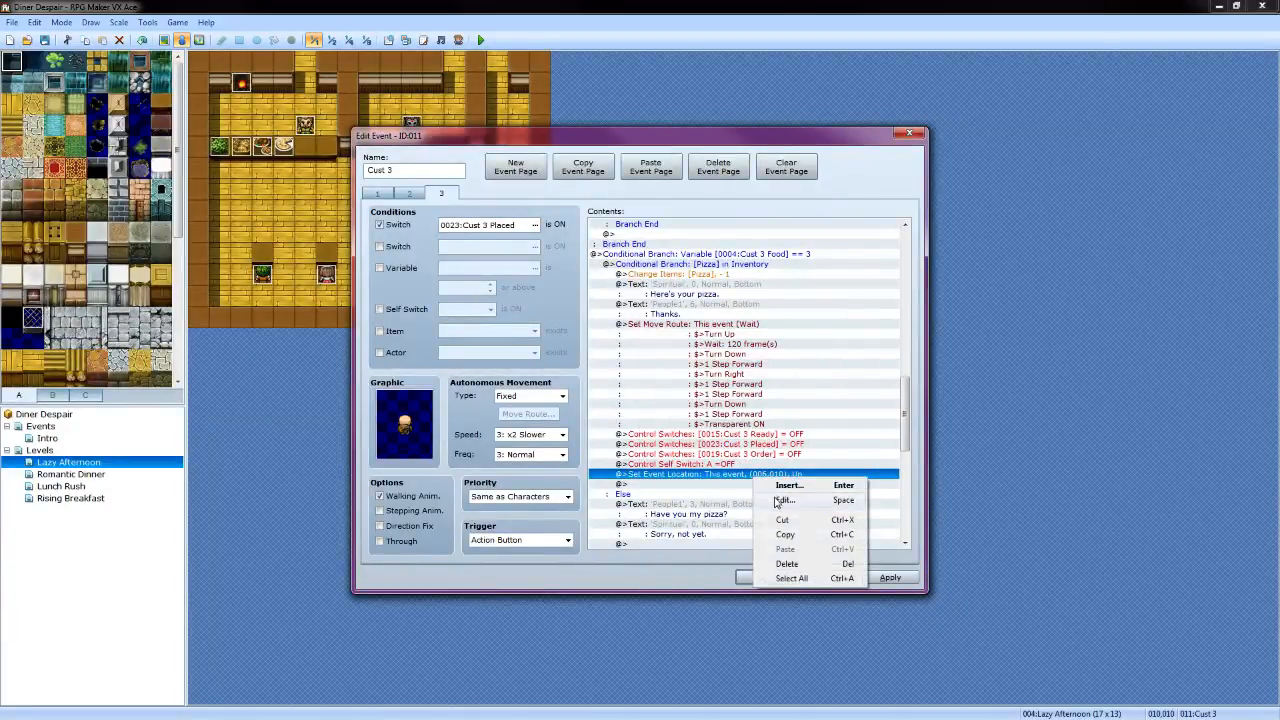
{"action": "left_click", "coordinate": [783, 500]}
{"action": "left_click", "coordinate": [737, 344]}
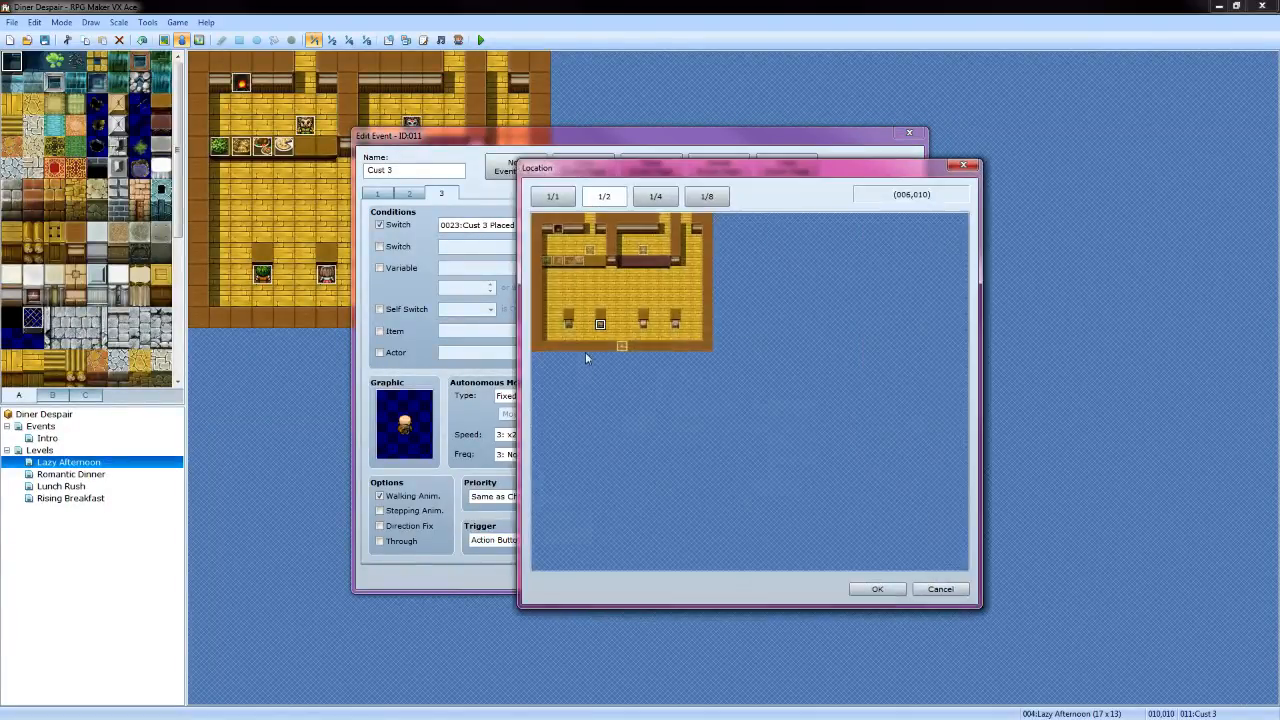
{"action": "left_click", "coordinate": [643, 325]}
{"action": "left_click", "coordinate": [877, 589]}
{"action": "left_click", "coordinate": [744, 507]}
Rewrite the customer's line in the pizza Else branch as "Have you got my pizza?" with the white-bearded old man's face from People1
{"action": "scroll", "coordinate": [760, 484], "scroll_direction": "down", "scroll_amount": 2}
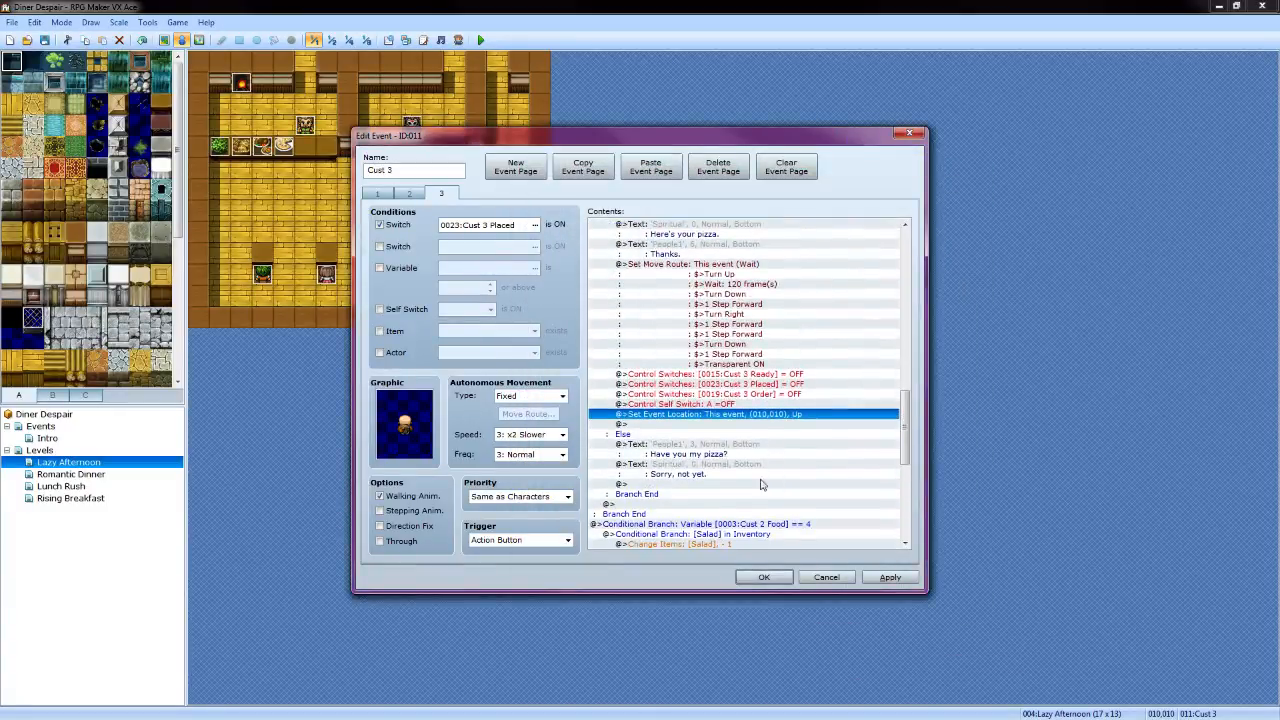
{"action": "left_click", "coordinate": [724, 453]}
{"action": "right_click", "coordinate": [728, 455]}
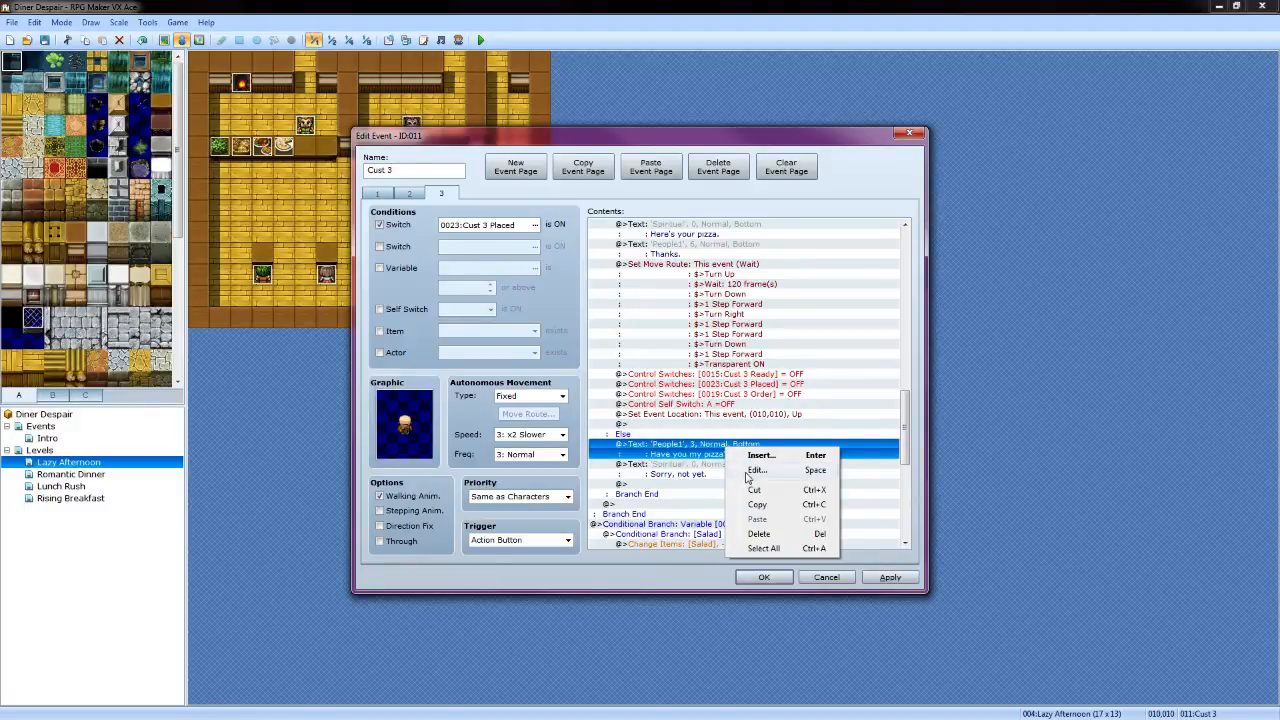
{"action": "left_click", "coordinate": [750, 471]}
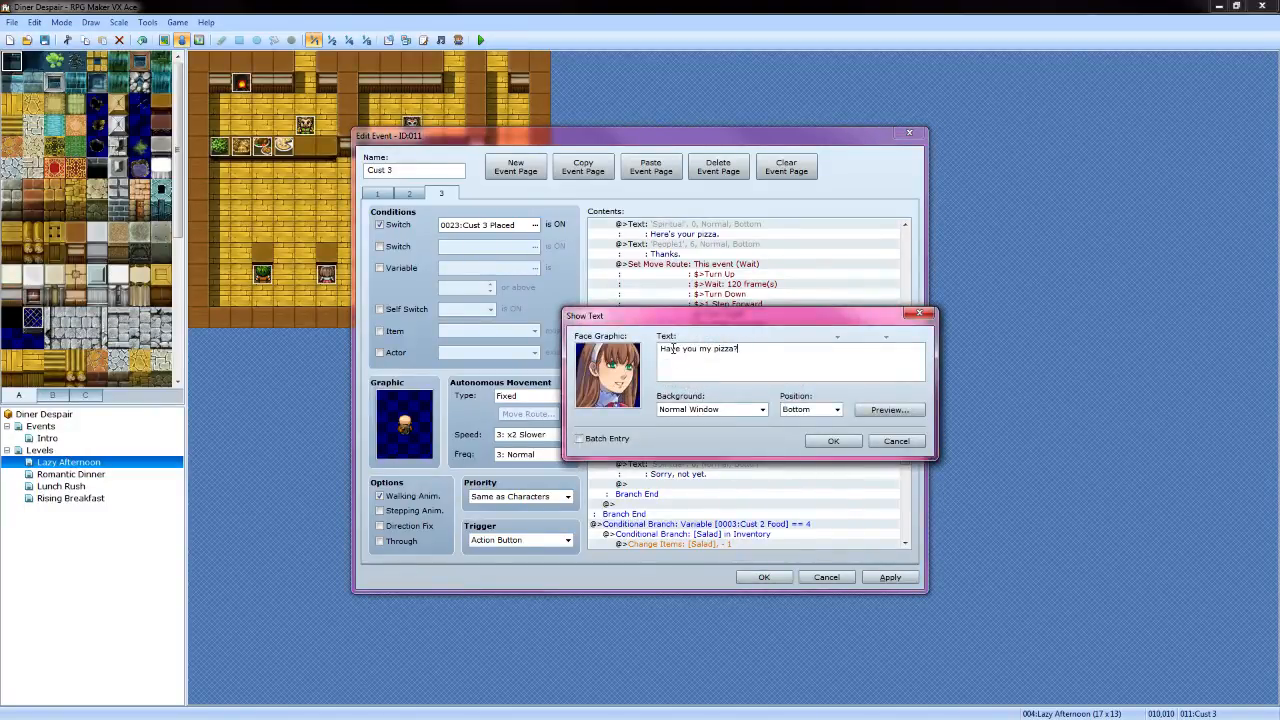
{"action": "left_click", "coordinate": [666, 349]}
{"action": "type", "text": "b"}
{"action": "type", "text": "got"}
{"action": "type", "text": "t"}
{"action": "key", "text": "BackSpace"}
{"action": "double_click", "coordinate": [637, 390]}
{"action": "left_click", "coordinate": [862, 368]}
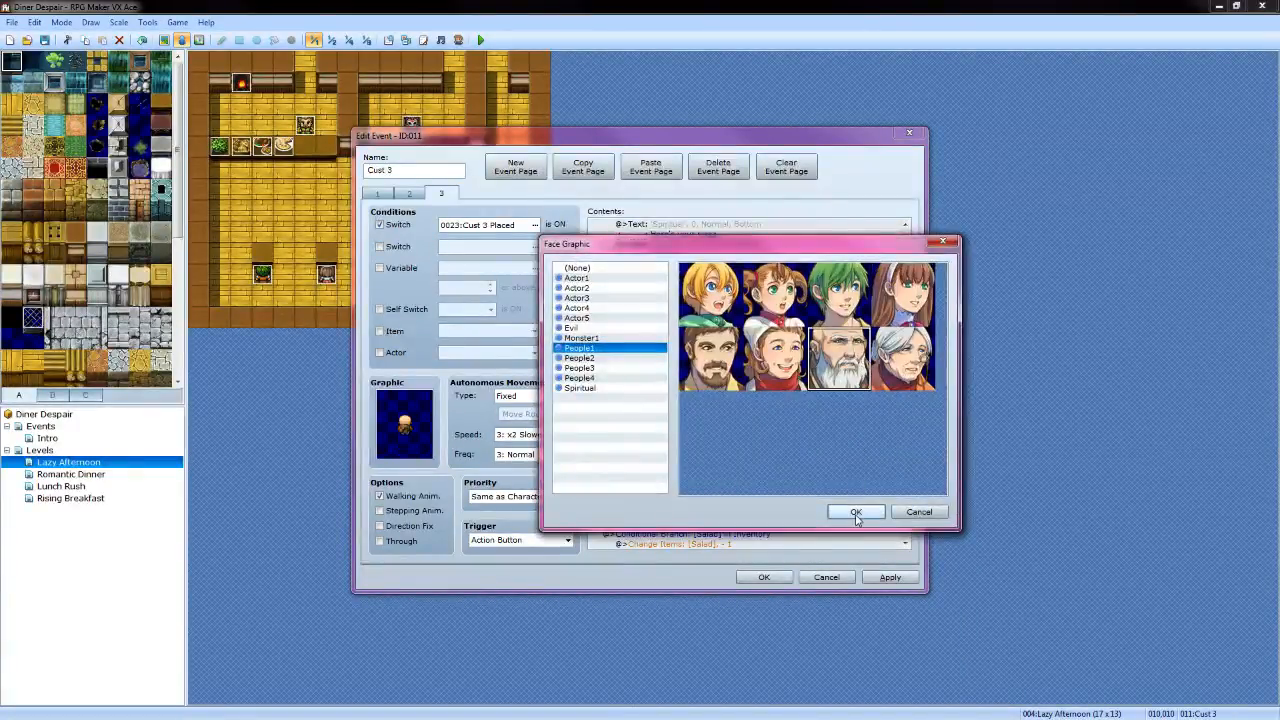
{"action": "left_click", "coordinate": [856, 513]}
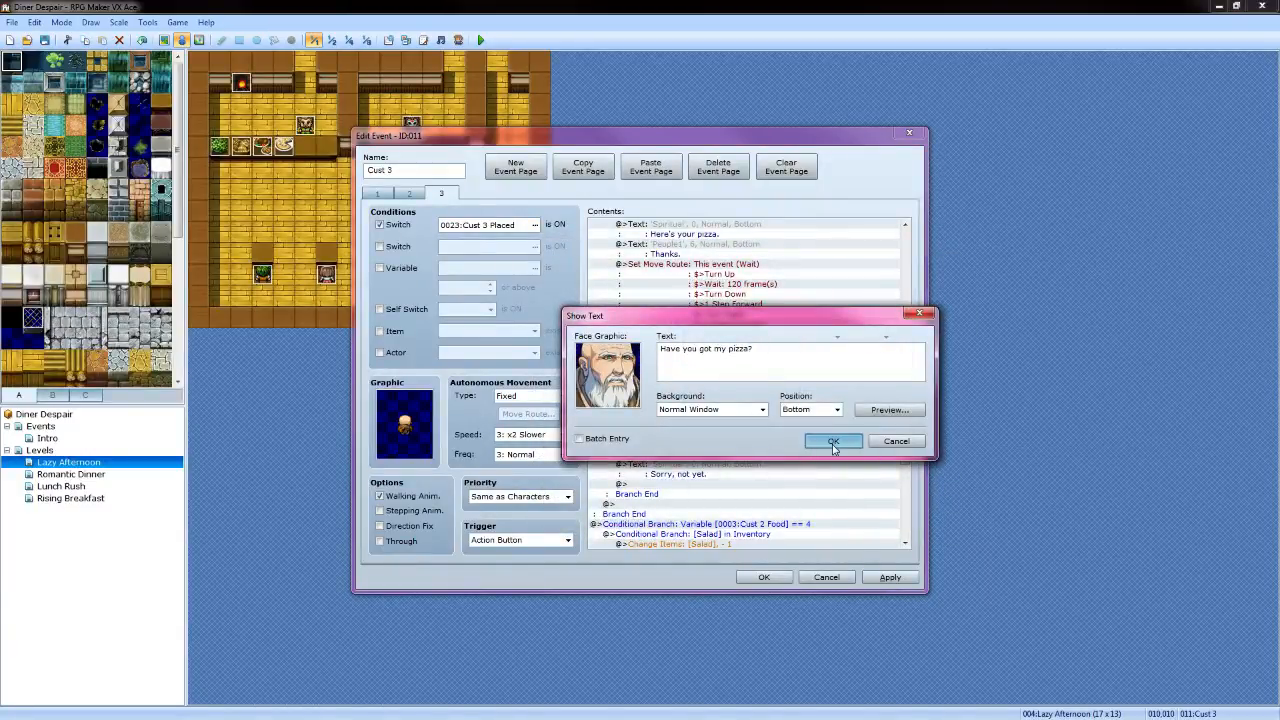
{"action": "left_click", "coordinate": [833, 441]}
Change the variable checked by the salad conditional branch to 0004:Cust 3 Food
{"action": "scroll", "coordinate": [740, 462], "scroll_direction": "down", "scroll_amount": 2}
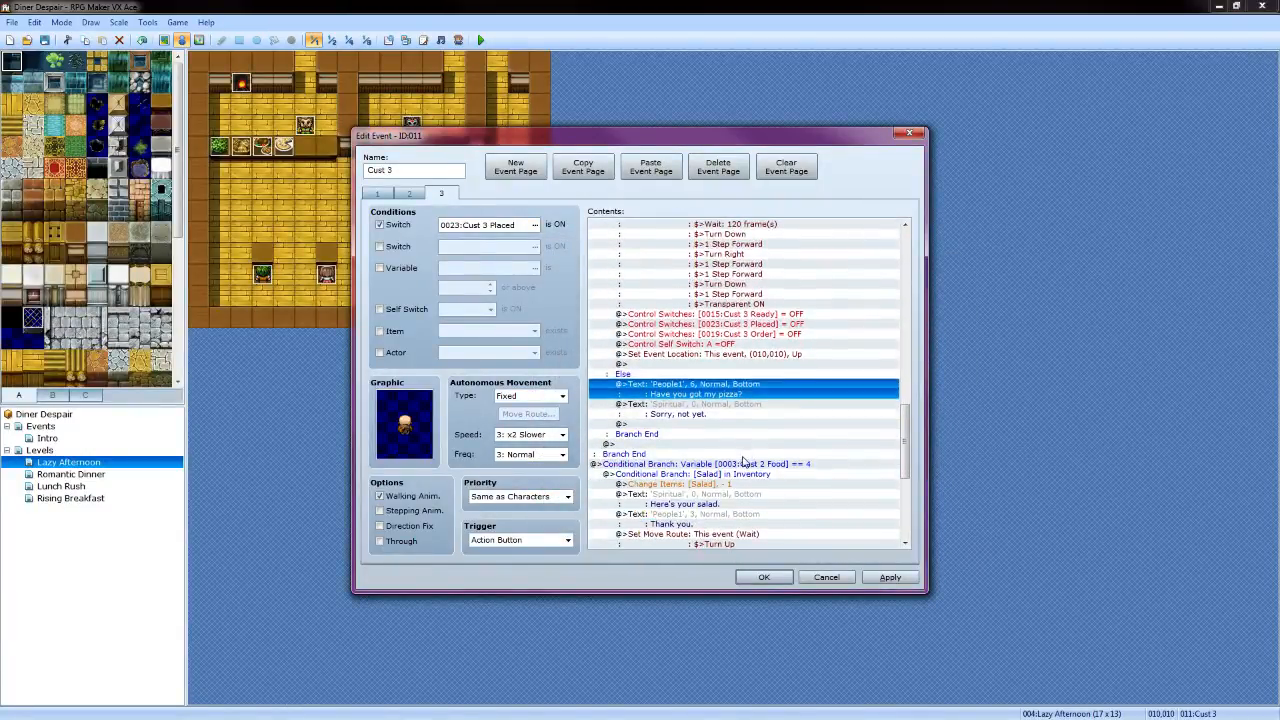
{"action": "left_click", "coordinate": [765, 468]}
{"action": "right_click", "coordinate": [765, 470]}
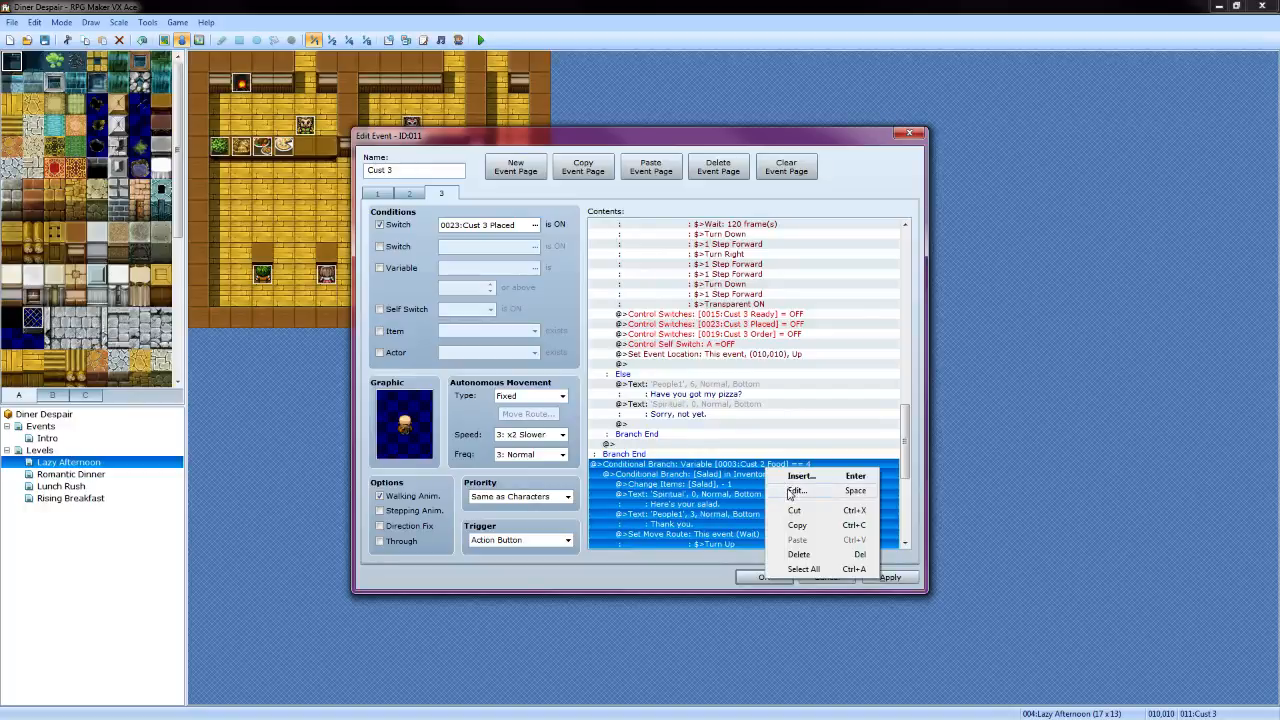
{"action": "left_click", "coordinate": [789, 488]}
{"action": "left_click", "coordinate": [783, 327]}
{"action": "left_click", "coordinate": [805, 318]}
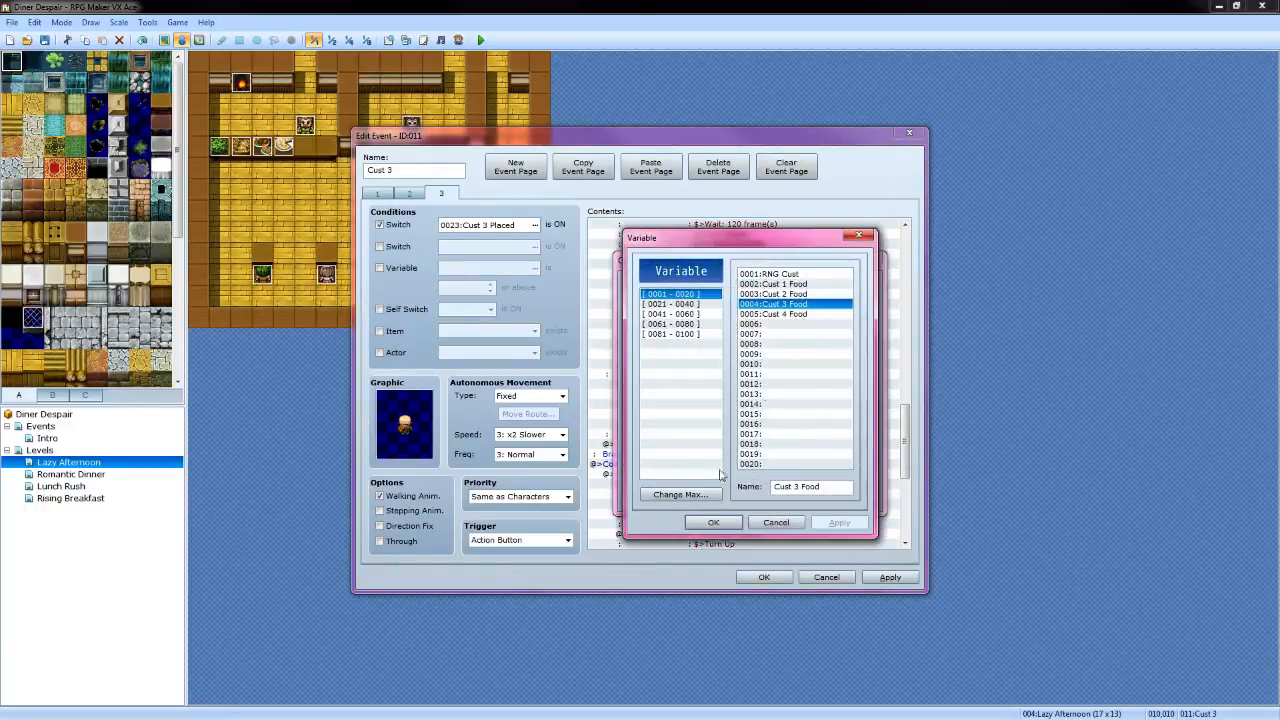
{"action": "left_click", "coordinate": [714, 521]}
{"action": "left_click", "coordinate": [782, 497]}
Rewrite the customer's salad reply as "Thanks." and give it the white-bearded old man's face from People1
{"action": "scroll", "coordinate": [740, 480], "scroll_direction": "down", "scroll_amount": 1}
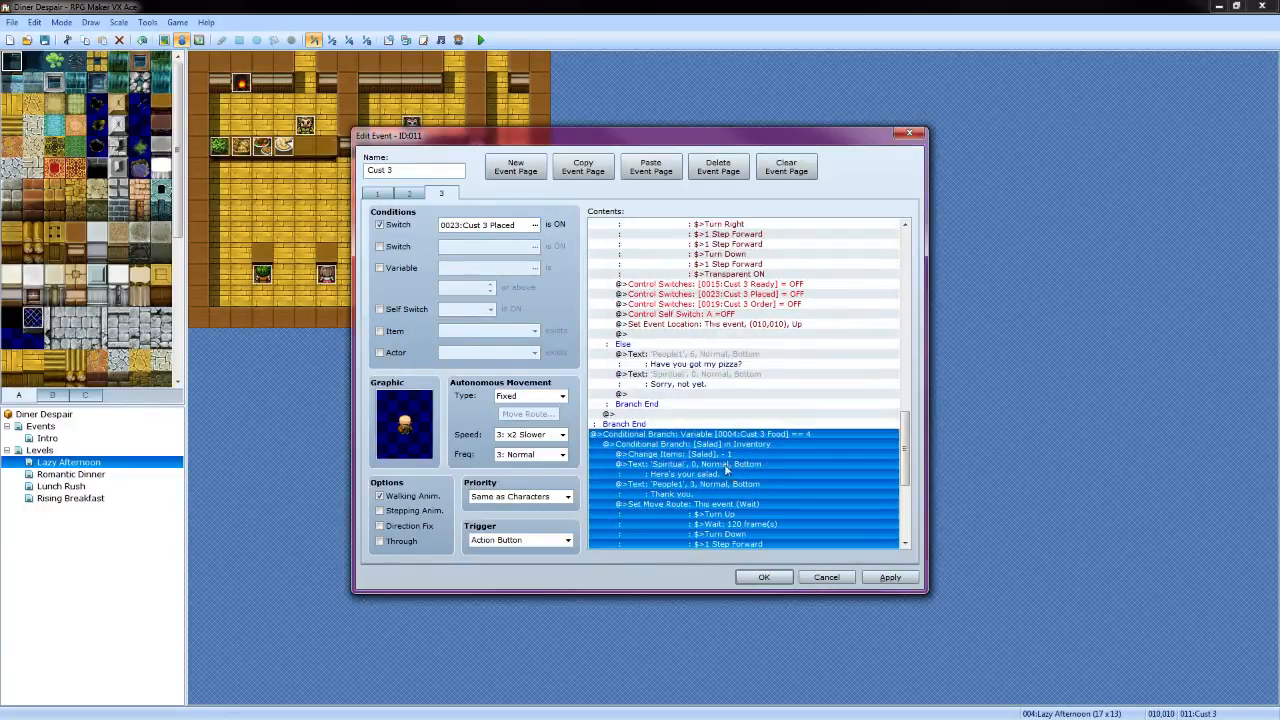
{"action": "right_click", "coordinate": [714, 483]}
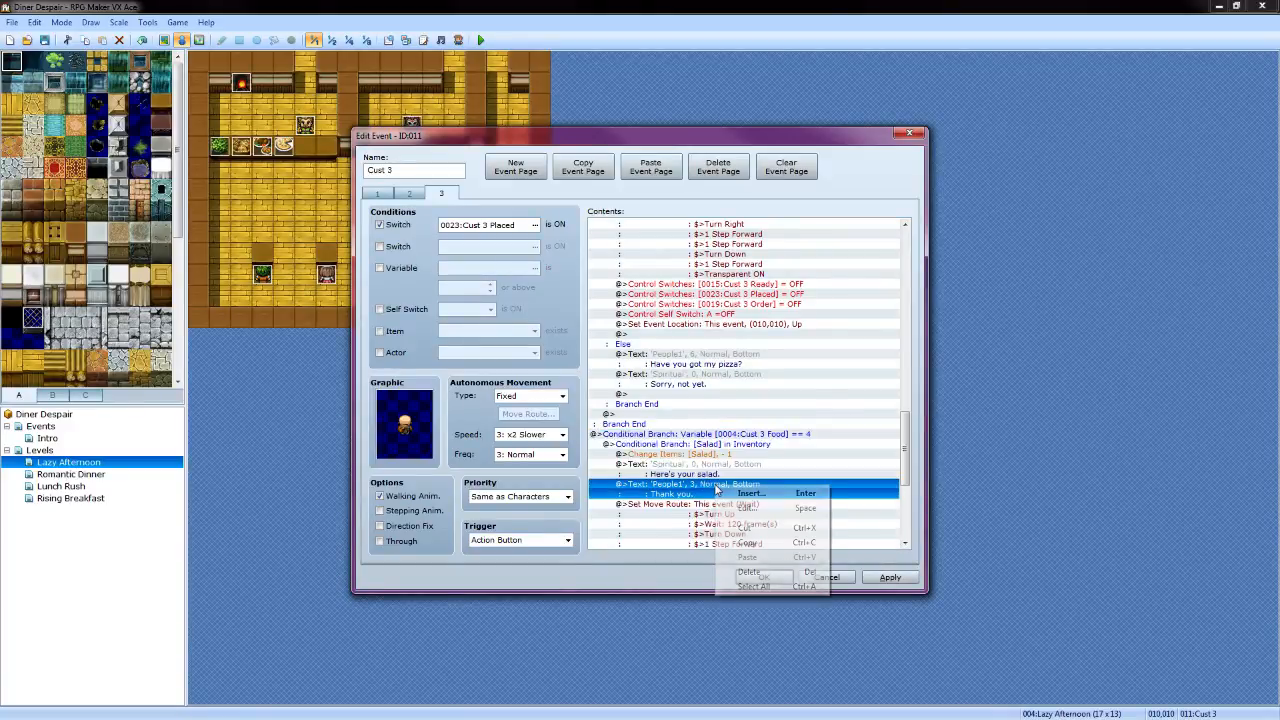
{"action": "left_click", "coordinate": [746, 503]}
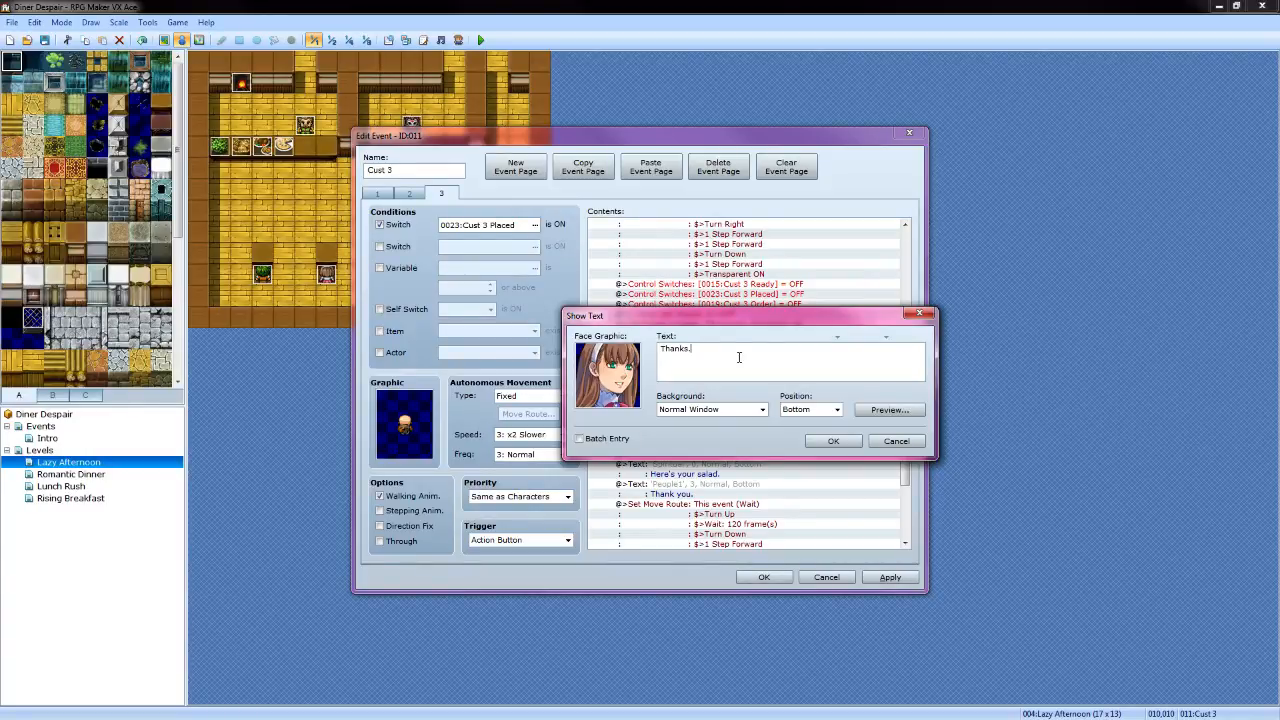
{"action": "double_click", "coordinate": [606, 351]}
{"action": "left_click", "coordinate": [845, 355]}
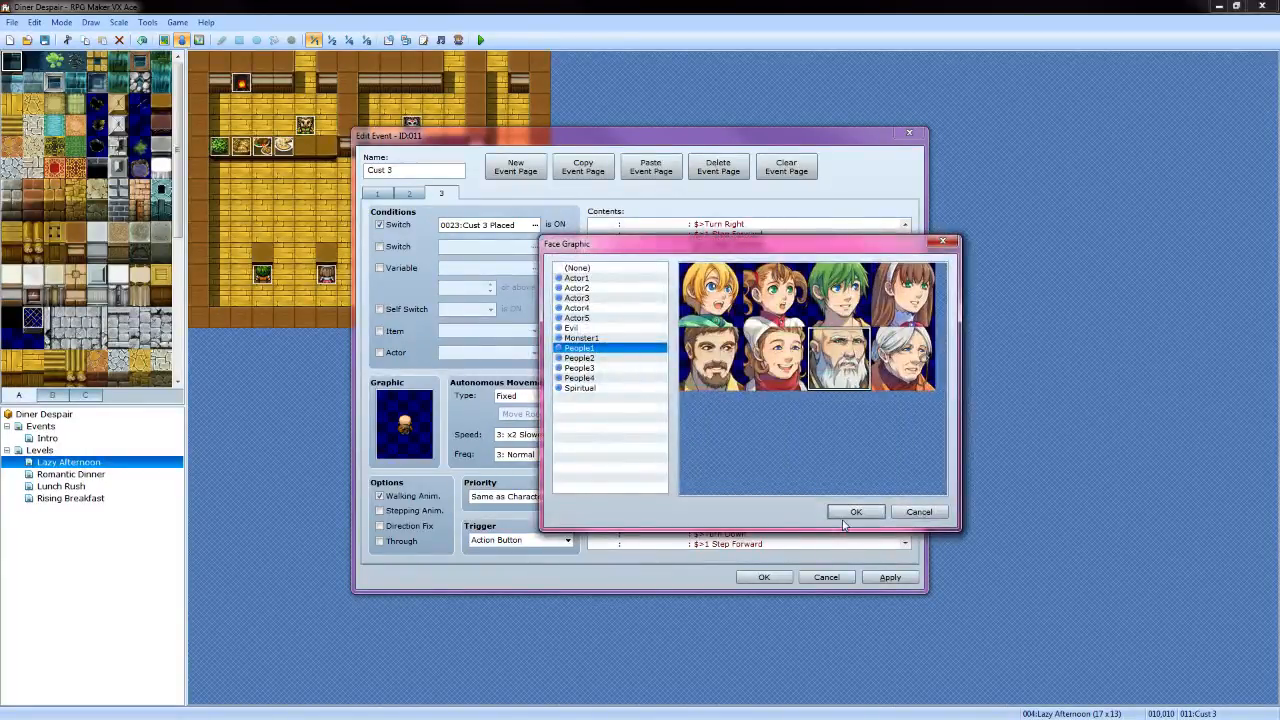
{"action": "left_click", "coordinate": [845, 510]}
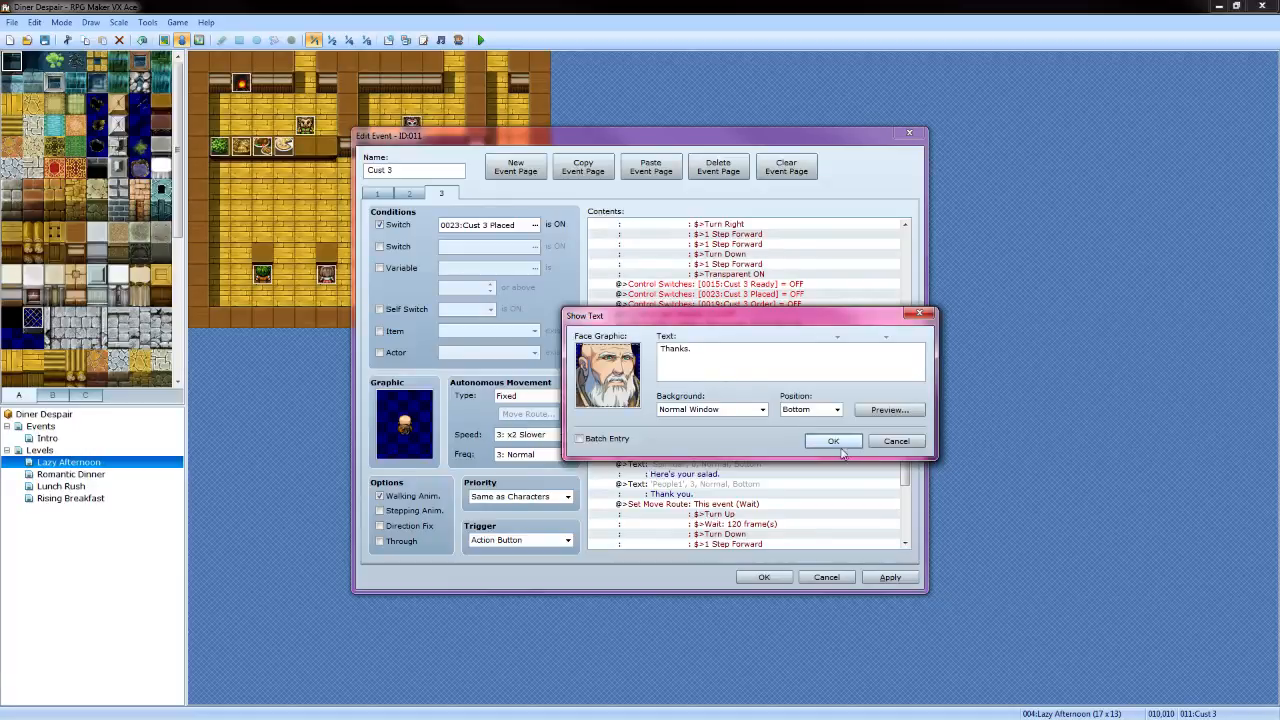
{"action": "left_click", "coordinate": [830, 440]}
Change the Ready switch turned OFF in the salad branch to 0015:Cust 3 Ready
{"action": "scroll", "coordinate": [798, 420], "scroll_direction": "down", "scroll_amount": 7}
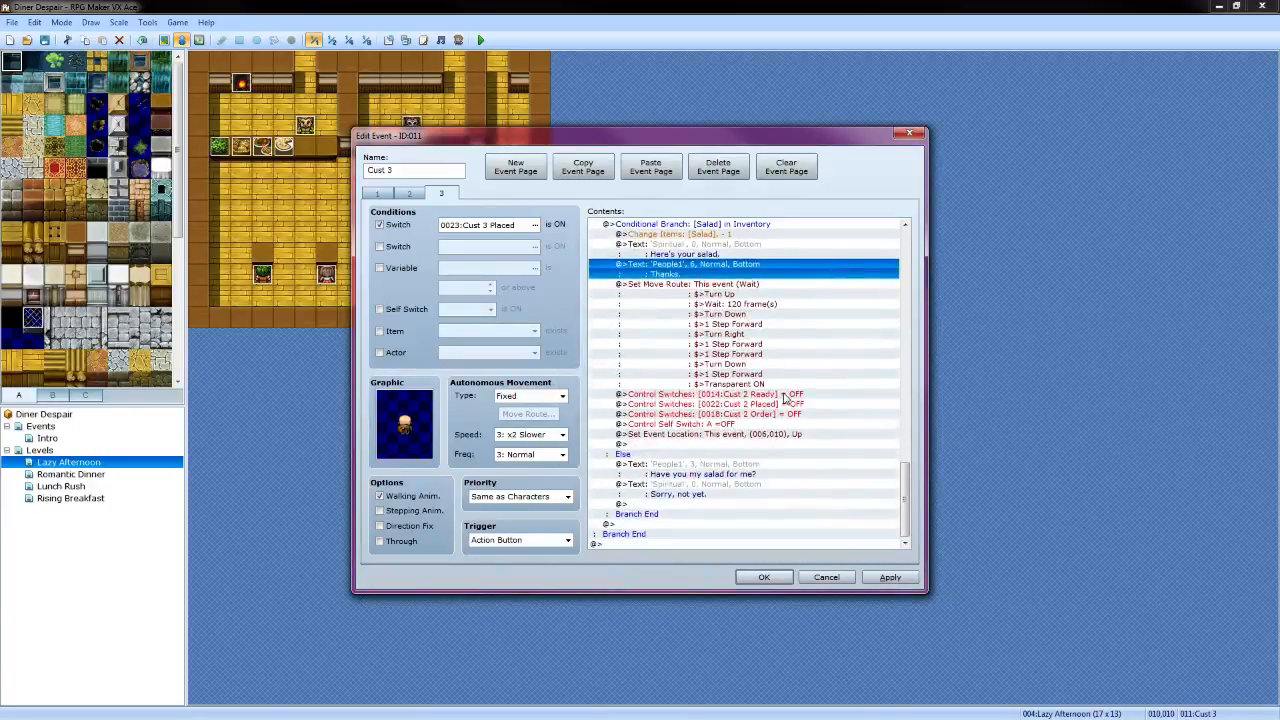
{"action": "left_click", "coordinate": [787, 395]}
{"action": "right_click", "coordinate": [787, 397]}
{"action": "left_click", "coordinate": [803, 421]}
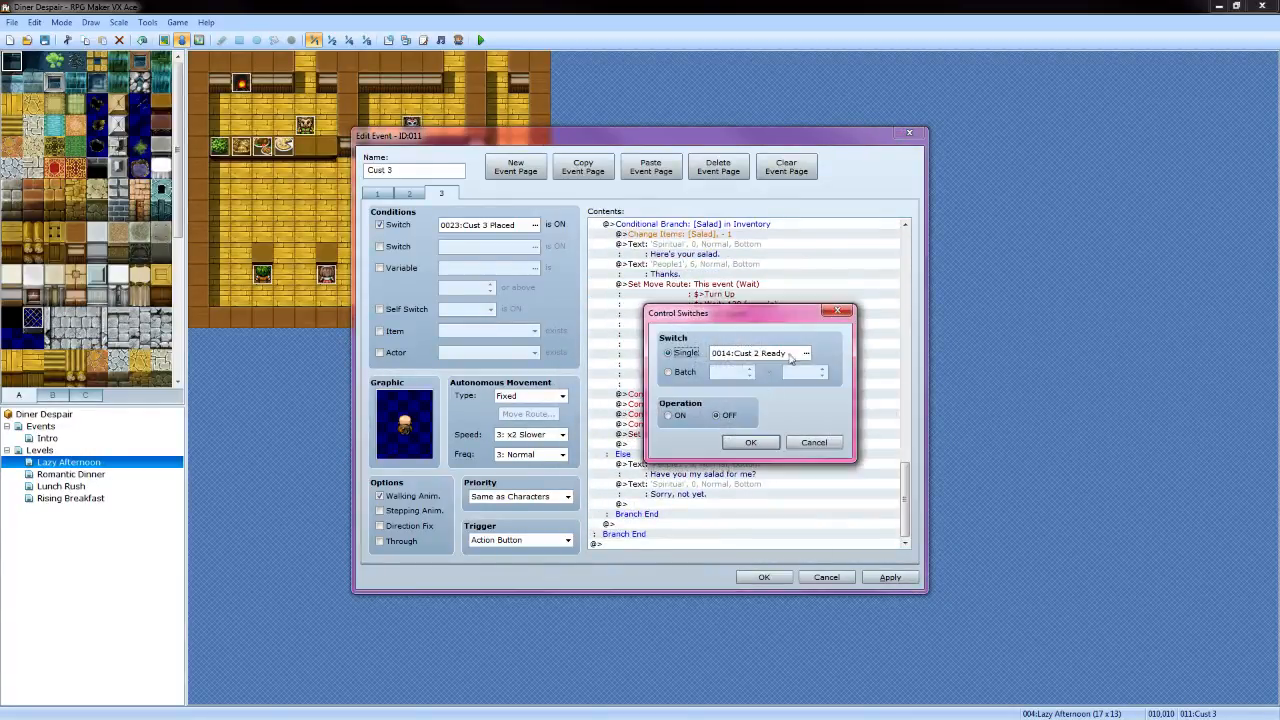
{"action": "left_click", "coordinate": [805, 353]}
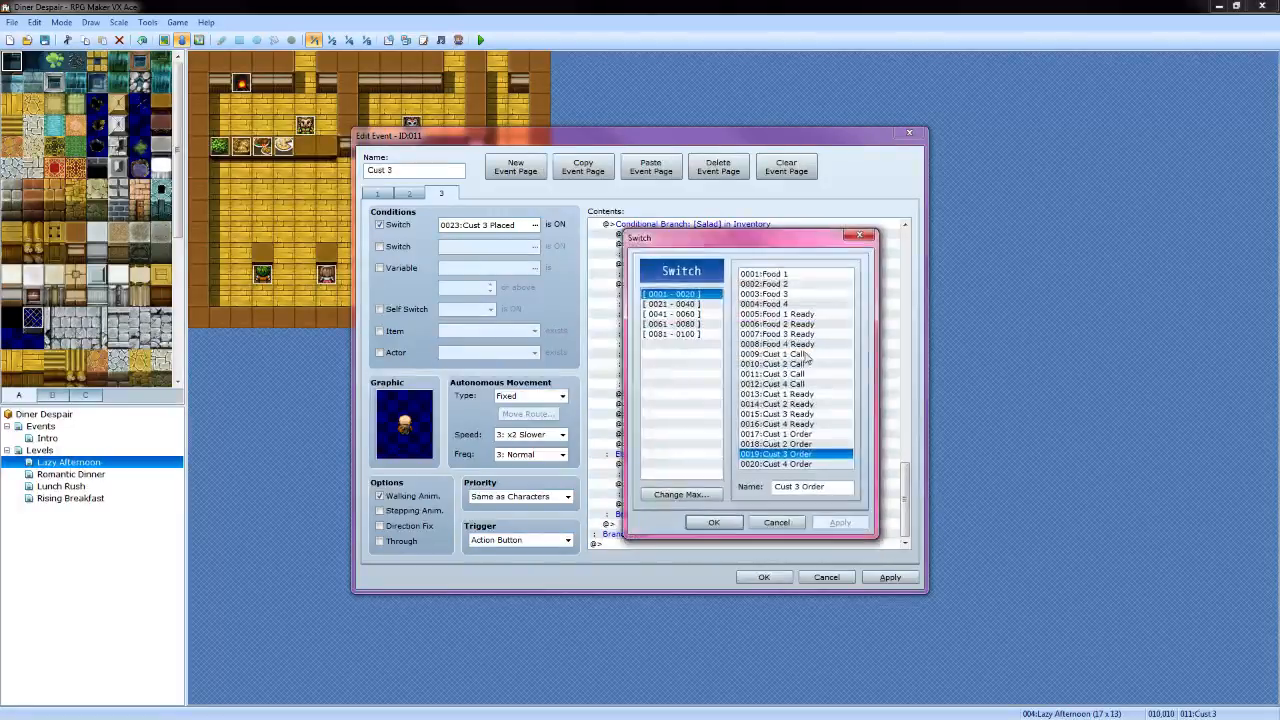
{"action": "left_click", "coordinate": [792, 415]}
{"action": "left_click", "coordinate": [714, 522]}
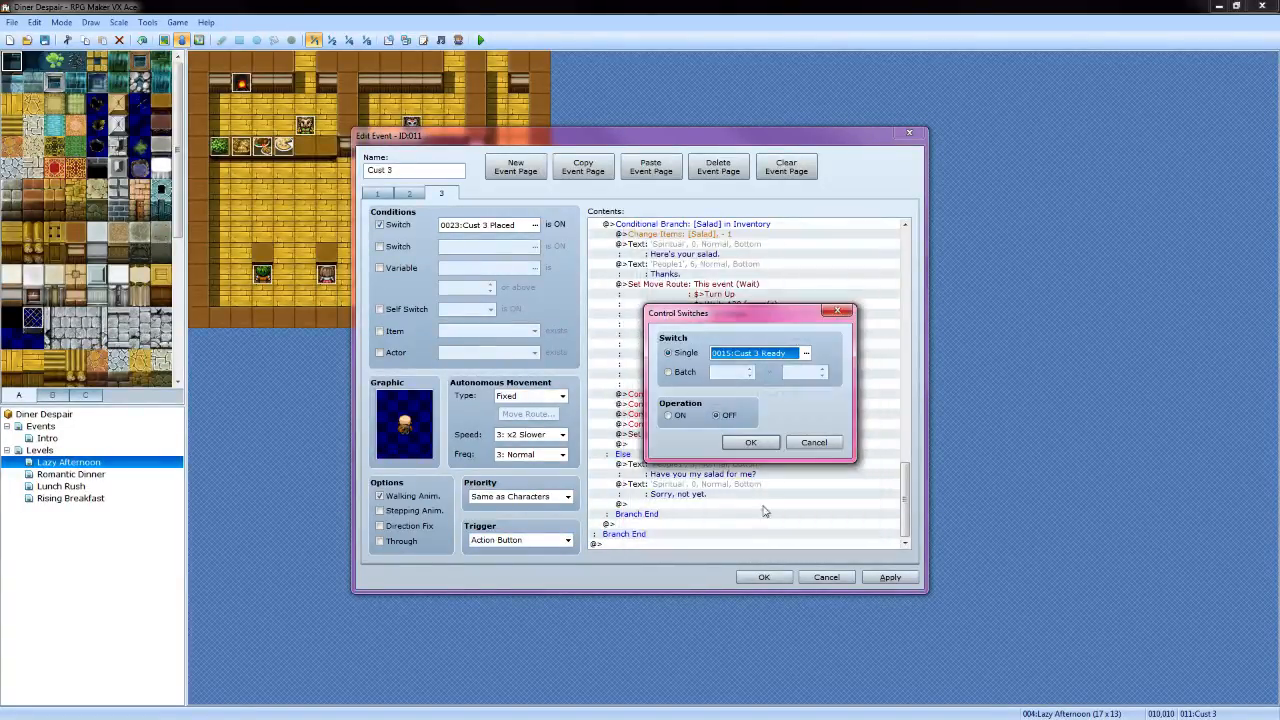
{"action": "left_click", "coordinate": [752, 443]}
Change the Order switch turned OFF in the salad branch to 0019:Cust 3 Order
{"action": "left_click", "coordinate": [768, 414]}
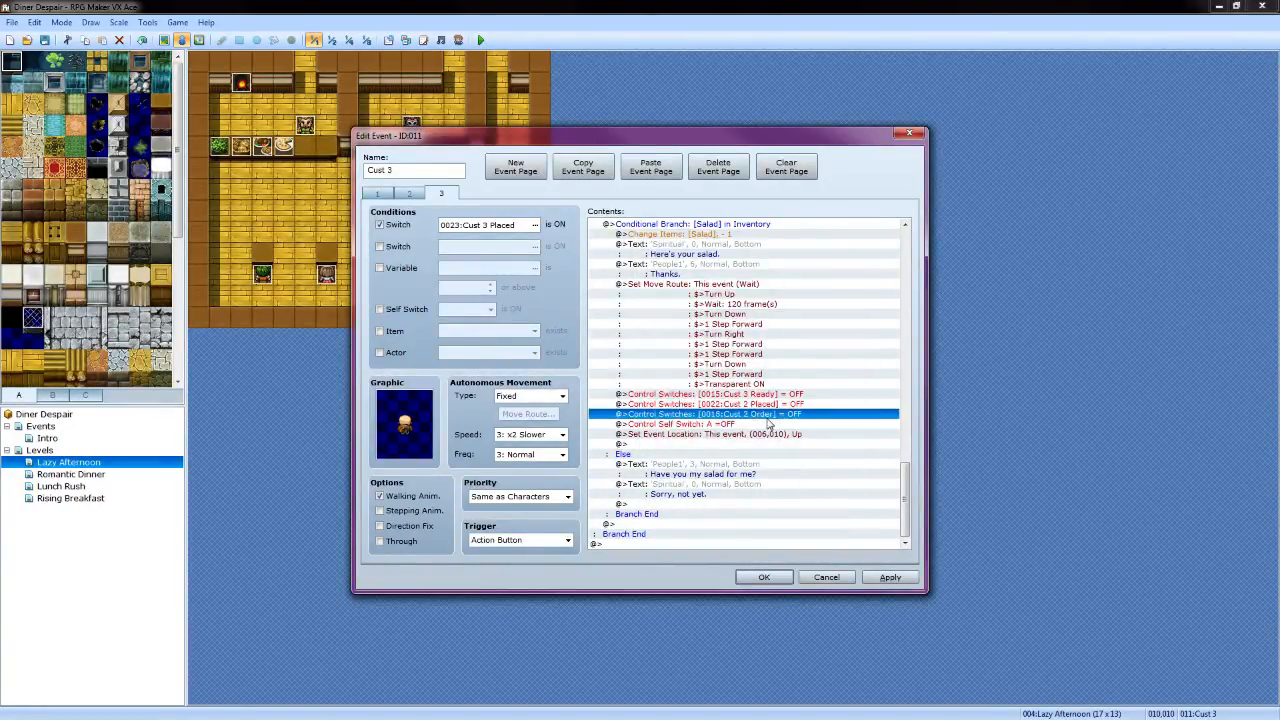
{"action": "right_click", "coordinate": [768, 416]}
{"action": "left_click", "coordinate": [784, 445]}
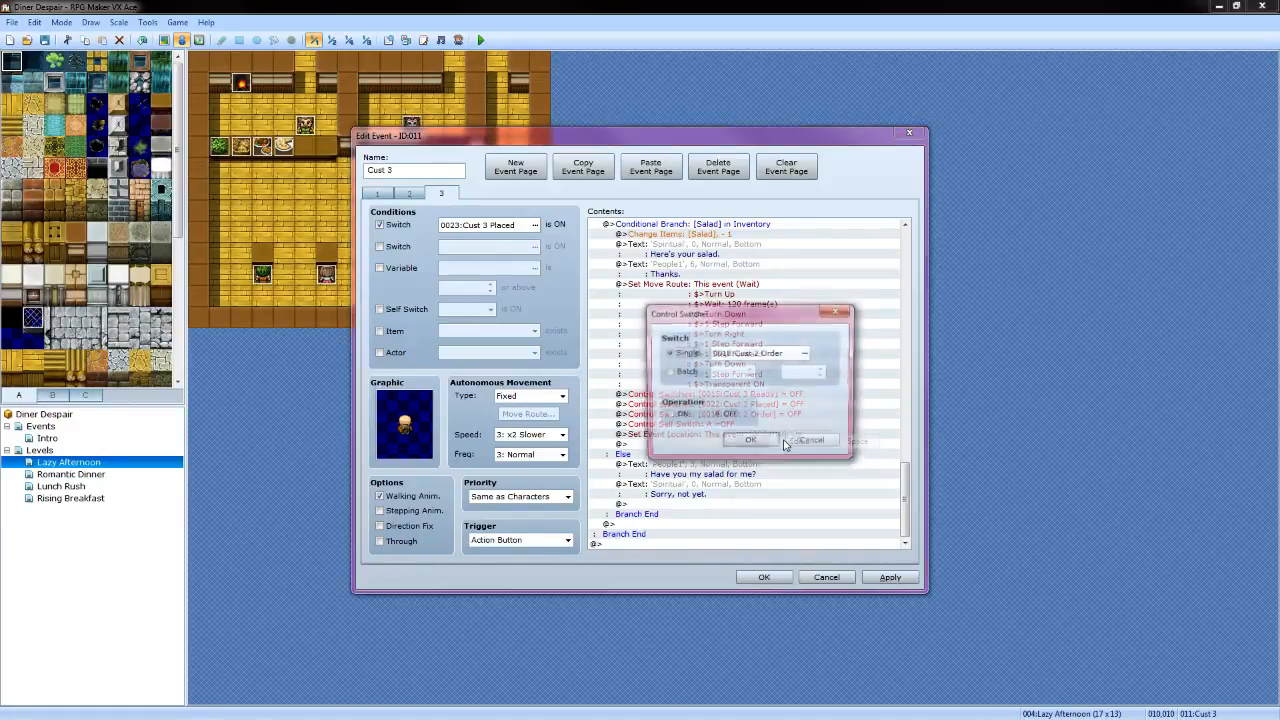
{"action": "left_click", "coordinate": [798, 358]}
{"action": "left_click", "coordinate": [808, 455]}
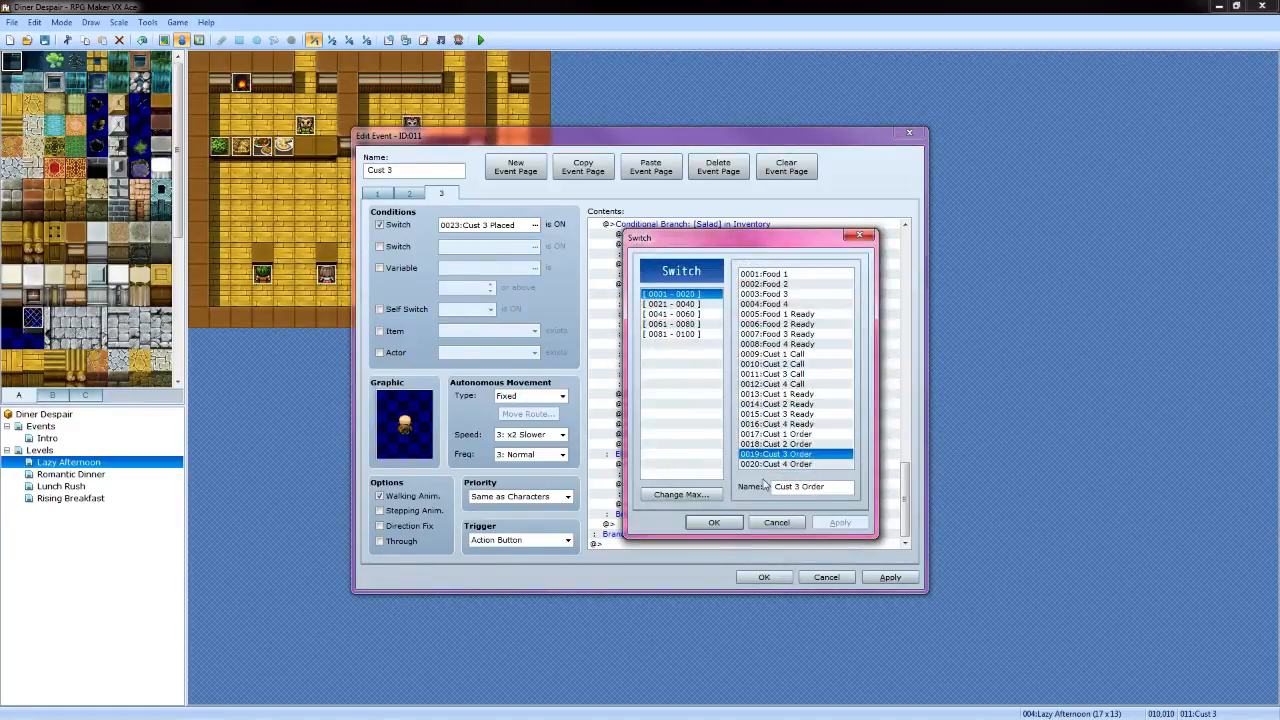
{"action": "left_click", "coordinate": [714, 522]}
{"action": "left_click", "coordinate": [753, 442]}
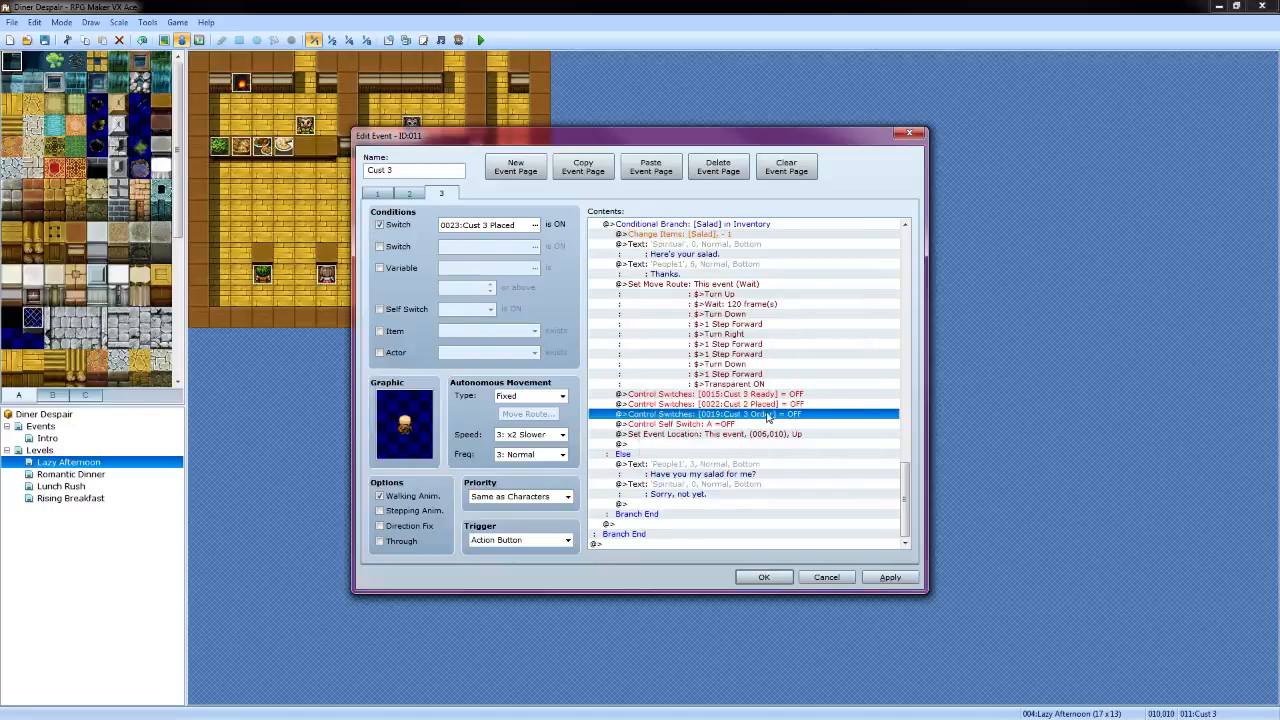
Change the Placed switch turned OFF in the salad branch to 0023:Cust 3 Placed
{"action": "left_click", "coordinate": [770, 404]}
{"action": "right_click", "coordinate": [789, 407]}
{"action": "left_click", "coordinate": [793, 431]}
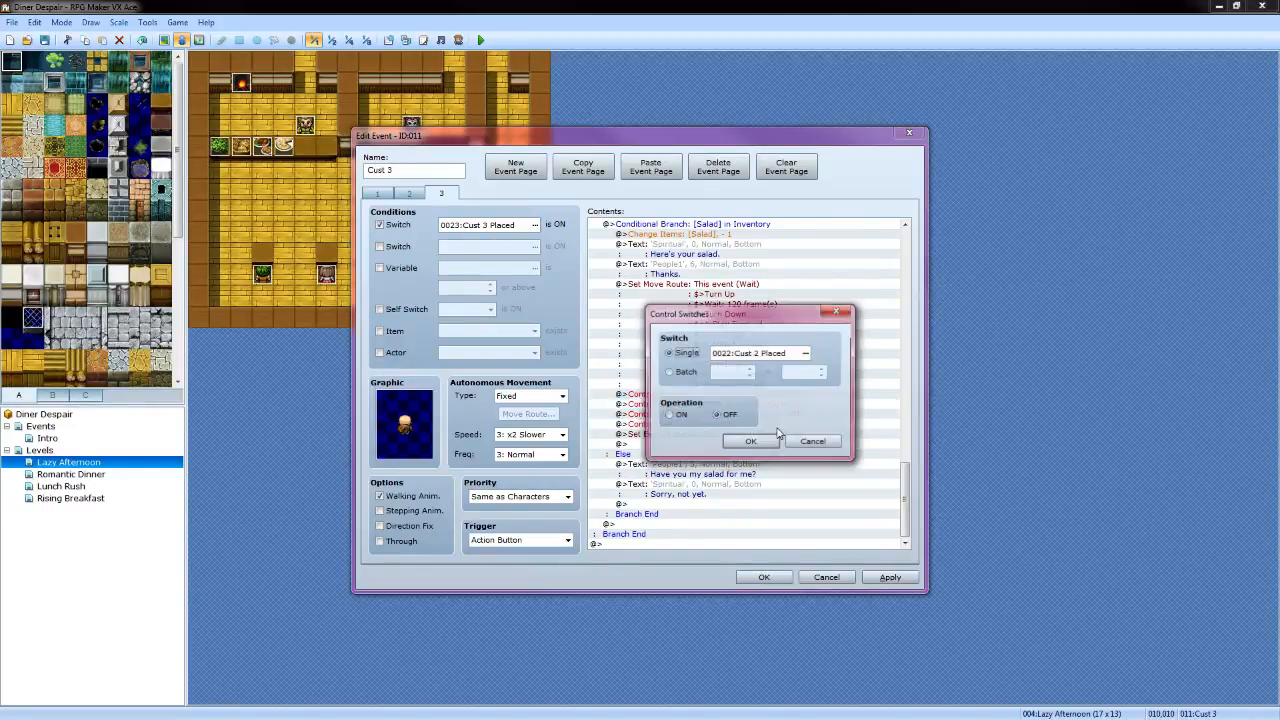
{"action": "left_click", "coordinate": [798, 362]}
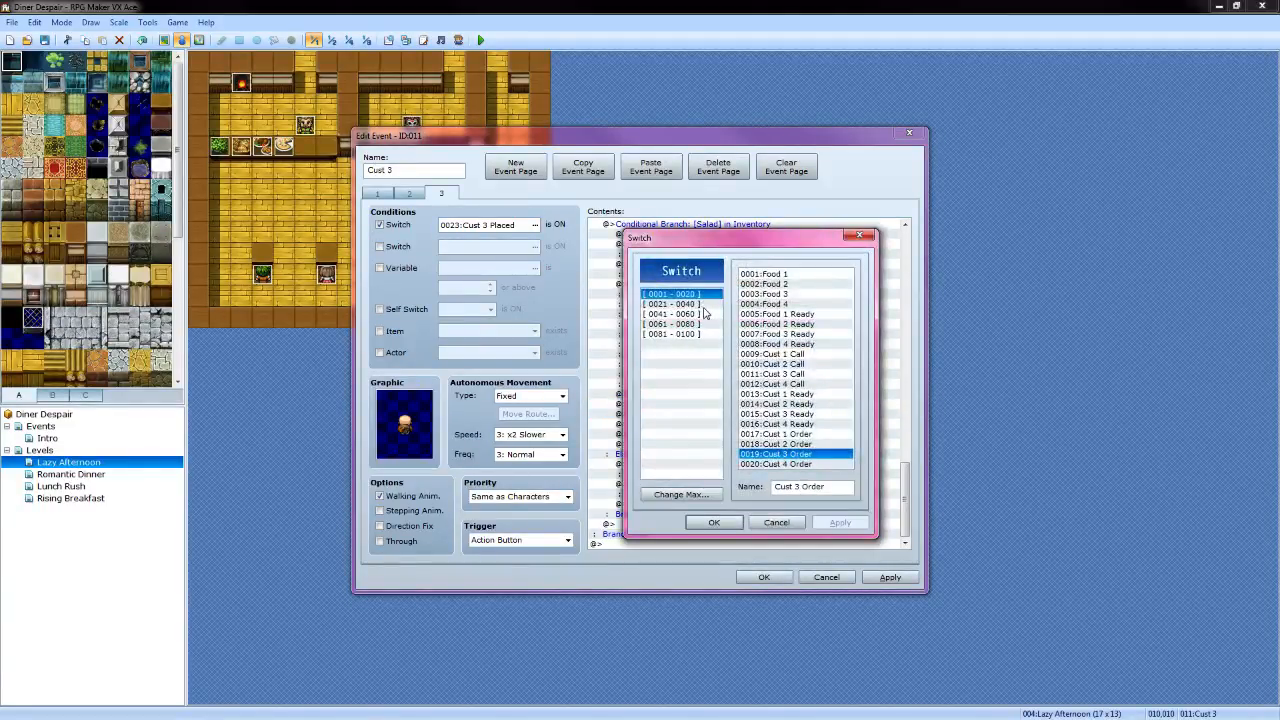
{"action": "left_click", "coordinate": [698, 304]}
{"action": "left_click", "coordinate": [777, 295]}
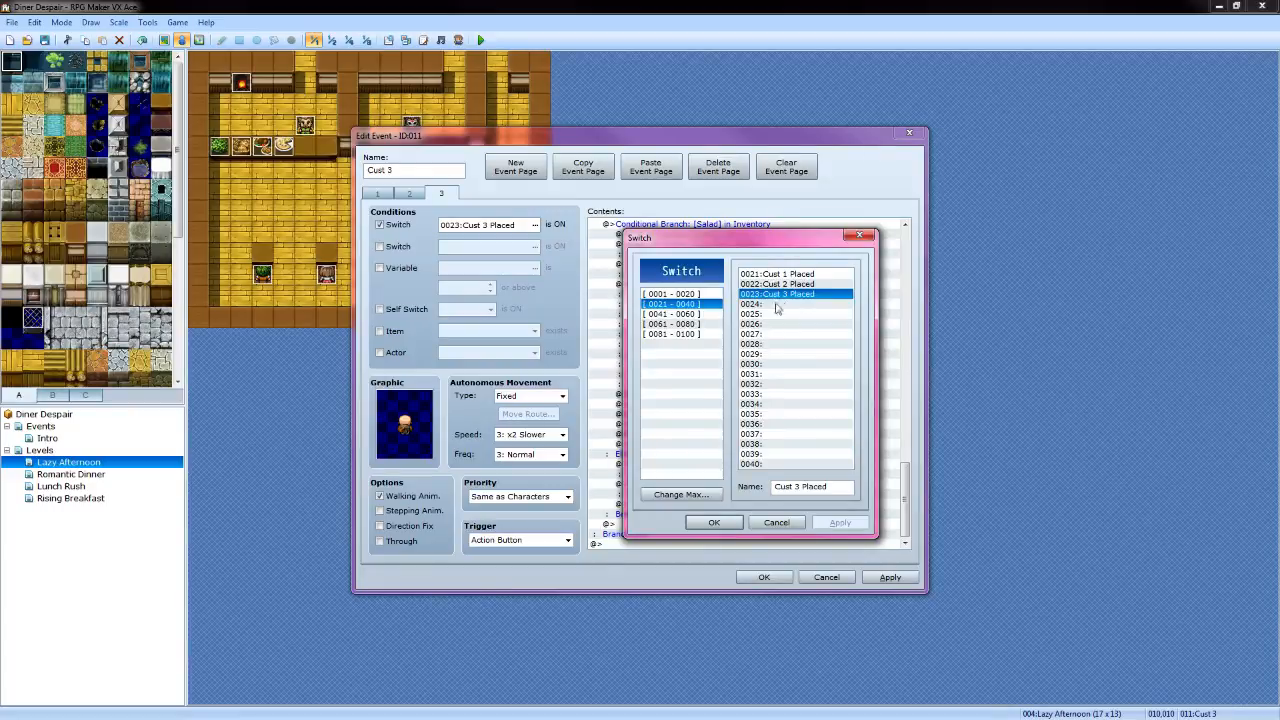
{"action": "left_click", "coordinate": [714, 522]}
{"action": "left_click", "coordinate": [757, 444]}
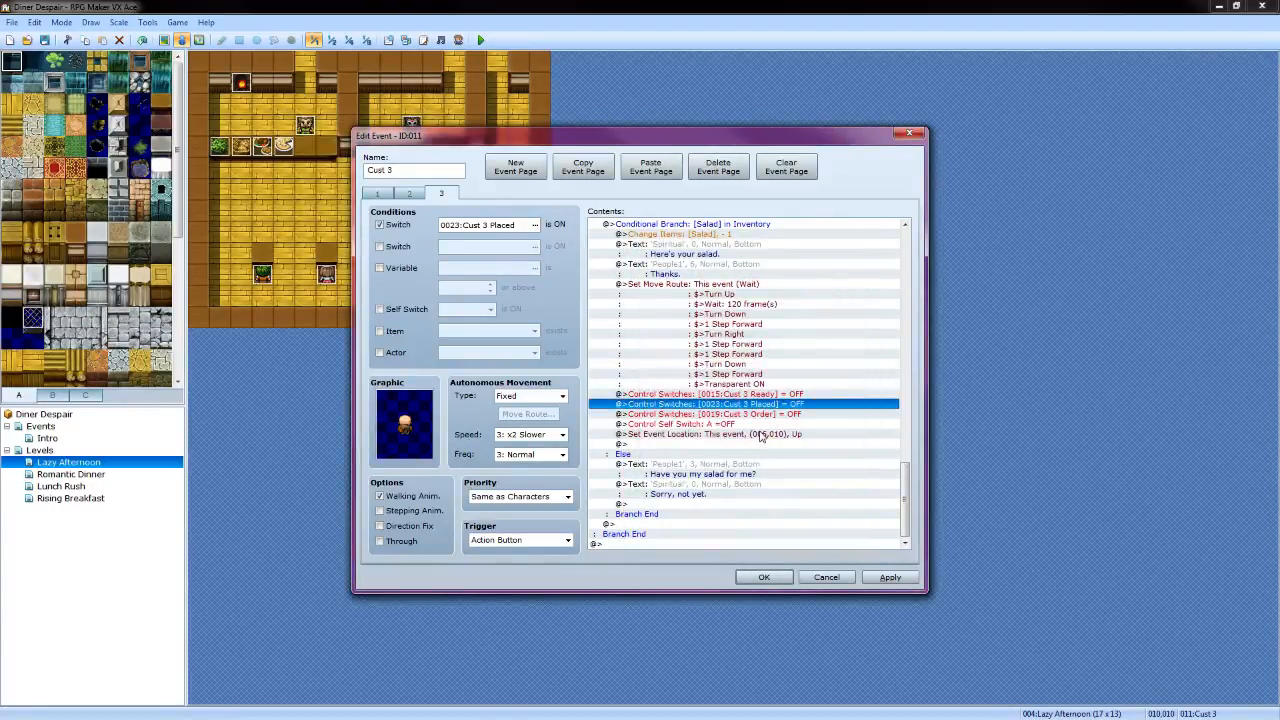
Set the salad branch's event location for this event to (010,010), the third customer seat
{"action": "right_click", "coordinate": [762, 435]}
{"action": "left_click", "coordinate": [790, 458]}
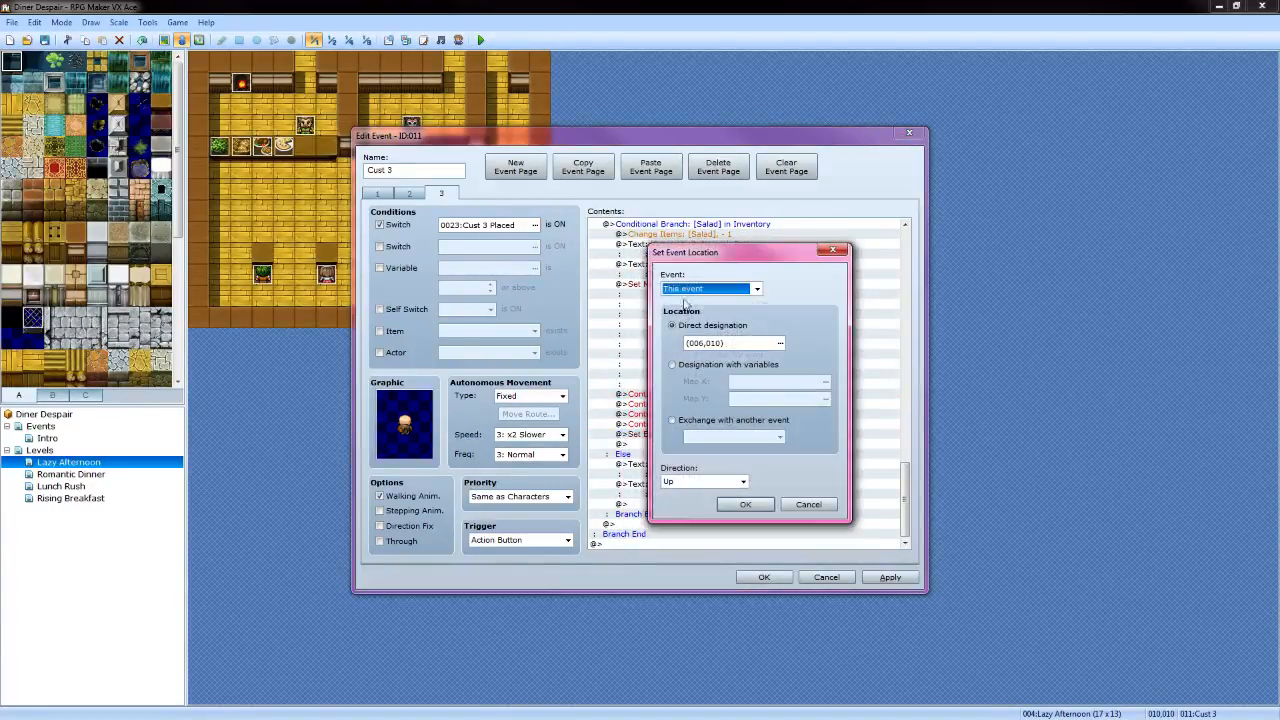
{"action": "left_click", "coordinate": [737, 345]}
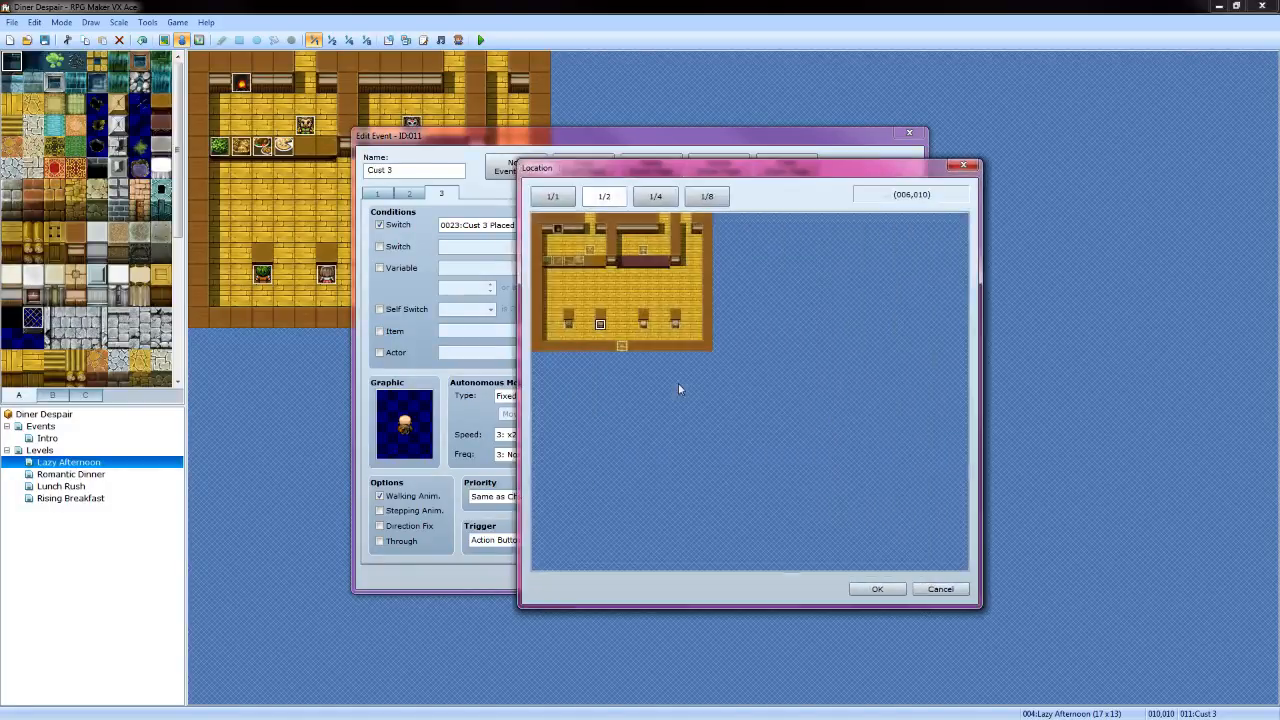
{"action": "left_click", "coordinate": [646, 325]}
{"action": "left_click", "coordinate": [875, 589]}
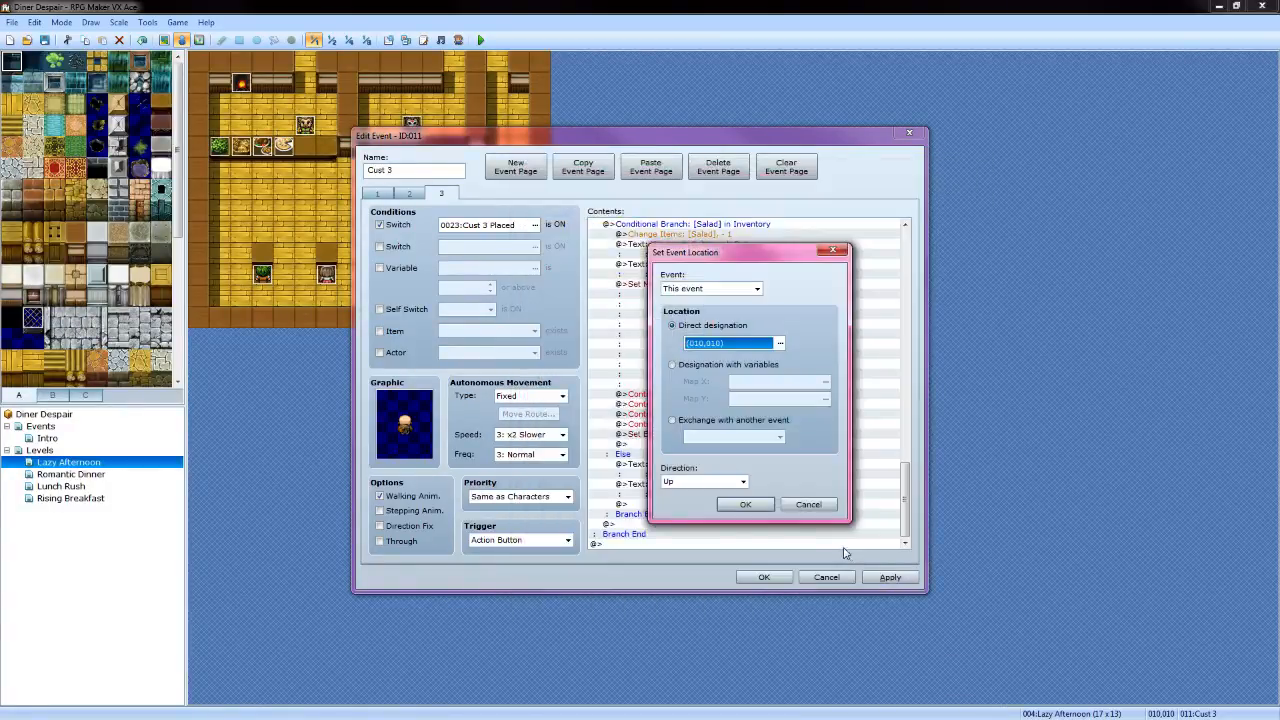
{"action": "left_click", "coordinate": [748, 506]}
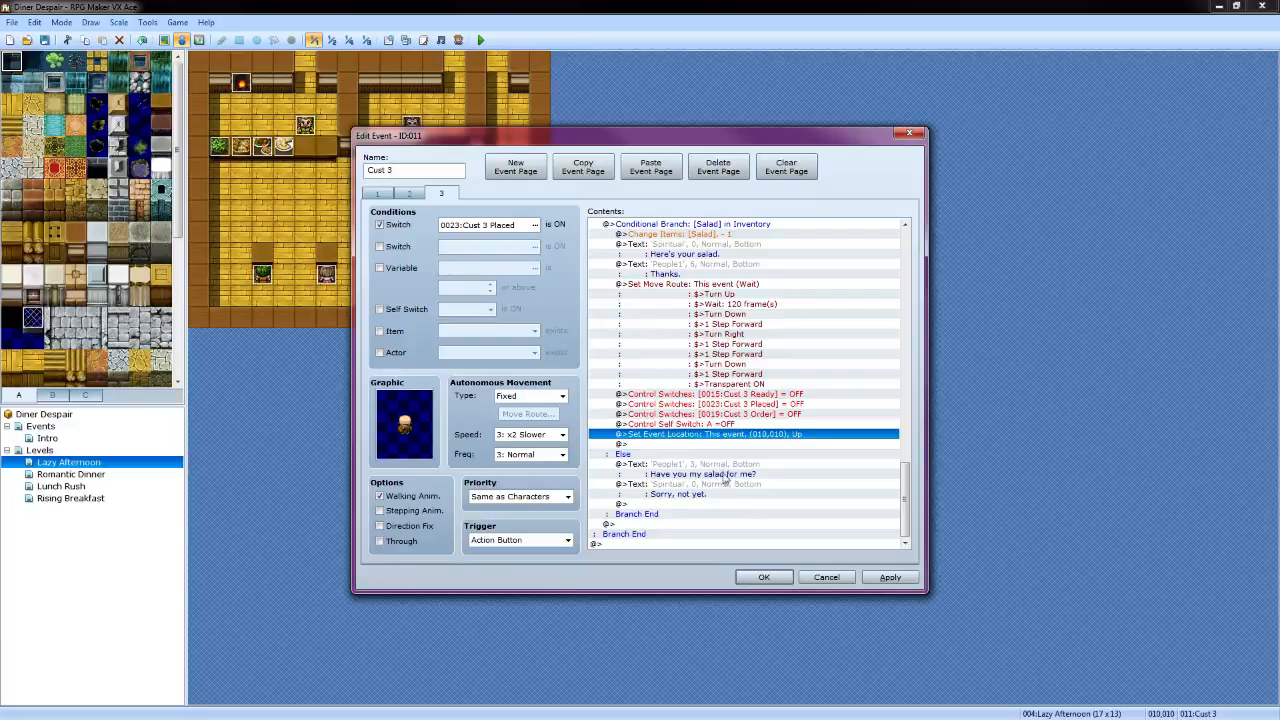
Change the customer's waiting line in the salad branch's Else section to "Where's my salad?"
{"action": "double_click", "coordinate": [728, 471]}
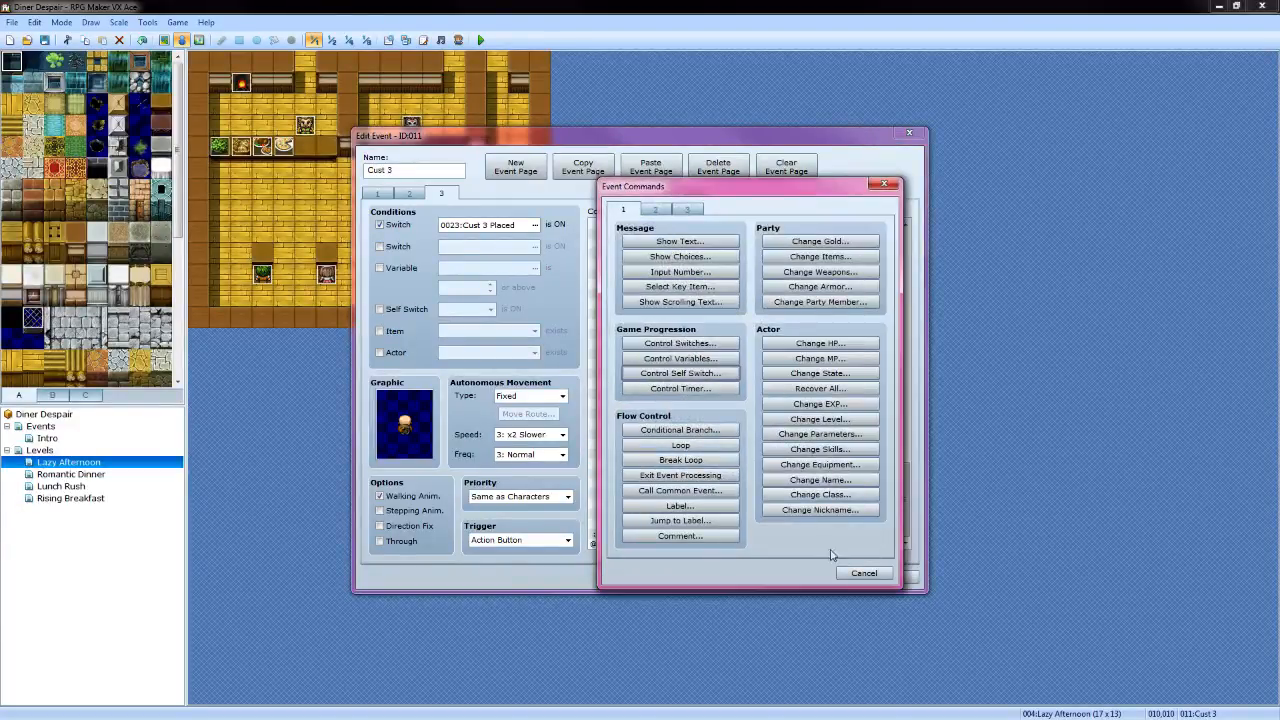
{"action": "left_click", "coordinate": [862, 574]}
{"action": "right_click", "coordinate": [745, 468]}
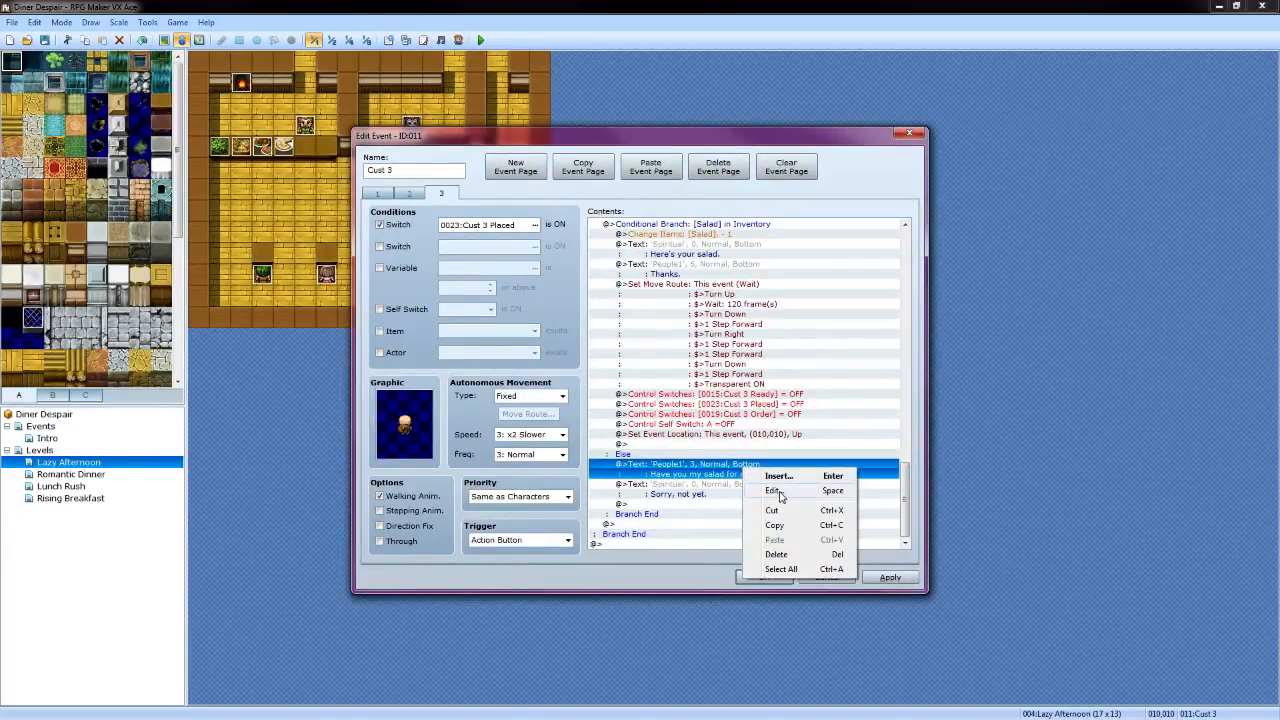
{"action": "left_click", "coordinate": [772, 489]}
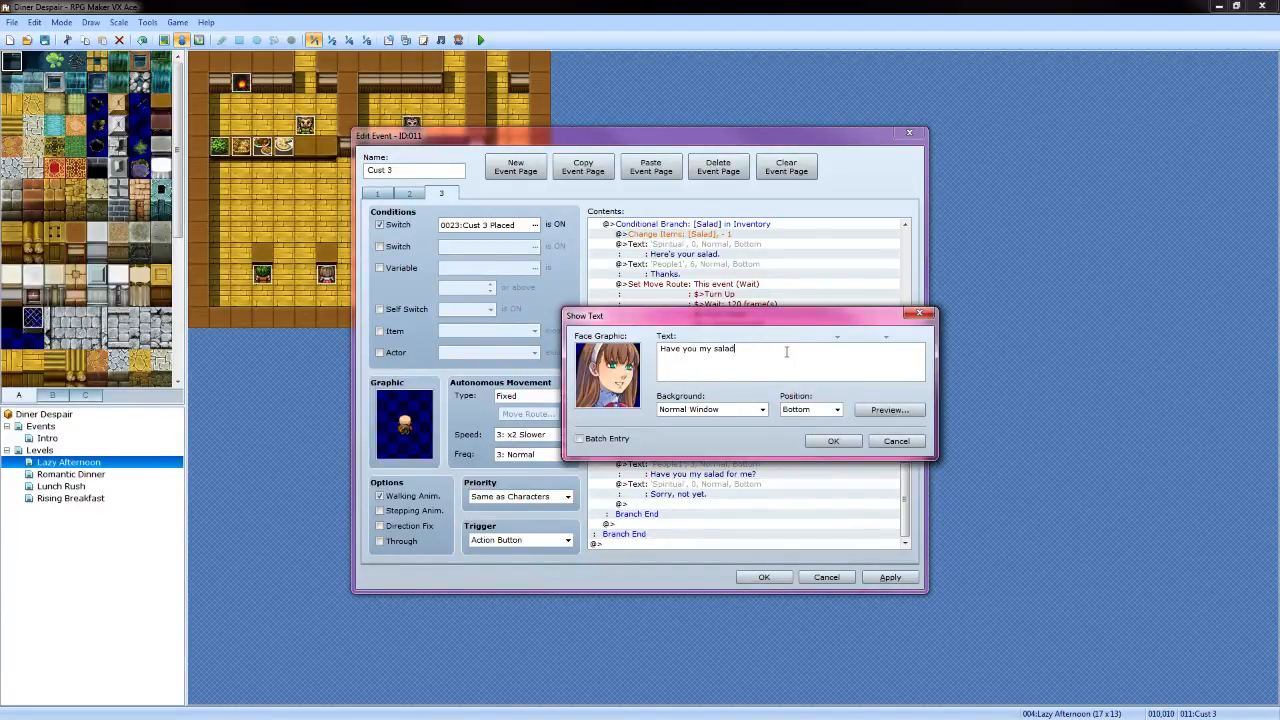
{"action": "key", "text": "BackSpace"}
{"action": "key", "text": "BackSpace"}
{"action": "key", "text": "BackSpace"}
{"action": "key", "text": "BackSpace"}
{"action": "key", "text": "BackSpace"}
{"action": "key", "text": "BackSpace"}
{"action": "key", "text": "BackSpace"}
{"action": "key", "text": "BackSpace"}
{"action": "key", "text": "BackSpace"}
{"action": "key", "text": "BackSpace"}
{"action": "key", "text": "BackSpace"}
{"action": "key", "text": "BackSpace"}
{"action": "key", "text": "BackSpace"}
{"action": "key", "text": "BackSpace"}
{"action": "key", "text": "BackSpace"}
{"action": "key", "text": "BackSpace"}
{"action": "key", "text": "BackSpace"}
Set the face graphic of the "Where's my salad?" line to the bald, white-bearded man from People1
{"action": "double_click", "coordinate": [634, 385]}
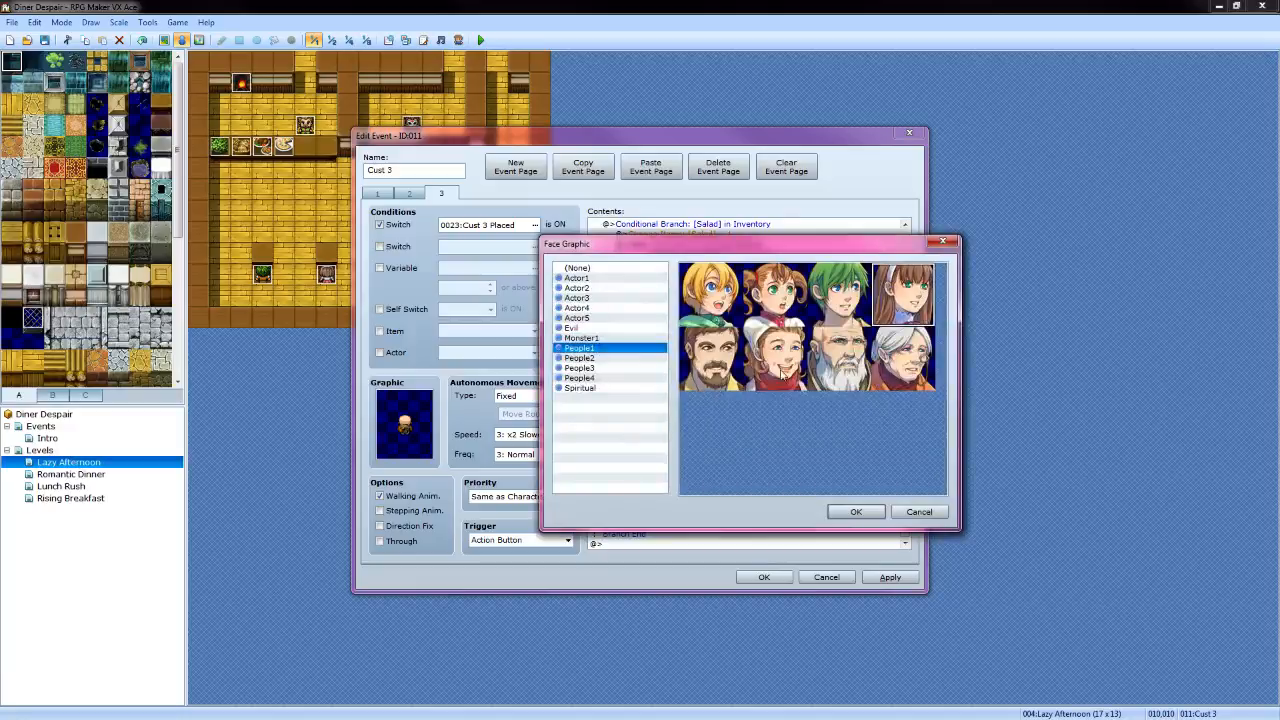
{"action": "left_click", "coordinate": [838, 360]}
{"action": "left_click", "coordinate": [856, 511]}
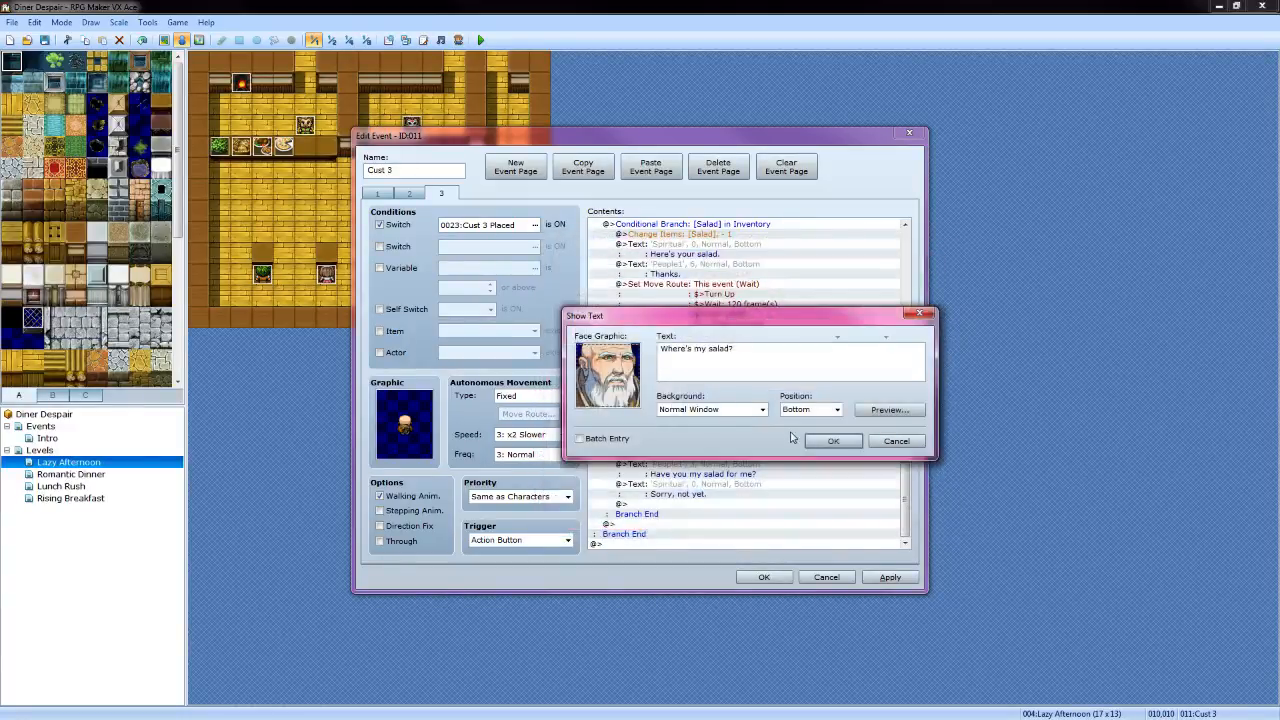
{"action": "left_click", "coordinate": [833, 441]}
Change the reply in the salad branch's Else section to "Sorry, it's not ready yet."
{"action": "left_click", "coordinate": [702, 490]}
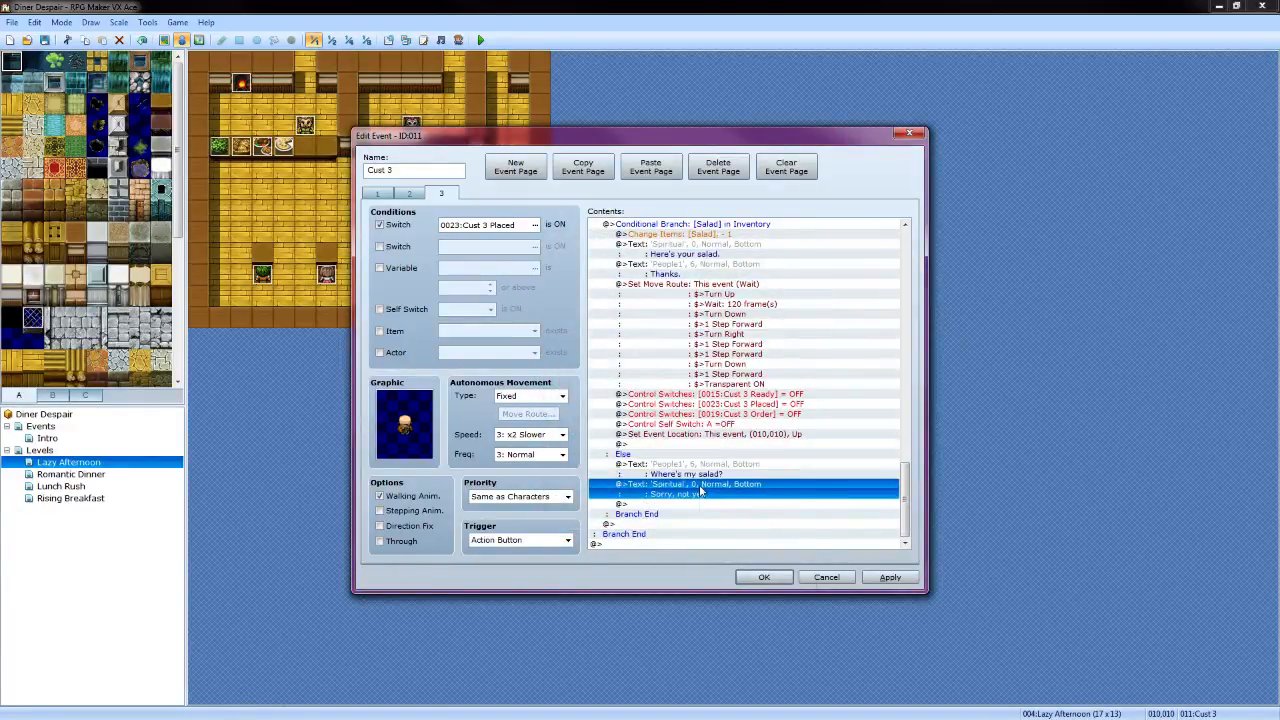
{"action": "right_click", "coordinate": [700, 489]}
{"action": "left_click", "coordinate": [742, 517]}
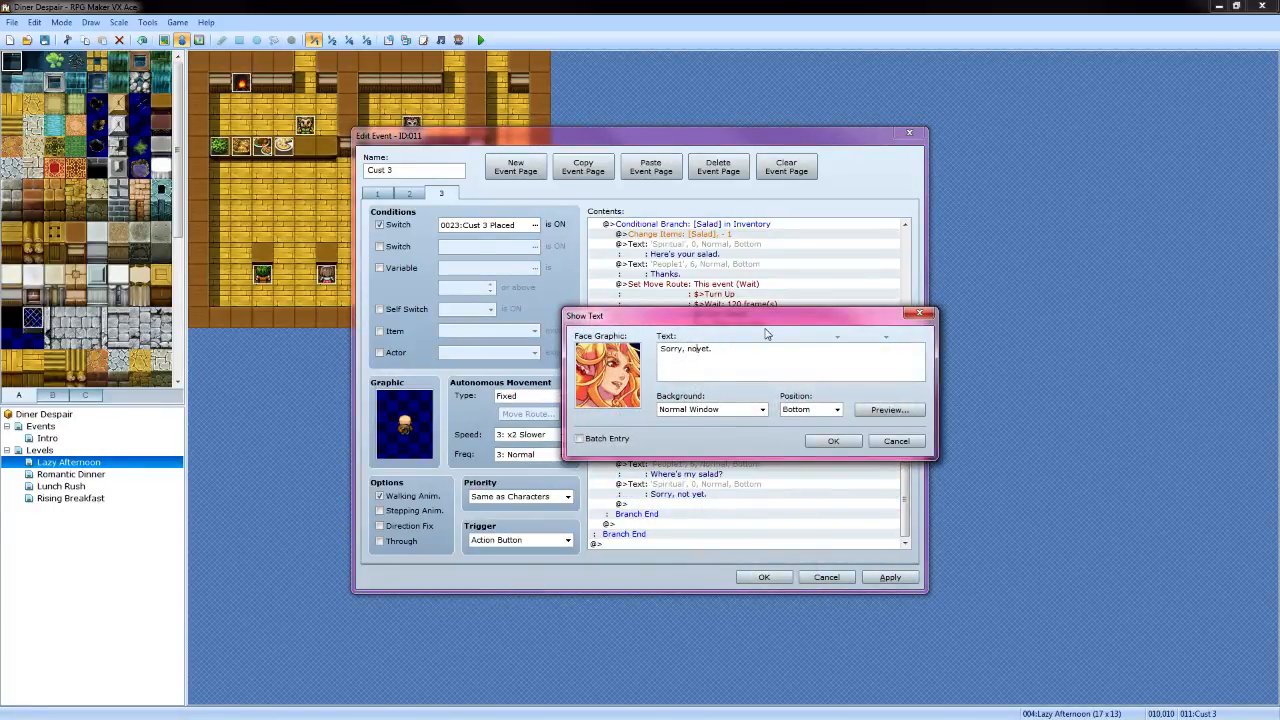
{"action": "type", "text": "it's"}
{"action": "left_click", "coordinate": [845, 444]}
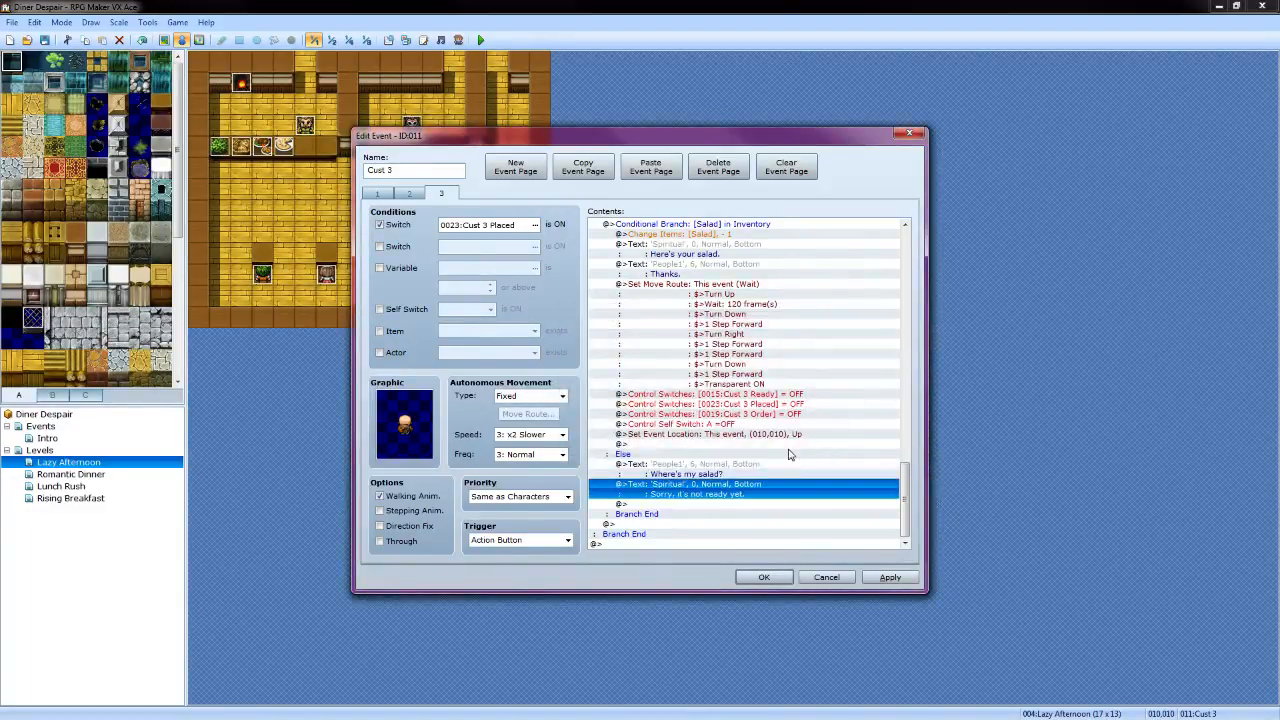
Review the bread, chicken nuggets, pizza and salad branches on page 3 for correct switches, faces, dialogue and event locations
{"action": "scroll", "coordinate": [783, 428], "scroll_direction": "up", "scroll_amount": 20}
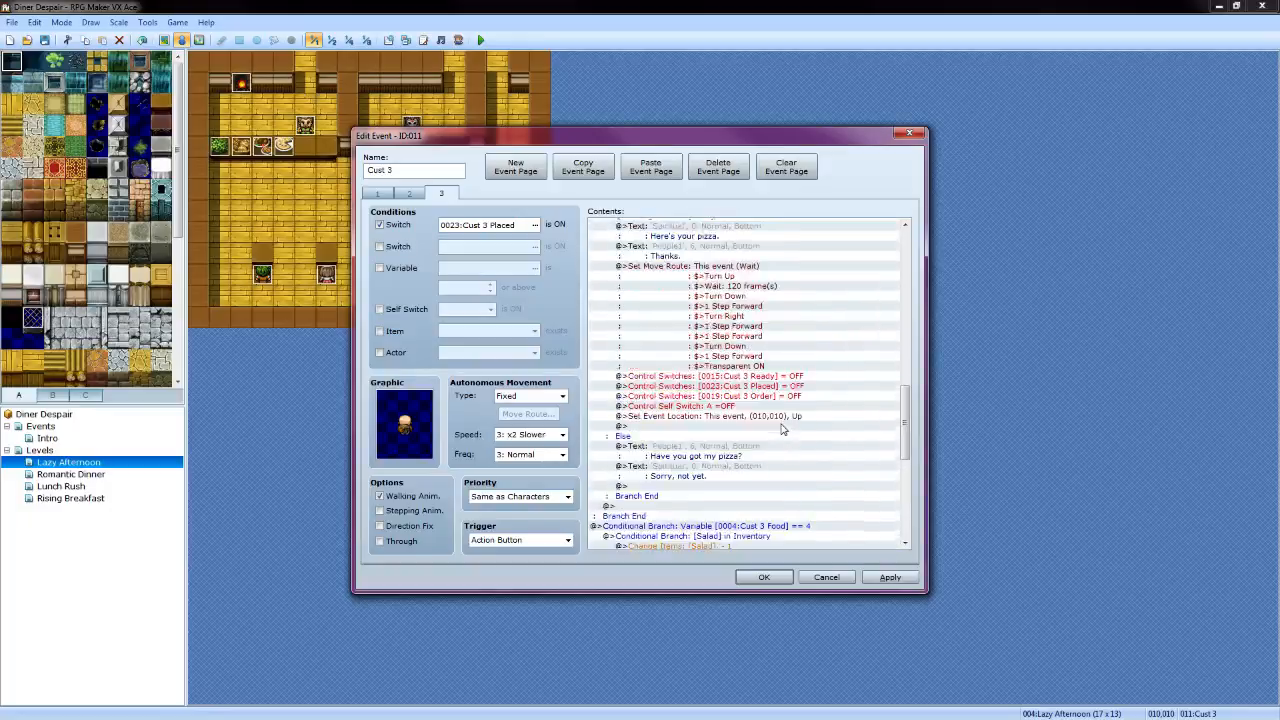
{"action": "scroll", "coordinate": [783, 428], "scroll_direction": "up", "scroll_amount": 7}
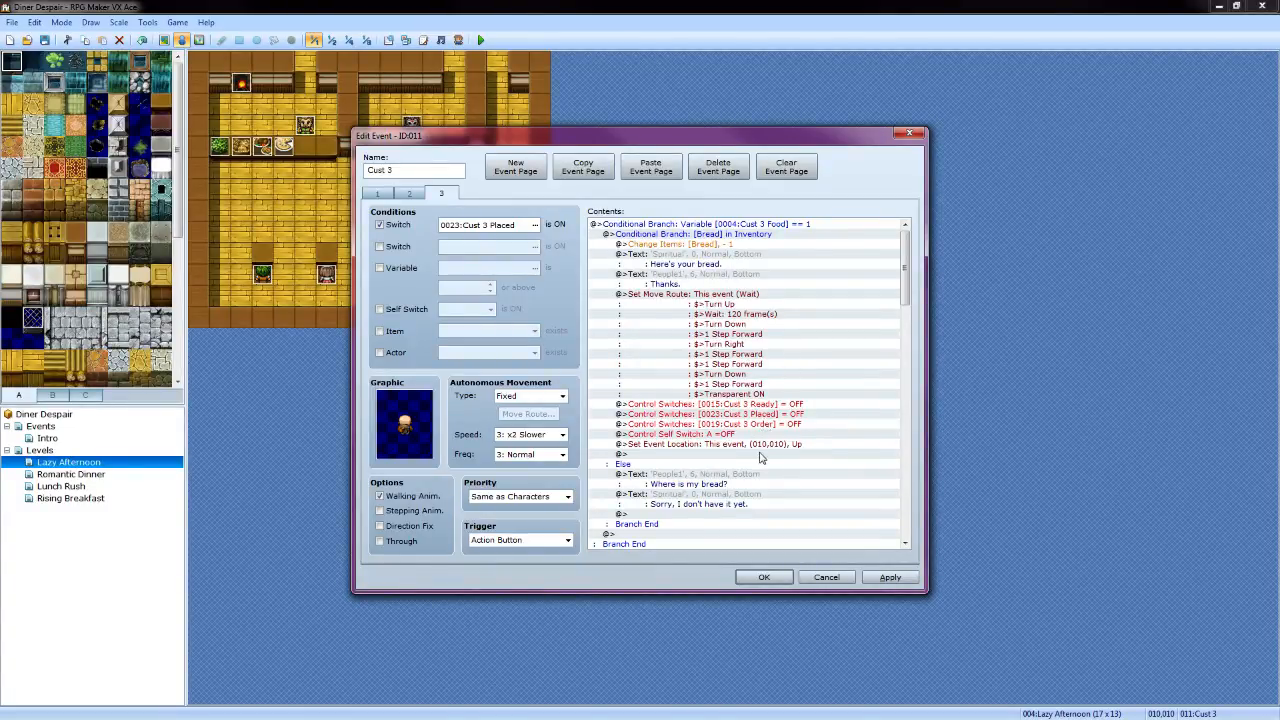
{"action": "scroll", "coordinate": [795, 446], "scroll_direction": "down", "scroll_amount": 3}
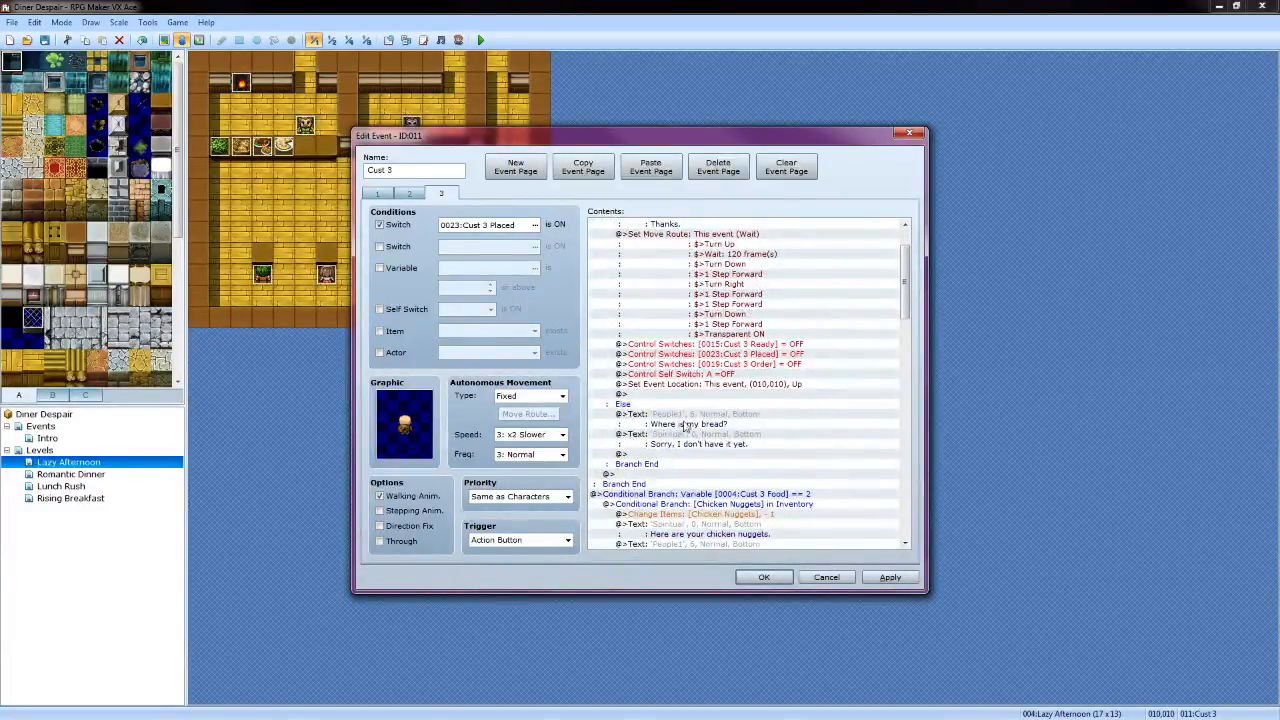
{"action": "scroll", "coordinate": [716, 424], "scroll_direction": "down", "scroll_amount": 2}
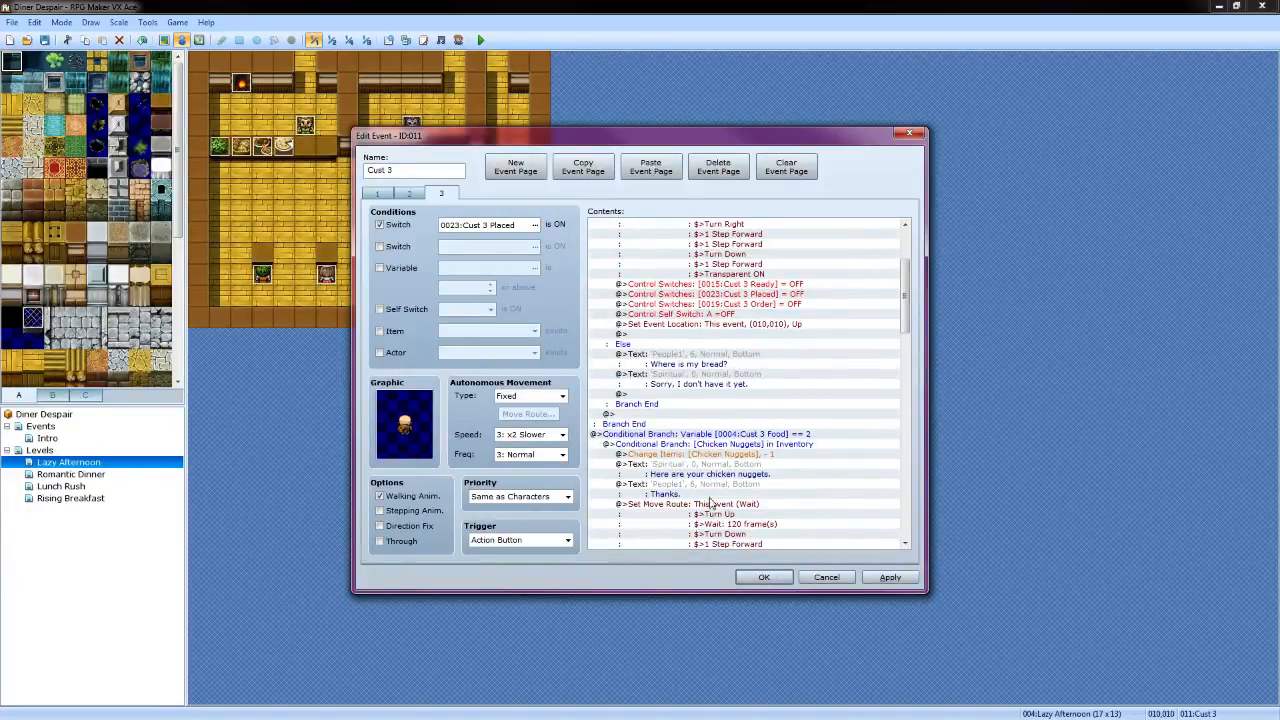
{"action": "scroll", "coordinate": [760, 470], "scroll_direction": "down", "scroll_amount": 5}
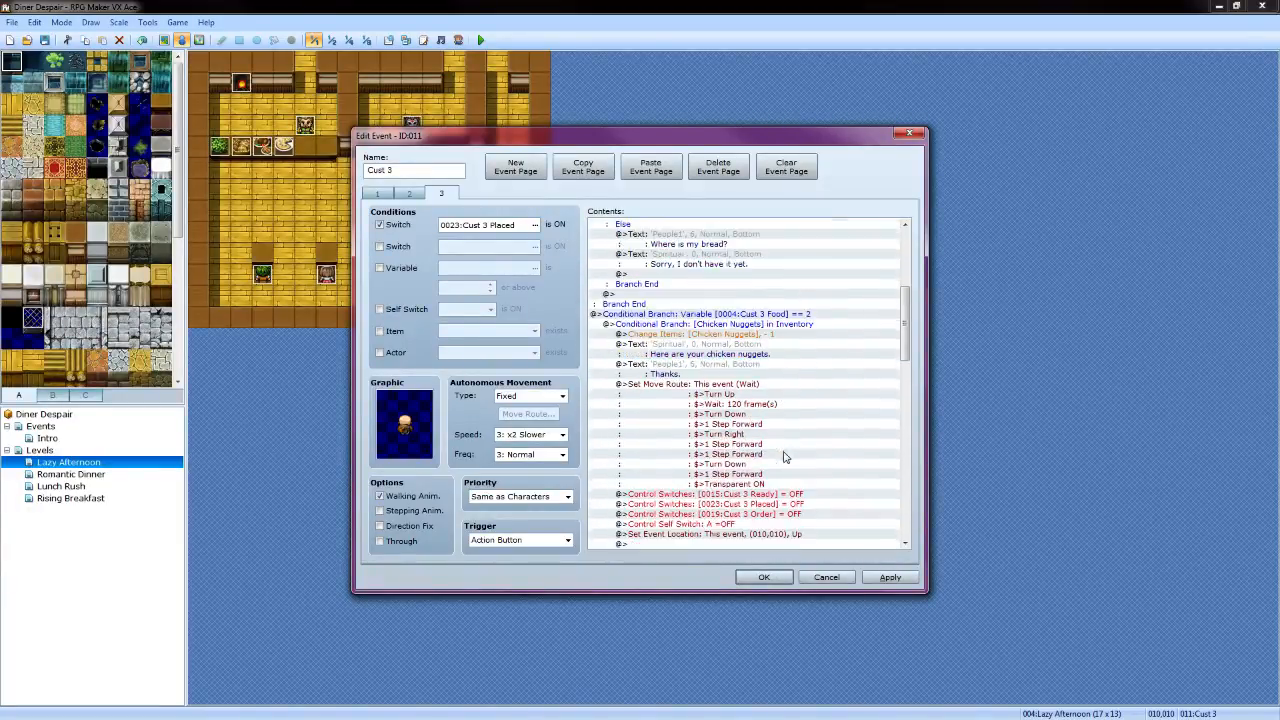
{"action": "scroll", "coordinate": [785, 457], "scroll_direction": "down", "scroll_amount": 3}
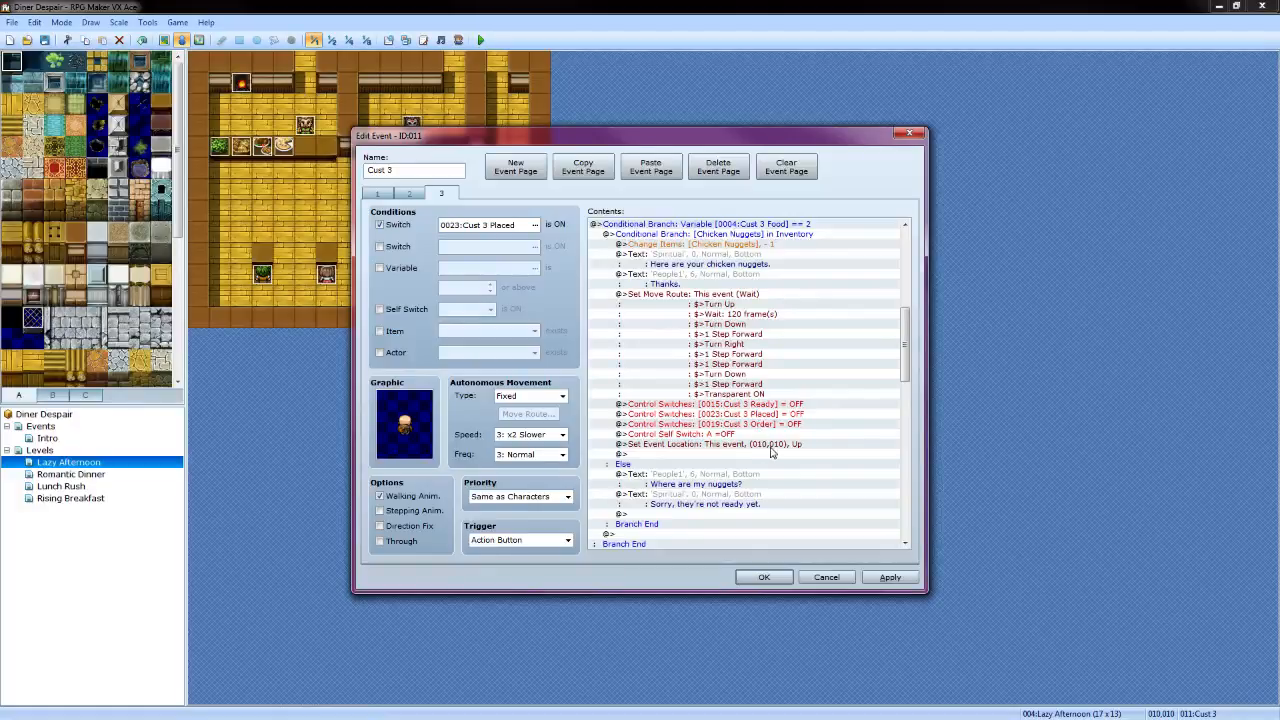
{"action": "scroll", "coordinate": [714, 483], "scroll_direction": "down", "scroll_amount": 4}
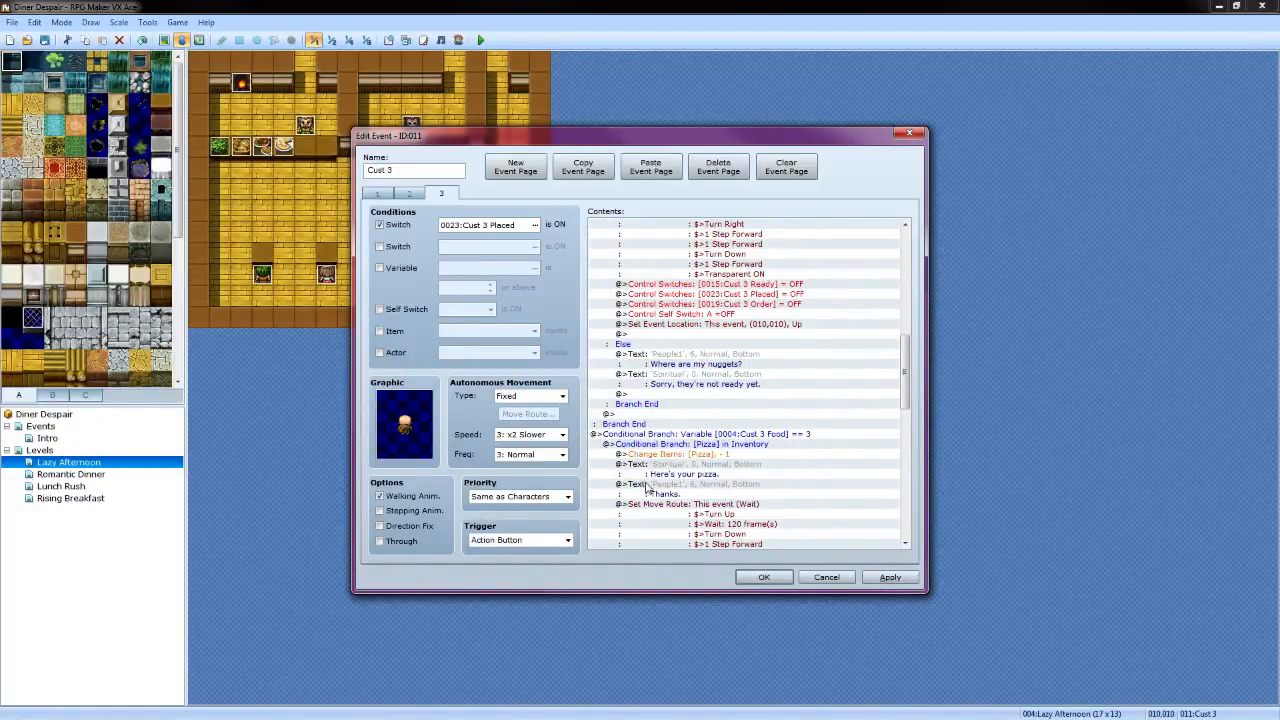
{"action": "scroll", "coordinate": [737, 477], "scroll_direction": "down", "scroll_amount": 6}
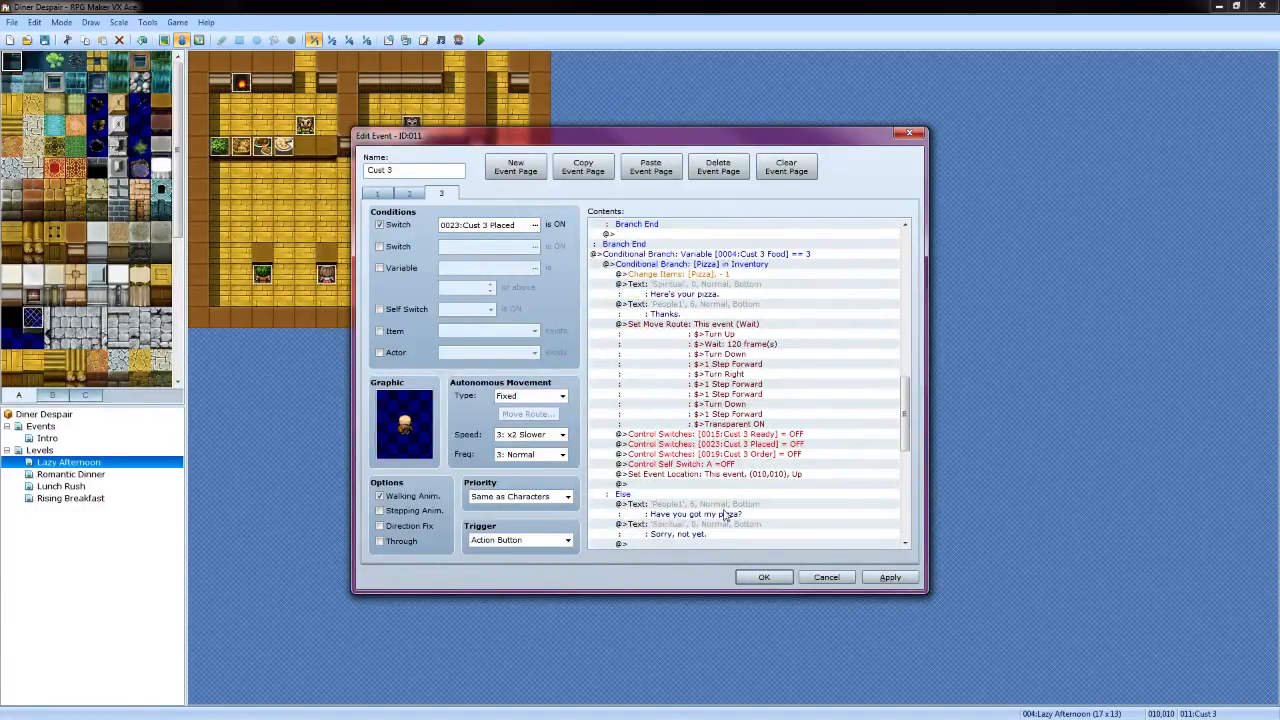
{"action": "scroll", "coordinate": [721, 500], "scroll_direction": "down", "scroll_amount": 4}
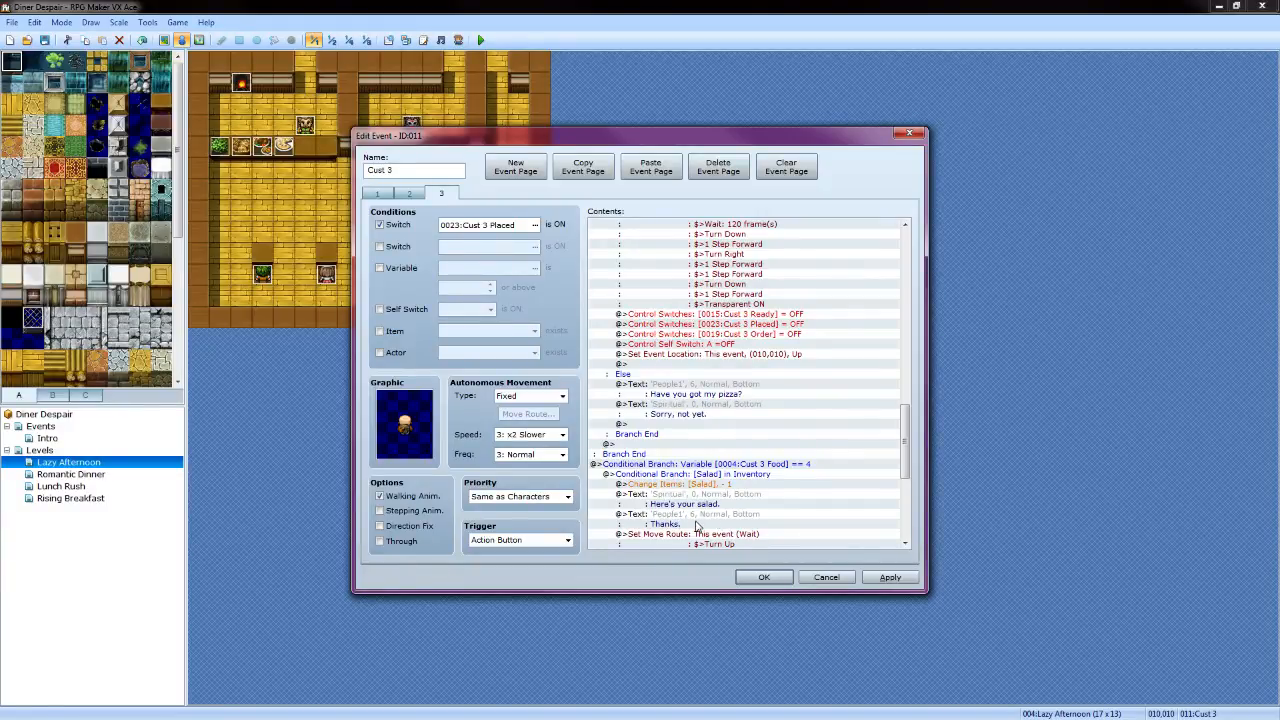
{"action": "scroll", "coordinate": [700, 520], "scroll_direction": "down", "scroll_amount": 4}
{"action": "scroll", "coordinate": [714, 512], "scroll_direction": "down", "scroll_amount": 2}
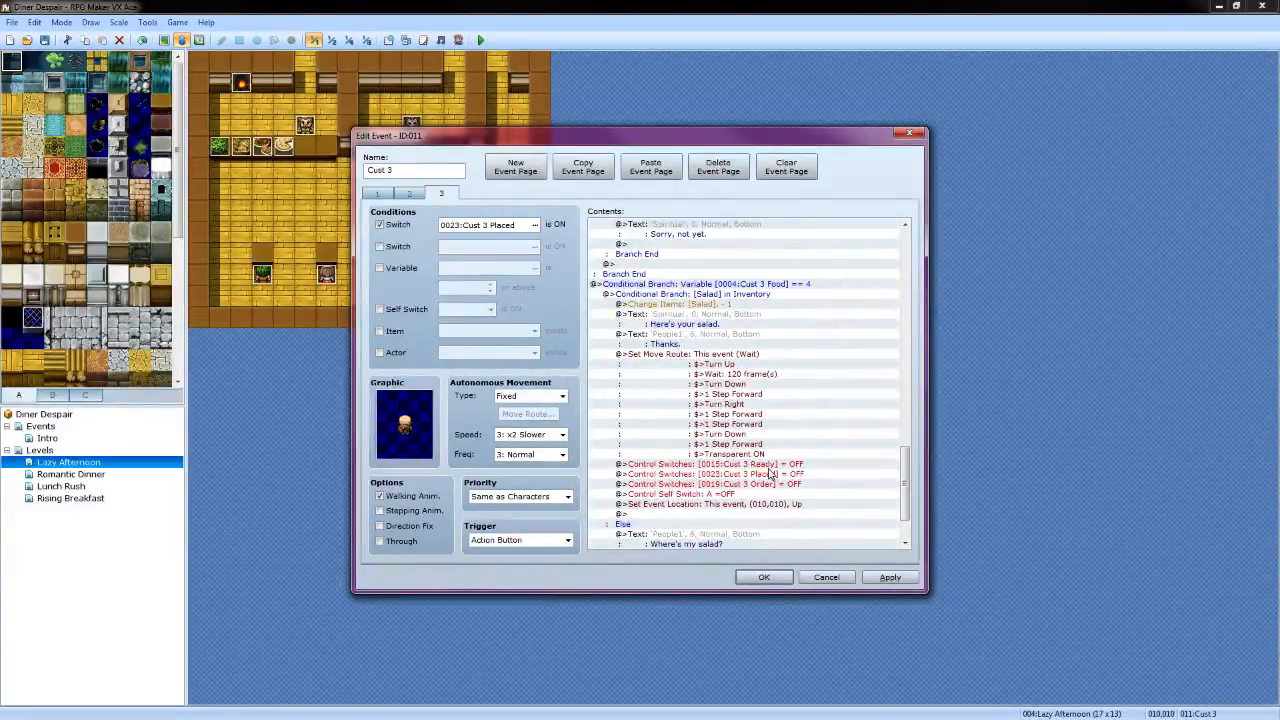
{"action": "scroll", "coordinate": [785, 517], "scroll_direction": "down", "scroll_amount": 1}
{"action": "left_click", "coordinate": [785, 532]}
{"action": "scroll", "coordinate": [740, 480], "scroll_direction": "down", "scroll_amount": 2}
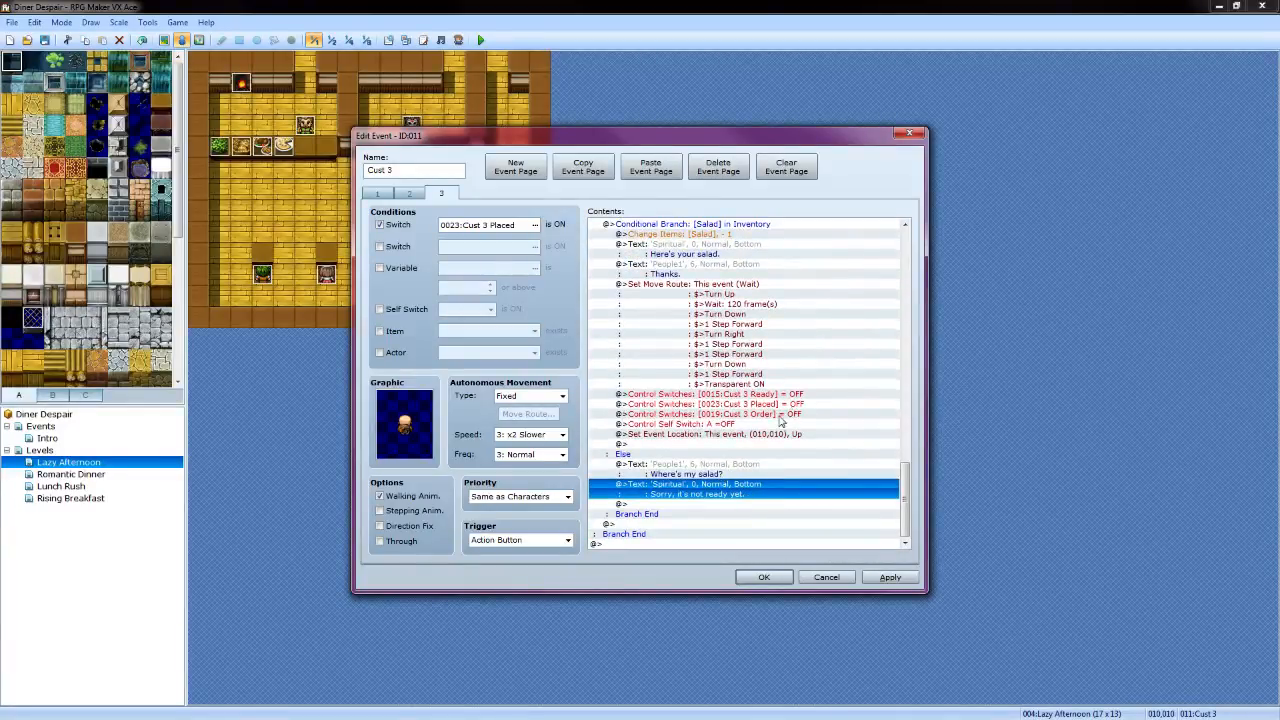
{"action": "scroll", "coordinate": [780, 421], "scroll_direction": "up", "scroll_amount": 15}
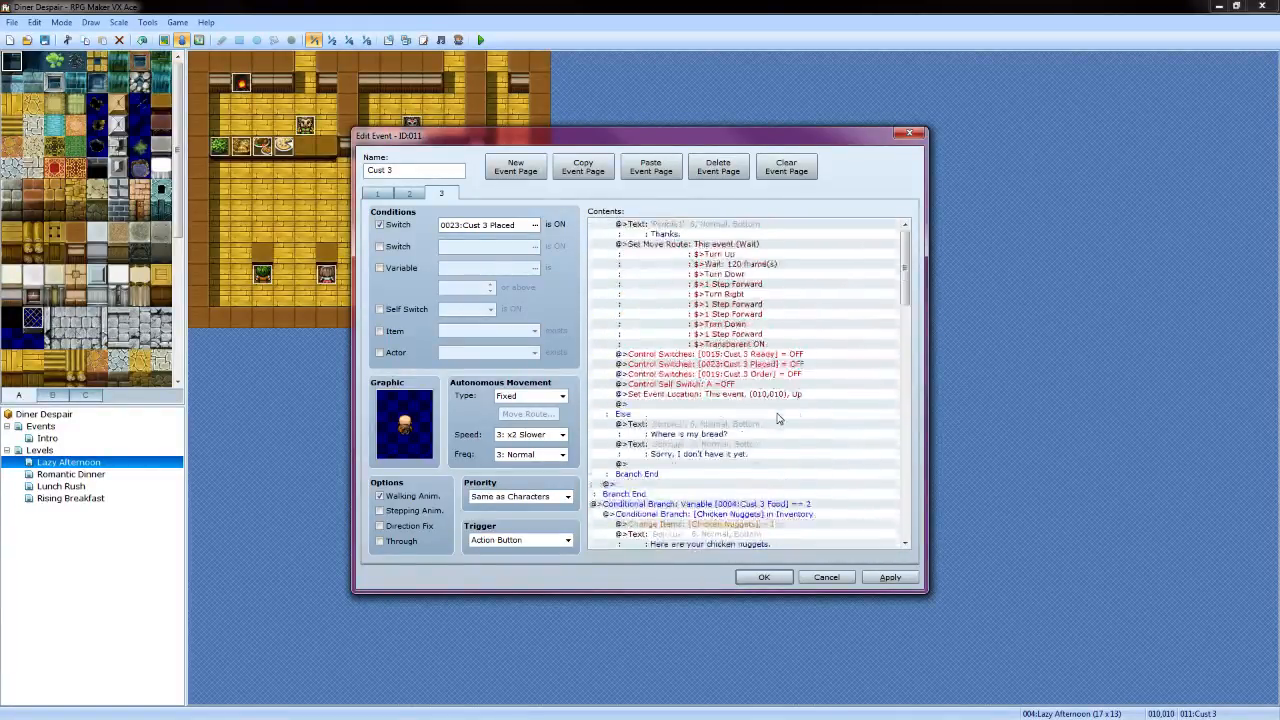
{"action": "scroll", "coordinate": [779, 419], "scroll_direction": "up", "scroll_amount": 2}
Replace Turn Right with Turn Left in the bread branch's move route, with the event window moved clear of the map
{"action": "left_click_drag", "start_coordinate": [597, 129], "coordinate": [809, 140]}
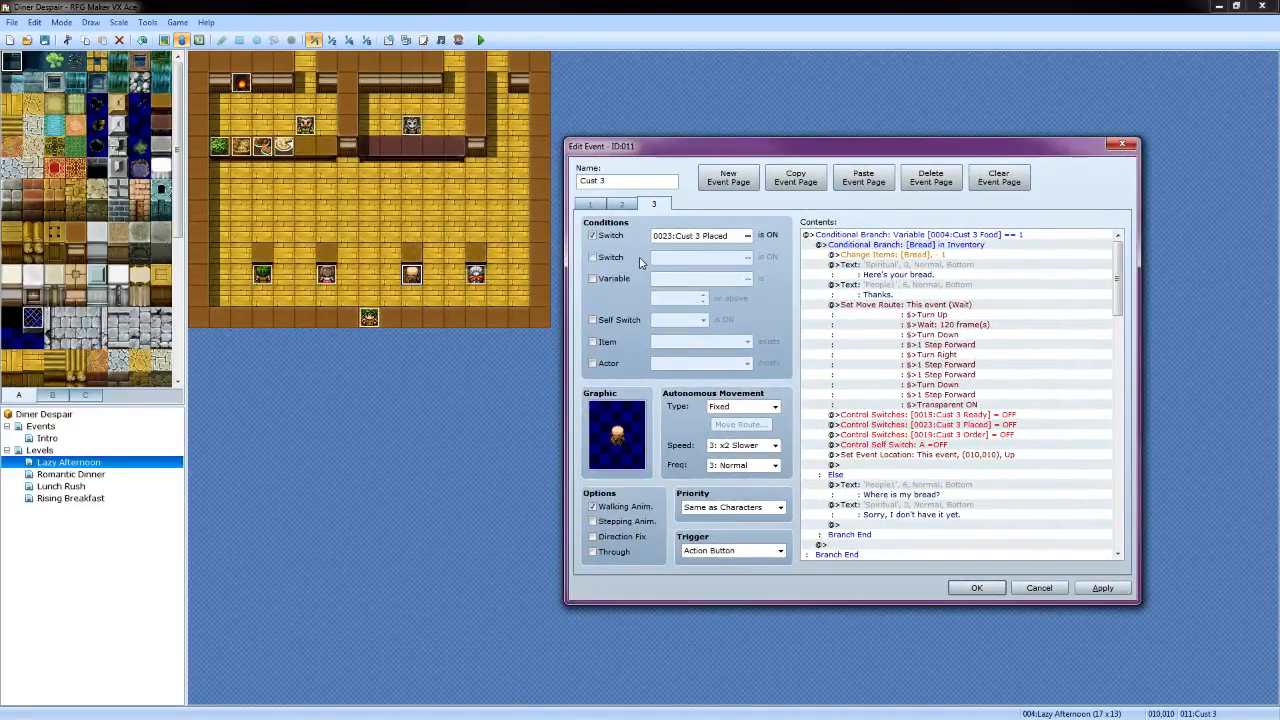
{"action": "left_click", "coordinate": [938, 306]}
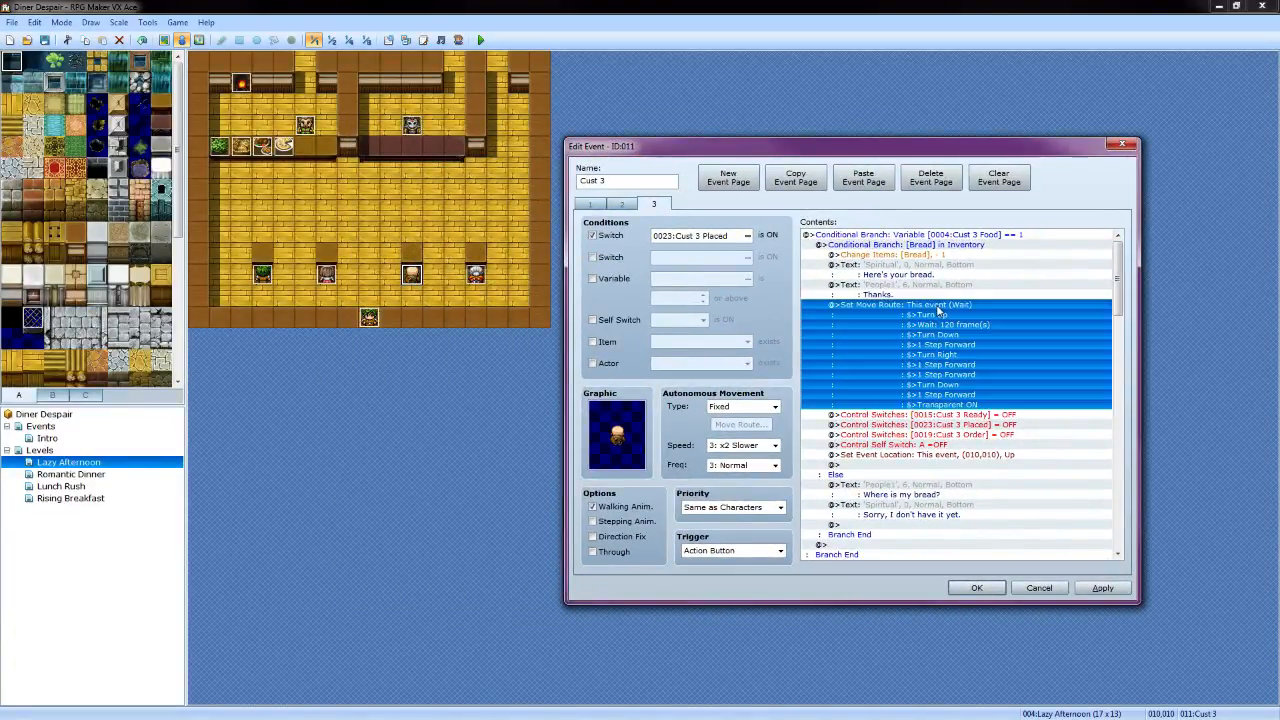
{"action": "right_click", "coordinate": [938, 311]}
{"action": "left_click", "coordinate": [969, 329]}
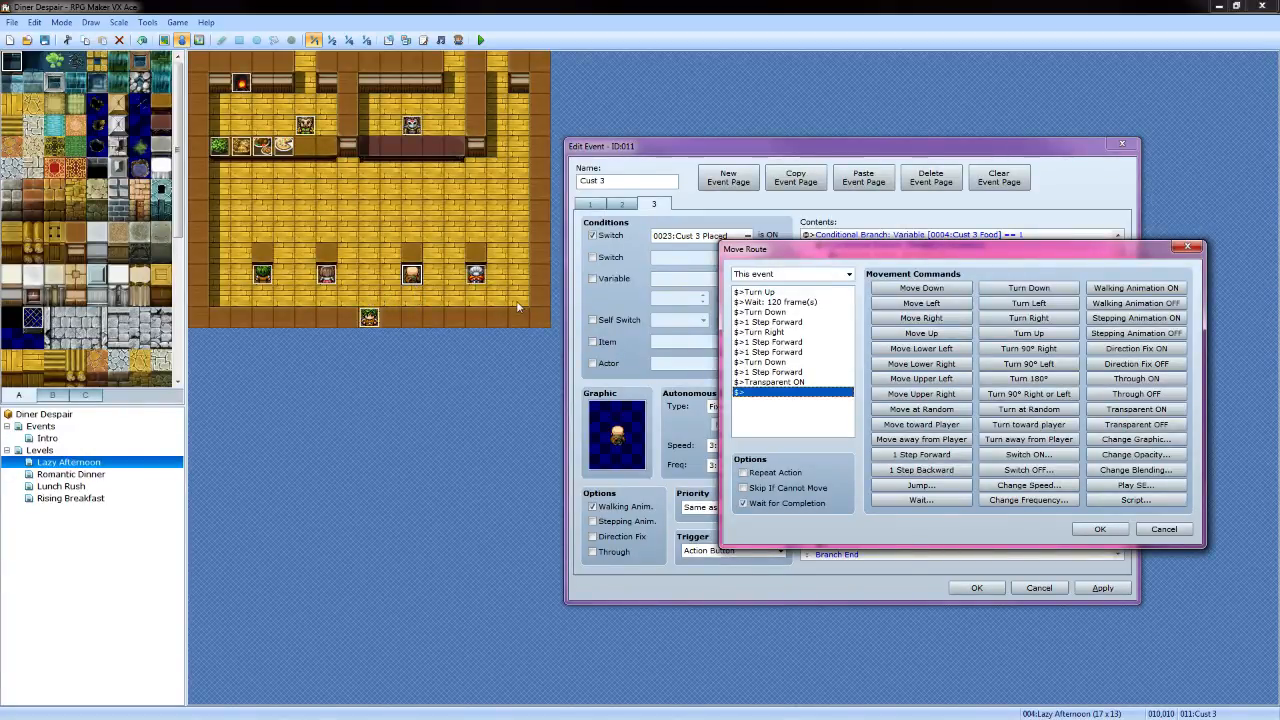
{"action": "left_click", "coordinate": [763, 333]}
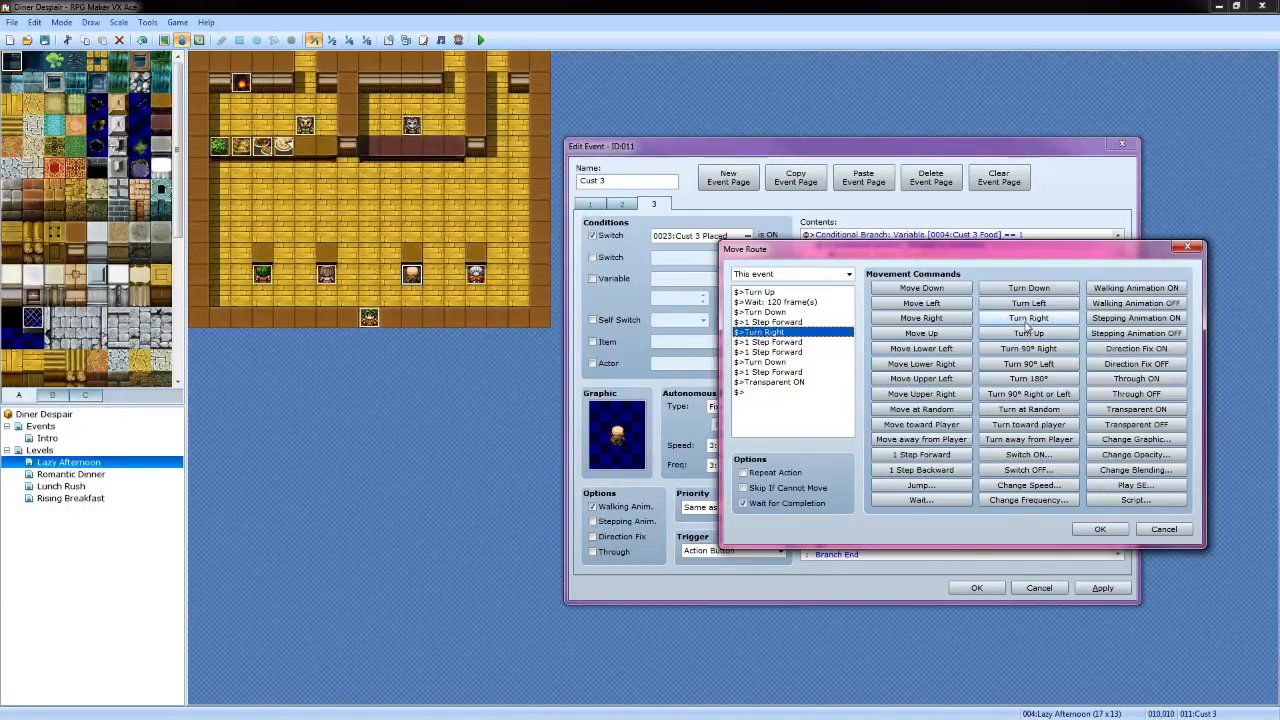
{"action": "left_click", "coordinate": [1028, 303]}
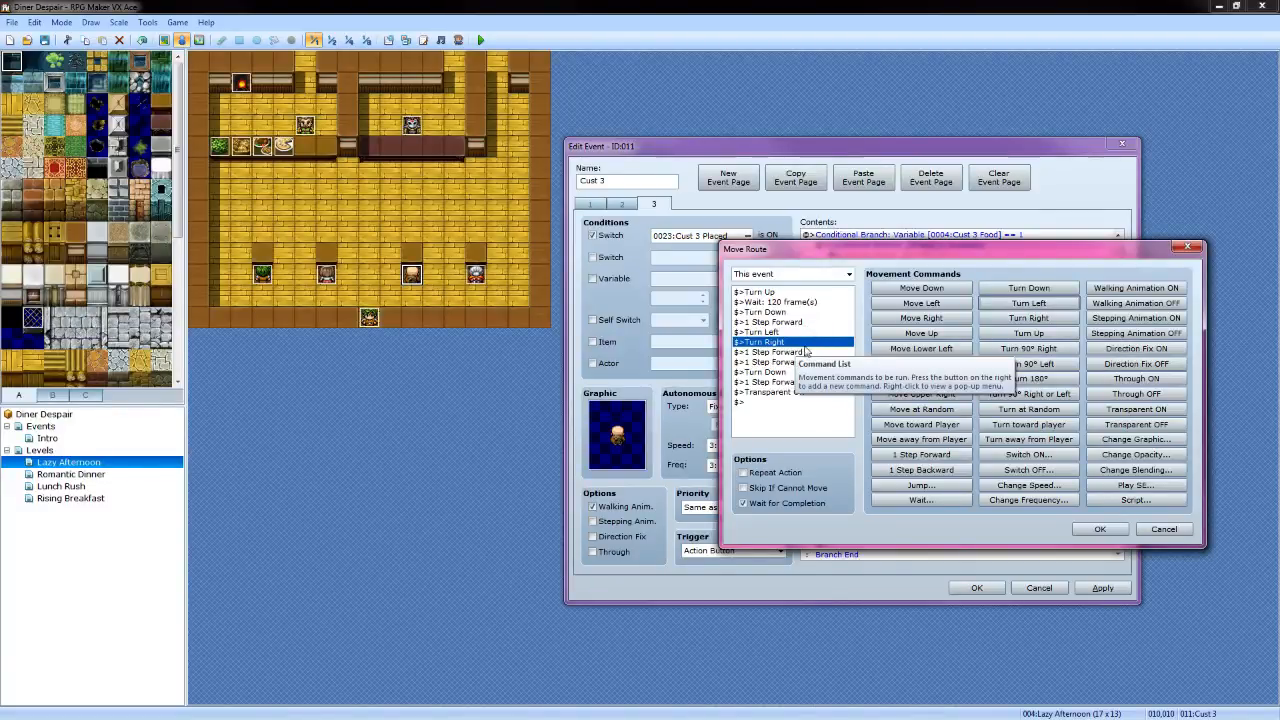
{"action": "key", "text": "Delete"}
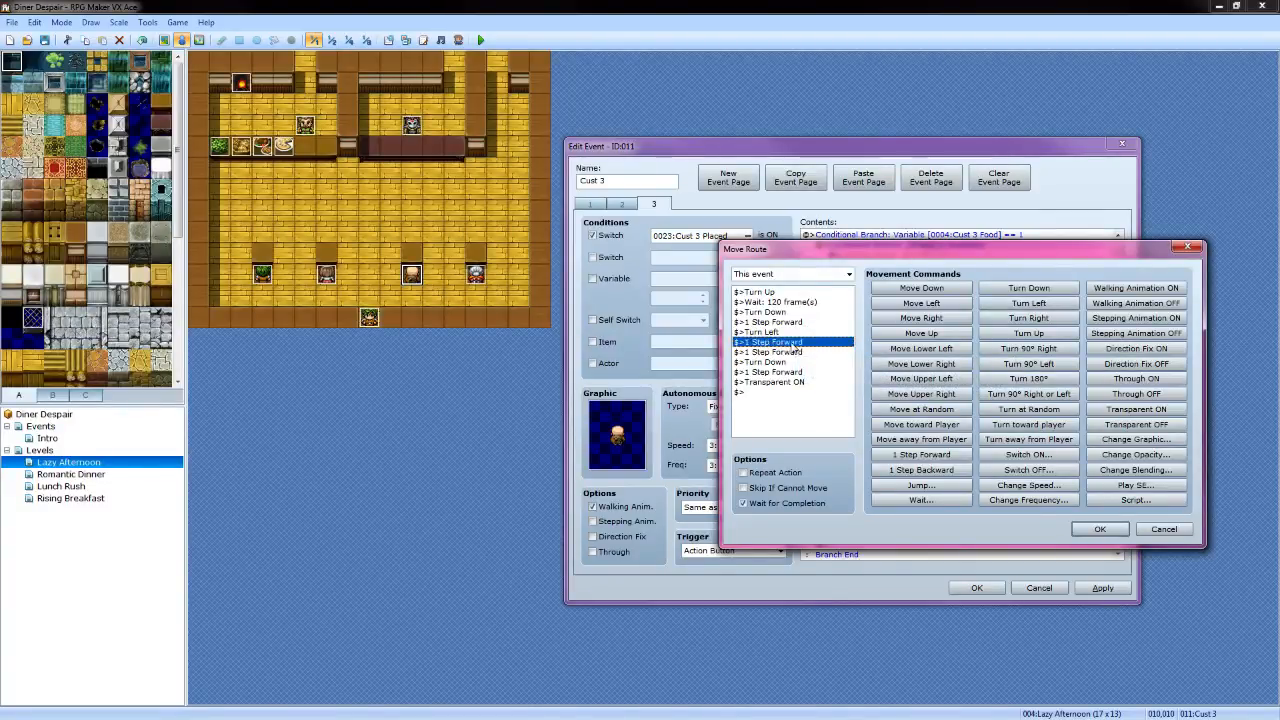
{"action": "left_click", "coordinate": [800, 292]}
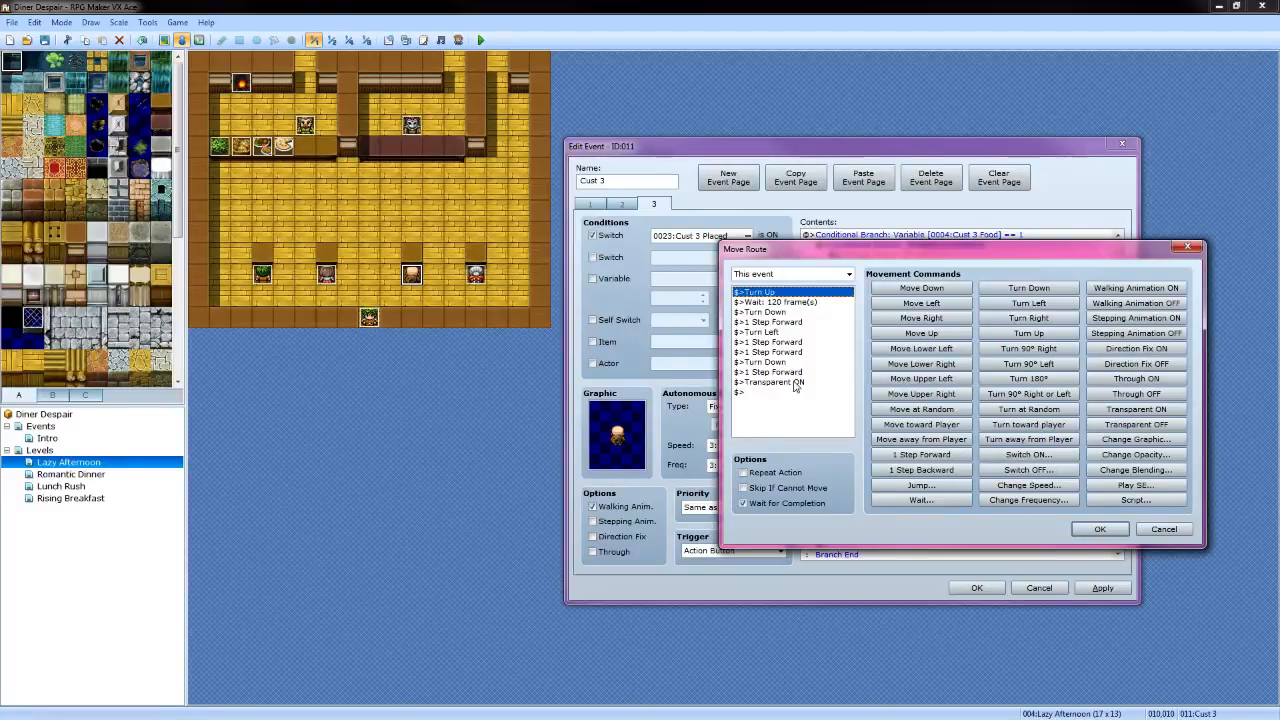
{"action": "left_click", "coordinate": [1098, 530]}
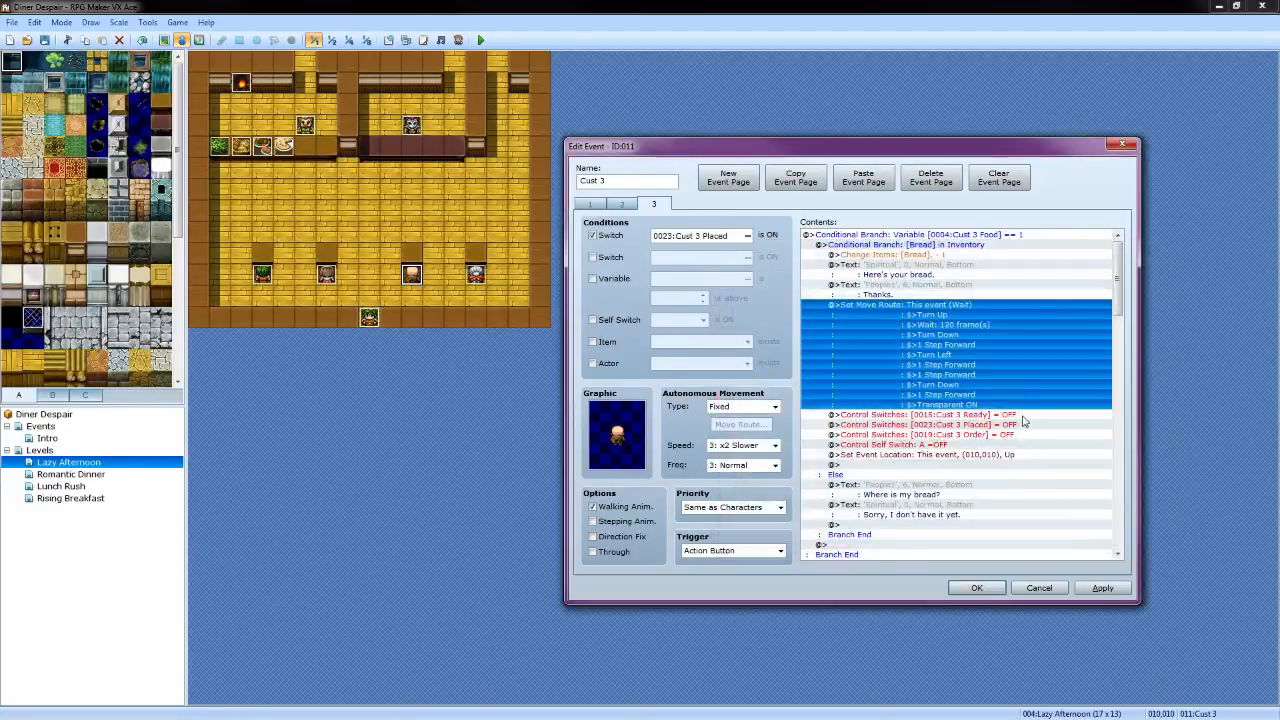
Replace Turn Right with Turn Left in the chicken nuggets branch's move route
{"action": "scroll", "coordinate": [1006, 365], "scroll_direction": "down", "scroll_amount": 5}
{"action": "scroll", "coordinate": [1006, 379], "scroll_direction": "down", "scroll_amount": 5}
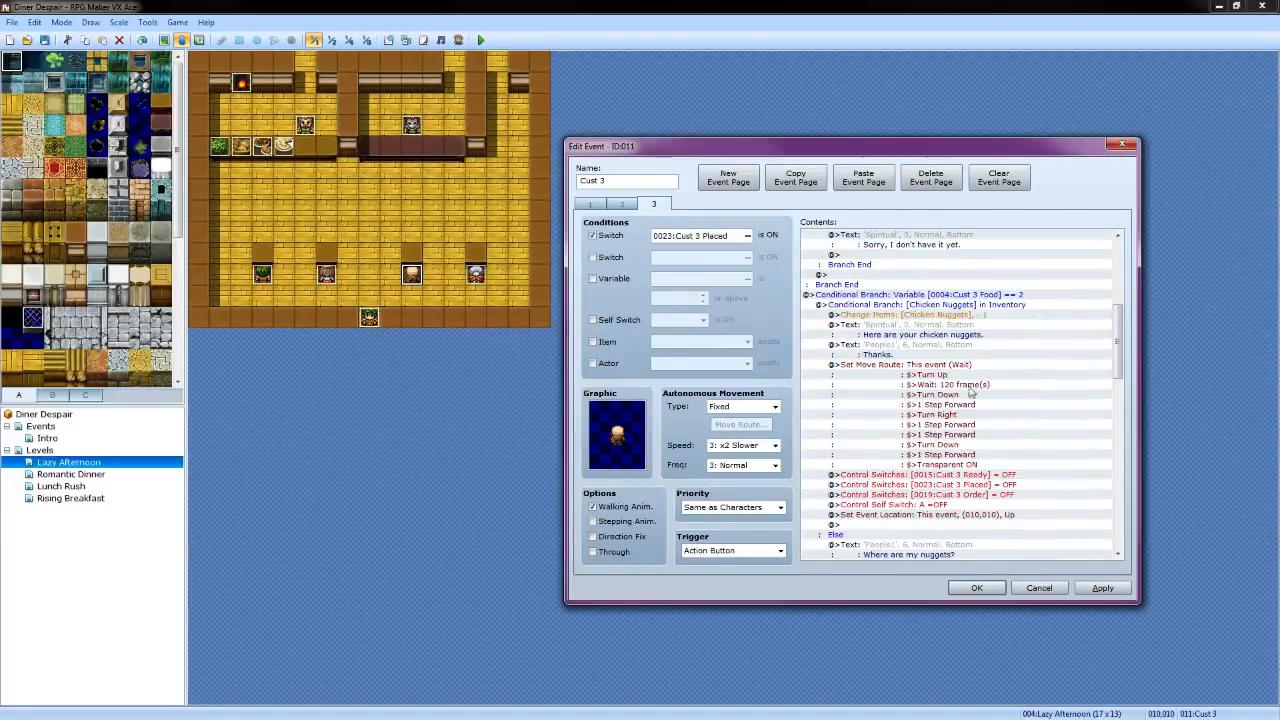
{"action": "right_click", "coordinate": [938, 374]}
{"action": "left_click", "coordinate": [950, 383]}
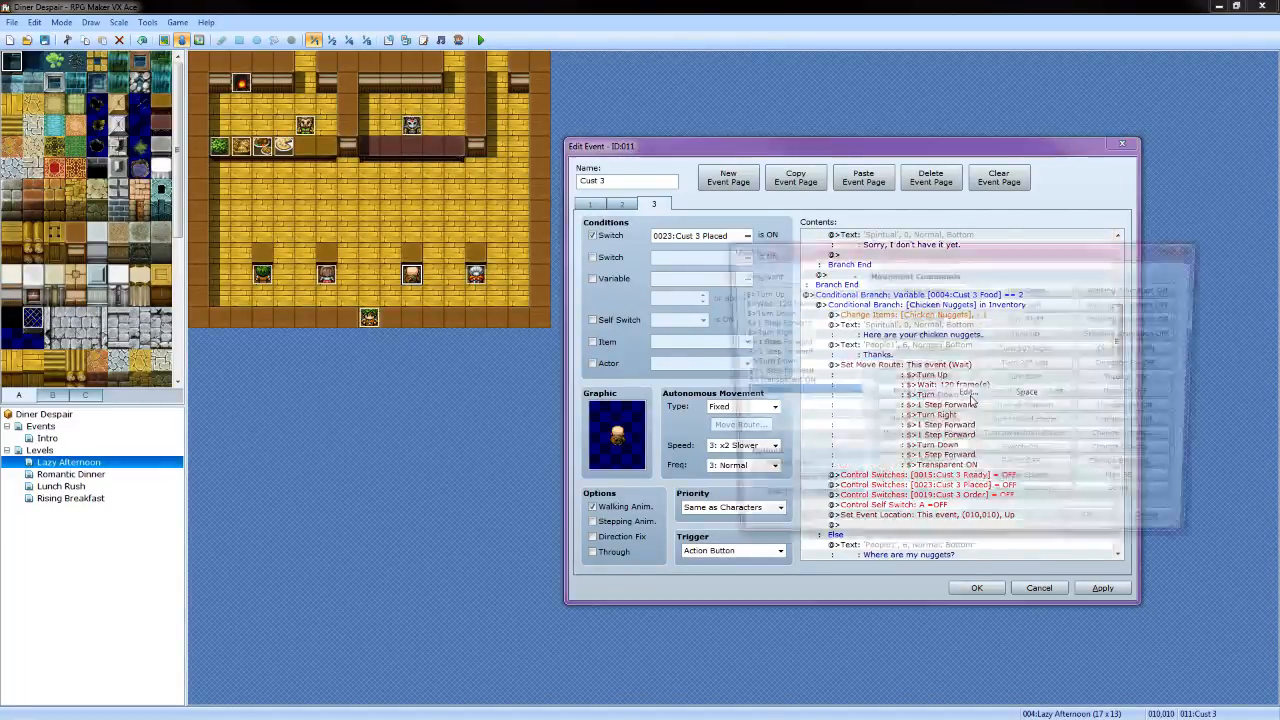
{"action": "left_click", "coordinate": [795, 332]}
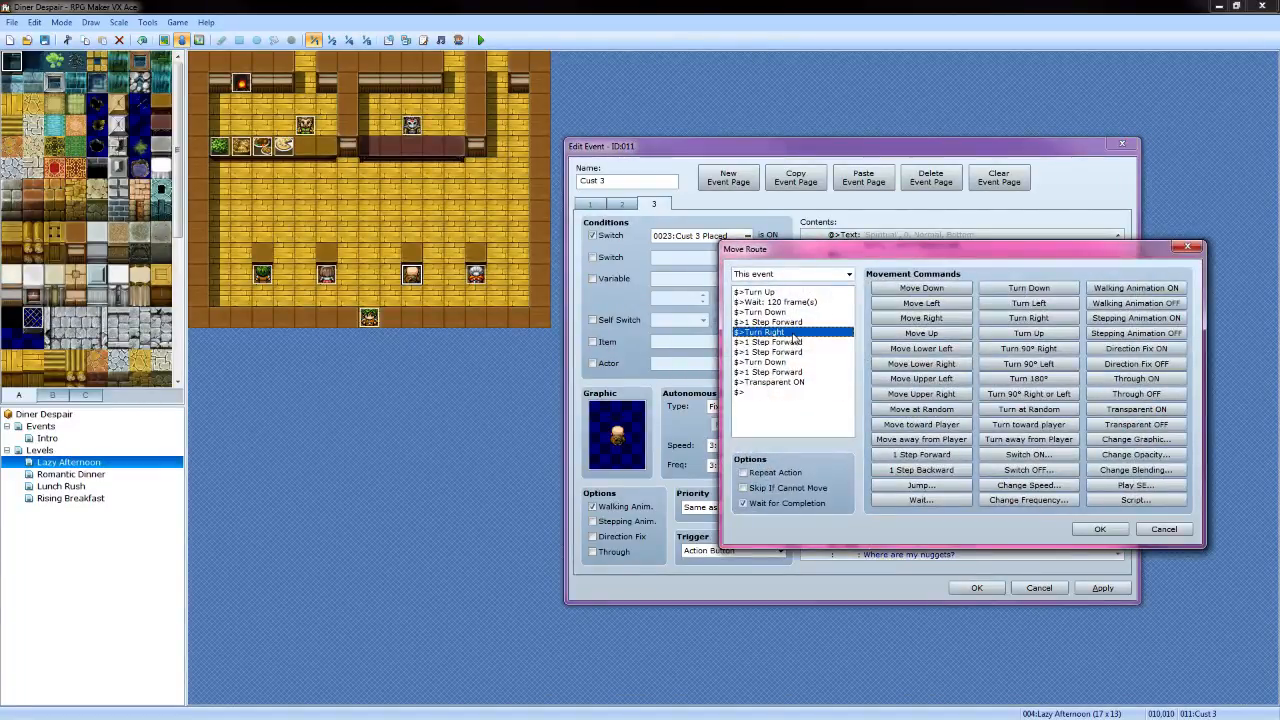
{"action": "left_click", "coordinate": [1005, 306]}
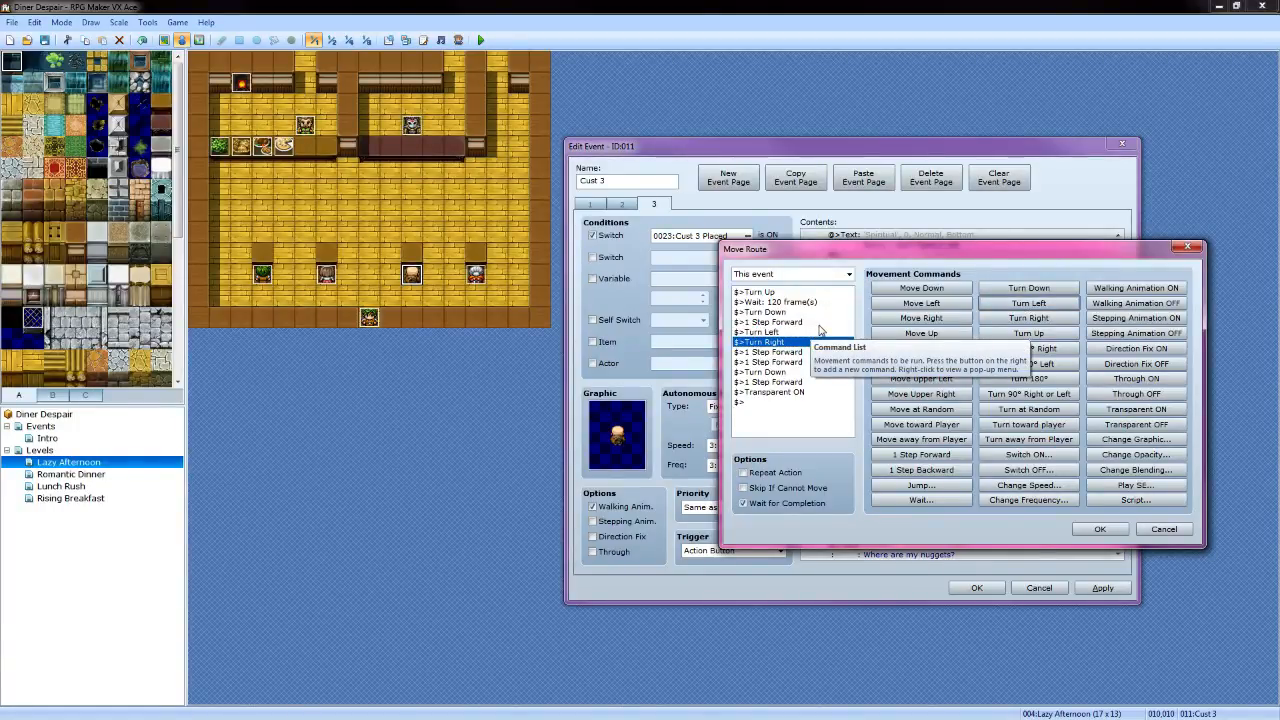
{"action": "left_click", "coordinate": [773, 354]}
{"action": "left_click", "coordinate": [773, 342]}
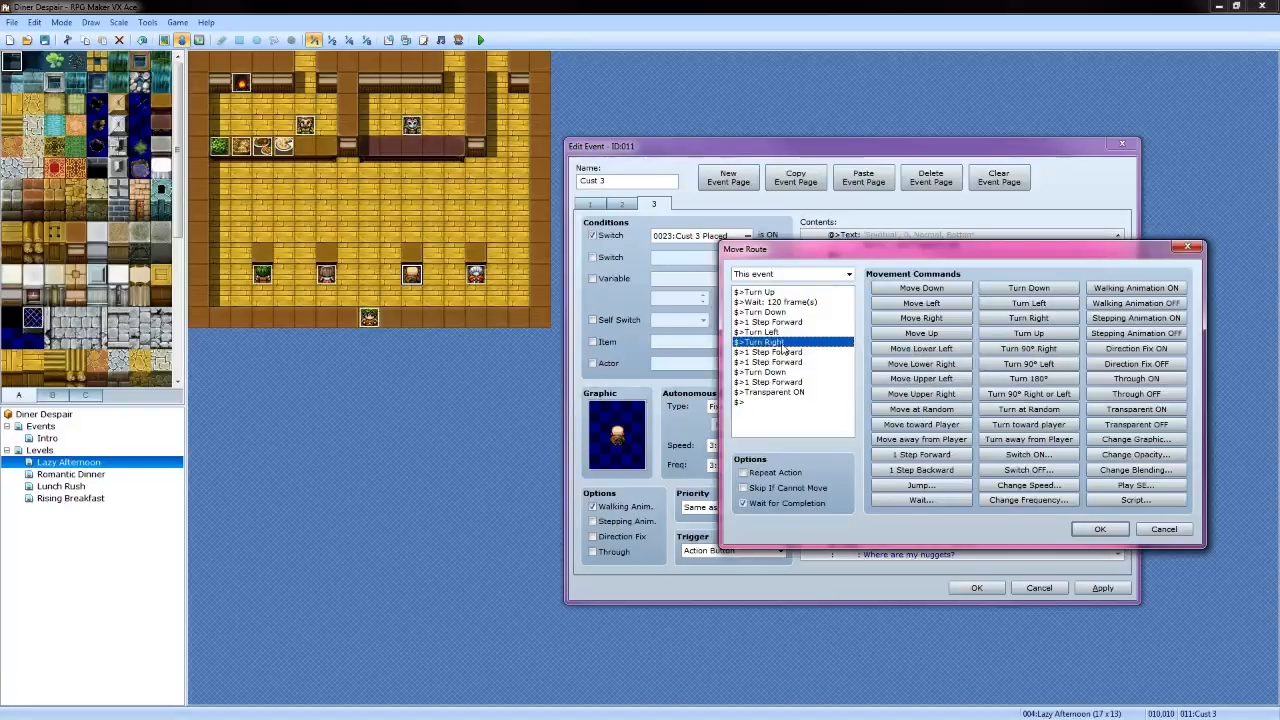
{"action": "key", "text": "Delete"}
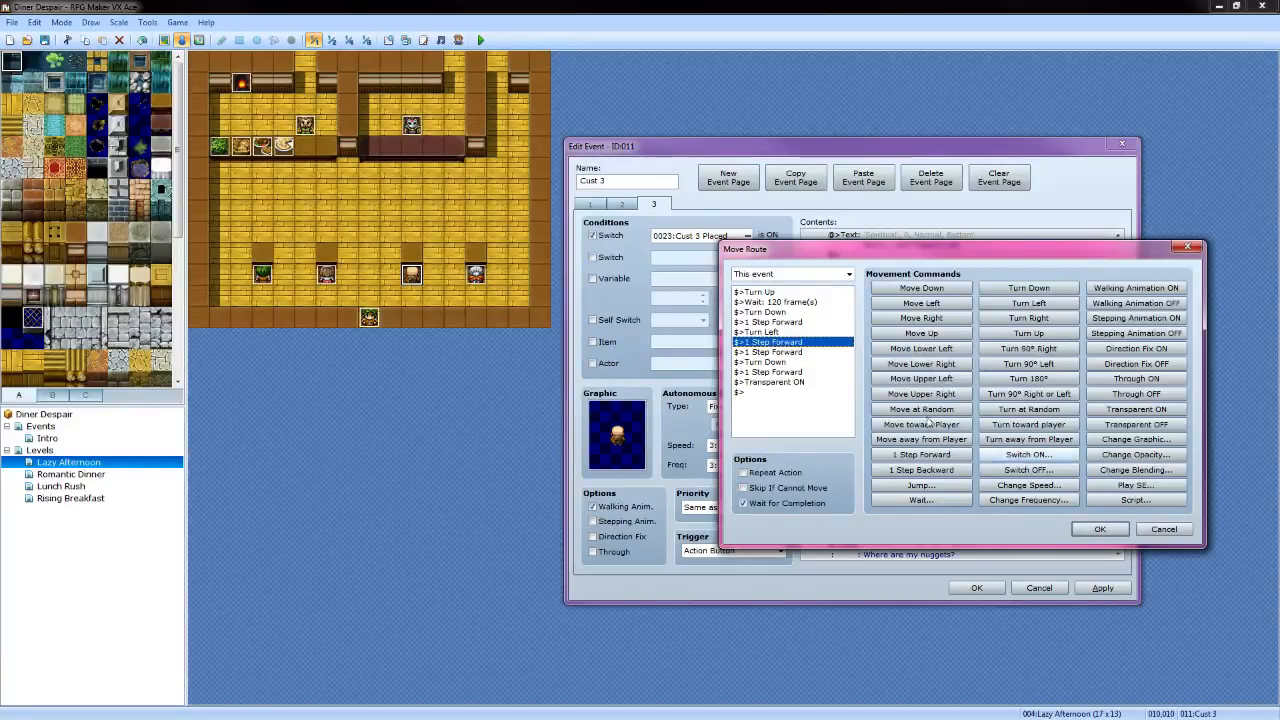
{"action": "left_click", "coordinate": [1098, 530]}
Open the pizza branch's move route for editing
{"action": "scroll", "coordinate": [985, 443], "scroll_direction": "down", "scroll_amount": 5}
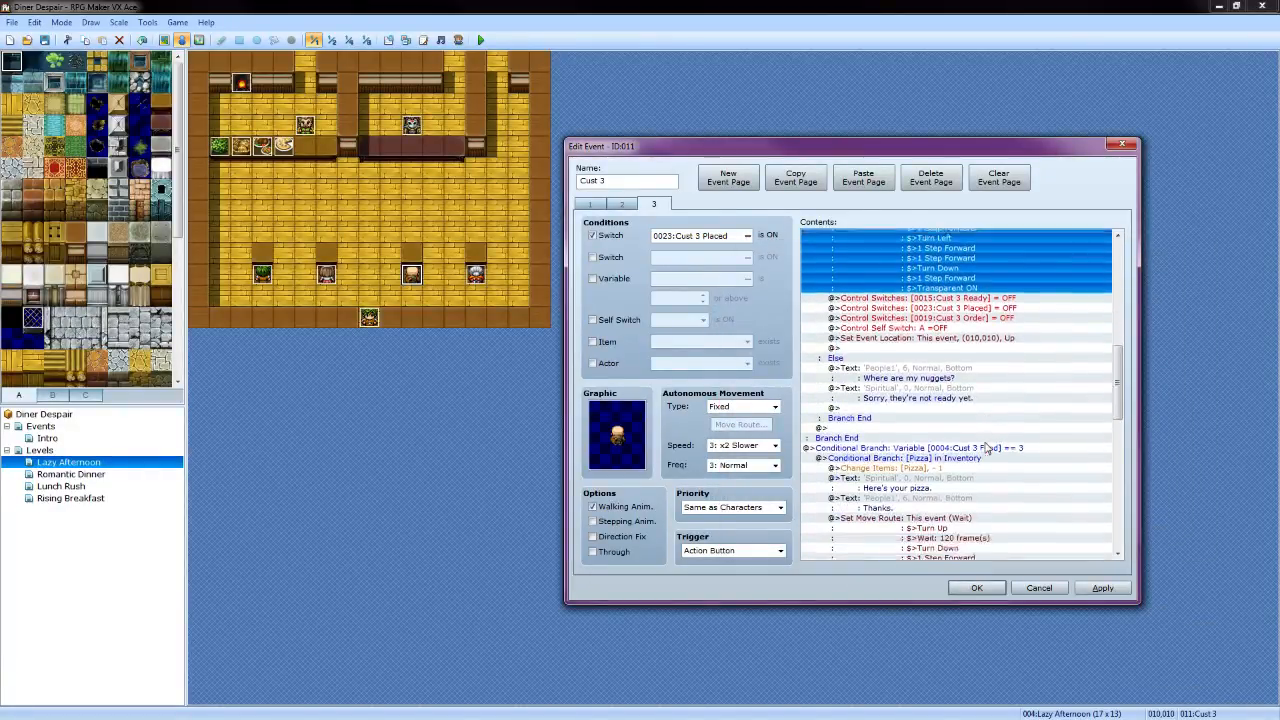
{"action": "scroll", "coordinate": [985, 447], "scroll_direction": "down", "scroll_amount": 4}
{"action": "left_click", "coordinate": [968, 415]}
{"action": "right_click", "coordinate": [968, 415]}
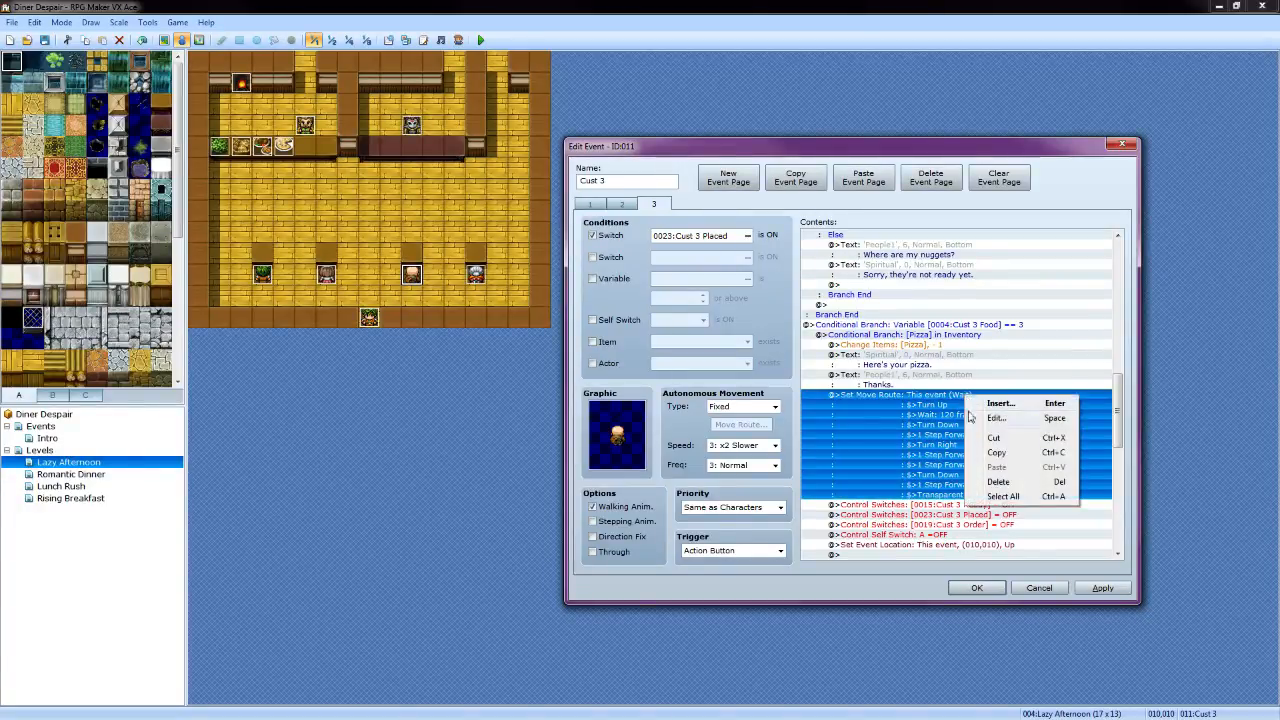
{"action": "left_click", "coordinate": [997, 418]}
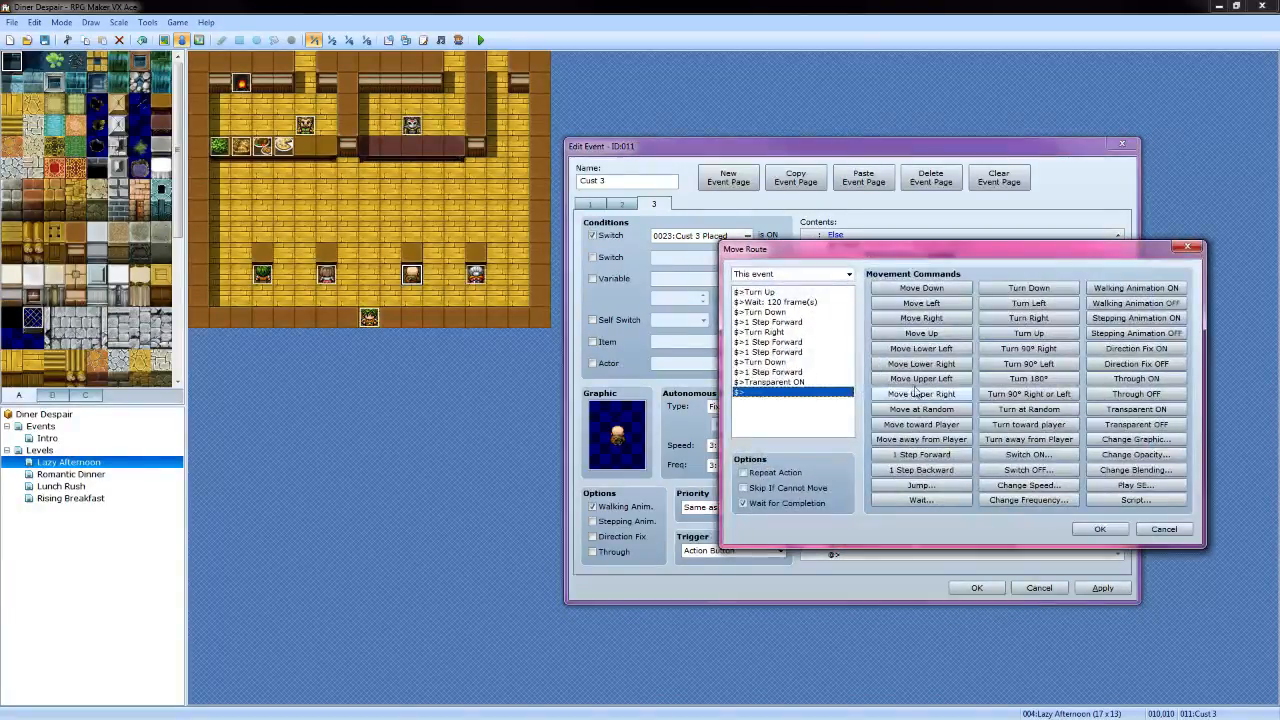
In the Cust 3 event's pizza branch, replace the Turn Right command in the move route with Turn Left
{"action": "left_click", "coordinate": [785, 332]}
{"action": "left_click", "coordinate": [998, 305]}
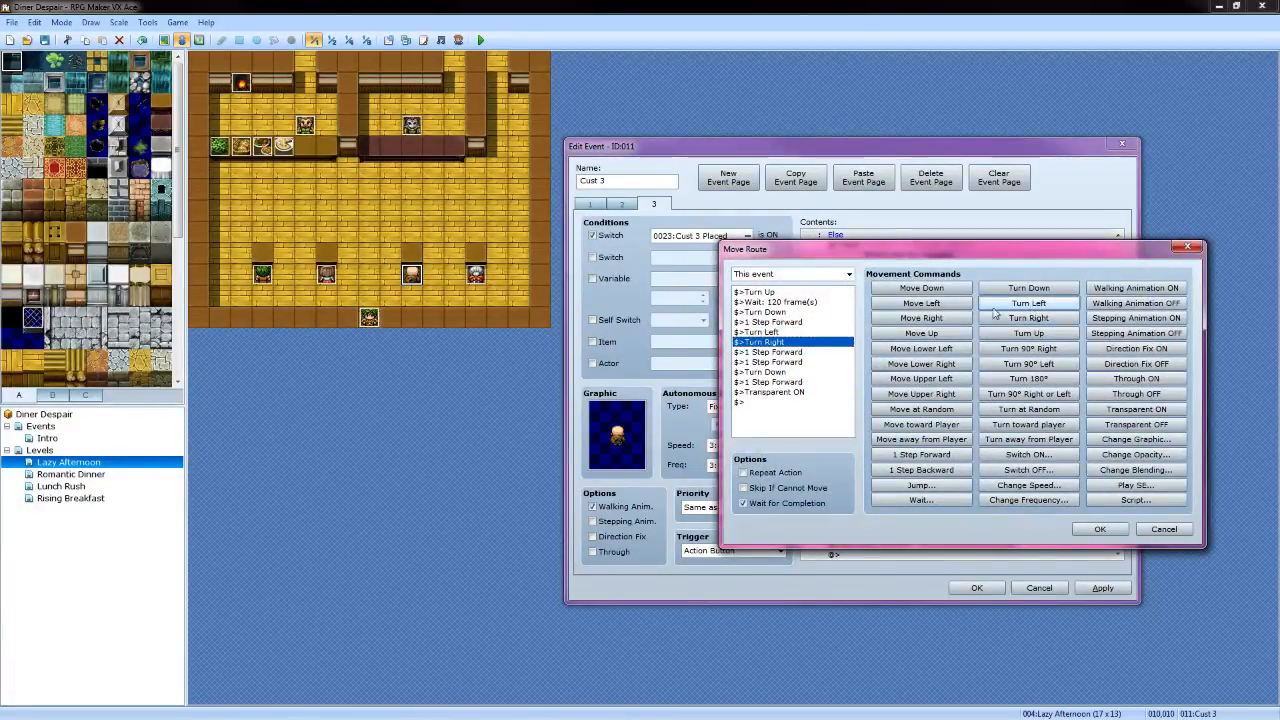
{"action": "left_click", "coordinate": [781, 351]}
{"action": "left_click", "coordinate": [792, 343]}
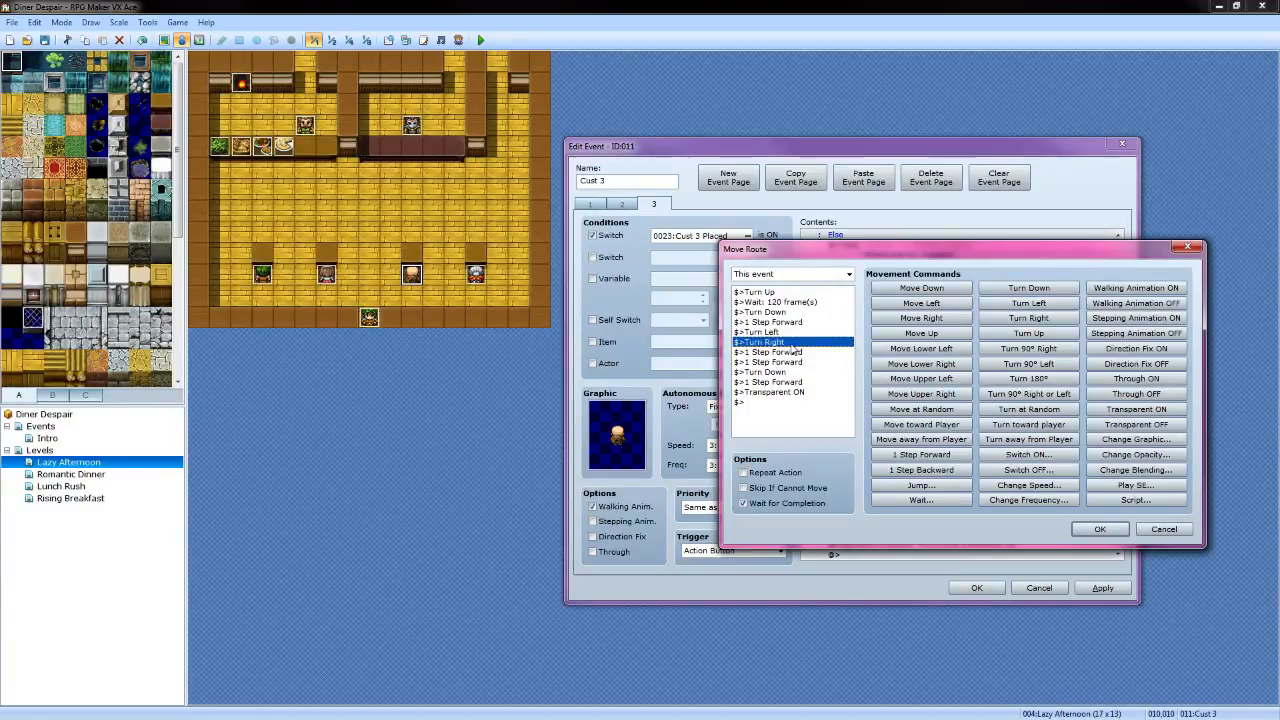
{"action": "key", "text": "Delete"}
{"action": "left_click", "coordinate": [1099, 529]}
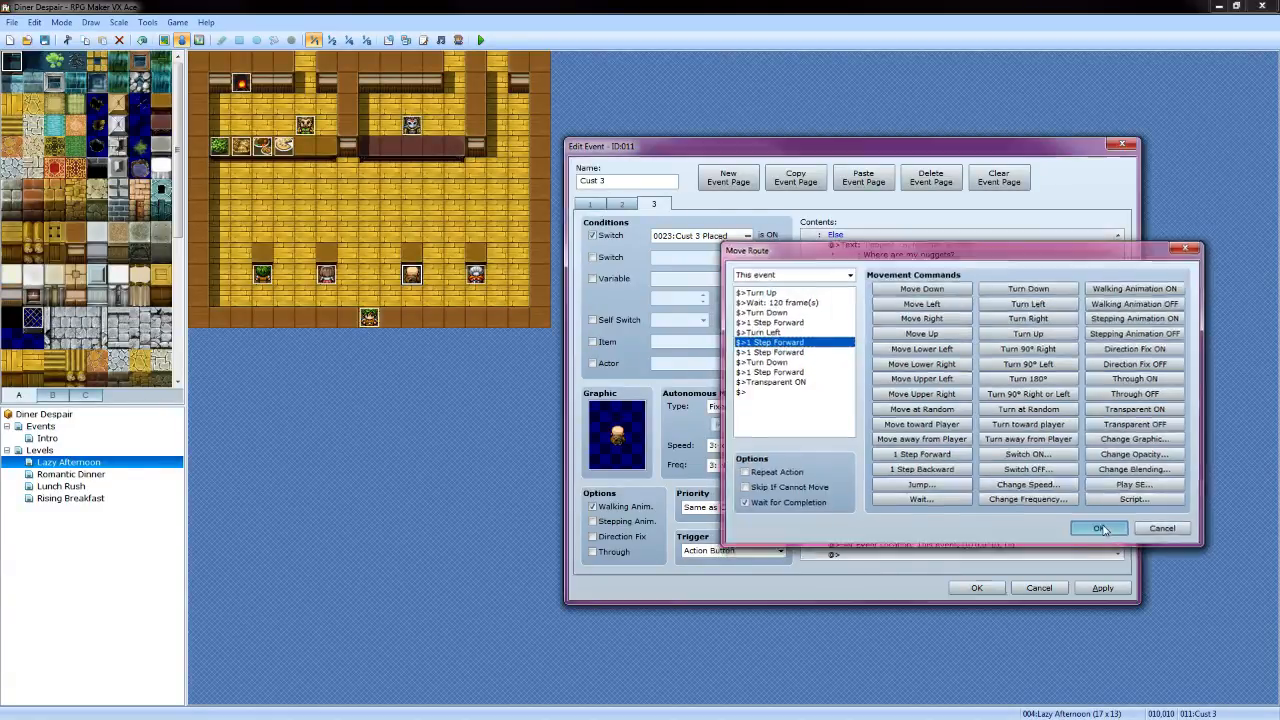
Replace Turn Right with Turn Left in the salad branch's move route and save the Cust 3 event
{"action": "scroll", "coordinate": [966, 421], "scroll_direction": "down", "scroll_amount": 14}
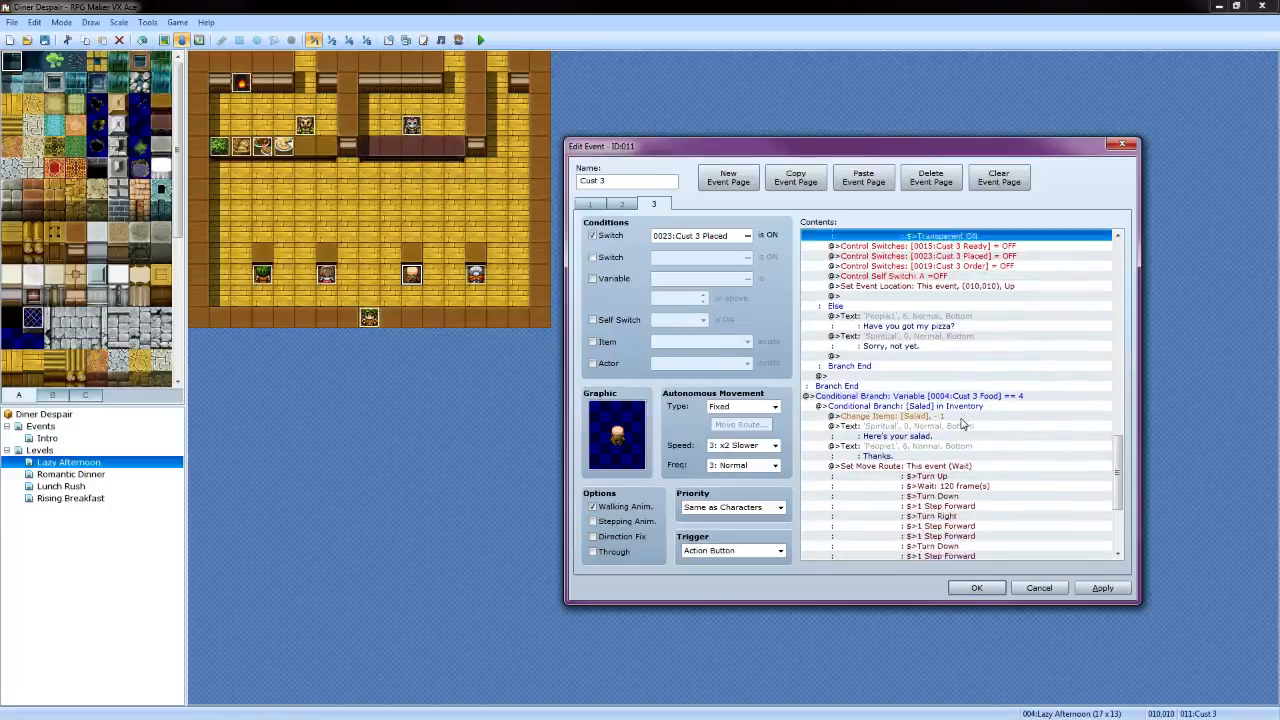
{"action": "left_click", "coordinate": [953, 316]}
{"action": "right_click", "coordinate": [955, 312]}
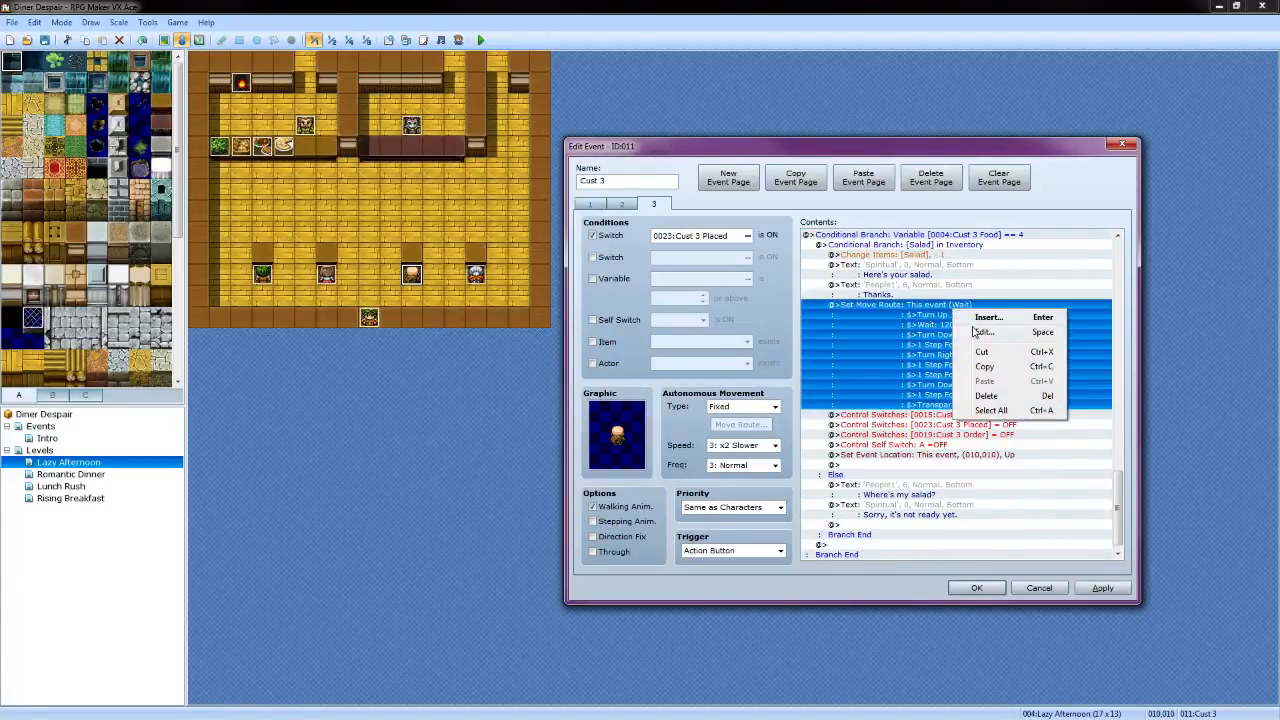
{"action": "left_click", "coordinate": [975, 333]}
{"action": "left_click", "coordinate": [790, 332]}
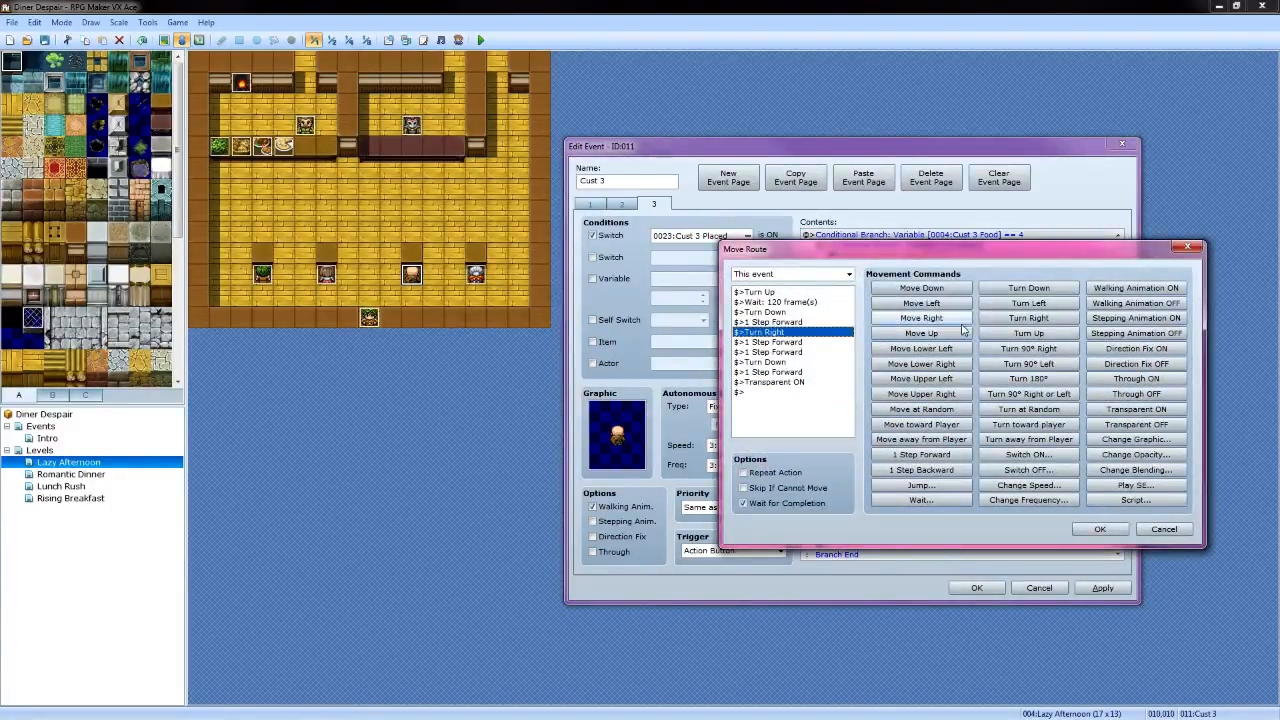
{"action": "left_click", "coordinate": [1020, 304]}
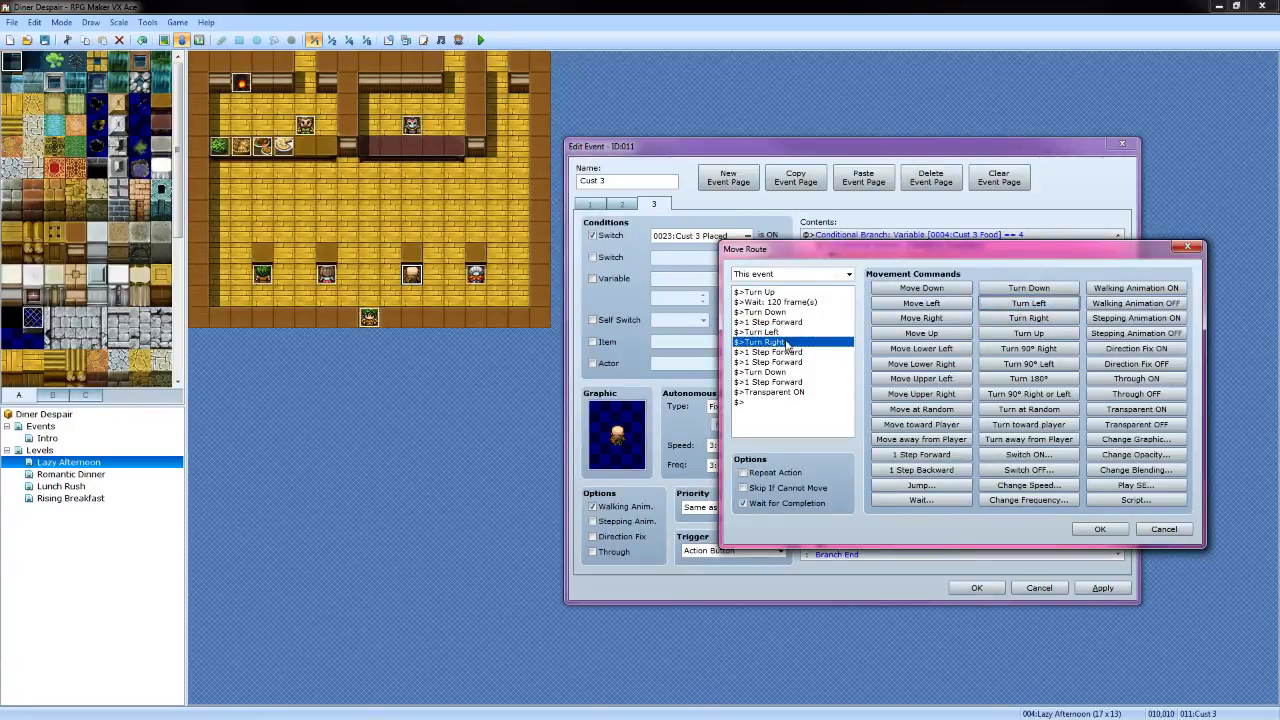
{"action": "key", "text": "Delete"}
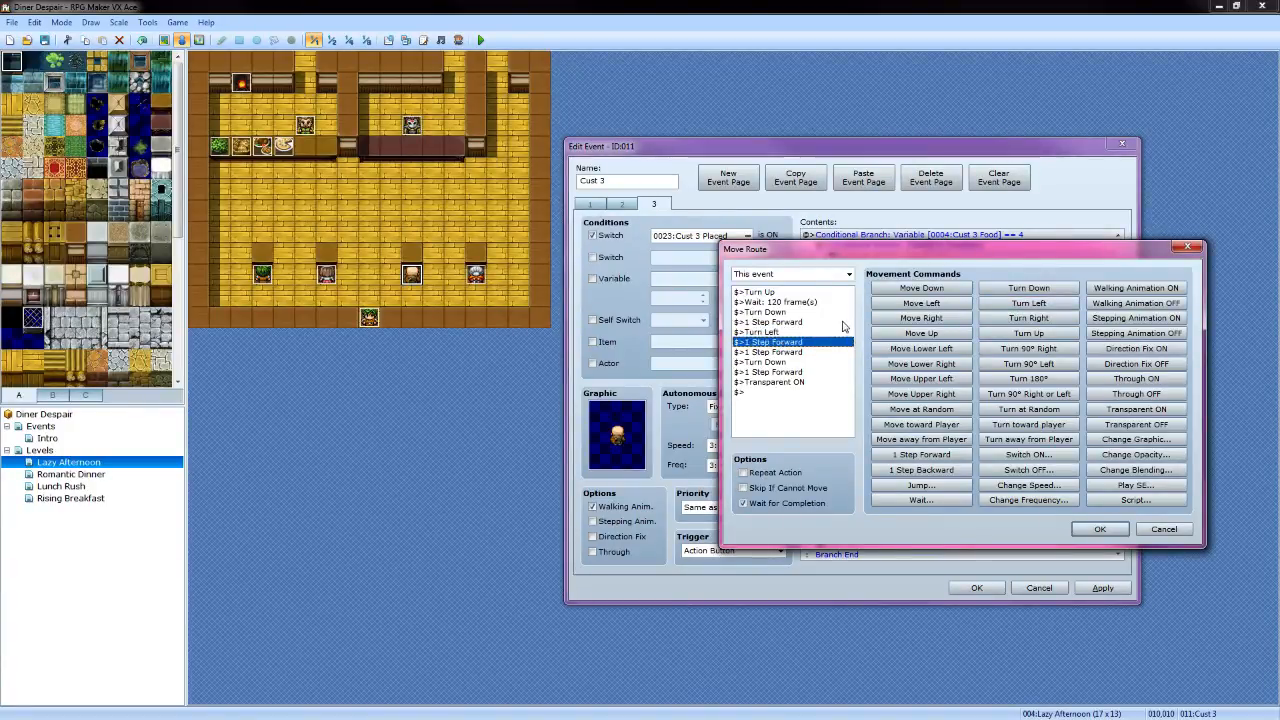
{"action": "left_click", "coordinate": [1100, 529]}
{"action": "scroll", "coordinate": [938, 437], "scroll_direction": "down", "scroll_amount": 1}
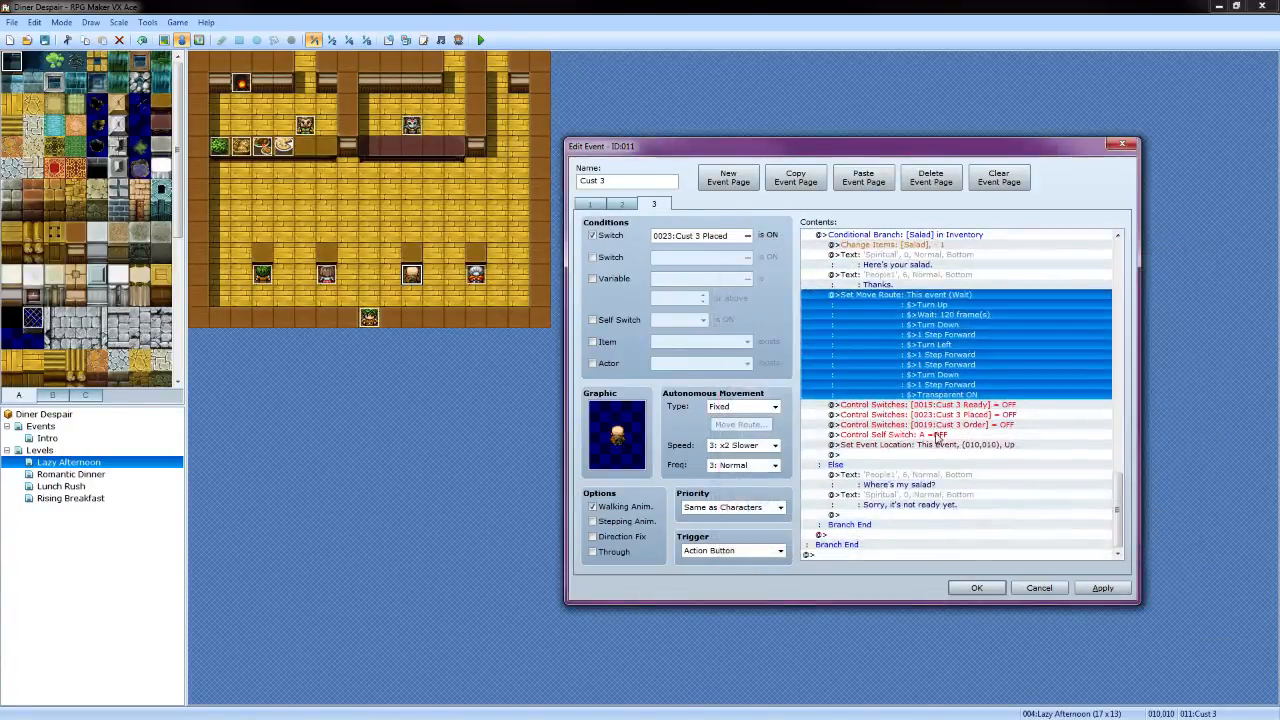
{"action": "left_click", "coordinate": [977, 588]}
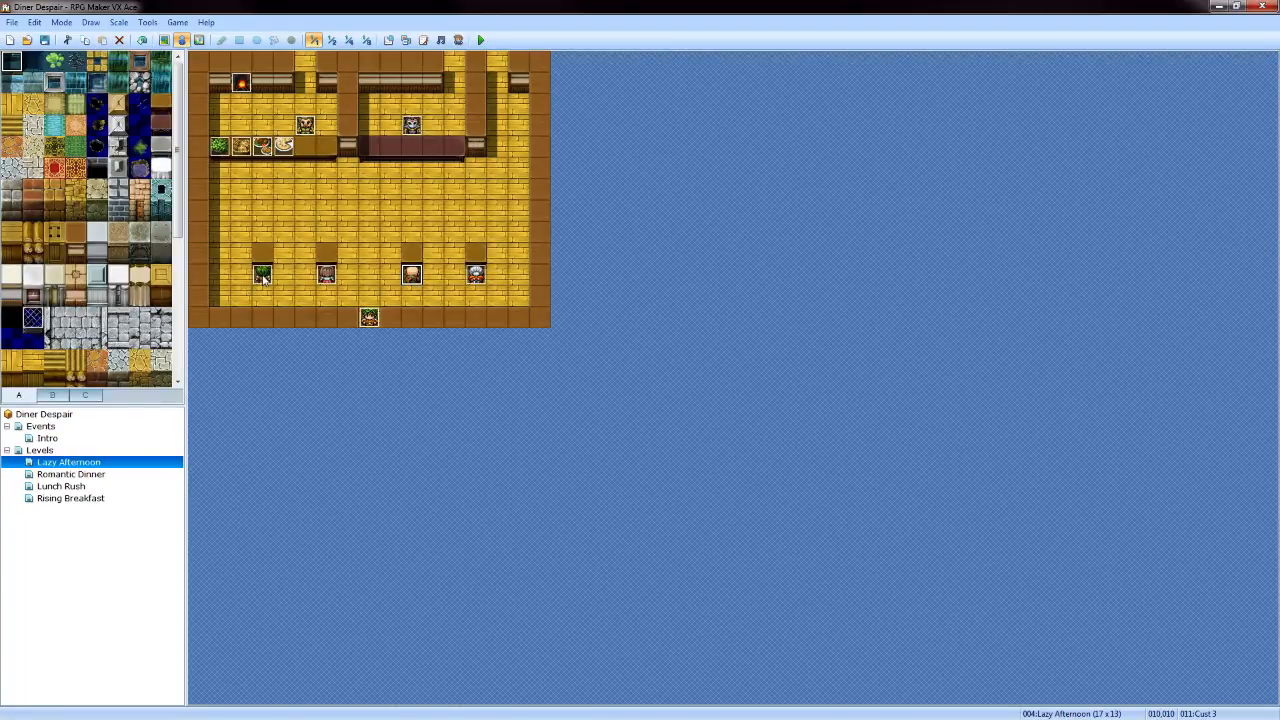
Copy the first event page of the Cust 1 event and close the event without changes
{"action": "double_click", "coordinate": [478, 279]}
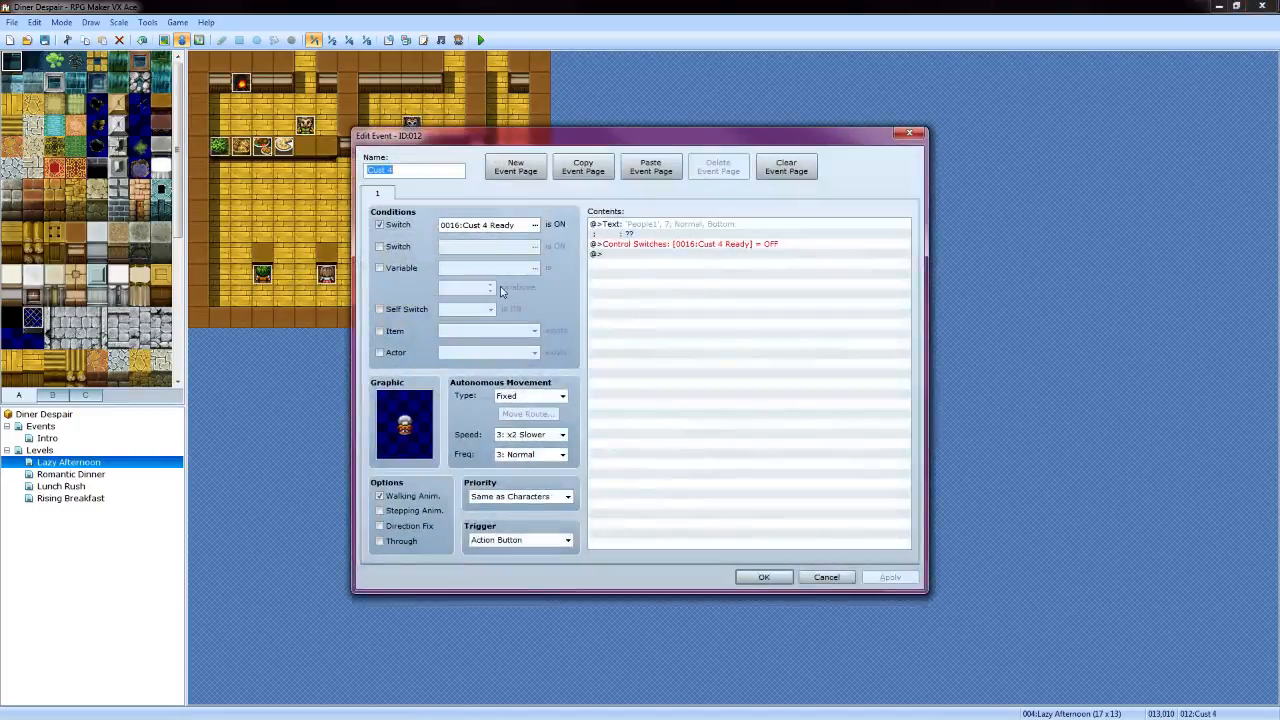
{"action": "left_click", "coordinate": [825, 577]}
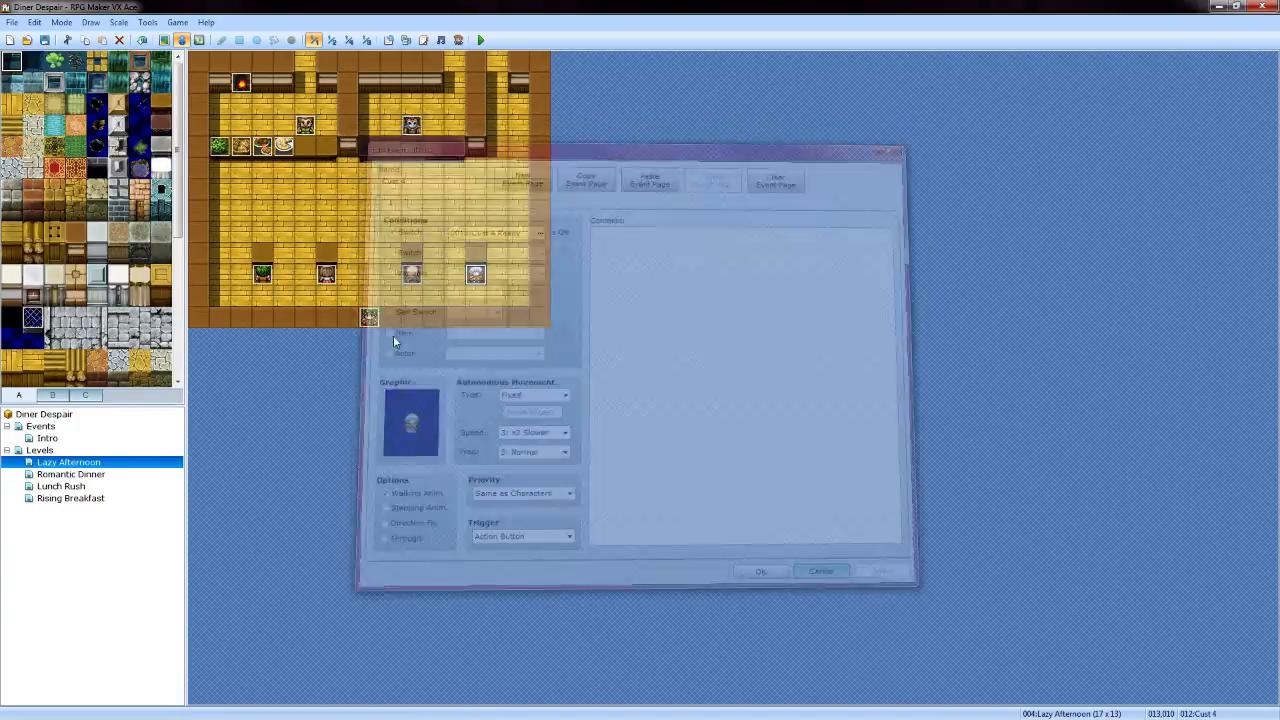
{"action": "double_click", "coordinate": [263, 276]}
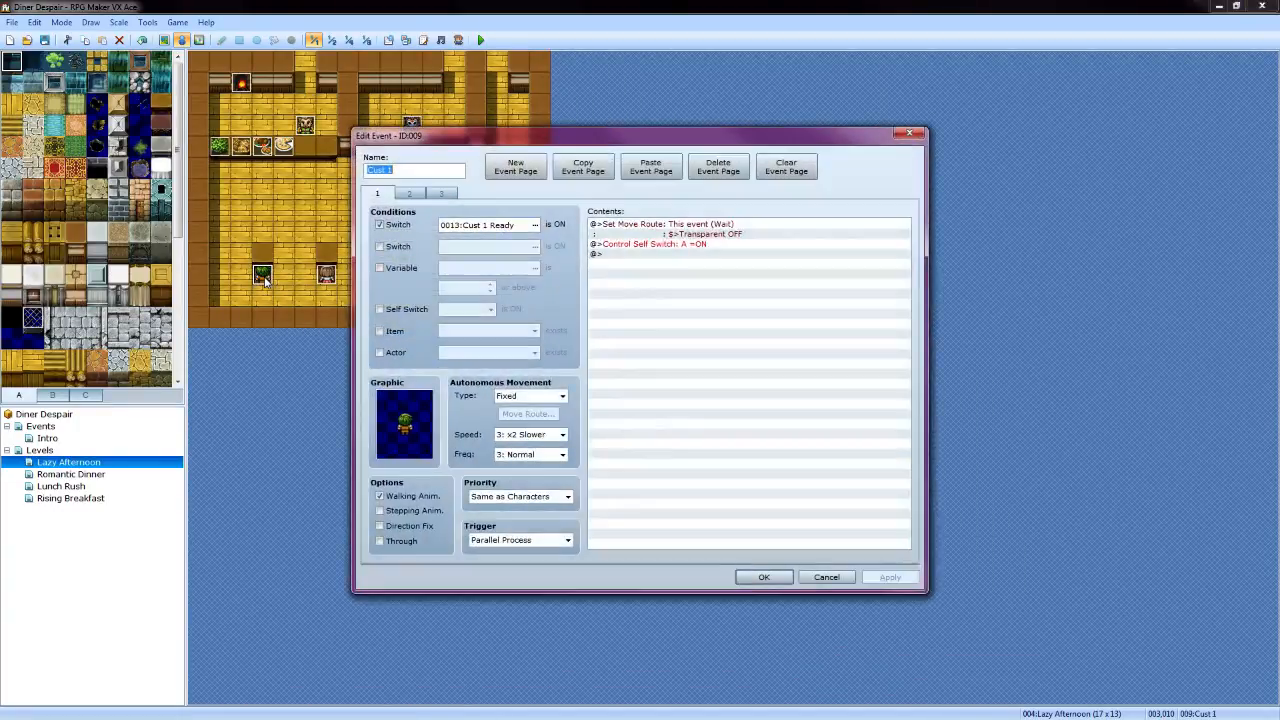
{"action": "left_click", "coordinate": [600, 175]}
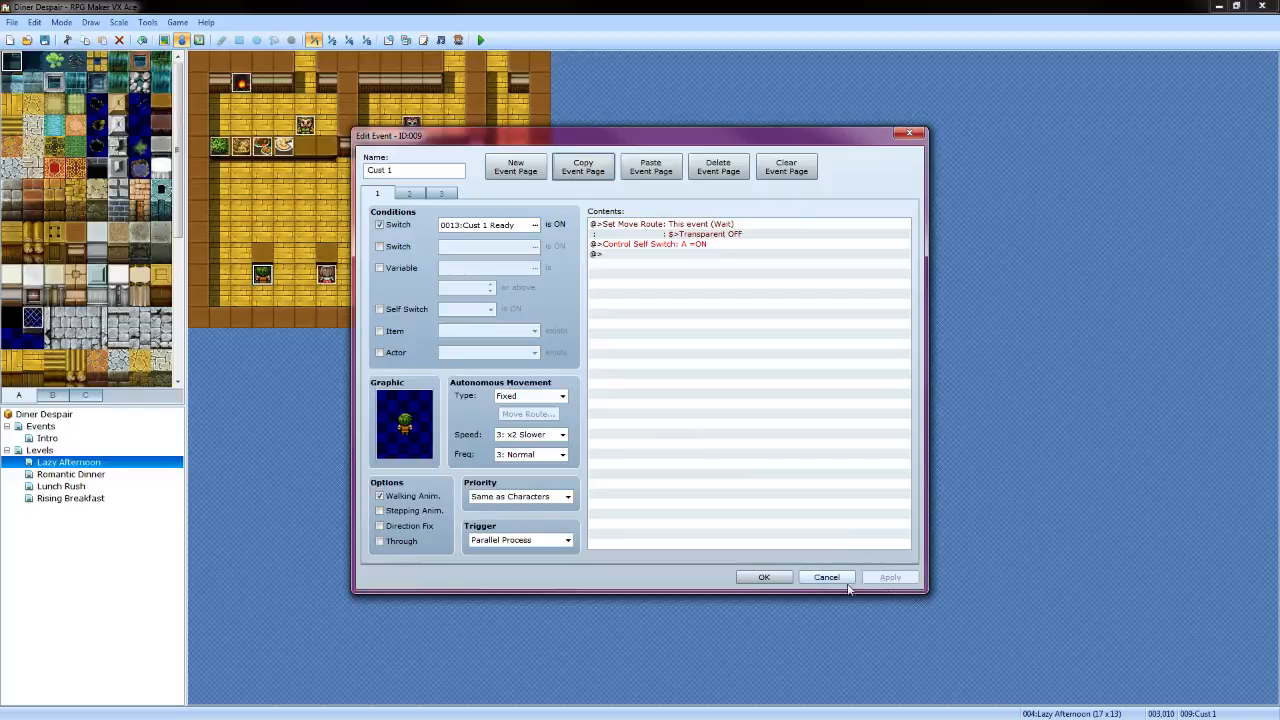
{"action": "left_click", "coordinate": [826, 577]}
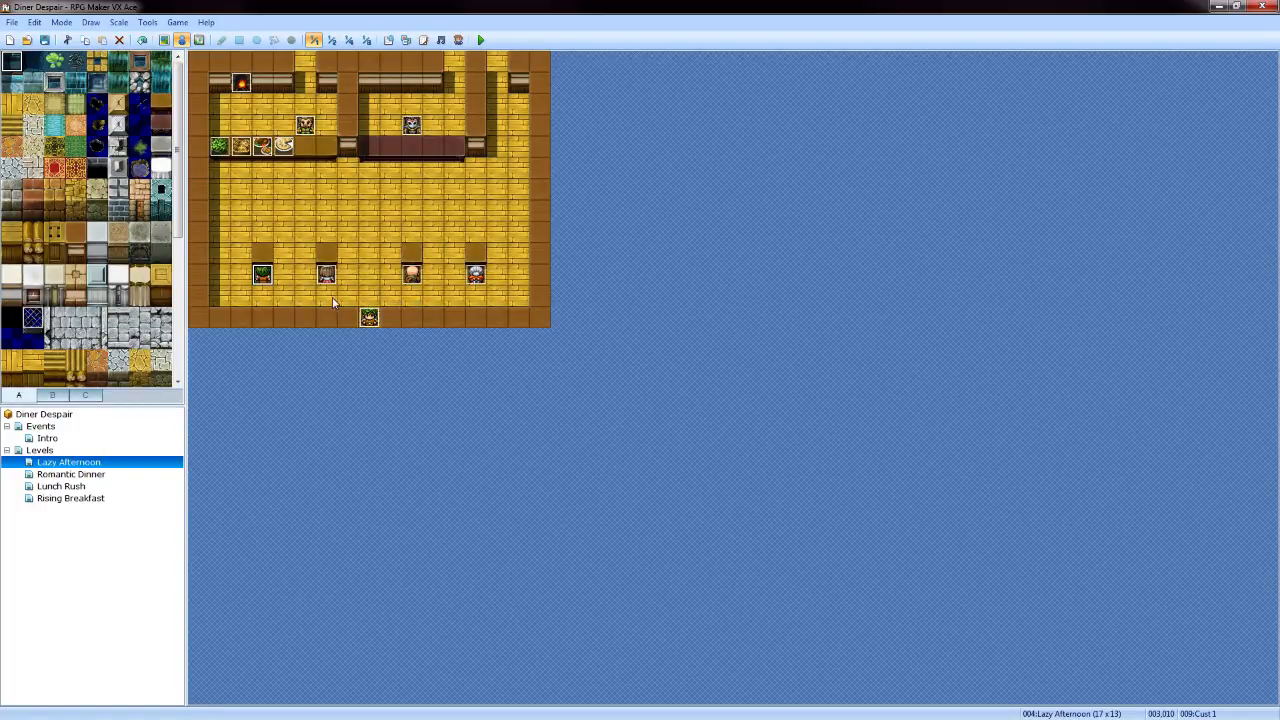
Paste the copied event page into the Cust 4 event as its second page
{"action": "double_click", "coordinate": [476, 278]}
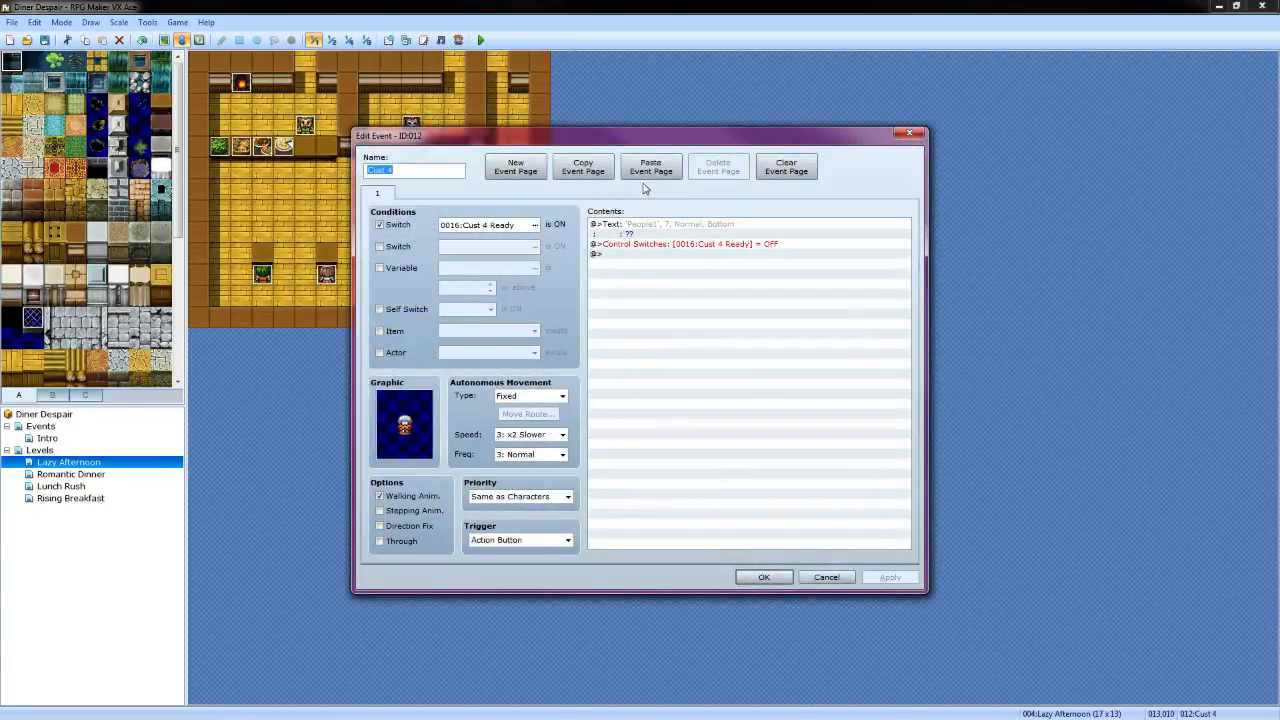
{"action": "left_click", "coordinate": [648, 170]}
{"action": "left_click", "coordinate": [375, 194]}
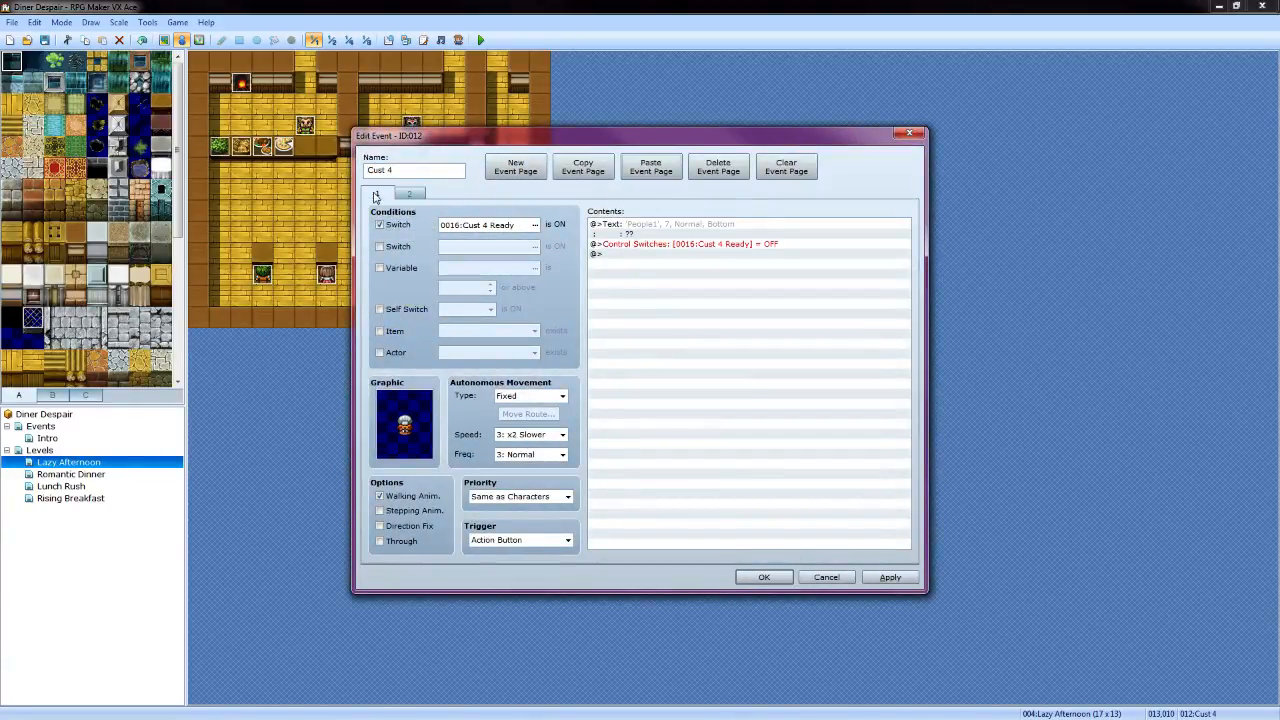
{"action": "left_click", "coordinate": [414, 195]}
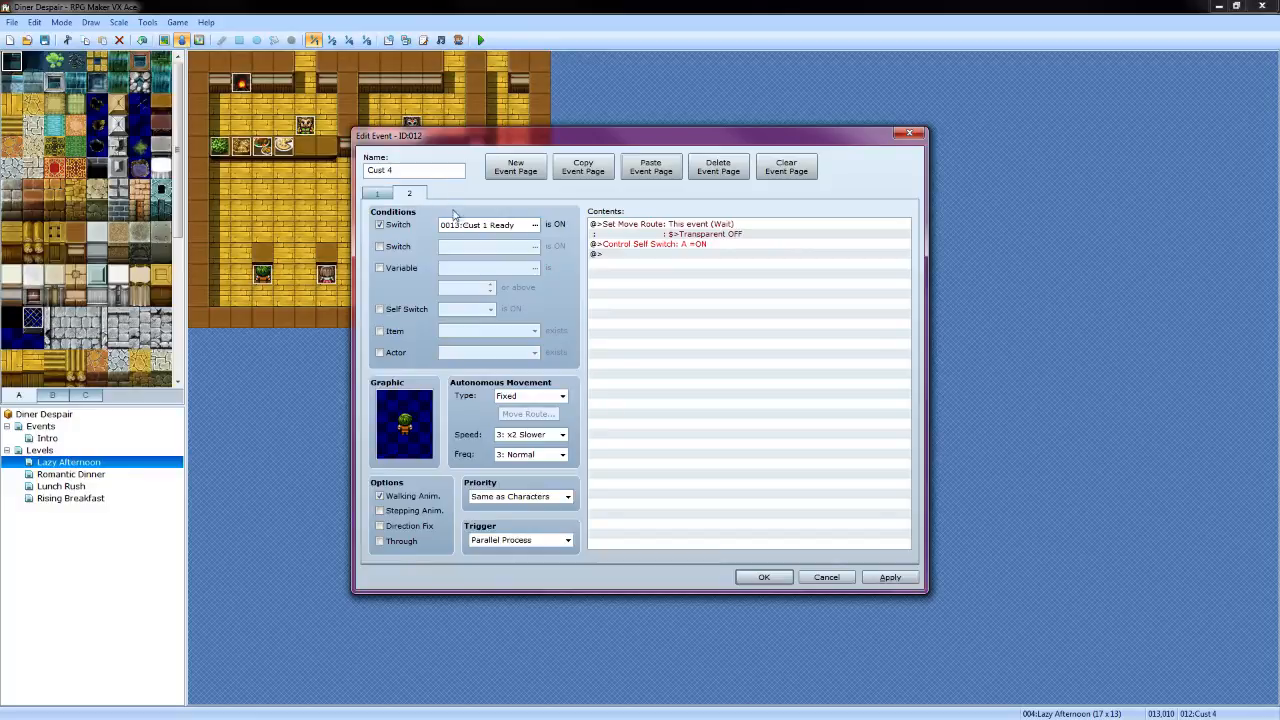
Set the pasted page's condition switch to 0016:Cust 4 Ready
{"action": "left_click", "coordinate": [535, 225]}
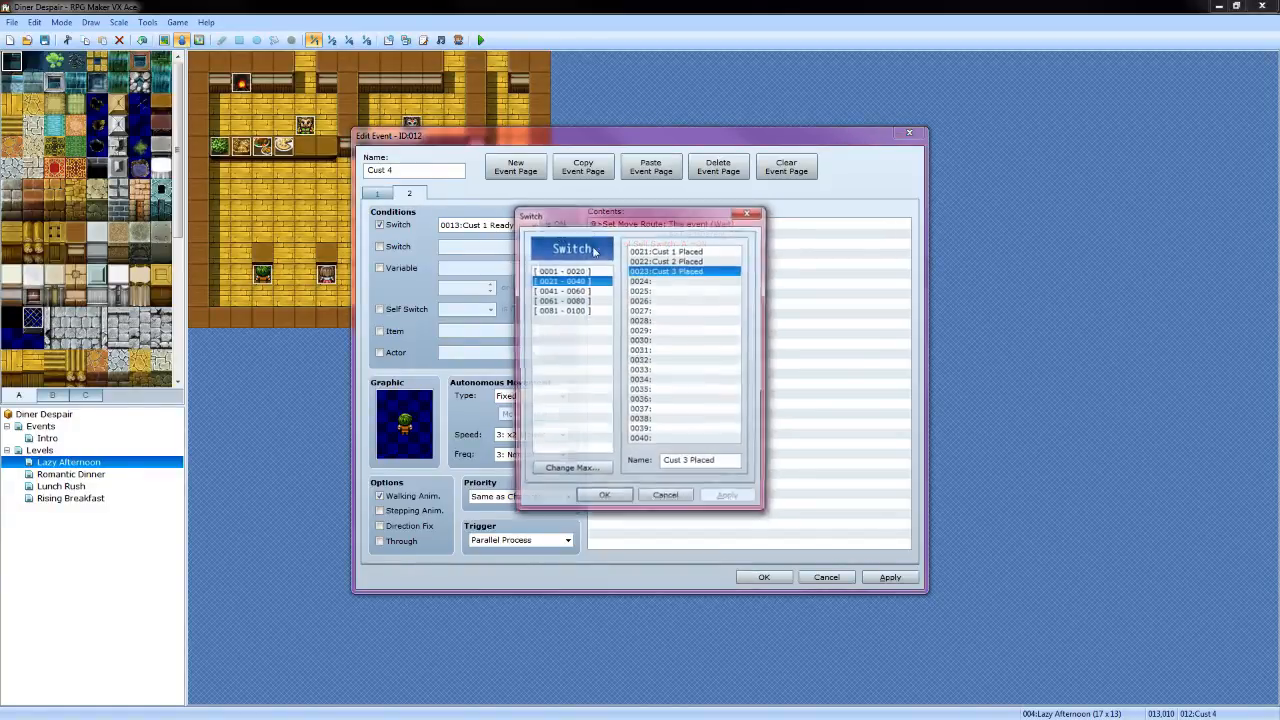
{"action": "left_click", "coordinate": [595, 273]}
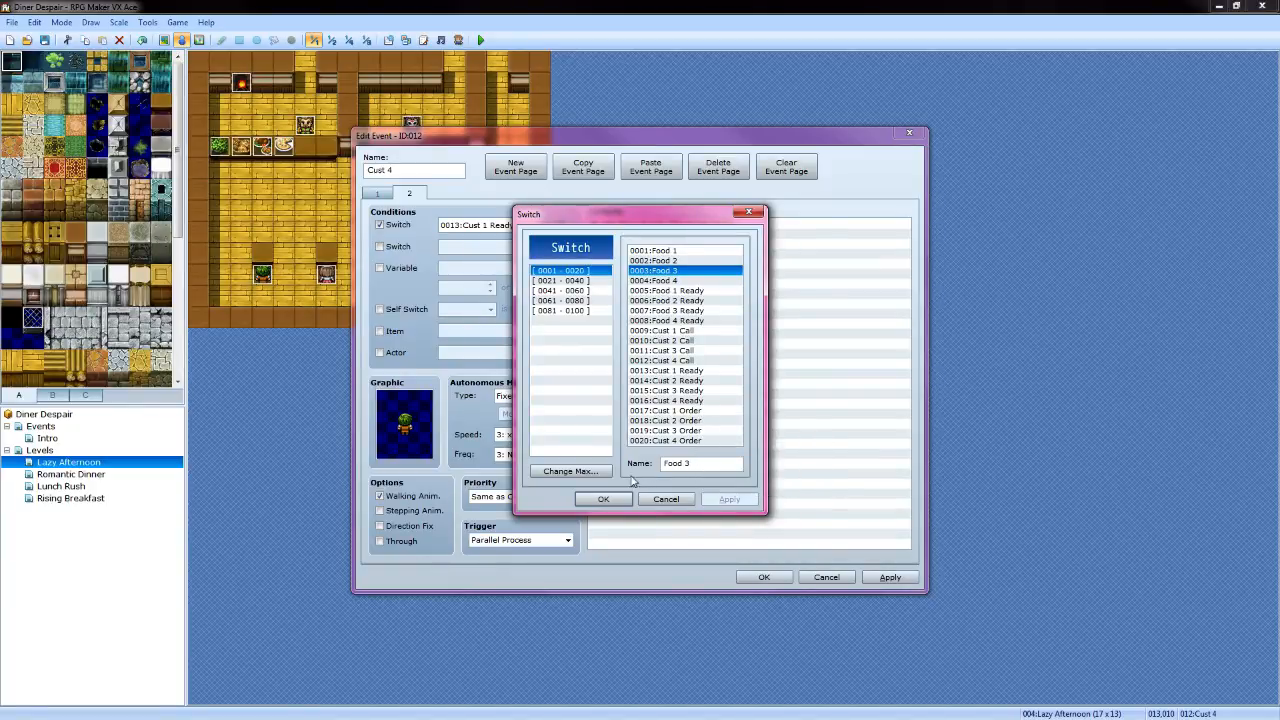
{"action": "left_click", "coordinate": [654, 442]}
{"action": "left_click", "coordinate": [603, 499]}
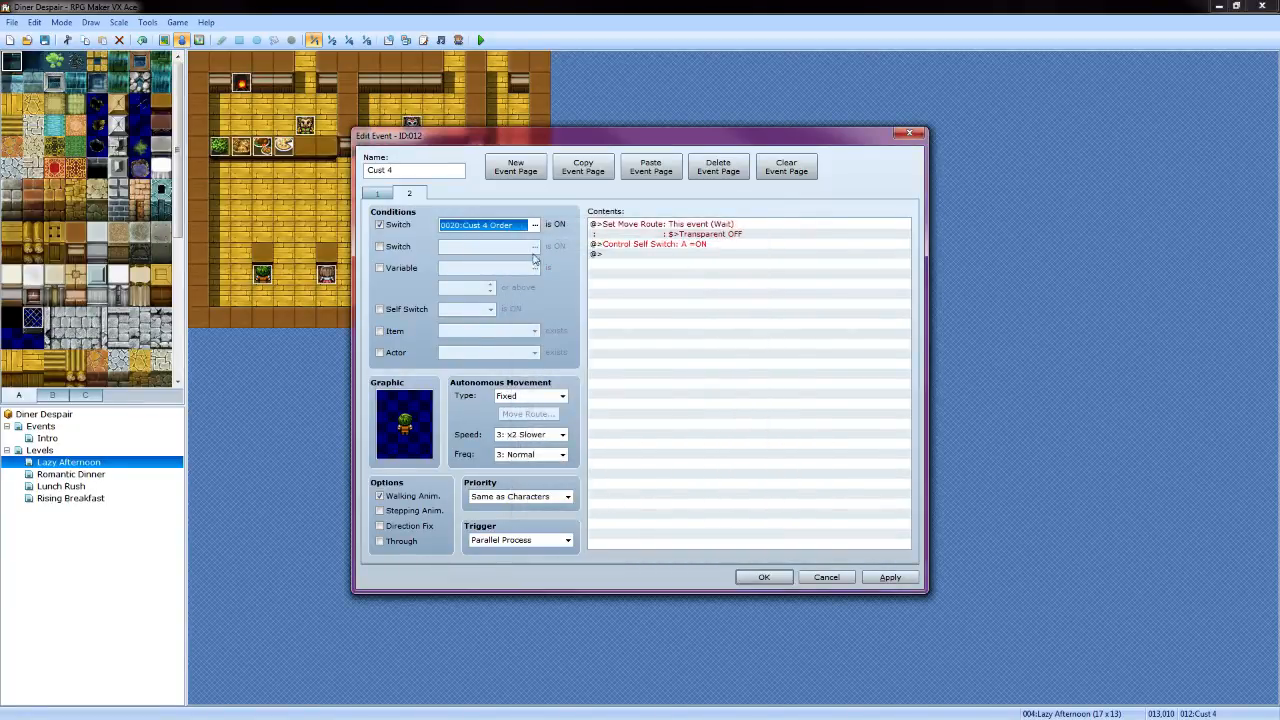
{"action": "left_click", "coordinate": [533, 227]}
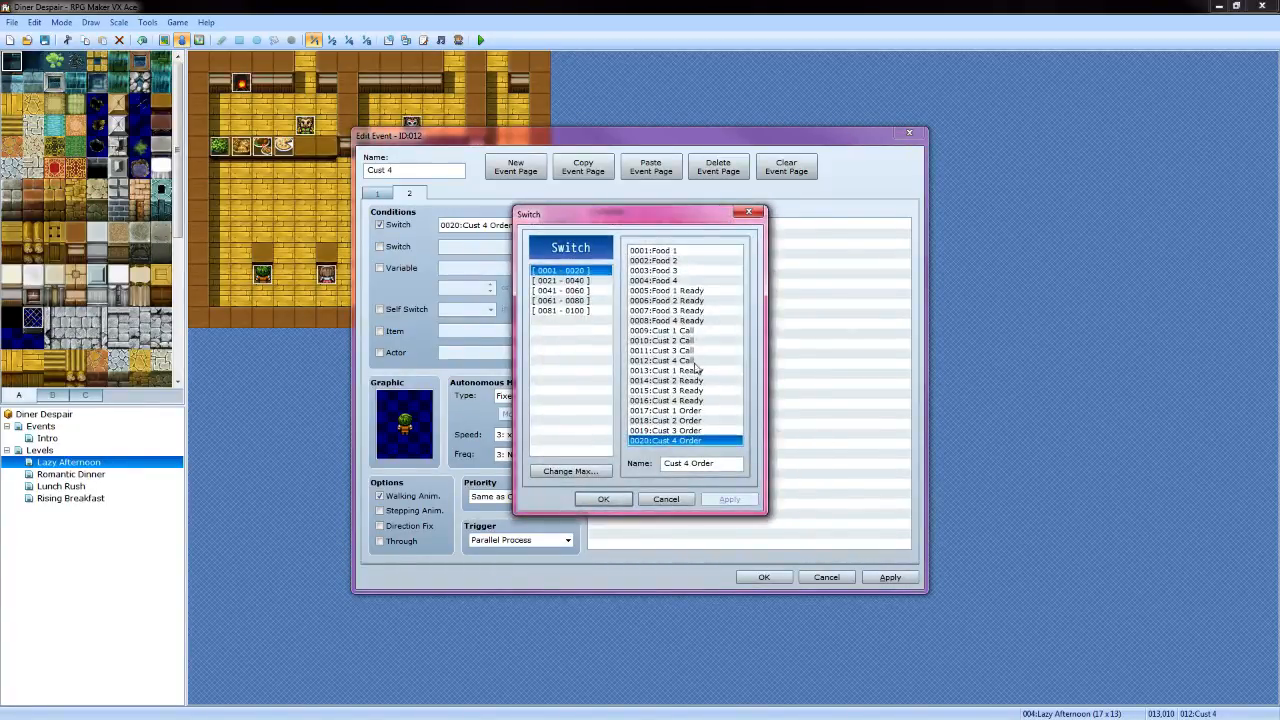
{"action": "left_click", "coordinate": [693, 401]}
{"action": "left_click", "coordinate": [603, 499]}
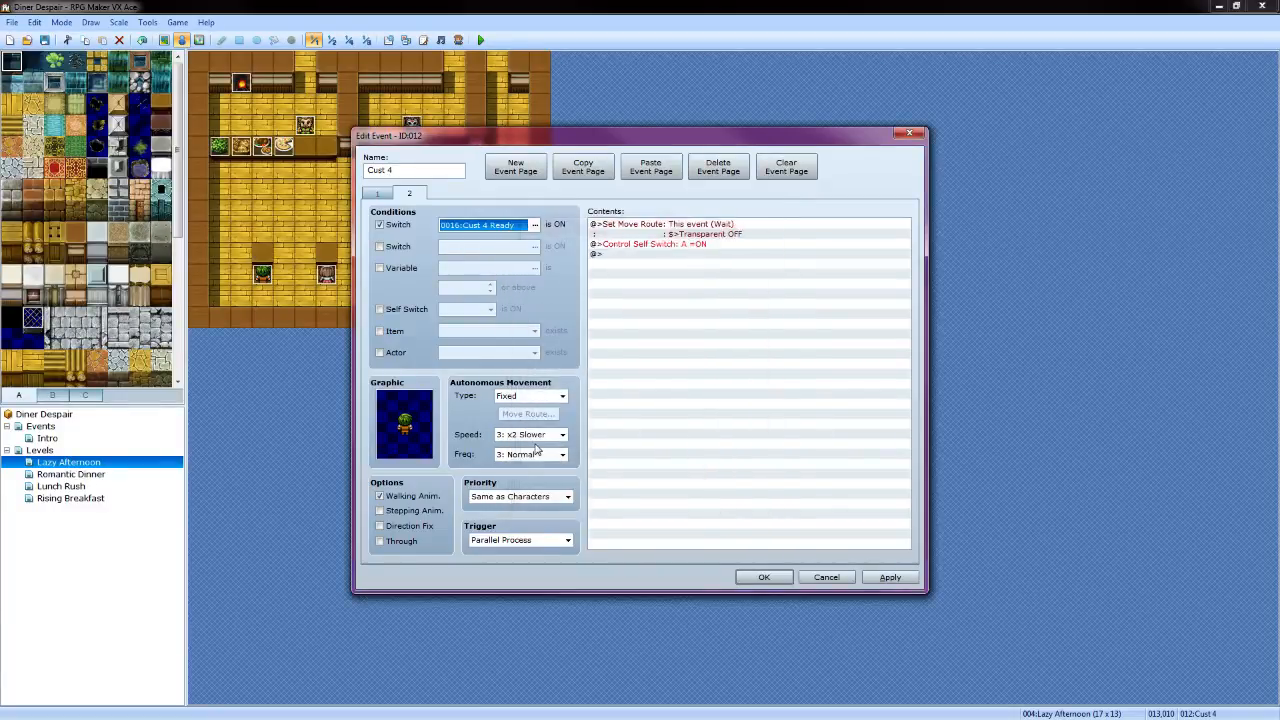
Change the pasted page's graphic to the white-haired character facing away from the People1 set and apply the changes
{"action": "double_click", "coordinate": [405, 424]}
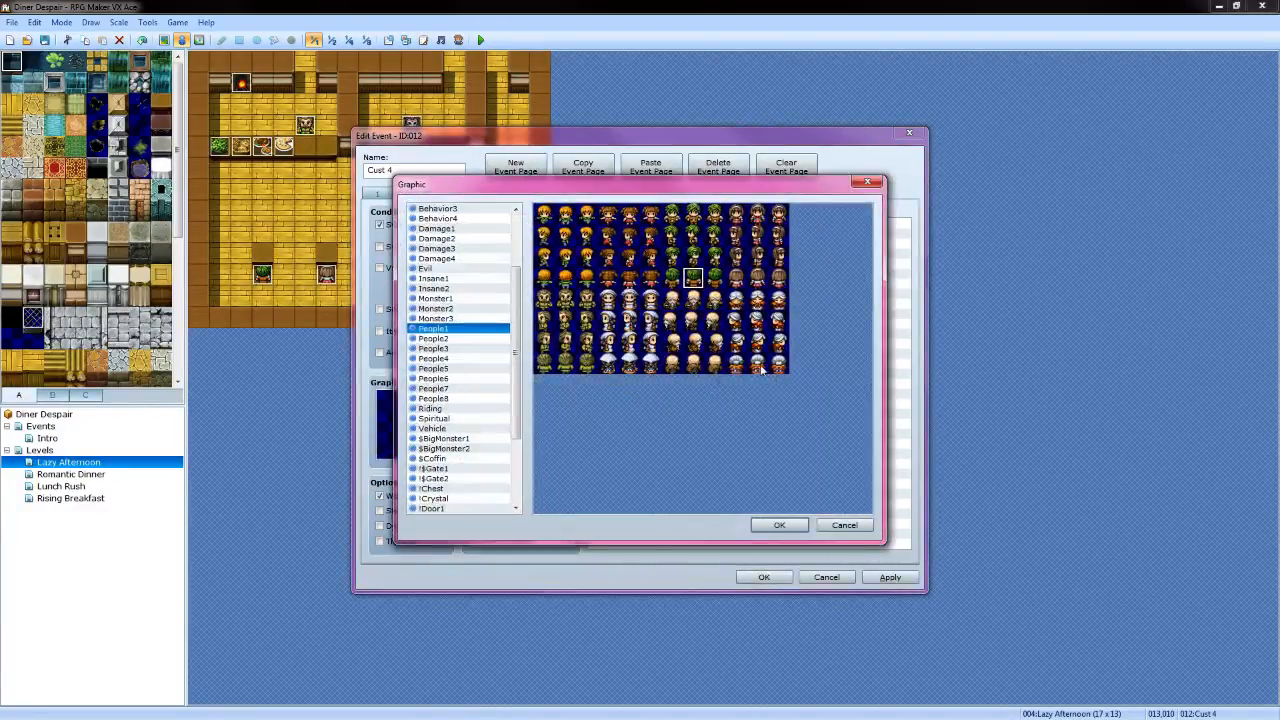
{"action": "left_click", "coordinate": [779, 525]}
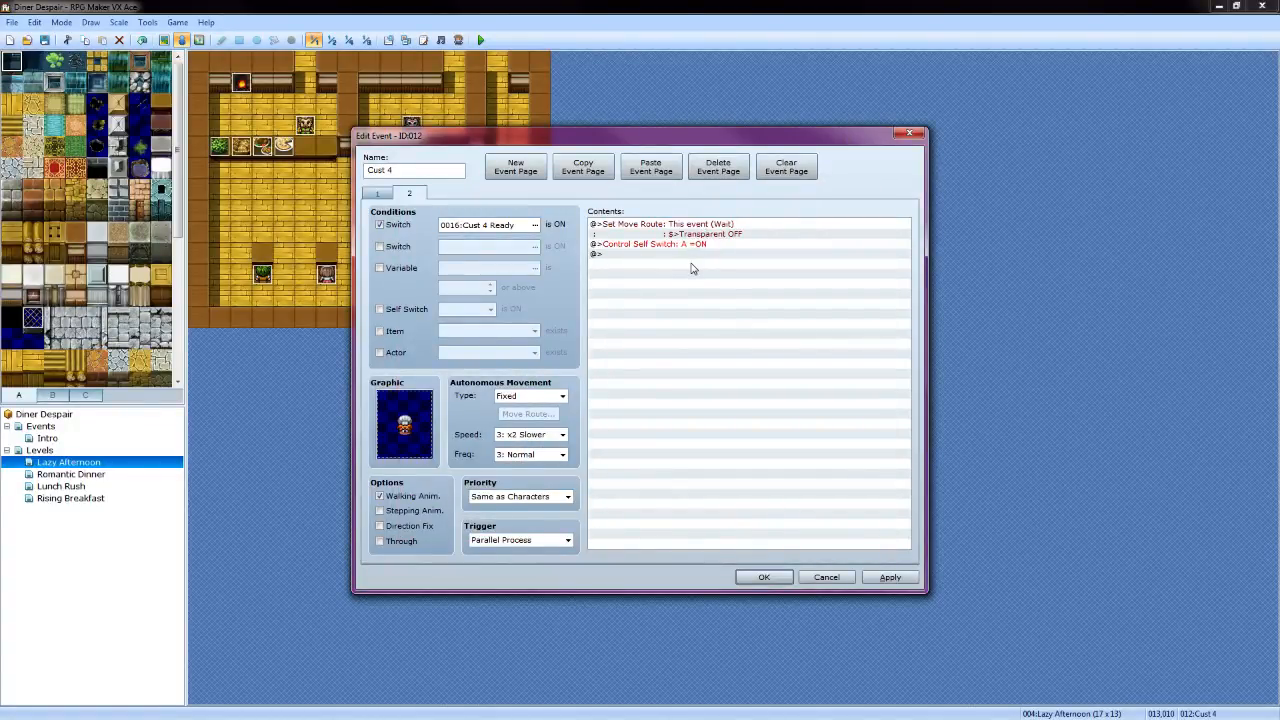
{"action": "left_click", "coordinate": [890, 577]}
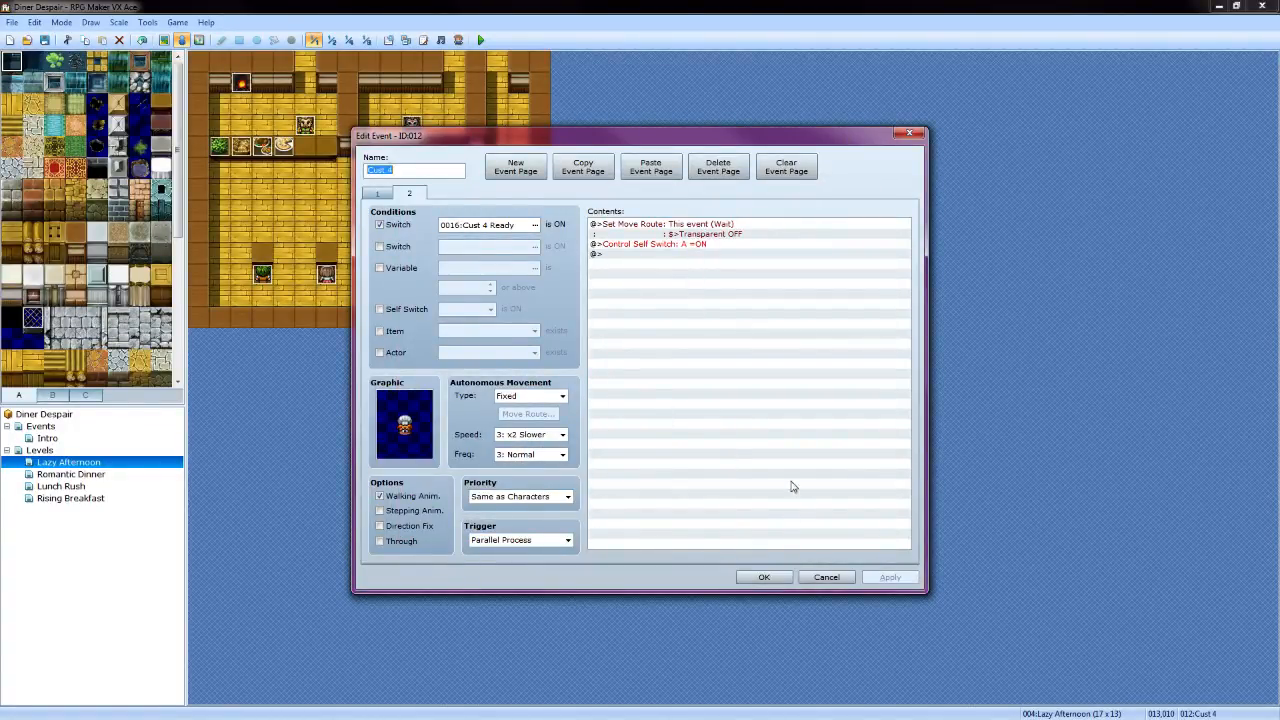
Delete the original first page of the Cust 4 event and save the event
{"action": "left_click", "coordinate": [378, 193]}
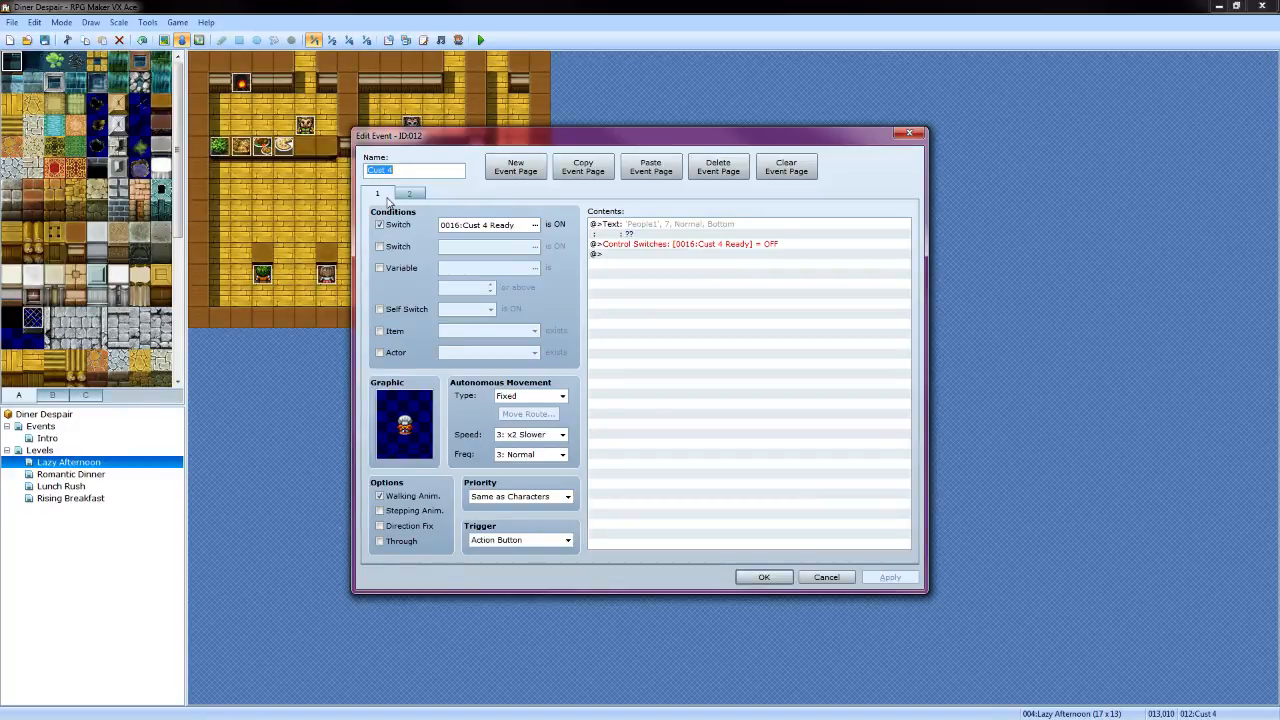
{"action": "left_click", "coordinate": [718, 170]}
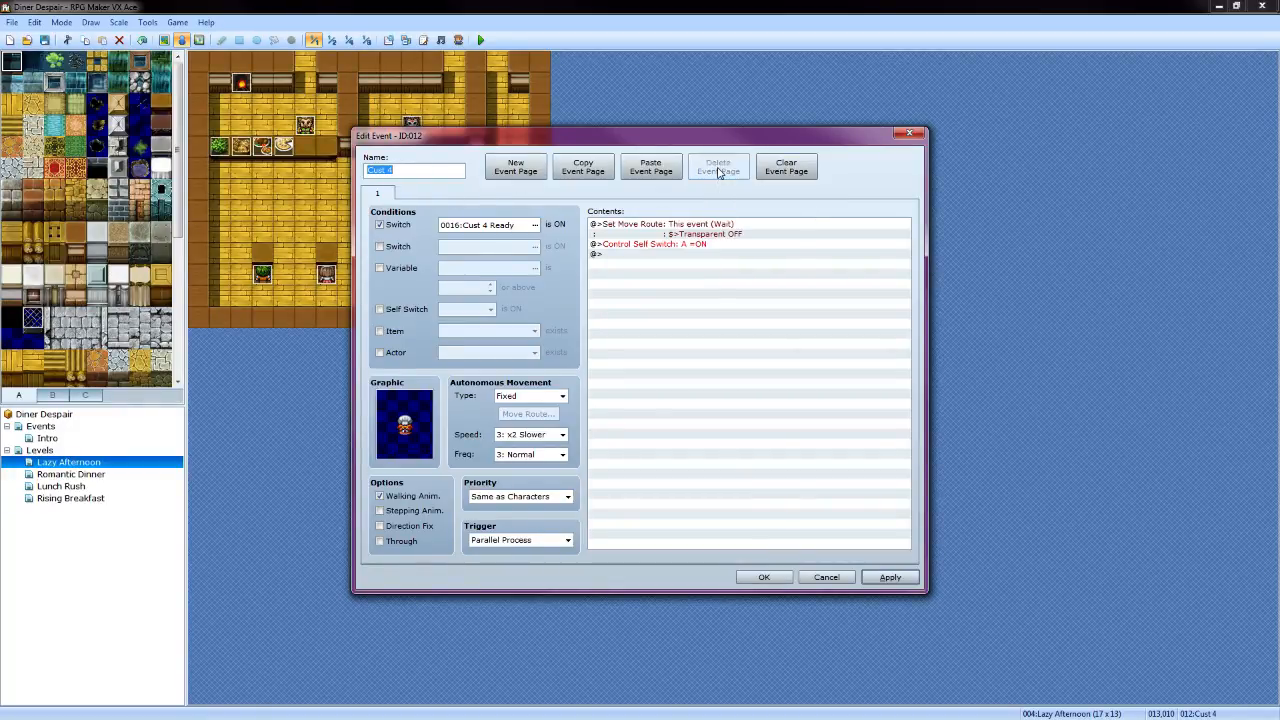
{"action": "left_click", "coordinate": [763, 578]}
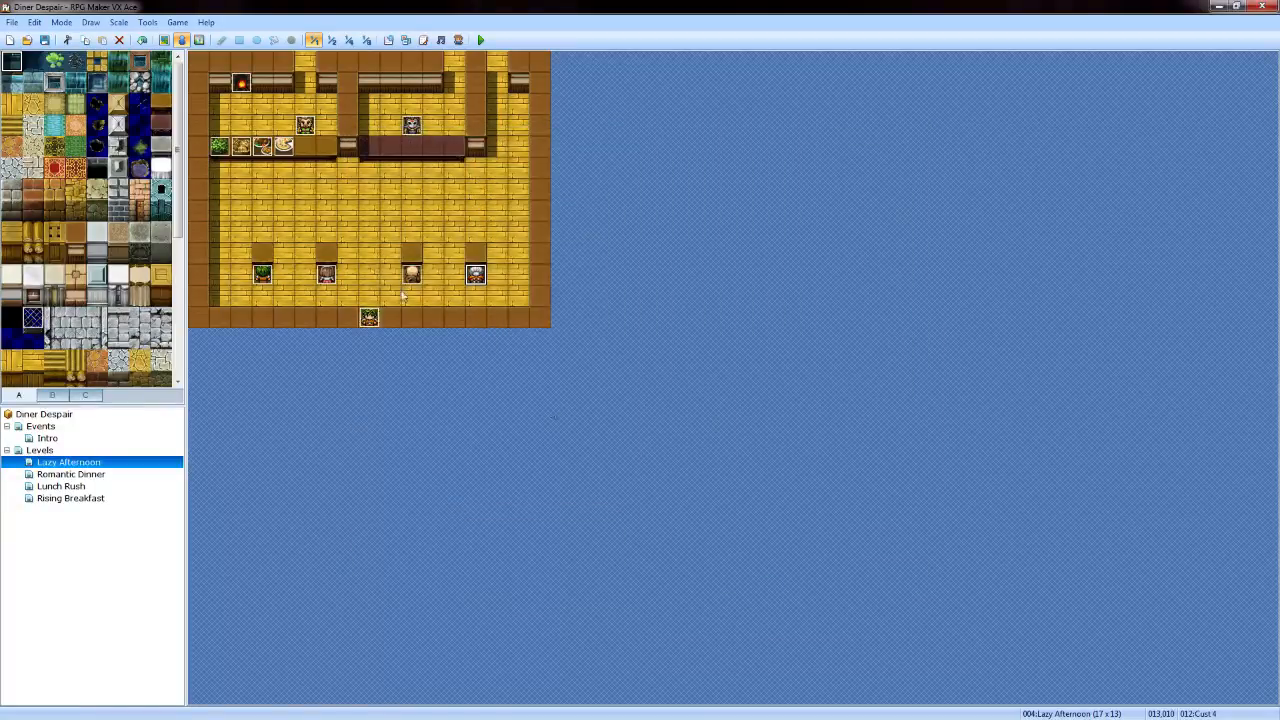
Copy the second event page, containing the food order branches, from the Cust 1 event
{"action": "double_click", "coordinate": [262, 273]}
{"action": "left_click", "coordinate": [409, 193]}
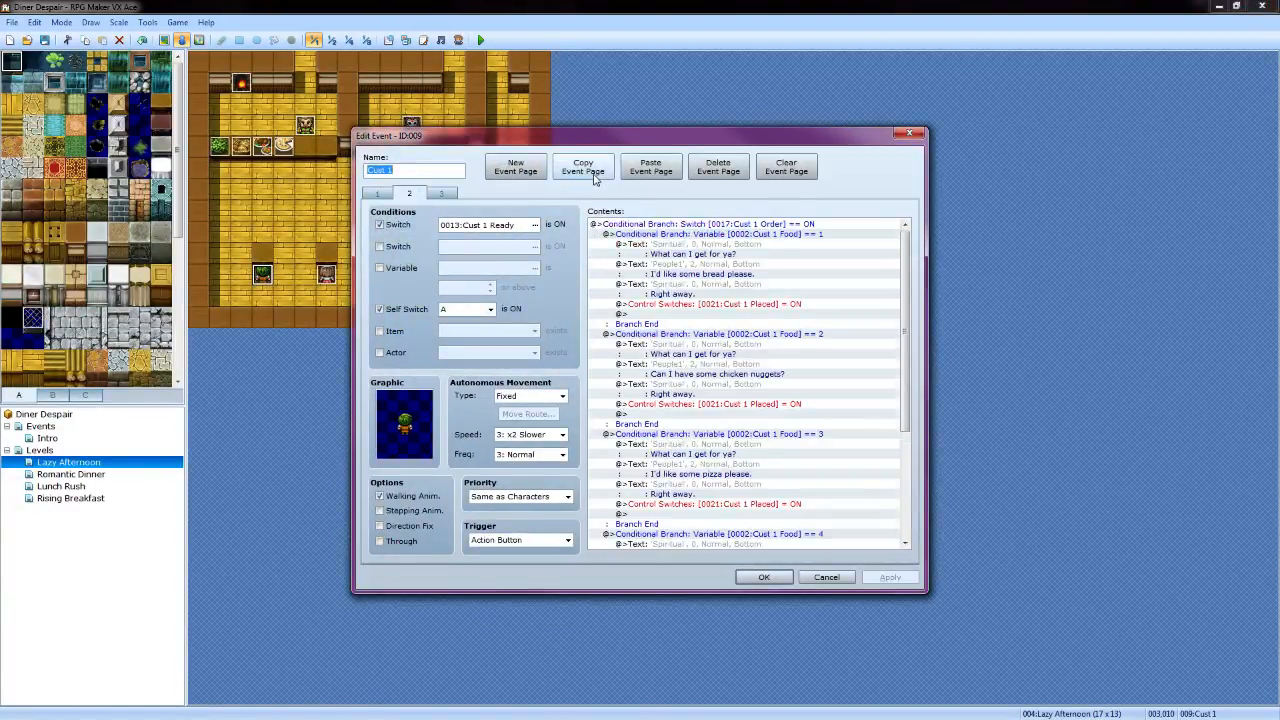
{"action": "left_click", "coordinate": [583, 167]}
{"action": "left_click", "coordinate": [826, 577]}
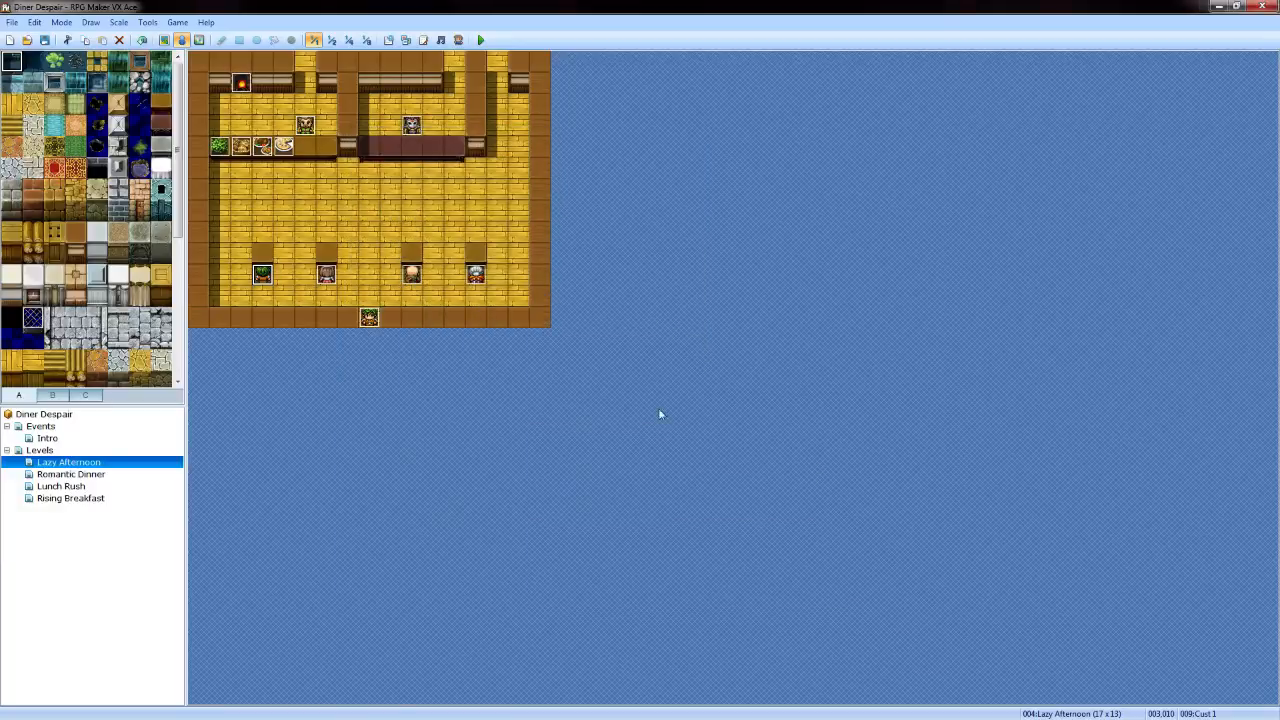
Paste the order page into the Cust 4 event as page 2 and set its condition switch to 0016:Cust 4 Ready
{"action": "double_click", "coordinate": [480, 283]}
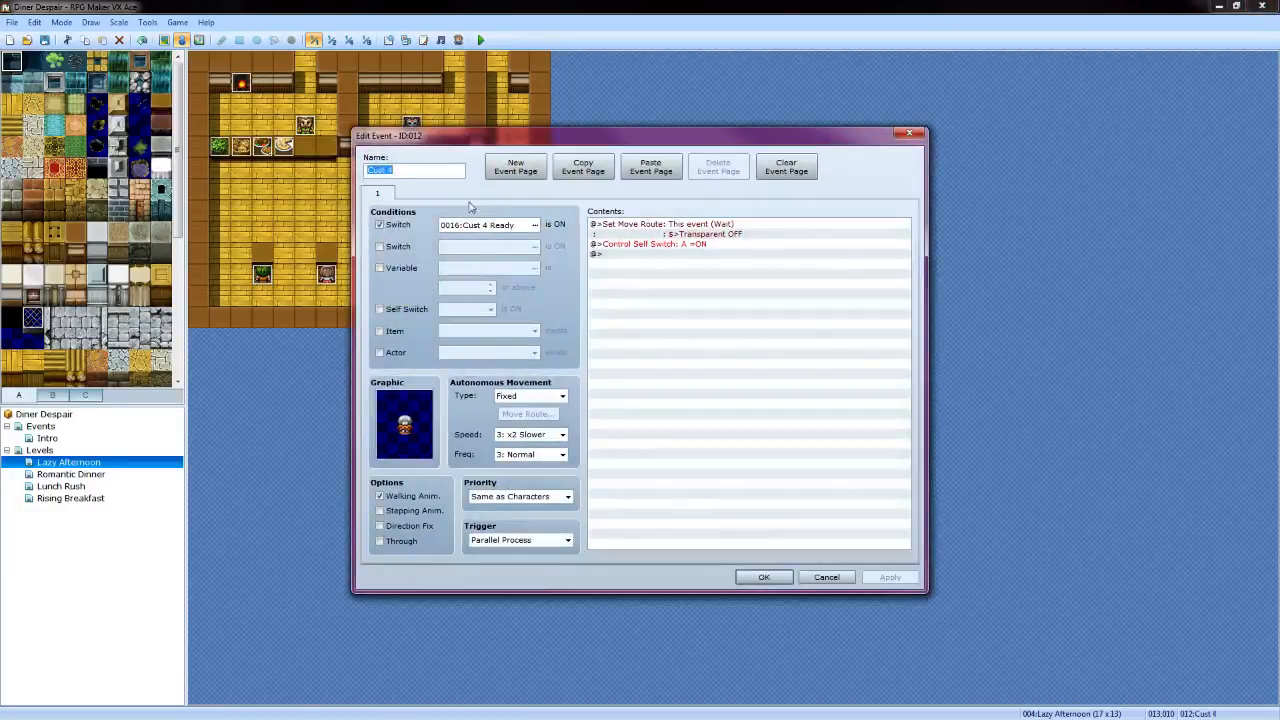
{"action": "left_click", "coordinate": [650, 167]}
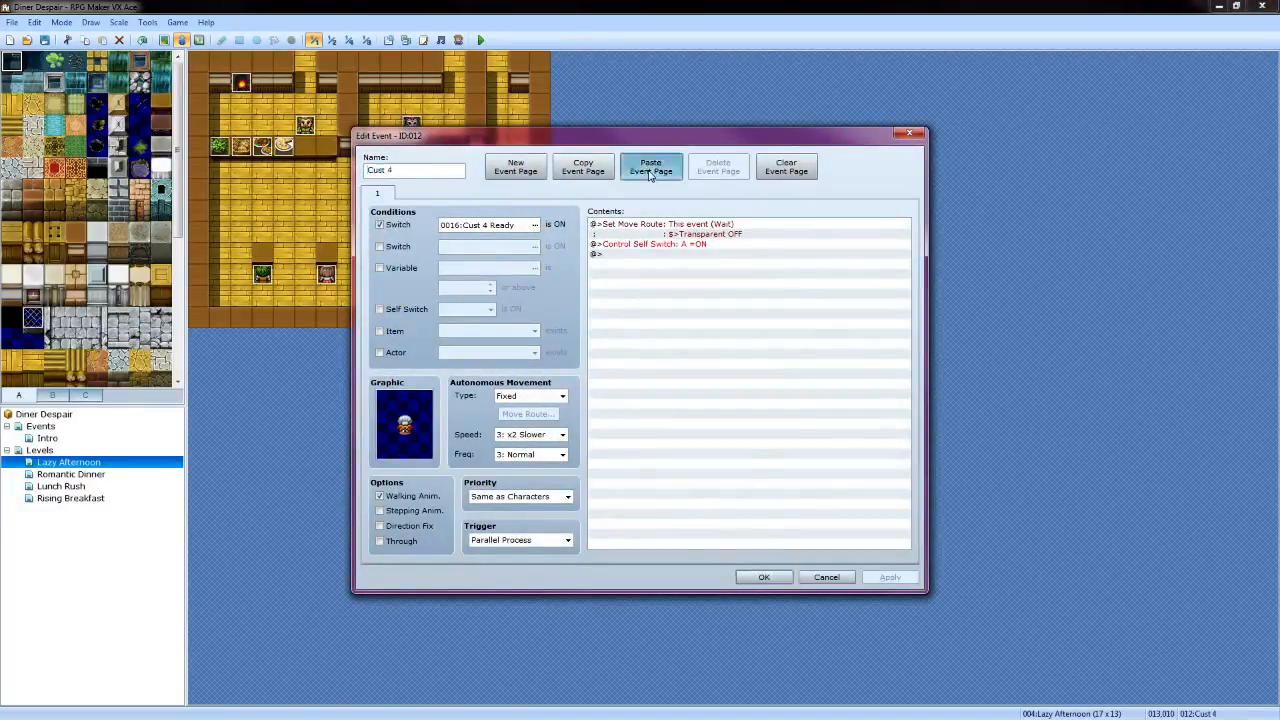
{"action": "left_click", "coordinate": [534, 224]}
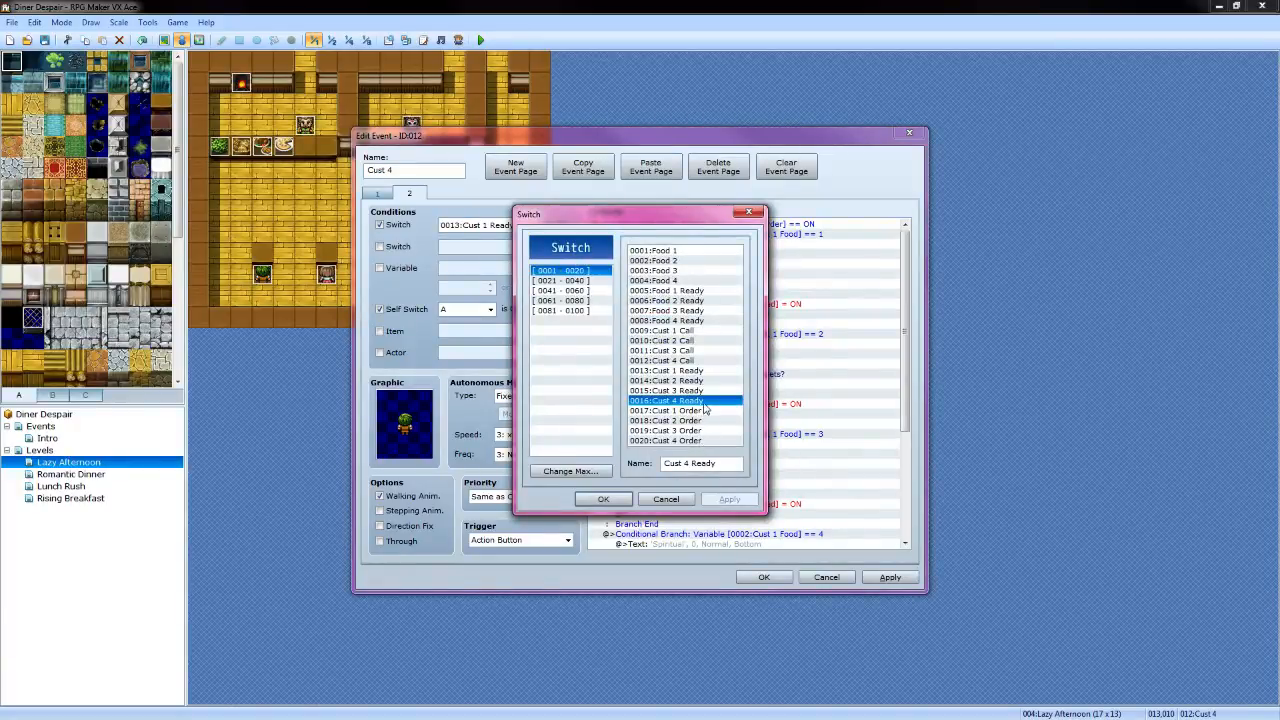
{"action": "left_click", "coordinate": [603, 499]}
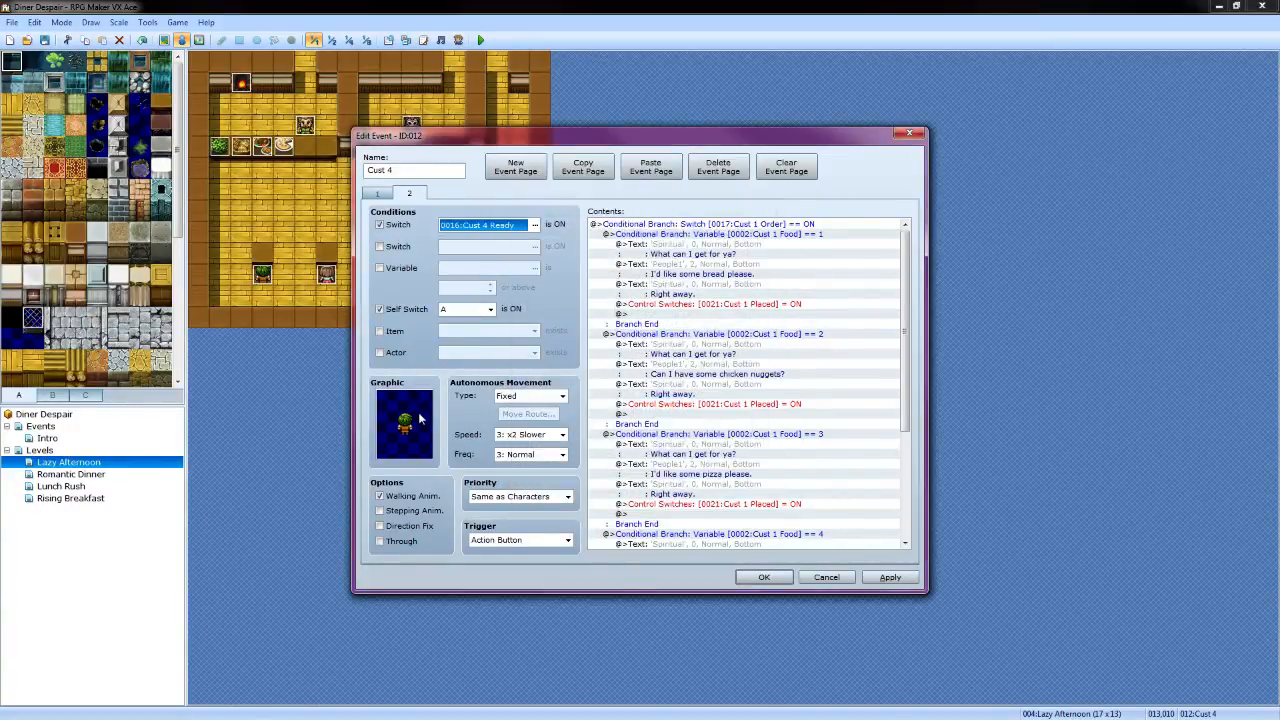
Change the graphic of Cust 4's page 2 to the white-haired character facing away from the People1 set
{"action": "double_click", "coordinate": [428, 420]}
{"action": "left_click", "coordinate": [759, 370]}
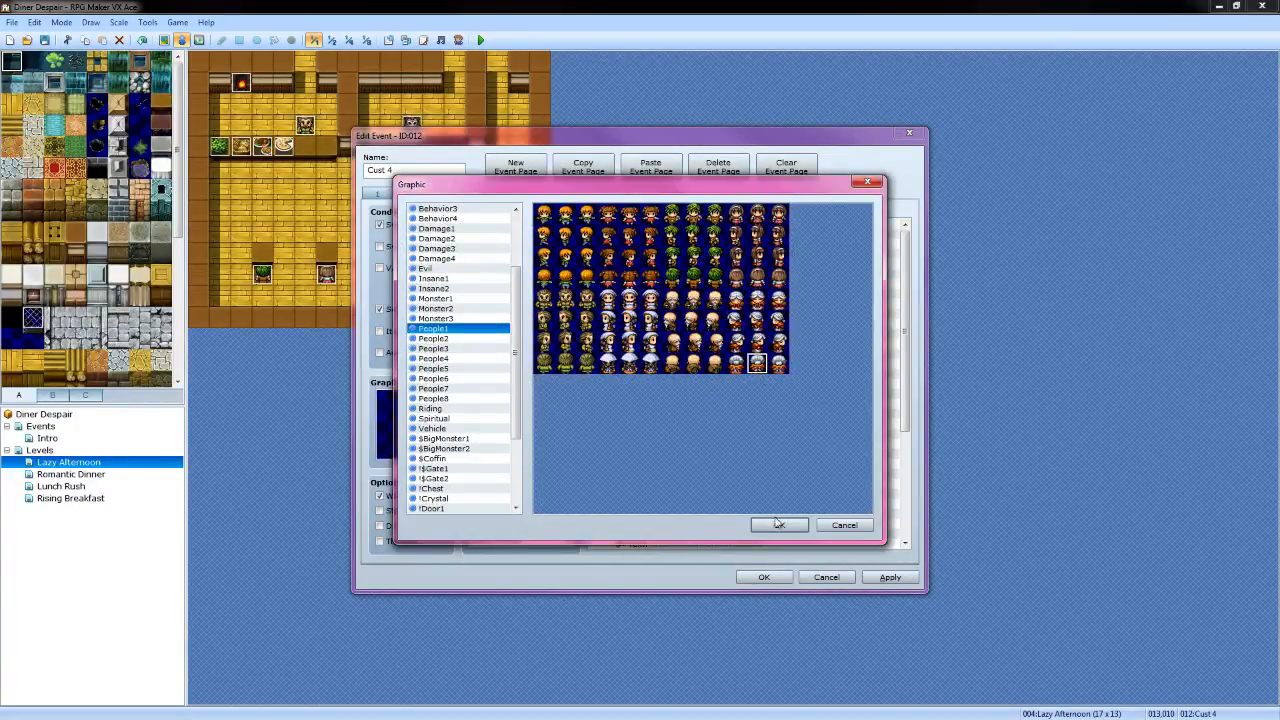
{"action": "left_click", "coordinate": [779, 525]}
Change the outer conditional branch on Cust 4's order page to check switch 0020:Cust 4 Order
{"action": "left_click", "coordinate": [782, 226]}
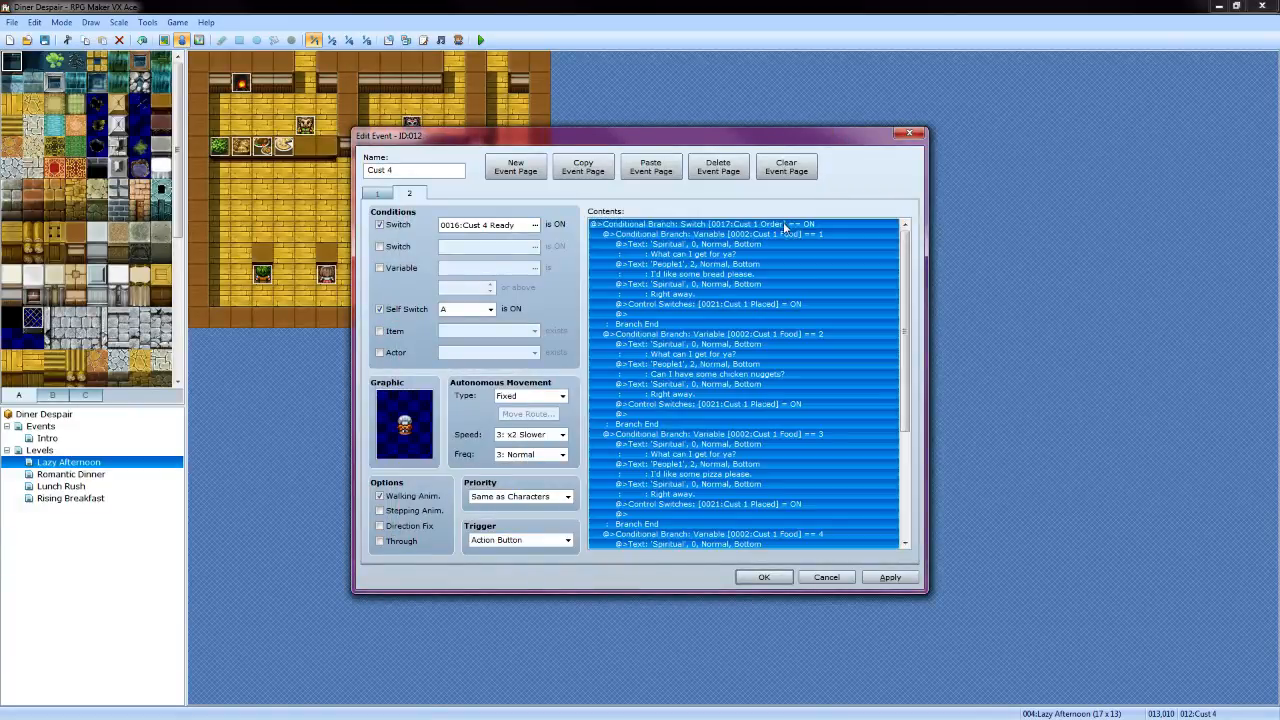
{"action": "right_click", "coordinate": [781, 225]}
{"action": "left_click", "coordinate": [809, 247]}
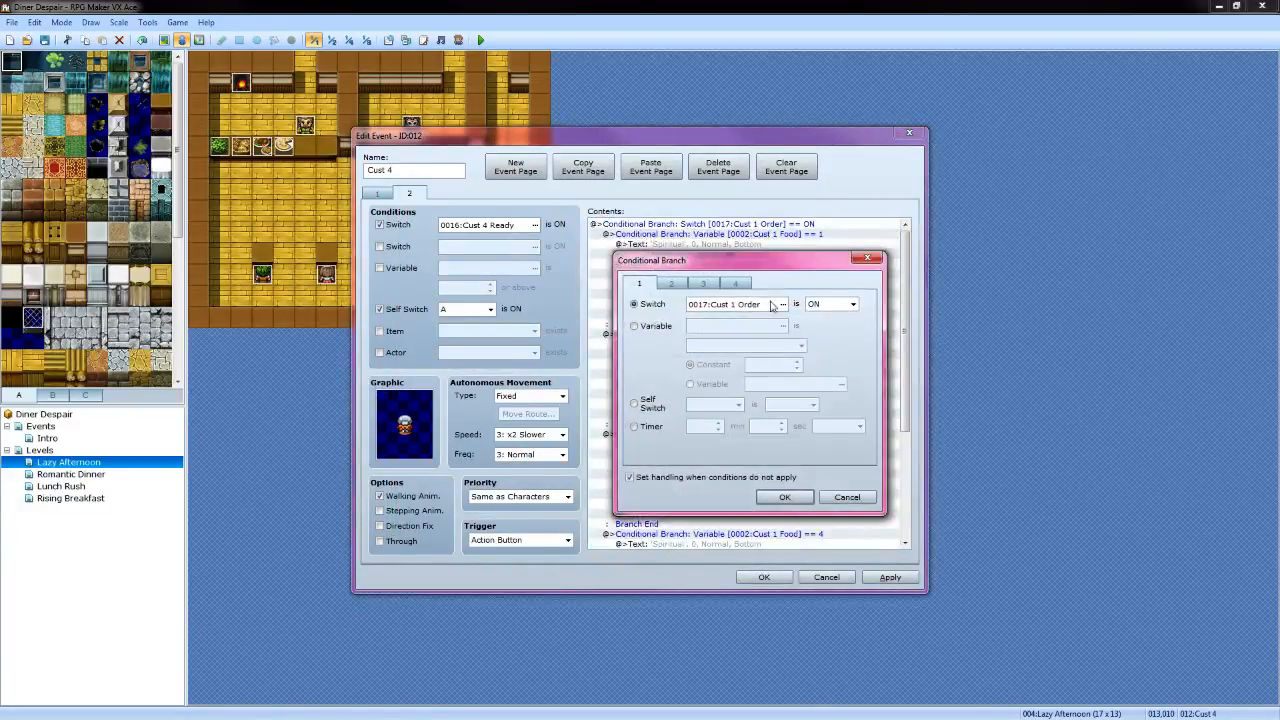
{"action": "left_click", "coordinate": [780, 306]}
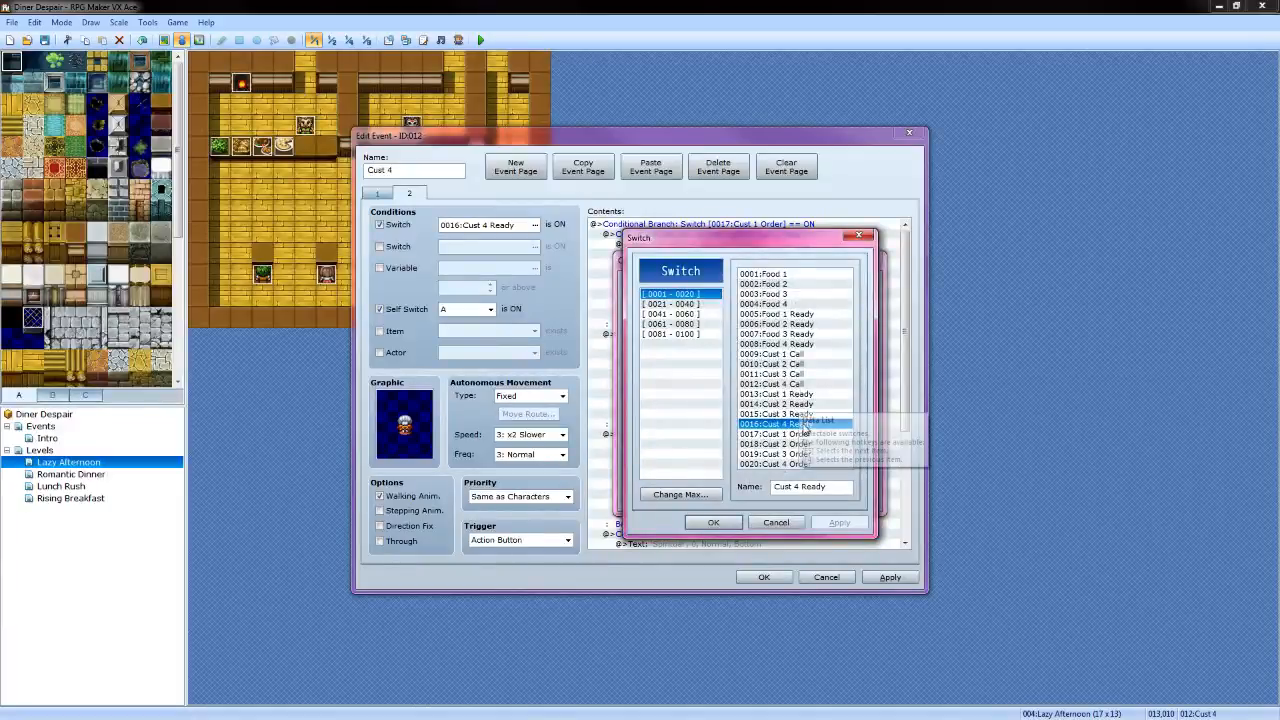
{"action": "left_click", "coordinate": [812, 464]}
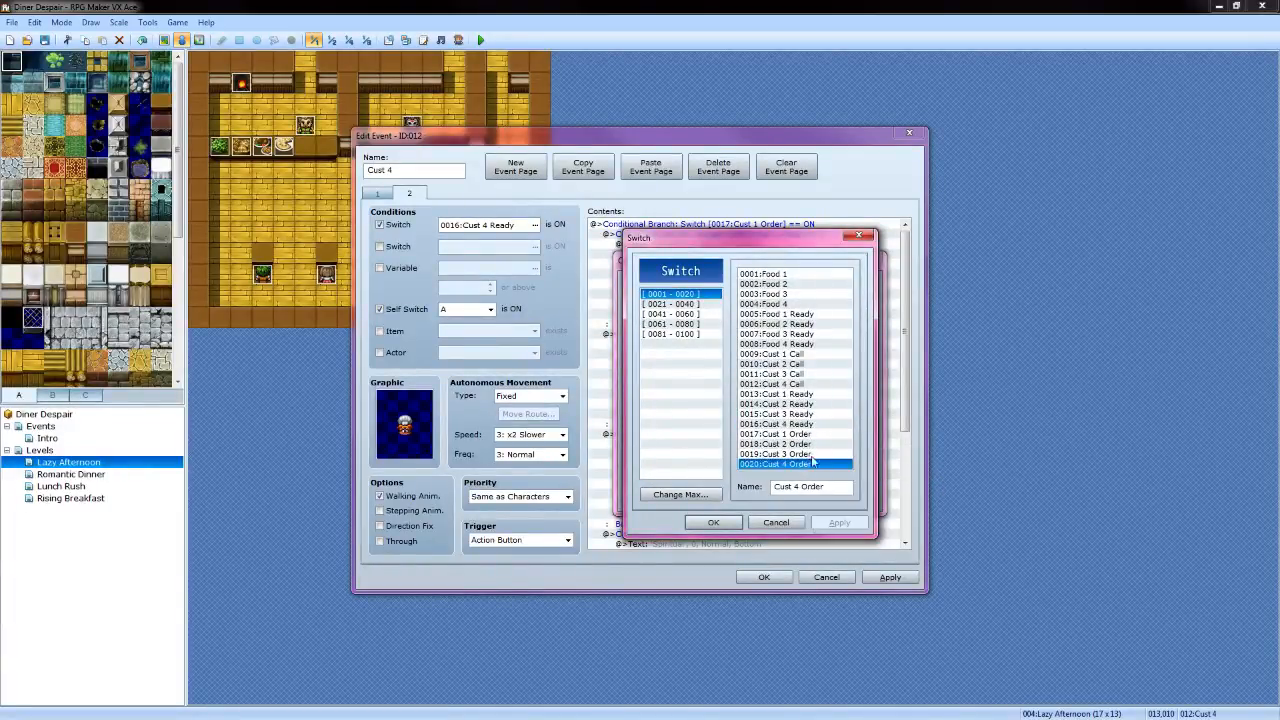
{"action": "left_click", "coordinate": [710, 520]}
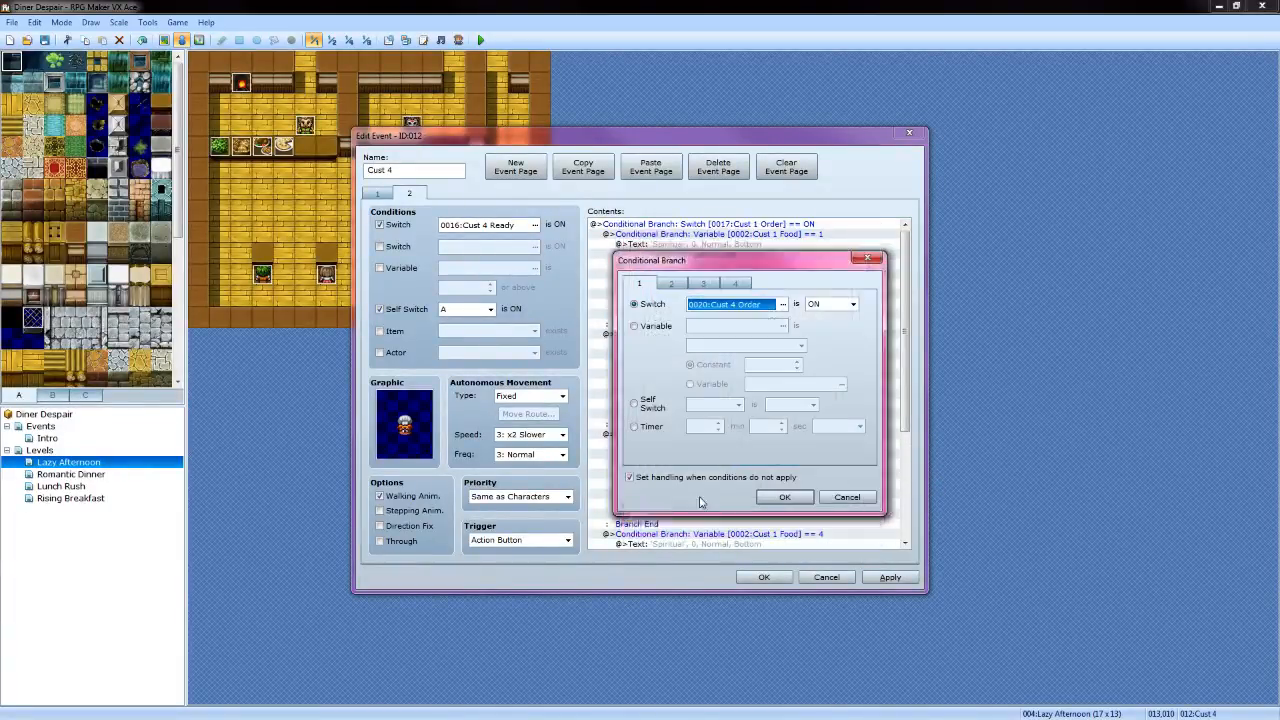
{"action": "left_click", "coordinate": [781, 497]}
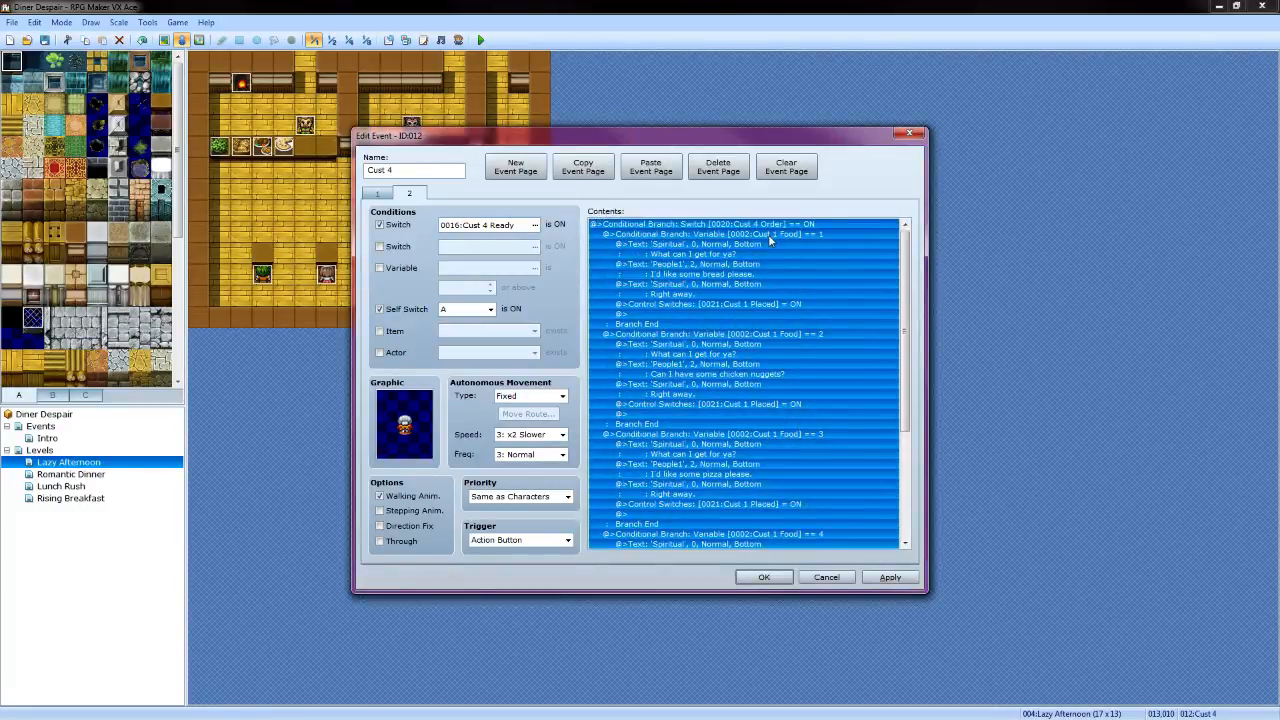
Change the first food branch, the one equal to 1, to check variable 0005:Cust 4 Food
{"action": "left_click", "coordinate": [768, 234]}
{"action": "right_click", "coordinate": [768, 234]}
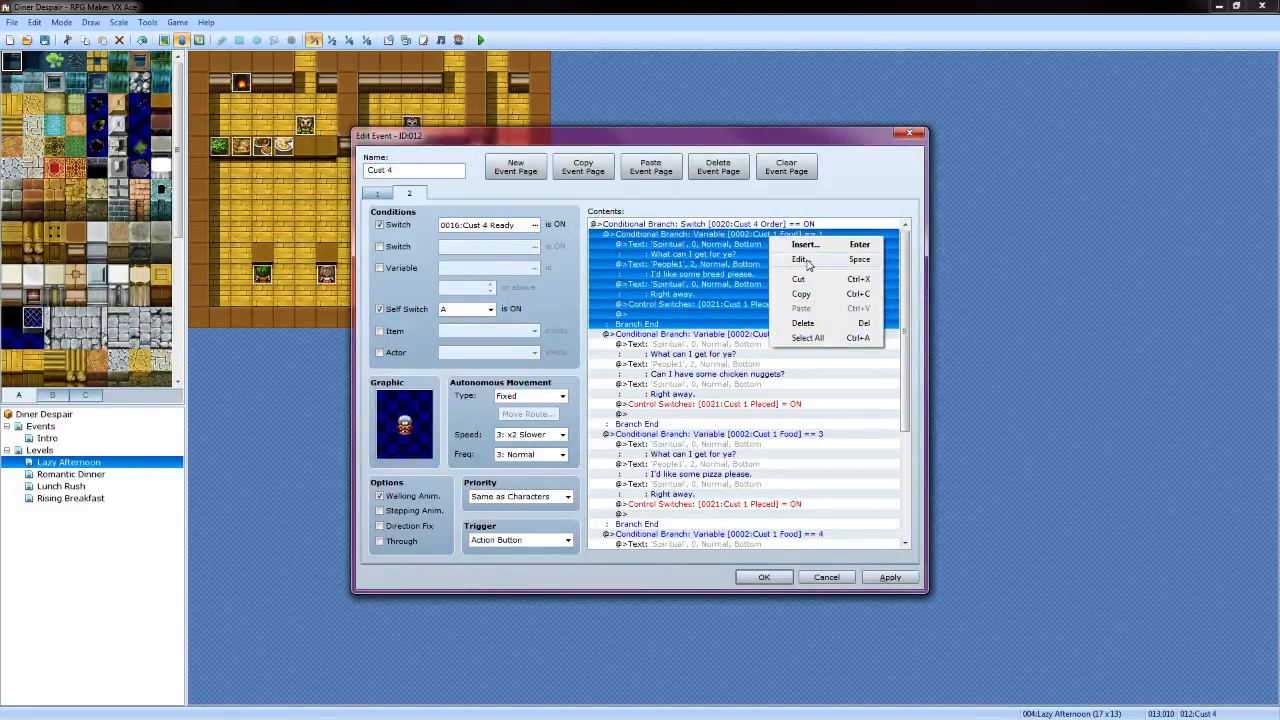
{"action": "left_click", "coordinate": [808, 268]}
{"action": "left_click", "coordinate": [783, 327]}
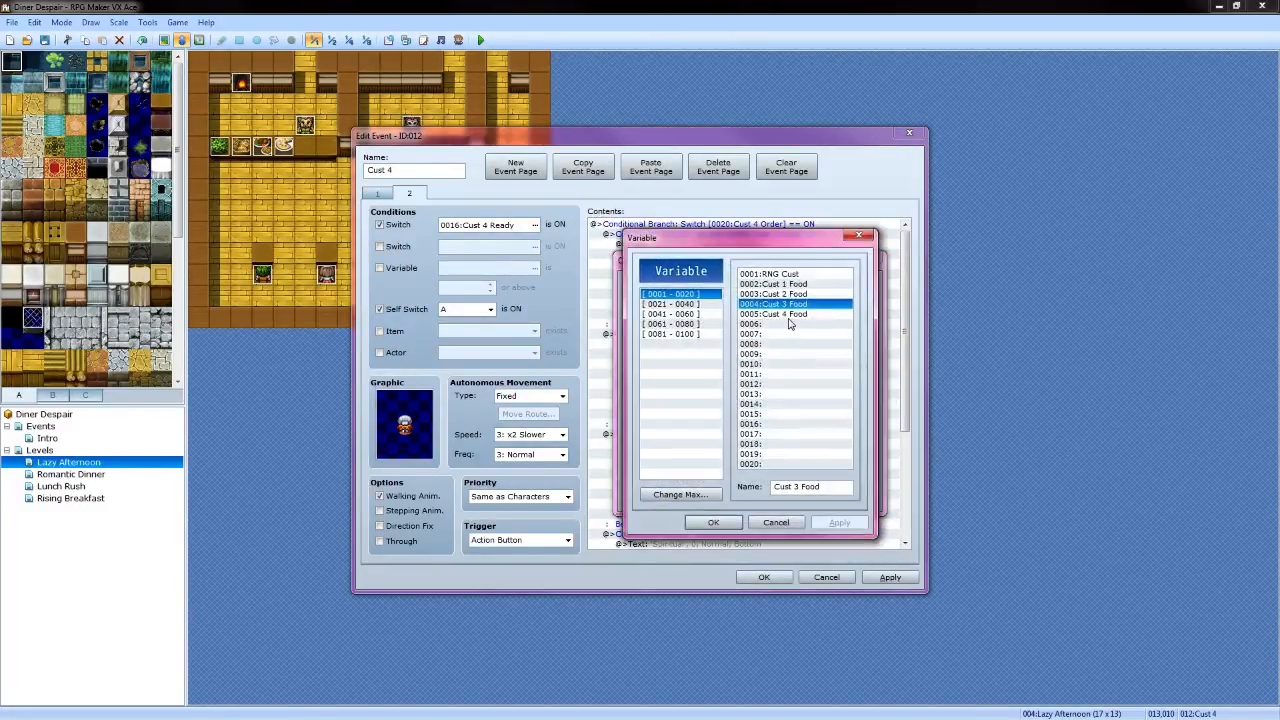
{"action": "left_click", "coordinate": [790, 314]}
{"action": "left_click", "coordinate": [714, 522]}
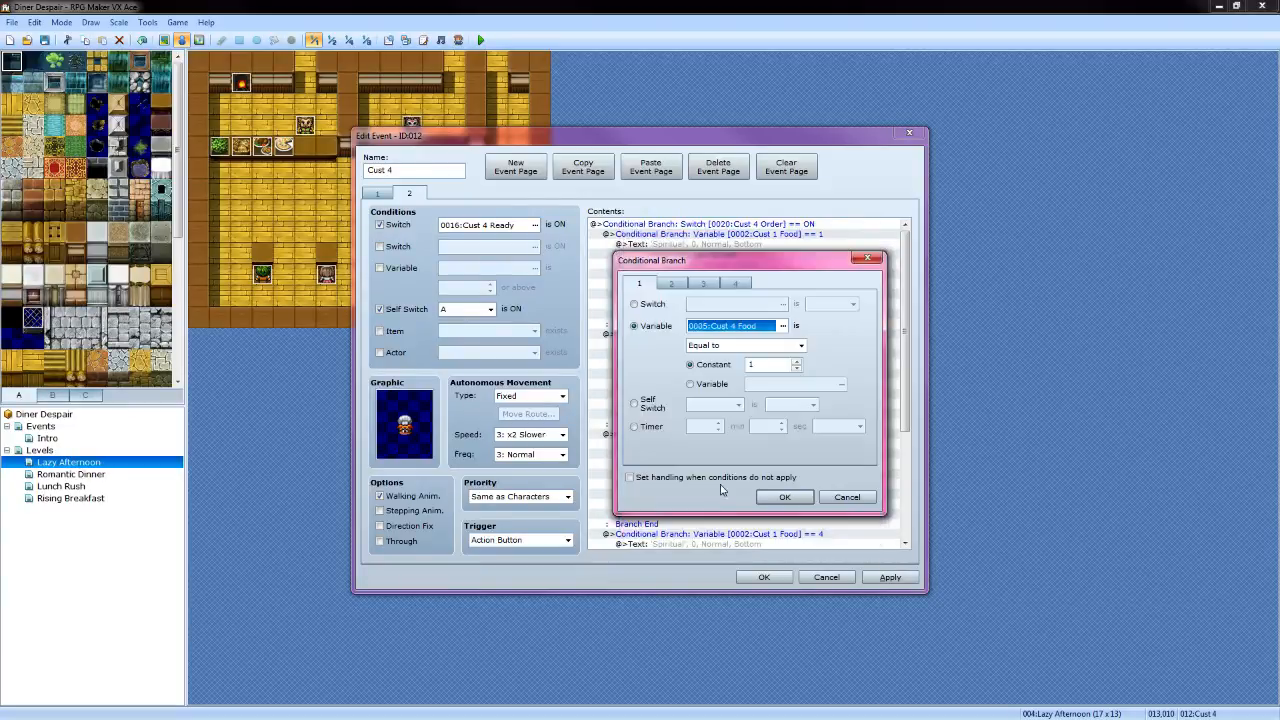
{"action": "left_click", "coordinate": [771, 494]}
Open the customer's bread request message and change its face graphic to the white-haired old woman from People1
{"action": "left_click", "coordinate": [705, 268]}
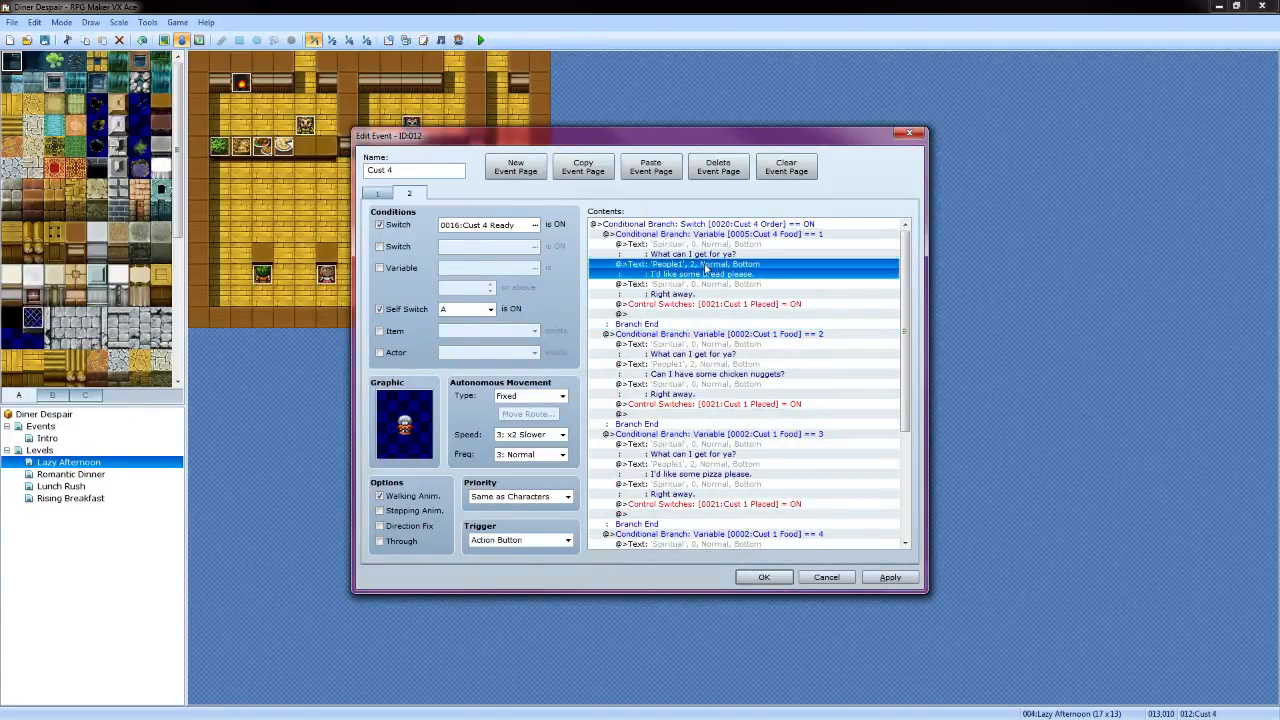
{"action": "right_click", "coordinate": [742, 268]}
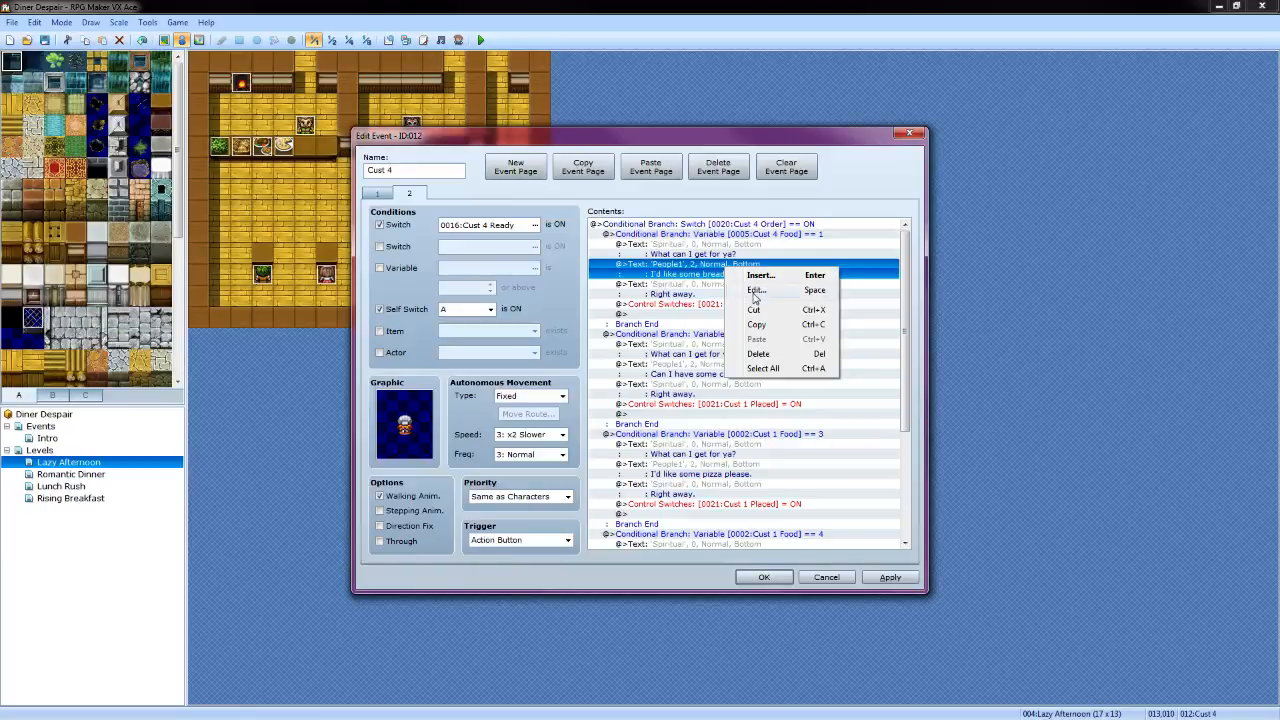
{"action": "left_click", "coordinate": [755, 290]}
{"action": "double_click", "coordinate": [610, 368]}
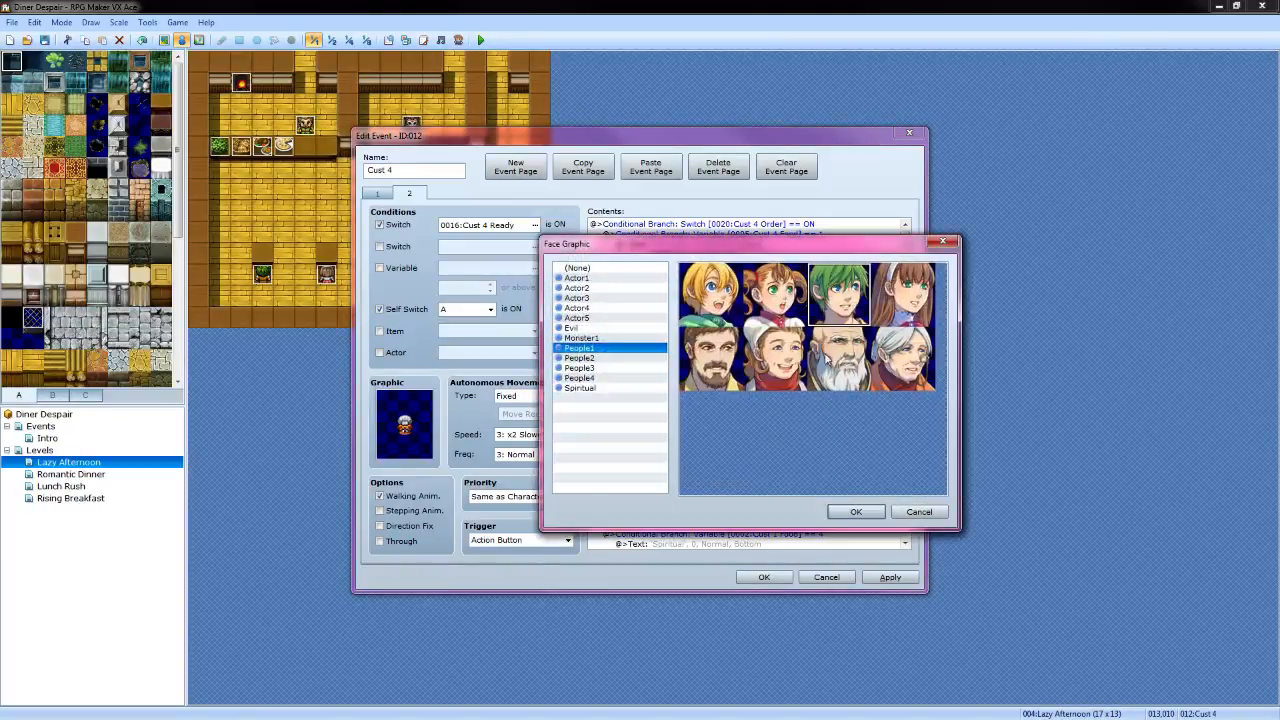
{"action": "left_click", "coordinate": [906, 370]}
{"action": "left_click", "coordinate": [856, 511]}
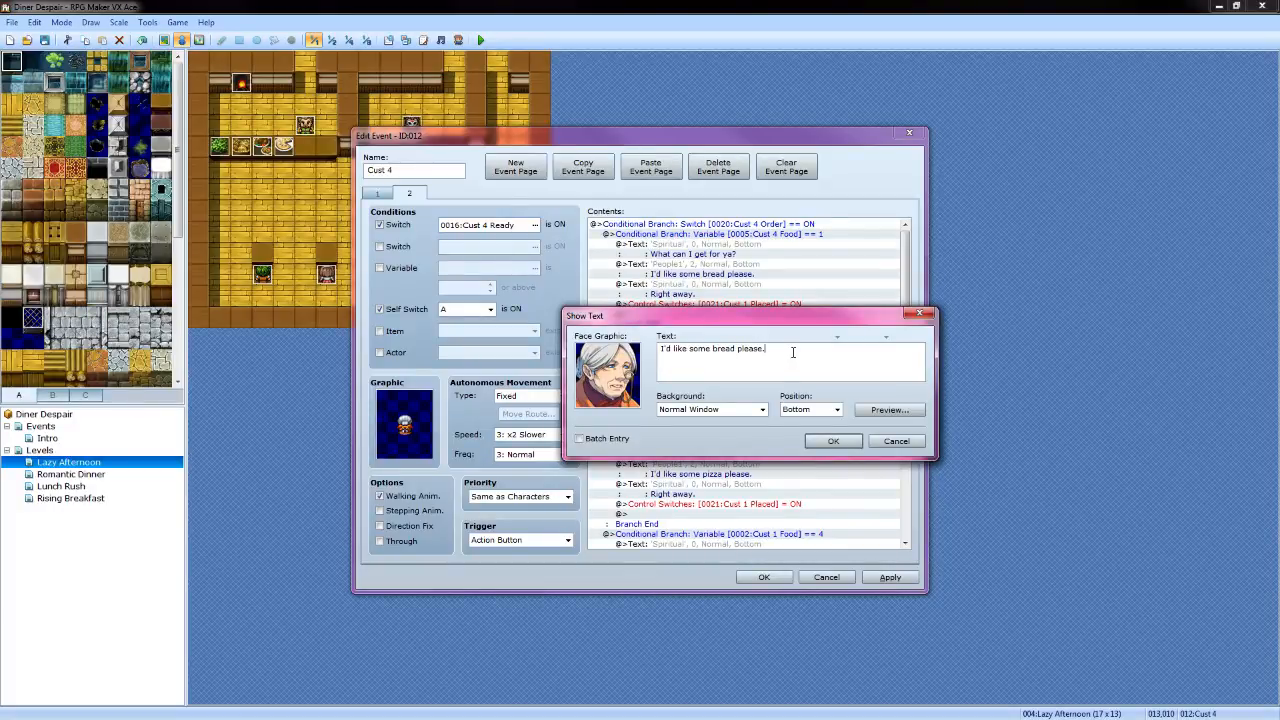
Reword the bread request as "Might I bother you for some bread?", preview the message and save it
{"action": "key", "text": "BackSpace"}
{"action": "key", "text": "BackSpace"}
{"action": "key", "text": "BackSpace"}
{"action": "key", "text": "BackSpace"}
{"action": "key", "text": "BackSpace"}
{"action": "key", "text": "BackSpace"}
{"action": "key", "text": "BackSpace"}
{"action": "key", "text": "BackSpace"}
{"action": "key", "text": "BackSpace"}
{"action": "key", "text": "BackSpace"}
{"action": "key", "text": "BackSpace"}
{"action": "key", "text": "BackSpace"}
{"action": "key", "text": "BackSpace"}
{"action": "key", "text": "BackSpace"}
{"action": "key", "text": "BackSpace"}
{"action": "key", "text": "BackSpace"}
{"action": "key", "text": "BackSpace"}
{"action": "left_click", "coordinate": [915, 418]}
{"action": "left_click", "coordinate": [905, 436]}
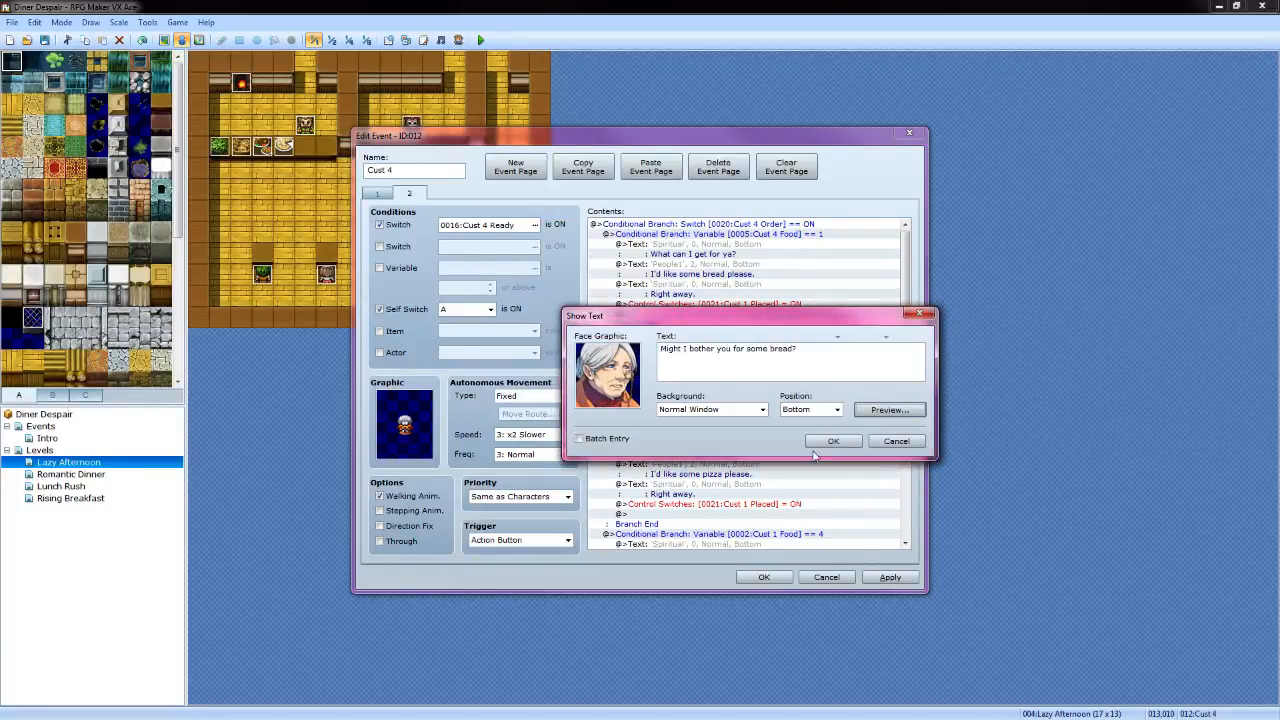
{"action": "left_click", "coordinate": [829, 444]}
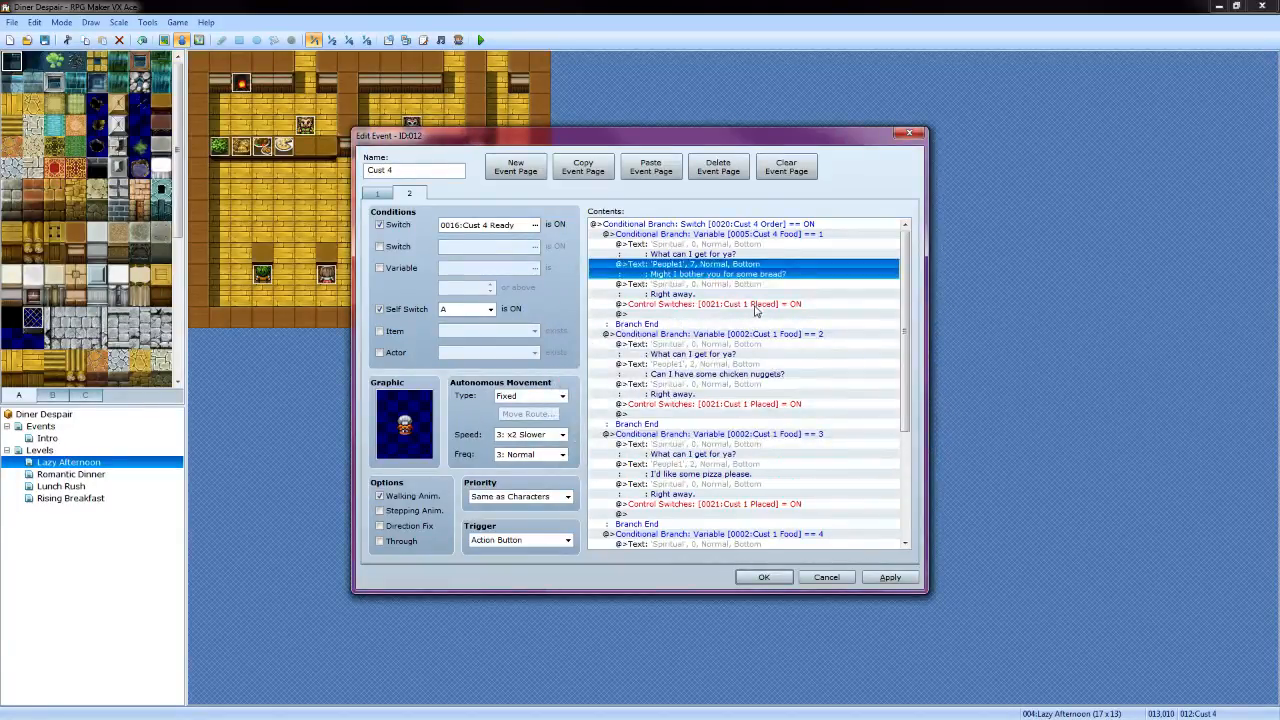
Name switch 0024 "Cust 4 Placed" and make the bread branch's switch command turn it on
{"action": "left_click", "coordinate": [755, 305]}
{"action": "right_click", "coordinate": [770, 306]}
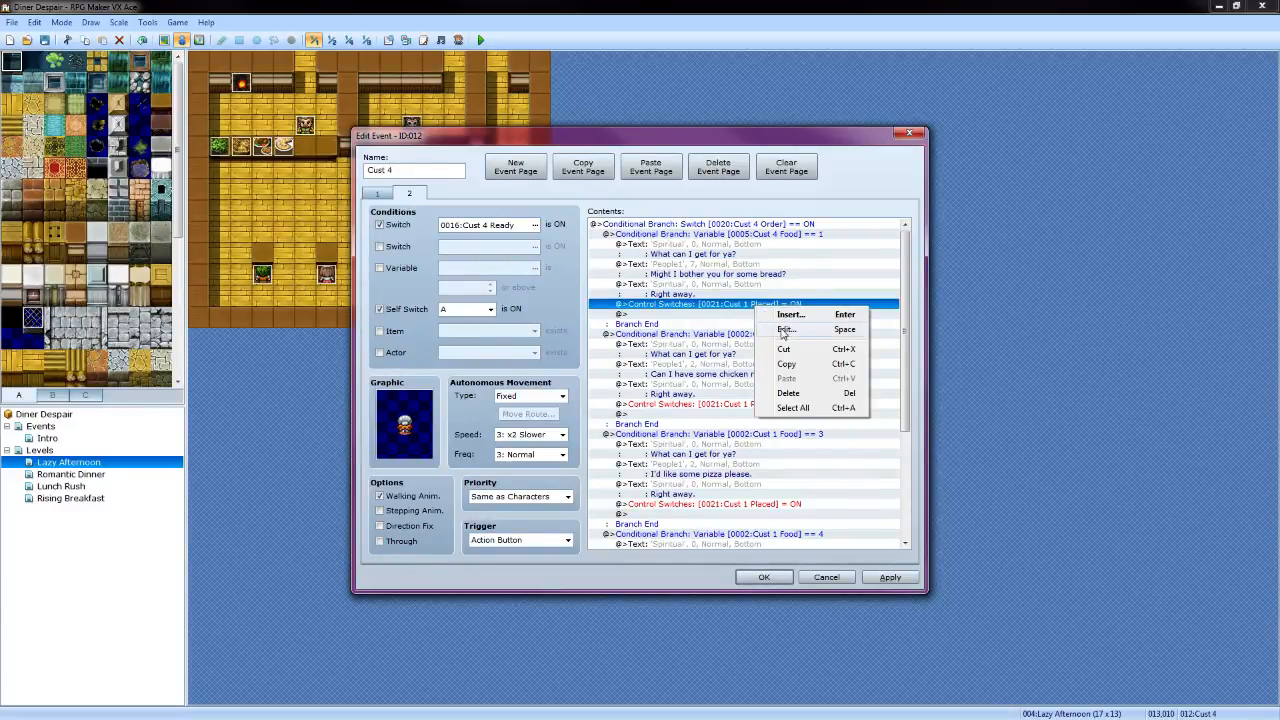
{"action": "left_click", "coordinate": [786, 330]}
{"action": "left_click", "coordinate": [809, 364]}
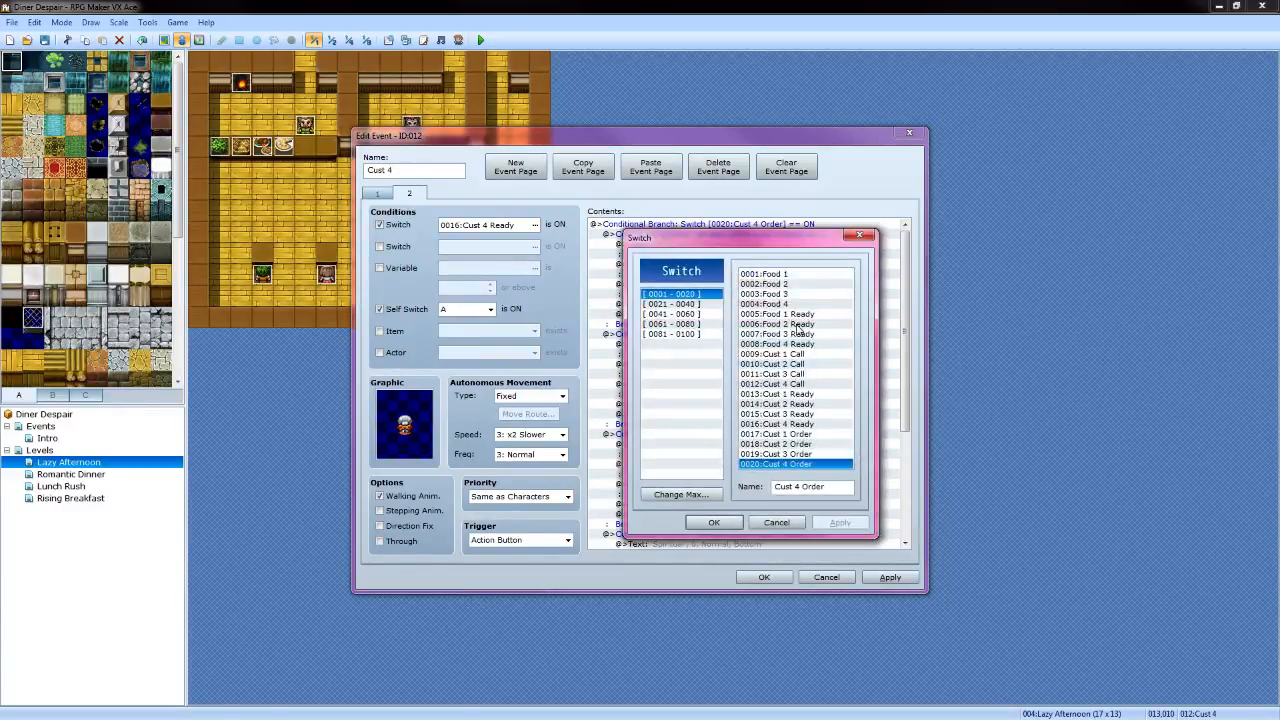
{"action": "left_click", "coordinate": [702, 306]}
{"action": "left_click", "coordinate": [785, 304]}
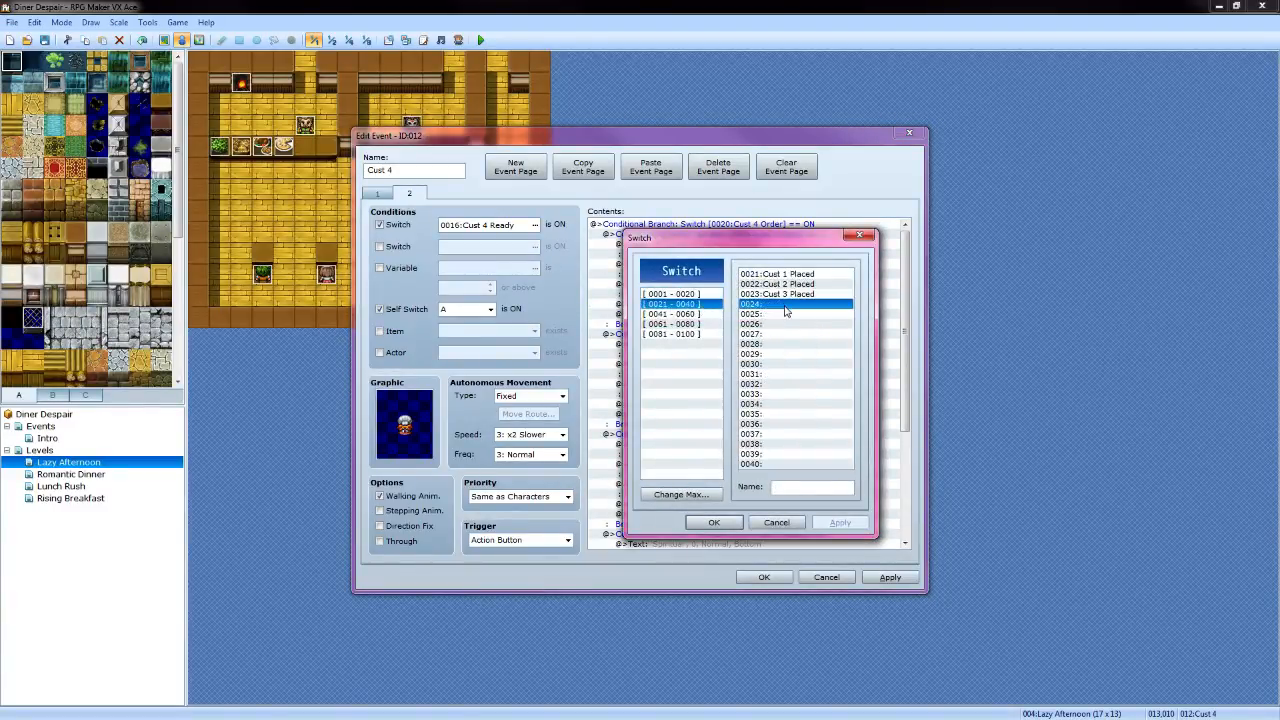
{"action": "left_click", "coordinate": [791, 487]}
{"action": "type", "text": "Cust 4 Placed"}
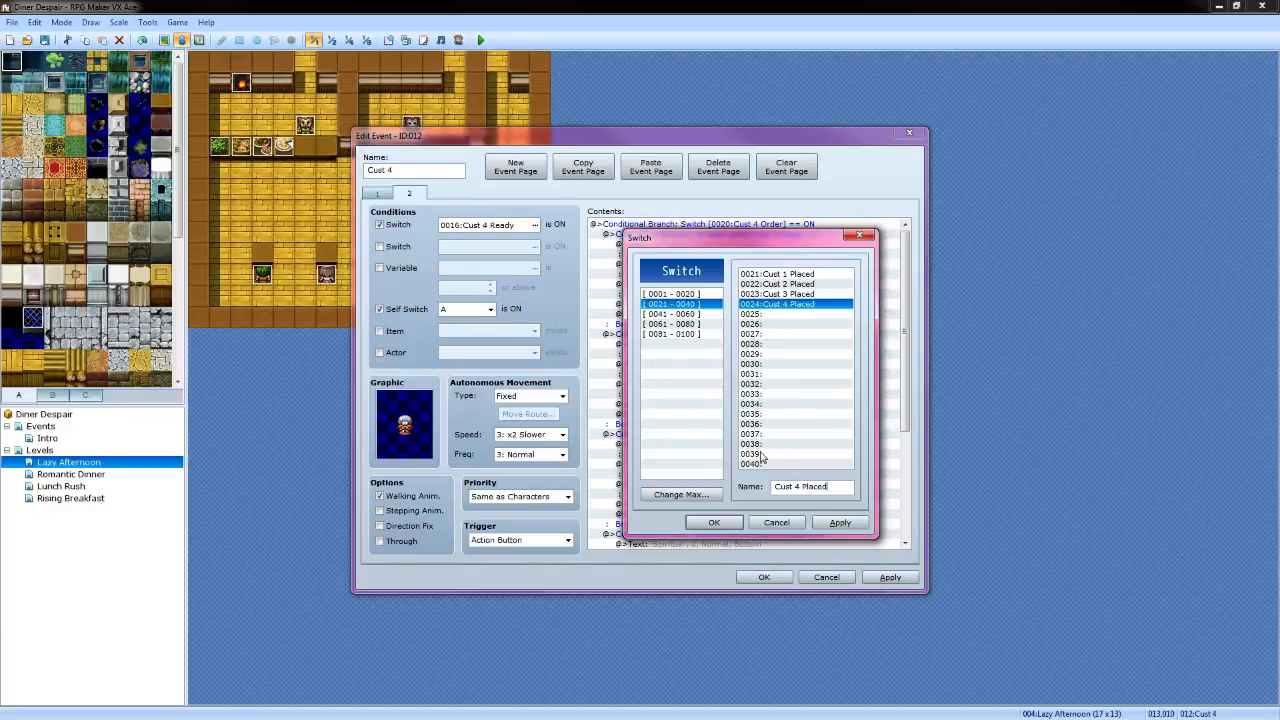
{"action": "left_click", "coordinate": [714, 522]}
{"action": "left_click", "coordinate": [752, 447]}
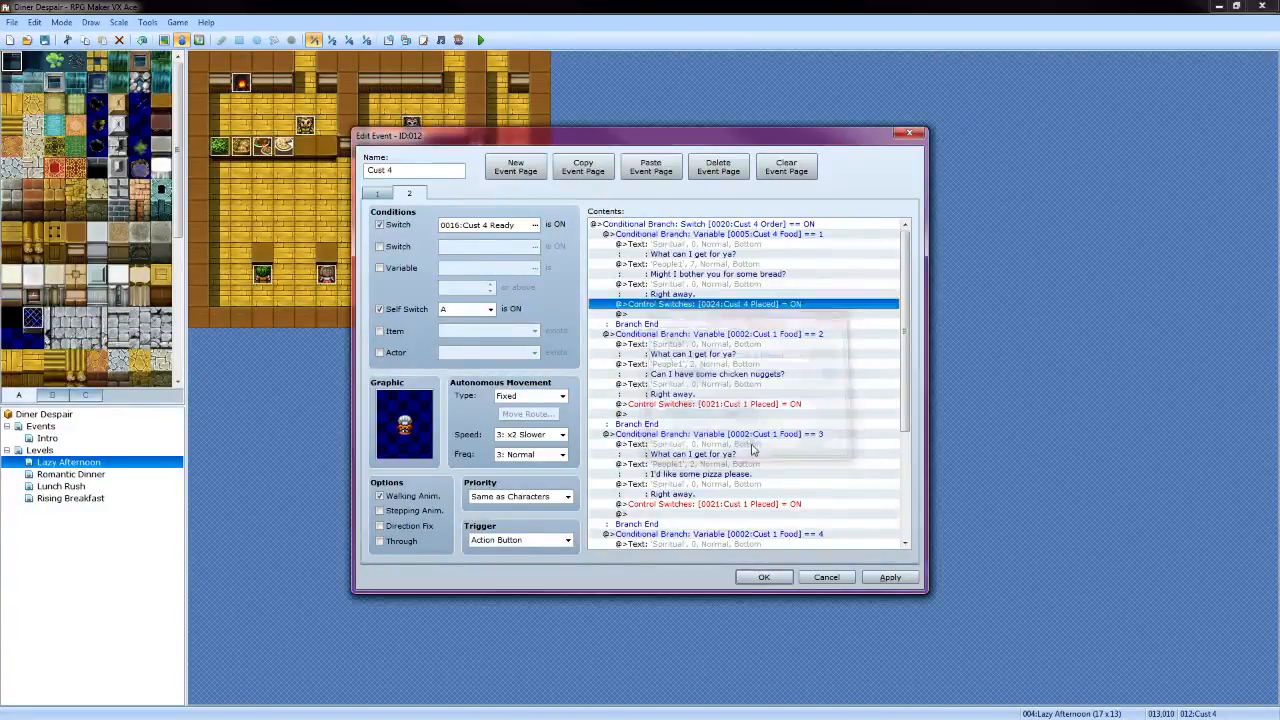
Change the second food branch, the one equal to 2, to check variable 0005:Cust 4 Food
{"action": "left_click", "coordinate": [800, 336]}
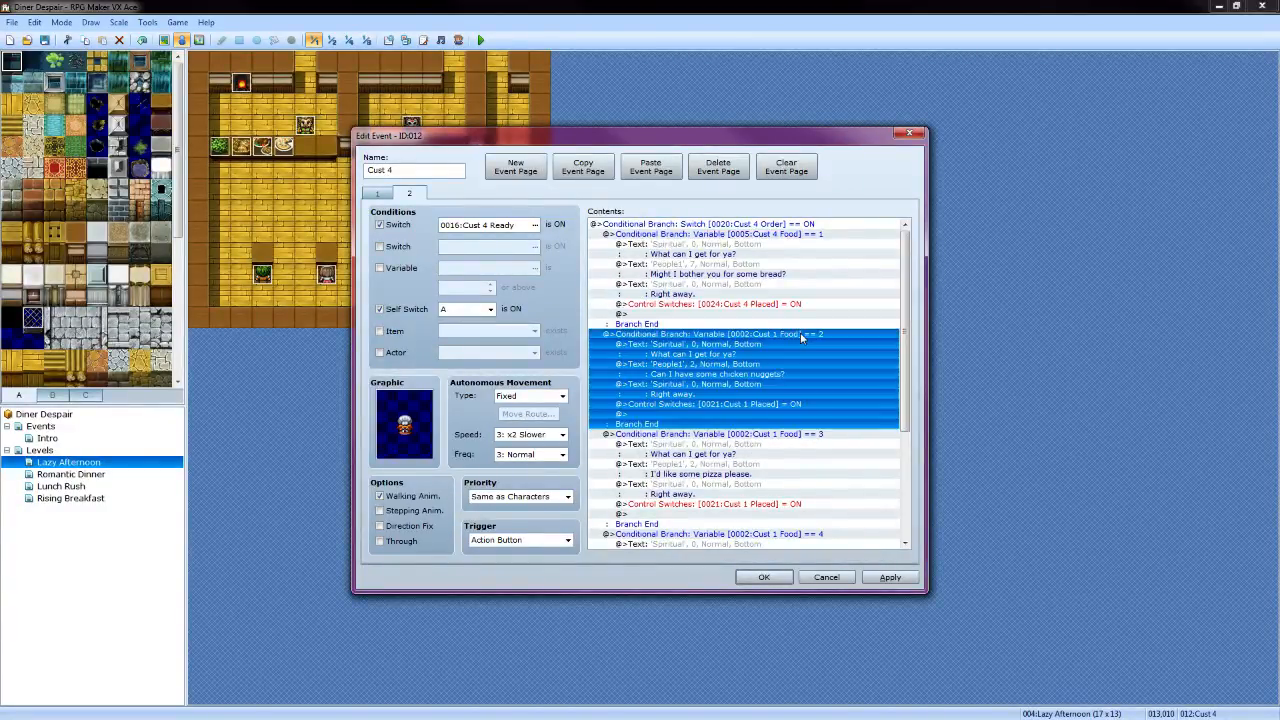
{"action": "right_click", "coordinate": [800, 334]}
{"action": "left_click", "coordinate": [830, 360]}
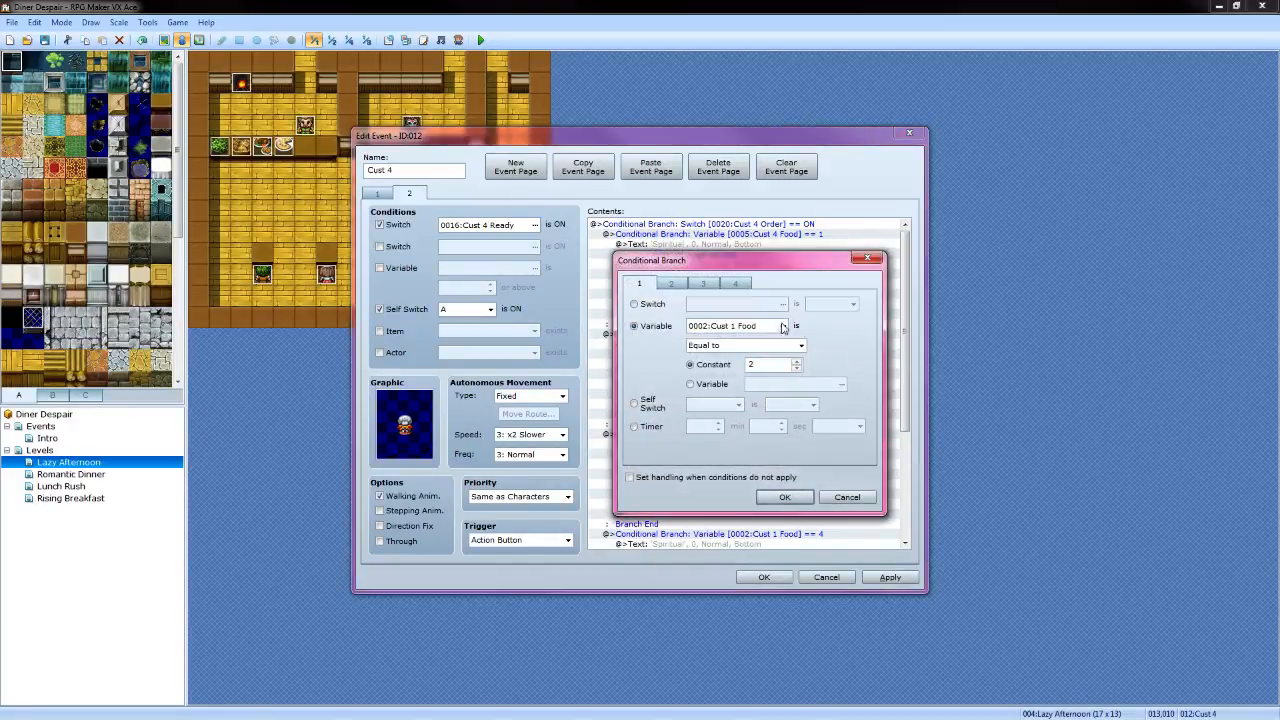
{"action": "left_click", "coordinate": [797, 331]}
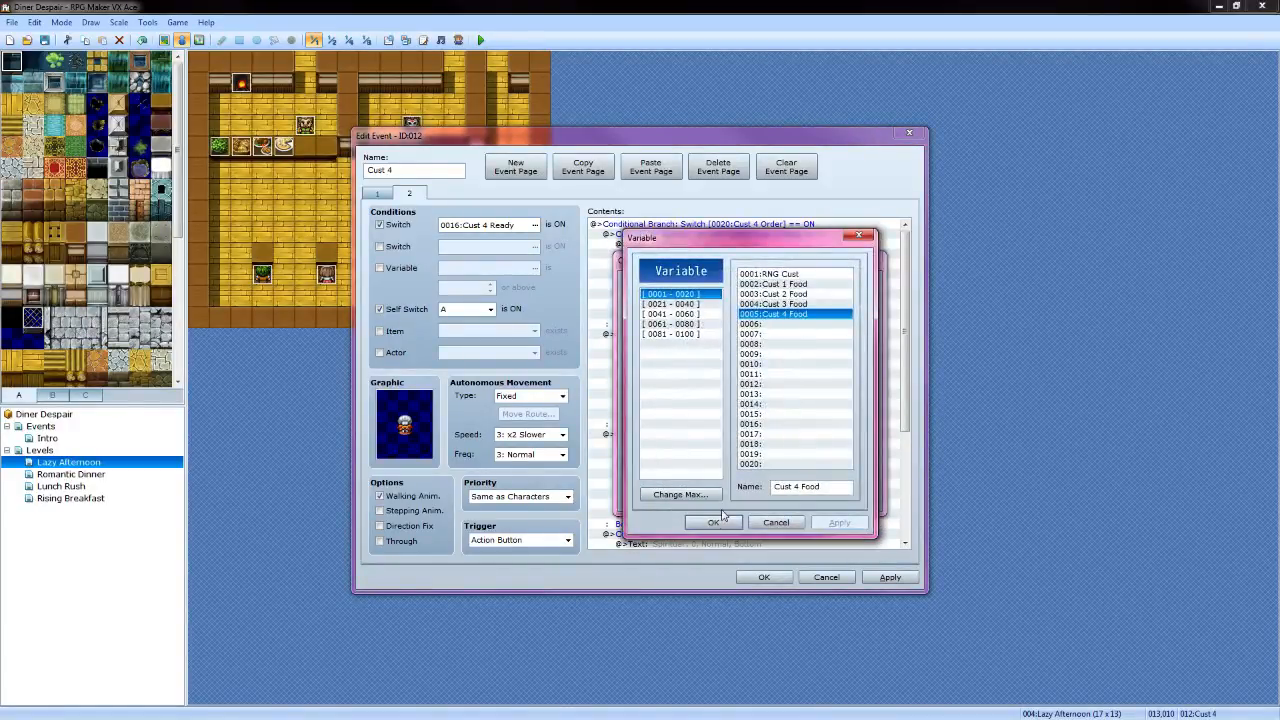
{"action": "left_click", "coordinate": [714, 522]}
{"action": "left_click", "coordinate": [772, 492]}
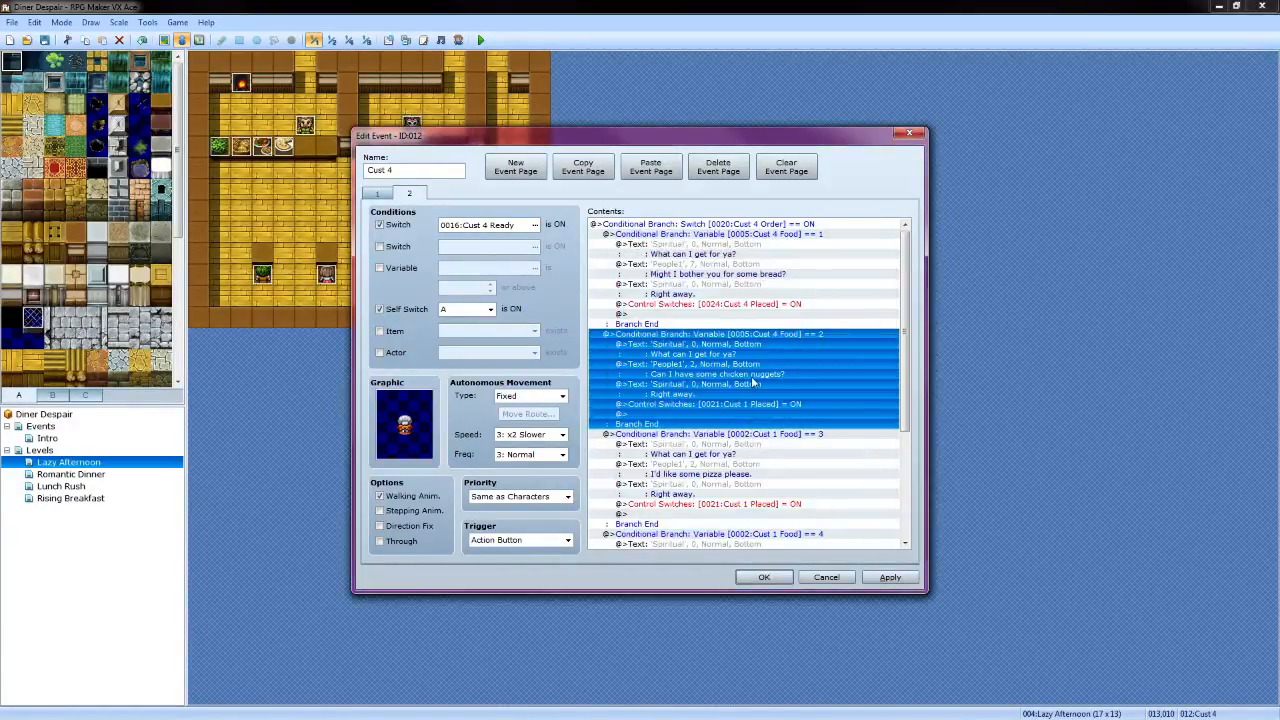
Reword the chicken nuggets request as "Could you fetch me some chicken nuggets?" and preview the message
{"action": "left_click", "coordinate": [708, 368]}
{"action": "right_click", "coordinate": [731, 368]}
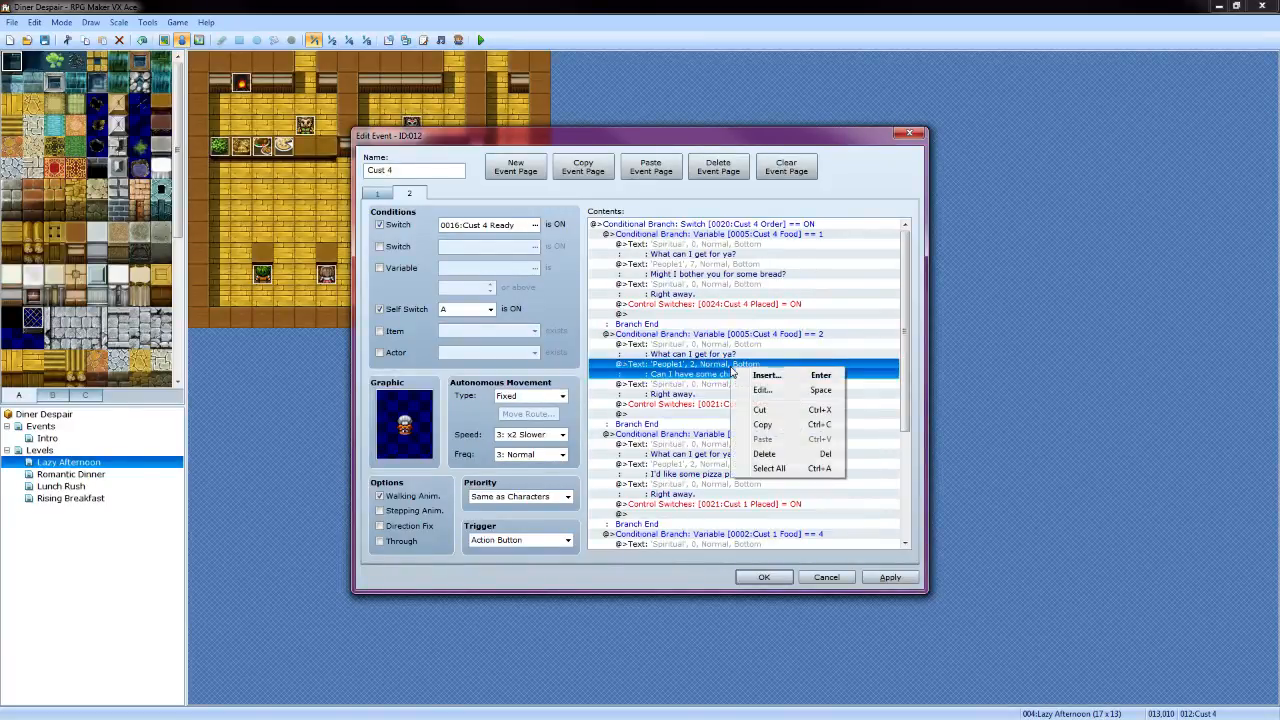
{"action": "left_click", "coordinate": [751, 391]}
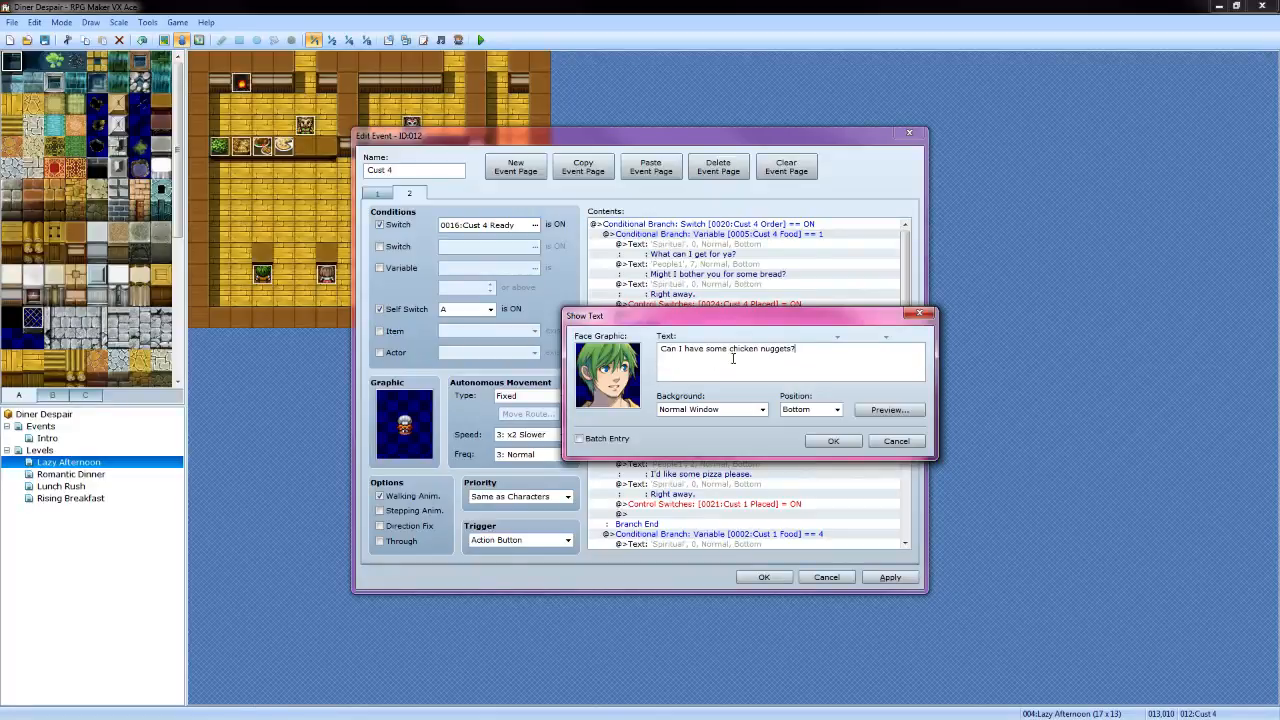
{"action": "left_click", "coordinate": [704, 349]}
{"action": "key", "text": "BackSpace"}
{"action": "key", "text": "BackSpace"}
{"action": "key", "text": "BackSpace"}
{"action": "key", "text": "BackSpace"}
{"action": "key", "text": "BackSpace"}
{"action": "key", "text": "BackSpace"}
{"action": "key", "text": "BackSpace"}
{"action": "key", "text": "BackSpace"}
{"action": "key", "text": "BackSpace"}
{"action": "type", "text": "ould you fetch me"}
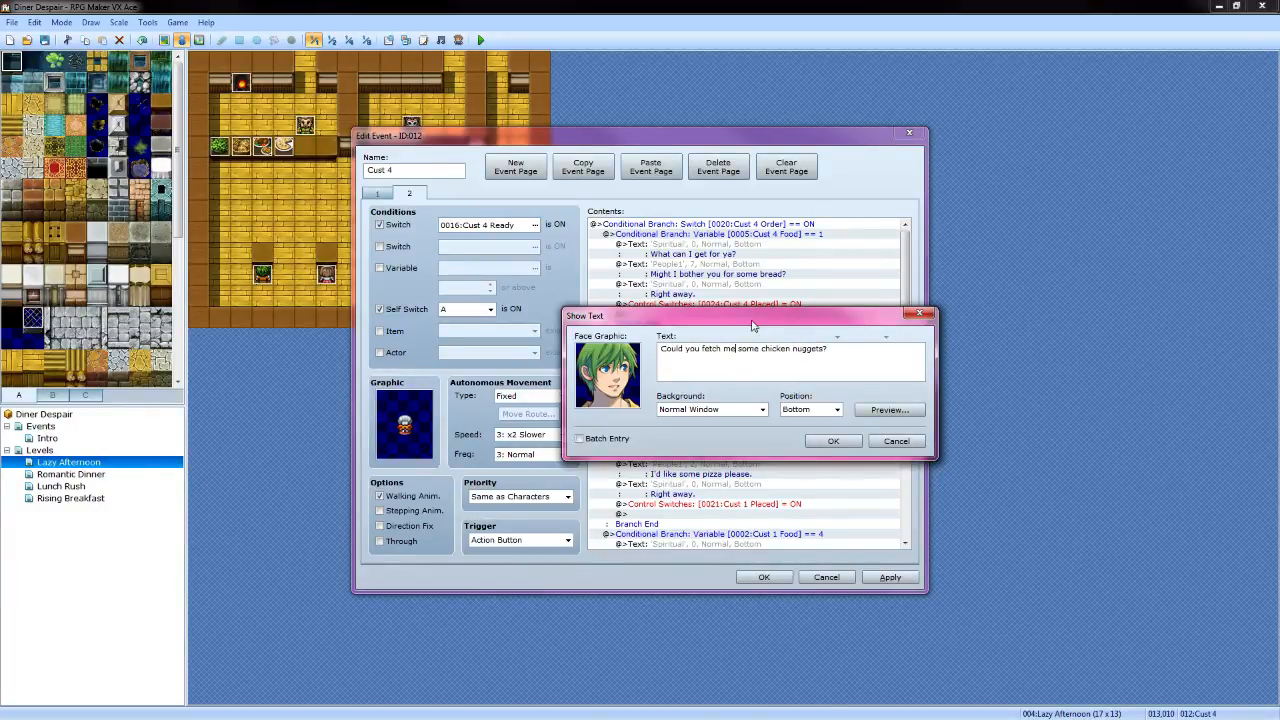
{"action": "left_click", "coordinate": [889, 409]}
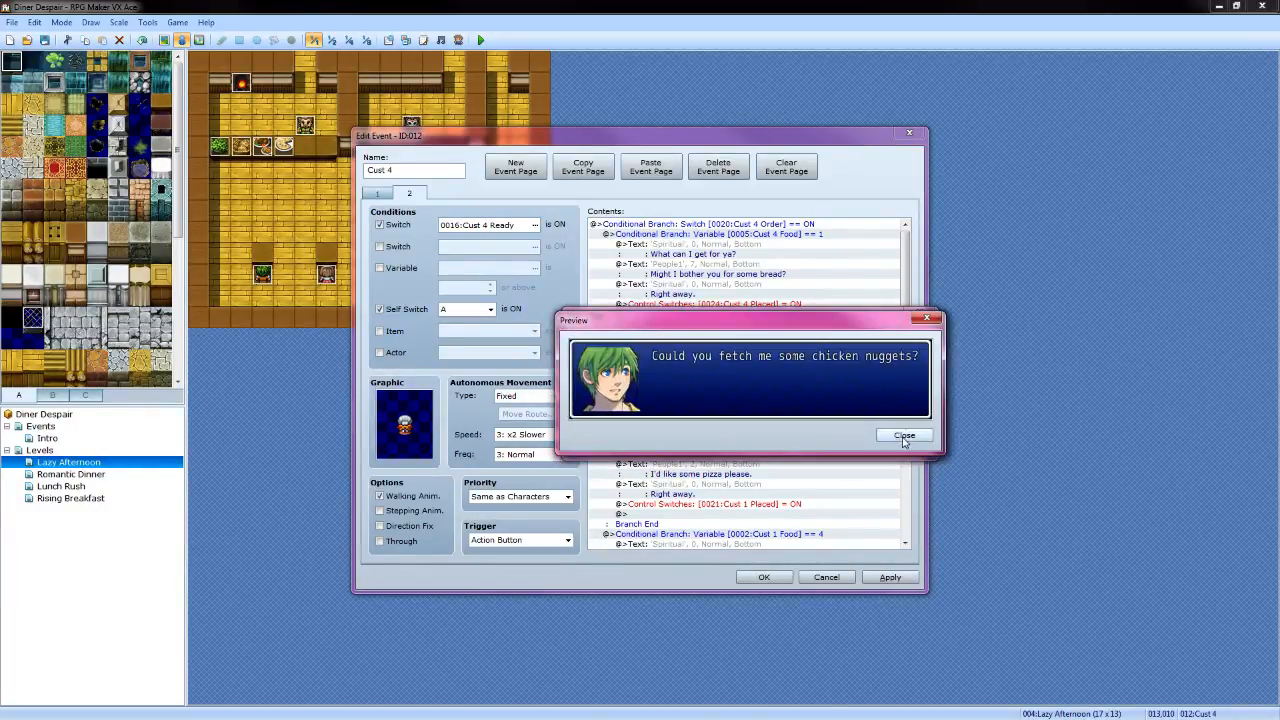
{"action": "left_click", "coordinate": [903, 433]}
Change the nuggets message's face graphic to the white-haired old woman from People1, preview it and save the message
{"action": "double_click", "coordinate": [615, 375]}
{"action": "left_click", "coordinate": [580, 347]}
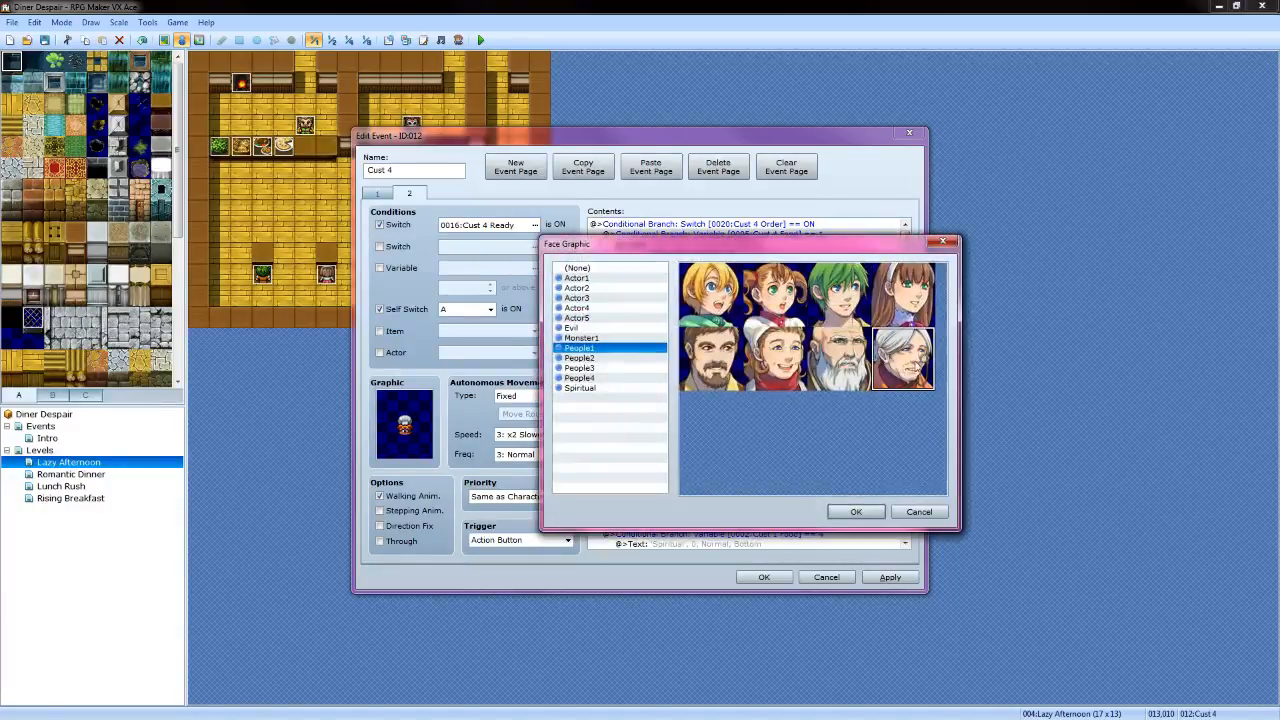
{"action": "left_click", "coordinate": [856, 512]}
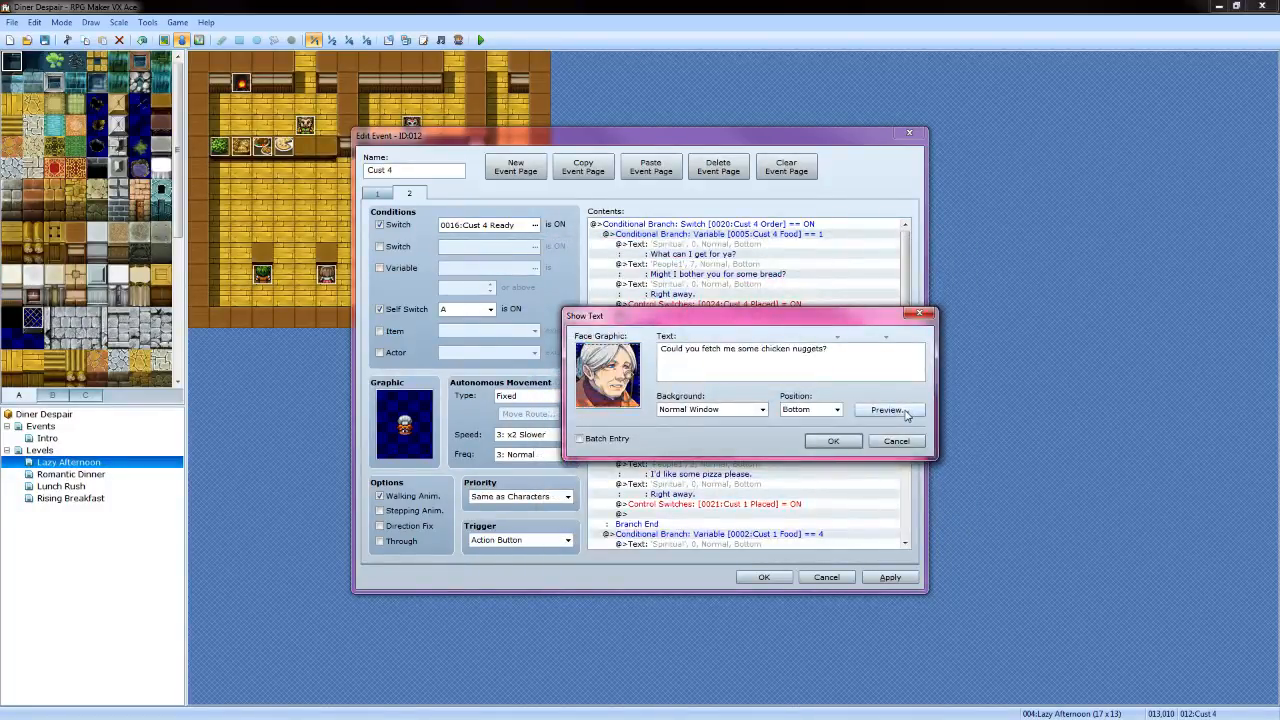
{"action": "left_click", "coordinate": [903, 412]}
{"action": "left_click", "coordinate": [898, 433]}
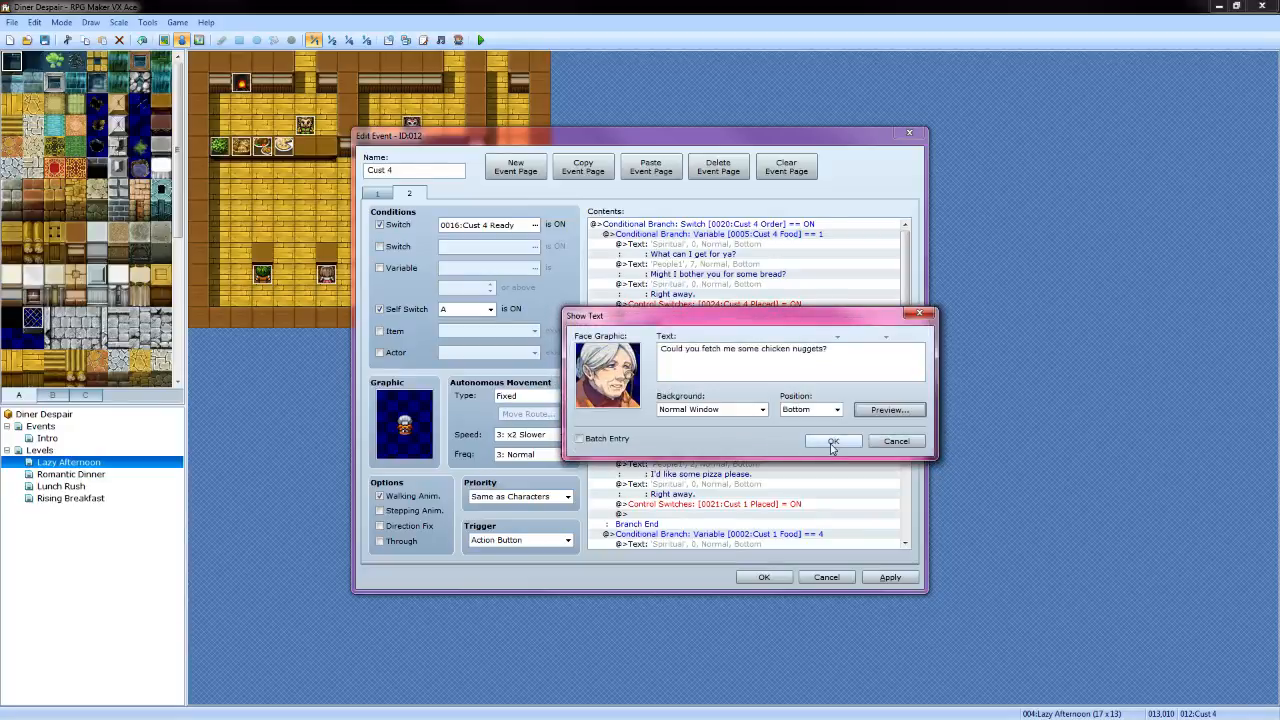
{"action": "left_click", "coordinate": [834, 443]}
Change the chicken nuggets branch's switch command to turn on 0024:Cust 4 Placed
{"action": "left_click", "coordinate": [738, 404]}
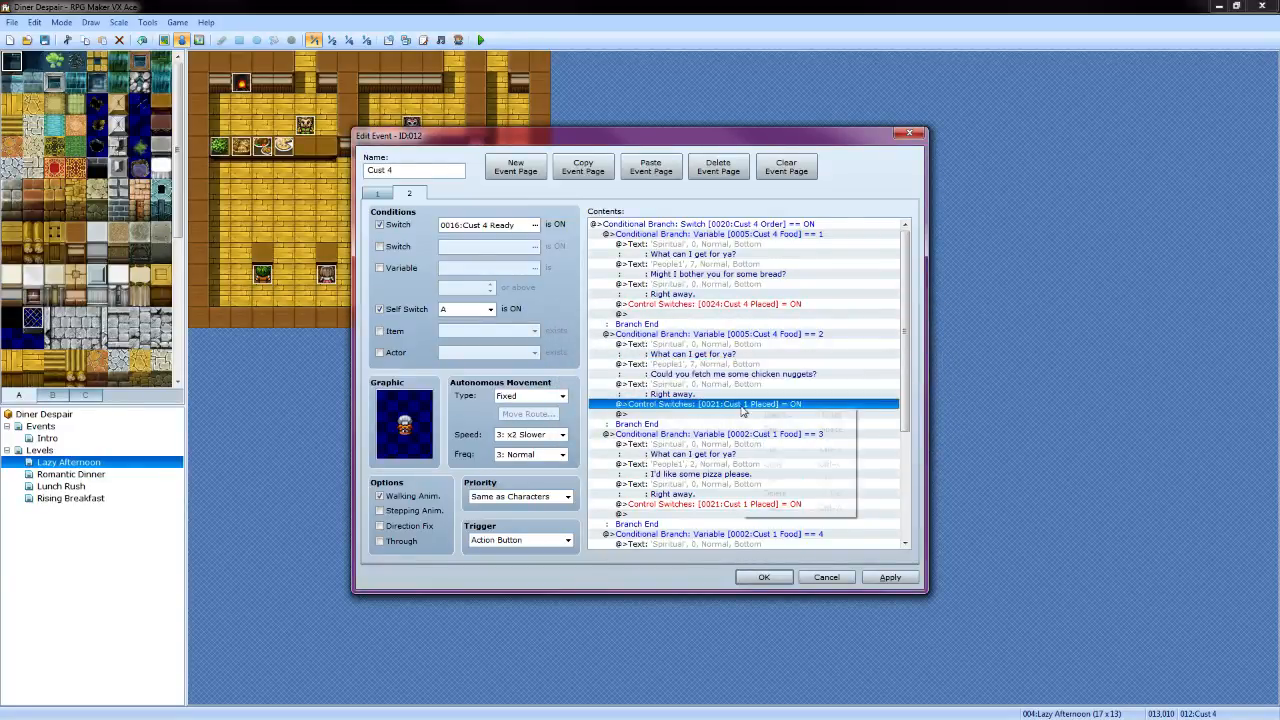
{"action": "right_click", "coordinate": [742, 408]}
{"action": "left_click", "coordinate": [757, 429]}
{"action": "left_click", "coordinate": [785, 354]}
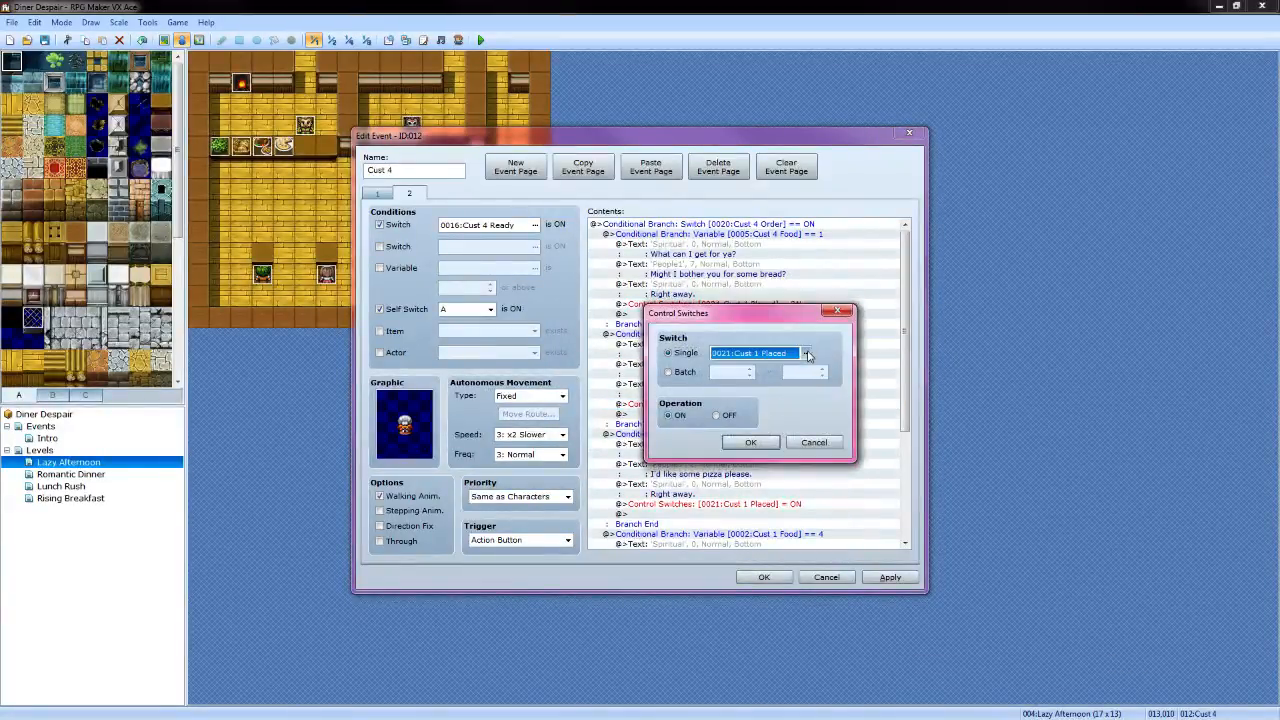
{"action": "left_click", "coordinate": [712, 523]}
{"action": "left_click", "coordinate": [751, 444]}
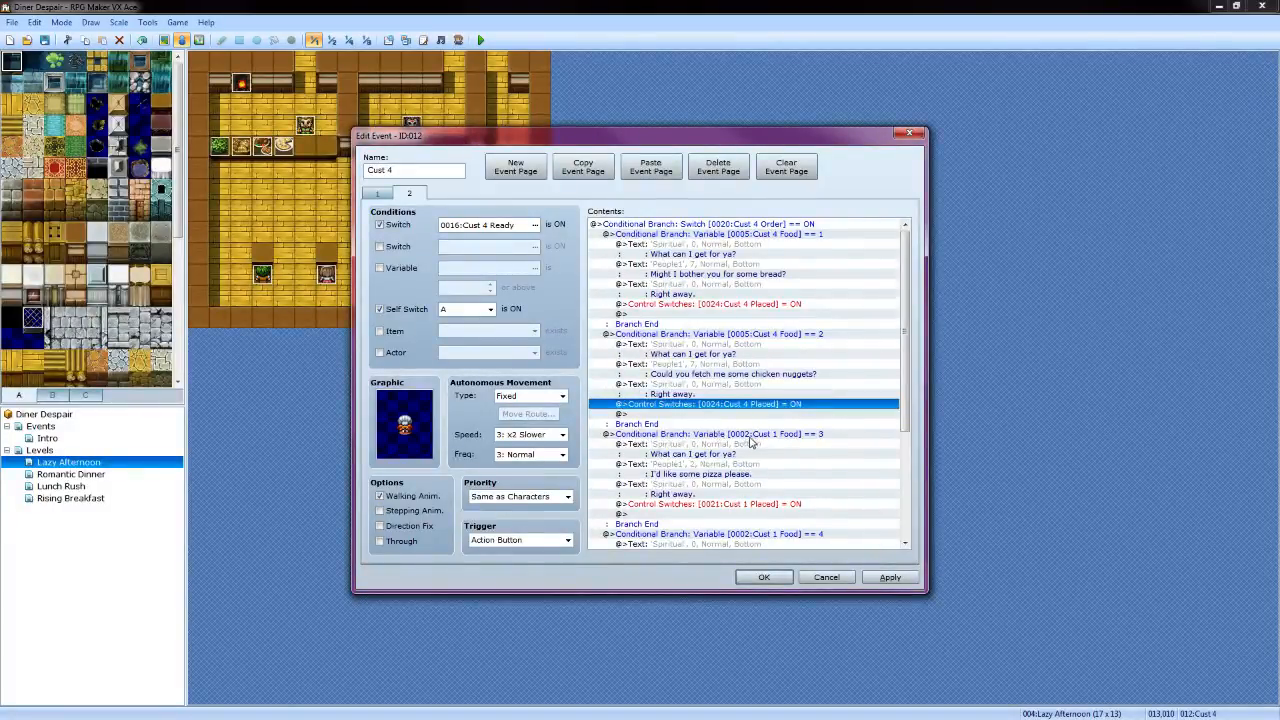
Change the third food branch, the one equal to 3, to check variable 0005:Cust 4 Food
{"action": "left_click", "coordinate": [745, 436]}
{"action": "right_click", "coordinate": [768, 437]}
{"action": "left_click", "coordinate": [778, 462]}
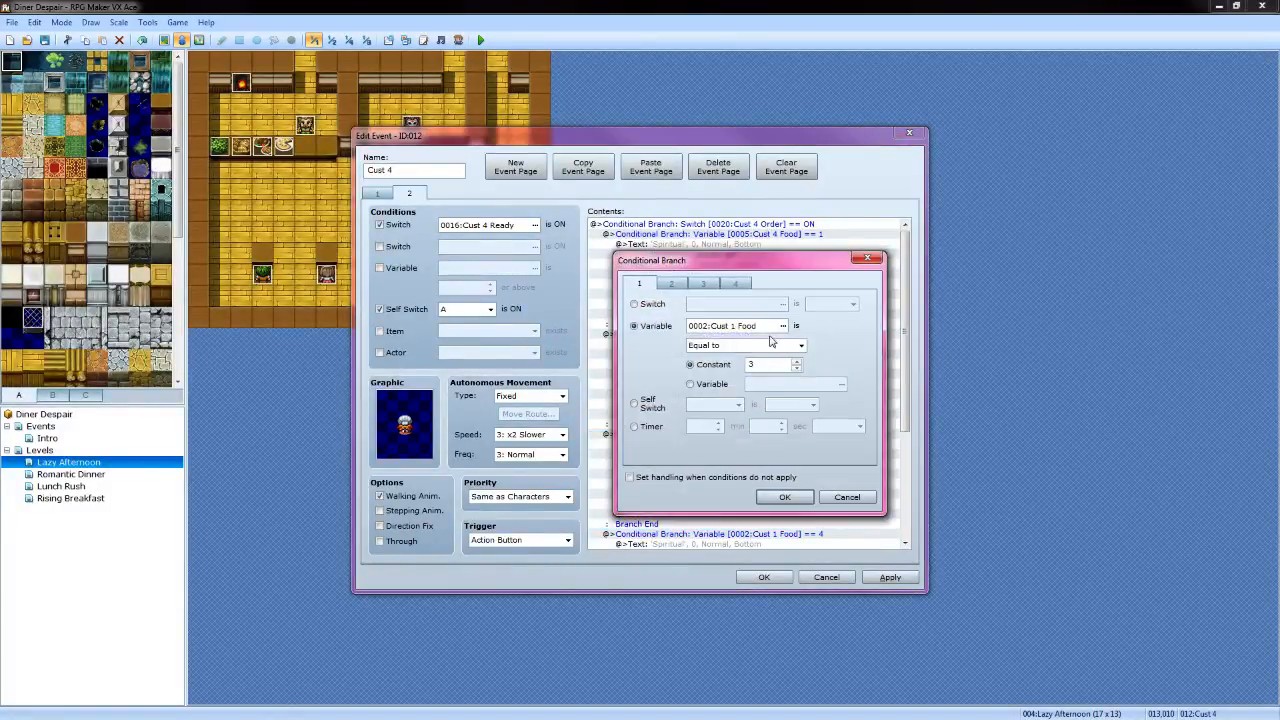
{"action": "left_click", "coordinate": [786, 330]}
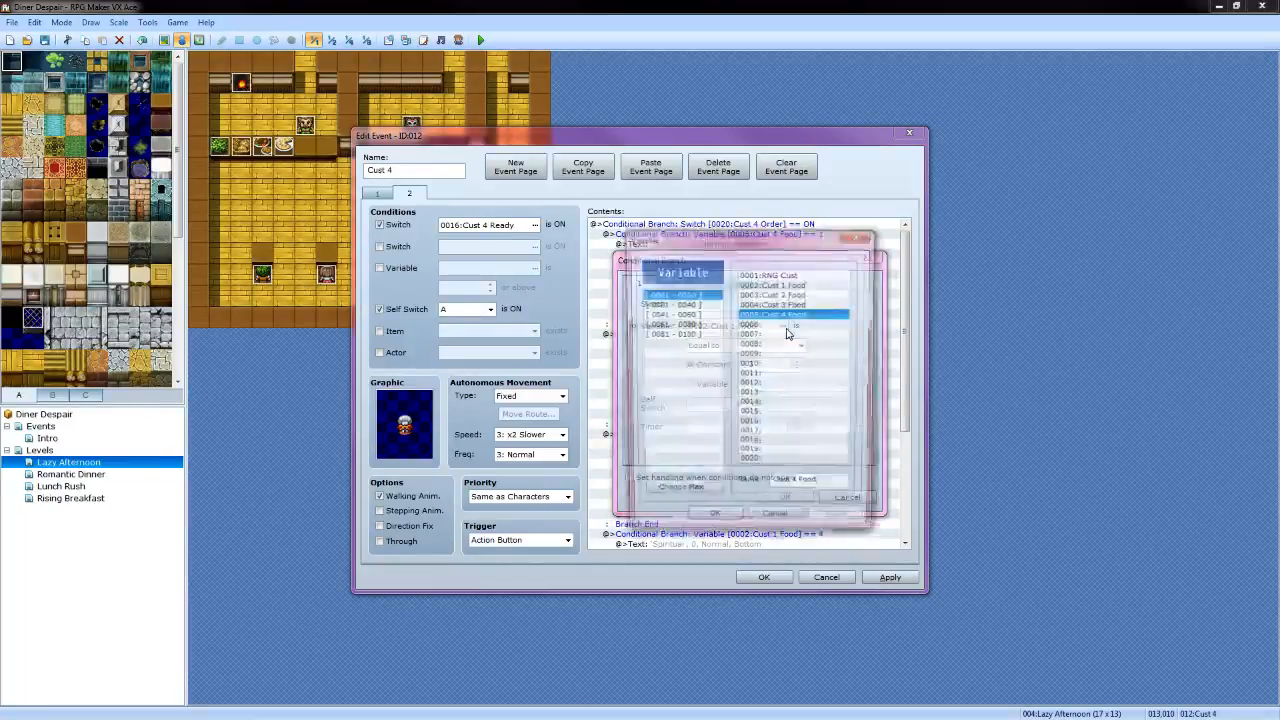
{"action": "left_click", "coordinate": [714, 524]}
{"action": "left_click", "coordinate": [778, 497]}
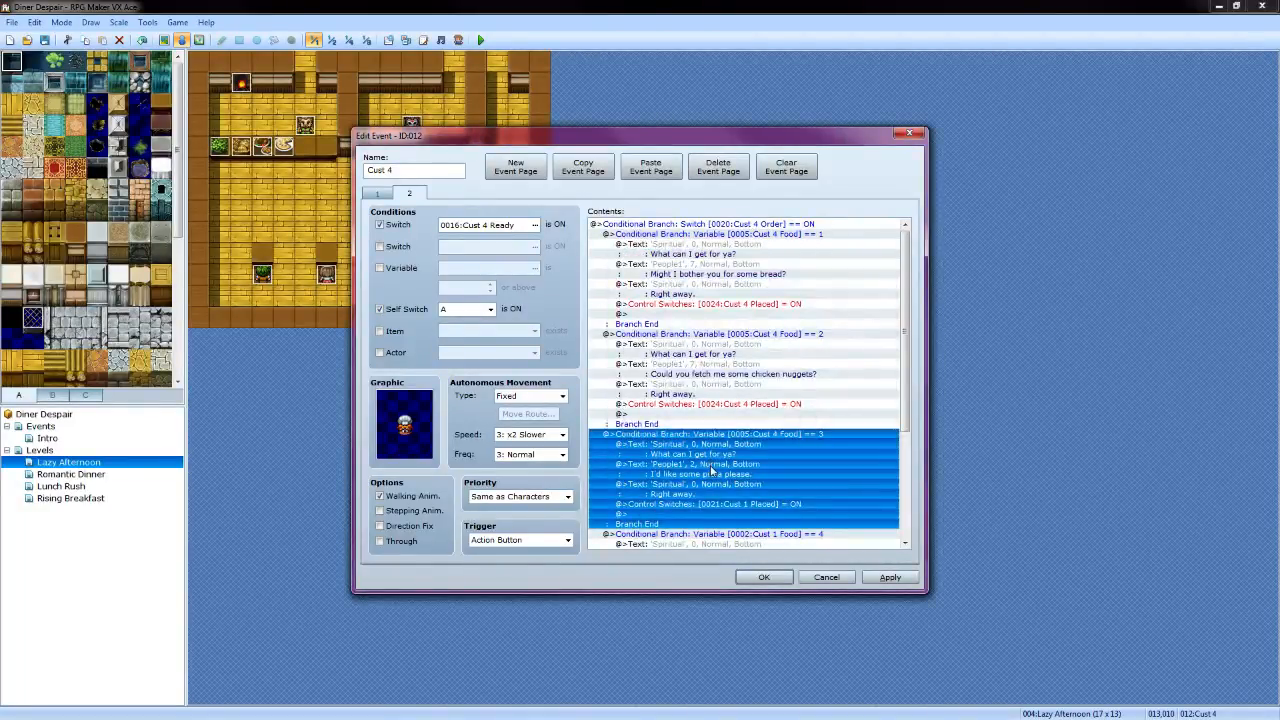
Change the pizza request message's face graphic to the white-haired old woman from People1
{"action": "left_click", "coordinate": [712, 466]}
{"action": "right_click", "coordinate": [712, 467]}
{"action": "left_click", "coordinate": [740, 492]}
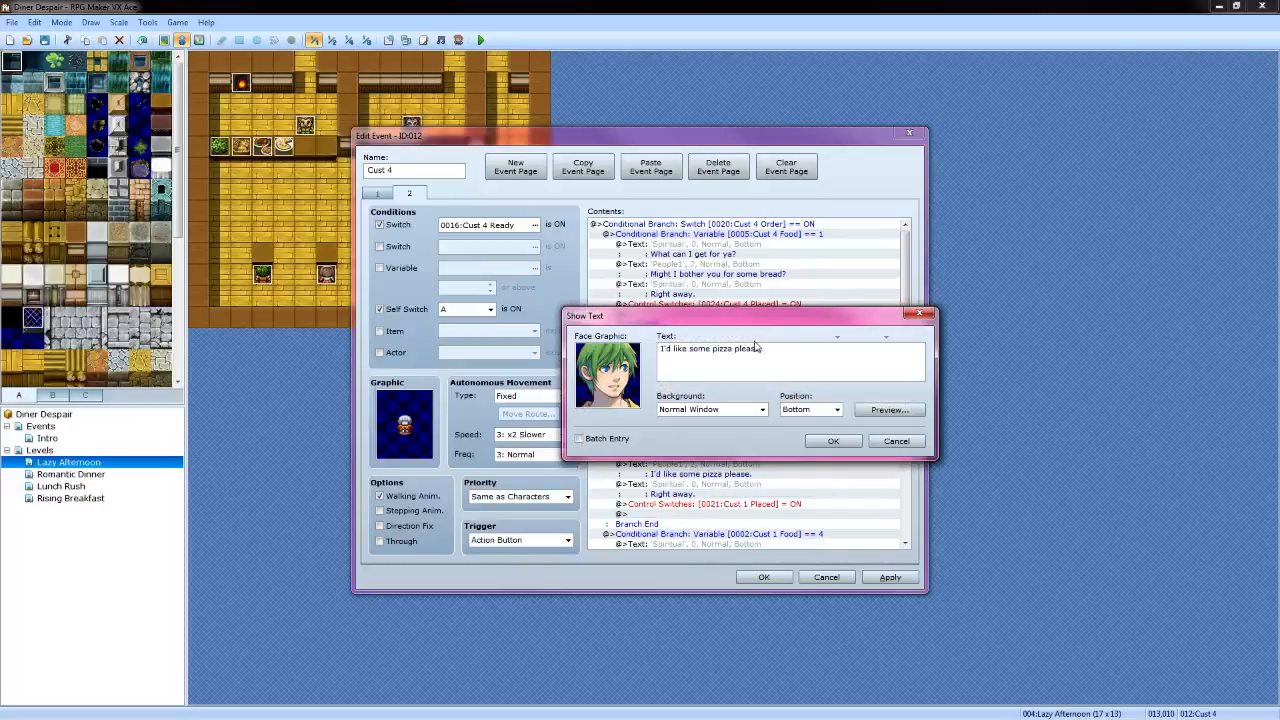
{"action": "double_click", "coordinate": [620, 375]}
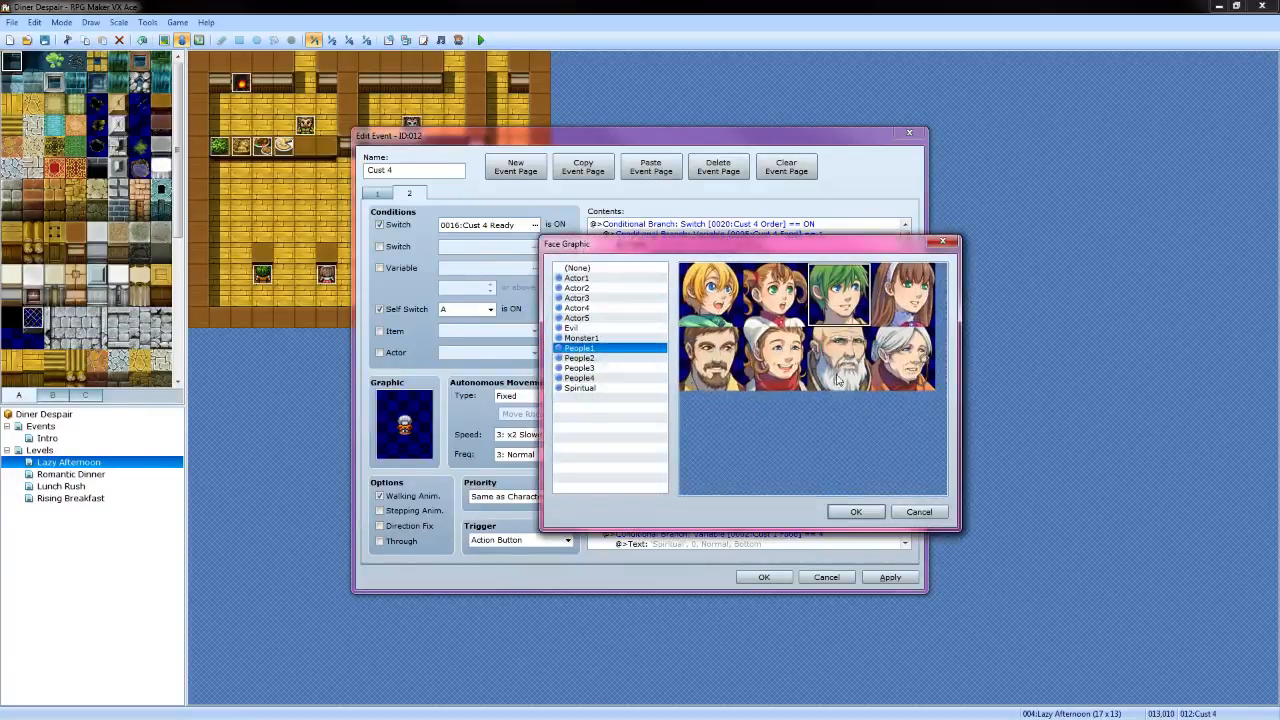
{"action": "left_click", "coordinate": [903, 370]}
{"action": "left_click", "coordinate": [856, 511]}
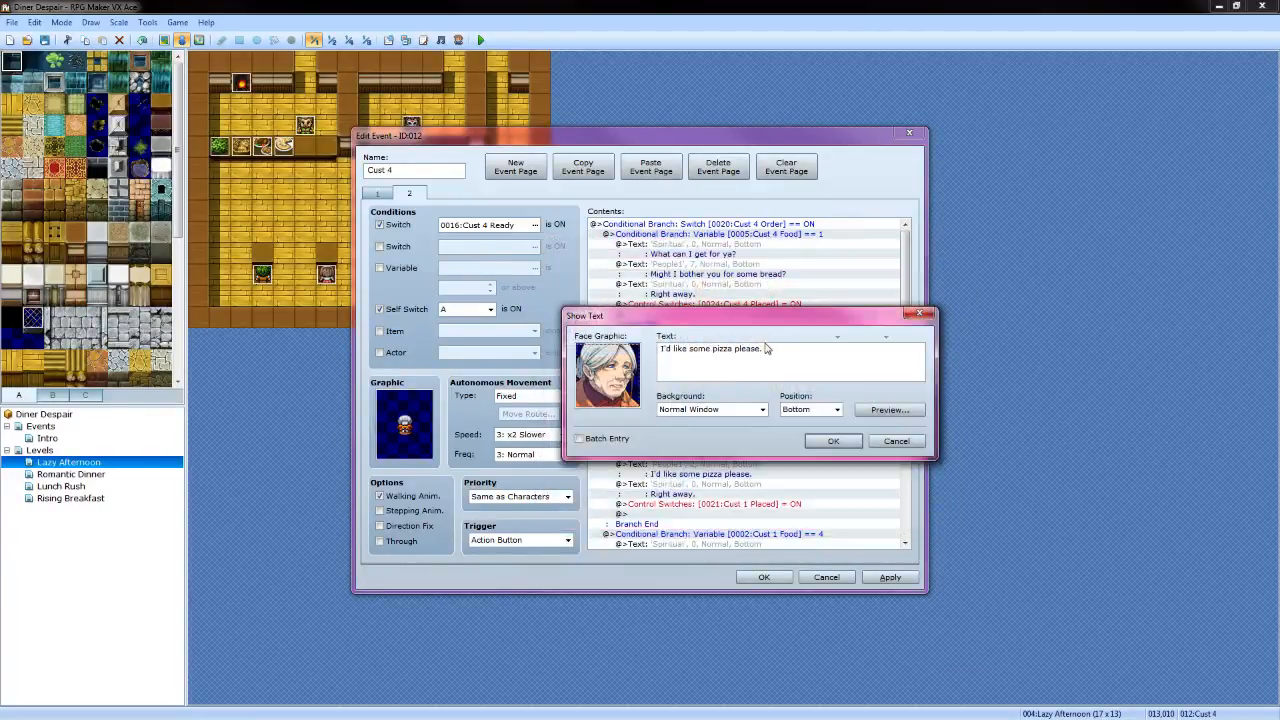
Reword the pizza request as "I would really like some pizza.", preview it and save the message
{"action": "left_click", "coordinate": [773, 352]}
{"action": "key", "text": "BackSpace"}
{"action": "key", "text": "BackSpace"}
{"action": "key", "text": "BackSpace"}
{"action": "key", "text": "BackSpace"}
{"action": "key", "text": "BackSpace"}
{"action": "key", "text": "BackSpace"}
{"action": "key", "text": "BackSpace"}
{"action": "key", "text": "BackSpace"}
{"action": "key", "text": "BackSpace"}
{"action": "key", "text": "BackSpace"}
{"action": "key", "text": "BackSpace"}
{"action": "key", "text": "BackSpace"}
{"action": "key", "text": "BackSpace"}
{"action": "key", "text": "BackSpace"}
{"action": "key", "text": "BackSpace"}
{"action": "key", "text": "BackSpace"}
{"action": "key", "text": "BackSpace"}
{"action": "key", "text": "BackSpace"}
{"action": "key", "text": "BackSpace"}
{"action": "key", "text": "BackSpace"}
{"action": "left_click", "coordinate": [889, 409]}
{"action": "left_click", "coordinate": [903, 433]}
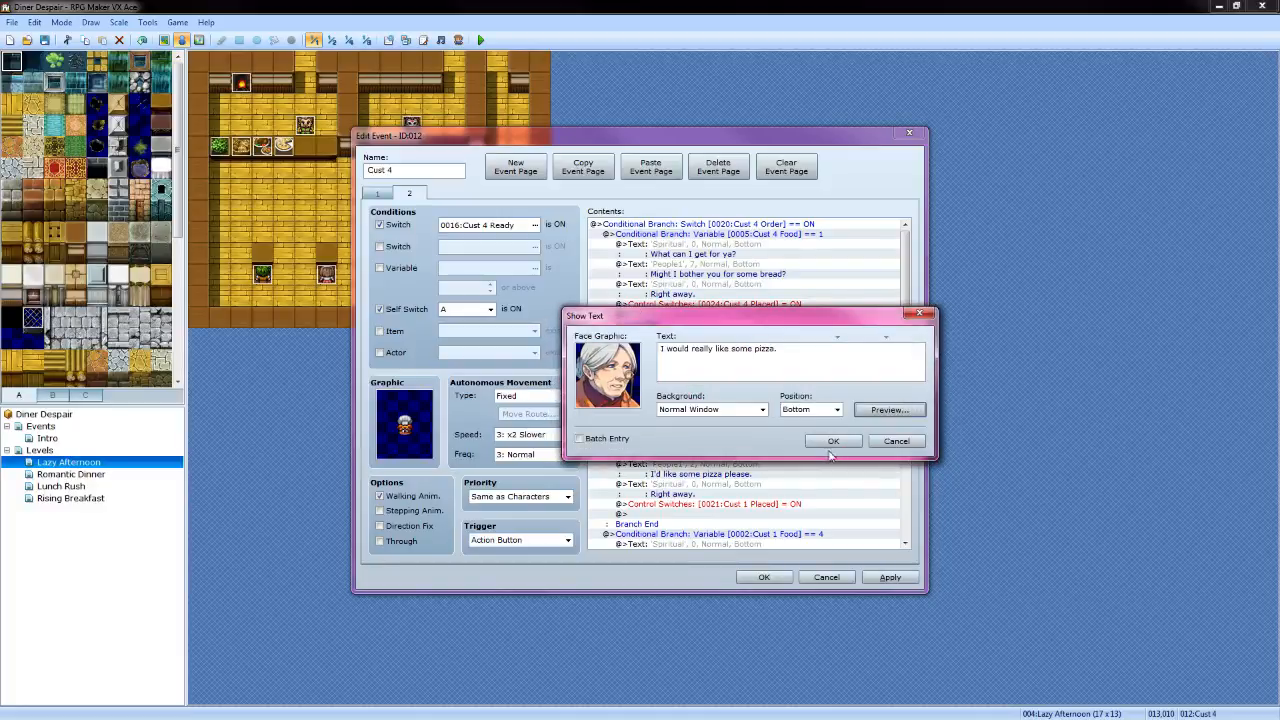
{"action": "left_click", "coordinate": [831, 441]}
Change the pizza branch's switch command to turn on 0024:Cust 4 Placed
{"action": "scroll", "coordinate": [732, 440], "scroll_direction": "down", "scroll_amount": 3}
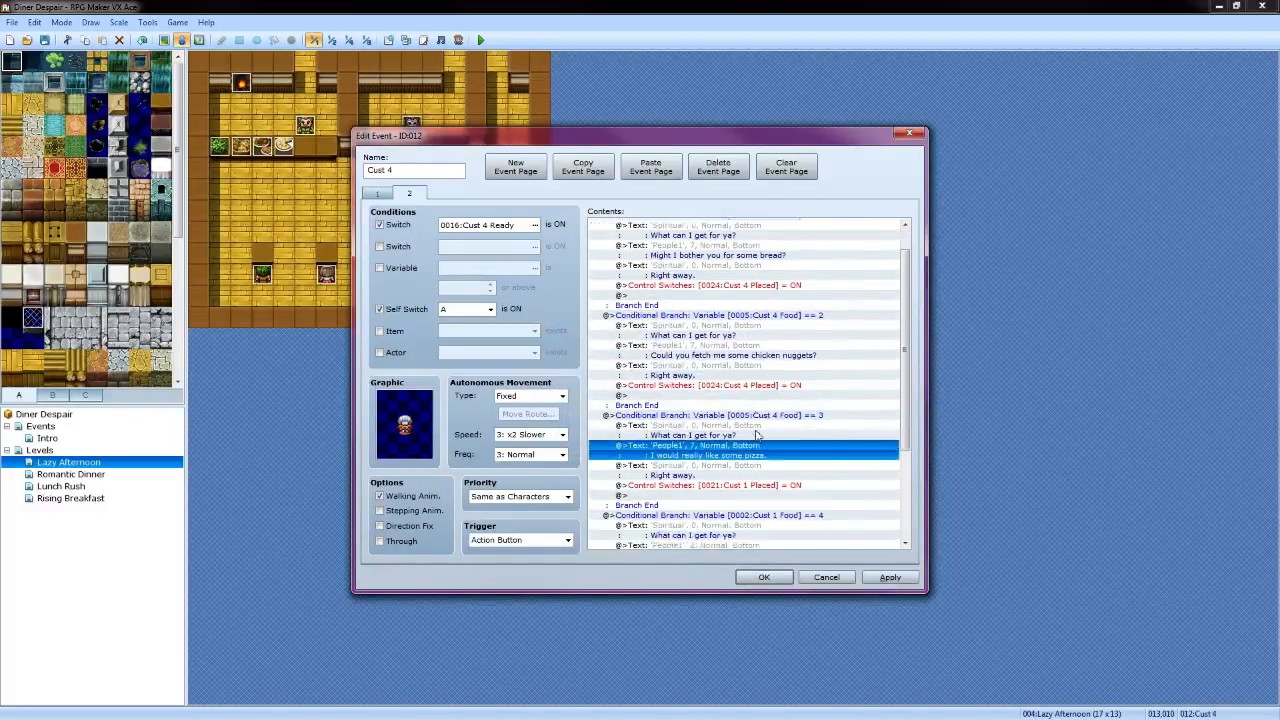
{"action": "right_click", "coordinate": [774, 414]}
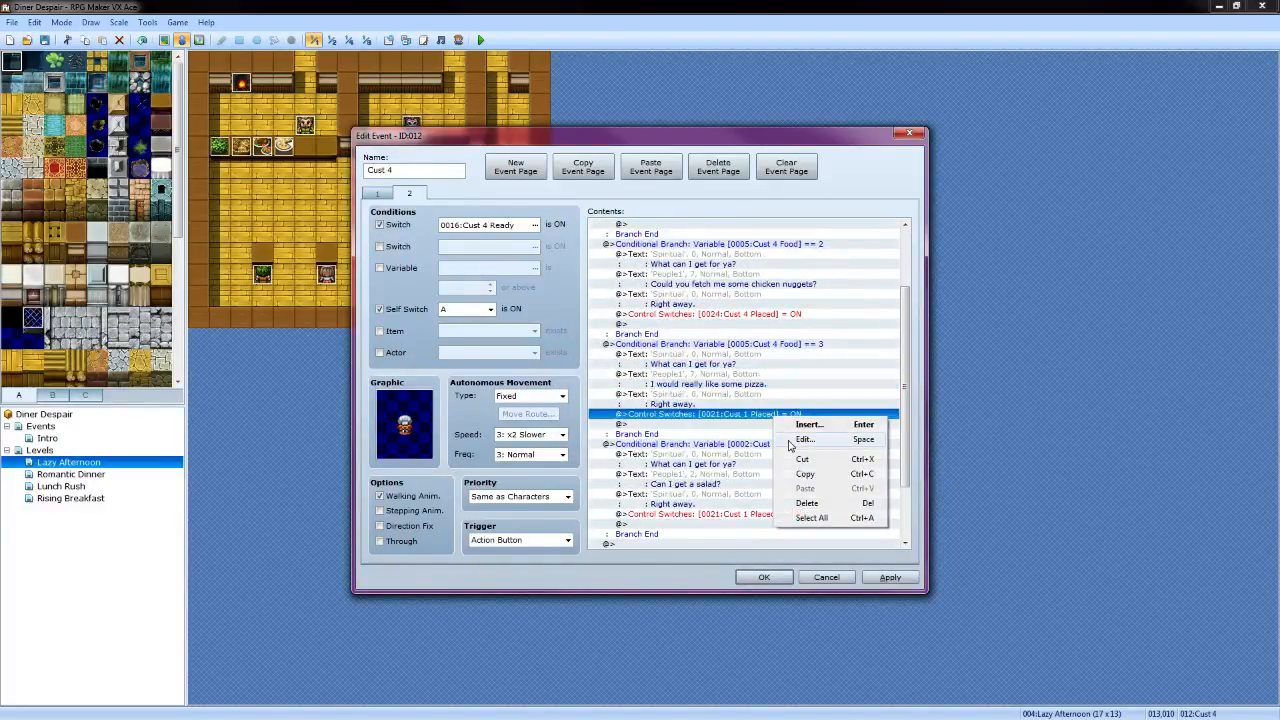
{"action": "left_click", "coordinate": [802, 439]}
{"action": "left_click", "coordinate": [804, 354]}
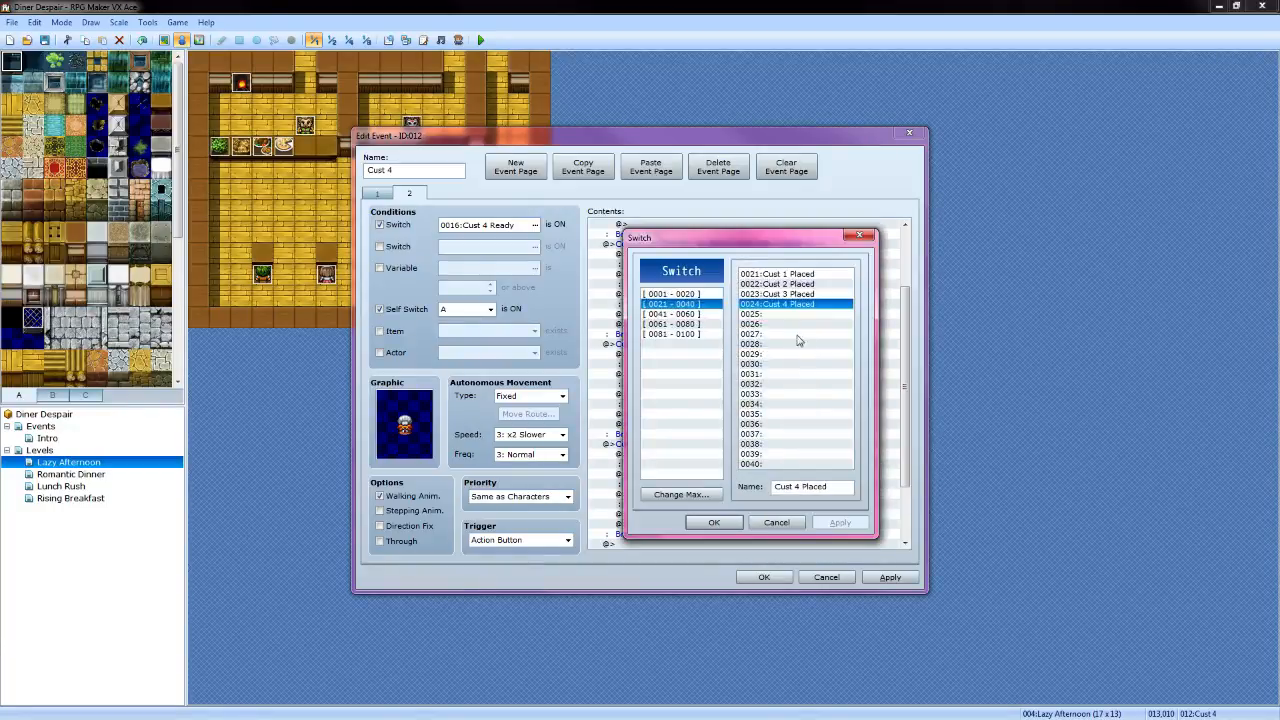
{"action": "left_click", "coordinate": [714, 522]}
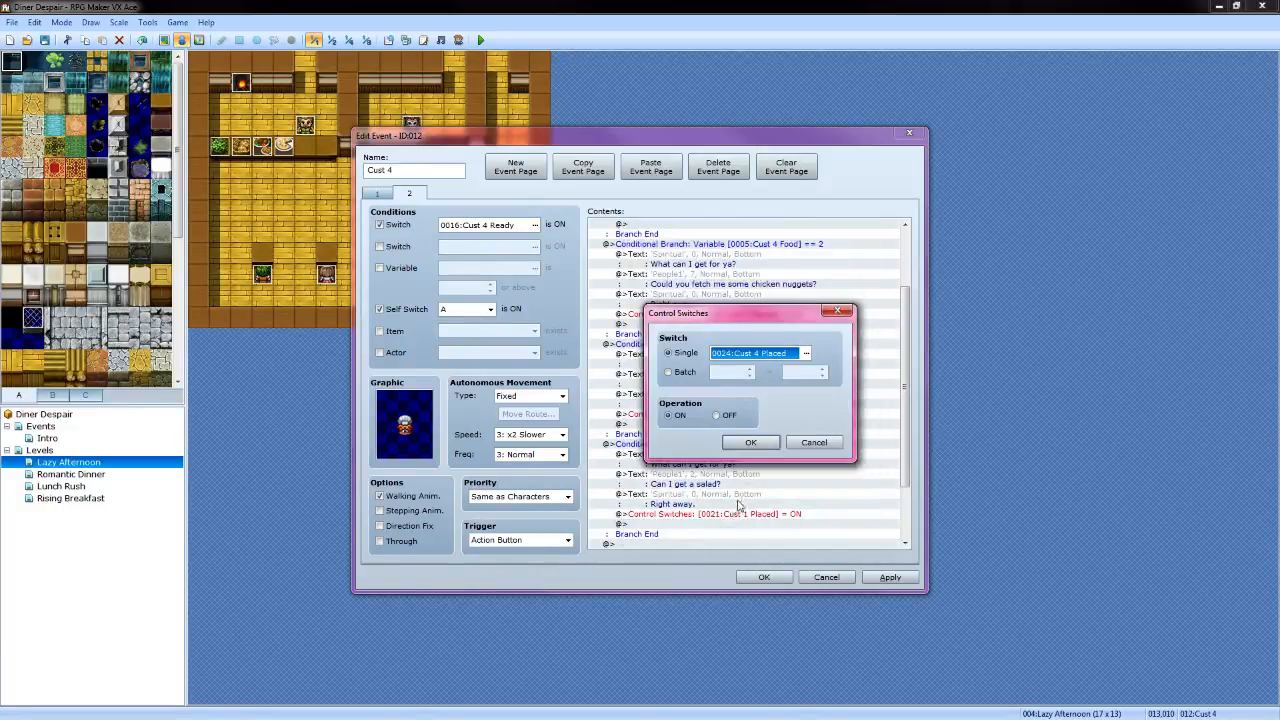
{"action": "left_click", "coordinate": [722, 447]}
{"action": "left_click", "coordinate": [752, 451]}
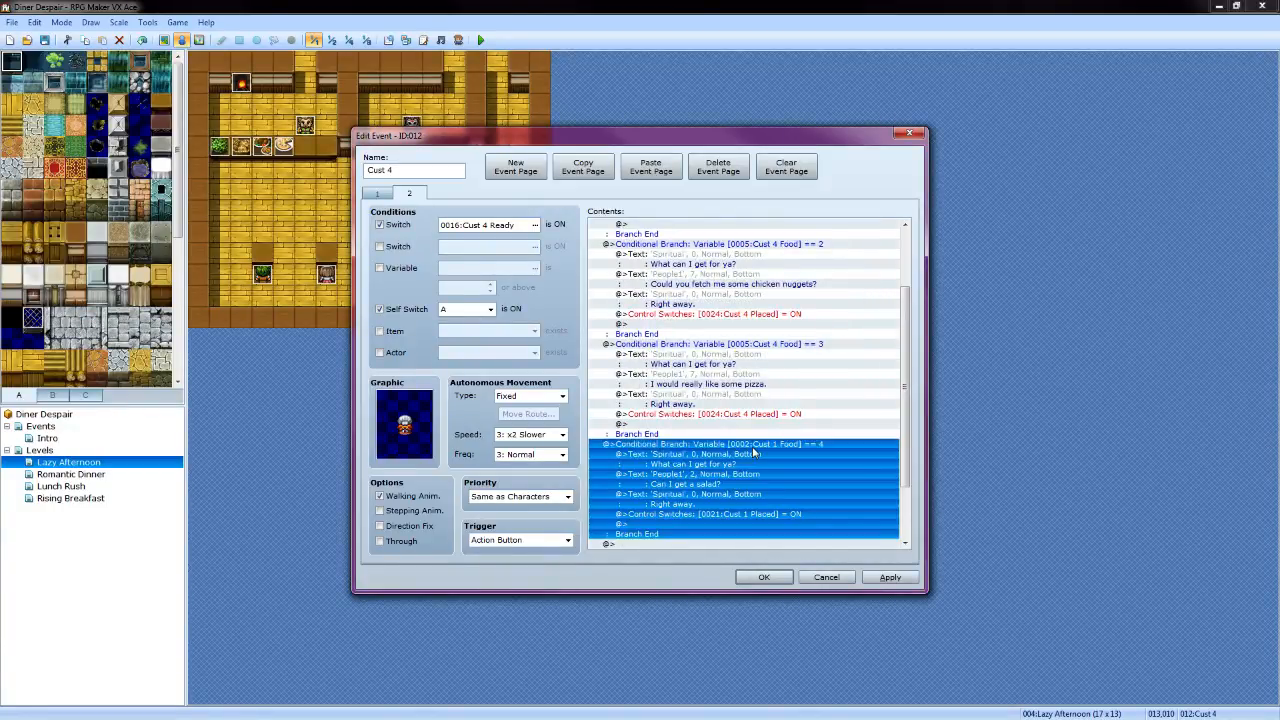
Change the fourth food branch, the one equal to 4, to check variable 0005:Cust 4 Food
{"action": "right_click", "coordinate": [754, 455]}
{"action": "left_click", "coordinate": [784, 470]}
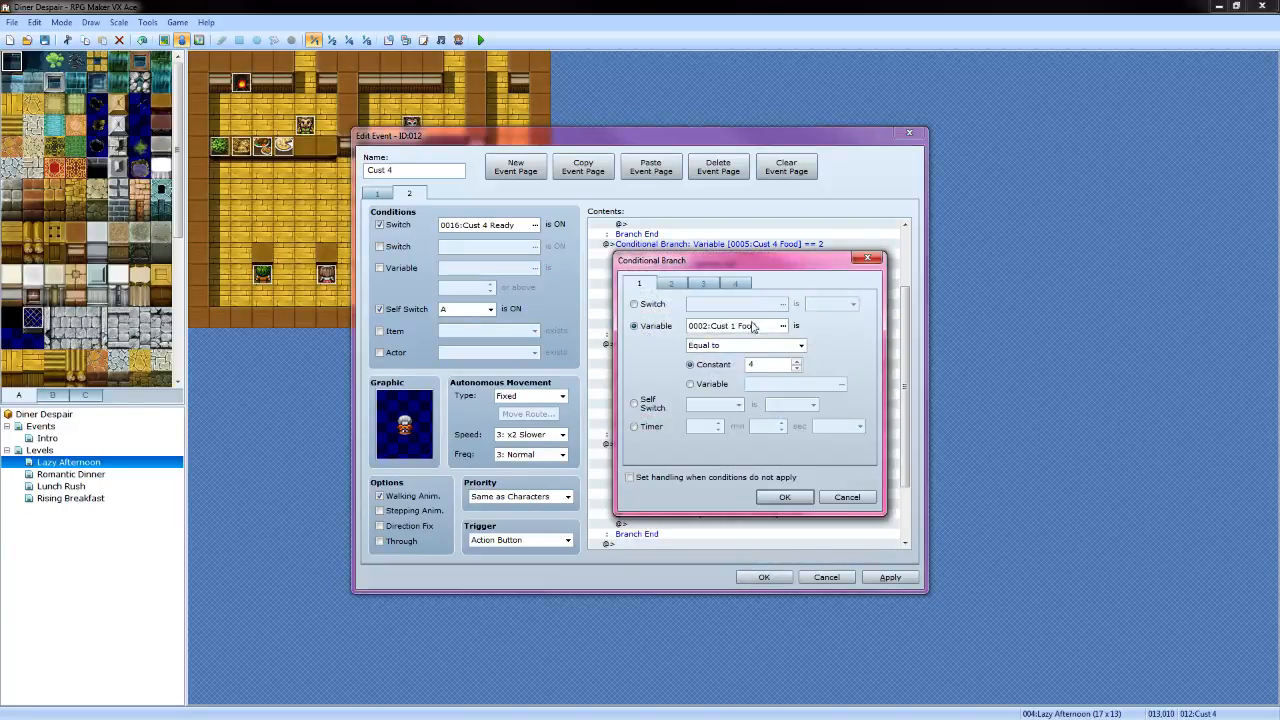
{"action": "left_click", "coordinate": [785, 327]}
{"action": "left_click", "coordinate": [775, 313]}
{"action": "left_click", "coordinate": [714, 537]}
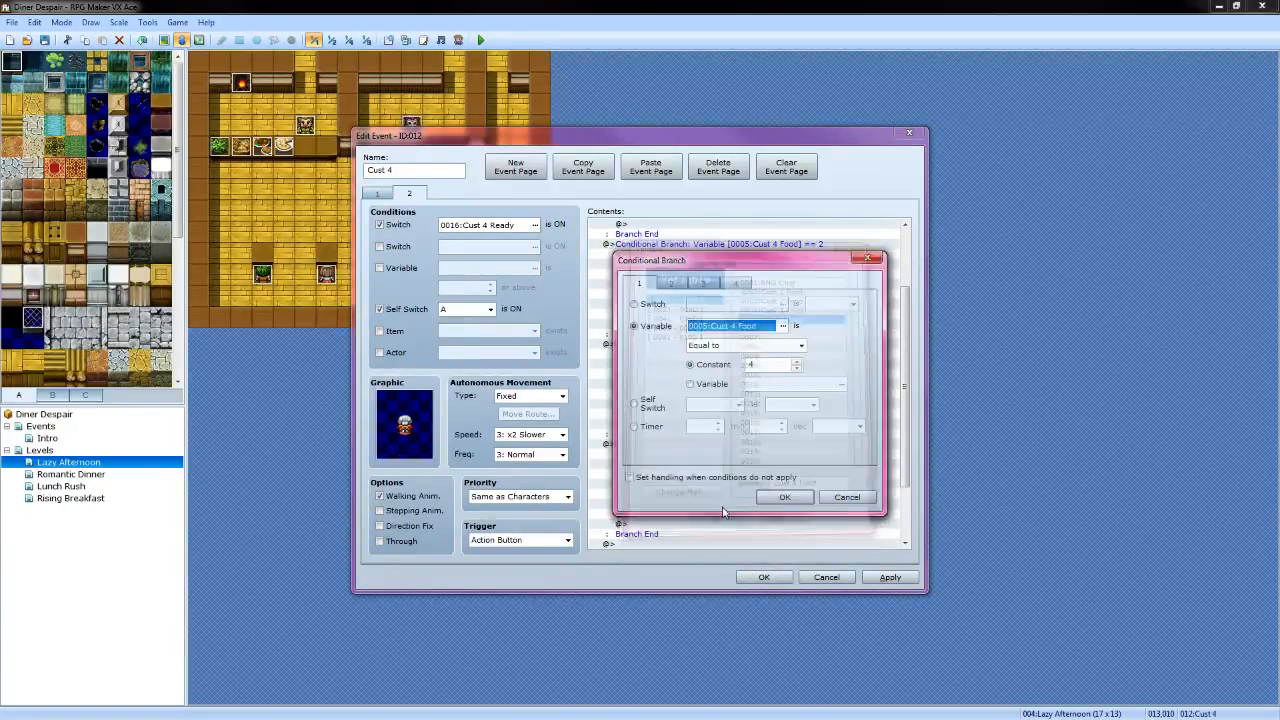
{"action": "left_click", "coordinate": [783, 497]}
Reword the salad request as "Could you get me a salad?" and preview the message
{"action": "left_click", "coordinate": [705, 476]}
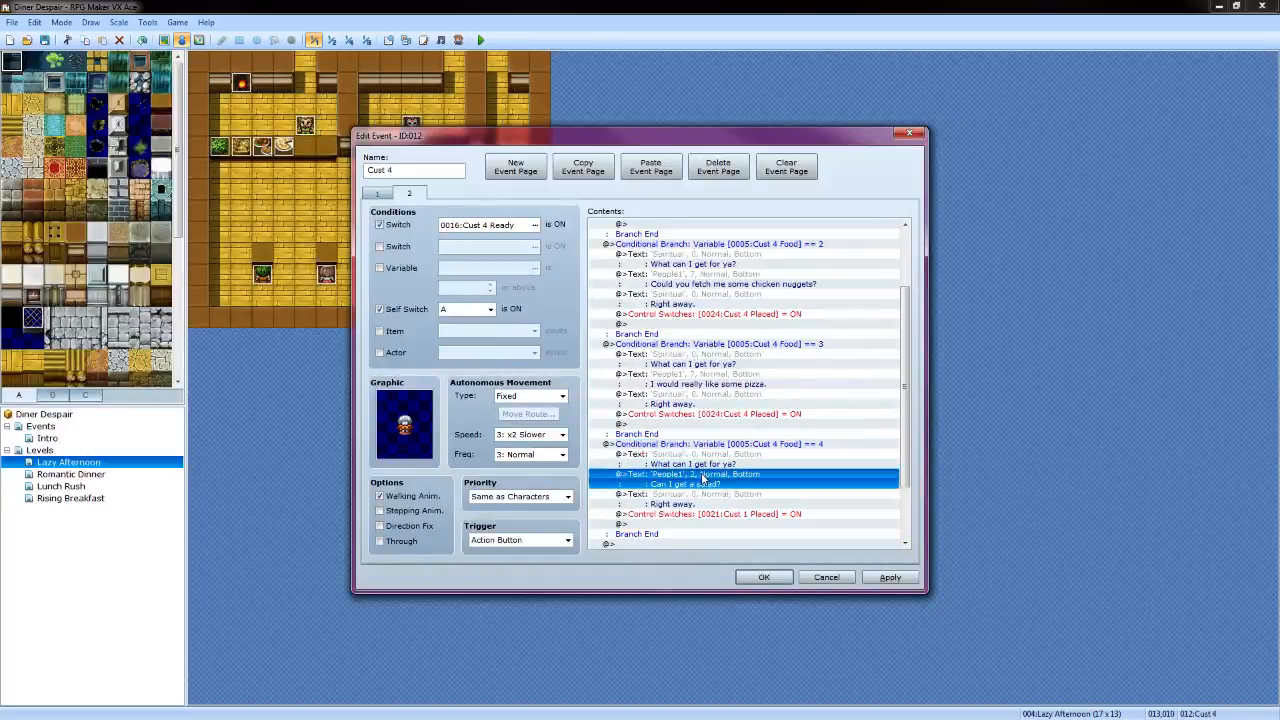
{"action": "right_click", "coordinate": [704, 477]}
{"action": "left_click", "coordinate": [733, 499]}
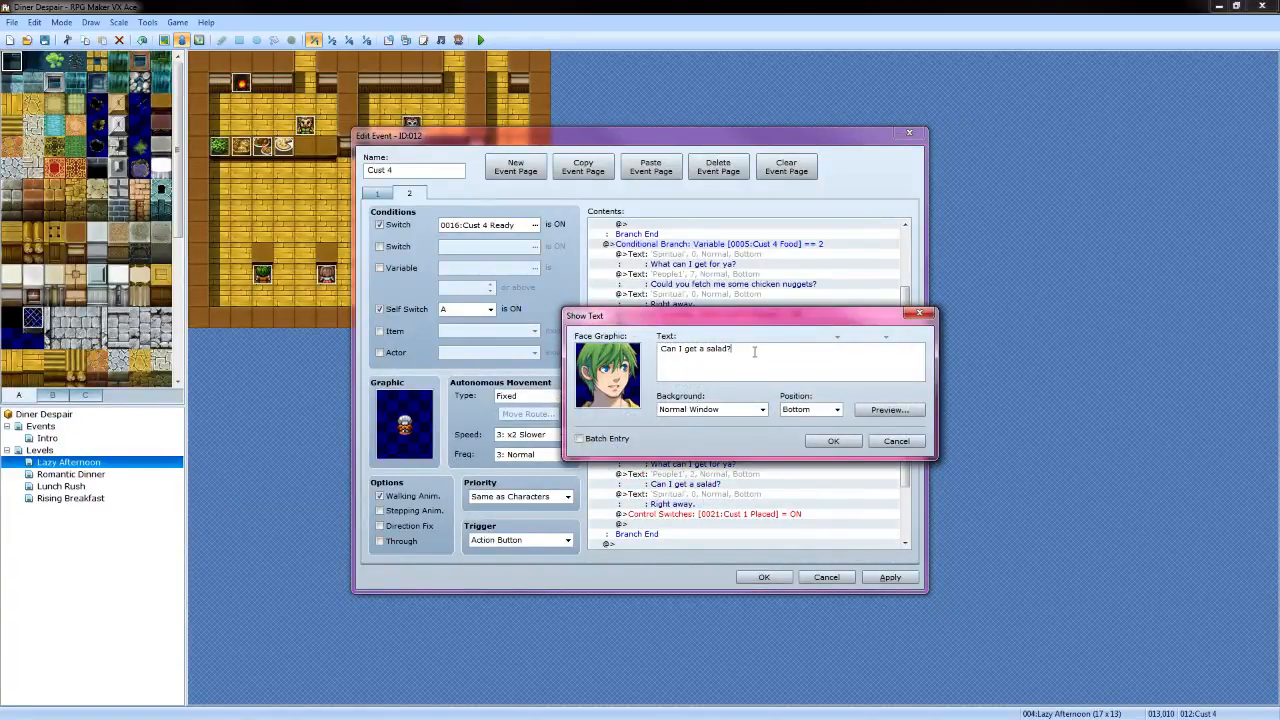
{"action": "key", "text": "BackSpace"}
{"action": "key", "text": "BackSpace"}
{"action": "key", "text": "BackSpace"}
{"action": "key", "text": "BackSpace"}
{"action": "key", "text": "BackSpace"}
{"action": "key", "text": "BackSpace"}
{"action": "key", "text": "BackSpace"}
{"action": "key", "text": "BackSpace"}
{"action": "left_click", "coordinate": [905, 413]}
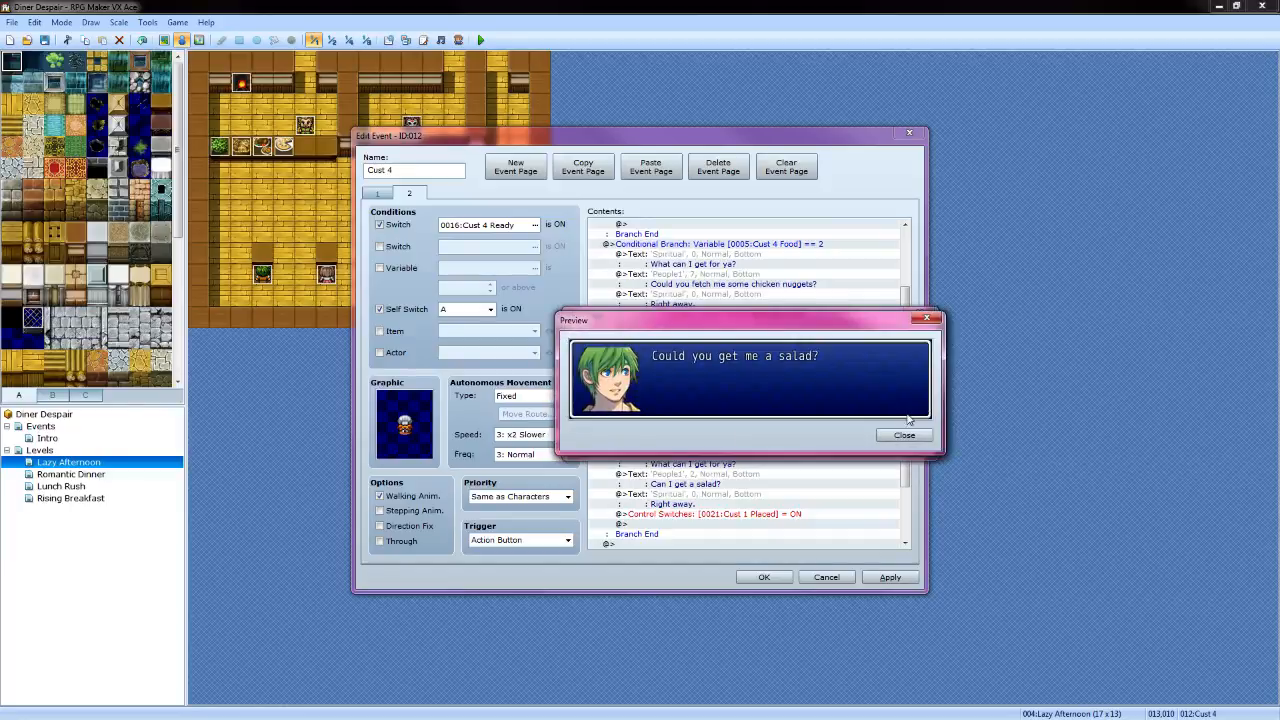
{"action": "left_click", "coordinate": [904, 436]}
Change the salad message's face graphic to the white-haired old woman from People1 and save the message
{"action": "double_click", "coordinate": [620, 385]}
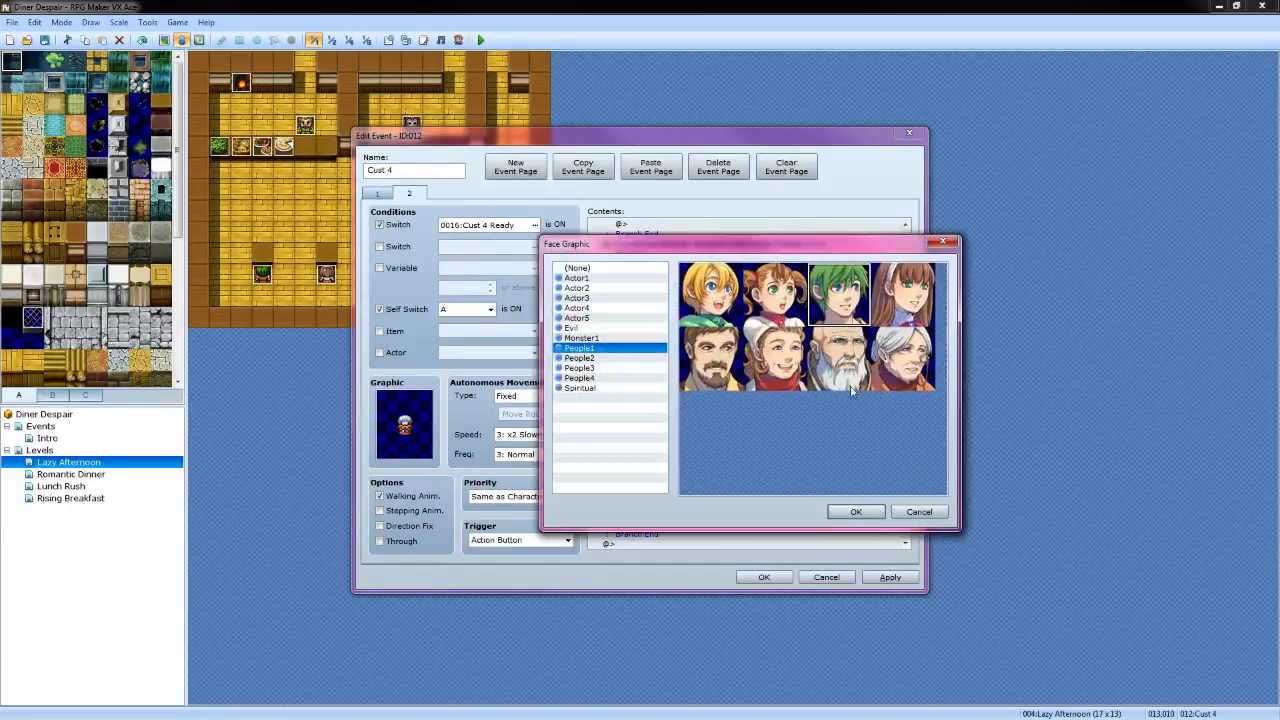
{"action": "left_click", "coordinate": [903, 357]}
{"action": "left_click", "coordinate": [856, 512]}
{"action": "left_click", "coordinate": [824, 446]}
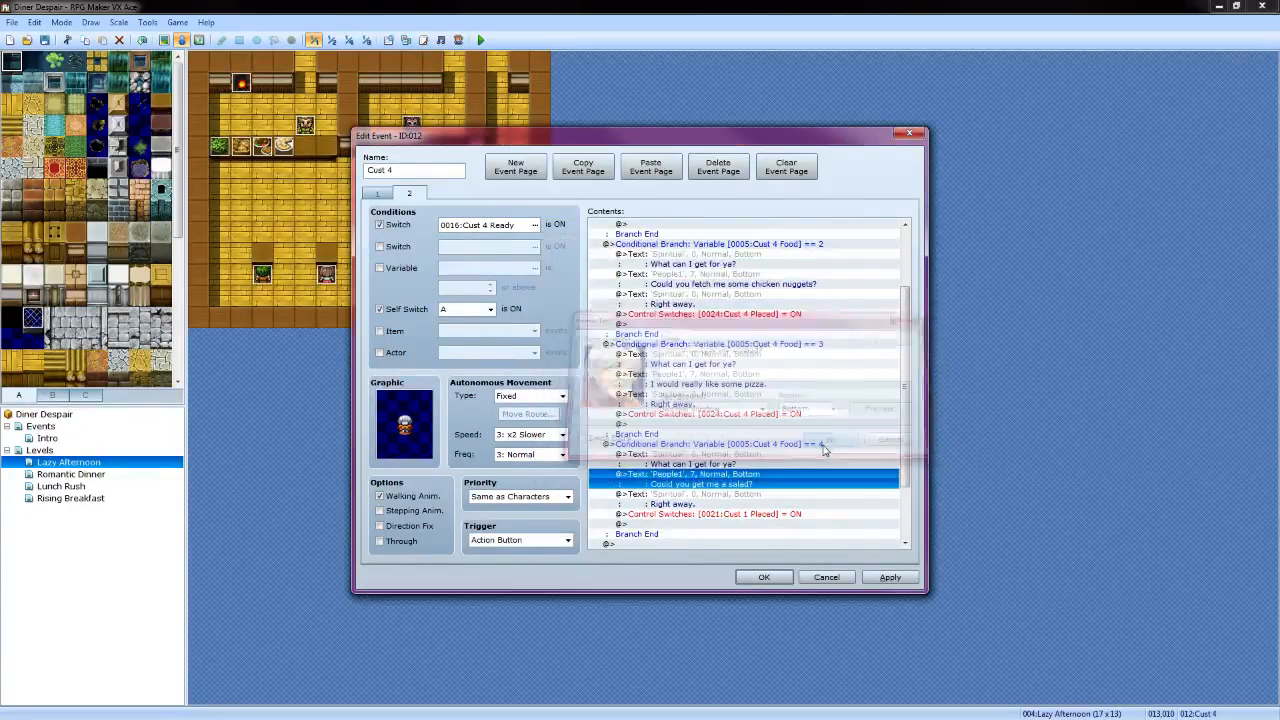
Change the salad branch's switch command to turn on 0024:Cust 4 Placed
{"action": "scroll", "coordinate": [738, 468], "scroll_direction": "down", "scroll_amount": 3}
{"action": "left_click", "coordinate": [758, 434]}
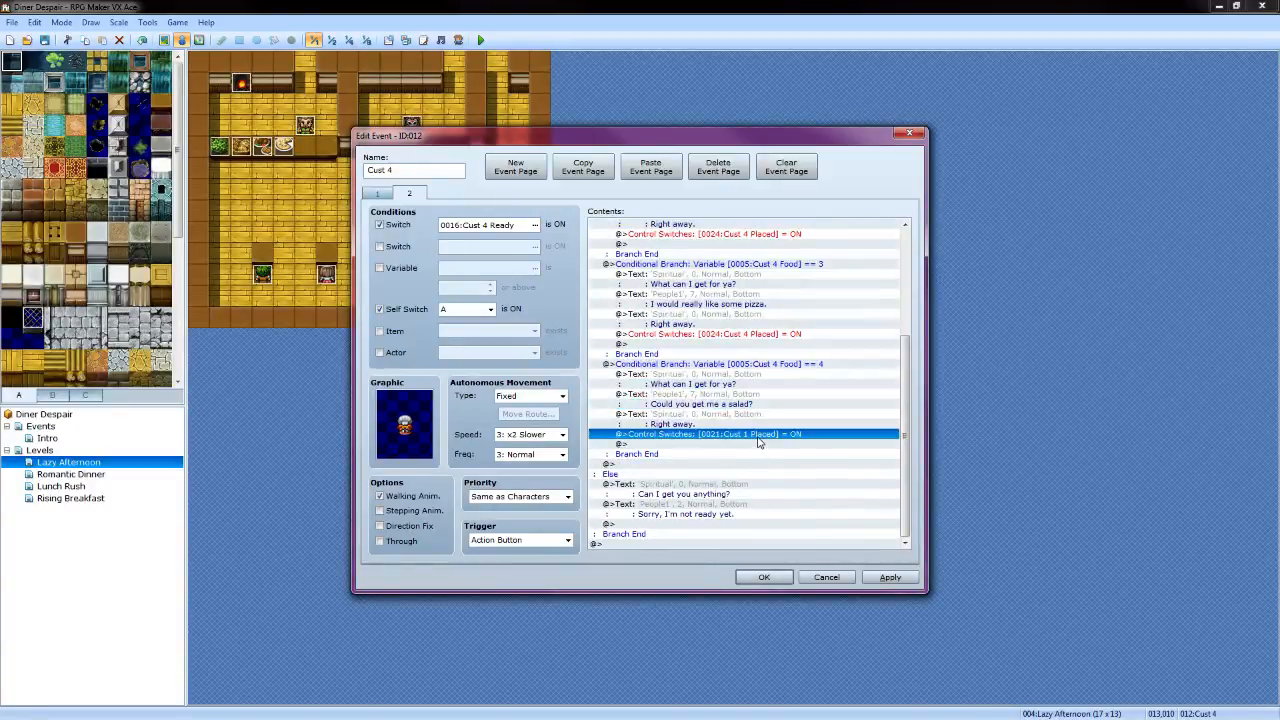
{"action": "right_click", "coordinate": [758, 436]}
{"action": "left_click", "coordinate": [790, 462]}
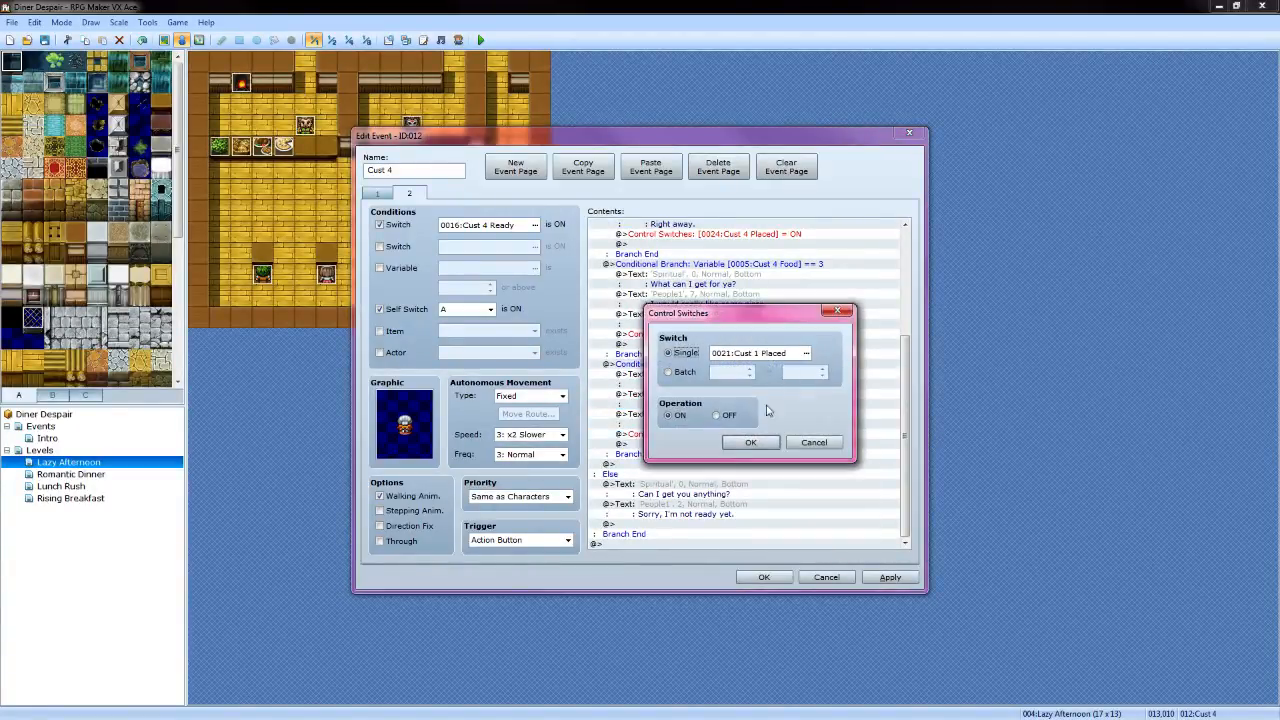
{"action": "left_click", "coordinate": [806, 363]}
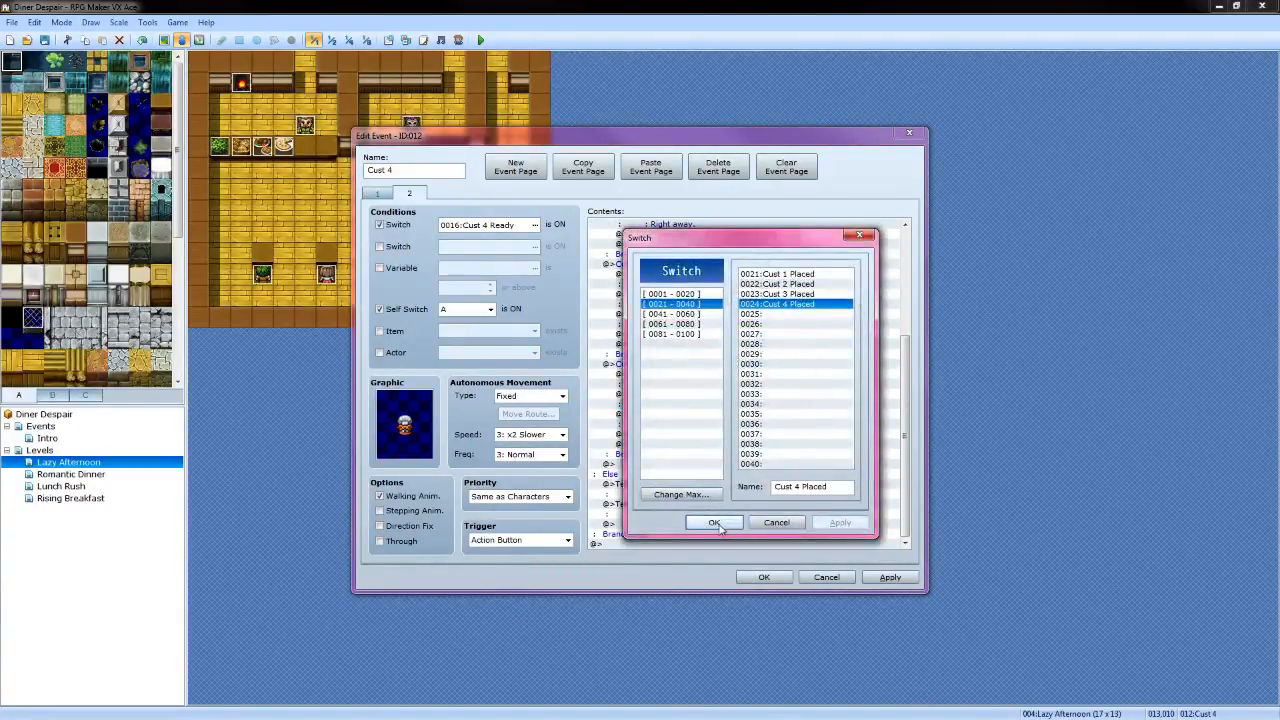
{"action": "left_click", "coordinate": [714, 515]}
{"action": "left_click", "coordinate": [752, 443]}
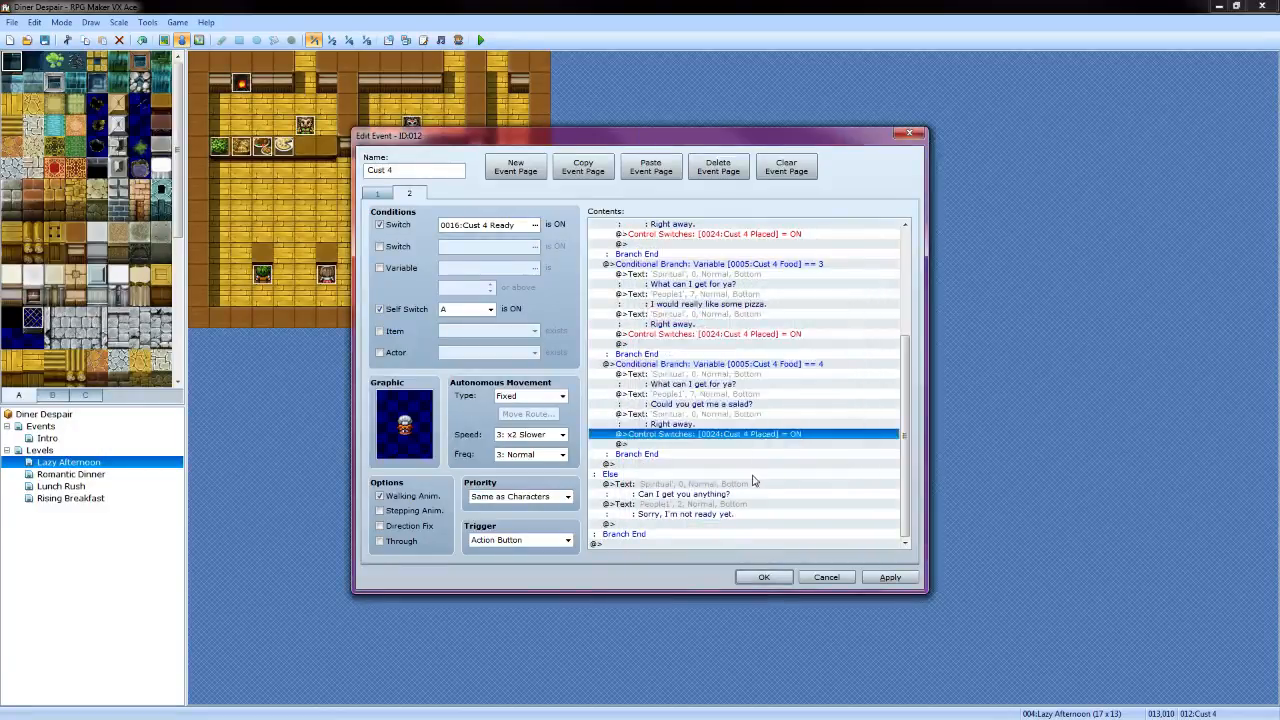
Change the face graphic of the Else branch's not-ready reply to the white-haired old woman from People1
{"action": "left_click", "coordinate": [712, 510]}
{"action": "right_click", "coordinate": [714, 509]}
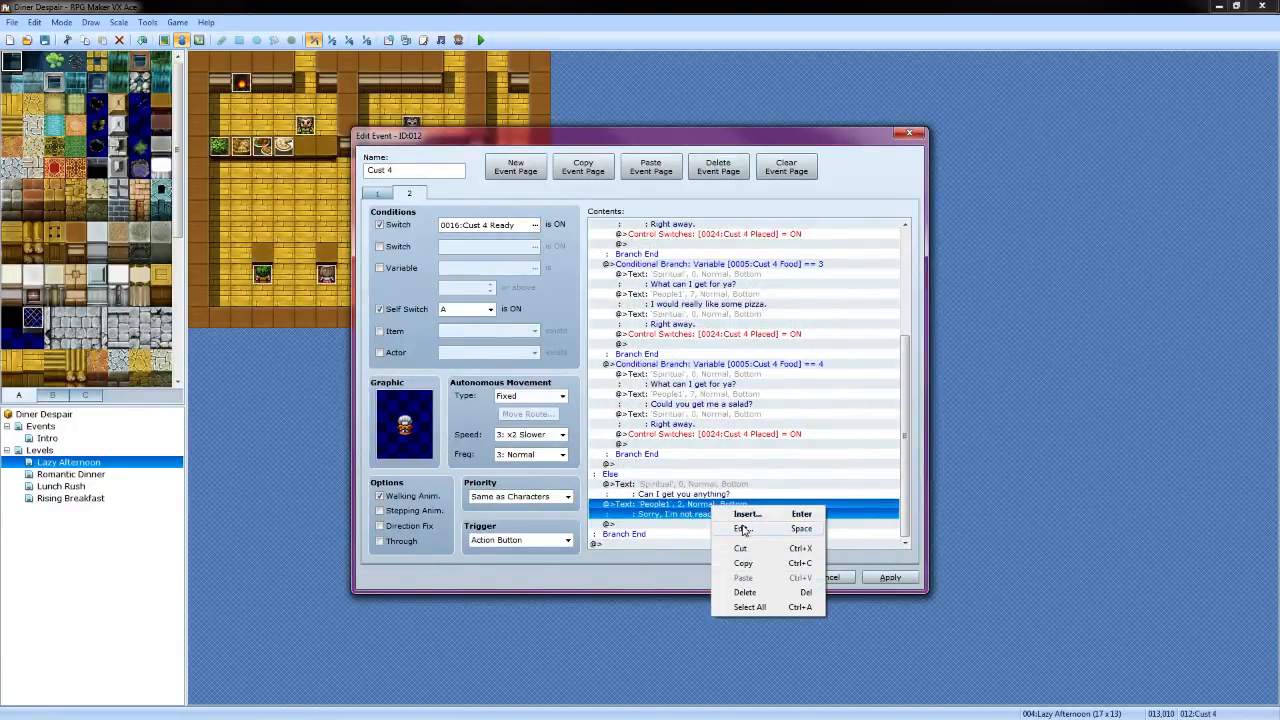
{"action": "left_click", "coordinate": [740, 528]}
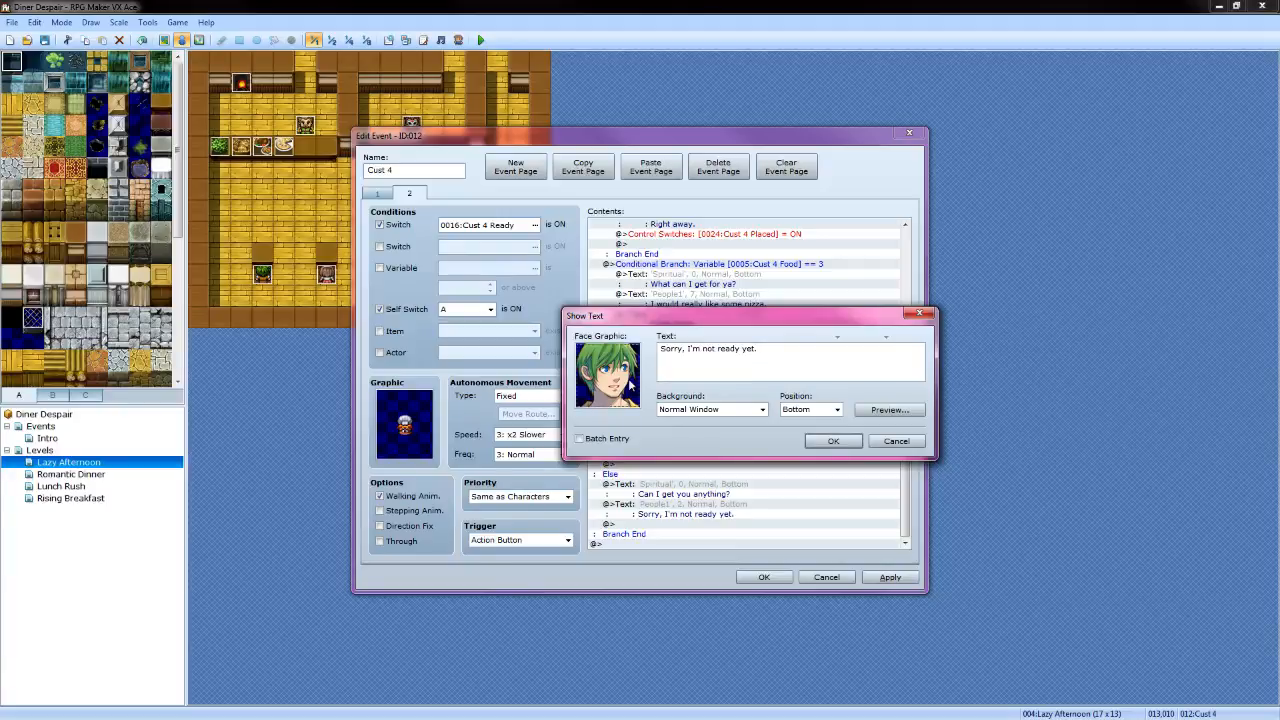
{"action": "double_click", "coordinate": [622, 378]}
{"action": "left_click", "coordinate": [897, 358]}
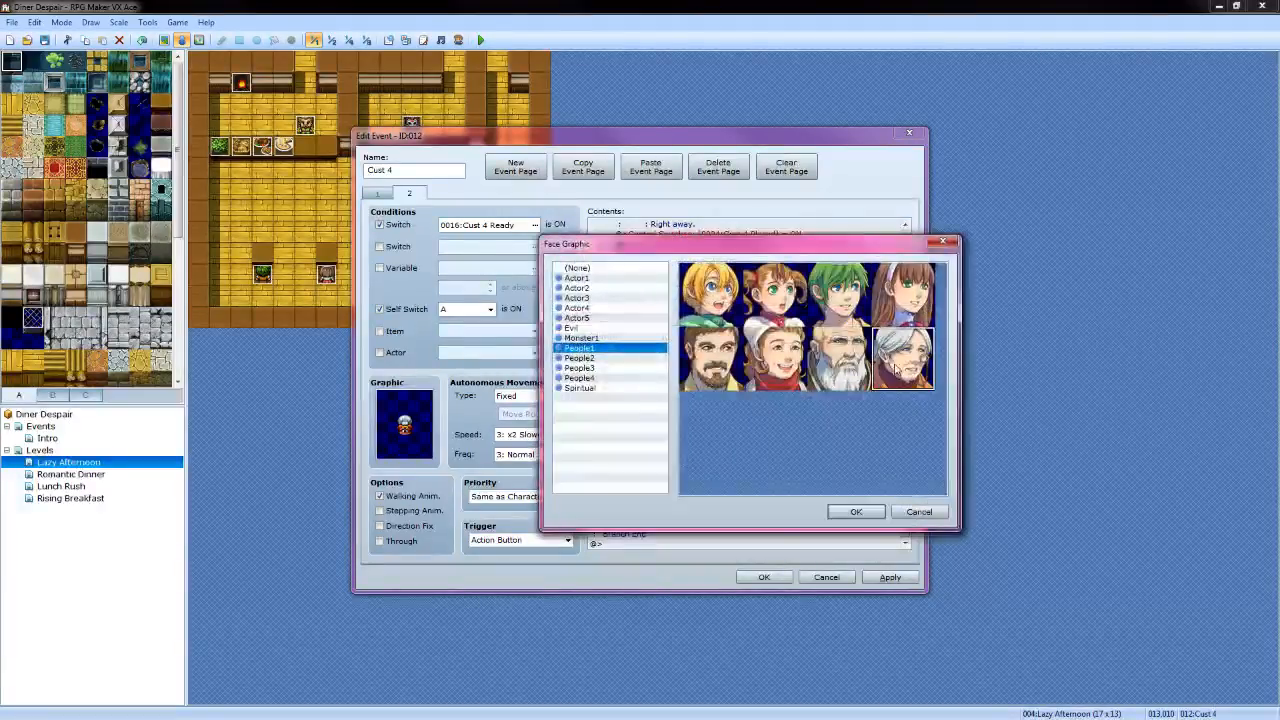
{"action": "left_click", "coordinate": [853, 509]}
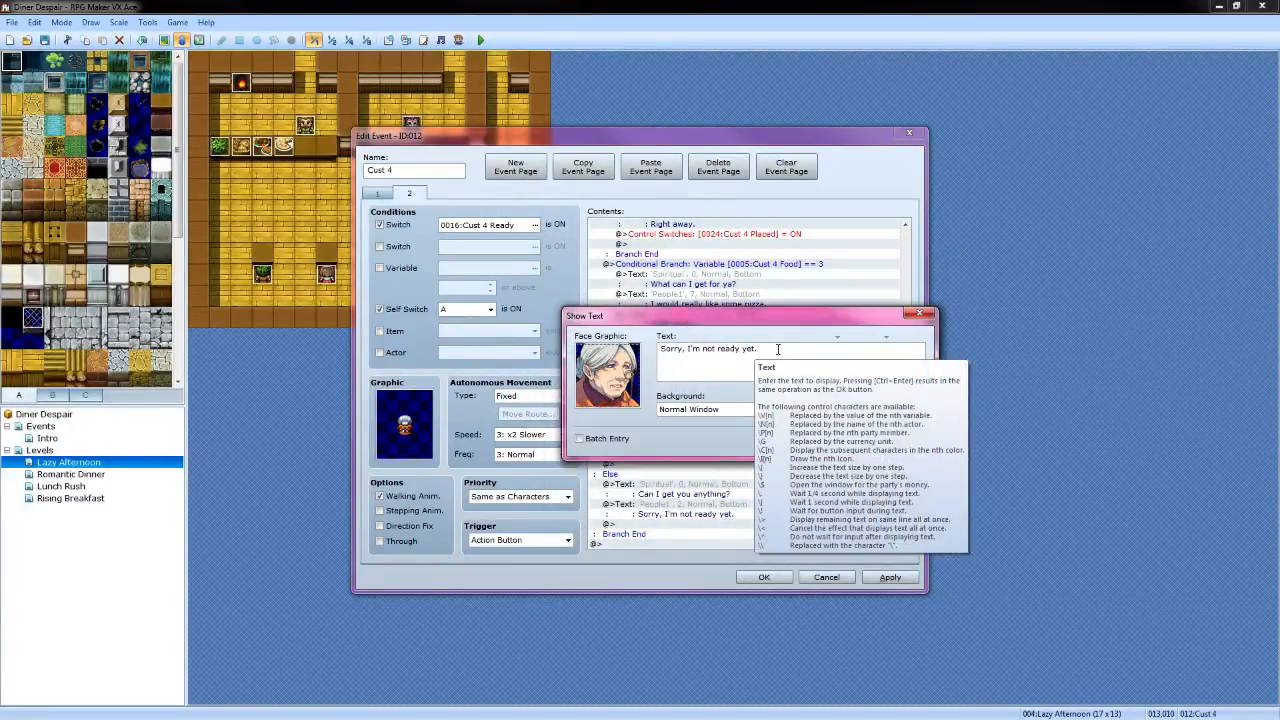
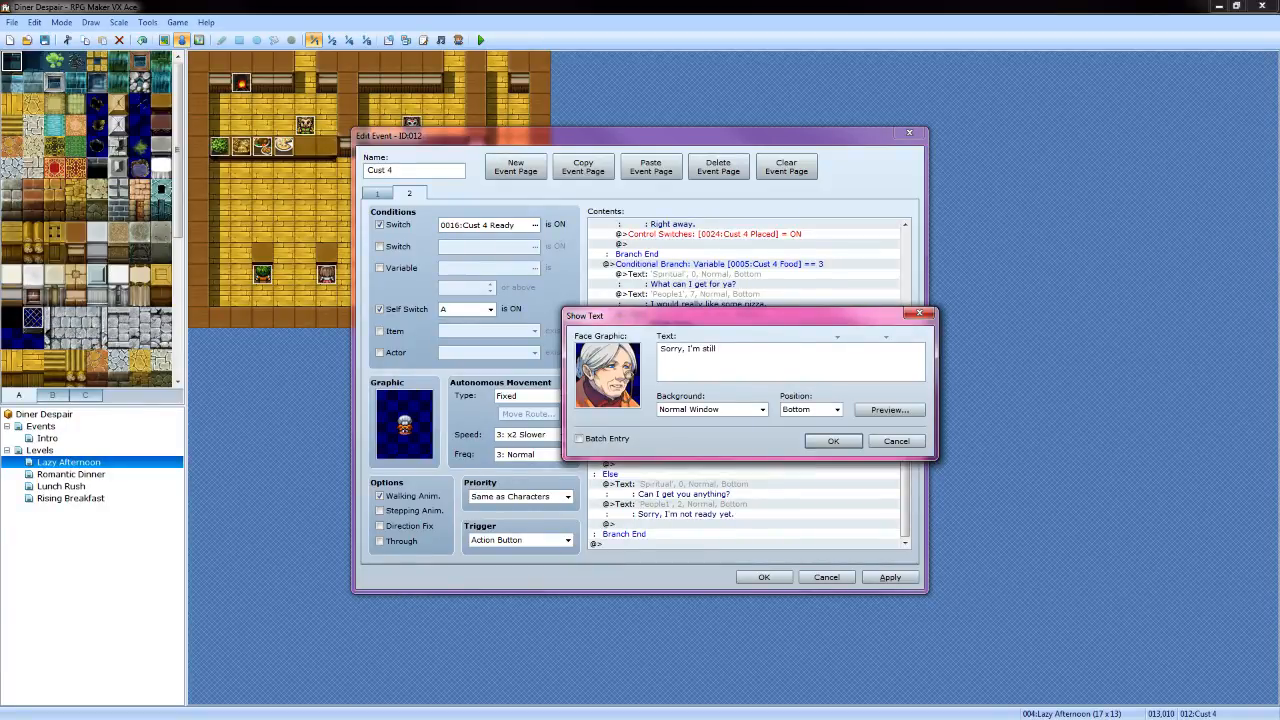
Reword the not-ready reply as "Sorry, I'm still thinking about it.", preview it and save the message
{"action": "type", "text": "inking about it."}
{"action": "left_click", "coordinate": [889, 410]}
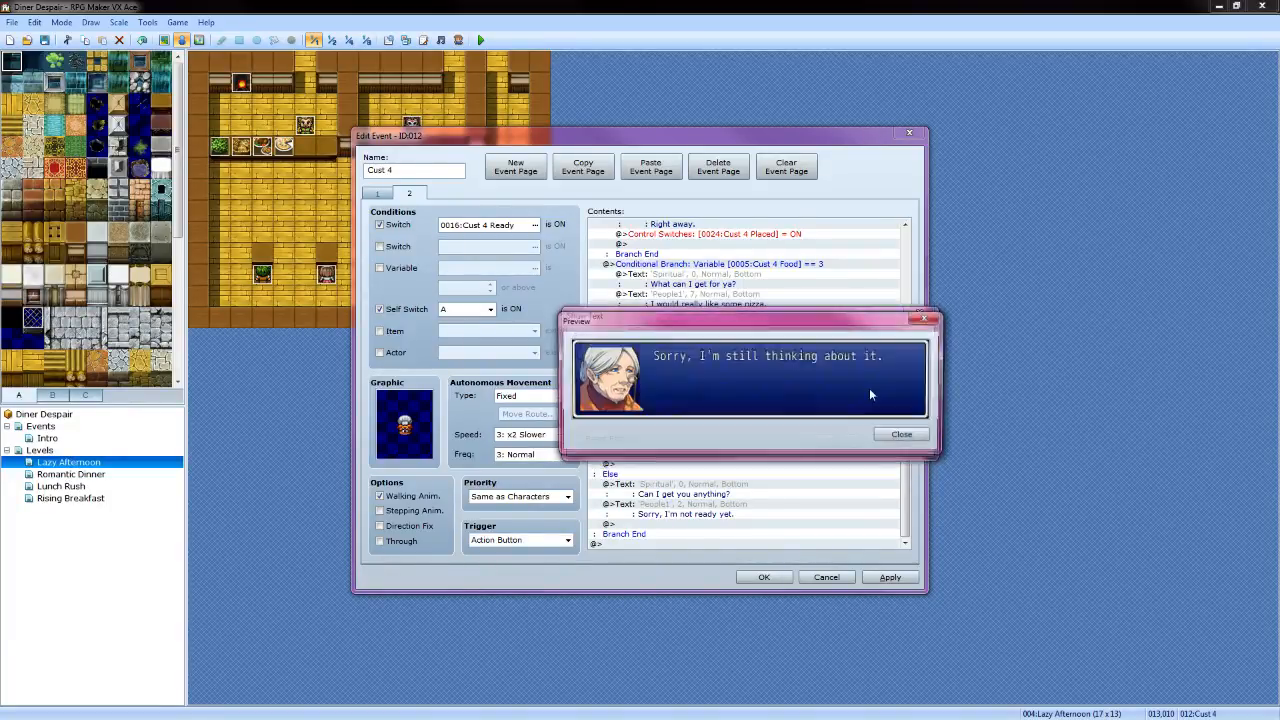
{"action": "left_click", "coordinate": [902, 436]}
{"action": "left_click", "coordinate": [834, 442]}
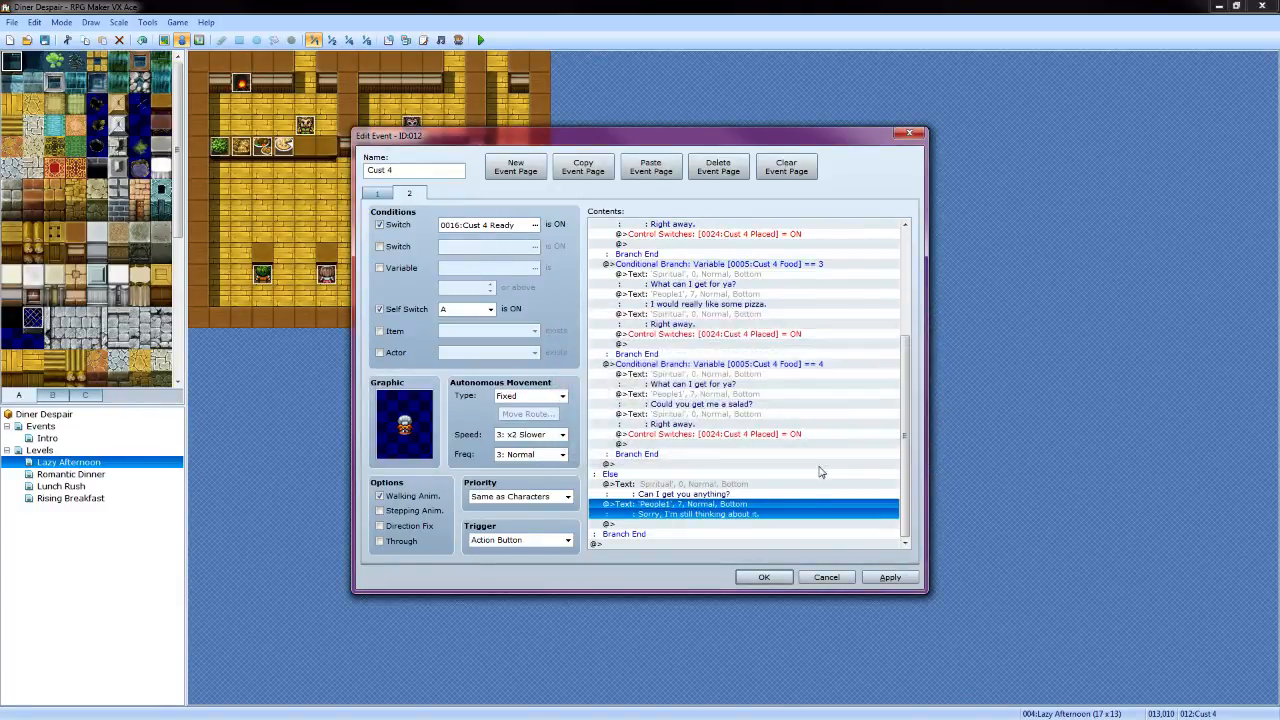
Review all of Cust 4's page 2 commands and save the event
{"action": "scroll", "coordinate": [752, 436], "scroll_direction": "up", "scroll_amount": 6}
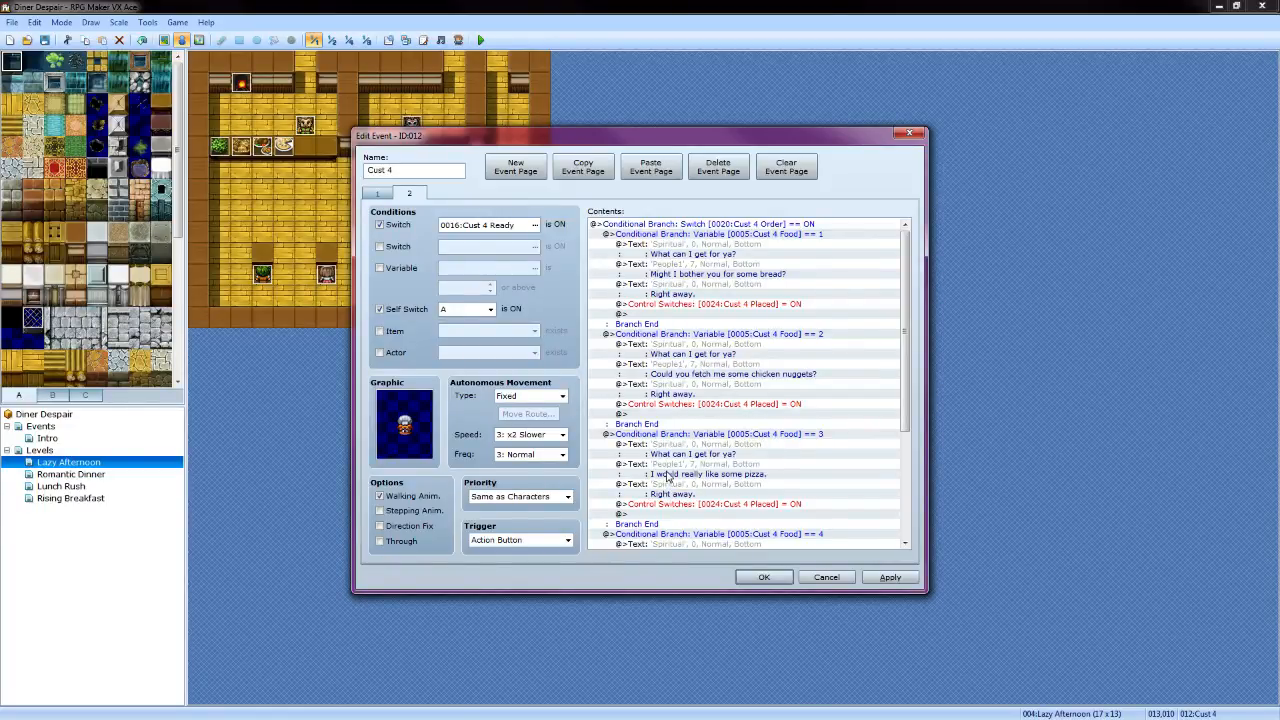
{"action": "scroll", "coordinate": [705, 472], "scroll_direction": "down", "scroll_amount": 4}
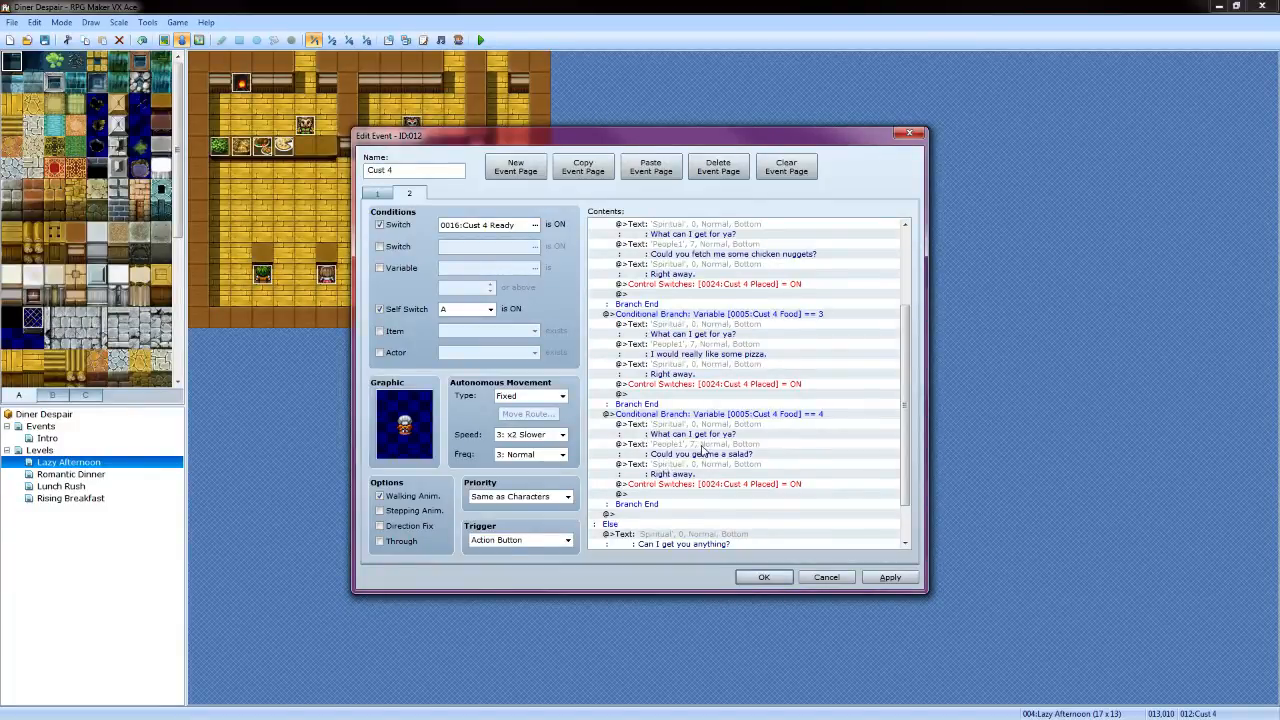
{"action": "scroll", "coordinate": [701, 450], "scroll_direction": "down", "scroll_amount": 2}
{"action": "left_click", "coordinate": [705, 504]}
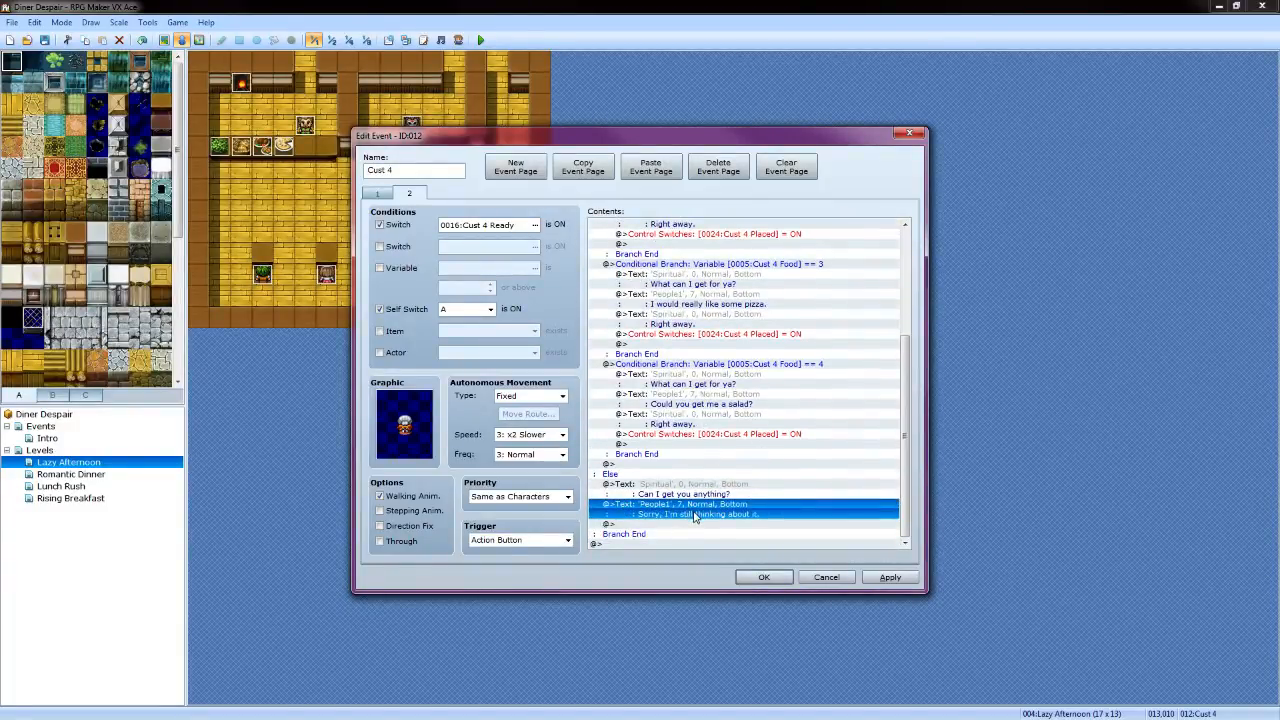
{"action": "left_click", "coordinate": [762, 578]}
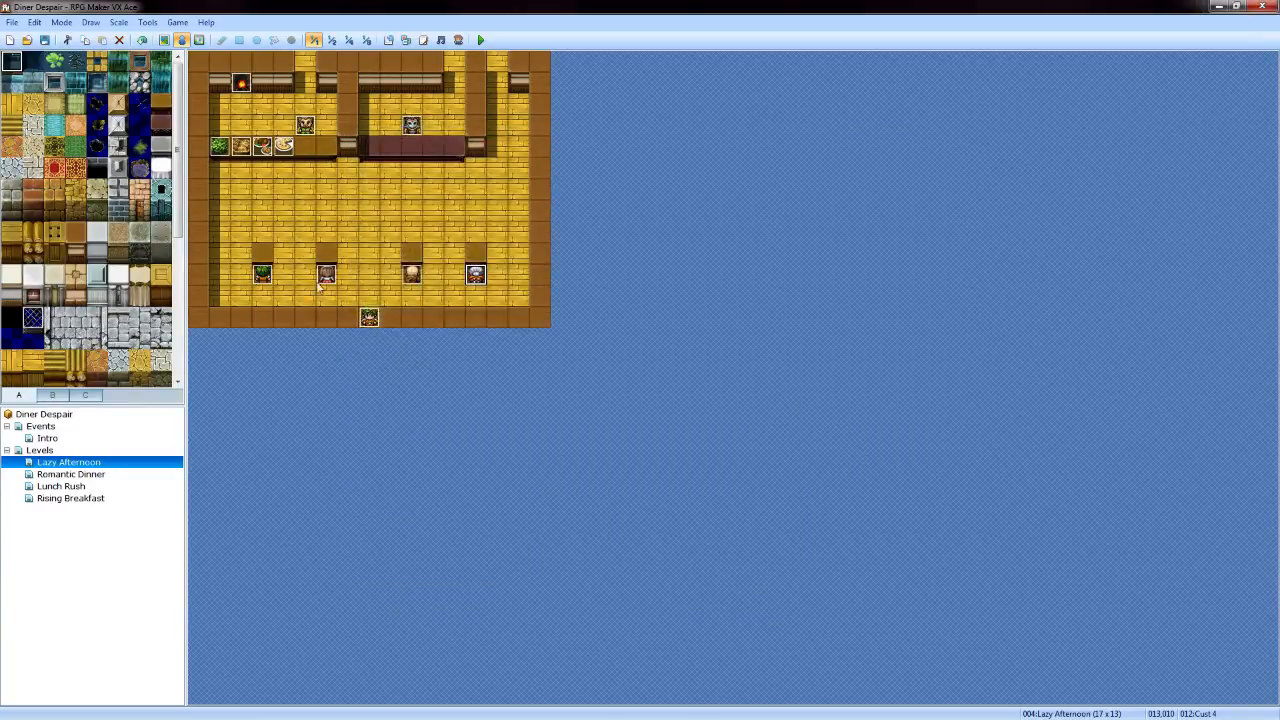
Copy the order-placed page 3 from the Cust 1 event and paste it into Cust 4 as page 3
{"action": "double_click", "coordinate": [262, 273]}
{"action": "left_click", "coordinate": [445, 194]}
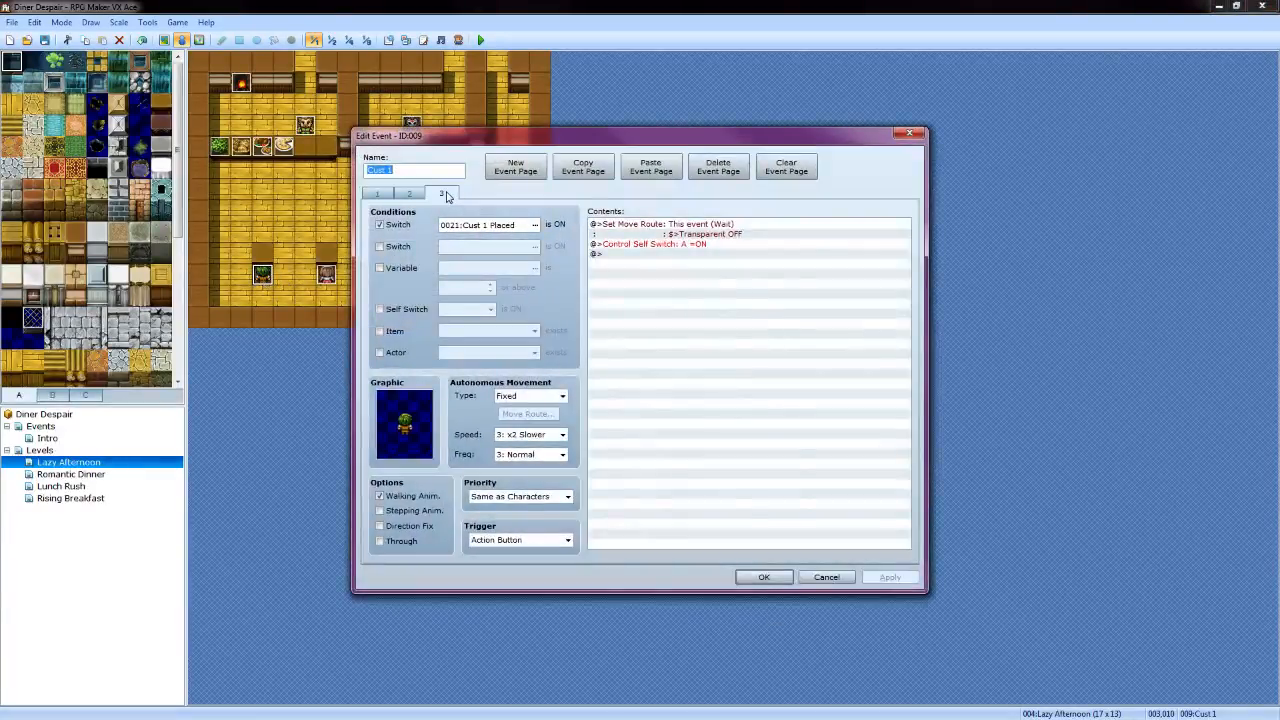
{"action": "left_click", "coordinate": [583, 167]}
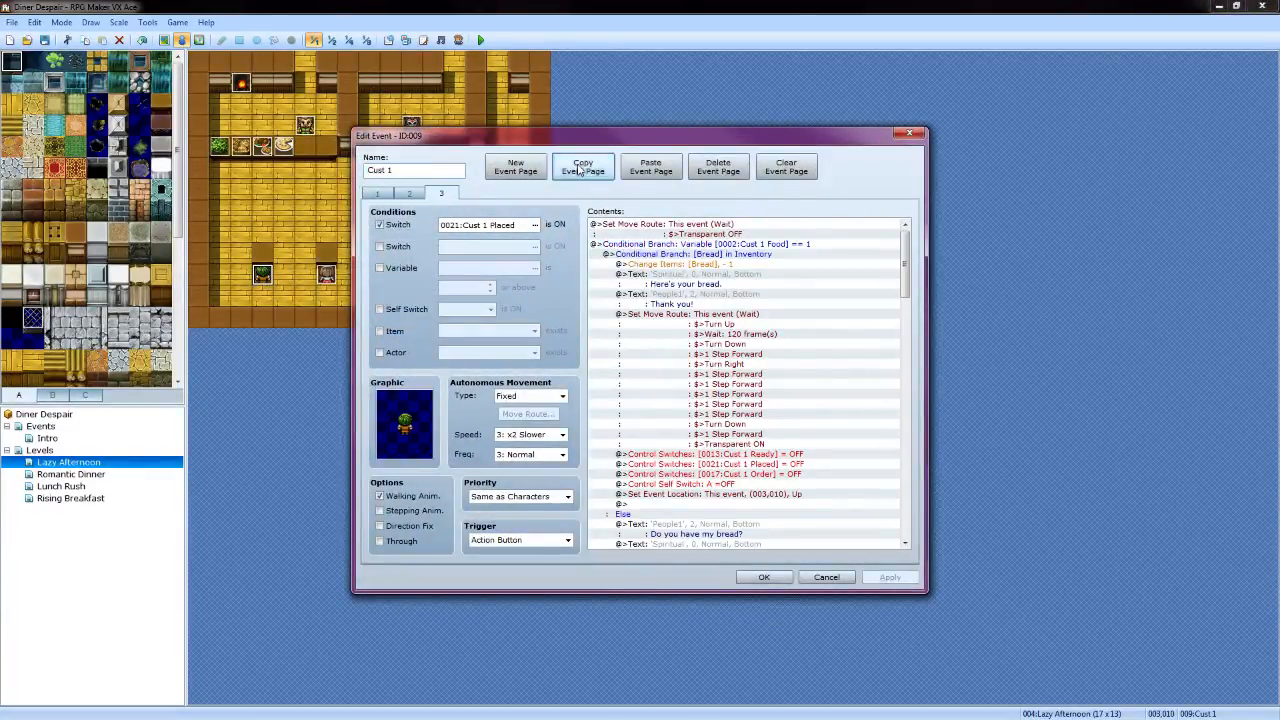
{"action": "left_click", "coordinate": [826, 578]}
{"action": "double_click", "coordinate": [477, 276]}
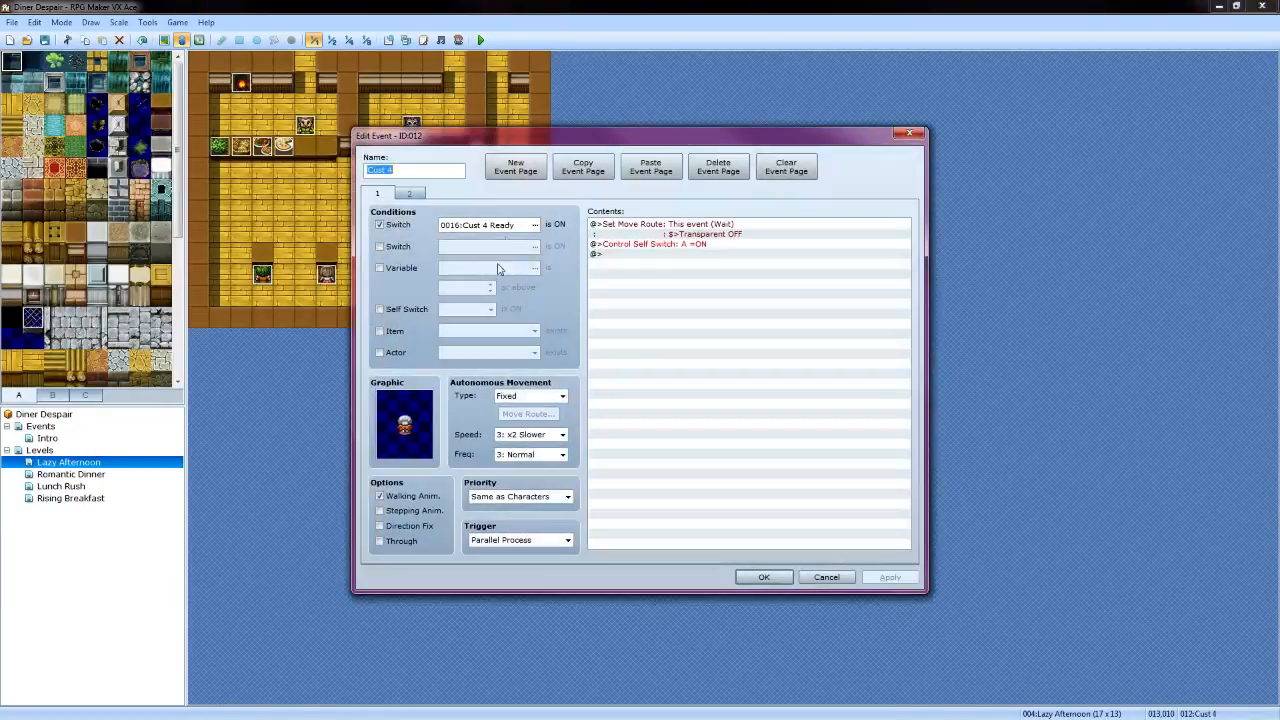
{"action": "left_click", "coordinate": [405, 192]}
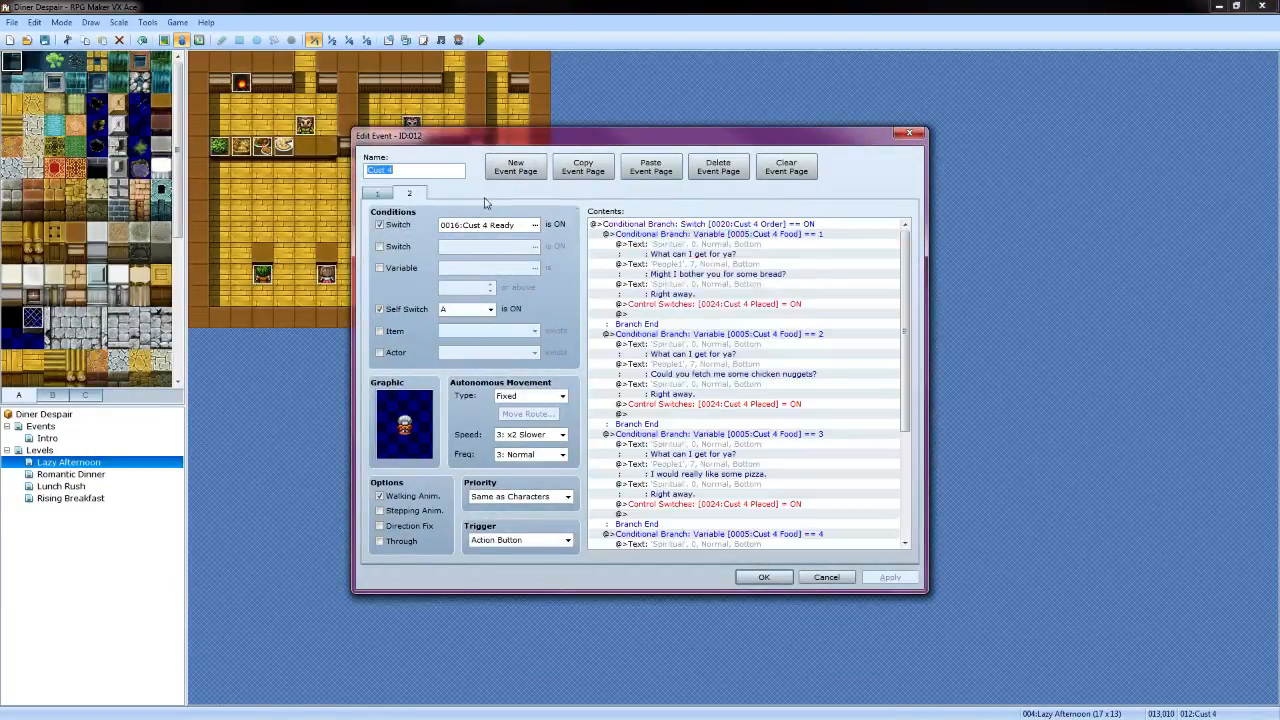
{"action": "left_click", "coordinate": [651, 172]}
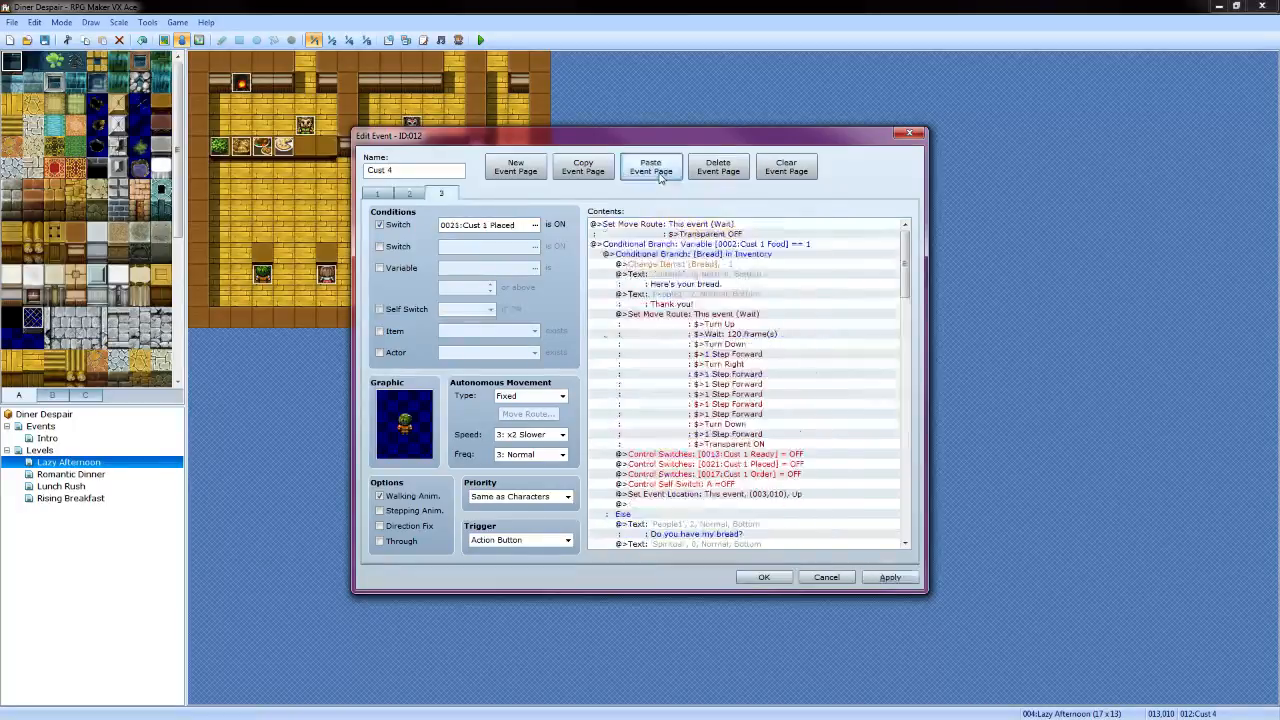
Set the pasted page's graphic to the white-haired old woman from People1 and its condition switch to 0024:Cust 4 Placed
{"action": "double_click", "coordinate": [409, 410]}
{"action": "left_click", "coordinate": [757, 363]}
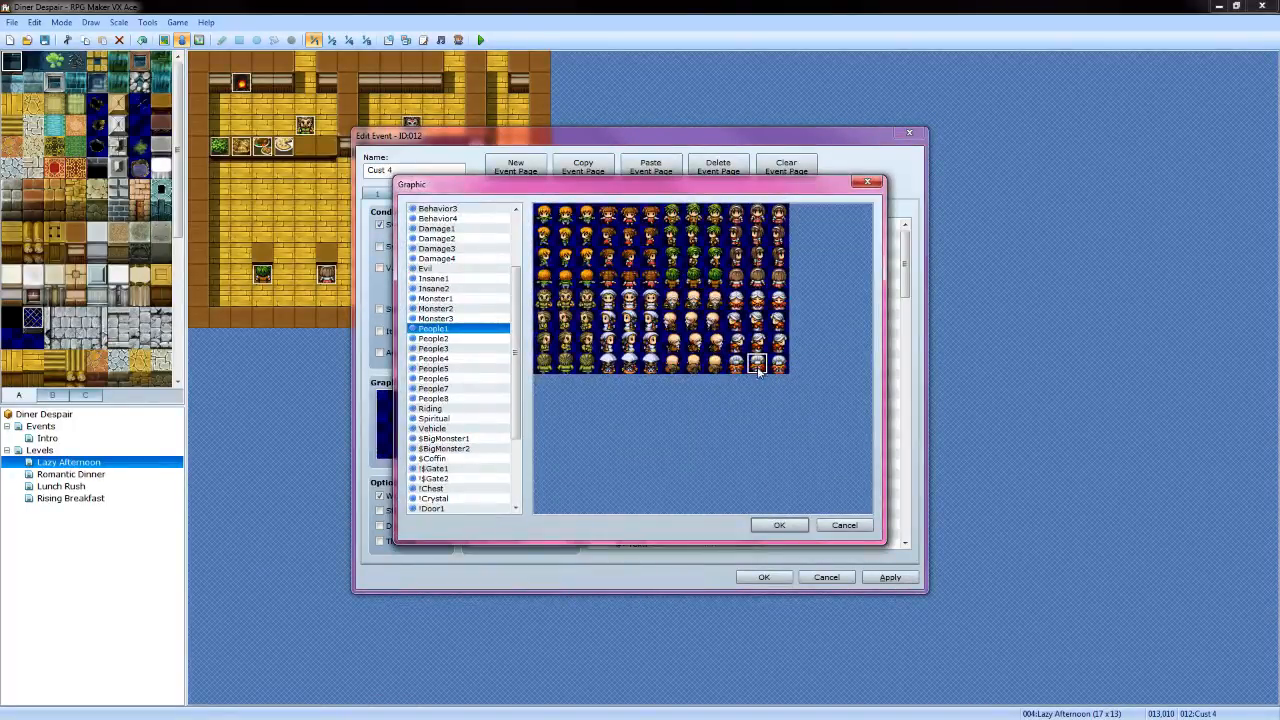
{"action": "left_click", "coordinate": [779, 526]}
{"action": "left_click", "coordinate": [530, 224]}
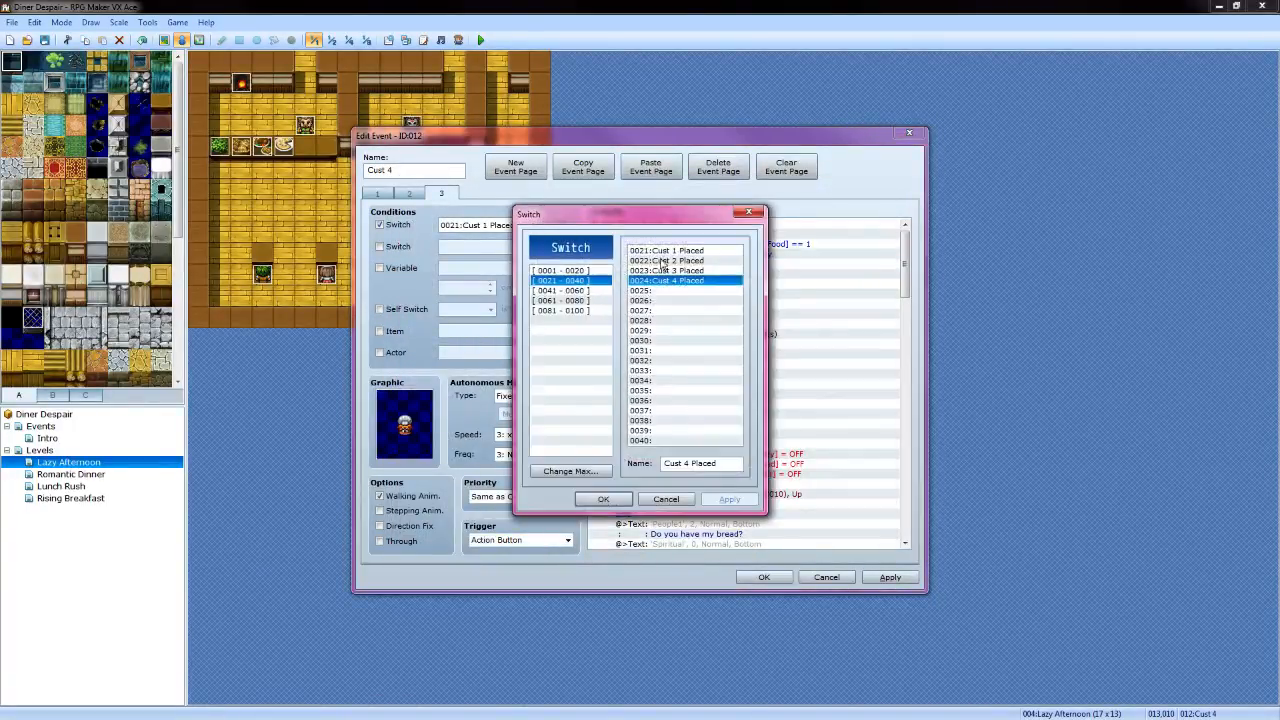
{"action": "left_click", "coordinate": [603, 499]}
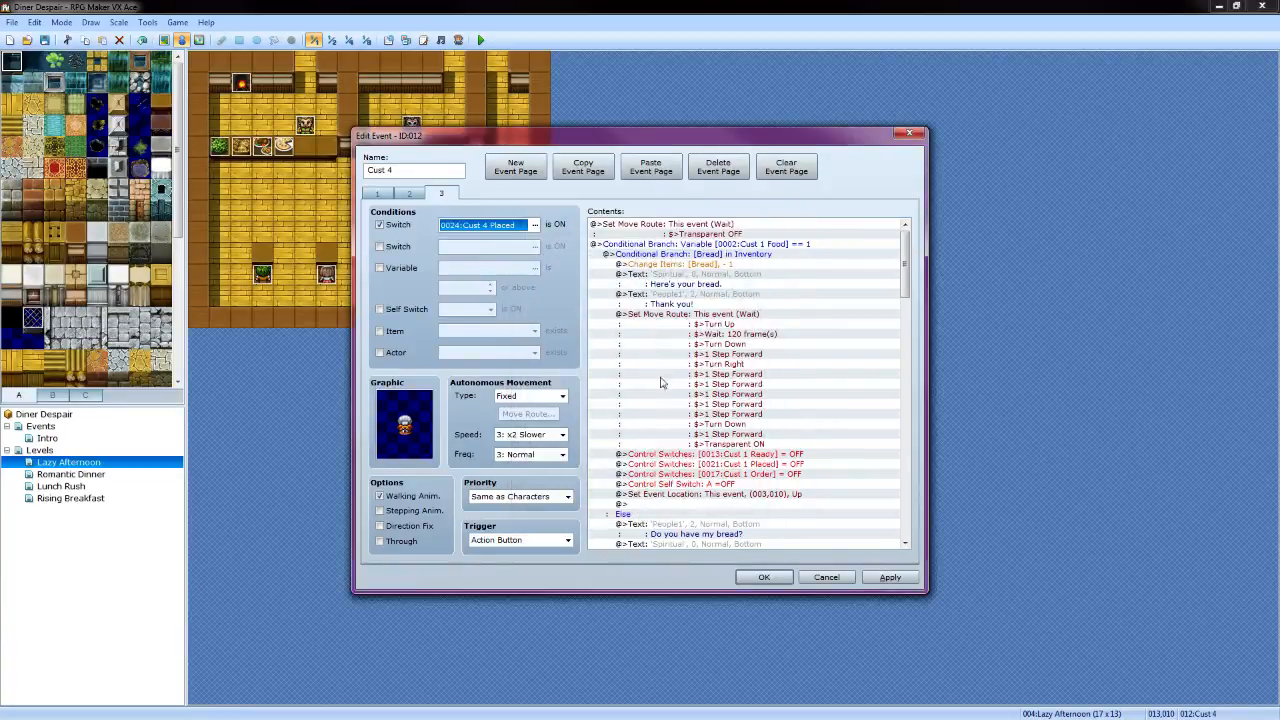
Delete the opening Transparent OFF move route and change the first food branch's condition variable to 0005:Cust 4 Food
{"action": "left_click", "coordinate": [727, 225]}
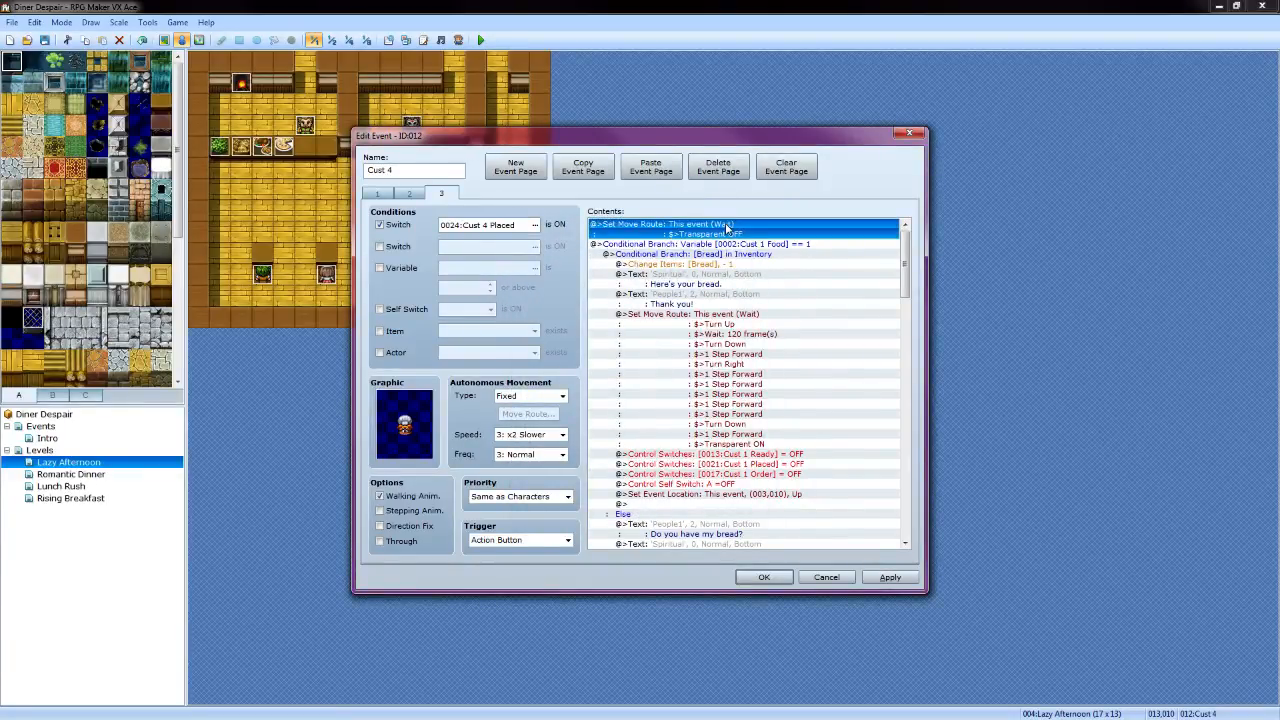
{"action": "key", "text": "Delete"}
{"action": "key", "text": "ctrl+a"}
{"action": "right_click", "coordinate": [740, 229]}
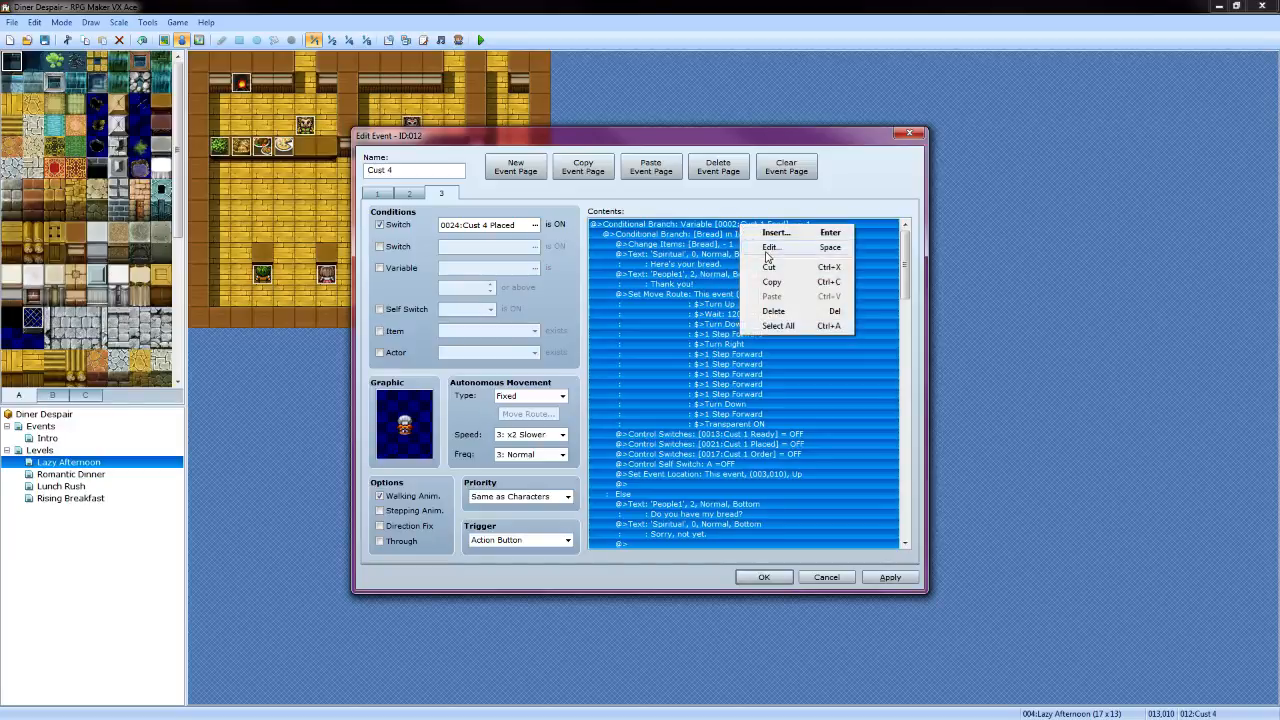
{"action": "left_click", "coordinate": [770, 248]}
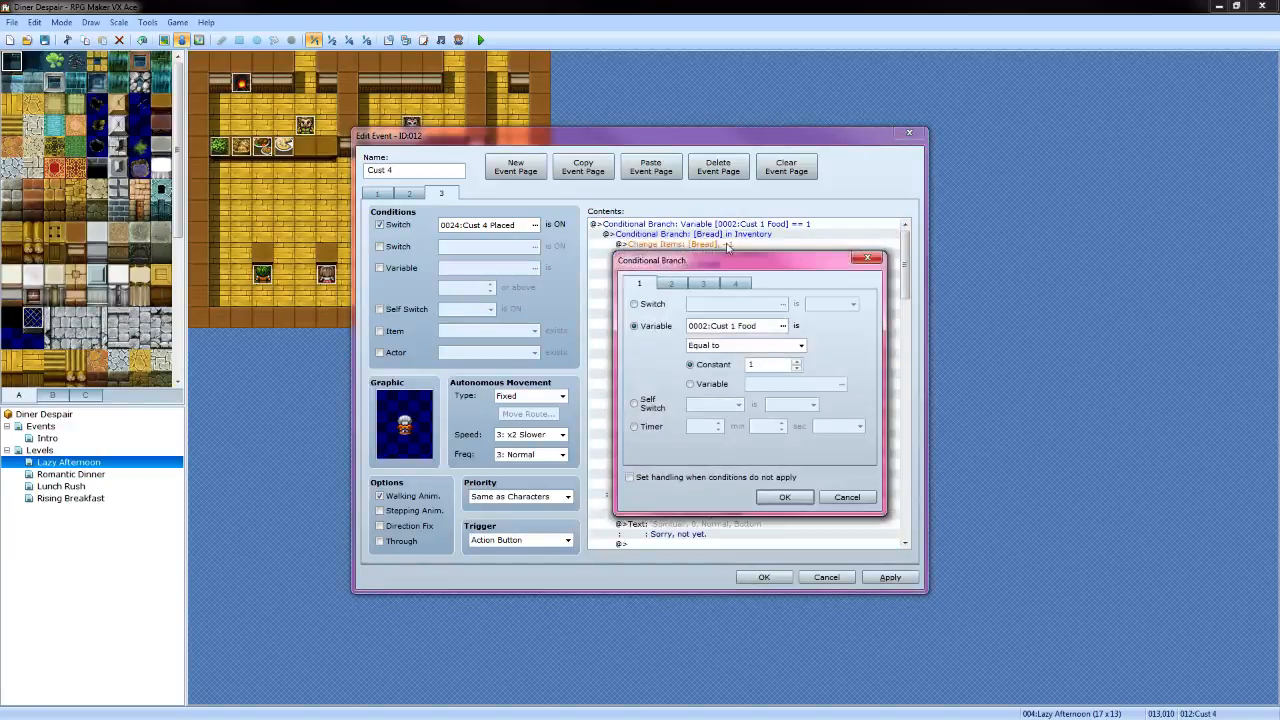
{"action": "left_click", "coordinate": [783, 326]}
{"action": "left_click", "coordinate": [778, 320]}
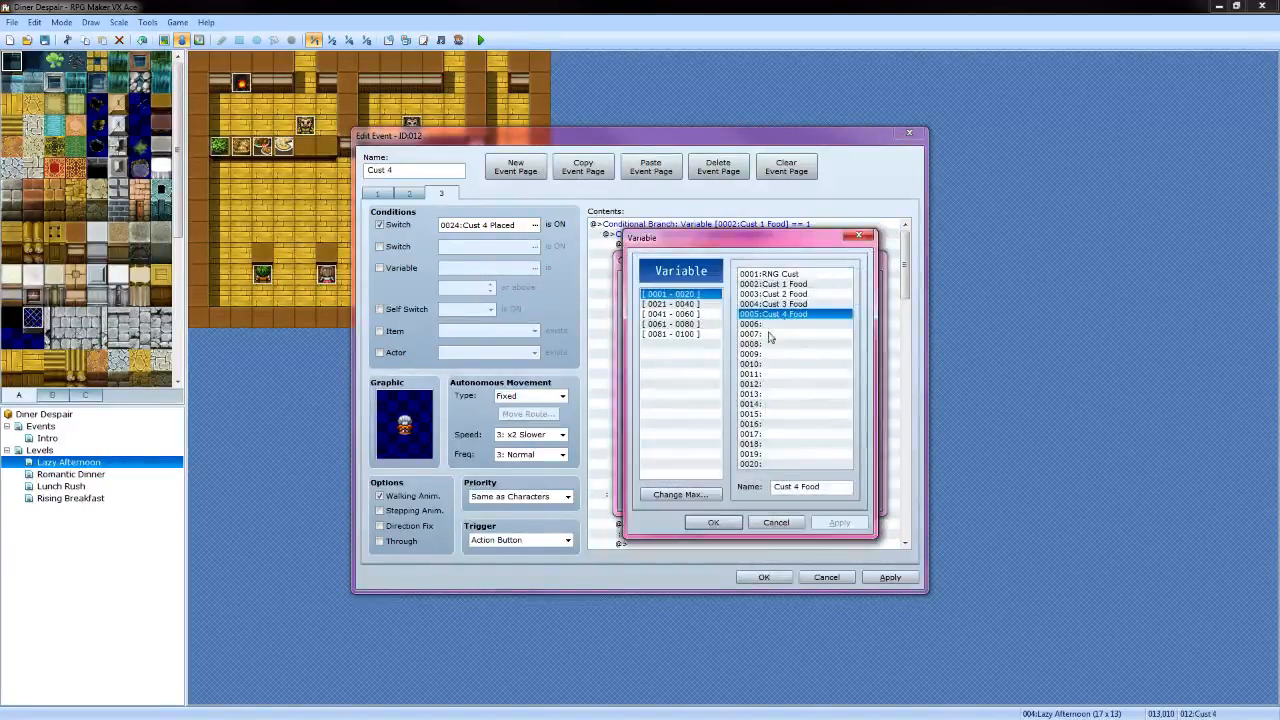
{"action": "left_click", "coordinate": [716, 522]}
{"action": "left_click", "coordinate": [784, 497]}
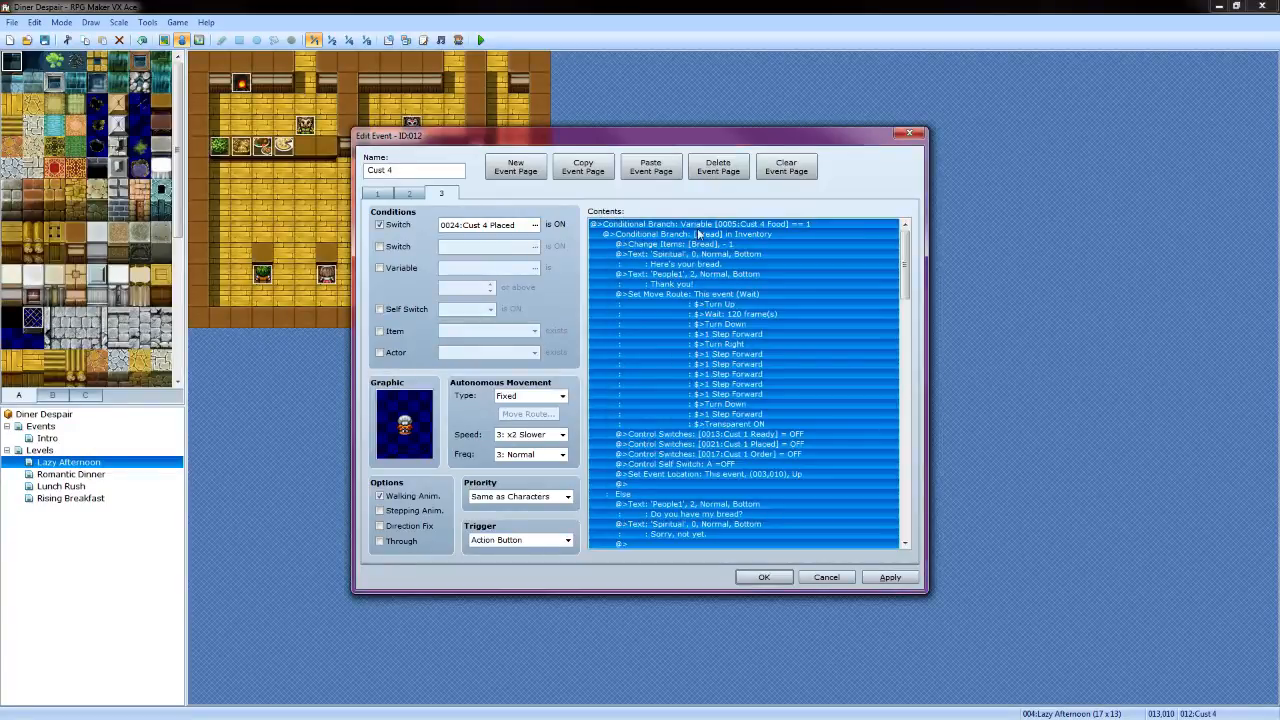
Reword the customer's thank-you reply in the bread branch as "Why thank you."
{"action": "left_click", "coordinate": [697, 276]}
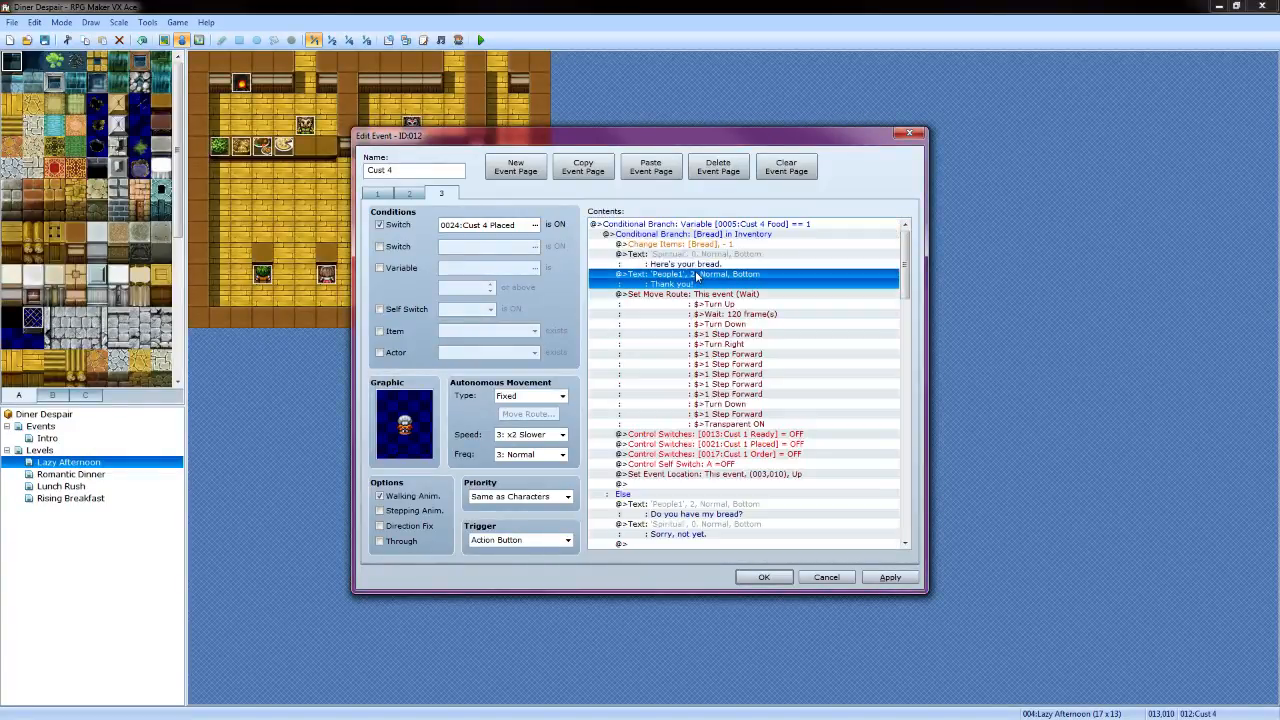
{"action": "right_click", "coordinate": [697, 276]}
{"action": "left_click", "coordinate": [722, 296]}
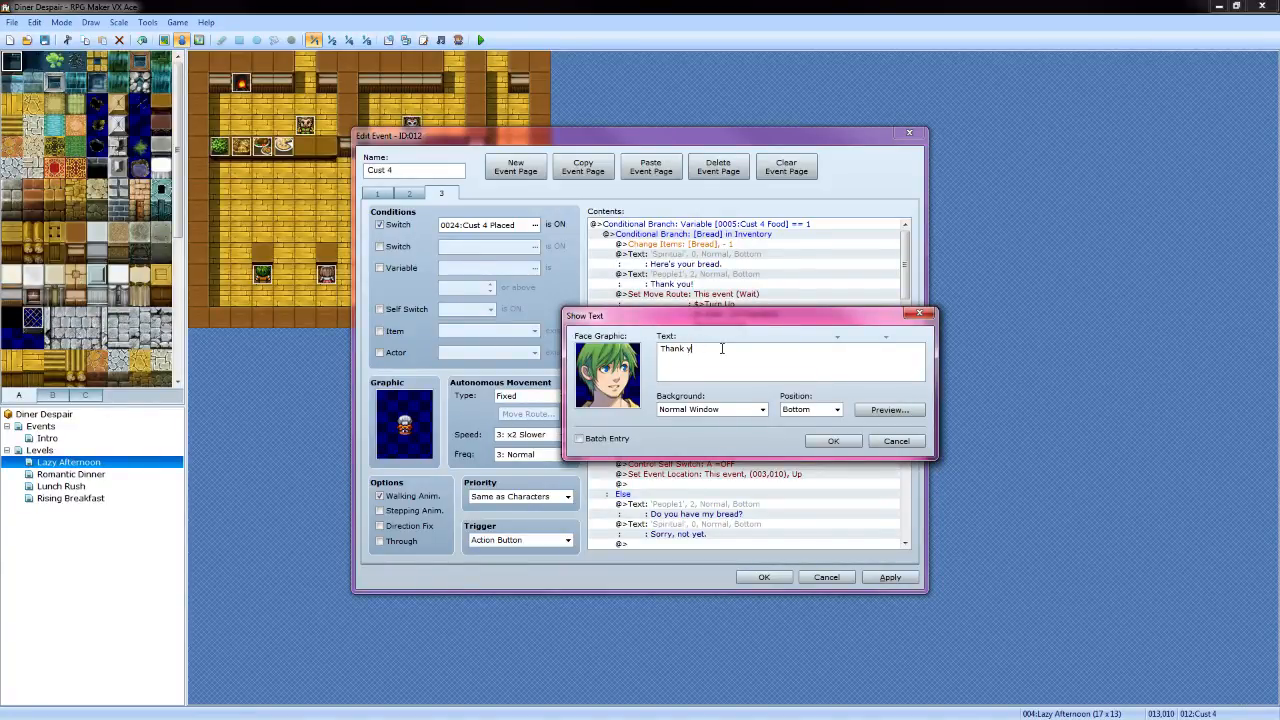
{"action": "key", "text": "BackSpace"}
{"action": "key", "text": "BackSpace"}
{"action": "key", "text": "BackSpace"}
{"action": "key", "text": "BackSpace"}
{"action": "key", "text": "BackSpace"}
{"action": "key", "text": "BackSpace"}
{"action": "key", "text": "BackSpace"}
{"action": "type", "text": "Why thank you."}
Change the thank-you reply's face graphic to the white-haired old woman from People1 and save the message
{"action": "double_click", "coordinate": [630, 380]}
{"action": "left_click", "coordinate": [903, 357]}
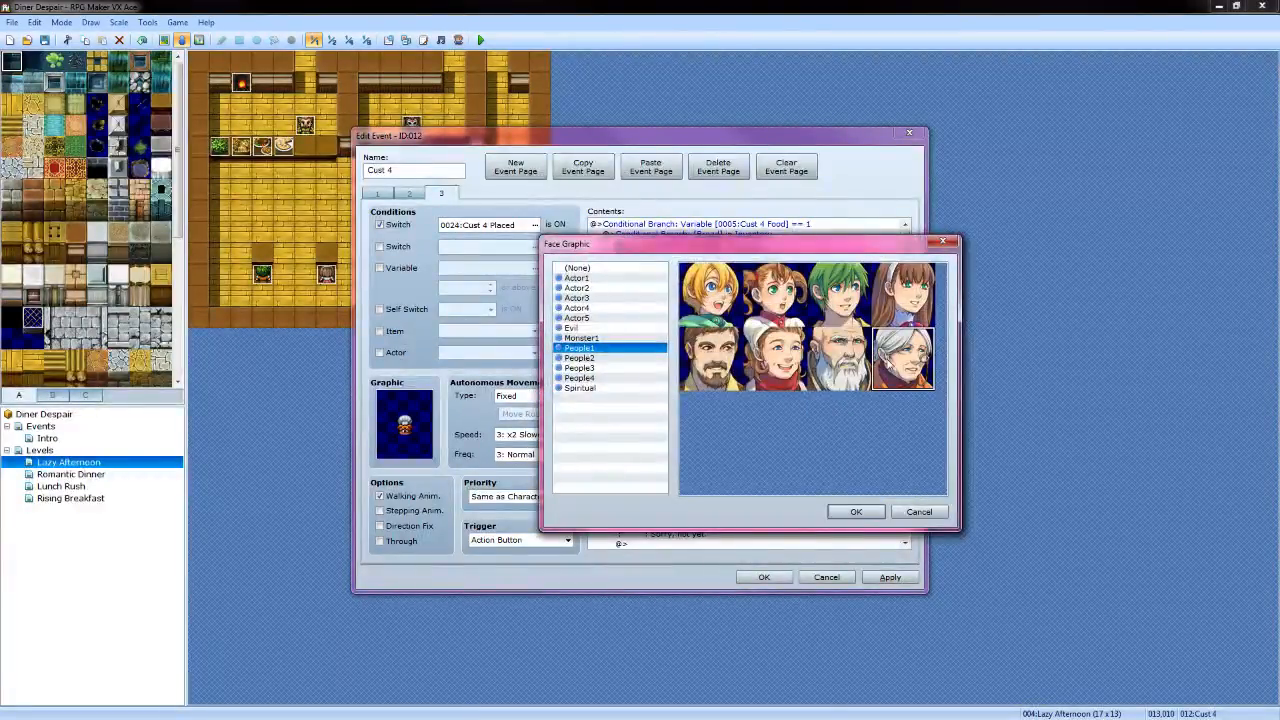
{"action": "left_click", "coordinate": [856, 511]}
{"action": "left_click", "coordinate": [818, 440]}
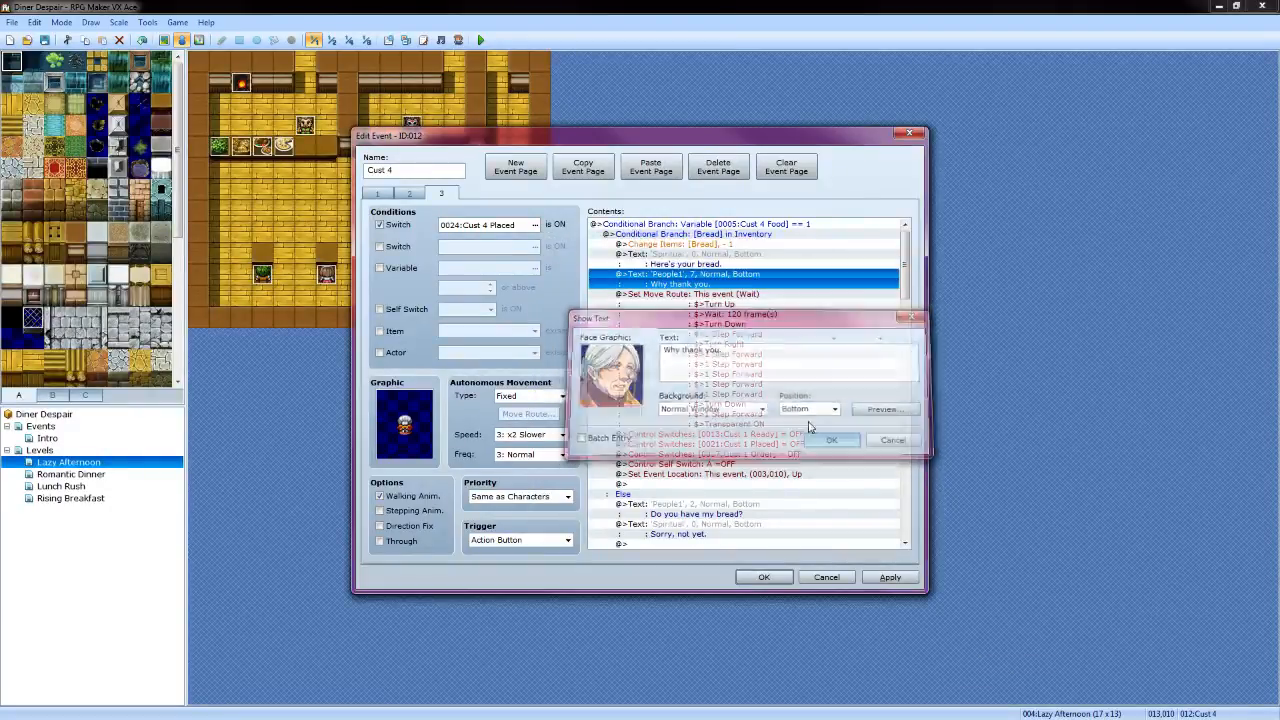
Change the bread branch's Cust 1 Ready switch command to turn off 0016:Cust 4 Ready
{"action": "left_click", "coordinate": [767, 438]}
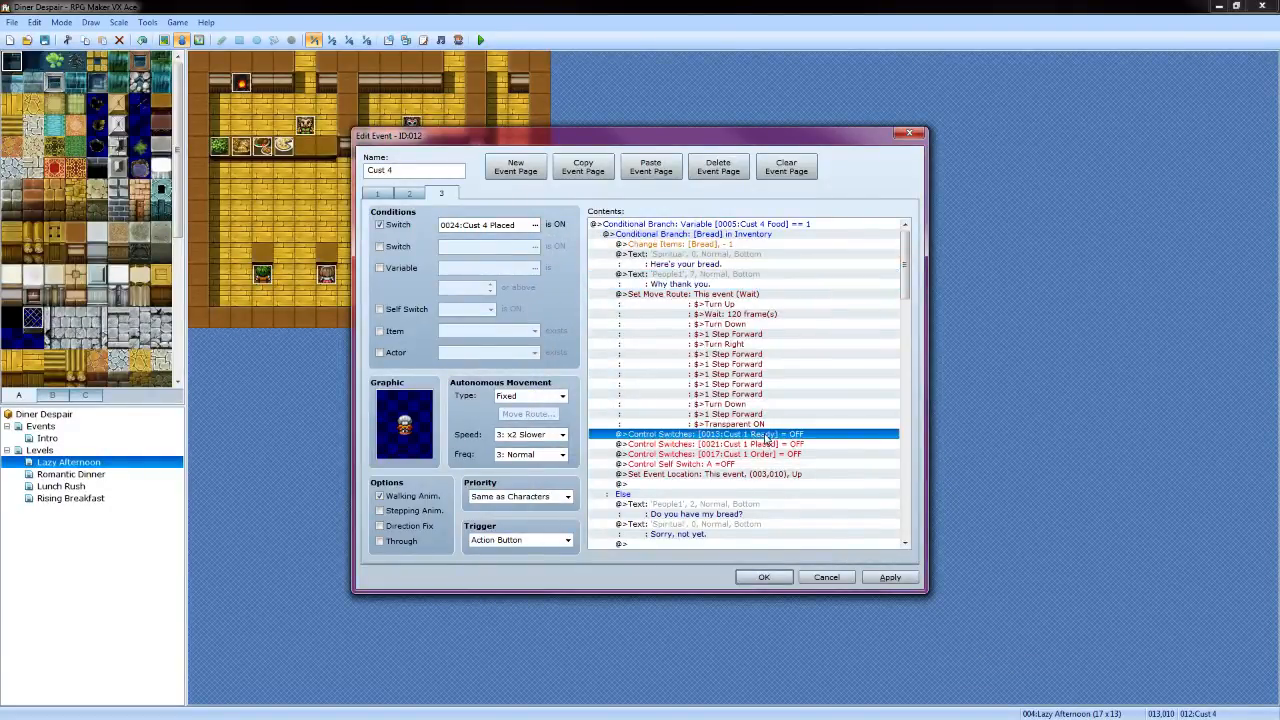
{"action": "double_click", "coordinate": [767, 438]}
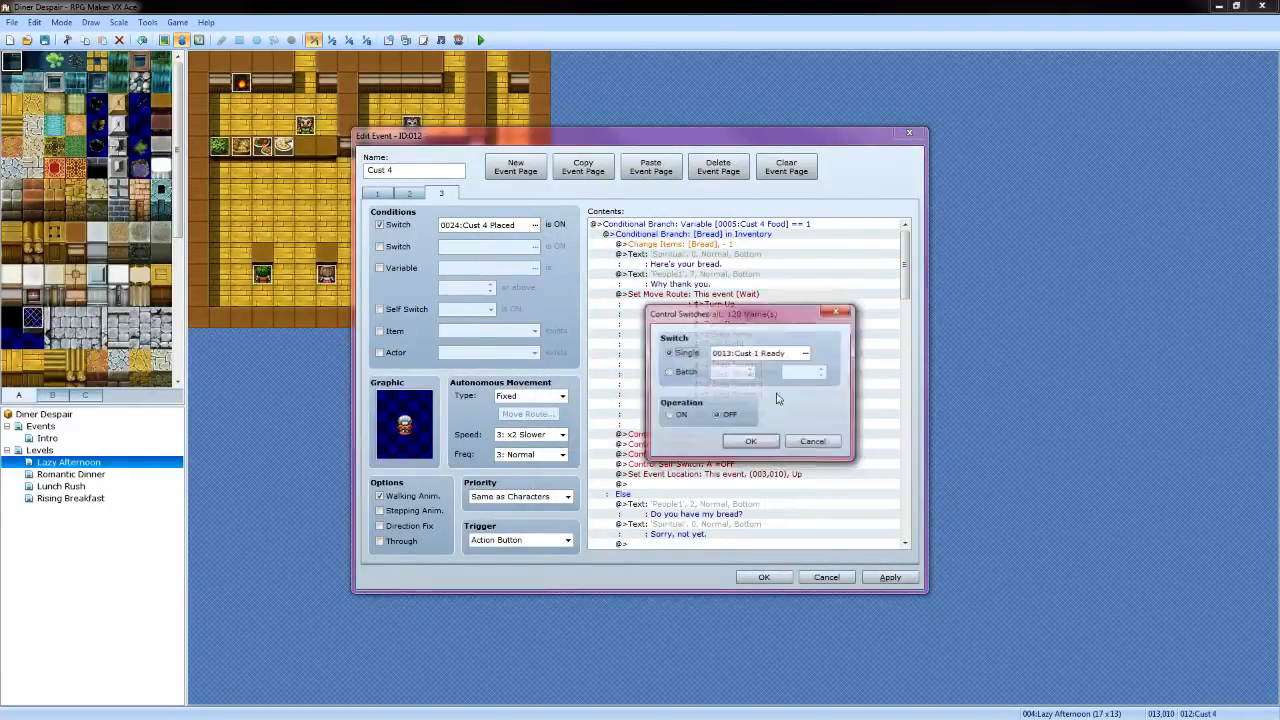
{"action": "left_click", "coordinate": [805, 355]}
{"action": "left_click", "coordinate": [704, 294]}
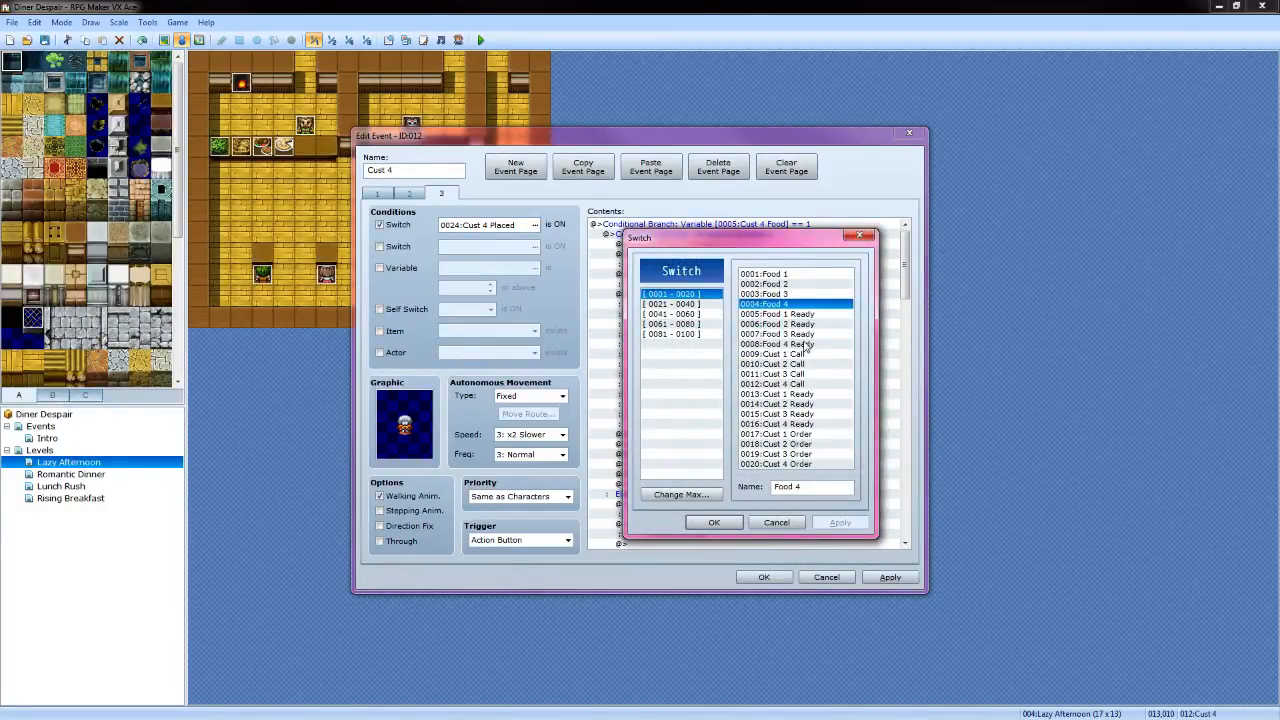
{"action": "left_click", "coordinate": [801, 425]}
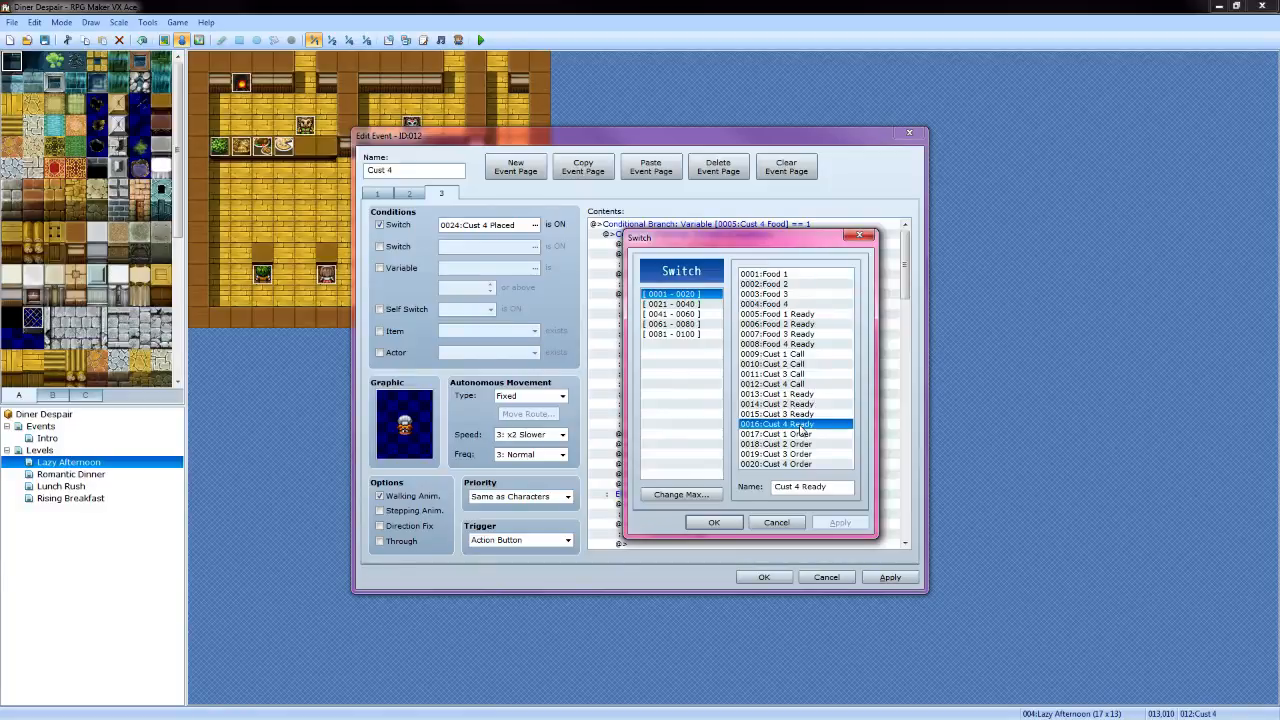
{"action": "left_click", "coordinate": [714, 522]}
{"action": "left_click", "coordinate": [752, 450]}
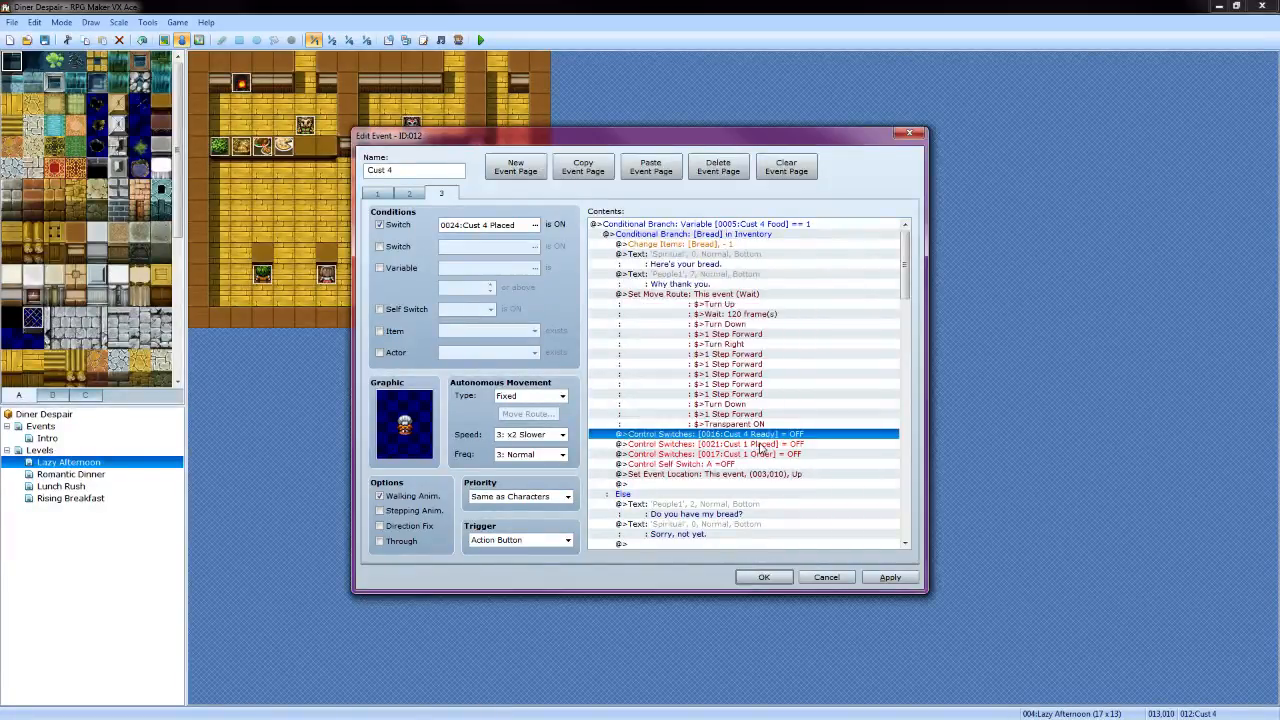
Change the bread branch's Cust 1 Placed switch command to turn off 0024:Cust 4 Placed
{"action": "right_click", "coordinate": [772, 444]}
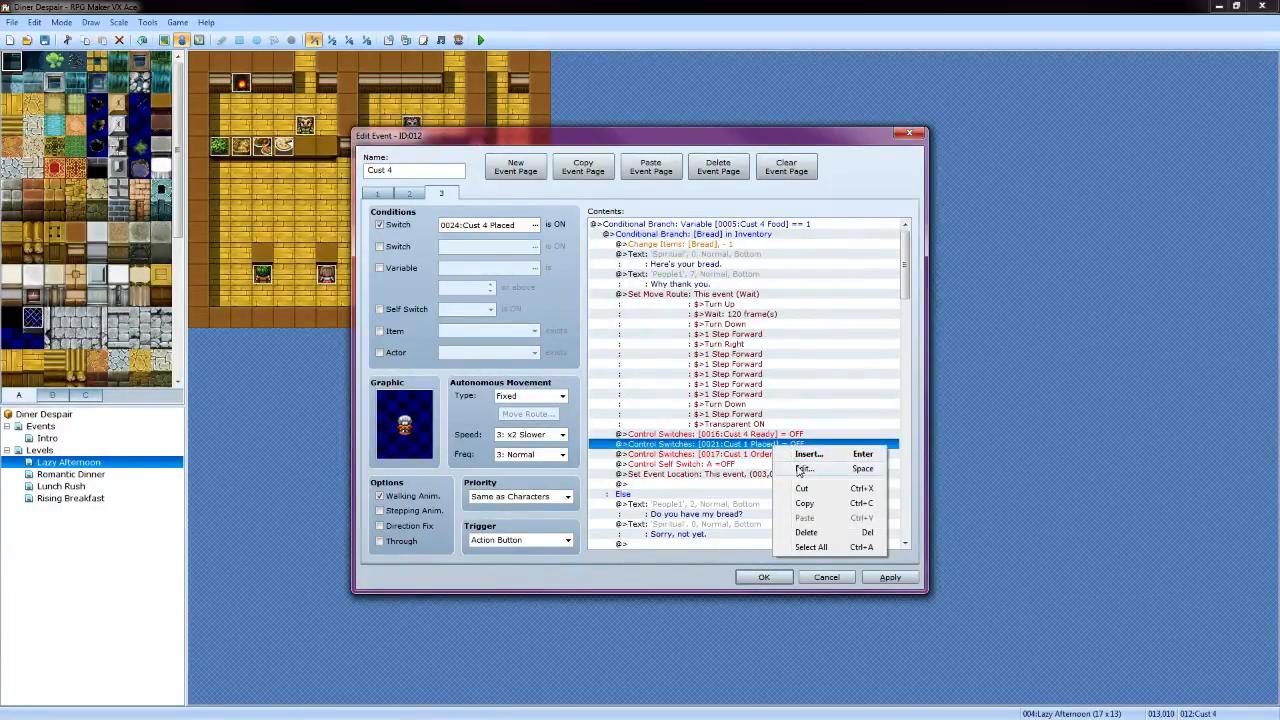
{"action": "left_click", "coordinate": [798, 470]}
{"action": "left_click", "coordinate": [818, 361]}
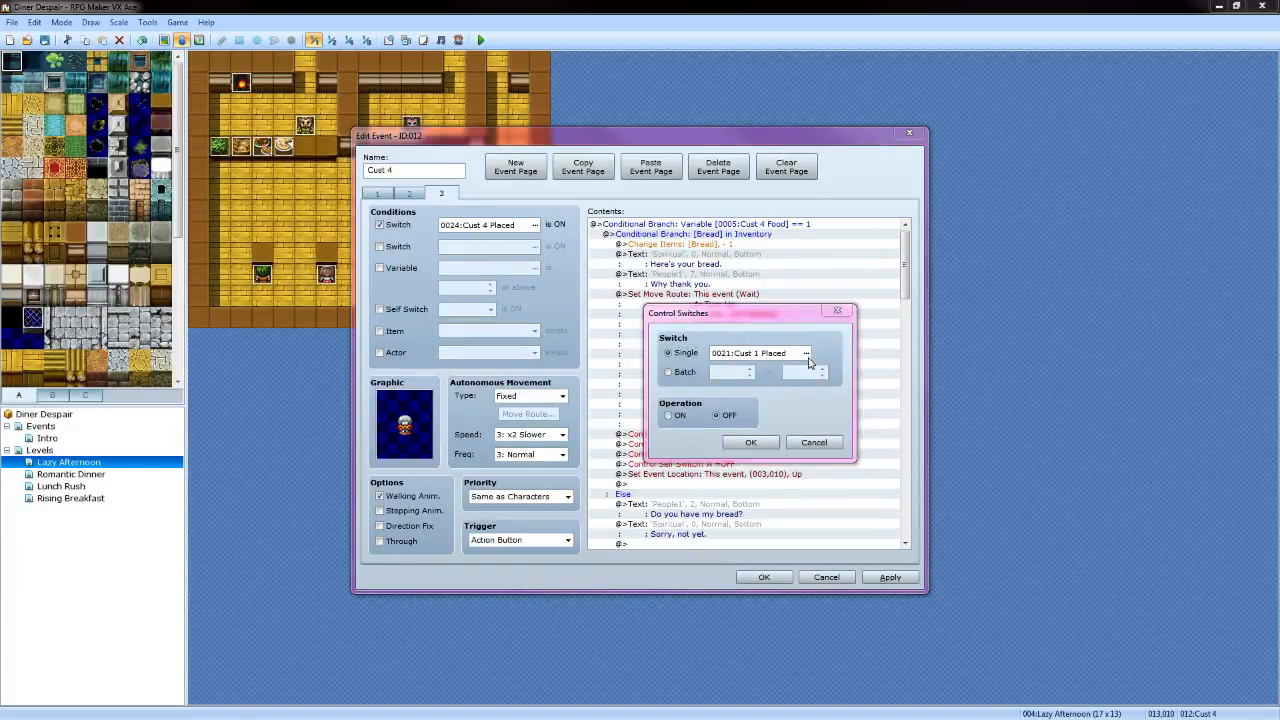
{"action": "left_click", "coordinate": [672, 304]}
{"action": "left_click", "coordinate": [778, 304]}
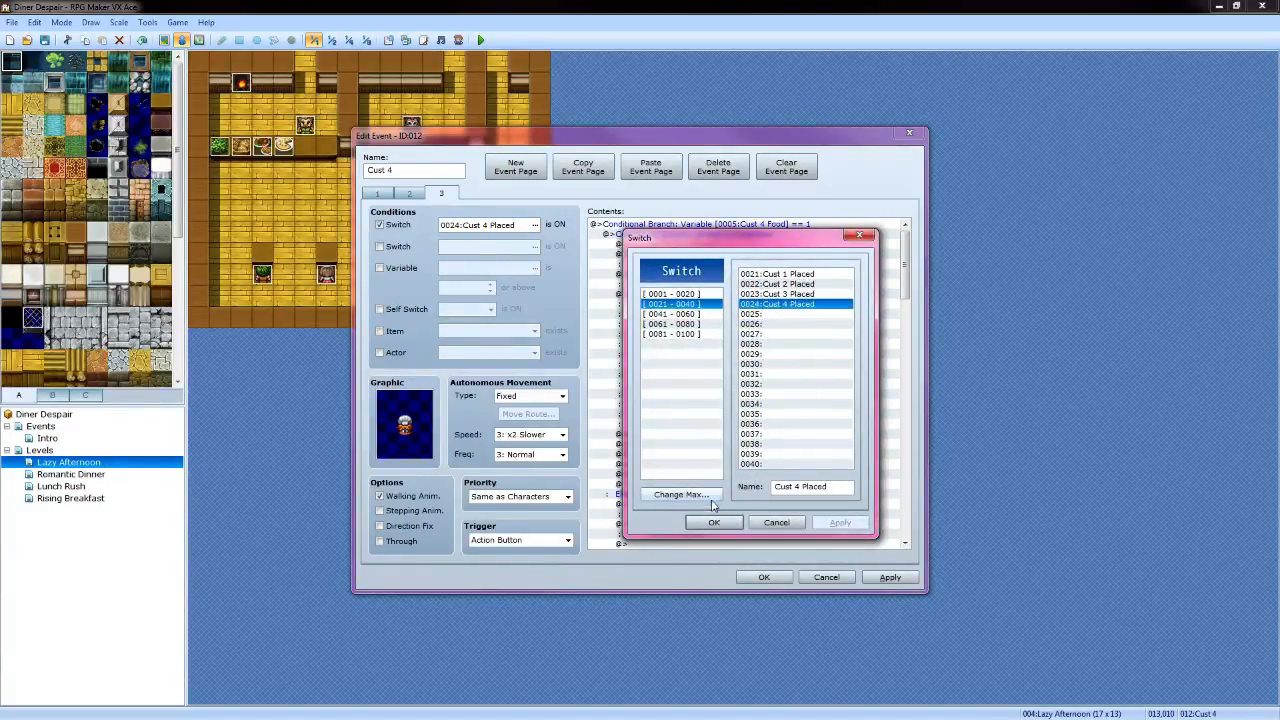
{"action": "left_click", "coordinate": [714, 522]}
{"action": "left_click", "coordinate": [752, 442]}
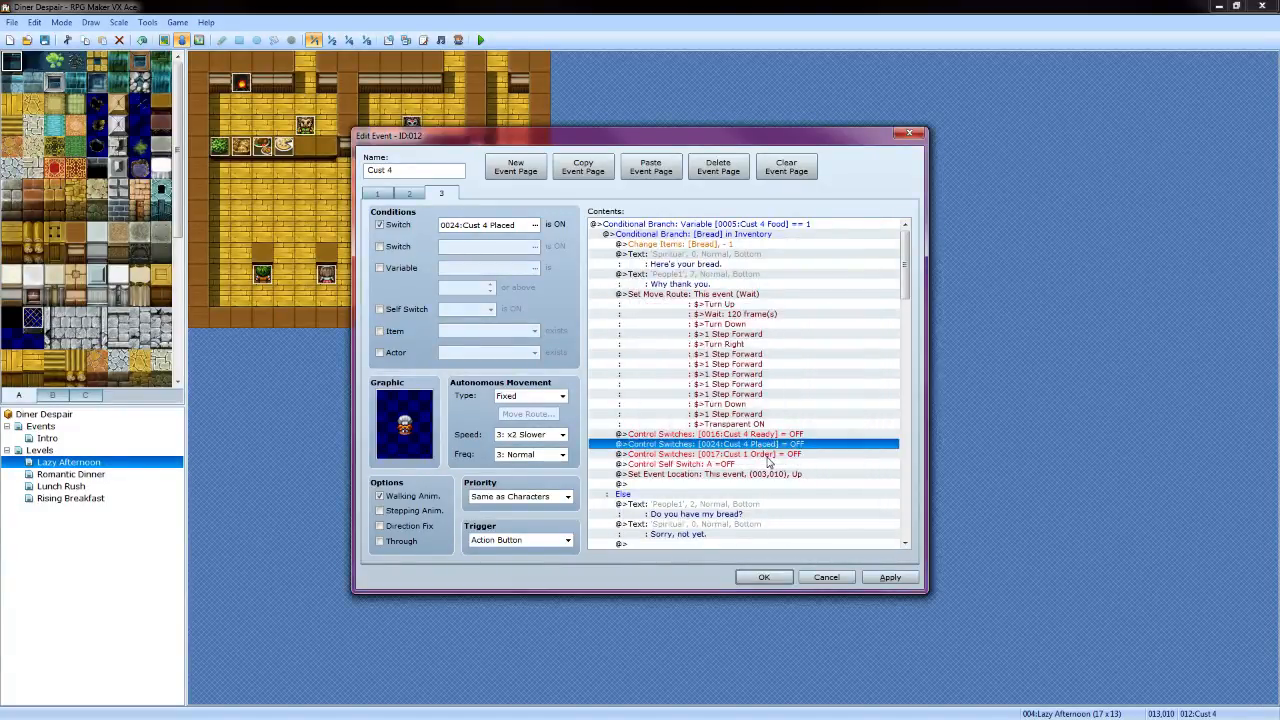
Change the bread branch's Cust 1 Order switch command to turn off 0020:Cust 4 Order
{"action": "right_click", "coordinate": [786, 445]}
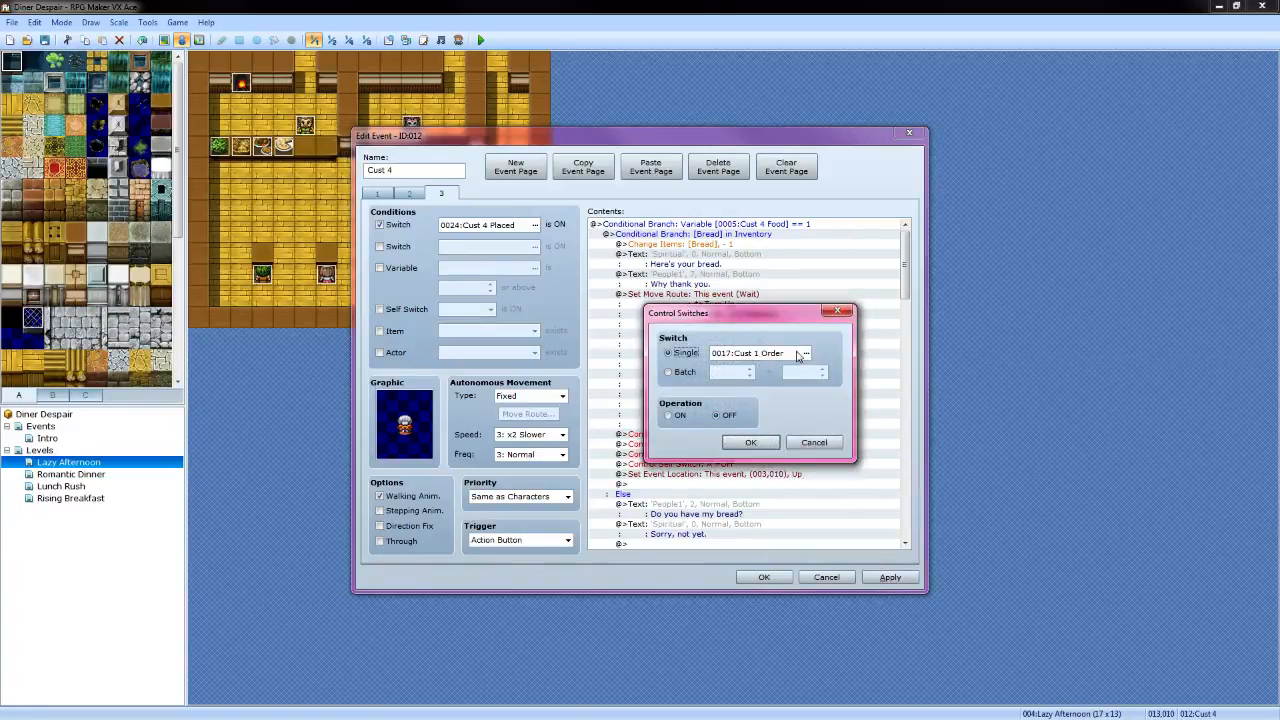
{"action": "left_click", "coordinate": [749, 355]}
{"action": "left_click", "coordinate": [689, 295]}
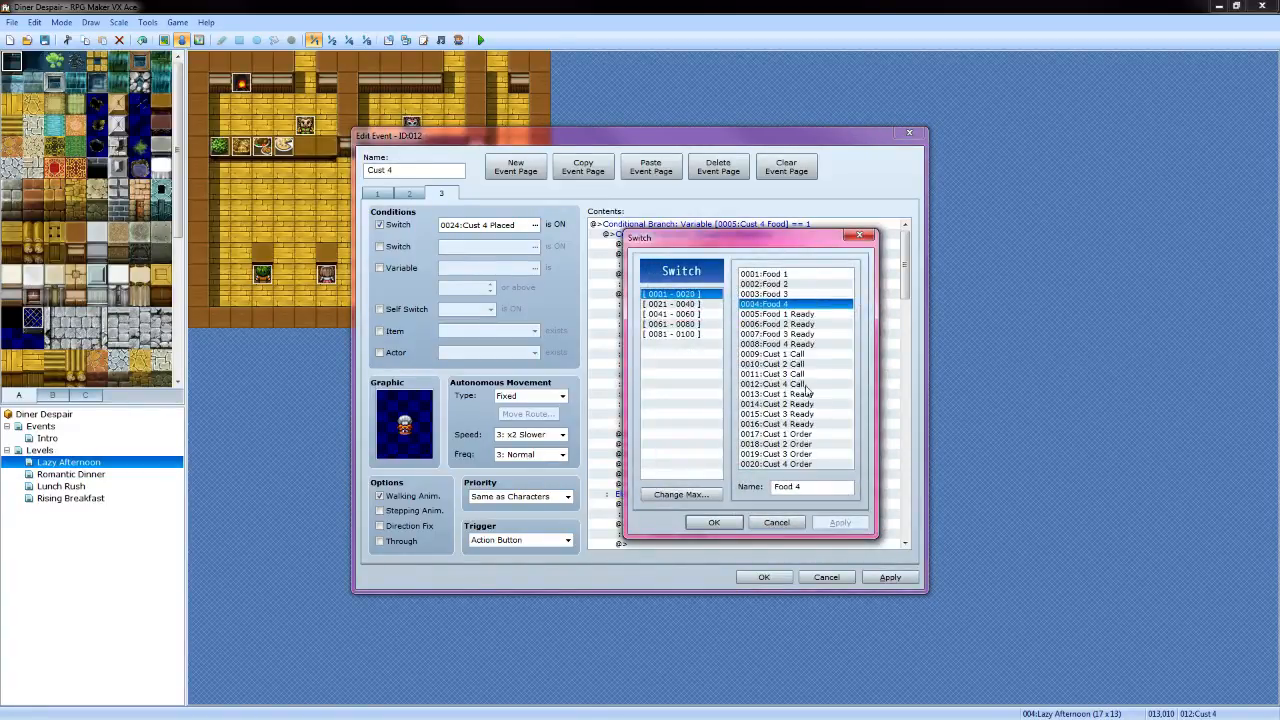
{"action": "left_click", "coordinate": [802, 464]}
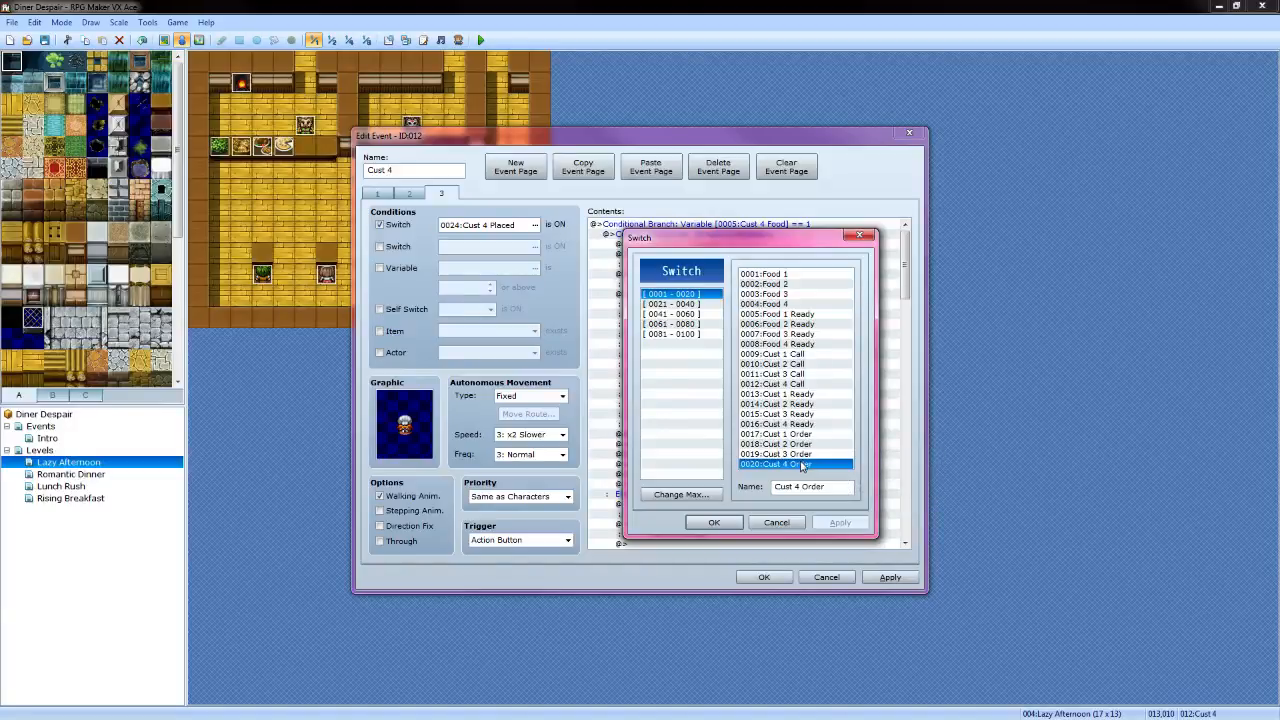
{"action": "left_click", "coordinate": [733, 519]}
{"action": "left_click", "coordinate": [752, 446]}
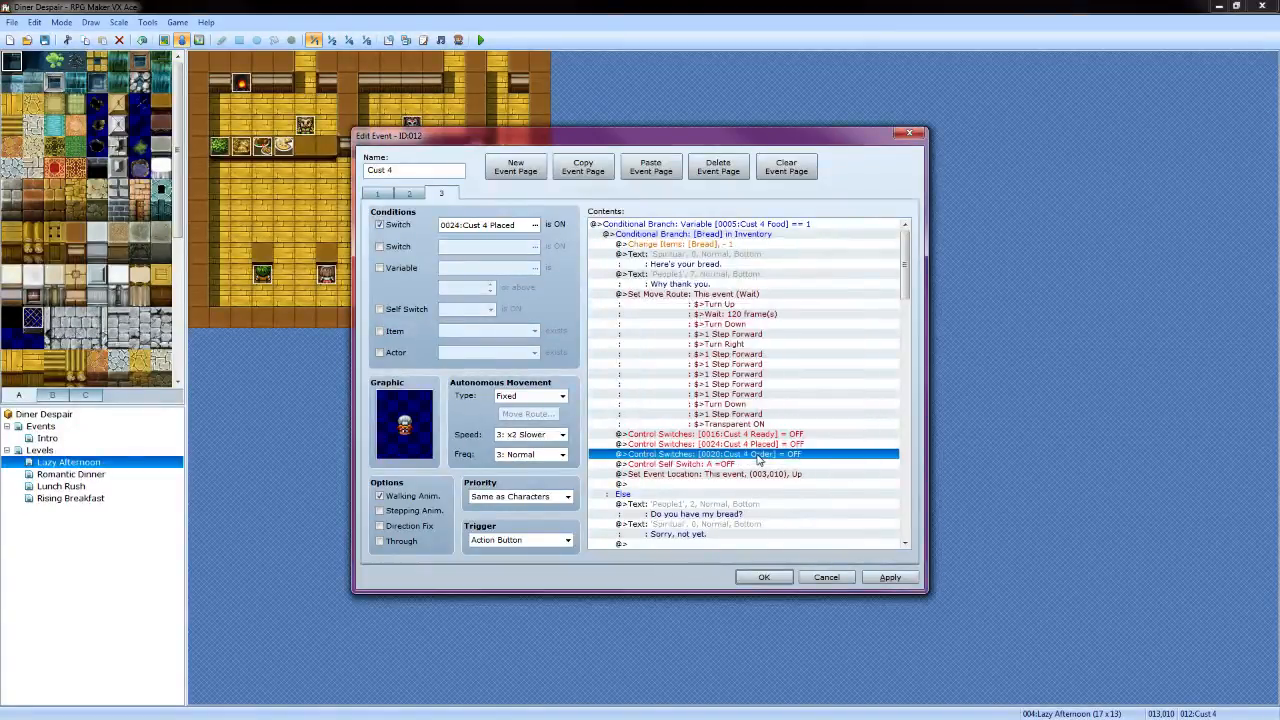
Set the bread branch's event location command to Cust 4's spot at (013,010)
{"action": "left_click", "coordinate": [758, 474]}
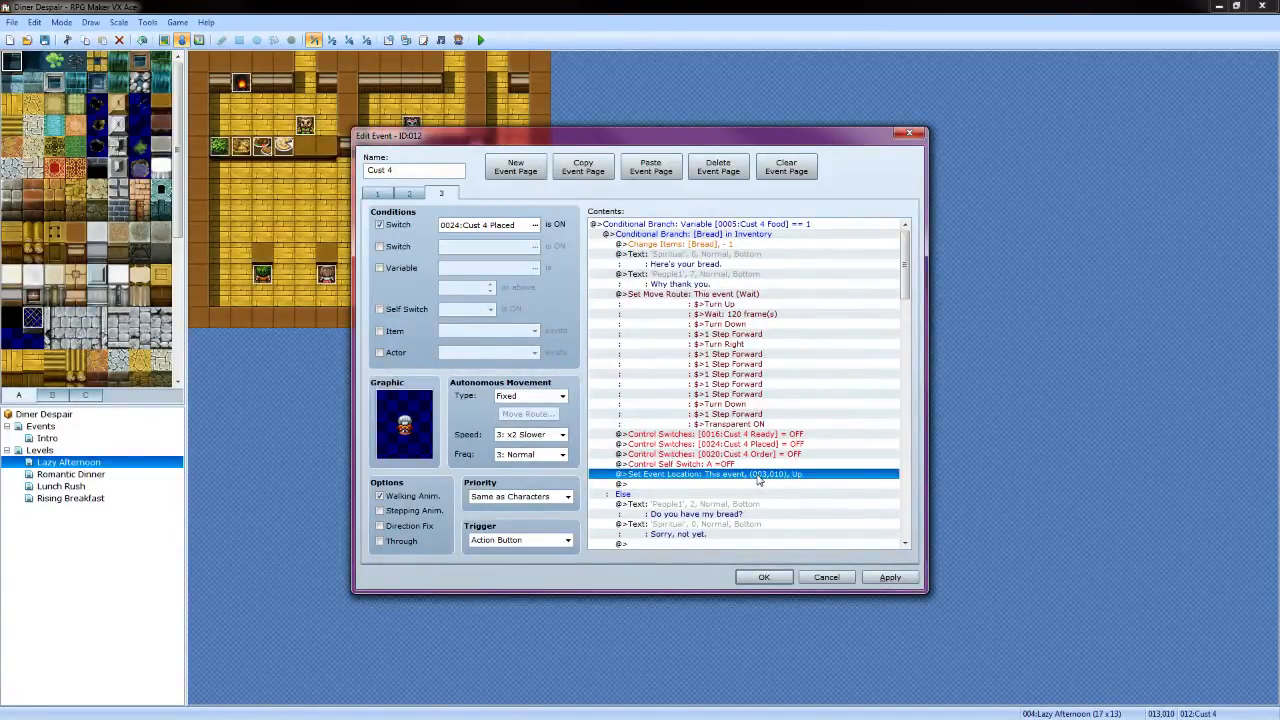
{"action": "right_click", "coordinate": [758, 480]}
{"action": "left_click", "coordinate": [776, 492]}
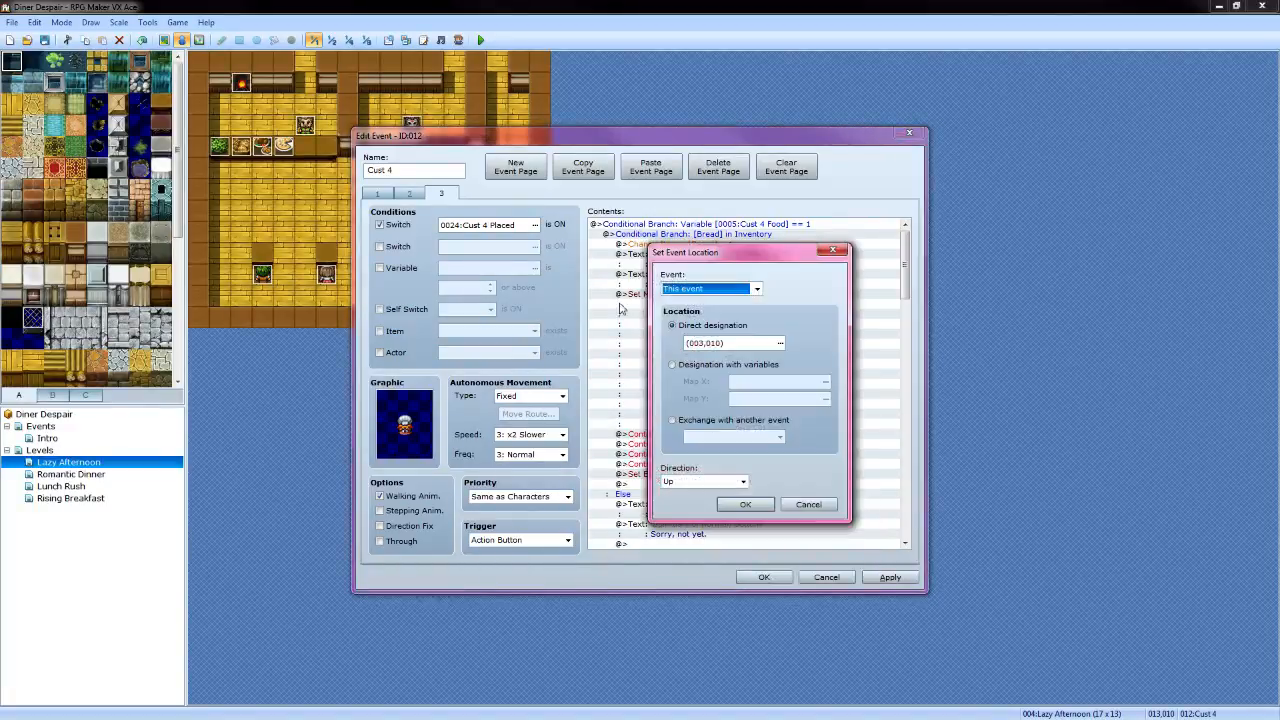
{"action": "left_click", "coordinate": [772, 343]}
{"action": "left_click", "coordinate": [780, 343]}
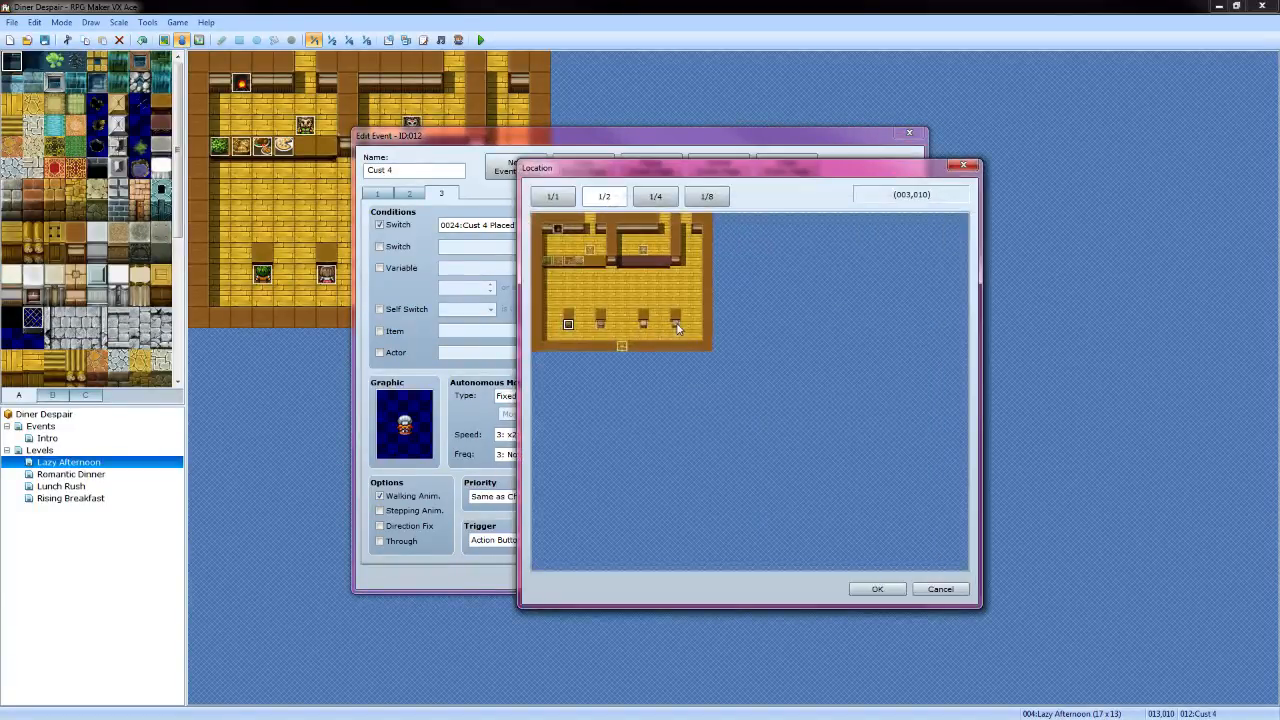
{"action": "left_click", "coordinate": [876, 588]}
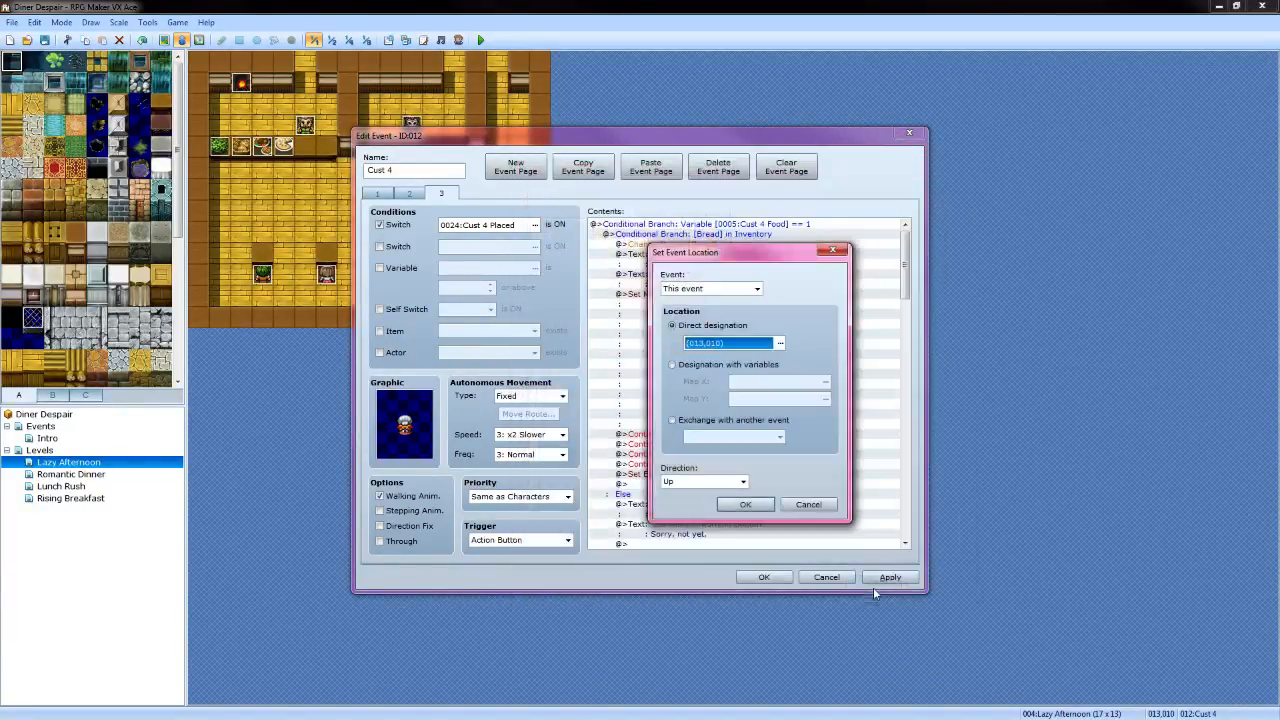
{"action": "left_click", "coordinate": [745, 504]}
{"action": "scroll", "coordinate": [698, 404], "scroll_direction": "down", "scroll_amount": 4}
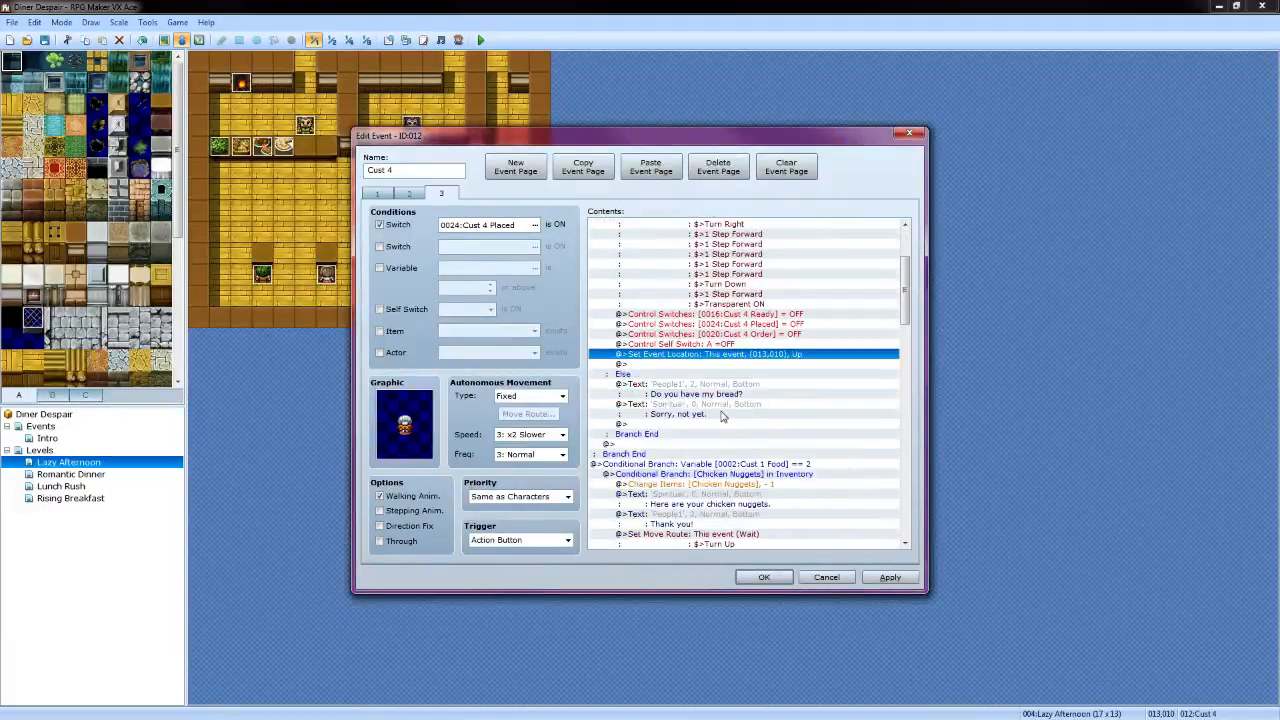
Reword the bread branch's Else question to "Have you my bread?" and give it the grey-haired elderly woman's People1 face
{"action": "left_click", "coordinate": [718, 393]}
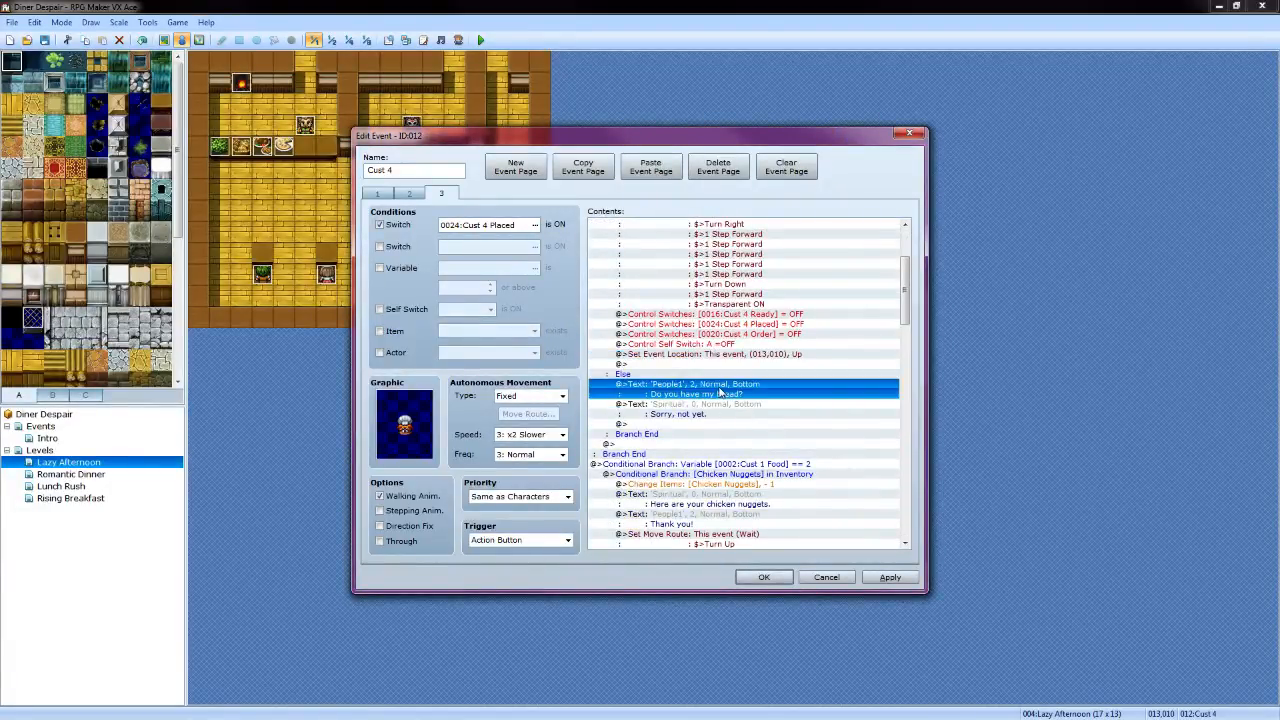
{"action": "right_click", "coordinate": [738, 391]}
{"action": "left_click", "coordinate": [750, 411]}
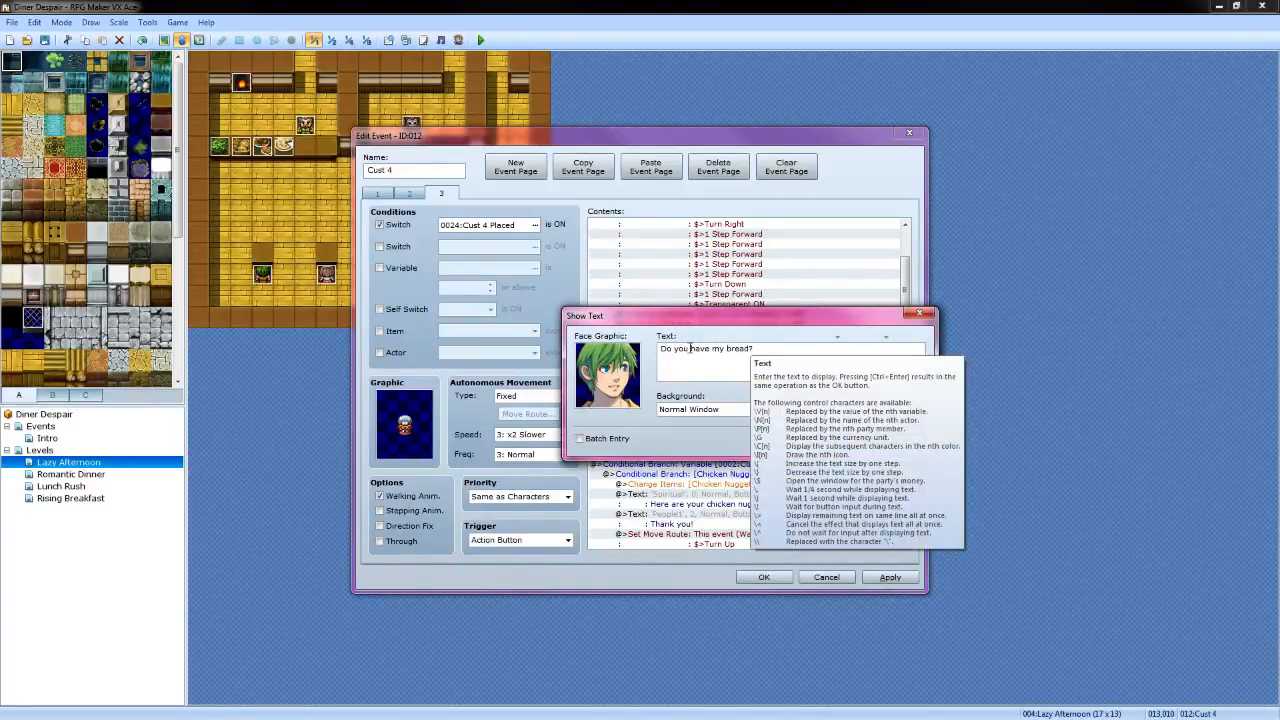
{"action": "left_click", "coordinate": [711, 348]}
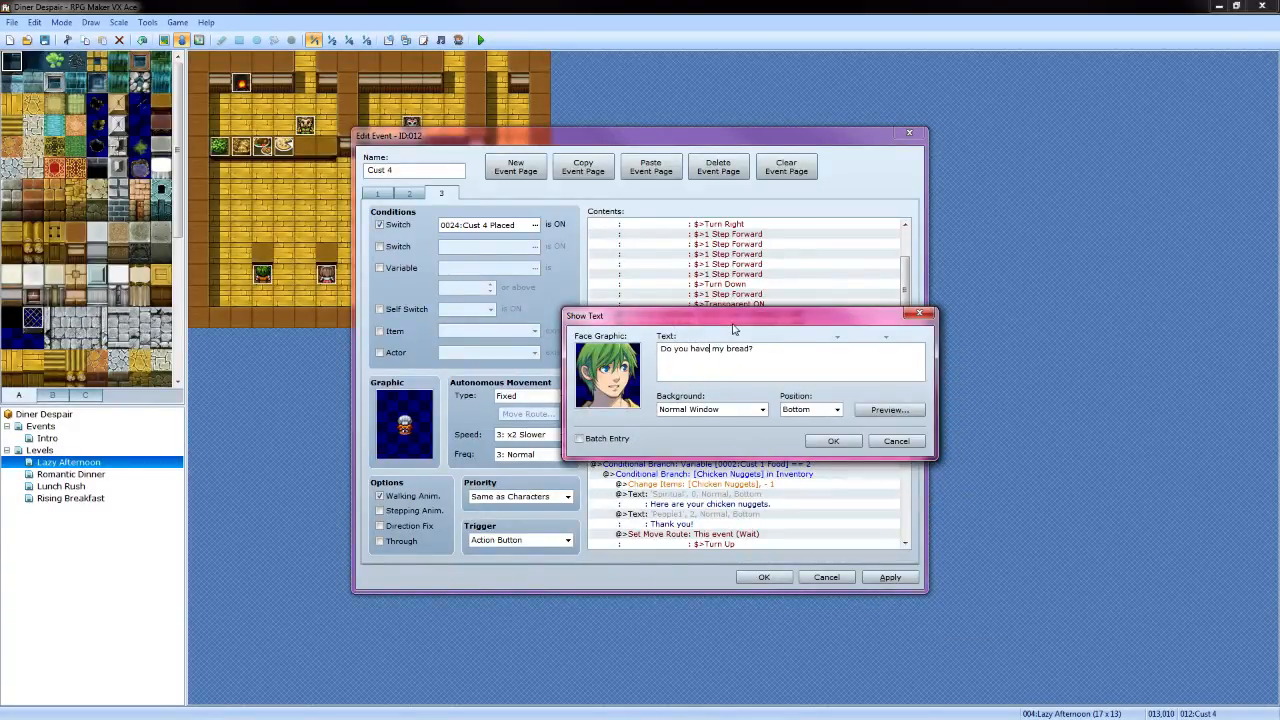
{"action": "key", "text": "BackSpace"}
{"action": "key", "text": "BackSpace"}
{"action": "key", "text": "BackSpace"}
{"action": "key", "text": "BackSpace"}
{"action": "key", "text": "BackSpace"}
{"action": "key", "text": "BackSpace"}
{"action": "key", "text": "BackSpace"}
{"action": "key", "text": "BackSpace"}
{"action": "key", "text": "BackSpace"}
{"action": "key", "text": "BackSpace"}
{"action": "key", "text": "BackSpace"}
{"action": "type", "text": "Have you"}
{"action": "double_click", "coordinate": [636, 379]}
{"action": "left_click", "coordinate": [903, 362]}
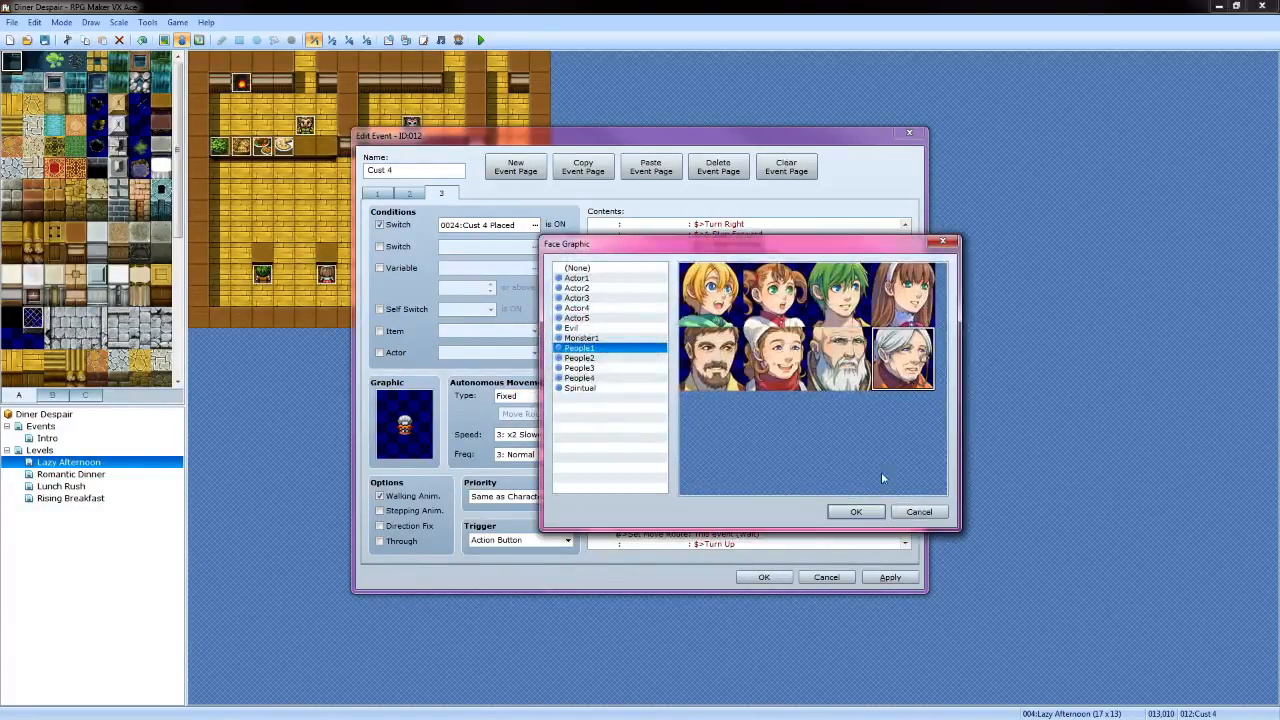
{"action": "left_click", "coordinate": [857, 512]}
{"action": "left_click", "coordinate": [836, 450]}
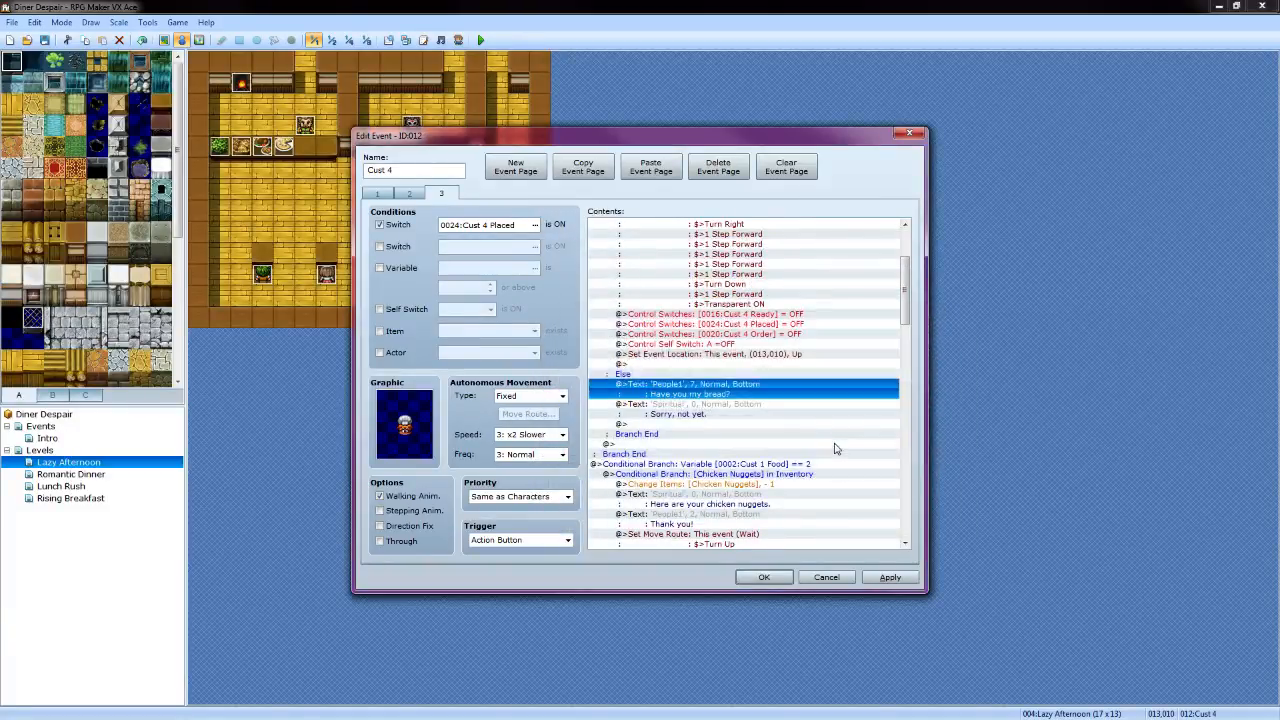
Reword the bread branch's Else question to "Do you have any bread for me?" and preview the message
{"action": "right_click", "coordinate": [737, 389]}
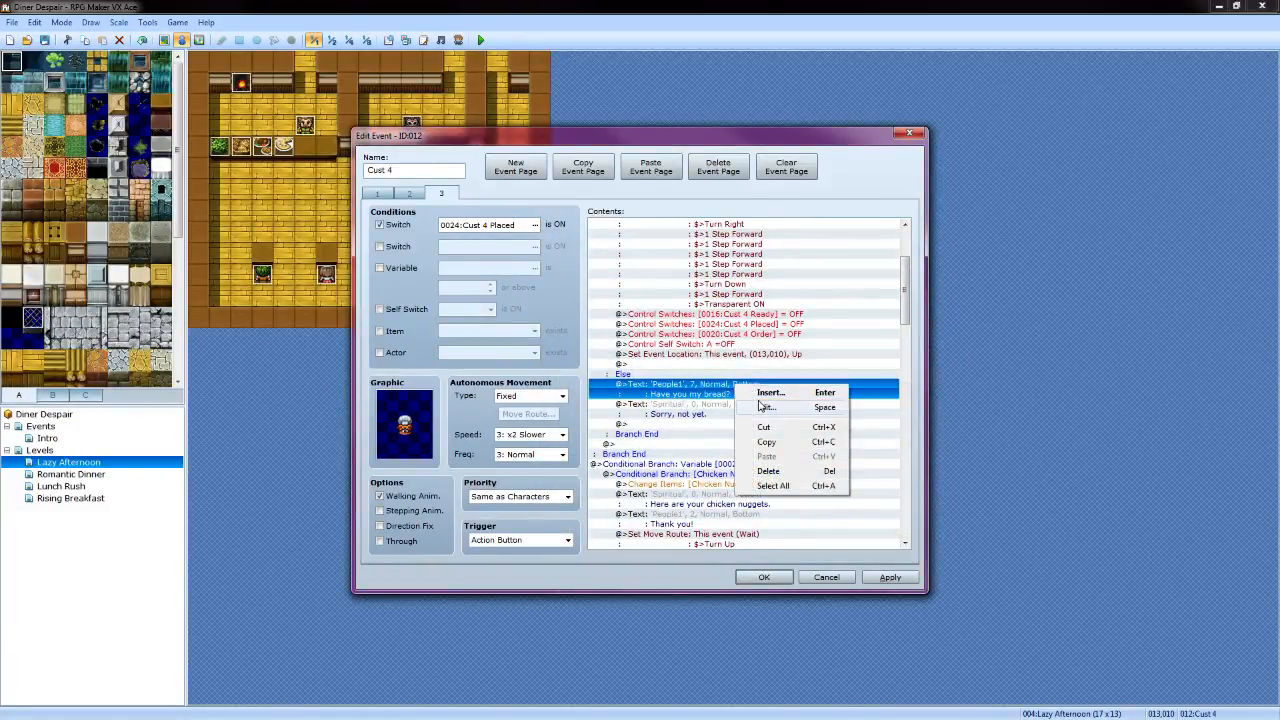
{"action": "left_click", "coordinate": [765, 408]}
{"action": "key", "text": "BackSpace"}
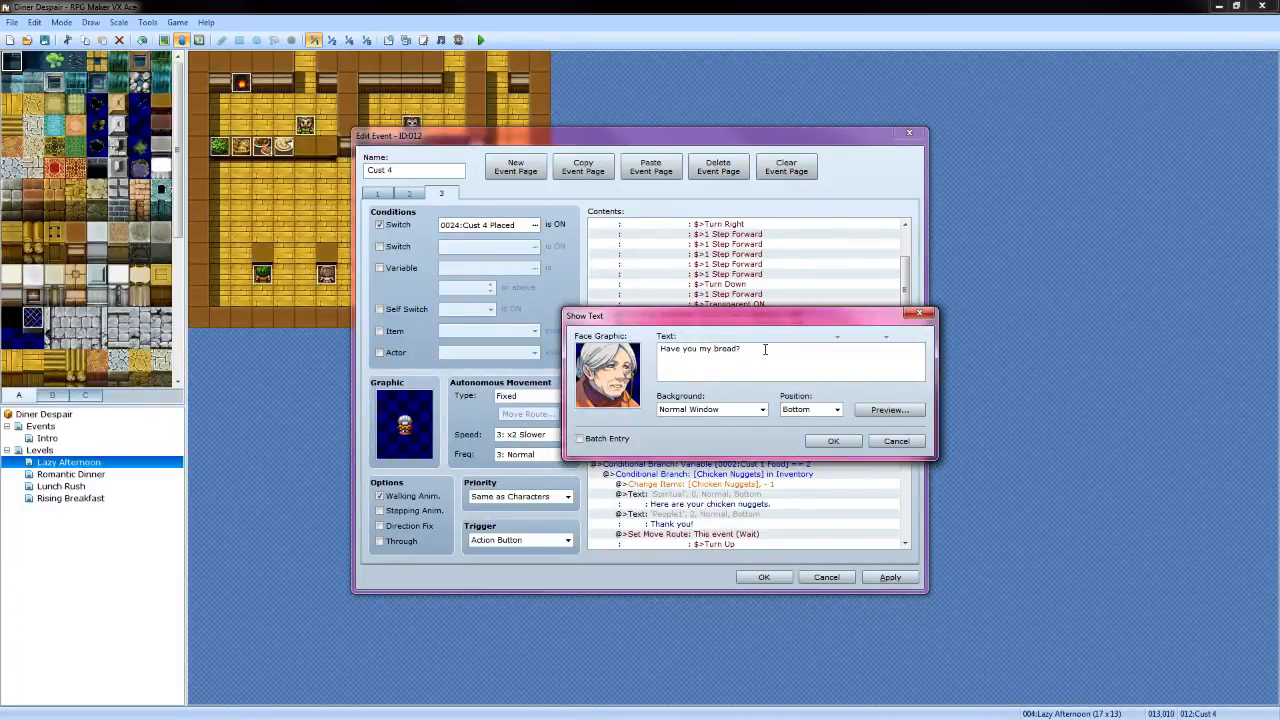
{"action": "key", "text": "BackSpace"}
{"action": "key", "text": "BackSpace"}
{"action": "key", "text": "BackSpace"}
{"action": "key", "text": "BackSpace"}
{"action": "key", "text": "BackSpace"}
{"action": "key", "text": "BackSpace"}
{"action": "key", "text": "BackSpace"}
{"action": "key", "text": "BackSpace"}
{"action": "key", "text": "BackSpace"}
{"action": "key", "text": "BackSpace"}
{"action": "key", "text": "BackSpace"}
{"action": "key", "text": "BackSpace"}
{"action": "key", "text": "BackSpace"}
{"action": "key", "text": "BackSpace"}
{"action": "key", "text": "BackSpace"}
{"action": "type", "text": "Do you hav"}
{"action": "left_click", "coordinate": [888, 409]}
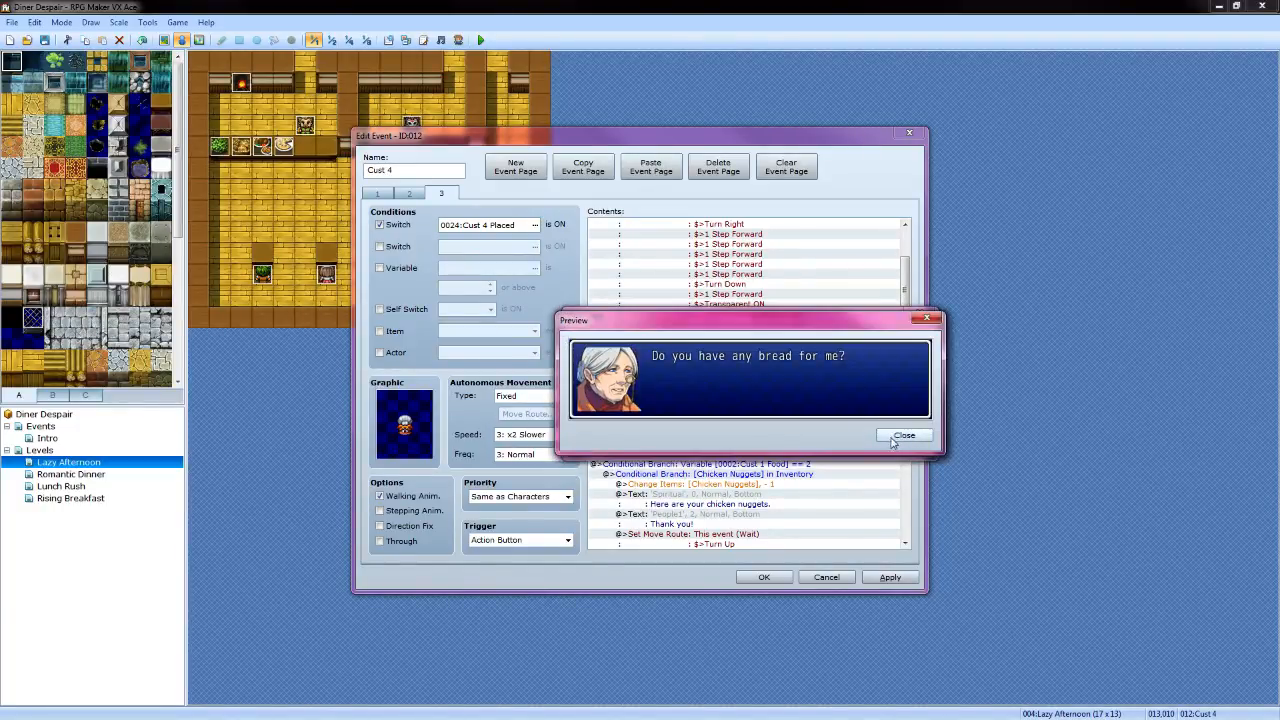
{"action": "left_click", "coordinate": [901, 435]}
{"action": "left_click", "coordinate": [832, 442]}
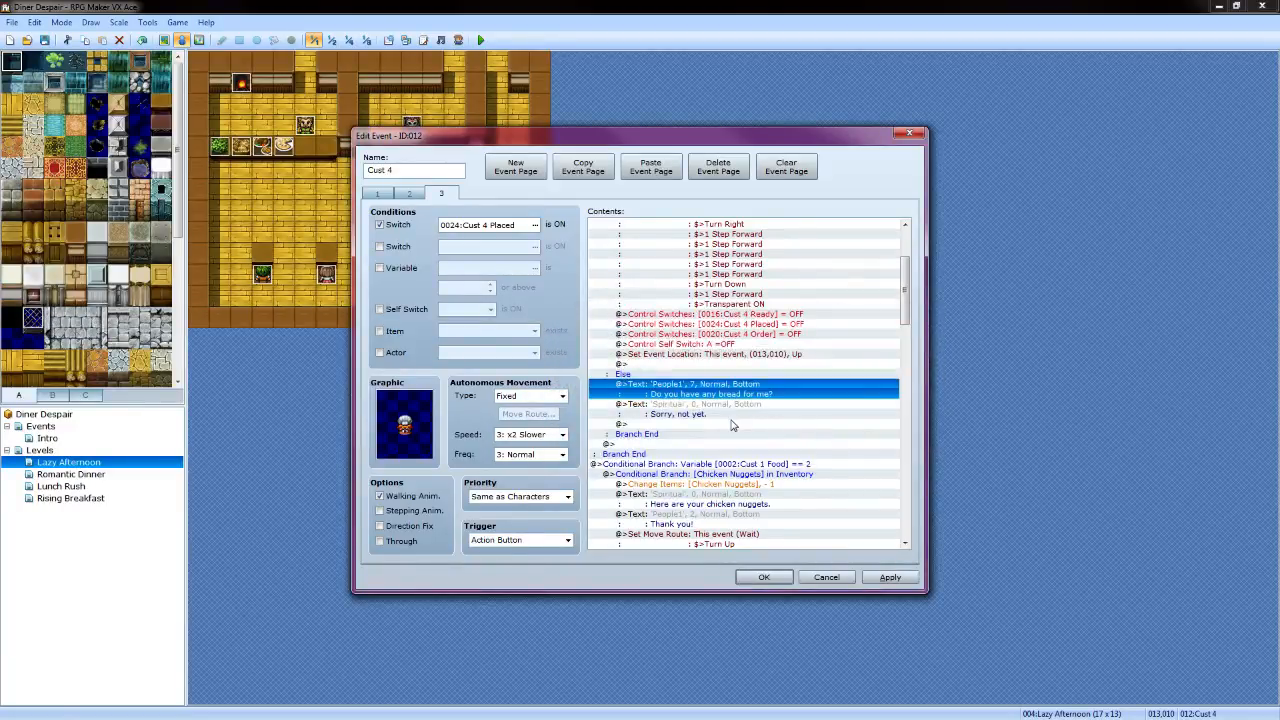
Change the chicken nuggets branch's condition to use variable 0005:Cust 4 Food
{"action": "scroll", "coordinate": [732, 428], "scroll_direction": "up", "scroll_amount": 2}
{"action": "scroll", "coordinate": [732, 428], "scroll_direction": "down", "scroll_amount": 2}
{"action": "left_click", "coordinate": [765, 405]}
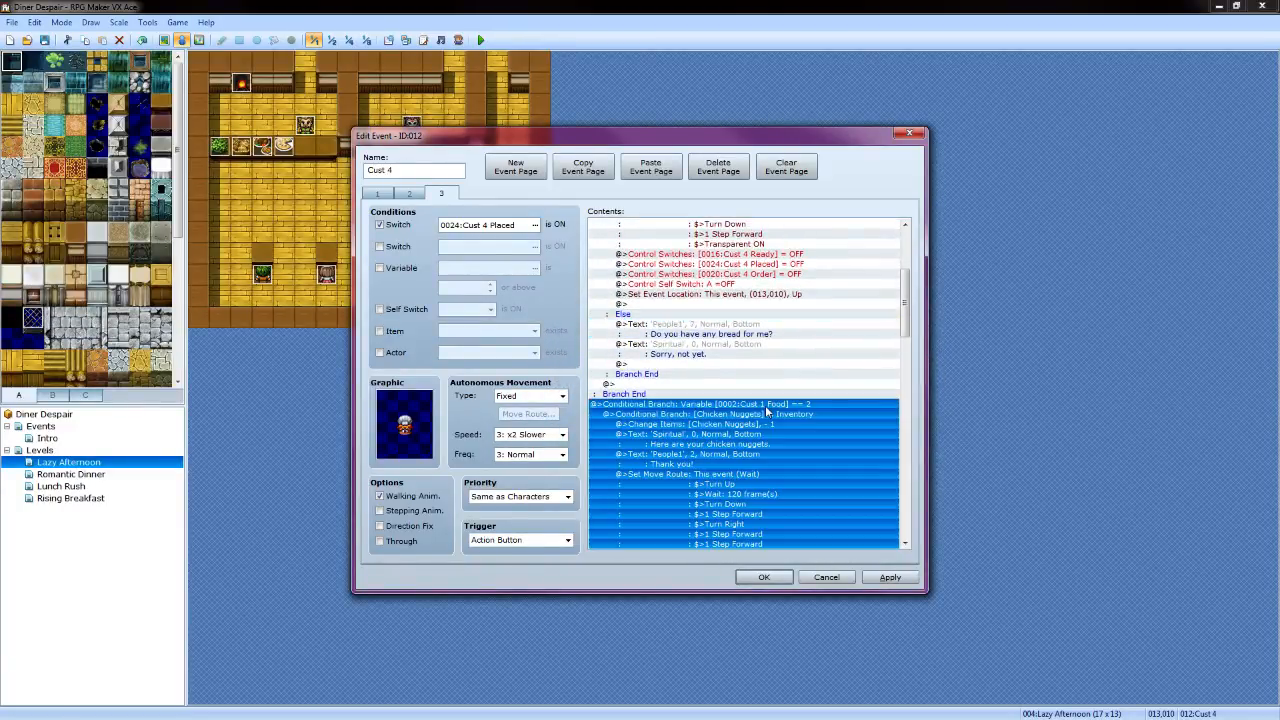
{"action": "right_click", "coordinate": [775, 412]}
{"action": "left_click", "coordinate": [792, 432]}
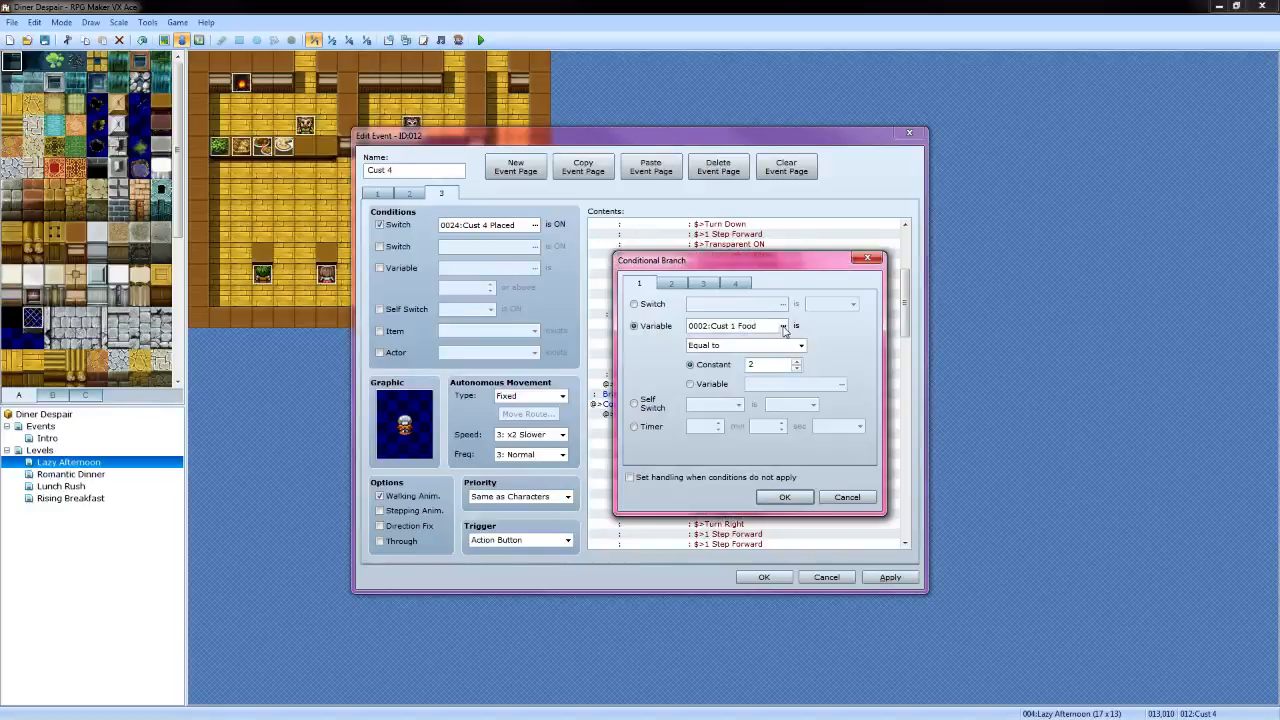
{"action": "left_click", "coordinate": [785, 331]}
{"action": "left_click", "coordinate": [713, 520]}
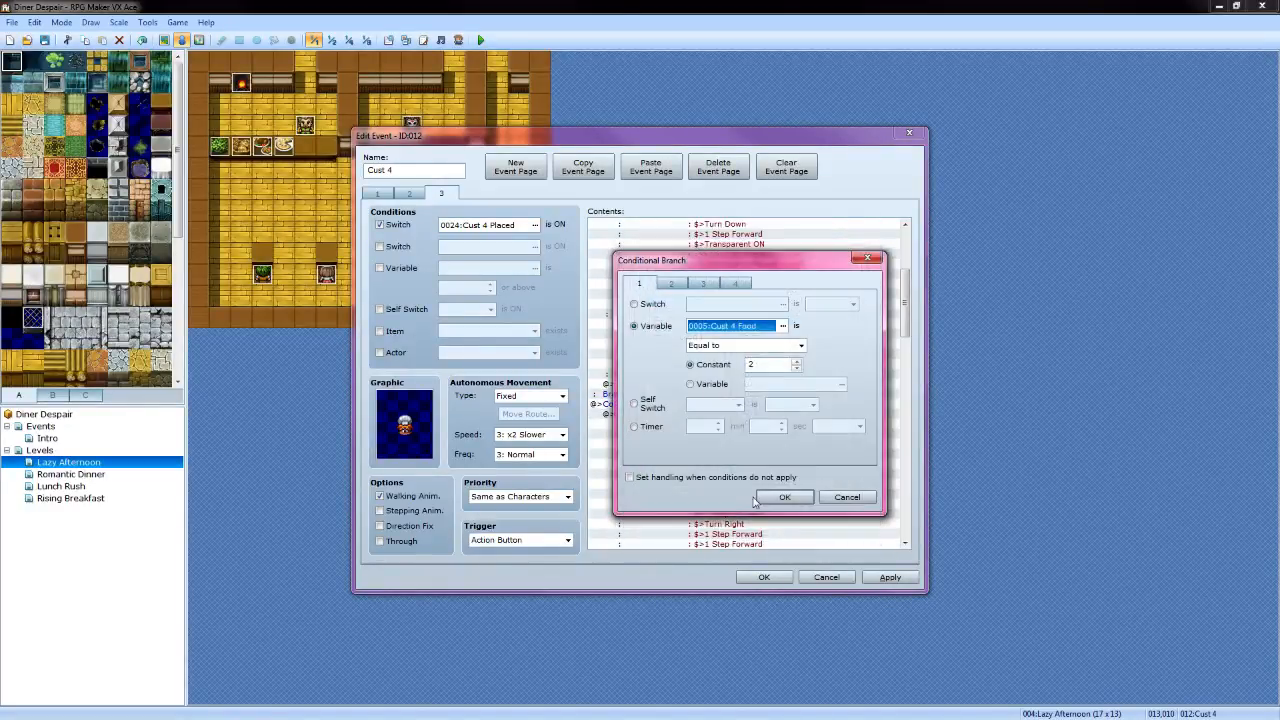
{"action": "left_click", "coordinate": [775, 496]}
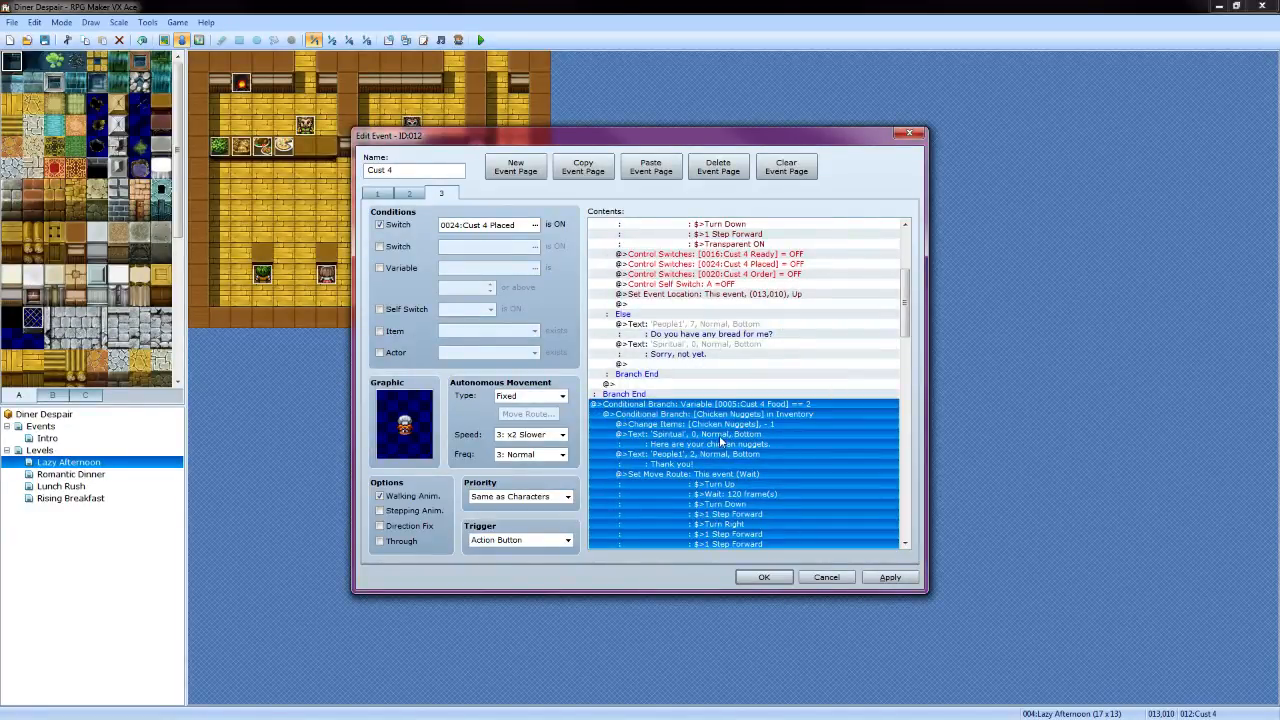
Change the chicken nuggets thank-you reply to "Thank you, dearie." with the grey-haired elderly woman's People1 face
{"action": "left_click", "coordinate": [720, 440]}
{"action": "left_click", "coordinate": [715, 454]}
{"action": "right_click", "coordinate": [736, 457]}
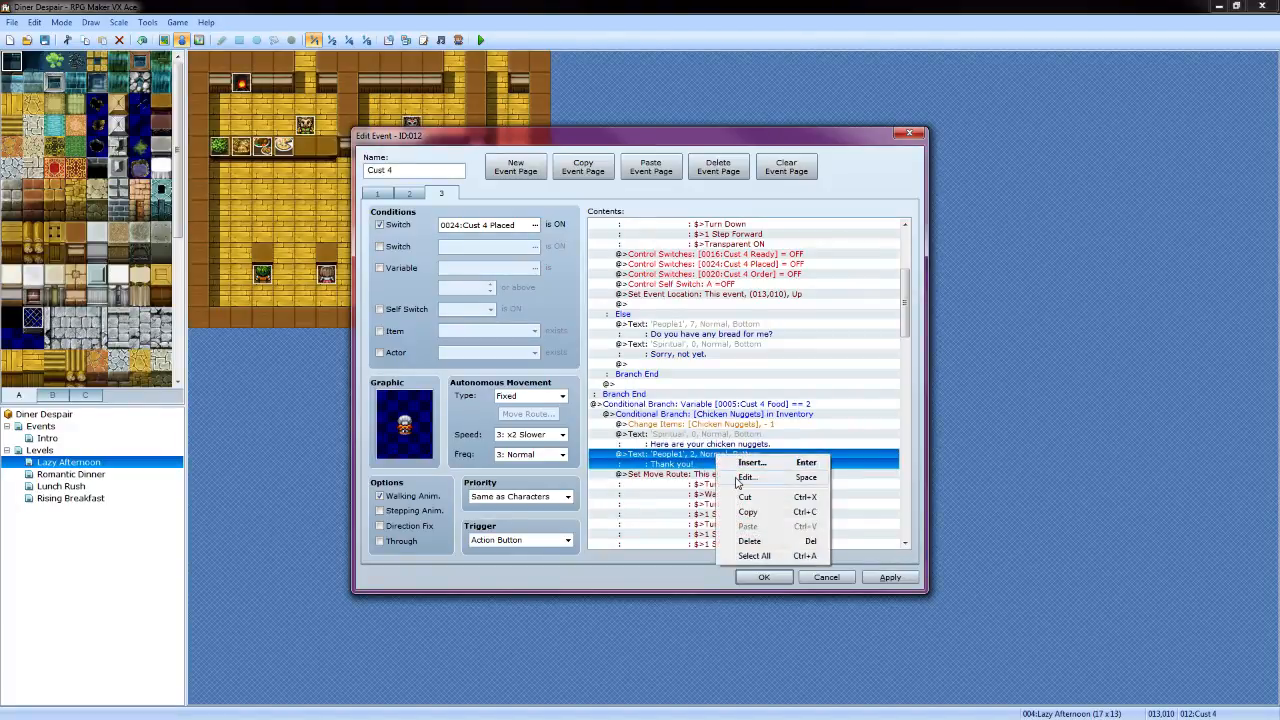
{"action": "left_click", "coordinate": [742, 478]}
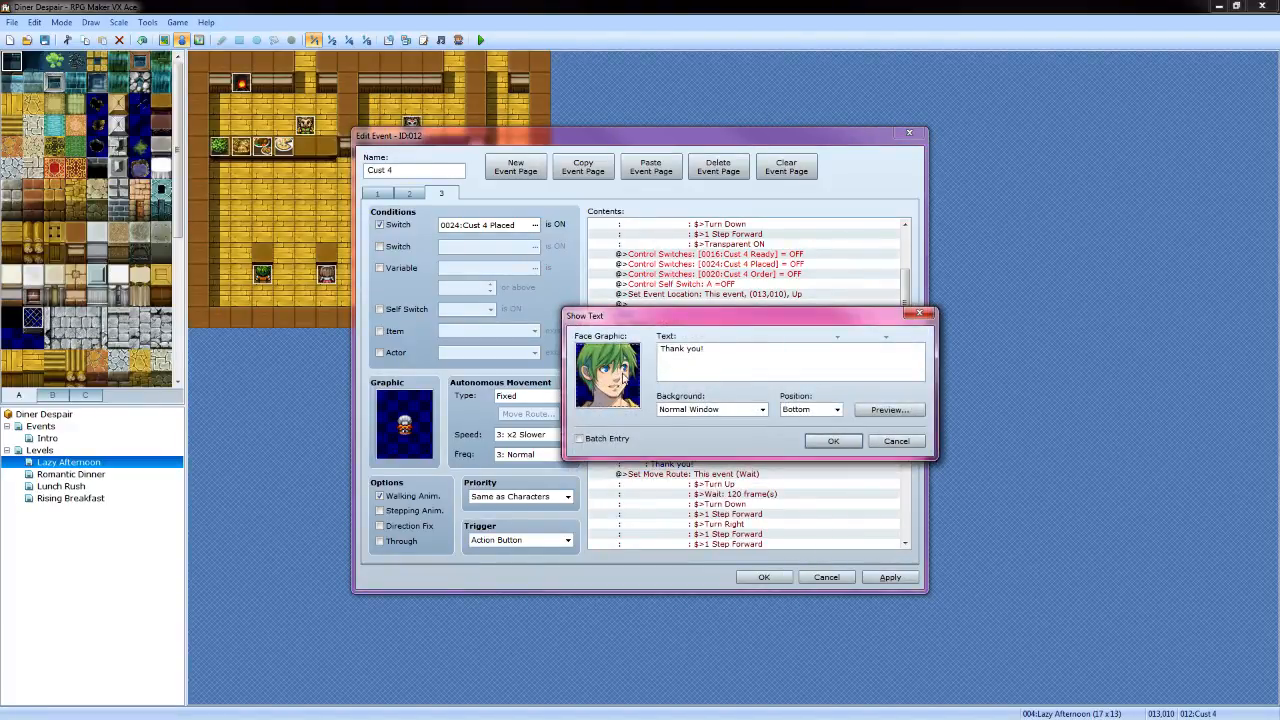
{"action": "double_click", "coordinate": [617, 380]}
{"action": "left_click", "coordinate": [905, 380]}
{"action": "left_click", "coordinate": [856, 513]}
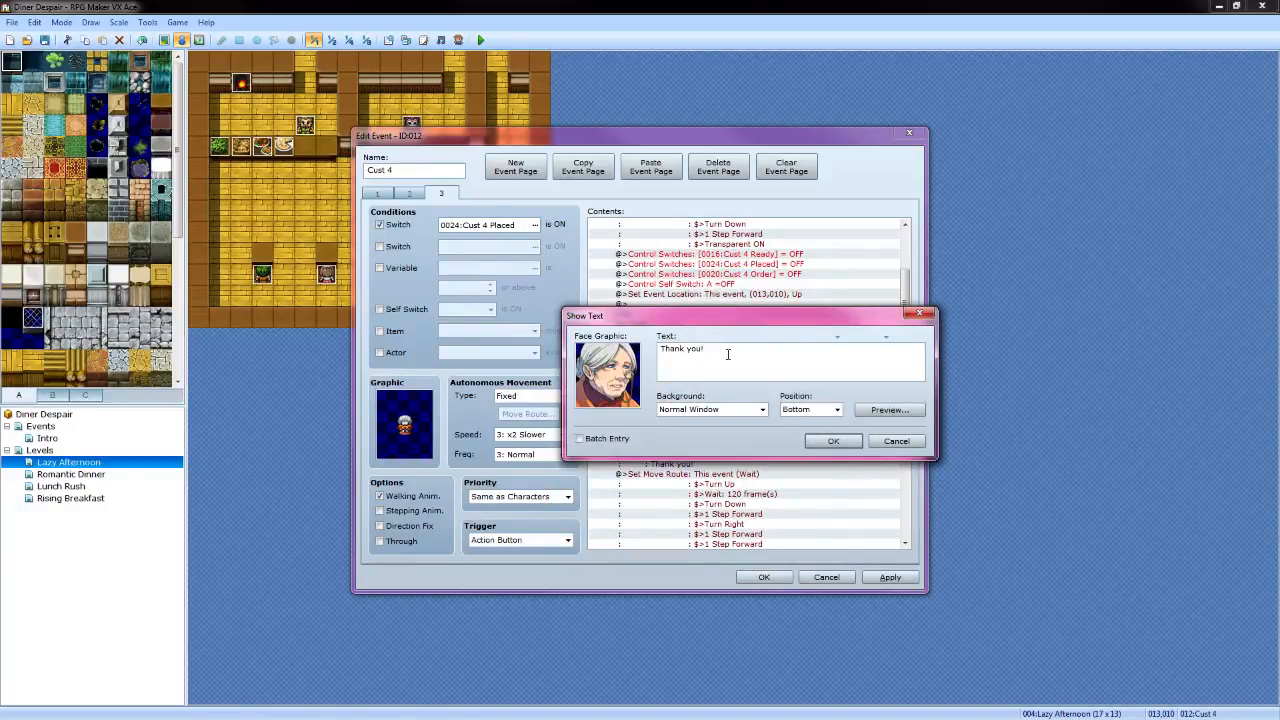
{"action": "key", "text": "BackSpace"}
{"action": "key", "text": "BackSpace"}
{"action": "key", "text": "BackSpace"}
{"action": "key", "text": "BackSpace"}
{"action": "key", "text": "BackSpace"}
{"action": "key", "text": "BackSpace"}
{"action": "key", "text": "BackSpace"}
{"action": "key", "text": "BackSpace"}
{"action": "key", "text": "BackSpace"}
{"action": "key", "text": "BackSpace"}
{"action": "key", "text": "BackSpace"}
{"action": "key", "text": "BackSpace"}
{"action": "key", "text": "BackSpace"}
{"action": "key", "text": "BackSpace"}
{"action": "key", "text": "BackSpace"}
{"action": "key", "text": "BackSpace"}
{"action": "key", "text": "BackSpace"}
{"action": "key", "text": "BackSpace"}
{"action": "key", "text": "BackSpace"}
{"action": "left_click", "coordinate": [833, 441]}
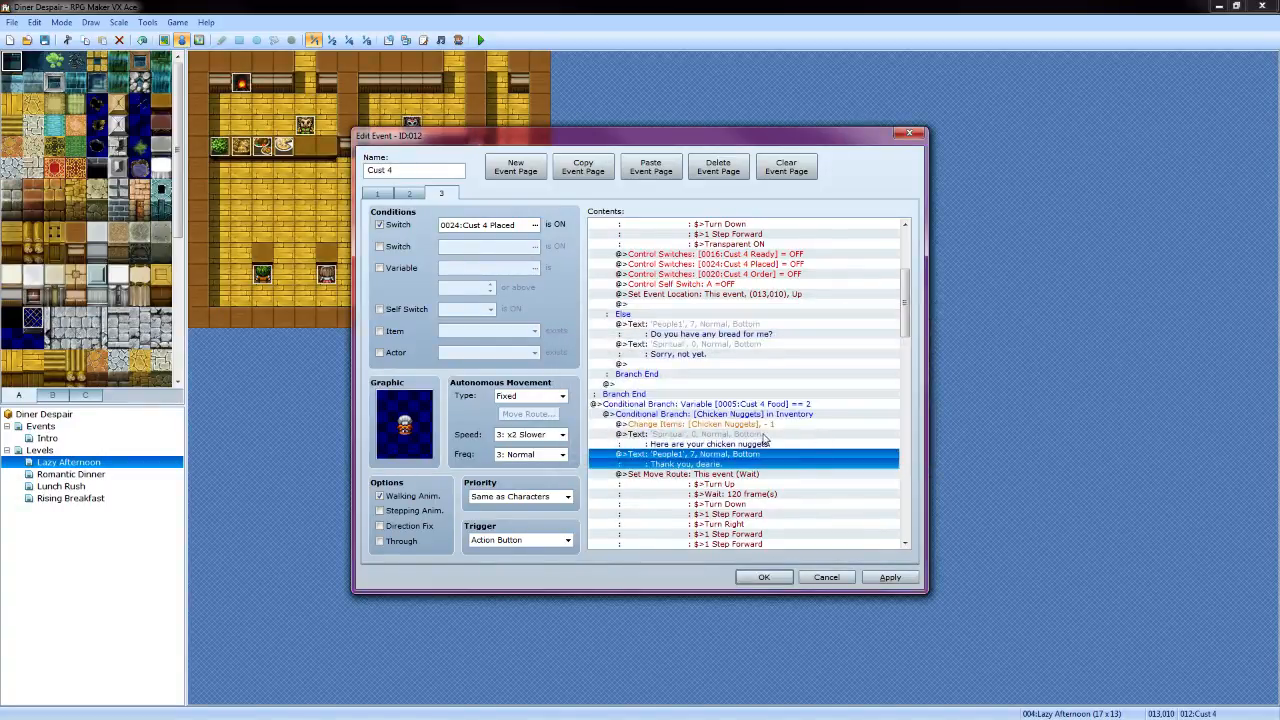
Change the chicken nuggets branch's Cust 1 Ready switch command to turn off 0016:Cust 4 Ready
{"action": "scroll", "coordinate": [768, 444], "scroll_direction": "down", "scroll_amount": 2}
{"action": "scroll", "coordinate": [768, 444], "scroll_direction": "down", "scroll_amount": 5}
{"action": "left_click", "coordinate": [790, 404]}
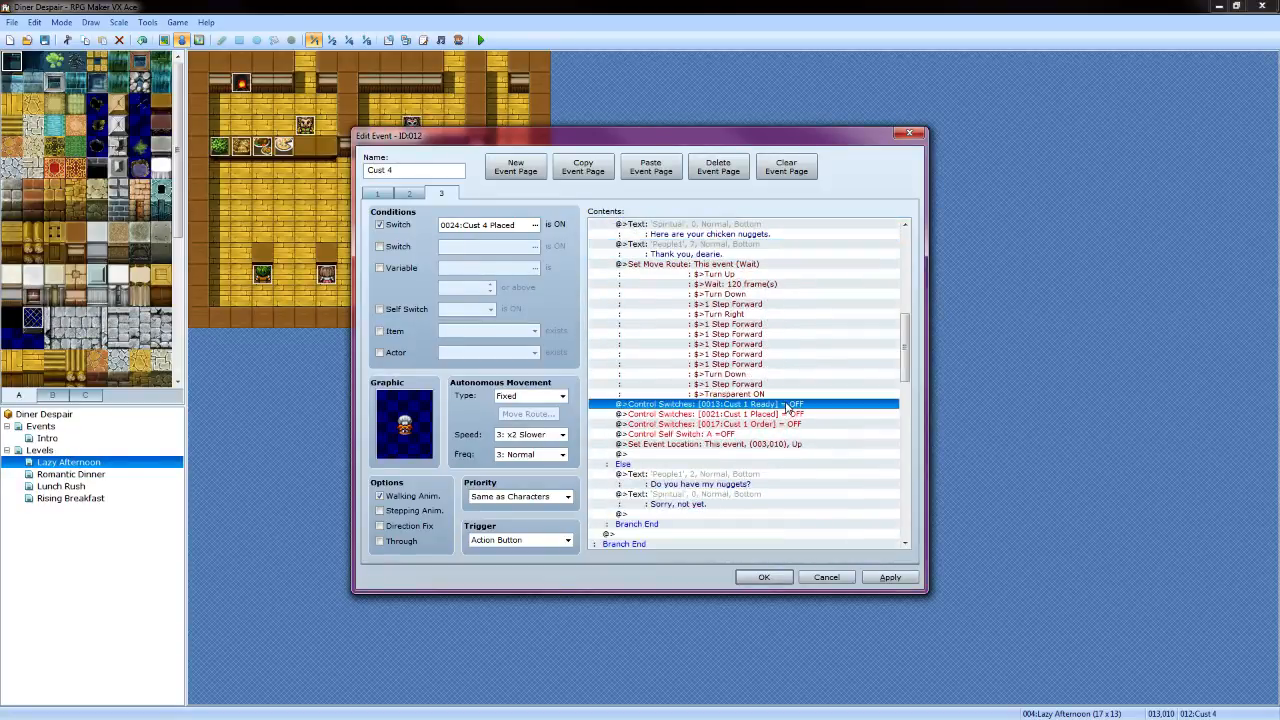
{"action": "right_click", "coordinate": [790, 405]}
{"action": "left_click", "coordinate": [817, 426]}
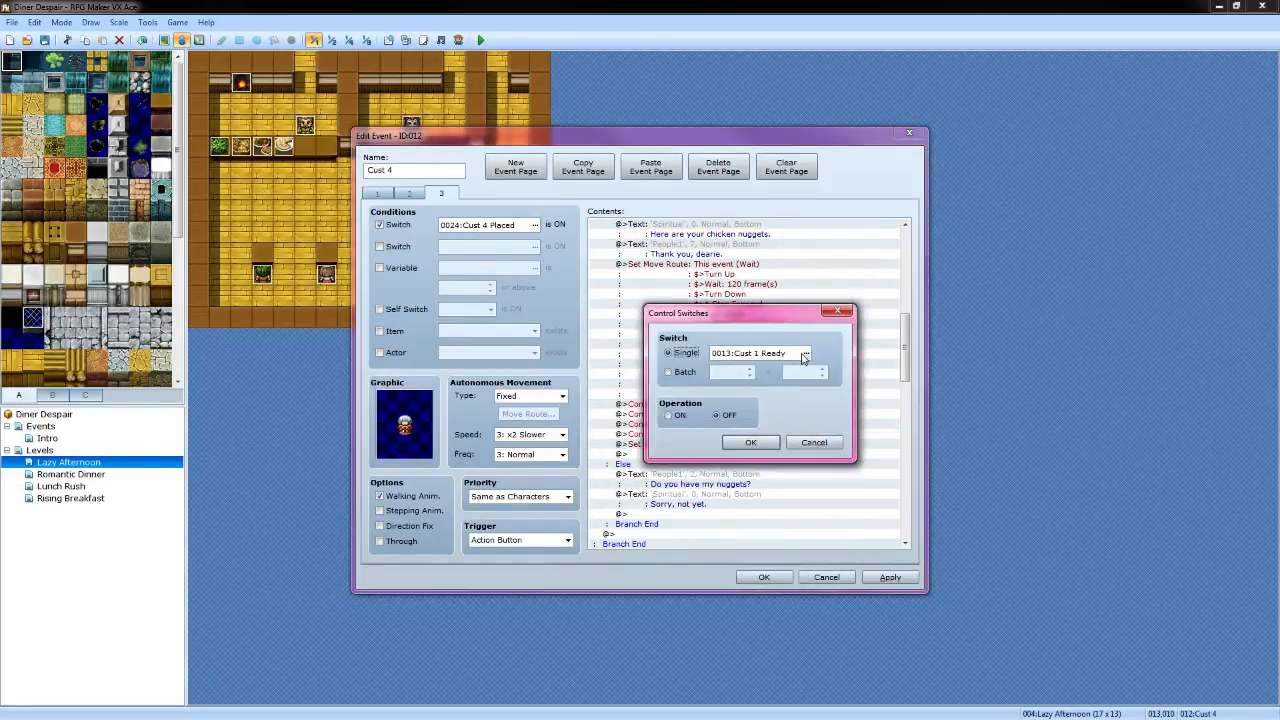
{"action": "left_click", "coordinate": [804, 354]}
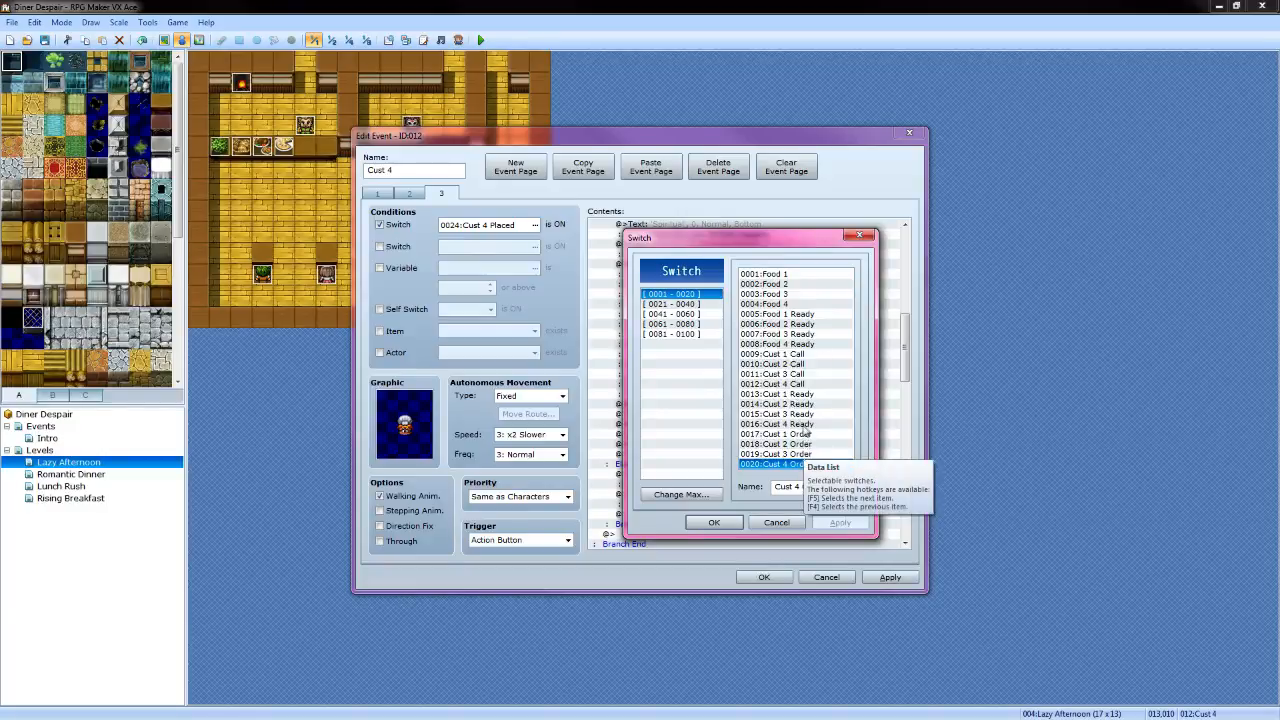
{"action": "left_click", "coordinate": [790, 424]}
{"action": "left_click", "coordinate": [738, 521]}
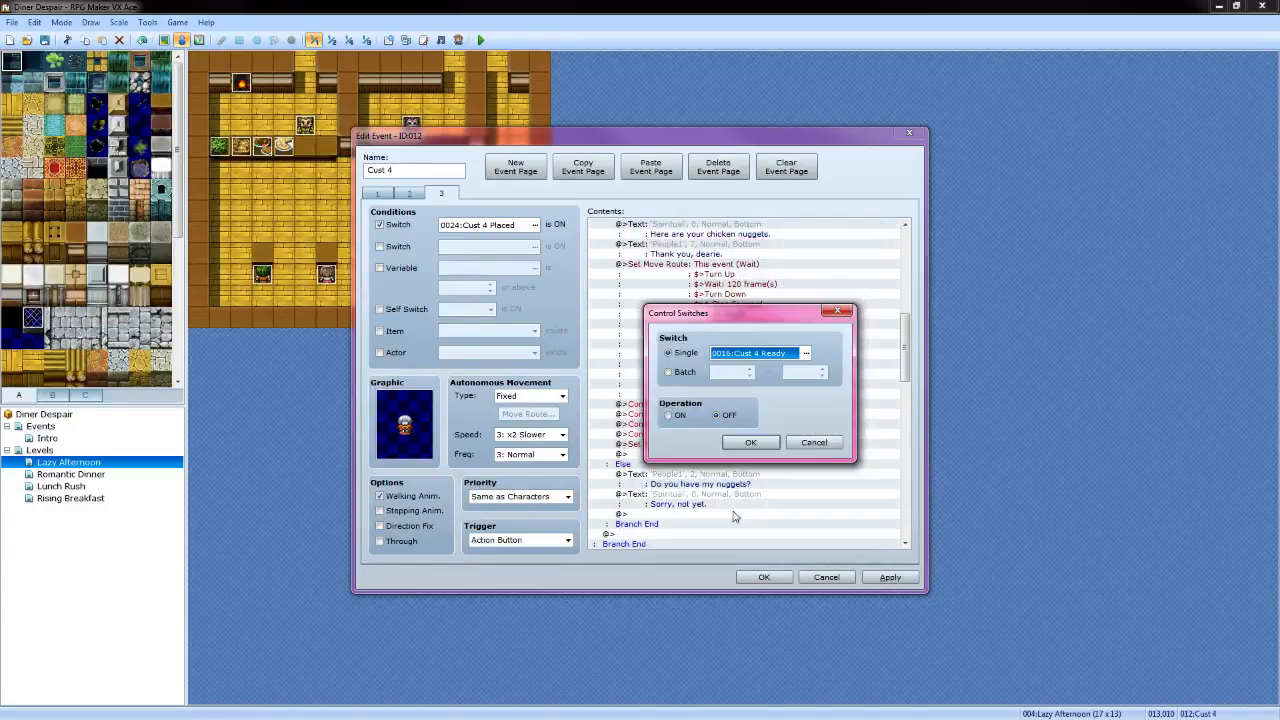
{"action": "left_click", "coordinate": [760, 448]}
Change the chicken nuggets branch's Cust 1 Order switch command to turn off 0020:Cust 4 Order
{"action": "right_click", "coordinate": [753, 425]}
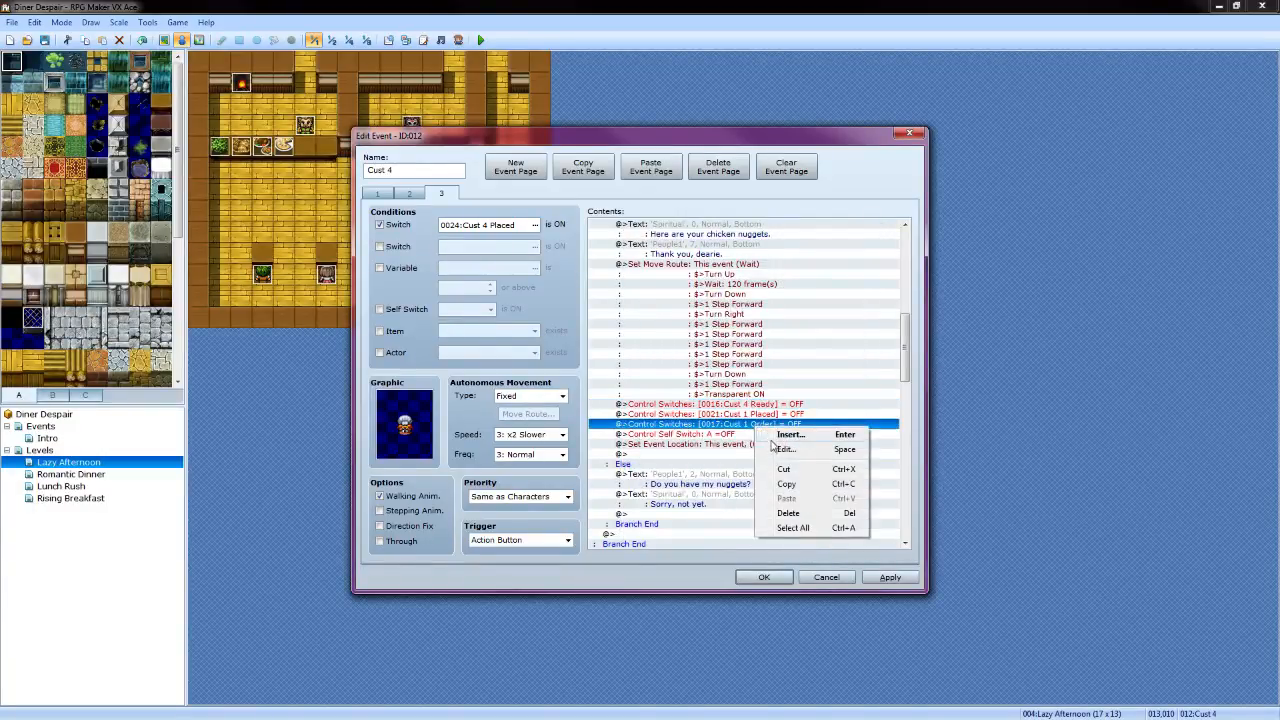
{"action": "left_click", "coordinate": [780, 449]}
{"action": "left_click", "coordinate": [805, 355]}
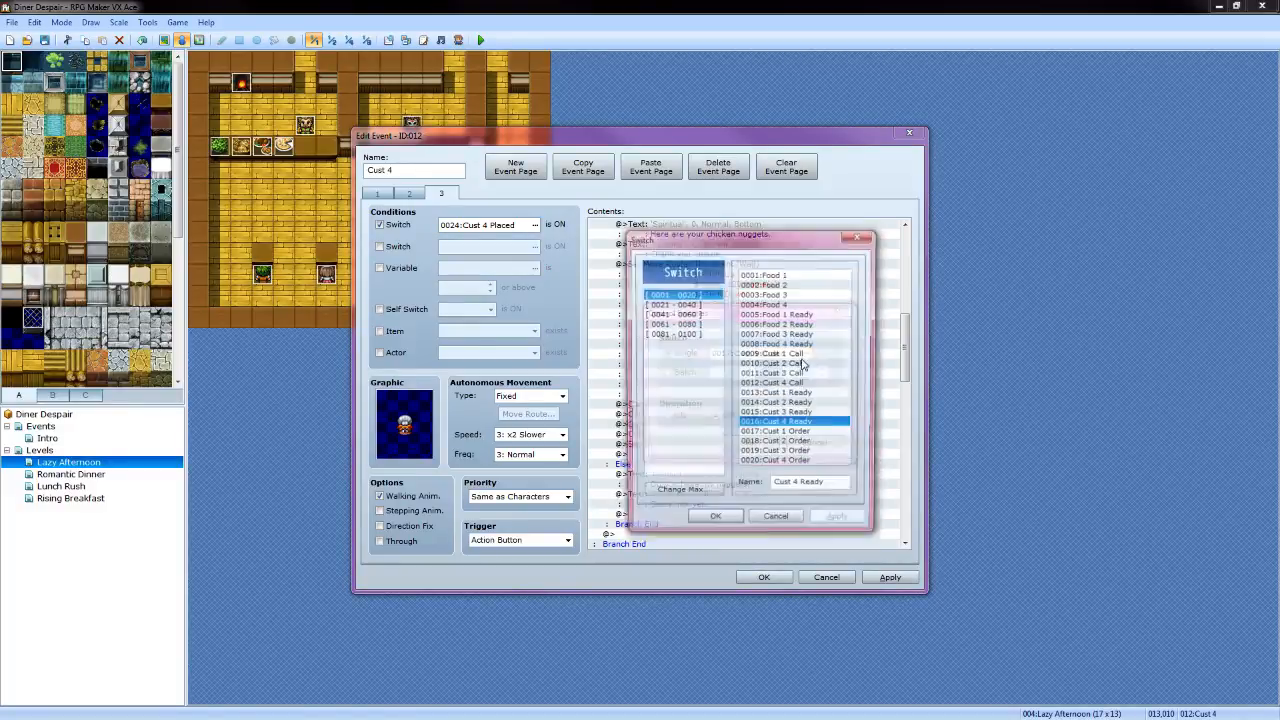
{"action": "left_click", "coordinate": [776, 464]}
{"action": "left_click", "coordinate": [714, 521]}
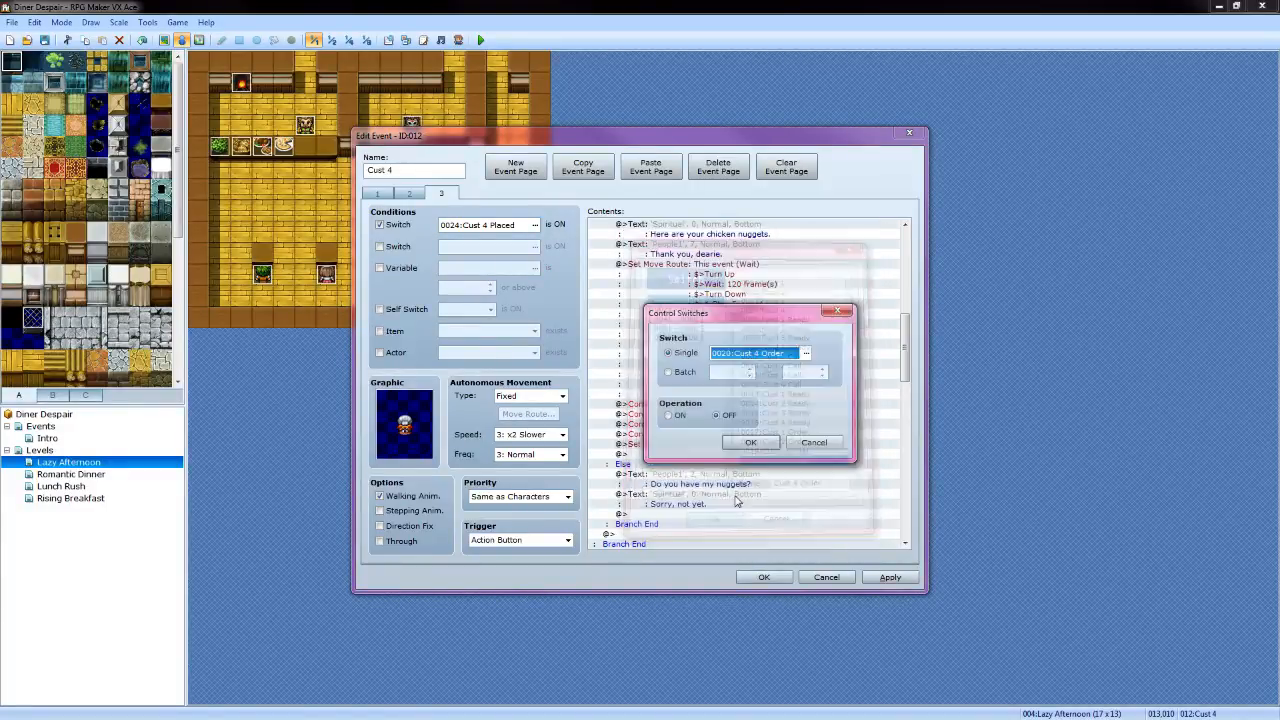
{"action": "left_click", "coordinate": [758, 447]}
Change the chicken nuggets branch's Cust 1 Placed switch command to turn off 0024:Cust 4 Placed
{"action": "left_click", "coordinate": [765, 414]}
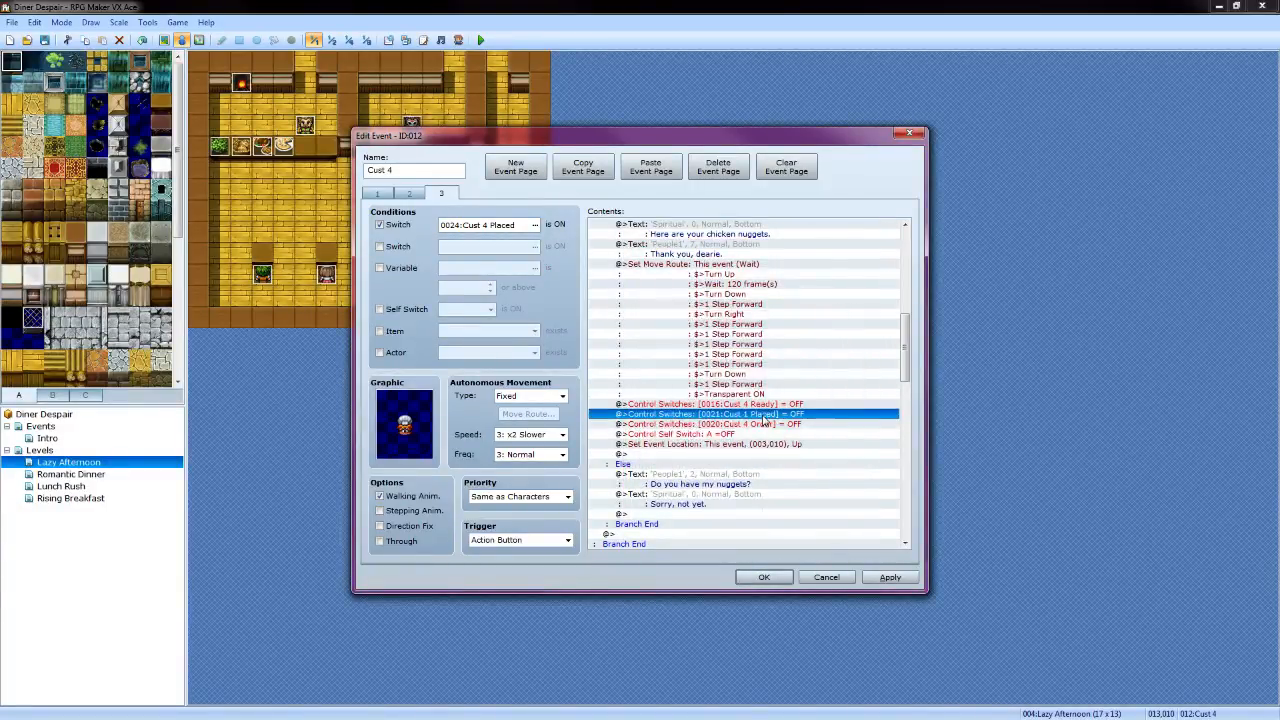
{"action": "right_click", "coordinate": [765, 414]}
{"action": "left_click", "coordinate": [780, 428]}
{"action": "left_click", "coordinate": [804, 355]}
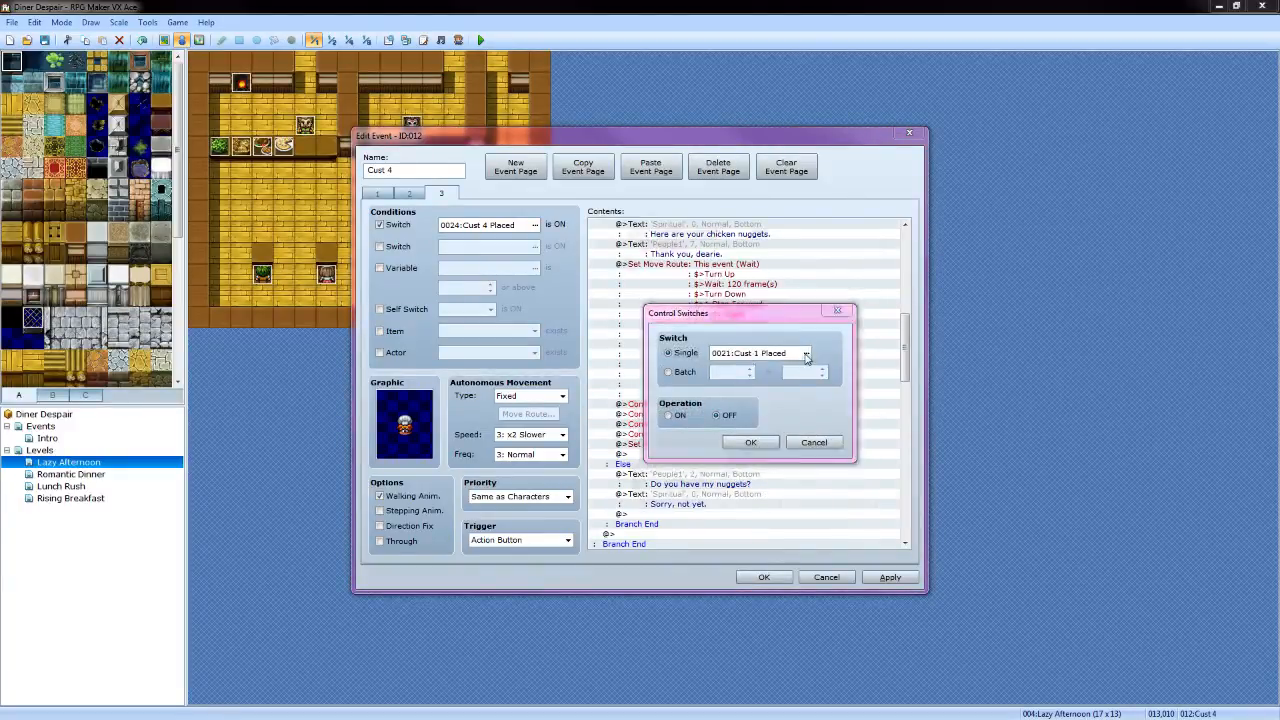
{"action": "left_click", "coordinate": [706, 304]}
{"action": "left_click", "coordinate": [799, 305]}
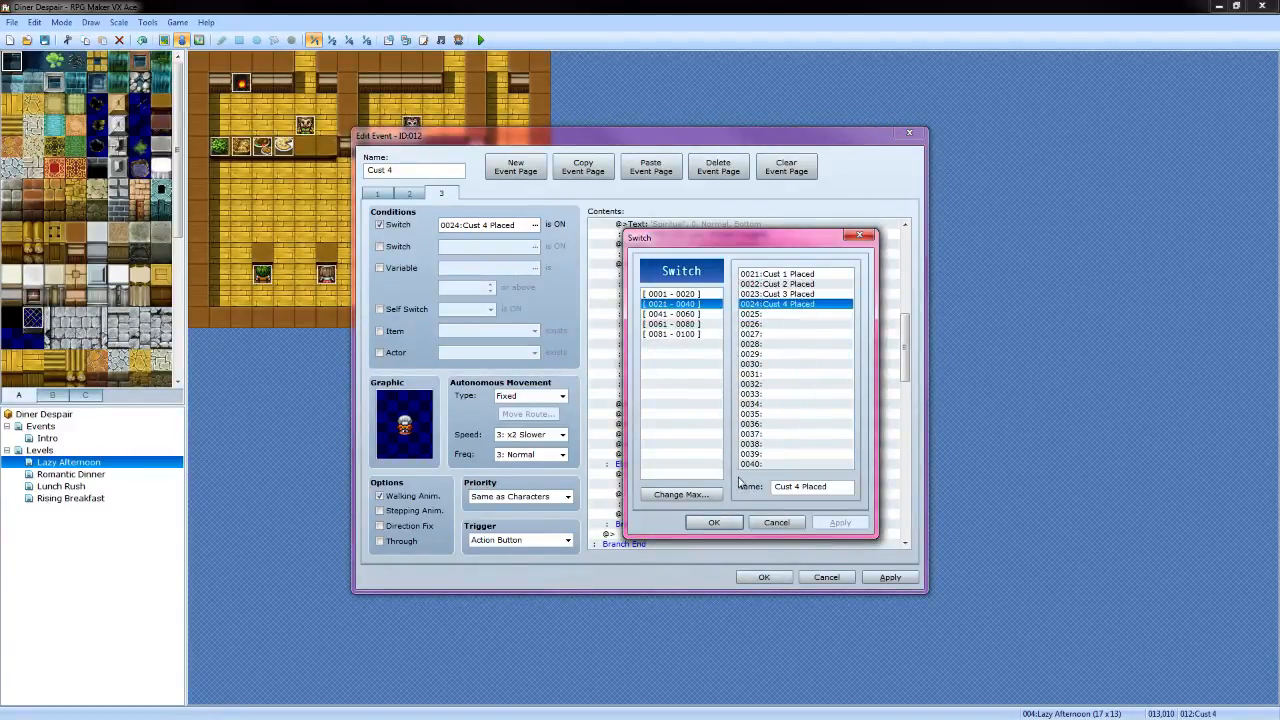
{"action": "left_click", "coordinate": [714, 522]}
{"action": "left_click", "coordinate": [747, 442]}
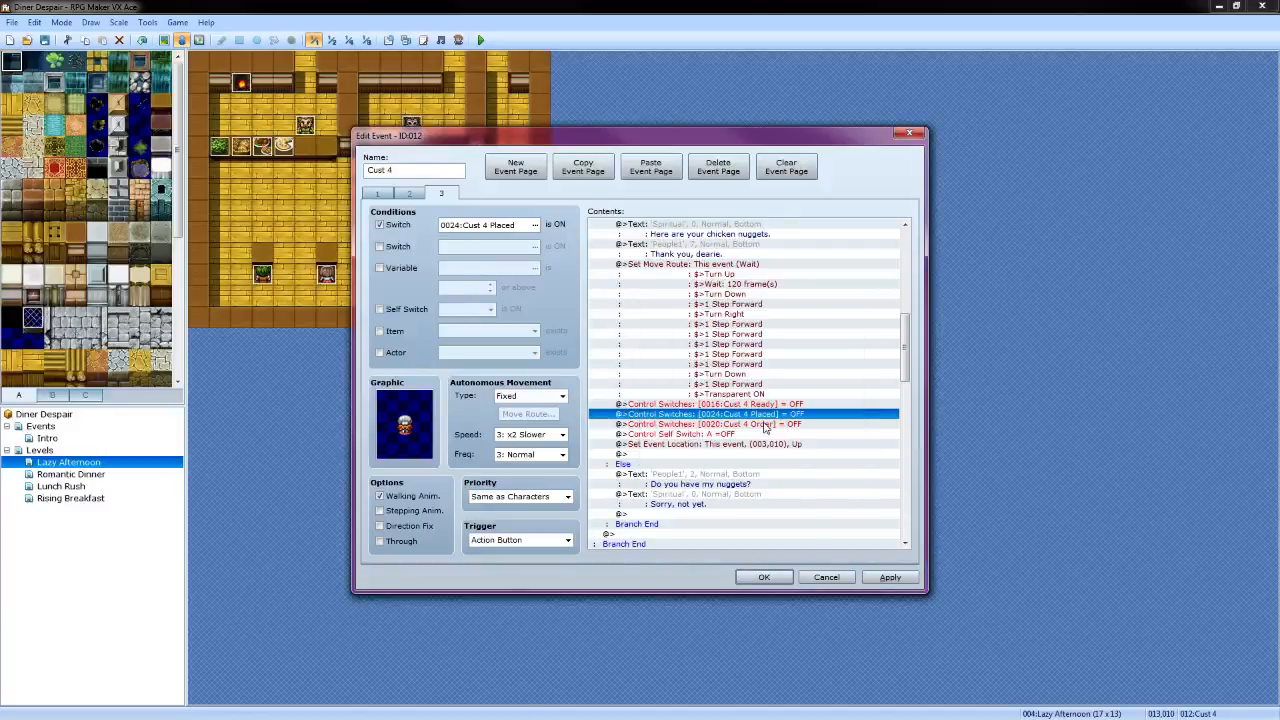
Set the chicken nuggets branch's event location command to Cust 4's spot at (013,010)
{"action": "scroll", "coordinate": [770, 405], "scroll_direction": "down", "scroll_amount": 2}
{"action": "left_click", "coordinate": [780, 385]}
{"action": "right_click", "coordinate": [785, 388]}
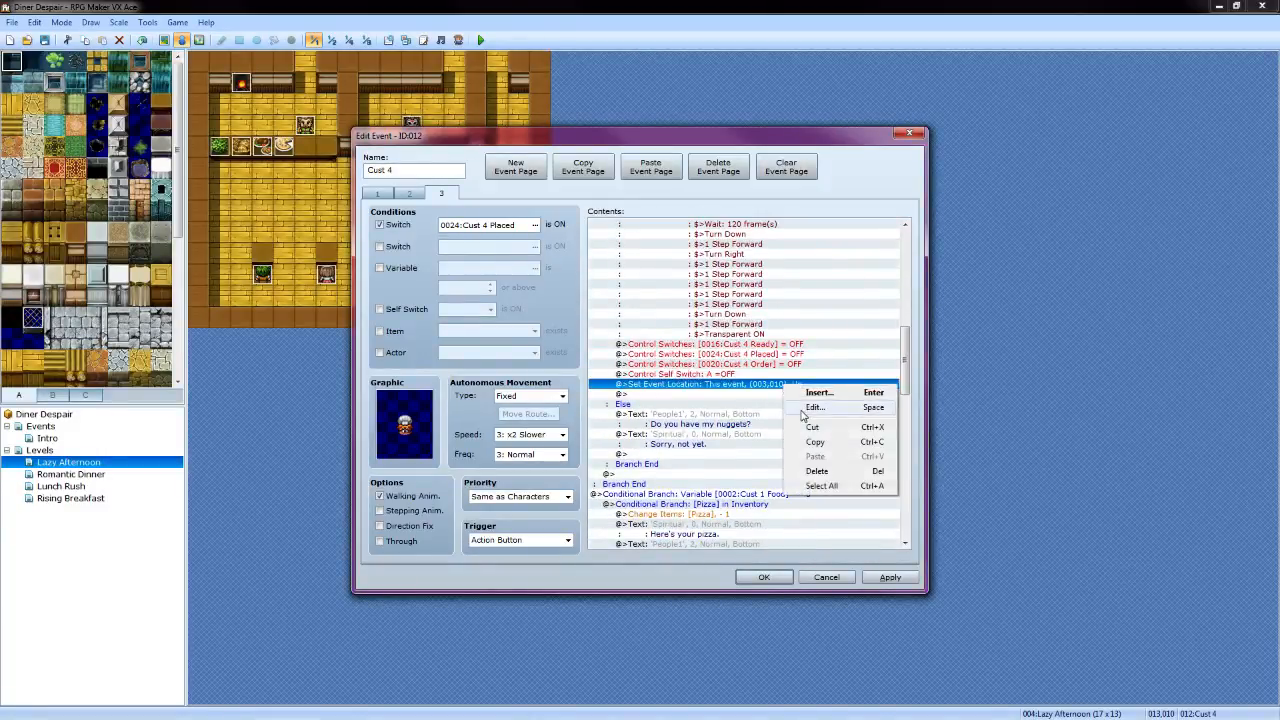
{"action": "left_click", "coordinate": [812, 407]}
{"action": "left_click", "coordinate": [780, 343]}
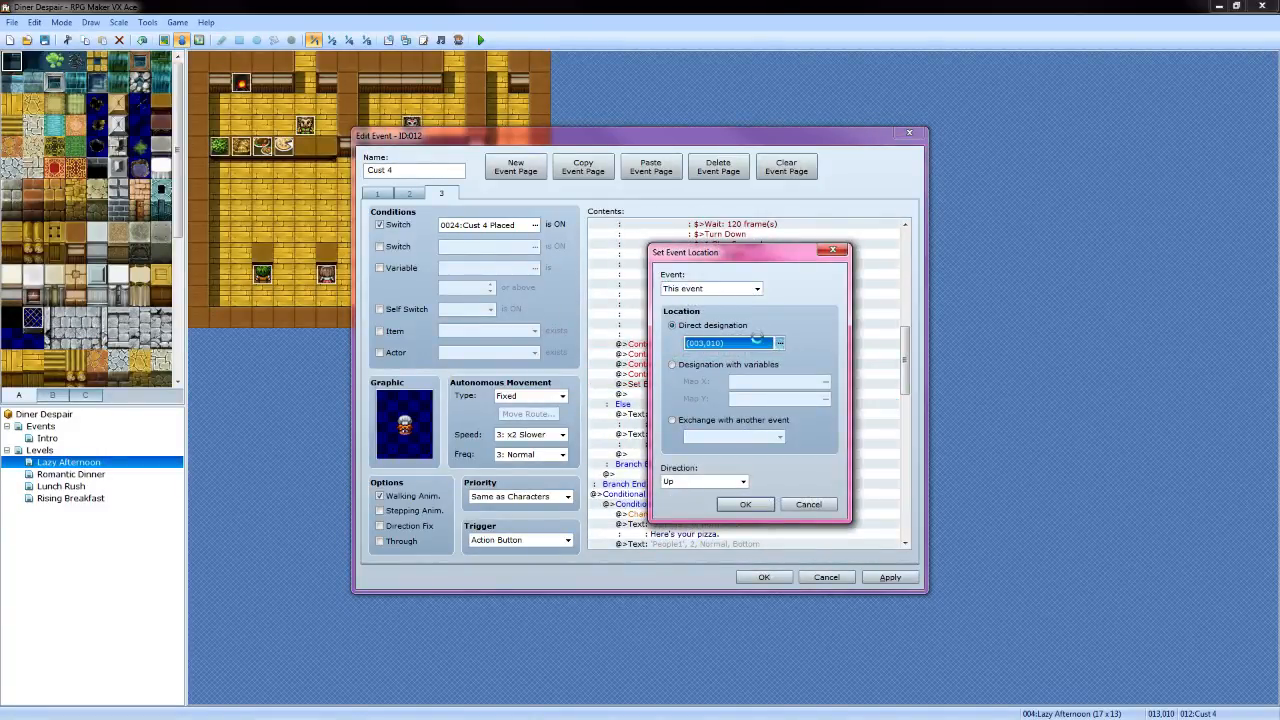
{"action": "left_click", "coordinate": [676, 330]}
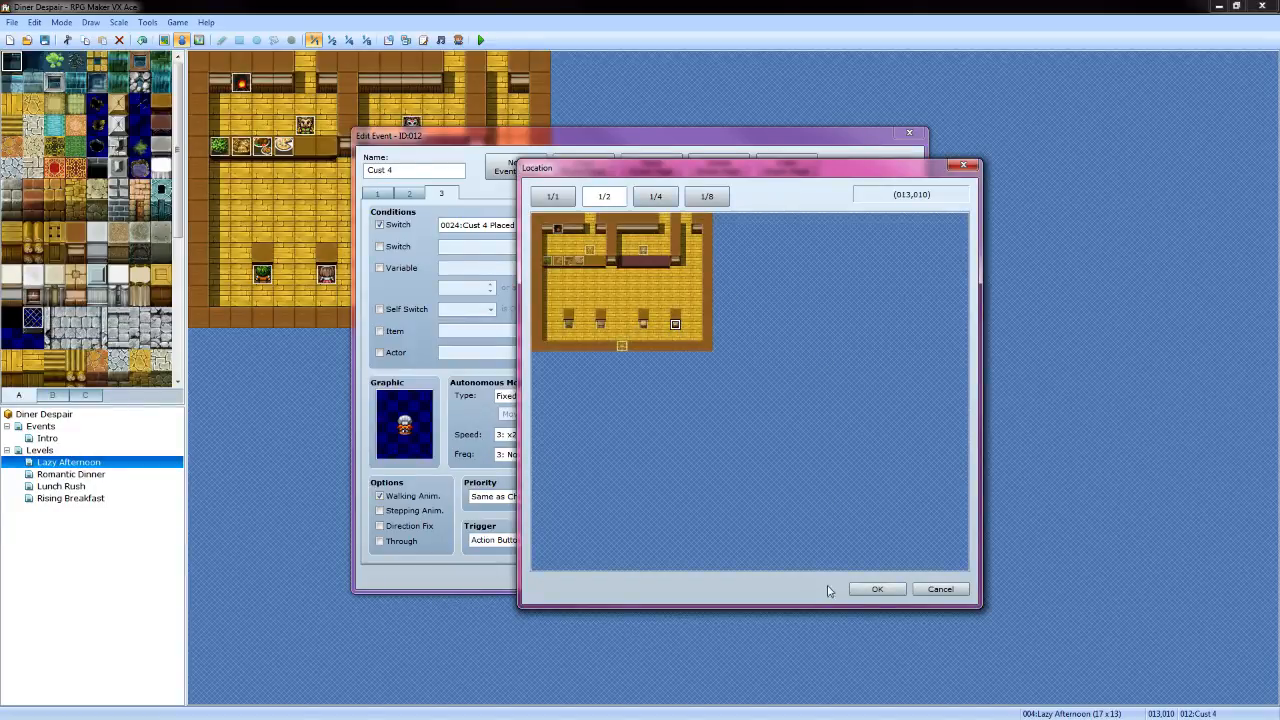
{"action": "left_click", "coordinate": [874, 589]}
{"action": "left_click", "coordinate": [746, 507]}
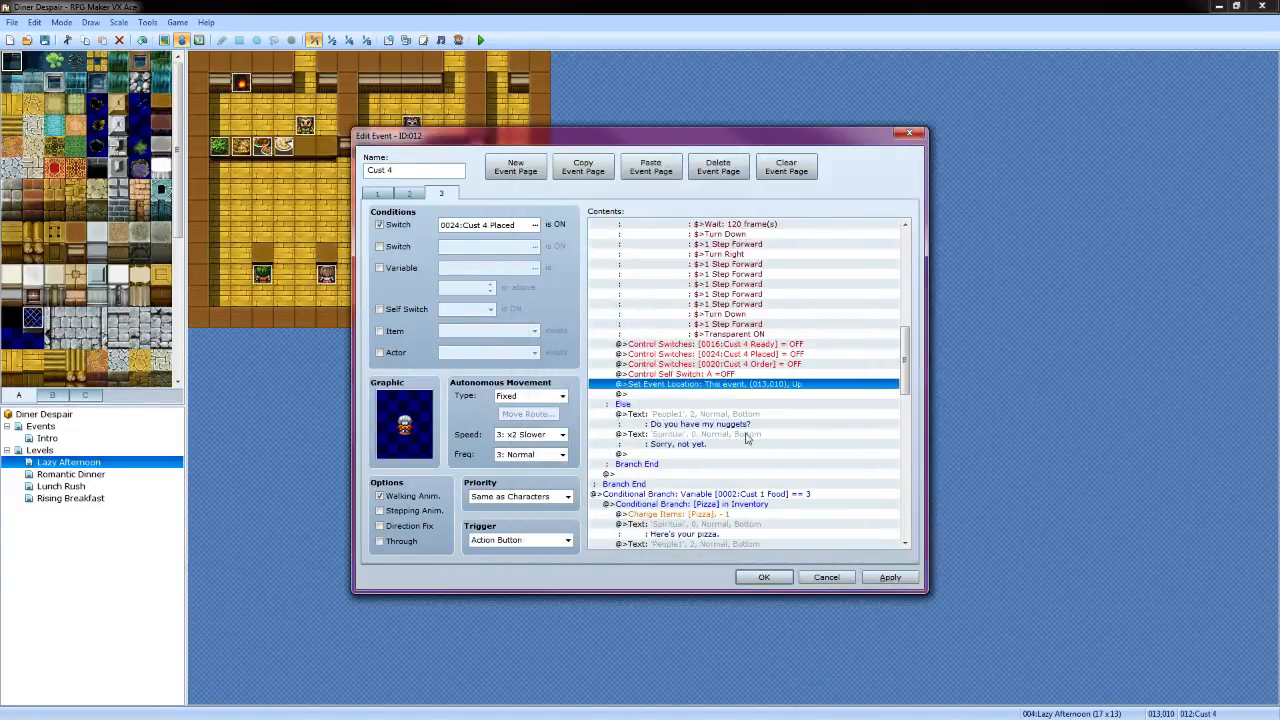
Change the face graphic of the nuggets branch's Else question to the grey-haired elderly woman from People1
{"action": "left_click", "coordinate": [736, 420]}
{"action": "right_click", "coordinate": [737, 418]}
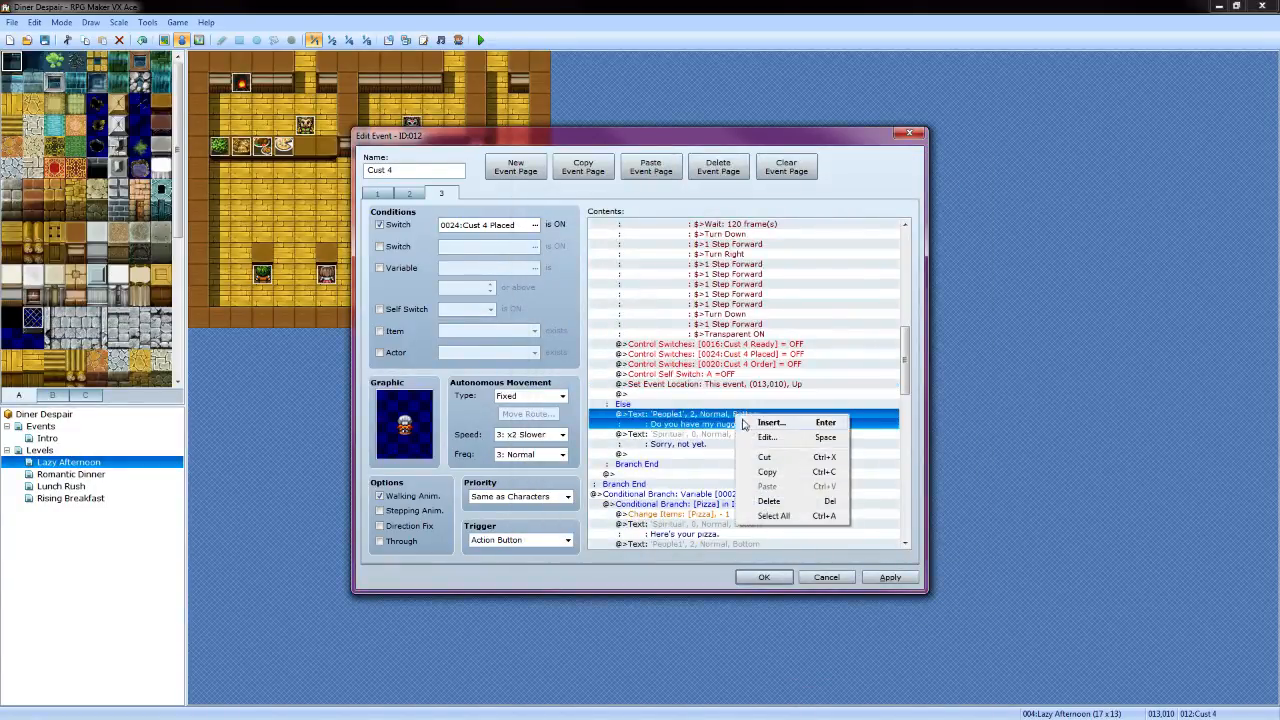
{"action": "left_click", "coordinate": [765, 436]}
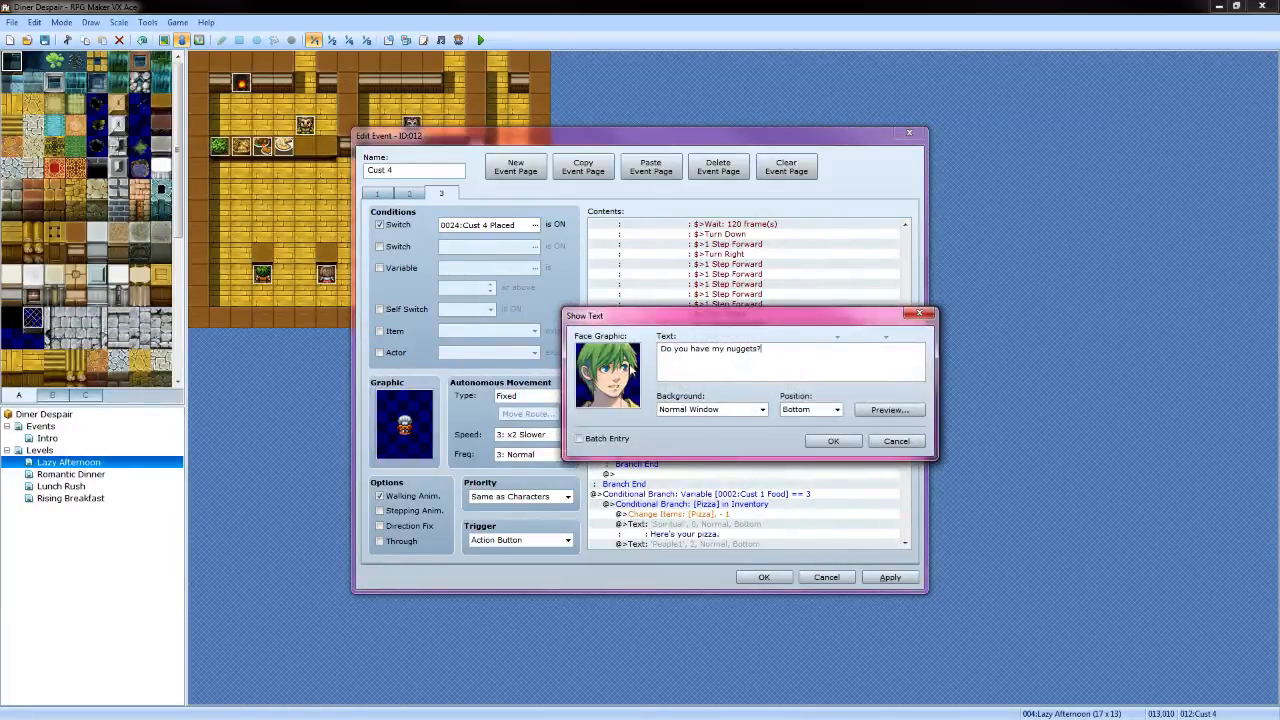
{"action": "double_click", "coordinate": [631, 368]}
{"action": "left_click", "coordinate": [888, 373]}
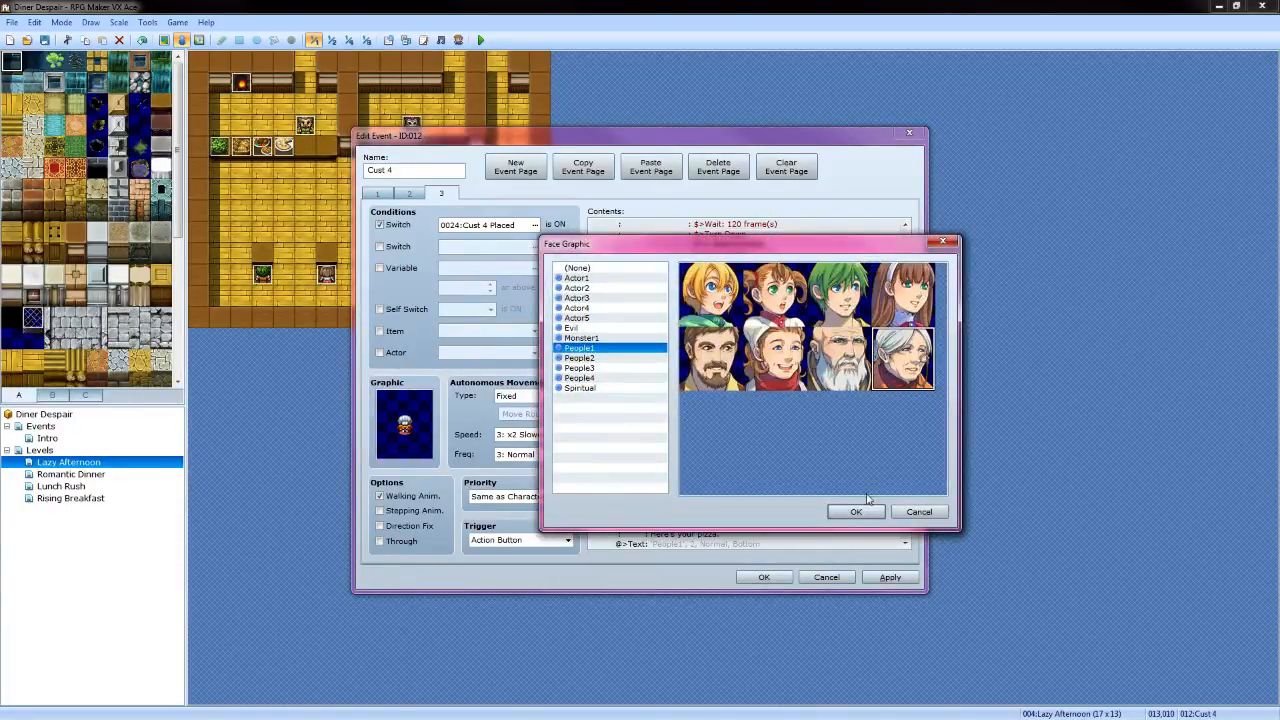
{"action": "left_click", "coordinate": [856, 511]}
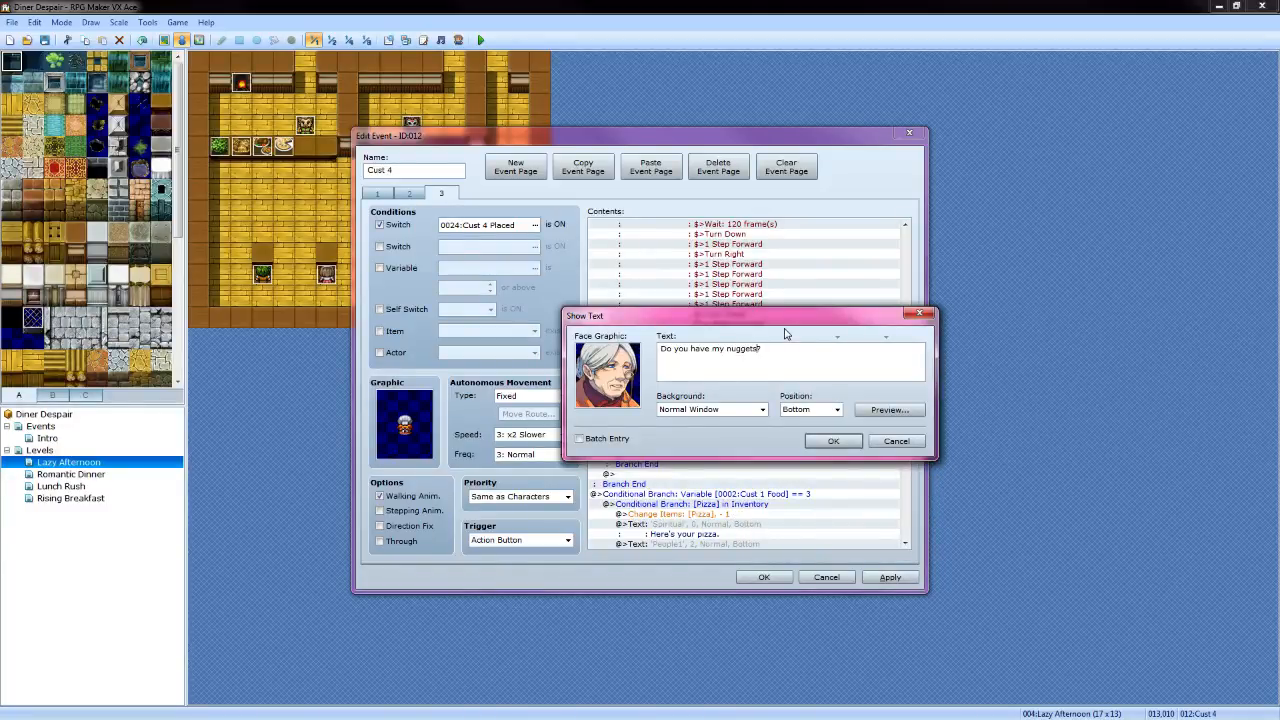
Rewrite the nuggets branch's Else question as "Are there any nuggets for me?" and preview the message
{"action": "key", "text": "BackSpace"}
{"action": "key", "text": "BackSpace"}
{"action": "key", "text": "BackSpace"}
{"action": "key", "text": "BackSpace"}
{"action": "key", "text": "BackSpace"}
{"action": "key", "text": "BackSpace"}
{"action": "key", "text": "BackSpace"}
{"action": "key", "text": "BackSpace"}
{"action": "key", "text": "BackSpace"}
{"action": "key", "text": "BackSpace"}
{"action": "key", "text": "BackSpace"}
{"action": "key", "text": "BackSpace"}
{"action": "key", "text": "BackSpace"}
{"action": "key", "text": "BackSpace"}
{"action": "key", "text": "BackSpace"}
{"action": "key", "text": "BackSpace"}
{"action": "key", "text": "BackSpace"}
{"action": "key", "text": "BackSpace"}
{"action": "key", "text": "BackSpace"}
{"action": "key", "text": "BackSpace"}
{"action": "left_click", "coordinate": [889, 409]}
{"action": "left_click", "coordinate": [898, 443]}
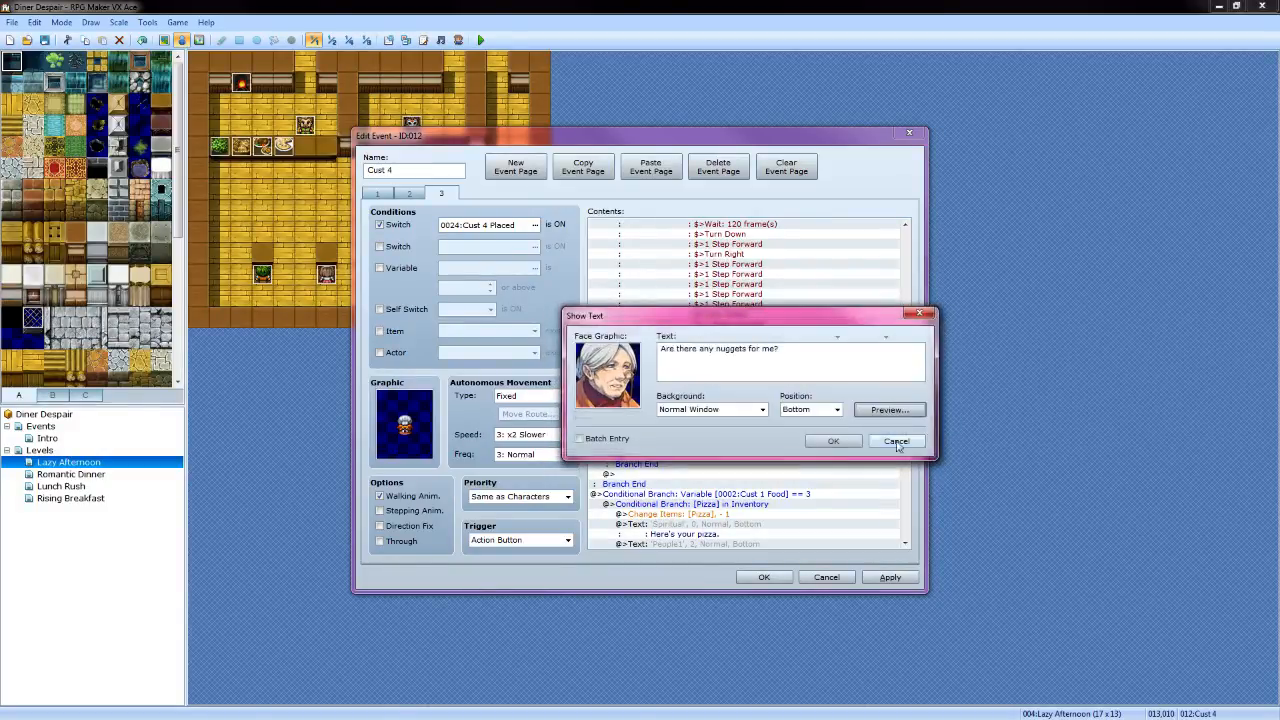
{"action": "left_click", "coordinate": [832, 441]}
Change the pizza conditional branch to check variable 0005:Cust 4 Food
{"action": "scroll", "coordinate": [754, 407], "scroll_direction": "down", "scroll_amount": 4}
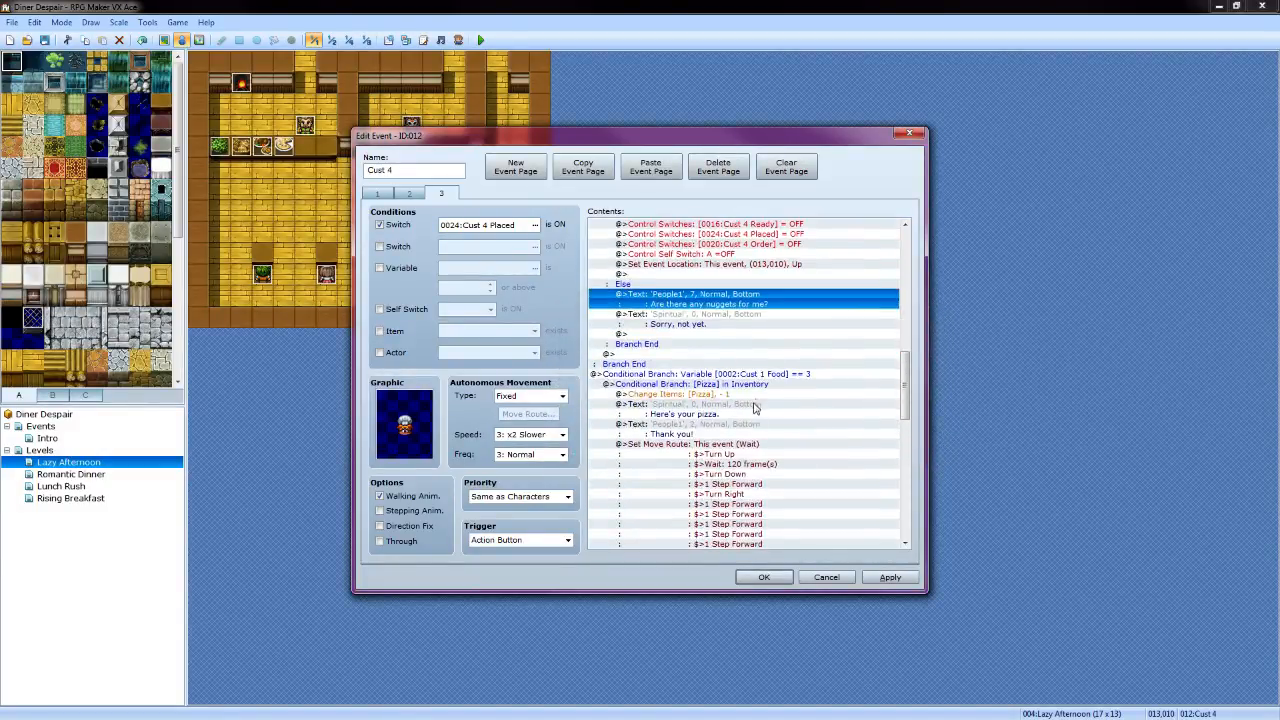
{"action": "left_click", "coordinate": [781, 376]}
{"action": "right_click", "coordinate": [781, 376]}
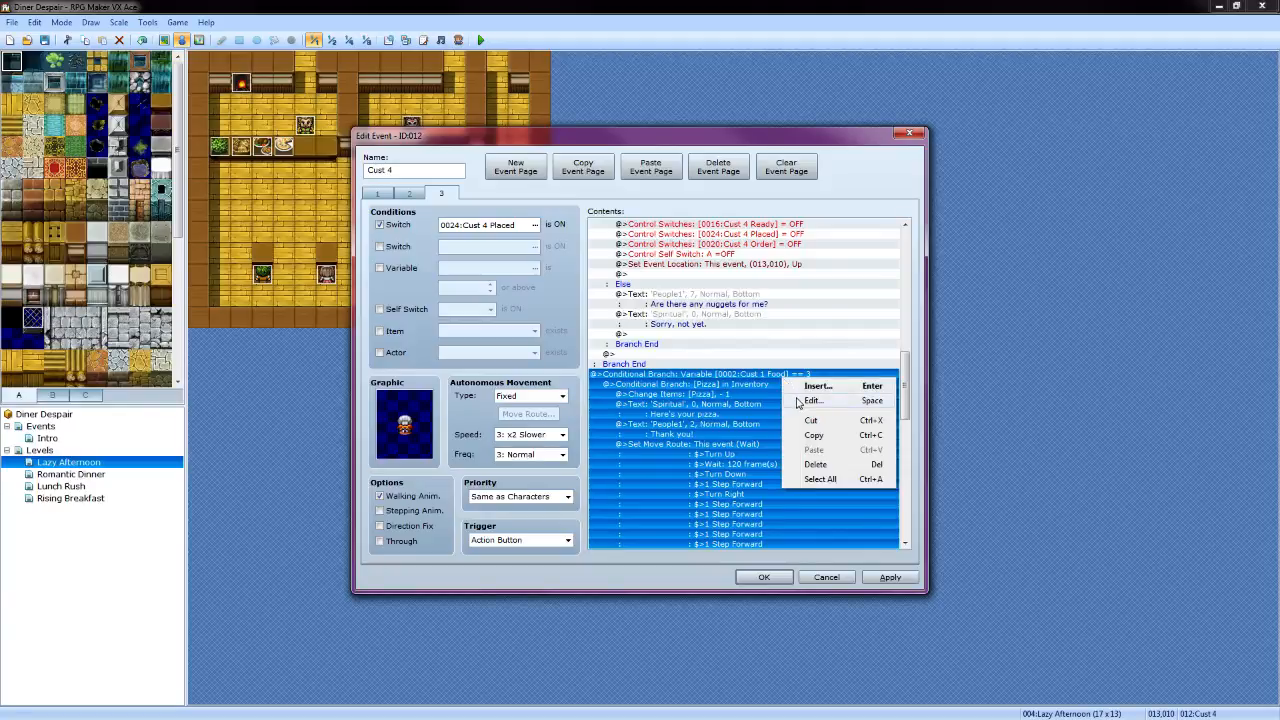
{"action": "left_click", "coordinate": [812, 400]}
{"action": "left_click", "coordinate": [789, 323]}
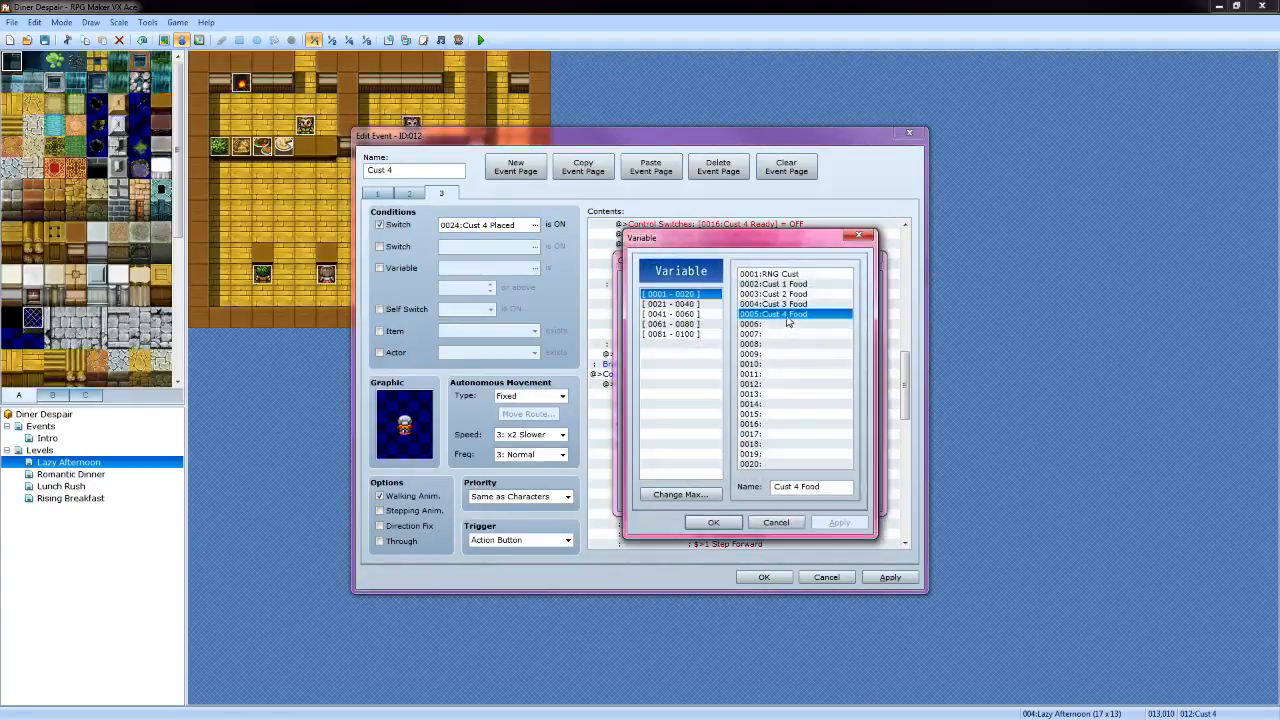
{"action": "left_click", "coordinate": [713, 522]}
{"action": "left_click", "coordinate": [808, 492]}
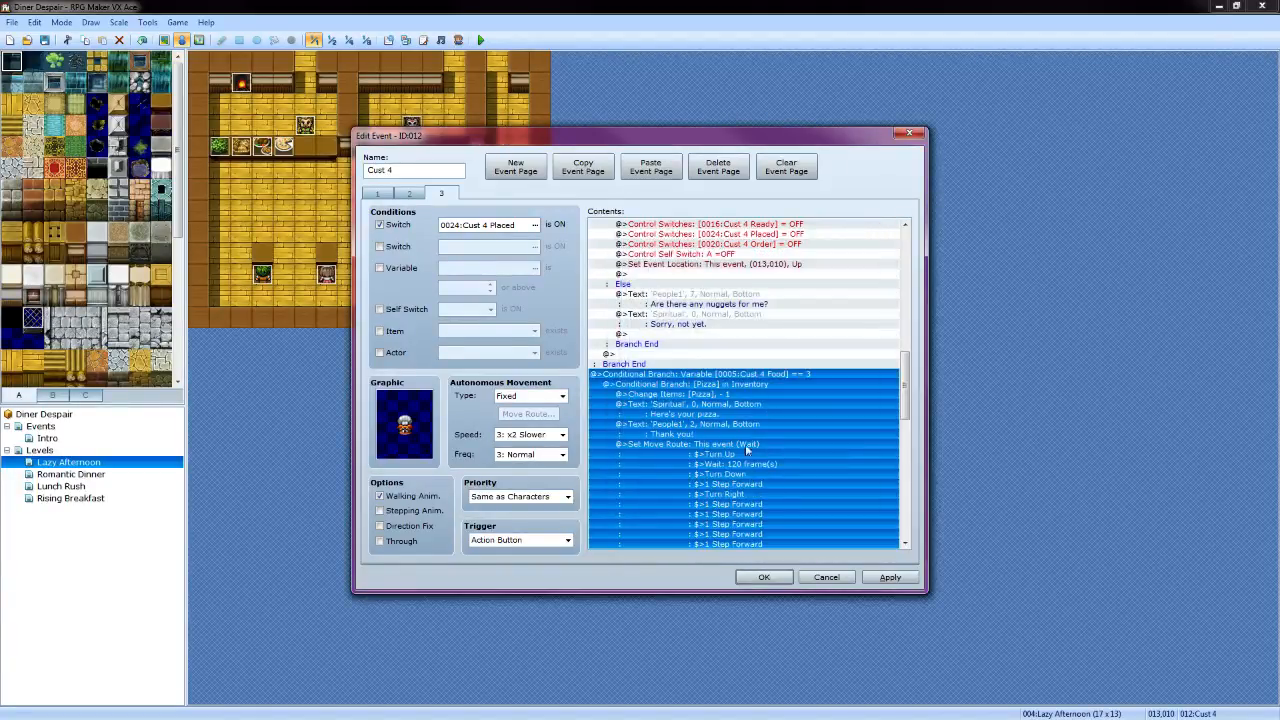
Give the pizza branch's thank-you reply the grey-haired elderly woman's People1 face and the text "Bless your heart!"
{"action": "right_click", "coordinate": [711, 421]}
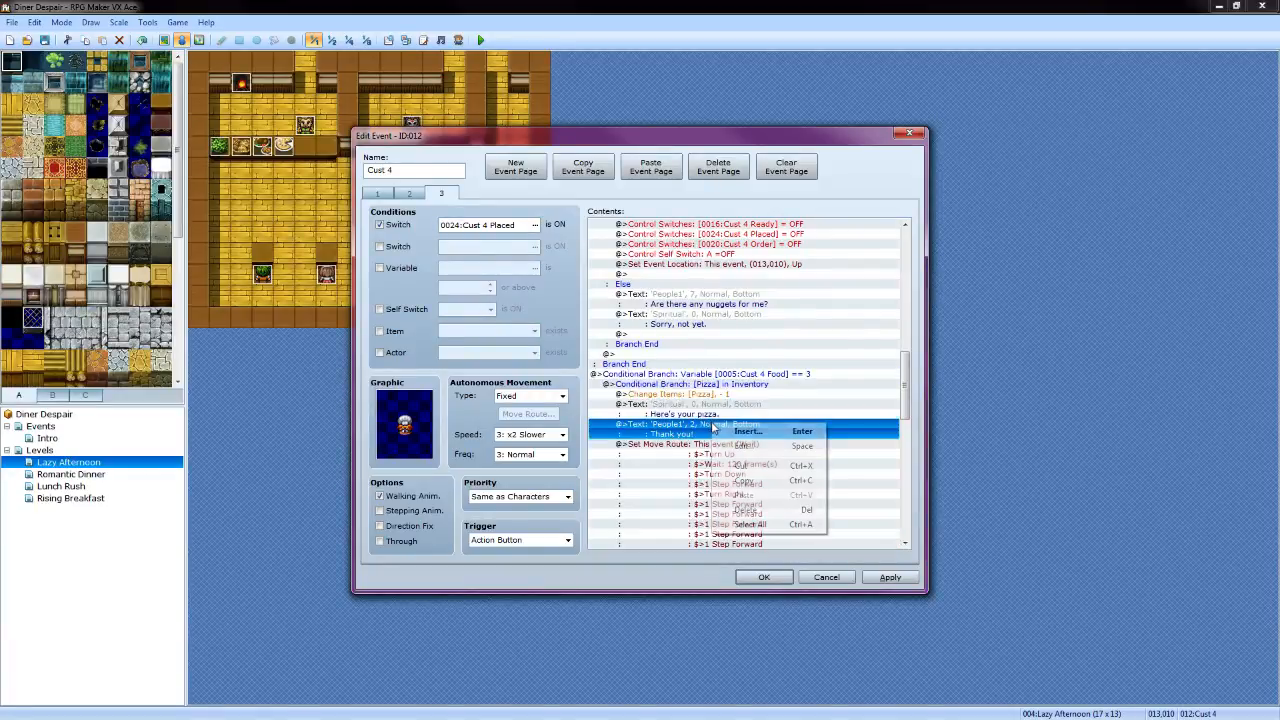
{"action": "left_click", "coordinate": [728, 434]}
{"action": "double_click", "coordinate": [614, 372]}
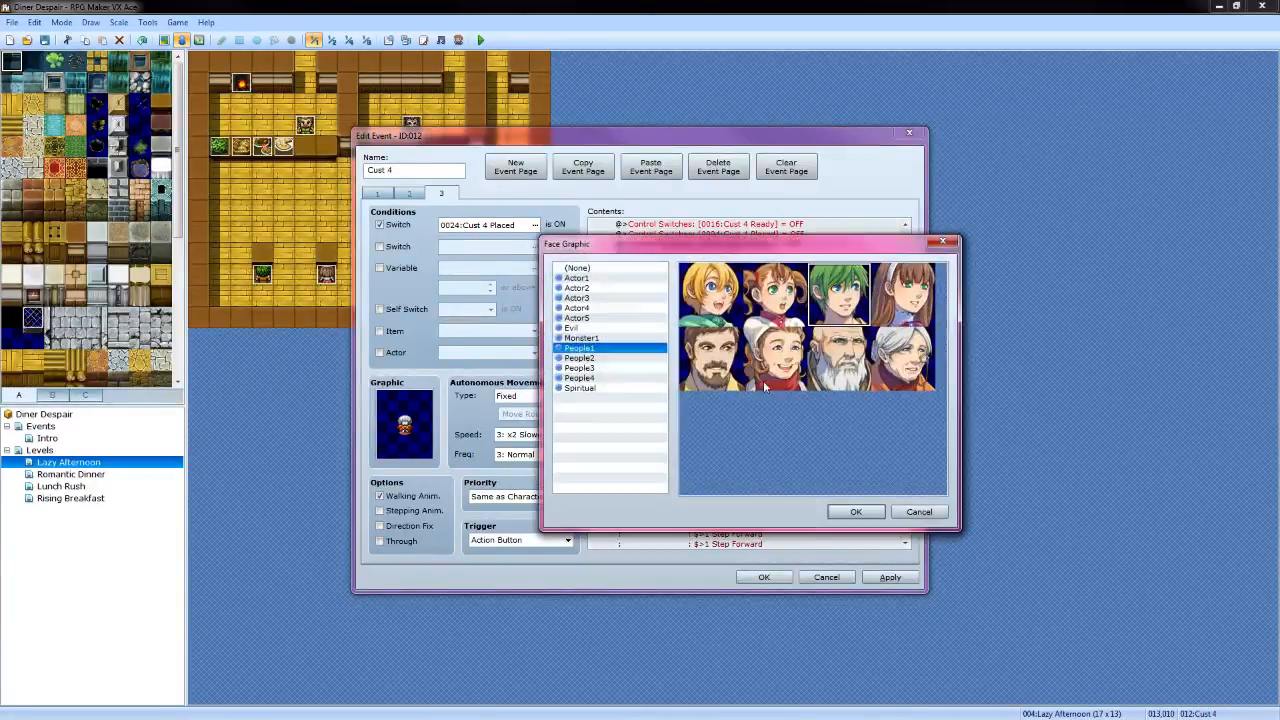
{"action": "left_click", "coordinate": [903, 357]}
{"action": "left_click", "coordinate": [855, 510]}
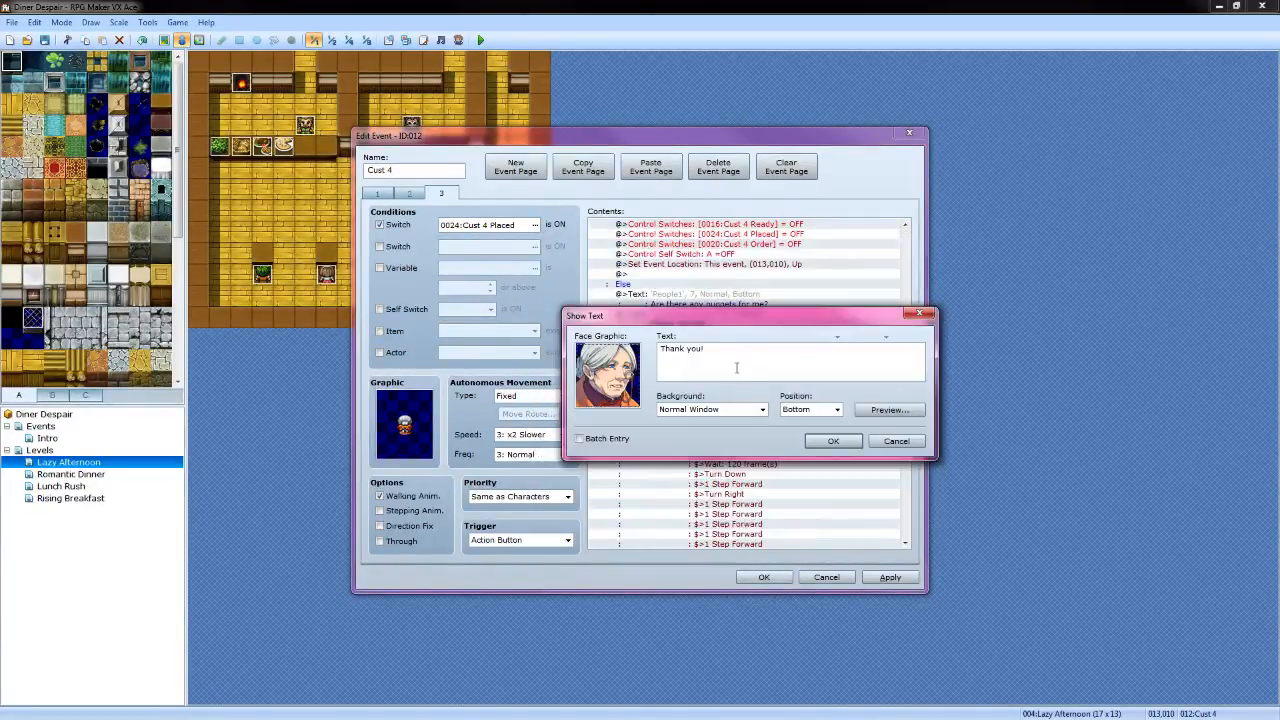
{"action": "type", "text": "Bless"}
{"action": "left_click", "coordinate": [835, 442]}
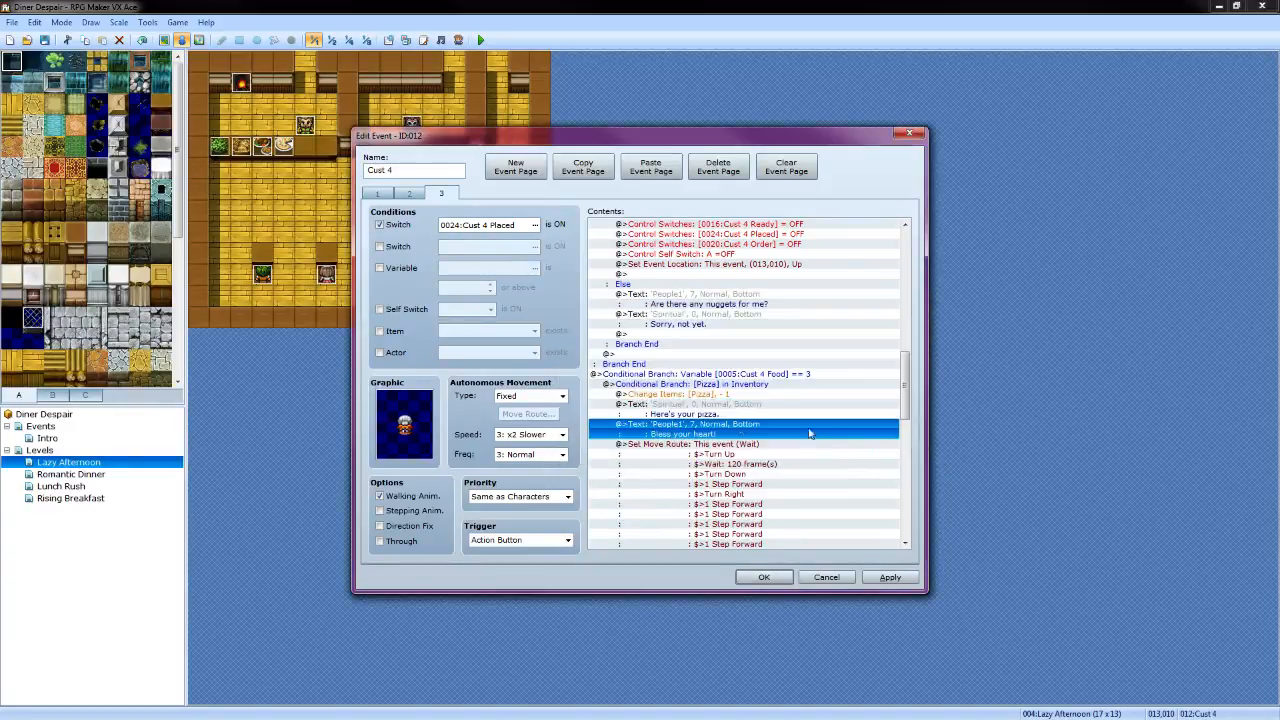
Change the pizza branch's Cust 1 Ready switch command to turn off 0016:Cust 4 Ready
{"action": "scroll", "coordinate": [733, 426], "scroll_direction": "down", "scroll_amount": 6}
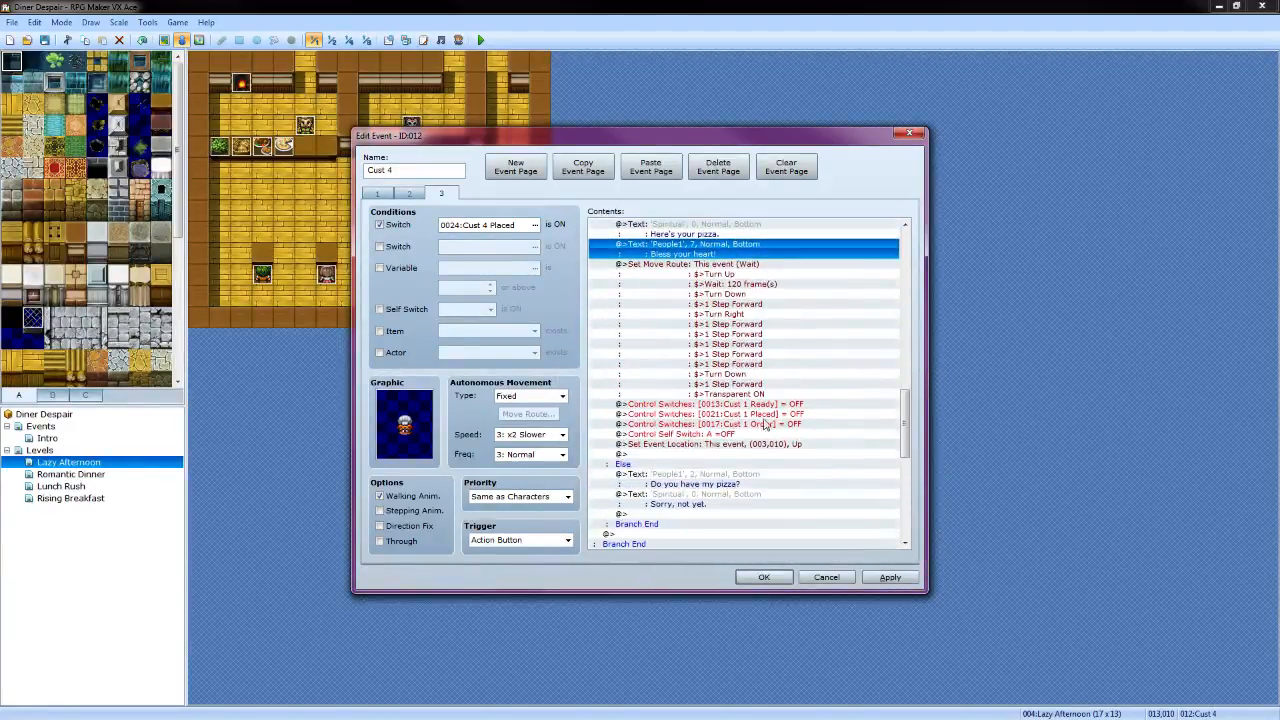
{"action": "left_click", "coordinate": [769, 406]}
{"action": "right_click", "coordinate": [769, 406]}
{"action": "left_click", "coordinate": [795, 428]}
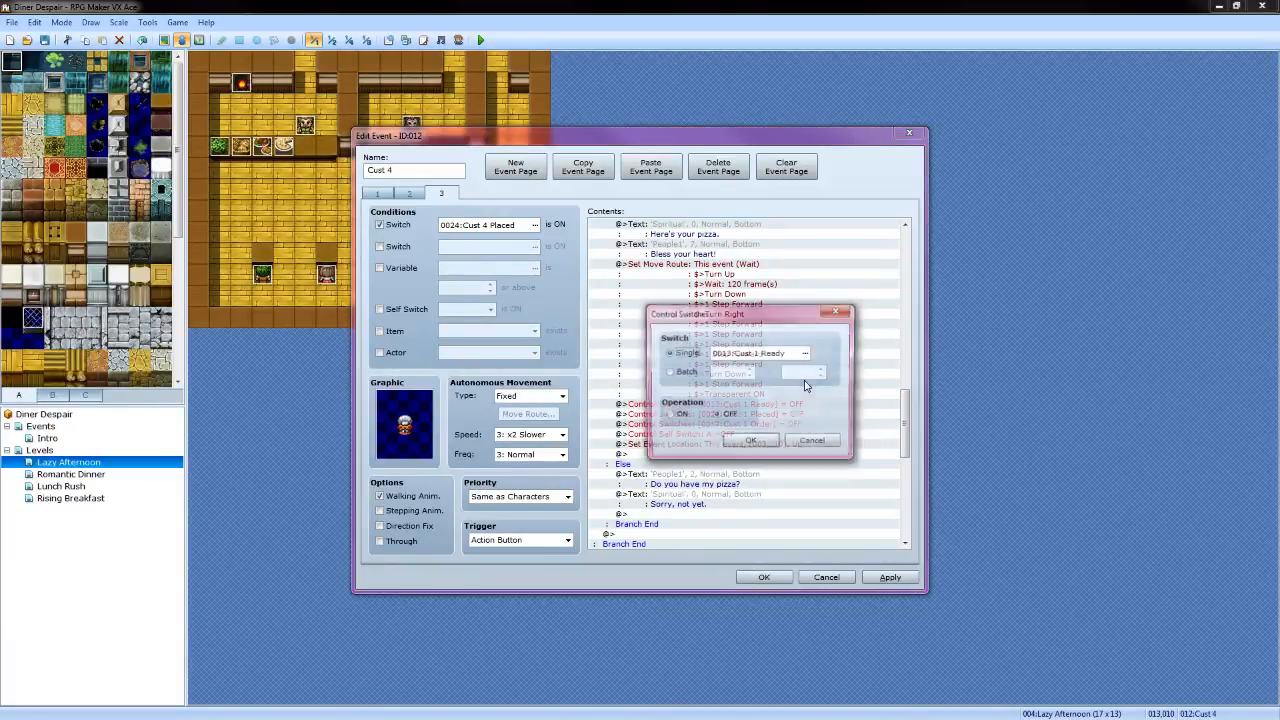
{"action": "left_click", "coordinate": [806, 353]}
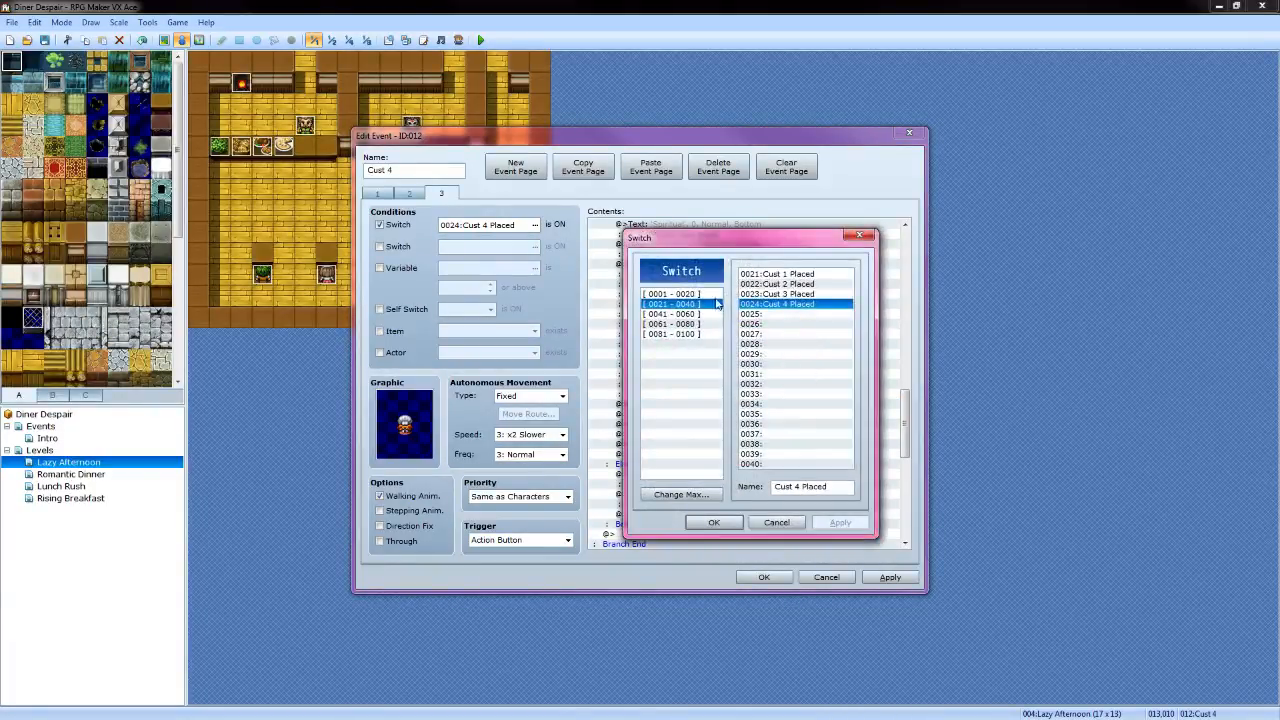
{"action": "left_click", "coordinate": [712, 295]}
{"action": "left_click", "coordinate": [810, 424]}
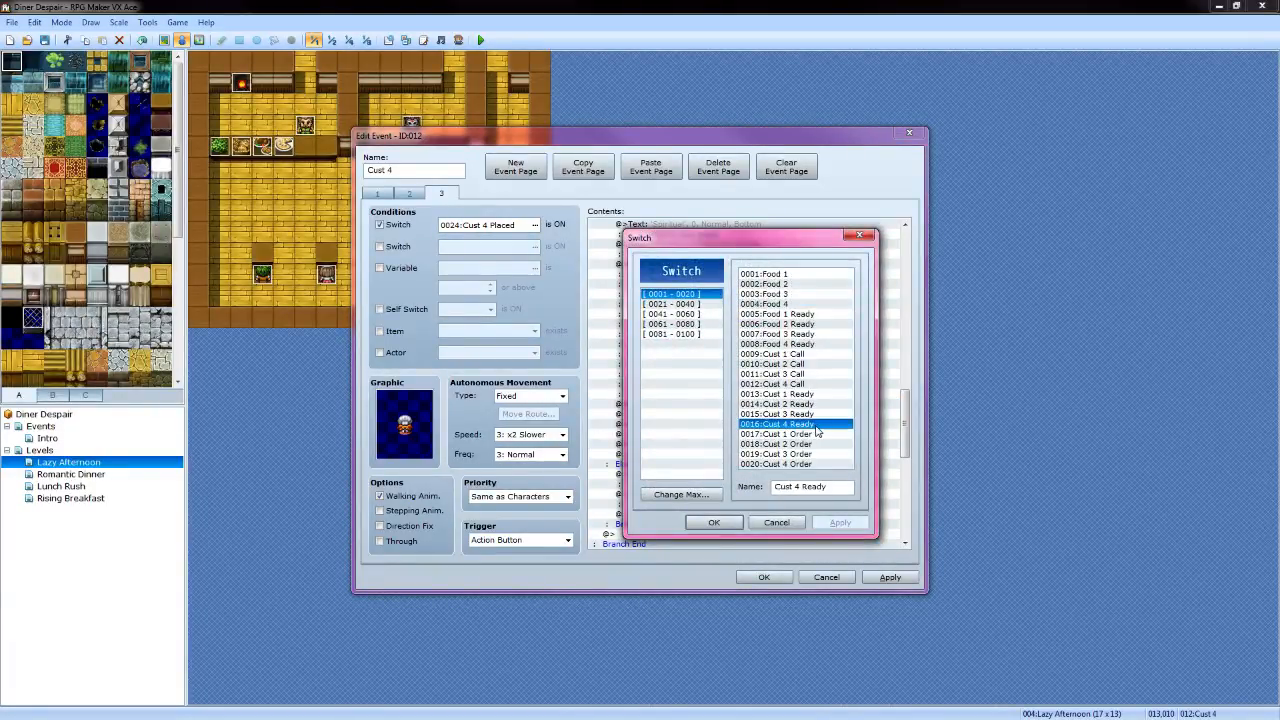
{"action": "left_click", "coordinate": [716, 523]}
{"action": "left_click", "coordinate": [750, 444]}
Change the pizza branch's Cust 1 Order switch command to turn off 0020:Cust 4 Order
{"action": "left_click", "coordinate": [772, 425]}
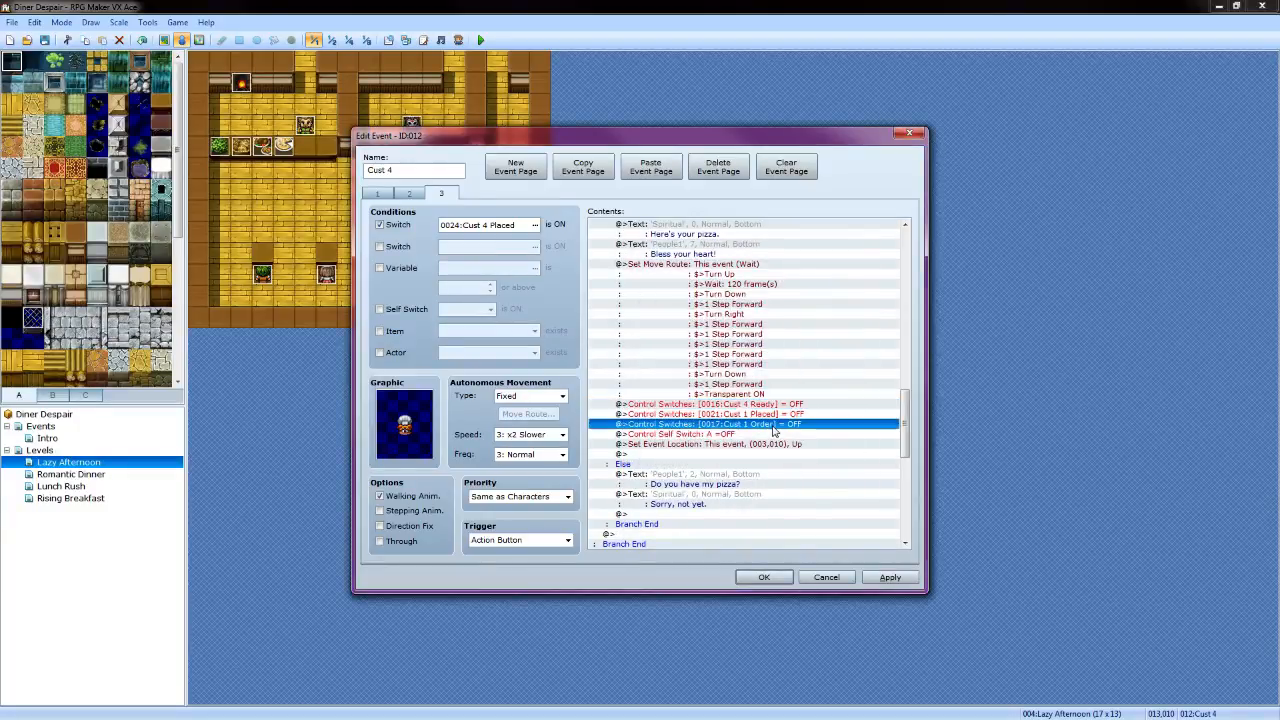
{"action": "right_click", "coordinate": [772, 428]}
{"action": "left_click", "coordinate": [796, 448]}
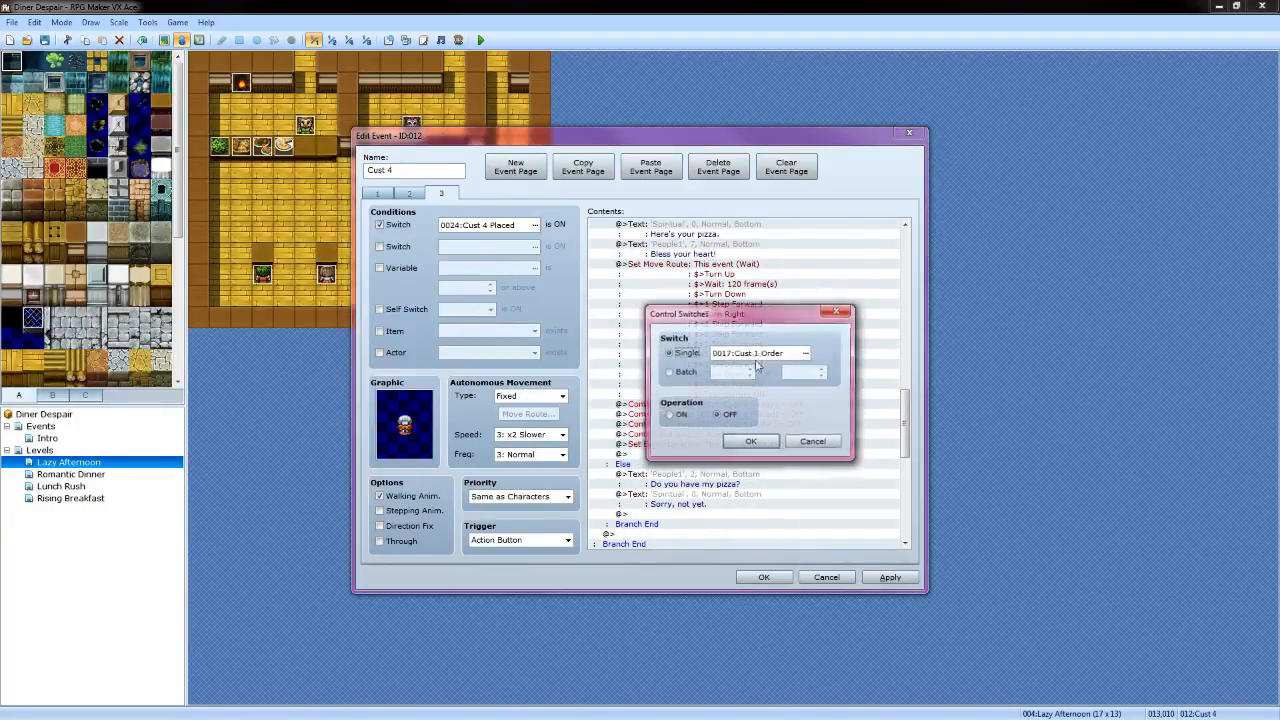
{"action": "left_click", "coordinate": [806, 353]}
{"action": "left_click", "coordinate": [795, 464]}
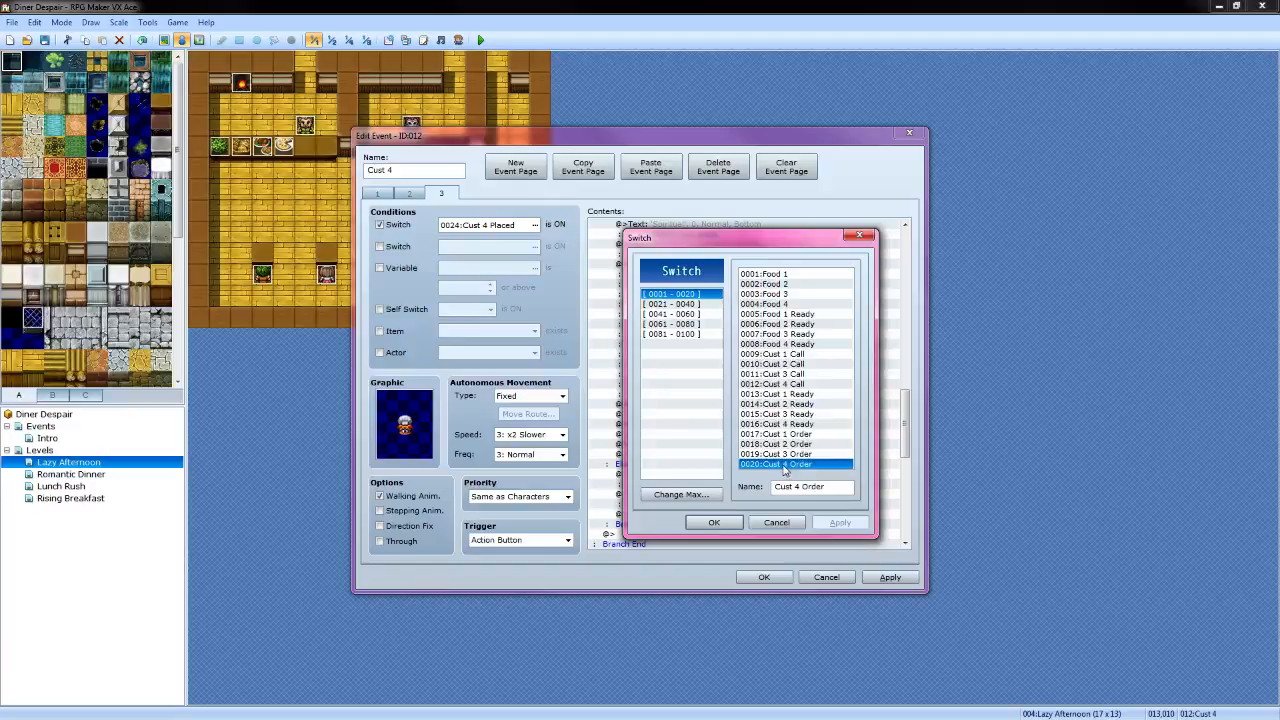
{"action": "left_click", "coordinate": [712, 523]}
{"action": "left_click", "coordinate": [749, 444]}
Change the pizza branch's Cust 1 Placed switch command to turn off 0024:Cust 4 Placed
{"action": "left_click", "coordinate": [754, 415]}
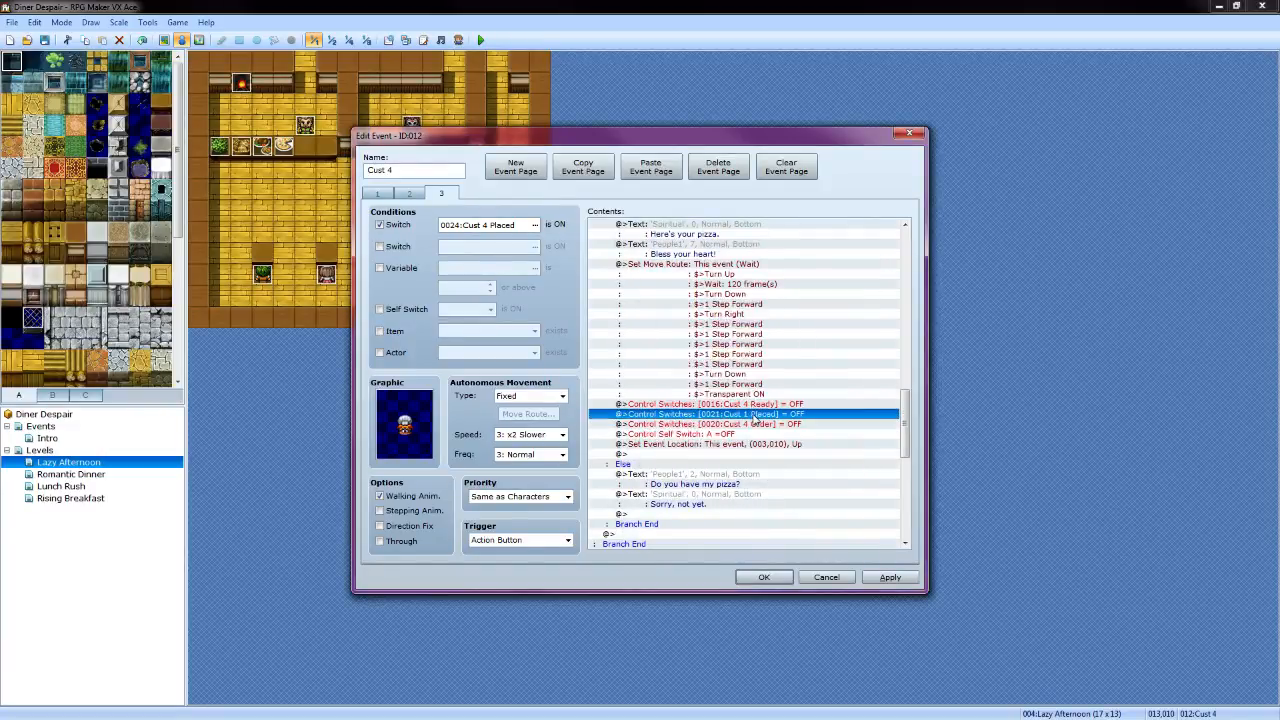
{"action": "right_click", "coordinate": [754, 418]}
{"action": "left_click", "coordinate": [756, 441]}
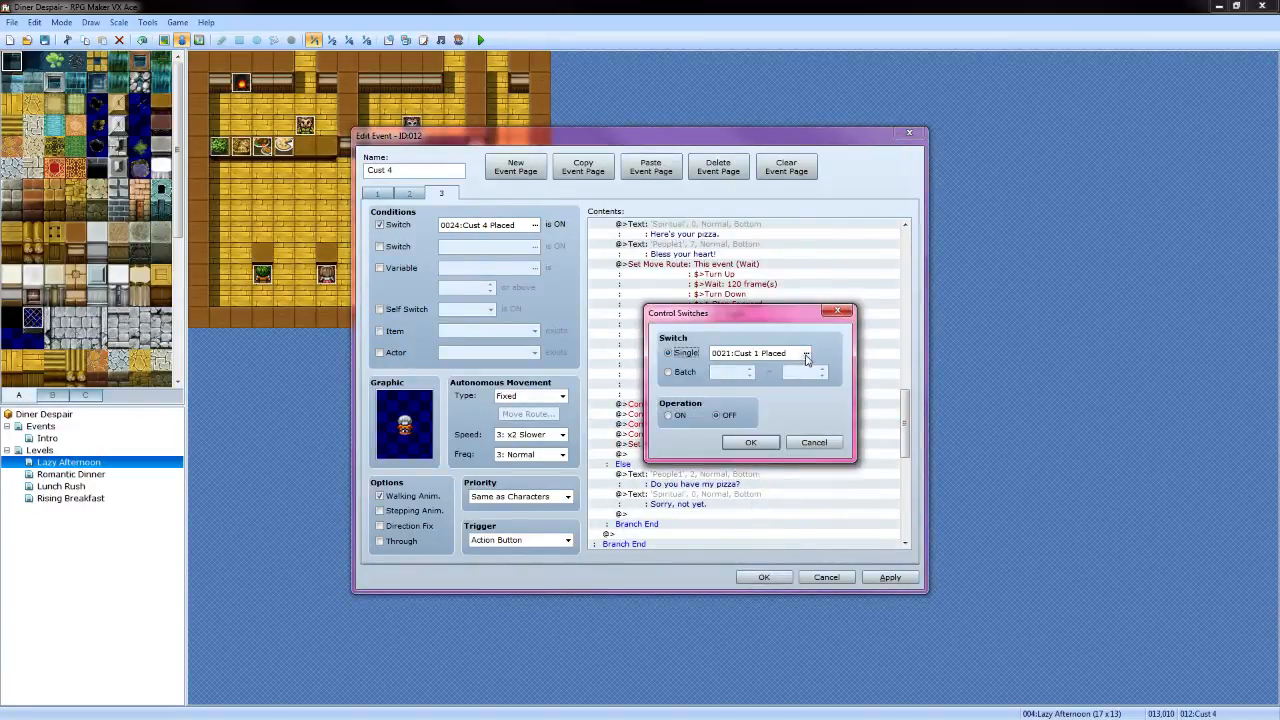
{"action": "left_click", "coordinate": [806, 353]}
{"action": "left_click", "coordinate": [670, 304]}
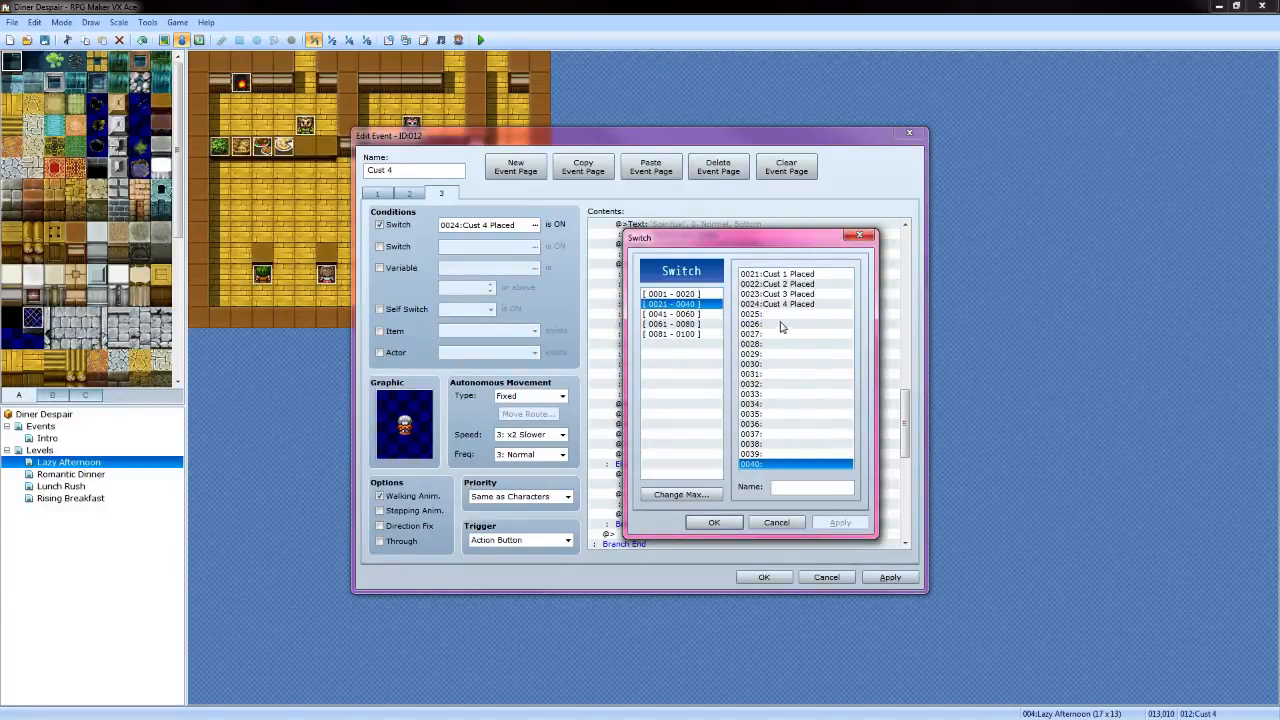
{"action": "left_click", "coordinate": [780, 304]}
{"action": "left_click", "coordinate": [714, 522]}
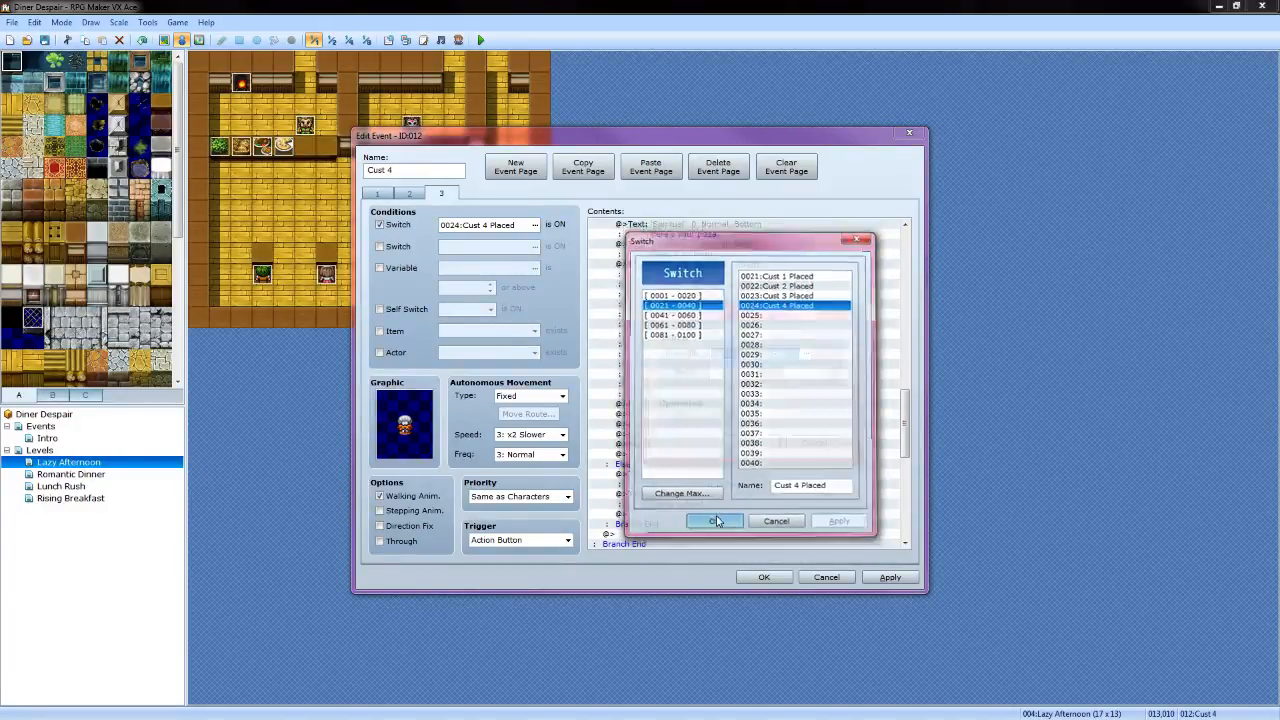
{"action": "left_click", "coordinate": [744, 452]}
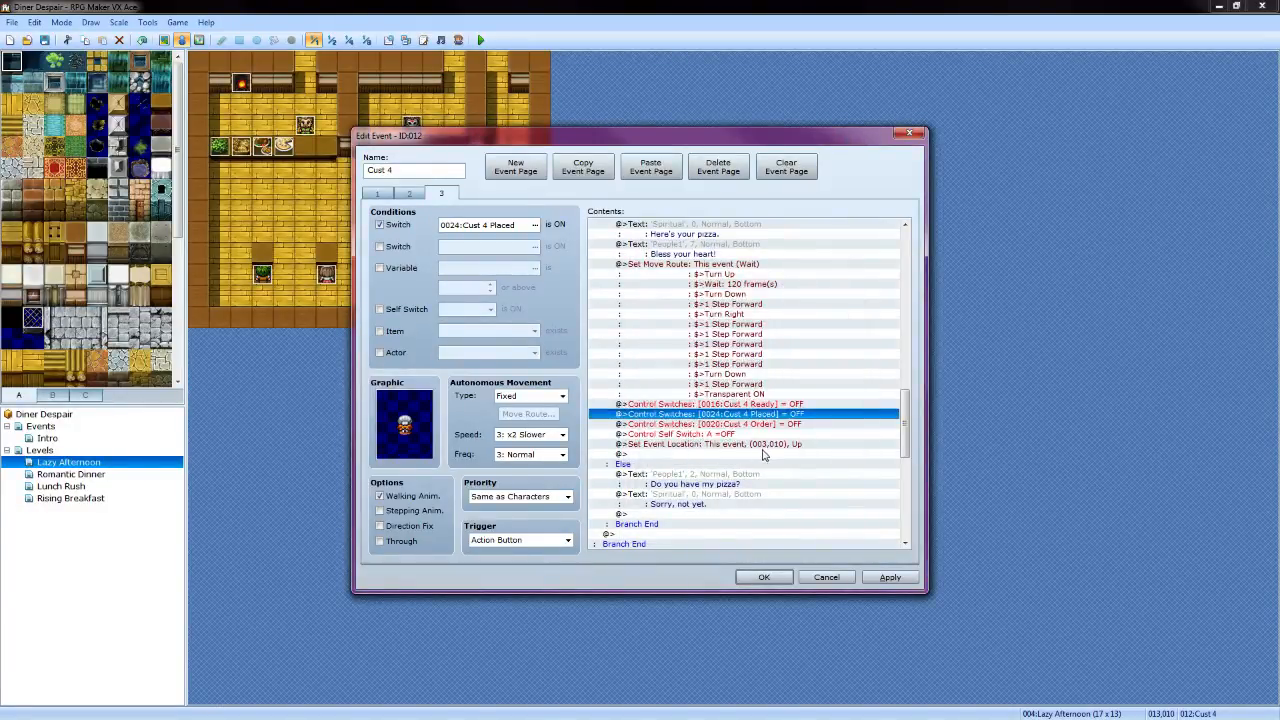
Set the pizza branch's event location command to Cust 4's spot at (013,010)
{"action": "left_click", "coordinate": [763, 455]}
{"action": "right_click", "coordinate": [766, 443]}
{"action": "left_click", "coordinate": [790, 470]}
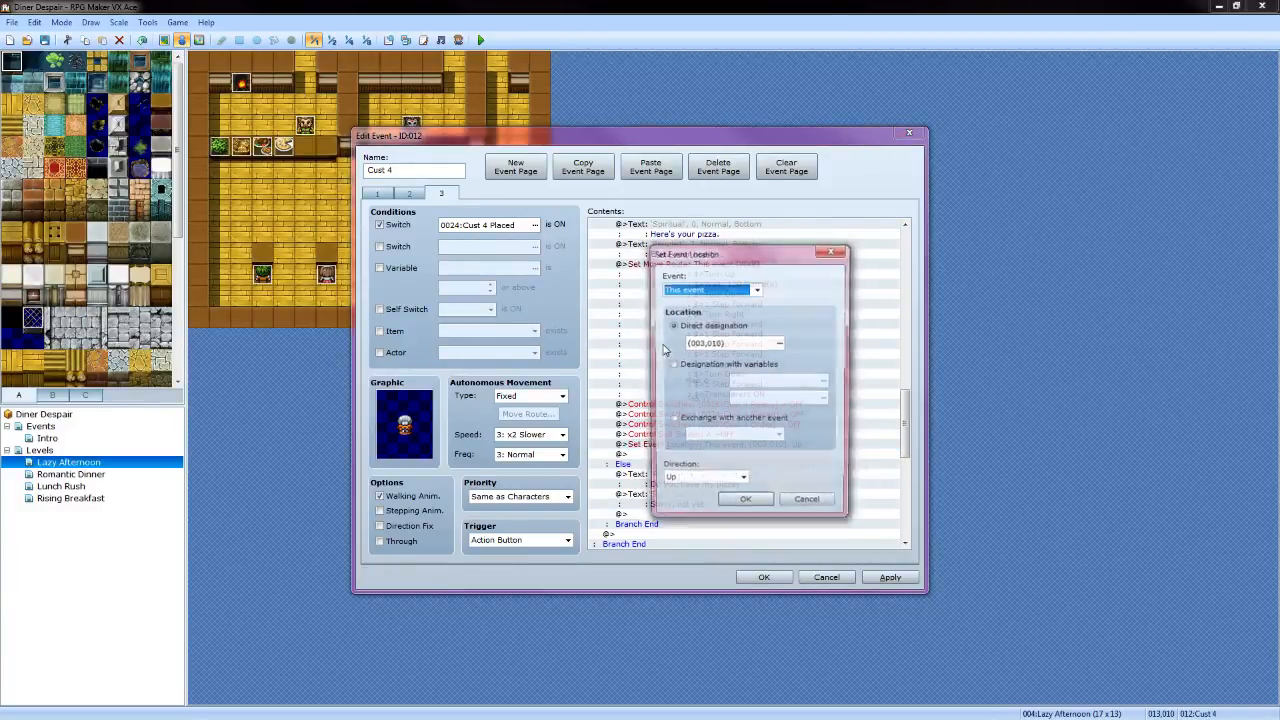
{"action": "left_click", "coordinate": [779, 343]}
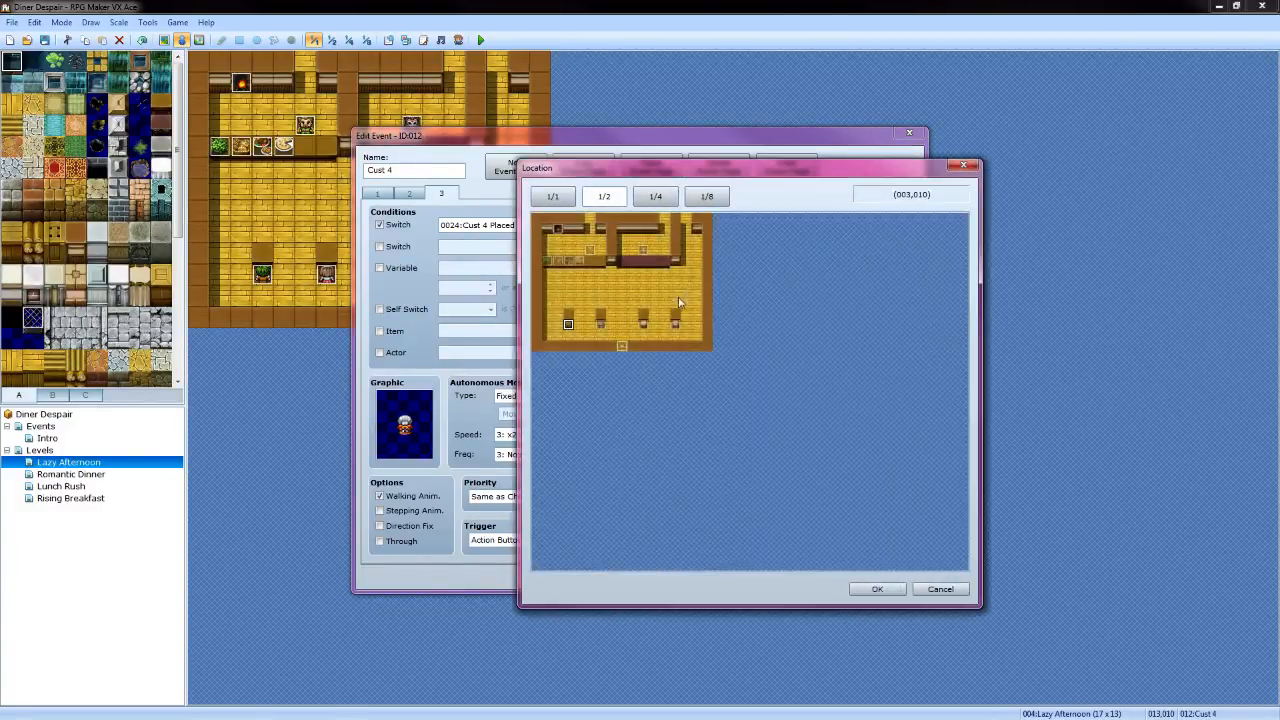
{"action": "left_click", "coordinate": [676, 326]}
{"action": "left_click", "coordinate": [877, 589]}
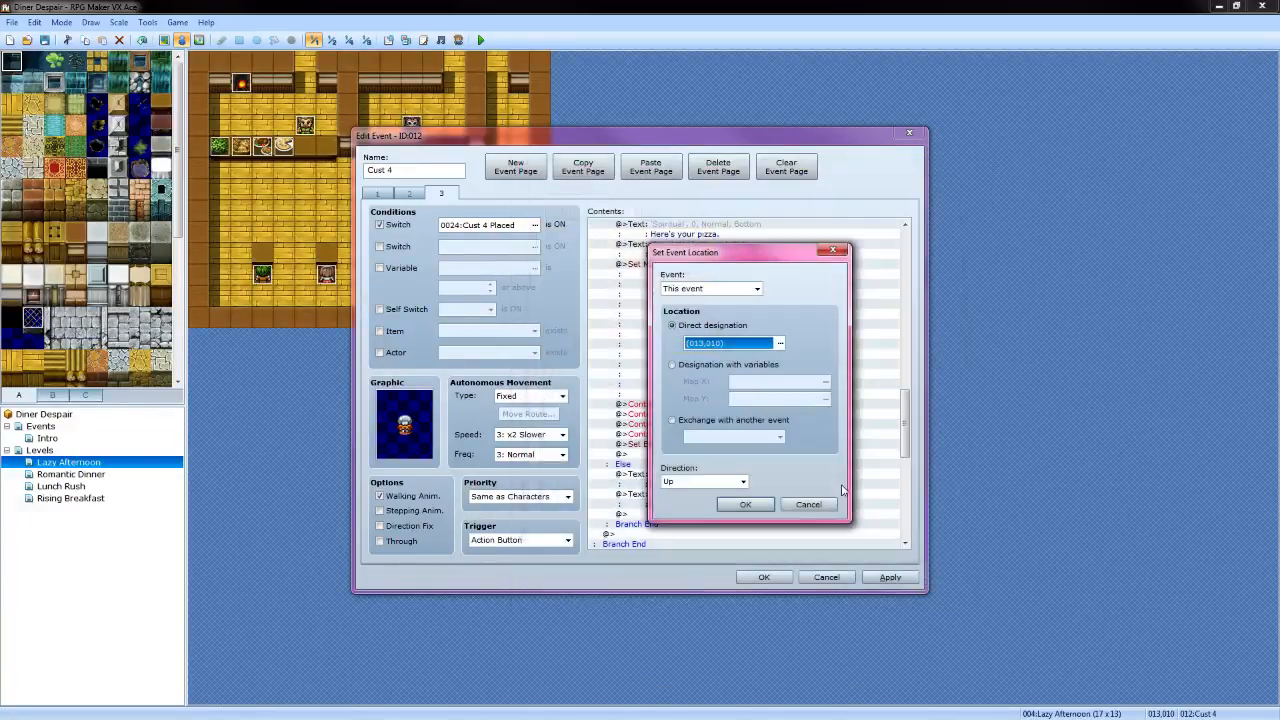
{"action": "left_click", "coordinate": [742, 504]}
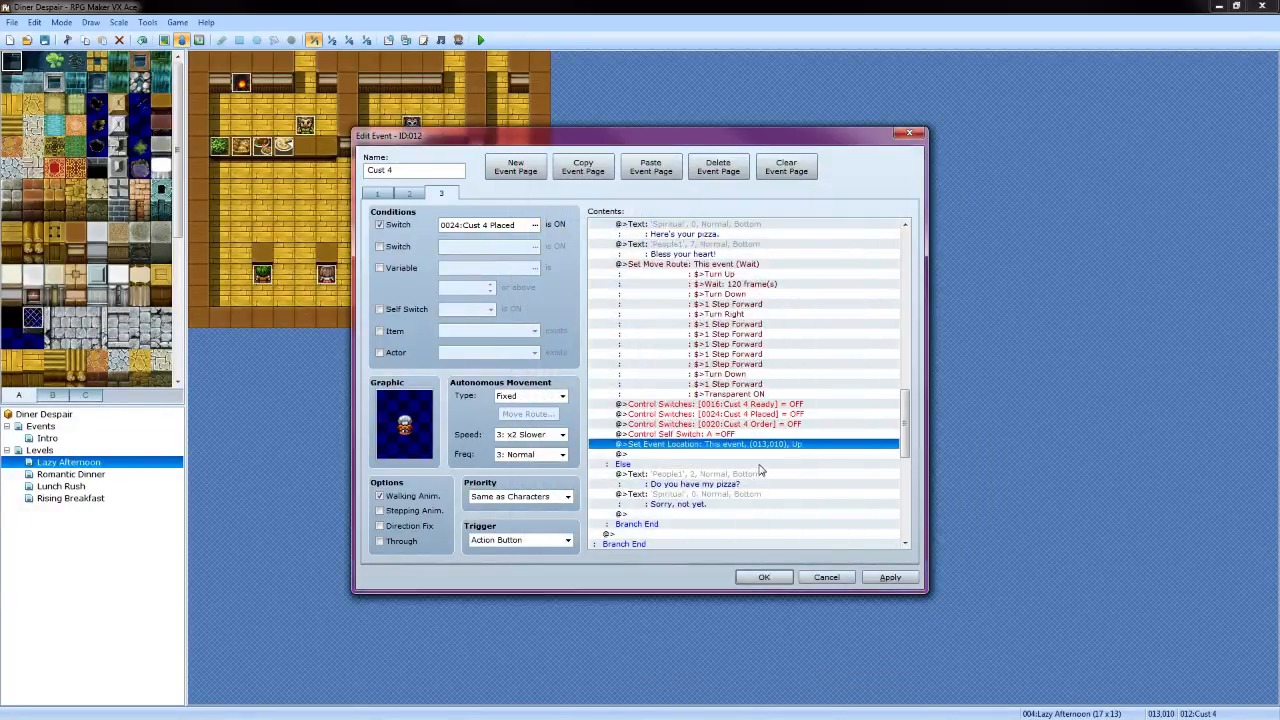
Give the pizza branch's Else question the elderly woman's People1 face and the text "Do you have any pizza for me?", and preview it
{"action": "scroll", "coordinate": [745, 465], "scroll_direction": "down", "scroll_amount": 3}
{"action": "left_click", "coordinate": [724, 386]}
{"action": "right_click", "coordinate": [724, 386]}
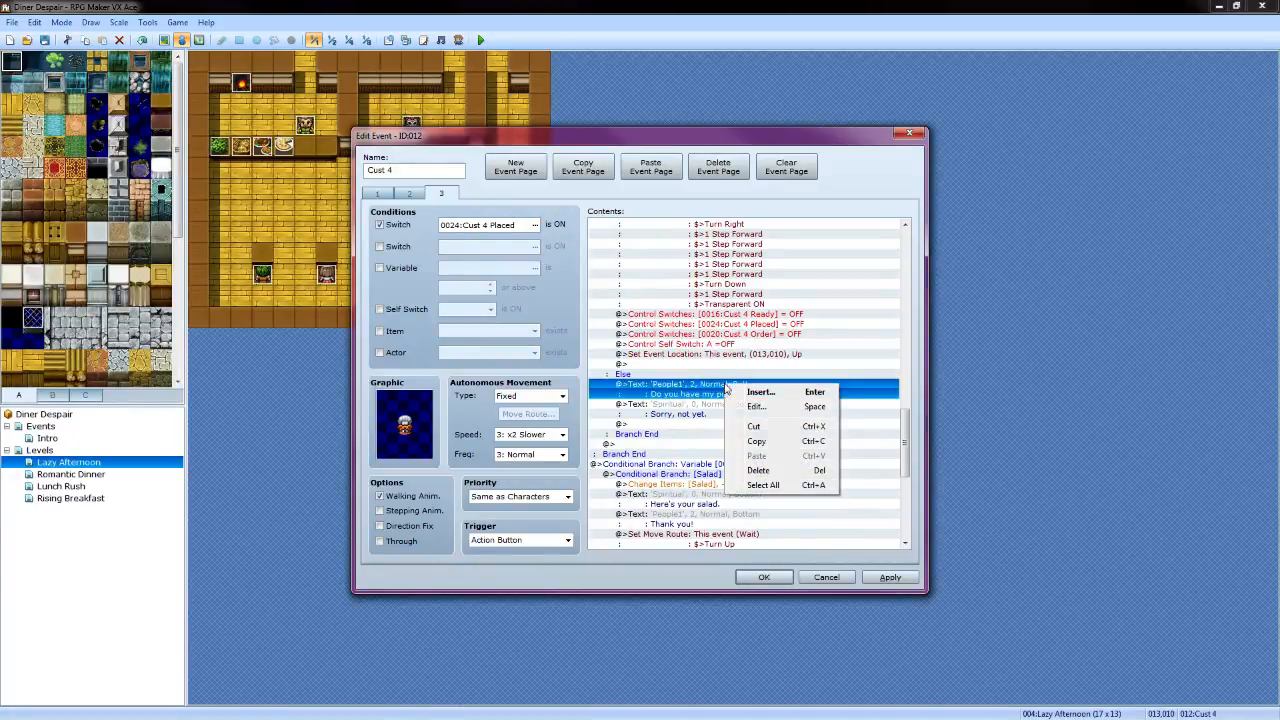
{"action": "left_click", "coordinate": [758, 406]}
{"action": "double_click", "coordinate": [625, 365]}
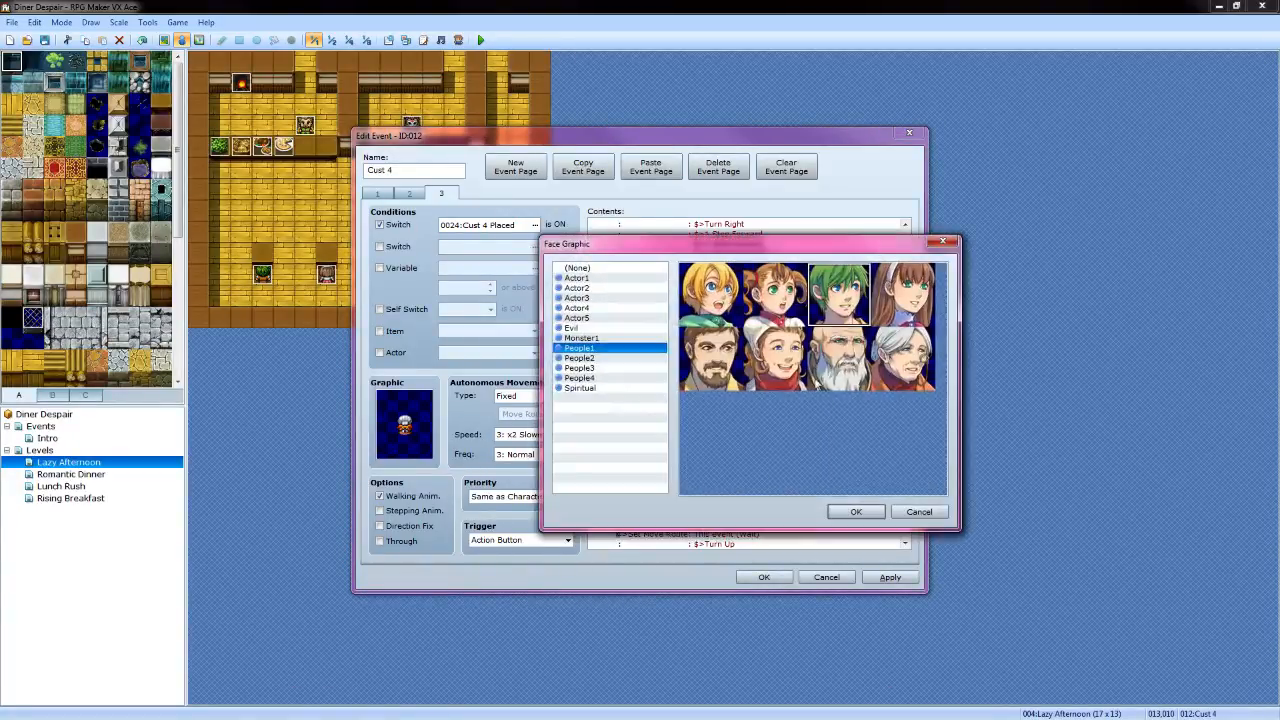
{"action": "left_click", "coordinate": [852, 513]}
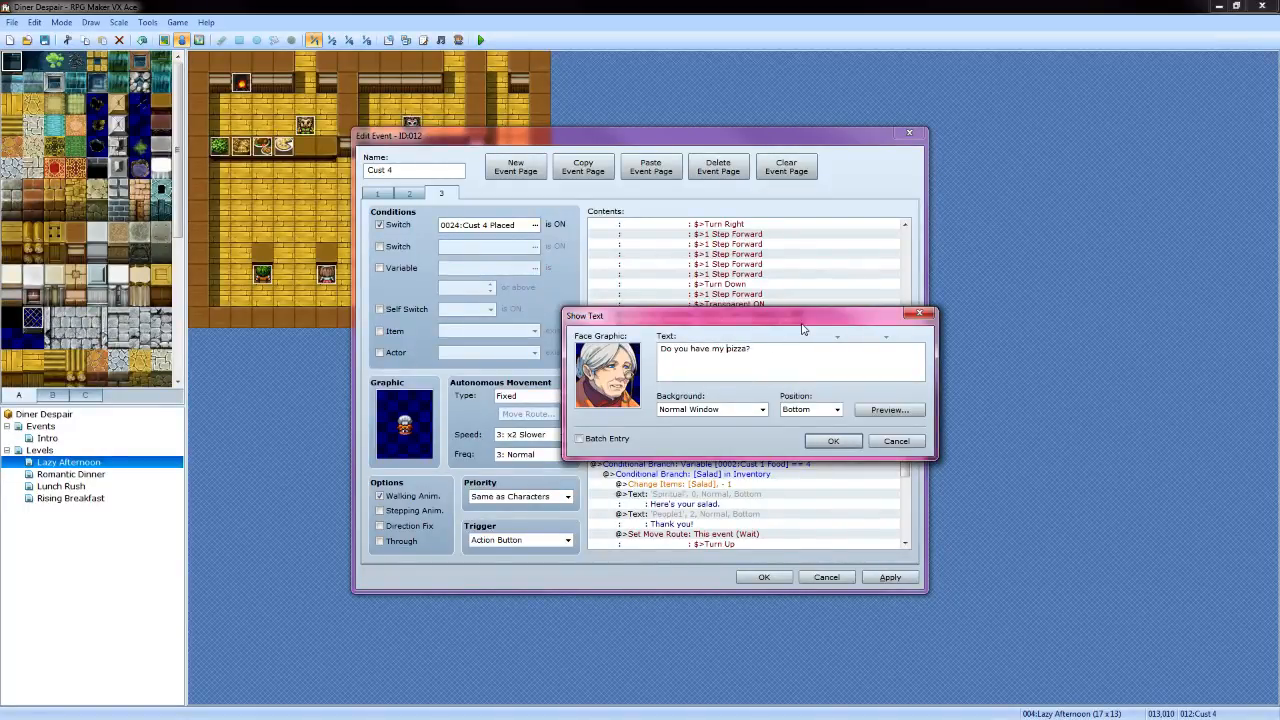
{"action": "type", "text": "any pizza for me"}
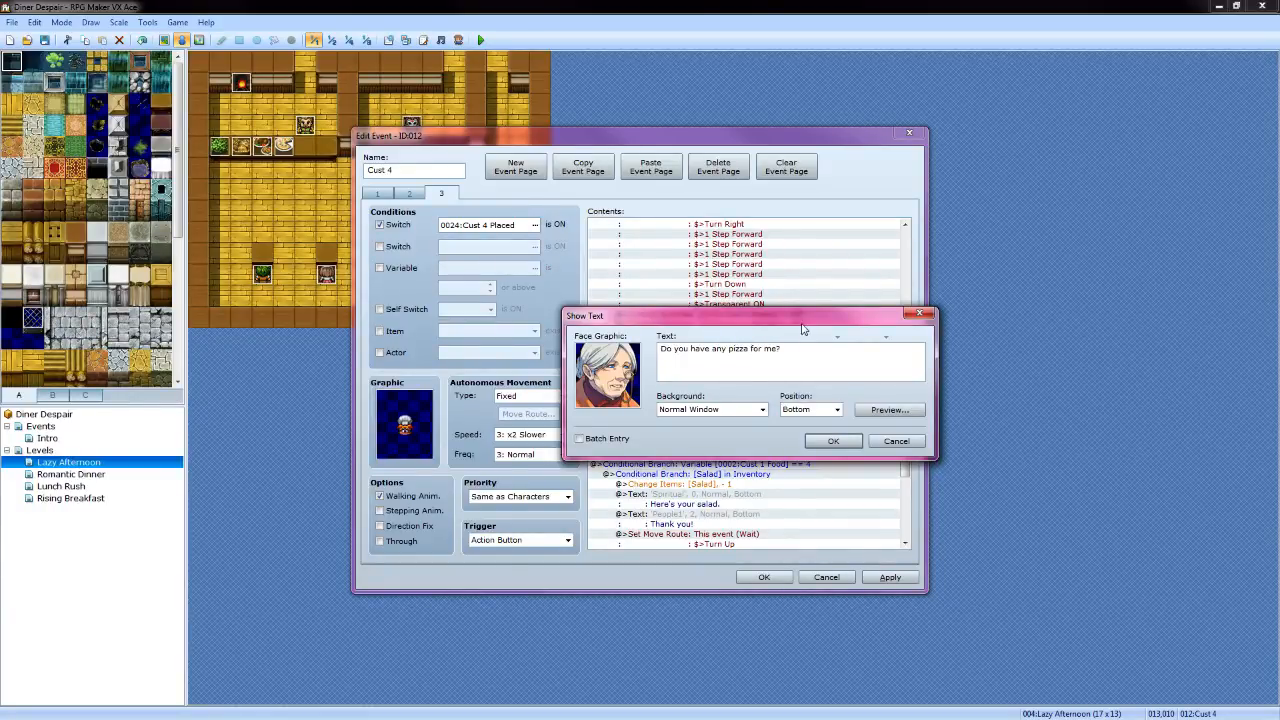
{"action": "left_click", "coordinate": [873, 414]}
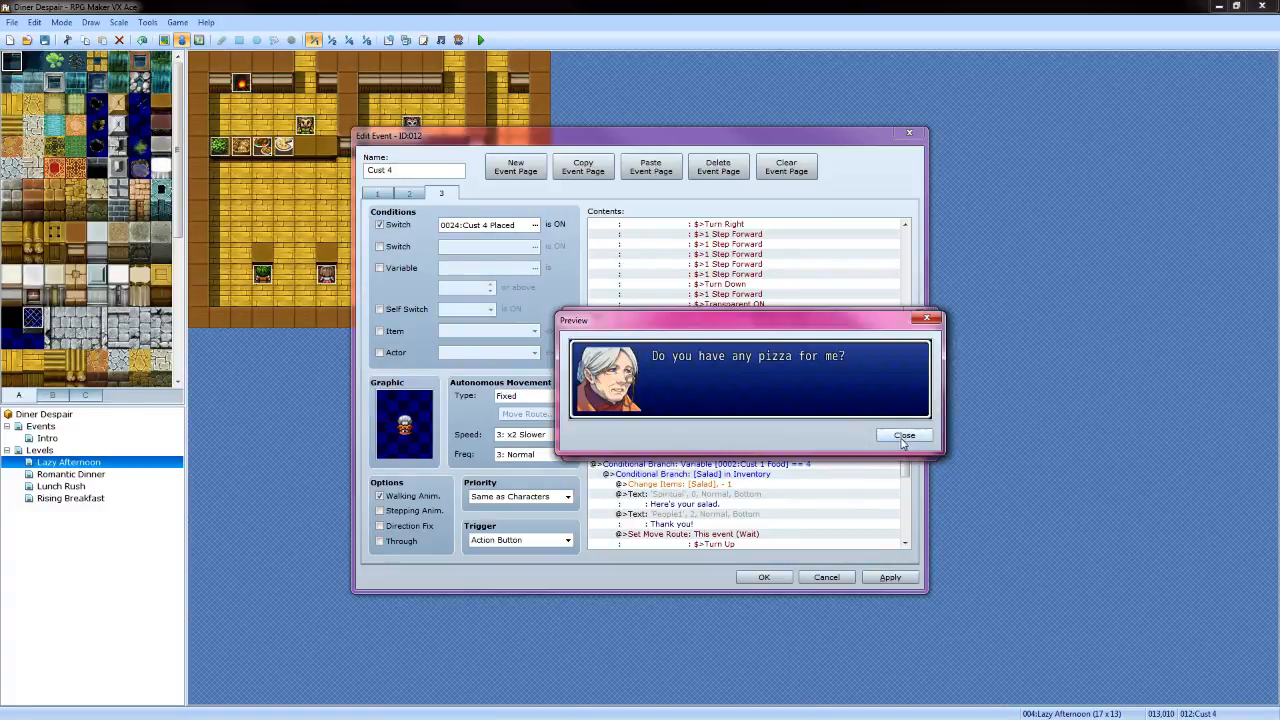
{"action": "left_click", "coordinate": [902, 436]}
{"action": "scroll", "coordinate": [720, 438], "scroll_direction": "down", "scroll_amount": 2}
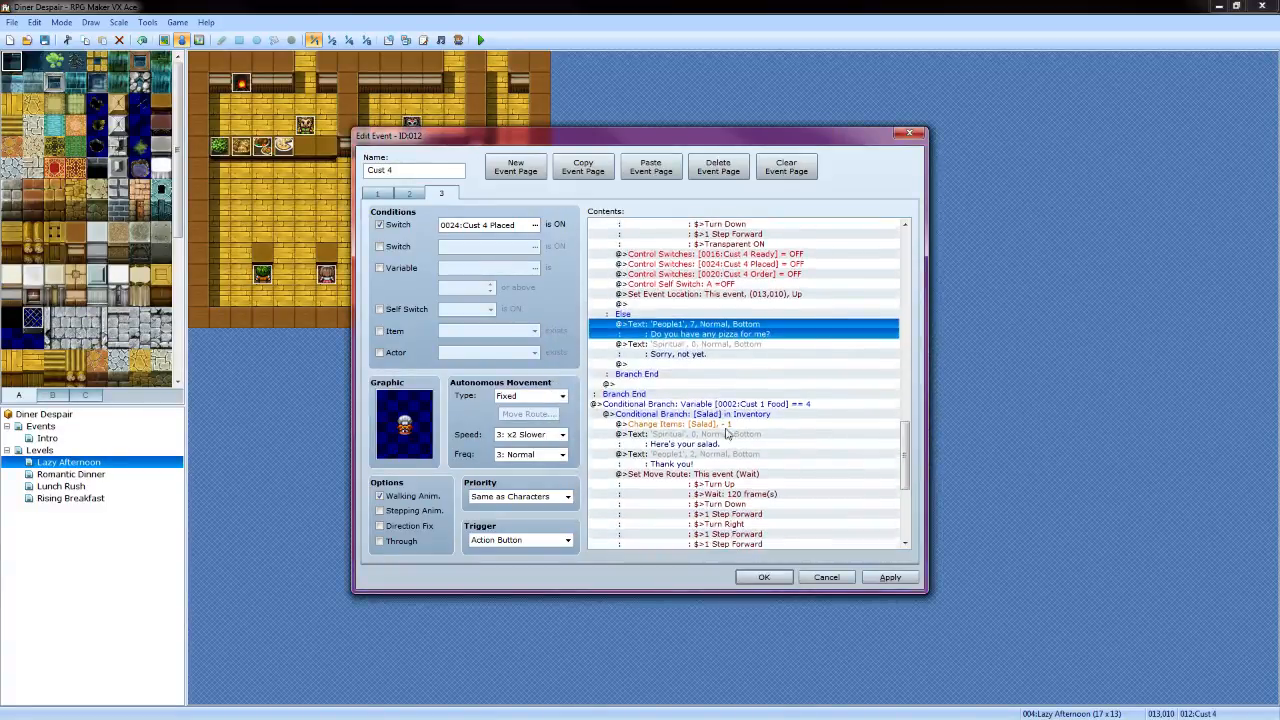
Change the variable checked by the salad order's conditional branch to 0005:Cust 4 Food, keeping the constant at 4
{"action": "left_click", "coordinate": [760, 404]}
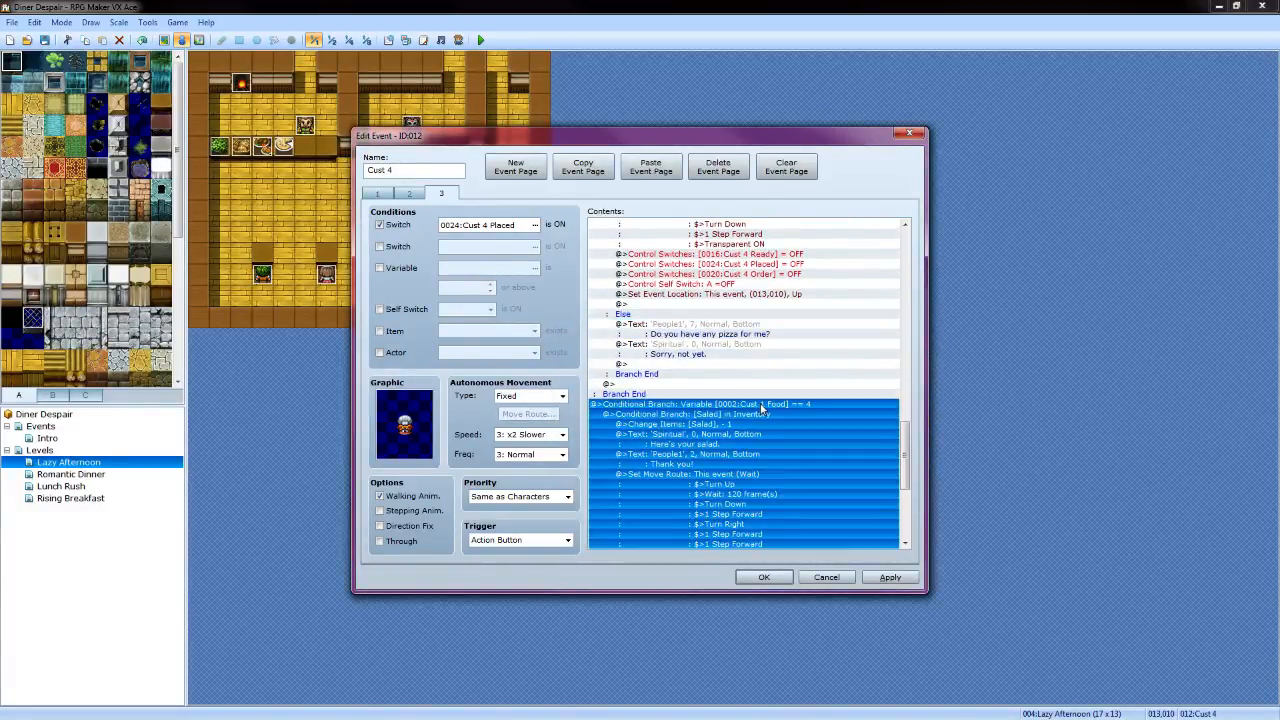
{"action": "right_click", "coordinate": [760, 406]}
{"action": "left_click", "coordinate": [780, 419]}
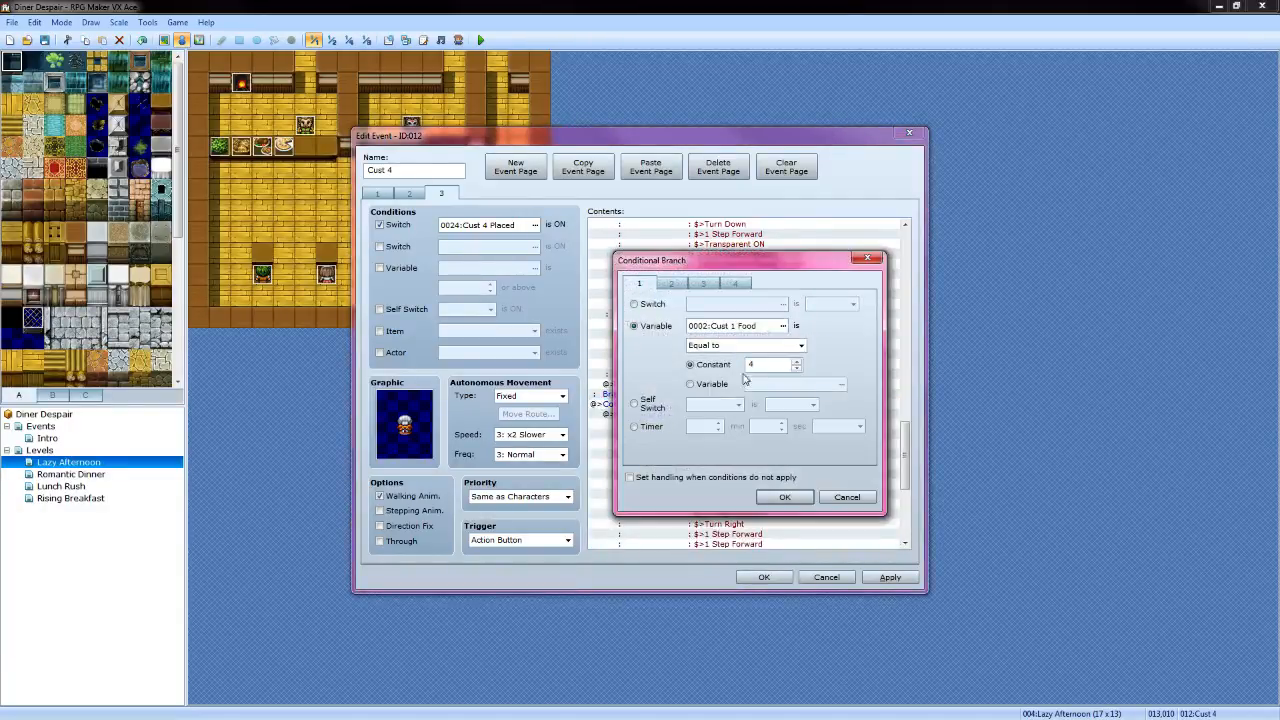
{"action": "left_click", "coordinate": [783, 326]}
{"action": "left_click", "coordinate": [790, 314]}
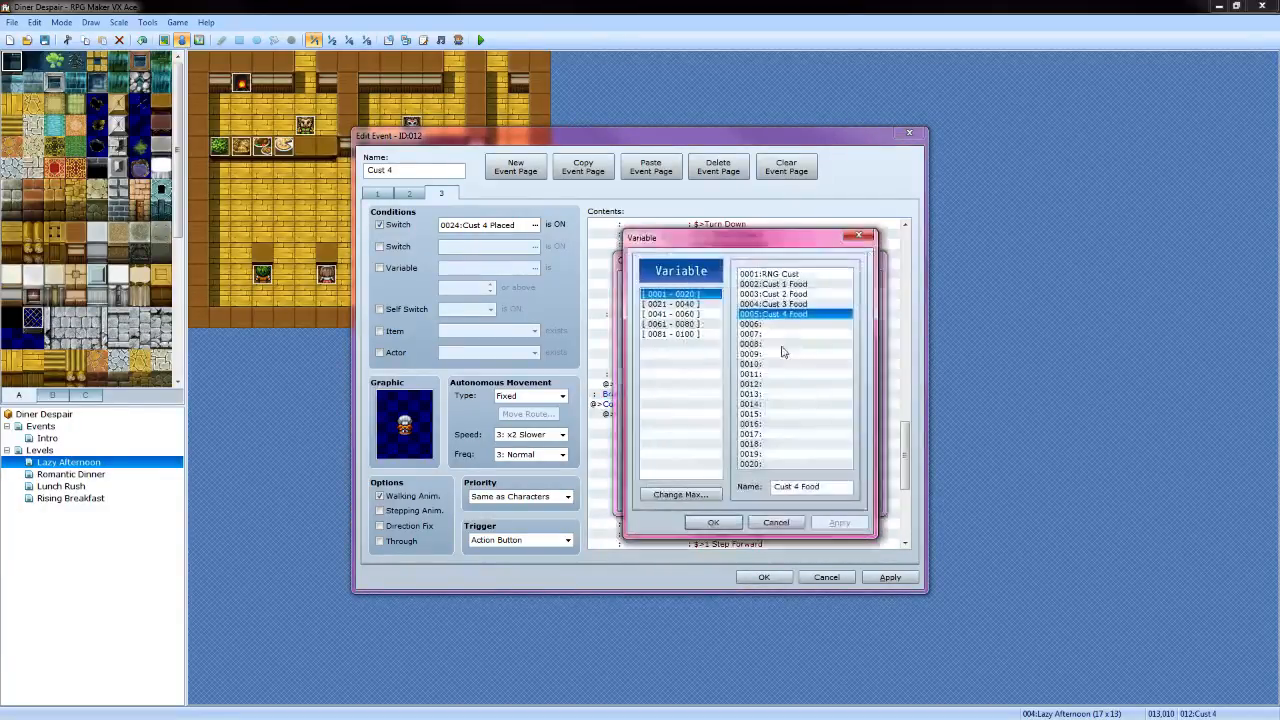
{"action": "left_click", "coordinate": [734, 524]}
{"action": "left_click", "coordinate": [766, 494]}
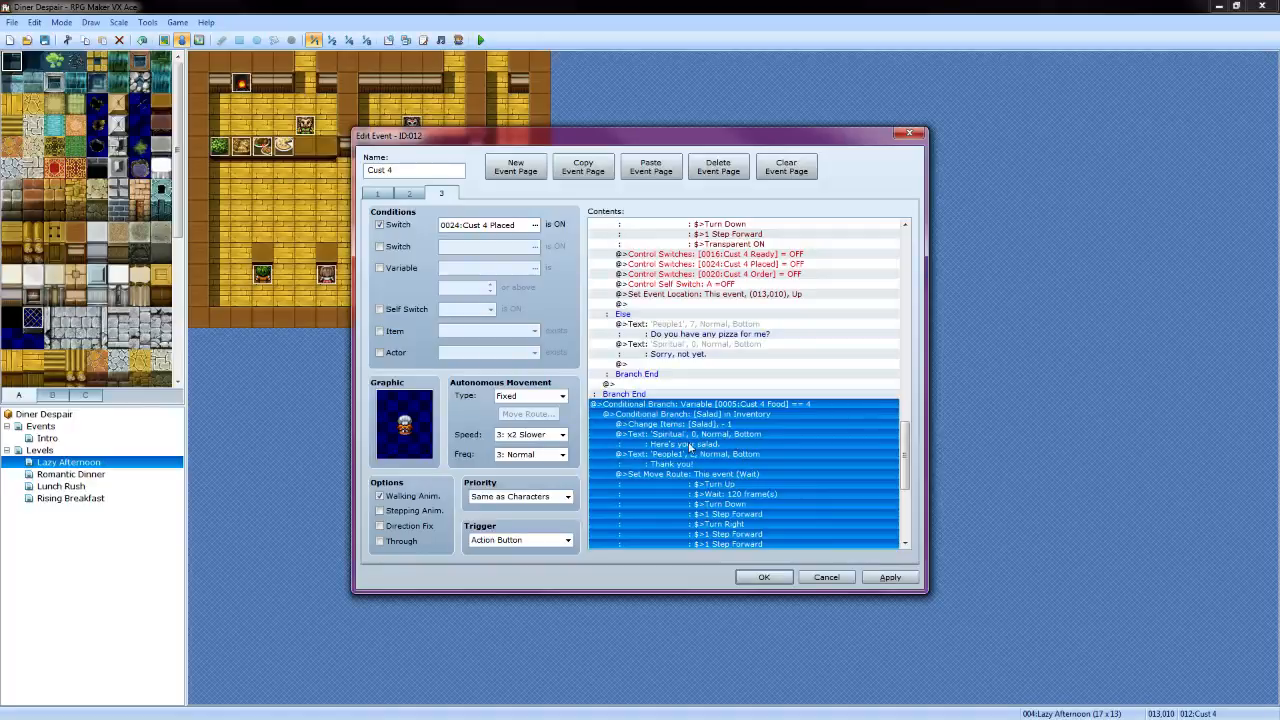
Give the salad branch's thank-you reply the elderly woman's People1 face and the text "Thank you, dearie."
{"action": "left_click", "coordinate": [696, 454]}
{"action": "right_click", "coordinate": [697, 452]}
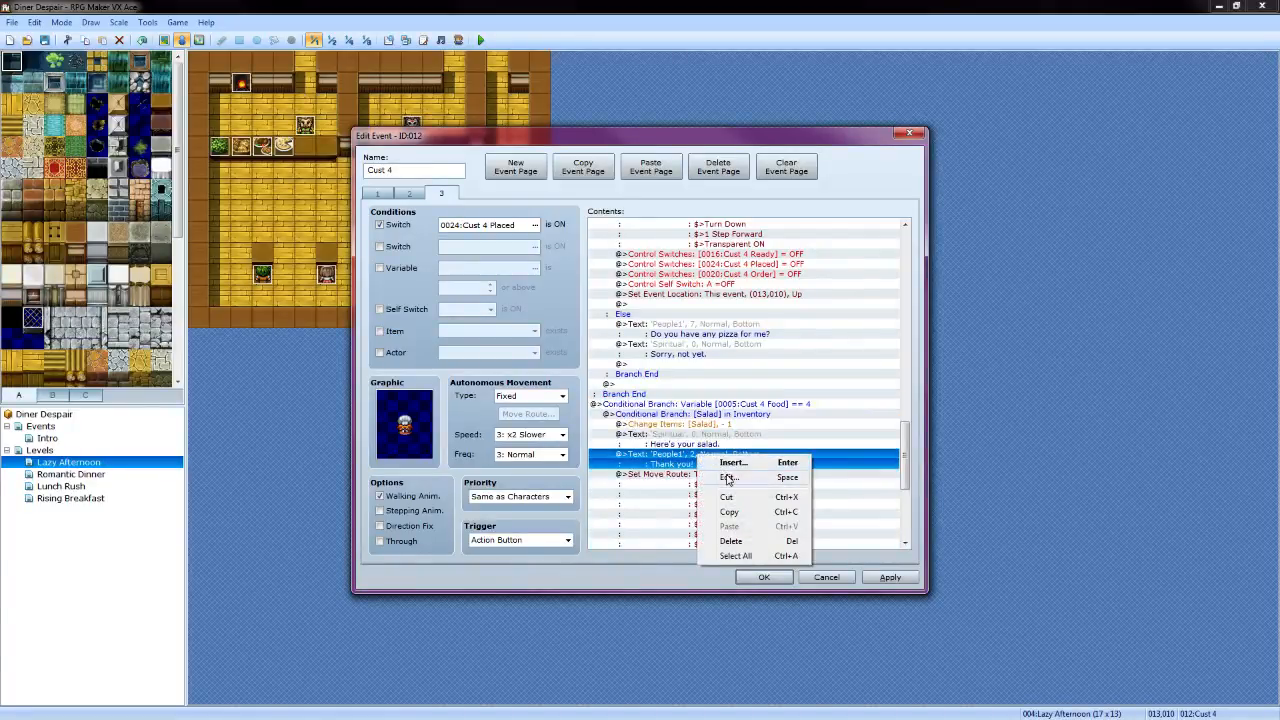
{"action": "left_click", "coordinate": [725, 461]}
{"action": "double_click", "coordinate": [620, 385]}
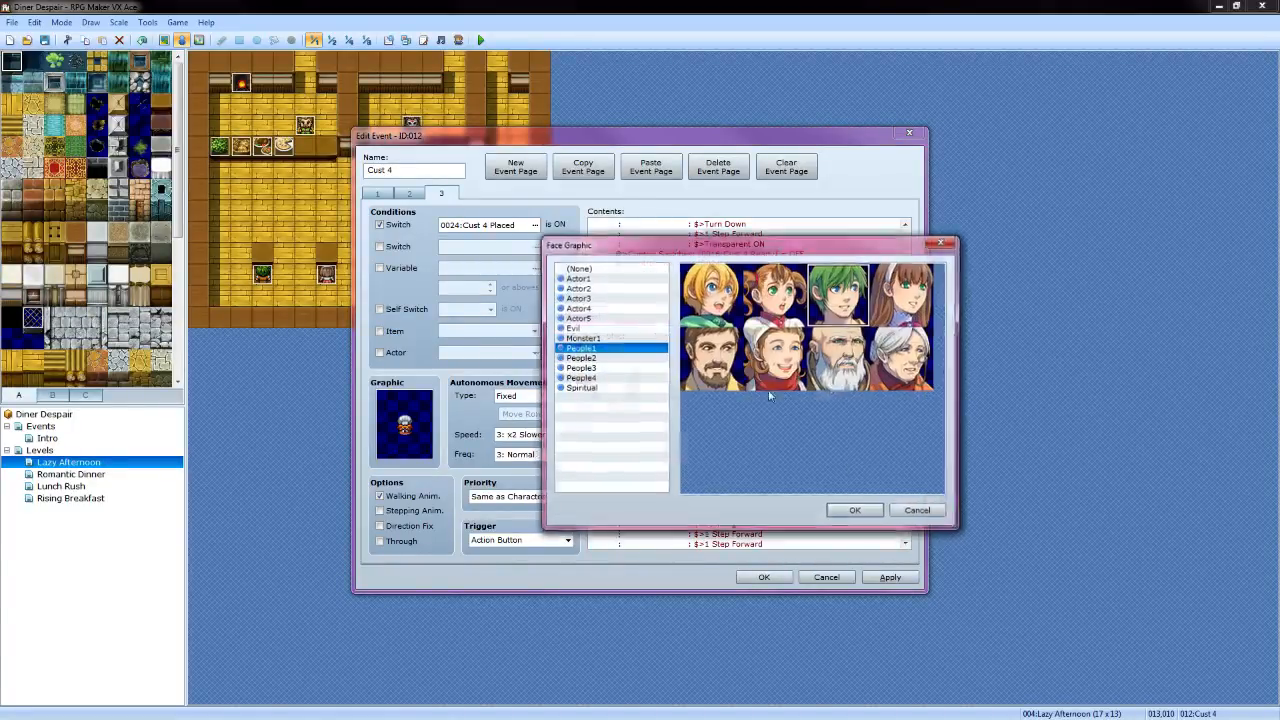
{"action": "left_click", "coordinate": [910, 360]}
{"action": "left_click", "coordinate": [856, 511]}
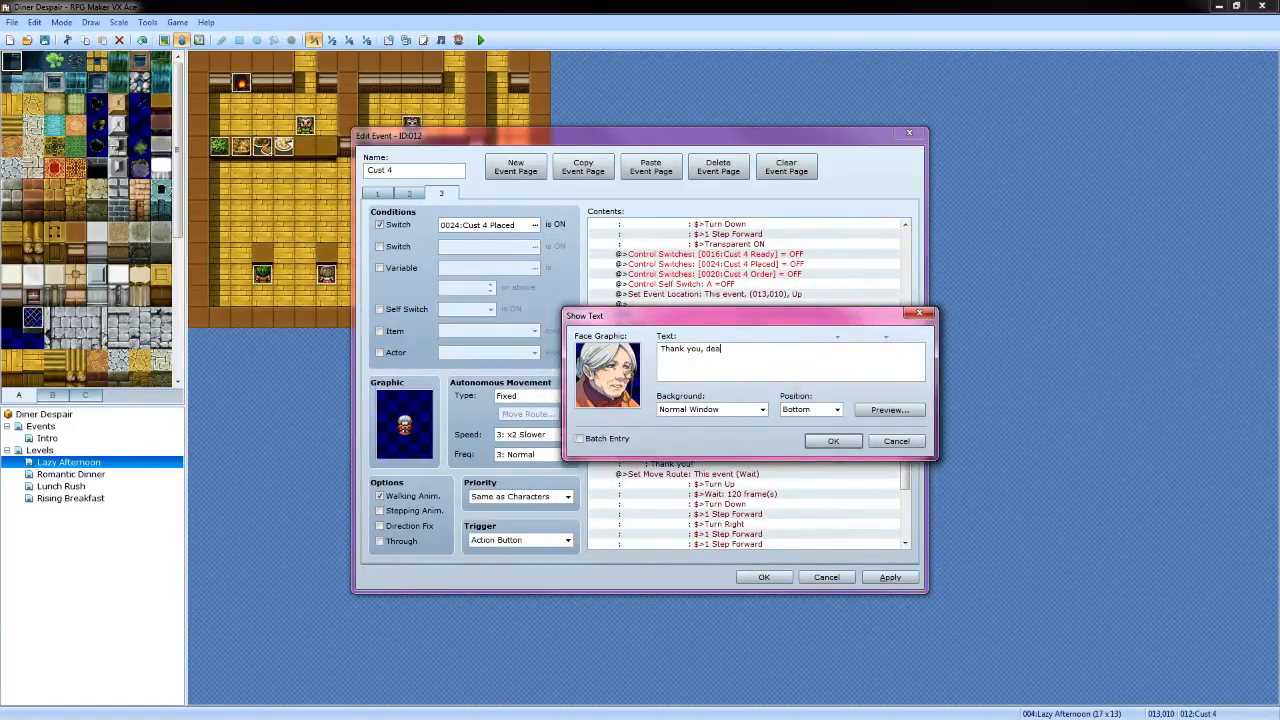
{"action": "key", "text": "BackSpace"}
{"action": "left_click", "coordinate": [831, 441]}
Change the salad branch's Cust 1 Placed switch command to turn off 0024:Cust 4 Placed
{"action": "scroll", "coordinate": [756, 458], "scroll_direction": "down", "scroll_amount": 2}
{"action": "scroll", "coordinate": [756, 458], "scroll_direction": "down", "scroll_amount": 5}
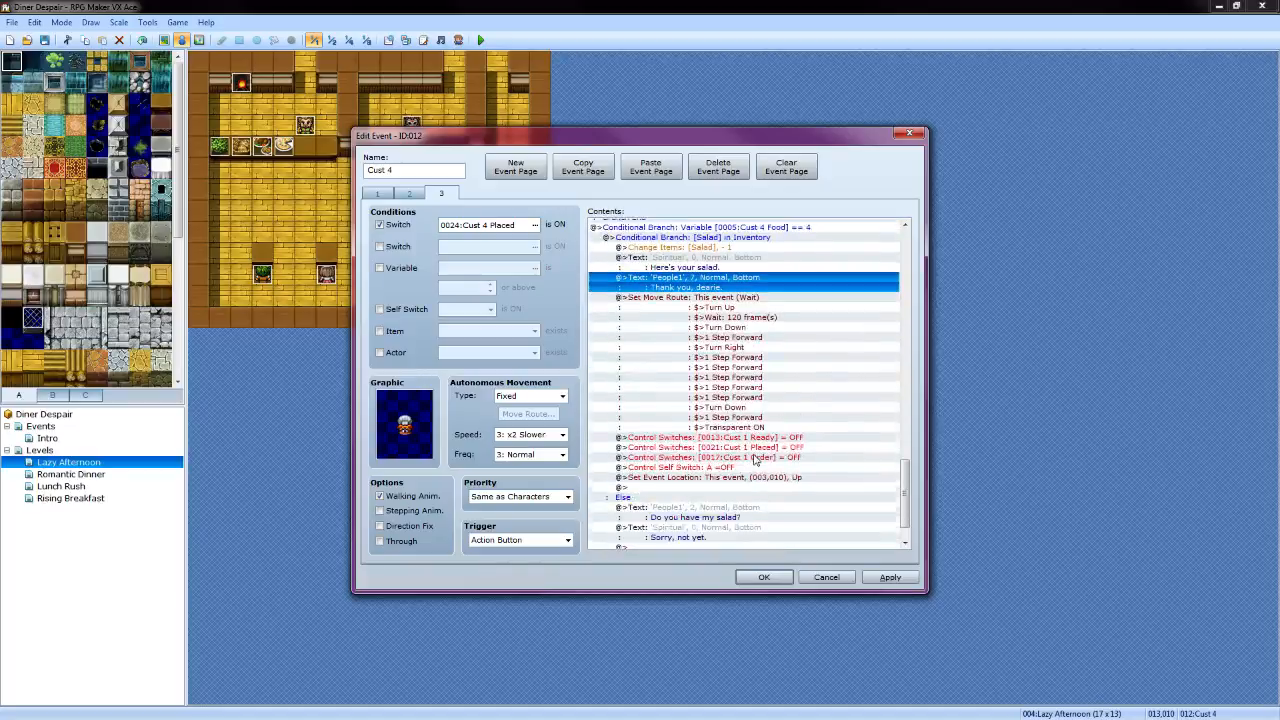
{"action": "left_click", "coordinate": [755, 396]}
{"action": "right_click", "coordinate": [757, 397]}
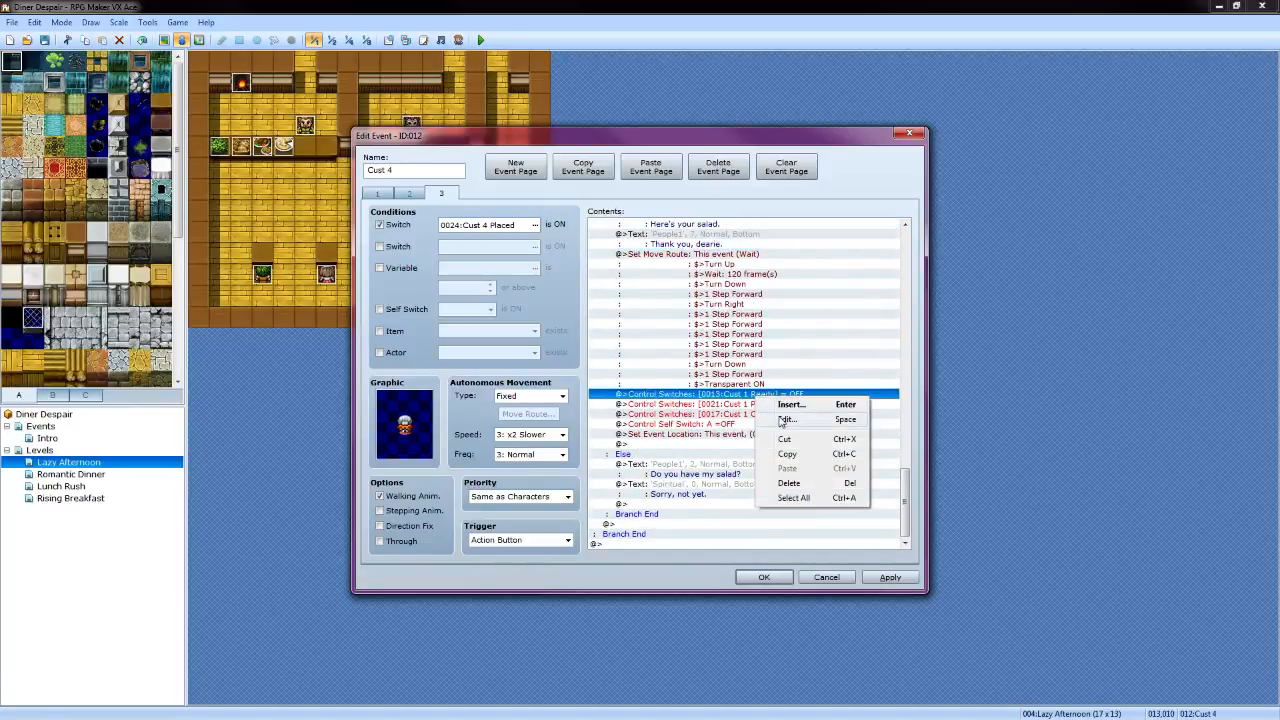
{"action": "left_click", "coordinate": [757, 404]}
{"action": "right_click", "coordinate": [757, 405]}
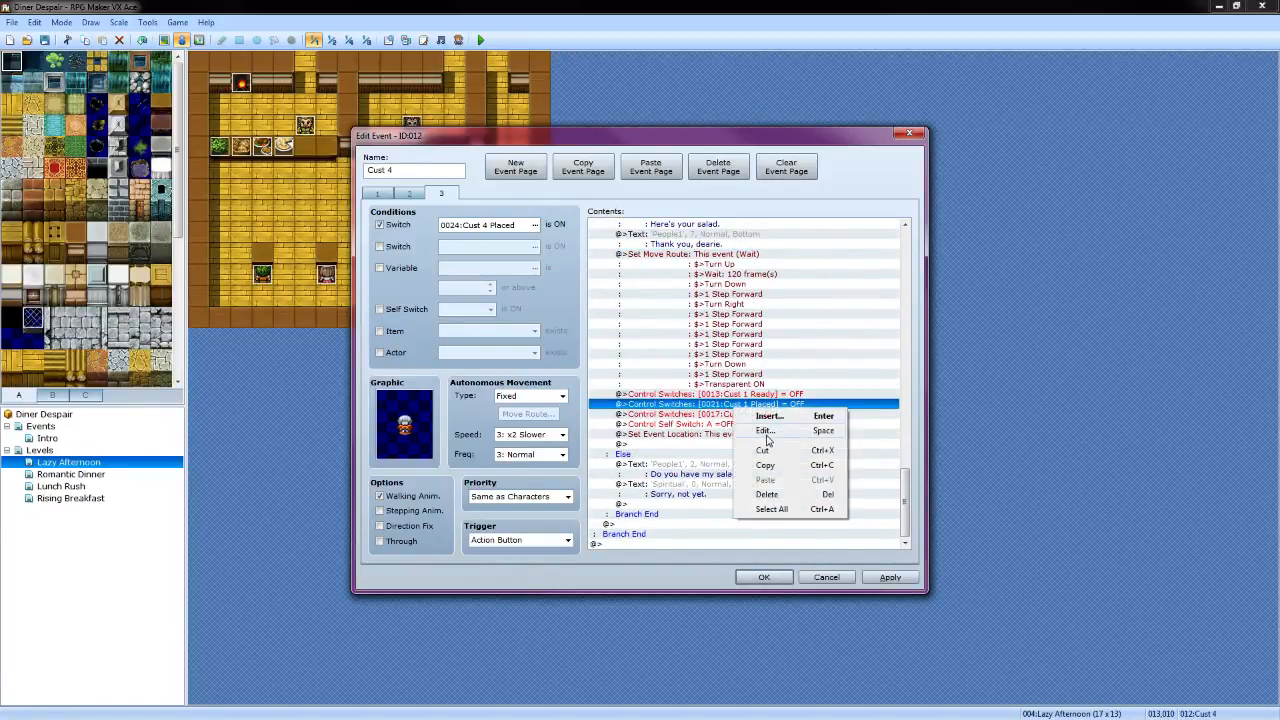
{"action": "left_click", "coordinate": [768, 430]}
{"action": "left_click", "coordinate": [805, 353]}
{"action": "left_click", "coordinate": [778, 304]}
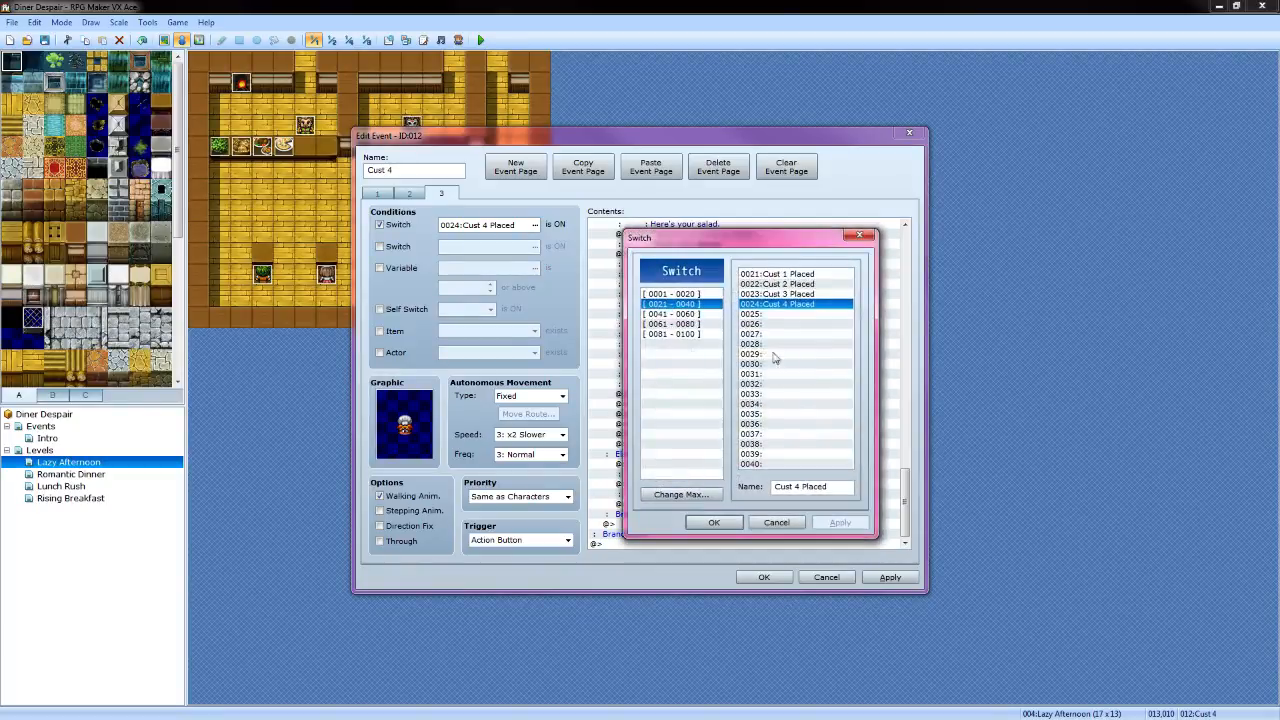
{"action": "left_click", "coordinate": [714, 522]}
{"action": "left_click", "coordinate": [750, 438]}
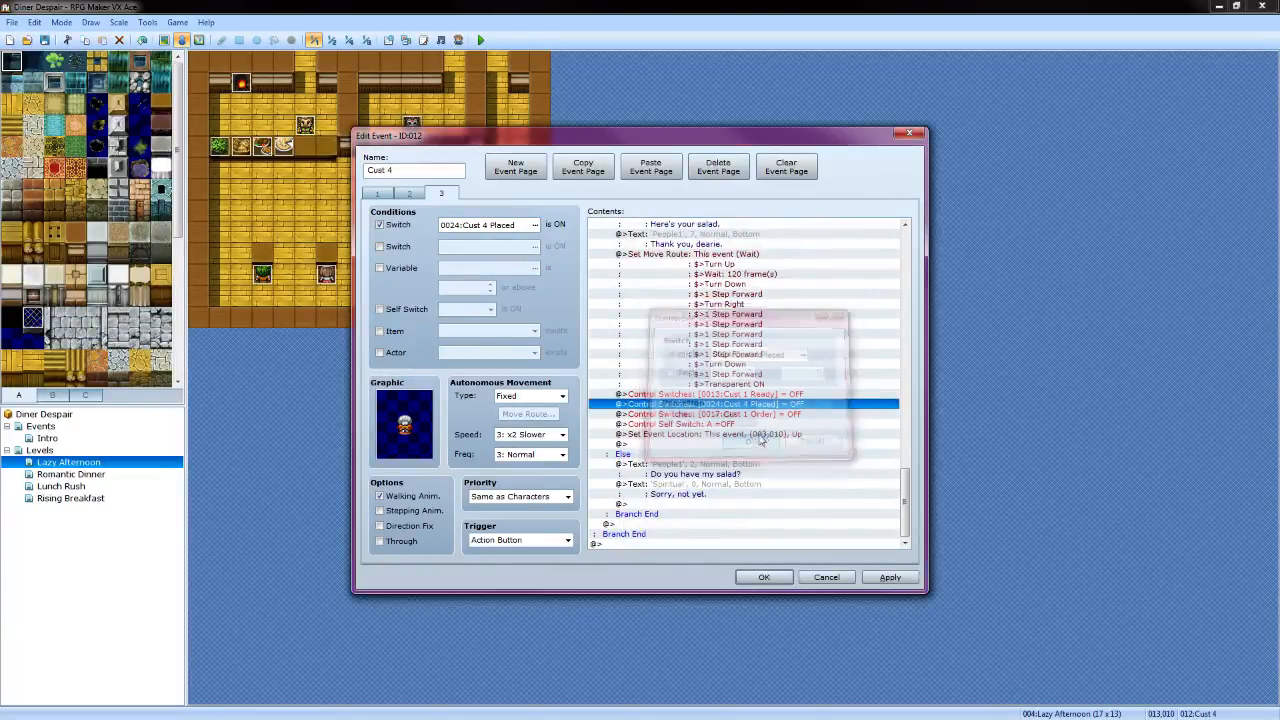
Change the salad branch's Cust 1 Ready switch command to turn off 0016:Cust 4 Ready
{"action": "left_click", "coordinate": [773, 394]}
{"action": "right_click", "coordinate": [773, 394]}
{"action": "left_click", "coordinate": [785, 420]}
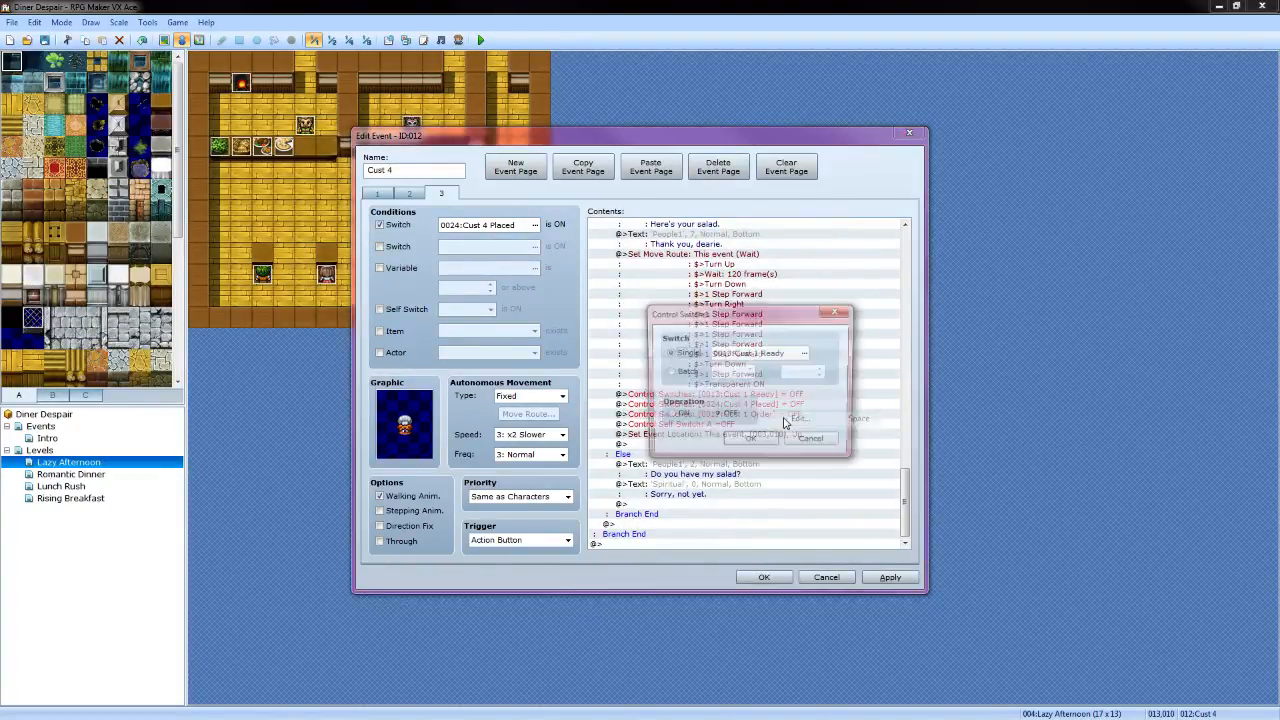
{"action": "left_click", "coordinate": [805, 353]}
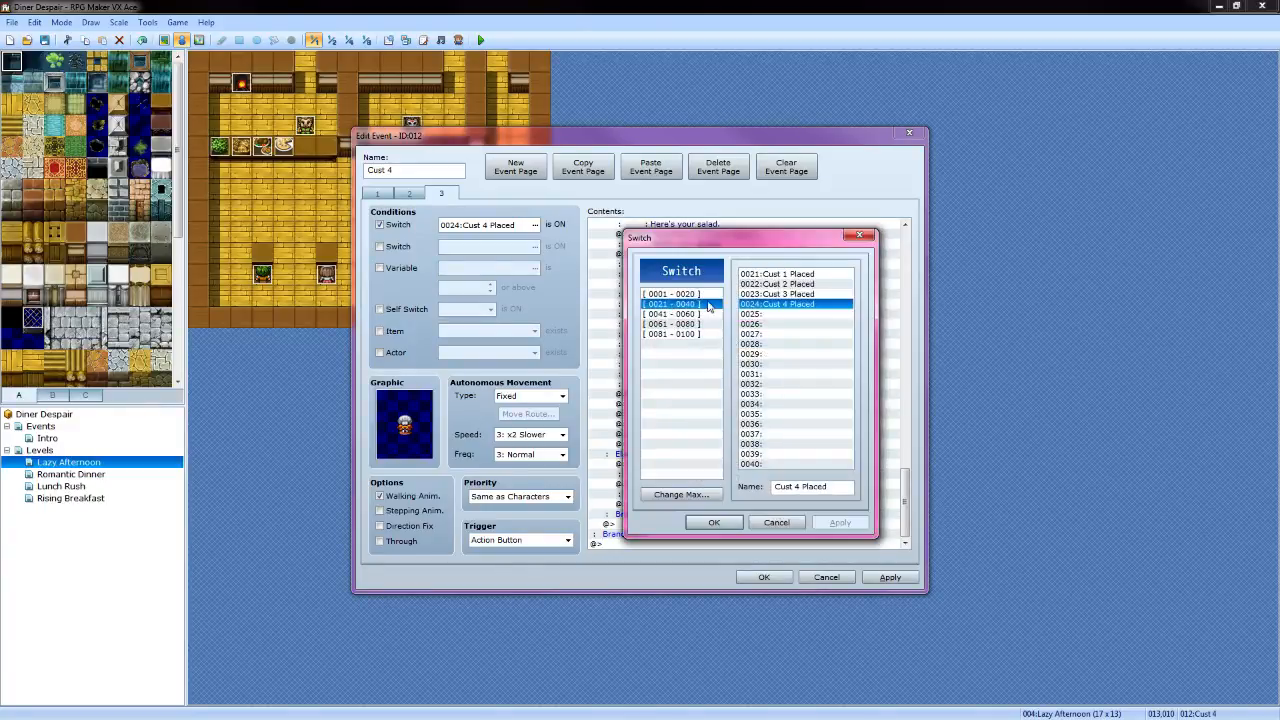
{"action": "left_click", "coordinate": [704, 295]}
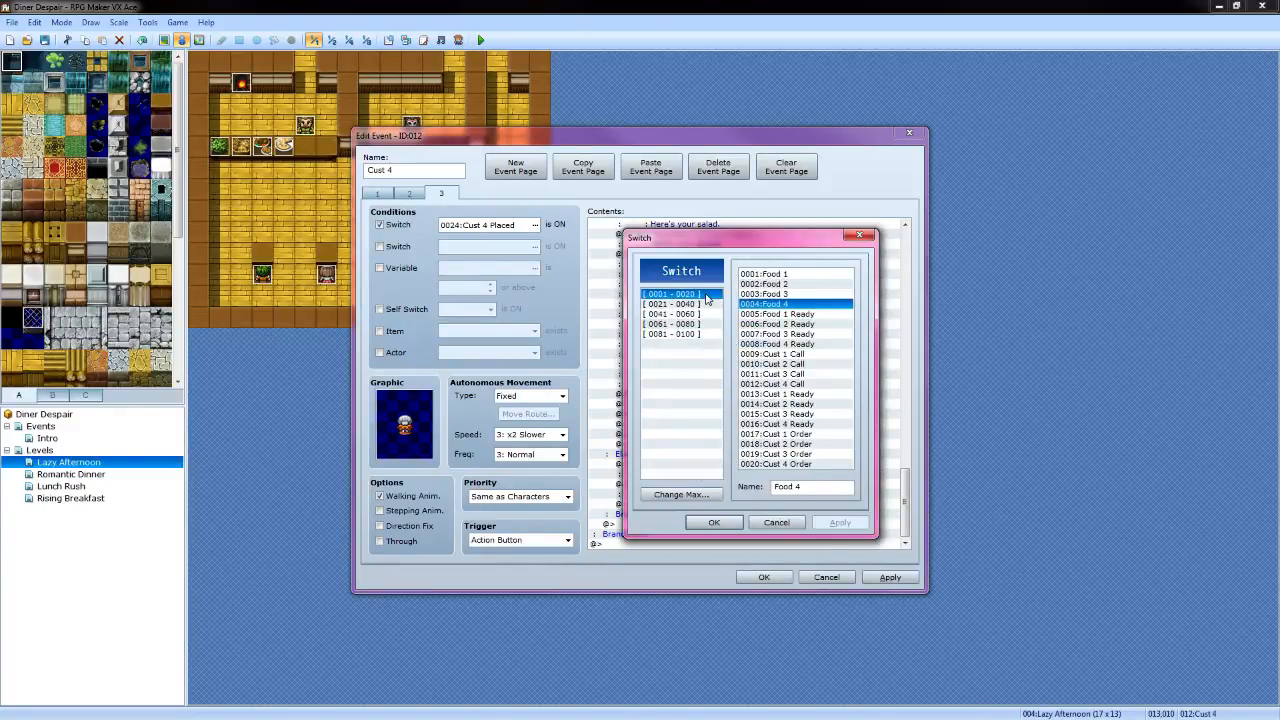
{"action": "left_click", "coordinate": [795, 424]}
{"action": "left_click", "coordinate": [714, 522]}
{"action": "left_click", "coordinate": [760, 443]}
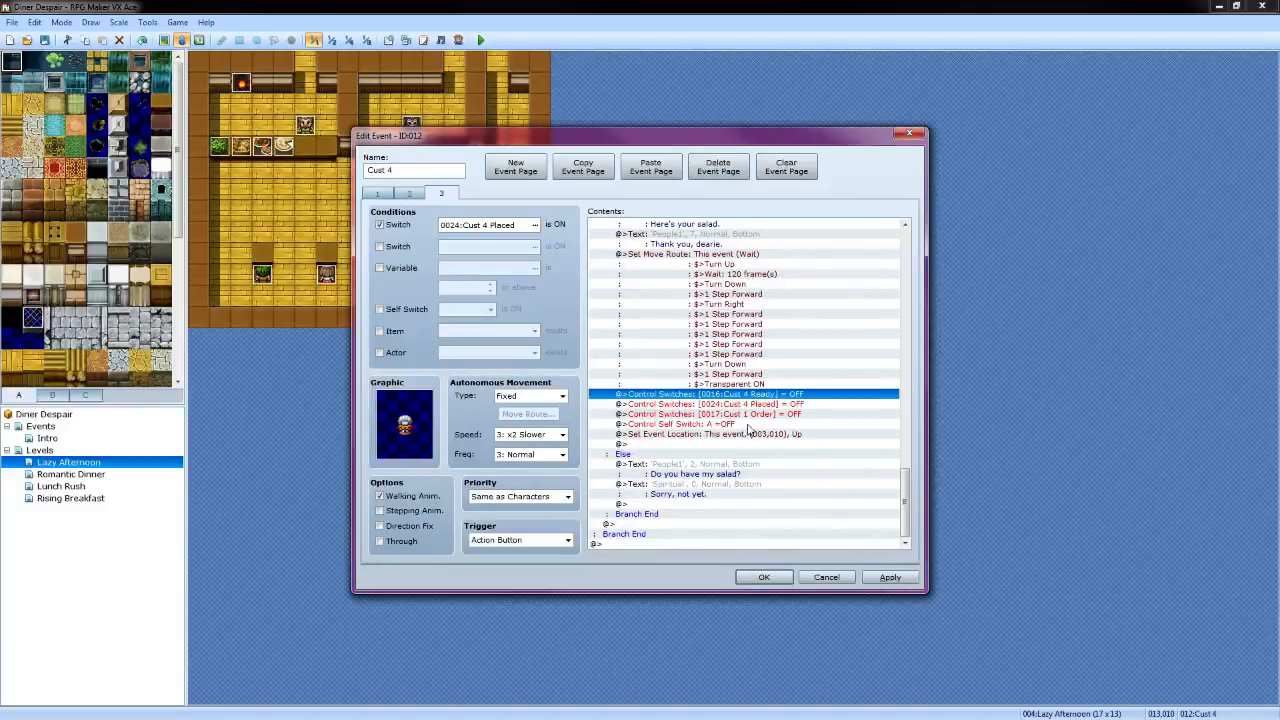
Change the salad branch's Cust 1 Order switch command to turn off 0020:Cust 4 Order
{"action": "left_click", "coordinate": [765, 424]}
{"action": "right_click", "coordinate": [762, 412]}
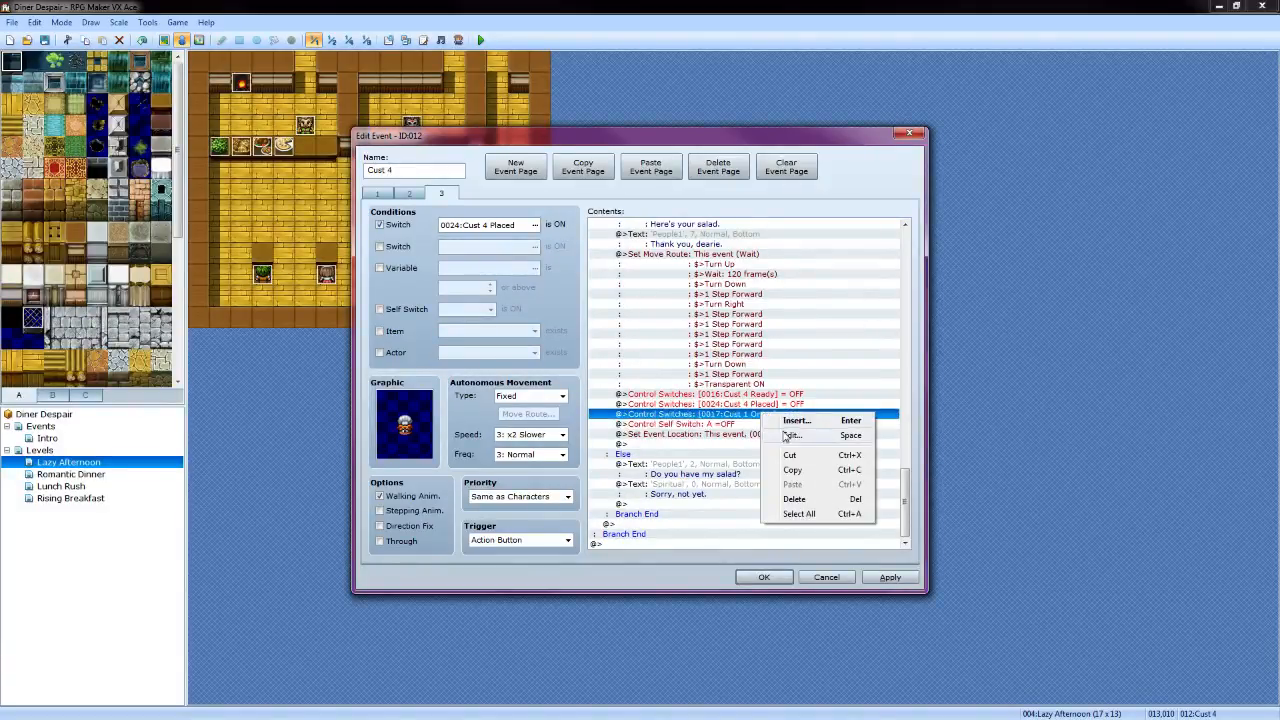
{"action": "left_click", "coordinate": [782, 435]}
{"action": "left_click", "coordinate": [811, 353]}
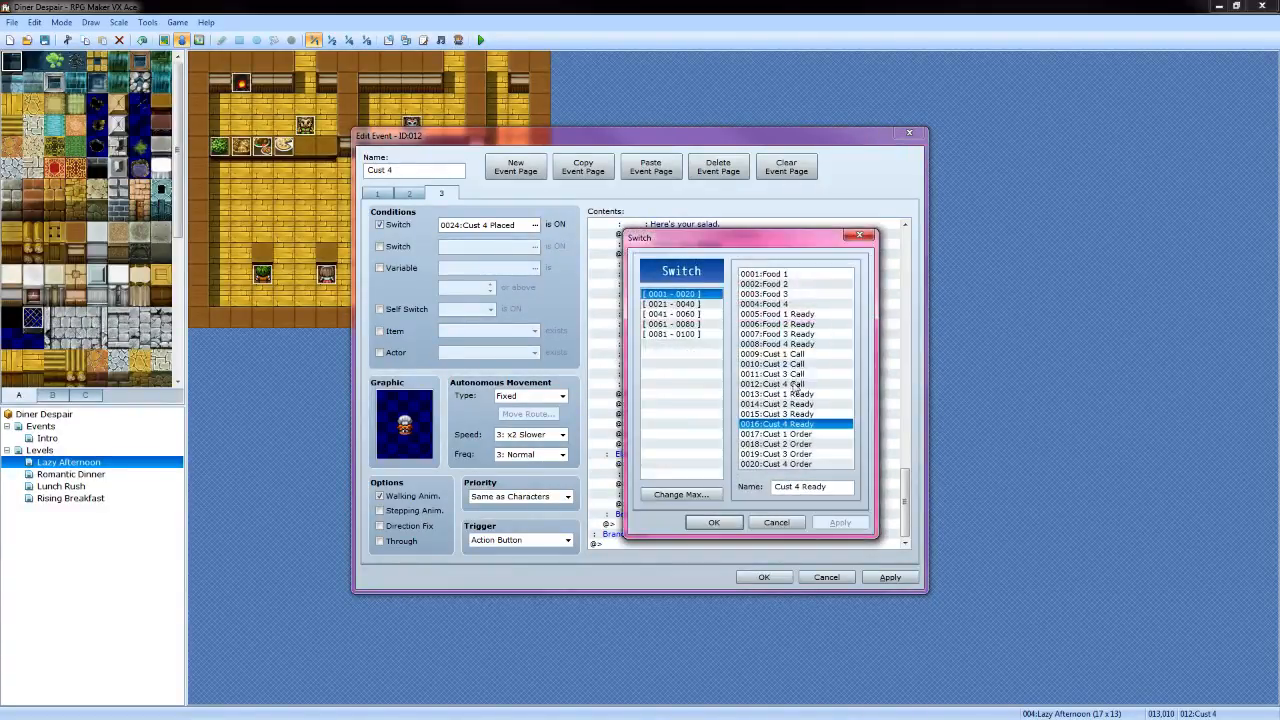
{"action": "left_click", "coordinate": [806, 464]}
{"action": "left_click", "coordinate": [714, 522]}
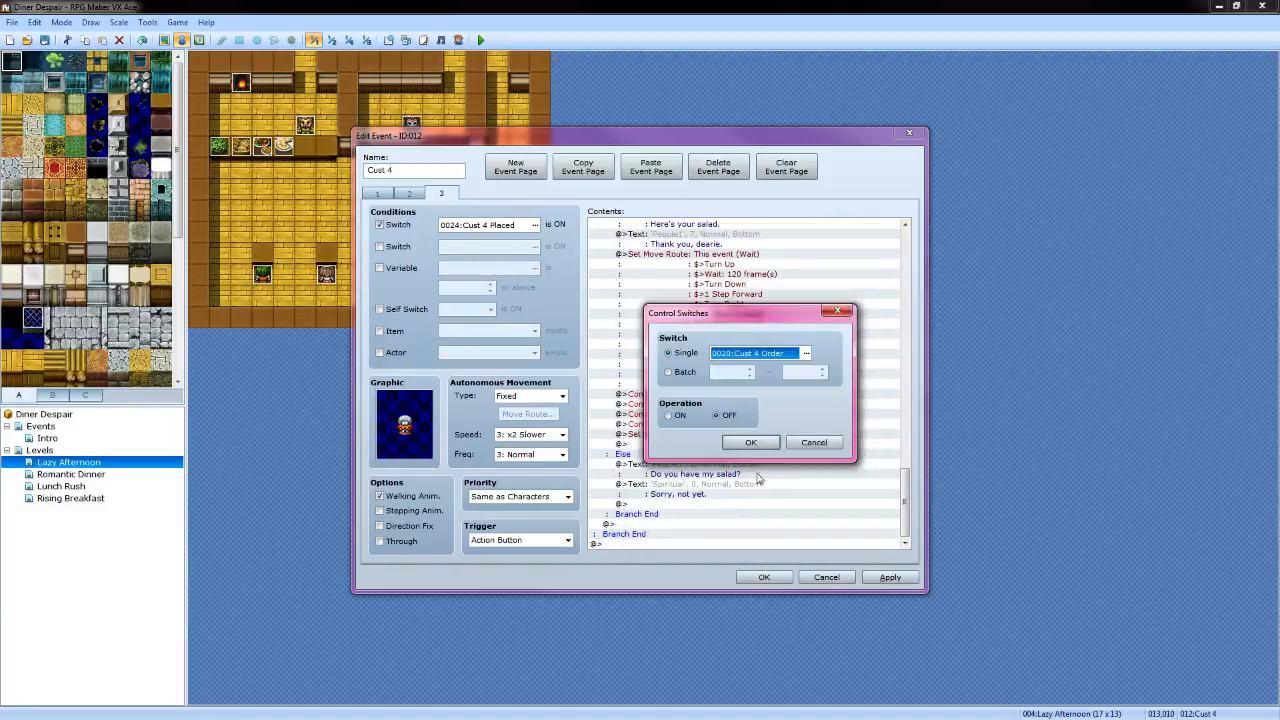
{"action": "left_click", "coordinate": [757, 447]}
Set the salad branch's event location command to Cust 4's spot at (013,010)
{"action": "left_click", "coordinate": [740, 434]}
{"action": "right_click", "coordinate": [737, 436]}
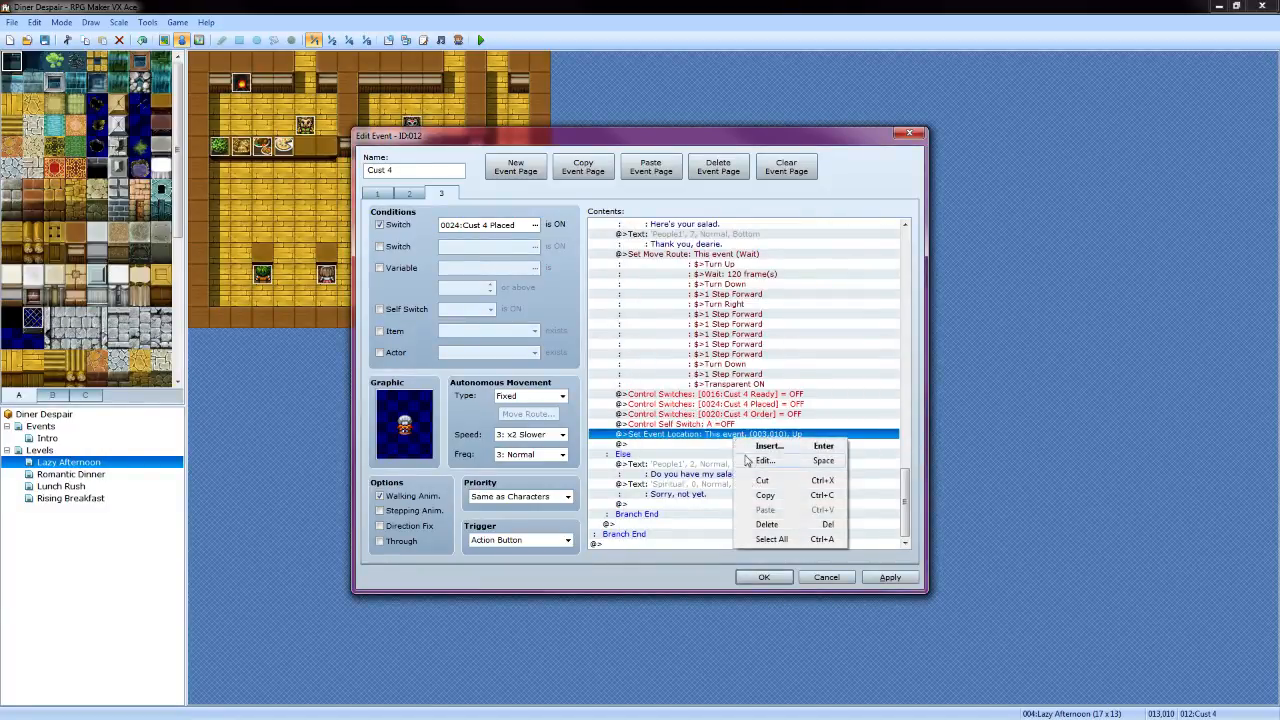
{"action": "left_click", "coordinate": [764, 461]}
{"action": "left_click", "coordinate": [780, 343]}
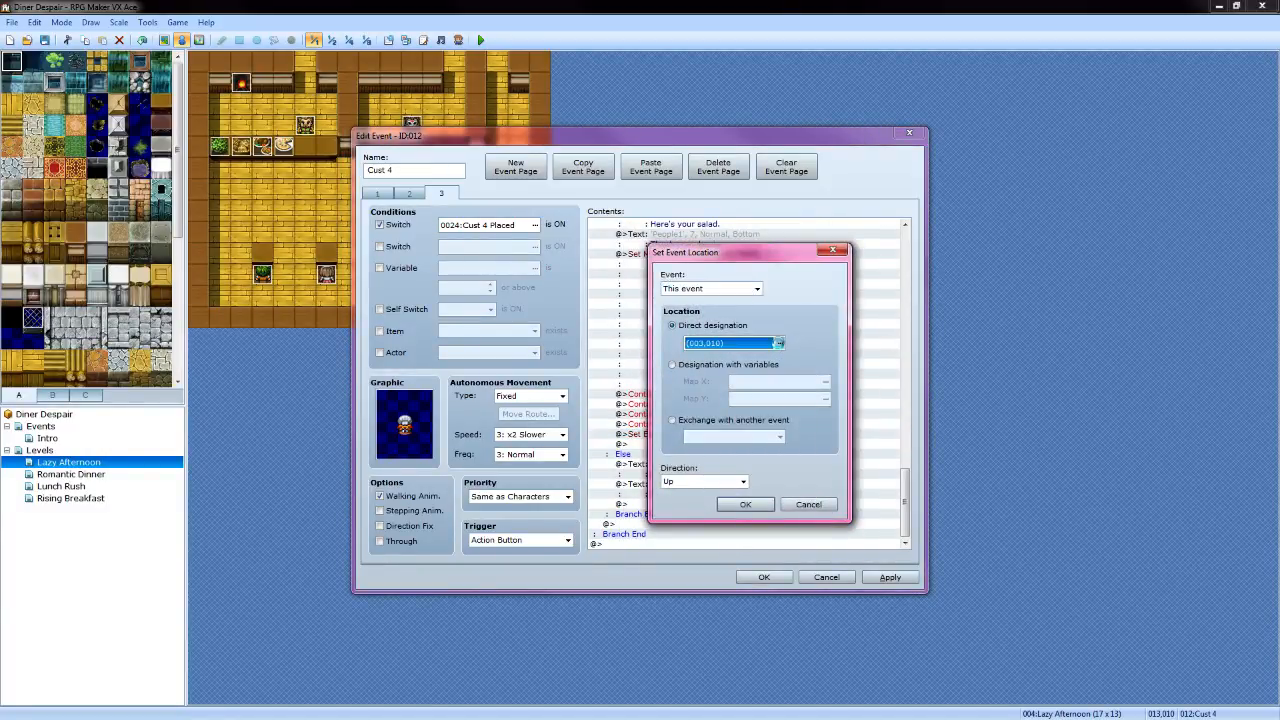
{"action": "left_click", "coordinate": [676, 326]}
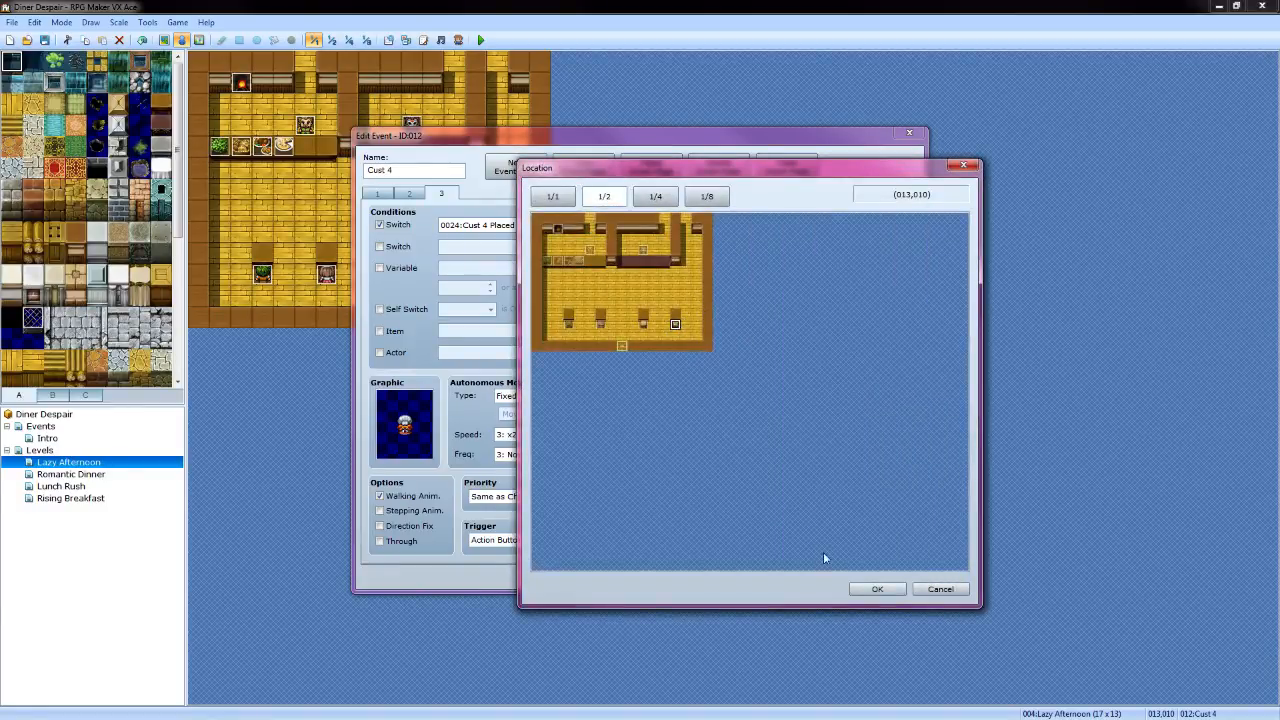
{"action": "left_click", "coordinate": [862, 587]}
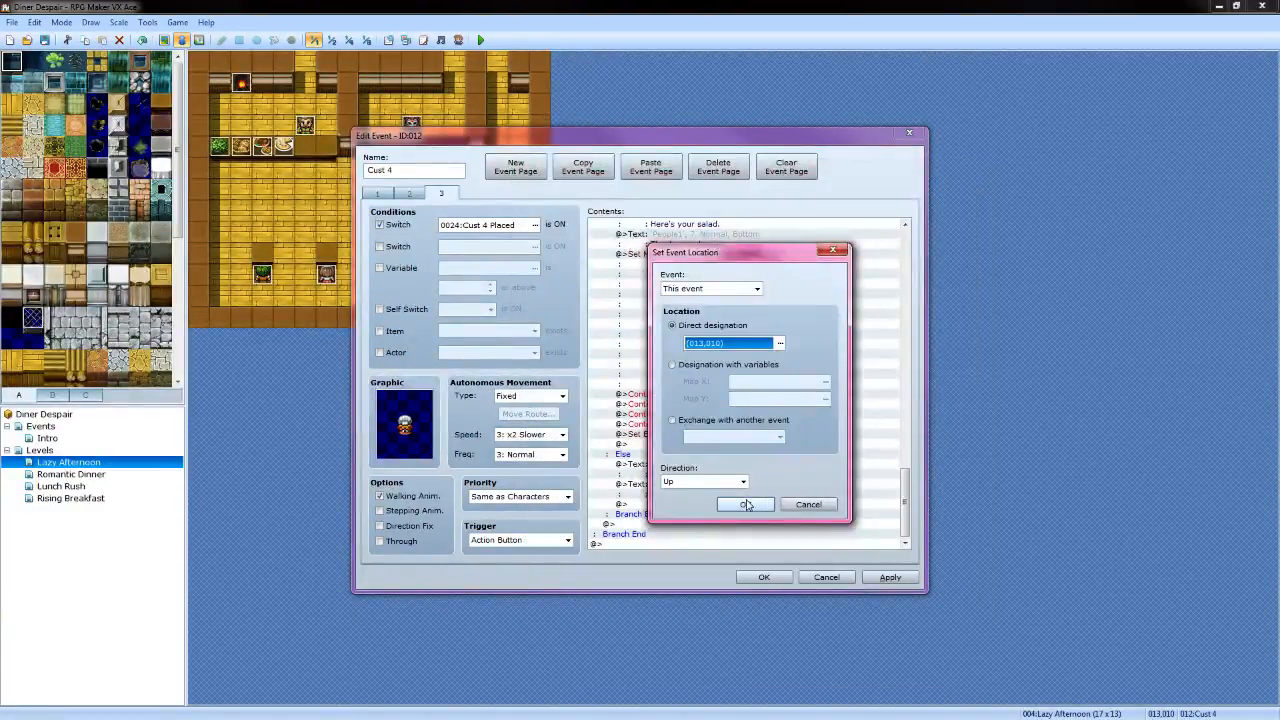
{"action": "left_click", "coordinate": [746, 504]}
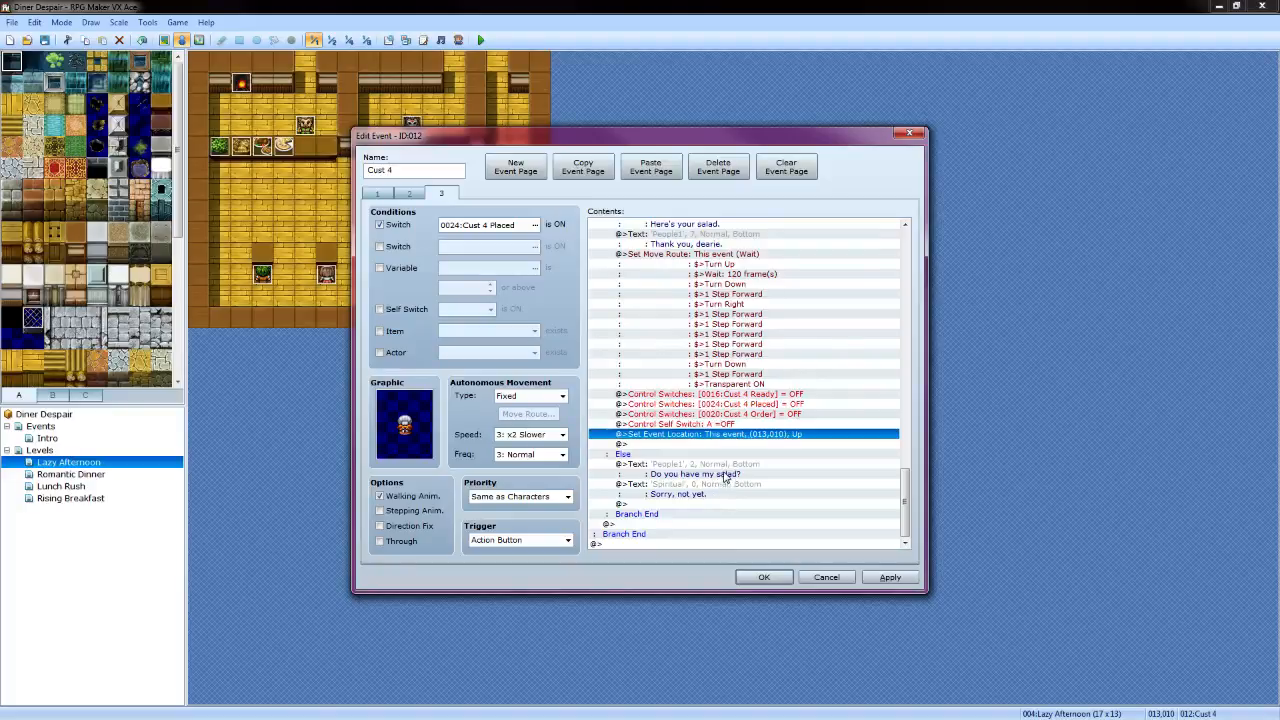
Give the salad branch's Else question the elderly woman's People1 face and the text "Do you have a salad for me?", and preview it
{"action": "left_click", "coordinate": [726, 470]}
{"action": "right_click", "coordinate": [728, 472]}
{"action": "left_click", "coordinate": [751, 490]}
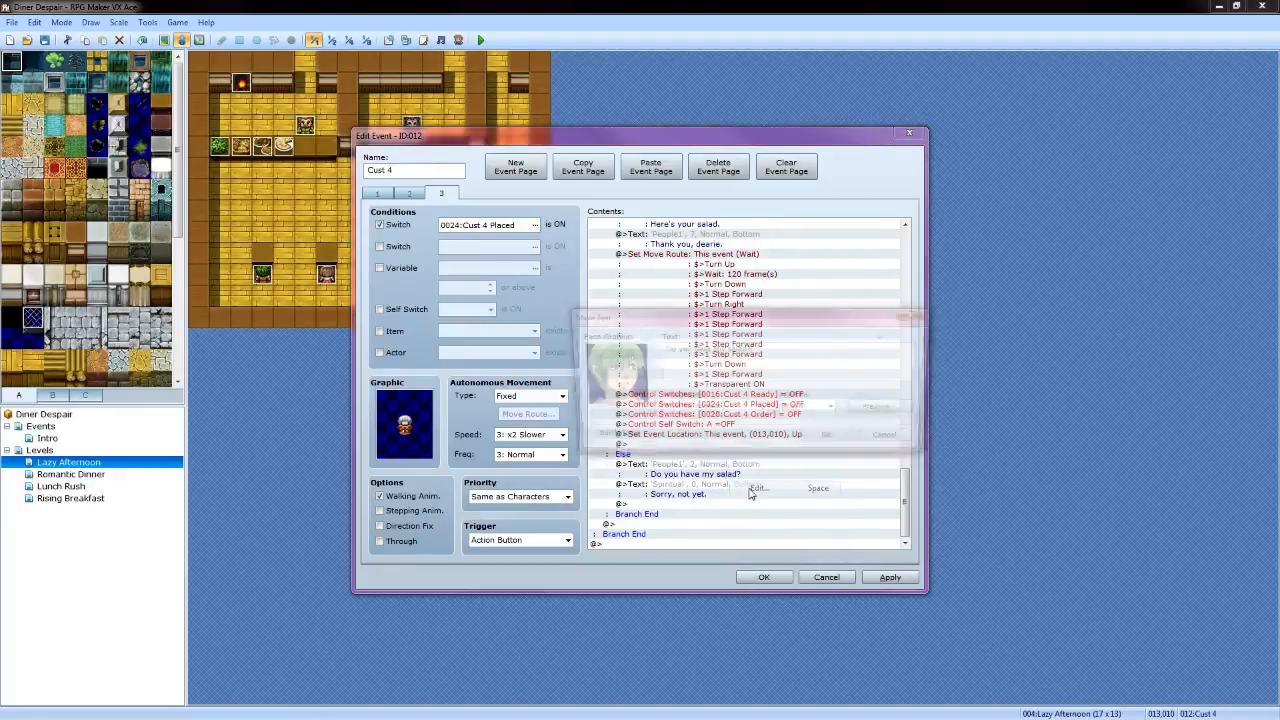
{"action": "double_click", "coordinate": [601, 372]}
{"action": "left_click", "coordinate": [918, 386]}
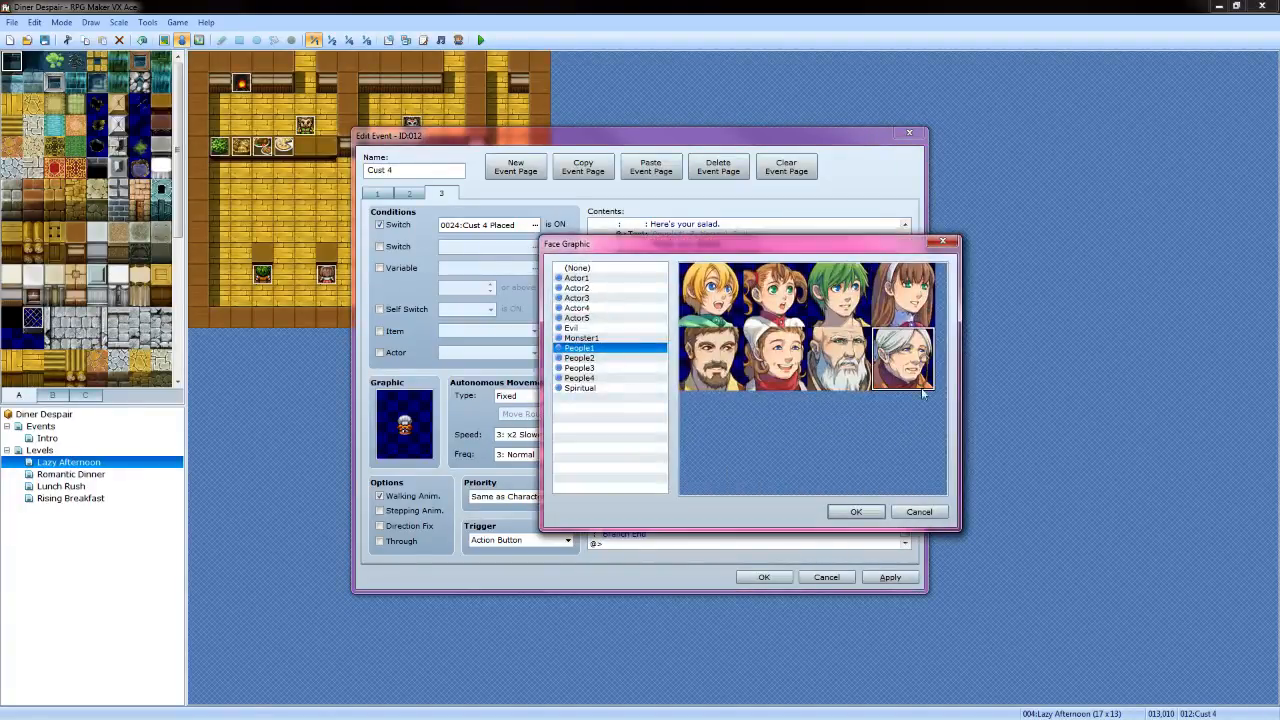
{"action": "left_click", "coordinate": [856, 511]}
{"action": "left_click", "coordinate": [722, 352]}
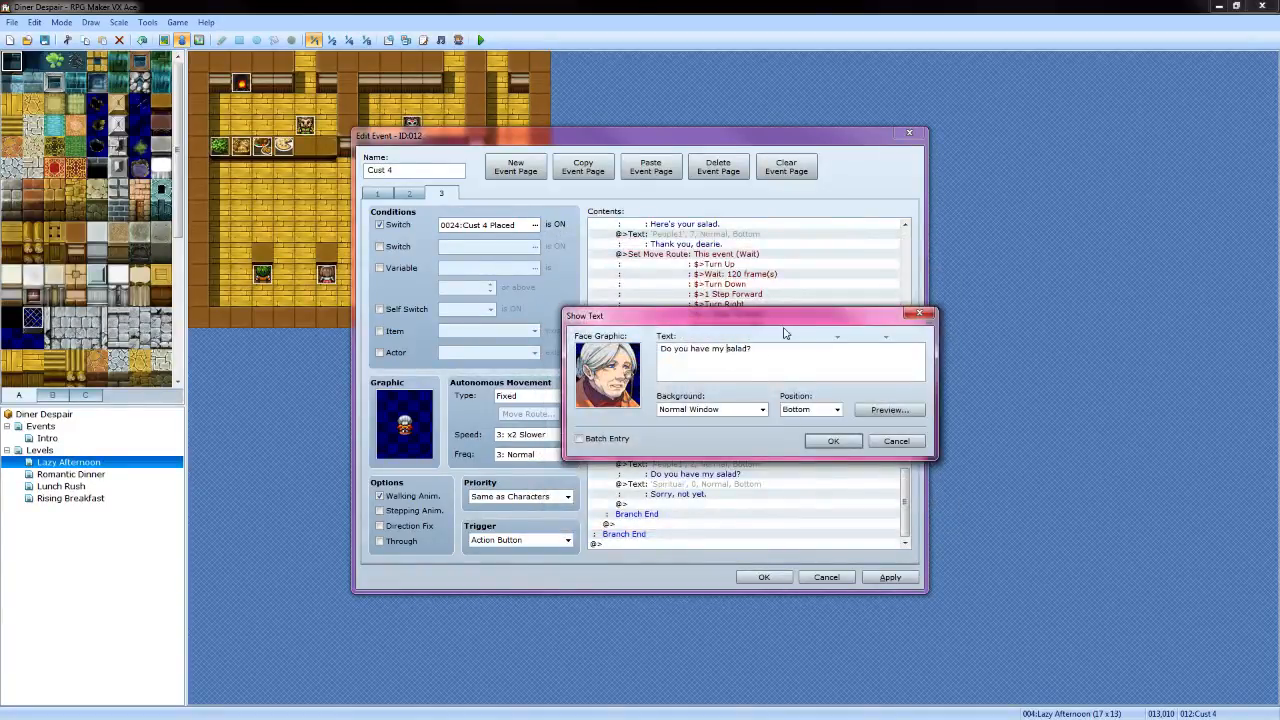
{"action": "key", "text": "BackSpace"}
{"action": "type", "text": "a"}
{"action": "left_click", "coordinate": [889, 409]}
{"action": "left_click", "coordinate": [904, 437]}
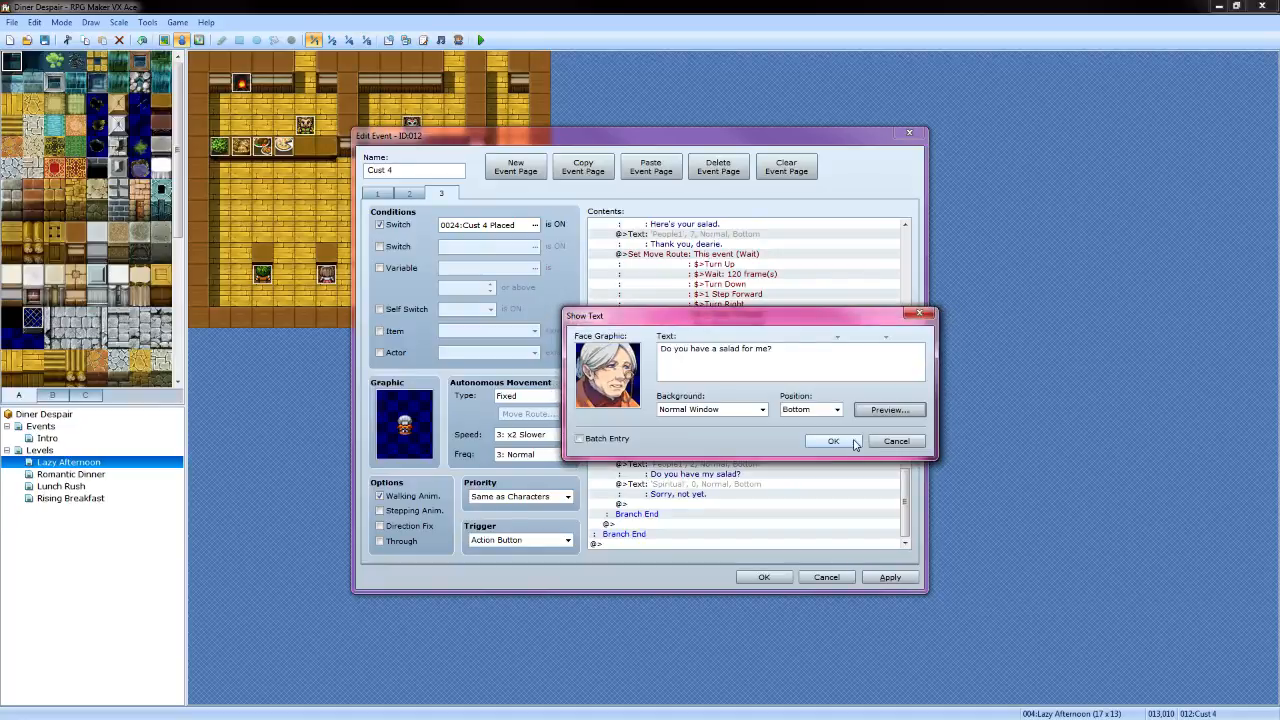
{"action": "left_click", "coordinate": [849, 446]}
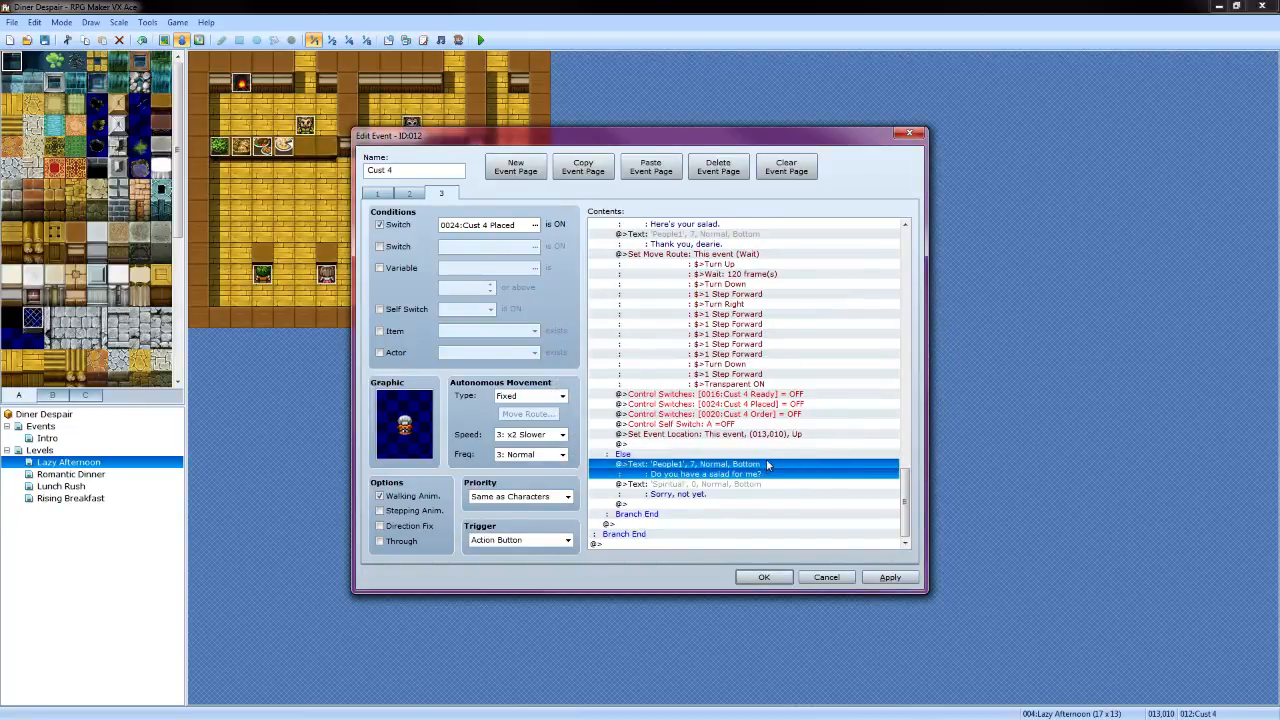
Review the bread, chicken nuggets and pizza branches of Cust 4's order-placed page for correct variables, faces, replies, switches and locations
{"action": "scroll", "coordinate": [766, 464], "scroll_direction": "up", "scroll_amount": 10}
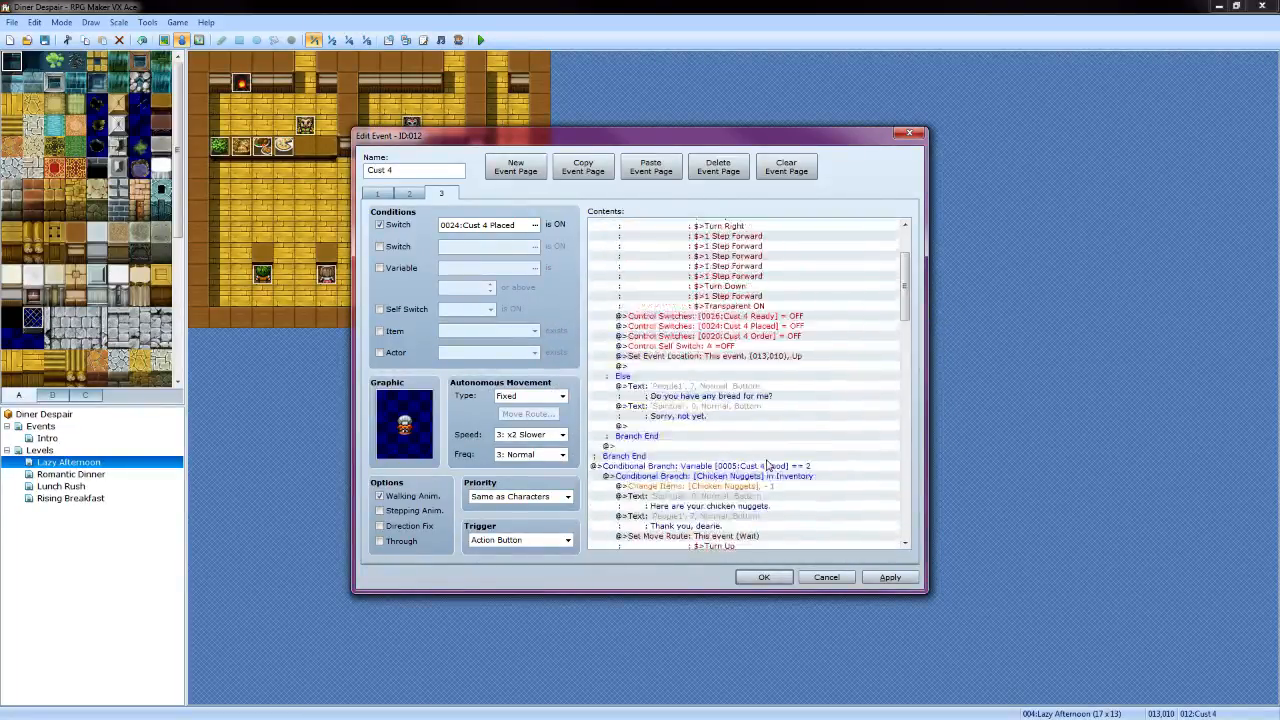
{"action": "scroll", "coordinate": [766, 464], "scroll_direction": "up", "scroll_amount": 4}
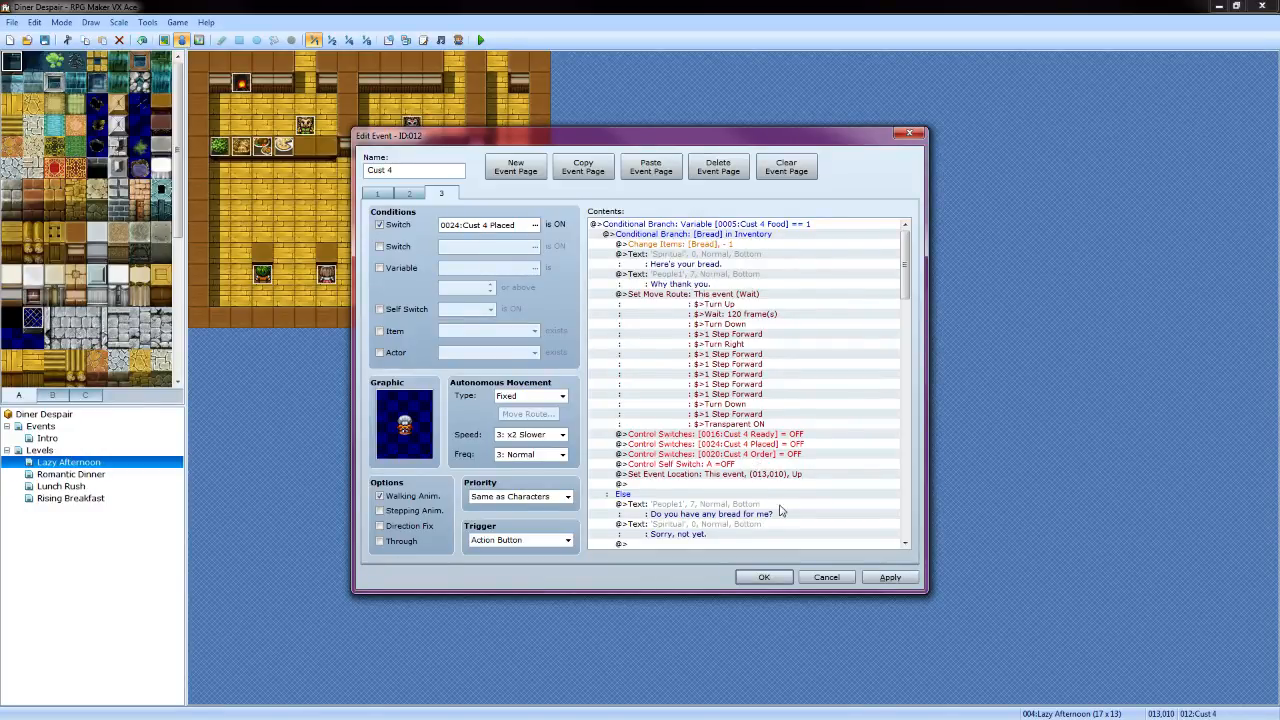
{"action": "scroll", "coordinate": [780, 505], "scroll_direction": "down", "scroll_amount": 5}
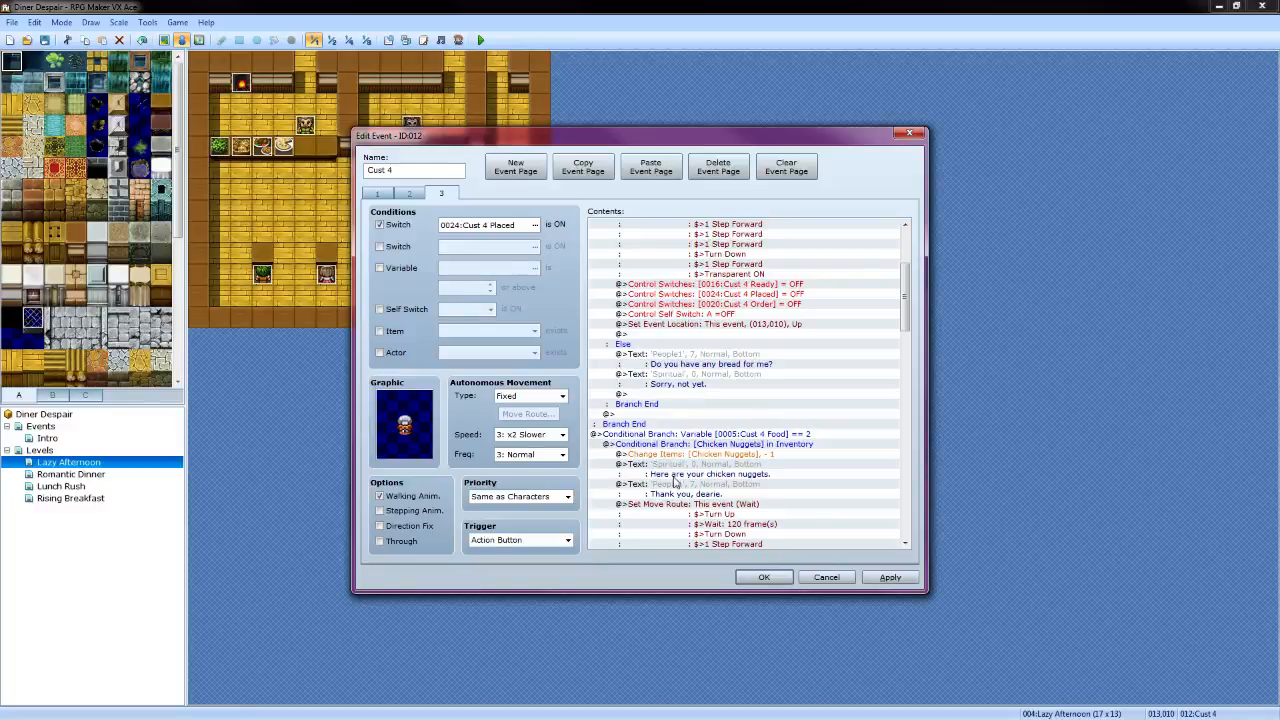
{"action": "scroll", "coordinate": [719, 492], "scroll_direction": "down", "scroll_amount": 5}
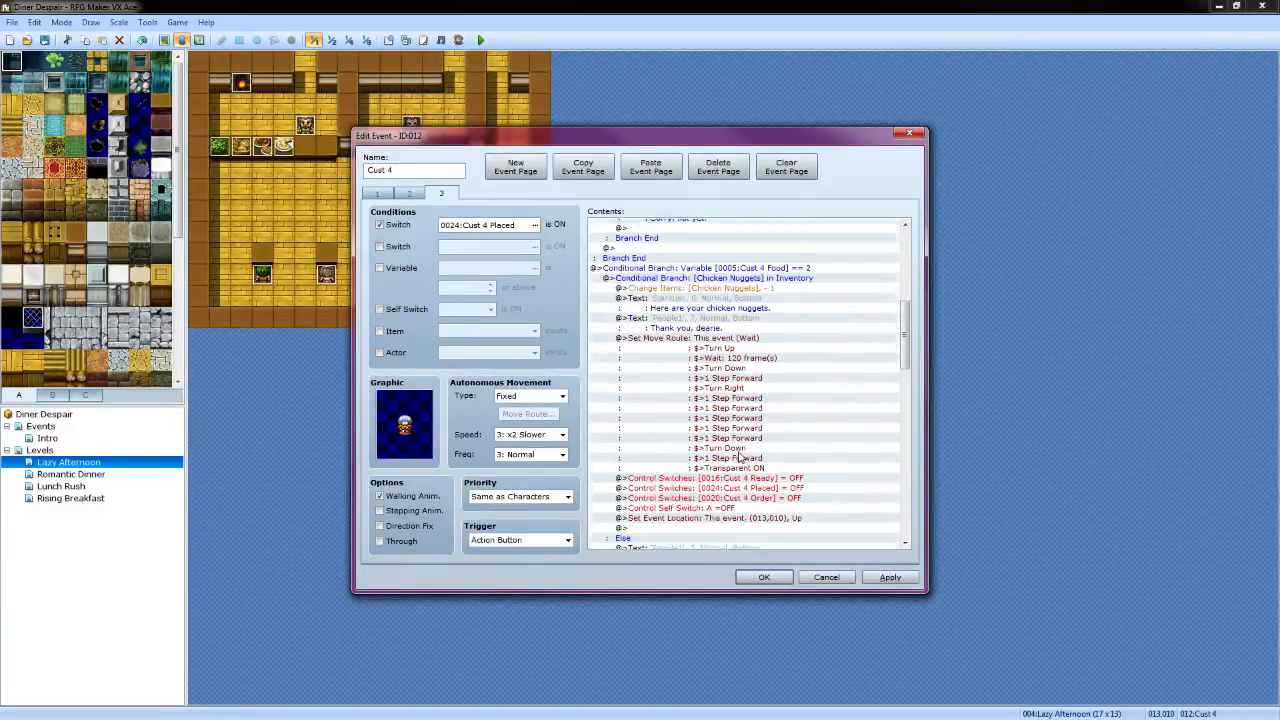
{"action": "scroll", "coordinate": [750, 505], "scroll_direction": "down", "scroll_amount": 3}
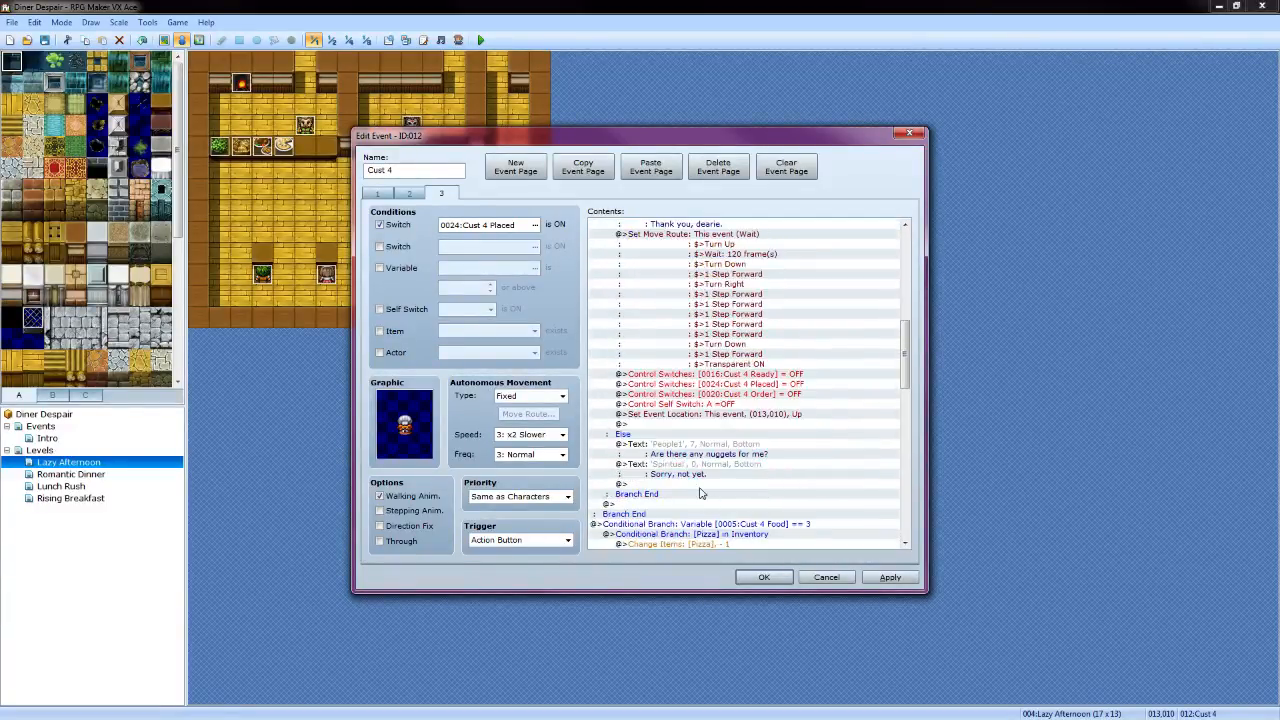
{"action": "scroll", "coordinate": [730, 470], "scroll_direction": "down", "scroll_amount": 3}
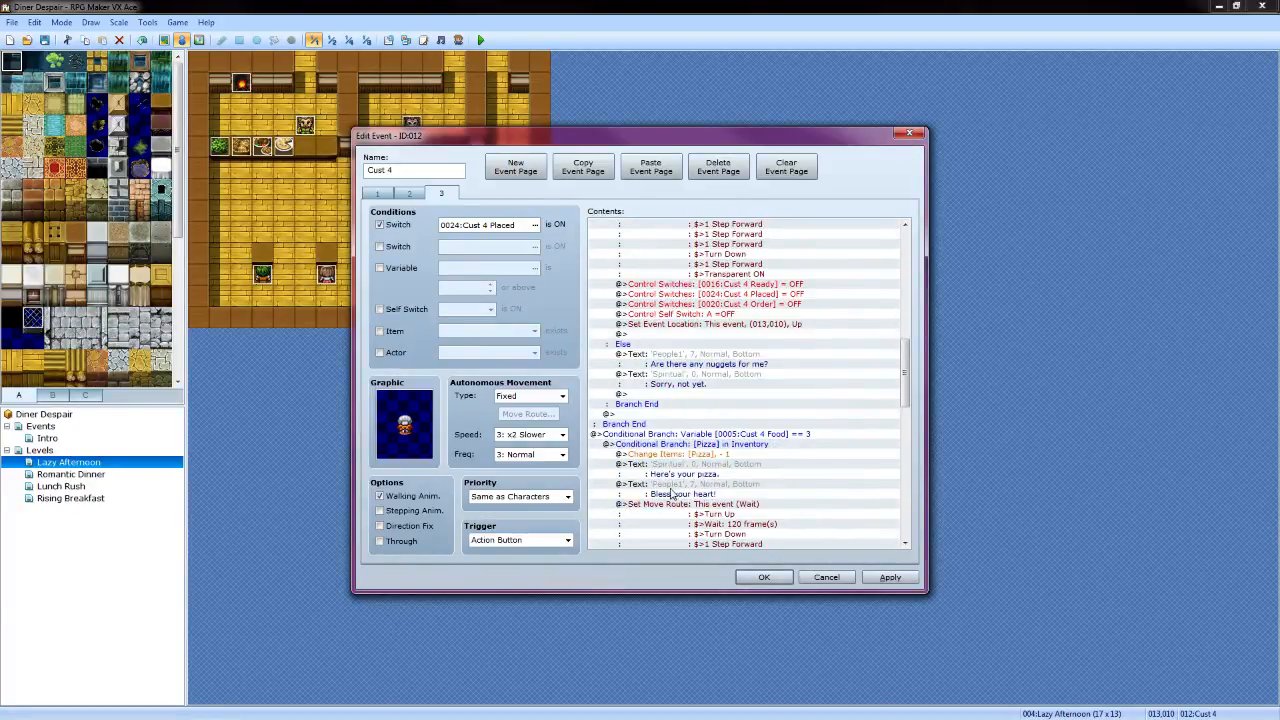
Review the pizza and salad branches of Cust 4's order-placed page for correct variables, replies, faces, switches and locations
{"action": "scroll", "coordinate": [750, 495], "scroll_direction": "down", "scroll_amount": 7}
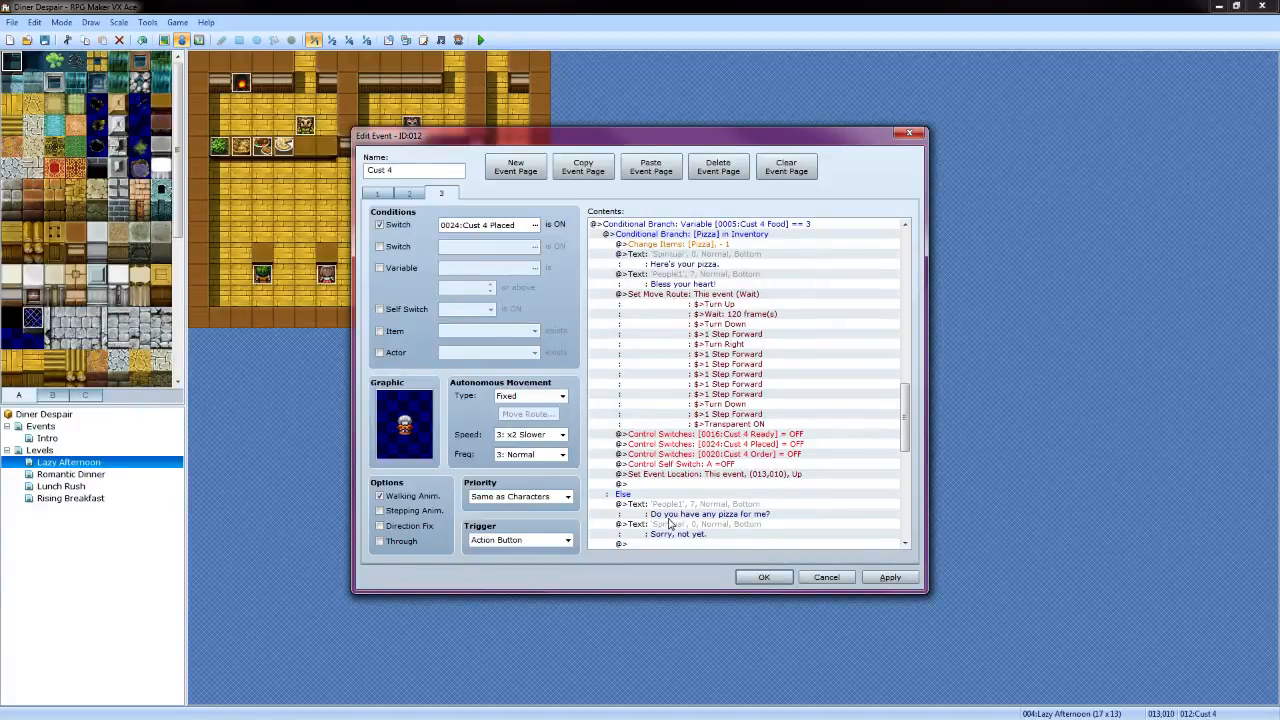
{"action": "scroll", "coordinate": [715, 519], "scroll_direction": "down", "scroll_amount": 5}
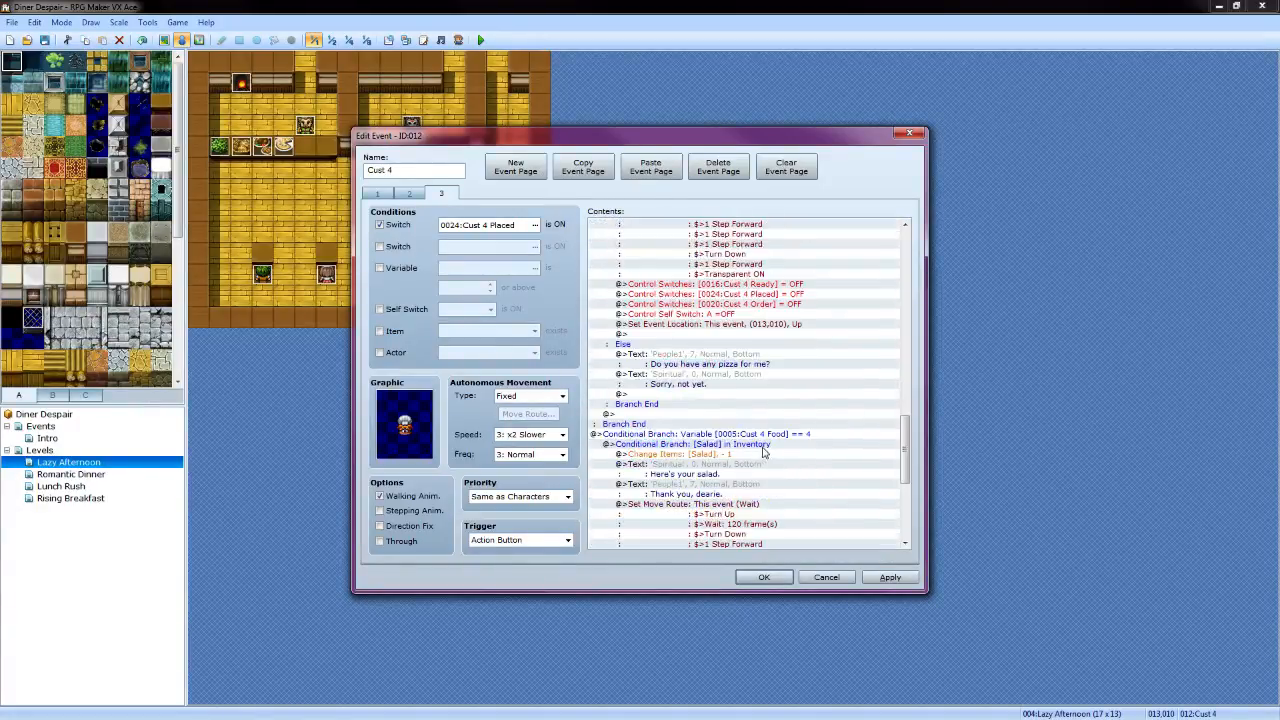
{"action": "scroll", "coordinate": [716, 494], "scroll_direction": "down", "scroll_amount": 8}
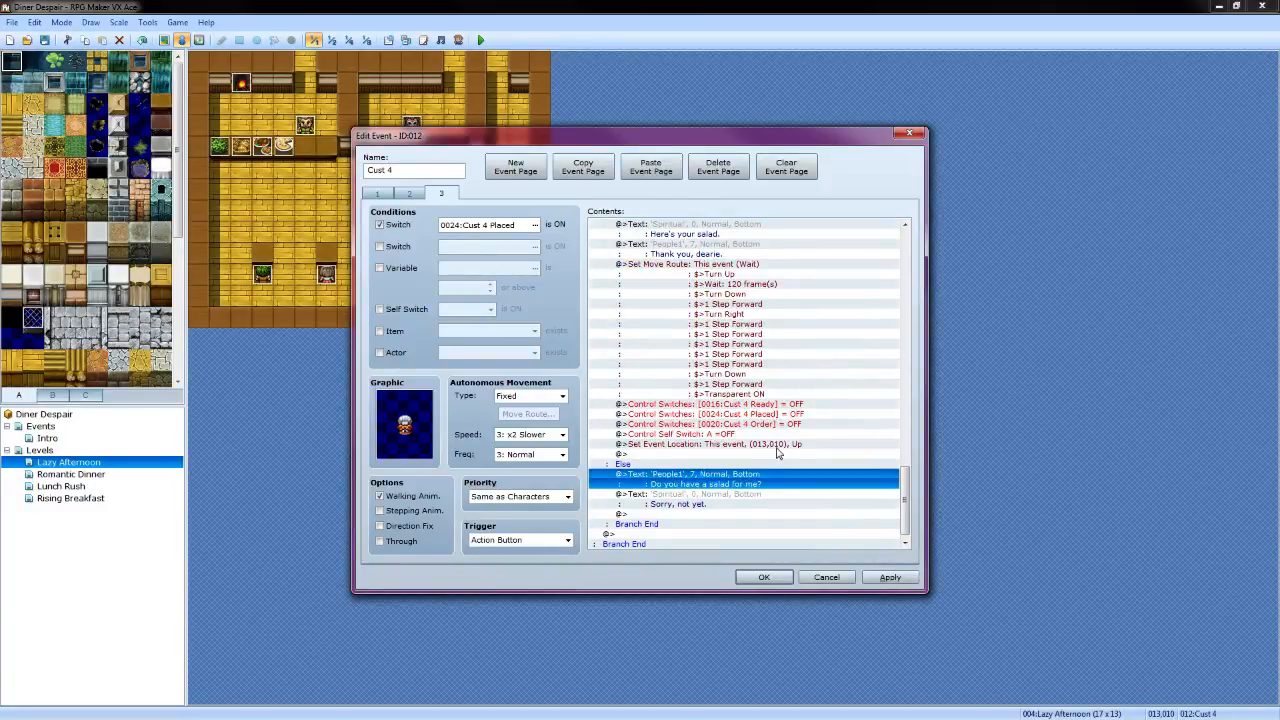
{"action": "scroll", "coordinate": [722, 487], "scroll_direction": "down", "scroll_amount": 1}
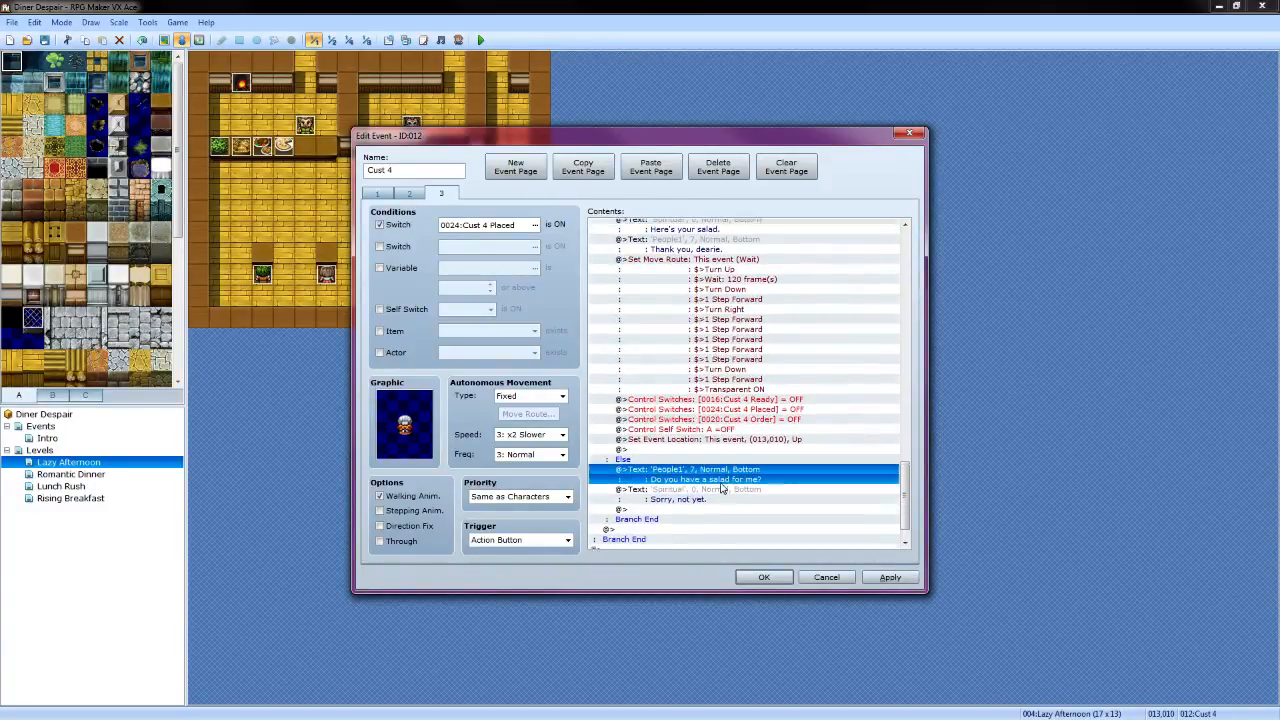
{"action": "scroll", "coordinate": [722, 487], "scroll_direction": "up", "scroll_amount": 20}
{"action": "scroll", "coordinate": [722, 487], "scroll_direction": "up", "scroll_amount": 12}
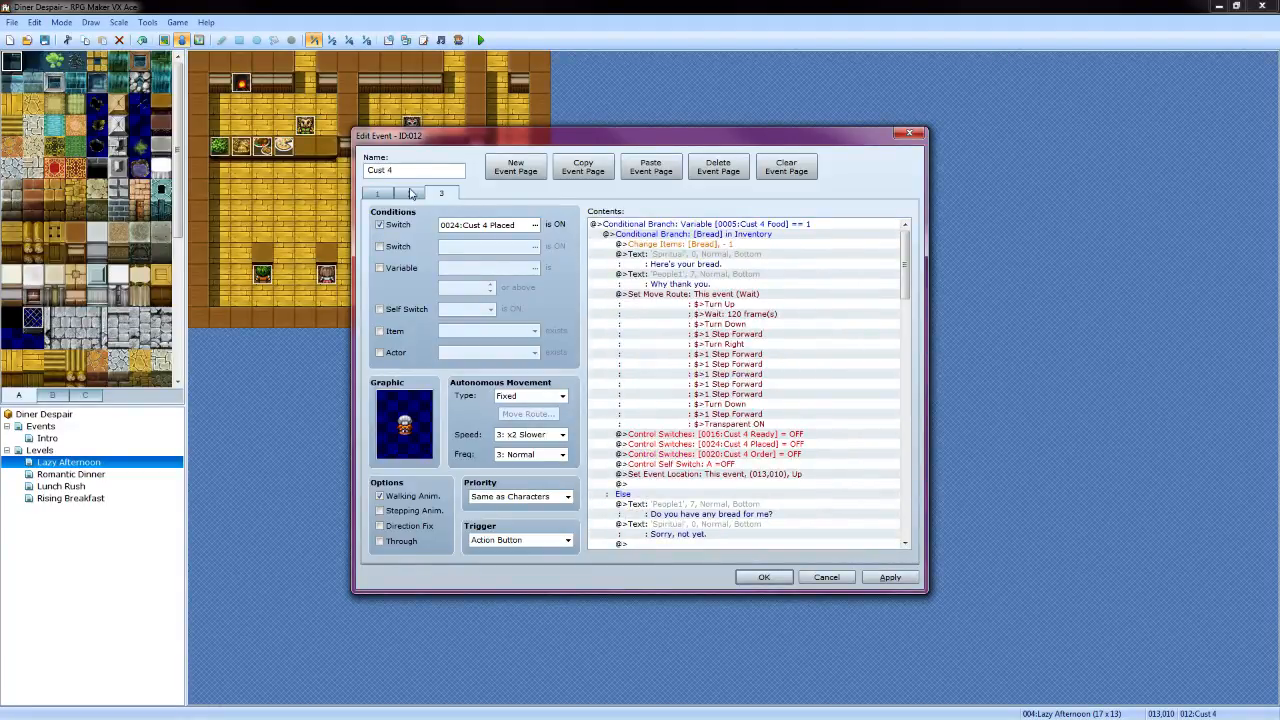
Check Cust 4's other event pages, return to the order-placed page and apply the event's changes
{"action": "left_click", "coordinate": [410, 193]}
{"action": "left_click", "coordinate": [378, 193]}
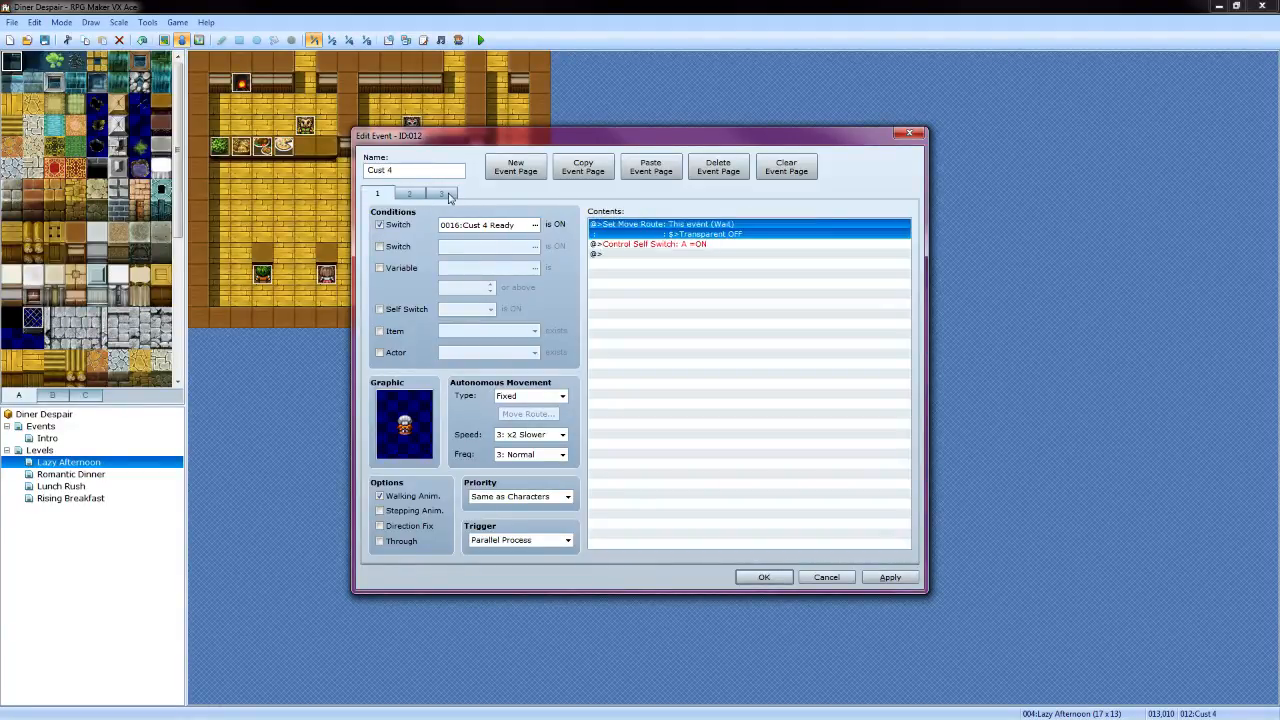
{"action": "left_click", "coordinate": [446, 194]}
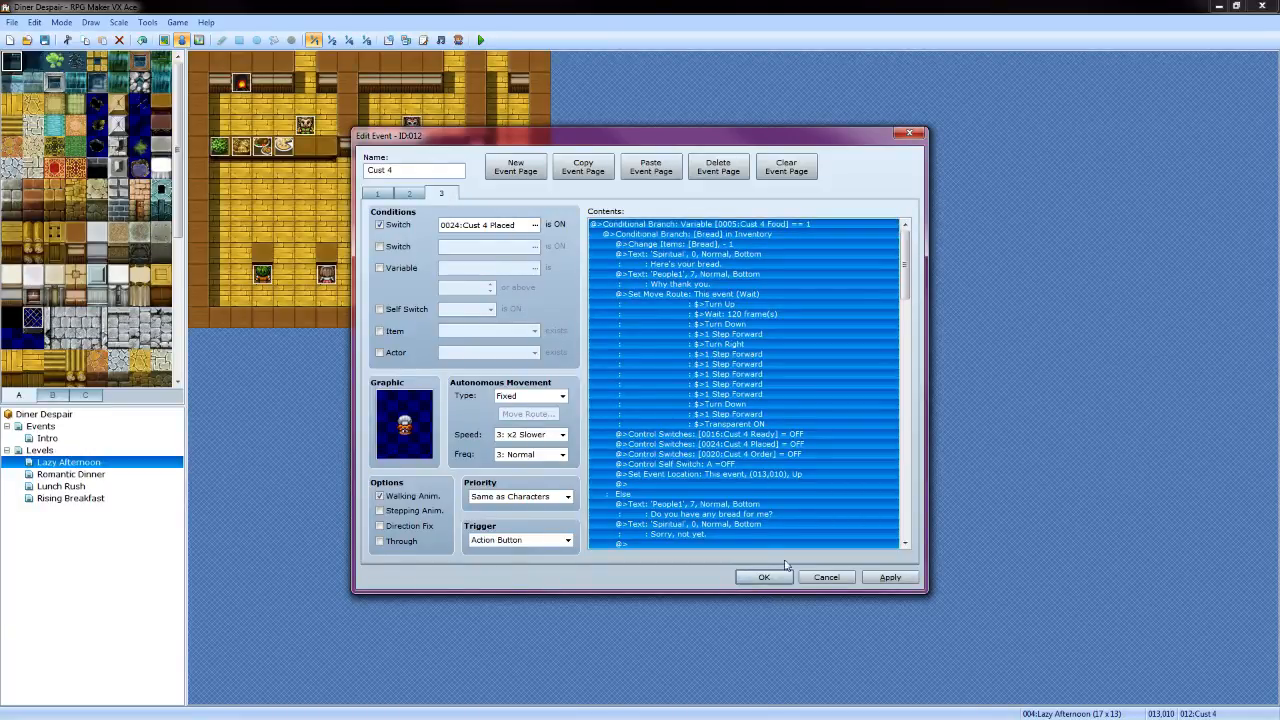
{"action": "left_click", "coordinate": [876, 576]}
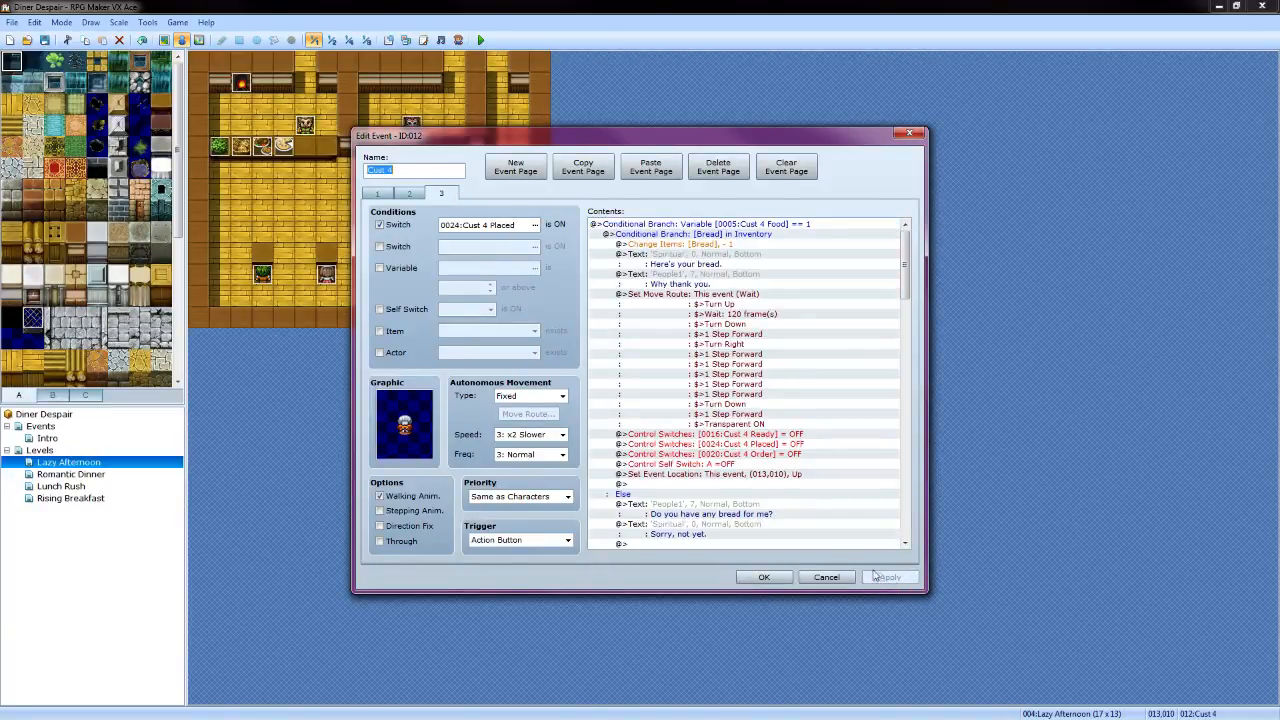
Replace Turn Right with Turn Left in the move route of Cust 4's bread branch
{"action": "left_click", "coordinate": [738, 295]}
{"action": "left_click_drag", "start_coordinate": [647, 143], "coordinate": [820, 139]}
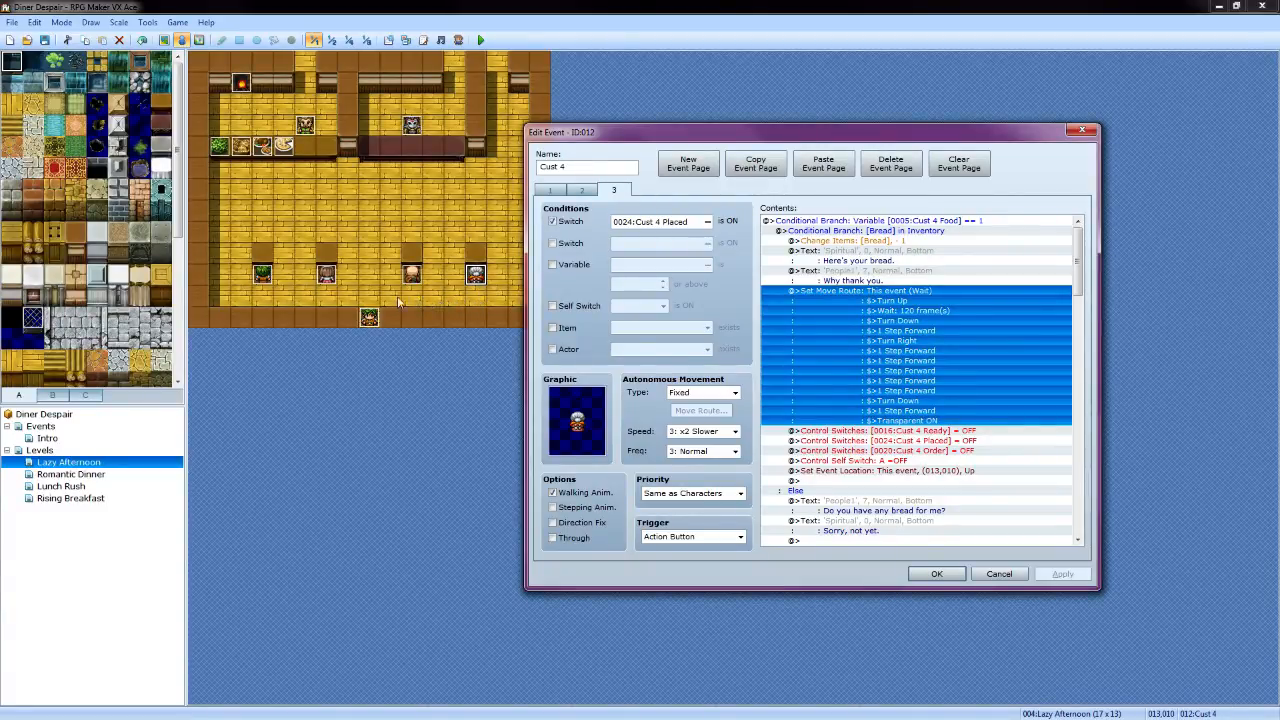
{"action": "right_click", "coordinate": [906, 302]}
{"action": "left_click", "coordinate": [921, 313]}
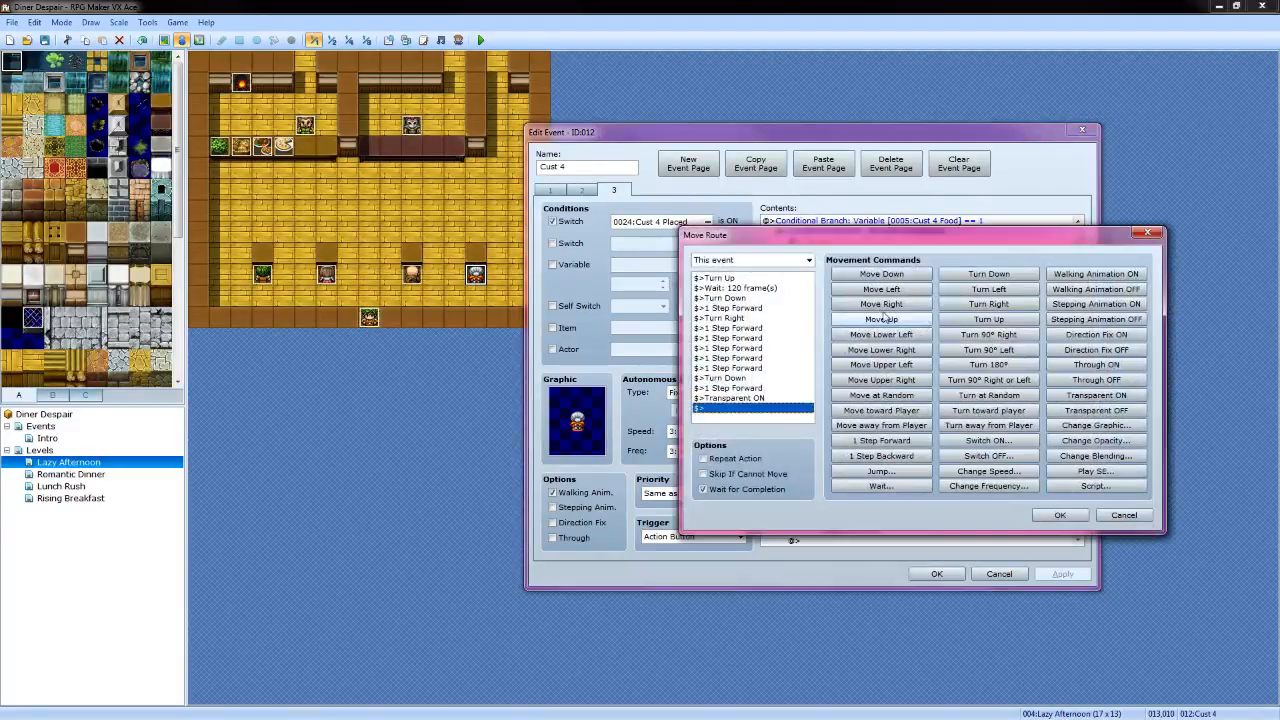
{"action": "left_click", "coordinate": [762, 318]}
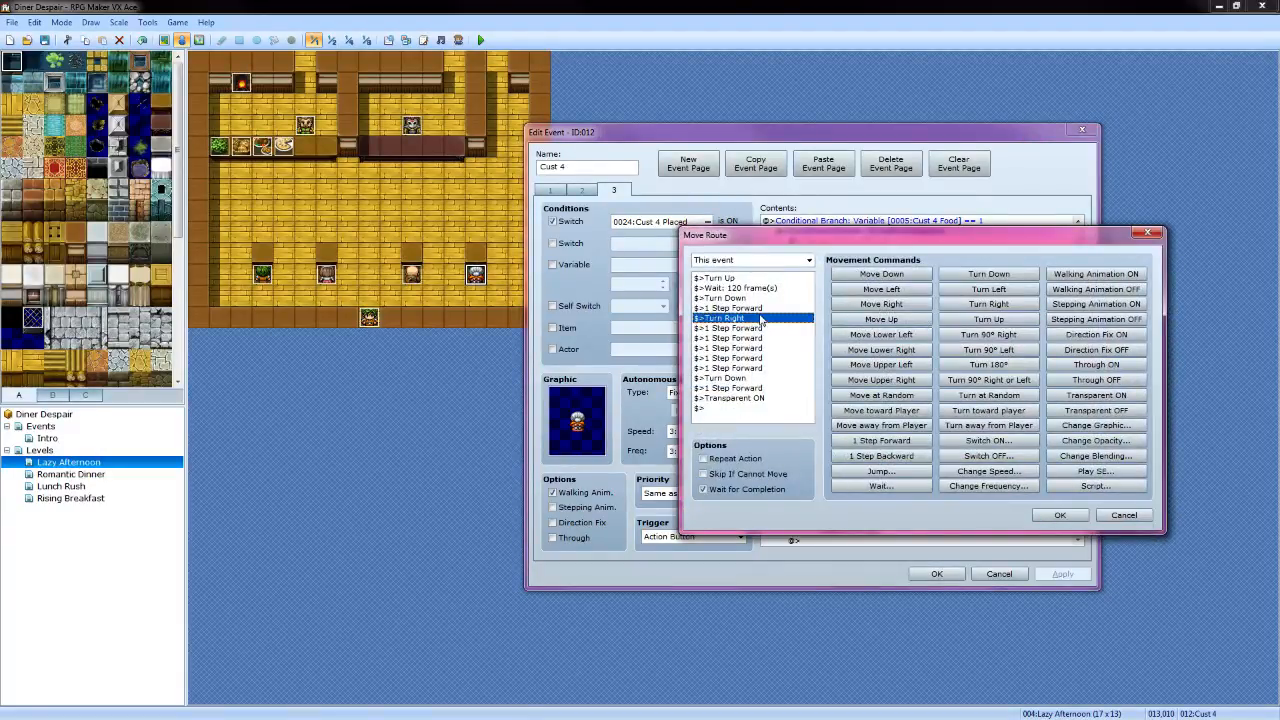
{"action": "left_click", "coordinate": [1000, 290]}
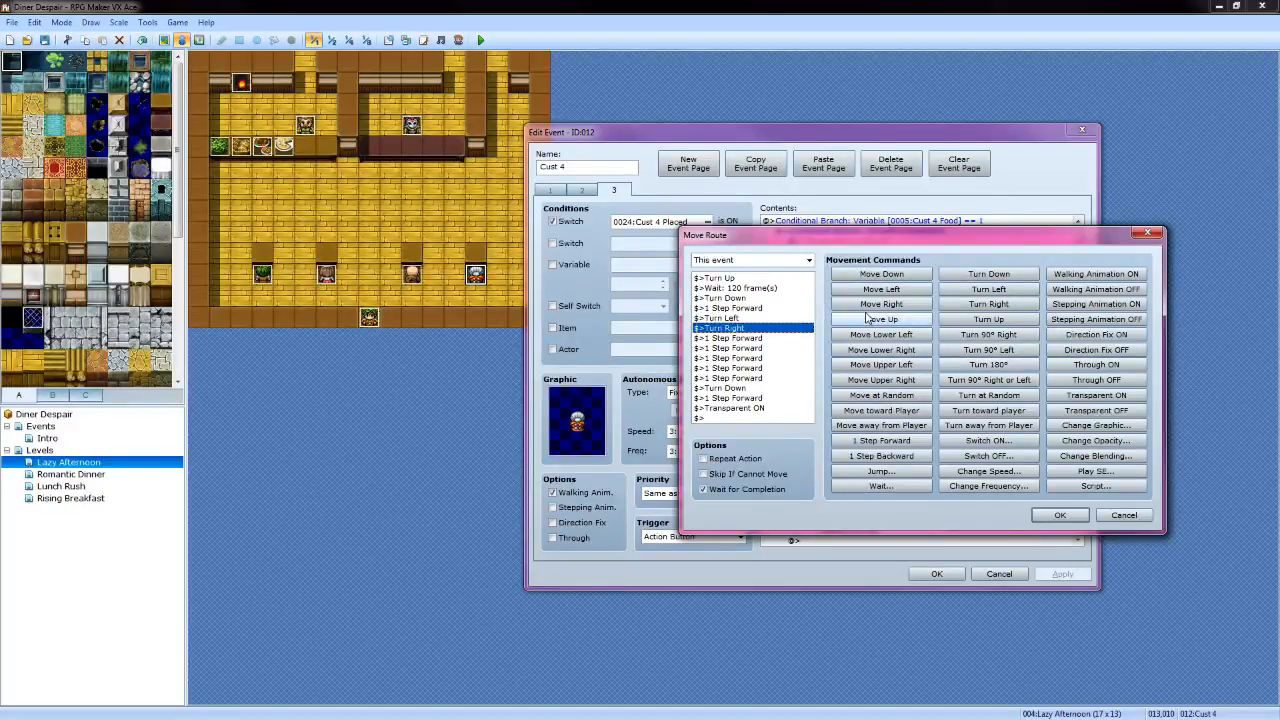
{"action": "key", "text": "Delete"}
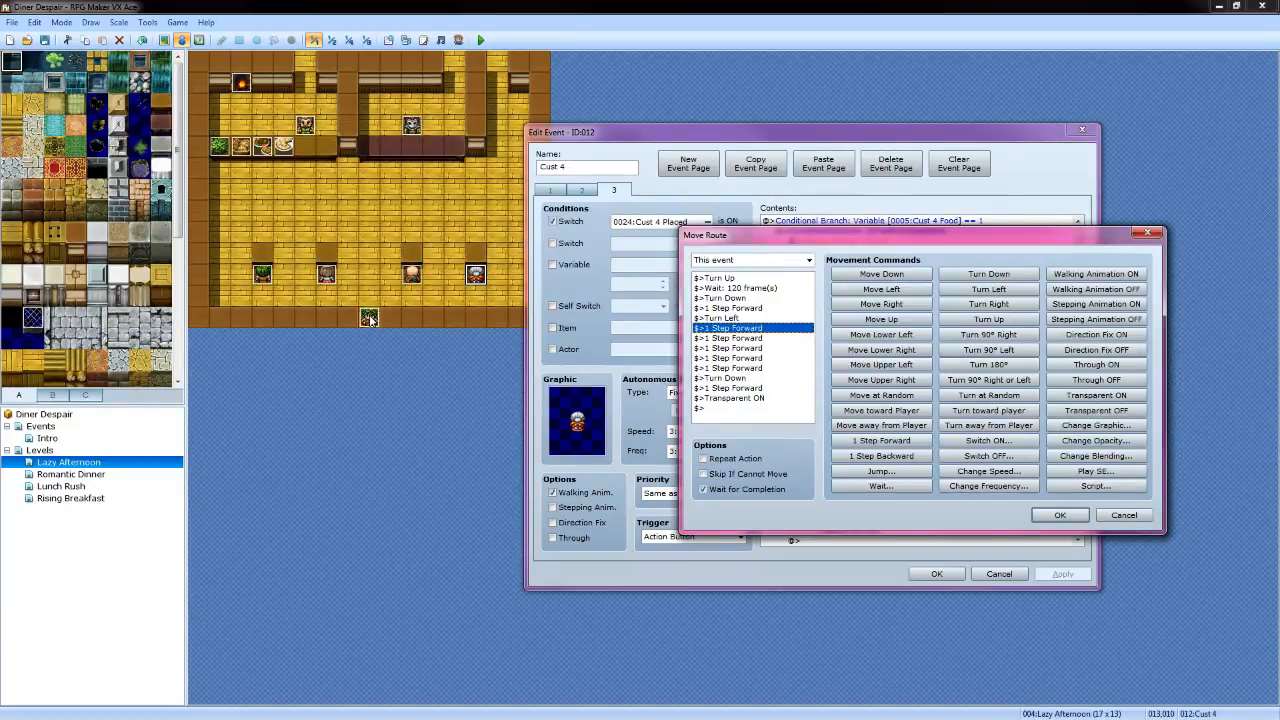
{"action": "left_click", "coordinate": [1060, 515]}
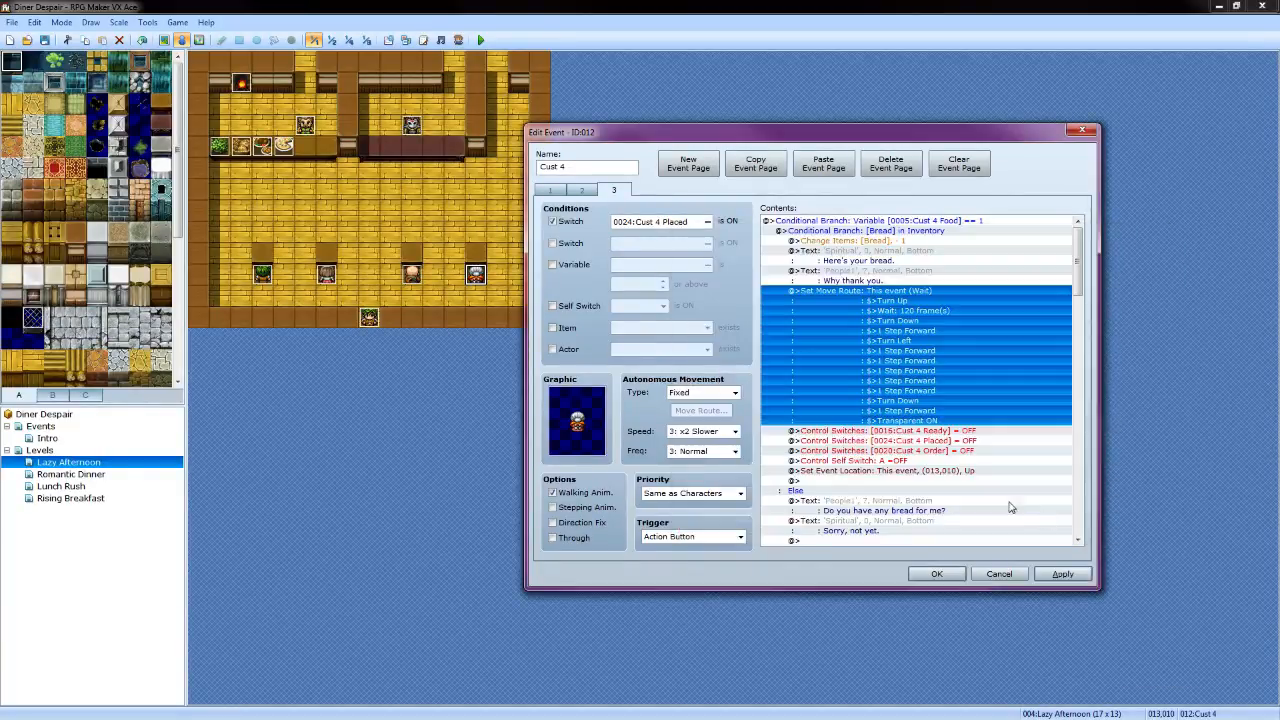
Replace Turn Right with Turn Left in the move route of Cust 4's chicken nuggets branch
{"action": "scroll", "coordinate": [995, 430], "scroll_direction": "down", "scroll_amount": 9}
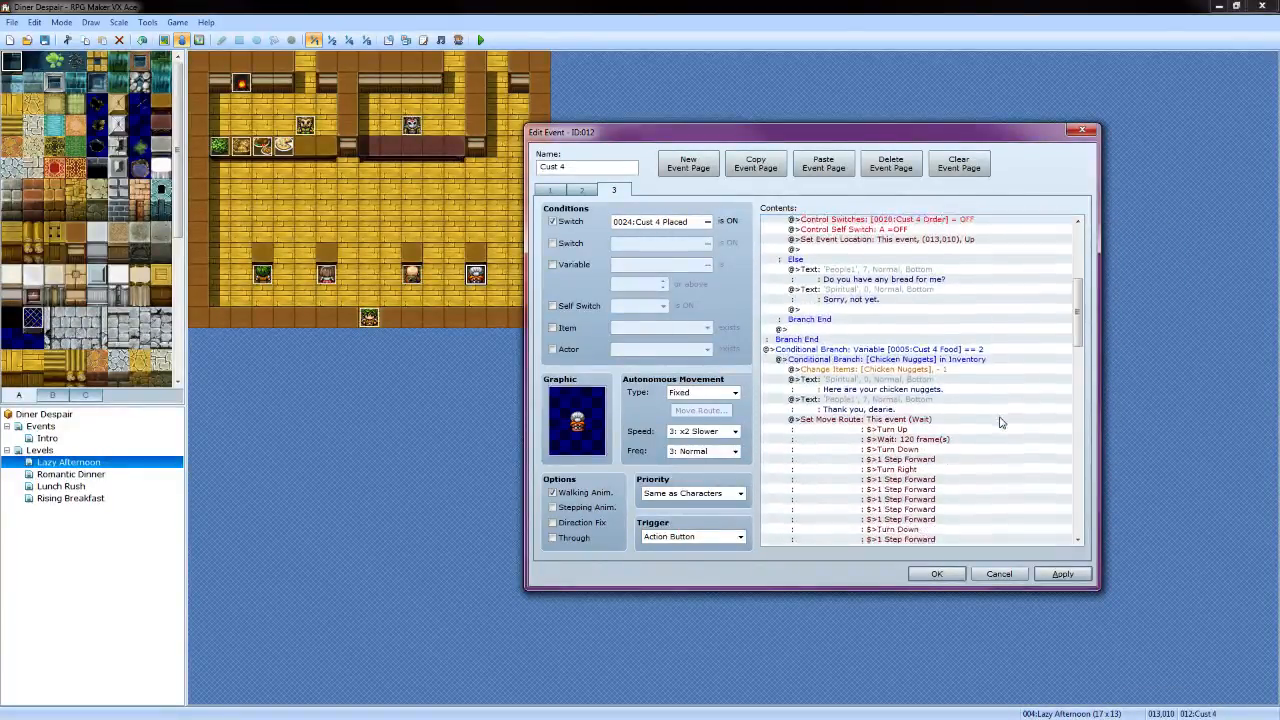
{"action": "left_click", "coordinate": [929, 380]}
{"action": "right_click", "coordinate": [928, 381]}
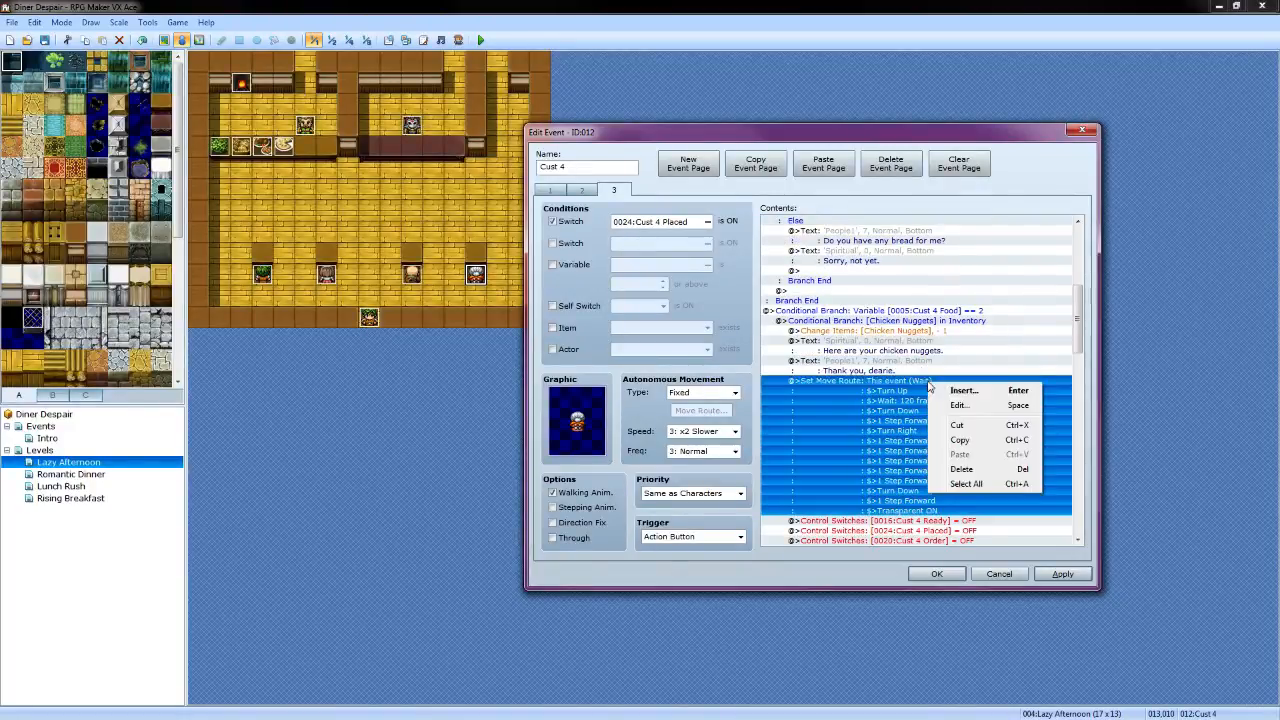
{"action": "left_click", "coordinate": [952, 405]}
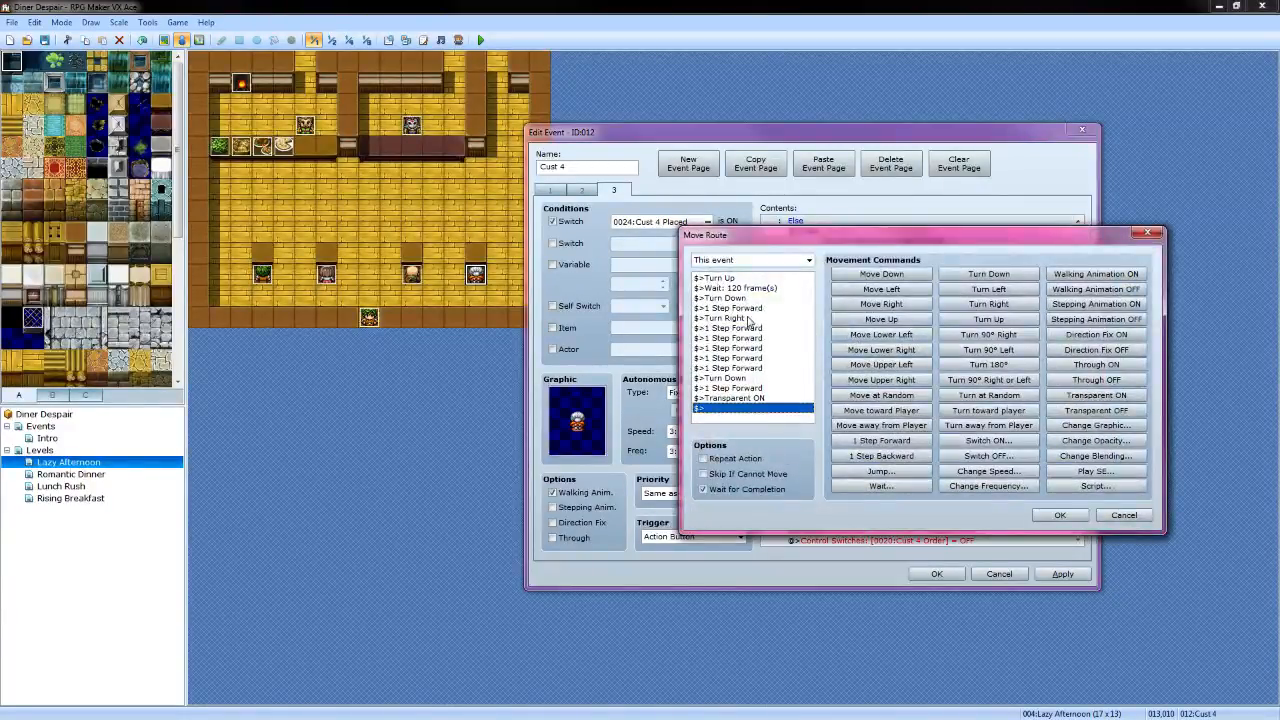
{"action": "left_click", "coordinate": [748, 318]}
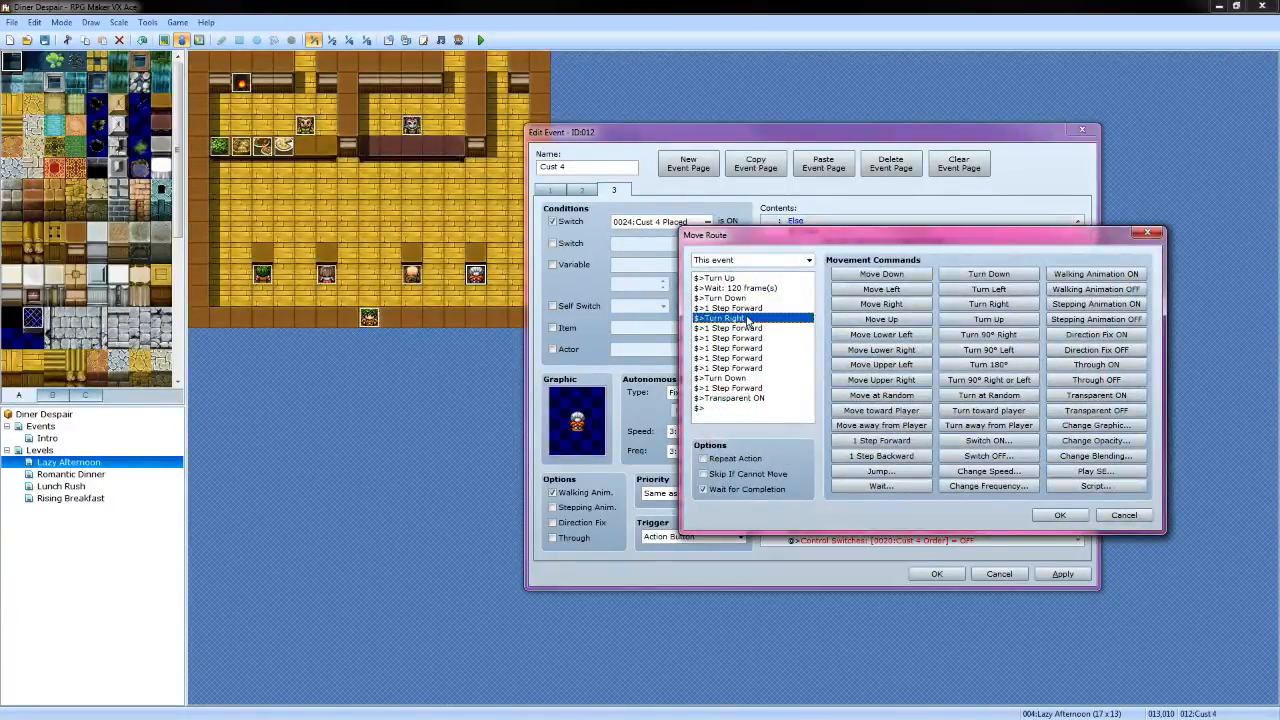
{"action": "left_click", "coordinate": [988, 290]}
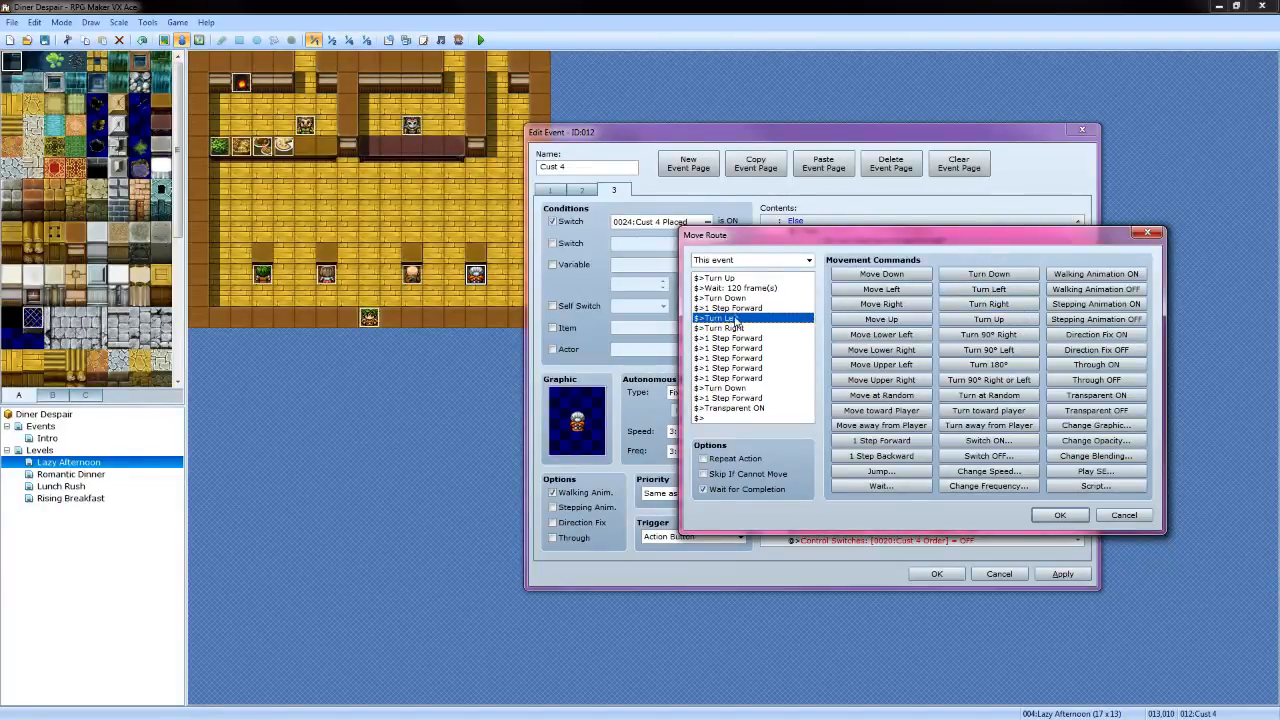
{"action": "left_click", "coordinate": [737, 329]}
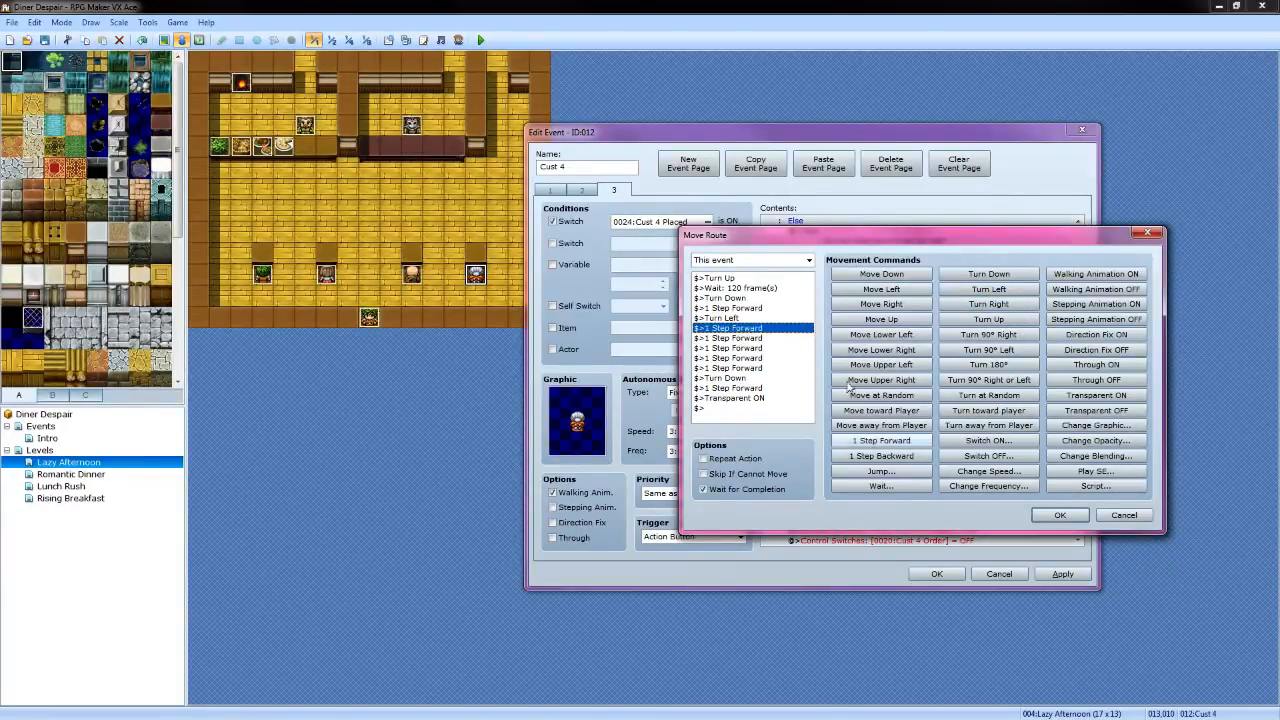
{"action": "left_click", "coordinate": [1059, 515]}
Replace Turn Right with Turn Left in the move route of Cust 4's pizza branch
{"action": "scroll", "coordinate": [903, 427], "scroll_direction": "down", "scroll_amount": 10}
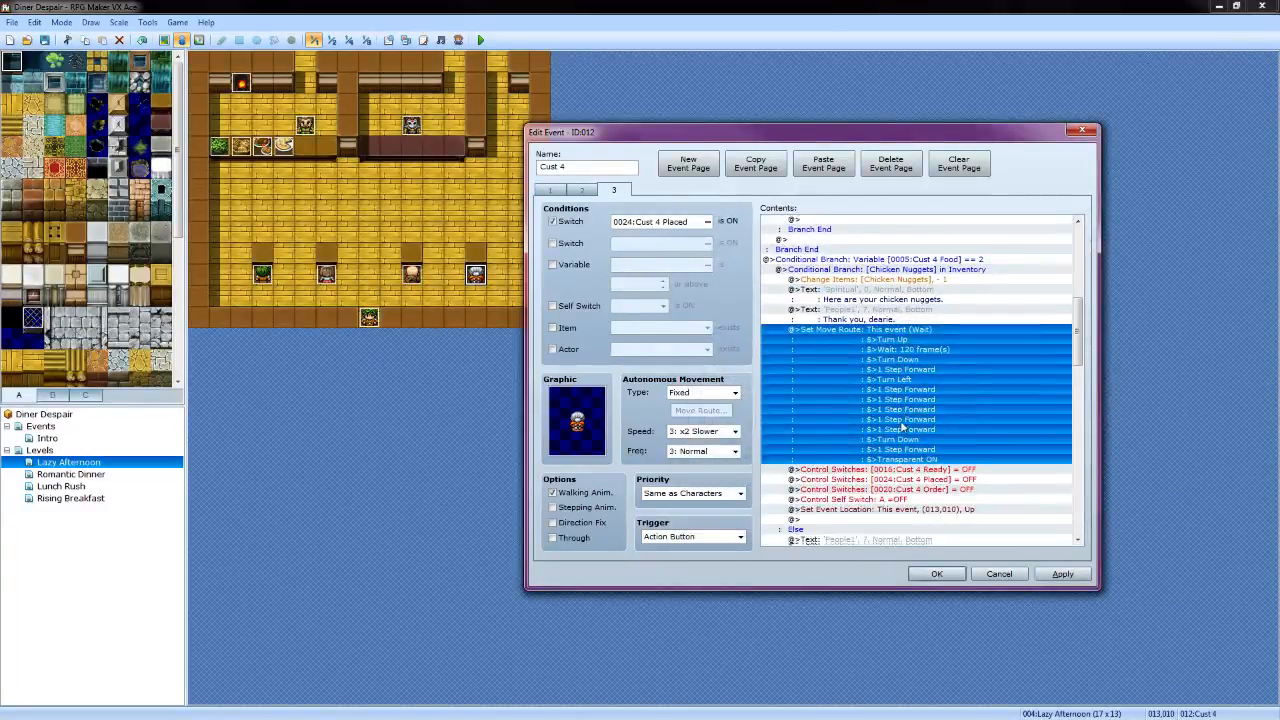
{"action": "left_click", "coordinate": [912, 382]}
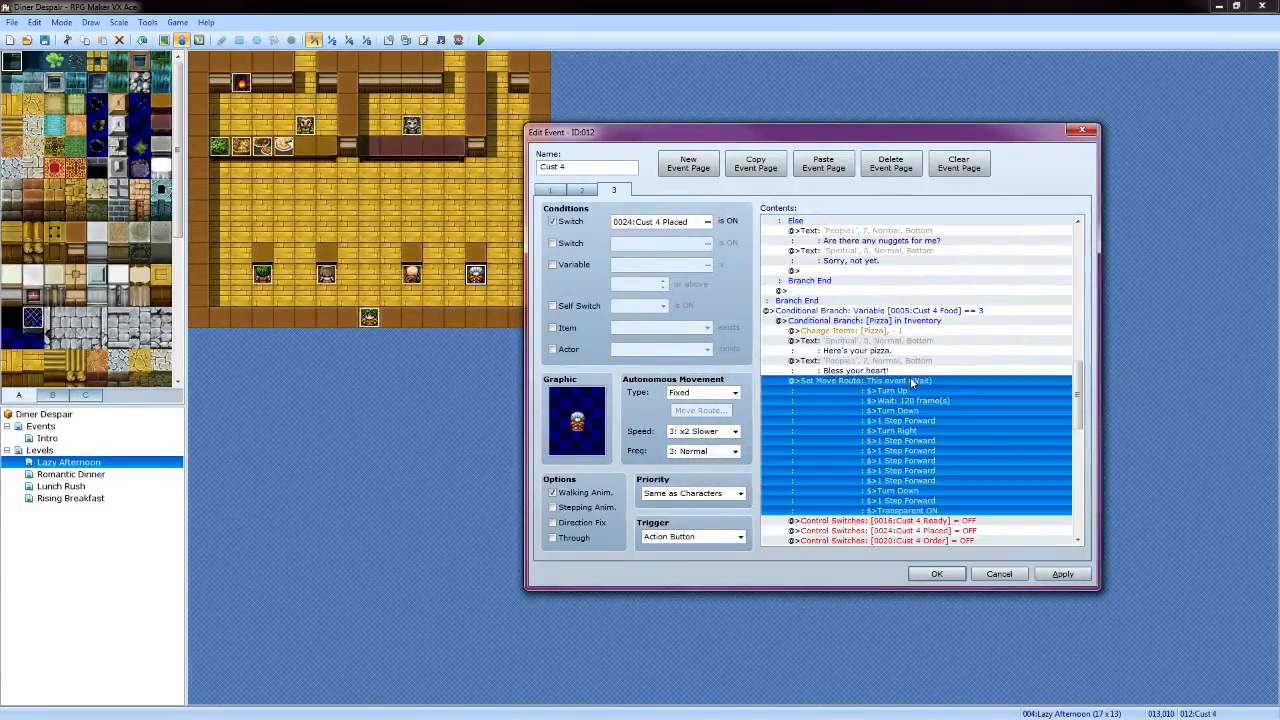
{"action": "right_click", "coordinate": [910, 378]}
{"action": "left_click", "coordinate": [938, 401]}
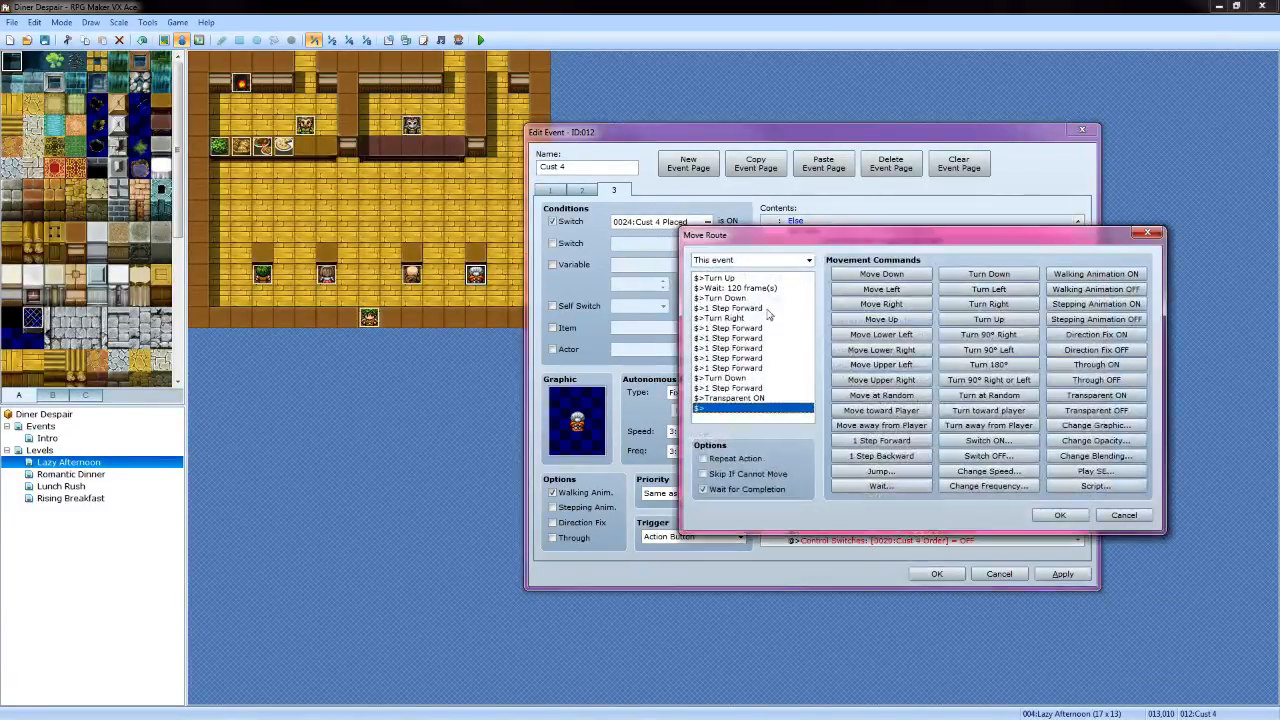
{"action": "left_click", "coordinate": [760, 318]}
{"action": "left_click", "coordinate": [963, 291]}
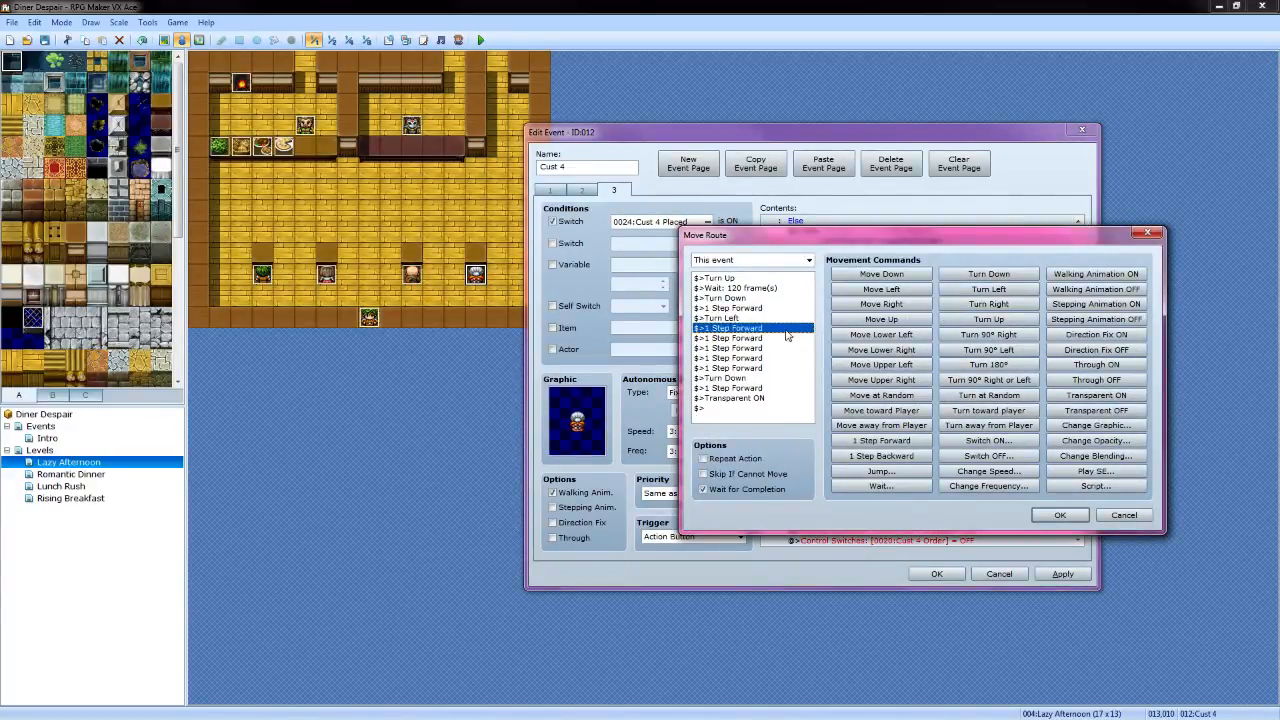
{"action": "left_click", "coordinate": [1059, 515]}
Replace Turn Right with Turn Left in the salad branch's move route, and save and close the Cust 4 event
{"action": "scroll", "coordinate": [893, 401], "scroll_direction": "down", "scroll_amount": 10}
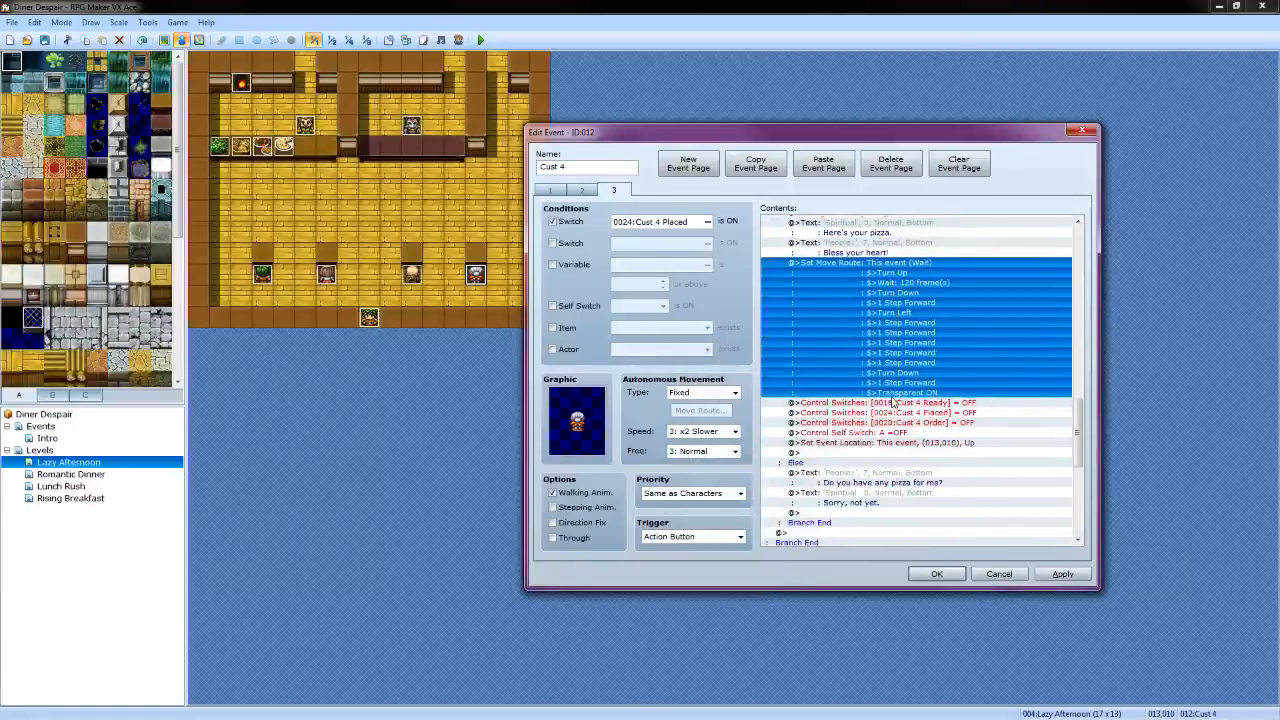
{"action": "left_click", "coordinate": [909, 418]}
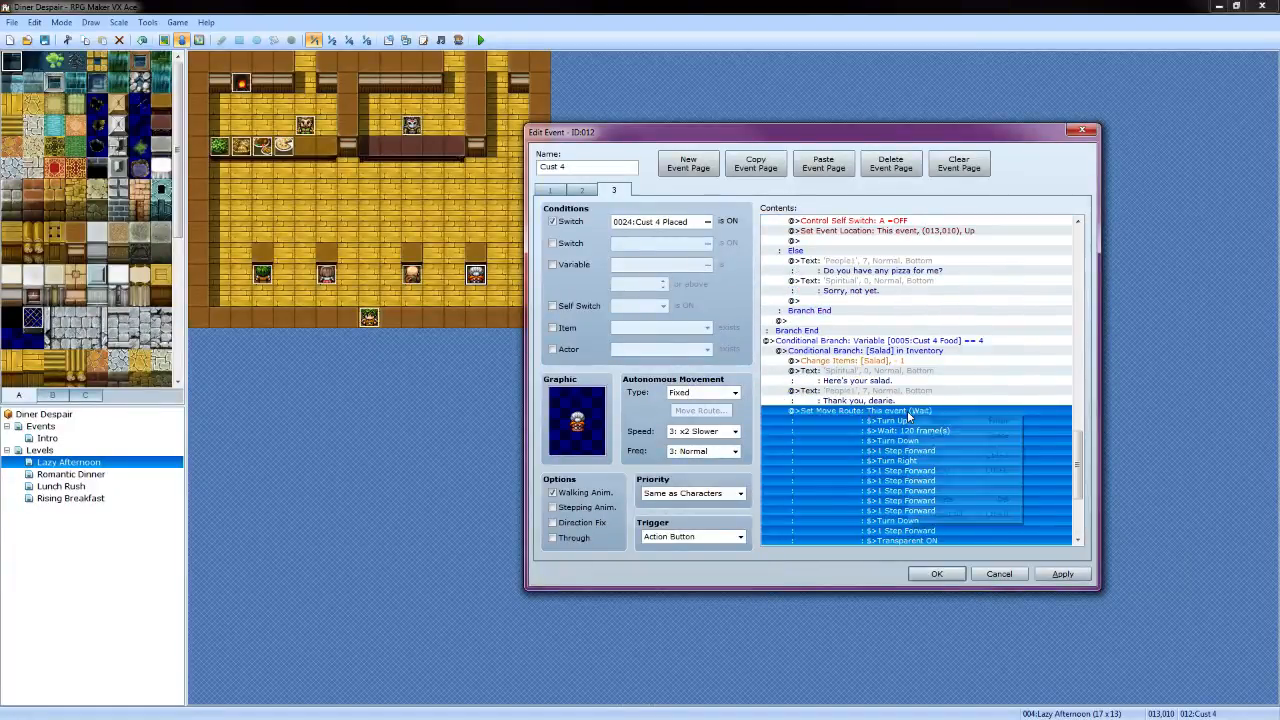
{"action": "right_click", "coordinate": [909, 420]}
{"action": "left_click", "coordinate": [945, 443]}
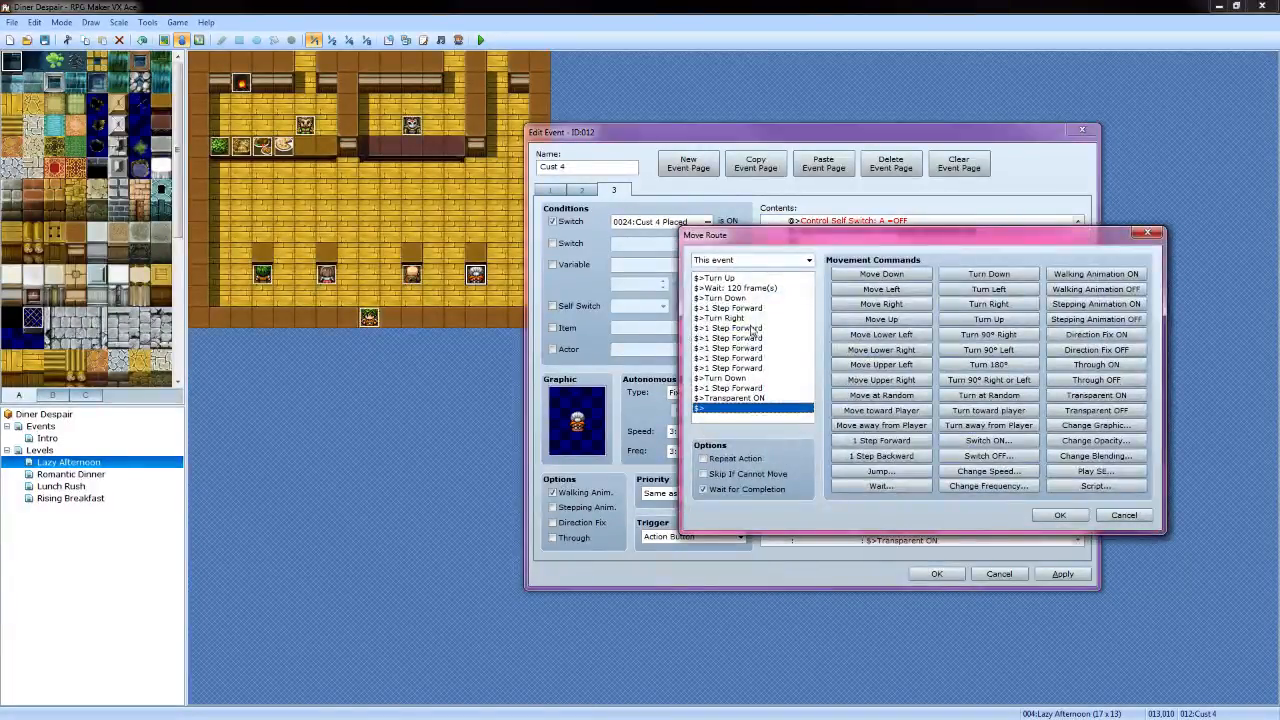
{"action": "left_click", "coordinate": [730, 318]}
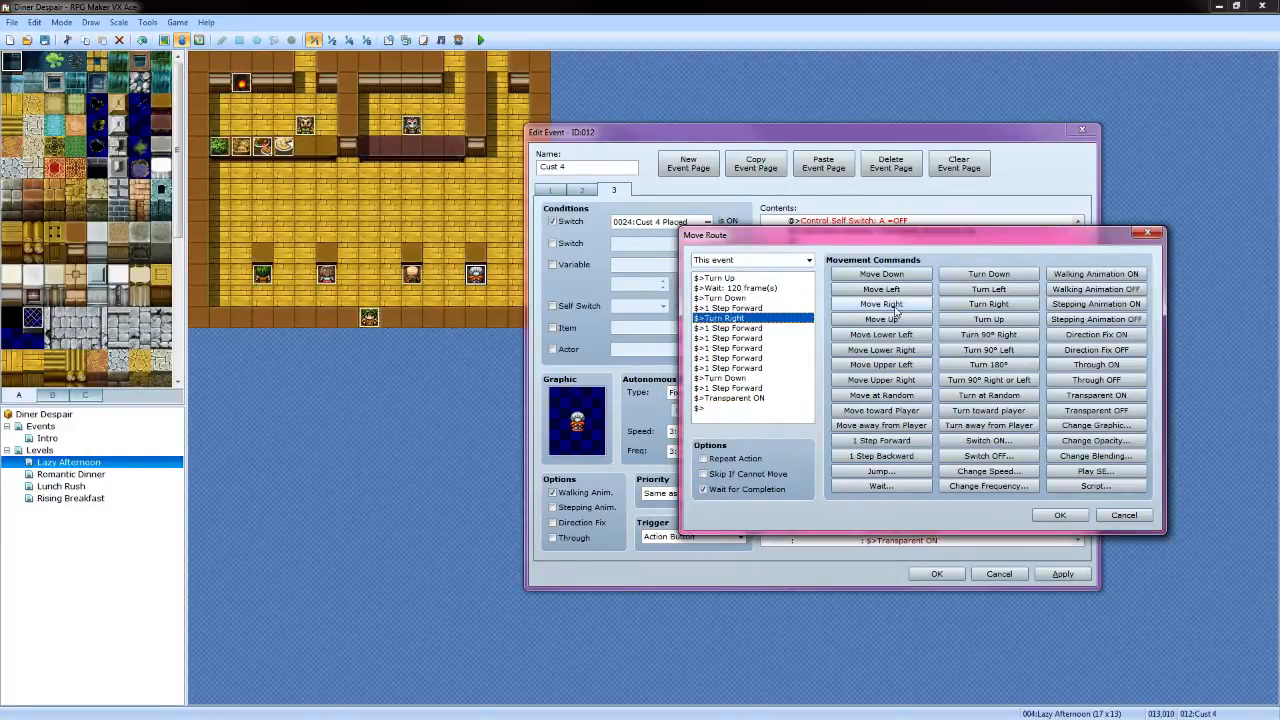
{"action": "left_click", "coordinate": [988, 289]}
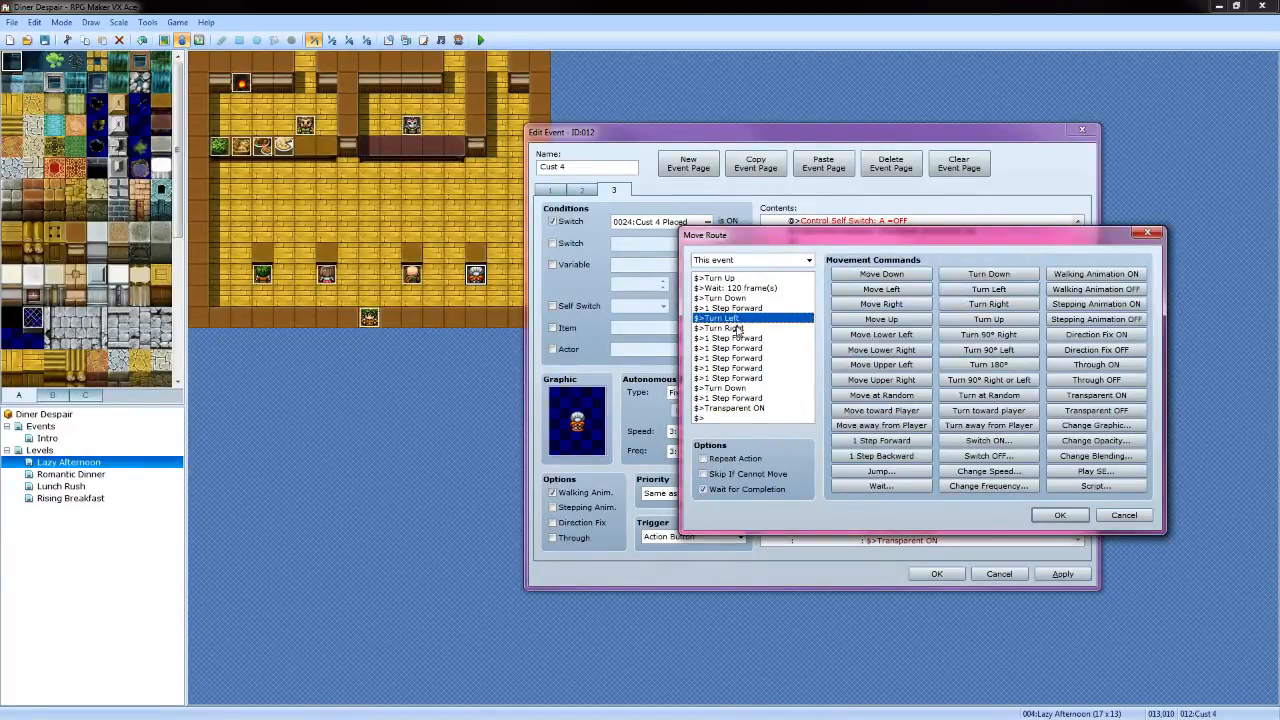
{"action": "key", "text": "Delete"}
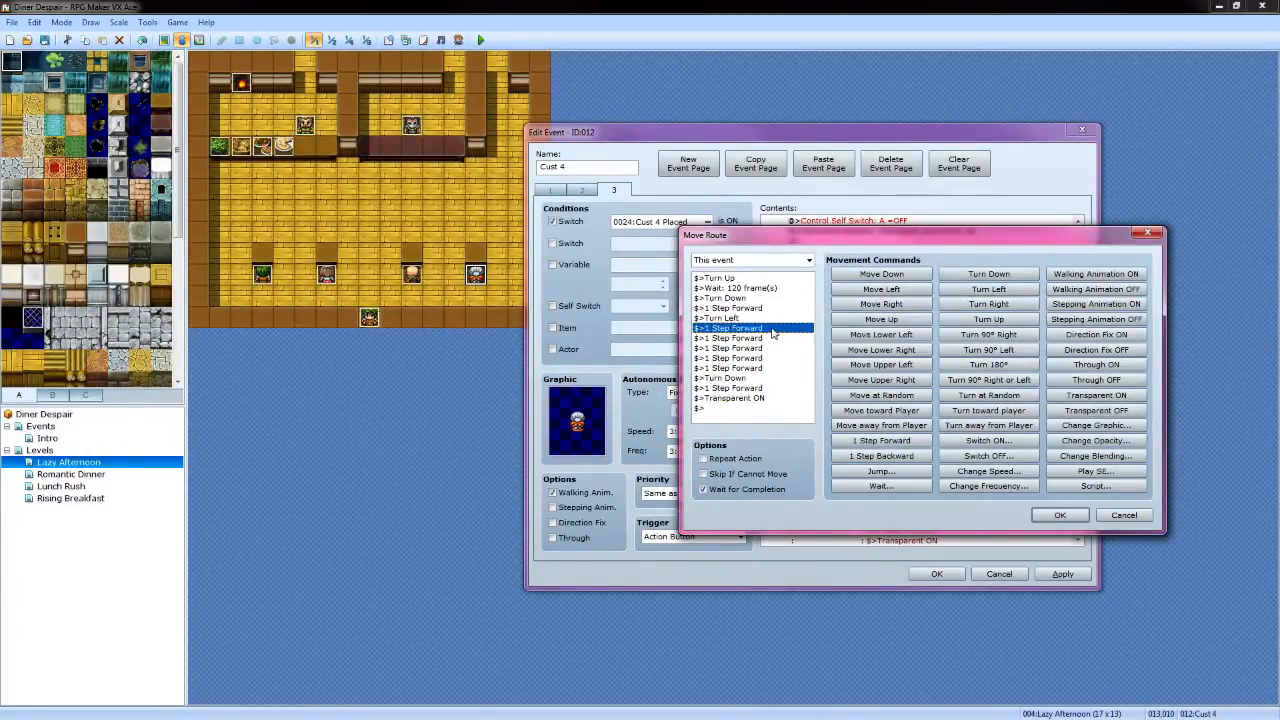
{"action": "left_click", "coordinate": [1057, 515]}
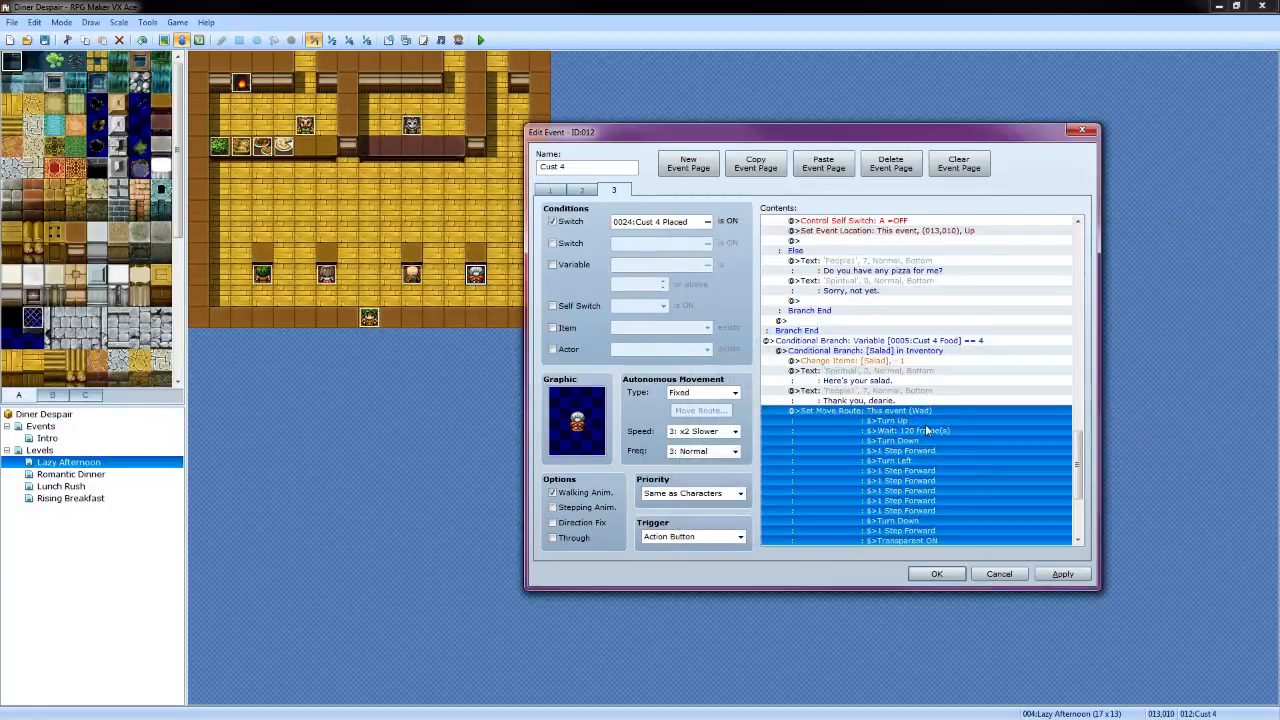
{"action": "scroll", "coordinate": [922, 430], "scroll_direction": "down", "scroll_amount": 5}
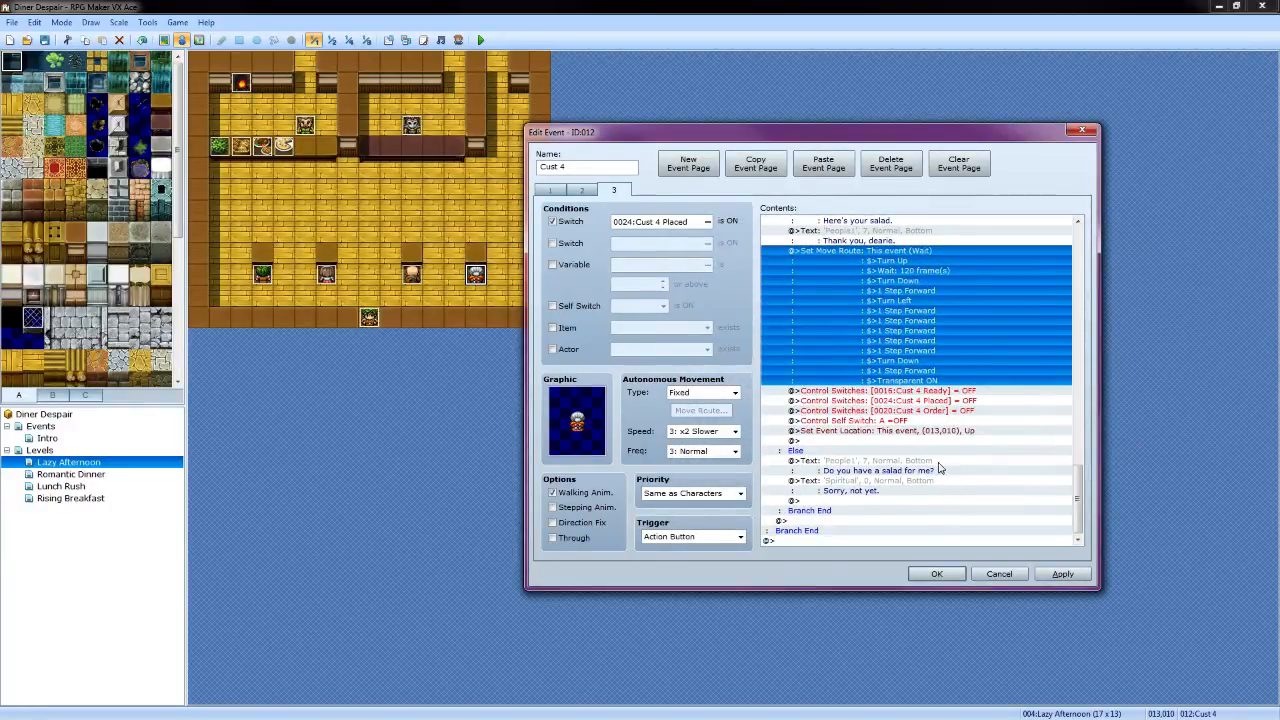
{"action": "left_click", "coordinate": [937, 576]}
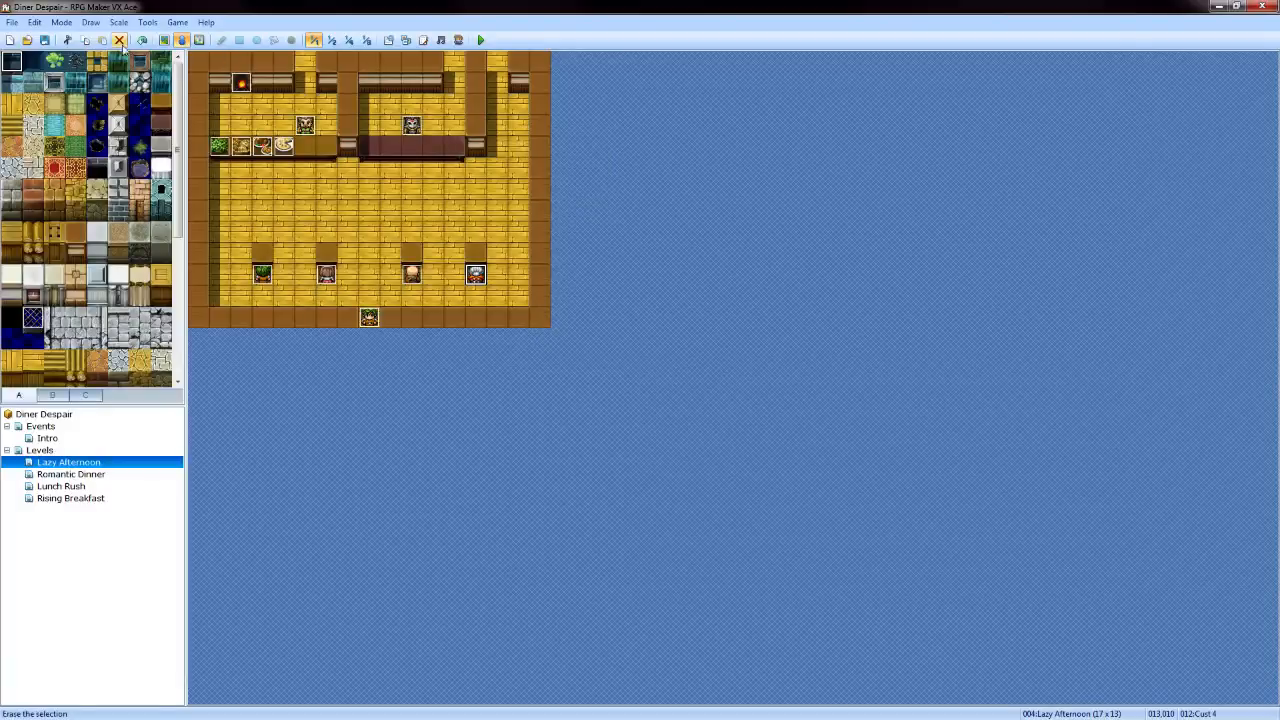
Start a playtest of Diner Despair and move the game window fully into view beside the map
{"action": "left_click", "coordinate": [482, 42]}
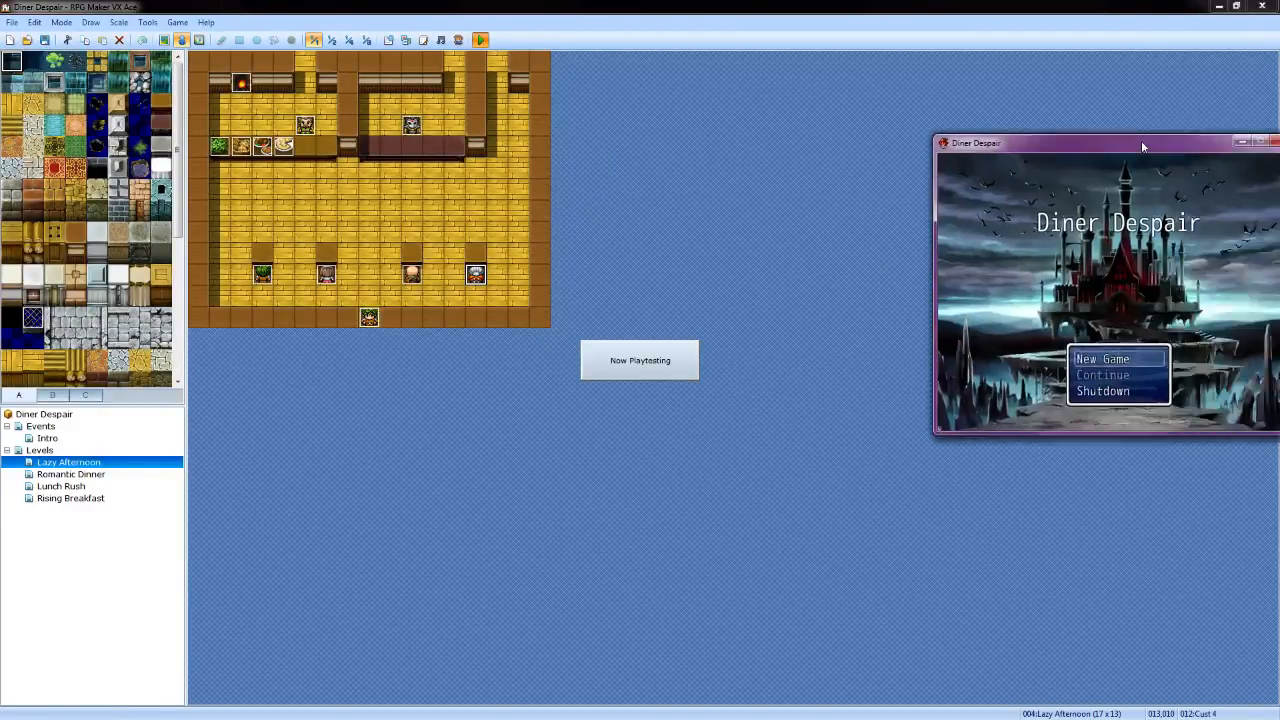
{"action": "left_click_drag", "start_coordinate": [1141, 140], "coordinate": [948, 156]}
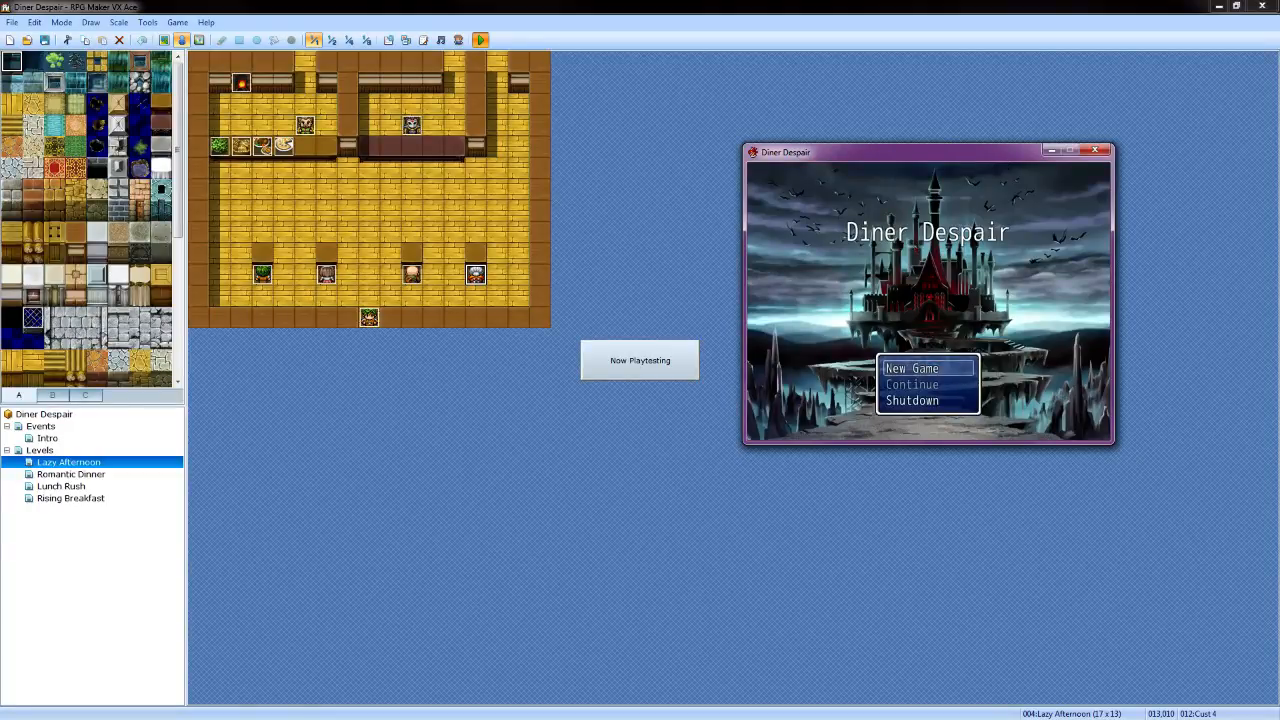
Start a new game and advance through the boss's opening conversation about being late
{"action": "key", "text": "Return"}
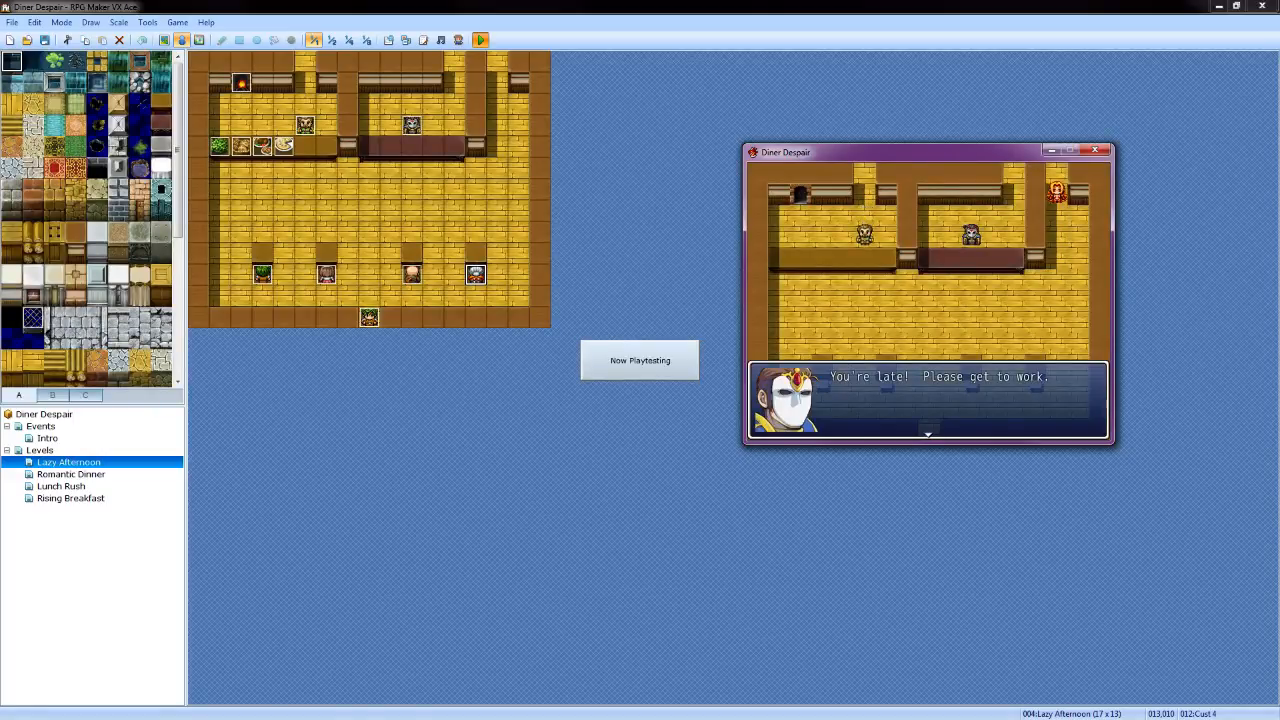
{"action": "key", "text": "Return"}
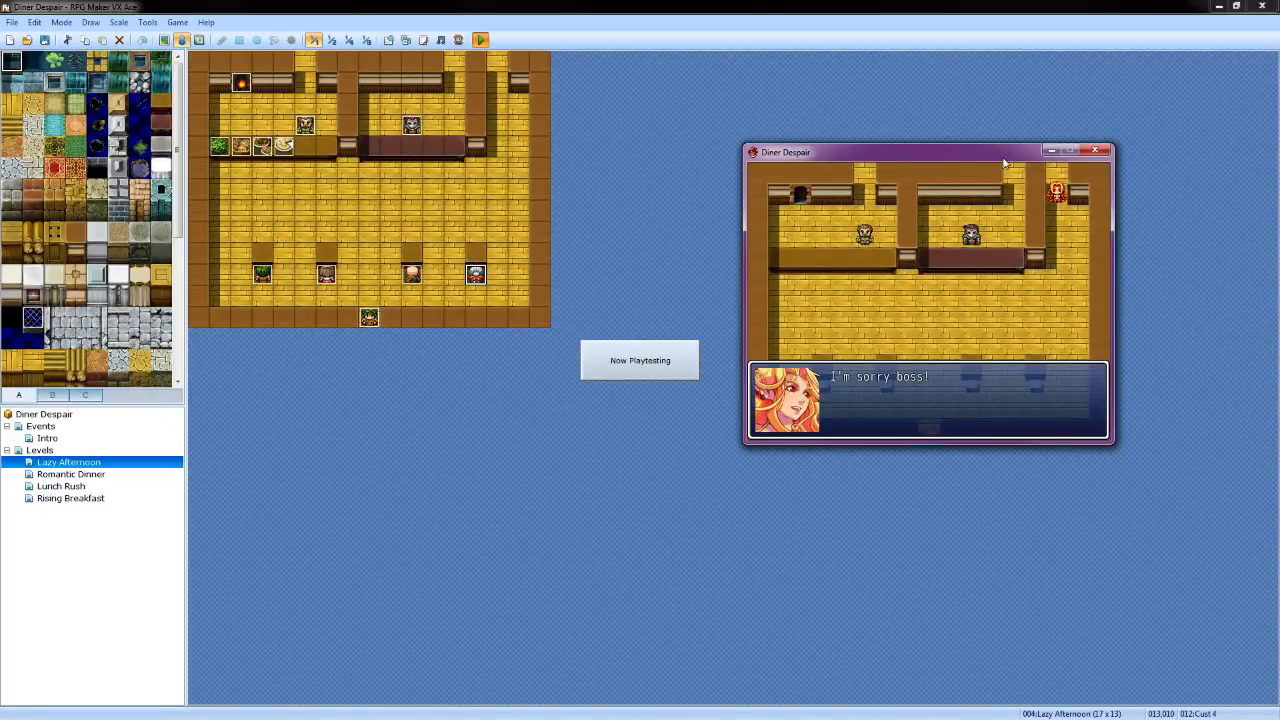
{"action": "key", "text": "Return"}
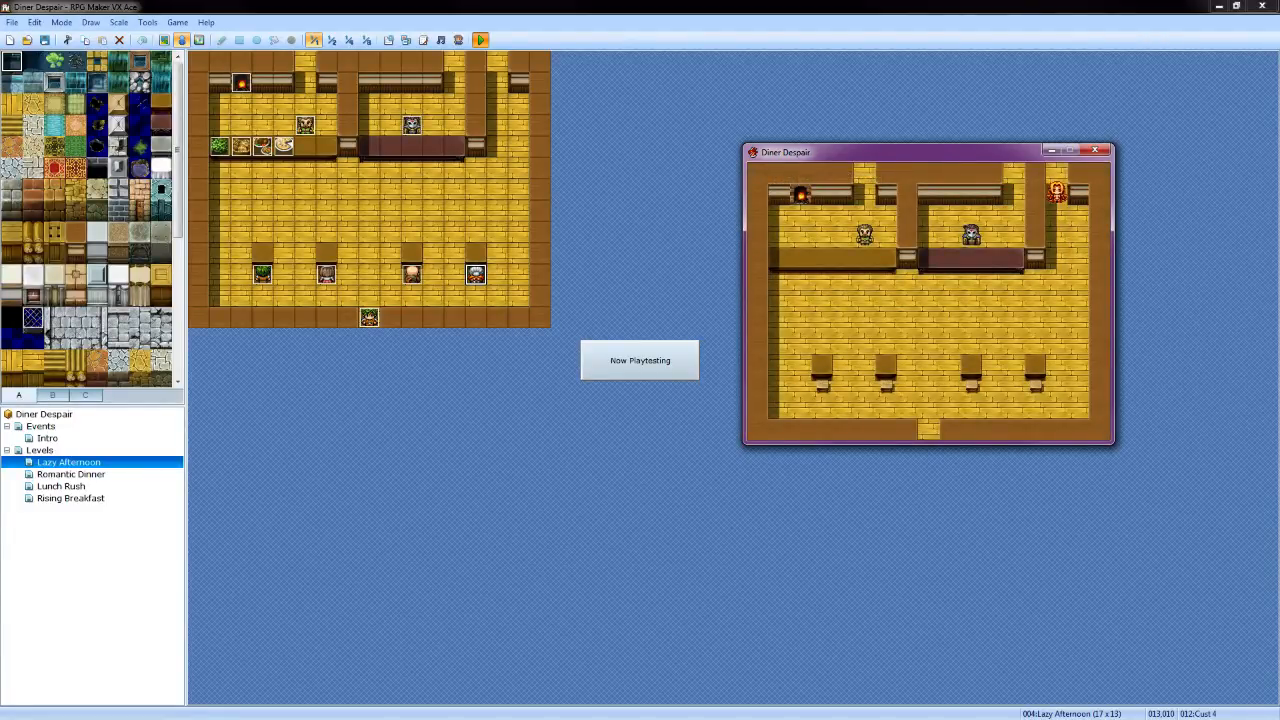
Walk down to the tables and ask the white-haired and bald customers whether they are ready to order
{"action": "key", "text": "Down"}
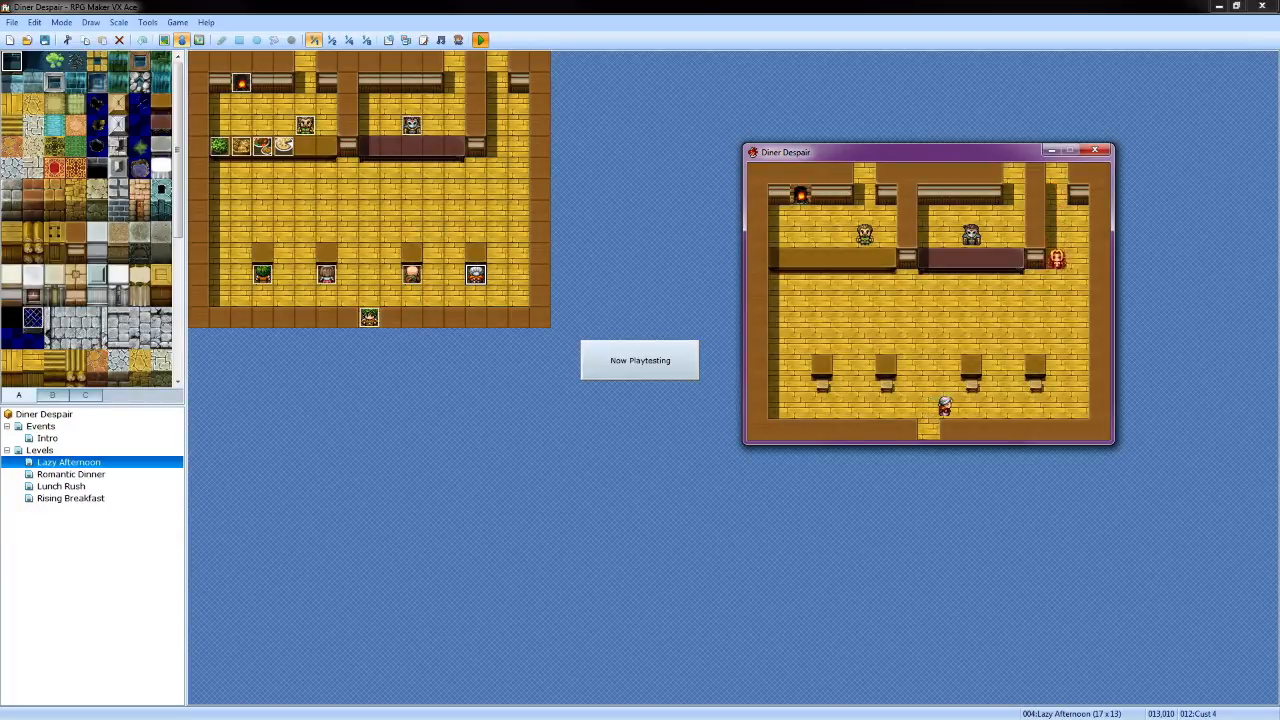
{"action": "key", "text": "Left"}
{"action": "key", "text": "Down"}
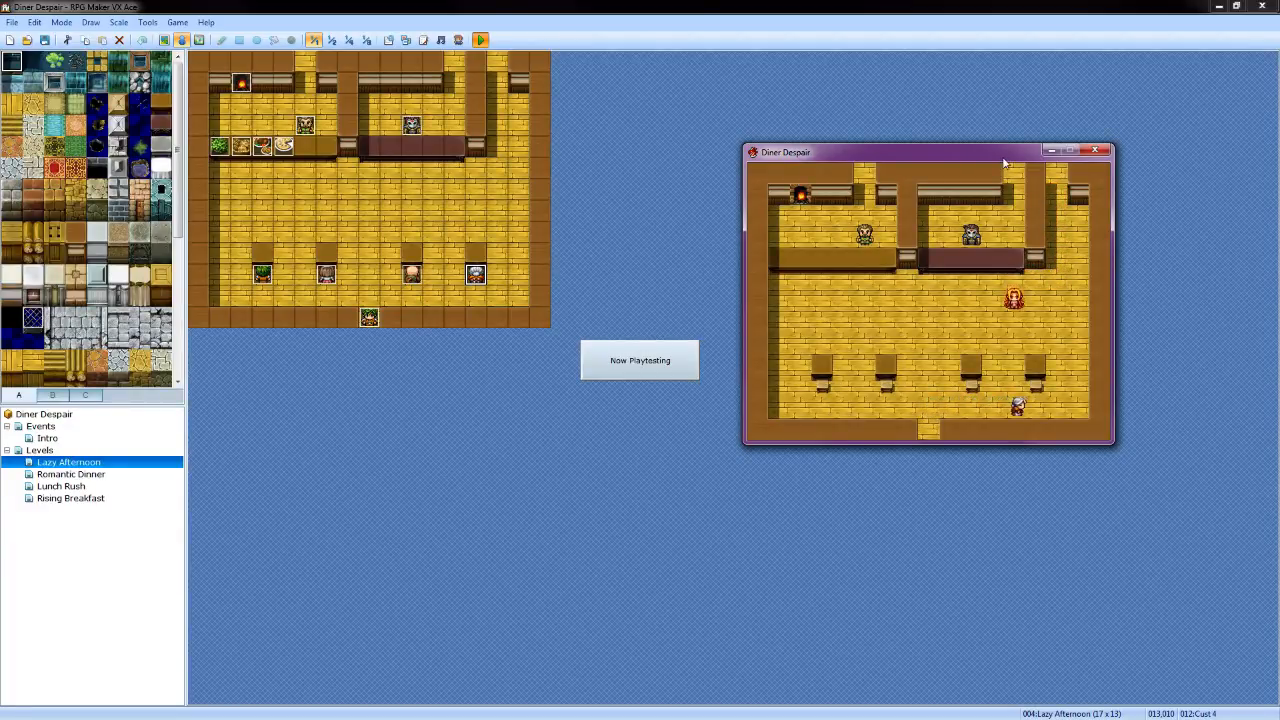
{"action": "key", "text": "Down"}
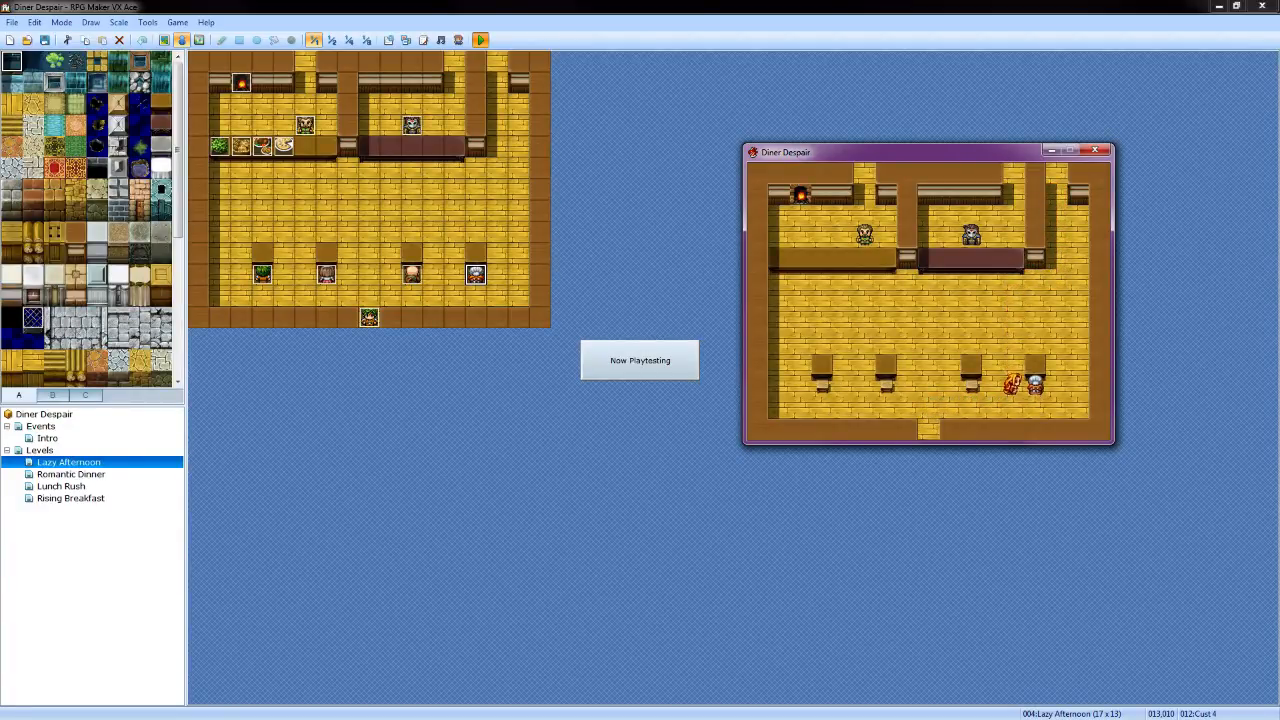
{"action": "key", "text": "Return"}
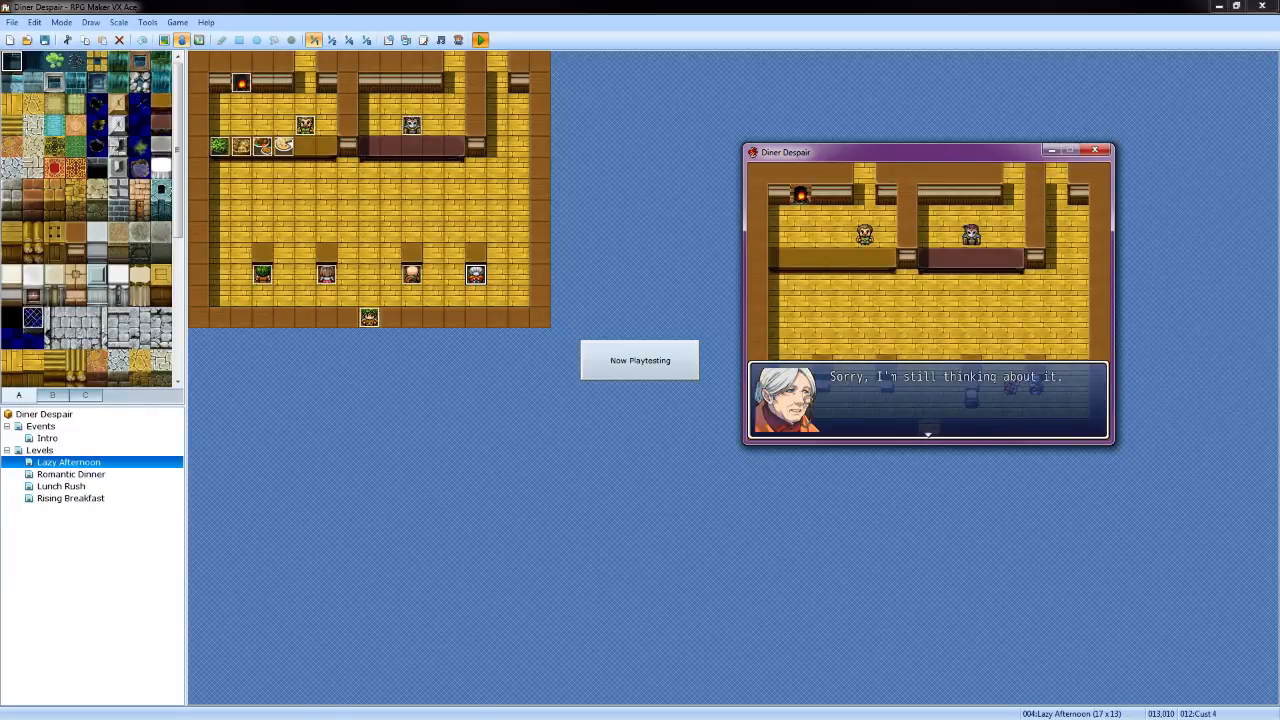
{"action": "key", "text": "Return"}
{"action": "key", "text": "Return"}
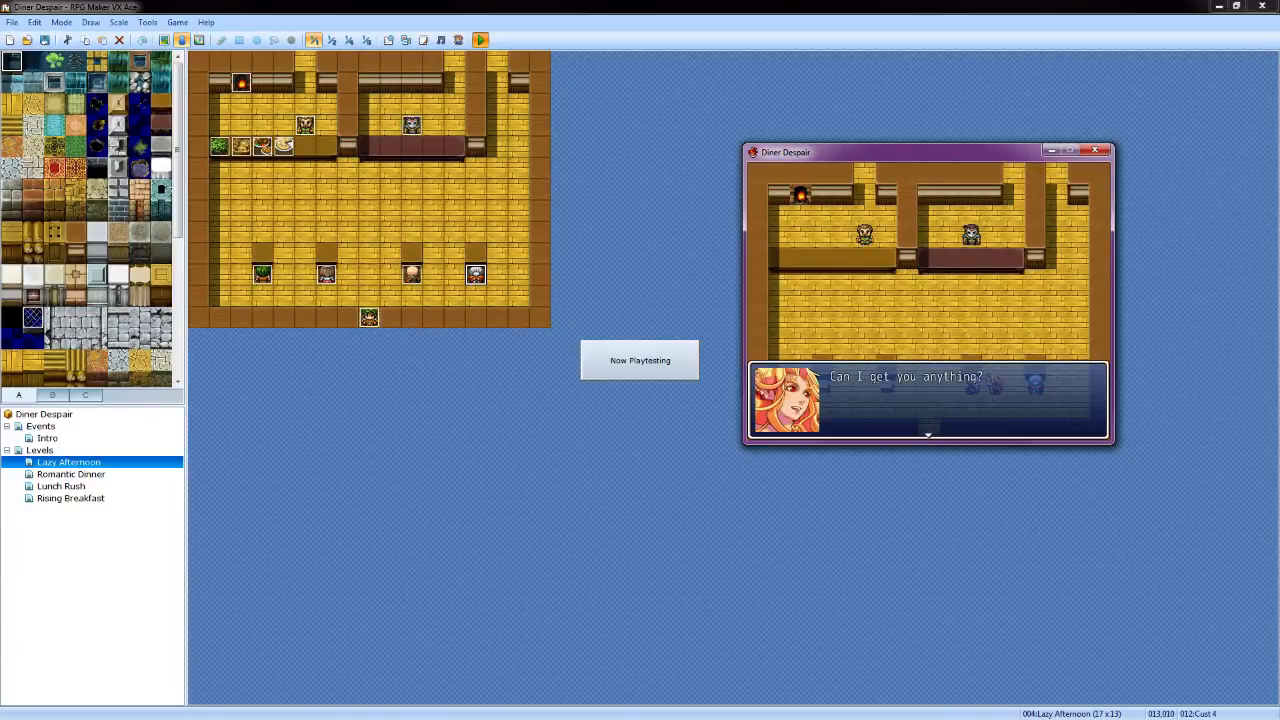
{"action": "key", "text": "Return"}
{"action": "key", "text": "Return"}
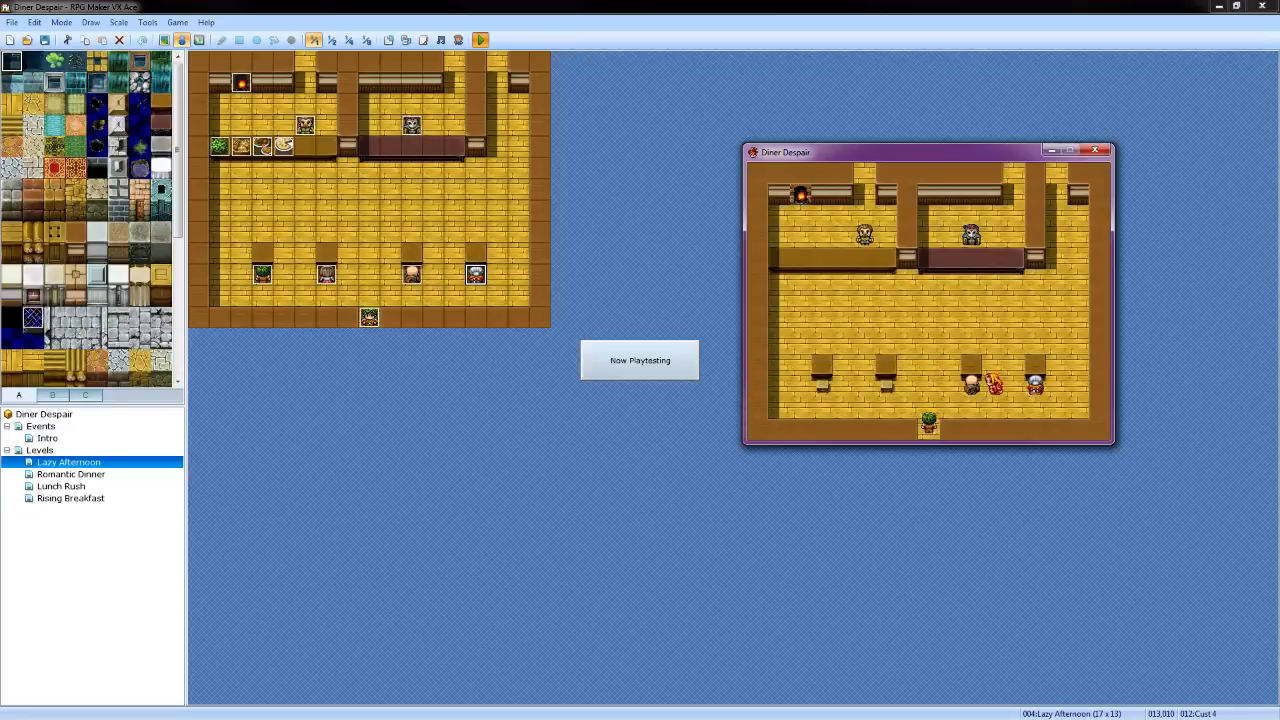
Walk to the other two tables and ask the green-haired and brown-haired customers for their orders
{"action": "key", "text": "Down"}
{"action": "key", "text": "Left"}
{"action": "key", "text": "Left"}
{"action": "key", "text": "Up"}
{"action": "key", "text": "Return"}
{"action": "key", "text": "Return"}
{"action": "key", "text": "Return"}
{"action": "key", "text": "Right"}
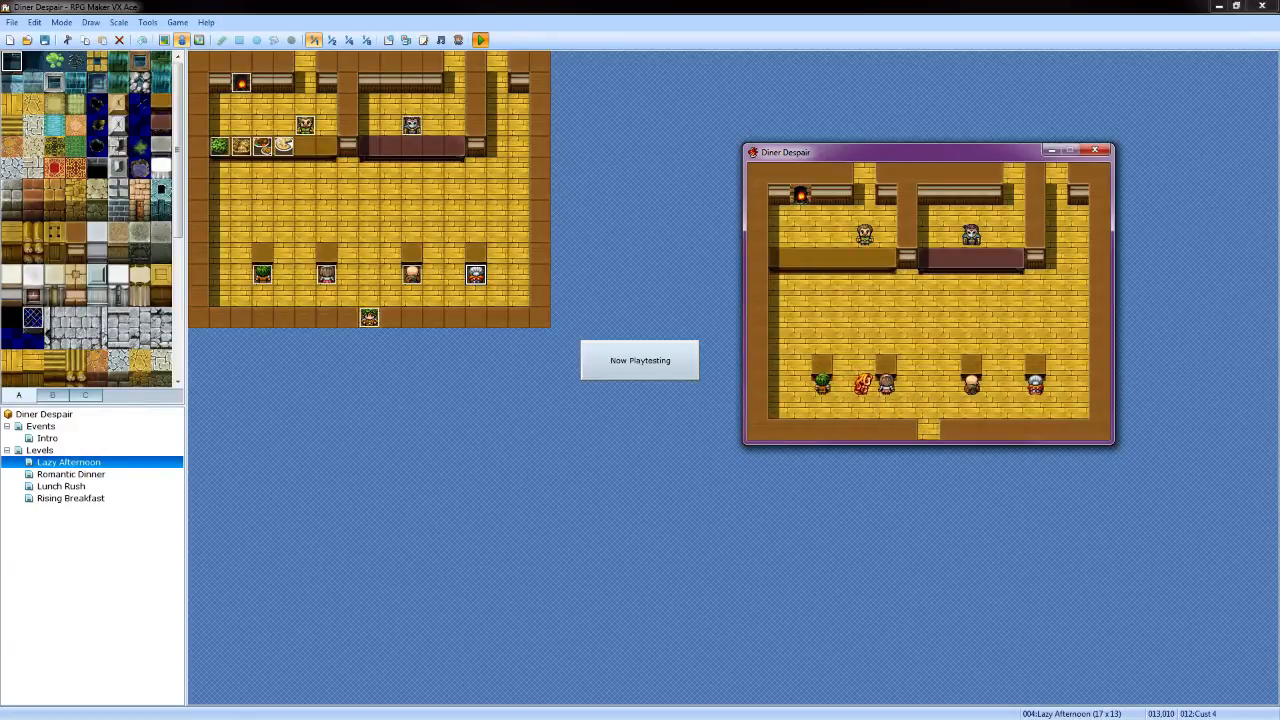
{"action": "key", "text": "Return"}
{"action": "key", "text": "Return"}
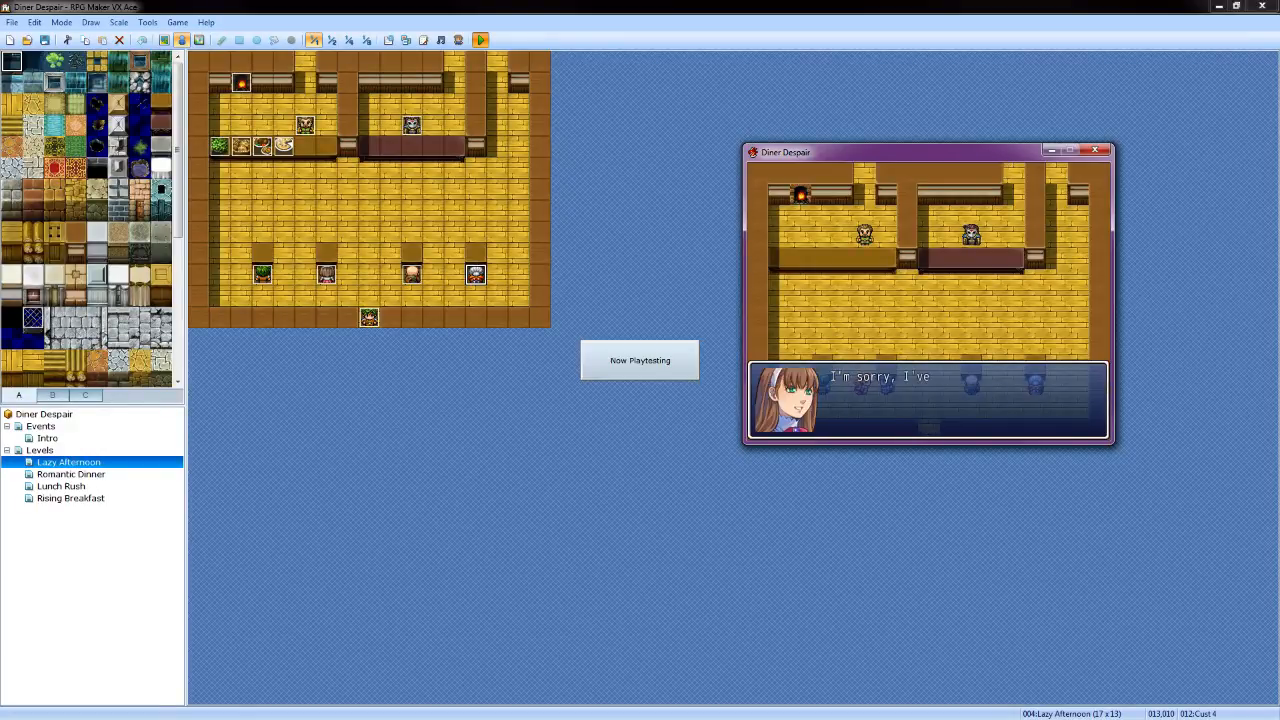
{"action": "key", "text": "Return"}
Return to the white-haired customer and take her order for chicken nuggets
{"action": "key", "text": "Right"}
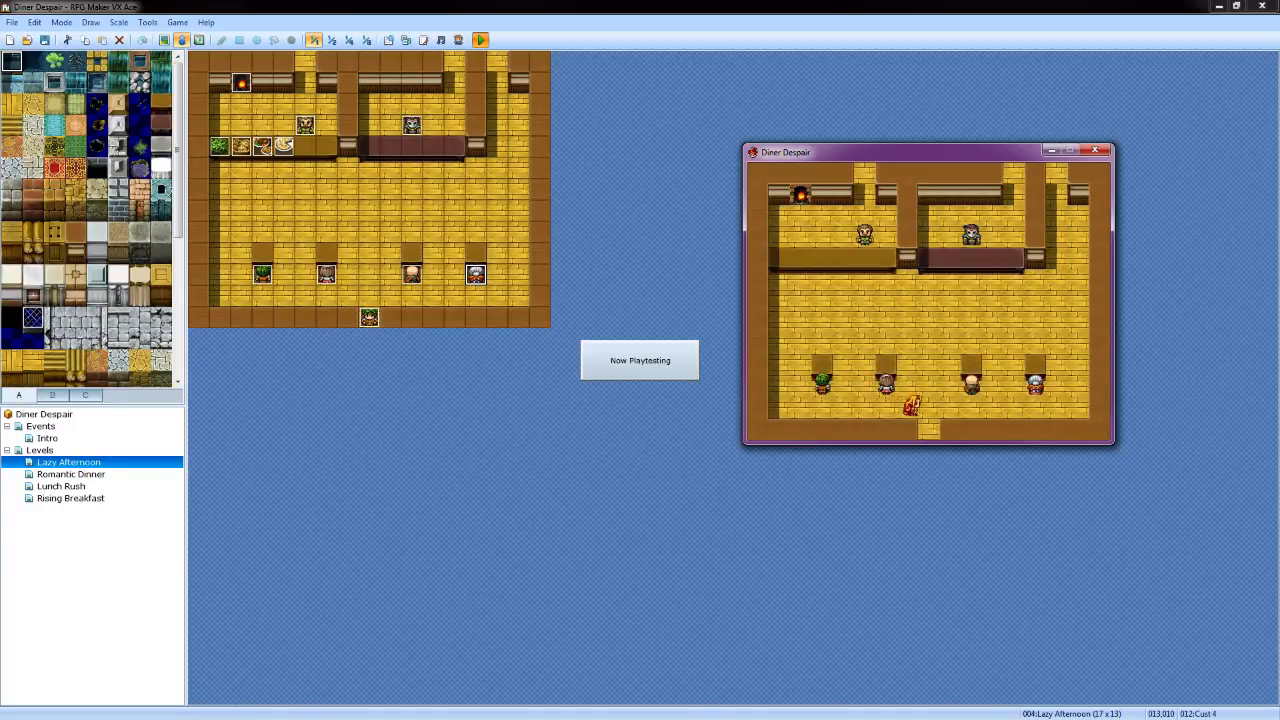
{"action": "key", "text": "Right"}
{"action": "key", "text": "Return"}
{"action": "key", "text": "Return"}
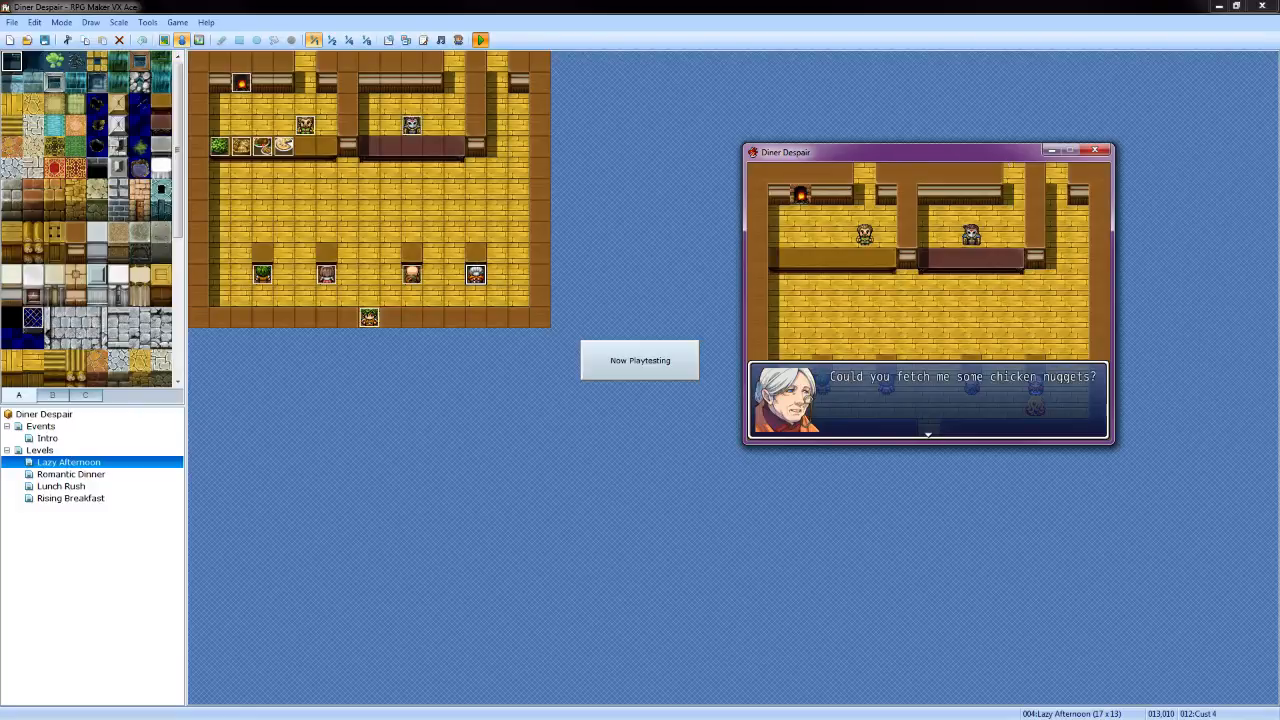
{"action": "key", "text": "Return"}
{"action": "key", "text": "Return"}
Ask the bald customer for his order again, and take the brown-haired woman's order
{"action": "key", "text": "Left"}
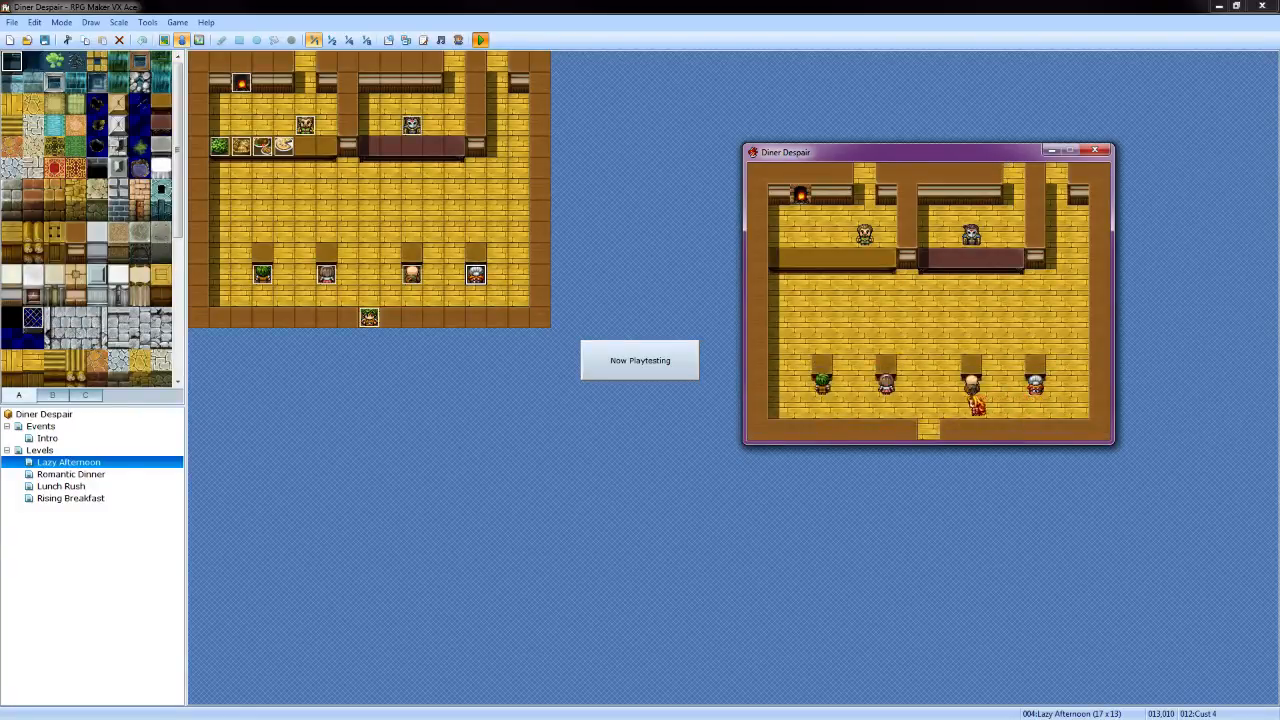
{"action": "key", "text": "Return"}
{"action": "key", "text": "Return"}
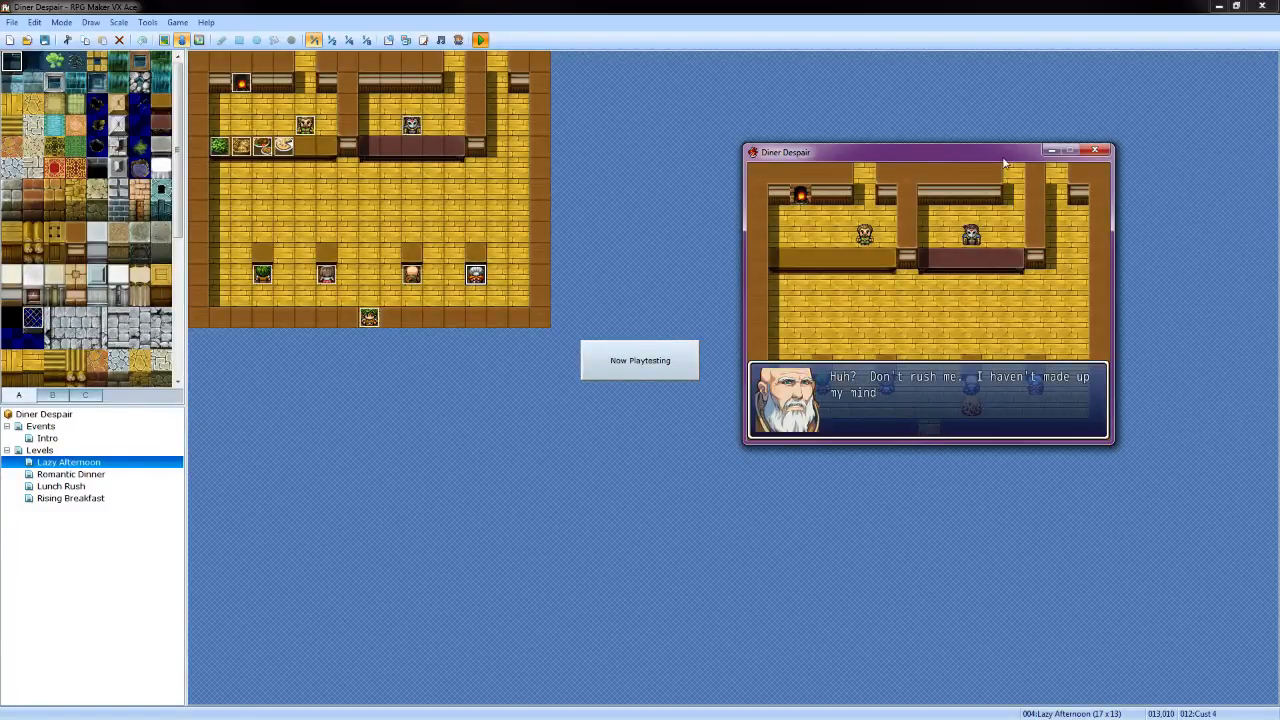
{"action": "key", "text": "Return"}
{"action": "key", "text": "Left"}
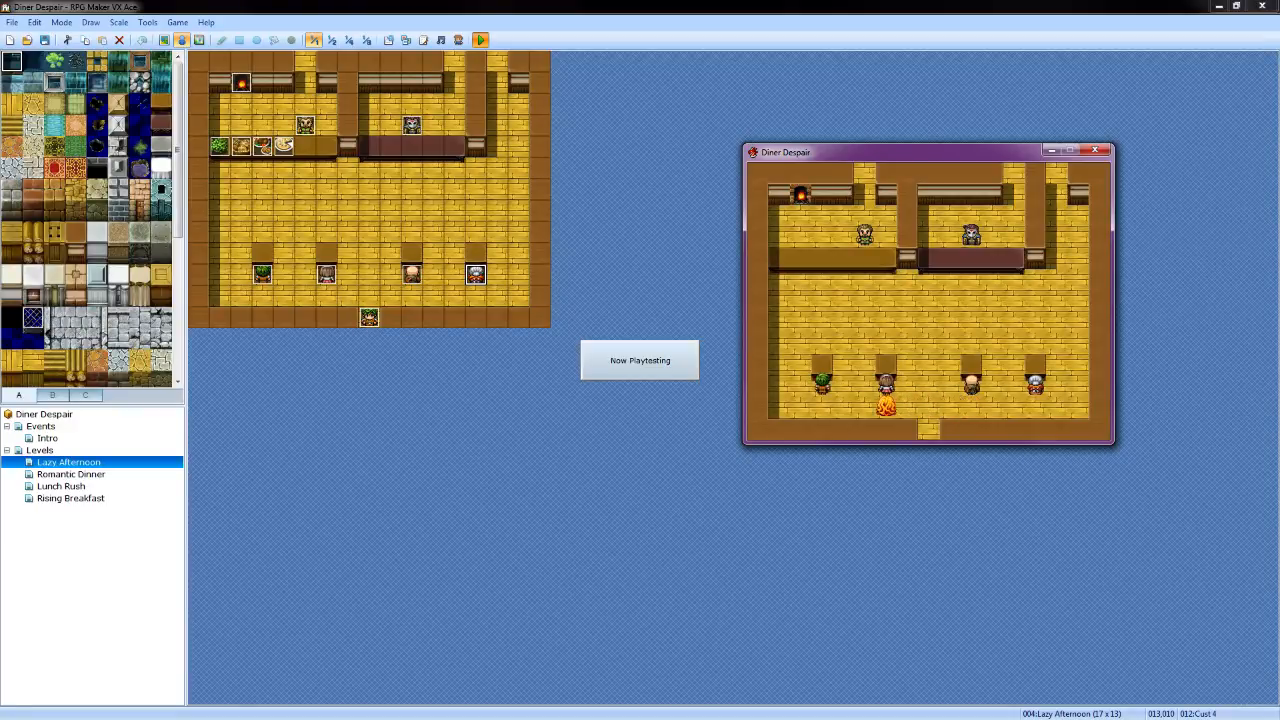
{"action": "key", "text": "Return"}
{"action": "key", "text": "Return"}
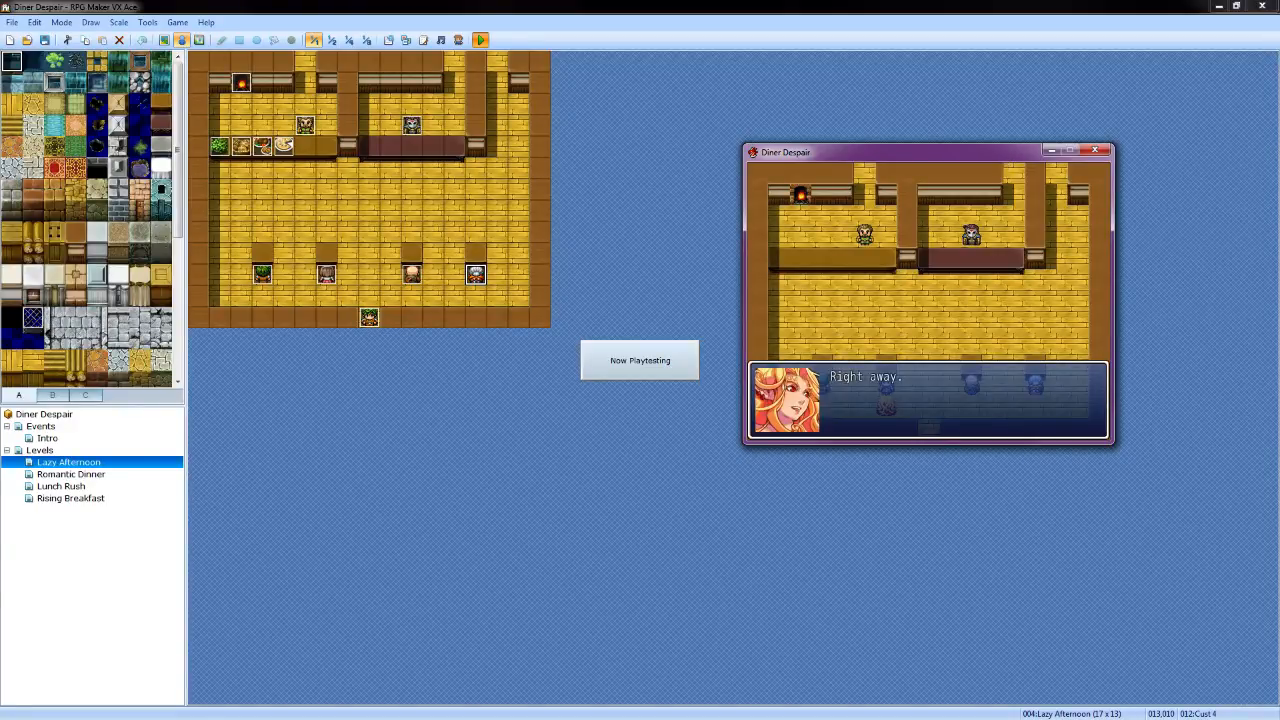
{"action": "key", "text": "Return"}
Walk to the green-haired customer's table and take his order
{"action": "key", "text": "Left"}
{"action": "key", "text": "Up"}
{"action": "key", "text": "Return"}
{"action": "key", "text": "Return"}
{"action": "key", "text": "Return"}
{"action": "key", "text": "Return"}
Walk up to the cook at the counter and order Chicken Nuggets
{"action": "key", "text": "Right"}
{"action": "key", "text": "Up"}
{"action": "key", "text": "Up"}
{"action": "key", "text": "Up"}
{"action": "key", "text": "Up"}
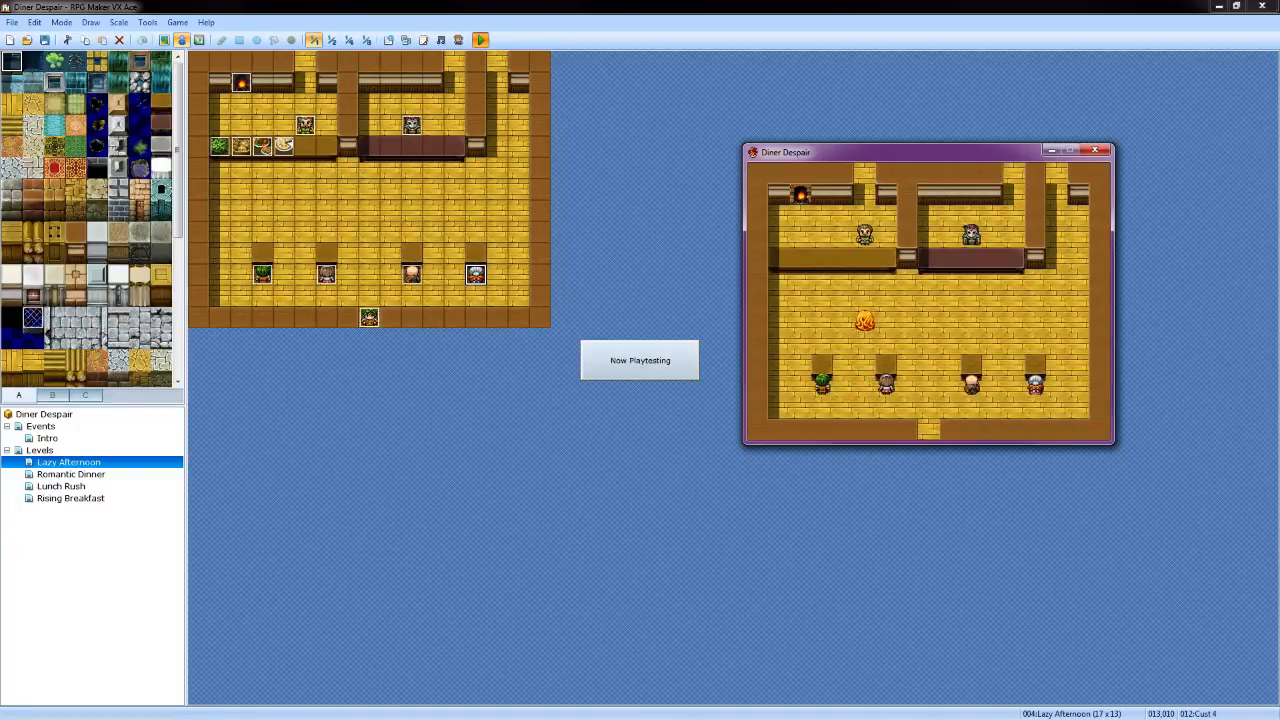
{"action": "key", "text": "Return"}
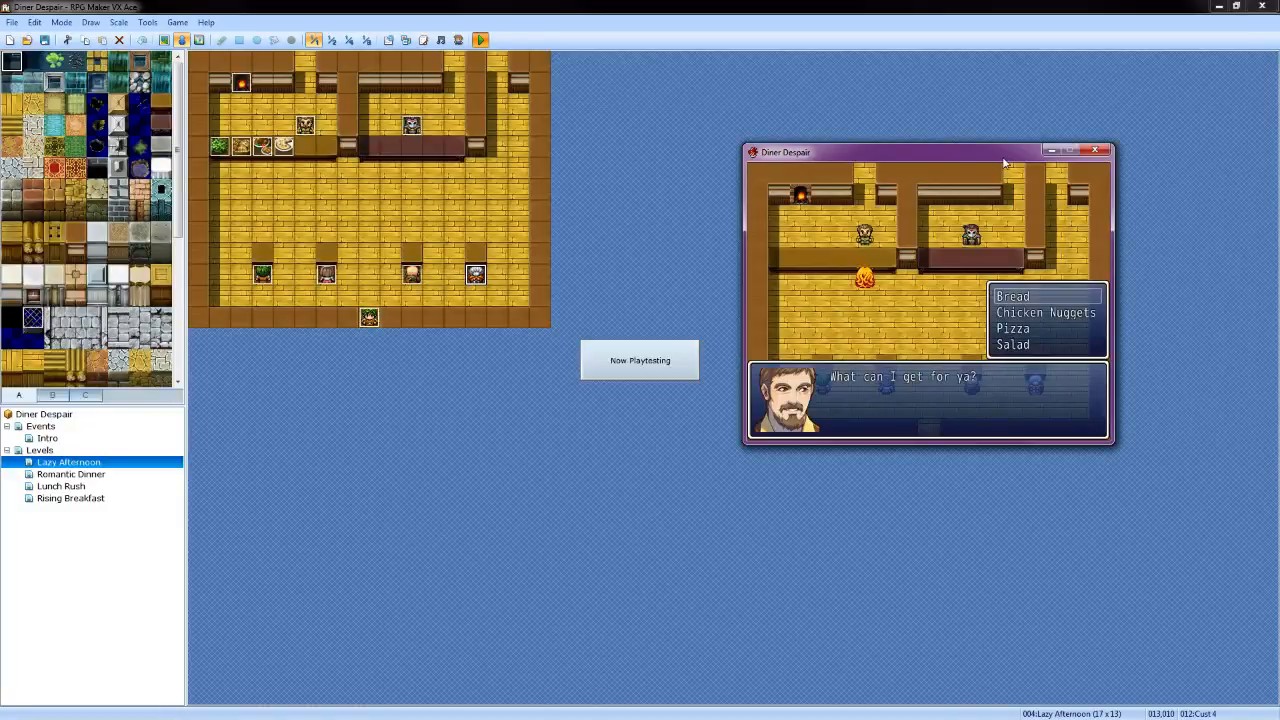
{"action": "key", "text": "Down"}
{"action": "key", "text": "Return"}
{"action": "key", "text": "Return"}
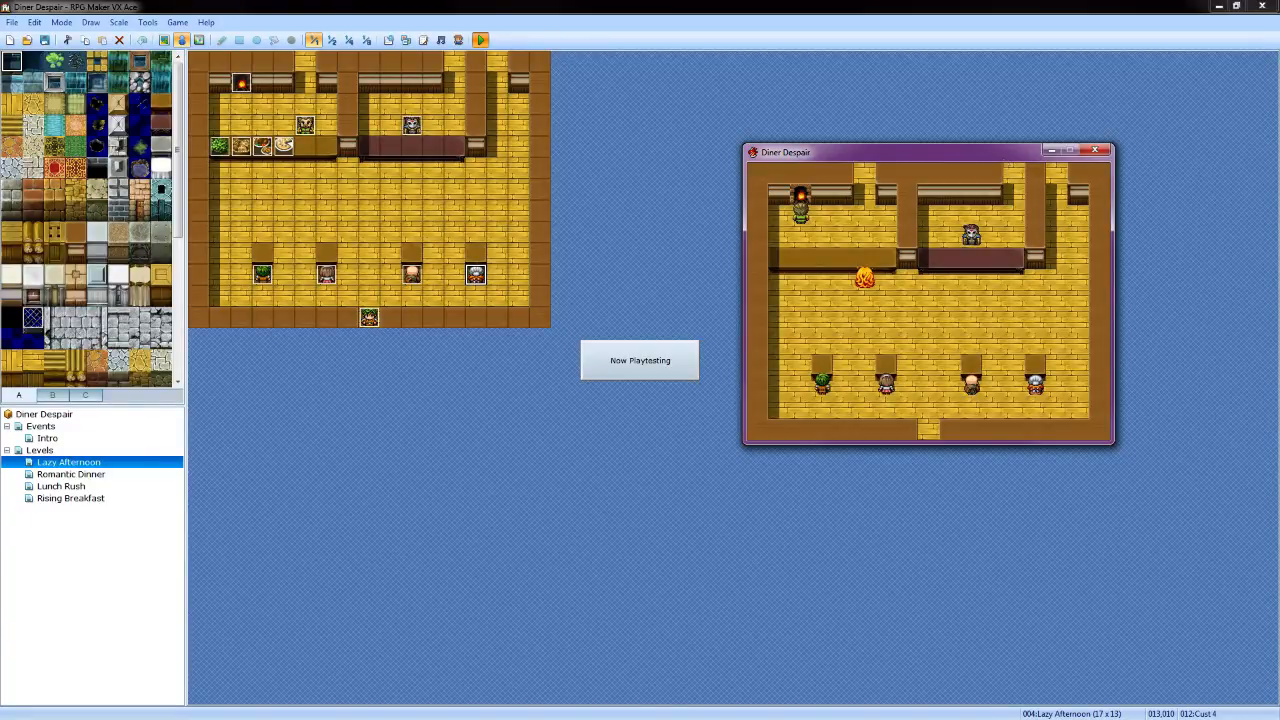
Walk back to the bald customer, ask whether he wants anything, and dismiss the cook's order-up message
{"action": "key", "text": "Down"}
{"action": "key", "text": "Down"}
{"action": "key", "text": "Down"}
{"action": "key", "text": "Down"}
{"action": "key", "text": "Down"}
{"action": "key", "text": "Right"}
{"action": "key", "text": "Return"}
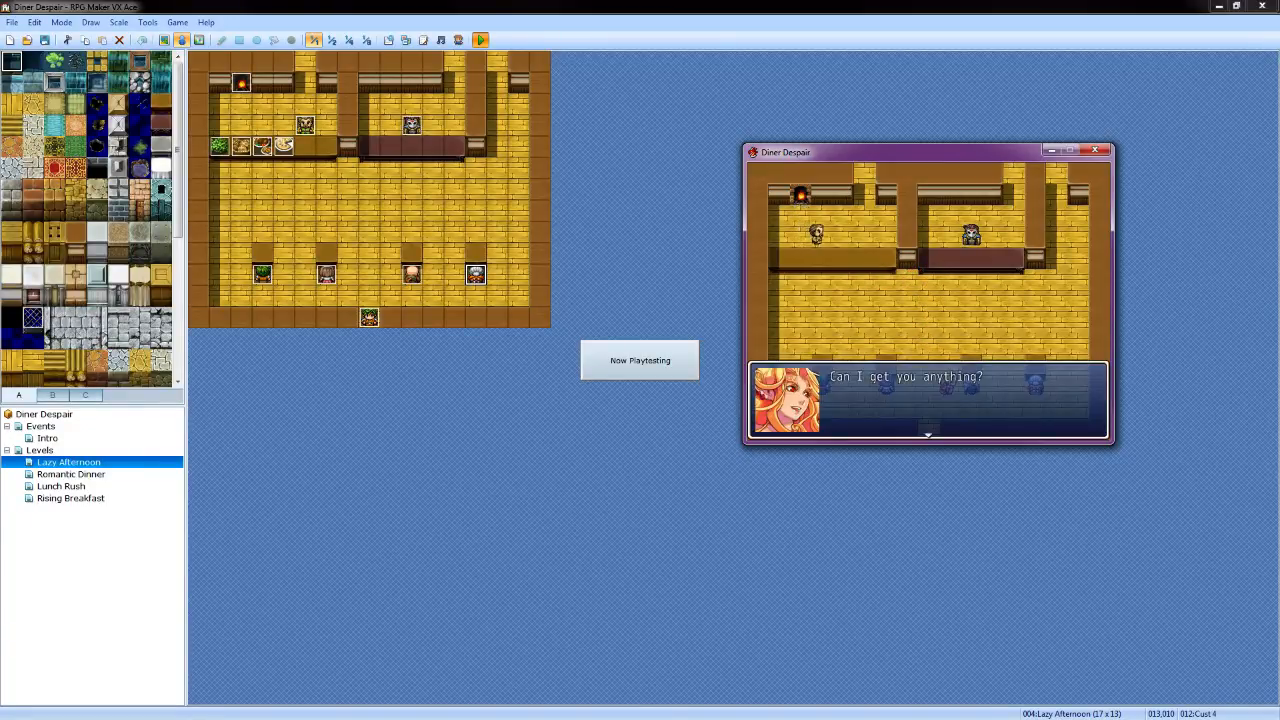
{"action": "key", "text": "Return"}
{"action": "key", "text": "Return"}
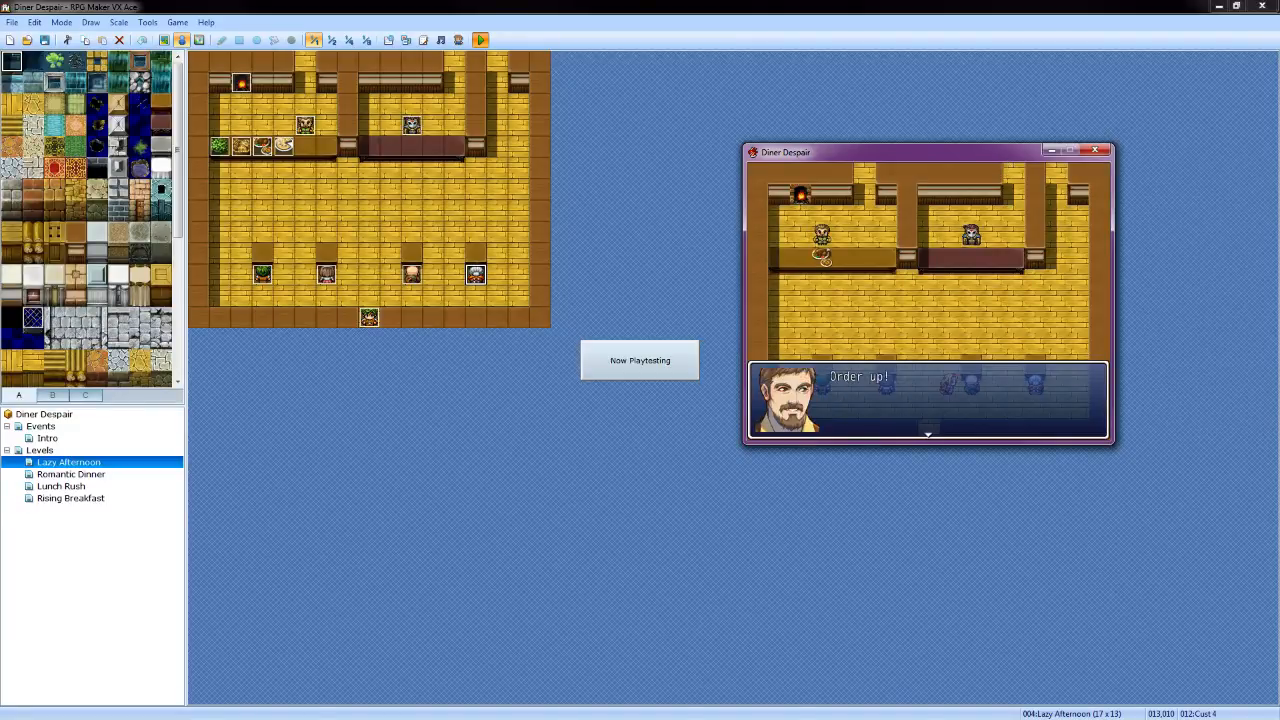
{"action": "key", "text": "Return"}
Return to the cook at the counter and order Salad
{"action": "key", "text": "Up"}
{"action": "key", "text": "Up"}
{"action": "key", "text": "Up"}
{"action": "key", "text": "Left"}
{"action": "key", "text": "Left"}
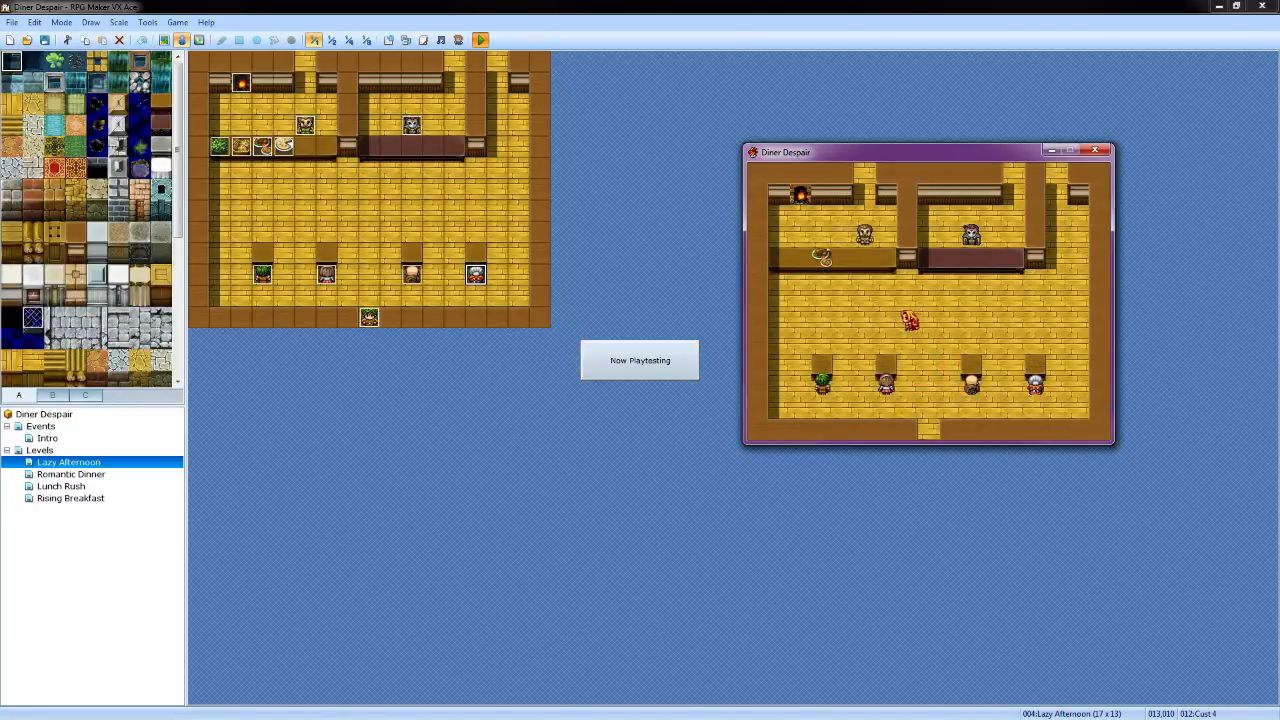
{"action": "key", "text": "Left"}
{"action": "key", "text": "Up"}
{"action": "key", "text": "Return"}
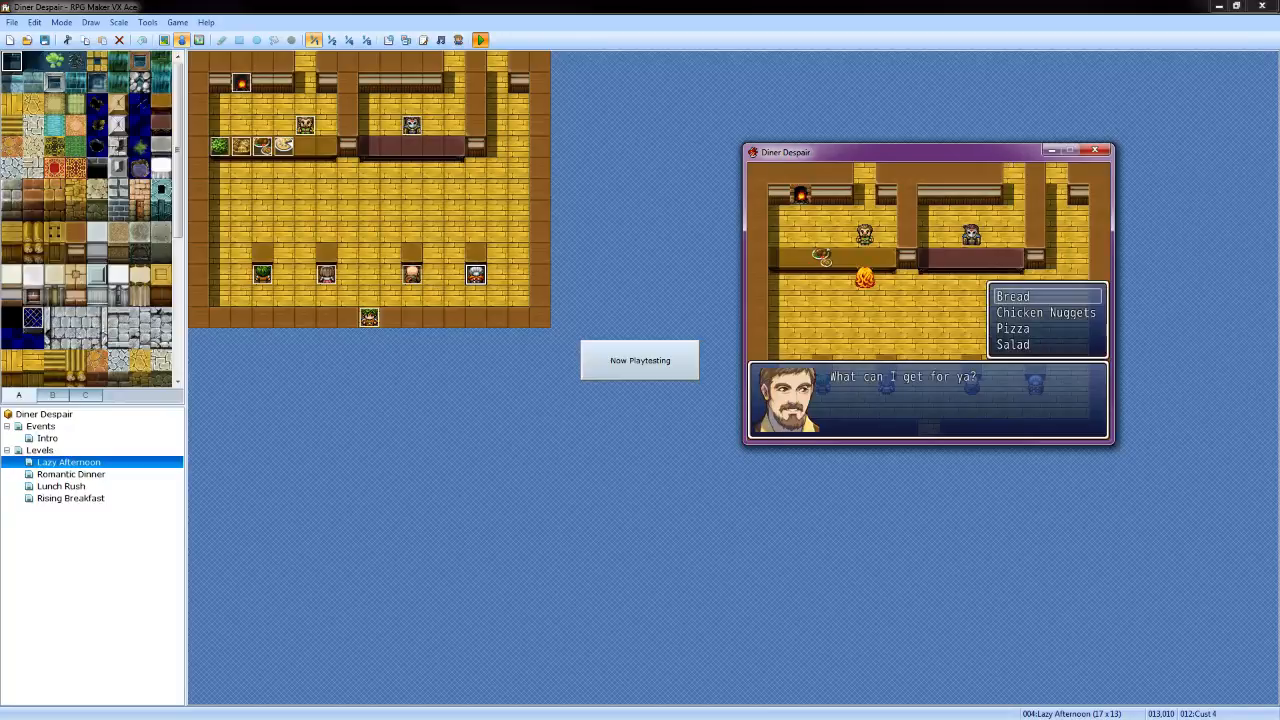
{"action": "key", "text": "Up"}
{"action": "key", "text": "Return"}
{"action": "key", "text": "Return"}
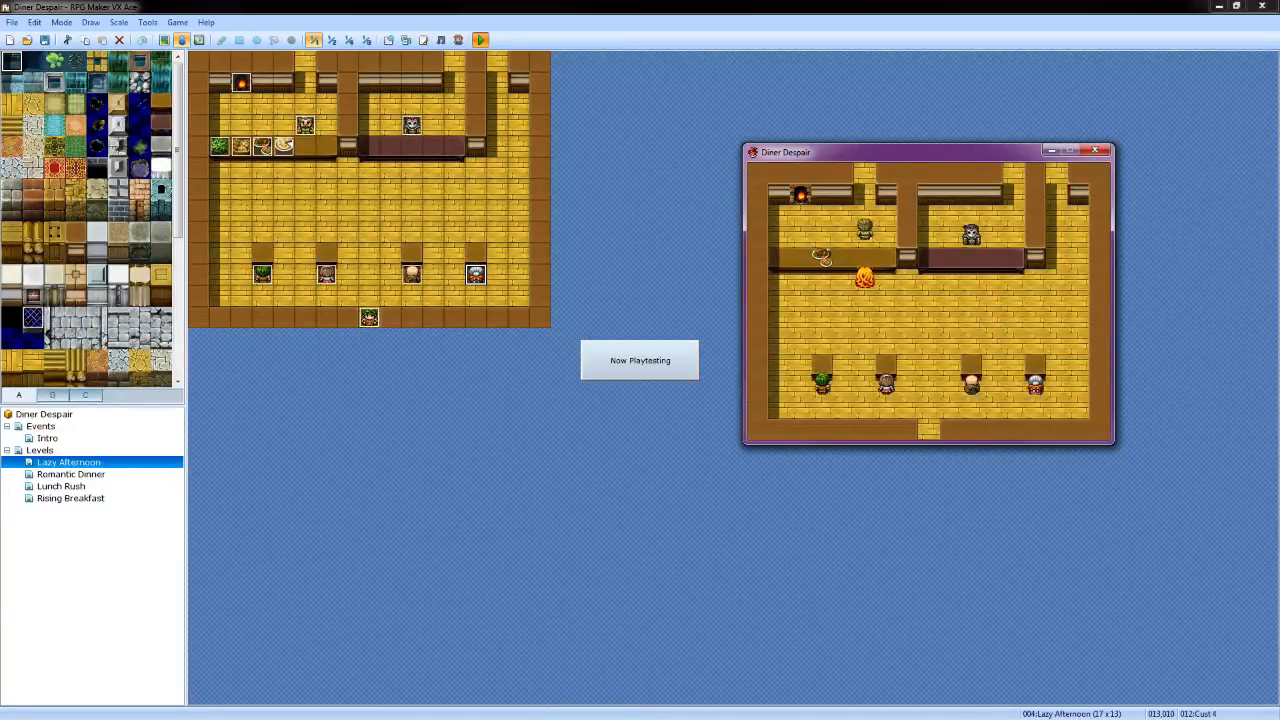
Pick up the chicken nuggets from the counter and serve them to the white-haired customer
{"action": "key", "text": "Left"}
{"action": "key", "text": "Right"}
{"action": "key", "text": "Right"}
{"action": "key", "text": "Right"}
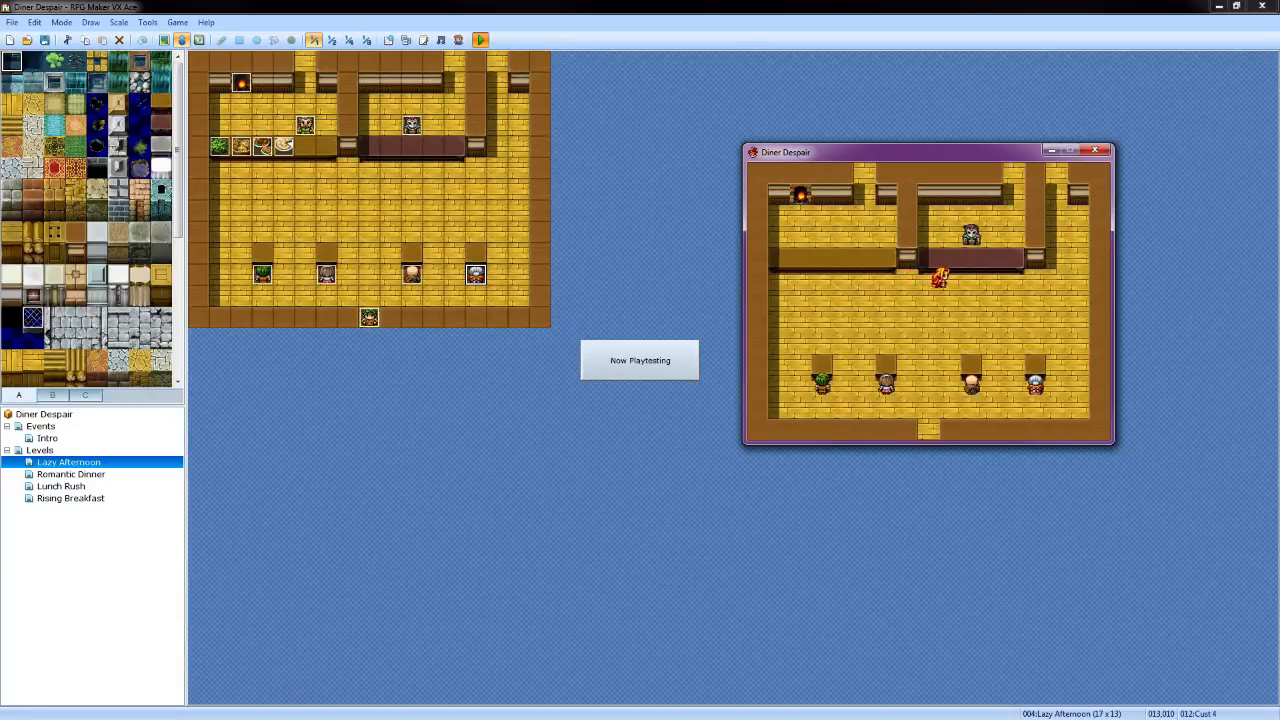
{"action": "key", "text": "Right"}
{"action": "key", "text": "Right"}
{"action": "key", "text": "Down"}
{"action": "key", "text": "Down"}
{"action": "key", "text": "Down"}
{"action": "key", "text": "Down"}
{"action": "key", "text": "Down"}
{"action": "key", "text": "Return"}
{"action": "key", "text": "Return"}
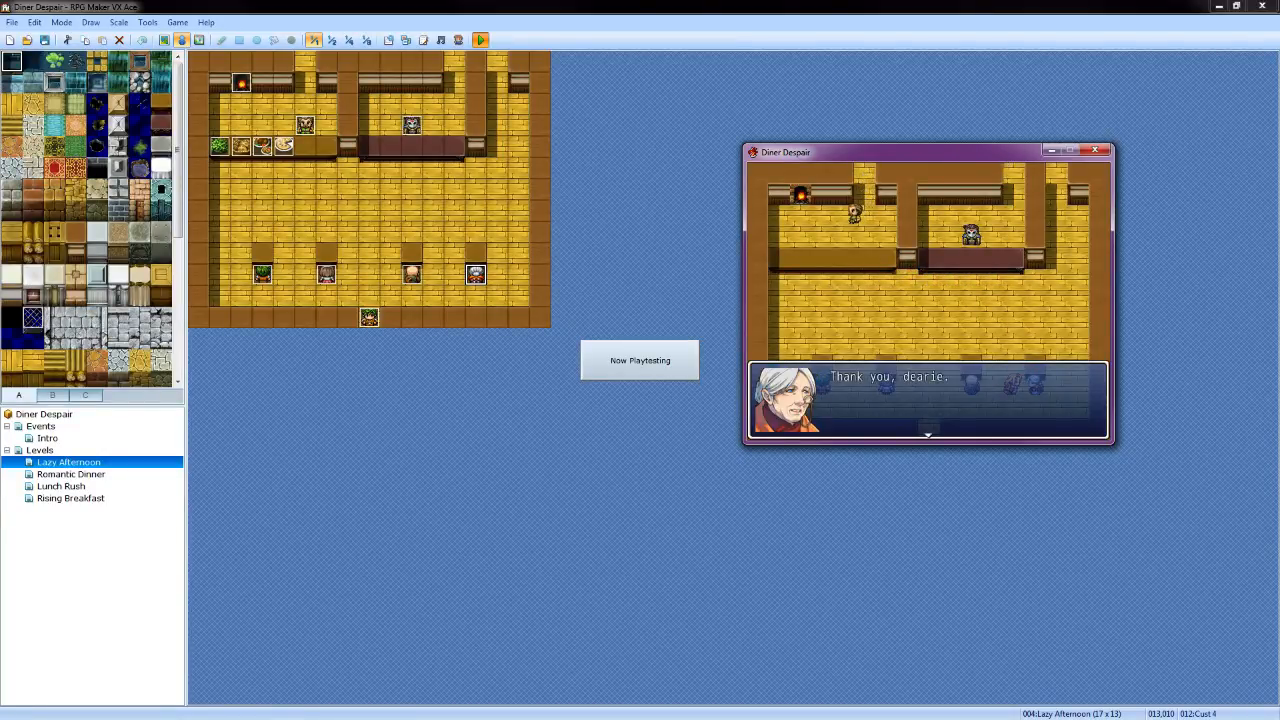
{"action": "key", "text": "Return"}
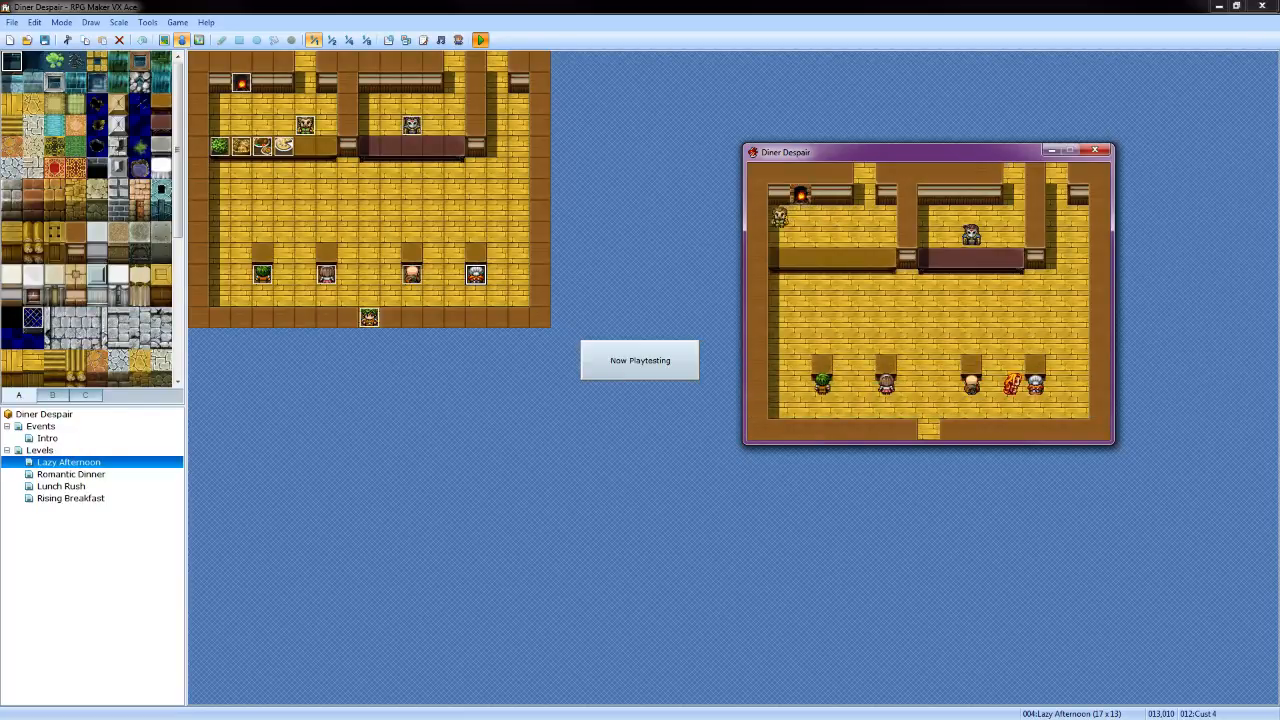
{"action": "key", "text": "Return"}
Walk back to the cook at the counter and order Bread
{"action": "key", "text": "Down"}
{"action": "key", "text": "Left"}
{"action": "key", "text": "Left"}
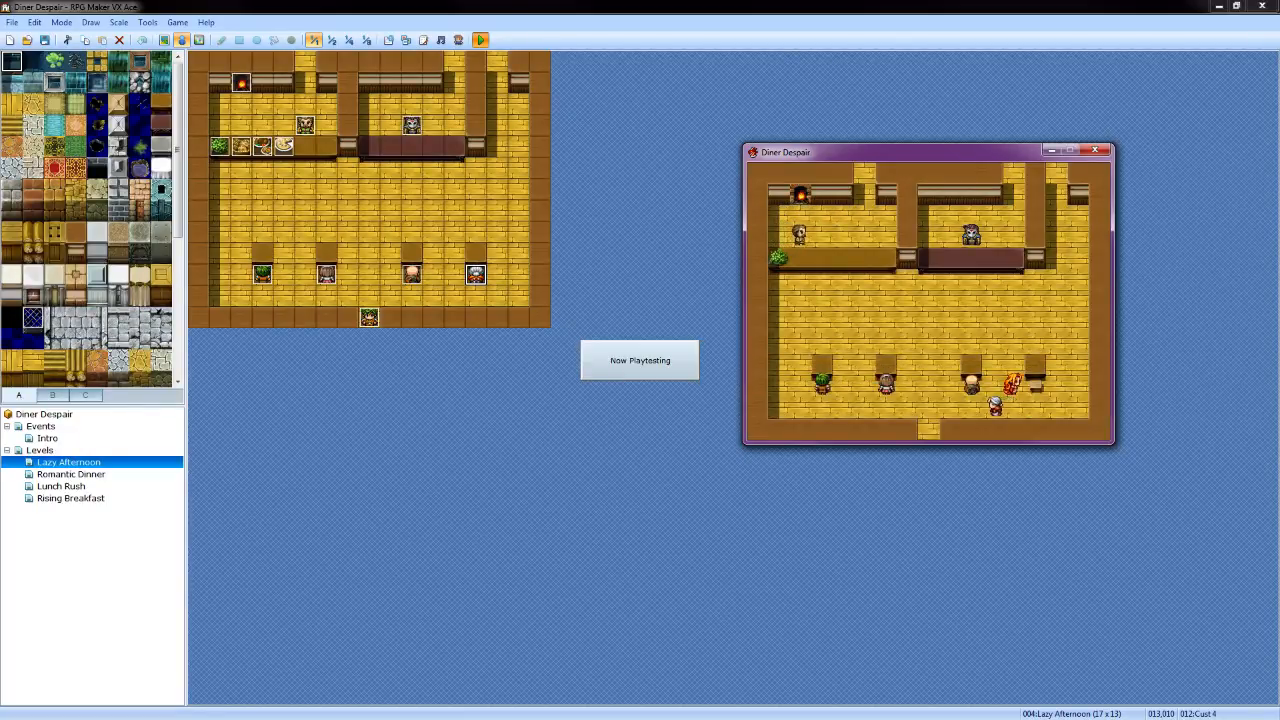
{"action": "key", "text": "Left"}
{"action": "key", "text": "Left"}
{"action": "key", "text": "Left"}
{"action": "key", "text": "Down"}
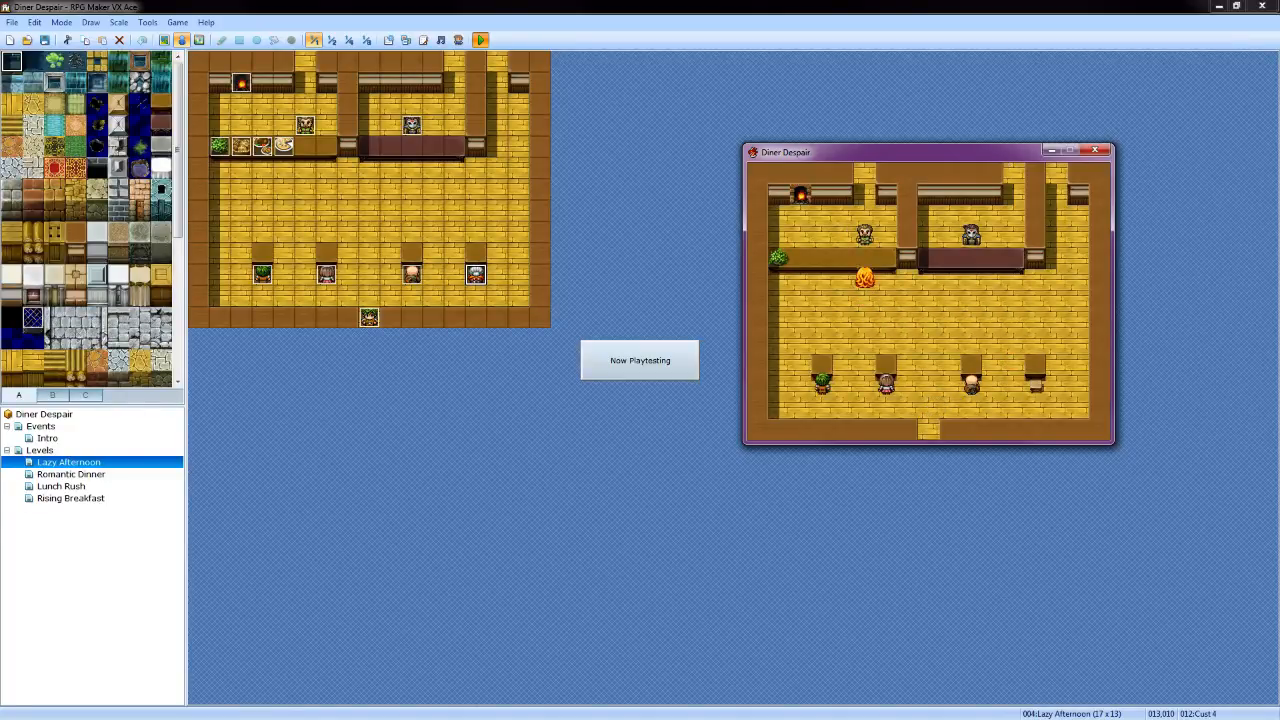
{"action": "key", "text": "Down"}
{"action": "key", "text": "Up"}
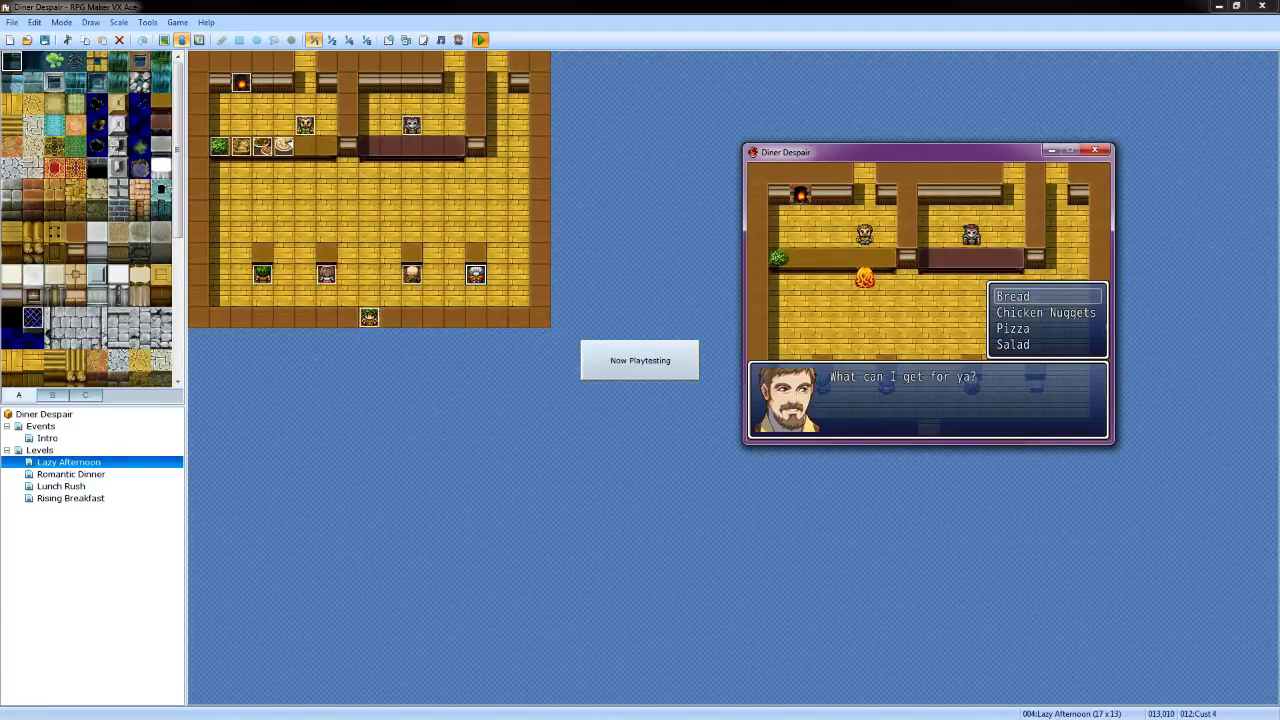
{"action": "key", "text": "Return"}
{"action": "key", "text": "Return"}
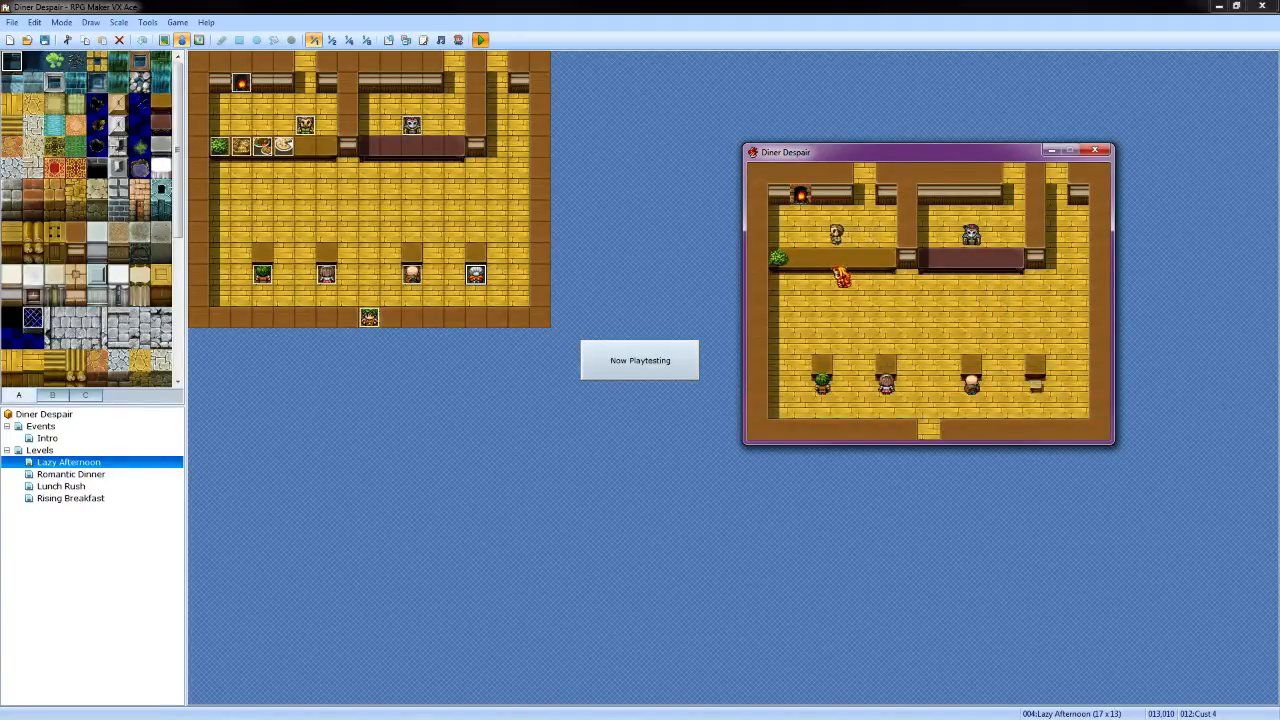
Speak with the green-haired customer about his bread, and serve the salad to the brown-haired woman at the next table
{"action": "key", "text": "Up"}
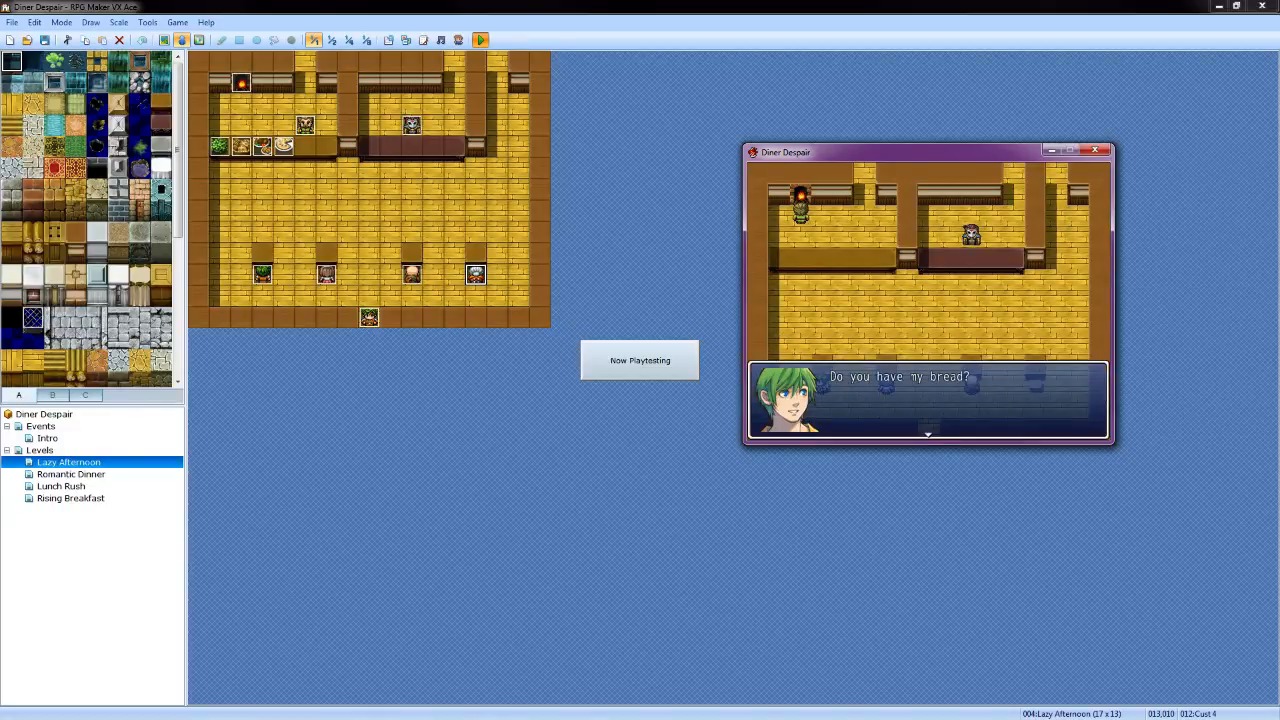
{"action": "key", "text": "Return"}
{"action": "key", "text": "Return"}
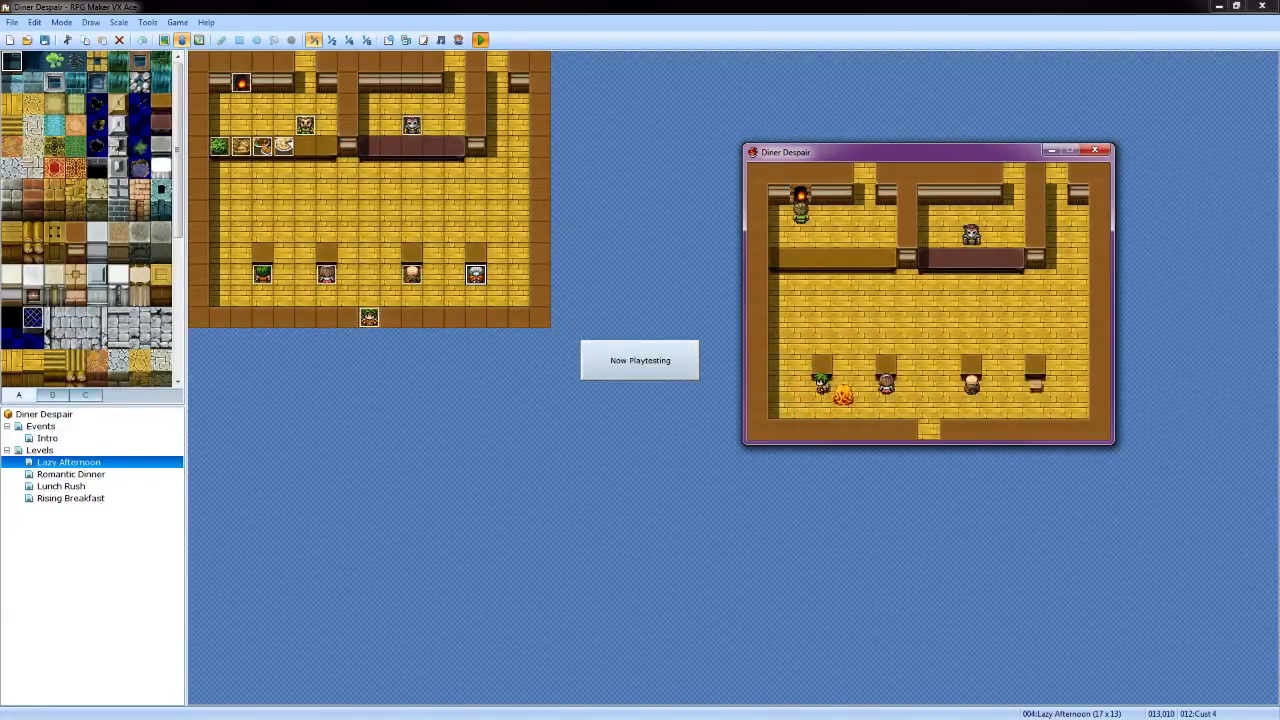
{"action": "key", "text": "Return"}
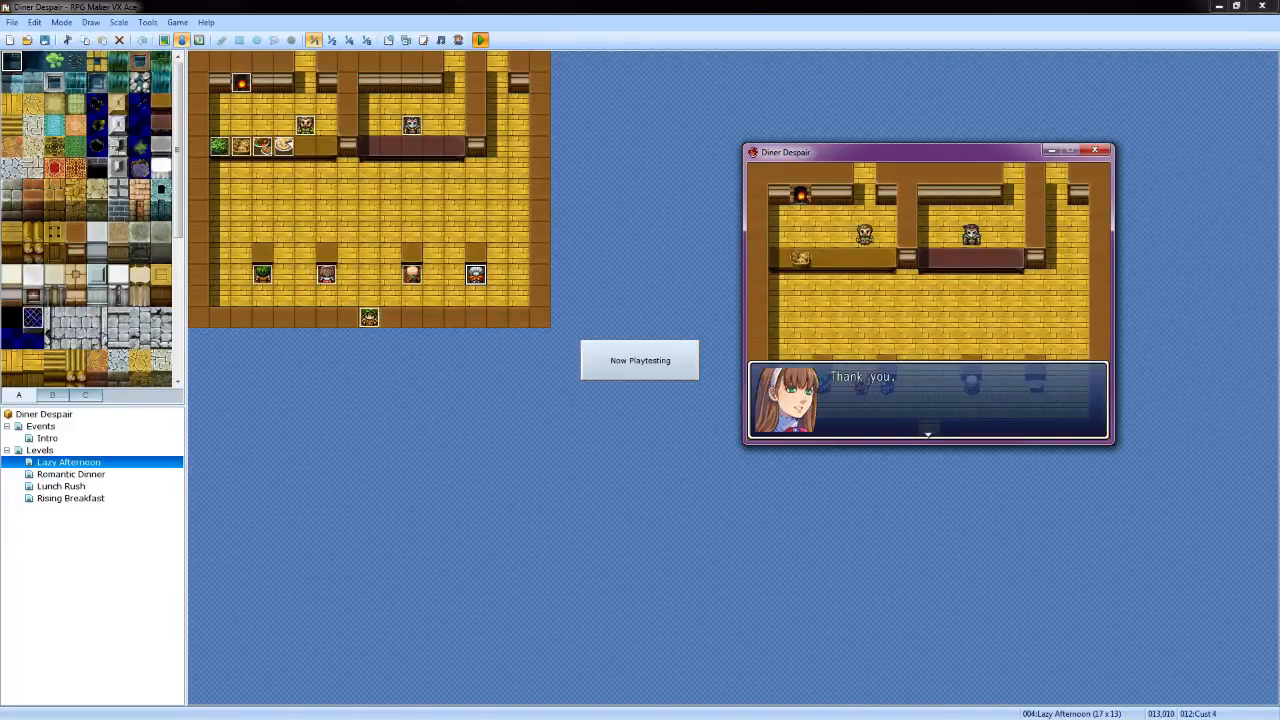
Fetch the bread from the counter and serve it to the green-haired customer
{"action": "key", "text": "Return"}
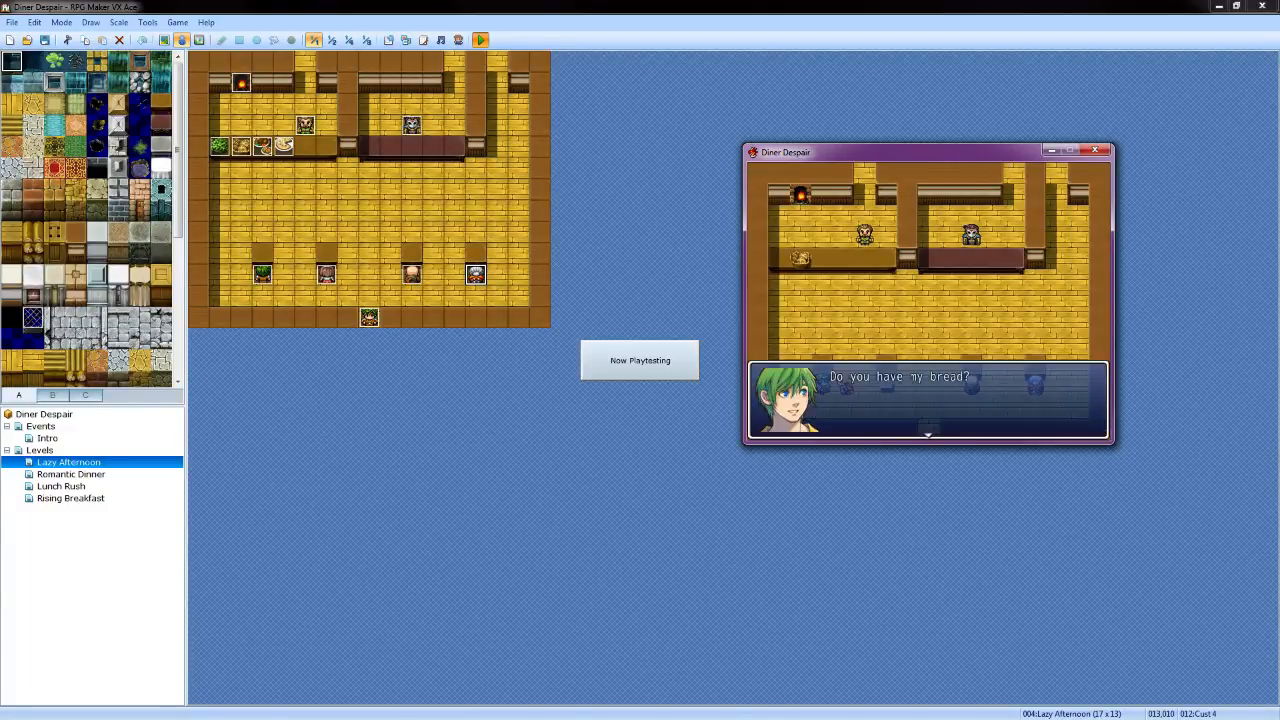
{"action": "key", "text": "Return"}
{"action": "key", "text": "Return"}
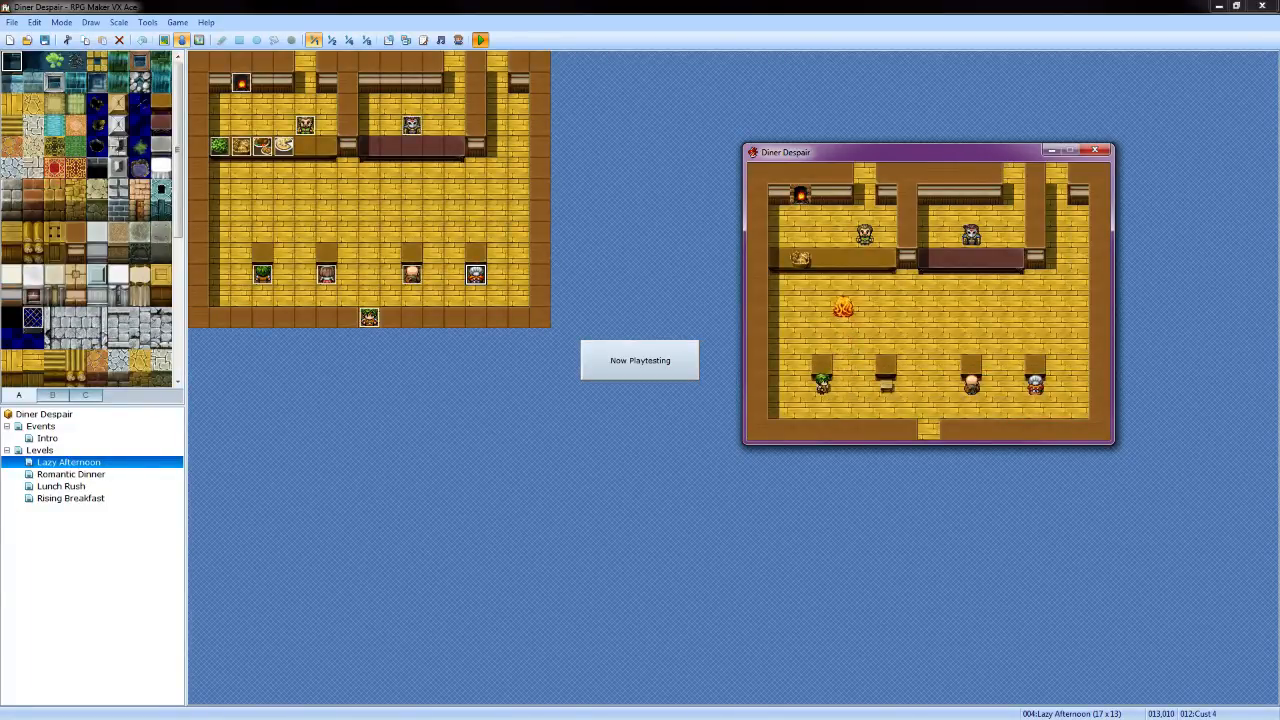
{"action": "key", "text": "Left"}
{"action": "key", "text": "Left"}
{"action": "key", "text": "Up"}
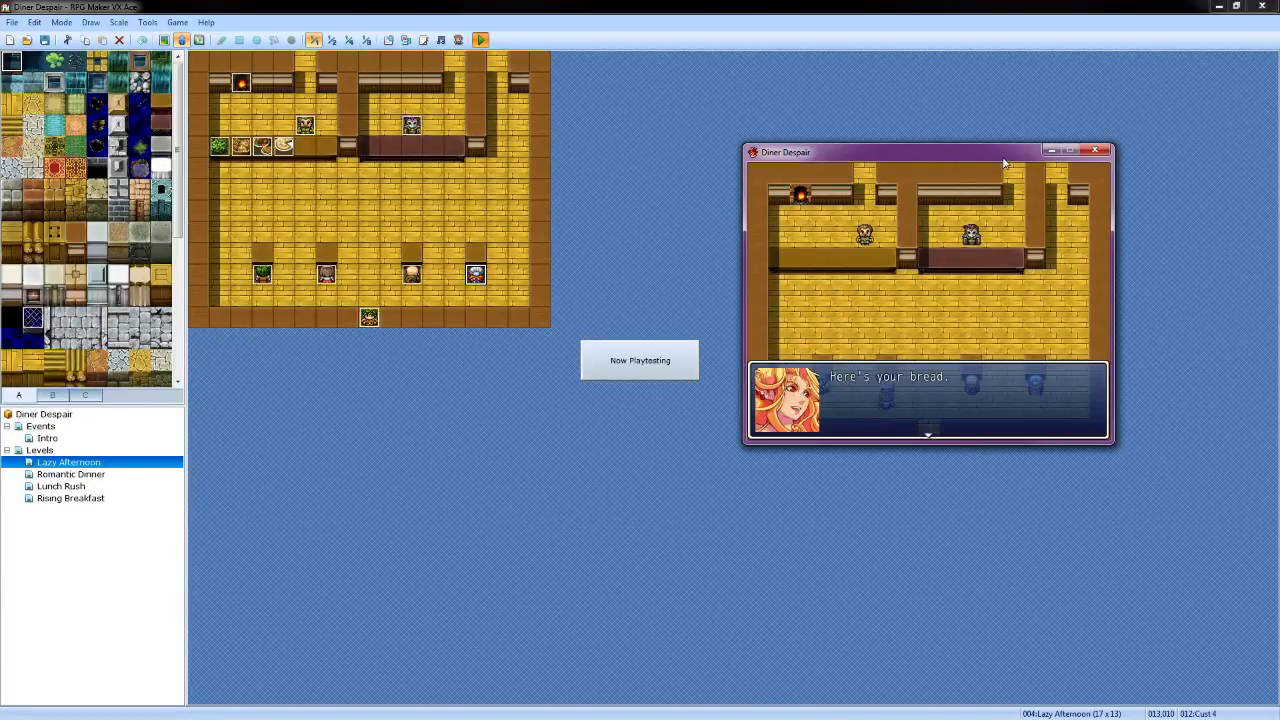
{"action": "key", "text": "Return"}
{"action": "key", "text": "Return"}
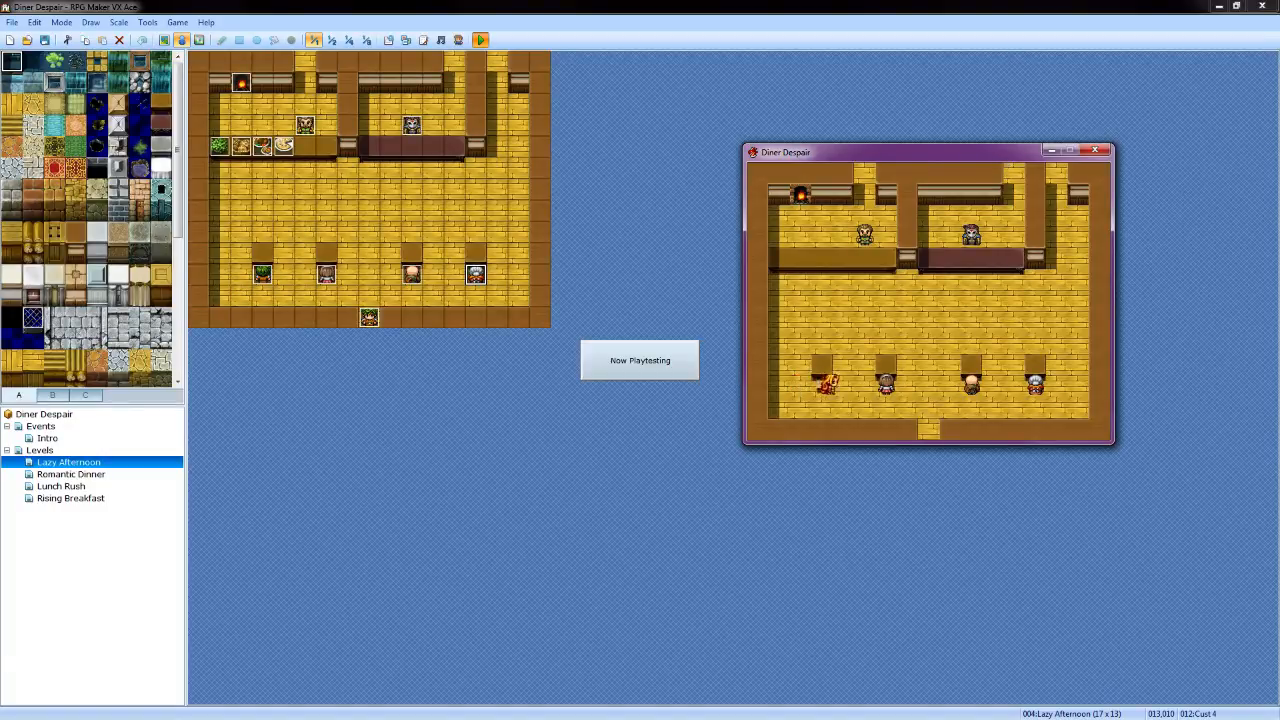
Ask the brown-haired woman, the bald bearded man and the white-haired customer for their orders
{"action": "key", "text": "Return"}
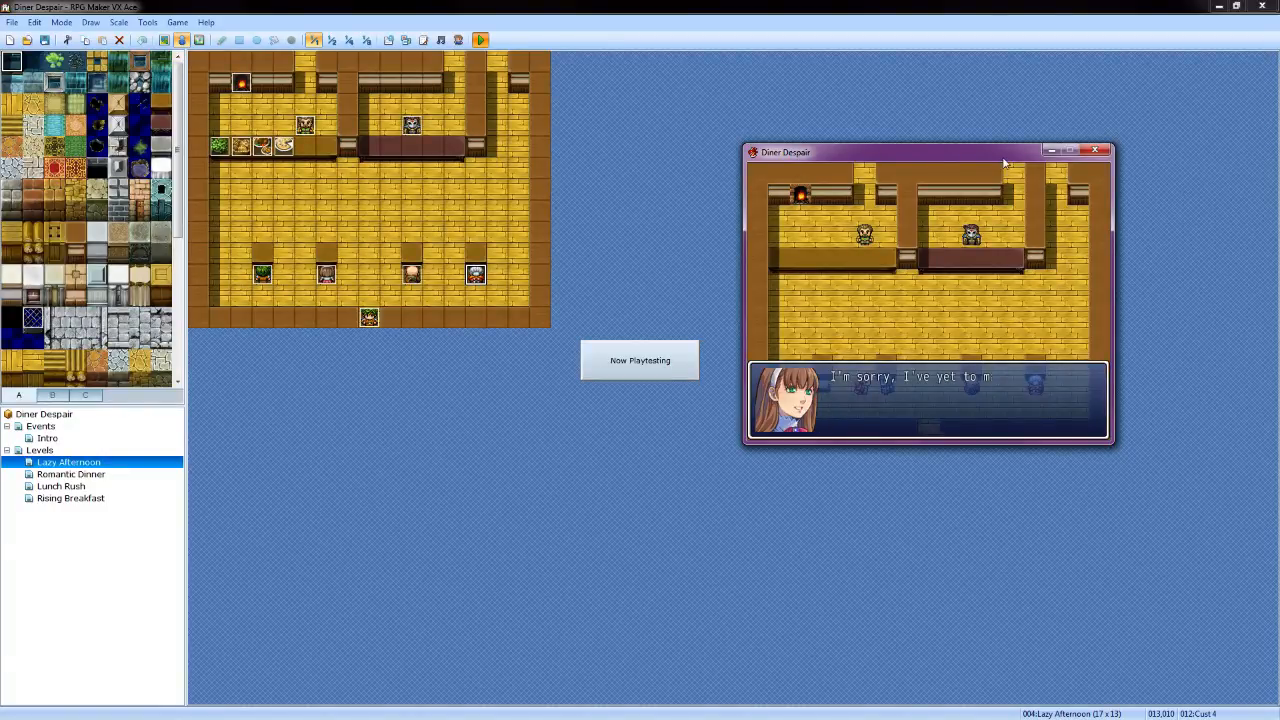
{"action": "key", "text": "Return"}
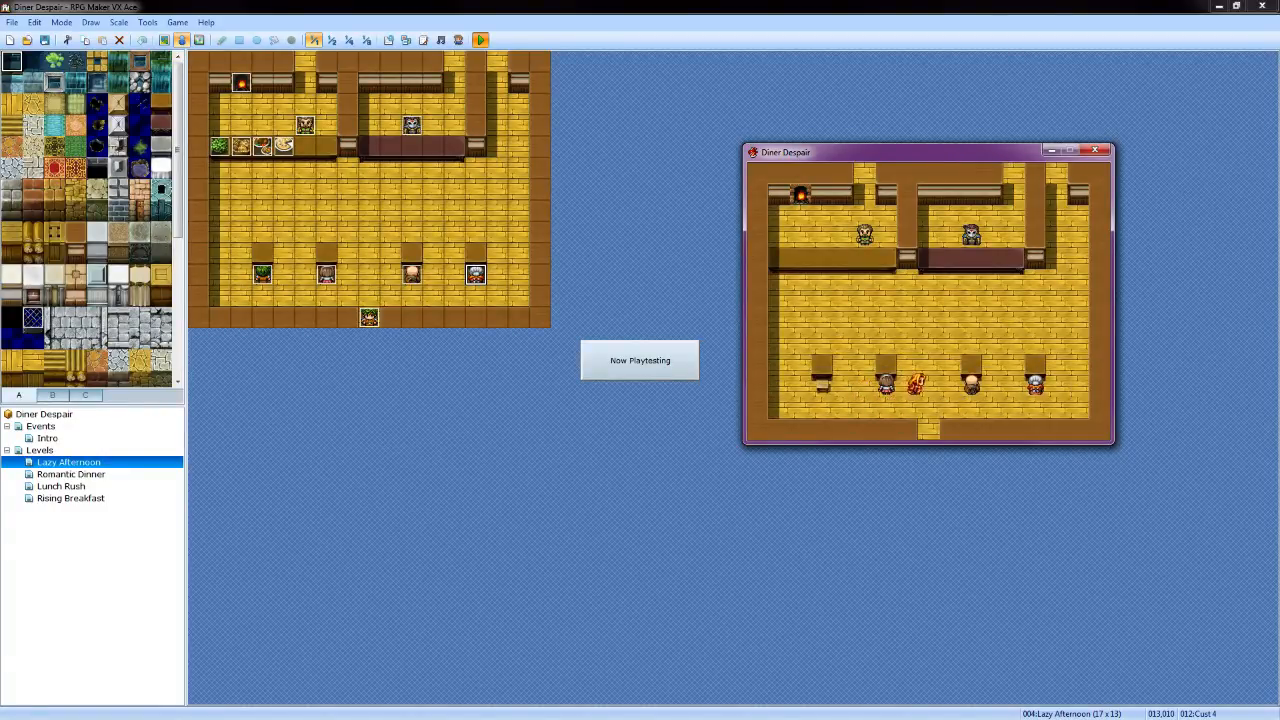
{"action": "key", "text": "Return"}
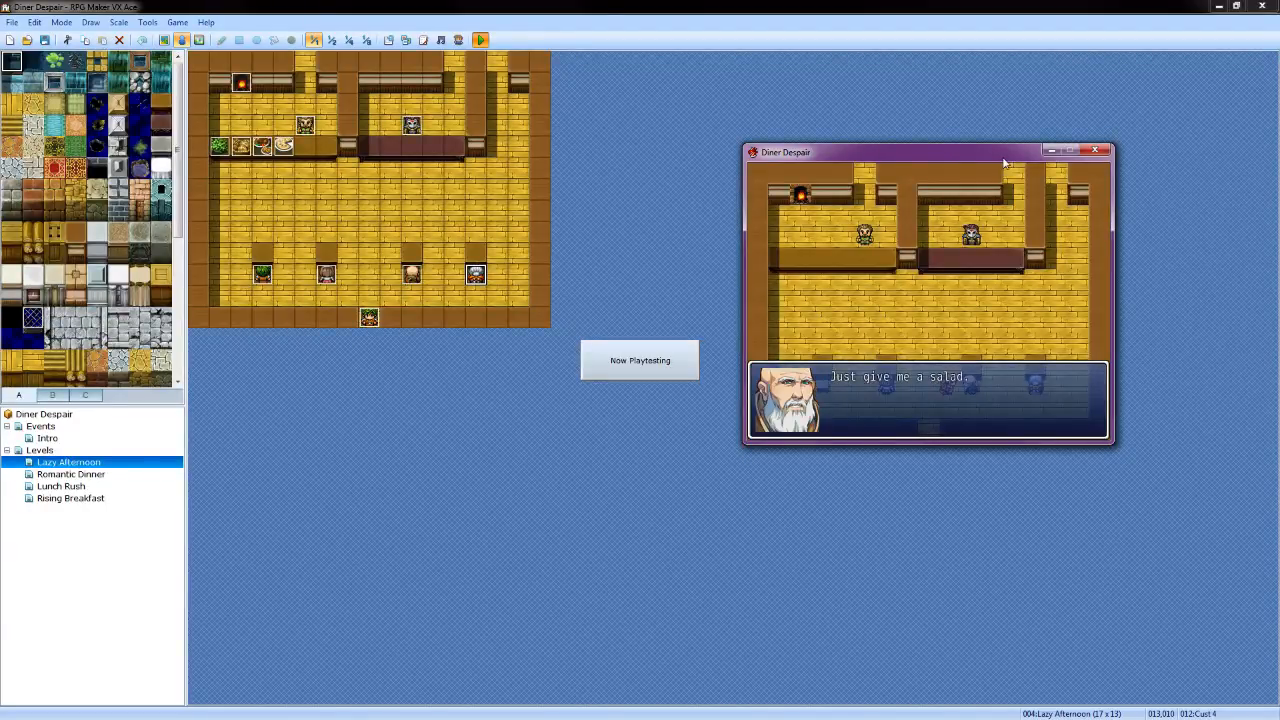
{"action": "key", "text": "Return"}
{"action": "key", "text": "Return"}
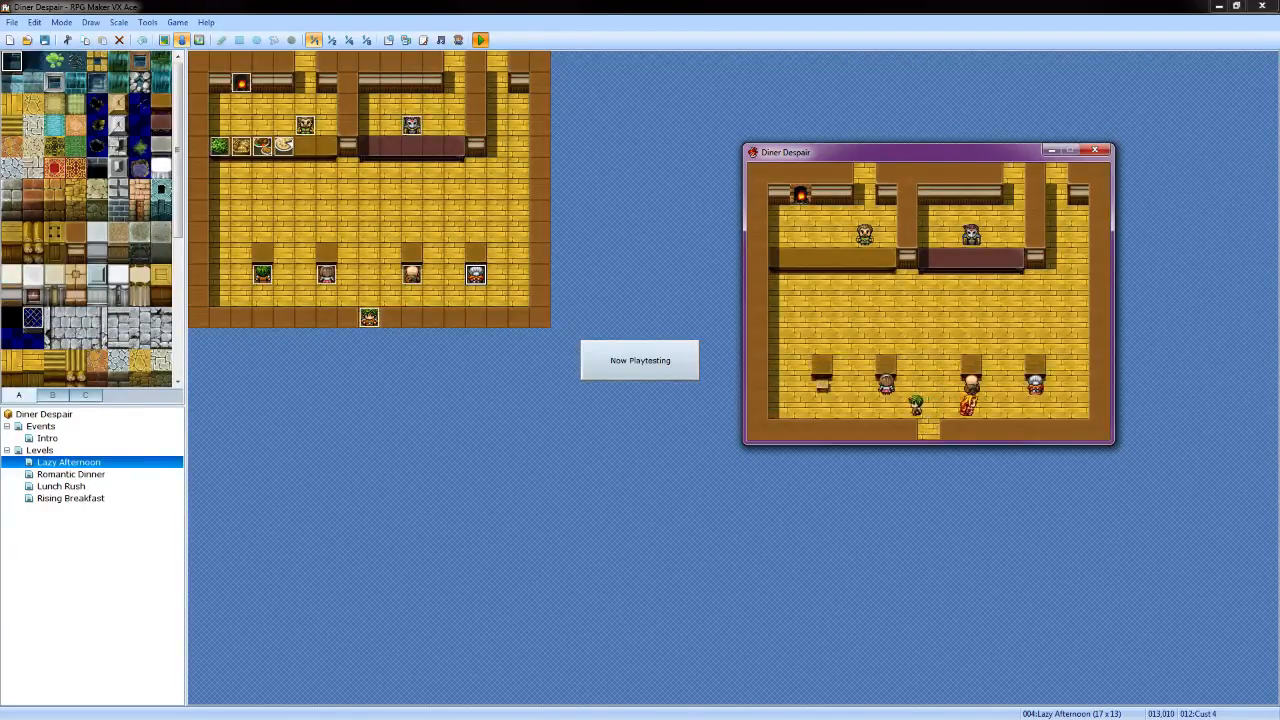
{"action": "key", "text": "Return"}
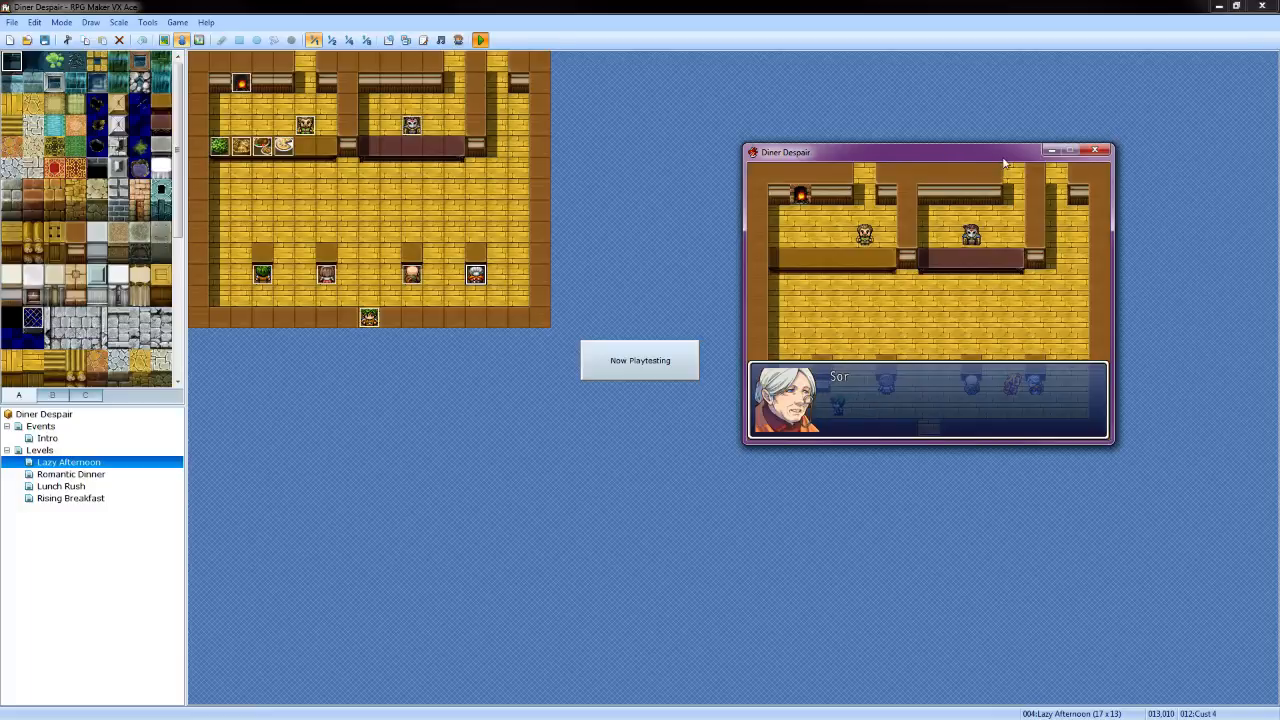
{"action": "key", "text": "Return"}
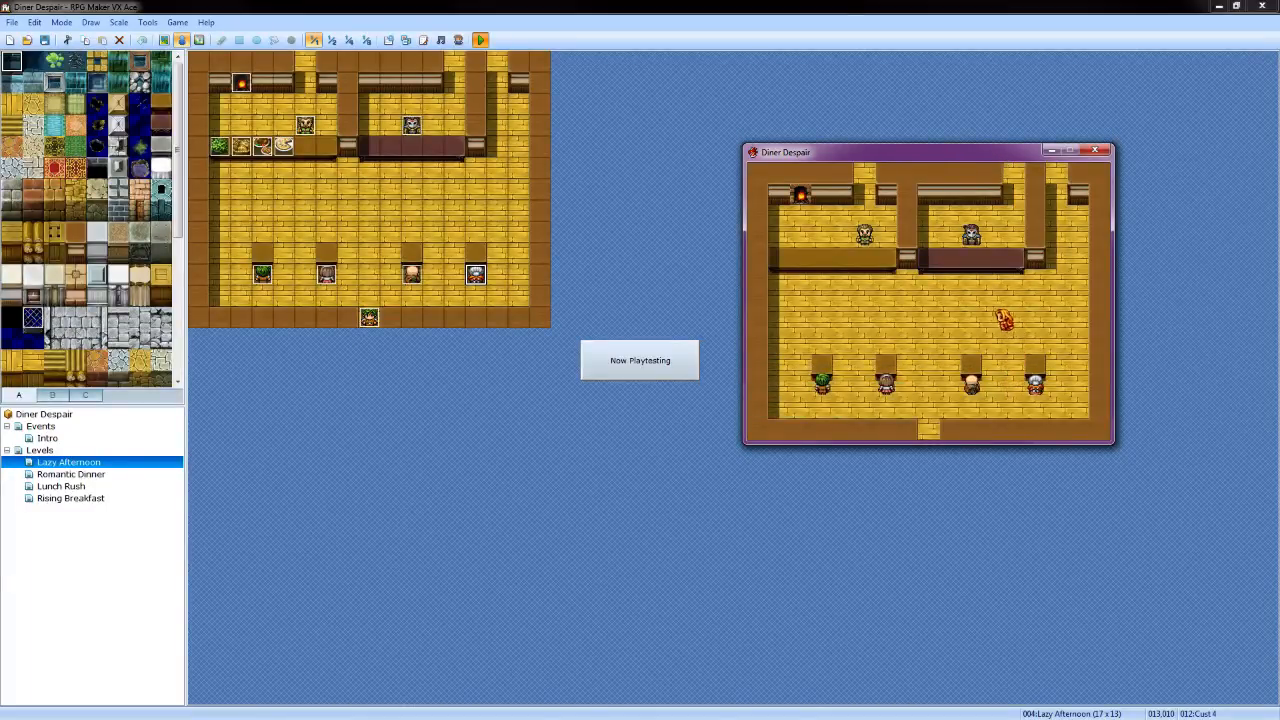
Walk back to the cook at the counter and order Salad
{"action": "key", "text": "Left"}
{"action": "key", "text": "Left"}
{"action": "key", "text": "Left"}
{"action": "key", "text": "Left"}
{"action": "key", "text": "Left"}
{"action": "key", "text": "Left"}
{"action": "key", "text": "Left"}
{"action": "key", "text": "Up"}
{"action": "key", "text": "Return"}
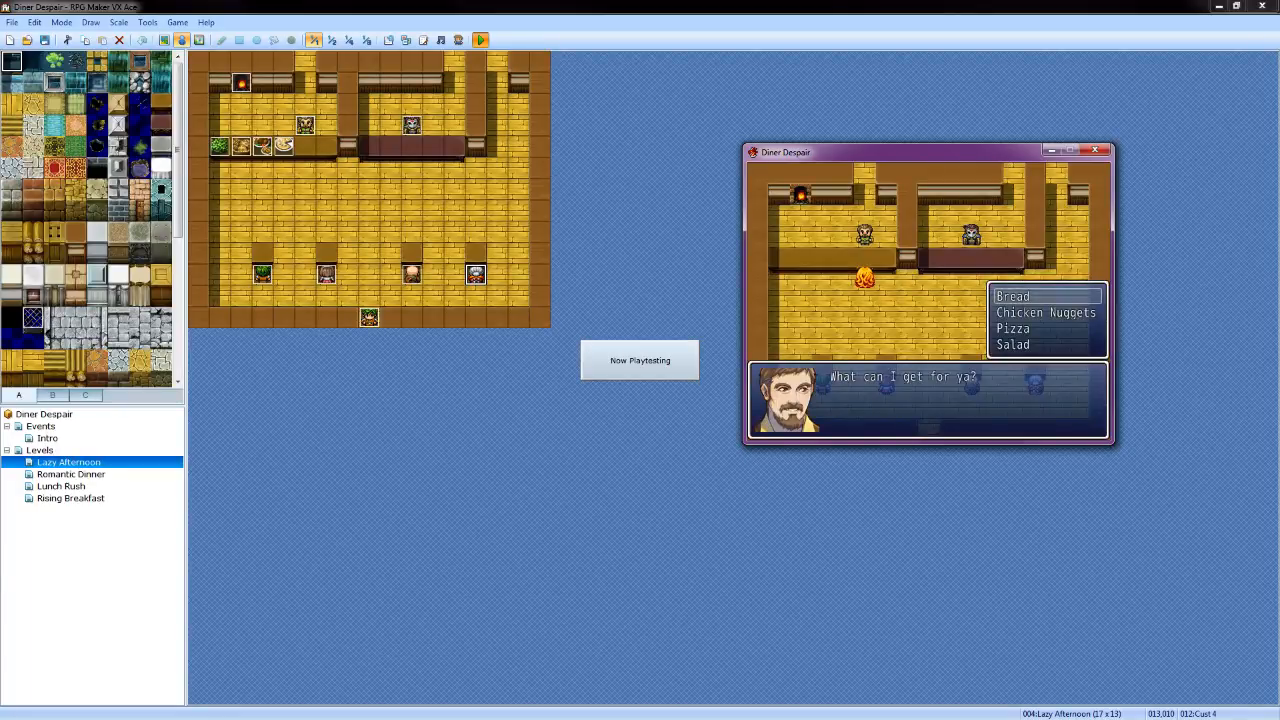
{"action": "key", "text": "Down"}
{"action": "key", "text": "Down"}
{"action": "key", "text": "Down"}
{"action": "key", "text": "Return"}
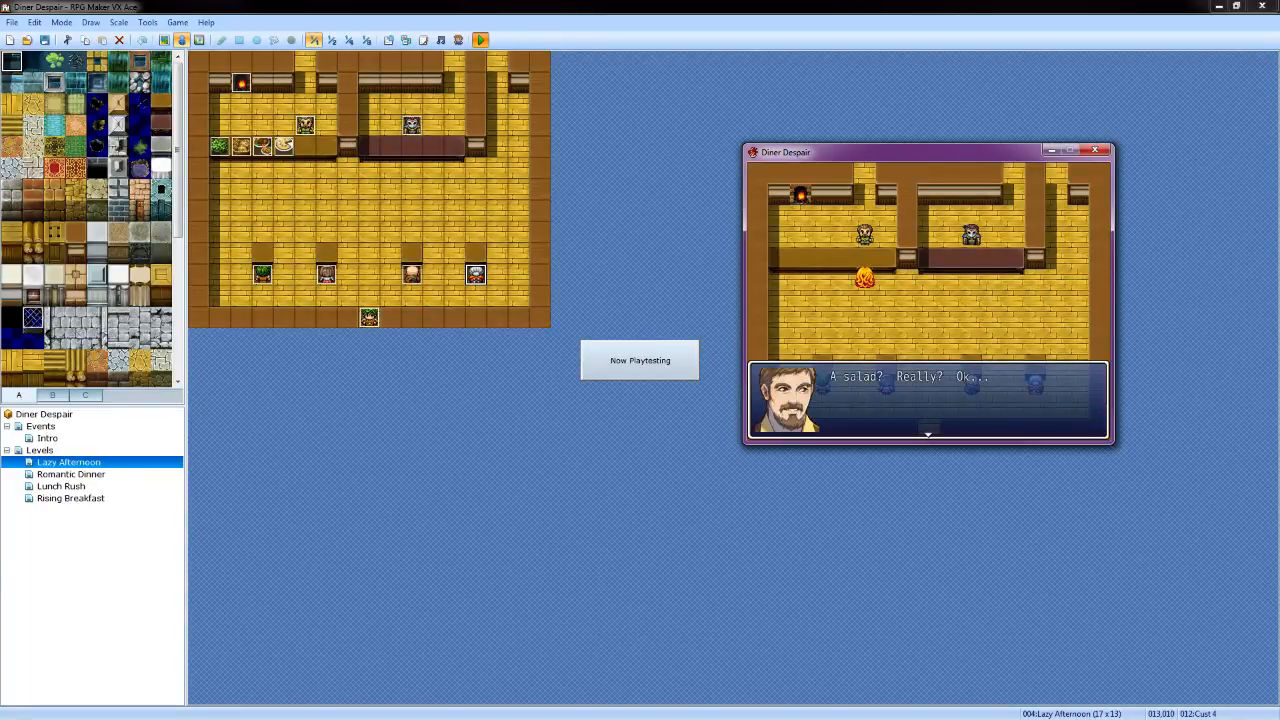
{"action": "key", "text": "Return"}
Ask the green-haired customer and the brown-haired woman for their orders
{"action": "key", "text": "Down"}
{"action": "key", "text": "Down"}
{"action": "key", "text": "Down"}
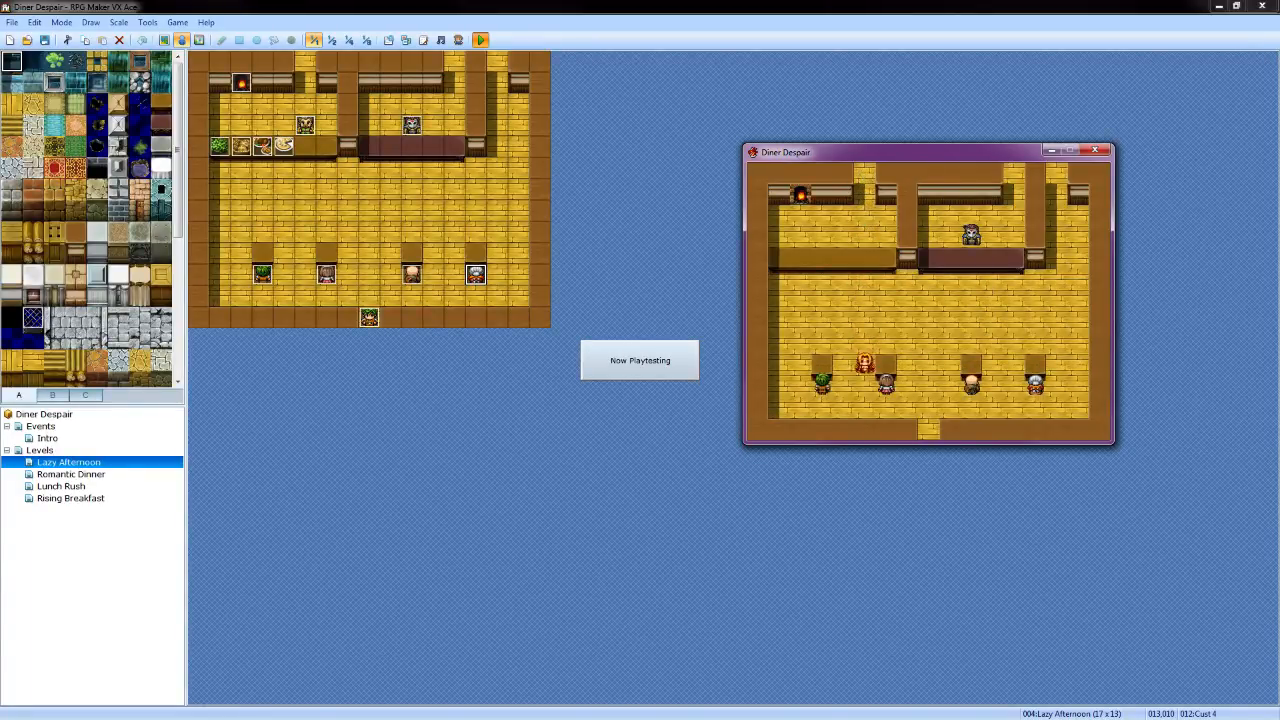
{"action": "key", "text": "Left"}
{"action": "key", "text": "Return"}
{"action": "key", "text": "Return"}
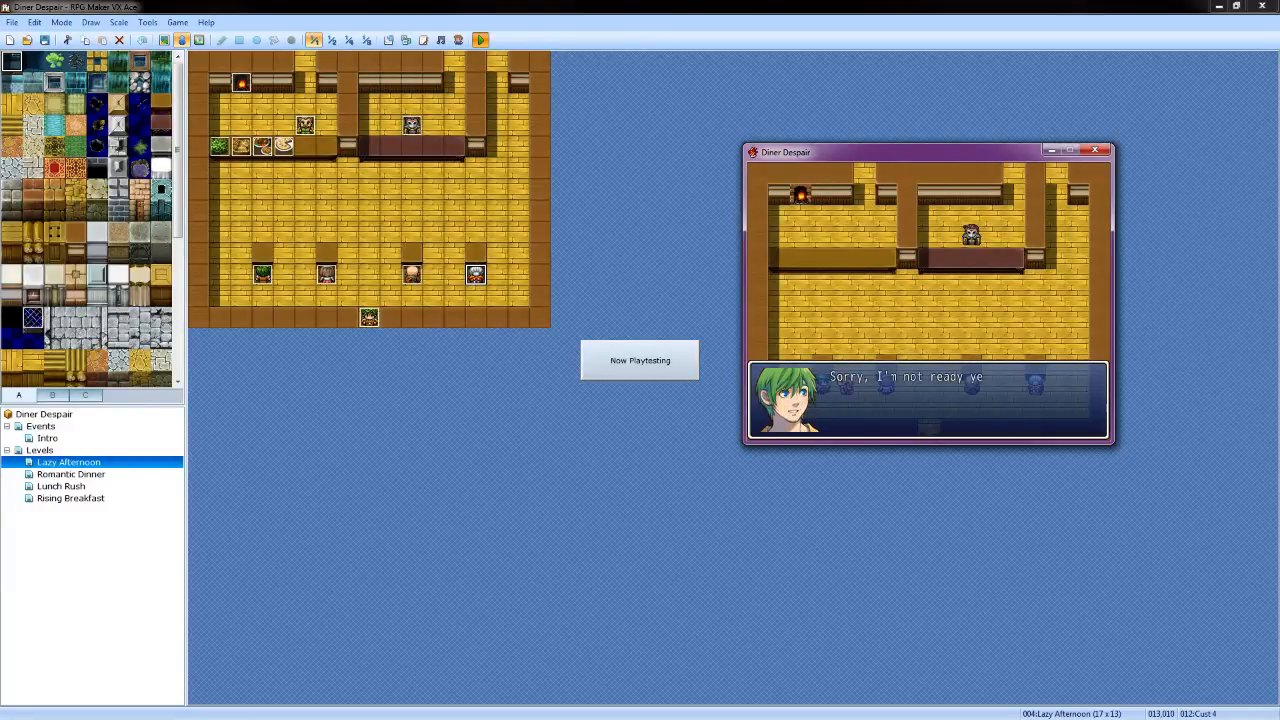
{"action": "key", "text": "Return"}
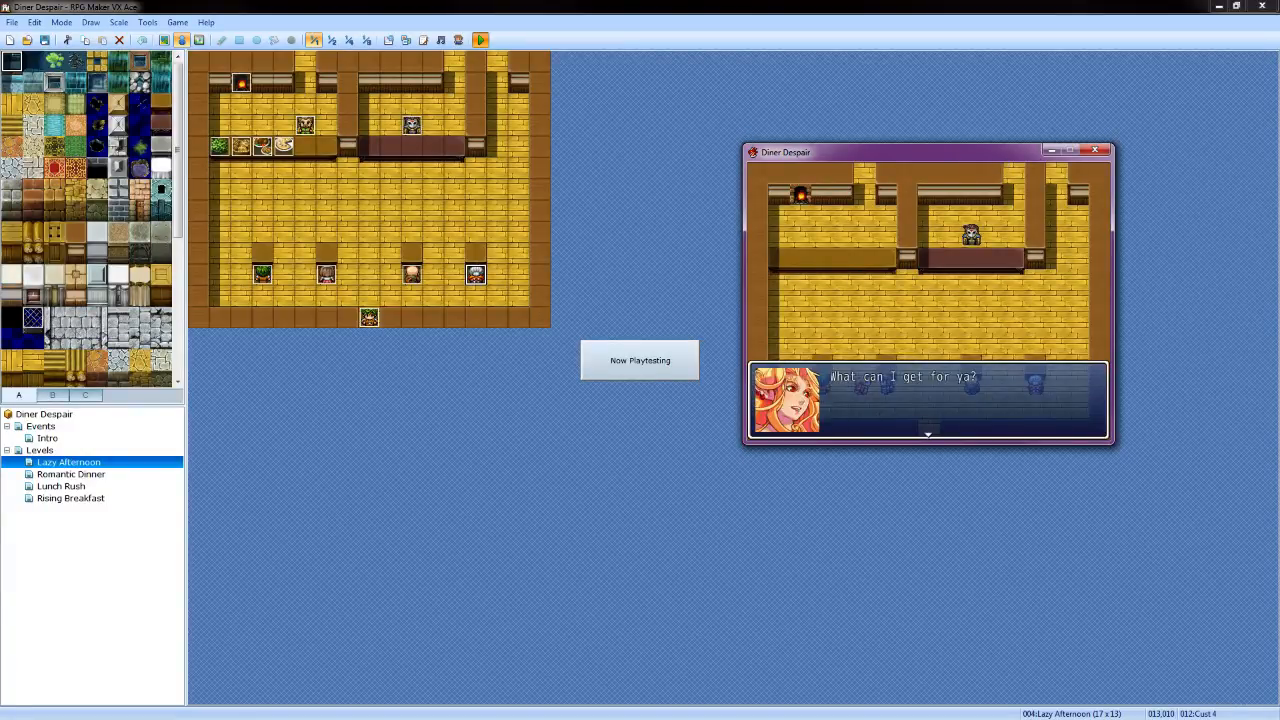
{"action": "key", "text": "Return"}
{"action": "key", "text": "Return"}
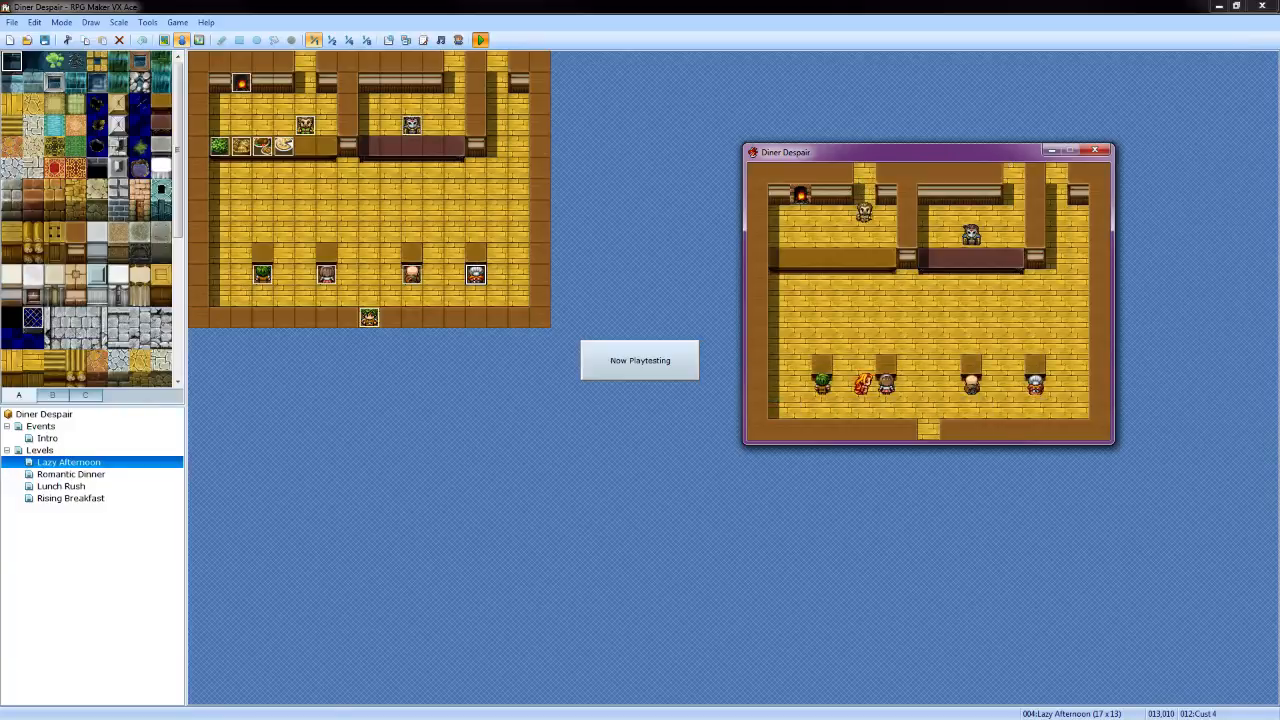
Walk past the bald bearded man's table to the white-haired customer and ask for an order
{"action": "key", "text": "Down"}
{"action": "key", "text": "Right"}
{"action": "key", "text": "Right"}
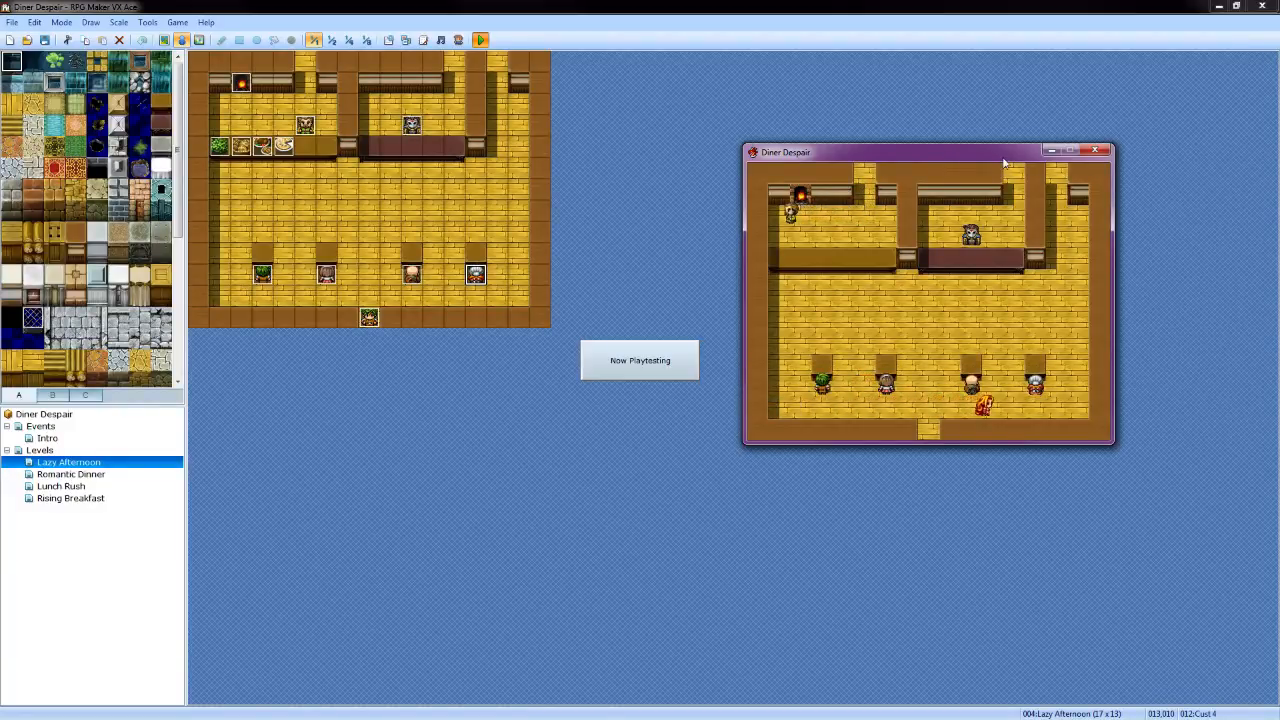
{"action": "key", "text": "Up"}
{"action": "key", "text": "Return"}
{"action": "key", "text": "Return"}
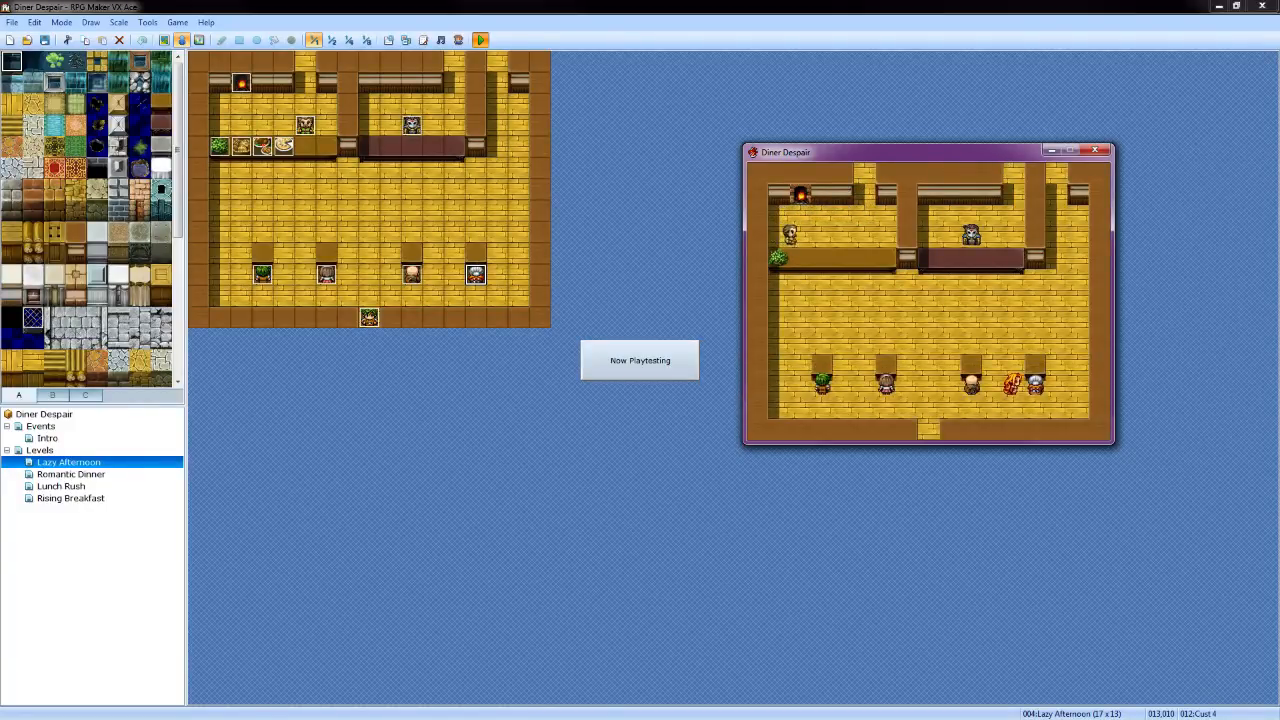
{"action": "key", "text": "Return"}
{"action": "key", "text": "Return"}
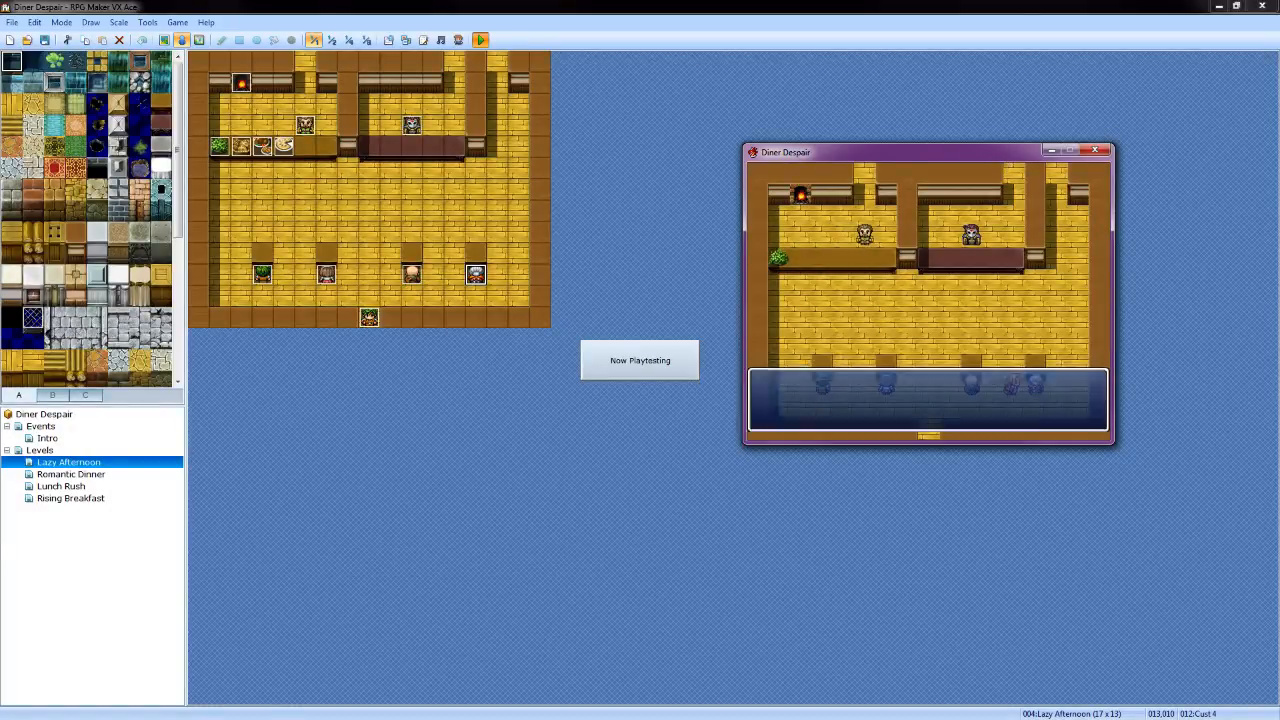
Pick up the salad from the end of the counter and serve it to the bald bearded man
{"action": "key", "text": "Up"}
{"action": "key", "text": "Left"}
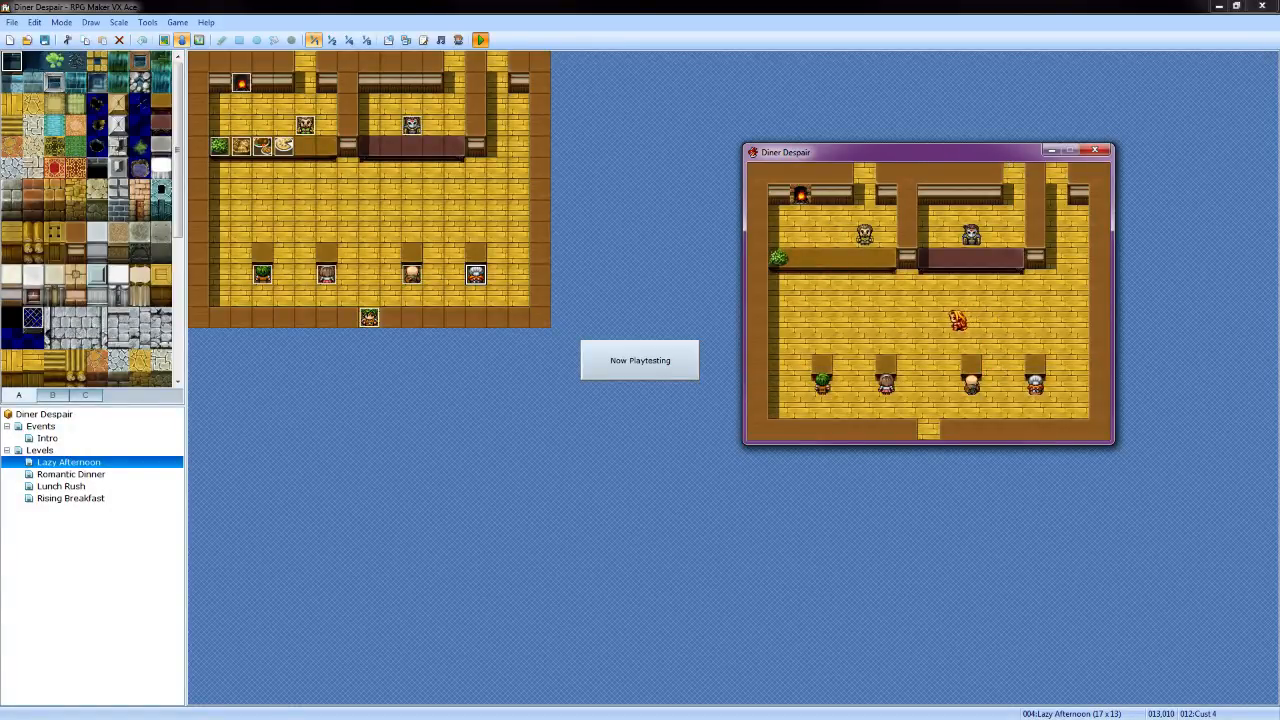
{"action": "key", "text": "Left"}
{"action": "key", "text": "Up"}
{"action": "key", "text": "Up"}
{"action": "key", "text": "Right"}
{"action": "key", "text": "Down"}
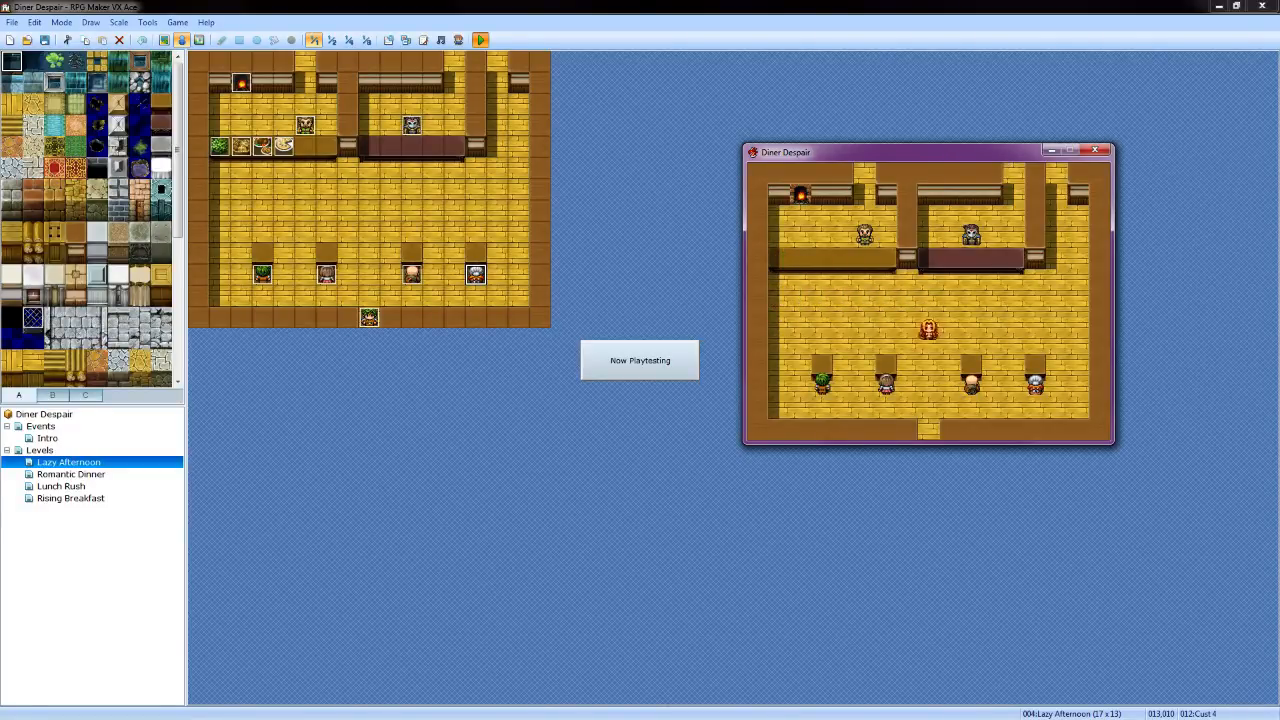
{"action": "key", "text": "Down"}
{"action": "key", "text": "Down"}
{"action": "key", "text": "Return"}
{"action": "key", "text": "Return"}
{"action": "key", "text": "Return"}
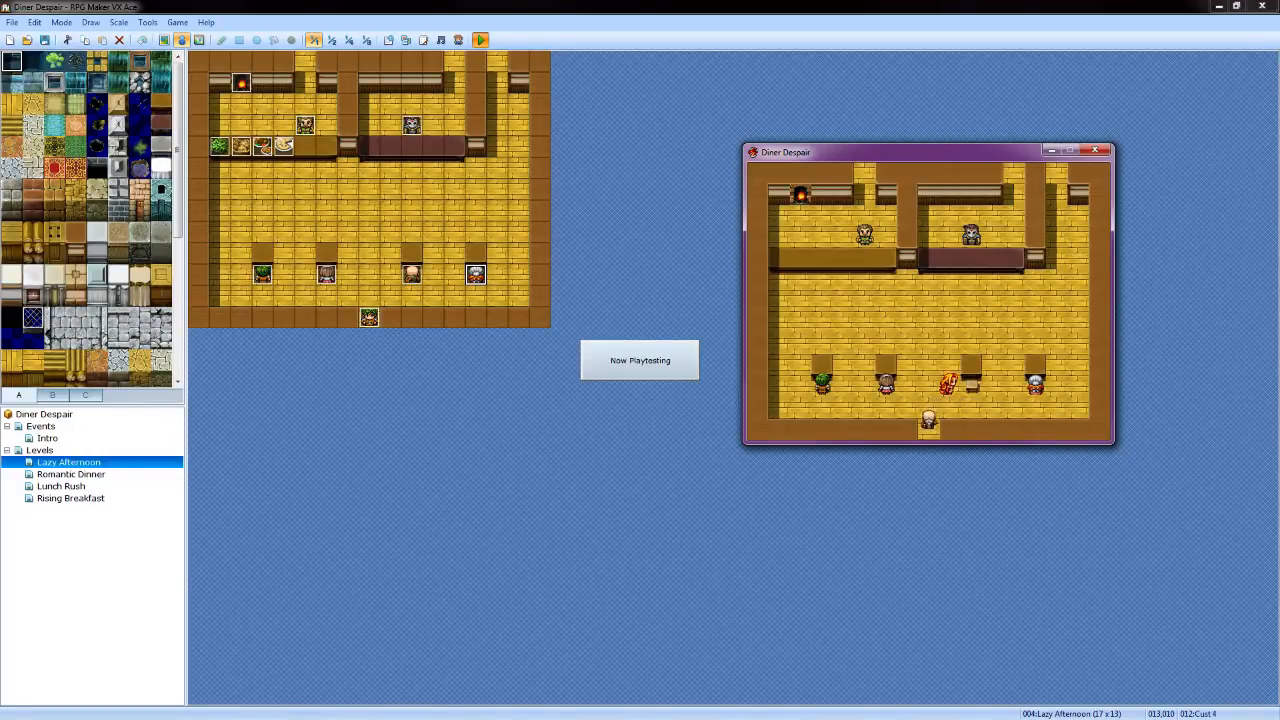
Return to the cook at the counter and place another Salad order
{"action": "key", "text": "Up"}
{"action": "key", "text": "Up"}
{"action": "key", "text": "Up"}
{"action": "key", "text": "Left"}
{"action": "key", "text": "Left"}
{"action": "key", "text": "Left"}
{"action": "key", "text": "Left"}
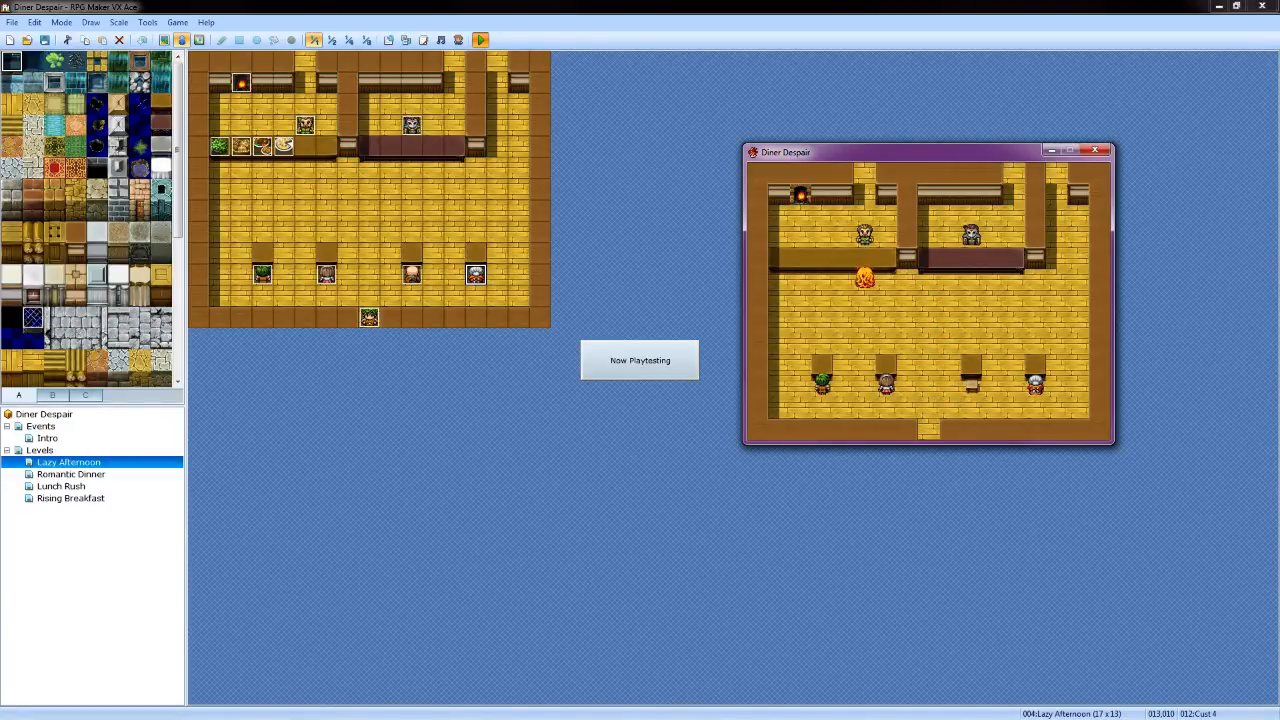
{"action": "key", "text": "Return"}
{"action": "key", "text": "Down"}
{"action": "key", "text": "Down"}
{"action": "key", "text": "Down"}
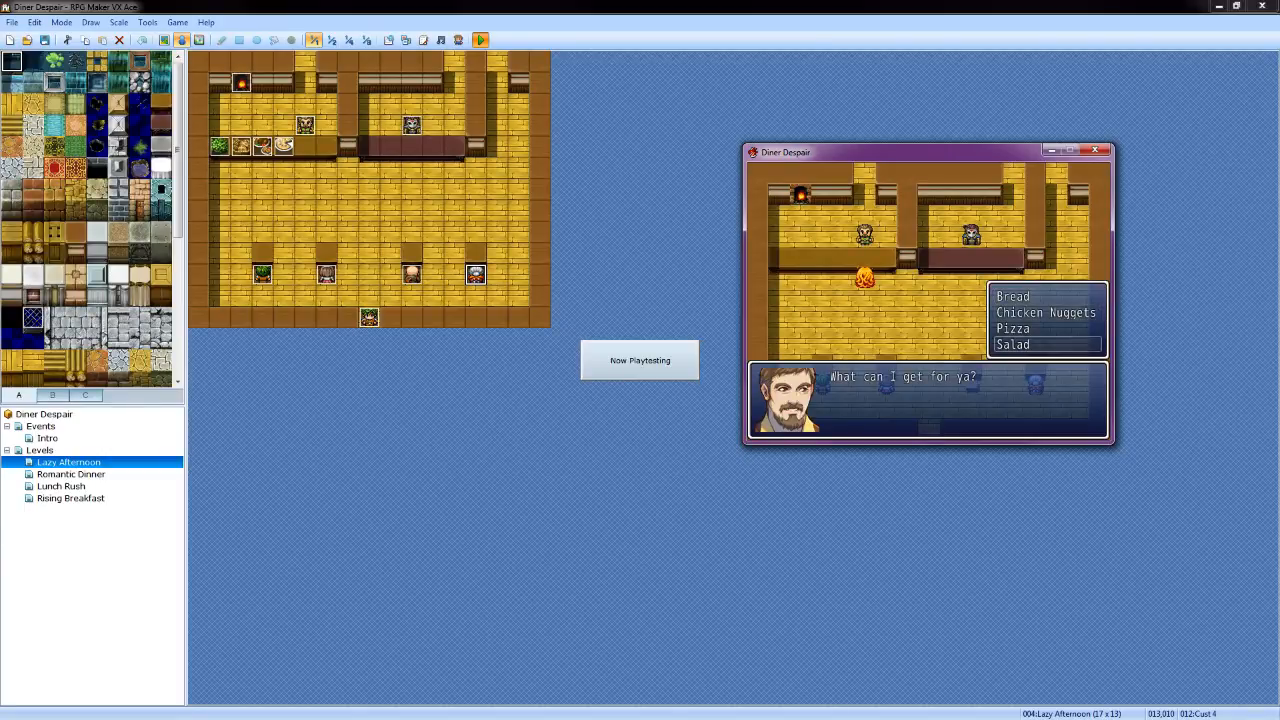
{"action": "key", "text": "Return"}
{"action": "key", "text": "Return"}
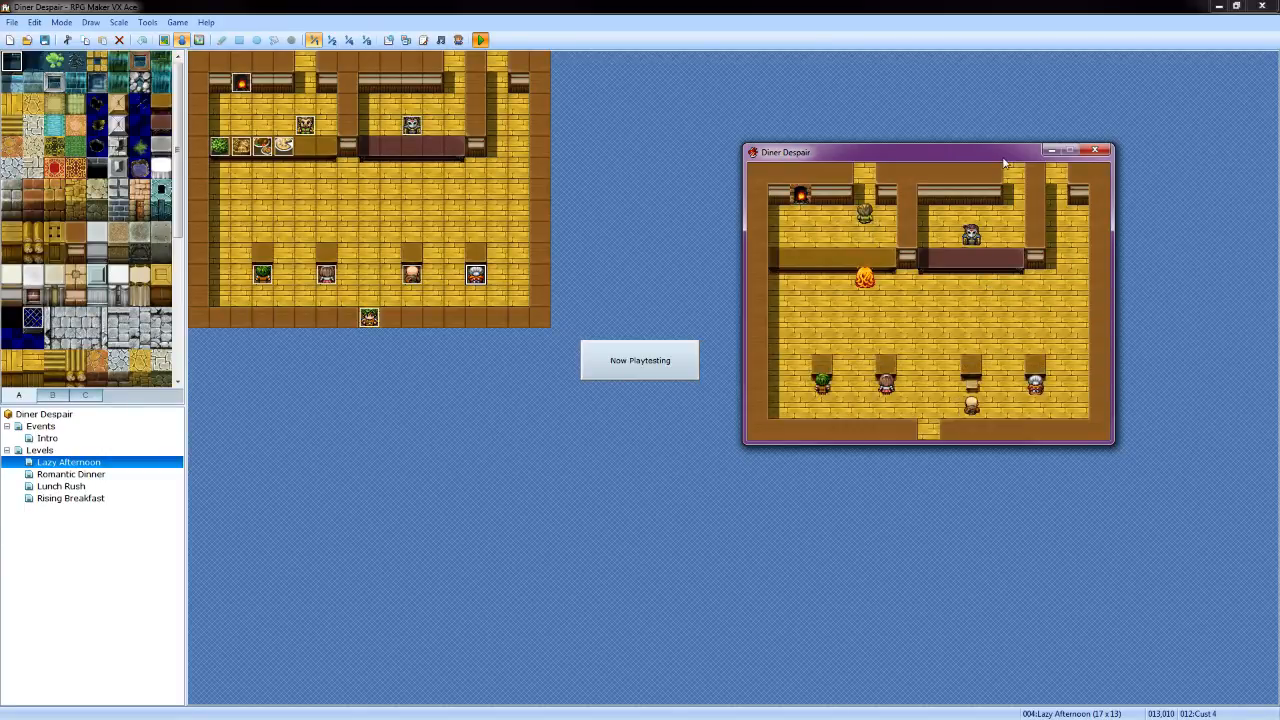
Walk over to the newly seated bald bearded man and ask what he wants
{"action": "key", "text": "Down"}
{"action": "key", "text": "Right"}
{"action": "key", "text": "Right"}
{"action": "key", "text": "Right"}
{"action": "key", "text": "Right"}
{"action": "key", "text": "Right"}
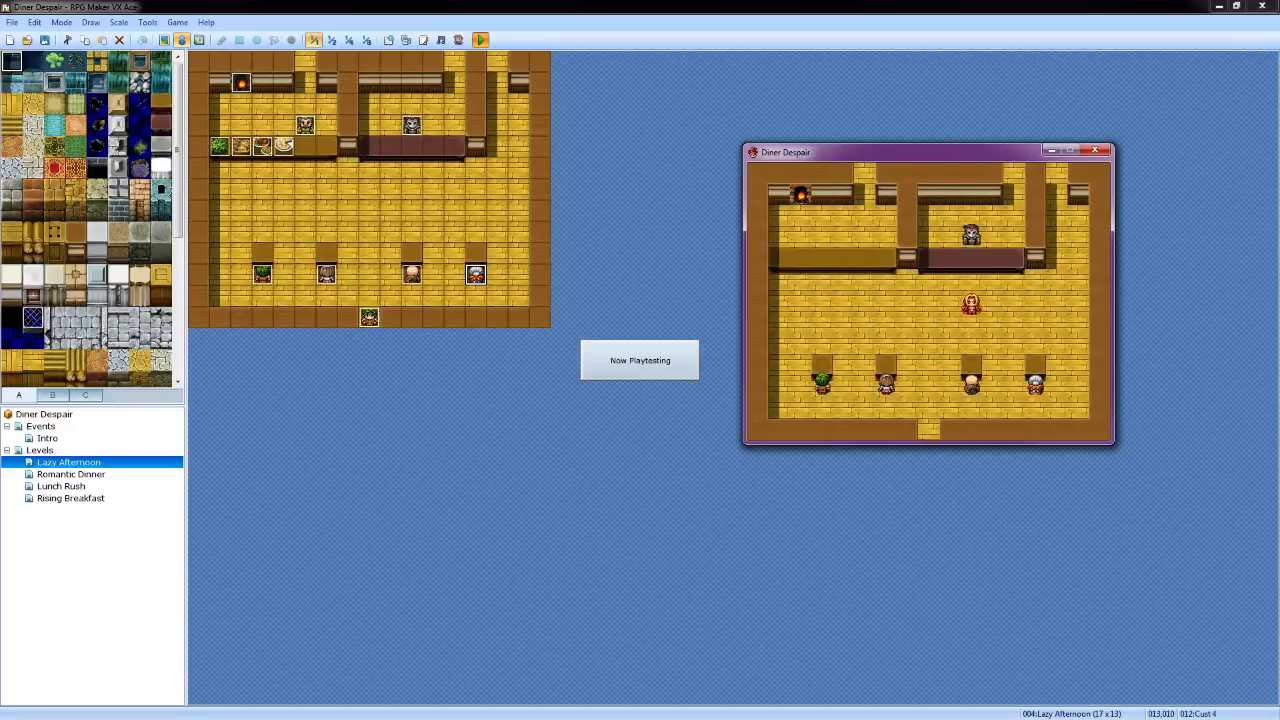
{"action": "key", "text": "Left"}
{"action": "key", "text": "Down"}
{"action": "key", "text": "Down"}
{"action": "key", "text": "Return"}
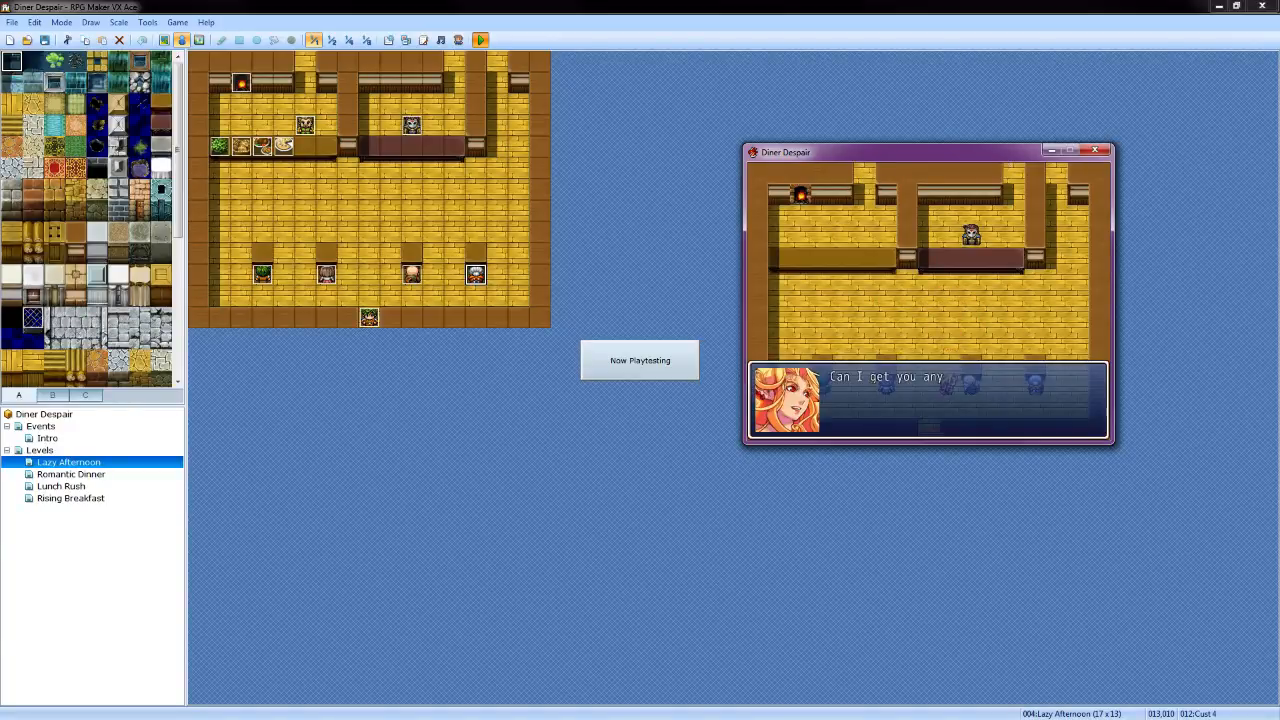
{"action": "key", "text": "Return"}
{"action": "key", "text": "Return"}
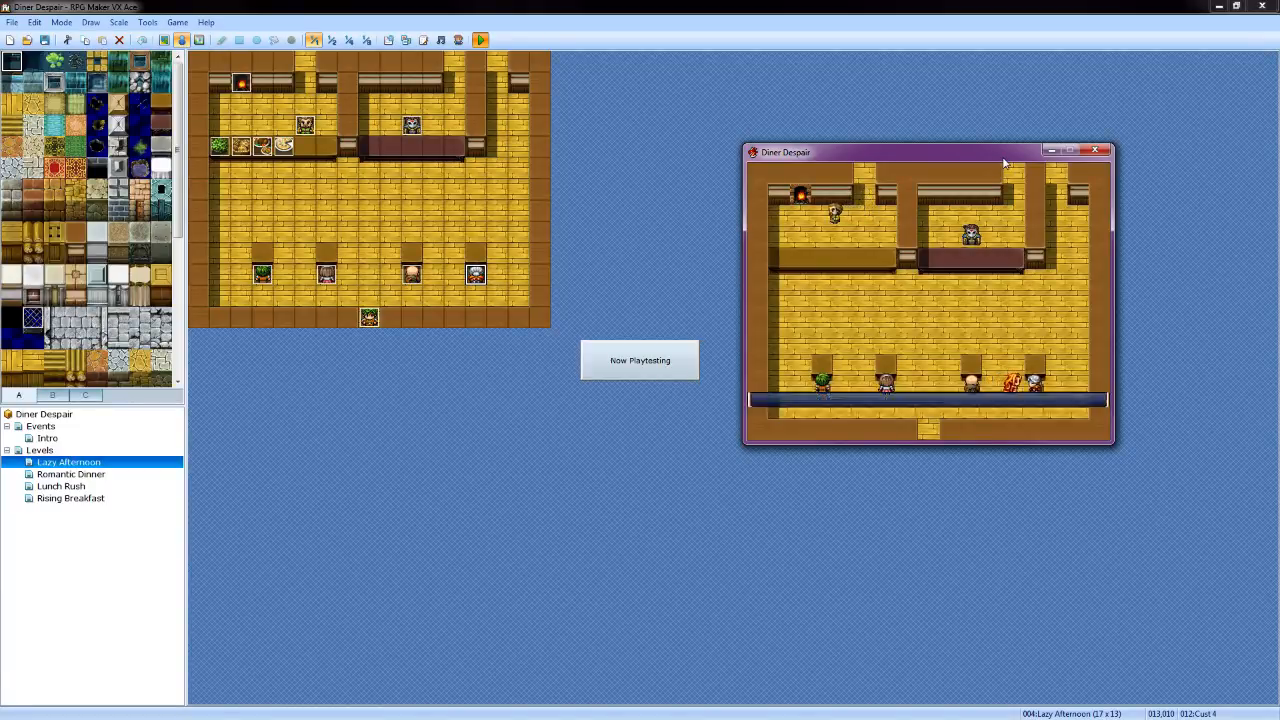
Take the orders of the white-haired customer and the green-haired customer
{"action": "key", "text": "Return"}
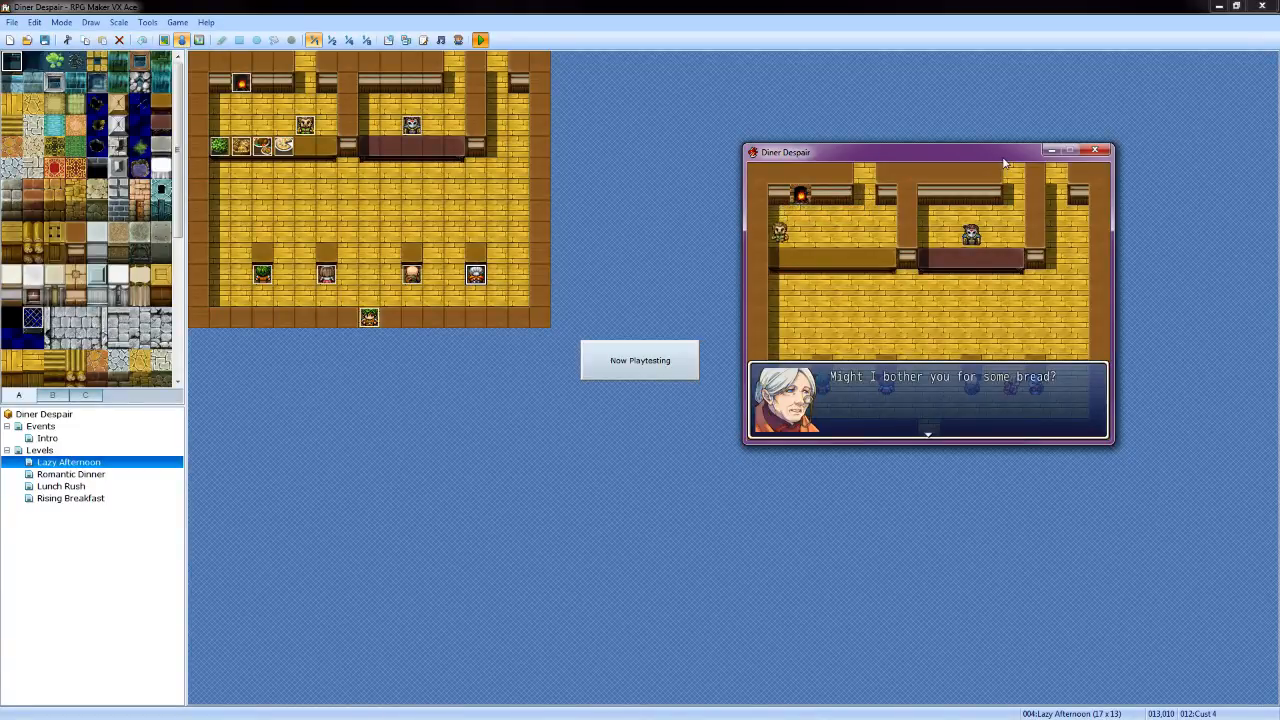
{"action": "key", "text": "Return"}
{"action": "key", "text": "Return"}
{"action": "key", "text": "Return"}
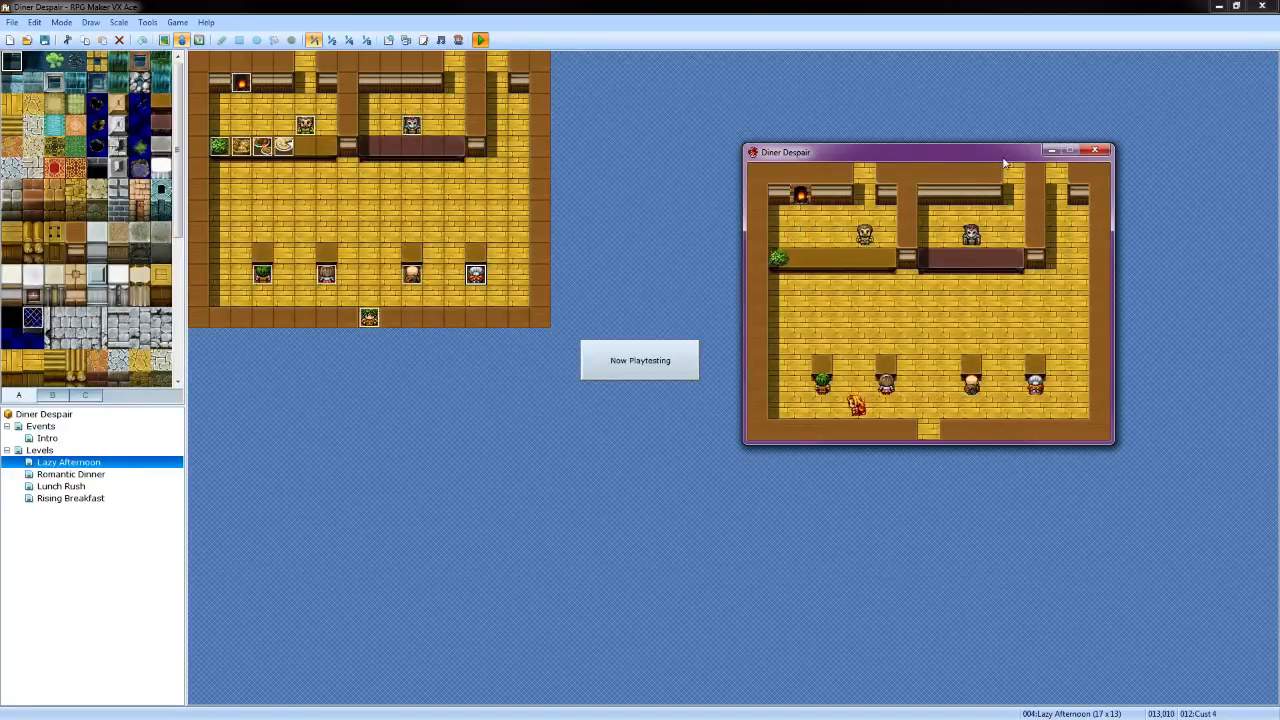
{"action": "key", "text": "Return"}
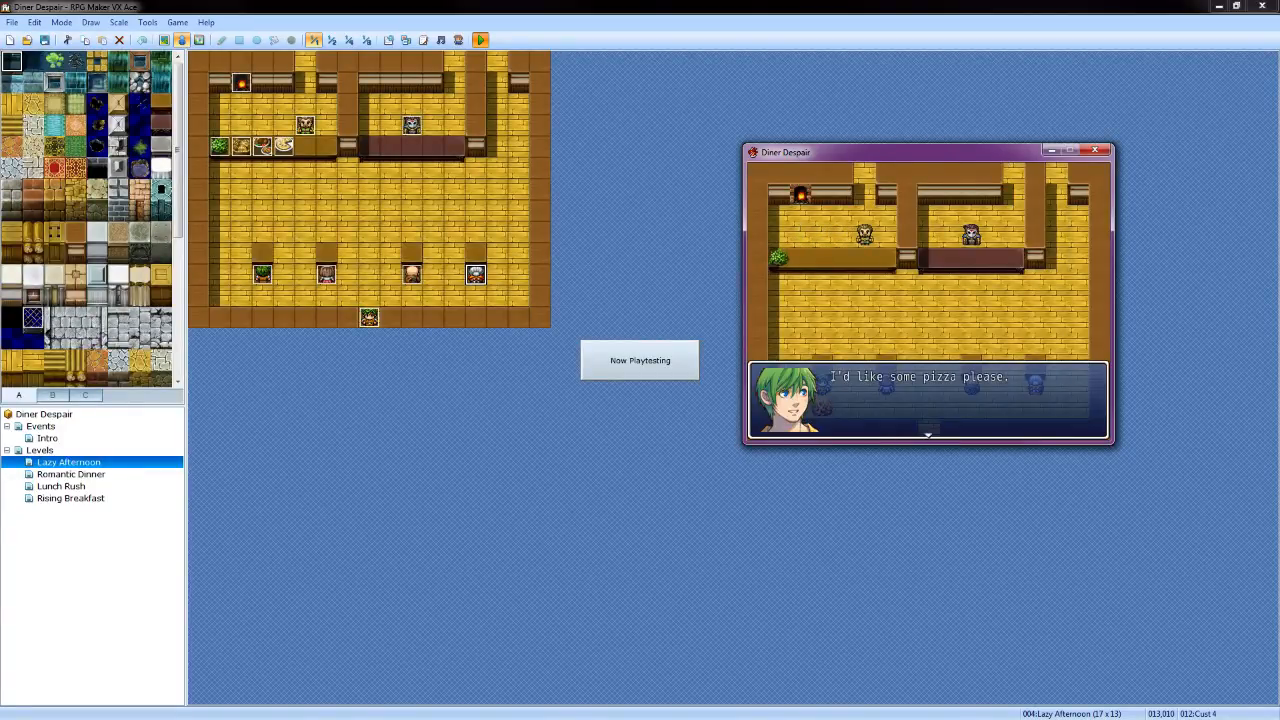
{"action": "key", "text": "Return"}
{"action": "key", "text": "Return"}
Walk up to the cook at the counter and order Bread
{"action": "key", "text": "Up"}
{"action": "key", "text": "Up"}
{"action": "key", "text": "Up"}
{"action": "key", "text": "Up"}
{"action": "key", "text": "Up"}
{"action": "key", "text": "Up"}
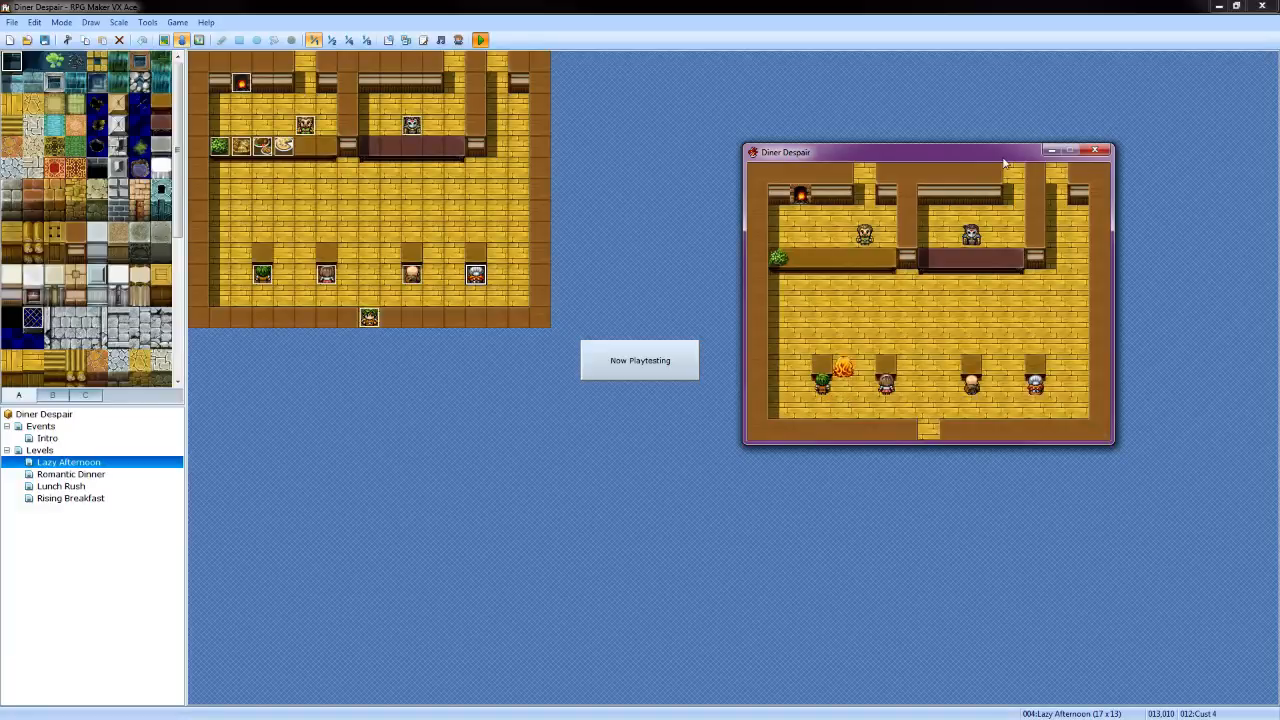
{"action": "key", "text": "Right"}
{"action": "key", "text": "Return"}
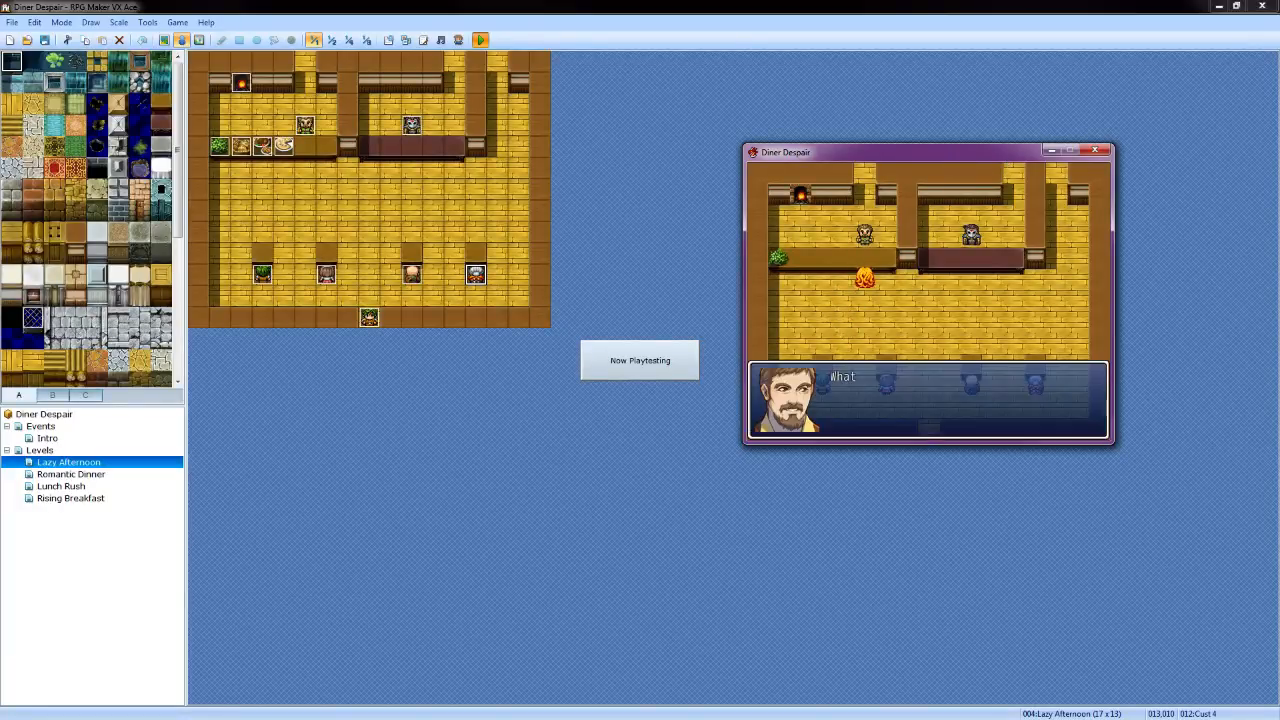
{"action": "key", "text": "Return"}
{"action": "key", "text": "Return"}
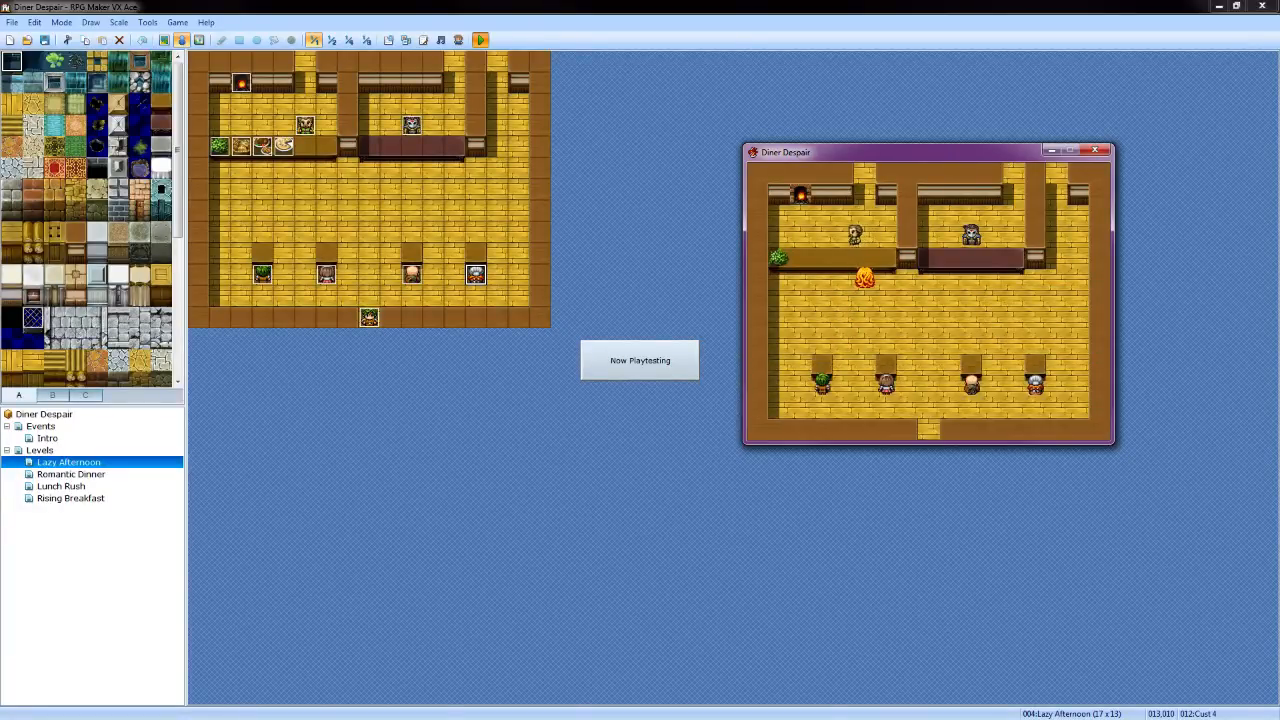
Walk along the counter and pick up the finished salad
{"action": "key", "text": "Left"}
{"action": "key", "text": "Left"}
{"action": "key", "text": "Left"}
{"action": "key", "text": "Left"}
{"action": "key", "text": "Right"}
{"action": "key", "text": "Right"}
{"action": "key", "text": "Right"}
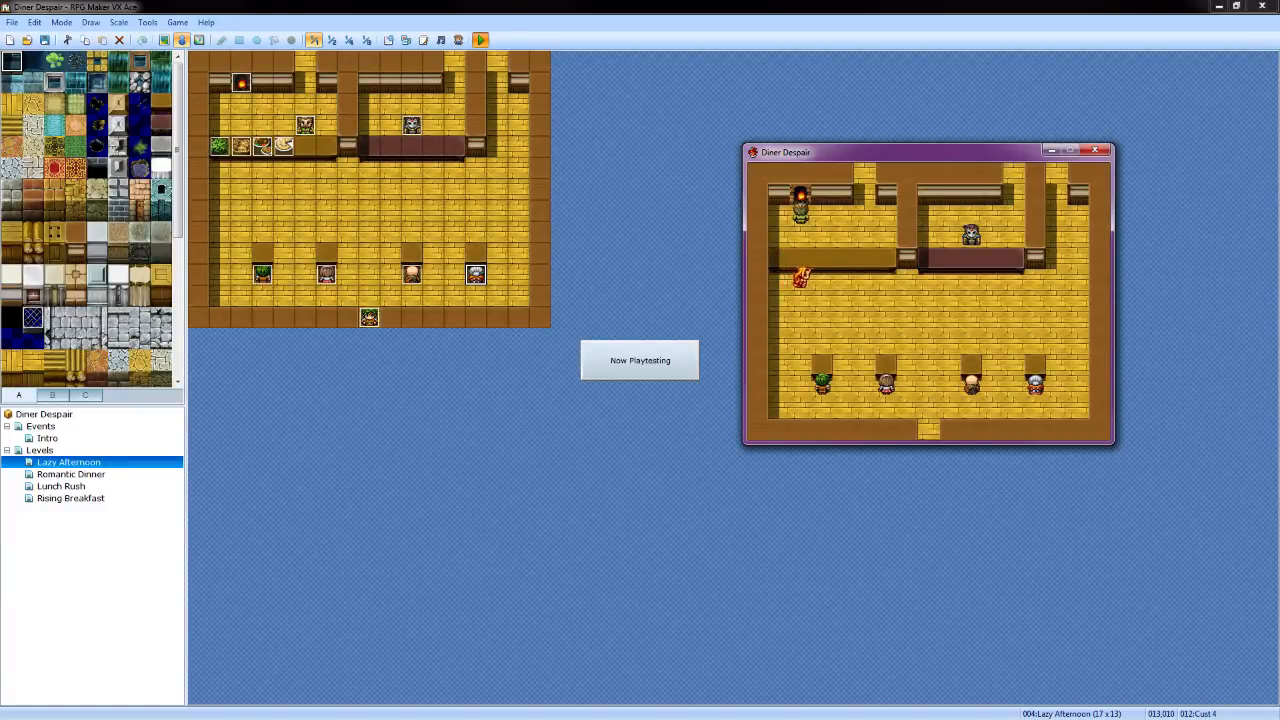
Deliver the salad to the brown-haired customer at the second table and advance through the dialogue
{"action": "key", "text": "Down"}
{"action": "key", "text": "Down"}
{"action": "key", "text": "Down"}
{"action": "key", "text": "Down"}
{"action": "key", "text": "Right"}
{"action": "key", "text": "Return"}
{"action": "key", "text": "Return"}
{"action": "key", "text": "Return"}
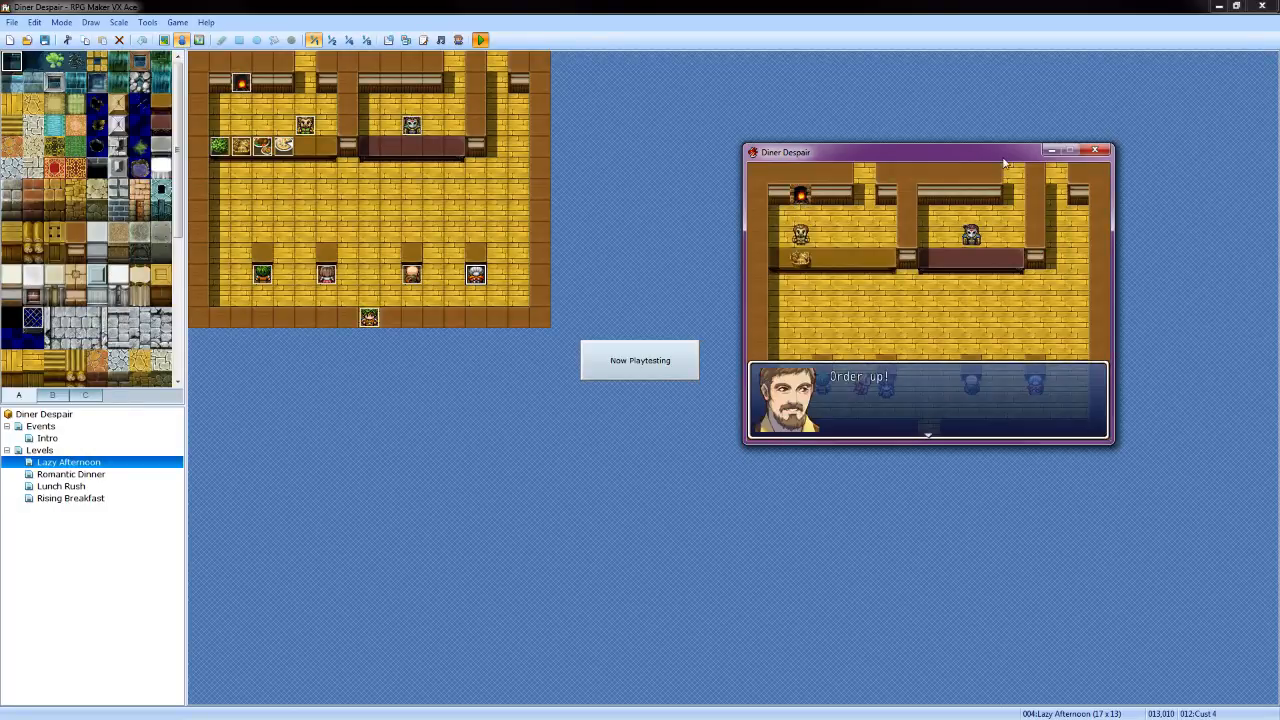
{"action": "key", "text": "Return"}
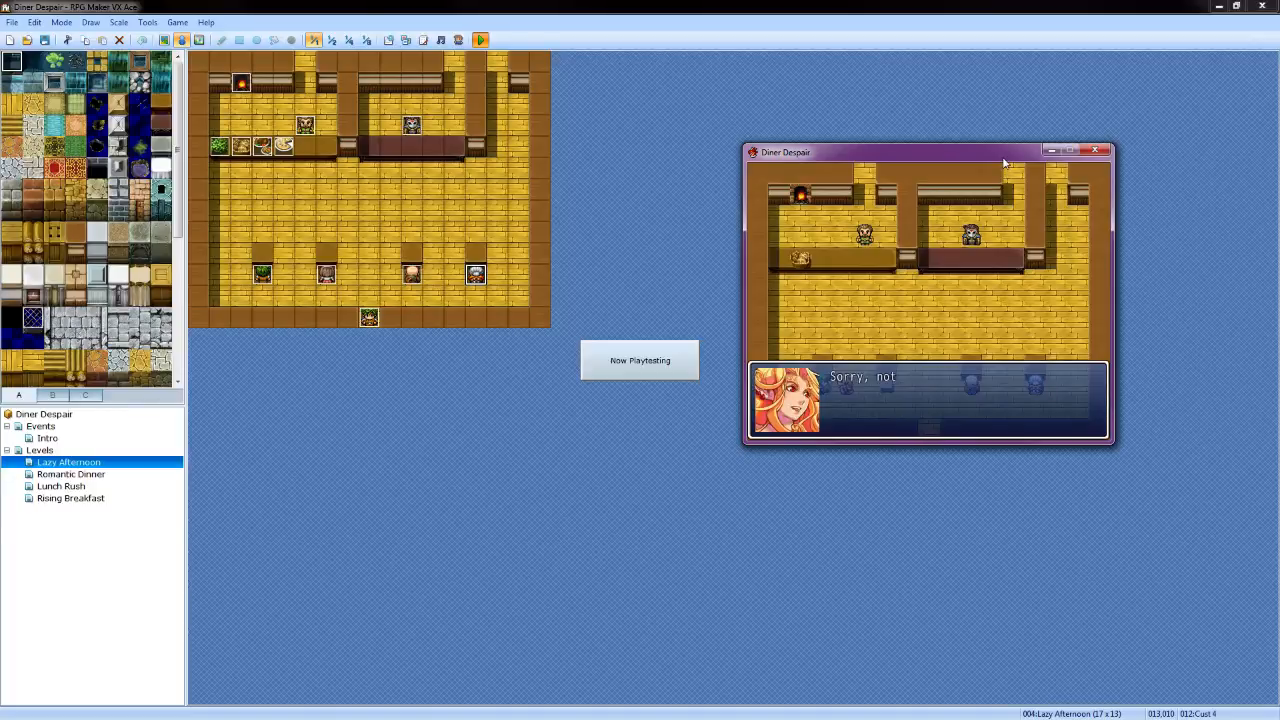
{"action": "key", "text": "Return"}
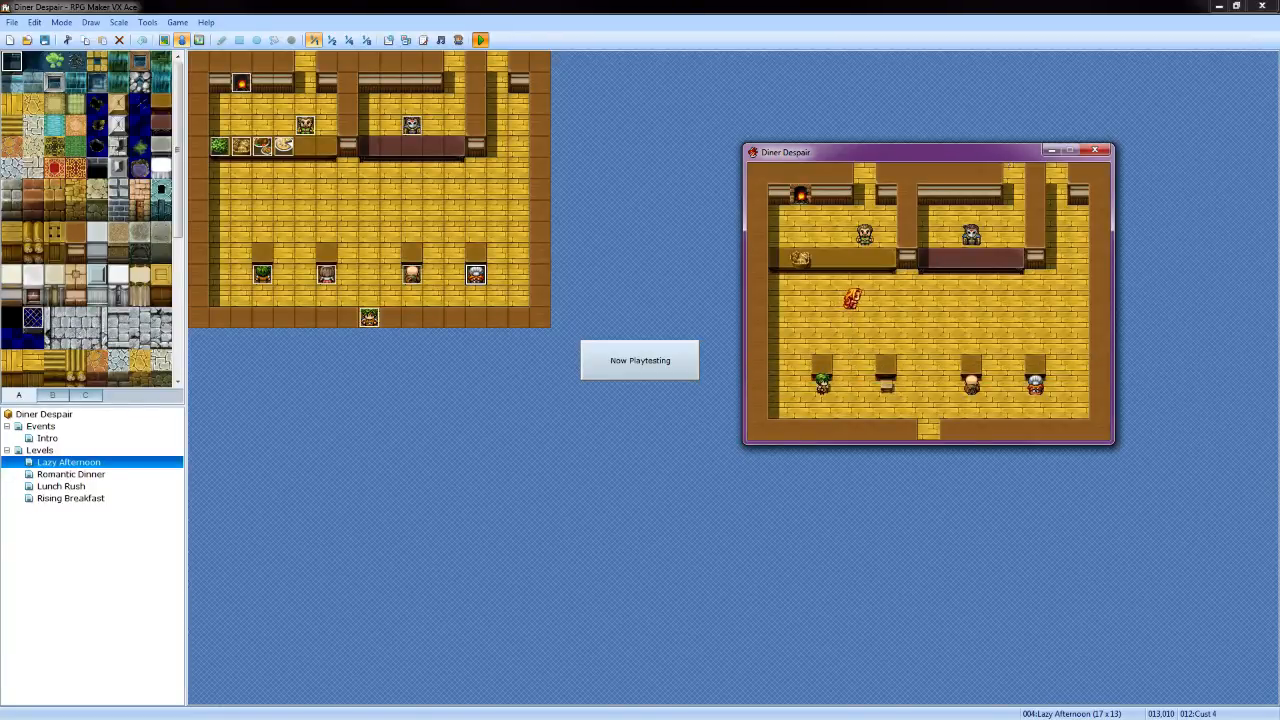
Order Pizza from the cook at the counter
{"action": "key", "text": "Down"}
{"action": "key", "text": "Down"}
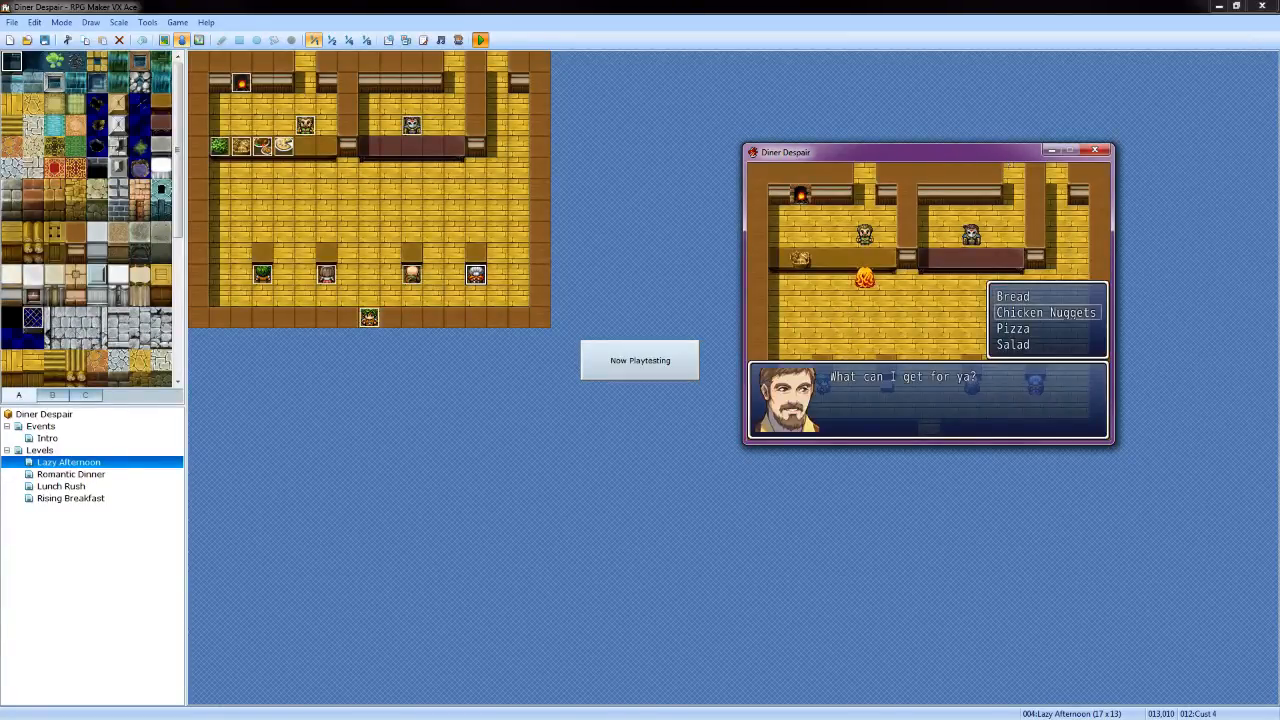
{"action": "key", "text": "Return"}
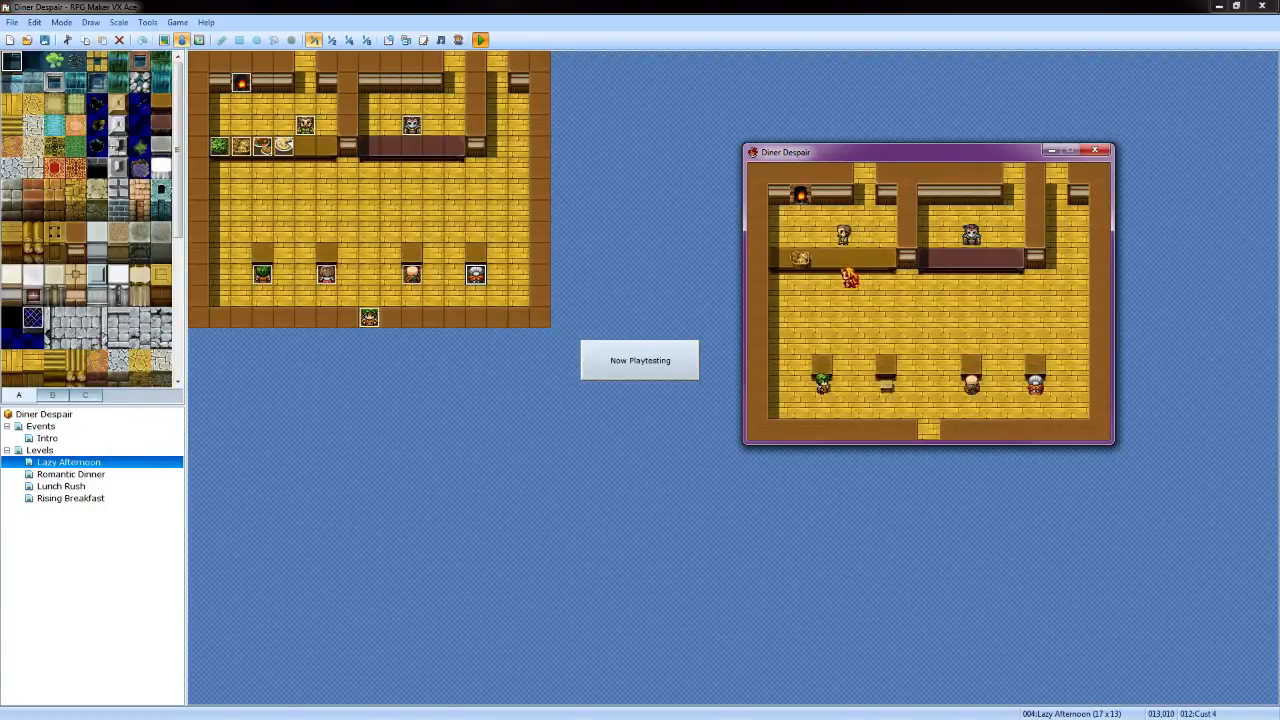
Carry the bread from the counter to the white-haired customer and serve it
{"action": "key", "text": "Down"}
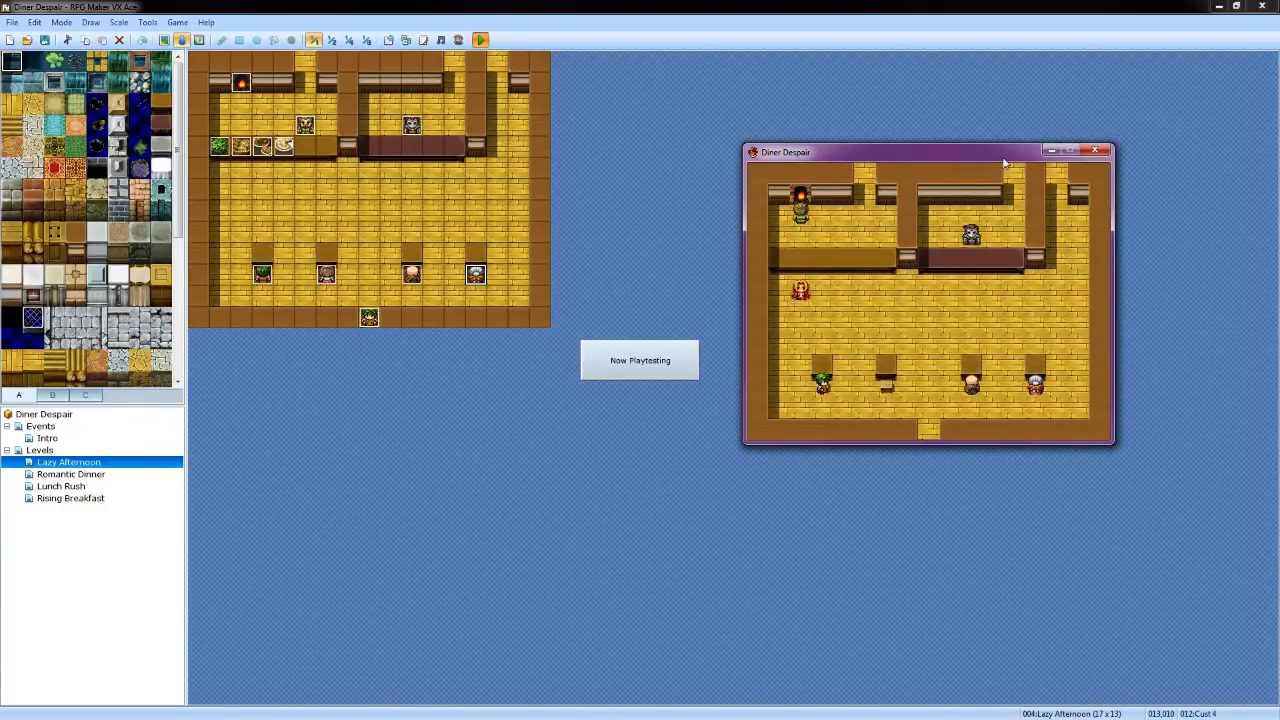
{"action": "key", "text": "Right"}
{"action": "key", "text": "Right"}
{"action": "key", "text": "Down"}
{"action": "key", "text": "Right"}
{"action": "key", "text": "Return"}
{"action": "key", "text": "Return"}
{"action": "key", "text": "Return"}
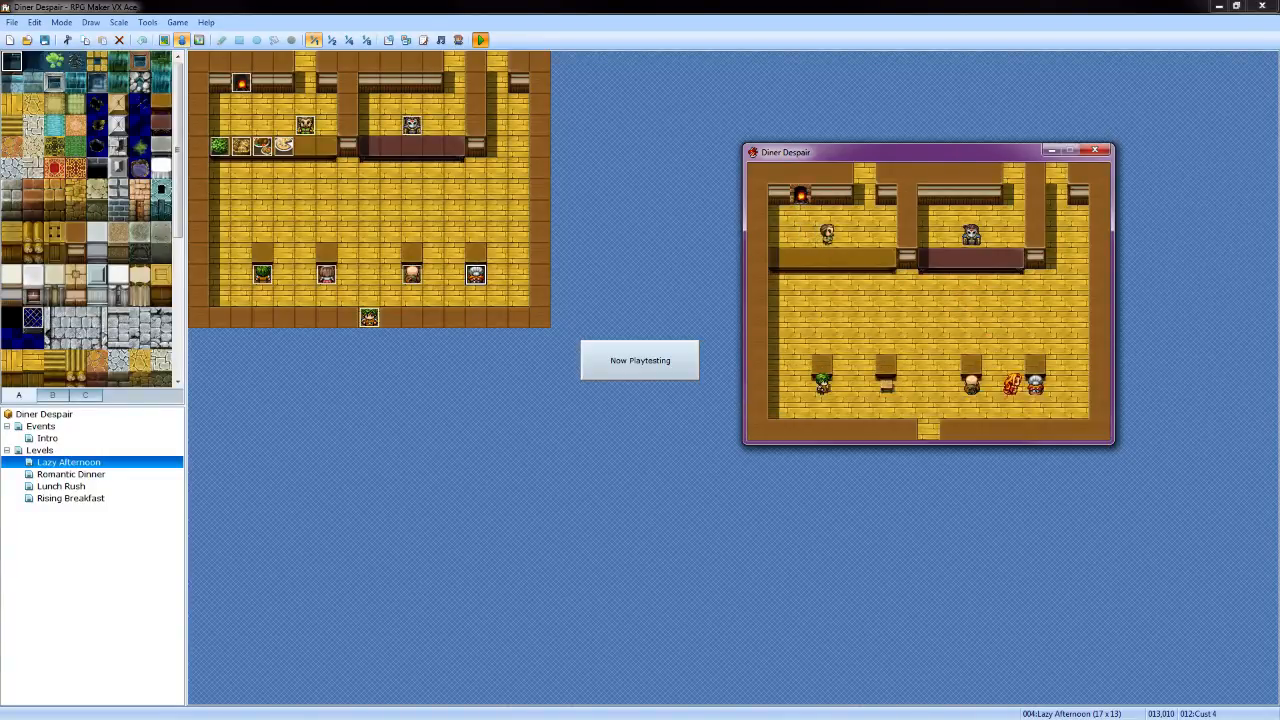
{"action": "key", "text": "Return"}
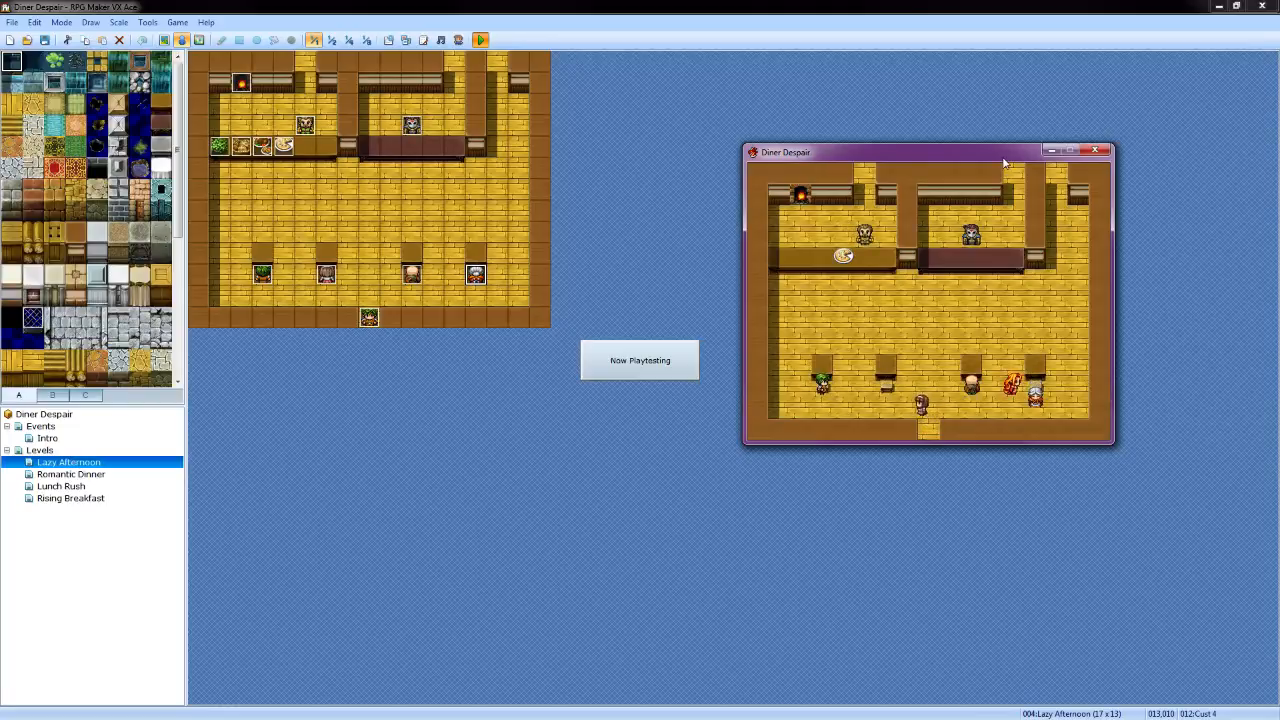
Pick up the pizza from the counter and serve it to the green-haired customer
{"action": "key", "text": "Left"}
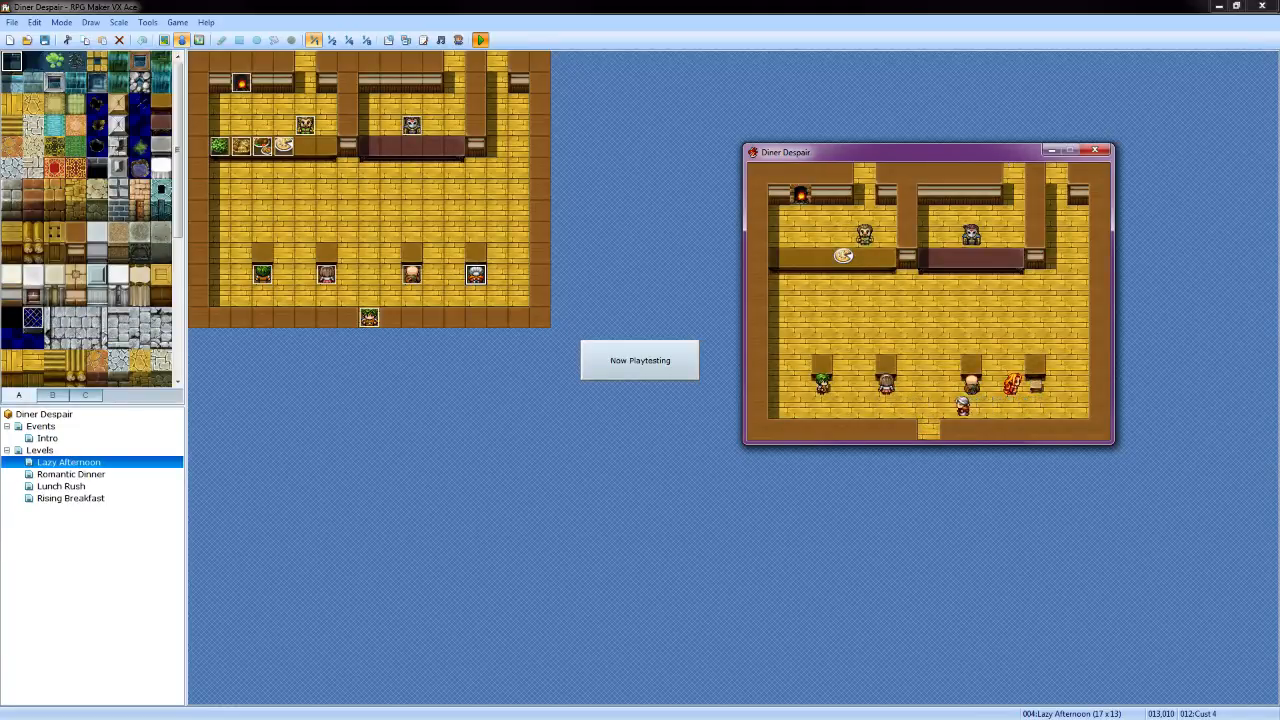
{"action": "key", "text": "Up"}
{"action": "key", "text": "Left"}
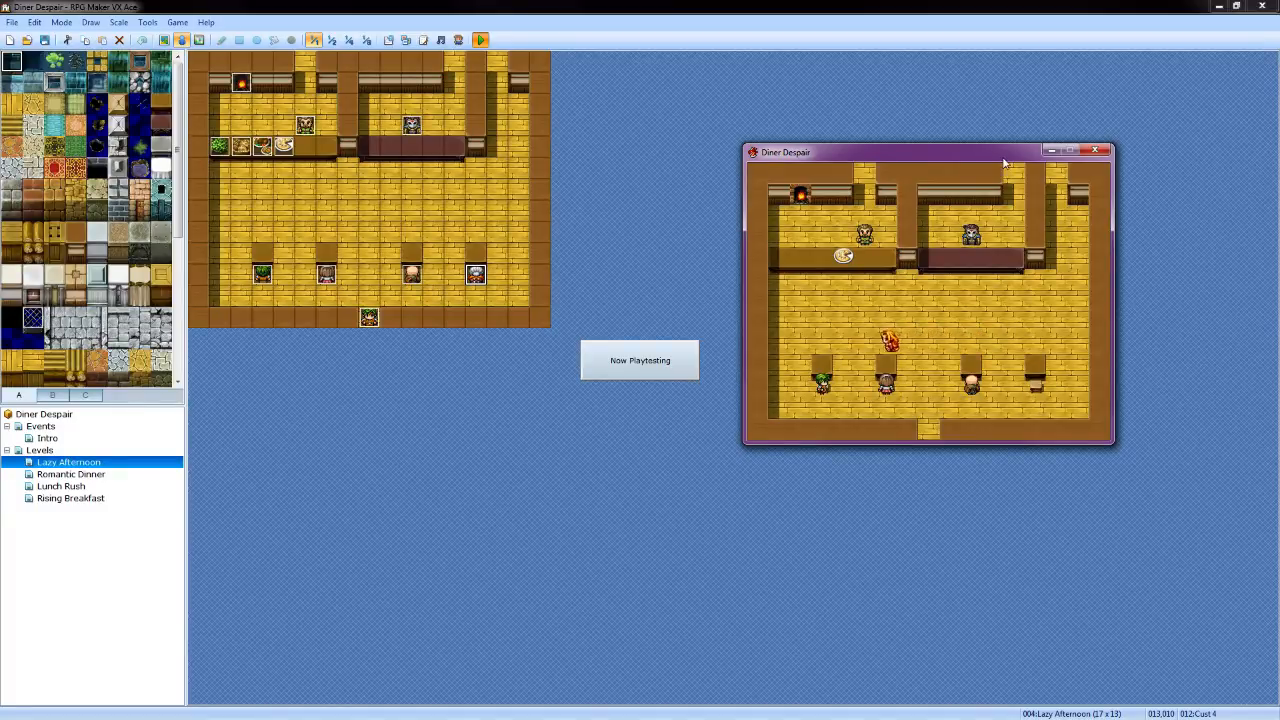
{"action": "key", "text": "Up"}
{"action": "key", "text": "Return"}
{"action": "key", "text": "Down"}
{"action": "key", "text": "Down"}
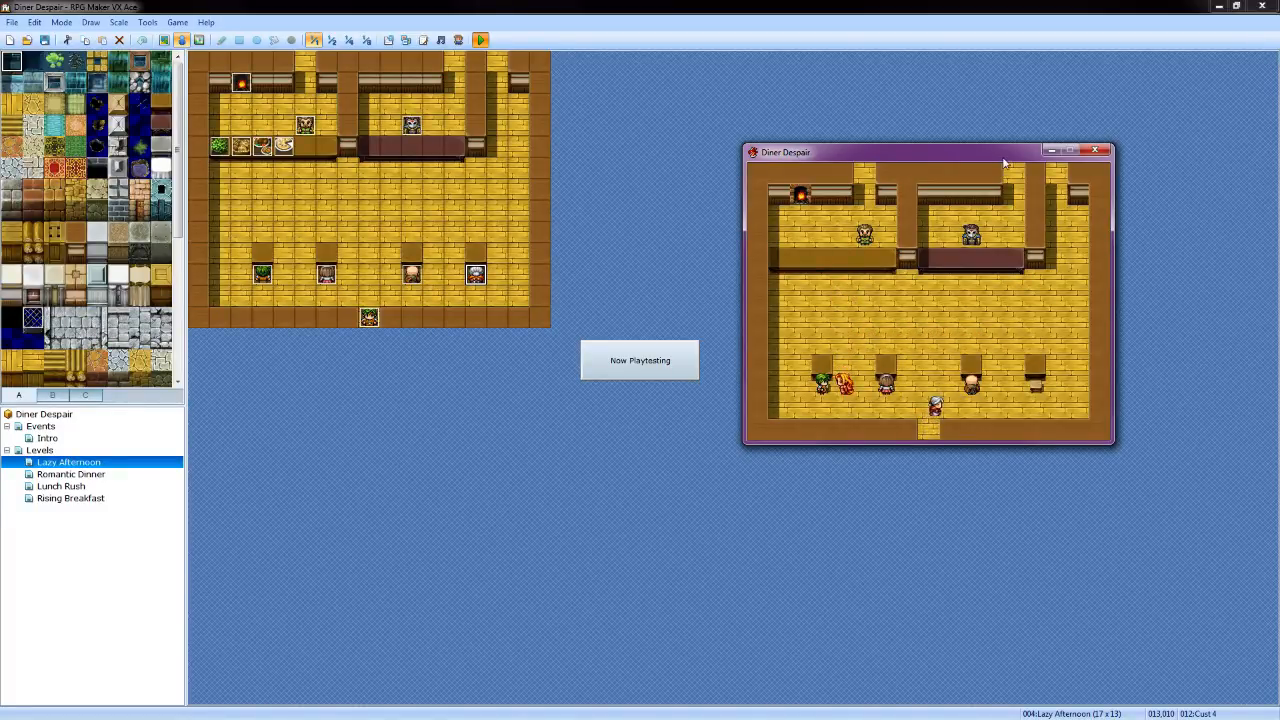
{"action": "key", "text": "Return"}
{"action": "key", "text": "Return"}
{"action": "key", "text": "Return"}
End the current playtest by shutting down the game
{"action": "key", "text": "Right"}
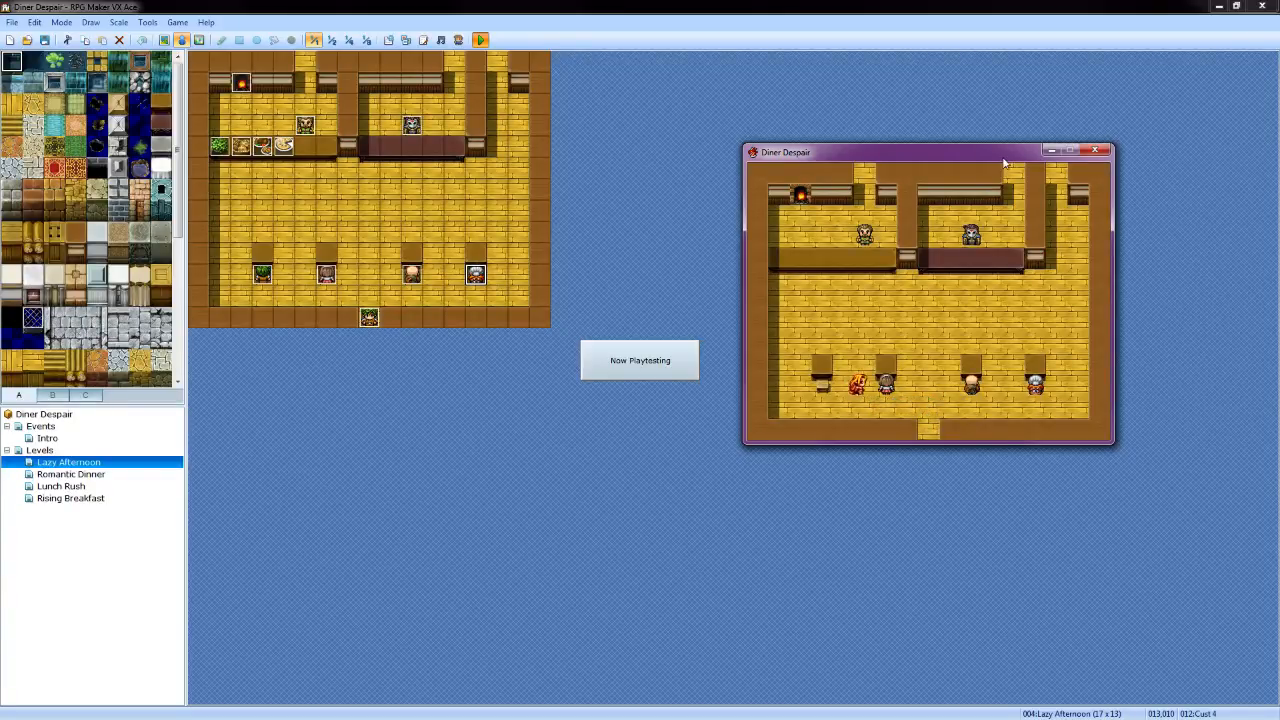
{"action": "key", "text": "Down"}
{"action": "key", "text": "Escape"}
{"action": "key", "text": "Up"}
{"action": "key", "text": "Return"}
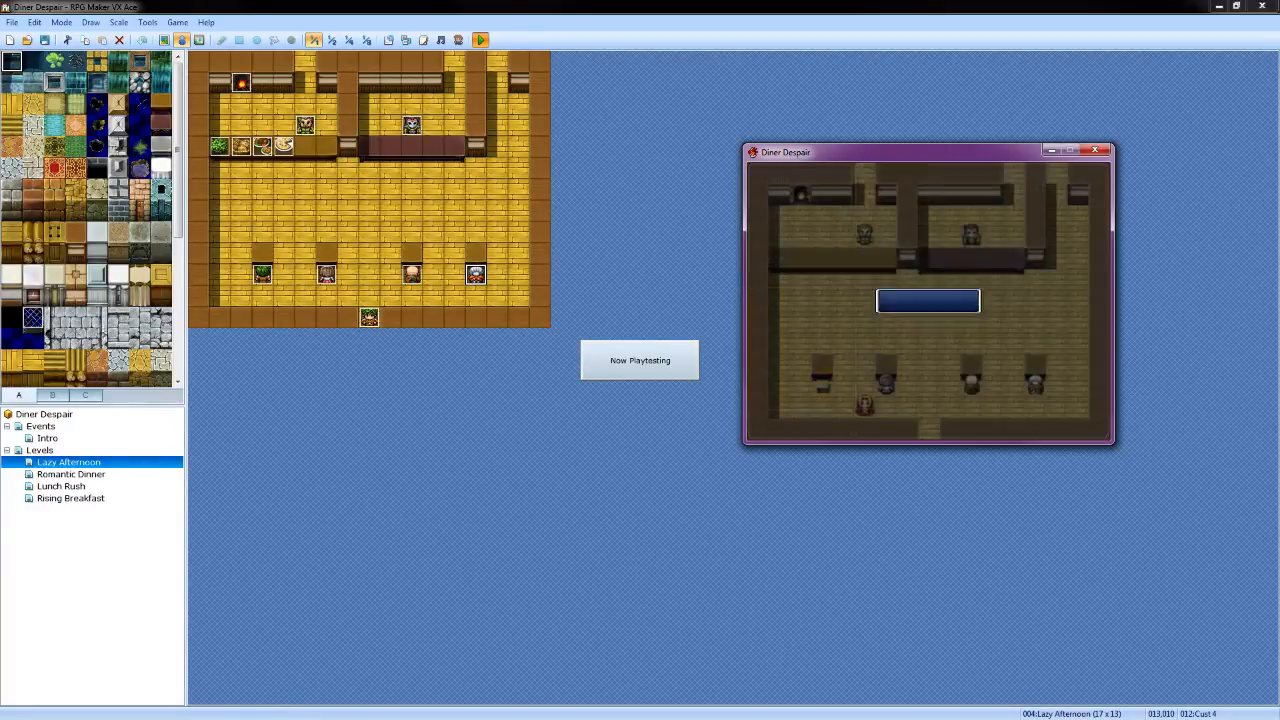
{"action": "key", "text": "Down"}
{"action": "key", "text": "Return"}
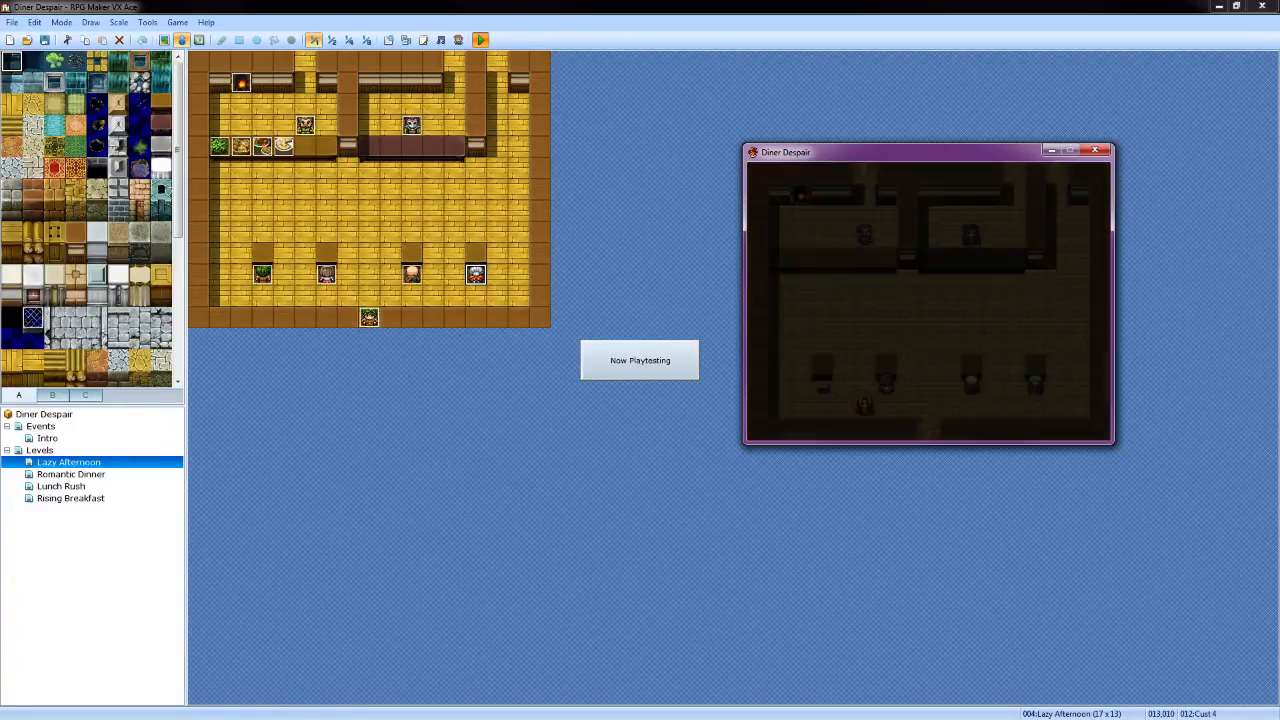
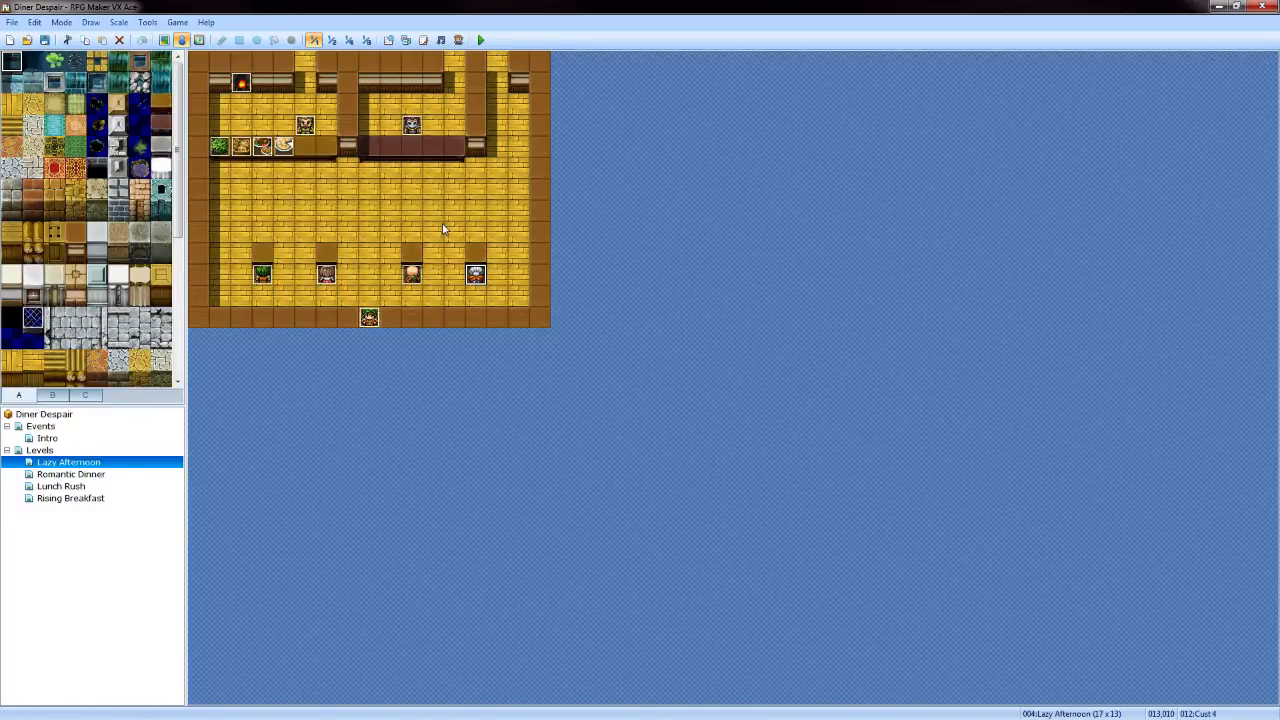
Look through the database's System, Actors, Classes, Skills and Items settings and close it without changes
{"action": "left_click", "coordinate": [388, 40]}
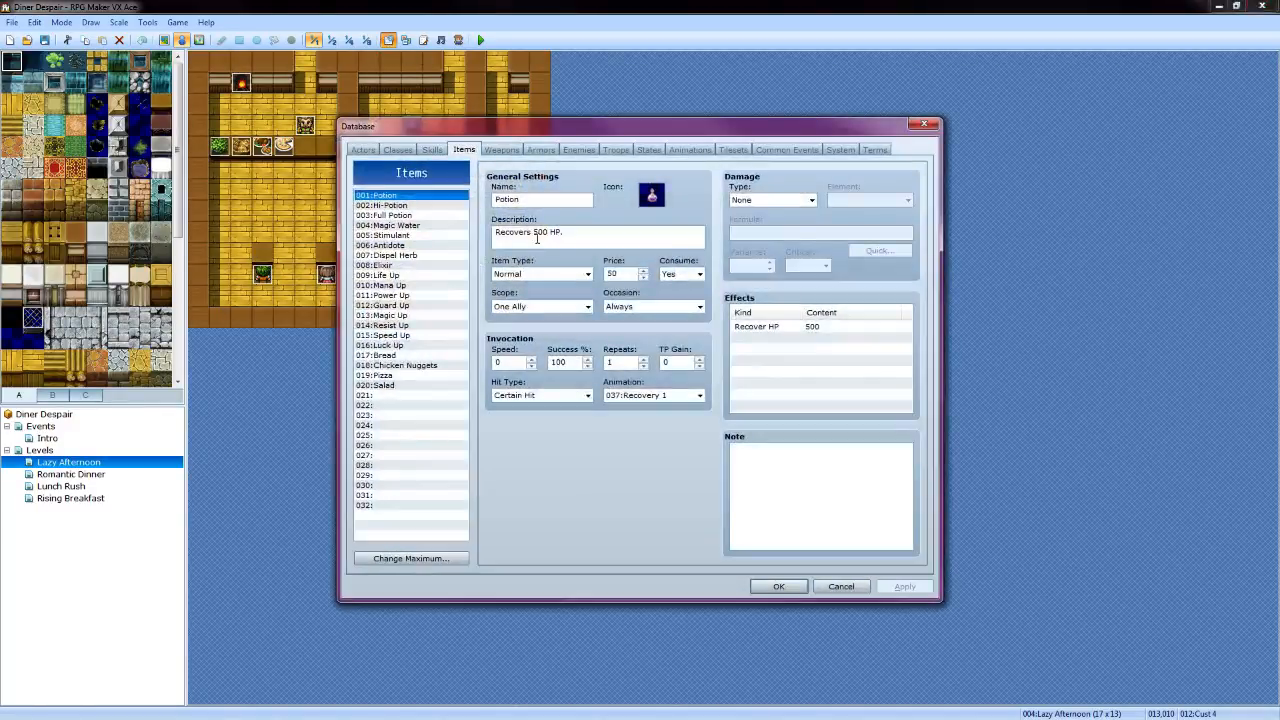
{"action": "left_click", "coordinate": [845, 153]}
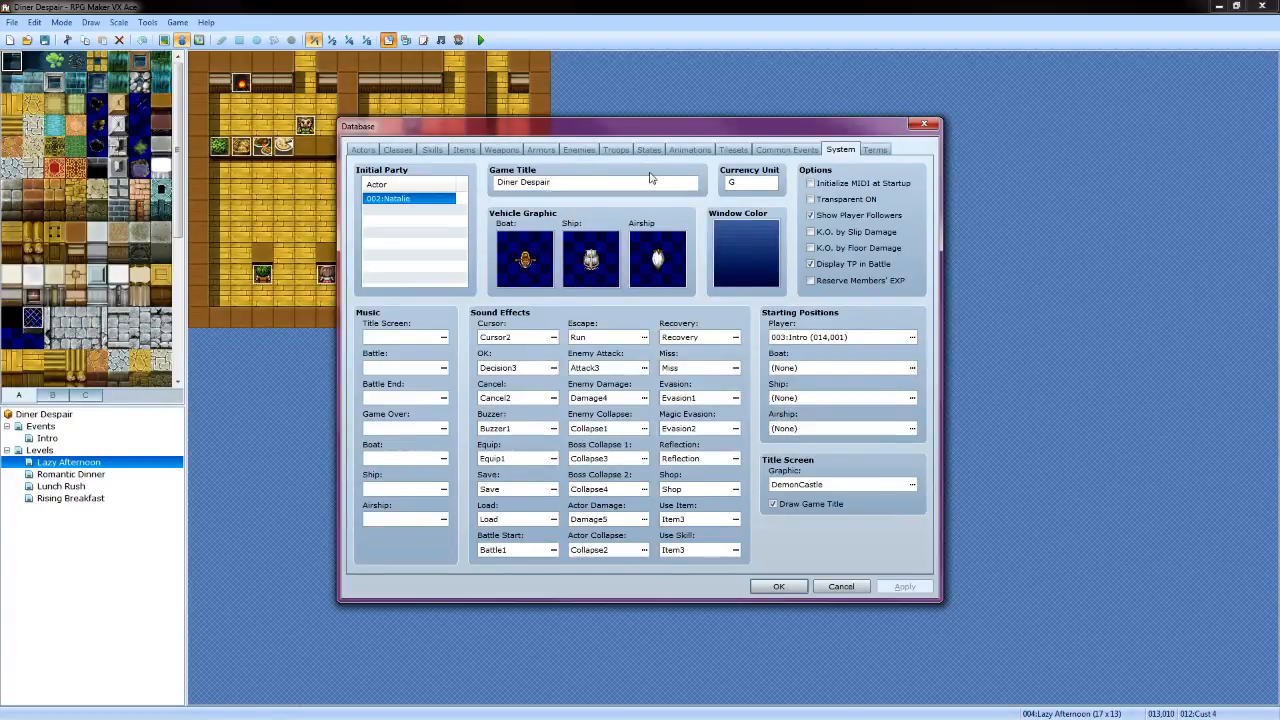
{"action": "left_click", "coordinate": [365, 150]}
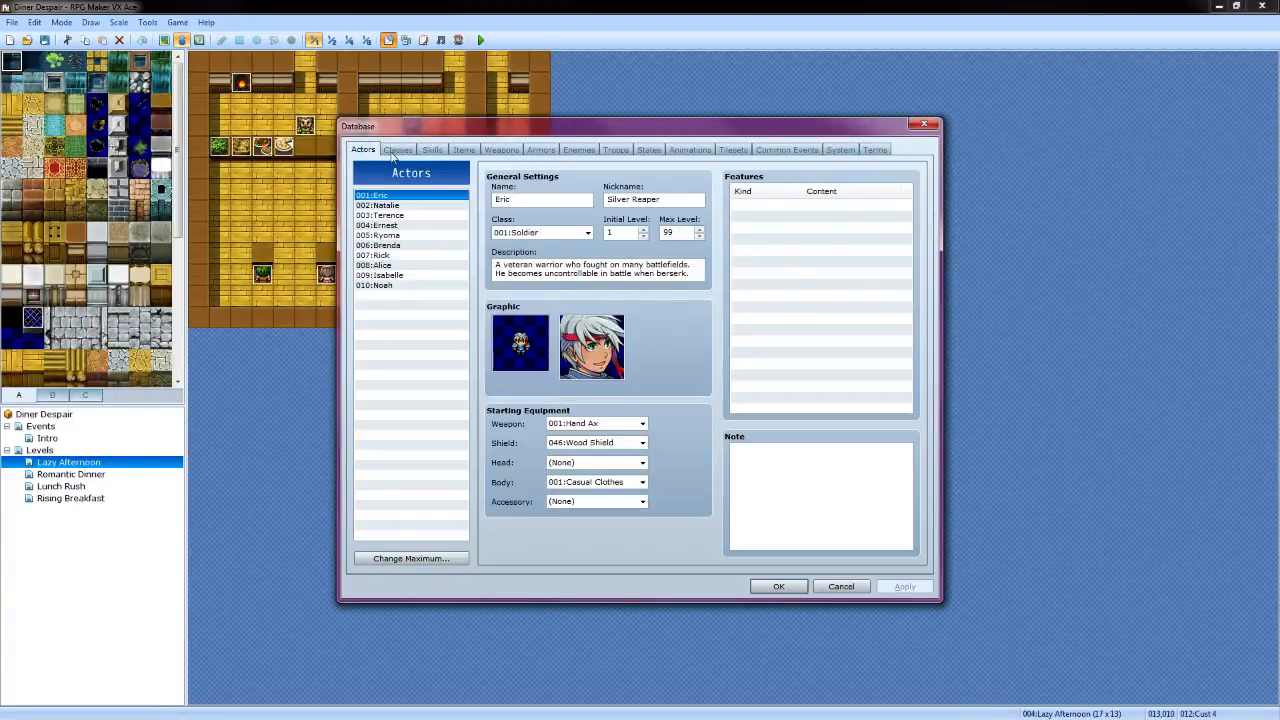
{"action": "left_click", "coordinate": [398, 150]}
{"action": "left_click", "coordinate": [432, 150]}
{"action": "left_click", "coordinate": [464, 150]}
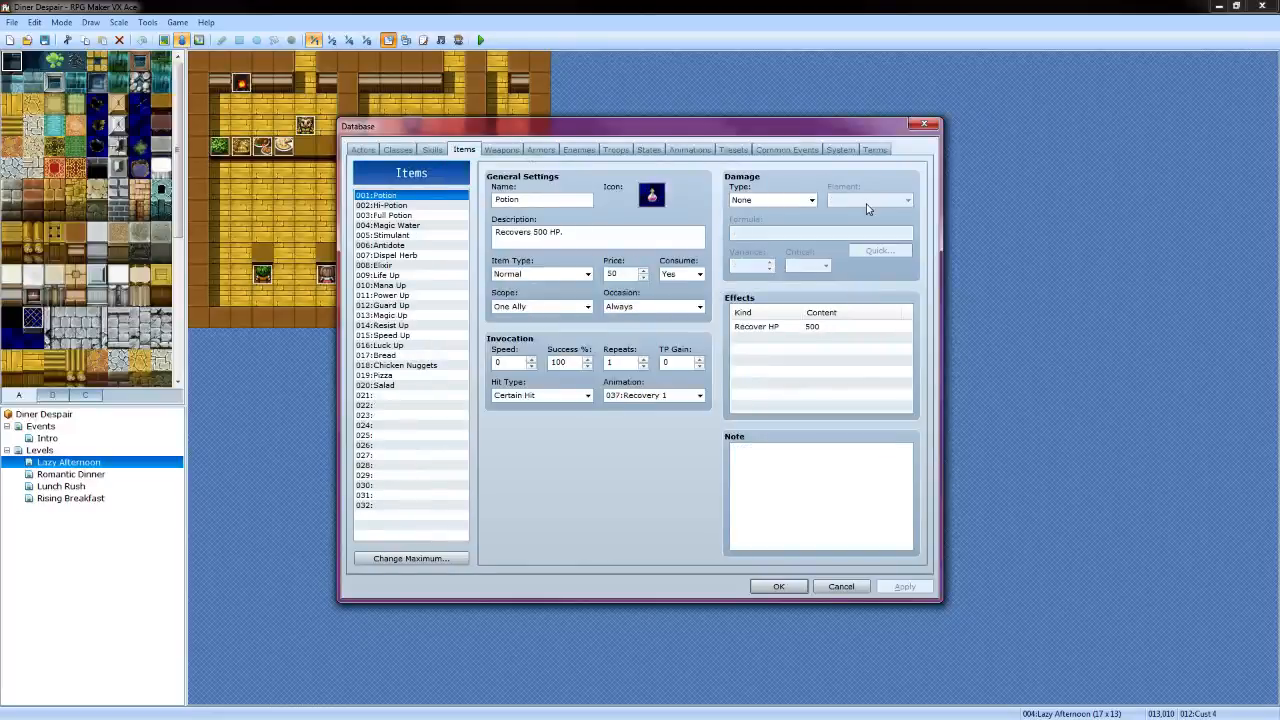
{"action": "left_click", "coordinate": [841, 586]}
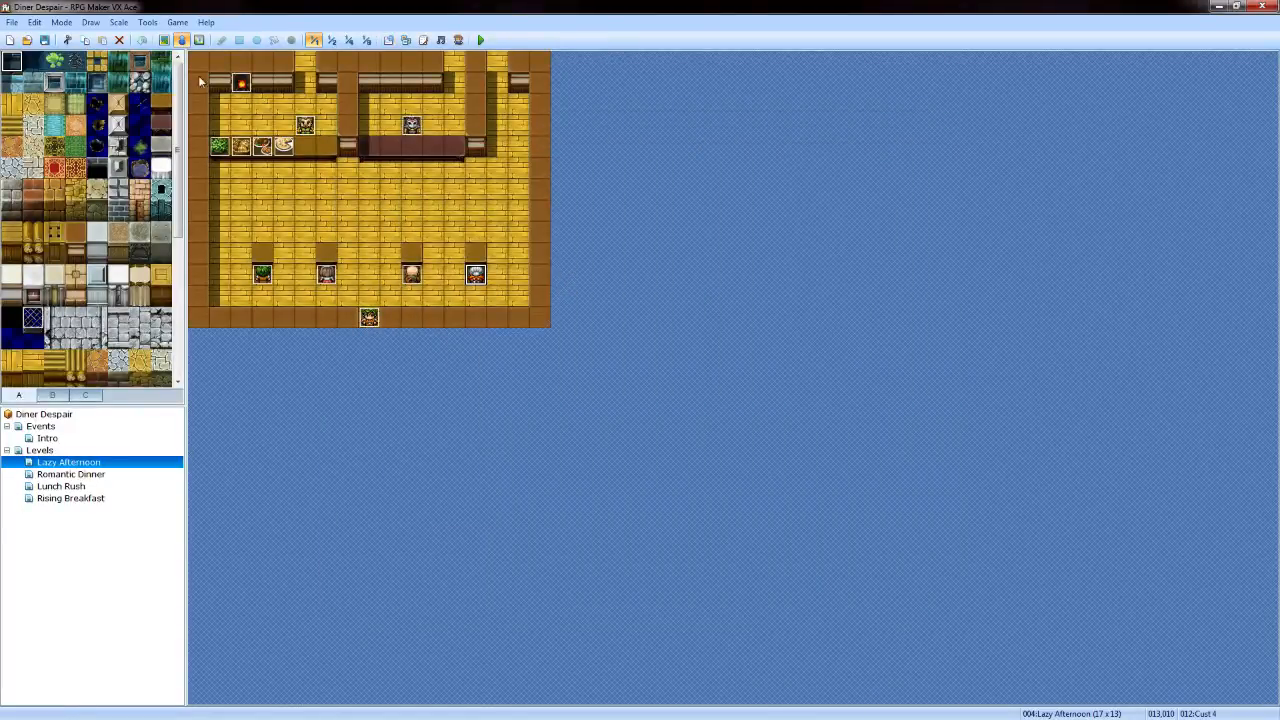
Launch another playtest, start a new game and advance through the opening dialogue
{"action": "left_click", "coordinate": [482, 40]}
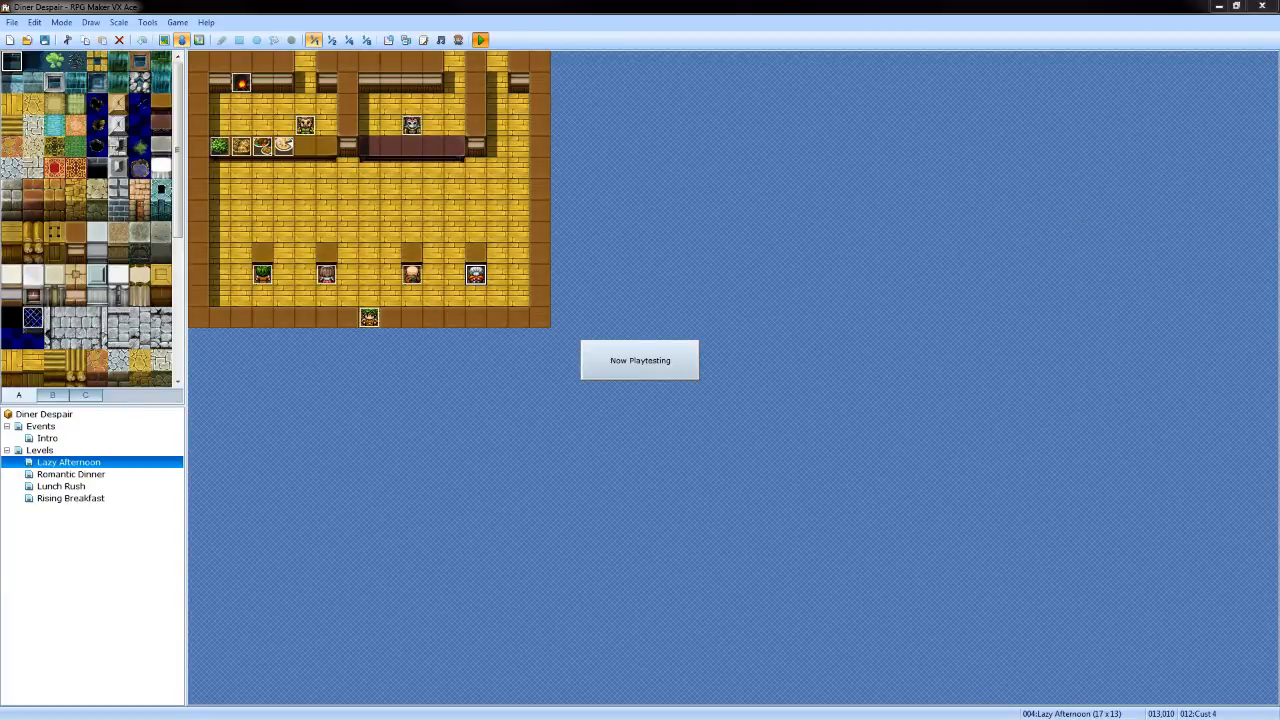
{"action": "left_click_drag", "start_coordinate": [1140, 196], "coordinate": [1058, 195]}
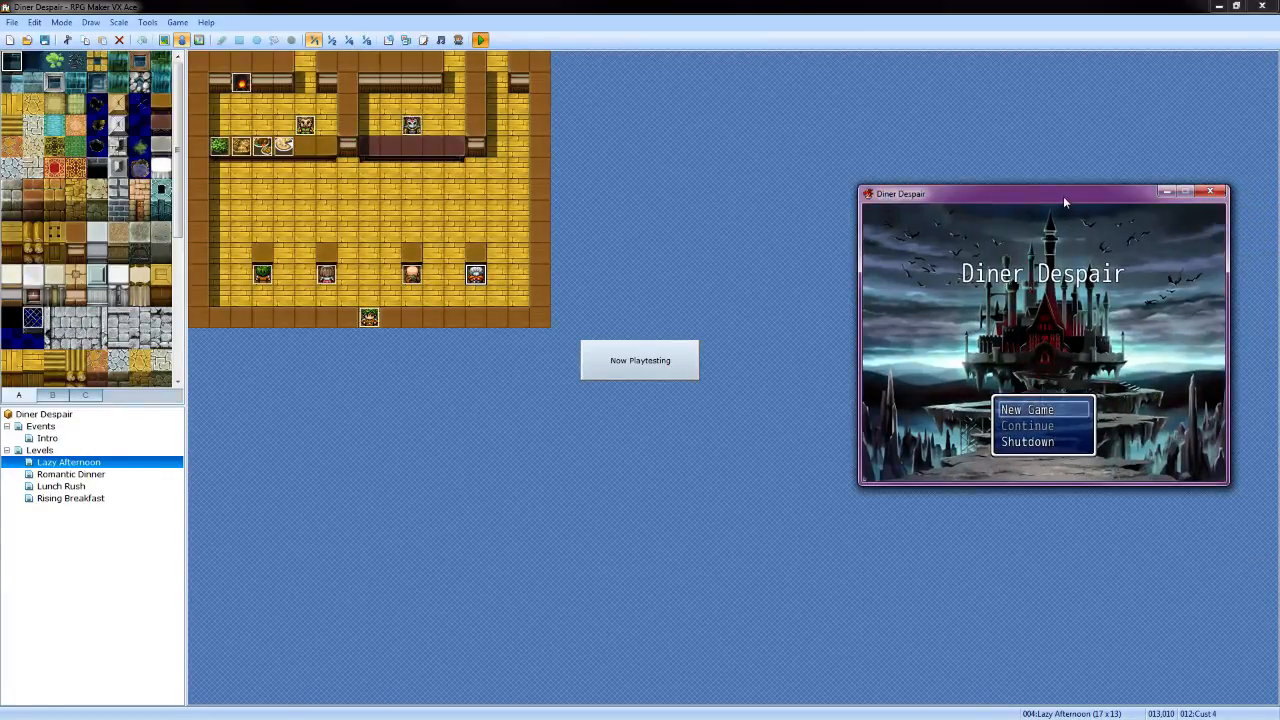
{"action": "key", "text": "Return"}
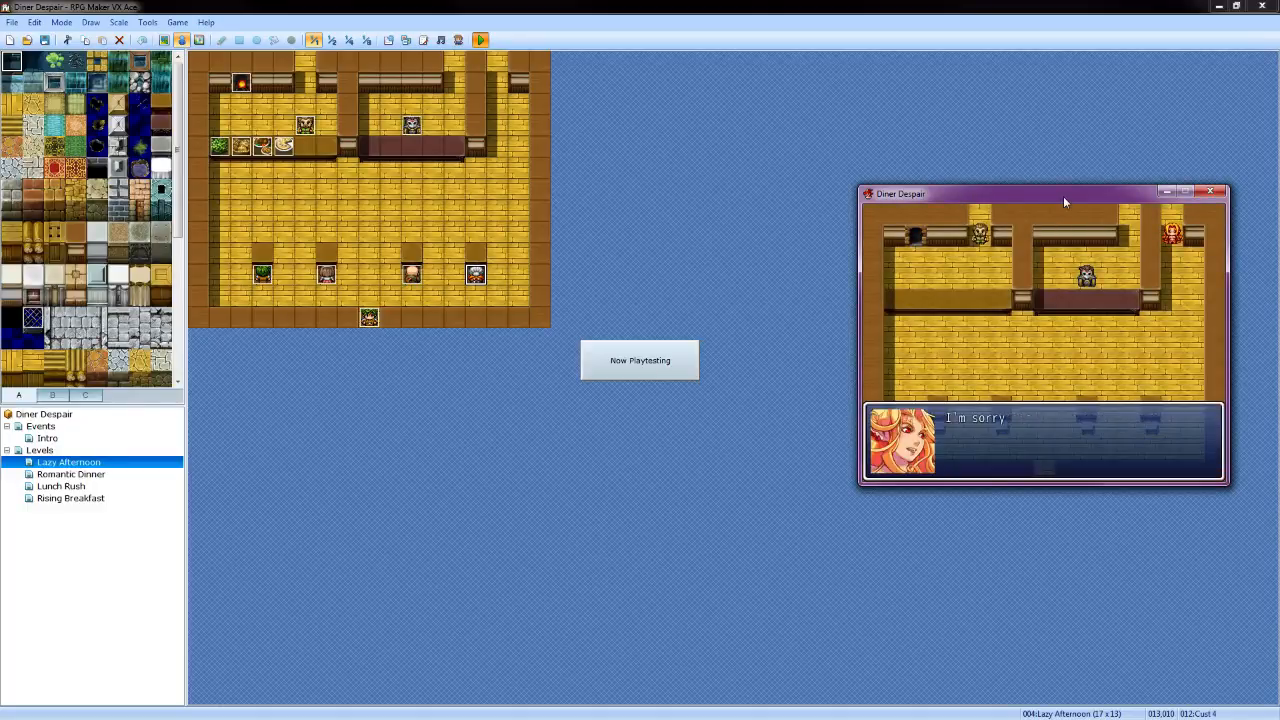
{"action": "key", "text": "Return"}
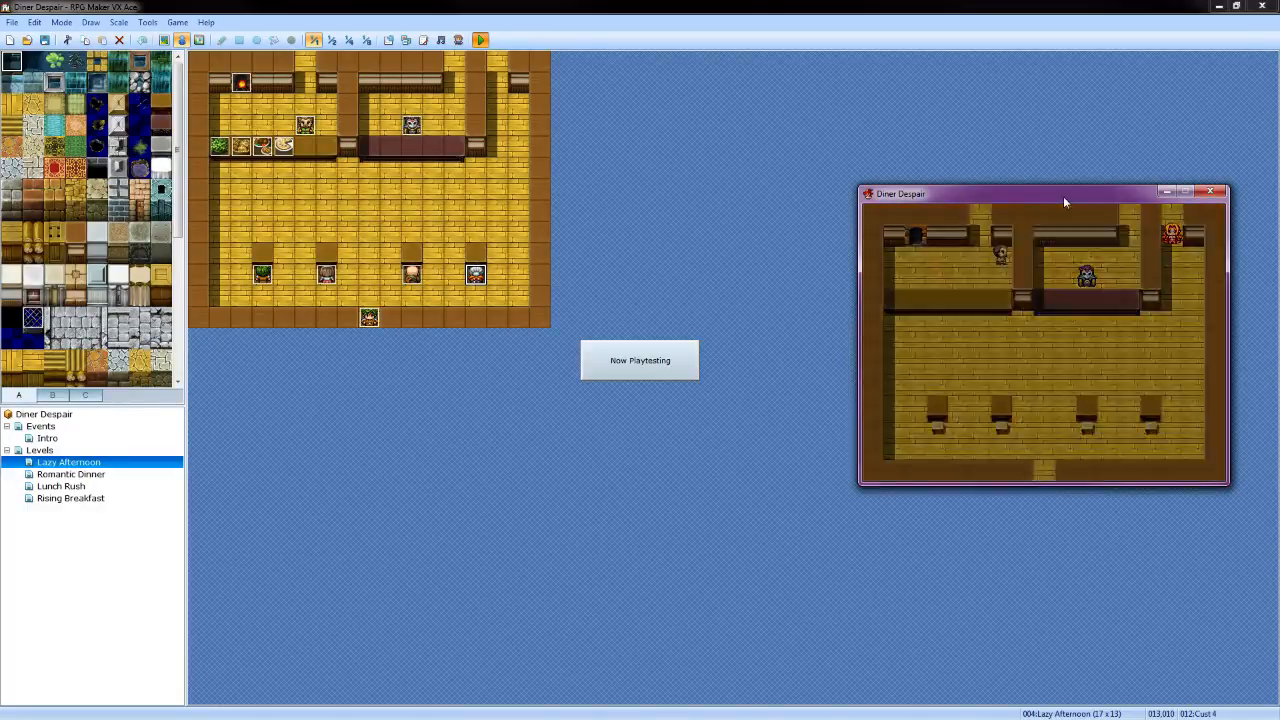
Quit the new playtest at the start of Shift 1 through the Game End option
{"action": "key", "text": "Escape"}
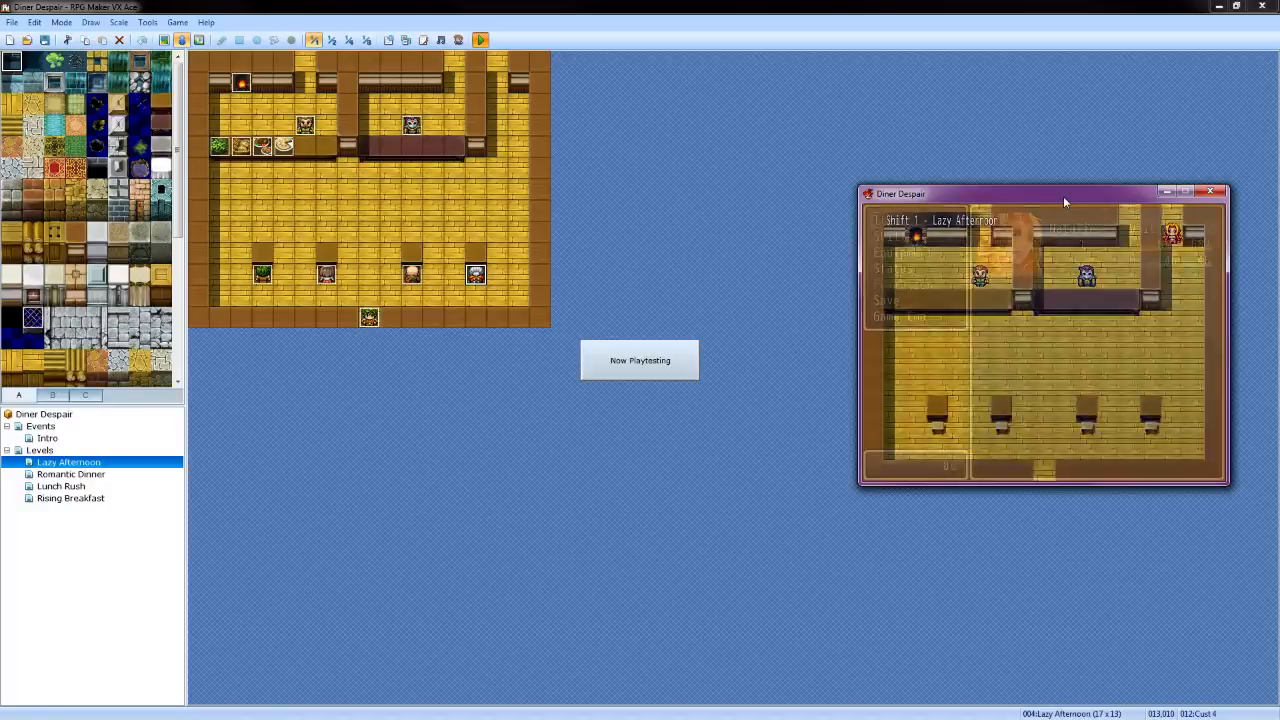
{"action": "key", "text": "Up"}
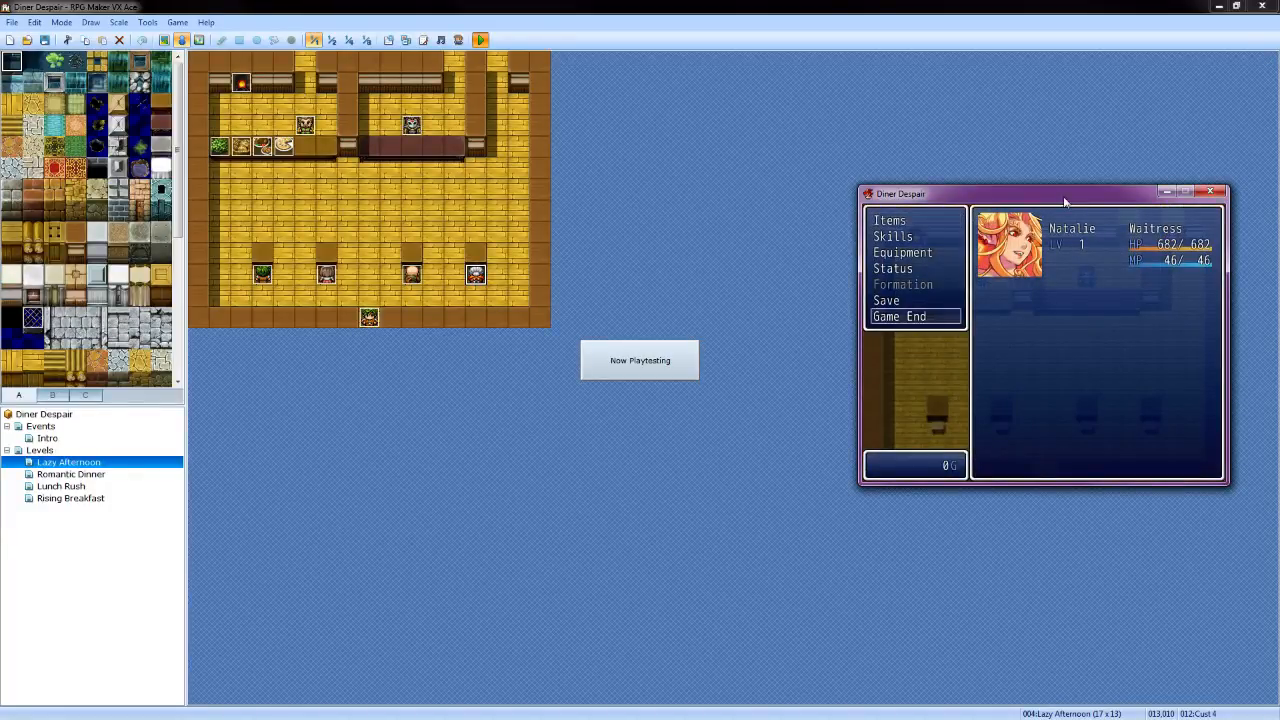
{"action": "key", "text": "Return"}
{"action": "key", "text": "Down"}
{"action": "key", "text": "Return"}
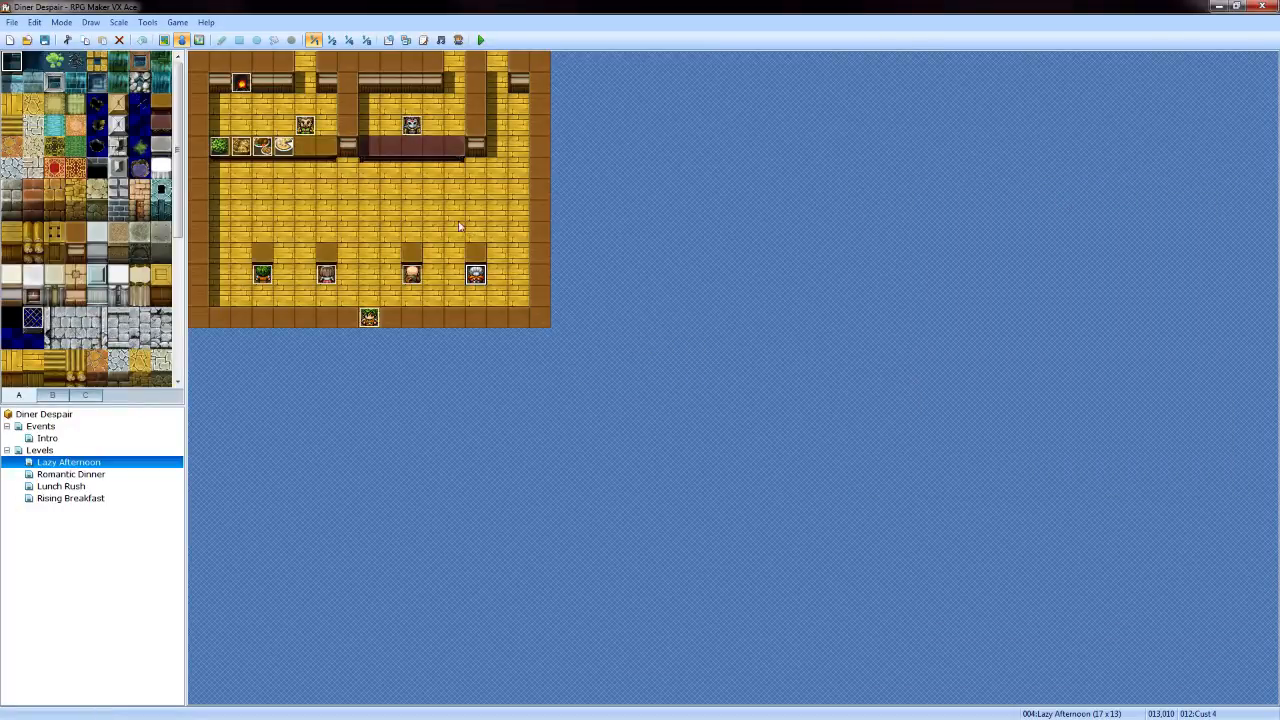
Open the Cust 1 event on the Lazy Afternoon map and examine the conditions and contents of its pages
{"action": "left_click", "coordinate": [264, 279]}
{"action": "right_click", "coordinate": [262, 280]}
{"action": "left_click", "coordinate": [282, 287]}
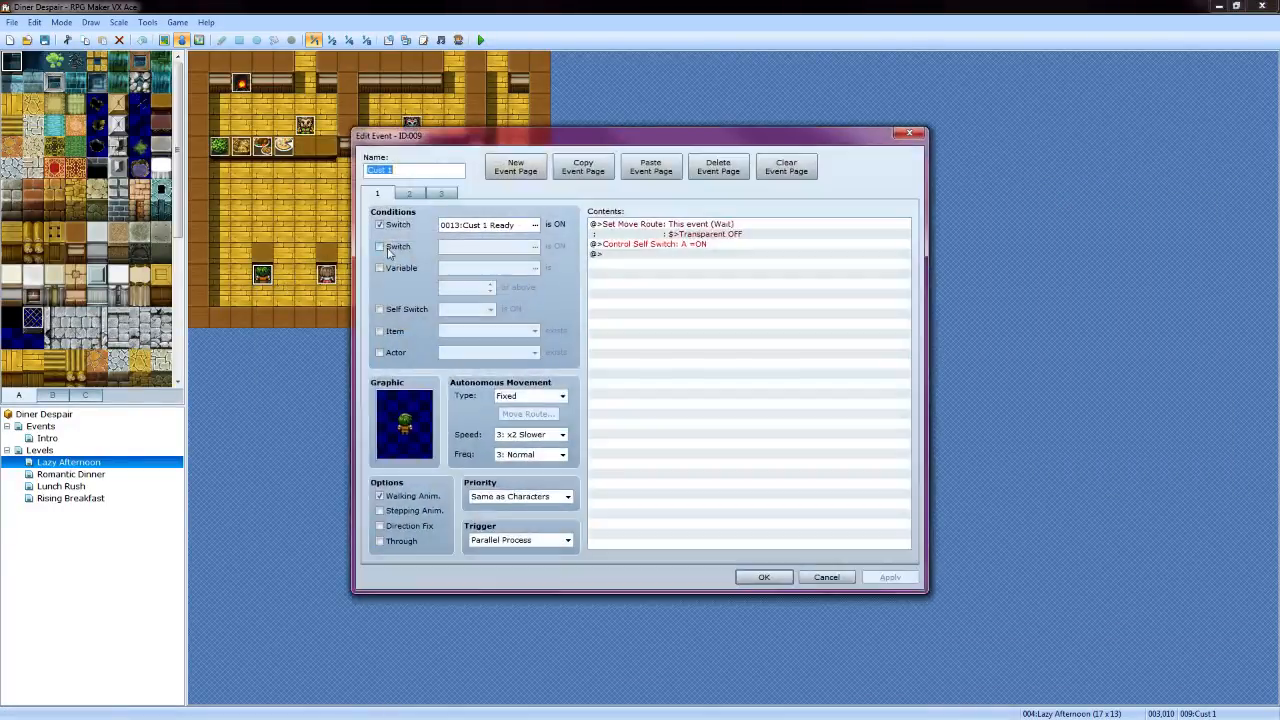
{"action": "left_click", "coordinate": [443, 194]}
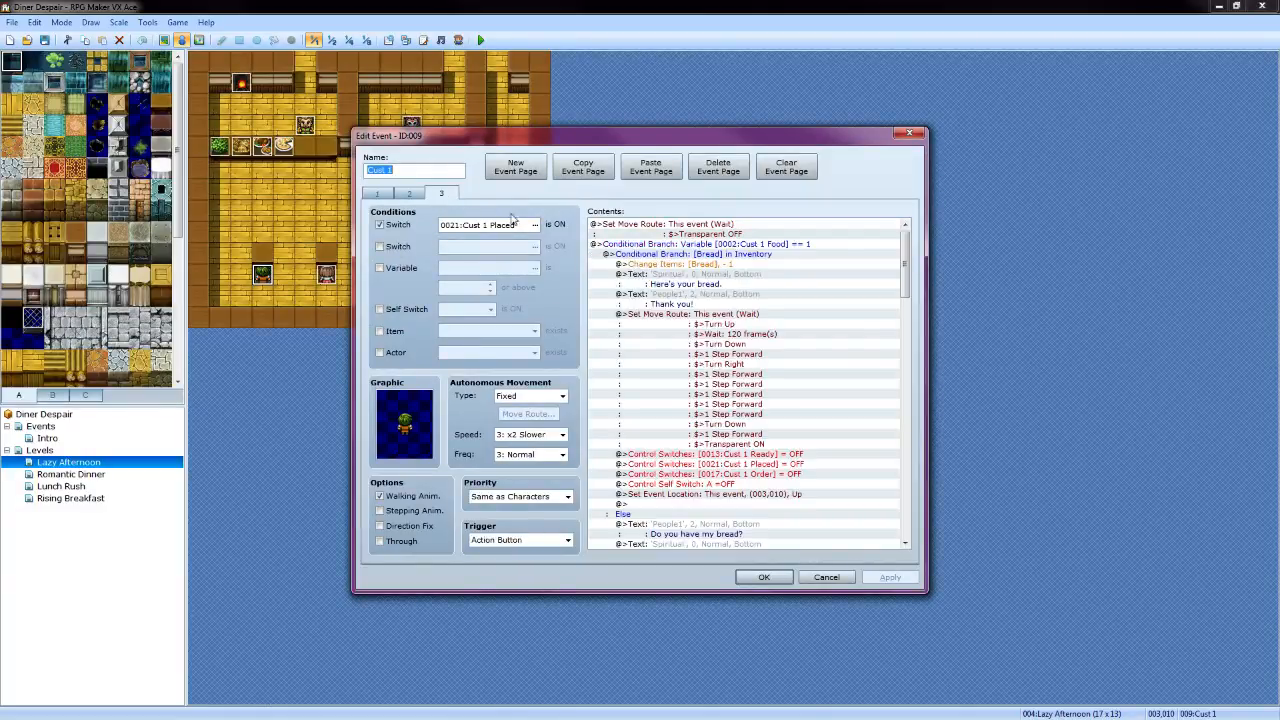
{"action": "left_click", "coordinate": [382, 196]}
{"action": "left_click", "coordinate": [410, 194]}
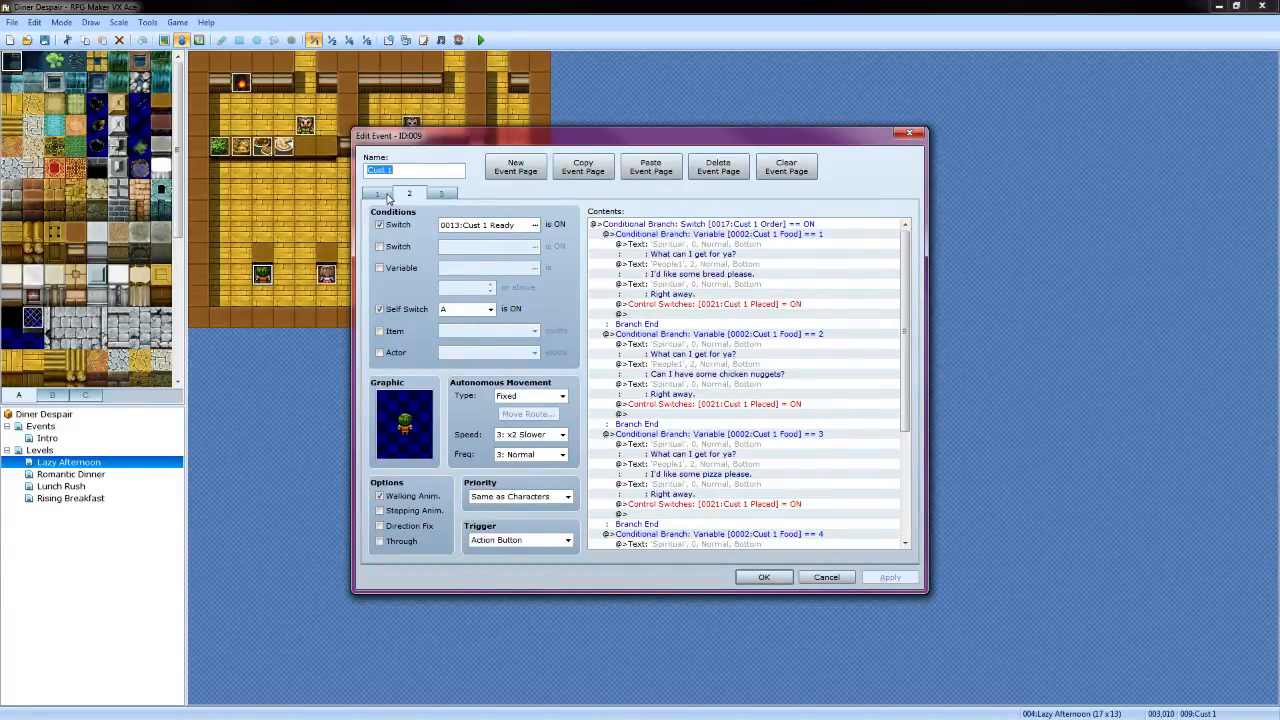
Start adding a command after the self switch command on page 1 of the Cust 1 event
{"action": "left_click", "coordinate": [380, 195]}
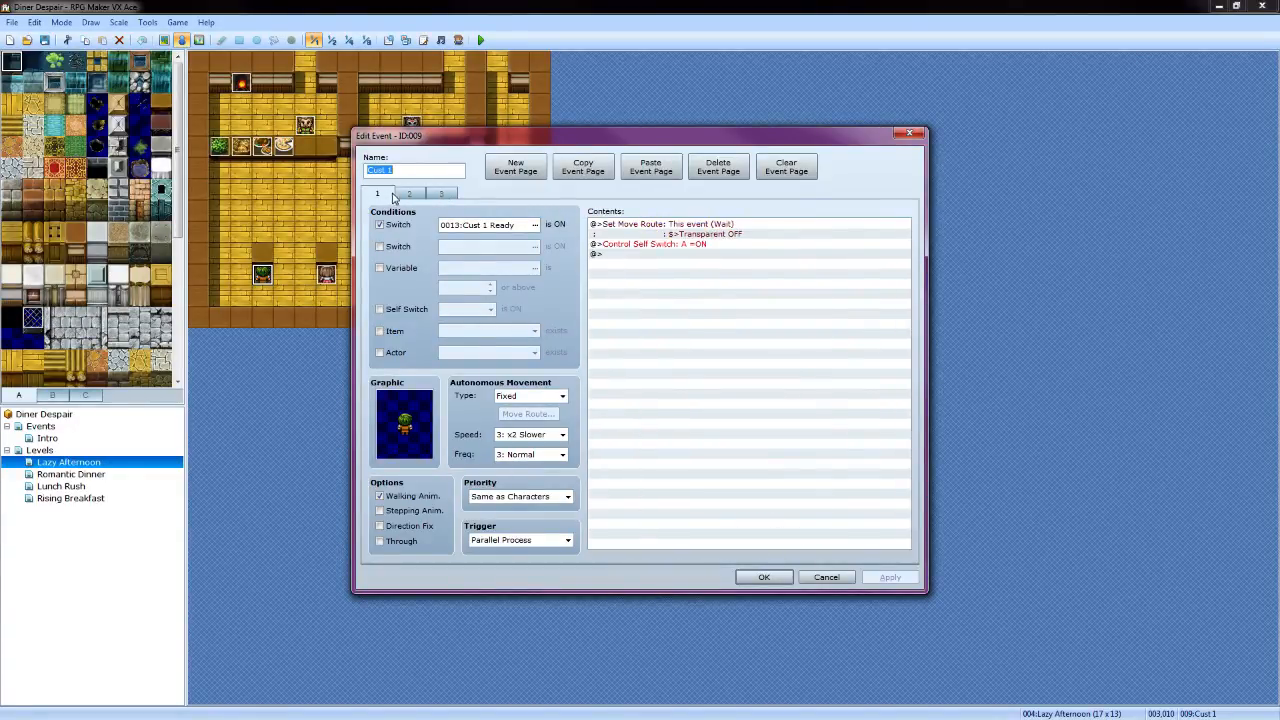
{"action": "double_click", "coordinate": [628, 260]}
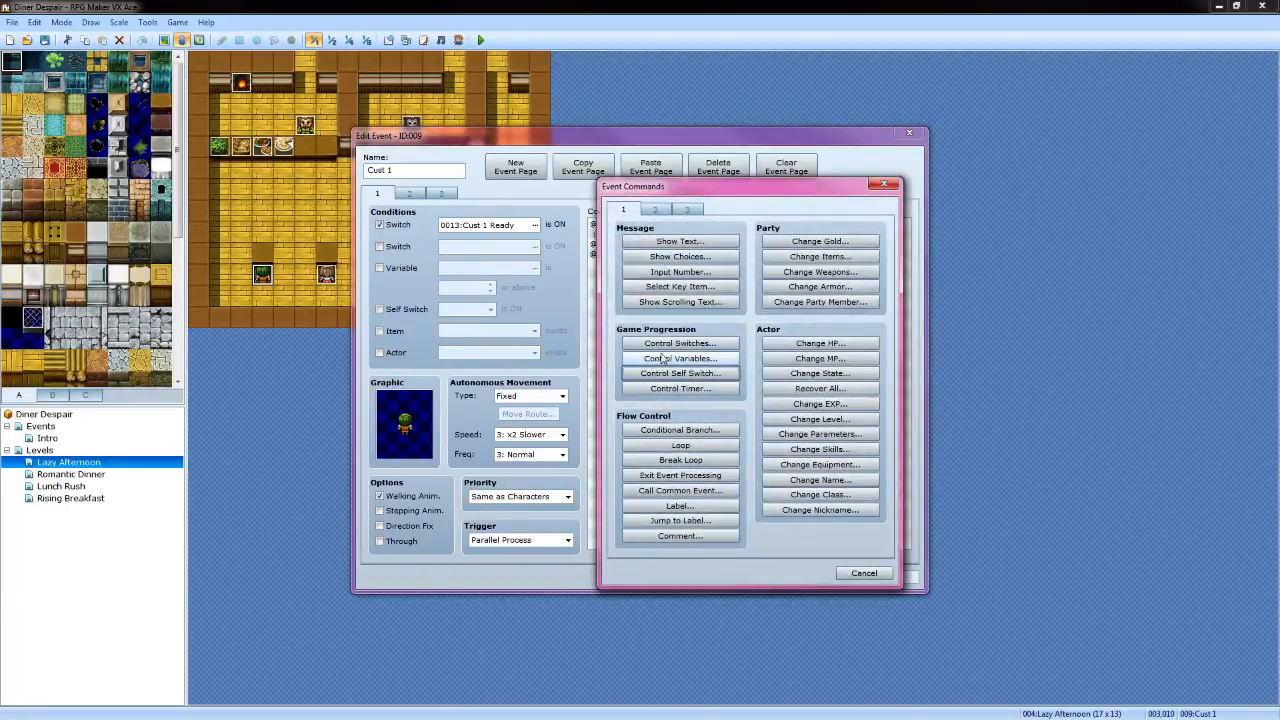
Add a Control Variables command to page 1 that sets variable 0006, newly named Cust 1 Tip, to the constant 100
{"action": "left_click", "coordinate": [677, 359]}
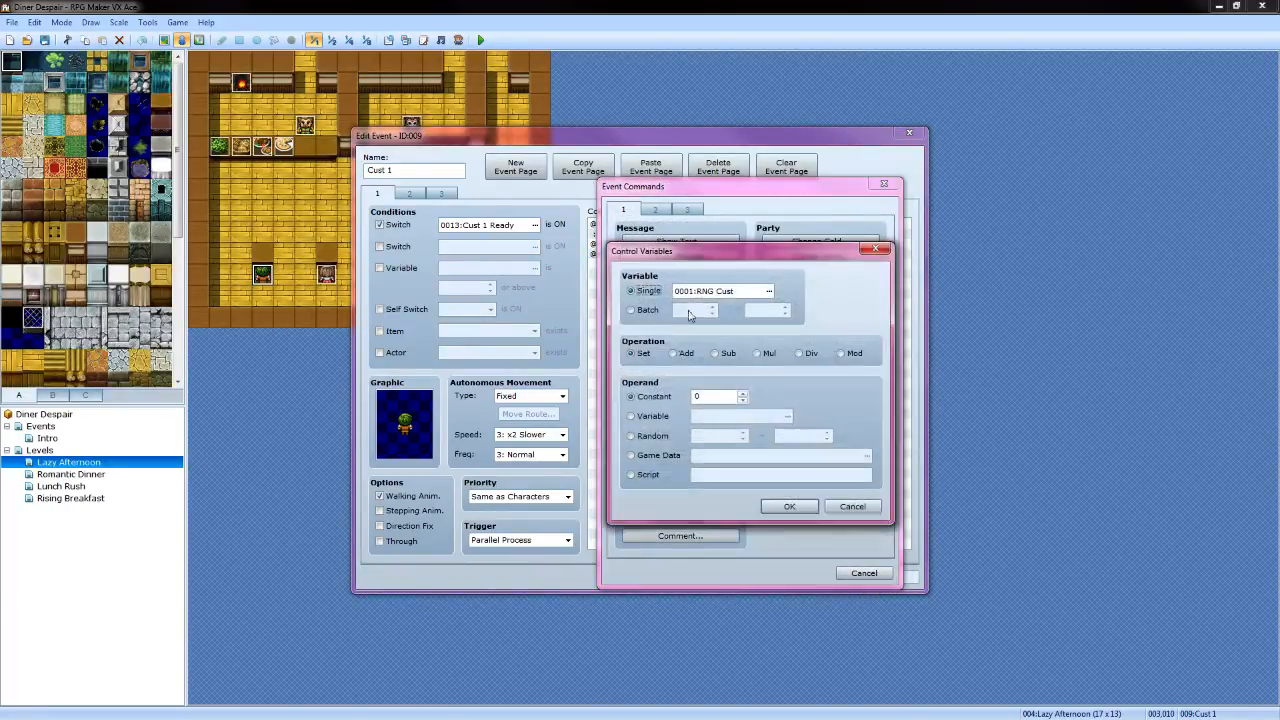
{"action": "left_click", "coordinate": [767, 291]}
{"action": "left_click", "coordinate": [772, 324]}
{"action": "left_click", "coordinate": [787, 486]}
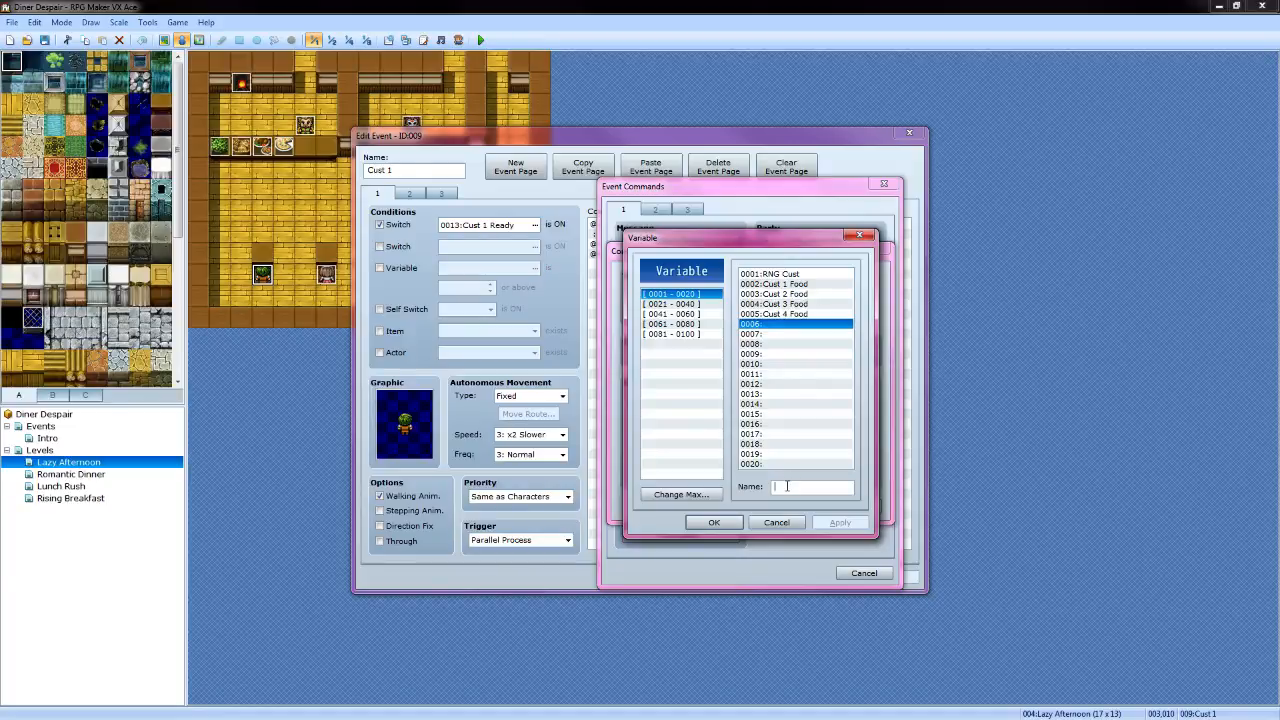
{"action": "type", "text": "Cust 1 Tip"}
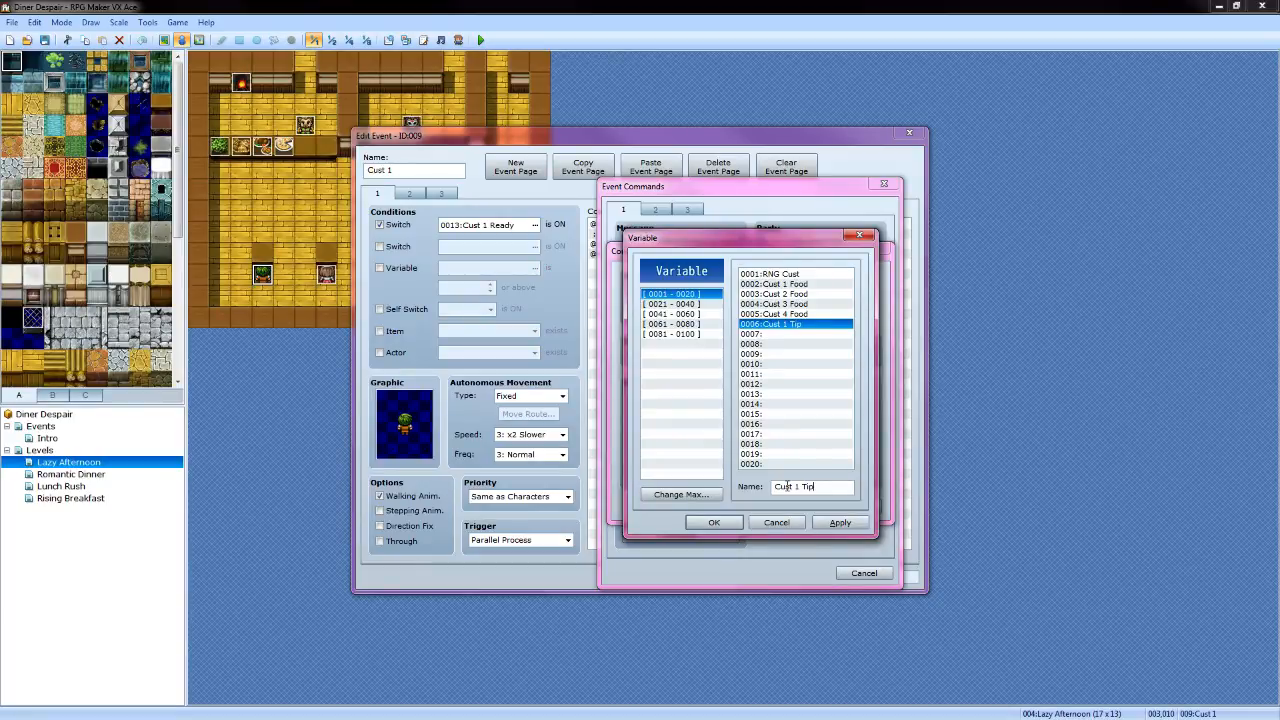
{"action": "left_click", "coordinate": [710, 522]}
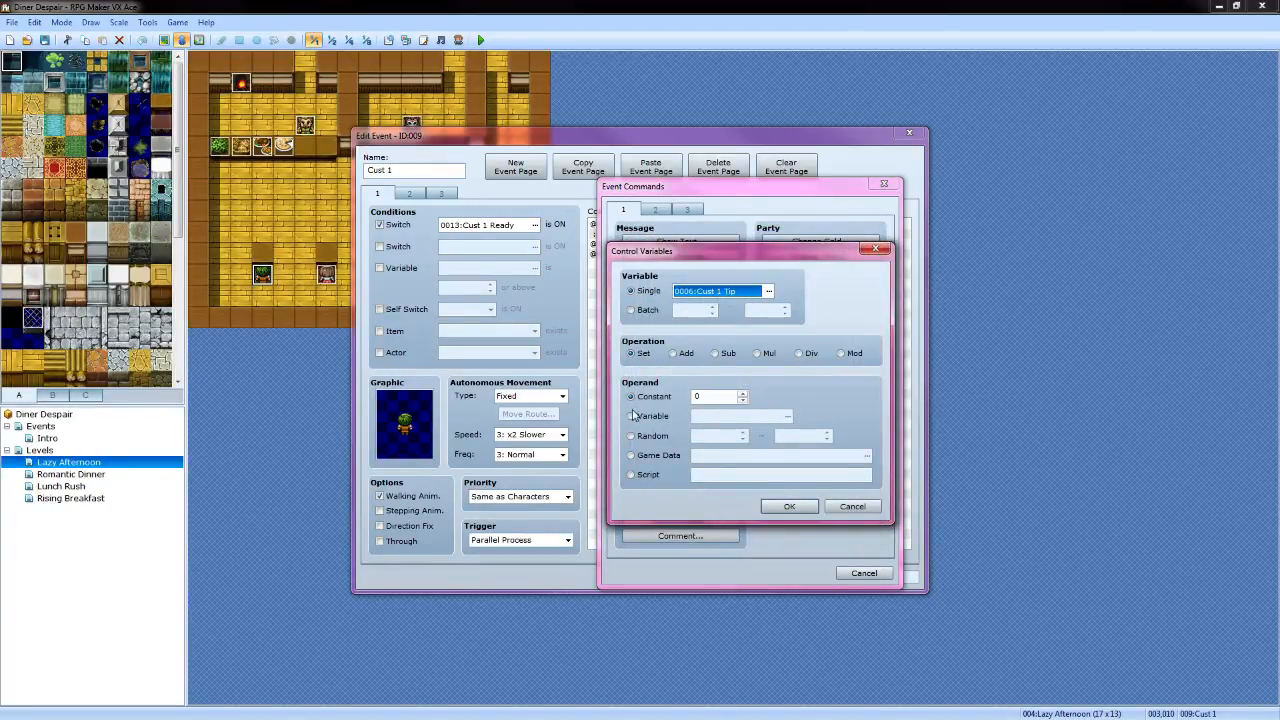
{"action": "left_click", "coordinate": [702, 397]}
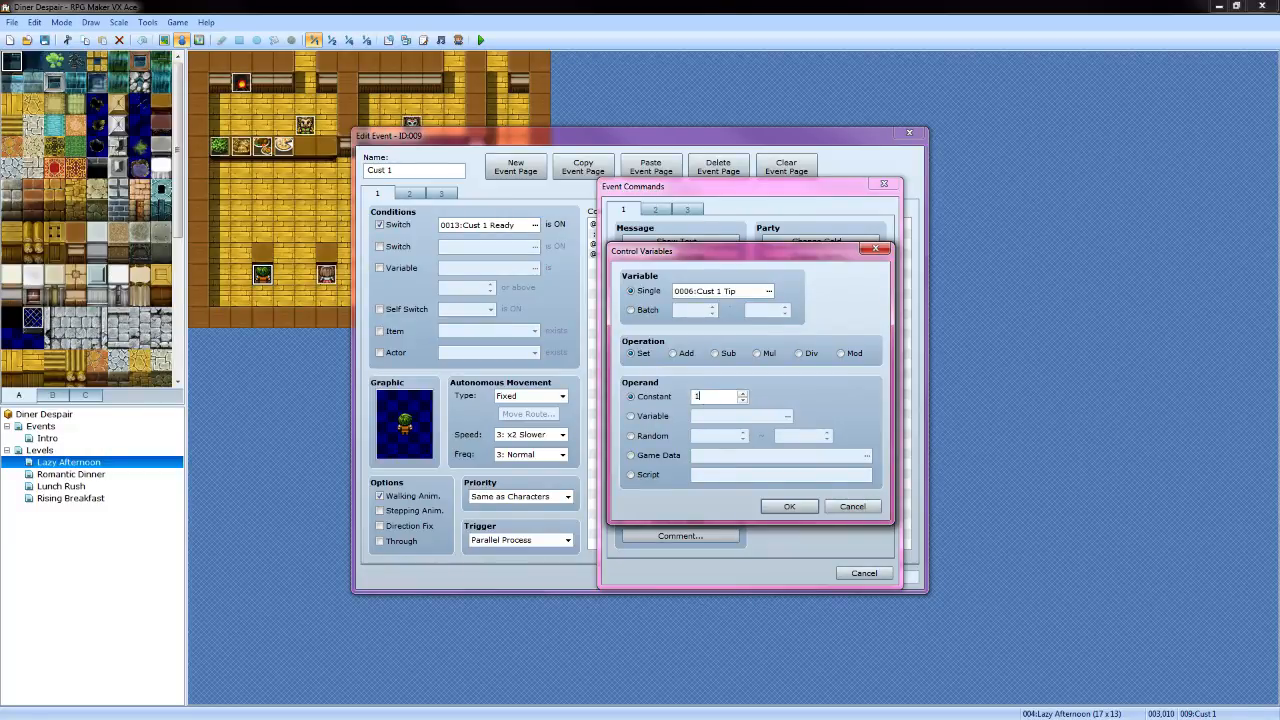
{"action": "left_click", "coordinate": [782, 507]}
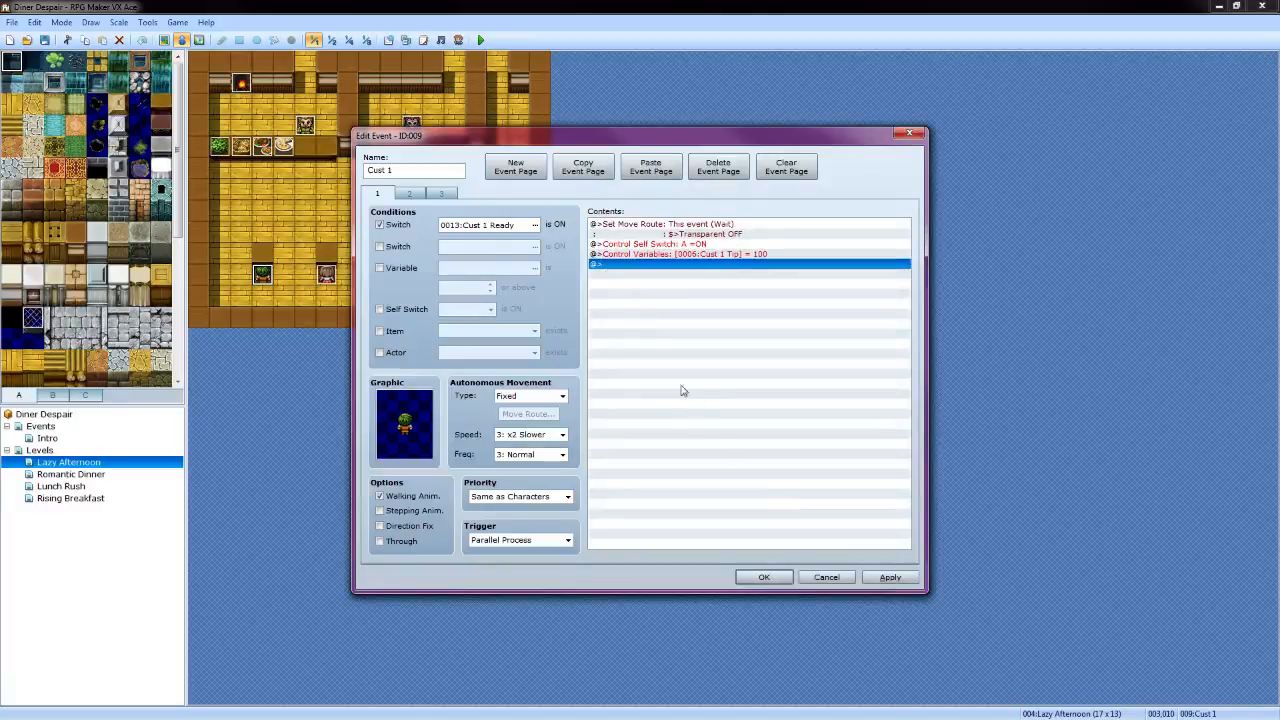
On page 2, subtract 10 from Cust 1 Tip just before the "Sorry, I'm not ready yet." text in the Else branch, and apply the change
{"action": "left_click", "coordinate": [410, 194]}
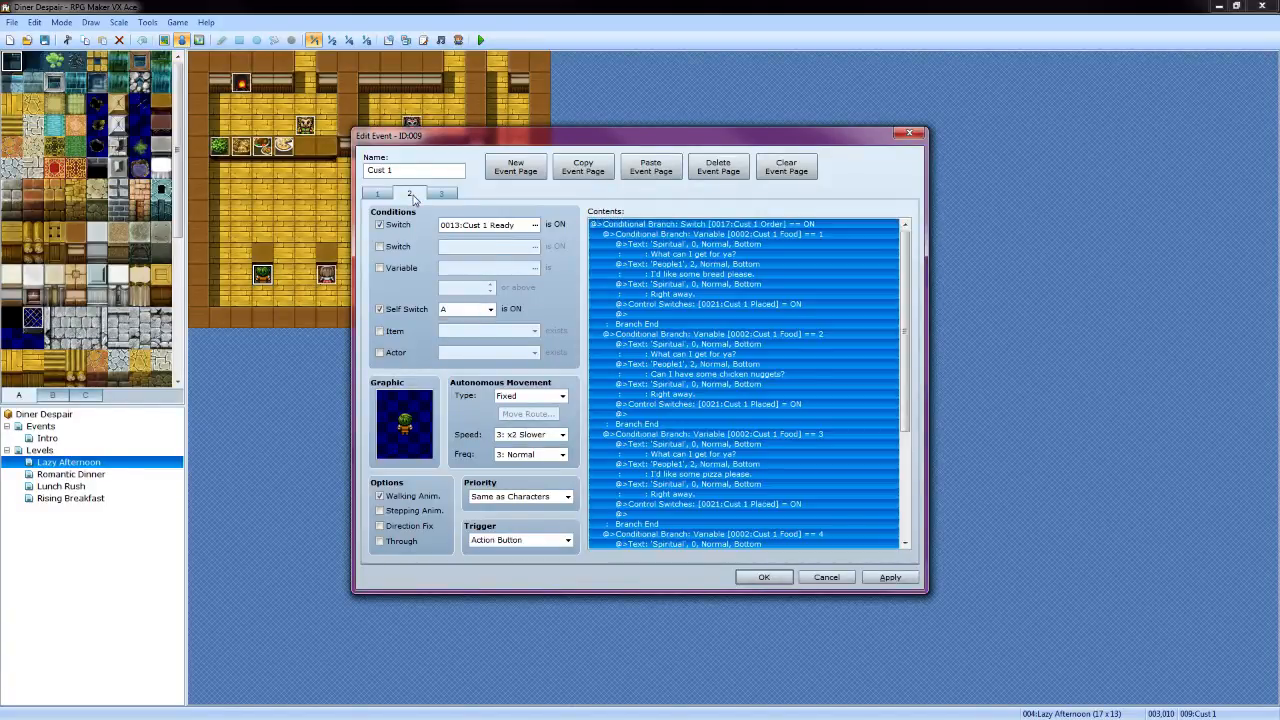
{"action": "left_click", "coordinate": [754, 306]}
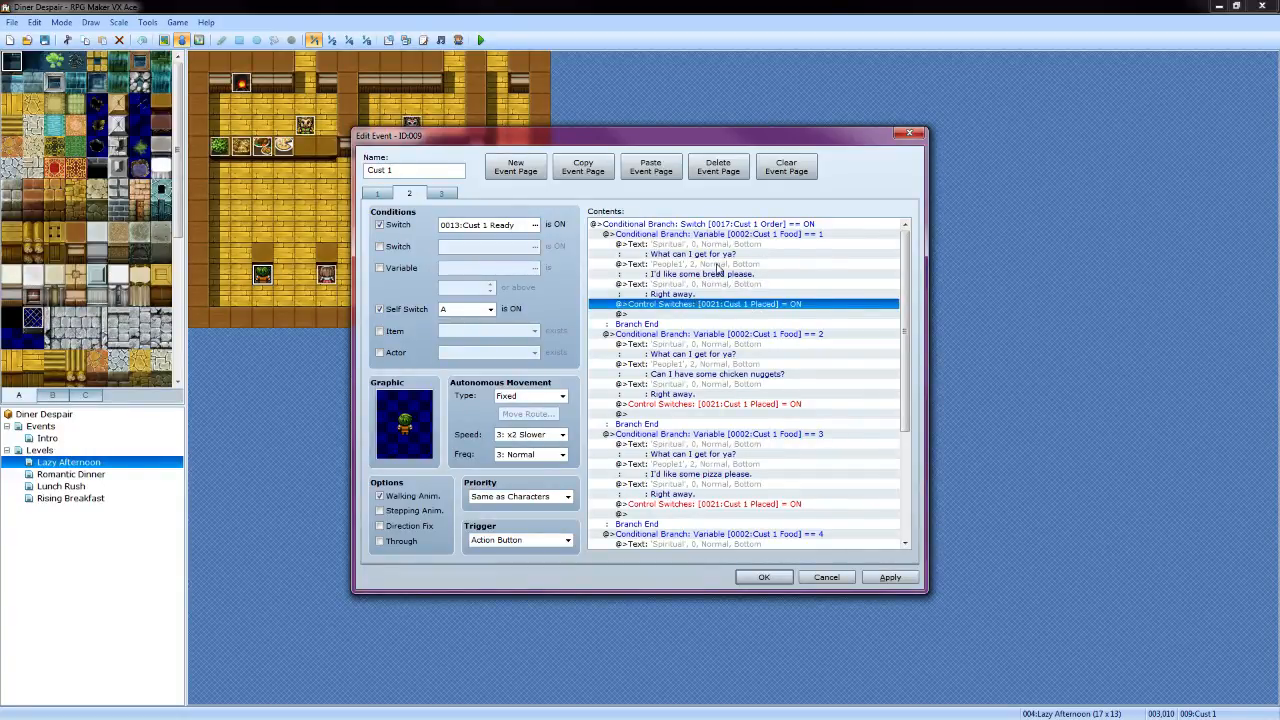
{"action": "scroll", "coordinate": [740, 393], "scroll_direction": "down", "scroll_amount": 3}
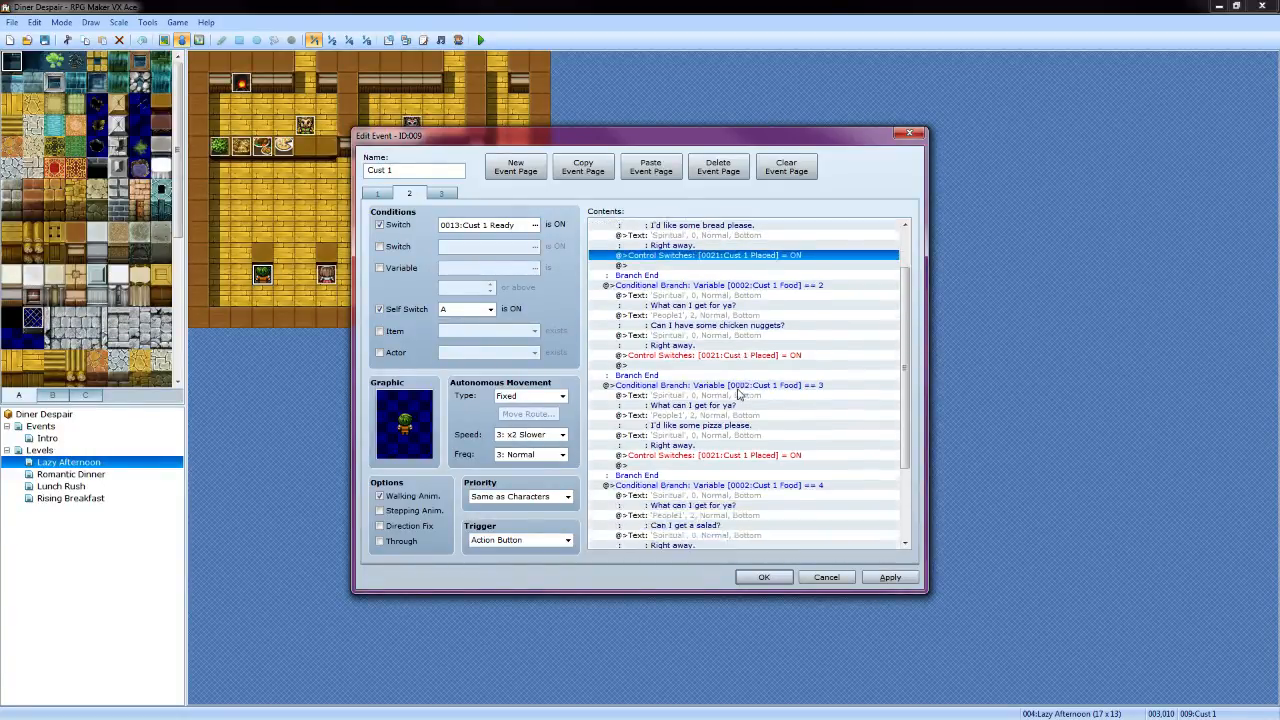
{"action": "scroll", "coordinate": [745, 377], "scroll_direction": "down", "scroll_amount": 3}
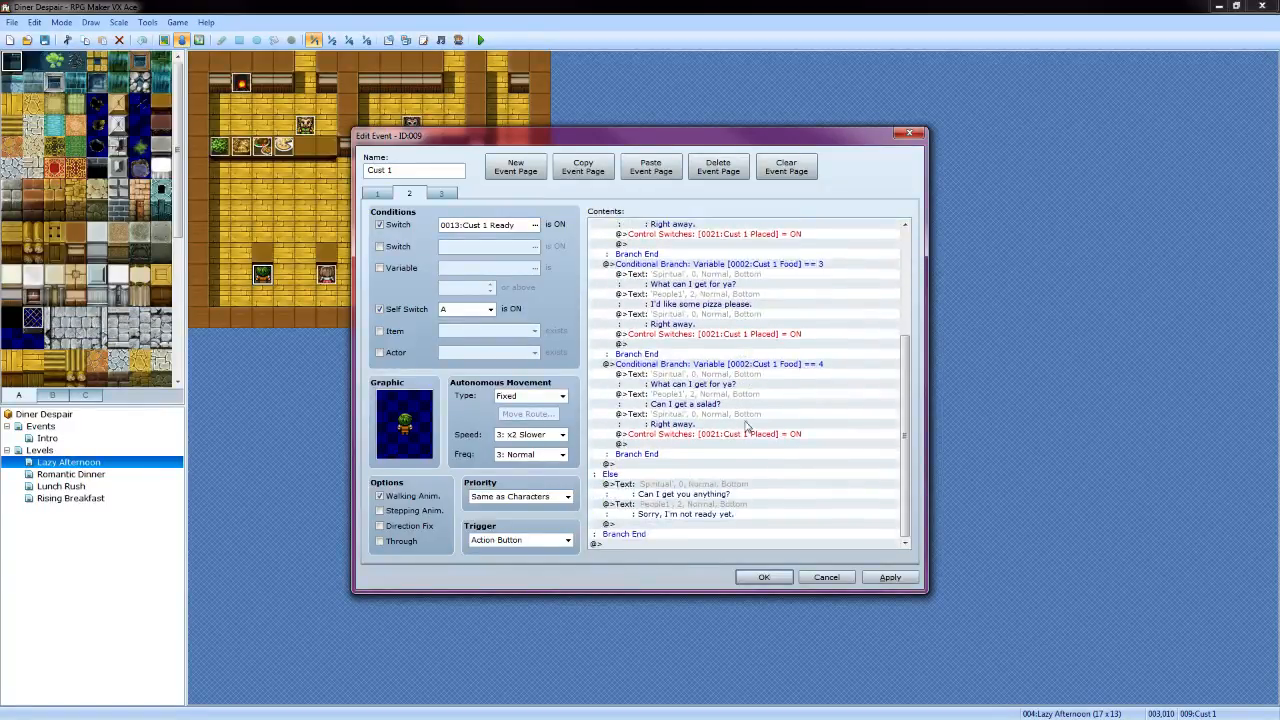
{"action": "left_click", "coordinate": [729, 513]}
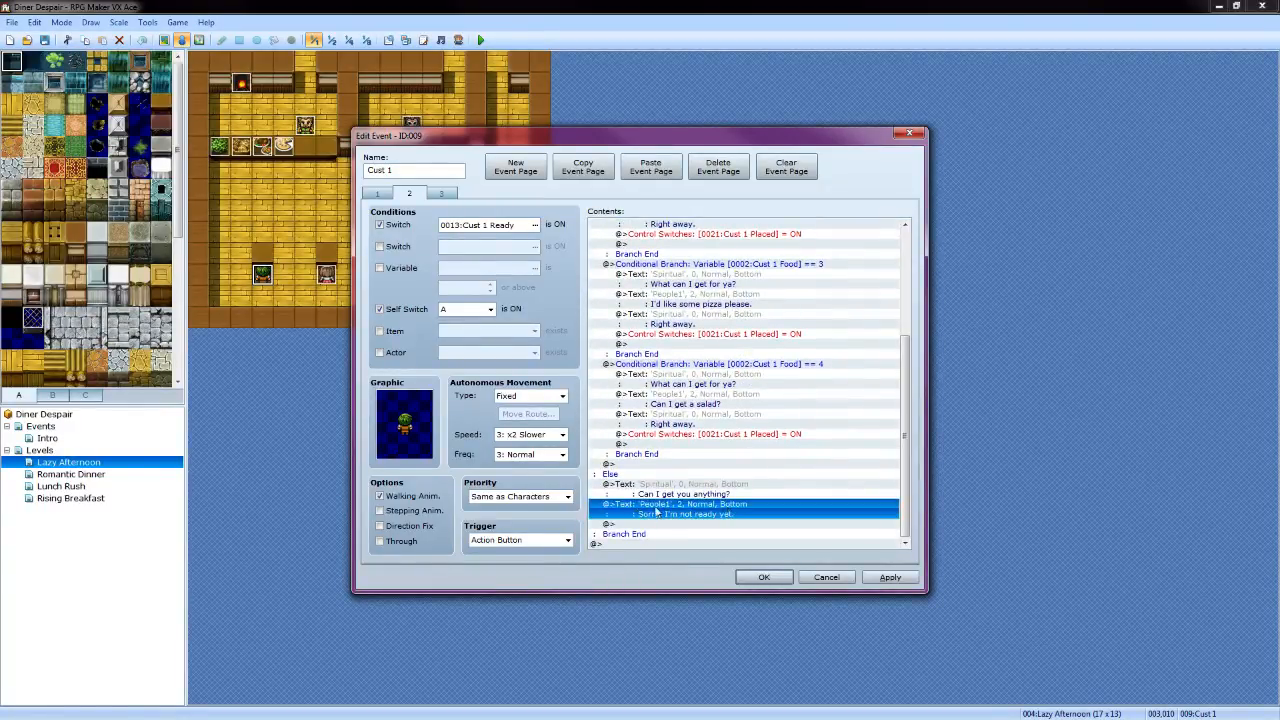
{"action": "double_click", "coordinate": [720, 523]}
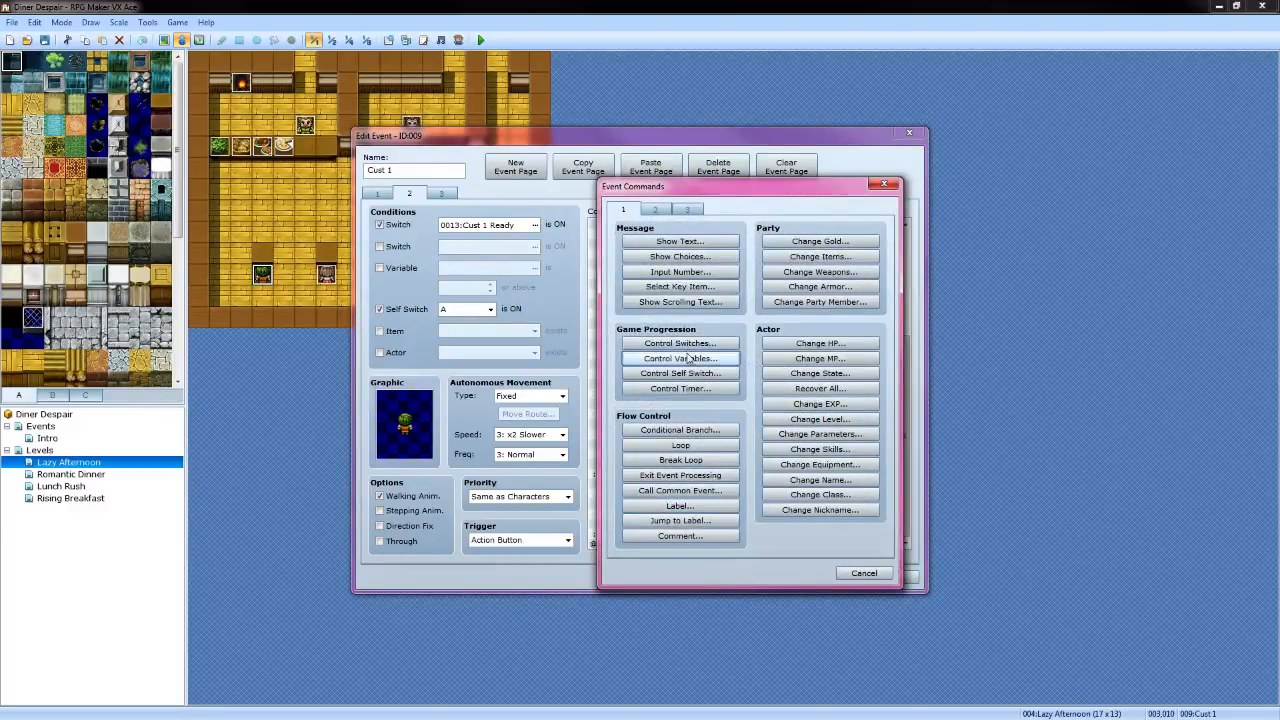
{"action": "left_click", "coordinate": [690, 362]}
{"action": "left_click", "coordinate": [717, 355]}
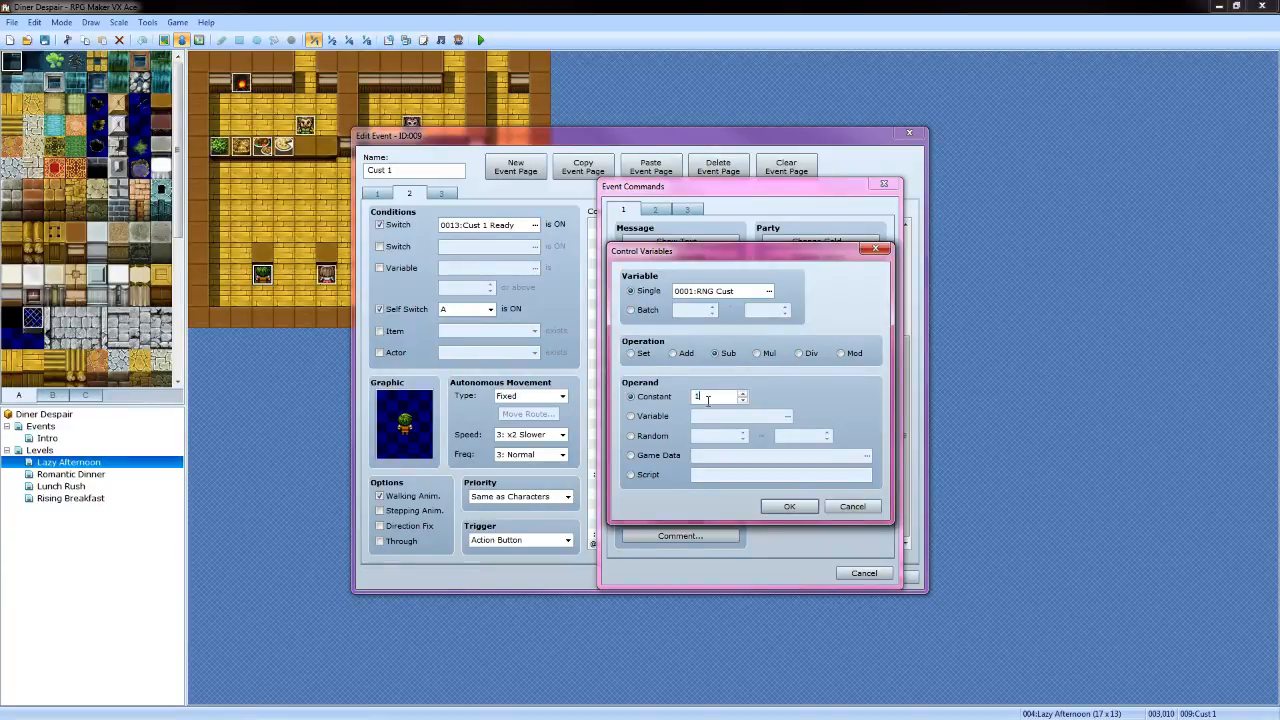
{"action": "left_click", "coordinate": [767, 292]}
{"action": "left_click", "coordinate": [770, 325]}
{"action": "left_click", "coordinate": [714, 522]}
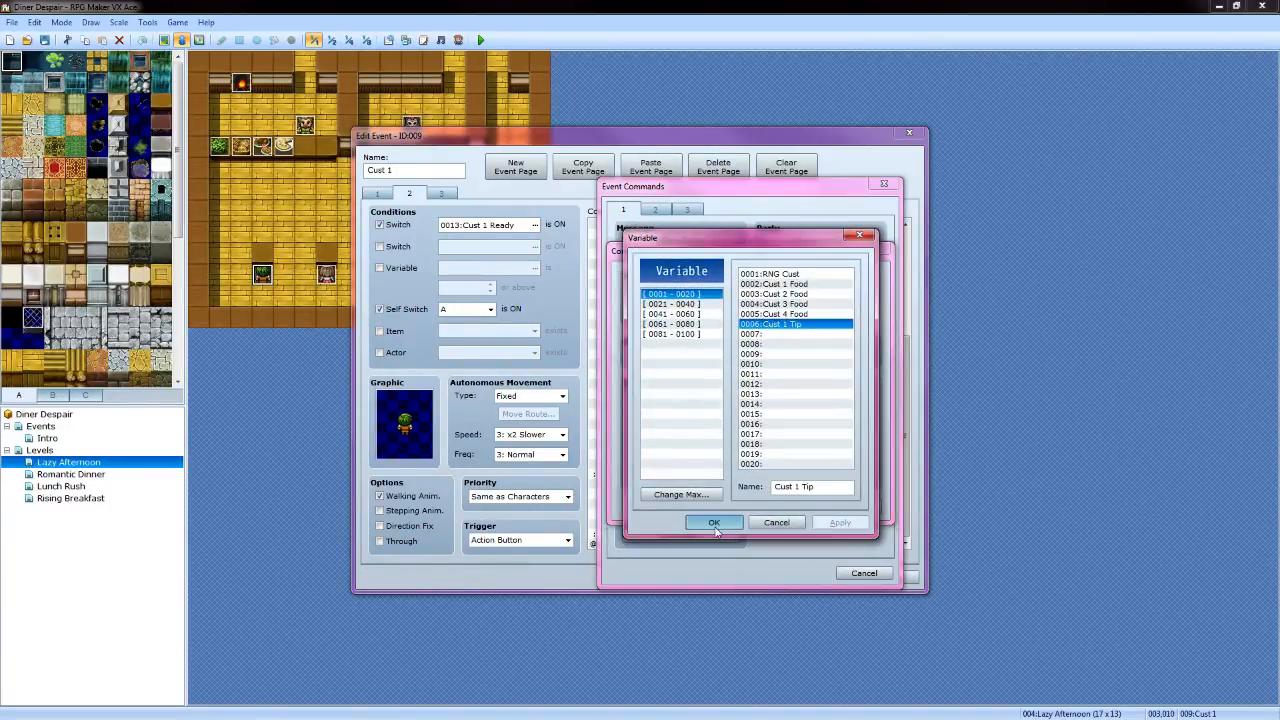
{"action": "left_click", "coordinate": [790, 507]}
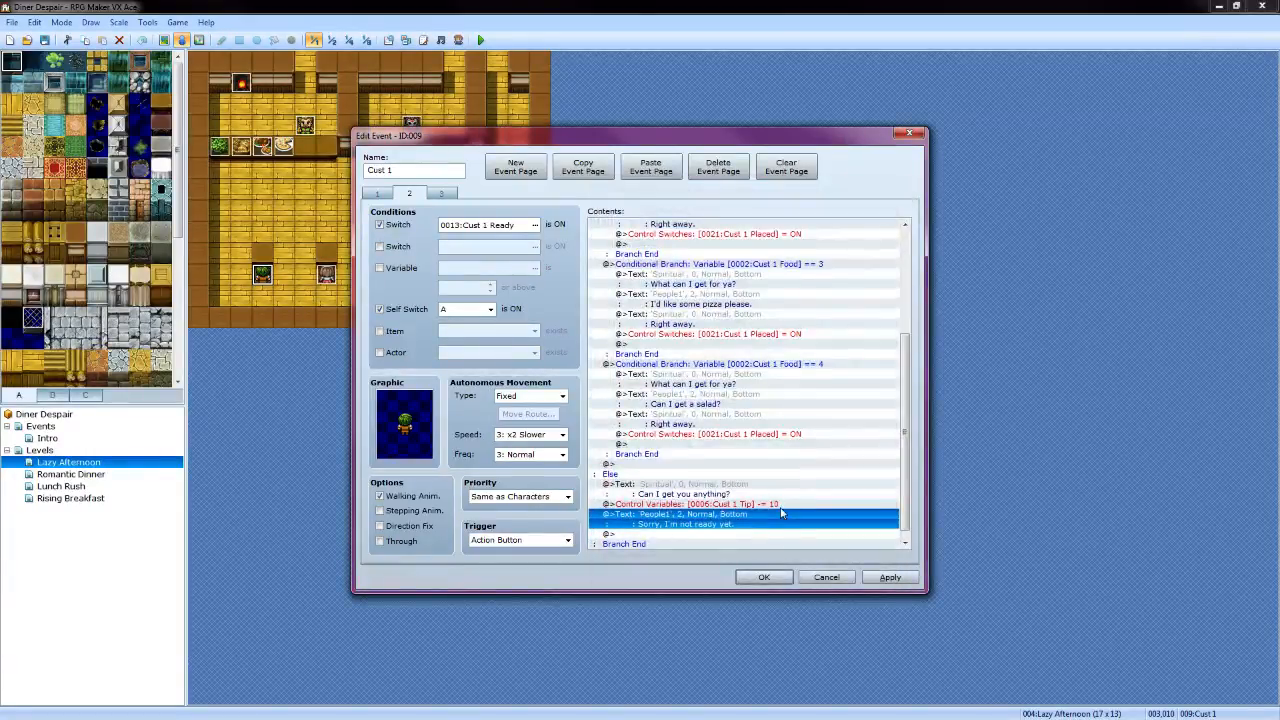
{"action": "scroll", "coordinate": [781, 514], "scroll_direction": "down", "scroll_amount": 1}
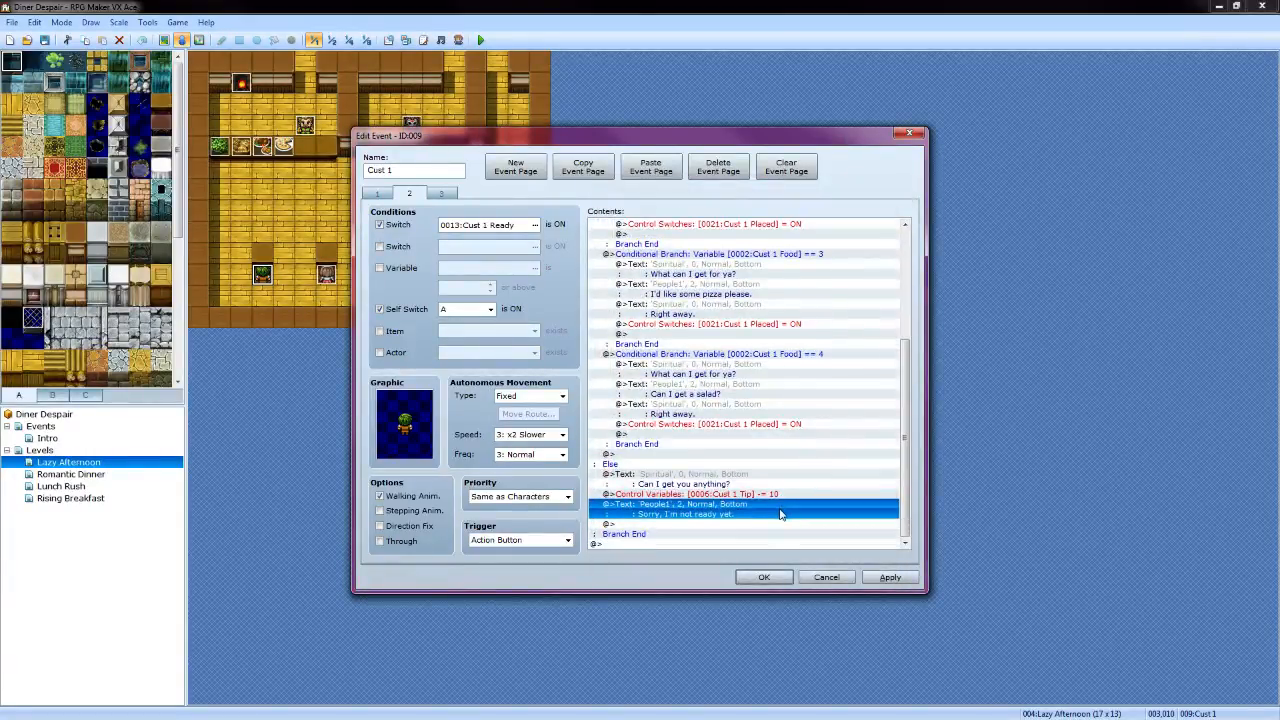
{"action": "left_click", "coordinate": [890, 577]}
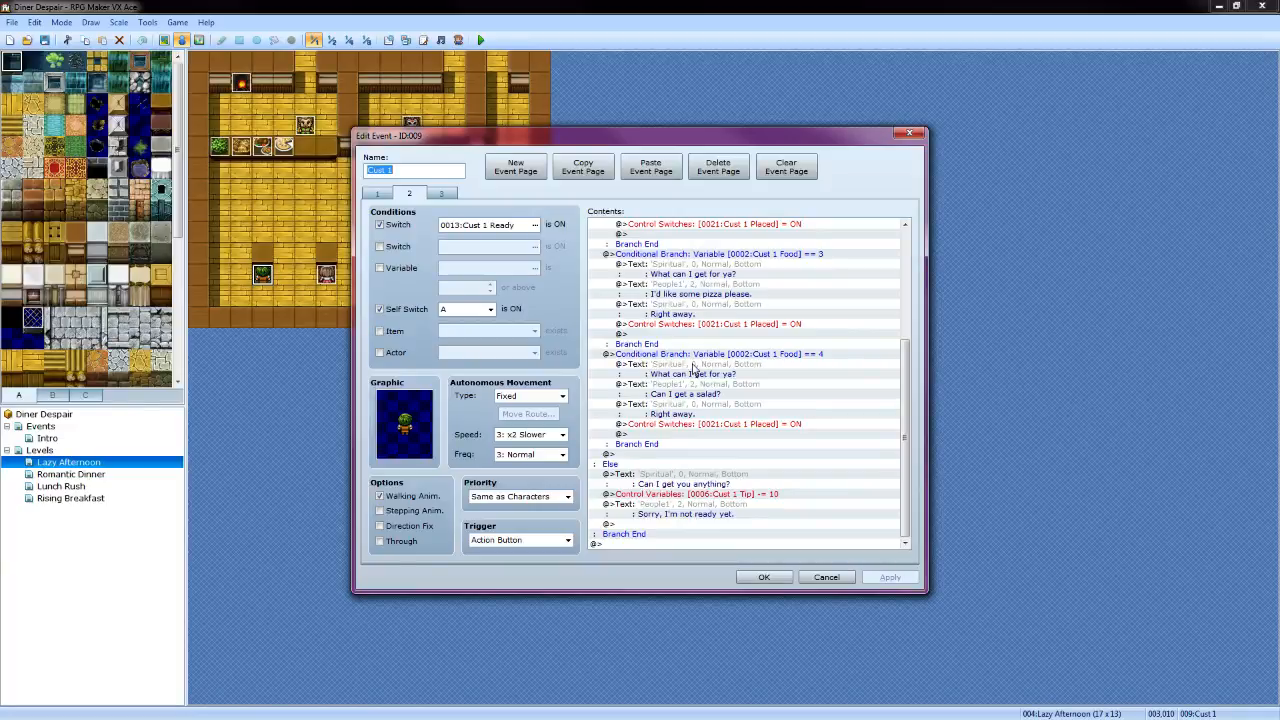
On page 3, add a command setting Cust 1 Tip to 10 after "Sorry, not yet." in the bread branch's Else section
{"action": "left_click", "coordinate": [452, 196]}
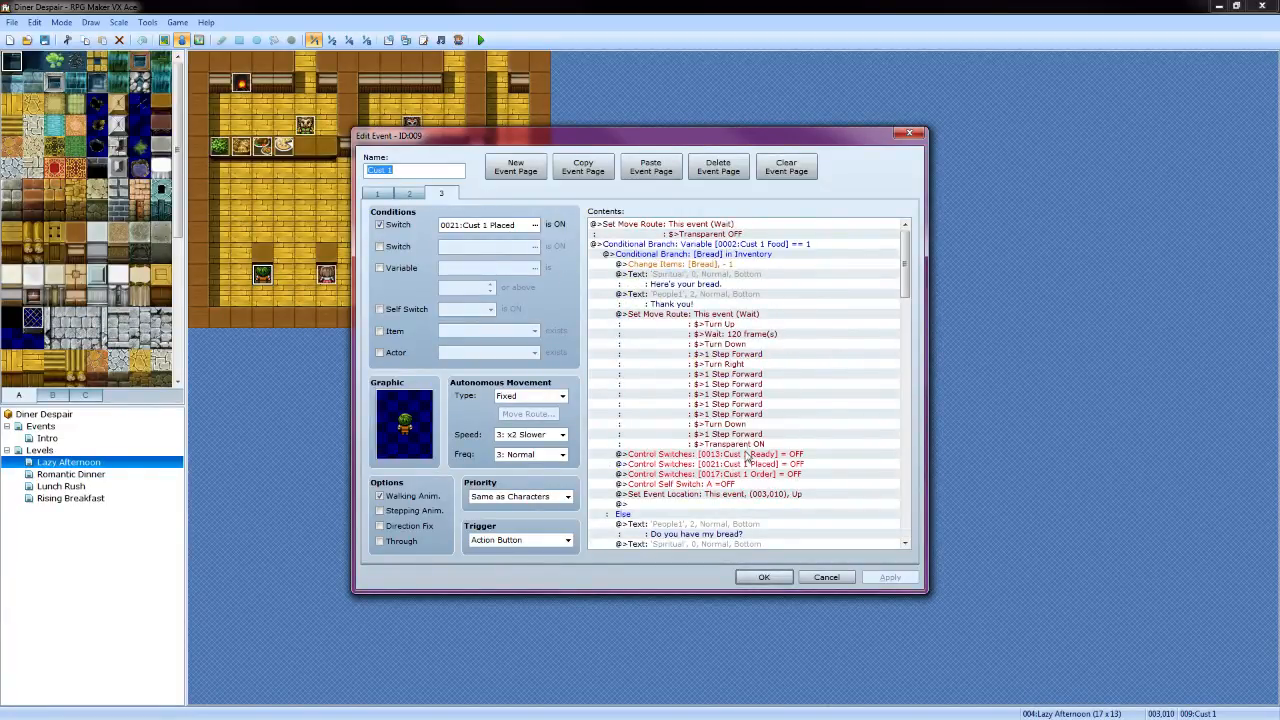
{"action": "left_click", "coordinate": [743, 525]}
{"action": "scroll", "coordinate": [748, 505], "scroll_direction": "down", "scroll_amount": 4}
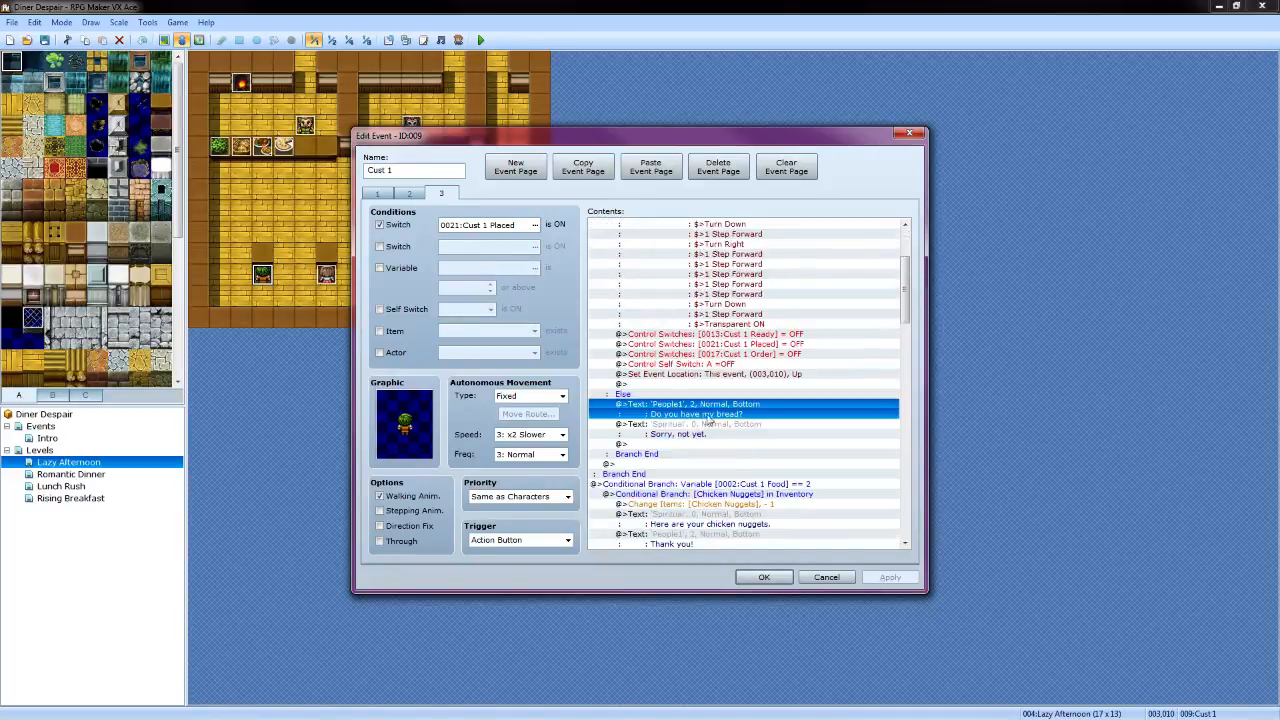
{"action": "double_click", "coordinate": [716, 443]}
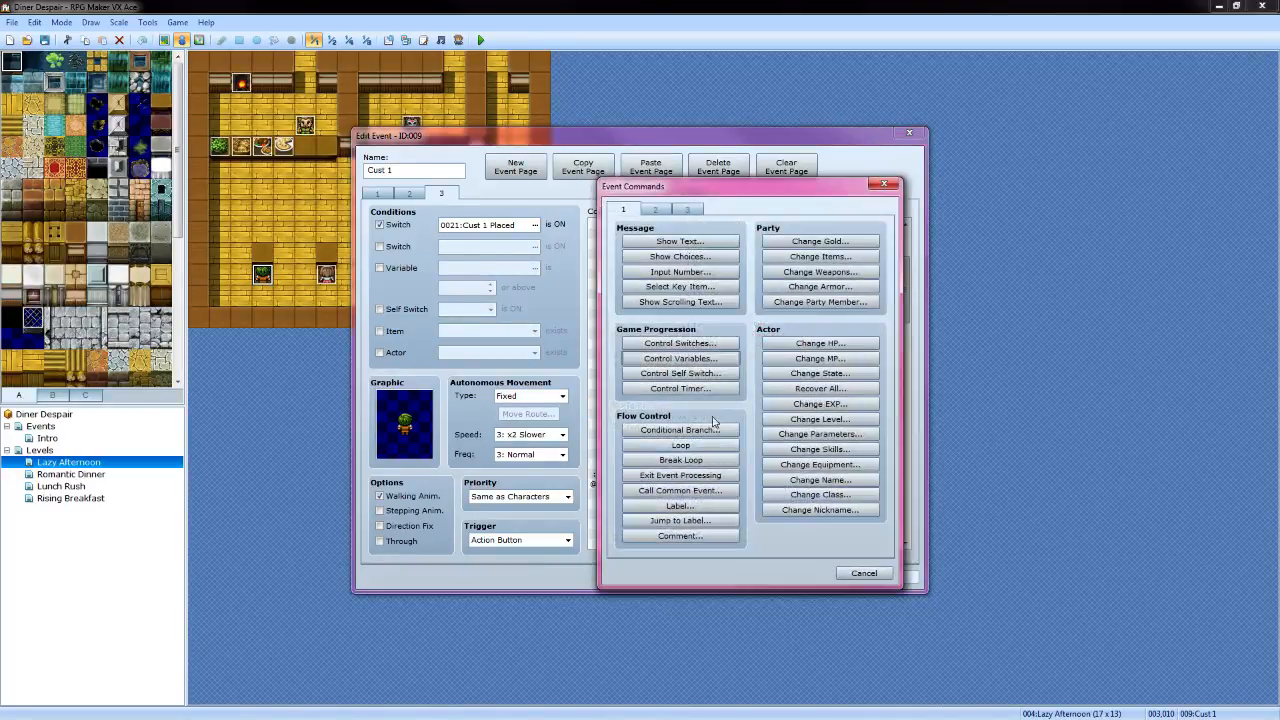
{"action": "left_click", "coordinate": [703, 362]}
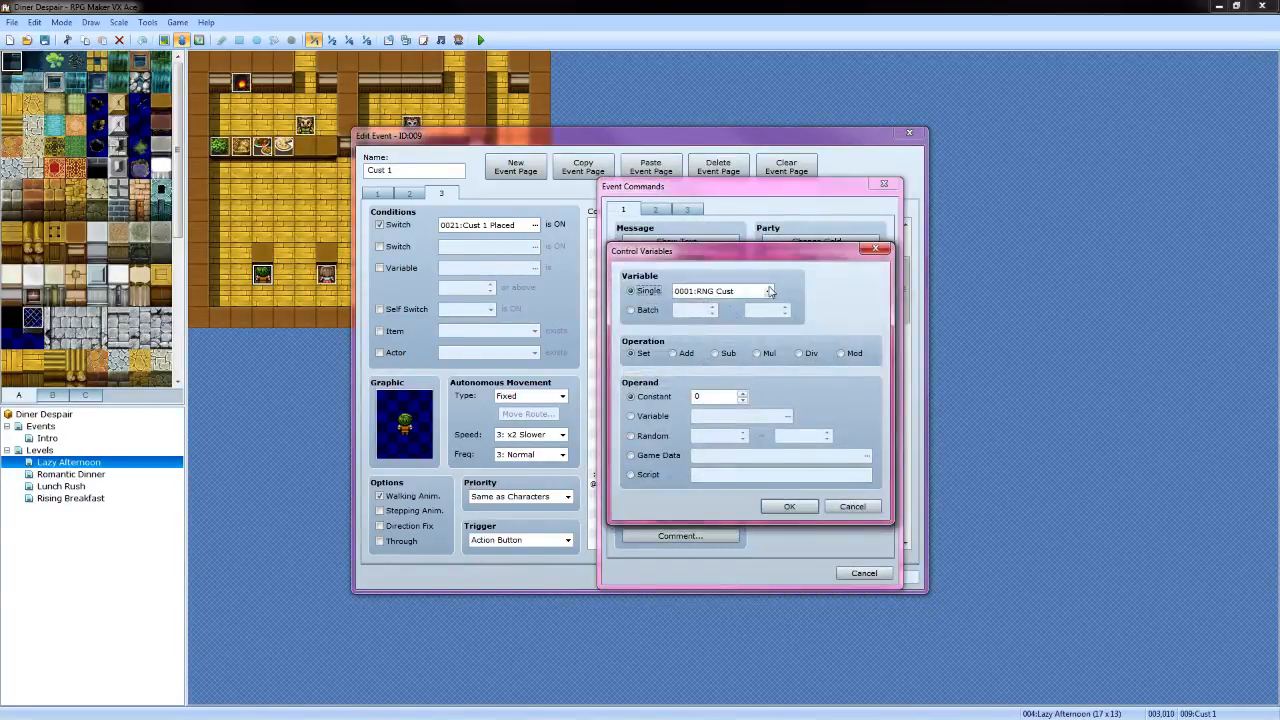
{"action": "left_click", "coordinate": [768, 292]}
{"action": "left_click", "coordinate": [714, 522]}
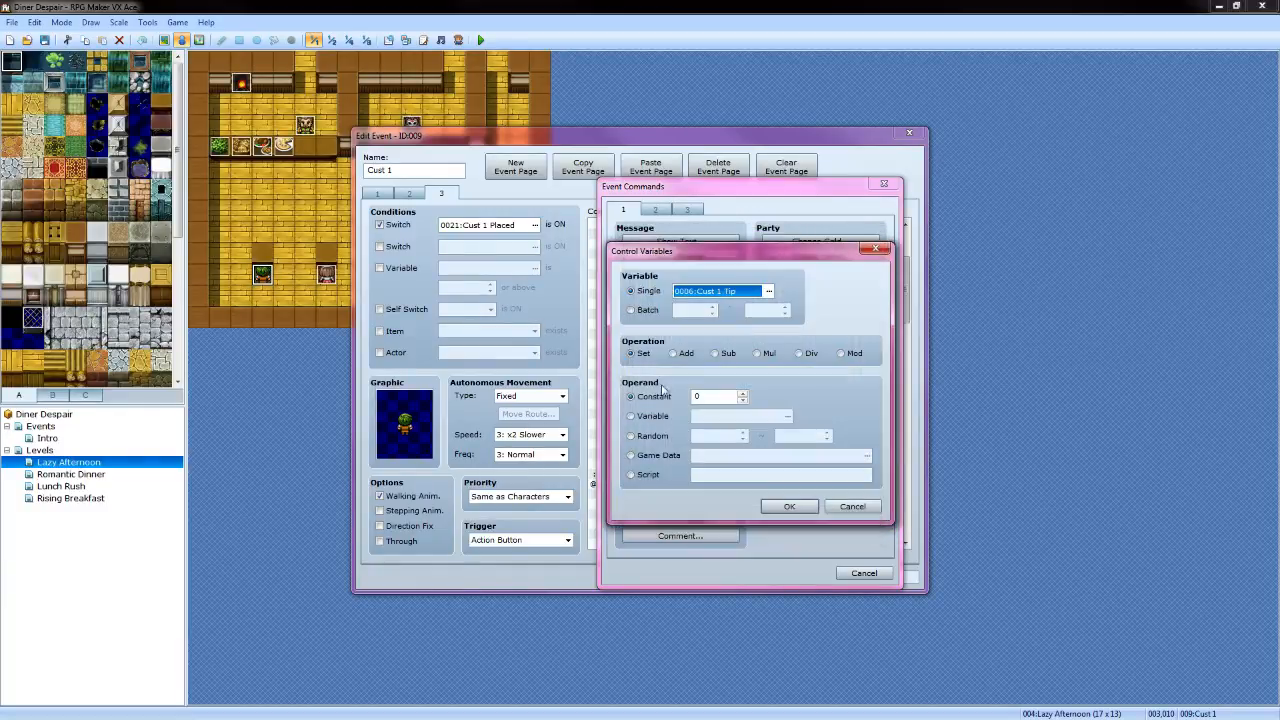
{"action": "double_click", "coordinate": [707, 397]}
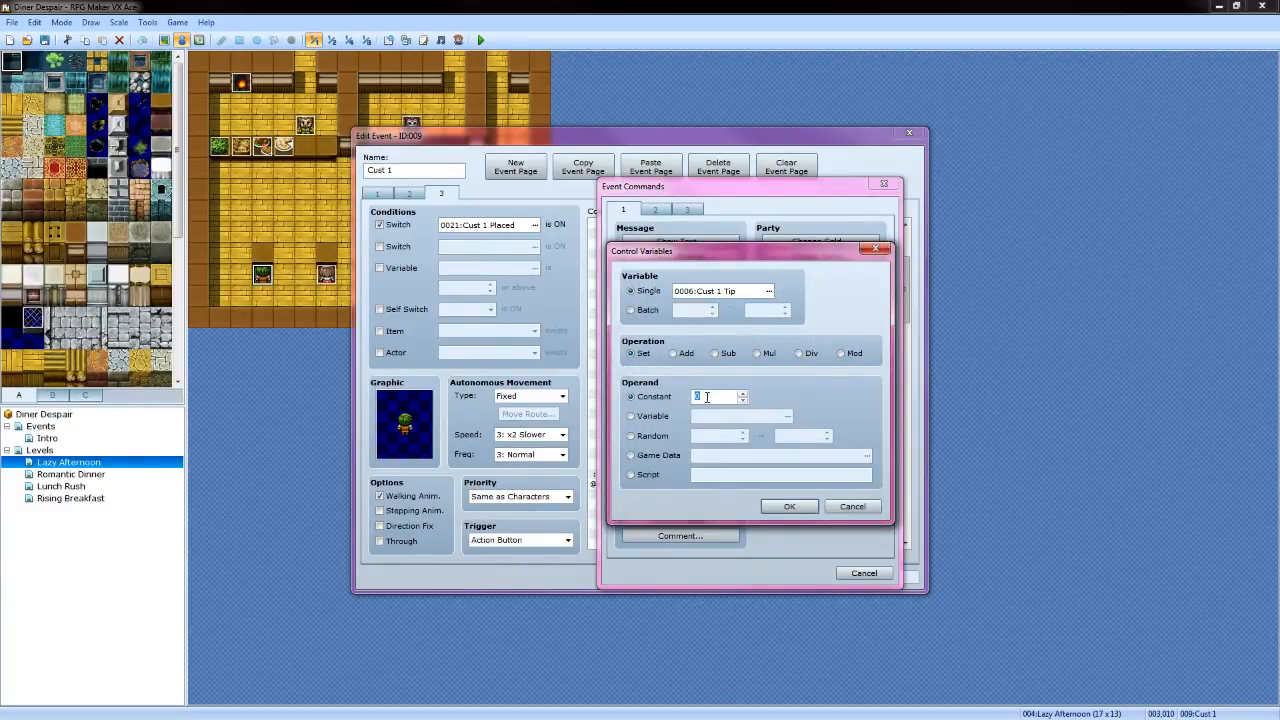
{"action": "left_click", "coordinate": [777, 507]}
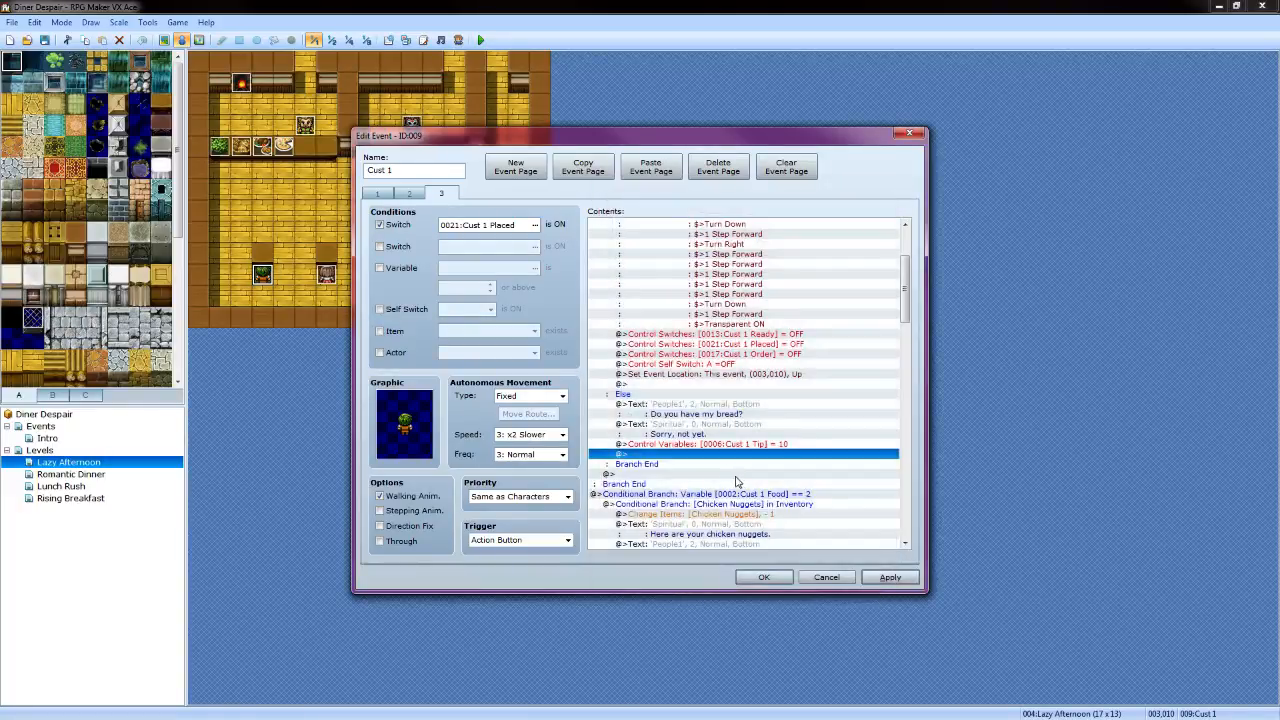
After the bread branch's Set Event Location command, add a conditional branch for Cust 1 Tip greater than or equal to 0, with Else handling
{"action": "scroll", "coordinate": [716, 457], "scroll_direction": "down", "scroll_amount": 2}
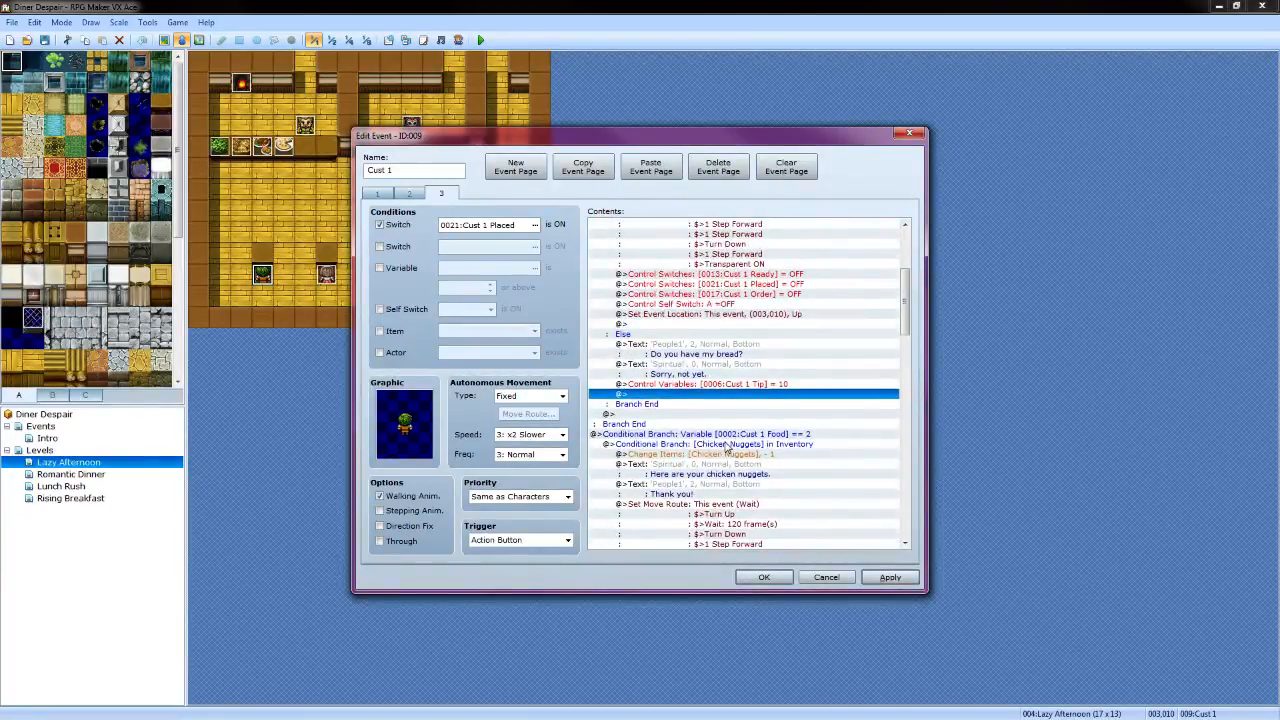
{"action": "scroll", "coordinate": [728, 447], "scroll_direction": "down", "scroll_amount": 10}
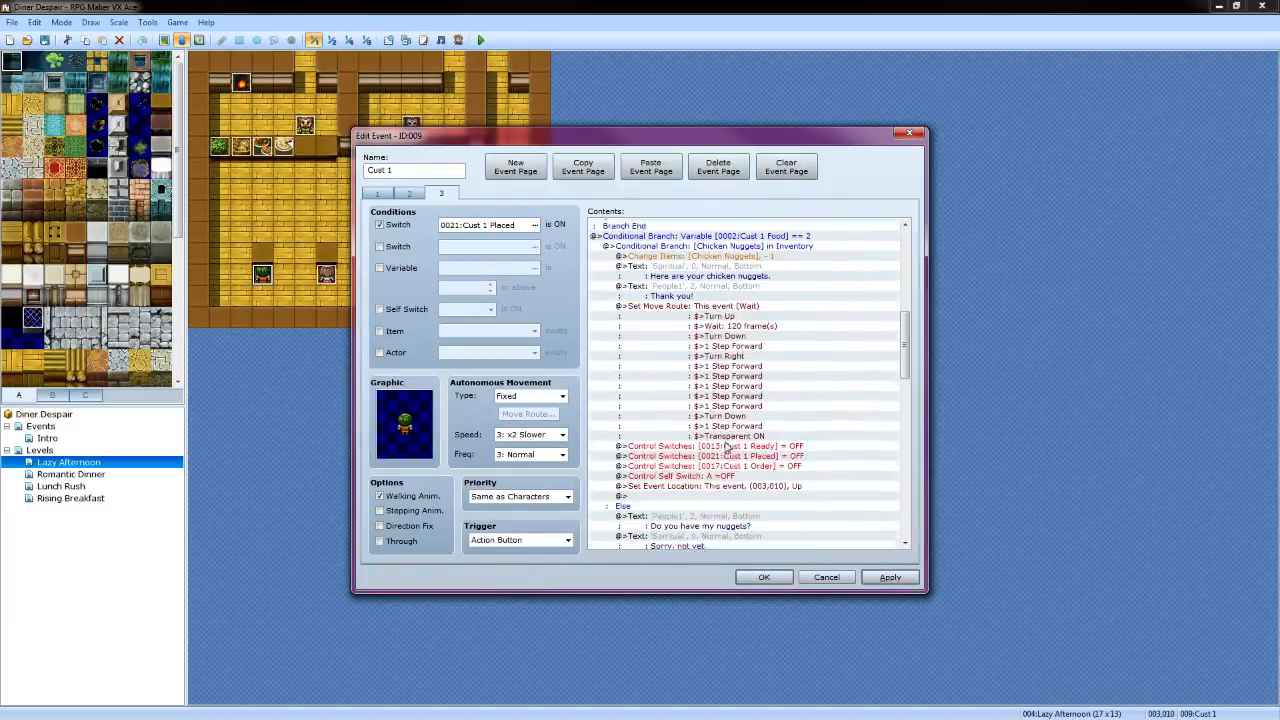
{"action": "scroll", "coordinate": [727, 452], "scroll_direction": "down", "scroll_amount": 1}
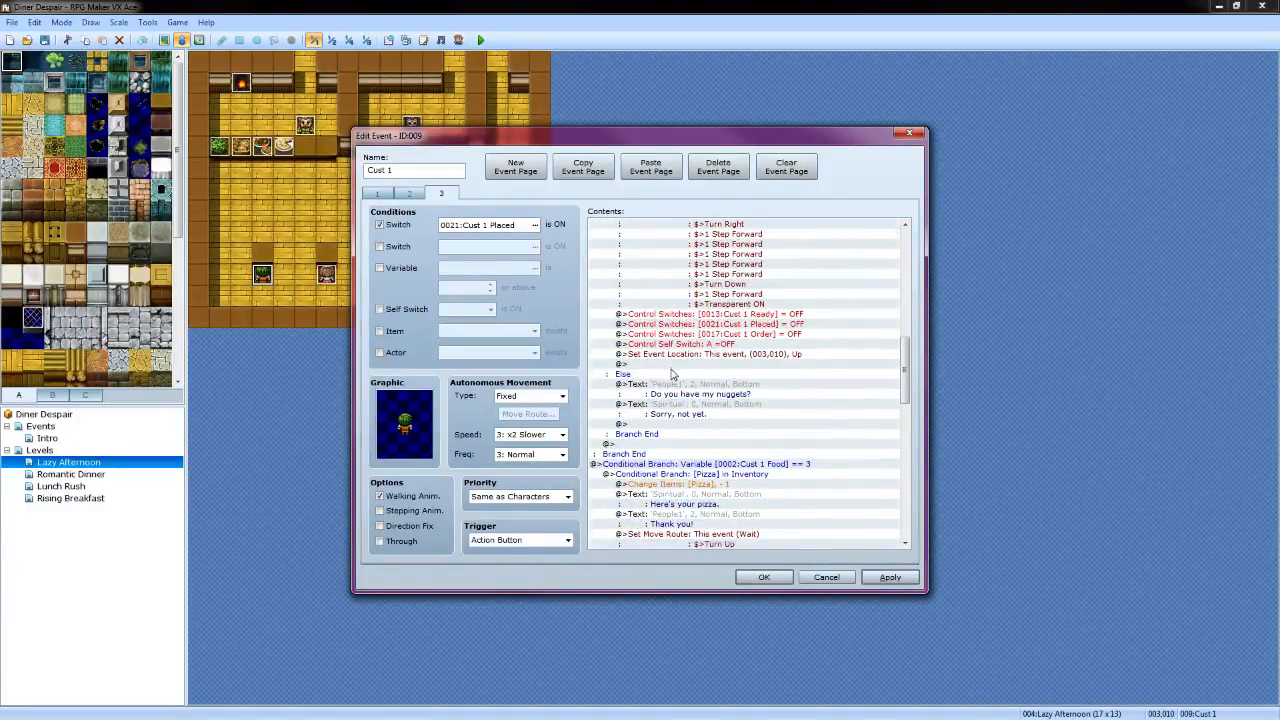
{"action": "scroll", "coordinate": [672, 374], "scroll_direction": "up", "scroll_amount": 15}
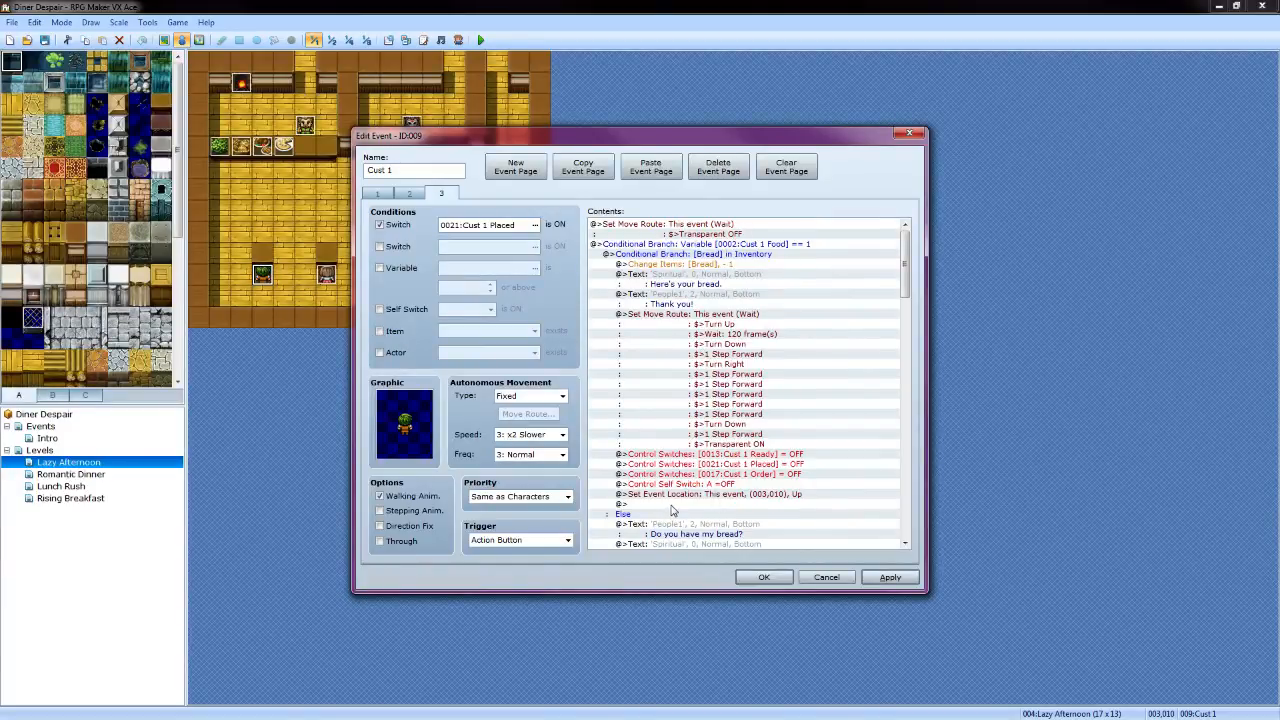
{"action": "double_click", "coordinate": [672, 505]}
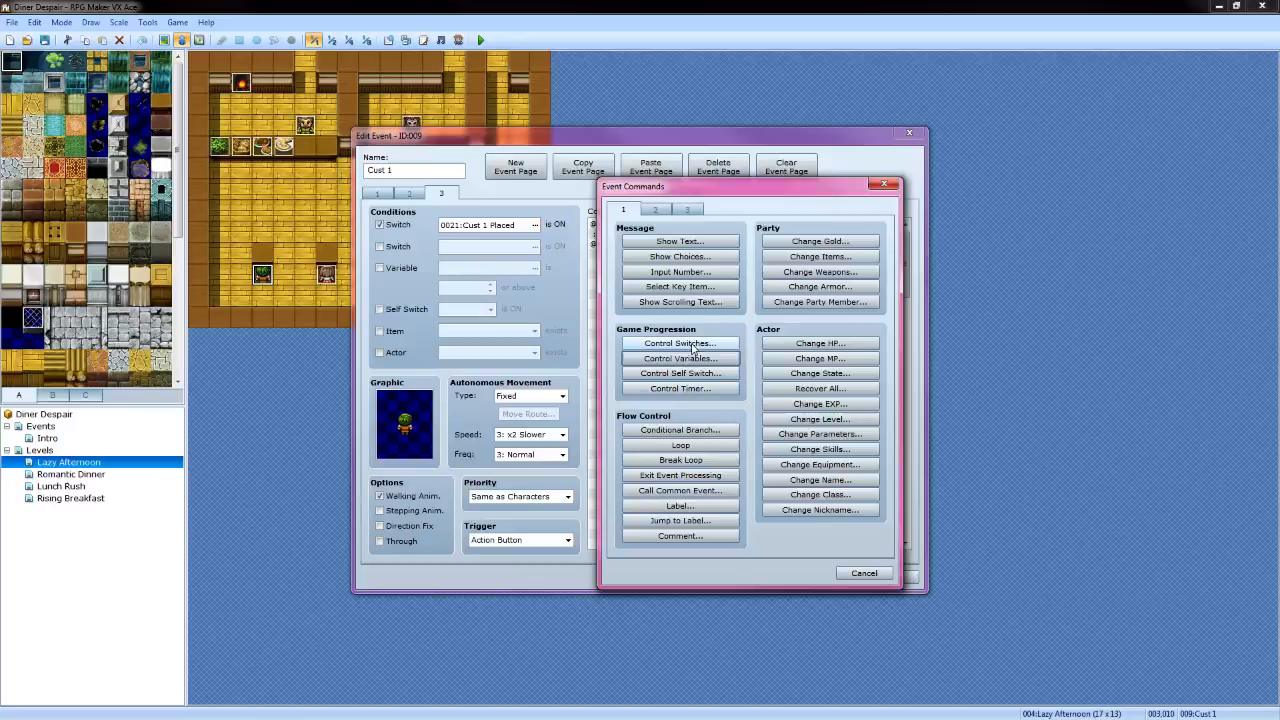
{"action": "left_click", "coordinate": [698, 431]}
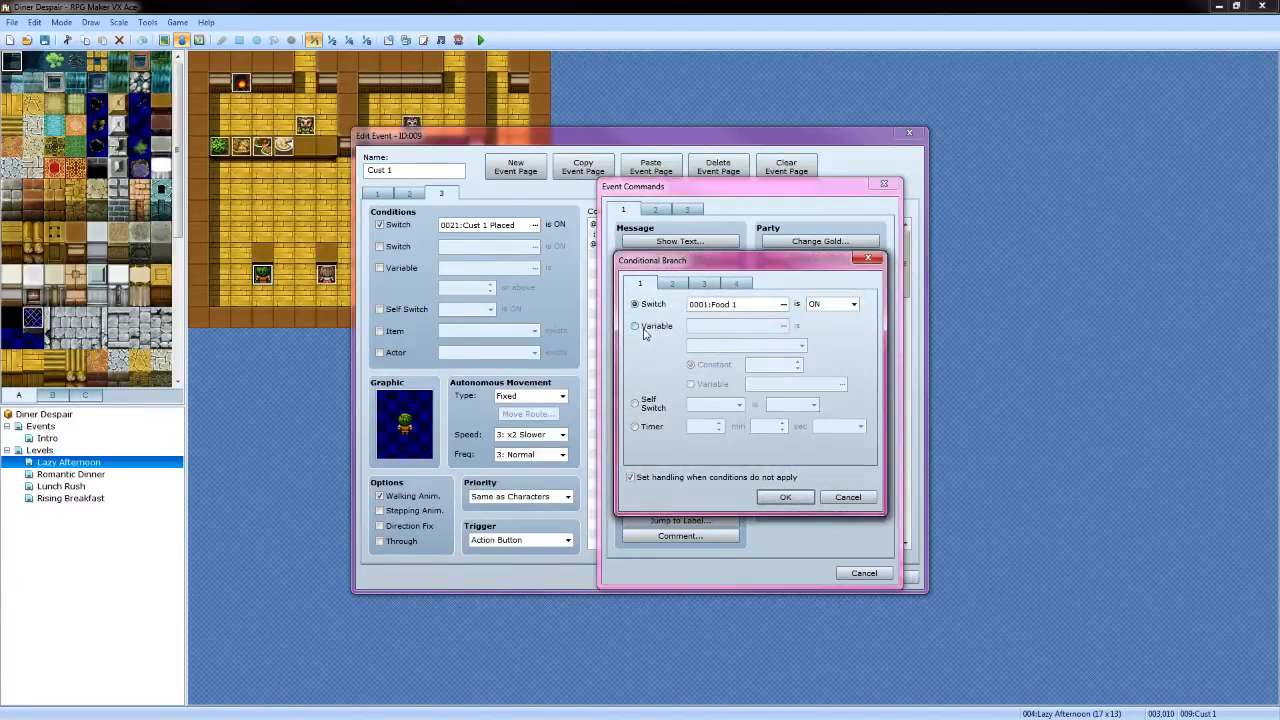
{"action": "left_click", "coordinate": [635, 326]}
{"action": "left_click", "coordinate": [783, 326]}
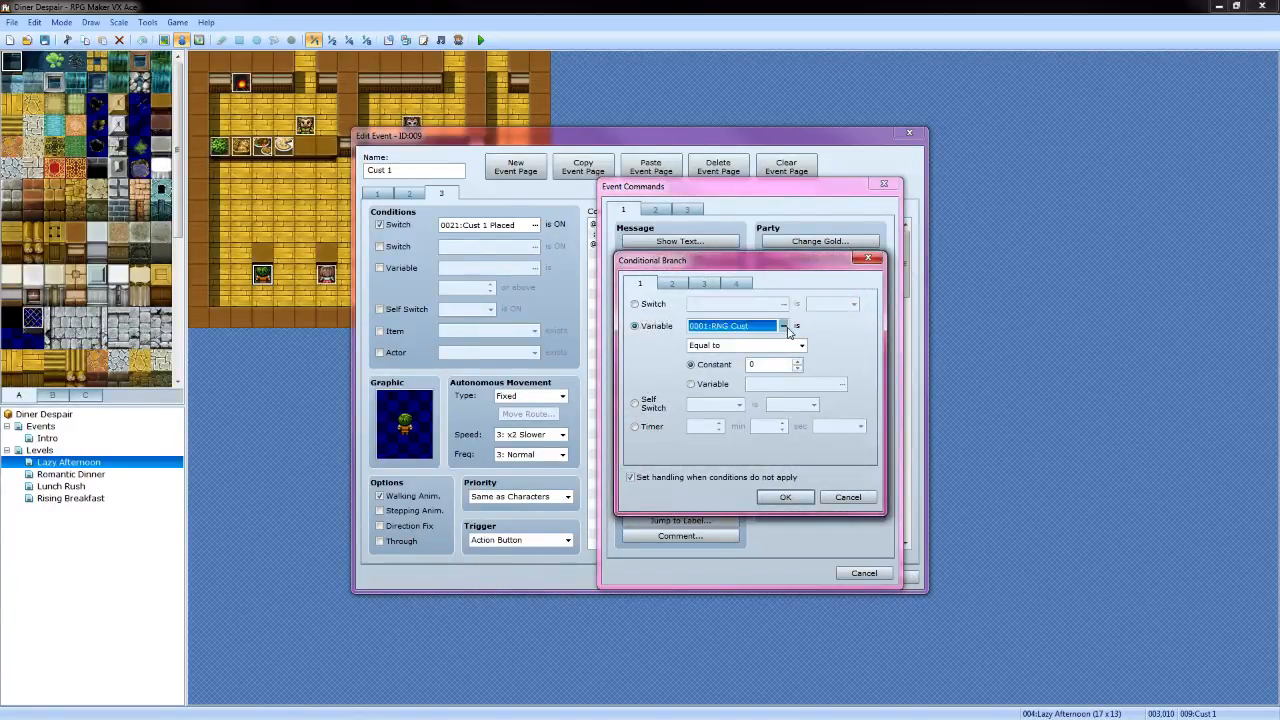
{"action": "left_click", "coordinate": [714, 522]}
{"action": "left_click", "coordinate": [800, 345]}
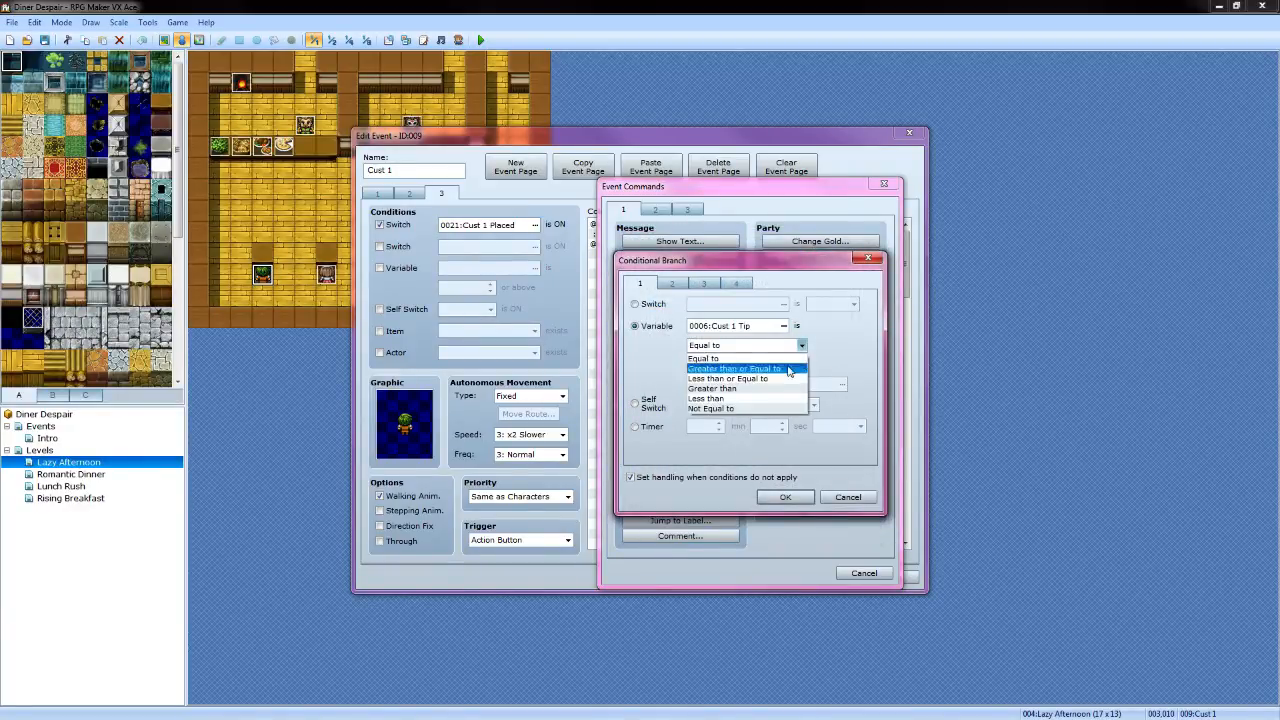
{"action": "left_click", "coordinate": [784, 368]}
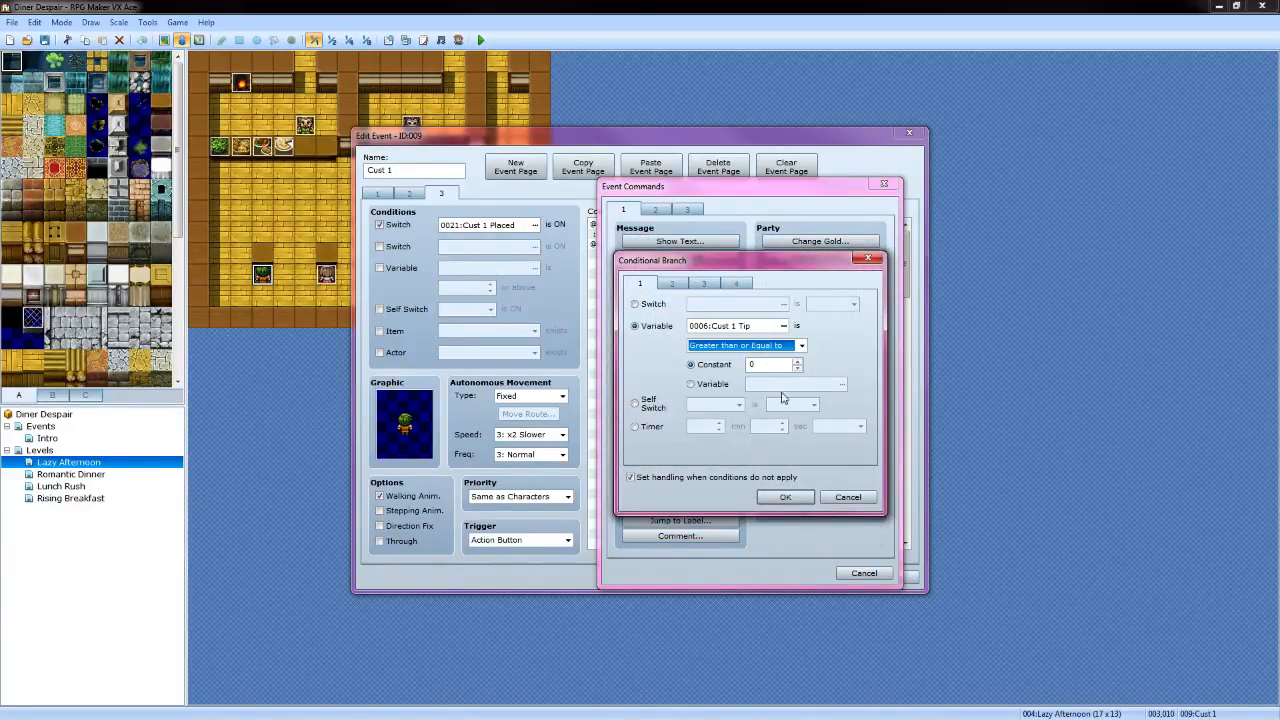
{"action": "left_click", "coordinate": [785, 497]}
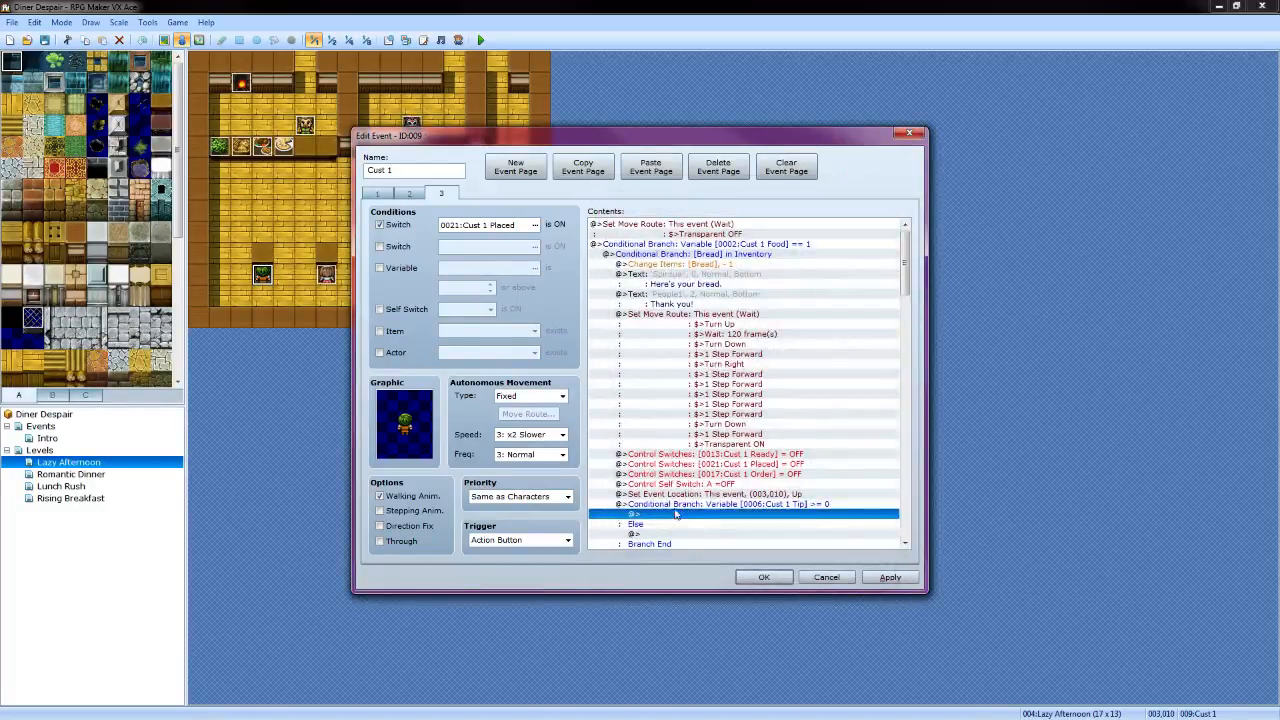
Inside the Cust 1 Tip conditional branch, add a Change Gold command that increases gold by variable 0006, Cust 1 Tip
{"action": "double_click", "coordinate": [669, 516]}
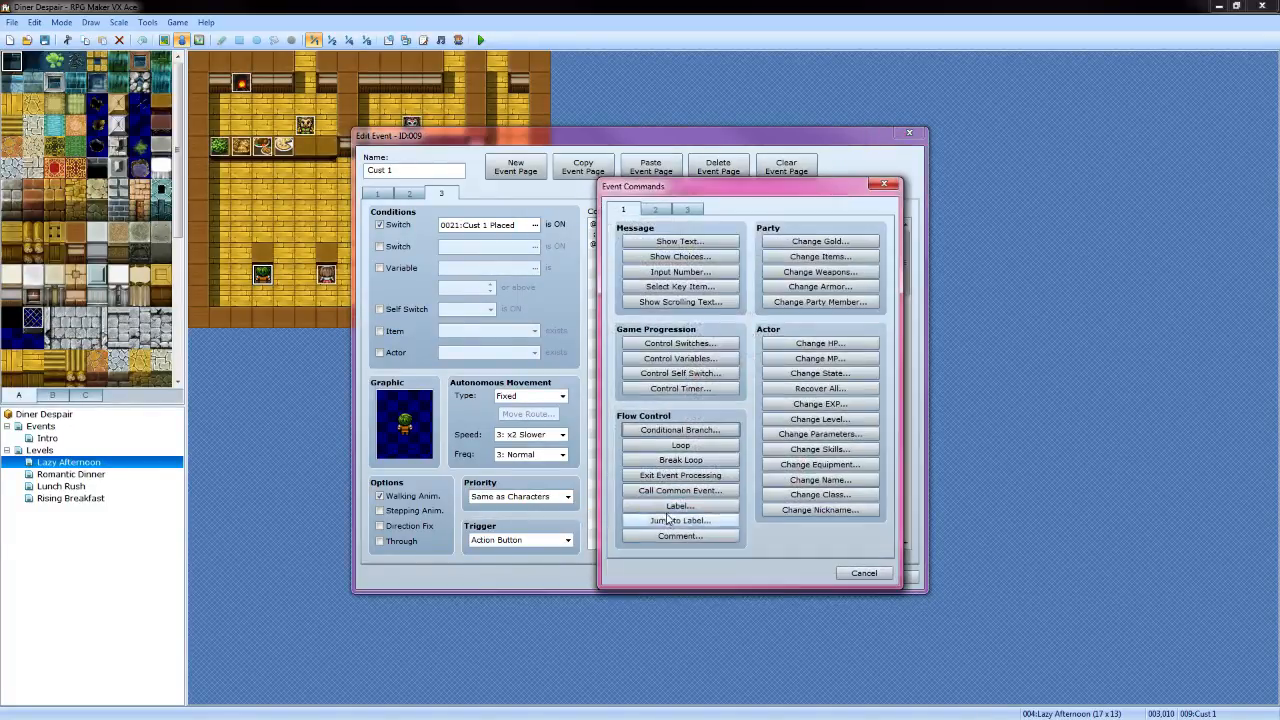
{"action": "left_click", "coordinate": [806, 243]}
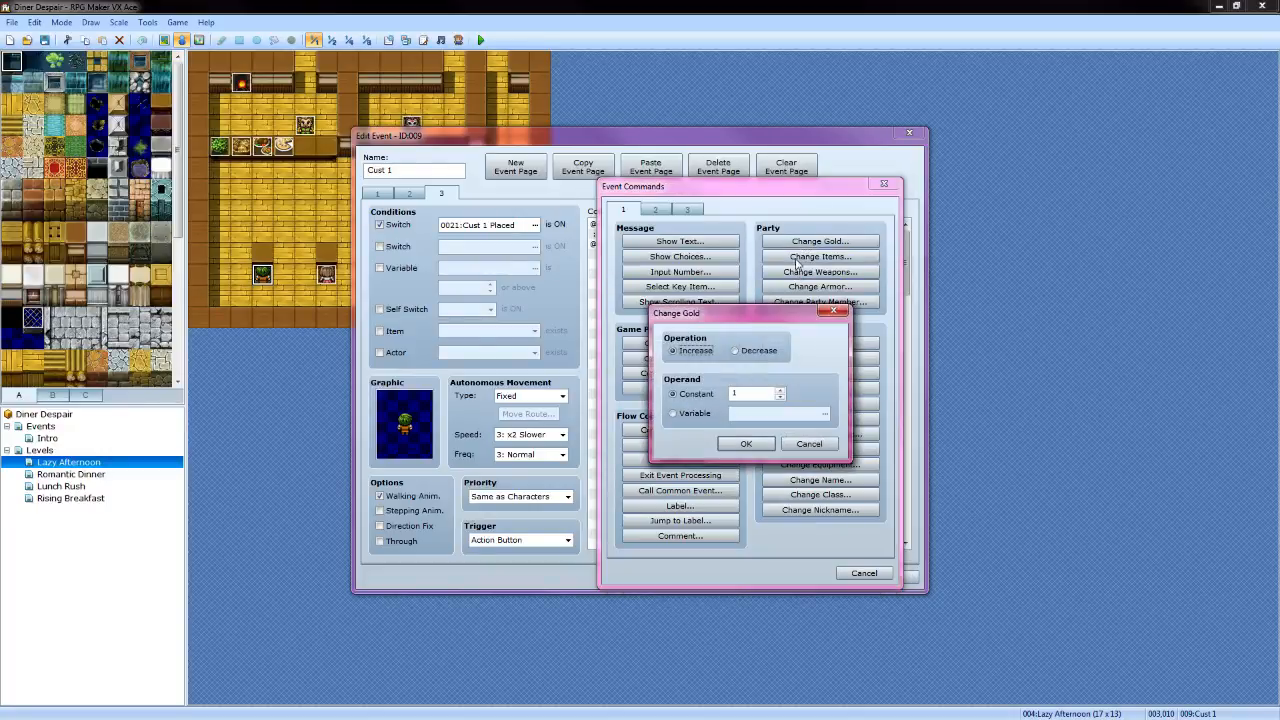
{"action": "left_click", "coordinate": [674, 414]}
{"action": "left_click", "coordinate": [825, 413]}
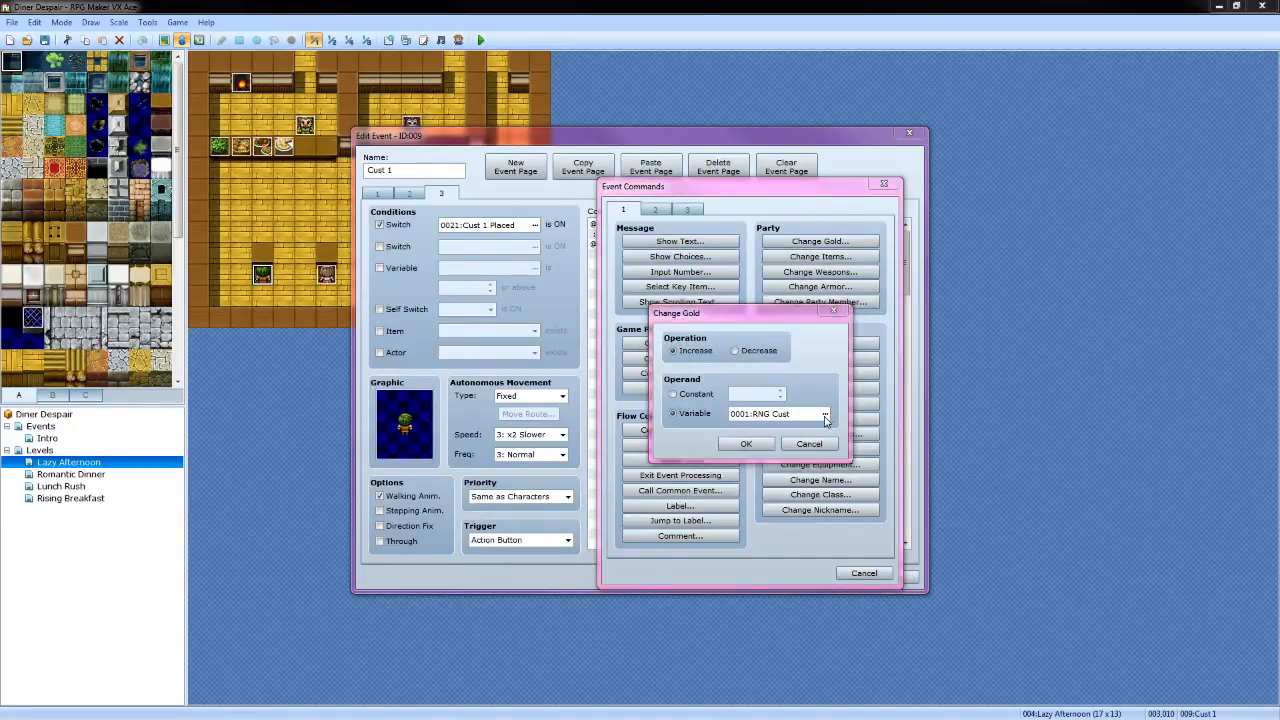
{"action": "left_click", "coordinate": [777, 326]}
{"action": "left_click", "coordinate": [714, 528]}
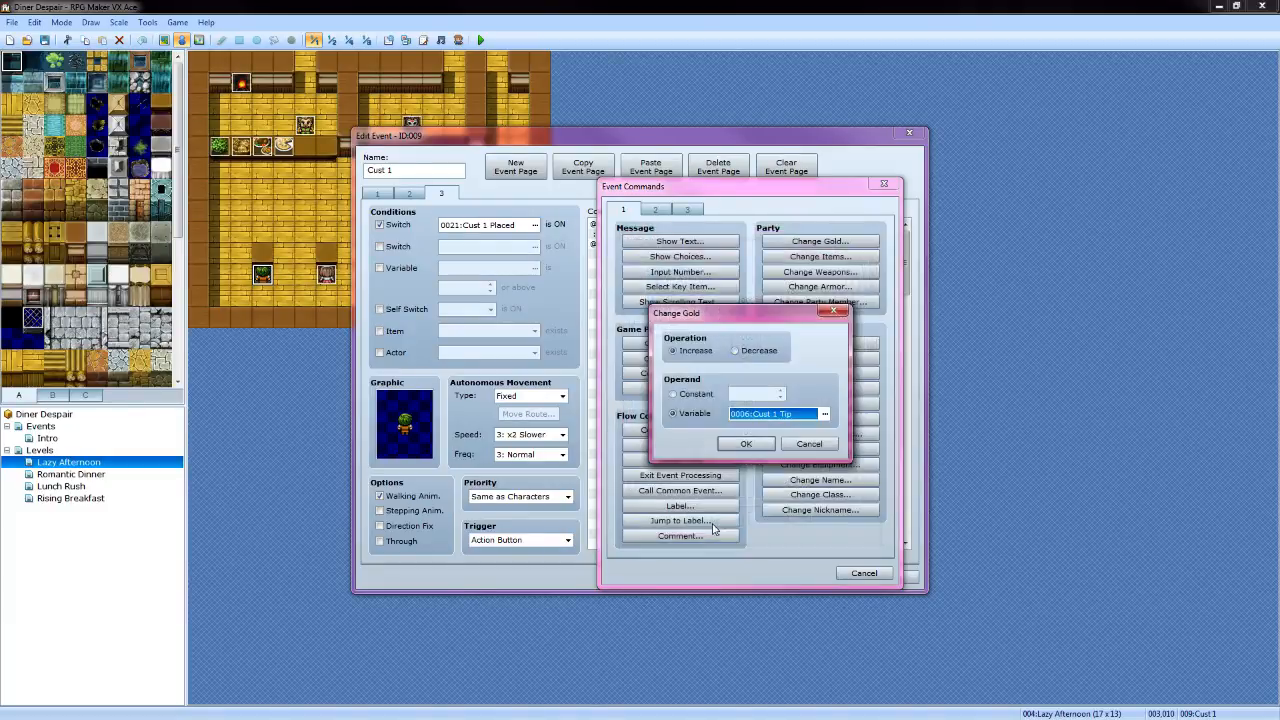
{"action": "left_click", "coordinate": [746, 444]}
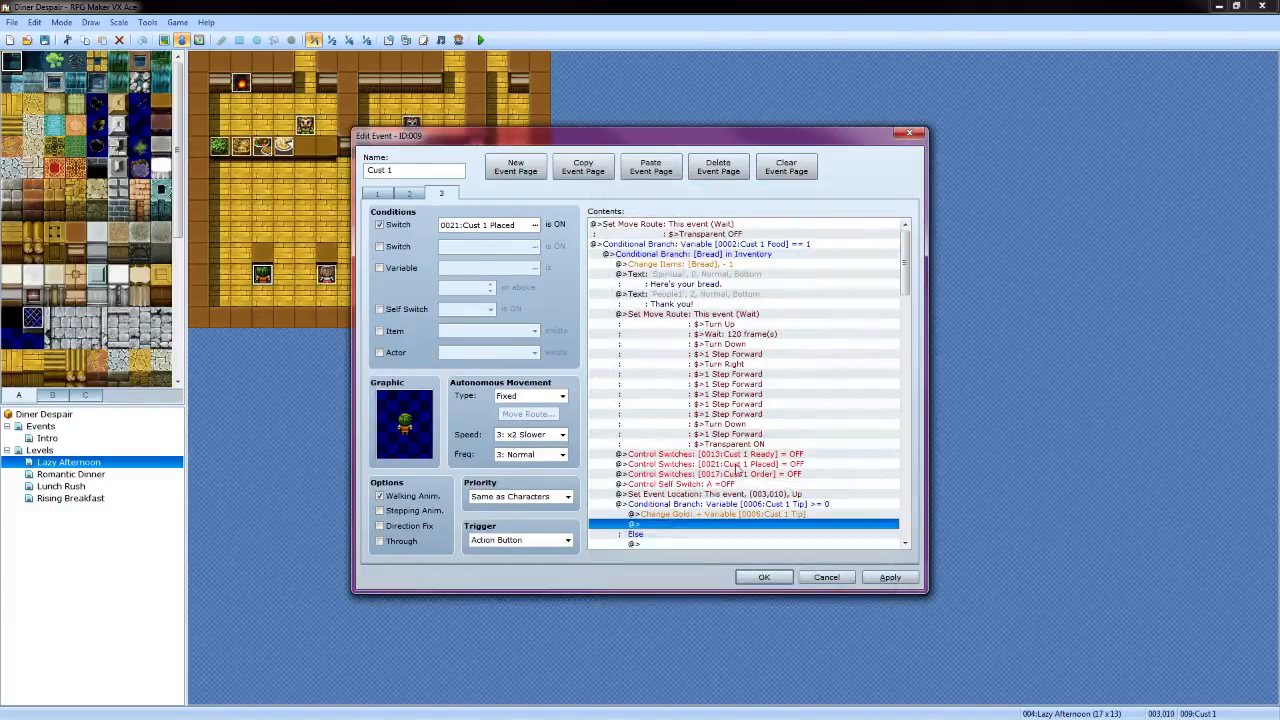
Remove the Else handling from the Cust 1 Tip conditional branch in the bread section
{"action": "left_click", "coordinate": [661, 505]}
{"action": "right_click", "coordinate": [661, 505]}
{"action": "left_click", "coordinate": [690, 532]}
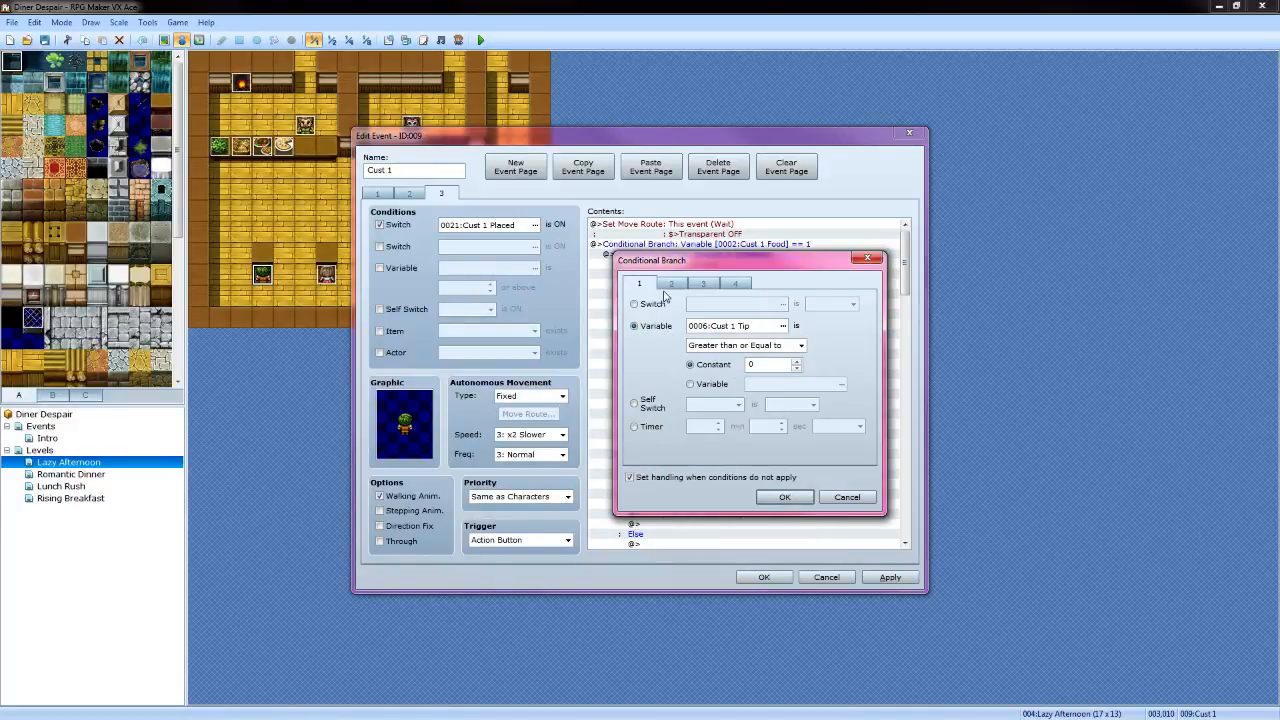
{"action": "left_click", "coordinate": [631, 477]}
{"action": "left_click", "coordinate": [782, 497]}
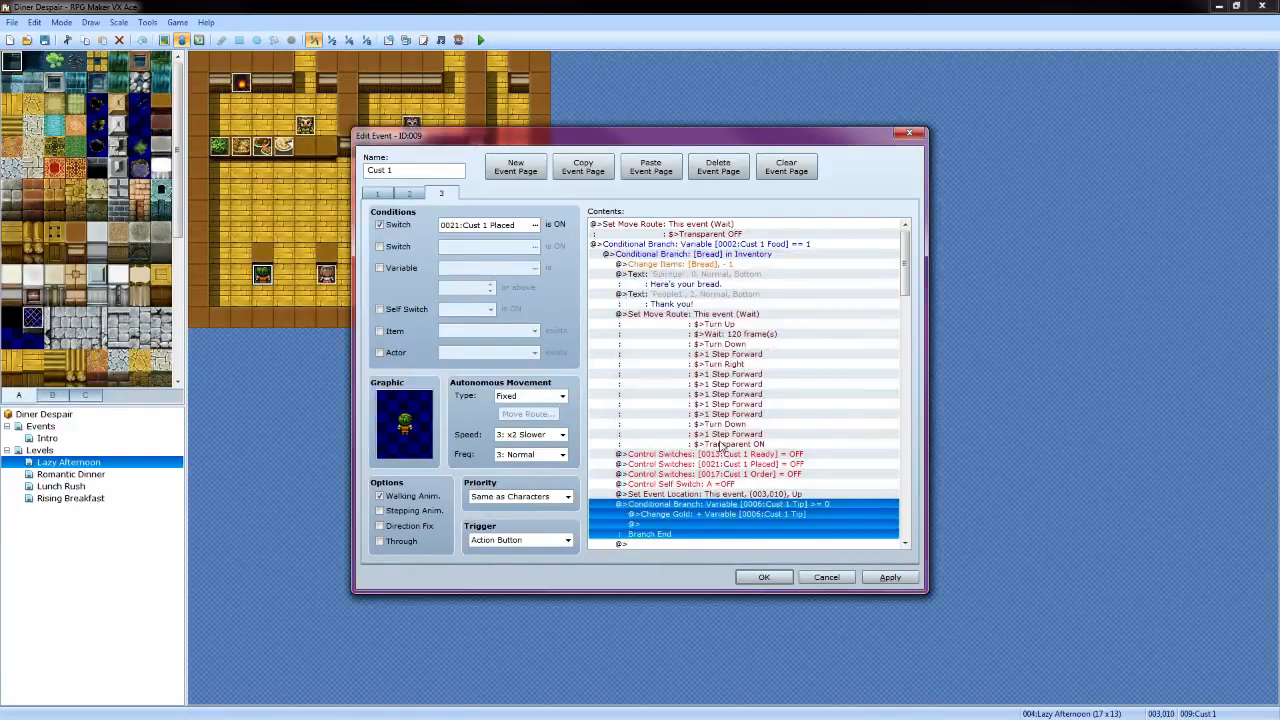
Add a Play SE command using the Coin sound right after the Cust 1 Tip branch ends, previewing the sound first
{"action": "double_click", "coordinate": [650, 455]}
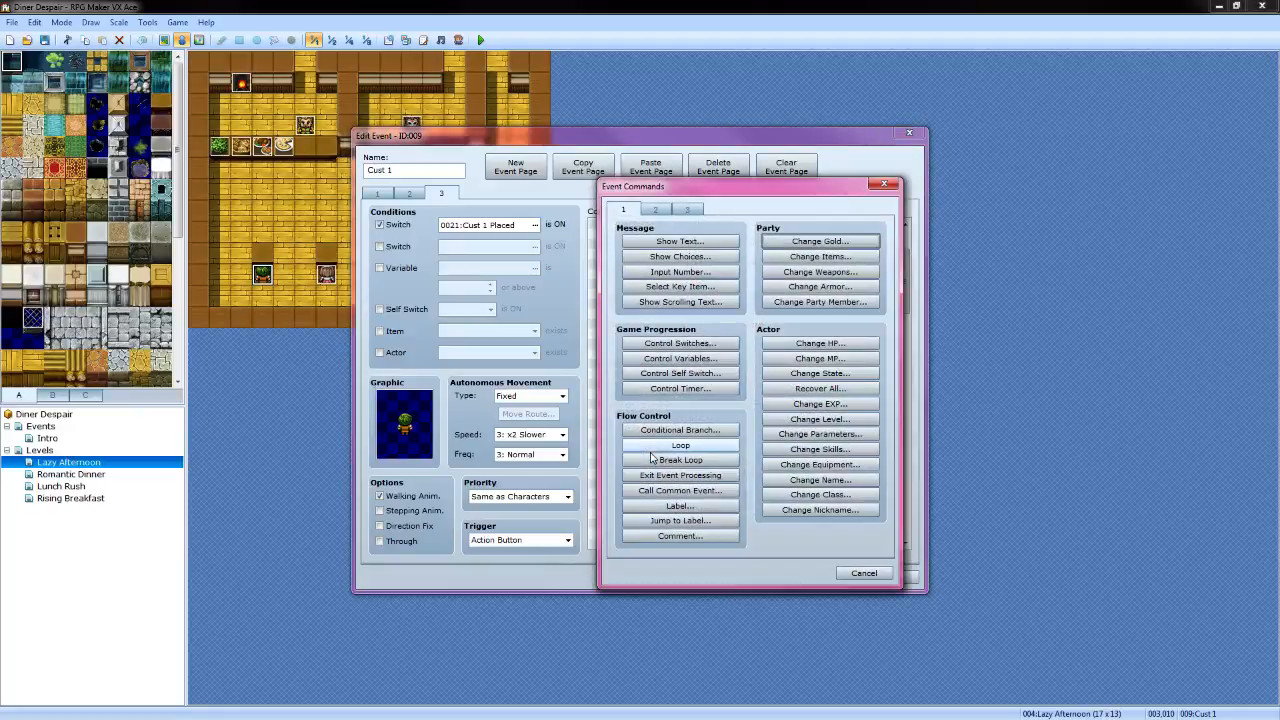
{"action": "left_click", "coordinate": [656, 210]}
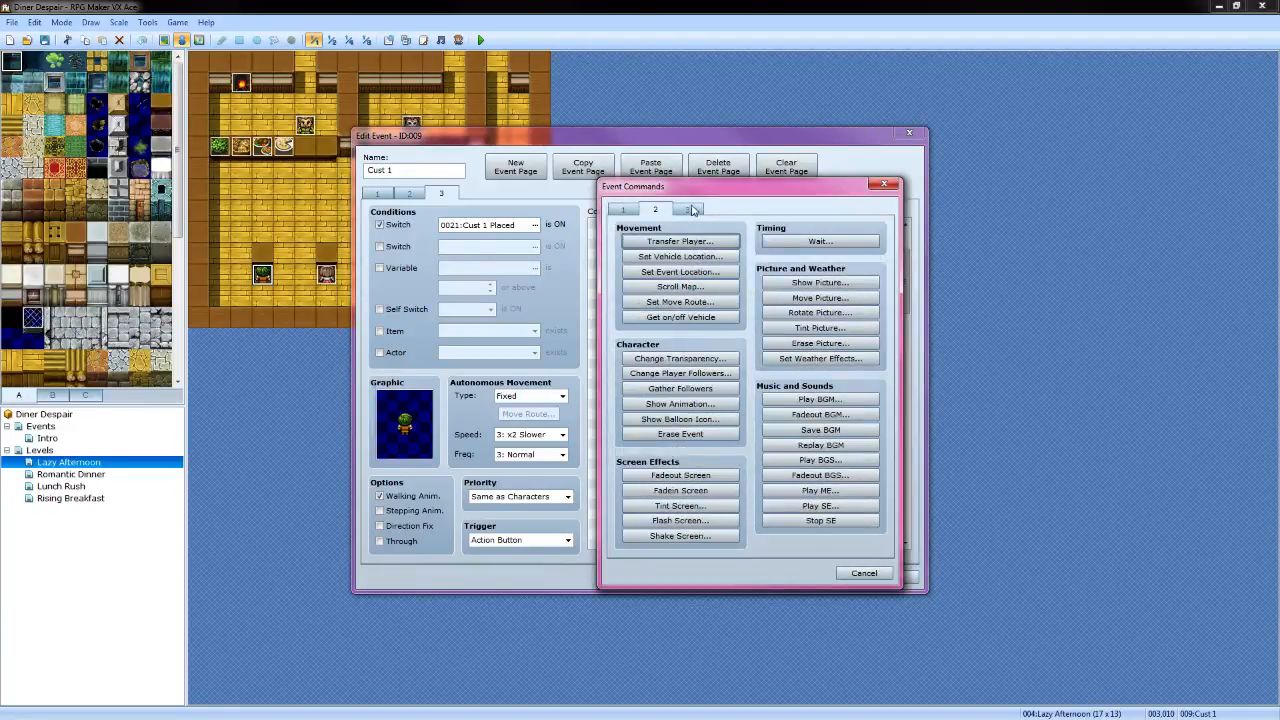
{"action": "left_click", "coordinate": [690, 210]}
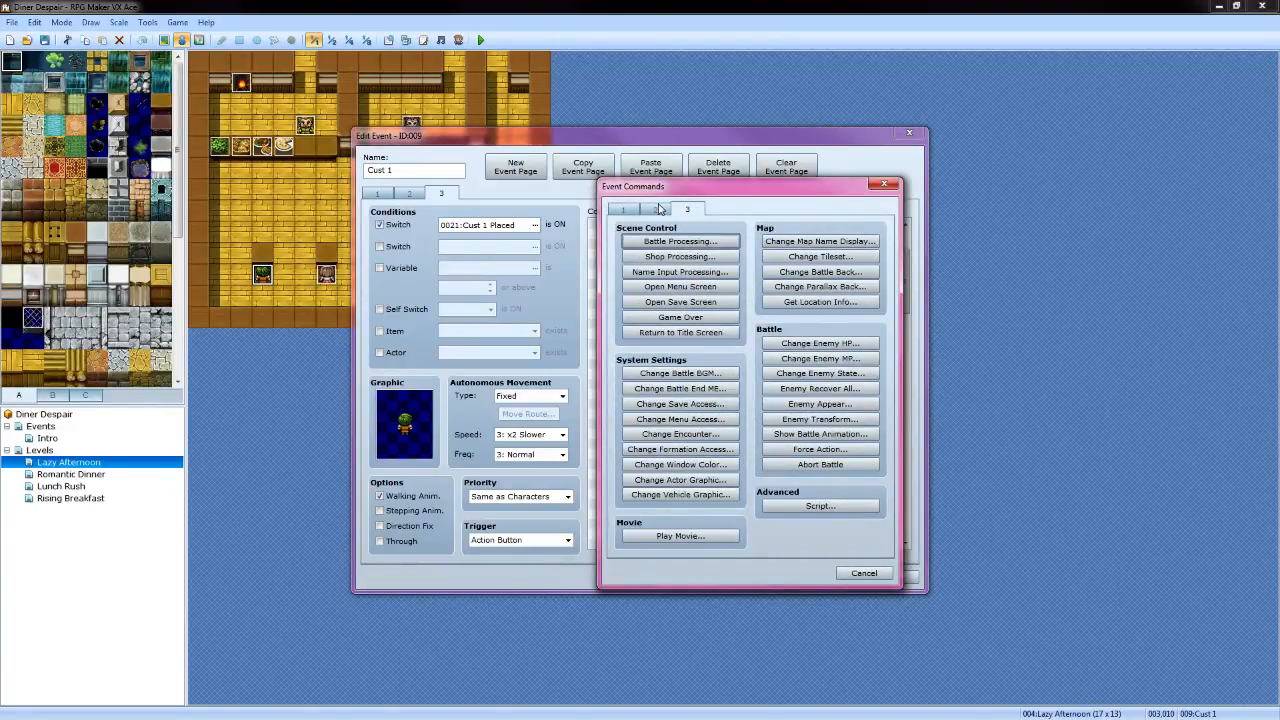
{"action": "left_click", "coordinate": [659, 209]}
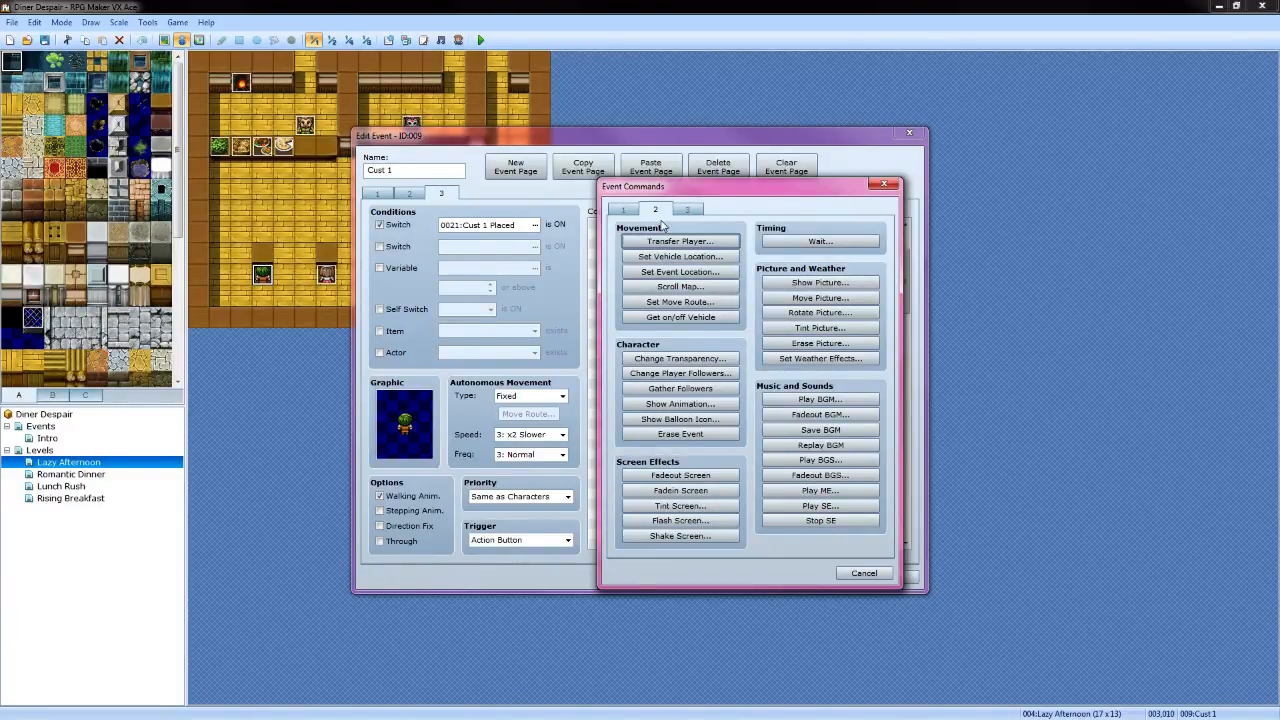
{"action": "left_click", "coordinate": [842, 508]}
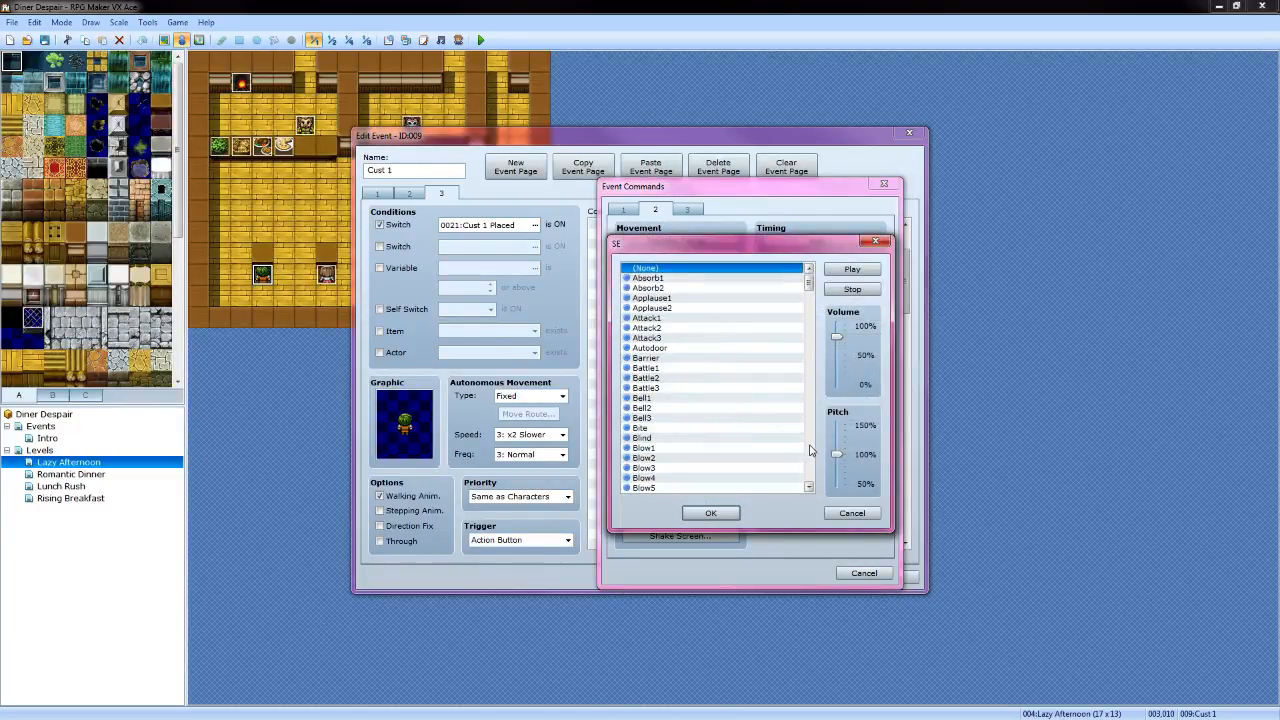
{"action": "left_click", "coordinate": [810, 452]}
{"action": "left_click", "coordinate": [810, 452]}
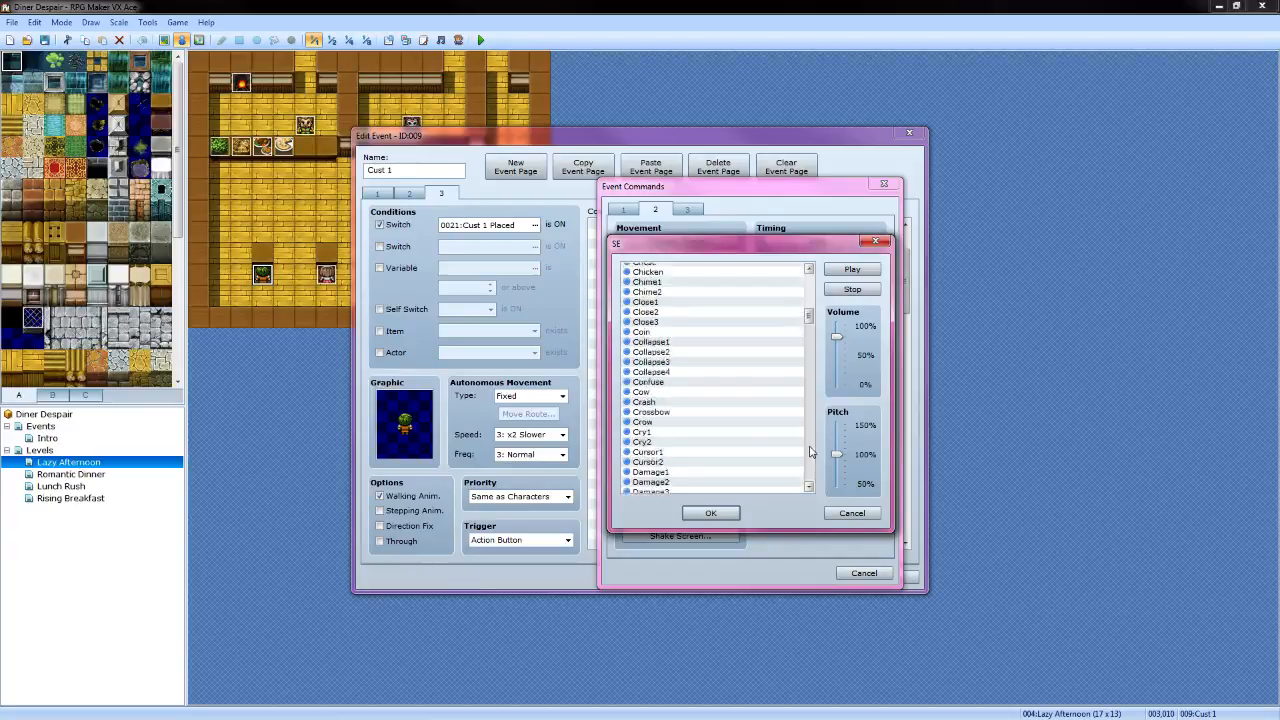
{"action": "left_click", "coordinate": [810, 452]}
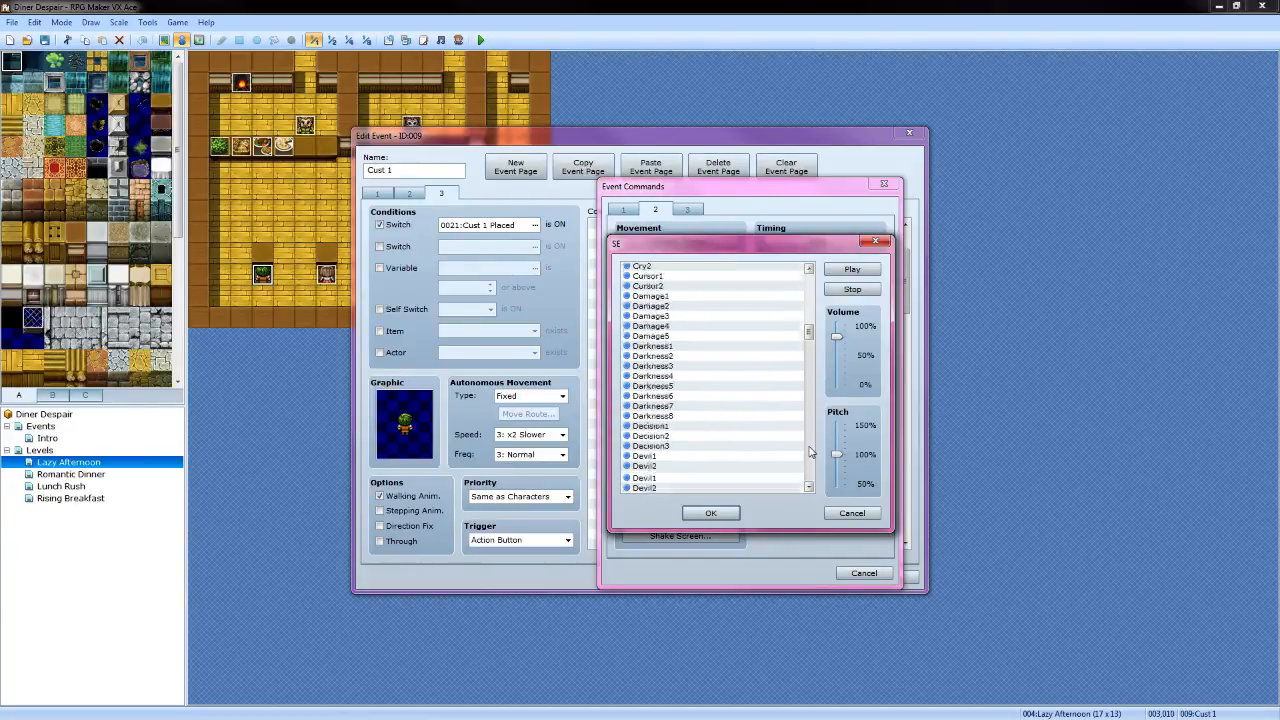
{"action": "left_click", "coordinate": [810, 452]}
{"action": "left_click", "coordinate": [810, 452]}
{"action": "left_click", "coordinate": [810, 452]}
{"action": "left_click", "coordinate": [810, 452]}
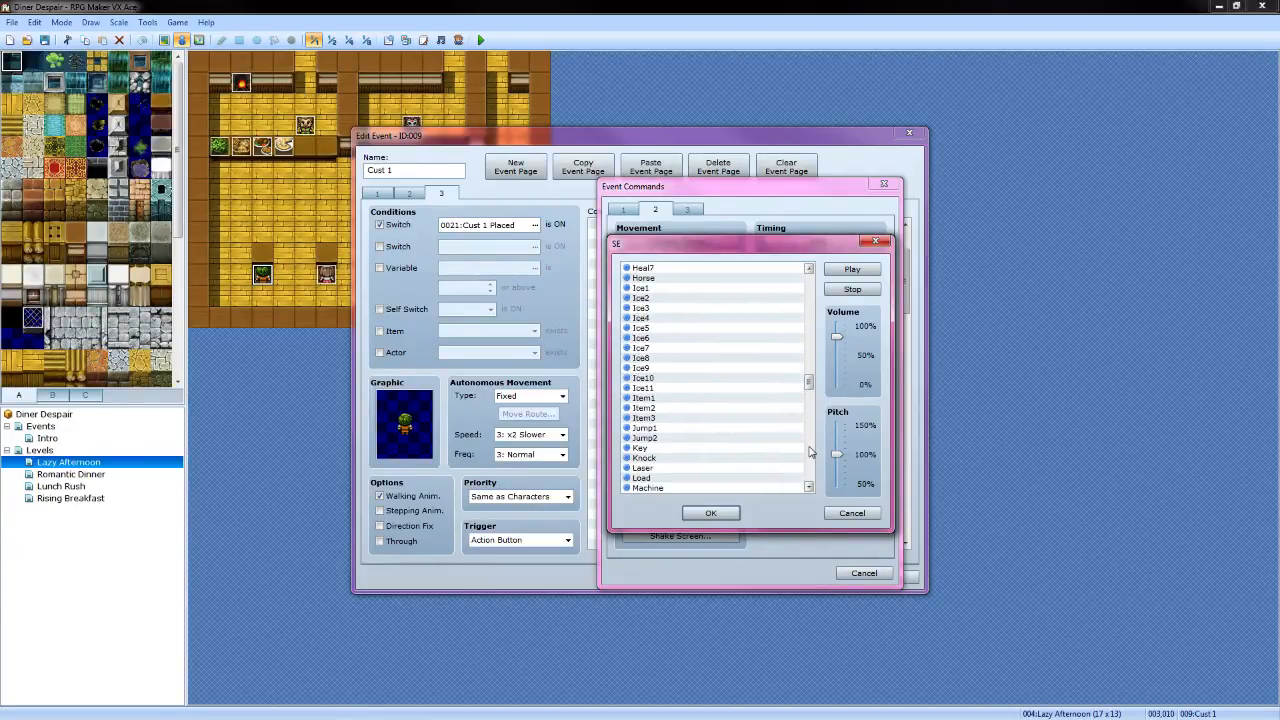
{"action": "left_click", "coordinate": [810, 452]}
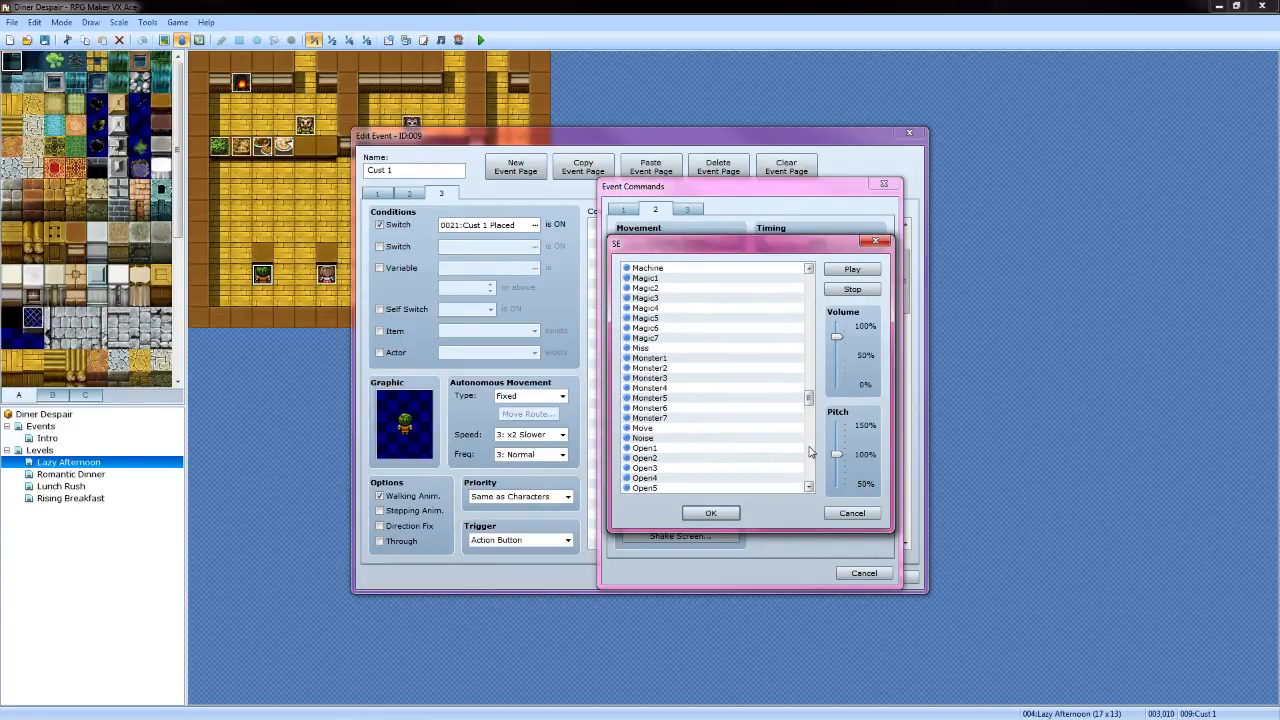
{"action": "left_click", "coordinate": [810, 305]}
{"action": "left_click", "coordinate": [810, 305]}
{"action": "left_click", "coordinate": [810, 305]}
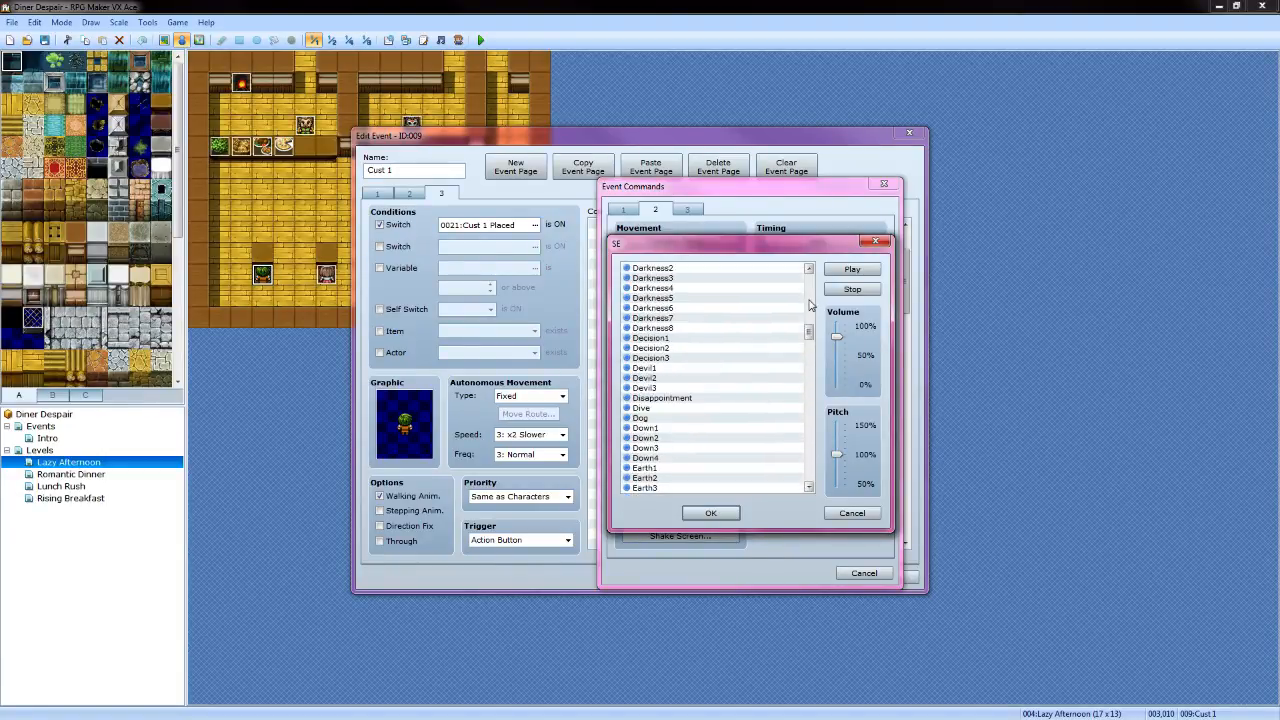
{"action": "left_click", "coordinate": [810, 305]}
{"action": "left_click", "coordinate": [810, 305]}
{"action": "left_click", "coordinate": [676, 287]}
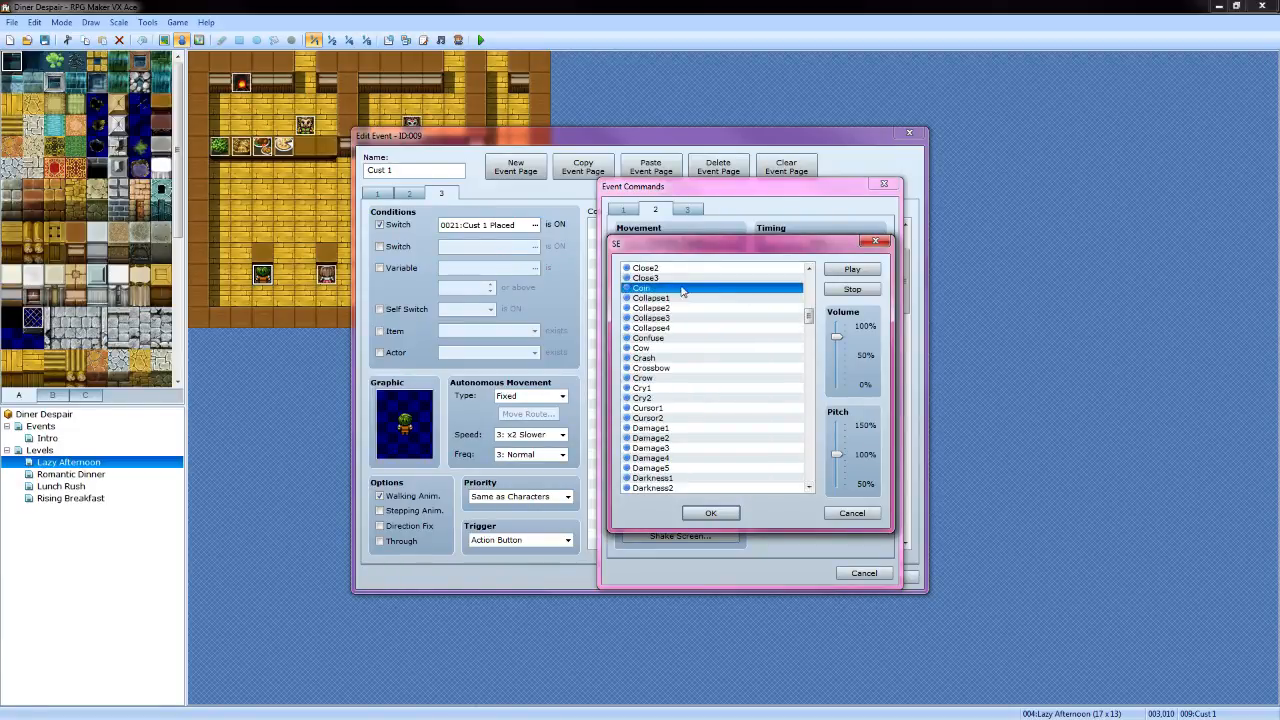
{"action": "left_click", "coordinate": [851, 269]}
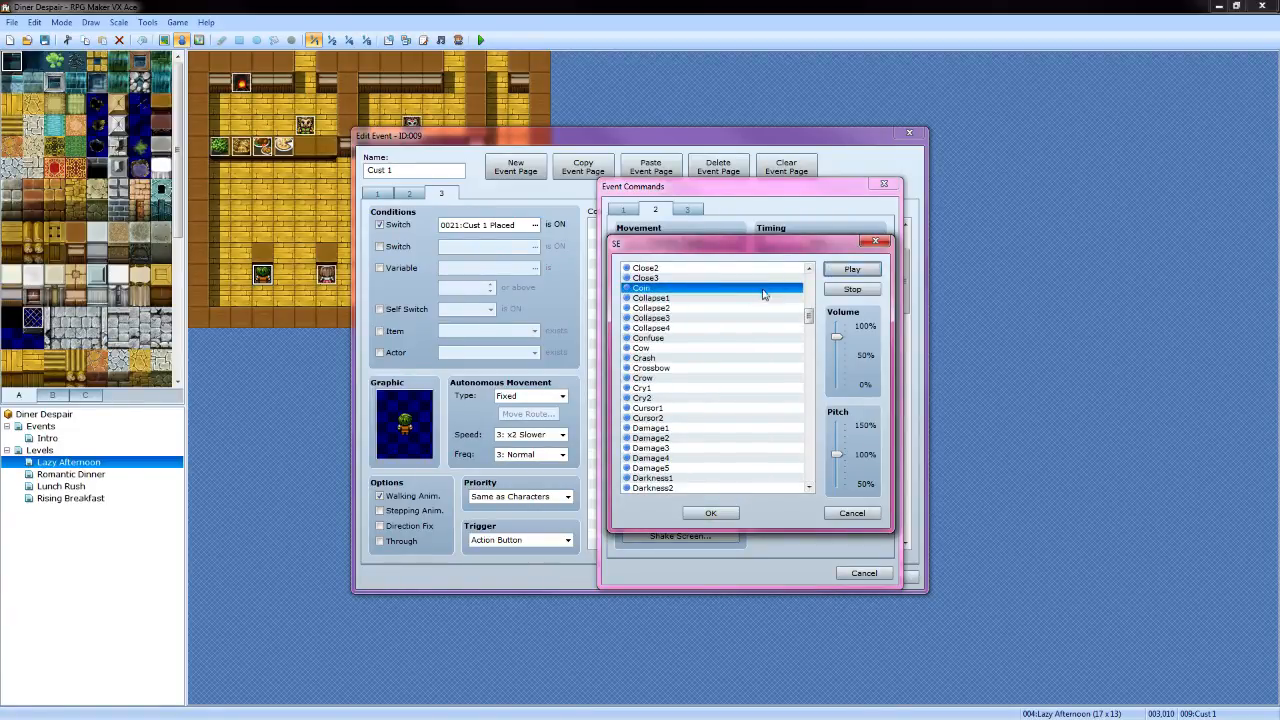
{"action": "left_click", "coordinate": [710, 512]}
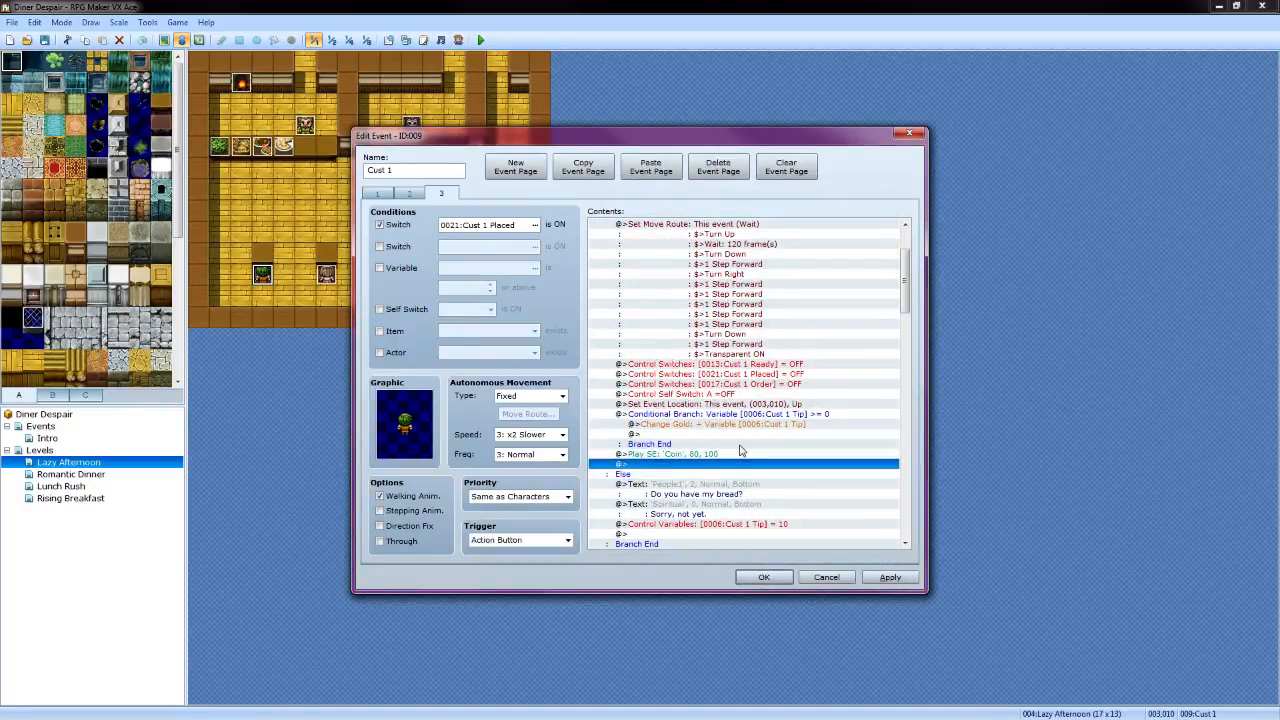
Move the Coin sound effect command into the Cust 1 Tip branch, directly after the Change Gold command
{"action": "scroll", "coordinate": [741, 451], "scroll_direction": "up", "scroll_amount": 3}
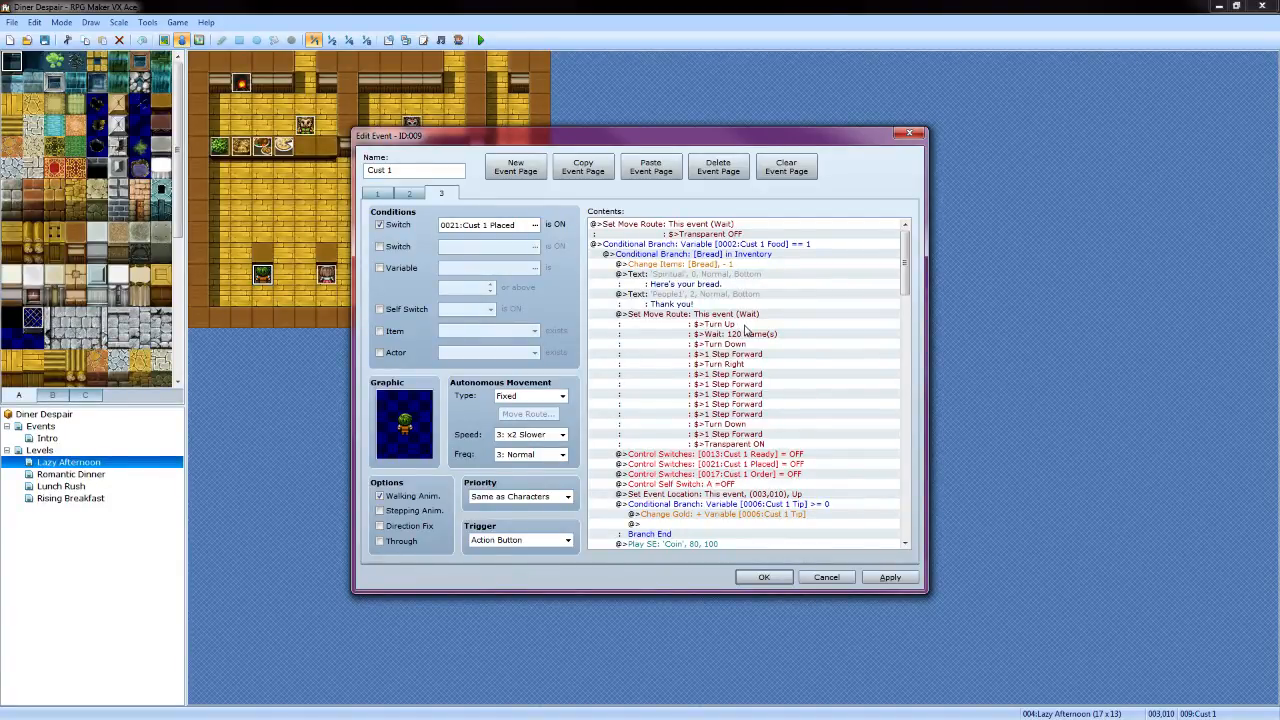
{"action": "scroll", "coordinate": [746, 333], "scroll_direction": "down", "scroll_amount": 3}
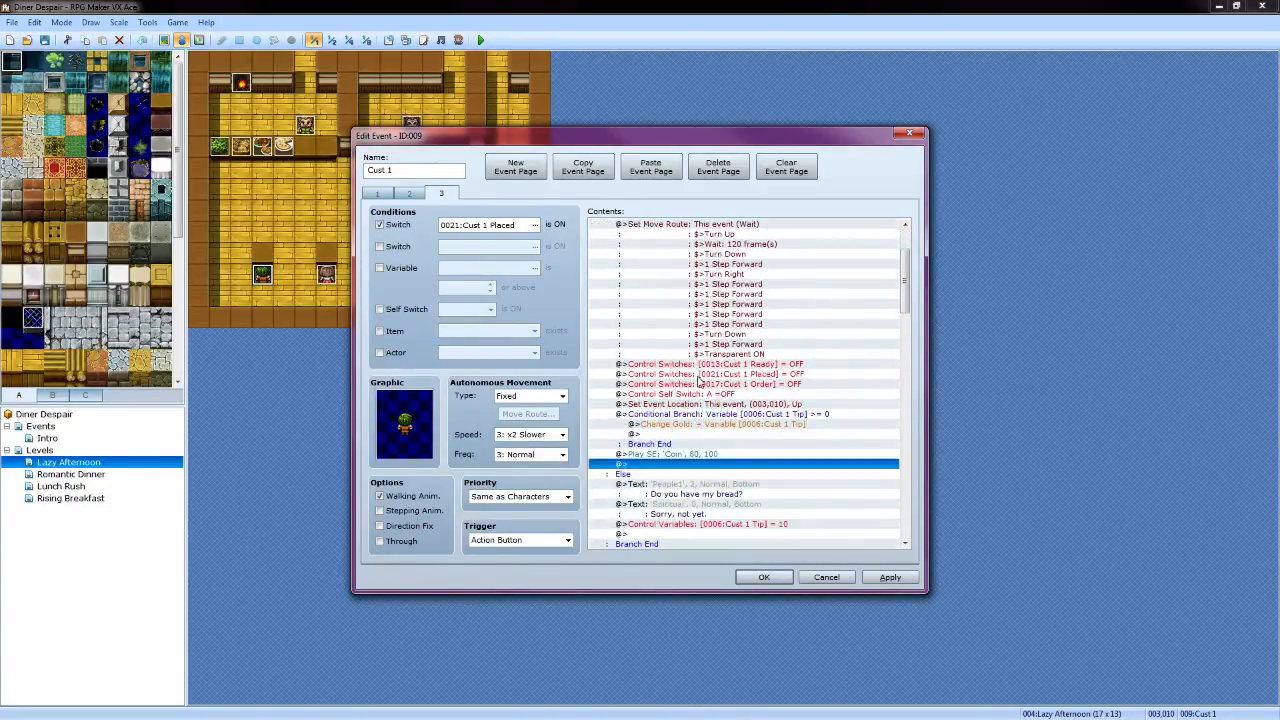
{"action": "left_click", "coordinate": [684, 456]}
{"action": "right_click", "coordinate": [684, 459]}
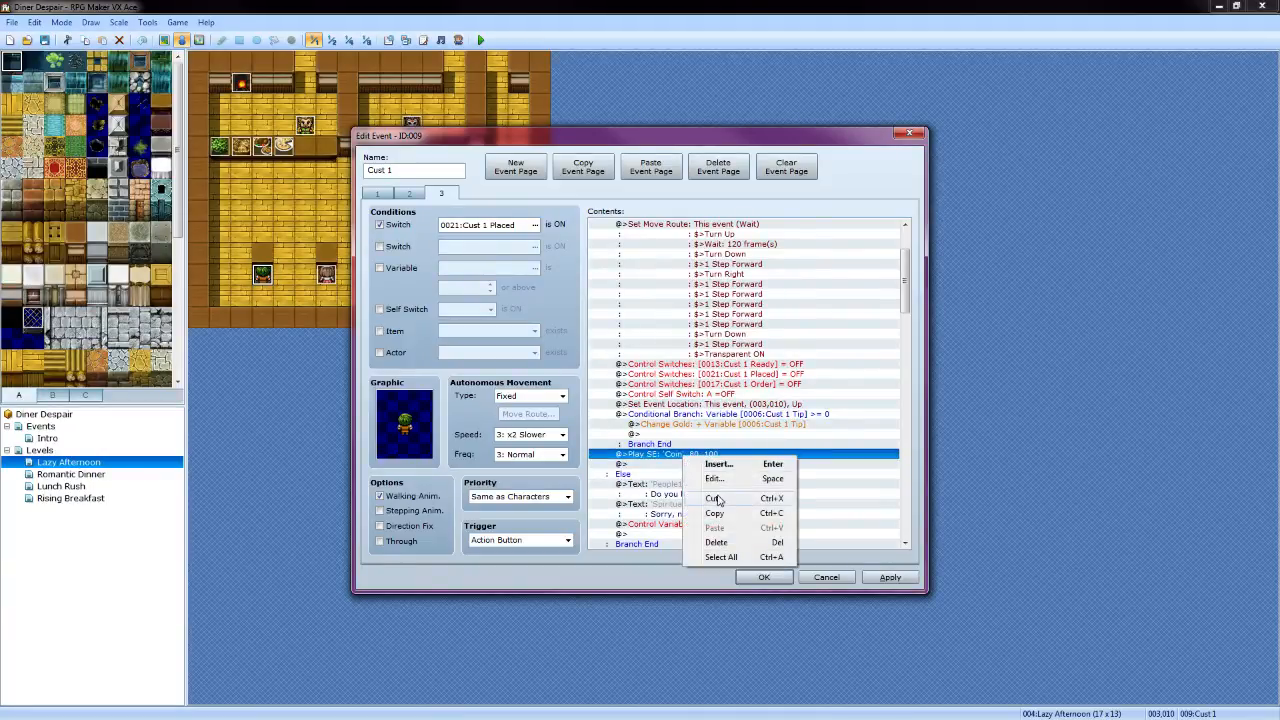
{"action": "left_click", "coordinate": [722, 500]}
{"action": "left_click", "coordinate": [678, 436]}
{"action": "right_click", "coordinate": [678, 436]}
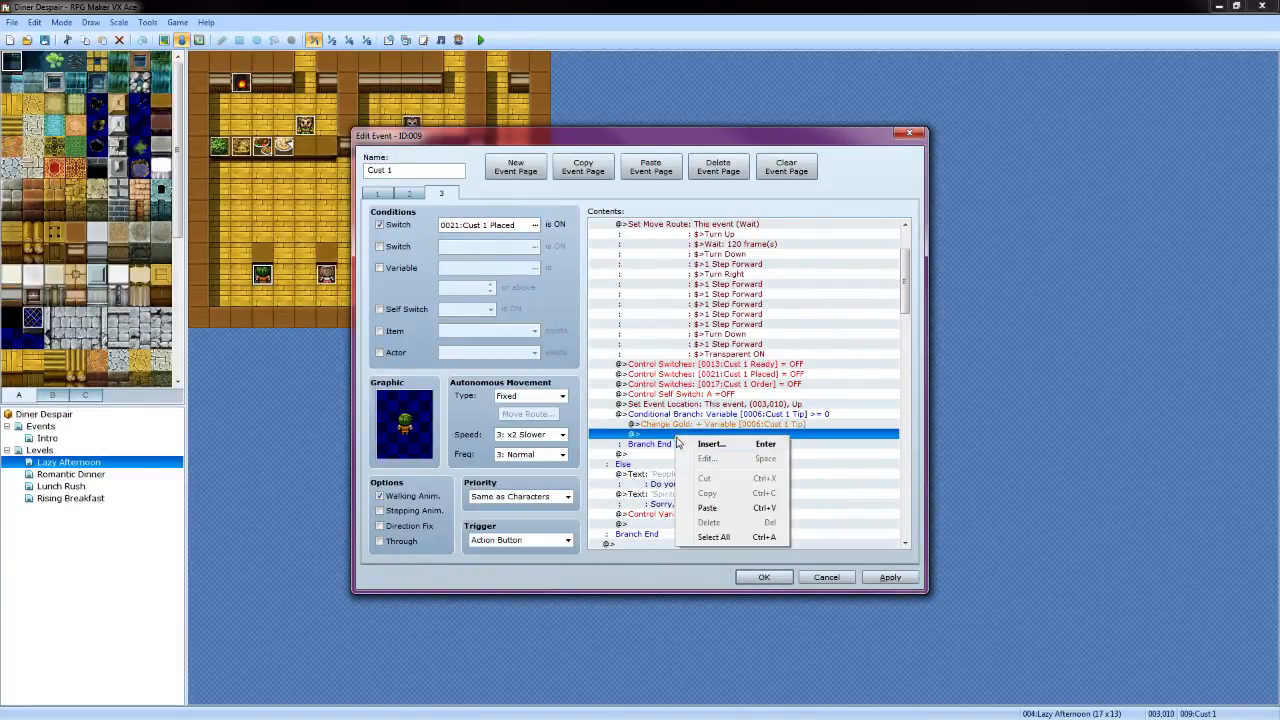
{"action": "left_click", "coordinate": [725, 508]}
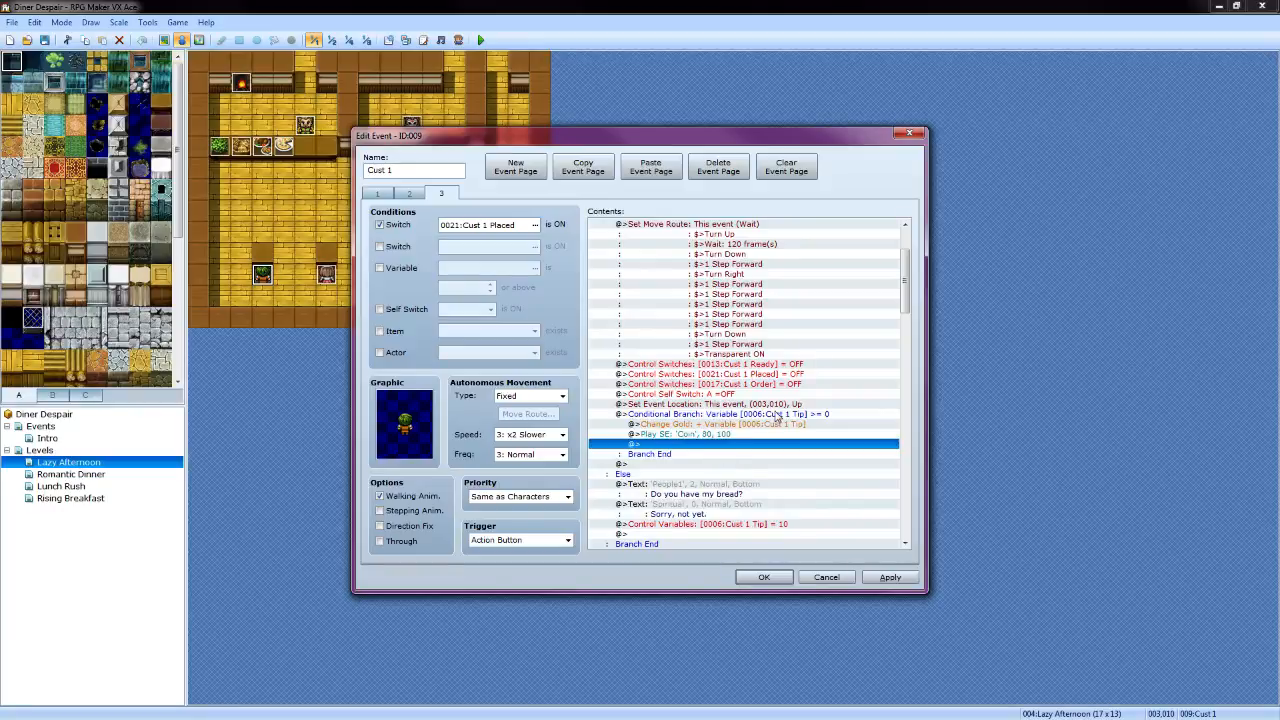
Change the Cust 1 Tip command after "Sorry, not yet." in the bread Else section so that it subtracts 10
{"action": "scroll", "coordinate": [777, 415], "scroll_direction": "up", "scroll_amount": 3}
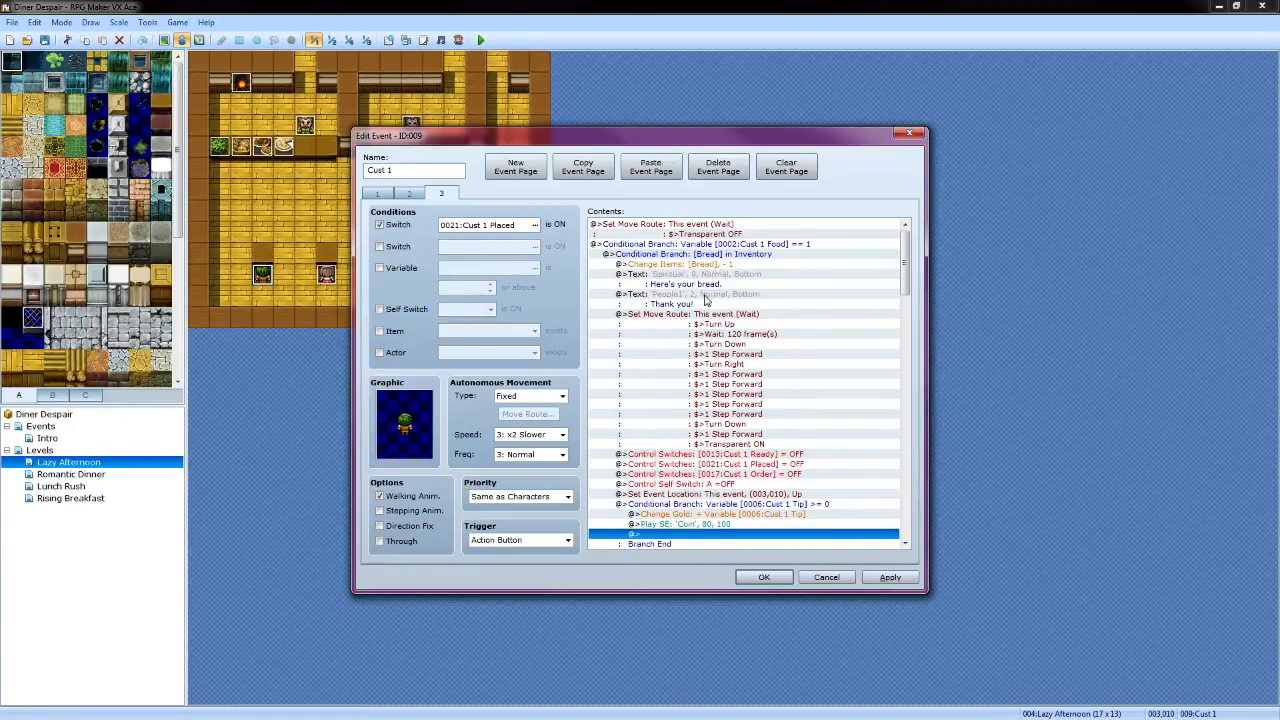
{"action": "scroll", "coordinate": [705, 300], "scroll_direction": "down", "scroll_amount": 4}
{"action": "scroll", "coordinate": [704, 301], "scroll_direction": "up", "scroll_amount": 4}
{"action": "scroll", "coordinate": [704, 296], "scroll_direction": "down", "scroll_amount": 7}
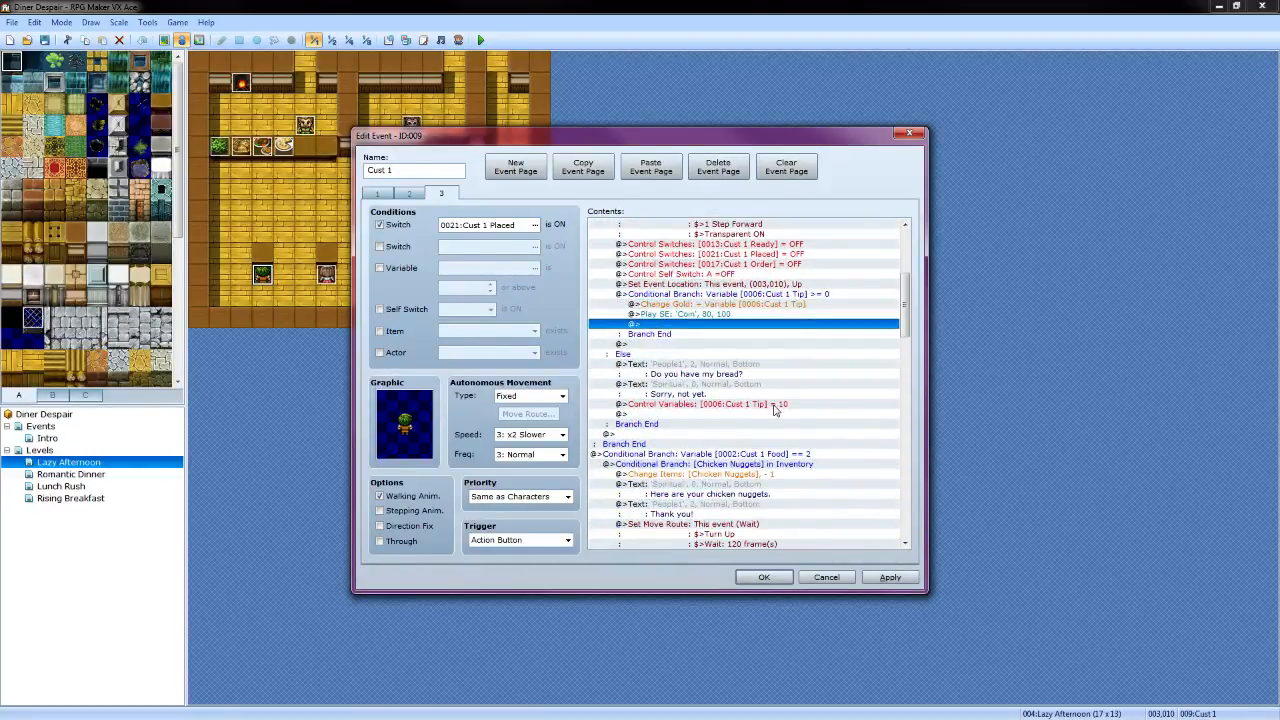
{"action": "scroll", "coordinate": [794, 411], "scroll_direction": "down", "scroll_amount": 5}
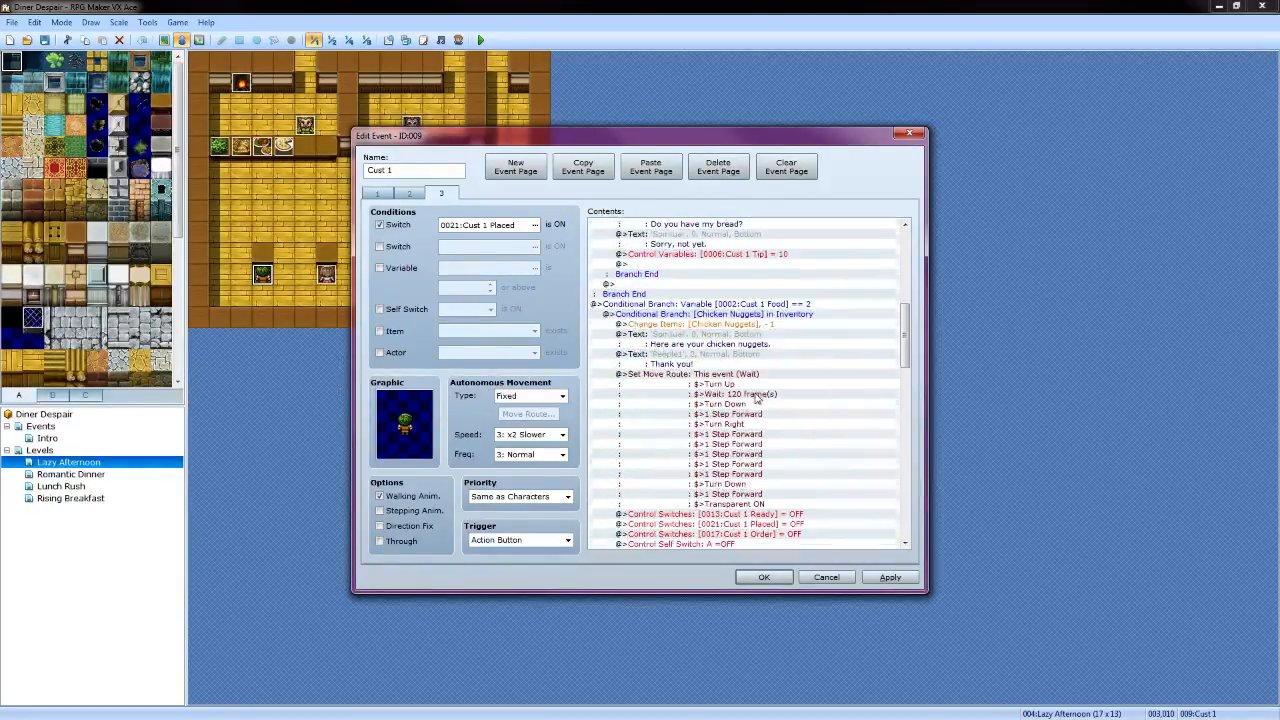
{"action": "left_click", "coordinate": [708, 256]}
{"action": "right_click", "coordinate": [711, 256]}
{"action": "left_click", "coordinate": [747, 282]}
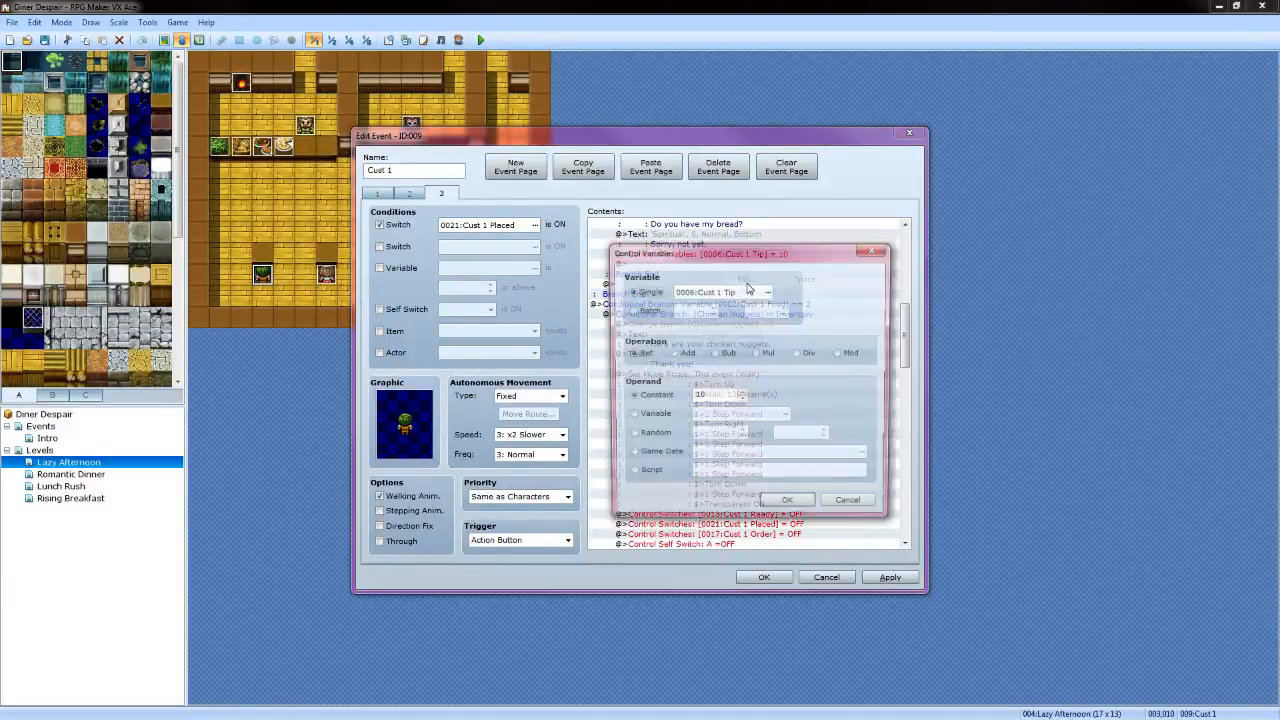
{"action": "left_click", "coordinate": [716, 354]}
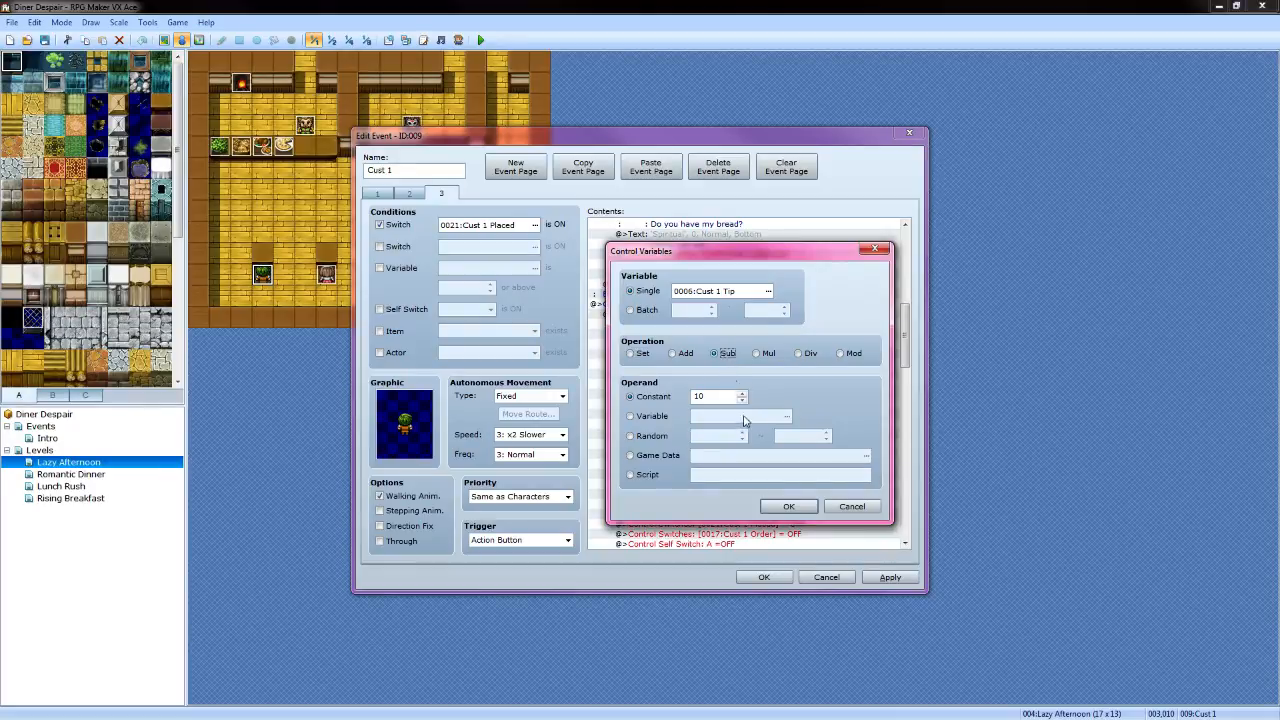
{"action": "left_click", "coordinate": [786, 506]}
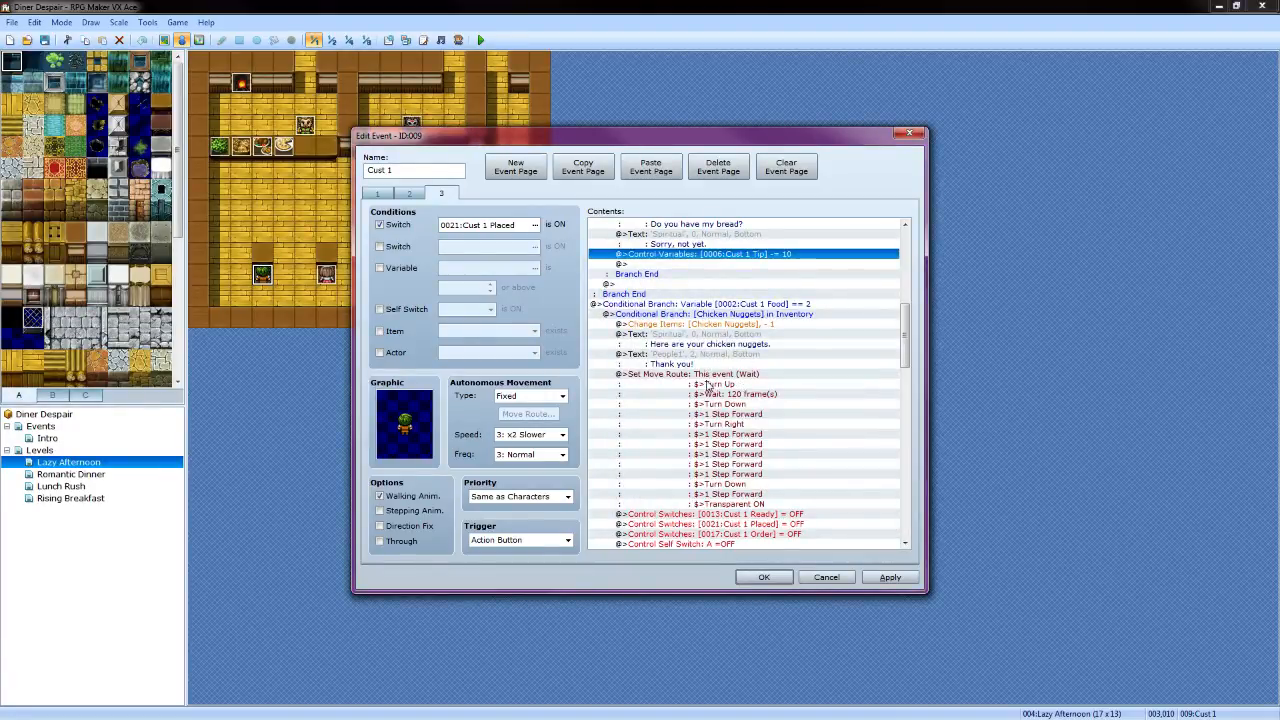
Insert a conditional branch after Set Event Location in the chicken nuggets section, checking that Cust 1 Tip is greater than or equal to 0
{"action": "scroll", "coordinate": [707, 385], "scroll_direction": "down", "scroll_amount": 2}
{"action": "scroll", "coordinate": [720, 405], "scroll_direction": "down", "scroll_amount": 2}
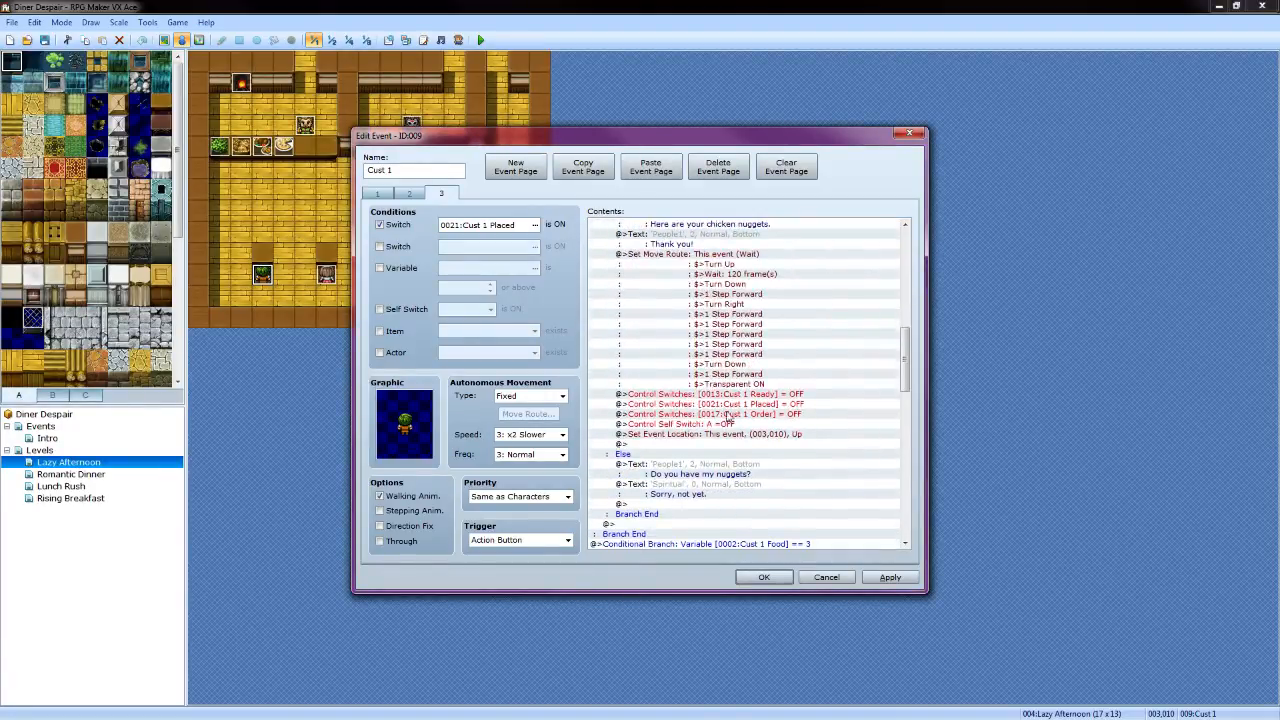
{"action": "left_click", "coordinate": [666, 446]}
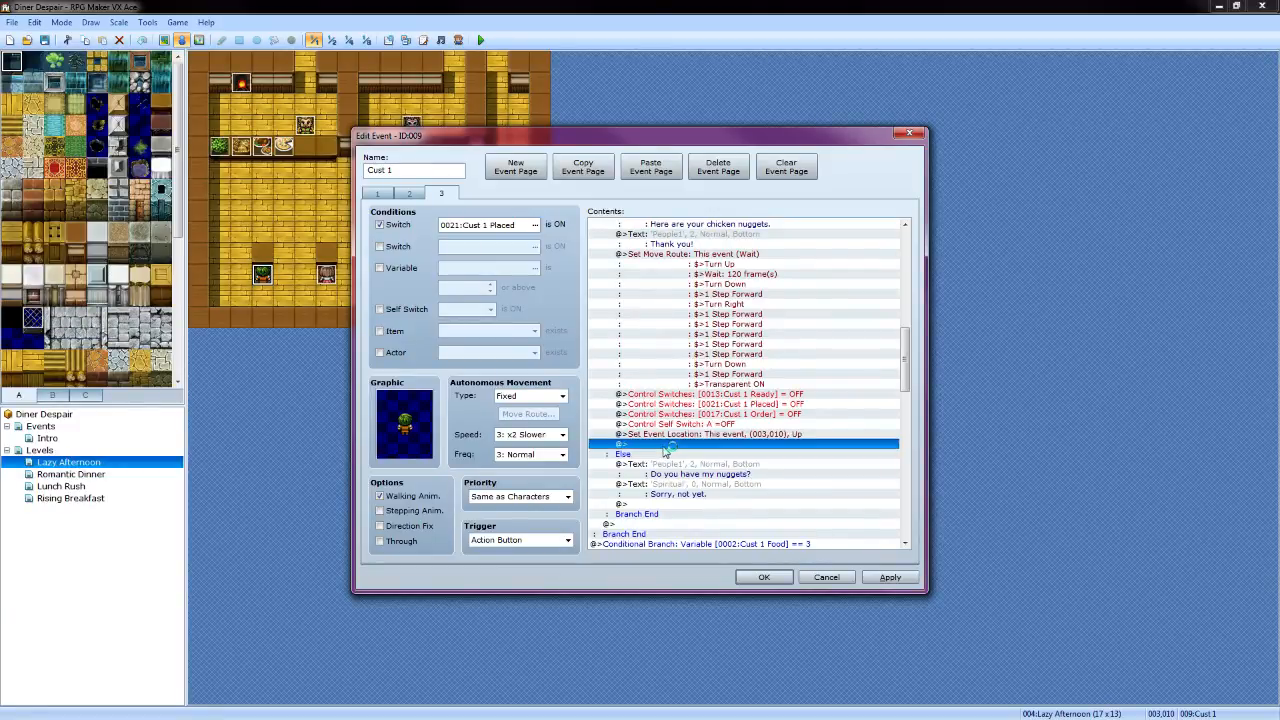
{"action": "right_click", "coordinate": [664, 451]}
{"action": "left_click", "coordinate": [708, 463]}
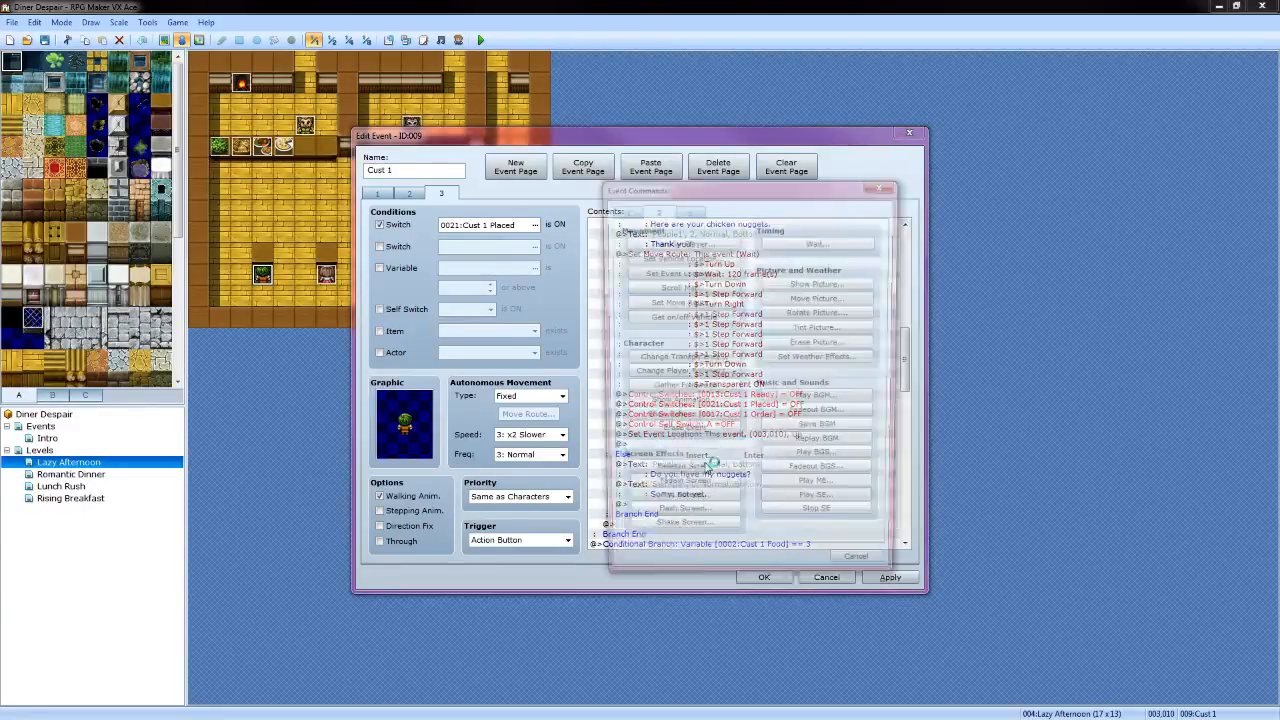
{"action": "left_click", "coordinate": [630, 210]}
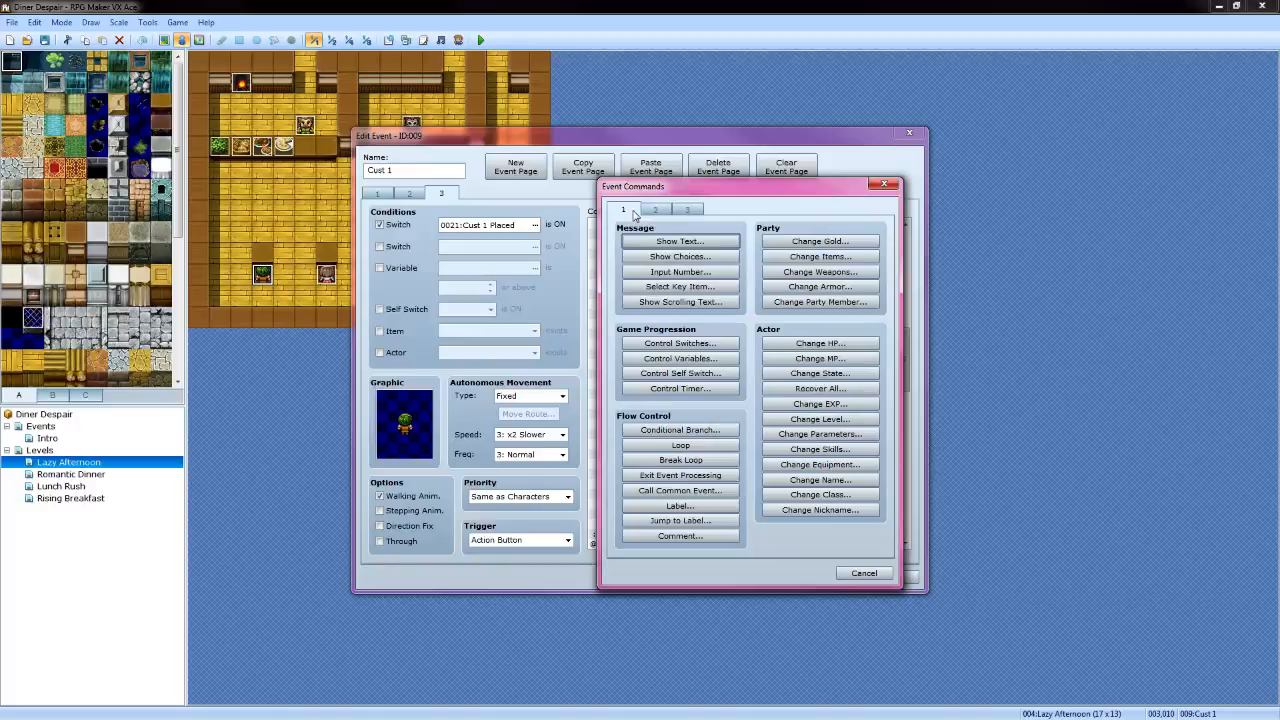
{"action": "left_click", "coordinate": [686, 431]}
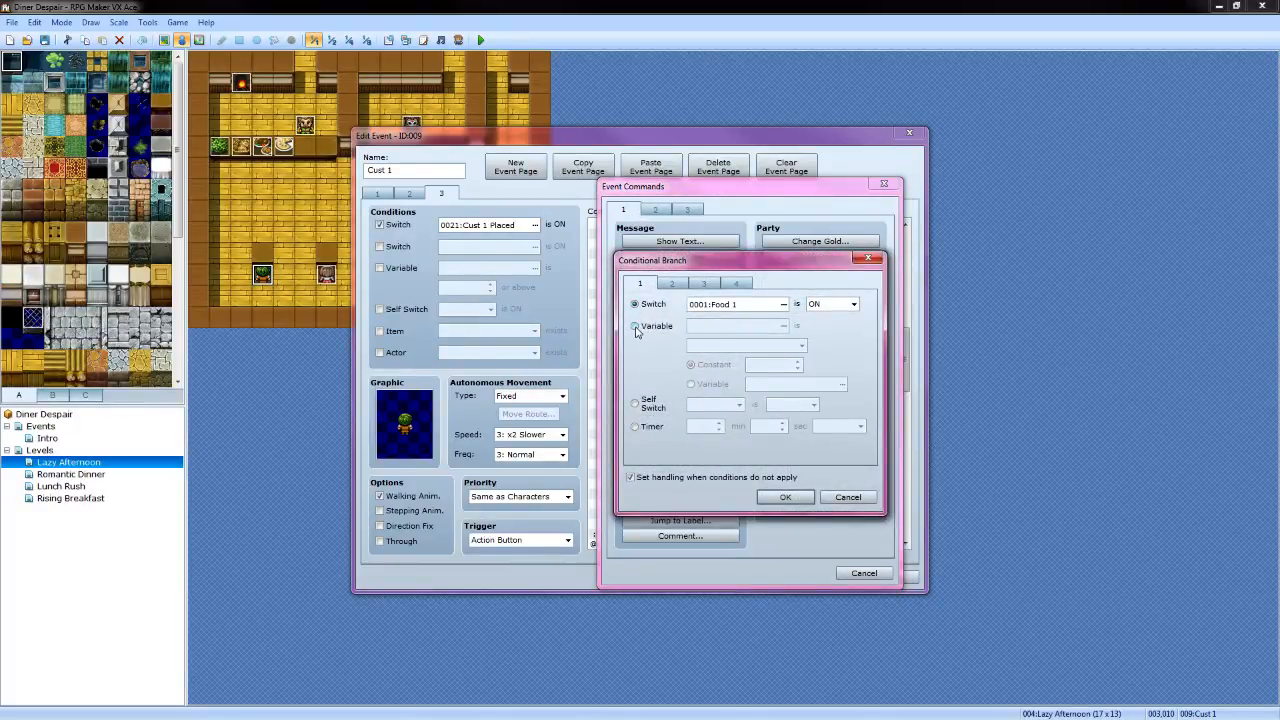
{"action": "left_click", "coordinate": [640, 325]}
{"action": "left_click", "coordinate": [783, 326]}
{"action": "left_click", "coordinate": [808, 325]}
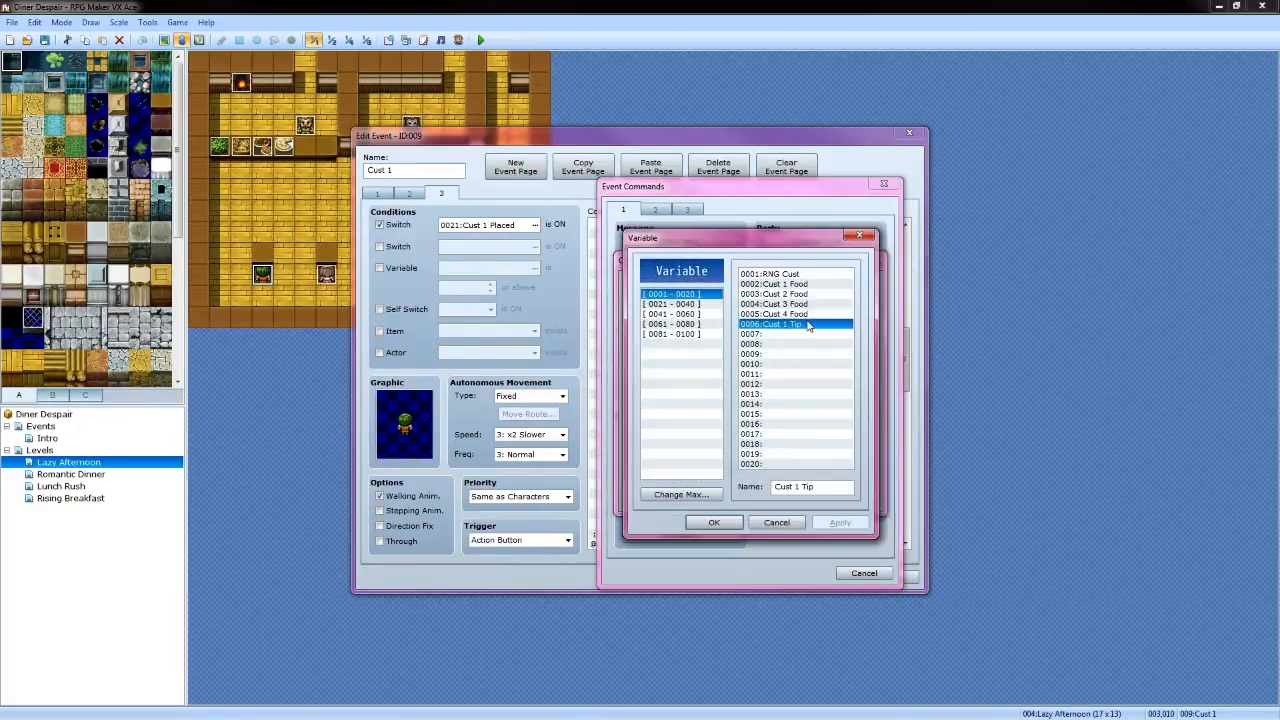
{"action": "left_click", "coordinate": [687, 521]}
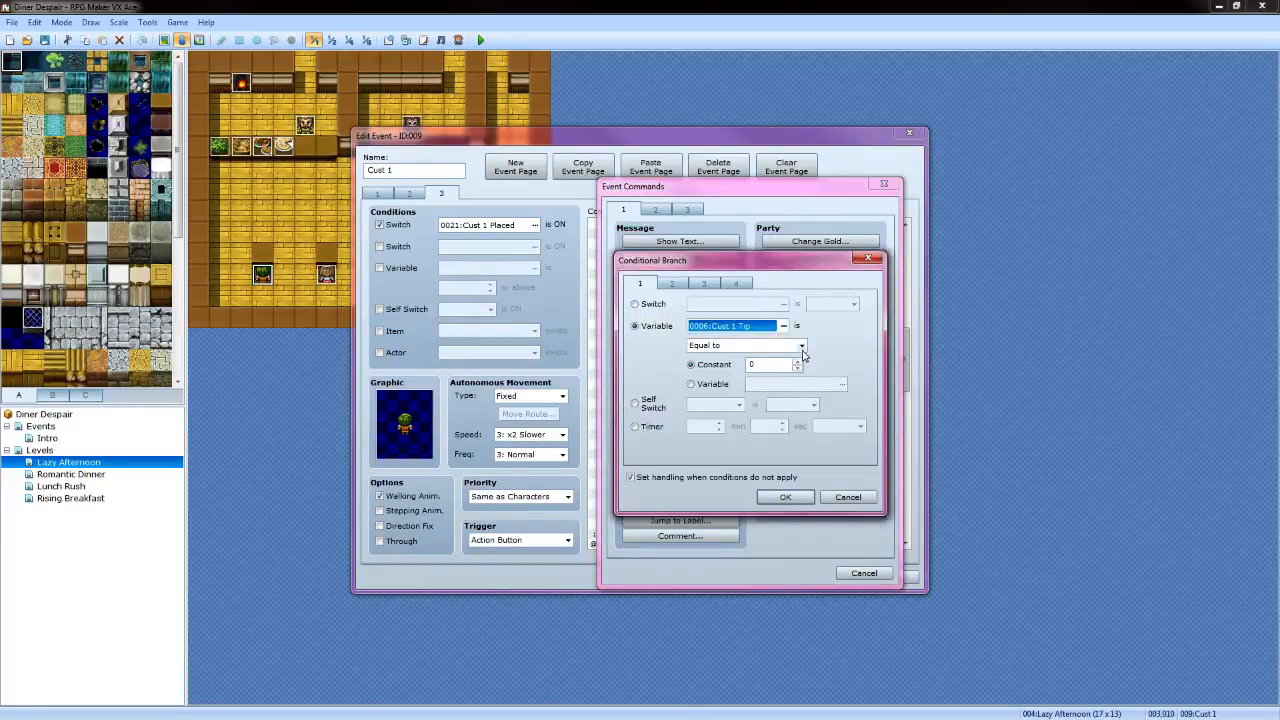
{"action": "left_click", "coordinate": [802, 345]}
{"action": "left_click", "coordinate": [778, 369]}
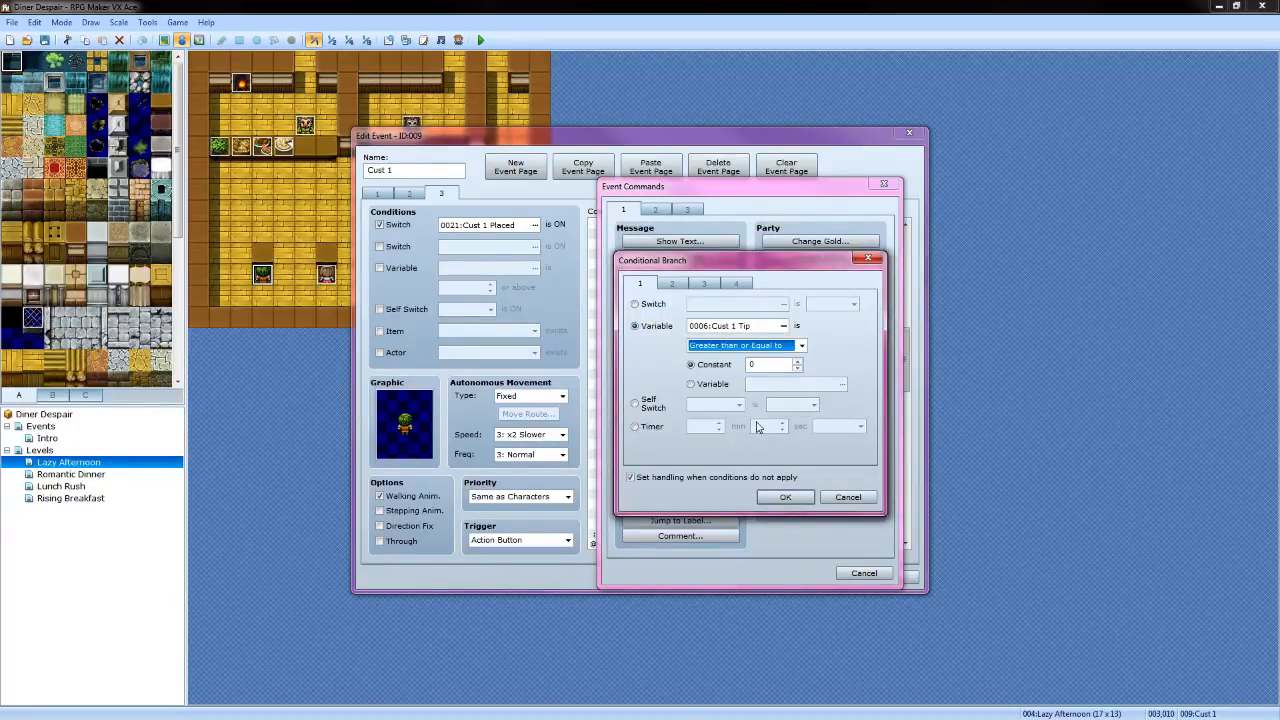
{"action": "left_click", "coordinate": [783, 497]}
Remove the Else handling from the Cust 1 Tip conditional branch in the chicken nuggets section
{"action": "right_click", "coordinate": [707, 451]}
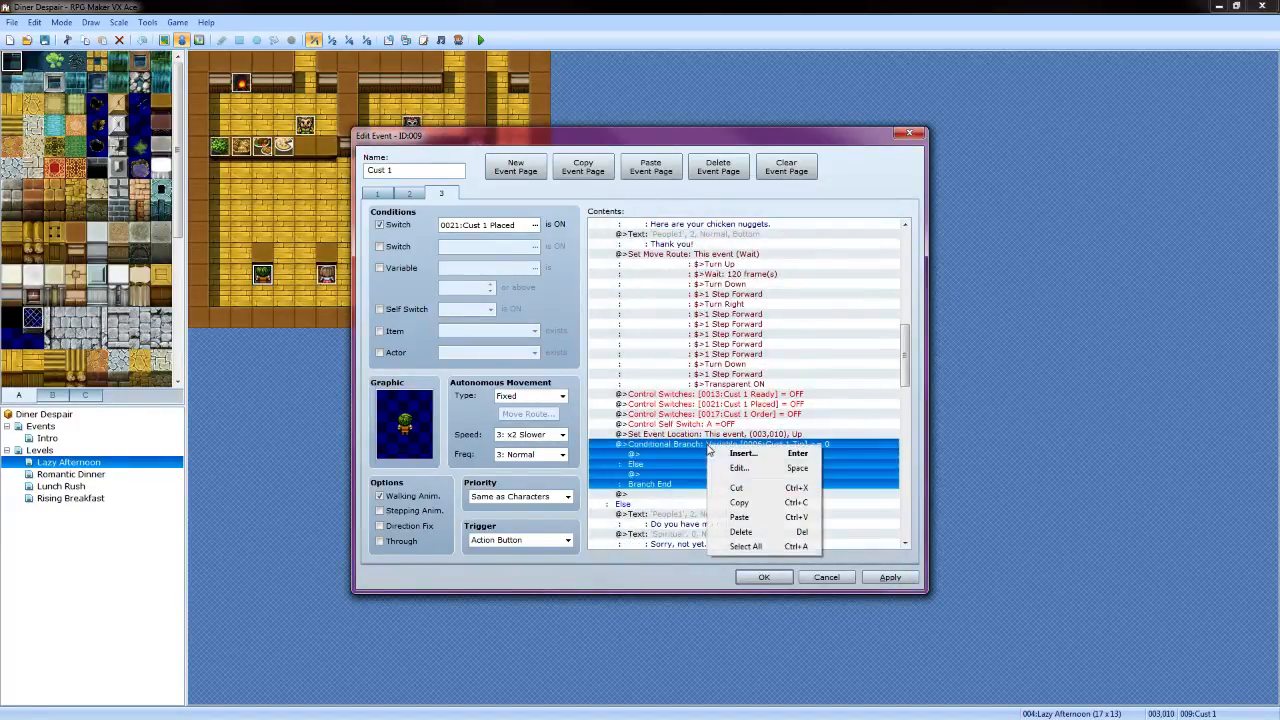
{"action": "left_click", "coordinate": [748, 468]}
{"action": "left_click", "coordinate": [631, 478]}
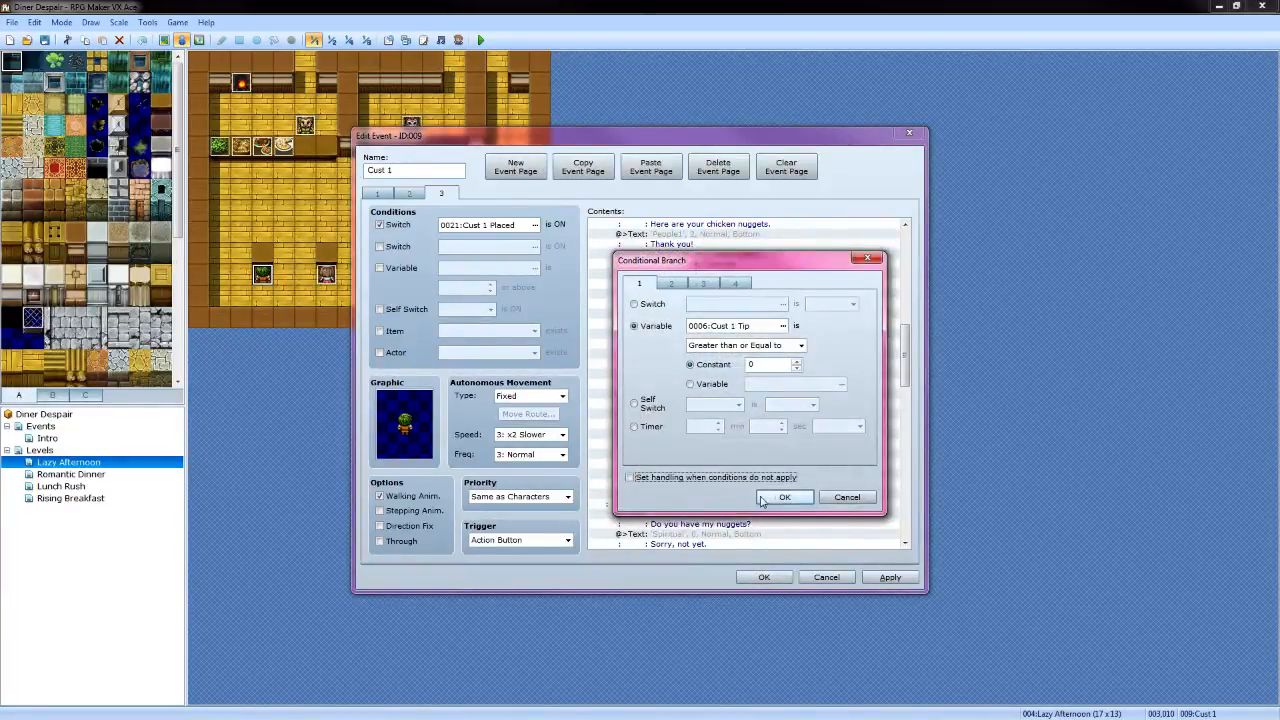
{"action": "left_click", "coordinate": [784, 497]}
Add a Change Gold command inside the chicken nuggets Cust 1 Tip branch that increases gold by the Cust 1 Tip variable
{"action": "double_click", "coordinate": [690, 456]}
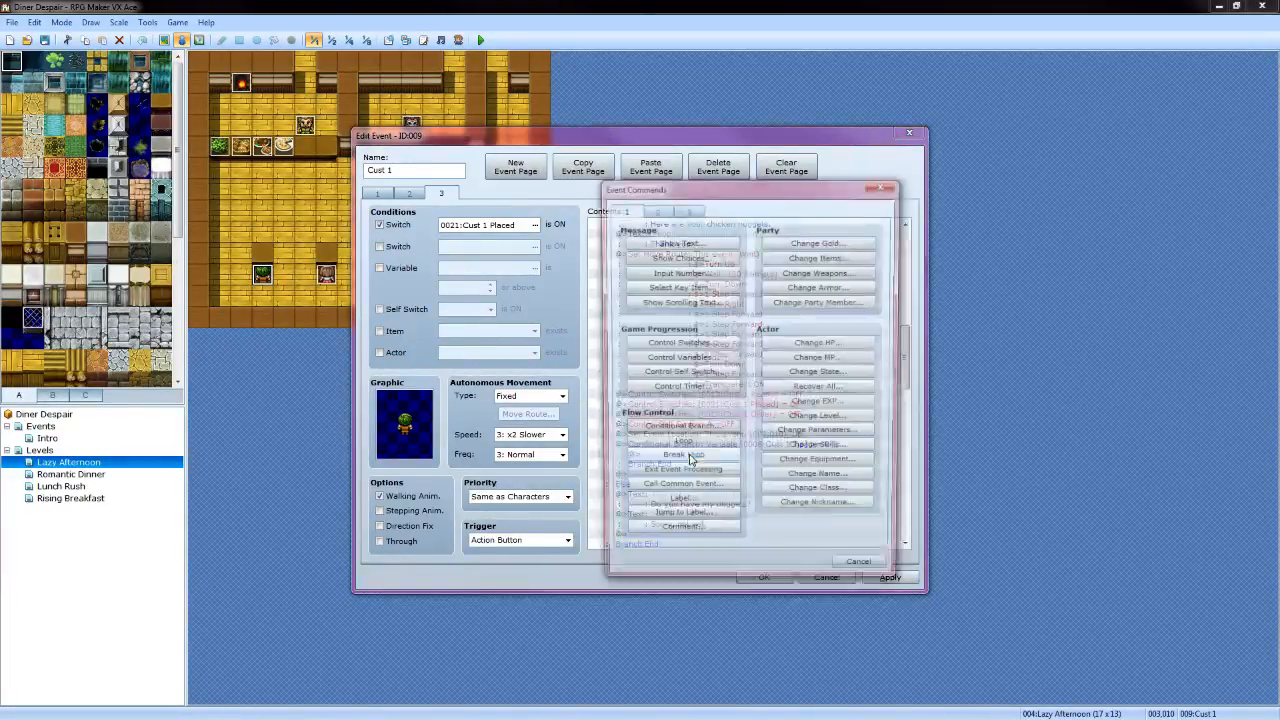
{"action": "left_click", "coordinate": [806, 244]}
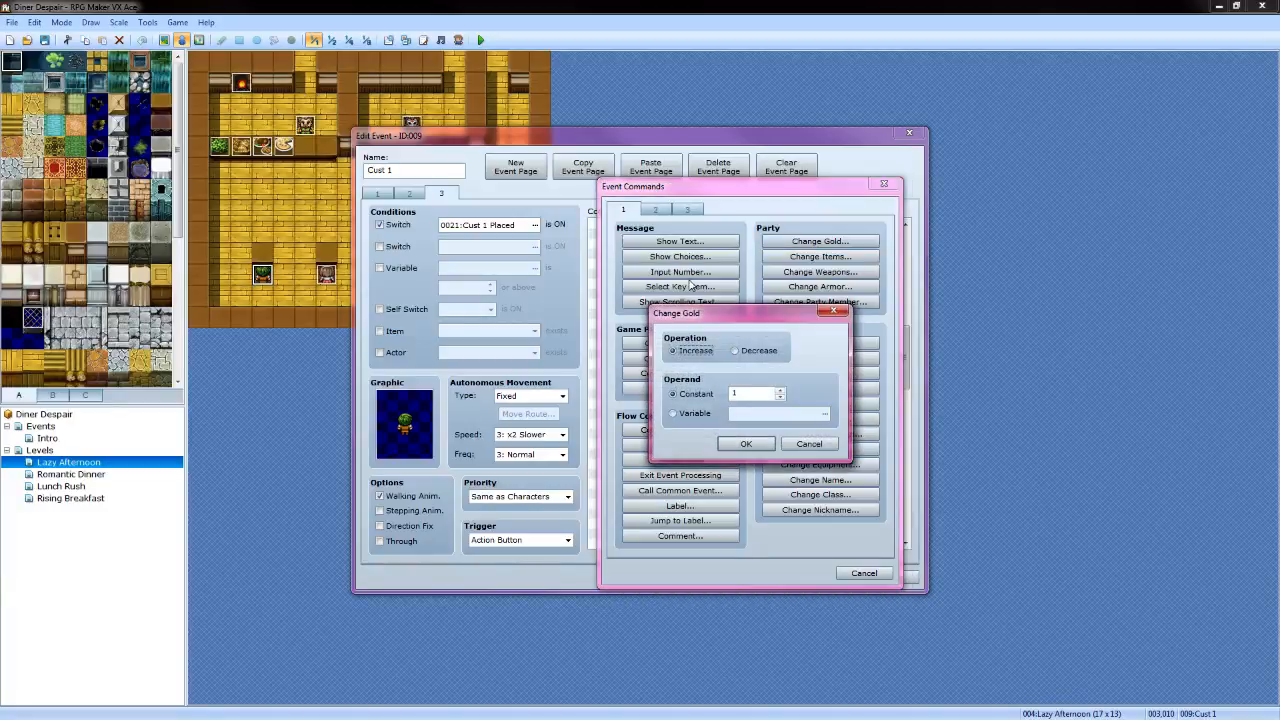
{"action": "left_click", "coordinate": [674, 413]}
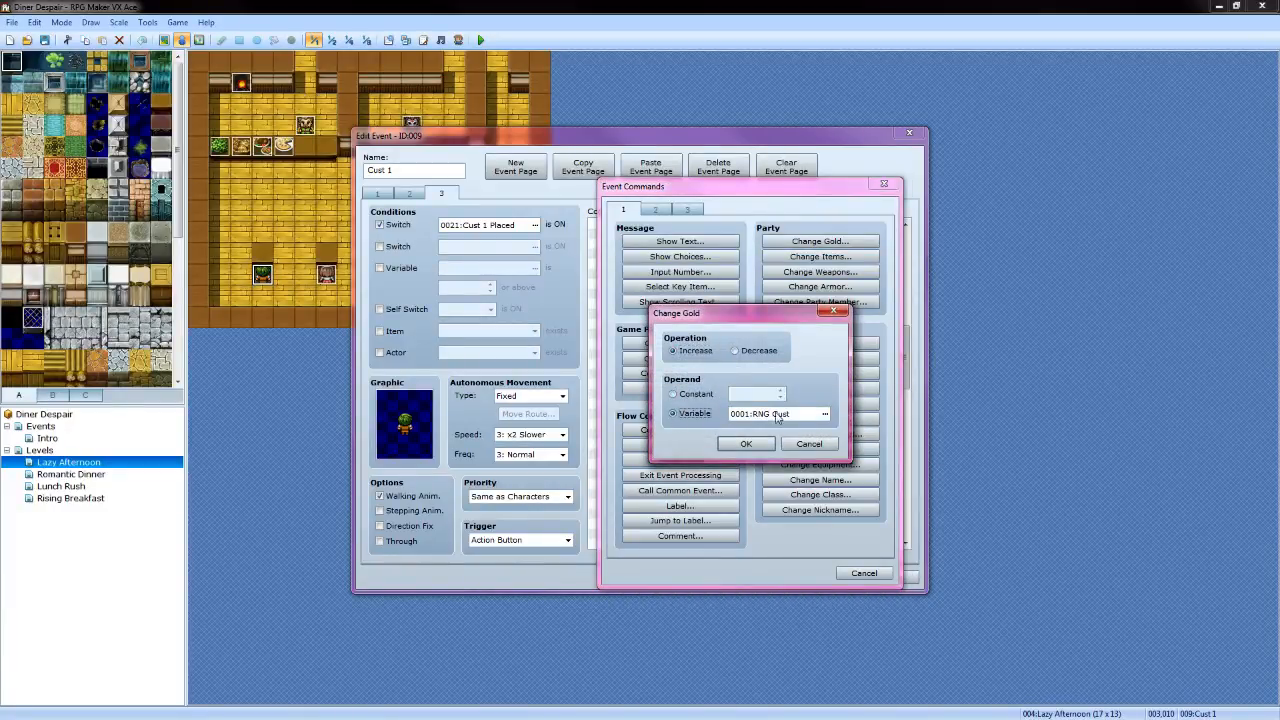
{"action": "left_click", "coordinate": [823, 414]}
{"action": "left_click", "coordinate": [780, 324]}
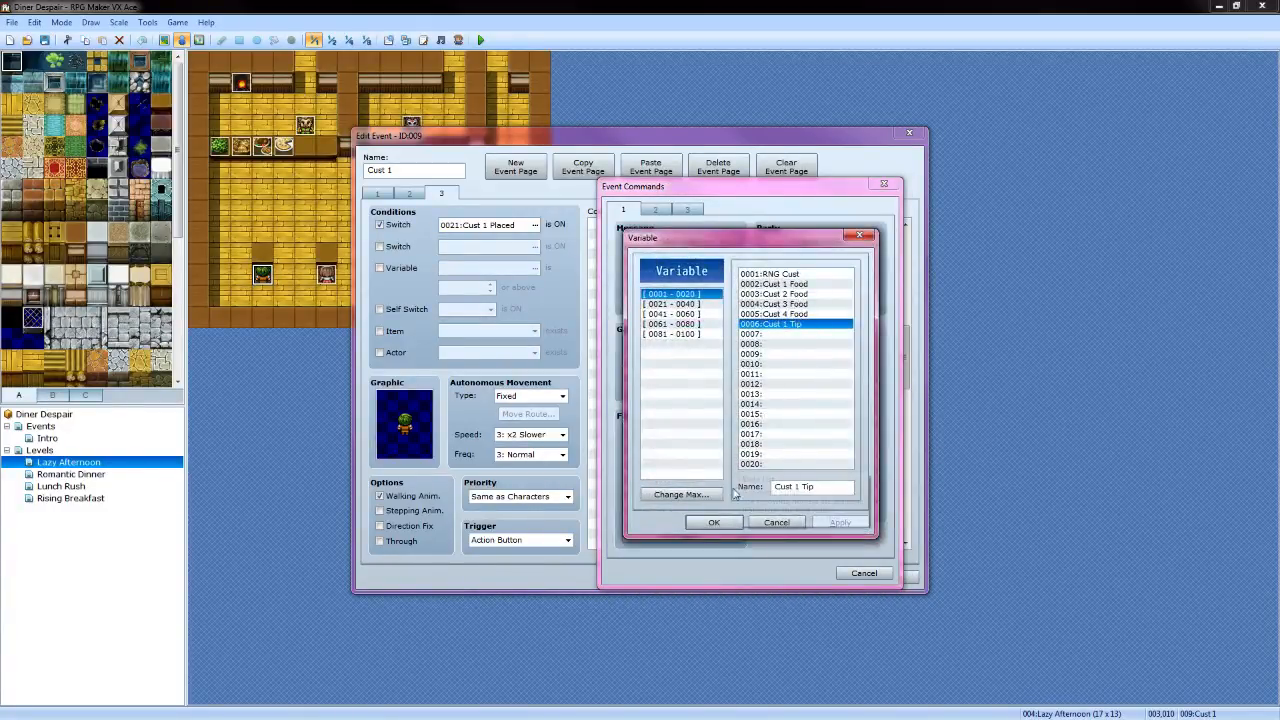
{"action": "left_click", "coordinate": [714, 522]}
{"action": "left_click", "coordinate": [744, 448]}
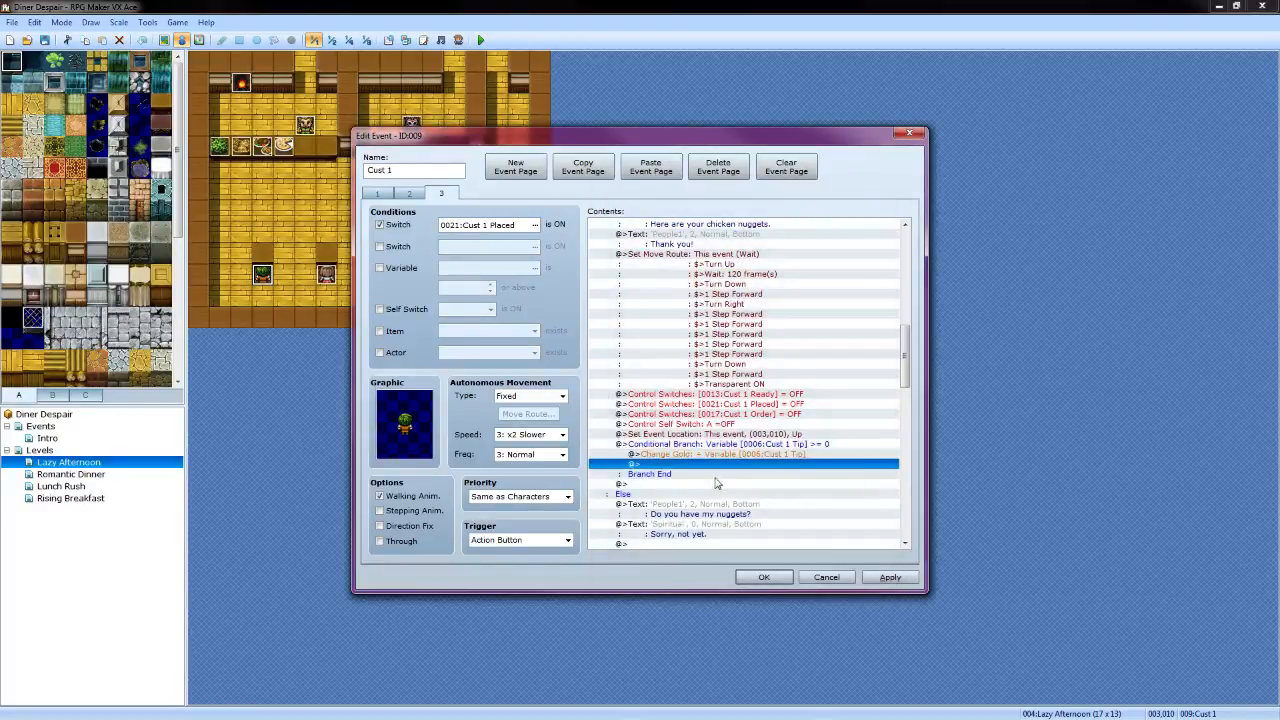
Add a Play SE command with the Coin sound directly after Change Gold in the chicken nuggets Cust 1 Tip branch
{"action": "double_click", "coordinate": [679, 465]}
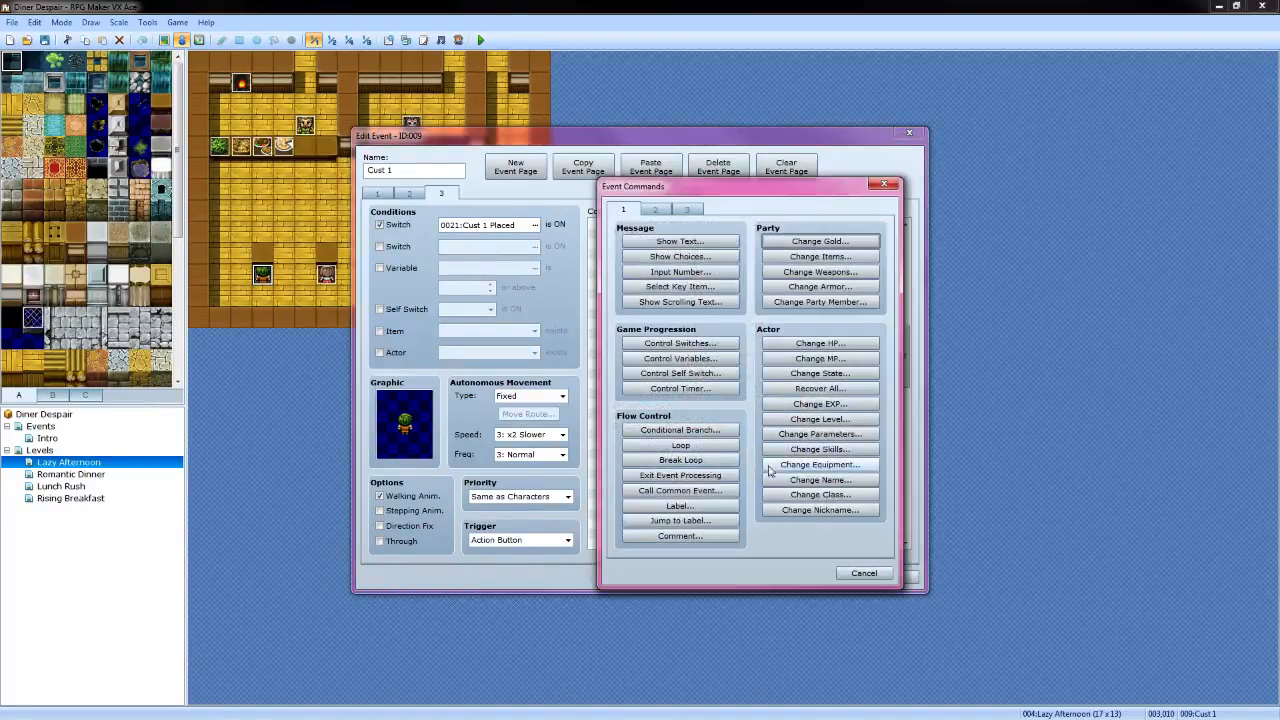
{"action": "left_click", "coordinate": [657, 211]}
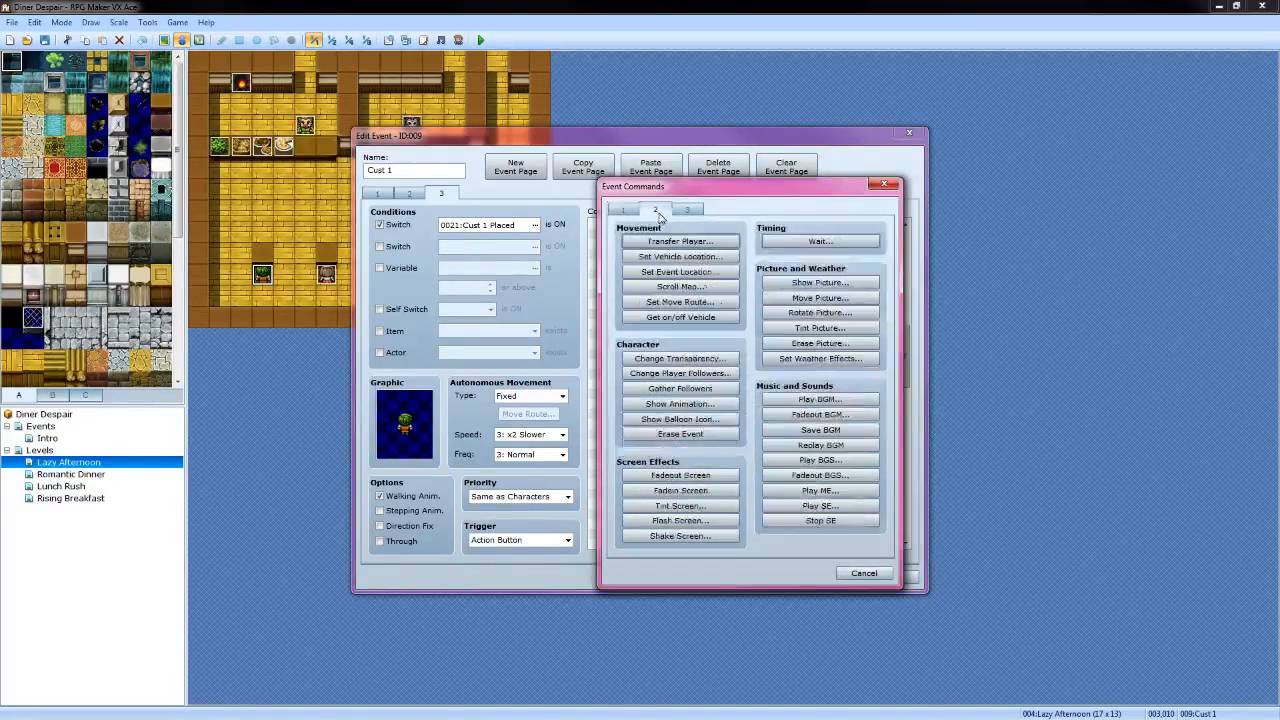
{"action": "left_click", "coordinate": [820, 505]}
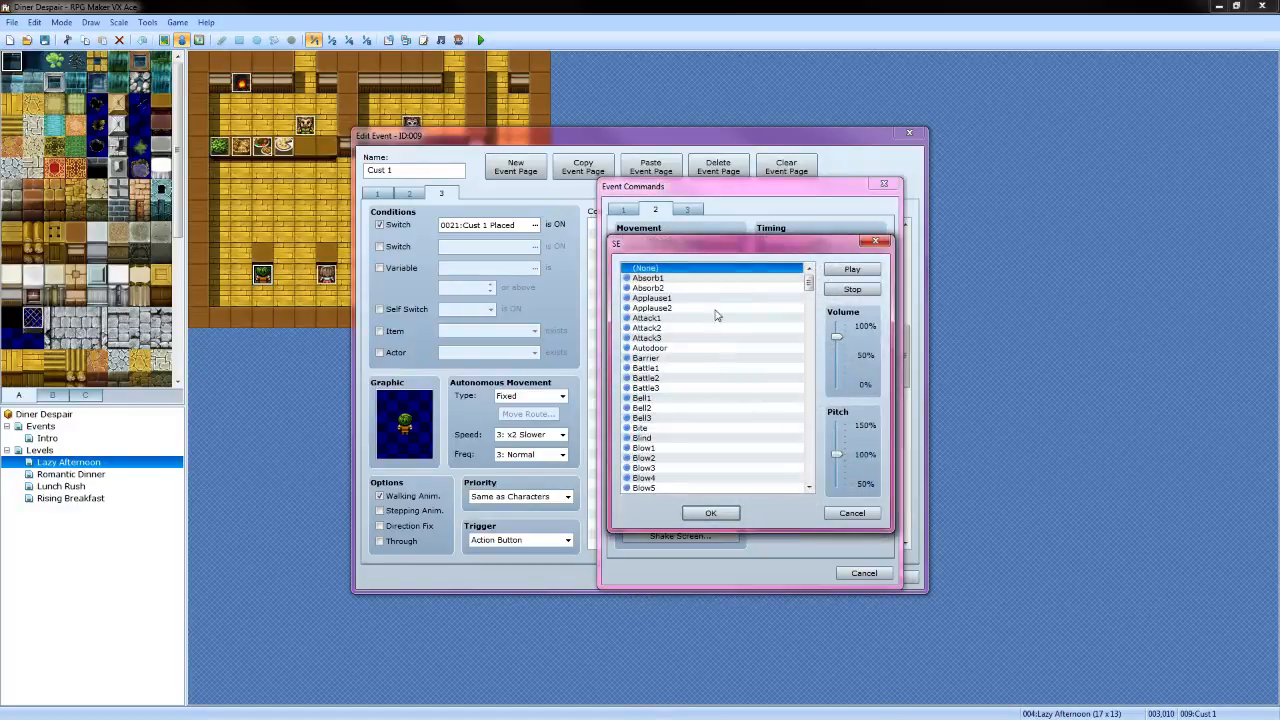
{"action": "left_click", "coordinate": [810, 452]}
{"action": "left_click", "coordinate": [810, 452]}
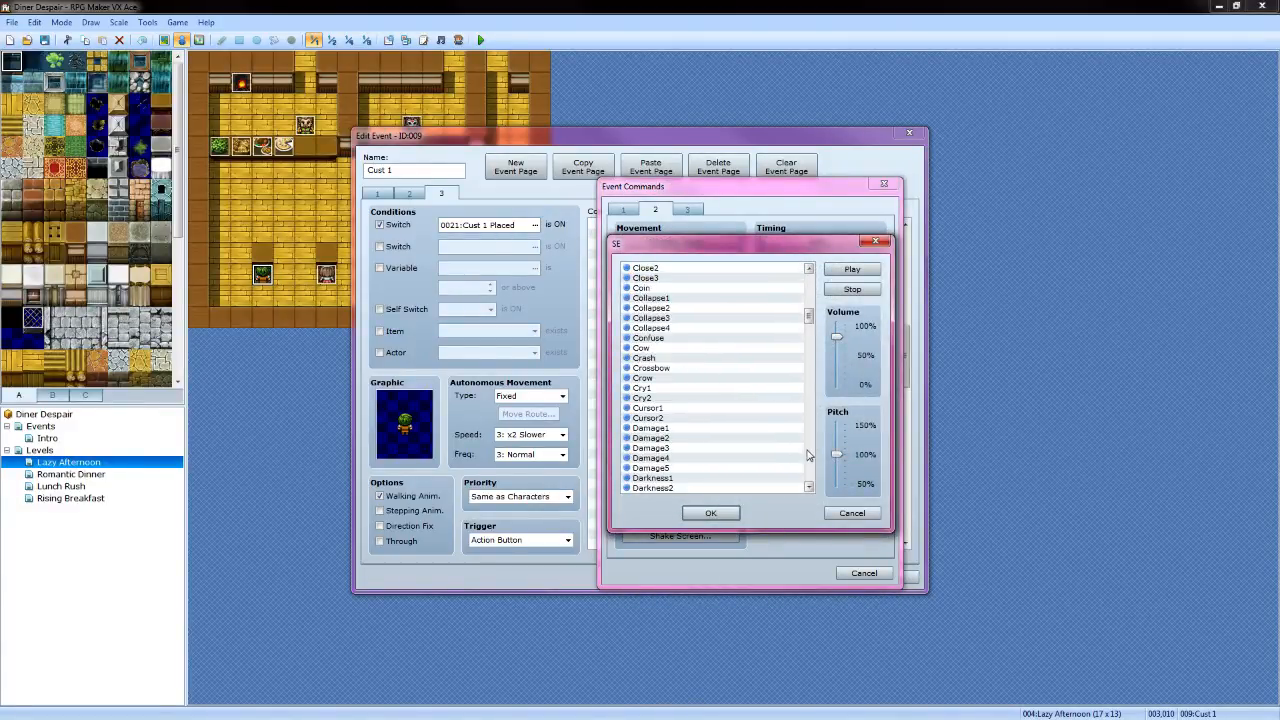
{"action": "left_click", "coordinate": [645, 289]}
{"action": "left_click", "coordinate": [710, 513]}
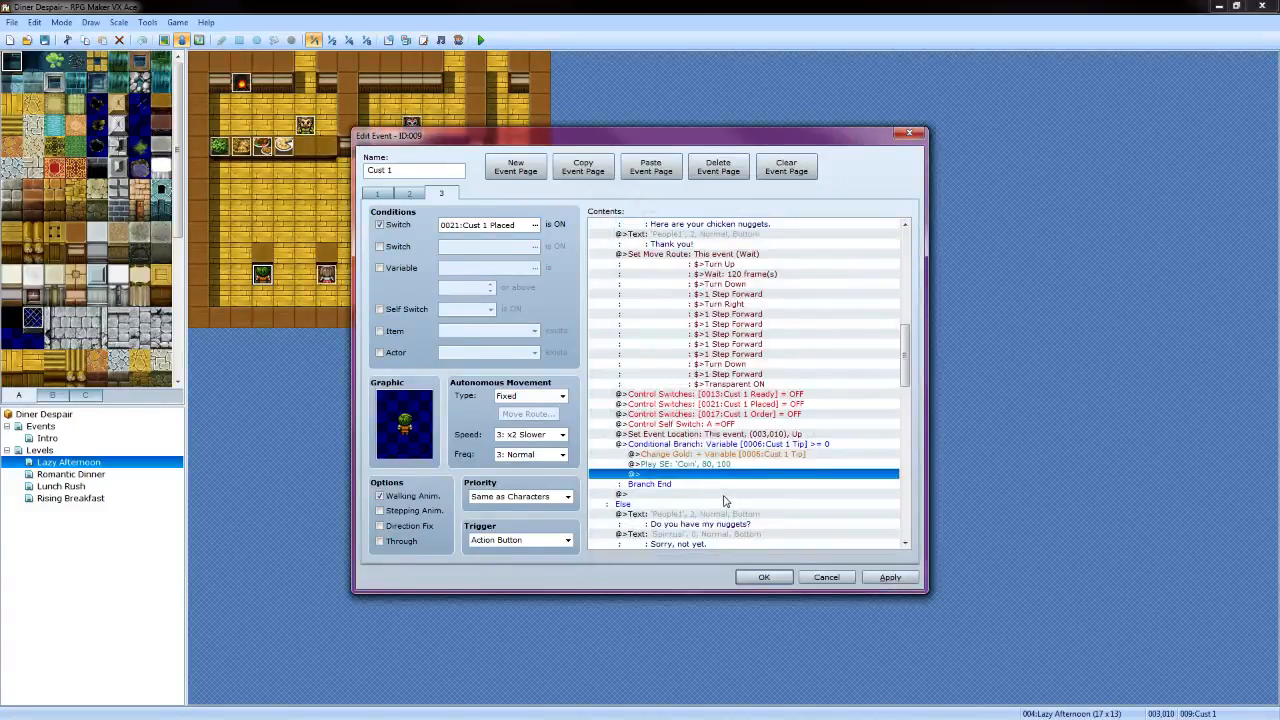
Add a Control Variables command after "Sorry, not yet." in the chicken nuggets Else section that subtracts 10 from Cust 1 Tip
{"action": "scroll", "coordinate": [725, 500], "scroll_direction": "down", "scroll_amount": 5}
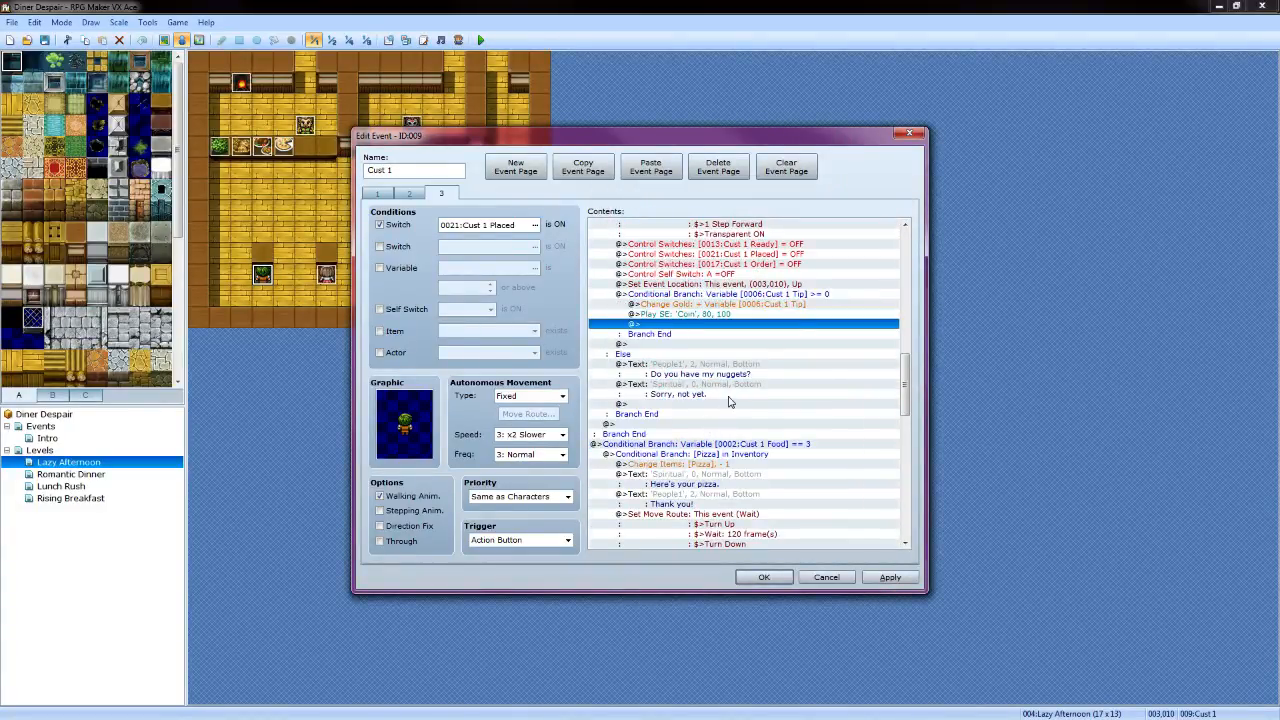
{"action": "double_click", "coordinate": [728, 403]}
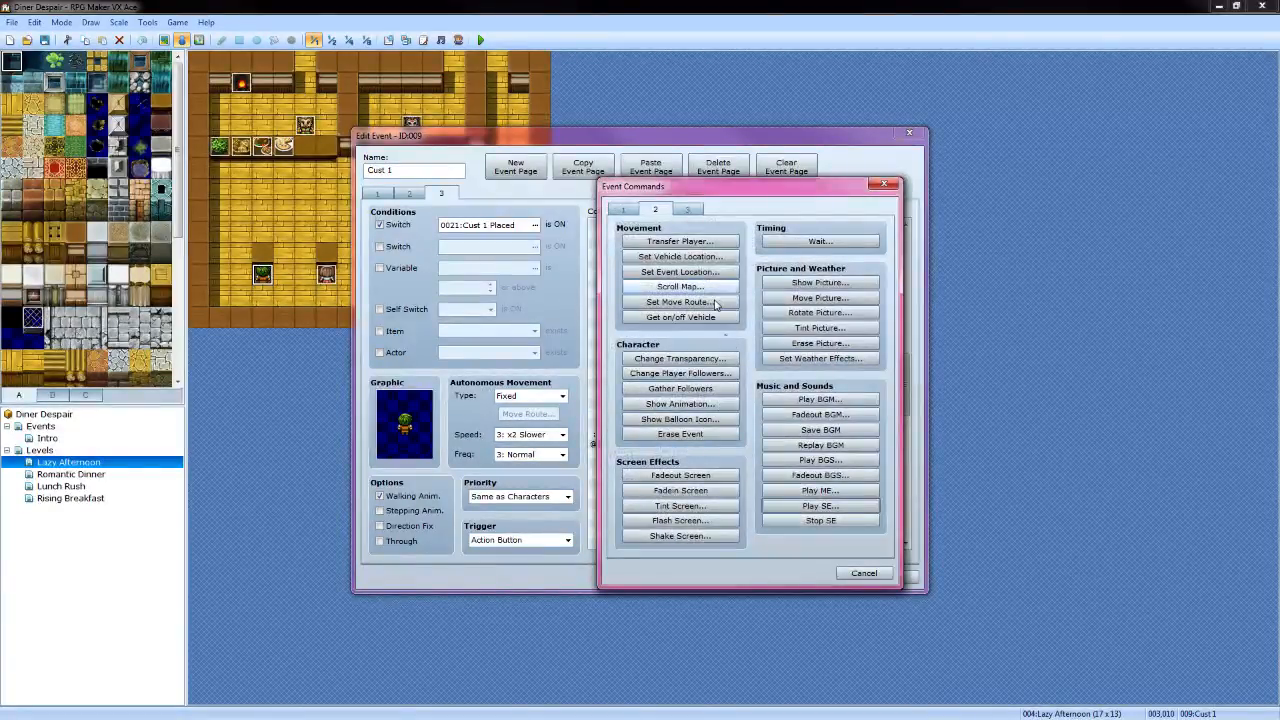
{"action": "left_click", "coordinate": [623, 209]}
{"action": "left_click", "coordinate": [705, 358]}
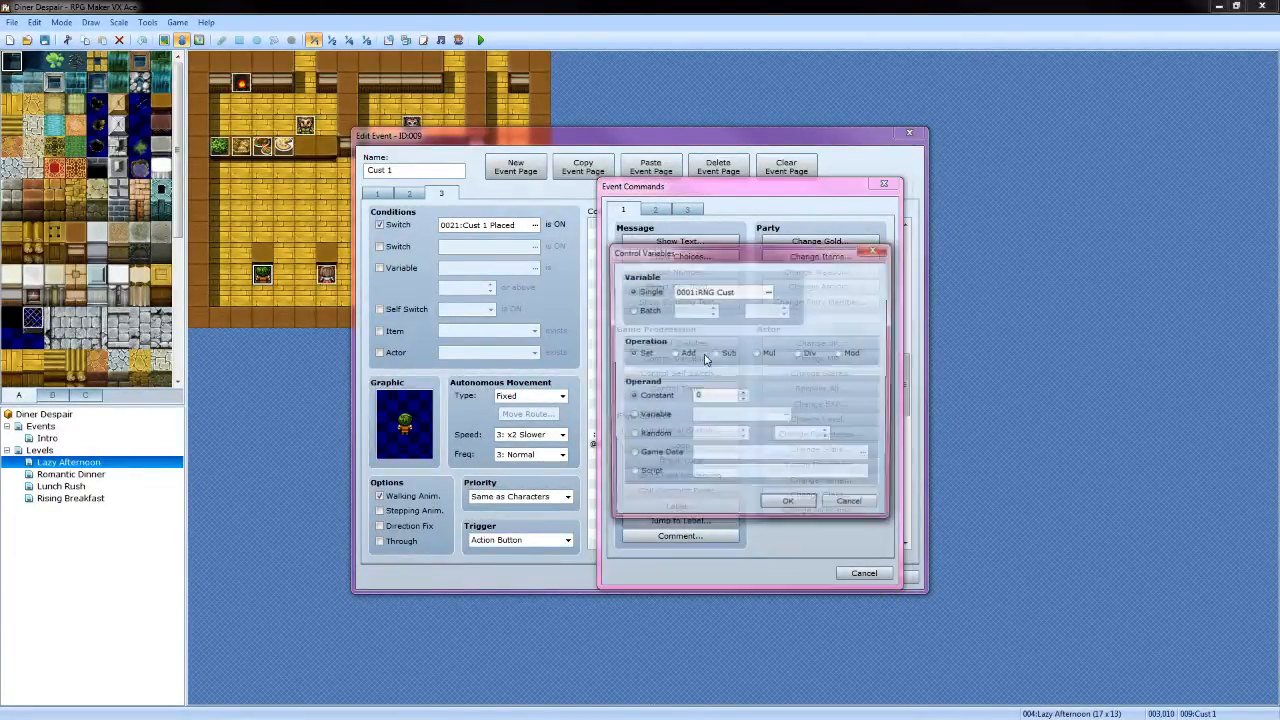
{"action": "left_click", "coordinate": [768, 292]}
{"action": "left_click", "coordinate": [797, 324]}
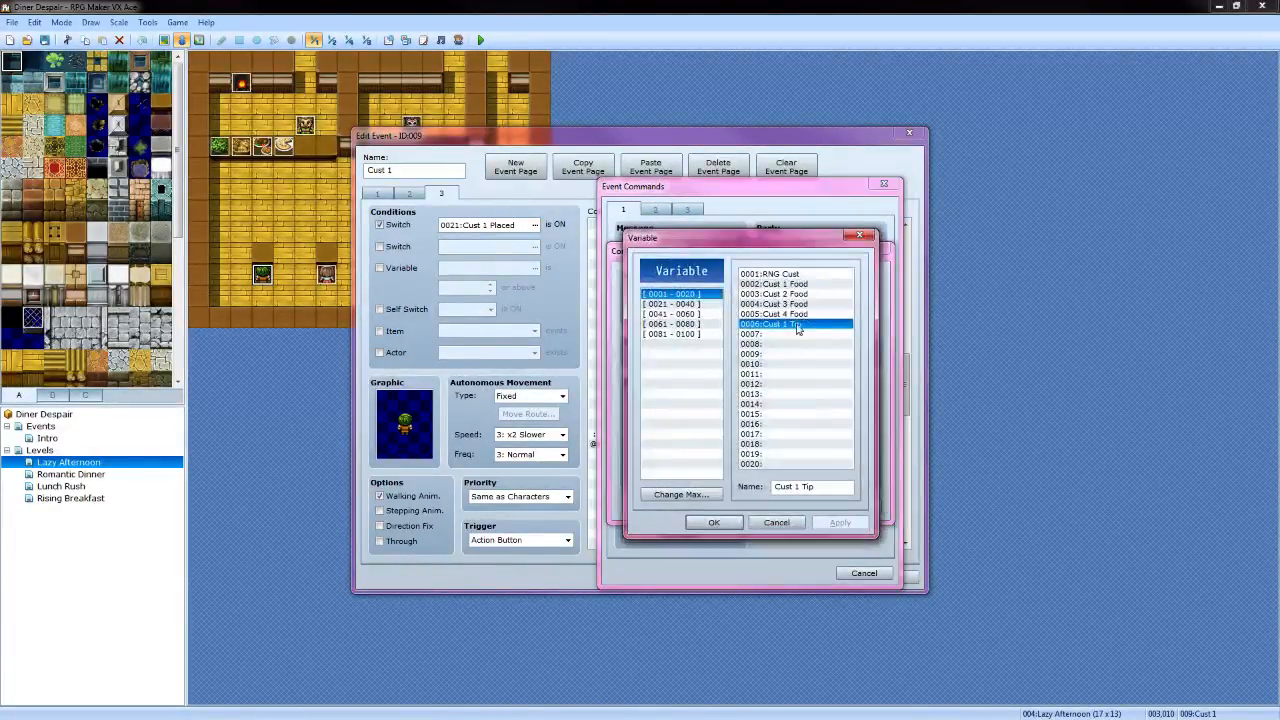
{"action": "left_click", "coordinate": [710, 523]}
{"action": "left_click", "coordinate": [716, 353]}
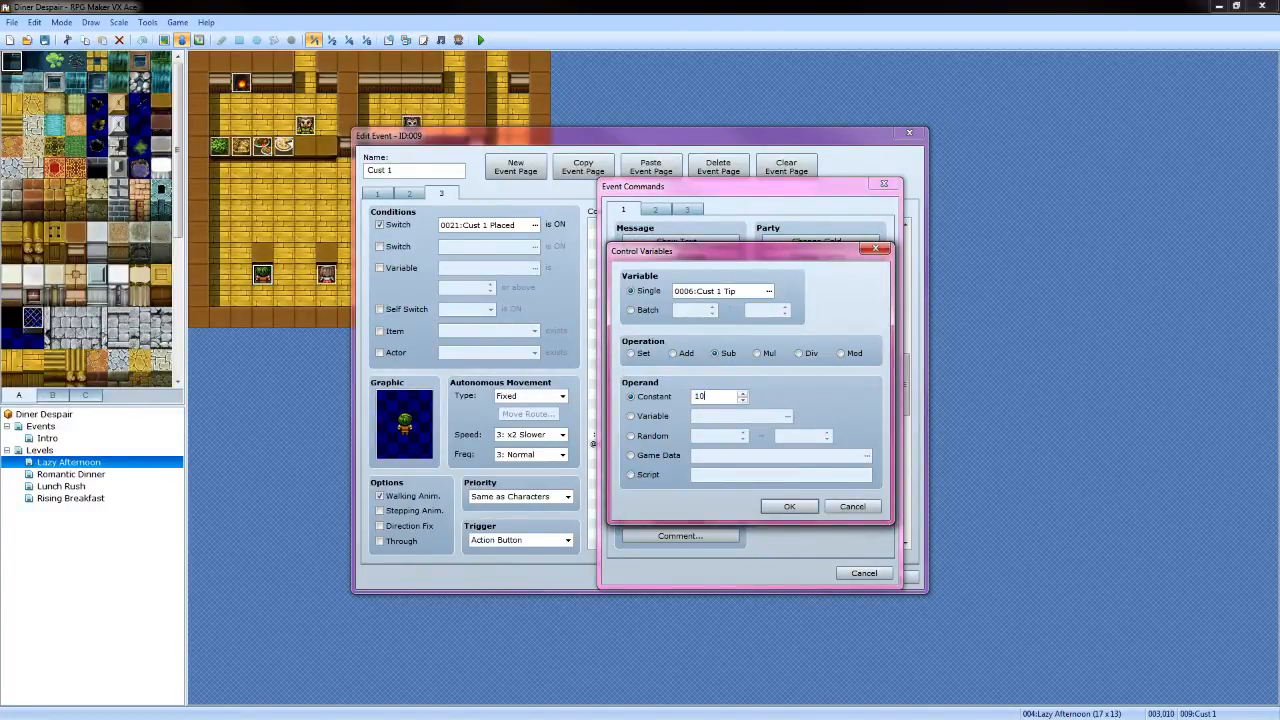
{"action": "left_click", "coordinate": [788, 506]}
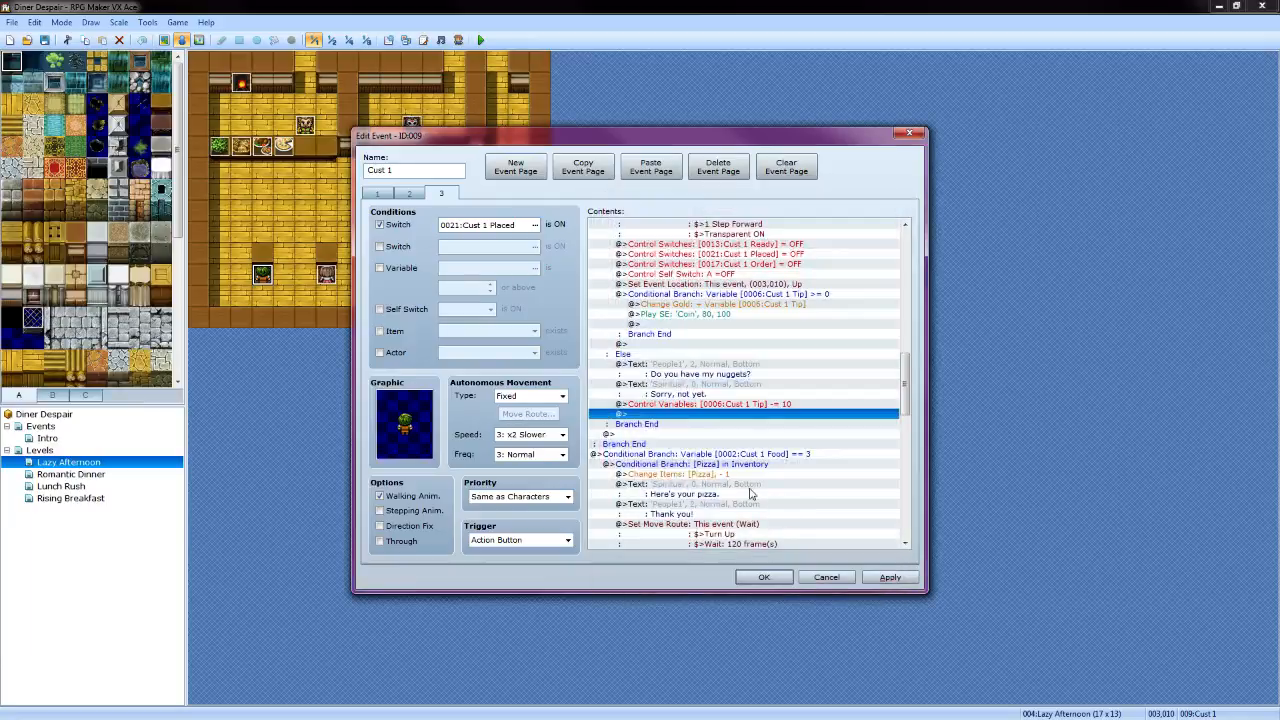
Insert a conditional branch without Else handling after Set Event Location in the pizza section, checking that Cust 1 Tip is greater than or equal to 0
{"action": "scroll", "coordinate": [716, 430], "scroll_direction": "down", "scroll_amount": 4}
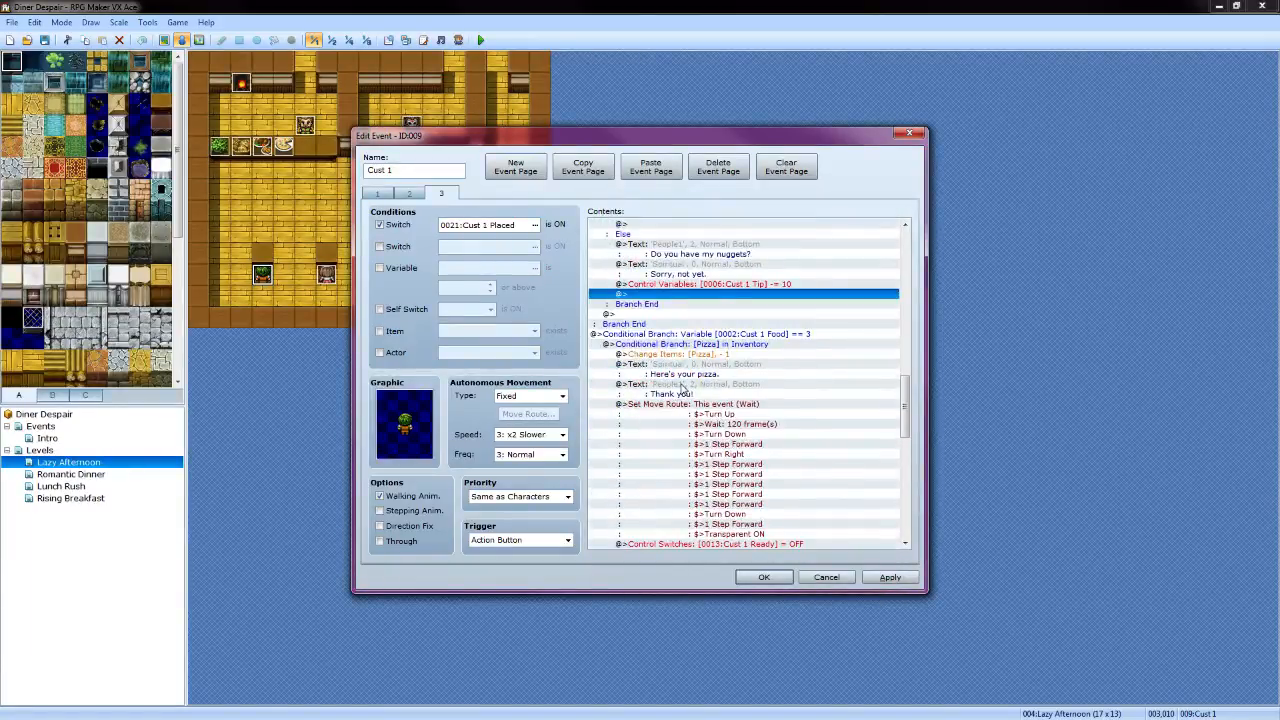
{"action": "scroll", "coordinate": [705, 415], "scroll_direction": "down", "scroll_amount": 5}
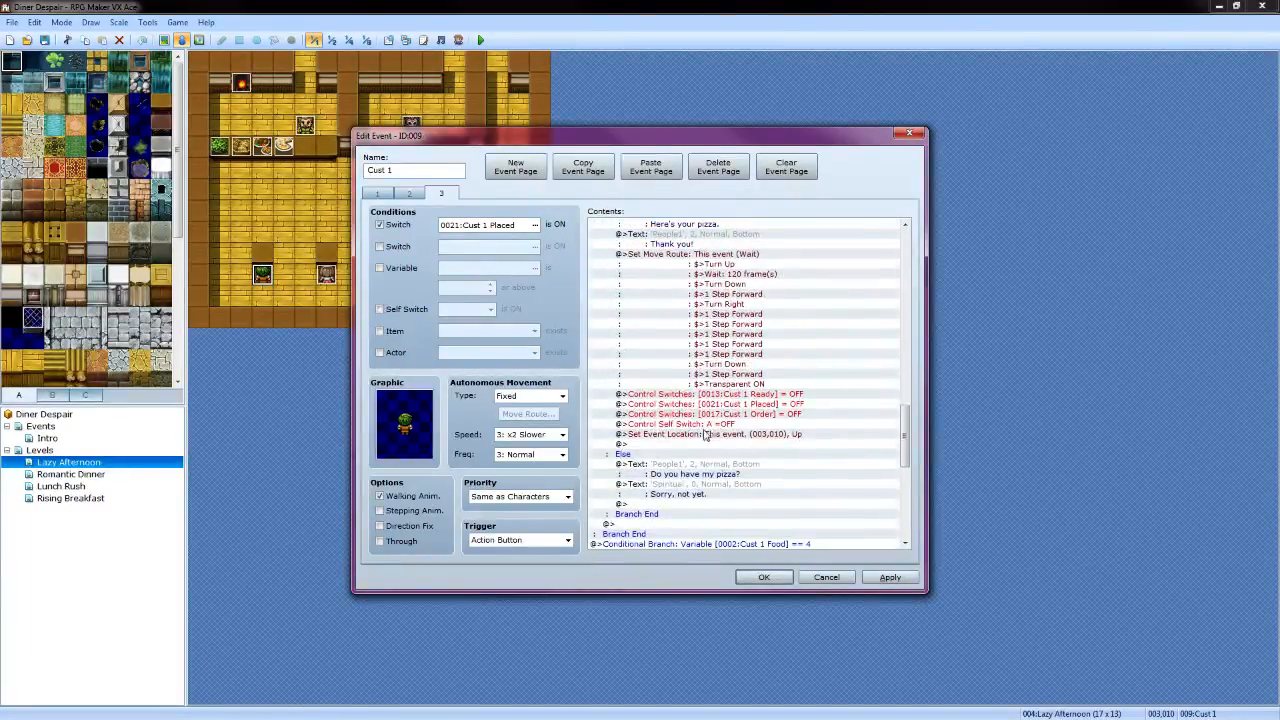
{"action": "double_click", "coordinate": [710, 445]}
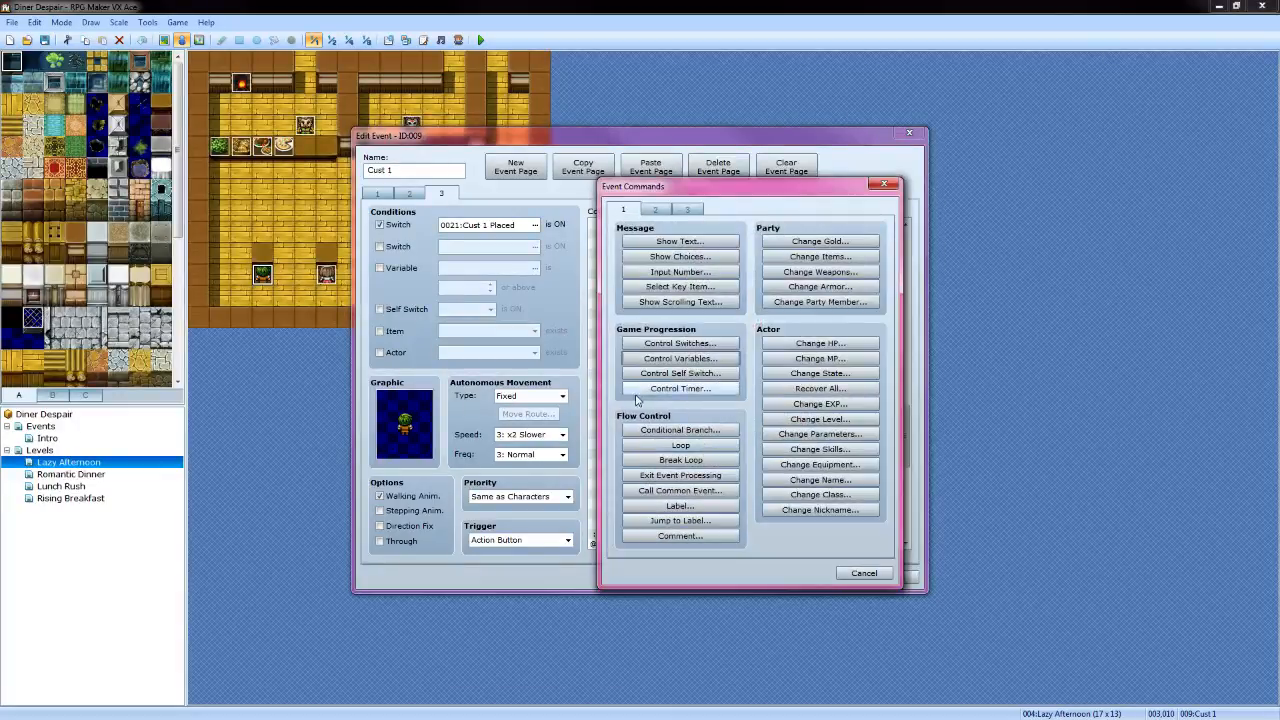
{"action": "left_click", "coordinate": [666, 430]}
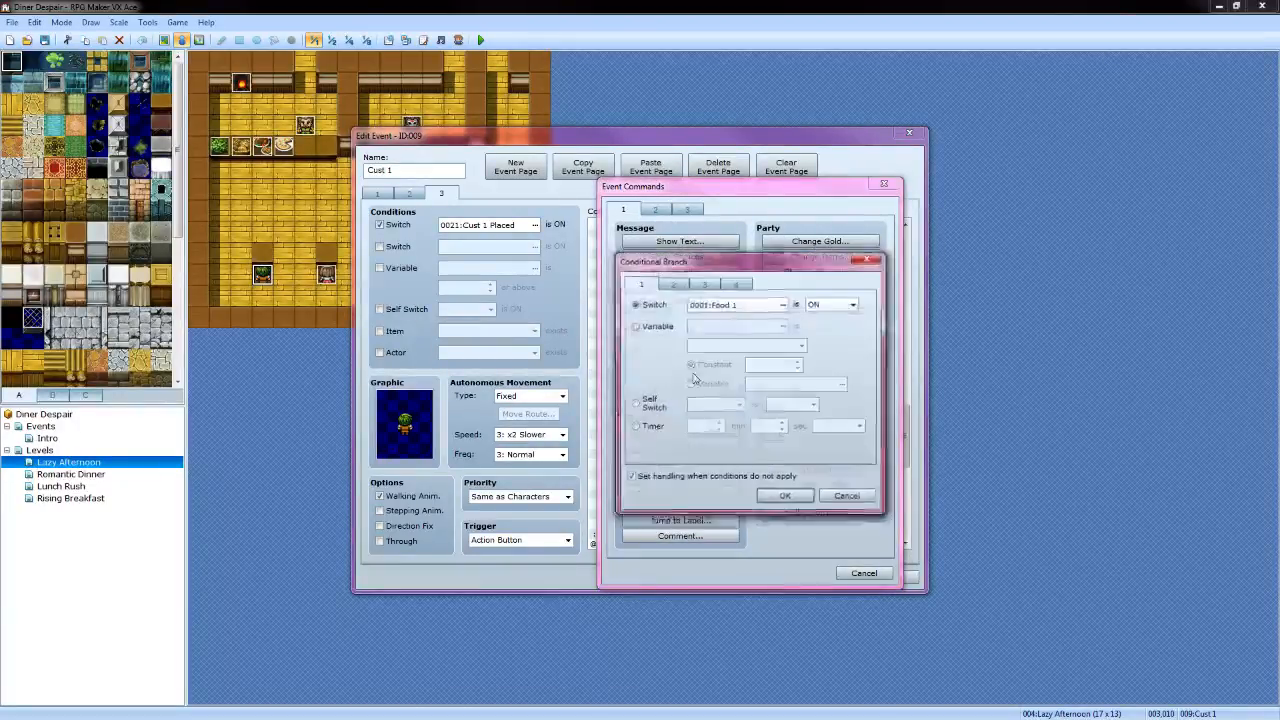
{"action": "left_click", "coordinate": [640, 327]}
{"action": "left_click", "coordinate": [784, 326]}
{"action": "left_click", "coordinate": [778, 324]}
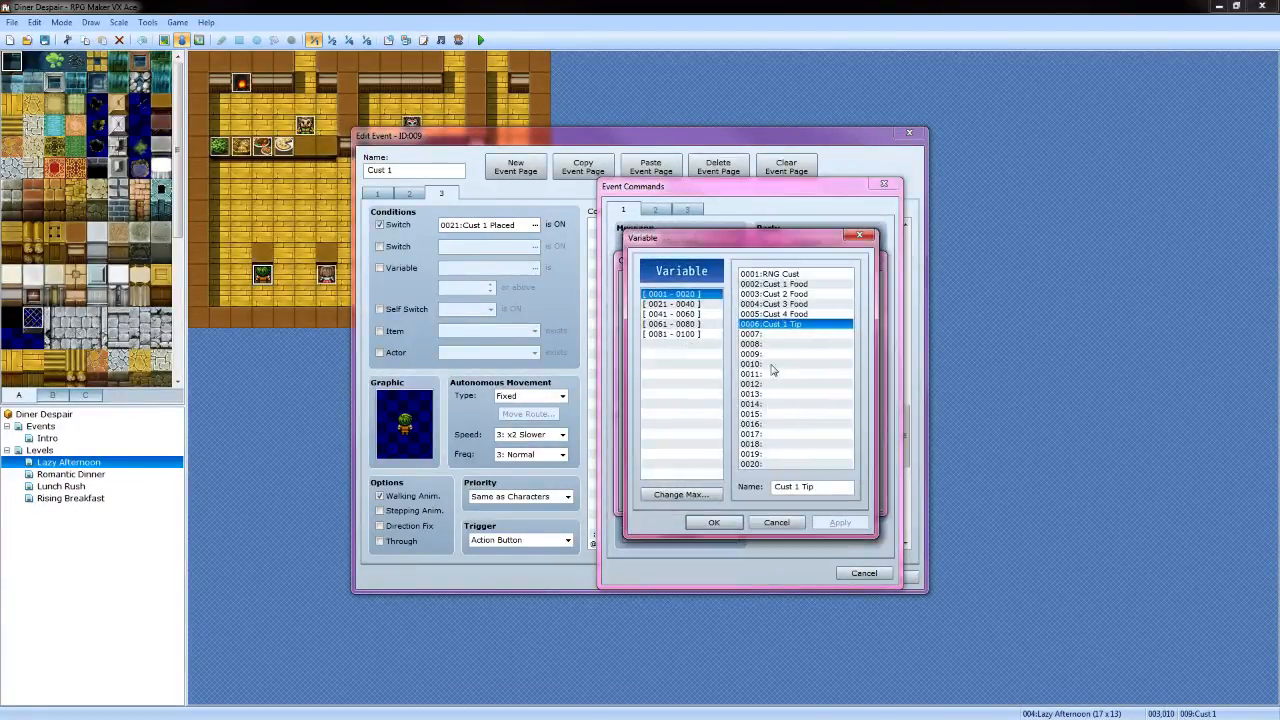
{"action": "left_click", "coordinate": [716, 520]}
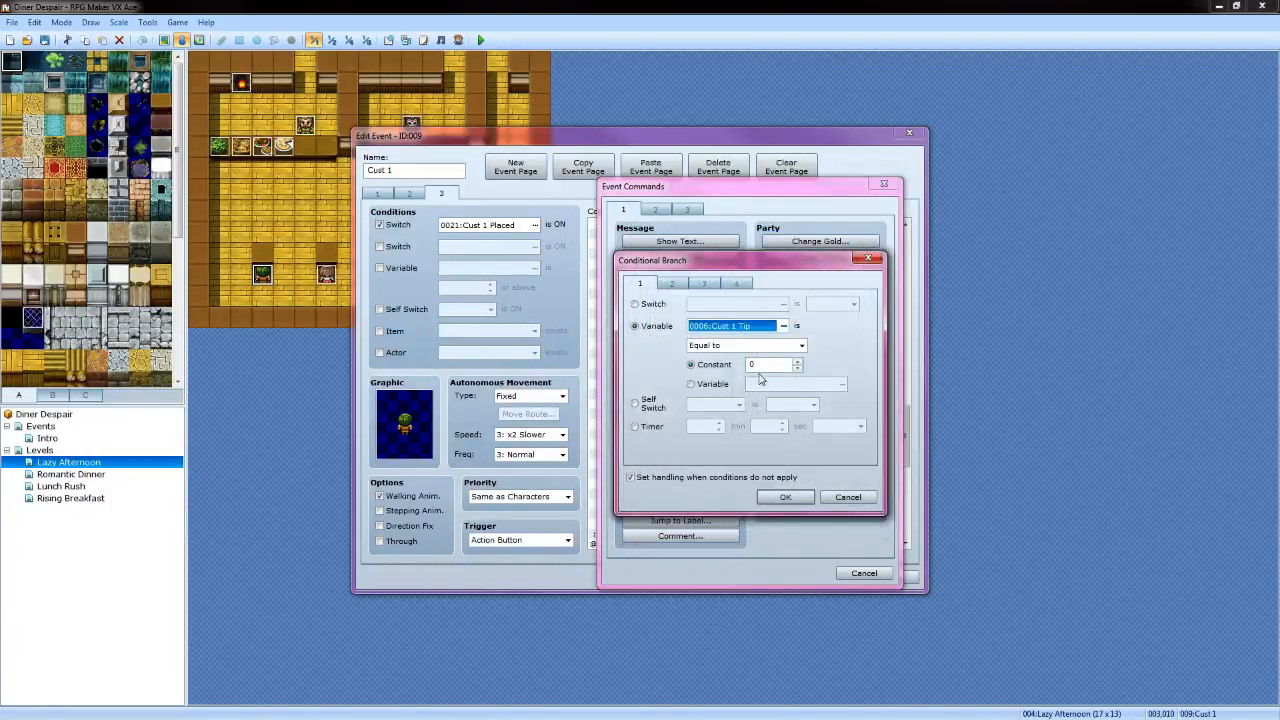
{"action": "left_click", "coordinate": [802, 346]}
{"action": "left_click", "coordinate": [770, 368]}
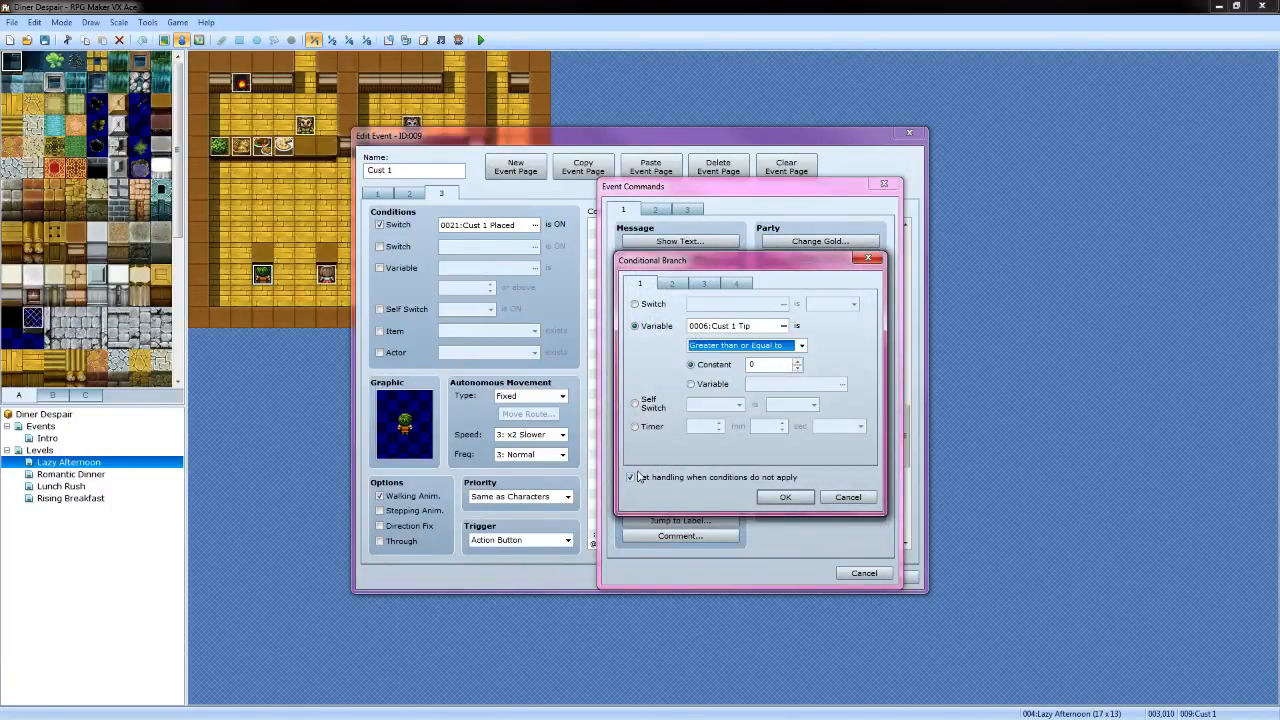
{"action": "left_click", "coordinate": [780, 498]}
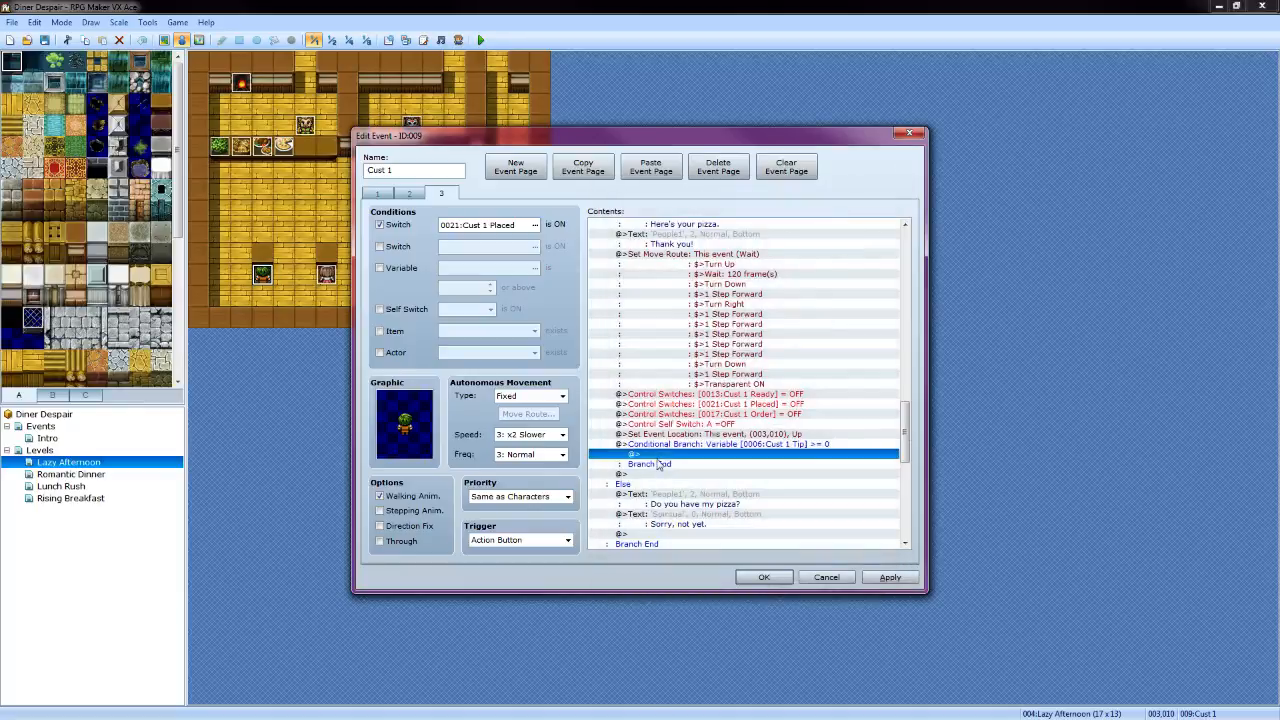
Add a Change Gold command inside the pizza section's Cust 1 Tip branch that increases gold by the Cust 1 Tip variable
{"action": "double_click", "coordinate": [668, 459]}
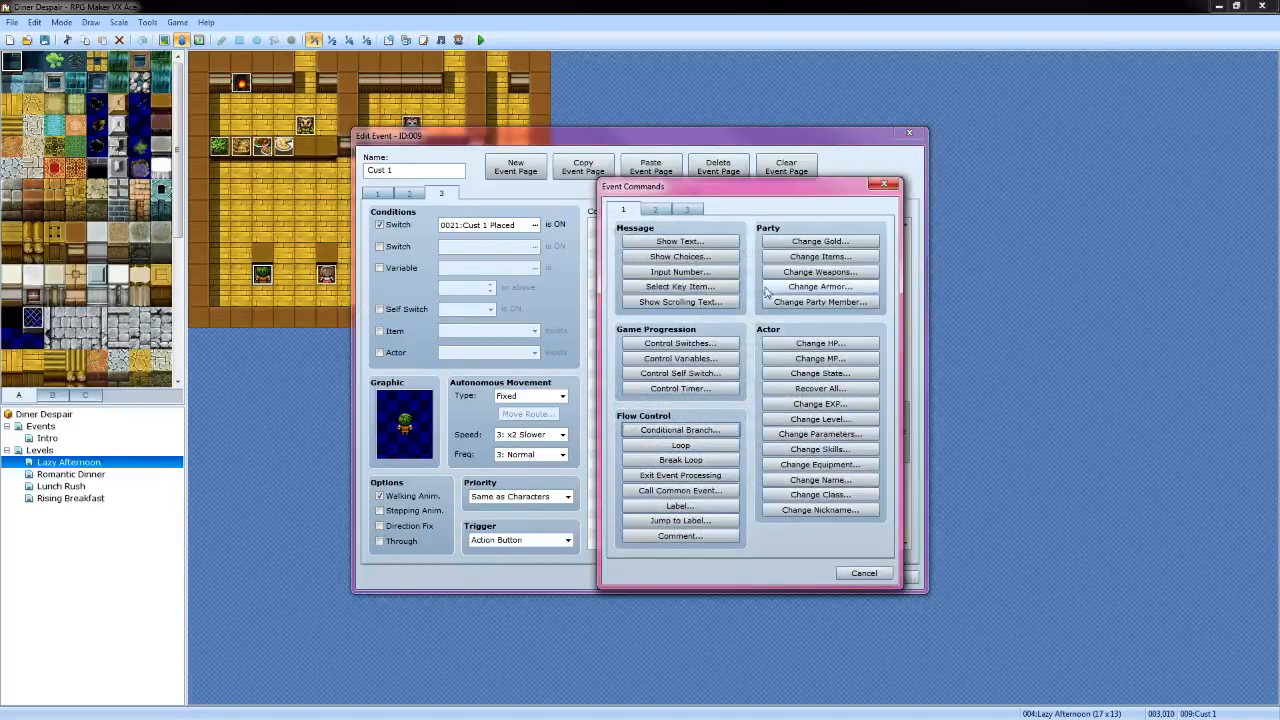
{"action": "left_click", "coordinate": [800, 243]}
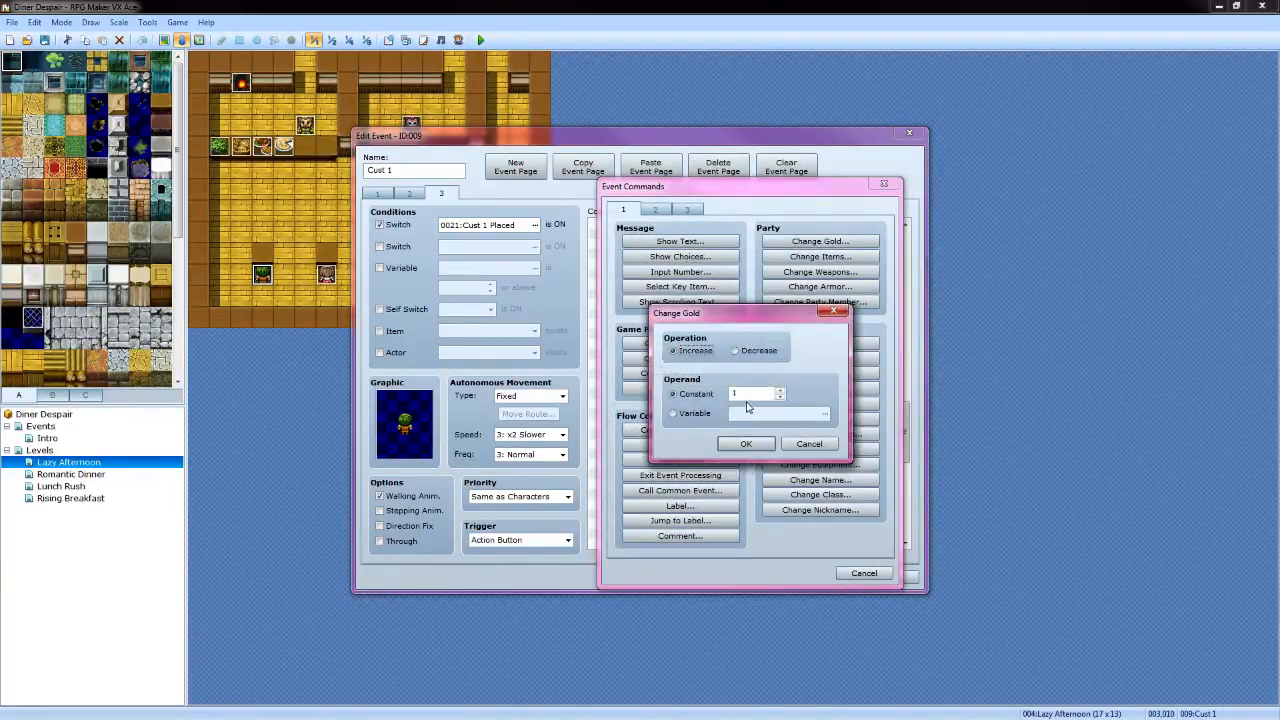
{"action": "left_click", "coordinate": [686, 418]}
{"action": "left_click", "coordinate": [824, 413]}
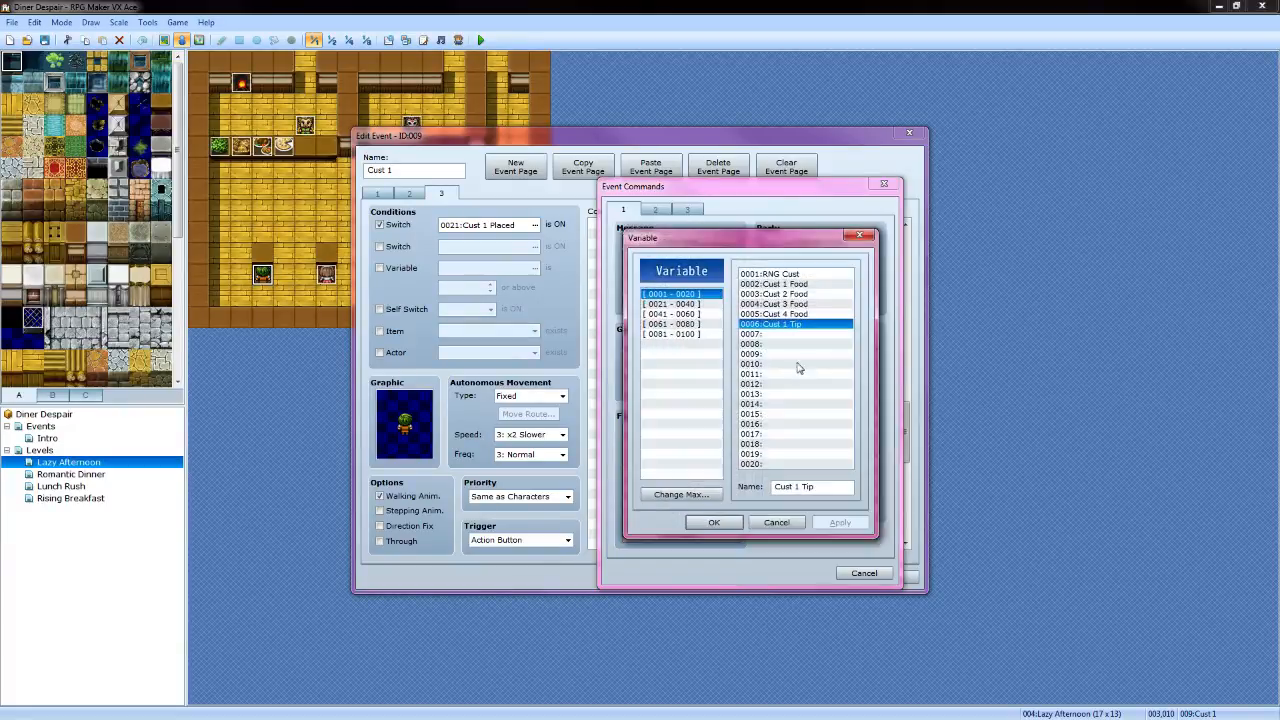
{"action": "left_click", "coordinate": [714, 522]}
{"action": "left_click", "coordinate": [746, 445]}
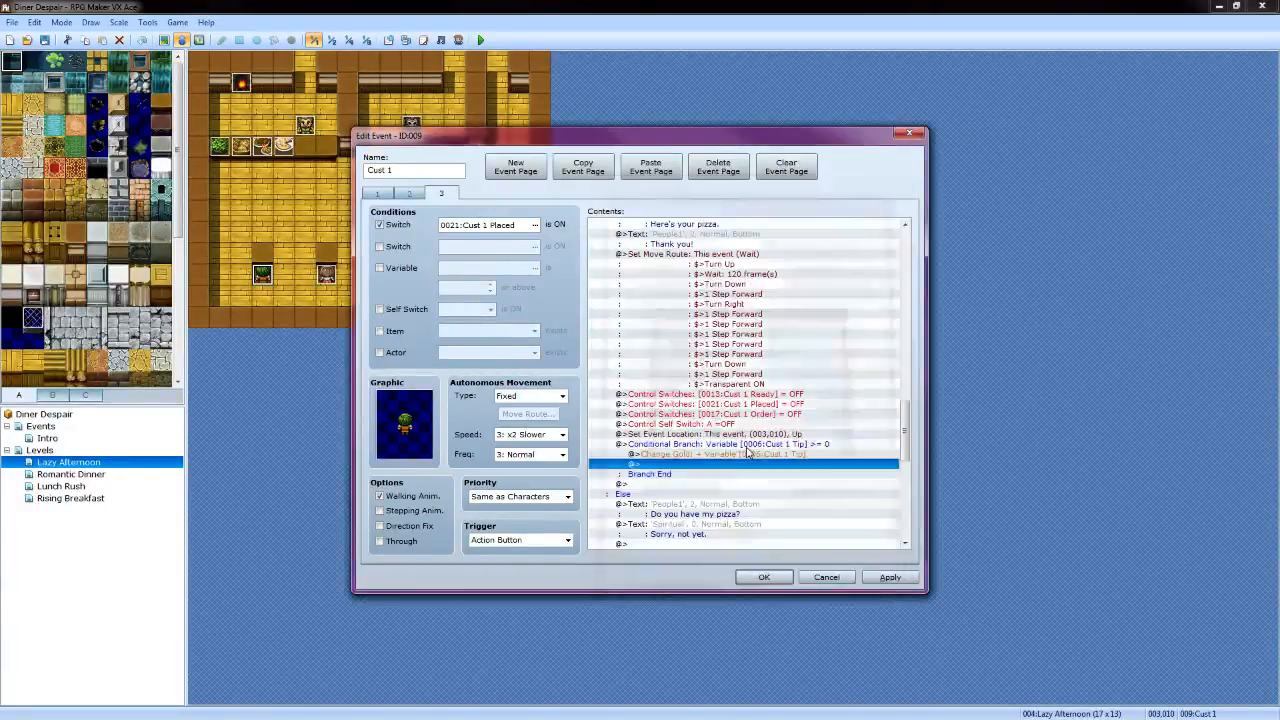
Add a Play SE command with the Coin sound directly after Change Gold in the pizza section's Cust 1 Tip branch
{"action": "double_click", "coordinate": [678, 466]}
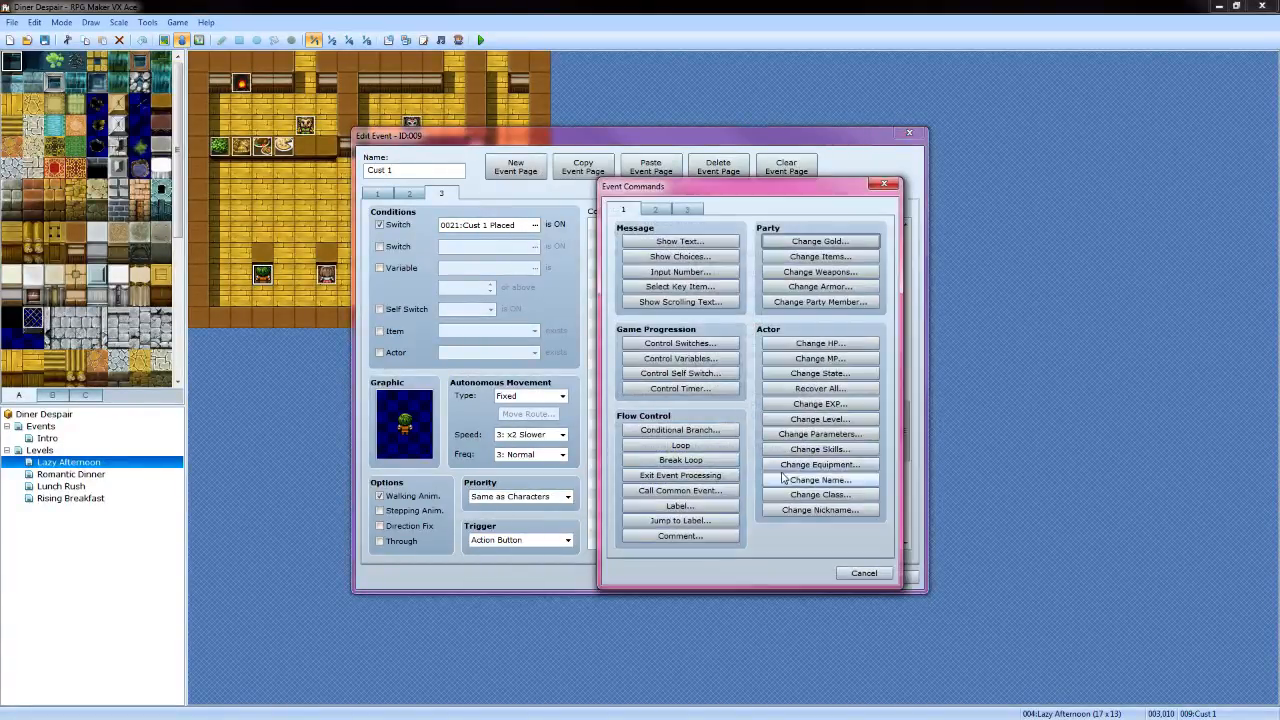
{"action": "left_click", "coordinate": [665, 212]}
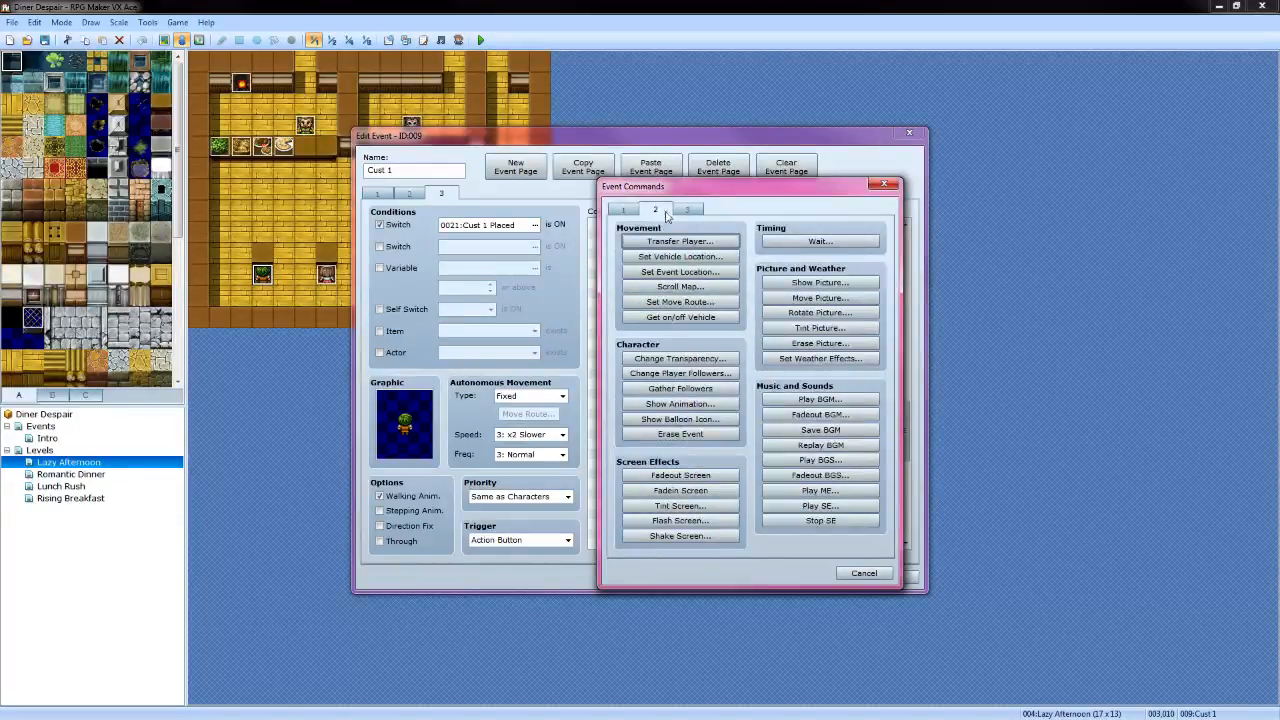
{"action": "left_click", "coordinate": [820, 505]}
{"action": "scroll", "coordinate": [810, 444], "scroll_direction": "down", "scroll_amount": 15}
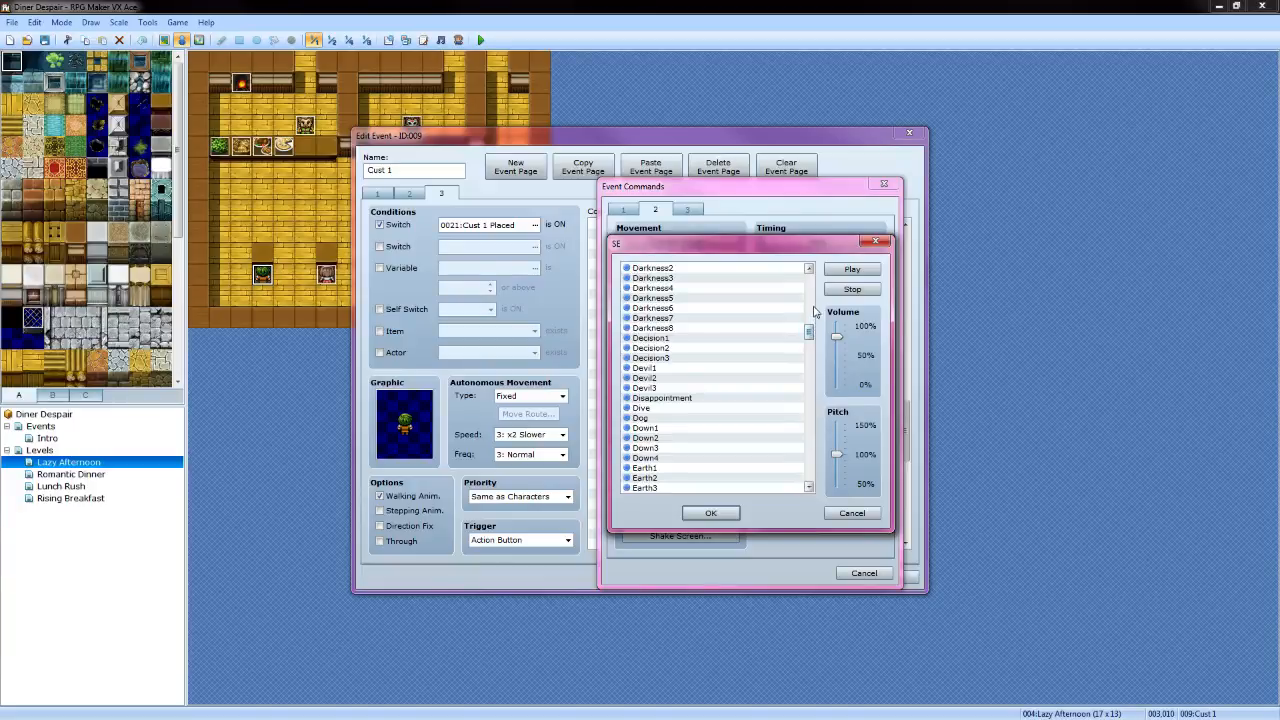
{"action": "scroll", "coordinate": [815, 313], "scroll_direction": "up", "scroll_amount": 4}
{"action": "left_click", "coordinate": [670, 289]}
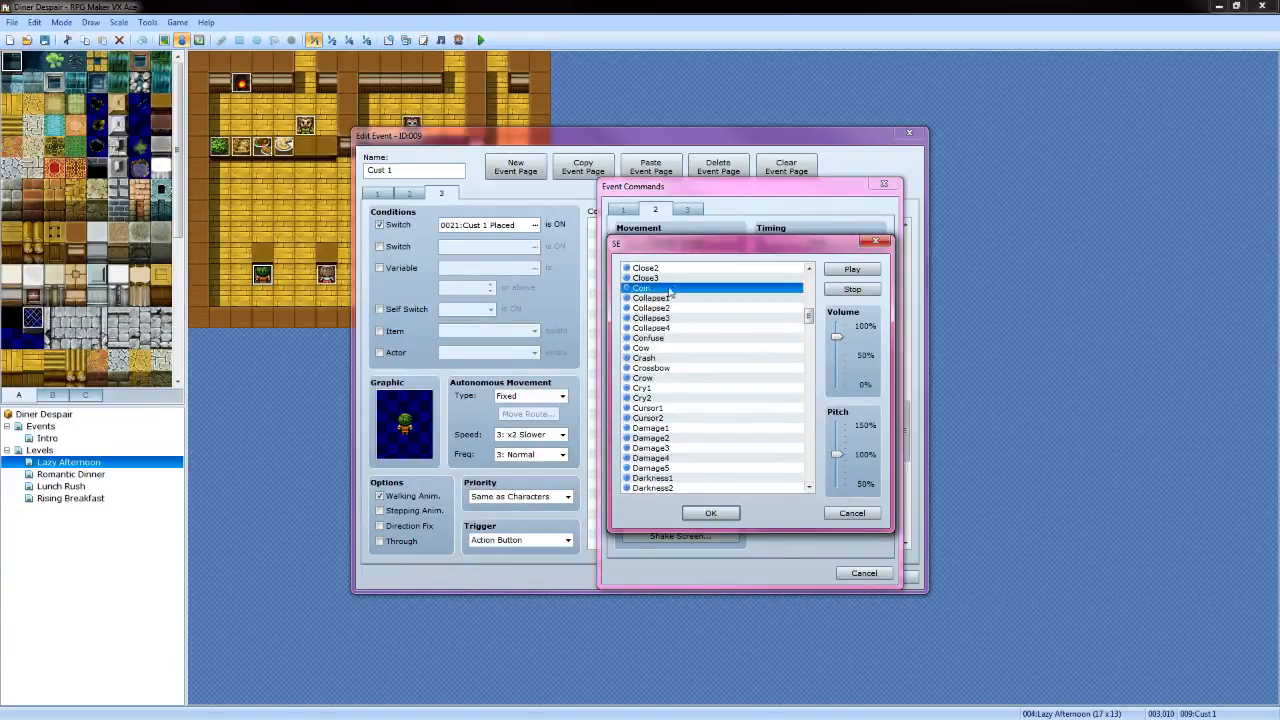
{"action": "left_click", "coordinate": [710, 513]}
Add a Control Variables command after "Sorry, not yet." in the pizza Else section that subtracts 10 from Cust 1 Tip
{"action": "scroll", "coordinate": [705, 476], "scroll_direction": "down", "scroll_amount": 5}
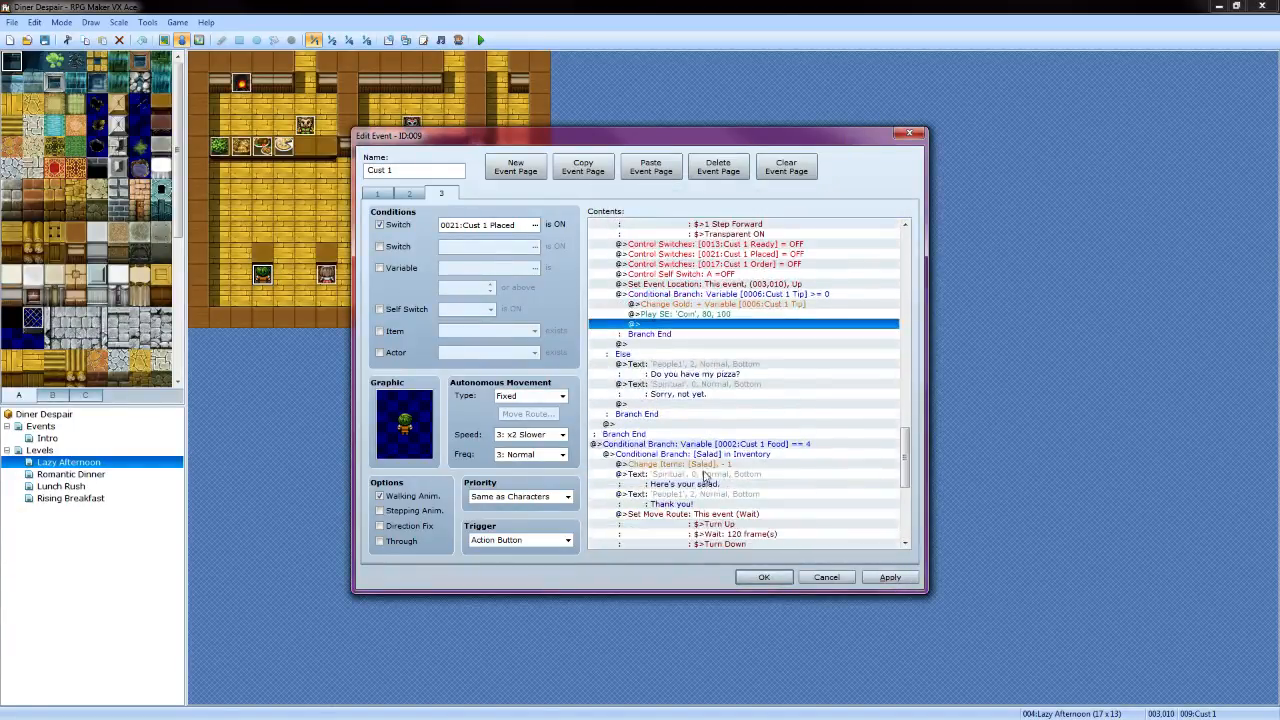
{"action": "double_click", "coordinate": [685, 404]}
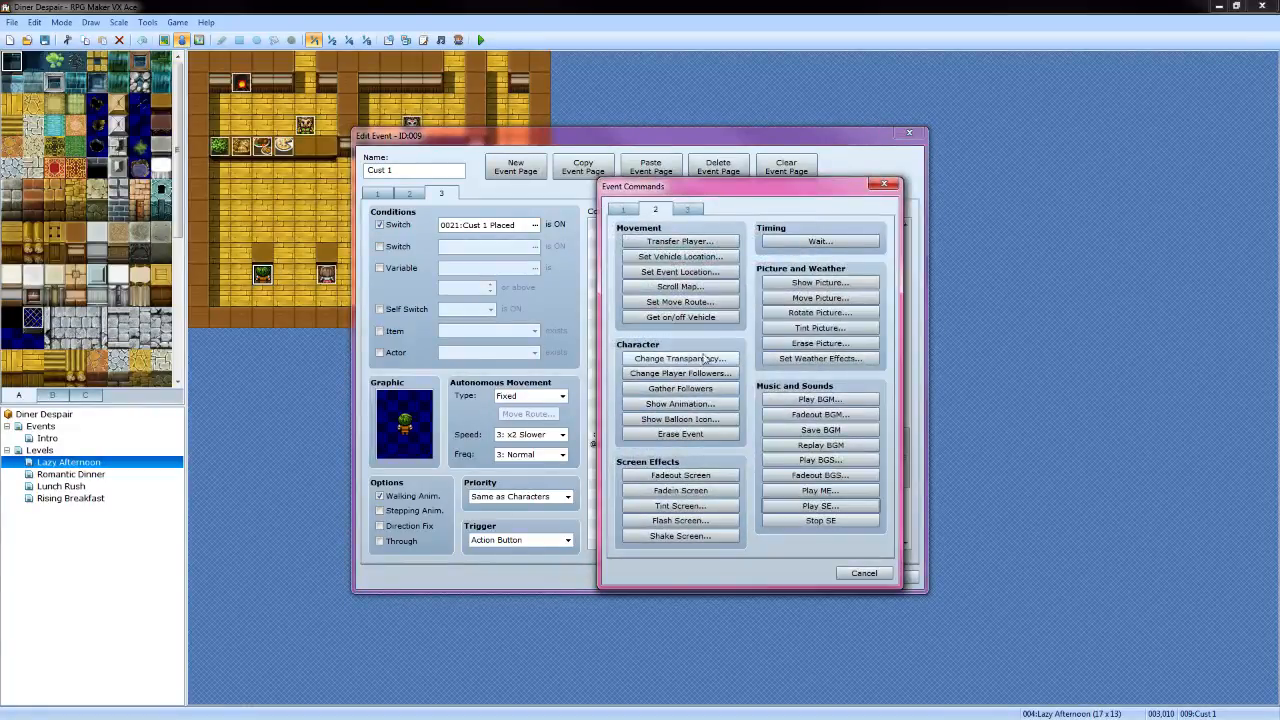
{"action": "left_click", "coordinate": [634, 210]}
{"action": "left_click", "coordinate": [680, 358]}
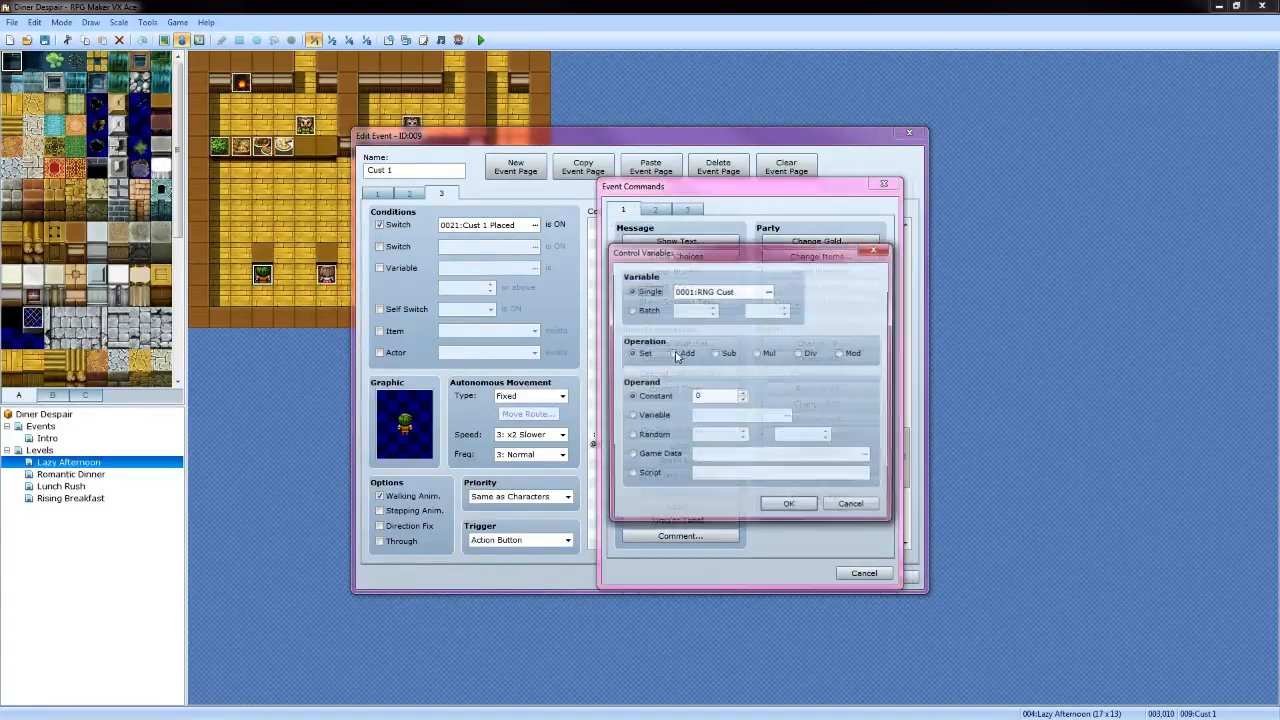
{"action": "left_click", "coordinate": [768, 291]}
{"action": "left_click", "coordinate": [794, 323]}
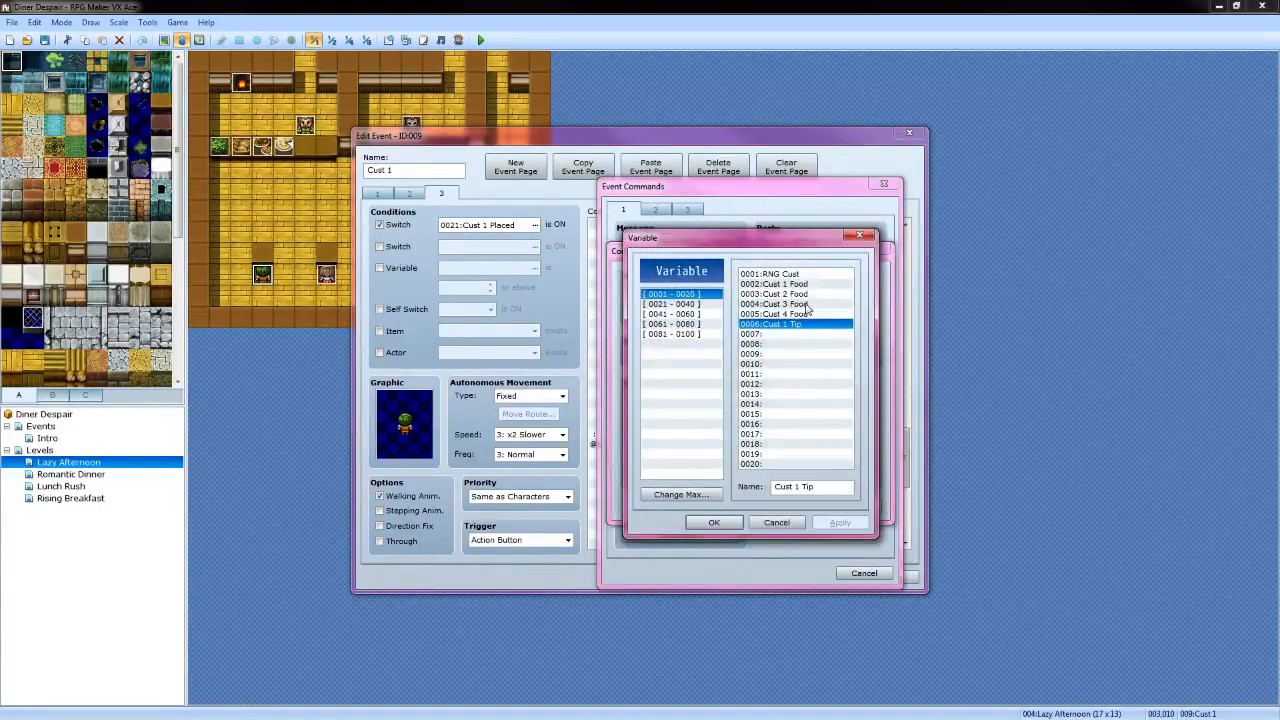
{"action": "left_click", "coordinate": [714, 522]}
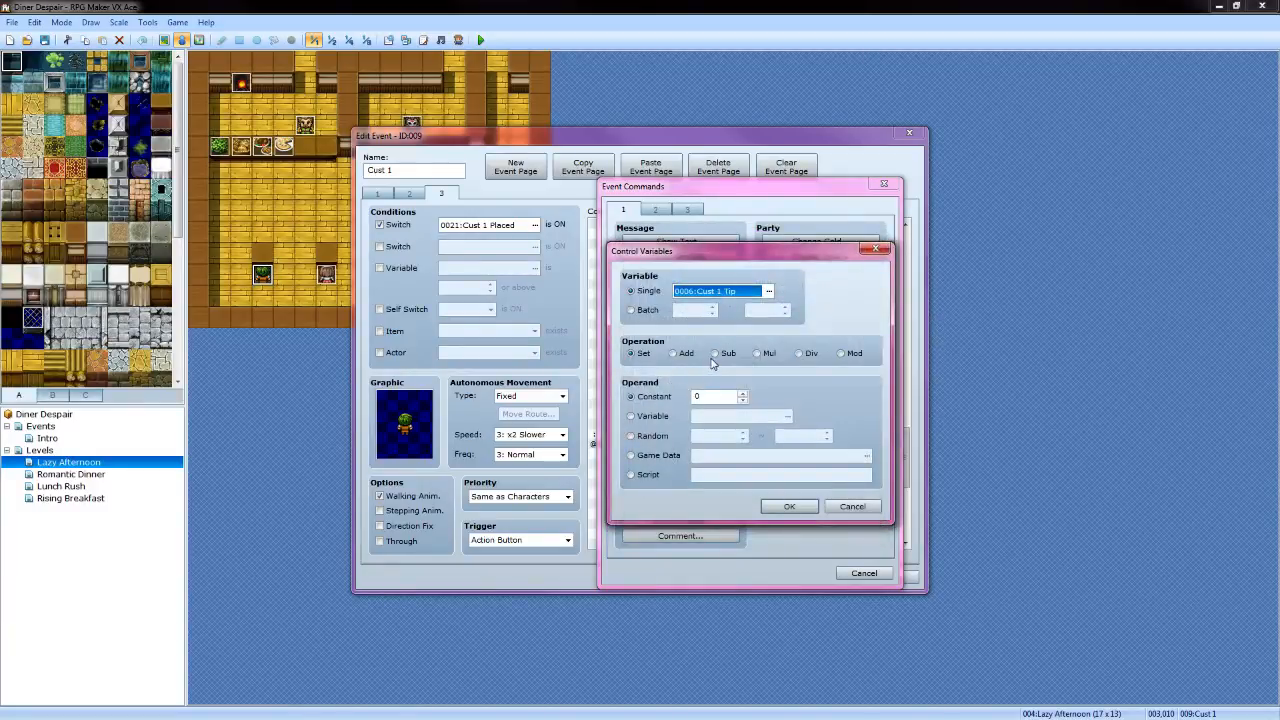
{"action": "left_click", "coordinate": [715, 354]}
{"action": "left_click", "coordinate": [710, 396]}
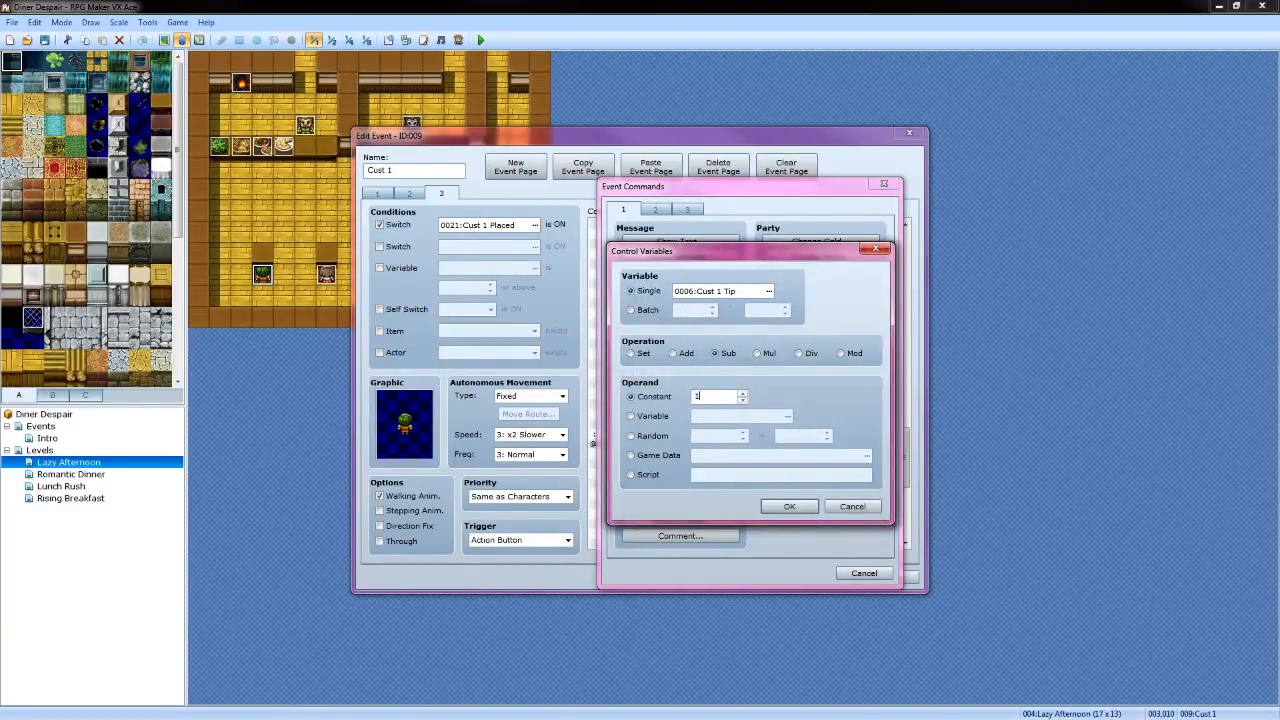
{"action": "left_click", "coordinate": [779, 507]}
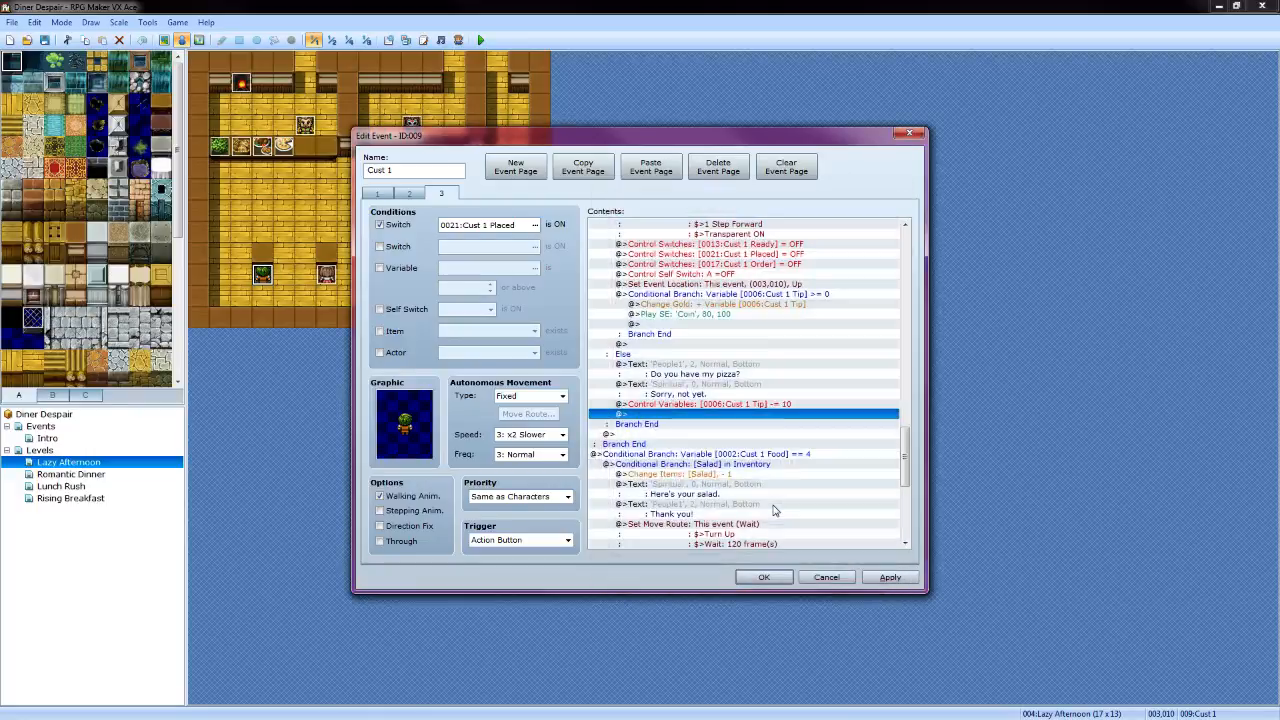
Insert a conditional branch without Else handling after Set Event Location in the salad section, checking that Cust 1 Tip is greater than or equal to 0
{"action": "scroll", "coordinate": [690, 445], "scroll_direction": "down", "scroll_amount": 3}
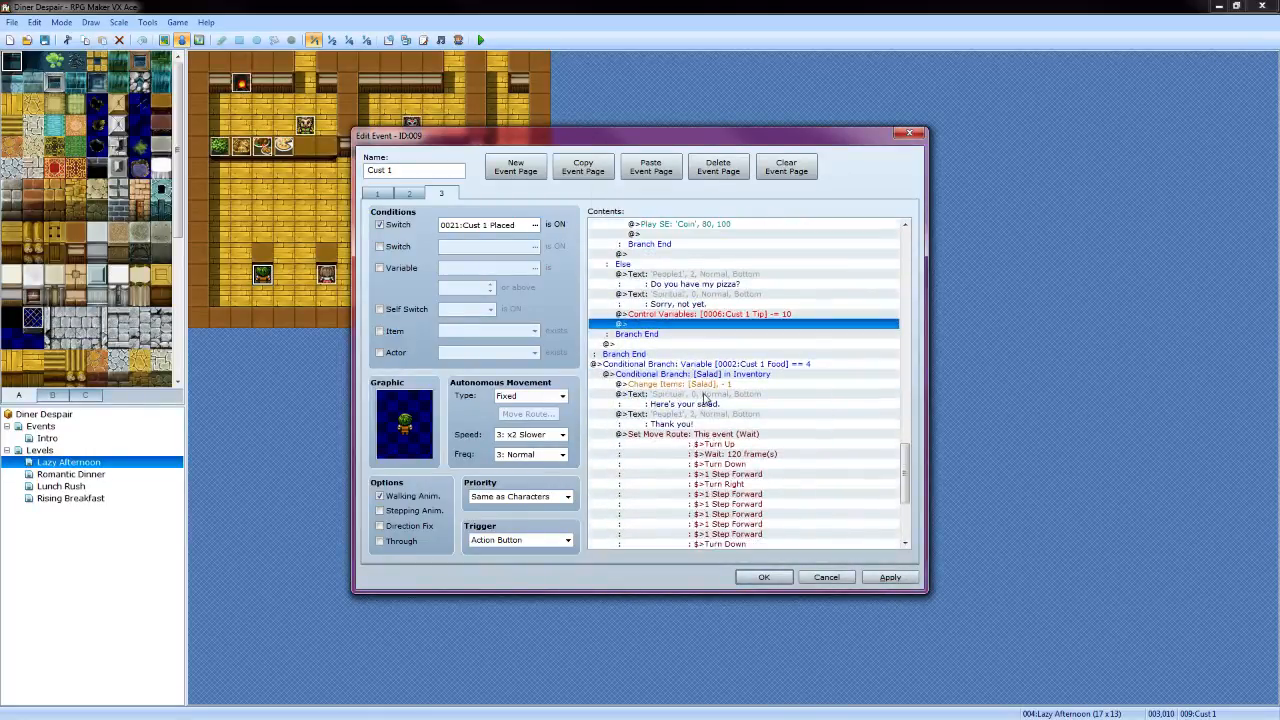
{"action": "scroll", "coordinate": [708, 420], "scroll_direction": "down", "scroll_amount": 5}
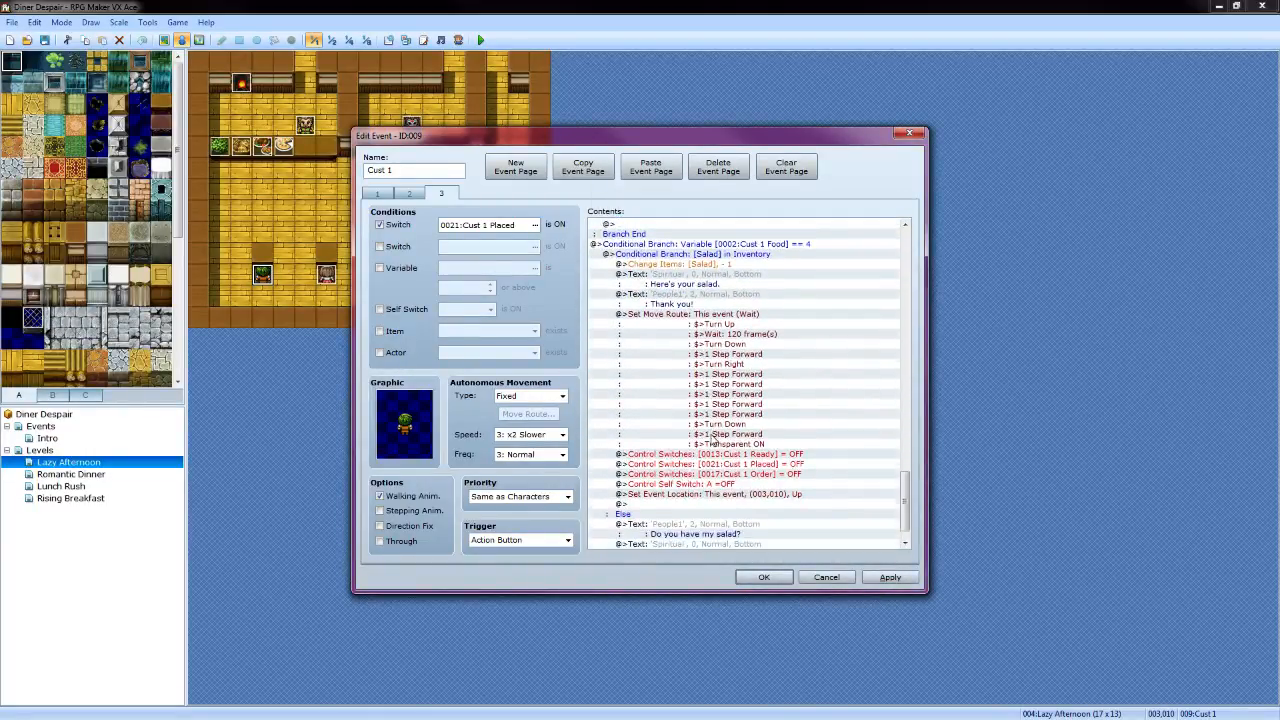
{"action": "left_click", "coordinate": [682, 475]}
{"action": "double_click", "coordinate": [682, 475]}
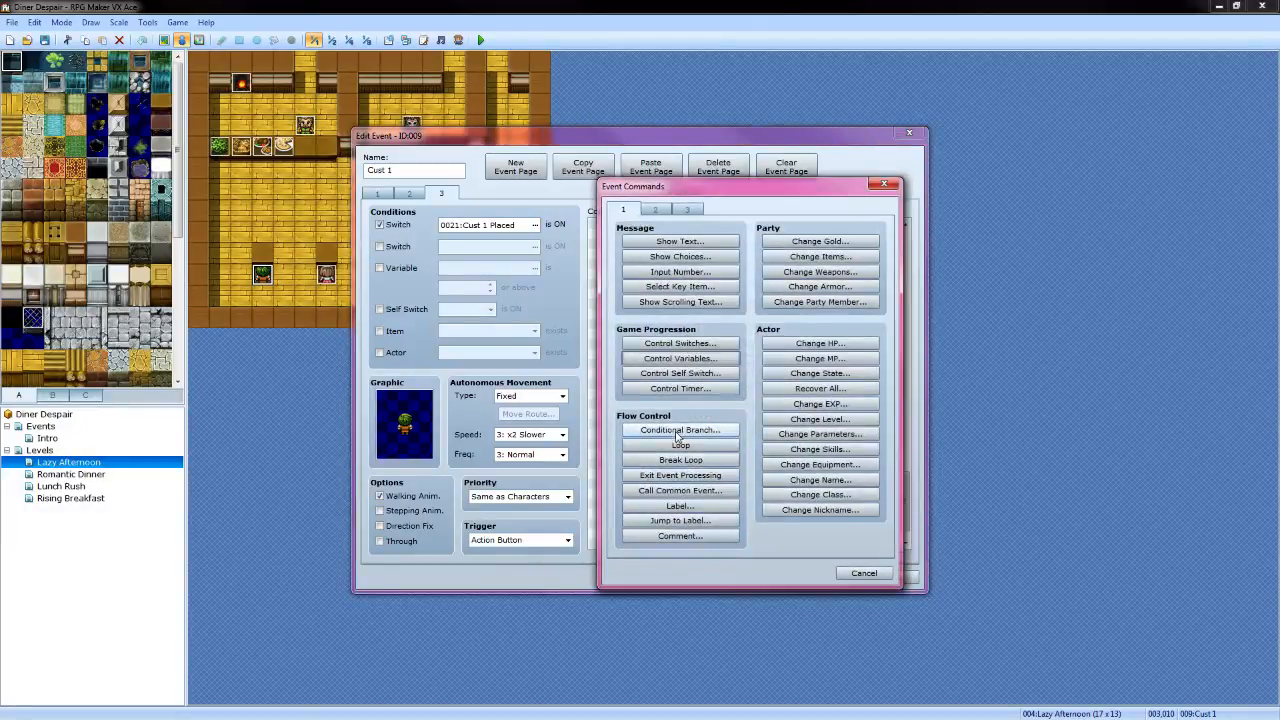
{"action": "left_click", "coordinate": [680, 434]}
{"action": "left_click", "coordinate": [653, 328]}
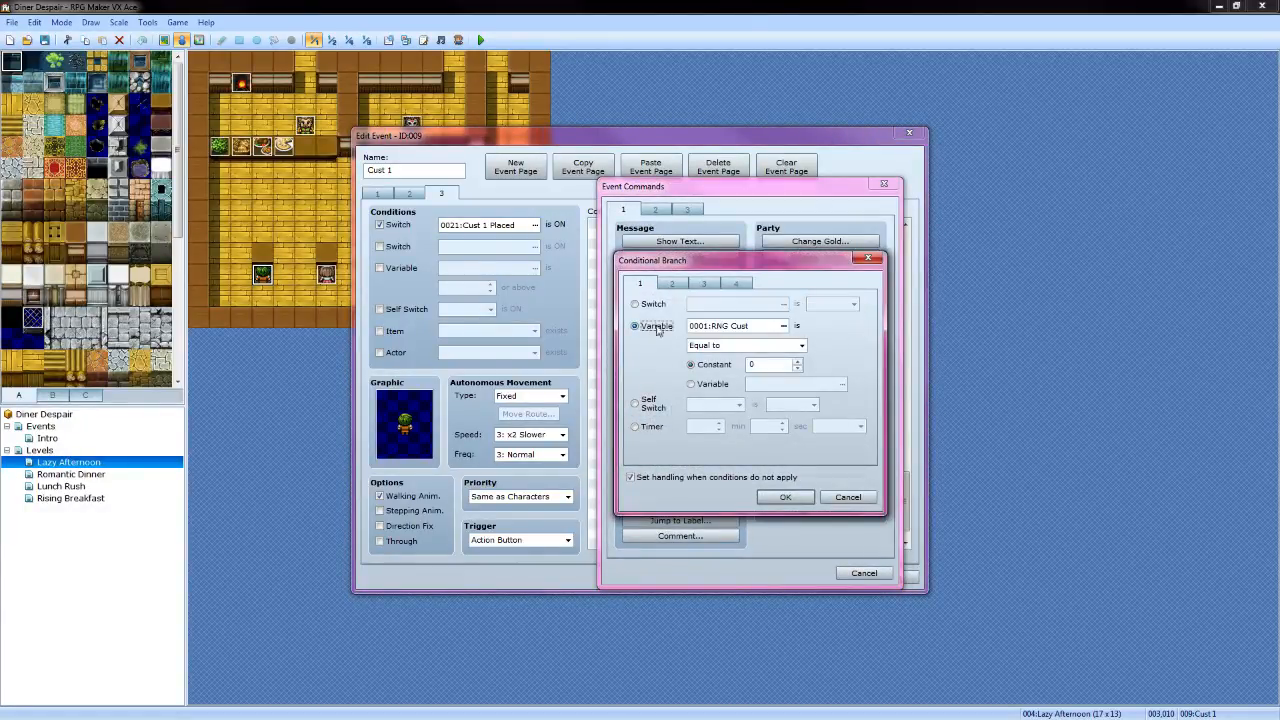
{"action": "left_click", "coordinate": [785, 326]}
{"action": "left_click", "coordinate": [733, 520]}
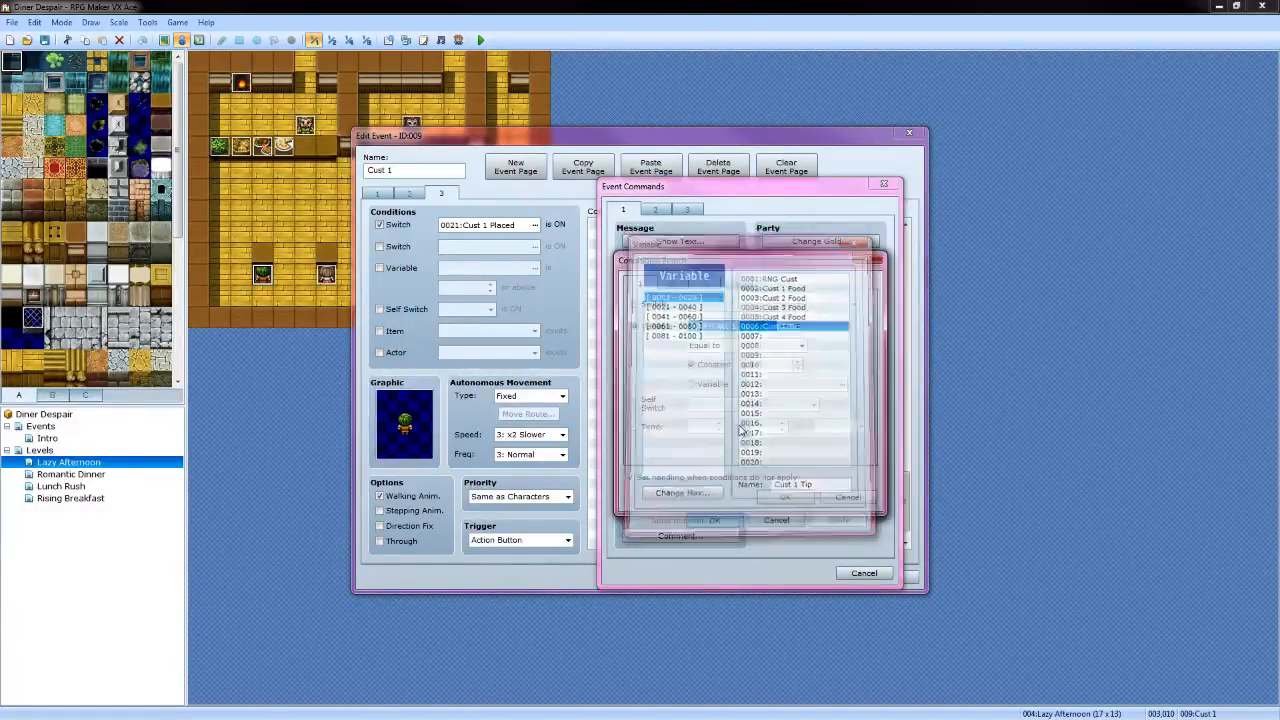
{"action": "left_click", "coordinate": [801, 345]}
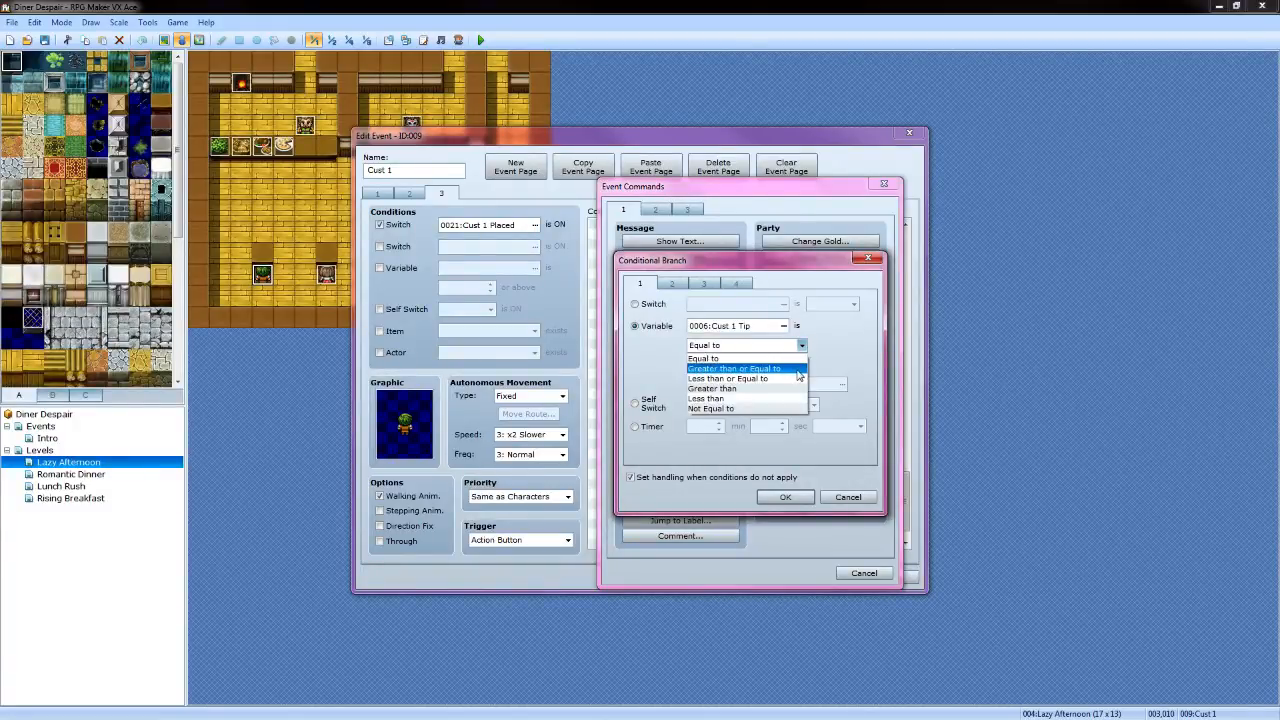
{"action": "left_click", "coordinate": [796, 369]}
{"action": "left_click", "coordinate": [650, 480]}
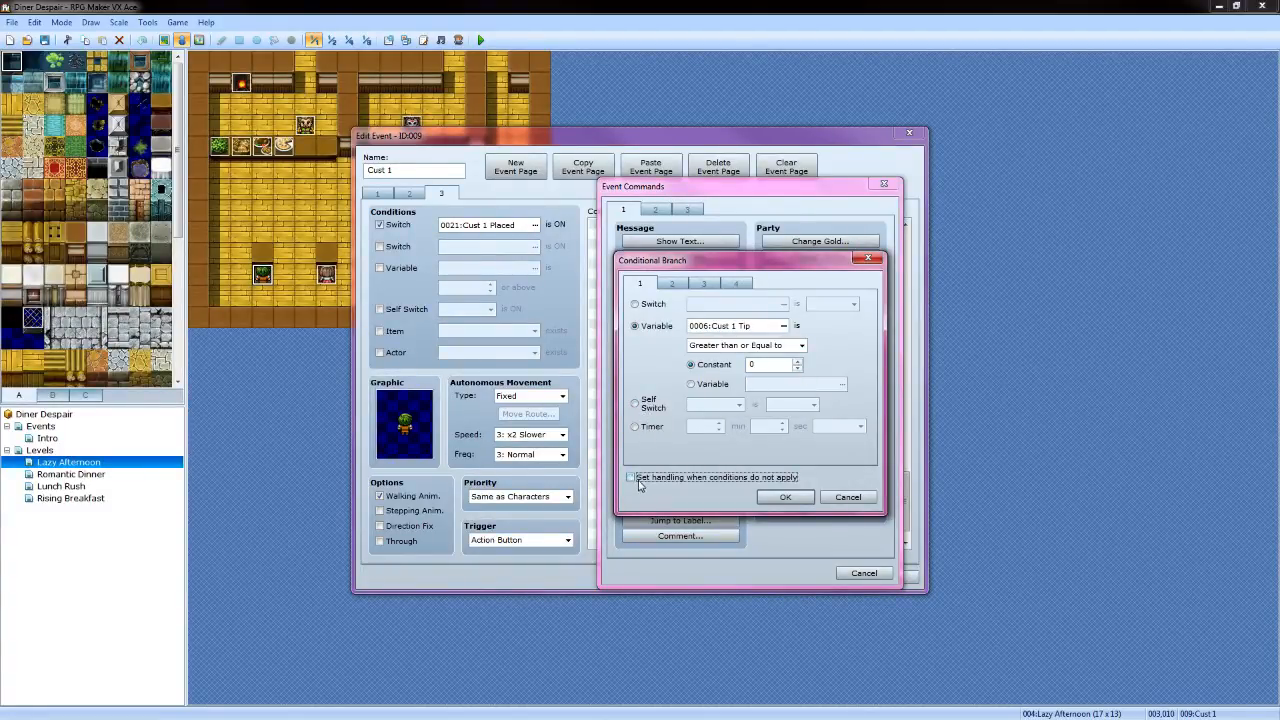
{"action": "left_click", "coordinate": [782, 497]}
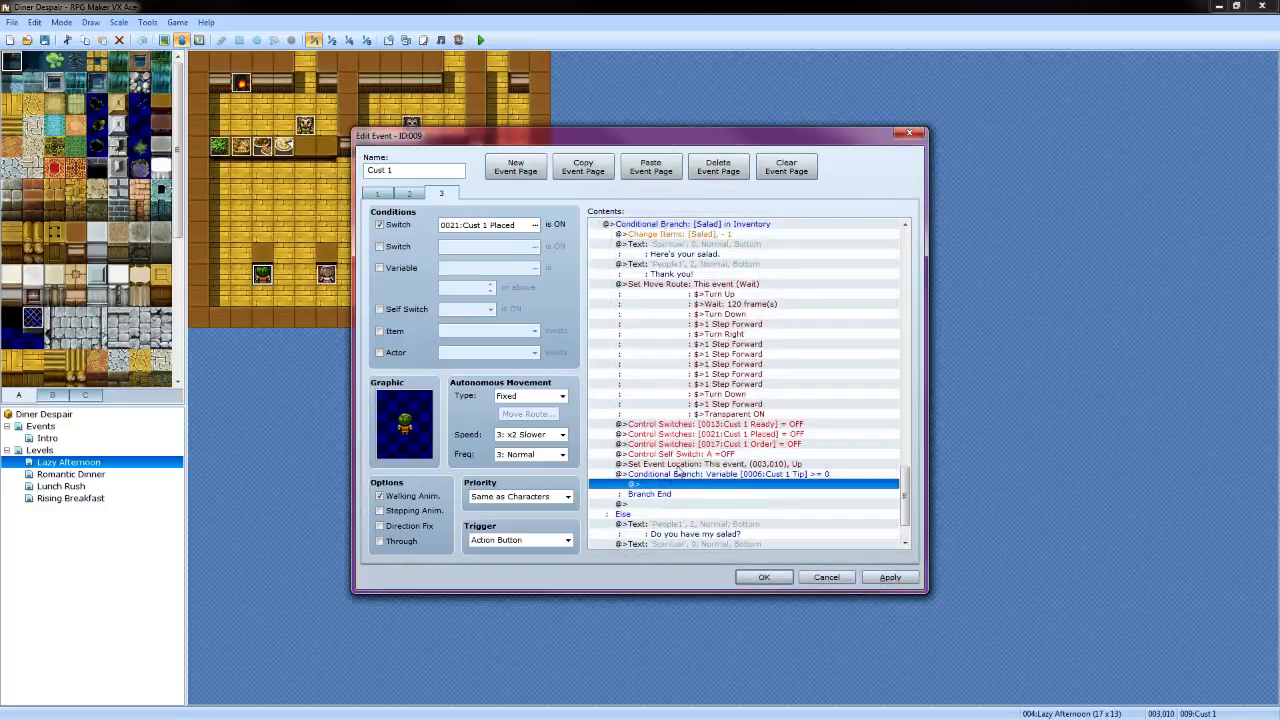
Add a Change Gold command inside the salad section's Cust 1 Tip branch that increases gold by the Cust 1 Tip variable
{"action": "double_click", "coordinate": [672, 488]}
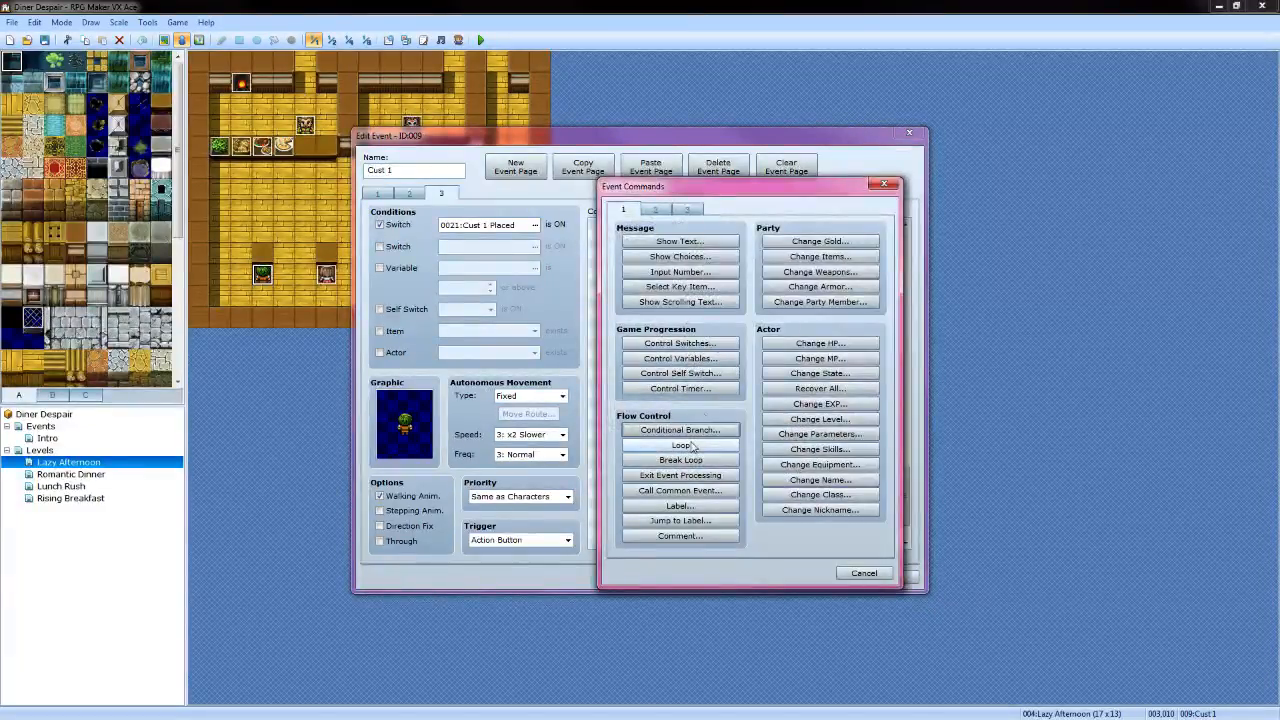
{"action": "left_click", "coordinate": [805, 243]}
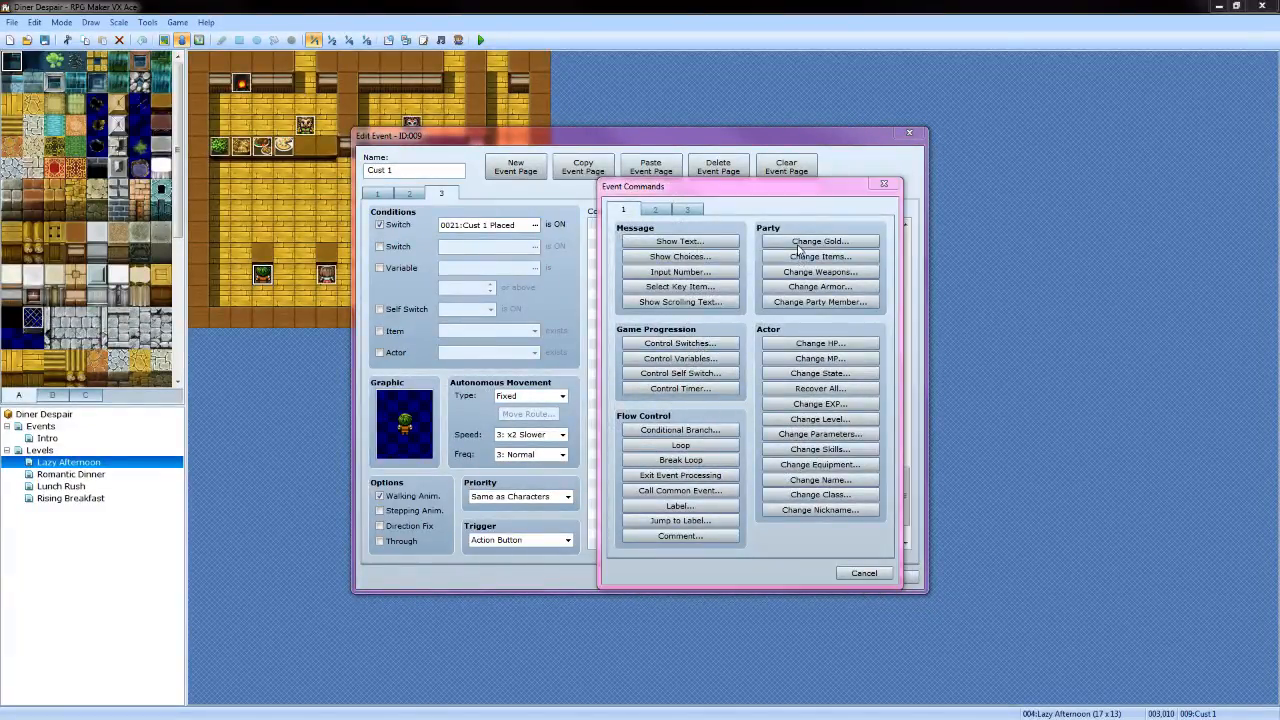
{"action": "left_click", "coordinate": [673, 414]}
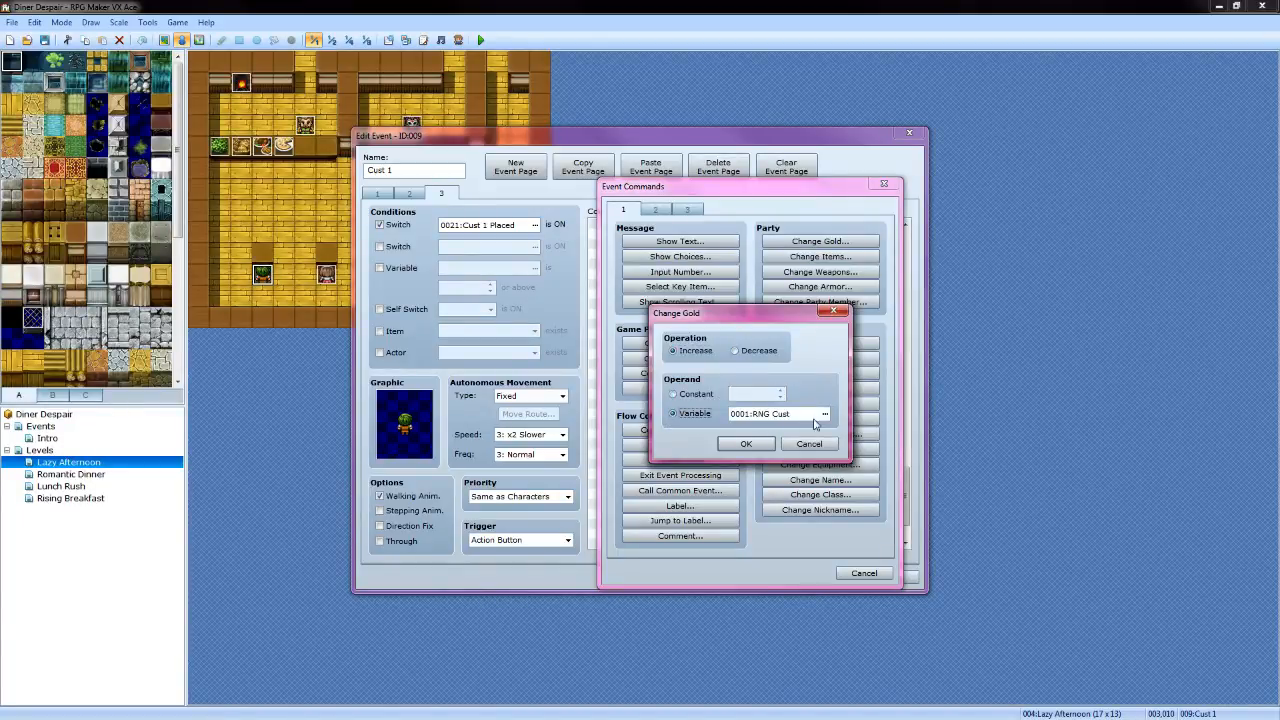
{"action": "left_click", "coordinate": [824, 413]}
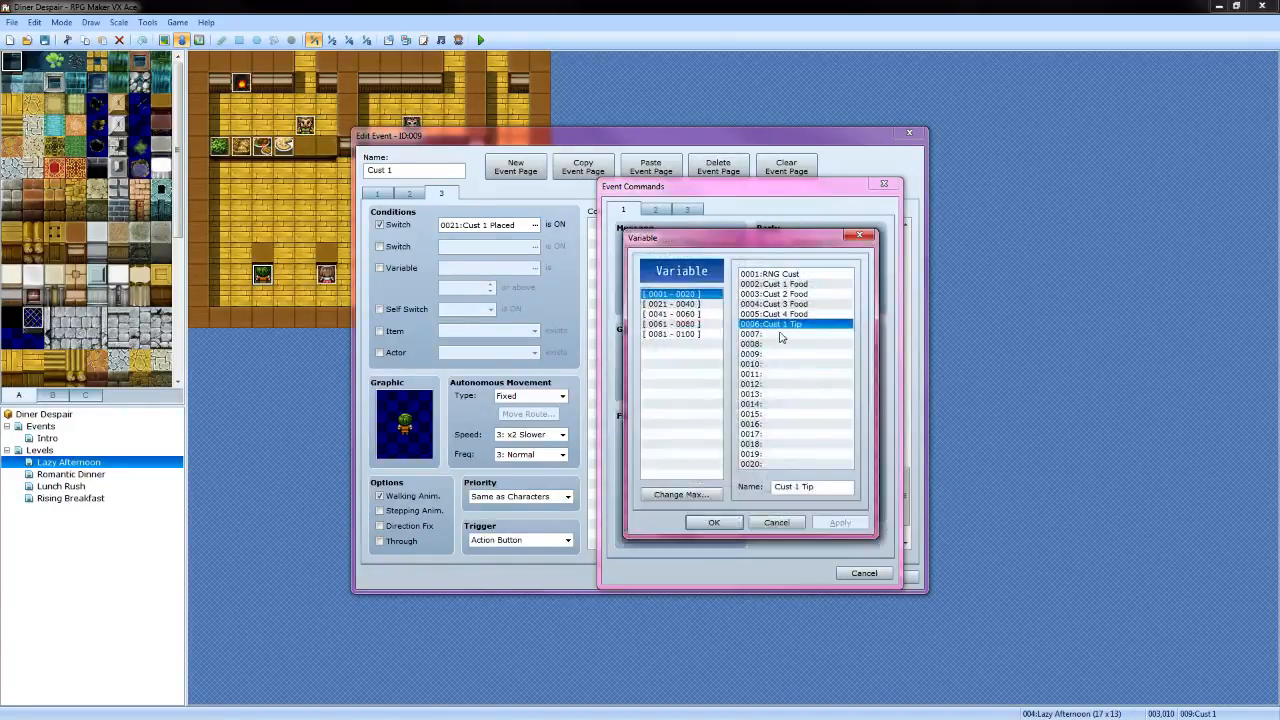
{"action": "left_click", "coordinate": [714, 522]}
{"action": "left_click", "coordinate": [736, 446]}
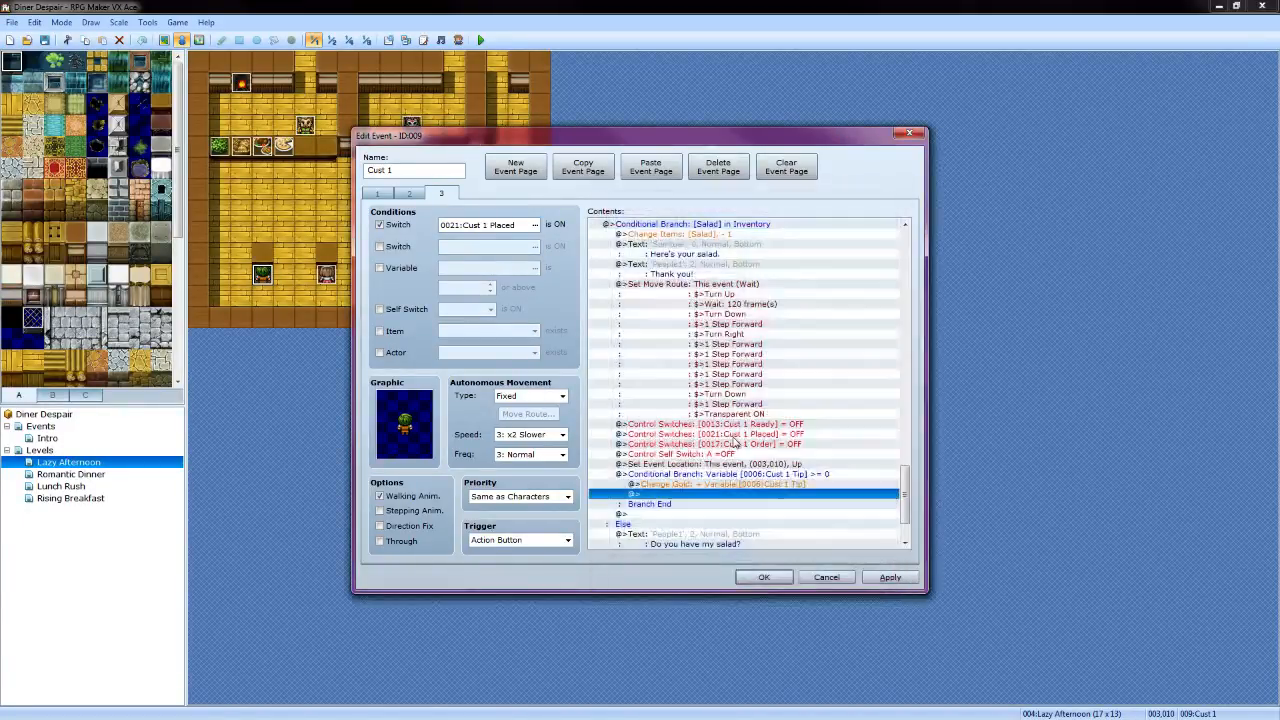
Add a Play SE command with the Coin sound directly after Change Gold in the salad section's Cust 1 Tip branch
{"action": "double_click", "coordinate": [670, 495]}
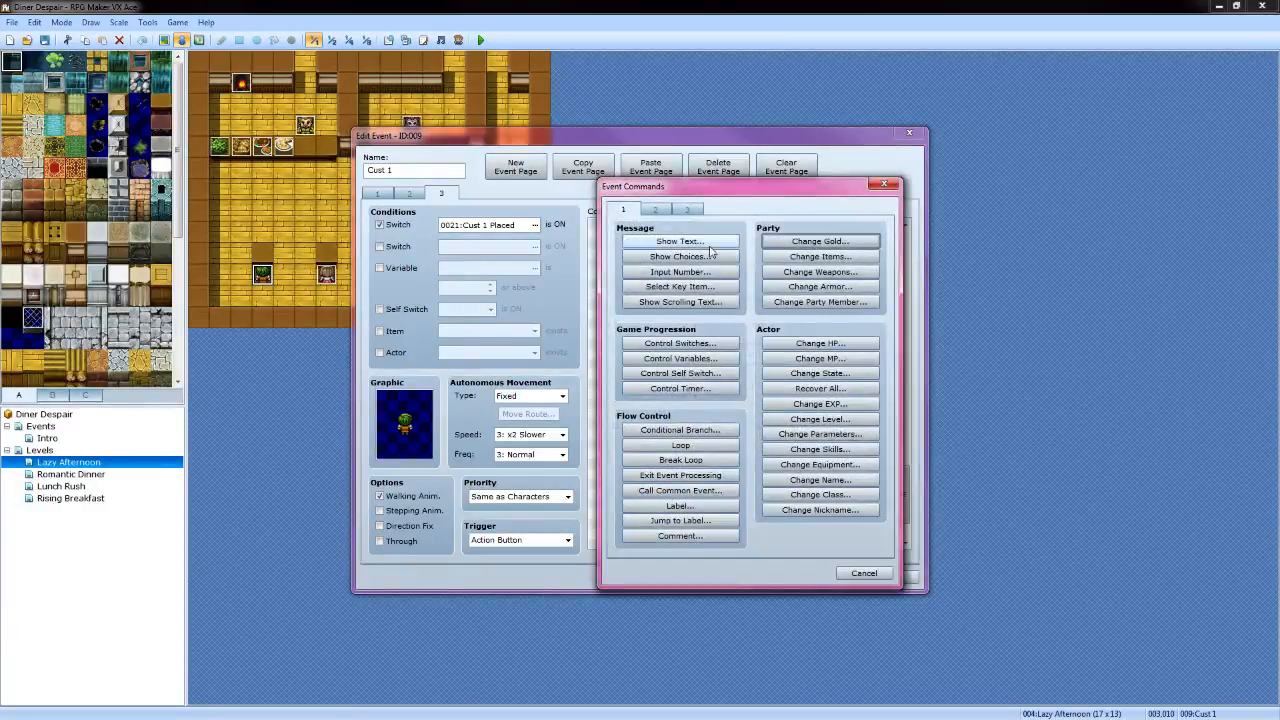
{"action": "left_click", "coordinate": [656, 209]}
{"action": "left_click", "coordinate": [822, 508]}
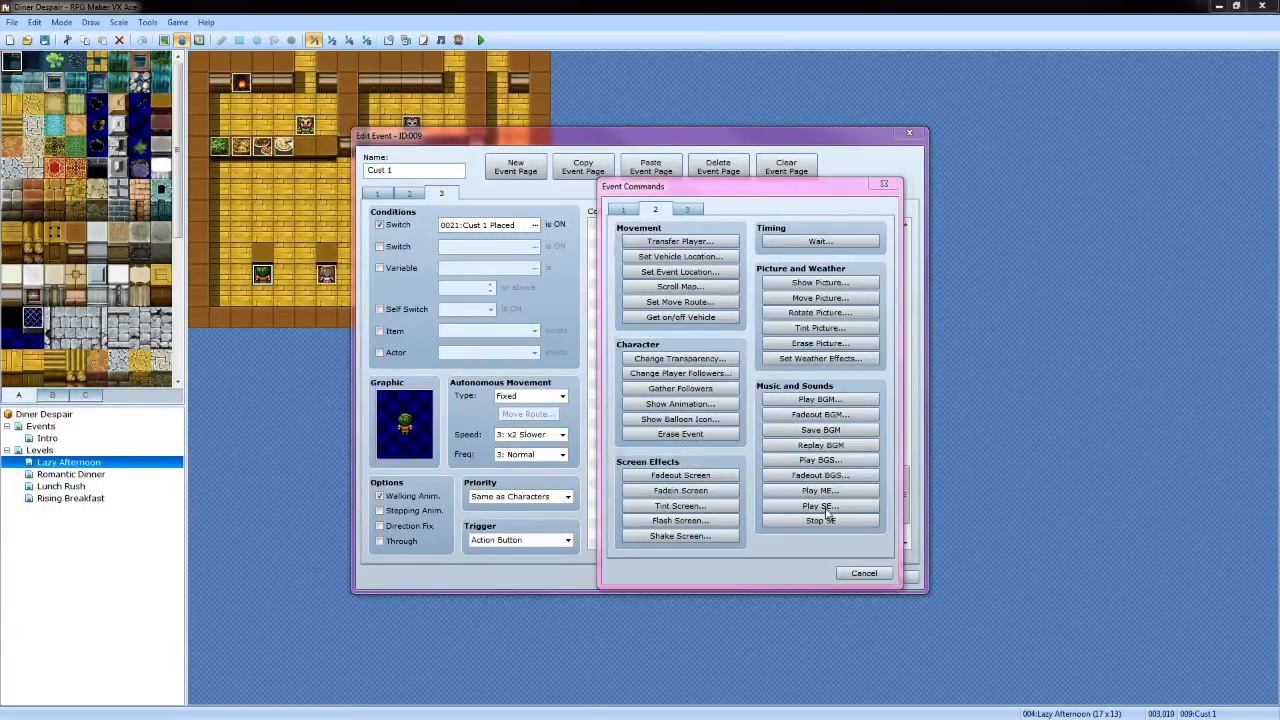
{"action": "left_click", "coordinate": [811, 437]}
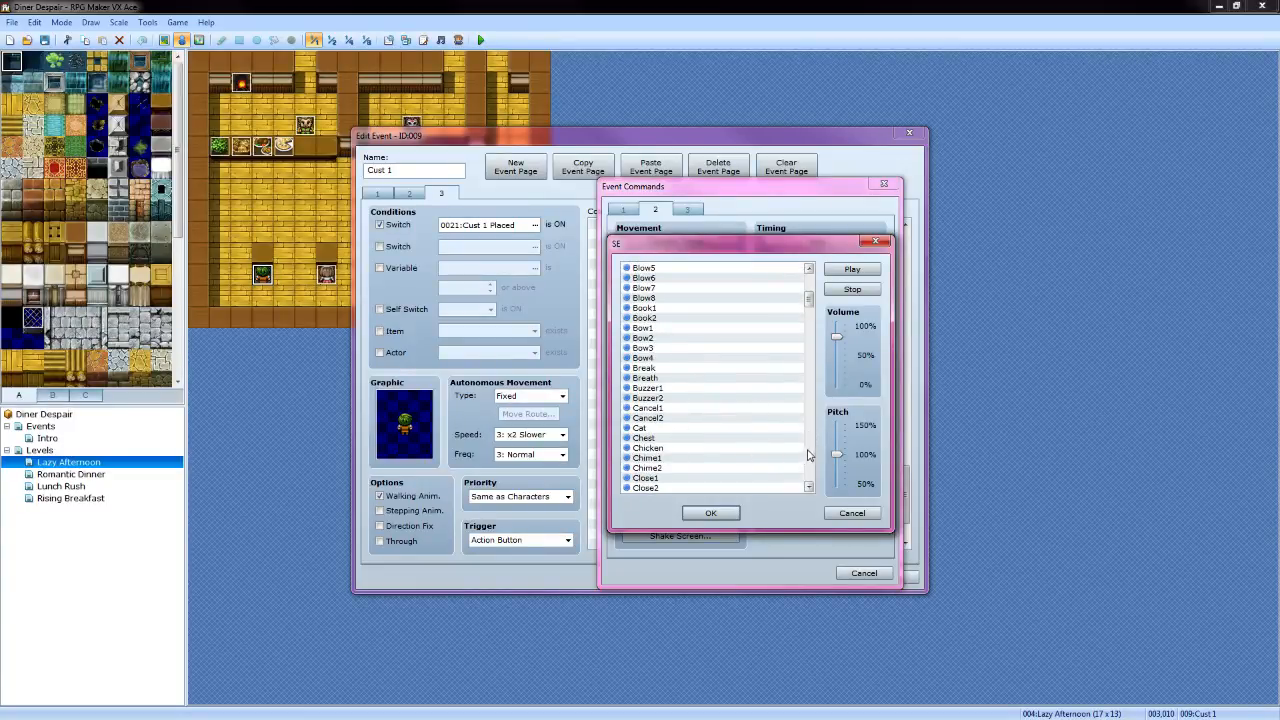
{"action": "left_click", "coordinate": [811, 453]}
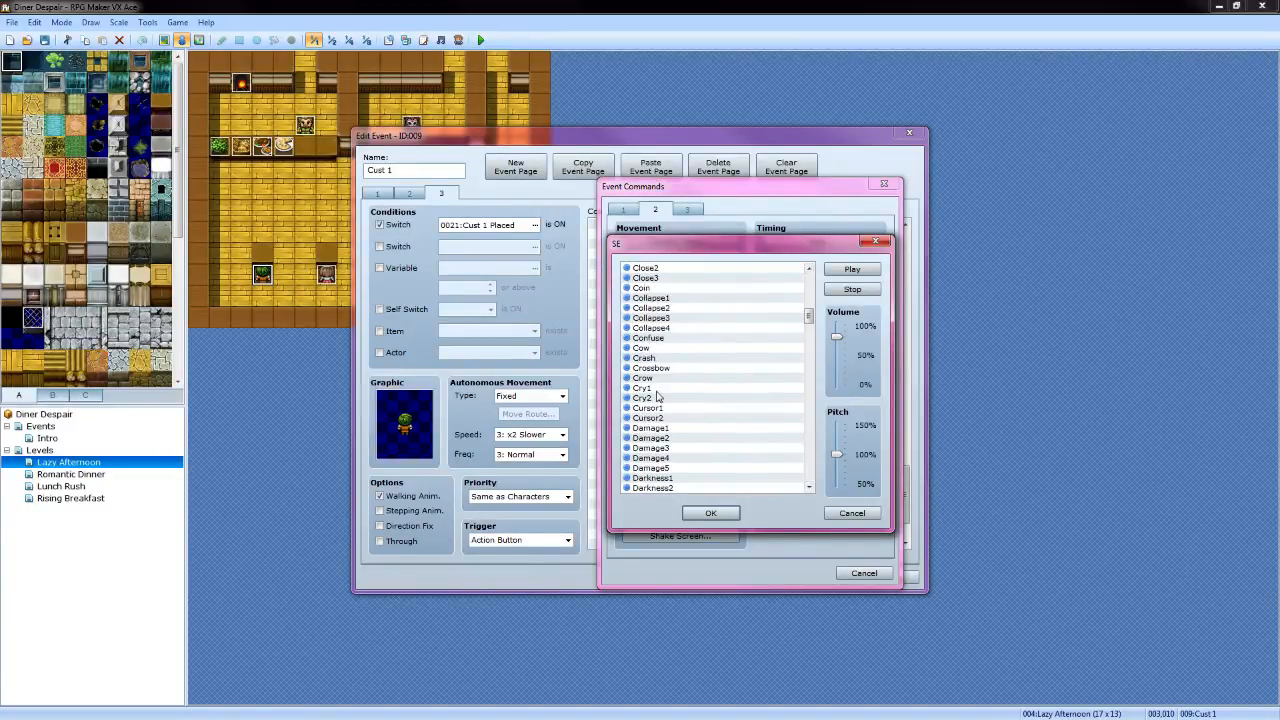
{"action": "left_click", "coordinate": [643, 288]}
{"action": "left_click", "coordinate": [710, 513]}
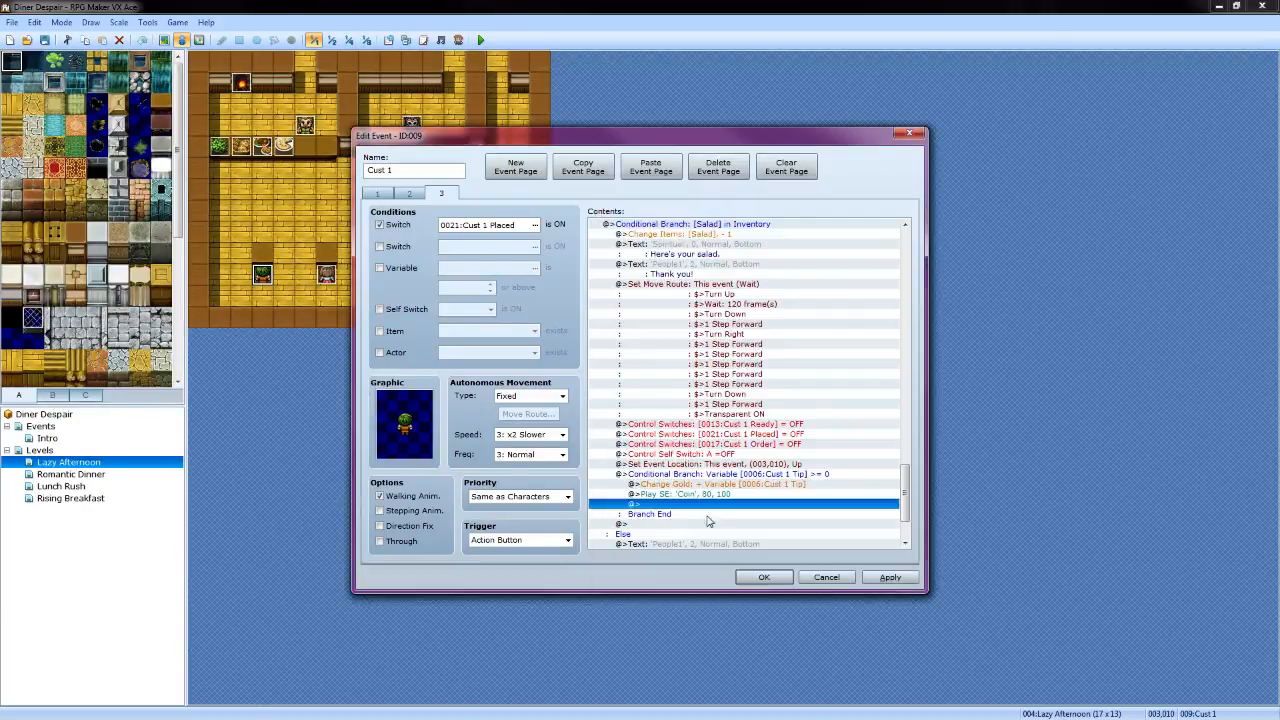
Add a Control Variables command after "Sorry, not yet." in the salad Else section that subtracts 10 from Cust 1 Tip, and apply the changes
{"action": "scroll", "coordinate": [707, 516], "scroll_direction": "down", "scroll_amount": 3}
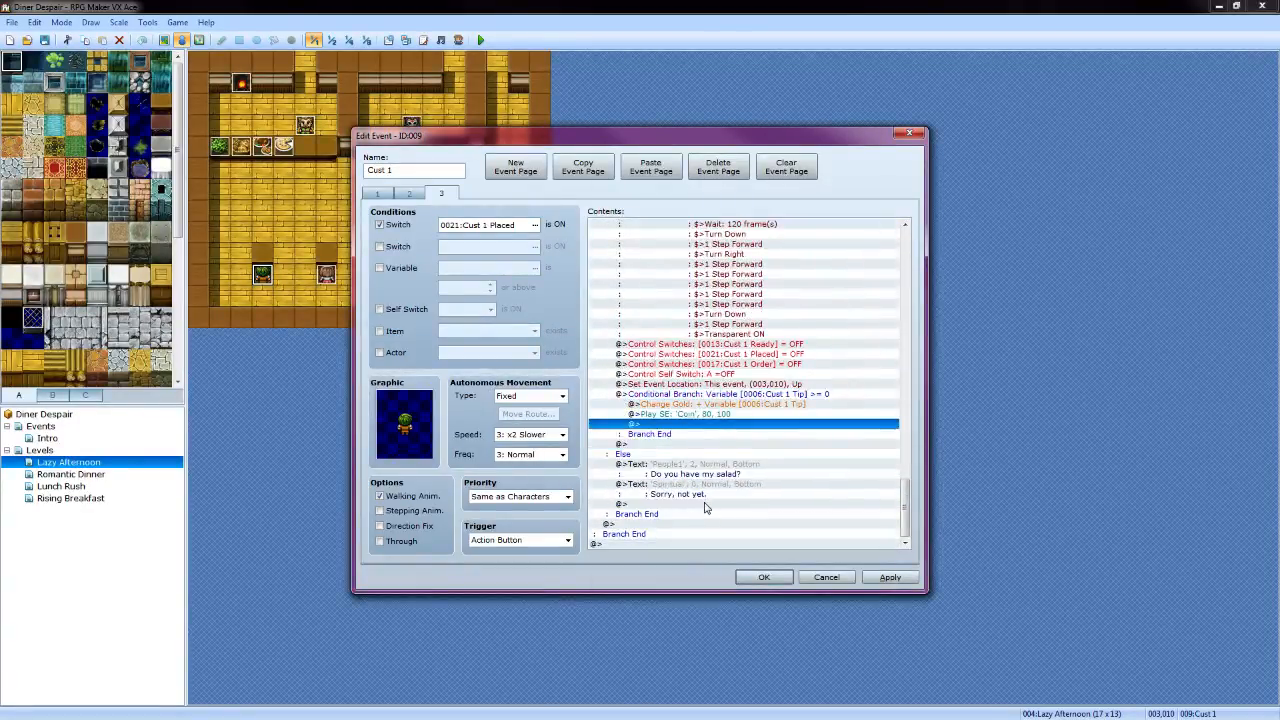
{"action": "left_click", "coordinate": [705, 505]}
{"action": "double_click", "coordinate": [705, 505]}
{"action": "left_click", "coordinate": [625, 210]}
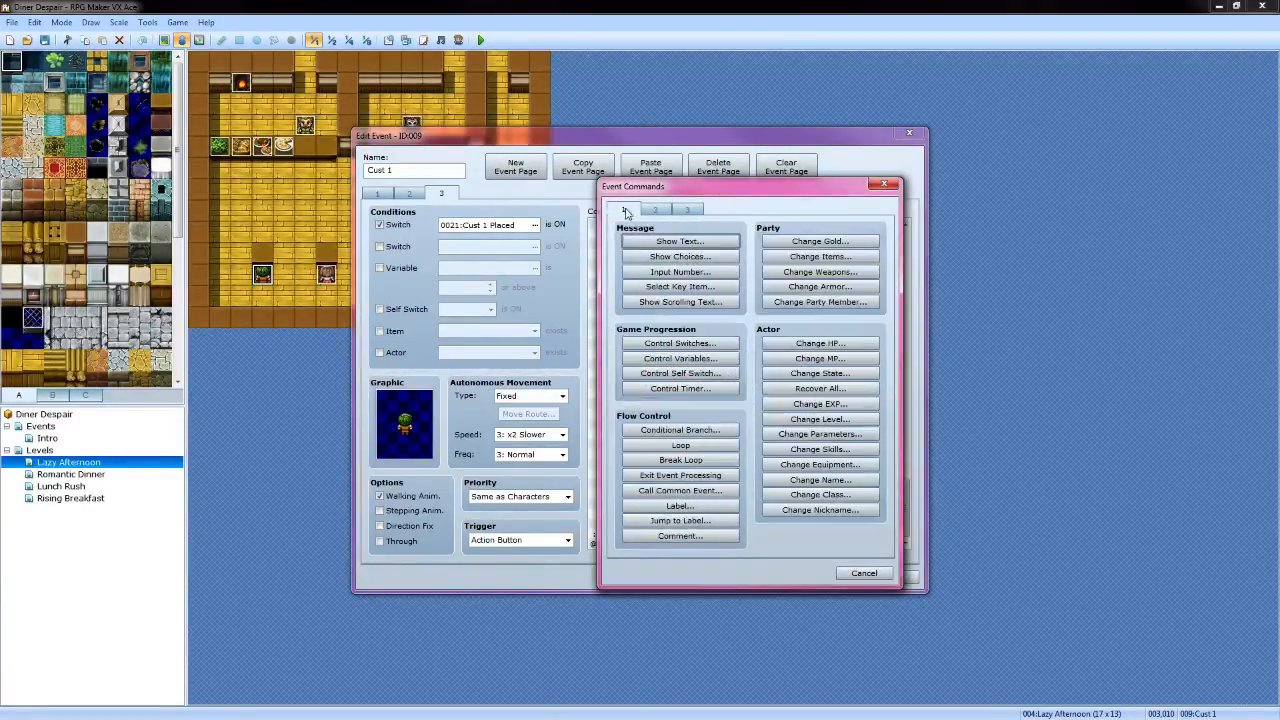
{"action": "left_click", "coordinate": [705, 366]}
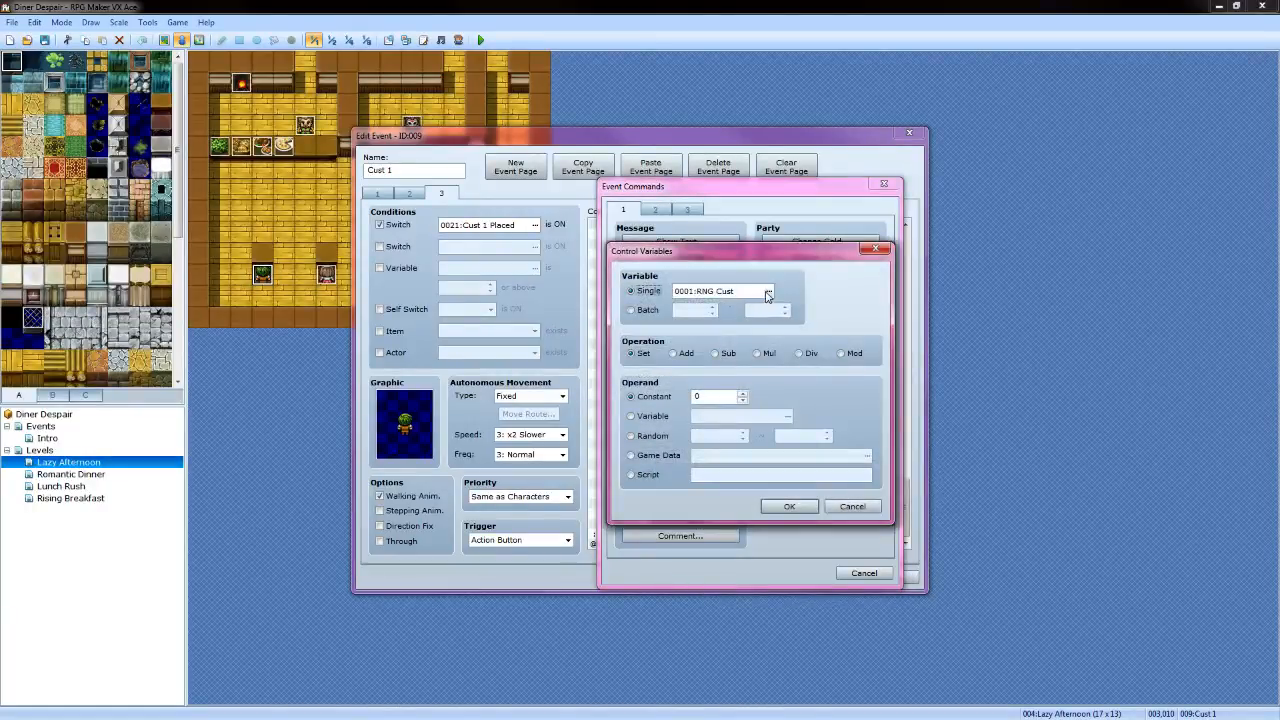
{"action": "left_click", "coordinate": [760, 299]}
{"action": "left_click", "coordinate": [714, 522]}
{"action": "left_click", "coordinate": [715, 353]}
{"action": "double_click", "coordinate": [712, 396]}
{"action": "left_click", "coordinate": [772, 507]}
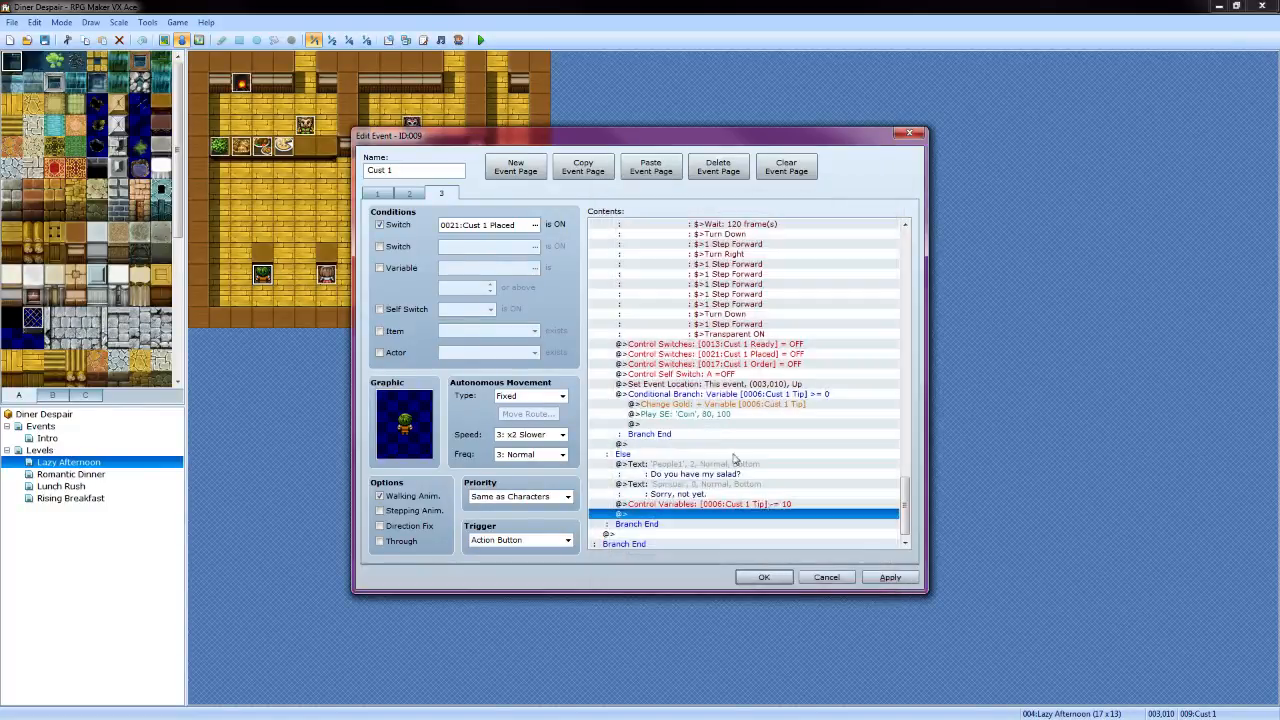
{"action": "scroll", "coordinate": [714, 453], "scroll_direction": "down", "scroll_amount": 1}
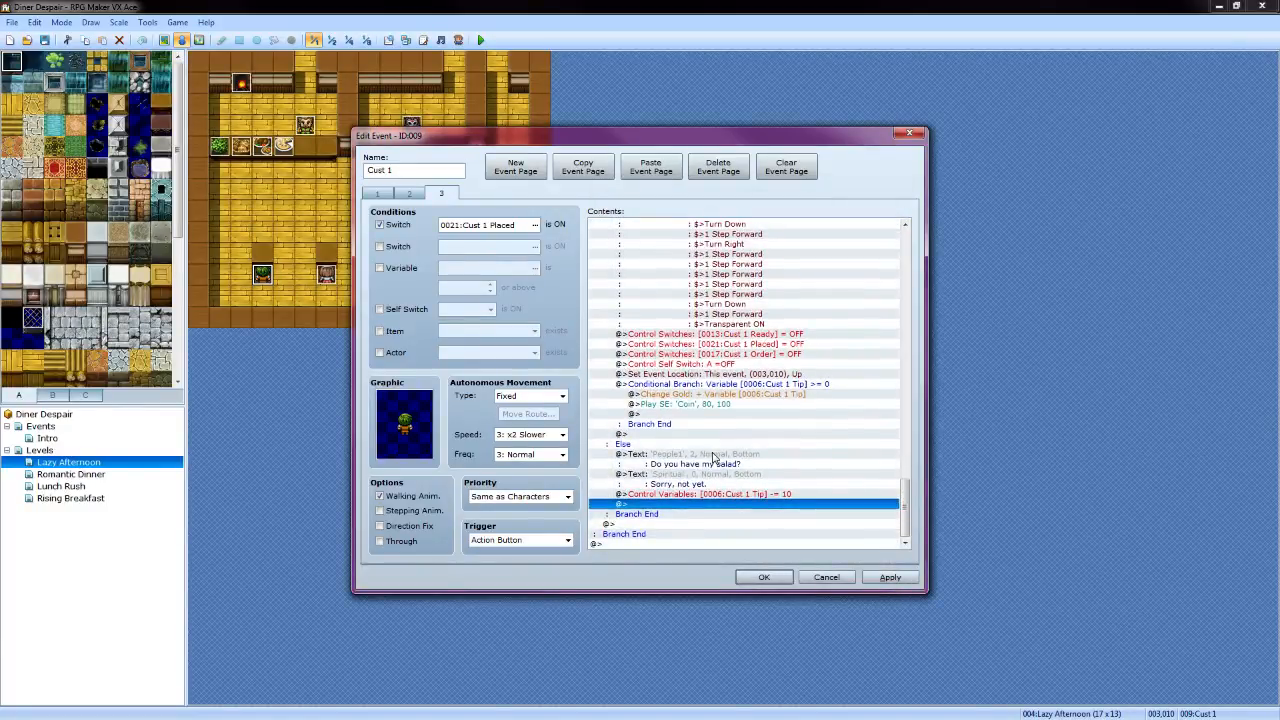
{"action": "left_click", "coordinate": [889, 578]}
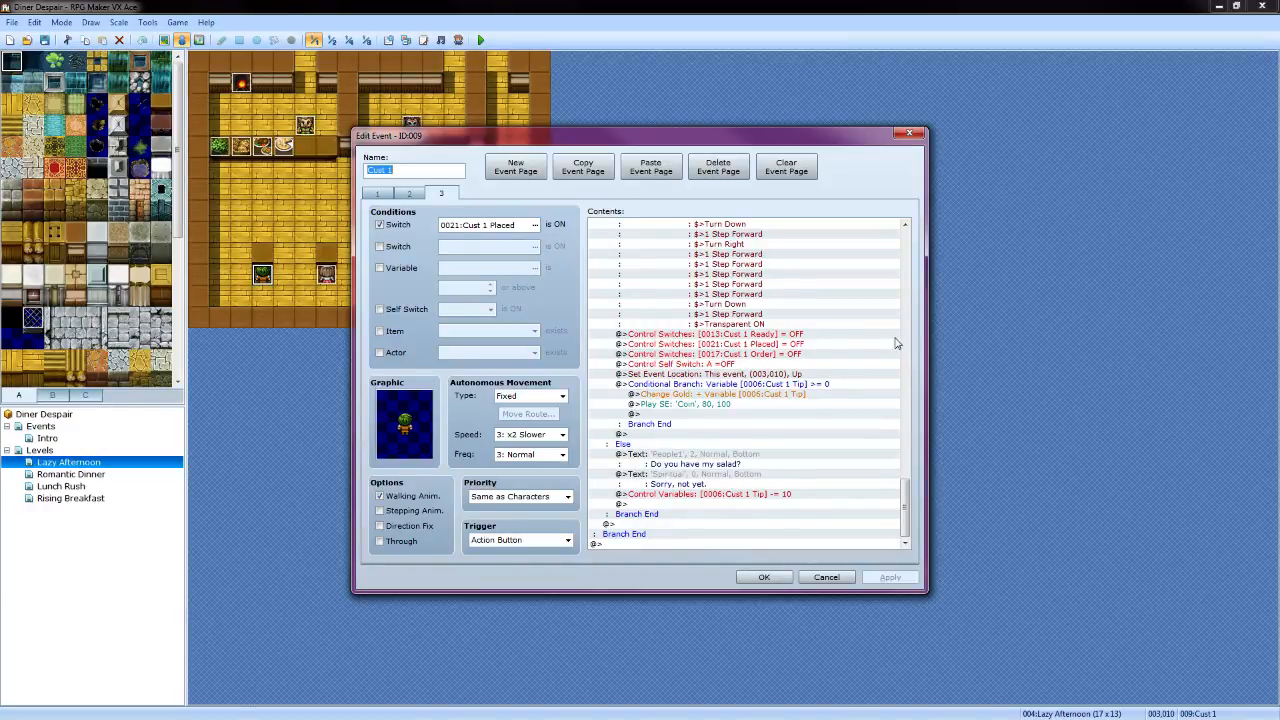
Cut the Cust 1 Tip deduction that follows "Can I get you anything?" in the Else section of event page 2
{"action": "left_click", "coordinate": [908, 243]}
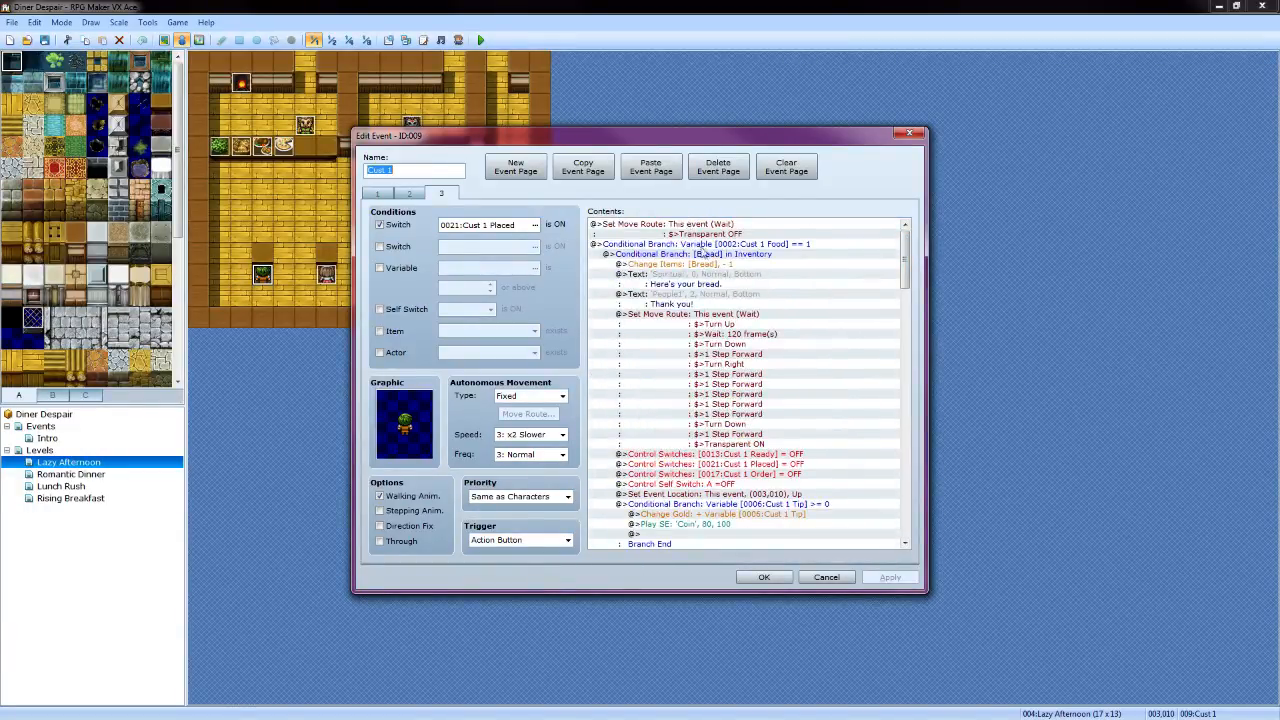
{"action": "left_click", "coordinate": [386, 196]}
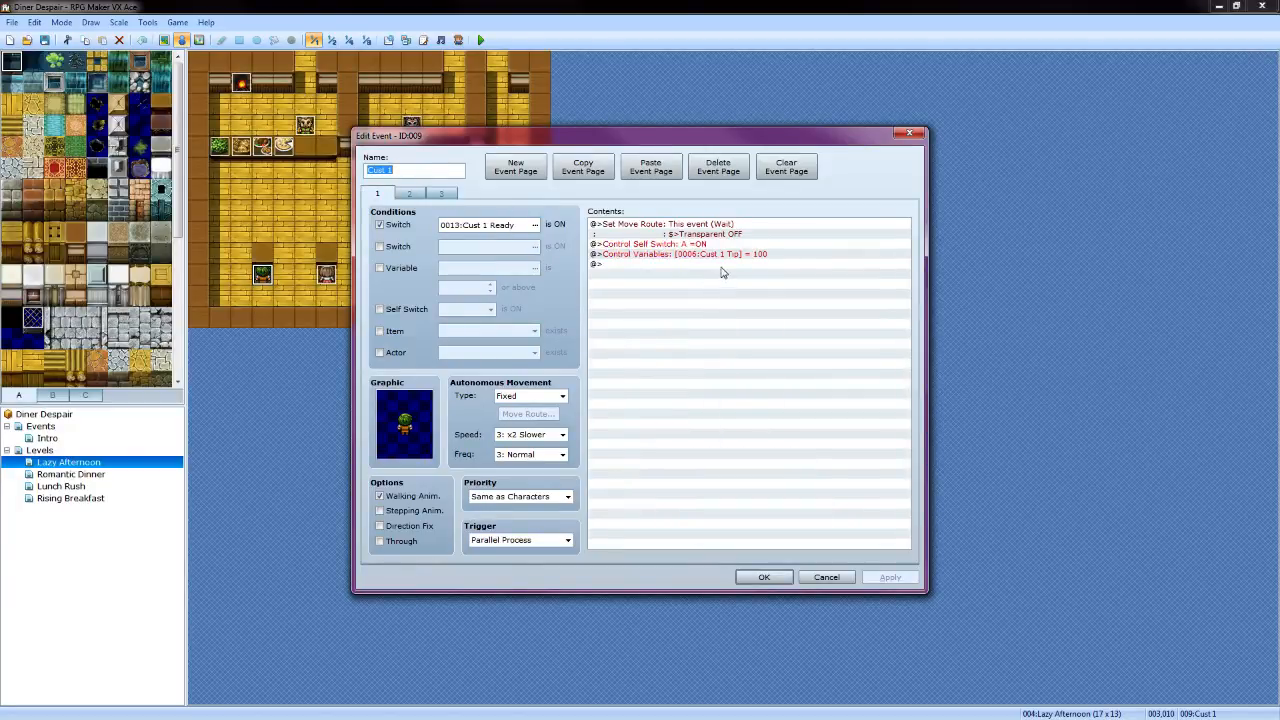
{"action": "left_click", "coordinate": [417, 194]}
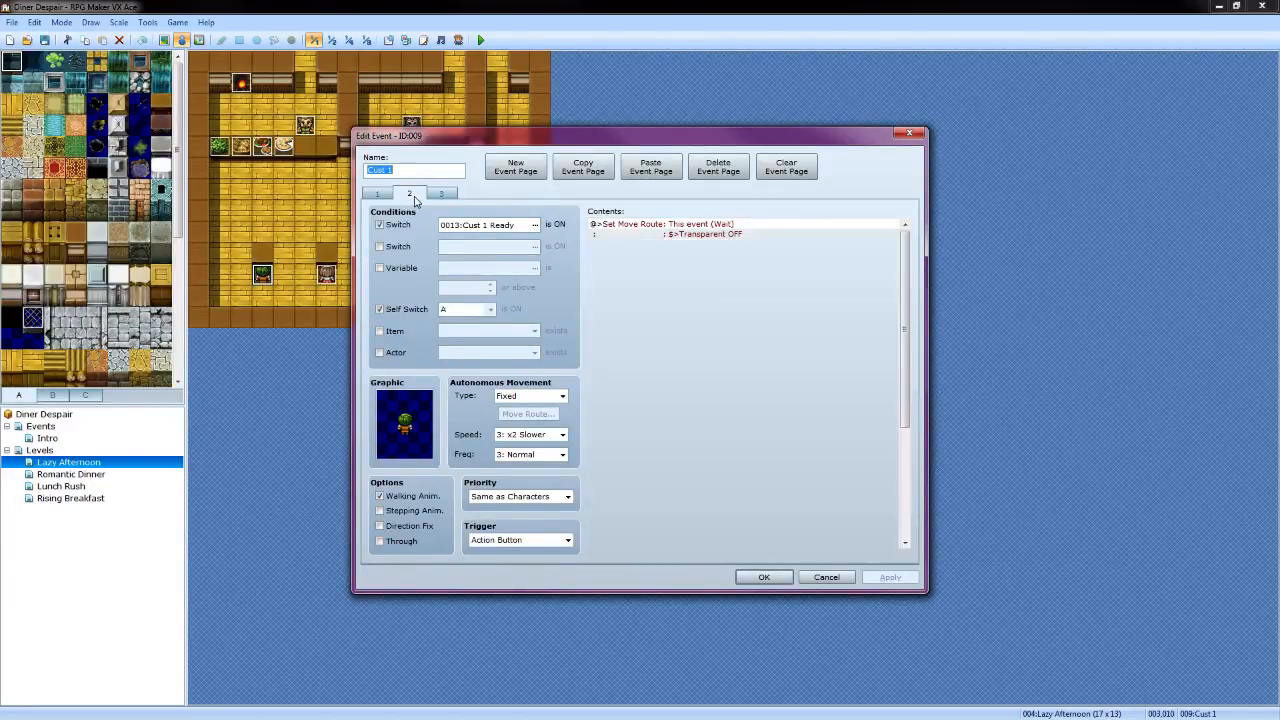
{"action": "left_click", "coordinate": [440, 195]}
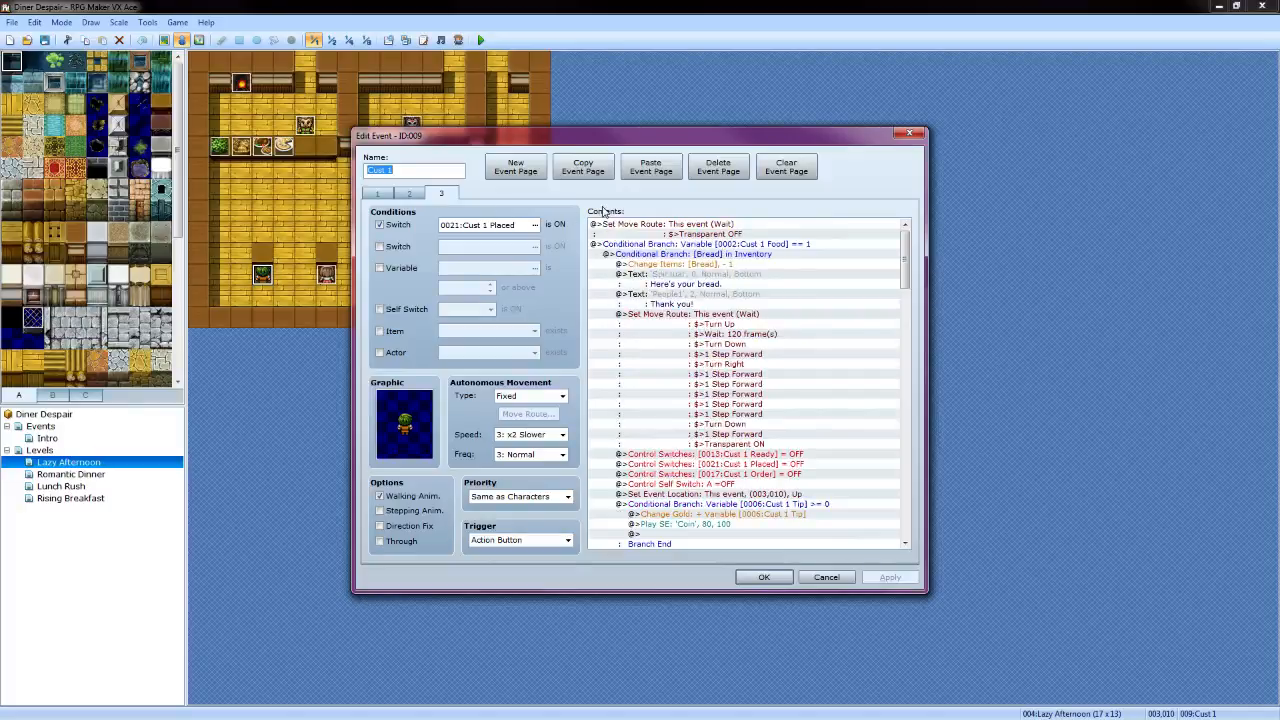
{"action": "left_click", "coordinate": [417, 195]}
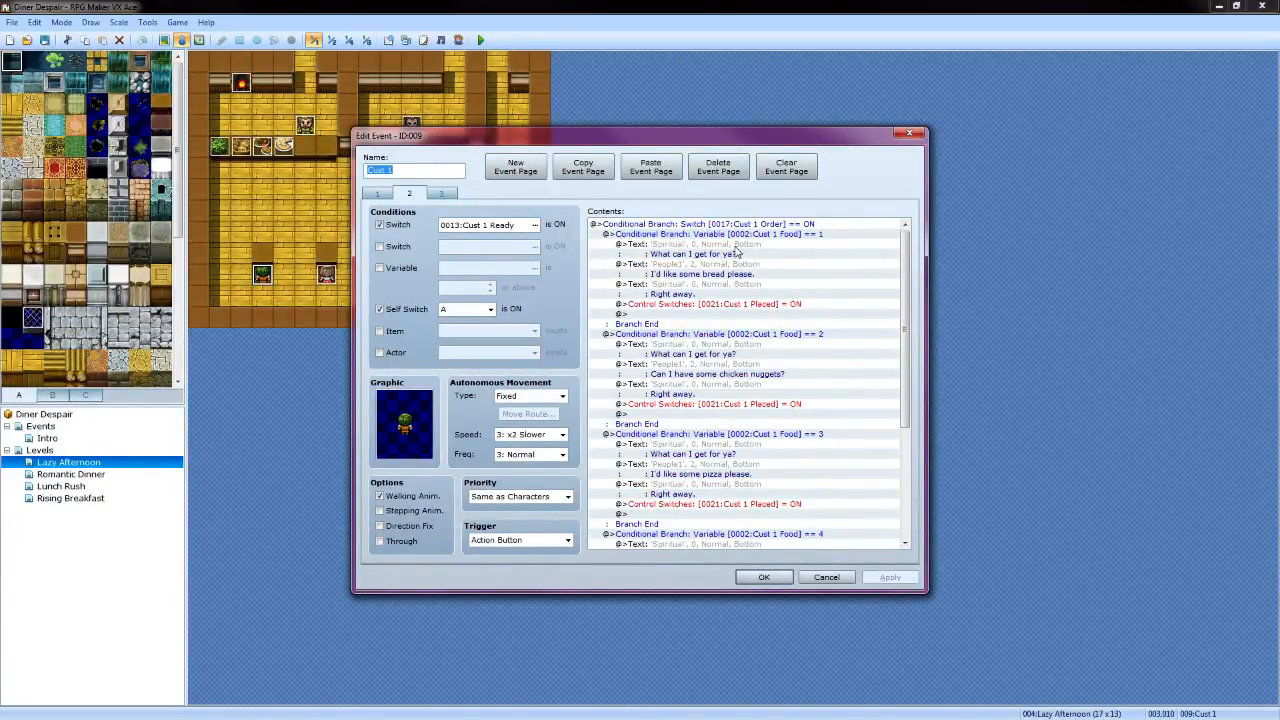
{"action": "left_click_drag", "start_coordinate": [900, 295], "coordinate": [903, 452]}
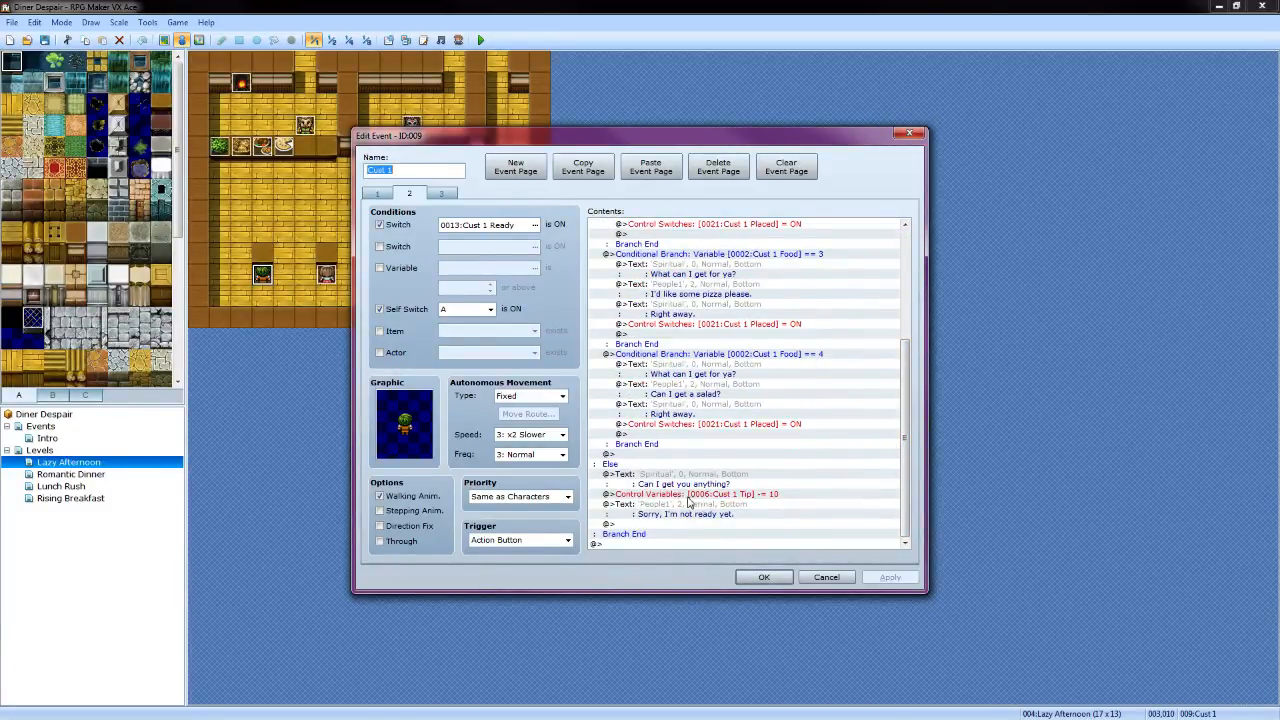
{"action": "left_click", "coordinate": [655, 495]}
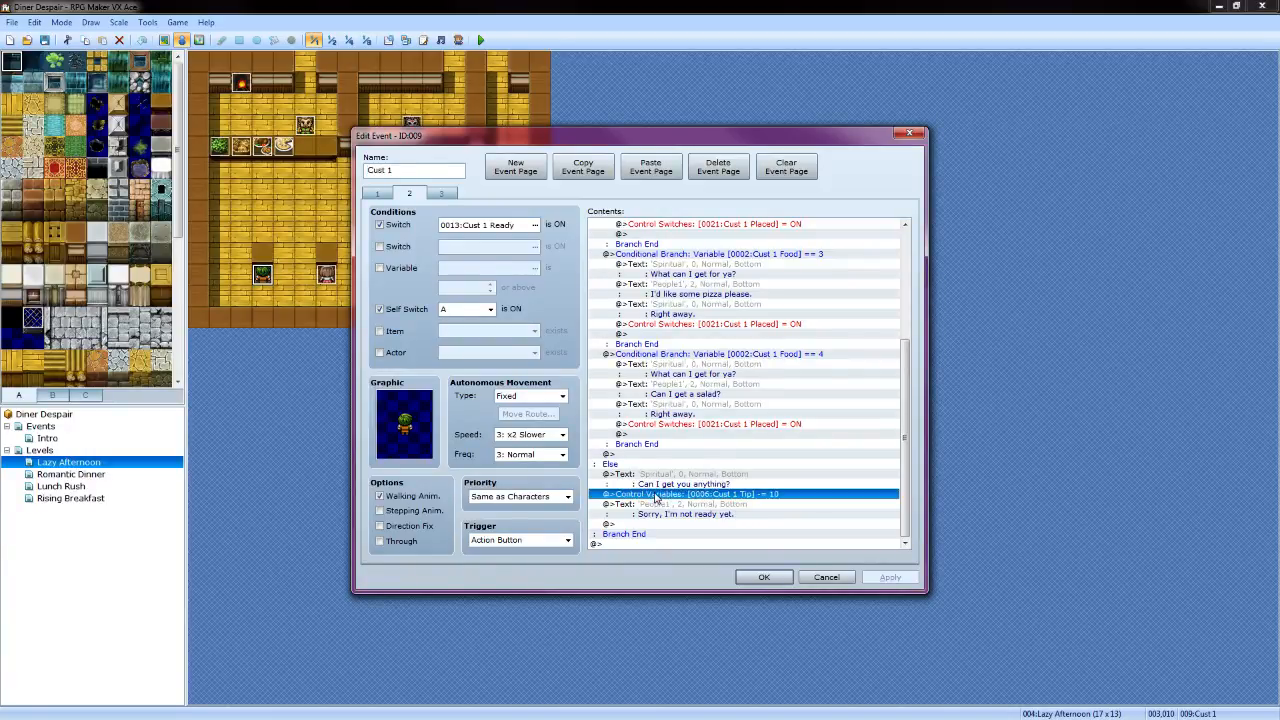
{"action": "right_click", "coordinate": [655, 497]}
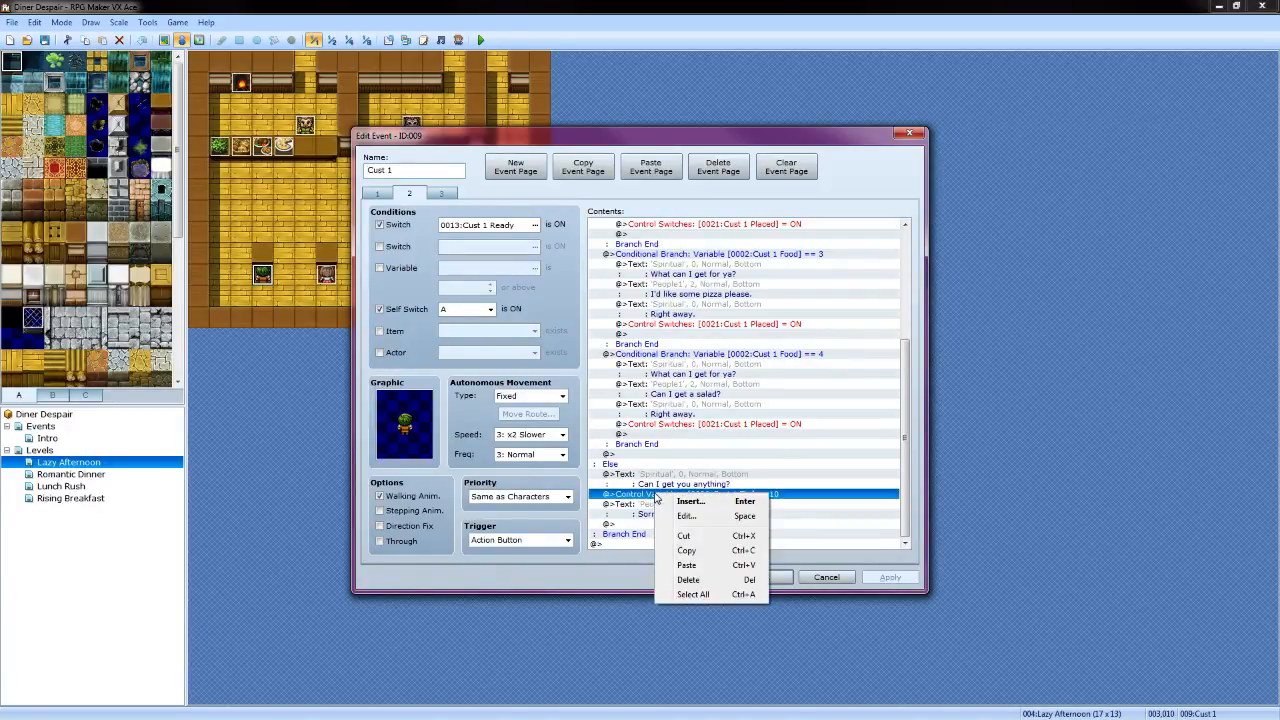
{"action": "left_click", "coordinate": [683, 536]}
Add a Control Variables command after "Sorry, I'm not ready yet." on event page 2 that subtracts 10 from Cust 1 Tip
{"action": "double_click", "coordinate": [665, 525]}
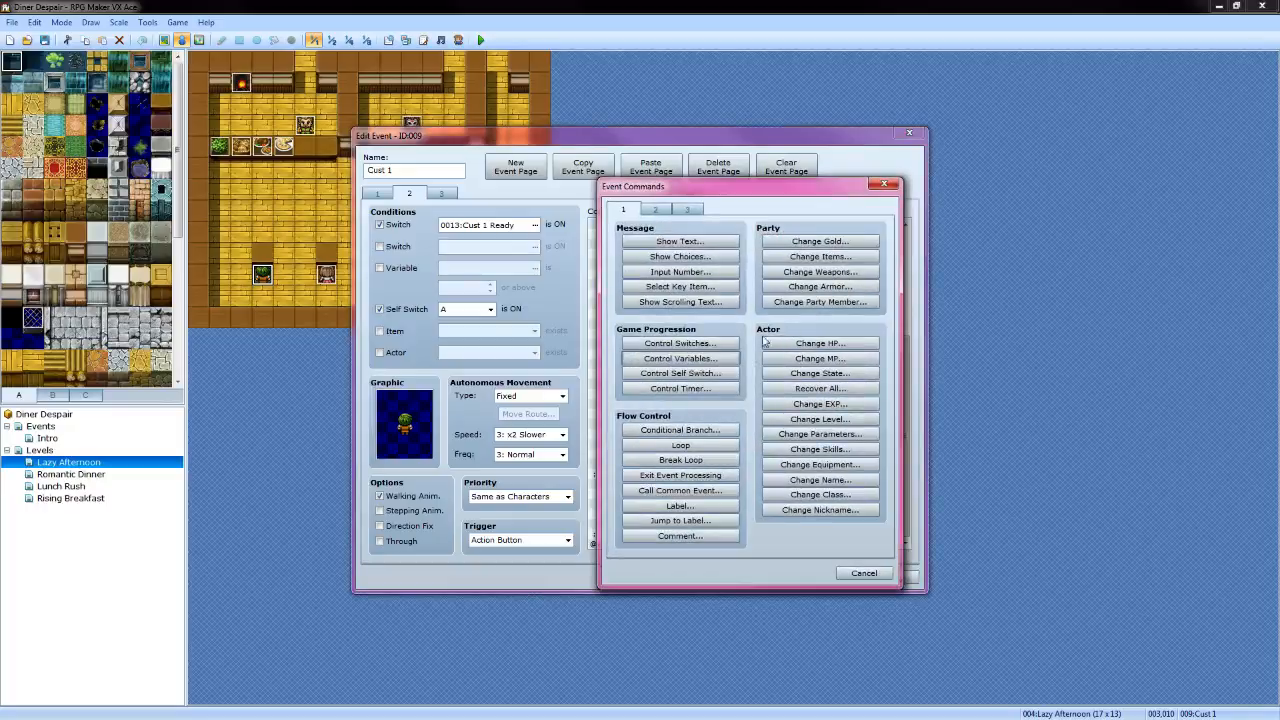
{"action": "left_click", "coordinate": [690, 372]}
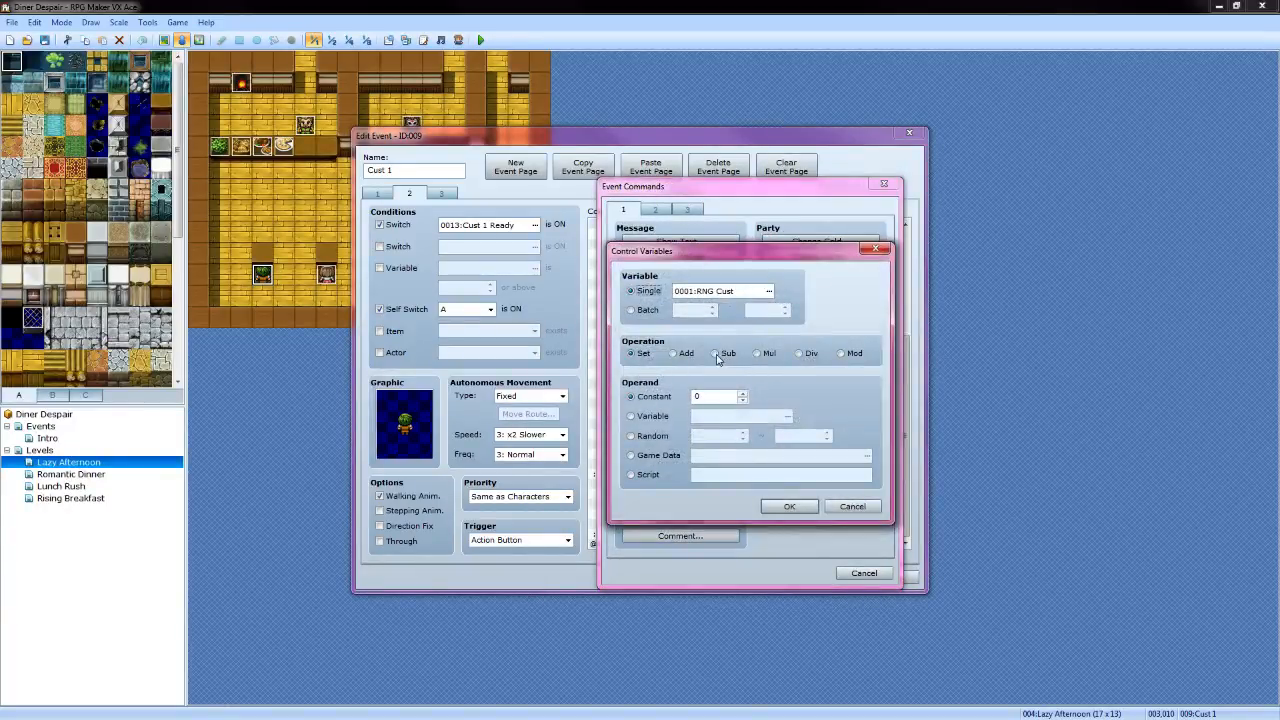
{"action": "left_click", "coordinate": [768, 290]}
{"action": "left_click", "coordinate": [790, 324]}
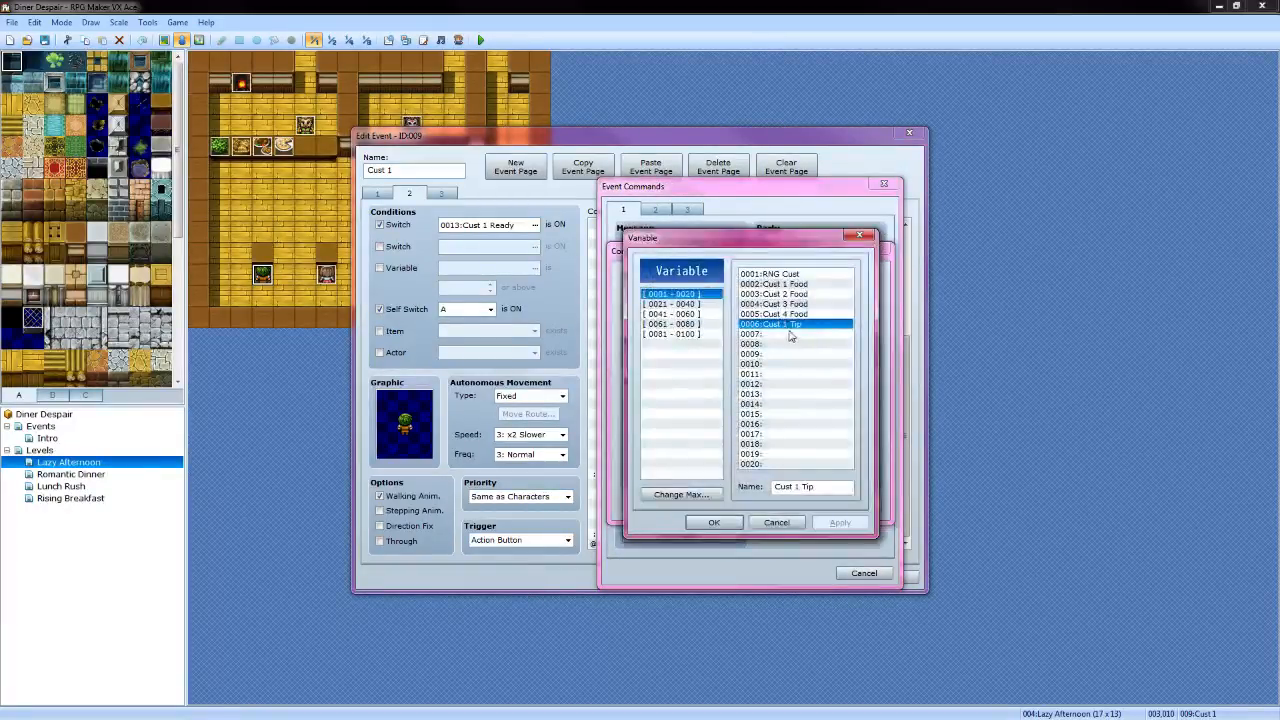
{"action": "left_click", "coordinate": [706, 524]}
{"action": "left_click", "coordinate": [721, 397]}
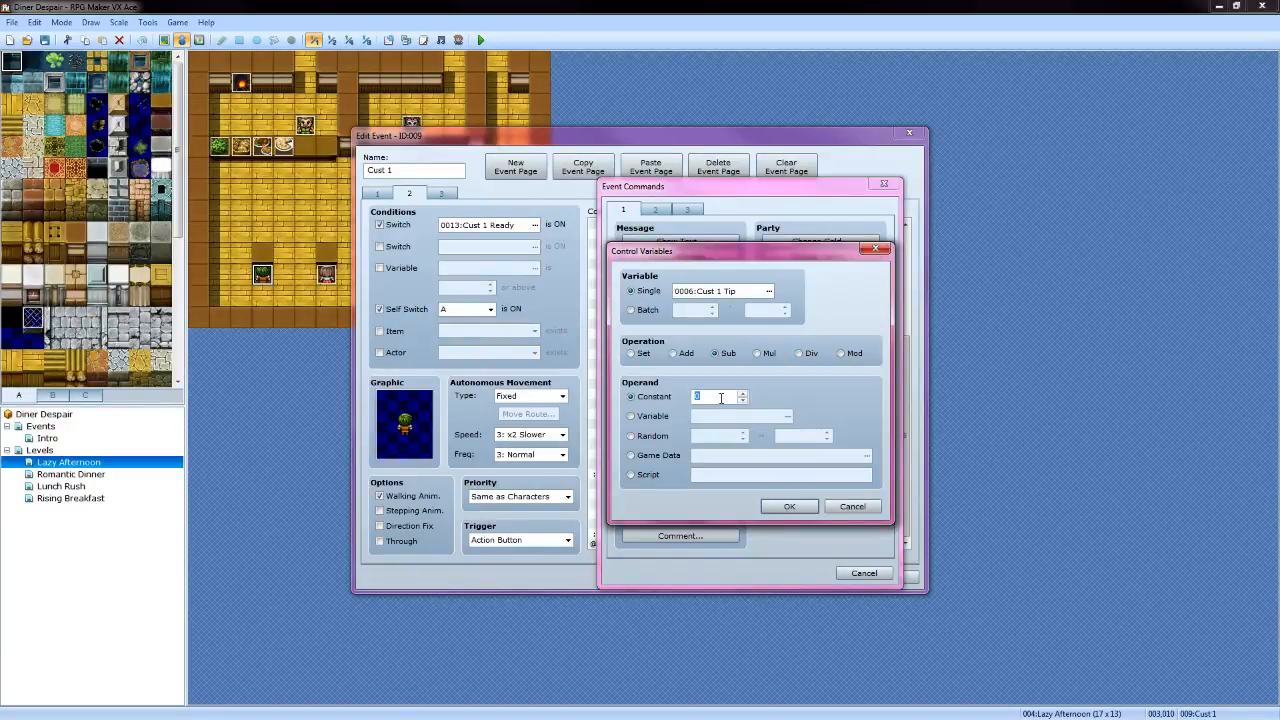
{"action": "left_click", "coordinate": [788, 506]}
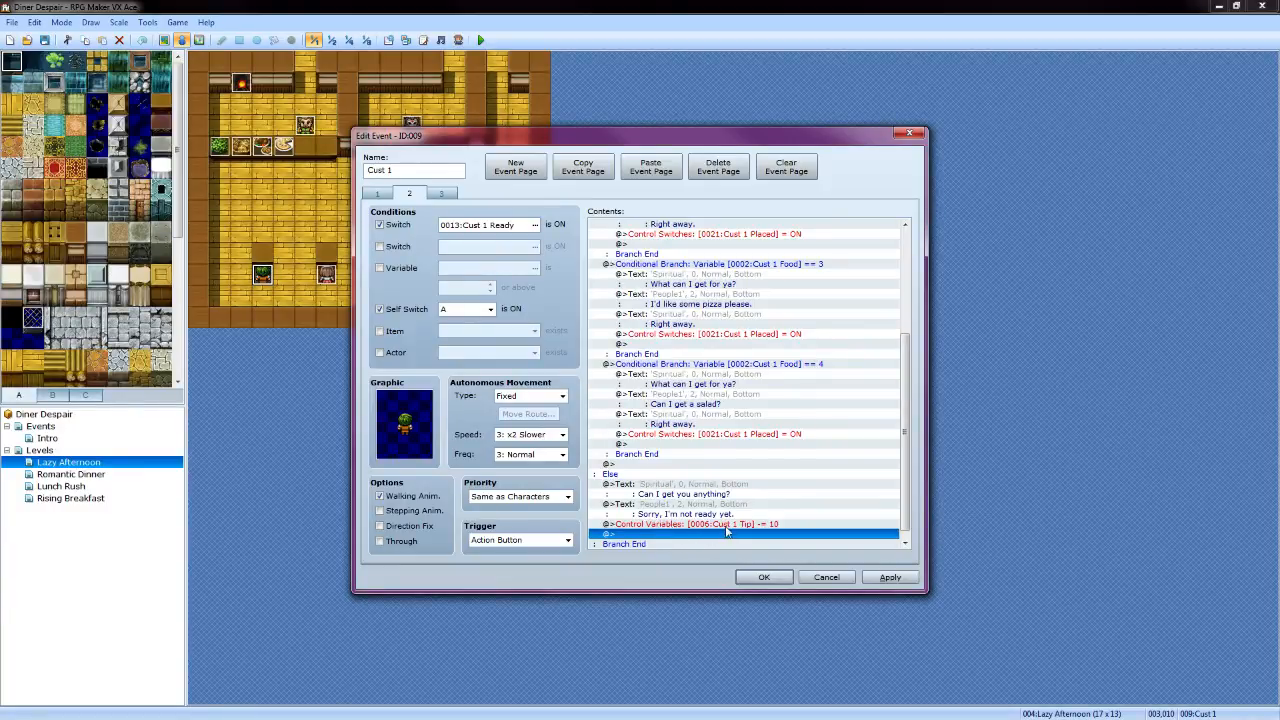
Change the Cust 1 Tip deduction after "Sorry, I'm not ready yet." to subtract 5, and apply the event changes
{"action": "left_click", "coordinate": [726, 524]}
{"action": "right_click", "coordinate": [727, 524]}
{"action": "left_click", "coordinate": [742, 548]}
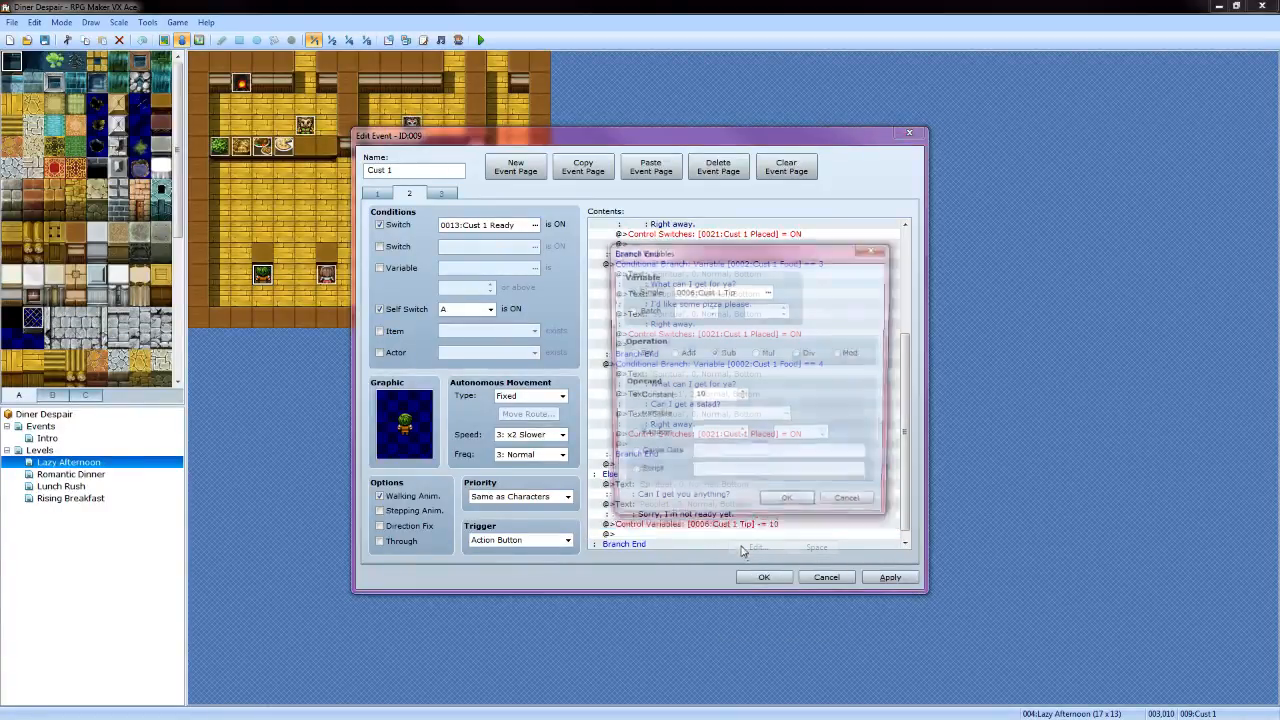
{"action": "double_click", "coordinate": [725, 396]}
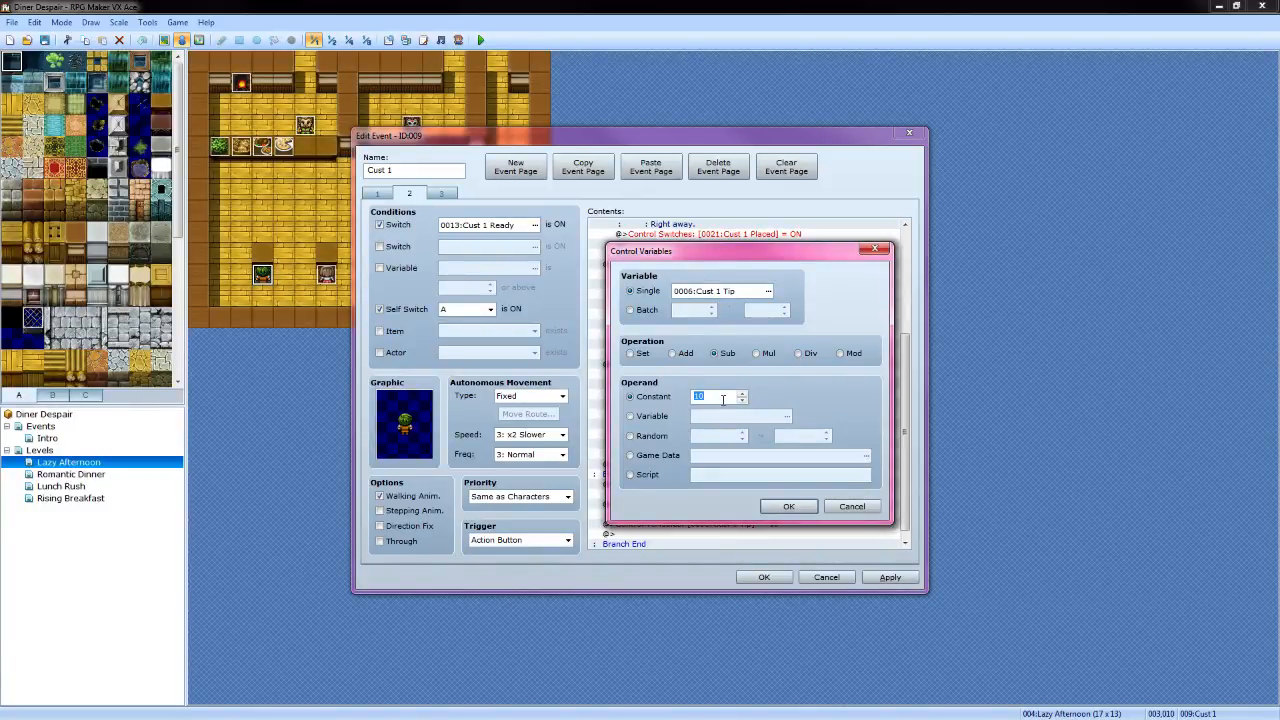
{"action": "type", "text": "5"}
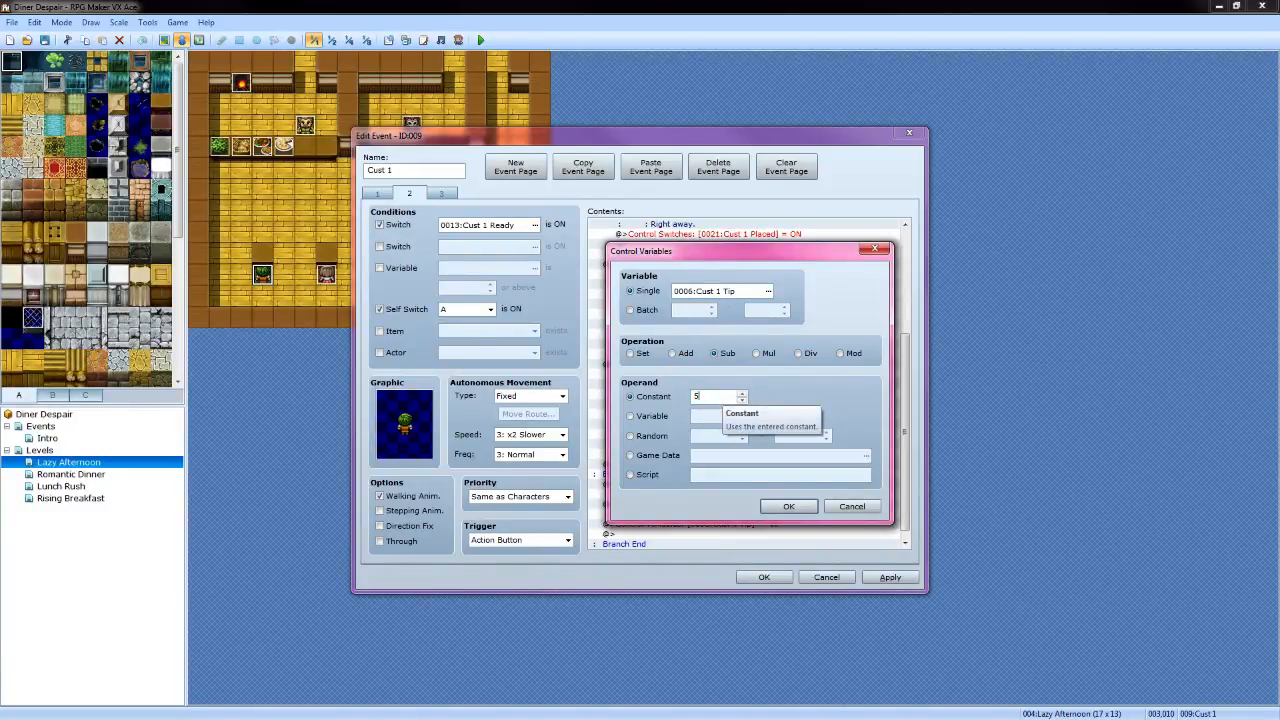
{"action": "left_click", "coordinate": [787, 507]}
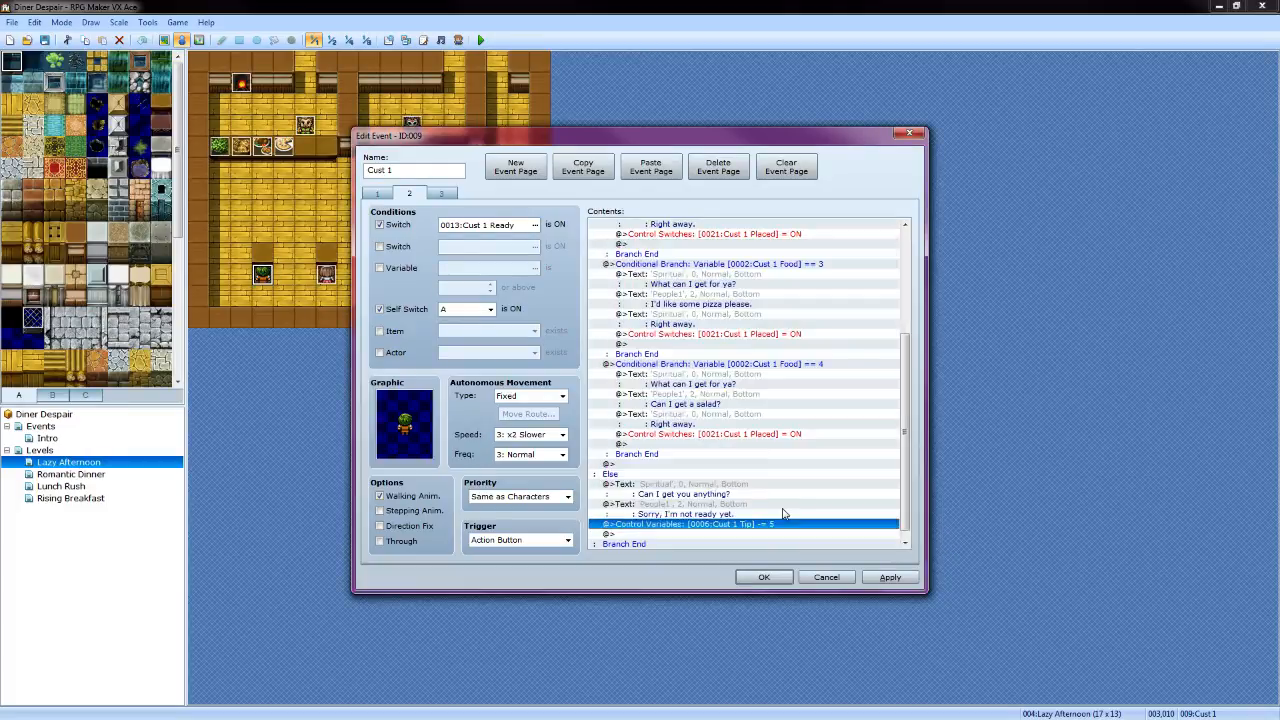
{"action": "scroll", "coordinate": [751, 452], "scroll_direction": "up", "scroll_amount": 6}
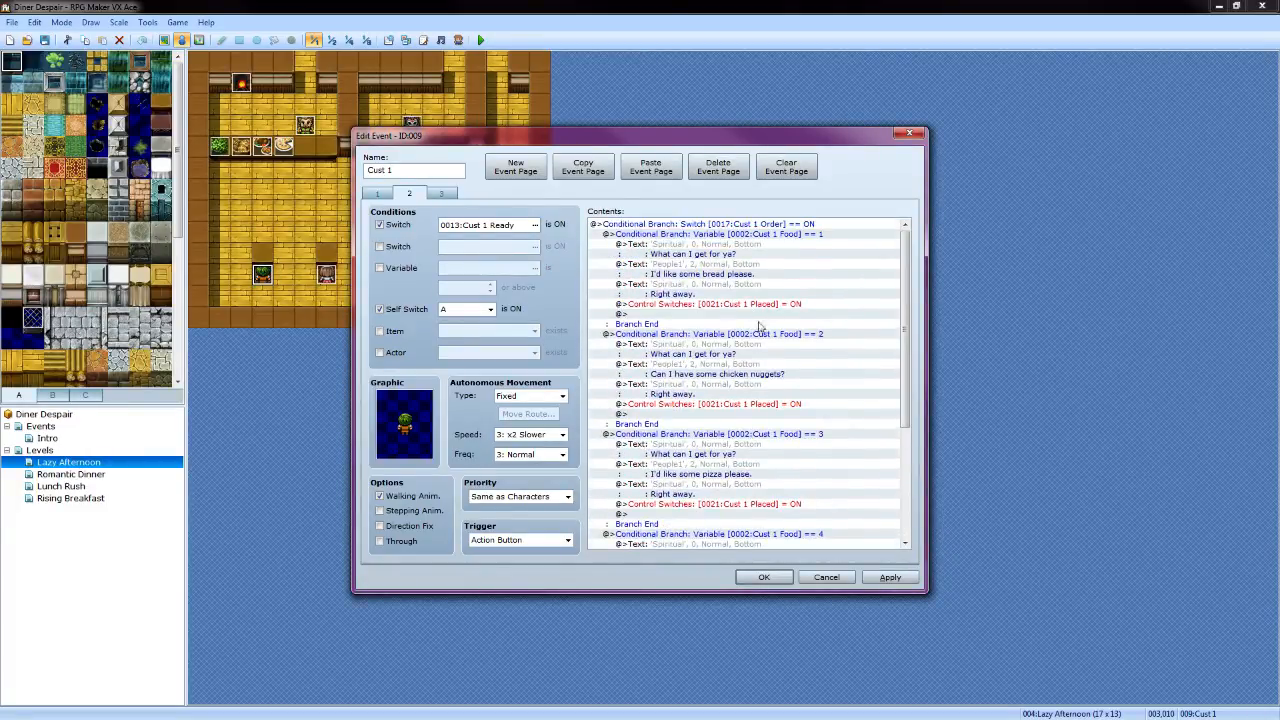
{"action": "scroll", "coordinate": [760, 336], "scroll_direction": "down", "scroll_amount": 6}
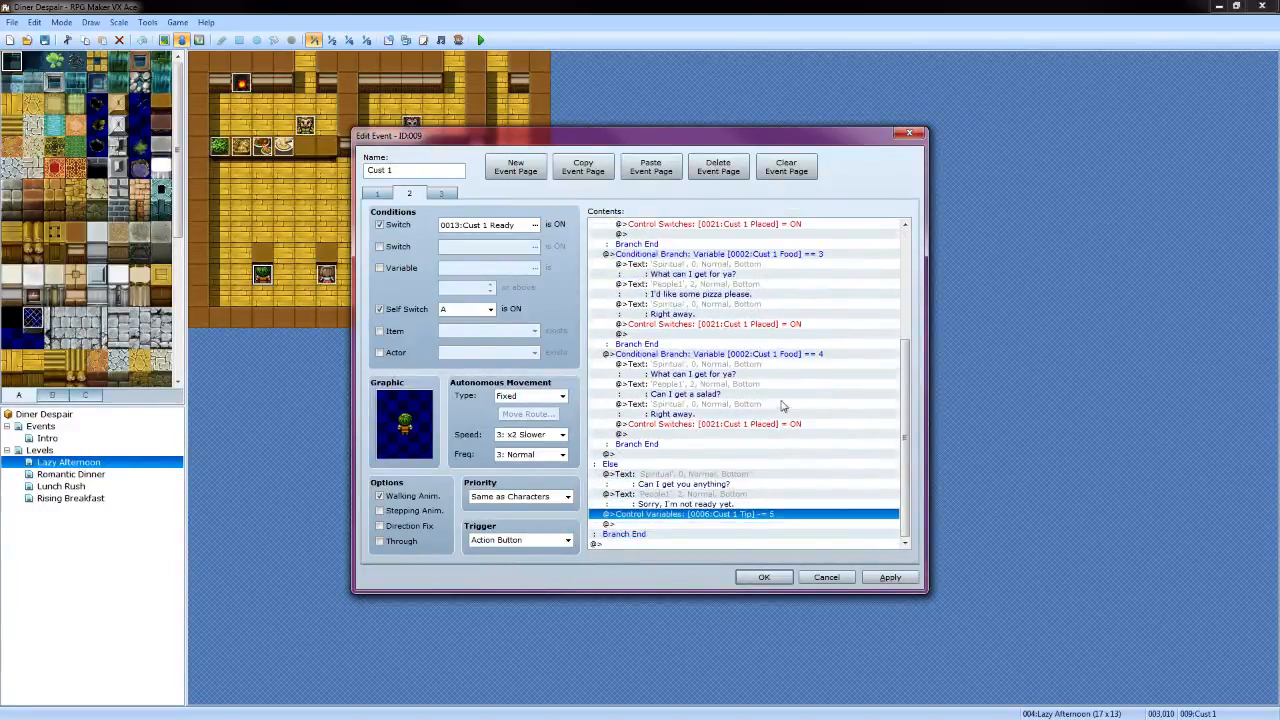
{"action": "left_click", "coordinate": [890, 577]}
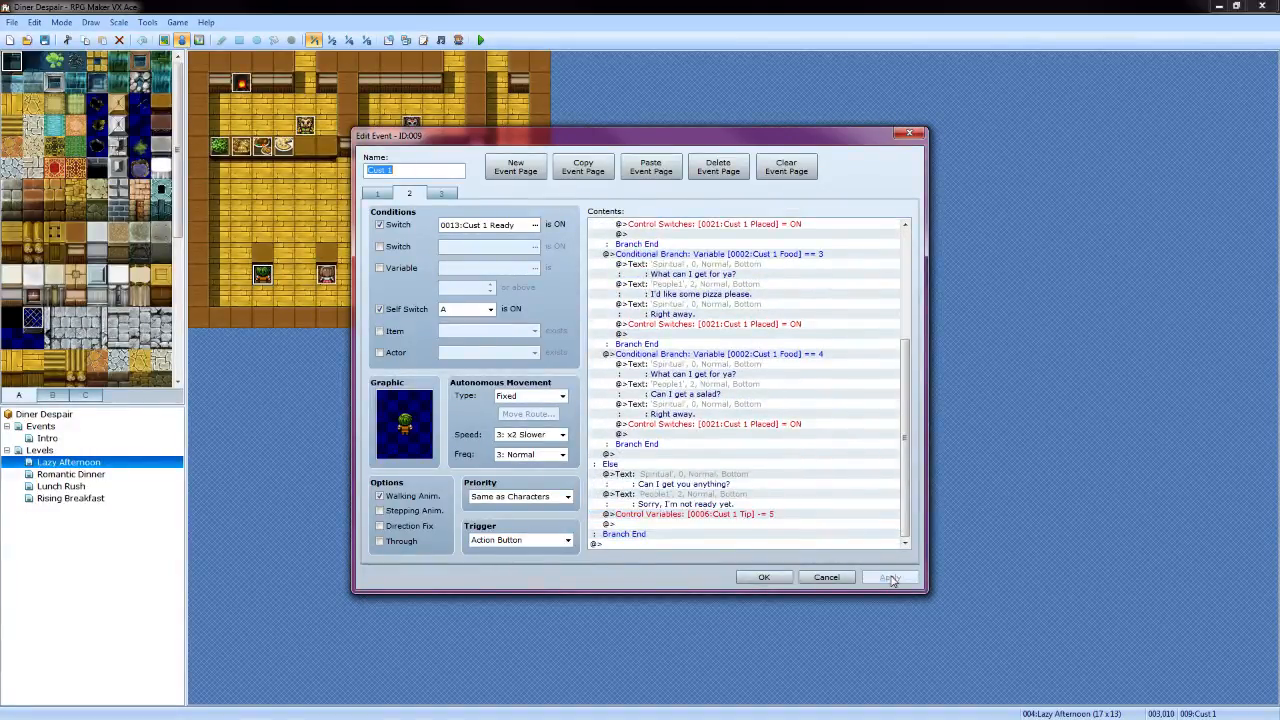
Review the tip commands in all the food branches on page 3 of the Cust 1 event and close the event editor
{"action": "left_click", "coordinate": [443, 194]}
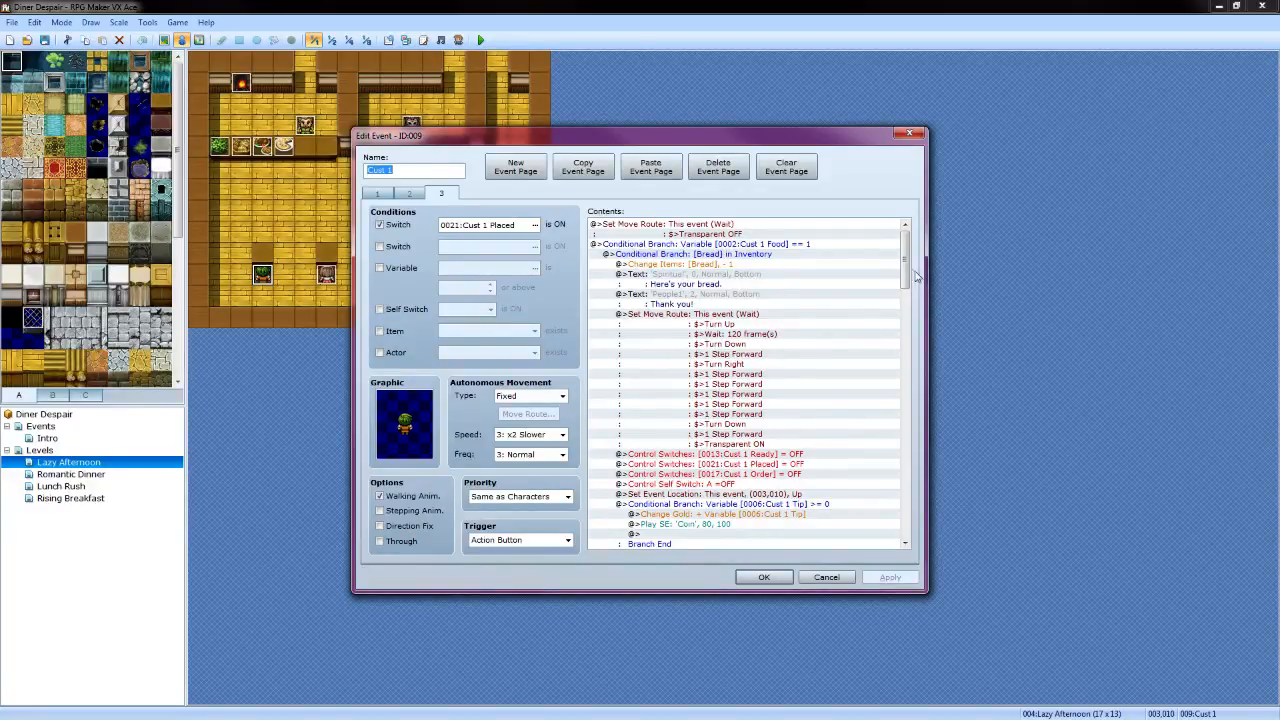
{"action": "left_click_drag", "start_coordinate": [907, 274], "coordinate": [911, 317]}
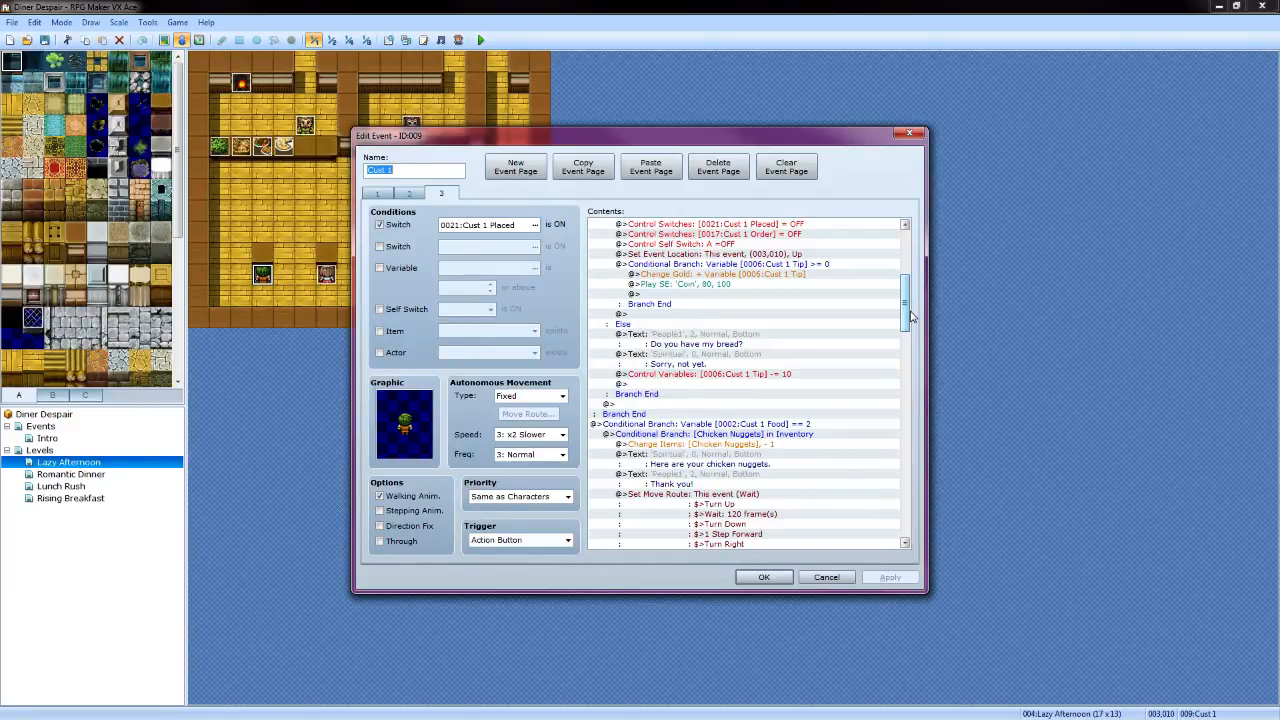
{"action": "left_click_drag", "start_coordinate": [911, 317], "coordinate": [897, 538]}
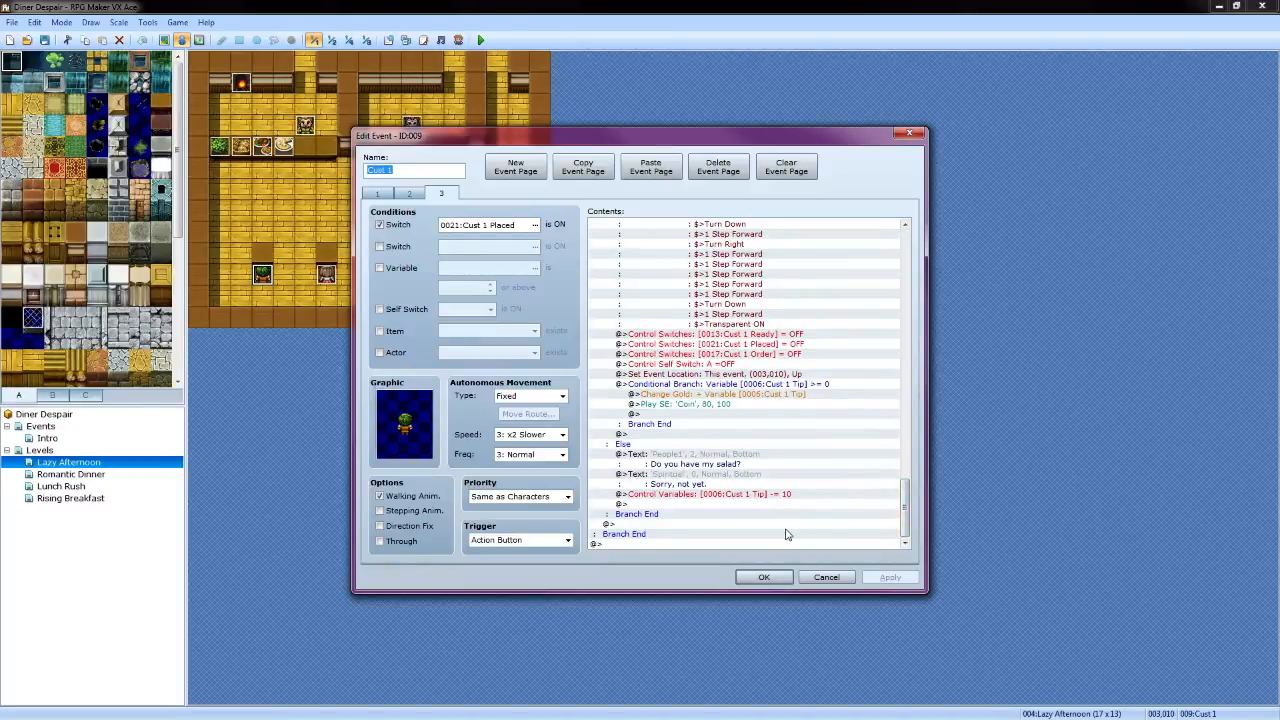
{"action": "left_click", "coordinate": [760, 578]}
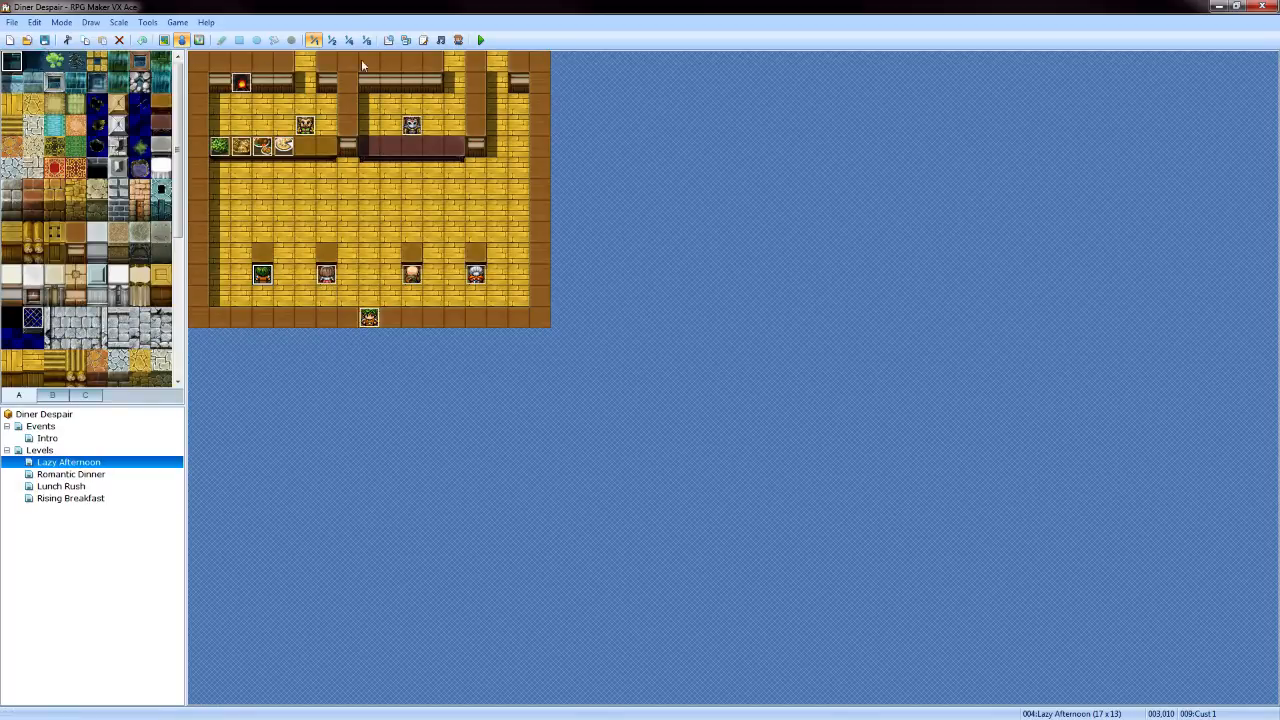
Start a playtest, begin a new game and advance through the opening dialogue to try out the customer tips
{"action": "left_click", "coordinate": [481, 41]}
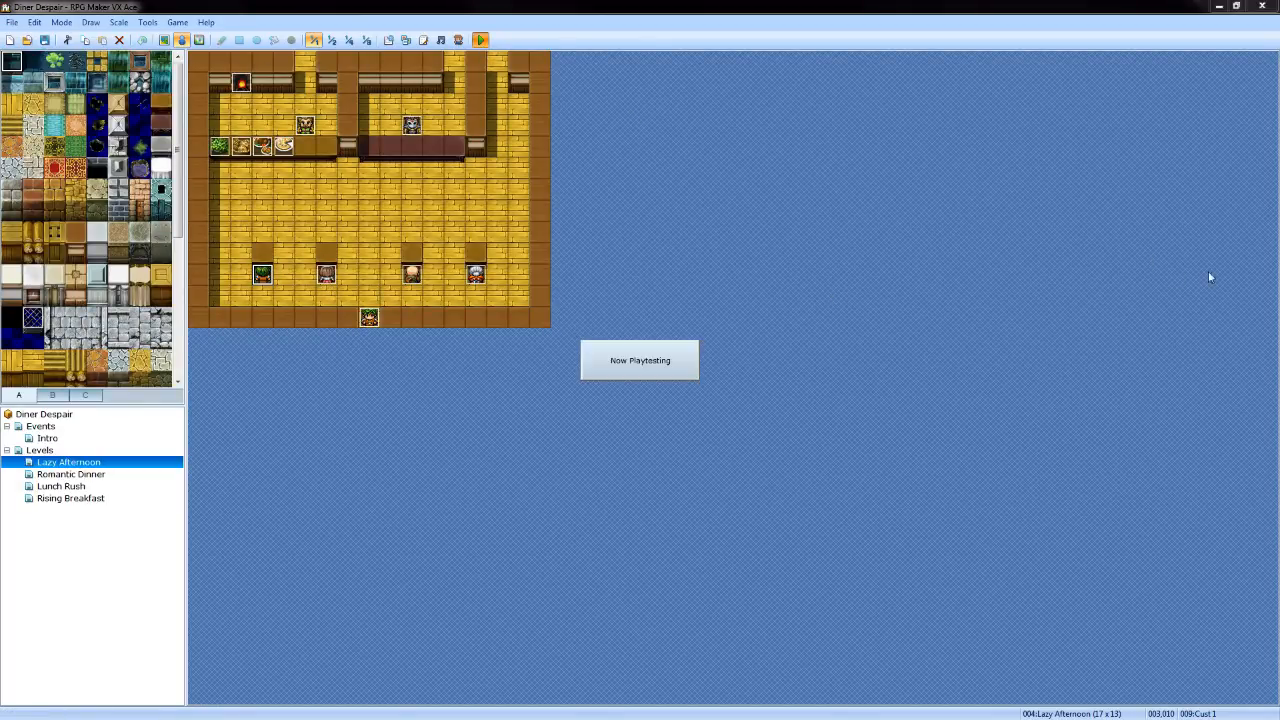
{"action": "left_click_drag", "start_coordinate": [1025, 166], "coordinate": [997, 160]}
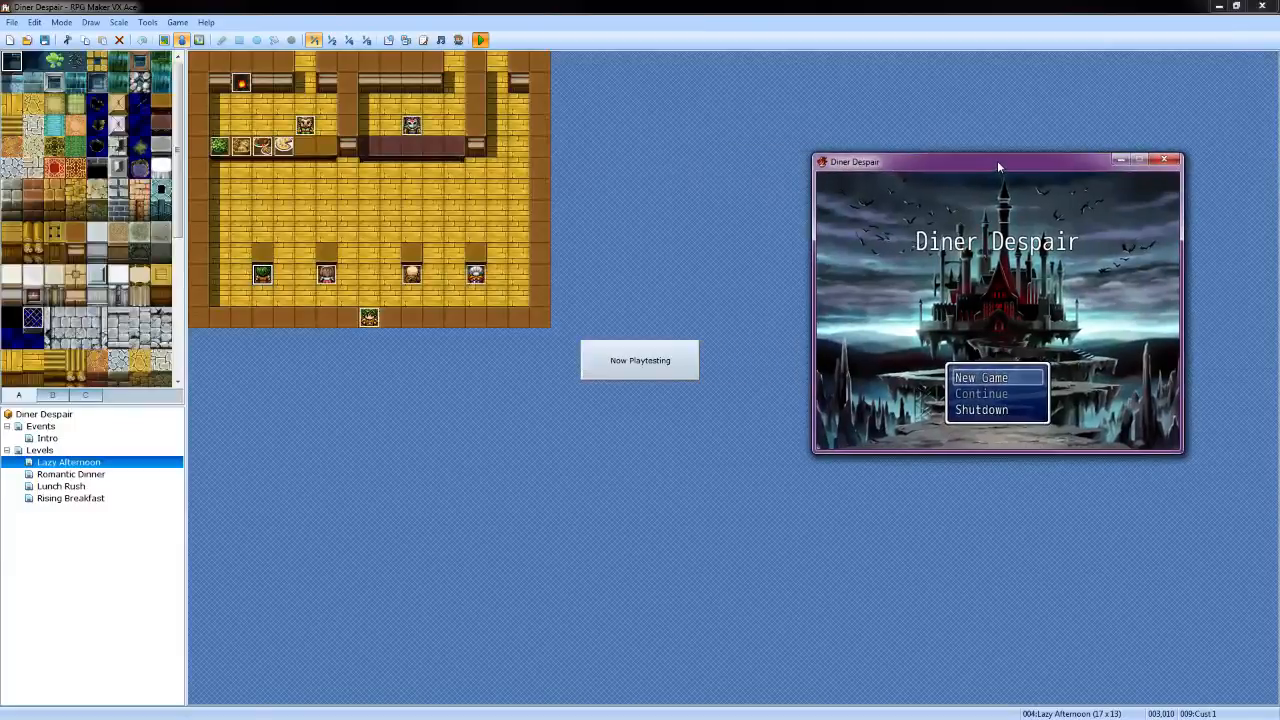
{"action": "key", "text": "Return"}
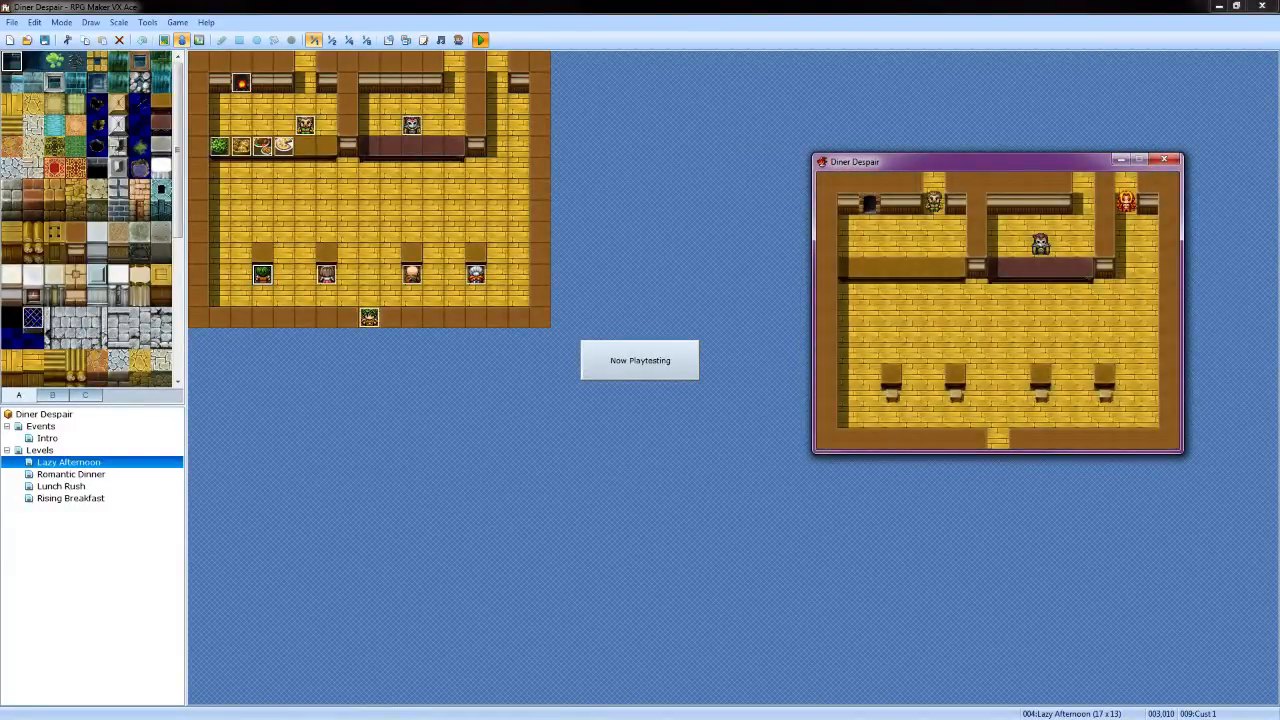
{"action": "key", "text": "Return"}
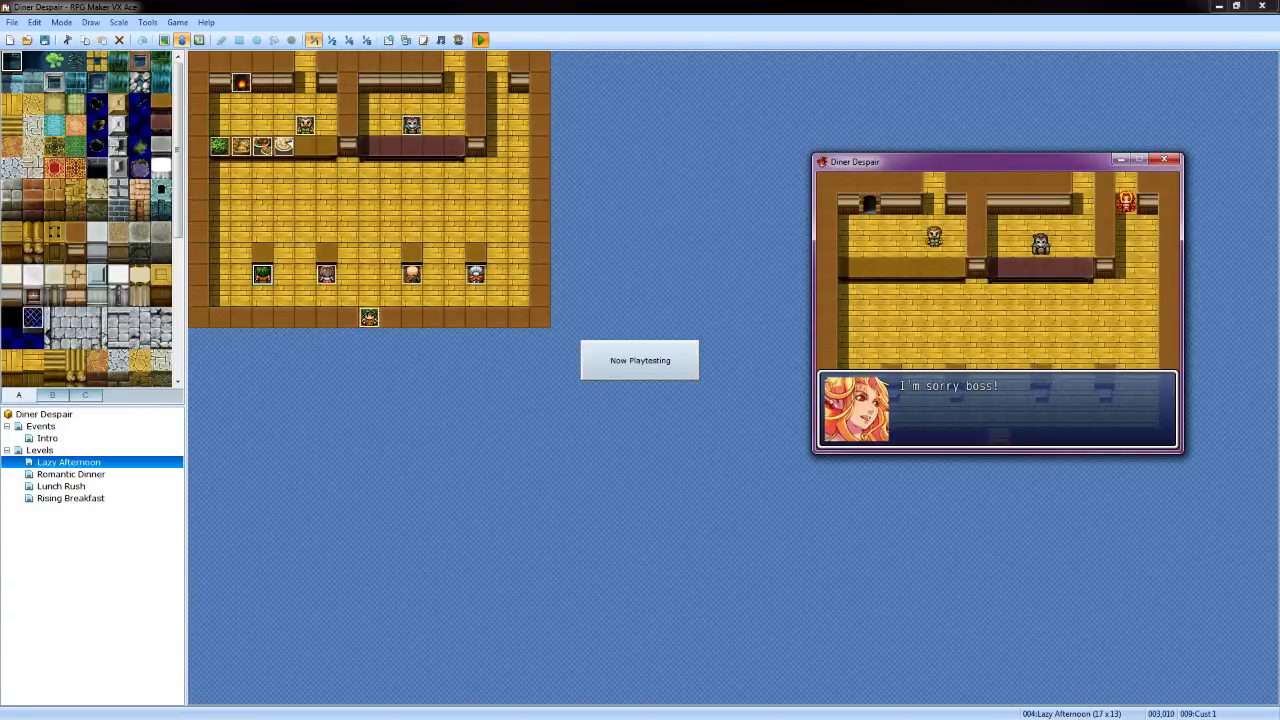
{"action": "key", "text": "Return"}
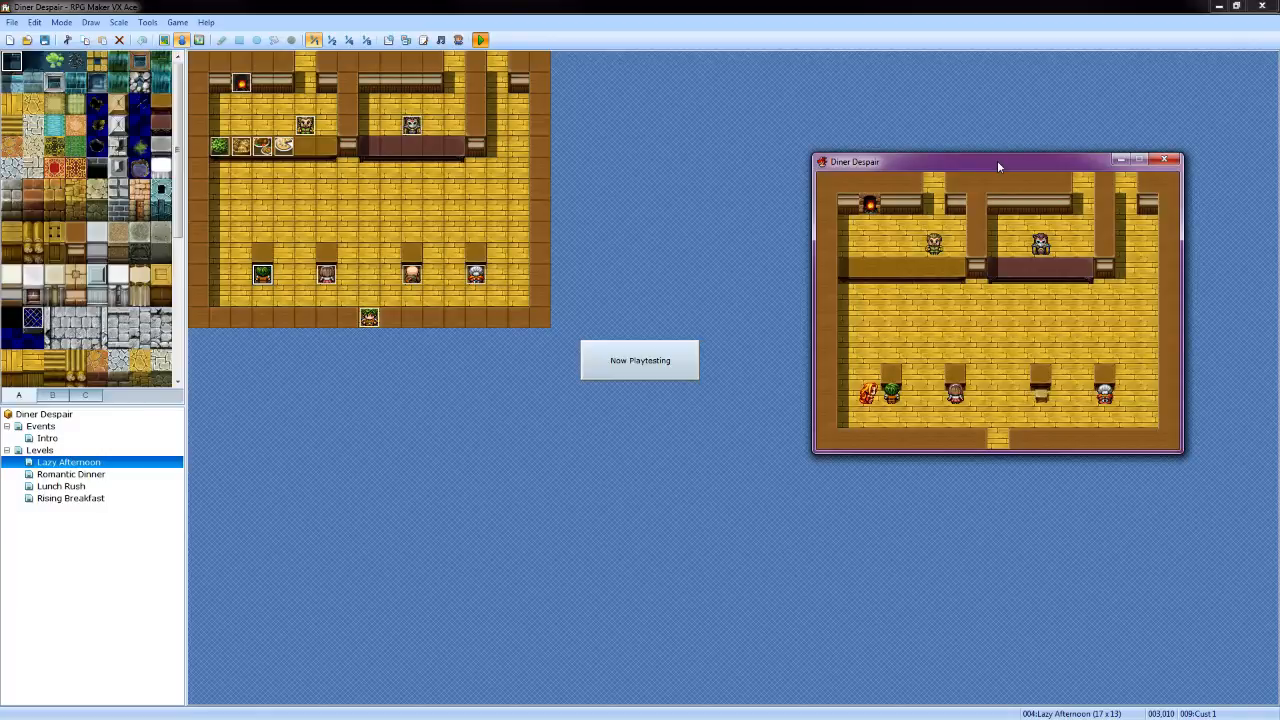
Ask the green-haired customer for an order repeatedly before he is ready, to test the premature-order penalty
{"action": "key", "text": "Return"}
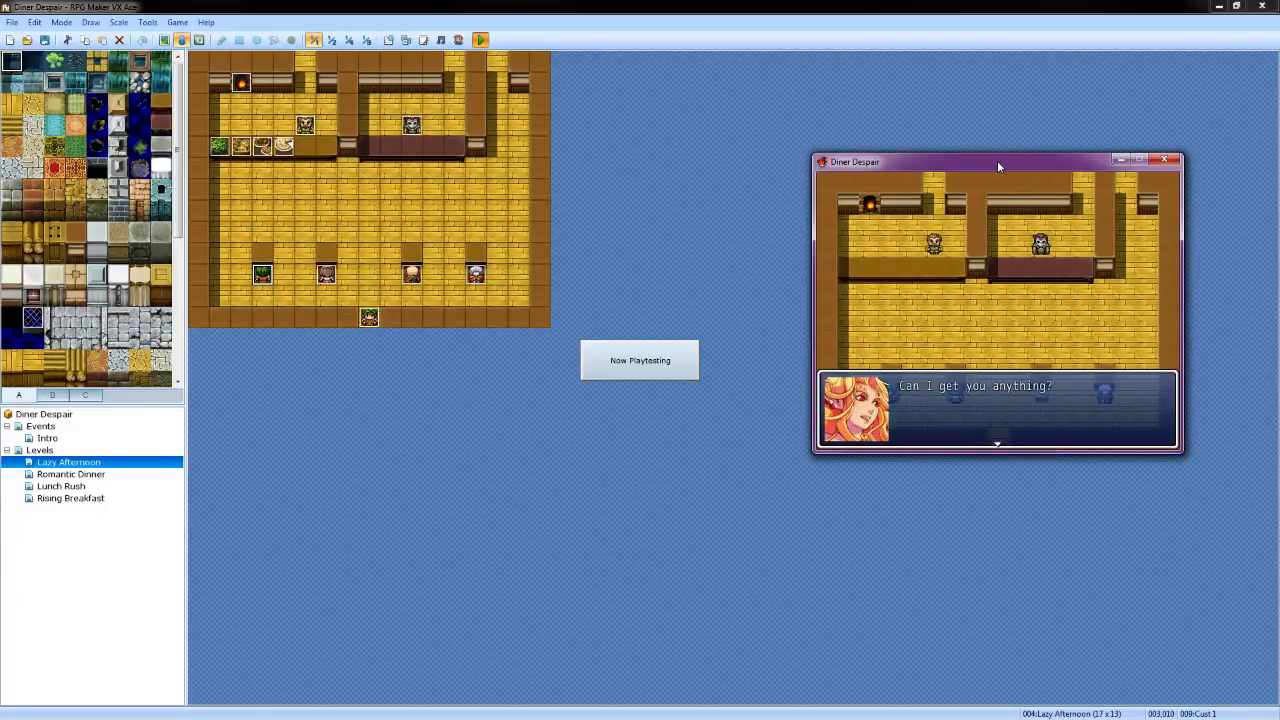
{"action": "key", "text": "Return"}
{"action": "key", "text": "Return"}
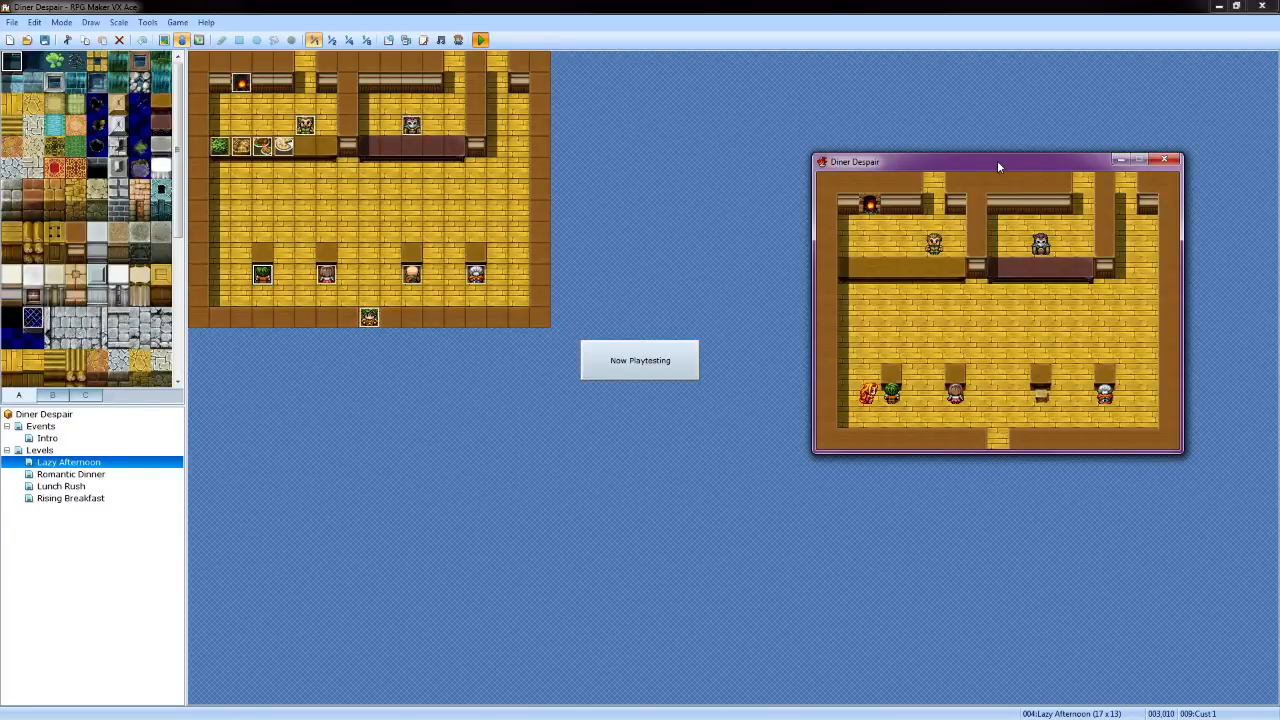
{"action": "key", "text": "Up"}
{"action": "key", "text": "Right"}
{"action": "key", "text": "Right"}
{"action": "key", "text": "Up"}
{"action": "key", "text": "Return"}
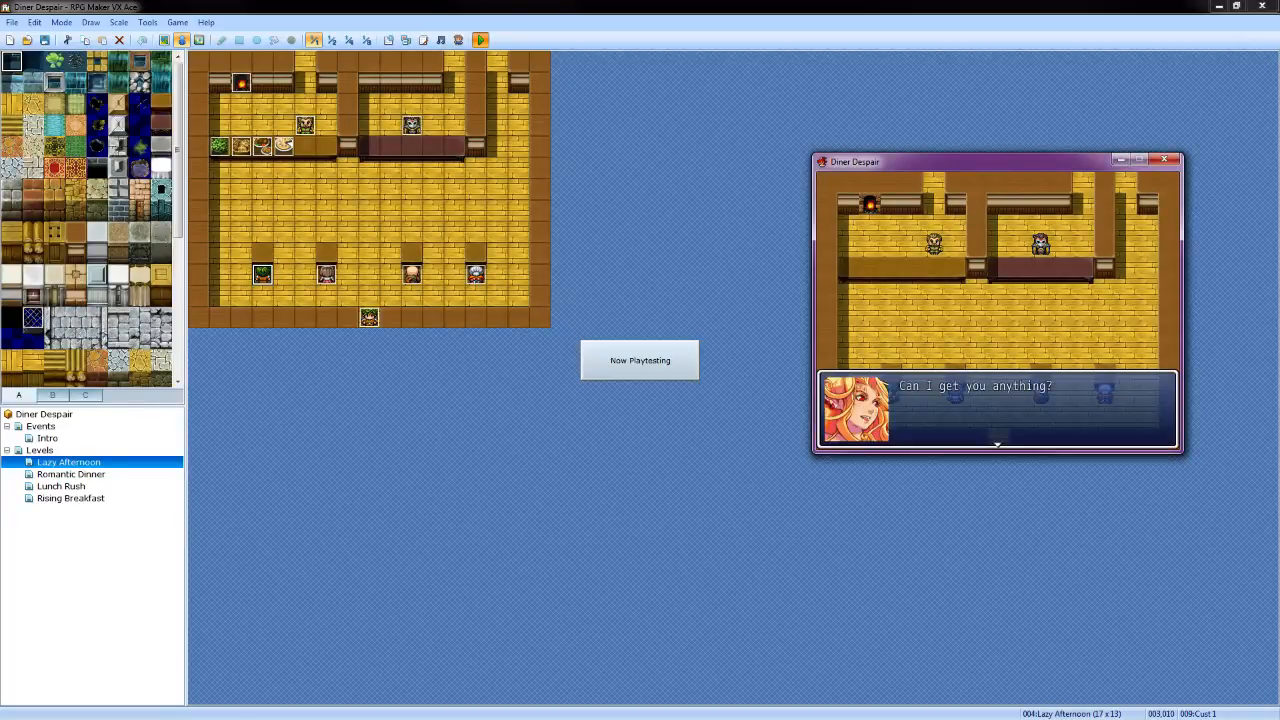
{"action": "key", "text": "Return"}
{"action": "key", "text": "Return"}
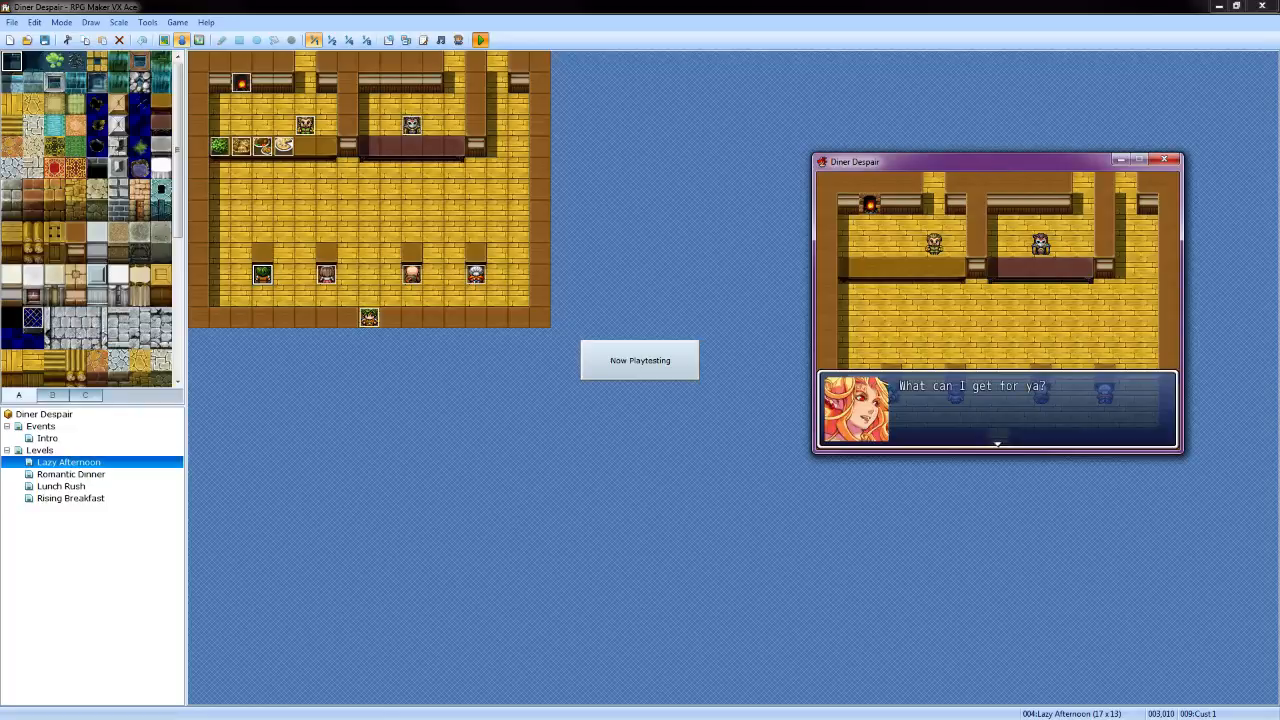
Take the green-haired customer's order once he is ready
{"action": "key", "text": "Return"}
{"action": "key", "text": "Return"}
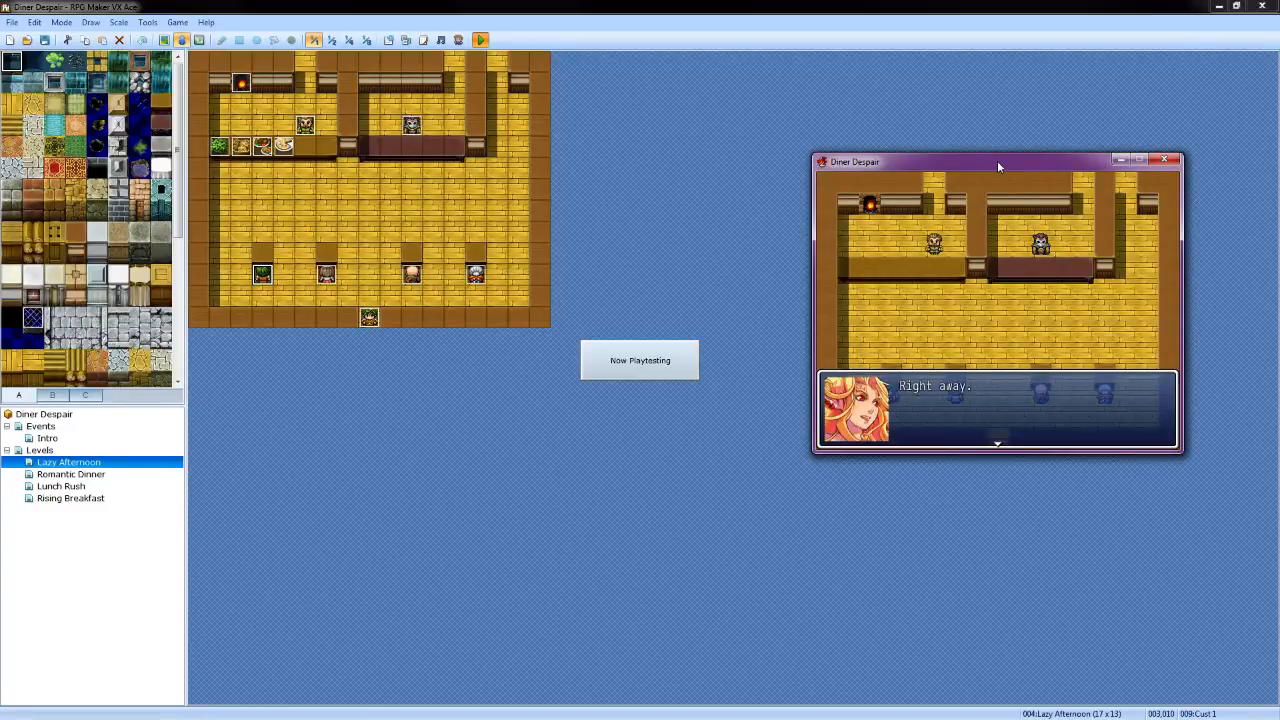
{"action": "key", "text": "Return"}
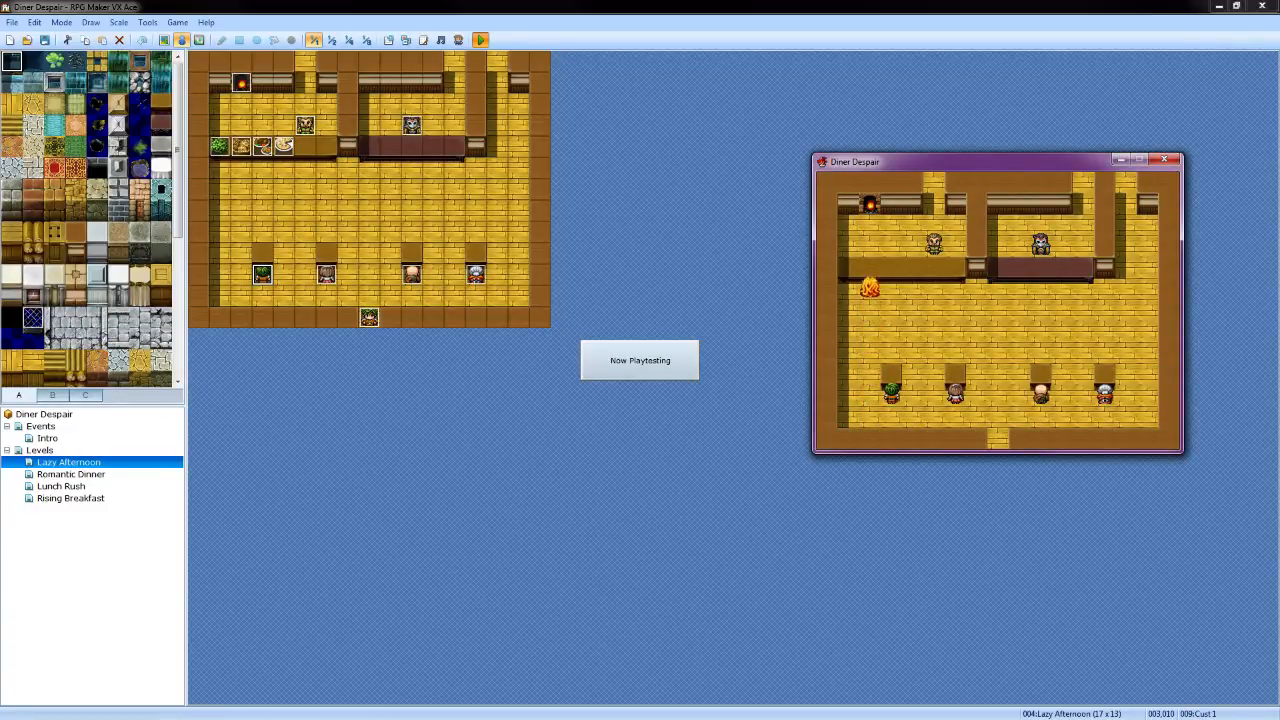
Walk to the cook at the kitchen counter and order the Salad
{"action": "key", "text": "Right"}
{"action": "key", "text": "Right"}
{"action": "key", "text": "Return"}
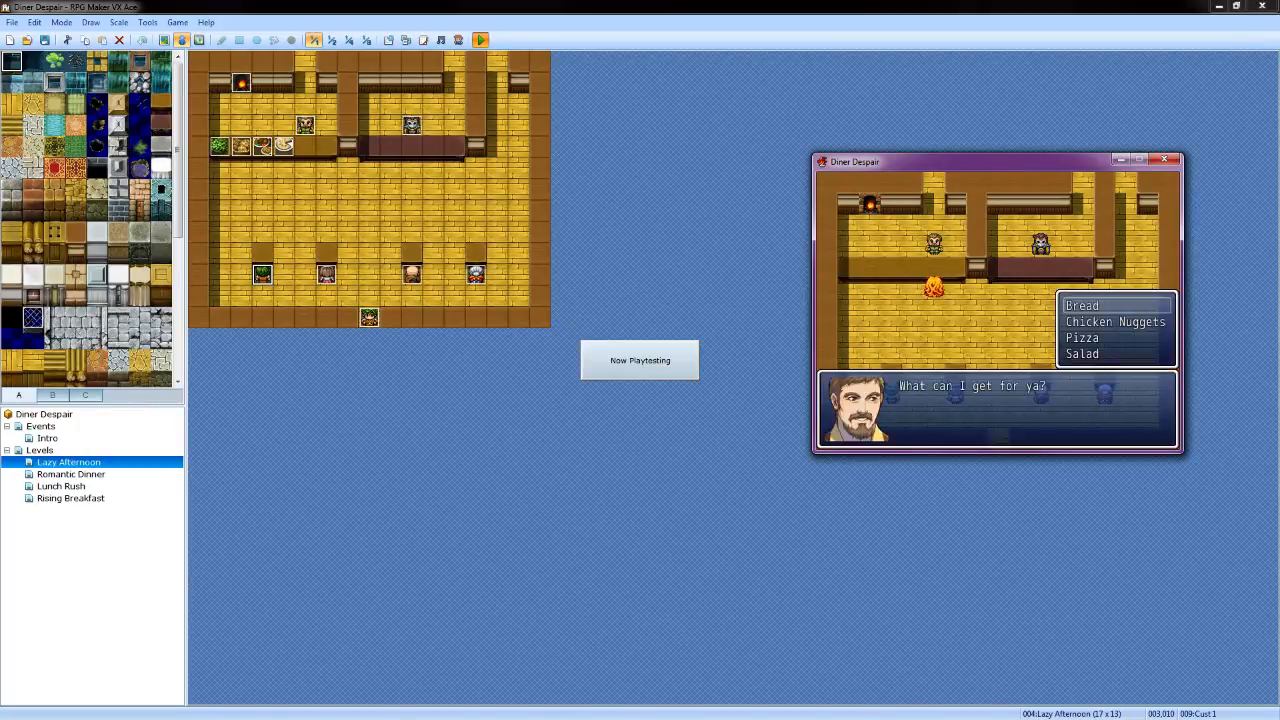
{"action": "key", "text": "Down"}
{"action": "key", "text": "Down"}
{"action": "key", "text": "Down"}
{"action": "key", "text": "Return"}
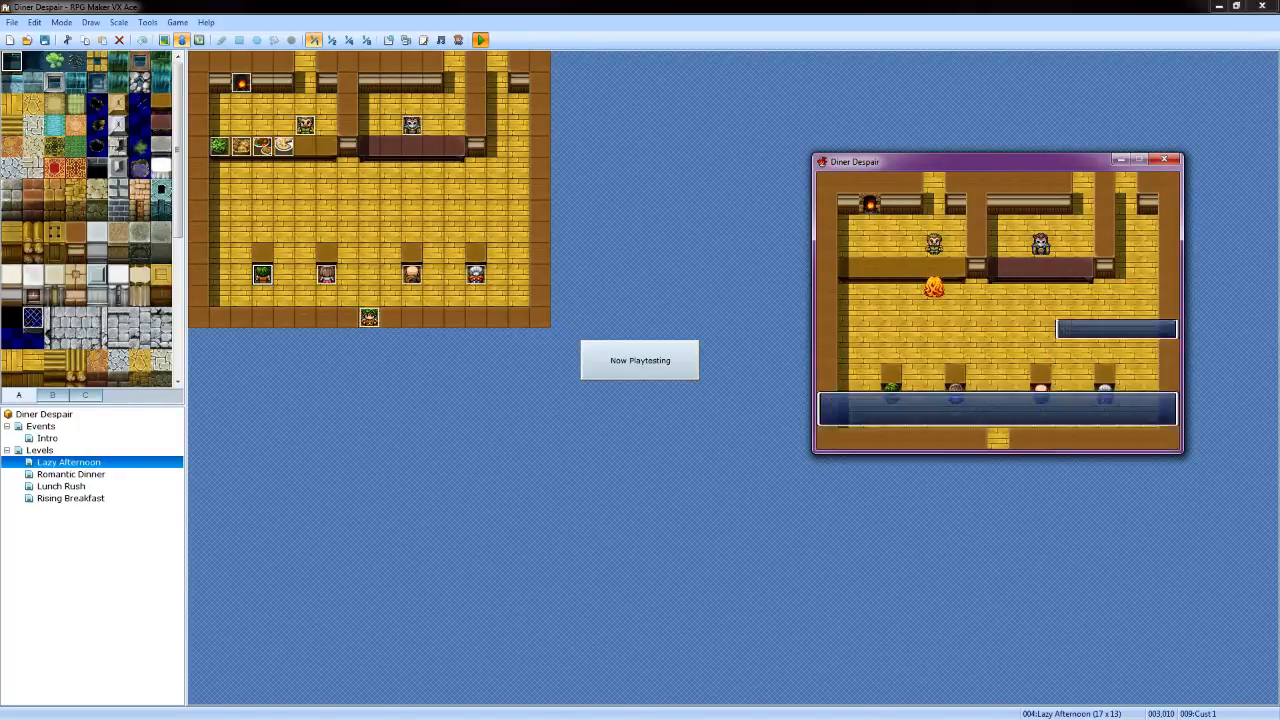
{"action": "key", "text": "Return"}
Pick up the finished salad from the counter and deliver it to the green-haired customer
{"action": "key", "text": "Left"}
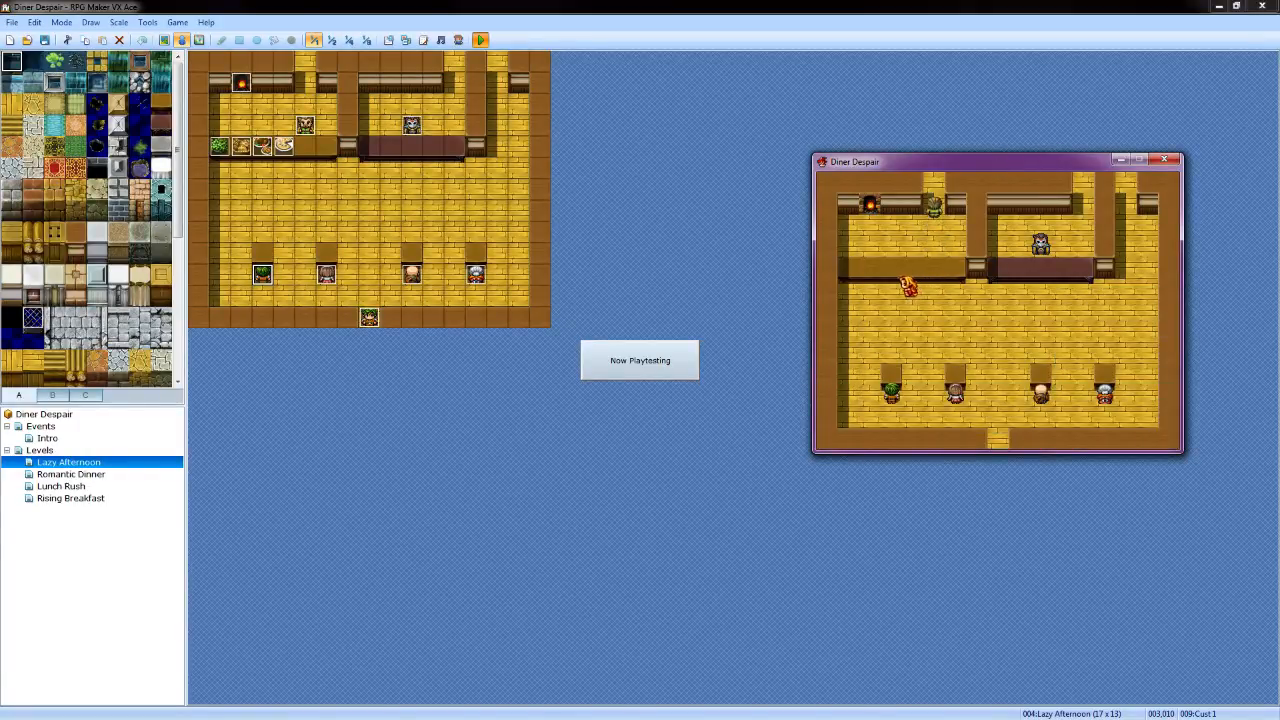
{"action": "key", "text": "Left"}
{"action": "key", "text": "Left"}
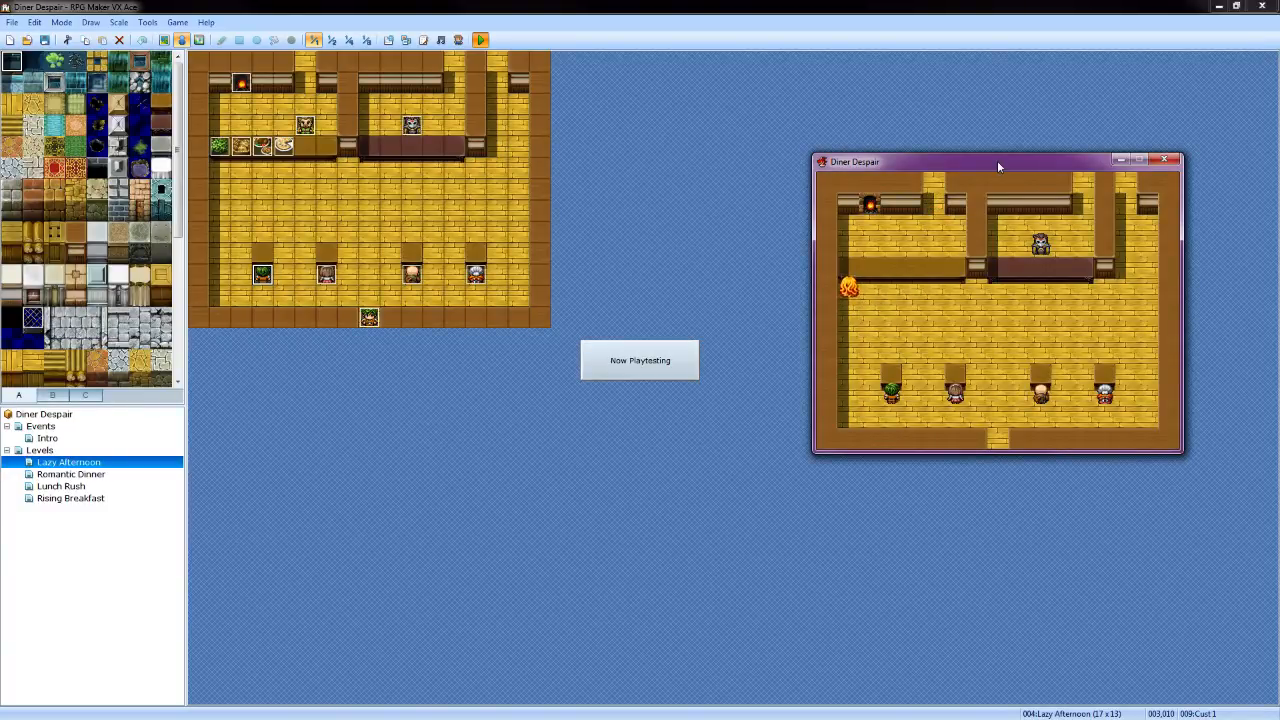
{"action": "key", "text": "Down"}
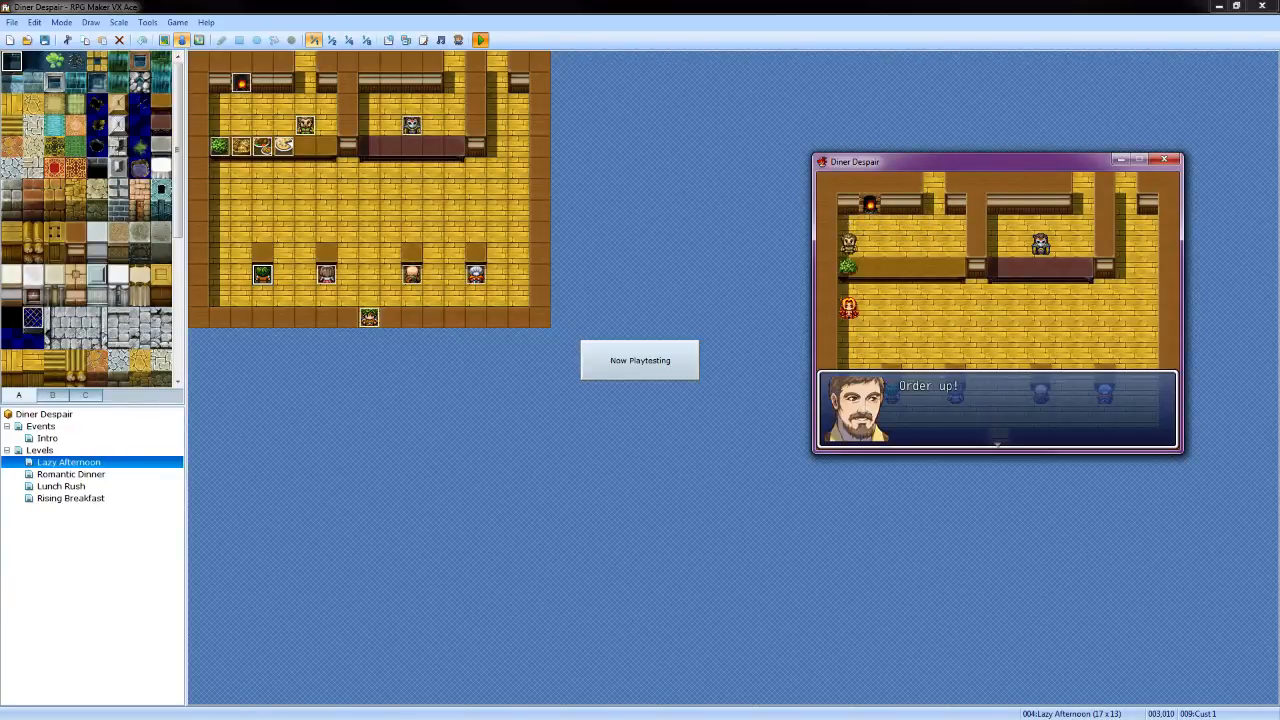
{"action": "key", "text": "Return"}
{"action": "key", "text": "Up"}
{"action": "key", "text": "Right"}
{"action": "key", "text": "Right"}
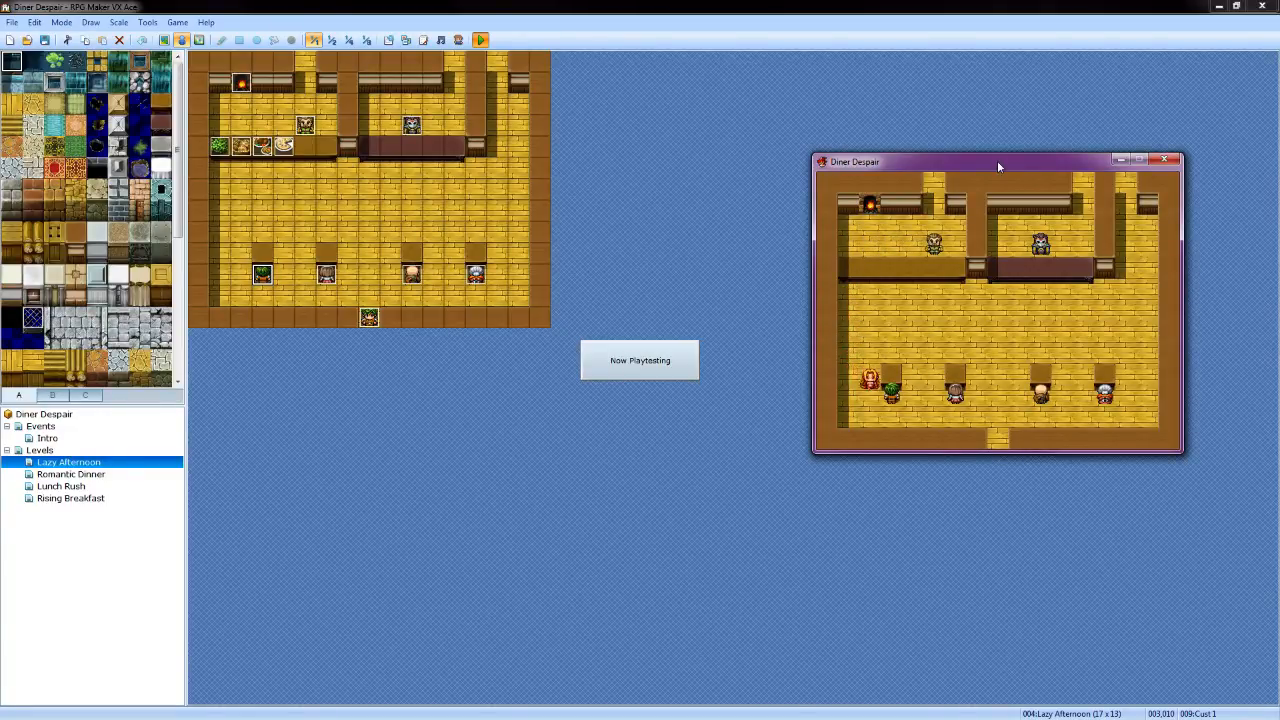
{"action": "key", "text": "Return"}
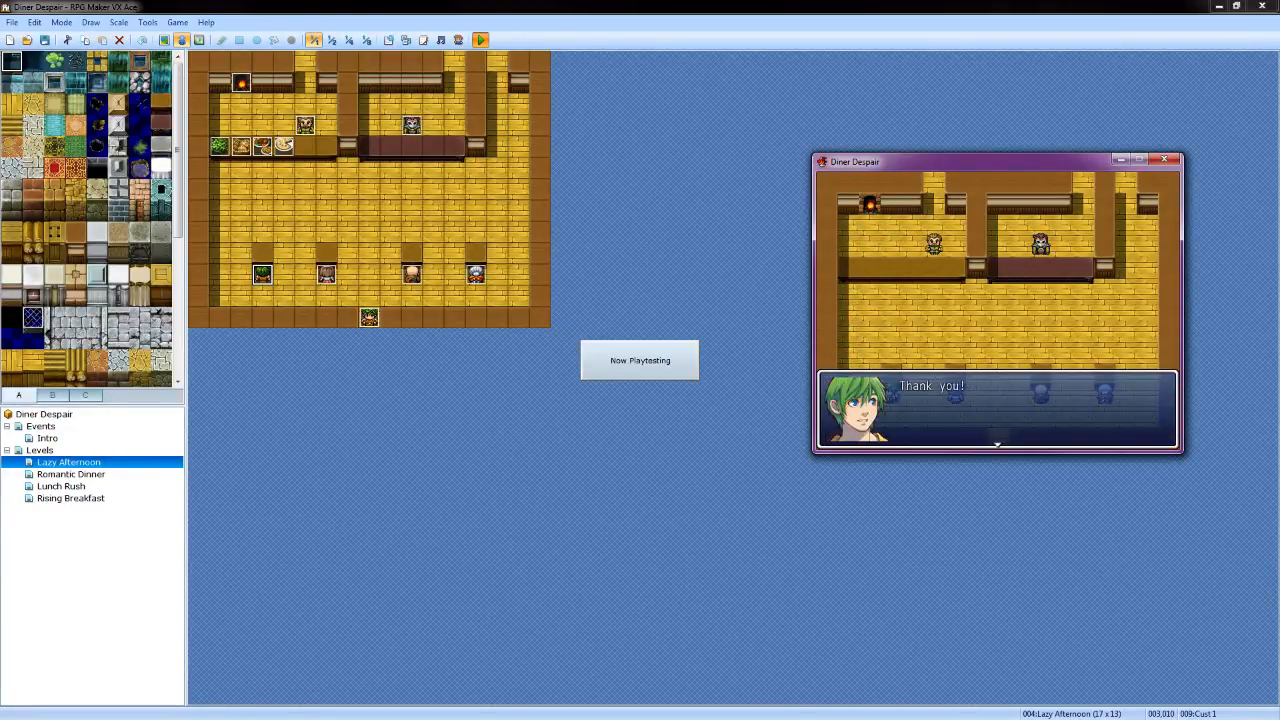
{"action": "key", "text": "Return"}
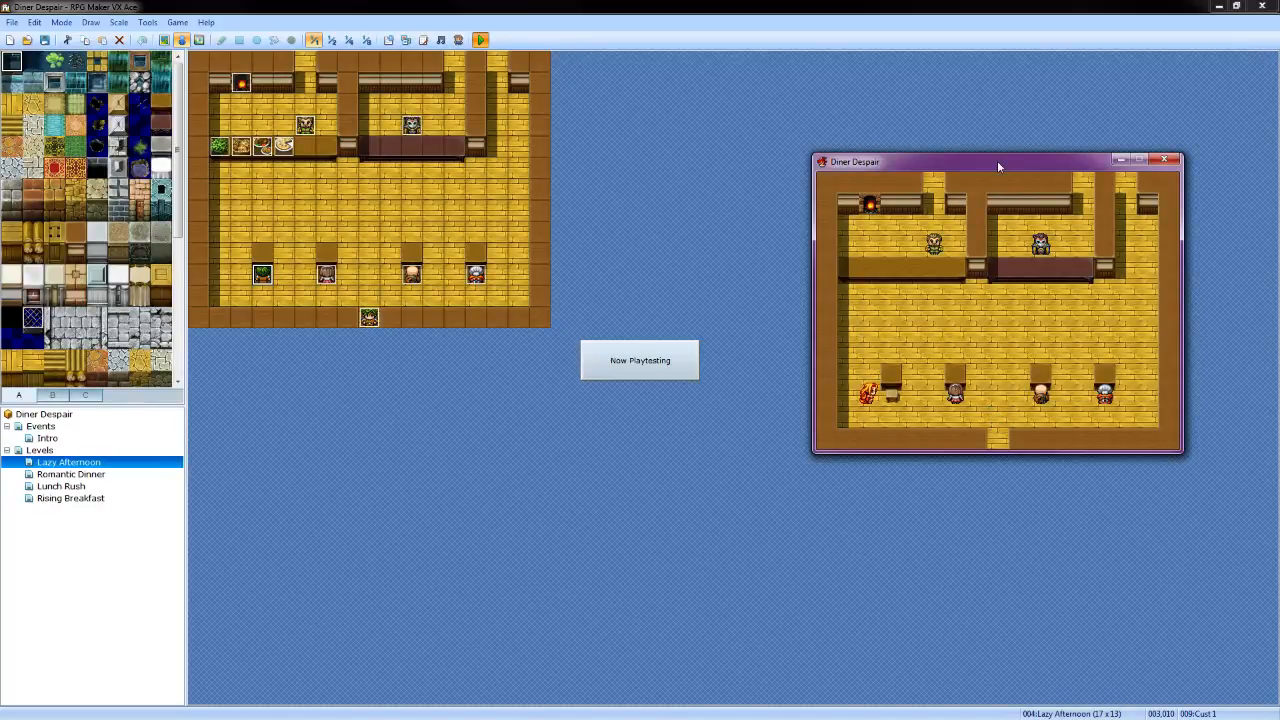
Check the party's gold in the game menu after the salad delivery and return to the map
{"action": "key", "text": "Escape"}
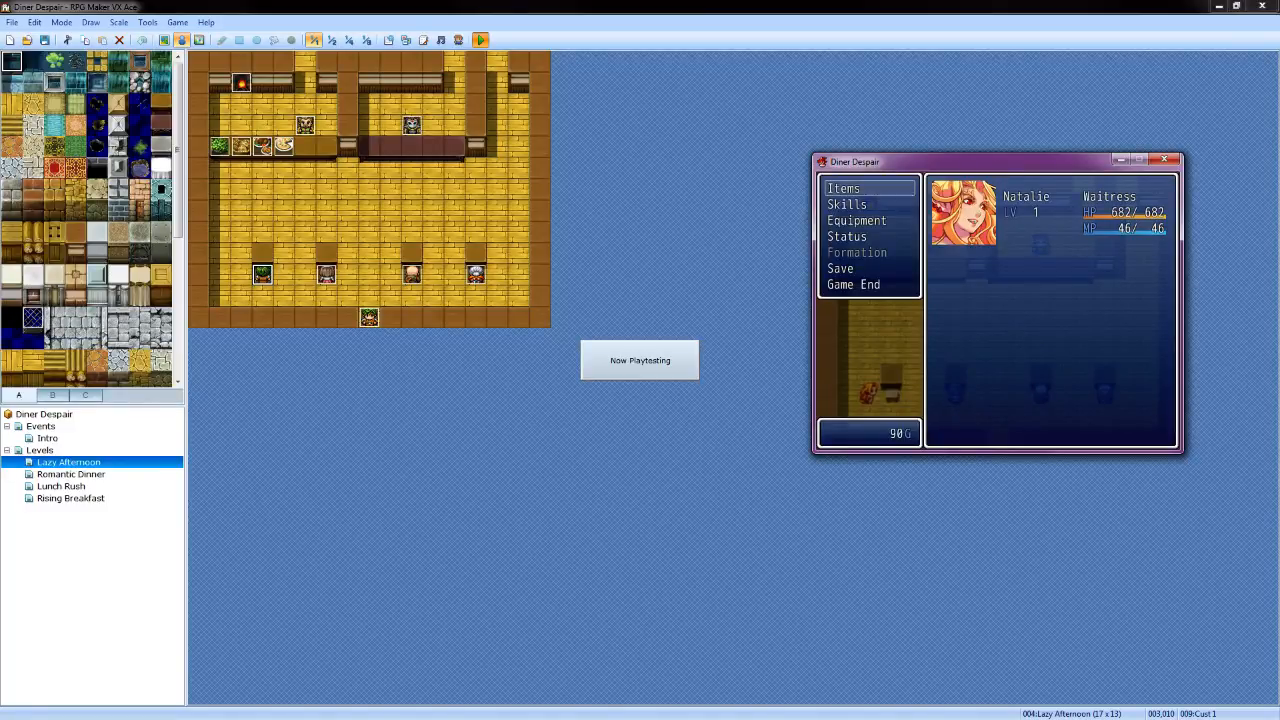
{"action": "key", "text": "Up"}
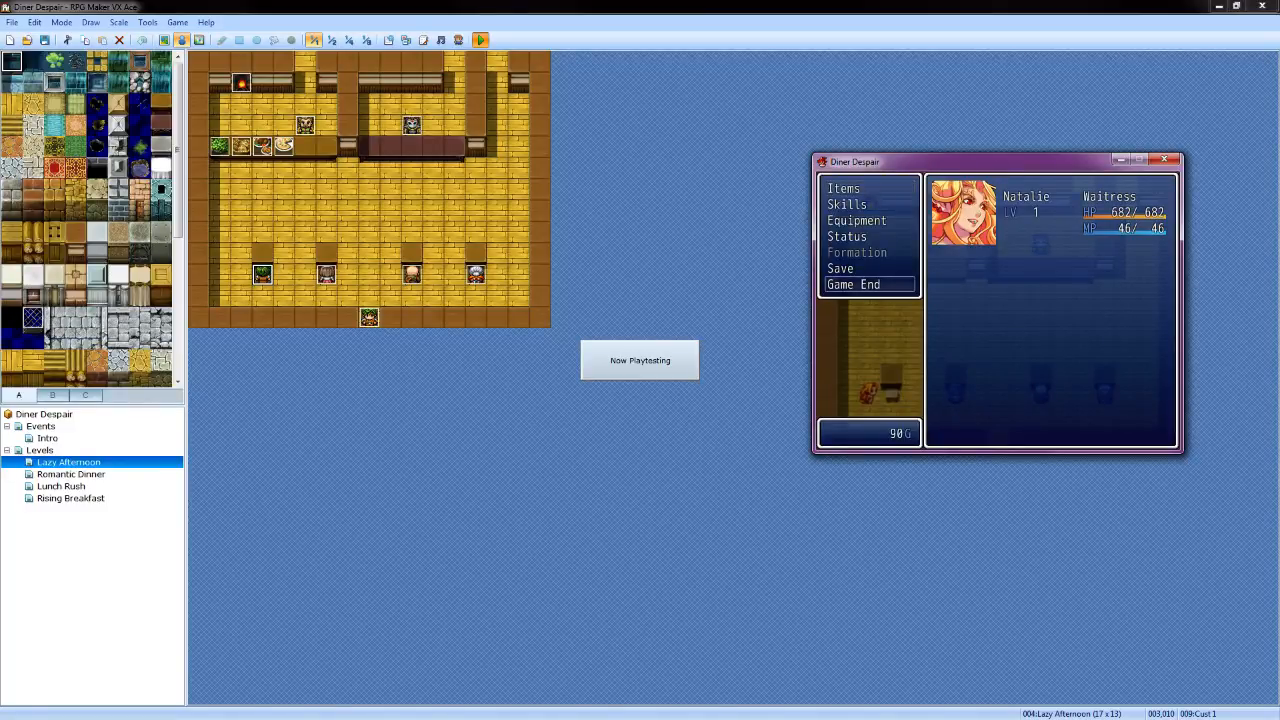
{"action": "key", "text": "Up"}
{"action": "key", "text": "Escape"}
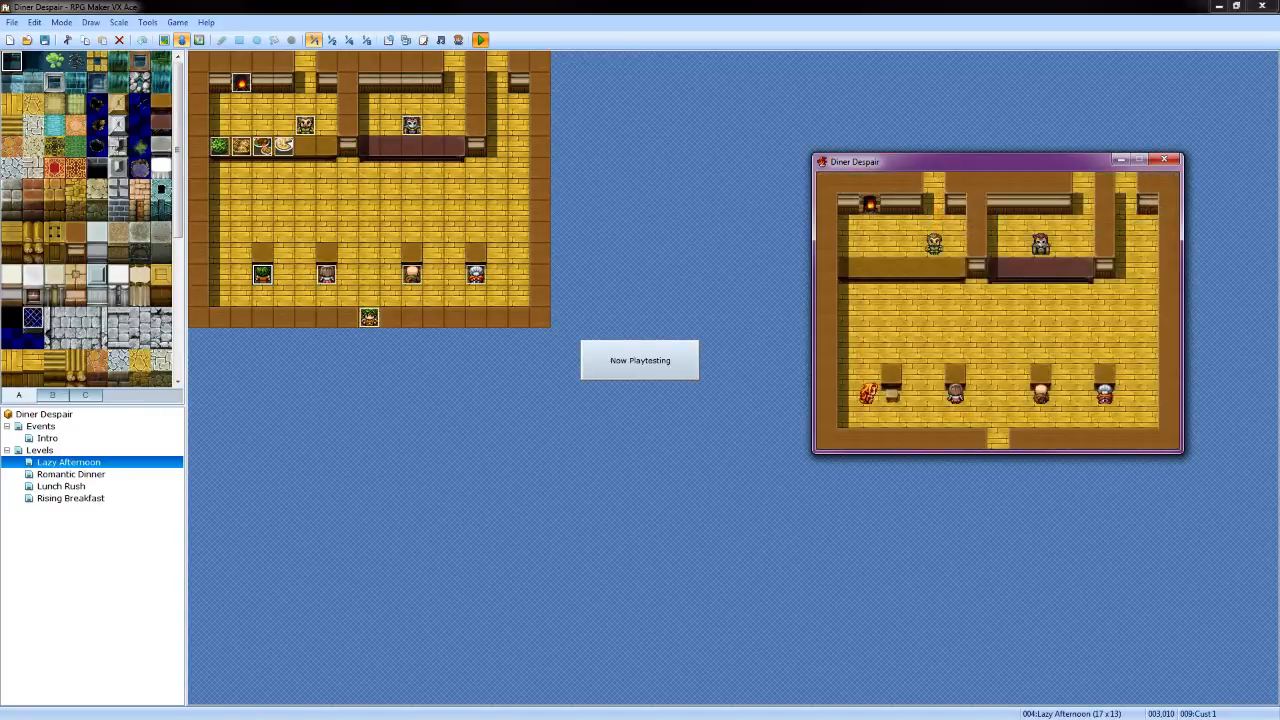
Take the green-haired customer's next order, for chicken nuggets
{"action": "key", "text": "Up"}
{"action": "key", "text": "Right"}
{"action": "key", "text": "Down"}
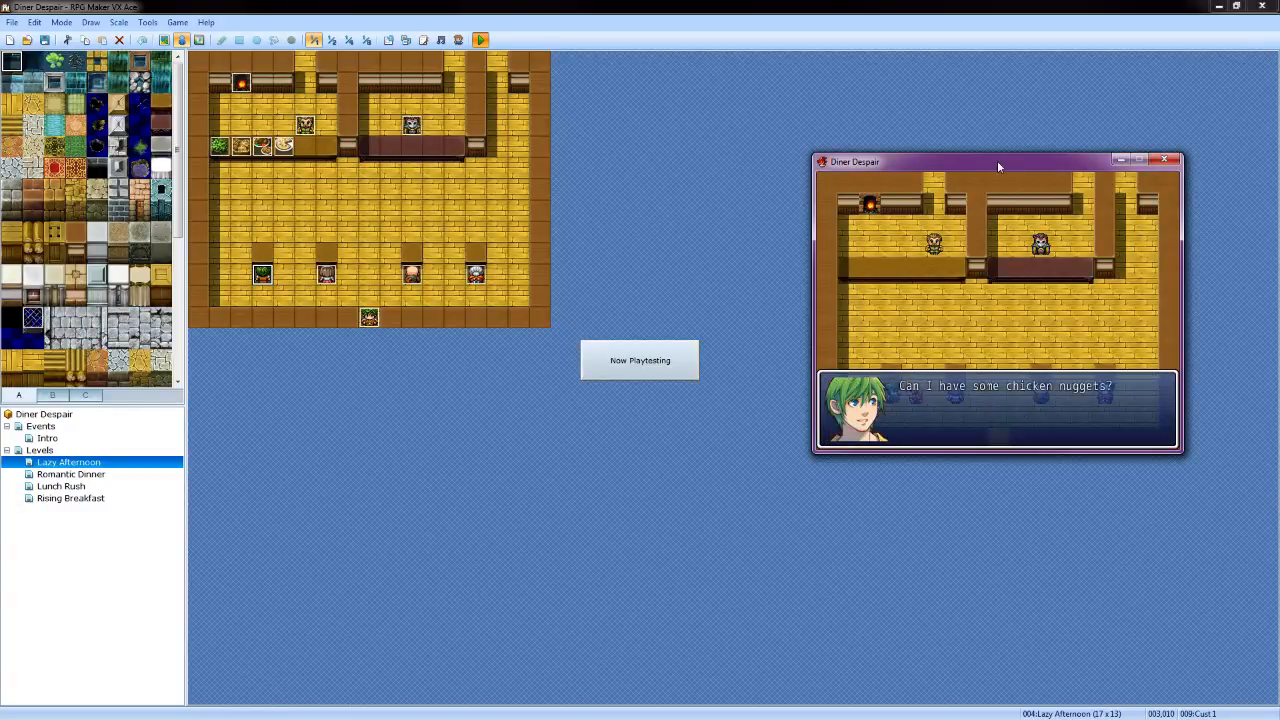
{"action": "key", "text": "Return"}
{"action": "key", "text": "Return"}
Return to the cook and order Chicken Nuggets
{"action": "key", "text": "Up"}
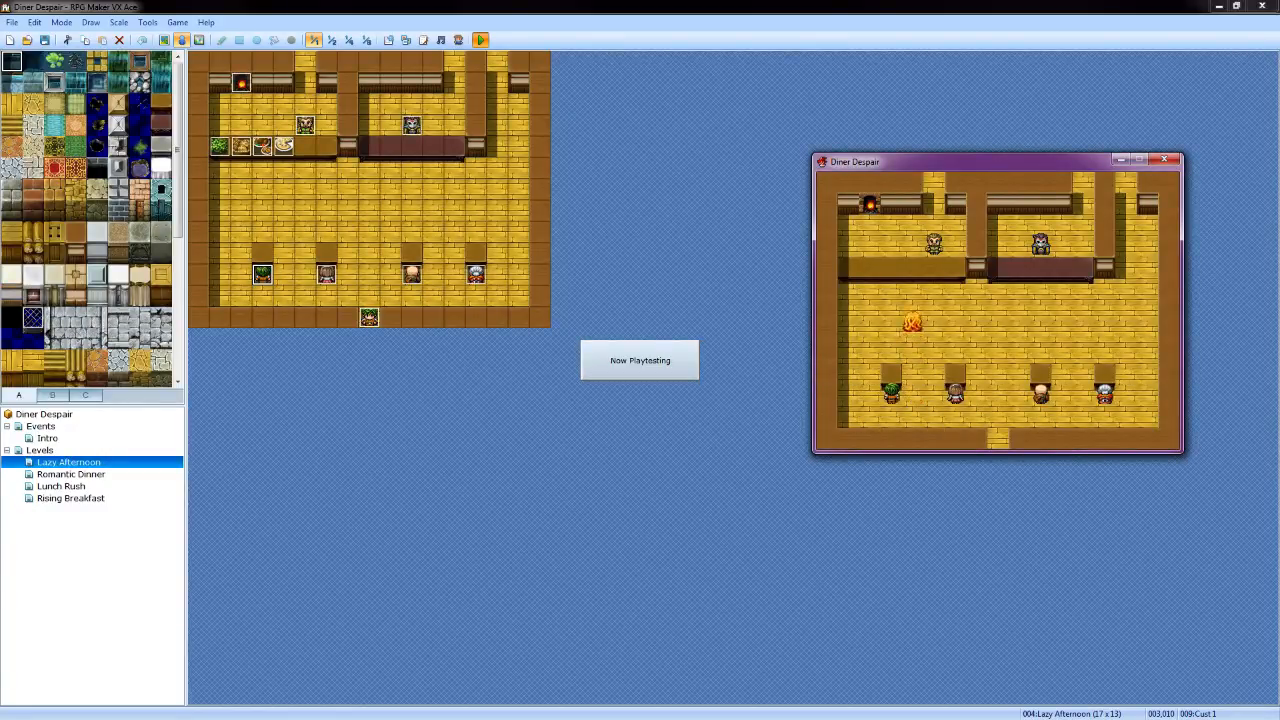
{"action": "key", "text": "Right"}
{"action": "key", "text": "Return"}
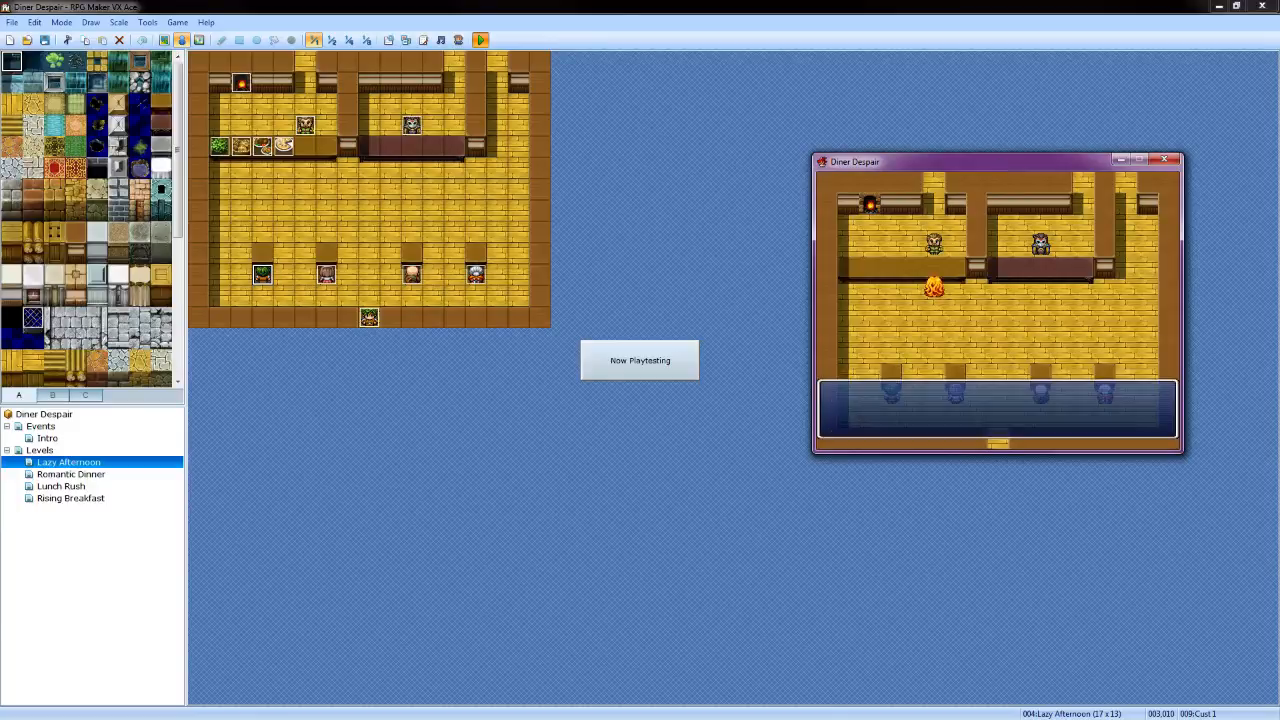
{"action": "key", "text": "Down"}
{"action": "key", "text": "Return"}
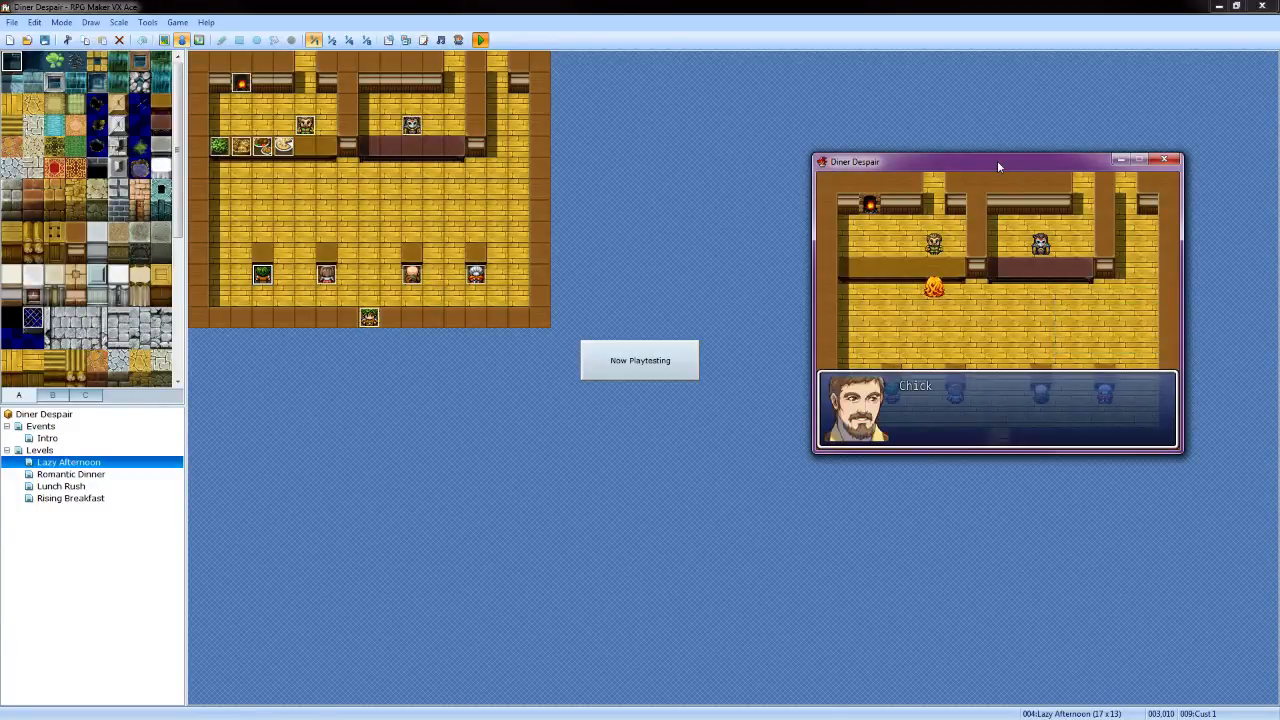
{"action": "key", "text": "Return"}
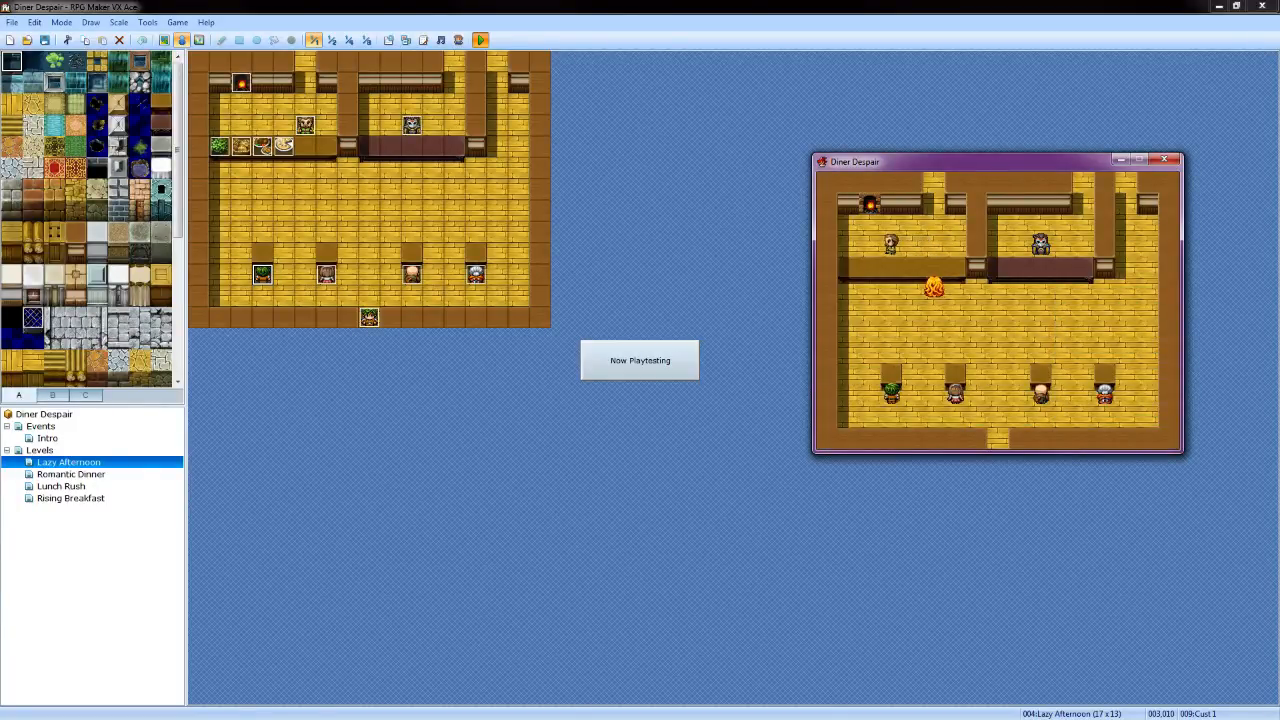
Talk to the green-haired customer without carrying his nuggets to test the undelivered-food penalty
{"action": "key", "text": "Down"}
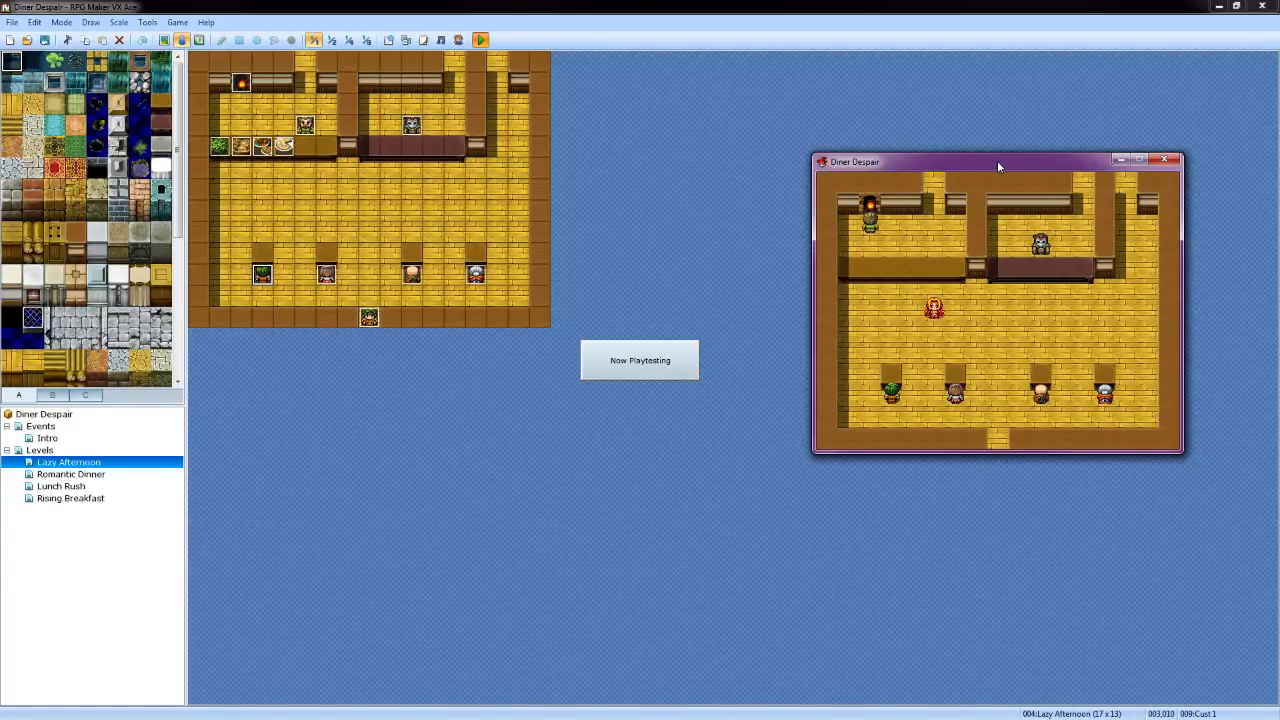
{"action": "key", "text": "Down"}
{"action": "key", "text": "Down"}
{"action": "key", "text": "Down"}
{"action": "key", "text": "Down"}
{"action": "key", "text": "Left"}
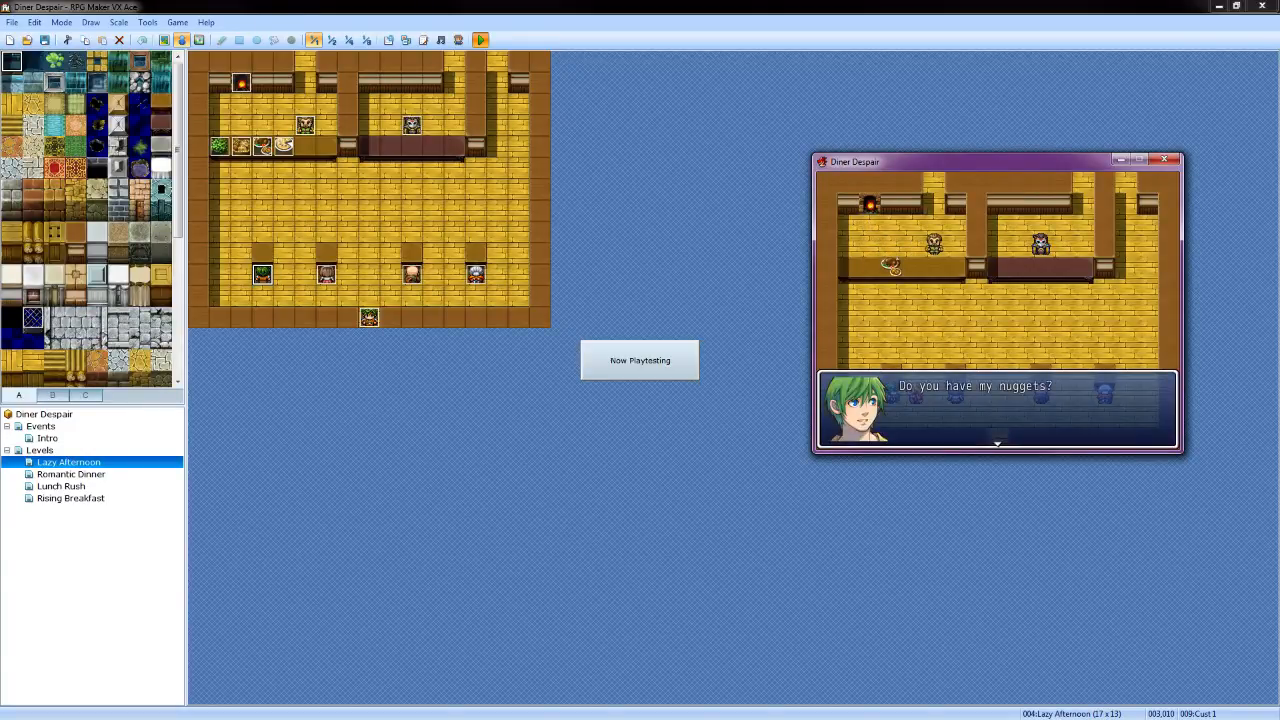
{"action": "key", "text": "Return"}
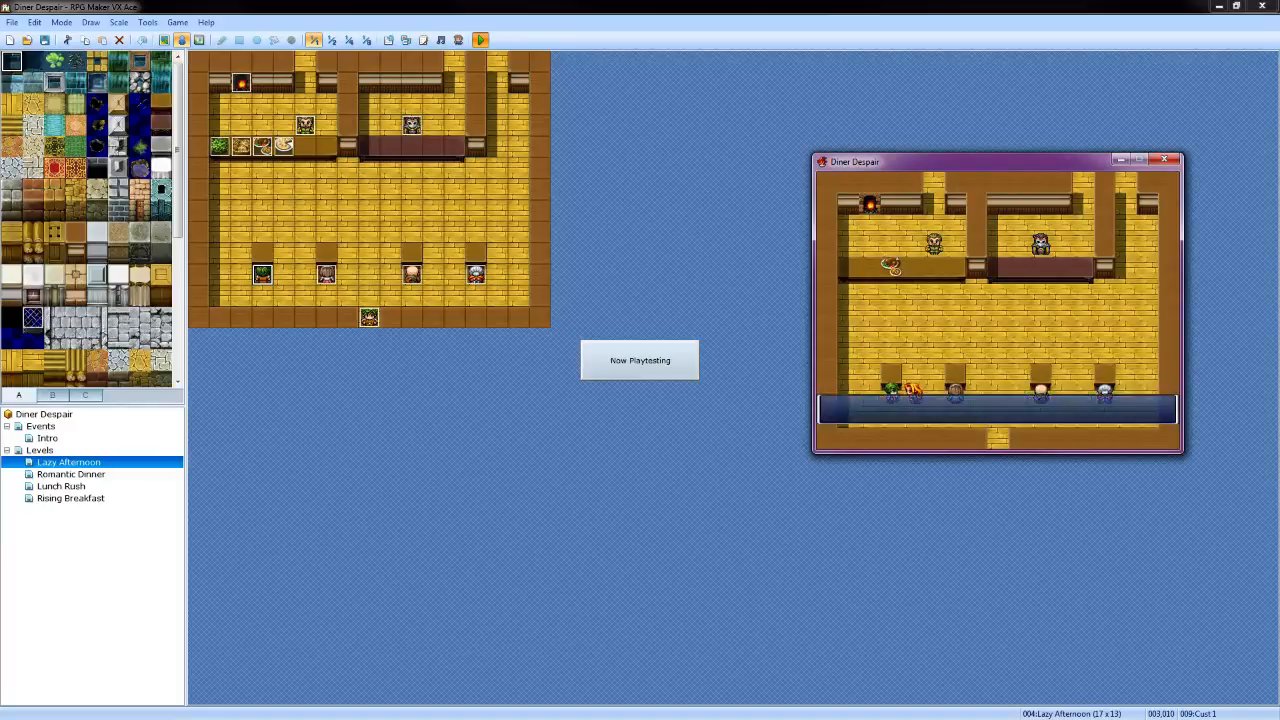
{"action": "key", "text": "Return"}
{"action": "key", "text": "Return"}
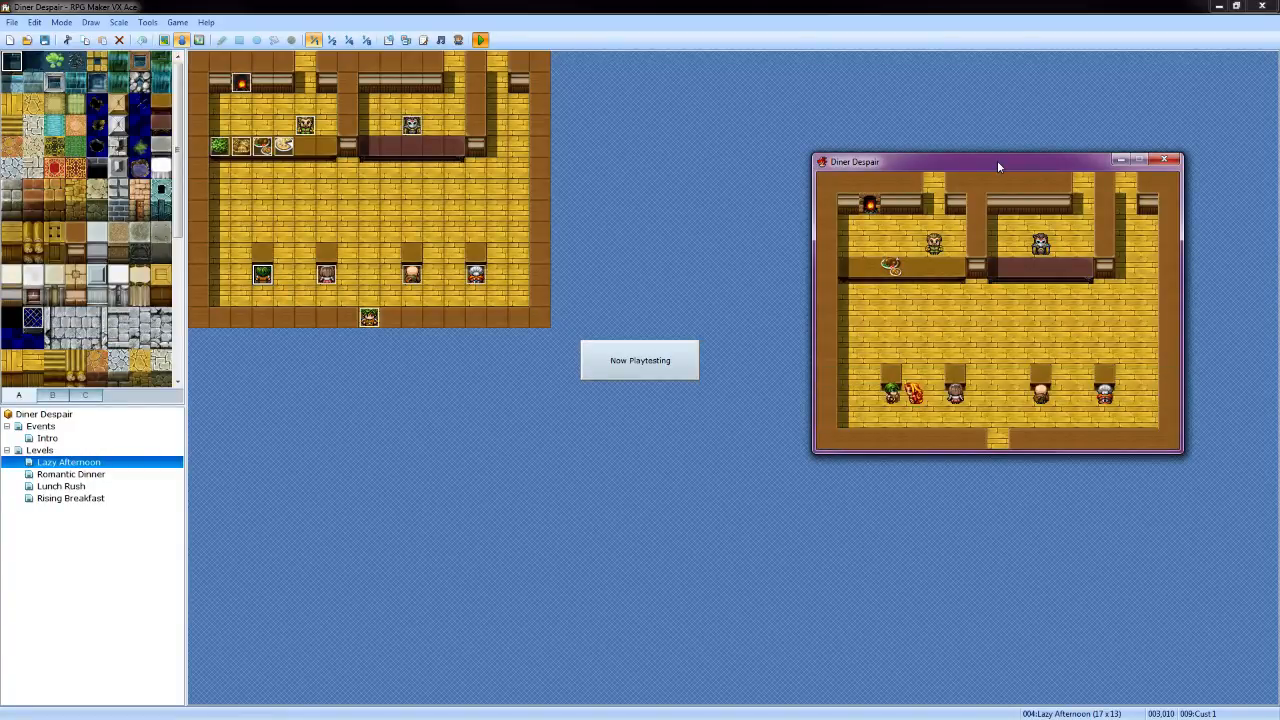
Collect the chicken nuggets from the counter and deliver them to the green-haired customer
{"action": "key", "text": "Up"}
{"action": "key", "text": "Left"}
{"action": "key", "text": "Up"}
{"action": "key", "text": "Up"}
{"action": "key", "text": "Return"}
{"action": "key", "text": "Down"}
{"action": "key", "text": "Down"}
{"action": "key", "text": "Down"}
{"action": "key", "text": "Escape"}
{"action": "key", "text": "Escape"}
{"action": "key", "text": "Return"}
{"action": "key", "text": "Return"}
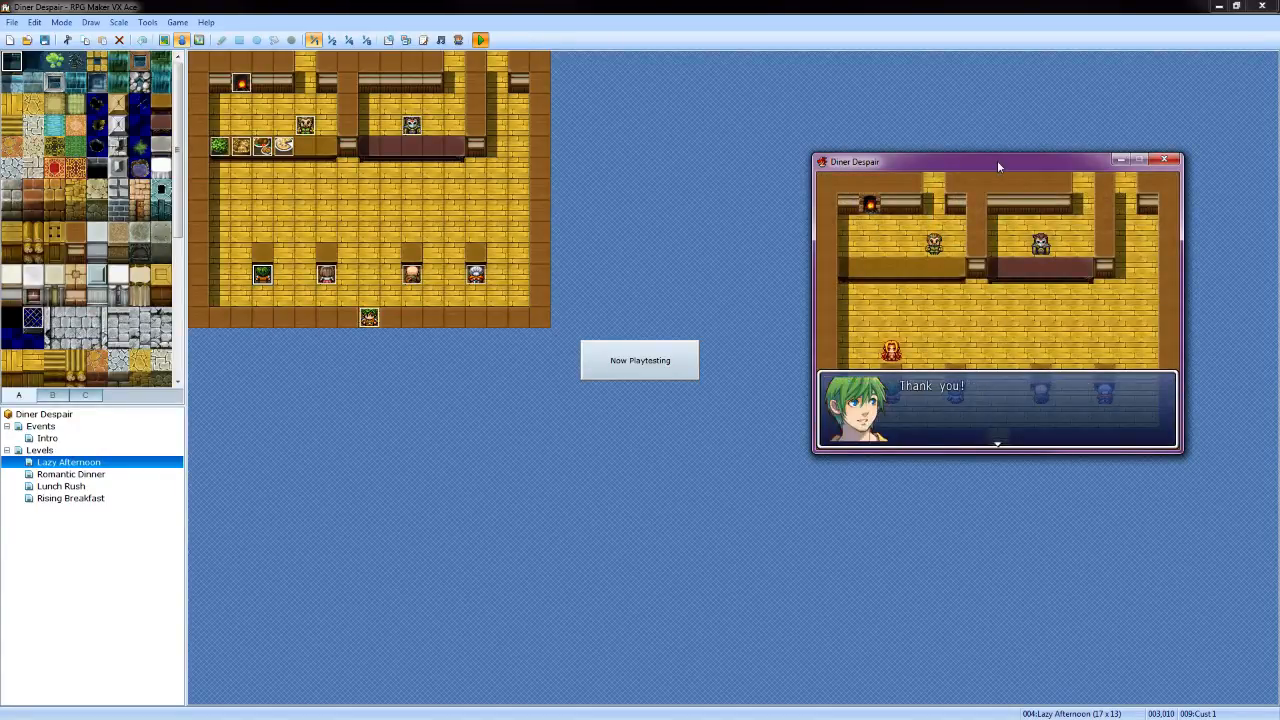
{"action": "key", "text": "Return"}
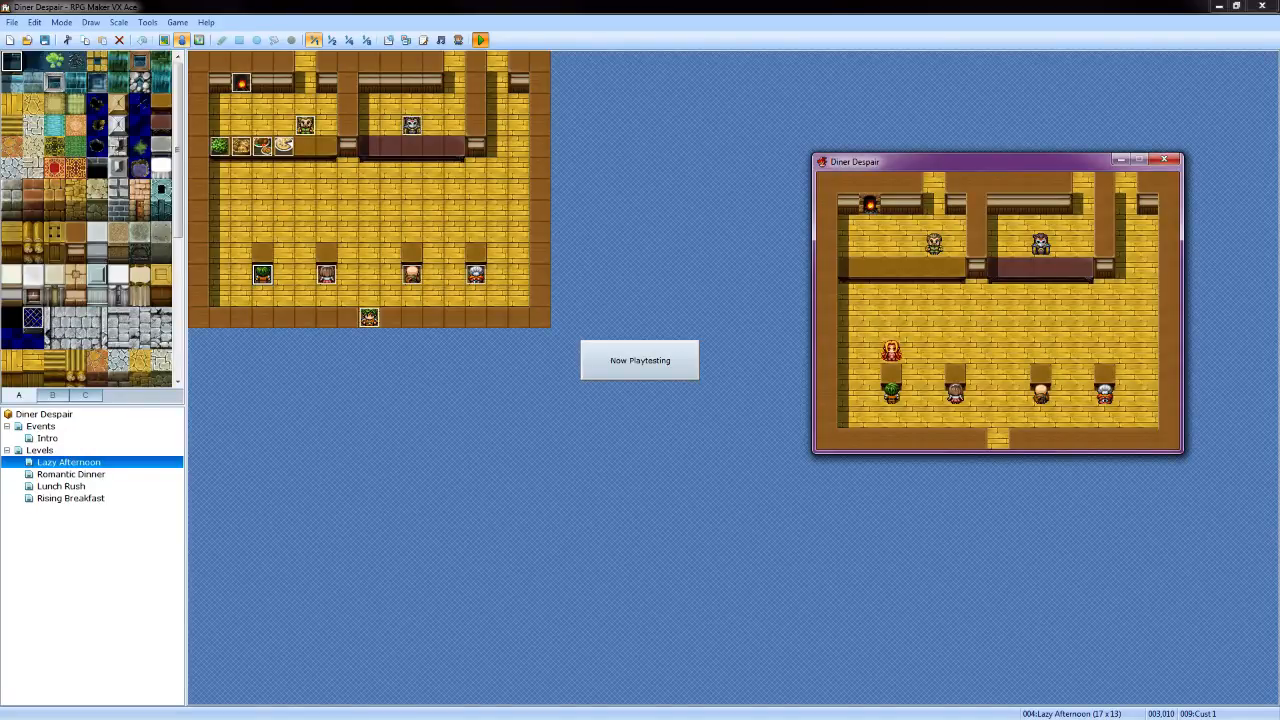
Check the party's gold in the game menu after the nuggets delivery and end the playtest
{"action": "key", "text": "Escape"}
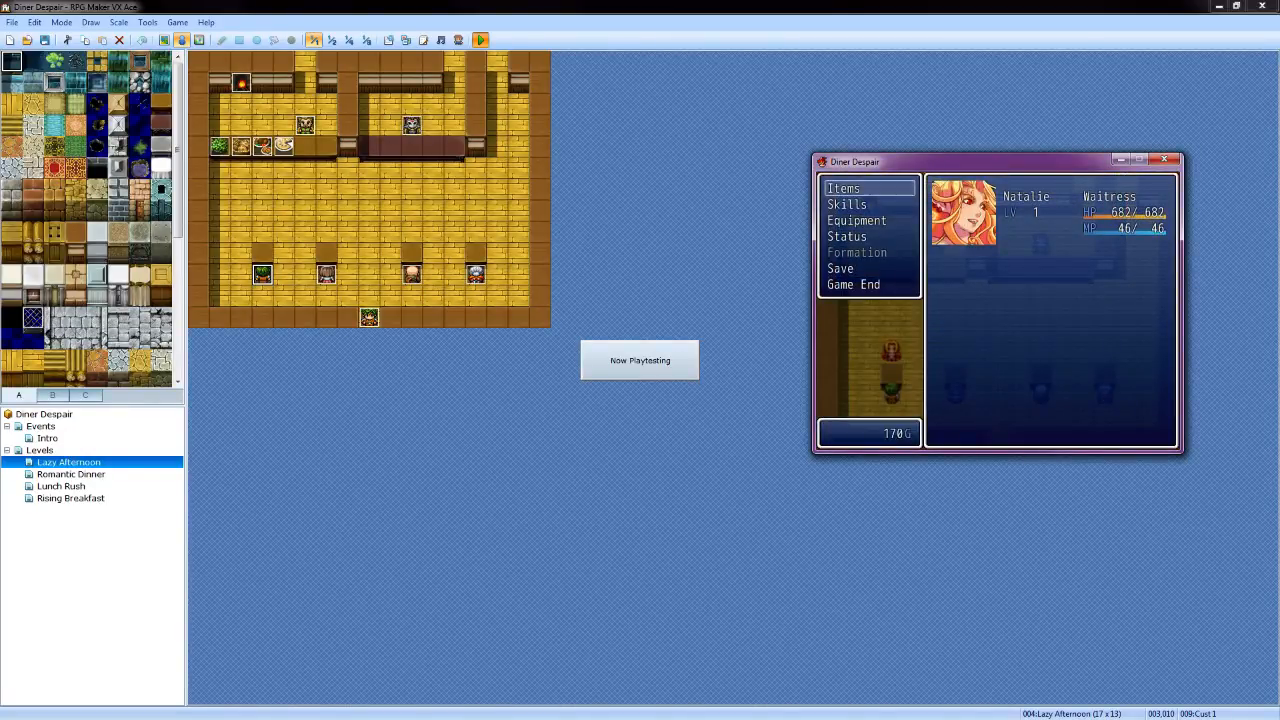
{"action": "key", "text": "Up"}
{"action": "key", "text": "Return"}
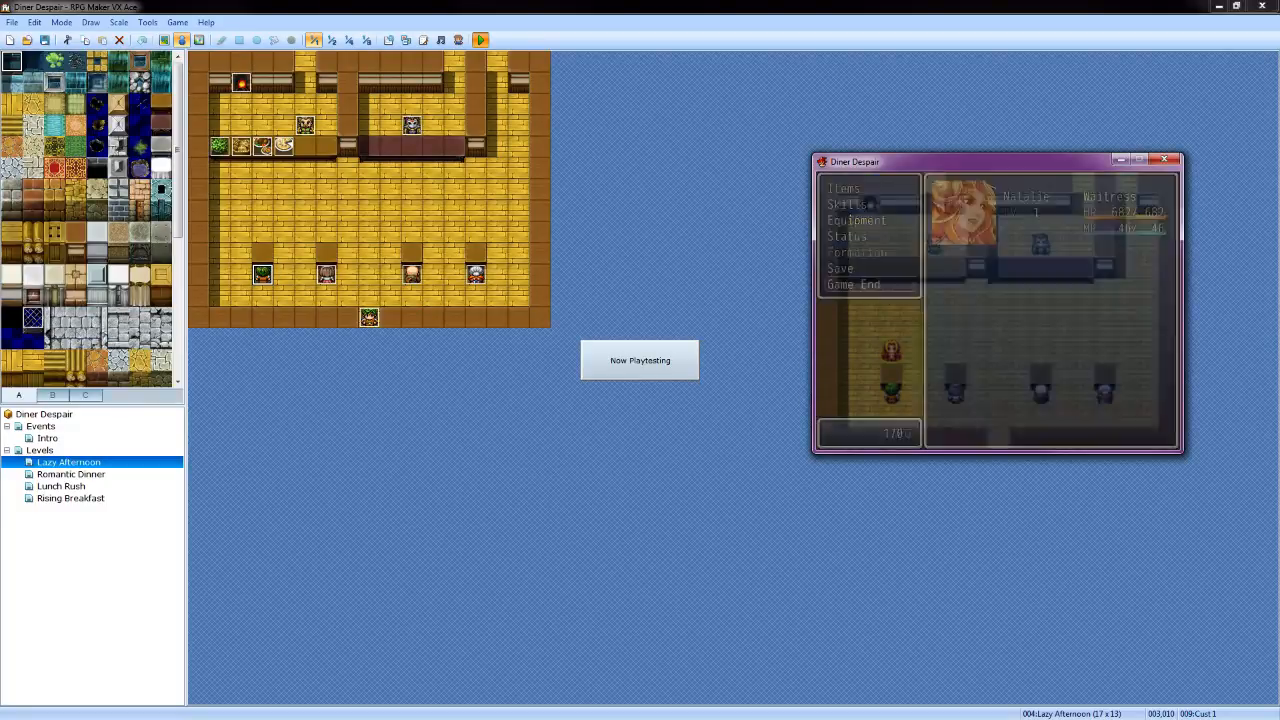
{"action": "key", "text": "Down"}
{"action": "key", "text": "Return"}
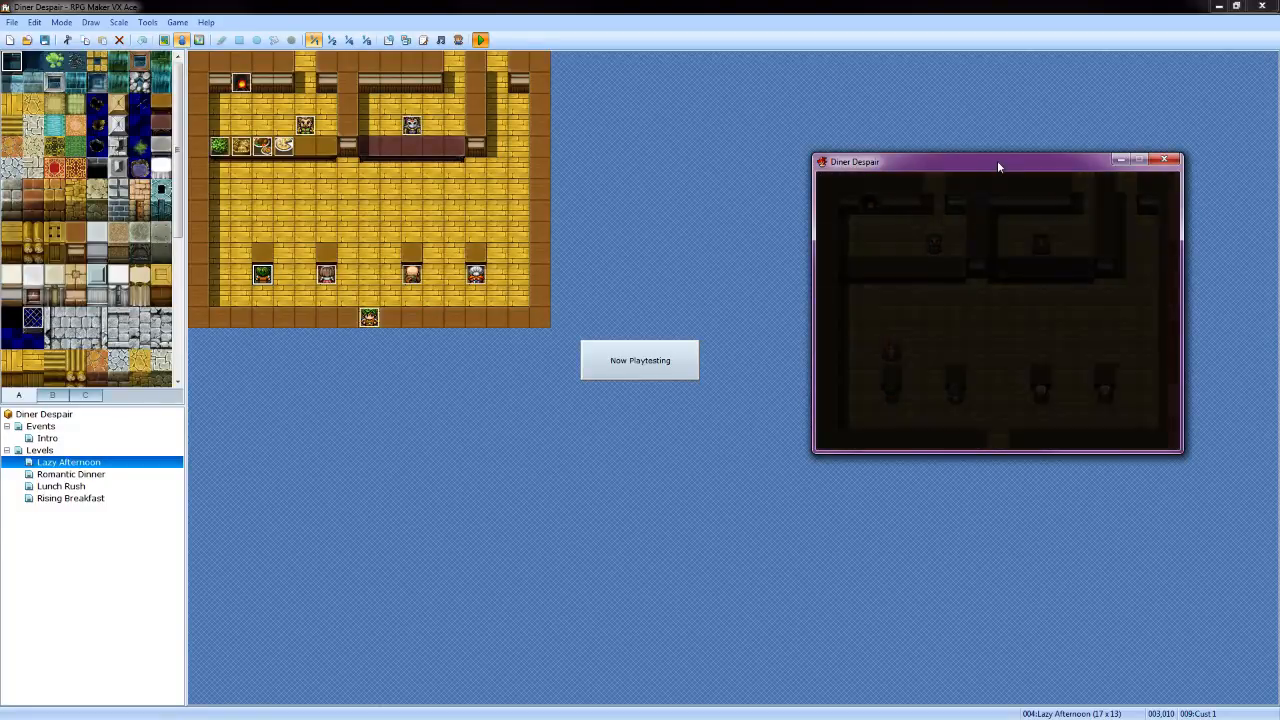
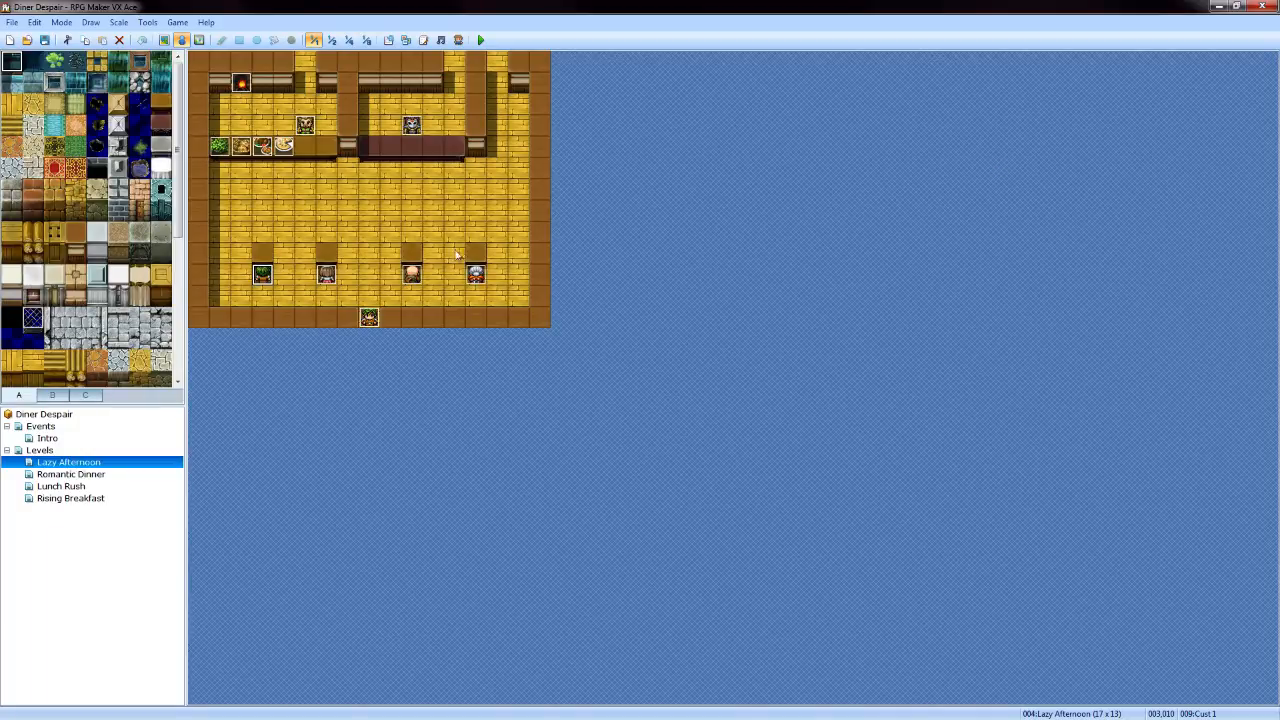
On page 1 of the Cust 2 event, set a starting tip amount in variable 0007, named Cust 2 Tip
{"action": "left_click", "coordinate": [325, 280]}
{"action": "double_click", "coordinate": [326, 280]}
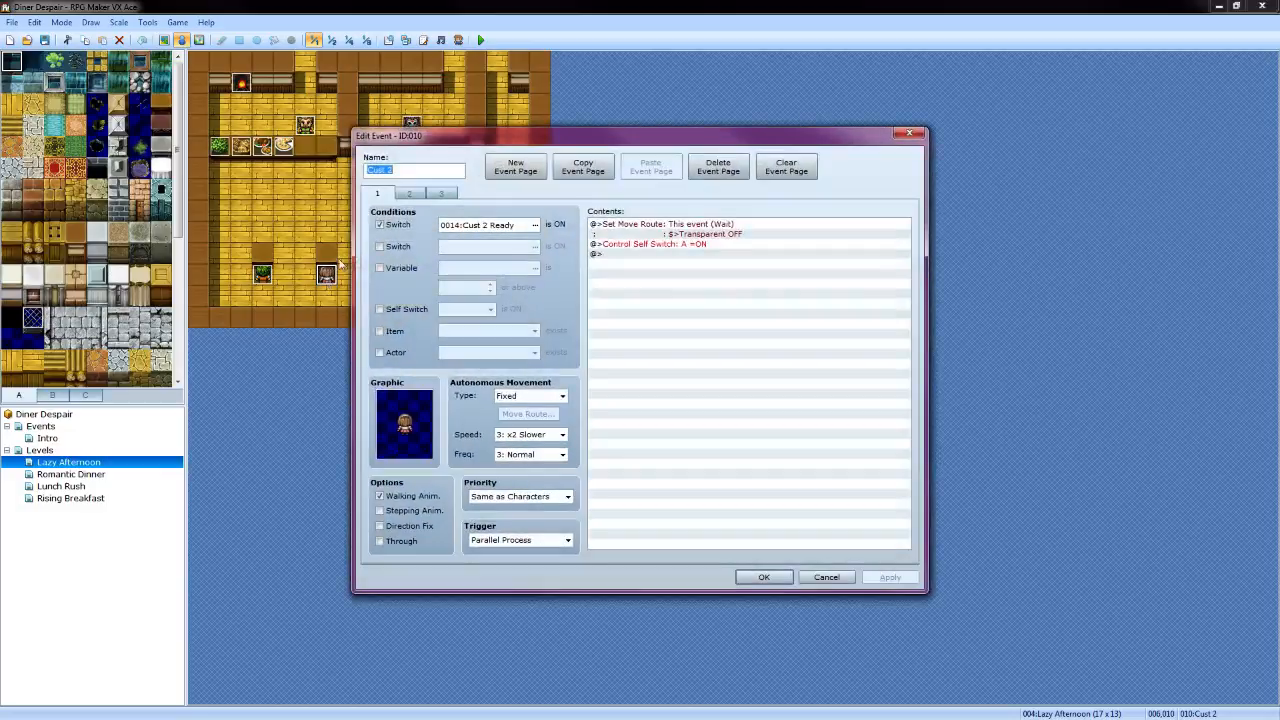
{"action": "double_click", "coordinate": [639, 255]}
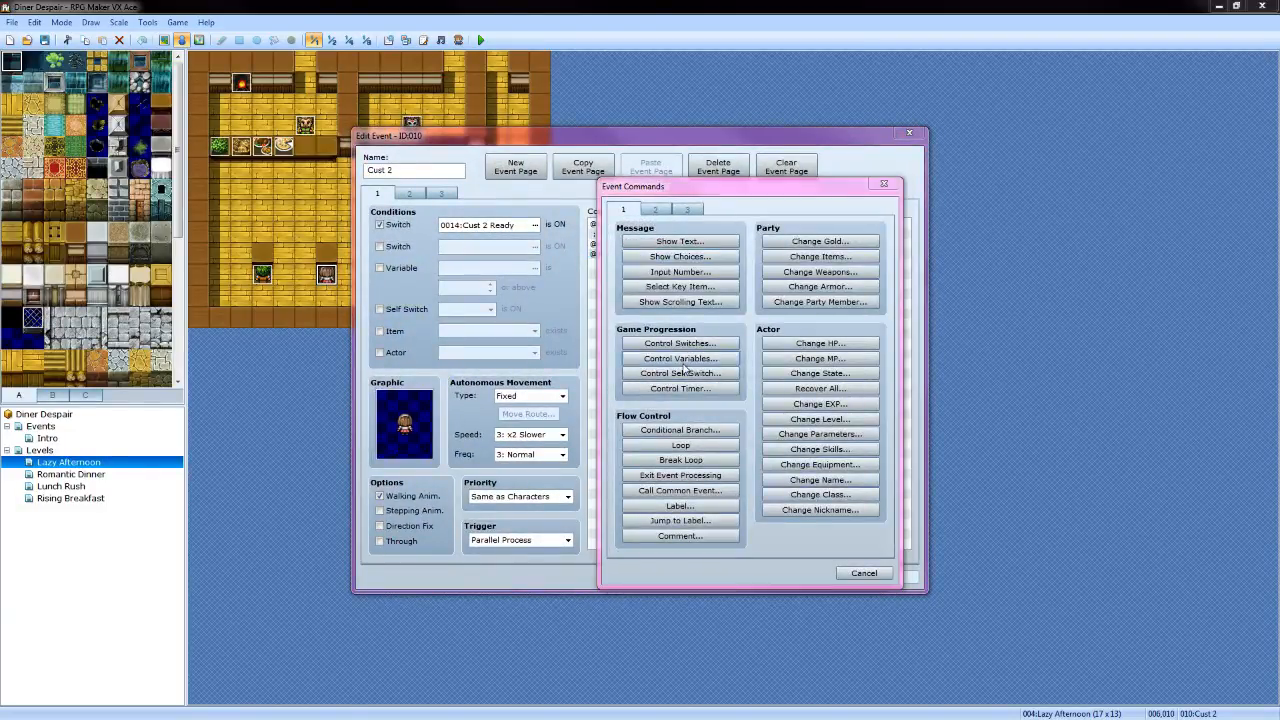
{"action": "left_click", "coordinate": [680, 358]}
{"action": "left_click", "coordinate": [760, 291]}
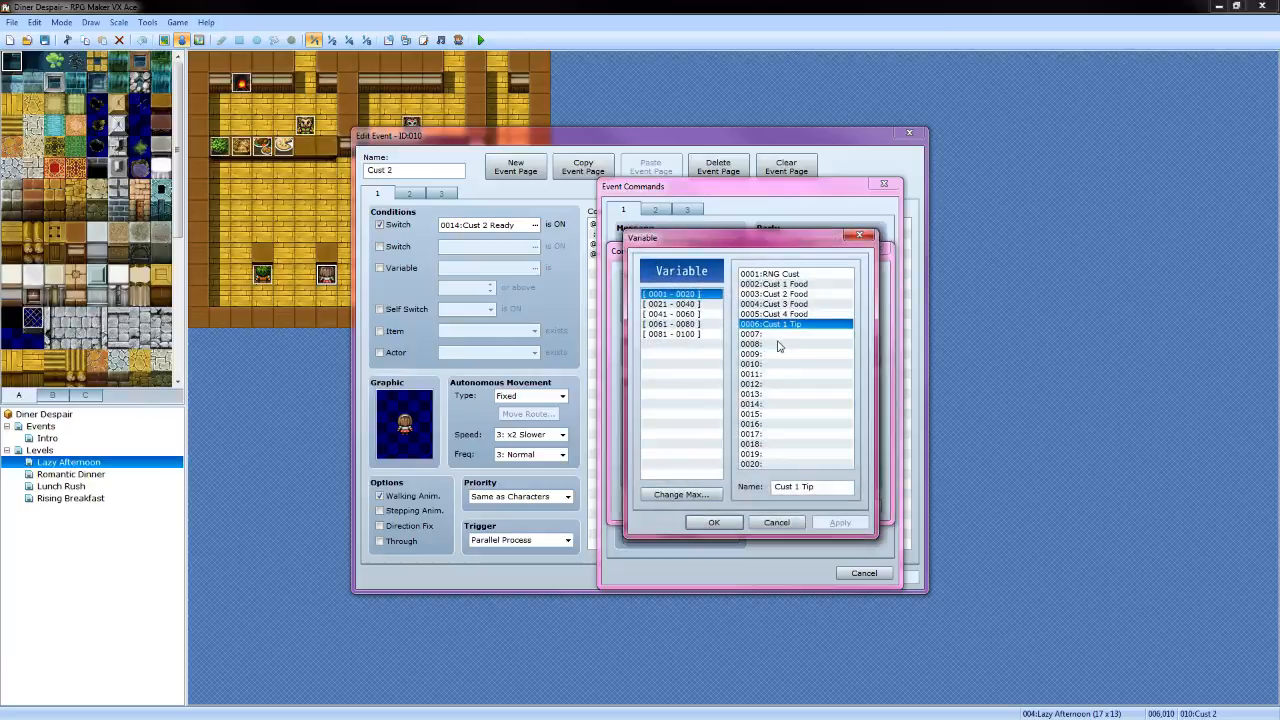
{"action": "left_click", "coordinate": [777, 335]}
{"action": "left_click", "coordinate": [788, 486]}
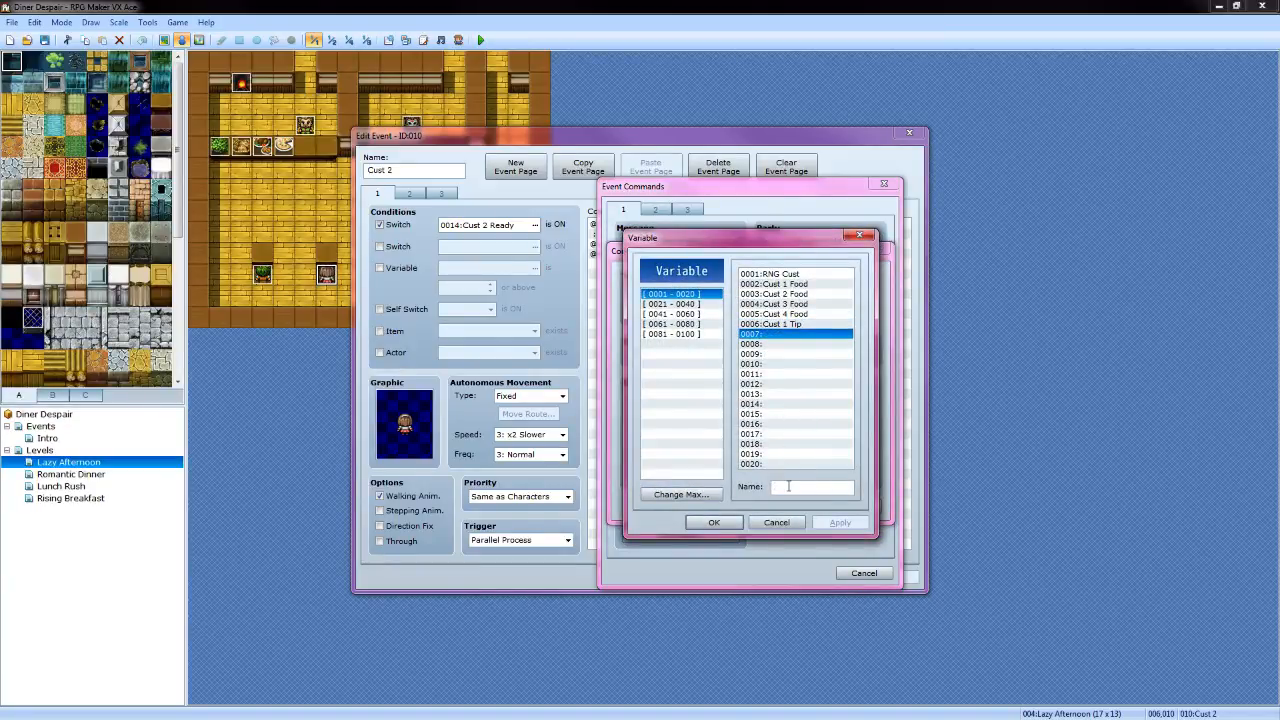
{"action": "type", "text": "Cust 2 Tip"}
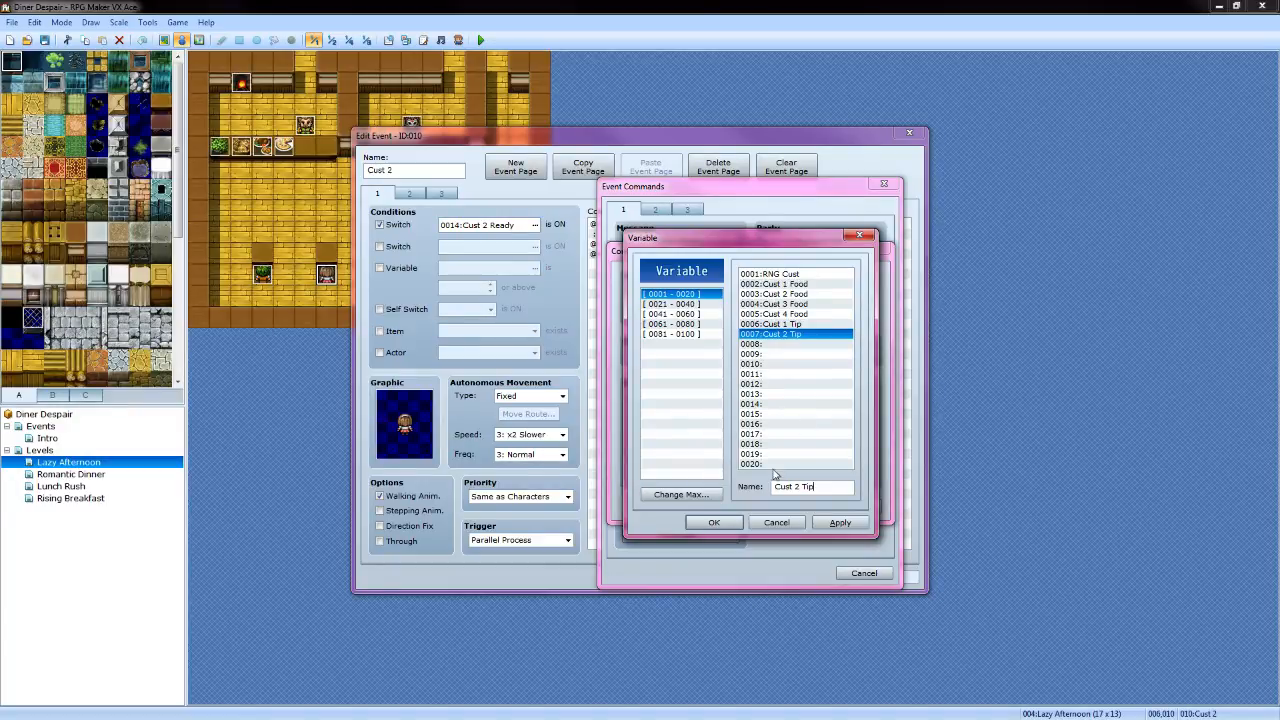
{"action": "left_click", "coordinate": [714, 522]}
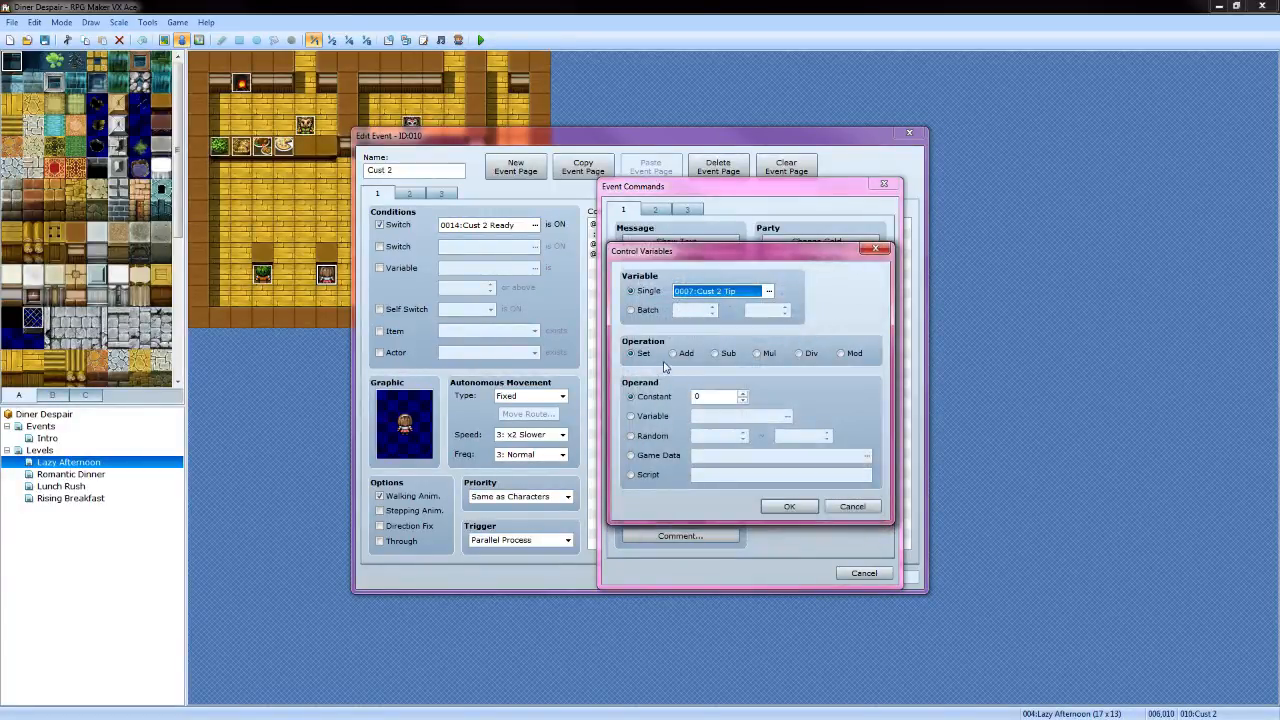
{"action": "left_click", "coordinate": [727, 397]}
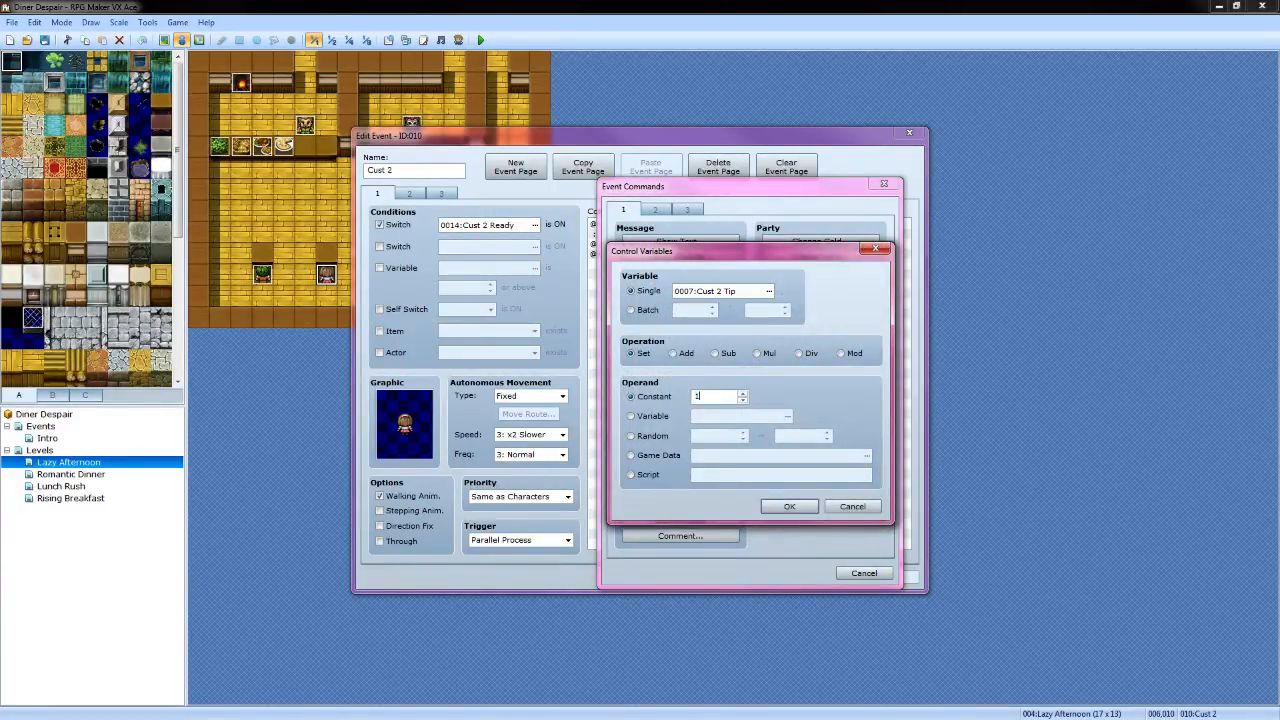
{"action": "left_click", "coordinate": [785, 507]}
On Cust 2's page 2, subtract 5 from Cust 2 Tip at the end of the undecided-customer Else branch and apply the changes
{"action": "left_click", "coordinate": [417, 193]}
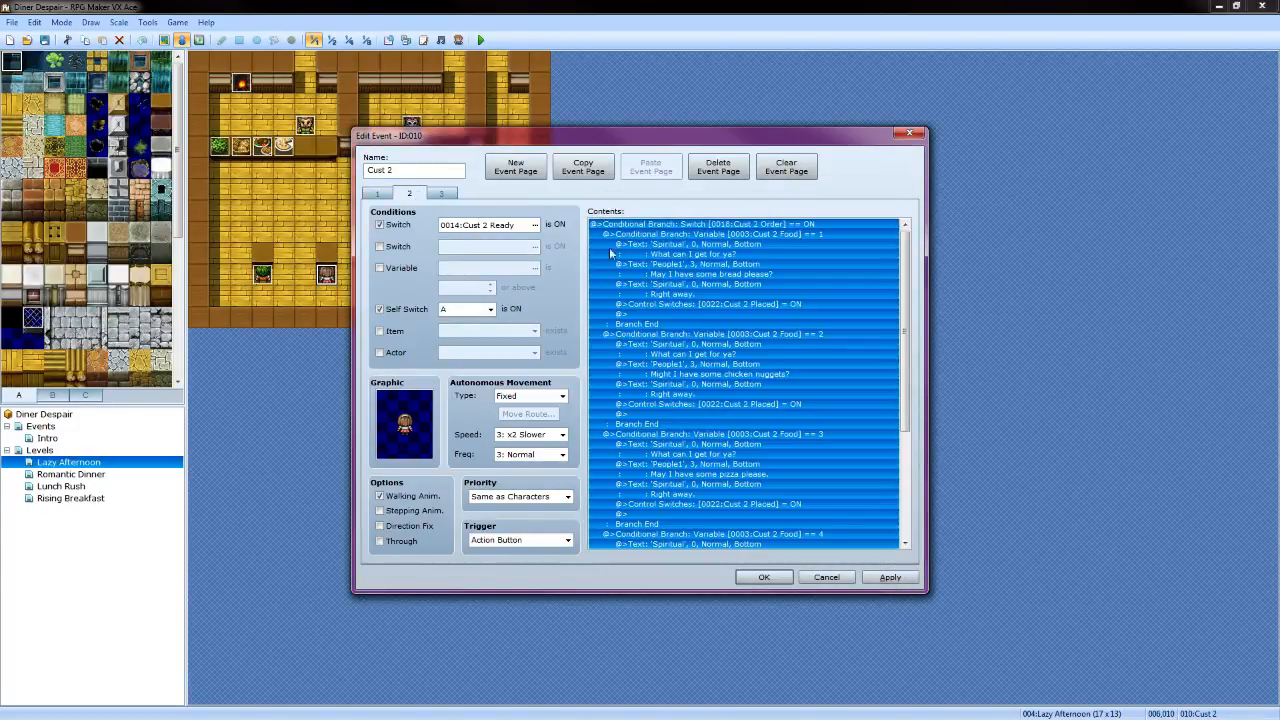
{"action": "left_click", "coordinate": [722, 249]}
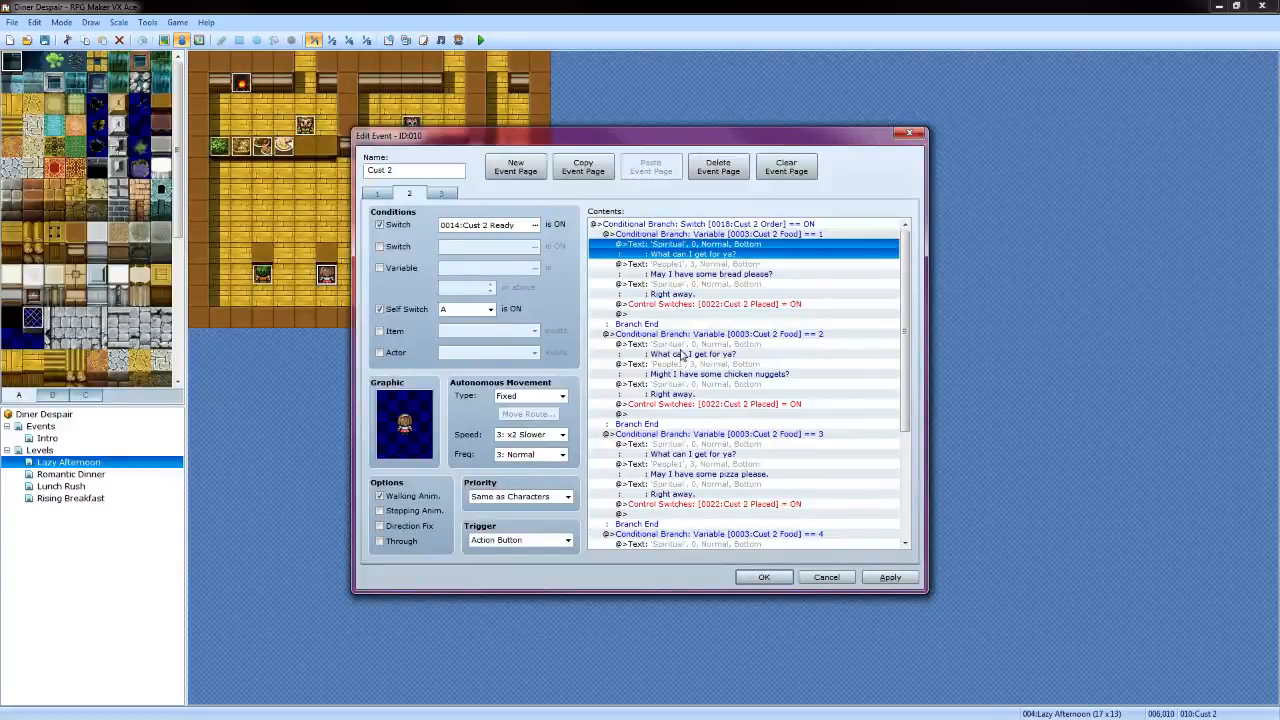
{"action": "scroll", "coordinate": [683, 355], "scroll_direction": "down", "scroll_amount": 6}
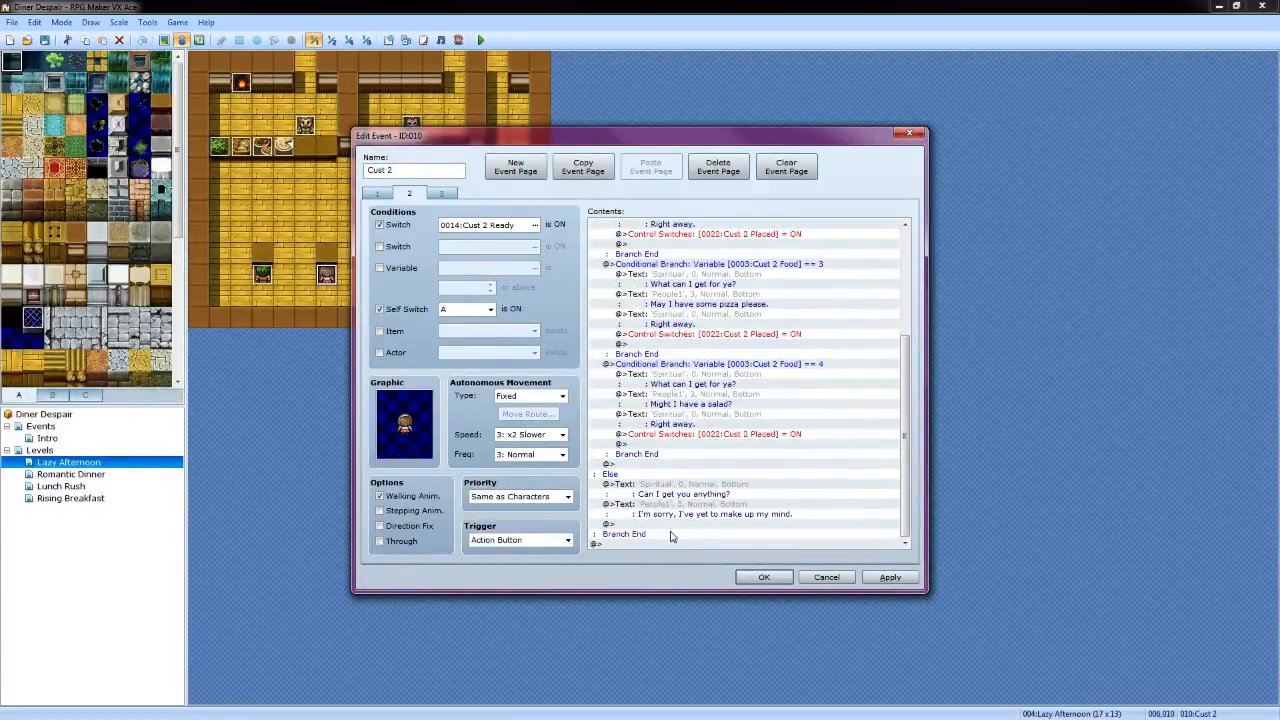
{"action": "double_click", "coordinate": [670, 524]}
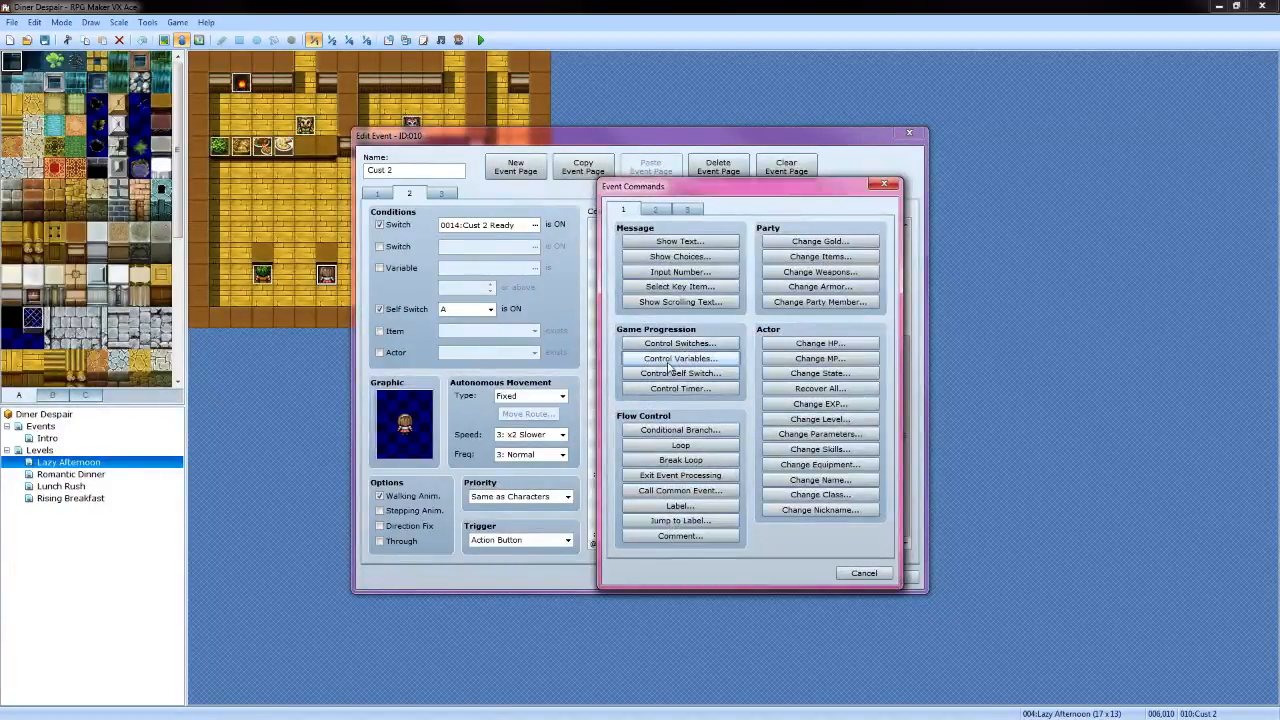
{"action": "left_click", "coordinate": [672, 360]}
{"action": "left_click", "coordinate": [768, 292]}
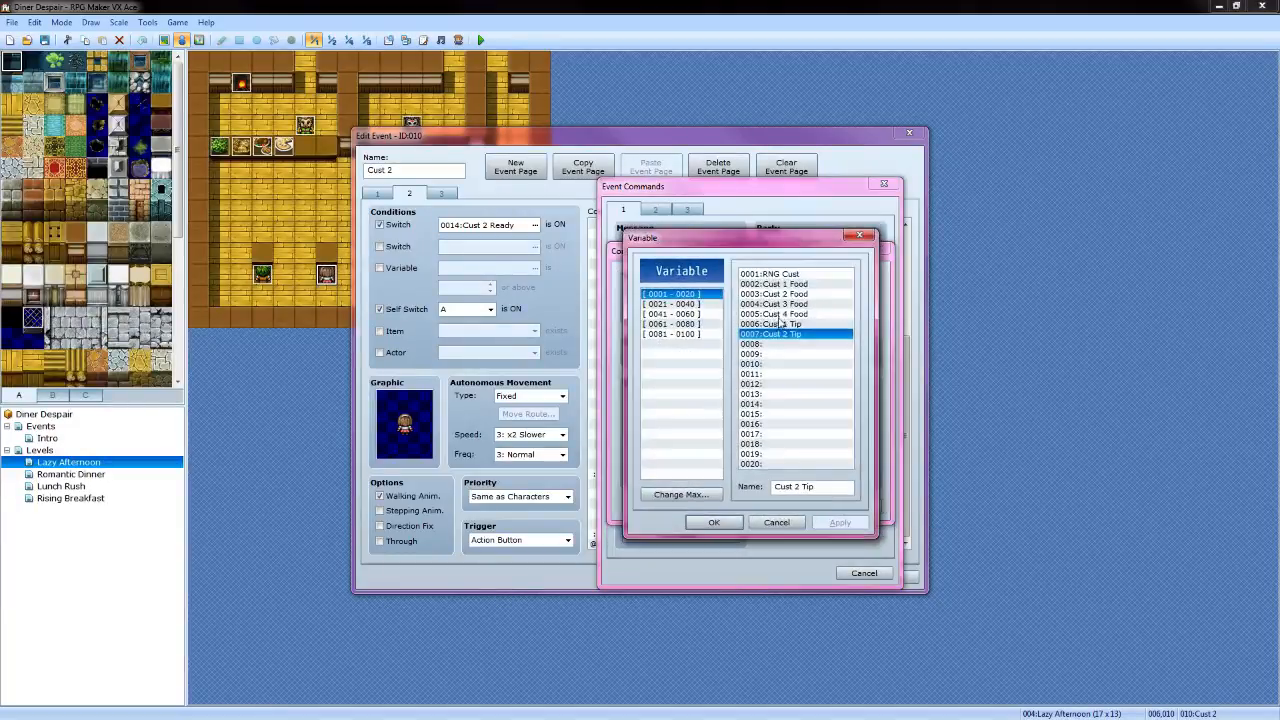
{"action": "left_click", "coordinate": [714, 522]}
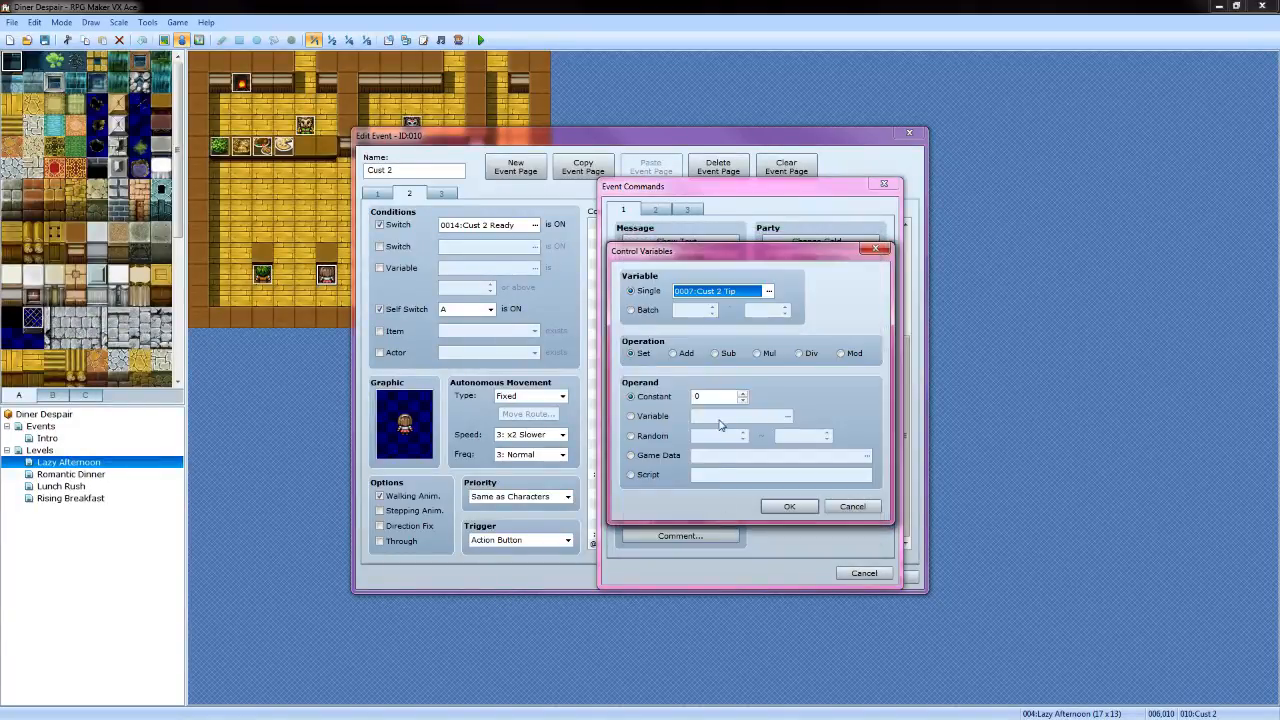
{"action": "left_click", "coordinate": [716, 354]}
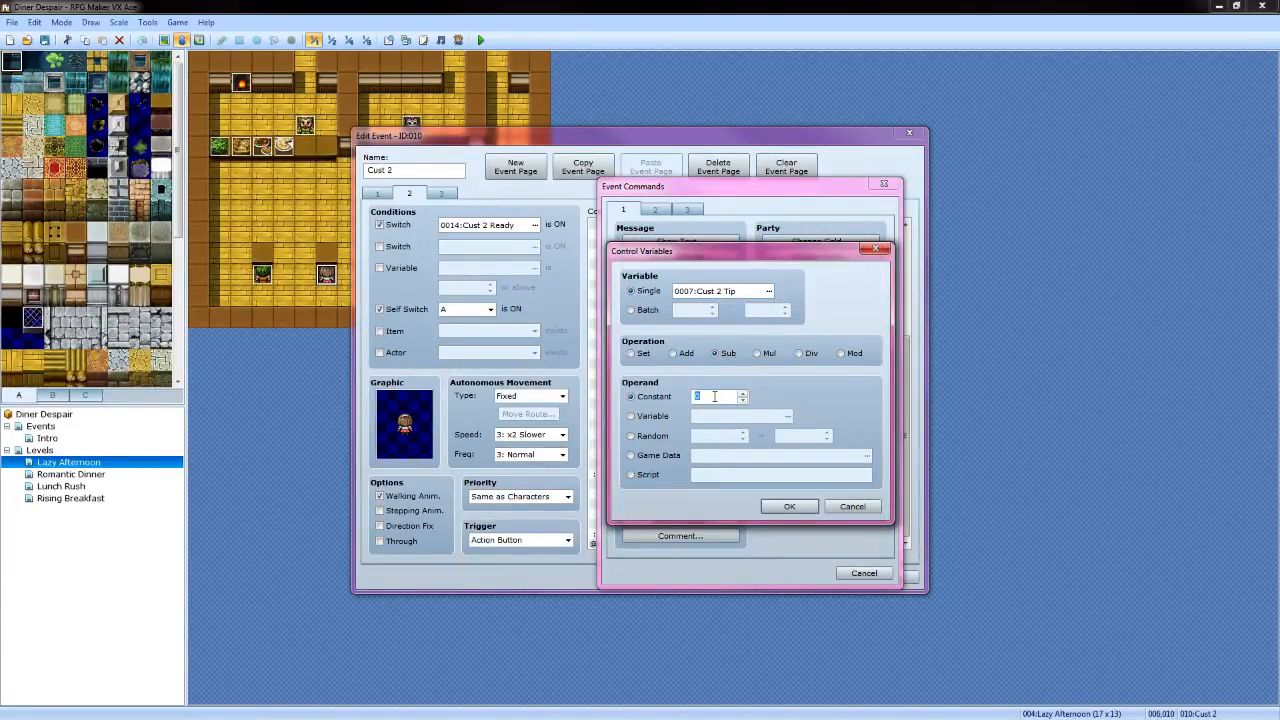
{"action": "type", "text": "5"}
{"action": "left_click", "coordinate": [788, 507]}
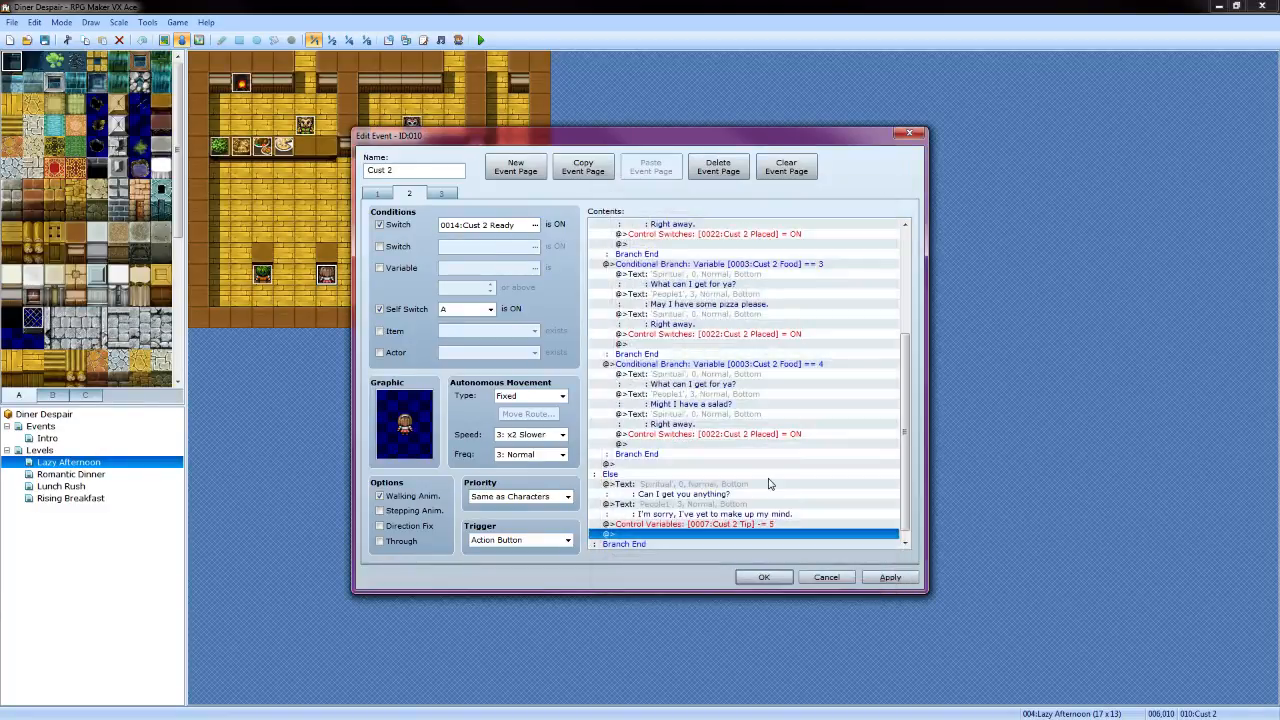
{"action": "left_click", "coordinate": [900, 580]}
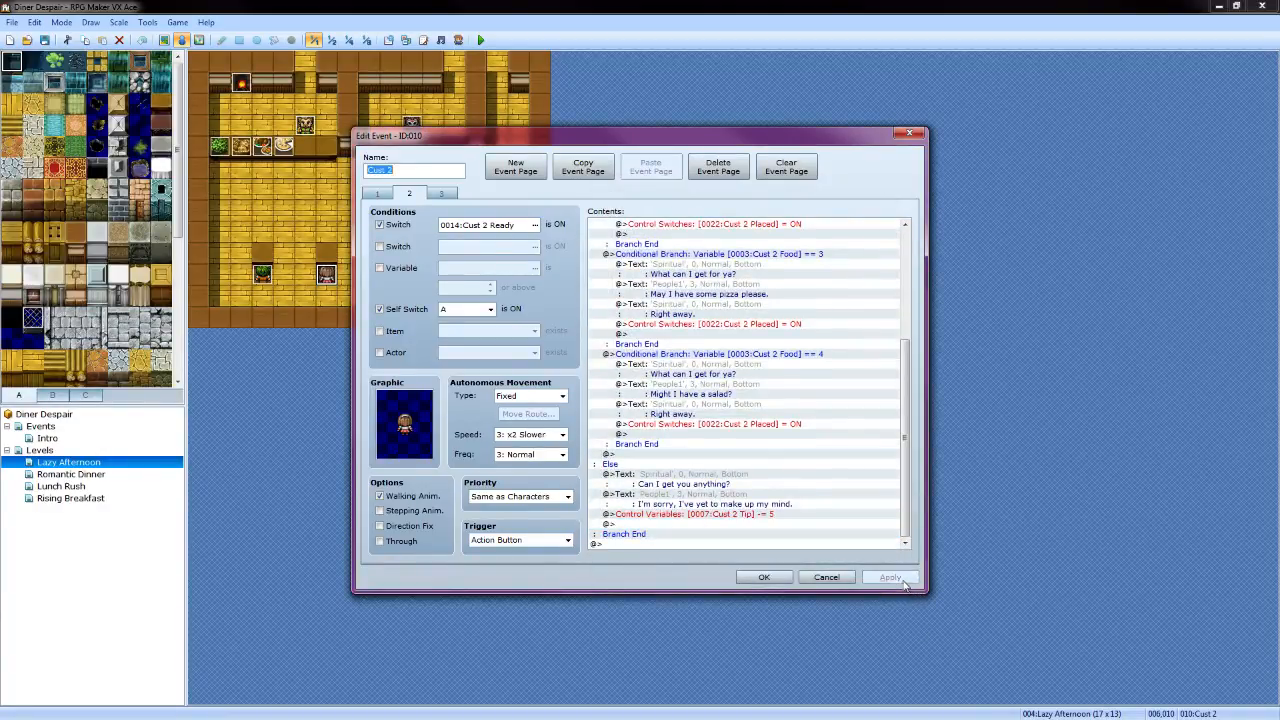
On page 3, after the bread delivery's Set Event Location, add a conditional branch for Cust 2 Tip greater than or equal to 0, without Else handling
{"action": "left_click", "coordinate": [441, 192]}
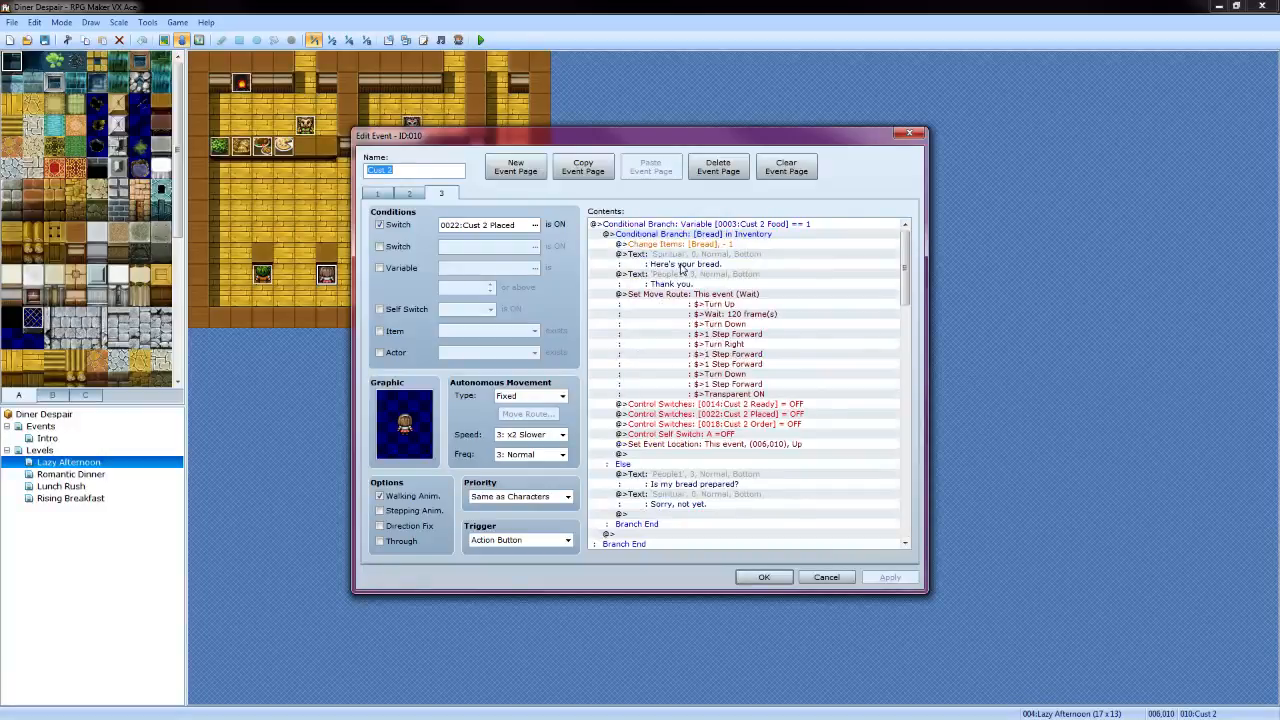
{"action": "double_click", "coordinate": [654, 454]}
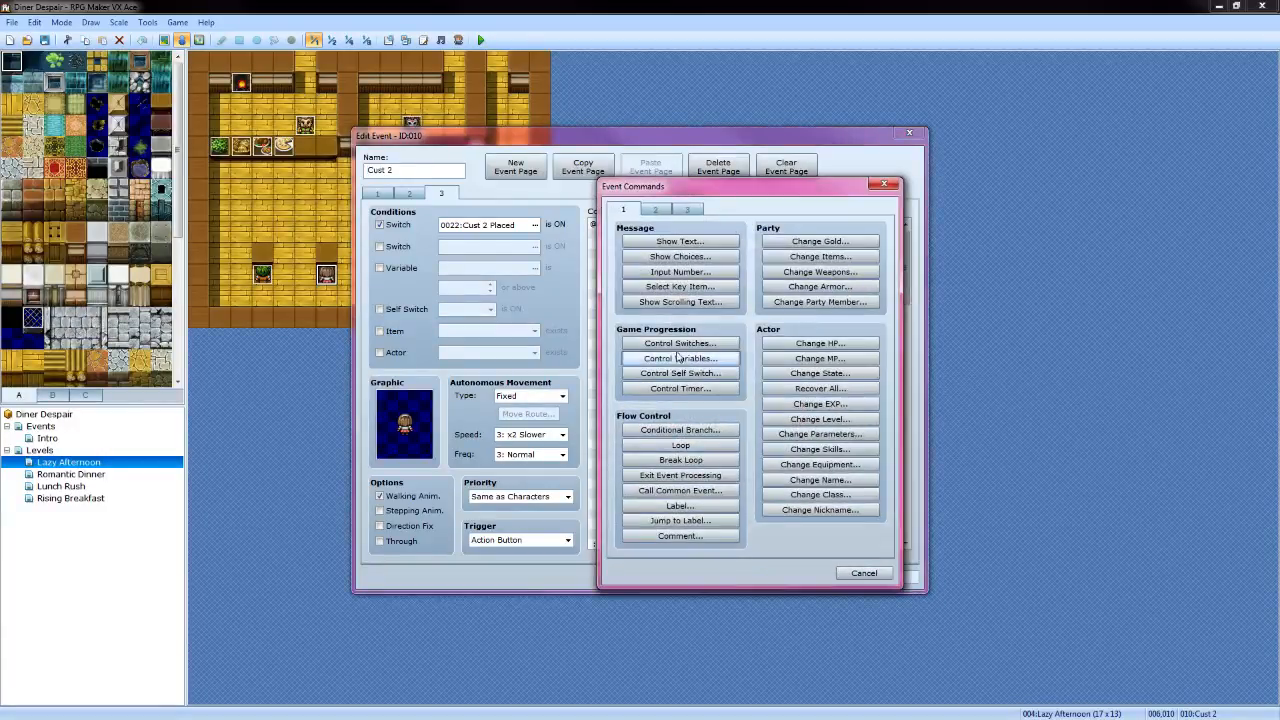
{"action": "left_click", "coordinate": [676, 430]}
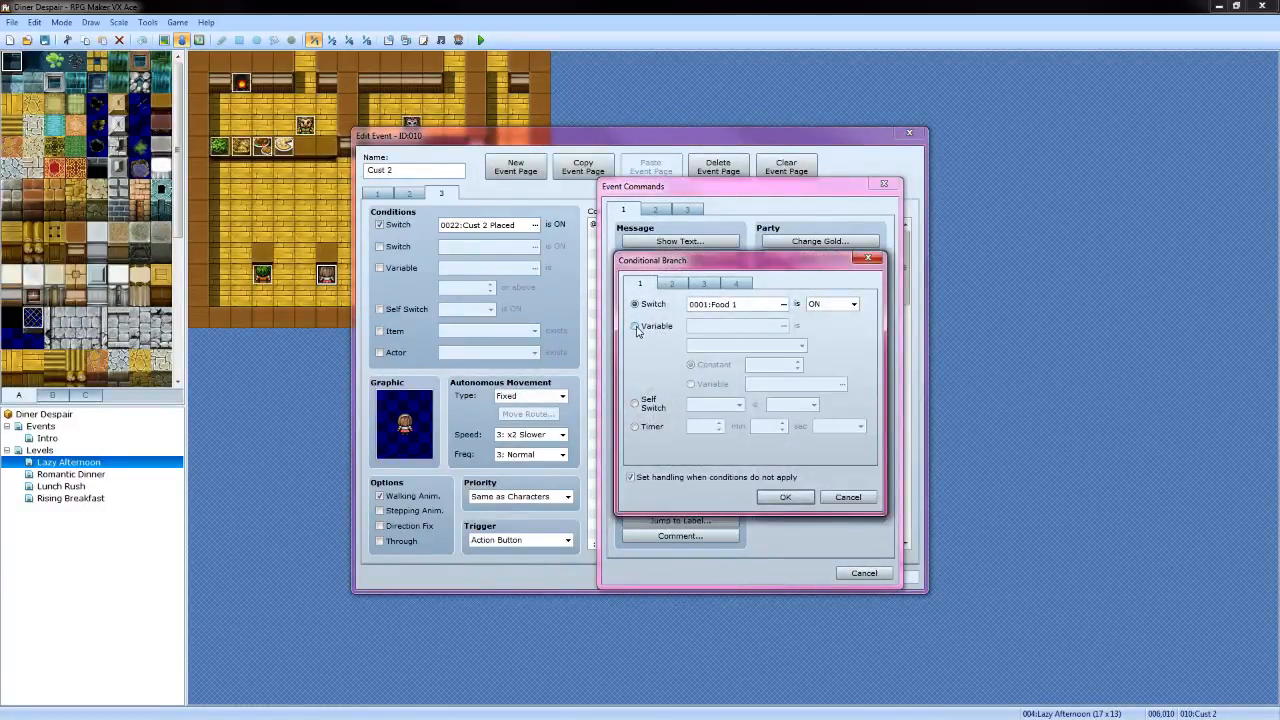
{"action": "left_click", "coordinate": [635, 327]}
{"action": "left_click", "coordinate": [783, 326]}
{"action": "left_click", "coordinate": [786, 334]}
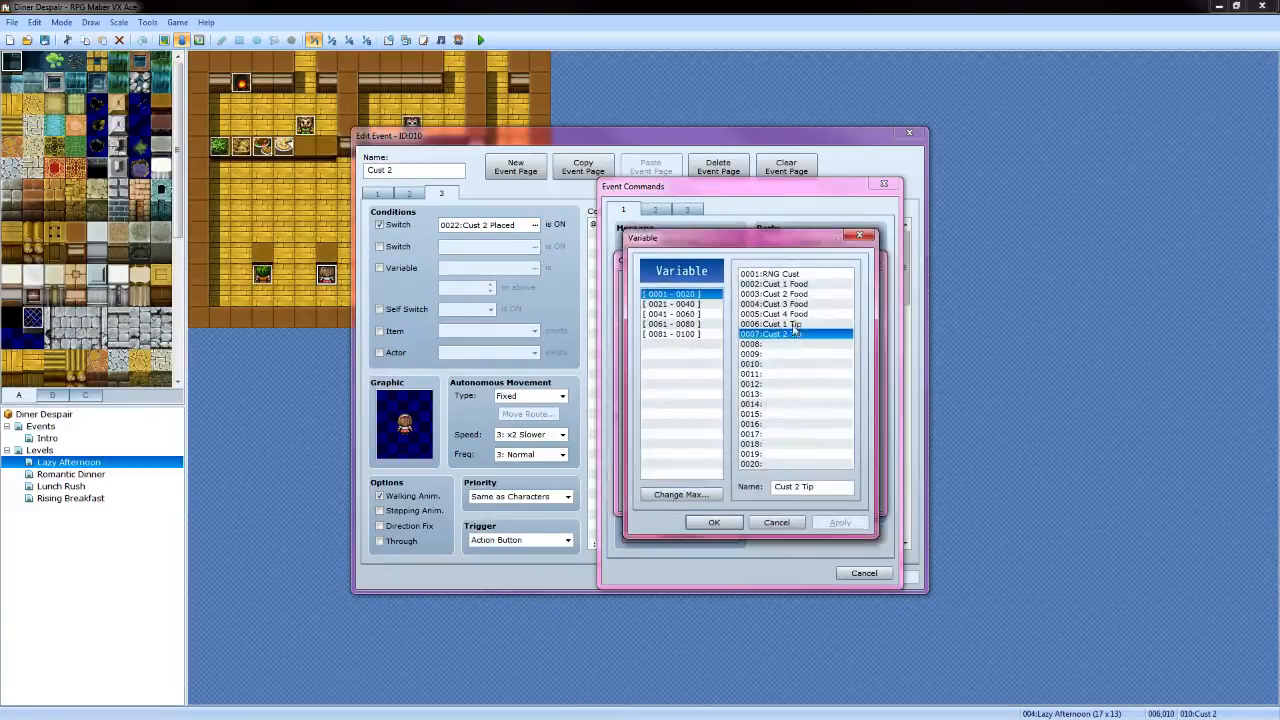
{"action": "left_click", "coordinate": [726, 523]}
{"action": "left_click", "coordinate": [801, 346]}
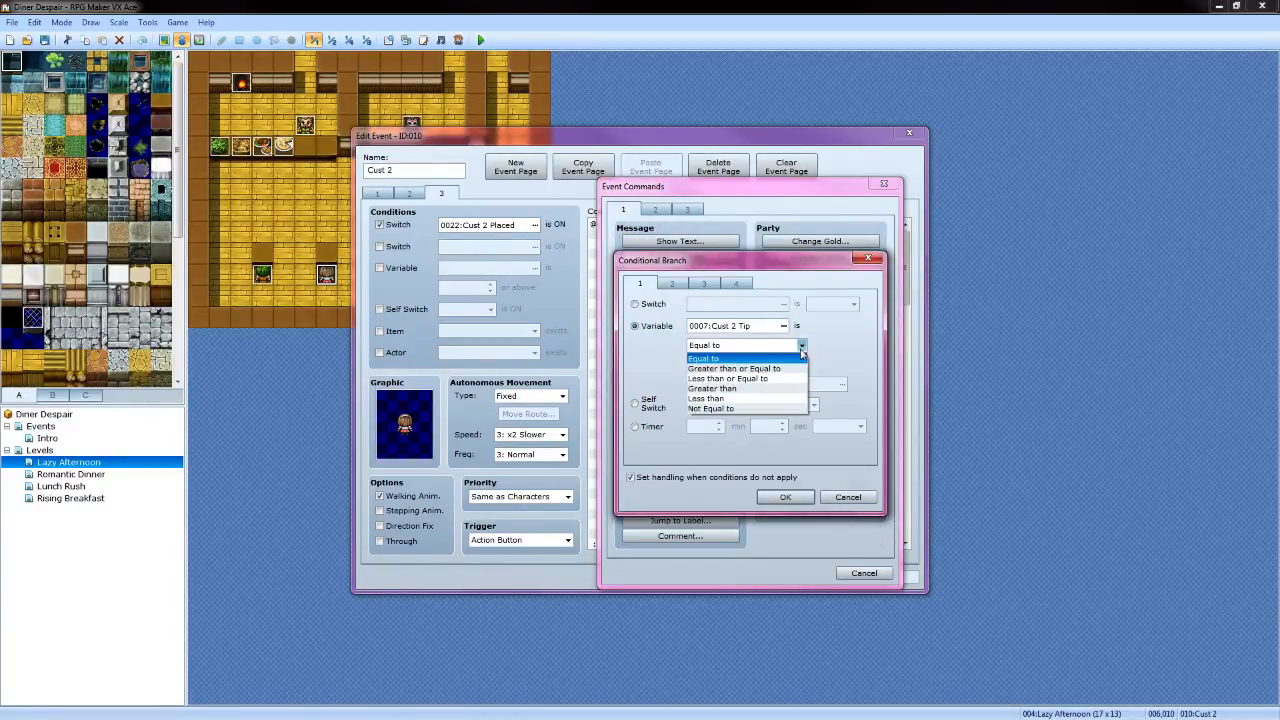
{"action": "left_click", "coordinate": [725, 366]}
{"action": "left_click", "coordinate": [631, 479]}
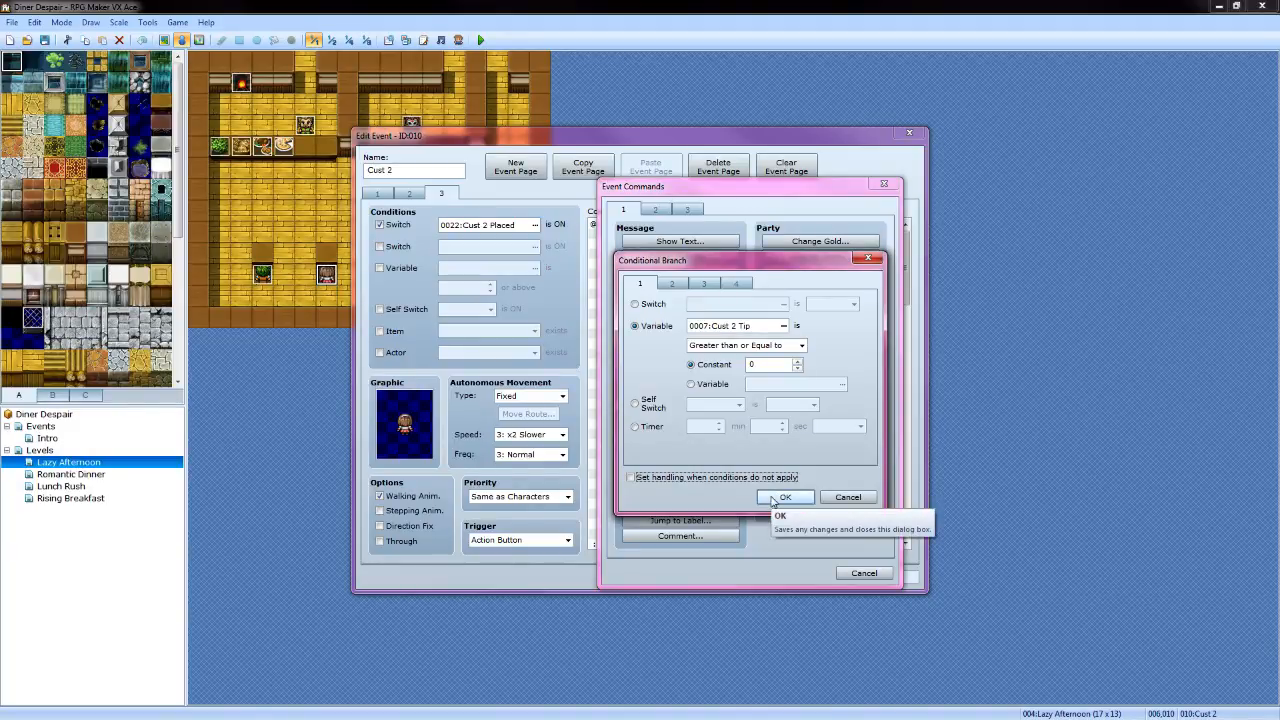
{"action": "left_click", "coordinate": [784, 497]}
{"action": "double_click", "coordinate": [689, 465]}
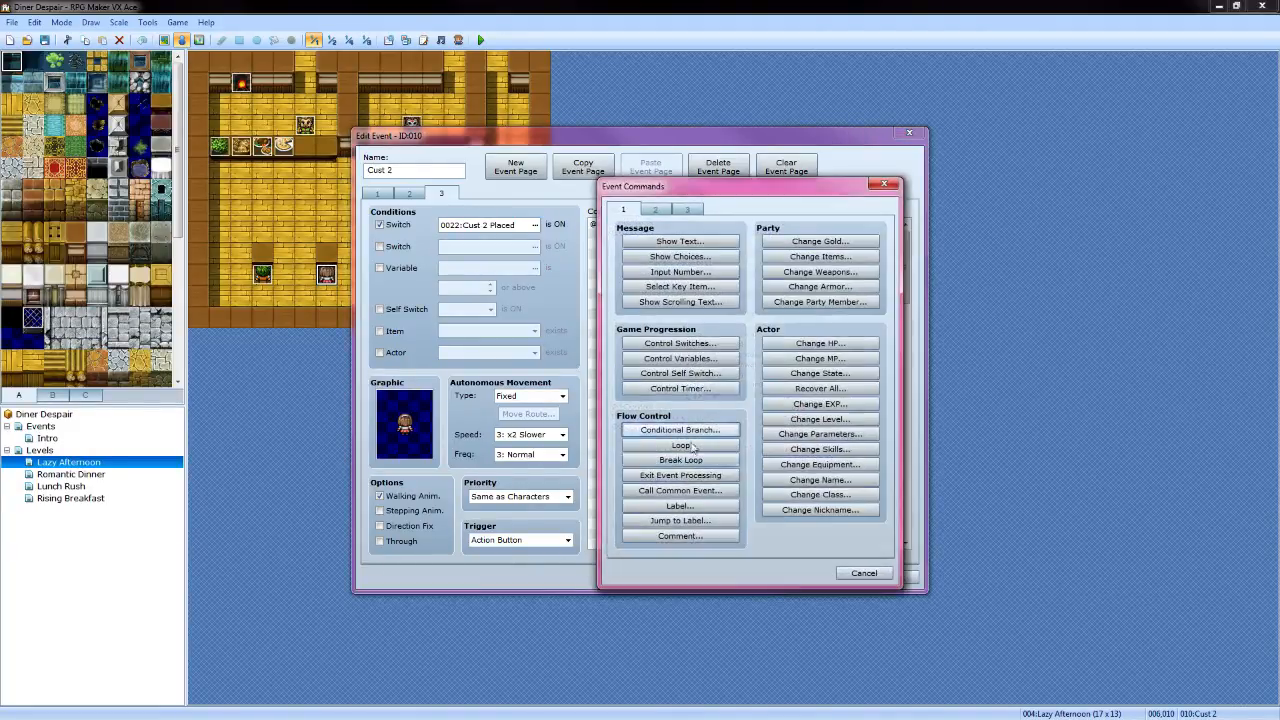
{"action": "left_click", "coordinate": [694, 362]}
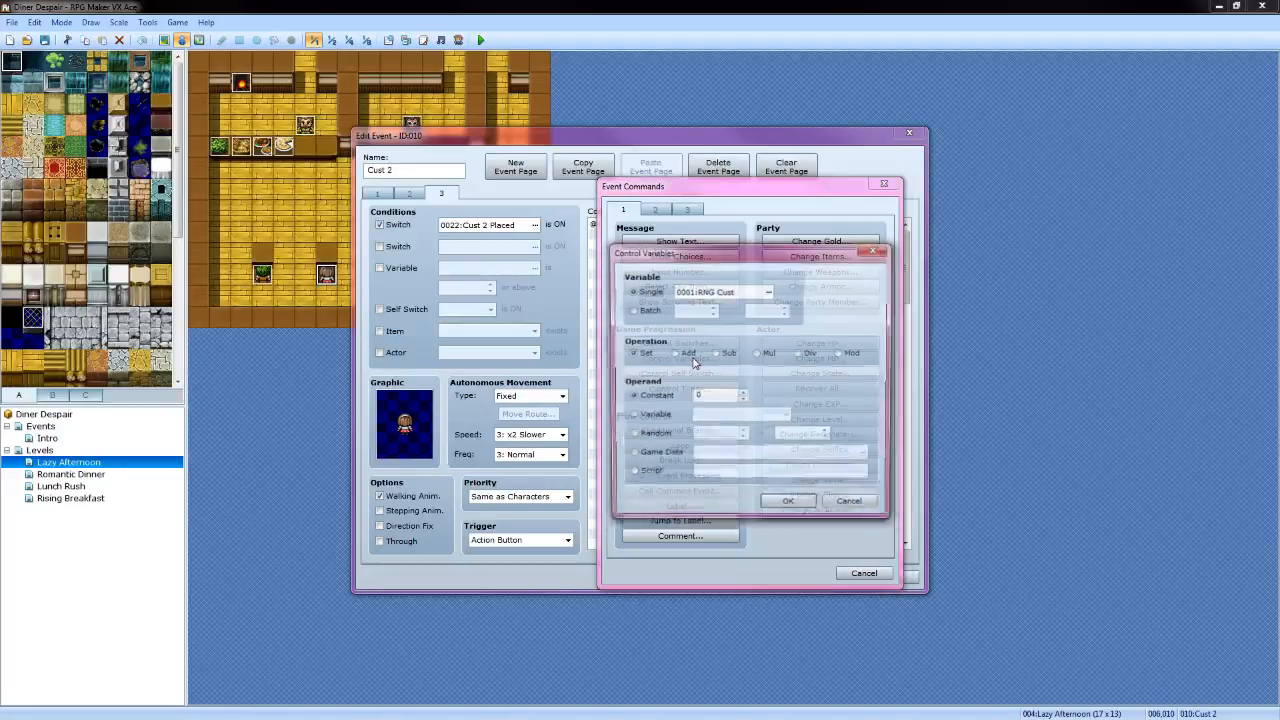
{"action": "left_click", "coordinate": [769, 290]}
{"action": "left_click", "coordinate": [788, 334]}
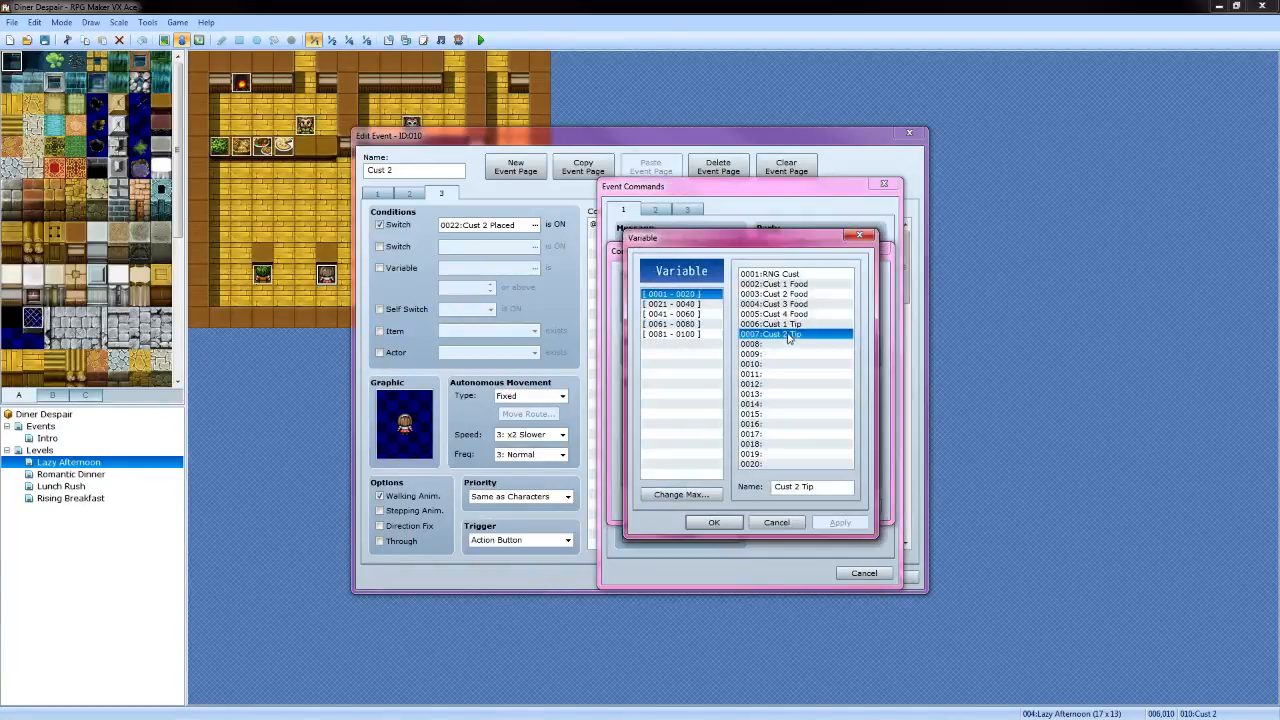
{"action": "left_click", "coordinate": [718, 521]}
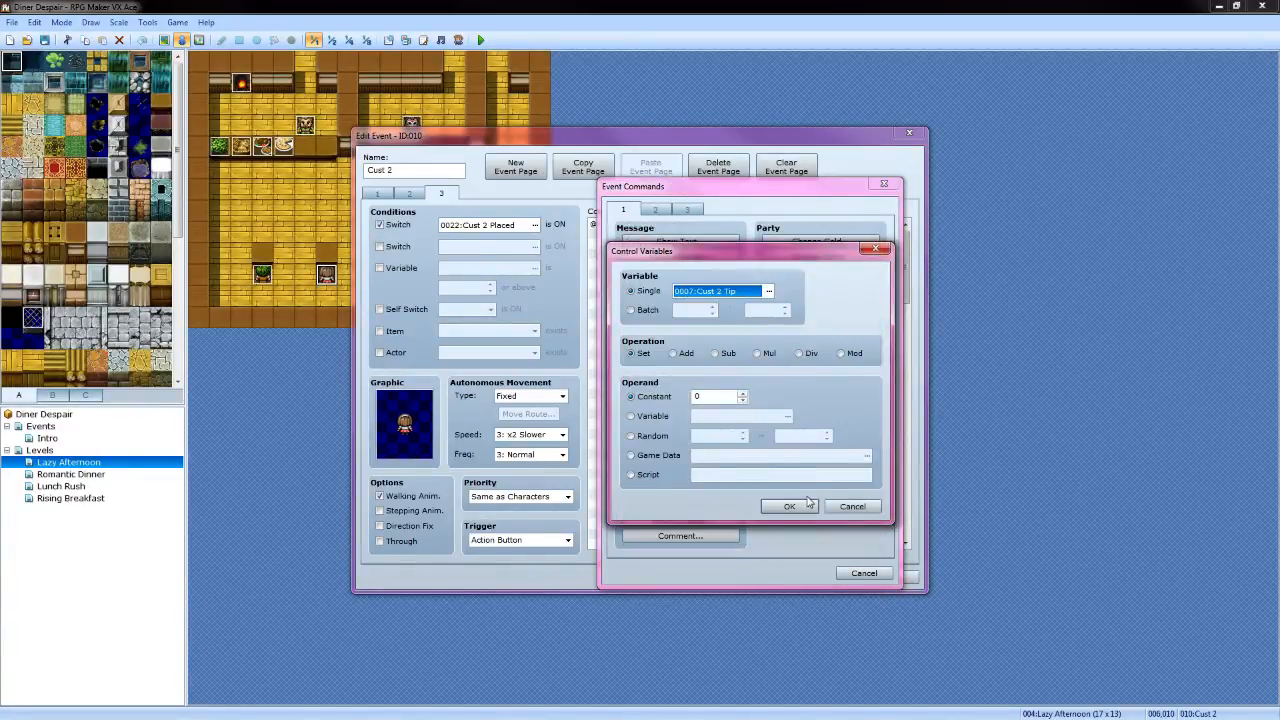
{"action": "left_click", "coordinate": [845, 506]}
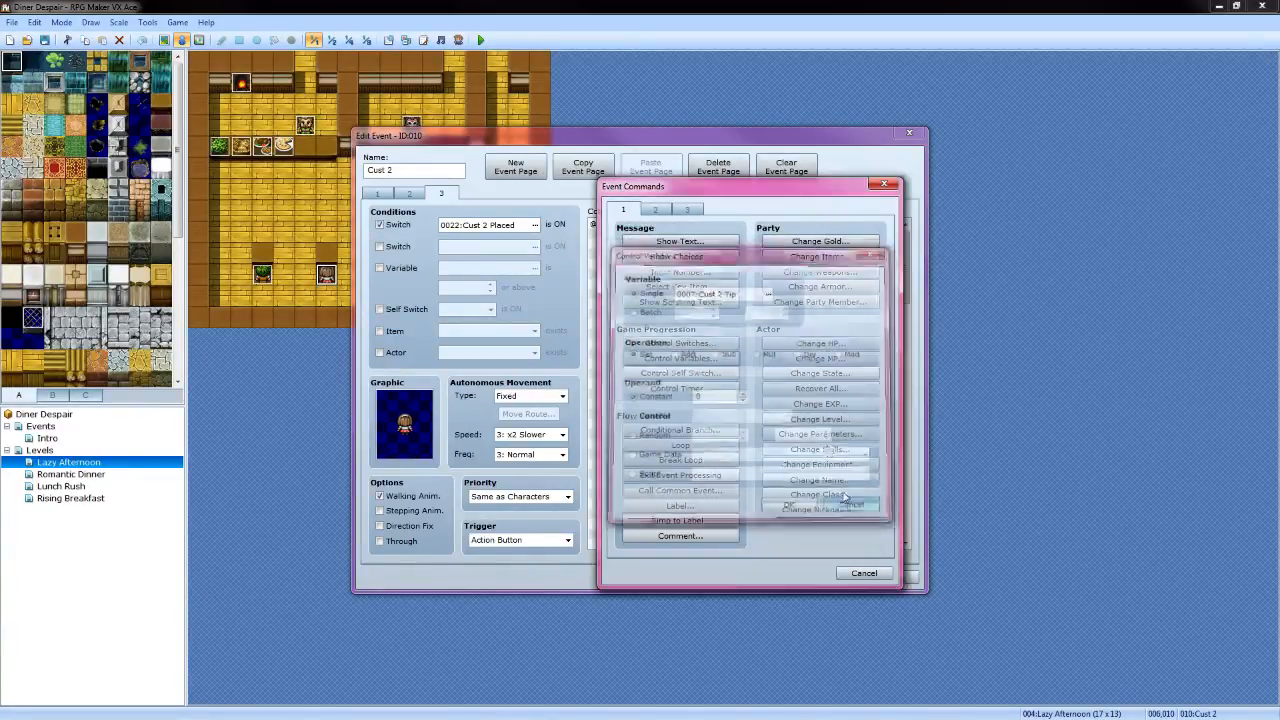
Inside the new tip branch, increase the party's gold by the Cust 2 Tip variable
{"action": "left_click", "coordinate": [841, 244]}
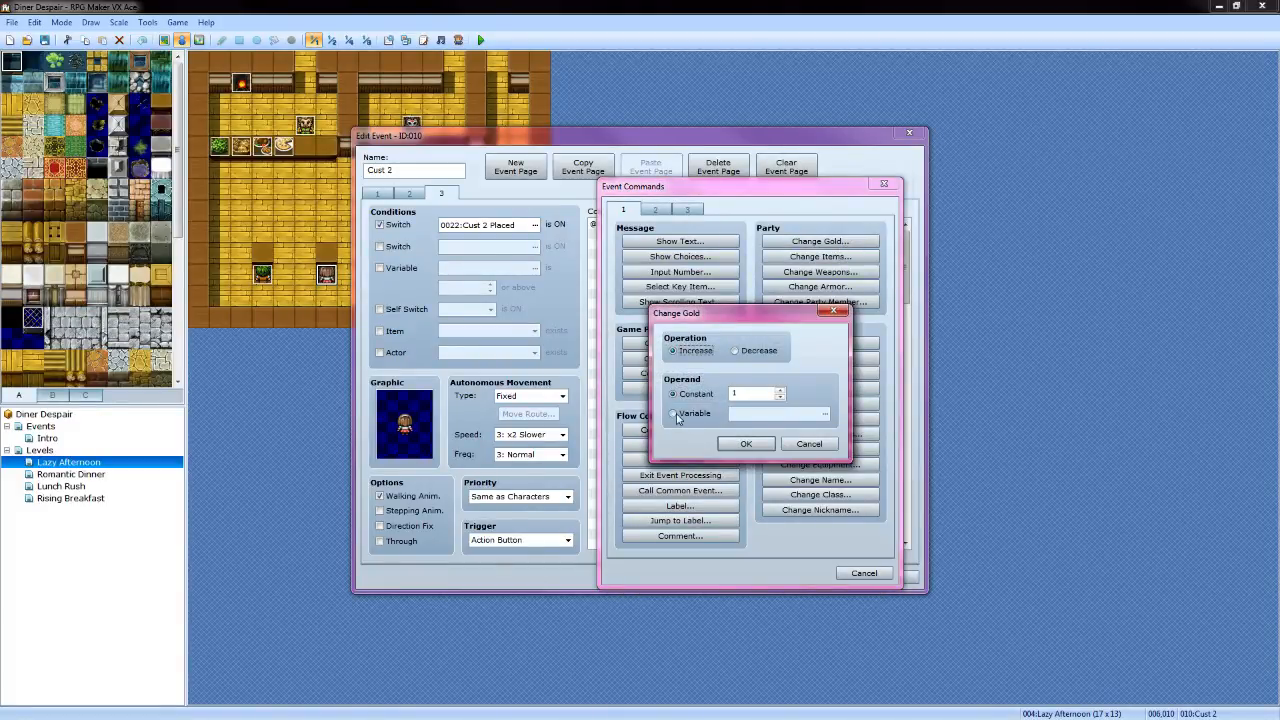
{"action": "left_click", "coordinate": [674, 413]}
{"action": "left_click", "coordinate": [825, 413]}
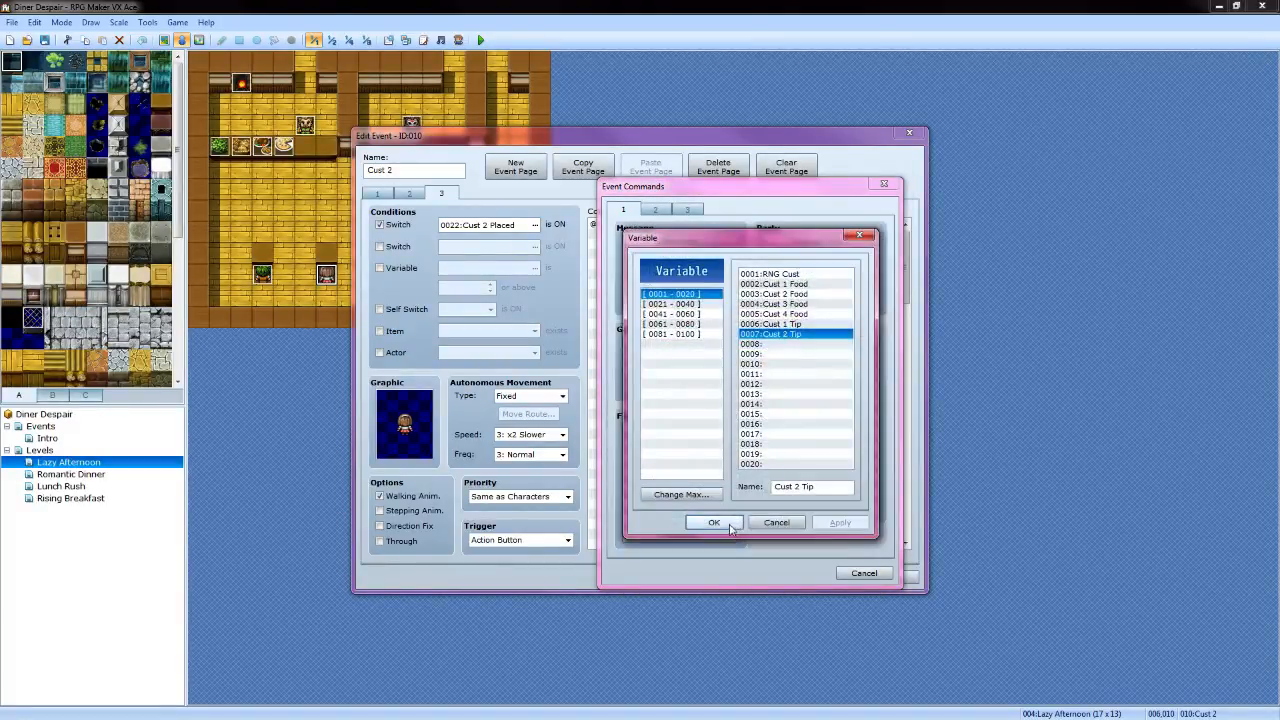
{"action": "left_click", "coordinate": [730, 528]}
{"action": "left_click", "coordinate": [726, 441]}
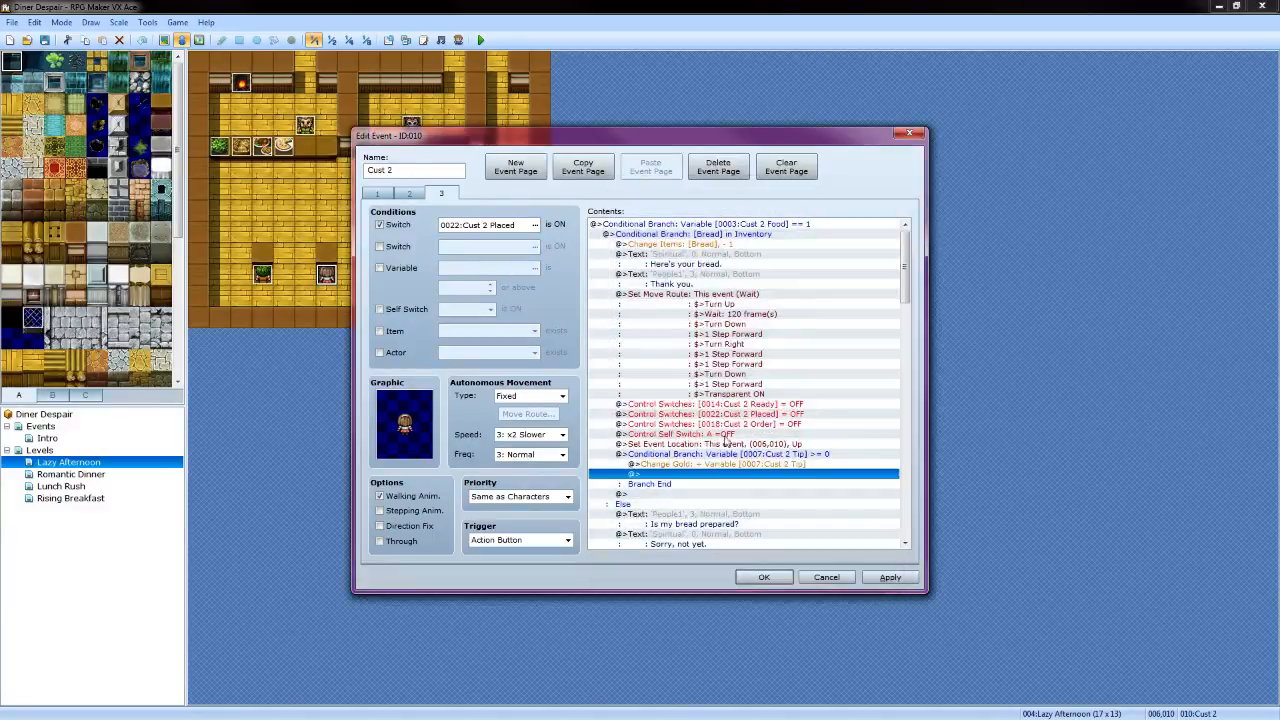
Play the Coin sound effect right after the gold increase in the bread delivery's tip branch
{"action": "double_click", "coordinate": [666, 476]}
{"action": "left_click", "coordinate": [657, 212]}
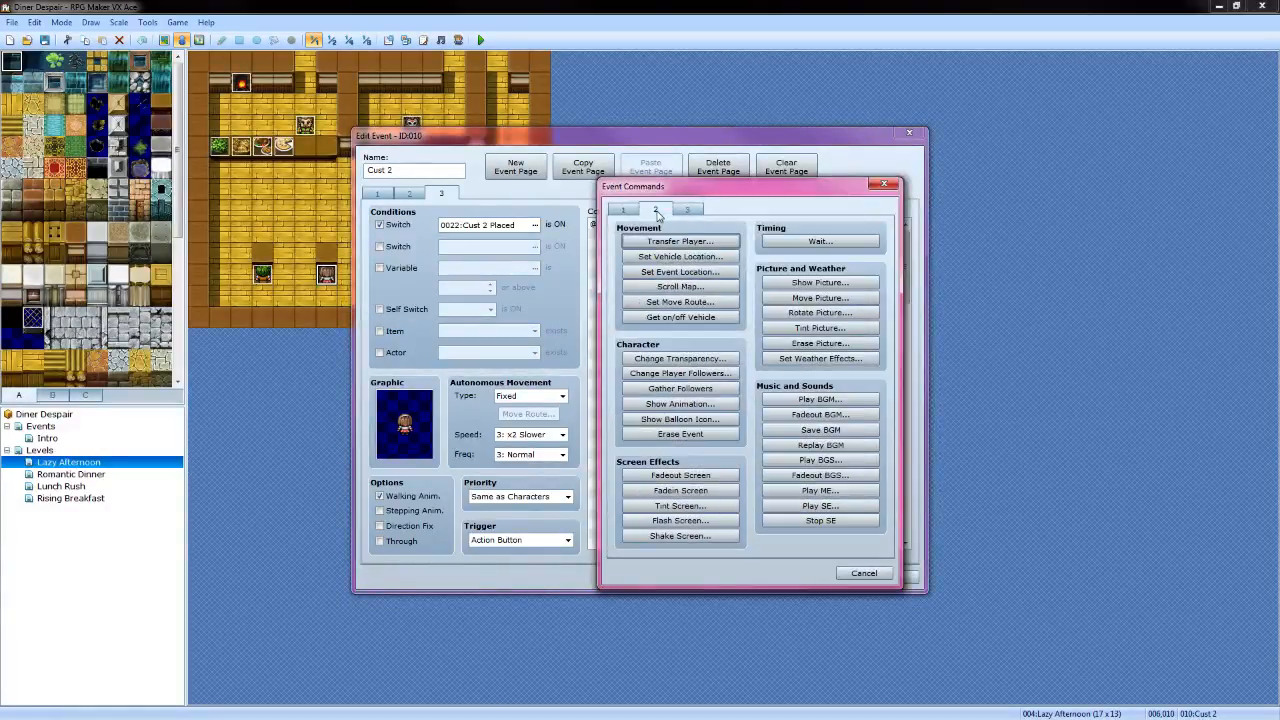
{"action": "left_click", "coordinate": [834, 506]}
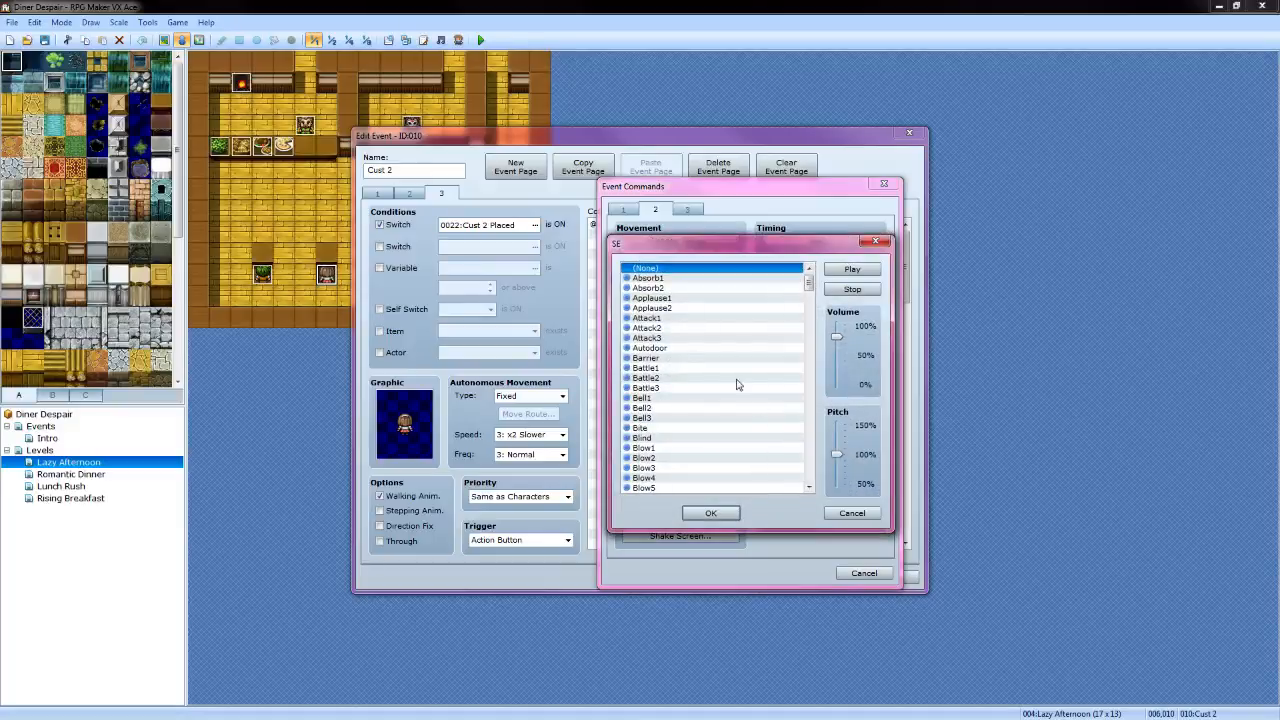
{"action": "scroll", "coordinate": [651, 410], "scroll_direction": "down", "scroll_amount": 11}
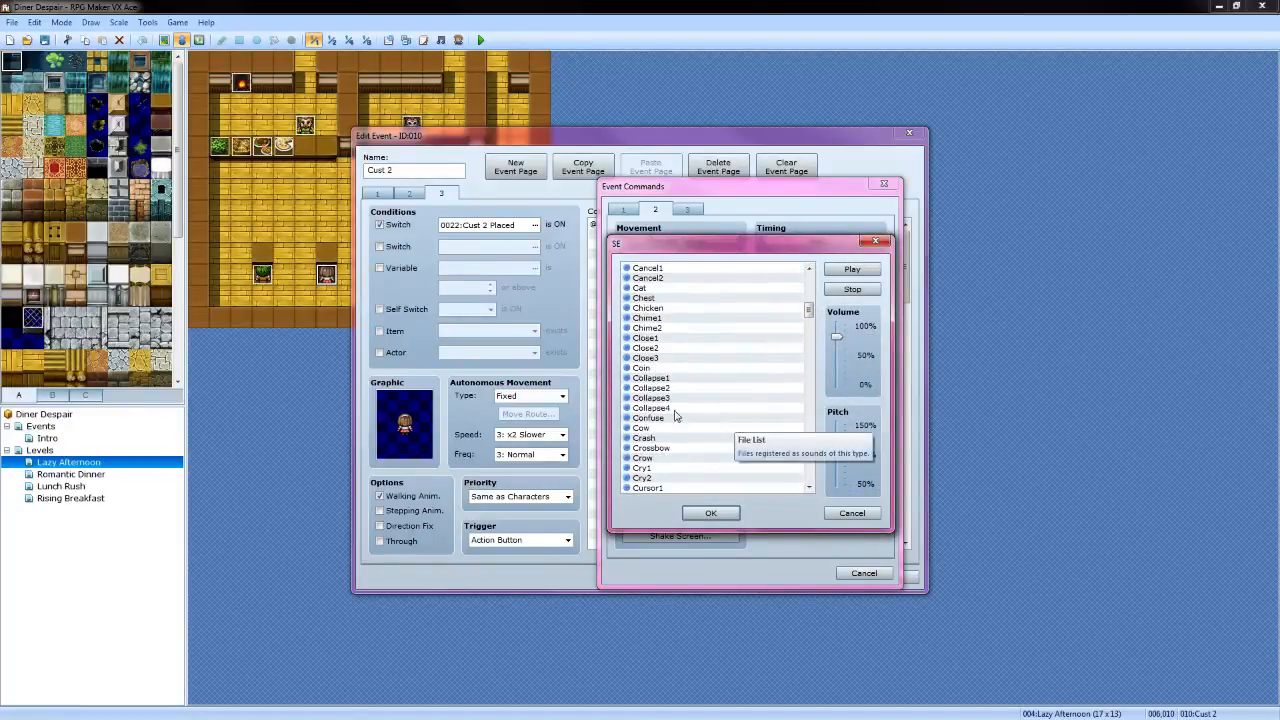
{"action": "left_click", "coordinate": [650, 368]}
{"action": "left_click", "coordinate": [712, 513]}
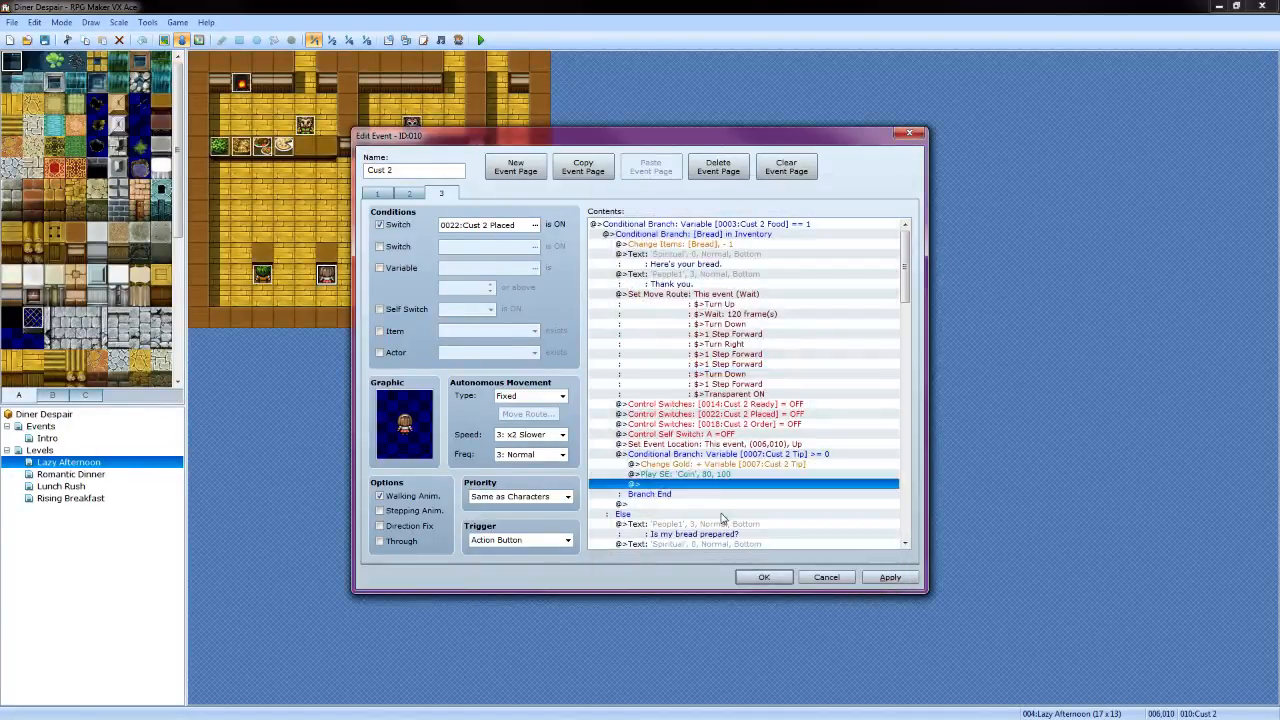
{"action": "scroll", "coordinate": [697, 488], "scroll_direction": "down", "scroll_amount": 3}
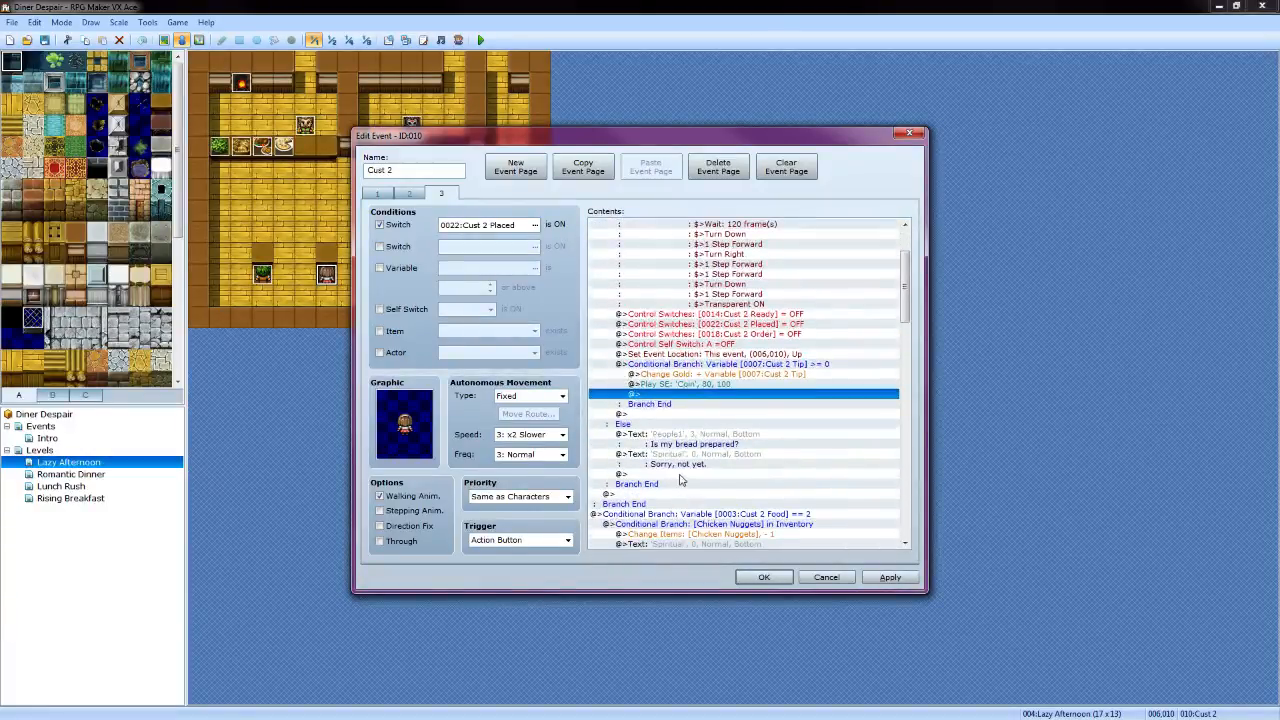
Subtract 10 from the Cust 2 Tip variable at the end of the bread order's Else branch, after "Sorry, not yet."
{"action": "double_click", "coordinate": [679, 476]}
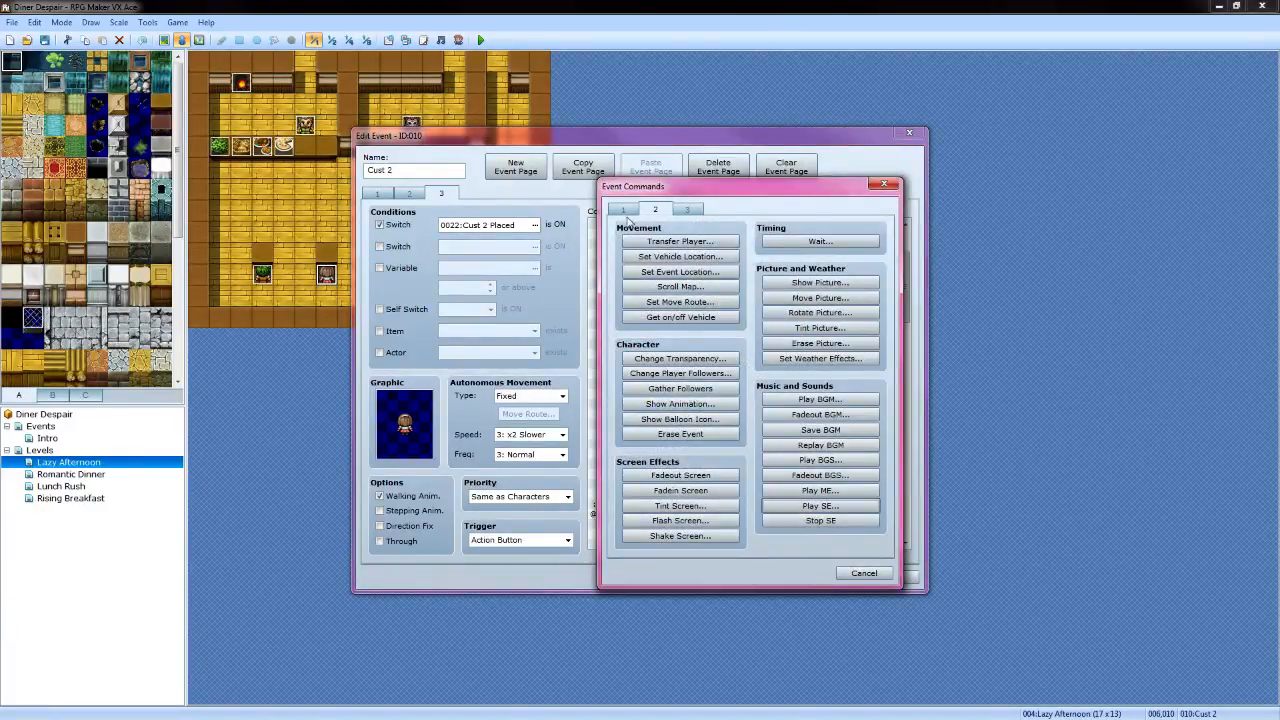
{"action": "left_click", "coordinate": [623, 209]}
{"action": "left_click", "coordinate": [678, 357]}
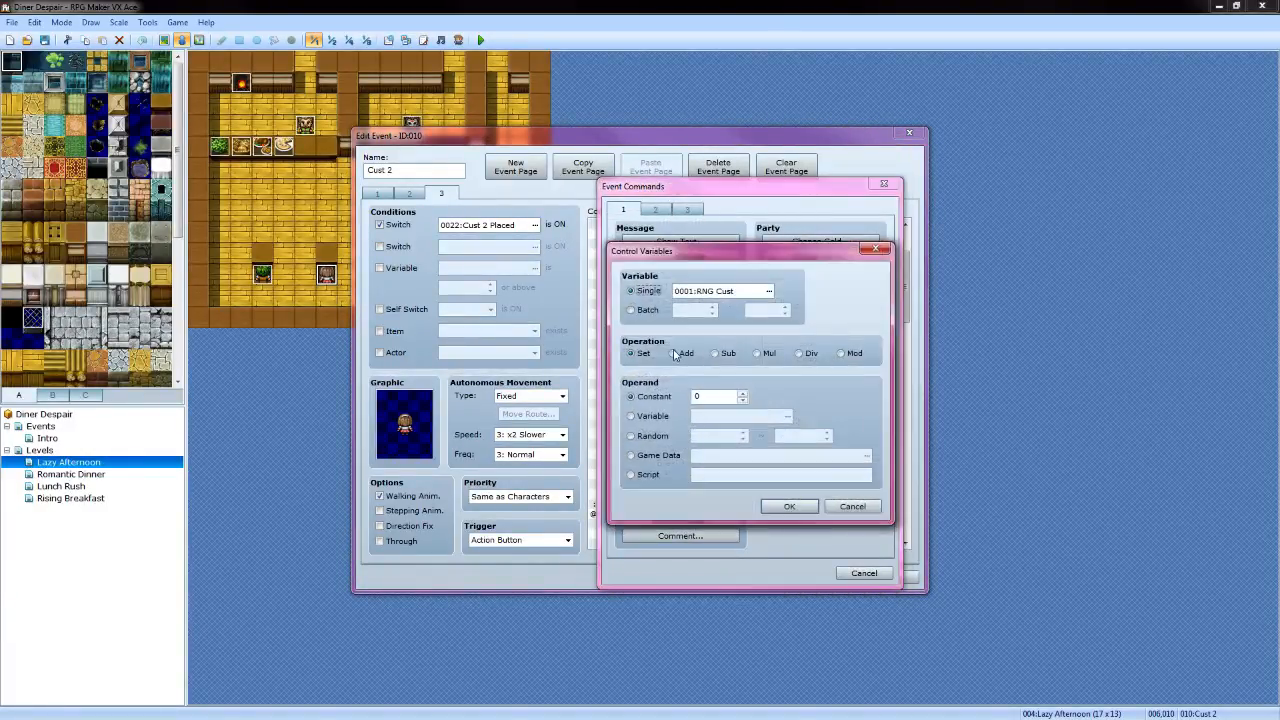
{"action": "left_click", "coordinate": [768, 291]}
{"action": "left_click", "coordinate": [800, 331]}
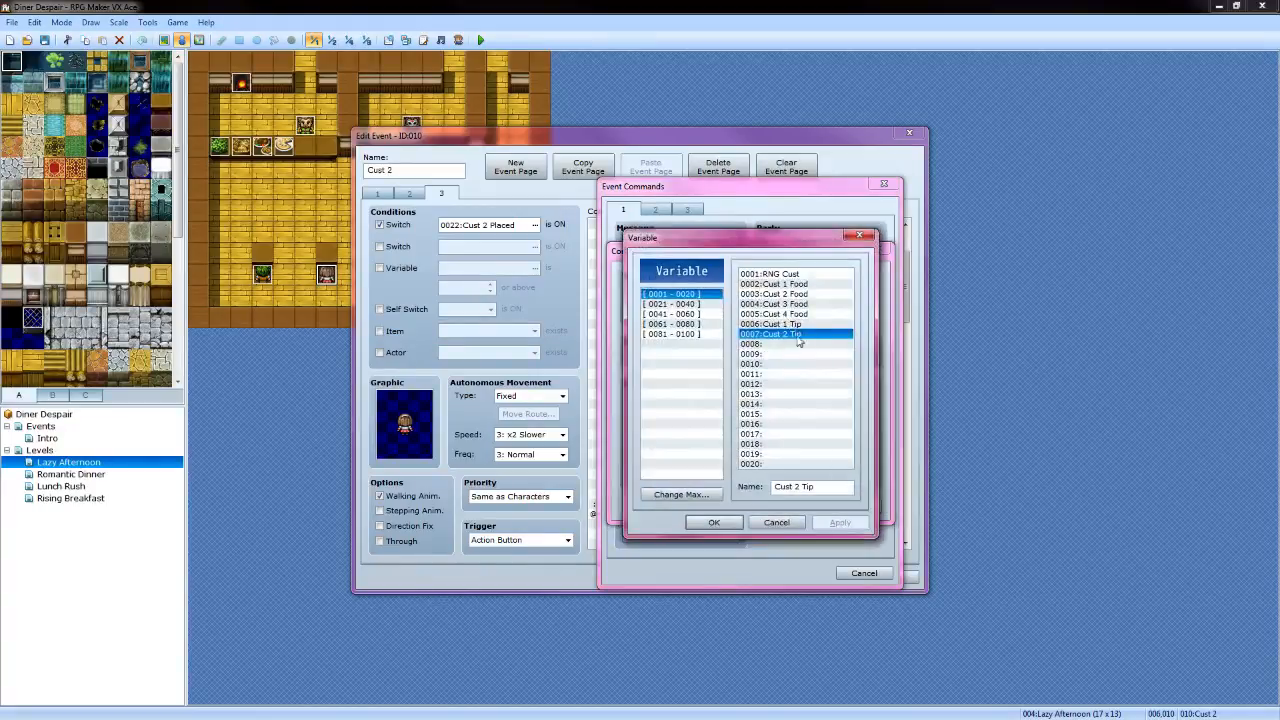
{"action": "left_click", "coordinate": [714, 524]}
{"action": "left_click", "coordinate": [714, 353]}
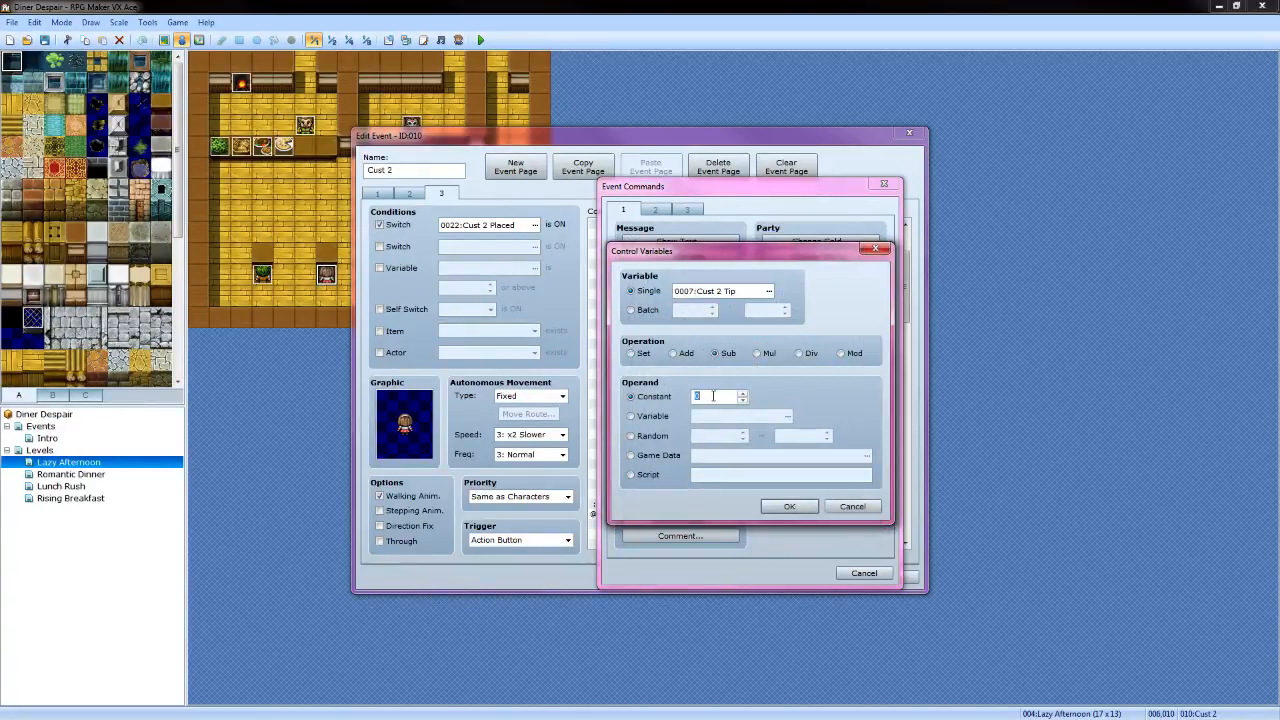
{"action": "left_click", "coordinate": [785, 507]}
After the chicken nuggets delivery's Set Event Location, add a conditional branch for Cust 2 Tip greater than or equal to 0, without Else handling
{"action": "scroll", "coordinate": [700, 500], "scroll_direction": "down", "scroll_amount": 3}
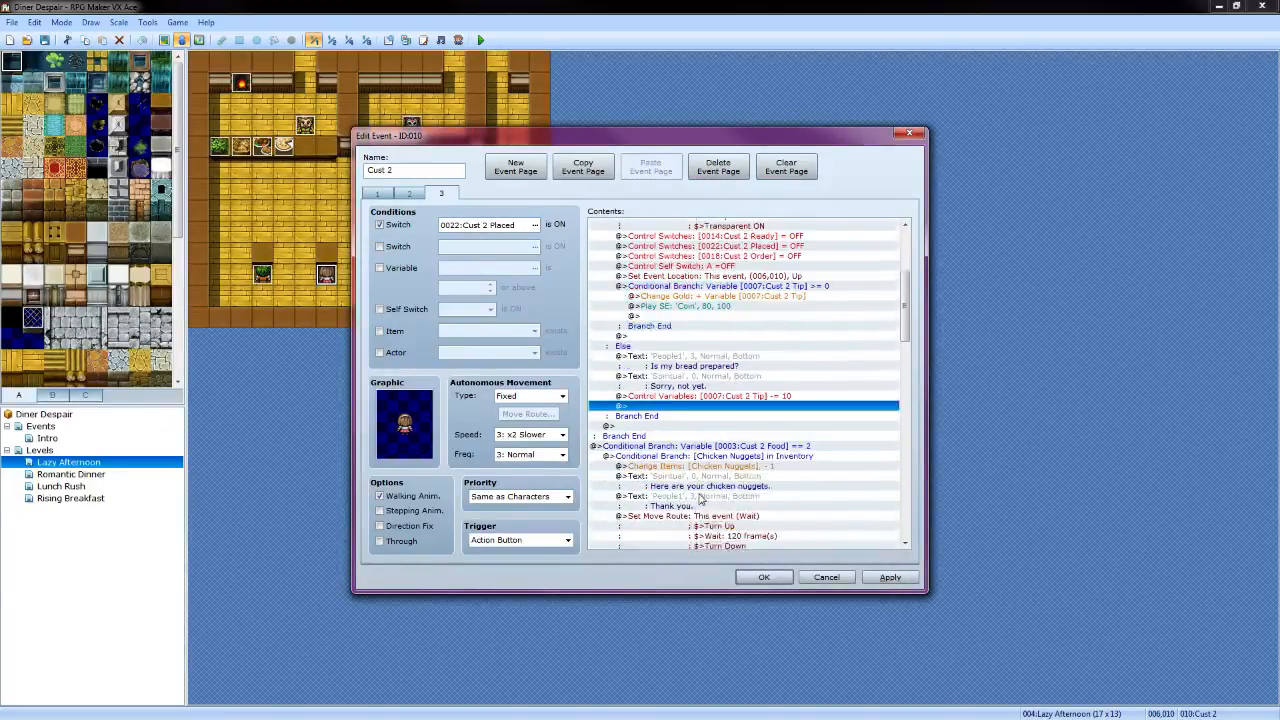
{"action": "scroll", "coordinate": [708, 454], "scroll_direction": "down", "scroll_amount": 8}
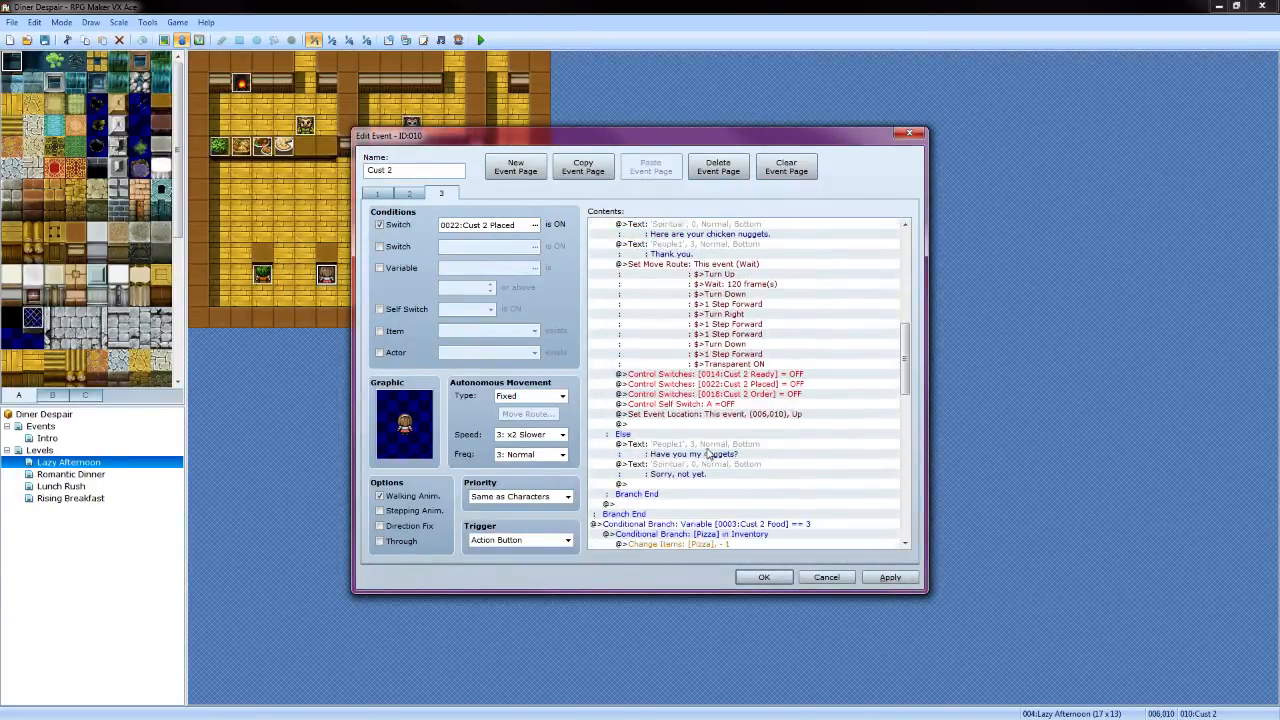
{"action": "left_click", "coordinate": [661, 426]}
{"action": "double_click", "coordinate": [661, 426]}
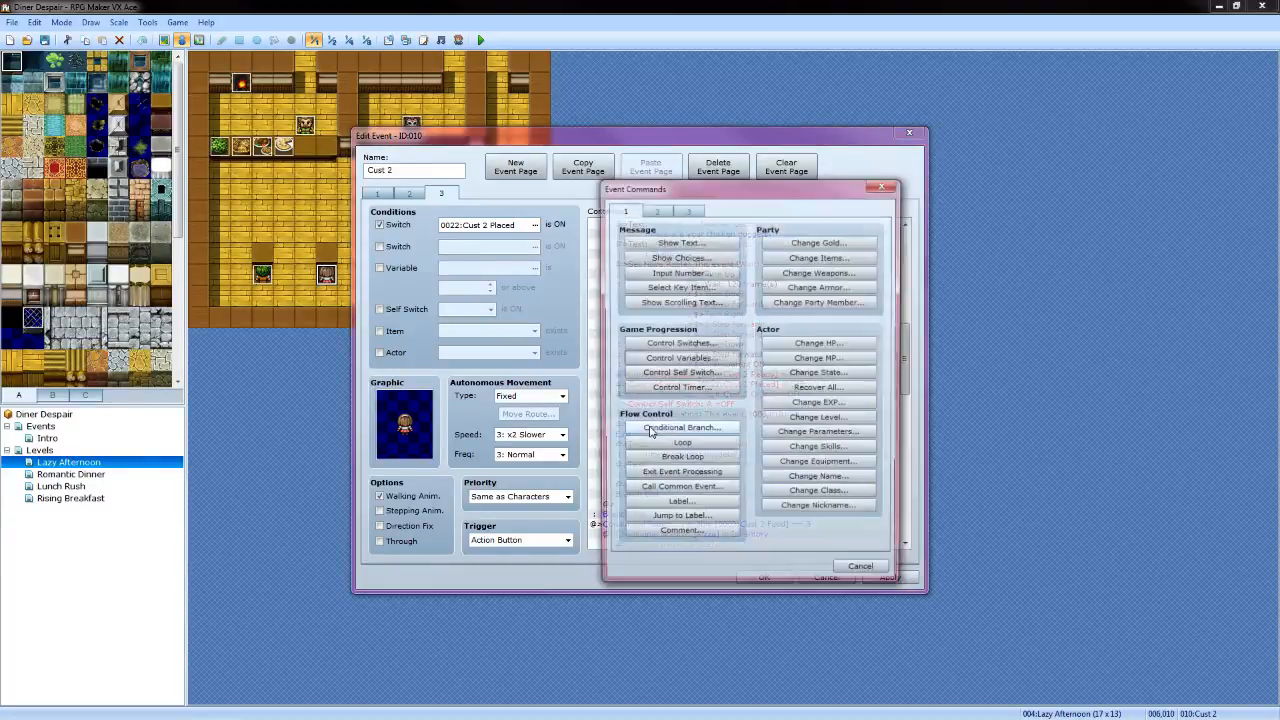
{"action": "left_click", "coordinate": [679, 429]}
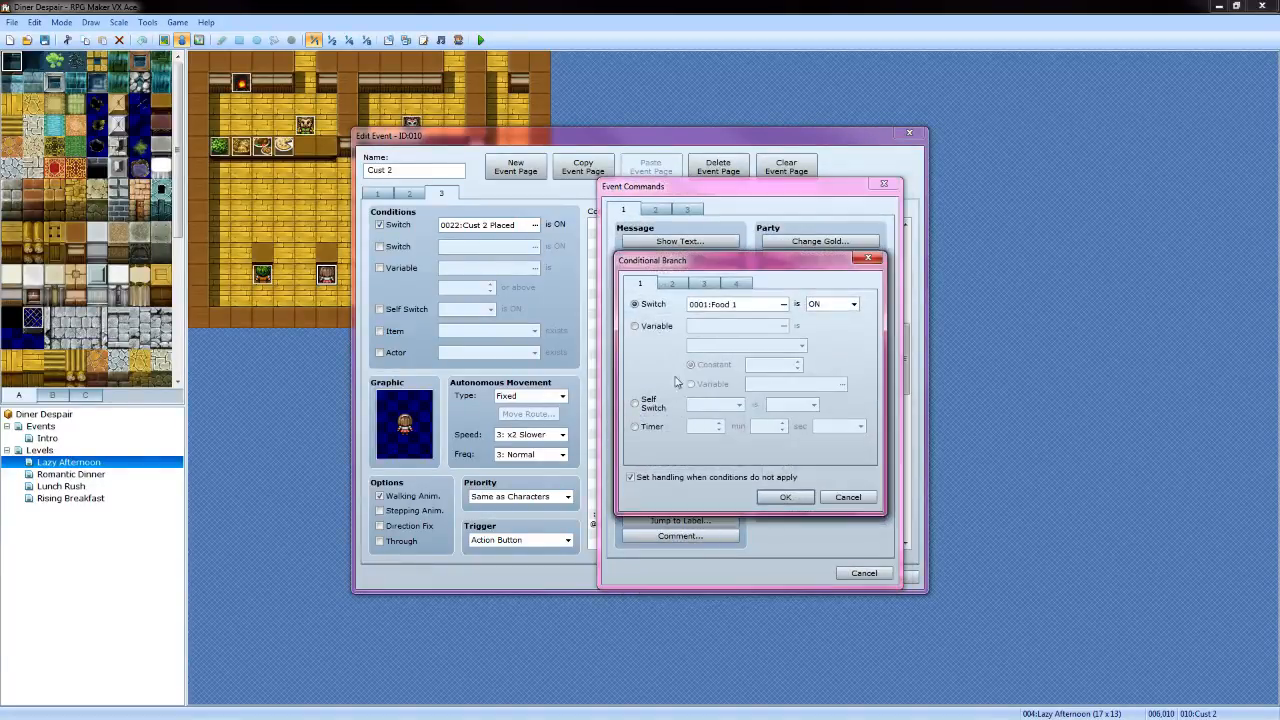
{"action": "left_click", "coordinate": [636, 327]}
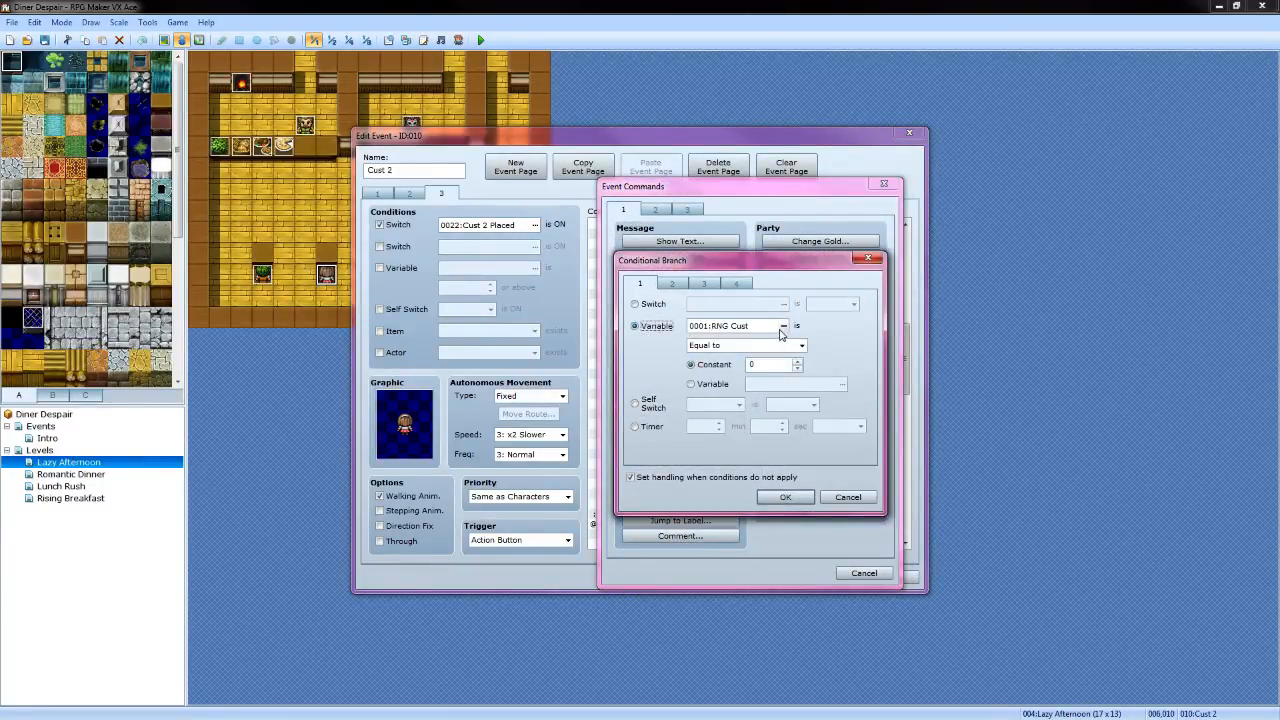
{"action": "left_click", "coordinate": [781, 329]}
{"action": "left_click", "coordinate": [791, 334]}
{"action": "left_click", "coordinate": [716, 527]}
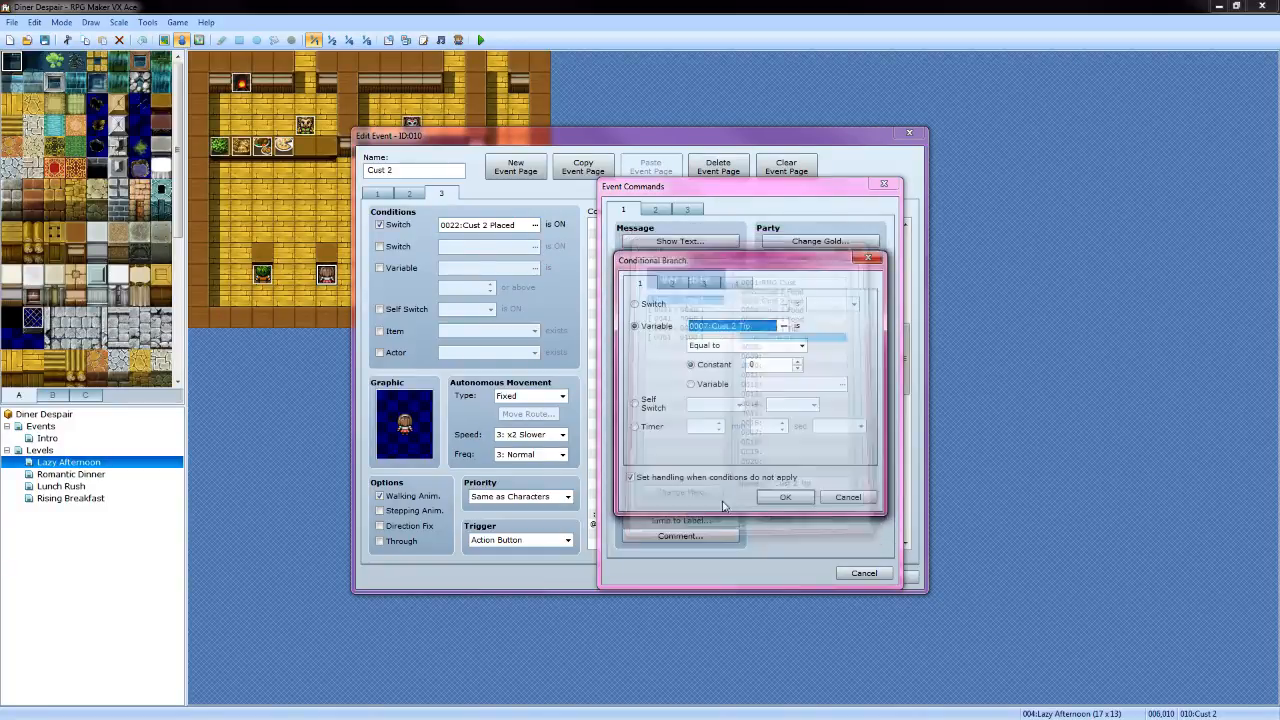
{"action": "left_click", "coordinate": [802, 346]}
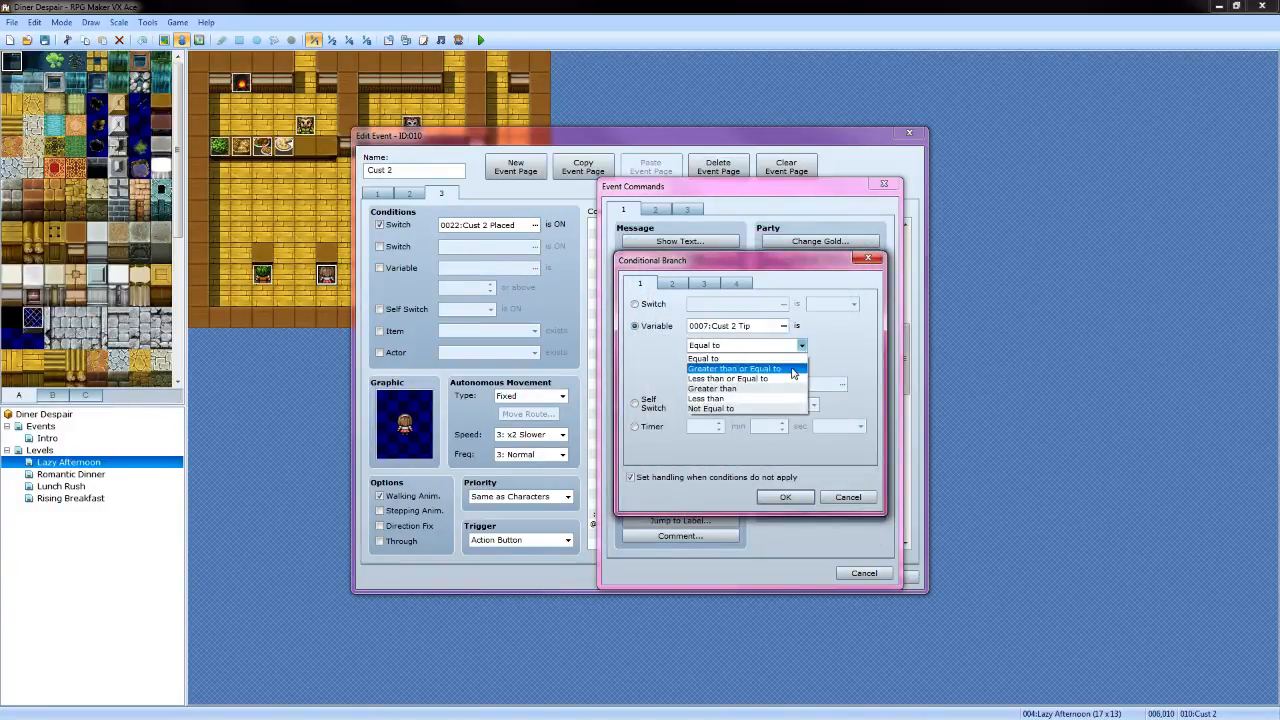
{"action": "left_click", "coordinate": [730, 366]}
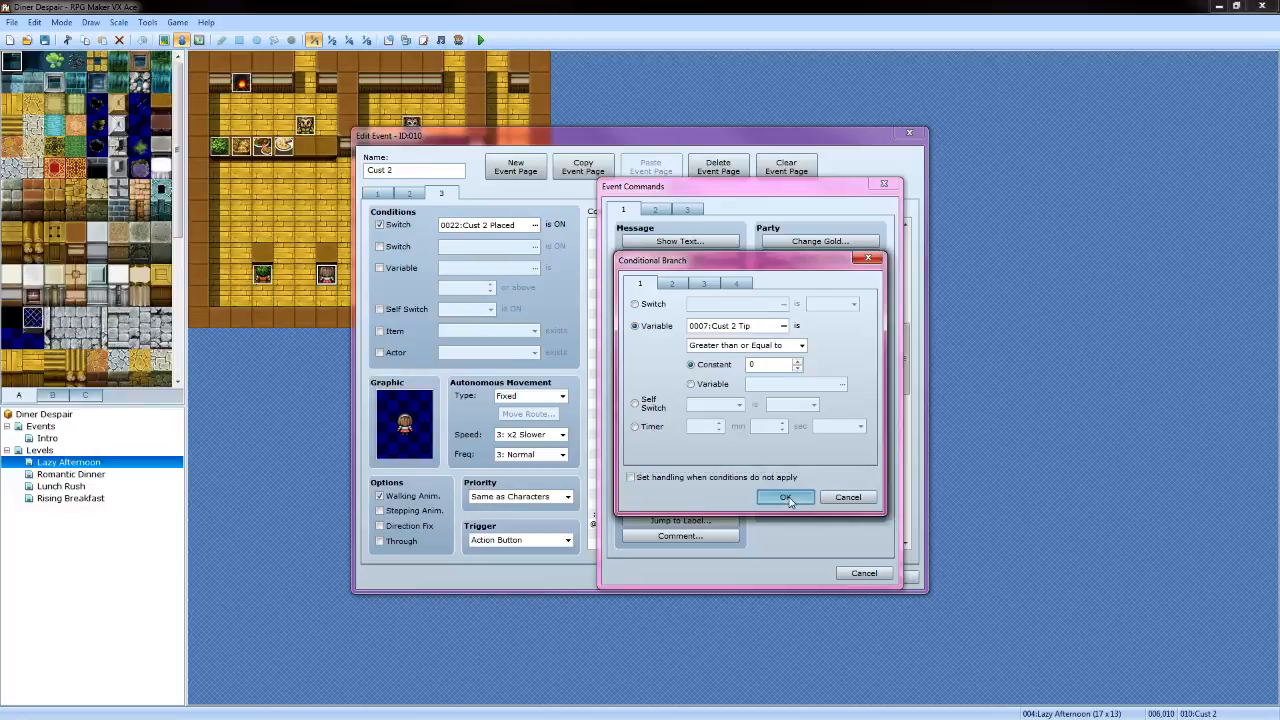
{"action": "left_click", "coordinate": [785, 497]}
Inside the chicken nuggets delivery's tip branch, increase the party's gold by the Cust 2 Tip variable
{"action": "double_click", "coordinate": [675, 438]}
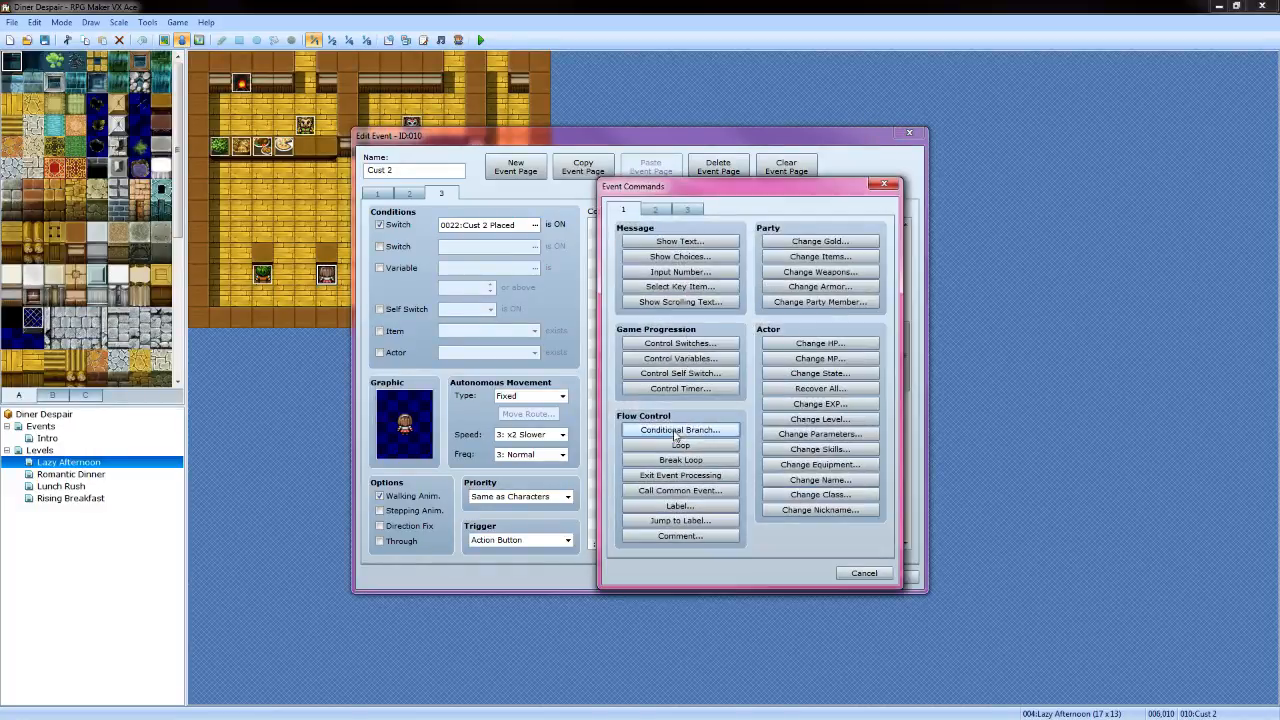
{"action": "left_click", "coordinate": [818, 241]}
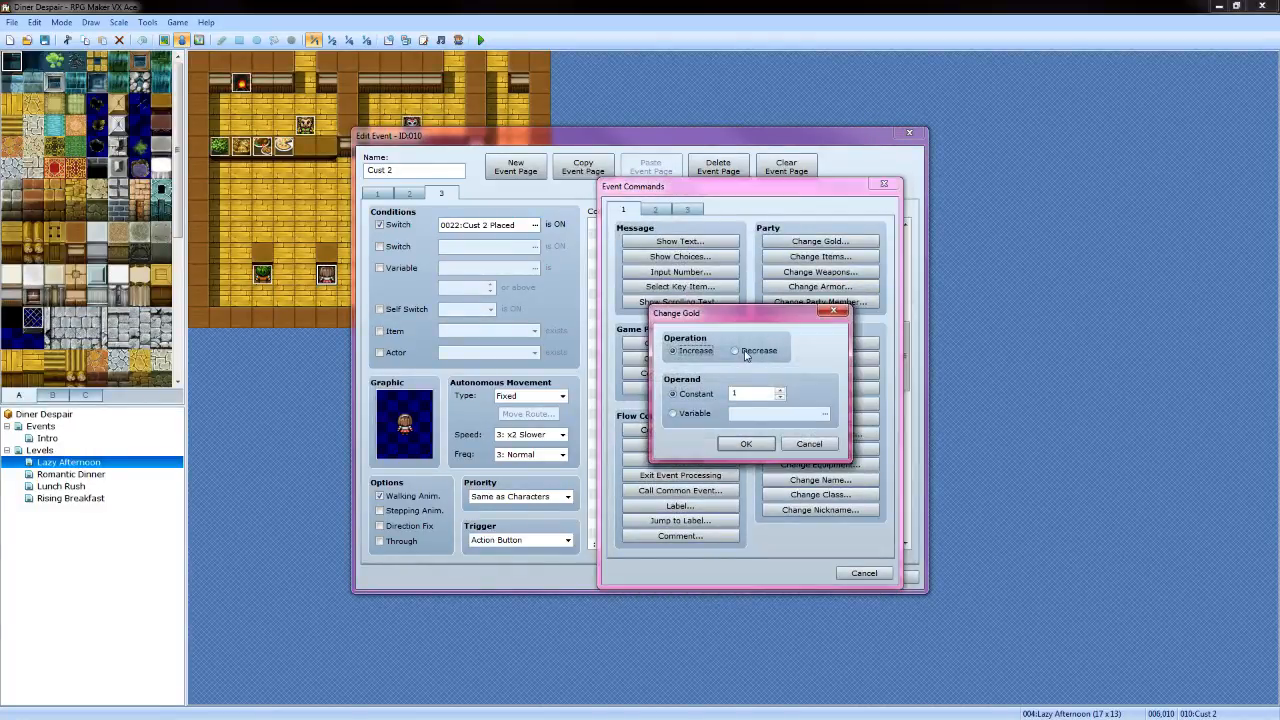
{"action": "left_click", "coordinate": [676, 413]}
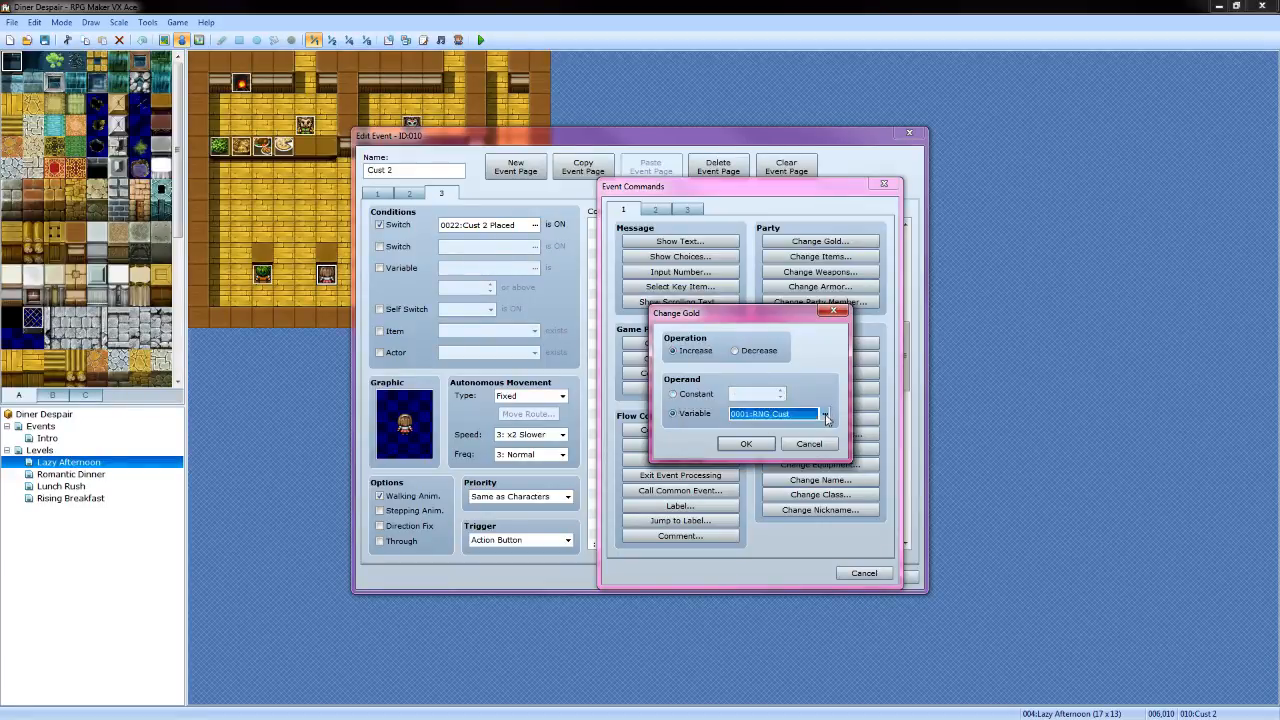
{"action": "left_click", "coordinate": [826, 413]}
{"action": "left_click", "coordinate": [790, 333]}
{"action": "left_click", "coordinate": [710, 522]}
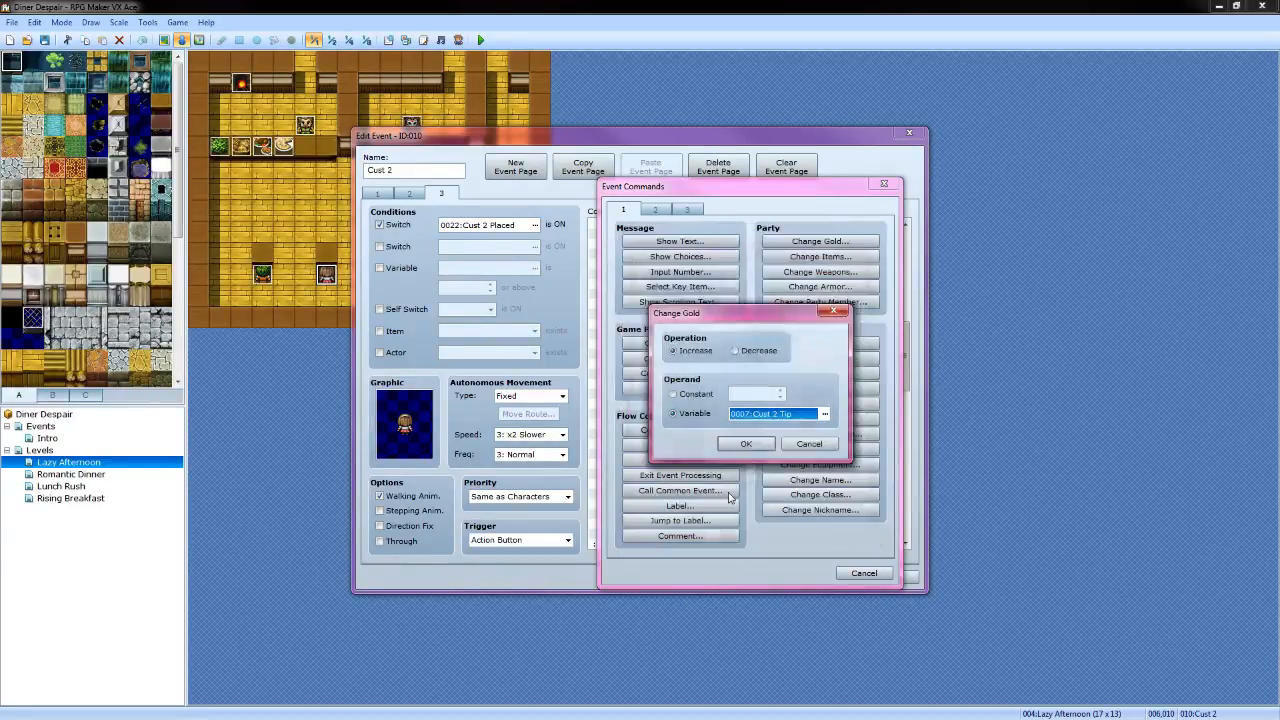
{"action": "left_click", "coordinate": [740, 443]}
Play the Coin sound effect right after the gold increase in the chicken nuggets delivery's tip branch
{"action": "double_click", "coordinate": [650, 447]}
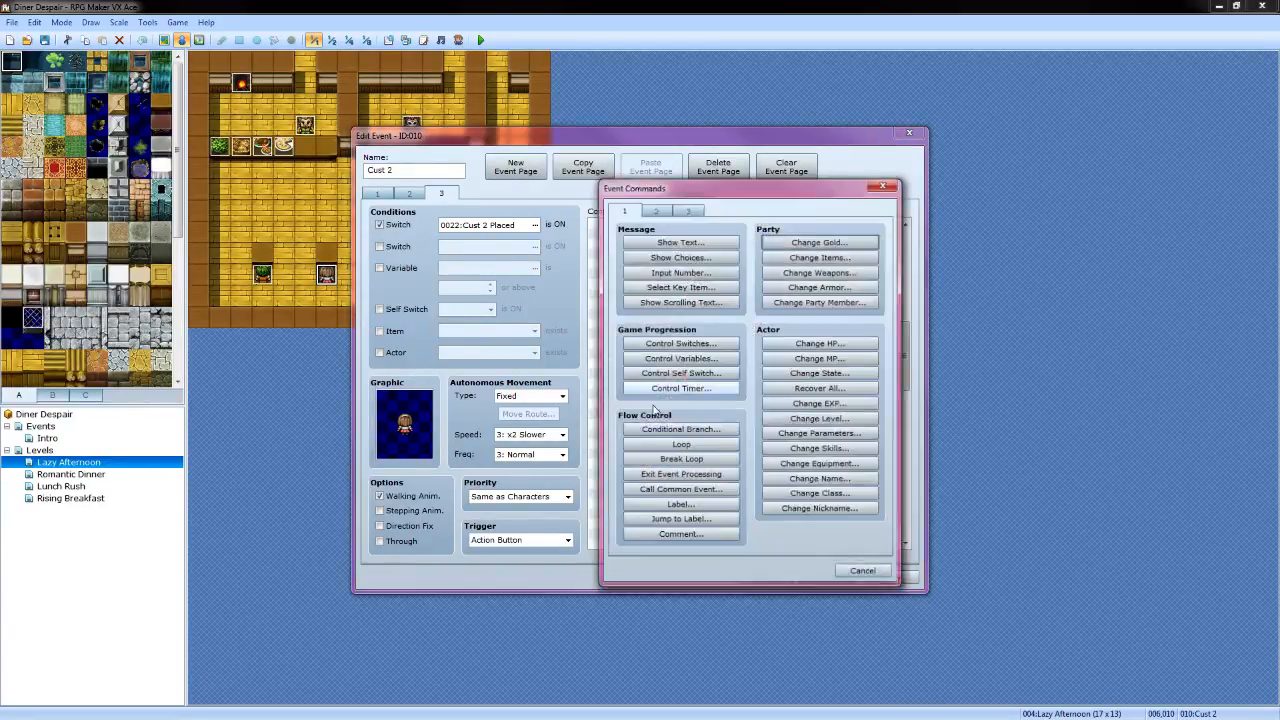
{"action": "left_click", "coordinate": [660, 209]}
{"action": "left_click", "coordinate": [822, 506]}
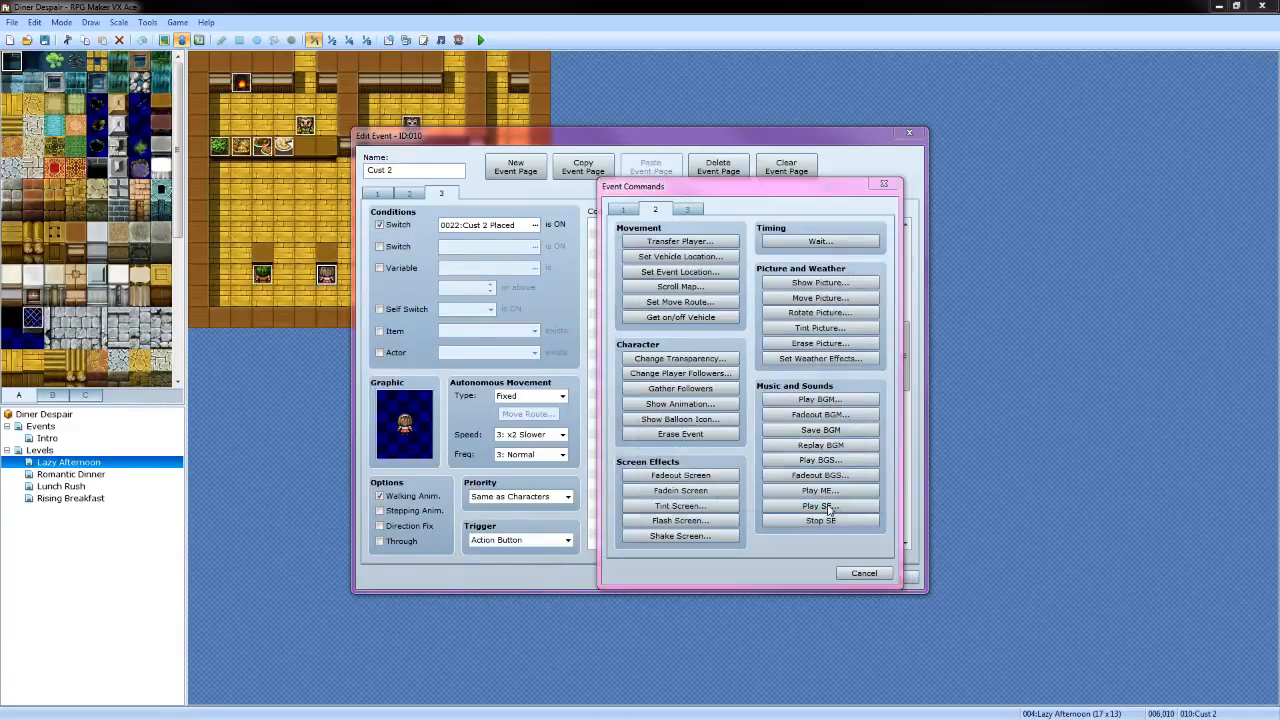
{"action": "scroll", "coordinate": [666, 401], "scroll_direction": "down", "scroll_amount": 5}
{"action": "scroll", "coordinate": [666, 401], "scroll_direction": "down", "scroll_amount": 7}
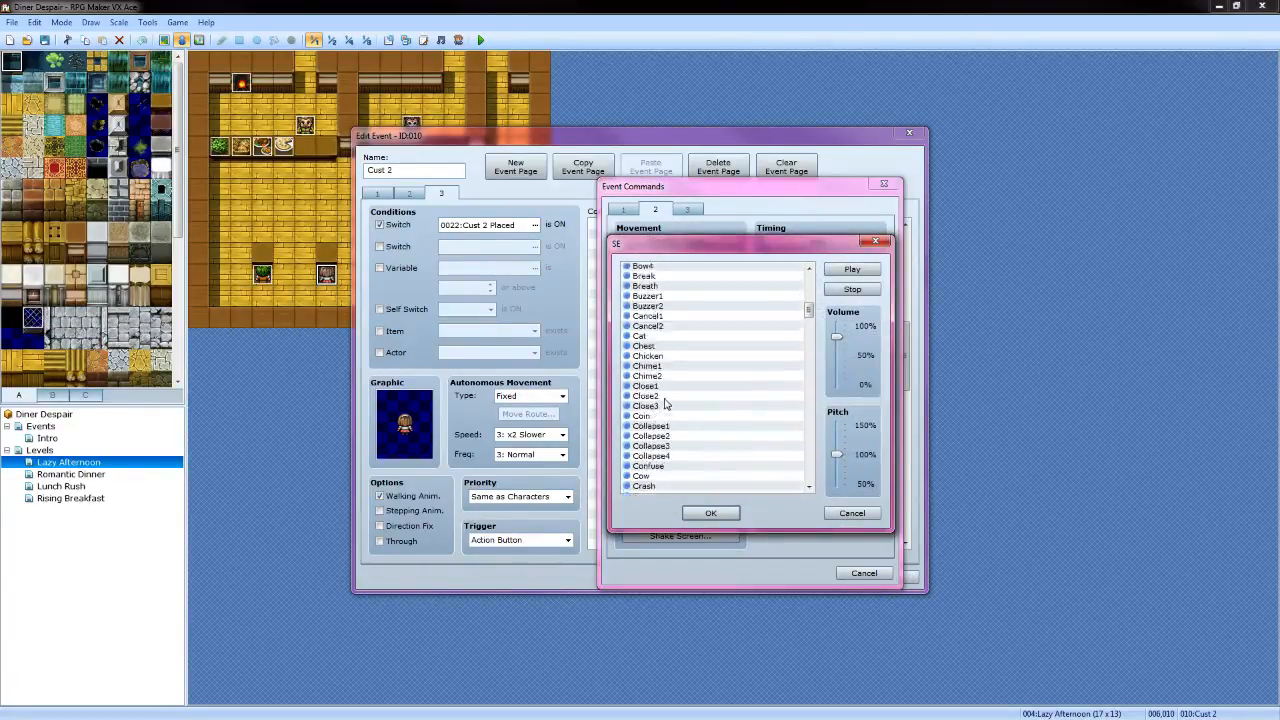
{"action": "left_click", "coordinate": [645, 308]}
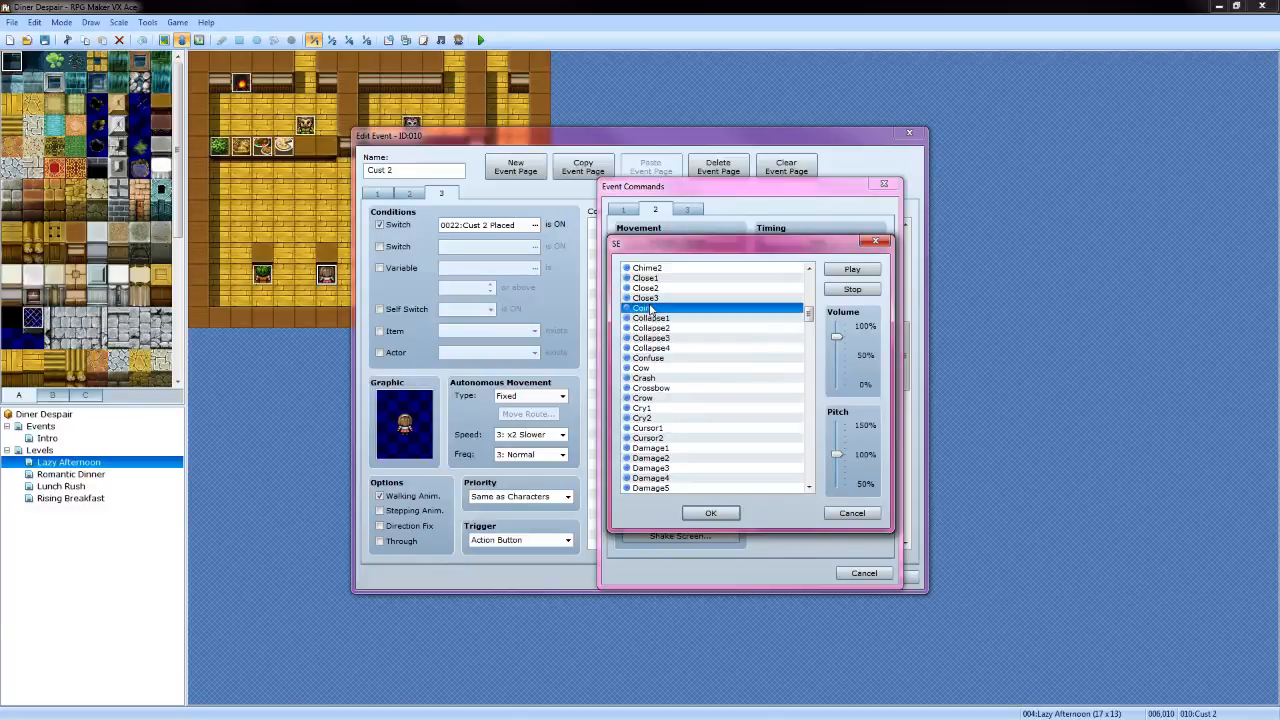
{"action": "left_click", "coordinate": [710, 513]}
Subtract 10 from the Cust 2 Tip variable at the end of the chicken nuggets order's Else branch
{"action": "scroll", "coordinate": [715, 455], "scroll_direction": "down", "scroll_amount": 3}
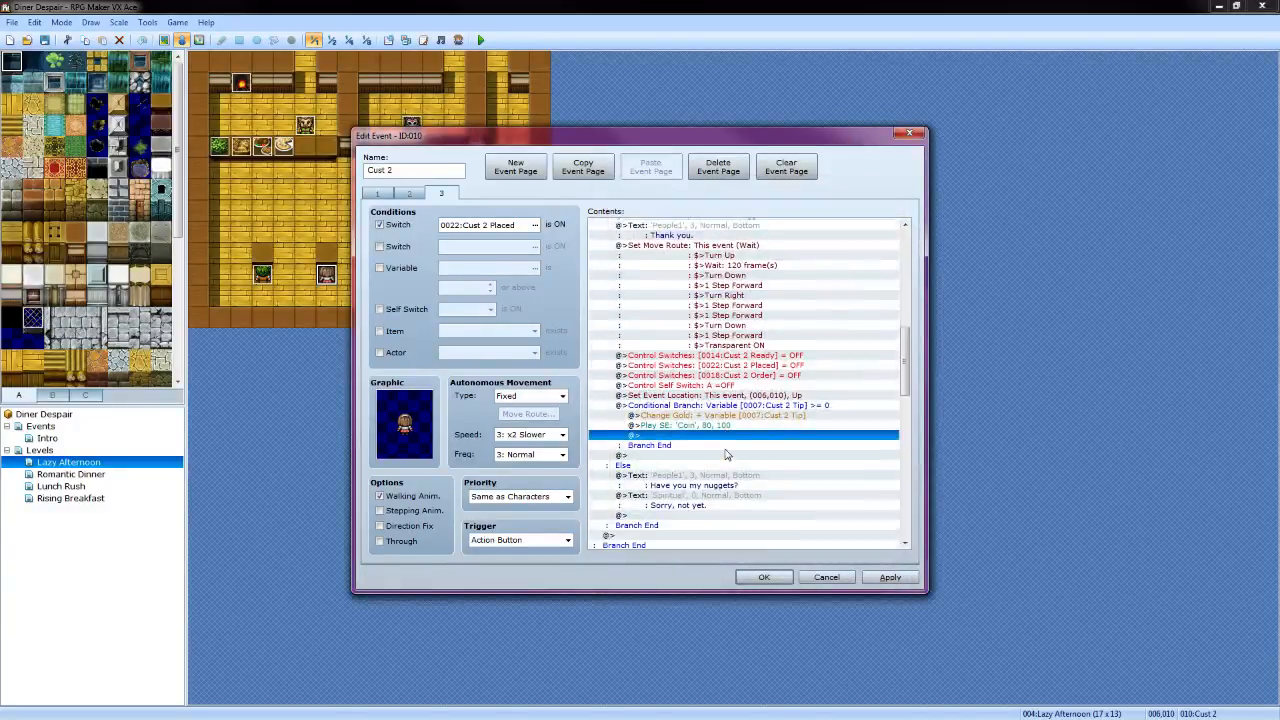
{"action": "double_click", "coordinate": [684, 444]}
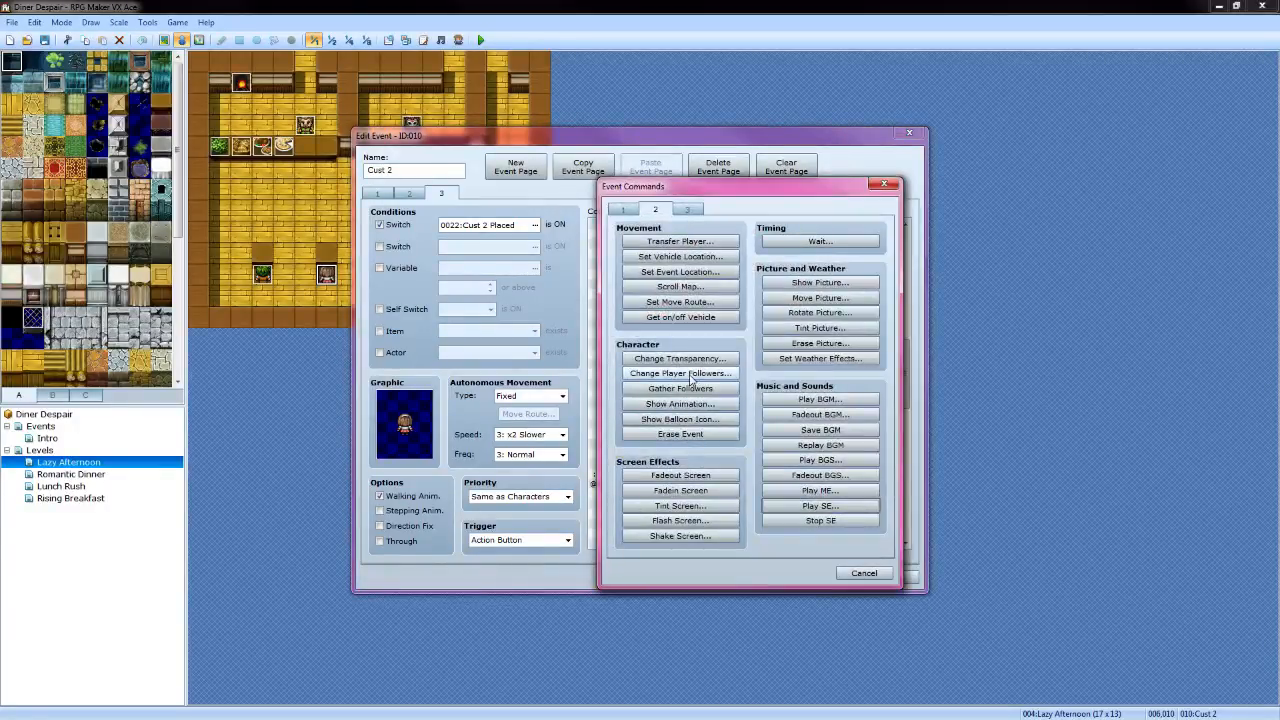
{"action": "left_click", "coordinate": [623, 209]}
{"action": "left_click", "coordinate": [680, 358]}
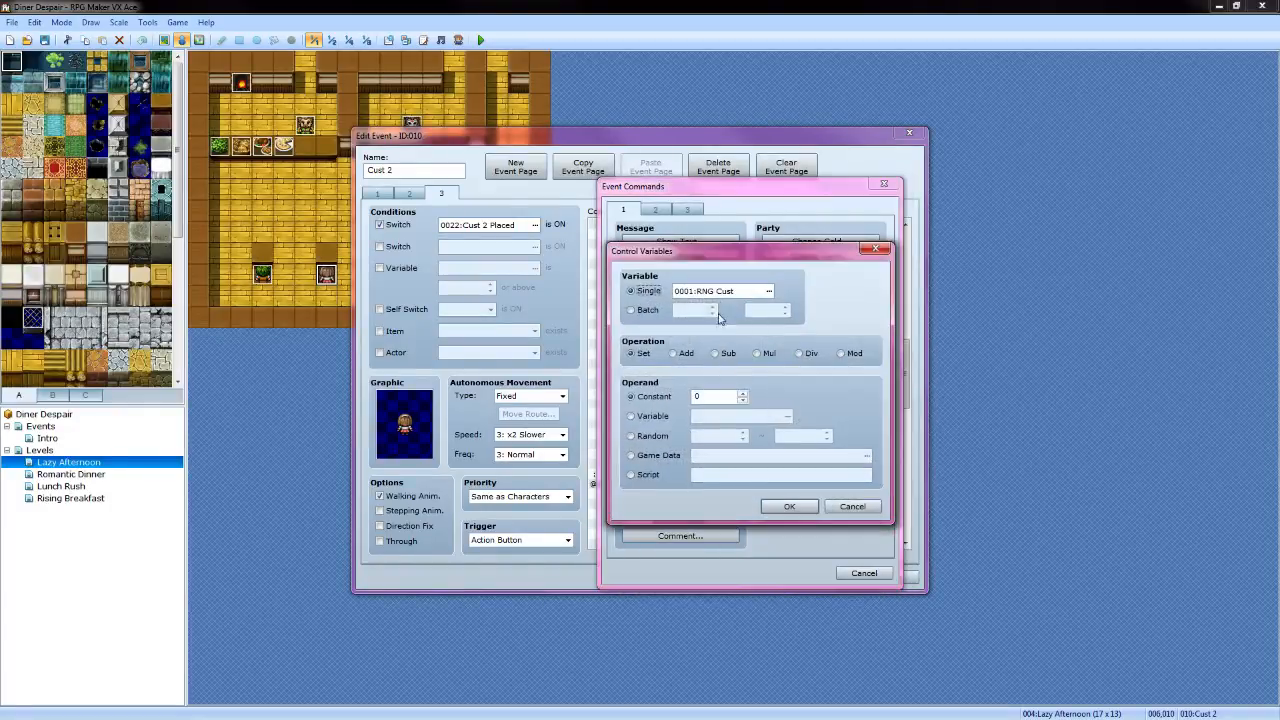
{"action": "left_click", "coordinate": [773, 291]}
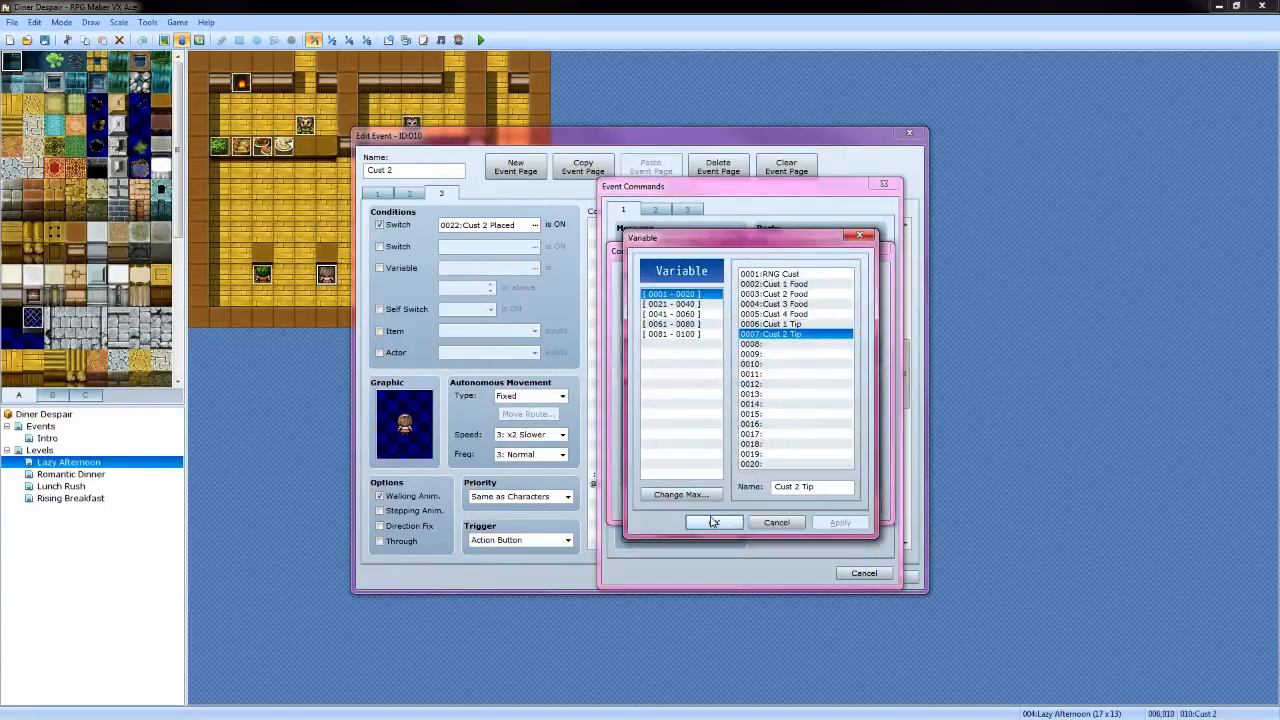
{"action": "double_click", "coordinate": [774, 386]}
{"action": "left_click", "coordinate": [716, 354]}
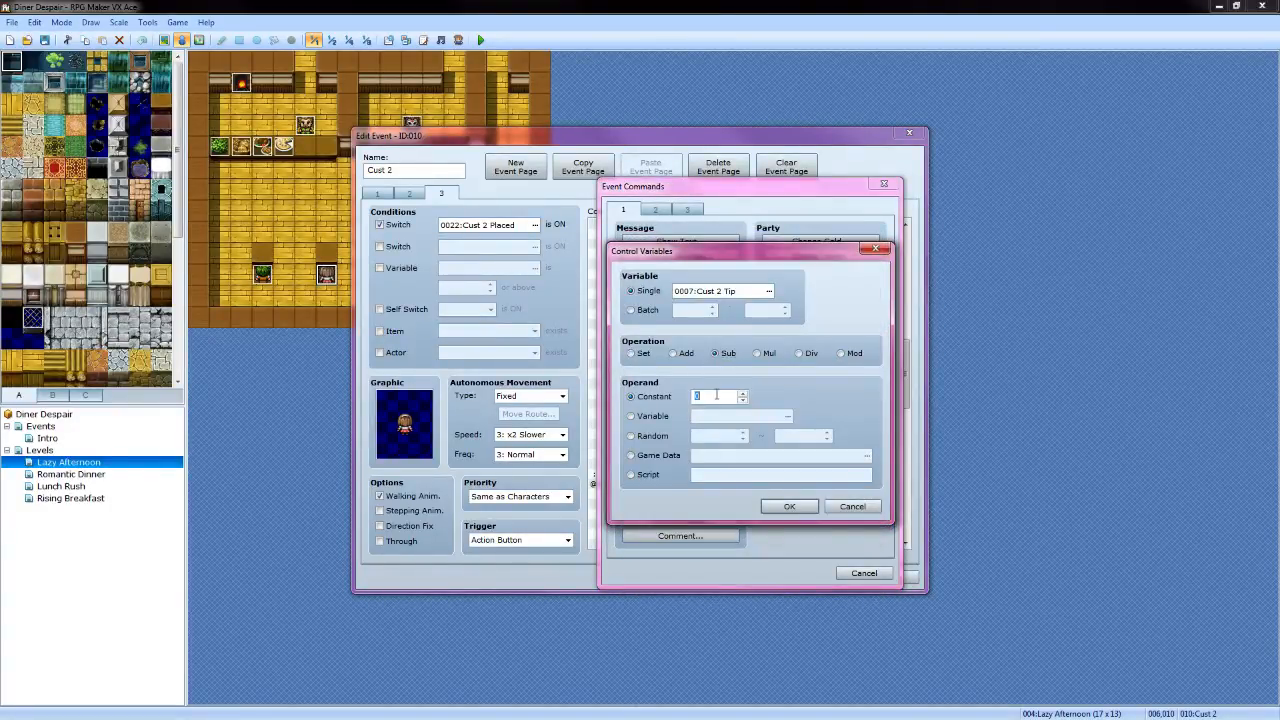
{"action": "type", "text": "0"}
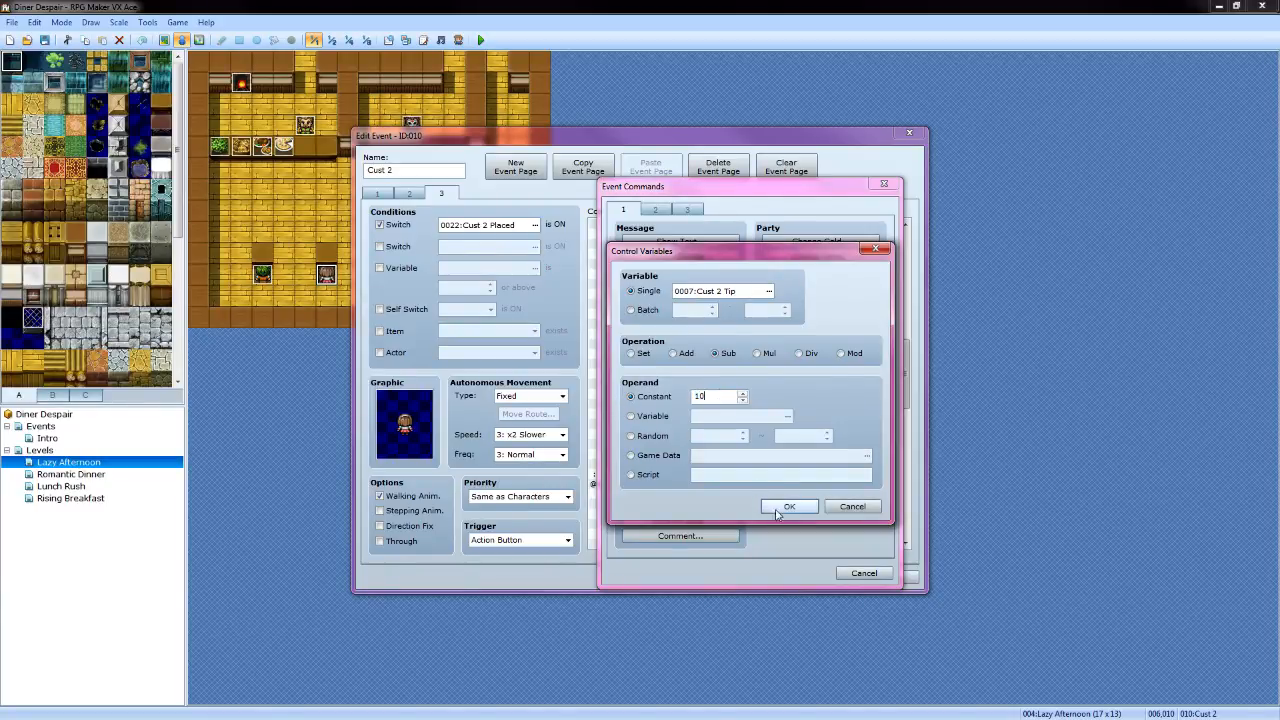
{"action": "left_click", "coordinate": [789, 506]}
After the pizza delivery's Set Event Location, add a conditional branch for Cust 2 Tip greater than or equal to 0, without Else handling
{"action": "scroll", "coordinate": [712, 474], "scroll_direction": "down", "scroll_amount": 4}
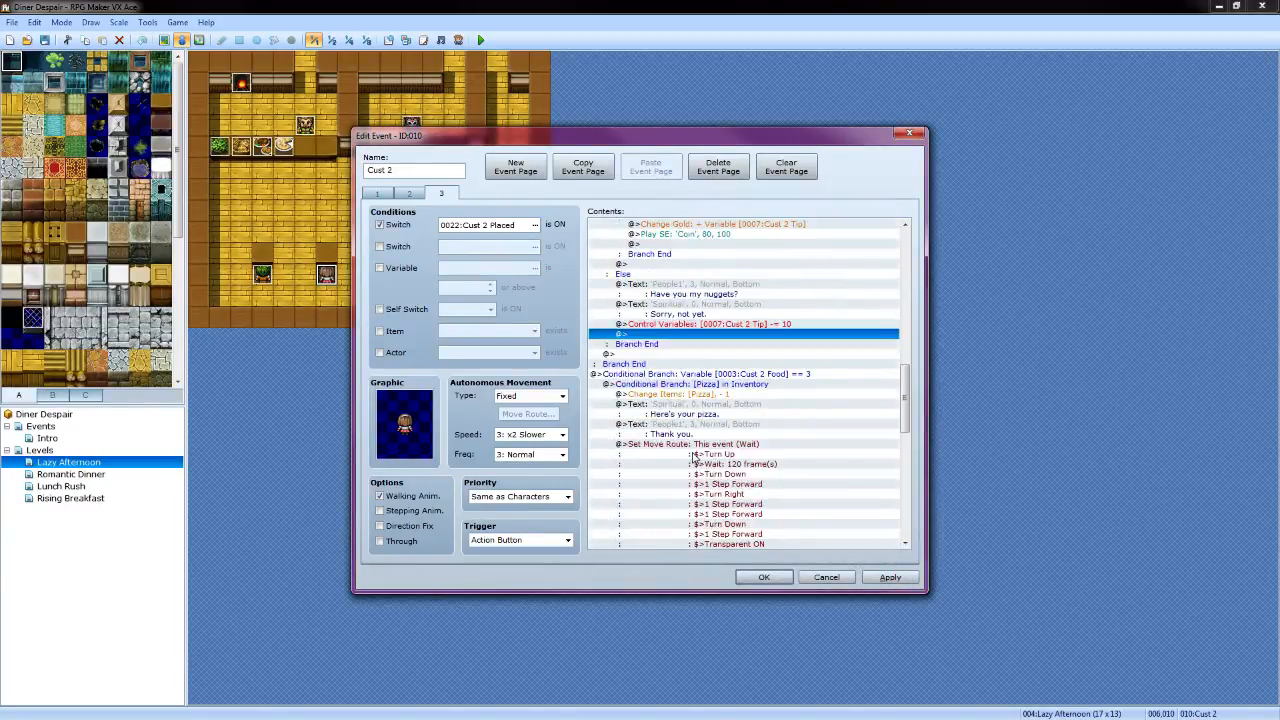
{"action": "scroll", "coordinate": [694, 457], "scroll_direction": "down", "scroll_amount": 8}
{"action": "left_click", "coordinate": [665, 363]}
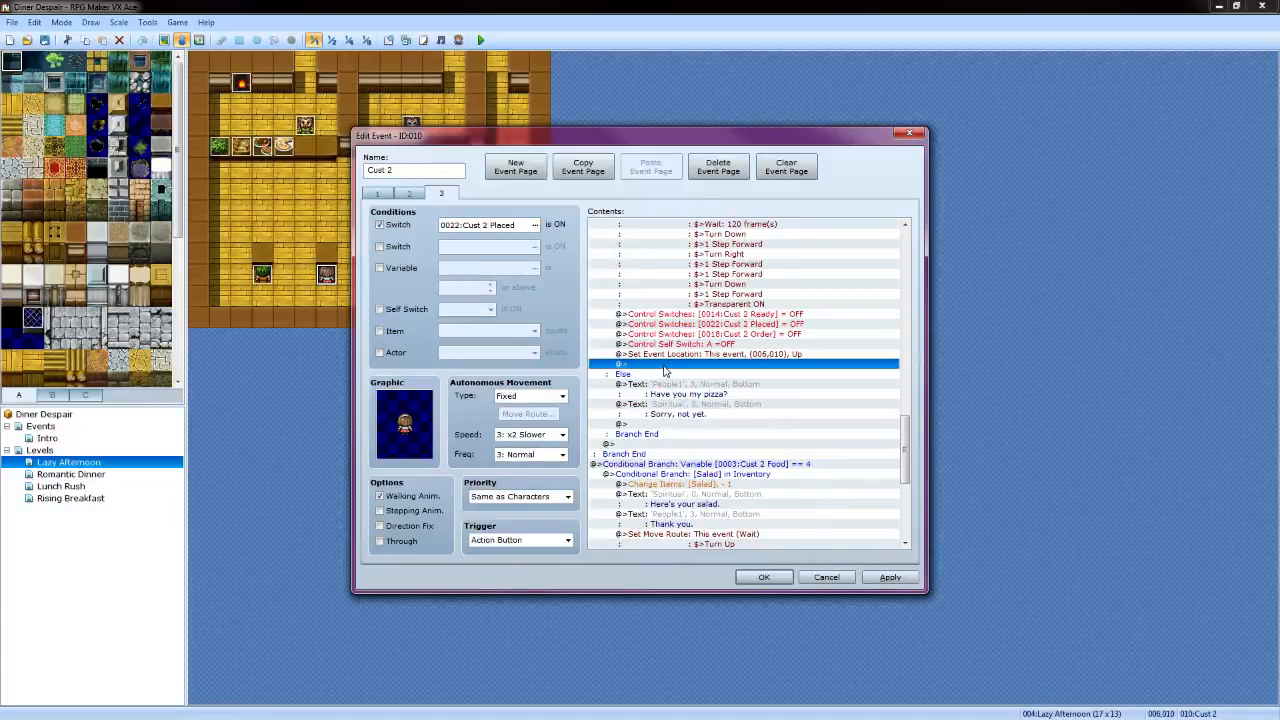
{"action": "double_click", "coordinate": [665, 365]}
{"action": "left_click", "coordinate": [670, 414]}
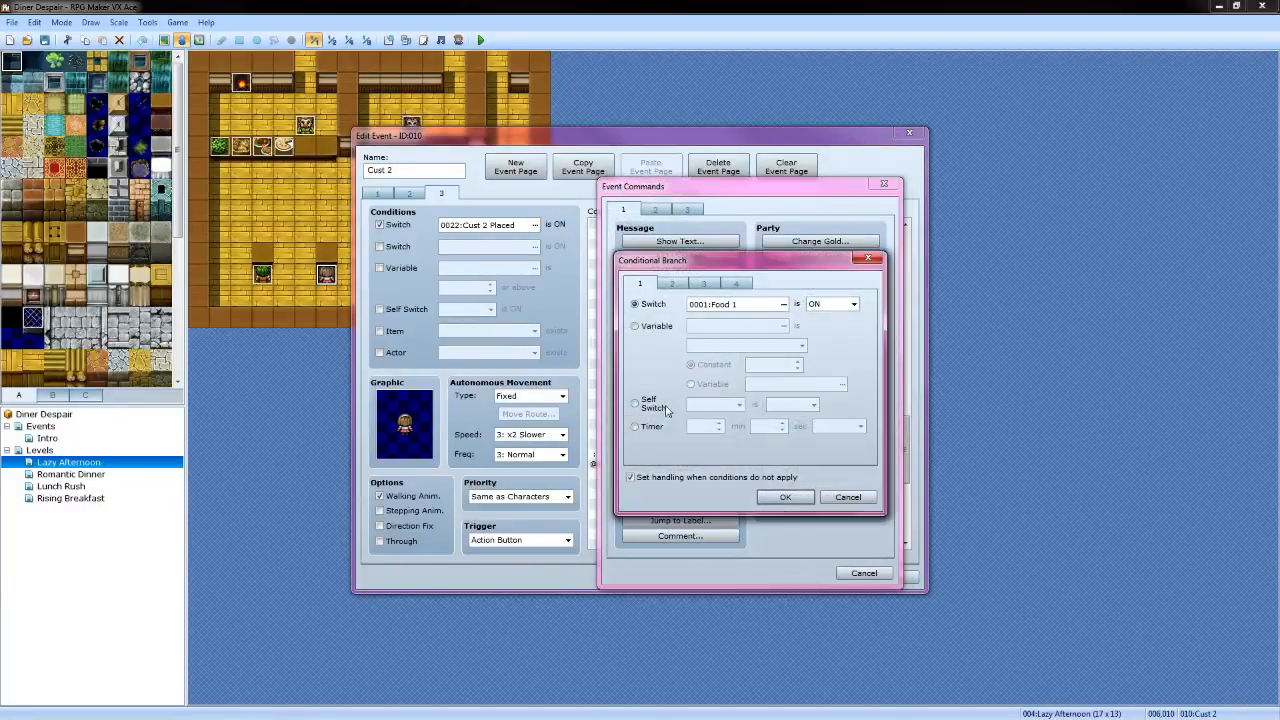
{"action": "left_click", "coordinate": [630, 484]}
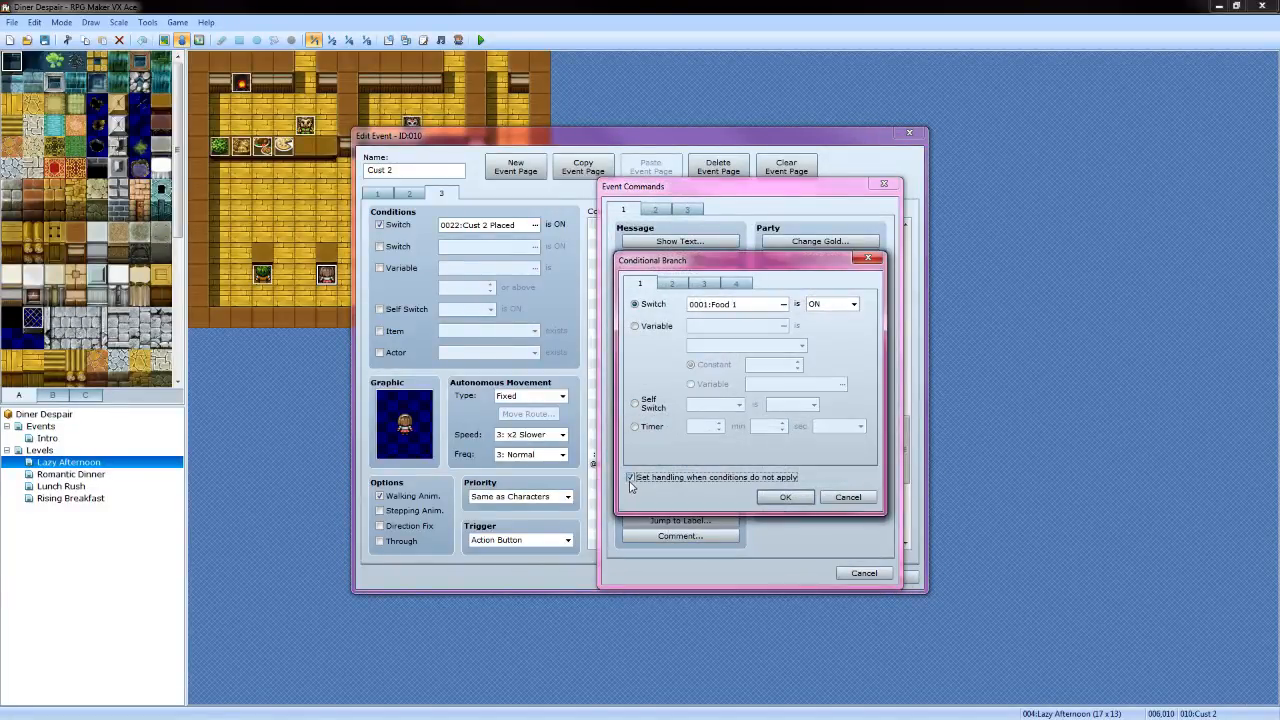
{"action": "left_click", "coordinate": [635, 326]}
{"action": "left_click", "coordinate": [785, 327]}
{"action": "left_click", "coordinate": [789, 334]}
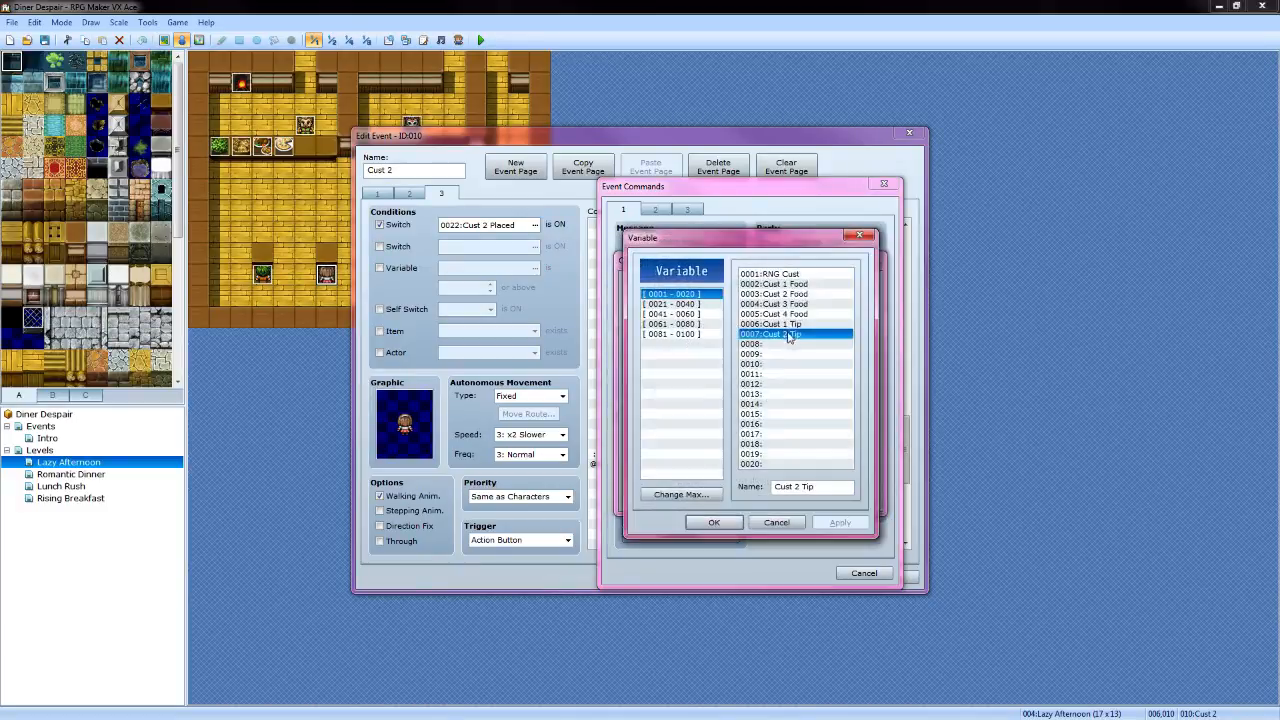
{"action": "left_click", "coordinate": [720, 521]}
{"action": "left_click", "coordinate": [801, 345]}
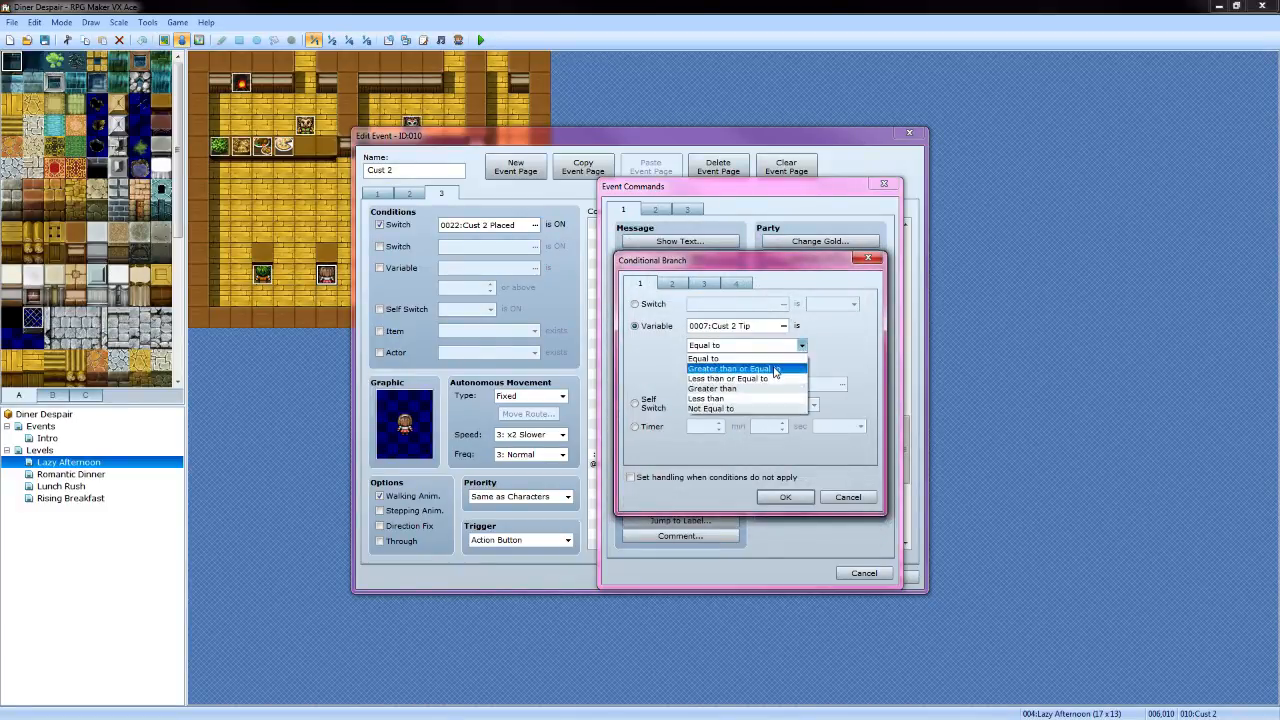
{"action": "left_click", "coordinate": [776, 370]}
{"action": "left_click", "coordinate": [785, 497]}
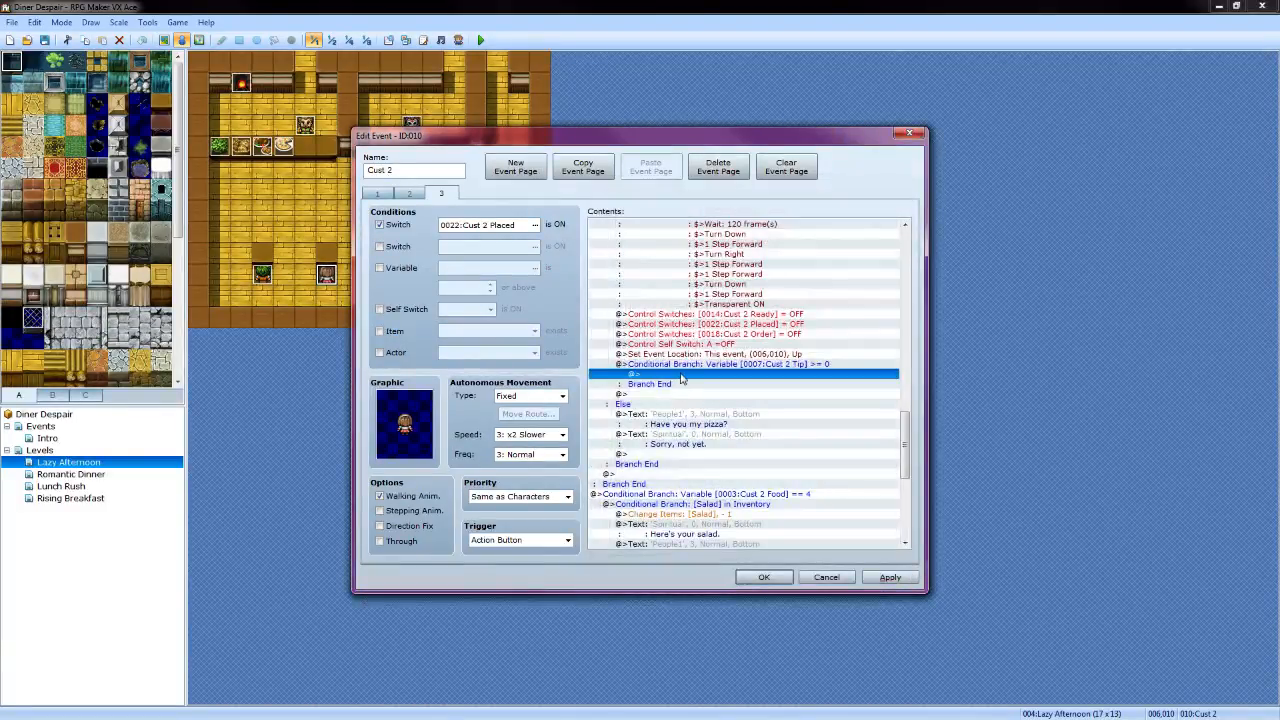
Inside the pizza delivery's tip branch, increase the party's gold by the Cust 2 Tip variable
{"action": "double_click", "coordinate": [681, 376]}
{"action": "left_click", "coordinate": [820, 241]}
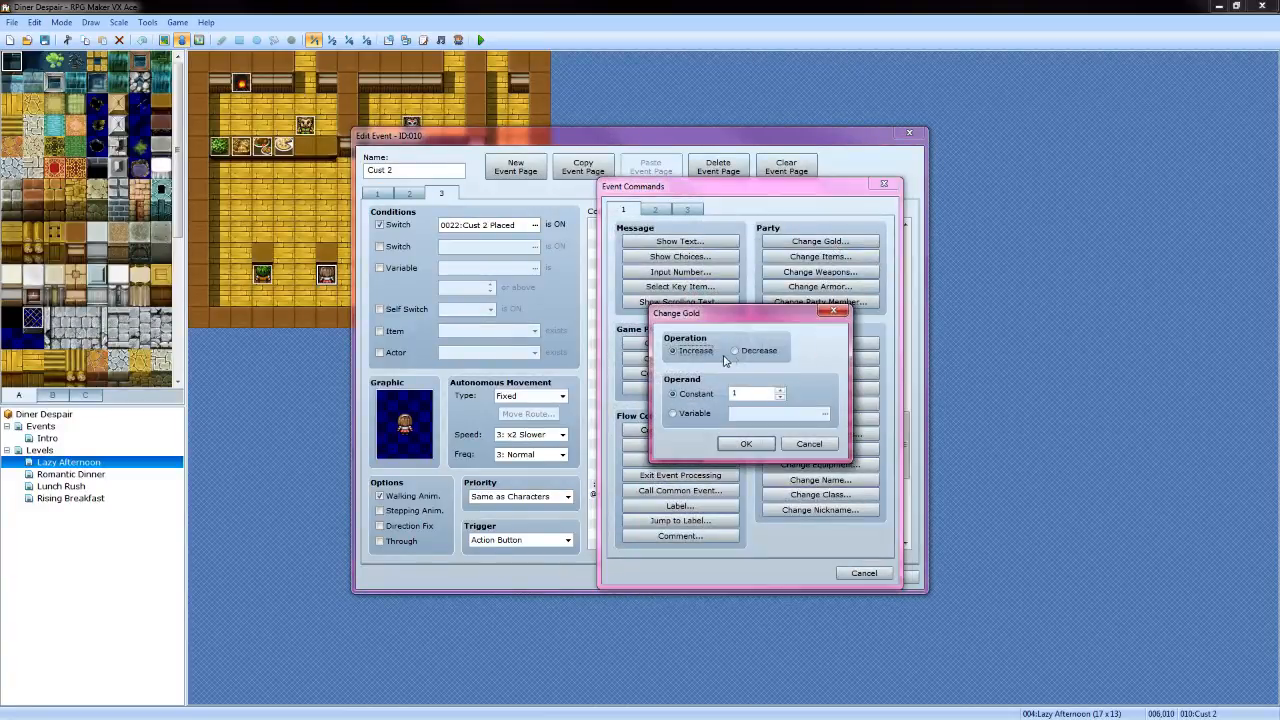
{"action": "left_click", "coordinate": [675, 413]}
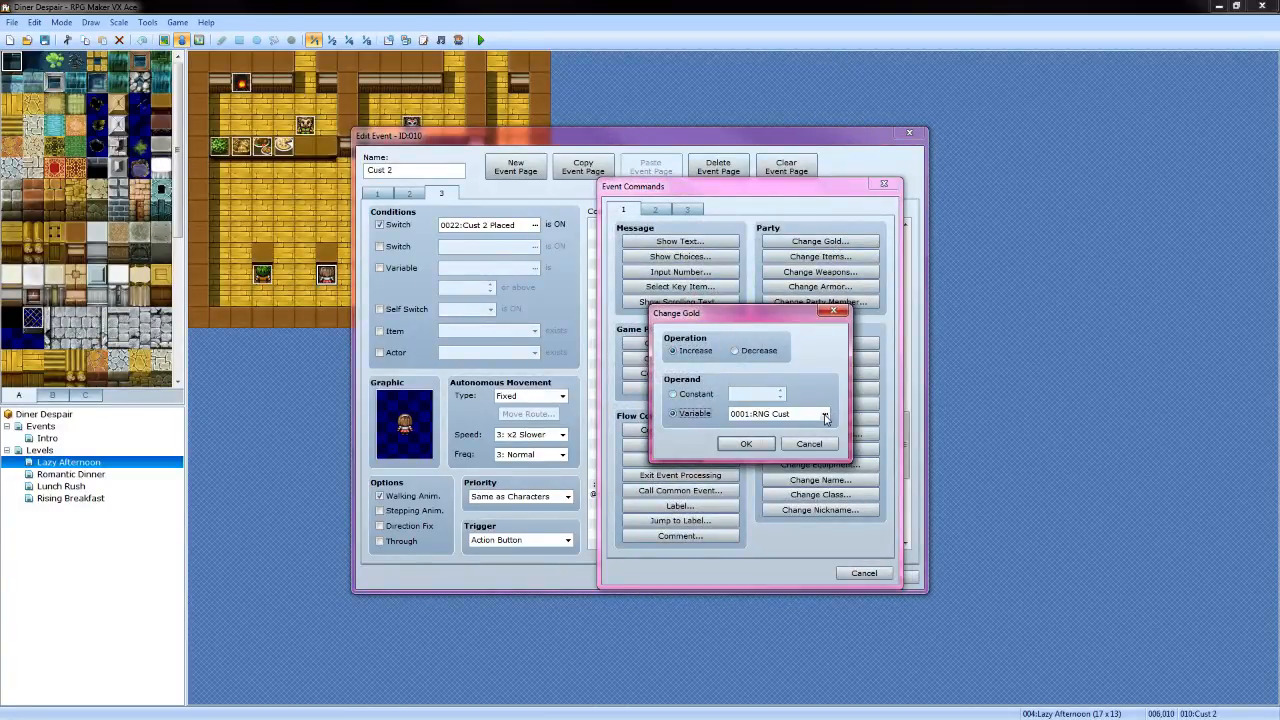
{"action": "left_click", "coordinate": [826, 415]}
{"action": "left_click", "coordinate": [790, 334]}
{"action": "left_click", "coordinate": [717, 521]}
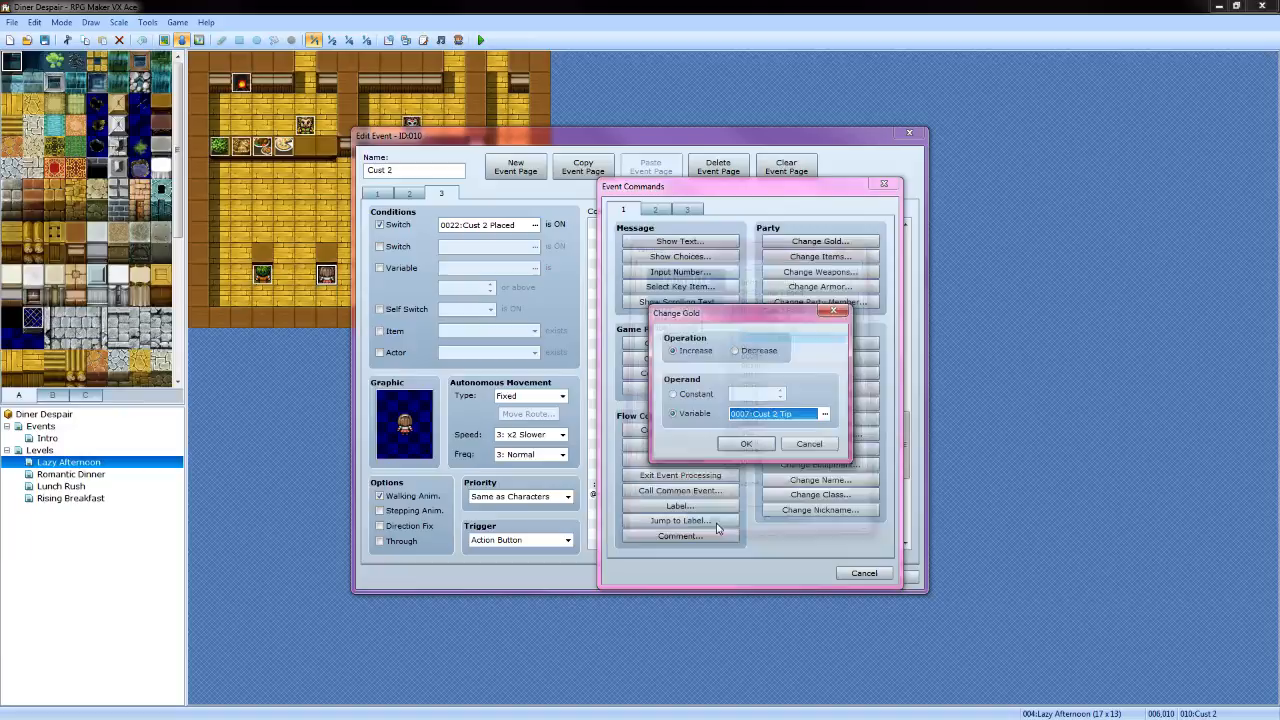
{"action": "left_click", "coordinate": [737, 446]}
Play the Coin sound effect right after the gold increase in the pizza delivery's tip branch
{"action": "double_click", "coordinate": [679, 385]}
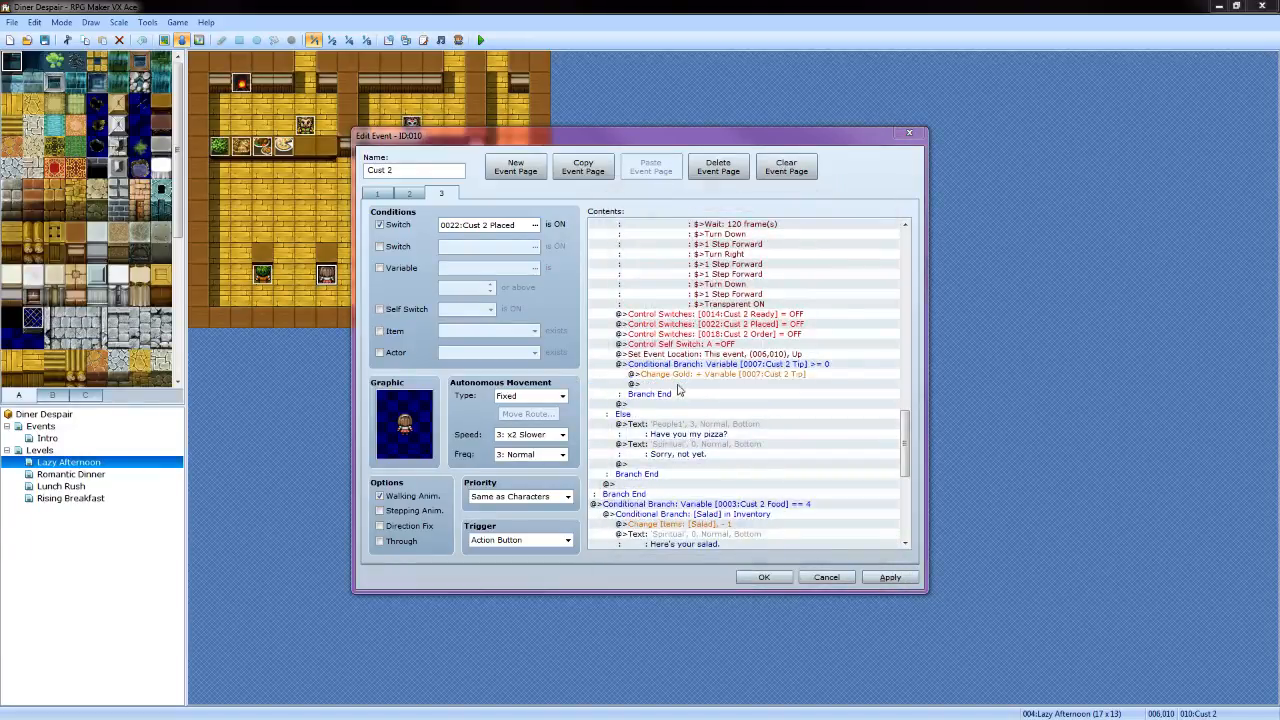
{"action": "left_click", "coordinate": [655, 209]}
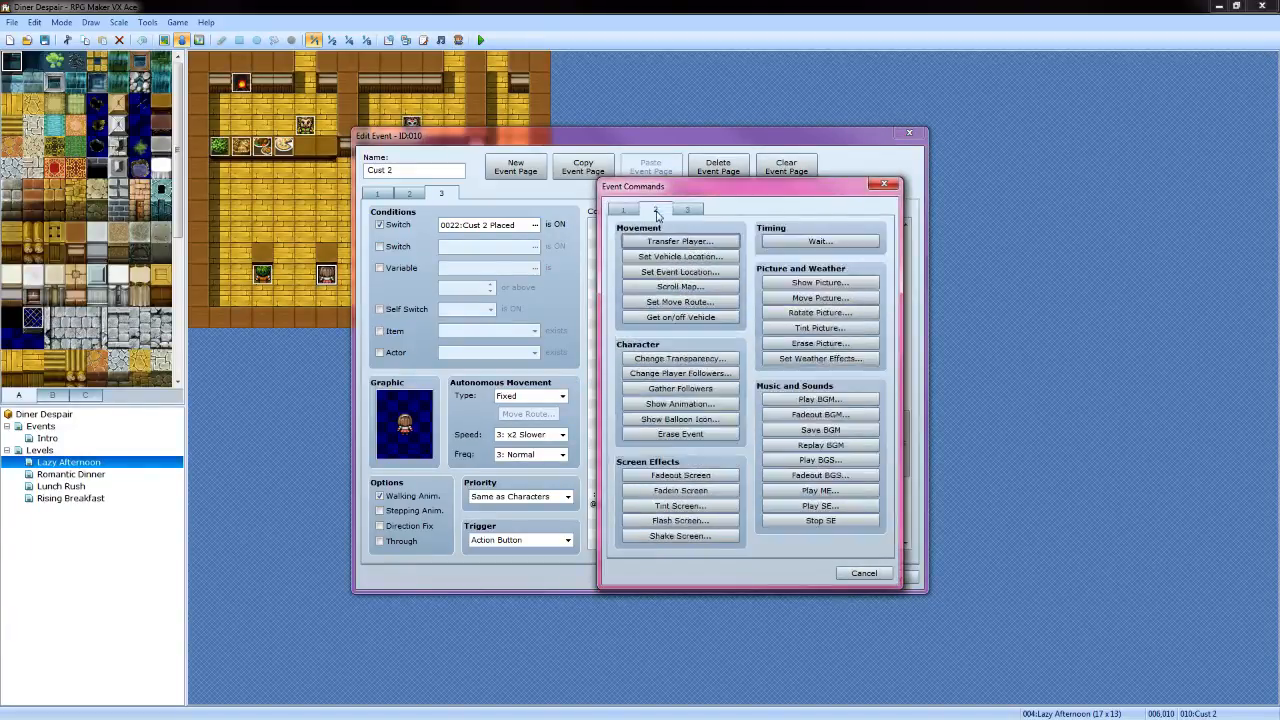
{"action": "left_click", "coordinate": [820, 505]}
{"action": "scroll", "coordinate": [706, 390], "scroll_direction": "down", "scroll_amount": 7}
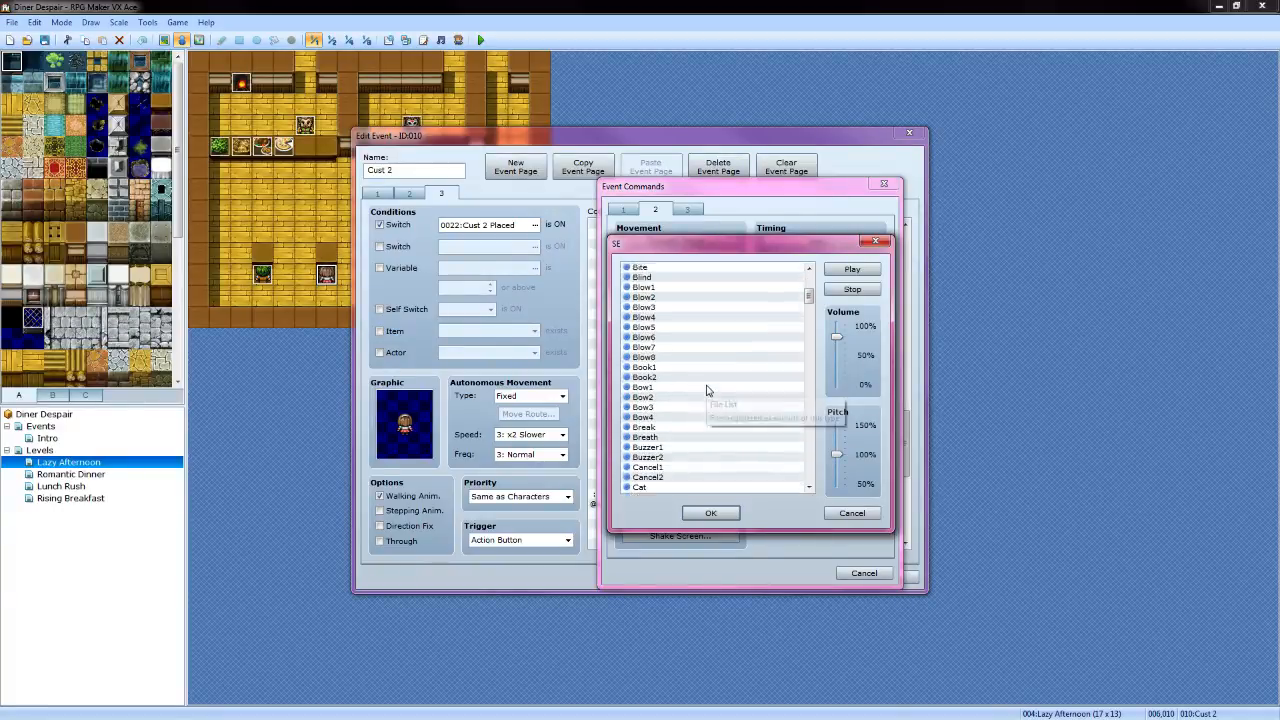
{"action": "scroll", "coordinate": [679, 412], "scroll_direction": "down", "scroll_amount": 1}
{"action": "left_click", "coordinate": [662, 461]}
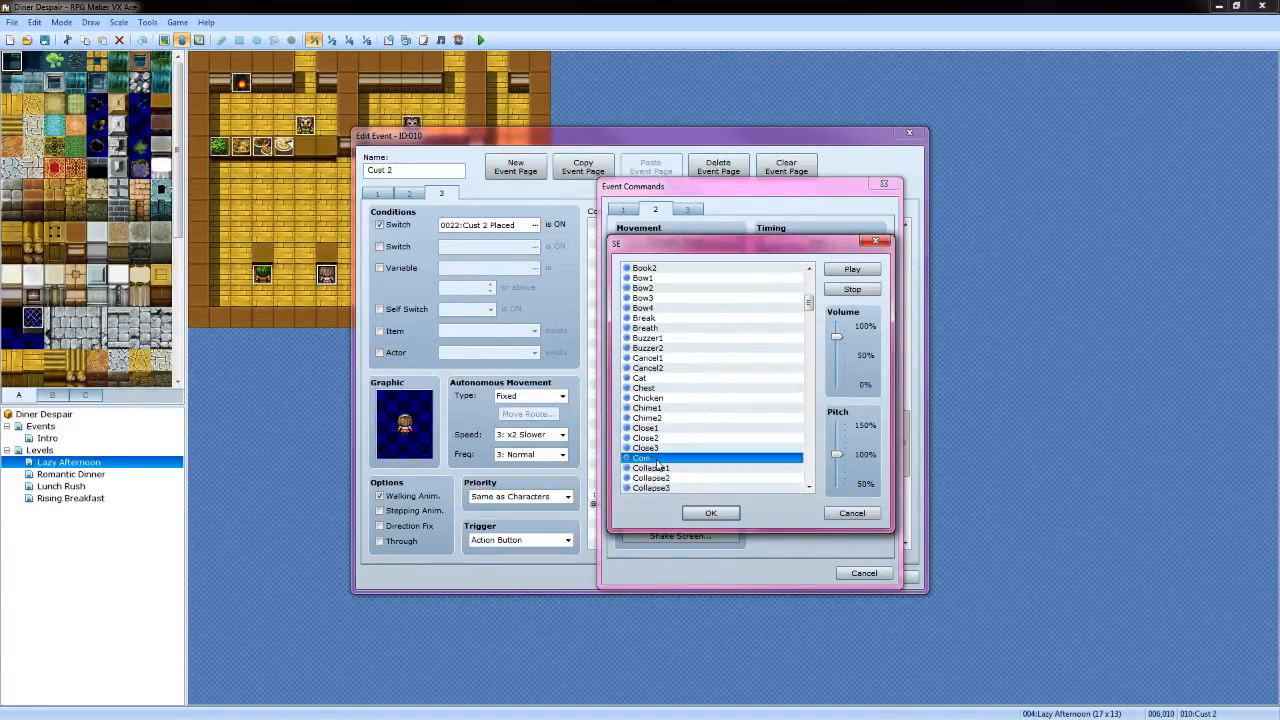
{"action": "left_click", "coordinate": [710, 512]}
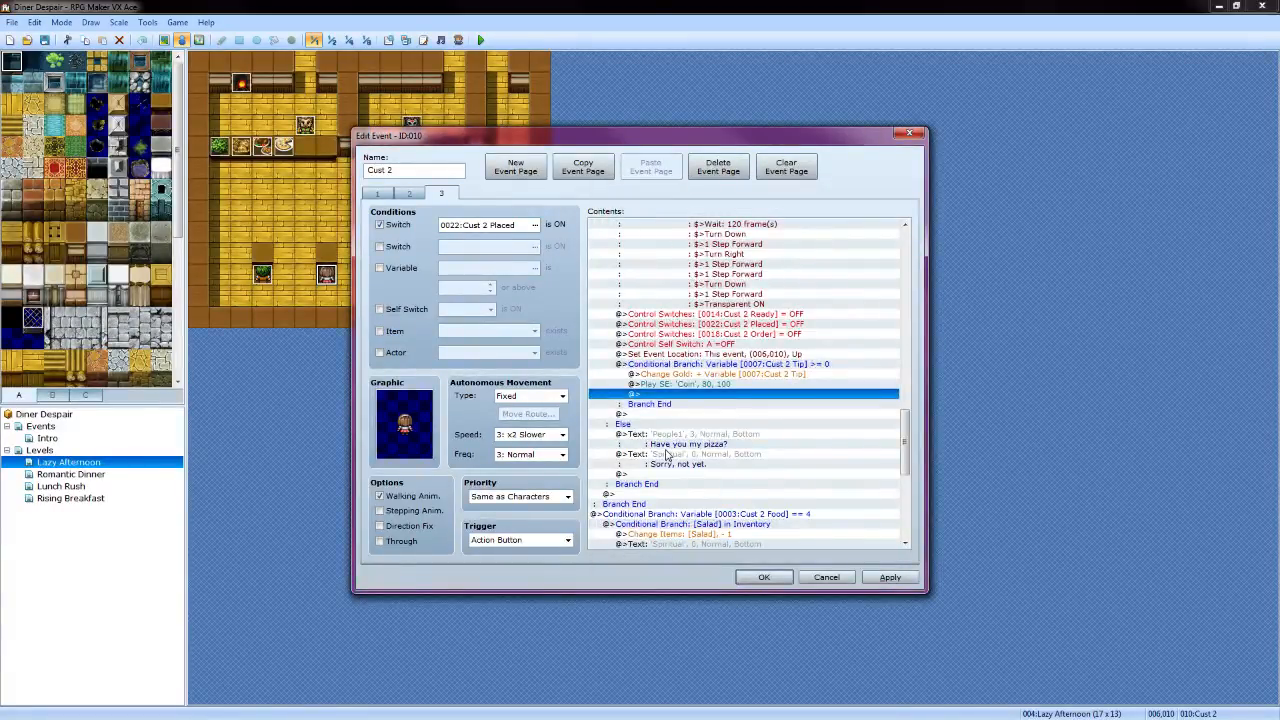
Subtract 10 from the Cust 2 Tip variable at the end of the pizza order's Else branch
{"action": "scroll", "coordinate": [667, 455], "scroll_direction": "down", "scroll_amount": 4}
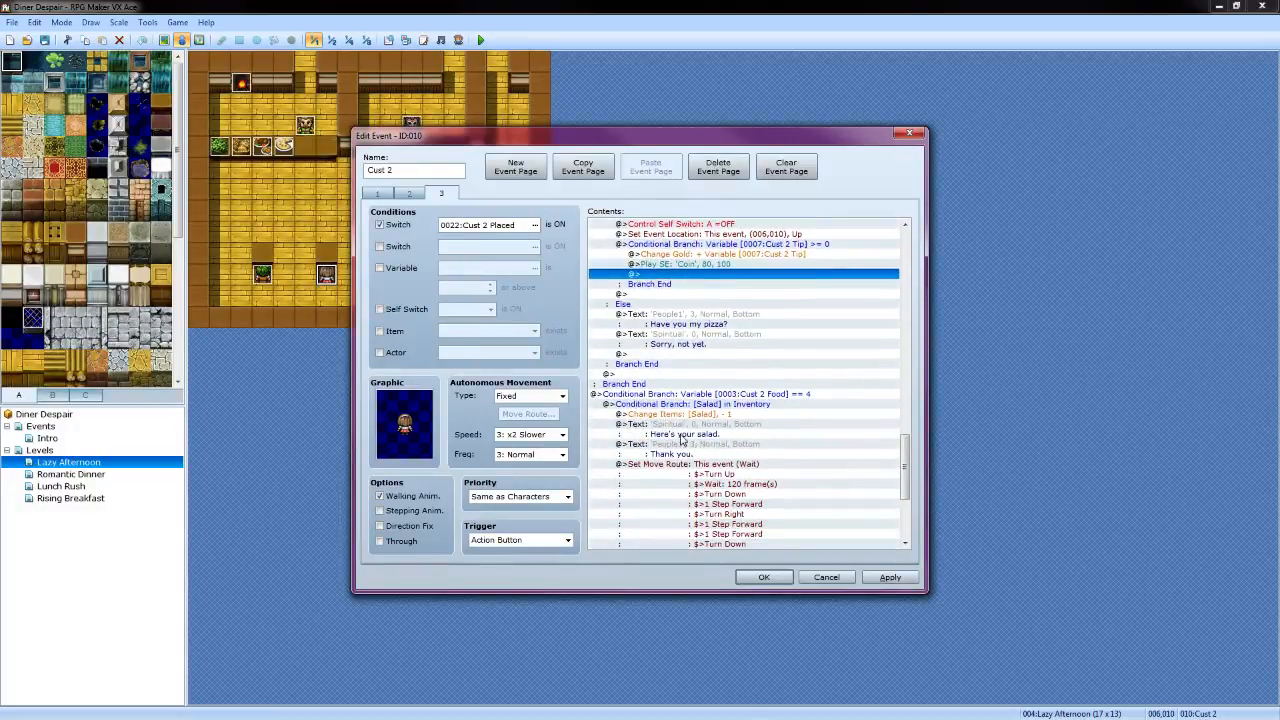
{"action": "scroll", "coordinate": [681, 437], "scroll_direction": "down", "scroll_amount": 4}
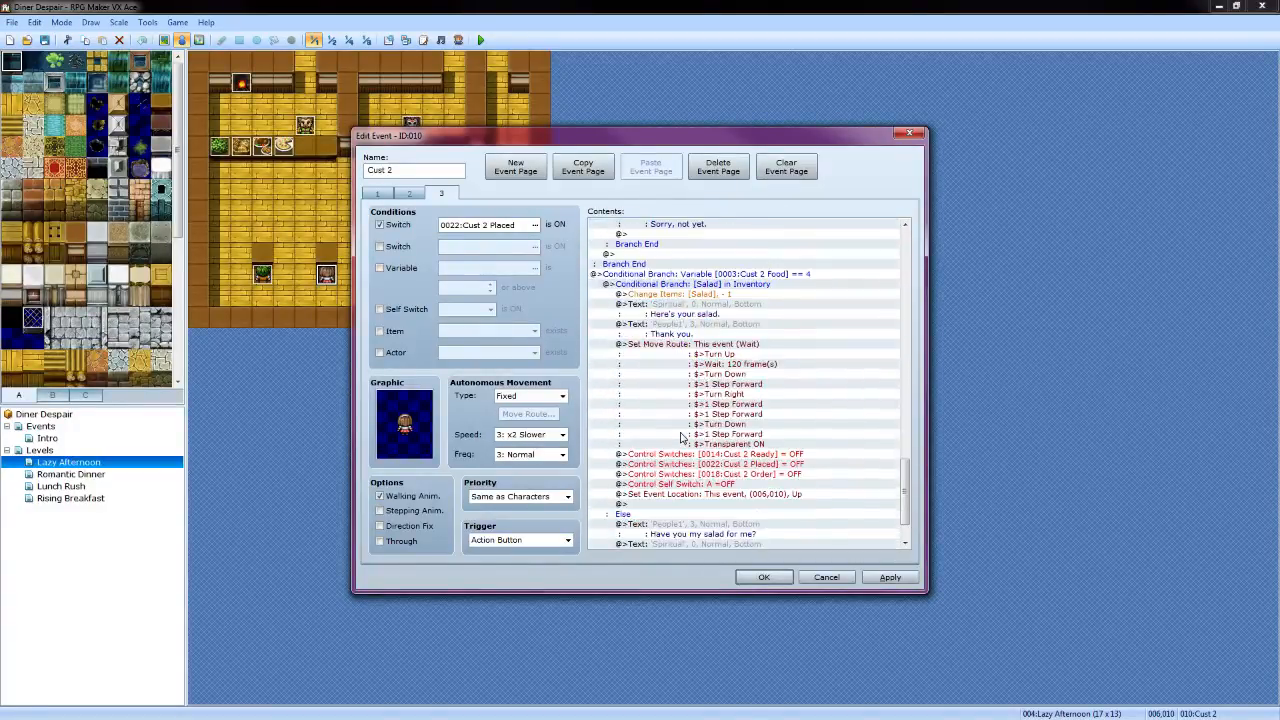
{"action": "scroll", "coordinate": [681, 437], "scroll_direction": "up", "scroll_amount": 3}
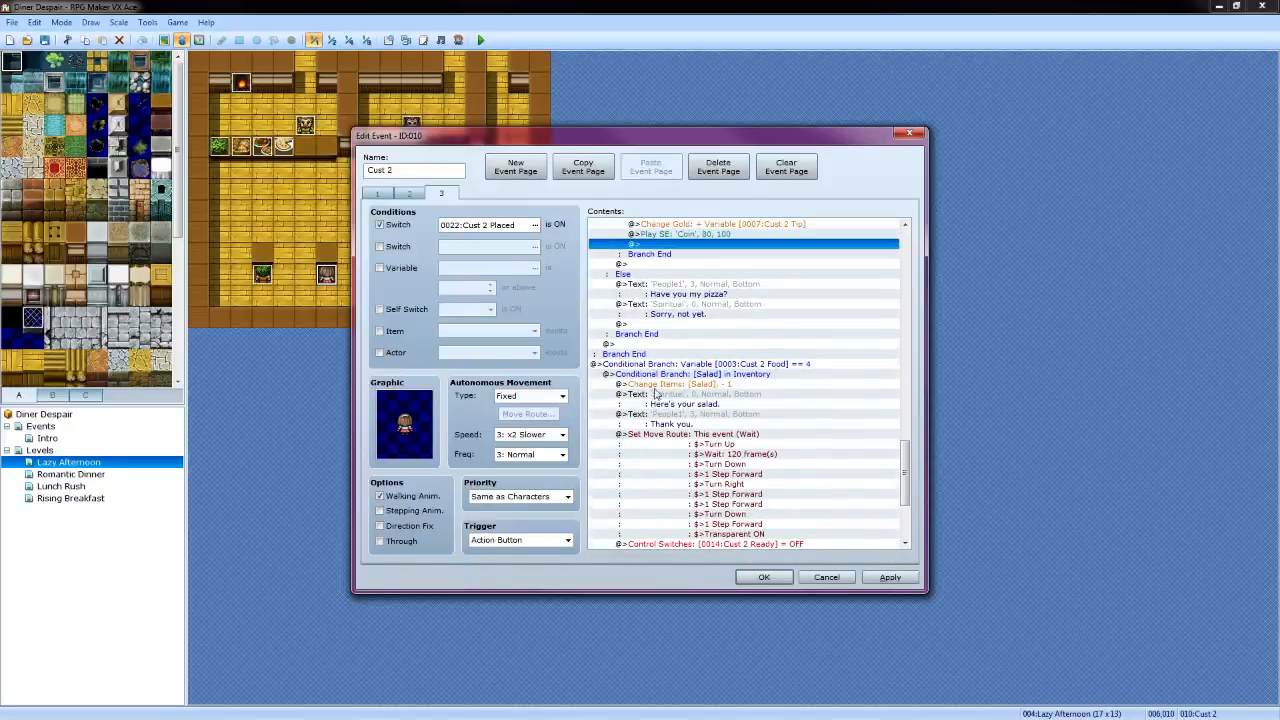
{"action": "double_click", "coordinate": [674, 325]}
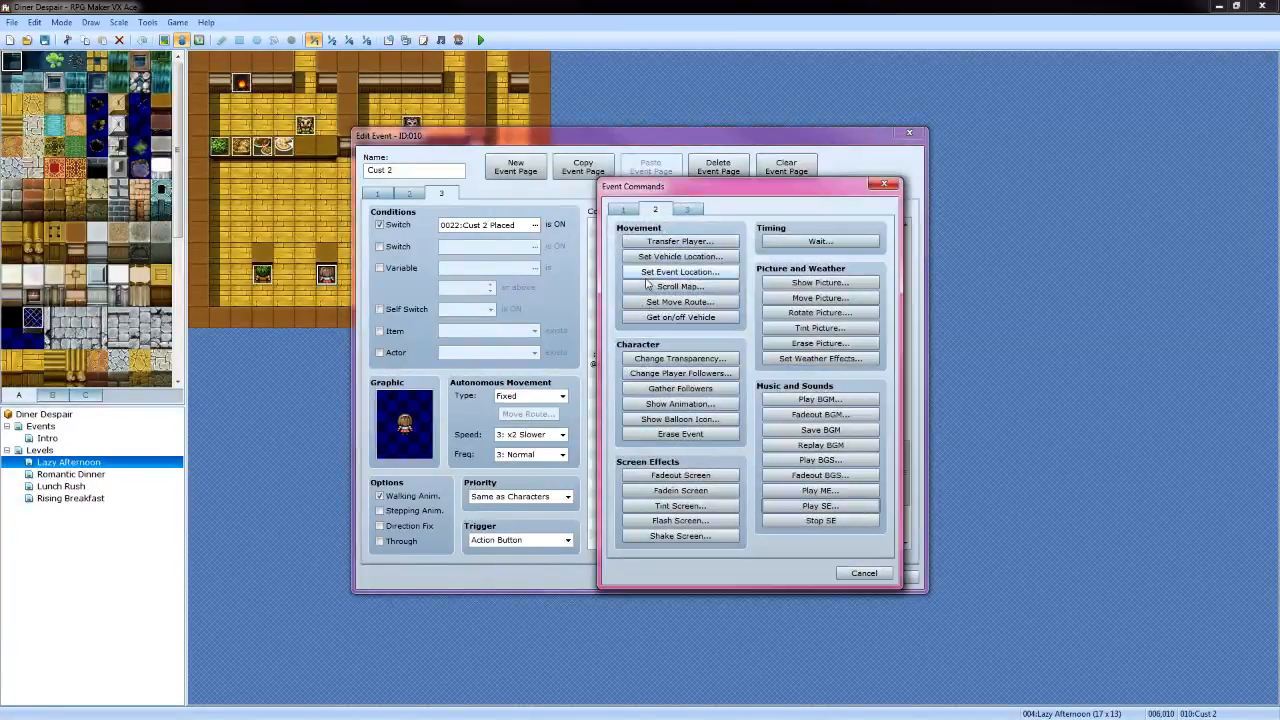
{"action": "left_click", "coordinate": [625, 211]}
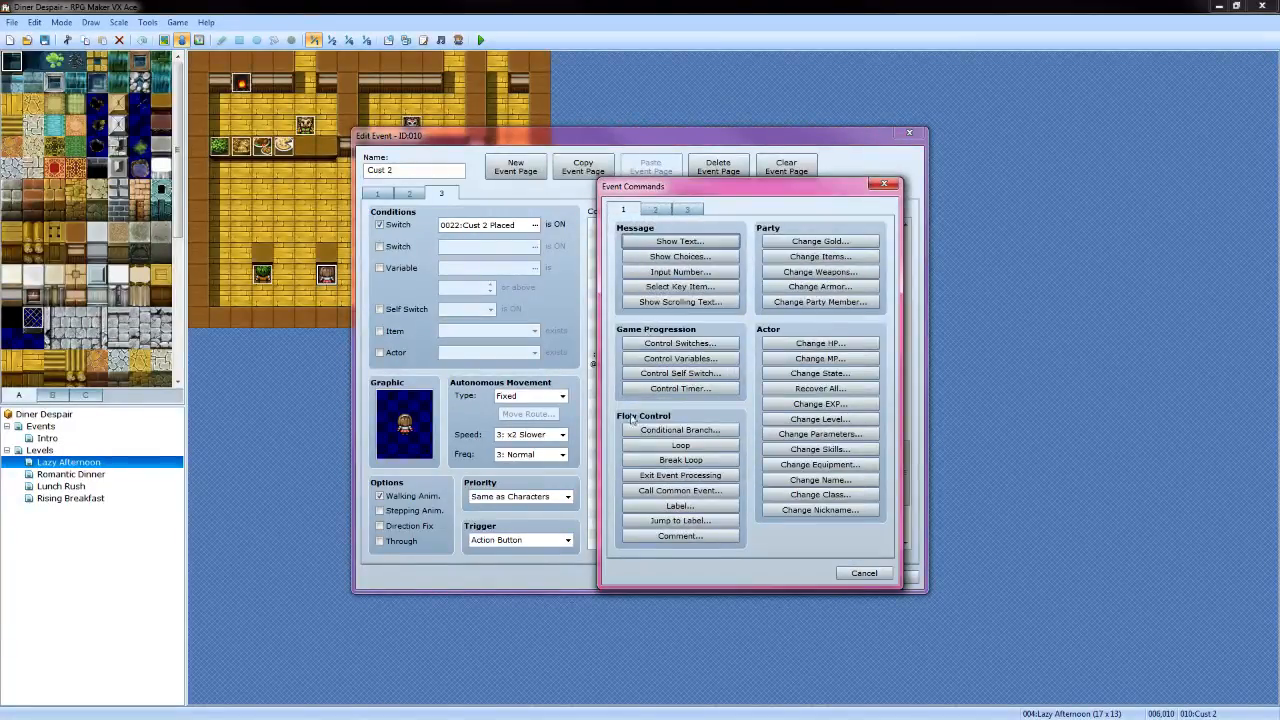
{"action": "left_click", "coordinate": [688, 362]}
{"action": "left_click", "coordinate": [768, 291]}
{"action": "left_click", "coordinate": [795, 334]}
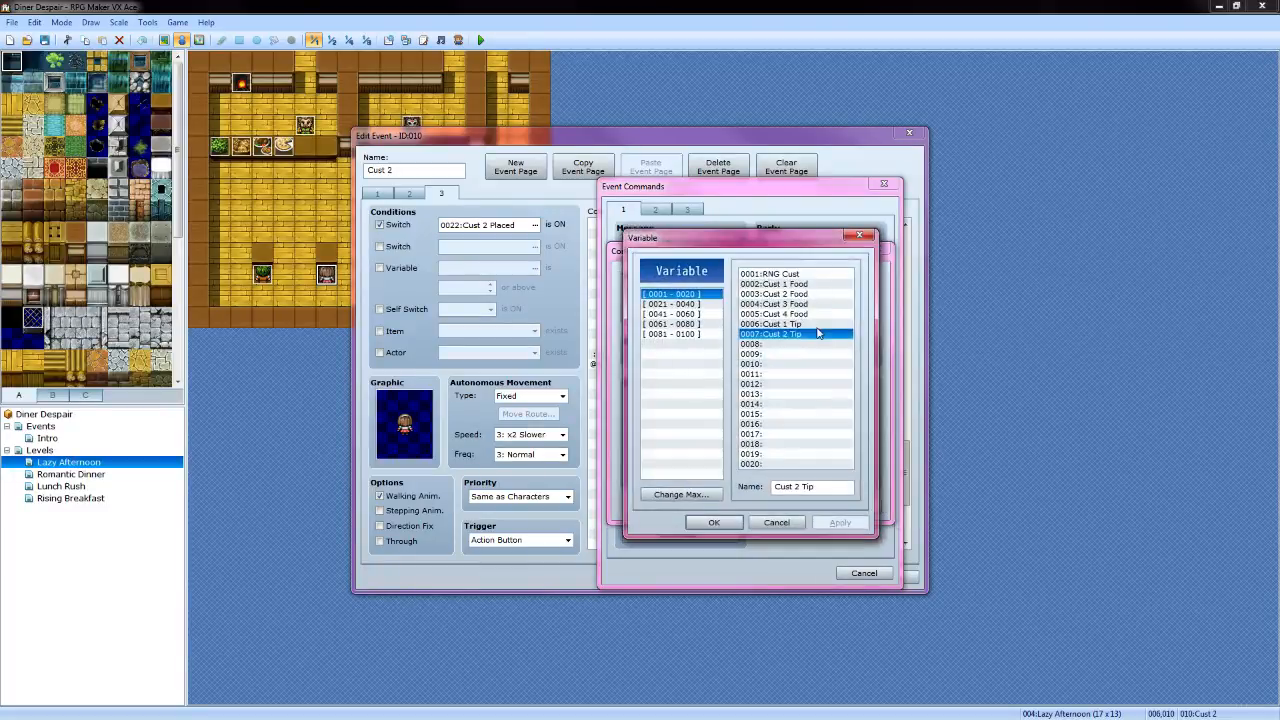
{"action": "left_click", "coordinate": [714, 522]}
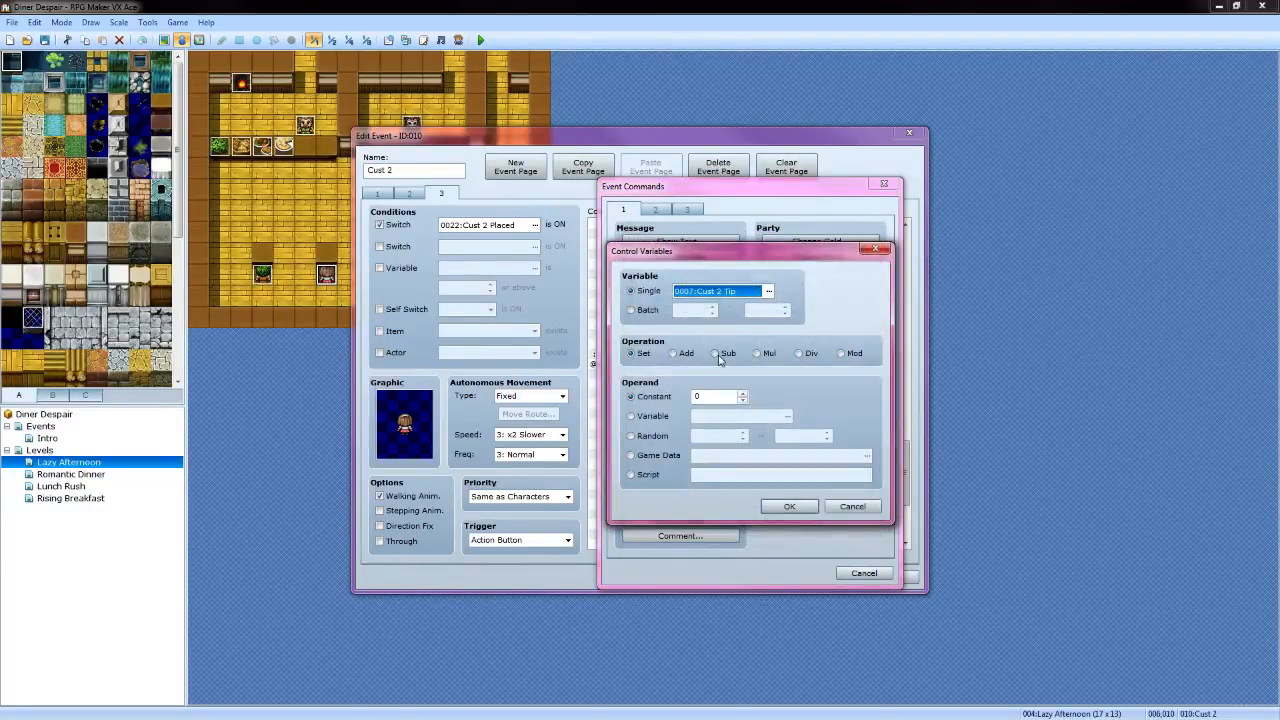
{"action": "left_click", "coordinate": [716, 354]}
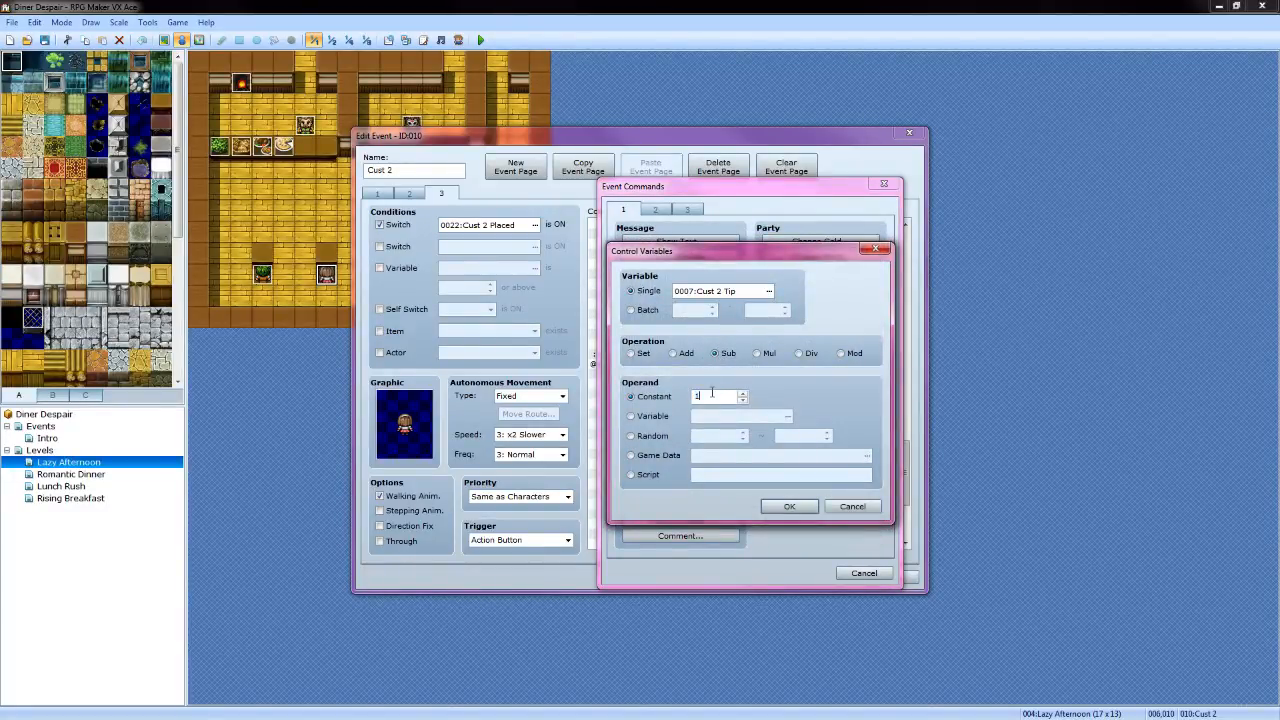
{"action": "left_click", "coordinate": [781, 505]}
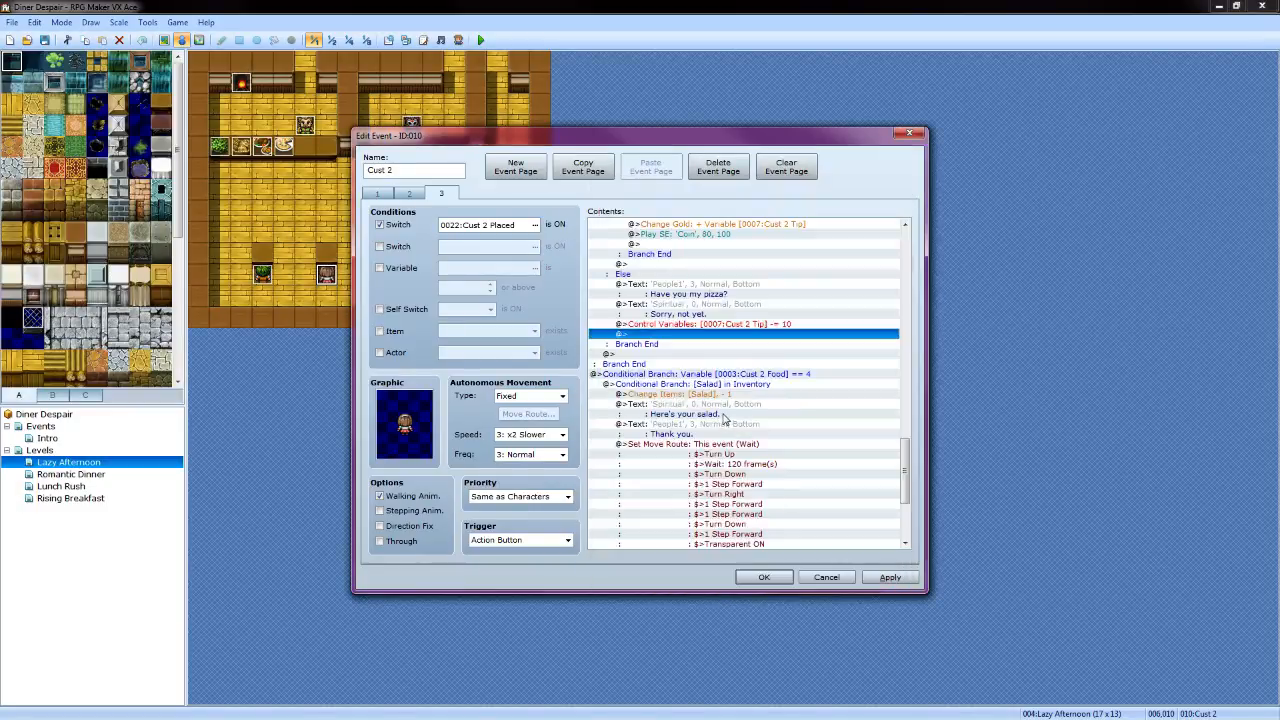
After the salad delivery's Set Event Location, add a conditional branch for Cust 2 Tip greater than or equal to 0, without Else handling
{"action": "scroll", "coordinate": [725, 420], "scroll_direction": "down", "scroll_amount": 5}
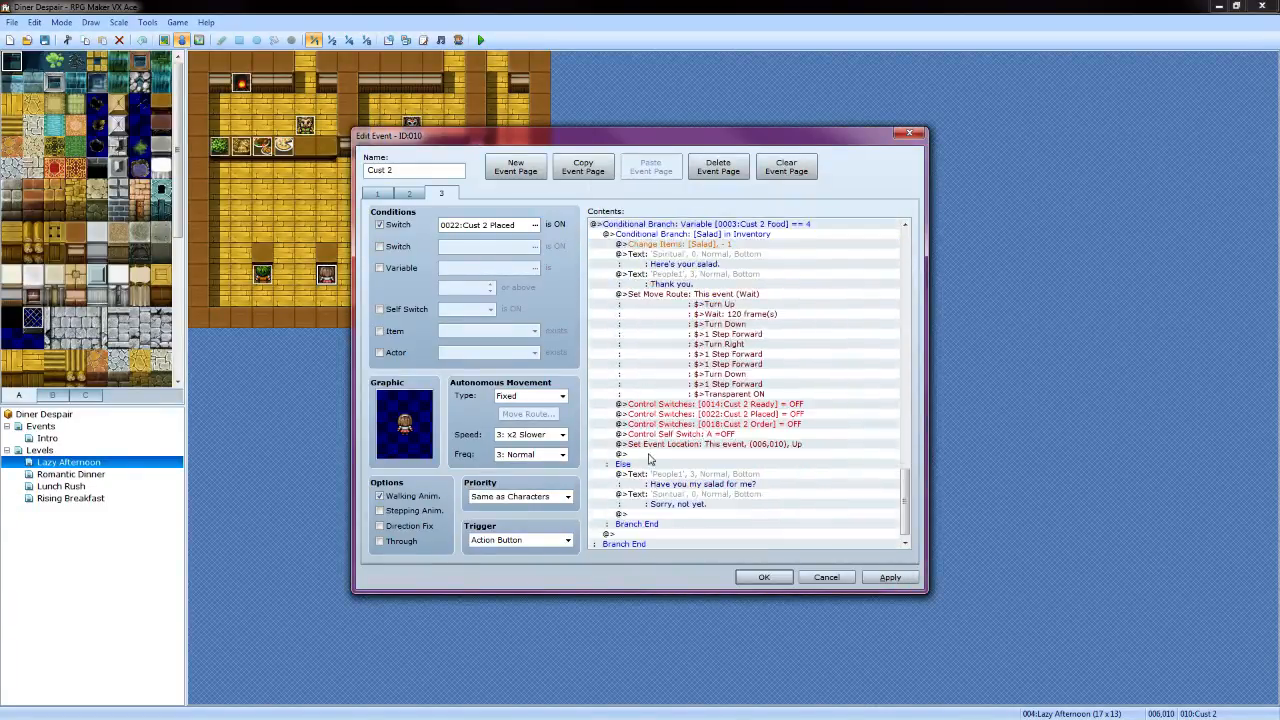
{"action": "left_click", "coordinate": [636, 455]}
{"action": "double_click", "coordinate": [636, 455]}
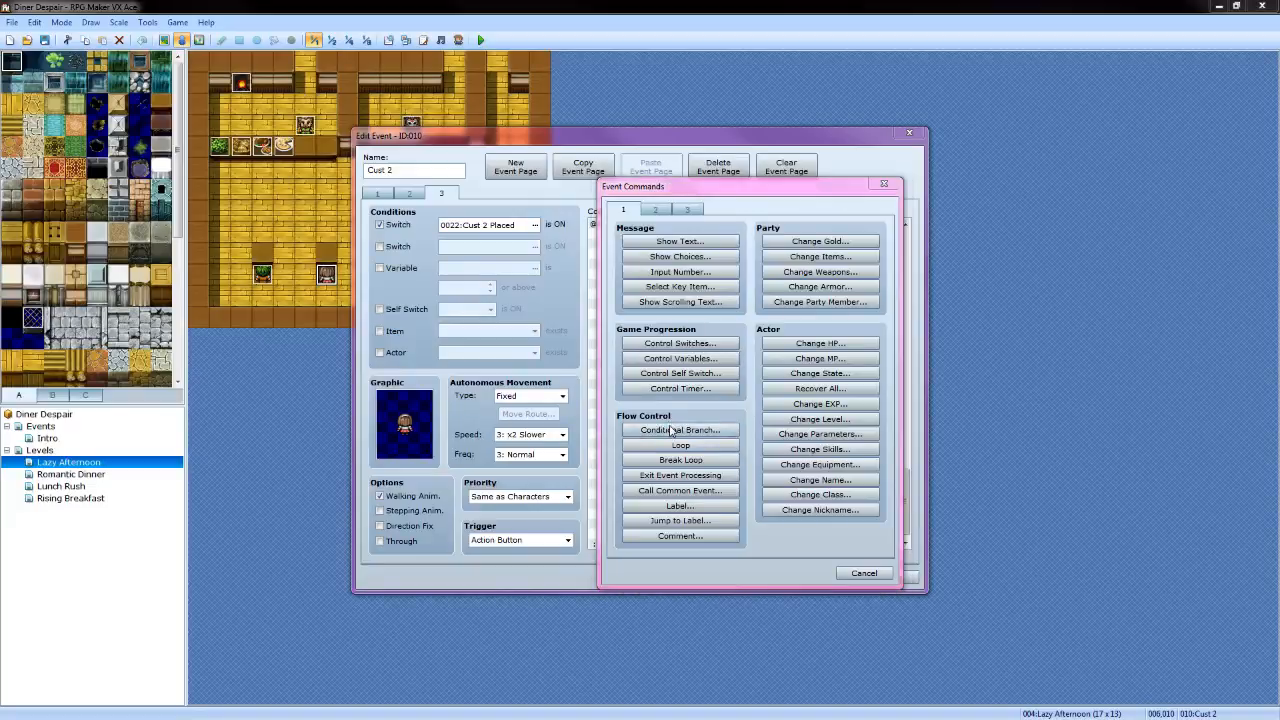
{"action": "left_click", "coordinate": [668, 429]}
{"action": "left_click", "coordinate": [636, 327]}
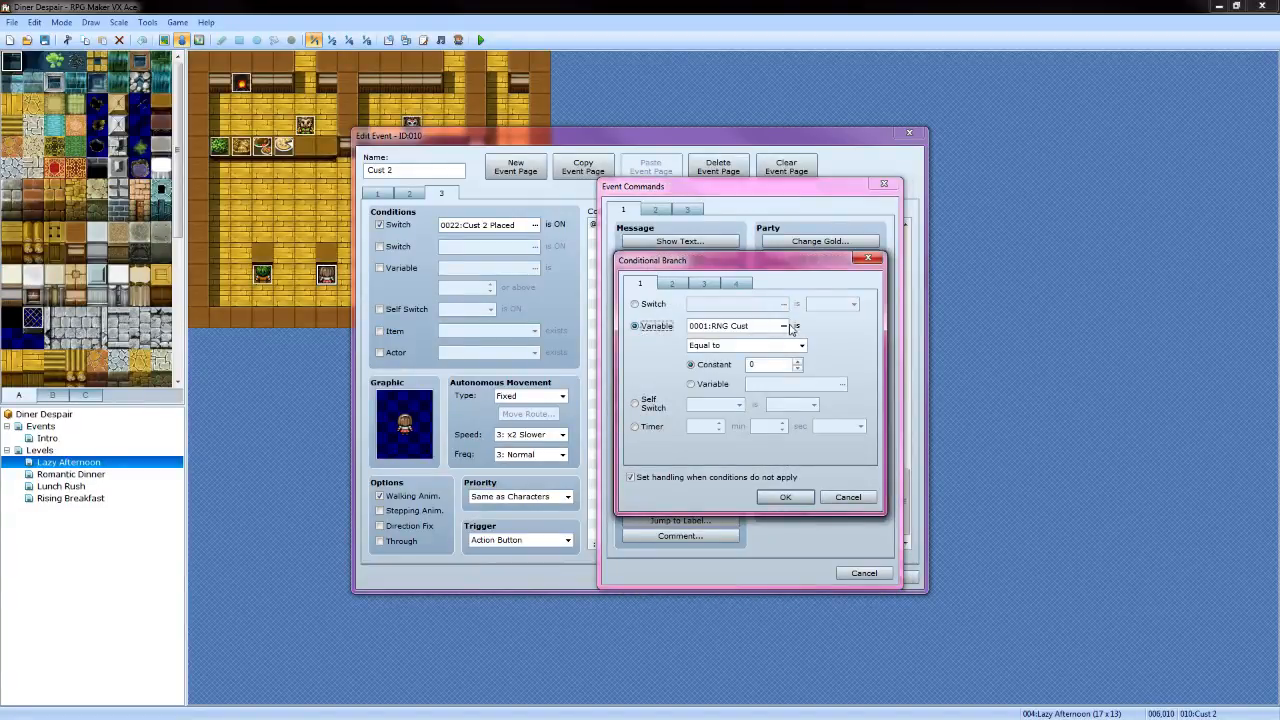
{"action": "left_click", "coordinate": [785, 326]}
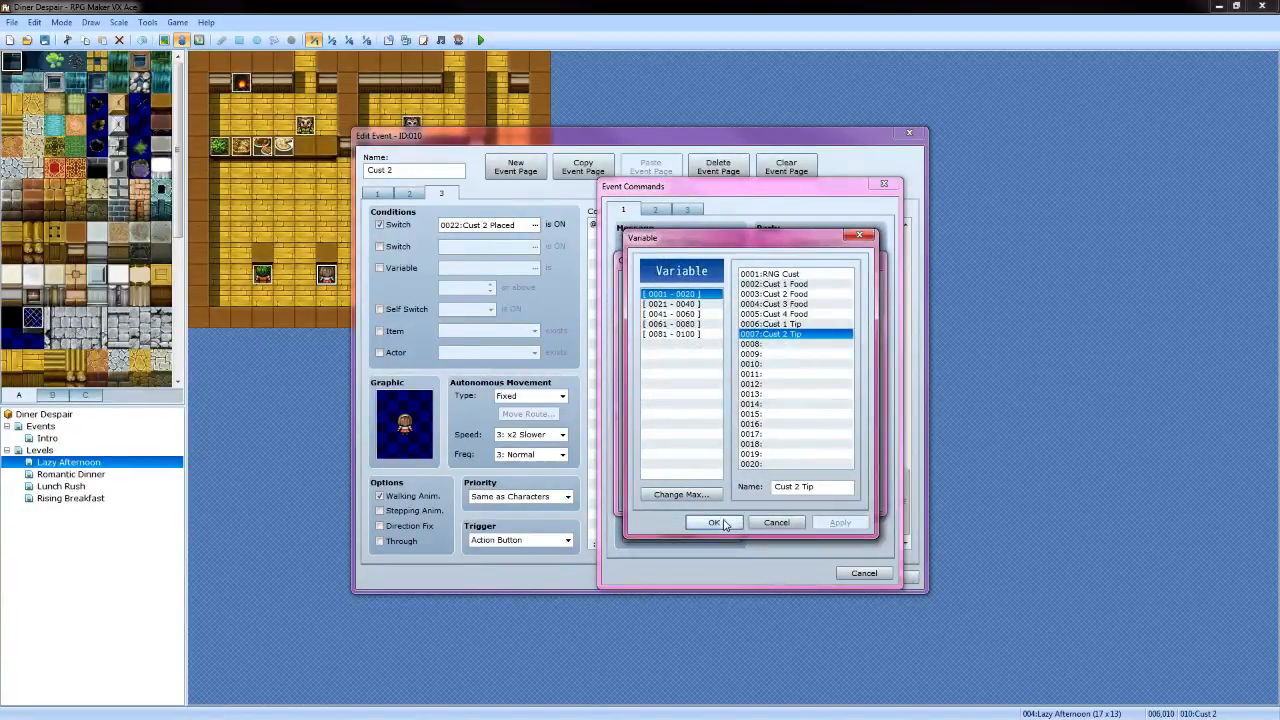
{"action": "left_click", "coordinate": [714, 522]}
{"action": "left_click", "coordinate": [802, 346]}
{"action": "left_click", "coordinate": [774, 370]}
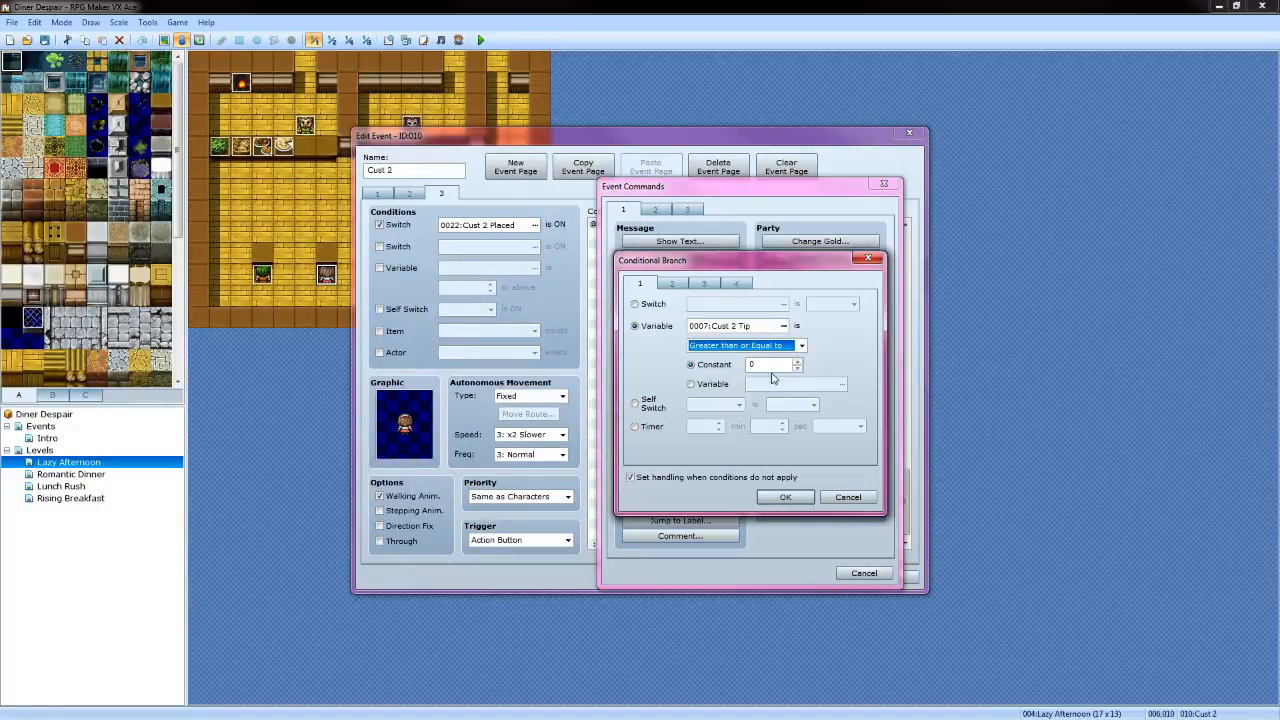
{"action": "left_click", "coordinate": [636, 477]}
{"action": "left_click", "coordinate": [785, 497]}
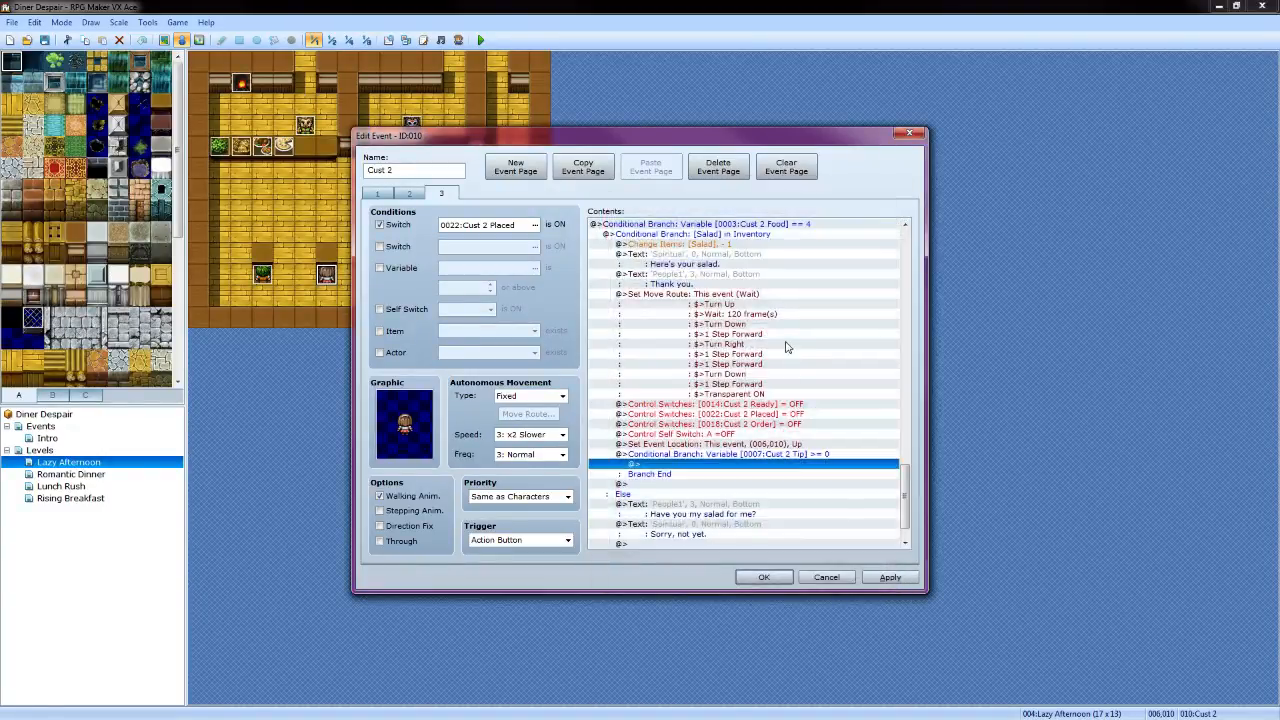
Inside the salad delivery's tip branch, increase the party's gold by the Cust 2 Tip variable
{"action": "double_click", "coordinate": [680, 468]}
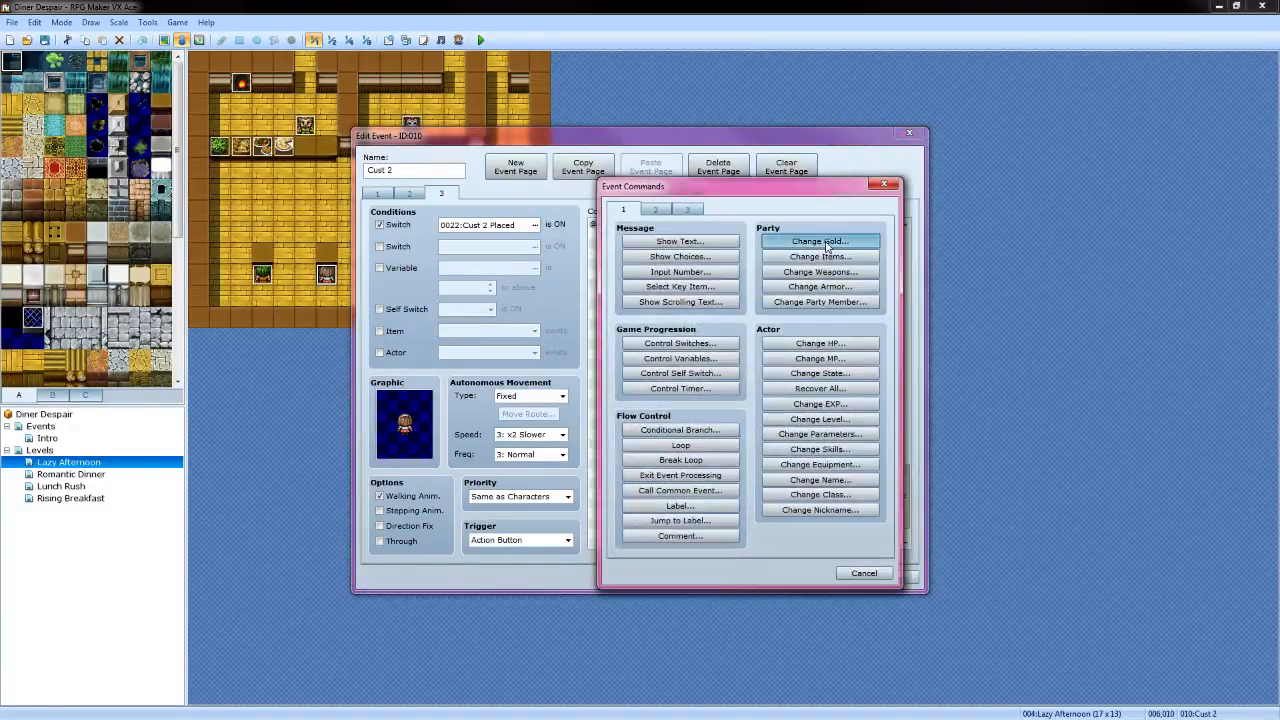
{"action": "left_click", "coordinate": [820, 241]}
{"action": "left_click", "coordinate": [675, 415]}
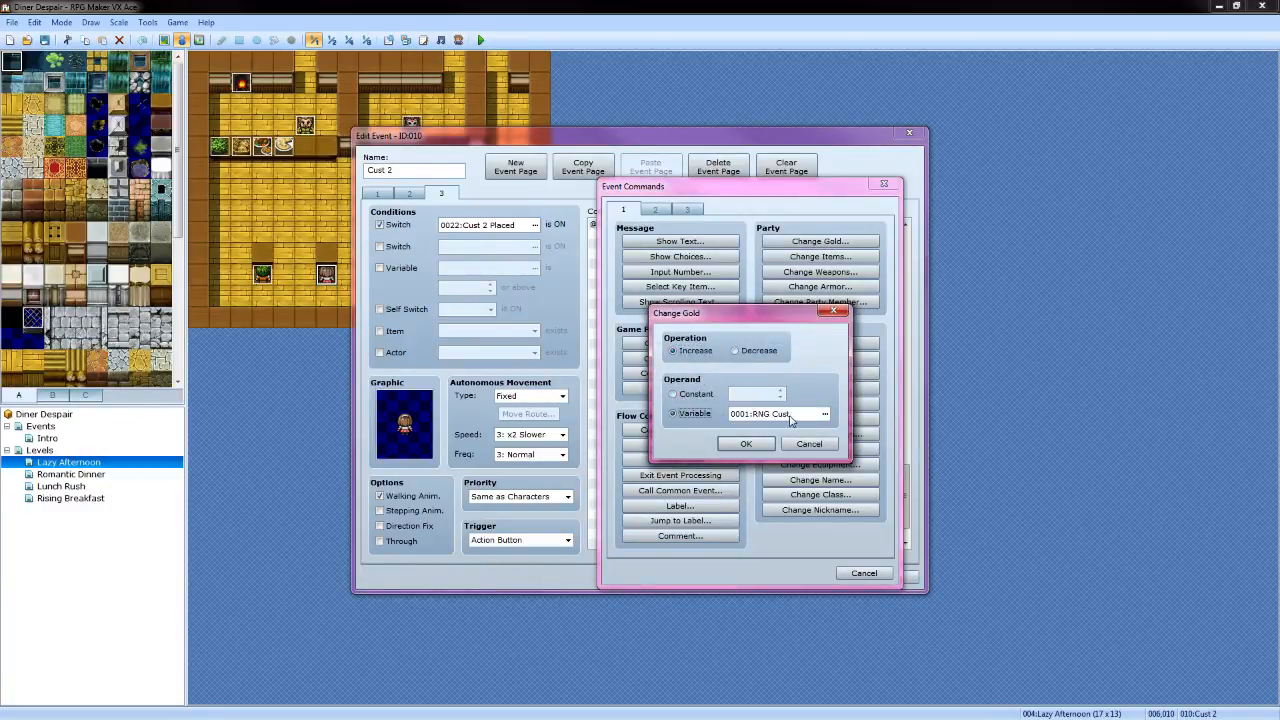
{"action": "left_click", "coordinate": [825, 416]}
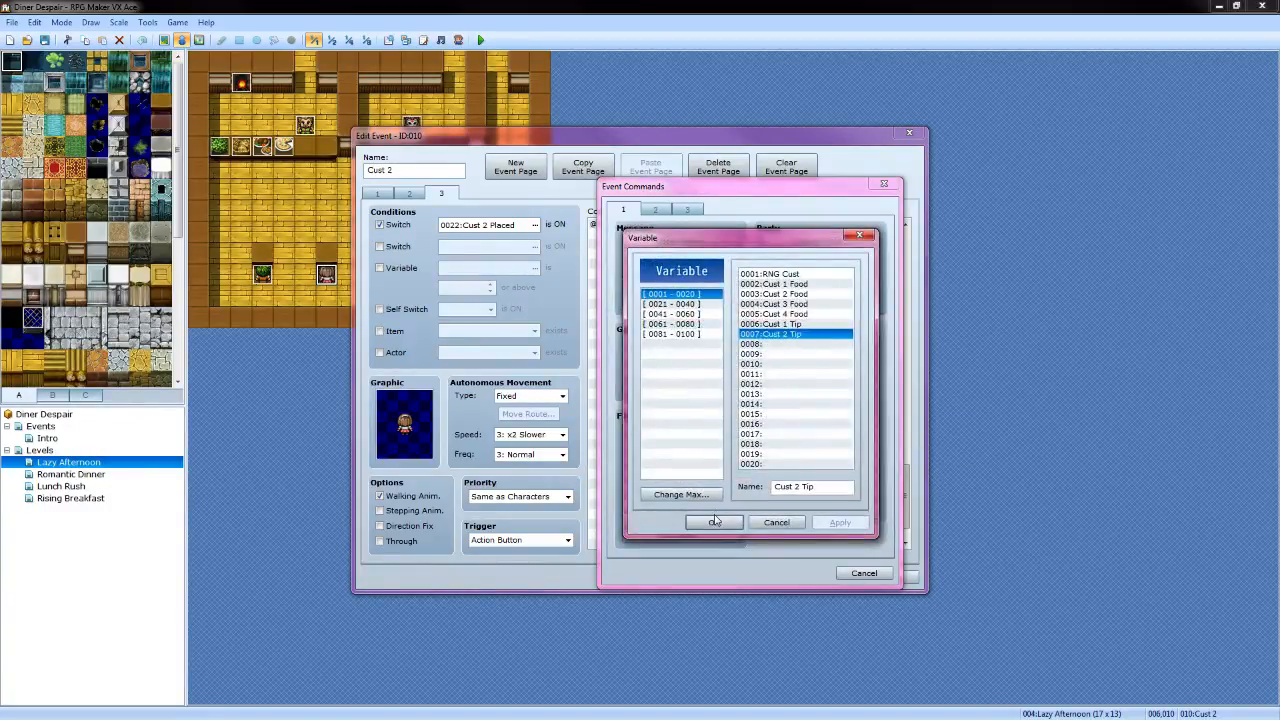
{"action": "left_click", "coordinate": [716, 523]}
{"action": "left_click", "coordinate": [746, 443]}
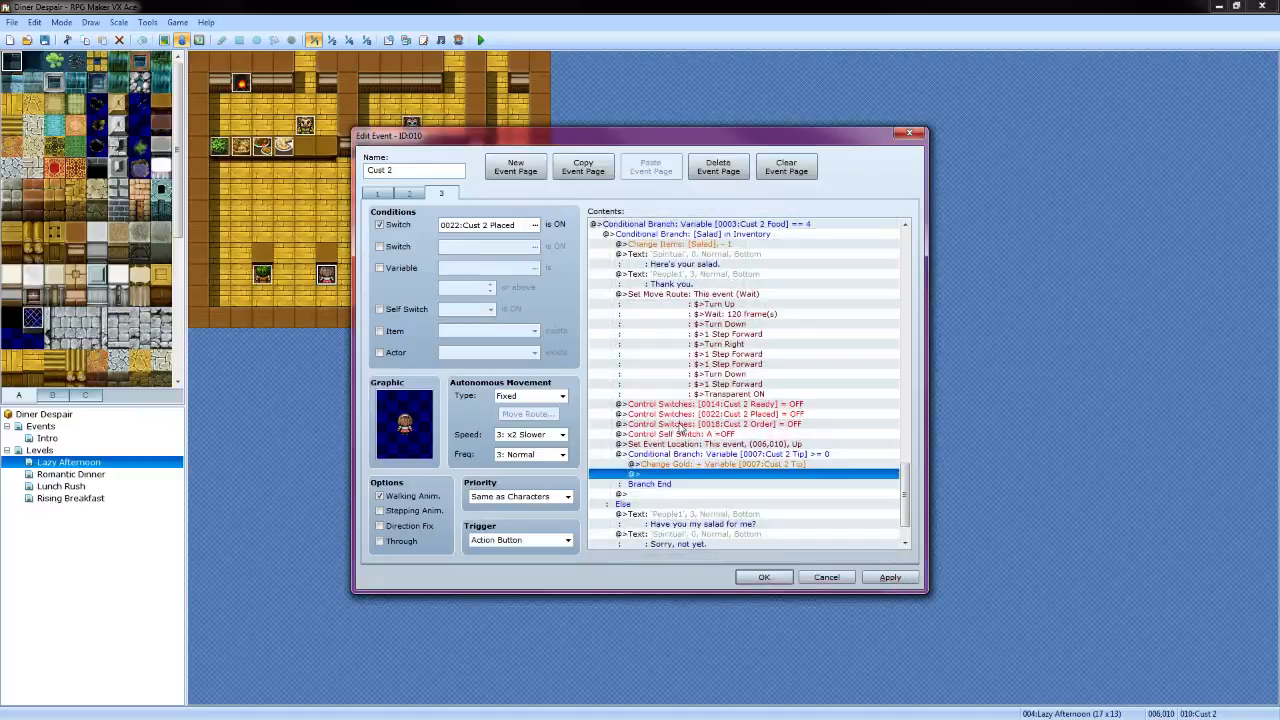
Play the Coin sound effect right after the gold increase in the salad delivery's tip branch
{"action": "scroll", "coordinate": [679, 437], "scroll_direction": "down", "scroll_amount": 2}
{"action": "double_click", "coordinate": [683, 427]}
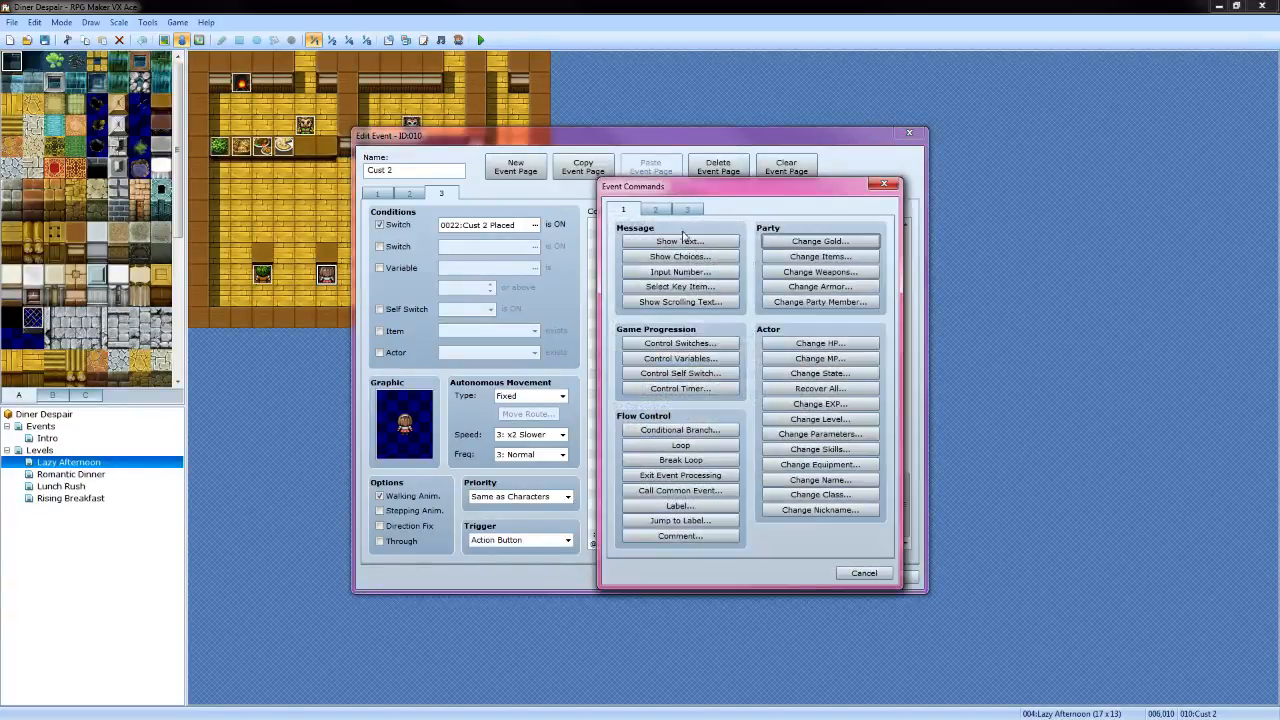
{"action": "left_click", "coordinate": [655, 209]}
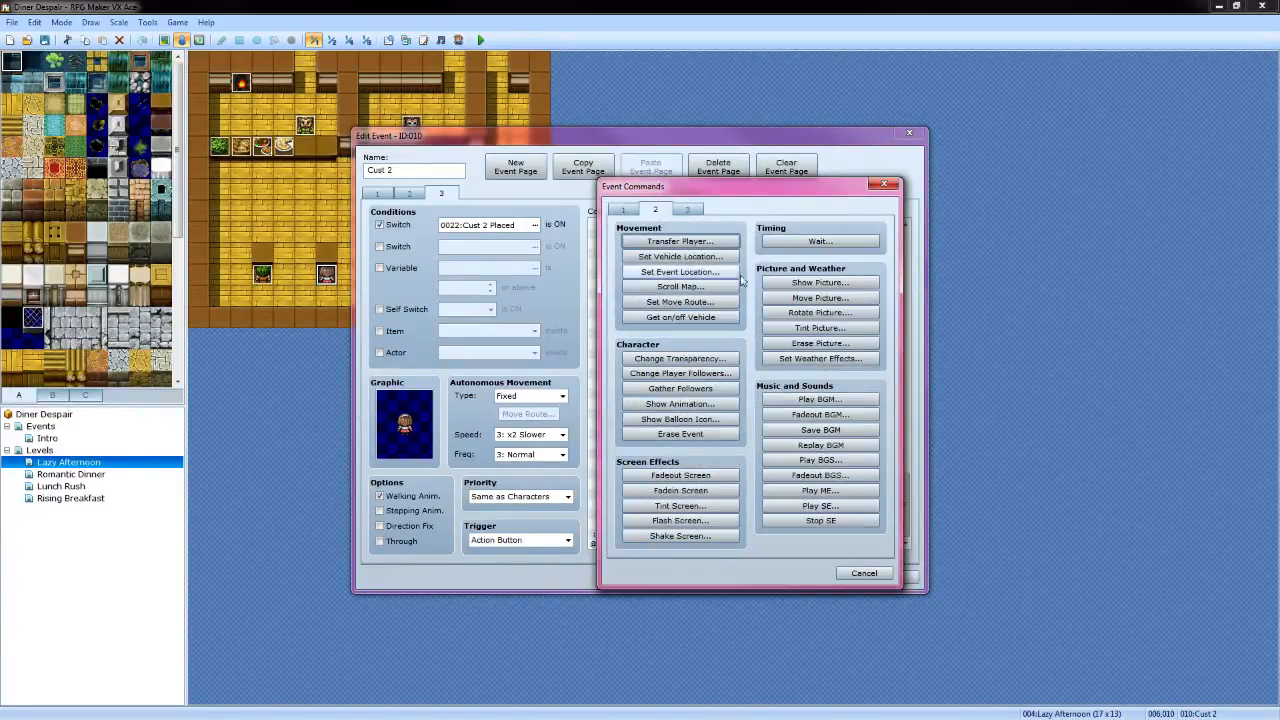
{"action": "left_click", "coordinate": [820, 506]}
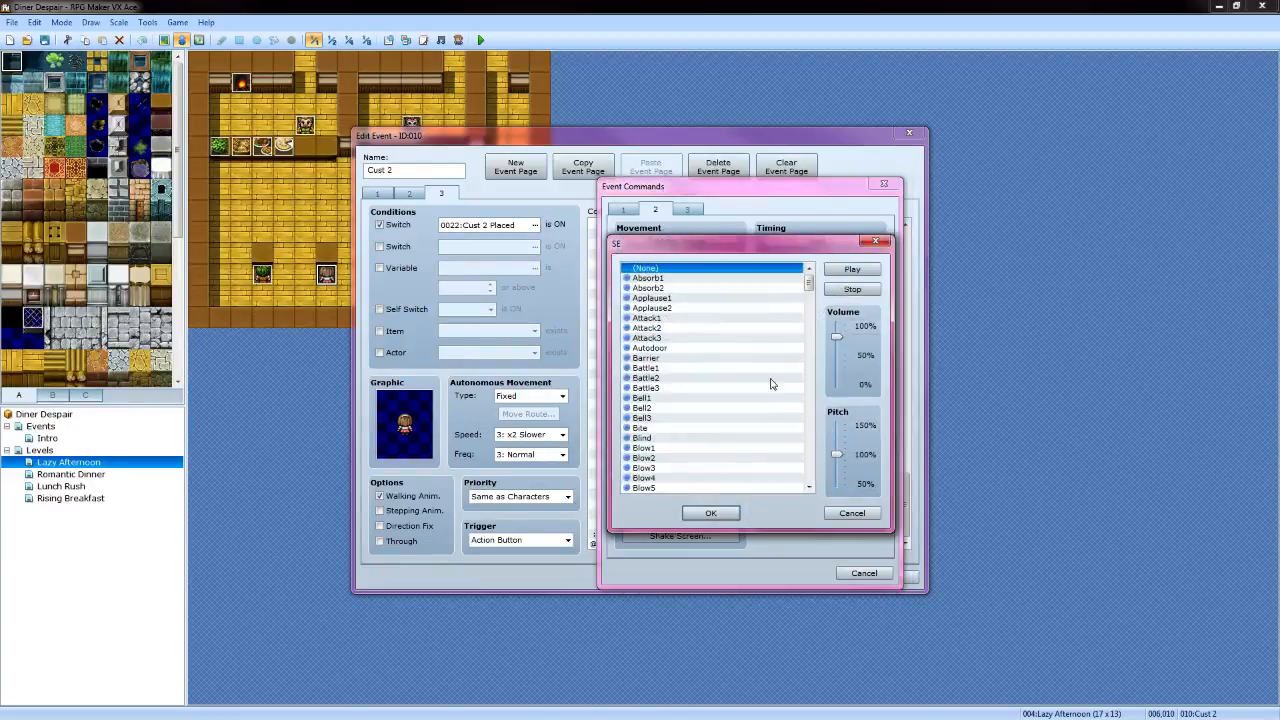
{"action": "scroll", "coordinate": [681, 375], "scroll_direction": "down", "scroll_amount": 10}
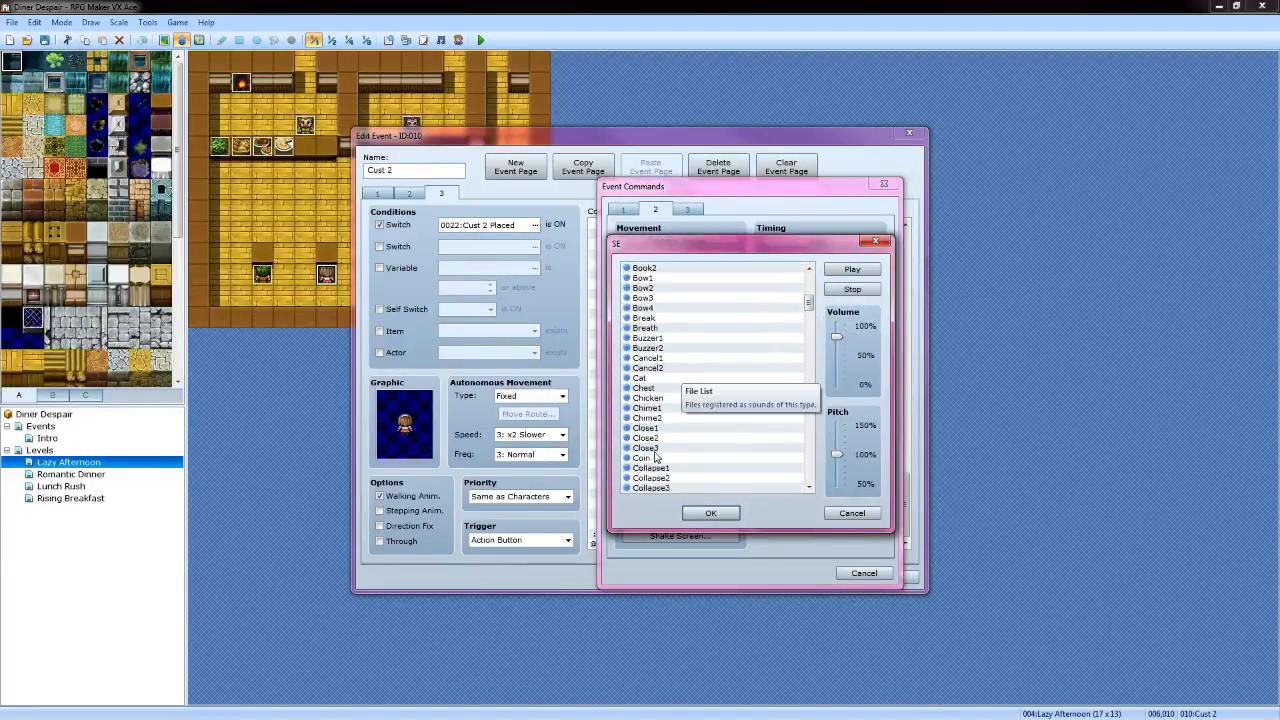
{"action": "left_click", "coordinate": [655, 457]}
{"action": "left_click", "coordinate": [711, 512]}
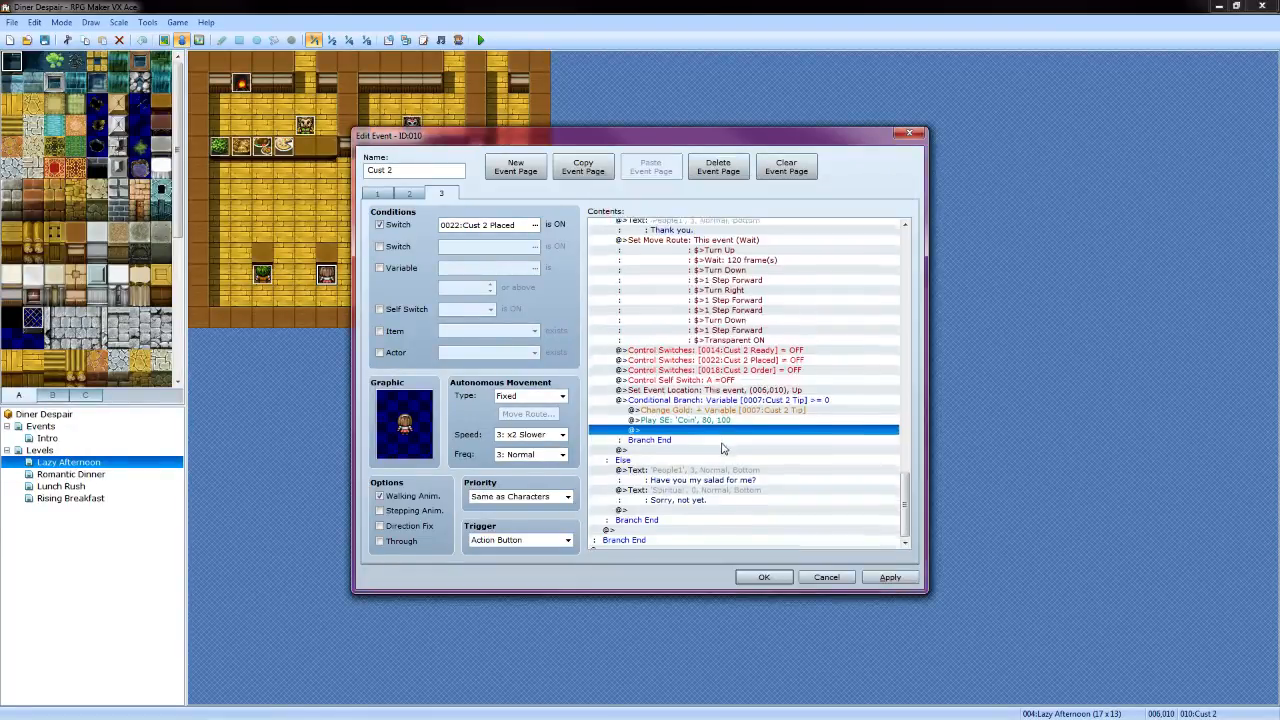
{"action": "double_click", "coordinate": [677, 504]}
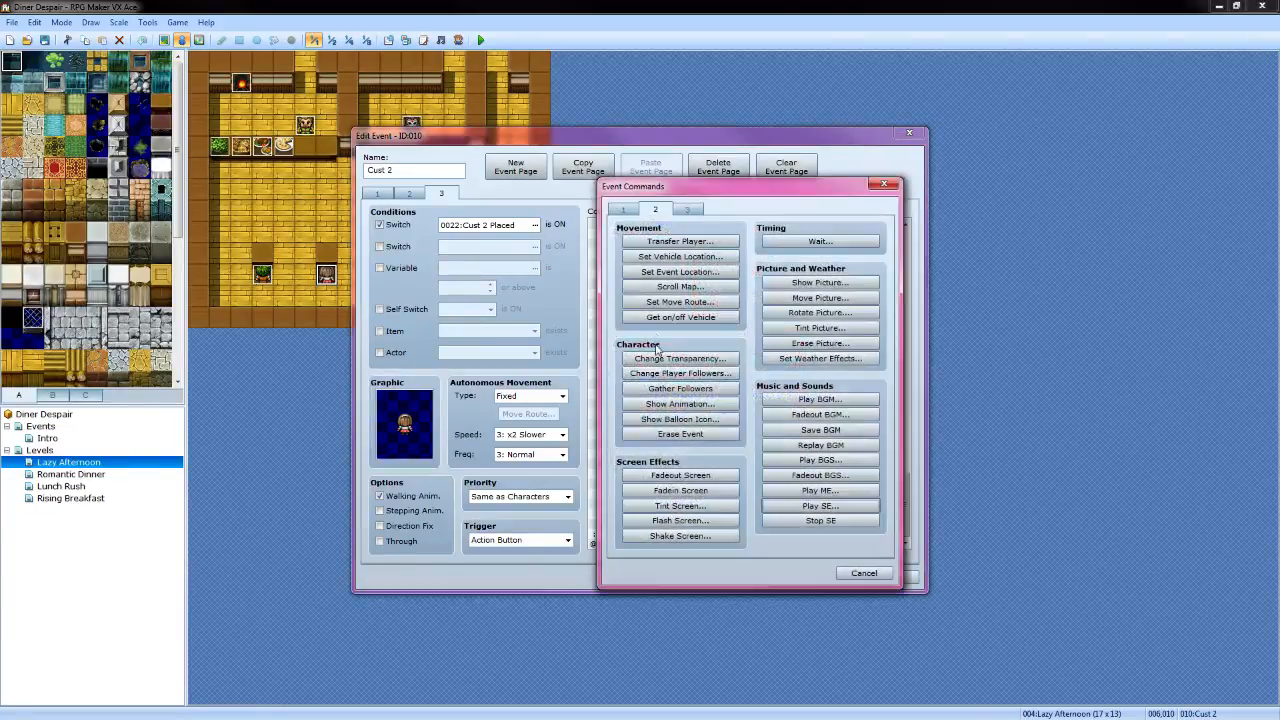
{"action": "left_click", "coordinate": [623, 209]}
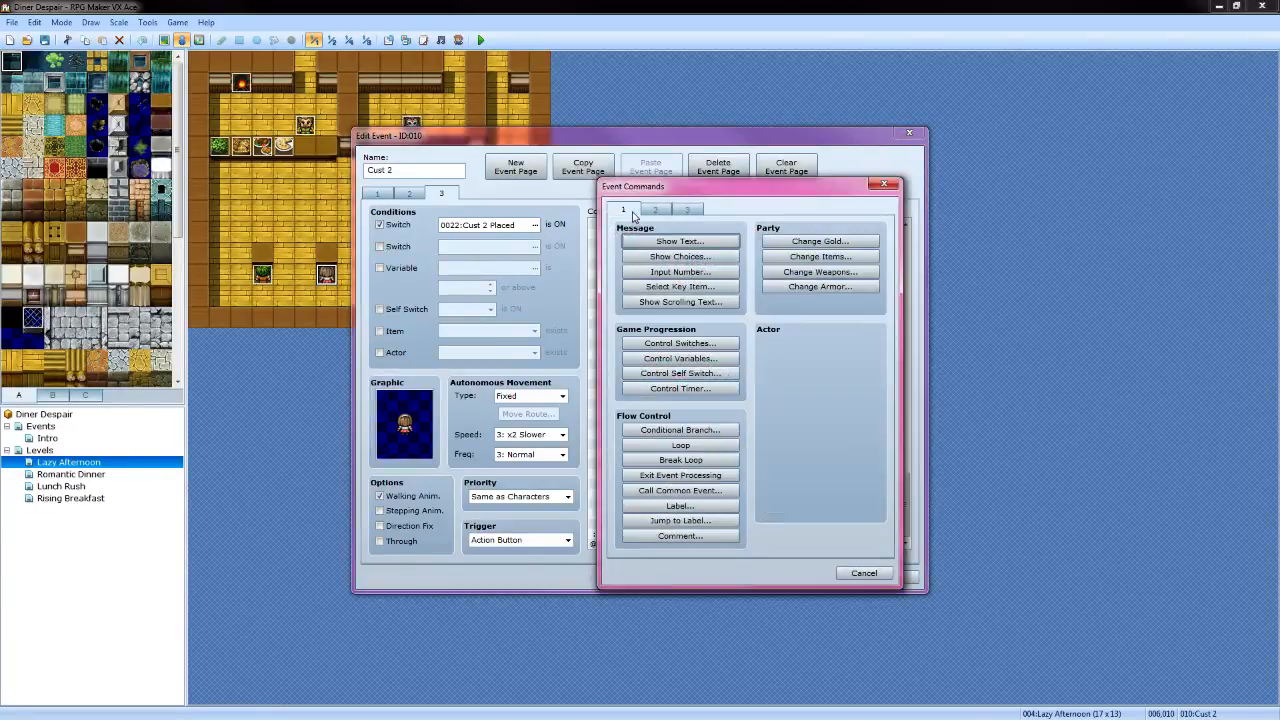
{"action": "left_click", "coordinate": [677, 431]}
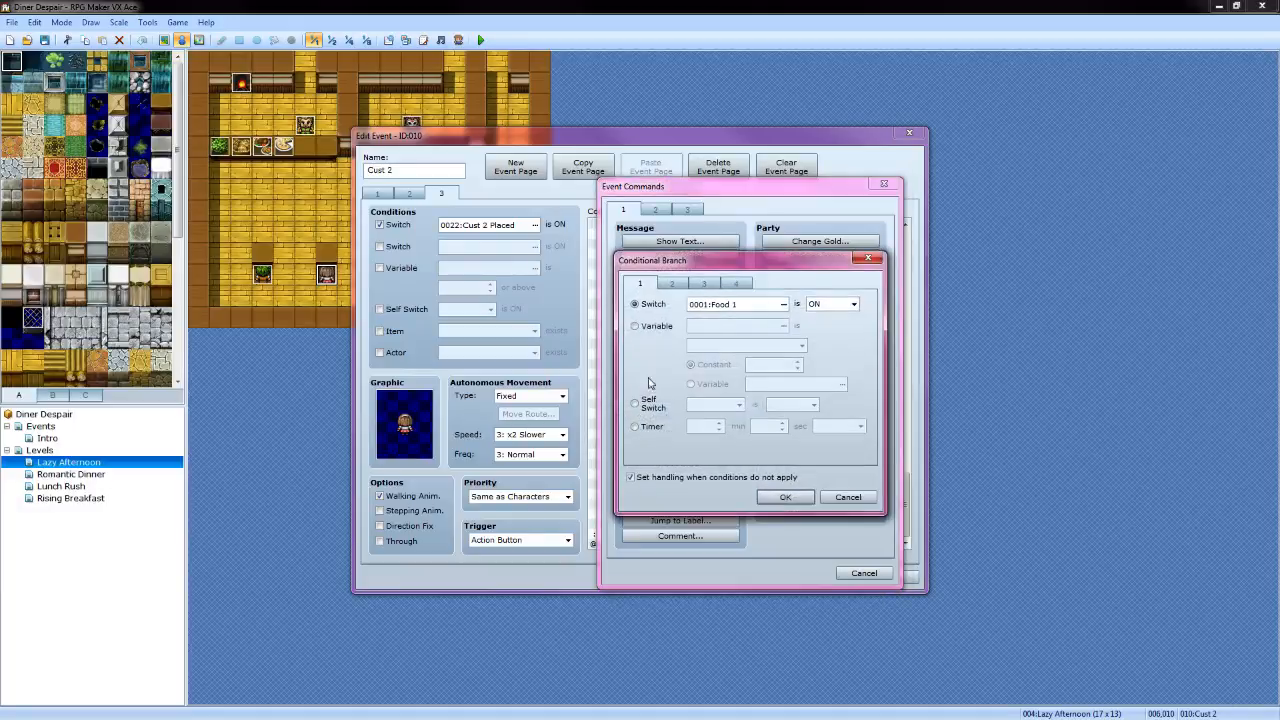
{"action": "left_click", "coordinate": [635, 326]}
{"action": "left_click", "coordinate": [786, 326]}
{"action": "left_click", "coordinate": [808, 334]}
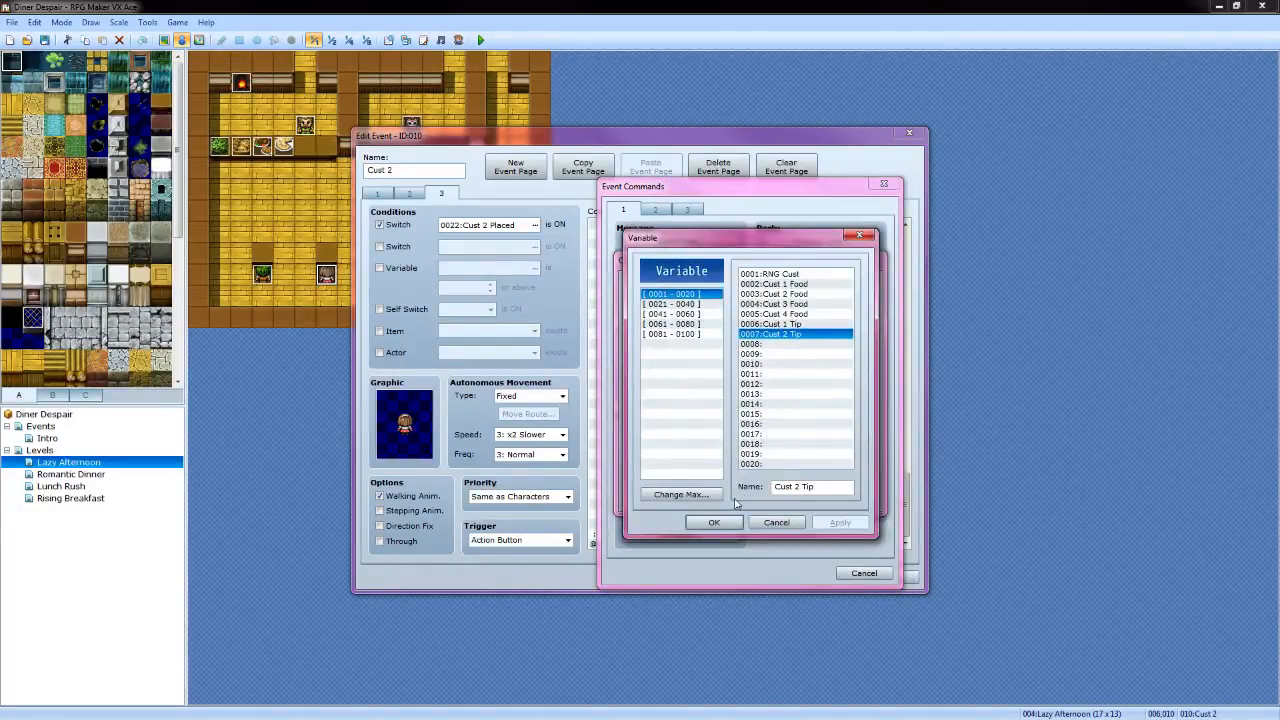
{"action": "left_click", "coordinate": [714, 522]}
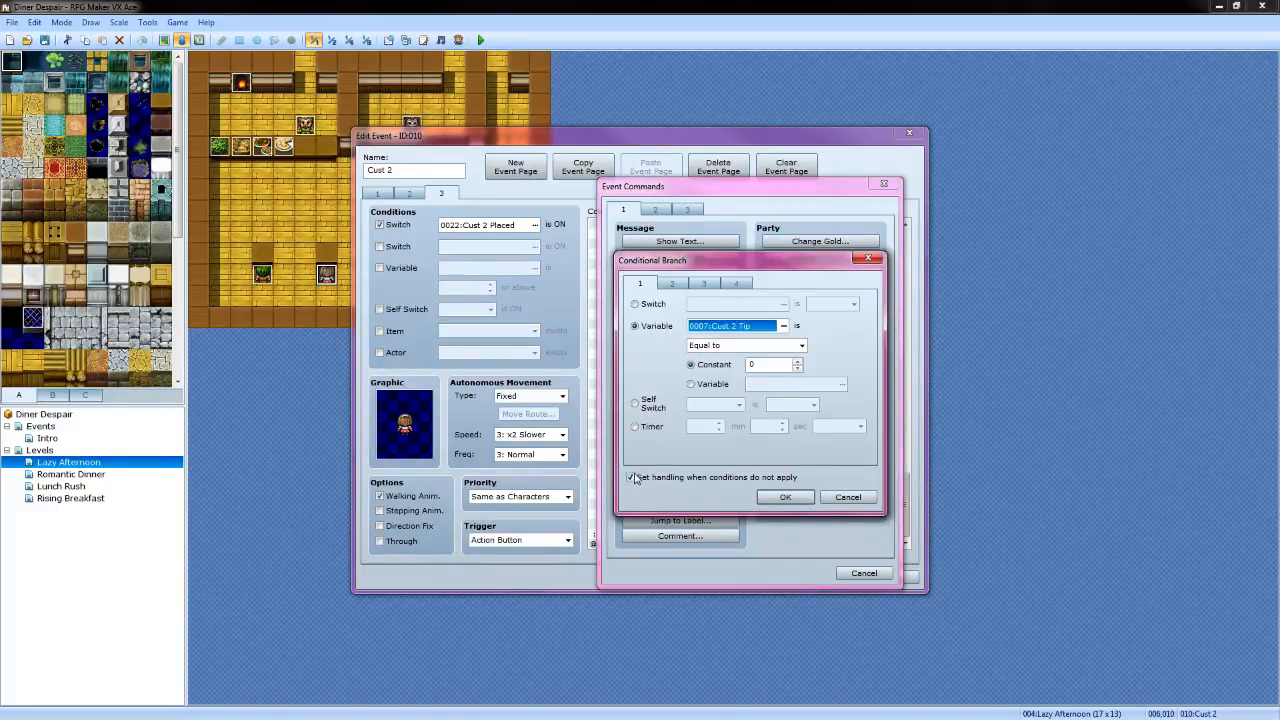
{"action": "left_click", "coordinate": [848, 497]}
{"action": "left_click", "coordinate": [864, 573]}
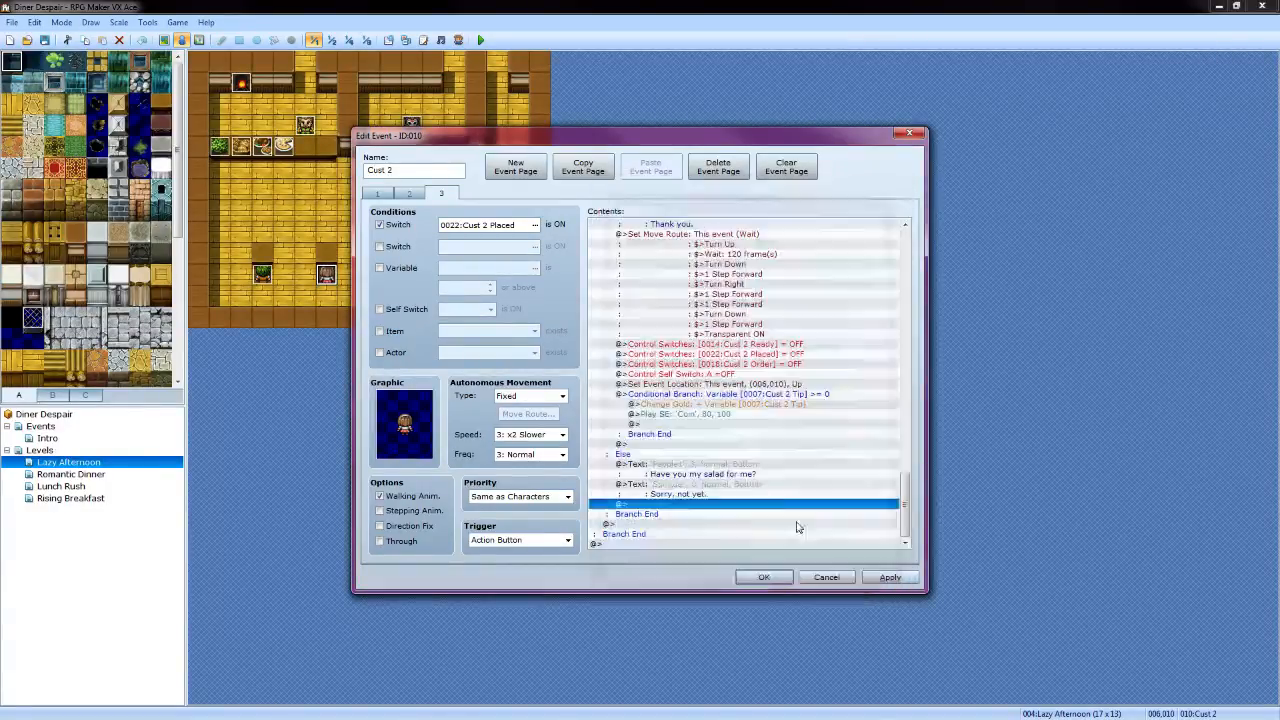
Subtract 10 from the Cust 2 Tip variable at the end of the salad order's Else branch
{"action": "double_click", "coordinate": [700, 508]}
{"action": "left_click", "coordinate": [682, 368]}
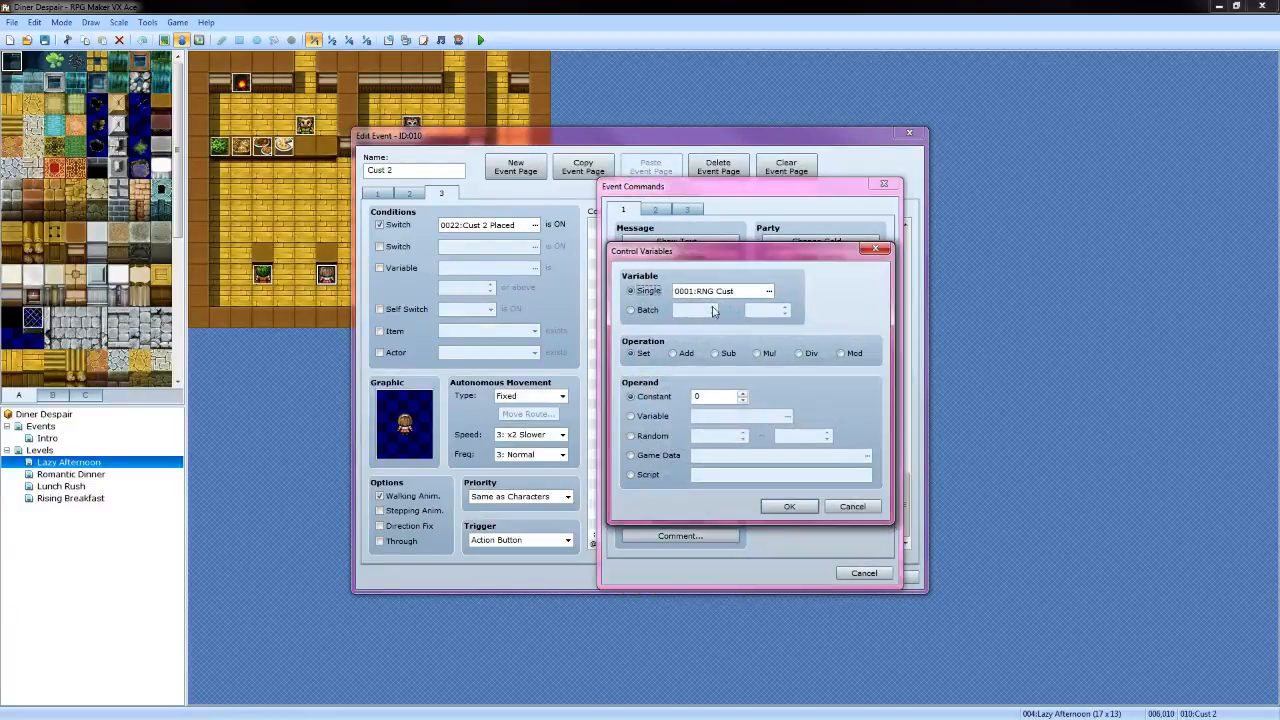
{"action": "left_click", "coordinate": [768, 290]}
{"action": "left_click", "coordinate": [778, 328]}
{"action": "left_click", "coordinate": [714, 522]}
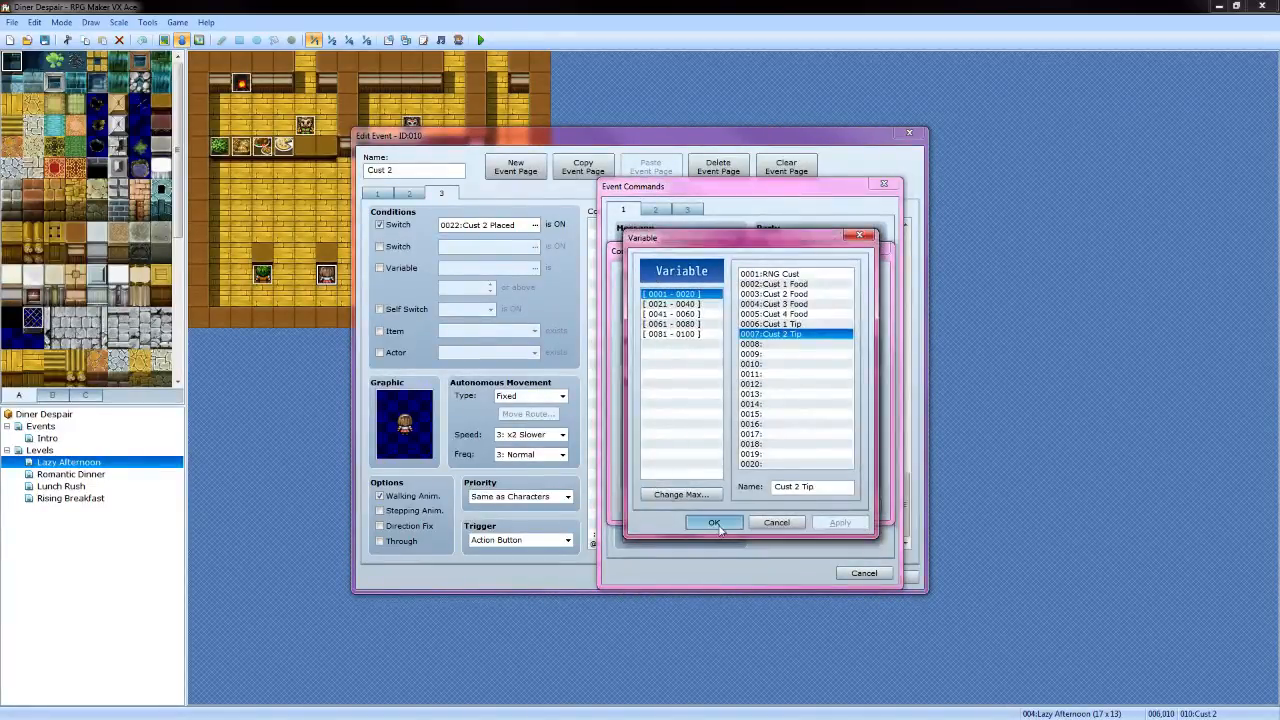
{"action": "left_click", "coordinate": [720, 355]}
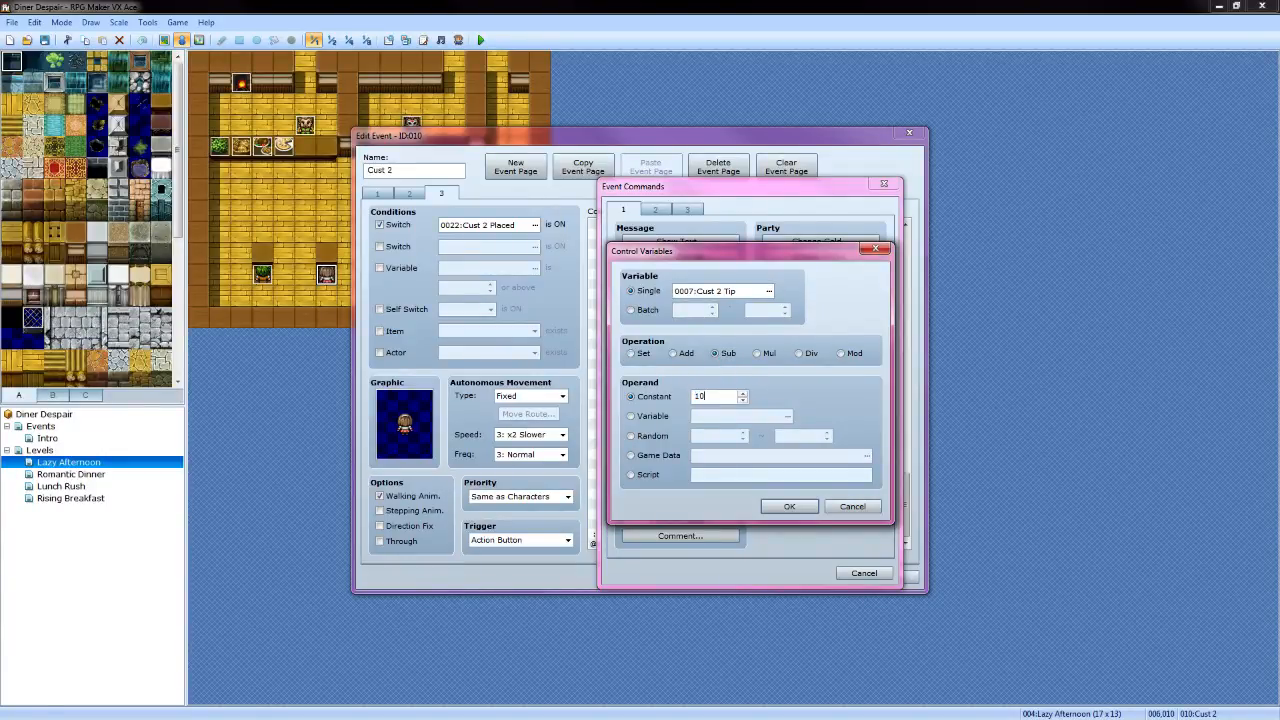
{"action": "left_click", "coordinate": [788, 506]}
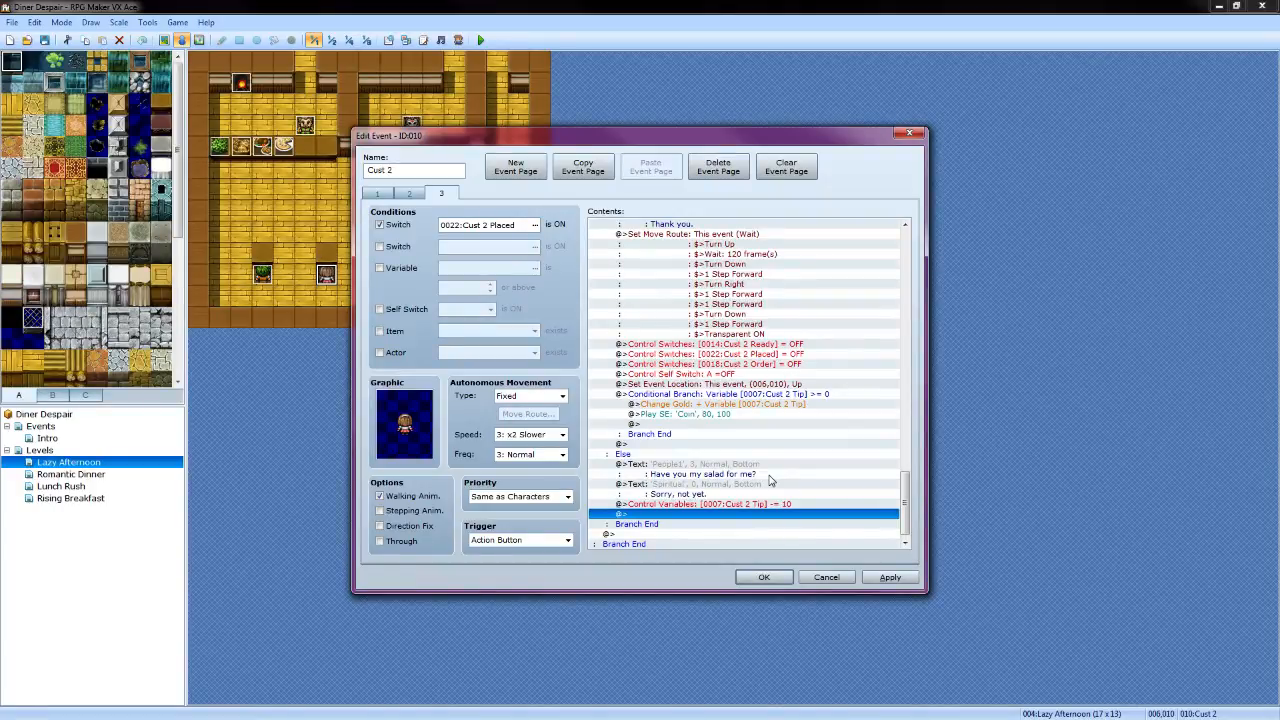
Check the tip commands on all three Cust 2 event pages, including each food's payout and penalty, and accept the event's changes
{"action": "scroll", "coordinate": [770, 481], "scroll_direction": "up", "scroll_amount": 3}
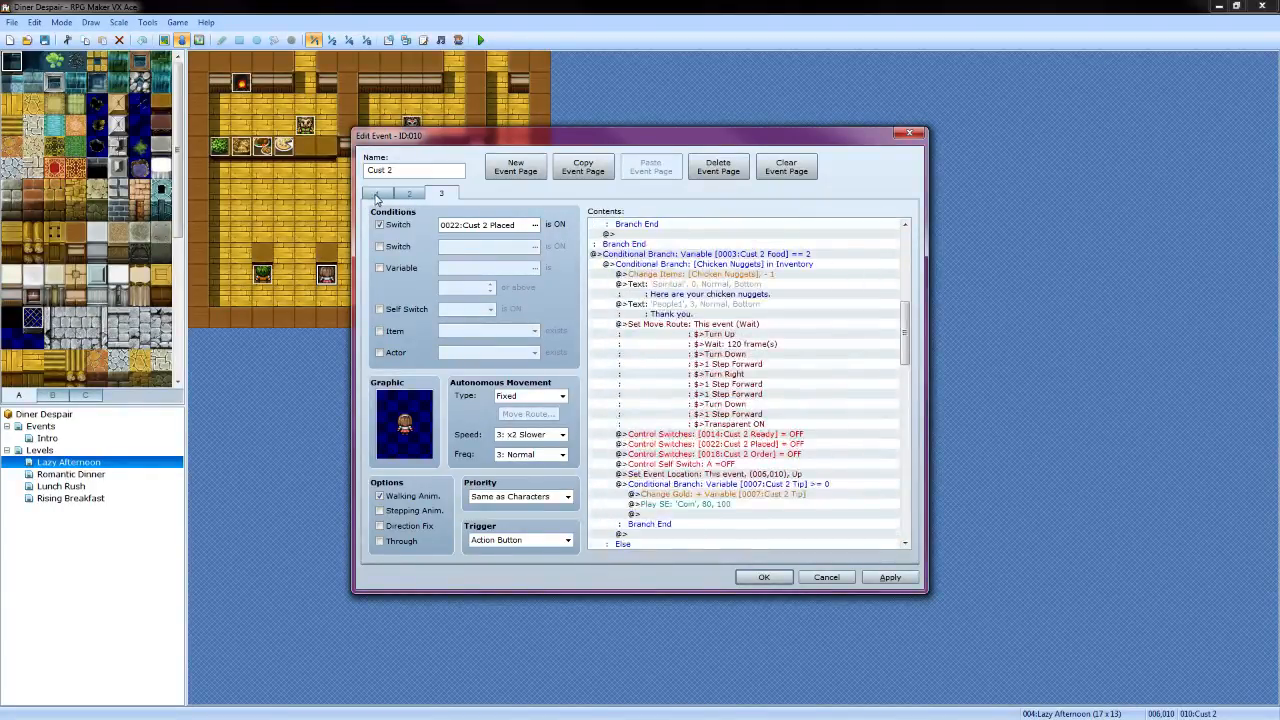
{"action": "left_click", "coordinate": [377, 196]}
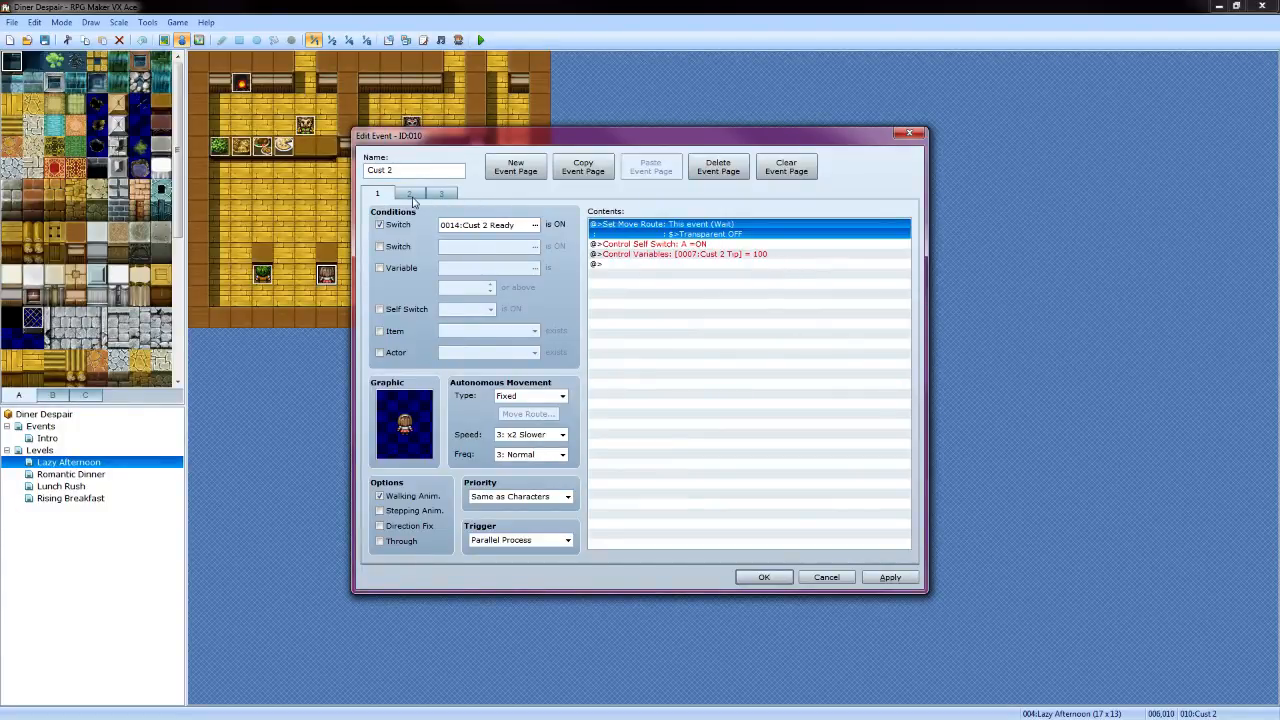
{"action": "left_click", "coordinate": [410, 196]}
{"action": "left_click", "coordinate": [797, 234]}
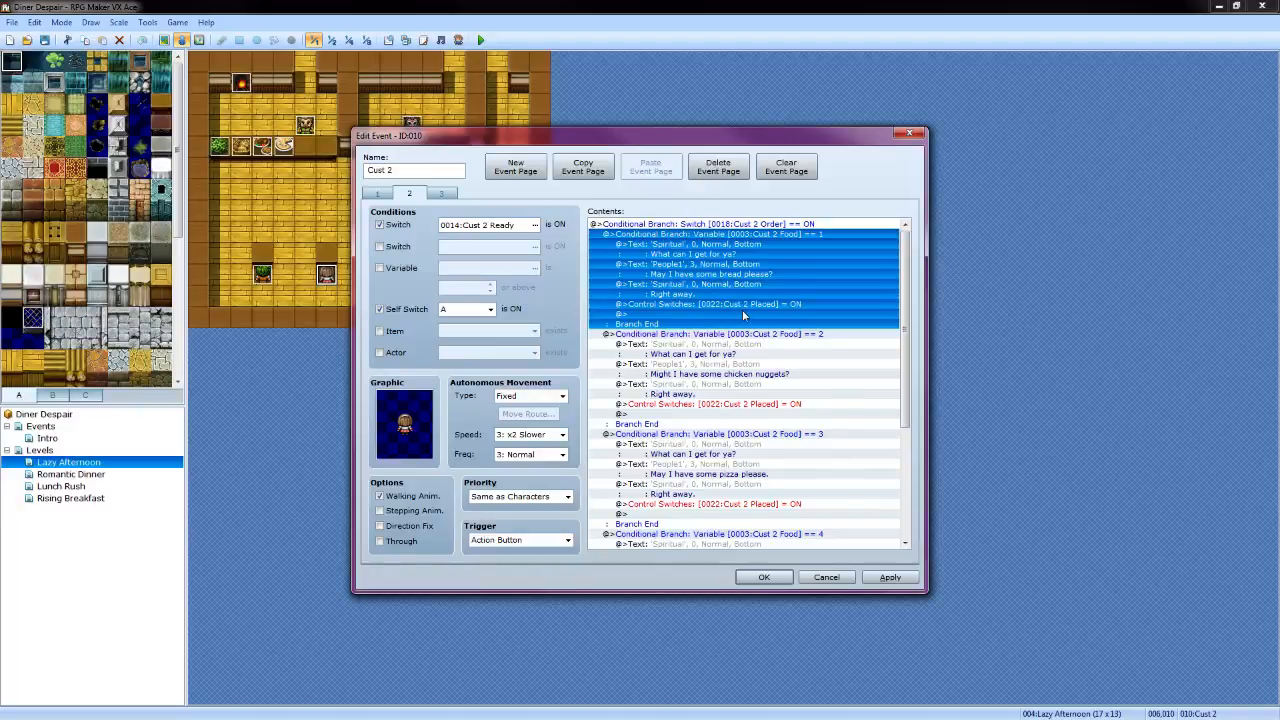
{"action": "scroll", "coordinate": [742, 309], "scroll_direction": "down", "scroll_amount": 6}
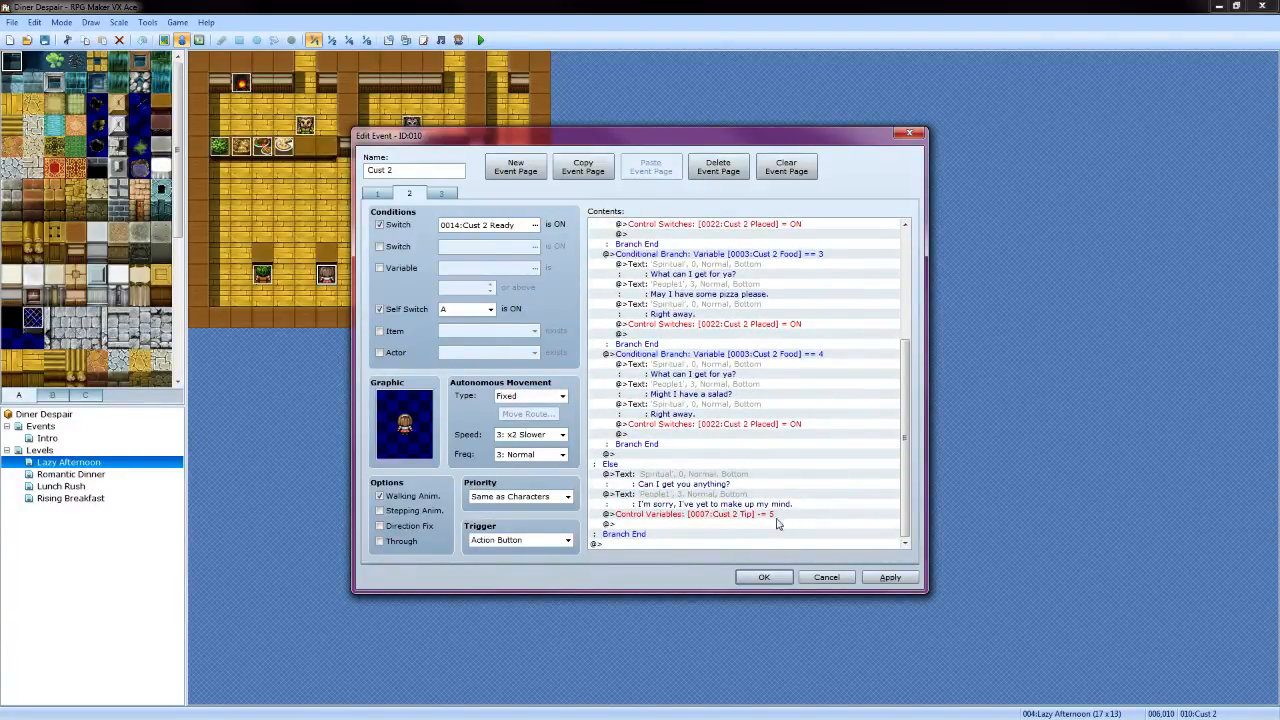
{"action": "left_click", "coordinate": [452, 195]}
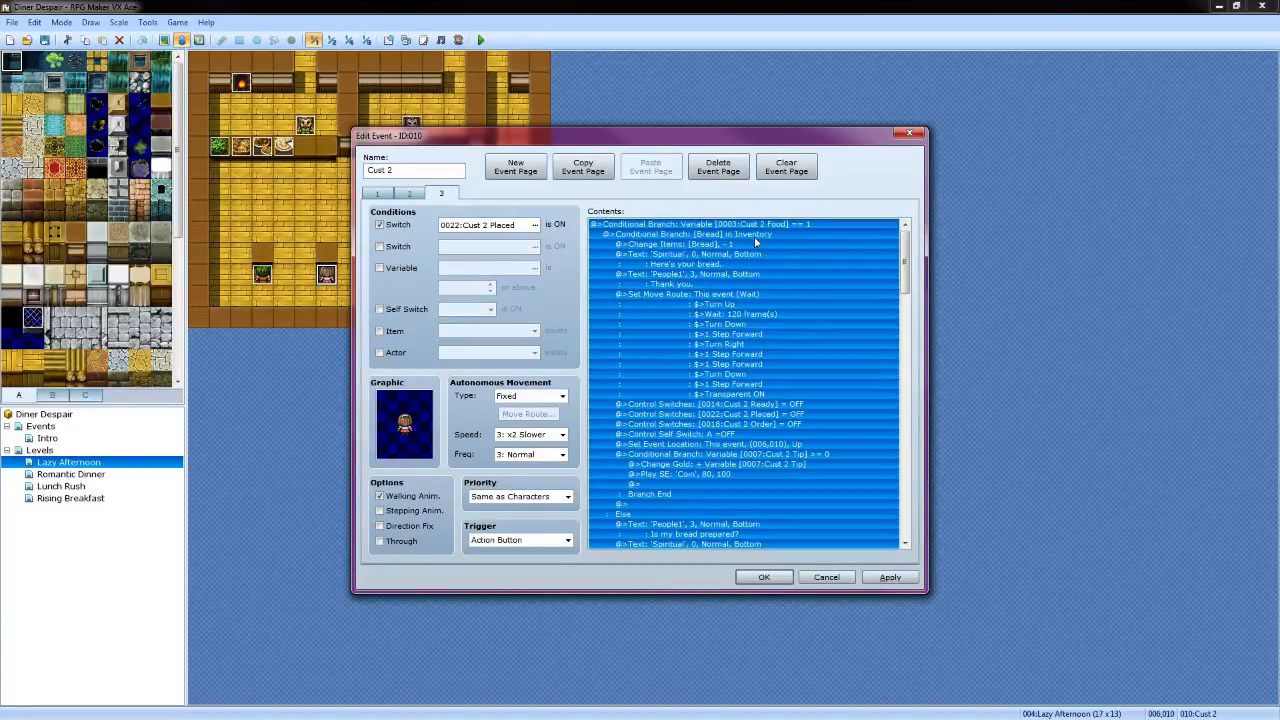
{"action": "left_click", "coordinate": [729, 484]}
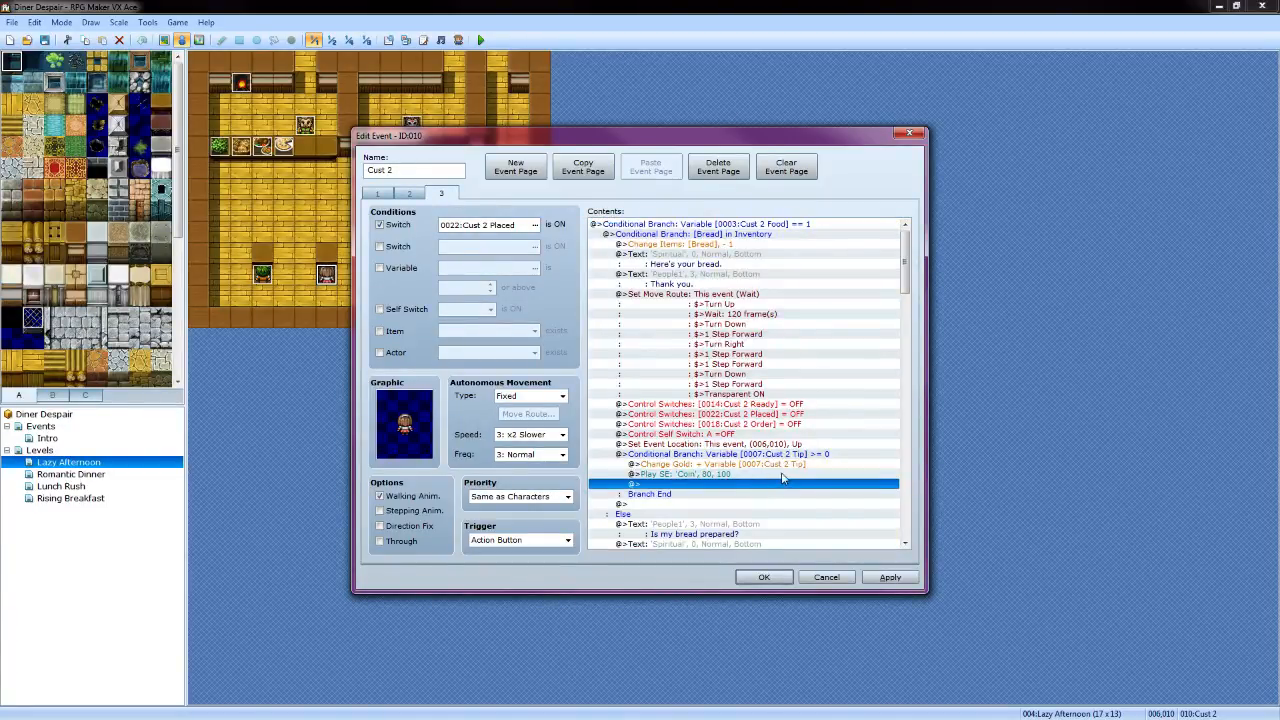
{"action": "scroll", "coordinate": [783, 478], "scroll_direction": "down", "scroll_amount": 2}
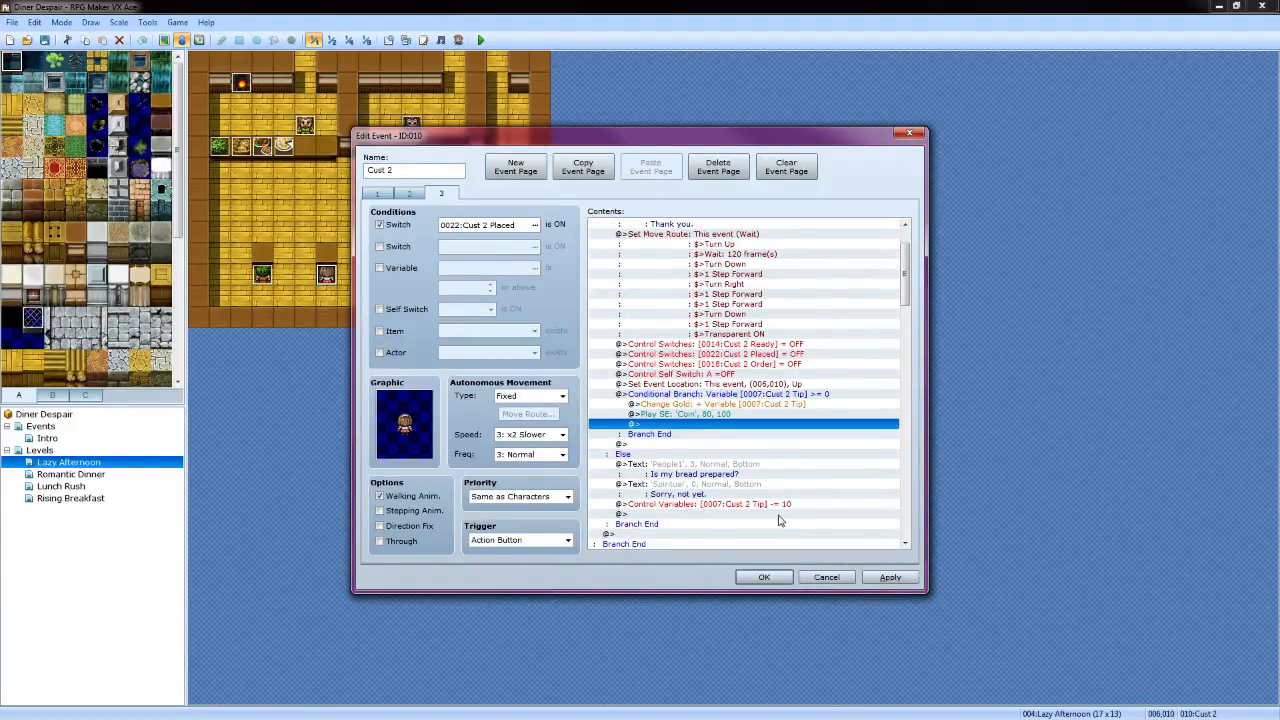
{"action": "scroll", "coordinate": [785, 520], "scroll_direction": "down", "scroll_amount": 3}
{"action": "scroll", "coordinate": [797, 460], "scroll_direction": "down", "scroll_amount": 6}
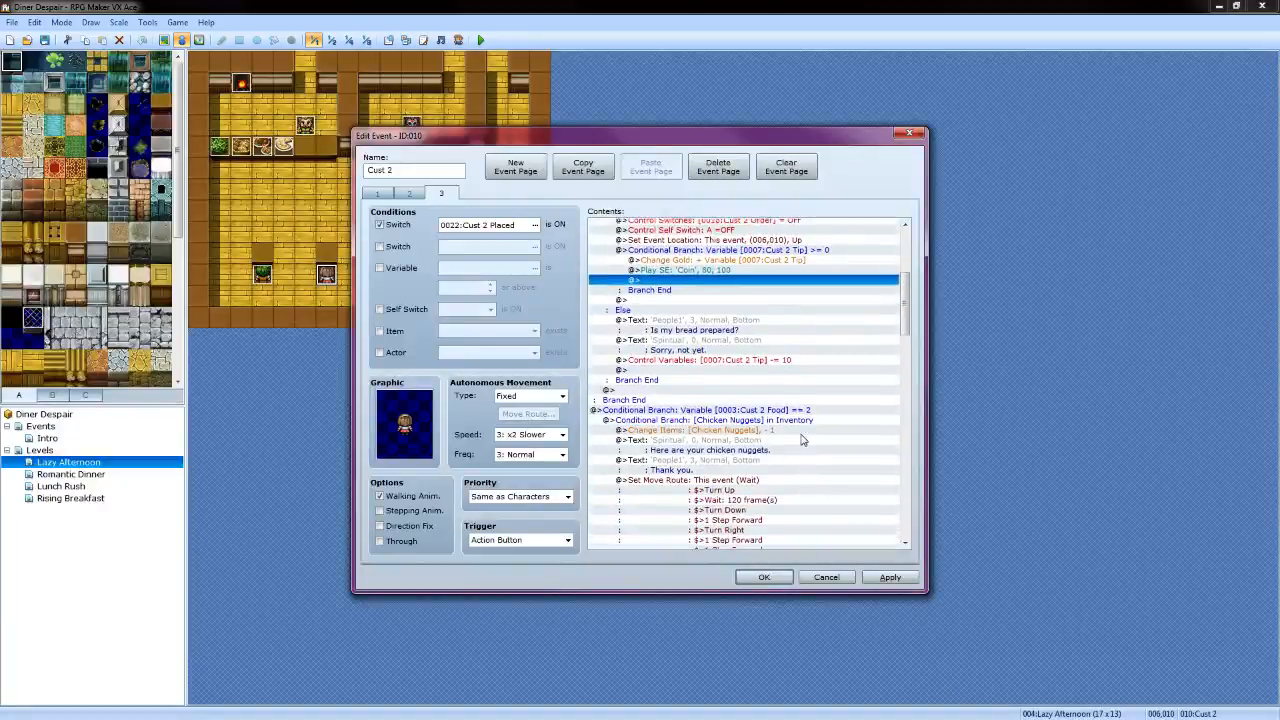
{"action": "scroll", "coordinate": [801, 450], "scroll_direction": "down", "scroll_amount": 1}
{"action": "scroll", "coordinate": [773, 505], "scroll_direction": "down", "scroll_amount": 4}
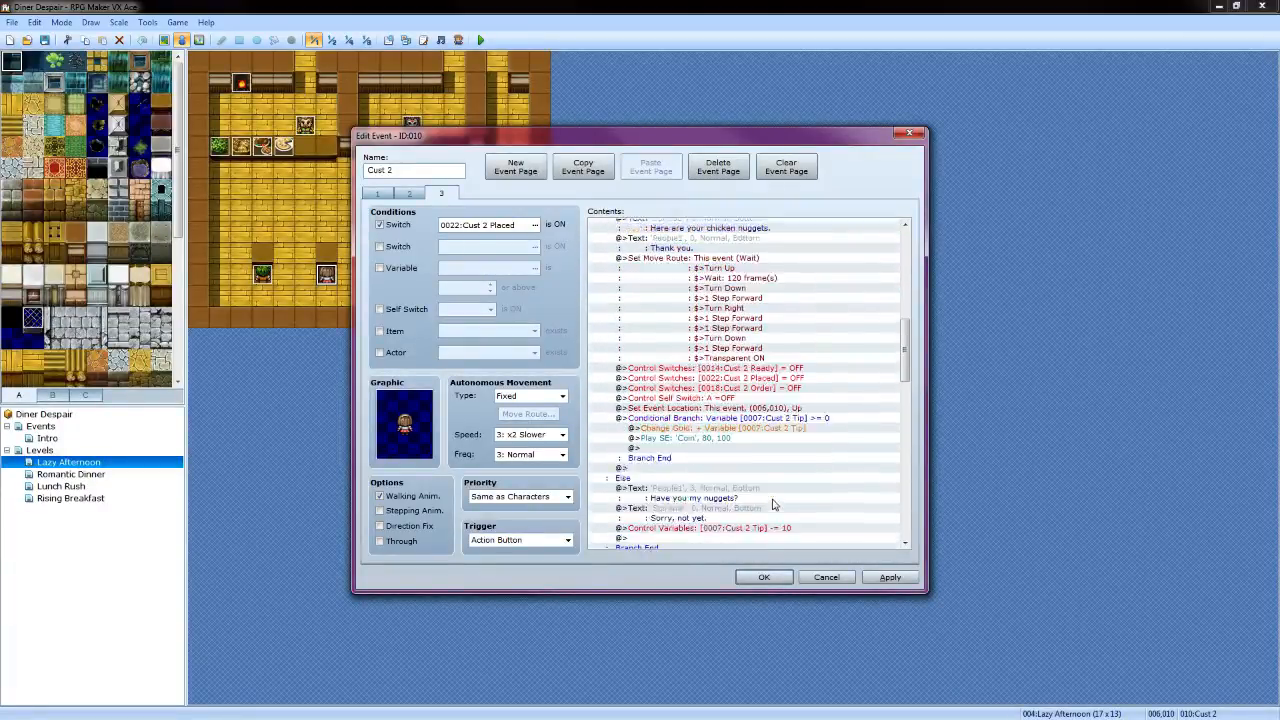
{"action": "scroll", "coordinate": [805, 474], "scroll_direction": "down", "scroll_amount": 10}
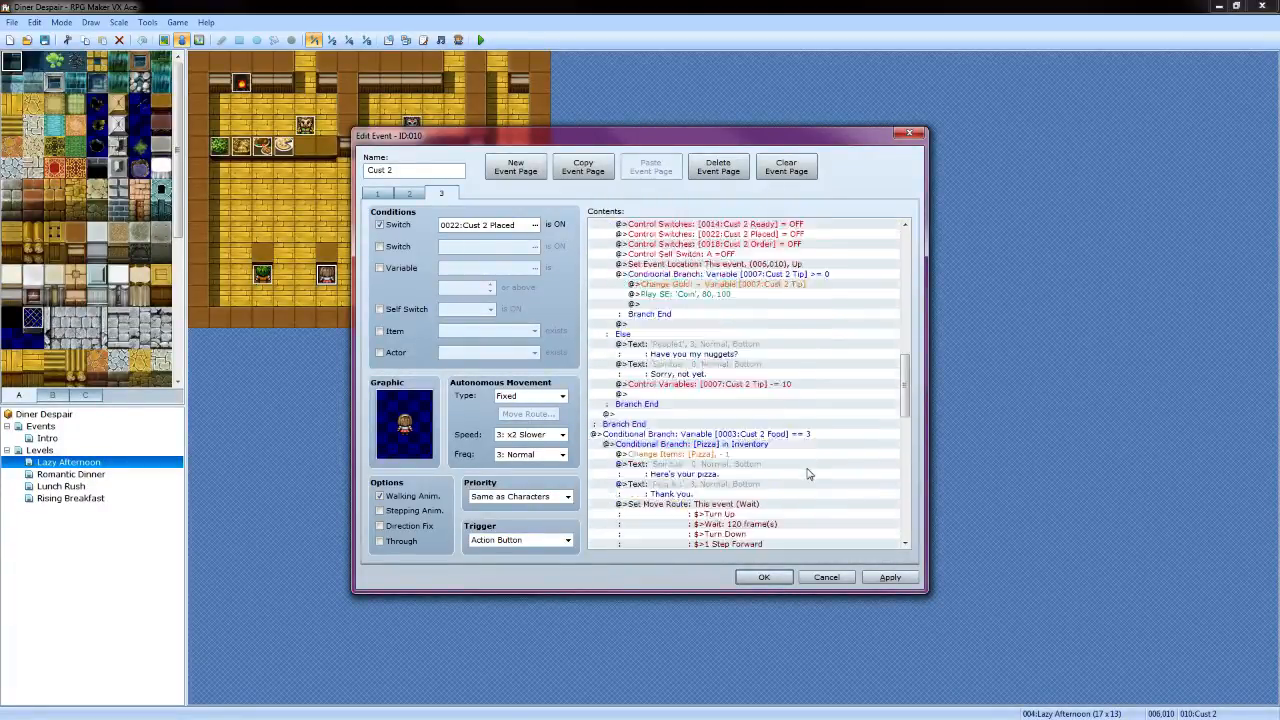
{"action": "scroll", "coordinate": [792, 471], "scroll_direction": "down", "scroll_amount": 4}
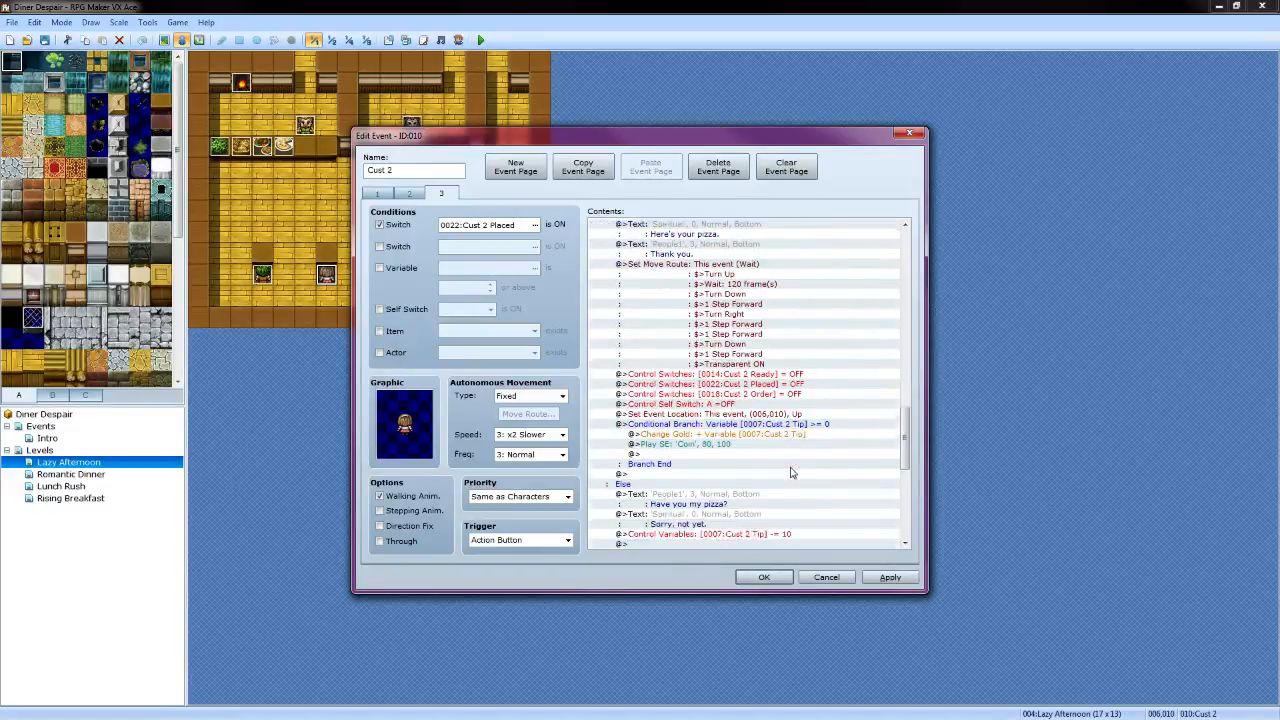
{"action": "scroll", "coordinate": [752, 456], "scroll_direction": "down", "scroll_amount": 12}
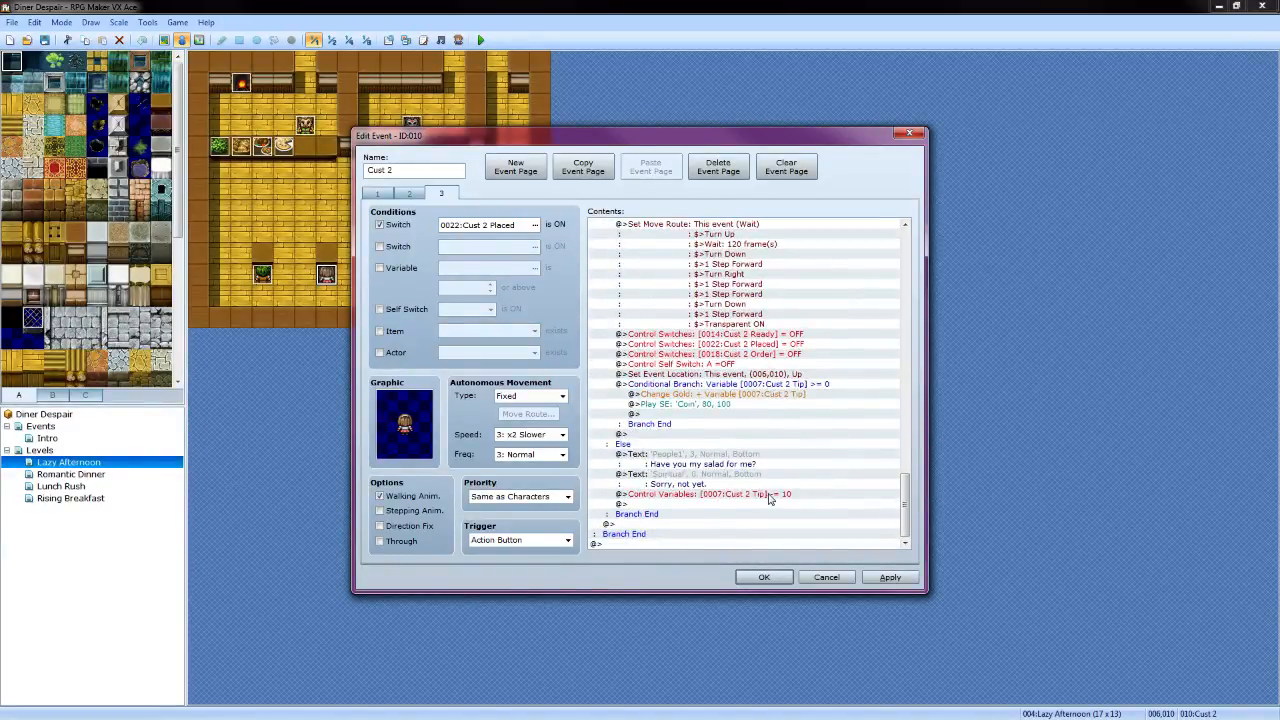
{"action": "left_click", "coordinate": [762, 578]}
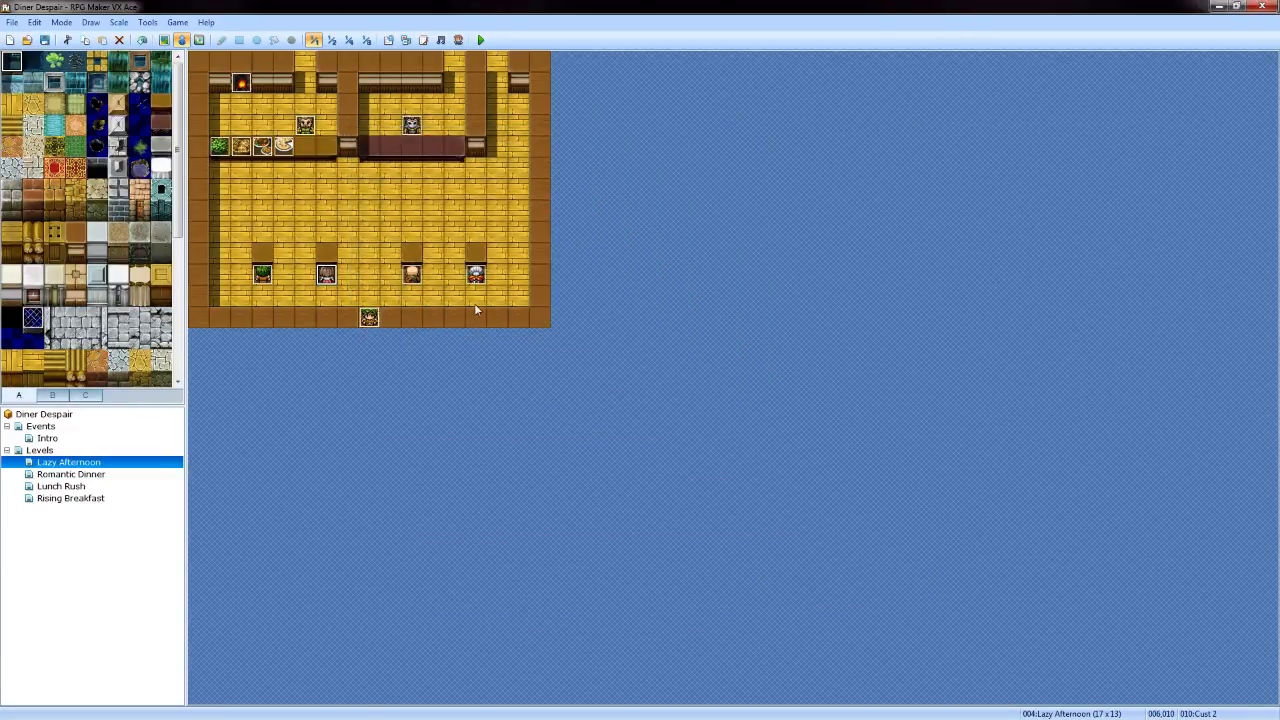
At the end of Cust 3's first event page, set the starting tip in variable 0008, newly named Cust 3 Tip
{"action": "double_click", "coordinate": [412, 276]}
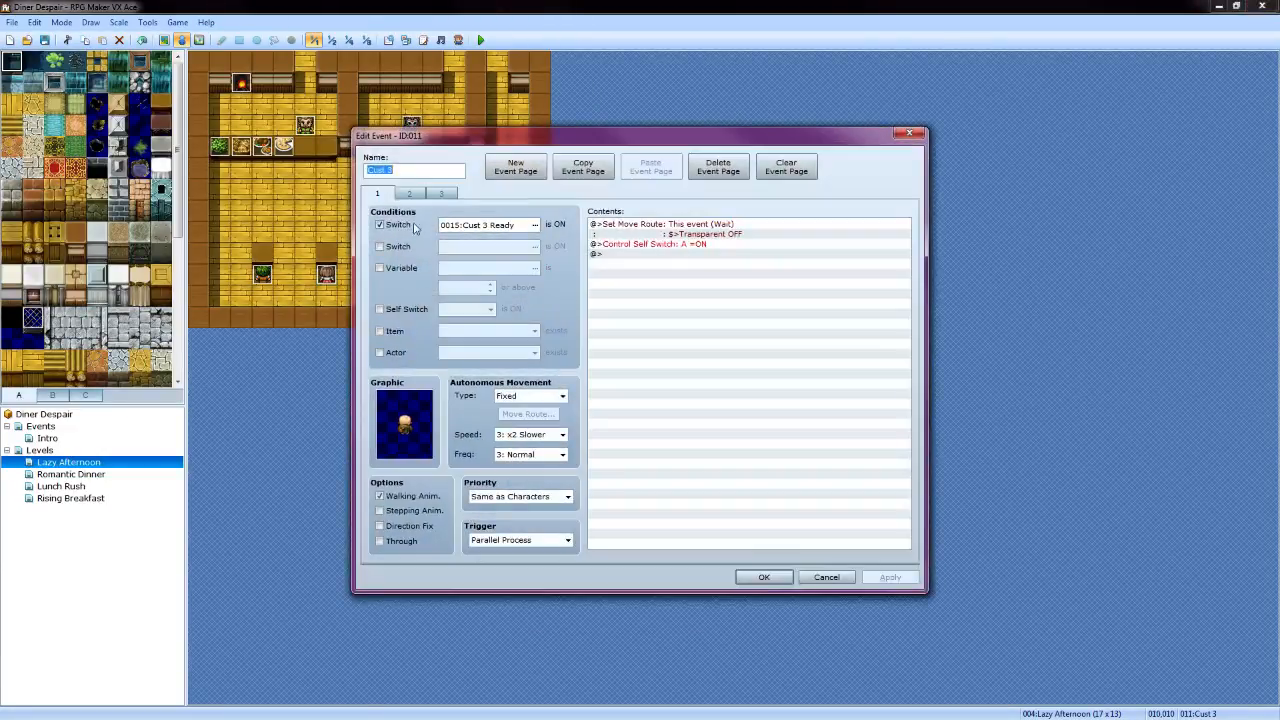
{"action": "double_click", "coordinate": [612, 264]}
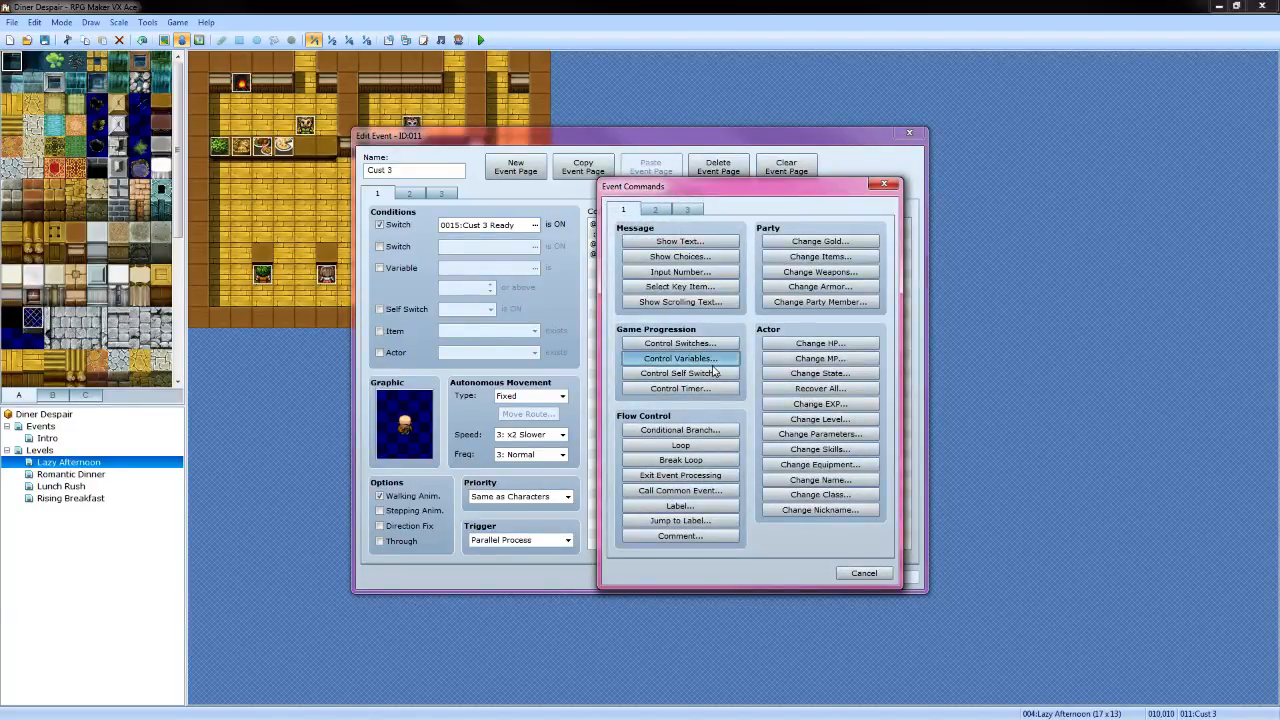
{"action": "left_click", "coordinate": [680, 358]}
{"action": "left_click", "coordinate": [766, 291]}
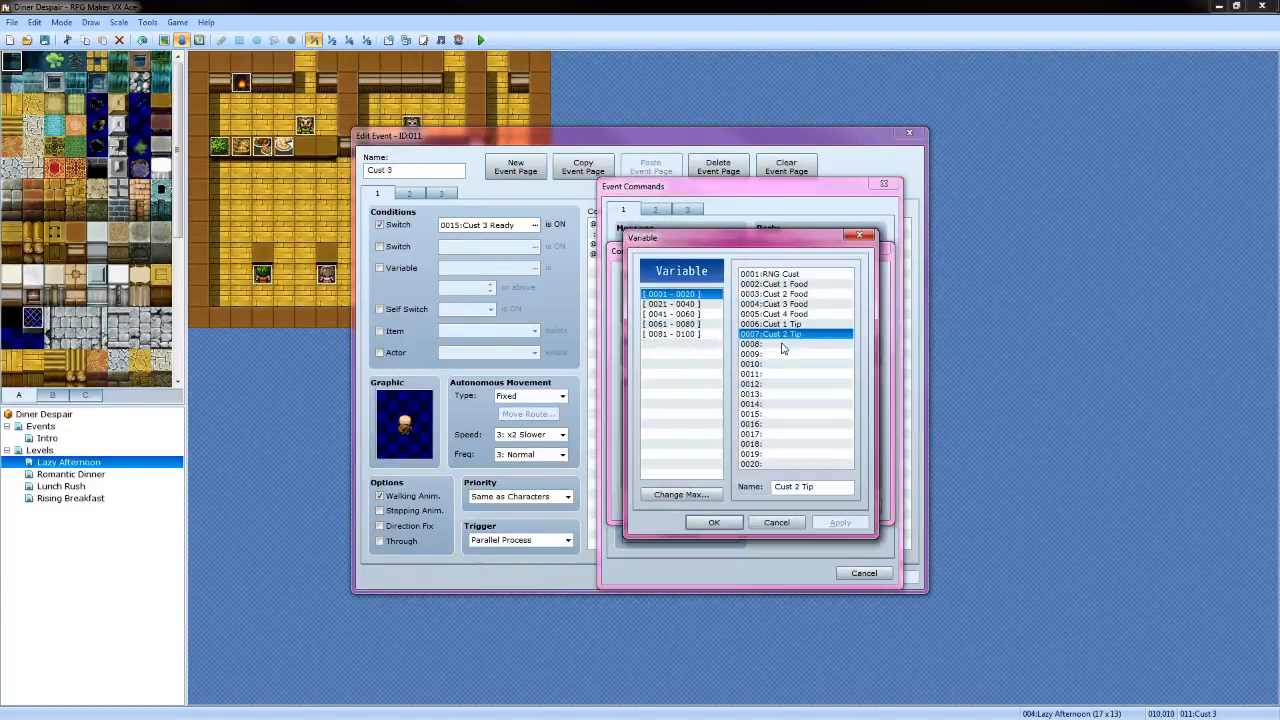
{"action": "left_click", "coordinate": [783, 344]}
{"action": "left_click", "coordinate": [795, 489]}
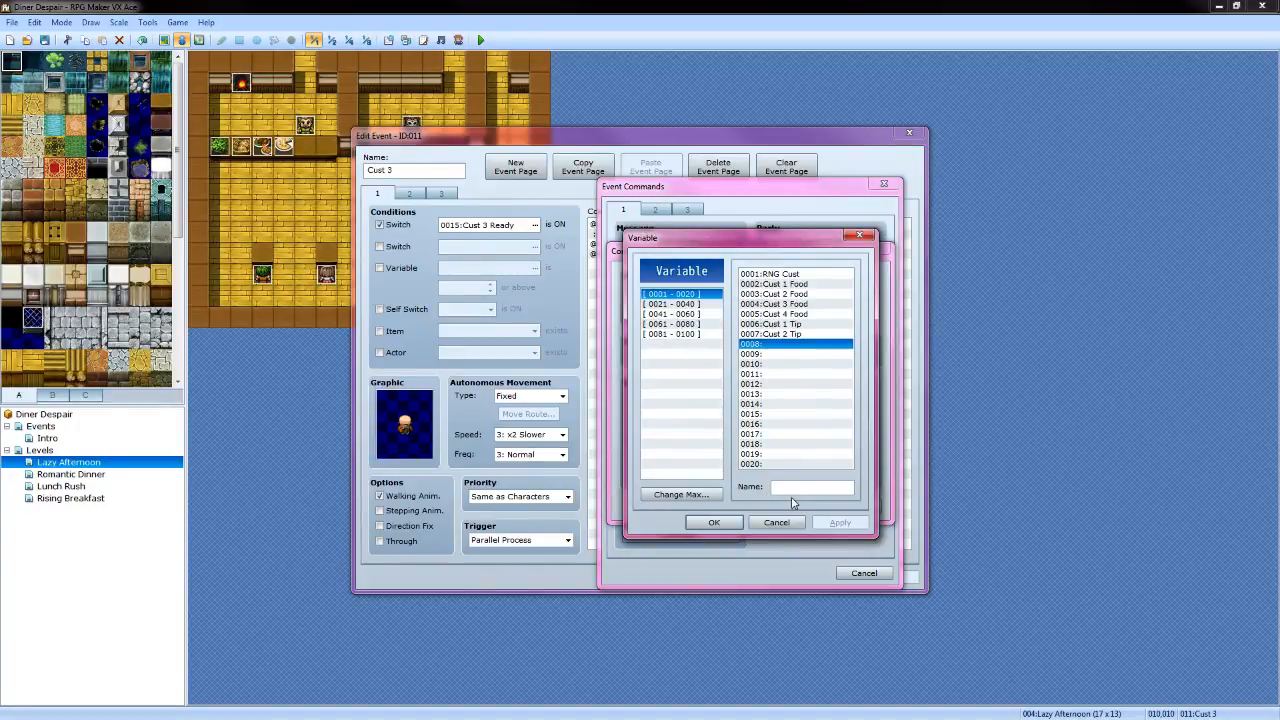
{"action": "type", "text": "Cust 3 Tip"}
{"action": "left_click", "coordinate": [714, 522]}
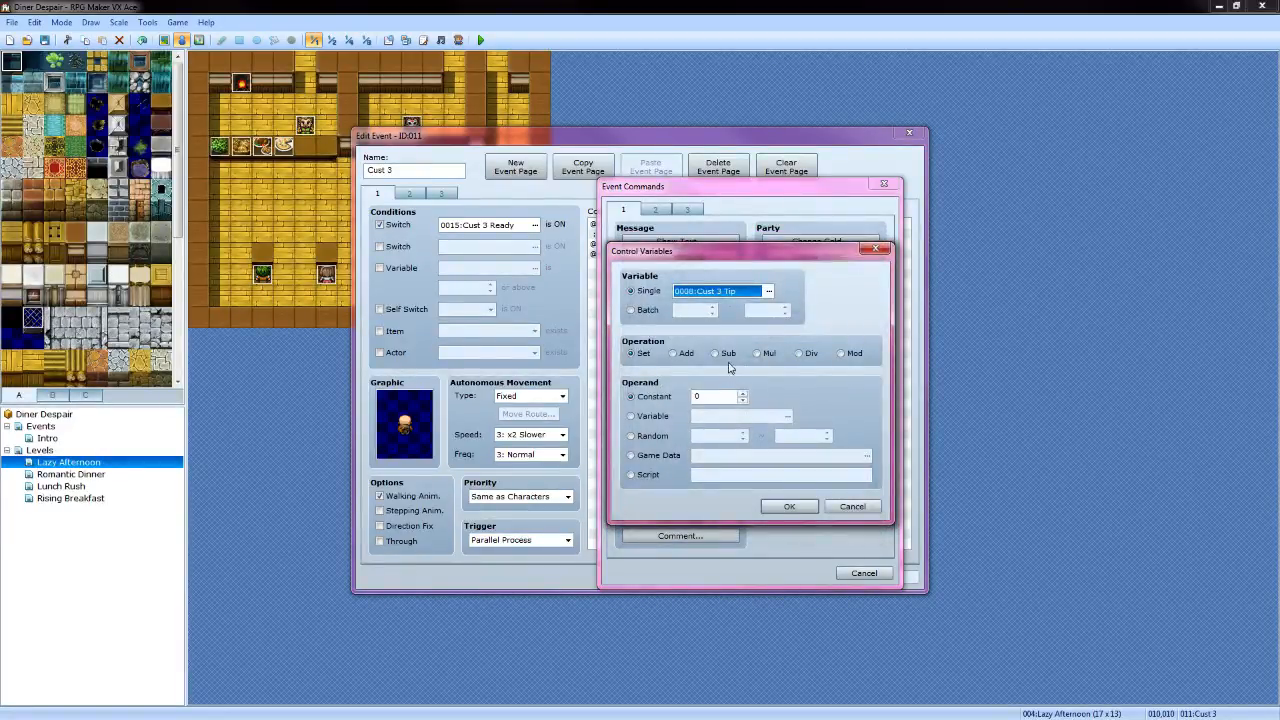
{"action": "left_click", "coordinate": [715, 396]}
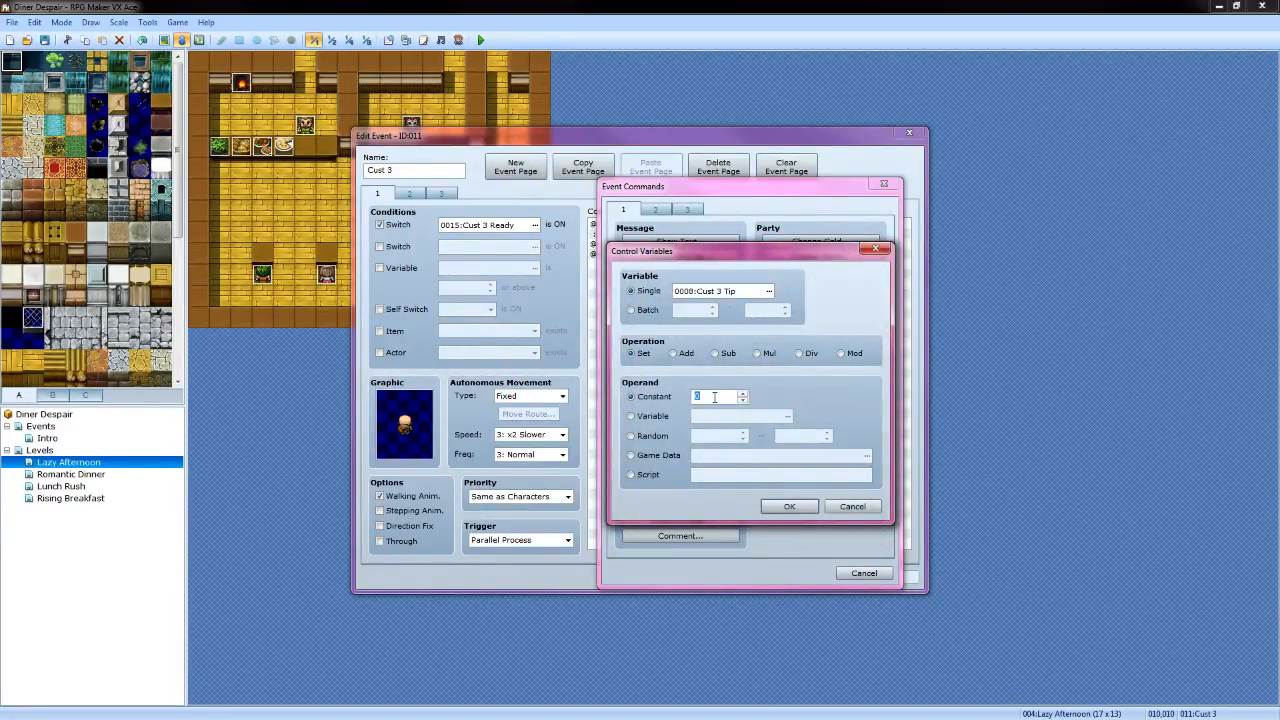
{"action": "left_click", "coordinate": [785, 507]}
On Cust 3's second event page, subtract 5 from the Cust 3 Tip variable at the end of the Else branch
{"action": "left_click", "coordinate": [412, 197]}
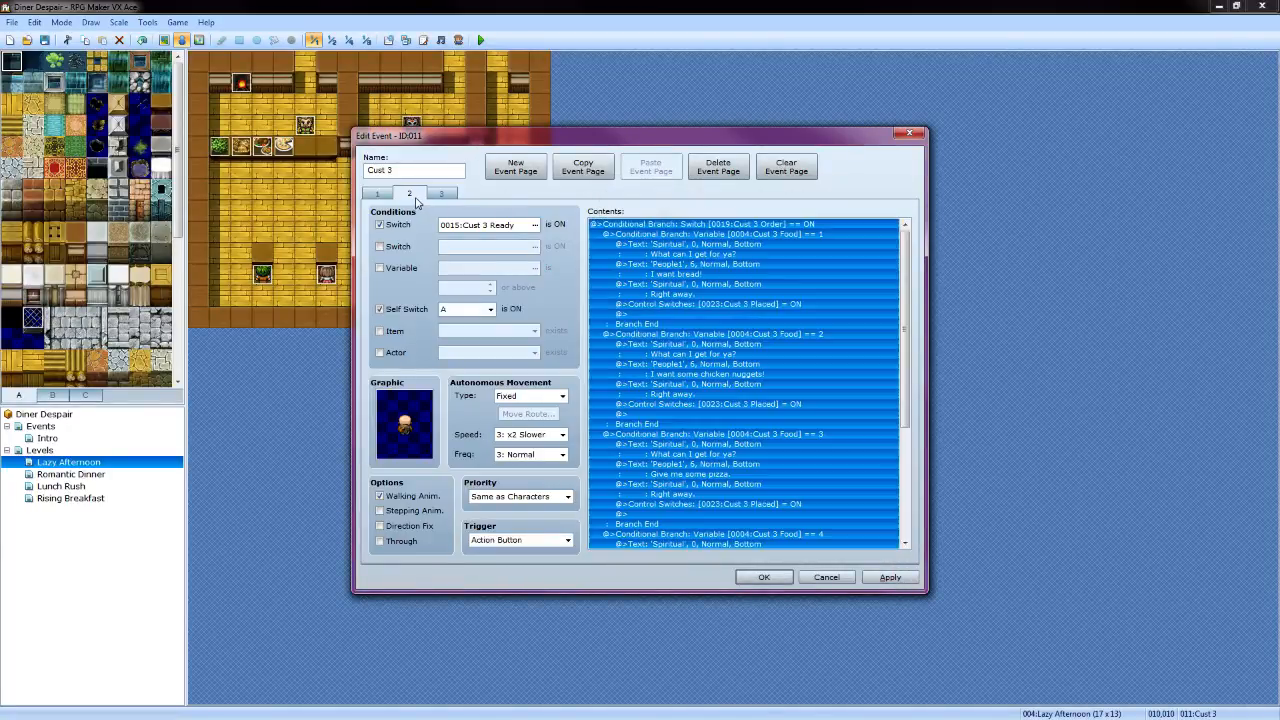
{"action": "scroll", "coordinate": [714, 313], "scroll_direction": "down", "scroll_amount": 6}
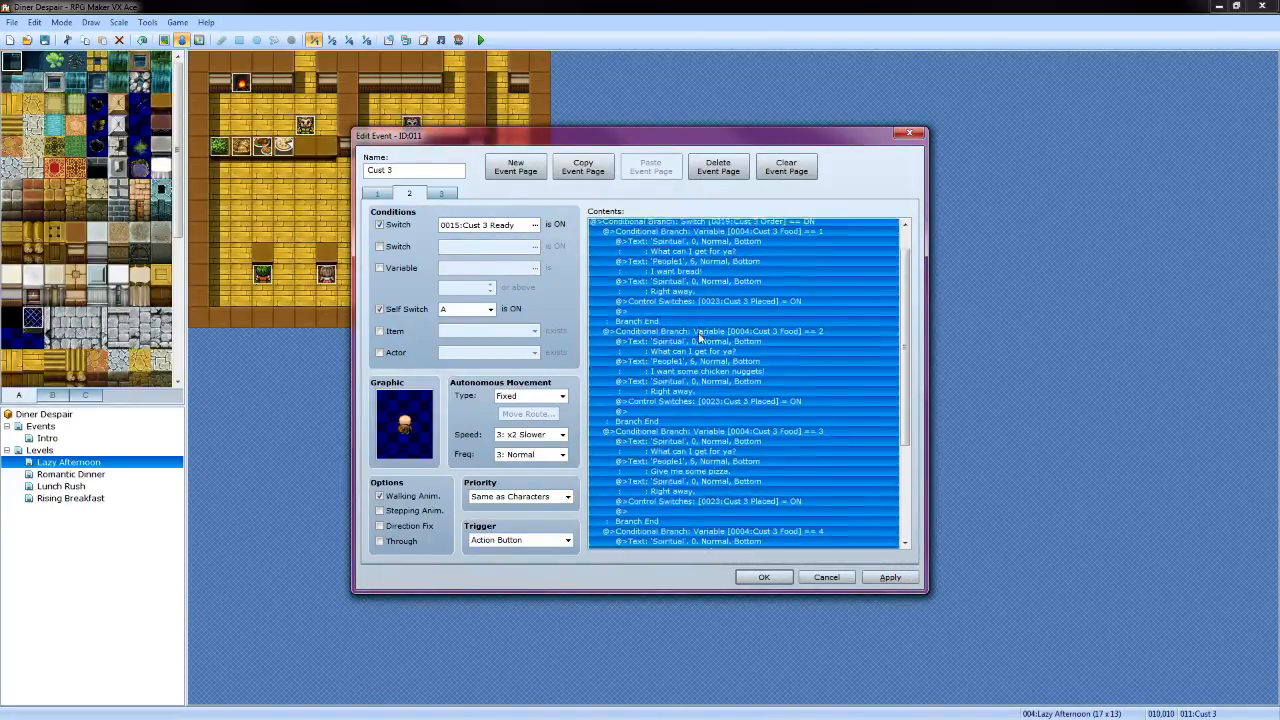
{"action": "left_click", "coordinate": [655, 524]}
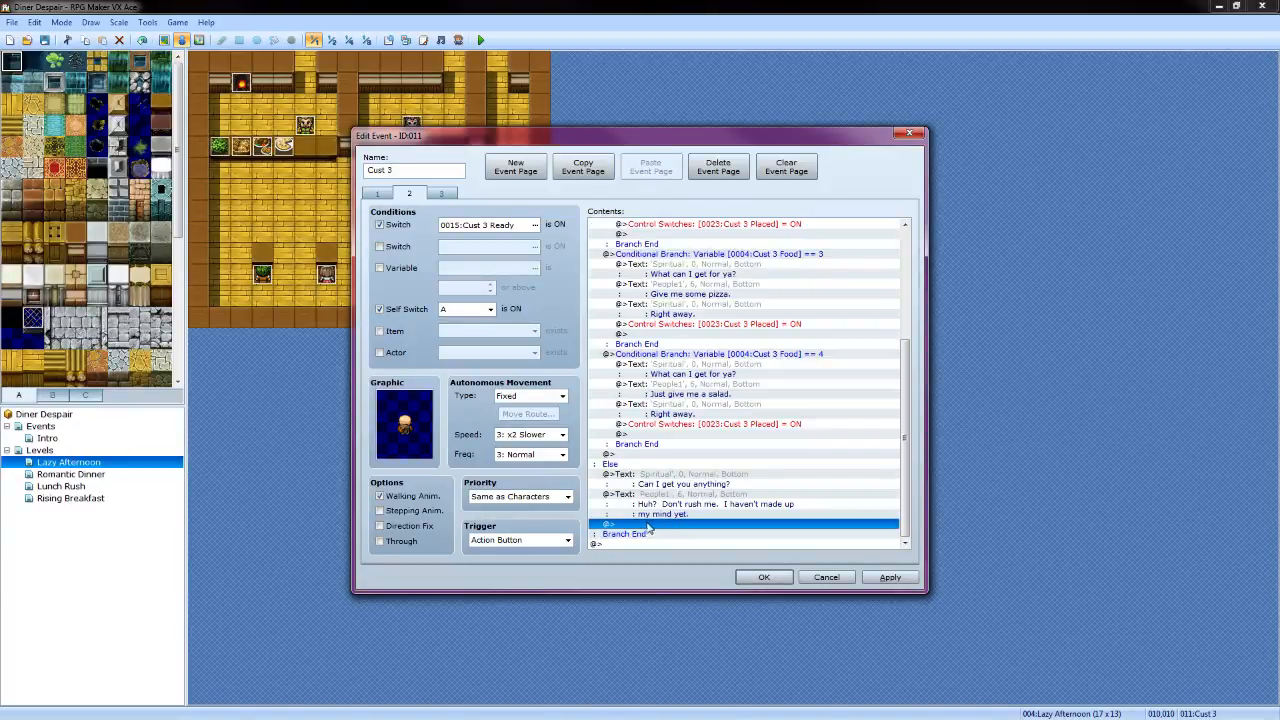
{"action": "double_click", "coordinate": [655, 524]}
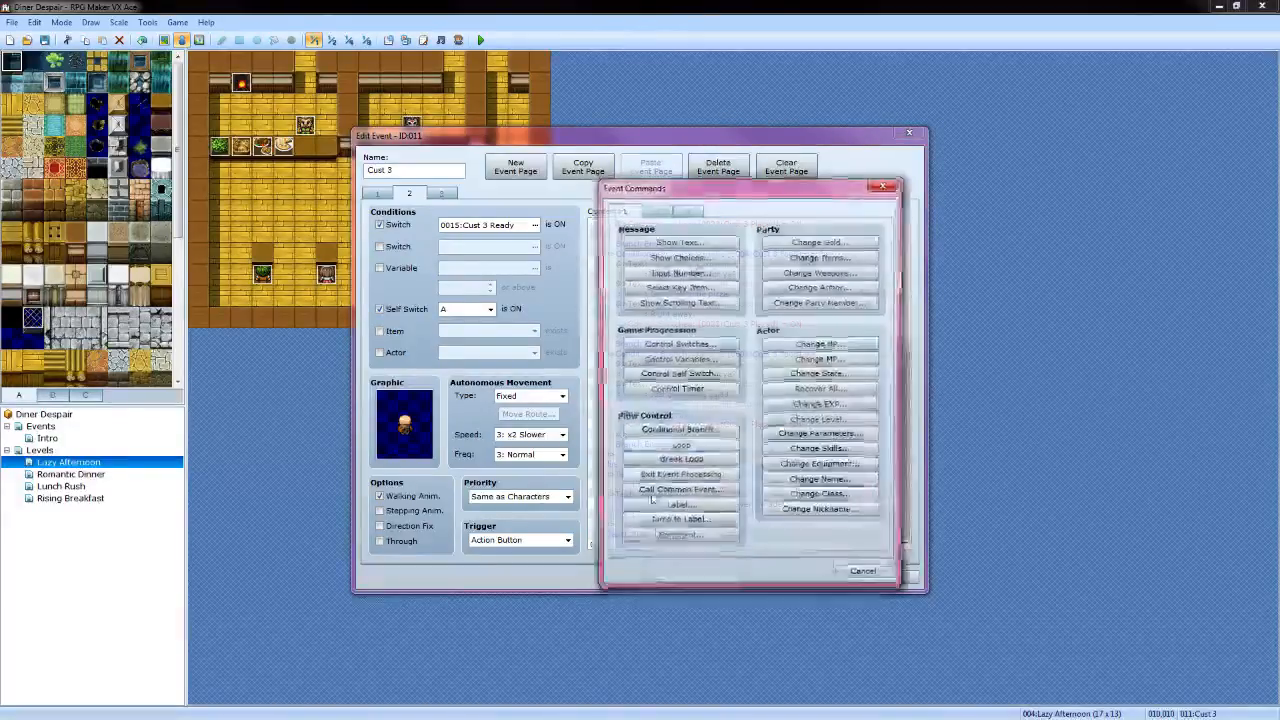
{"action": "left_click", "coordinate": [678, 358]}
{"action": "left_click", "coordinate": [767, 291]}
{"action": "left_click", "coordinate": [778, 338]}
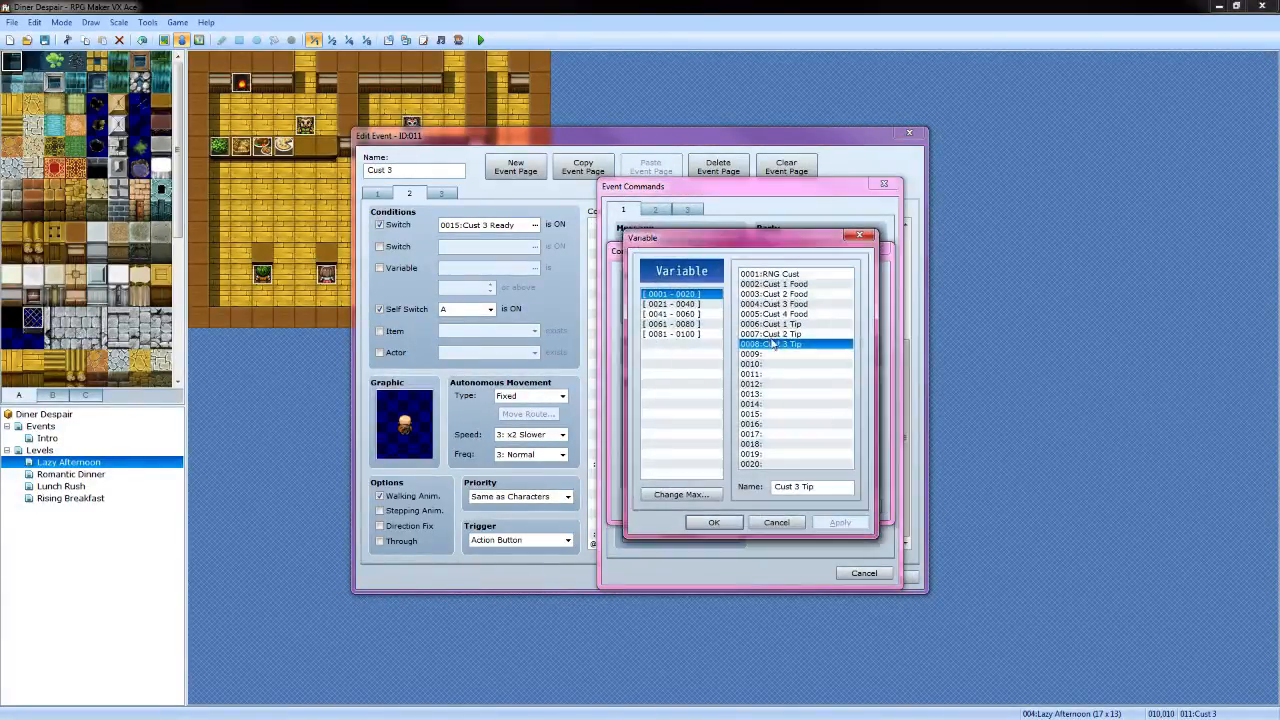
{"action": "left_click", "coordinate": [714, 525]}
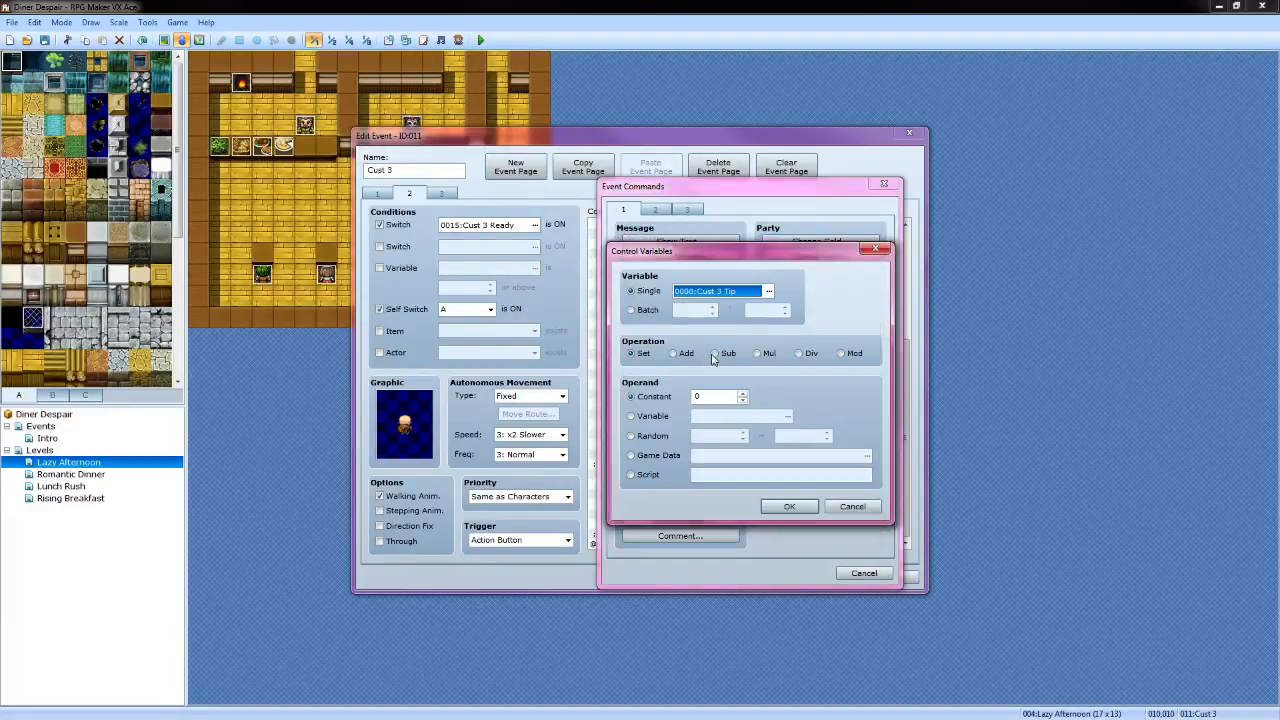
{"action": "left_click", "coordinate": [714, 354]}
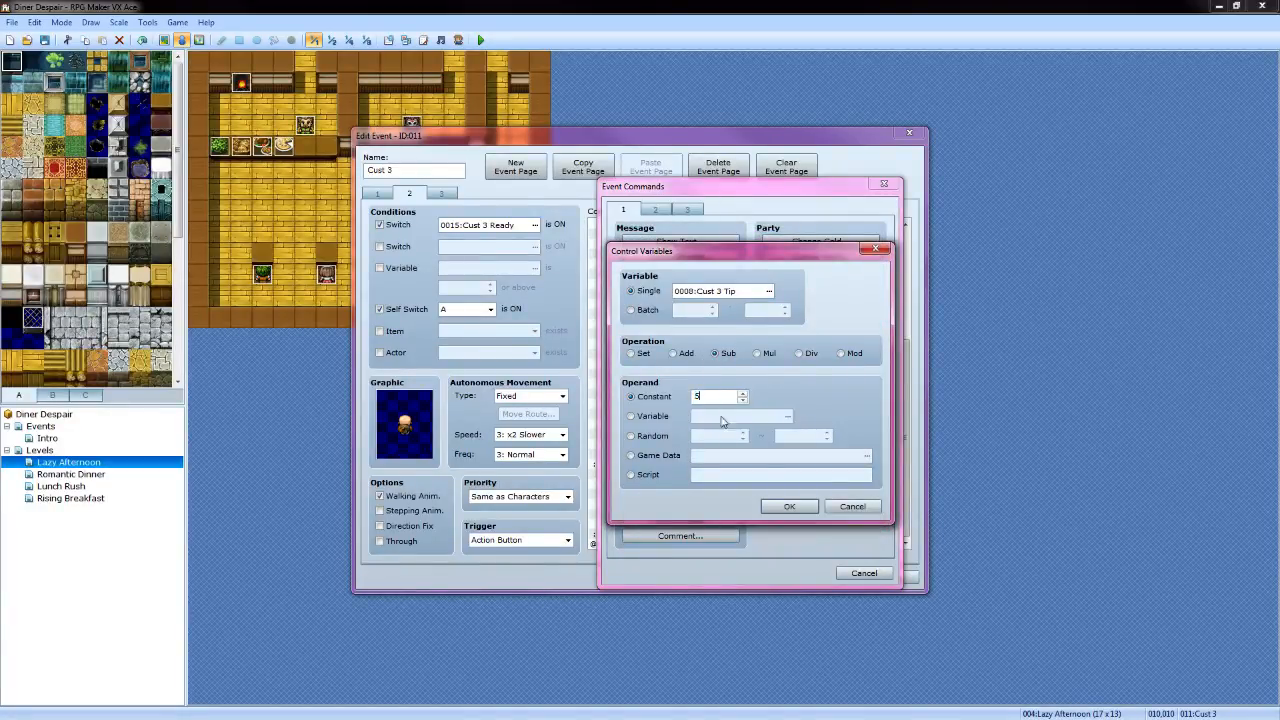
{"action": "left_click", "coordinate": [789, 506]}
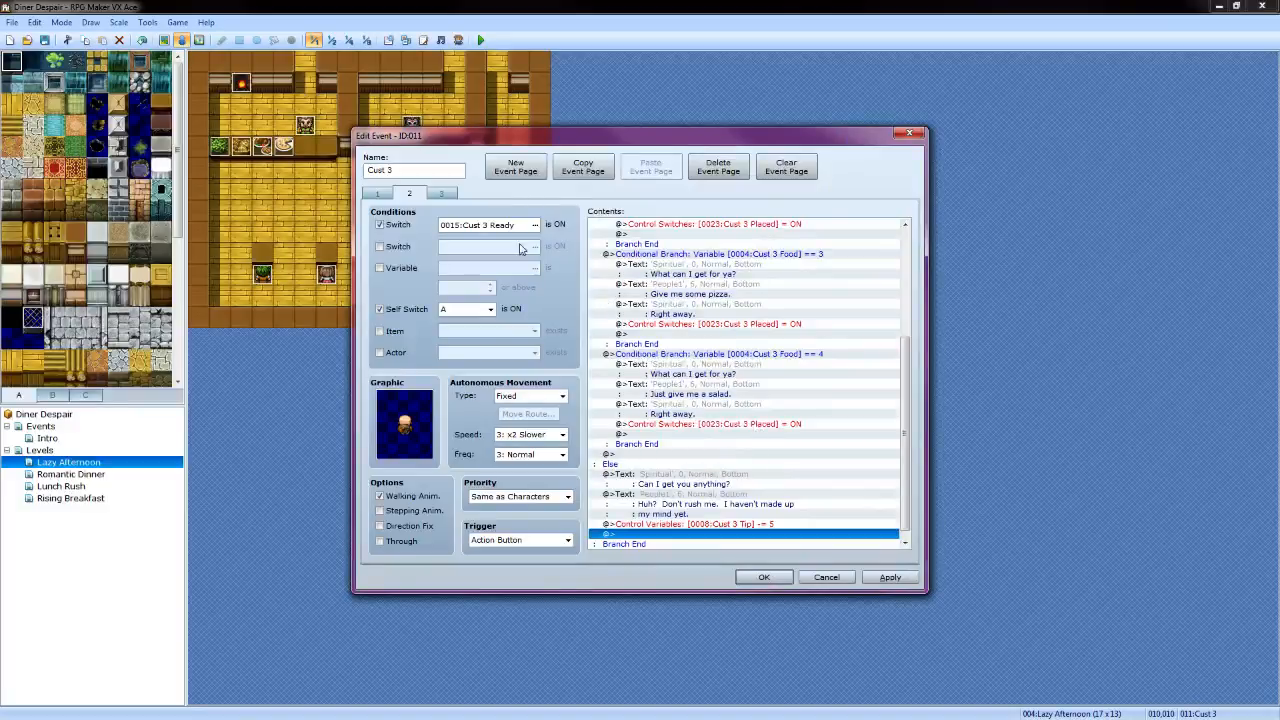
On Cust 3's third page, end the bread delivery with a conditional branch for Cust 3 Tip greater than or equal to 0, without Else handling
{"action": "left_click", "coordinate": [448, 194]}
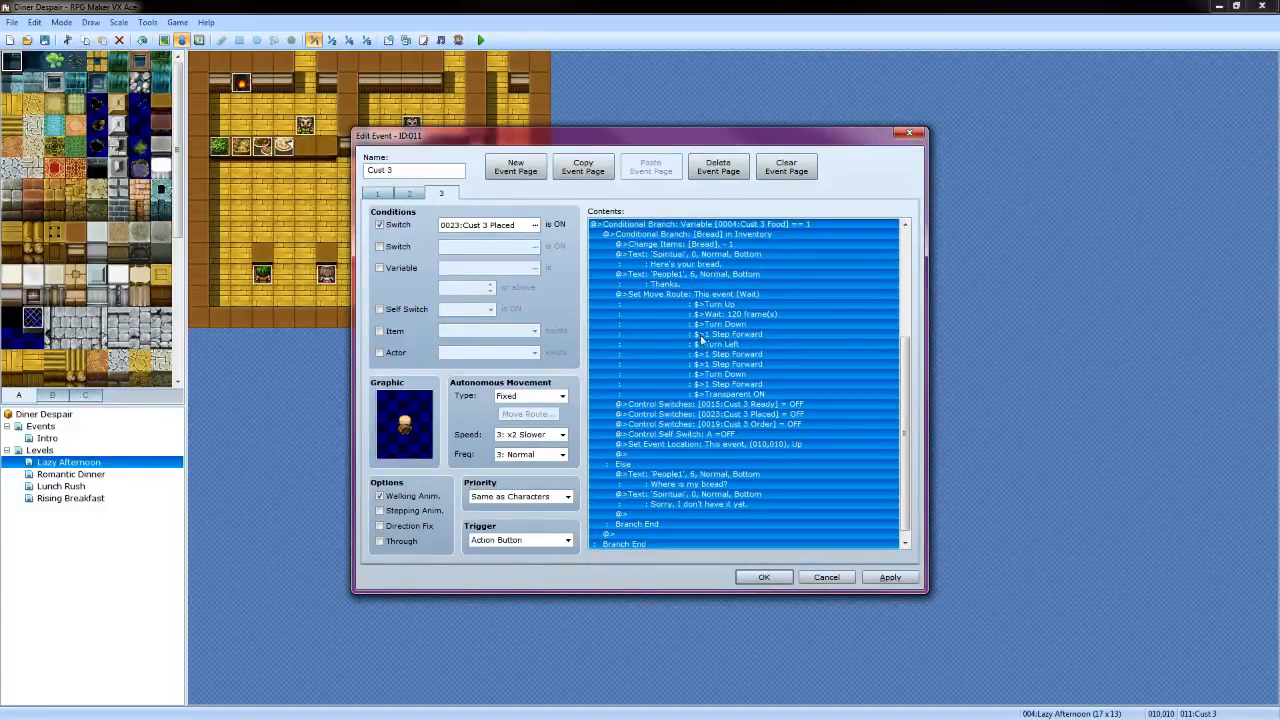
{"action": "left_click", "coordinate": [653, 455]}
{"action": "double_click", "coordinate": [666, 458]}
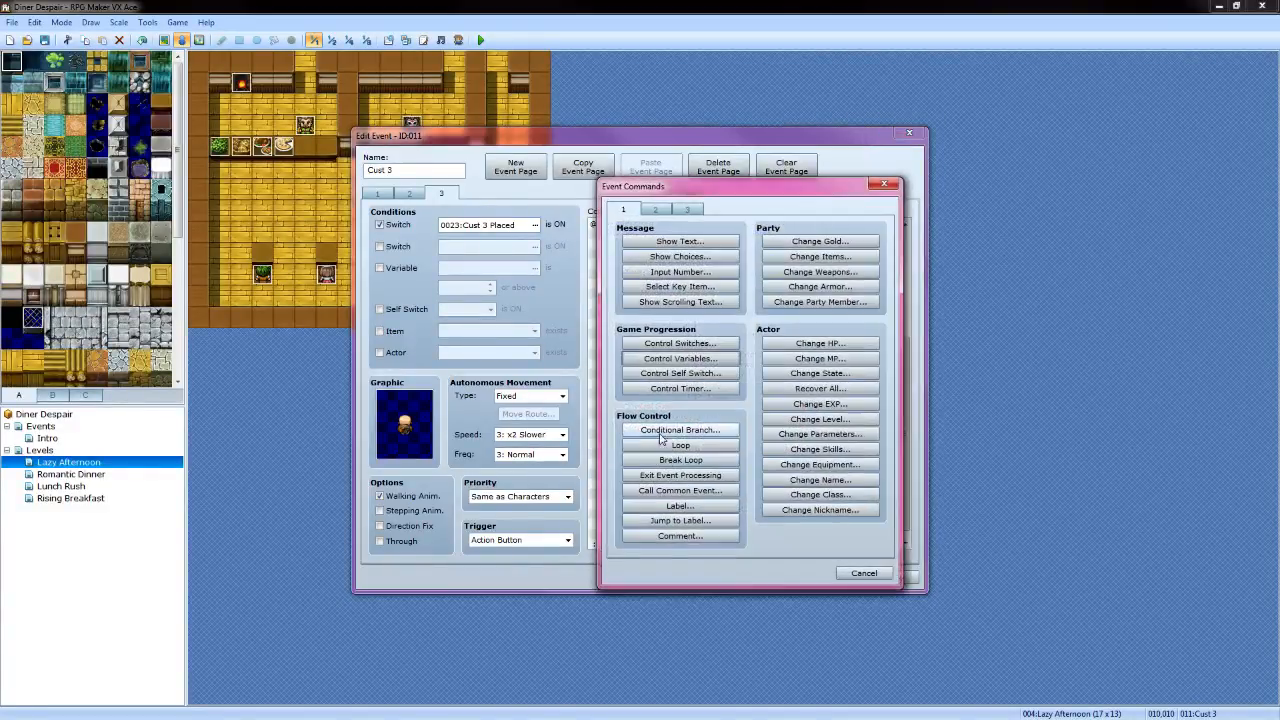
{"action": "left_click", "coordinate": [709, 432]}
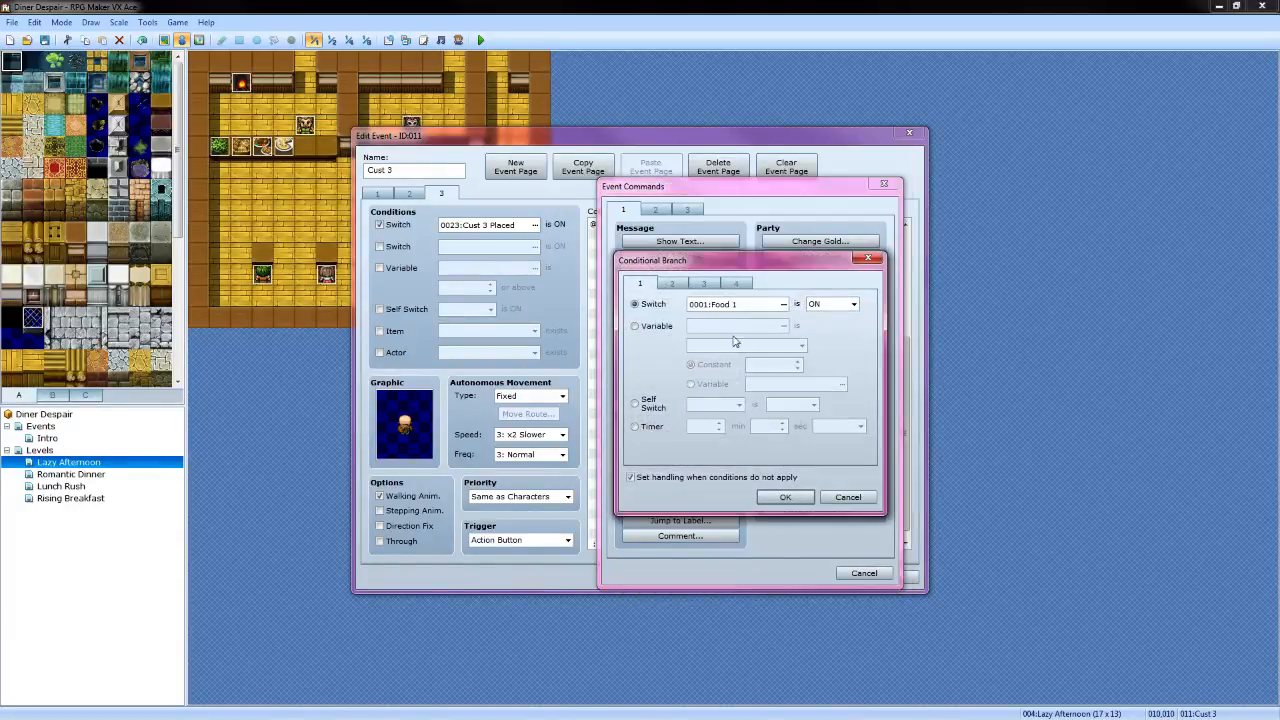
{"action": "left_click", "coordinate": [636, 327]}
{"action": "left_click", "coordinate": [783, 326]}
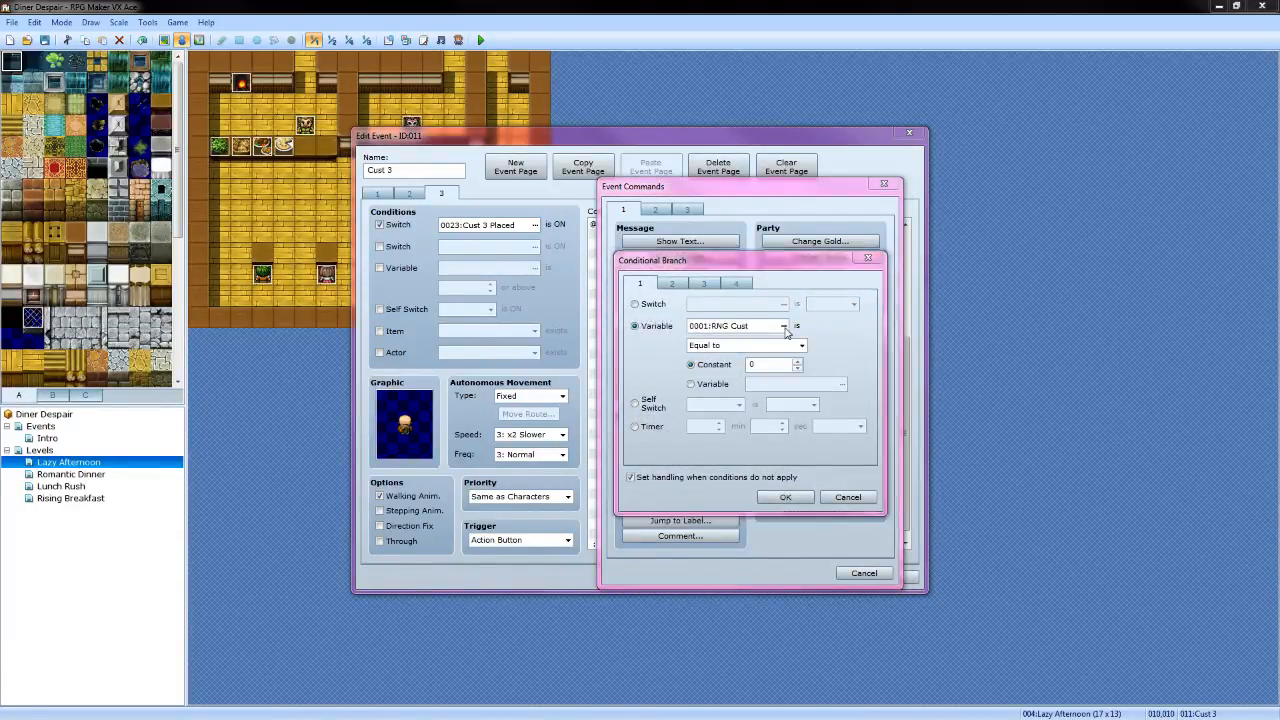
{"action": "left_click", "coordinate": [765, 275]}
{"action": "left_click", "coordinate": [735, 518]}
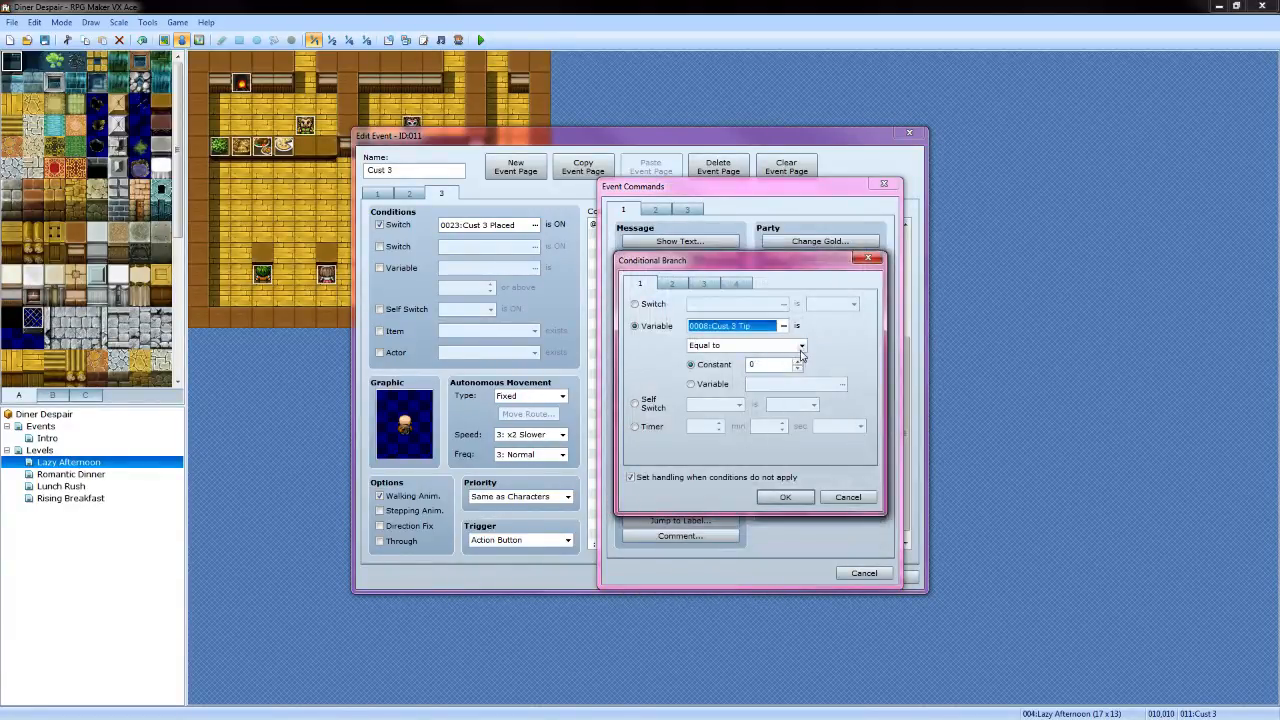
{"action": "left_click", "coordinate": [801, 346]}
{"action": "left_click", "coordinate": [735, 369]}
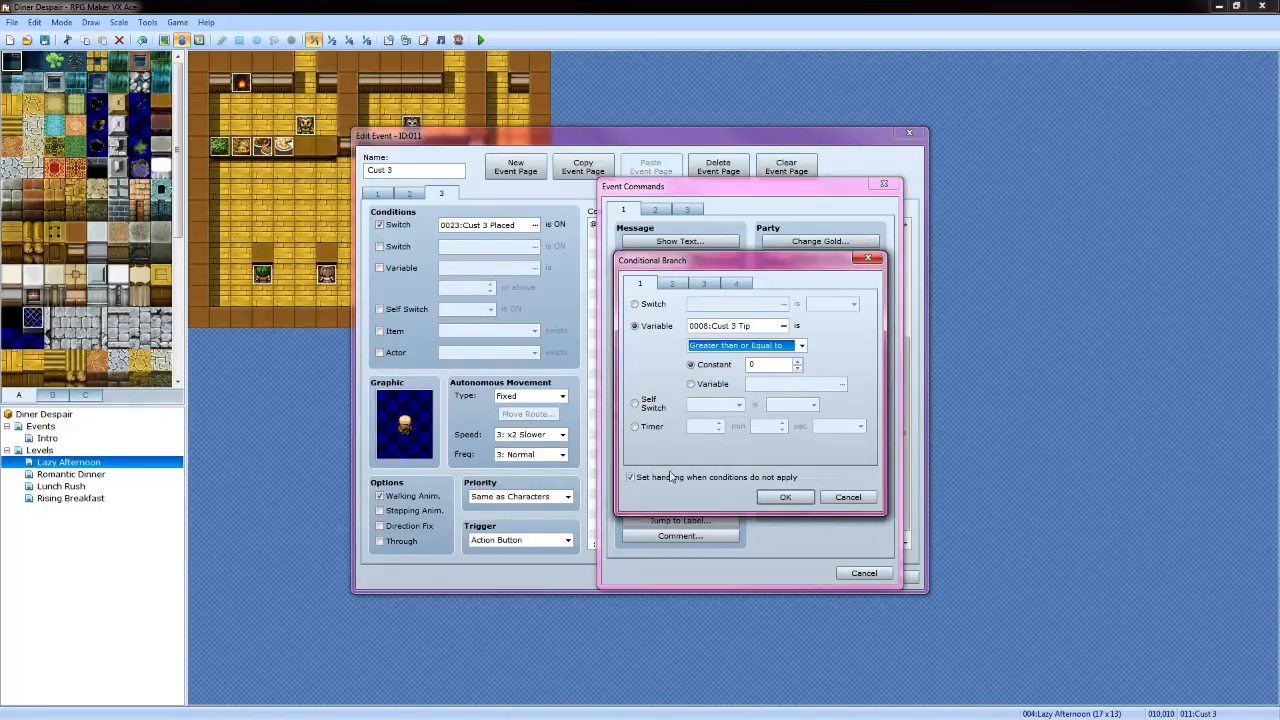
{"action": "left_click", "coordinate": [631, 479]}
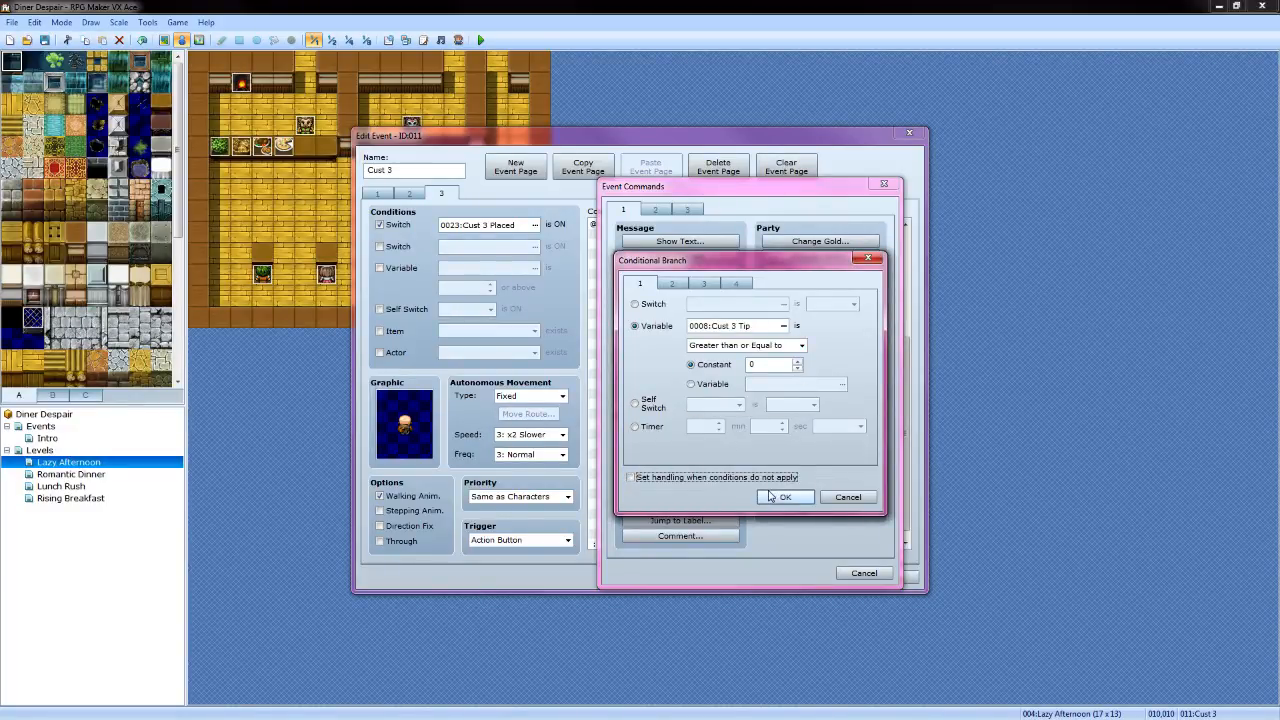
{"action": "left_click", "coordinate": [785, 497]}
Inside the bread delivery's tip branch, increase the party's gold by the Cust 3 Tip variable
{"action": "double_click", "coordinate": [669, 466]}
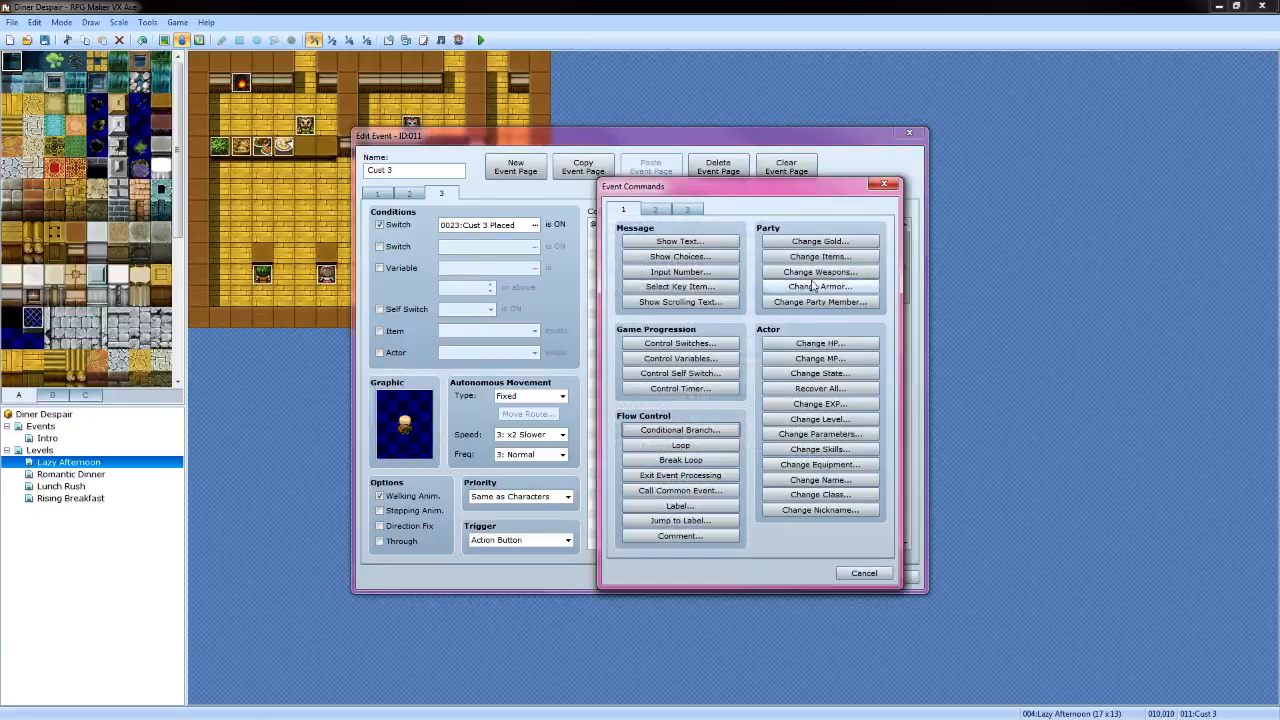
{"action": "left_click", "coordinate": [820, 241]}
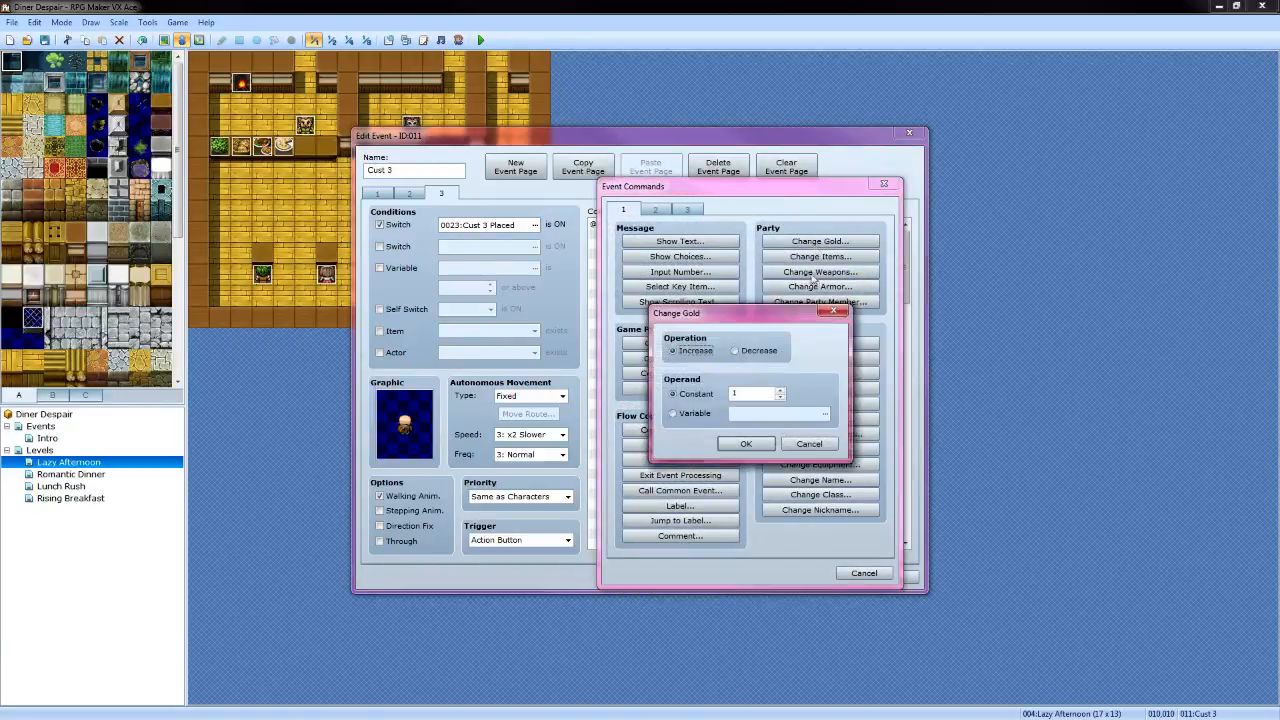
{"action": "left_click", "coordinate": [673, 413]}
{"action": "left_click", "coordinate": [825, 413]}
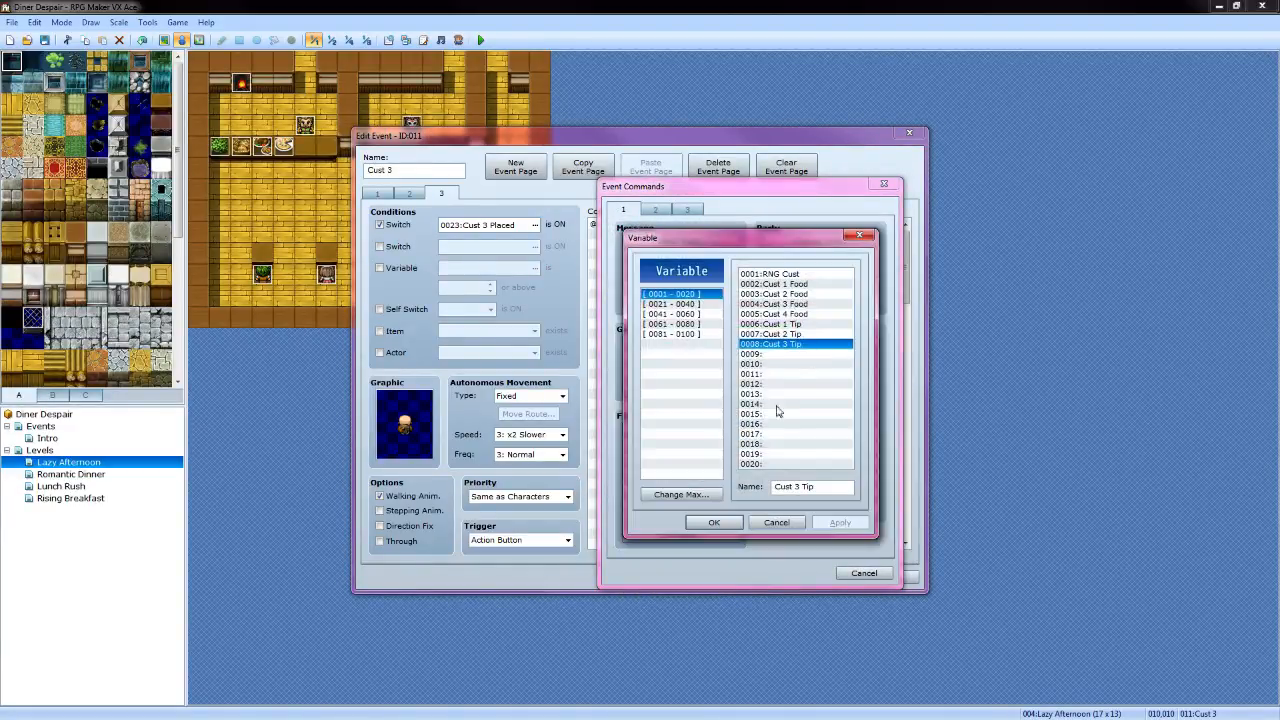
{"action": "left_click", "coordinate": [714, 522]}
{"action": "left_click", "coordinate": [746, 444]}
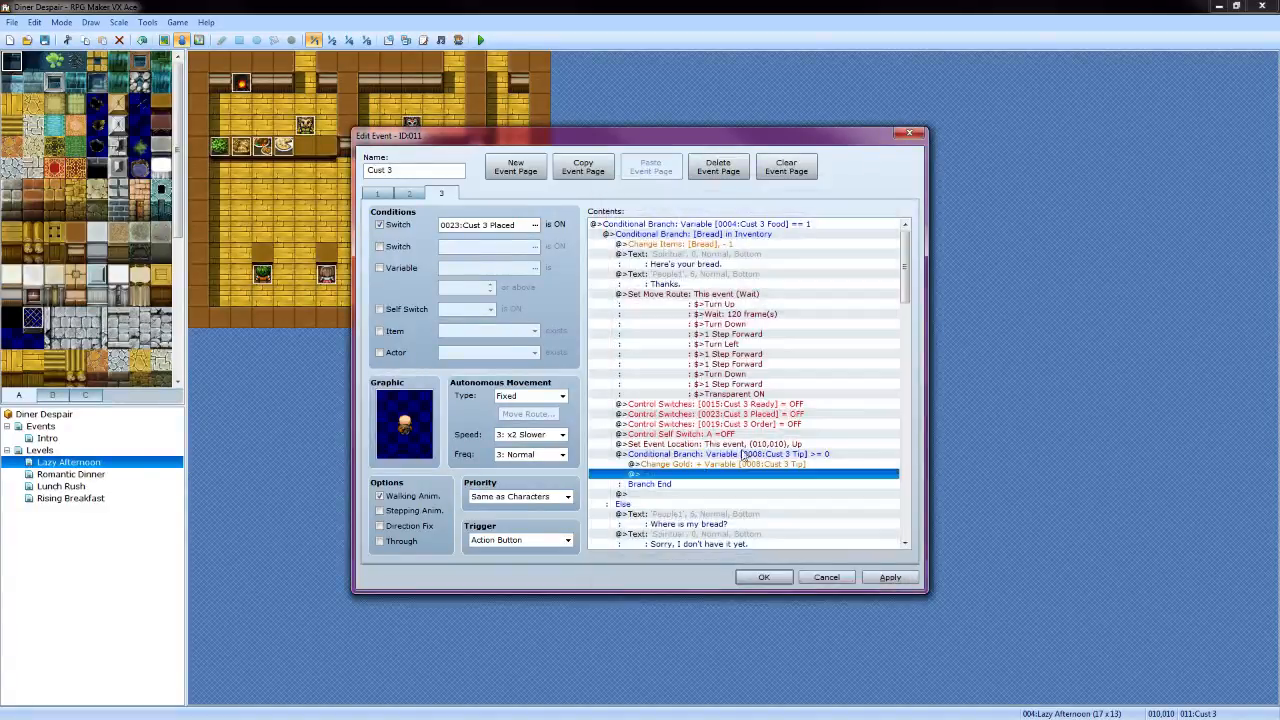
Play the Coin sound effect right after the gold increase in the bread delivery's tip branch
{"action": "double_click", "coordinate": [679, 476]}
{"action": "left_click", "coordinate": [655, 209]}
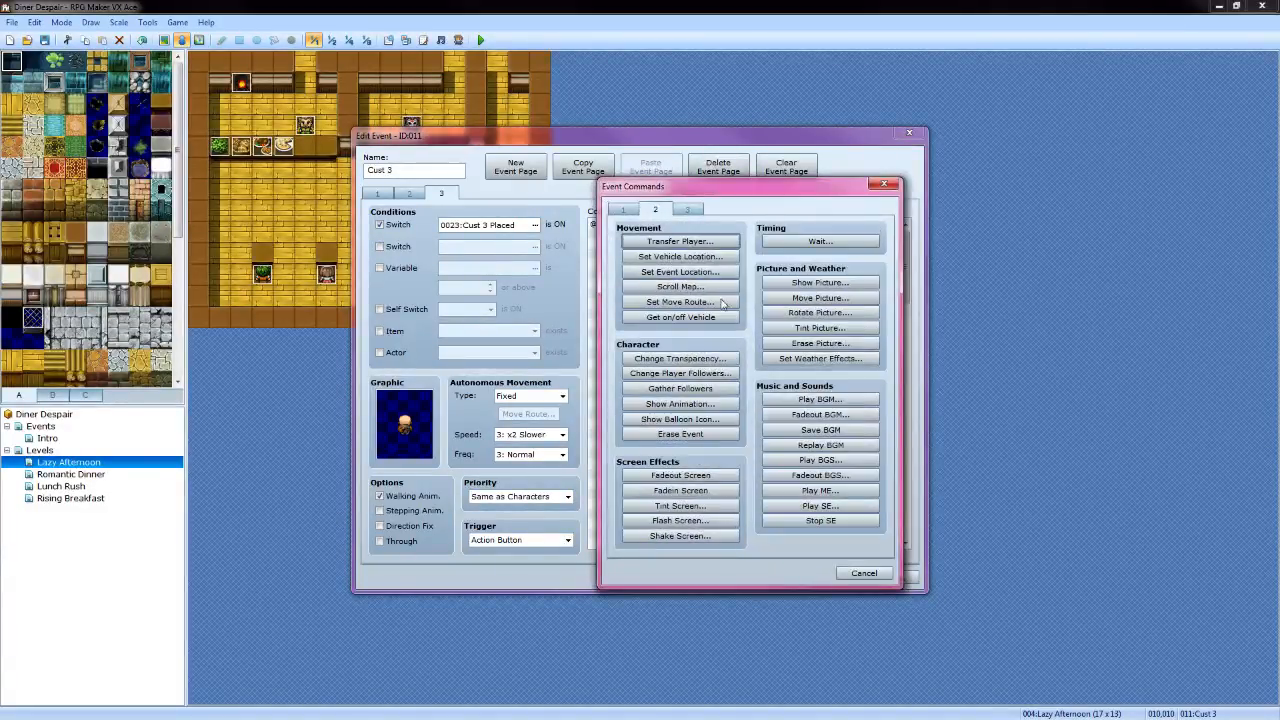
{"action": "left_click", "coordinate": [824, 505]}
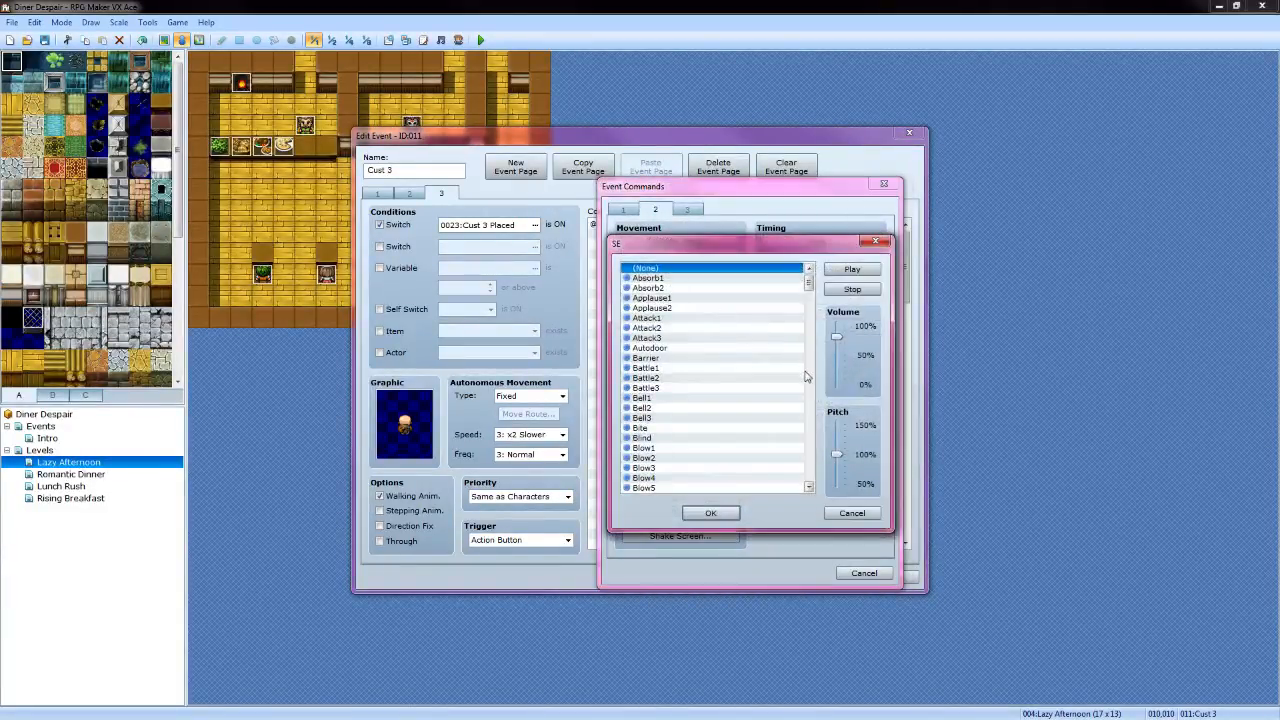
{"action": "scroll", "coordinate": [811, 381], "scroll_direction": "down", "scroll_amount": 5}
{"action": "scroll", "coordinate": [811, 381], "scroll_direction": "down", "scroll_amount": 7}
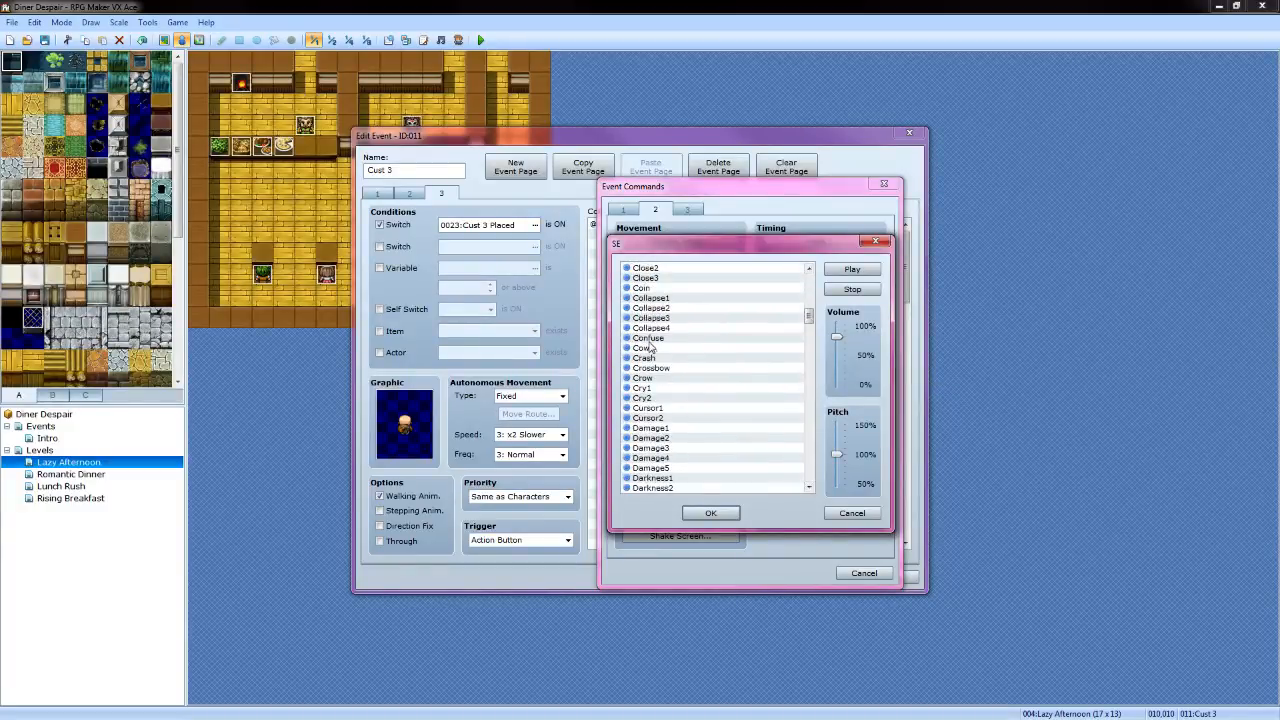
{"action": "left_click", "coordinate": [653, 287]}
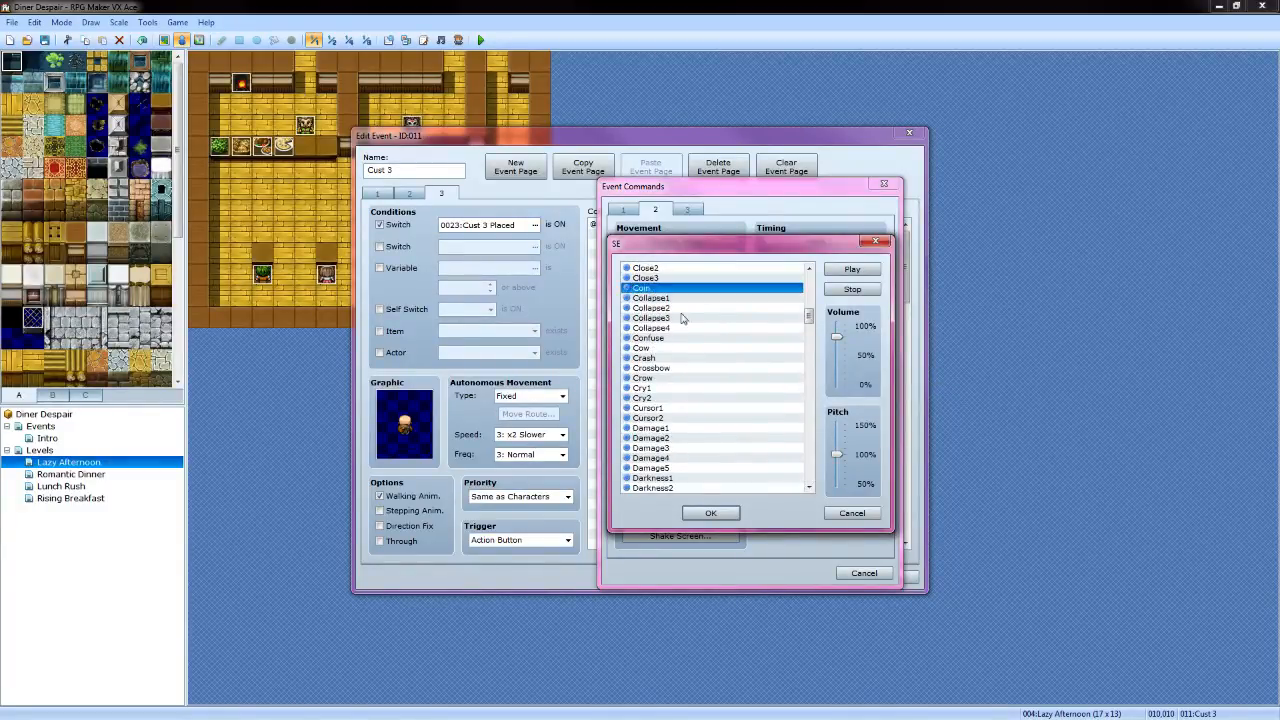
{"action": "left_click", "coordinate": [711, 513]}
Subtract 10 from the Cust 3 Tip variable at the end of the bread order's Else branch
{"action": "scroll", "coordinate": [661, 462], "scroll_direction": "down", "scroll_amount": 4}
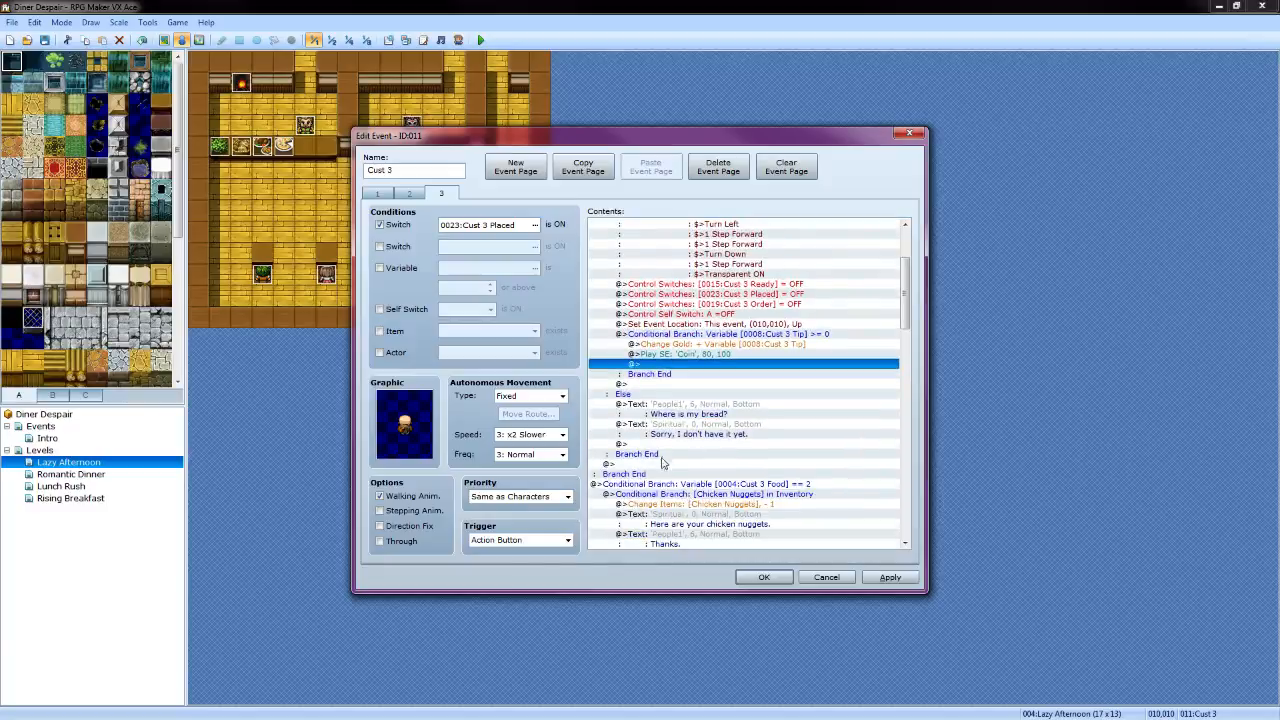
{"action": "double_click", "coordinate": [665, 444]}
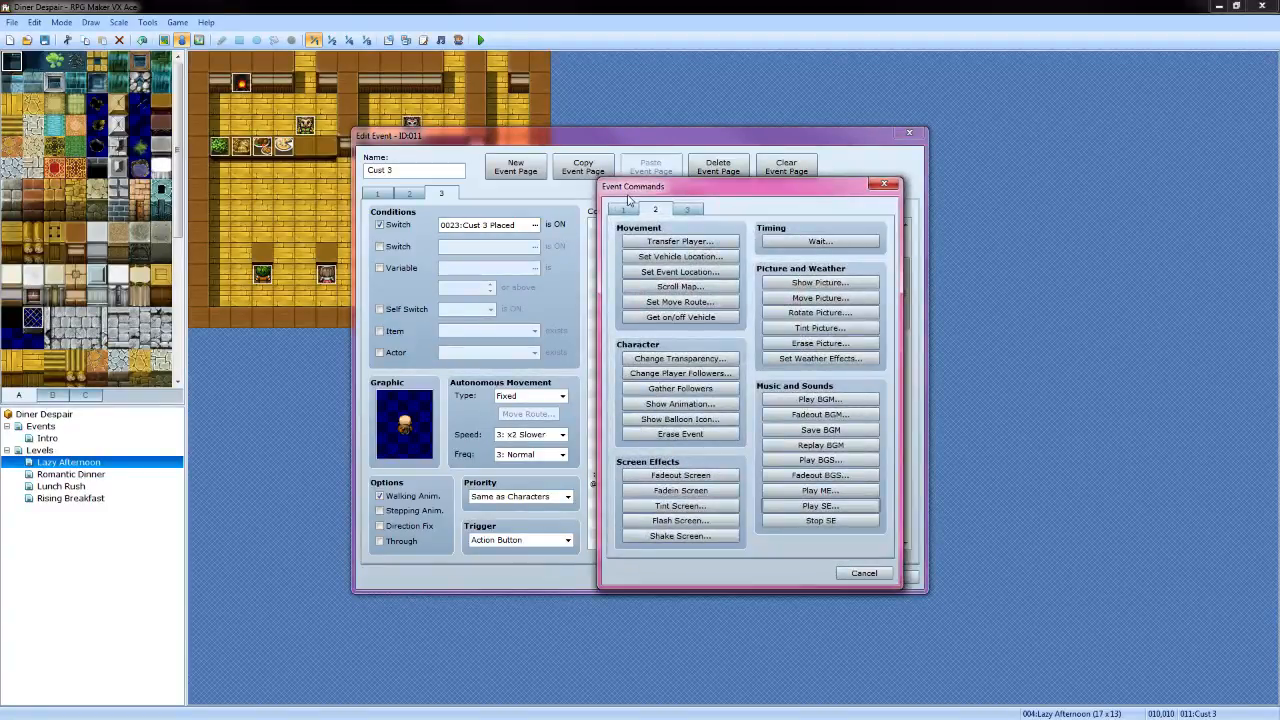
{"action": "left_click", "coordinate": [623, 208]}
{"action": "left_click", "coordinate": [680, 364]}
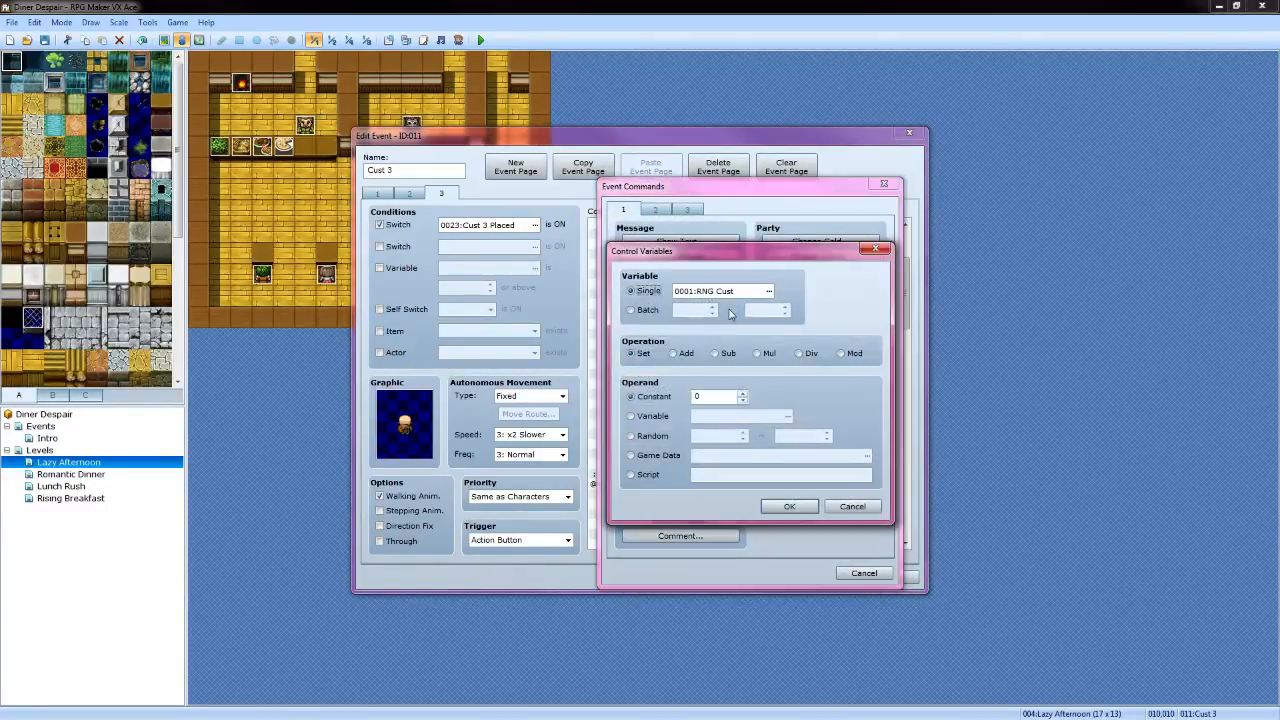
{"action": "left_click", "coordinate": [769, 292]}
{"action": "left_click", "coordinate": [819, 341]}
{"action": "left_click", "coordinate": [714, 521]}
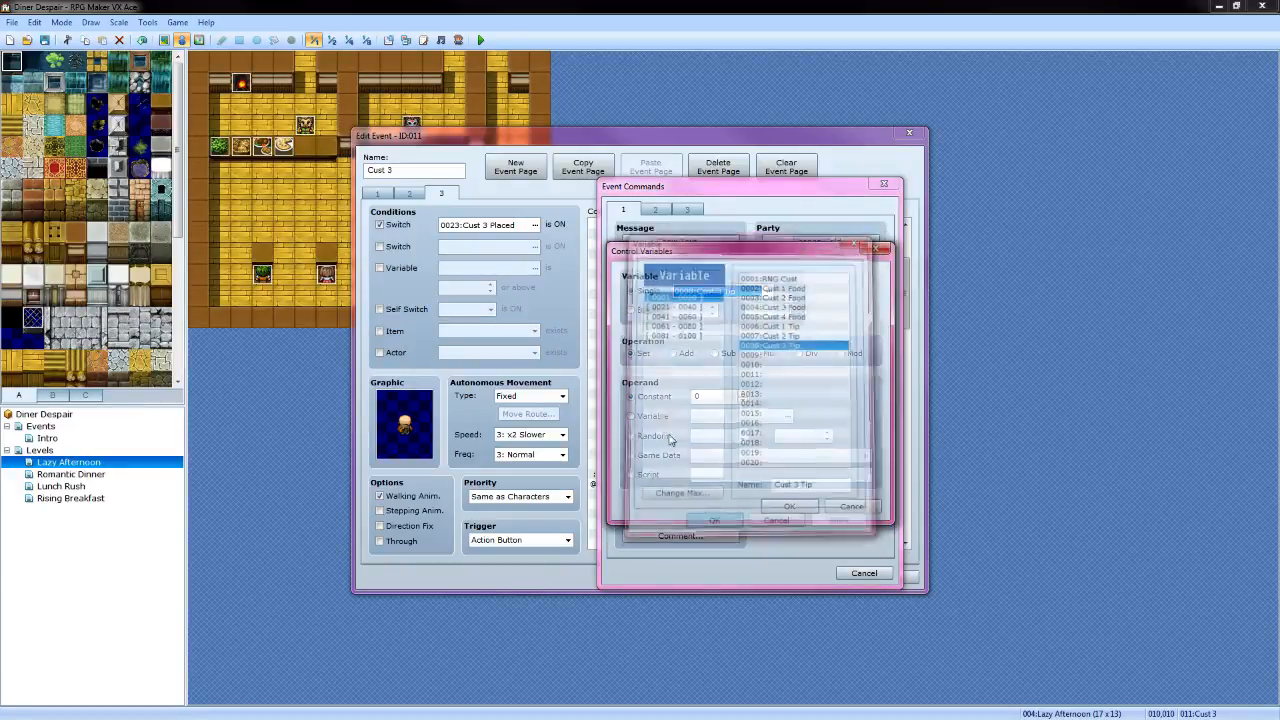
{"action": "left_click", "coordinate": [715, 354]}
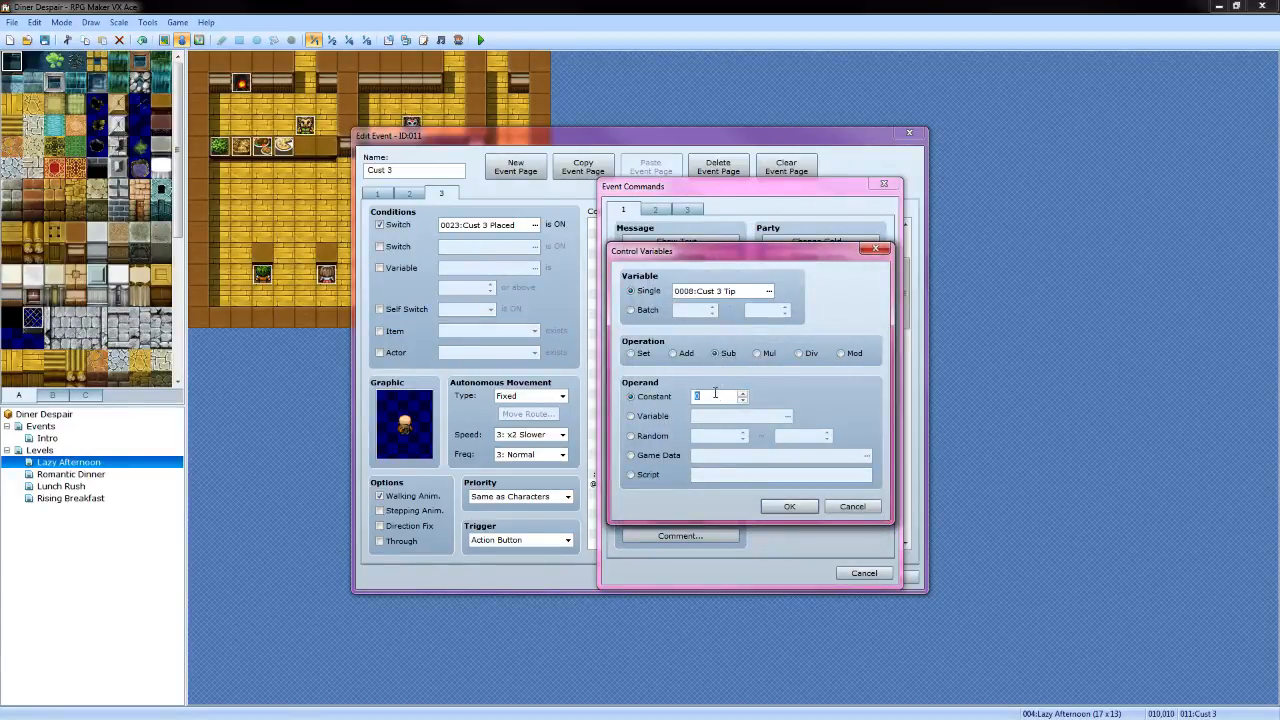
{"action": "type", "text": "10"}
{"action": "left_click", "coordinate": [786, 506]}
End the chicken nuggets delivery with a conditional branch for Cust 3 Tip greater than or equal to 0, without Else handling
{"action": "scroll", "coordinate": [740, 456], "scroll_direction": "down", "scroll_amount": 3}
{"action": "scroll", "coordinate": [730, 456], "scroll_direction": "down", "scroll_amount": 6}
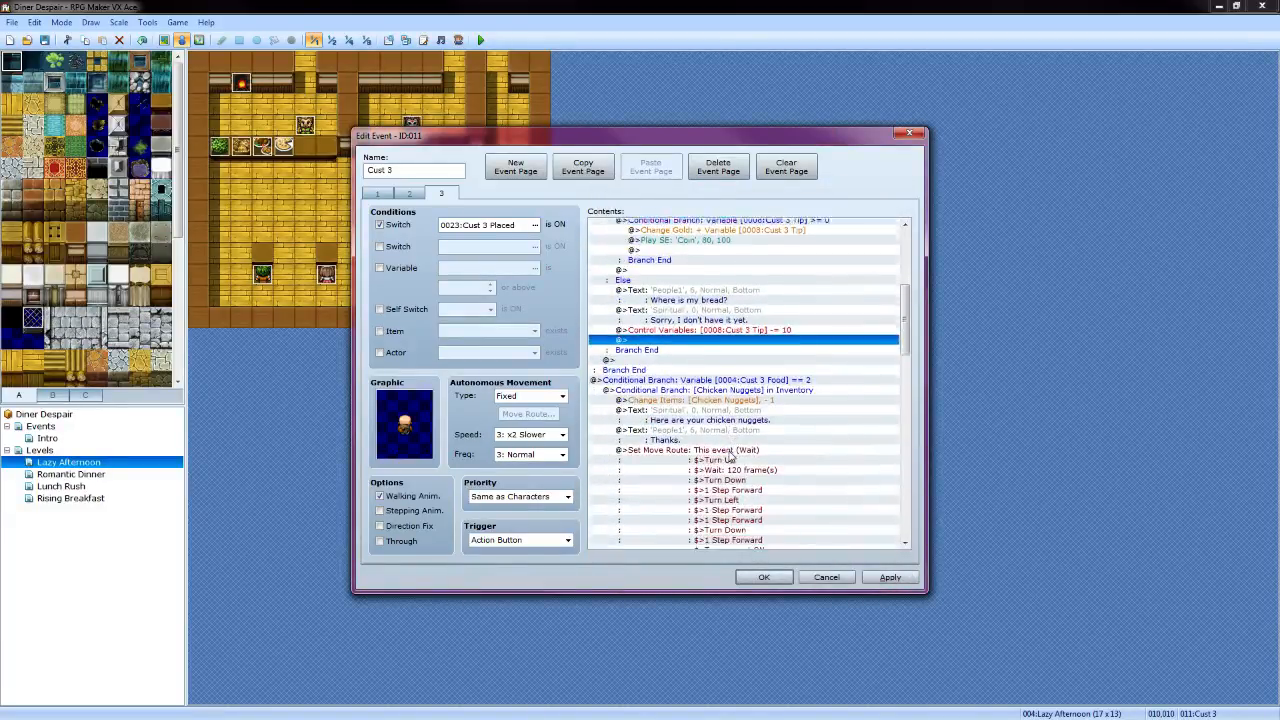
{"action": "left_click", "coordinate": [660, 456]}
{"action": "double_click", "coordinate": [660, 456]}
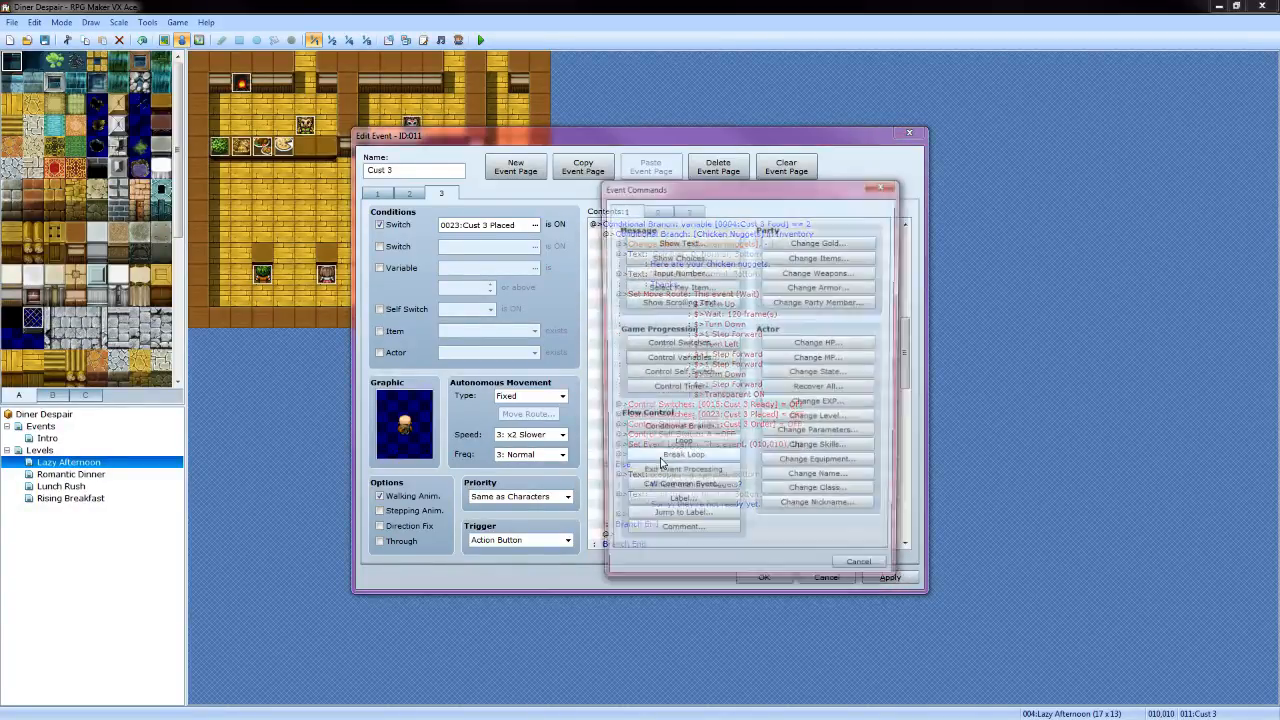
{"action": "left_click", "coordinate": [680, 431]}
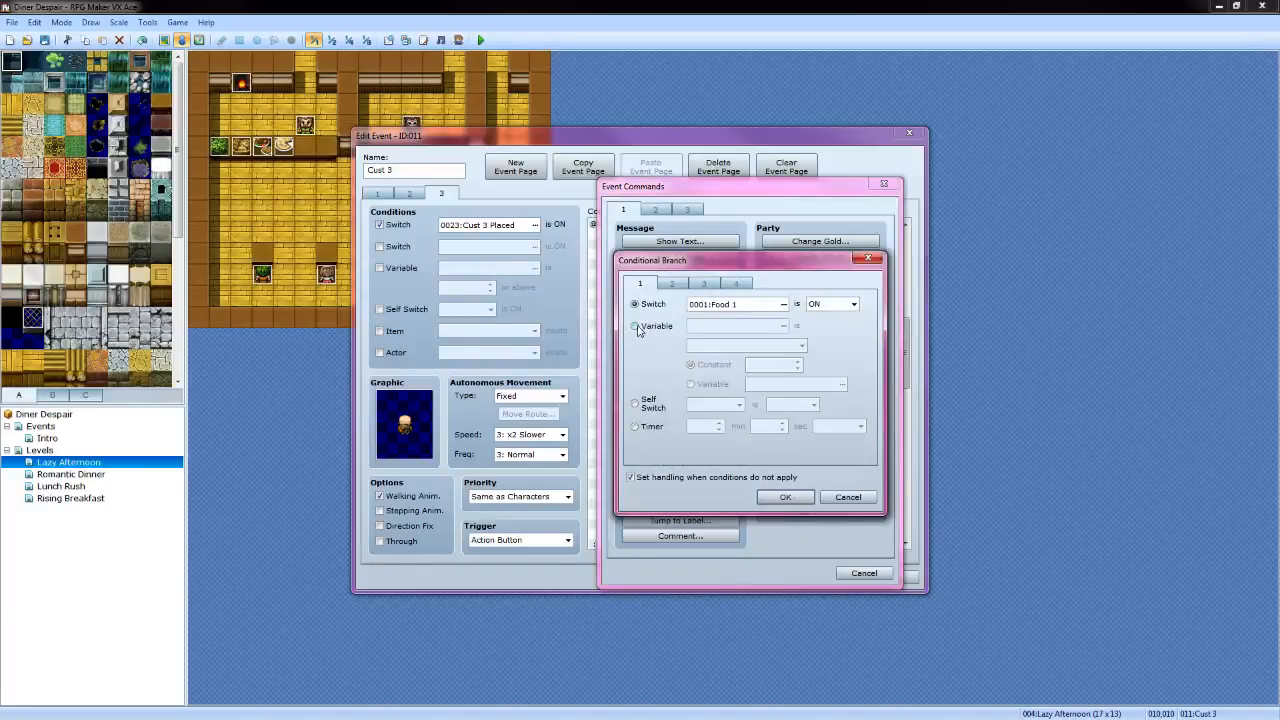
{"action": "left_click", "coordinate": [636, 327]}
{"action": "left_click", "coordinate": [783, 326]}
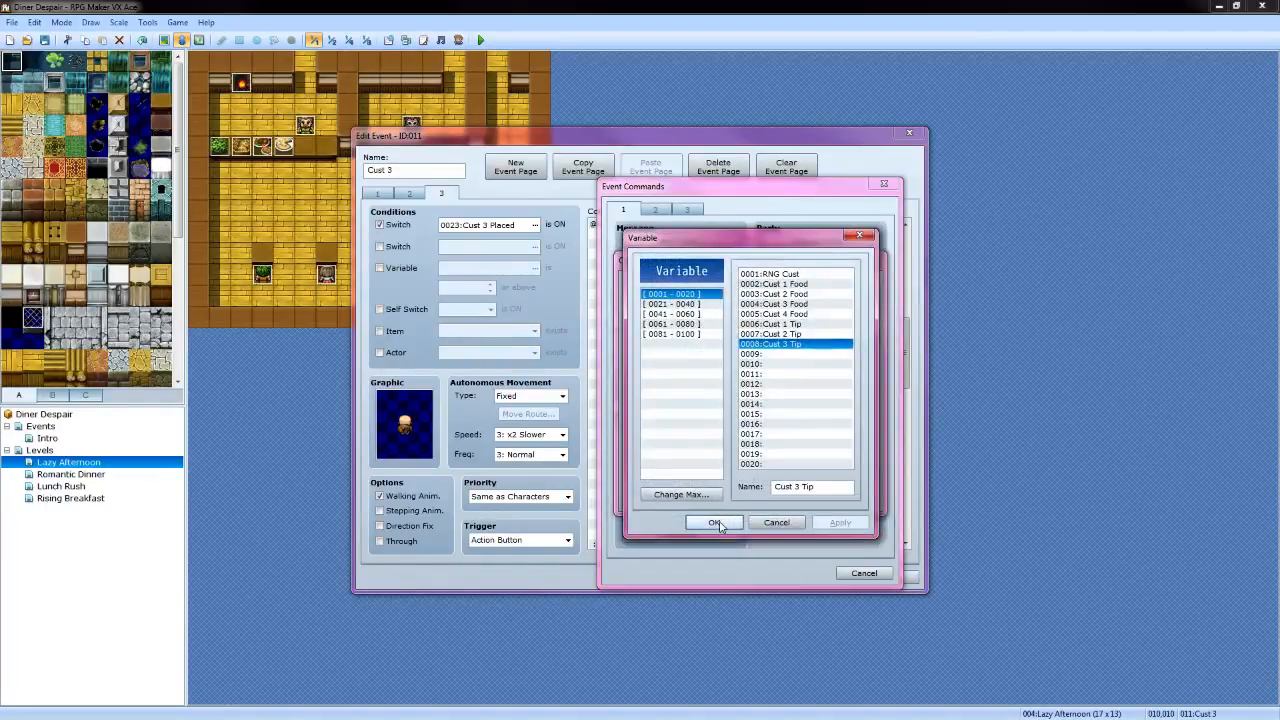
{"action": "left_click", "coordinate": [717, 525]}
{"action": "left_click", "coordinate": [801, 345]}
{"action": "left_click", "coordinate": [793, 366]}
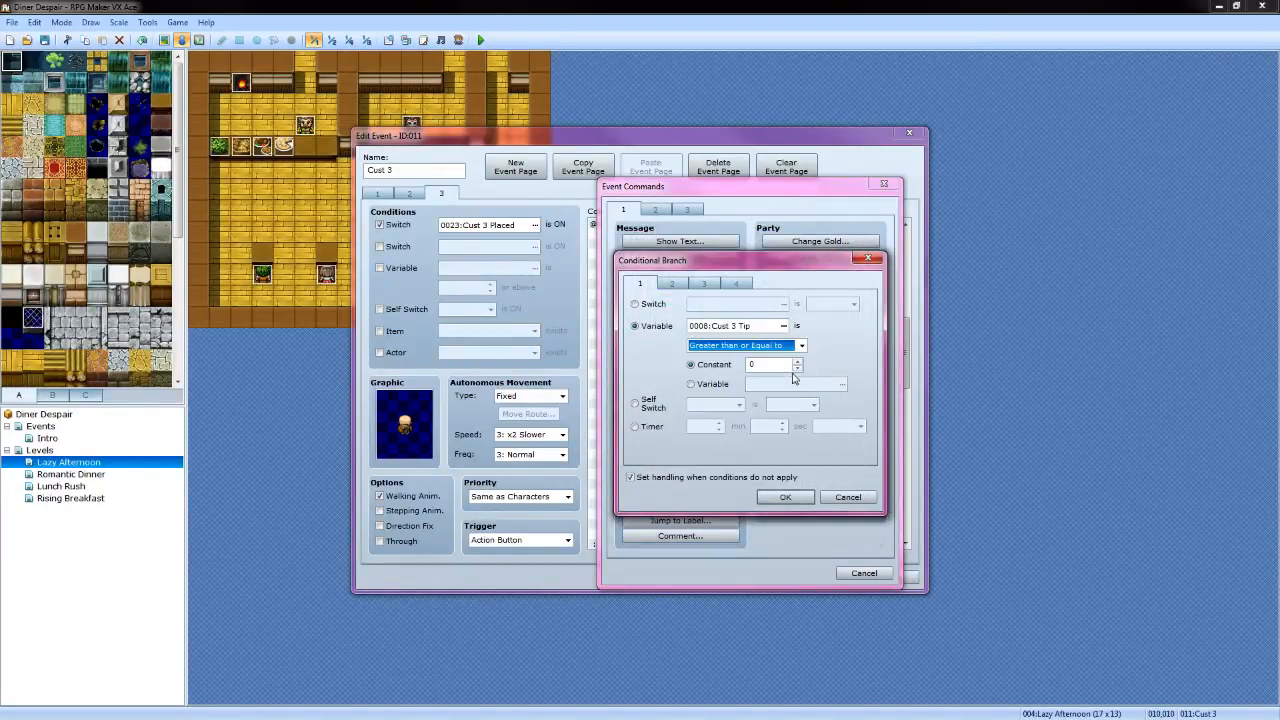
{"action": "left_click", "coordinate": [631, 477]}
{"action": "left_click", "coordinate": [785, 497]}
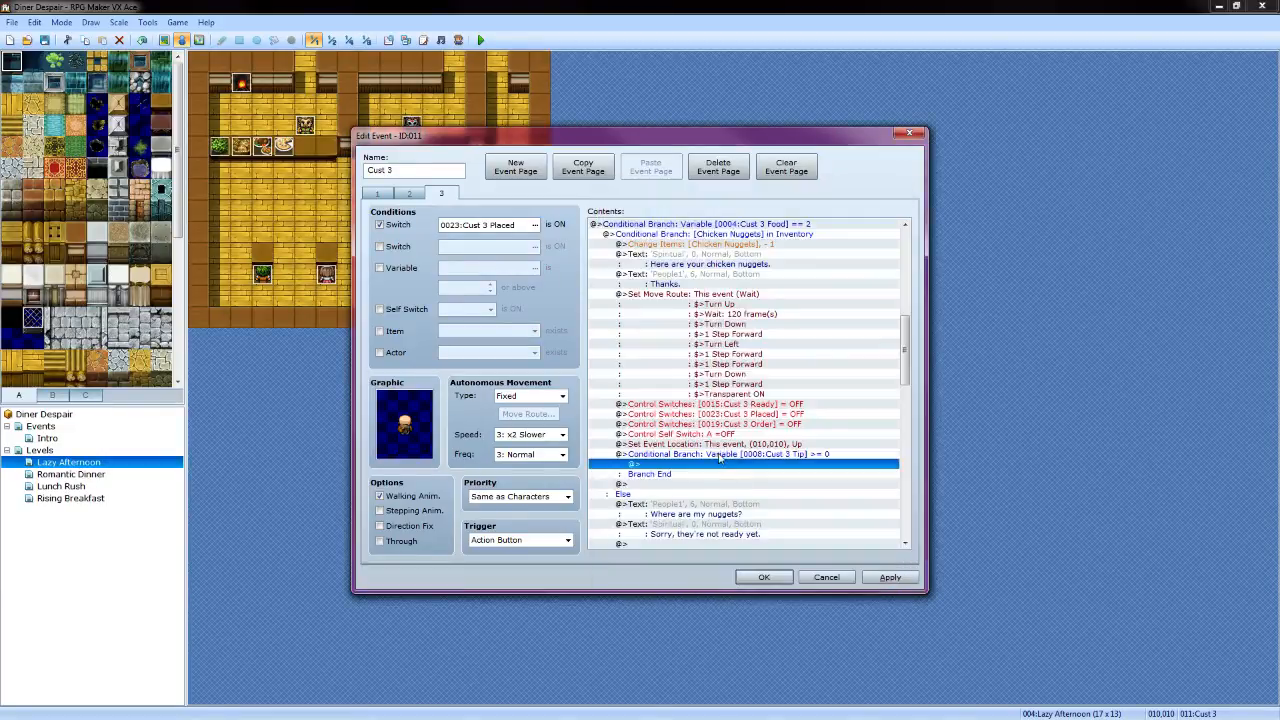
Inside the chicken nuggets delivery's tip branch, increase the party's gold by the Cust 3 Tip variable
{"action": "double_click", "coordinate": [692, 466]}
{"action": "left_click", "coordinate": [820, 241]}
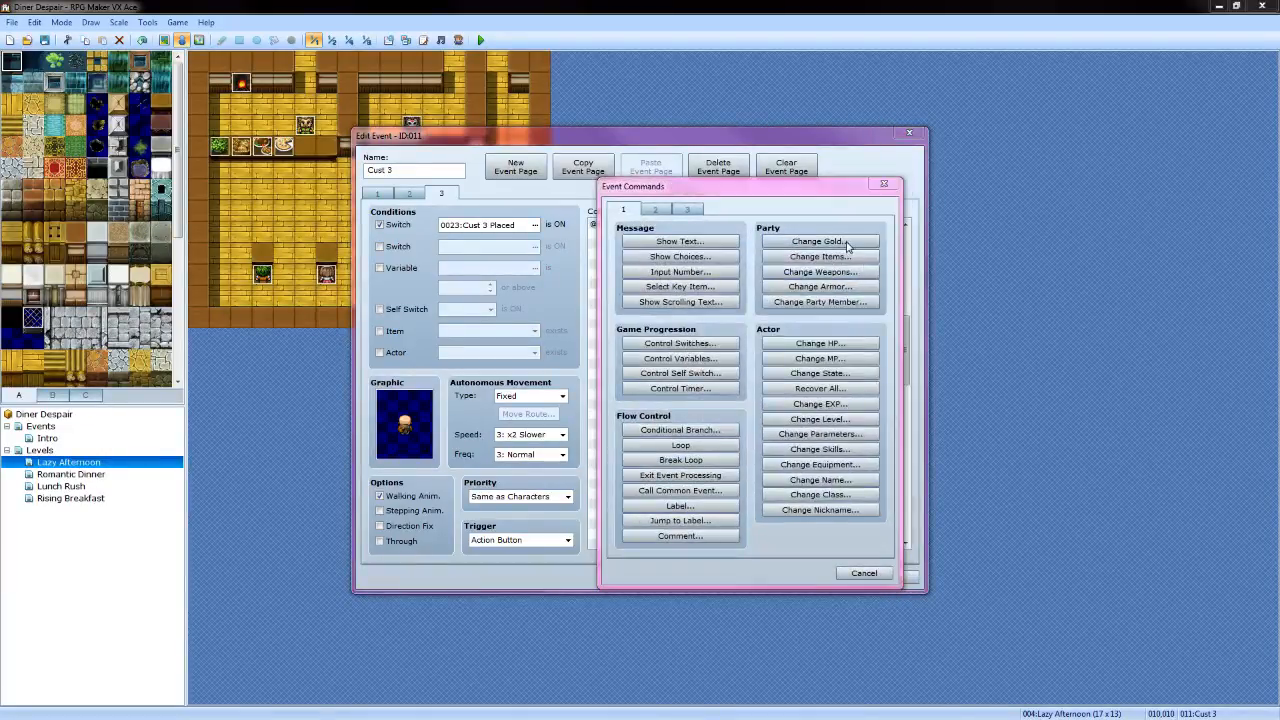
{"action": "left_click", "coordinate": [673, 414]}
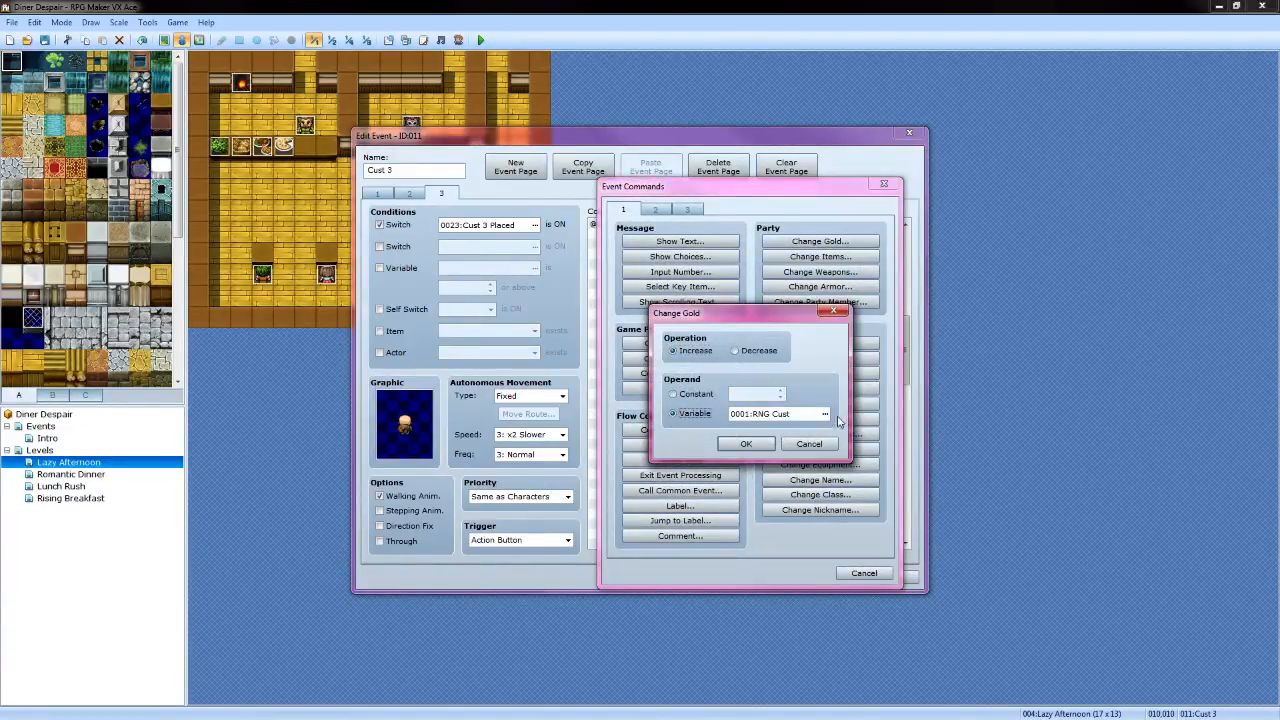
{"action": "left_click", "coordinate": [825, 413]}
{"action": "left_click", "coordinate": [800, 282]}
{"action": "left_click", "coordinate": [730, 515]}
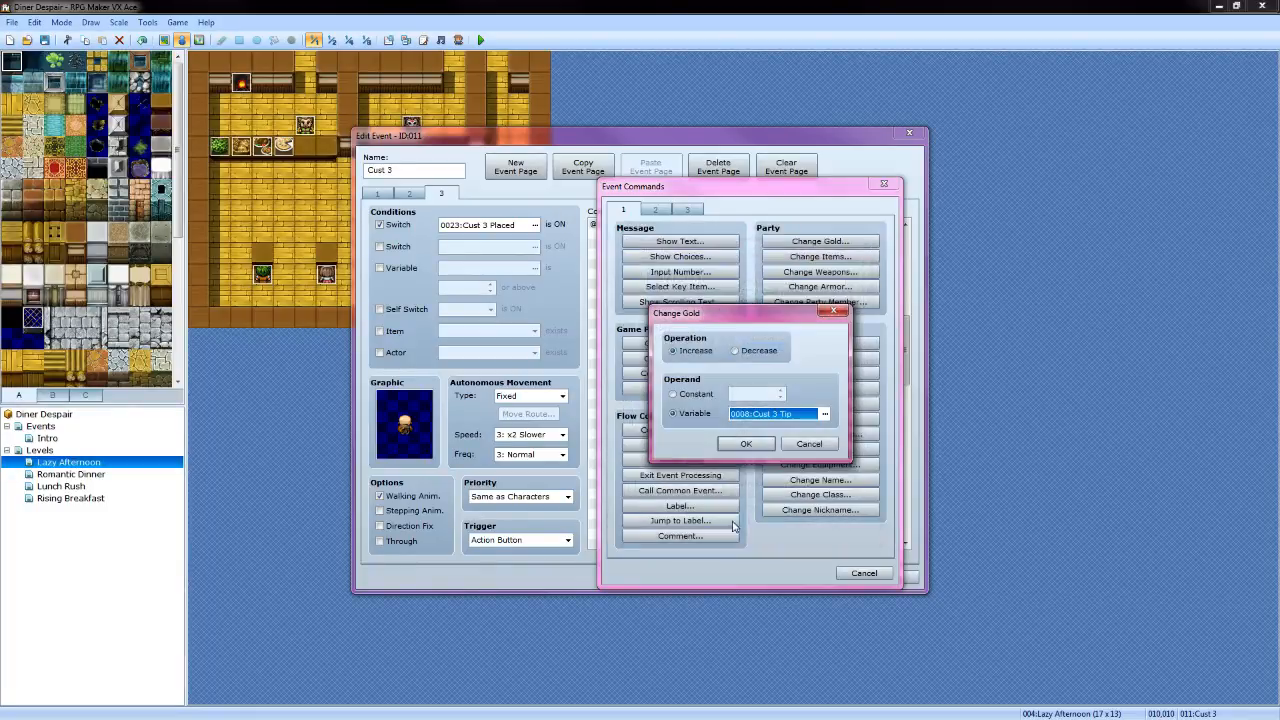
{"action": "left_click", "coordinate": [746, 444]}
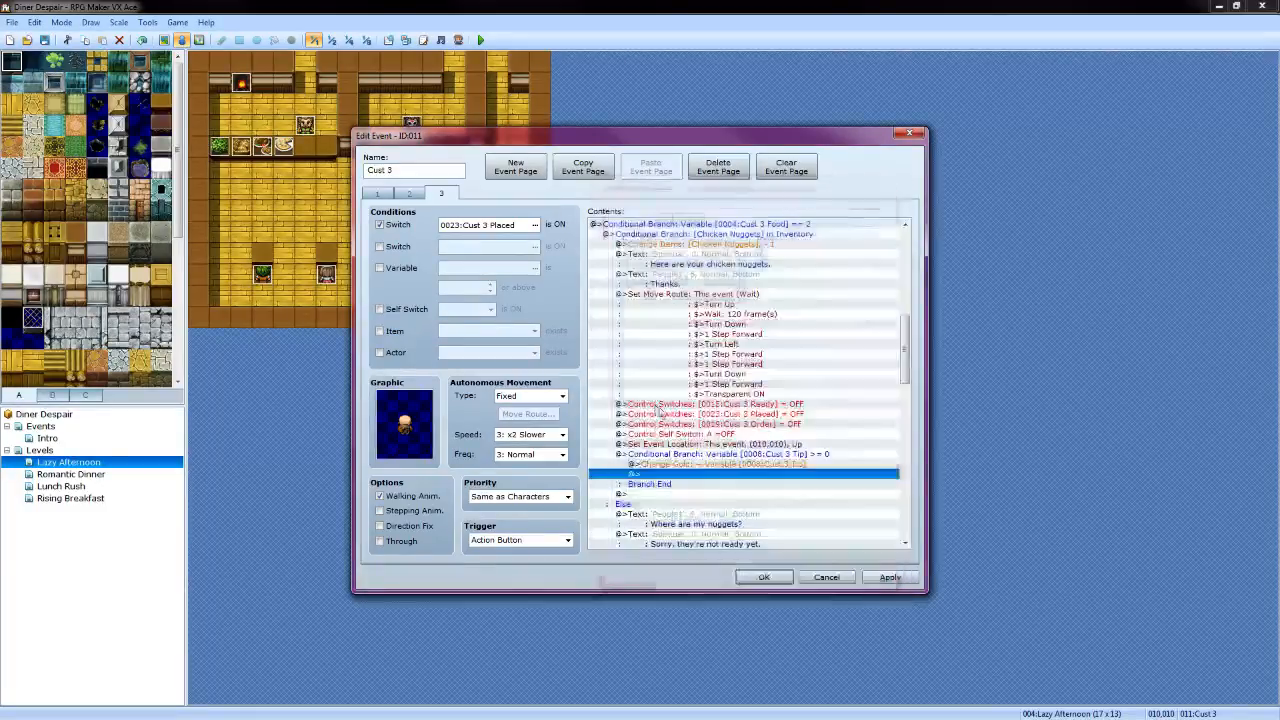
Play the Coin sound effect right after the gold increase in the chicken nuggets delivery's tip branch
{"action": "double_click", "coordinate": [678, 477]}
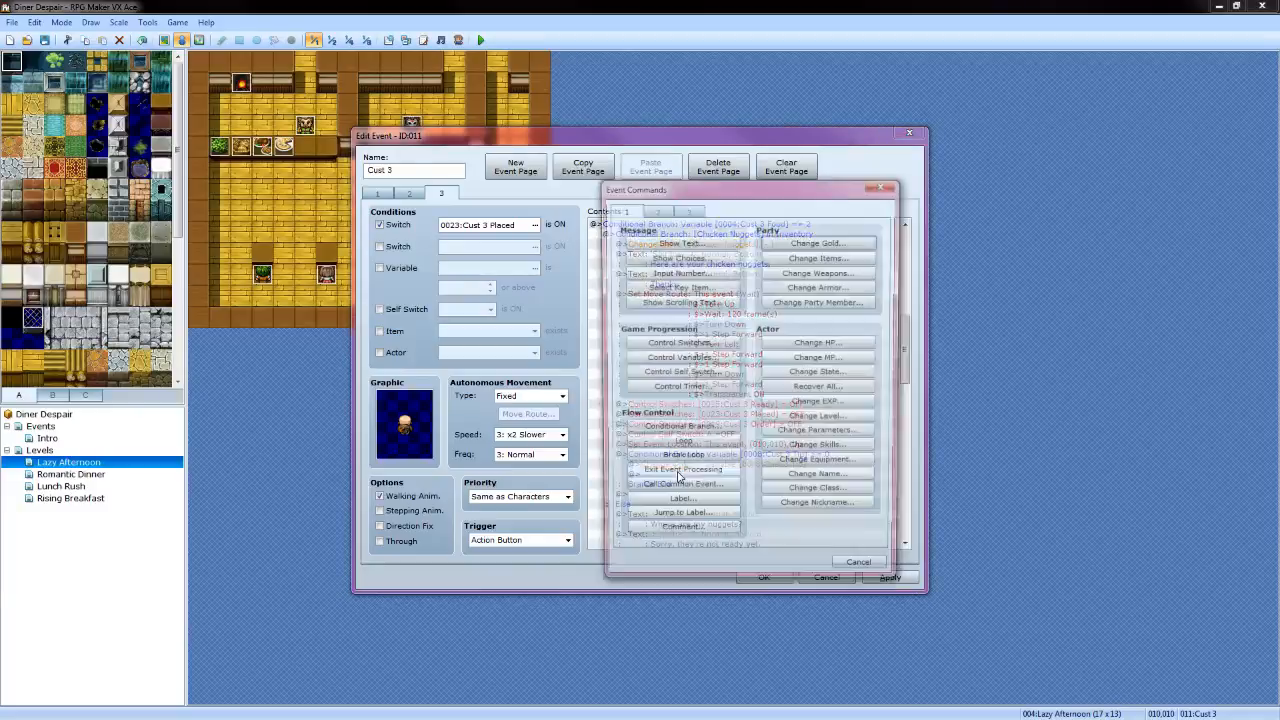
{"action": "left_click", "coordinate": [655, 209]}
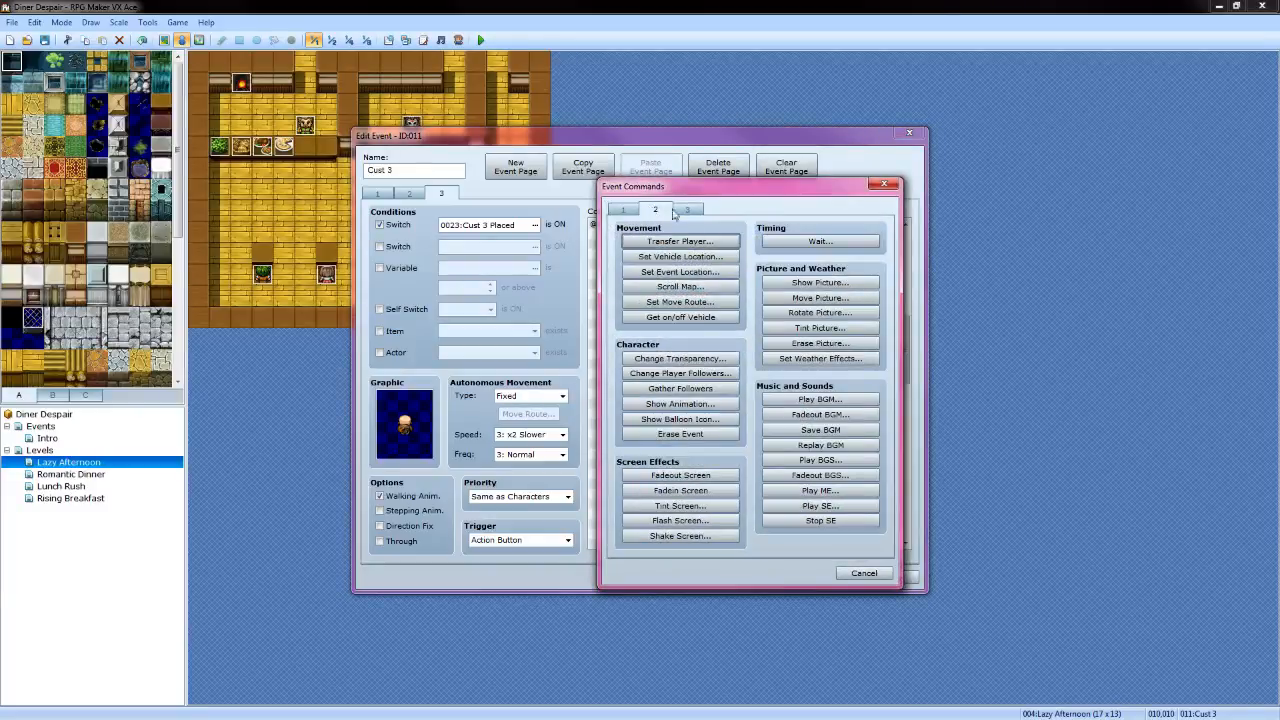
{"action": "left_click", "coordinate": [820, 505]}
{"action": "scroll", "coordinate": [812, 435], "scroll_direction": "down", "scroll_amount": 10}
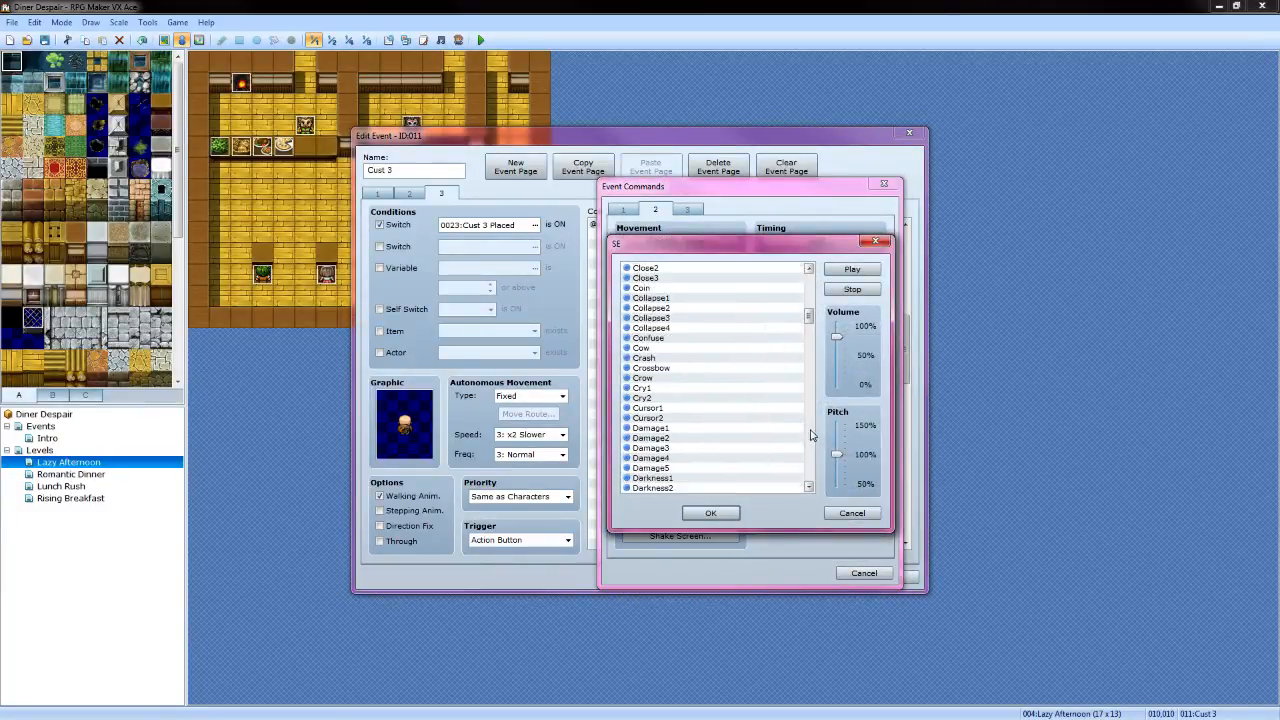
{"action": "left_click", "coordinate": [641, 289]}
{"action": "left_click", "coordinate": [710, 513]}
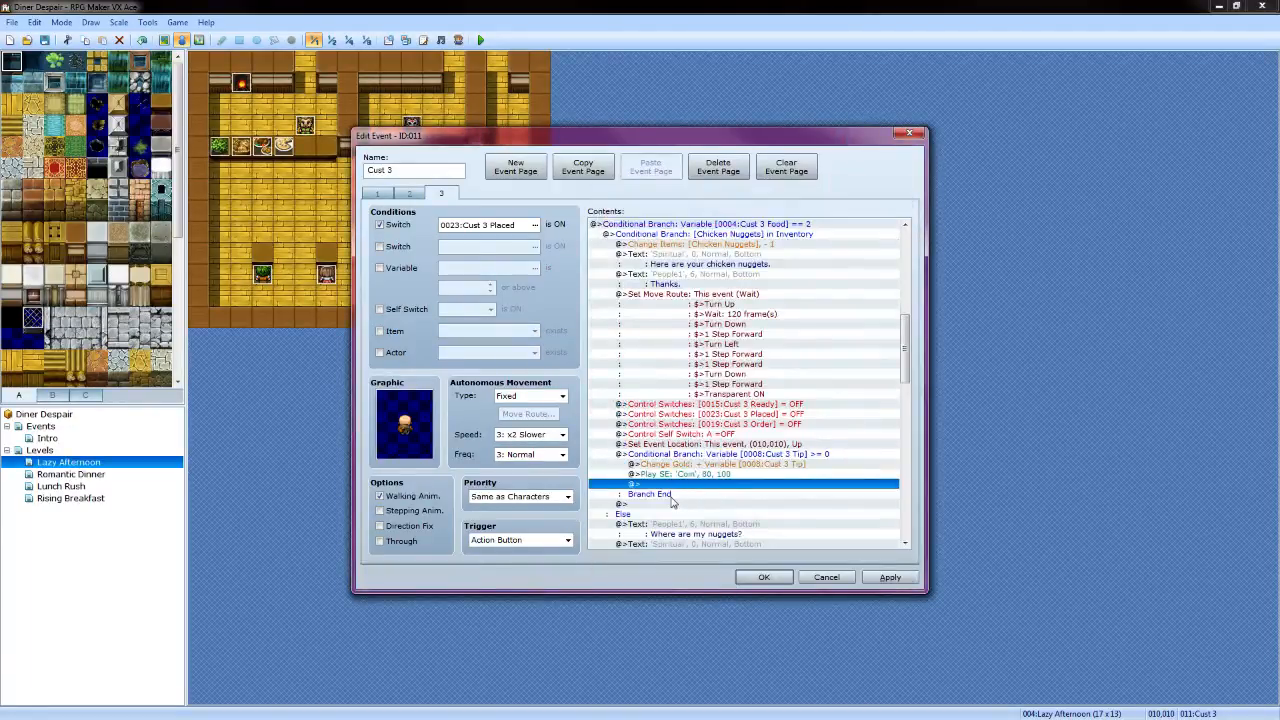
Subtract 10 from the Cust 3 Tip variable at the end of the chicken nuggets order's Else branch
{"action": "scroll", "coordinate": [672, 502], "scroll_direction": "down", "scroll_amount": 4}
{"action": "double_click", "coordinate": [680, 447]}
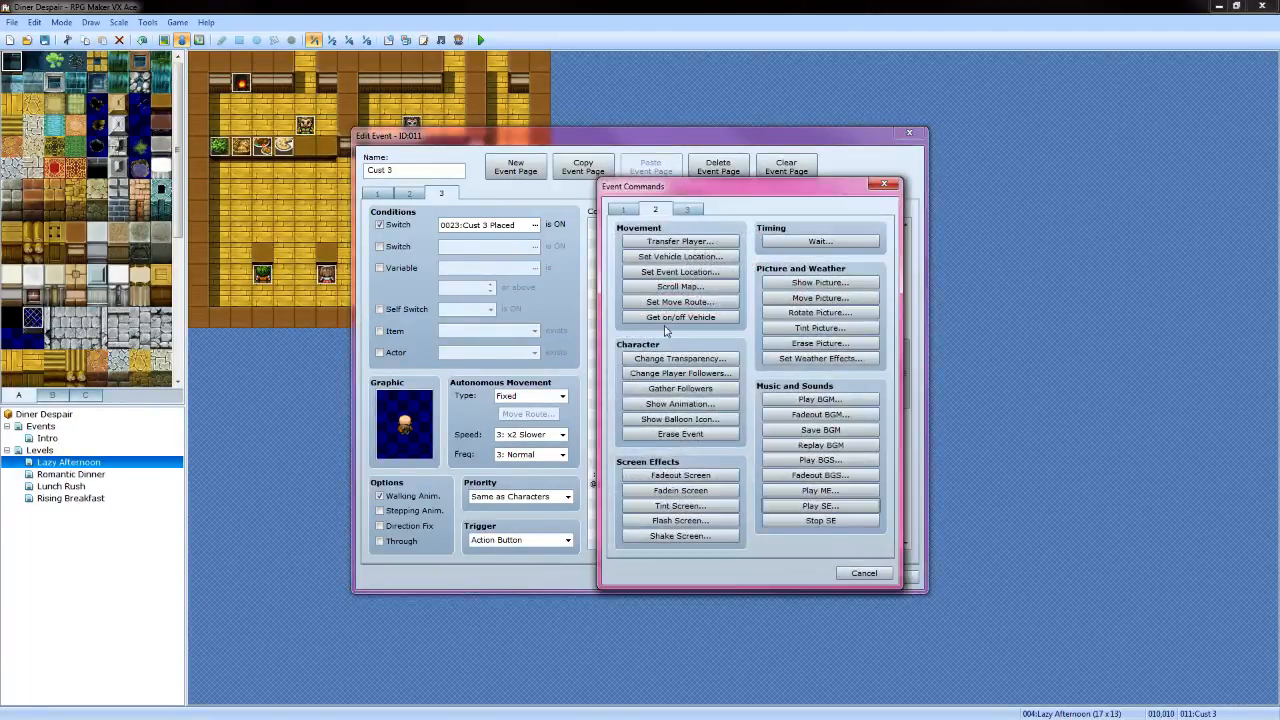
{"action": "left_click", "coordinate": [627, 211]}
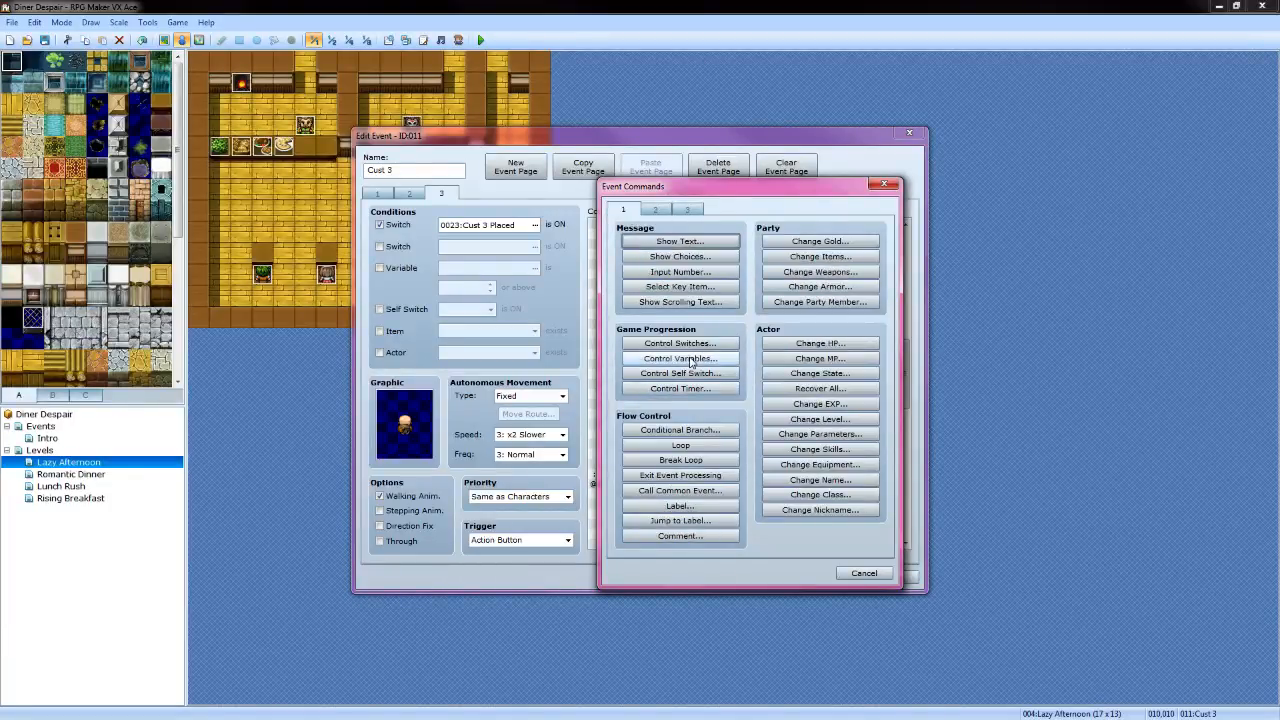
{"action": "left_click", "coordinate": [680, 358]}
{"action": "left_click", "coordinate": [768, 291]}
{"action": "left_click", "coordinate": [781, 357]}
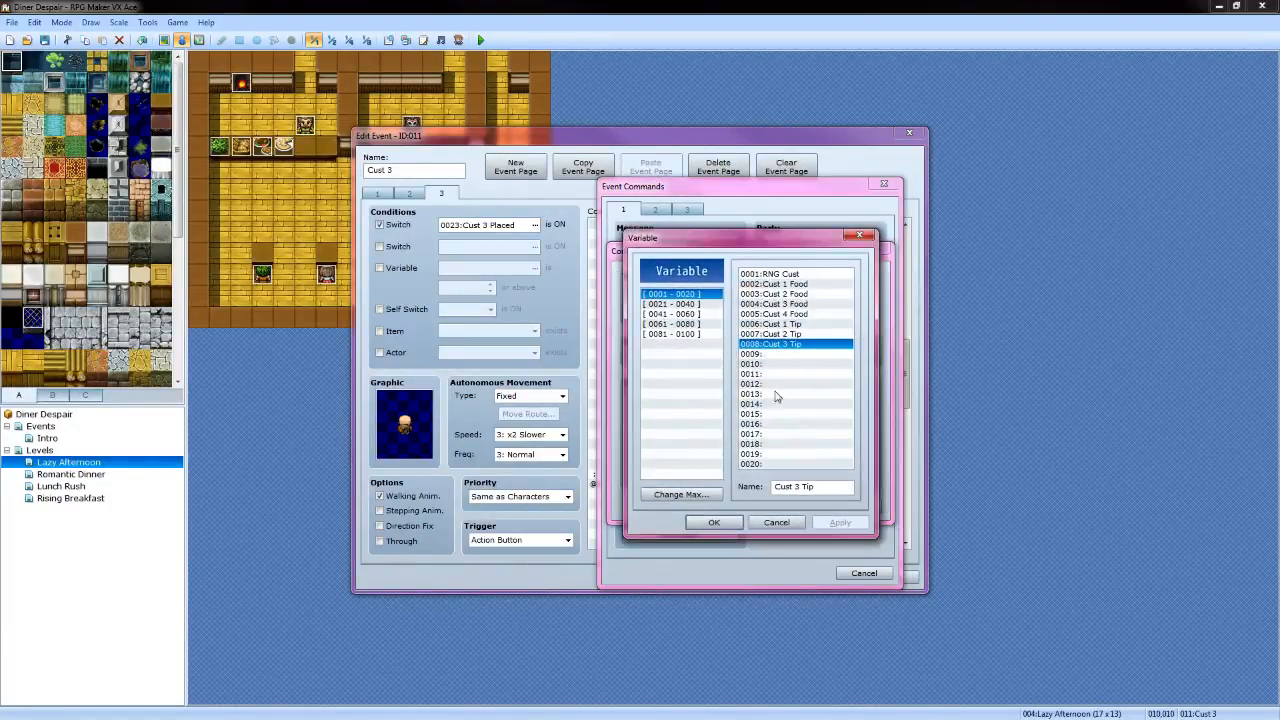
{"action": "left_click", "coordinate": [735, 521]}
{"action": "left_click", "coordinate": [716, 354]}
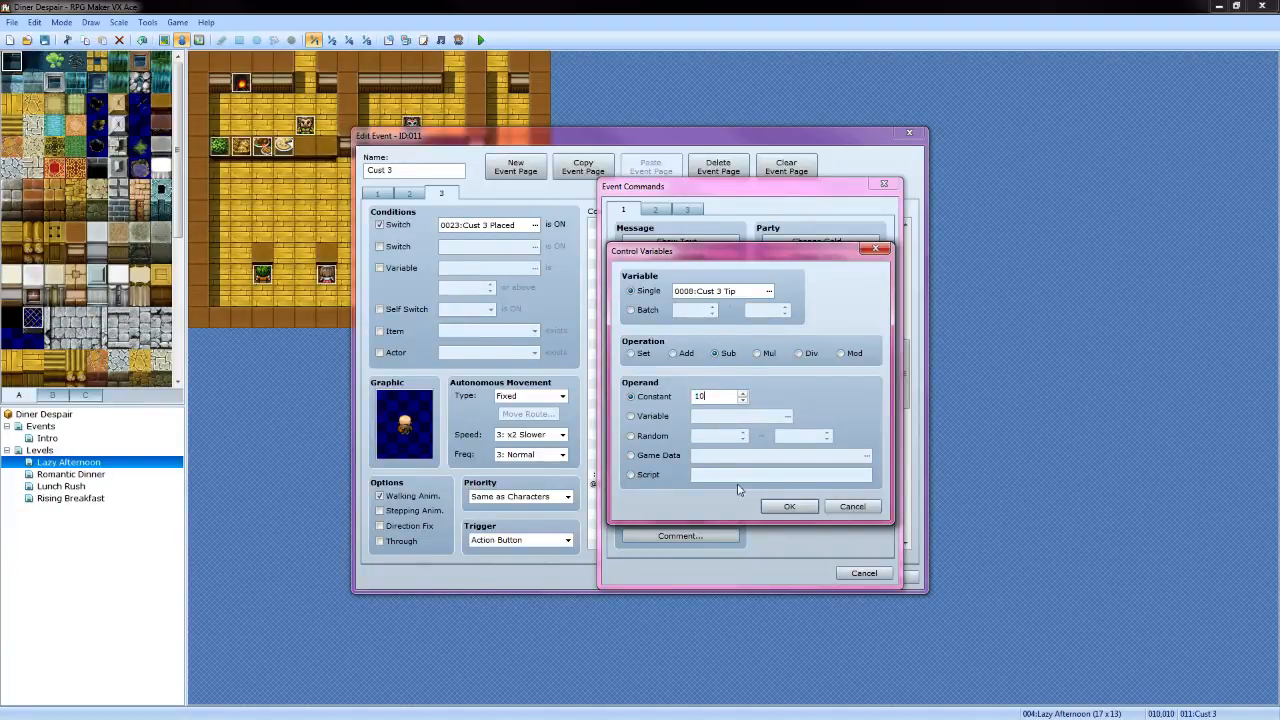
{"action": "left_click", "coordinate": [771, 506]}
Start a new conditional branch at the end of the pizza delivery, after the Set Event Location command
{"action": "scroll", "coordinate": [697, 440], "scroll_direction": "down", "scroll_amount": 4}
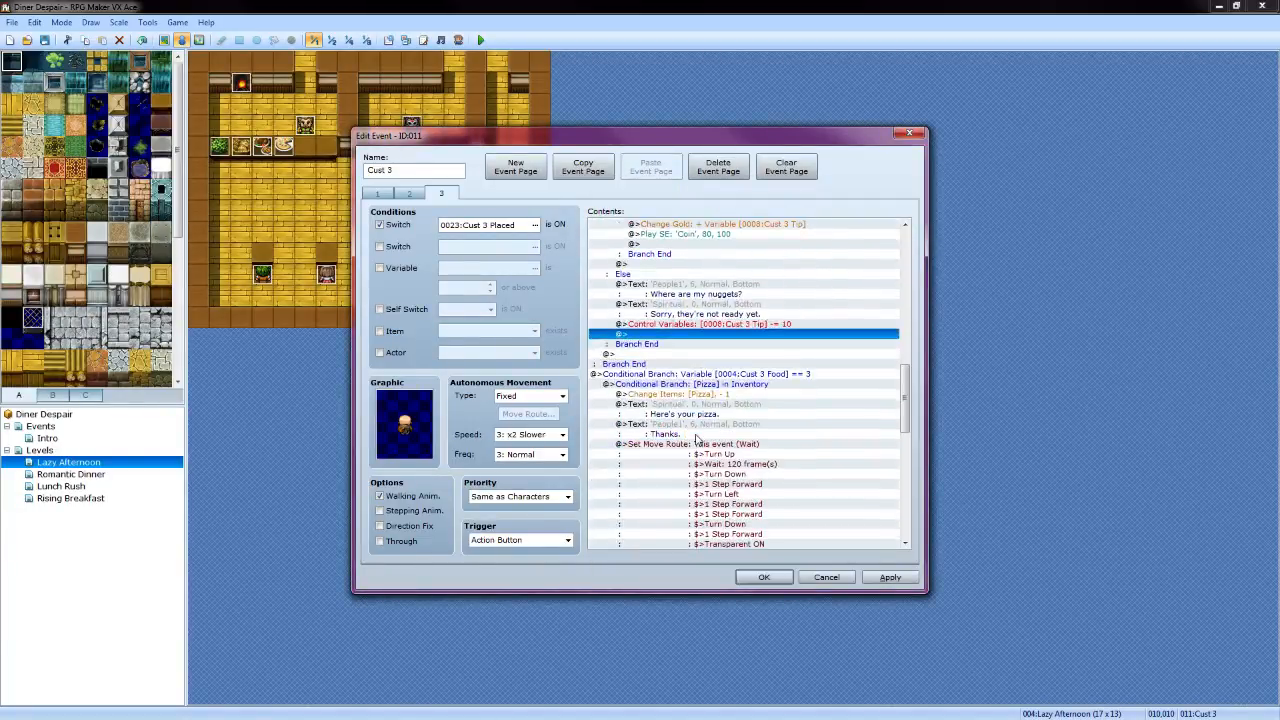
{"action": "scroll", "coordinate": [714, 402], "scroll_direction": "down", "scroll_amount": 5}
{"action": "scroll", "coordinate": [714, 402], "scroll_direction": "down", "scroll_amount": 3}
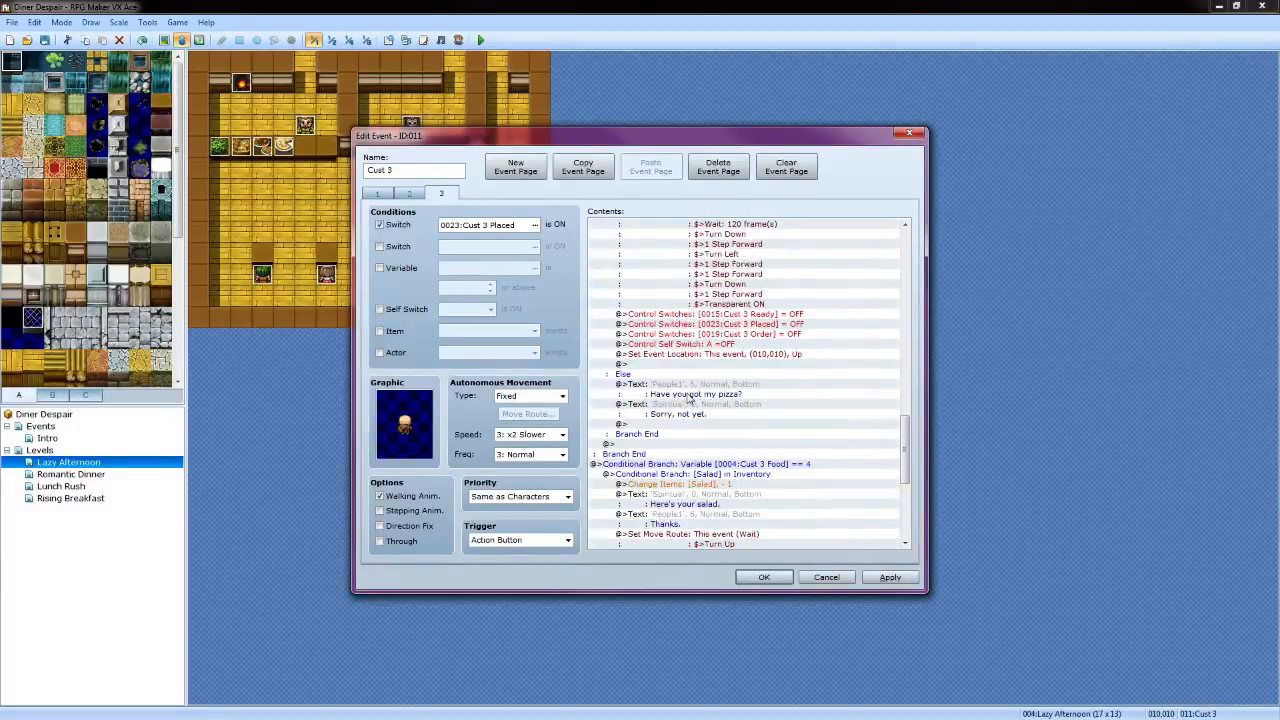
{"action": "double_click", "coordinate": [679, 370]}
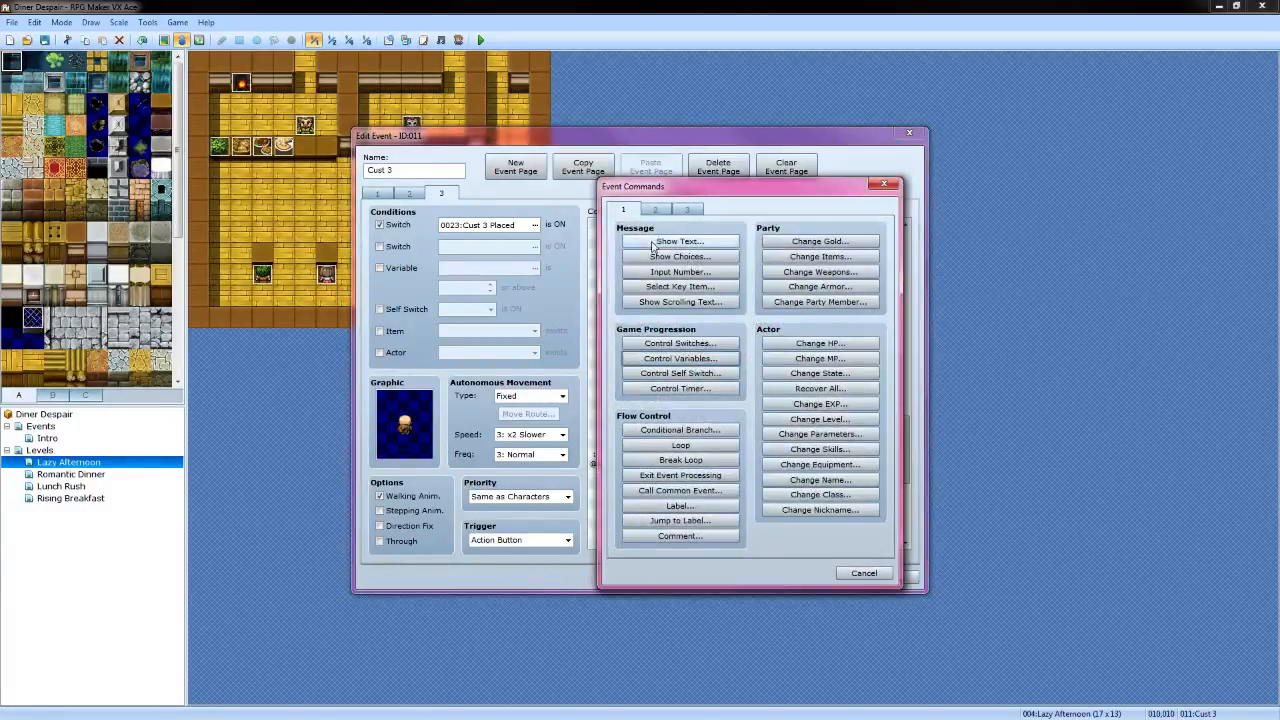
{"action": "left_click", "coordinate": [690, 430]}
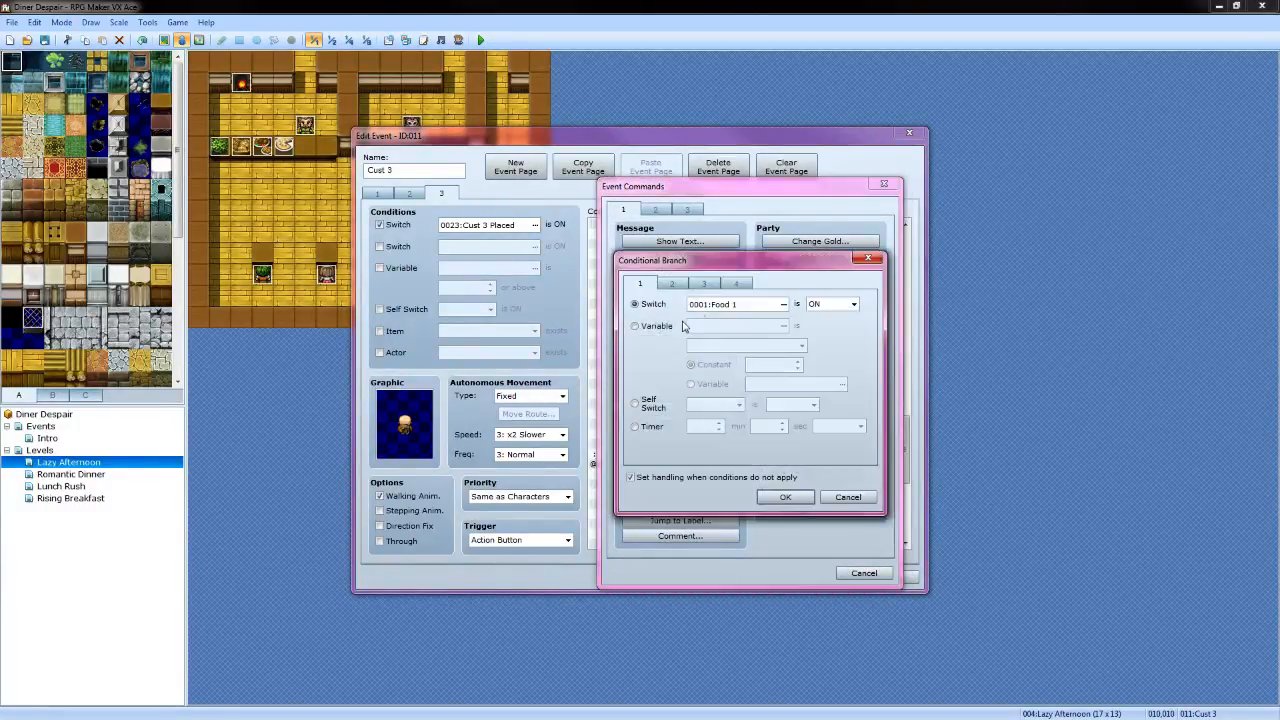
Add a conditional branch to the pizza delivery checking that variable Cust 3 Tip is greater than or equal to 0, without an Else branch
{"action": "left_click", "coordinate": [635, 327]}
{"action": "left_click", "coordinate": [785, 327]}
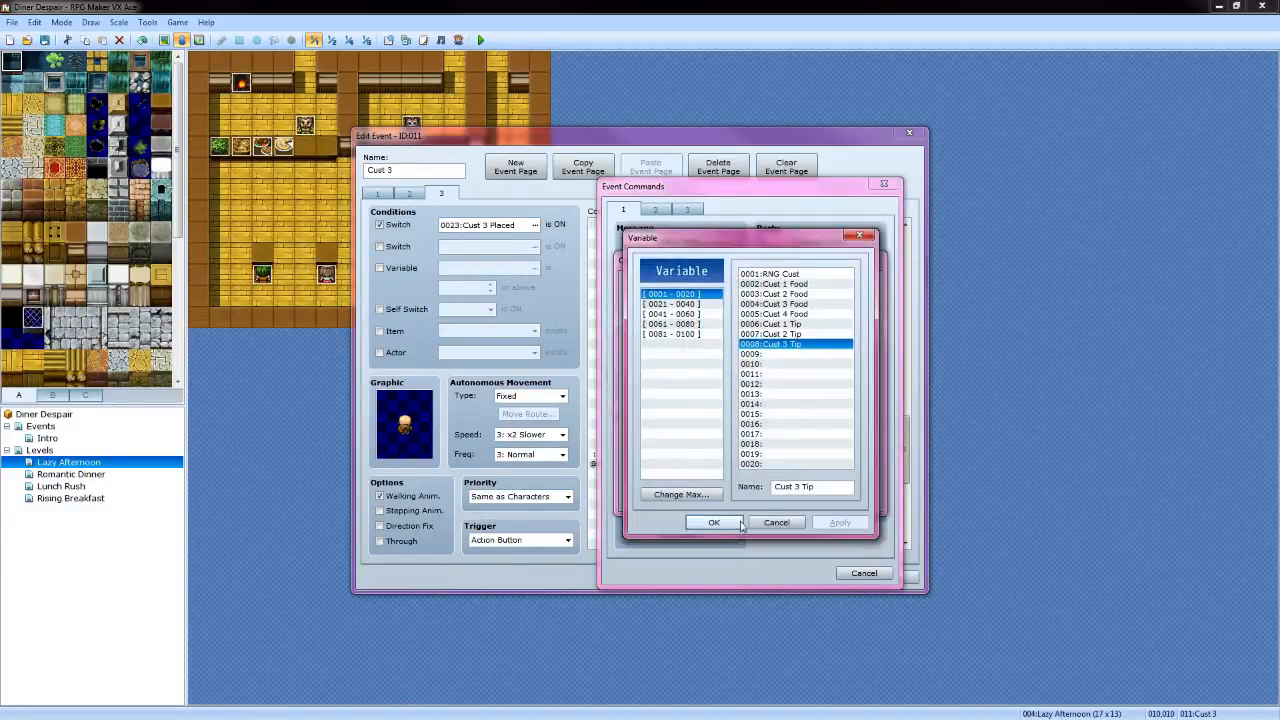
{"action": "left_click", "coordinate": [726, 524]}
{"action": "left_click", "coordinate": [801, 345]}
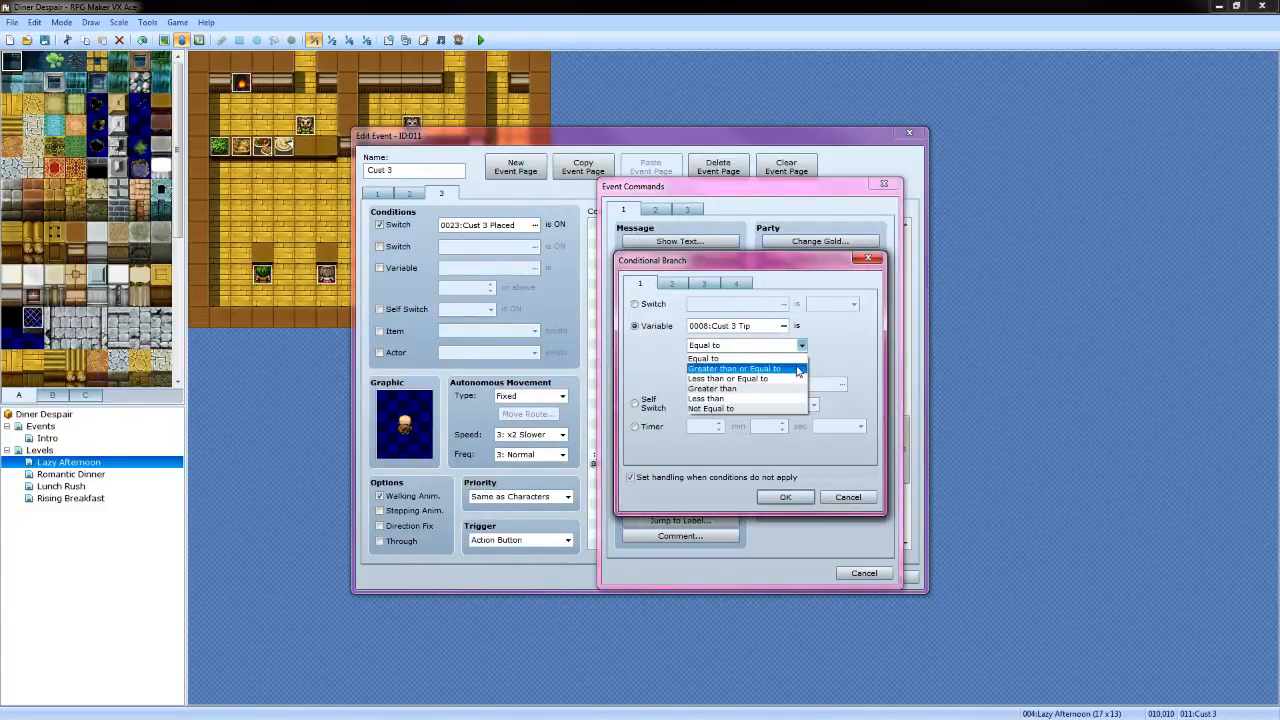
{"action": "left_click", "coordinate": [730, 367]}
{"action": "left_click", "coordinate": [629, 480]}
{"action": "left_click", "coordinate": [785, 497]}
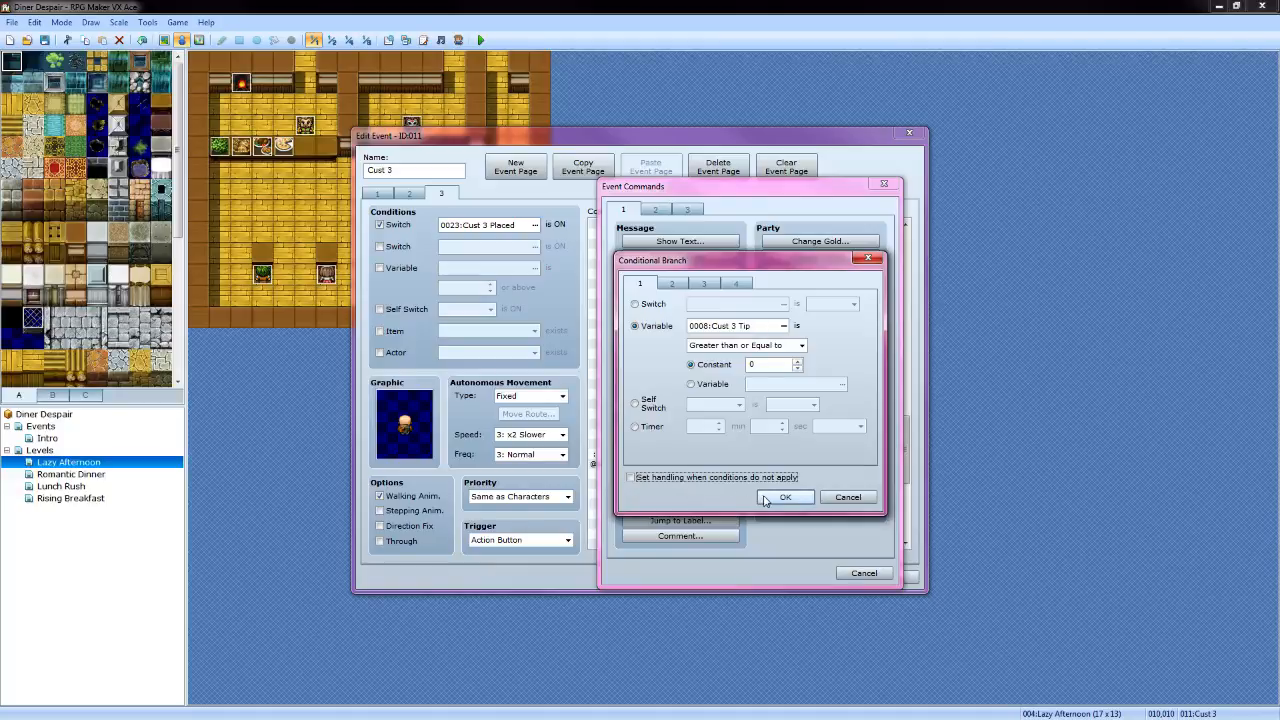
Inside the pizza tip branch, add a Change Gold command that increases gold by the variable Cust 3 Tip
{"action": "double_click", "coordinate": [674, 375]}
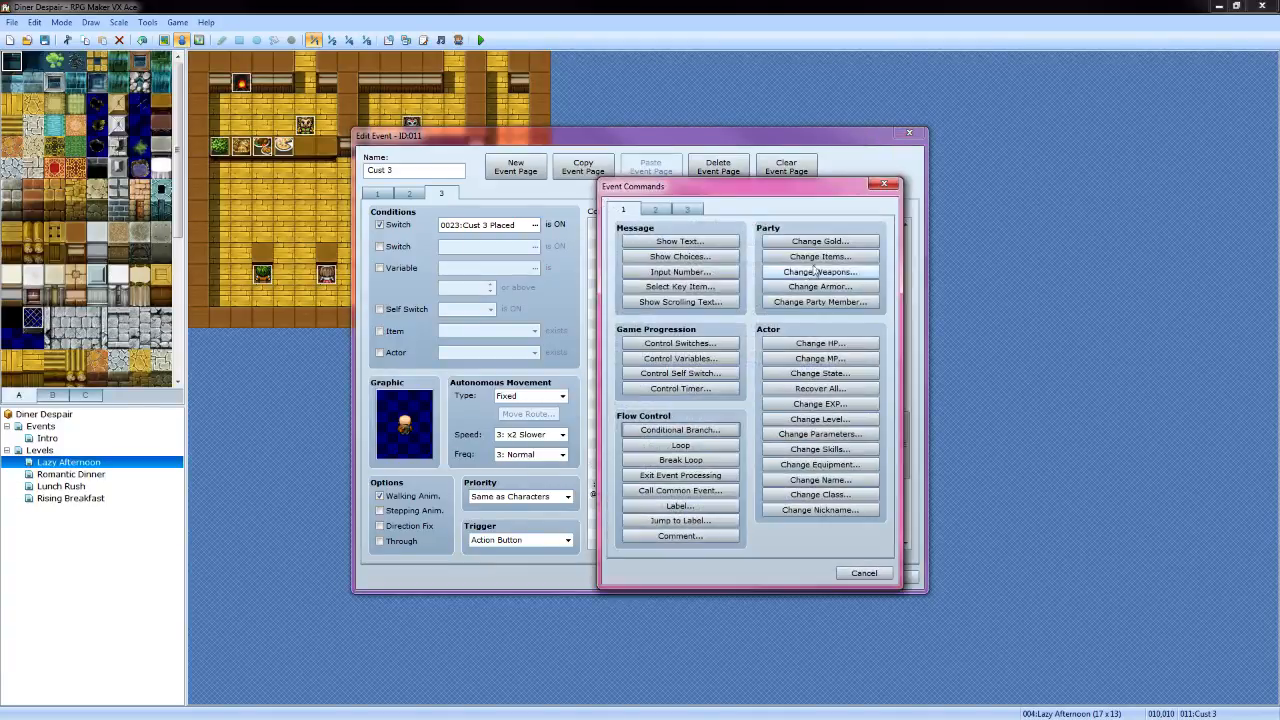
{"action": "left_click", "coordinate": [820, 241]}
{"action": "left_click", "coordinate": [674, 414]}
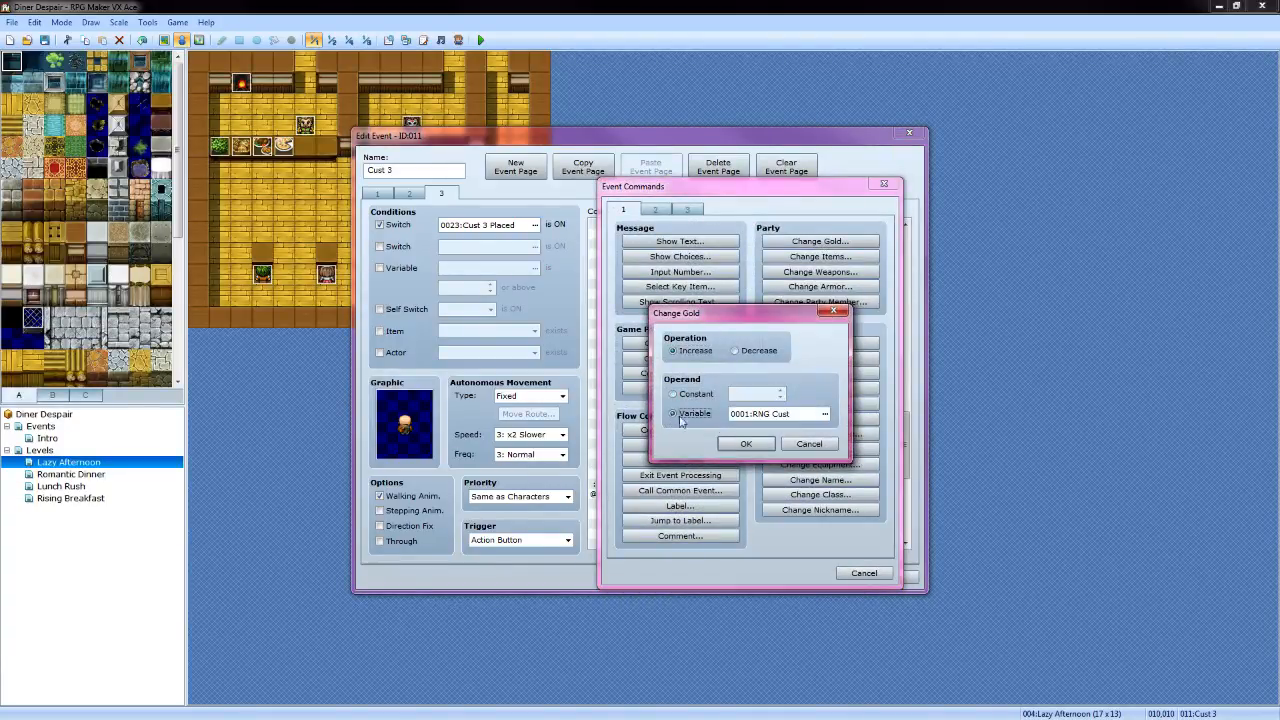
{"action": "left_click", "coordinate": [825, 414]}
{"action": "left_click", "coordinate": [790, 344]}
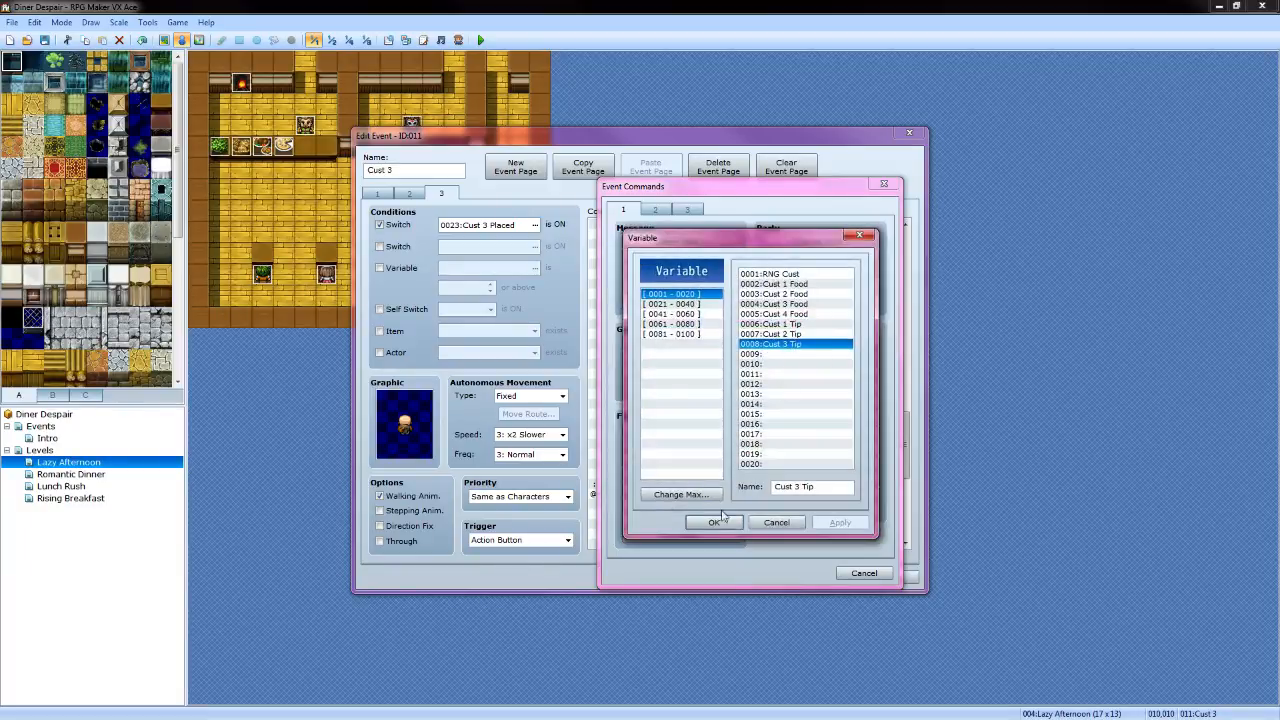
{"action": "left_click", "coordinate": [714, 522]}
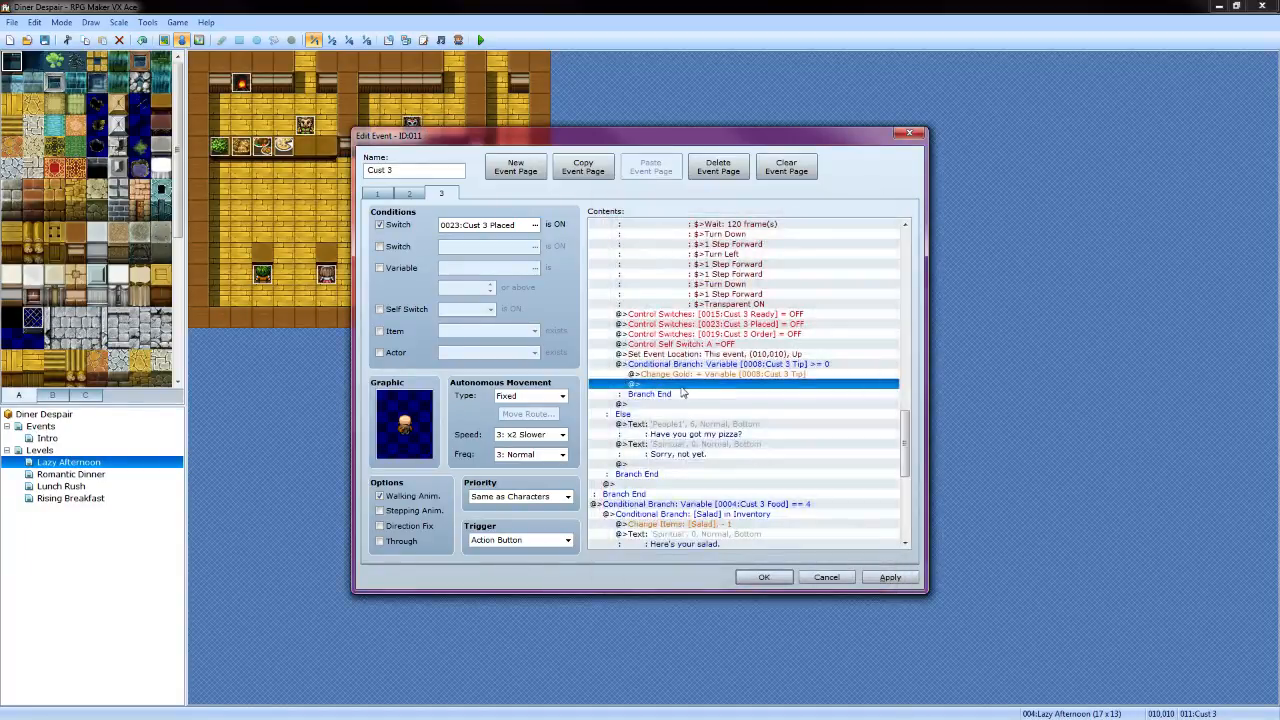
Add a Play SE command with the Coin sound below the gold change in the pizza tip branch
{"action": "double_click", "coordinate": [683, 384]}
{"action": "left_click", "coordinate": [656, 209]}
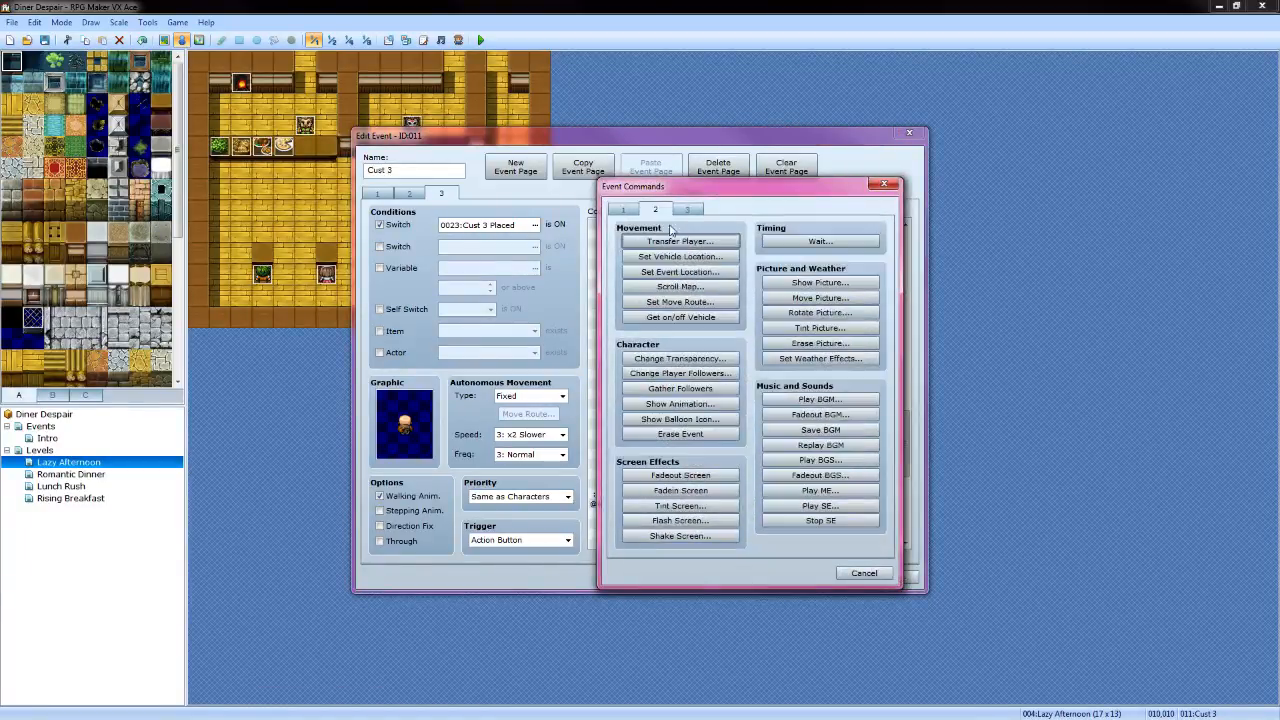
{"action": "left_click", "coordinate": [816, 505]}
{"action": "scroll", "coordinate": [678, 410], "scroll_direction": "down", "scroll_amount": 9}
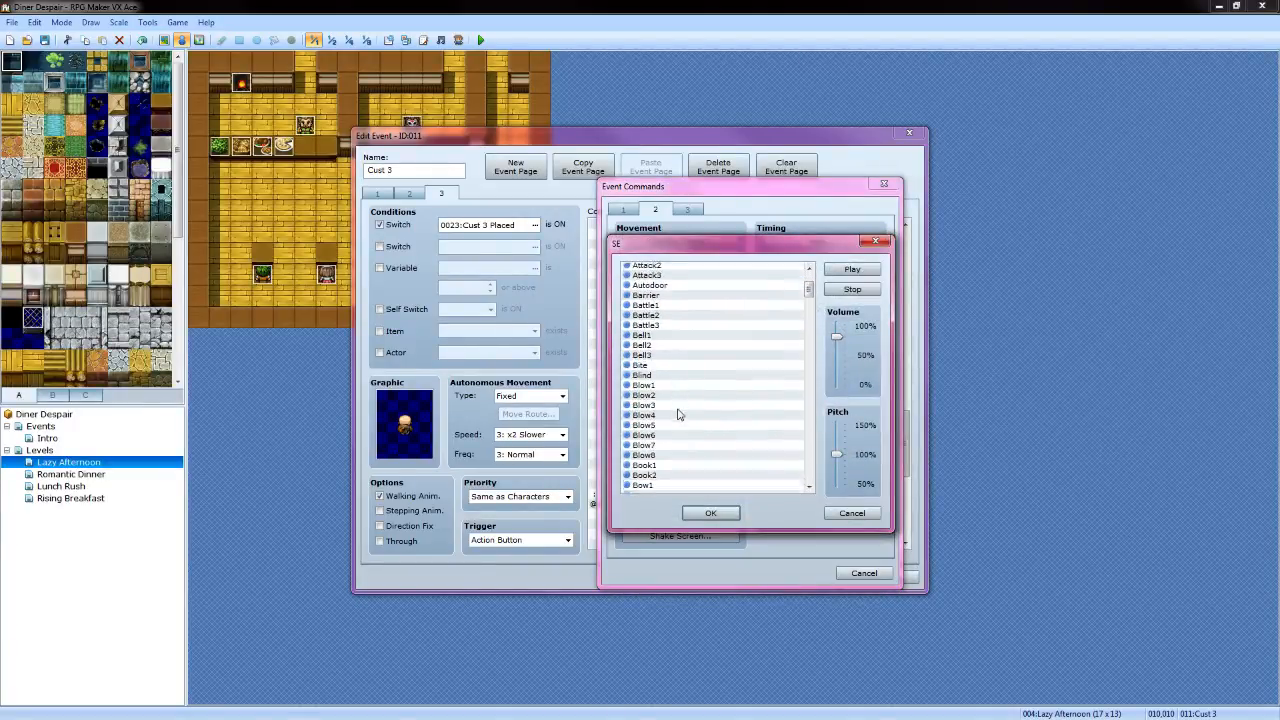
{"action": "left_click", "coordinate": [642, 399]}
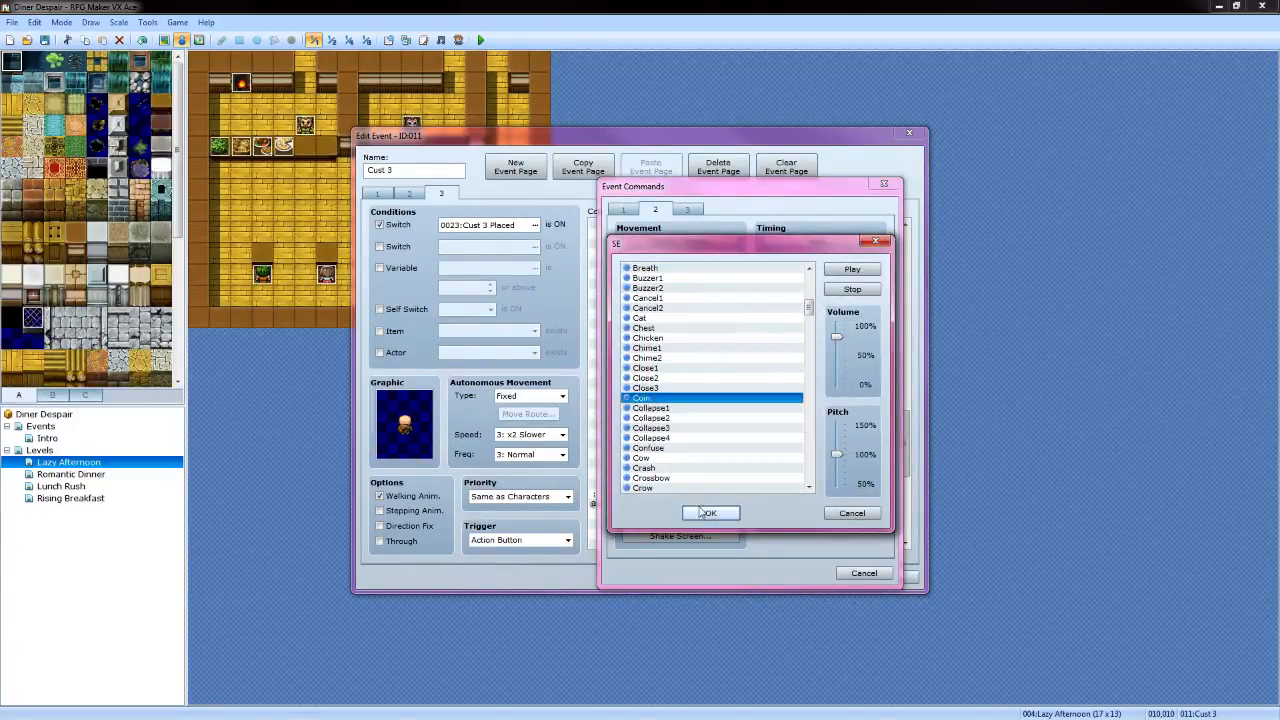
{"action": "left_click", "coordinate": [711, 512]}
In the pizza order's Else branch, after "Sorry, not yet.", subtract 10 from the variable Cust 3 Tip
{"action": "scroll", "coordinate": [728, 464], "scroll_direction": "down", "scroll_amount": 3}
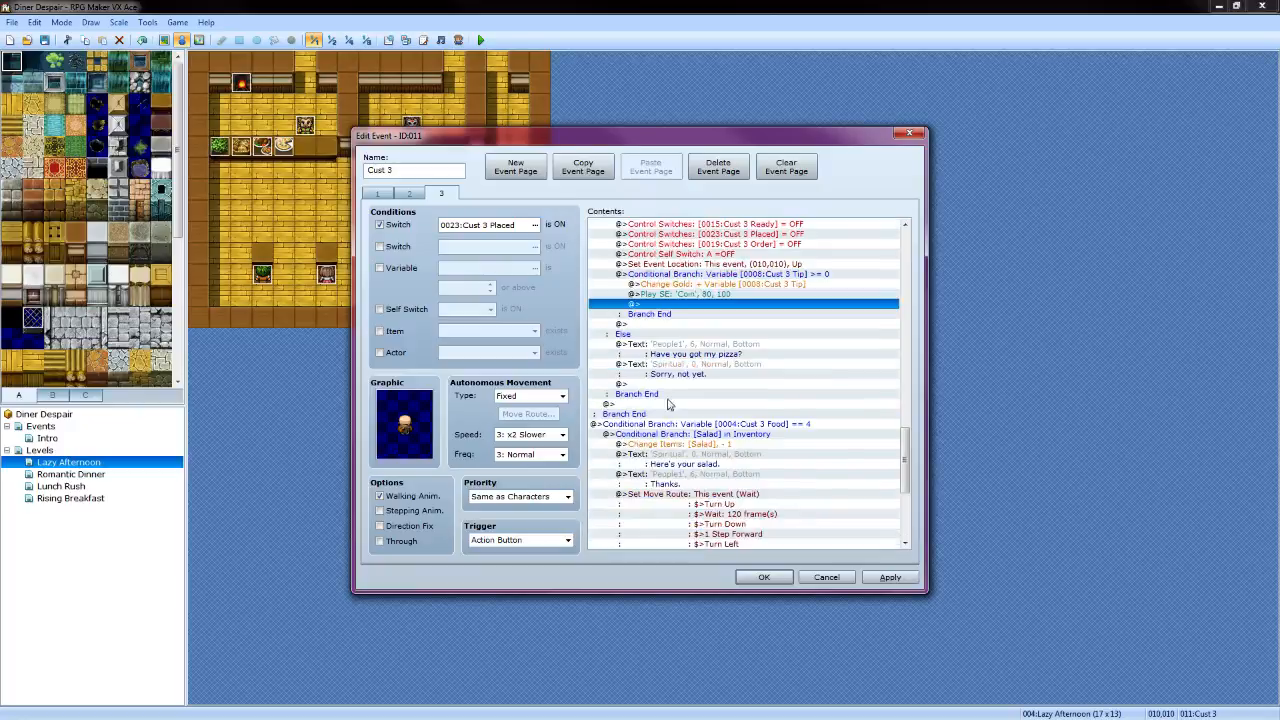
{"action": "double_click", "coordinate": [672, 390]}
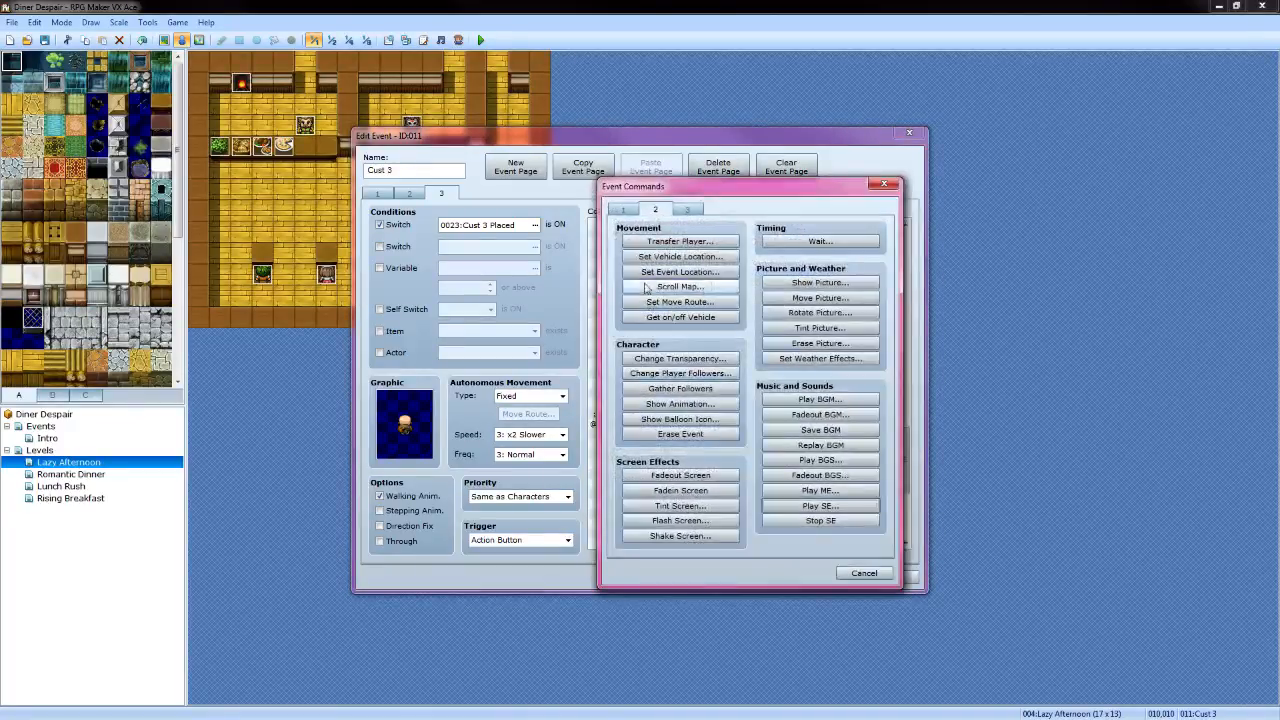
{"action": "left_click", "coordinate": [623, 209]}
{"action": "left_click", "coordinate": [682, 362]}
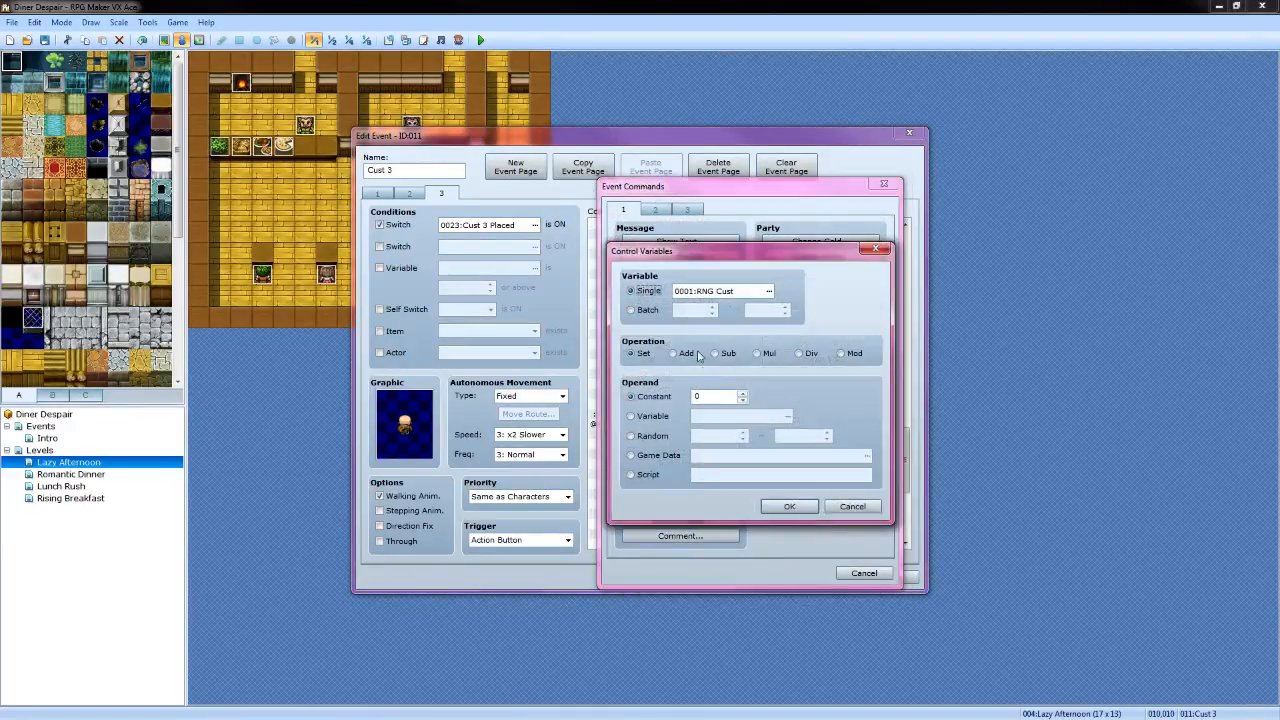
{"action": "left_click", "coordinate": [768, 291]}
{"action": "left_click", "coordinate": [790, 345]}
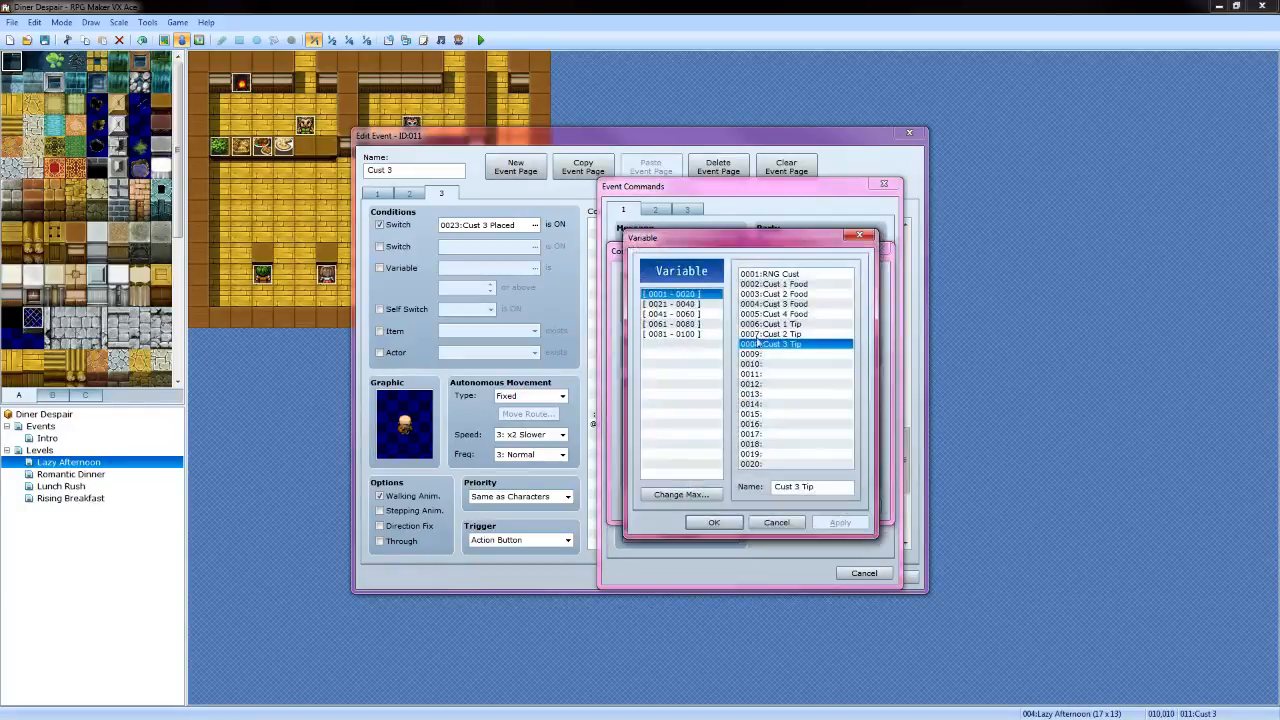
{"action": "left_click", "coordinate": [716, 520]}
{"action": "left_click", "coordinate": [716, 356]}
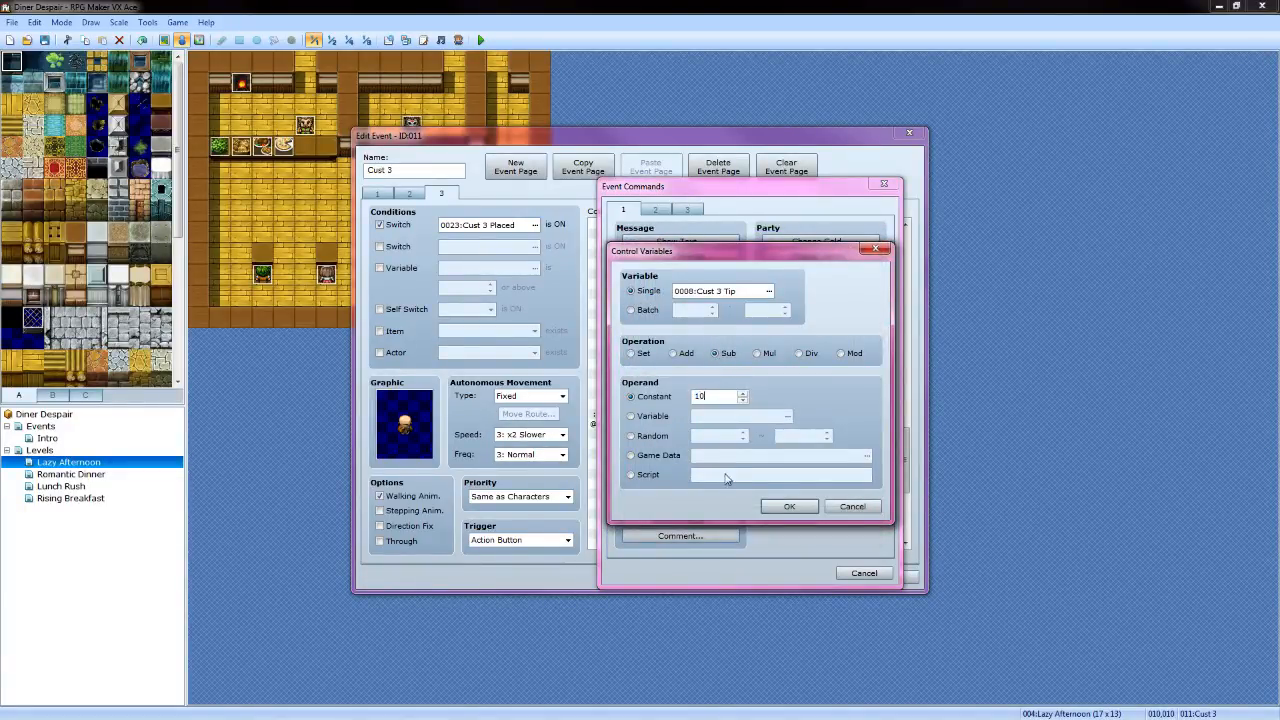
{"action": "left_click", "coordinate": [788, 506]}
After Set Event Location in the salad delivery, add a conditional branch for Cust 3 Tip greater than or equal to 0, without an Else branch
{"action": "scroll", "coordinate": [737, 455], "scroll_direction": "down", "scroll_amount": 4}
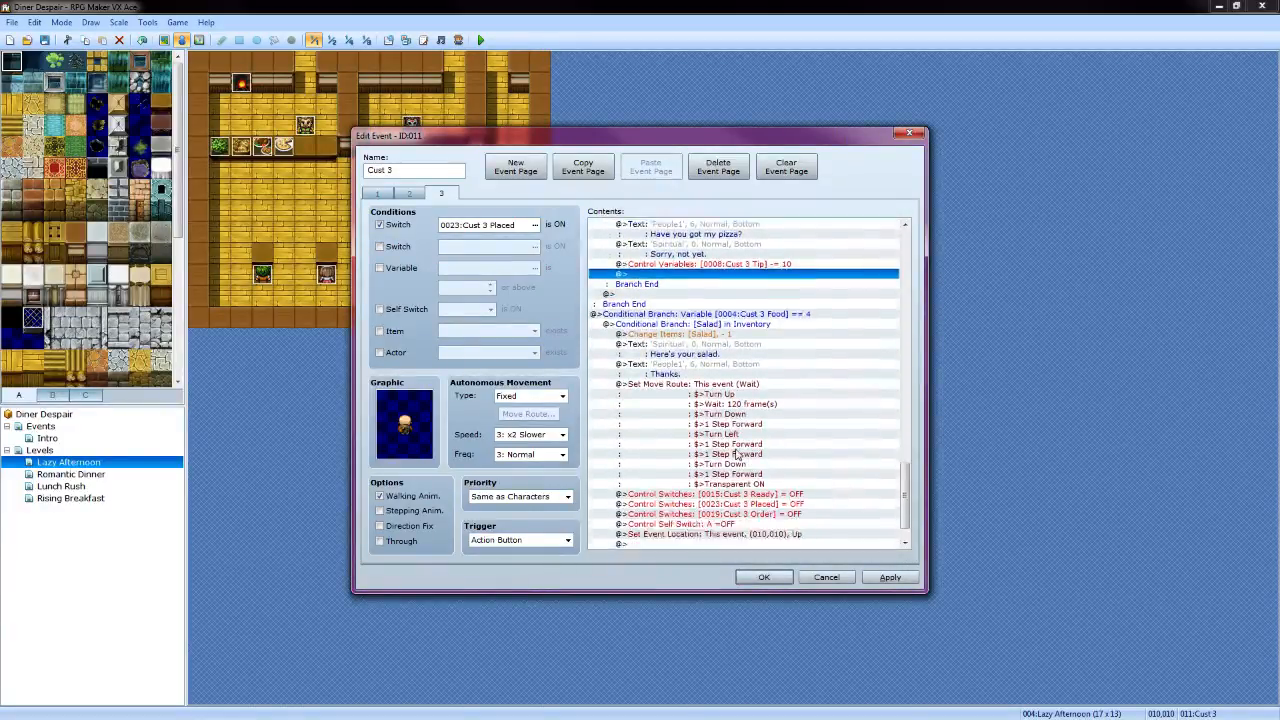
{"action": "scroll", "coordinate": [737, 455], "scroll_direction": "down", "scroll_amount": 3}
{"action": "double_click", "coordinate": [704, 446]}
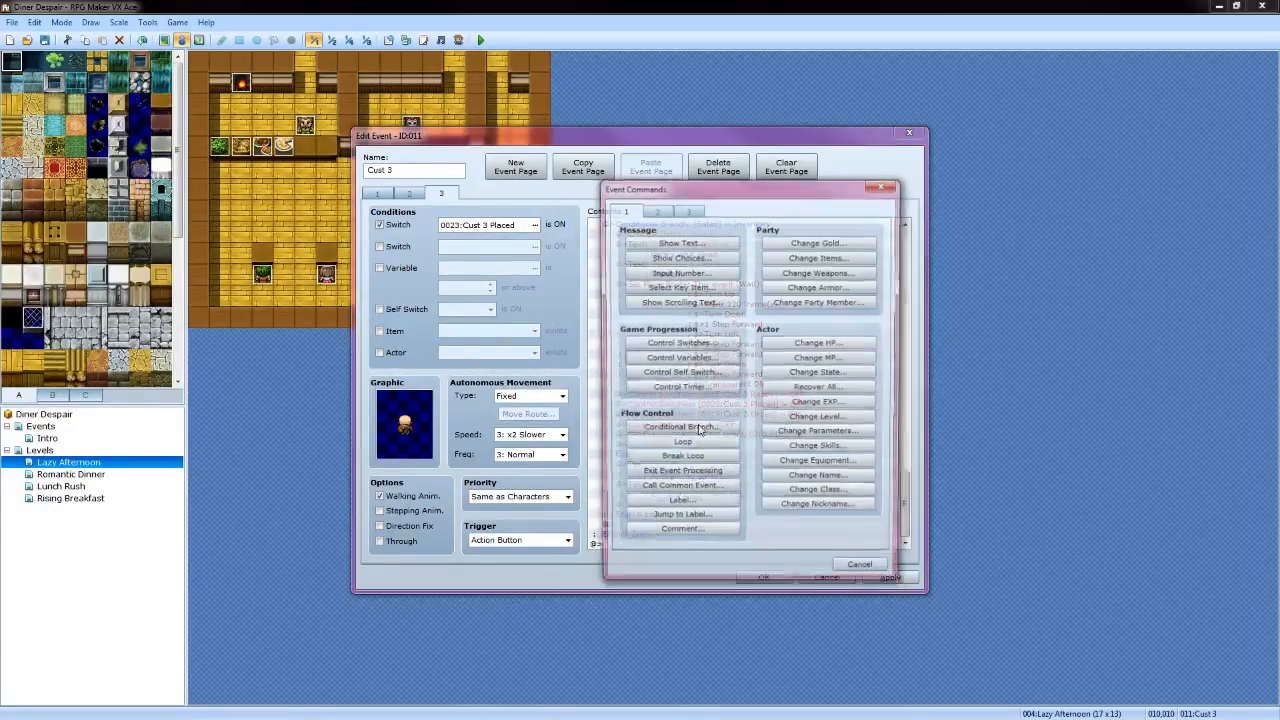
{"action": "left_click", "coordinate": [692, 430]}
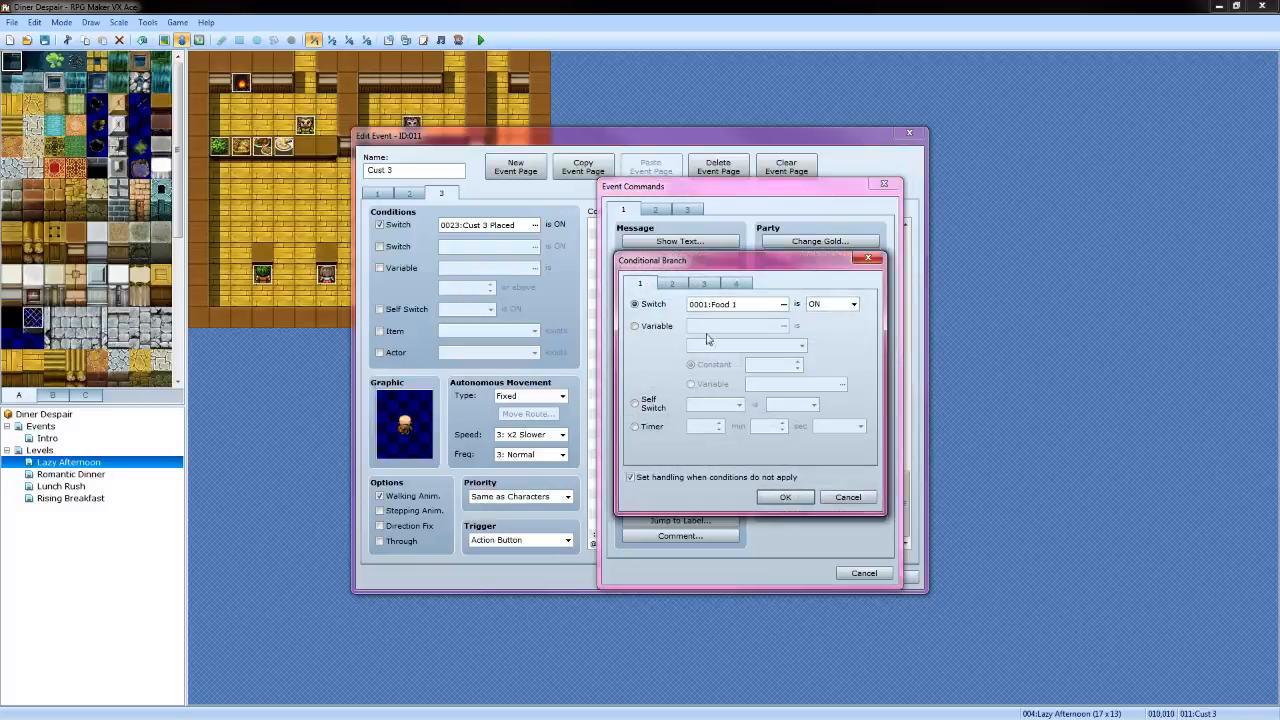
{"action": "left_click", "coordinate": [634, 327]}
{"action": "left_click", "coordinate": [784, 327]}
{"action": "left_click", "coordinate": [789, 341]}
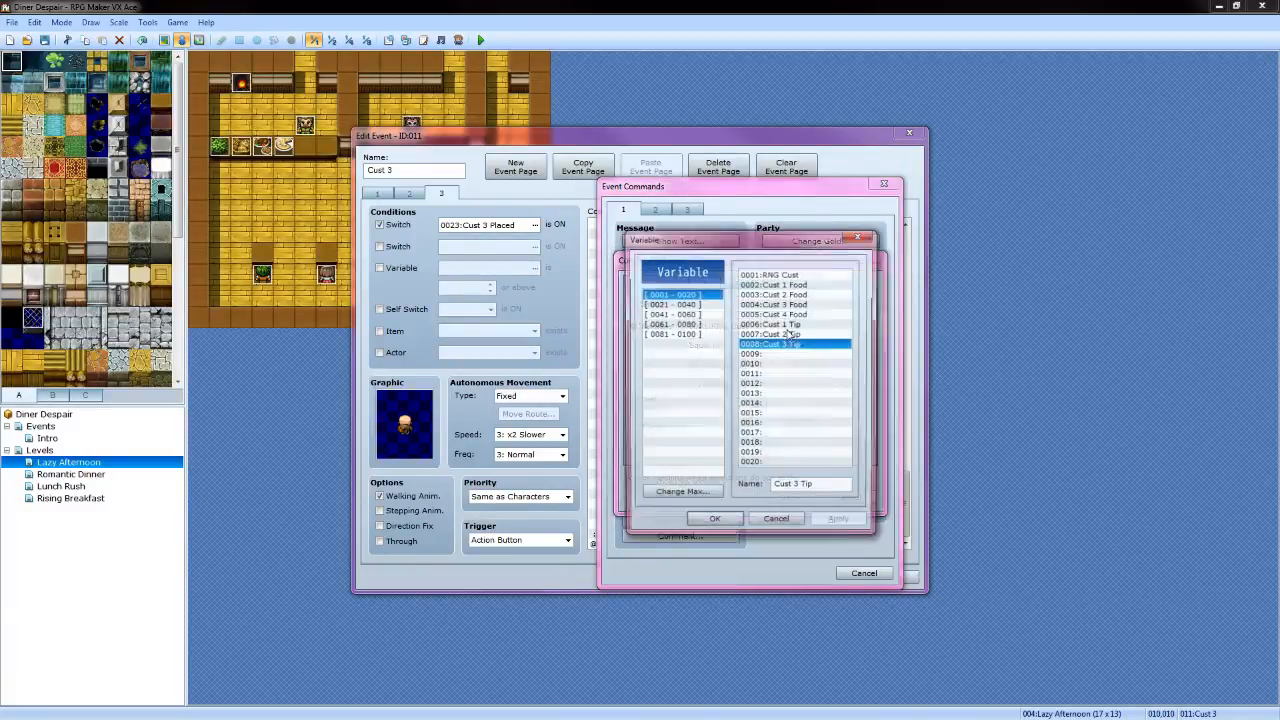
{"action": "left_click", "coordinate": [718, 519]}
{"action": "left_click", "coordinate": [801, 345]}
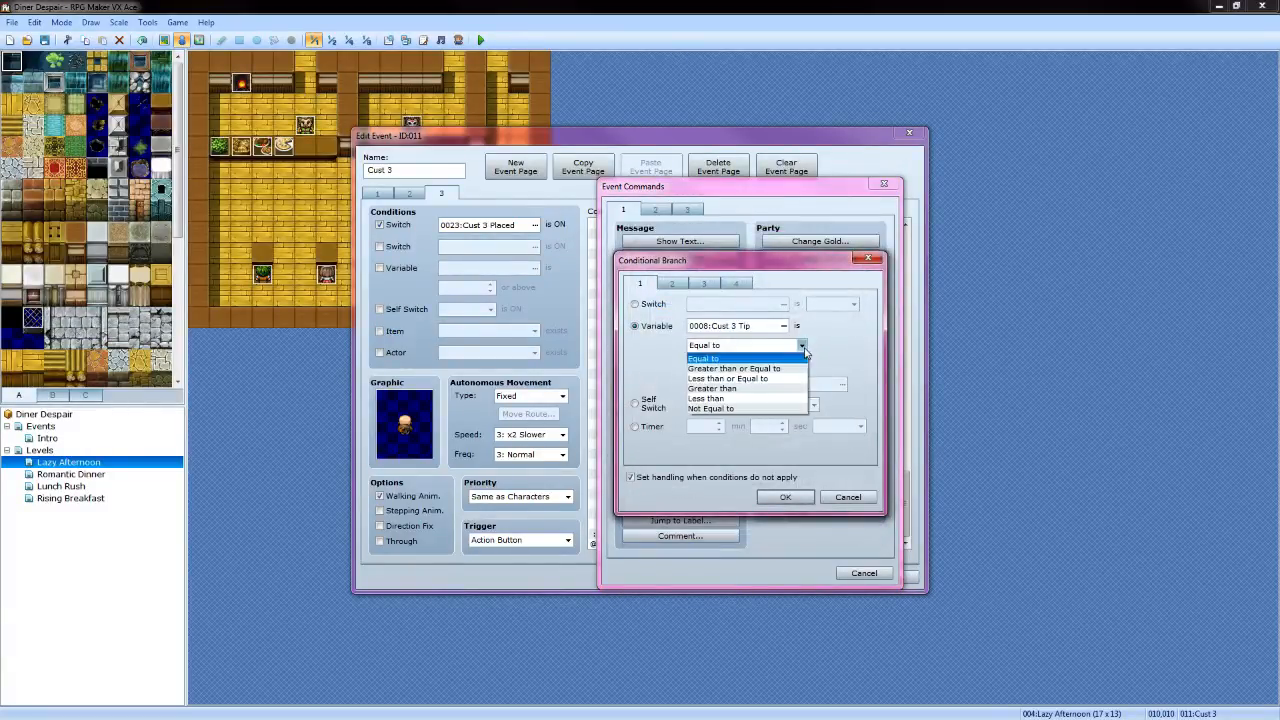
{"action": "left_click", "coordinate": [745, 366]}
{"action": "left_click", "coordinate": [631, 478]}
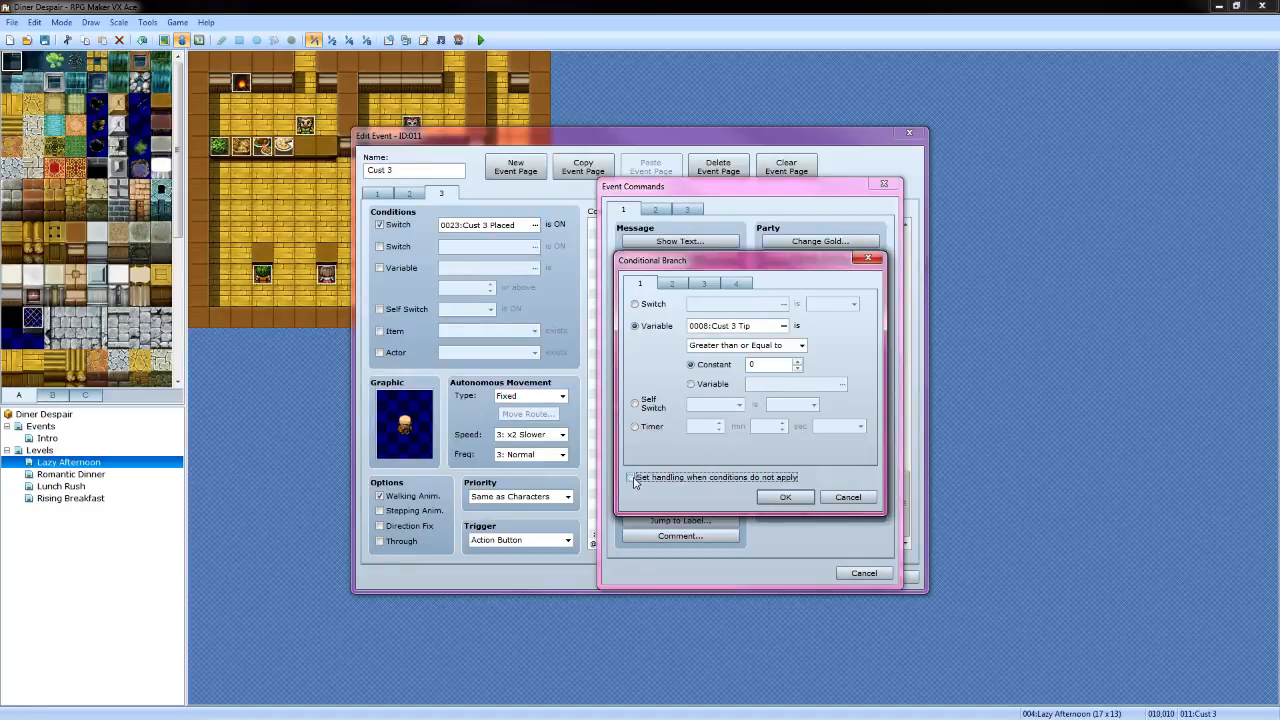
{"action": "left_click", "coordinate": [779, 497]}
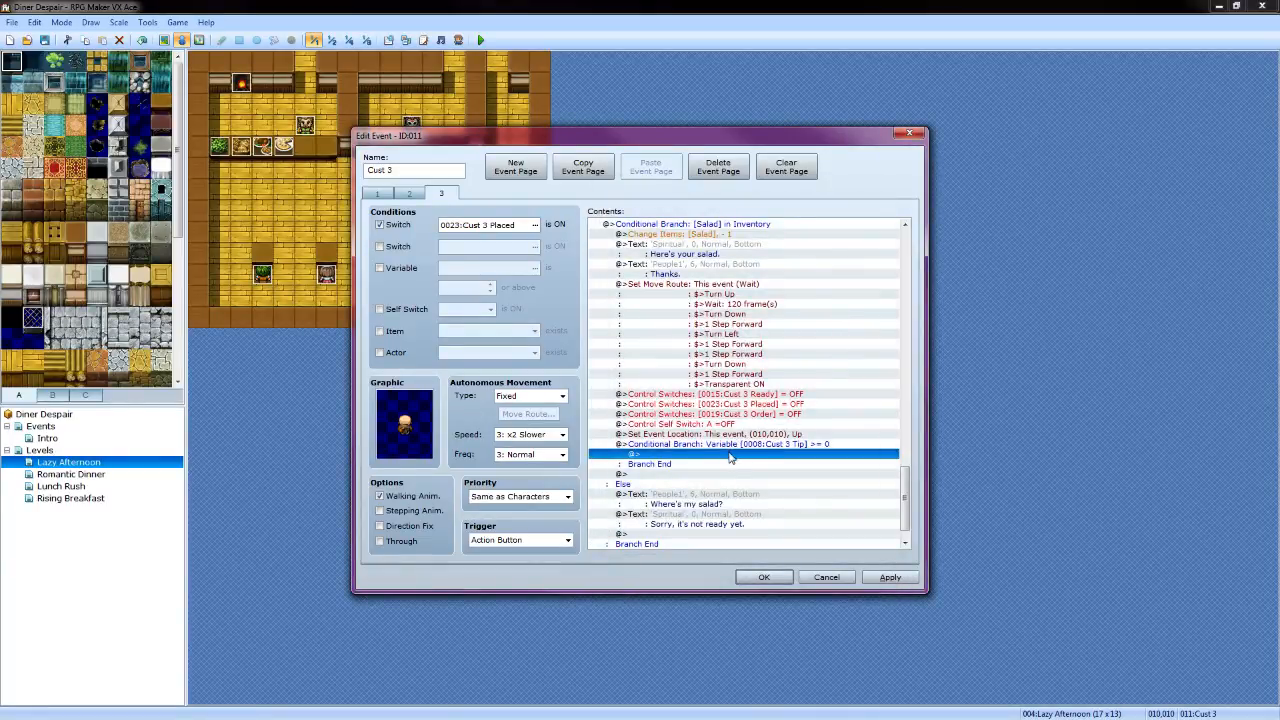
Inside the salad tip branch, add a Change Gold command that increases gold by the variable Cust 3 Tip
{"action": "double_click", "coordinate": [730, 457]}
{"action": "left_click", "coordinate": [826, 242]}
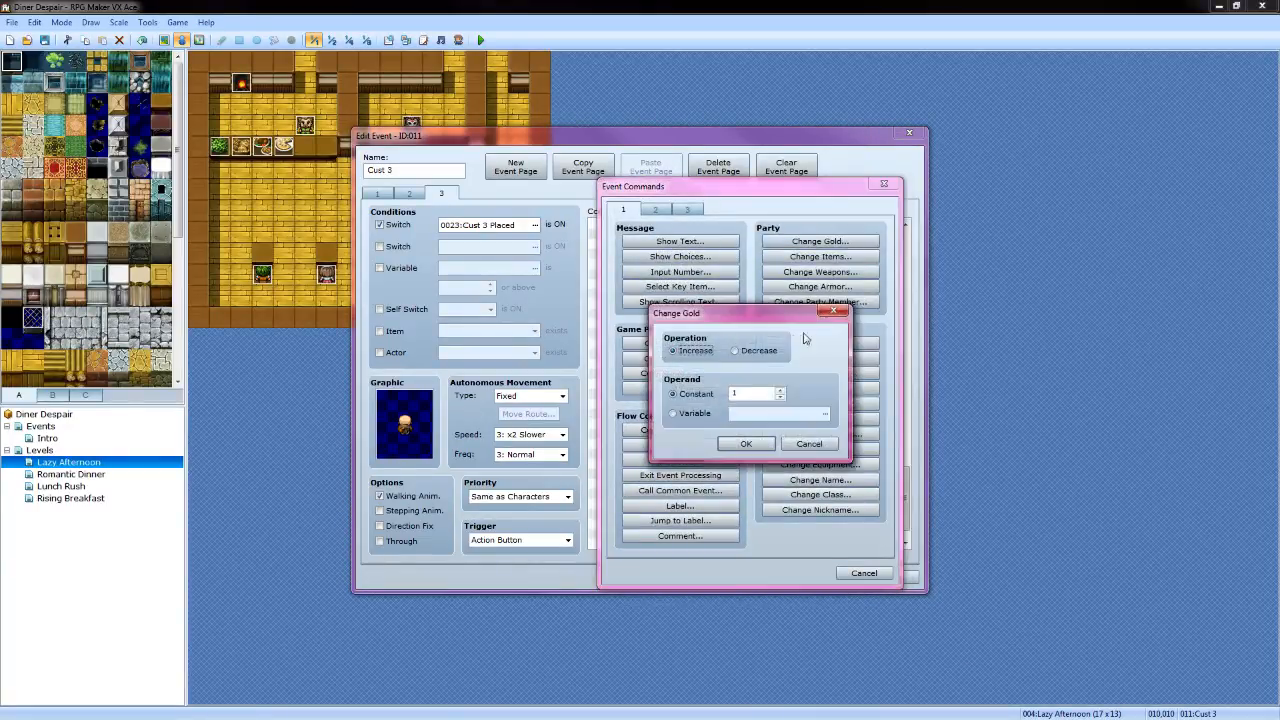
{"action": "left_click", "coordinate": [676, 412]}
{"action": "left_click", "coordinate": [824, 413]}
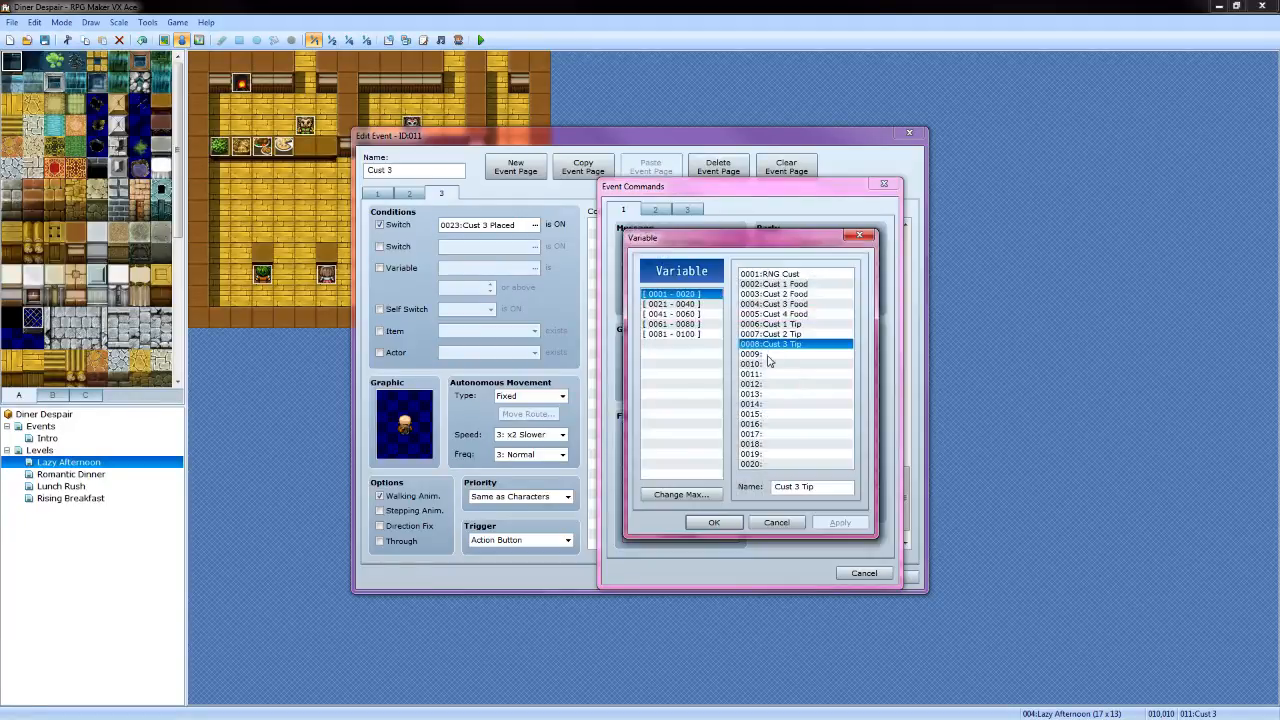
{"action": "left_click", "coordinate": [714, 522]}
{"action": "left_click", "coordinate": [740, 450]}
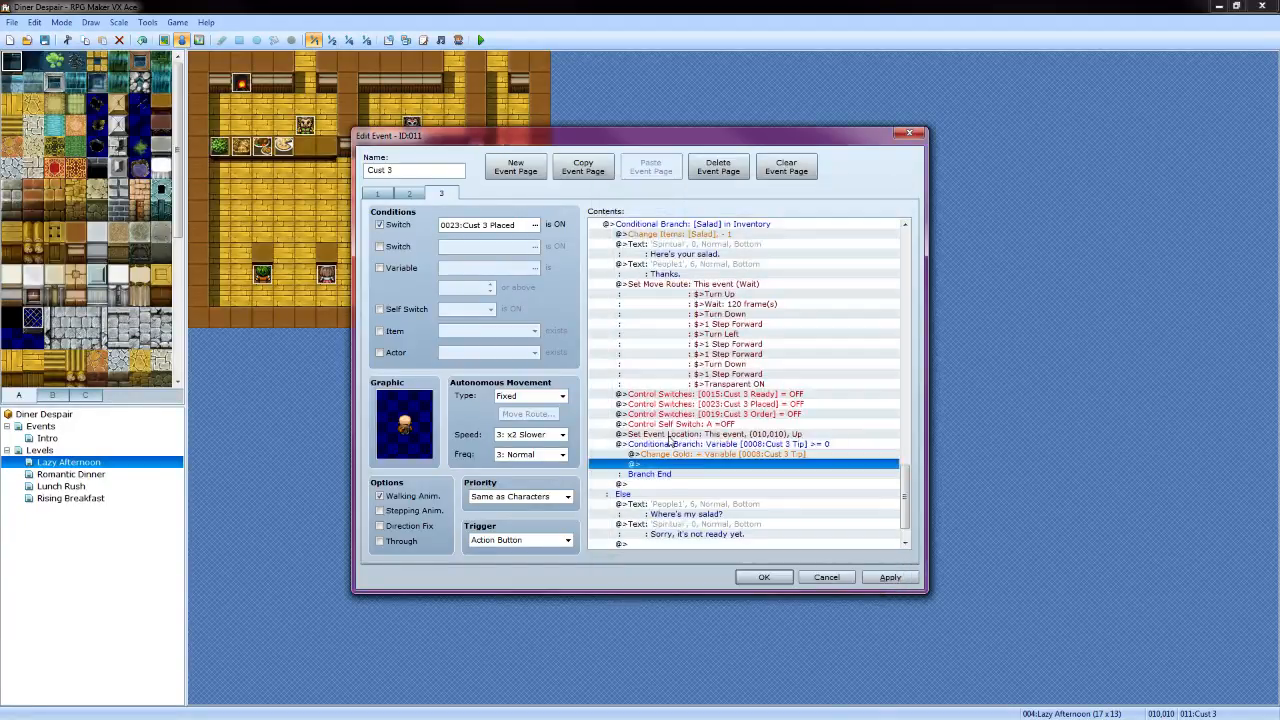
Add a Play SE command with the Coin sound below the gold change in the salad tip branch
{"action": "double_click", "coordinate": [675, 463]}
{"action": "left_click", "coordinate": [655, 209]}
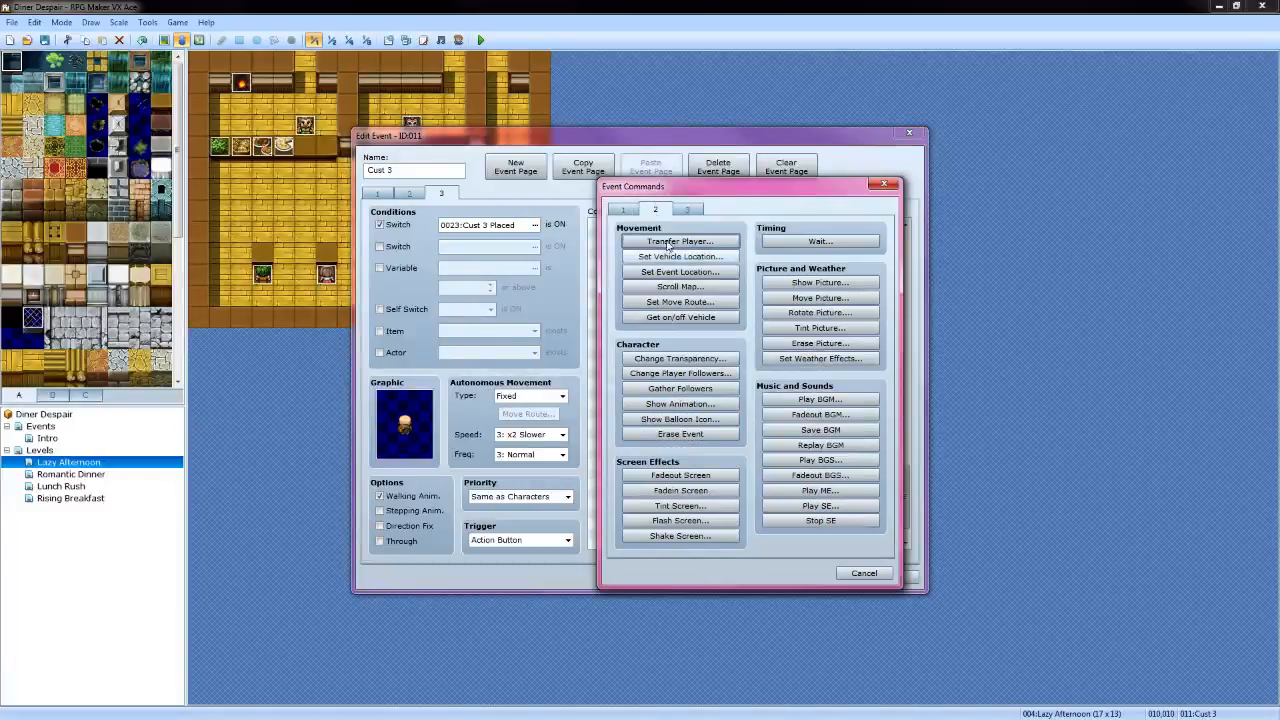
{"action": "left_click", "coordinate": [820, 505]}
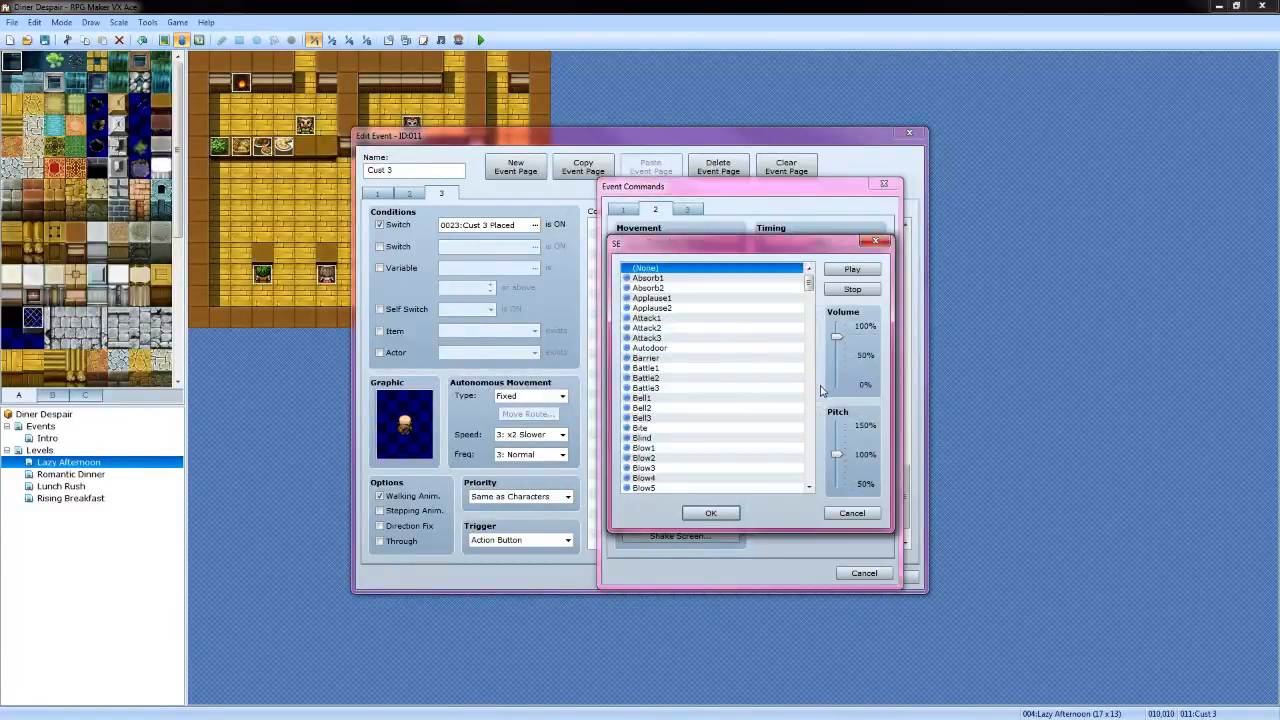
{"action": "scroll", "coordinate": [810, 396], "scroll_direction": "down", "scroll_amount": 7}
{"action": "scroll", "coordinate": [800, 400], "scroll_direction": "down", "scroll_amount": 7}
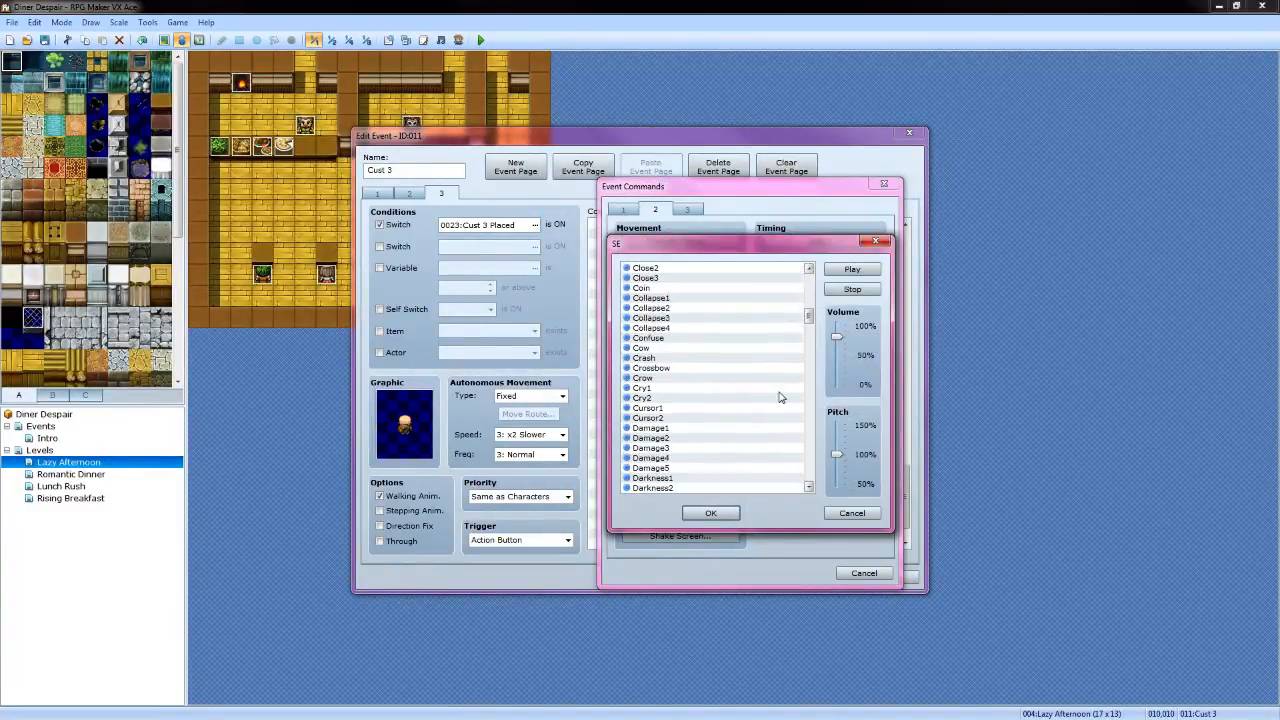
{"action": "left_click", "coordinate": [646, 288]}
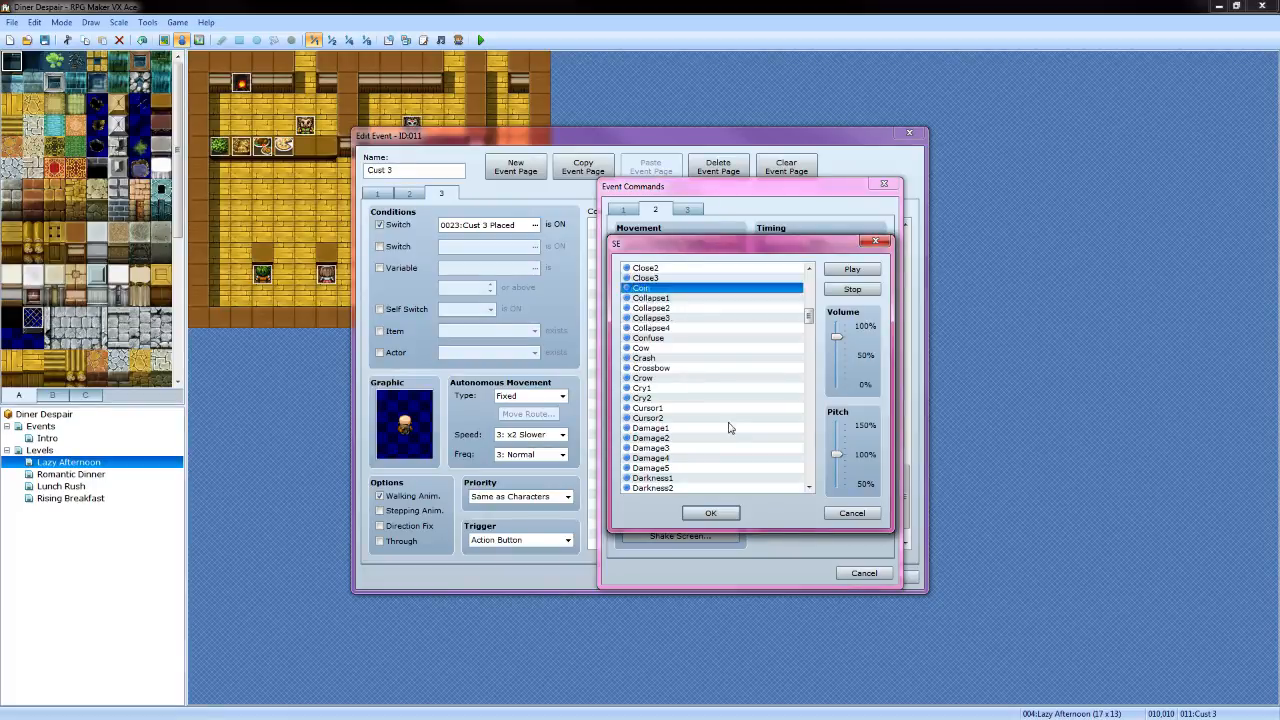
{"action": "left_click", "coordinate": [710, 513]}
In the salad order's Else branch, after "Sorry, it's not ready yet.", subtract 10 from the variable Cust 3 Tip
{"action": "scroll", "coordinate": [689, 501], "scroll_direction": "down", "scroll_amount": 2}
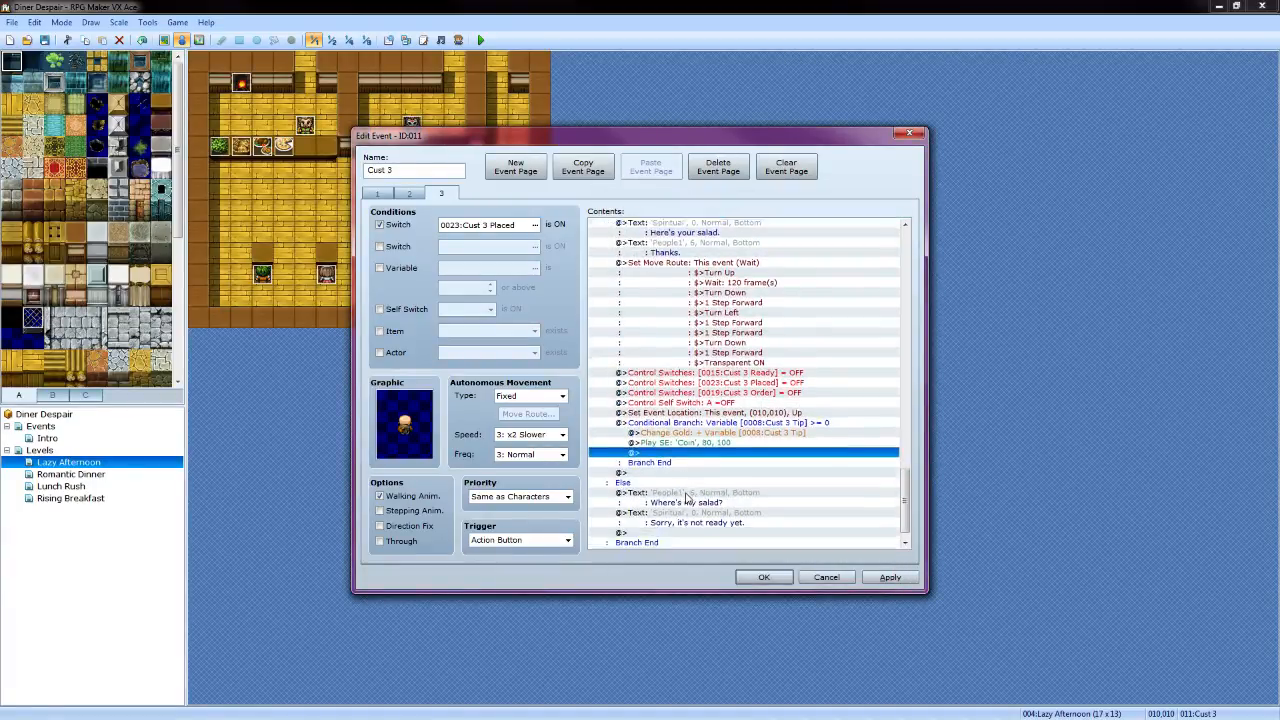
{"action": "double_click", "coordinate": [676, 504]}
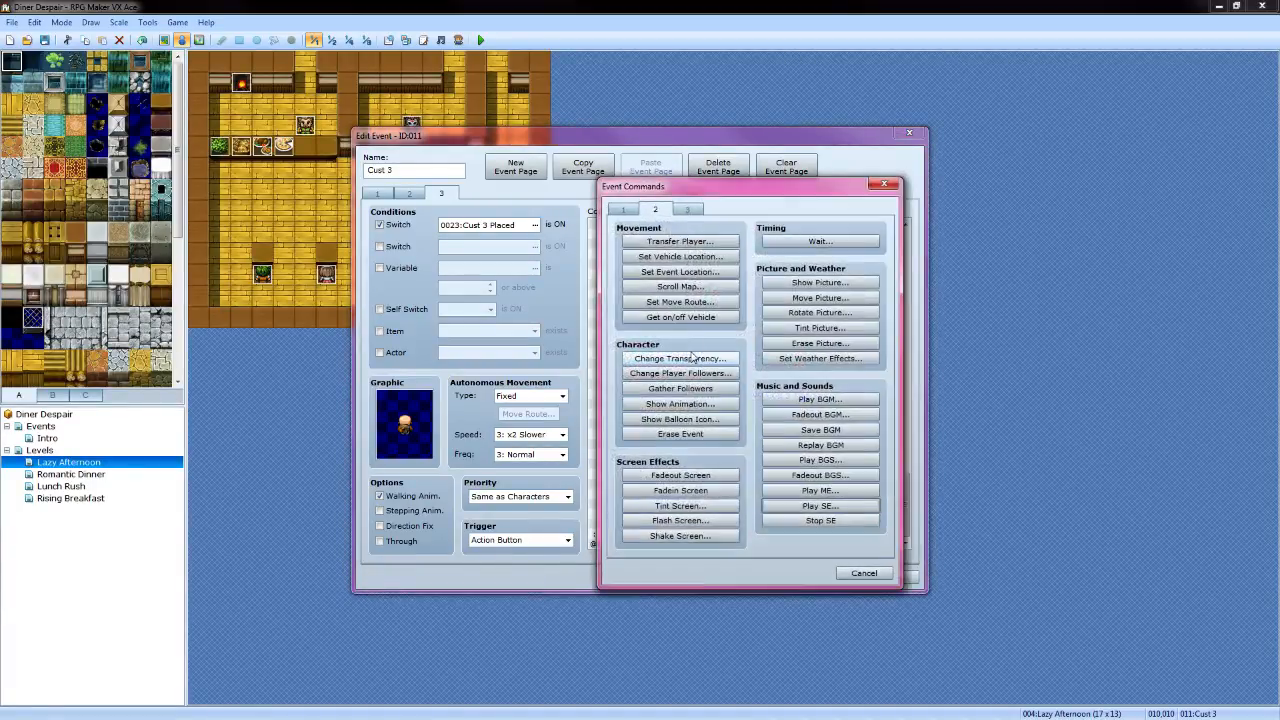
{"action": "left_click", "coordinate": [627, 212]}
{"action": "left_click", "coordinate": [688, 358]}
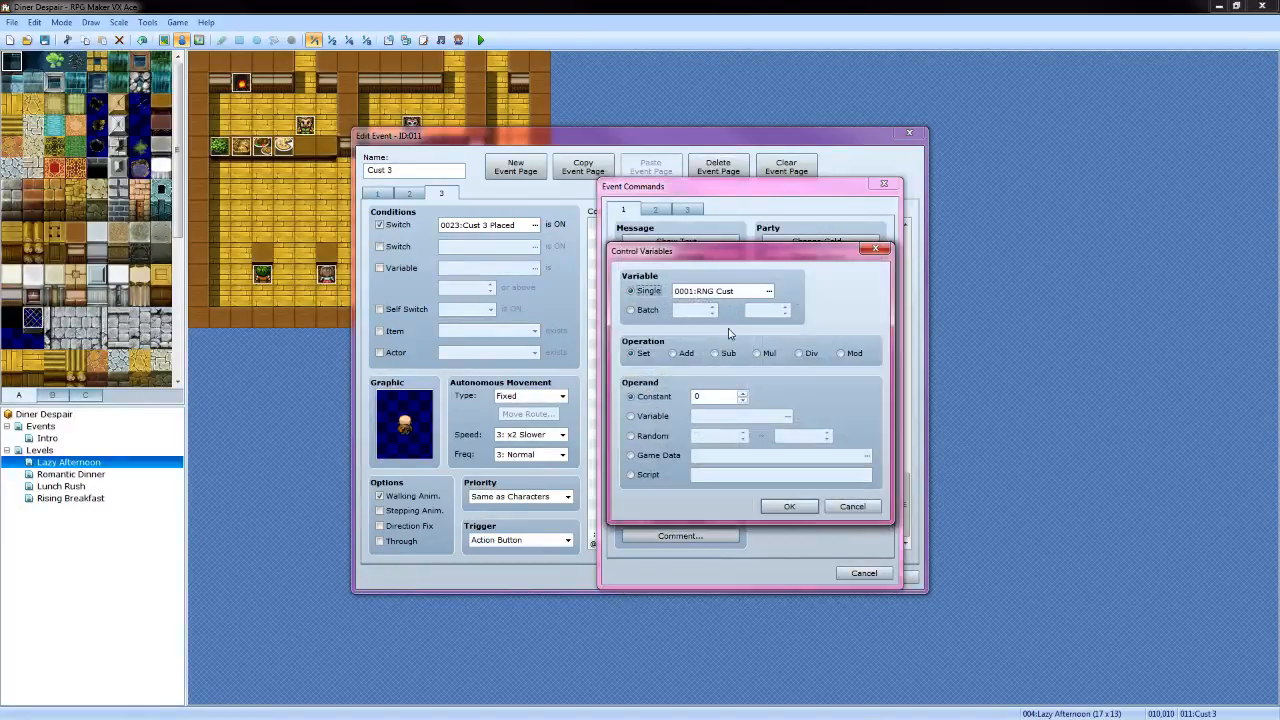
{"action": "left_click", "coordinate": [768, 291]}
{"action": "left_click", "coordinate": [770, 343]}
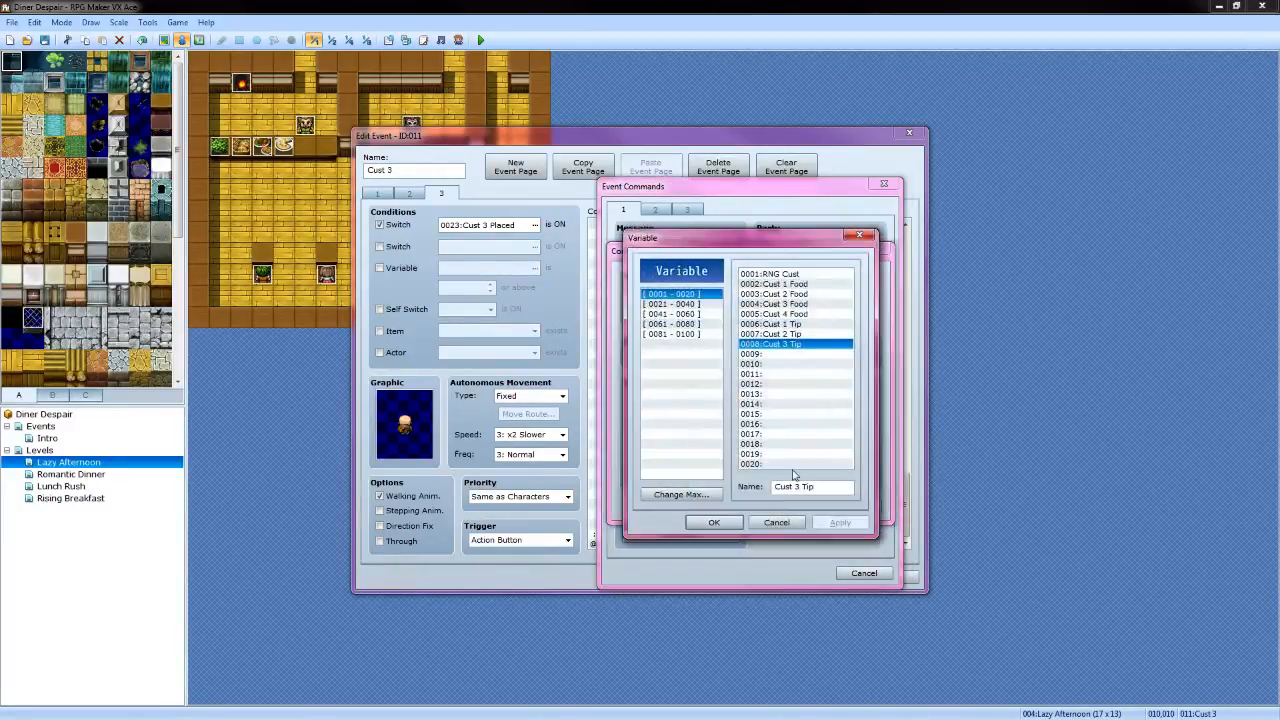
{"action": "left_click", "coordinate": [716, 523]}
{"action": "left_click", "coordinate": [716, 354]}
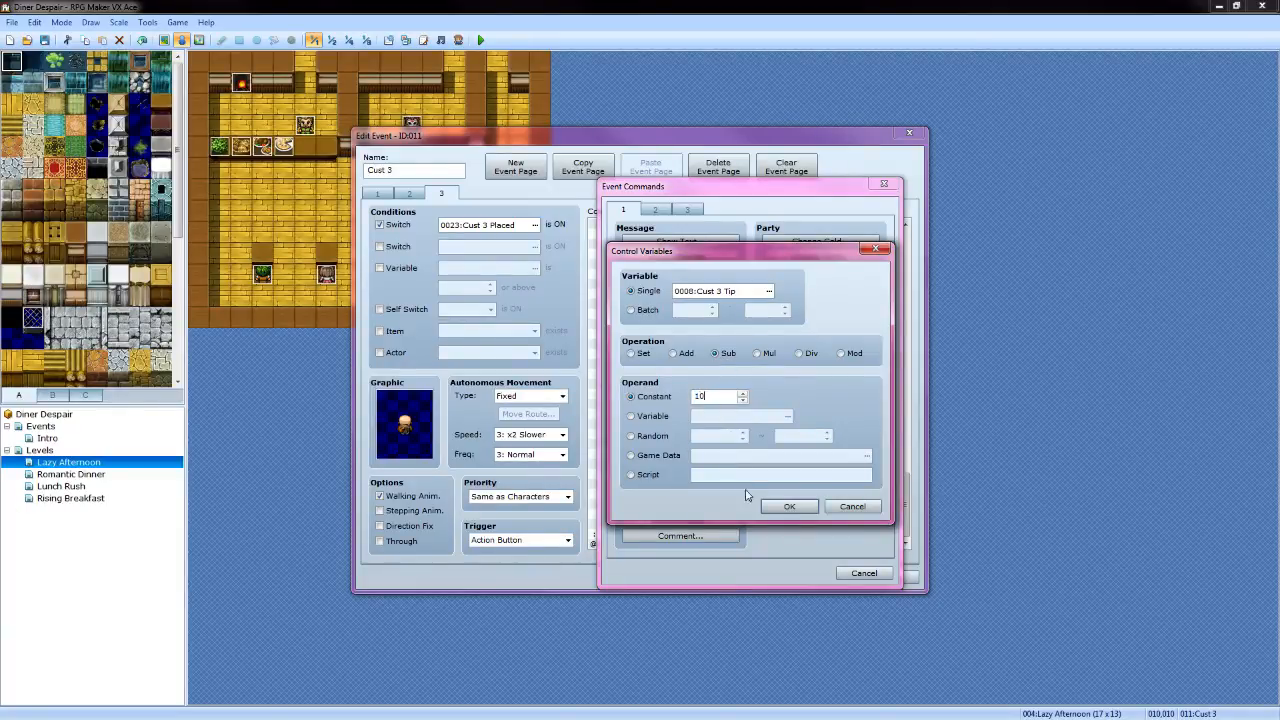
{"action": "left_click", "coordinate": [789, 506]}
{"action": "scroll", "coordinate": [783, 510], "scroll_direction": "down", "scroll_amount": 5}
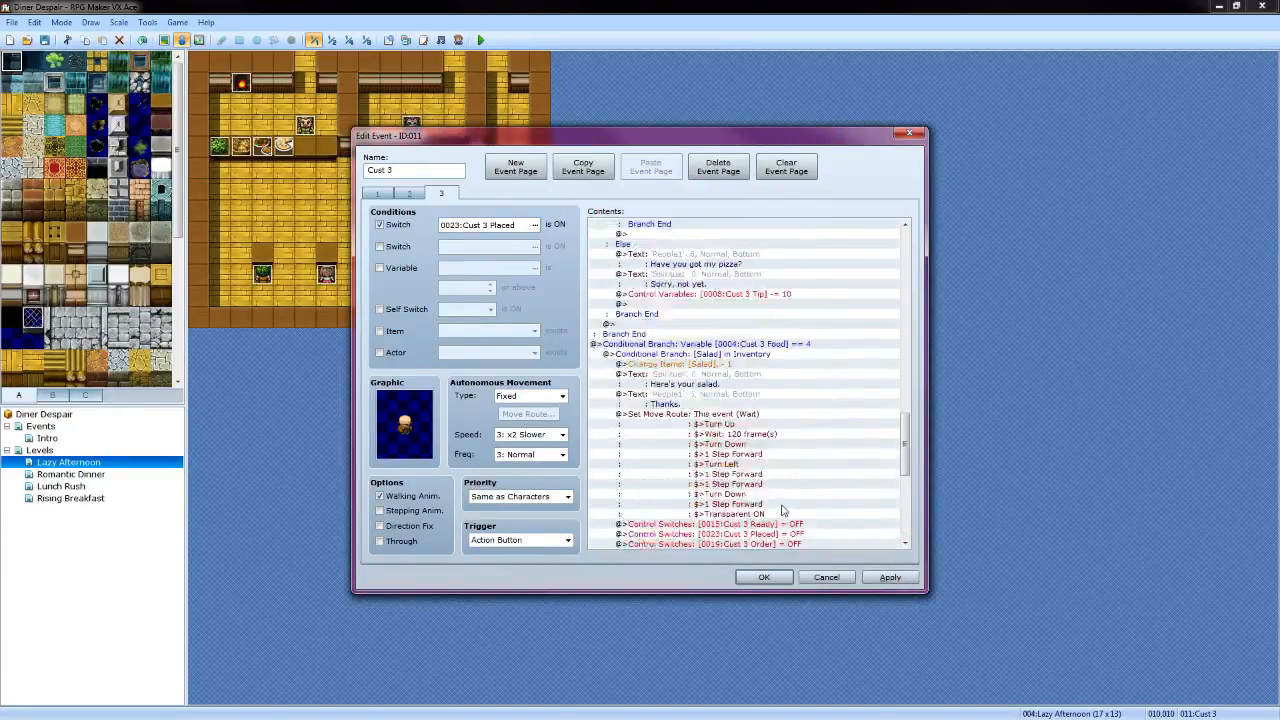
Review the tip commands on all three pages of the Cust 3 event and accept the event's changes
{"action": "scroll", "coordinate": [783, 510], "scroll_direction": "down", "scroll_amount": 7}
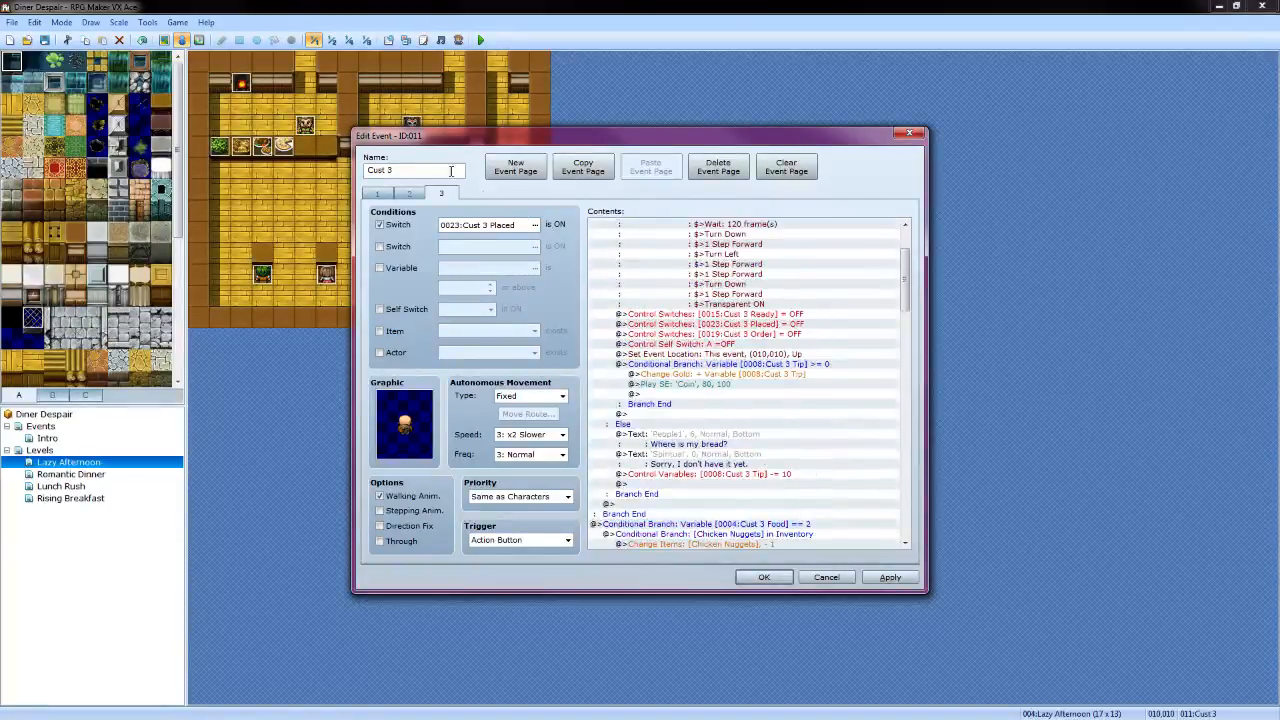
{"action": "left_click", "coordinate": [386, 195]}
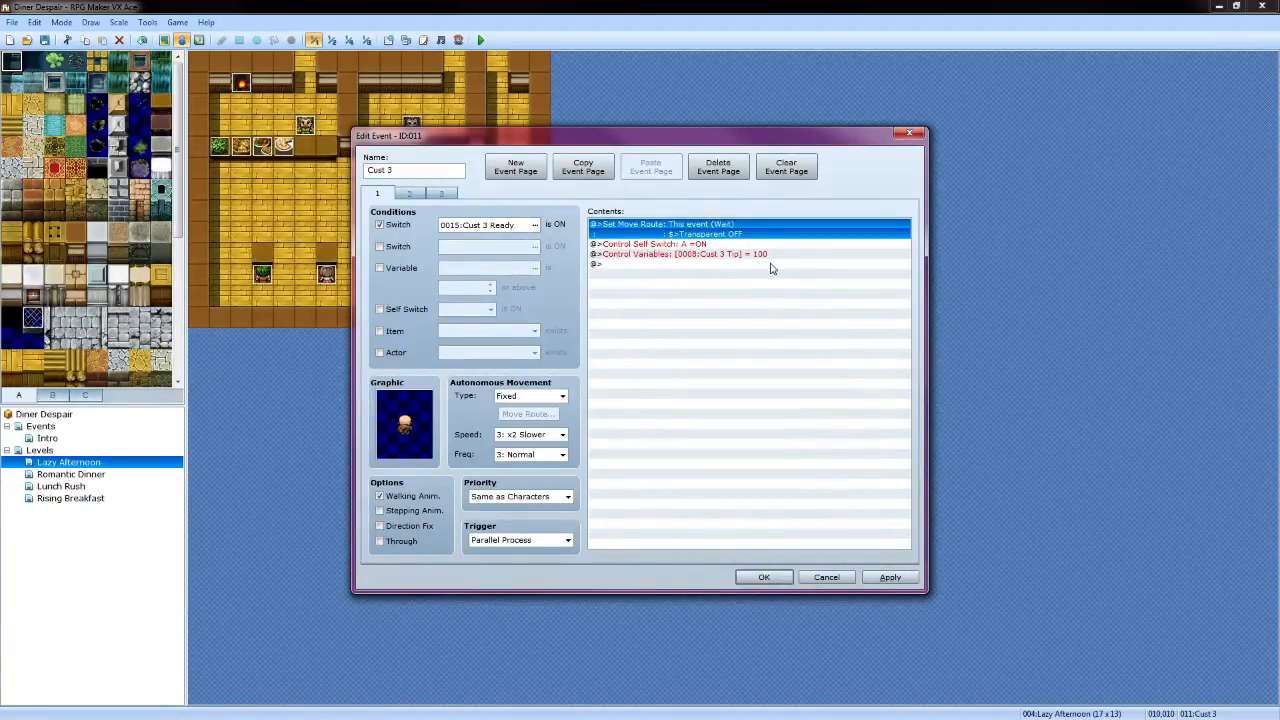
{"action": "left_click", "coordinate": [418, 197]}
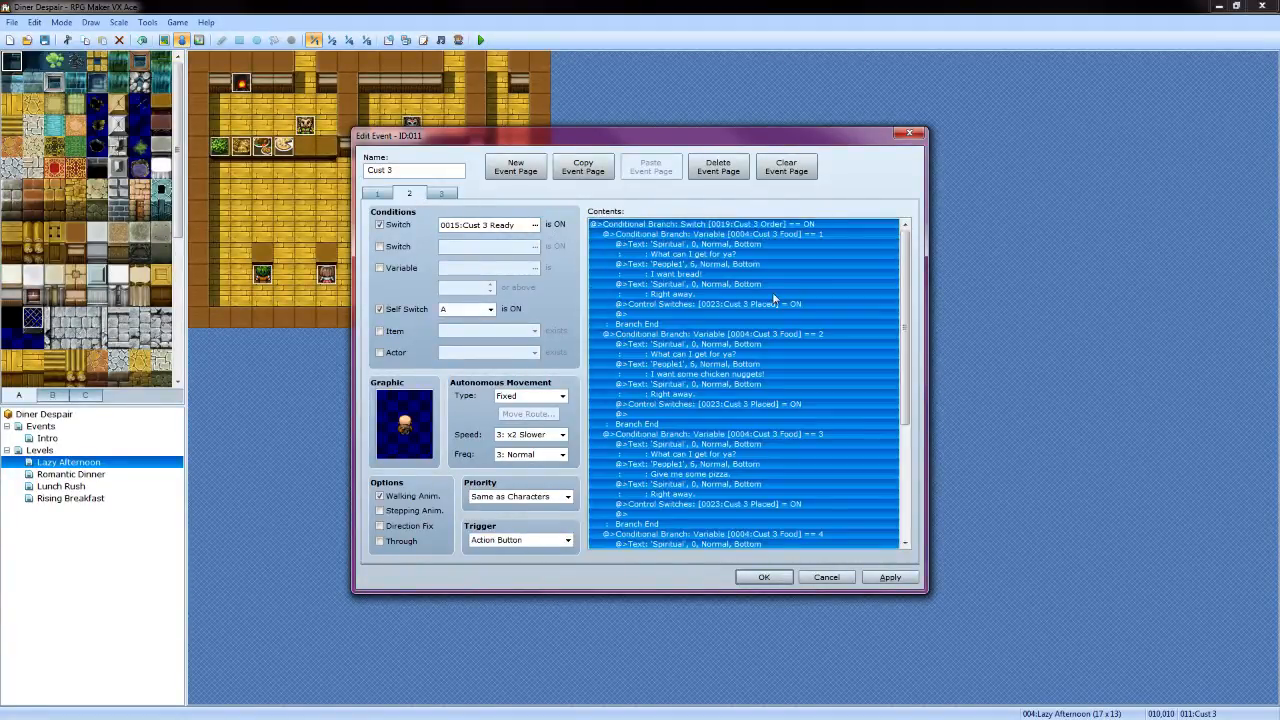
{"action": "scroll", "coordinate": [741, 366], "scroll_direction": "down", "scroll_amount": 6}
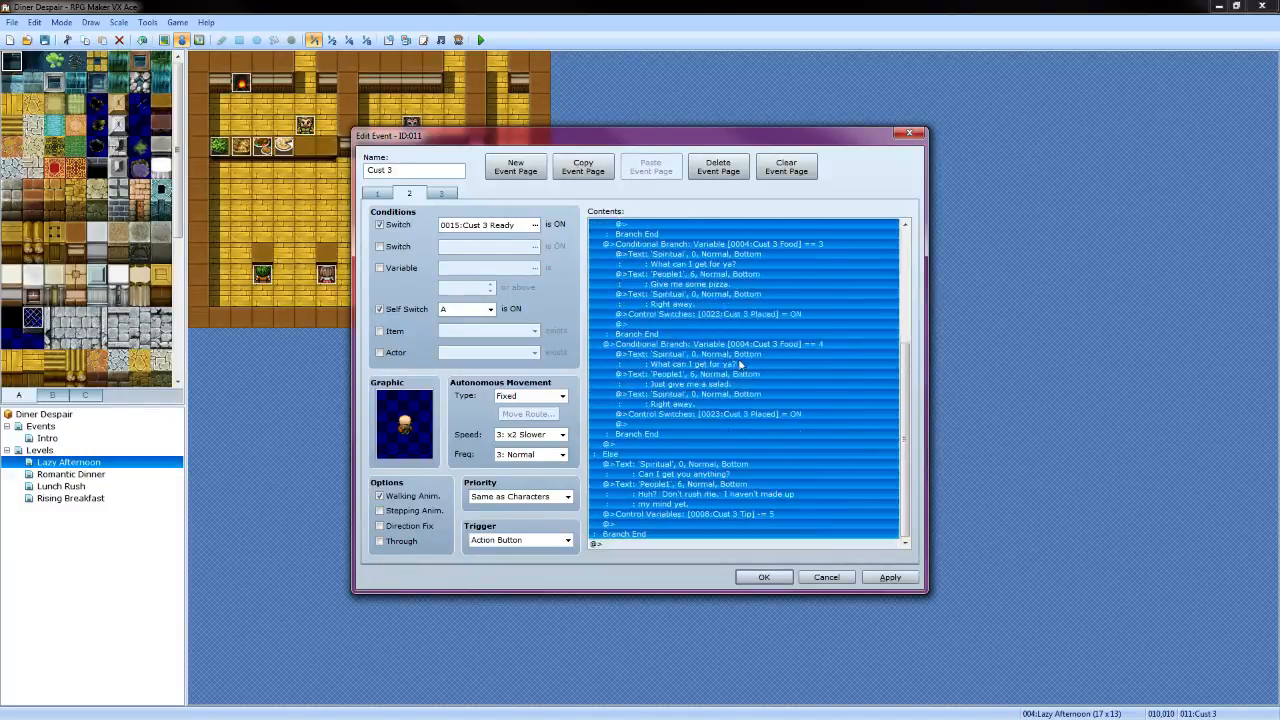
{"action": "left_click", "coordinate": [715, 518]}
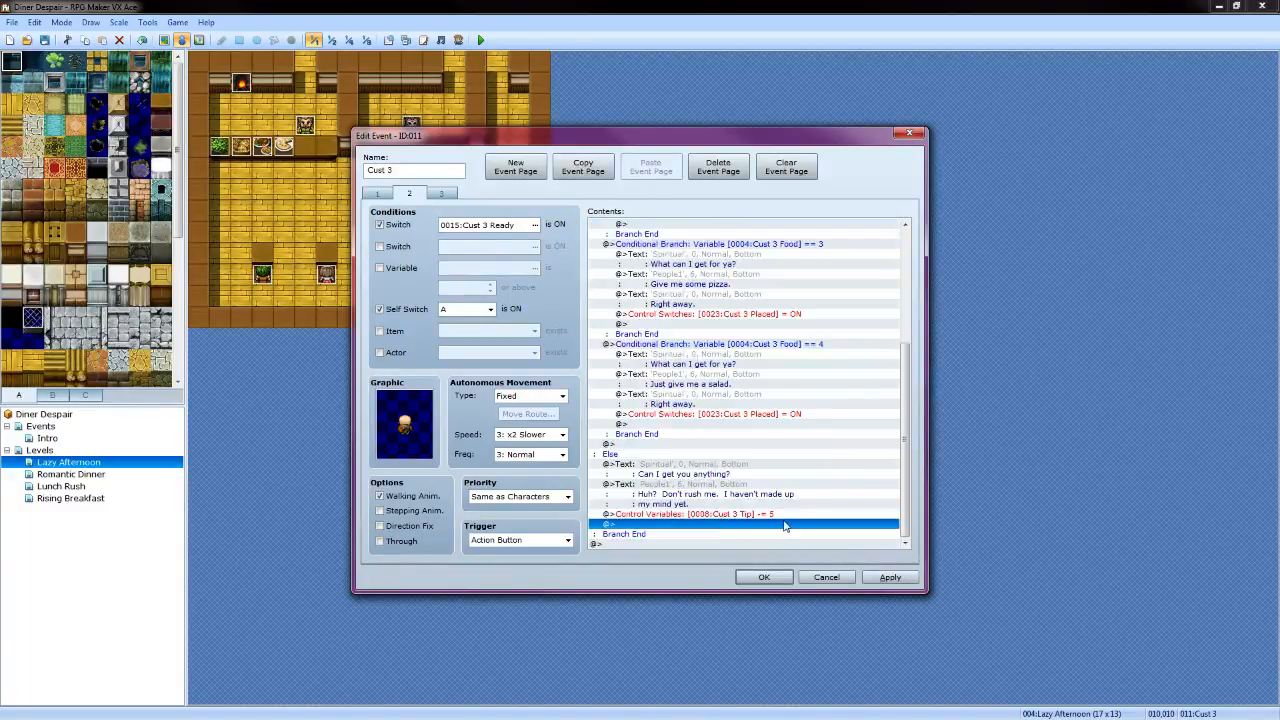
{"action": "left_click", "coordinate": [444, 194]}
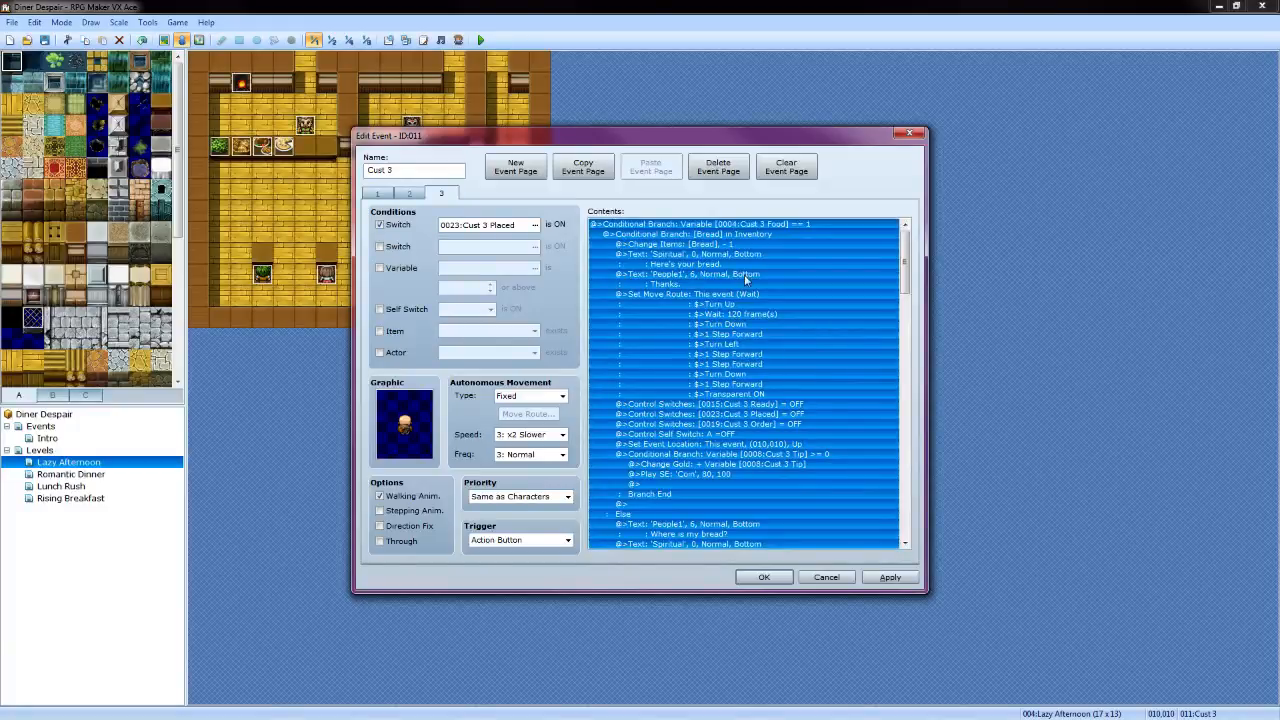
{"action": "left_click", "coordinate": [726, 472]}
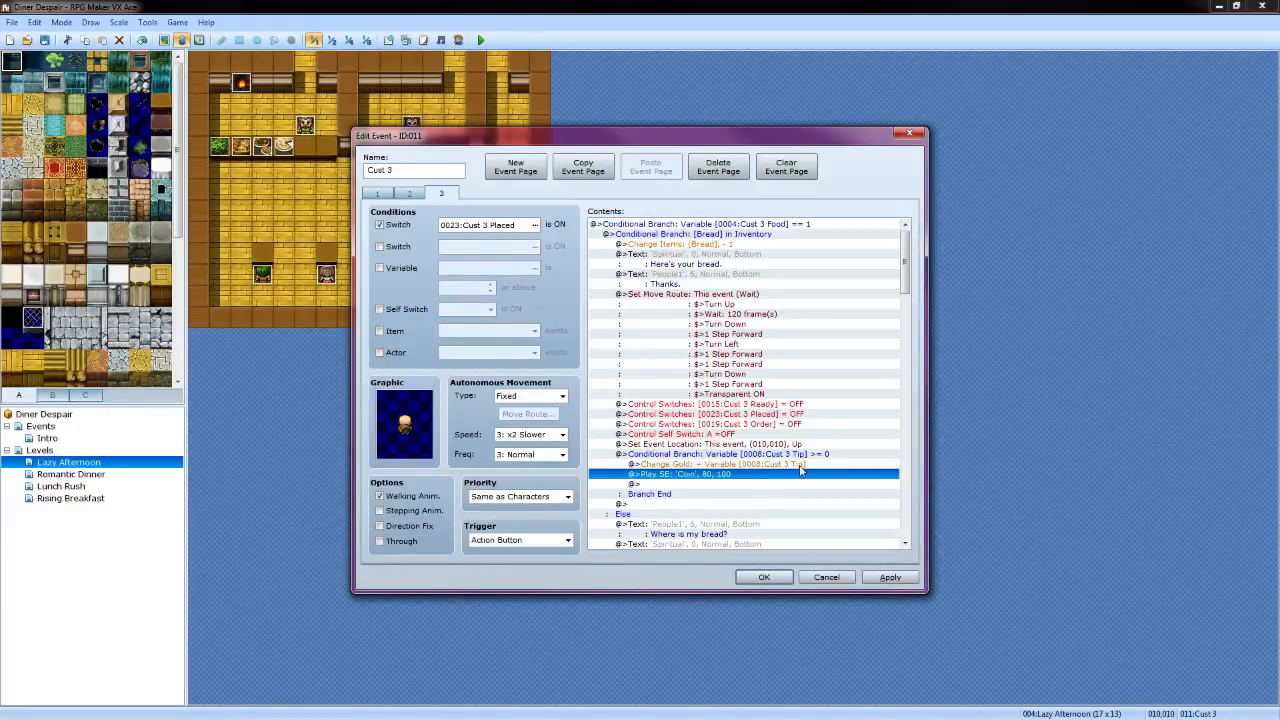
{"action": "scroll", "coordinate": [806, 465], "scroll_direction": "down", "scroll_amount": 4}
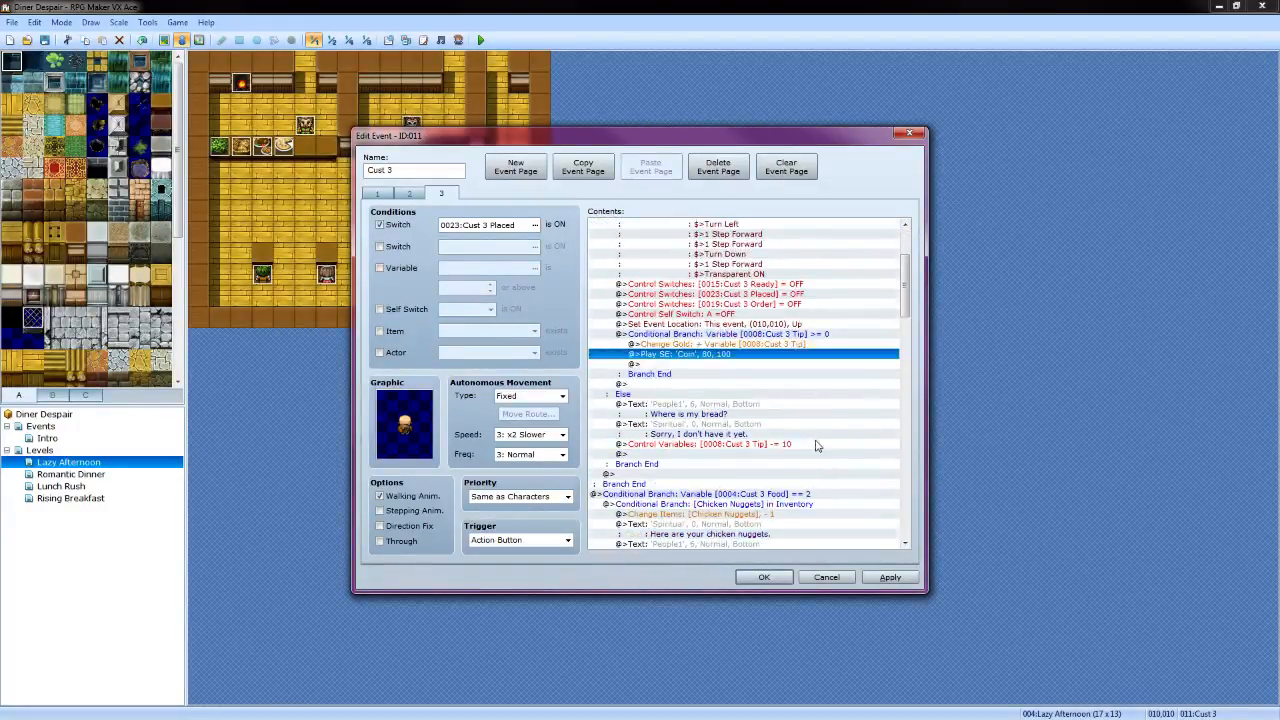
{"action": "scroll", "coordinate": [800, 455], "scroll_direction": "down", "scroll_amount": 10}
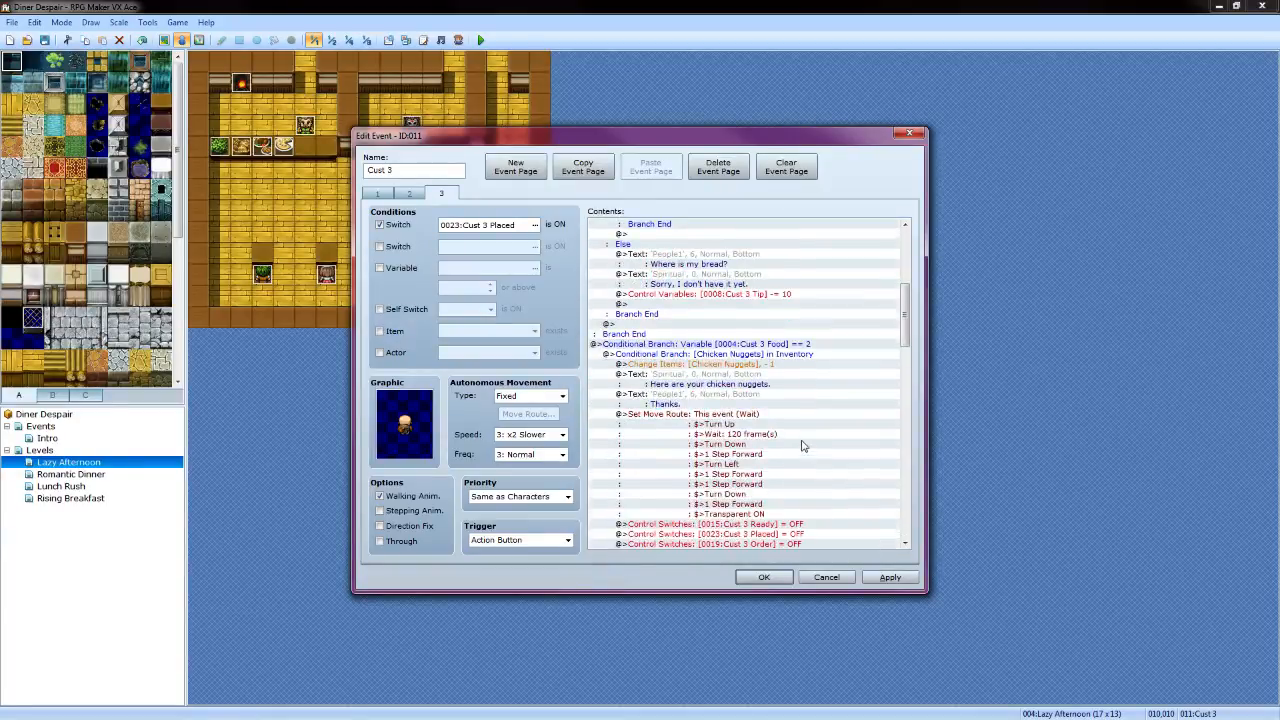
{"action": "scroll", "coordinate": [806, 445], "scroll_direction": "down", "scroll_amount": 2}
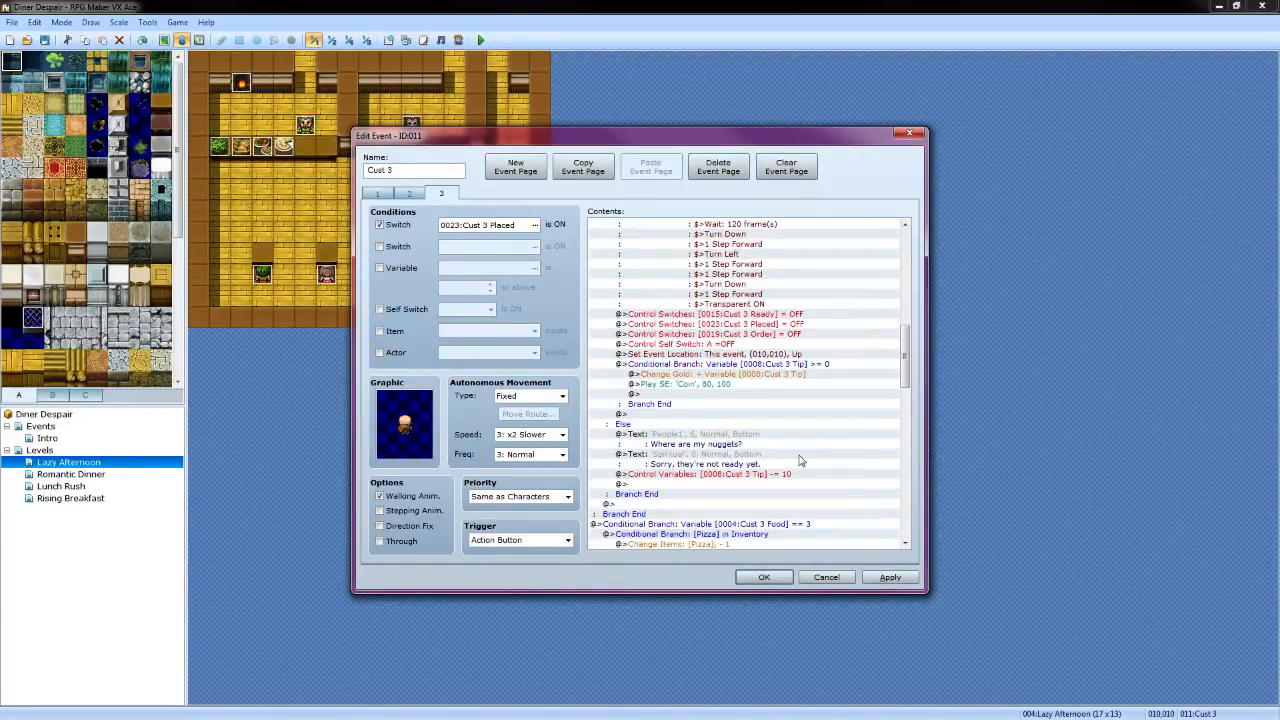
{"action": "scroll", "coordinate": [801, 483], "scroll_direction": "down", "scroll_amount": 12}
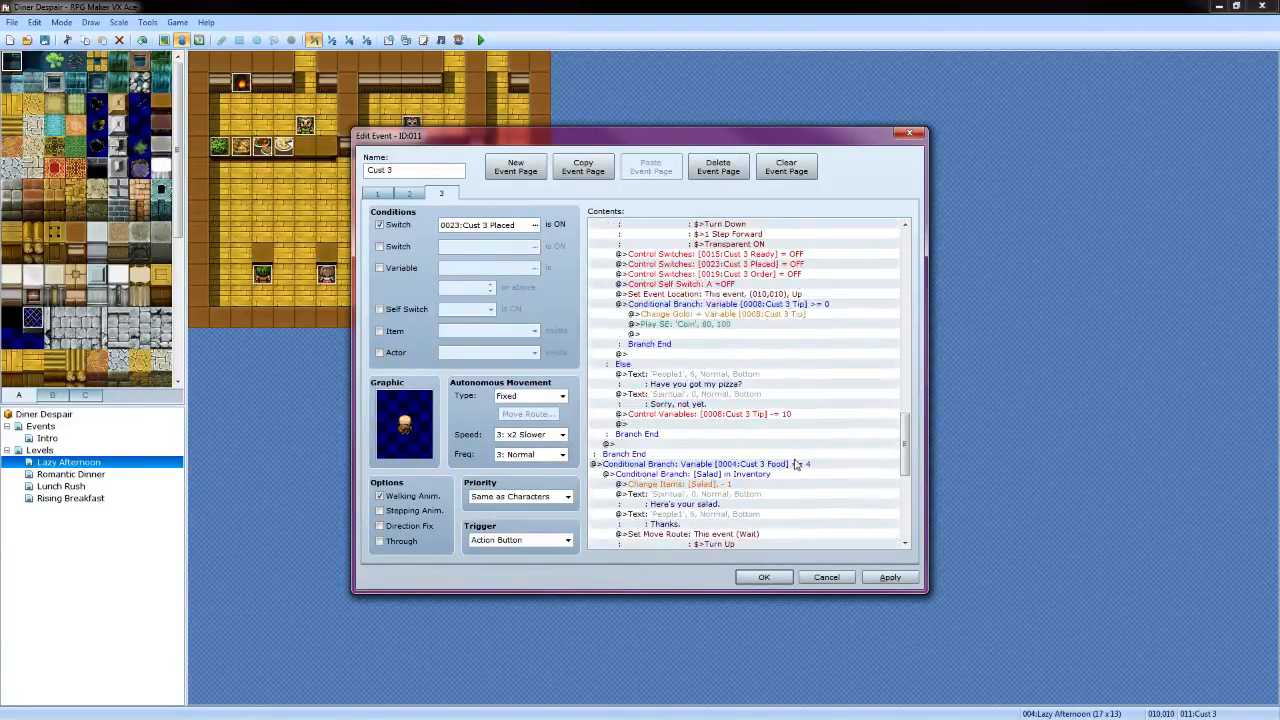
{"action": "scroll", "coordinate": [799, 421], "scroll_direction": "down", "scroll_amount": 10}
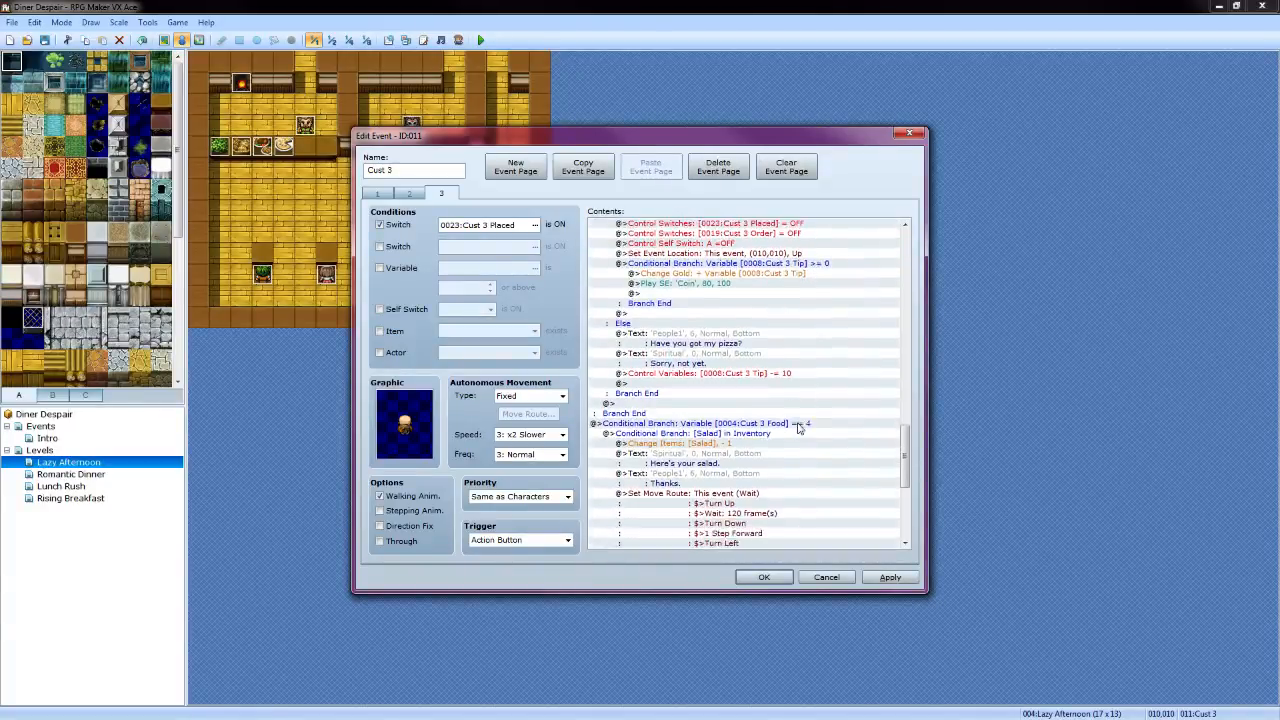
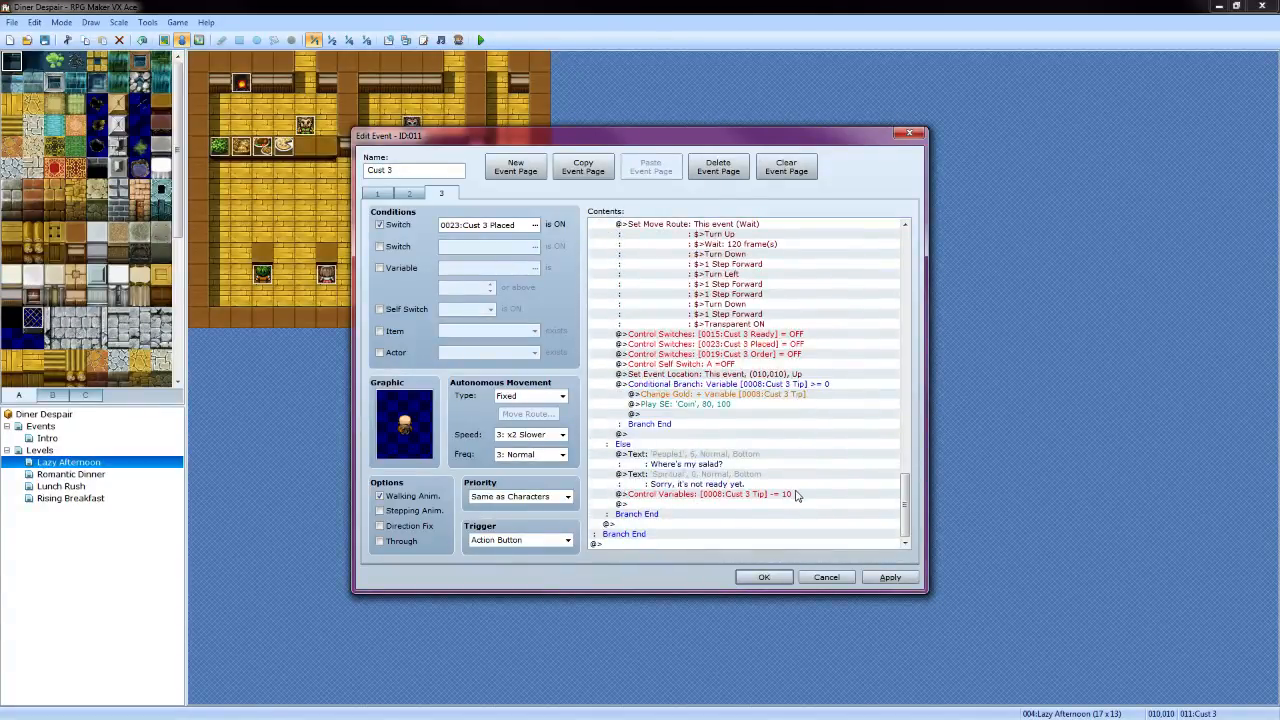
{"action": "left_click", "coordinate": [763, 577]}
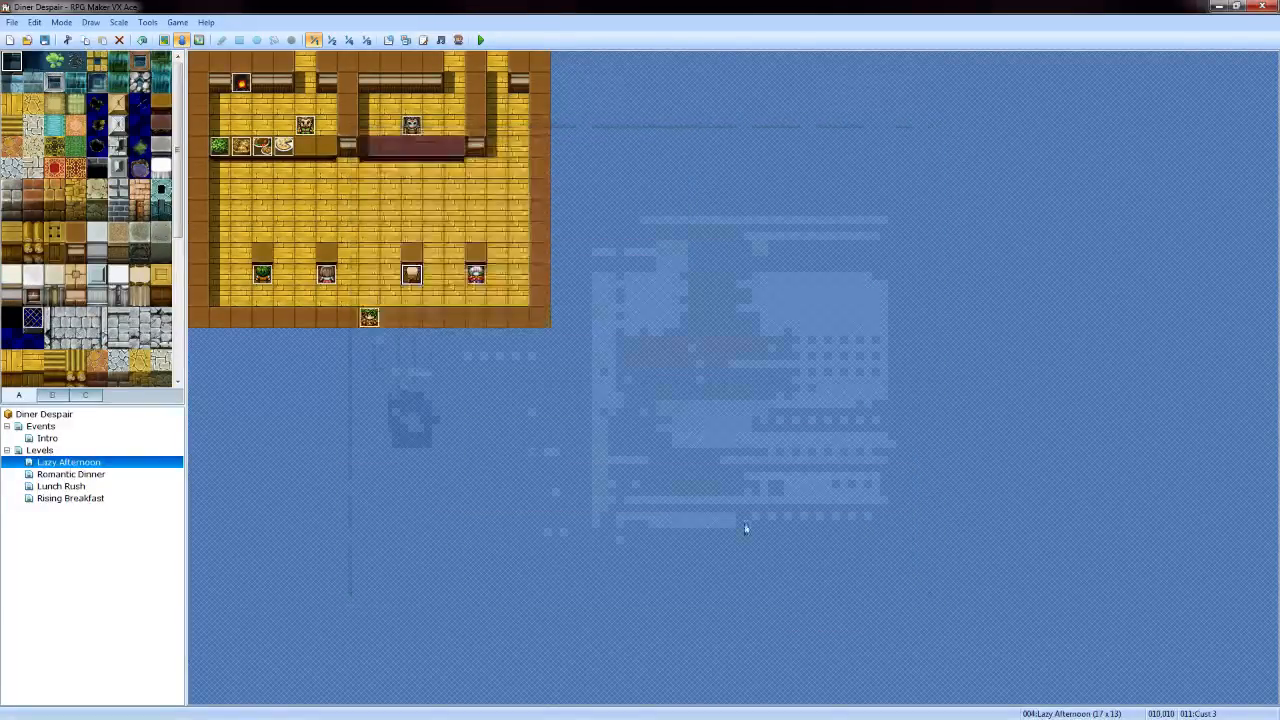
On page 1 of the Cust 4 event, name variable 0009 "Cust 4 Tip" and set it to 100 after the self switch command
{"action": "double_click", "coordinate": [477, 275]}
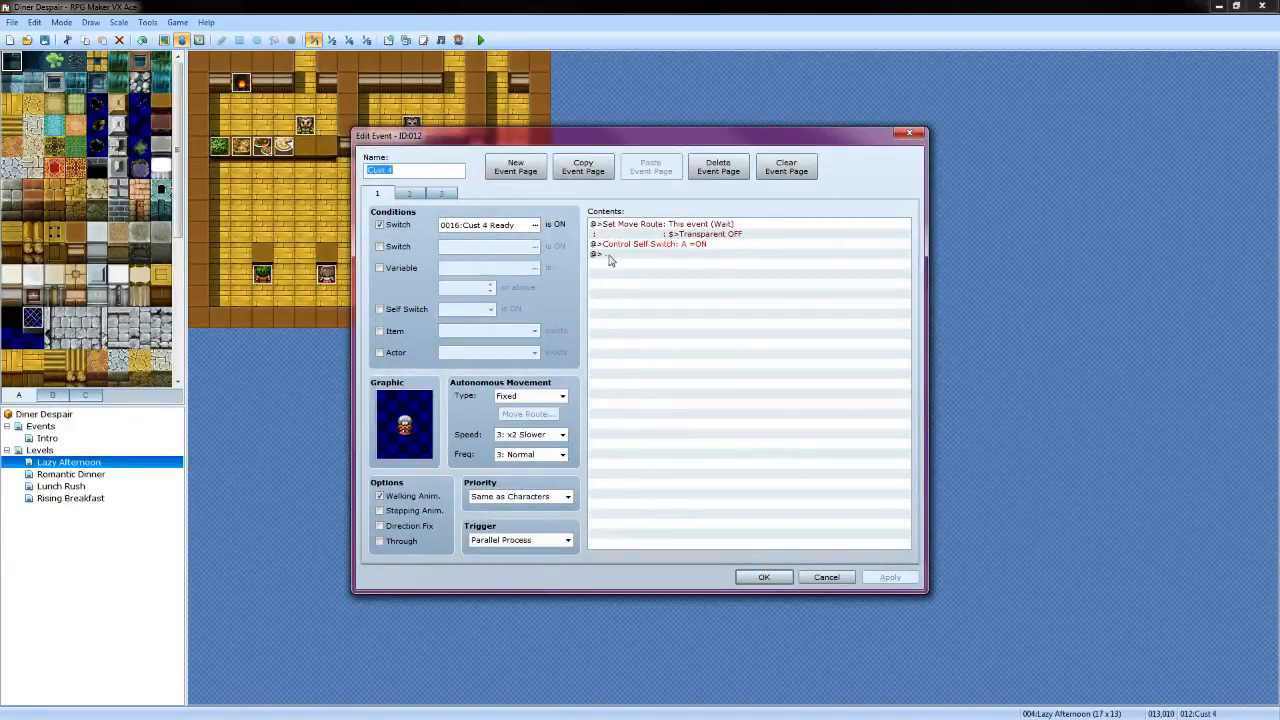
{"action": "double_click", "coordinate": [610, 255]}
{"action": "left_click", "coordinate": [680, 359]}
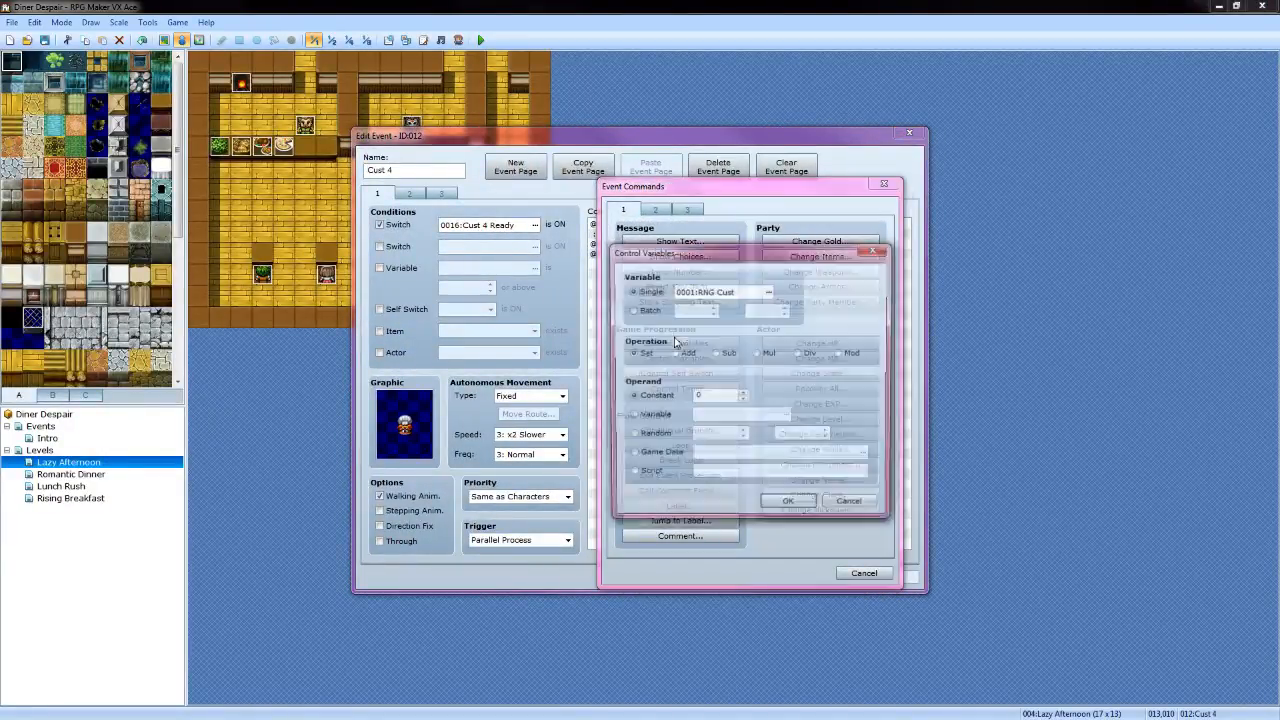
{"action": "left_click", "coordinate": [768, 292]}
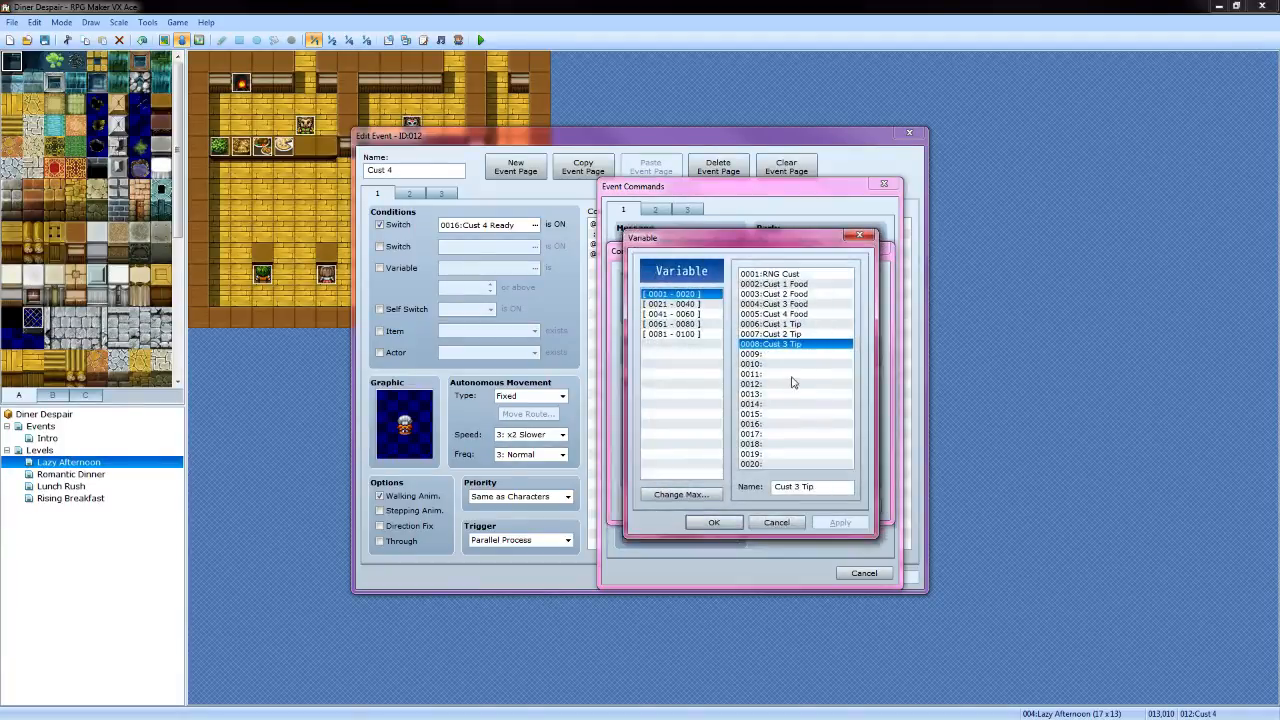
{"action": "left_click", "coordinate": [780, 354]}
{"action": "left_click", "coordinate": [790, 486]}
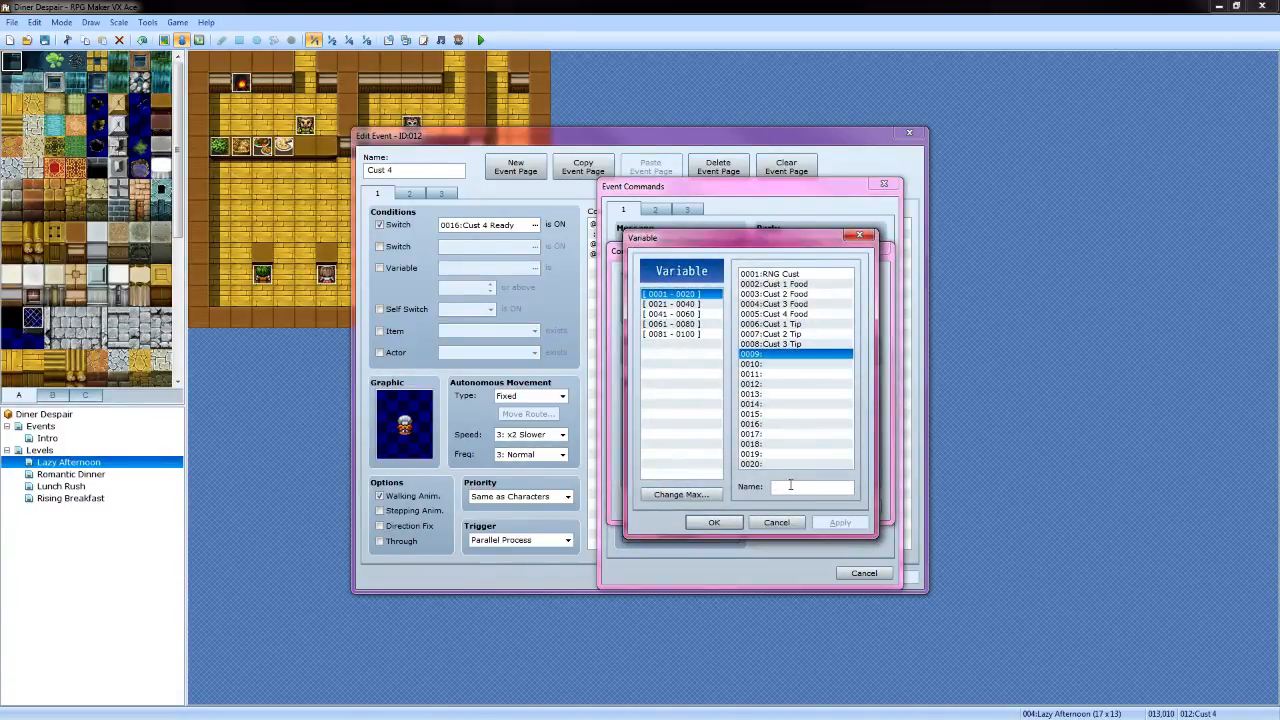
{"action": "type", "text": "Cust 4 Tip"}
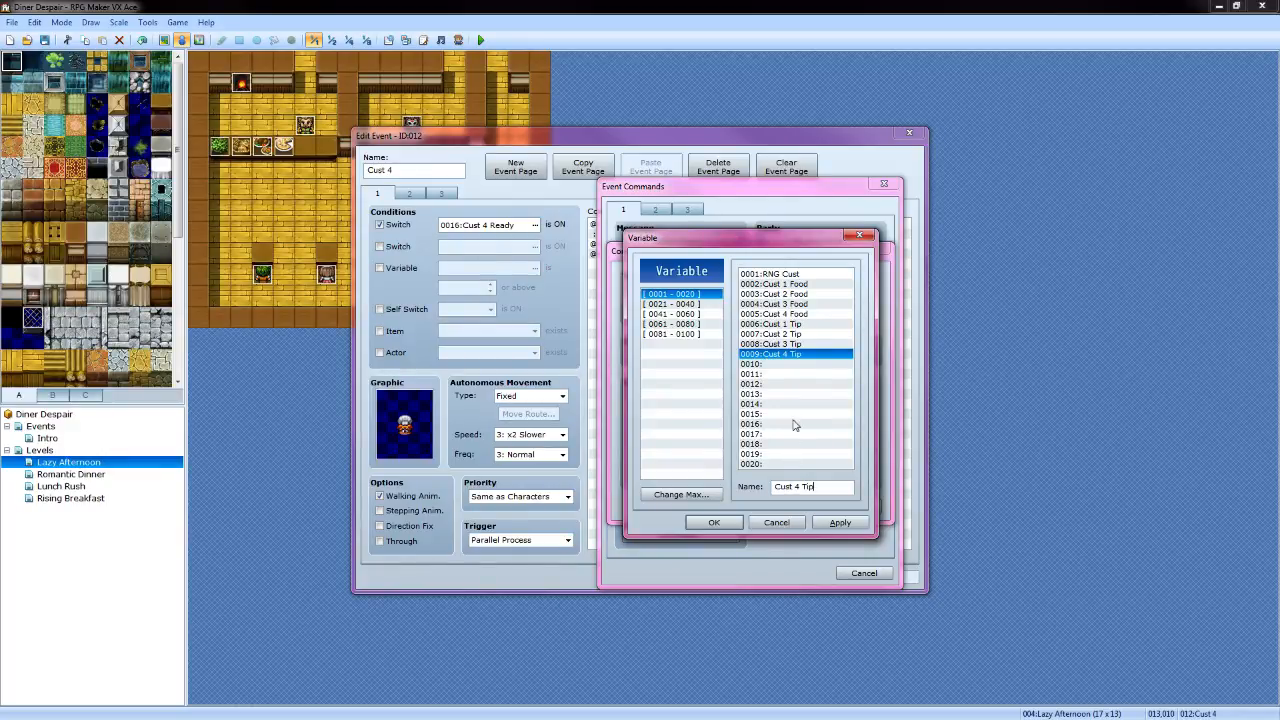
{"action": "left_click", "coordinate": [714, 522]}
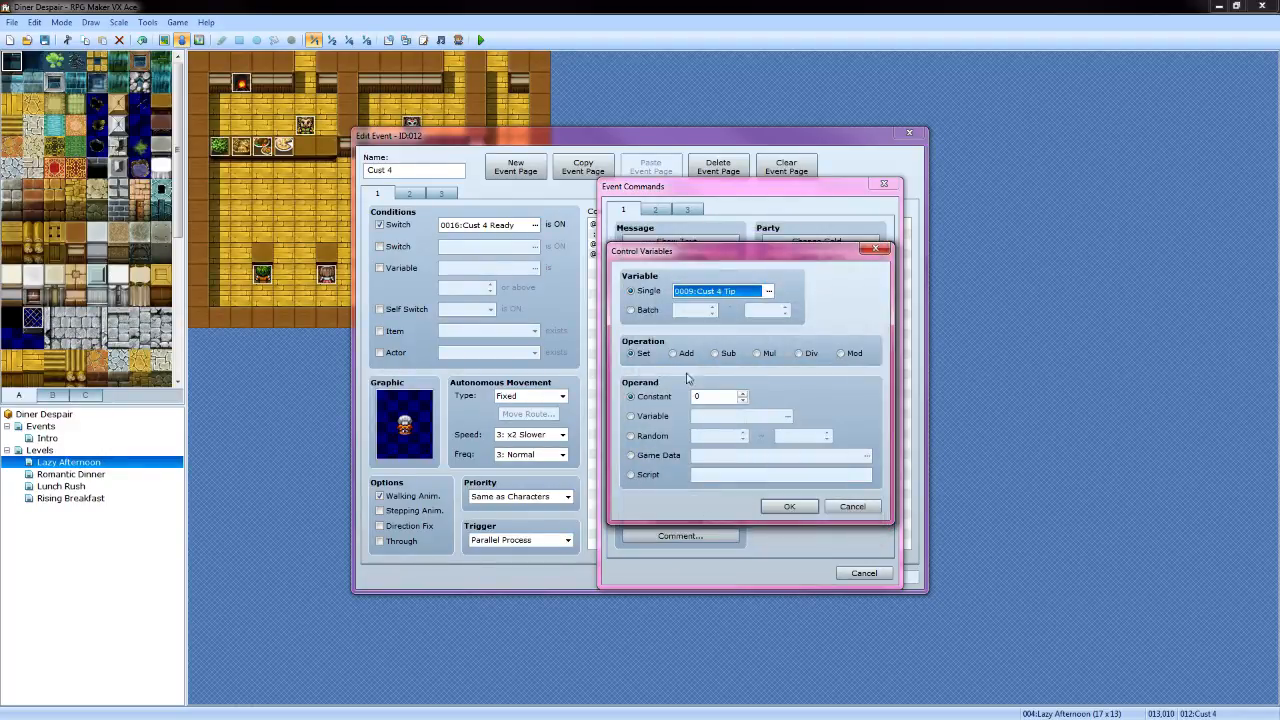
{"action": "double_click", "coordinate": [710, 396]}
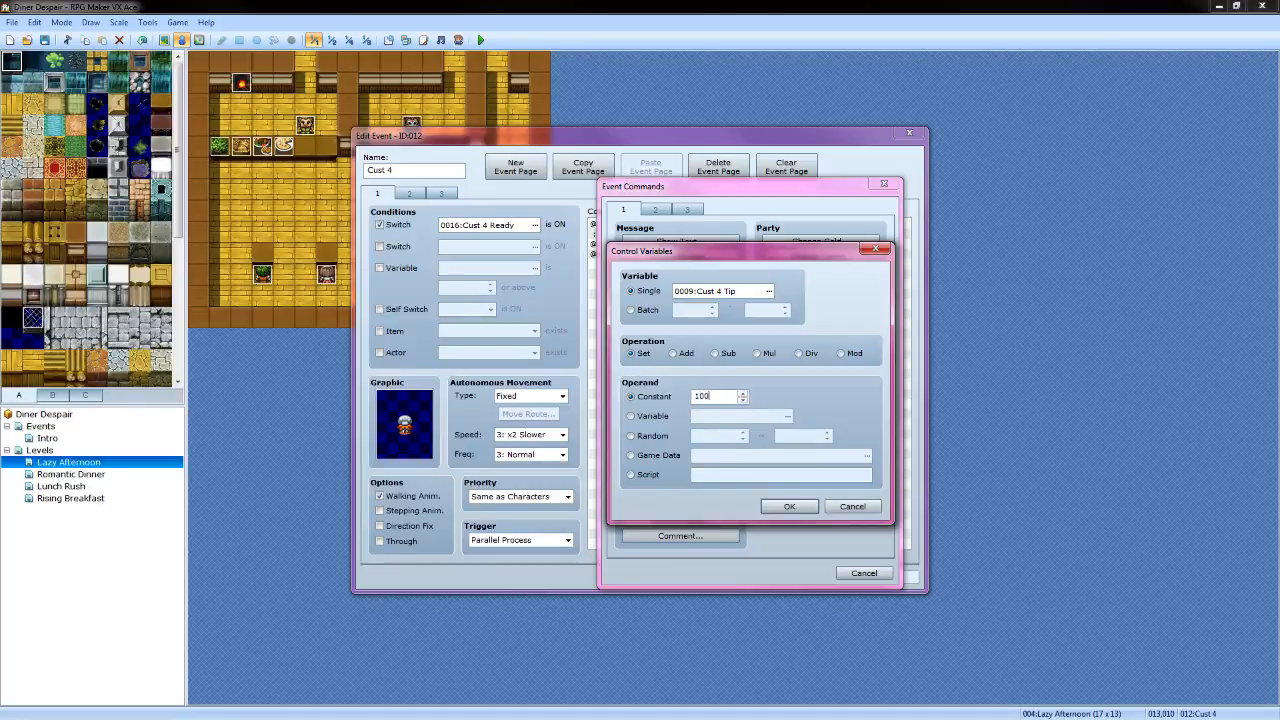
{"action": "left_click", "coordinate": [789, 507]}
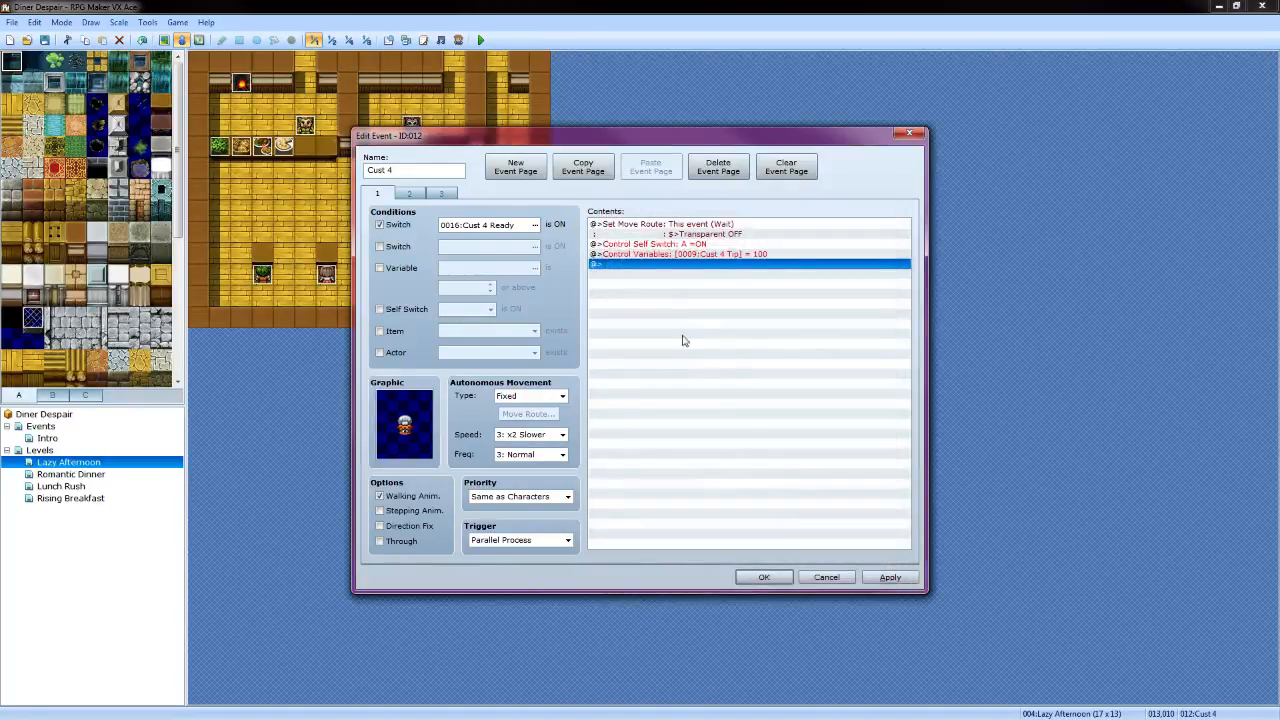
On page 2 of Cust 4, subtract 5 from Cust 4 Tip in the Else branch after "Sorry, I'm still thinking about it."
{"action": "left_click", "coordinate": [409, 193]}
{"action": "scroll", "coordinate": [669, 358], "scroll_direction": "down", "scroll_amount": 5}
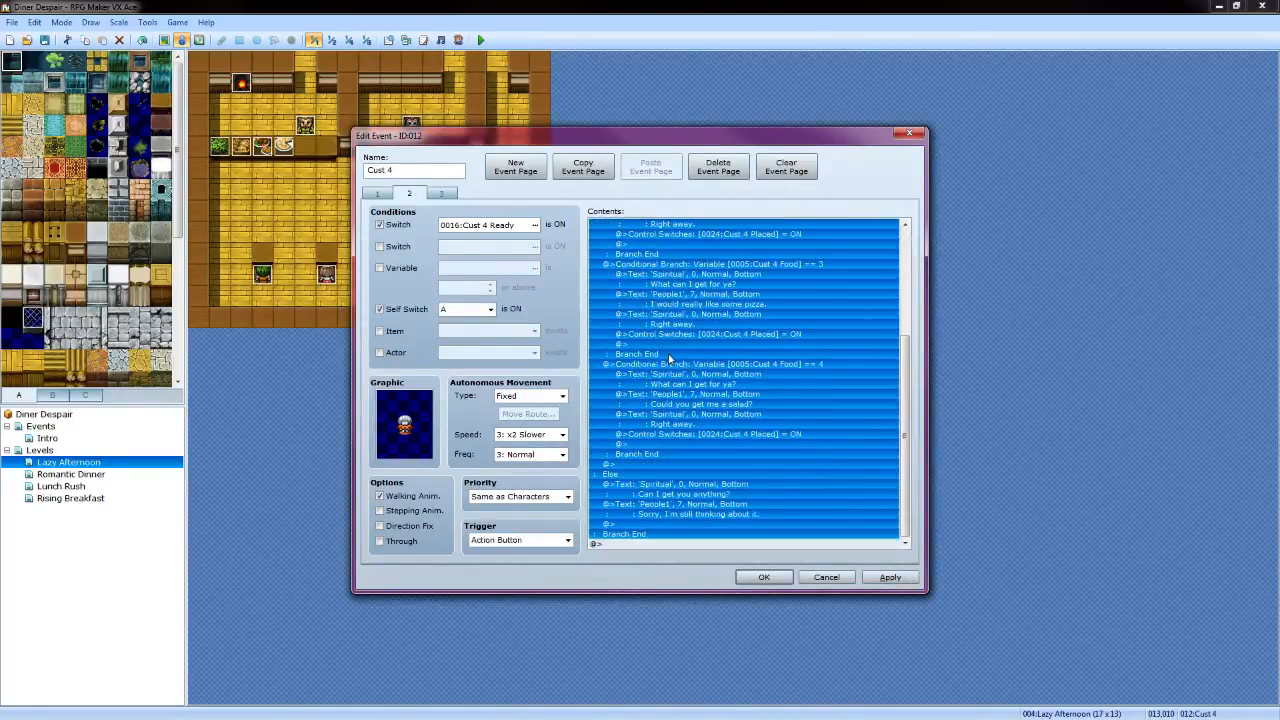
{"action": "left_click", "coordinate": [630, 523]}
{"action": "double_click", "coordinate": [630, 523]}
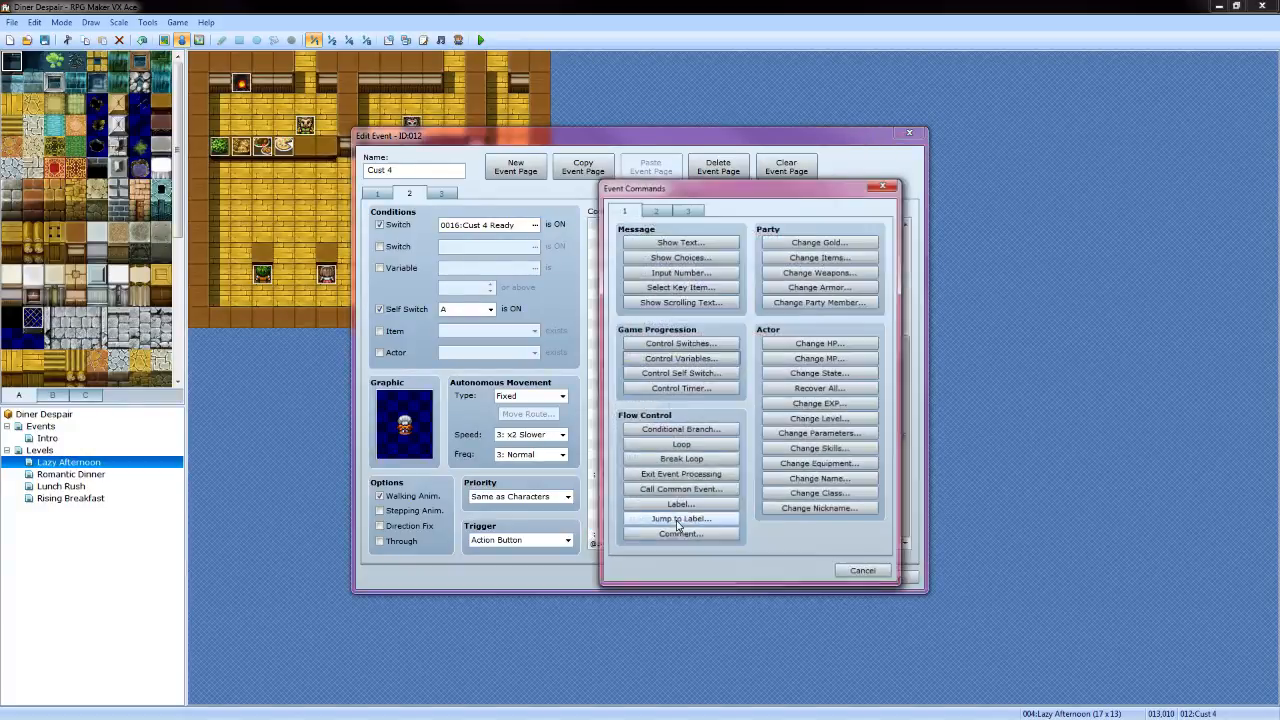
{"action": "left_click", "coordinate": [689, 359]}
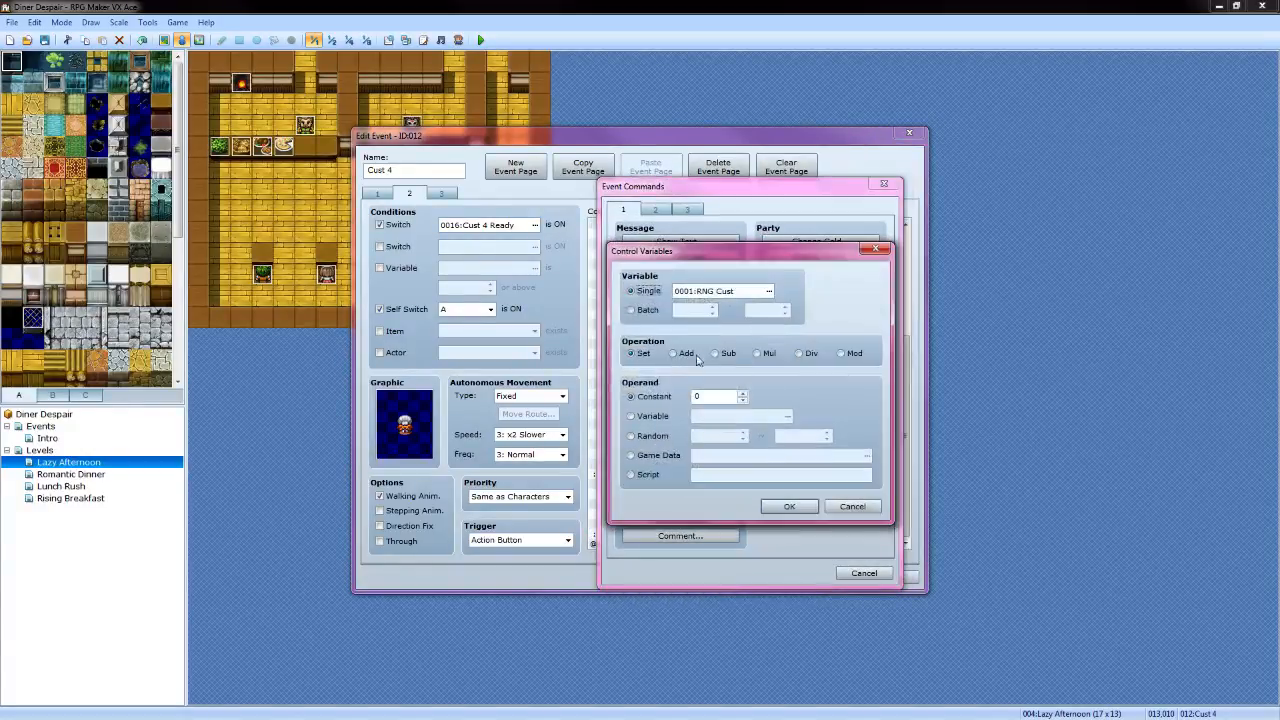
{"action": "left_click", "coordinate": [768, 291]}
{"action": "left_click", "coordinate": [795, 353]}
{"action": "left_click", "coordinate": [710, 522]}
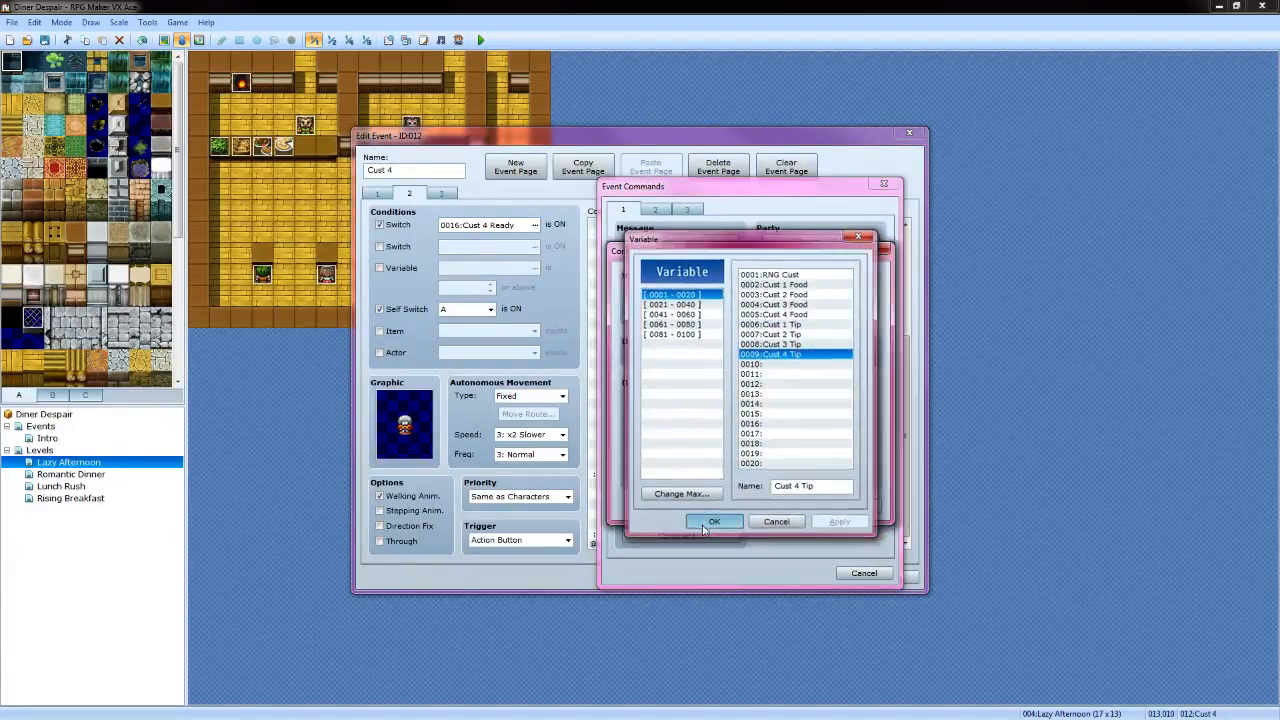
{"action": "left_click", "coordinate": [718, 354]}
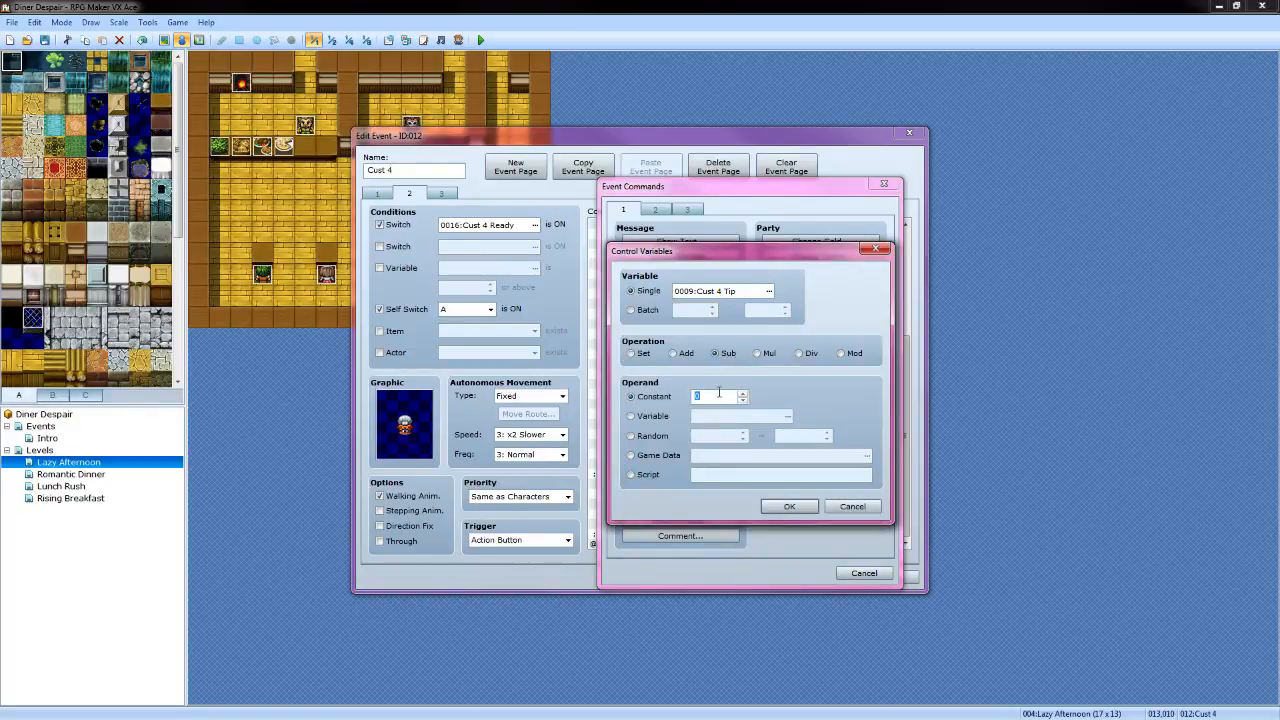
{"action": "type", "text": "5"}
{"action": "left_click", "coordinate": [789, 506]}
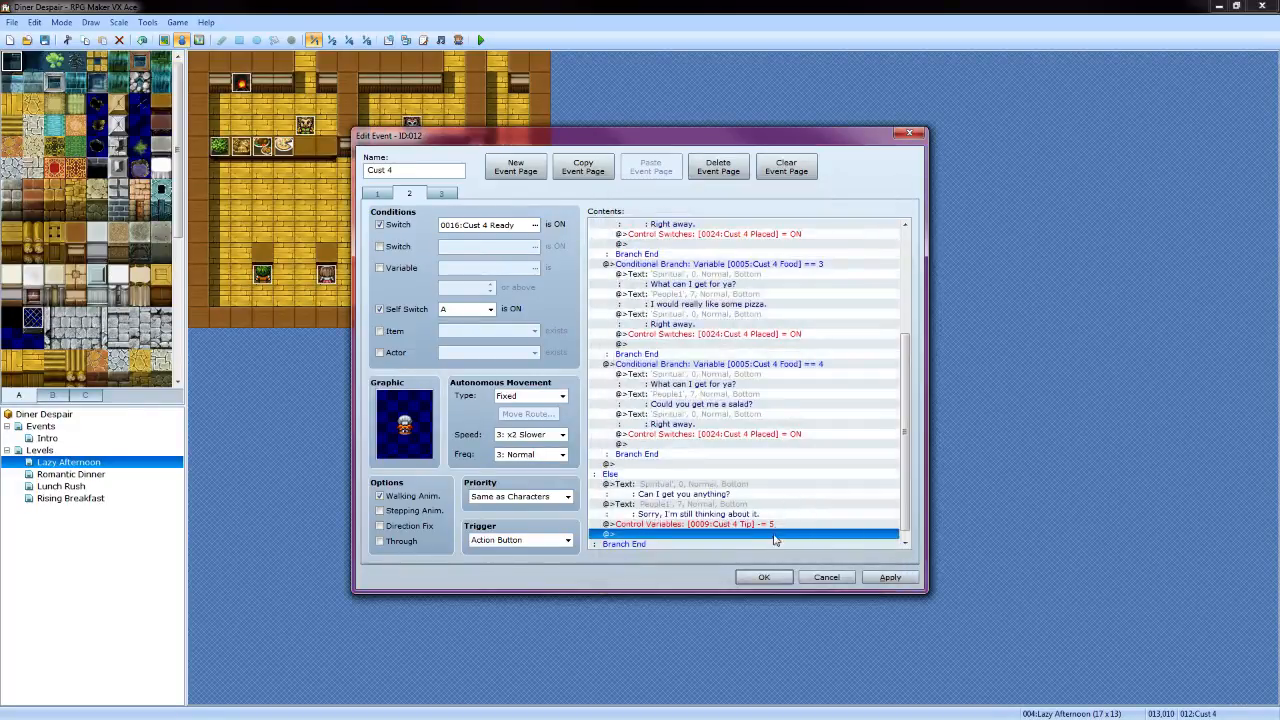
On page 3, after Set Event Location in the bread delivery, add a conditional branch for Cust 4 Tip greater than or equal to 0, without Else
{"action": "left_click", "coordinate": [452, 196]}
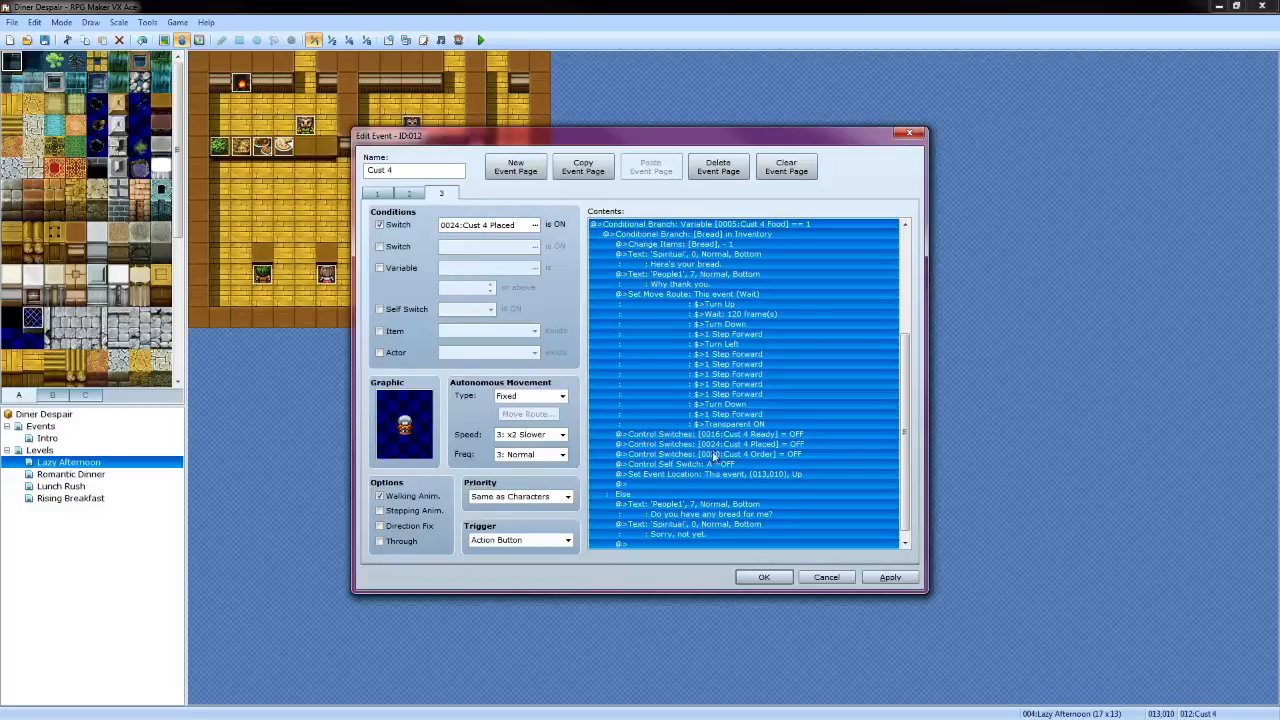
{"action": "double_click", "coordinate": [661, 483]}
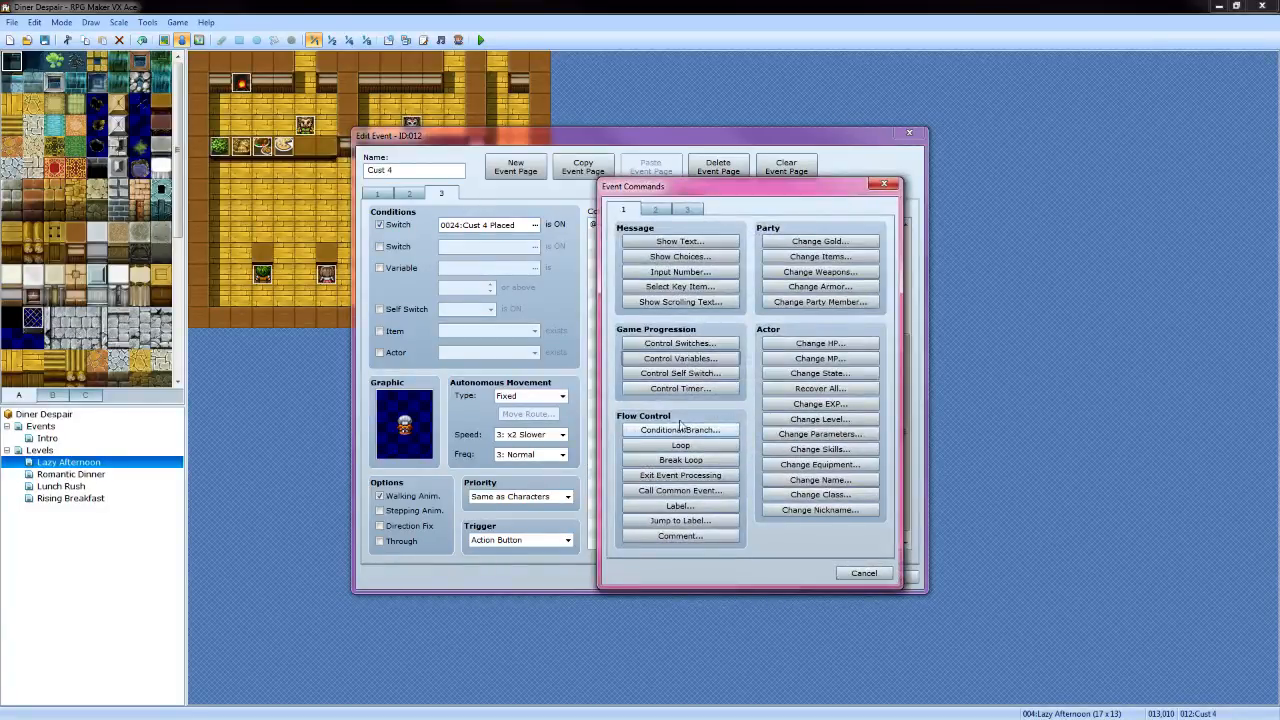
{"action": "left_click", "coordinate": [679, 434]}
{"action": "left_click", "coordinate": [632, 478]}
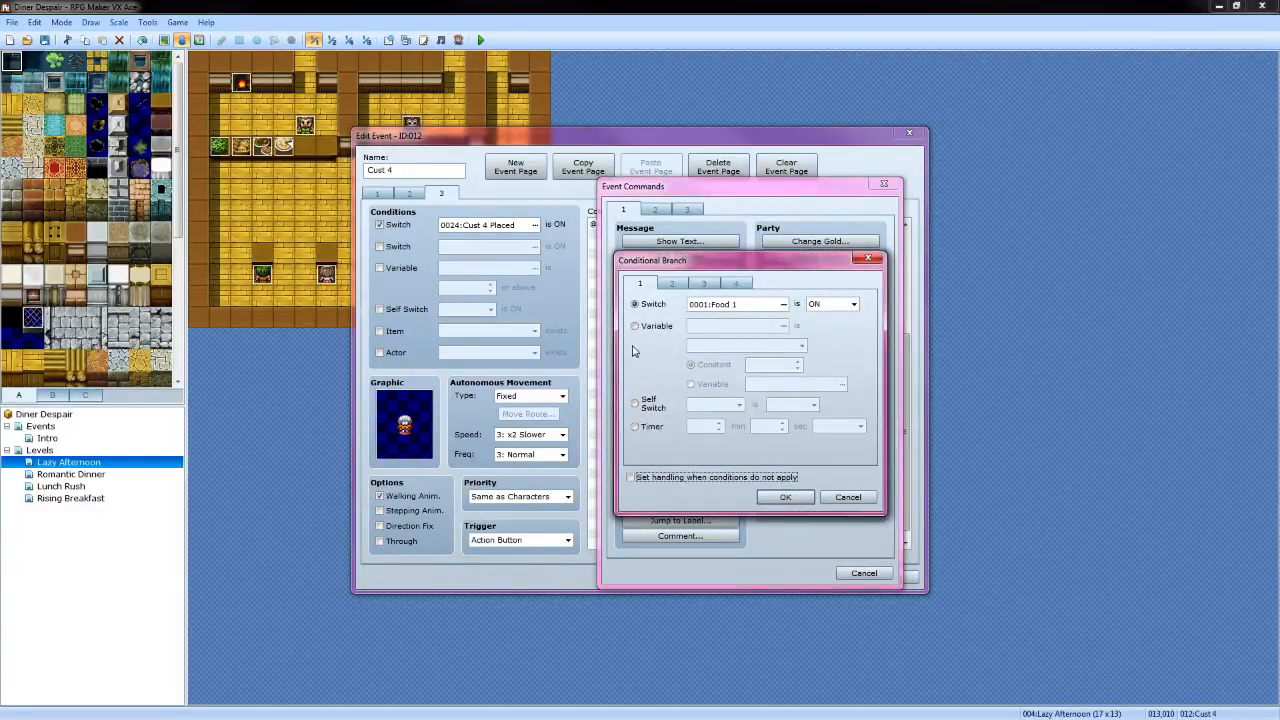
{"action": "left_click", "coordinate": [635, 326]}
{"action": "left_click", "coordinate": [783, 326]}
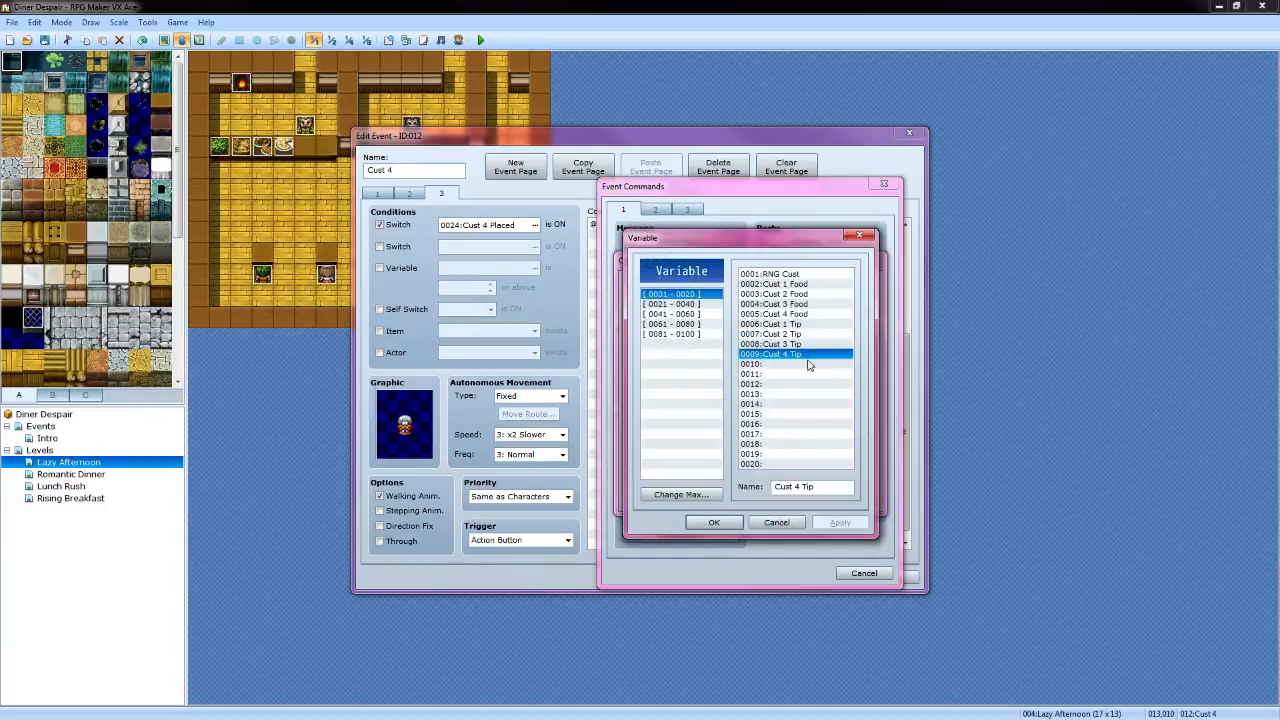
{"action": "key", "text": "Return"}
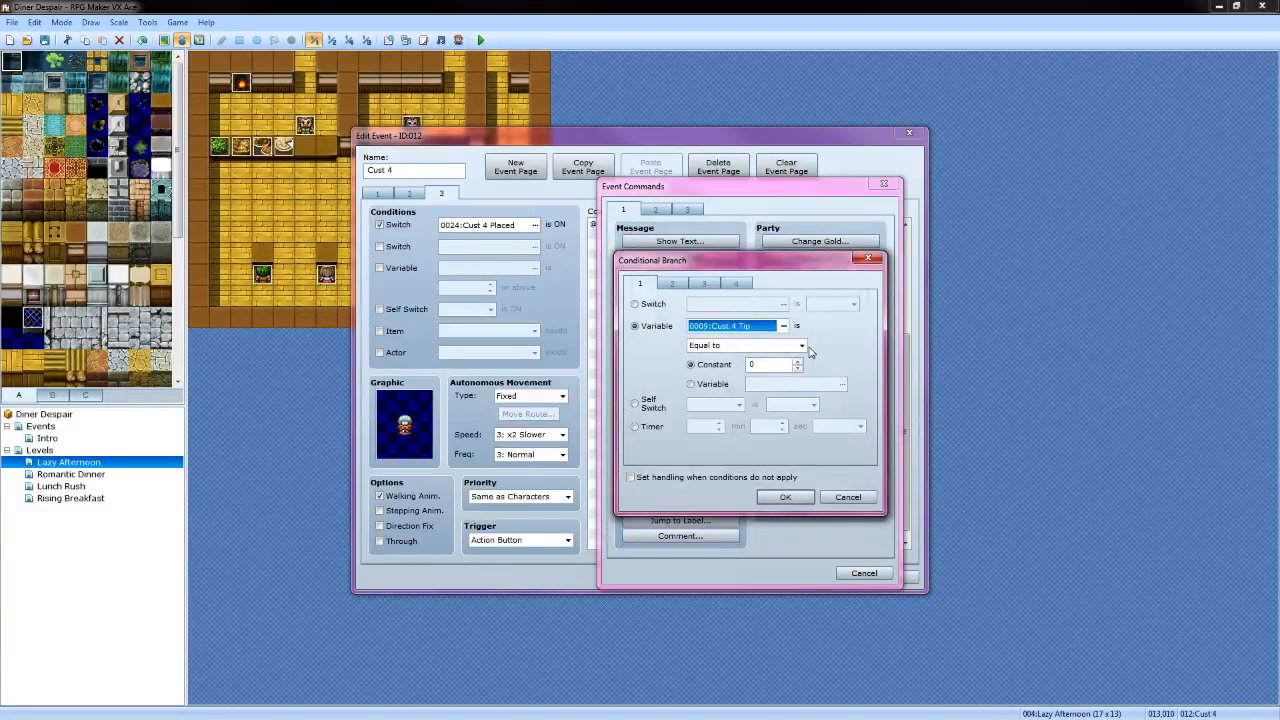
{"action": "left_click", "coordinate": [810, 350]}
{"action": "left_click", "coordinate": [803, 347]}
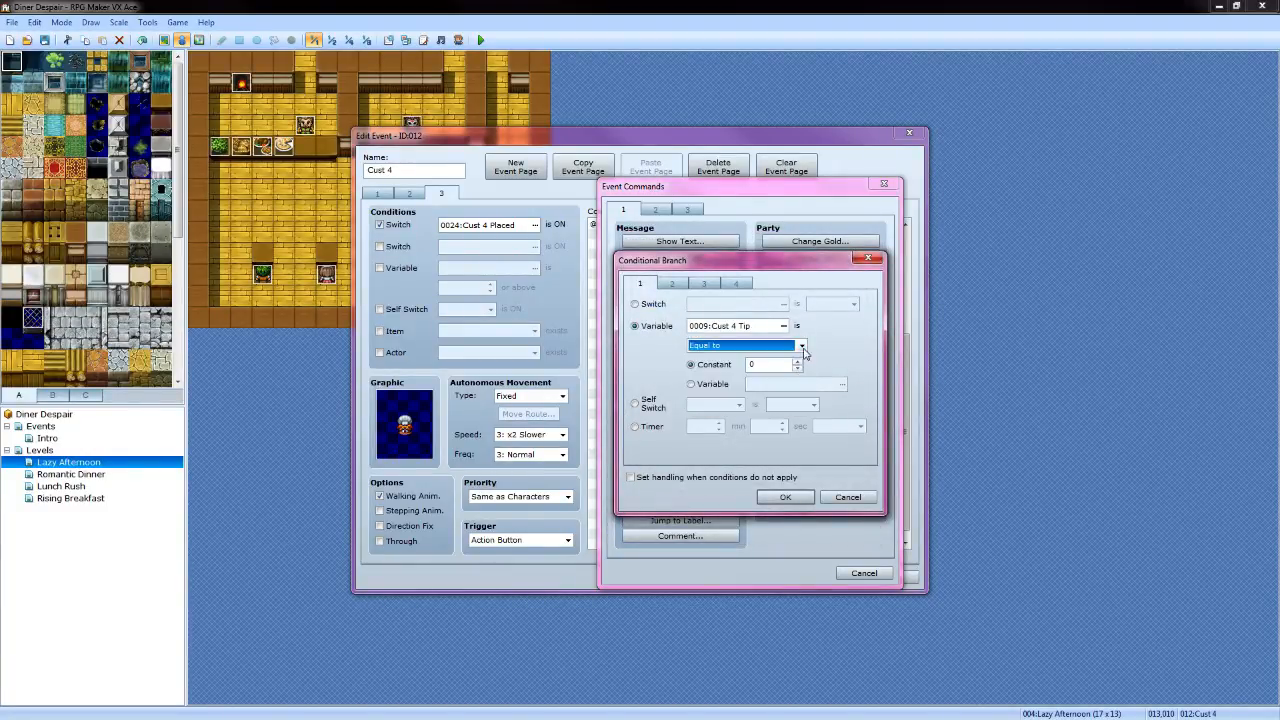
{"action": "left_click", "coordinate": [803, 347]}
{"action": "left_click", "coordinate": [798, 367]}
{"action": "left_click", "coordinate": [765, 495]}
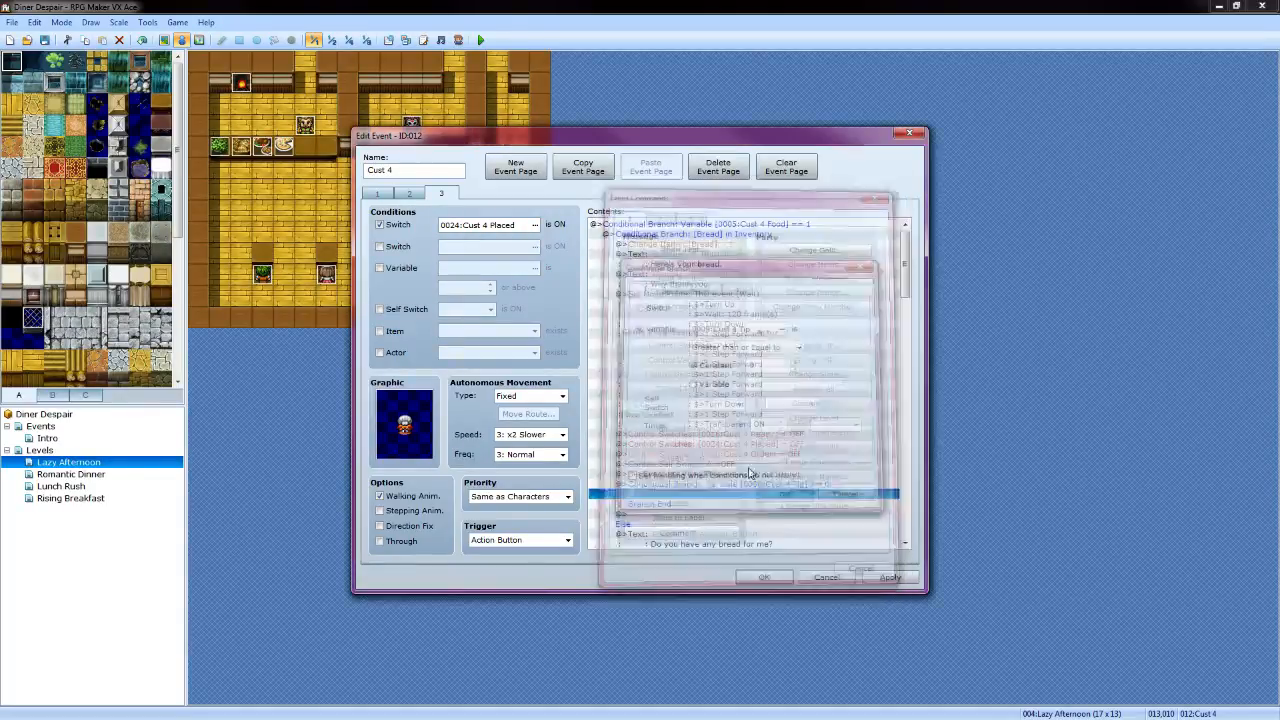
Inside the bread delivery's Cust 4 Tip branch, add a Change Gold command that increases gold by variable 0009 Cust 4 Tip
{"action": "double_click", "coordinate": [668, 497]}
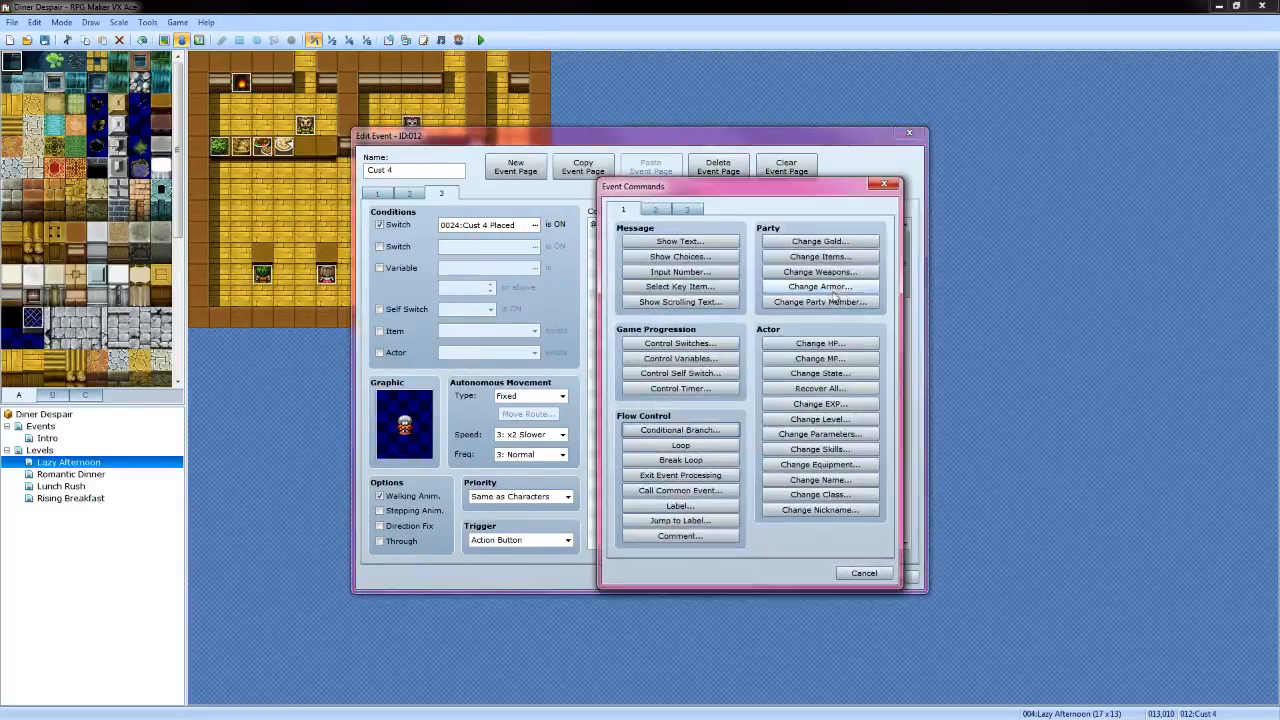
{"action": "left_click", "coordinate": [810, 242]}
{"action": "left_click", "coordinate": [674, 414]}
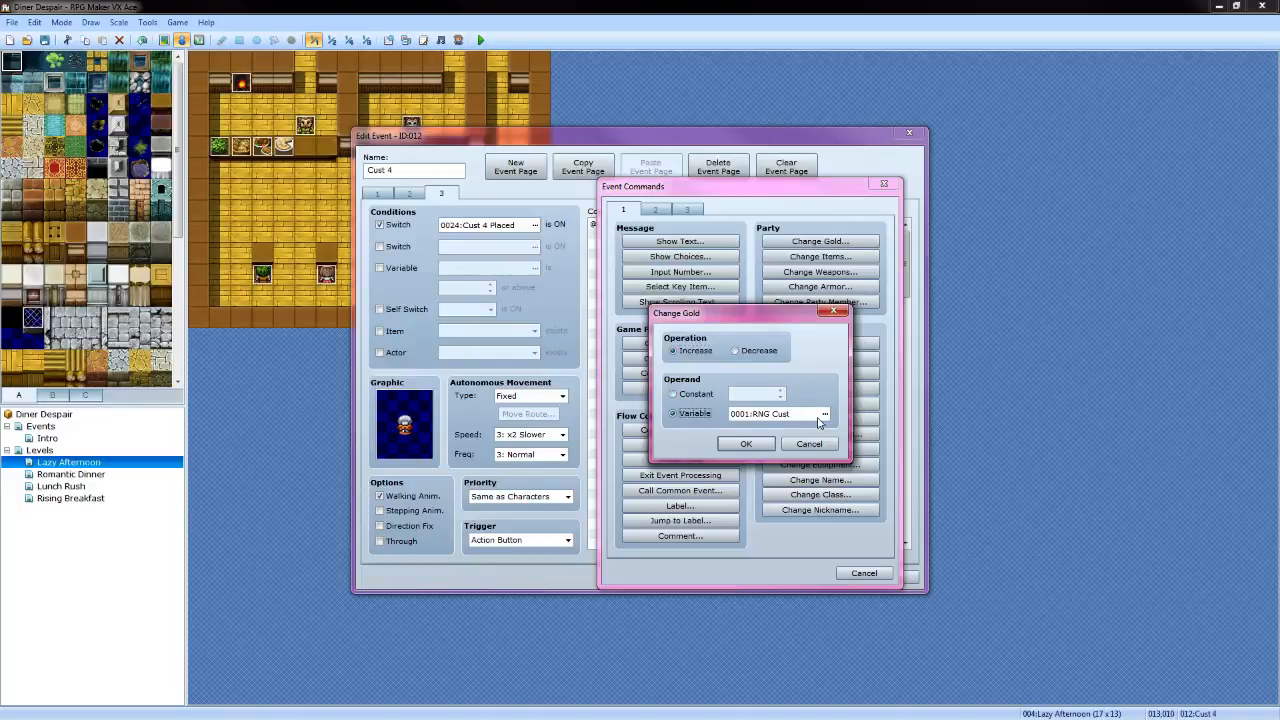
{"action": "left_click", "coordinate": [825, 414]}
{"action": "left_click", "coordinate": [772, 354]}
{"action": "left_click", "coordinate": [714, 523]}
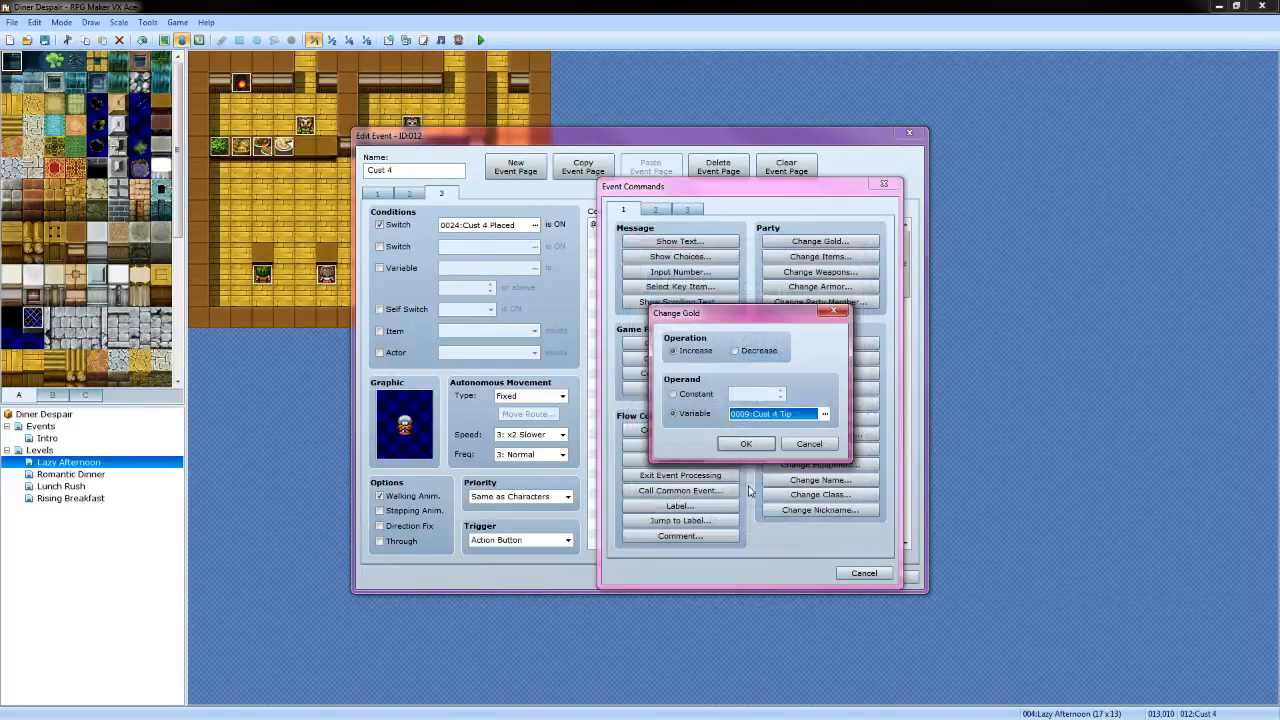
{"action": "left_click", "coordinate": [746, 447]}
Add a Play SE command with the Coin sound after the gold increase in the bread delivery's tip branch
{"action": "double_click", "coordinate": [679, 505]}
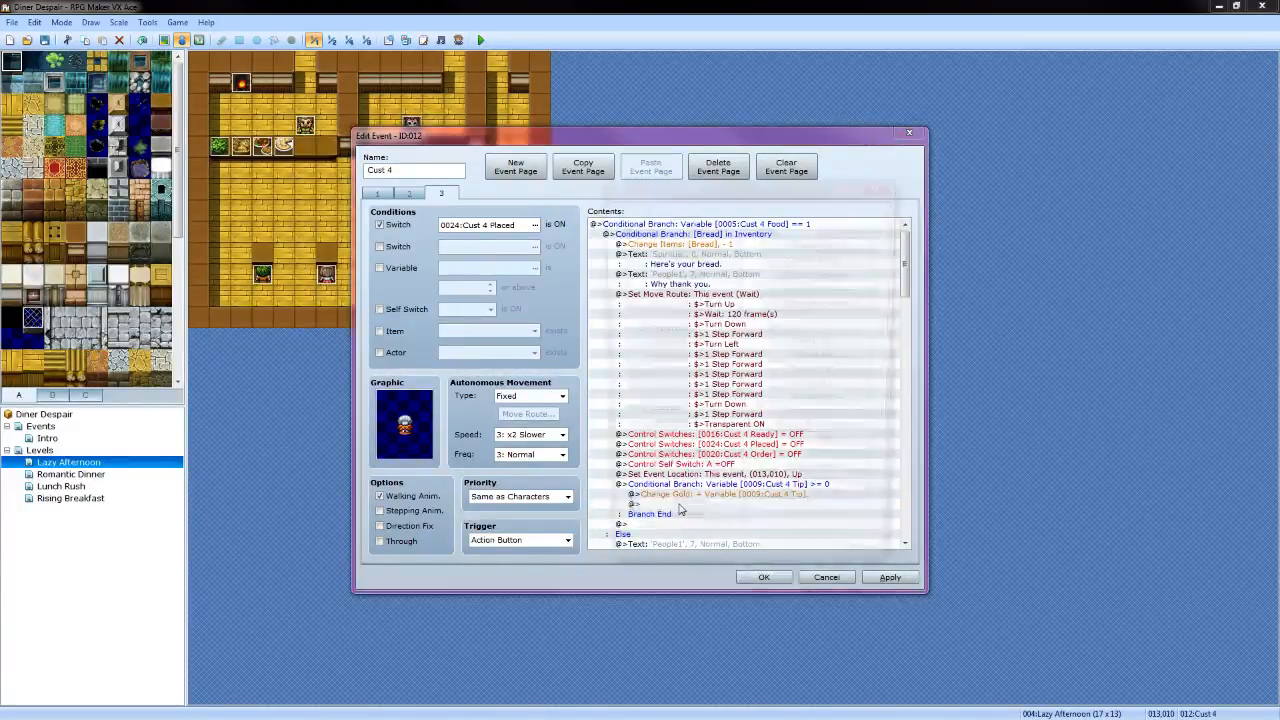
{"action": "left_click", "coordinate": [656, 210]}
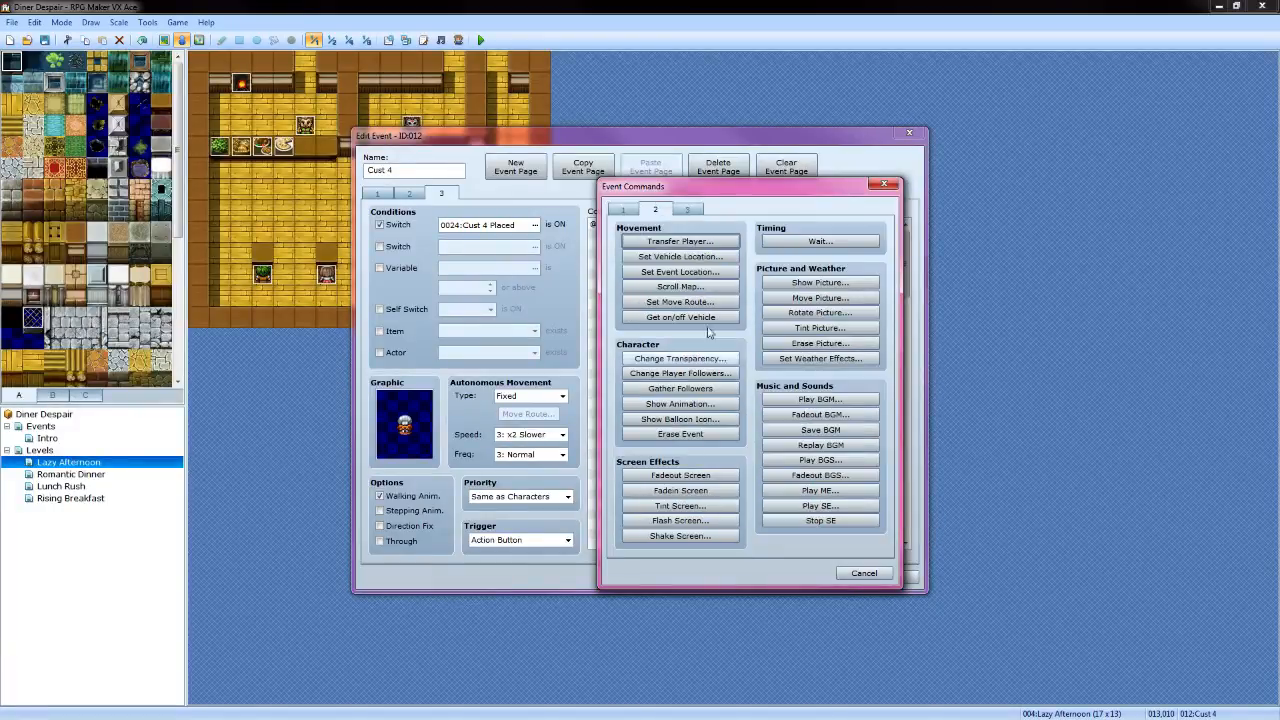
{"action": "left_click", "coordinate": [806, 508]}
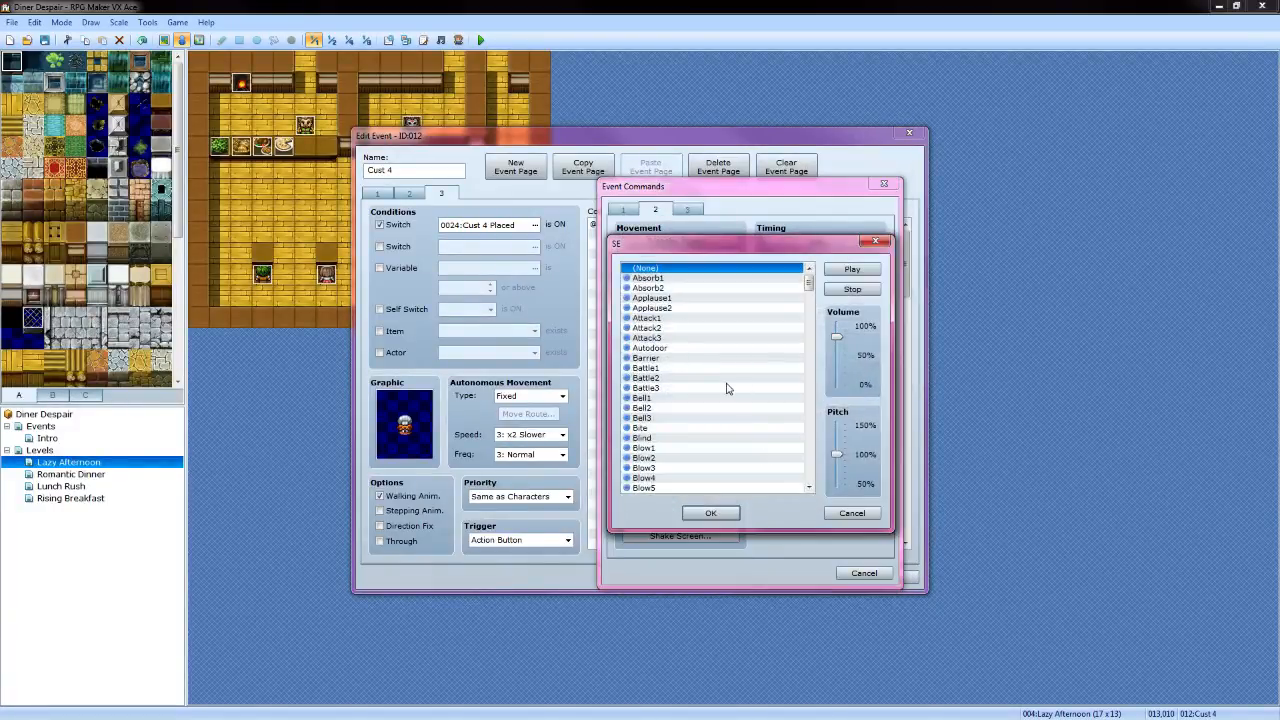
{"action": "scroll", "coordinate": [727, 390], "scroll_direction": "down", "scroll_amount": 10}
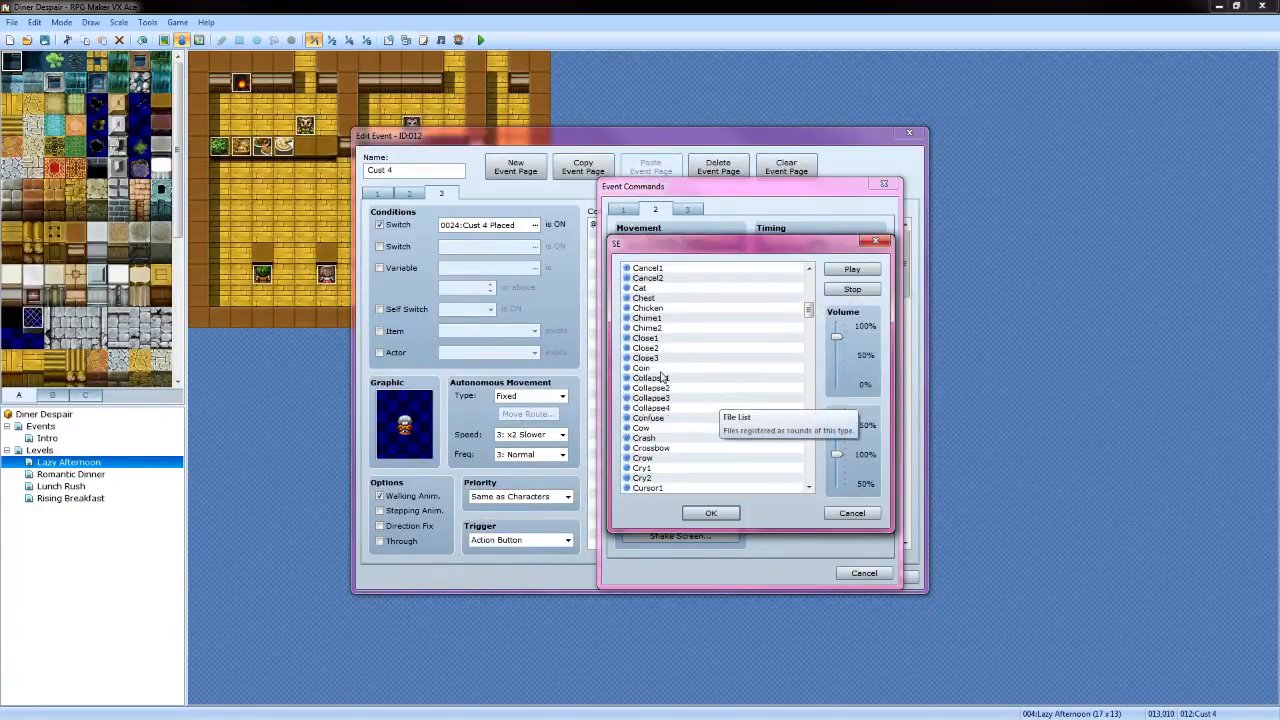
{"action": "left_click", "coordinate": [661, 369]}
{"action": "left_click", "coordinate": [711, 513]}
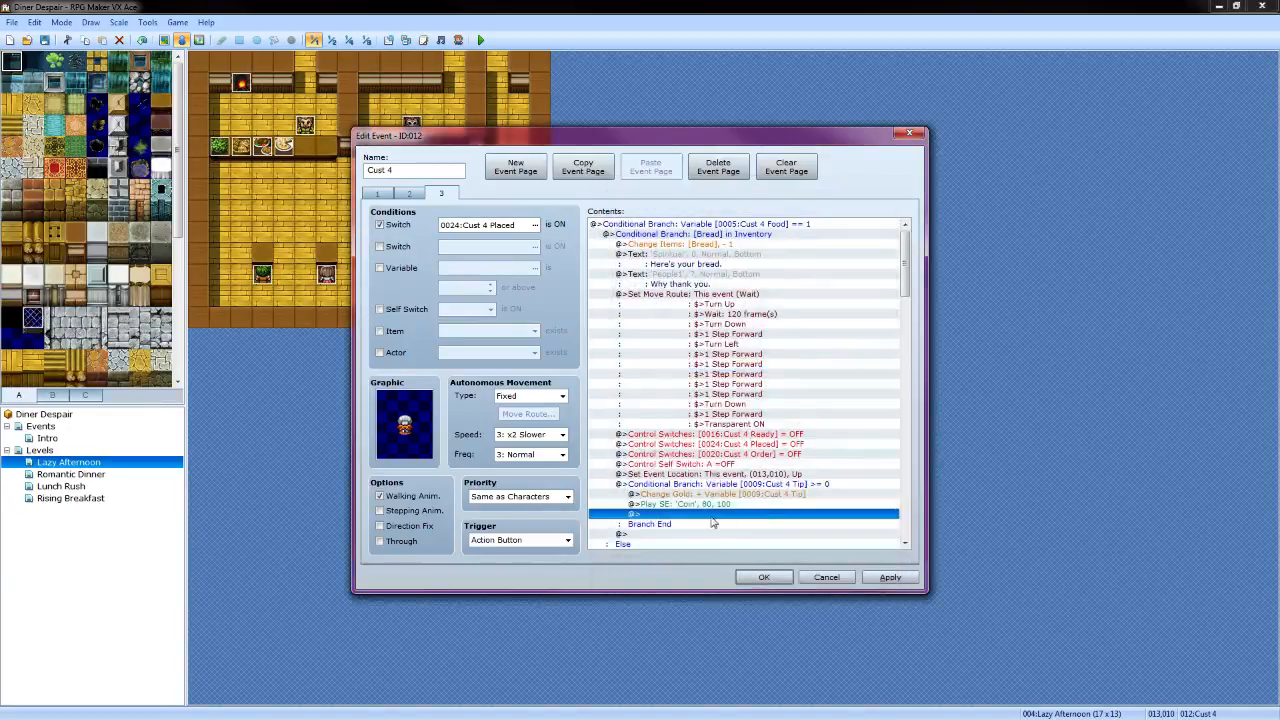
In the bread request's Else branch, subtract 10 from Cust 4 Tip after "Sorry, not yet."
{"action": "scroll", "coordinate": [713, 523], "scroll_direction": "down", "scroll_amount": 5}
{"action": "double_click", "coordinate": [667, 443]}
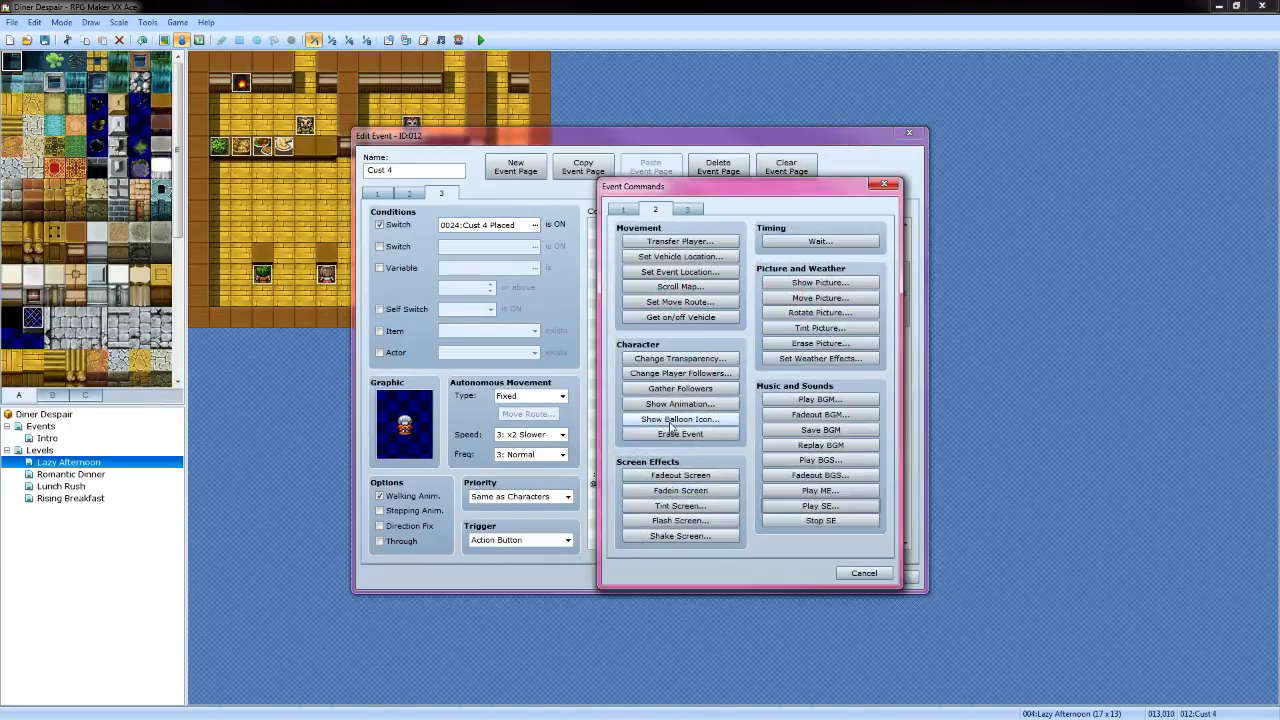
{"action": "left_click", "coordinate": [625, 207]}
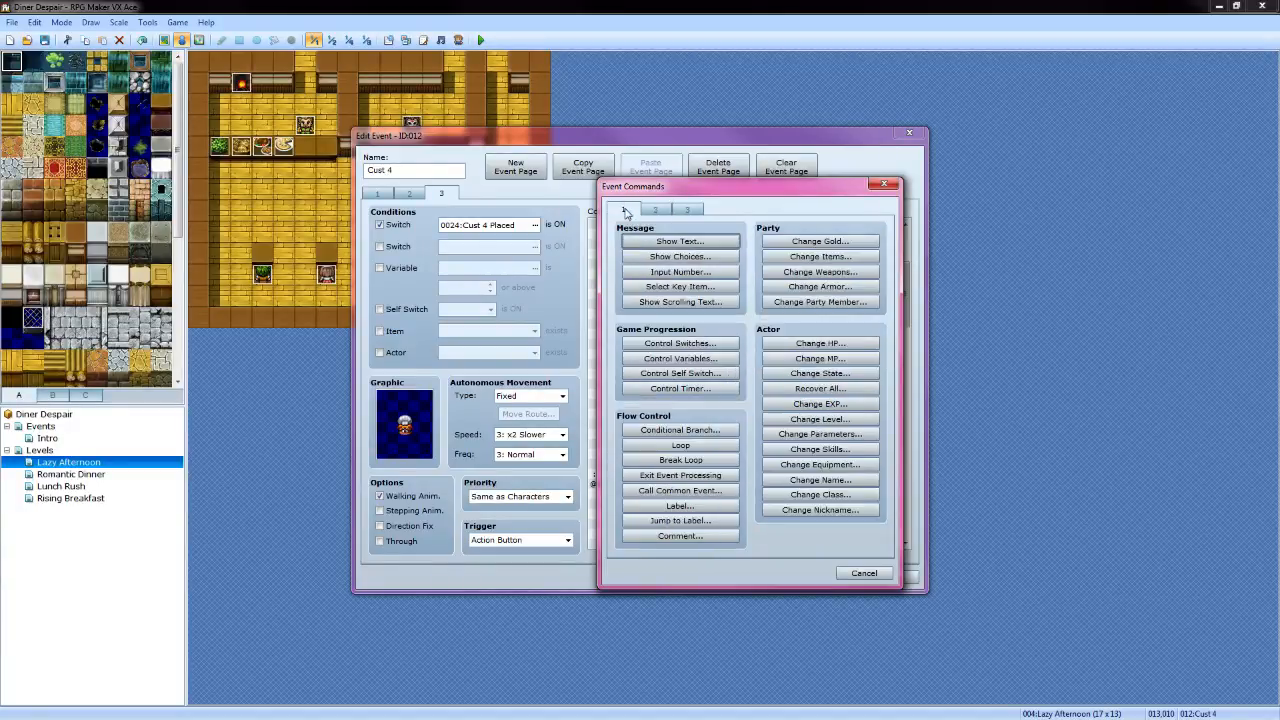
{"action": "left_click", "coordinate": [714, 356]}
{"action": "left_click", "coordinate": [767, 292]}
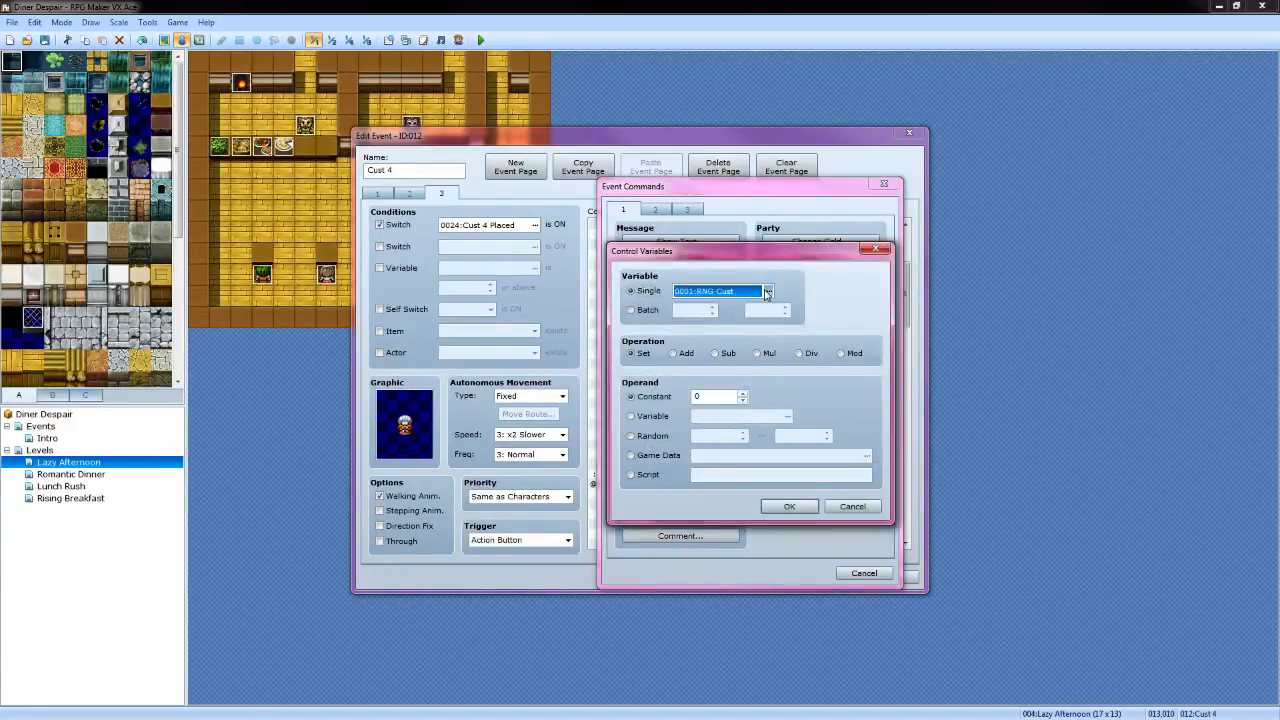
{"action": "left_click", "coordinate": [775, 354]}
{"action": "left_click", "coordinate": [700, 527]}
{"action": "left_click", "coordinate": [720, 355]}
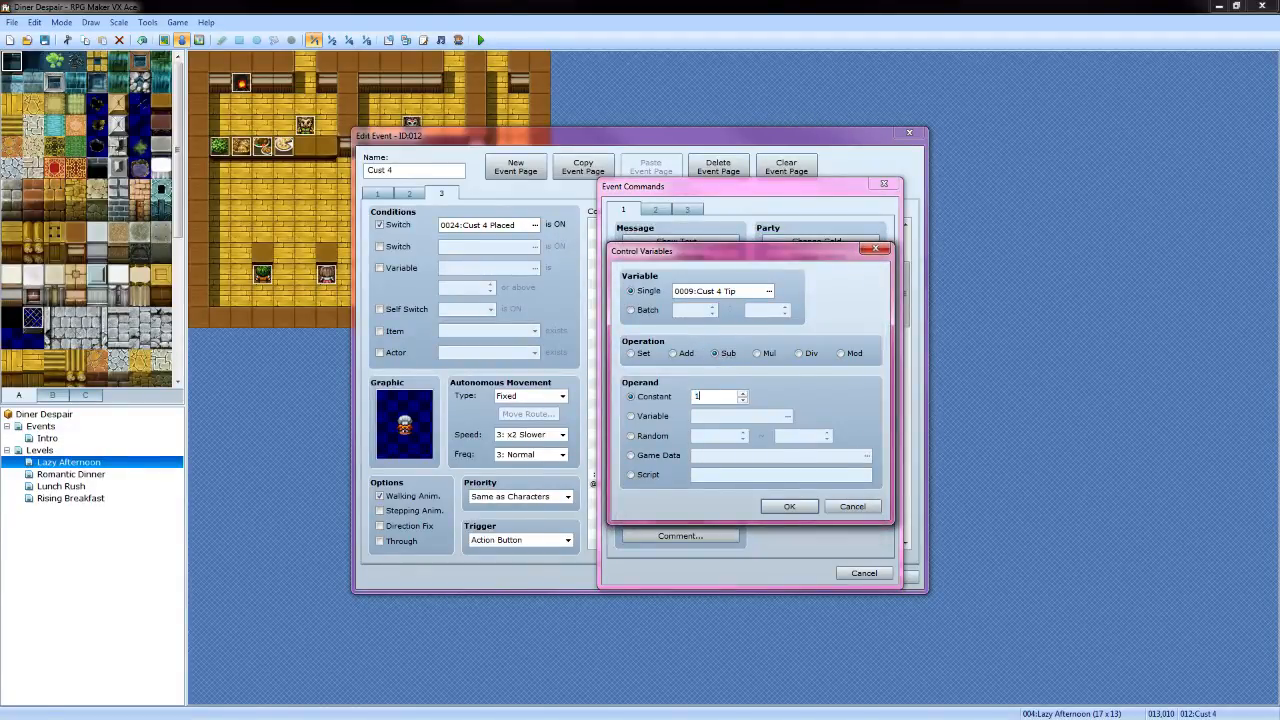
{"action": "left_click", "coordinate": [788, 505]}
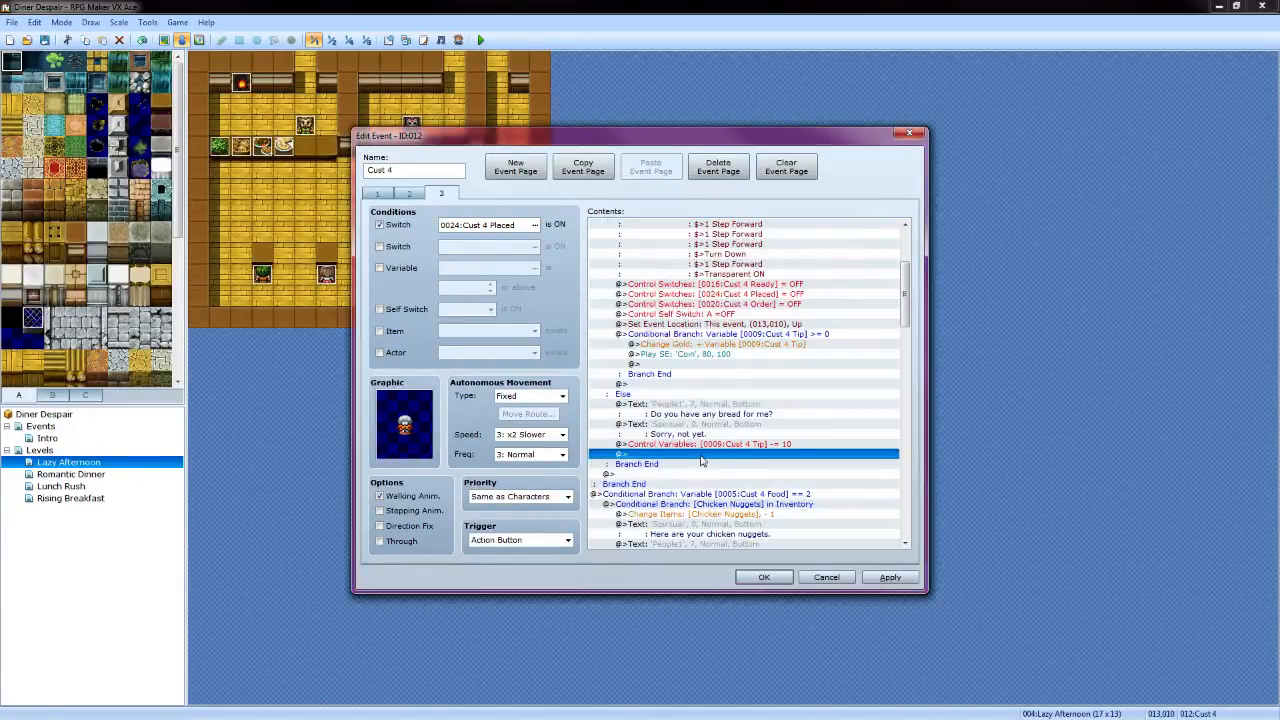
After Set Event Location in the chicken nuggets delivery, add a conditional branch for Cust 4 Tip greater than or equal to 0, without Else
{"action": "scroll", "coordinate": [703, 460], "scroll_direction": "down", "scroll_amount": 6}
{"action": "scroll", "coordinate": [703, 460], "scroll_direction": "down", "scroll_amount": 3}
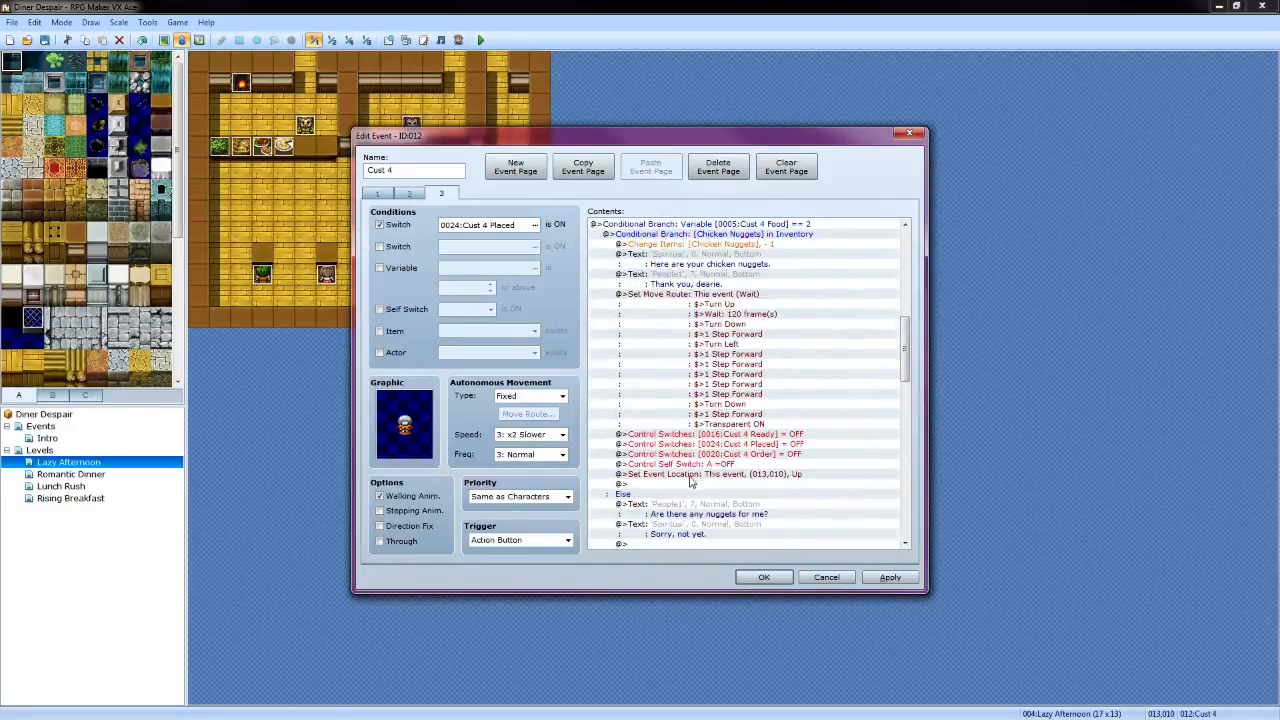
{"action": "double_click", "coordinate": [690, 484]}
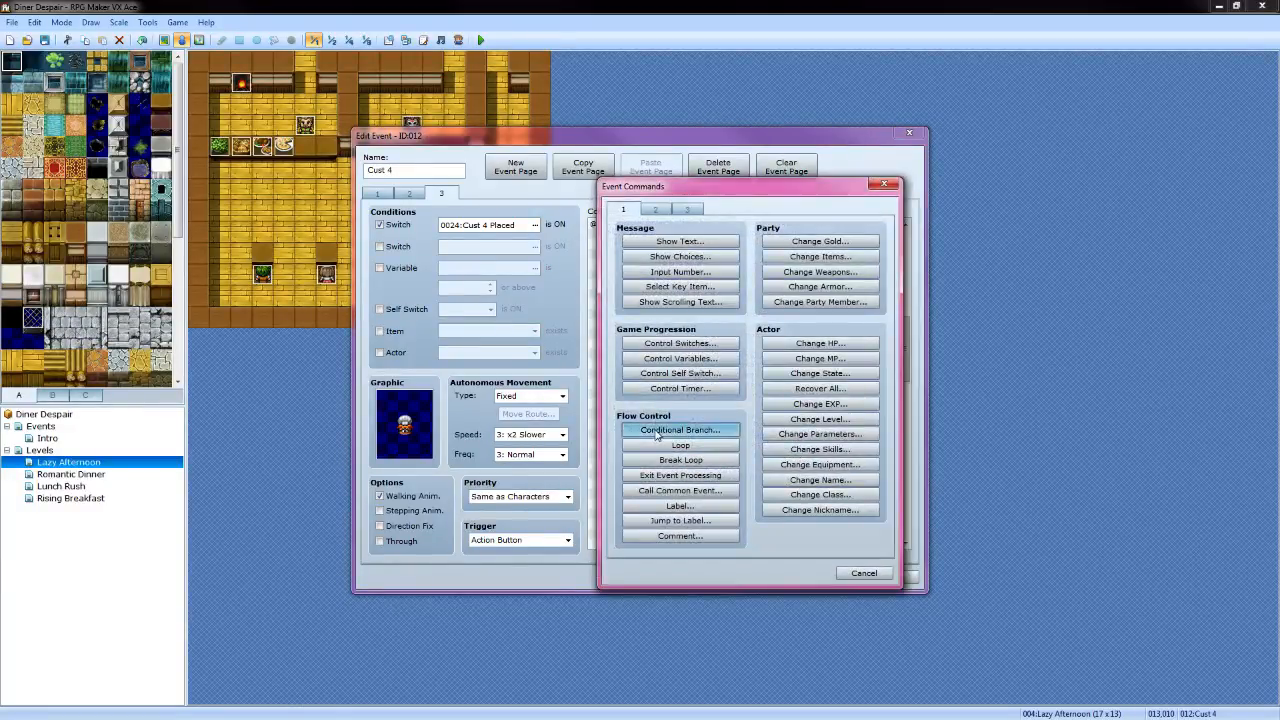
{"action": "left_click", "coordinate": [680, 430]}
{"action": "left_click", "coordinate": [636, 327]}
{"action": "left_click", "coordinate": [783, 326]}
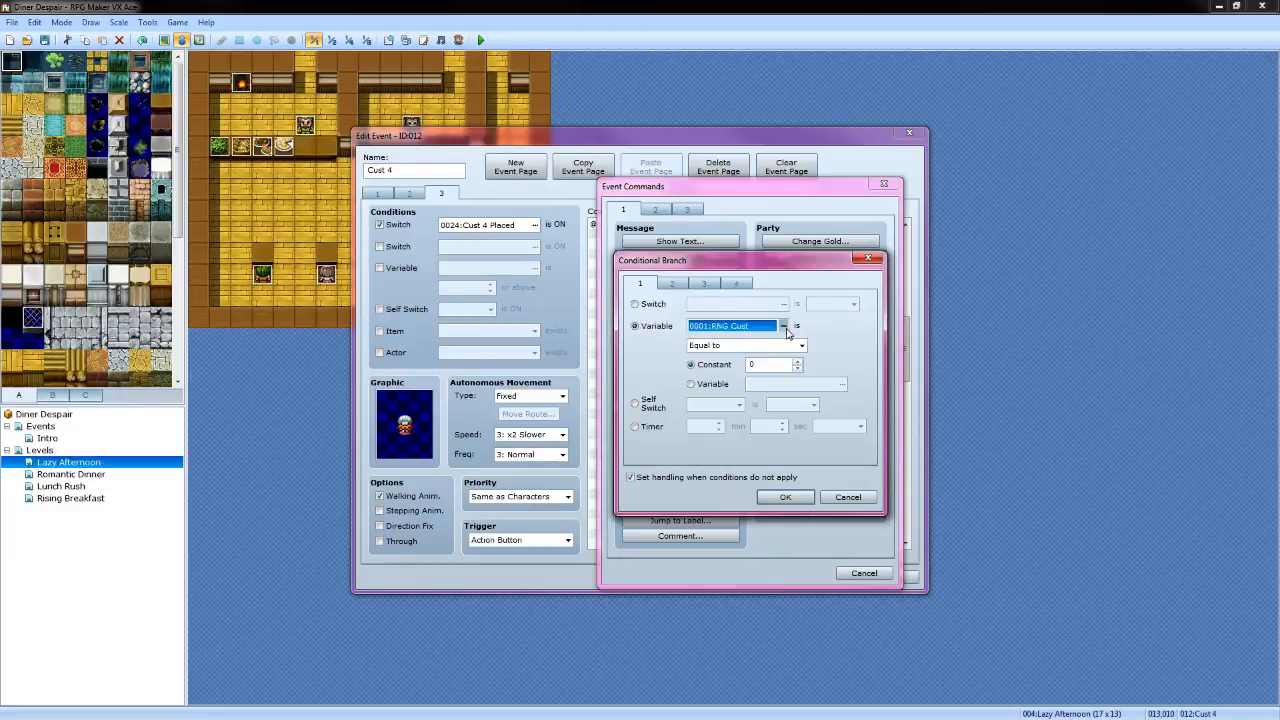
{"action": "left_click", "coordinate": [826, 353]}
{"action": "left_click", "coordinate": [714, 523]}
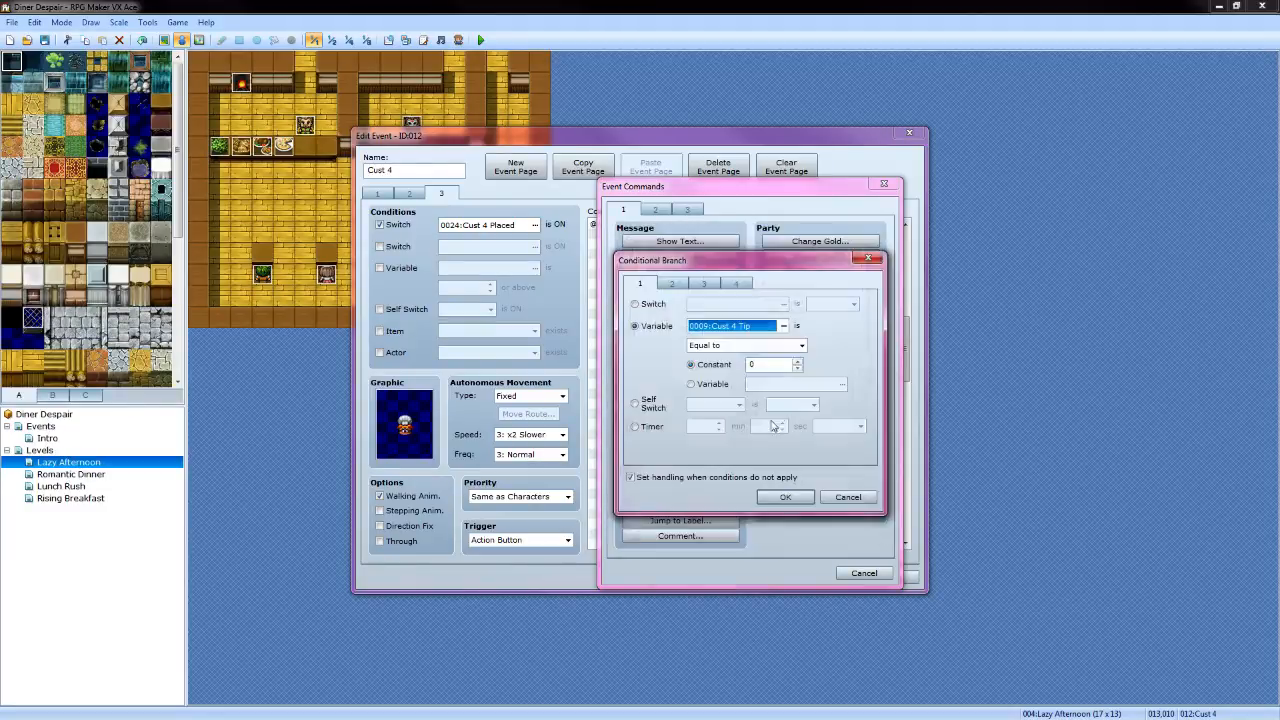
{"action": "left_click", "coordinate": [795, 345]}
{"action": "left_click", "coordinate": [730, 368]}
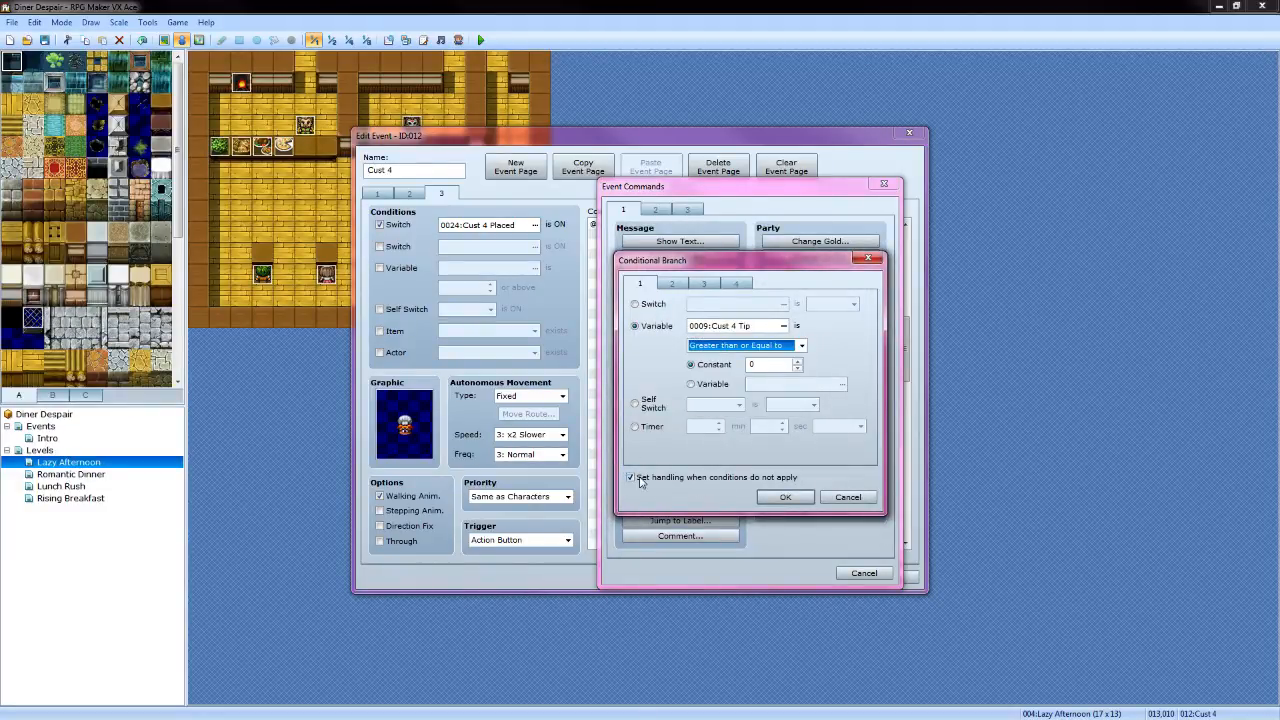
{"action": "left_click", "coordinate": [631, 478]}
{"action": "left_click", "coordinate": [782, 500]}
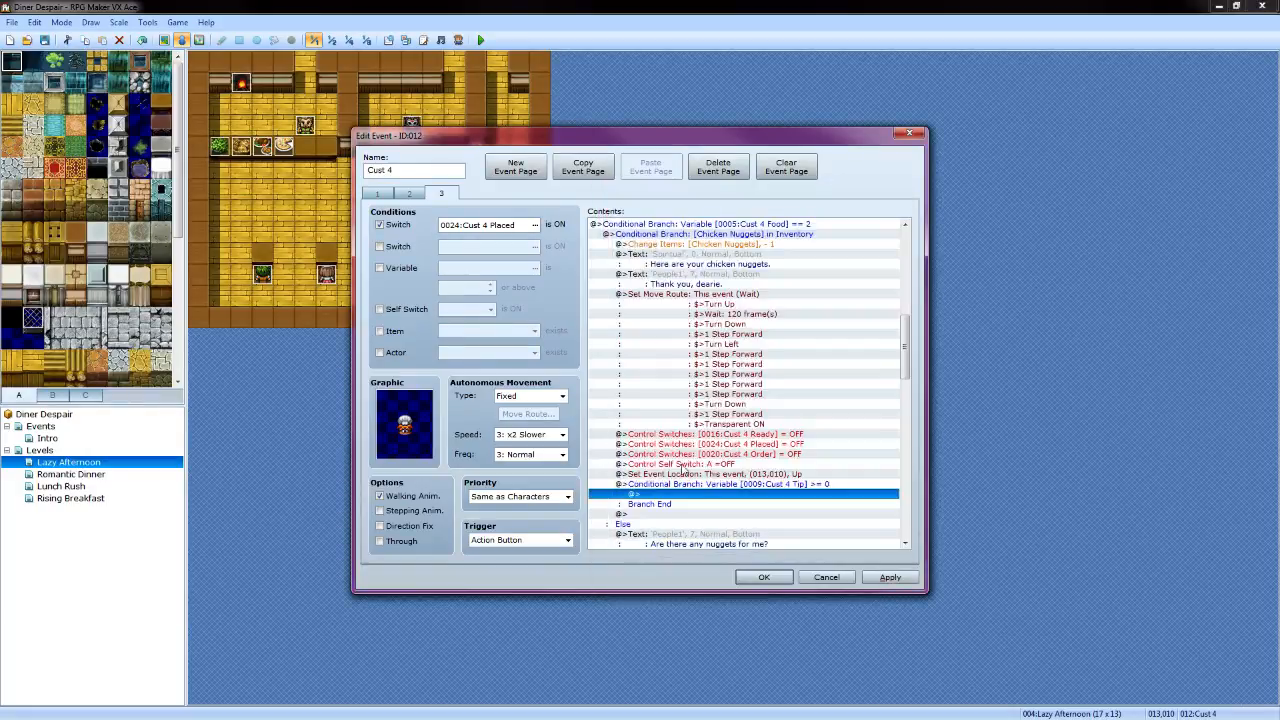
Inside the chicken nuggets delivery's tip branch, add a Change Gold command that increases gold by variable 0009 Cust 4 Tip
{"action": "double_click", "coordinate": [690, 495]}
{"action": "left_click", "coordinate": [810, 242]}
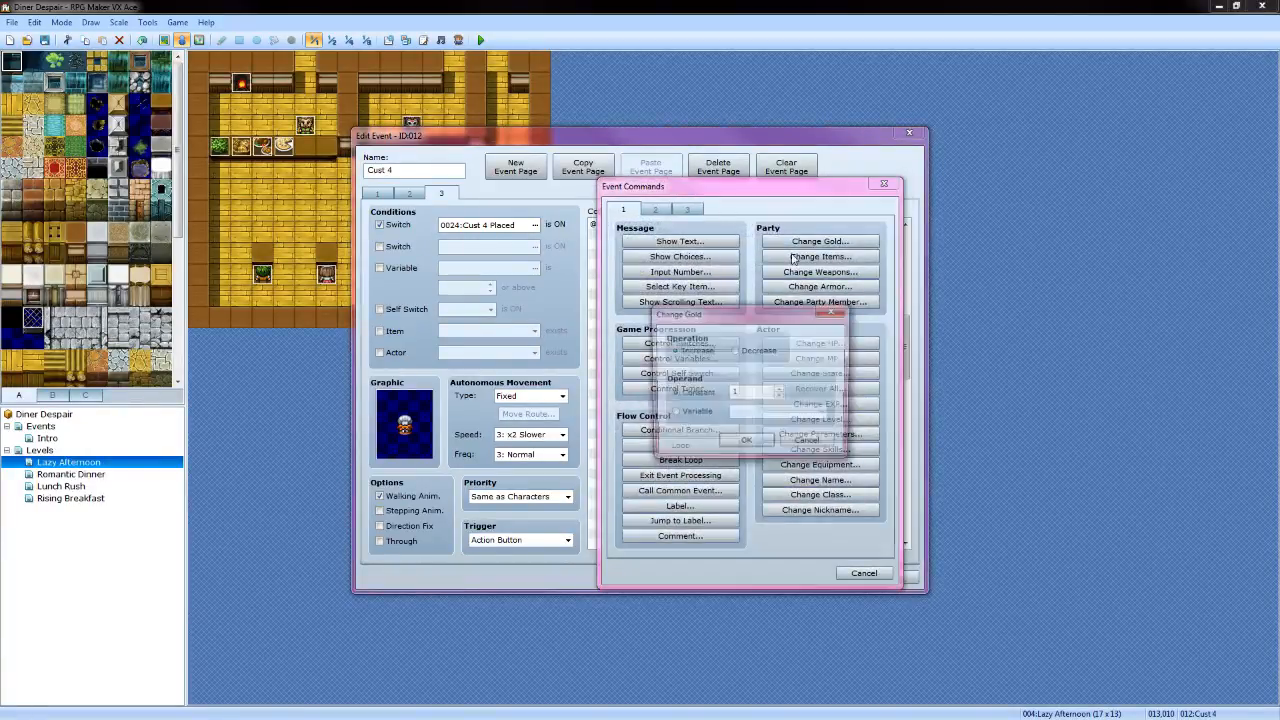
{"action": "left_click", "coordinate": [674, 414]}
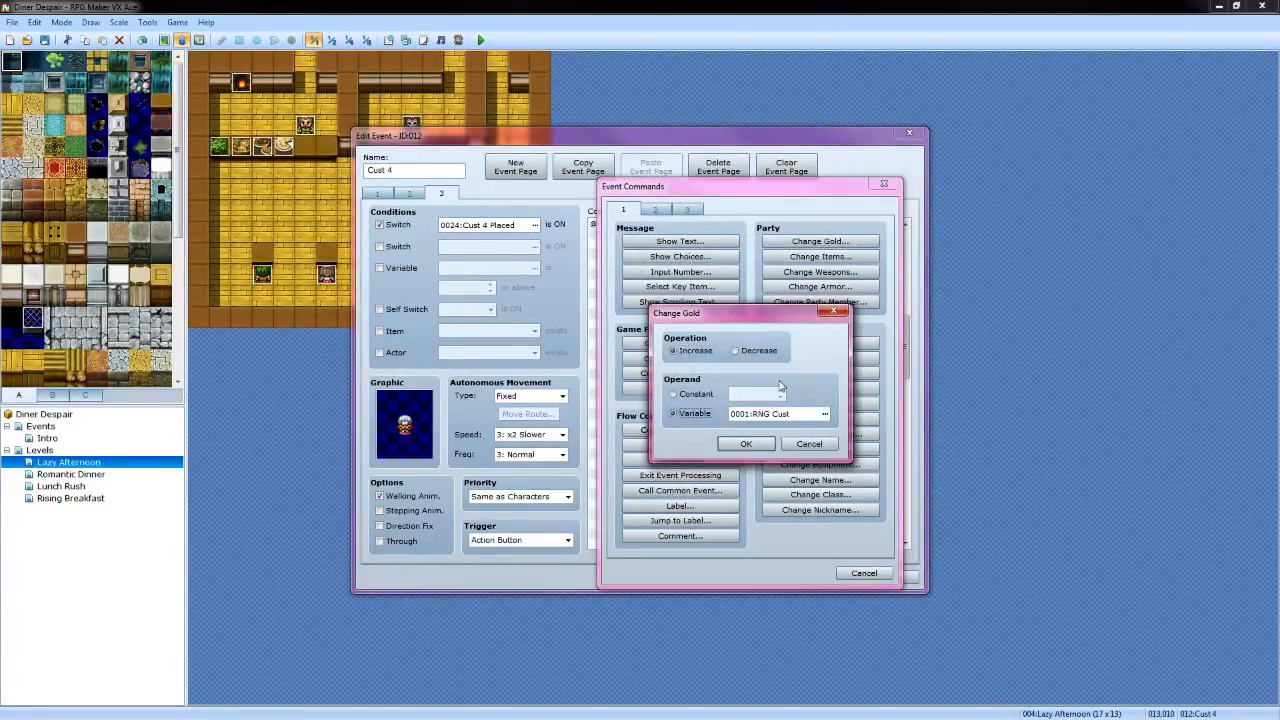
{"action": "left_click", "coordinate": [825, 413]}
{"action": "left_click", "coordinate": [786, 352]}
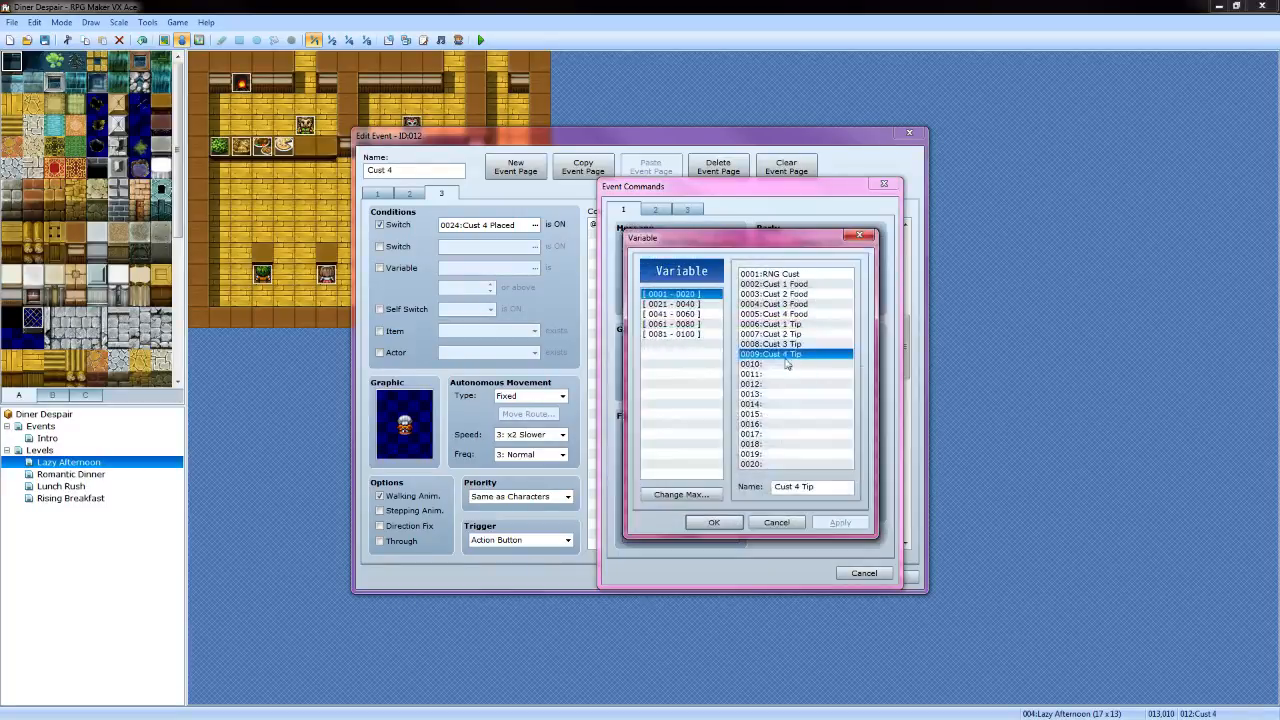
{"action": "left_click", "coordinate": [733, 523]}
{"action": "left_click", "coordinate": [745, 443]}
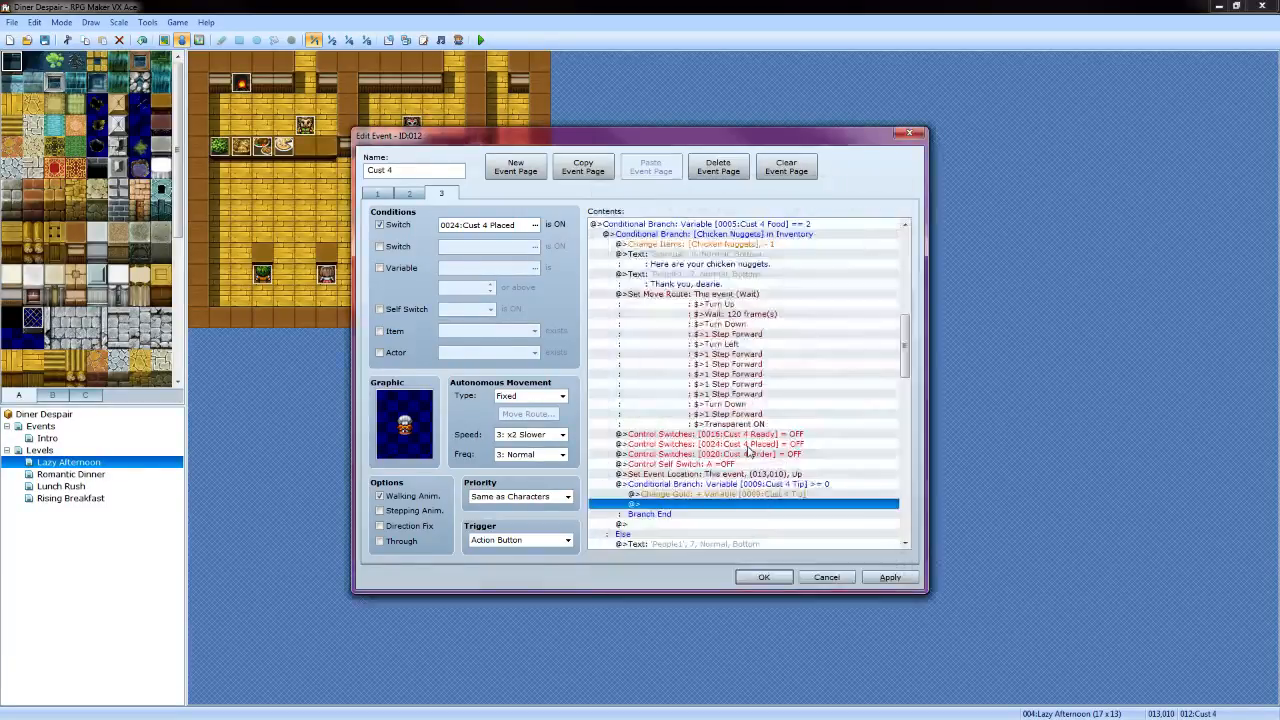
Add a Play SE command with the Coin sound after the gold increase in the chicken nuggets delivery's tip branch
{"action": "double_click", "coordinate": [691, 505]}
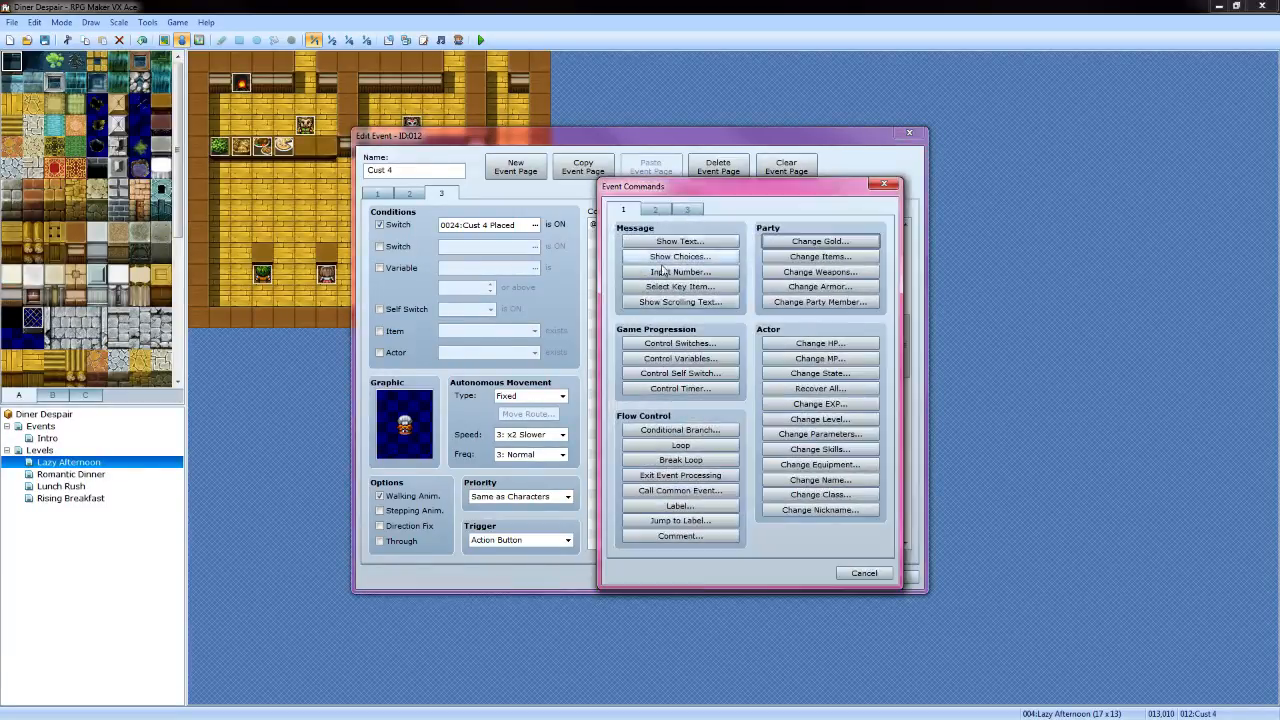
{"action": "left_click", "coordinate": [655, 209]}
{"action": "left_click", "coordinate": [820, 507]}
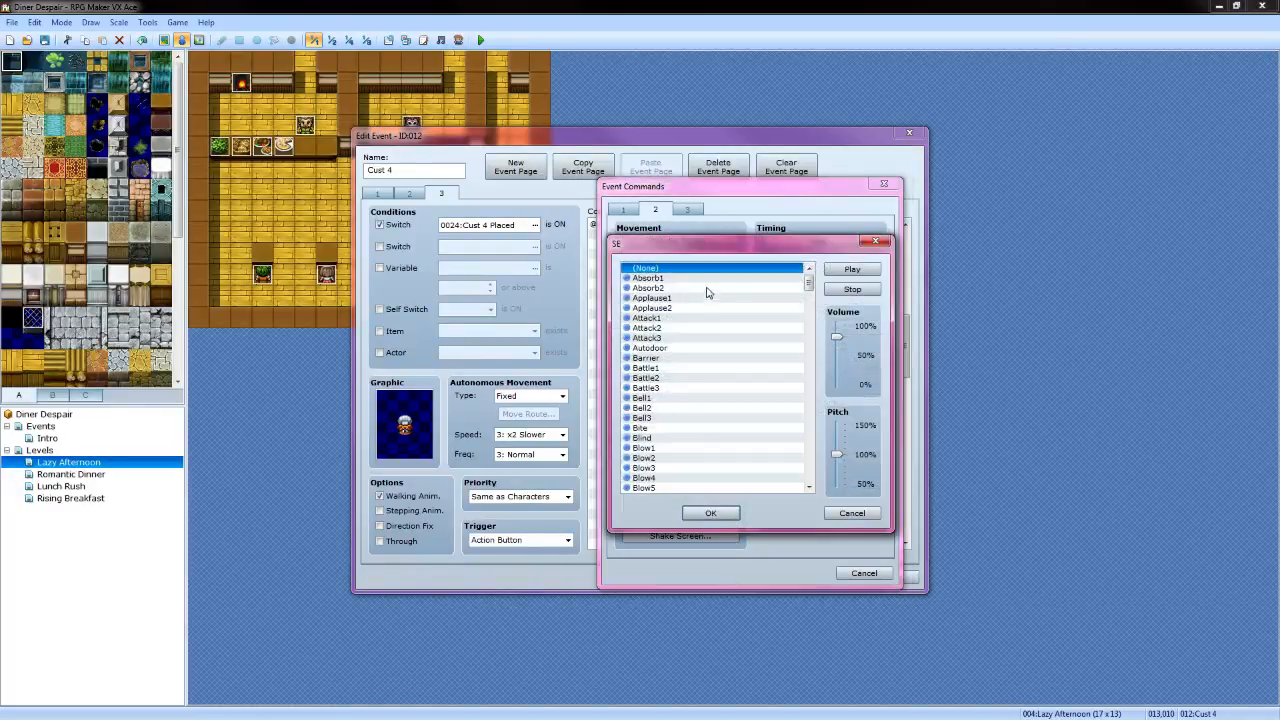
{"action": "scroll", "coordinate": [784, 420], "scroll_direction": "down", "scroll_amount": 7}
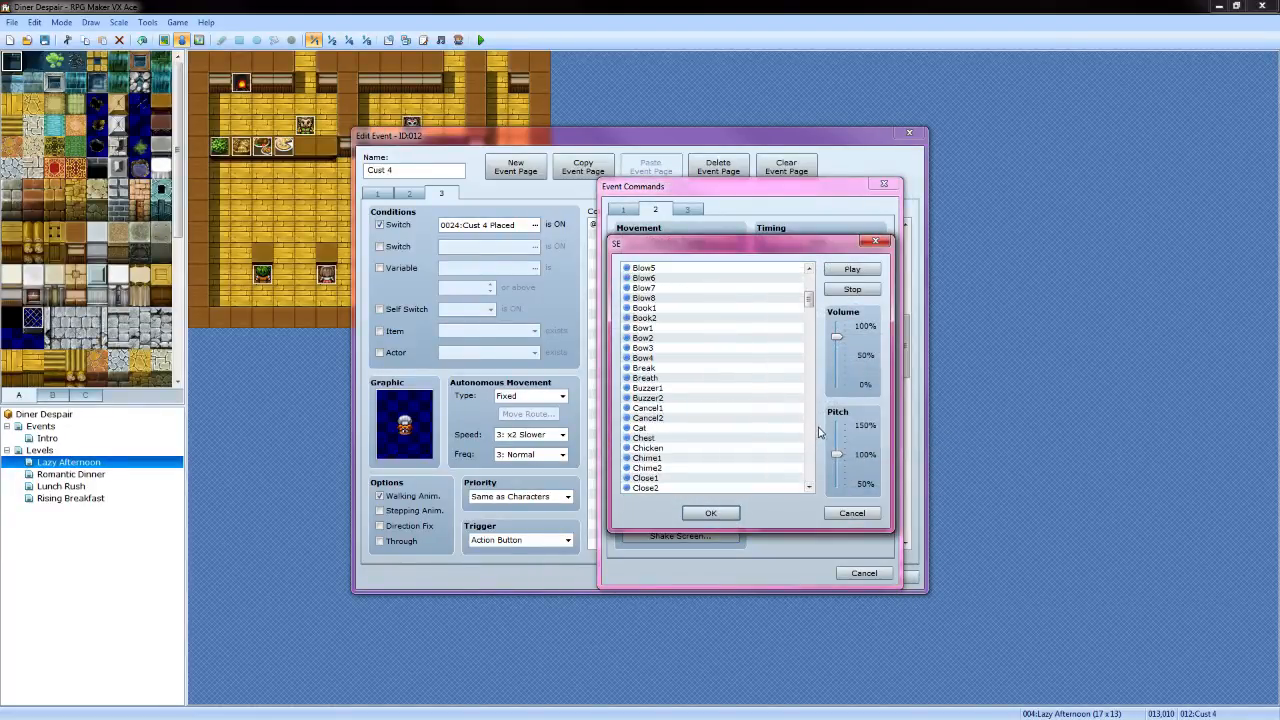
{"action": "scroll", "coordinate": [815, 443], "scroll_direction": "down", "scroll_amount": 7}
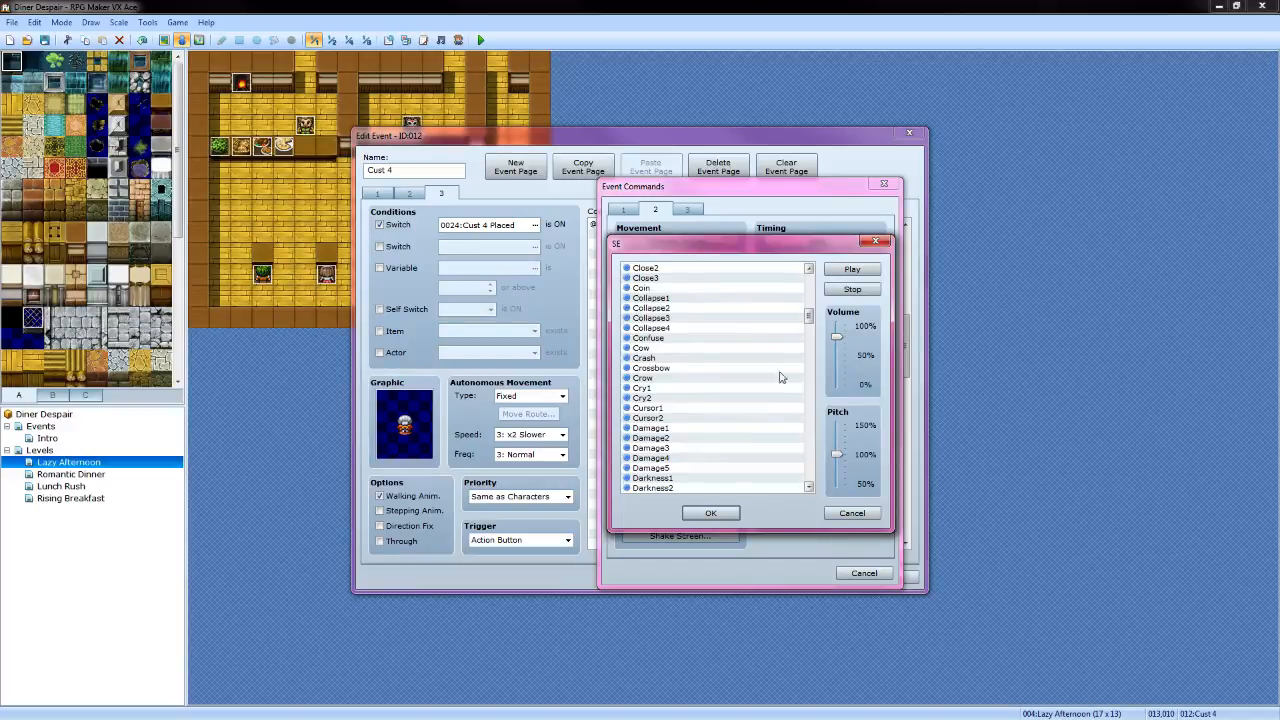
{"action": "left_click", "coordinate": [654, 289]}
{"action": "left_click", "coordinate": [733, 513]}
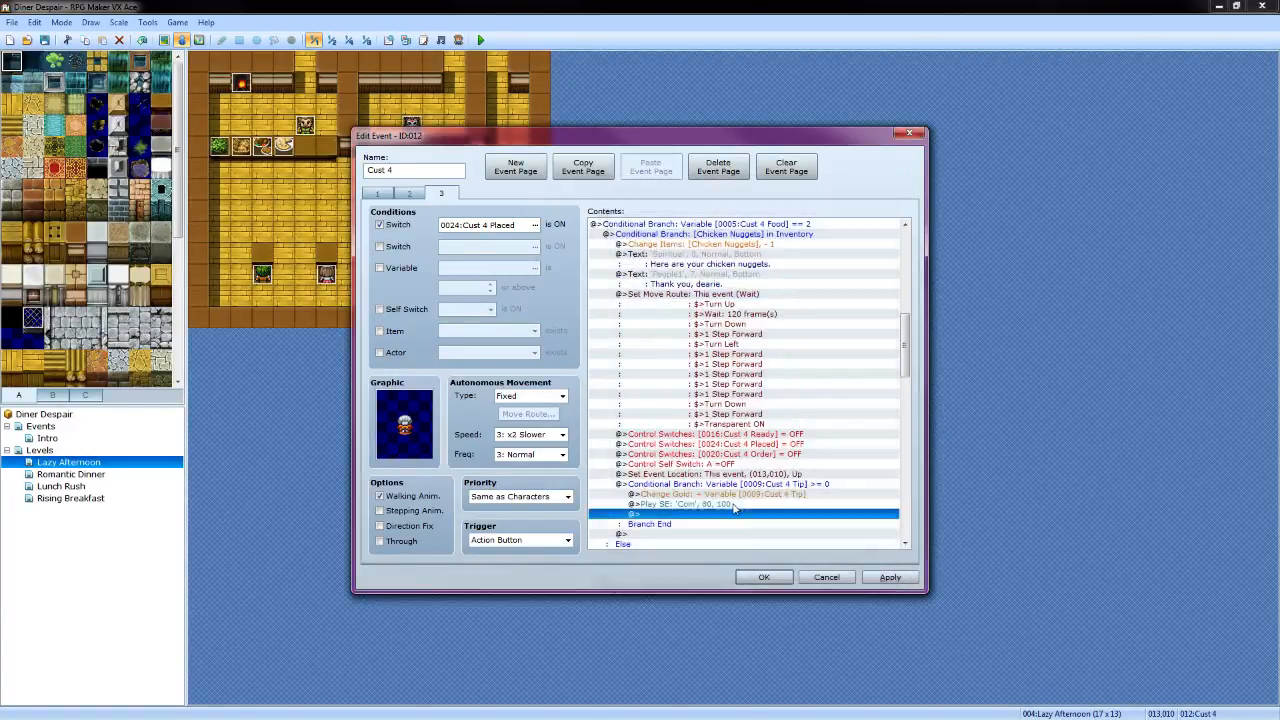
In the chicken nuggets request's Else branch, subtract 10 from Cust 4 Tip after "Sorry, not yet."
{"action": "scroll", "coordinate": [725, 505], "scroll_direction": "down", "scroll_amount": 6}
{"action": "left_click", "coordinate": [678, 414]}
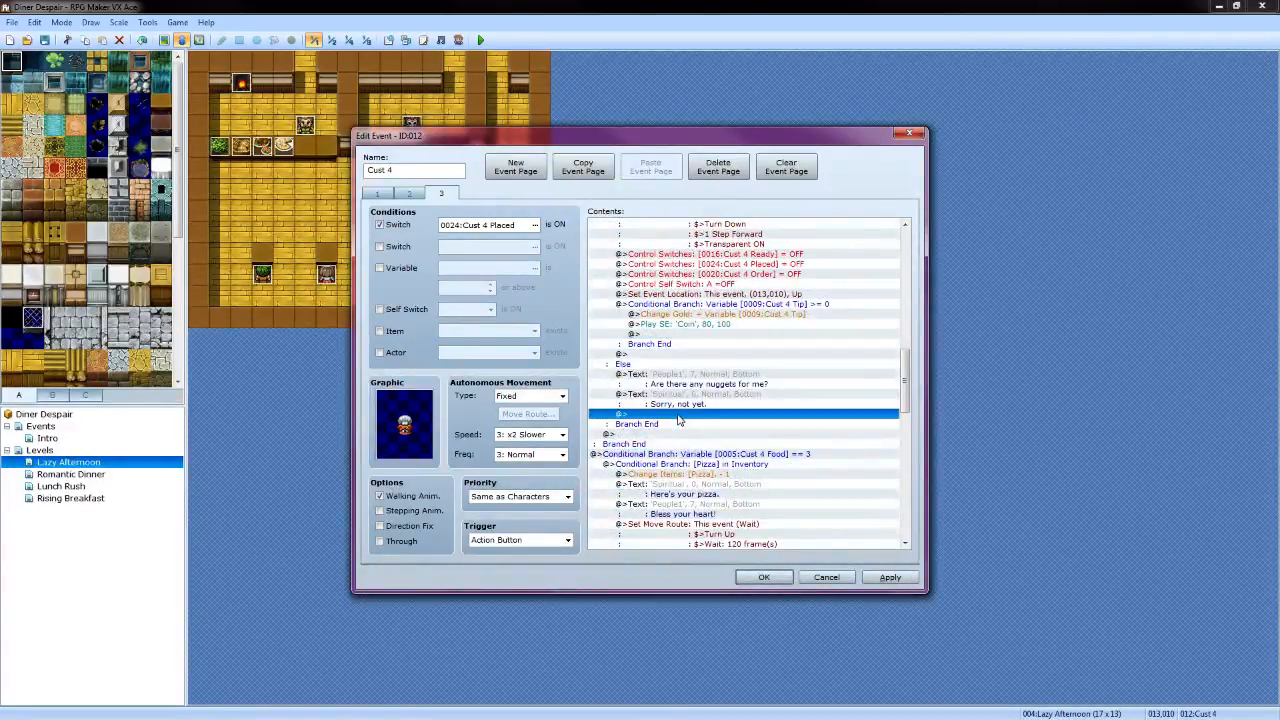
{"action": "double_click", "coordinate": [678, 416]}
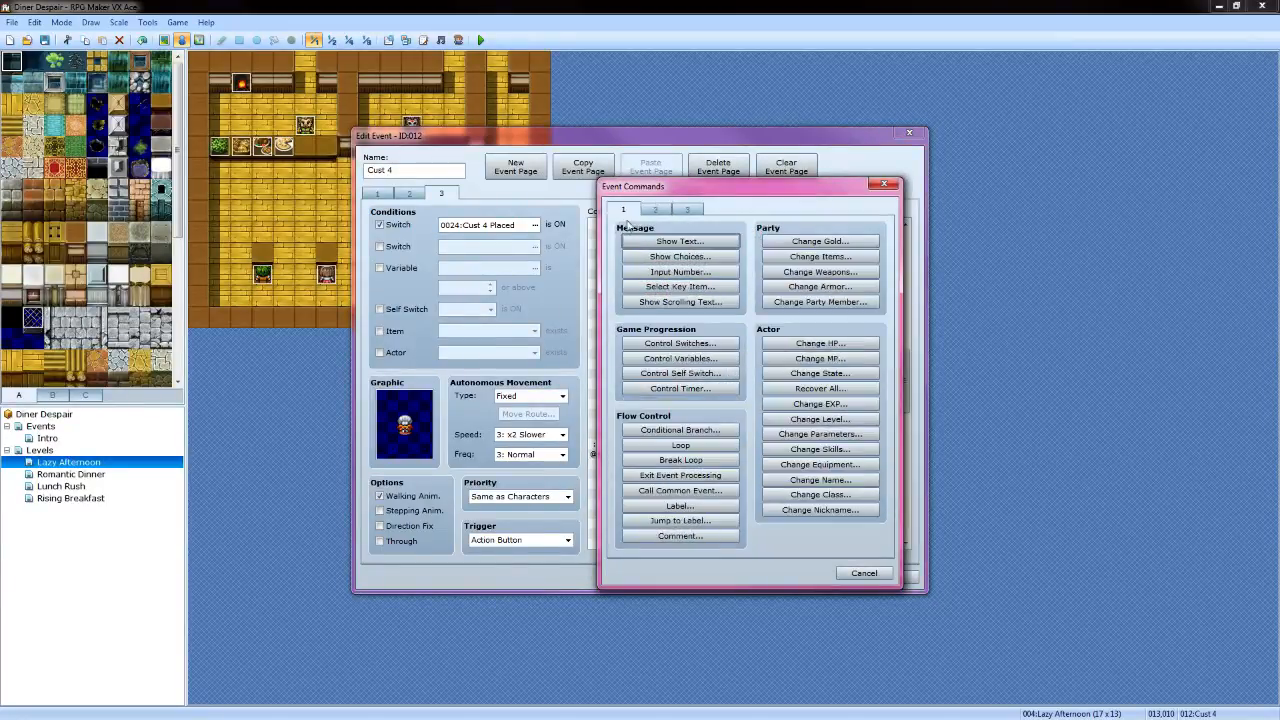
{"action": "left_click", "coordinate": [681, 359]}
{"action": "left_click", "coordinate": [768, 291]}
{"action": "left_click", "coordinate": [790, 354]}
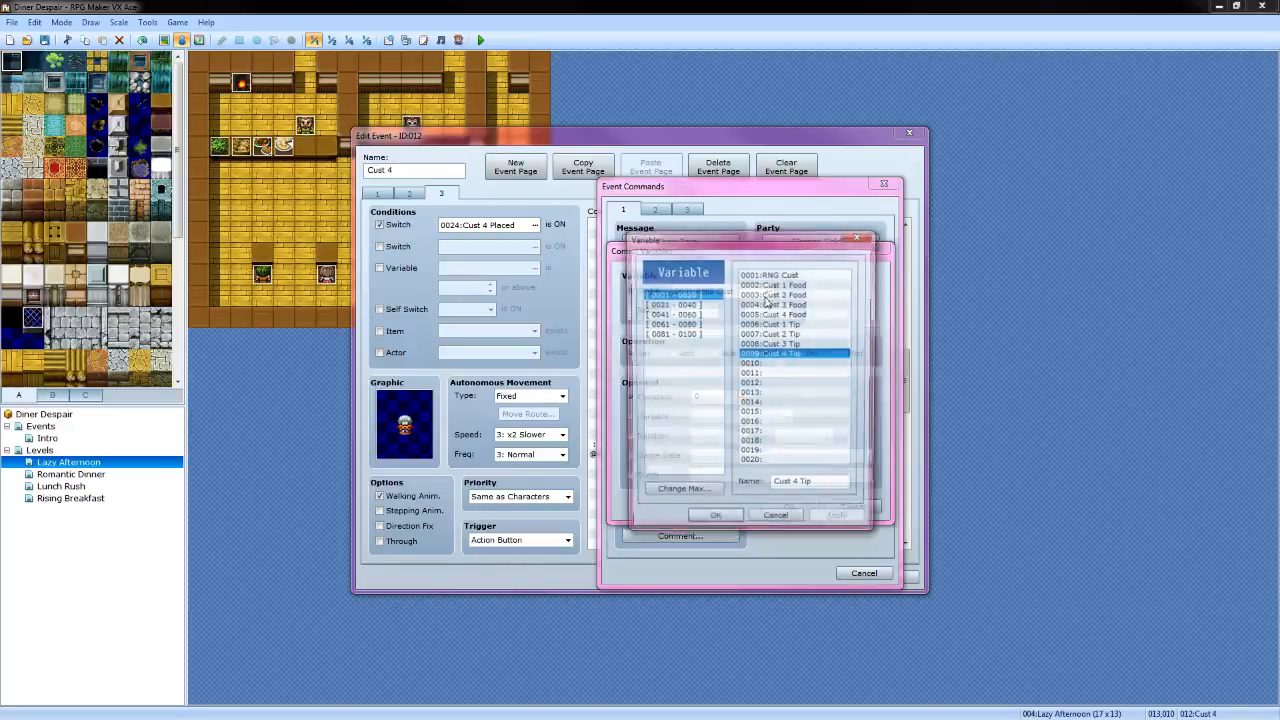
{"action": "left_click", "coordinate": [713, 522]}
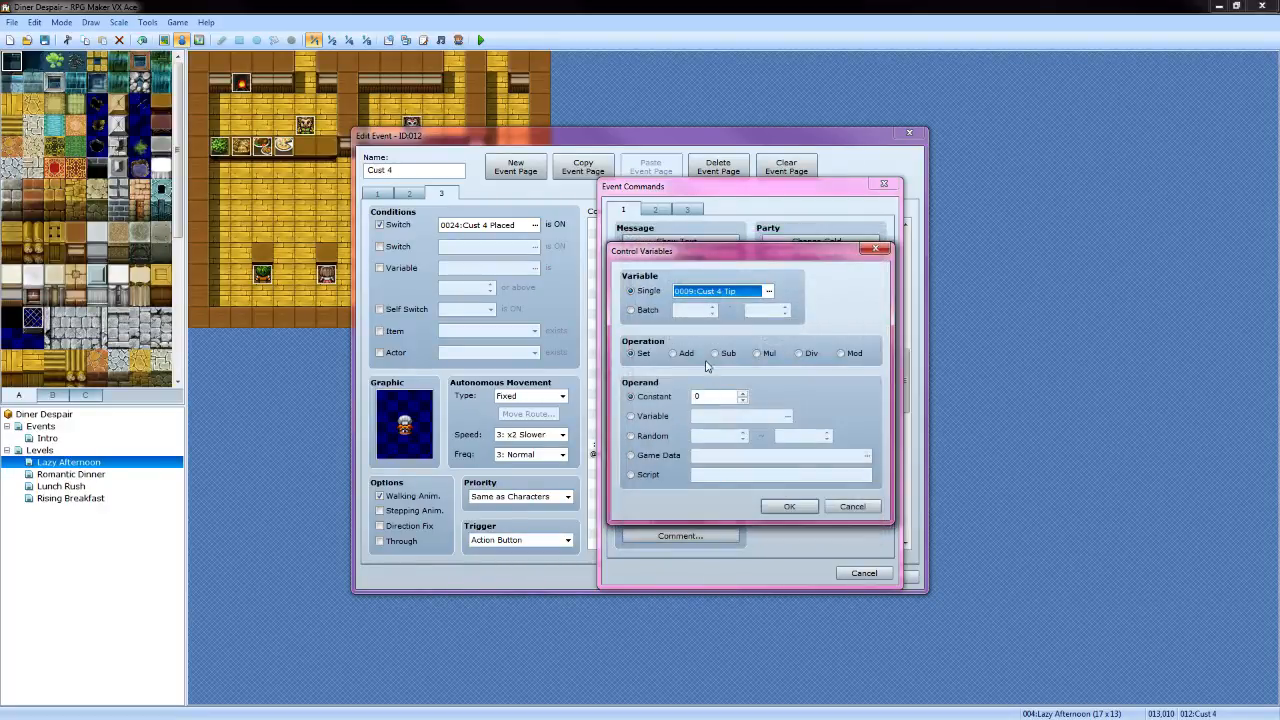
{"action": "left_click", "coordinate": [716, 354]}
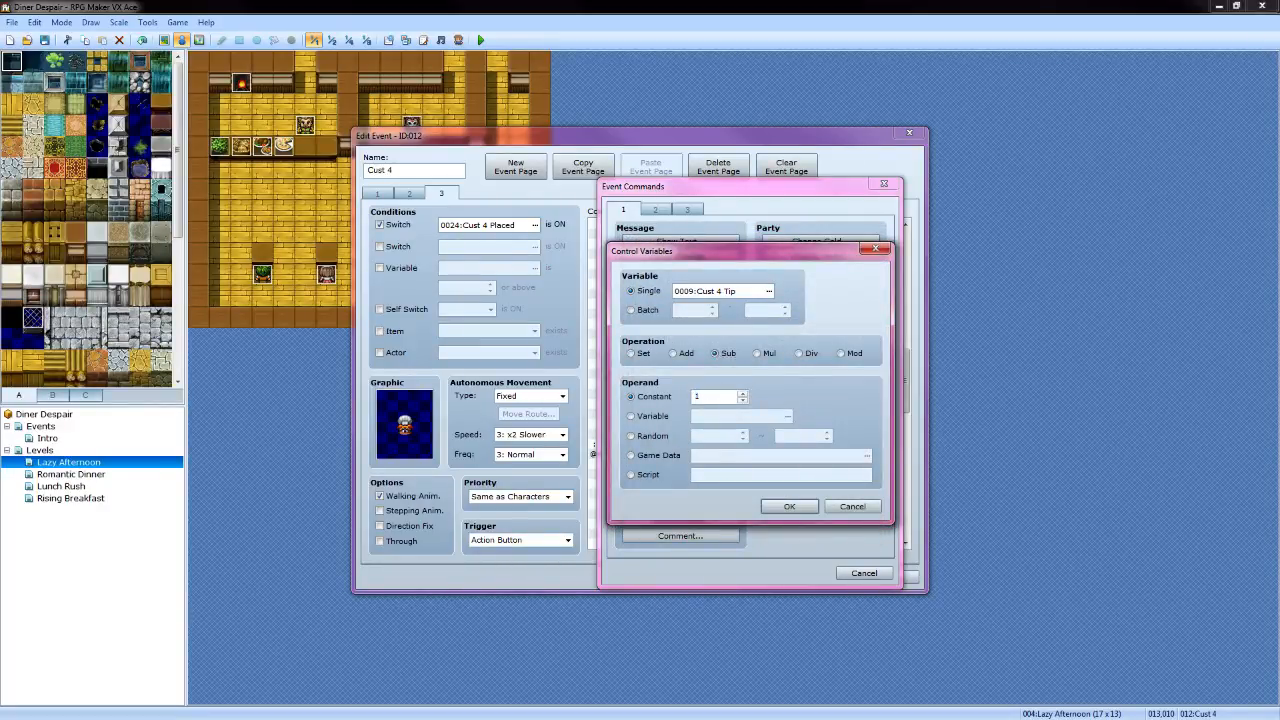
{"action": "left_click", "coordinate": [718, 392]}
{"action": "type", "text": "10"}
{"action": "left_click", "coordinate": [783, 507]}
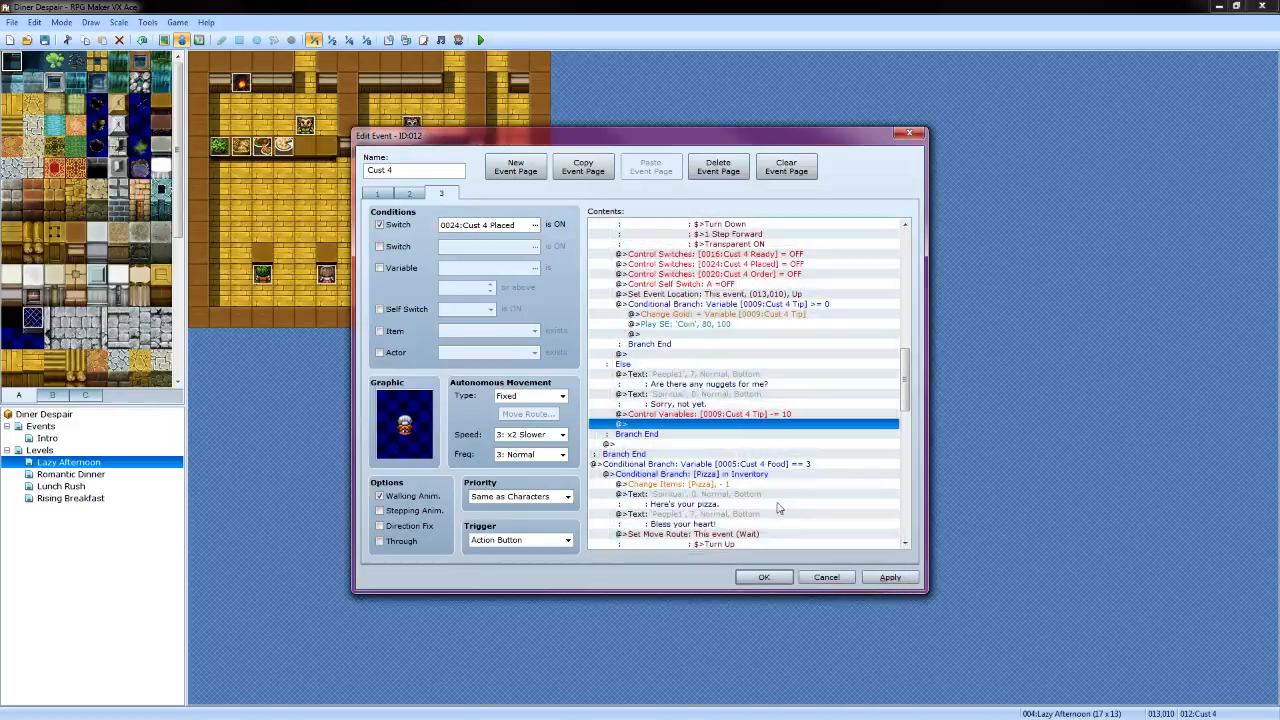
After Set Event Location in the pizza delivery, add a conditional branch for Cust 4 Tip greater than or equal to 0, without Else
{"action": "scroll", "coordinate": [749, 478], "scroll_direction": "down", "scroll_amount": 1}
{"action": "scroll", "coordinate": [749, 478], "scroll_direction": "down", "scroll_amount": 7}
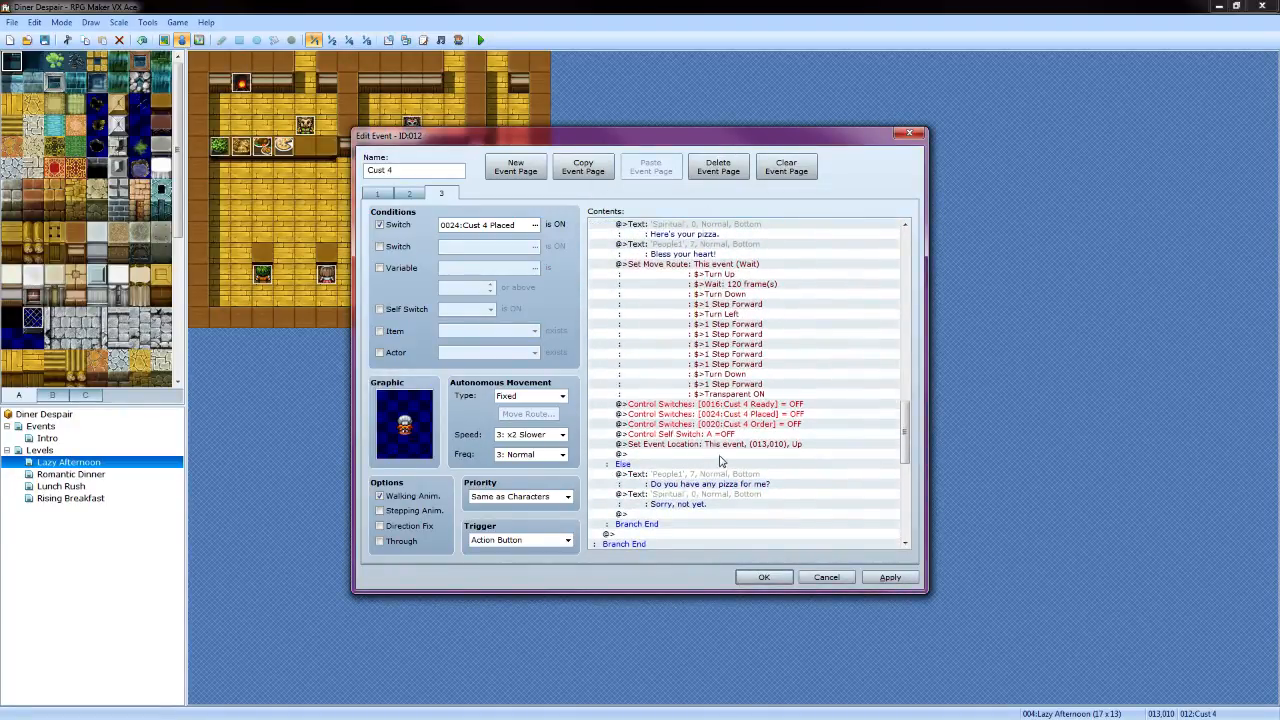
{"action": "double_click", "coordinate": [719, 456]}
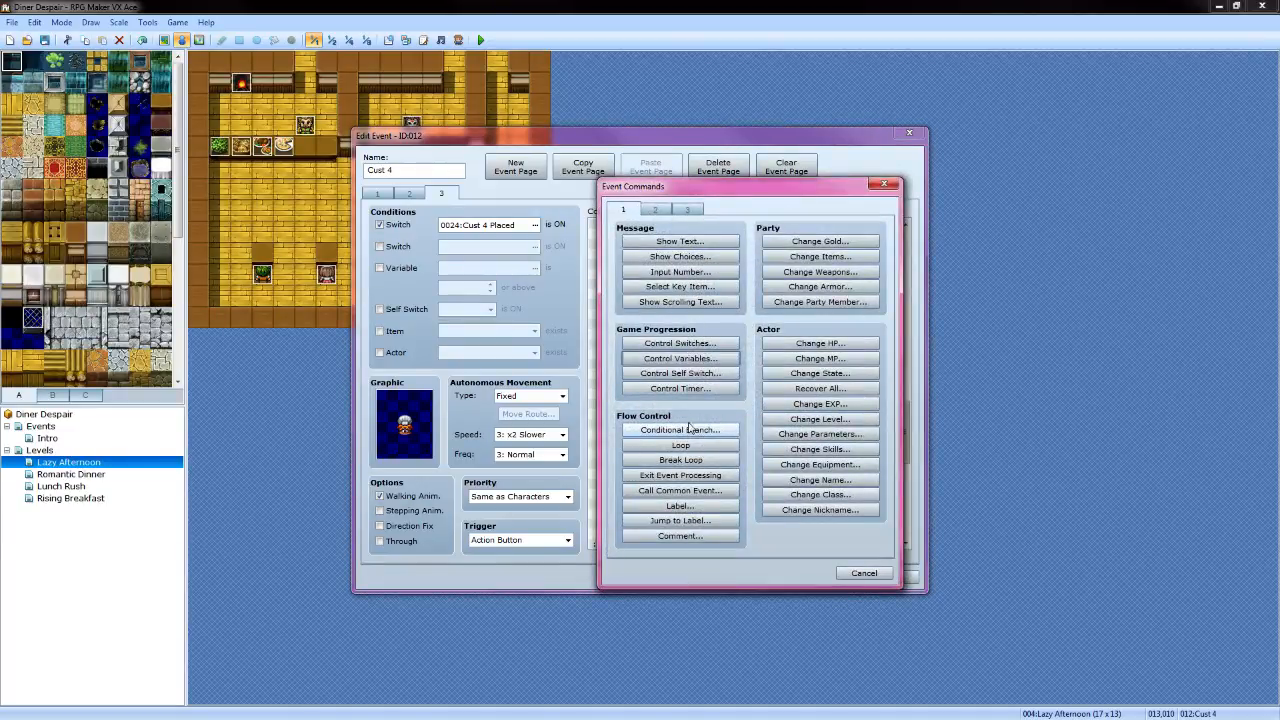
{"action": "left_click", "coordinate": [688, 428]}
{"action": "left_click", "coordinate": [642, 326]}
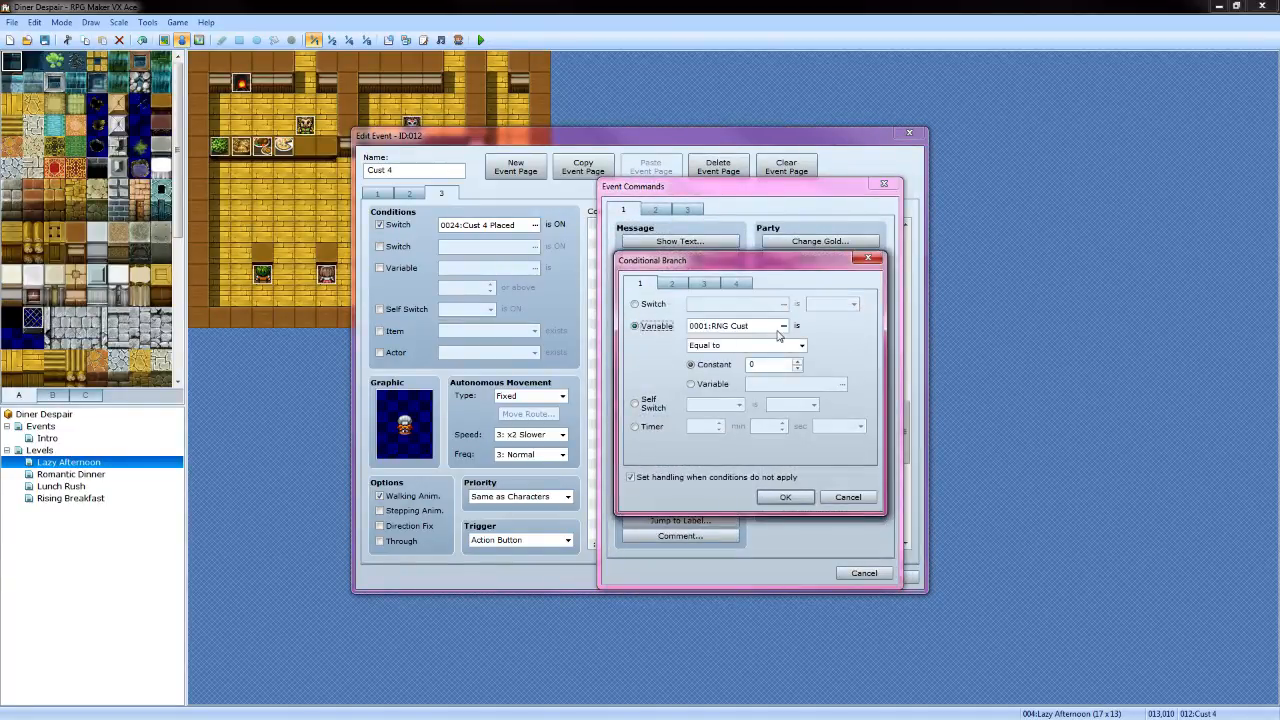
{"action": "left_click", "coordinate": [783, 326]}
{"action": "left_click", "coordinate": [799, 350]}
{"action": "left_click", "coordinate": [714, 523]}
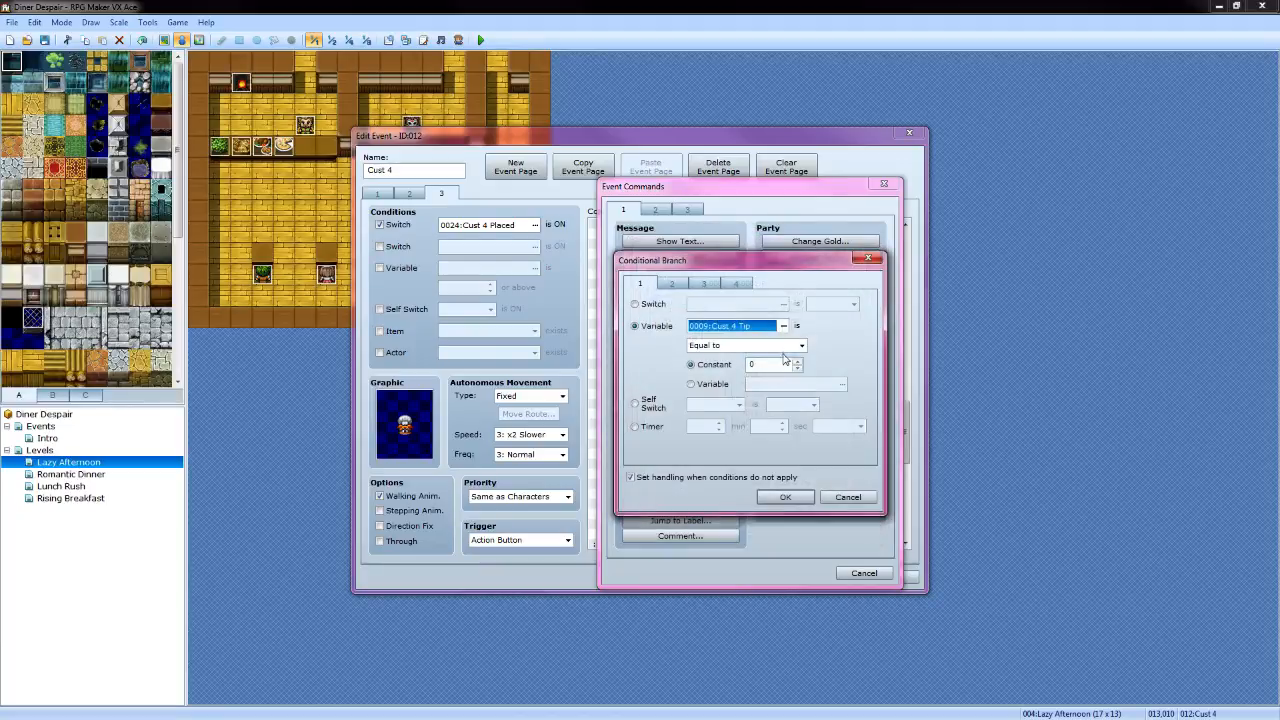
{"action": "left_click", "coordinate": [790, 345]}
{"action": "left_click", "coordinate": [792, 360]}
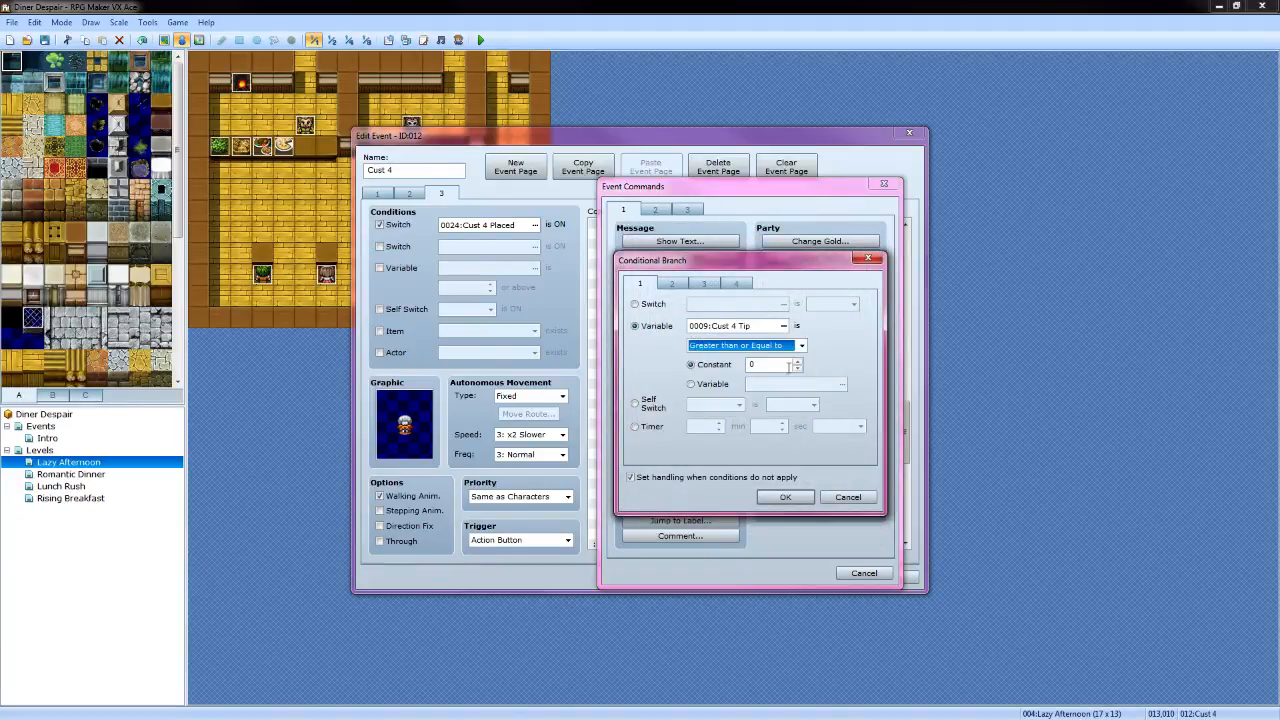
{"action": "left_click", "coordinate": [632, 477]}
{"action": "left_click", "coordinate": [785, 497]}
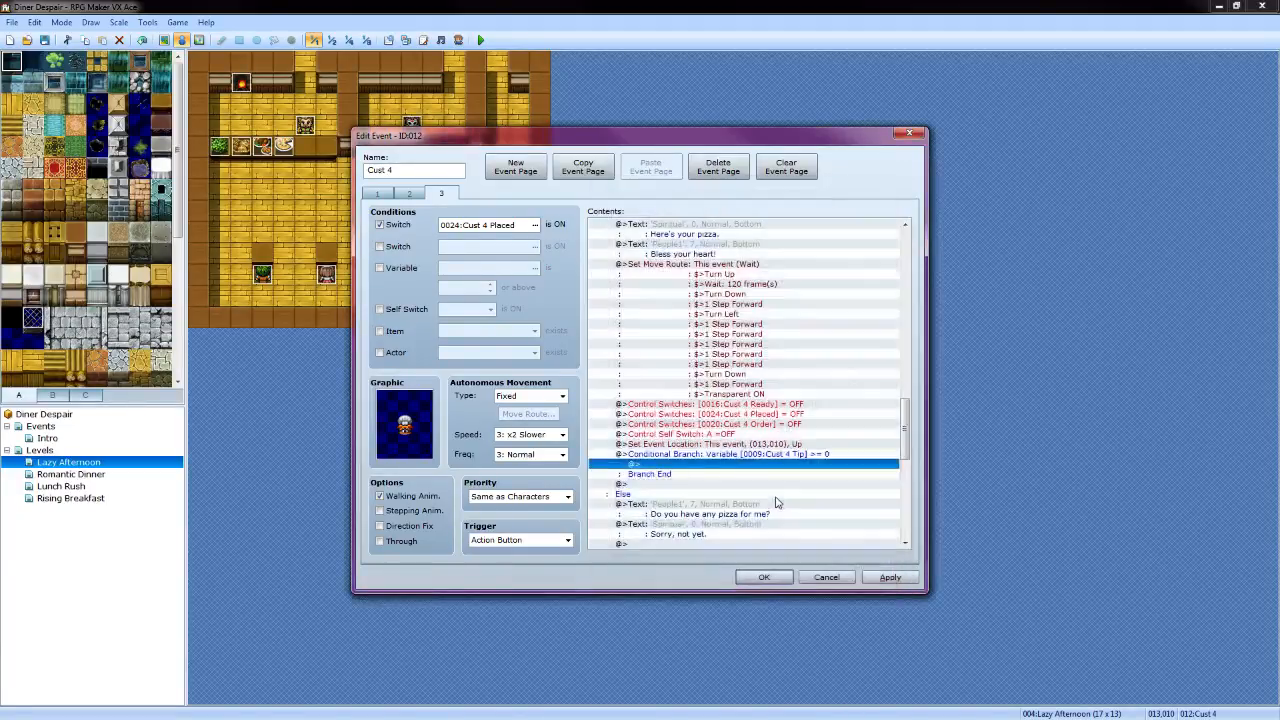
Inside the pizza delivery's tip branch, add a Change Gold command that increases gold by variable 0009 Cust 4 Tip
{"action": "double_click", "coordinate": [676, 466]}
{"action": "left_click", "coordinate": [820, 241]}
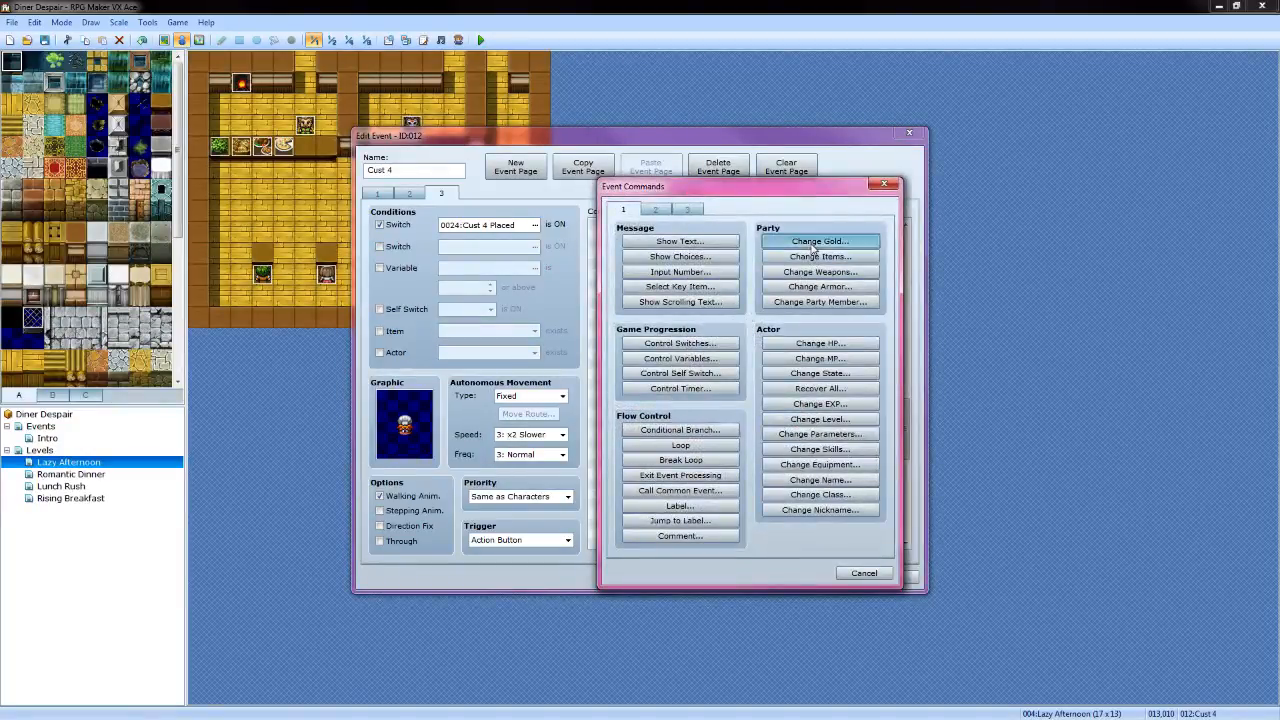
{"action": "left_click", "coordinate": [690, 413]}
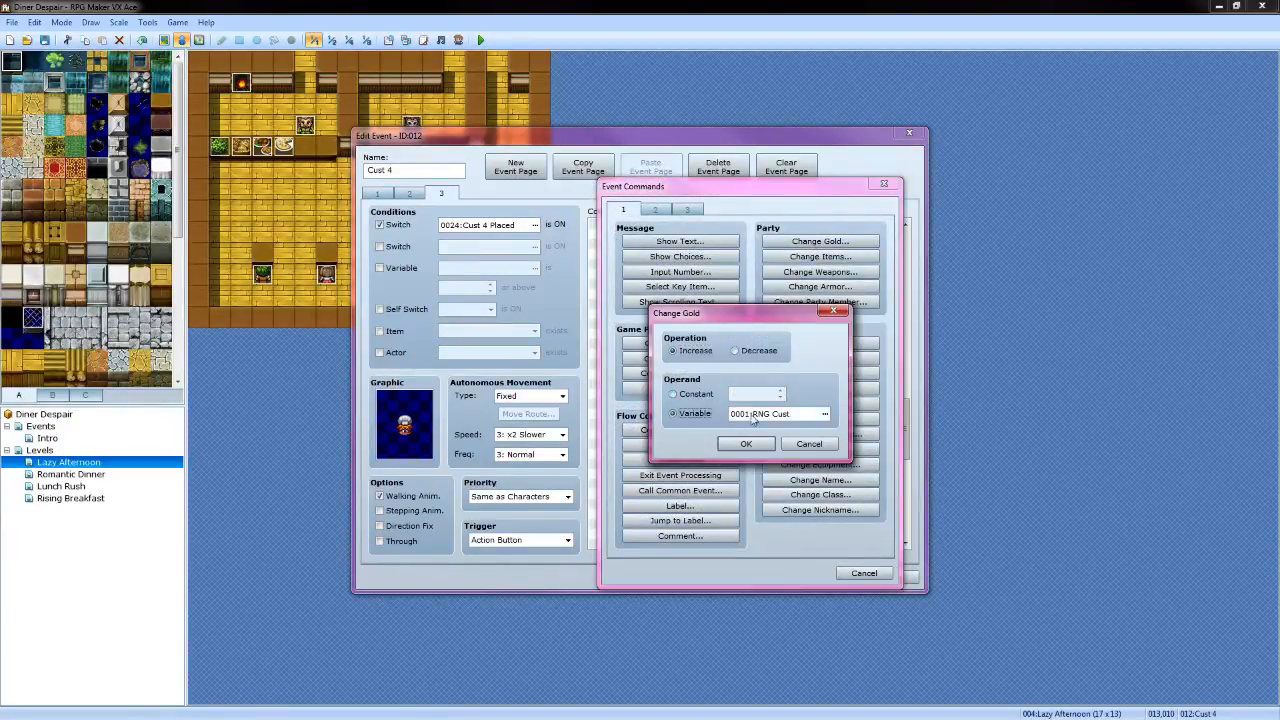
{"action": "left_click", "coordinate": [825, 413]}
{"action": "left_click", "coordinate": [781, 354]}
{"action": "left_click", "coordinate": [714, 522]}
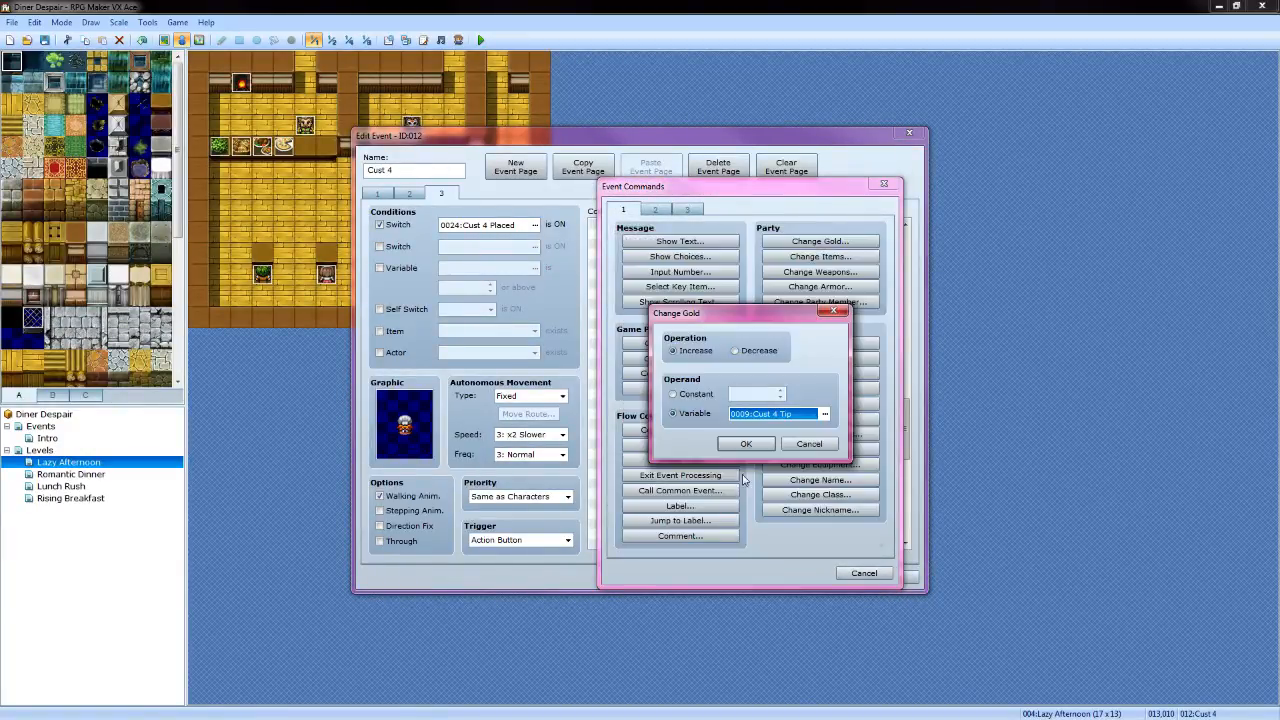
{"action": "left_click", "coordinate": [748, 445]}
Add a Play SE command with the Coin sound after the gold increase in the pizza delivery's tip branch
{"action": "double_click", "coordinate": [681, 478]}
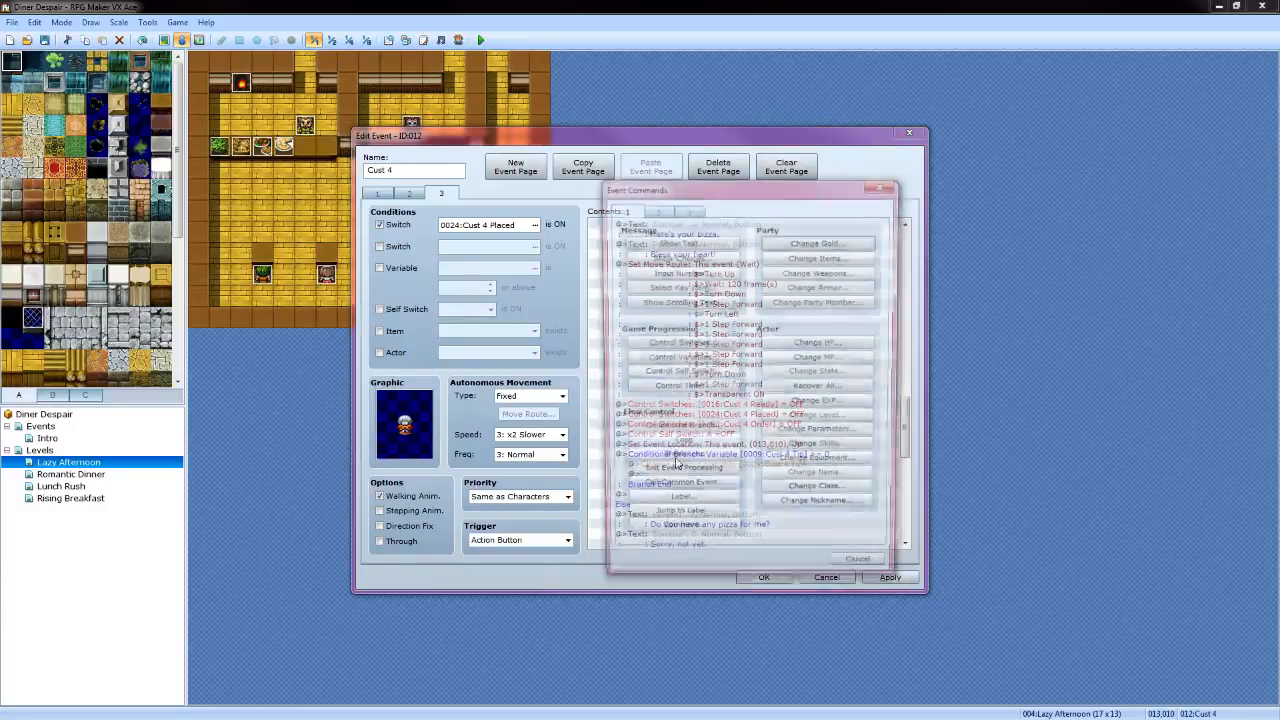
{"action": "left_click", "coordinate": [656, 209]}
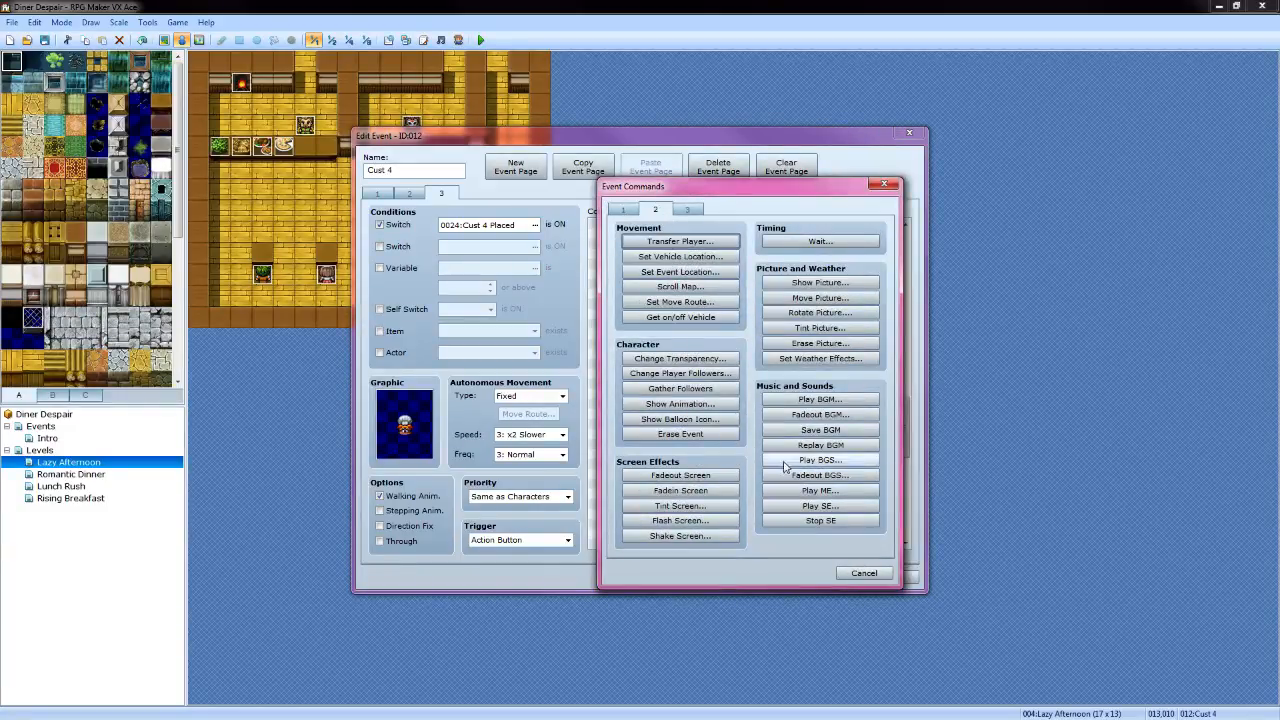
{"action": "left_click", "coordinate": [820, 505]}
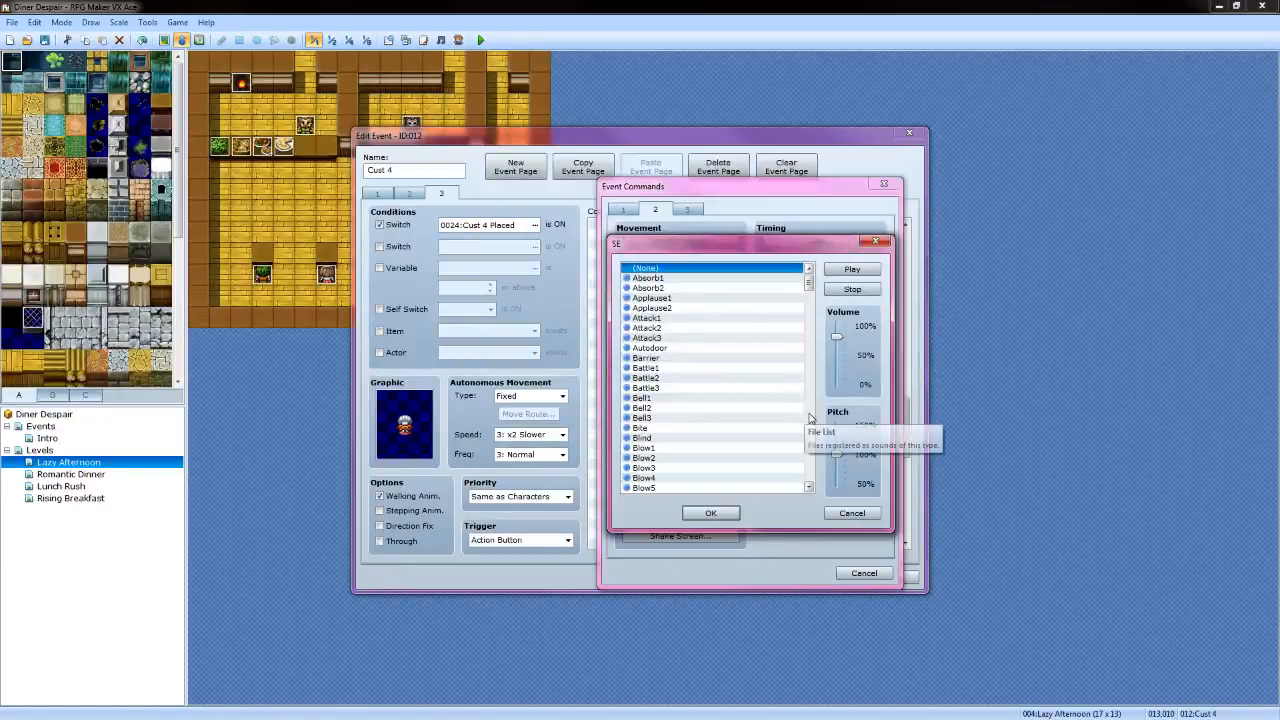
{"action": "scroll", "coordinate": [760, 400], "scroll_direction": "down", "scroll_amount": 13}
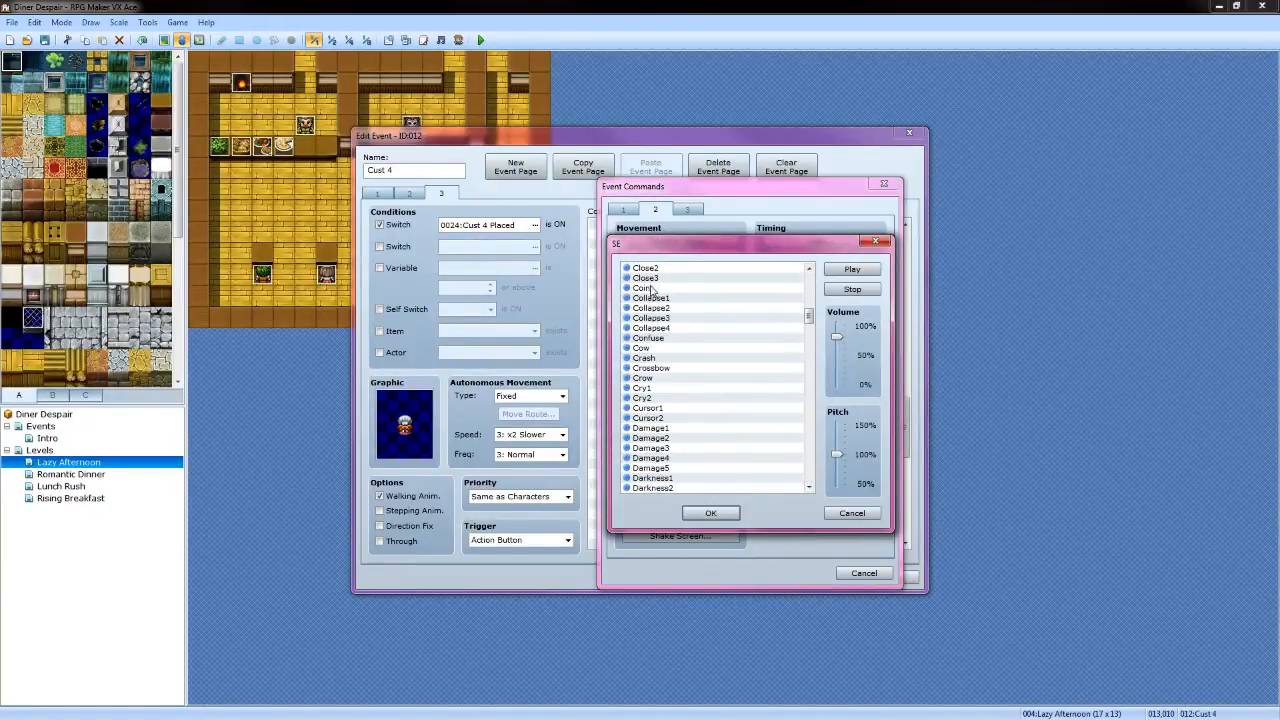
{"action": "left_click", "coordinate": [648, 288]}
{"action": "left_click", "coordinate": [712, 513]}
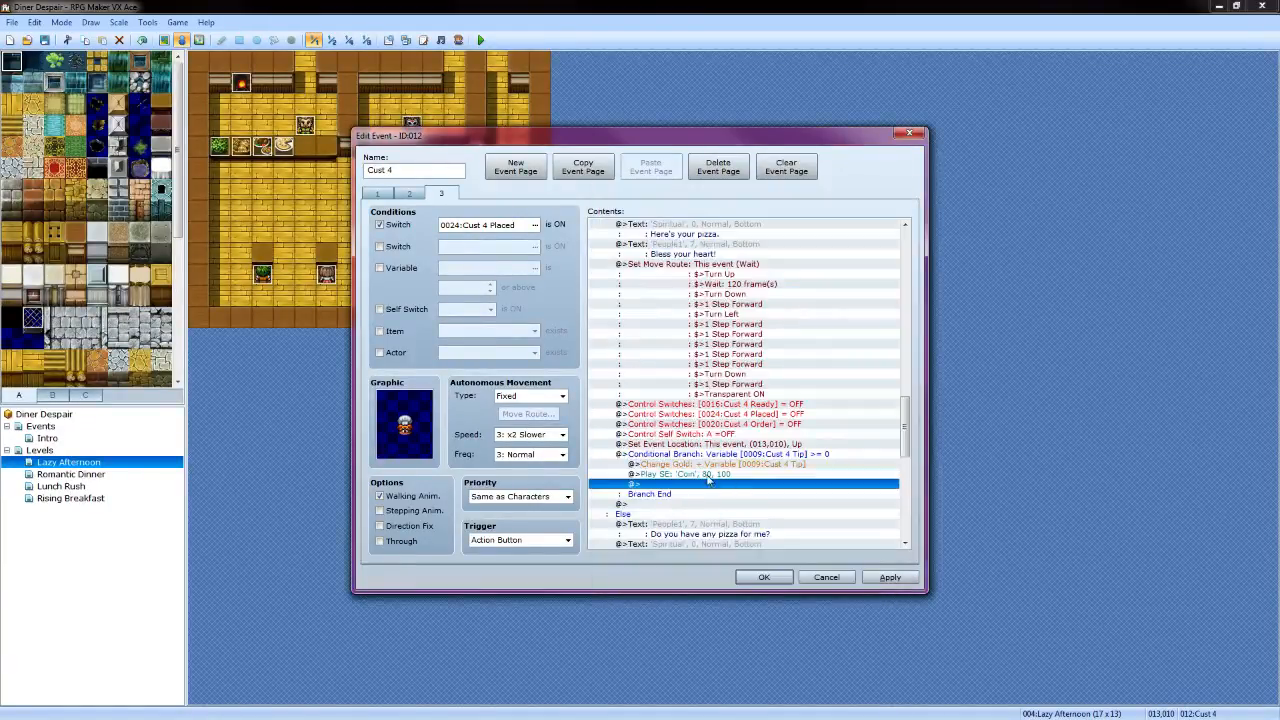
In the pizza request's Else branch, add a Control Variables command subtracting 10 from Cust 4 Tip after "Sorry, not yet."
{"action": "scroll", "coordinate": [708, 481], "scroll_direction": "down", "scroll_amount": 5}
{"action": "left_click", "coordinate": [667, 414]}
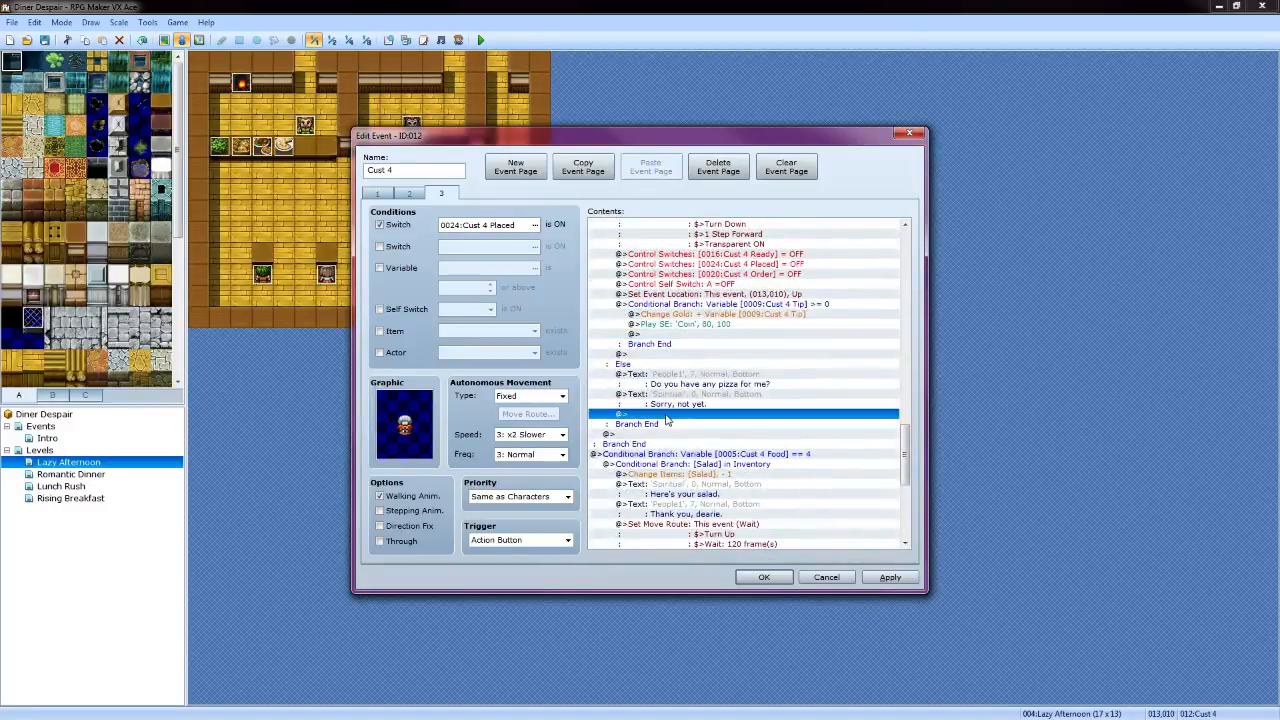
{"action": "double_click", "coordinate": [666, 417]}
{"action": "left_click", "coordinate": [623, 209]}
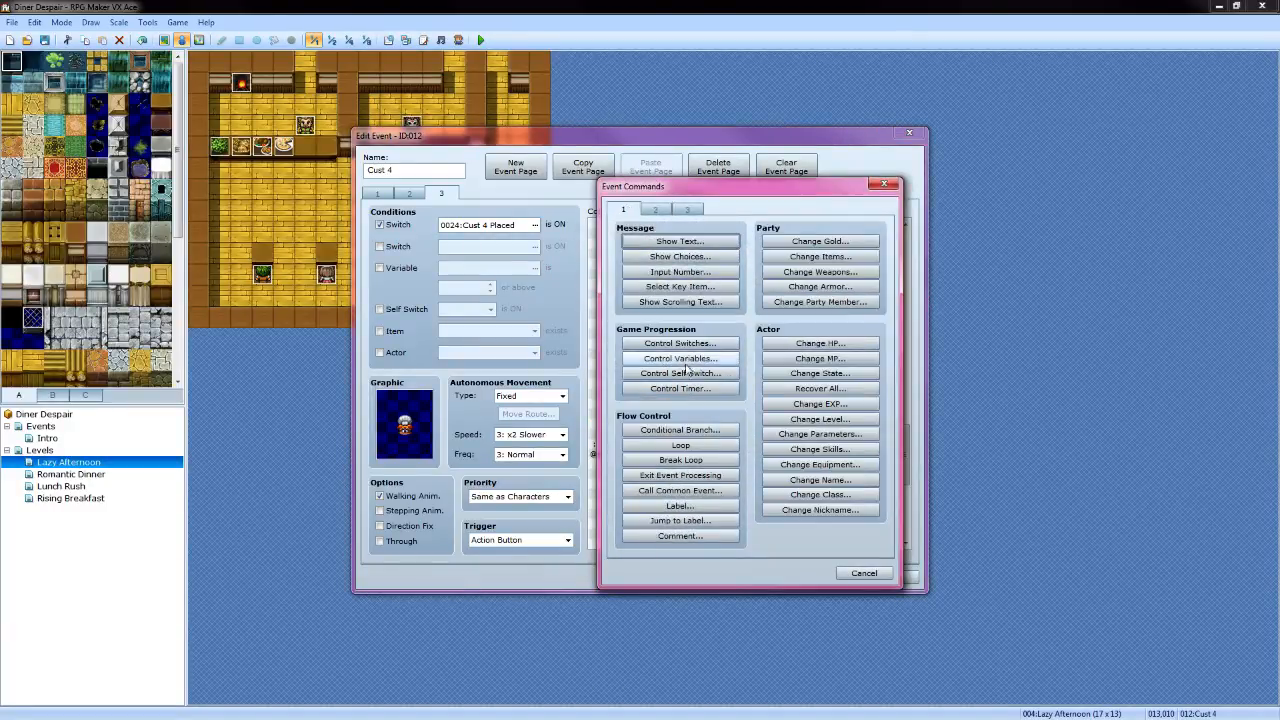
{"action": "left_click", "coordinate": [686, 359]}
{"action": "left_click", "coordinate": [770, 292]}
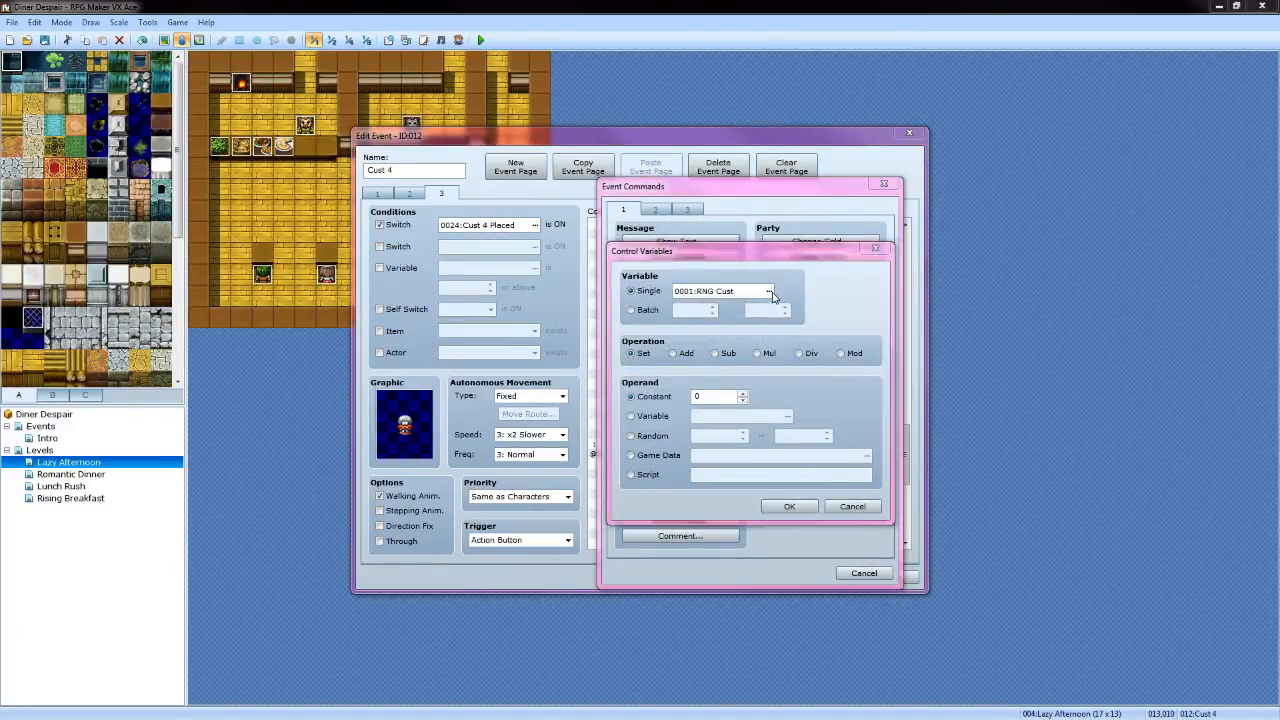
{"action": "left_click", "coordinate": [795, 352]}
{"action": "left_click", "coordinate": [707, 518]}
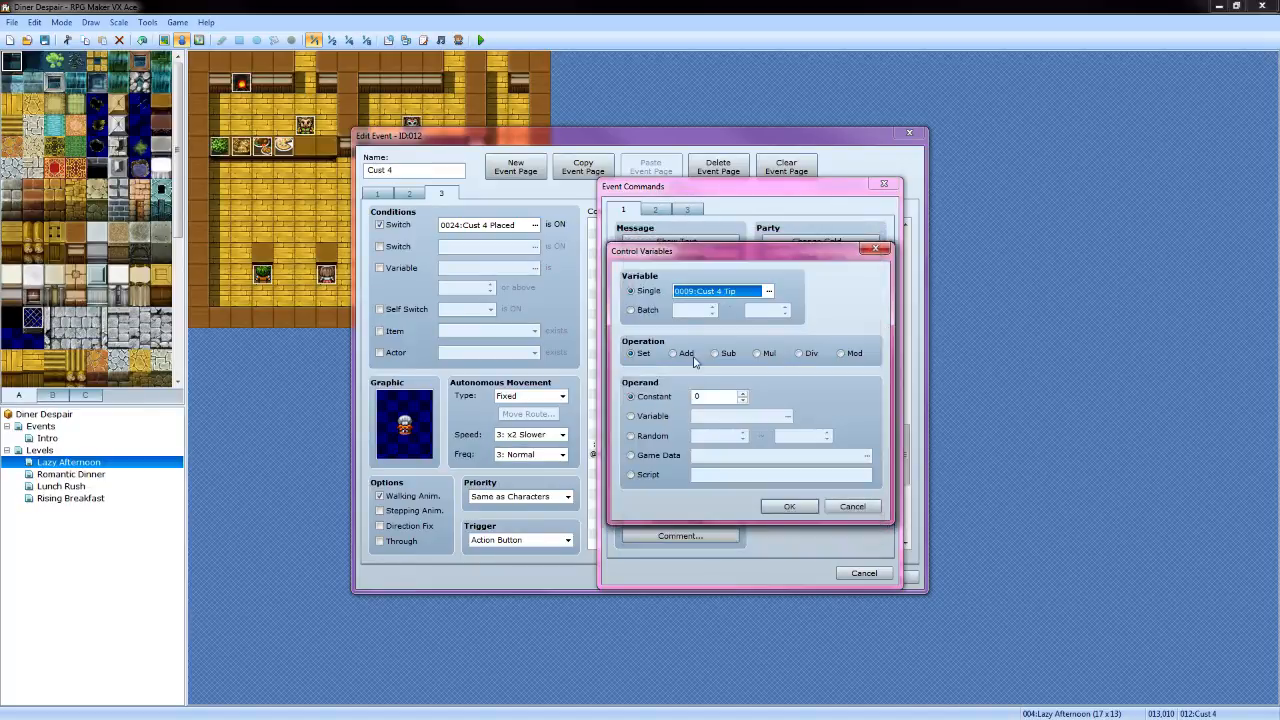
{"action": "left_click", "coordinate": [715, 353]}
{"action": "double_click", "coordinate": [721, 395]}
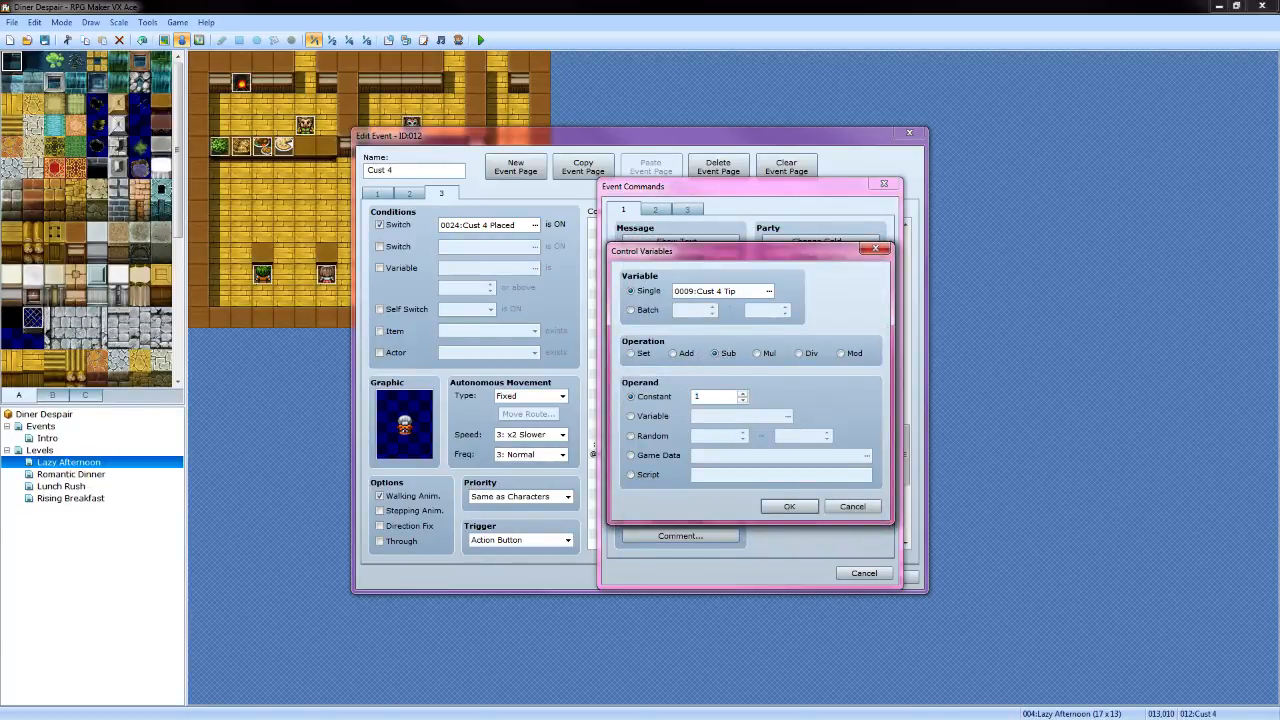
{"action": "type", "text": "10"}
{"action": "left_click", "coordinate": [789, 506]}
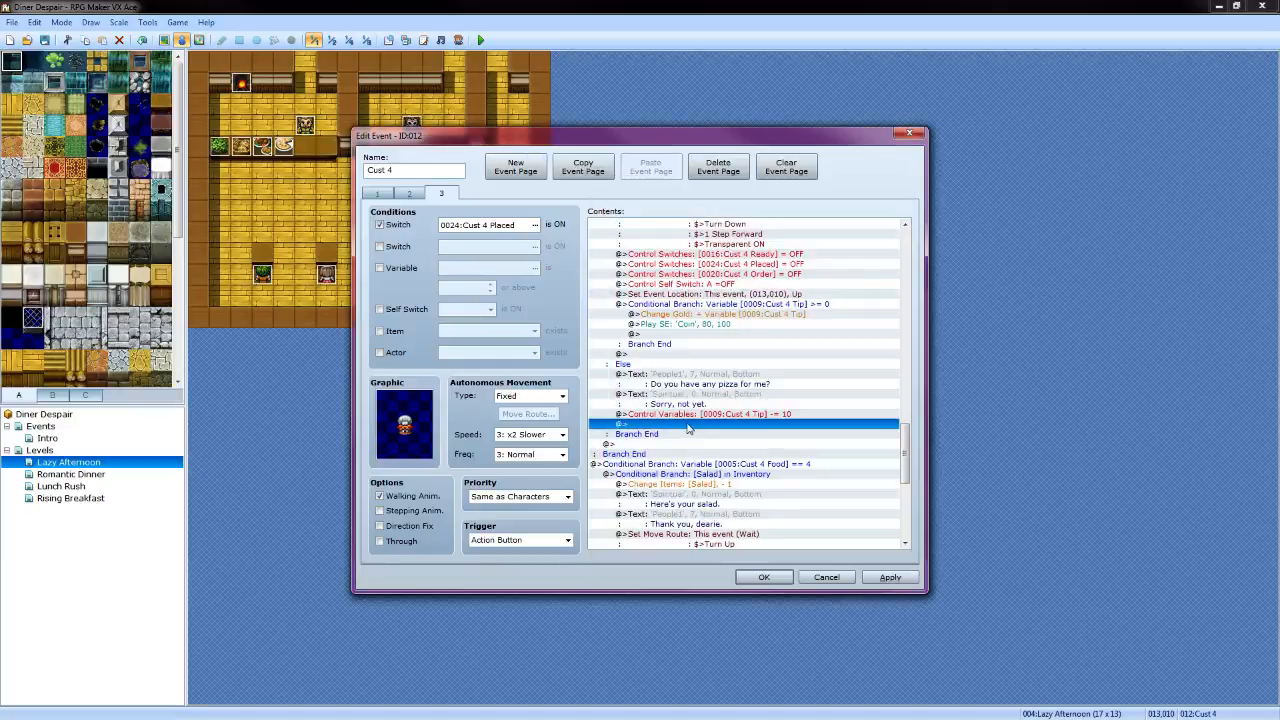
After Set Event Location in the salad delivery, add a conditional branch for Cust 4 Tip greater than or equal to 0, without Else
{"action": "scroll", "coordinate": [695, 445], "scroll_direction": "down", "scroll_amount": 4}
{"action": "scroll", "coordinate": [695, 445], "scroll_direction": "down", "scroll_amount": 5}
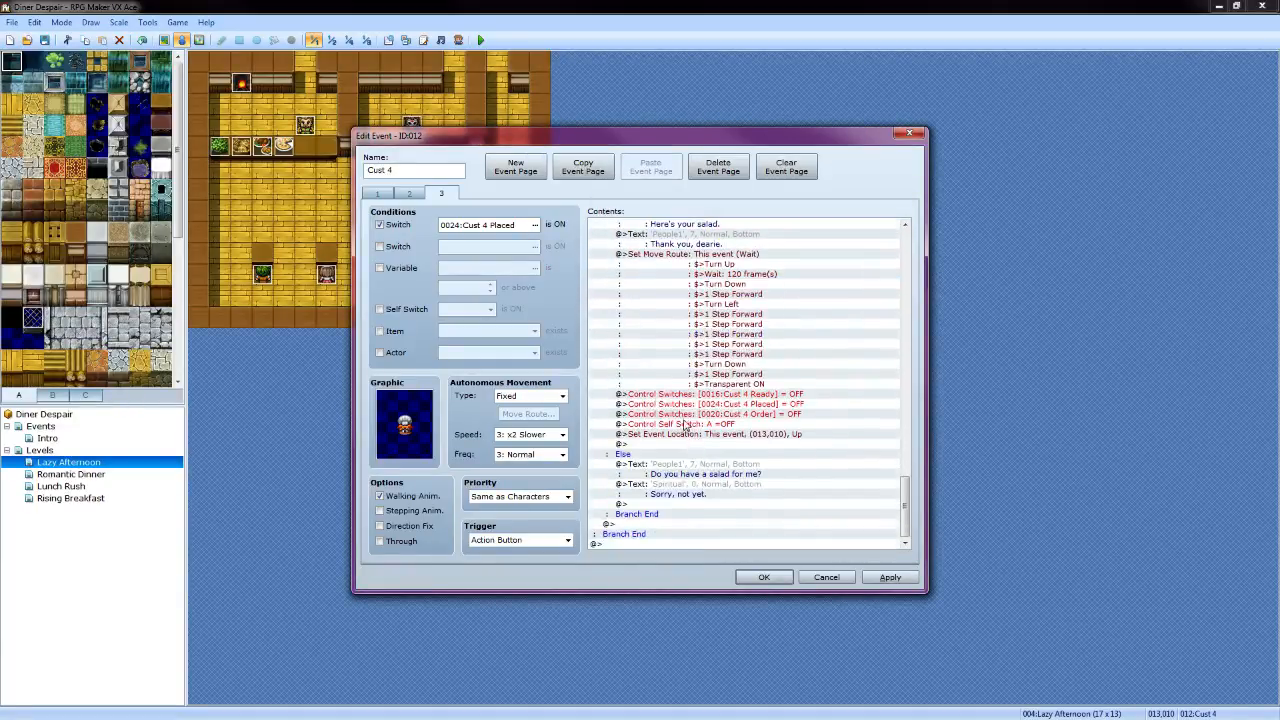
{"action": "left_click", "coordinate": [670, 444]}
{"action": "double_click", "coordinate": [670, 446]}
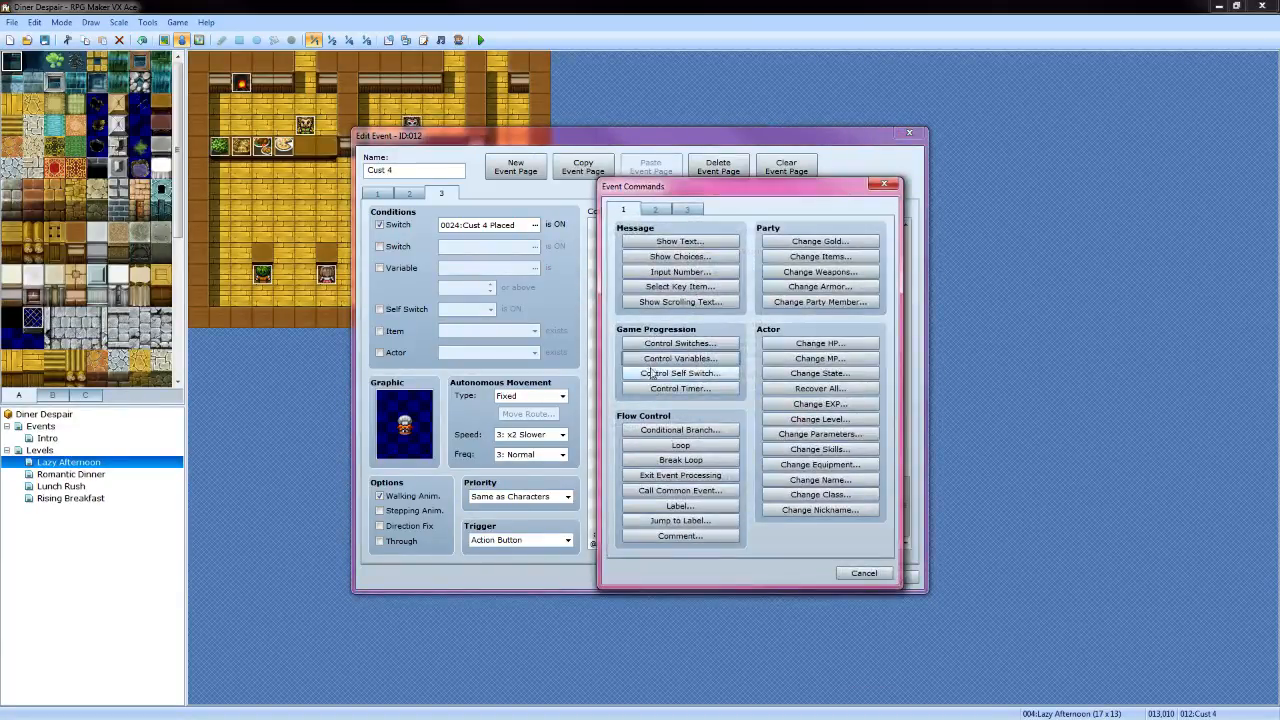
{"action": "left_click", "coordinate": [681, 430]}
{"action": "left_click", "coordinate": [634, 326]}
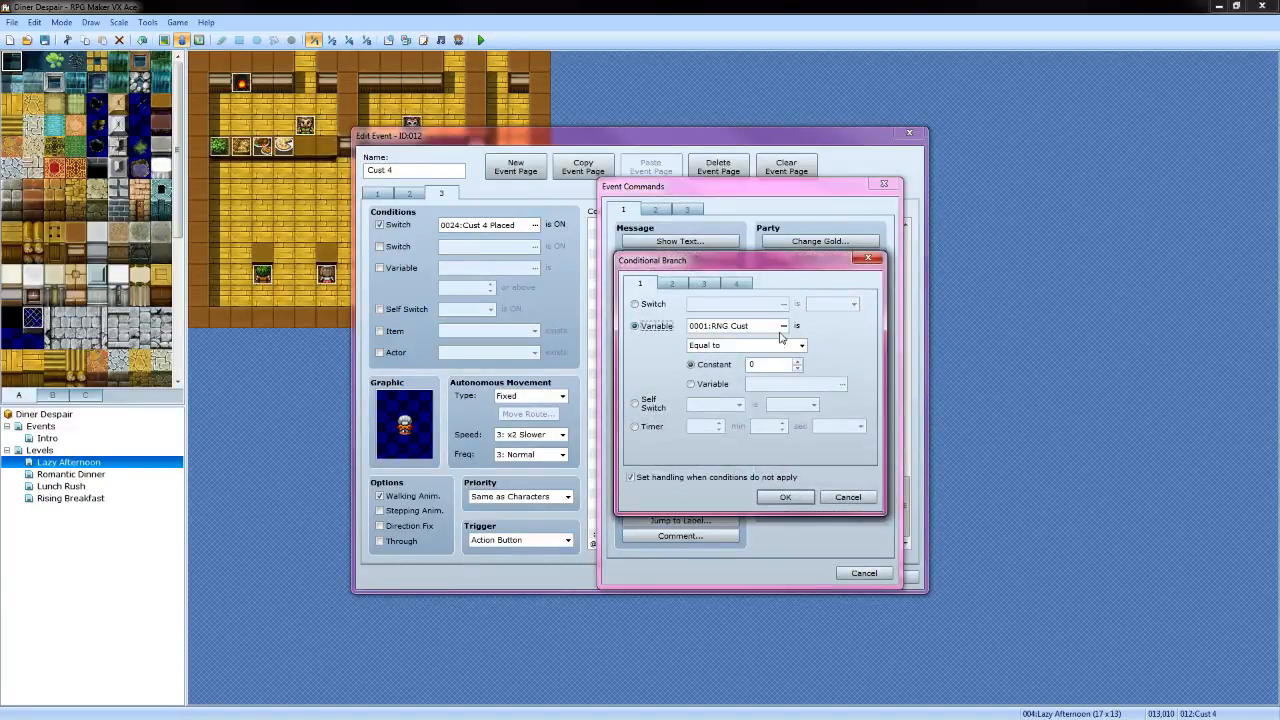
{"action": "left_click", "coordinate": [783, 326]}
{"action": "left_click", "coordinate": [714, 522]}
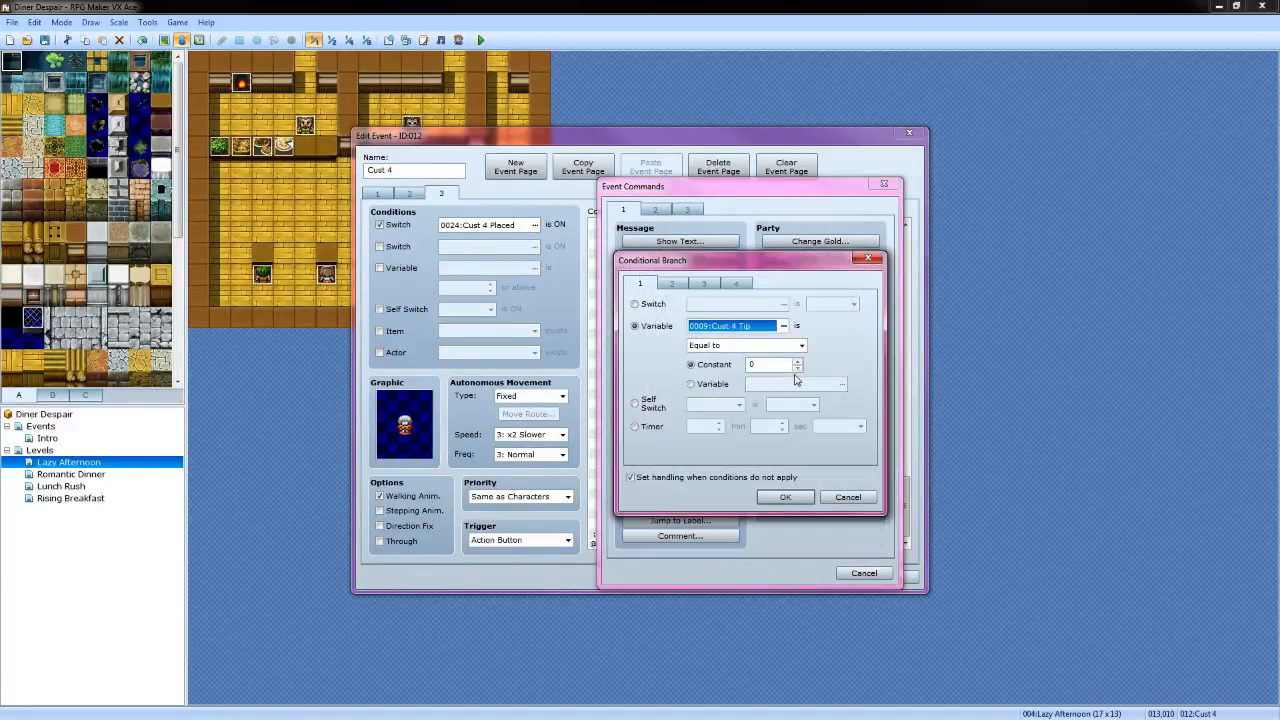
{"action": "left_click", "coordinate": [802, 346]}
{"action": "left_click", "coordinate": [773, 368]}
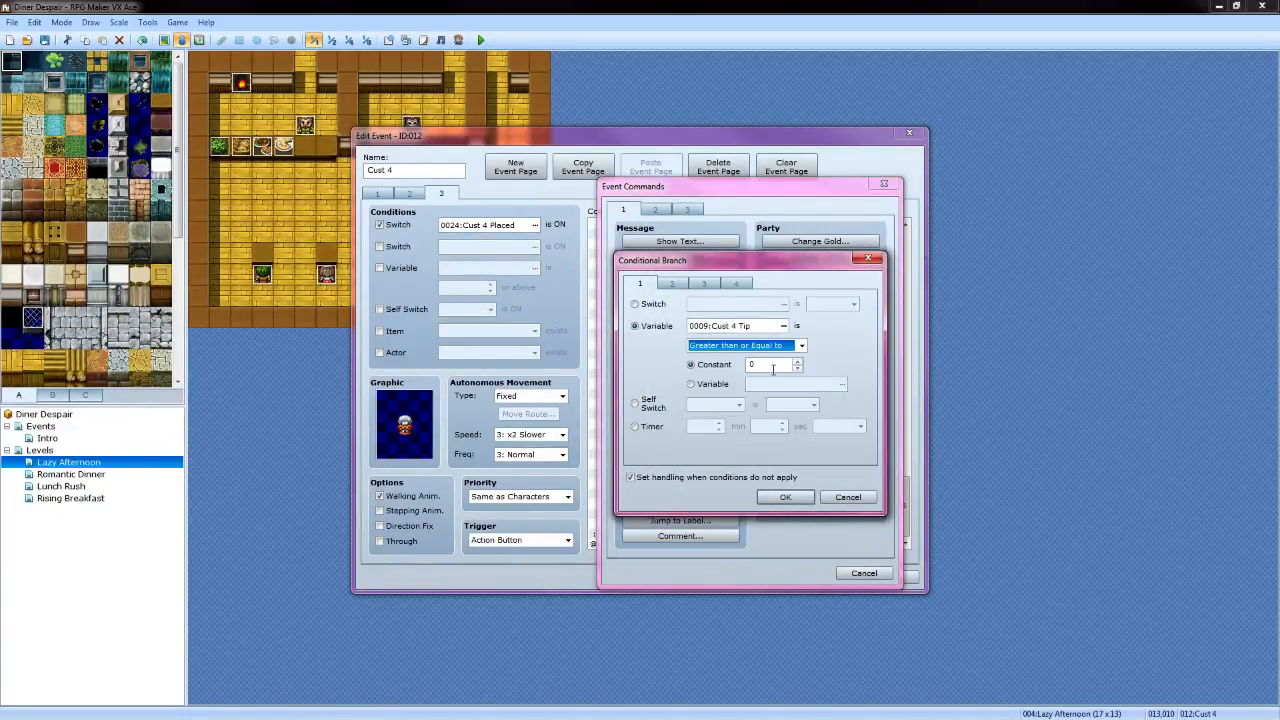
{"action": "left_click", "coordinate": [784, 497]}
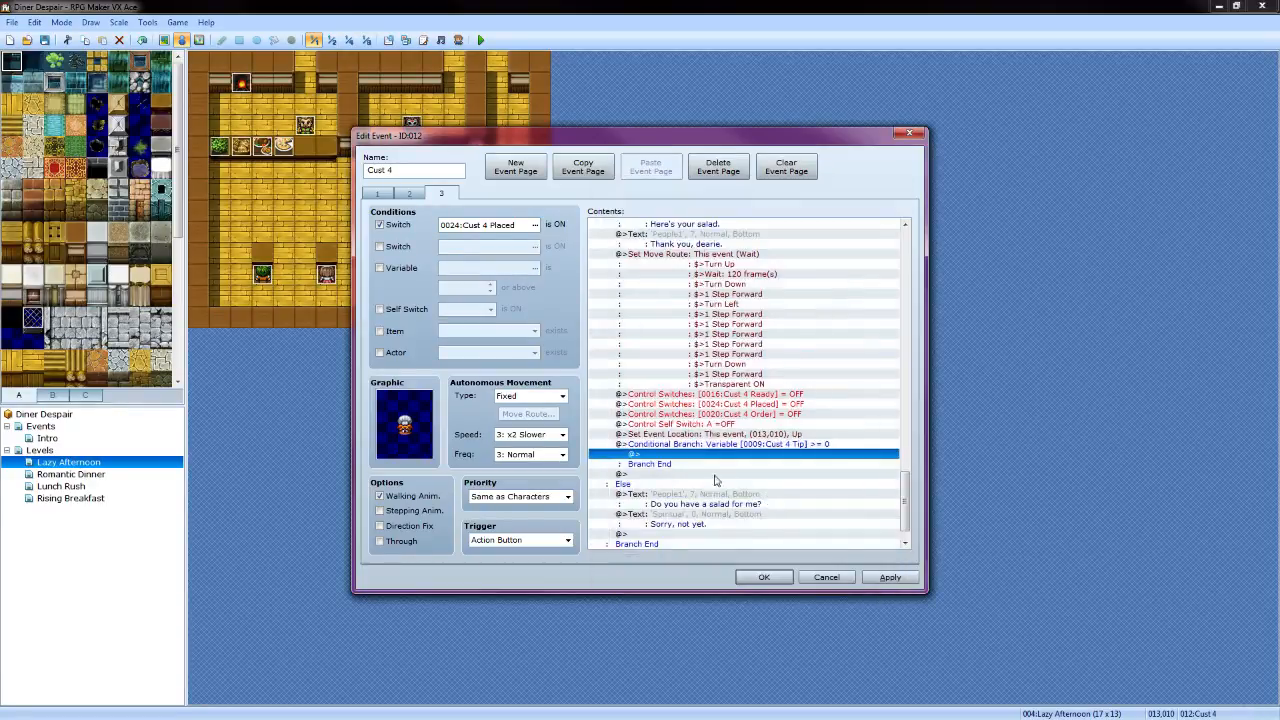
Inside the salad delivery's tip branch, add a Change Gold command that increases gold by variable 0009 Cust 4 Tip
{"action": "double_click", "coordinate": [675, 455]}
{"action": "left_click", "coordinate": [820, 241]}
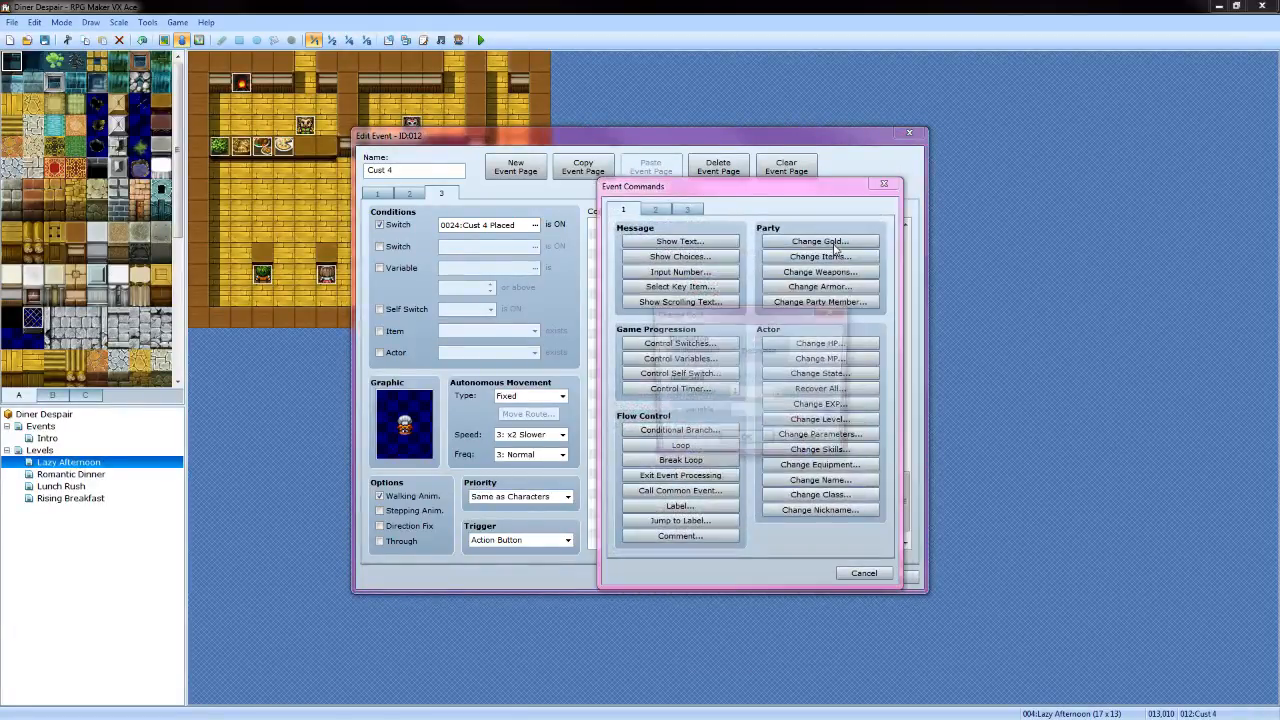
{"action": "left_click", "coordinate": [673, 414]}
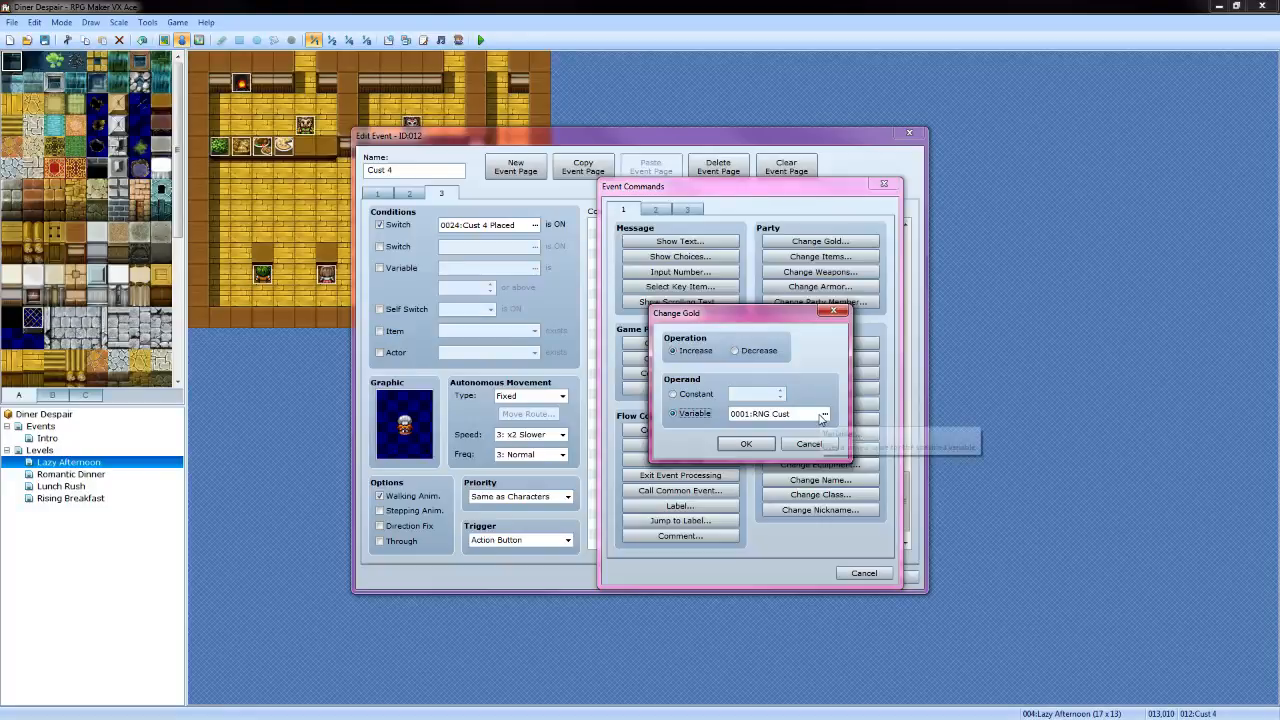
{"action": "left_click", "coordinate": [824, 414]}
{"action": "left_click", "coordinate": [778, 364]}
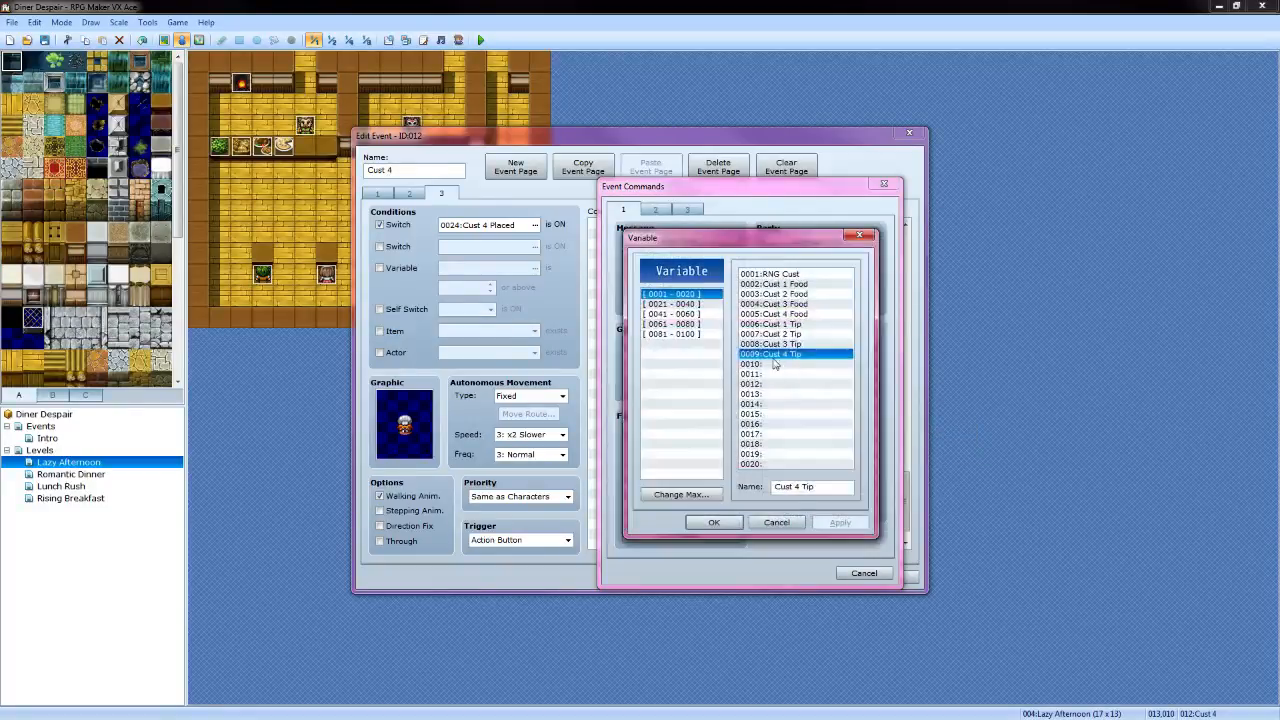
{"action": "left_click", "coordinate": [737, 528]}
{"action": "left_click", "coordinate": [745, 445]}
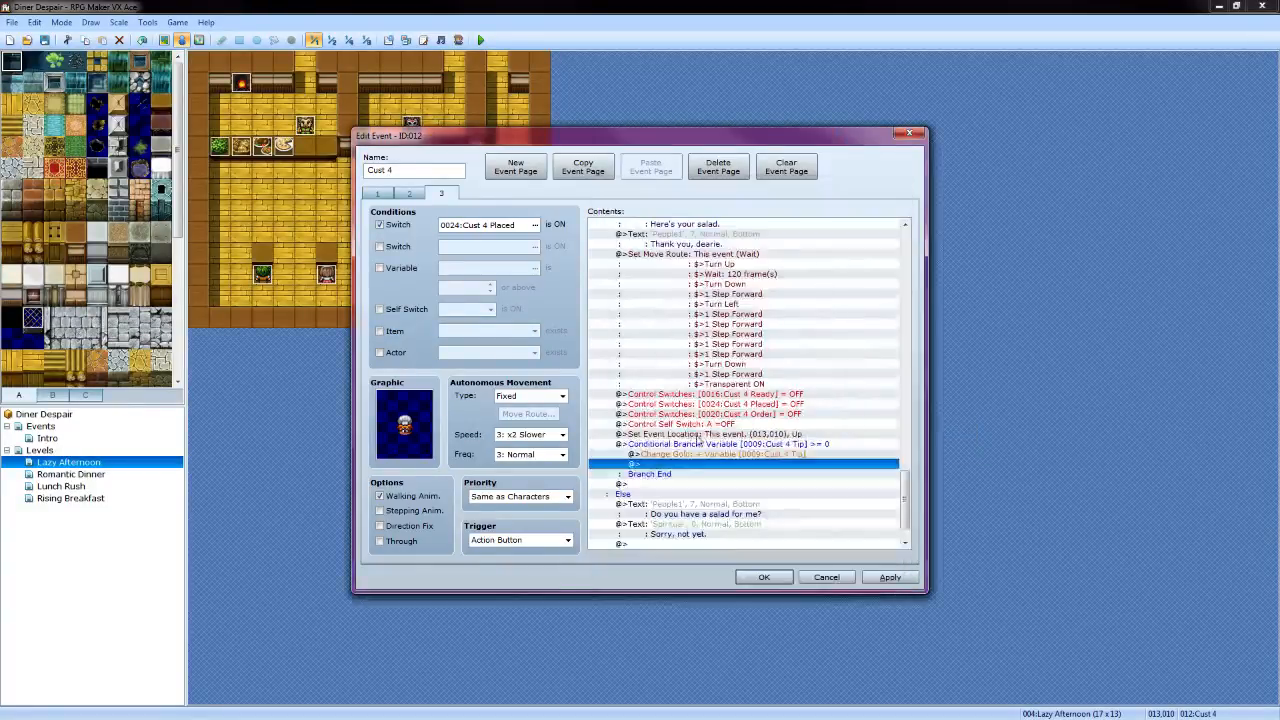
Add a Play SE command with the Coin sound after the gold increase in the salad delivery's tip branch
{"action": "double_click", "coordinate": [686, 466]}
{"action": "left_click", "coordinate": [655, 209]}
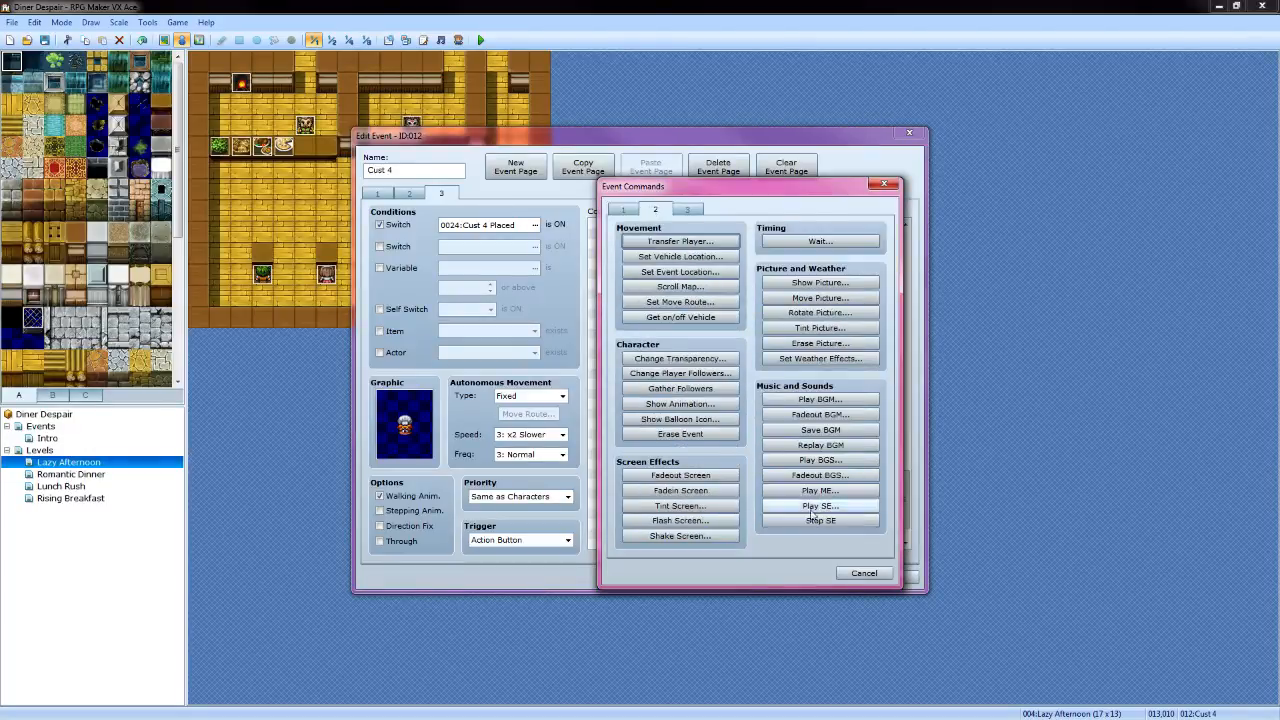
{"action": "left_click", "coordinate": [820, 510]}
{"action": "scroll", "coordinate": [795, 424], "scroll_direction": "down", "scroll_amount": 15}
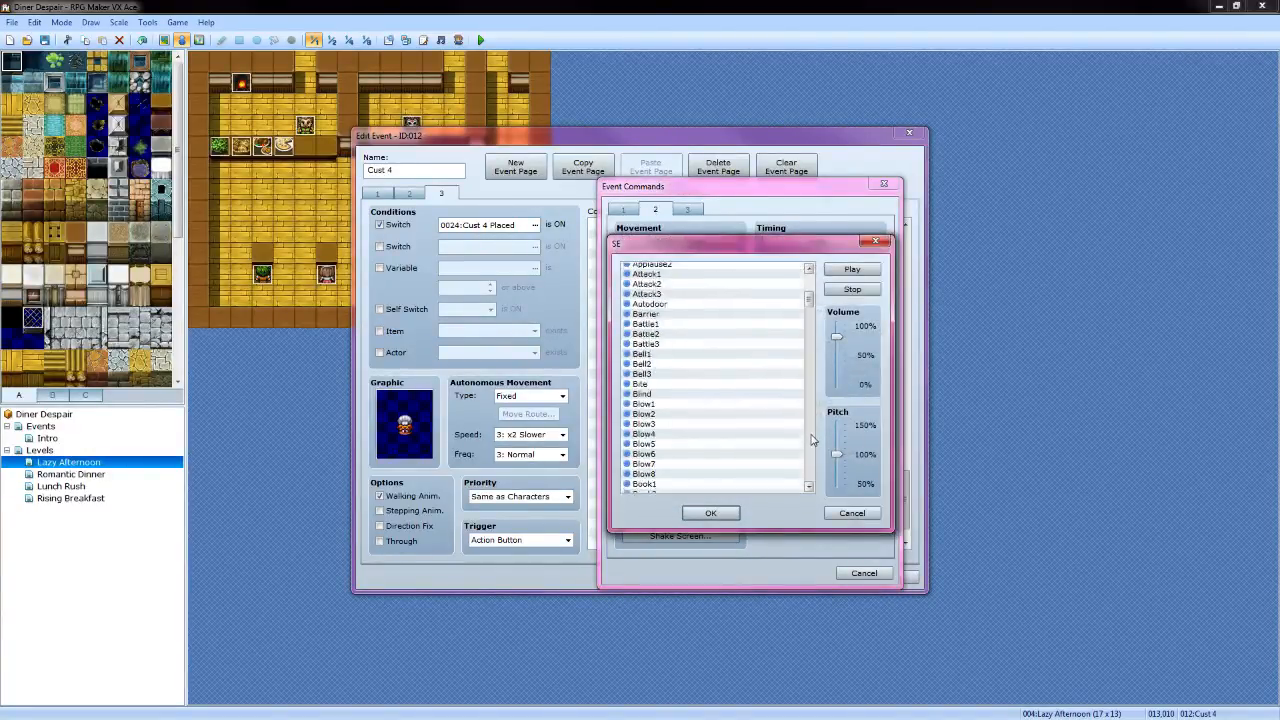
{"action": "left_click", "coordinate": [643, 288]}
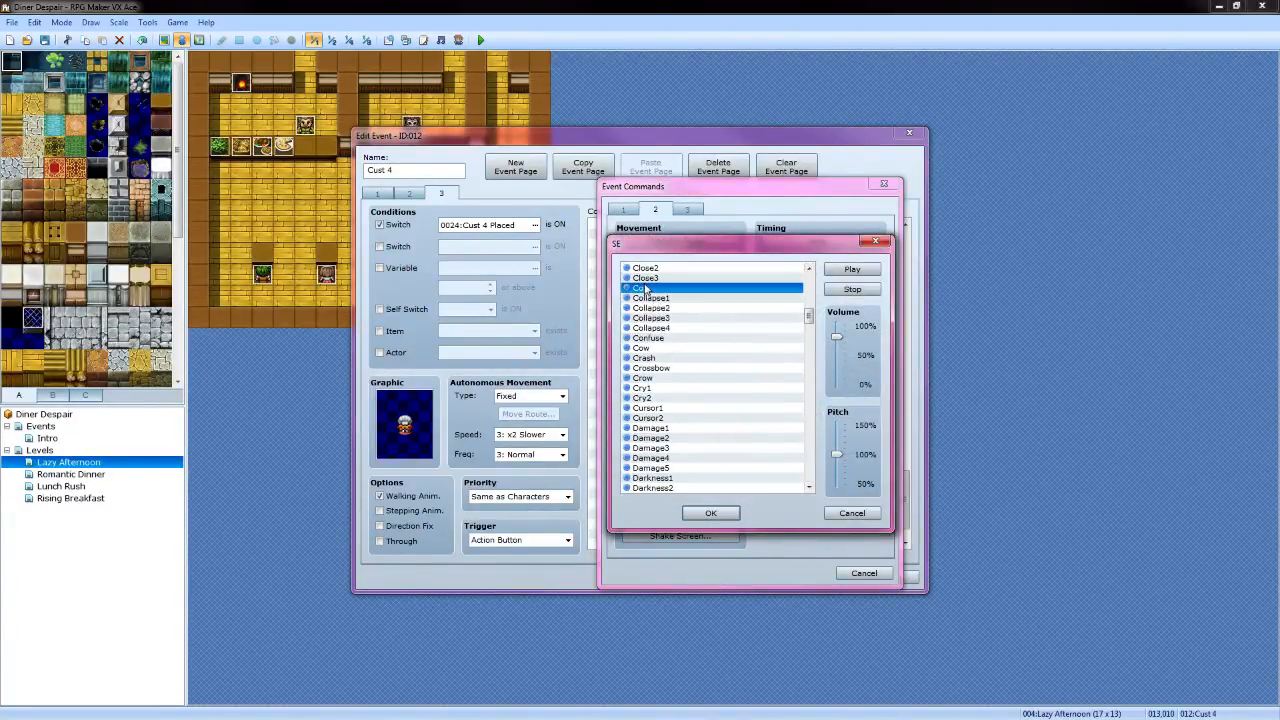
{"action": "left_click", "coordinate": [710, 513]}
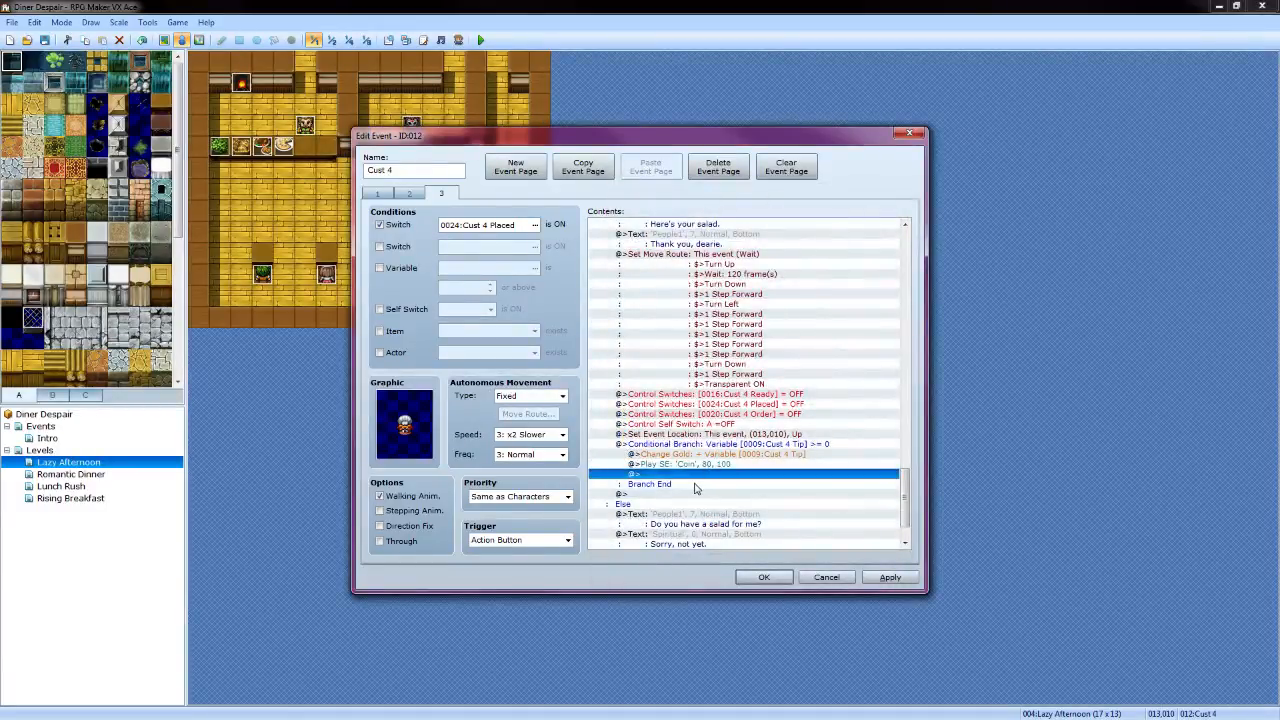
{"action": "scroll", "coordinate": [696, 488], "scroll_direction": "down", "scroll_amount": 2}
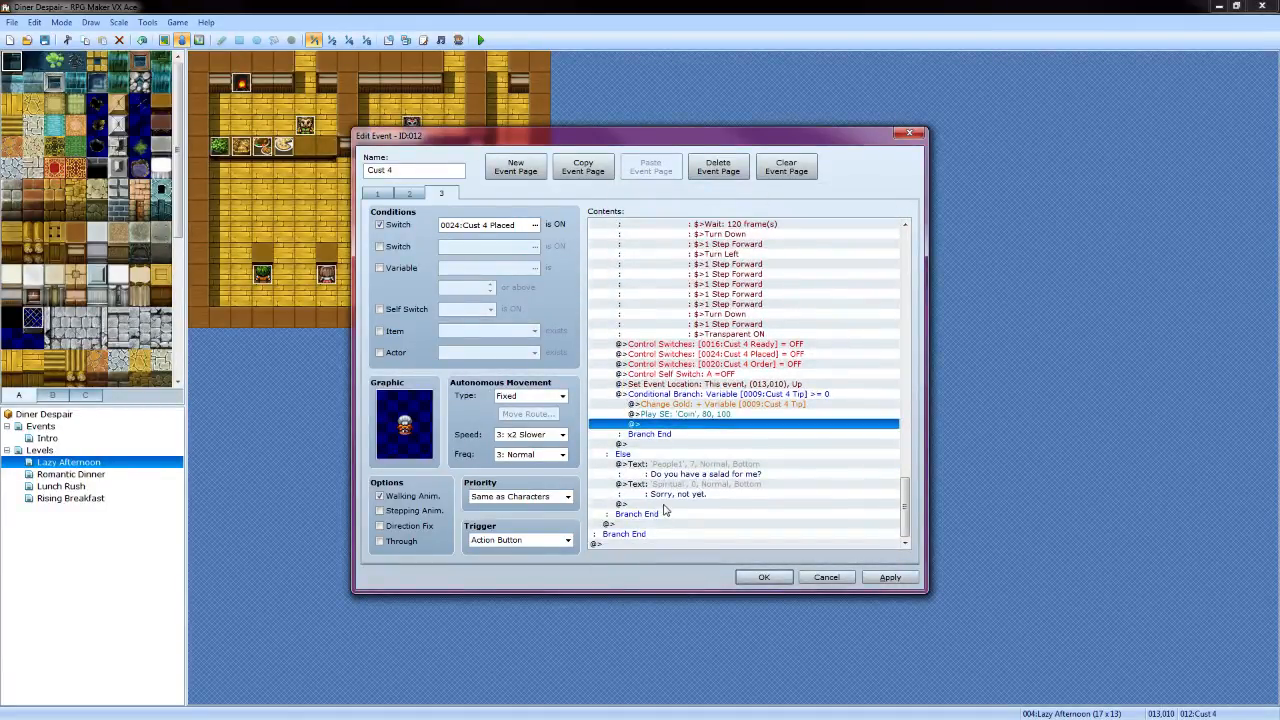
In the salad request's Else branch, add a Control Variables command subtracting 10 from Cust 4 Tip after "Sorry, not yet."
{"action": "double_click", "coordinate": [665, 505]}
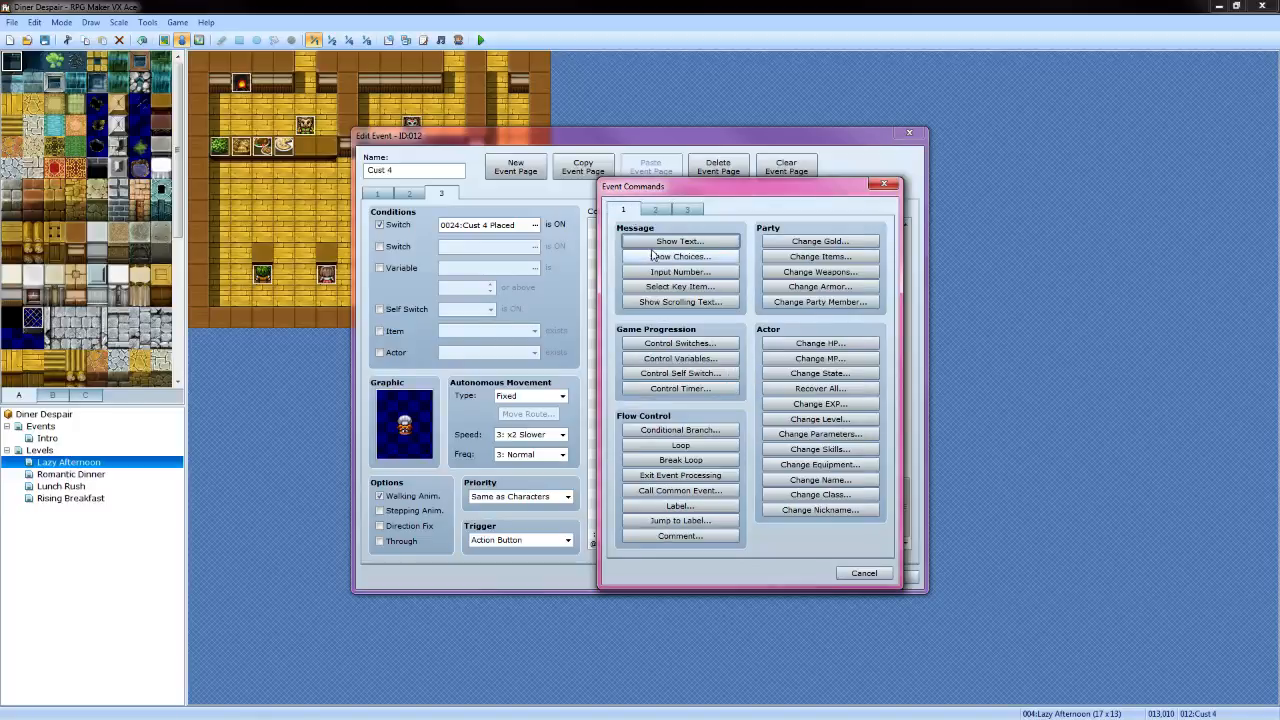
{"action": "left_click", "coordinate": [700, 360]}
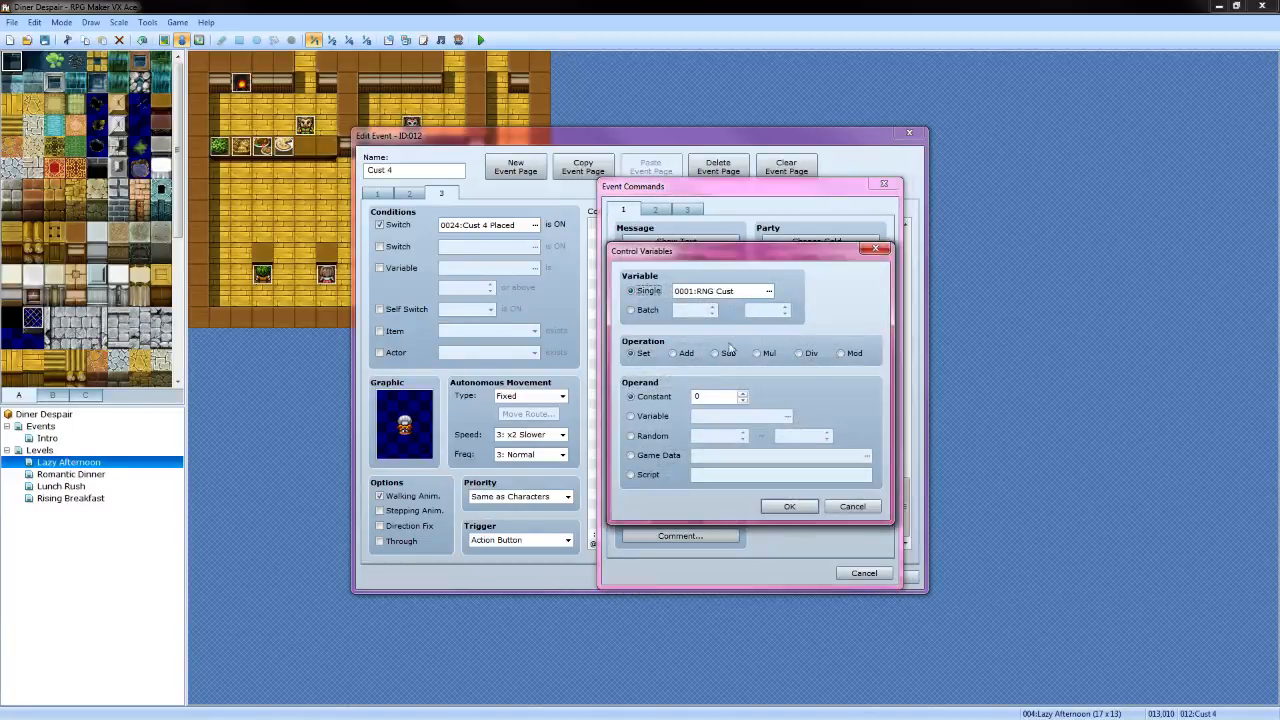
{"action": "left_click", "coordinate": [768, 291]}
{"action": "left_click", "coordinate": [714, 522]}
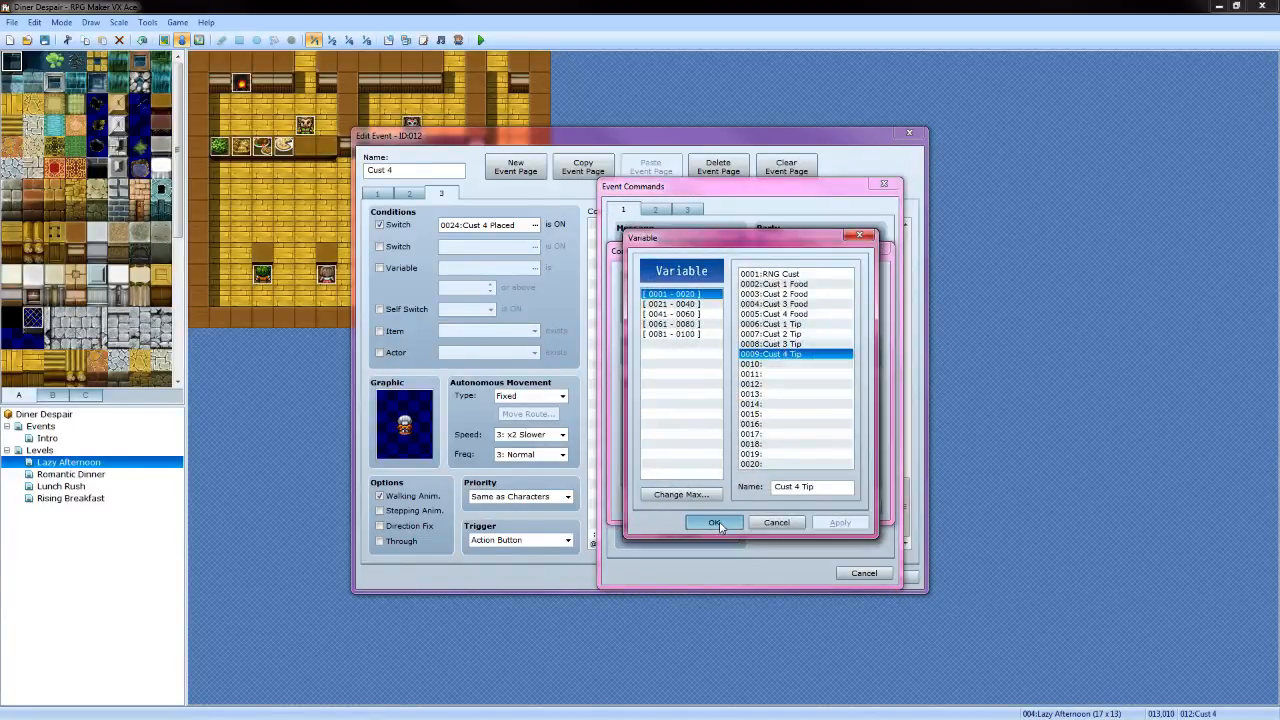
{"action": "left_click", "coordinate": [715, 353]}
{"action": "left_click", "coordinate": [718, 395]}
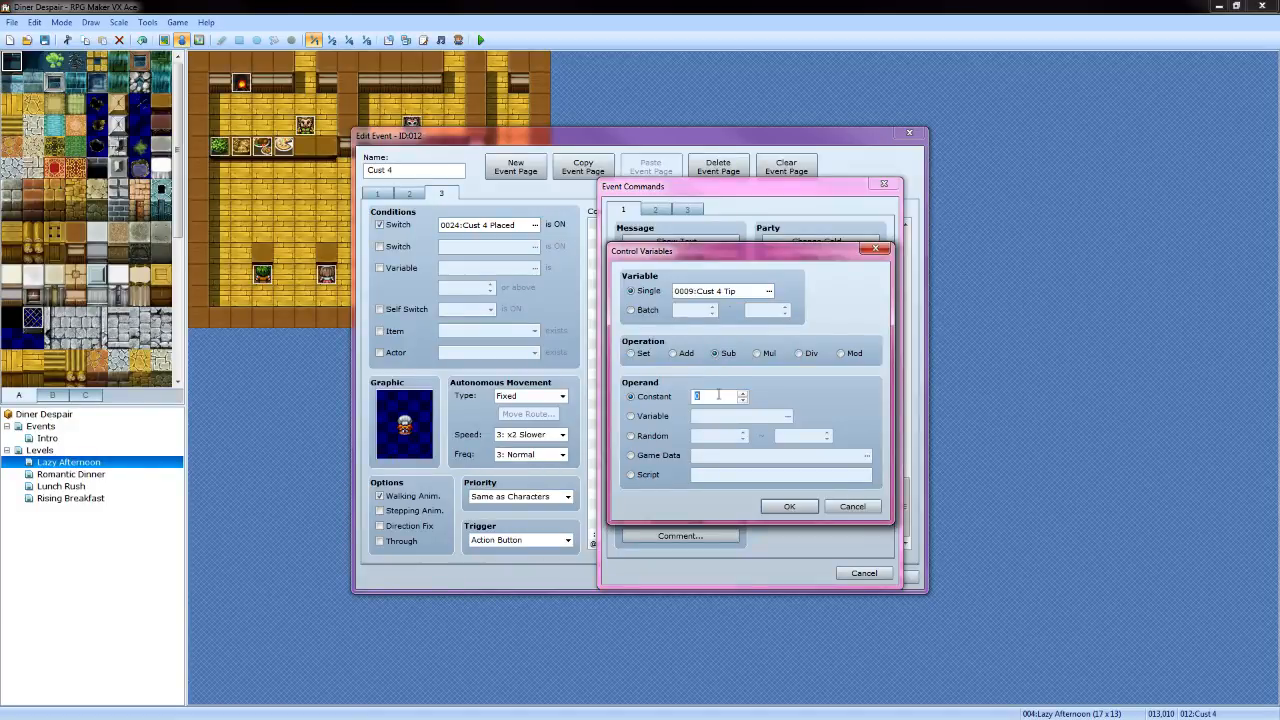
{"action": "type", "text": "1"}
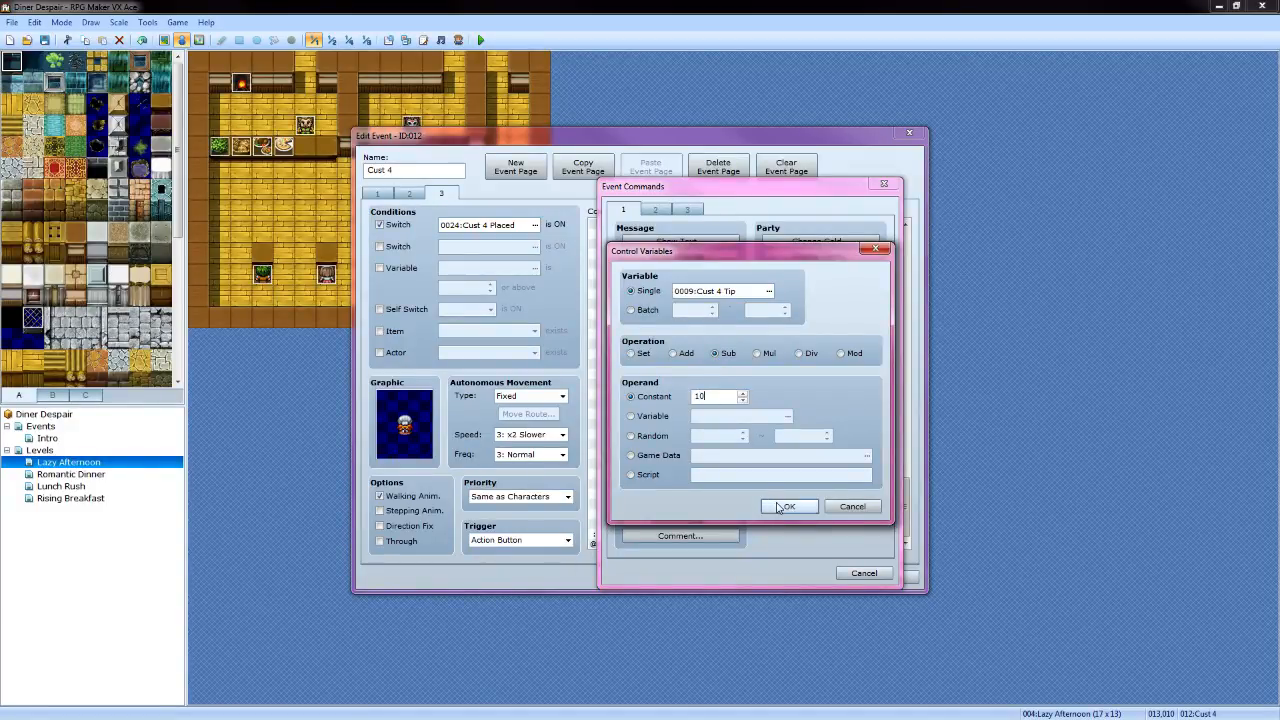
{"action": "left_click", "coordinate": [789, 506]}
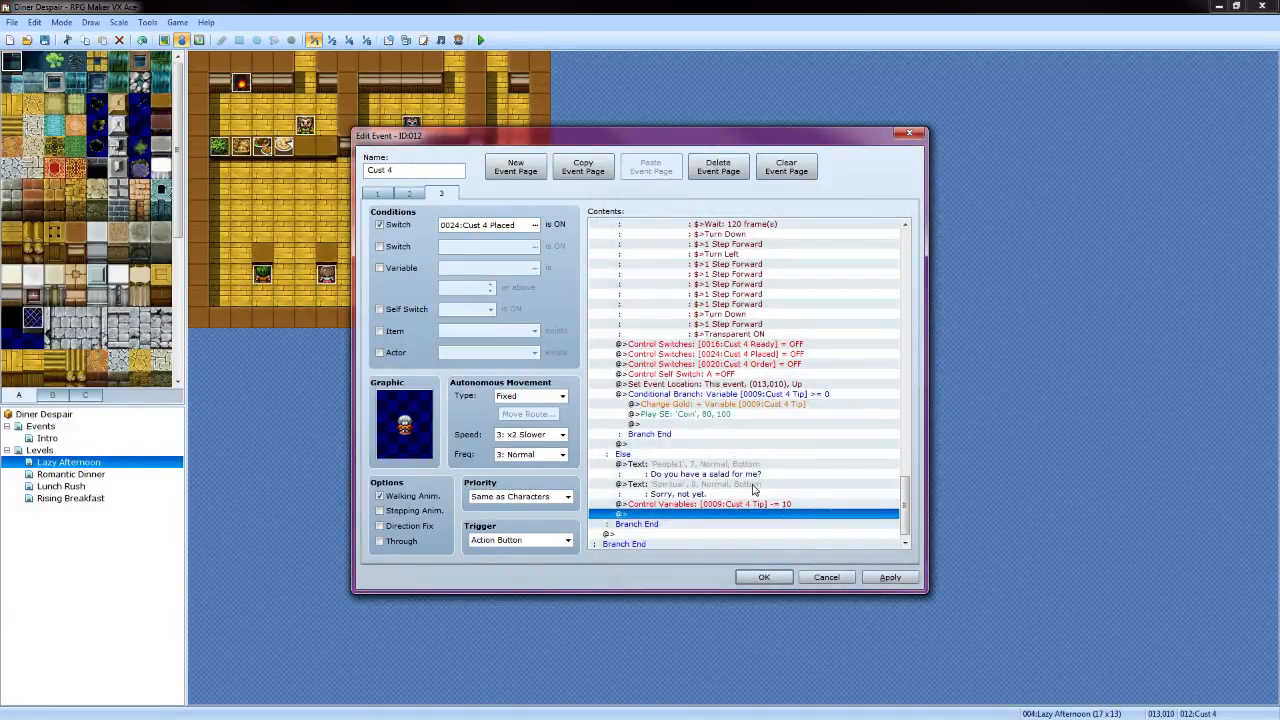
Review the tip commands on all three Cust 4 event pages, including every food's delivery and Else branches on page 3
{"action": "scroll", "coordinate": [643, 305], "scroll_direction": "down", "scroll_amount": 9}
{"action": "left_click", "coordinate": [382, 196]}
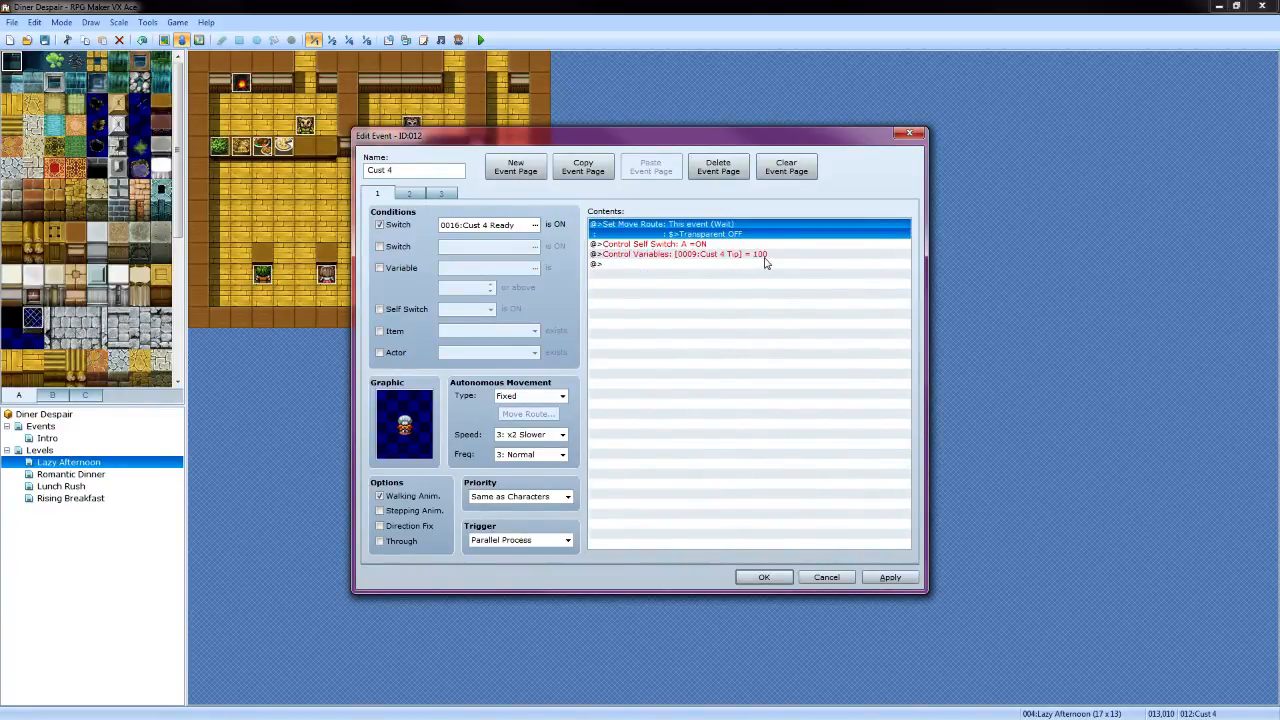
{"action": "left_click", "coordinate": [409, 193]}
{"action": "scroll", "coordinate": [749, 380], "scroll_direction": "down", "scroll_amount": 6}
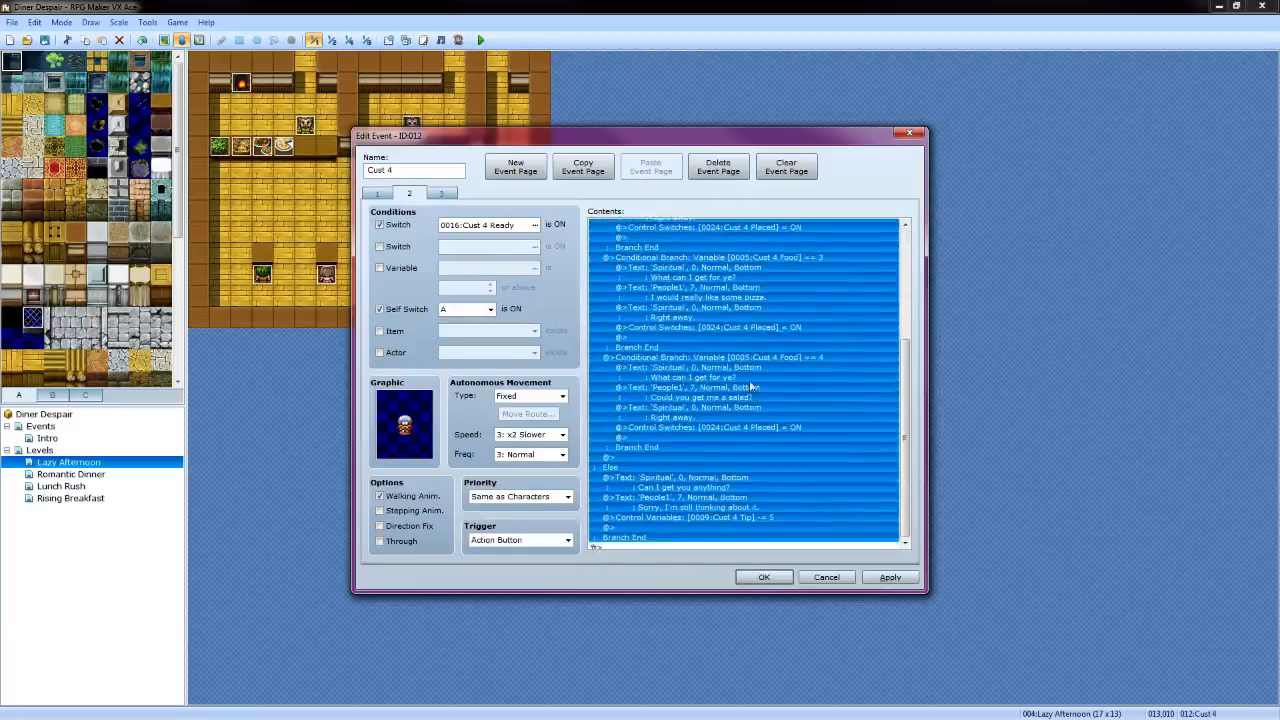
{"action": "left_click", "coordinate": [738, 478]}
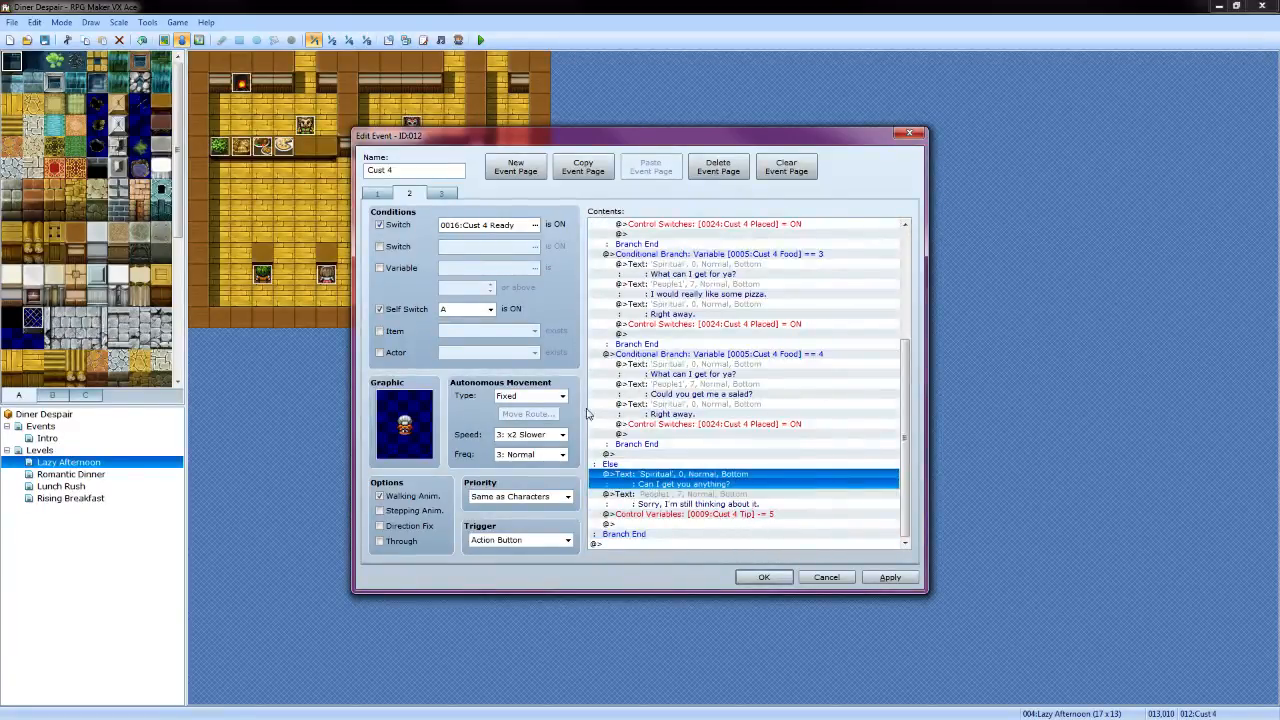
{"action": "left_click", "coordinate": [443, 193]}
{"action": "scroll", "coordinate": [758, 322], "scroll_direction": "down", "scroll_amount": 2}
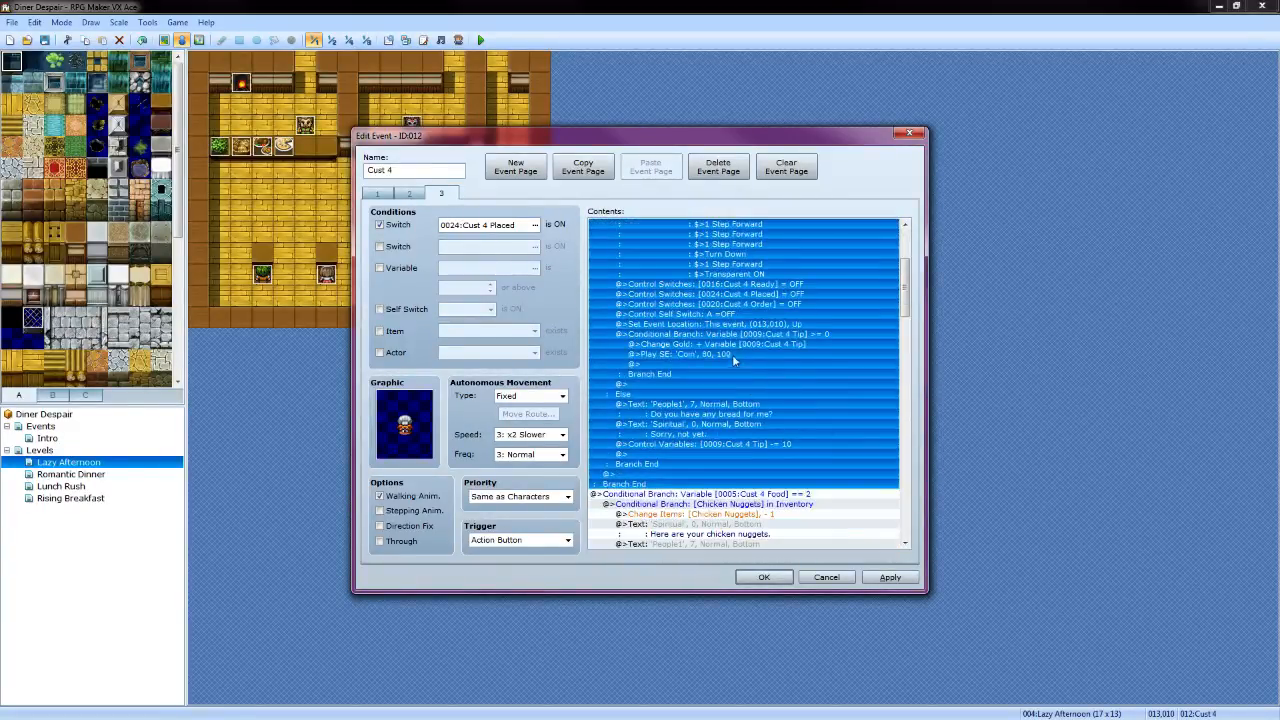
{"action": "left_click", "coordinate": [727, 325]}
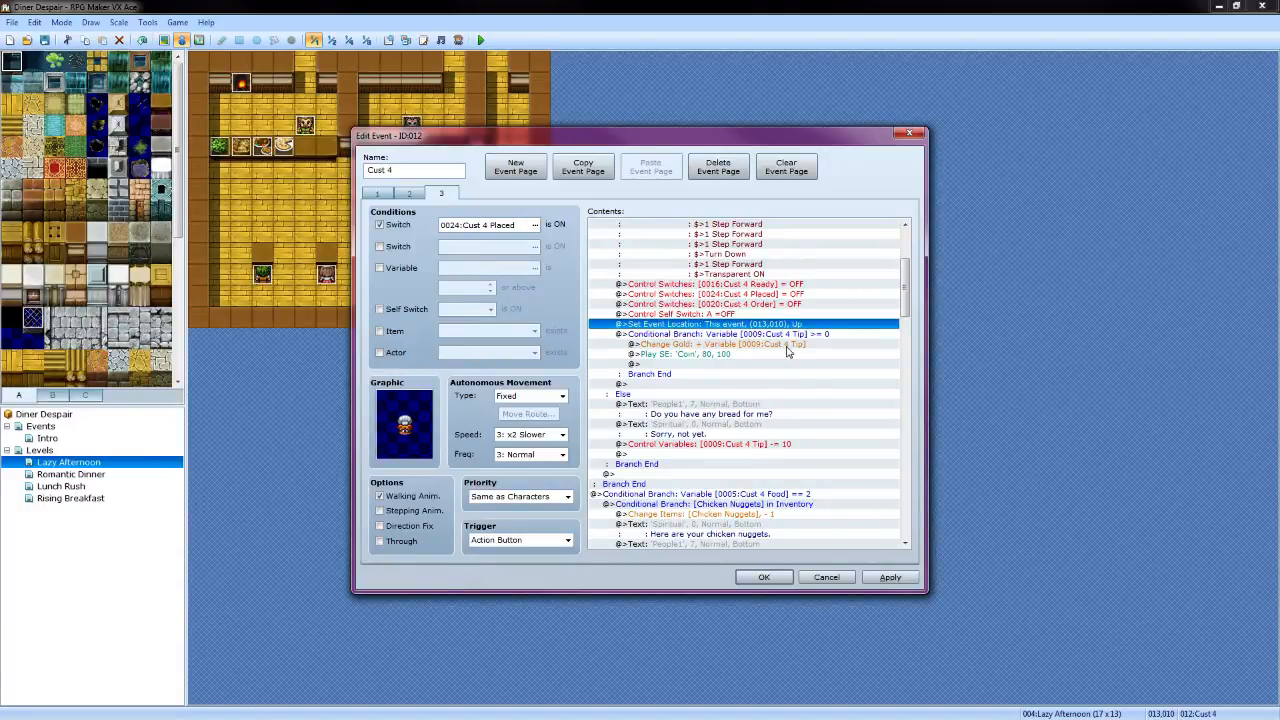
{"action": "scroll", "coordinate": [805, 430], "scroll_direction": "down", "scroll_amount": 15}
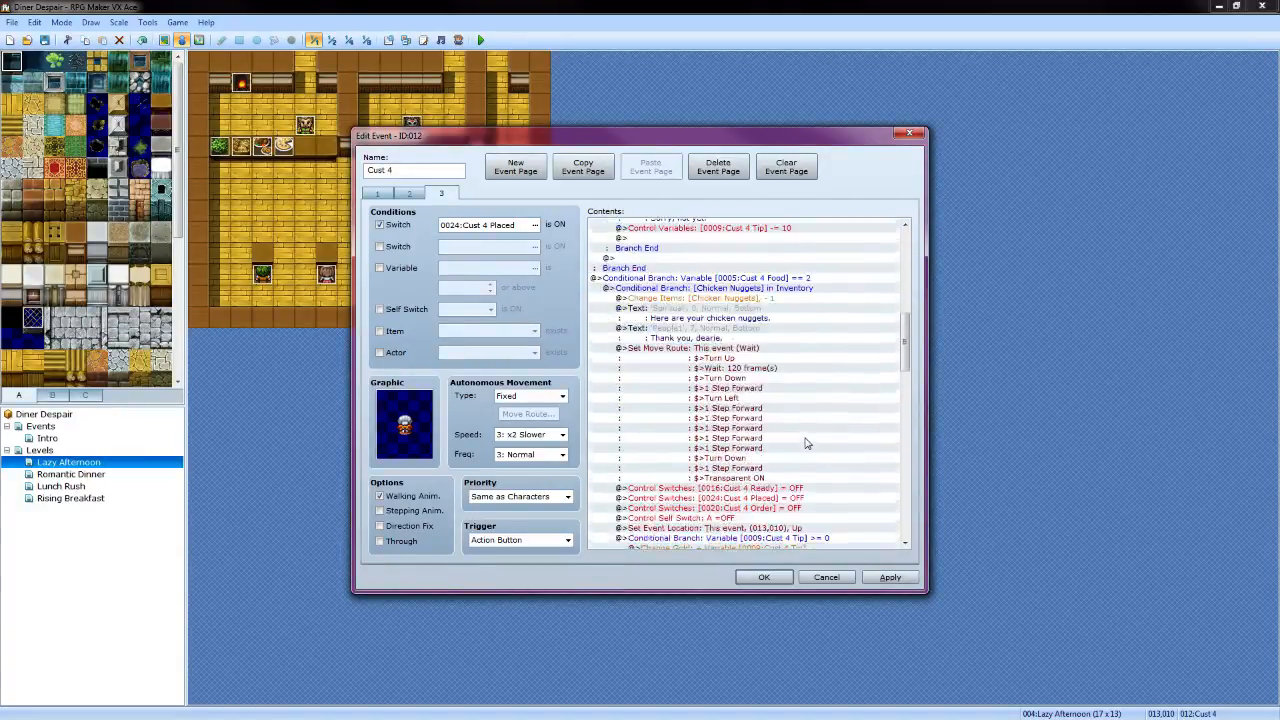
{"action": "scroll", "coordinate": [810, 472], "scroll_direction": "down", "scroll_amount": 12}
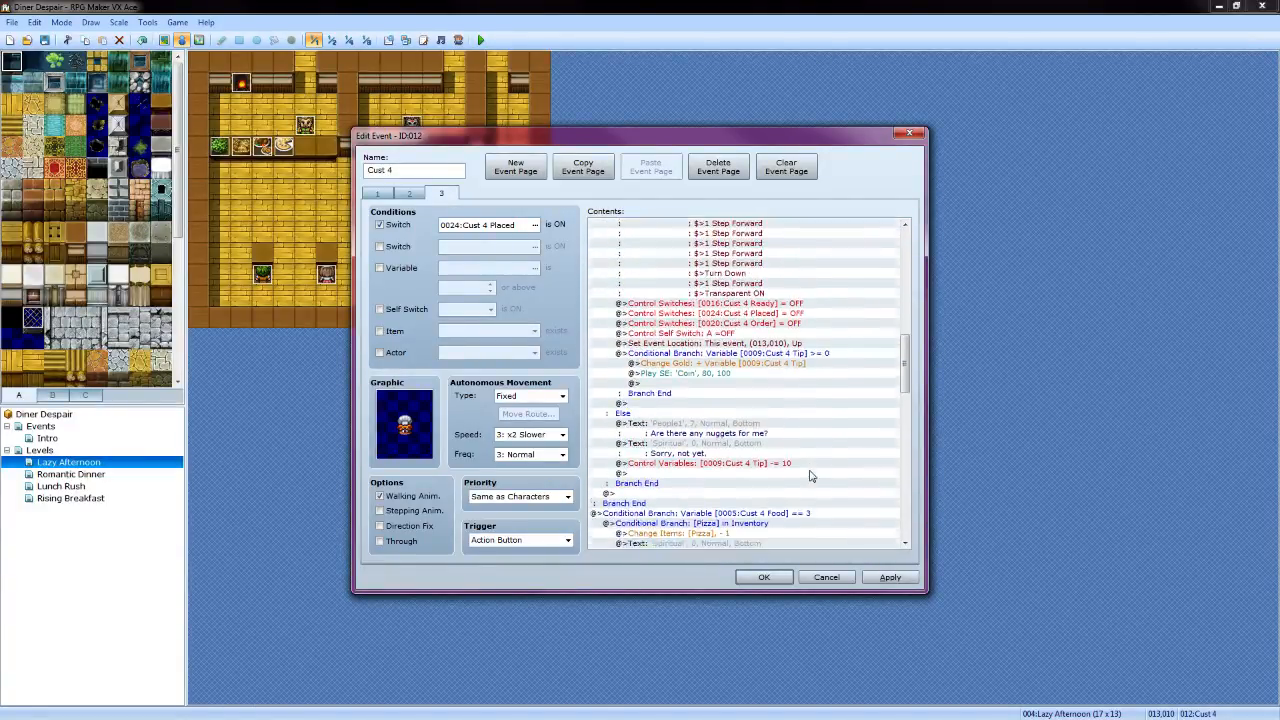
{"action": "scroll", "coordinate": [810, 482], "scroll_direction": "down", "scroll_amount": 12}
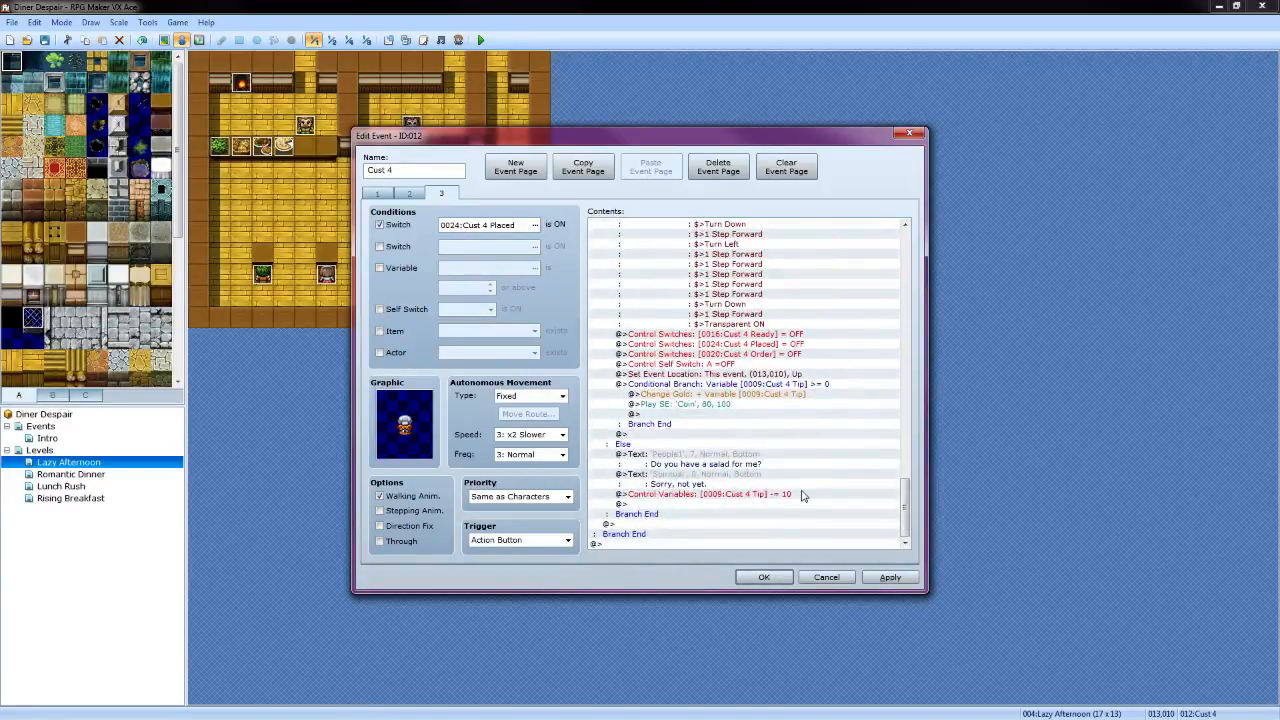
Accept the Cust 4 event changes and save the project
{"action": "left_click", "coordinate": [764, 577]}
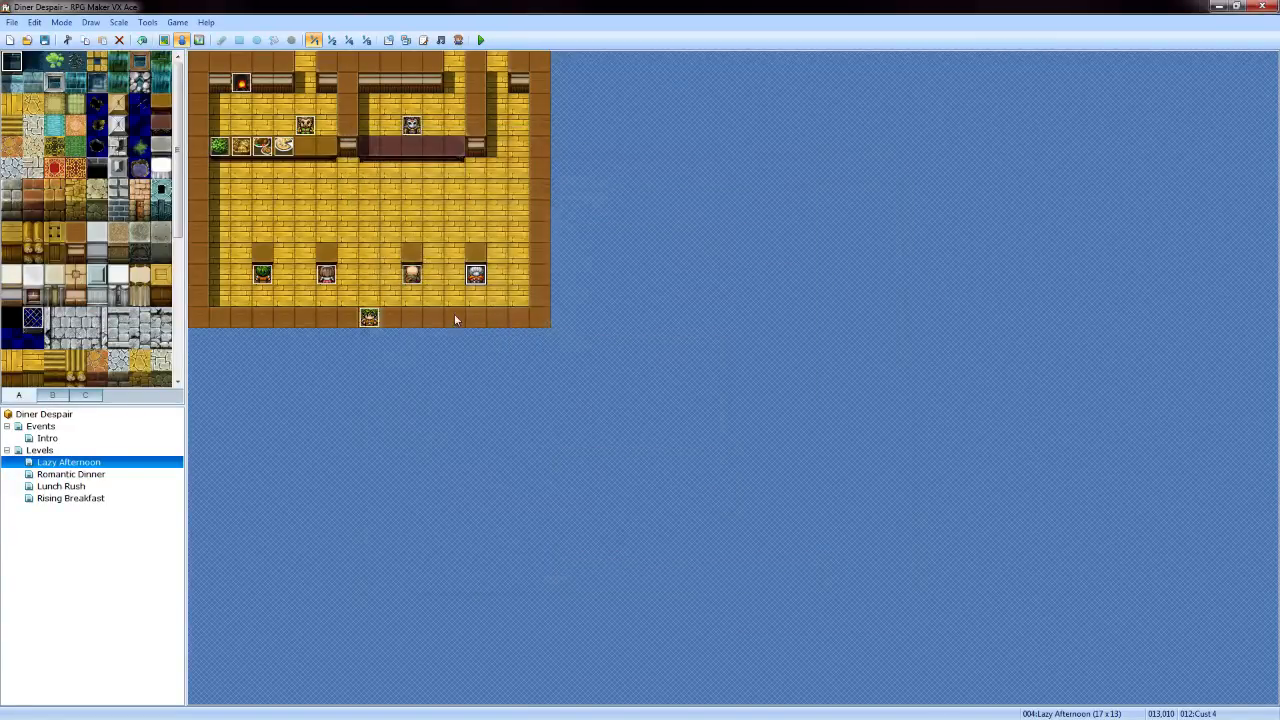
{"action": "left_click", "coordinate": [42, 42]}
At the end of the Boss event's commands, add a conditional branch for Gold of 1000 or more, without Else handling
{"action": "right_click", "coordinate": [411, 126]}
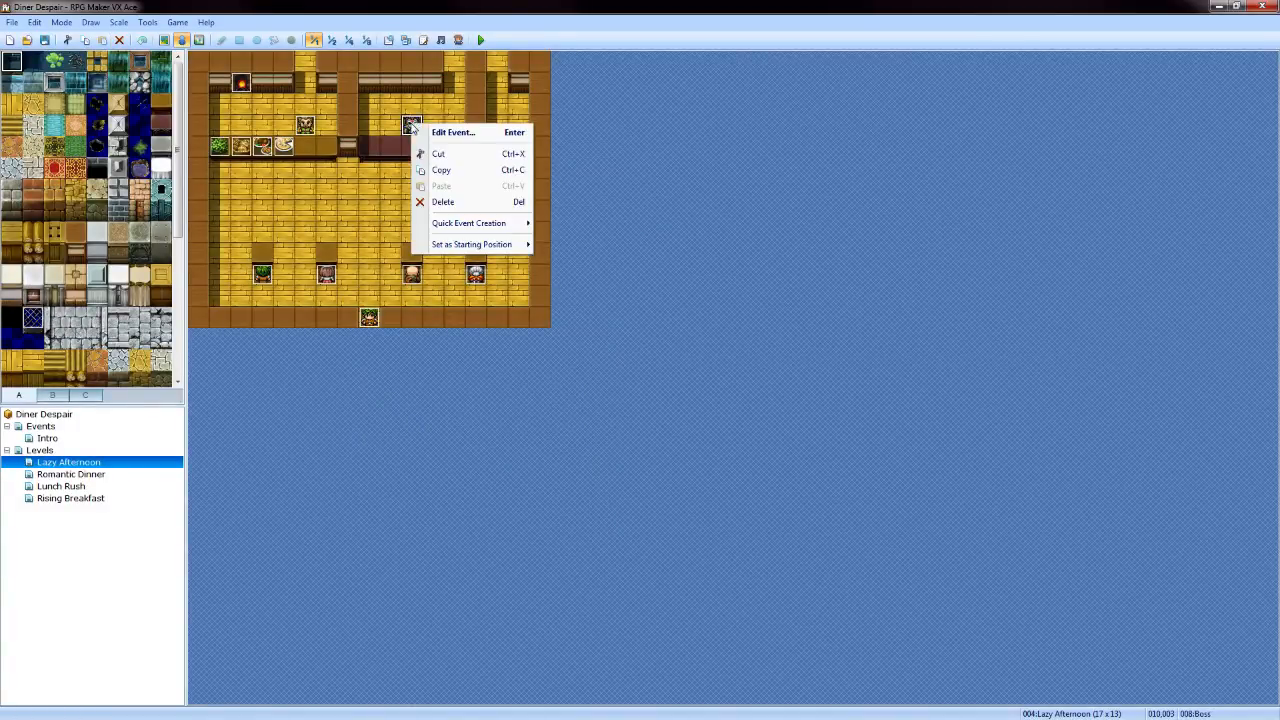
{"action": "left_click", "coordinate": [450, 132]}
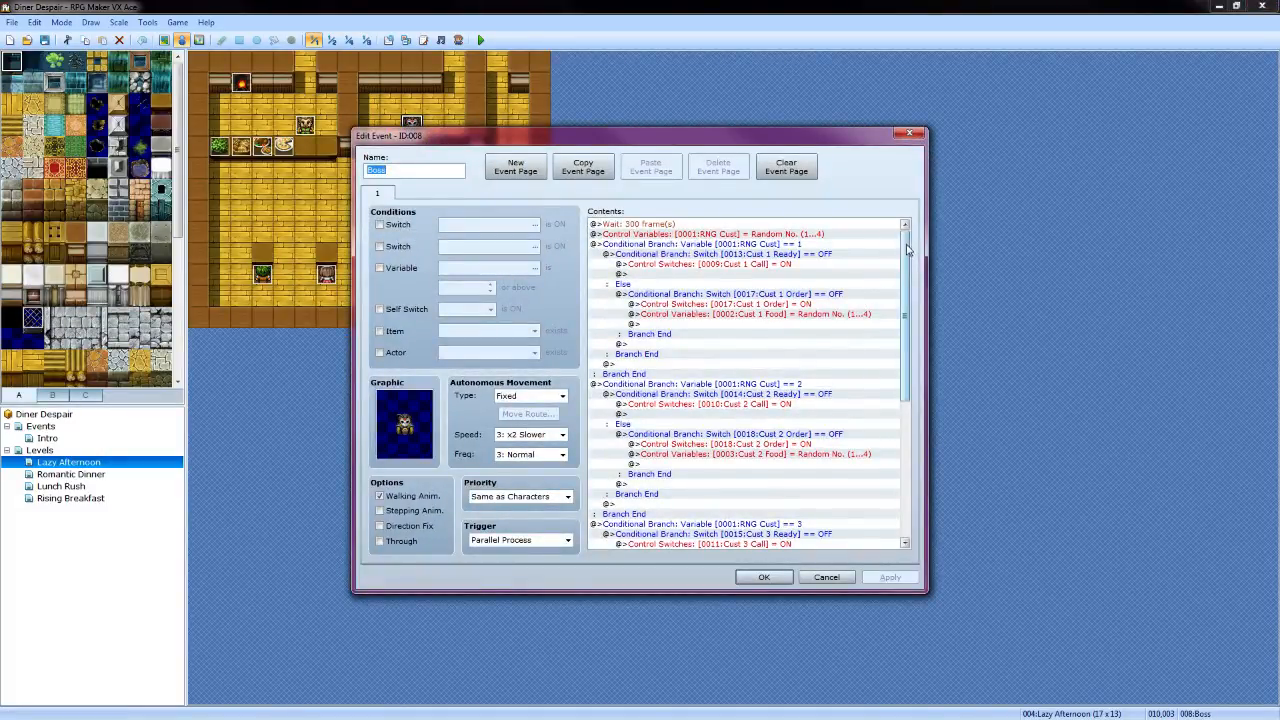
{"action": "left_click_drag", "start_coordinate": [907, 232], "coordinate": [913, 388]}
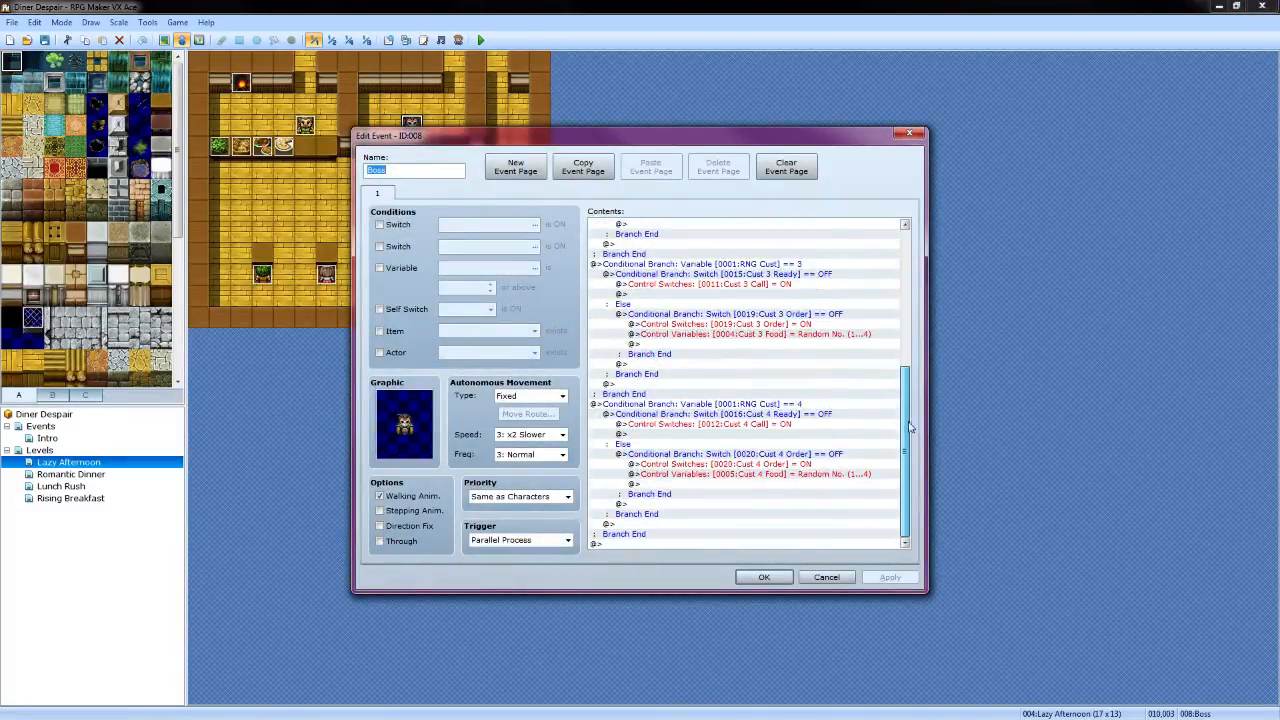
{"action": "double_click", "coordinate": [622, 545]}
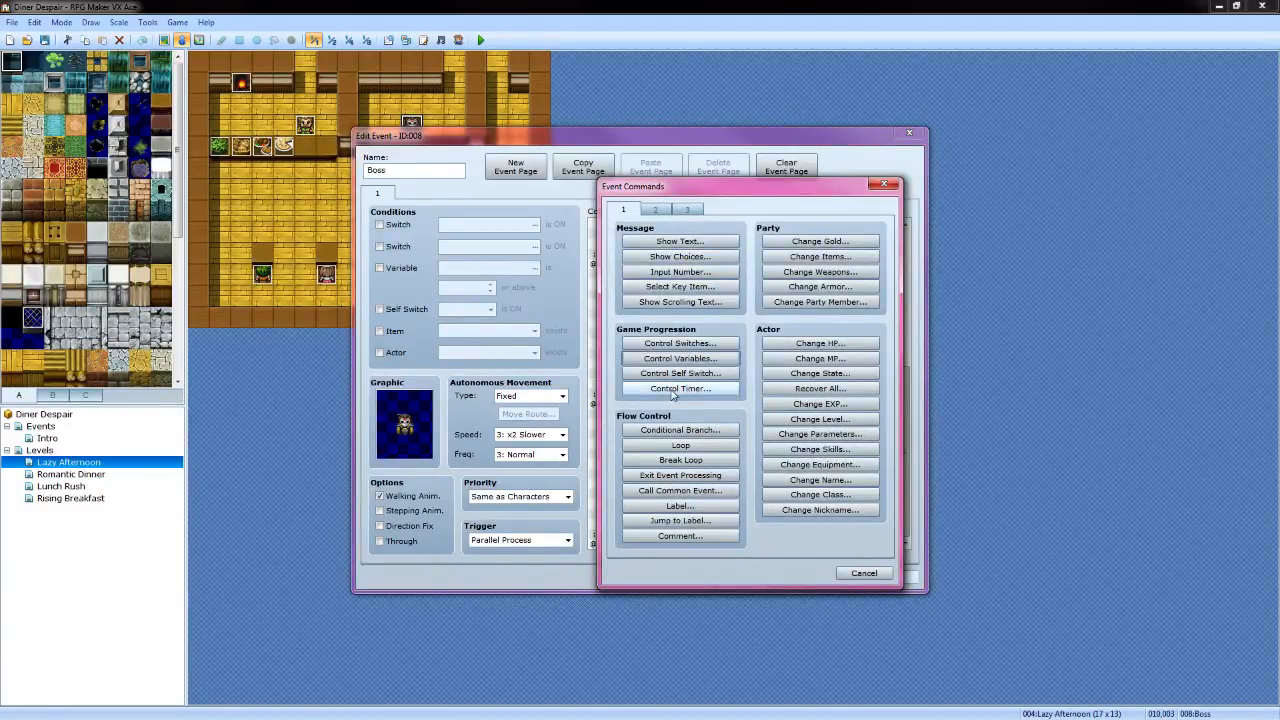
{"action": "left_click", "coordinate": [681, 430]}
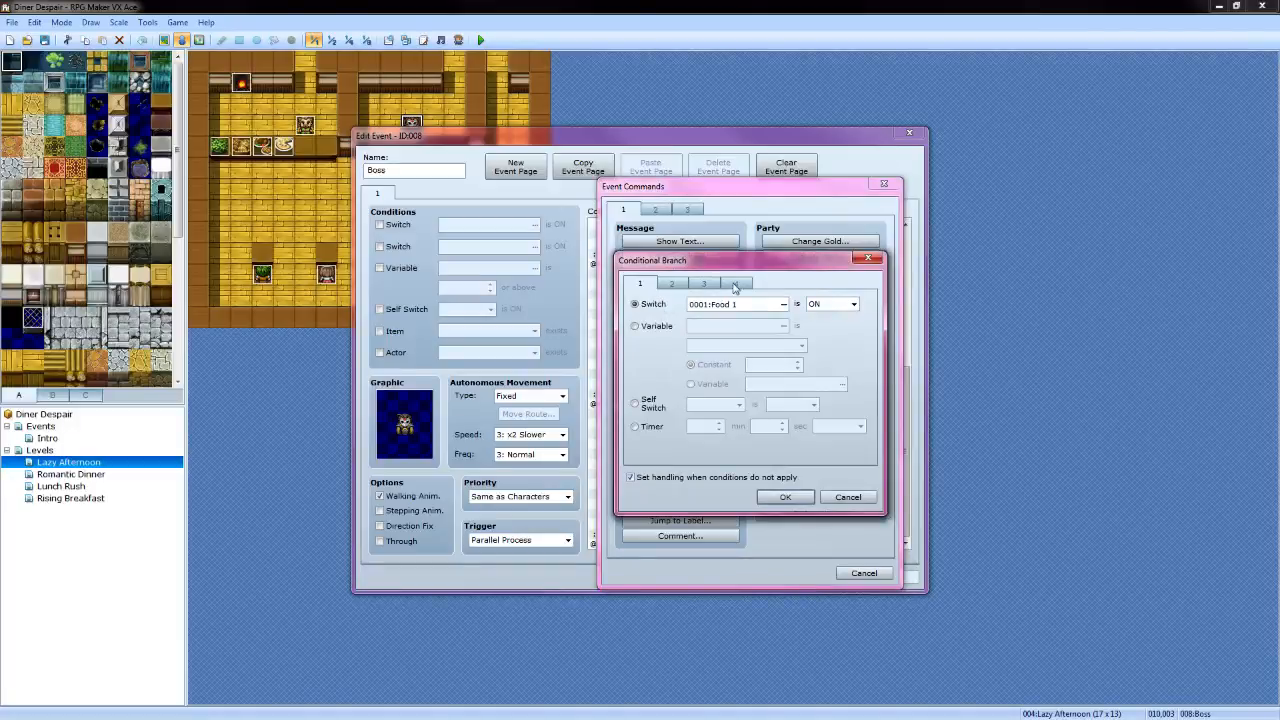
{"action": "left_click", "coordinate": [735, 285]}
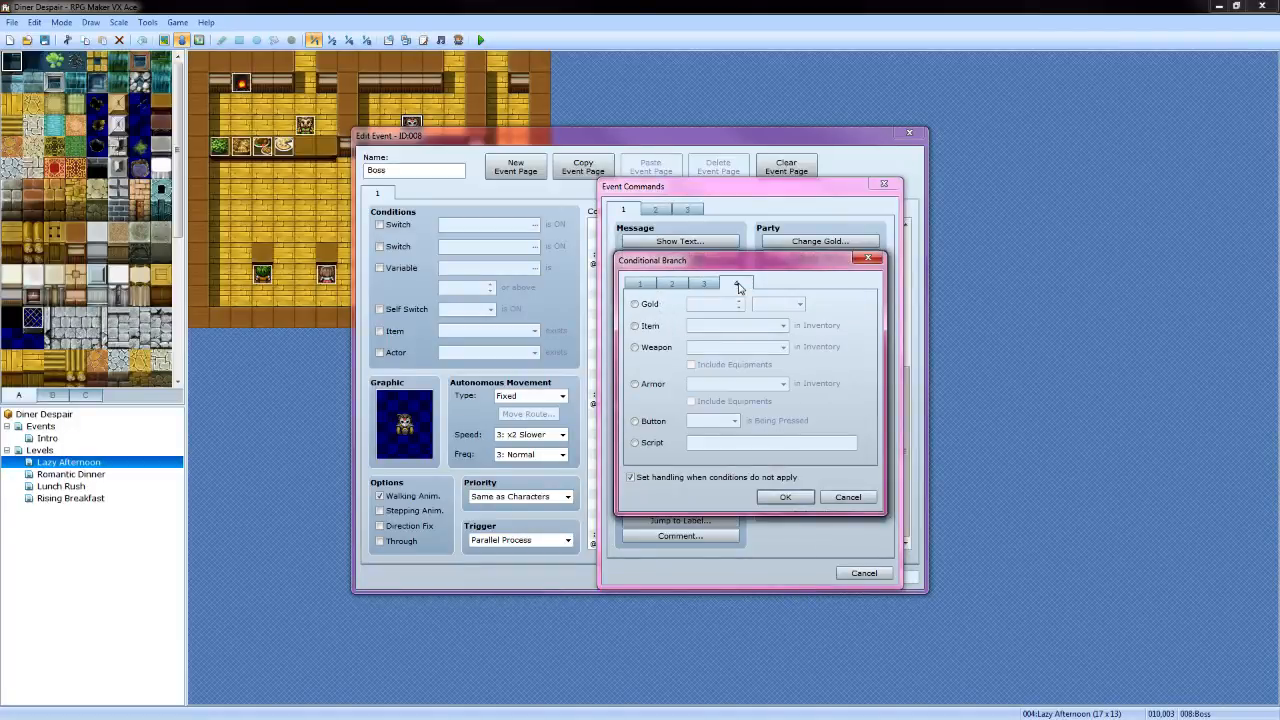
{"action": "left_click", "coordinate": [635, 304]}
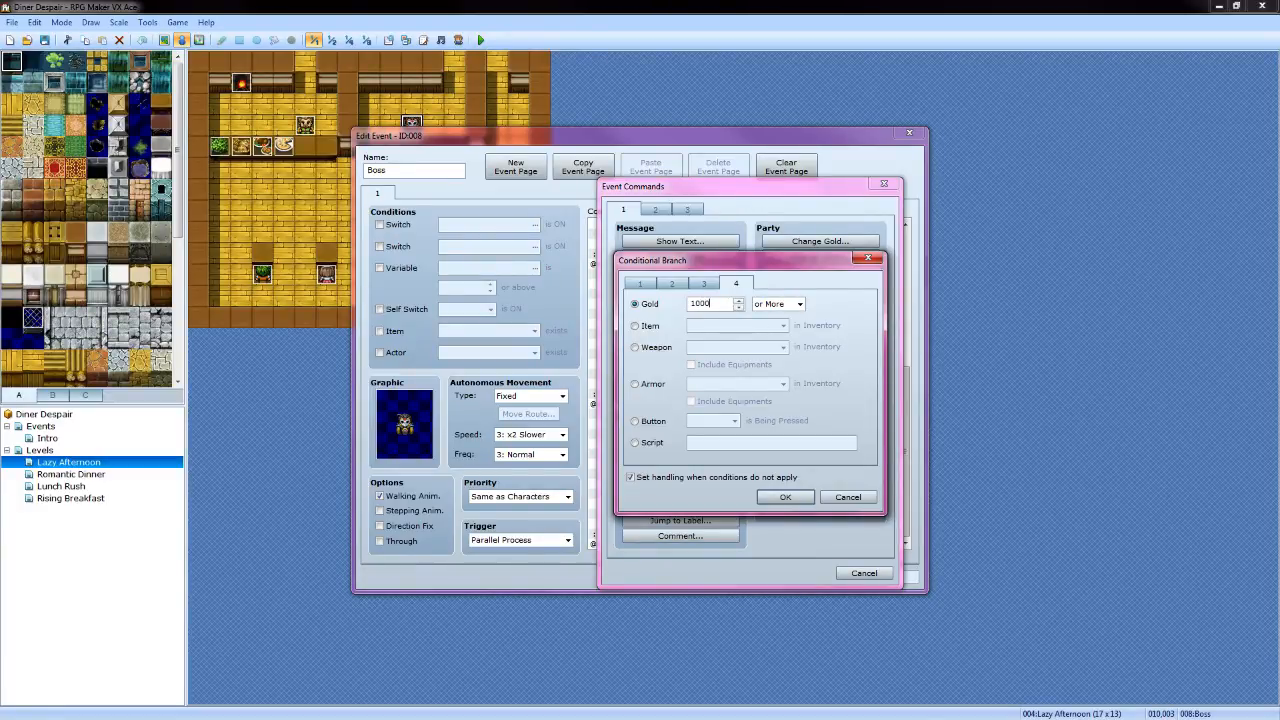
{"action": "left_click", "coordinate": [631, 479]}
{"action": "left_click", "coordinate": [783, 498]}
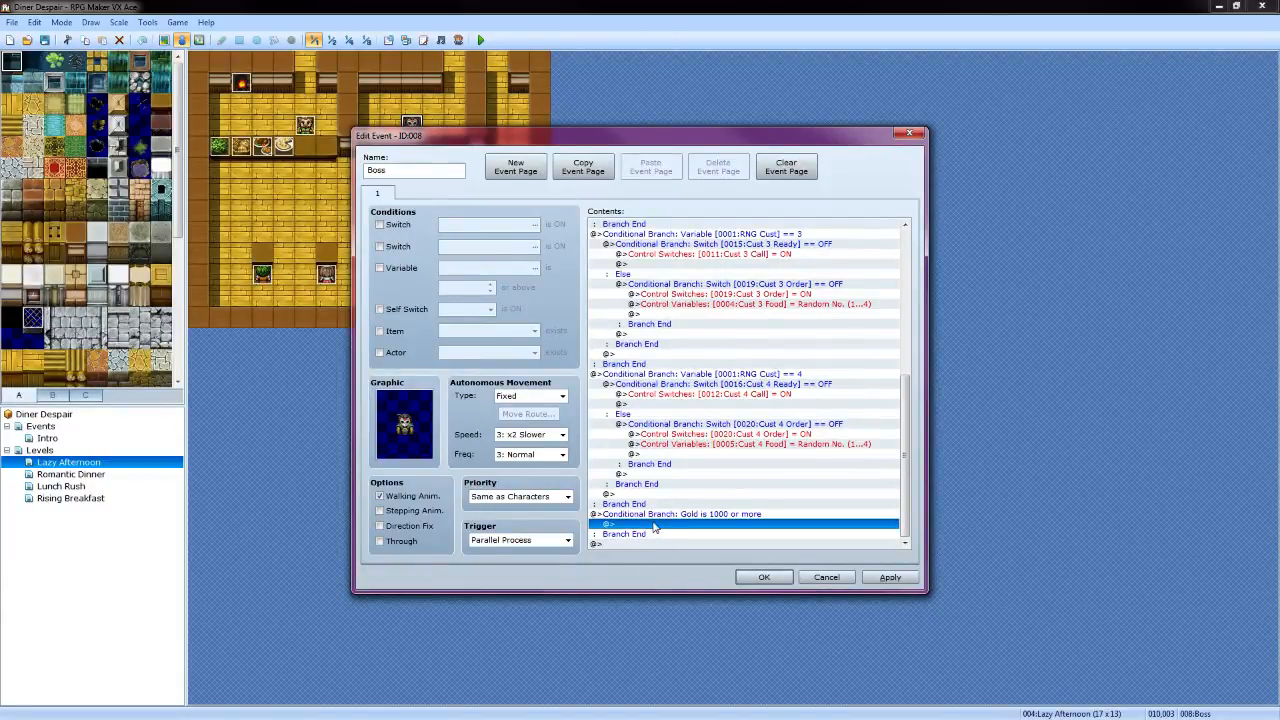
Inside the Boss event's gold branch, turn Self Switch A ON and apply the event changes
{"action": "double_click", "coordinate": [655, 527]}
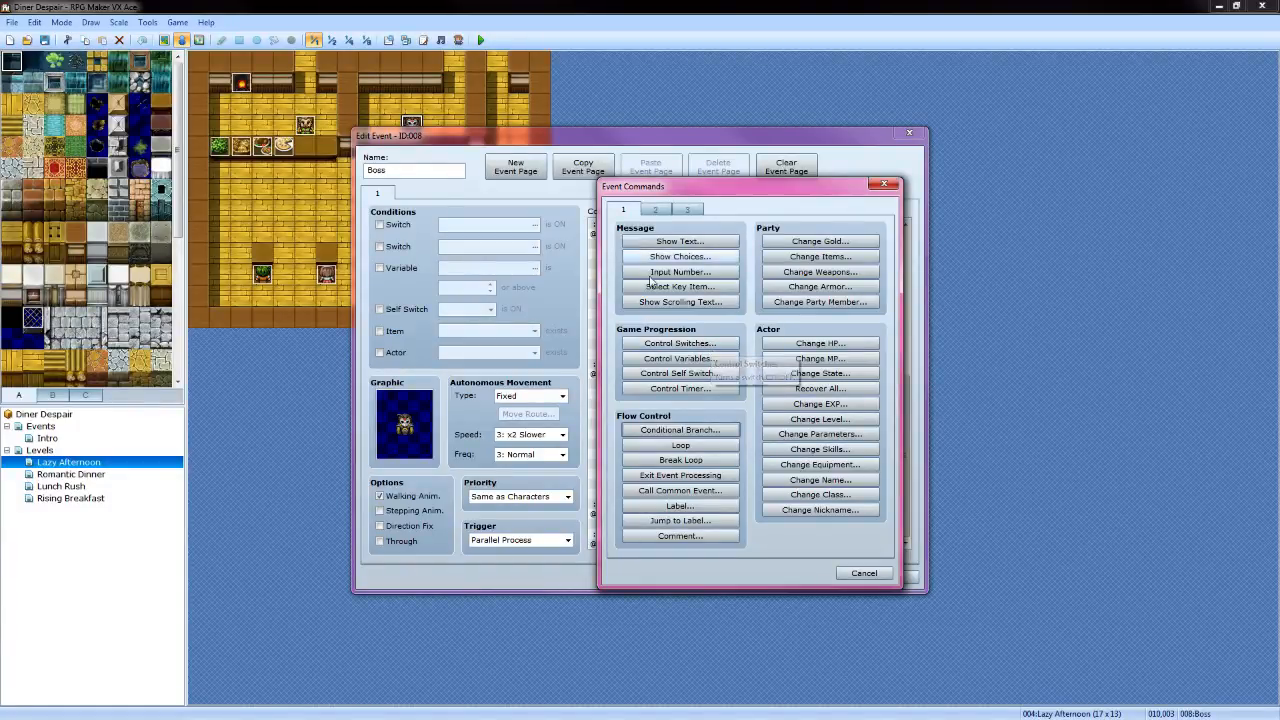
{"action": "left_click", "coordinate": [715, 377]}
{"action": "left_click", "coordinate": [808, 366]}
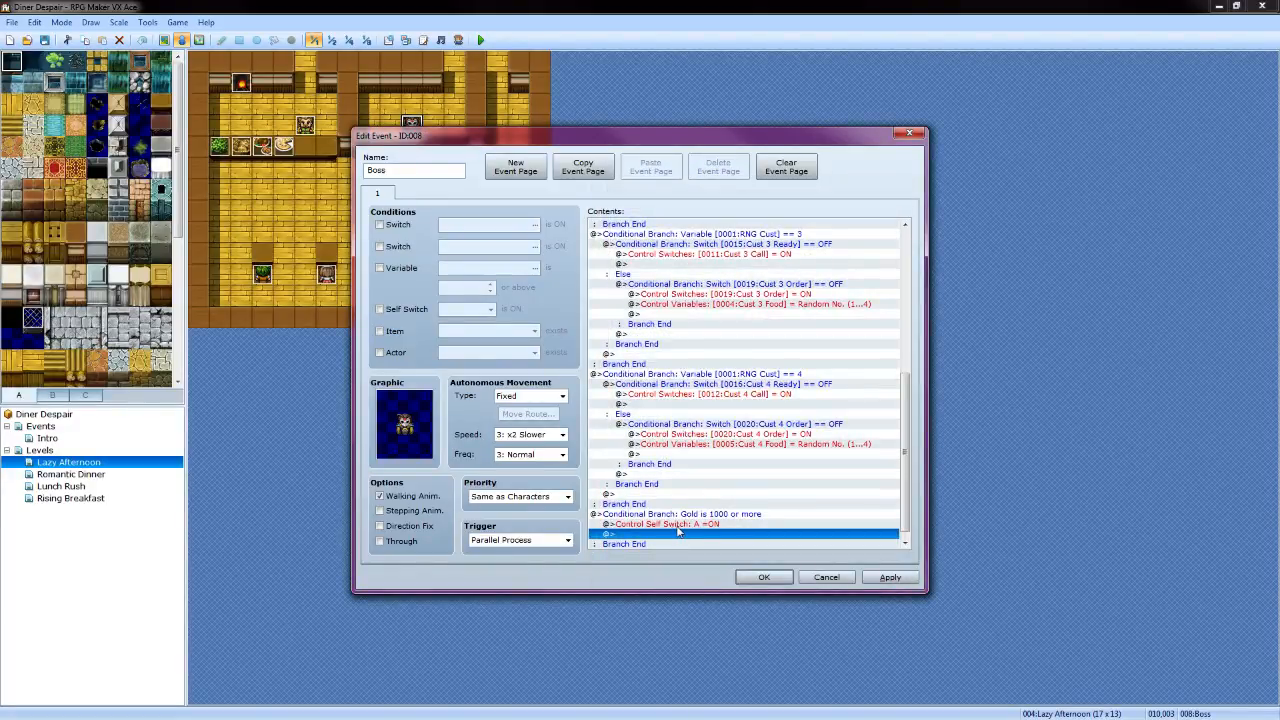
{"action": "scroll", "coordinate": [679, 534], "scroll_direction": "down", "scroll_amount": 1}
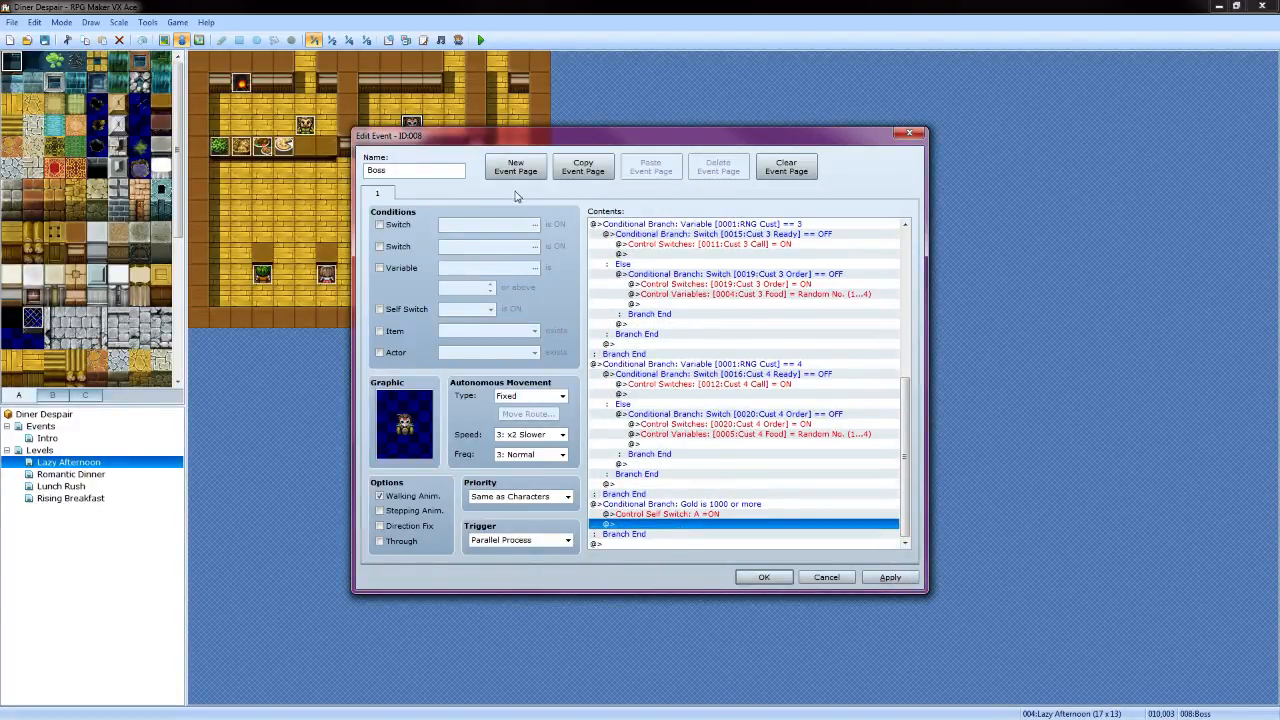
{"action": "left_click", "coordinate": [888, 579]}
Create a second Boss event page using the same boss sprite from the Evil character set as its graphic
{"action": "left_click", "coordinate": [515, 167]}
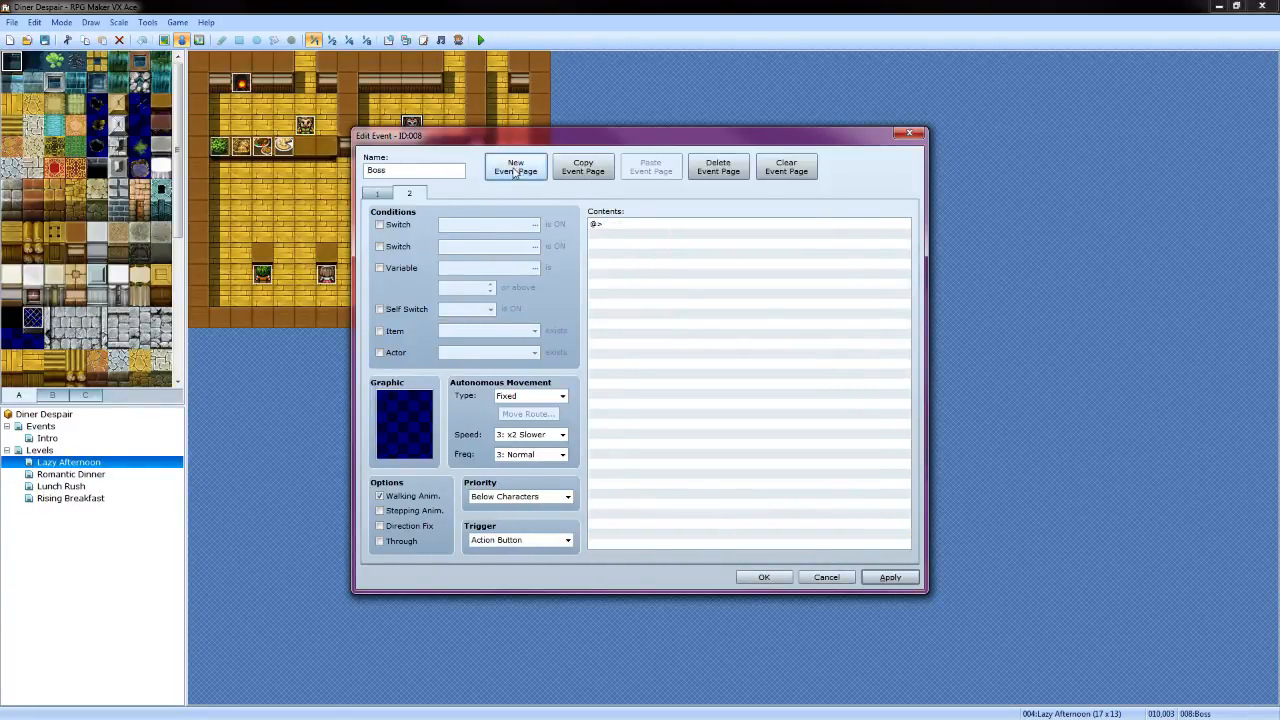
{"action": "double_click", "coordinate": [404, 420]}
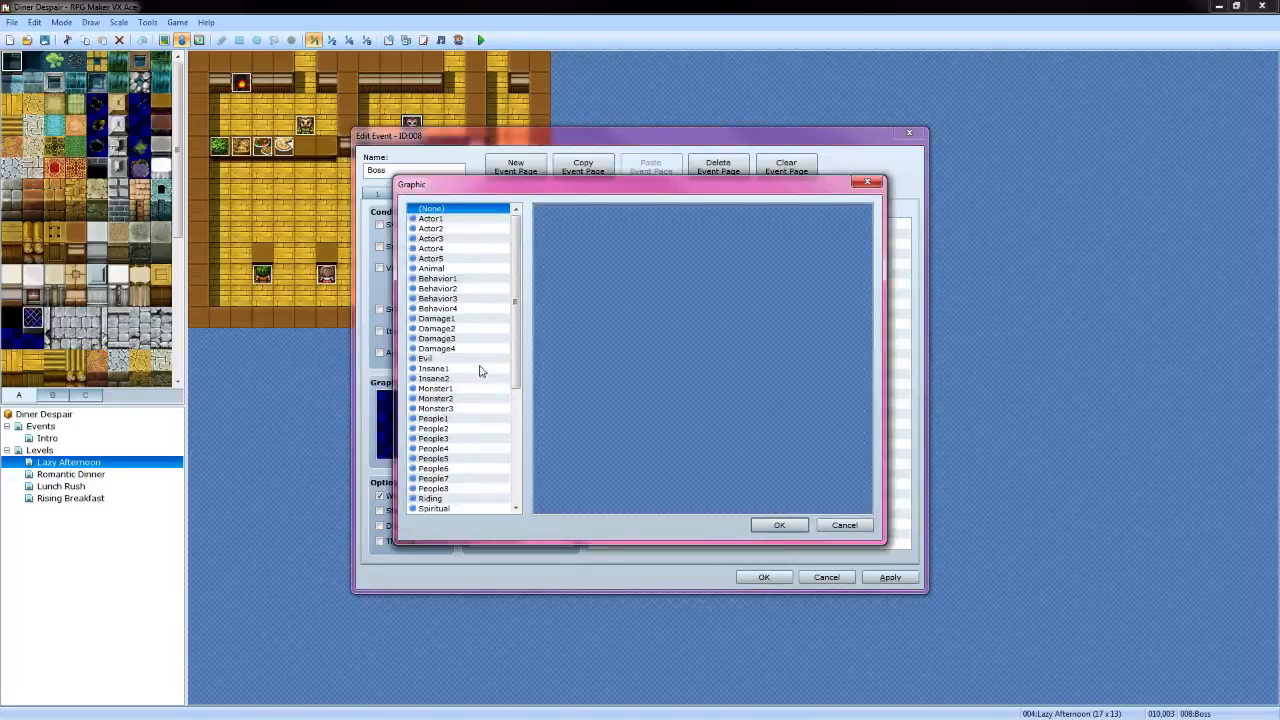
{"action": "scroll", "coordinate": [478, 372], "scroll_direction": "down", "scroll_amount": 1}
{"action": "scroll", "coordinate": [446, 395], "scroll_direction": "down", "scroll_amount": 1}
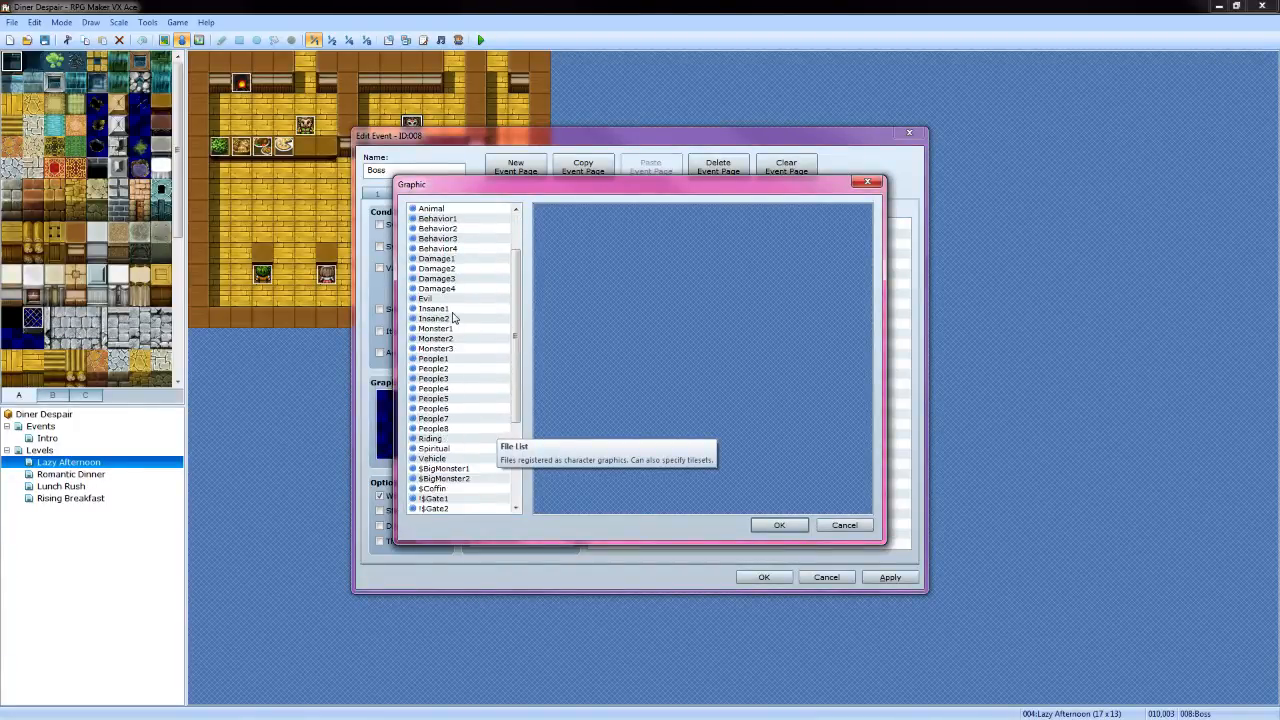
{"action": "left_click", "coordinate": [447, 299]}
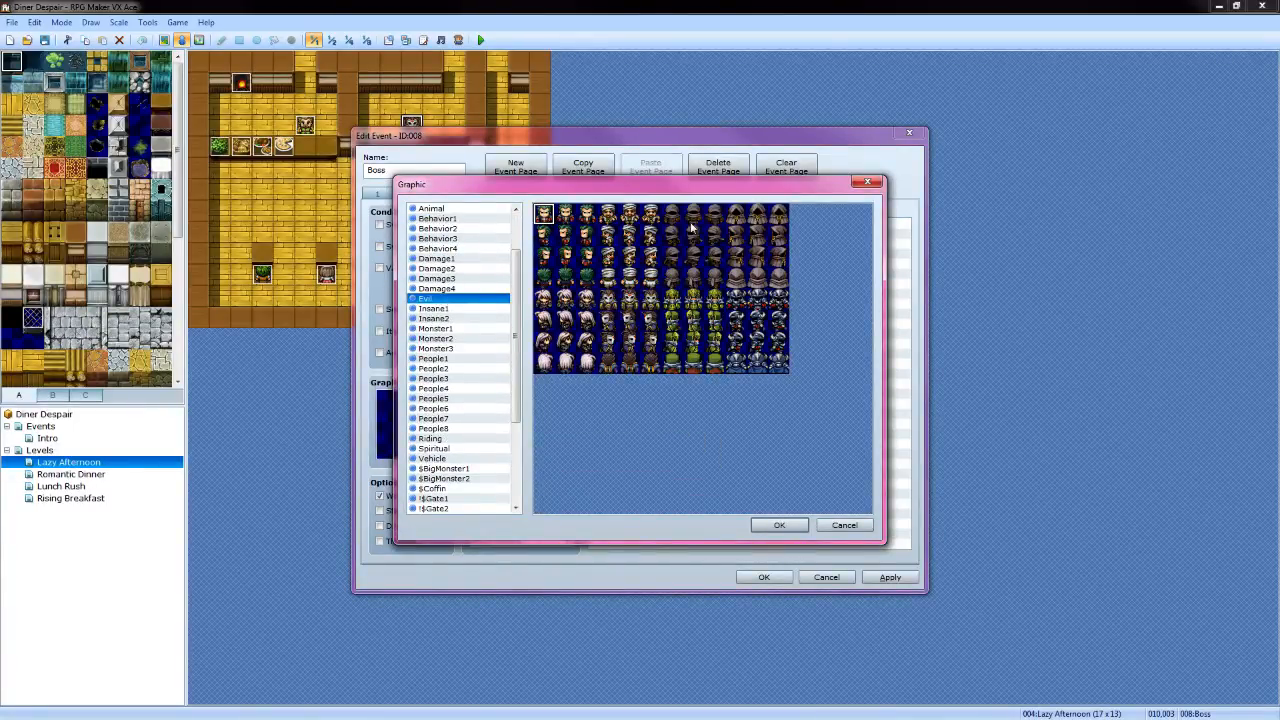
{"action": "left_click", "coordinate": [630, 304]}
{"action": "left_click", "coordinate": [777, 524]}
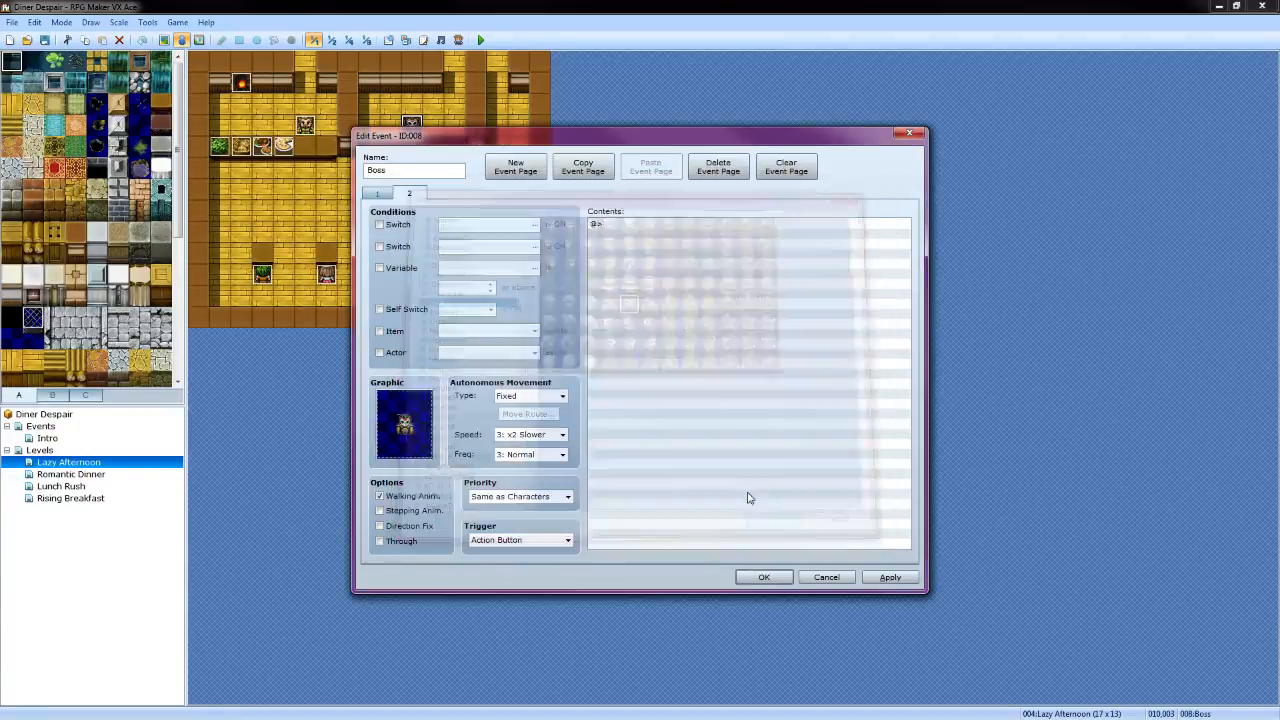
Set the second Boss page to Autorun, with Self Switch A being ON as its condition
{"action": "left_click", "coordinate": [567, 541]}
{"action": "left_click", "coordinate": [566, 583]}
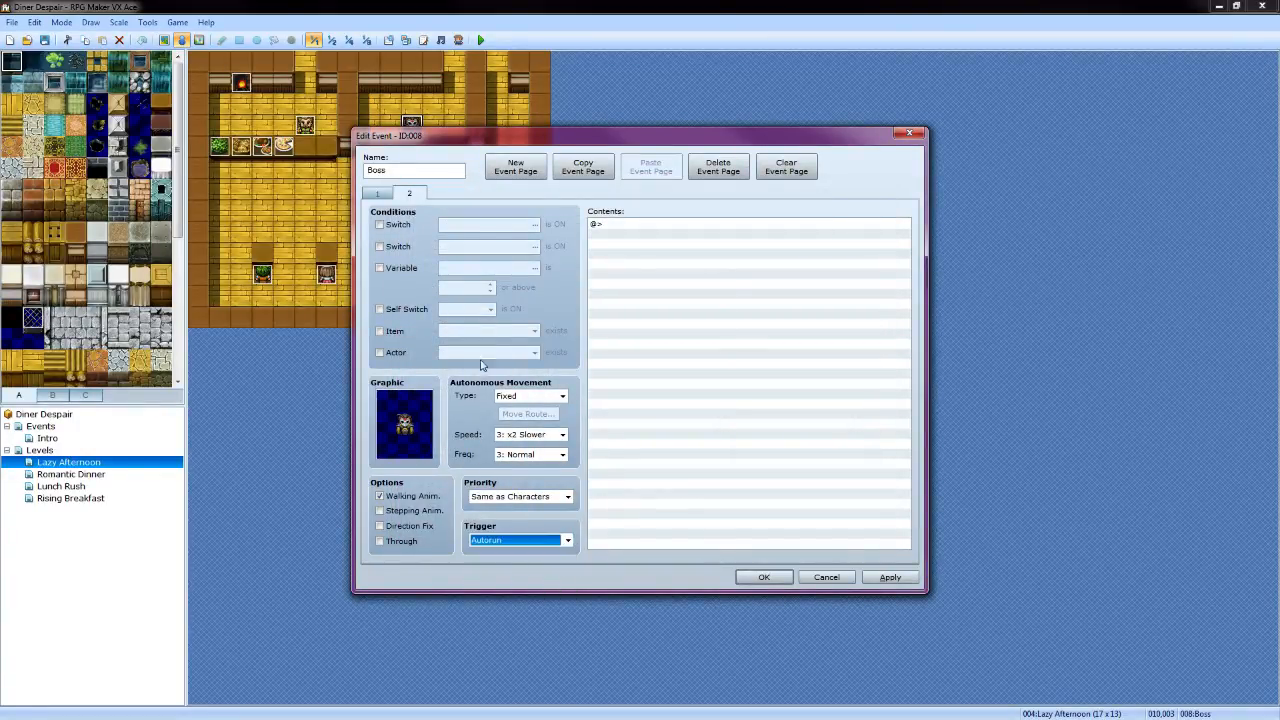
{"action": "left_click", "coordinate": [381, 310]}
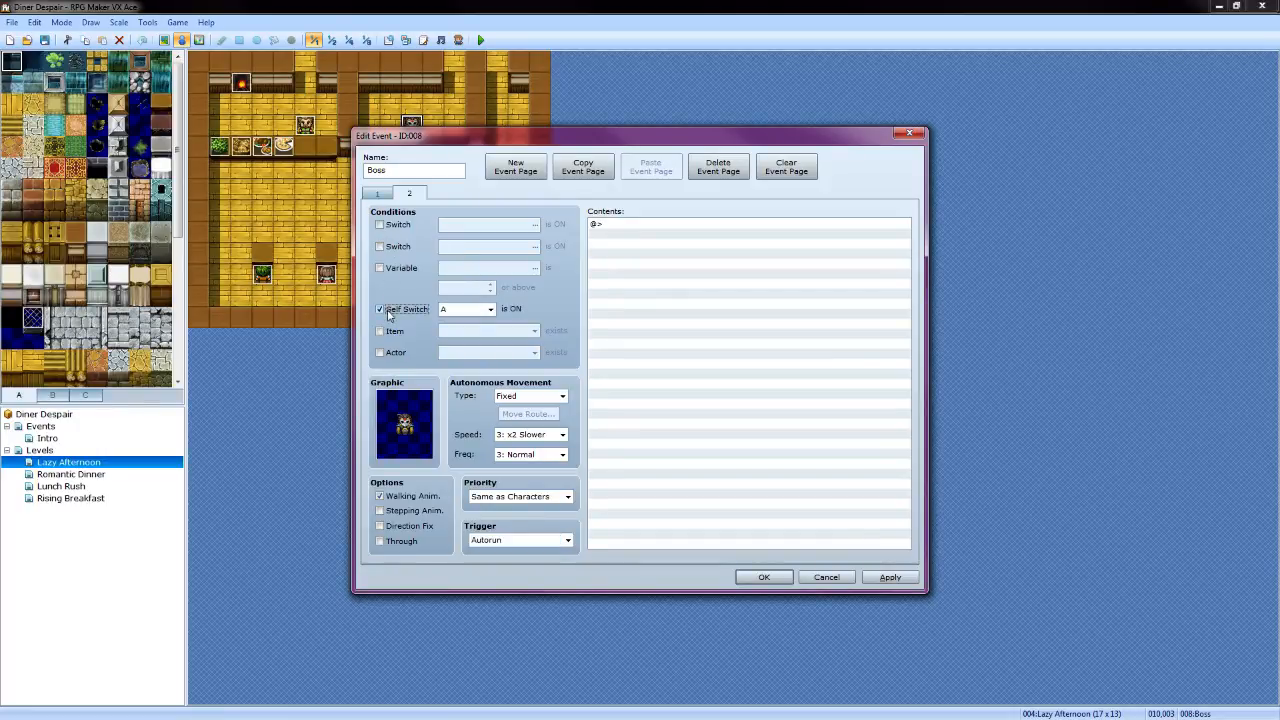
Add a Show Text message to the second Boss page using the first Spiritual face, reading "Alright! Made my tip quota for the day!", and preview it
{"action": "double_click", "coordinate": [630, 225]}
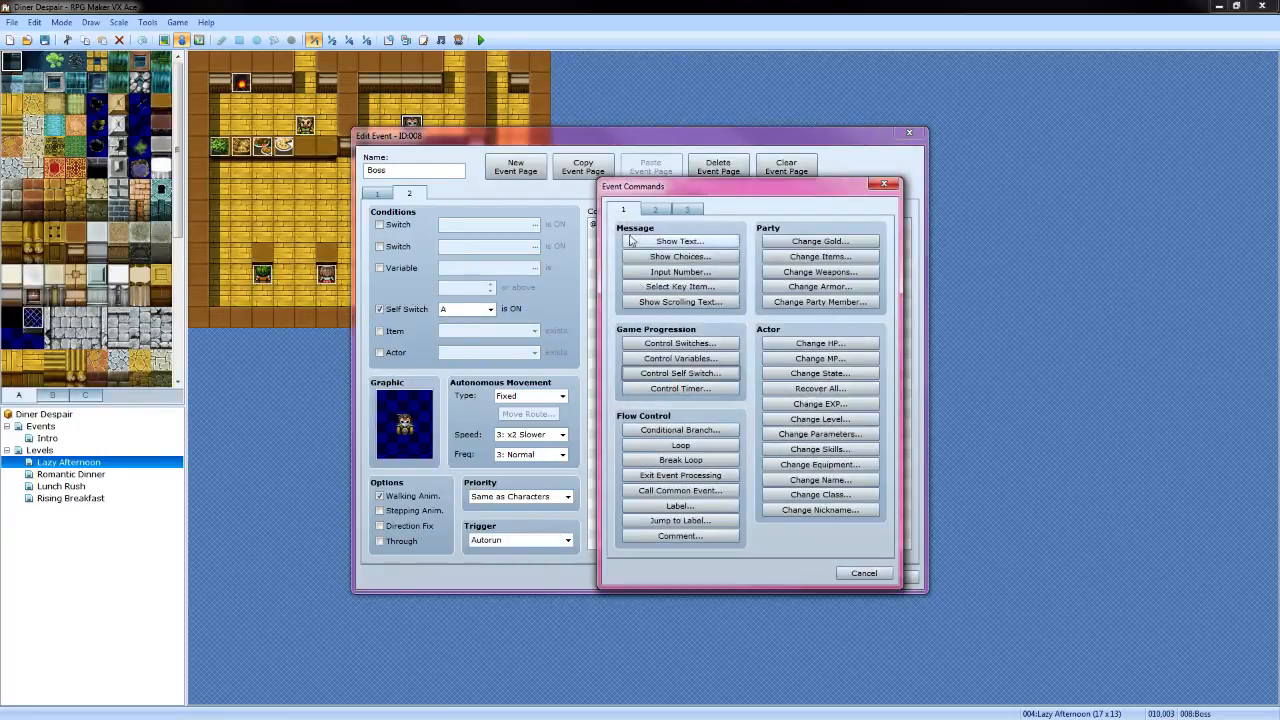
{"action": "left_click", "coordinate": [648, 243]}
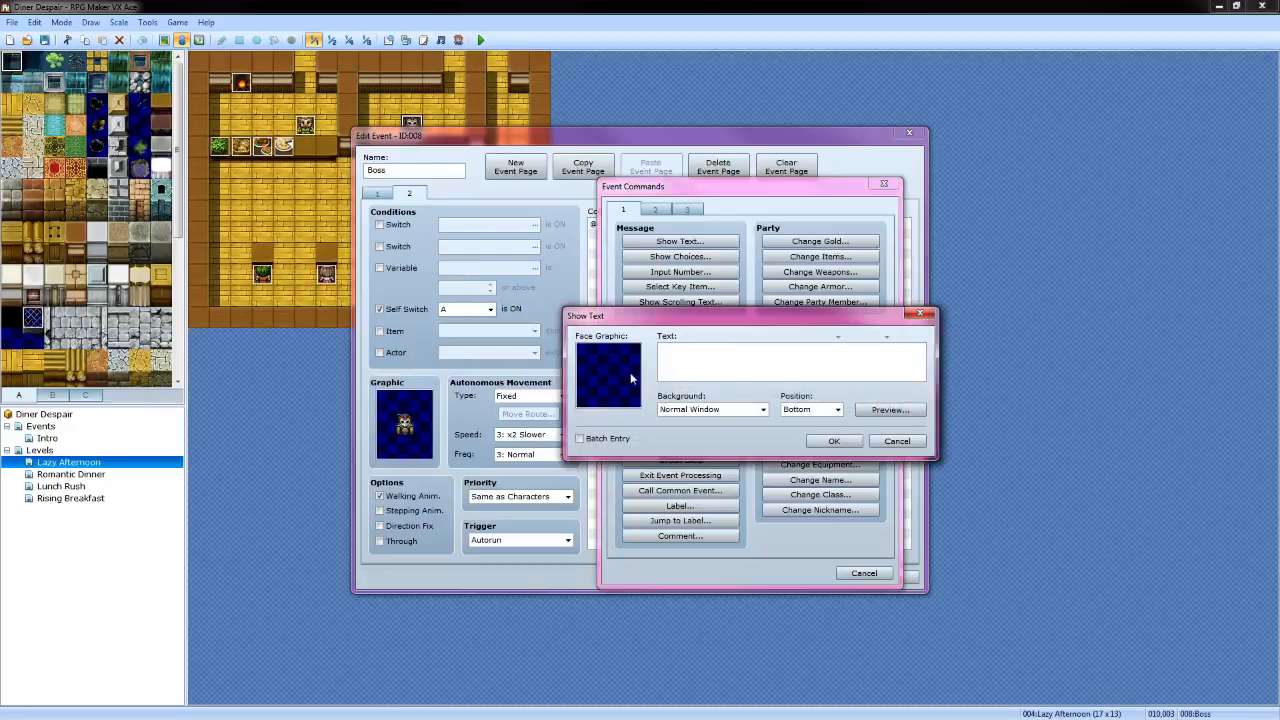
{"action": "double_click", "coordinate": [630, 378]}
{"action": "left_click", "coordinate": [613, 387]}
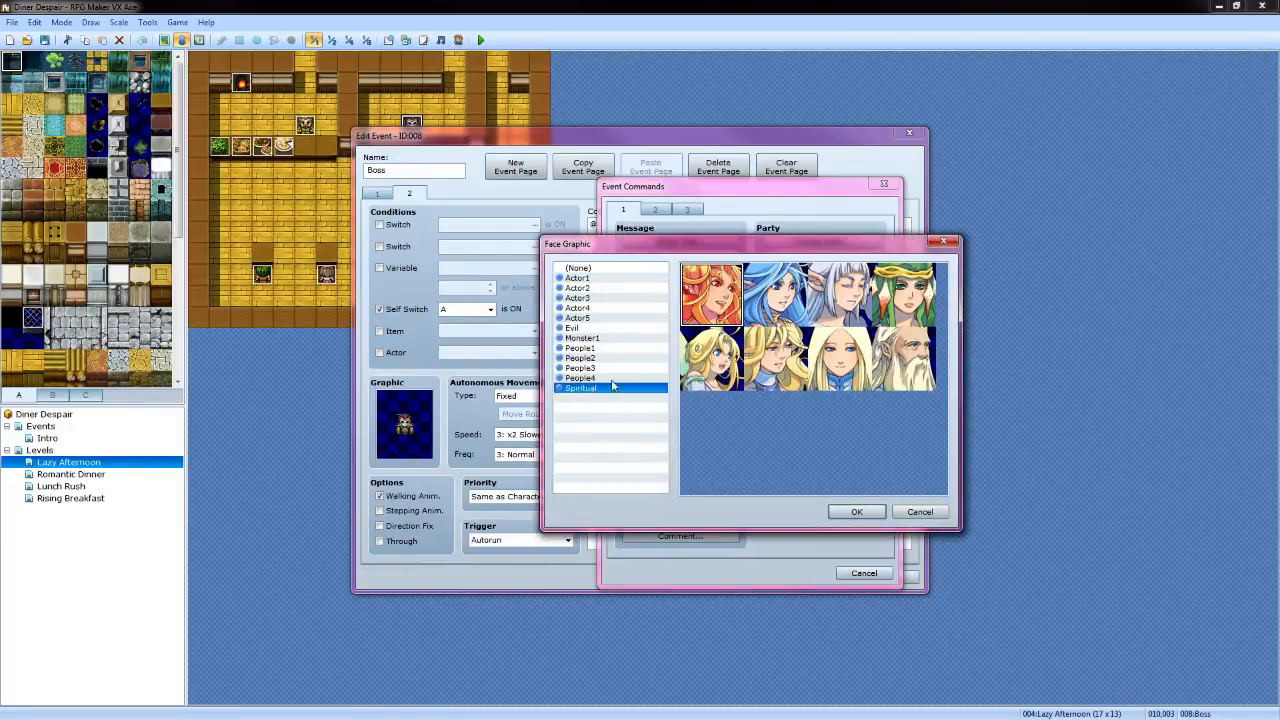
{"action": "left_click", "coordinate": [857, 511]}
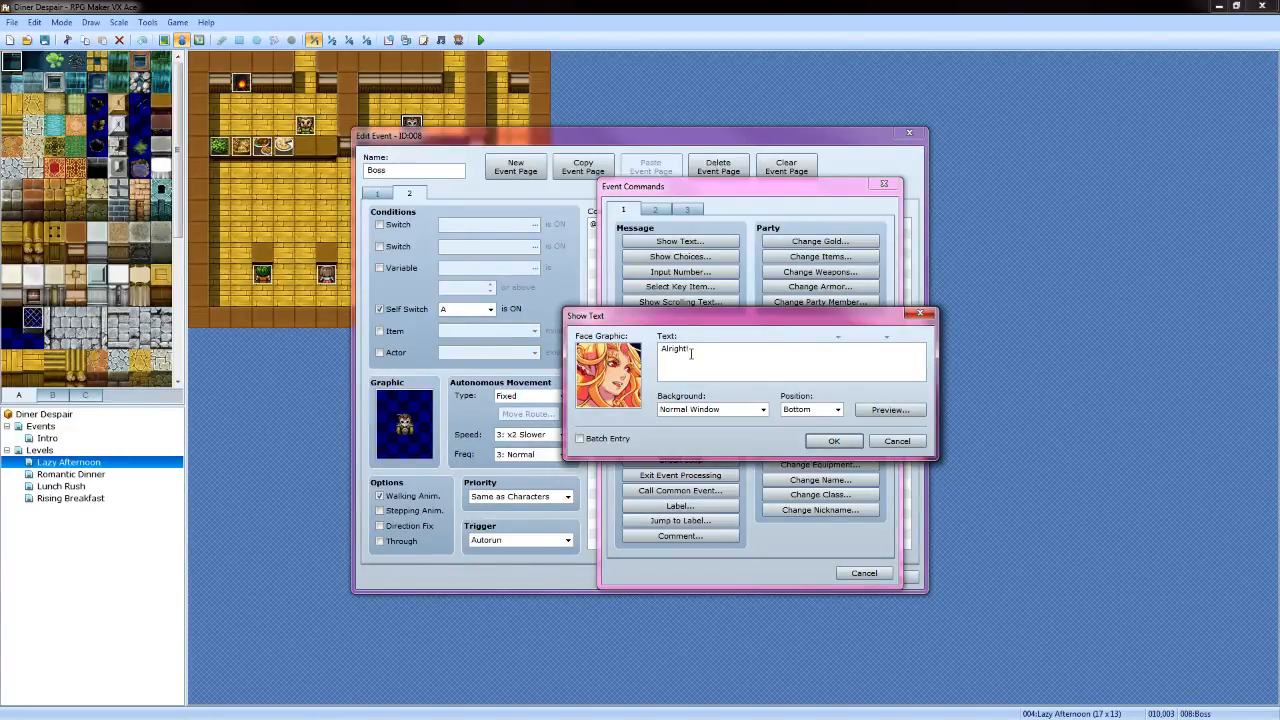
{"action": "type", "text": "Made my tip quota for the day!"}
{"action": "left_click", "coordinate": [890, 410]}
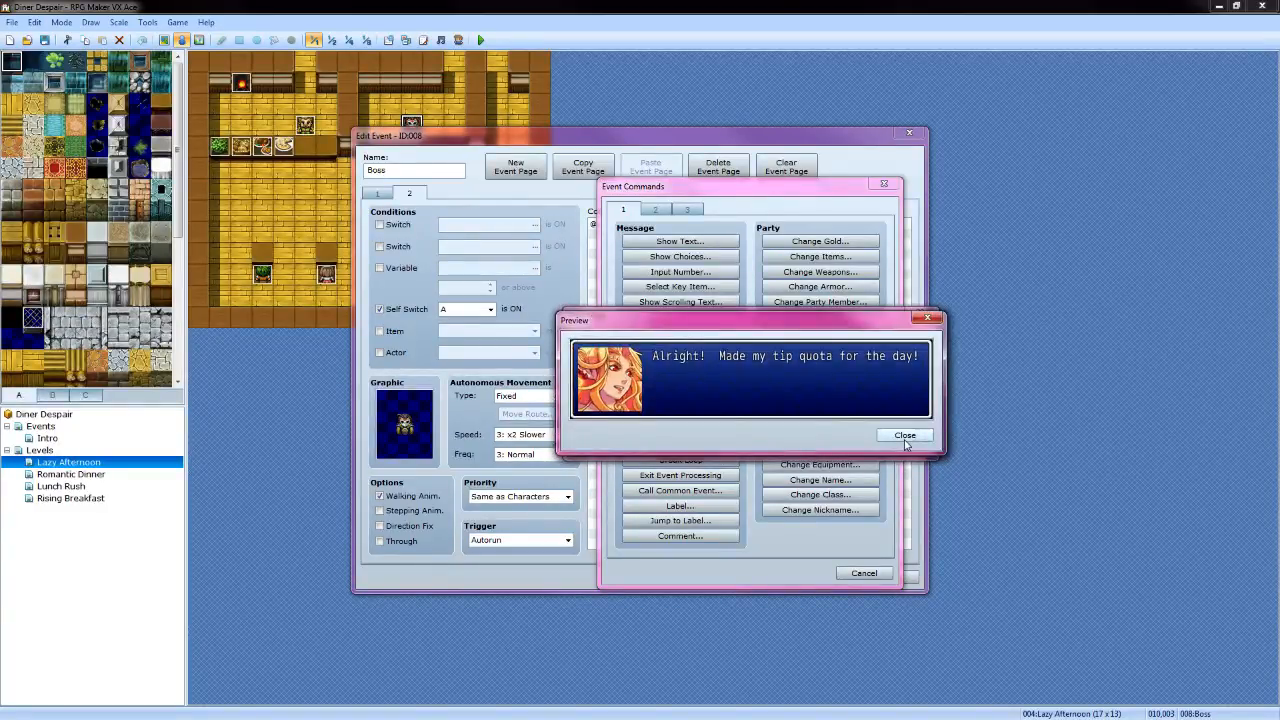
{"action": "left_click", "coordinate": [905, 436]}
Insert the one-second wait code \| after "Alright!" in the message and confirm it
{"action": "left_click", "coordinate": [690, 348]}
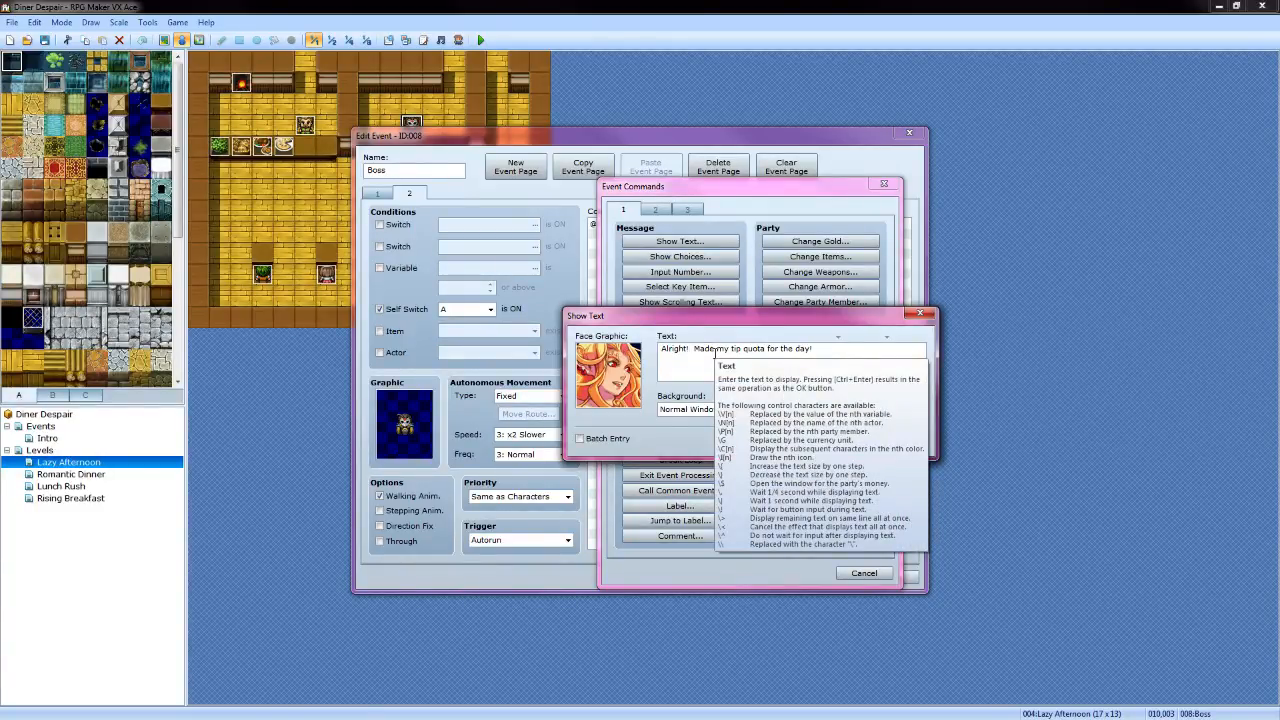
{"action": "type", "text": "\\|"}
{"action": "left_click", "coordinate": [823, 443]}
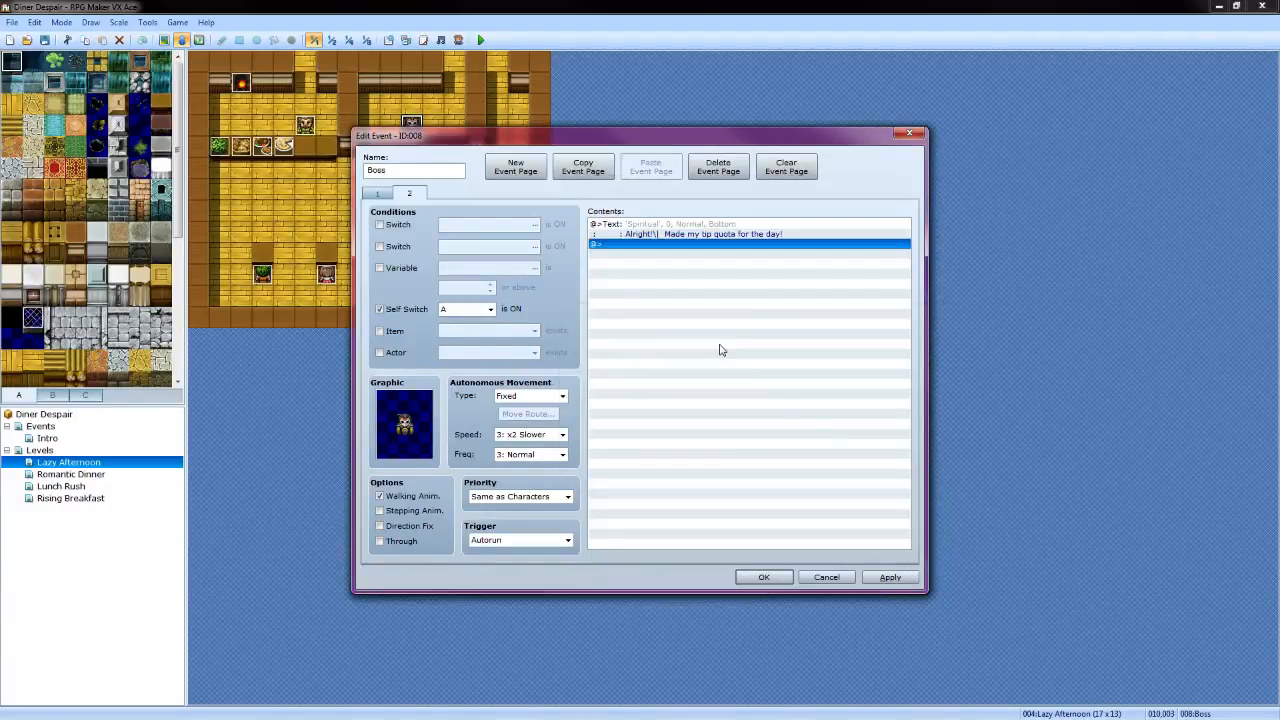
Start a second Show Text message on the Boss page with the white-masked face from the Evil set
{"action": "double_click", "coordinate": [658, 252]}
{"action": "left_click", "coordinate": [680, 241]}
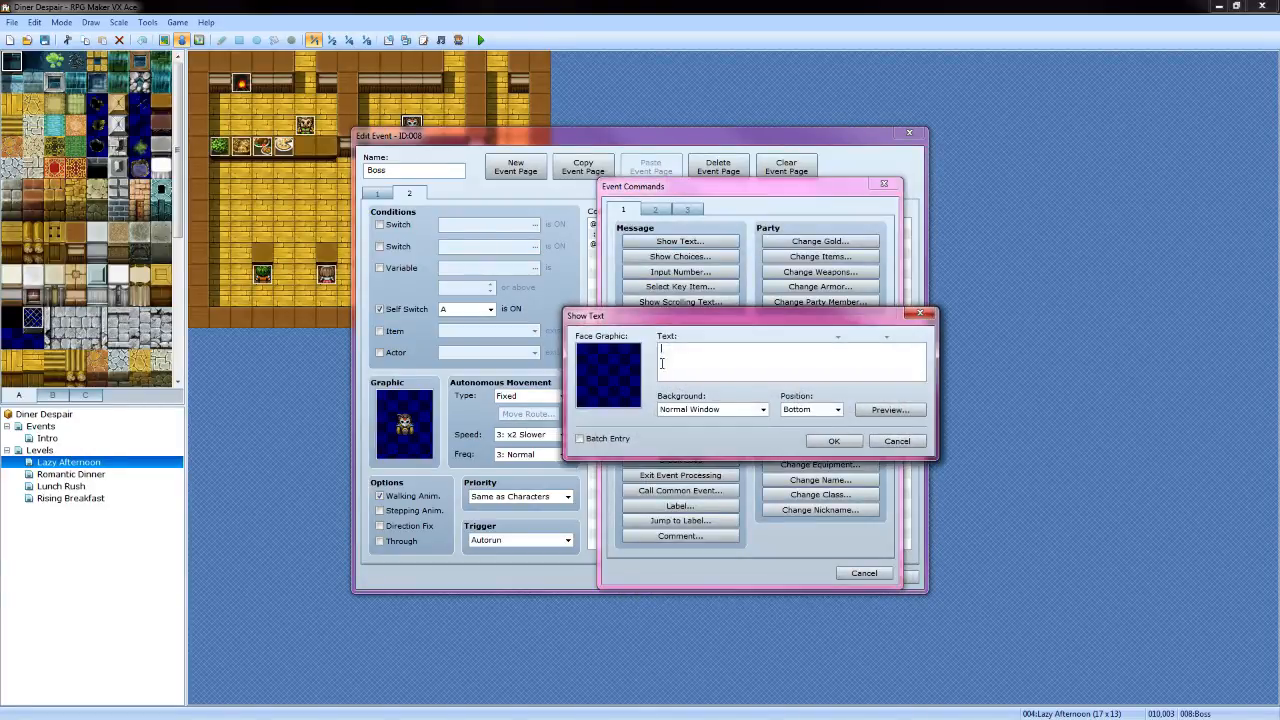
{"action": "double_click", "coordinate": [619, 366]}
{"action": "left_click", "coordinate": [575, 328]}
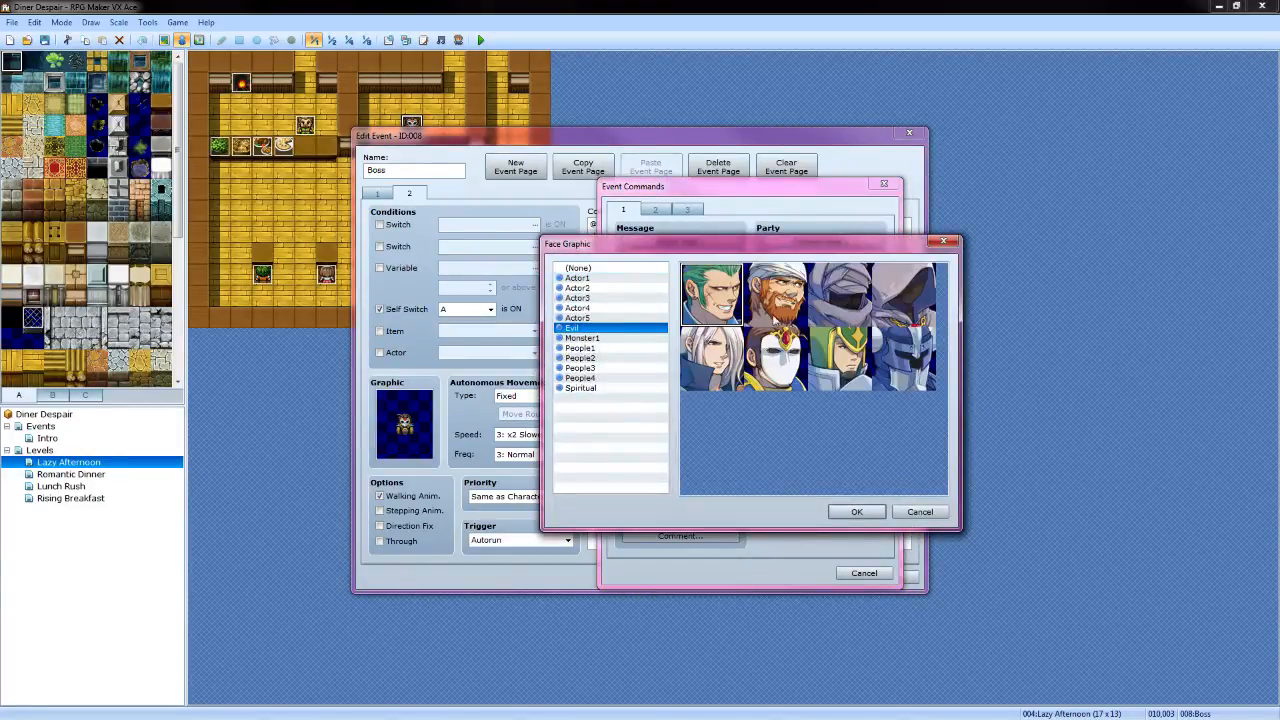
{"action": "left_click", "coordinate": [775, 357]}
{"action": "left_click", "coordinate": [856, 512]}
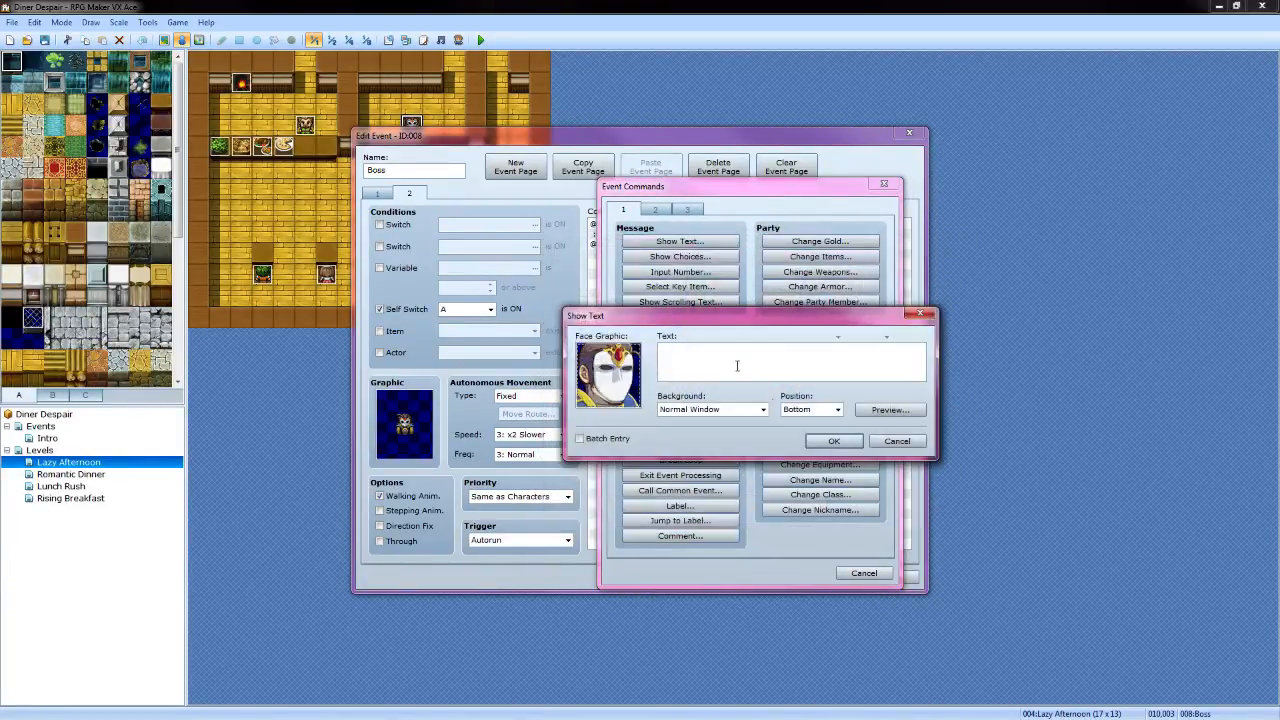
Enter the boss message "Ha\.ha\. ha\.ha\..\|" with "Now to take my share!" on a second line, preview it and confirm
{"action": "type", "text": "Ha"}
{"action": "type", "text": "ke t"}
{"action": "left_click", "coordinate": [905, 410]}
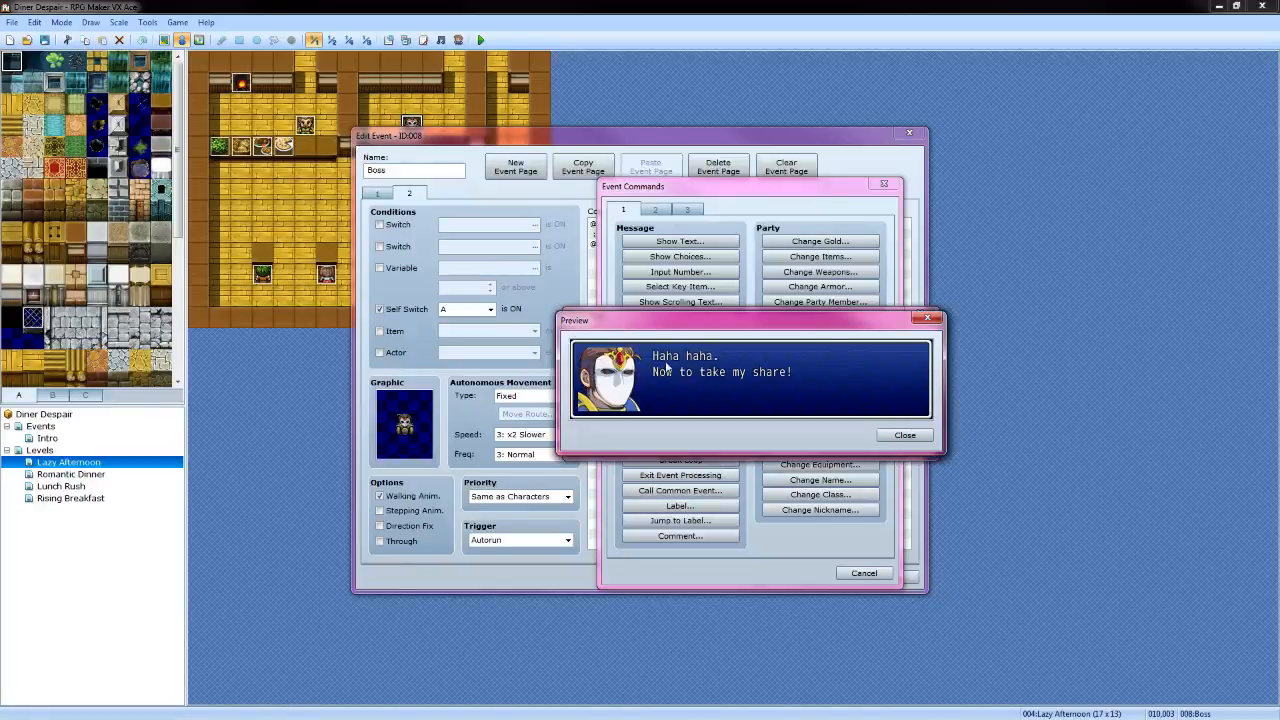
{"action": "left_click", "coordinate": [905, 435]}
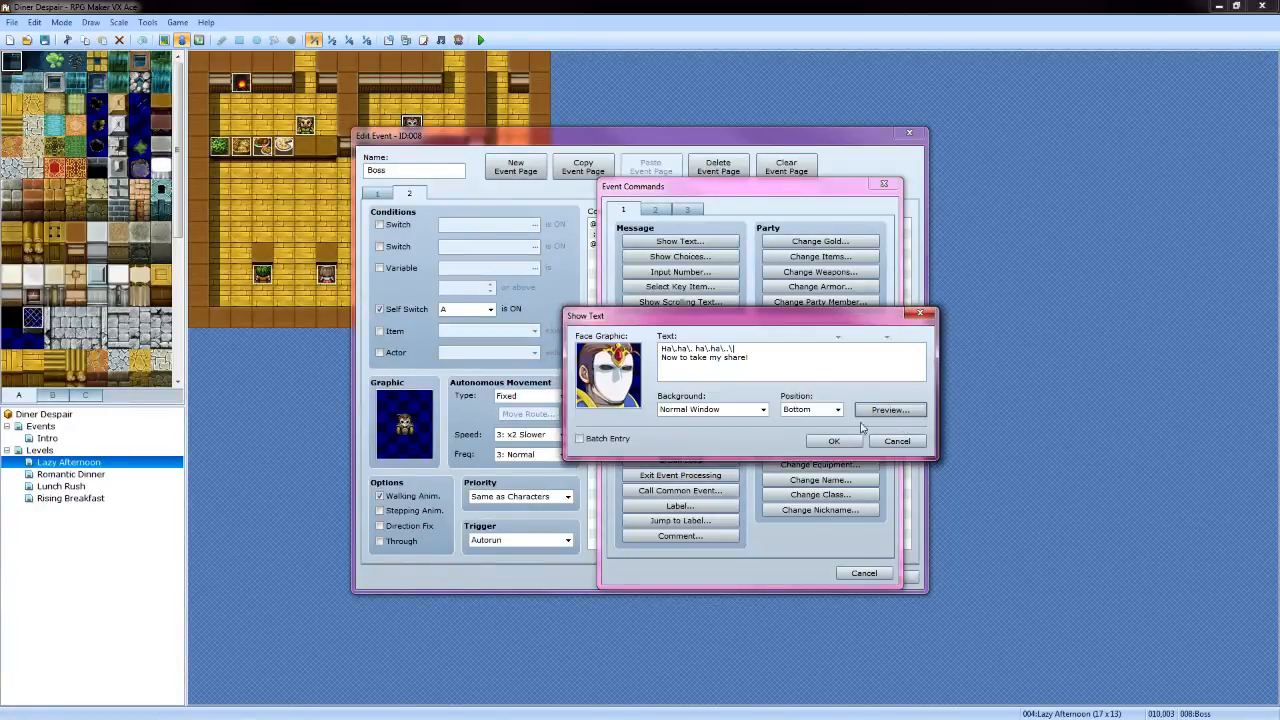
{"action": "left_click", "coordinate": [829, 441]}
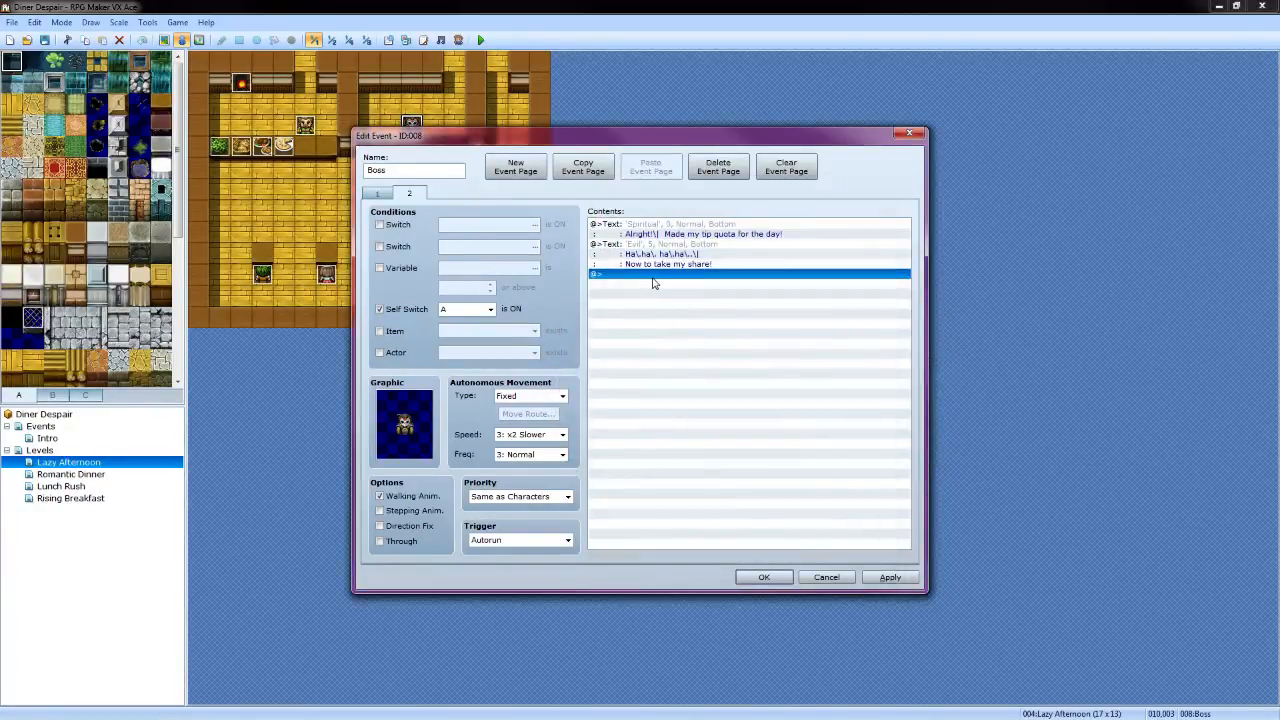
Add a Show Text reply "What?!?" after the boss's line, using the first face in the Spiritual set
{"action": "double_click", "coordinate": [652, 284]}
{"action": "left_click", "coordinate": [680, 241]}
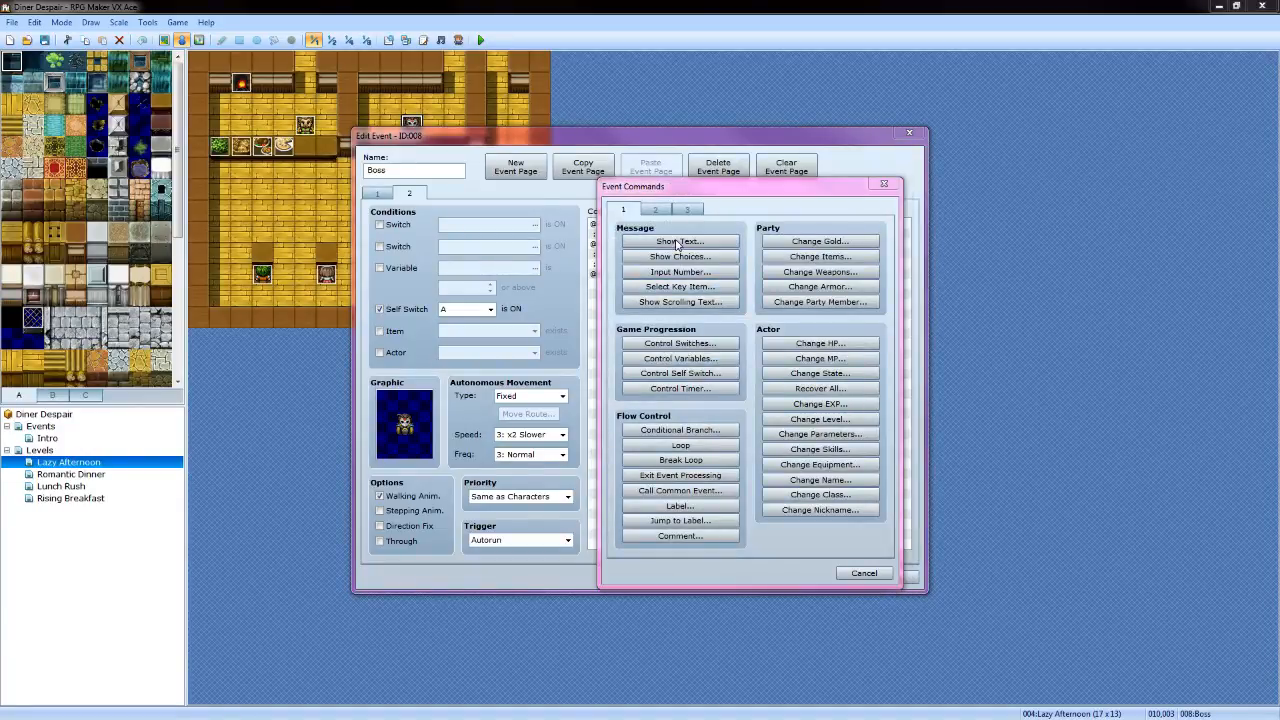
{"action": "double_click", "coordinate": [614, 358]}
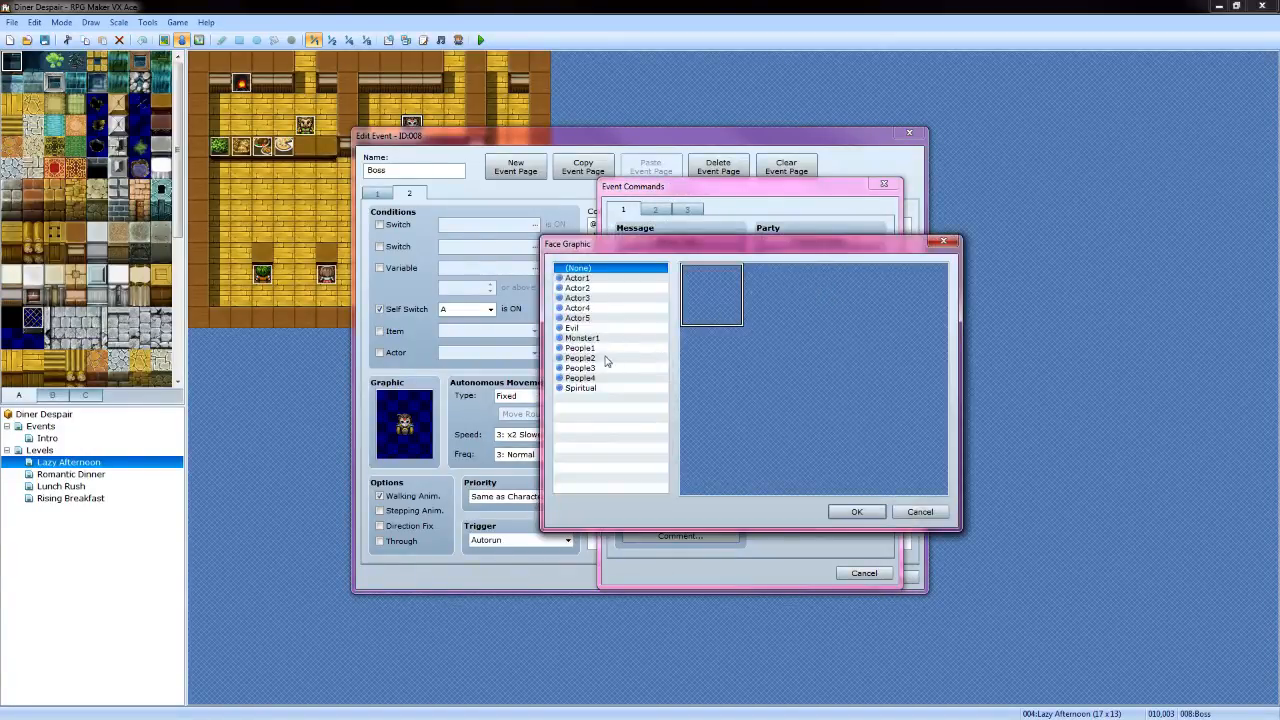
{"action": "left_click", "coordinate": [613, 392]}
{"action": "left_click", "coordinate": [715, 345]}
{"action": "left_click", "coordinate": [857, 511]}
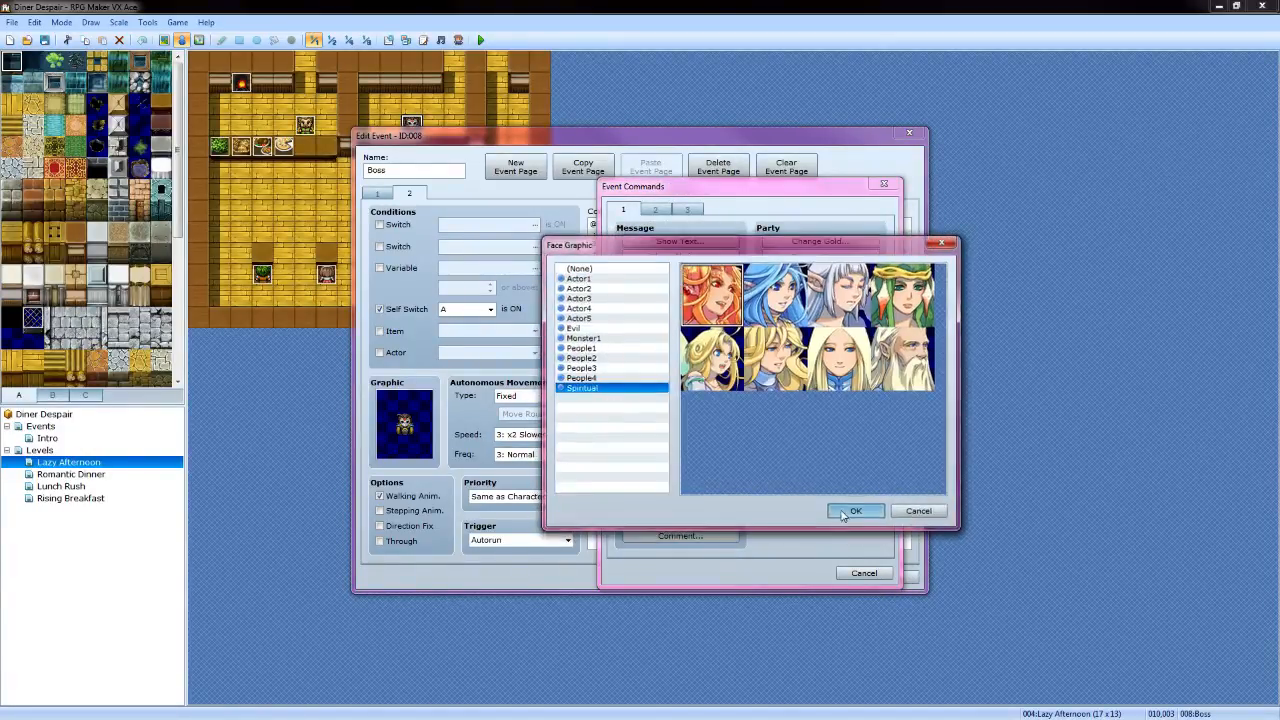
{"action": "left_click", "coordinate": [705, 371]}
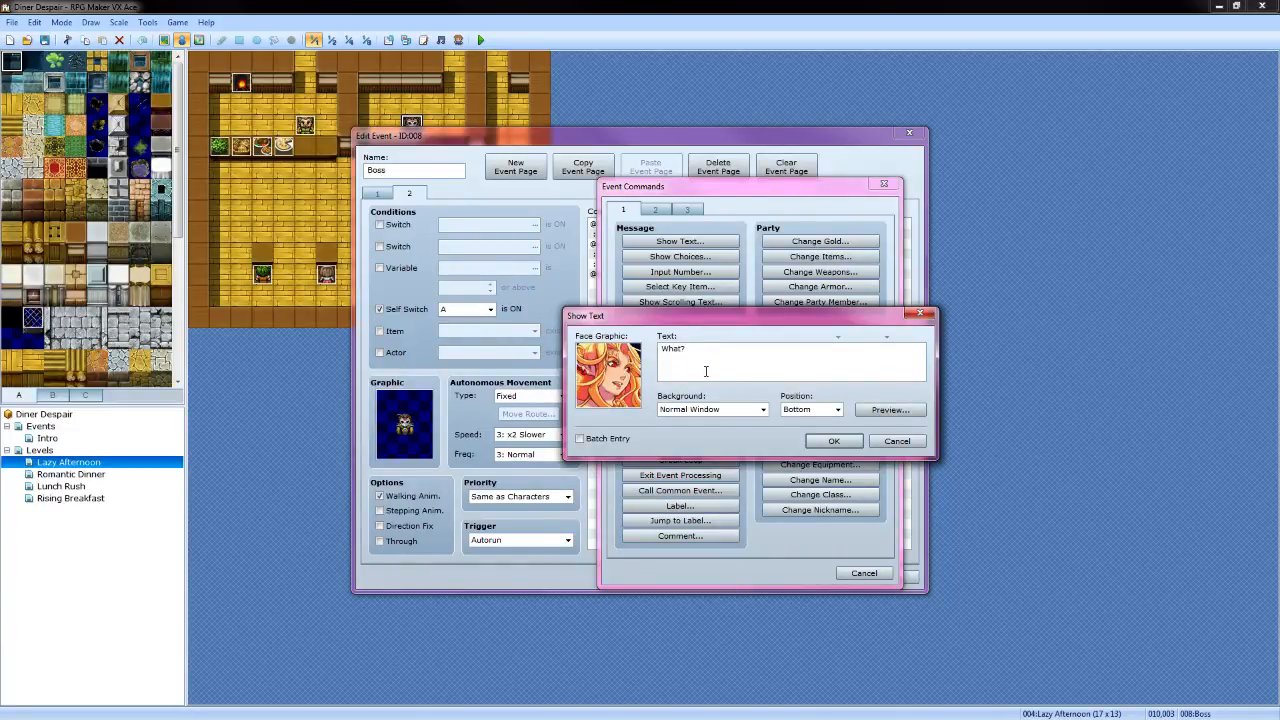
{"action": "type", "text": "What?!?"}
{"action": "left_click", "coordinate": [833, 441]}
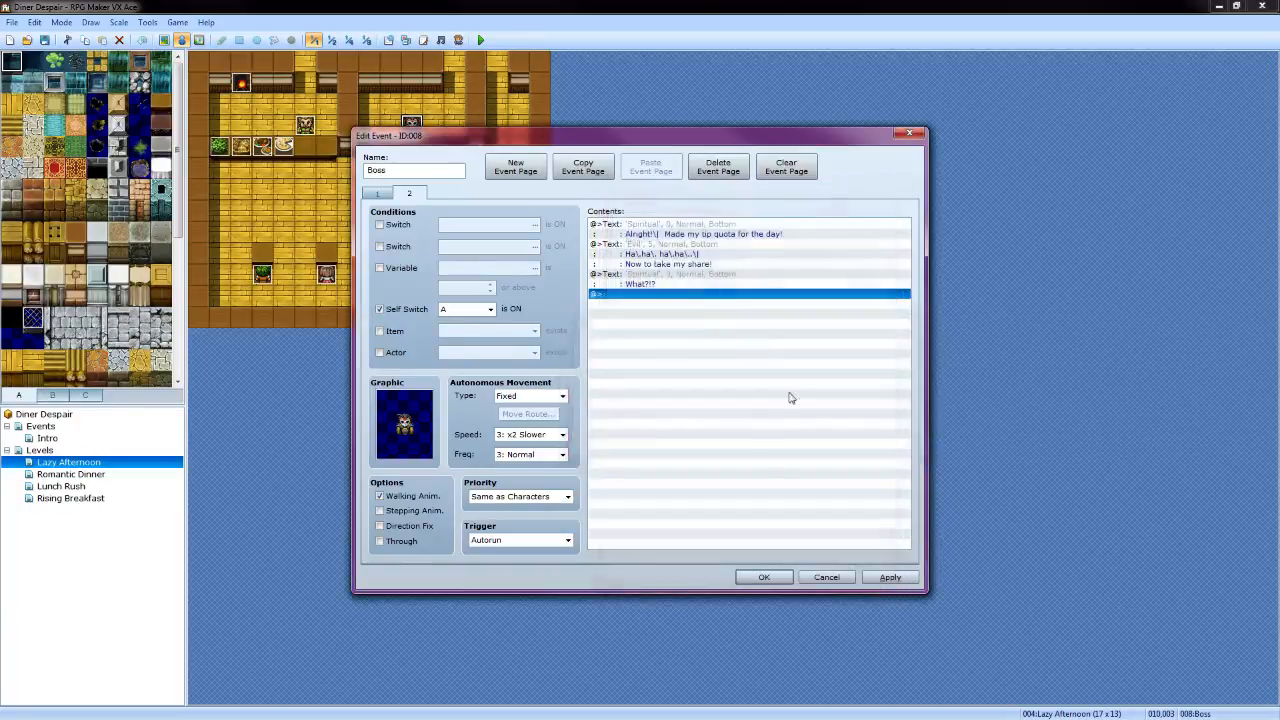
Add a Show Text message with the white-masked Evil face, reading "Don't forget about taxes."
{"action": "double_click", "coordinate": [646, 297]}
{"action": "left_click", "coordinate": [680, 241]}
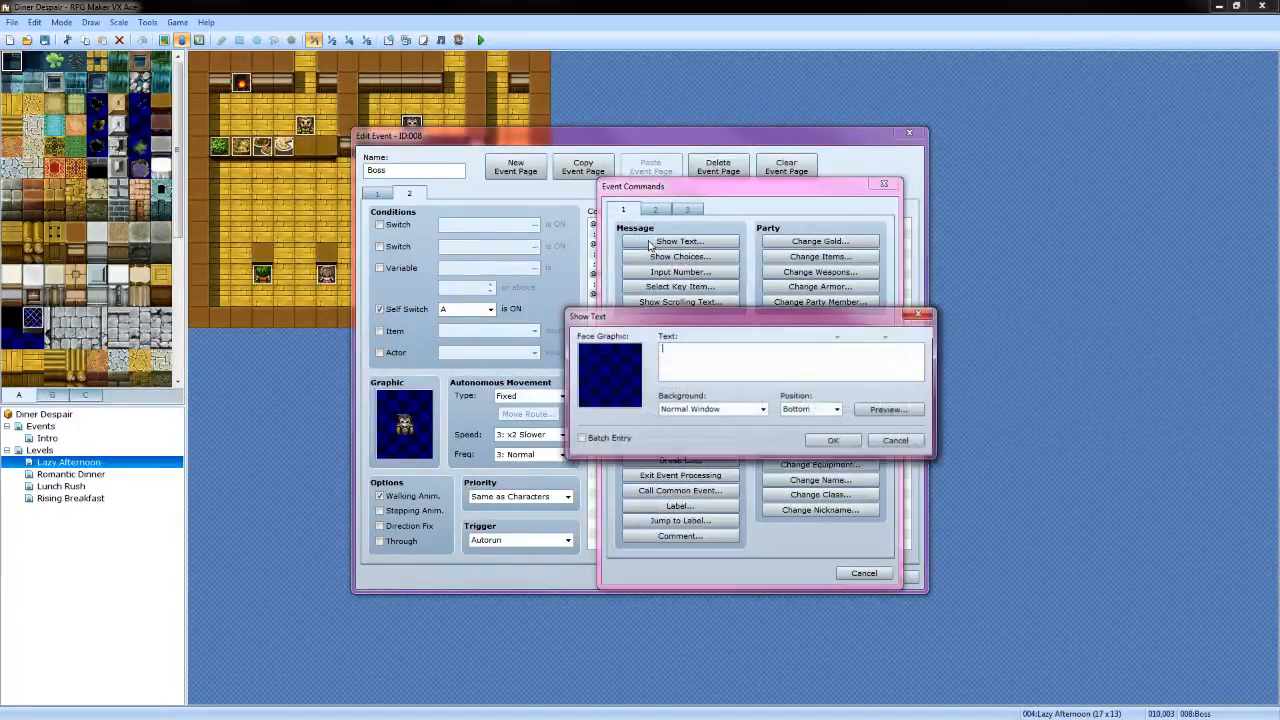
{"action": "double_click", "coordinate": [614, 346]}
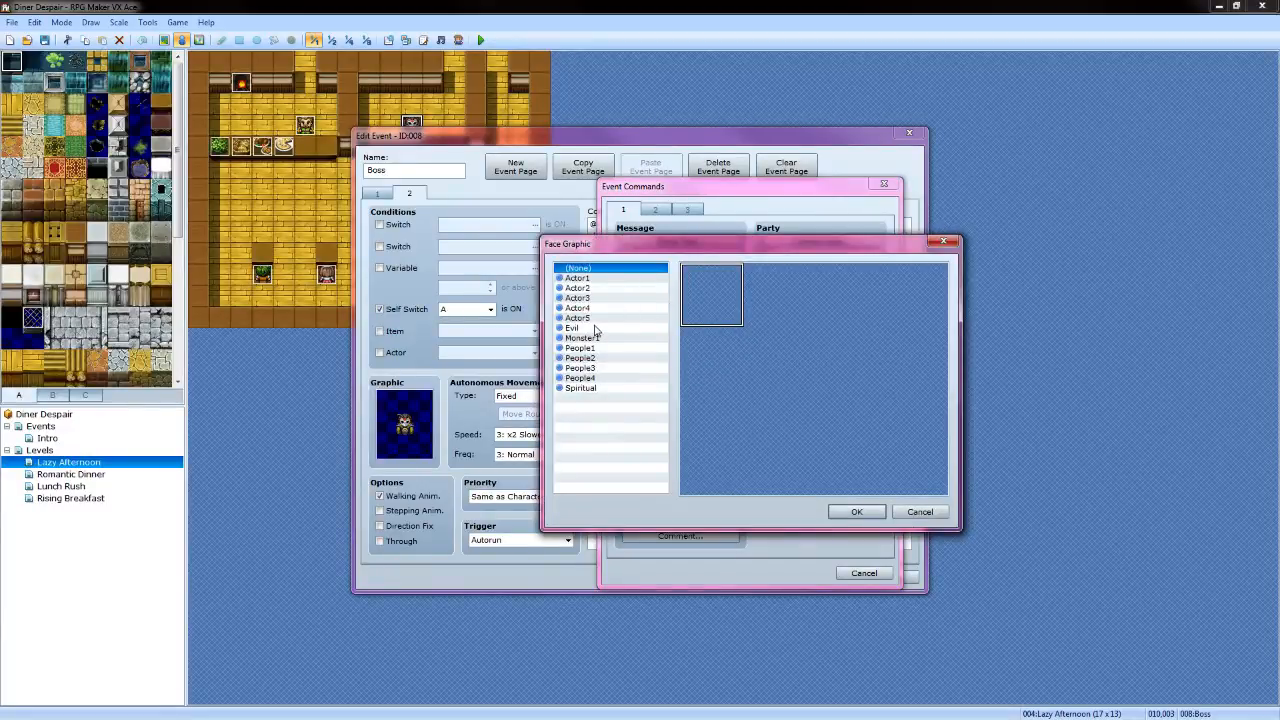
{"action": "left_click", "coordinate": [596, 328]}
{"action": "left_click", "coordinate": [776, 368]}
{"action": "left_click", "coordinate": [852, 508]}
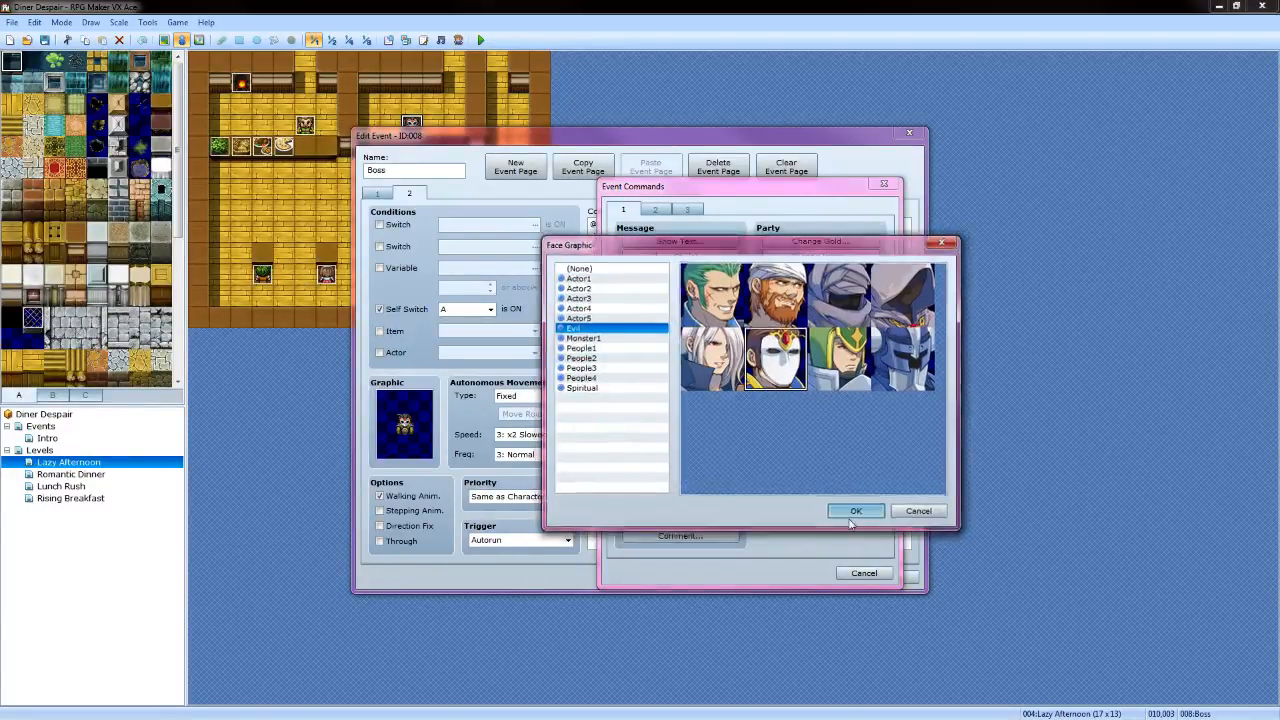
{"action": "left_click", "coordinate": [770, 376]}
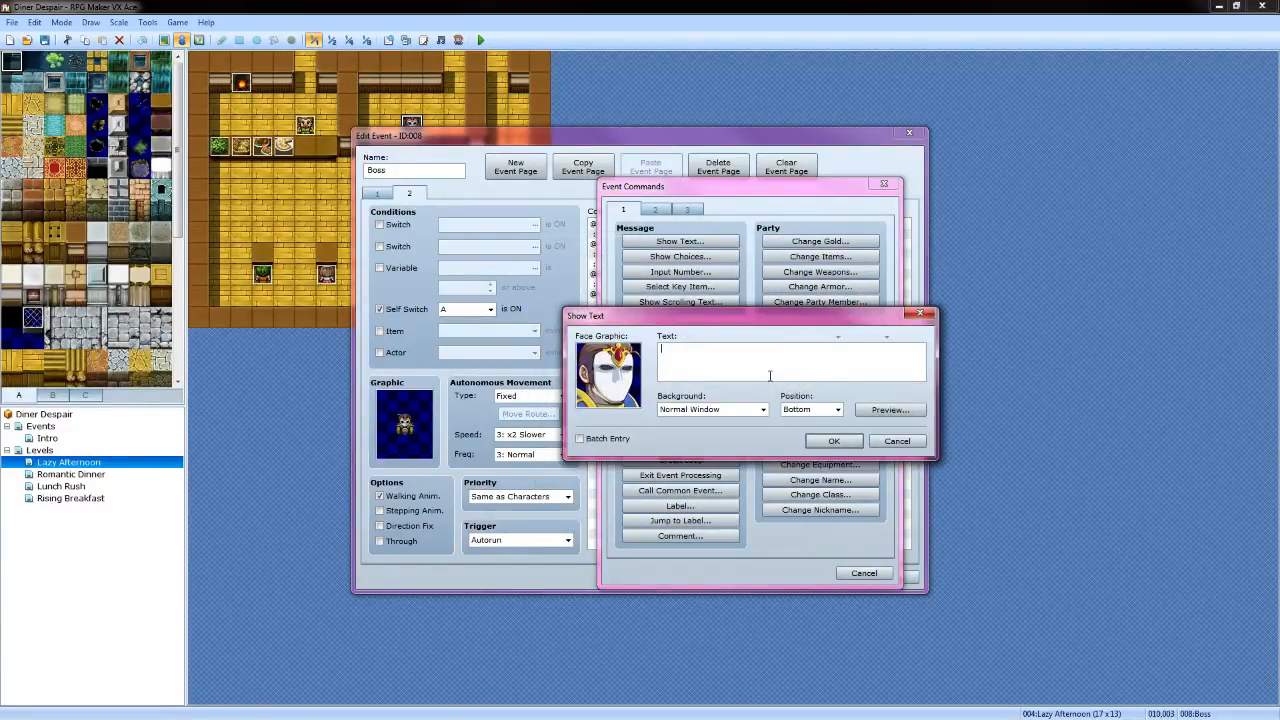
{"action": "type", "text": "Don't forget about taxes."}
{"action": "left_click", "coordinate": [815, 442]}
Start a Change Gold command after the taxes message, with Decrease as the operation
{"action": "double_click", "coordinate": [643, 317]}
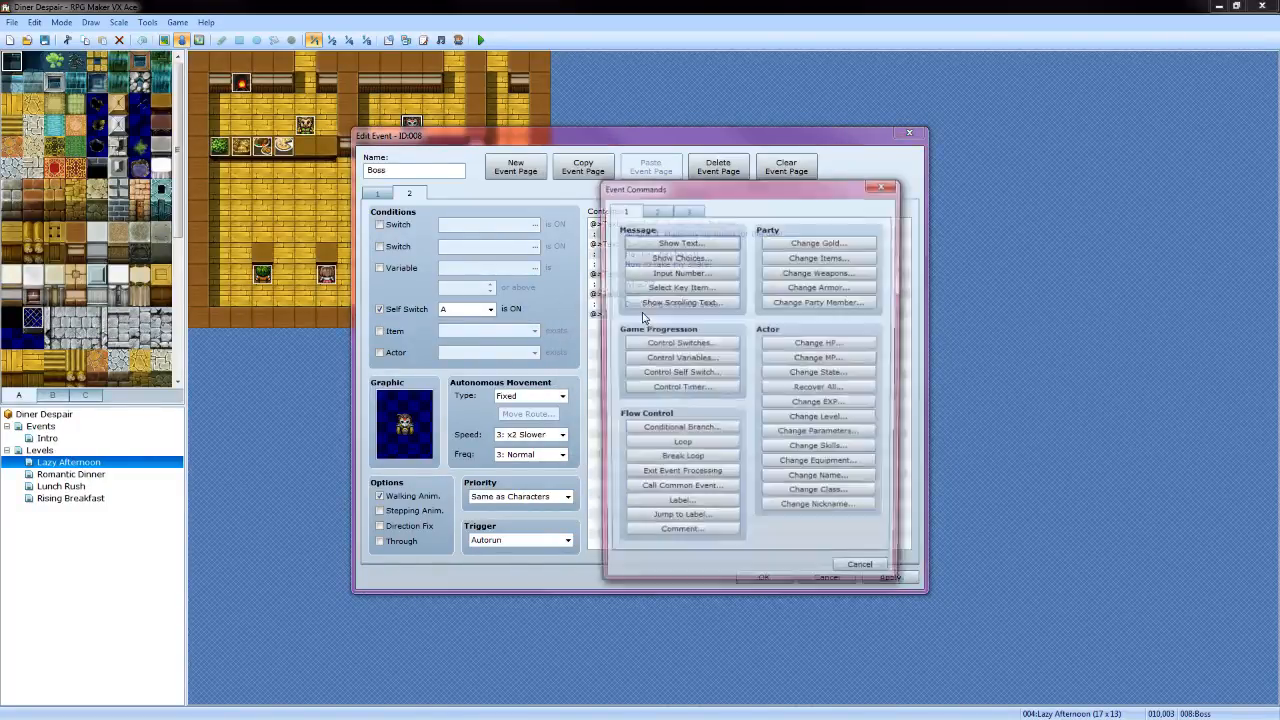
{"action": "left_click", "coordinate": [795, 243]}
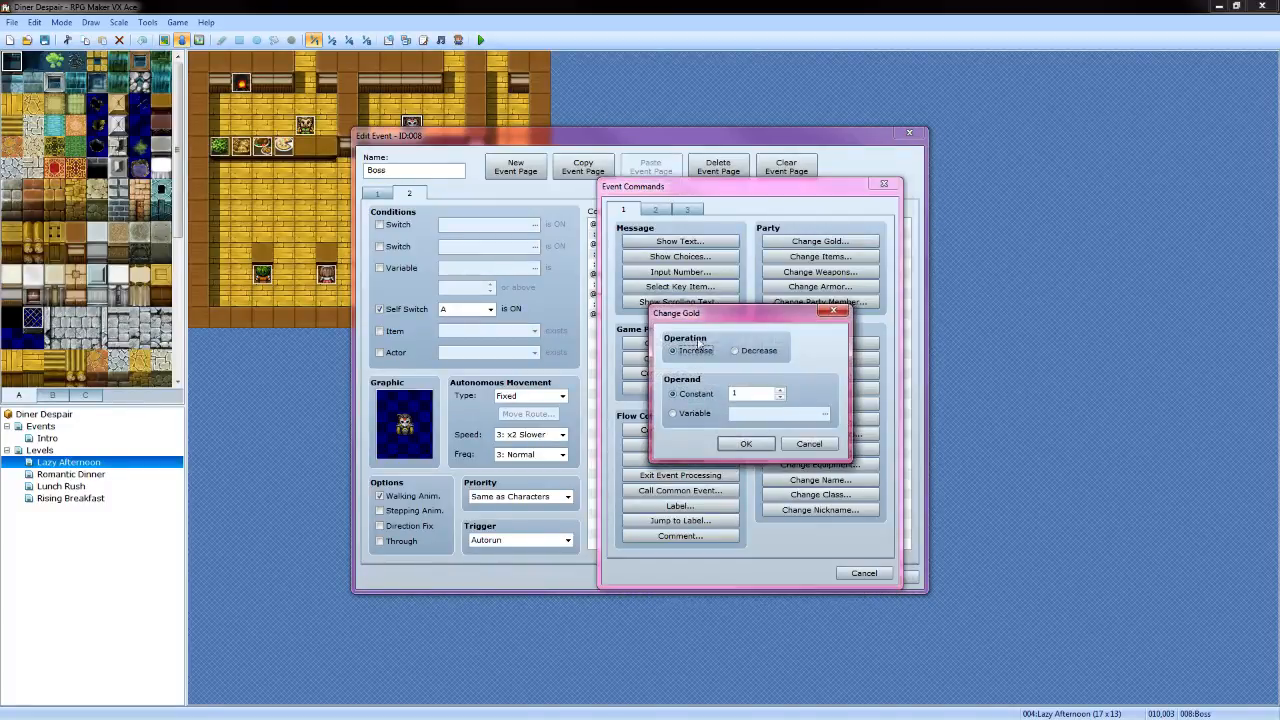
{"action": "left_click", "coordinate": [736, 350]}
{"action": "left_click", "coordinate": [687, 412]}
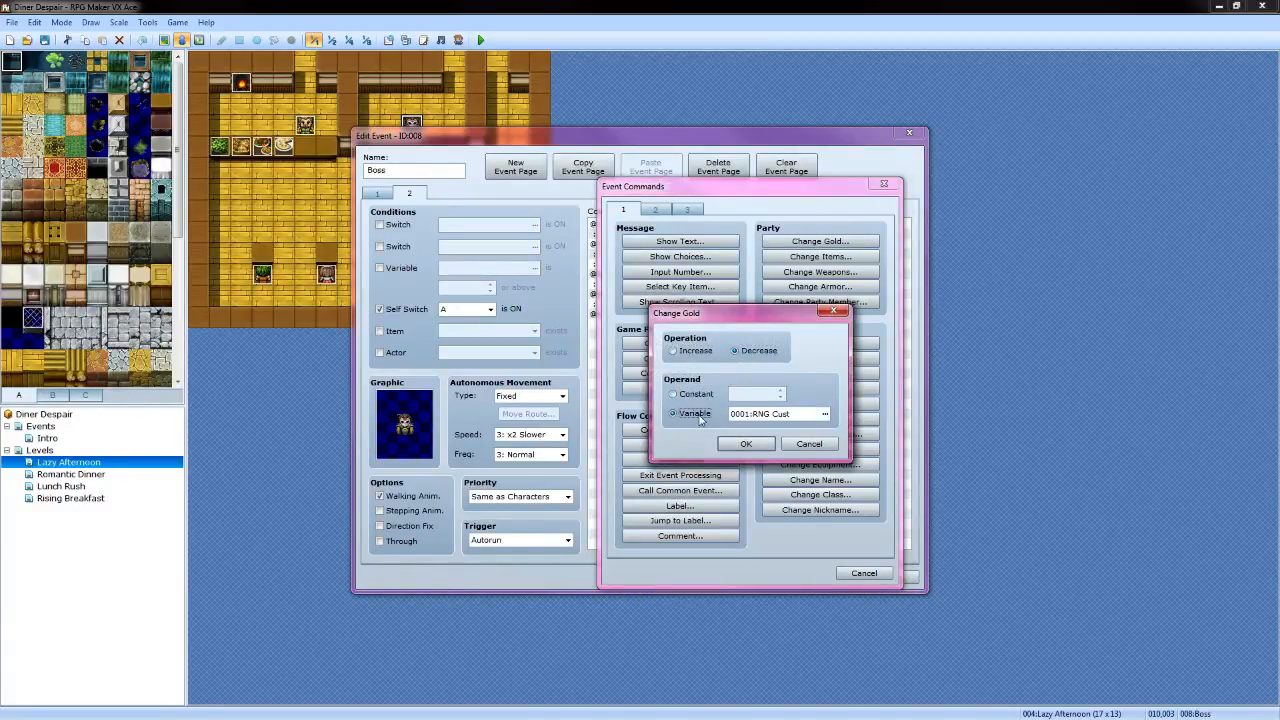
{"action": "left_click", "coordinate": [824, 413]}
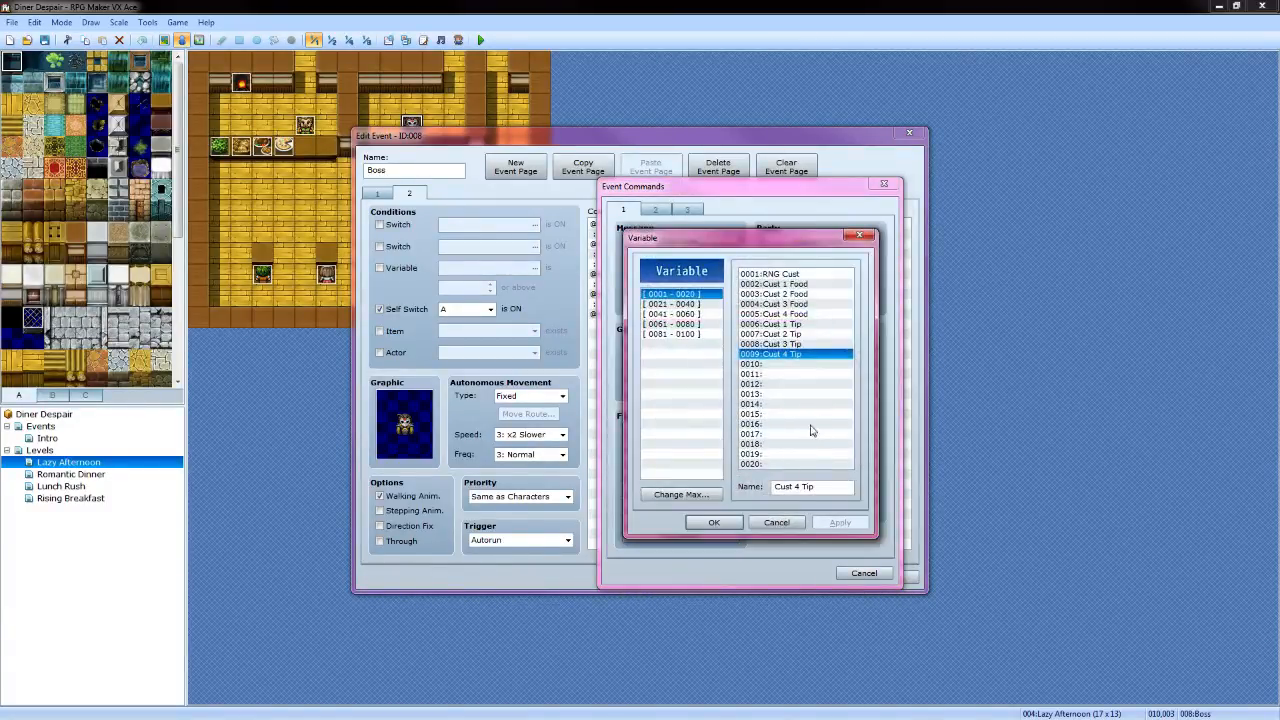
{"action": "left_click", "coordinate": [777, 522]}
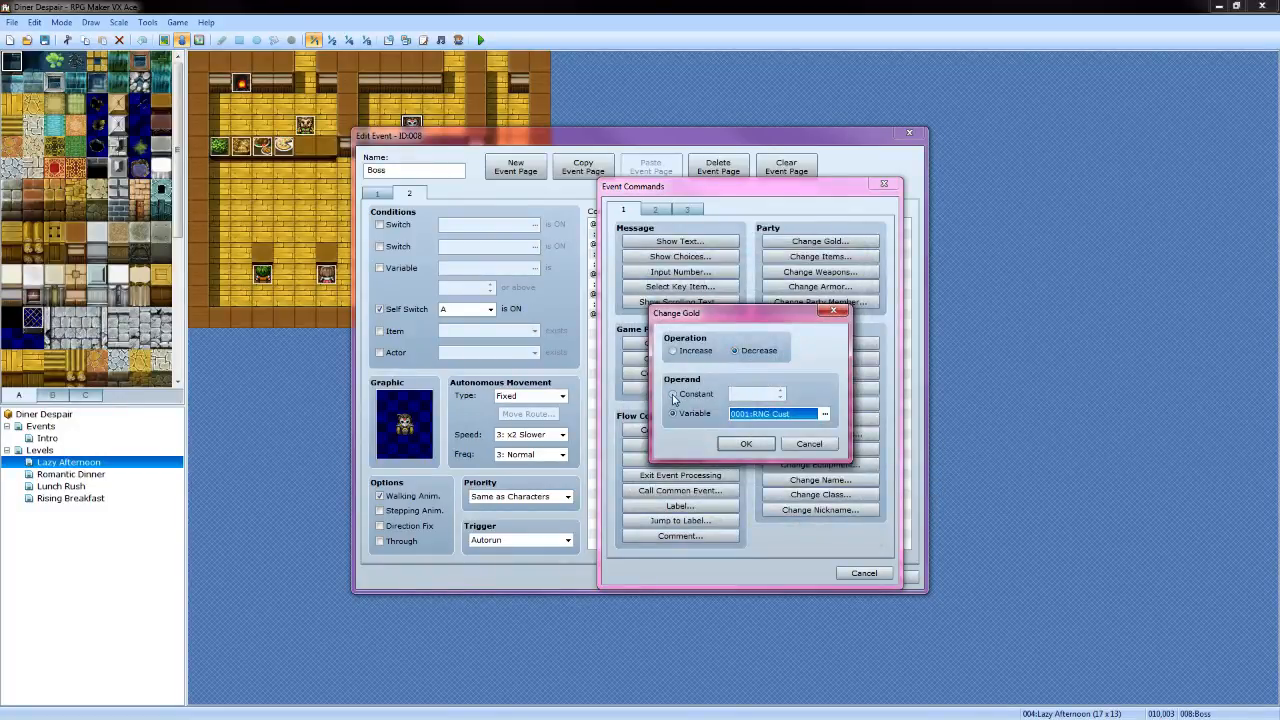
Set the gold decrease to a constant of 1000 and confirm the command
{"action": "left_click", "coordinate": [673, 394]}
{"action": "left_click", "coordinate": [752, 394]}
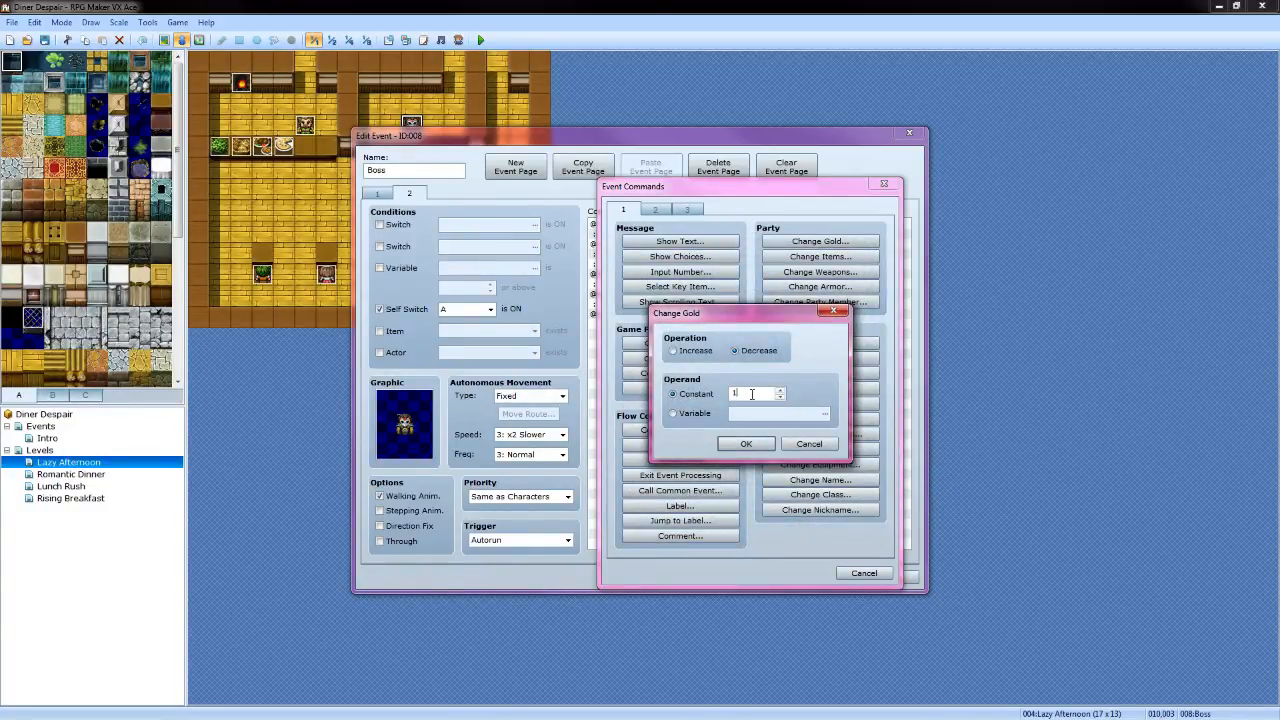
{"action": "type", "text": "1000"}
{"action": "left_click", "coordinate": [746, 443]}
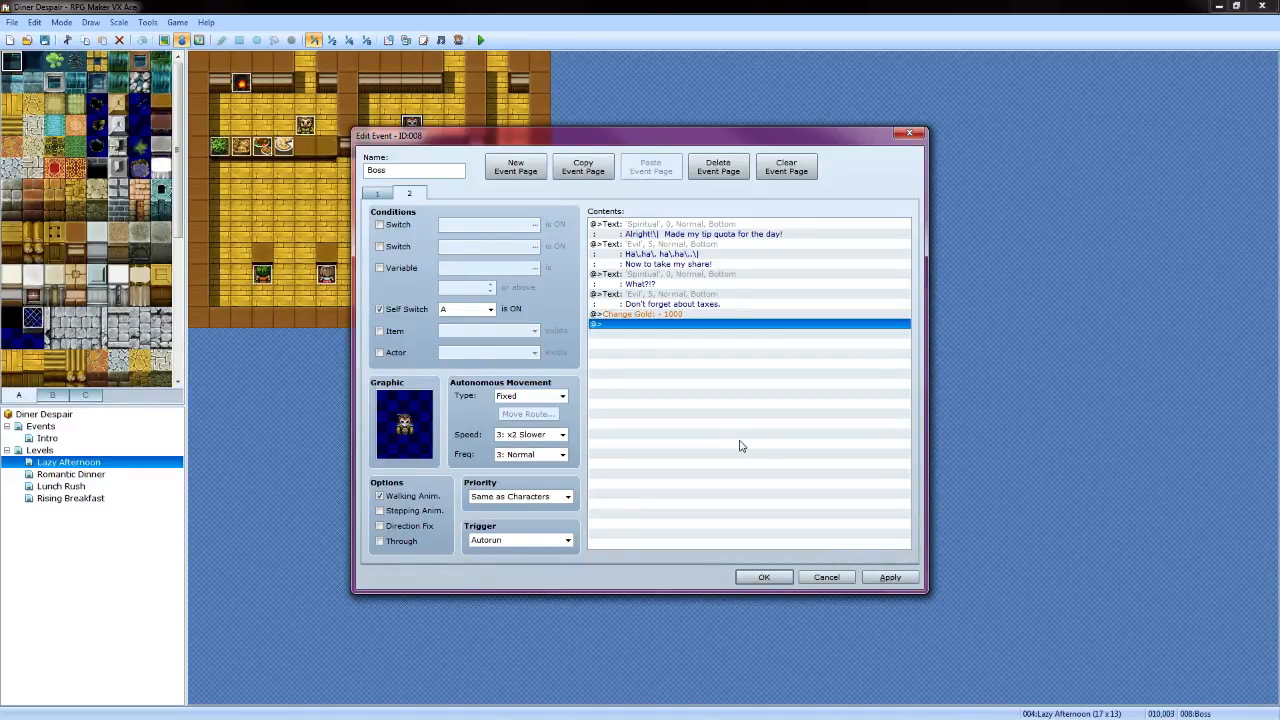
Check the gold branch at the end of the first Boss page, then return to the second page and apply the event changes
{"action": "left_click", "coordinate": [377, 193]}
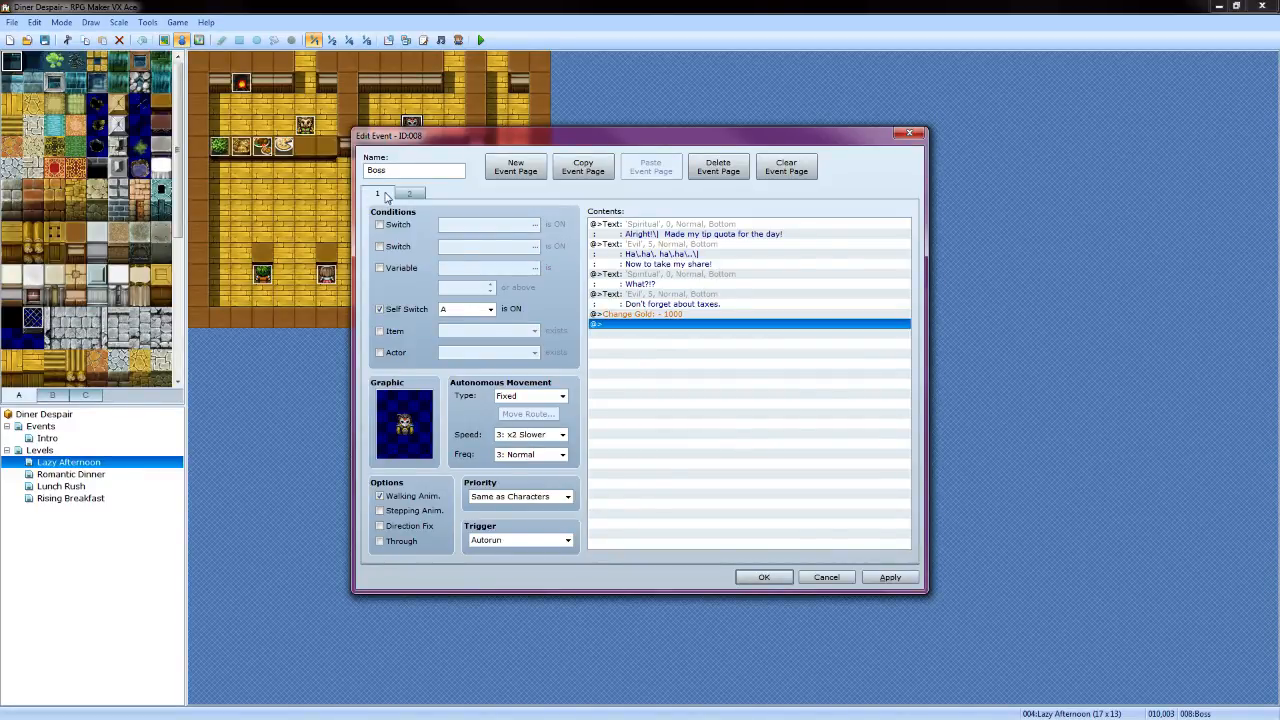
{"action": "scroll", "coordinate": [812, 358], "scroll_direction": "down", "scroll_amount": 2}
{"action": "scroll", "coordinate": [811, 359], "scroll_direction": "down", "scroll_amount": 9}
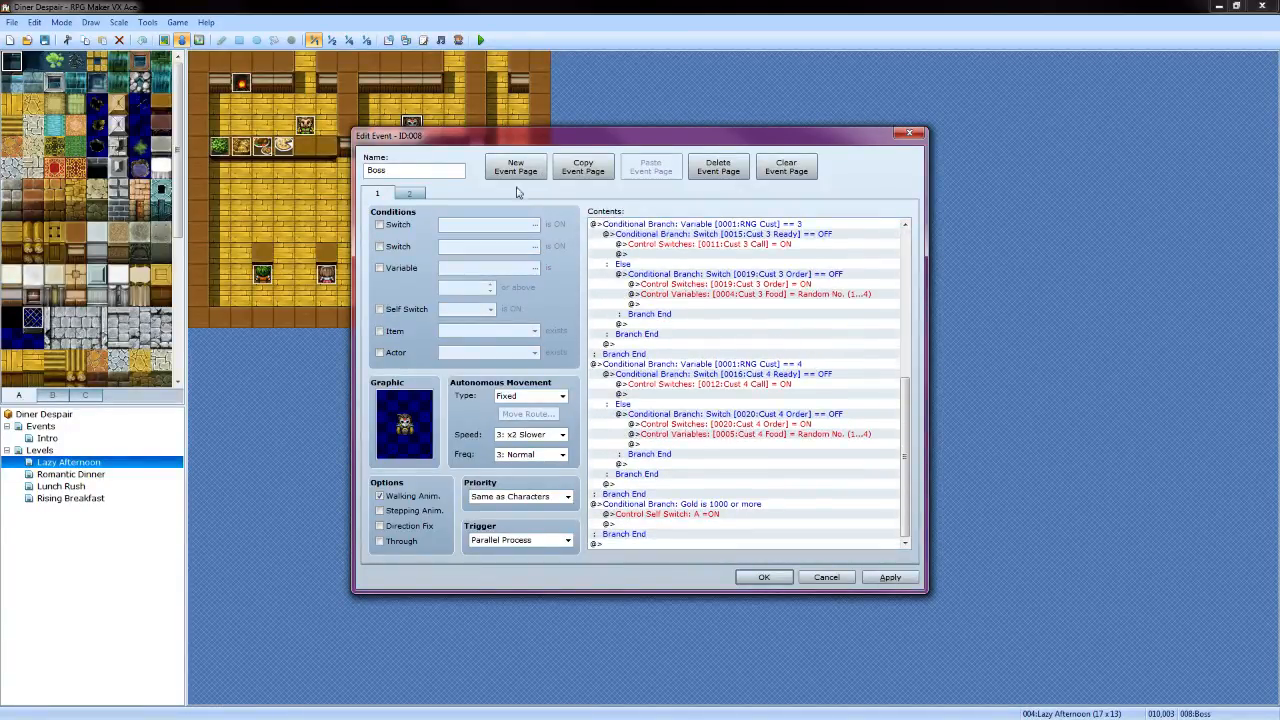
{"action": "left_click", "coordinate": [410, 193]}
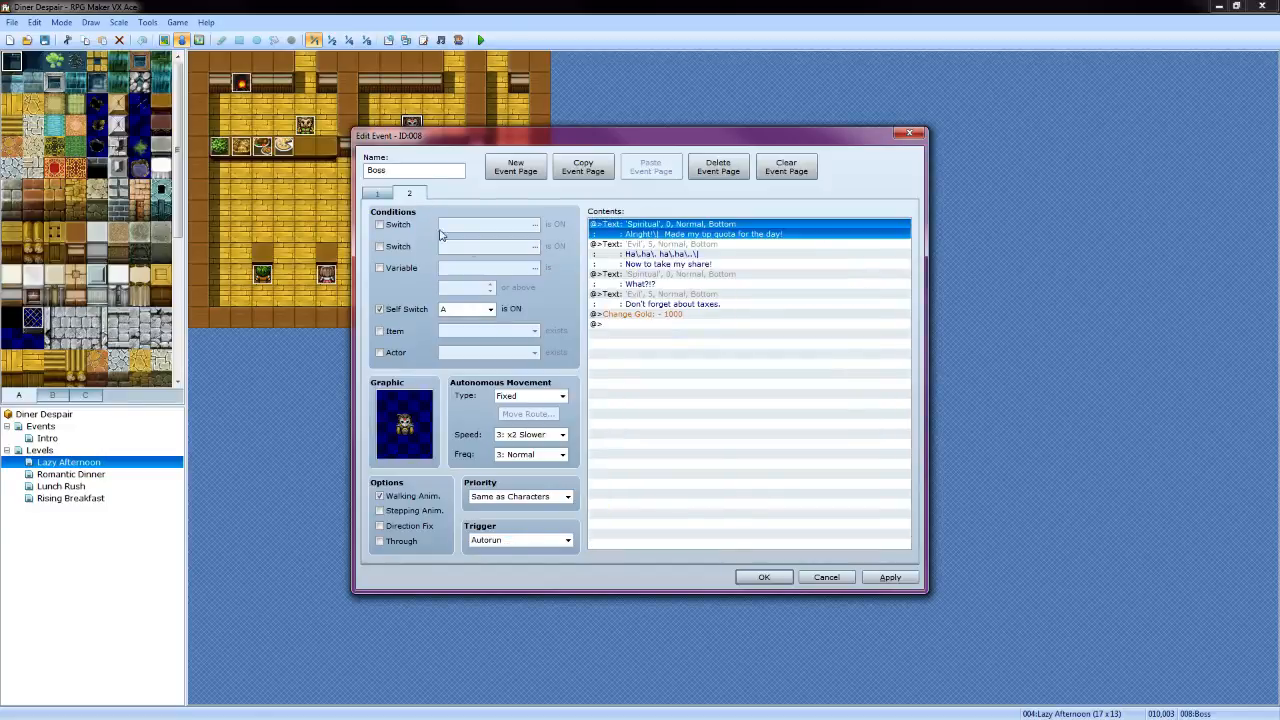
{"action": "left_click", "coordinate": [889, 577]}
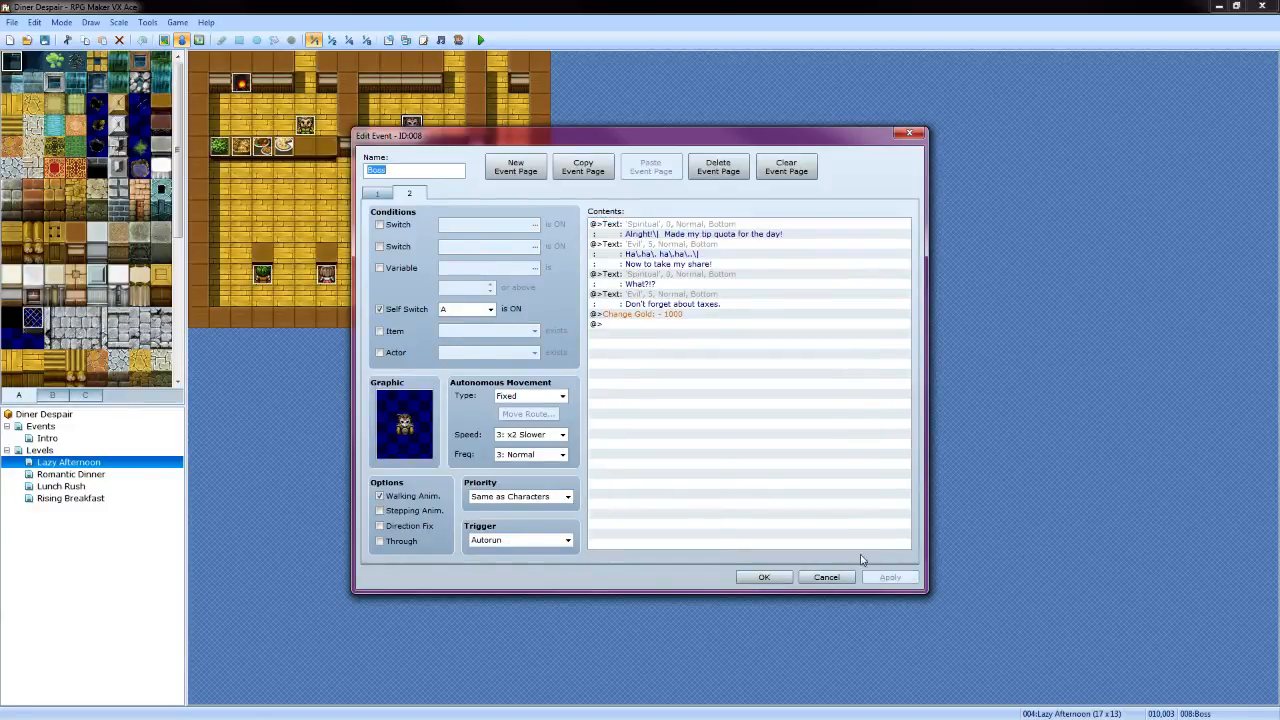
Add a Fadeout Screen command after the 1000 gold decrease on the second Boss page
{"action": "left_click", "coordinate": [631, 325]}
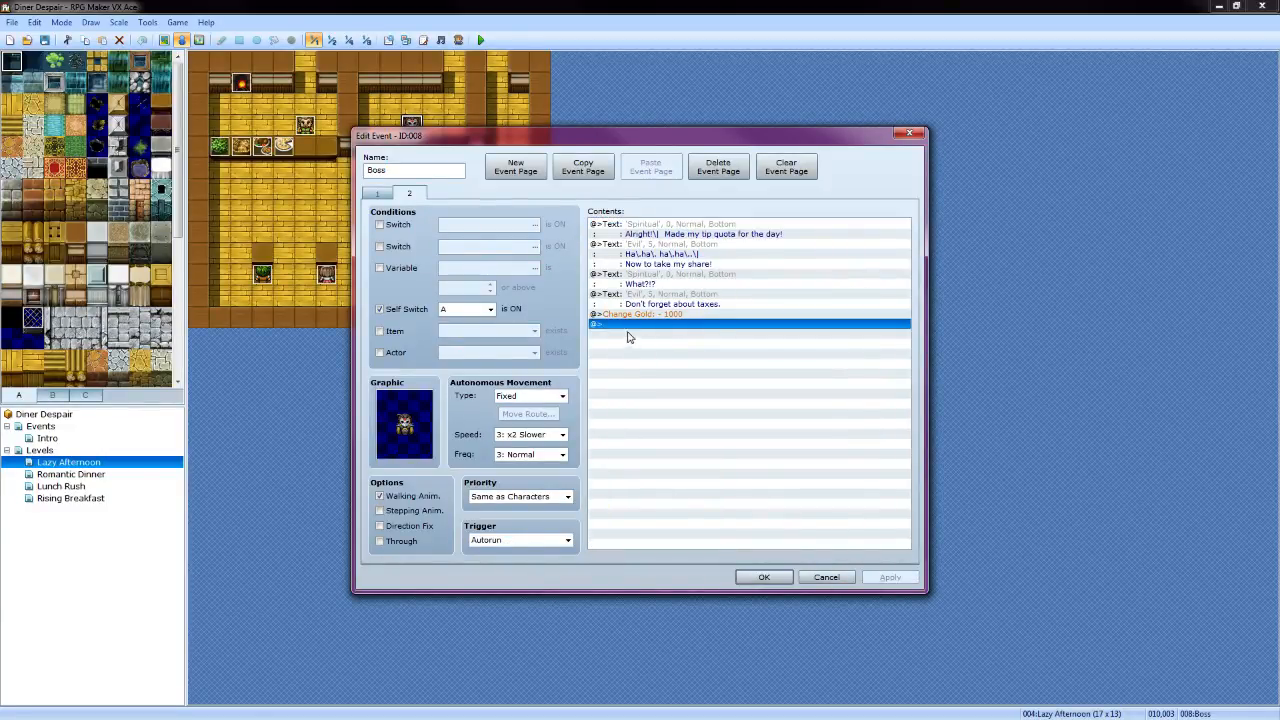
{"action": "double_click", "coordinate": [621, 330]}
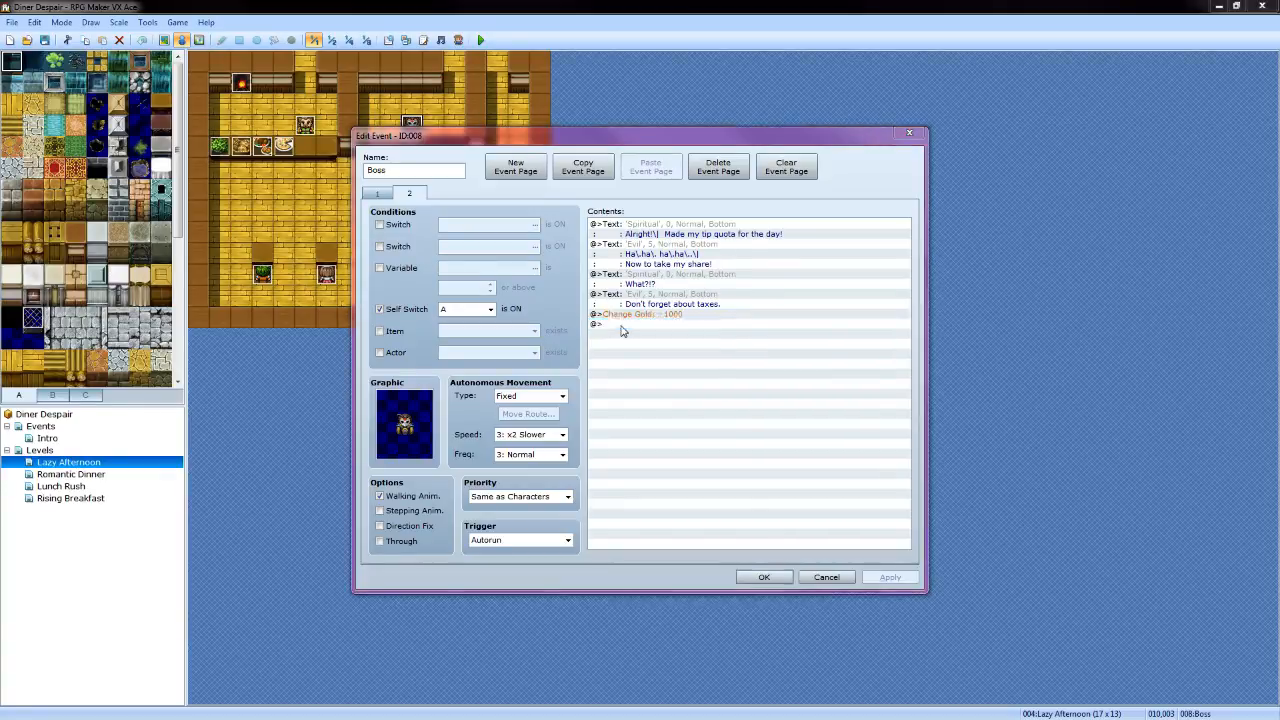
{"action": "left_click", "coordinate": [655, 208]}
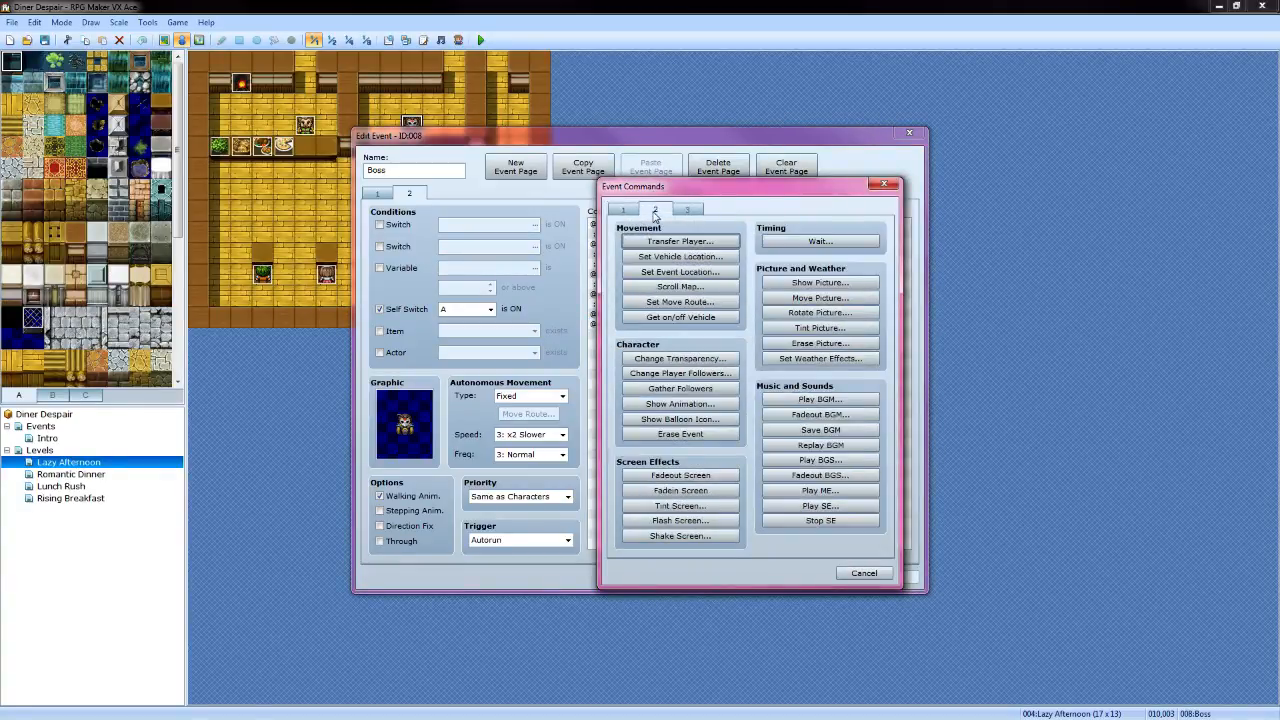
{"action": "left_click", "coordinate": [713, 478]}
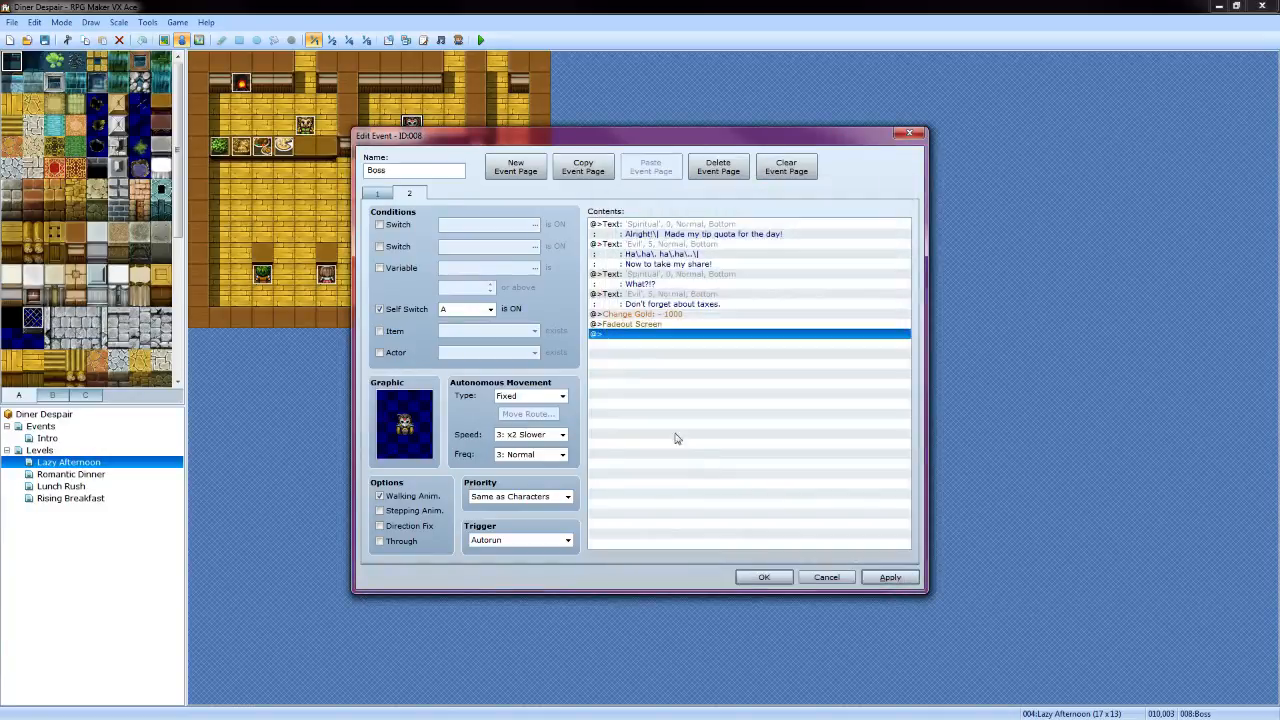
Start a Transfer Player command after the fadeout and open the map selection for its direct designation
{"action": "double_click", "coordinate": [637, 340]}
{"action": "left_click", "coordinate": [632, 210]}
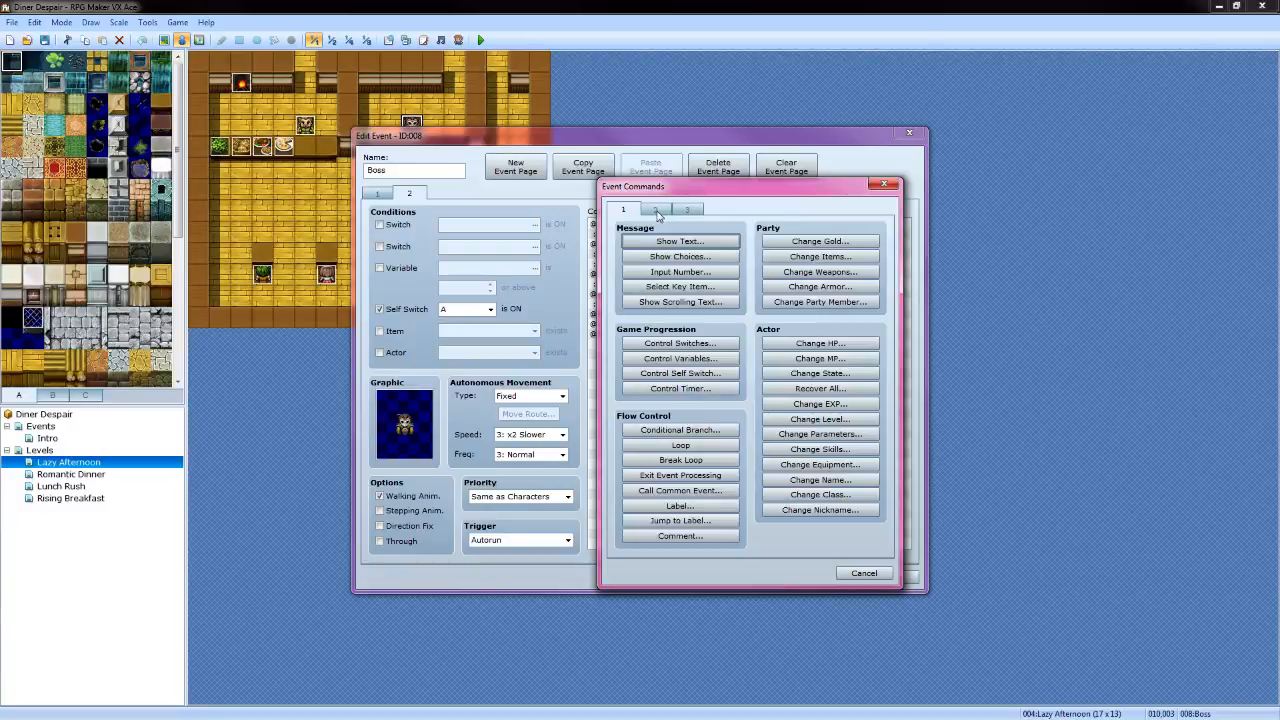
{"action": "left_click", "coordinate": [656, 210]}
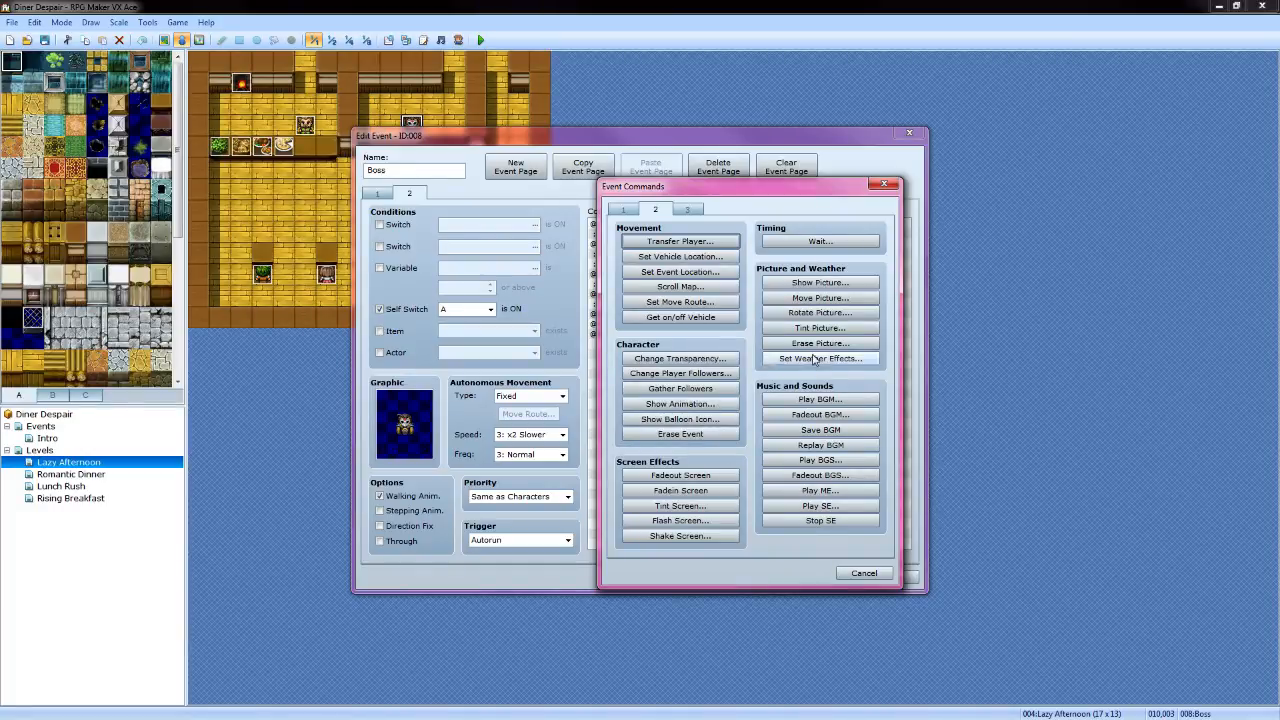
{"action": "left_click", "coordinate": [686, 210]}
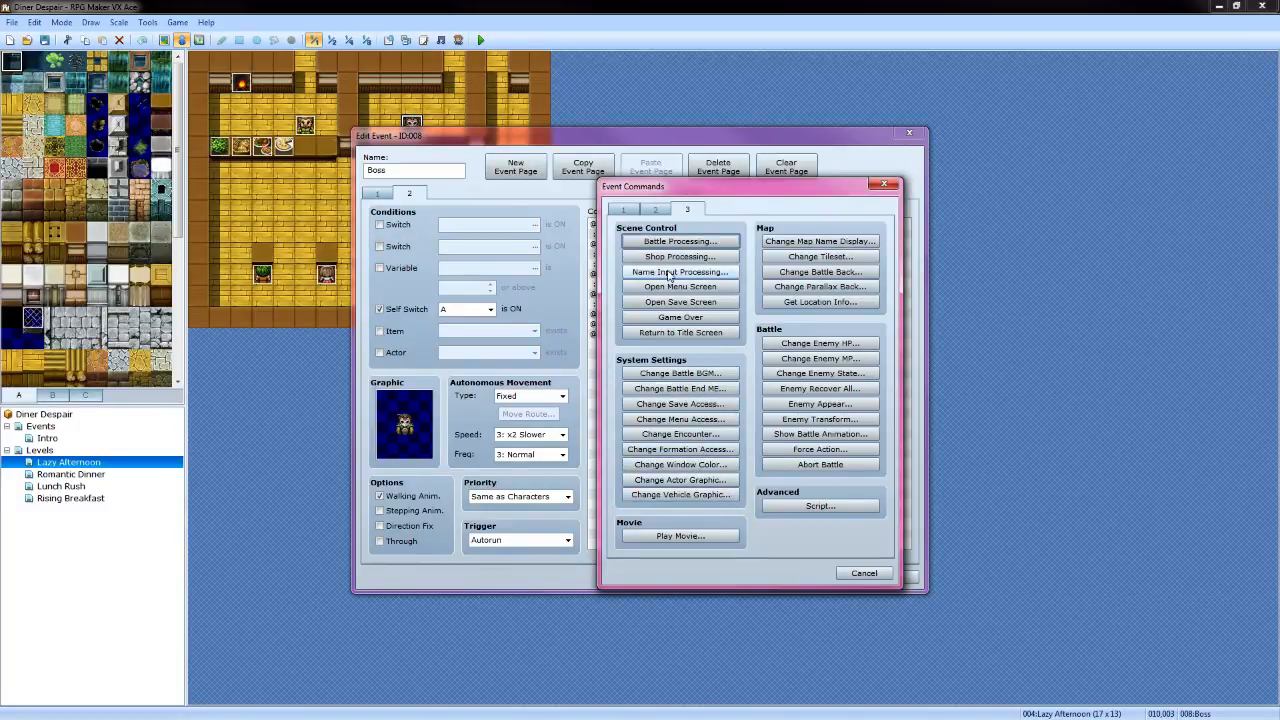
{"action": "left_click", "coordinate": [655, 209]}
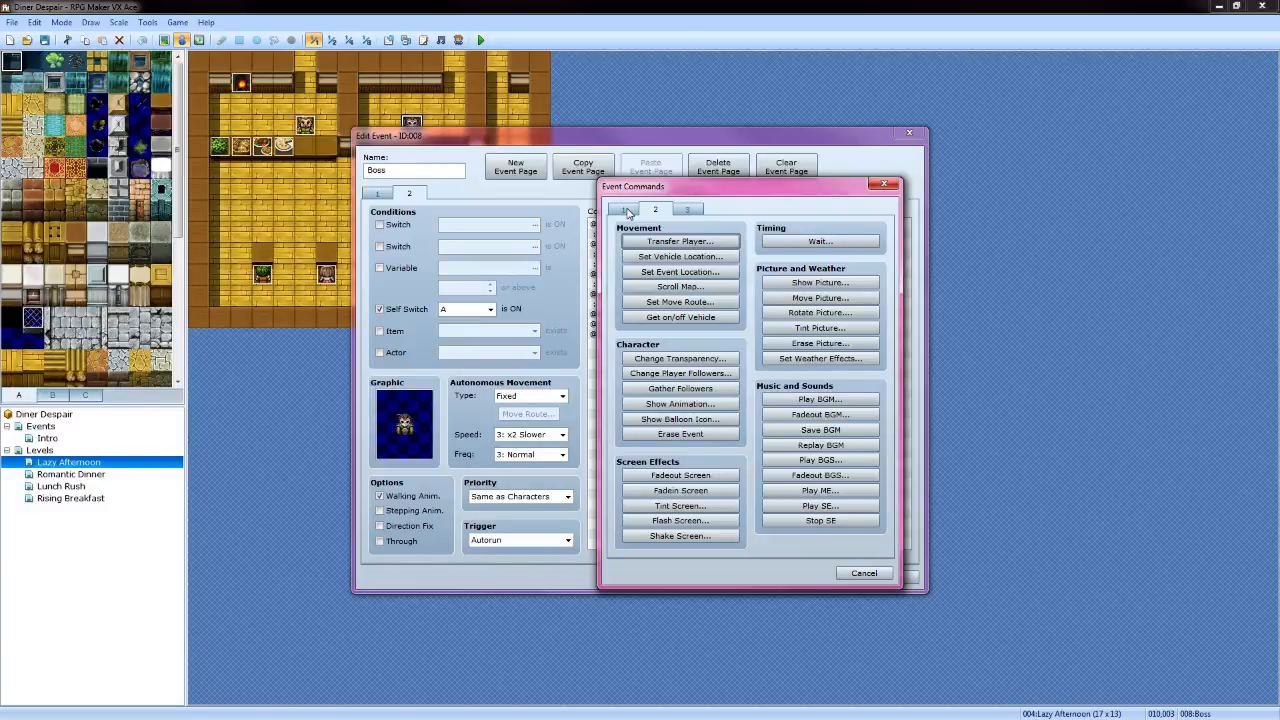
{"action": "left_click", "coordinate": [680, 241]}
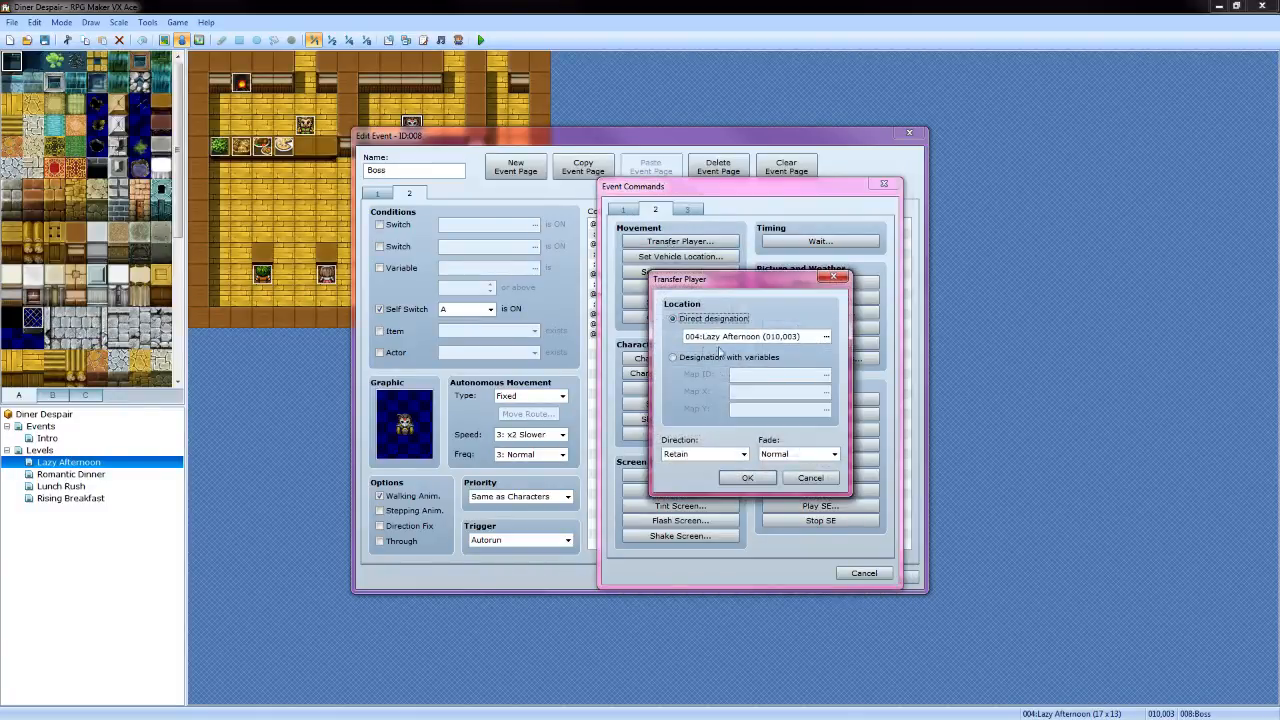
{"action": "left_click", "coordinate": [826, 339]}
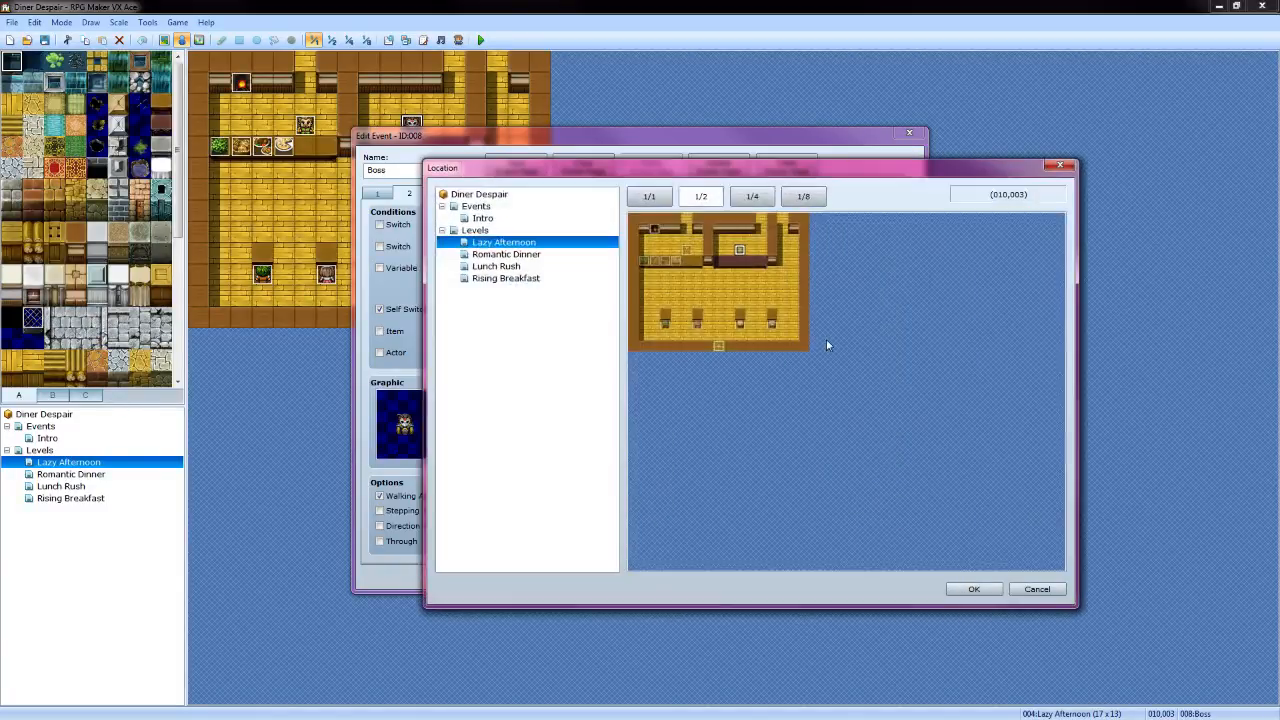
Set the transfer destination to the Romantic Dinner map at (014,002) and confirm the command
{"action": "left_click", "coordinate": [522, 257]}
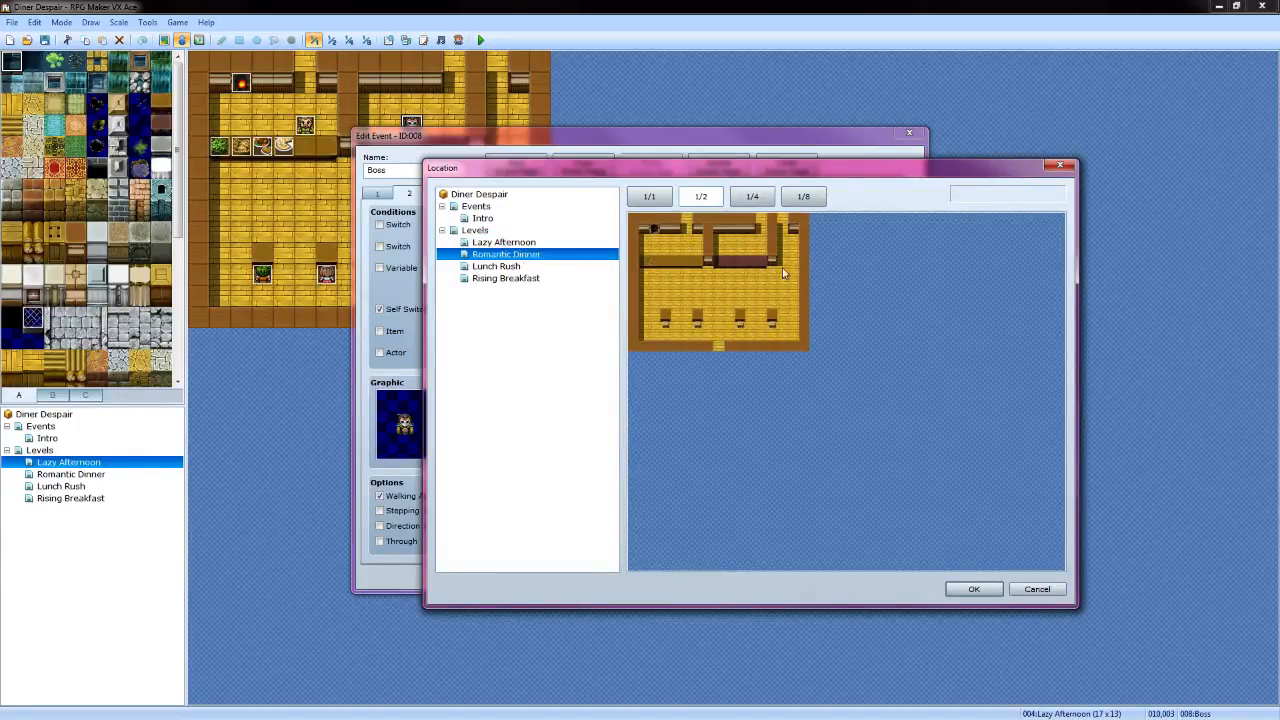
{"action": "left_click", "coordinate": [552, 243]}
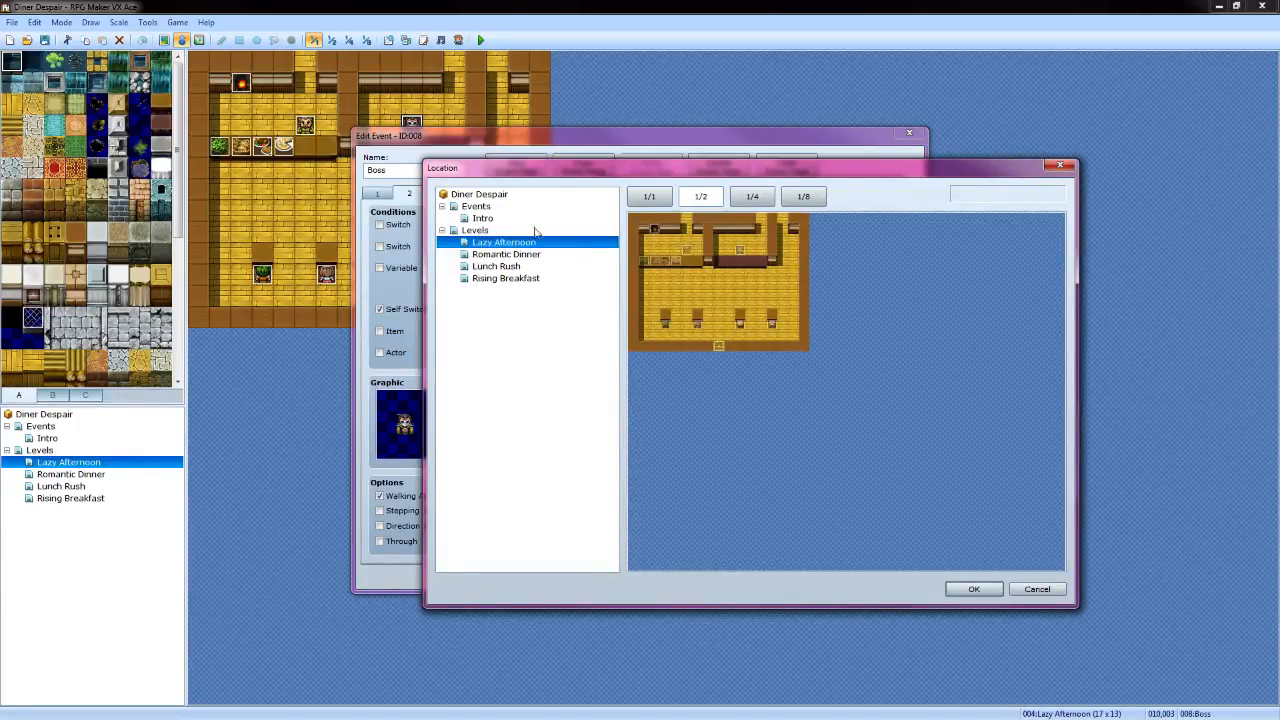
{"action": "left_click", "coordinate": [784, 242]}
{"action": "left_click", "coordinate": [580, 256]}
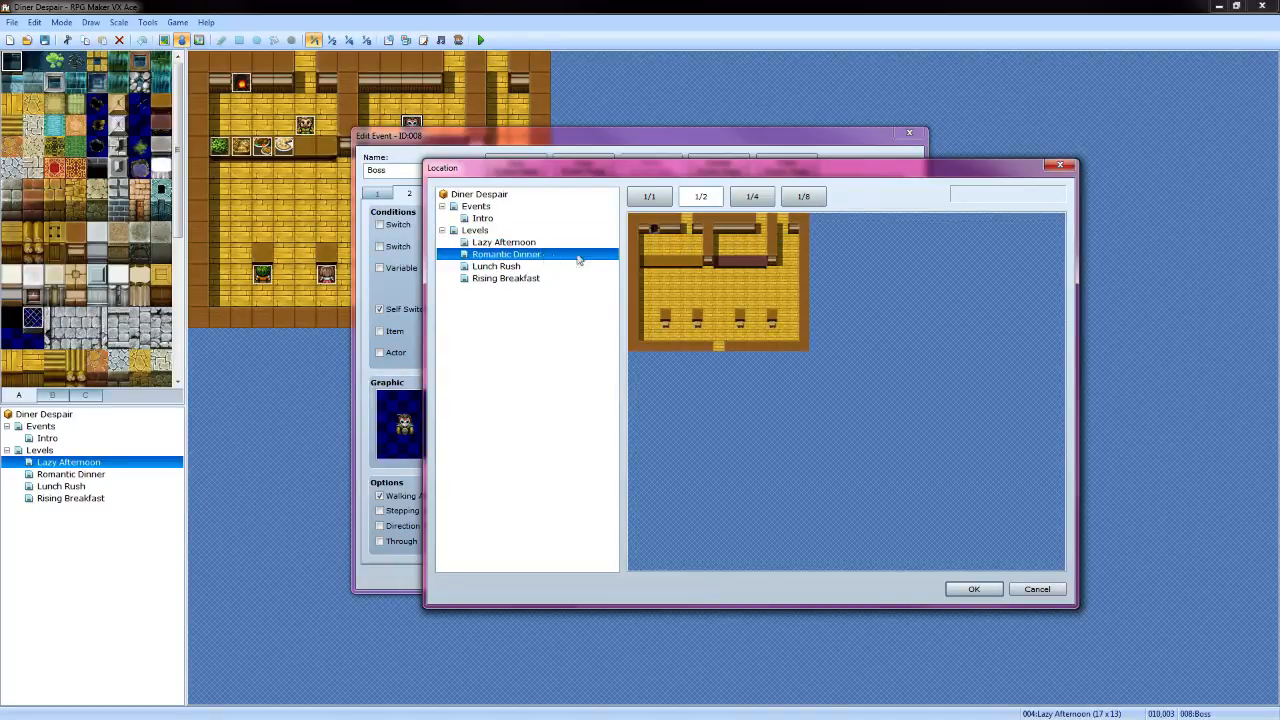
{"action": "left_click", "coordinate": [783, 242]}
{"action": "left_click", "coordinate": [973, 589]}
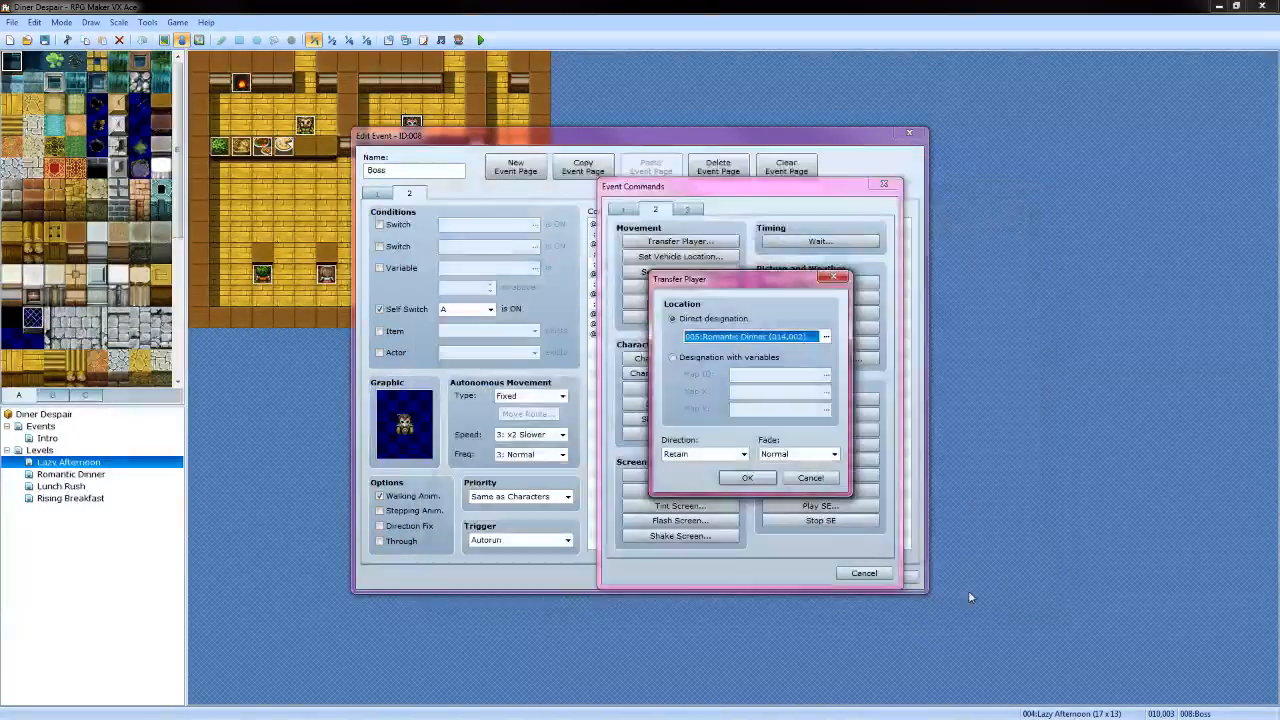
{"action": "left_click", "coordinate": [747, 478]}
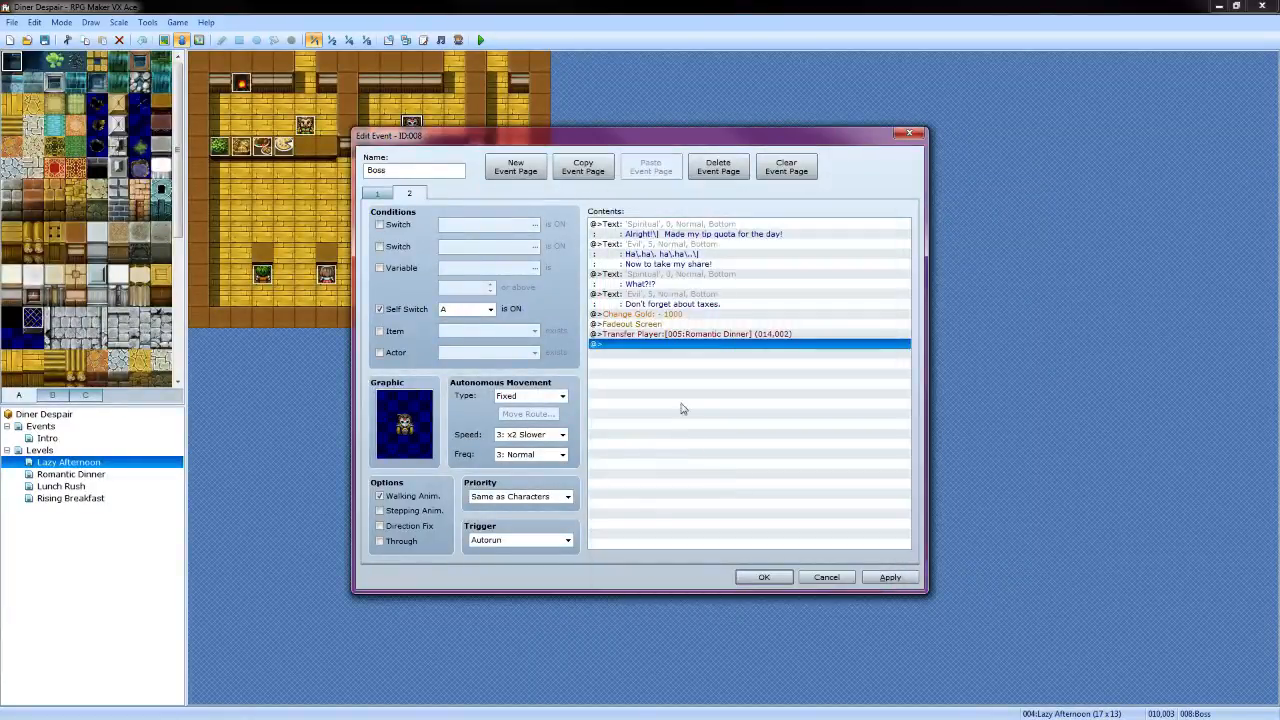
Add a Fadein Screen command after the transfer, apply the changes and close the Boss event
{"action": "double_click", "coordinate": [680, 346]}
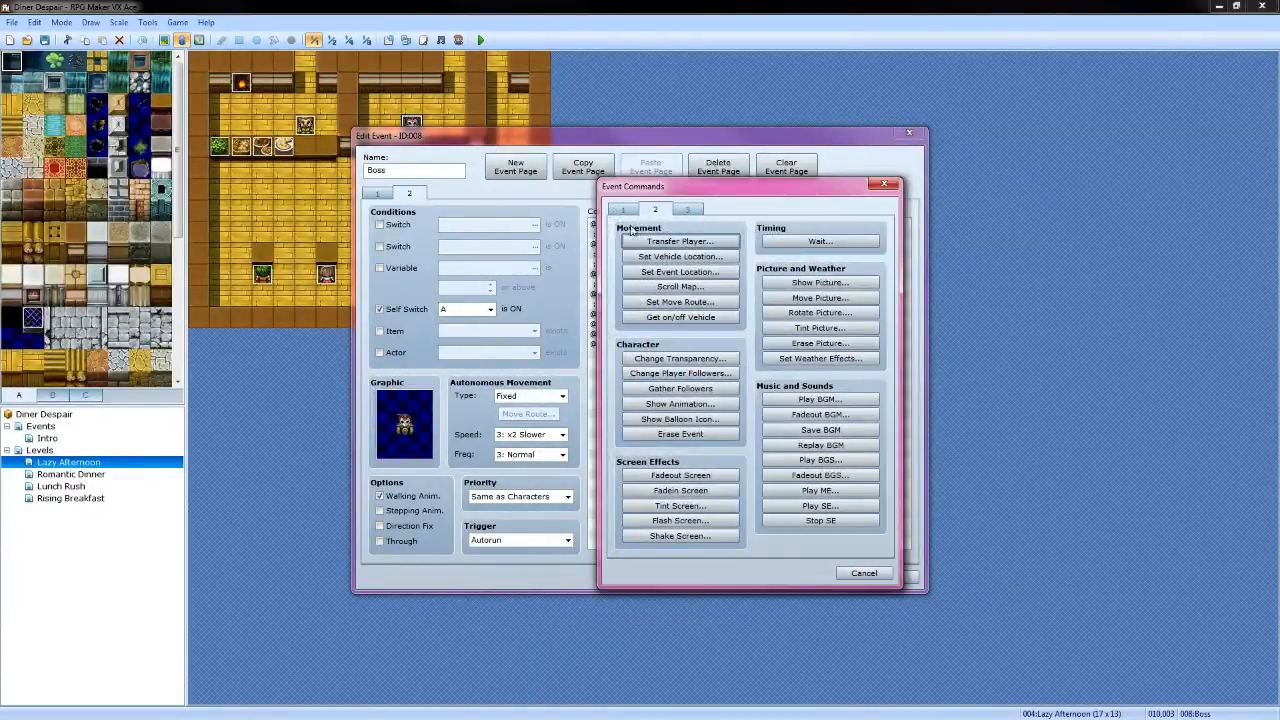
{"action": "left_click", "coordinate": [723, 492]}
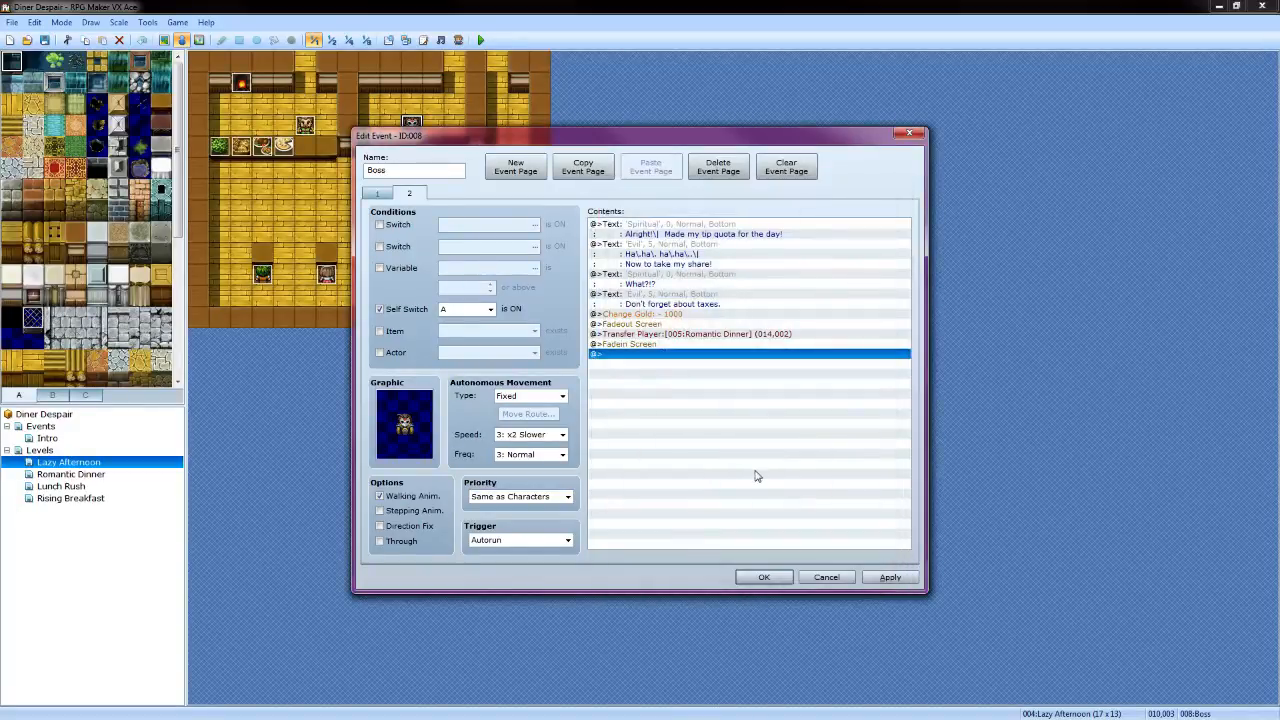
{"action": "left_click", "coordinate": [889, 579]}
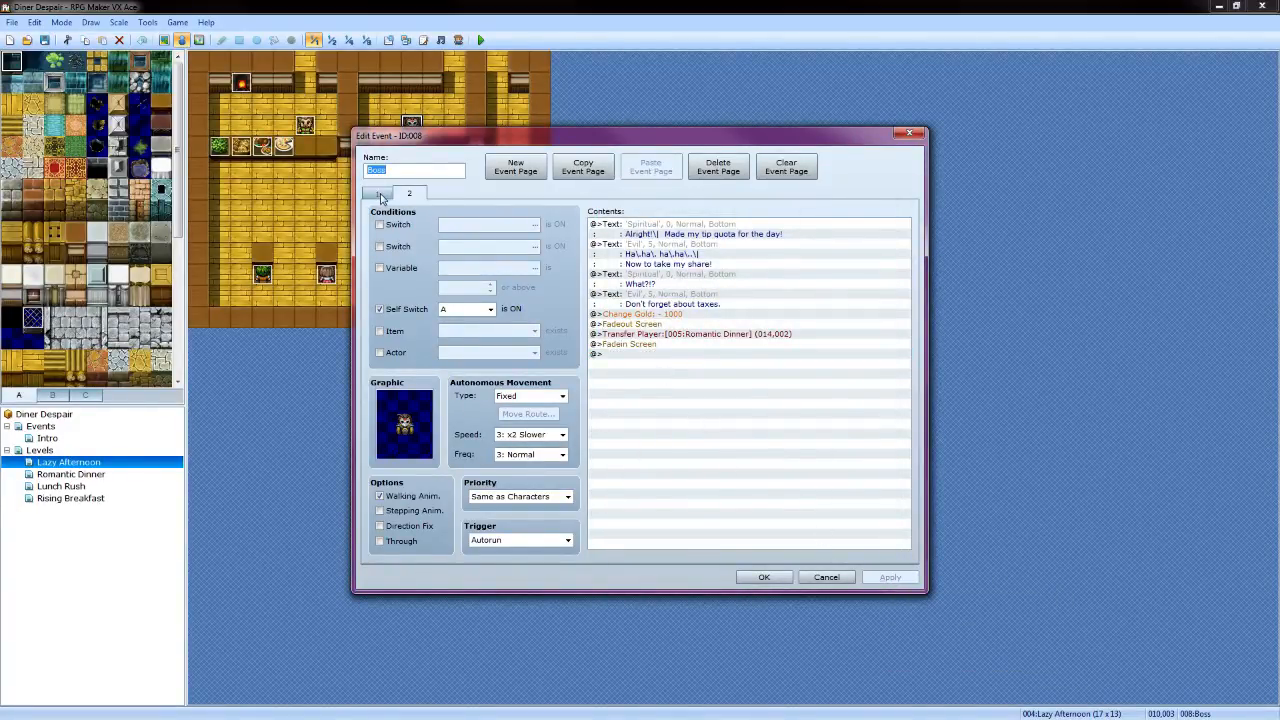
{"action": "left_click", "coordinate": [380, 197]}
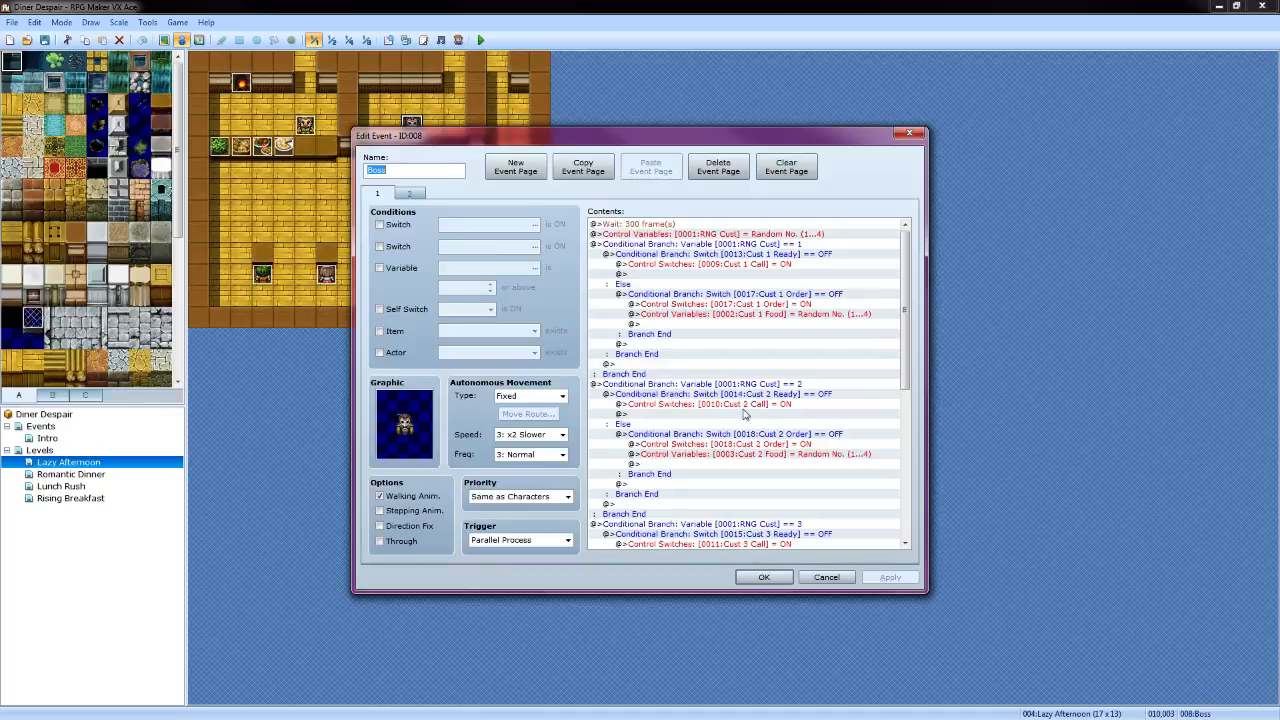
{"action": "left_click", "coordinate": [764, 577]}
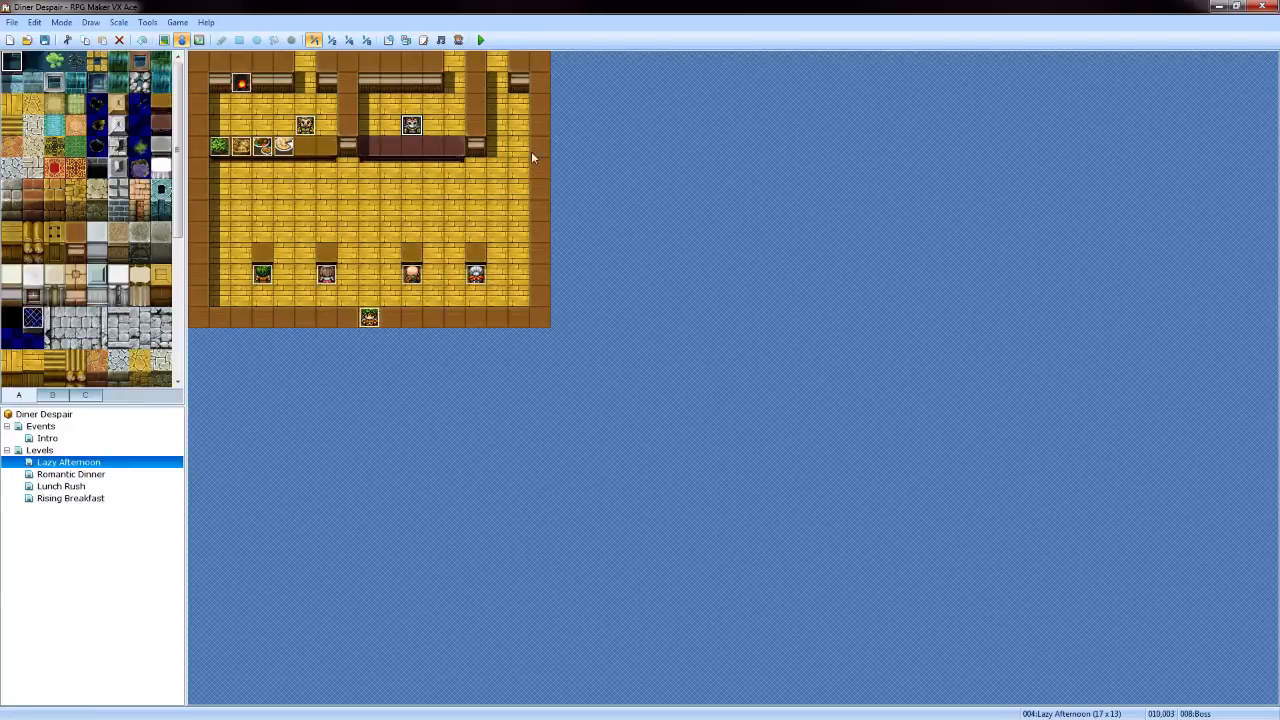
Start a playtest and advance through the opening dialogue between the boss and the waitress
{"action": "left_click", "coordinate": [481, 40]}
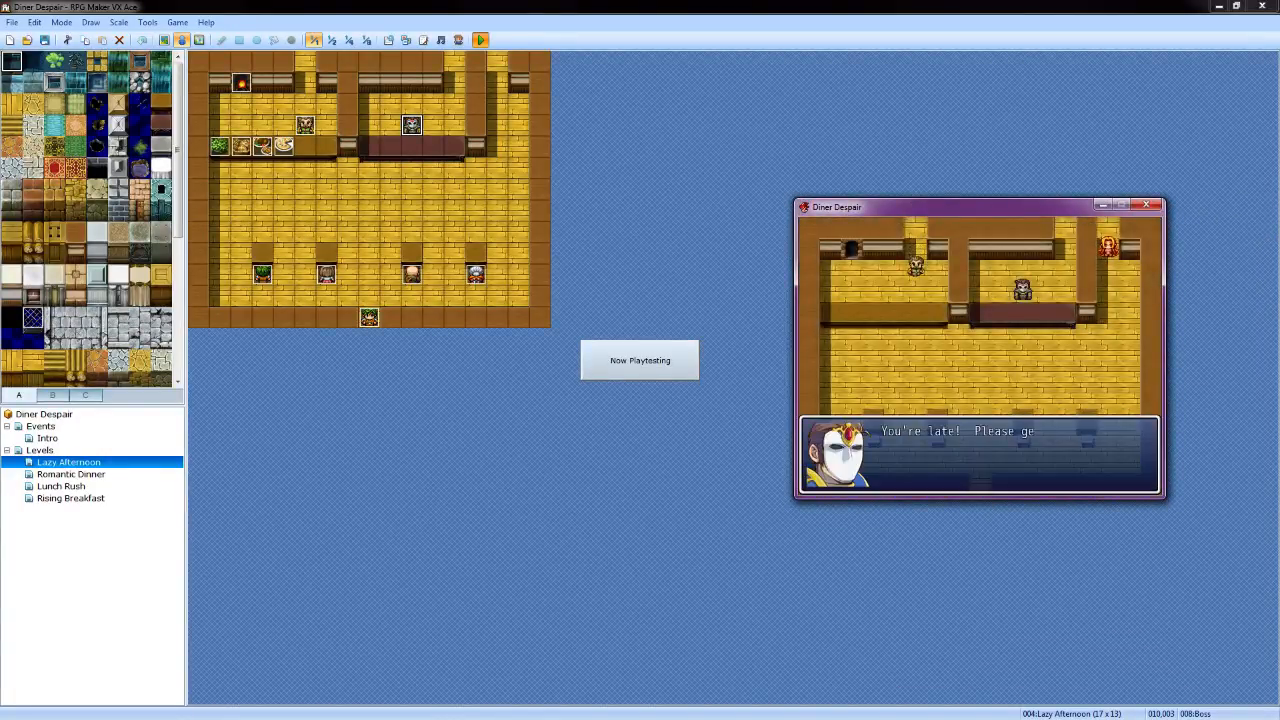
{"action": "key", "text": "Return"}
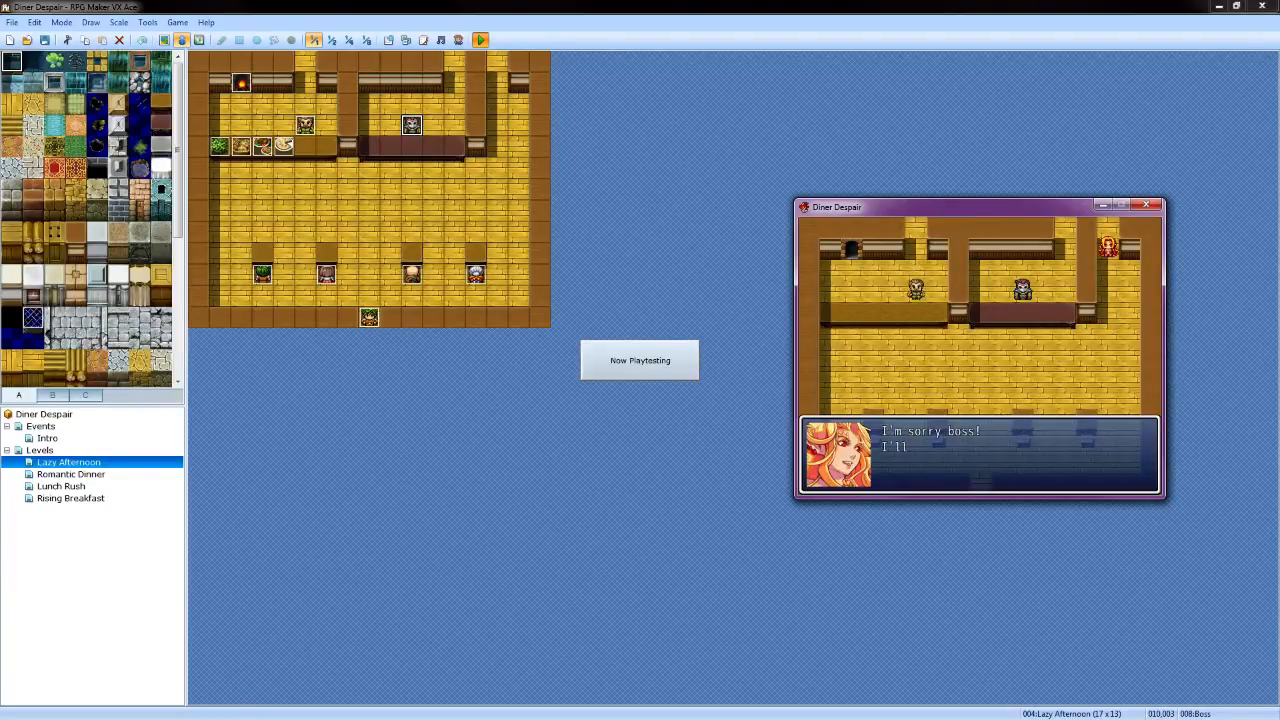
{"action": "key", "text": "Return"}
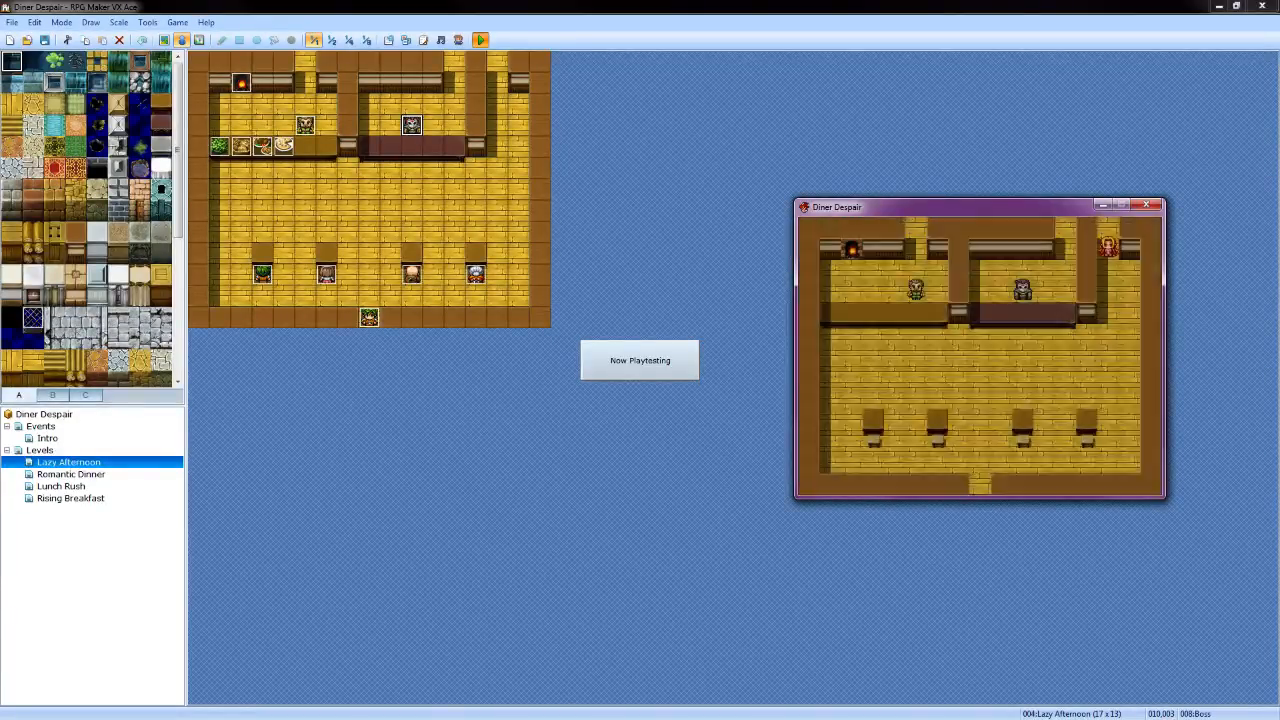
Walk the waitress down to the green-haired customer's table in the playtest and take the order
{"action": "key", "text": "Down"}
{"action": "key", "text": "Left"}
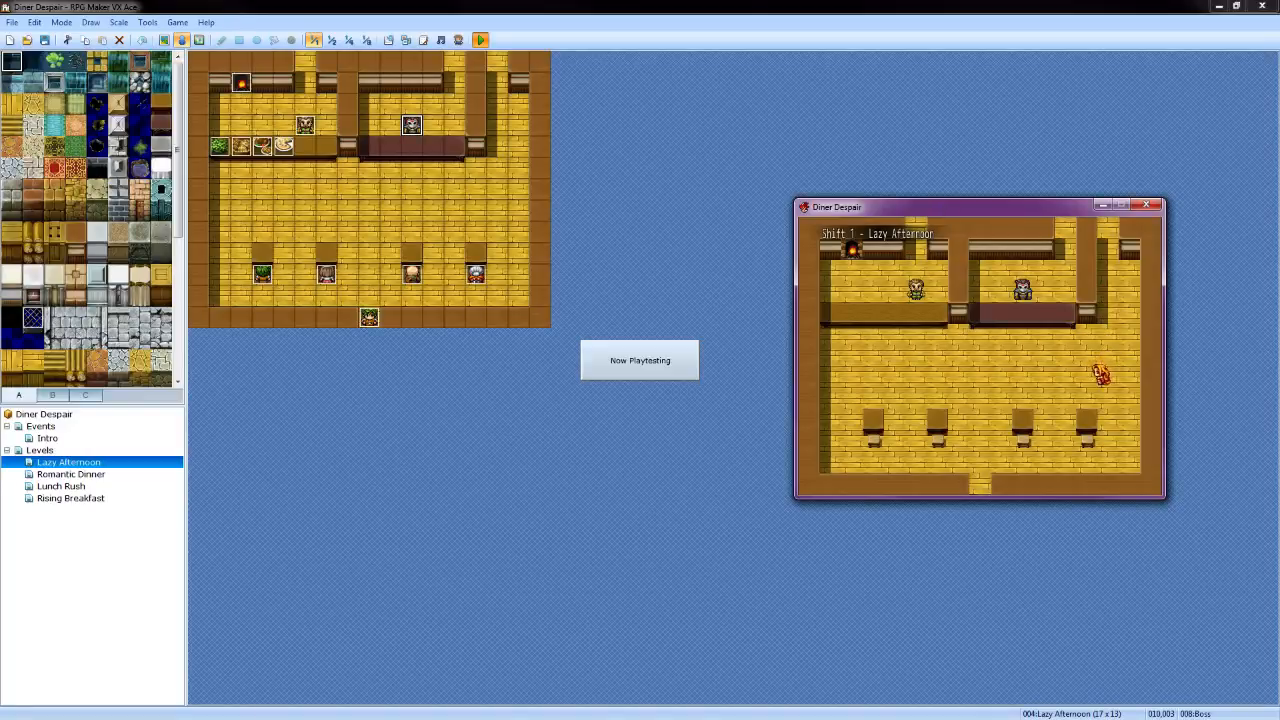
{"action": "key", "text": "Down"}
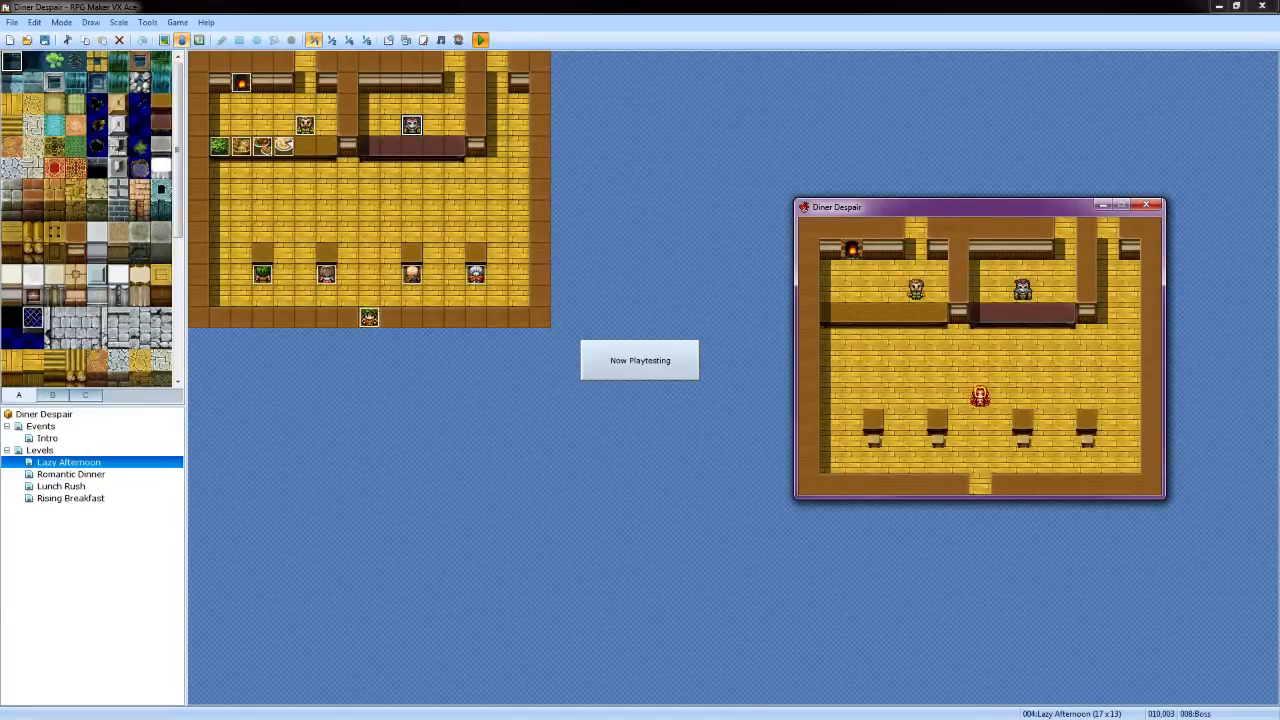
{"action": "key", "text": "Left"}
{"action": "key", "text": "Down"}
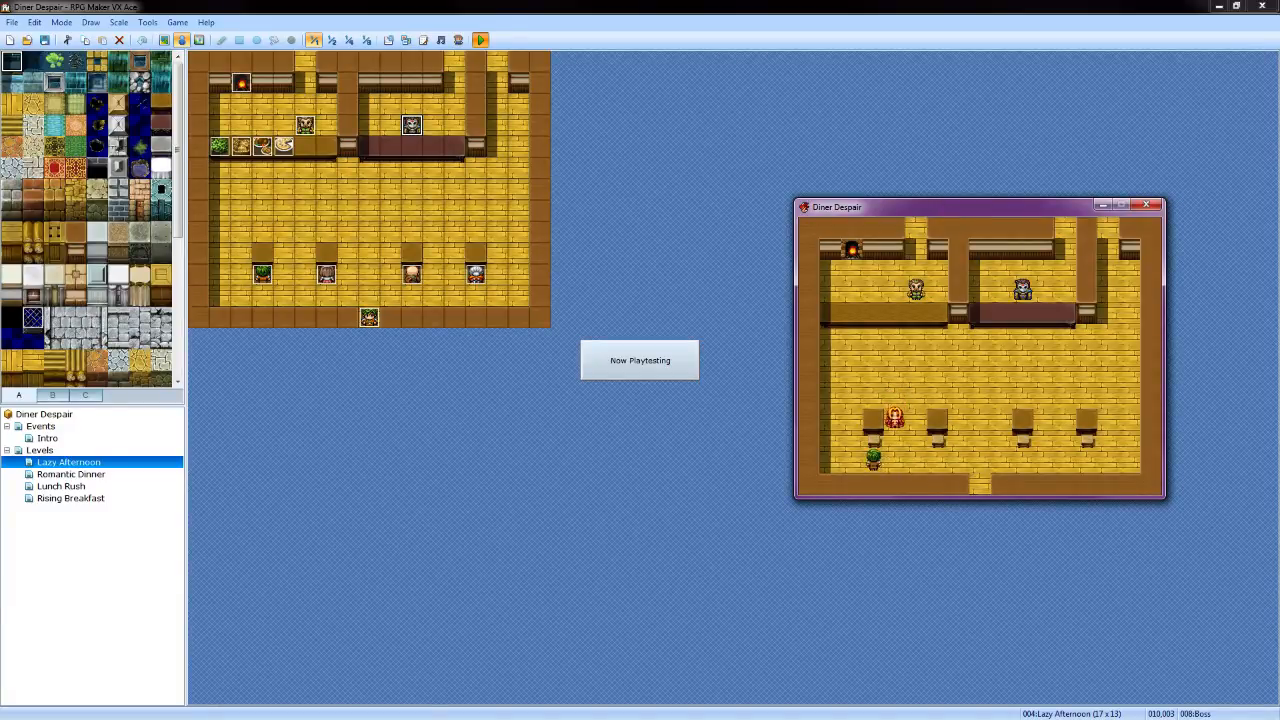
{"action": "key", "text": "Up"}
{"action": "key", "text": "Left"}
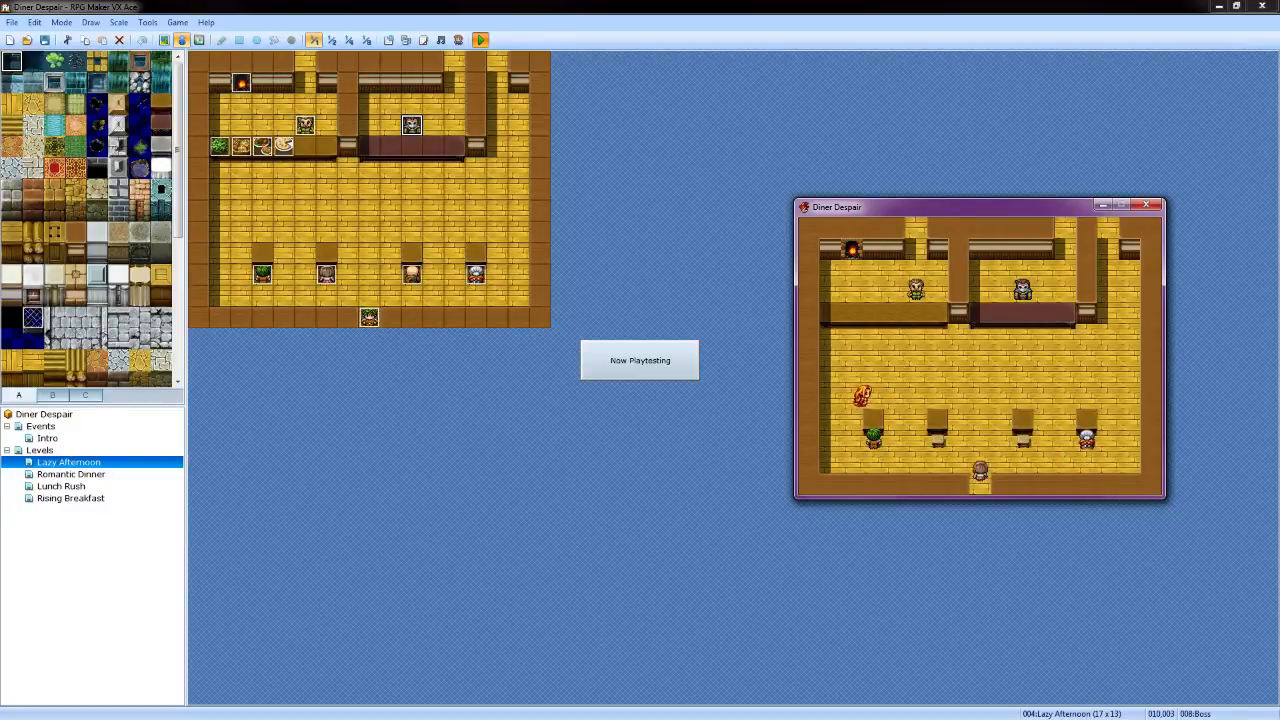
{"action": "key", "text": "Return"}
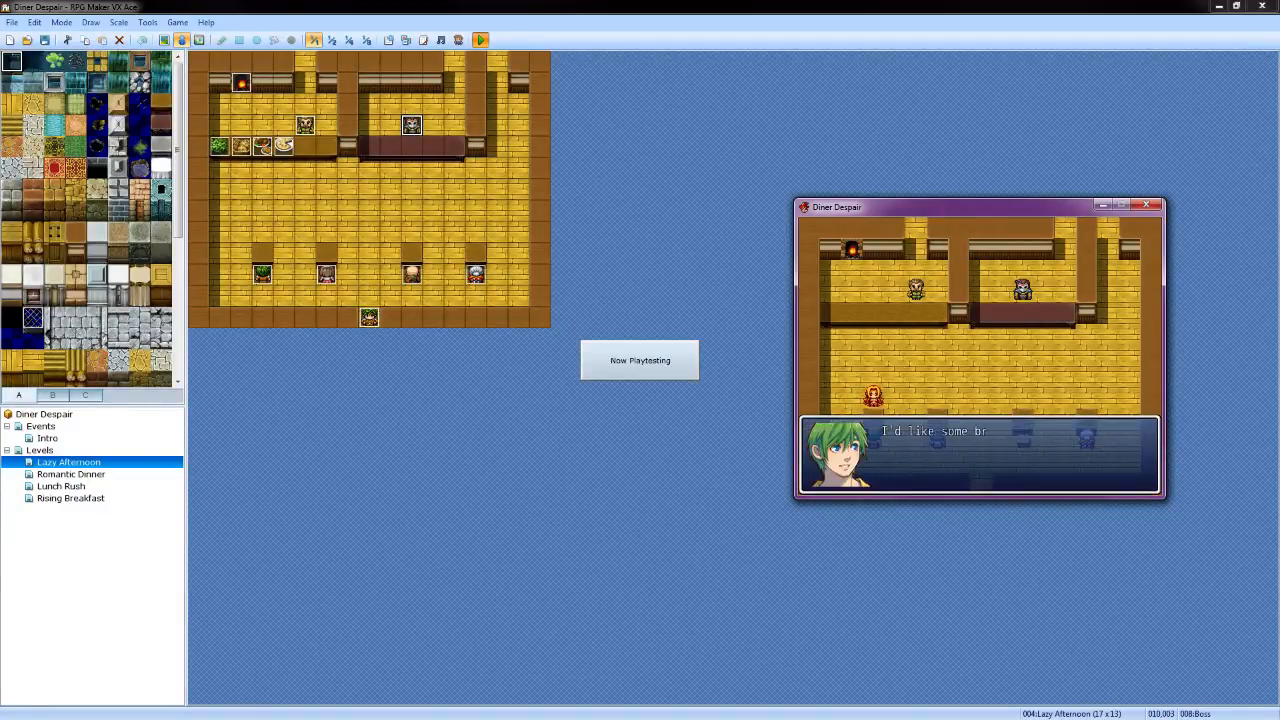
{"action": "key", "text": "Return"}
{"action": "key", "text": "Return"}
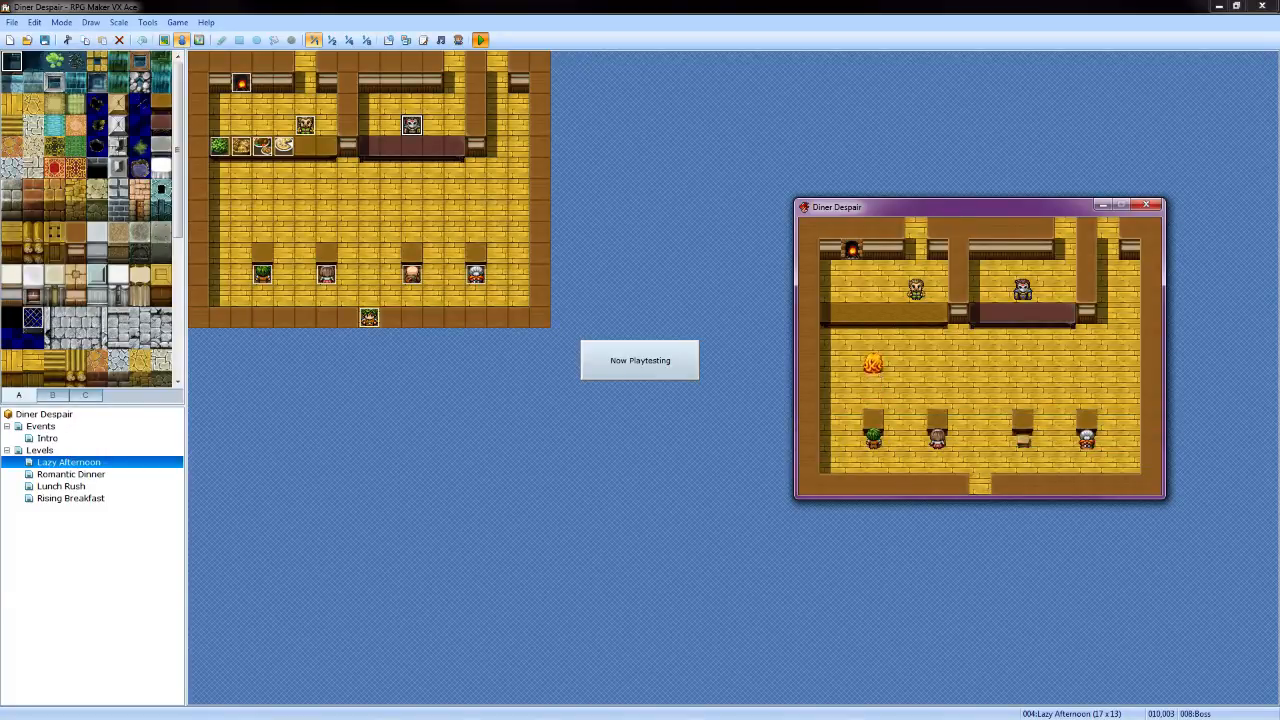
Pass the green-haired customer's bread order to the cook at the kitchen counter
{"action": "key", "text": "Return"}
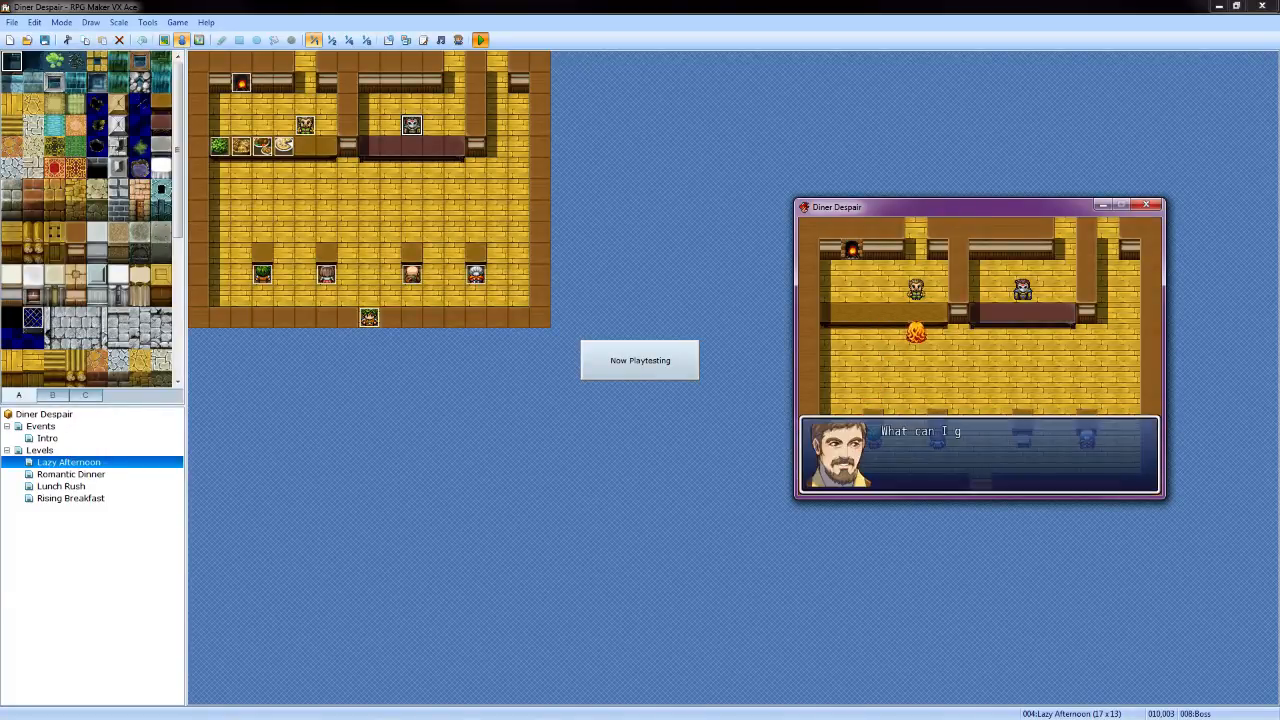
{"action": "key", "text": "Return"}
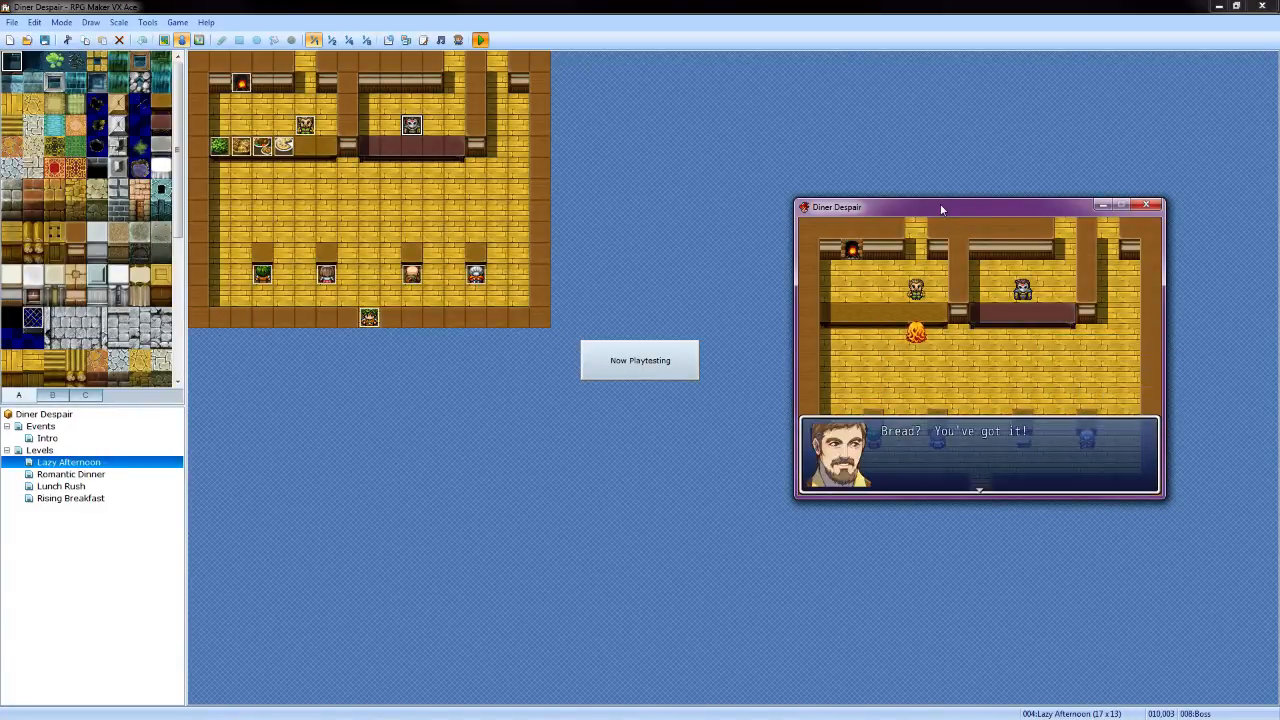
{"action": "key", "text": "Return"}
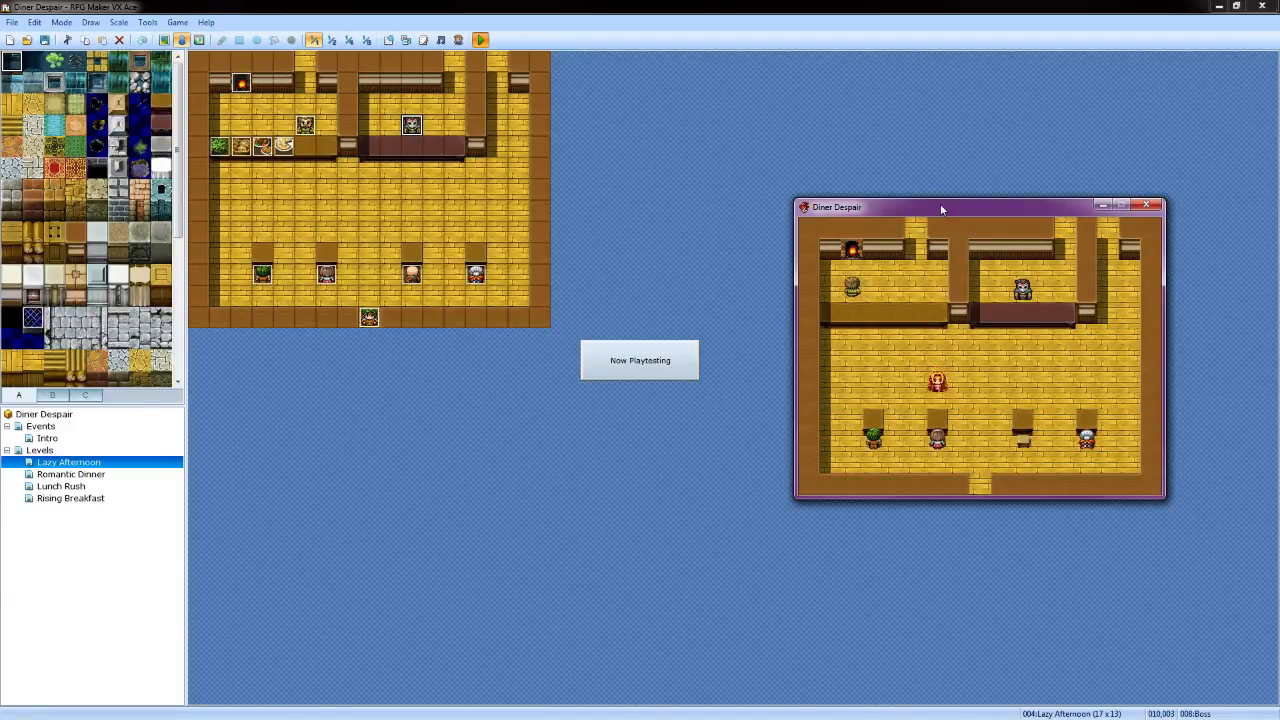
Talk to the brown-haired customer and take the white-haired customer's order in the playtest
{"action": "key", "text": "Return"}
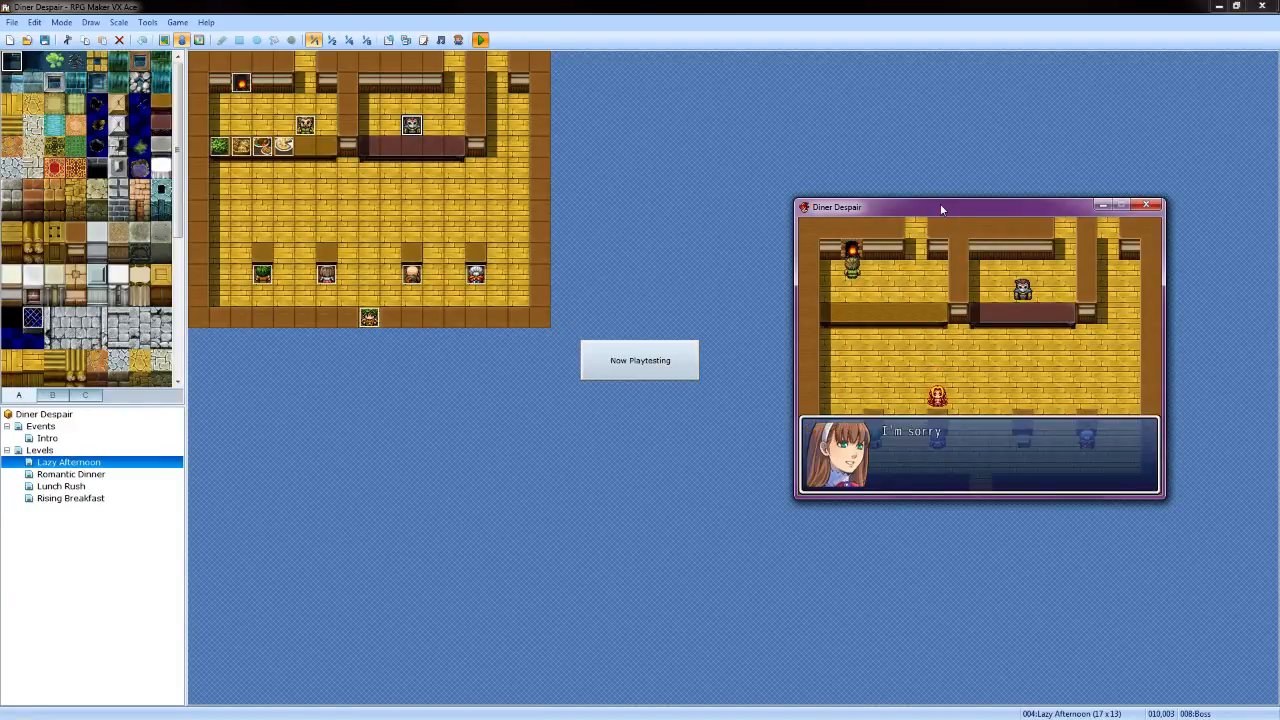
{"action": "key", "text": "Return"}
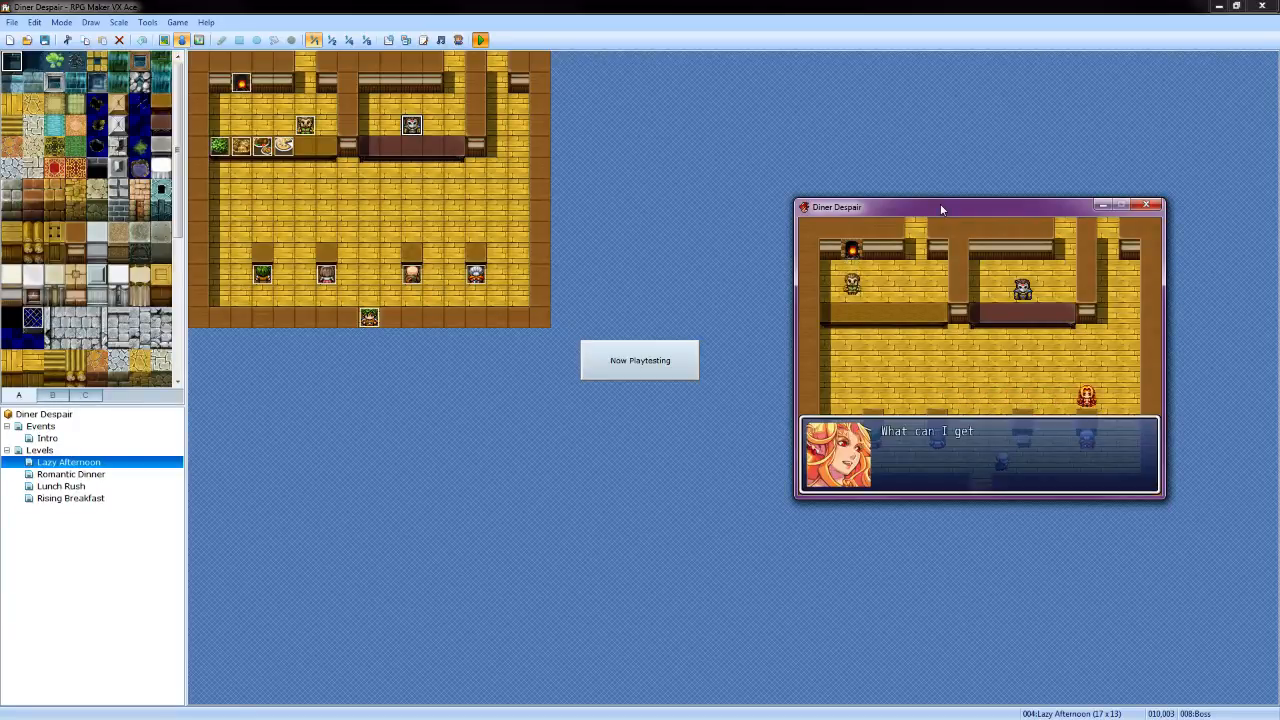
{"action": "key", "text": "Return"}
{"action": "key", "text": "Return"}
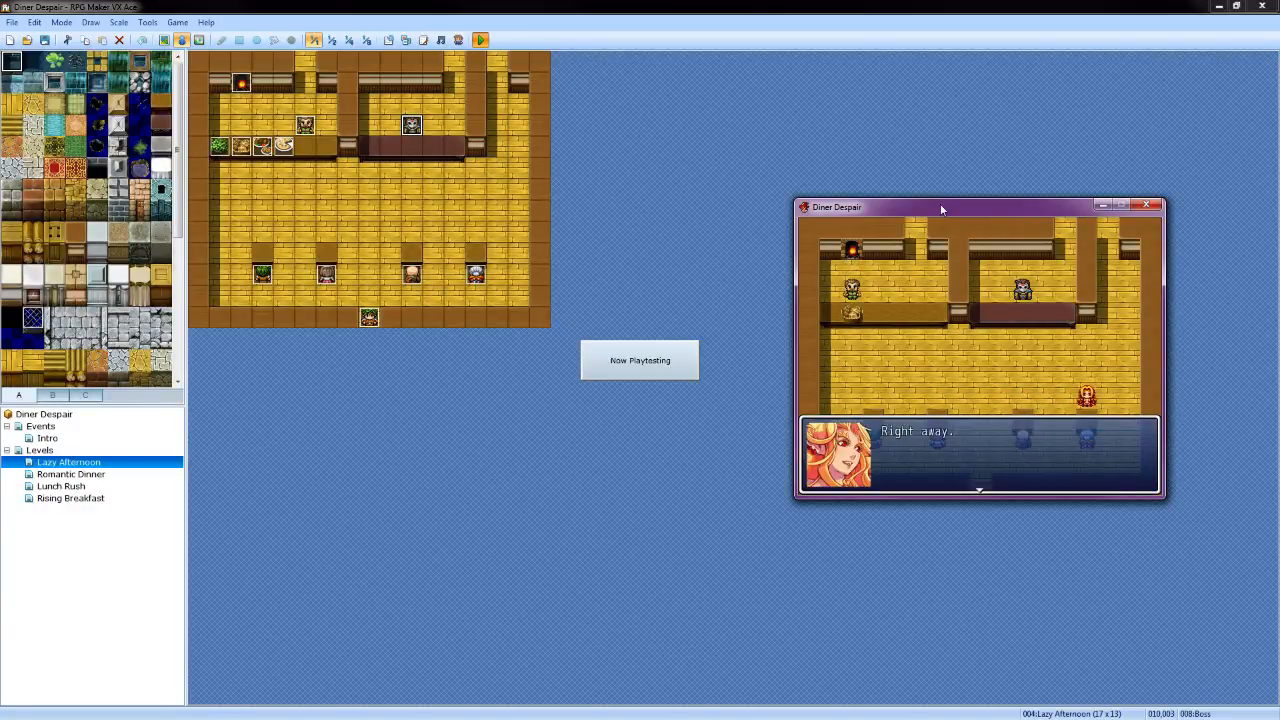
Finish taking the white-haired customer's order and ask the cook at the kitchen counter for a Pizza
{"action": "key", "text": "Return"}
{"action": "key", "text": "Return"}
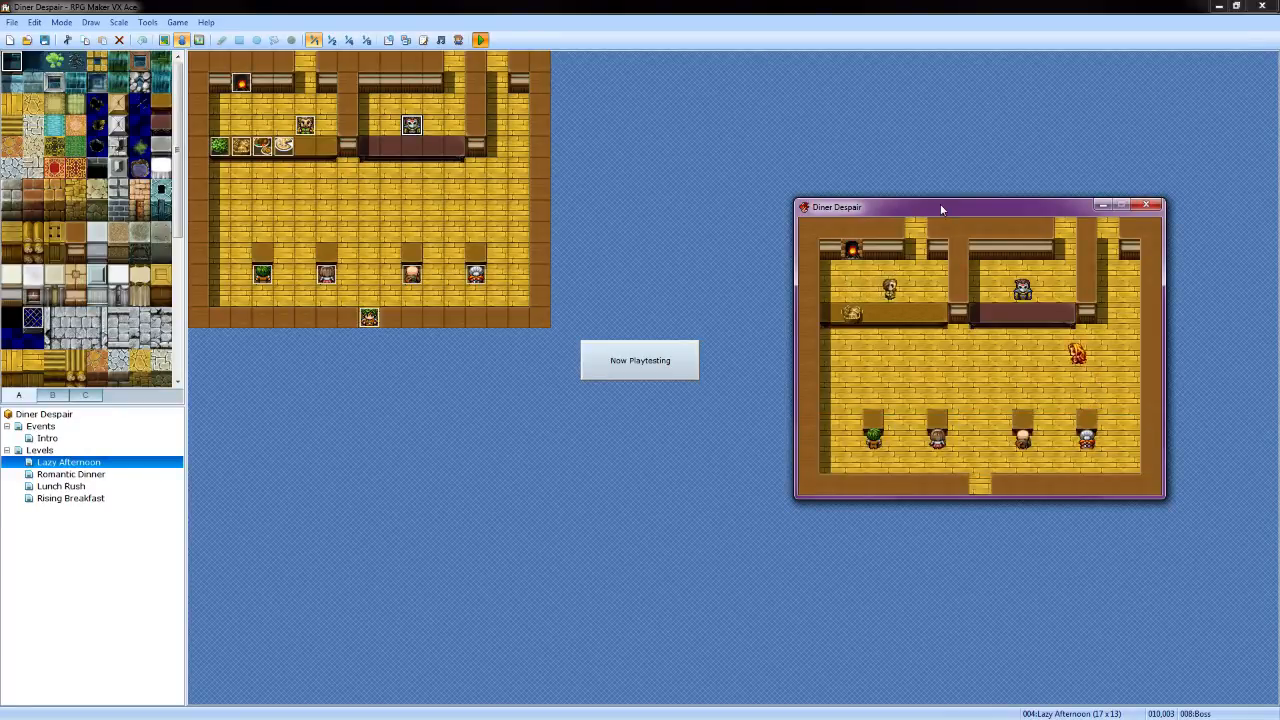
{"action": "key", "text": "Left"}
{"action": "key", "text": "Left"}
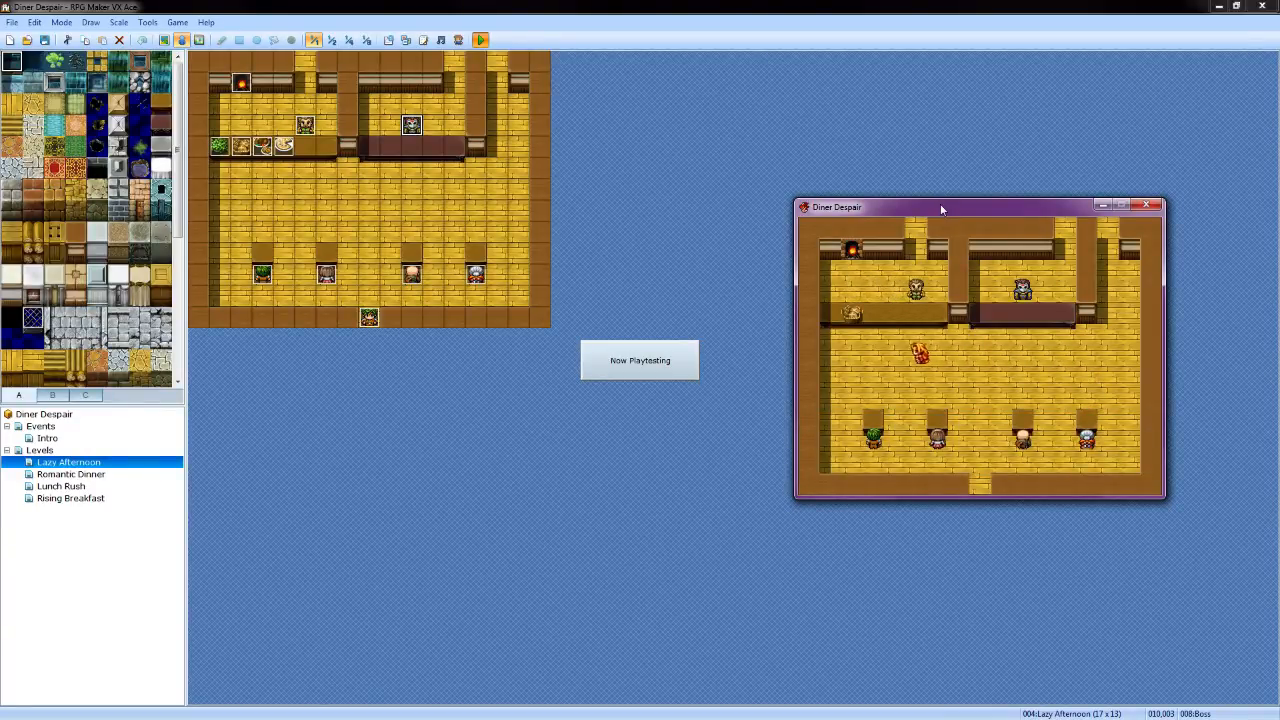
{"action": "key", "text": "Up"}
{"action": "key", "text": "Return"}
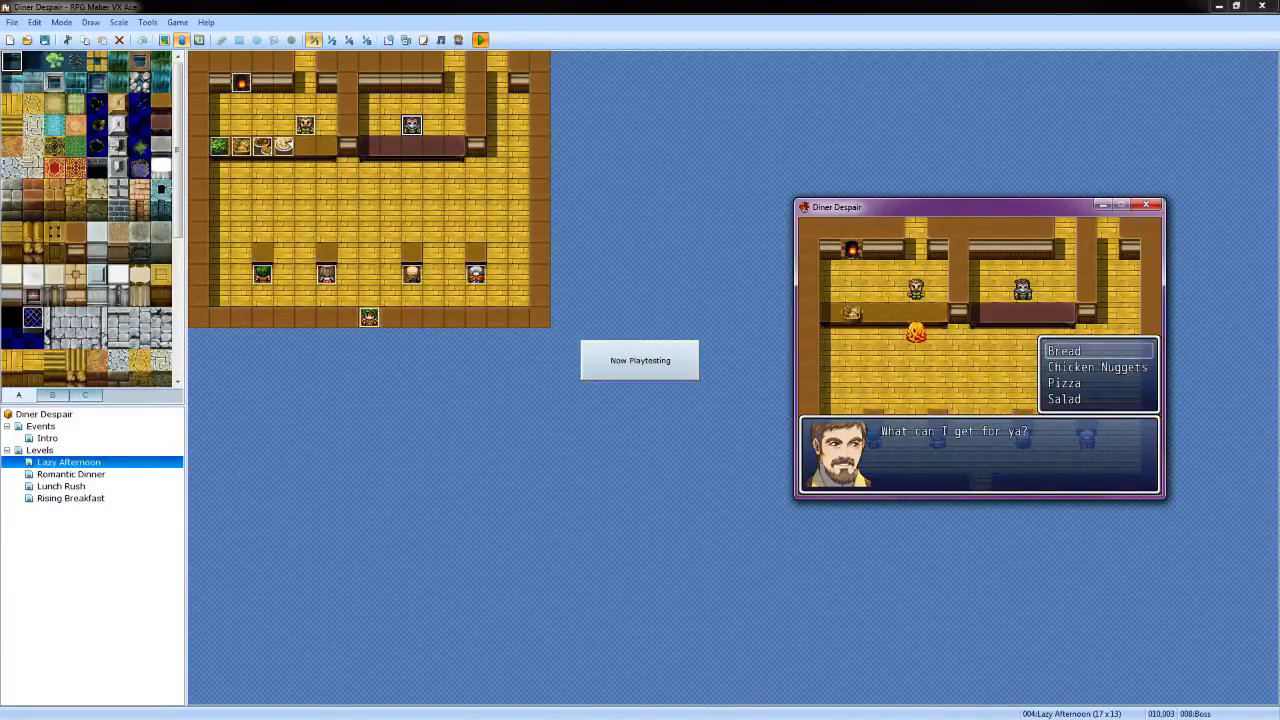
{"action": "key", "text": "Down"}
{"action": "key", "text": "Down"}
{"action": "key", "text": "Return"}
{"action": "key", "text": "Return"}
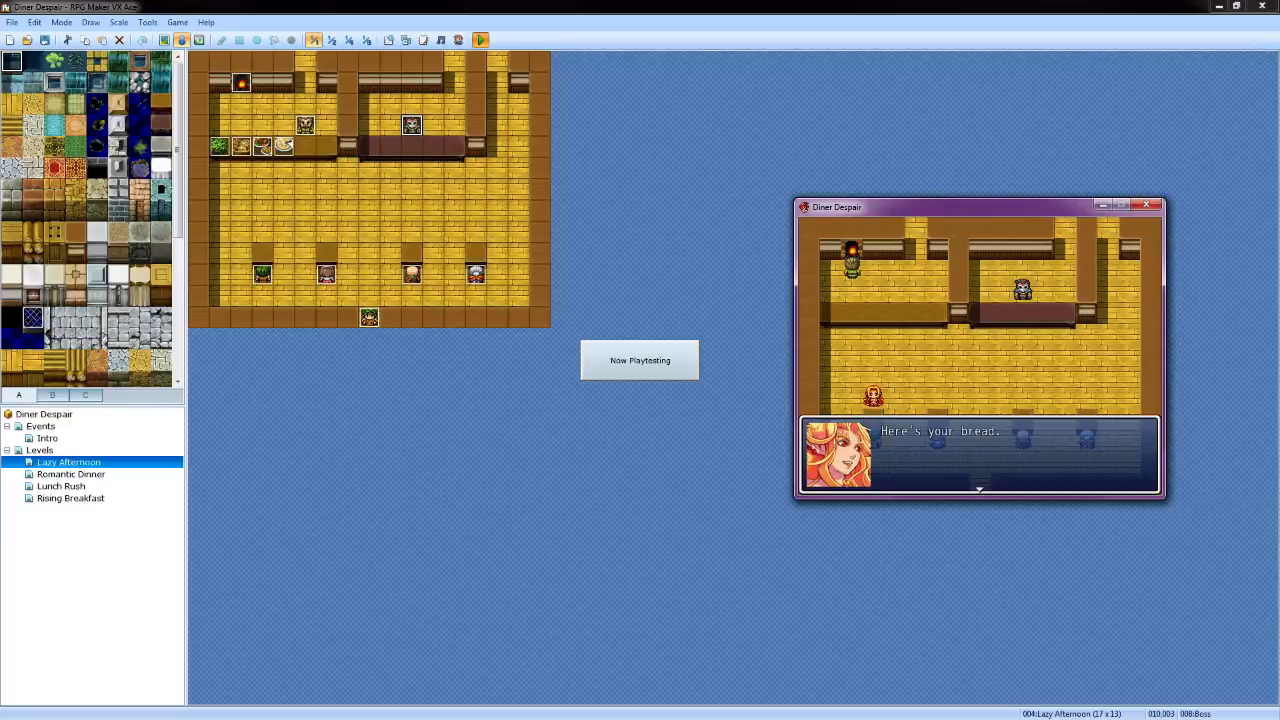
Serve the bread to the green-haired customer in the playtest
{"action": "key", "text": "Return"}
{"action": "key", "text": "Return"}
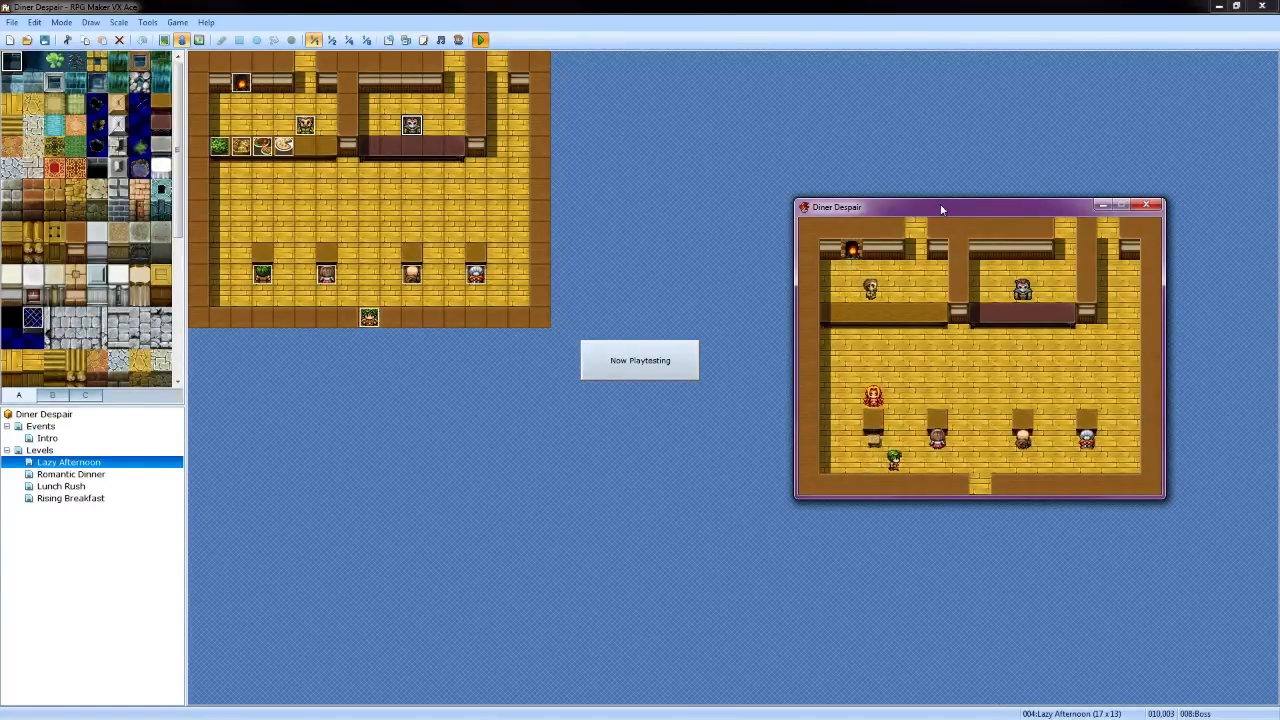
{"action": "key", "text": "Return"}
Collect the pizza from the kitchen counter and serve it to the white-haired customer
{"action": "key", "text": "Up"}
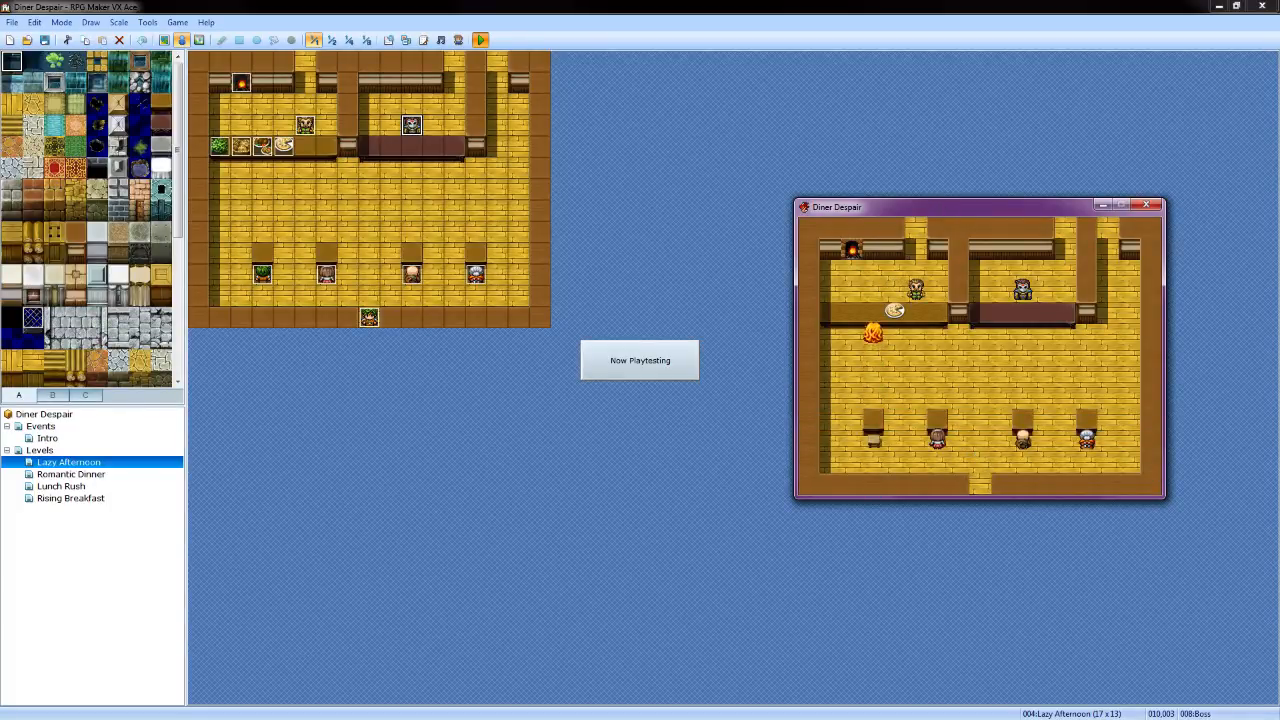
{"action": "key", "text": "Down"}
{"action": "key", "text": "Right"}
{"action": "key", "text": "Right"}
{"action": "key", "text": "Down"}
{"action": "key", "text": "Return"}
{"action": "key", "text": "Return"}
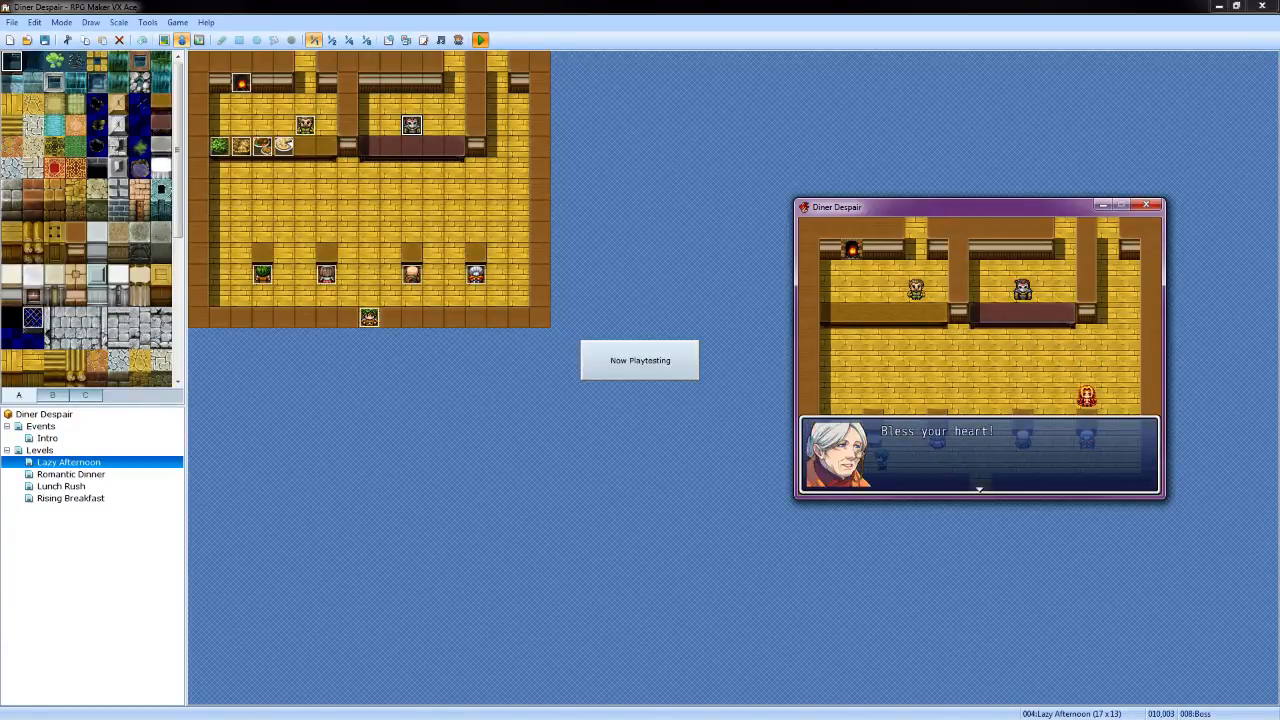
{"action": "key", "text": "Return"}
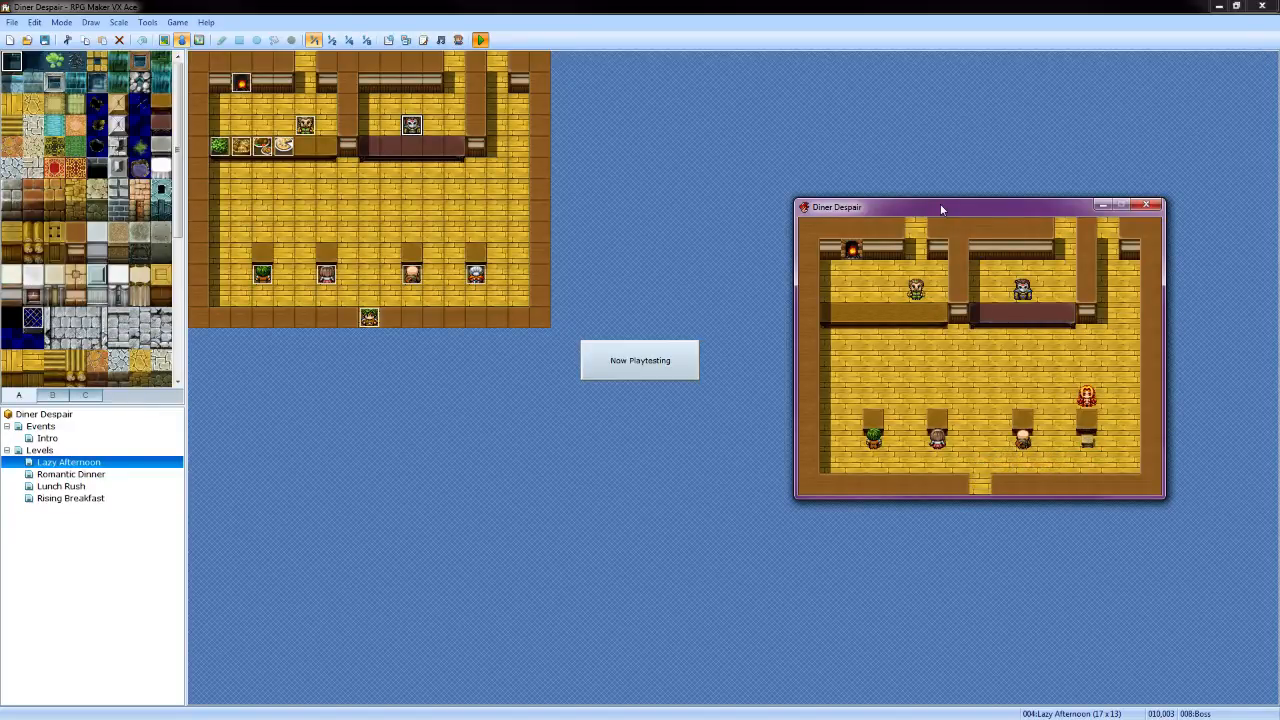
Take the order of the customer at the third table in the playtest
{"action": "key", "text": "Down"}
{"action": "key", "text": "Return"}
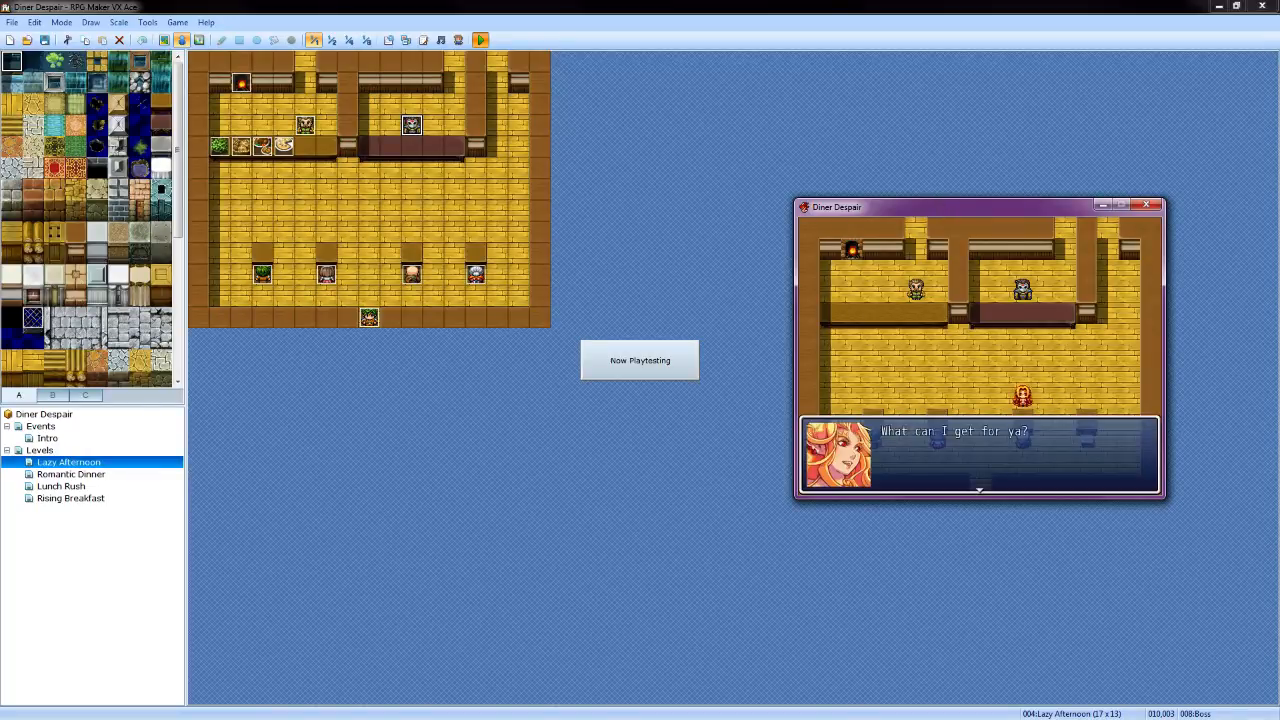
{"action": "key", "text": "Return"}
{"action": "key", "text": "Return"}
{"action": "key", "text": "Return"}
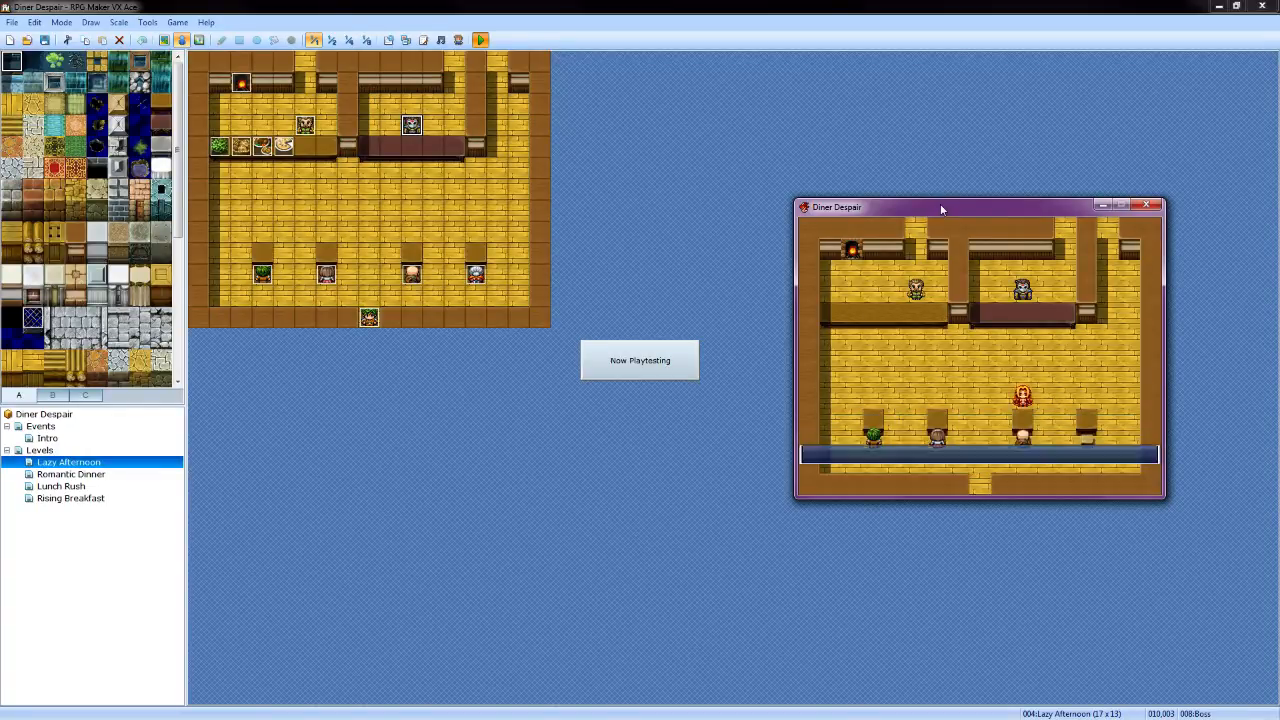
Walk the waitress to the brown-haired customer's table and take the order
{"action": "key", "text": "Left"}
{"action": "key", "text": "Left"}
{"action": "key", "text": "Return"}
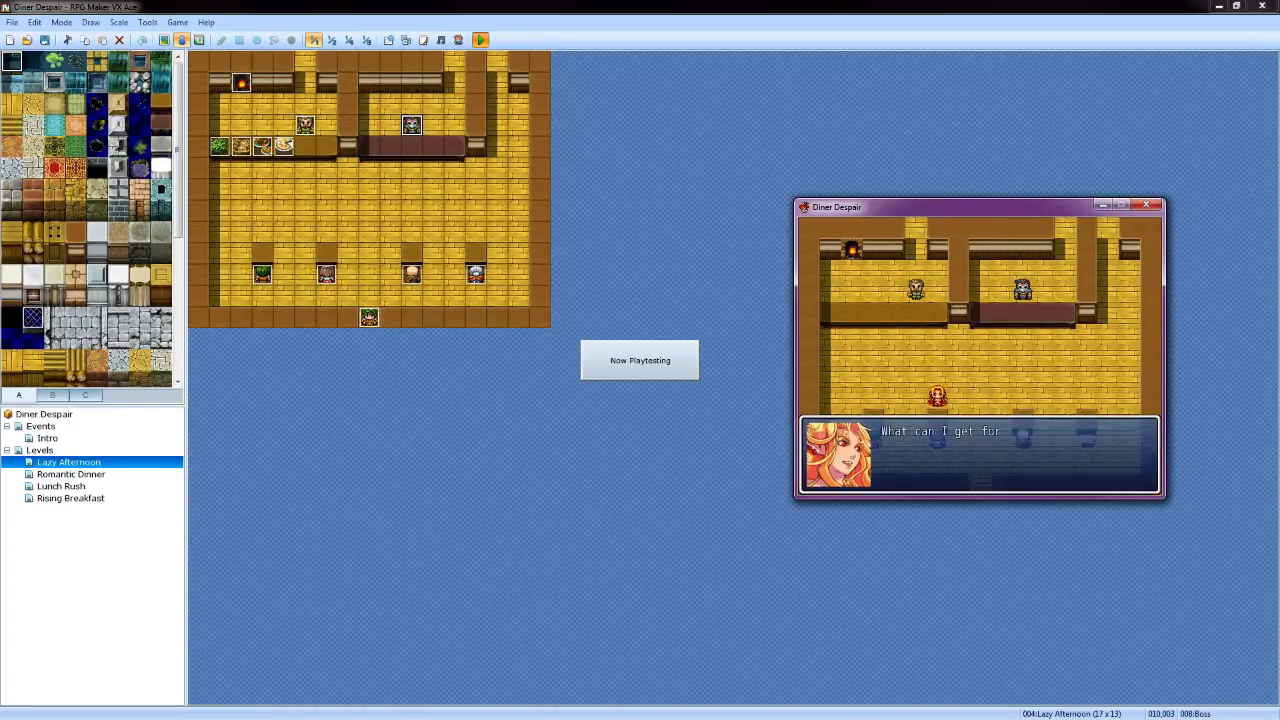
{"action": "key", "text": "Return"}
{"action": "key", "text": "Return"}
{"action": "key", "text": "Return"}
Return to the kitchen counter and ask the cook for Bread
{"action": "key", "text": "Up"}
{"action": "key", "text": "Left"}
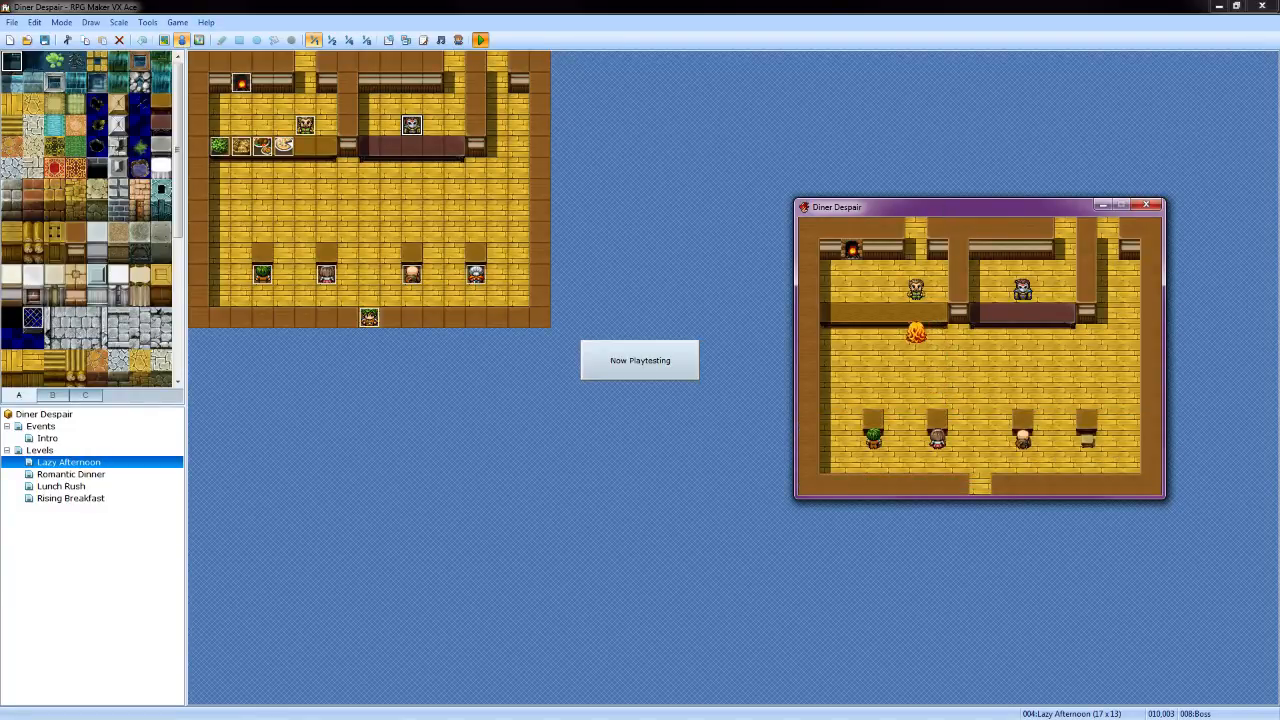
{"action": "key", "text": "Return"}
{"action": "key", "text": "Return"}
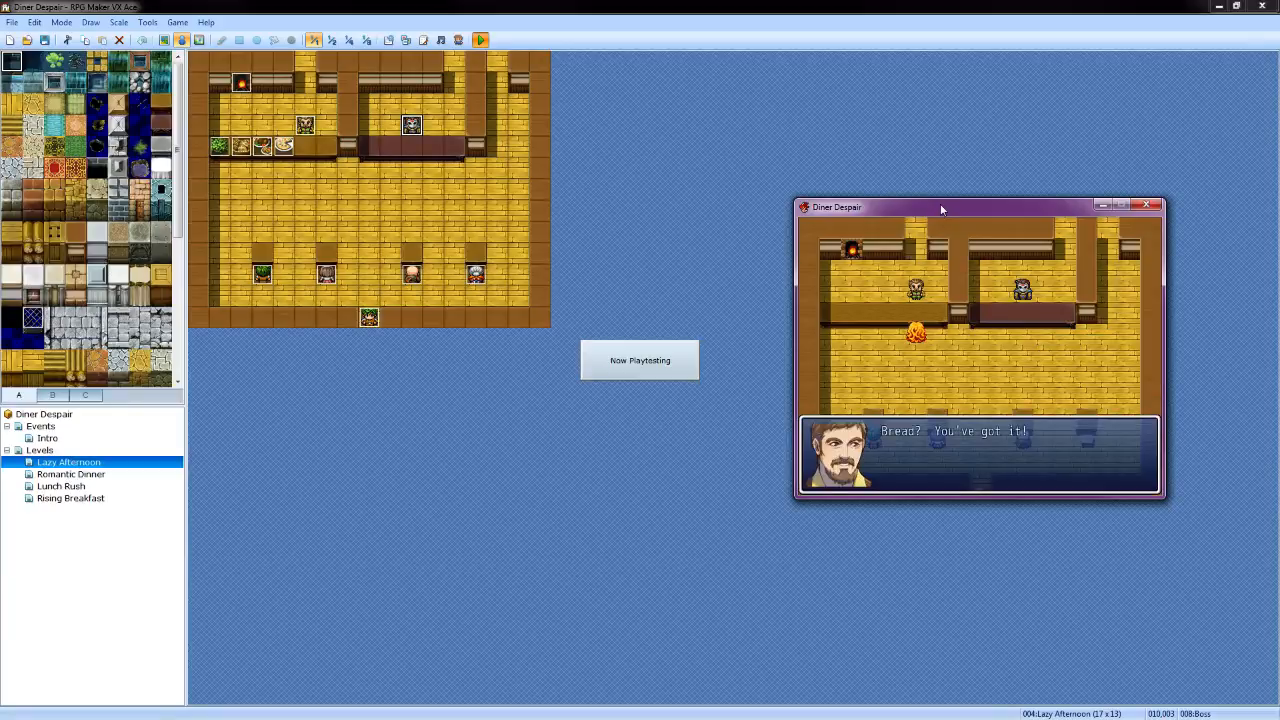
{"action": "key", "text": "Return"}
Walk the waitress to the green-haired customer's table and talk to the customer again
{"action": "key", "text": "Down"}
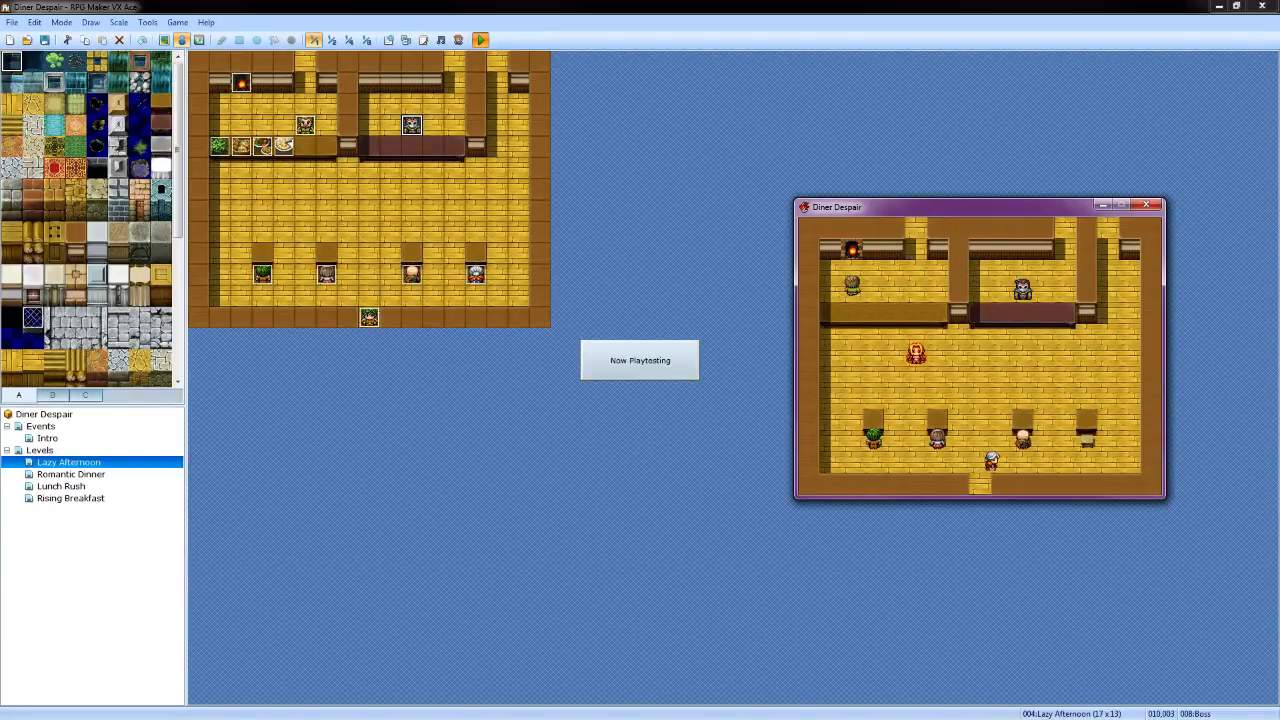
{"action": "key", "text": "Escape"}
{"action": "key", "text": "Escape"}
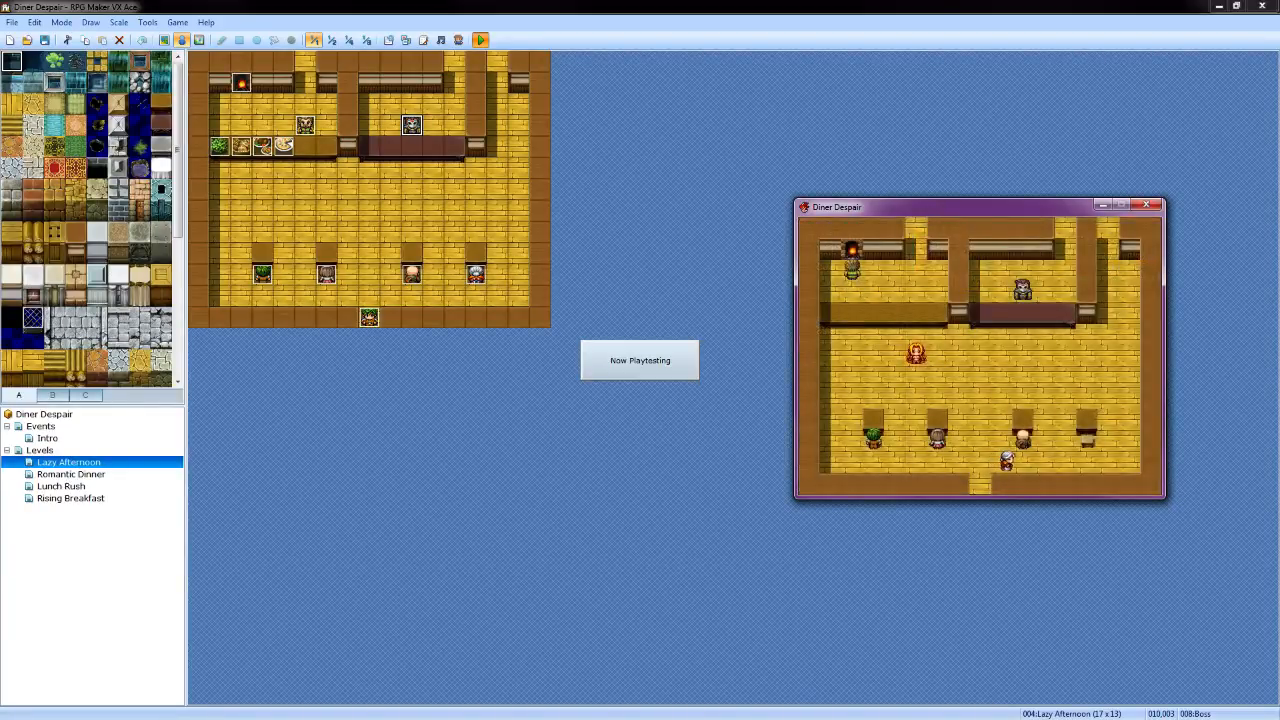
{"action": "key", "text": "Left"}
{"action": "key", "text": "Down"}
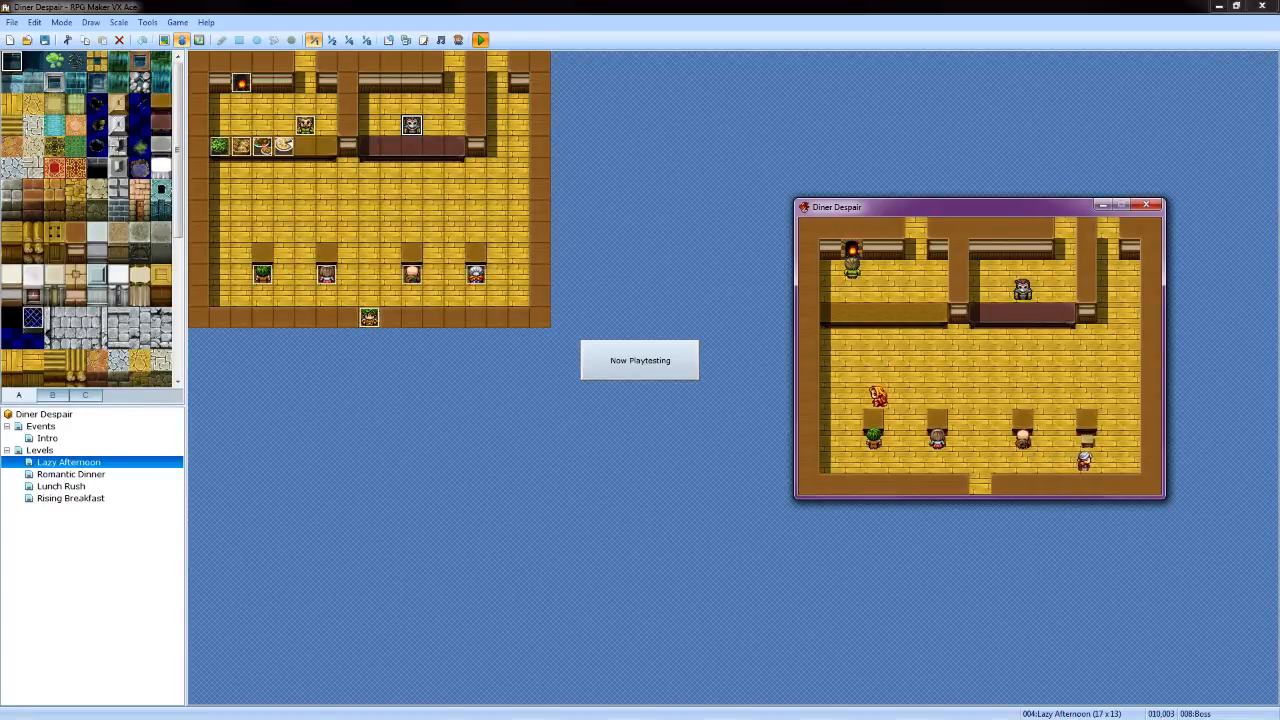
{"action": "key", "text": "Return"}
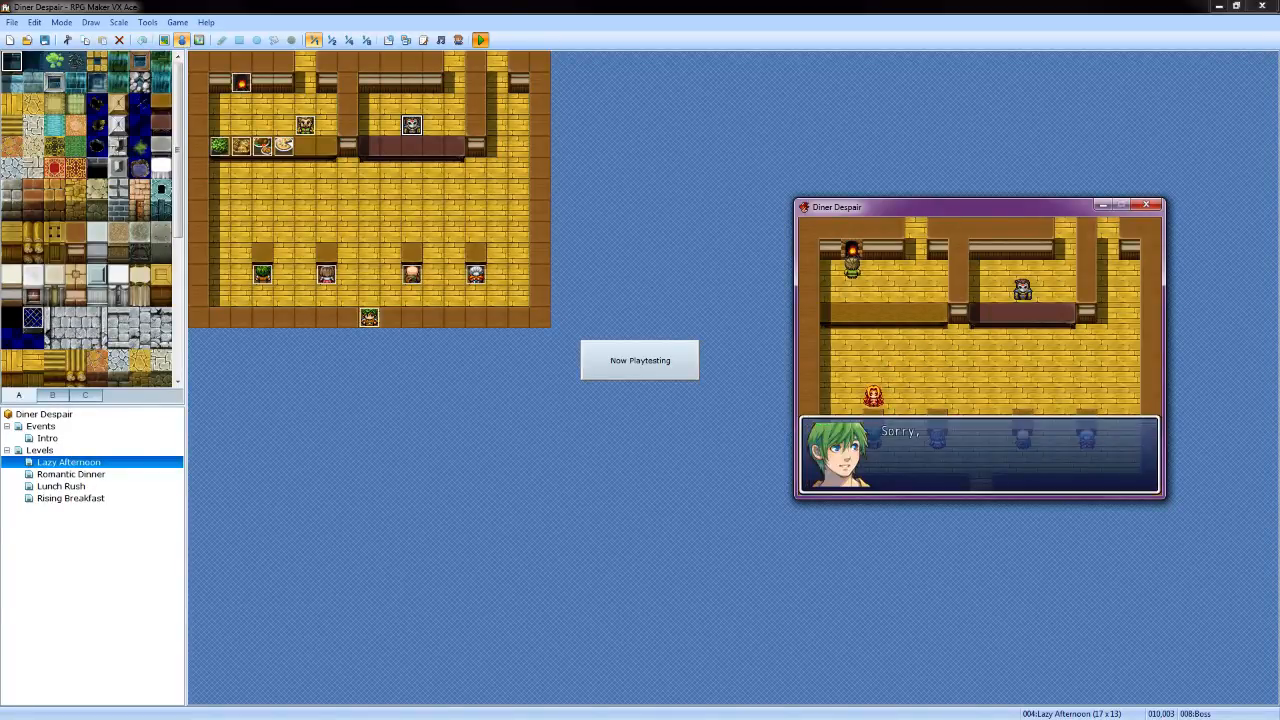
{"action": "key", "text": "Return"}
Return to the kitchen counter and collect the finished bread
{"action": "key", "text": "Up"}
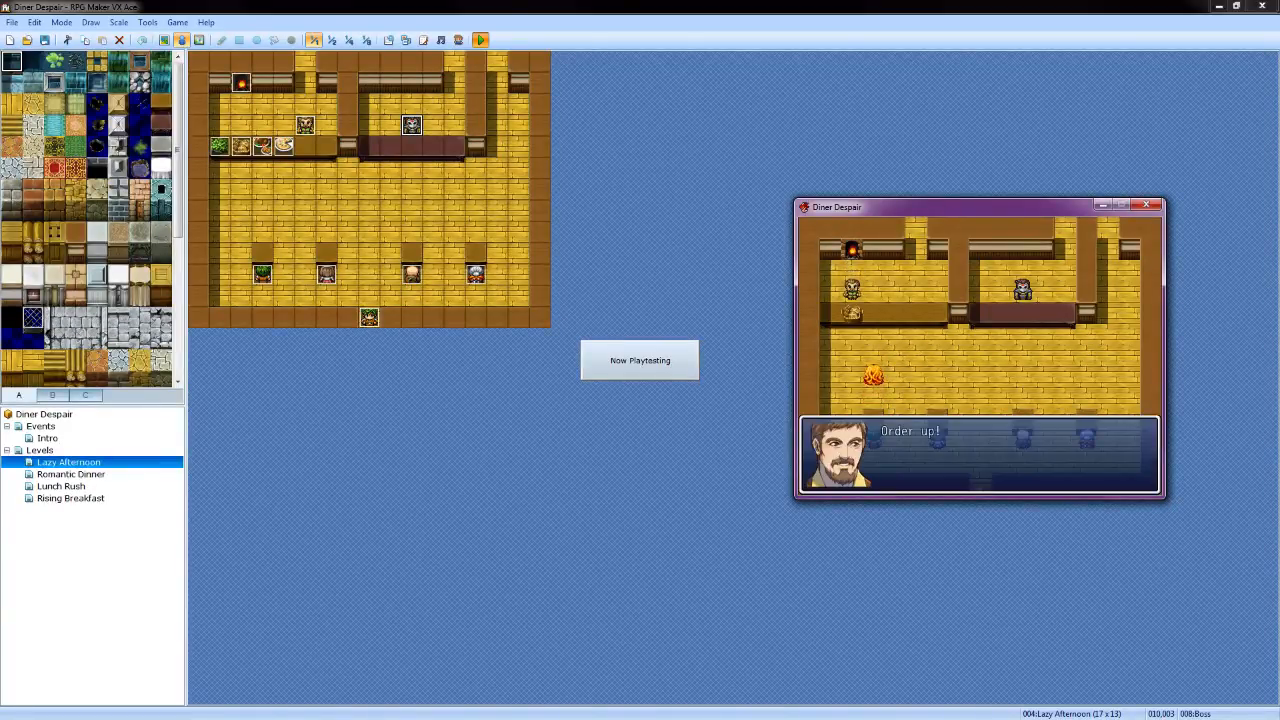
{"action": "key", "text": "Return"}
{"action": "key", "text": "Up"}
{"action": "key", "text": "Left"}
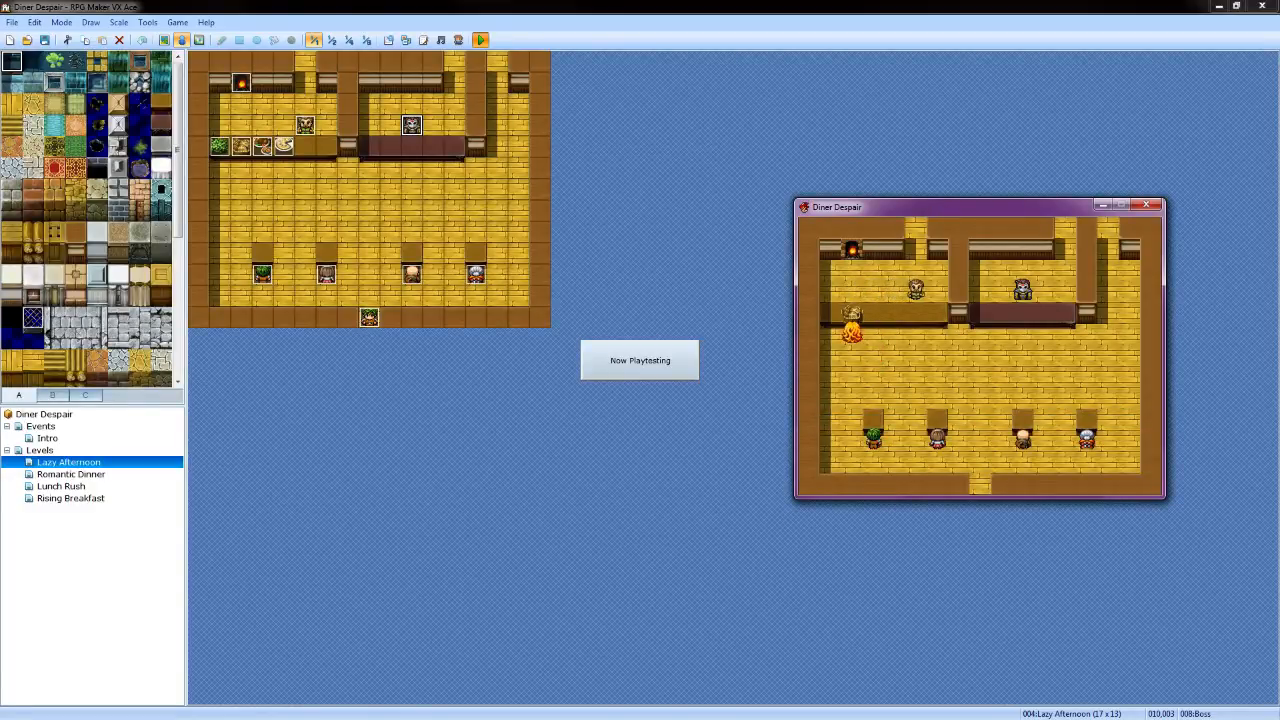
Talk to the cook and ask for a Salad
{"action": "key", "text": "Right"}
{"action": "key", "text": "Right"}
{"action": "key", "text": "Return"}
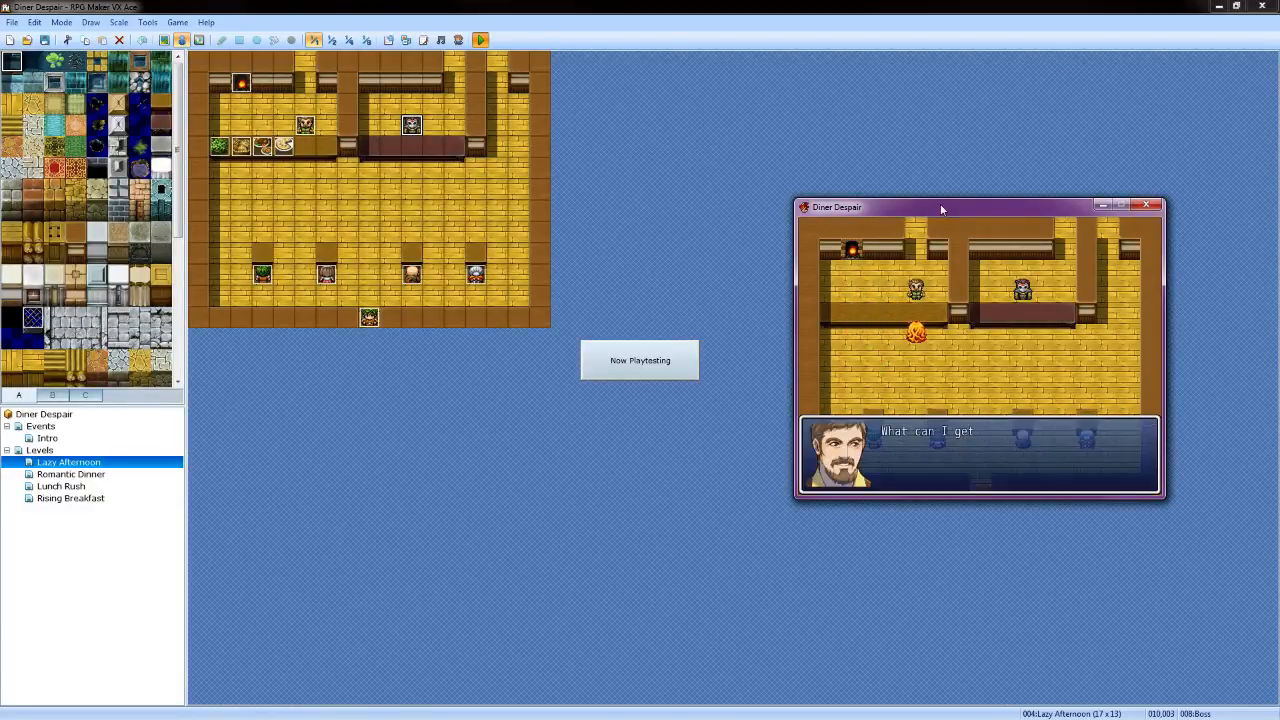
{"action": "key", "text": "Down"}
{"action": "key", "text": "Down"}
{"action": "key", "text": "Down"}
{"action": "key", "text": "Return"}
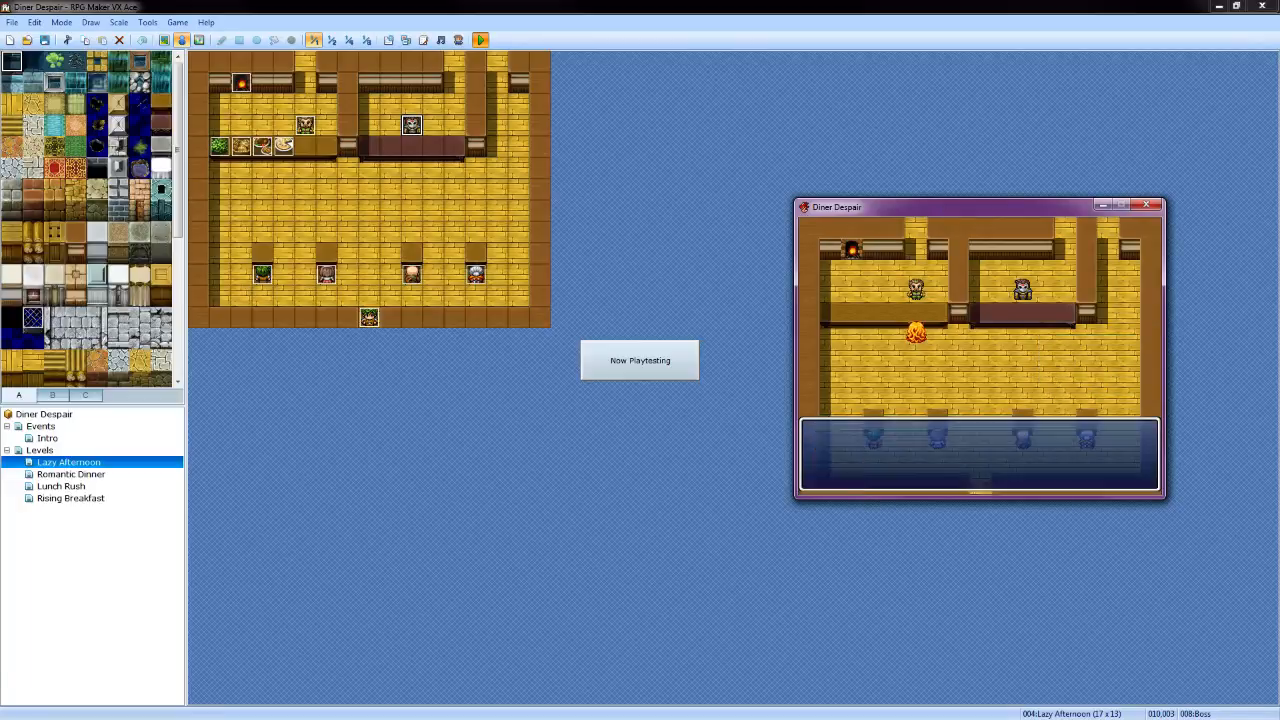
{"action": "key", "text": "Return"}
Carry the bread to the third table and serve it to the customer there
{"action": "key", "text": "Right"}
{"action": "key", "text": "Right"}
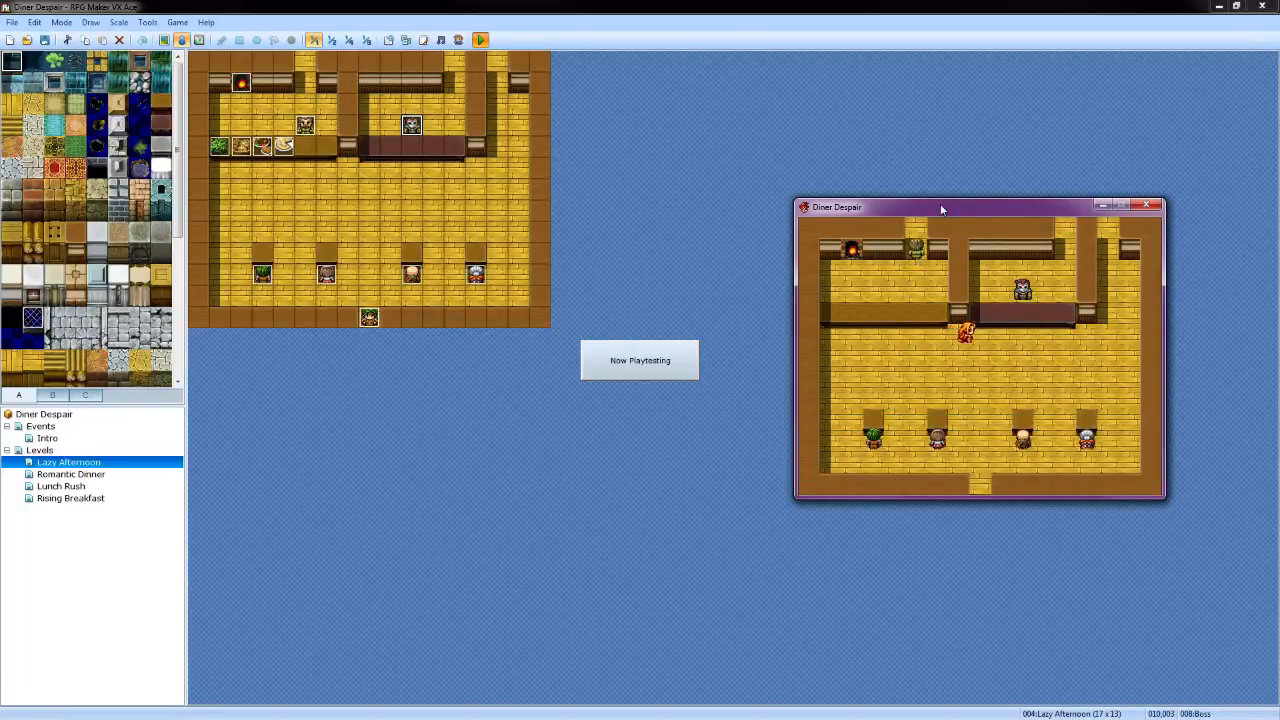
{"action": "key", "text": "Down"}
{"action": "key", "text": "Right"}
{"action": "key", "text": "Right"}
{"action": "key", "text": "Down"}
{"action": "key", "text": "Return"}
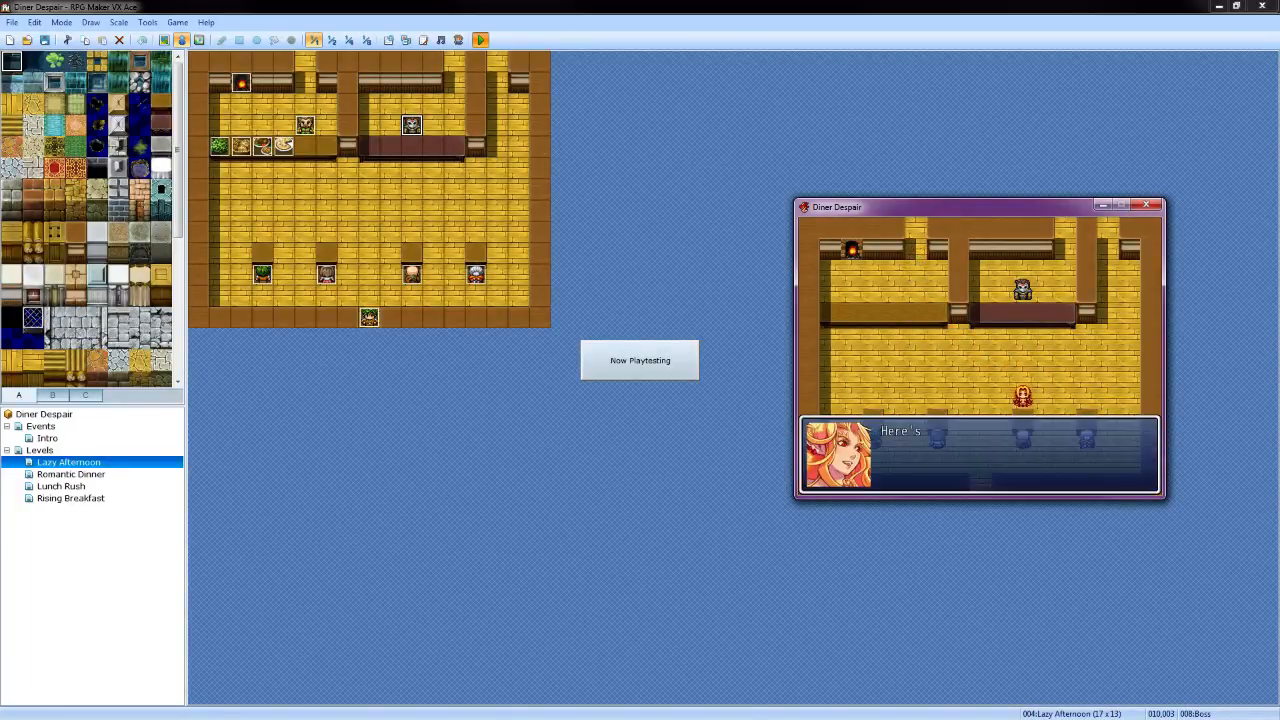
{"action": "key", "text": "Return"}
{"action": "key", "text": "Return"}
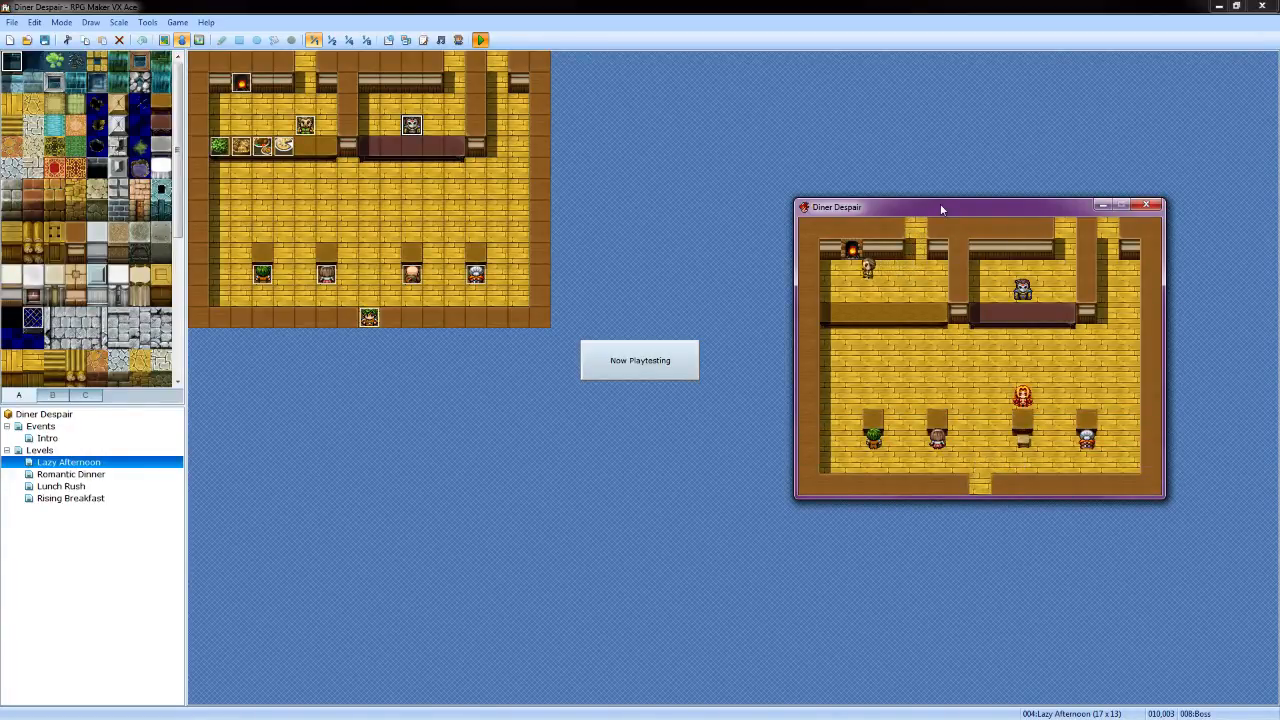
Walk the waitress back to the kitchen counter and collect the finished salad
{"action": "key", "text": "Left"}
{"action": "key", "text": "Left"}
{"action": "key", "text": "Left"}
{"action": "key", "text": "Left"}
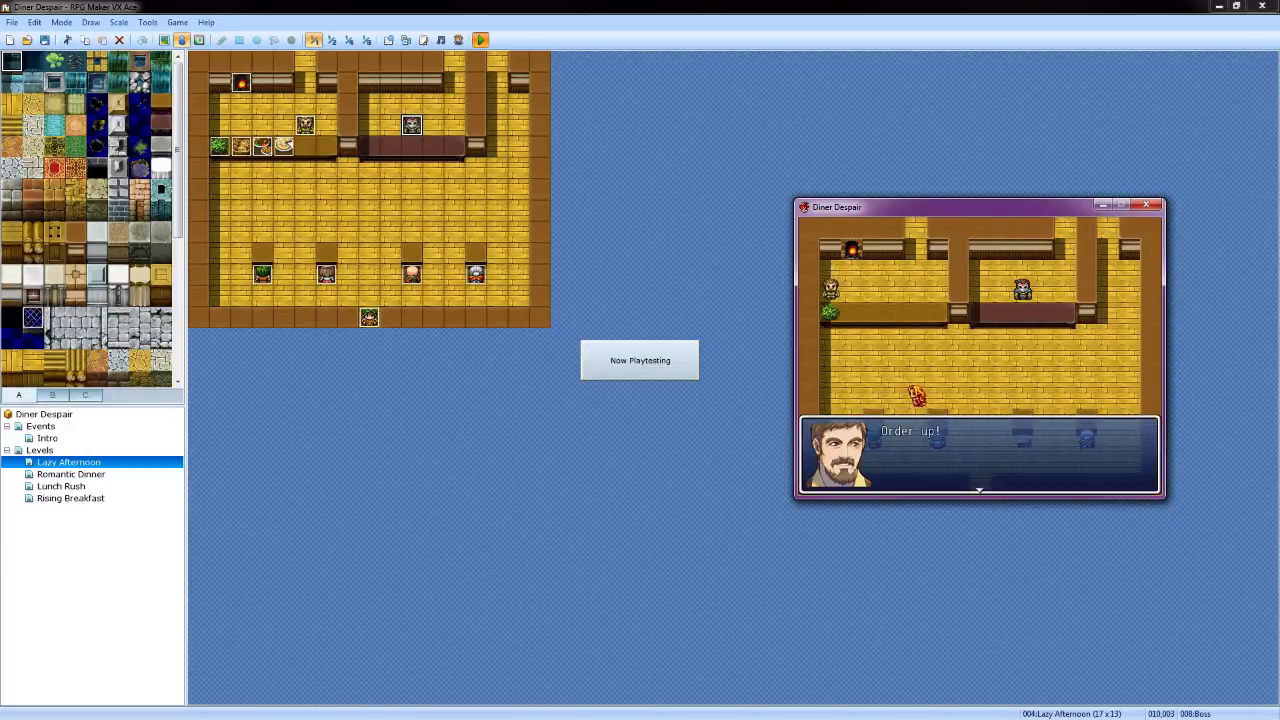
{"action": "key", "text": "Return"}
{"action": "key", "text": "Left"}
{"action": "key", "text": "Left"}
{"action": "key", "text": "Left"}
{"action": "key", "text": "Left"}
{"action": "key", "text": "Left"}
{"action": "key", "text": "Up"}
{"action": "key", "text": "Up"}
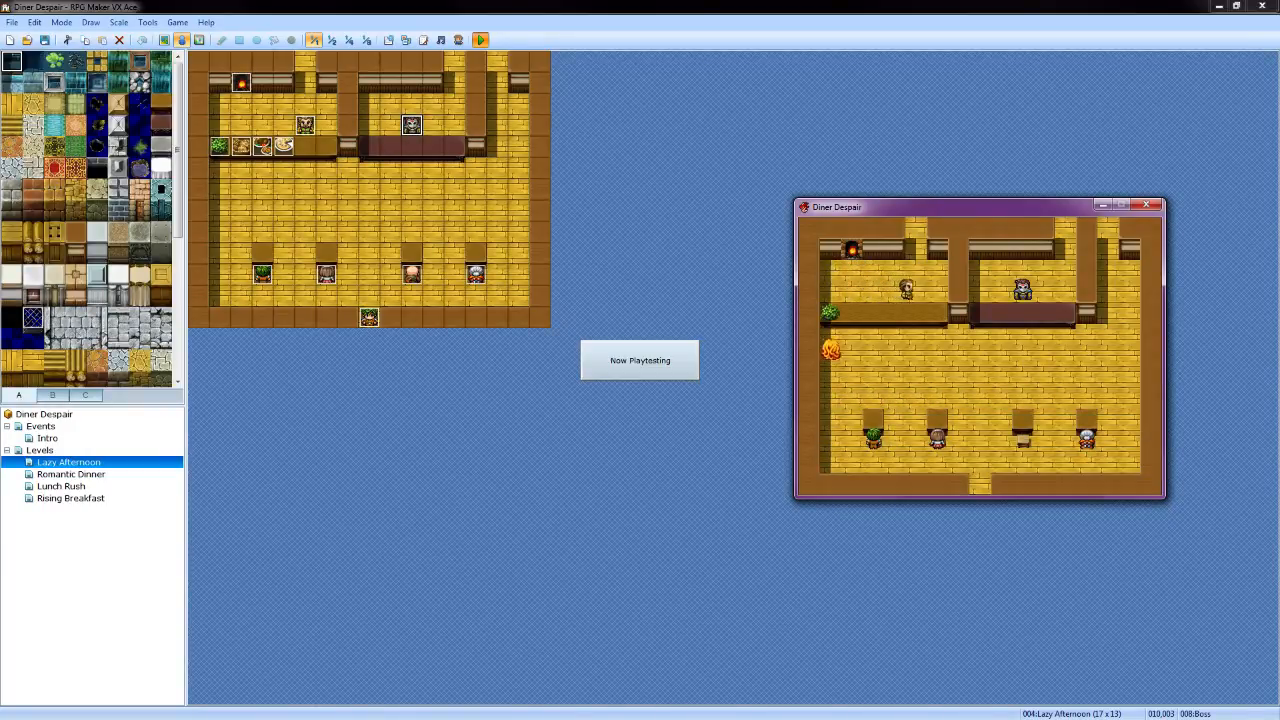
Carry the salad to the brown-haired customer's table and serve it
{"action": "key", "text": "Right"}
{"action": "key", "text": "Right"}
{"action": "key", "text": "Right"}
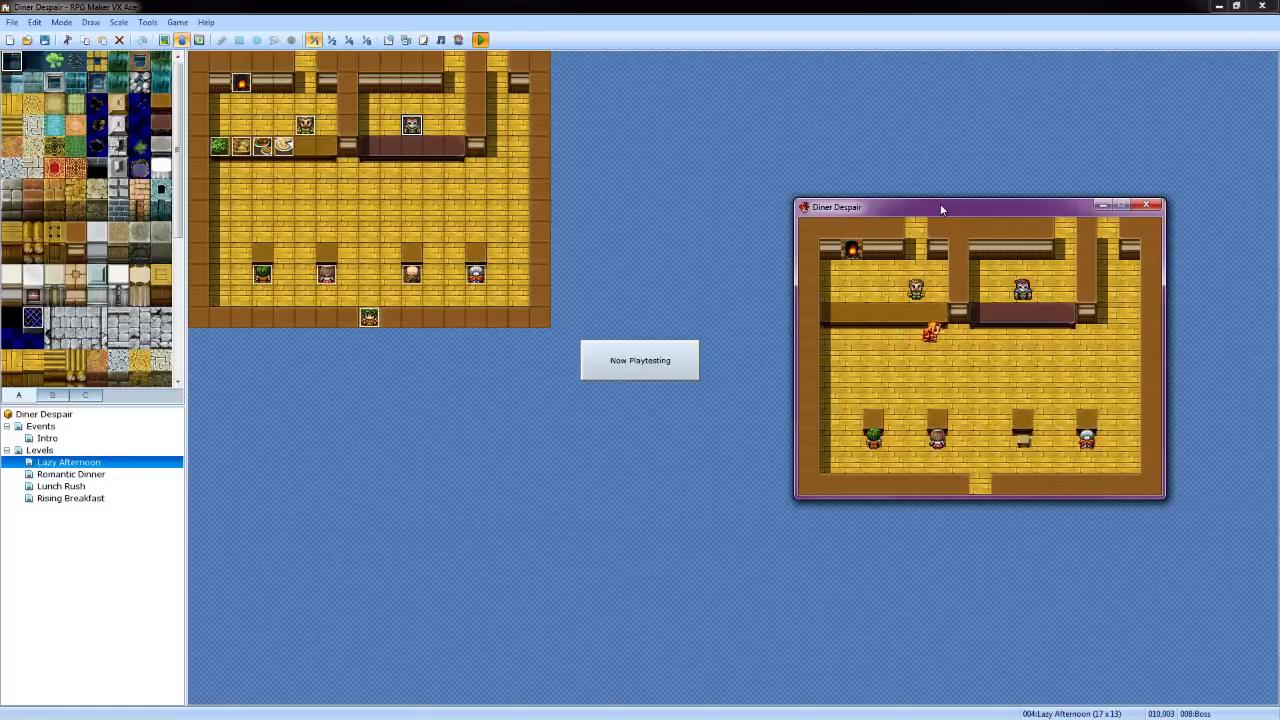
{"action": "key", "text": "Down"}
{"action": "key", "text": "Down"}
{"action": "key", "text": "Return"}
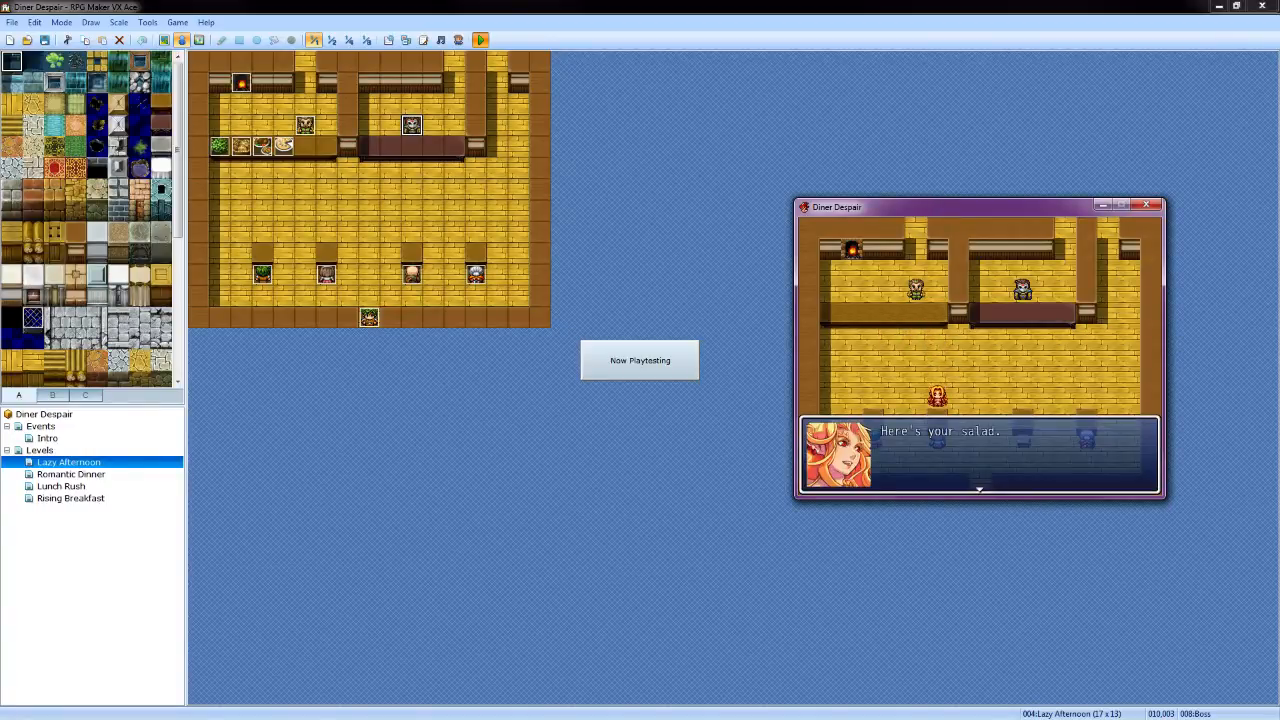
{"action": "key", "text": "Return"}
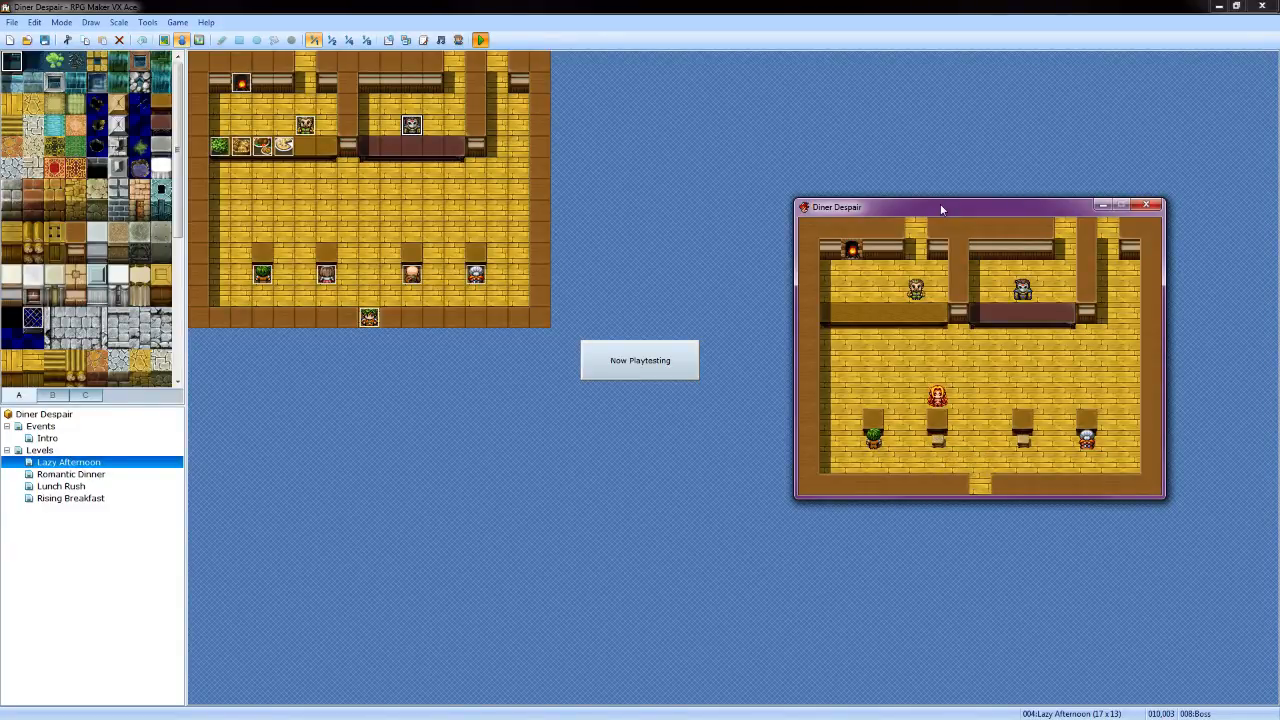
Ask the green-haired customer in the playtest whether anything is wanted
{"action": "key", "text": "Escape"}
{"action": "key", "text": "Escape"}
{"action": "key", "text": "Left"}
{"action": "key", "text": "Left"}
{"action": "key", "text": "Left"}
{"action": "key", "text": "Return"}
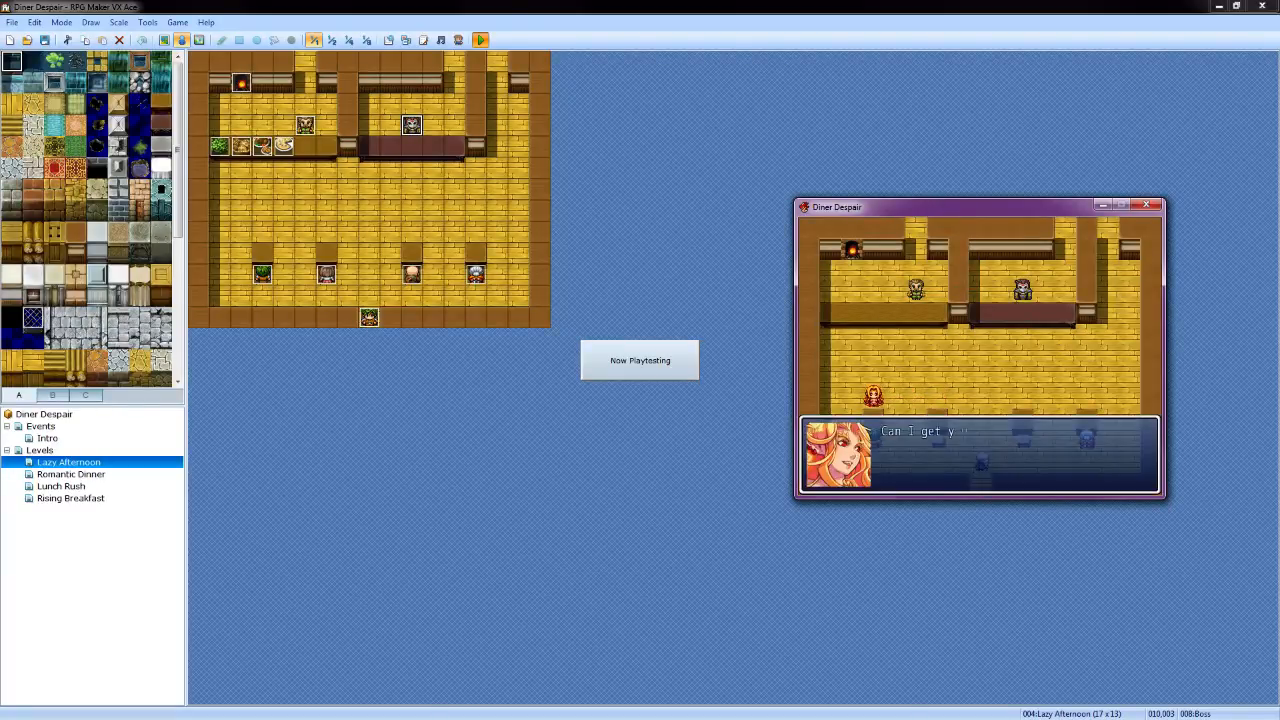
{"action": "key", "text": "Return"}
{"action": "key", "text": "Return"}
Cross the diner to the white-haired customer's table and take the next order
{"action": "key", "text": "Right"}
{"action": "key", "text": "Right"}
{"action": "key", "text": "Right"}
{"action": "key", "text": "Right"}
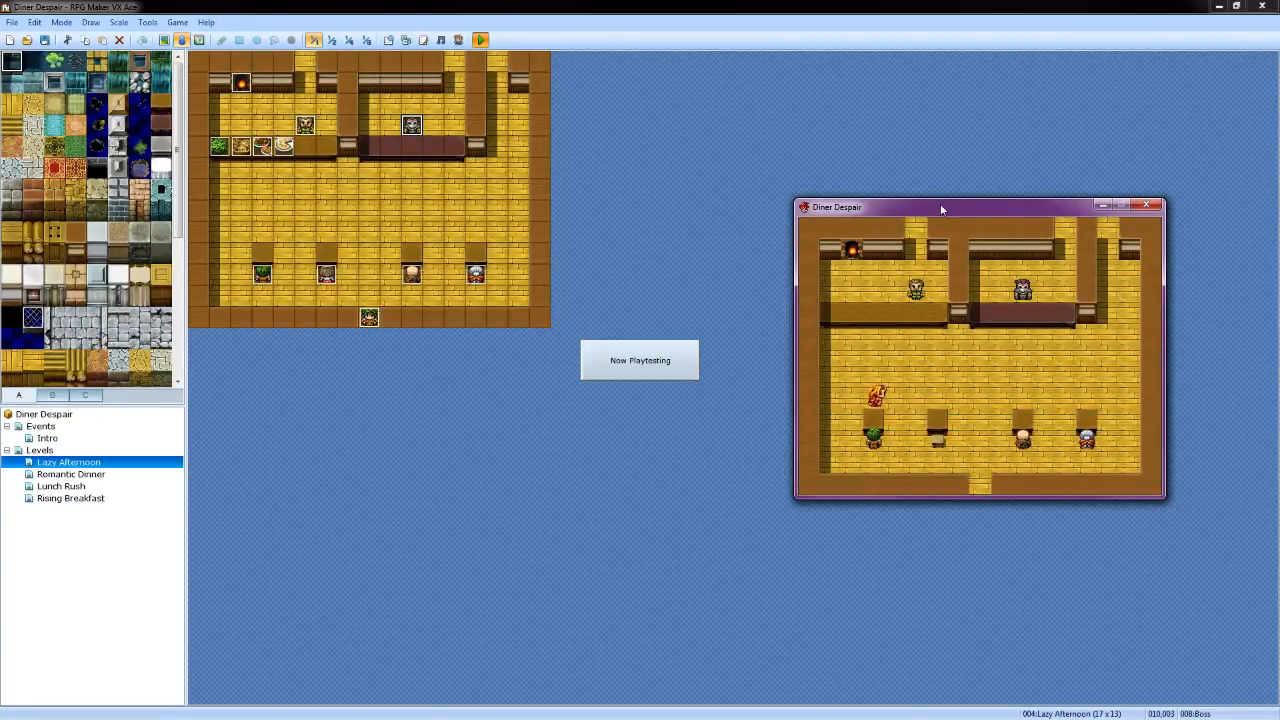
{"action": "key", "text": "Right"}
{"action": "key", "text": "Right"}
{"action": "key", "text": "Right"}
{"action": "key", "text": "Right"}
{"action": "key", "text": "Down"}
{"action": "key", "text": "Return"}
{"action": "key", "text": "Return"}
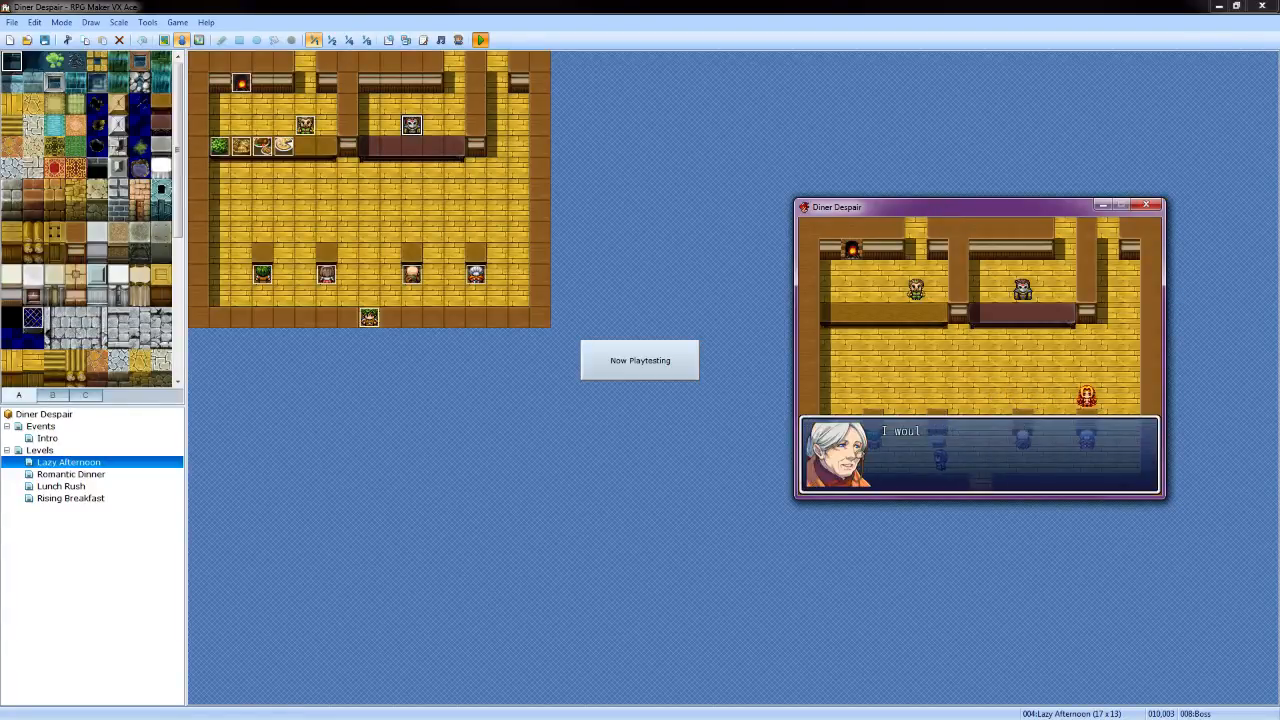
{"action": "key", "text": "Return"}
{"action": "key", "text": "Return"}
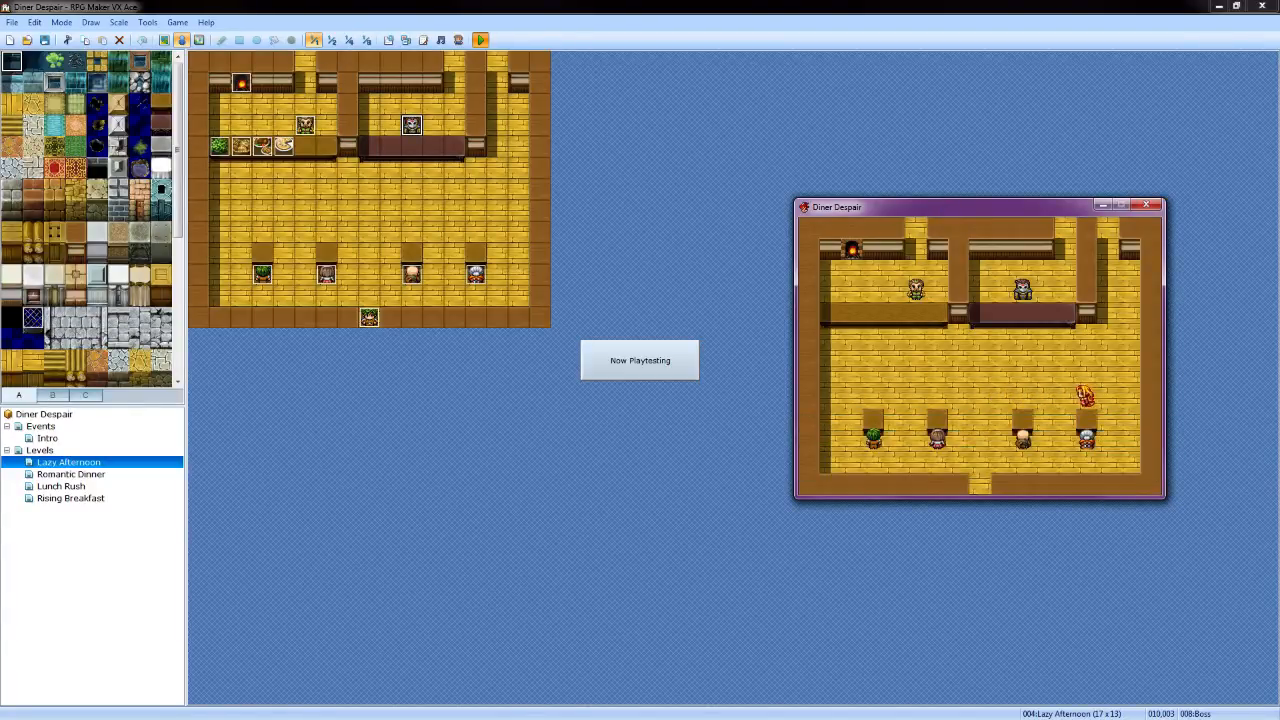
Ask the customer at the third table whether anything is wanted
{"action": "key", "text": "Left"}
{"action": "key", "text": "Down"}
{"action": "key", "text": "Return"}
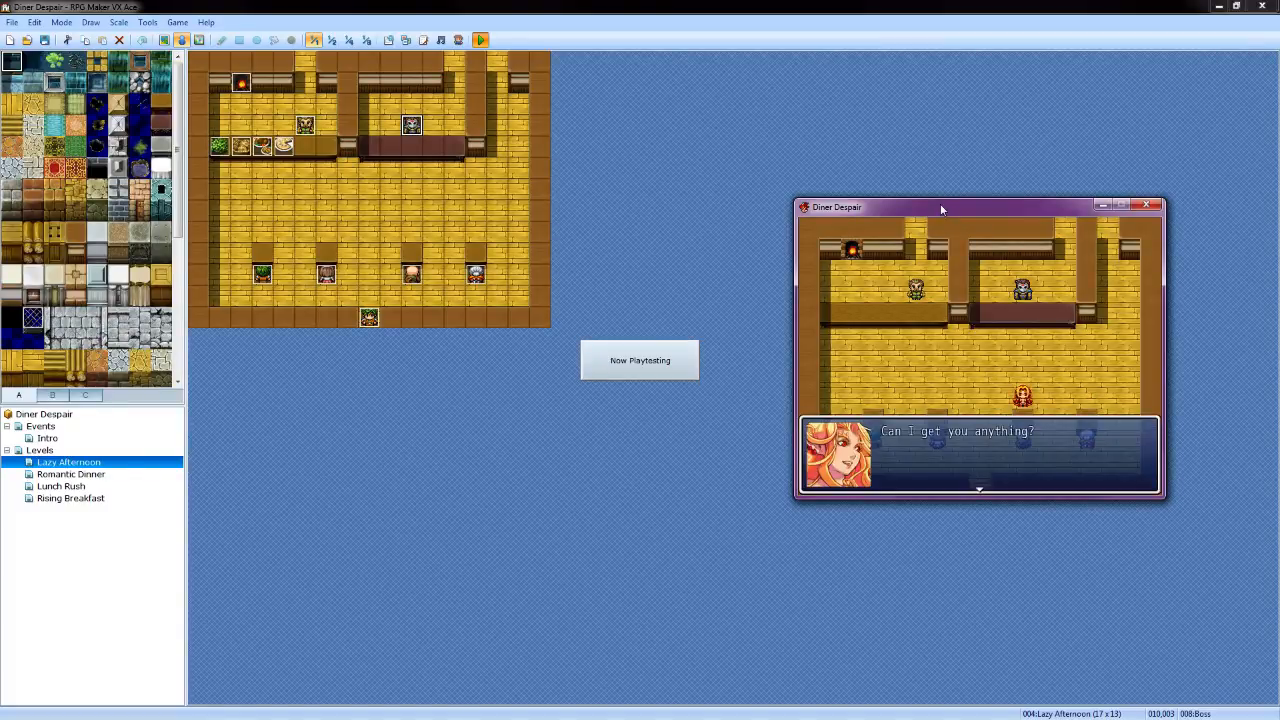
{"action": "key", "text": "Return"}
Return to the cook at the kitchen counter in the playtest and order a pizza
{"action": "key", "text": "Left"}
{"action": "key", "text": "Left"}
{"action": "key", "text": "Left"}
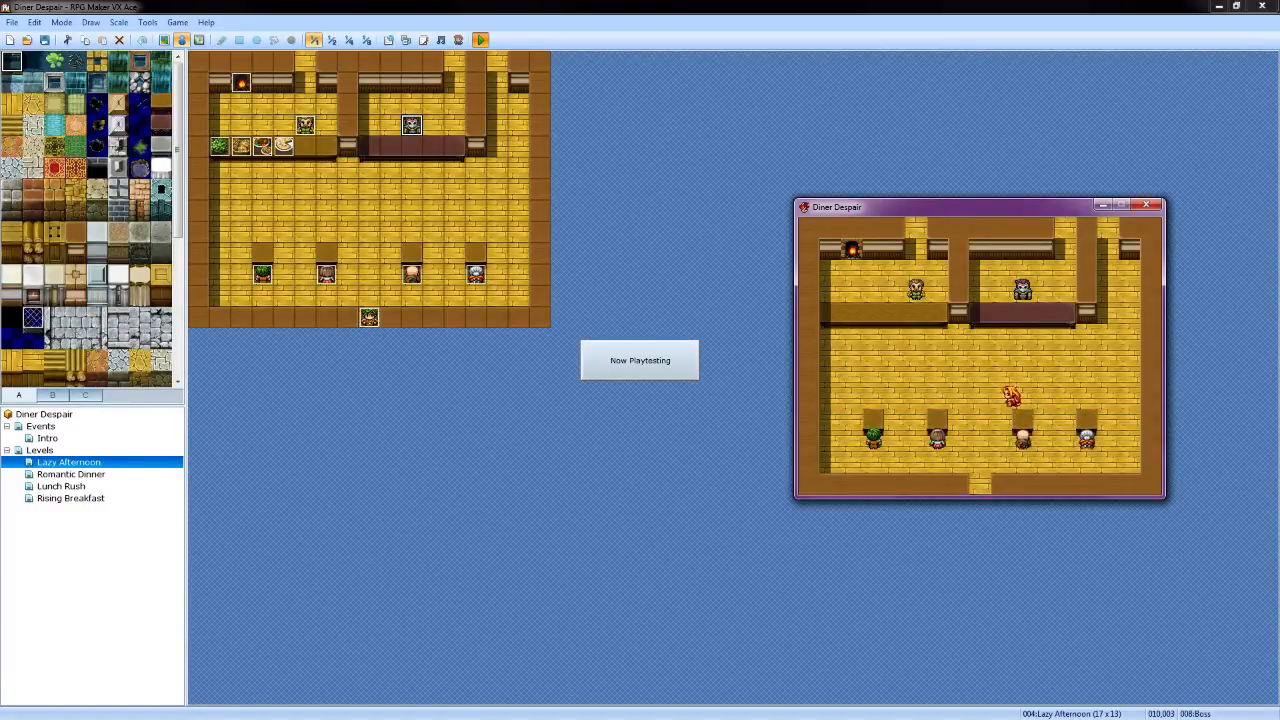
{"action": "key", "text": "Up"}
{"action": "key", "text": "Up"}
{"action": "key", "text": "Up"}
{"action": "key", "text": "Return"}
{"action": "key", "text": "Down"}
{"action": "key", "text": "Down"}
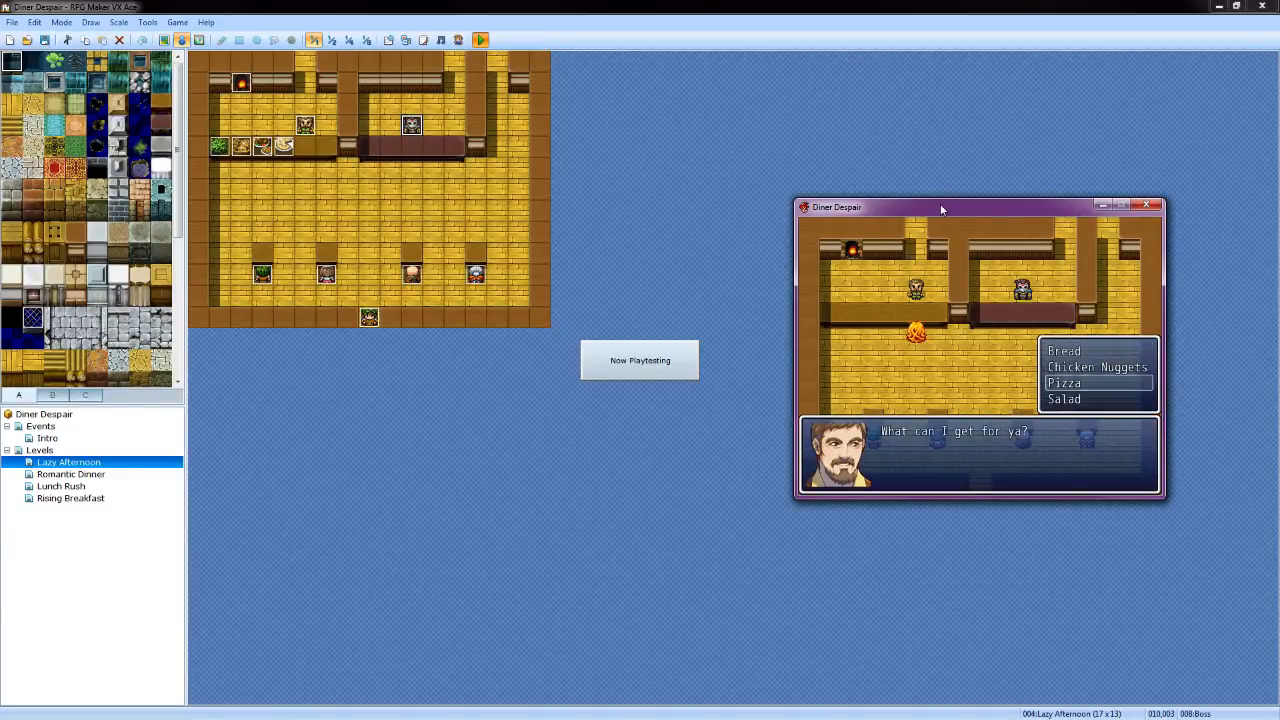
{"action": "key", "text": "Return"}
{"action": "key", "text": "Return"}
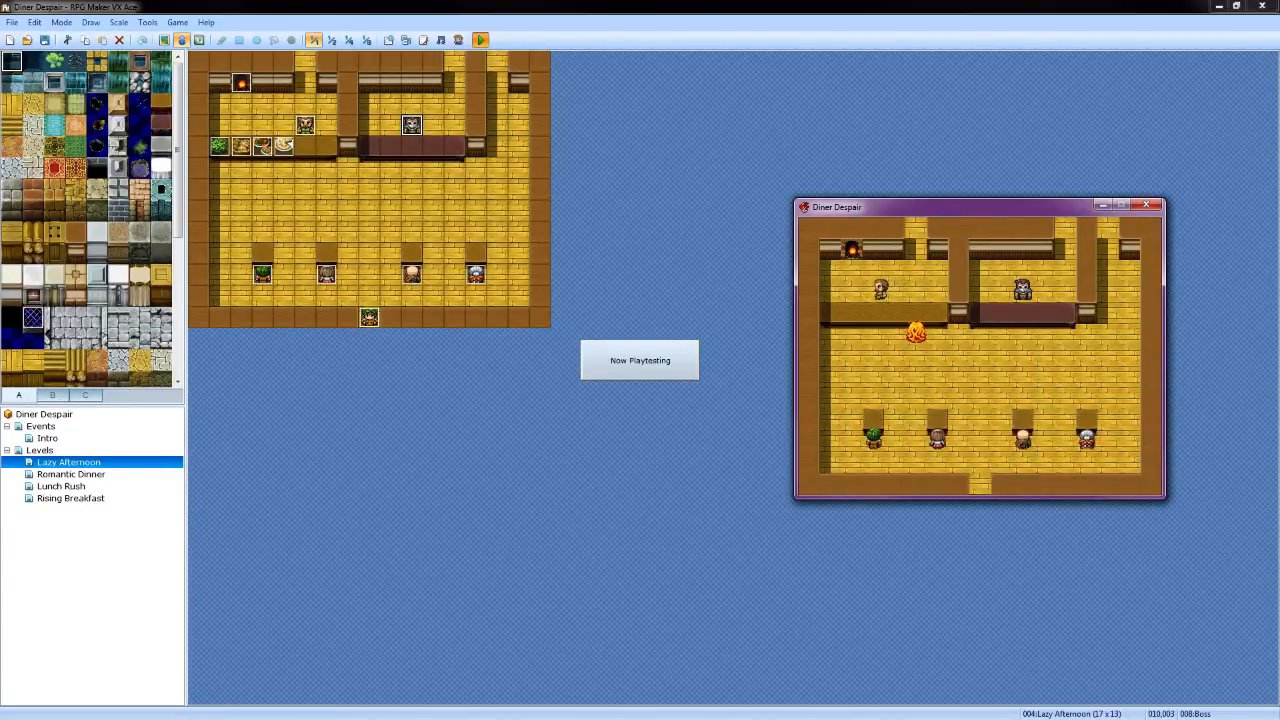
Go to the green-haired customer's table and take the customer's order
{"action": "key", "text": "Down"}
{"action": "key", "text": "Down"}
{"action": "key", "text": "Right"}
{"action": "key", "text": "Left"}
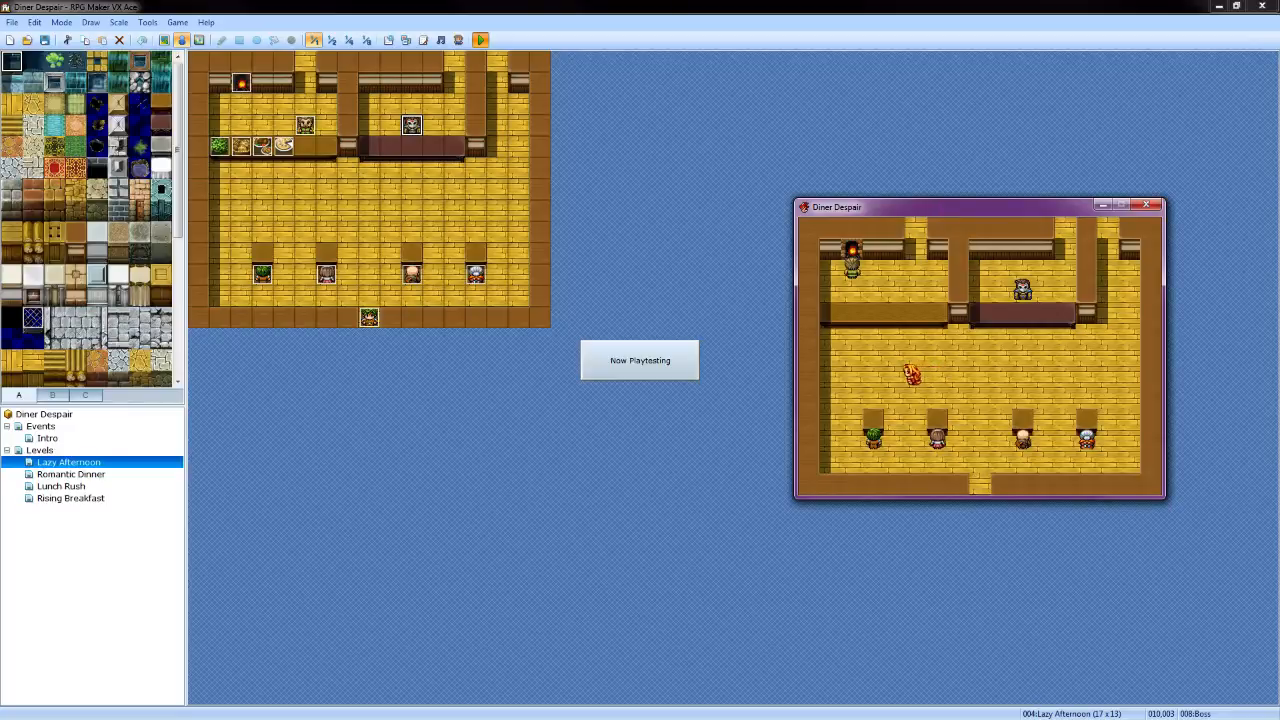
{"action": "key", "text": "Left"}
{"action": "key", "text": "Left"}
{"action": "key", "text": "Return"}
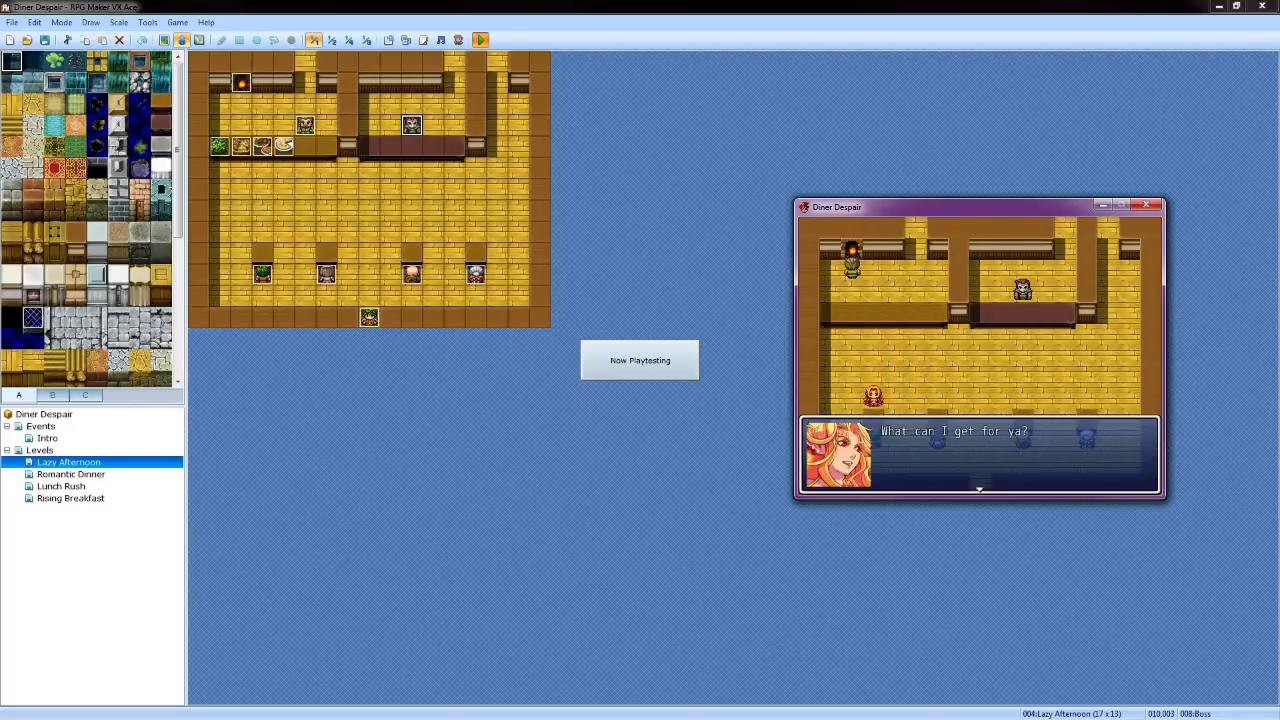
{"action": "key", "text": "Return"}
{"action": "key", "text": "Return"}
{"action": "key", "text": "Return"}
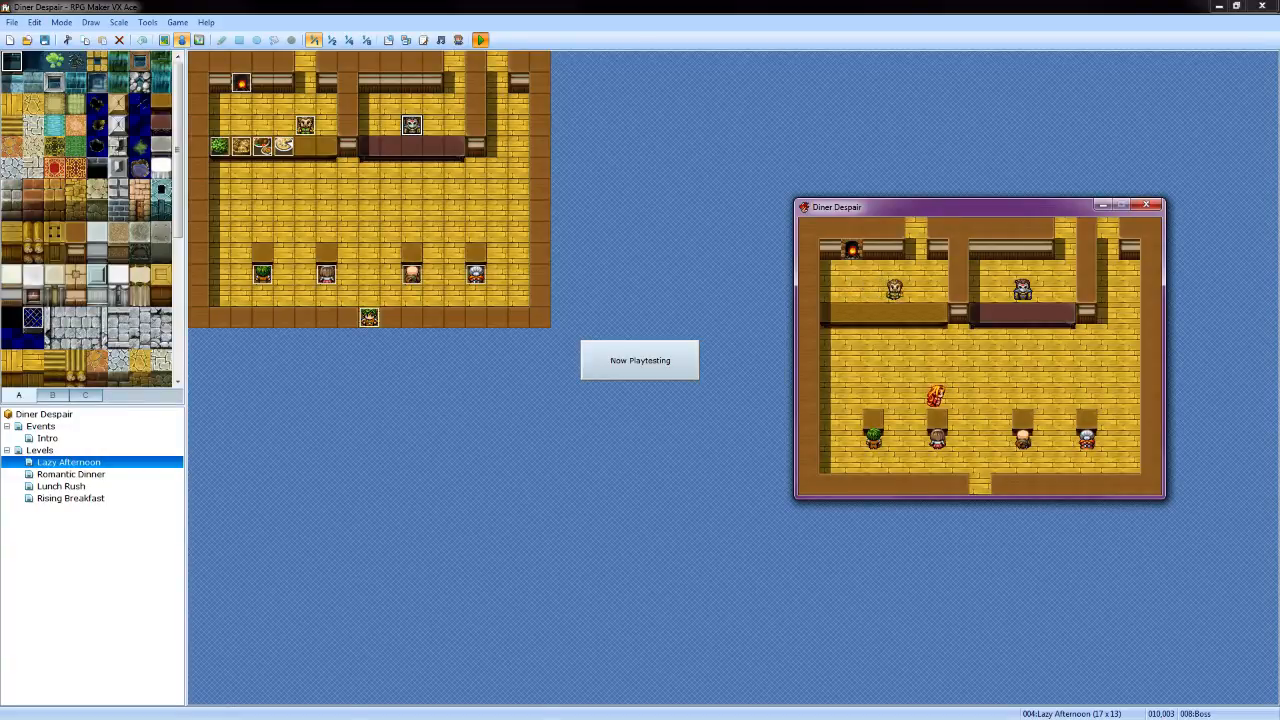
Go back to the cook and order a salad
{"action": "key", "text": "Return"}
{"action": "key", "text": "Up"}
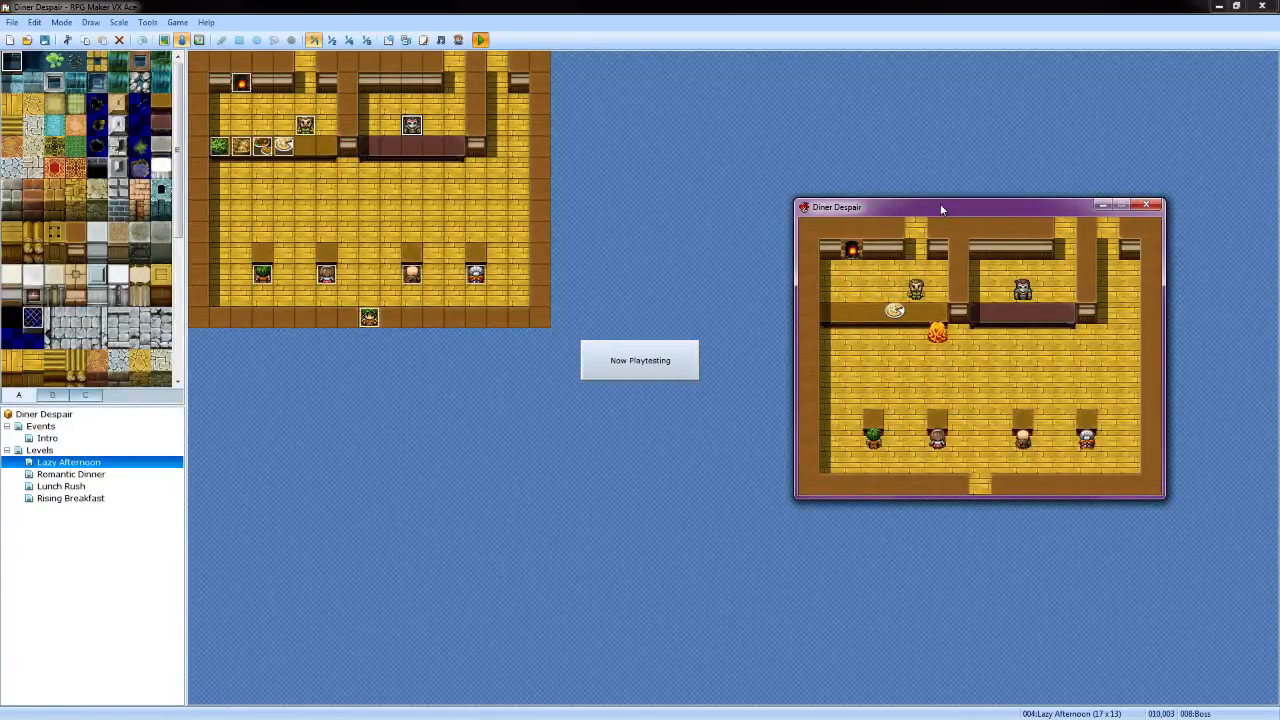
{"action": "key", "text": "Return"}
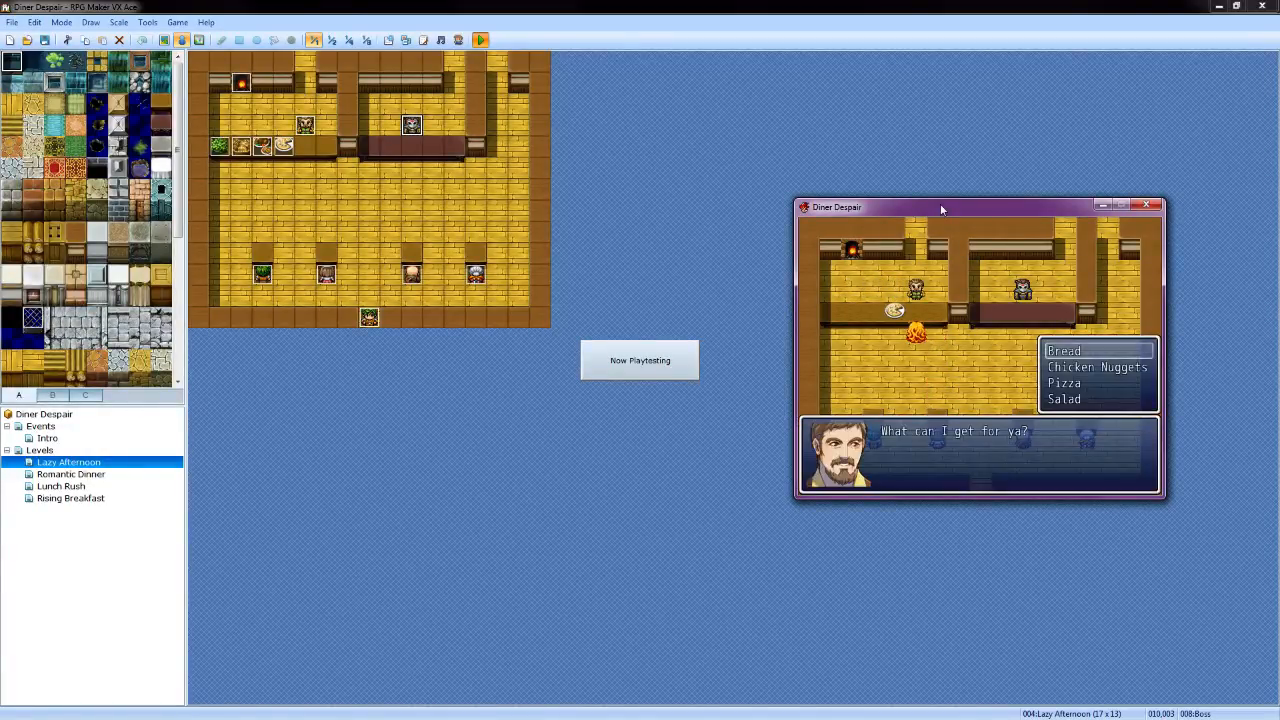
{"action": "key", "text": "Down"}
{"action": "key", "text": "Down"}
{"action": "key", "text": "Down"}
{"action": "key", "text": "Return"}
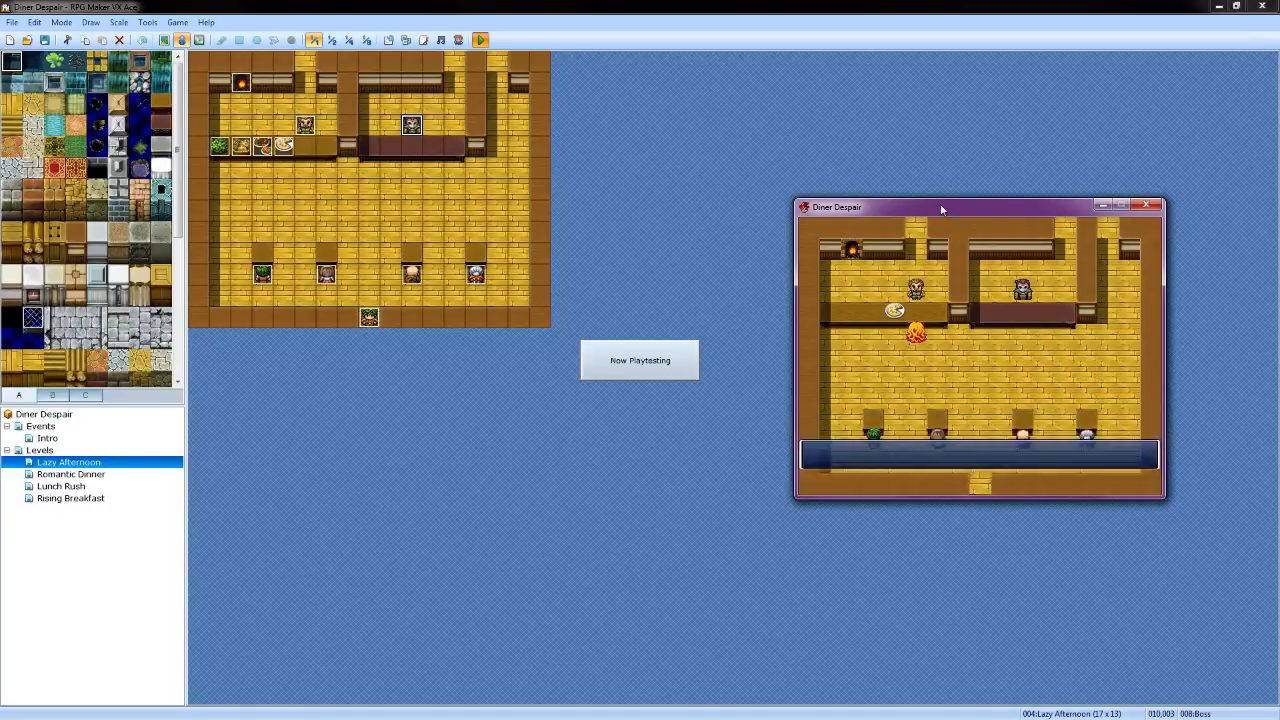
{"action": "key", "text": "Return"}
Collect the pizza from the kitchen counter and serve it to the white-haired customer
{"action": "key", "text": "Left"}
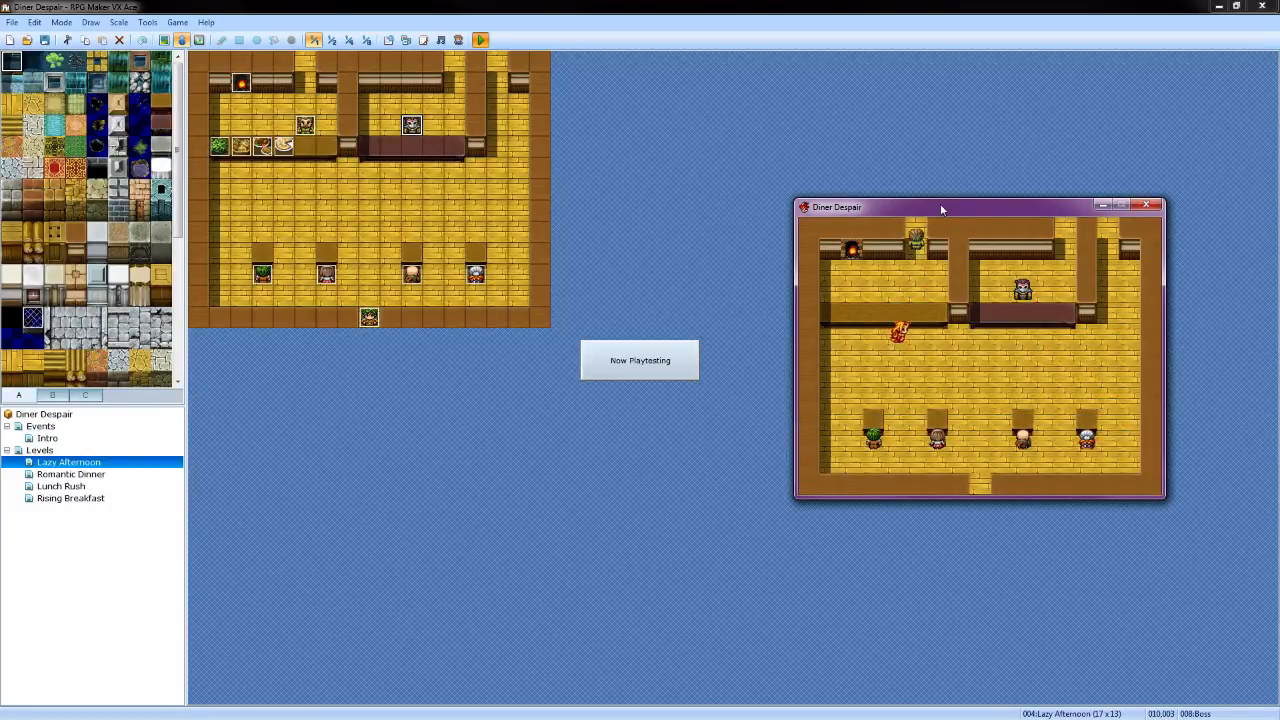
{"action": "key", "text": "Right"}
{"action": "key", "text": "Right"}
{"action": "key", "text": "Right"}
{"action": "key", "text": "Right"}
{"action": "key", "text": "Right"}
{"action": "key", "text": "Right"}
{"action": "key", "text": "Right"}
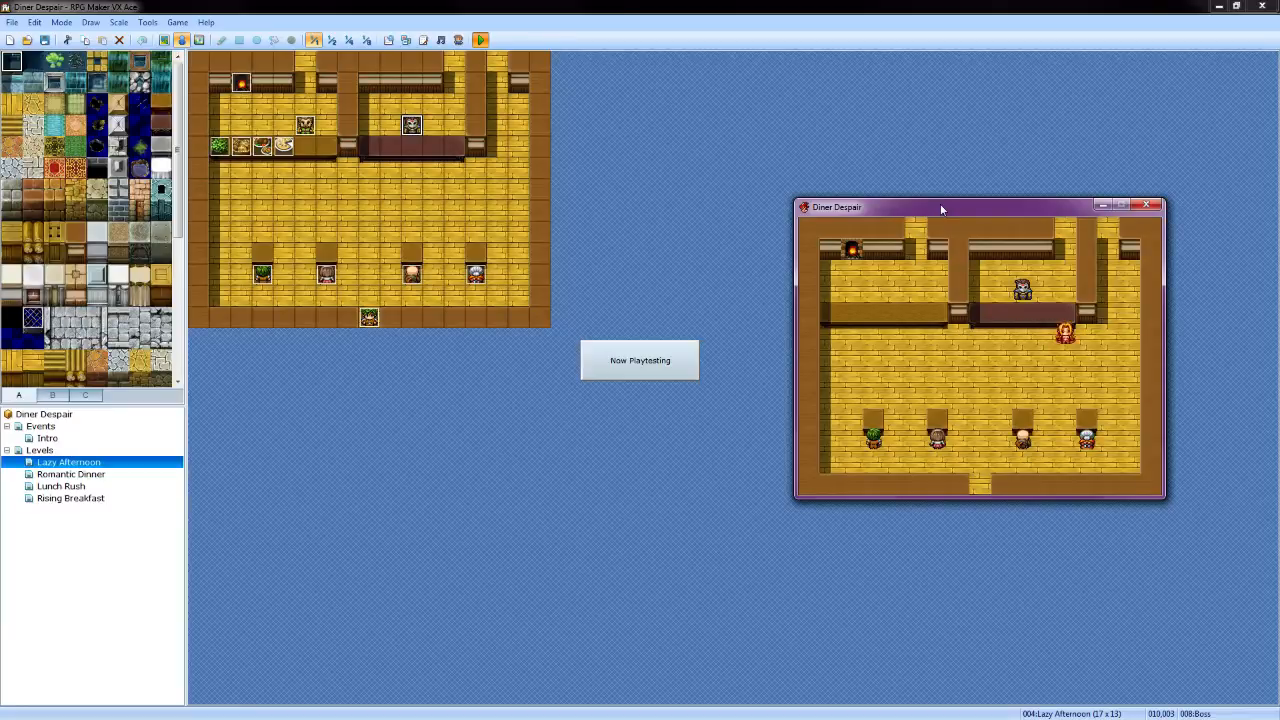
{"action": "key", "text": "Down"}
{"action": "key", "text": "Down"}
{"action": "key", "text": "Right"}
{"action": "key", "text": "Down"}
{"action": "key", "text": "Return"}
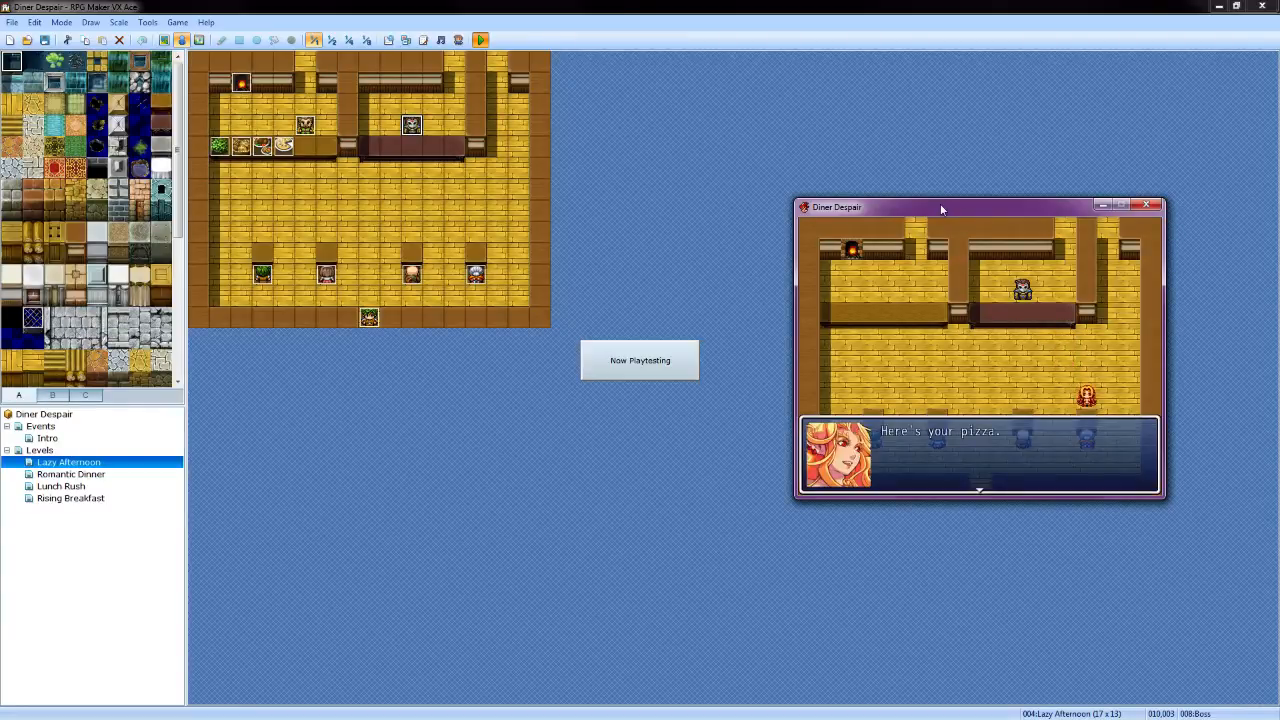
{"action": "key", "text": "Return"}
{"action": "key", "text": "Return"}
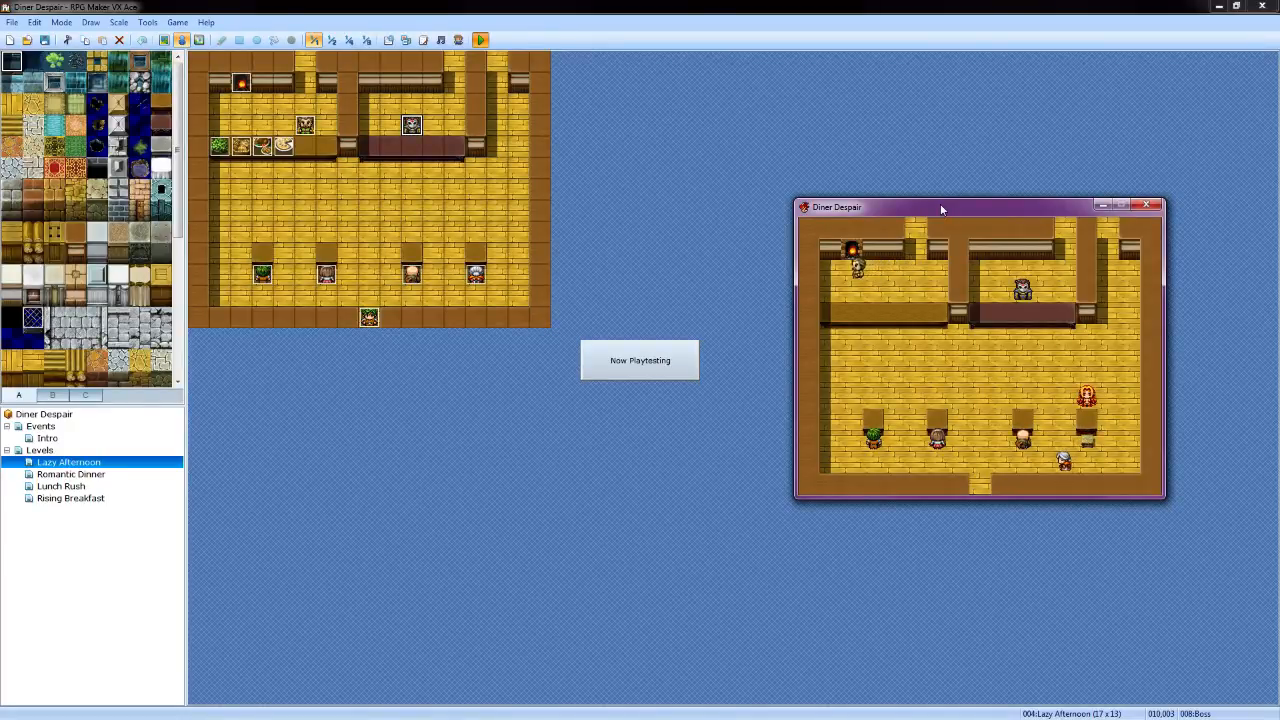
{"action": "key", "text": "Return"}
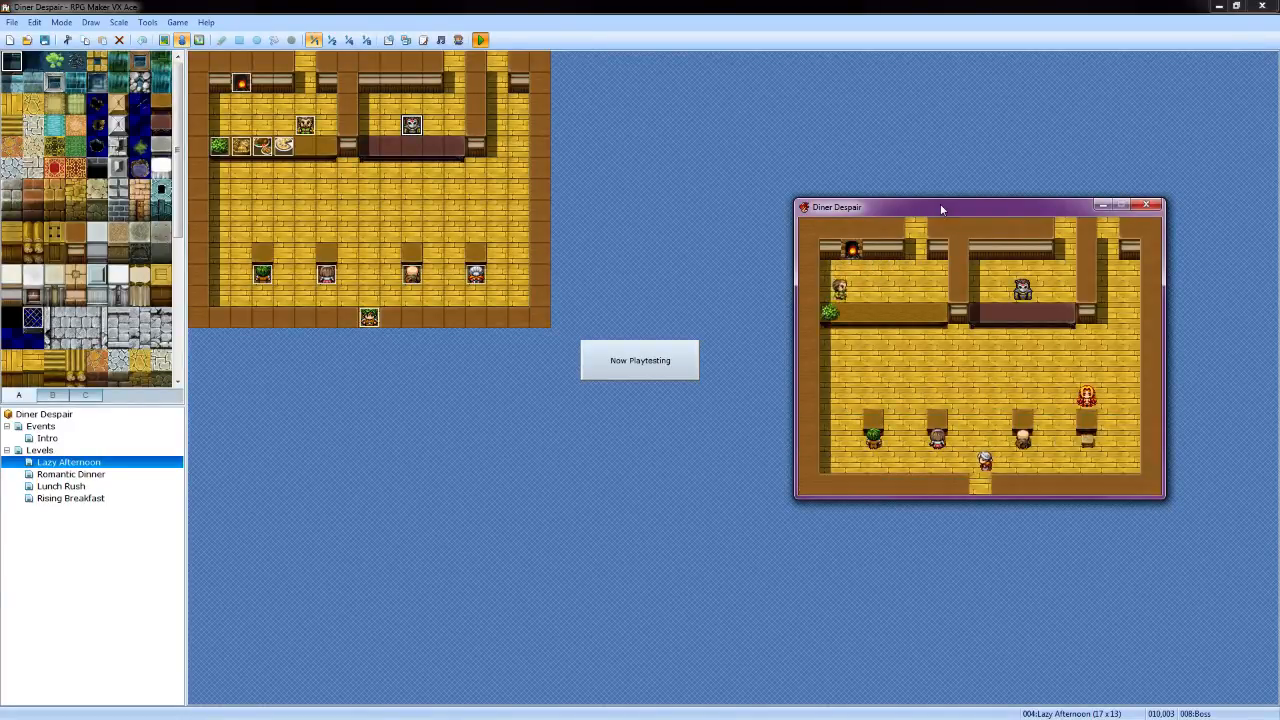
Collect the salad from the kitchen counter and serve it to the green-haired customer
{"action": "key", "text": "Left"}
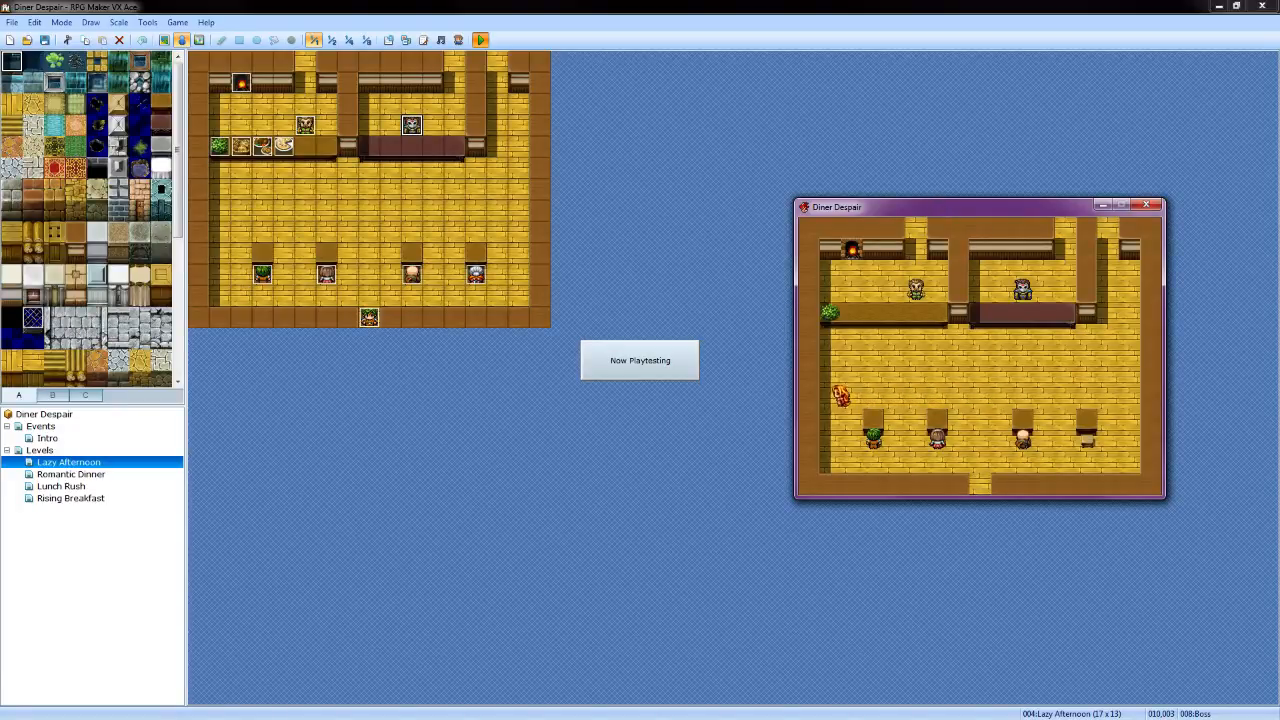
{"action": "key", "text": "Up"}
{"action": "key", "text": "Up"}
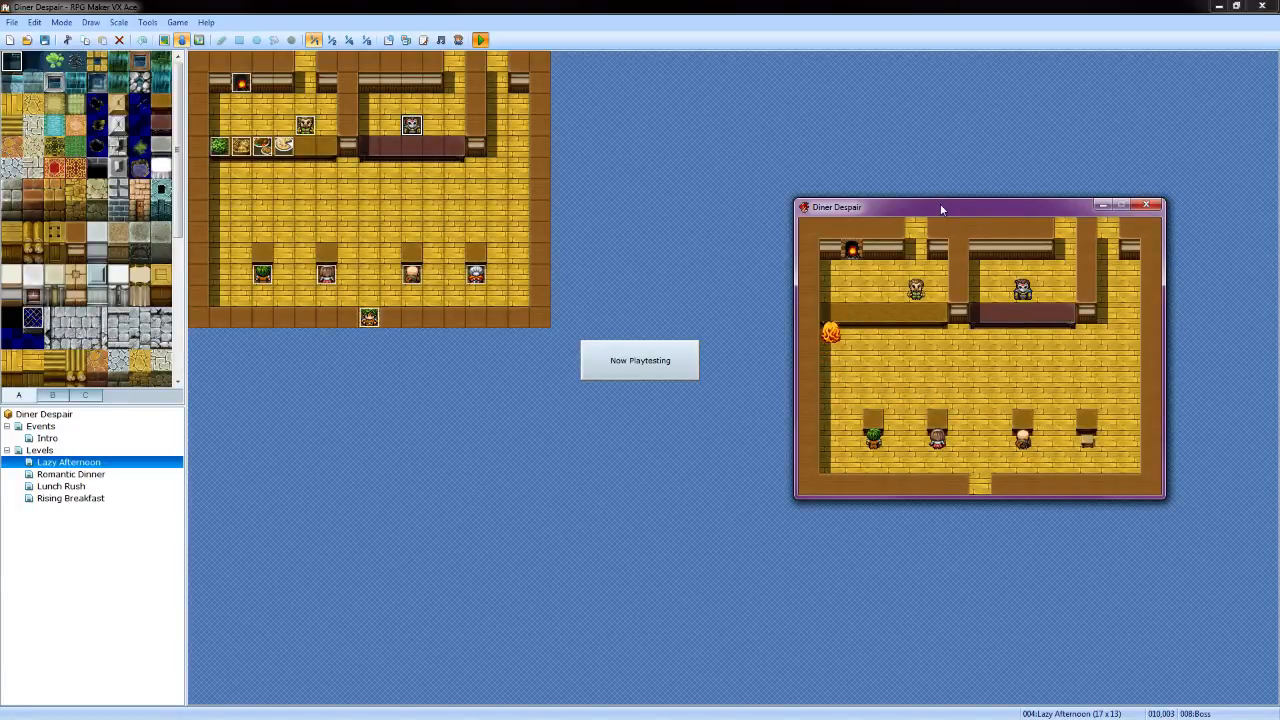
{"action": "key", "text": "Down"}
{"action": "key", "text": "Right"}
{"action": "key", "text": "Down"}
{"action": "key", "text": "Return"}
{"action": "key", "text": "Return"}
{"action": "key", "text": "Return"}
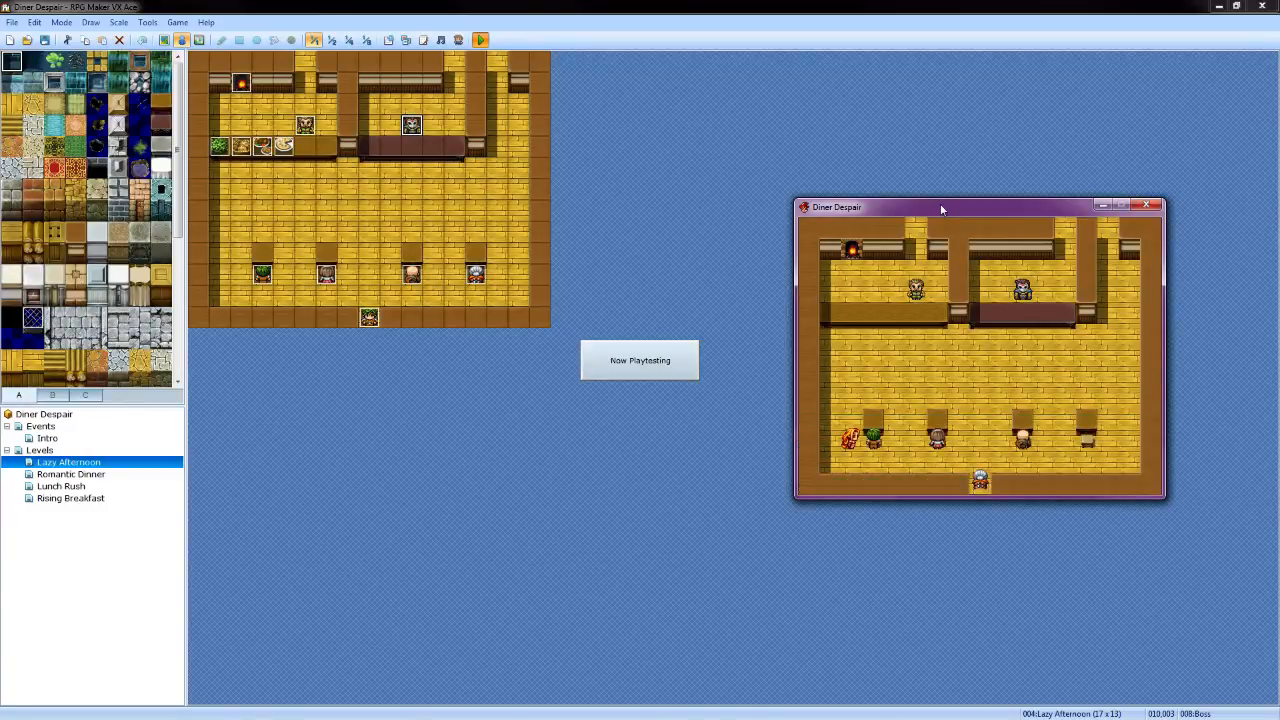
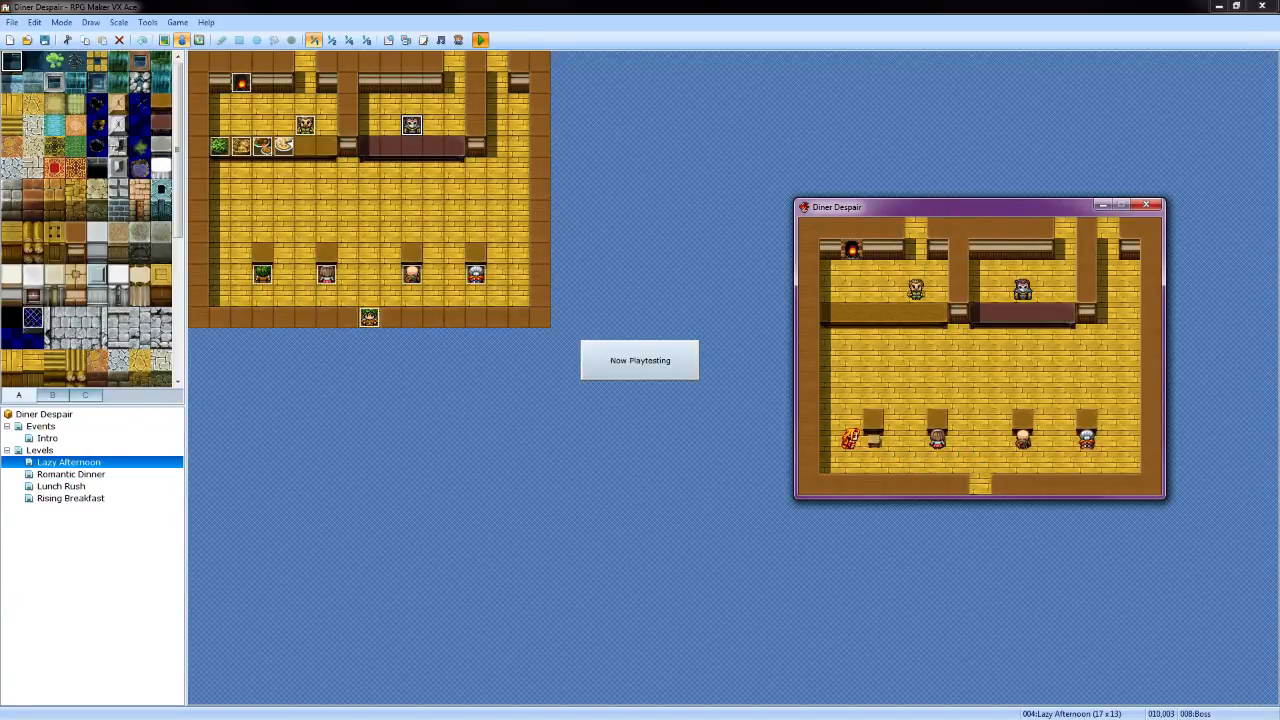
Walk to the brown-haired customer's table and take the next order
{"action": "key", "text": "Escape"}
{"action": "key", "text": "Escape"}
{"action": "key", "text": "Up"}
{"action": "key", "text": "Right"}
{"action": "key", "text": "Right"}
{"action": "key", "text": "Right"}
{"action": "key", "text": "Right"}
{"action": "key", "text": "Down"}
{"action": "key", "text": "Return"}
{"action": "key", "text": "Return"}
{"action": "key", "text": "Return"}
{"action": "key", "text": "Return"}
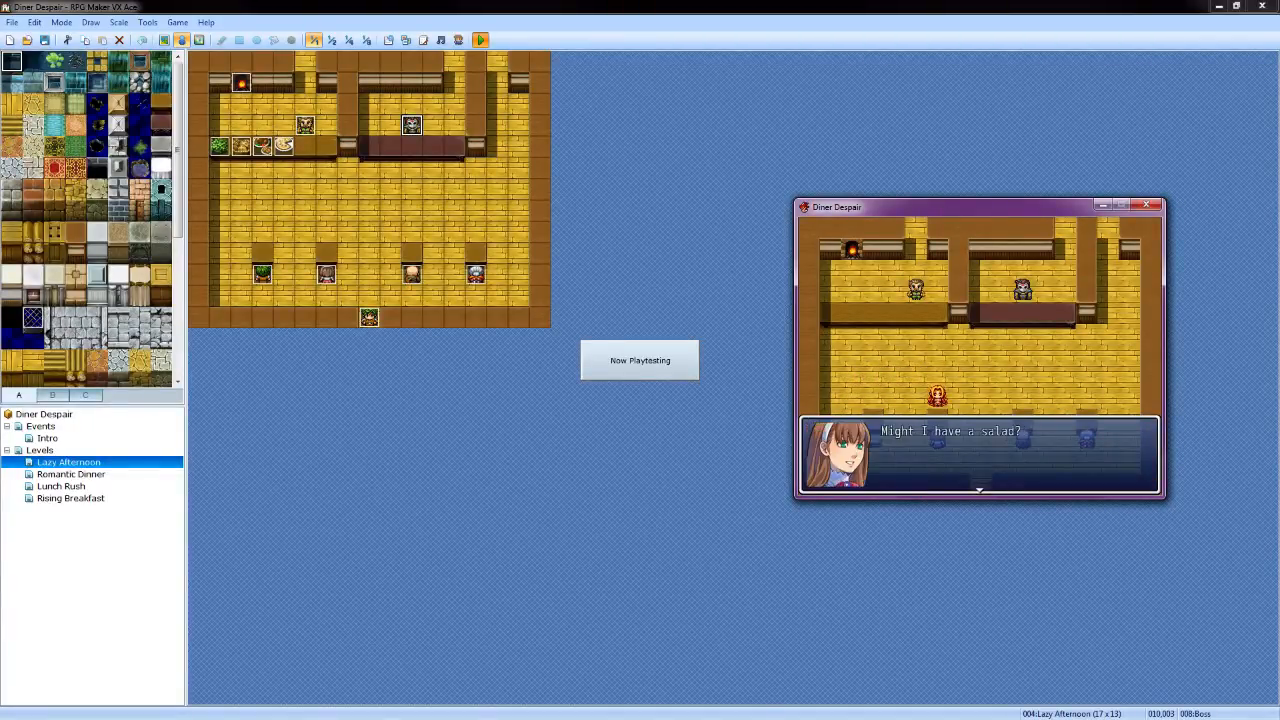
Order a salad from the cook for the brown-haired customer
{"action": "key", "text": "Up"}
{"action": "key", "text": "Up"}
{"action": "key", "text": "Up"}
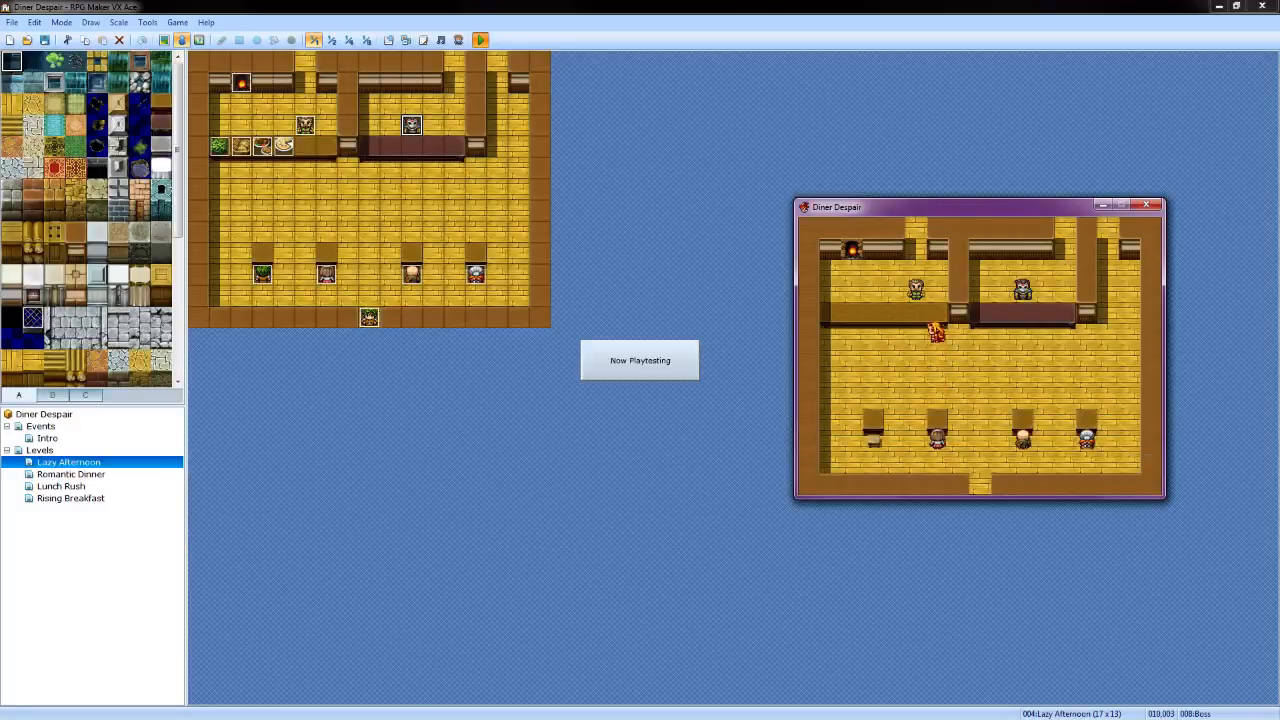
{"action": "key", "text": "Left"}
{"action": "key", "text": "Return"}
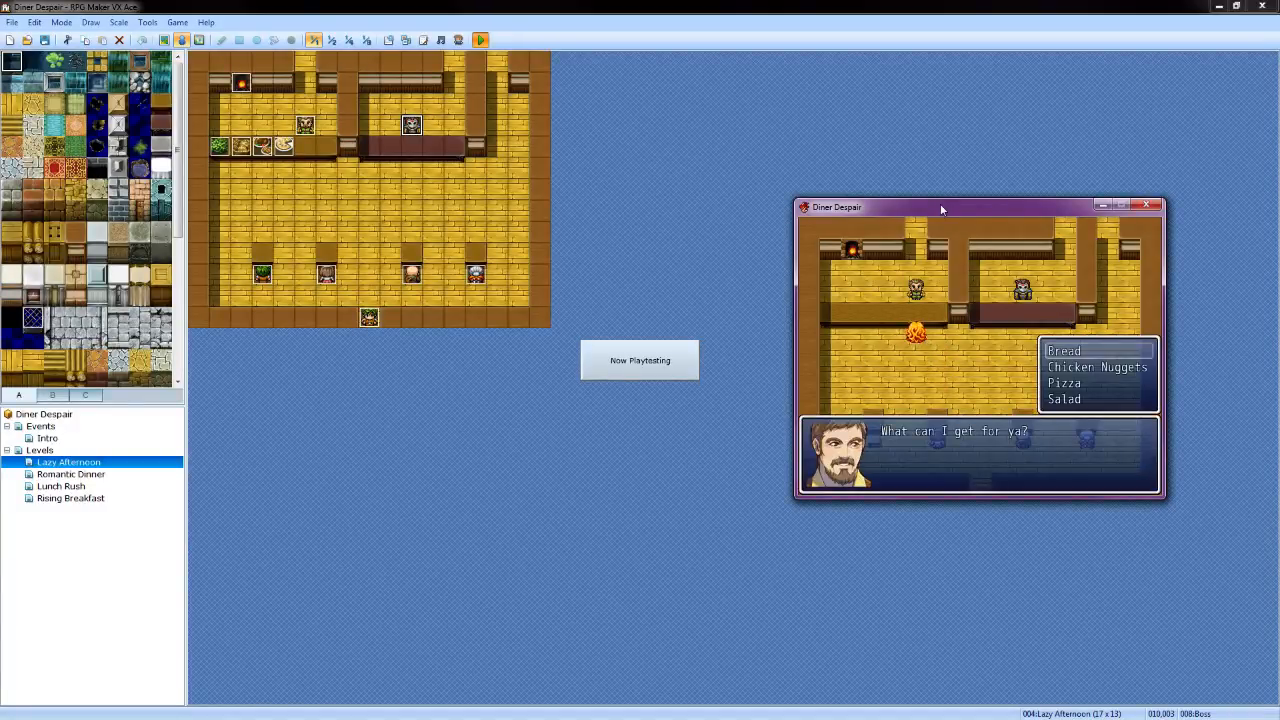
{"action": "key", "text": "Up"}
{"action": "key", "text": "Return"}
{"action": "key", "text": "Return"}
Cross the diner to the customer at the third table and take the order
{"action": "key", "text": "Down"}
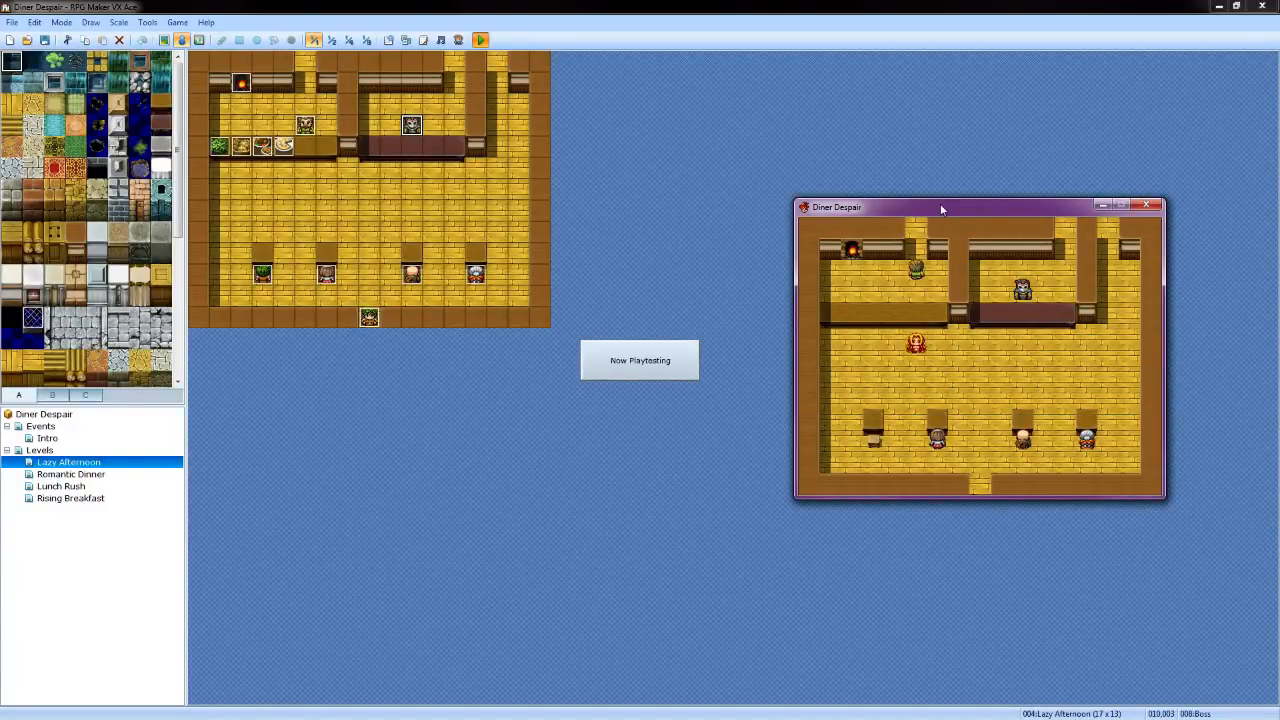
{"action": "key", "text": "Right"}
{"action": "key", "text": "Right"}
{"action": "key", "text": "Right"}
{"action": "key", "text": "Right"}
{"action": "key", "text": "Right"}
{"action": "key", "text": "Down"}
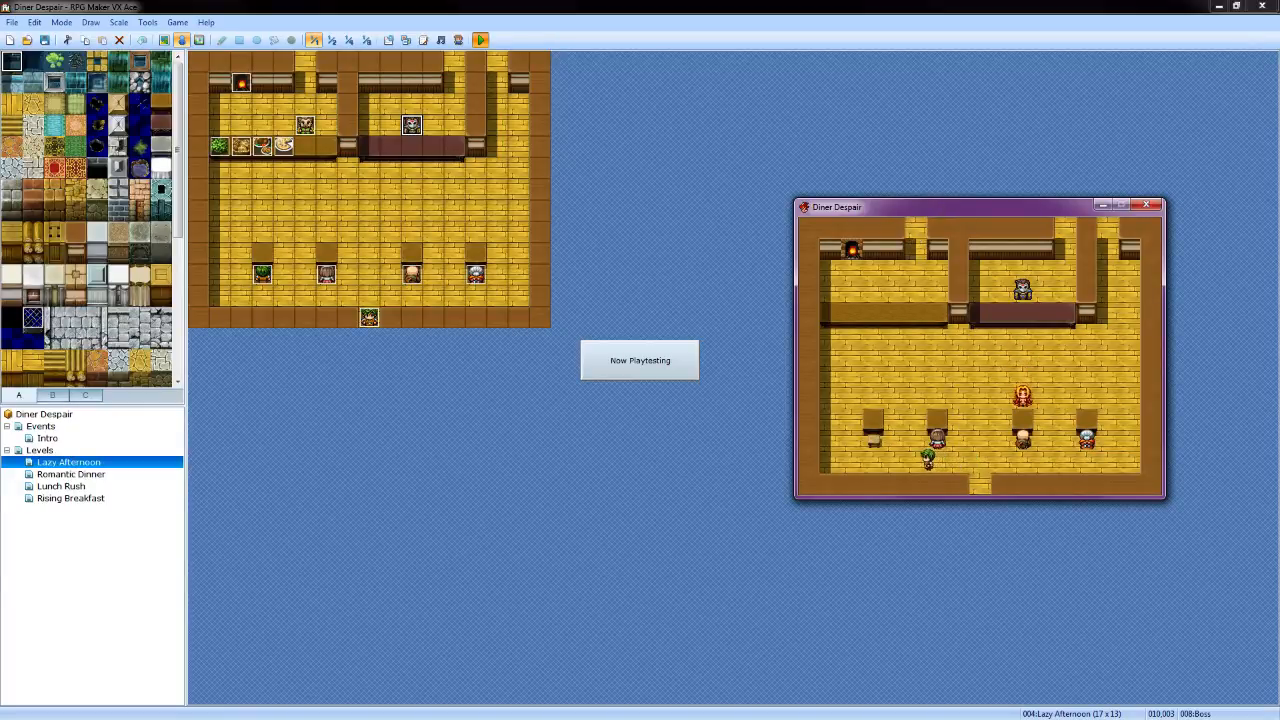
{"action": "key", "text": "Return"}
{"action": "key", "text": "Return"}
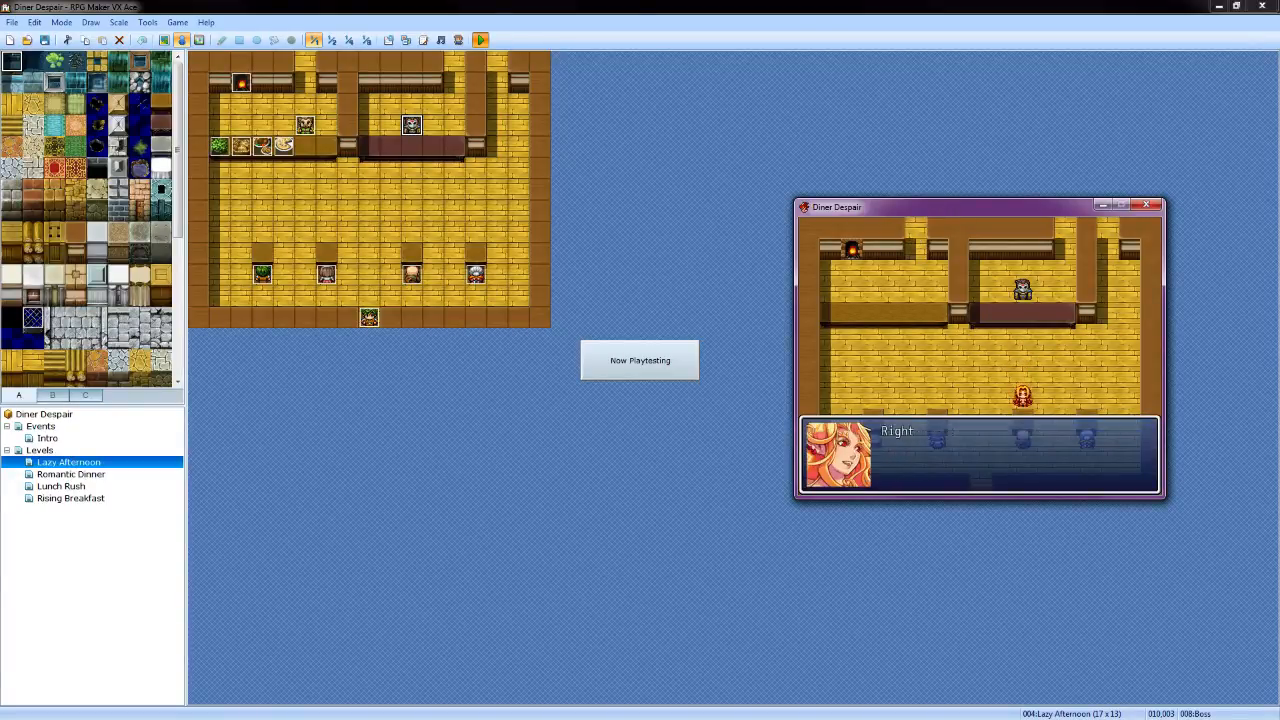
{"action": "key", "text": "Return"}
Return to the far end of the kitchen counter and pick up the finished salad
{"action": "key", "text": "Right"}
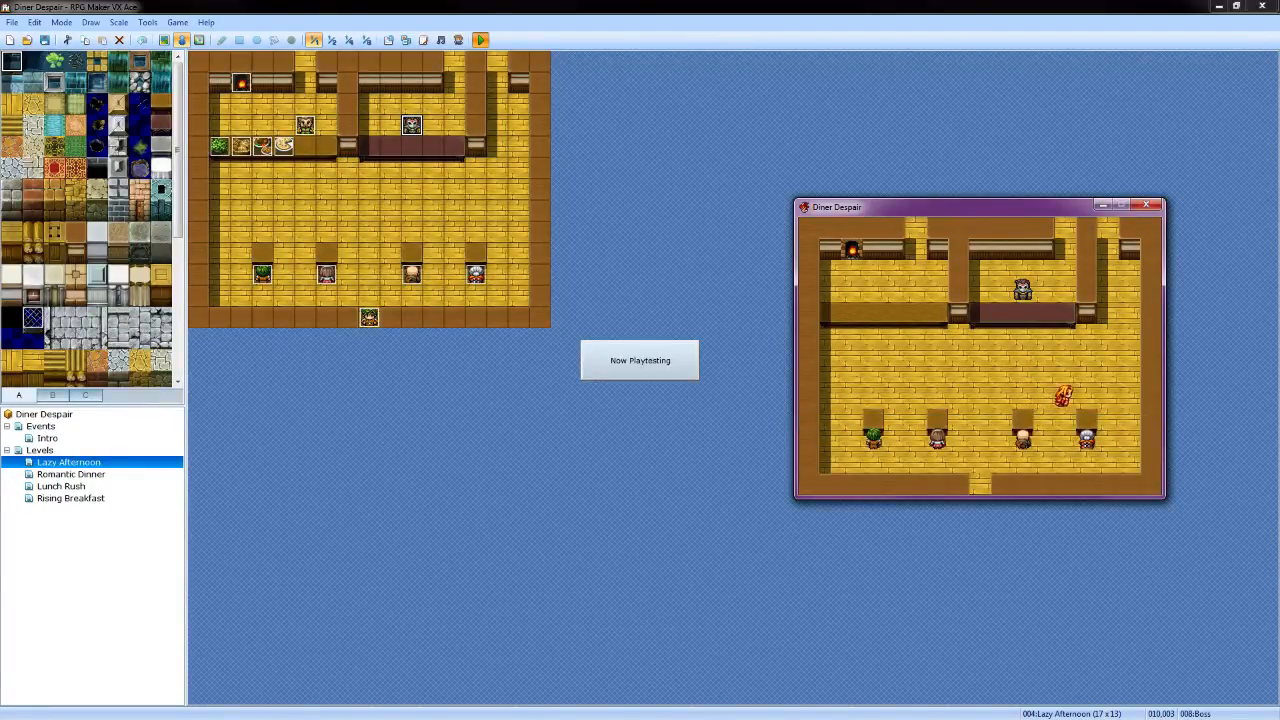
{"action": "key", "text": "Left"}
{"action": "key", "text": "Left"}
{"action": "key", "text": "Left"}
{"action": "key", "text": "Left"}
{"action": "key", "text": "Left"}
{"action": "key", "text": "Left"}
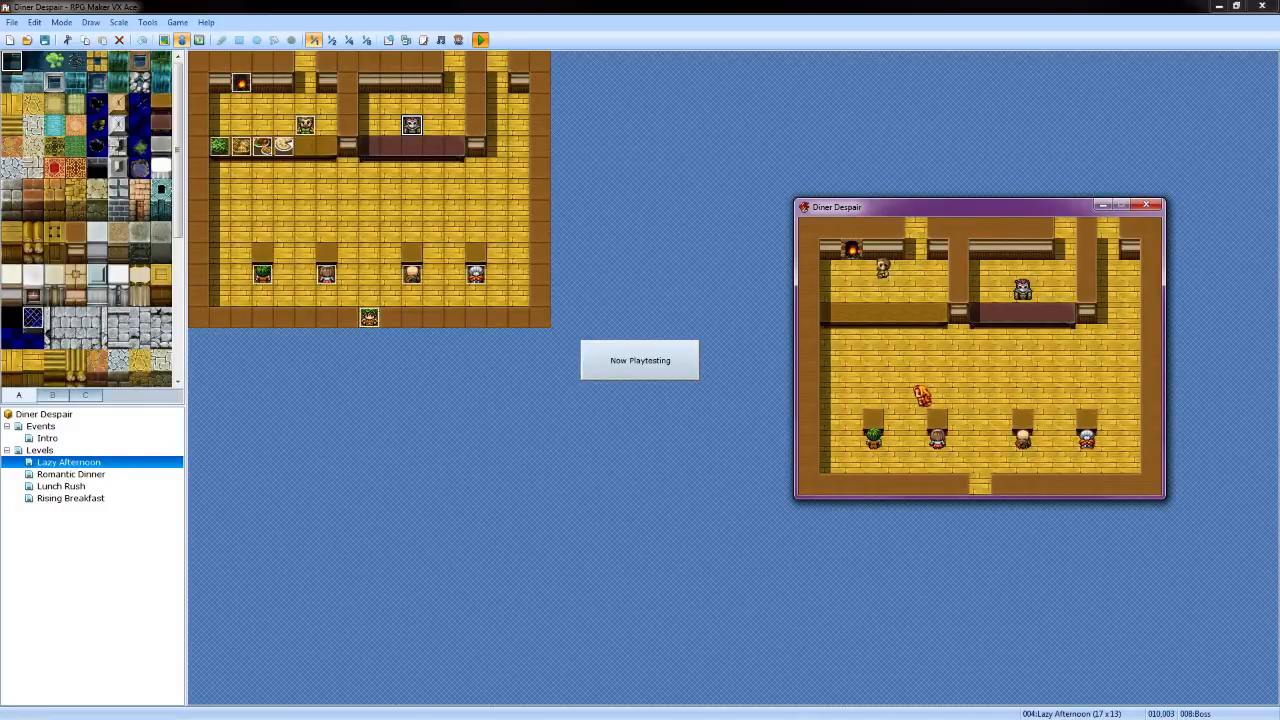
{"action": "key", "text": "Up"}
{"action": "key", "text": "Up"}
{"action": "key", "text": "Left"}
{"action": "key", "text": "Left"}
{"action": "key", "text": "Left"}
{"action": "key", "text": "Left"}
{"action": "key", "text": "Up"}
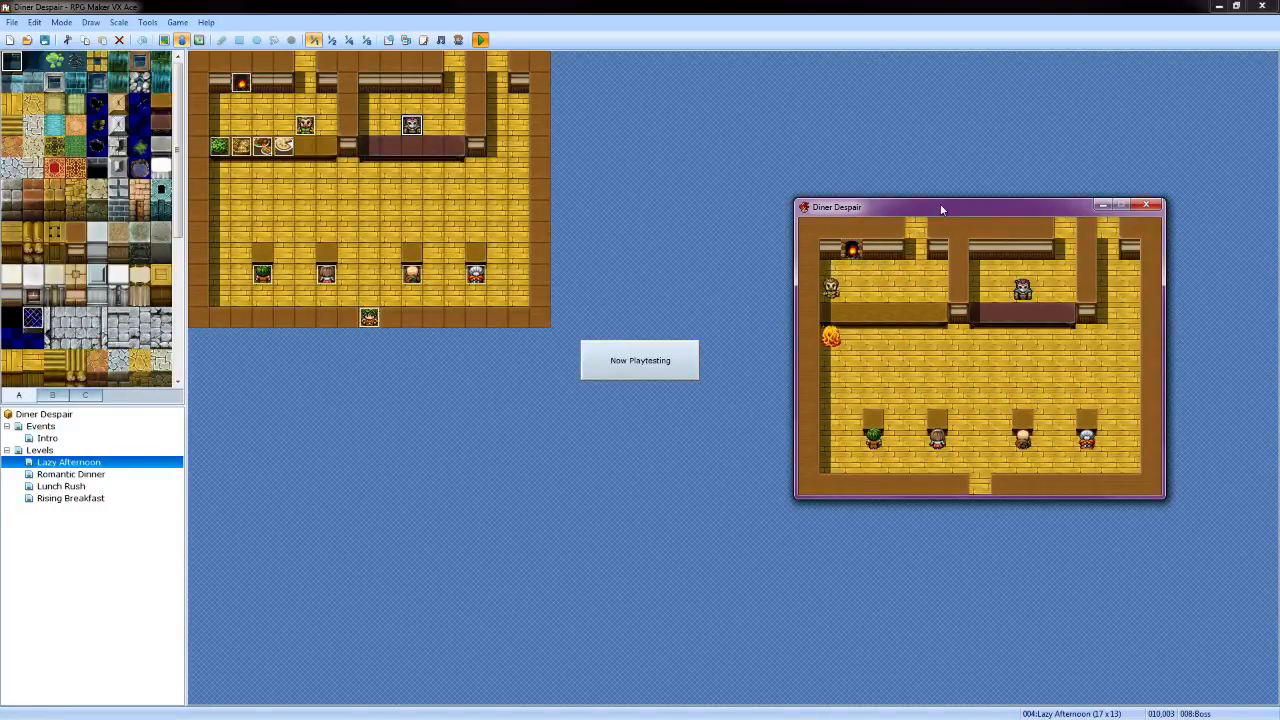
{"action": "key", "text": "Return"}
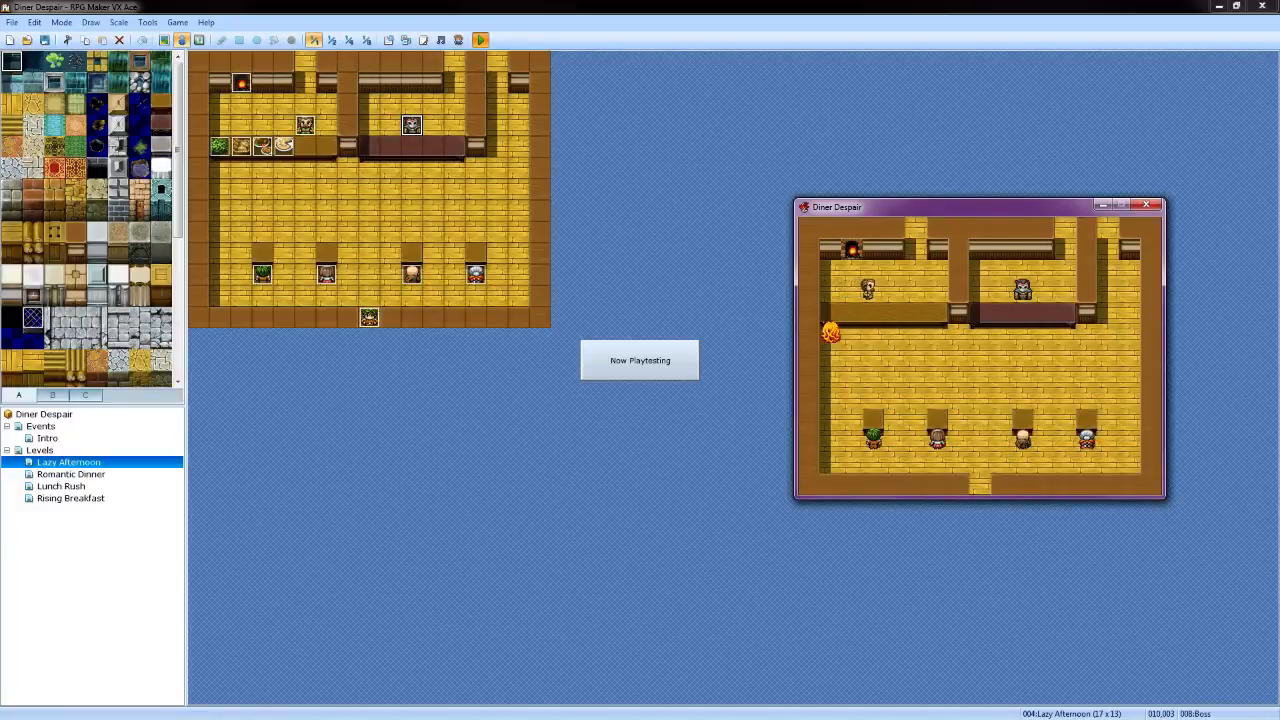
Order chicken nuggets from the cook
{"action": "key", "text": "Right"}
{"action": "key", "text": "Right"}
{"action": "key", "text": "Right"}
{"action": "key", "text": "Right"}
{"action": "key", "text": "Return"}
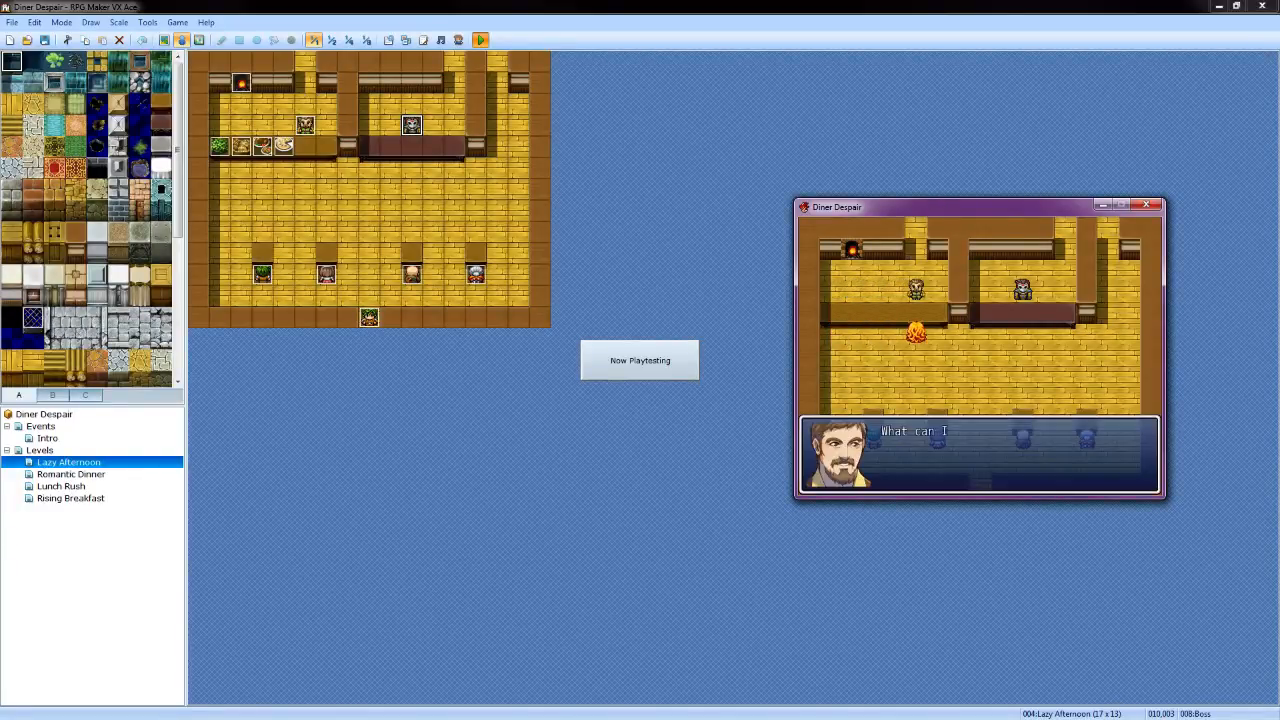
{"action": "key", "text": "Down"}
{"action": "key", "text": "Return"}
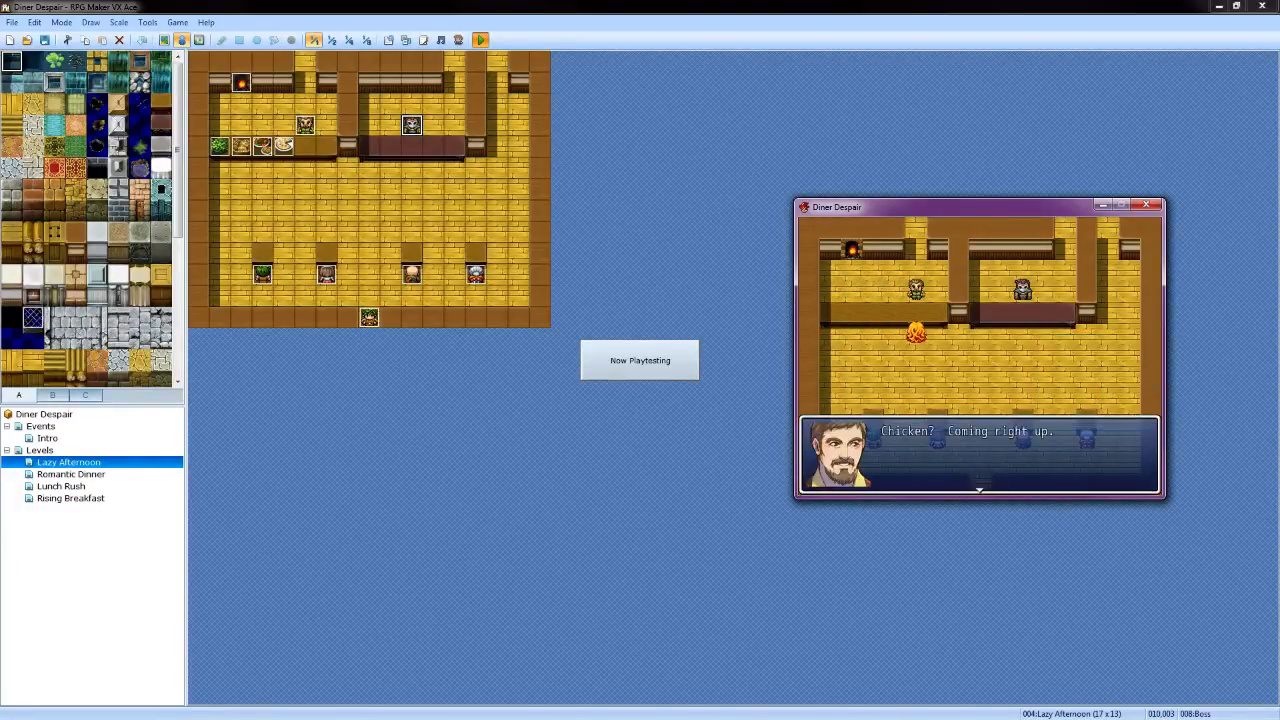
{"action": "key", "text": "Return"}
Carry the salad to the brown-haired customer's table and serve it
{"action": "key", "text": "Down"}
{"action": "key", "text": "Down"}
{"action": "key", "text": "Right"}
{"action": "key", "text": "Down"}
{"action": "key", "text": "Return"}
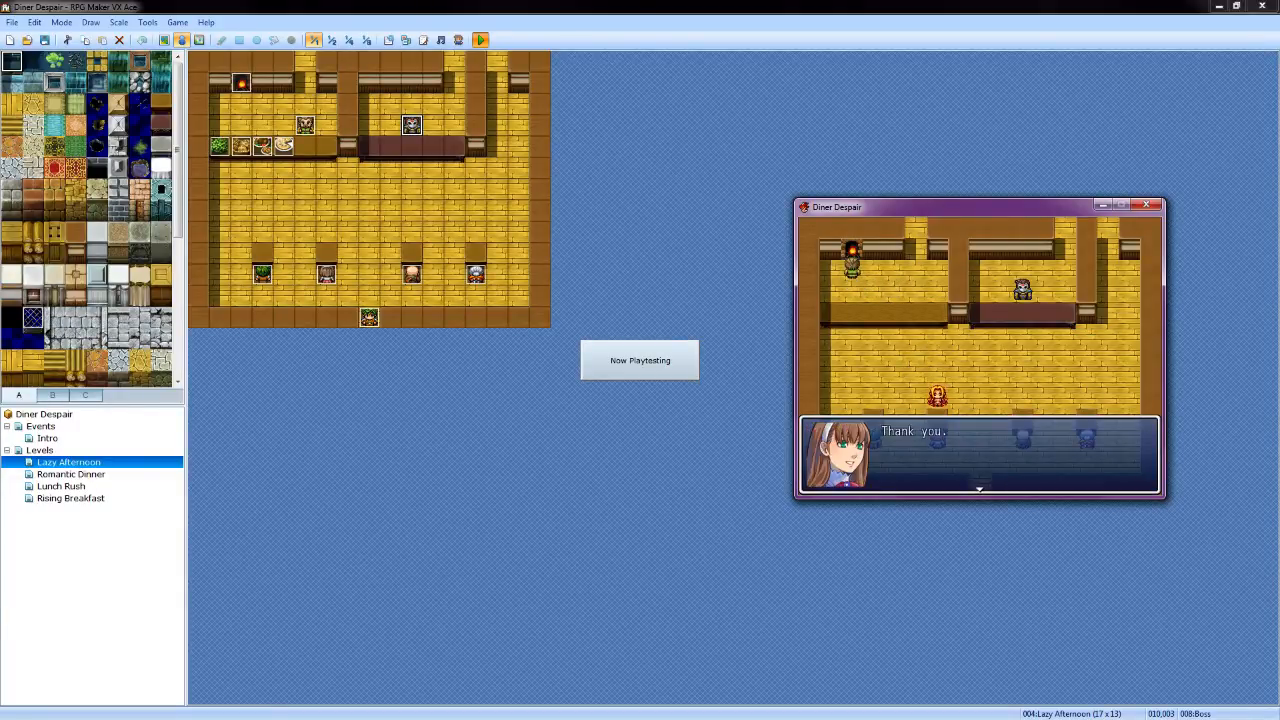
{"action": "key", "text": "Return"}
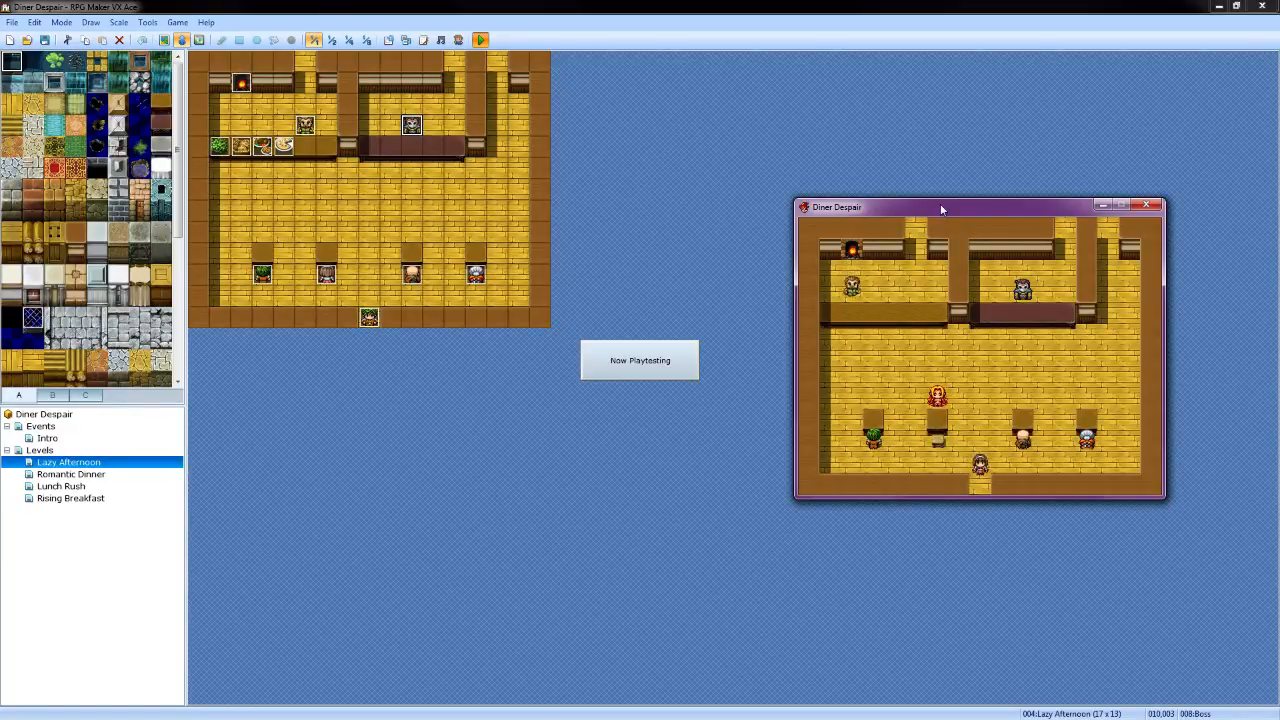
{"action": "key", "text": "Return"}
Walk to the kitchen counter and pick up the chicken nuggets
{"action": "key", "text": "Up"}
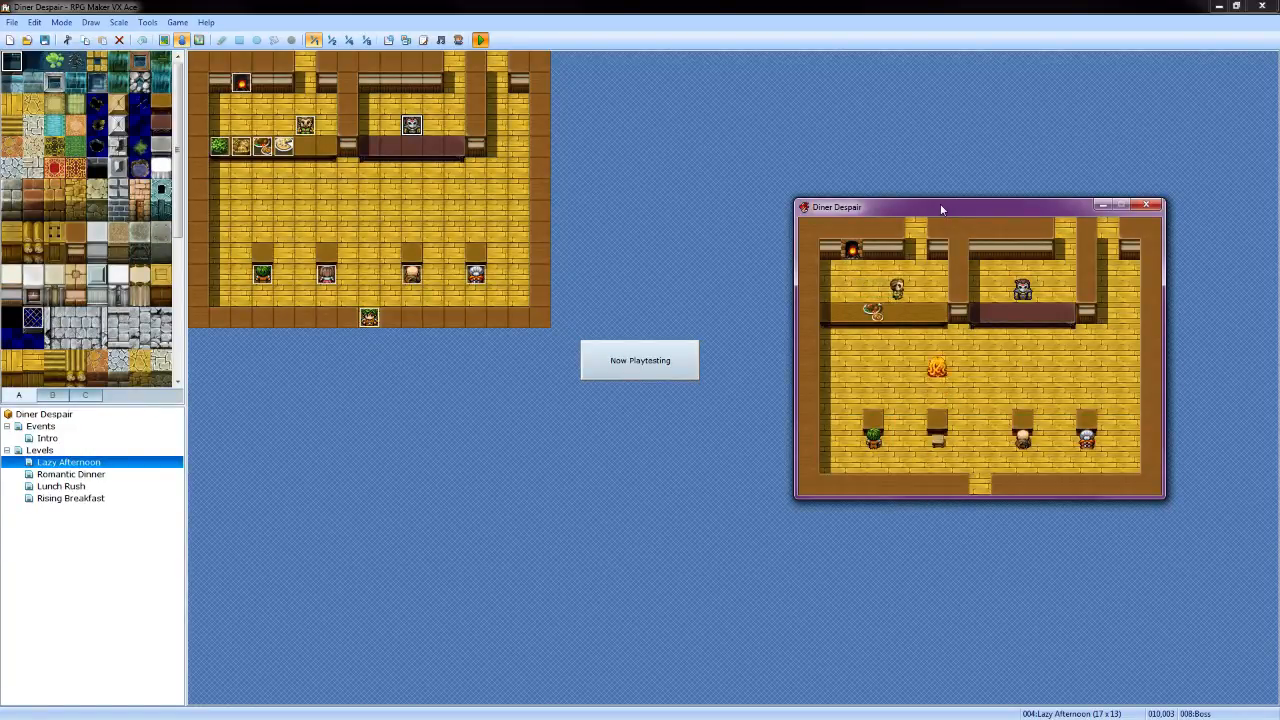
{"action": "key", "text": "Up"}
{"action": "key", "text": "Left"}
{"action": "key", "text": "Left"}
{"action": "key", "text": "Left"}
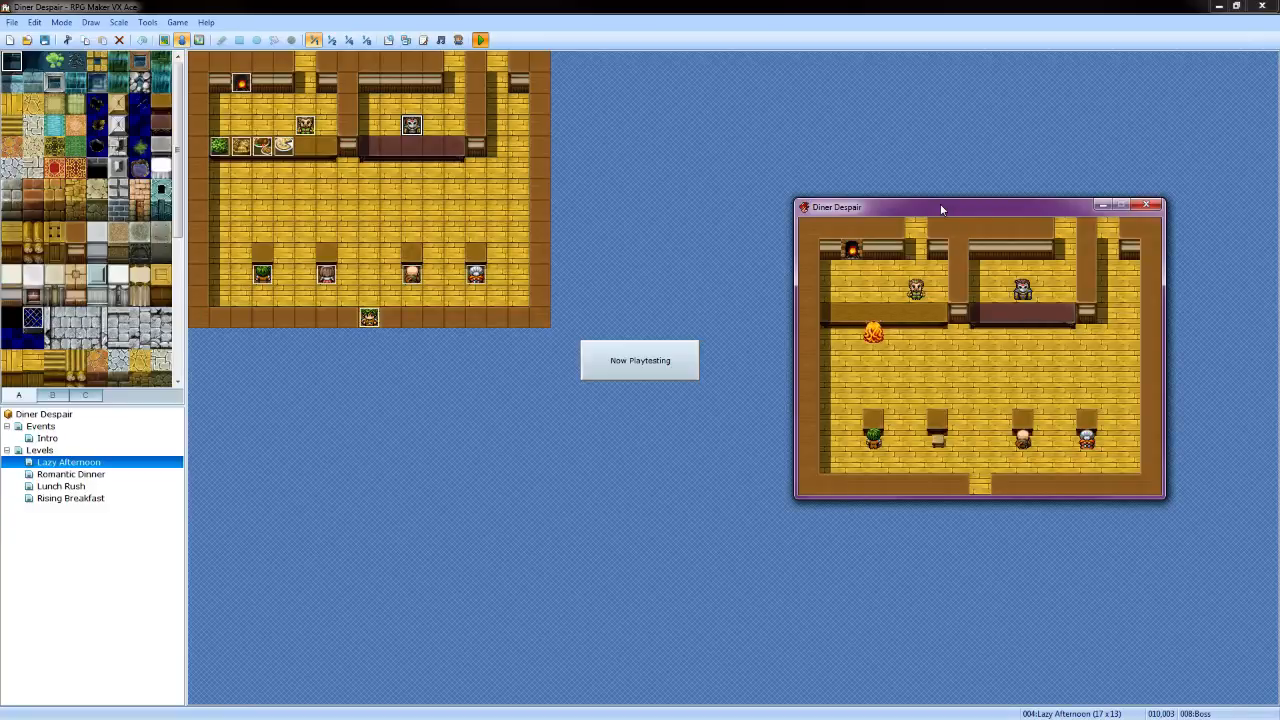
Carry the chicken nuggets to the customer at the third table and serve them
{"action": "key", "text": "Down"}
{"action": "key", "text": "Right"}
{"action": "key", "text": "Right"}
{"action": "key", "text": "Right"}
{"action": "key", "text": "Right"}
{"action": "key", "text": "Right"}
{"action": "key", "text": "Right"}
{"action": "key", "text": "Right"}
{"action": "key", "text": "Down"}
{"action": "key", "text": "Down"}
{"action": "key", "text": "Return"}
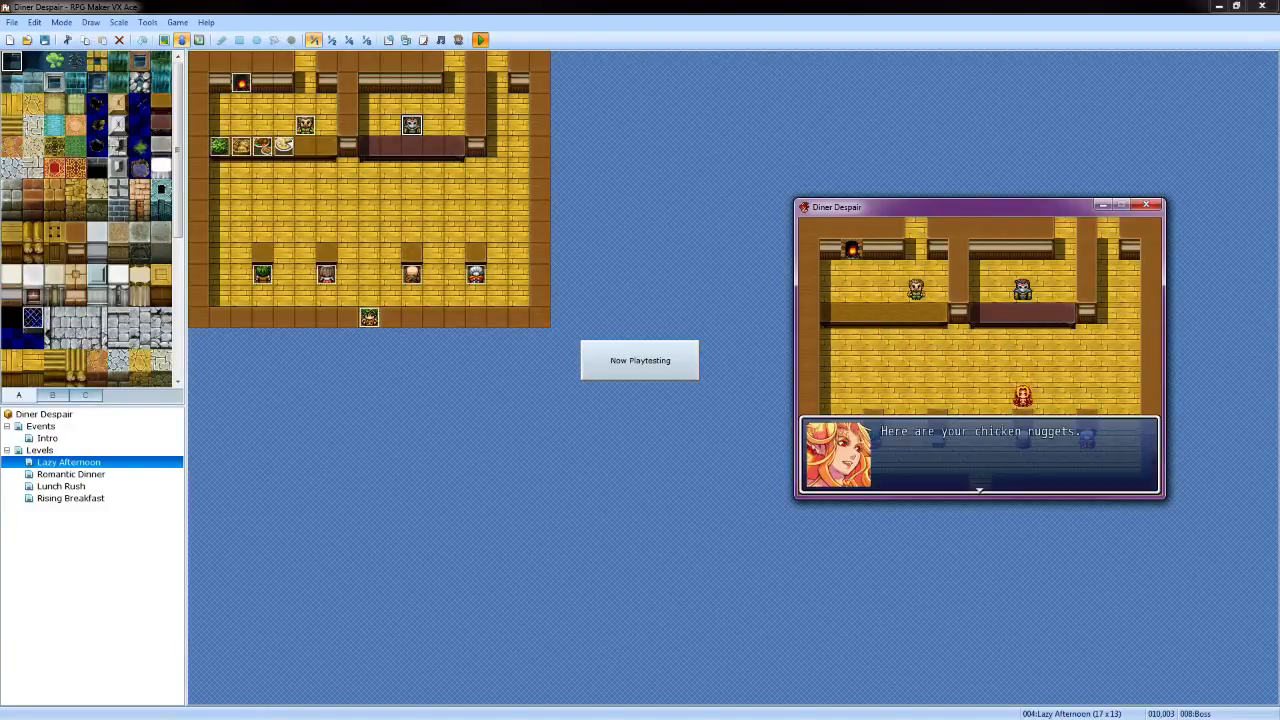
{"action": "key", "text": "Return"}
{"action": "key", "text": "Return"}
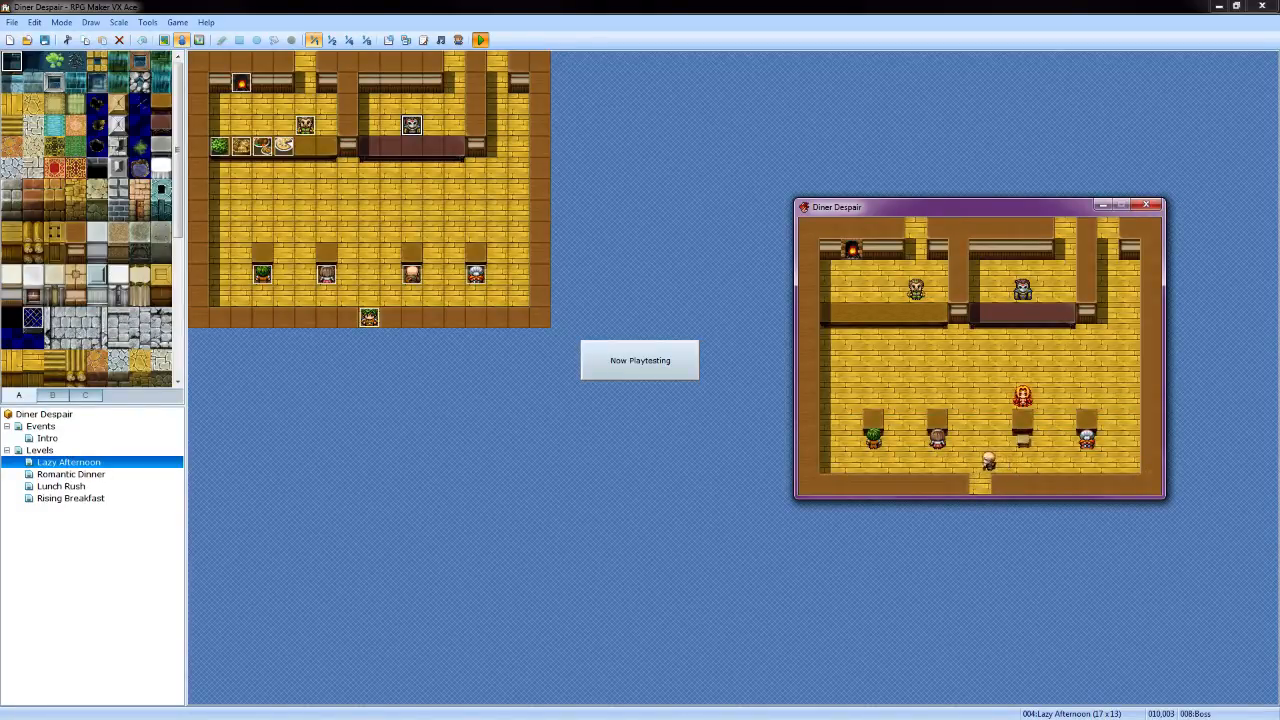
Go to the white-haired customer's table and take the order for a salad
{"action": "key", "text": "Right"}
{"action": "key", "text": "Right"}
{"action": "key", "text": "Right"}
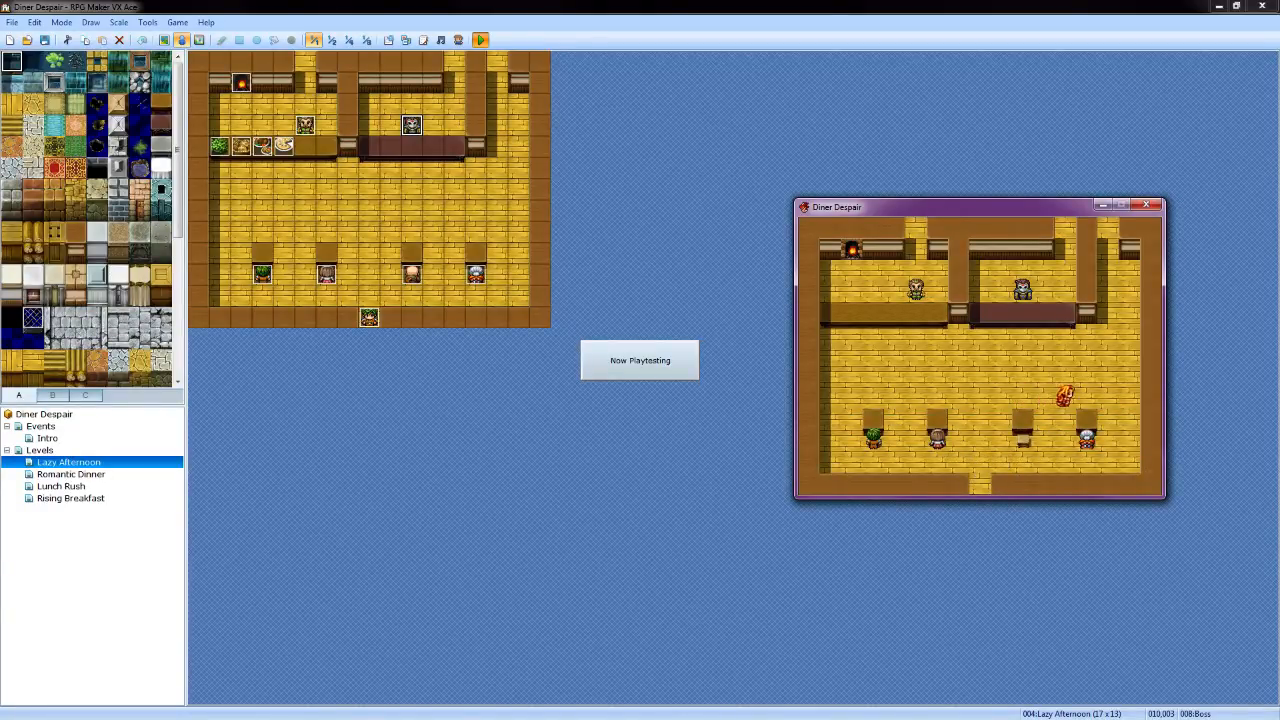
{"action": "key", "text": "Return"}
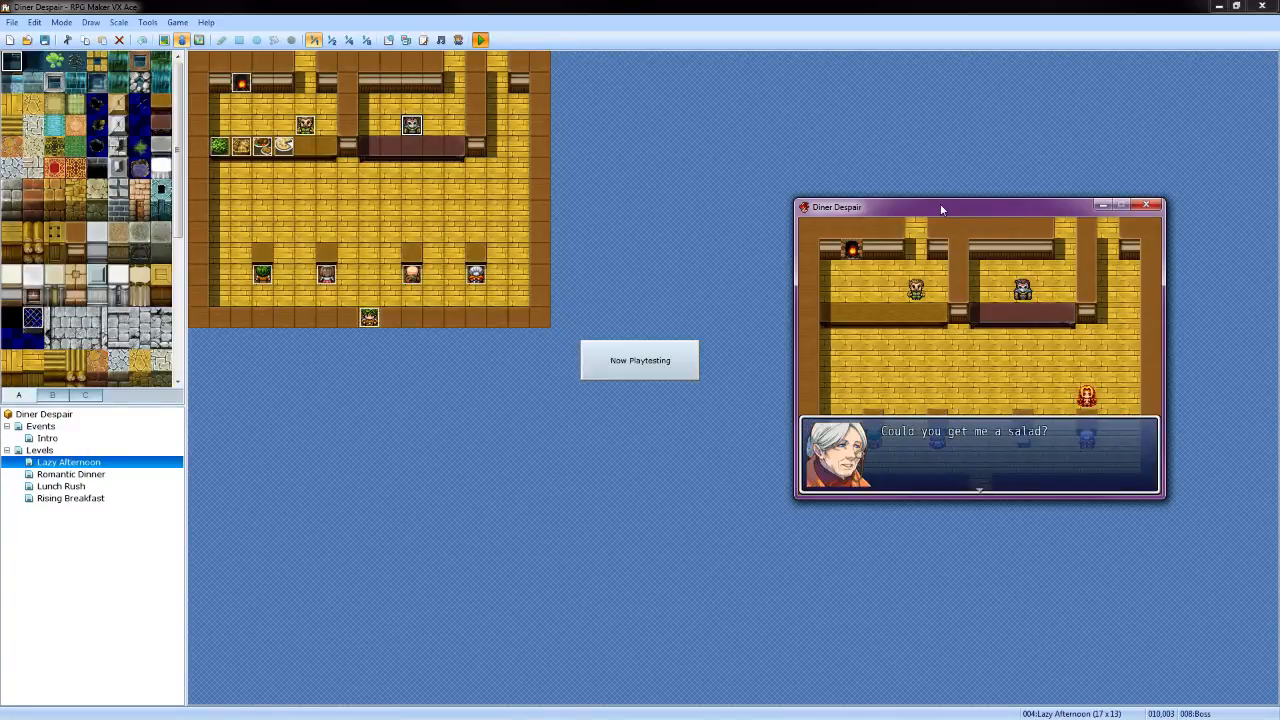
{"action": "key", "text": "Return"}
{"action": "key", "text": "Return"}
Walk back to the kitchen counter and order a salad from the cook
{"action": "key", "text": "Left"}
{"action": "key", "text": "Left"}
{"action": "key", "text": "Left"}
{"action": "key", "text": "Left"}
{"action": "key", "text": "Left"}
{"action": "key", "text": "Left"}
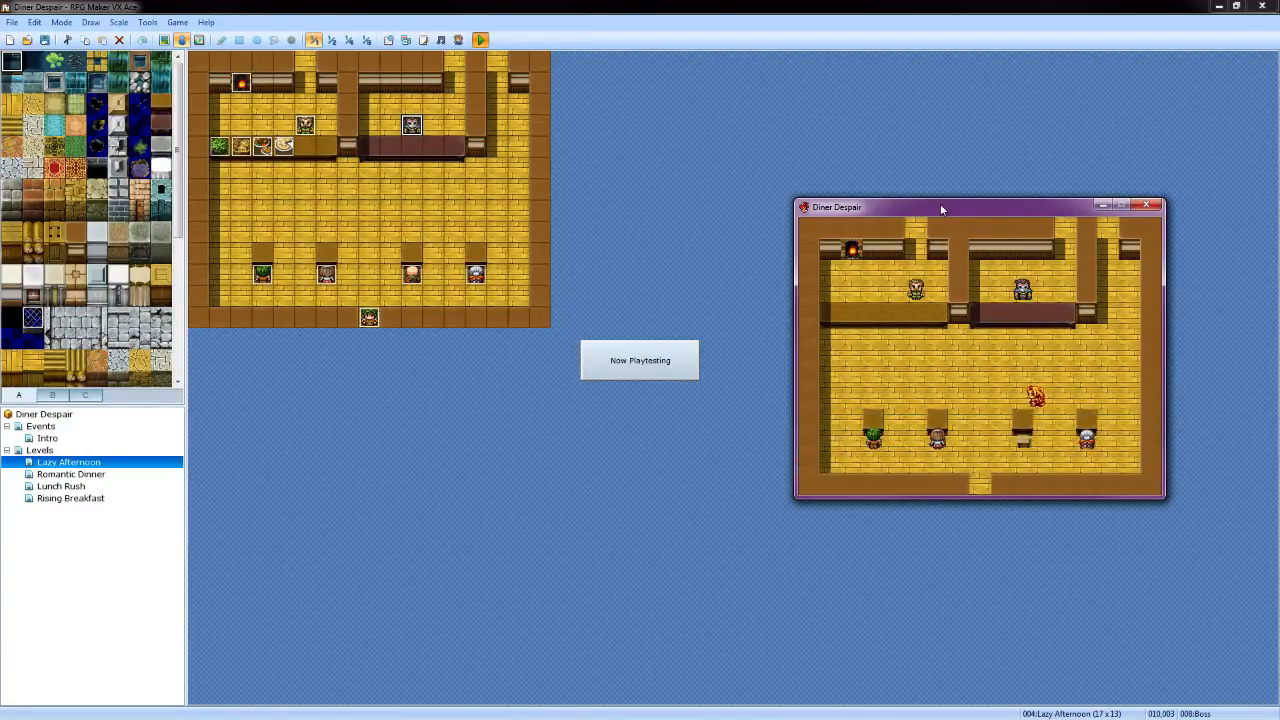
{"action": "key", "text": "Left"}
{"action": "key", "text": "Up"}
{"action": "key", "text": "Up"}
{"action": "key", "text": "Up"}
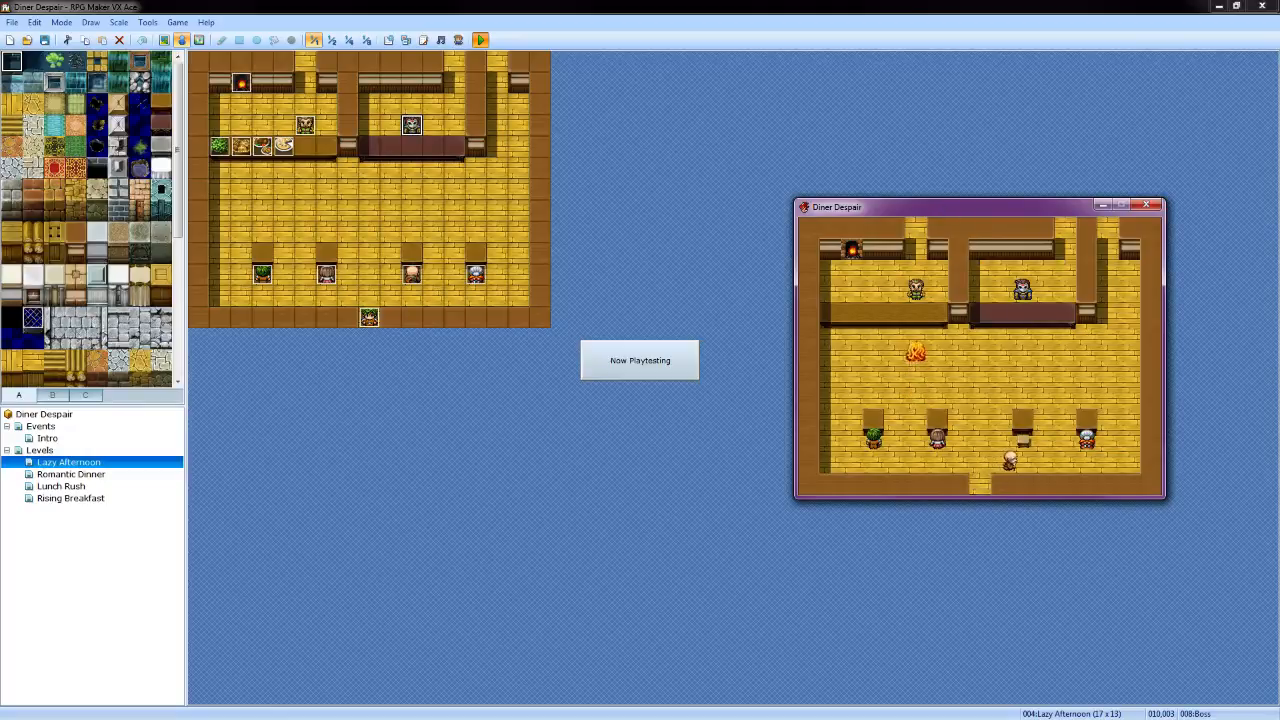
{"action": "key", "text": "Return"}
{"action": "key", "text": "Return"}
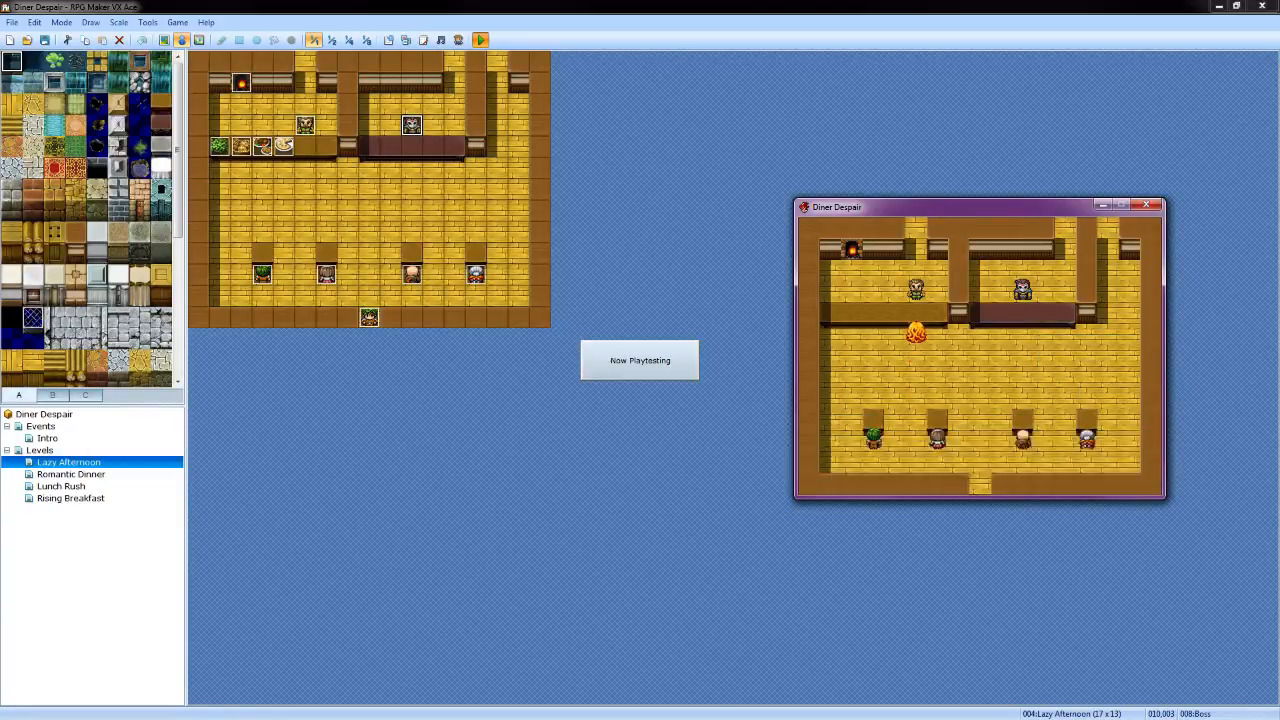
{"action": "key", "text": "Return"}
Walk down between the first two tables and take the brown-haired customer's order for chicken nuggets
{"action": "key", "text": "Left"}
{"action": "key", "text": "Down"}
{"action": "key", "text": "Down"}
{"action": "key", "text": "Down"}
{"action": "key", "text": "Down"}
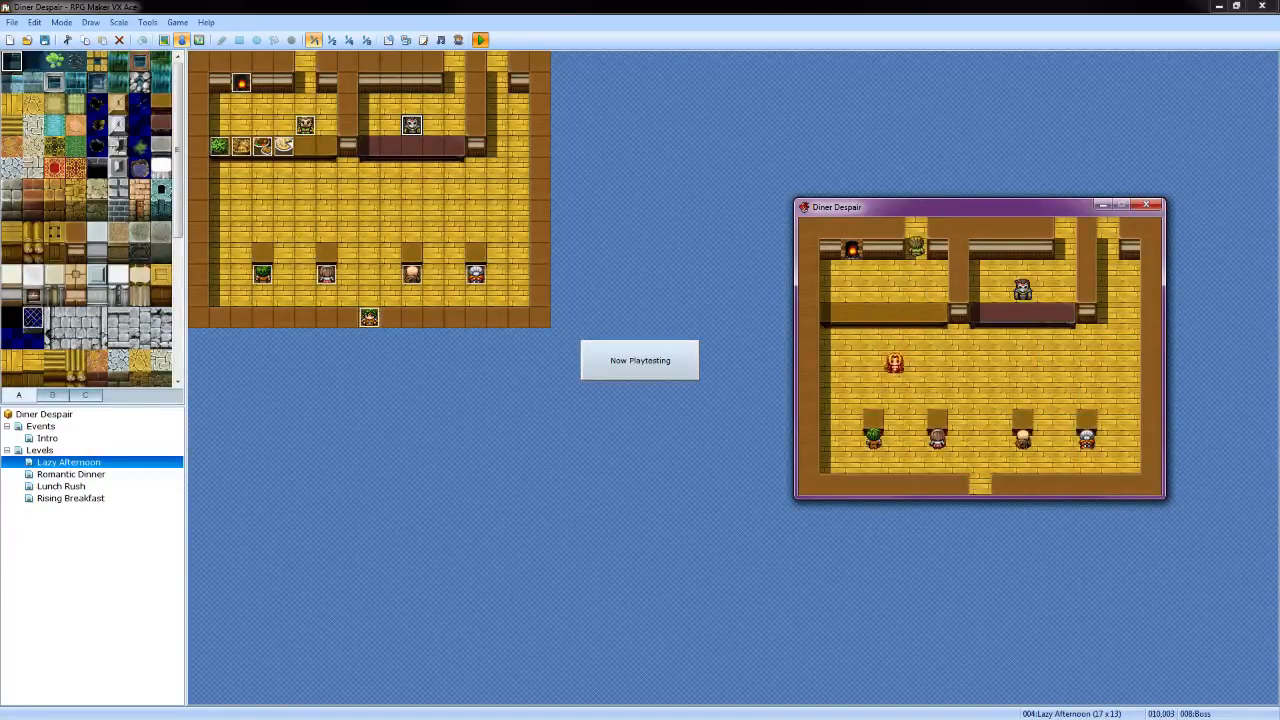
{"action": "key", "text": "Return"}
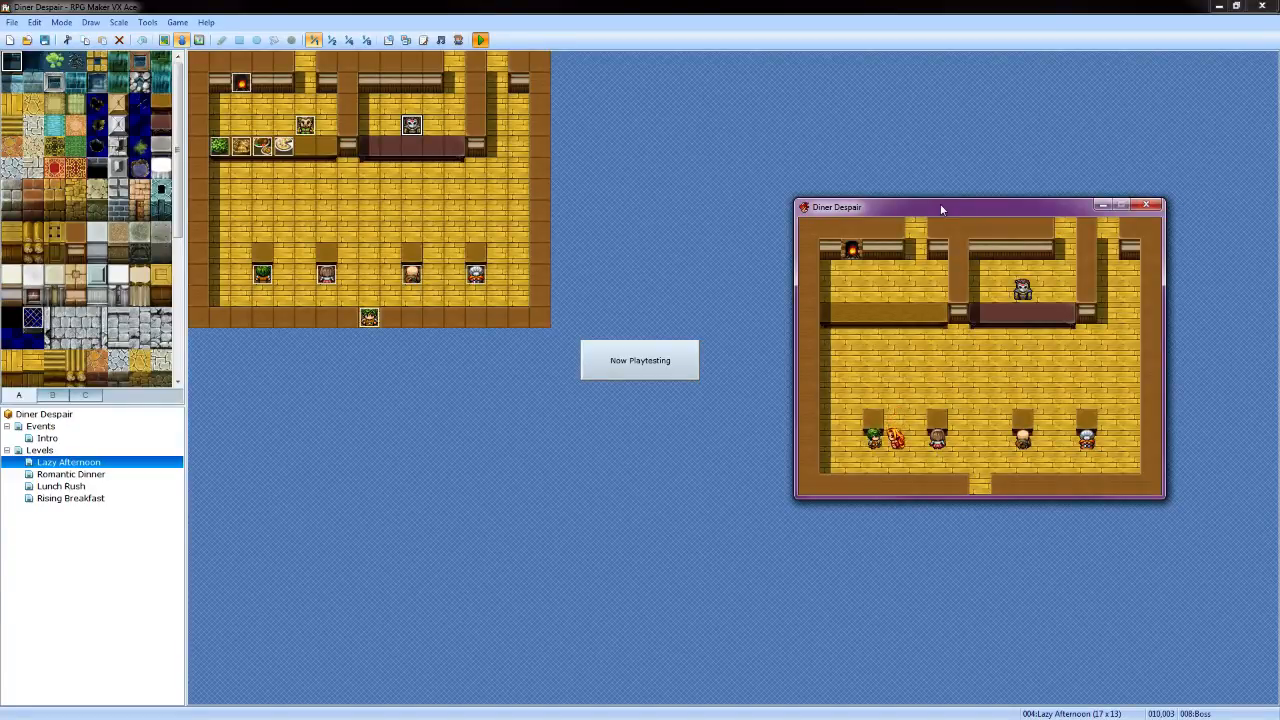
{"action": "key", "text": "Return"}
{"action": "key", "text": "Right"}
{"action": "key", "text": "Return"}
{"action": "key", "text": "Return"}
{"action": "key", "text": "Return"}
{"action": "key", "text": "Return"}
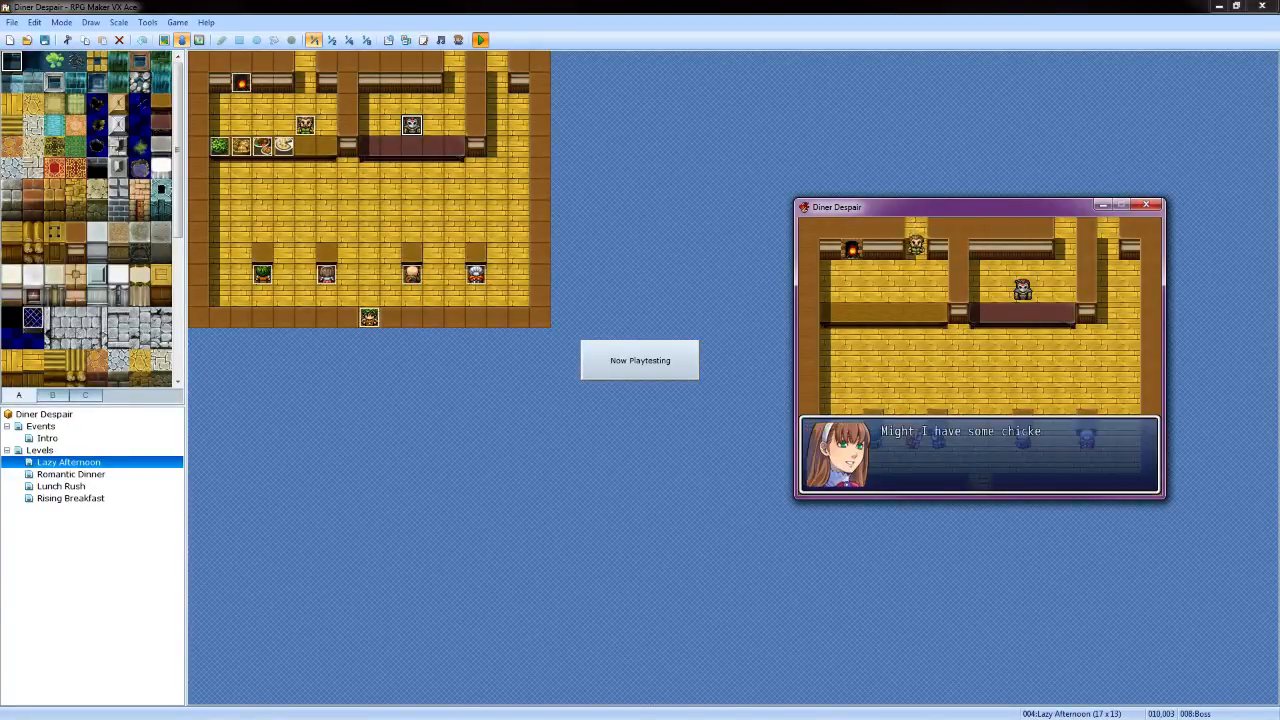
Go back to the far end of the kitchen counter and collect the finished salad
{"action": "key", "text": "Up"}
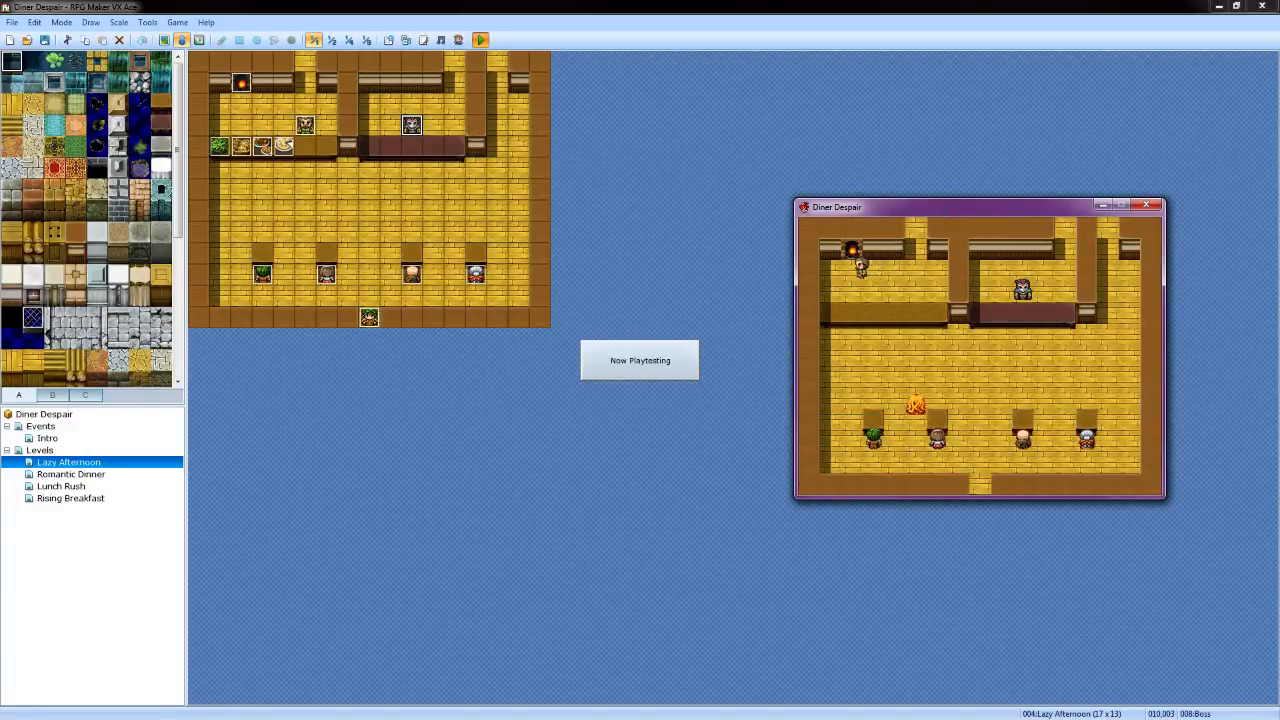
{"action": "key", "text": "Left"}
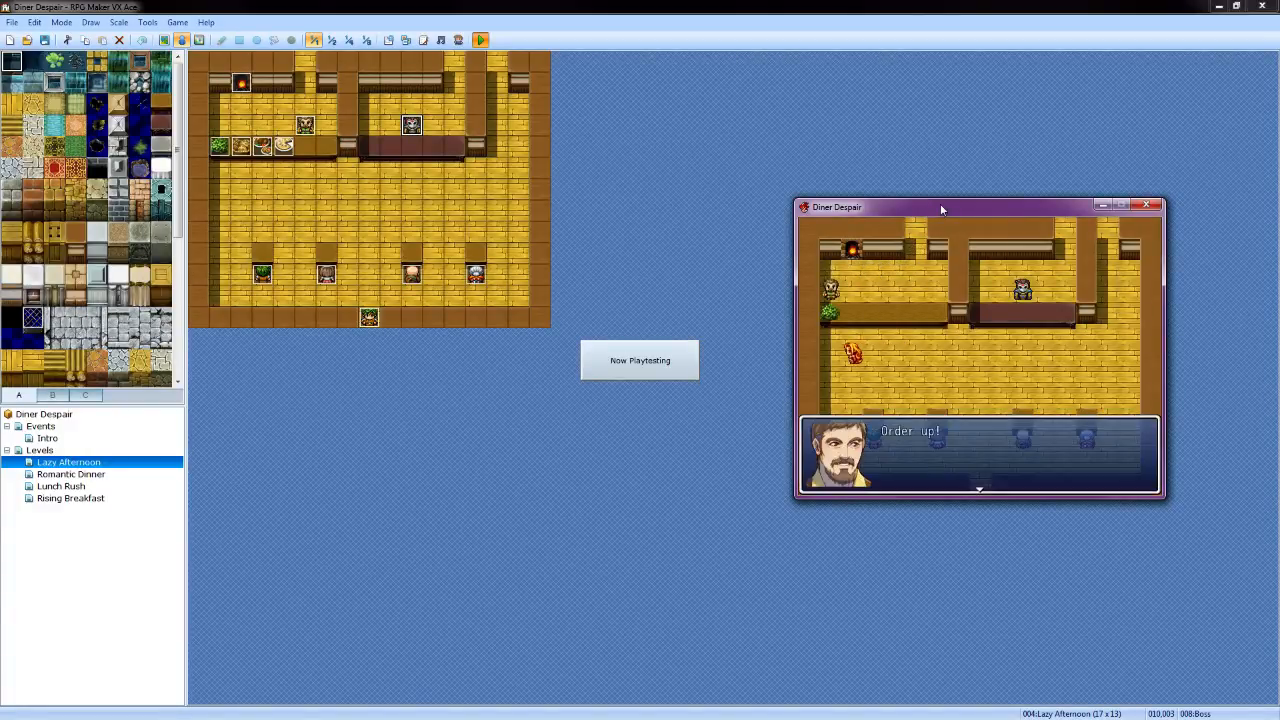
{"action": "key", "text": "Return"}
{"action": "key", "text": "Left"}
{"action": "key", "text": "Up"}
{"action": "key", "text": "Down"}
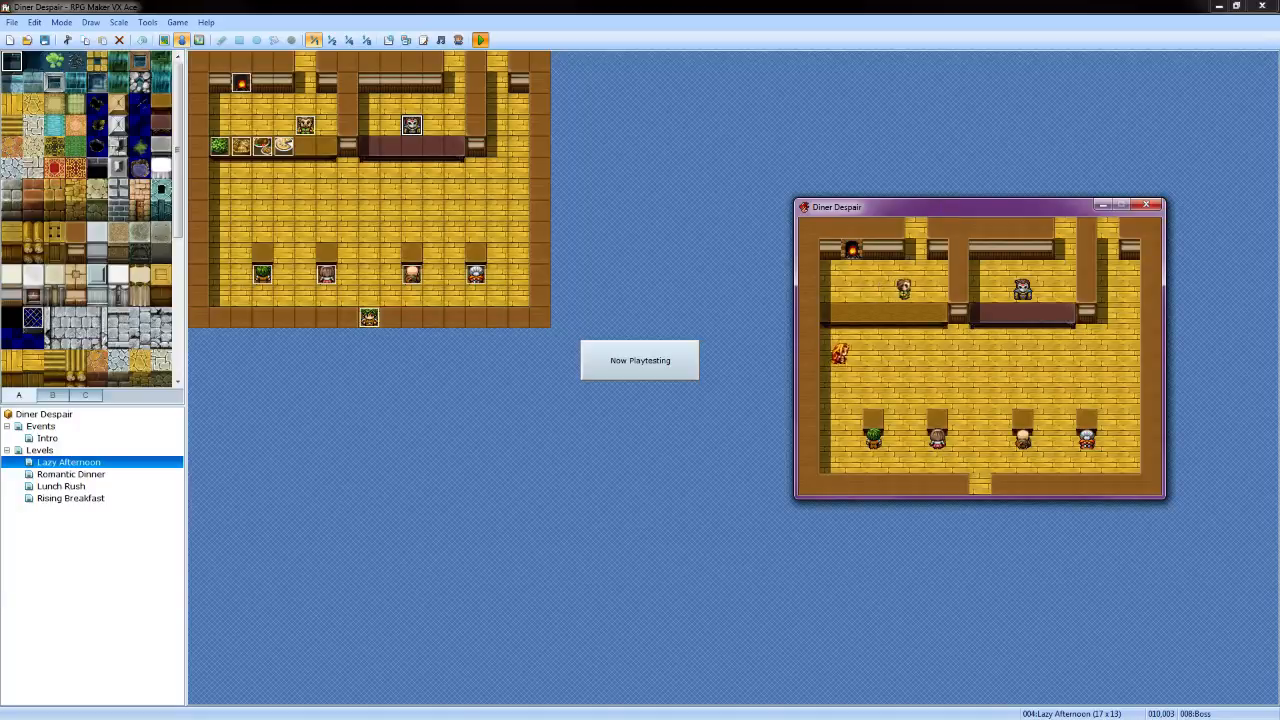
Bring the salad to the white-haired customer at the fourth table and serve it
{"action": "key", "text": "Right"}
{"action": "key", "text": "Right"}
{"action": "key", "text": "Right"}
{"action": "key", "text": "Right"}
{"action": "key", "text": "Right"}
{"action": "key", "text": "Right"}
{"action": "key", "text": "Right"}
{"action": "key", "text": "Right"}
{"action": "key", "text": "Down"}
{"action": "key", "text": "Down"}
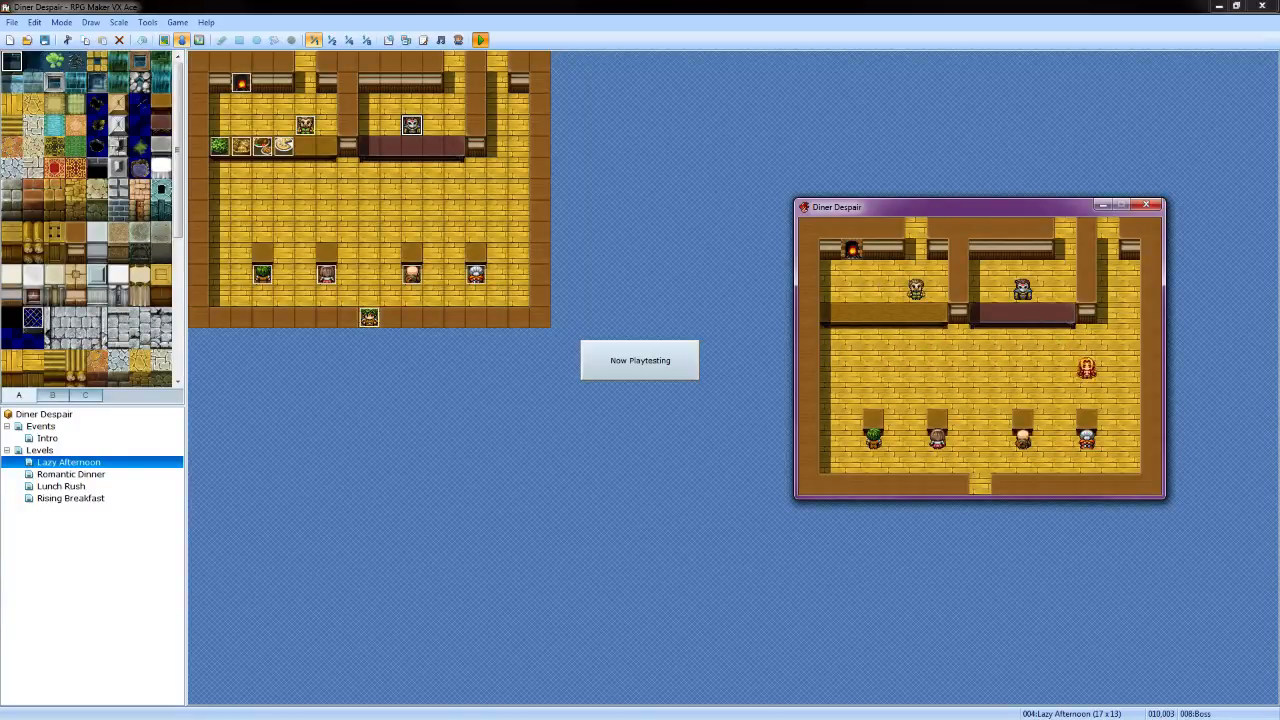
{"action": "key", "text": "Return"}
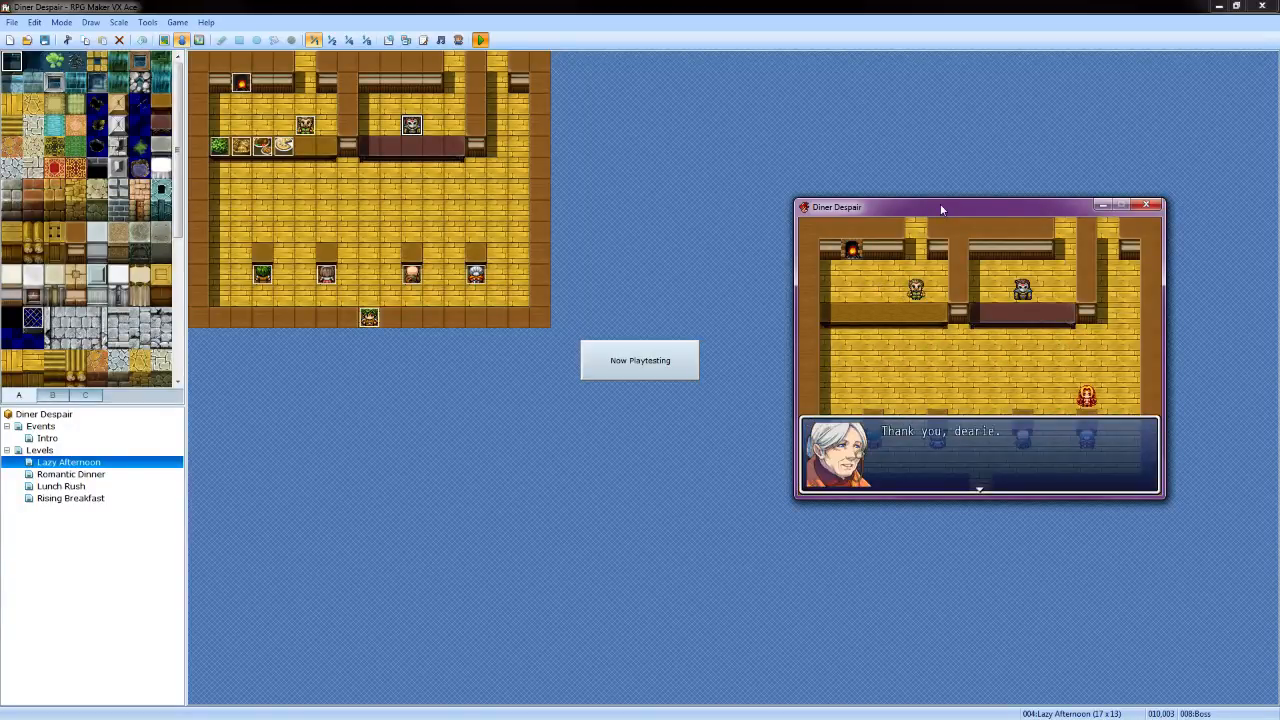
{"action": "key", "text": "Return"}
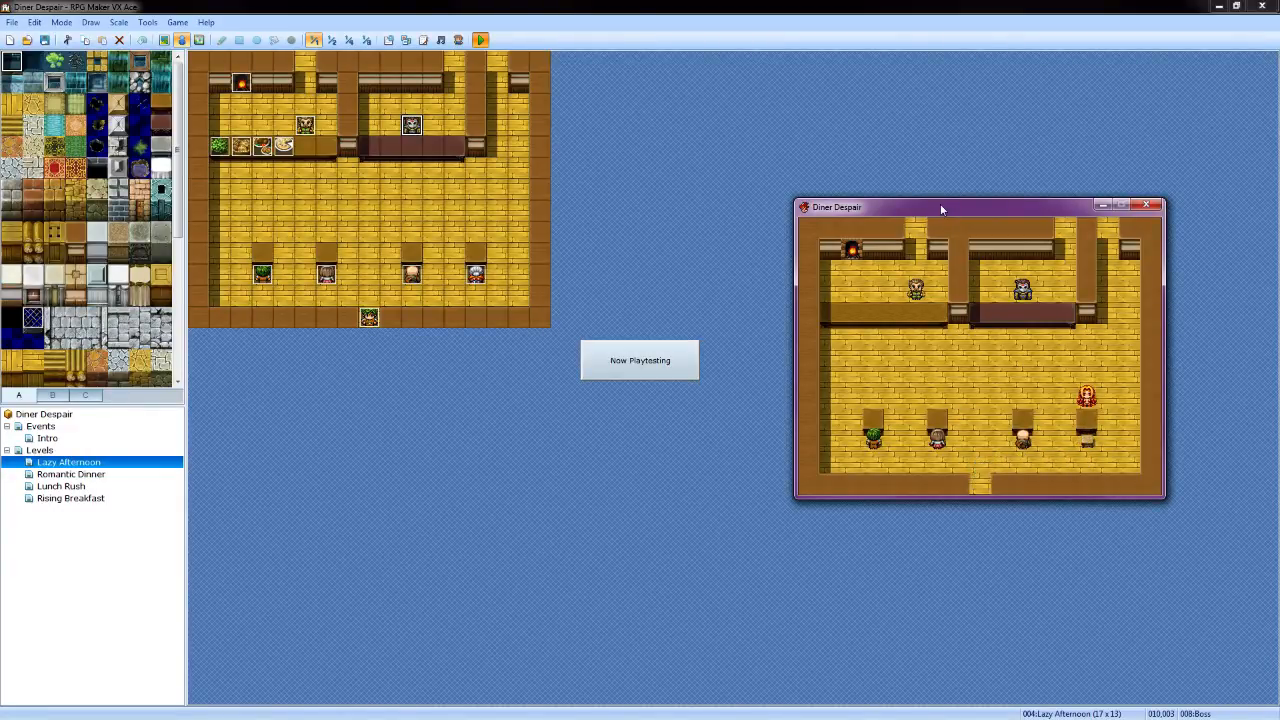
Return to the cook at the kitchen counter and order chicken nuggets
{"action": "key", "text": "Escape"}
{"action": "key", "text": "Escape"}
{"action": "key", "text": "Left"}
{"action": "key", "text": "Left"}
{"action": "key", "text": "Up"}
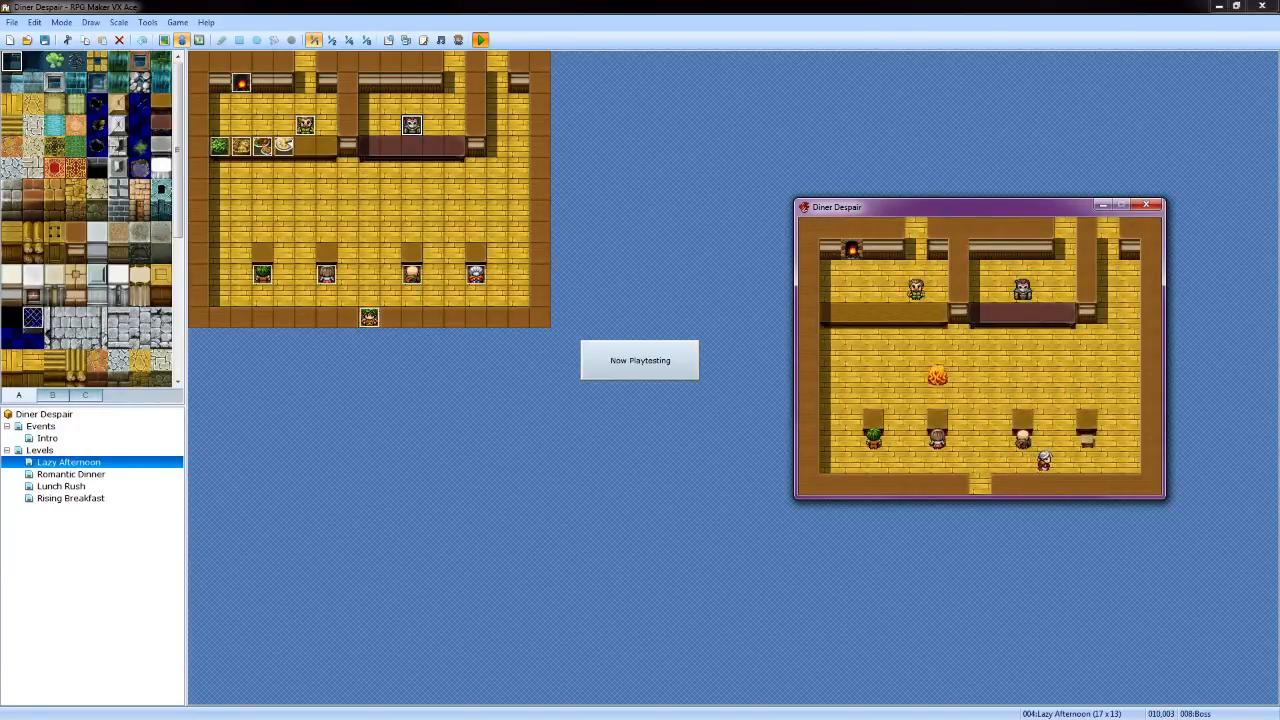
{"action": "key", "text": "Left"}
{"action": "key", "text": "Up"}
{"action": "key", "text": "Return"}
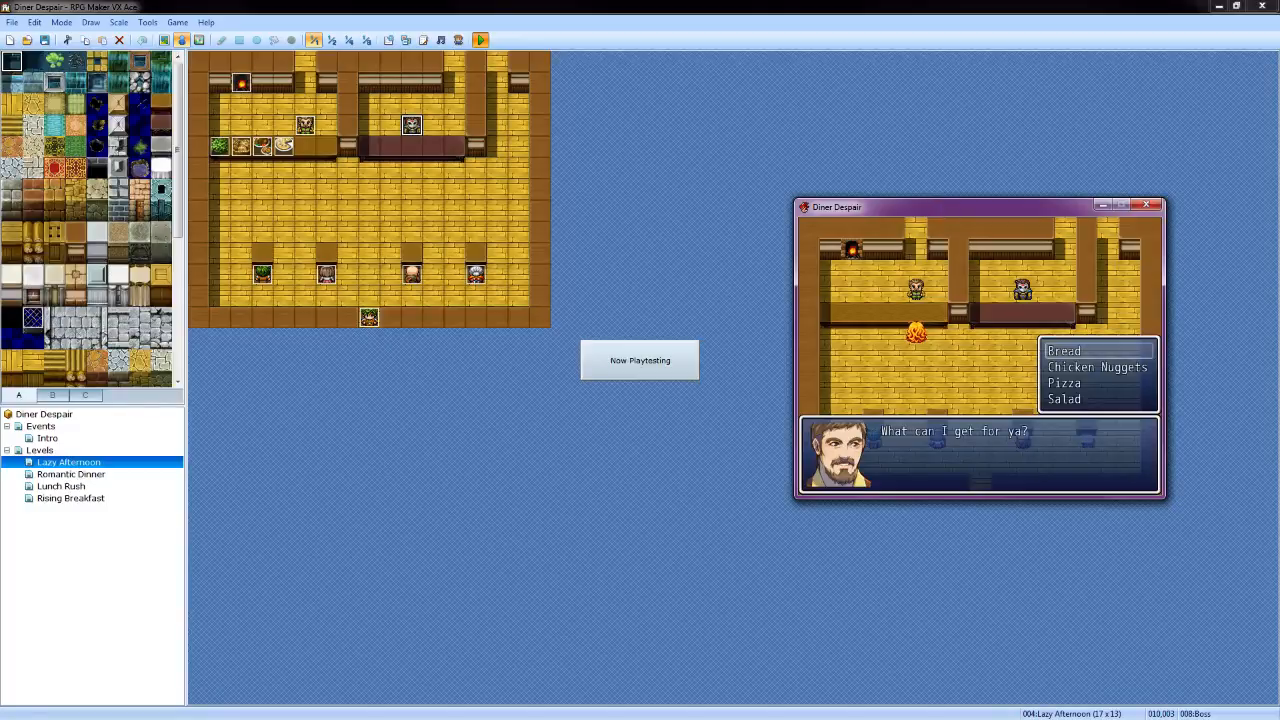
{"action": "key", "text": "Down"}
{"action": "key", "text": "Return"}
{"action": "key", "text": "Return"}
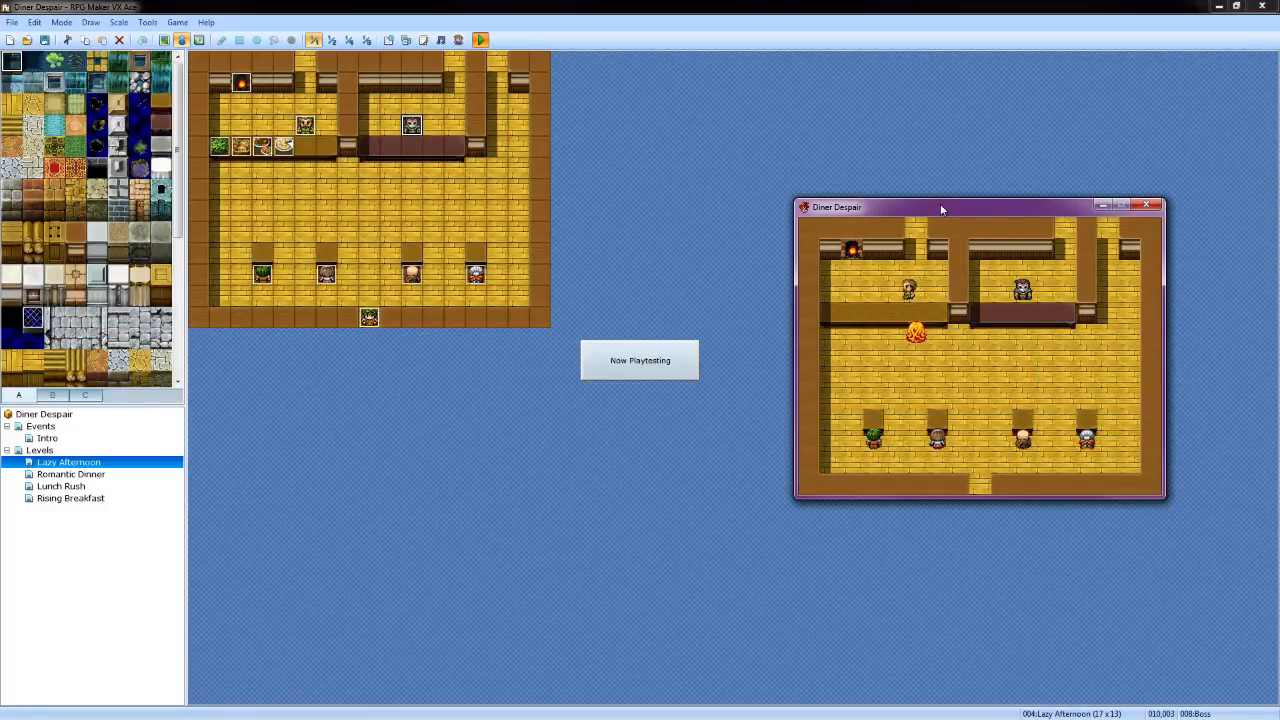
Walk to the third table and take that customer's order
{"action": "key", "text": "Down"}
{"action": "key", "text": "Right"}
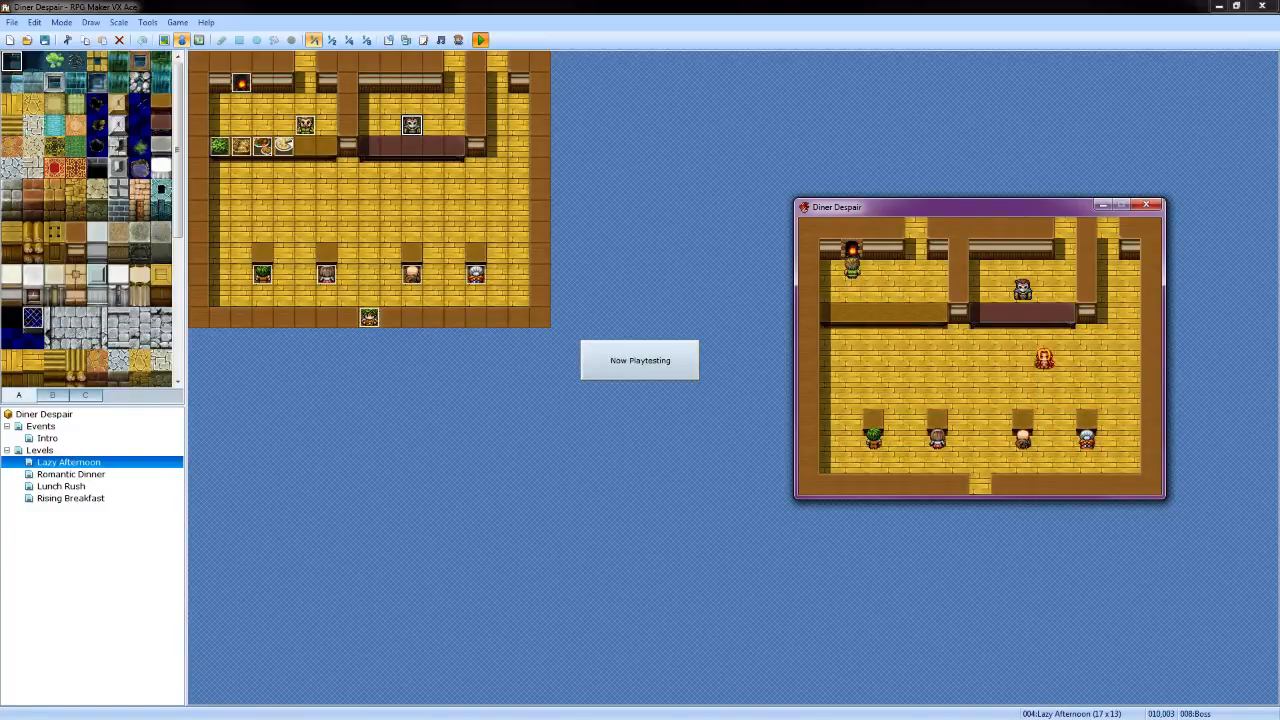
{"action": "key", "text": "Down"}
{"action": "key", "text": "Left"}
{"action": "key", "text": "Down"}
{"action": "key", "text": "Return"}
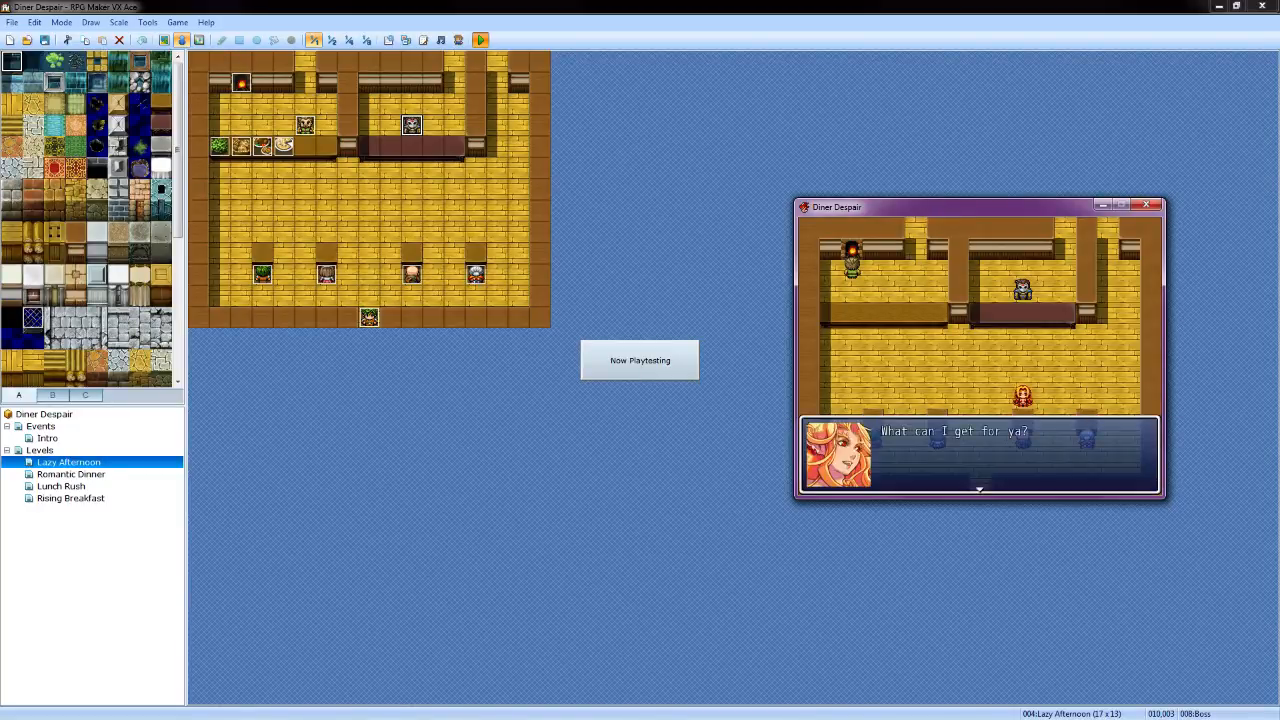
{"action": "key", "text": "Return"}
{"action": "key", "text": "Return"}
{"action": "key", "text": "Return"}
Move to the green-haired customer's table and take the order there
{"action": "key", "text": "Left"}
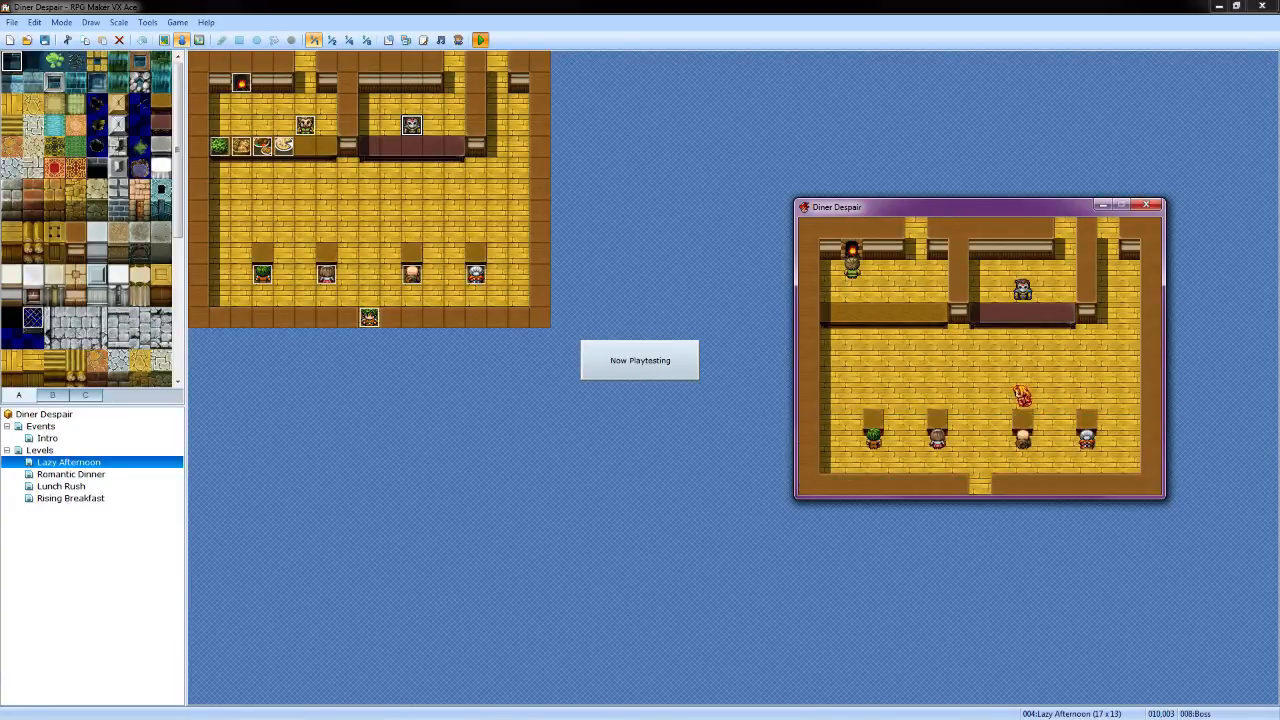
{"action": "key", "text": "Down"}
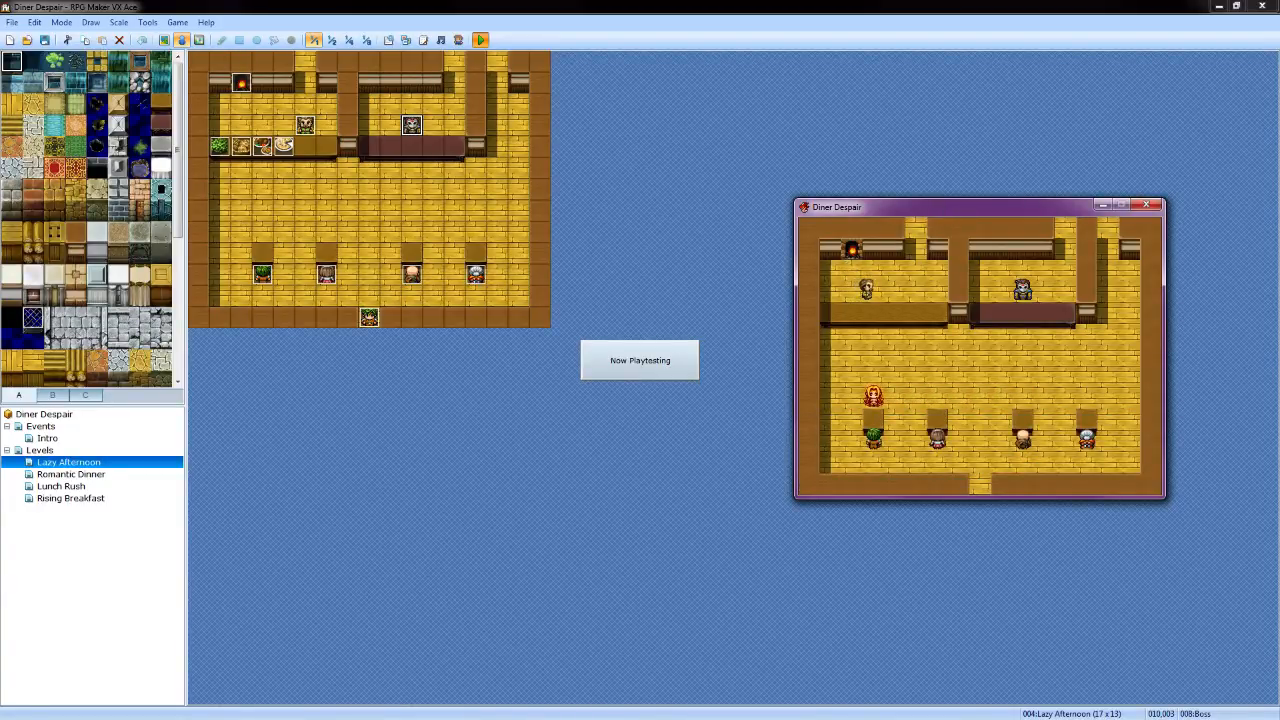
{"action": "key", "text": "Return"}
{"action": "key", "text": "Return"}
{"action": "key", "text": "Return"}
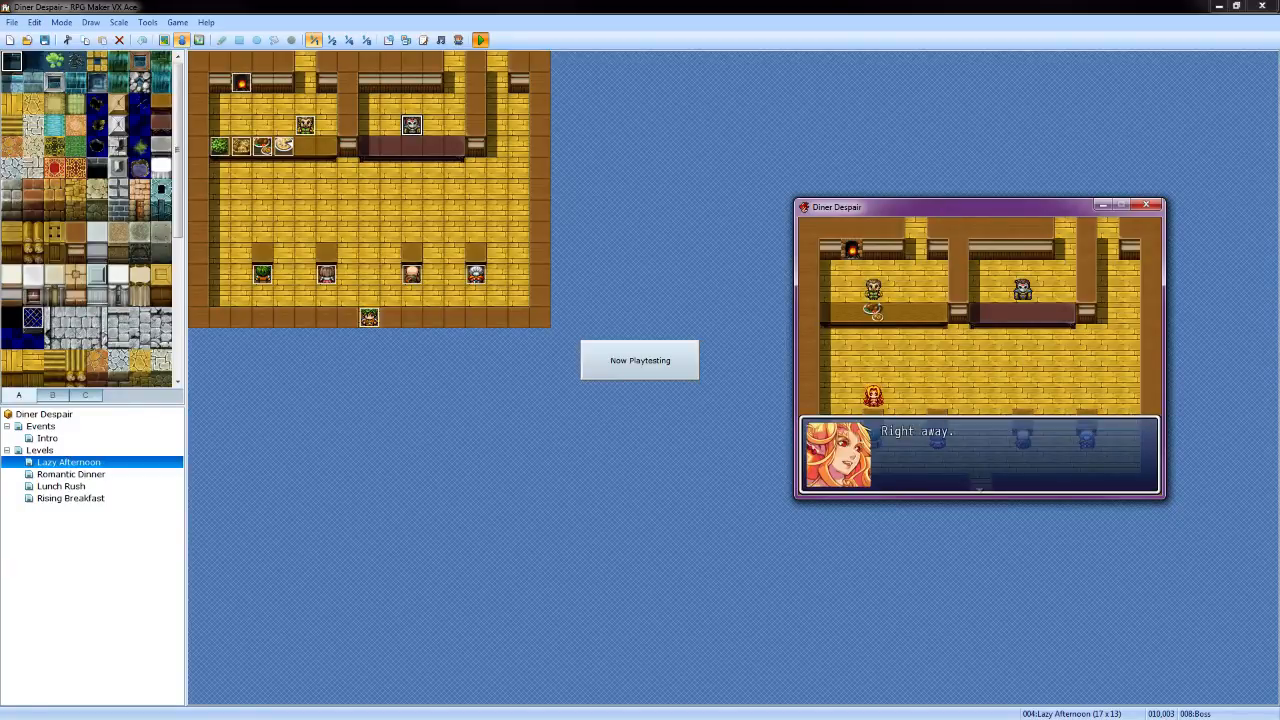
{"action": "key", "text": "Return"}
Pick up the chicken nuggets from the counter and serve them to the brown-haired customer
{"action": "key", "text": "Return"}
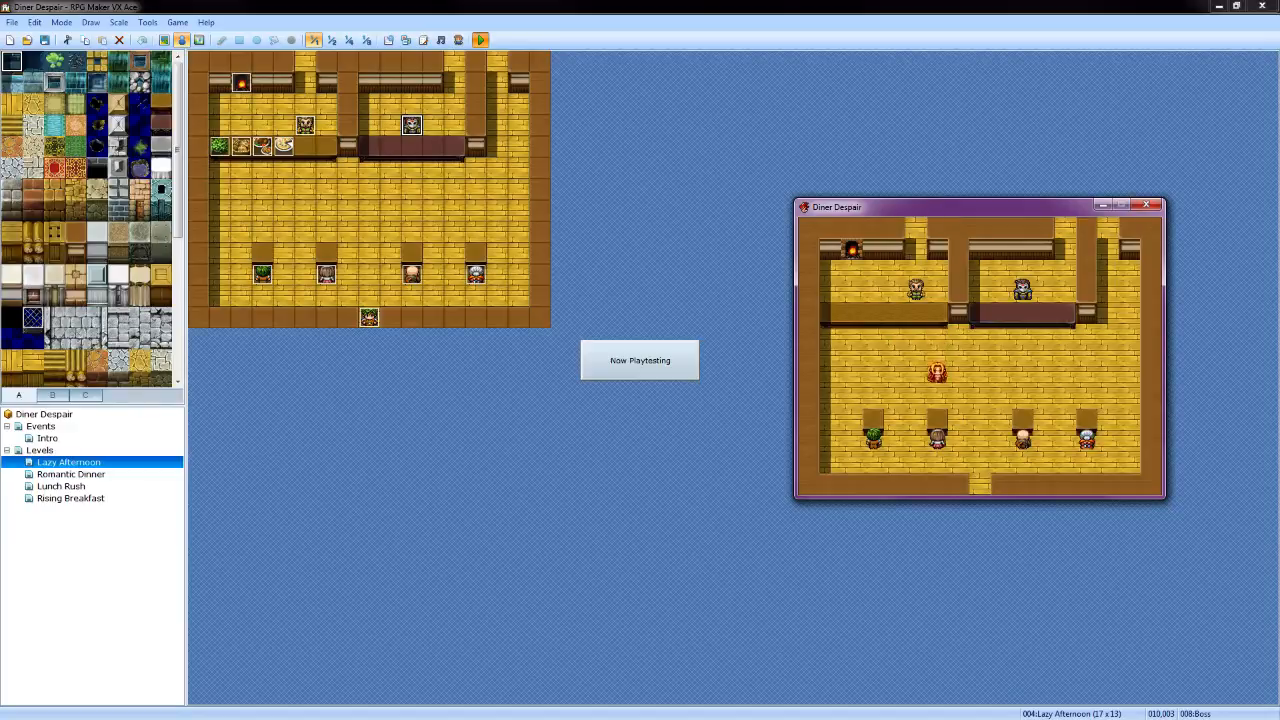
{"action": "key", "text": "Return"}
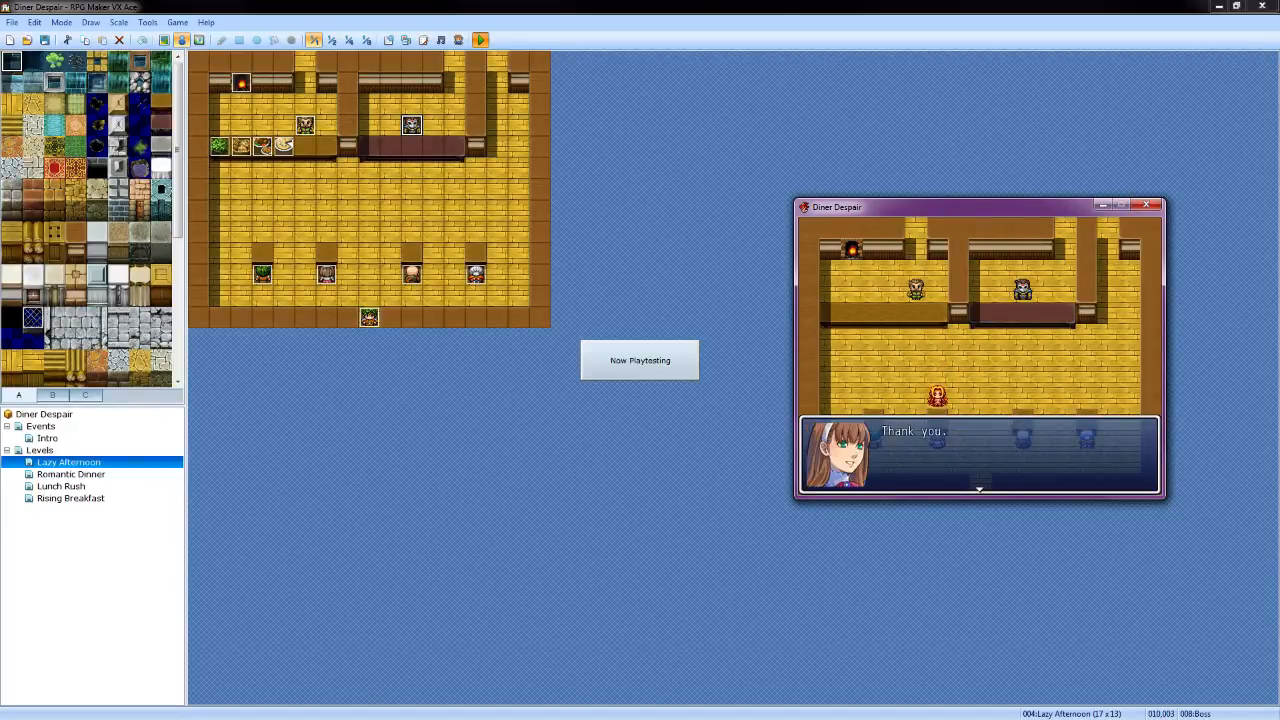
{"action": "key", "text": "Return"}
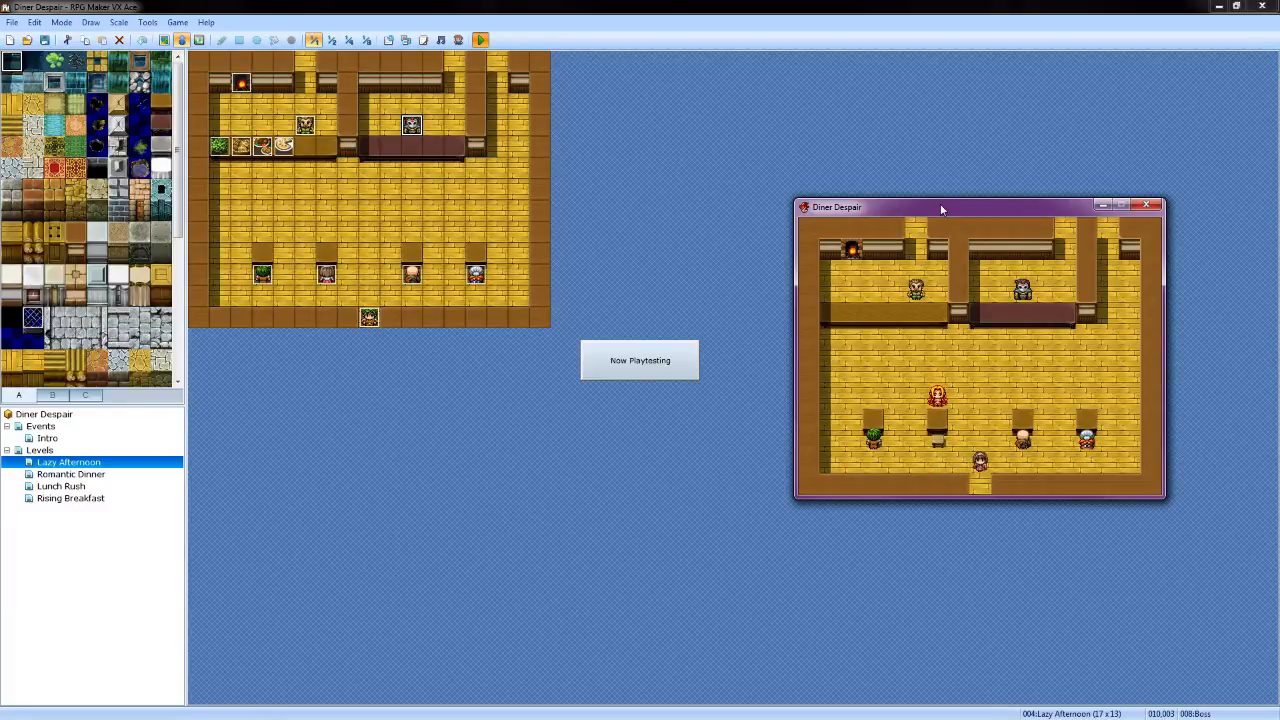
Walk up to the cook and place an order for another salad
{"action": "key", "text": "Up"}
{"action": "key", "text": "Left"}
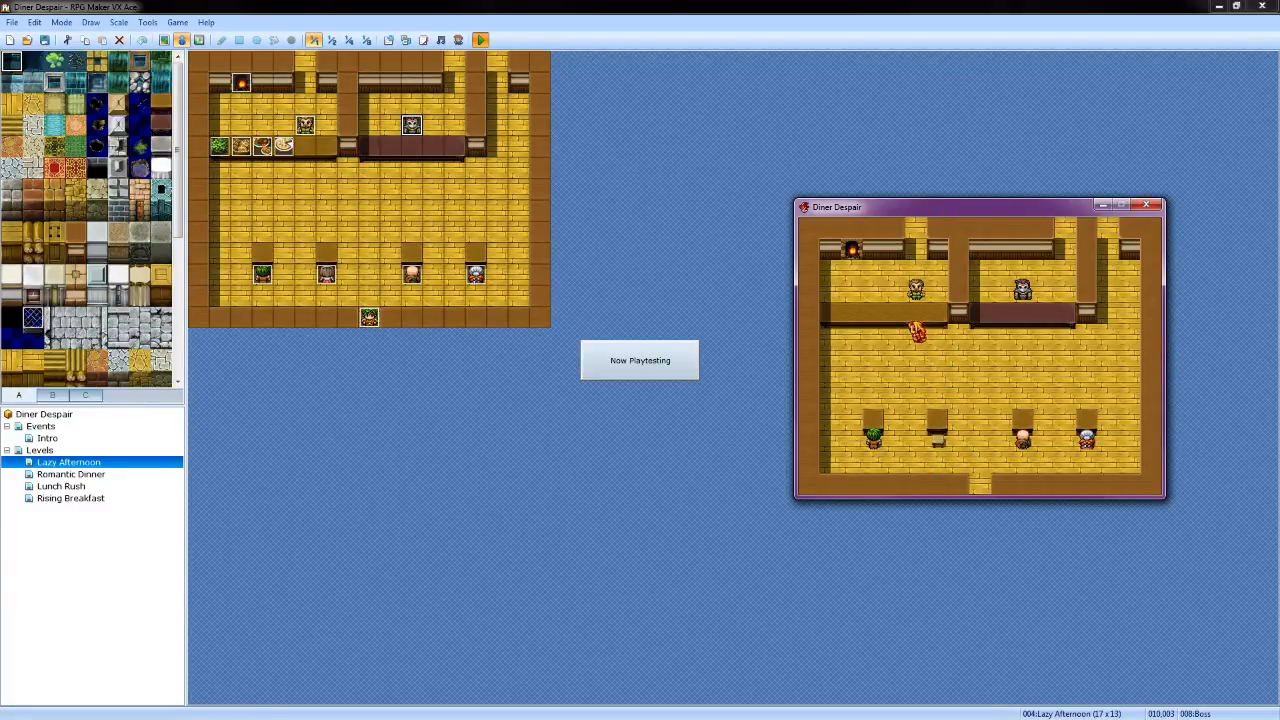
{"action": "key", "text": "Return"}
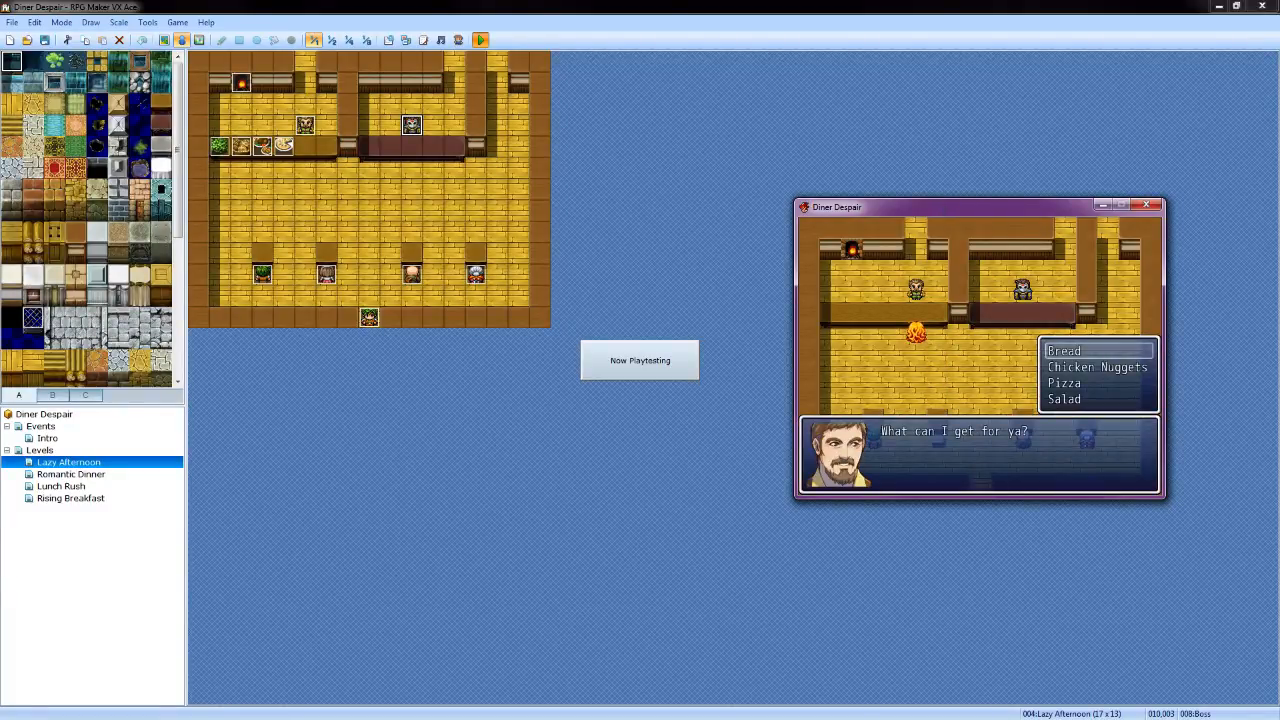
{"action": "key", "text": "Up"}
{"action": "key", "text": "Return"}
{"action": "key", "text": "Return"}
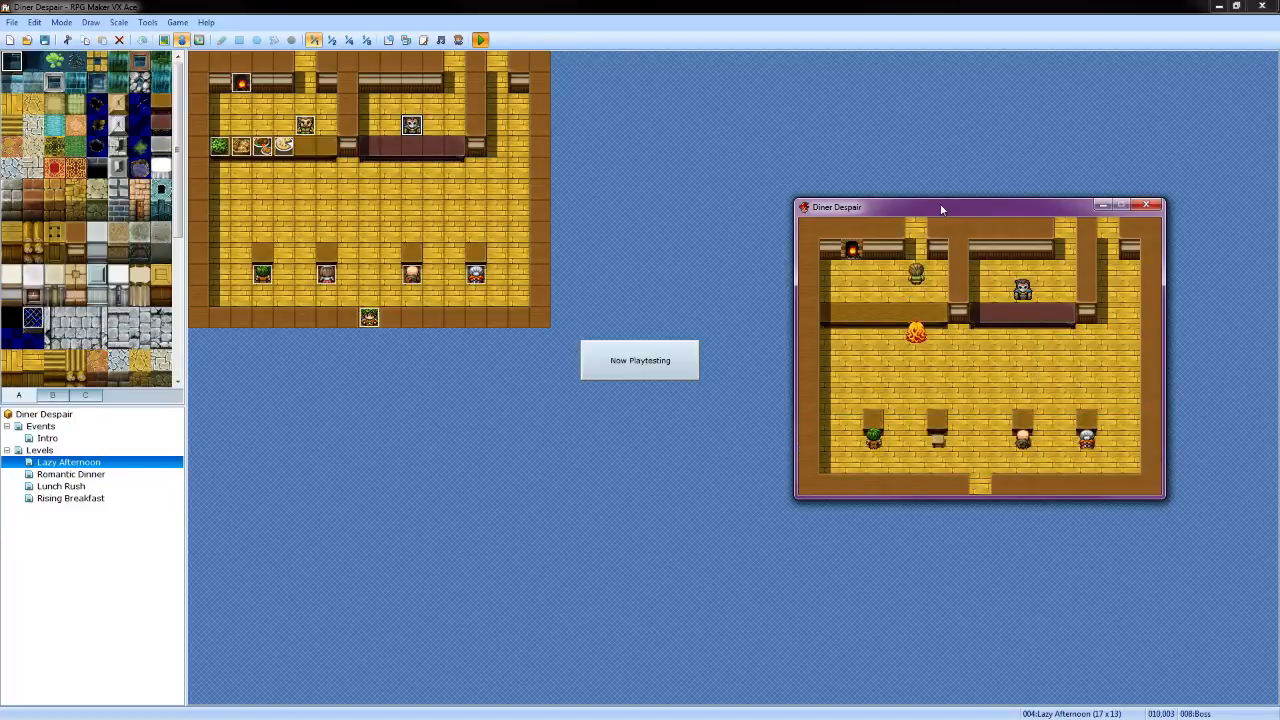
Cross to the fourth table and take the white-haired customer's new order
{"action": "key", "text": "Right"}
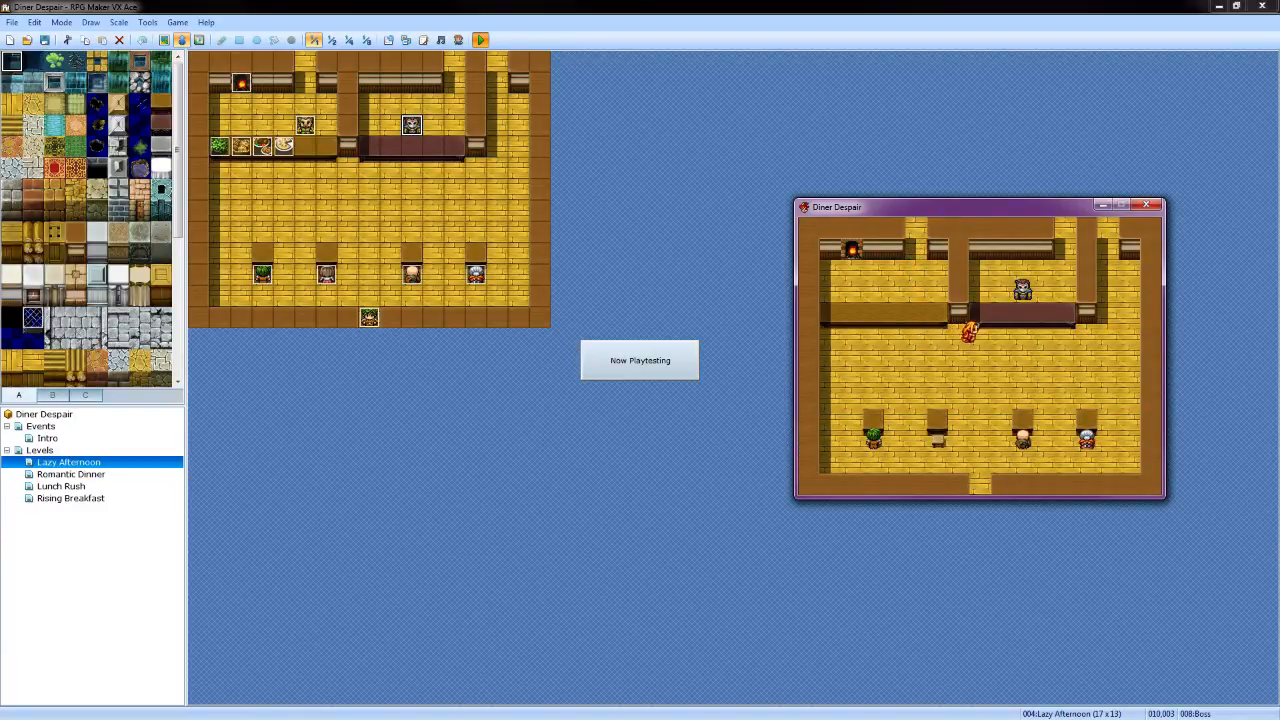
{"action": "key", "text": "Down"}
{"action": "key", "text": "Right"}
{"action": "key", "text": "Down"}
{"action": "key", "text": "Return"}
{"action": "key", "text": "Return"}
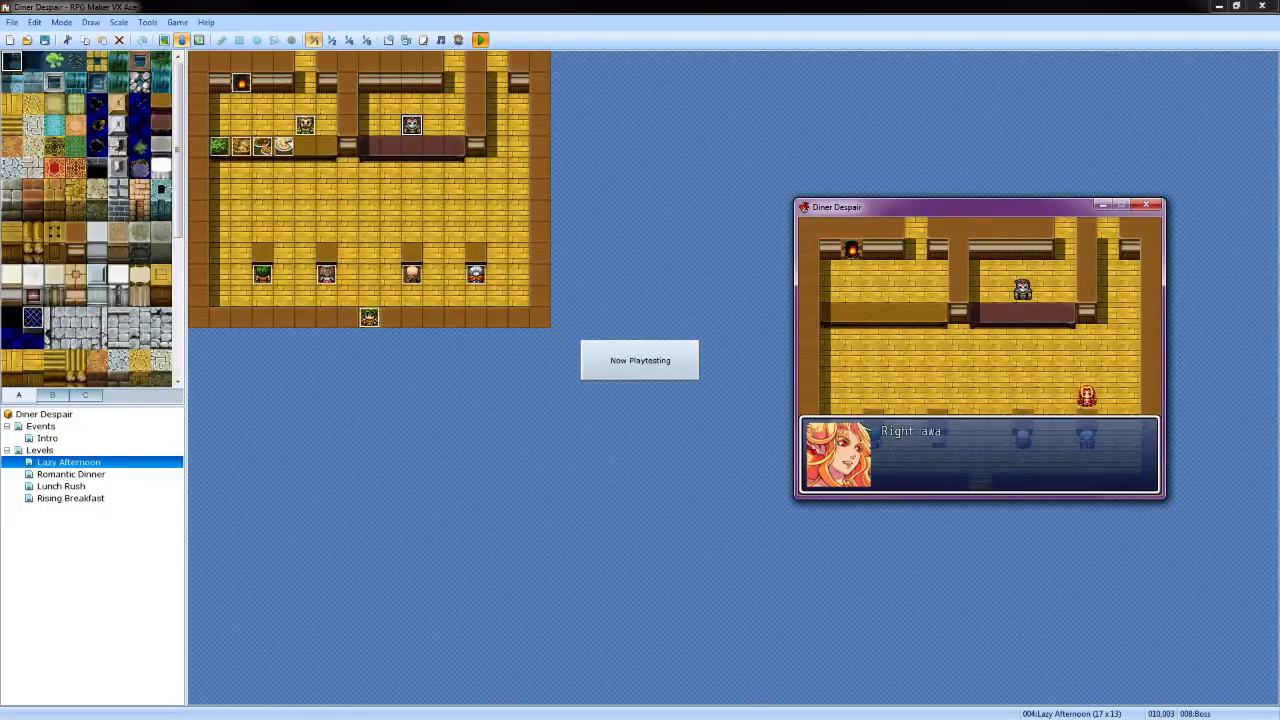
{"action": "key", "text": "Return"}
Walk from the white-haired customer to the far end of the food counter and pick up the salad
{"action": "key", "text": "Up"}
{"action": "key", "text": "Up"}
{"action": "key", "text": "Left"}
{"action": "key", "text": "Left"}
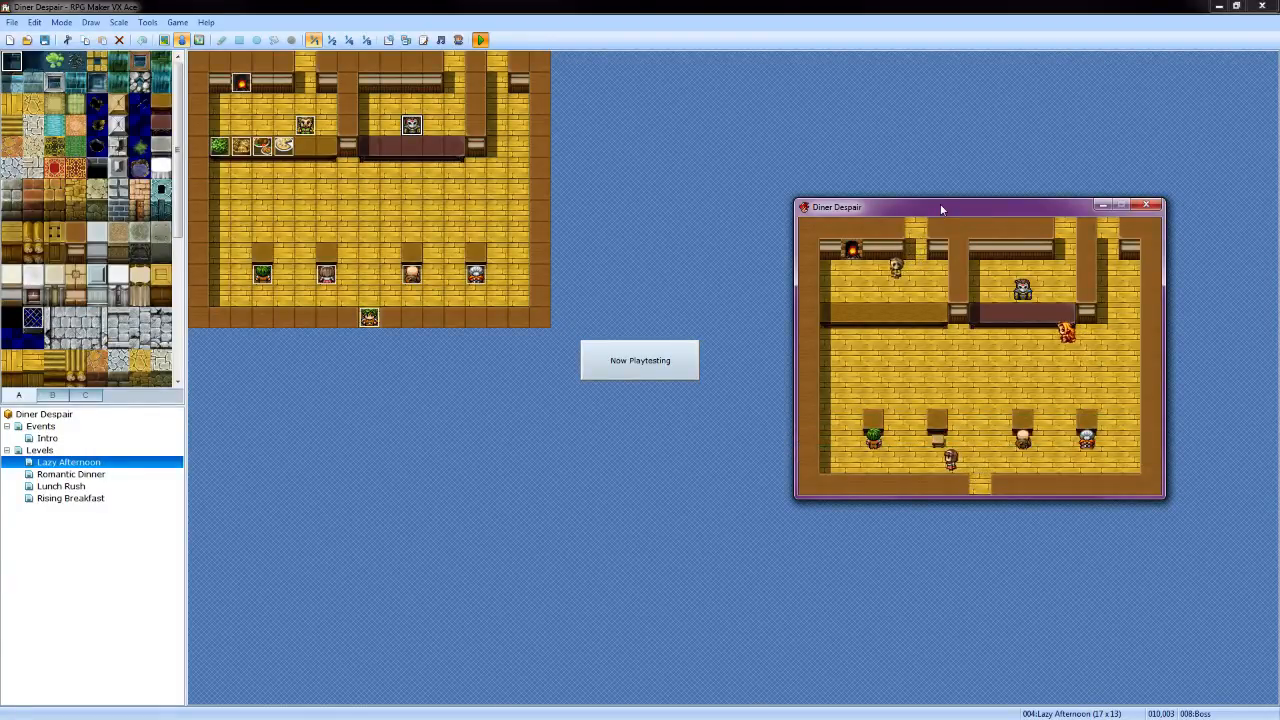
{"action": "key", "text": "Left"}
{"action": "key", "text": "Left"}
{"action": "key", "text": "Left"}
{"action": "key", "text": "Left"}
{"action": "key", "text": "Left"}
{"action": "key", "text": "Left"}
{"action": "key", "text": "Left"}
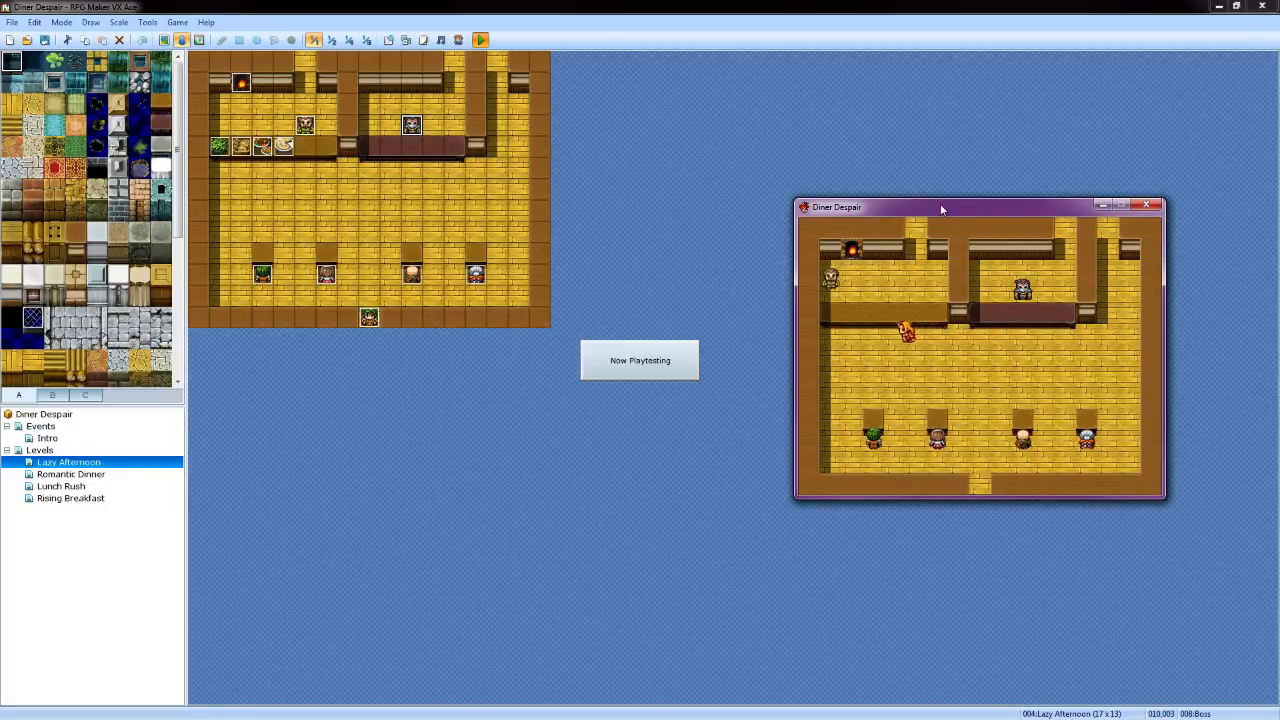
{"action": "key", "text": "Return"}
{"action": "key", "text": "Left"}
{"action": "key", "text": "Left"}
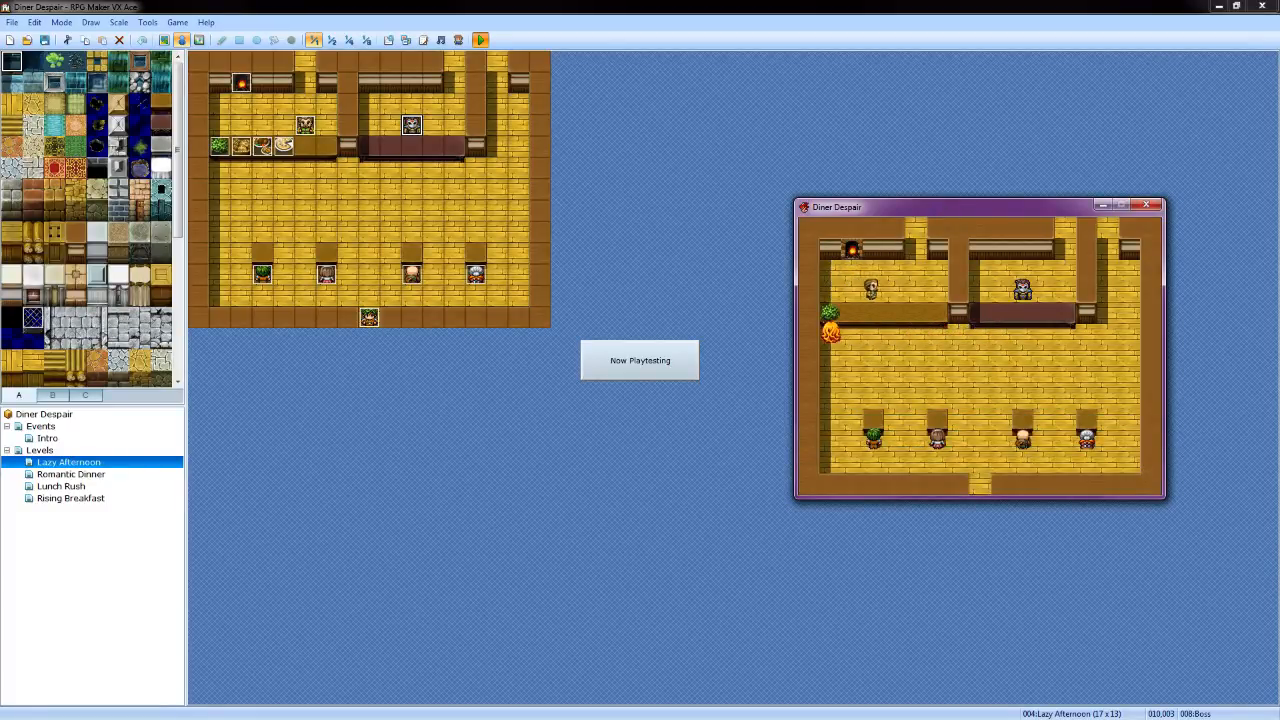
Carry the salad down to the first table and try to serve the green-haired customer
{"action": "key", "text": "Down"}
{"action": "key", "text": "Down"}
{"action": "key", "text": "Down"}
{"action": "key", "text": "Down"}
{"action": "key", "text": "Down"}
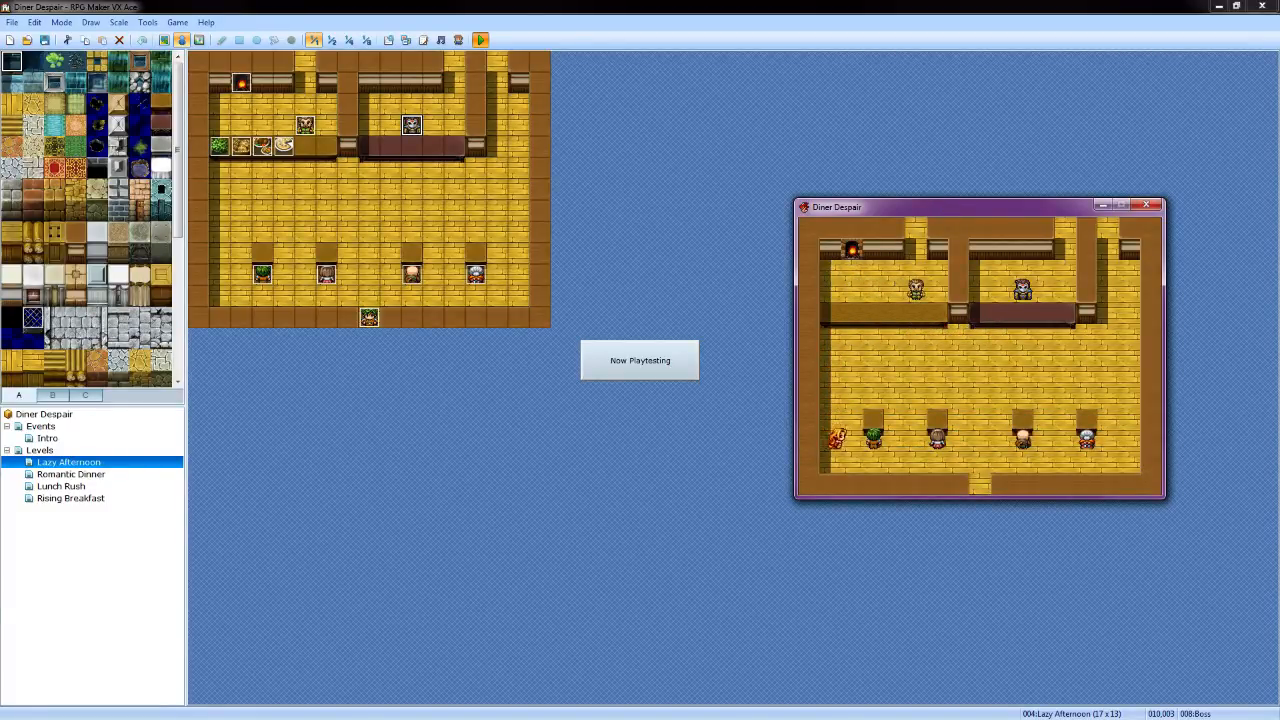
{"action": "key", "text": "Right"}
{"action": "key", "text": "Return"}
{"action": "key", "text": "Return"}
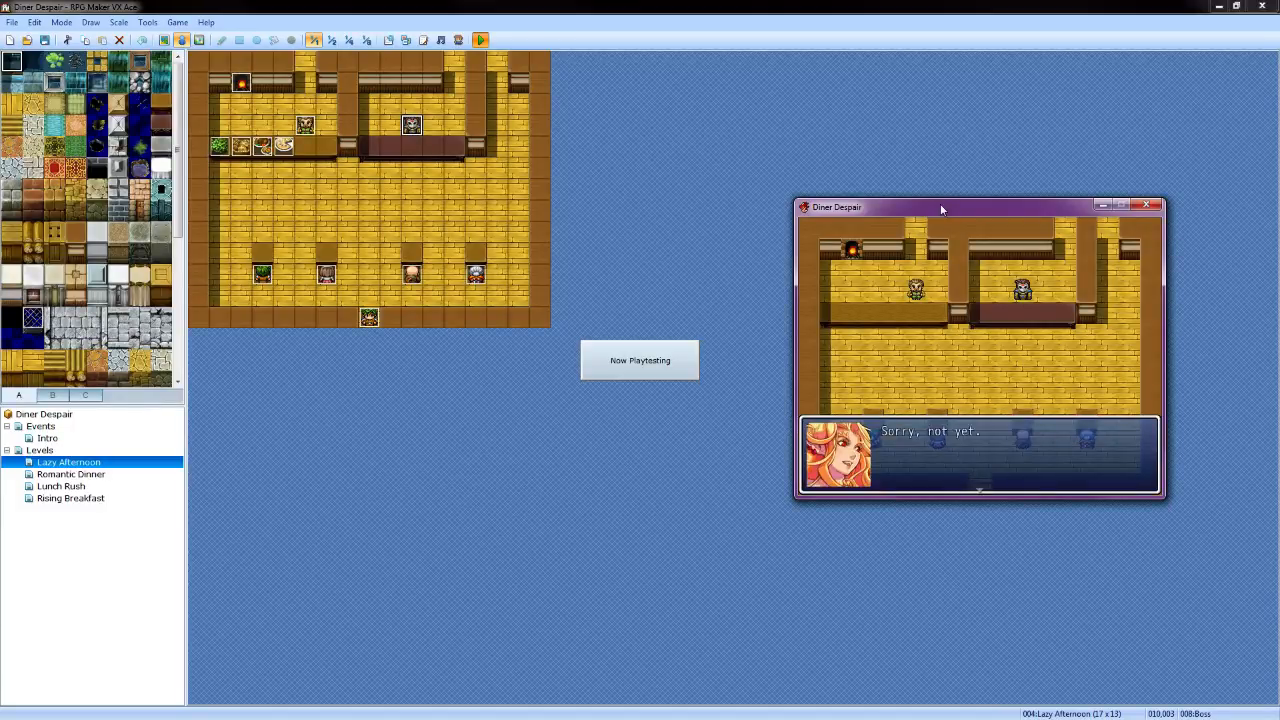
{"action": "key", "text": "Return"}
Cross to the third table and serve the salad to the customer seated there
{"action": "key", "text": "Up"}
{"action": "key", "text": "Right"}
{"action": "key", "text": "Right"}
{"action": "key", "text": "Right"}
{"action": "key", "text": "Right"}
{"action": "key", "text": "Right"}
{"action": "key", "text": "Right"}
{"action": "key", "text": "Right"}
{"action": "key", "text": "Right"}
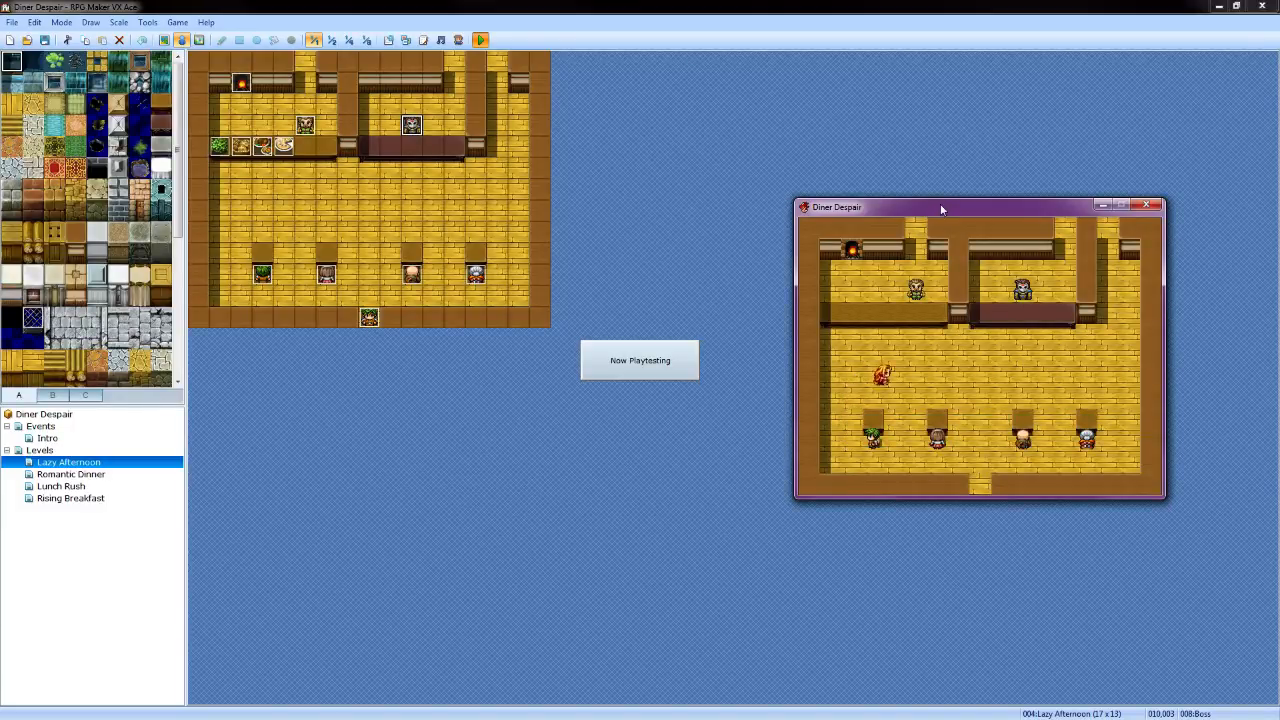
{"action": "key", "text": "Down"}
{"action": "key", "text": "Return"}
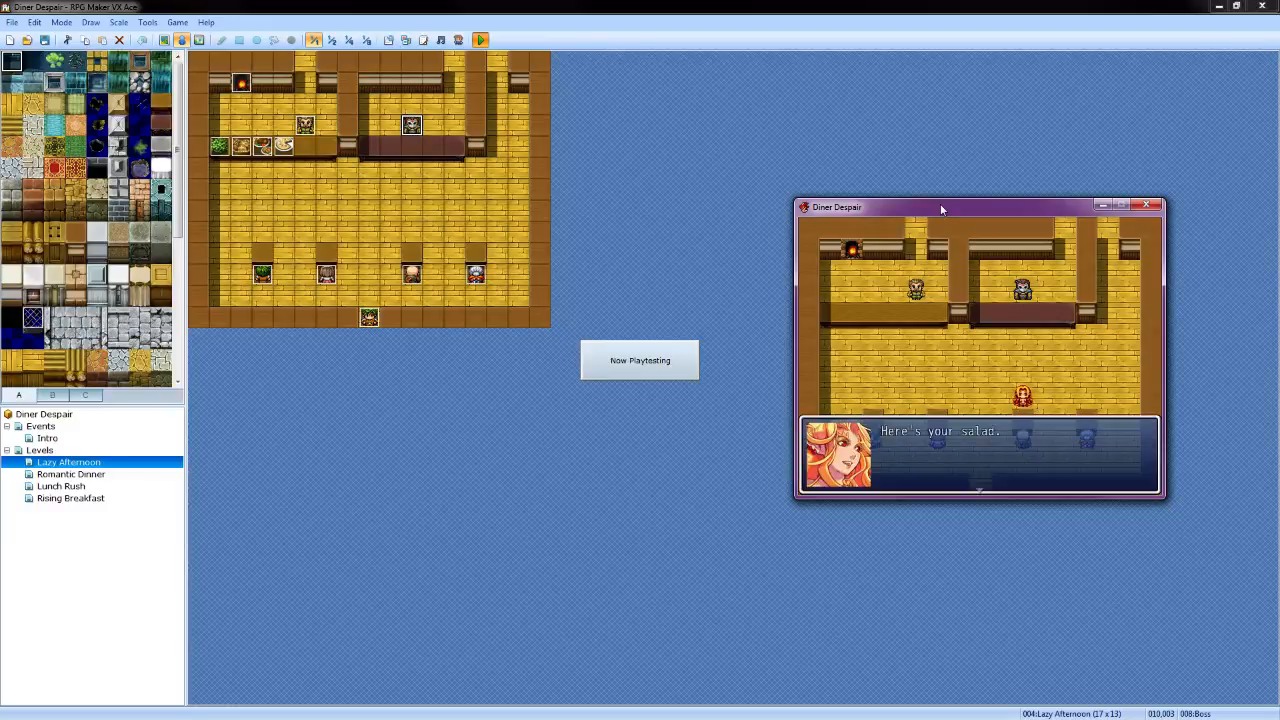
{"action": "key", "text": "Return"}
{"action": "key", "text": "Return"}
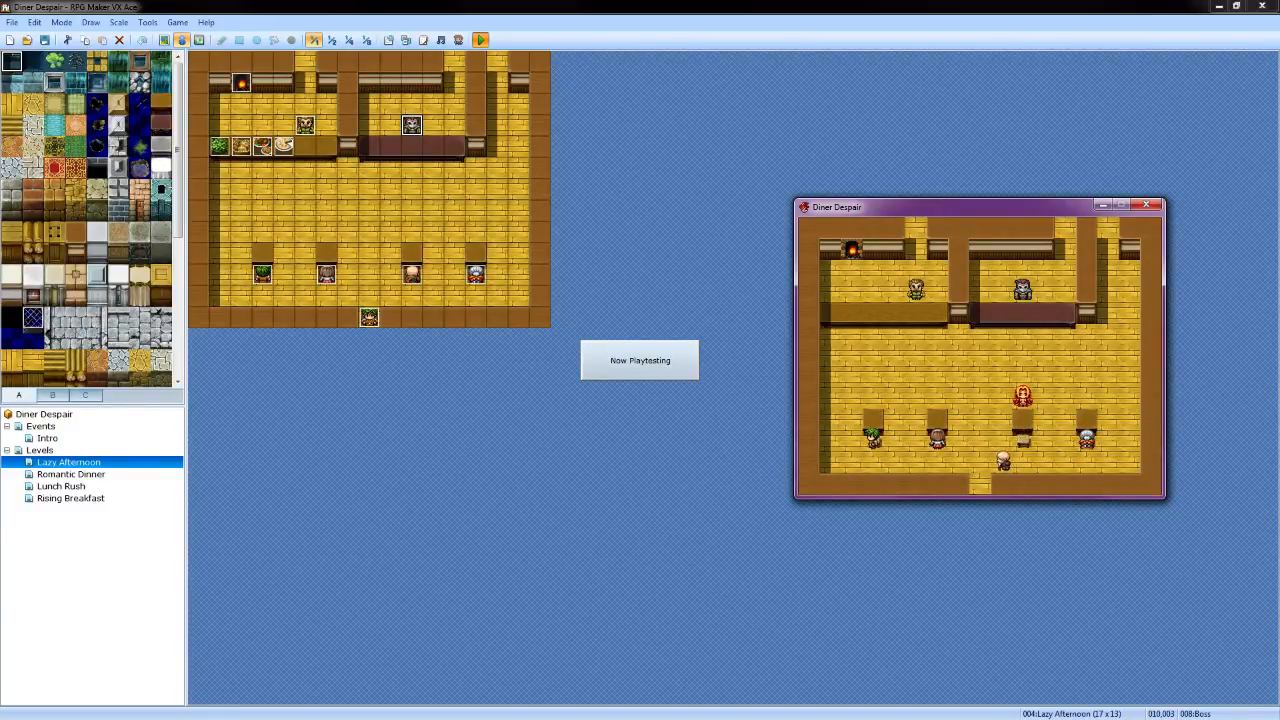
Walk back toward the counter and advance through the tip quota dialogue with the Boss until the level changes
{"action": "key", "text": "Left"}
{"action": "key", "text": "Left"}
{"action": "key", "text": "Left"}
{"action": "key", "text": "Left"}
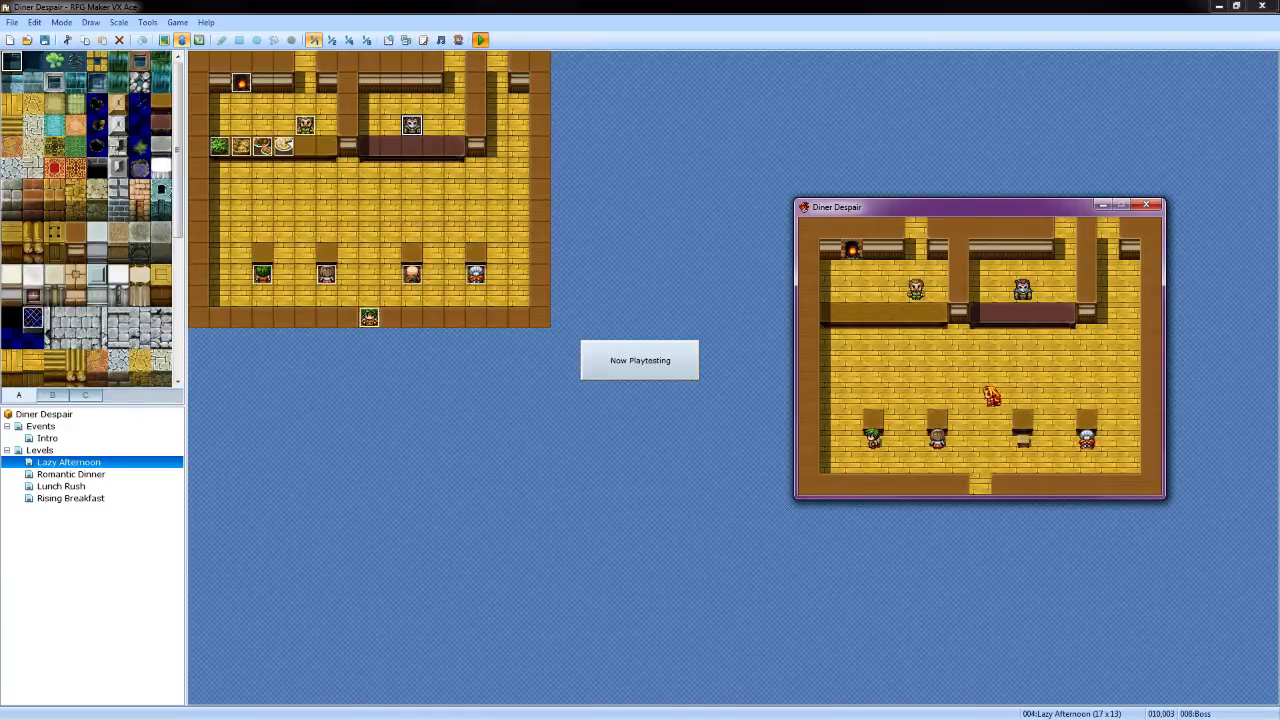
{"action": "key", "text": "Up"}
{"action": "key", "text": "Up"}
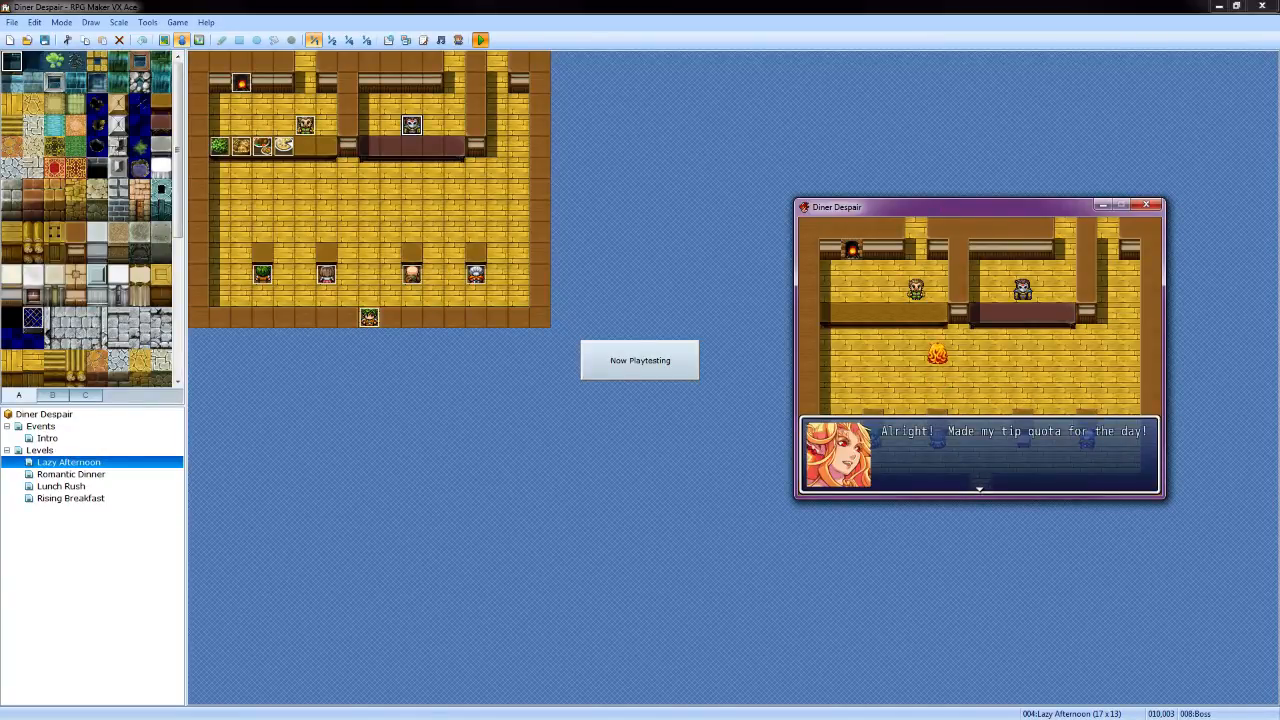
{"action": "key", "text": "Return"}
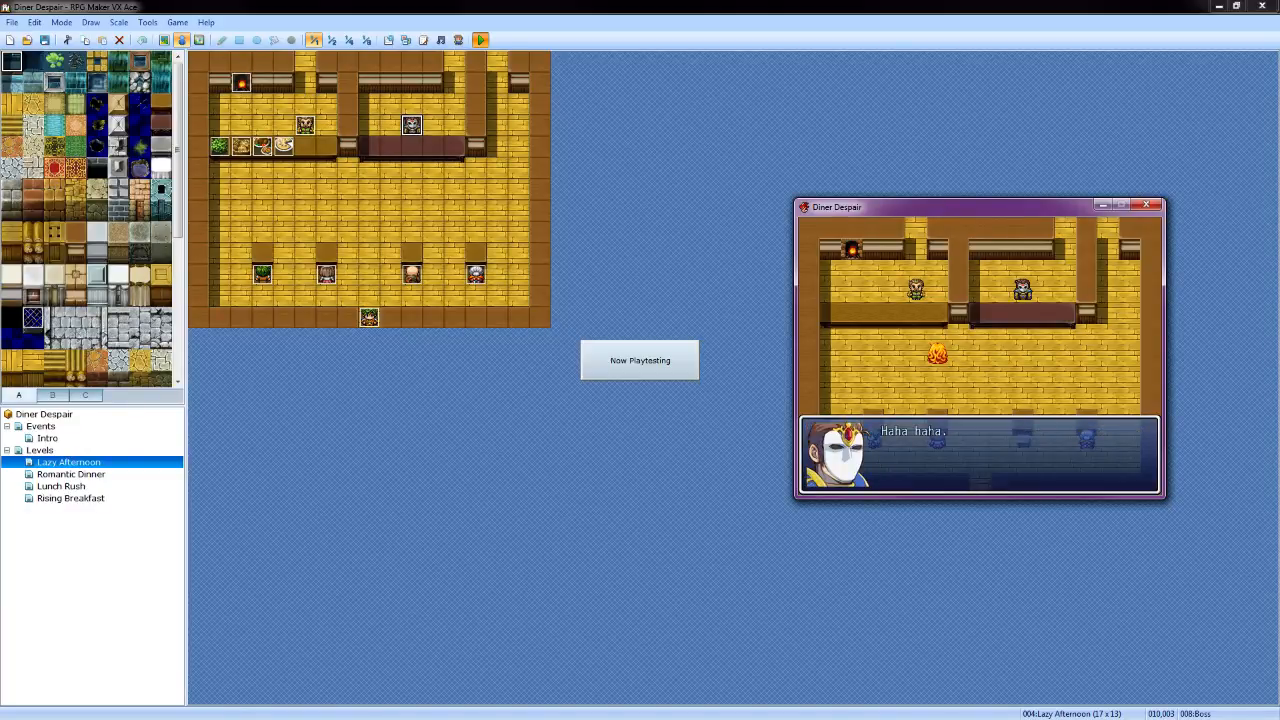
{"action": "key", "text": "Return"}
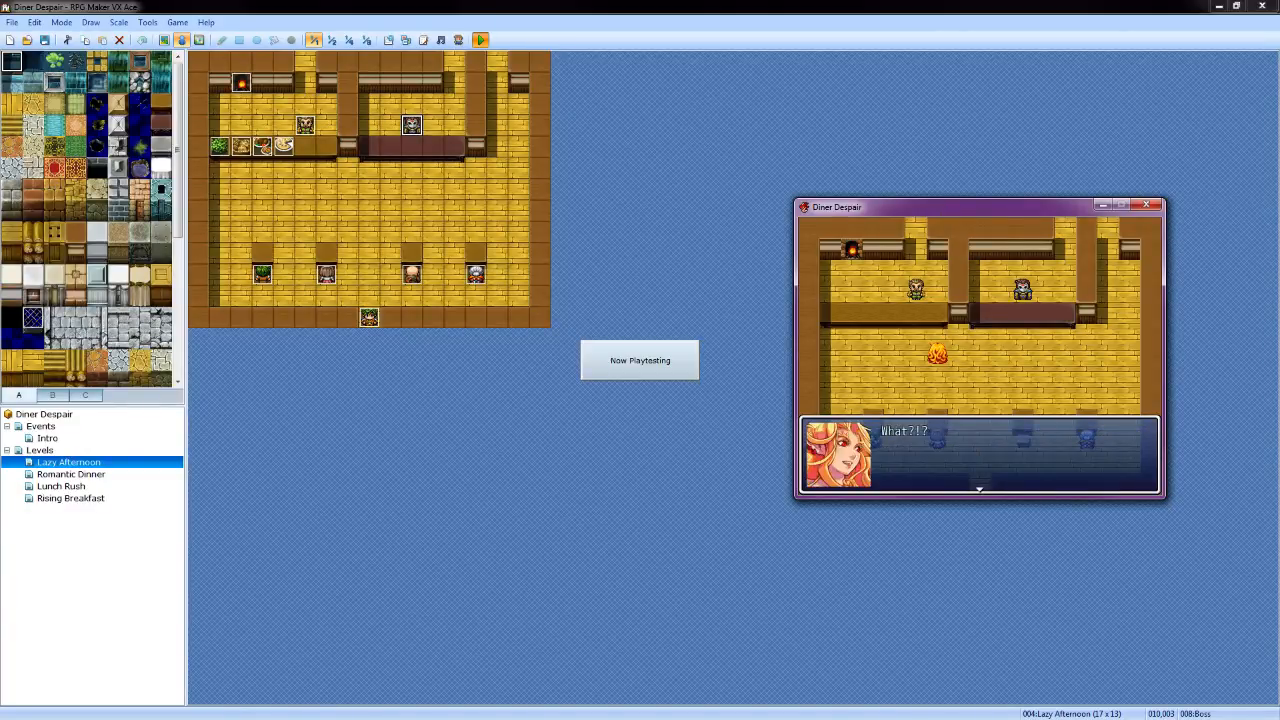
{"action": "key", "text": "Return"}
{"action": "key", "text": "Return"}
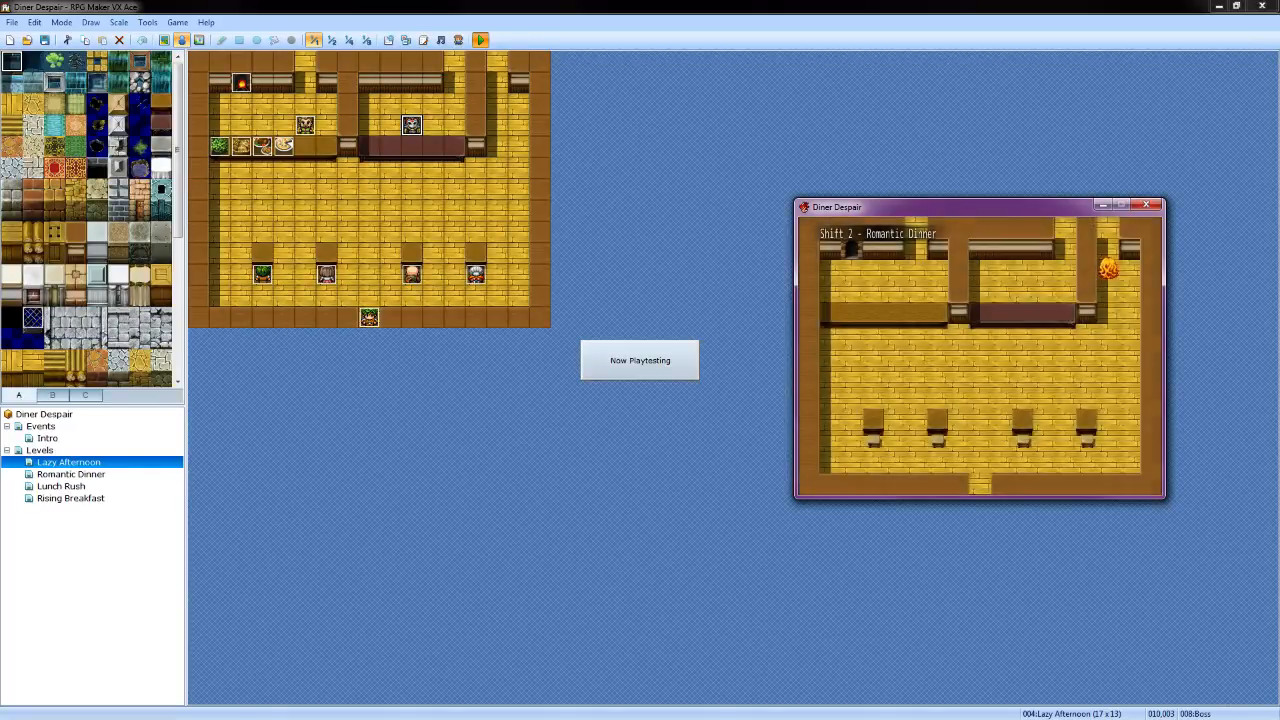
Walk around the Romantic Dinner level and bring up the in-game menu to check the gold
{"action": "key", "text": "Down"}
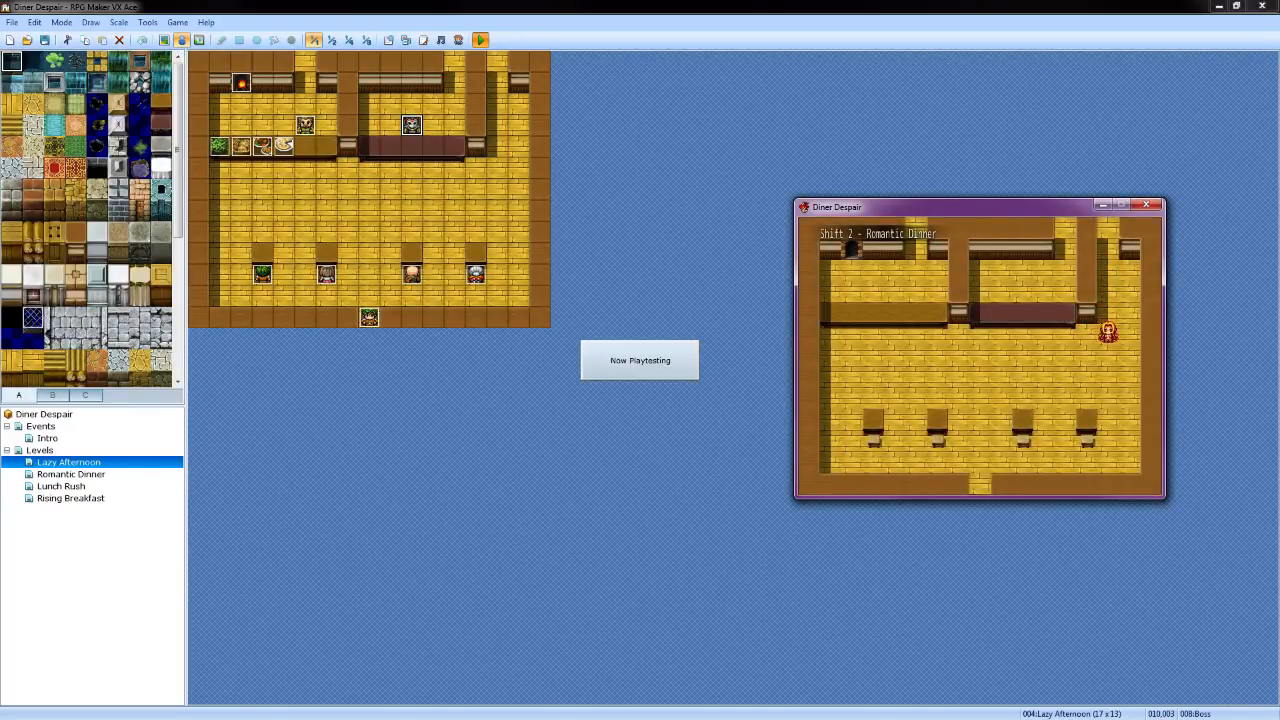
{"action": "key", "text": "Down"}
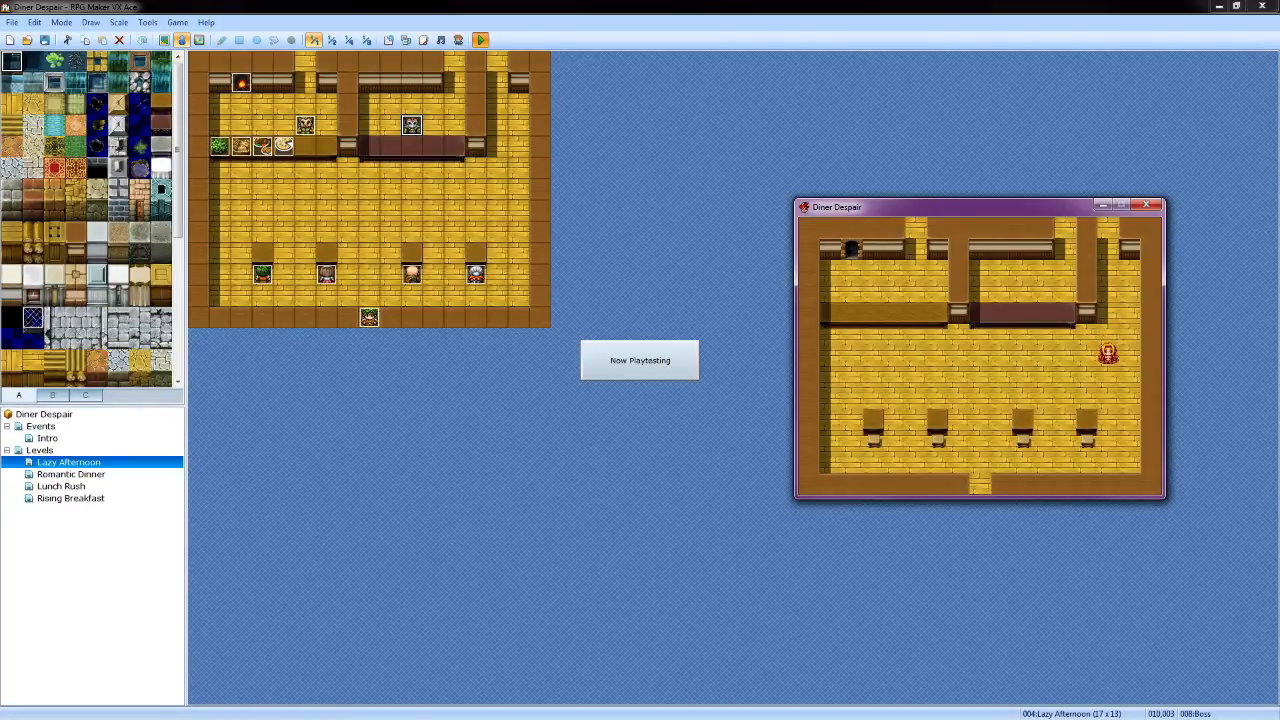
{"action": "key", "text": "Left"}
{"action": "key", "text": "Right"}
{"action": "key", "text": "Left"}
{"action": "key", "text": "Down"}
{"action": "key", "text": "Escape"}
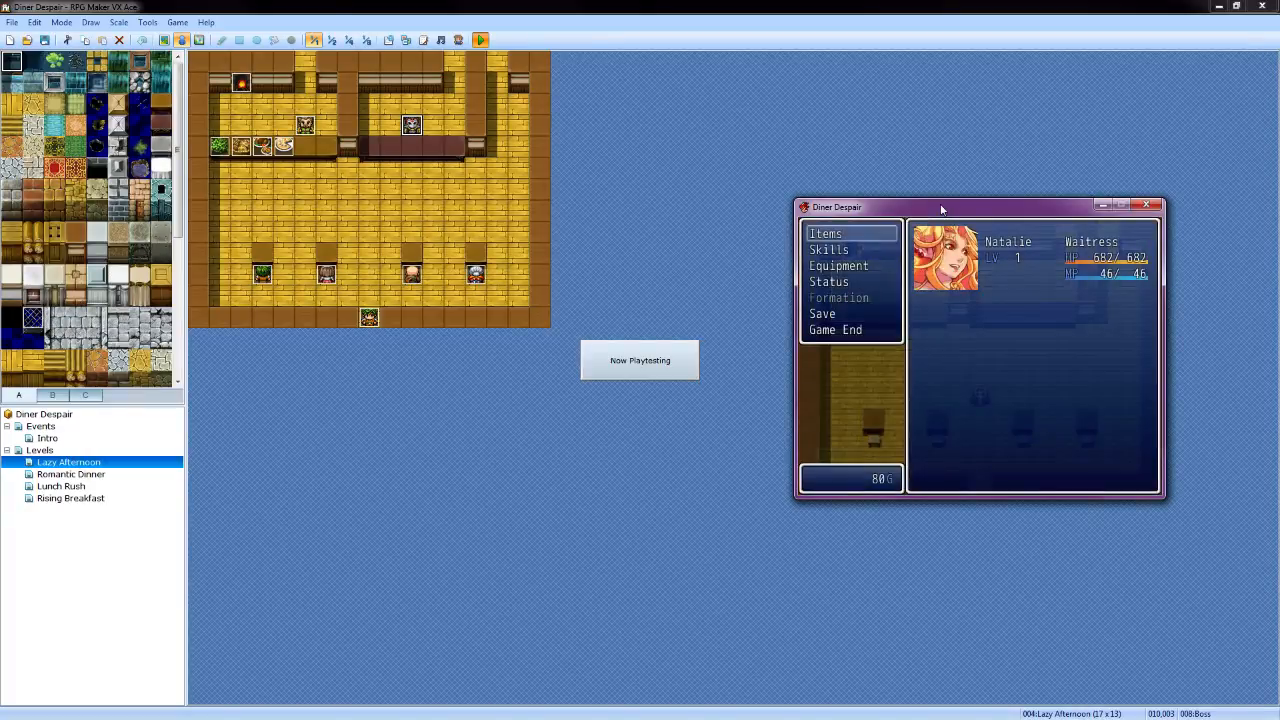
End the game and shut down the playtest
{"action": "key", "text": "Up"}
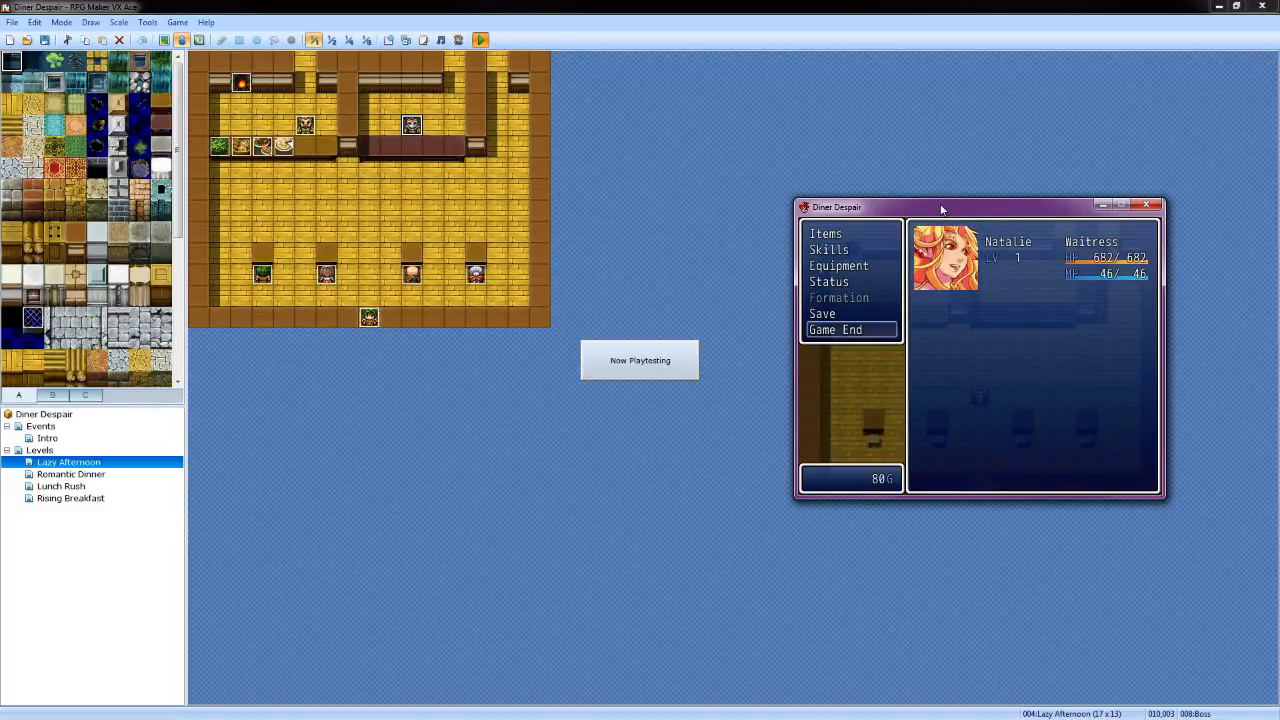
{"action": "key", "text": "Return"}
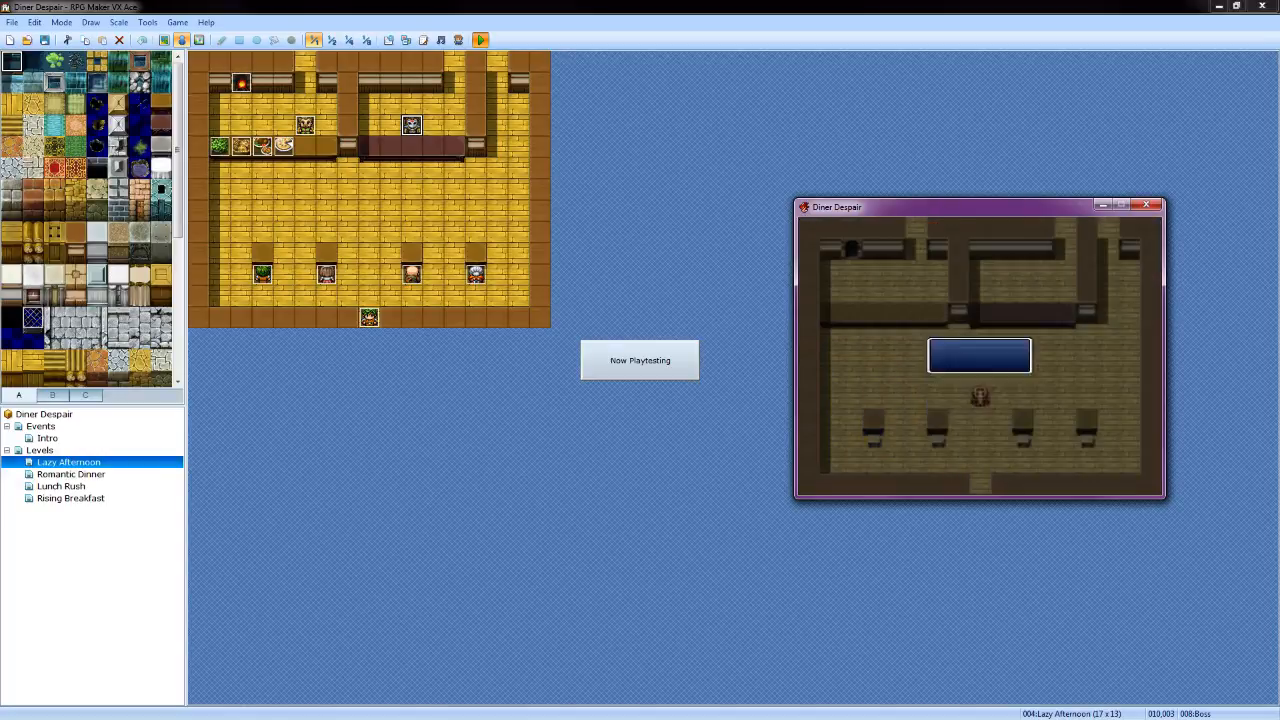
{"action": "key", "text": "Down"}
{"action": "key", "text": "Return"}
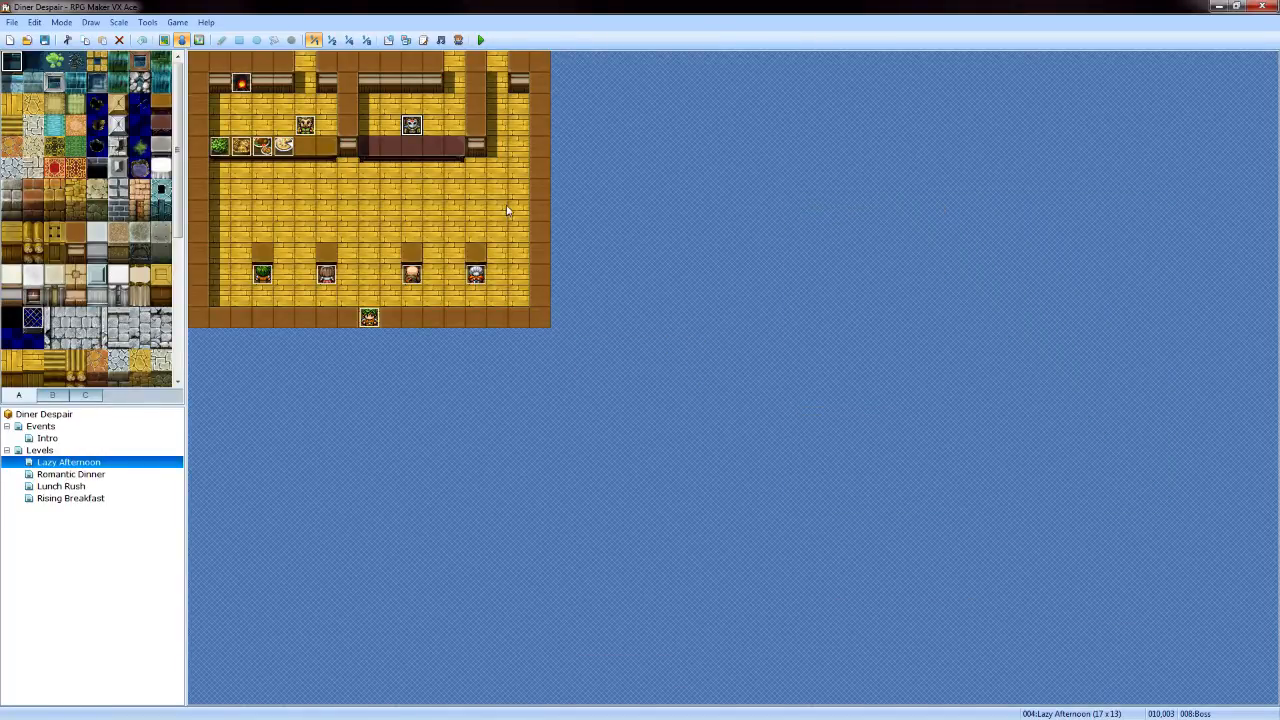
On page 2 of the Boss event, set the Transfer Player destination to Romantic Dinner (014,001)
{"action": "right_click", "coordinate": [413, 130]}
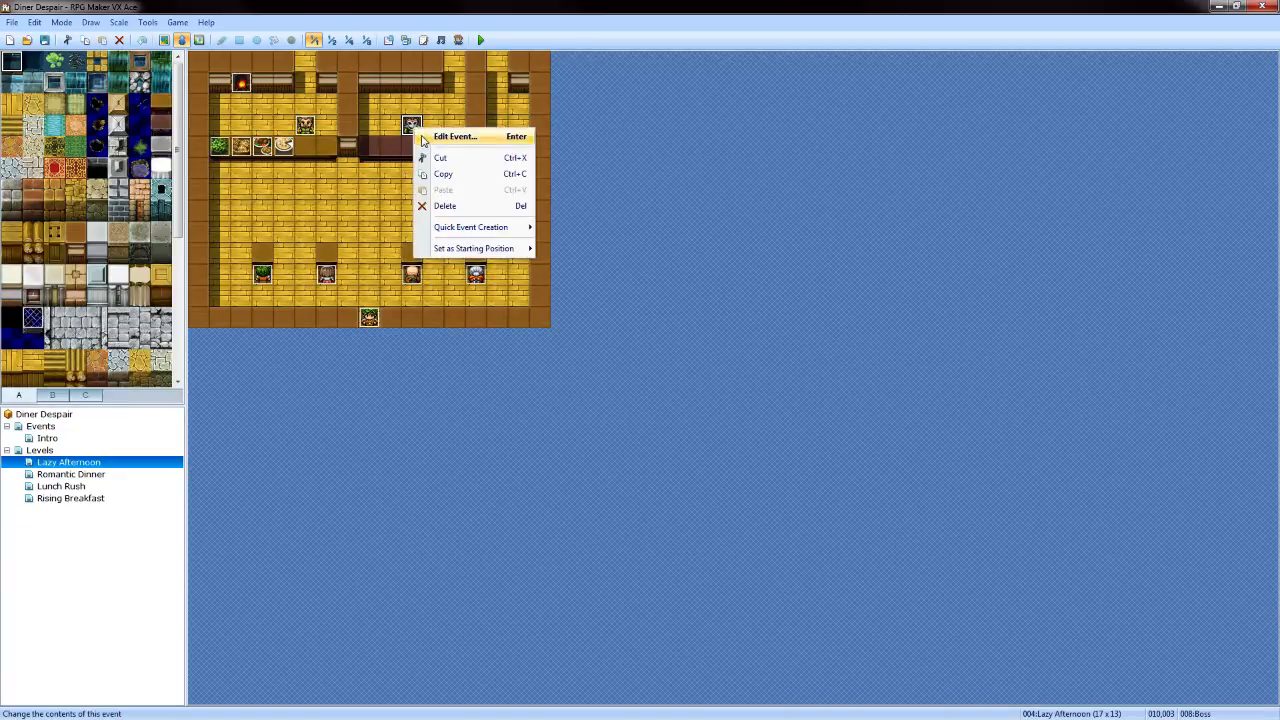
{"action": "left_click", "coordinate": [450, 136]}
{"action": "left_click", "coordinate": [410, 194]}
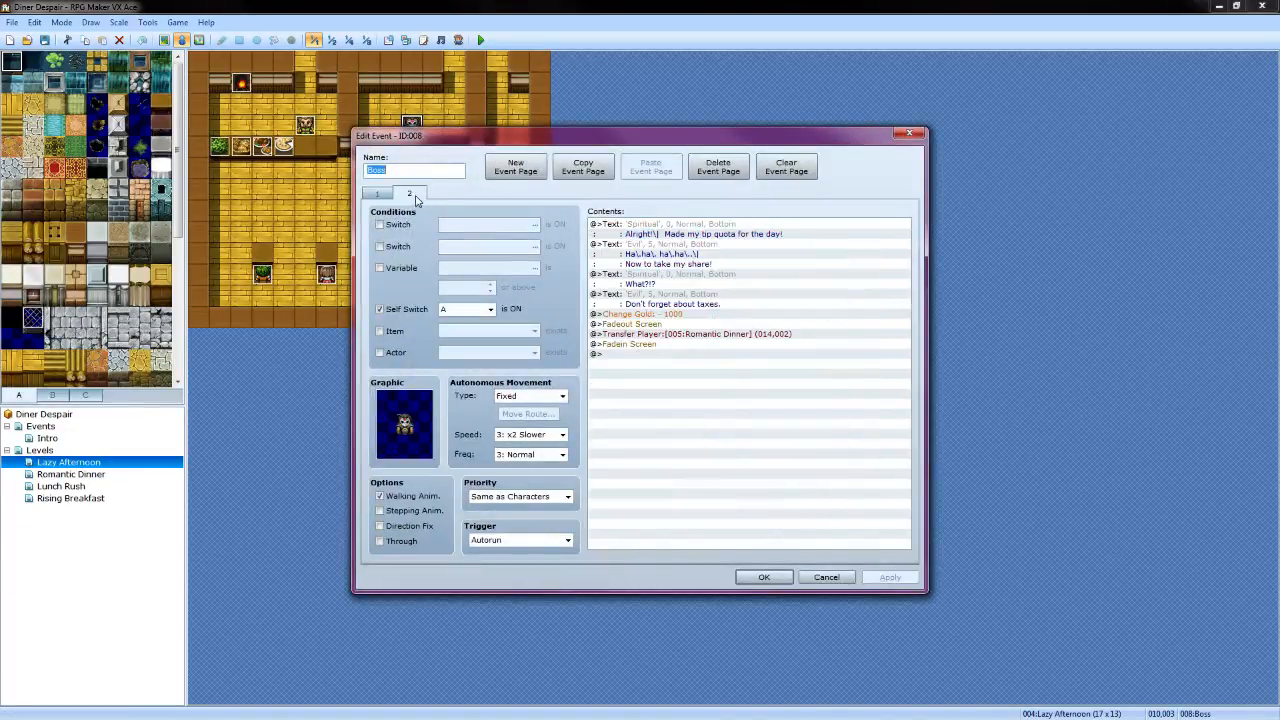
{"action": "right_click", "coordinate": [691, 337]}
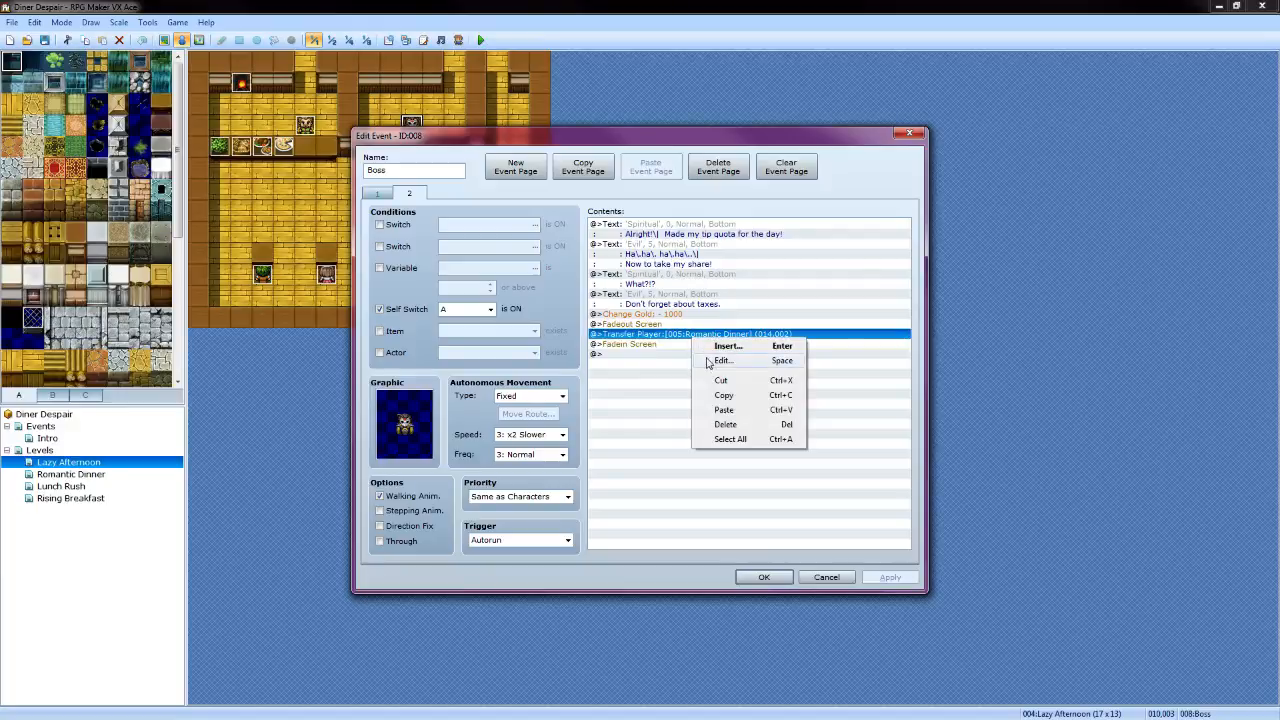
{"action": "left_click", "coordinate": [723, 360]}
{"action": "left_click", "coordinate": [826, 338]}
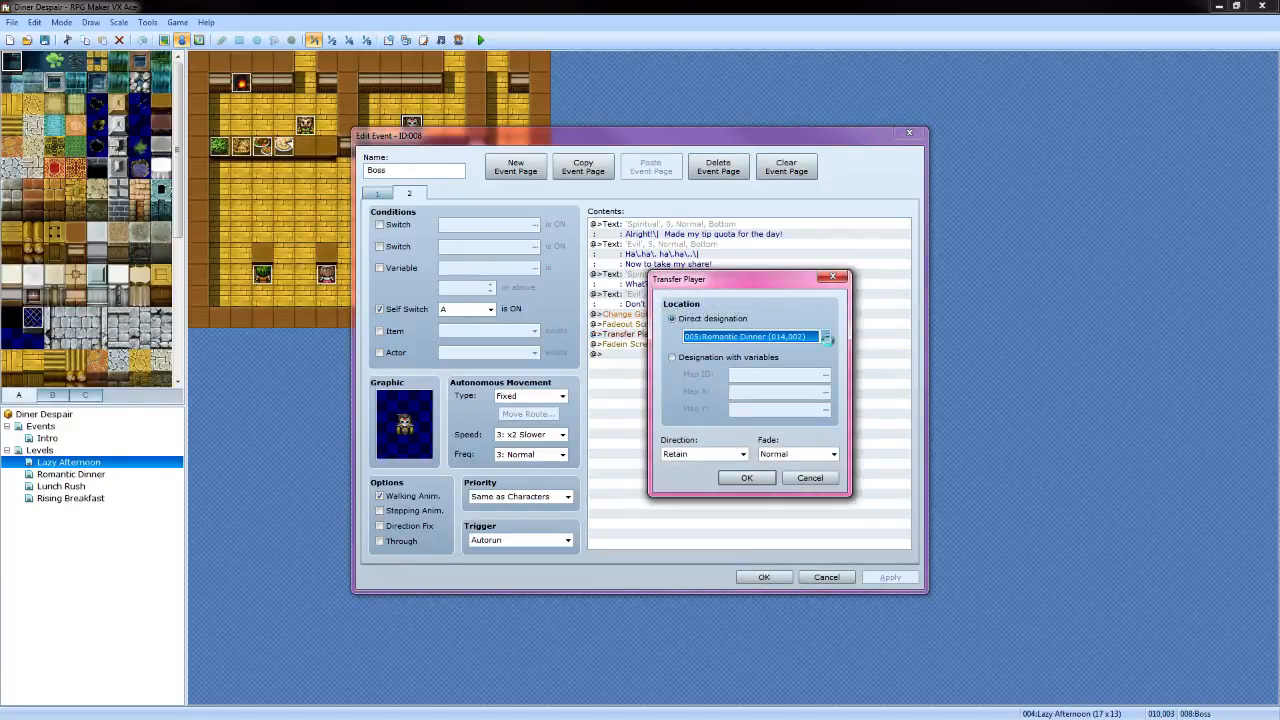
{"action": "left_click", "coordinate": [782, 229]}
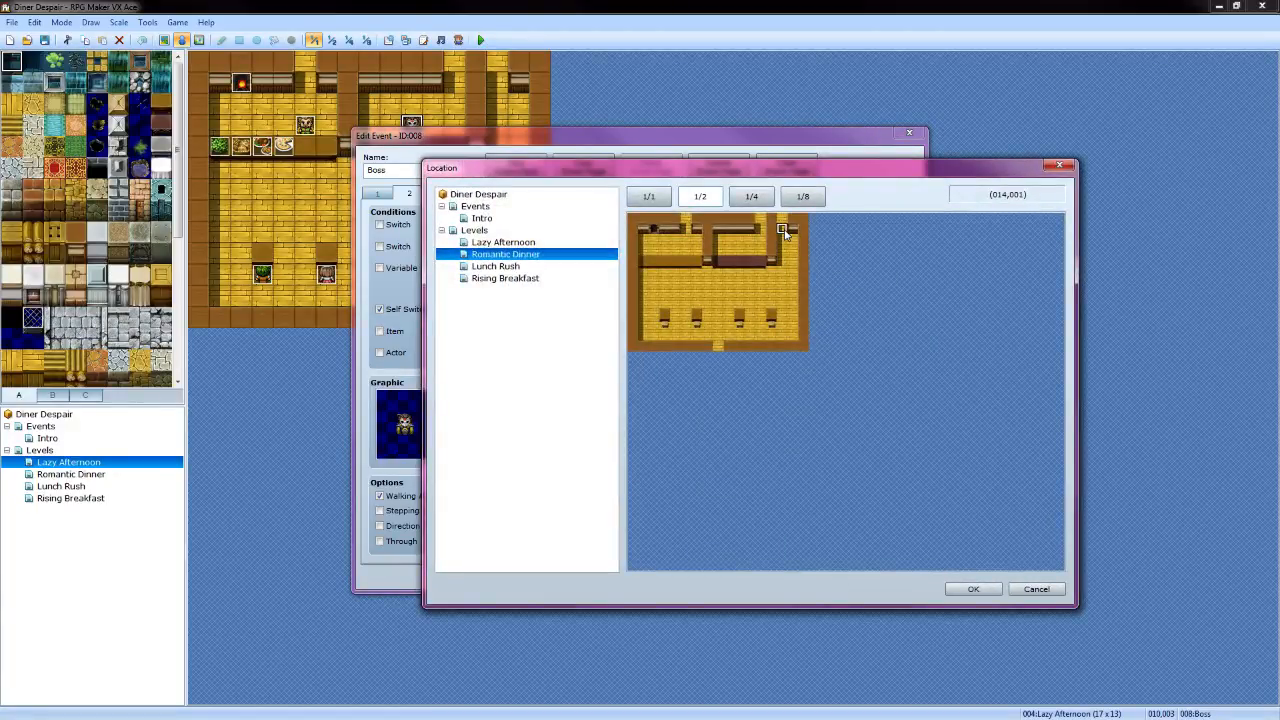
{"action": "left_click", "coordinate": [973, 589]}
Set the transfer's facing direction to Down and save the Boss event
{"action": "left_click", "coordinate": [743, 454]}
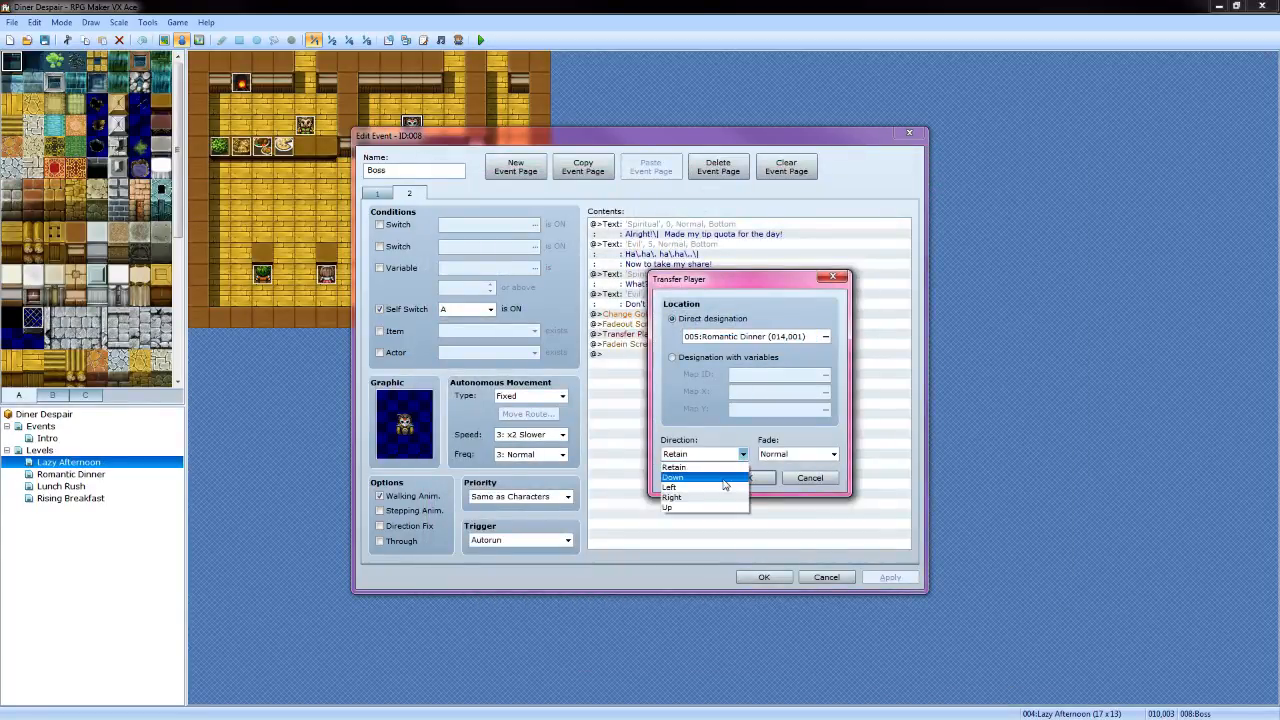
{"action": "left_click", "coordinate": [730, 477]}
{"action": "left_click", "coordinate": [748, 478]}
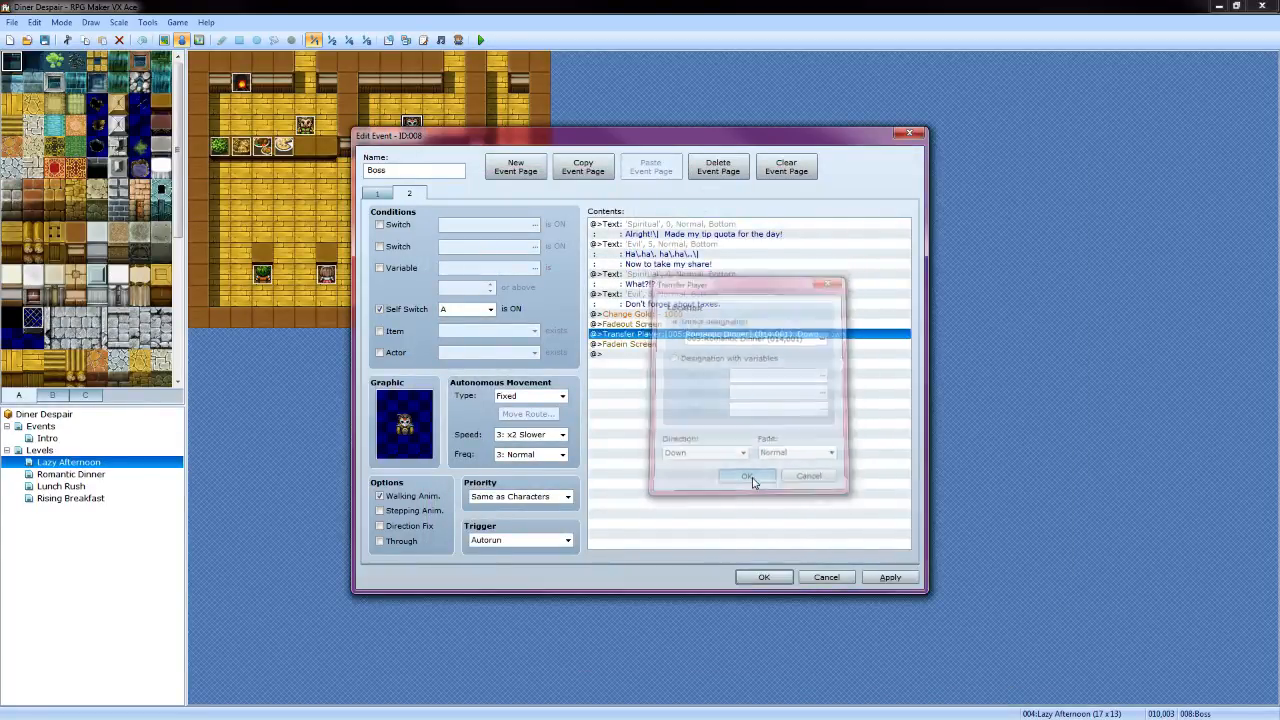
{"action": "left_click", "coordinate": [763, 577]}
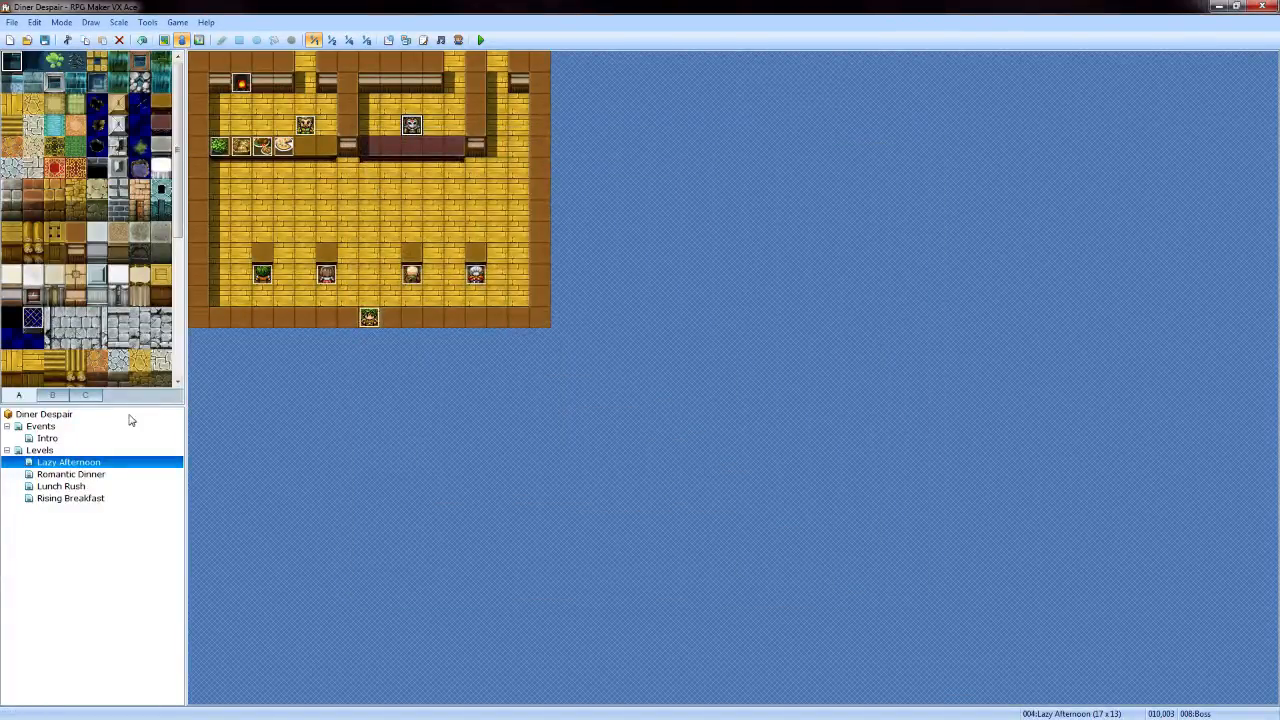
Check the Transfer Player command in the Intro map's Intro Sequence event, leaving without changes
{"action": "left_click", "coordinate": [110, 440]}
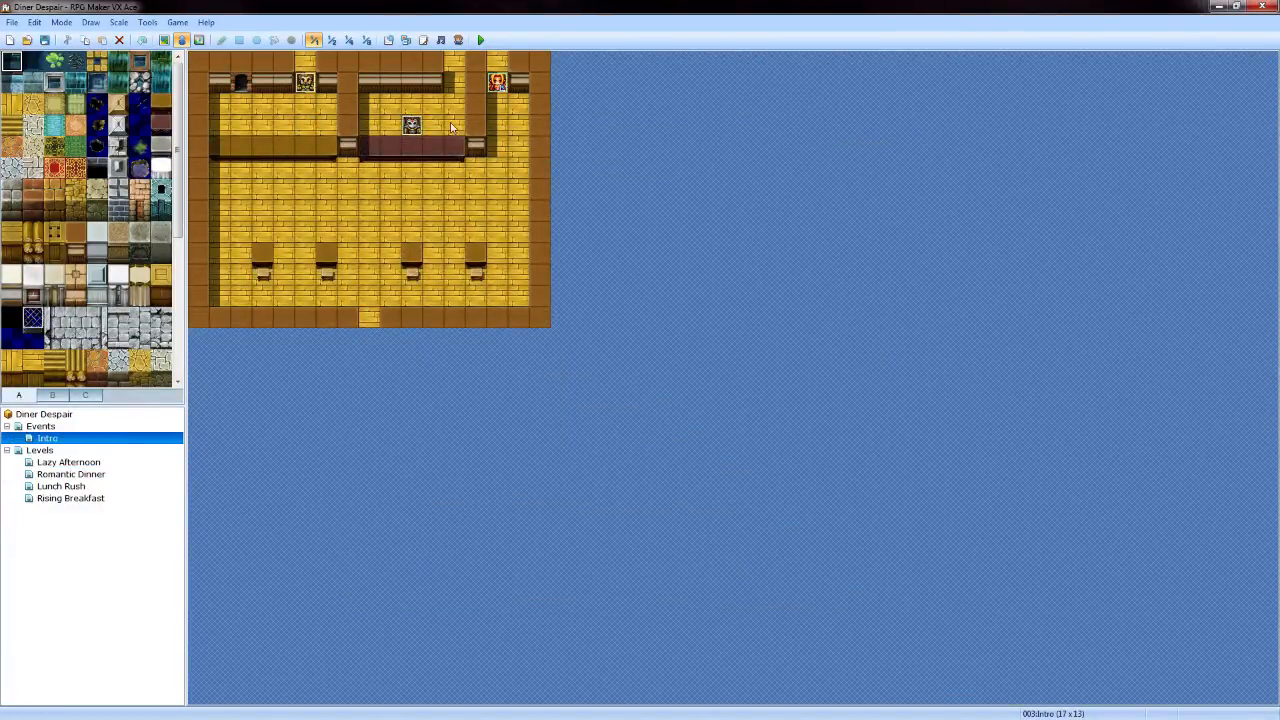
{"action": "double_click", "coordinate": [420, 132]}
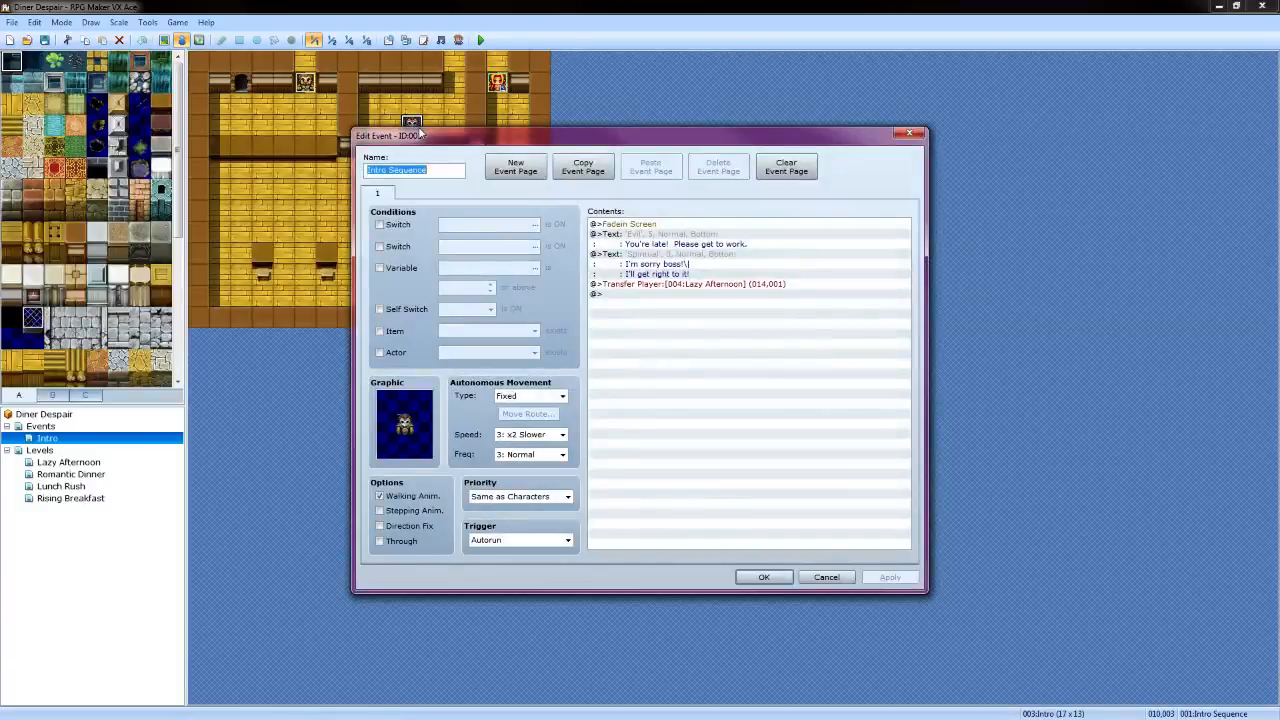
{"action": "left_click", "coordinate": [826, 577]}
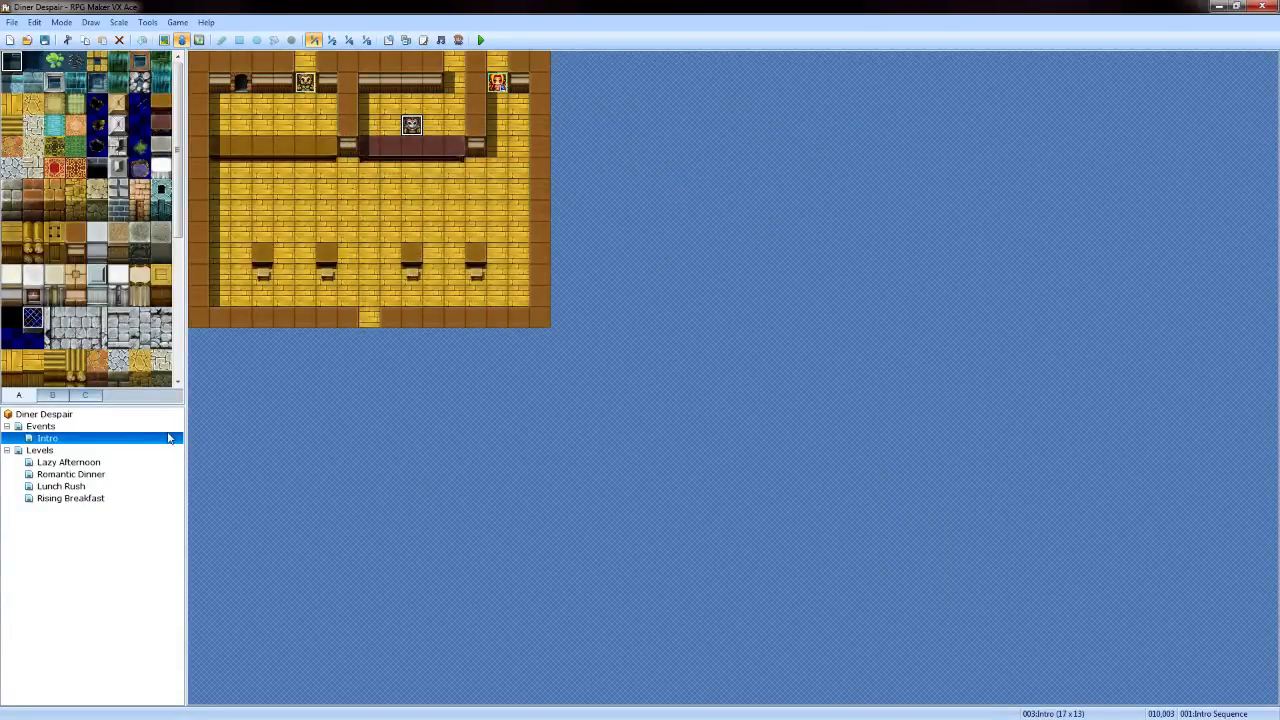
Return to the Lazy Afternoon map and review the command list on the Boss event's second page
{"action": "left_click", "coordinate": [97, 463]}
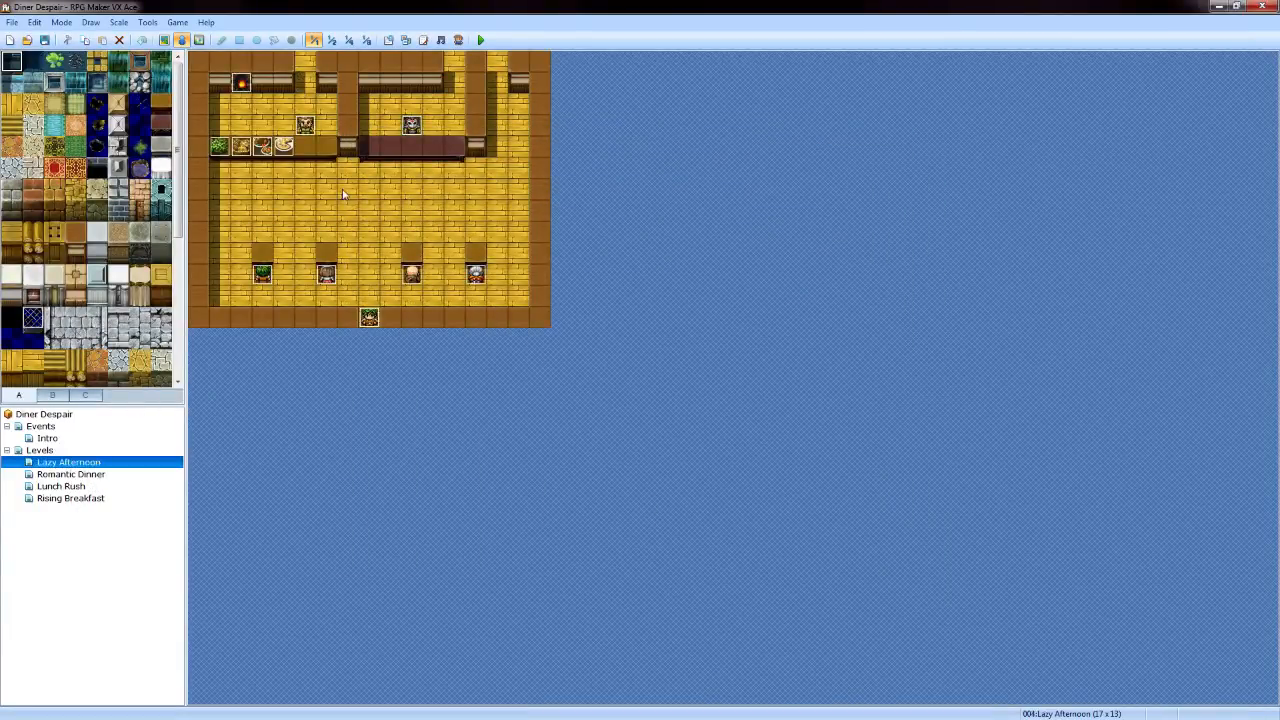
{"action": "double_click", "coordinate": [412, 126]}
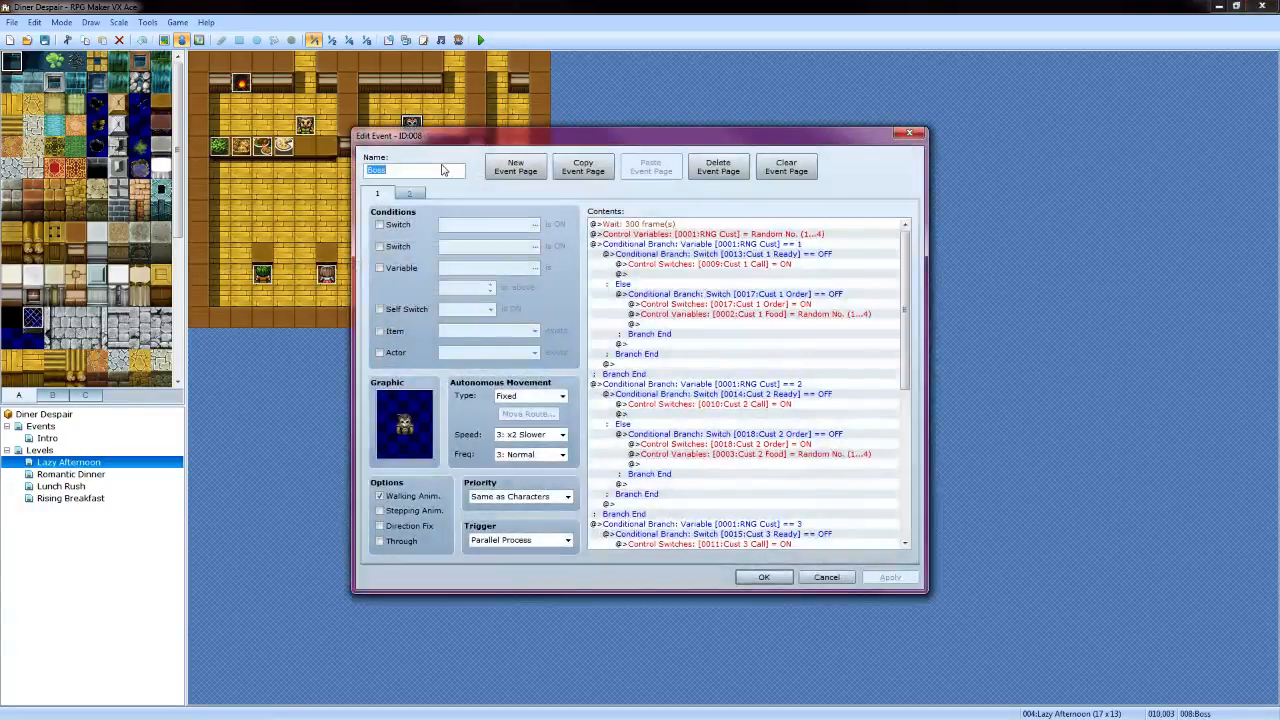
{"action": "left_click", "coordinate": [410, 195]}
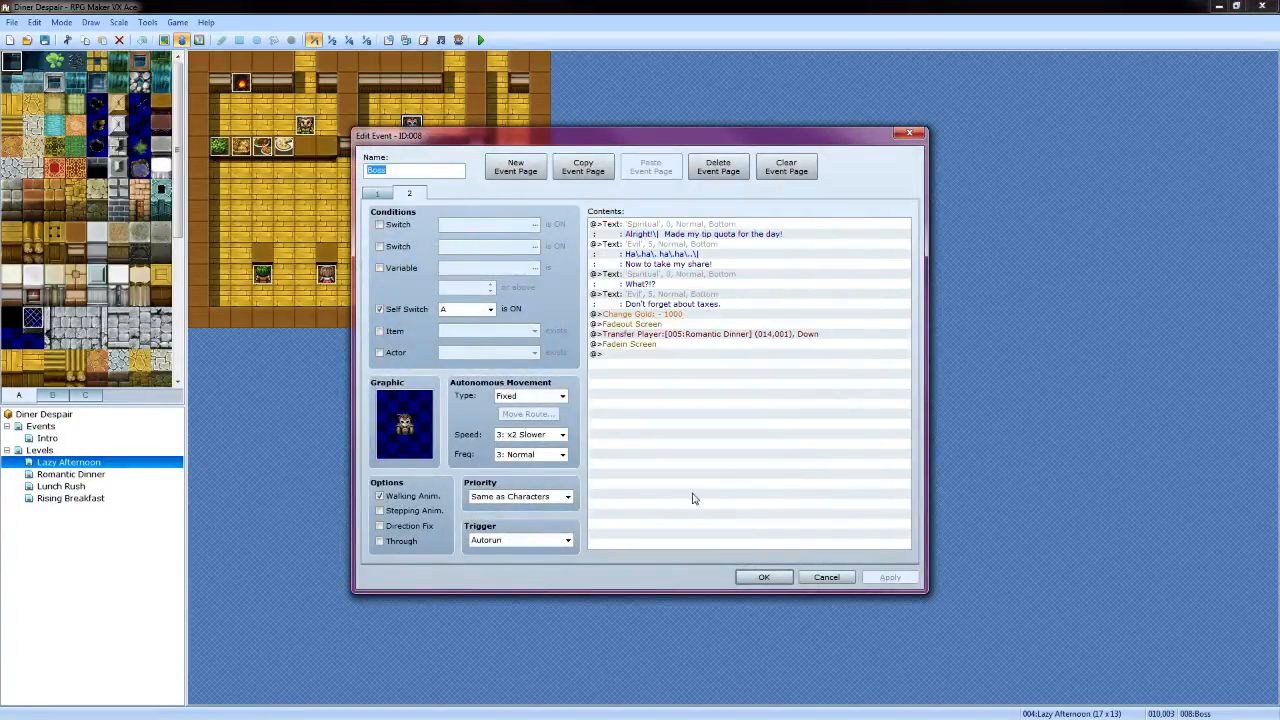
{"action": "left_click", "coordinate": [764, 578]}
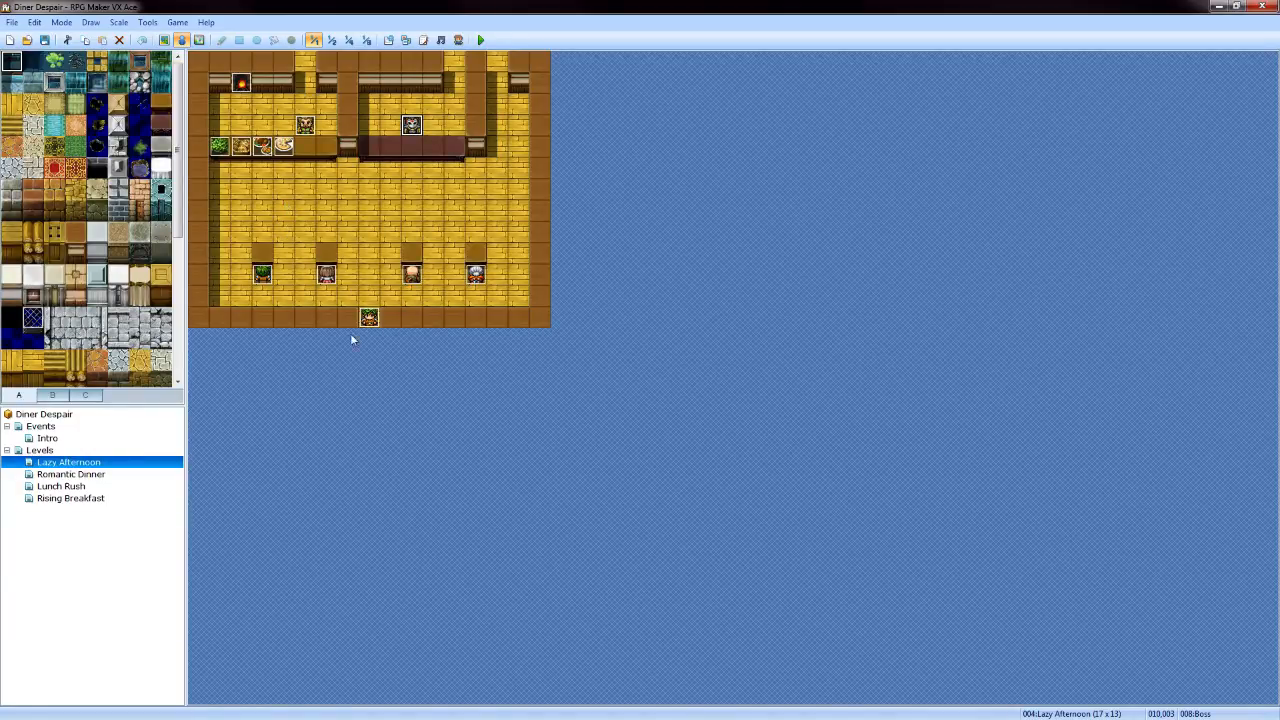
Reopen the Boss event and compare its two pages, leaving without changes
{"action": "double_click", "coordinate": [409, 126]}
{"action": "left_click", "coordinate": [418, 196]}
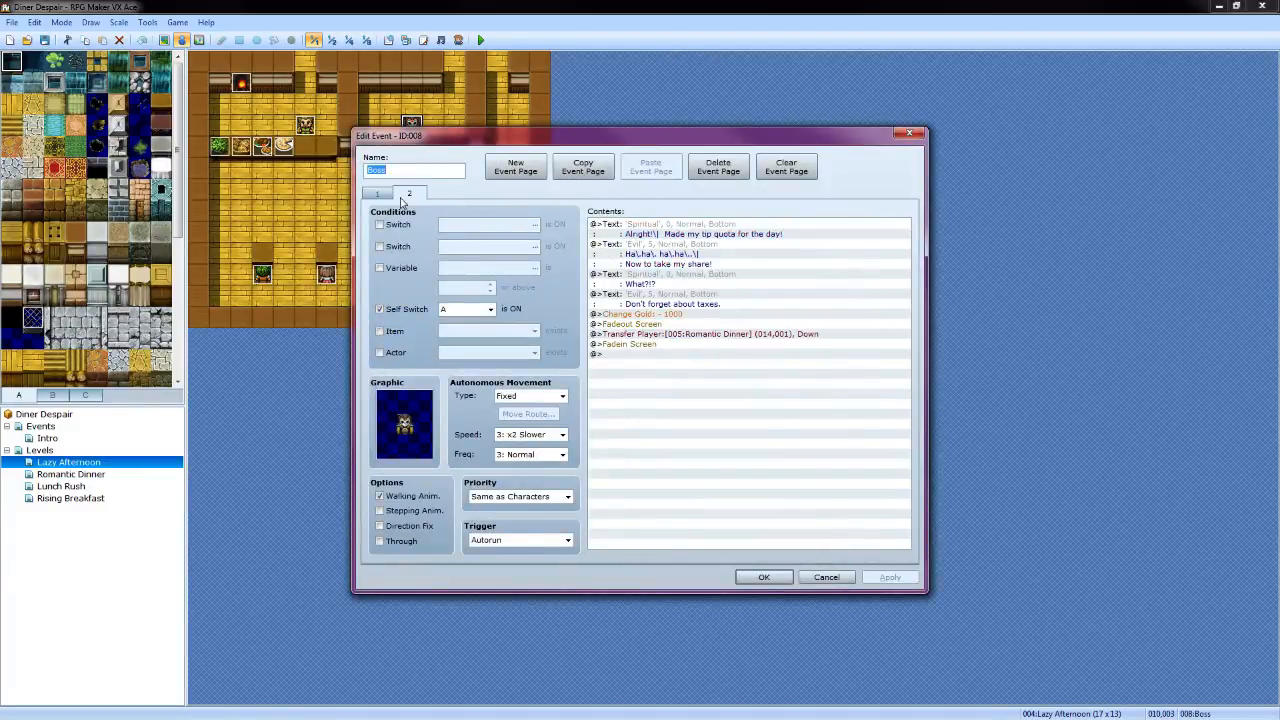
{"action": "left_click", "coordinate": [377, 194]}
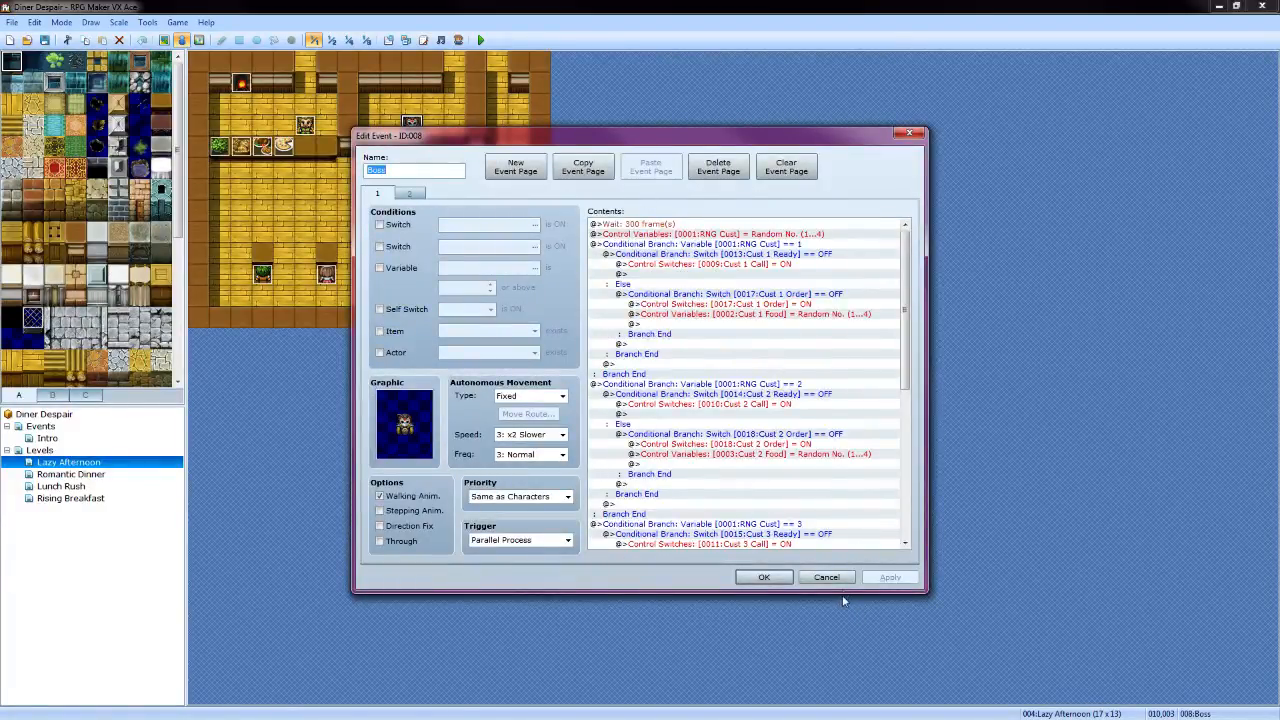
{"action": "left_click", "coordinate": [828, 577]}
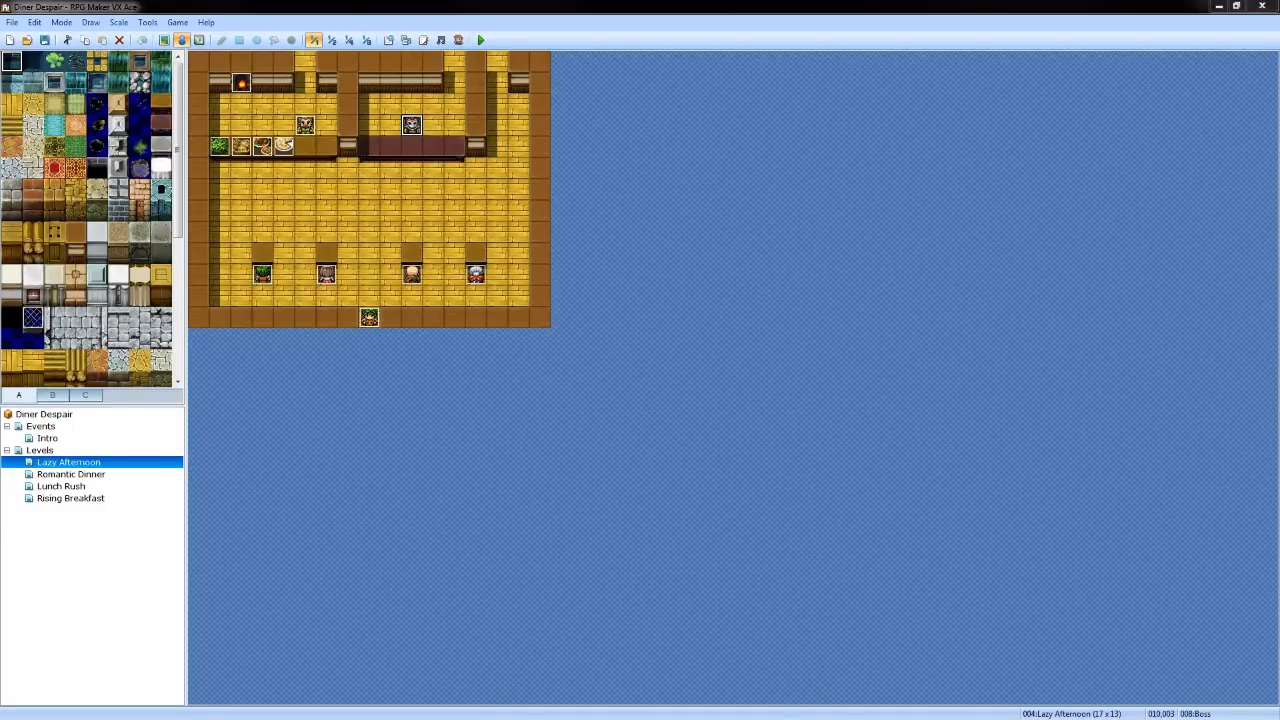
Open the Romantic Dinner map for editing
{"action": "left_click", "coordinate": [69, 474]}
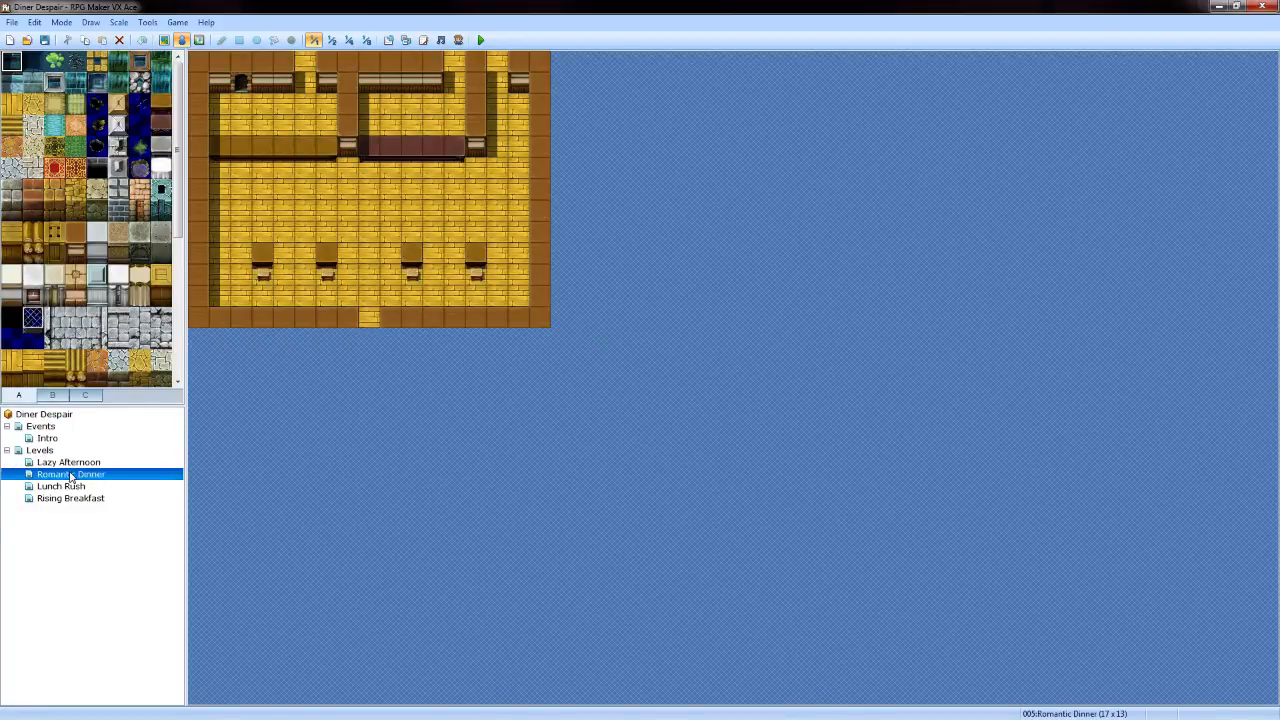